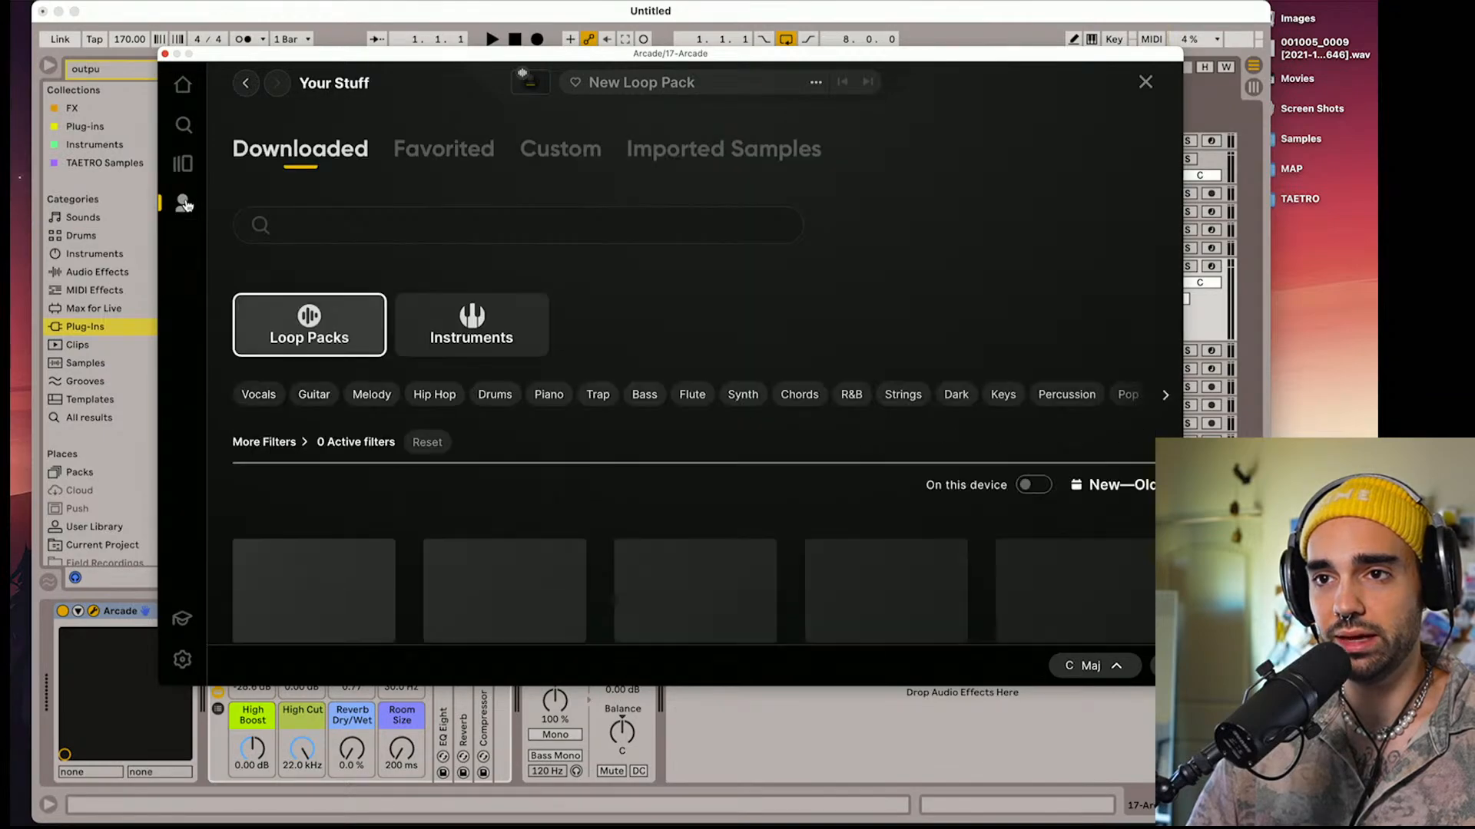
Browse the downloaded loop packs, and open the Distant Voices line from the collection of lines
scroll(714, 537, "down", 15)
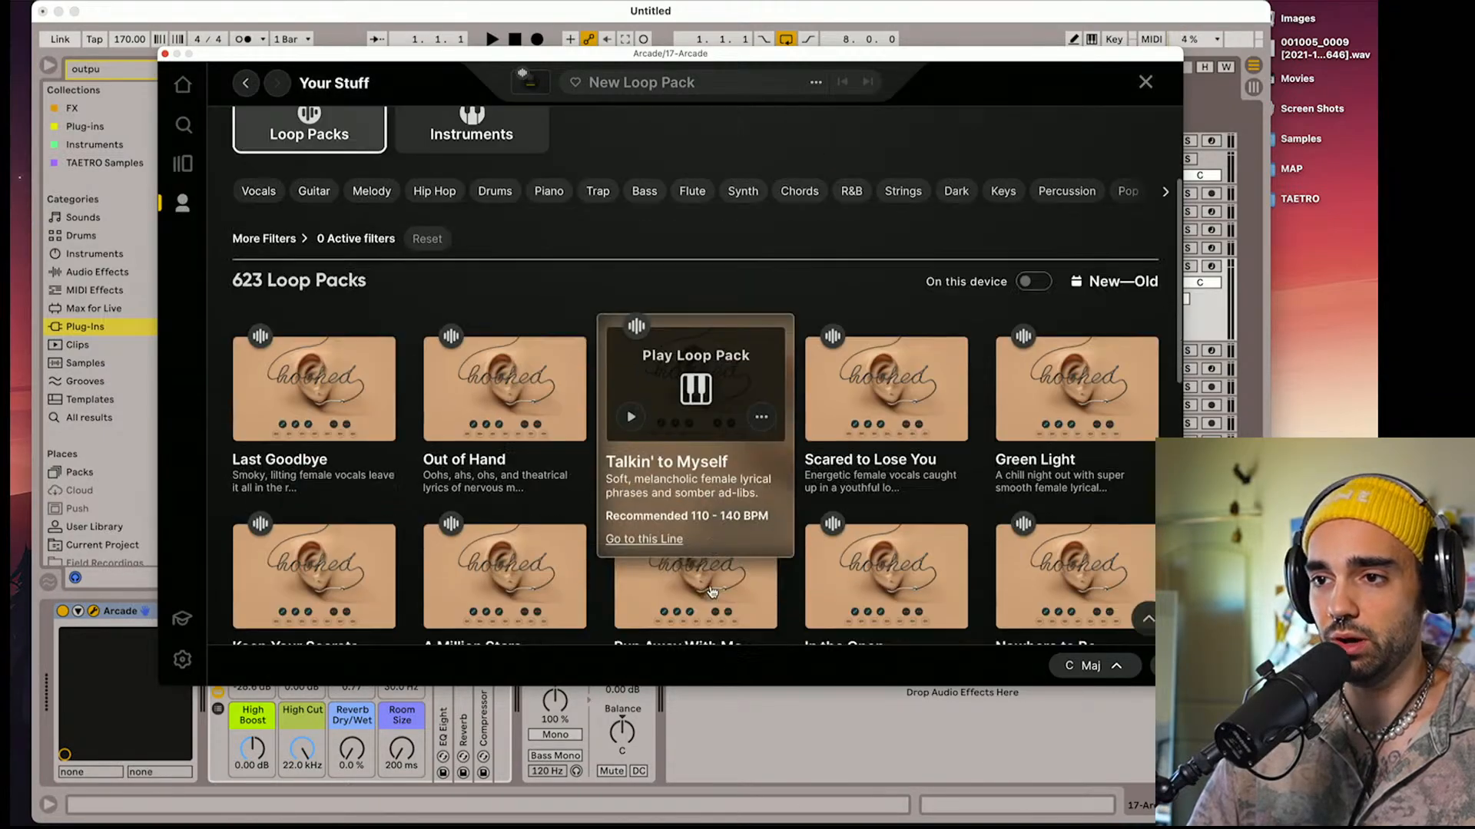
scroll(705, 589, "up", 15)
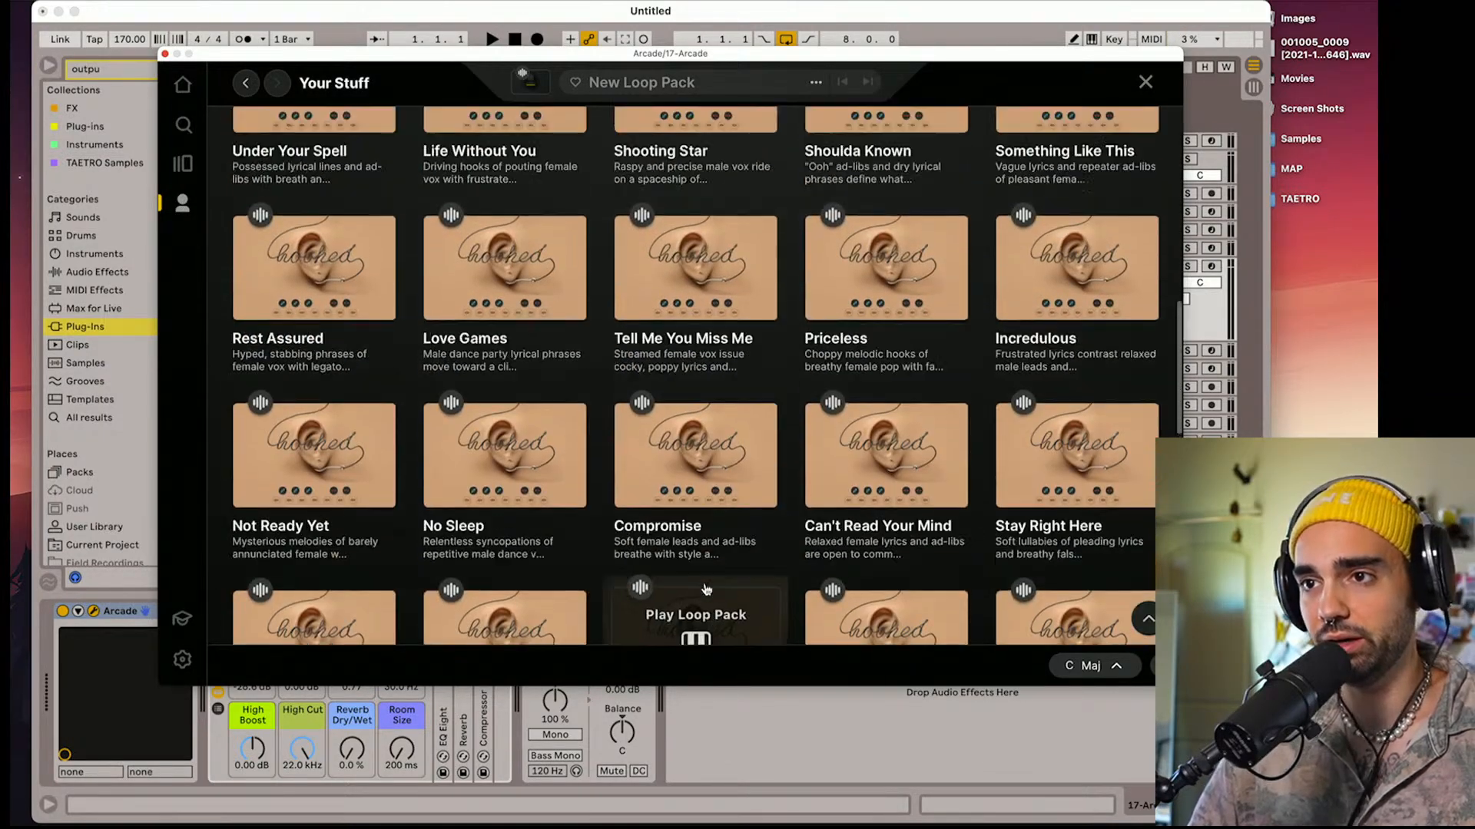
left_click(185, 165)
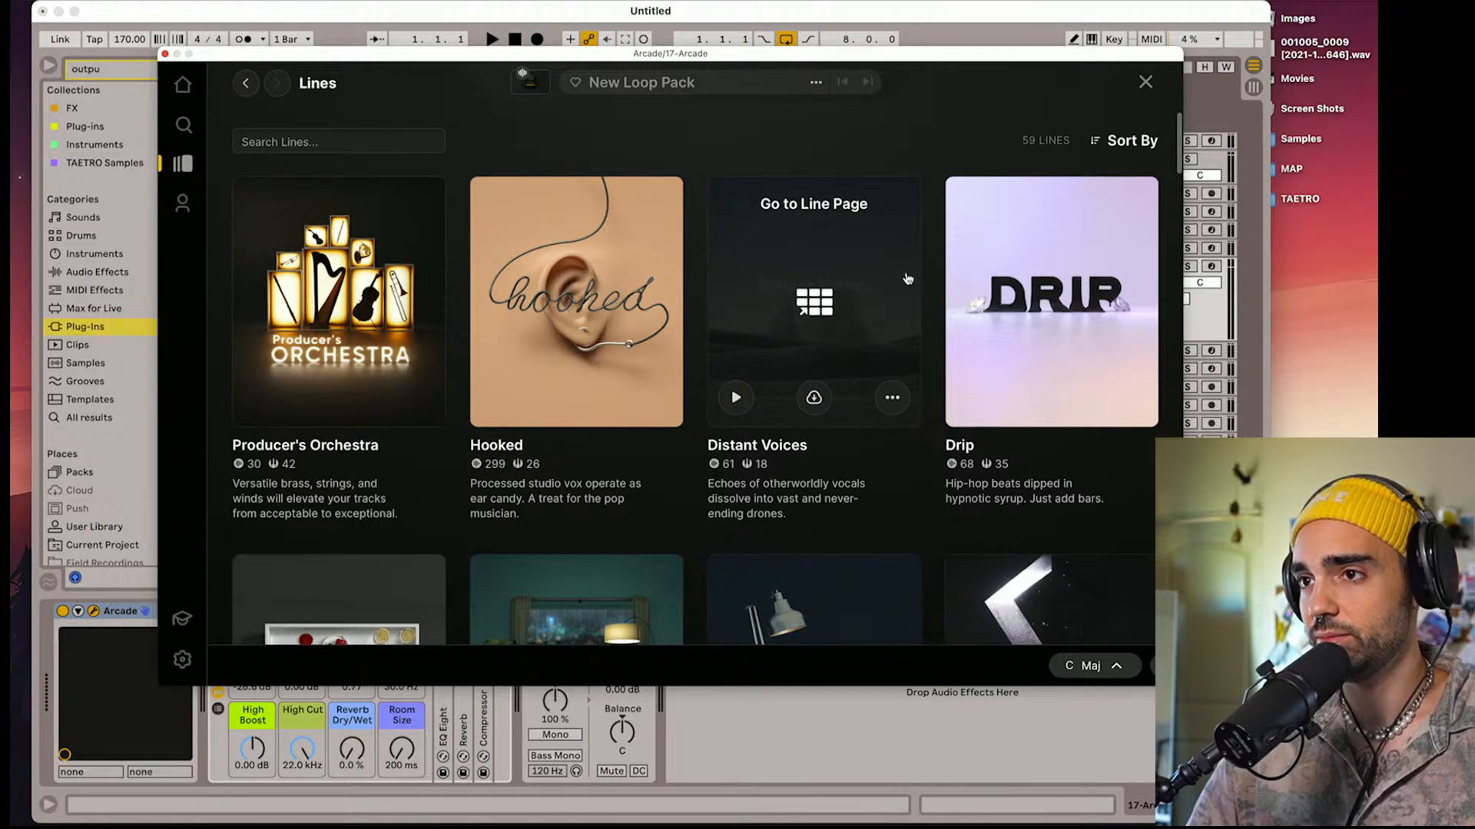
left_click(892, 290)
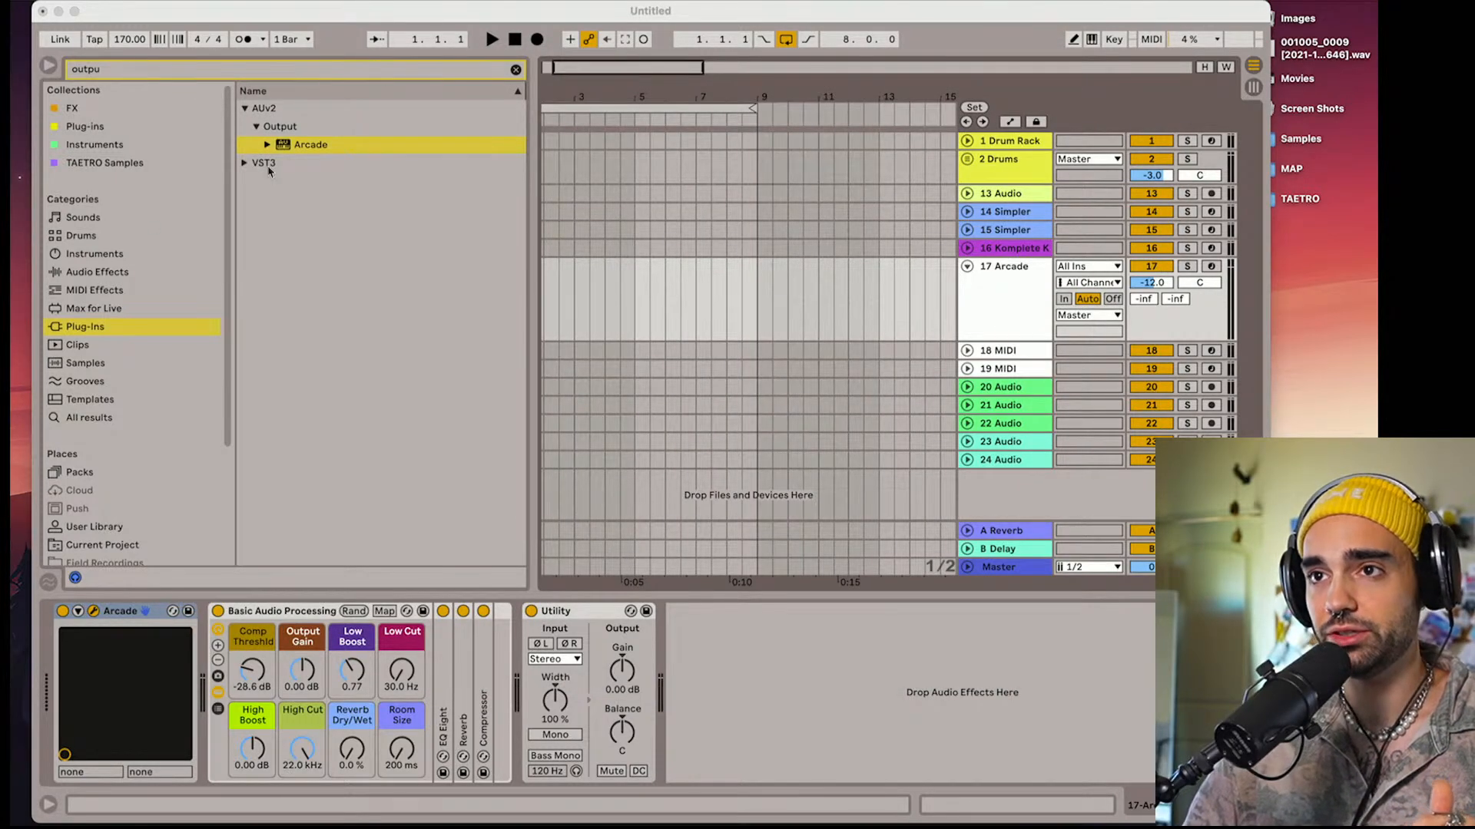
Bring the plug-in back to the front, list the Distant Voices instruments and load The Summit
left_click(599, 9)
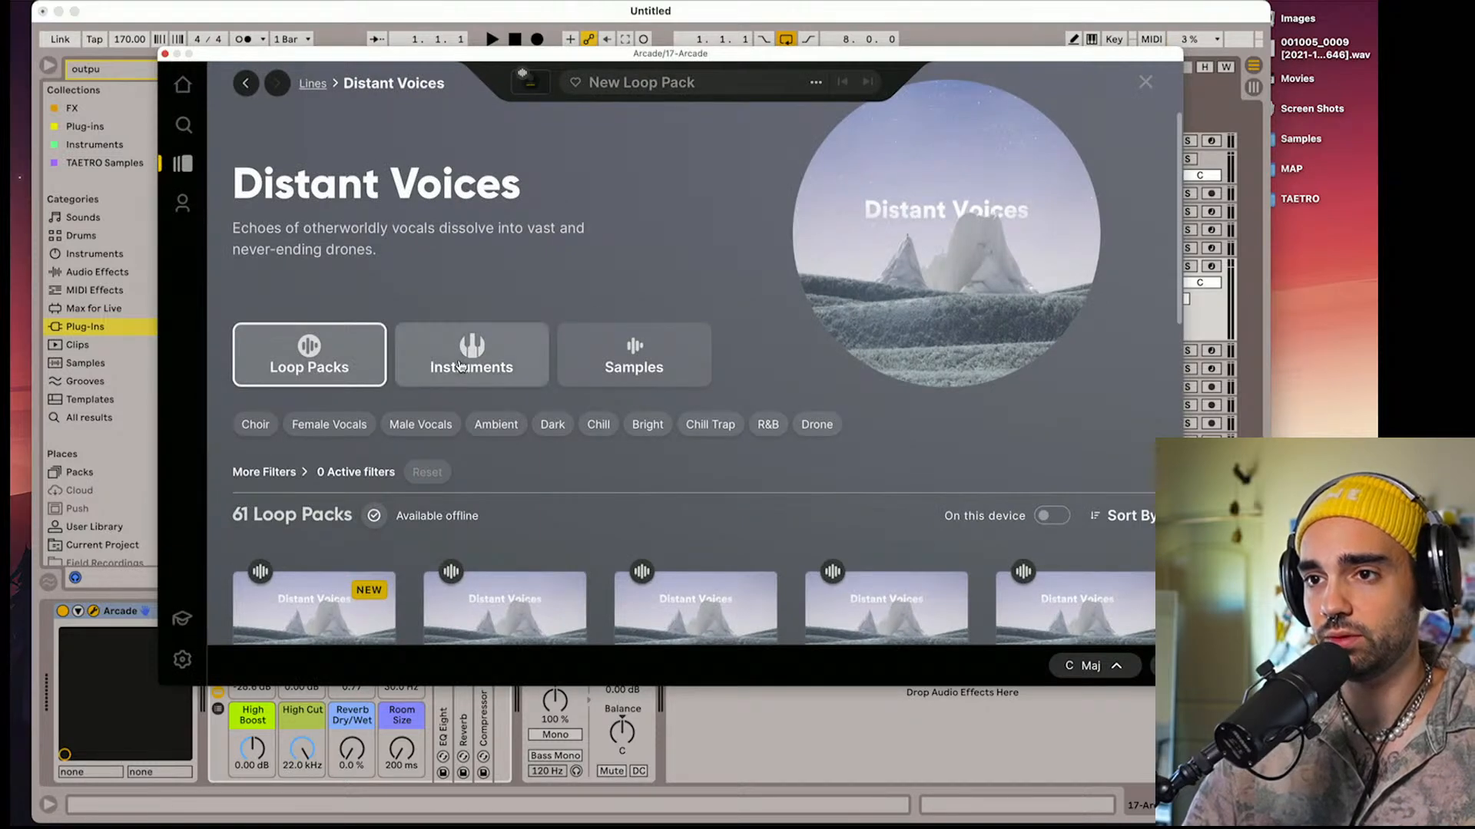
scroll(477, 415, "down", 5)
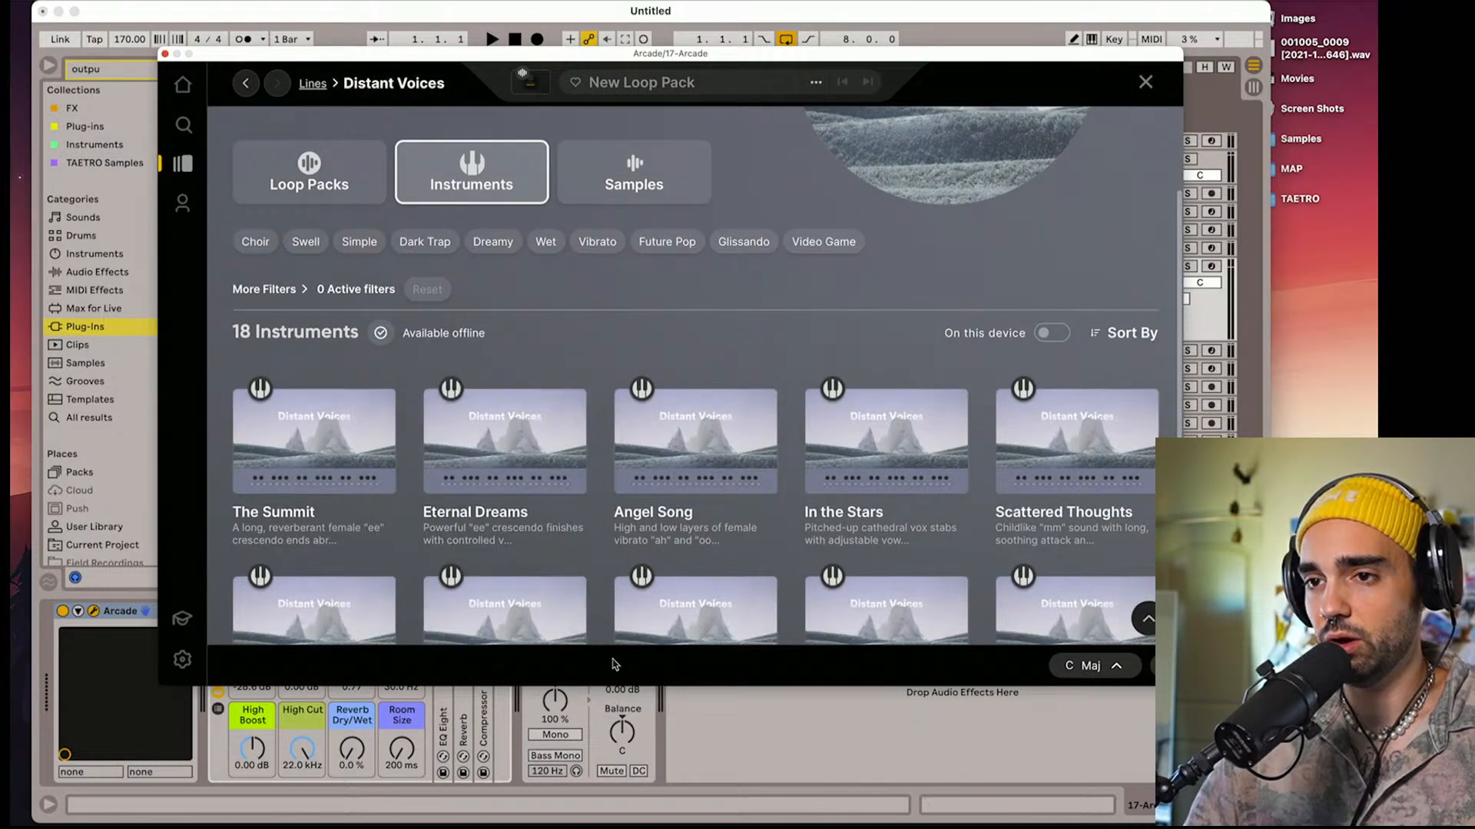
scroll(499, 599, "down", 3)
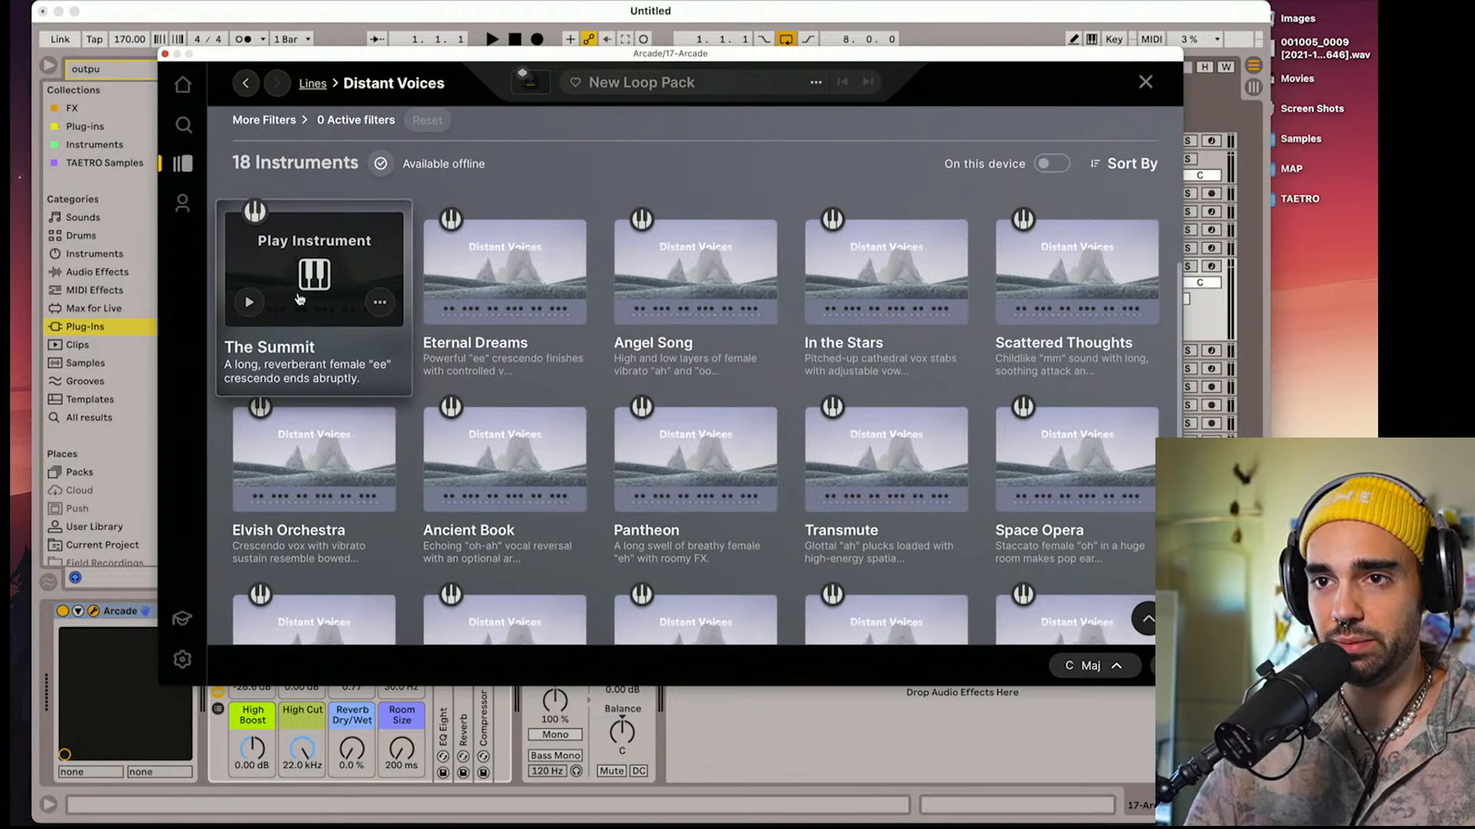
left_click(304, 314)
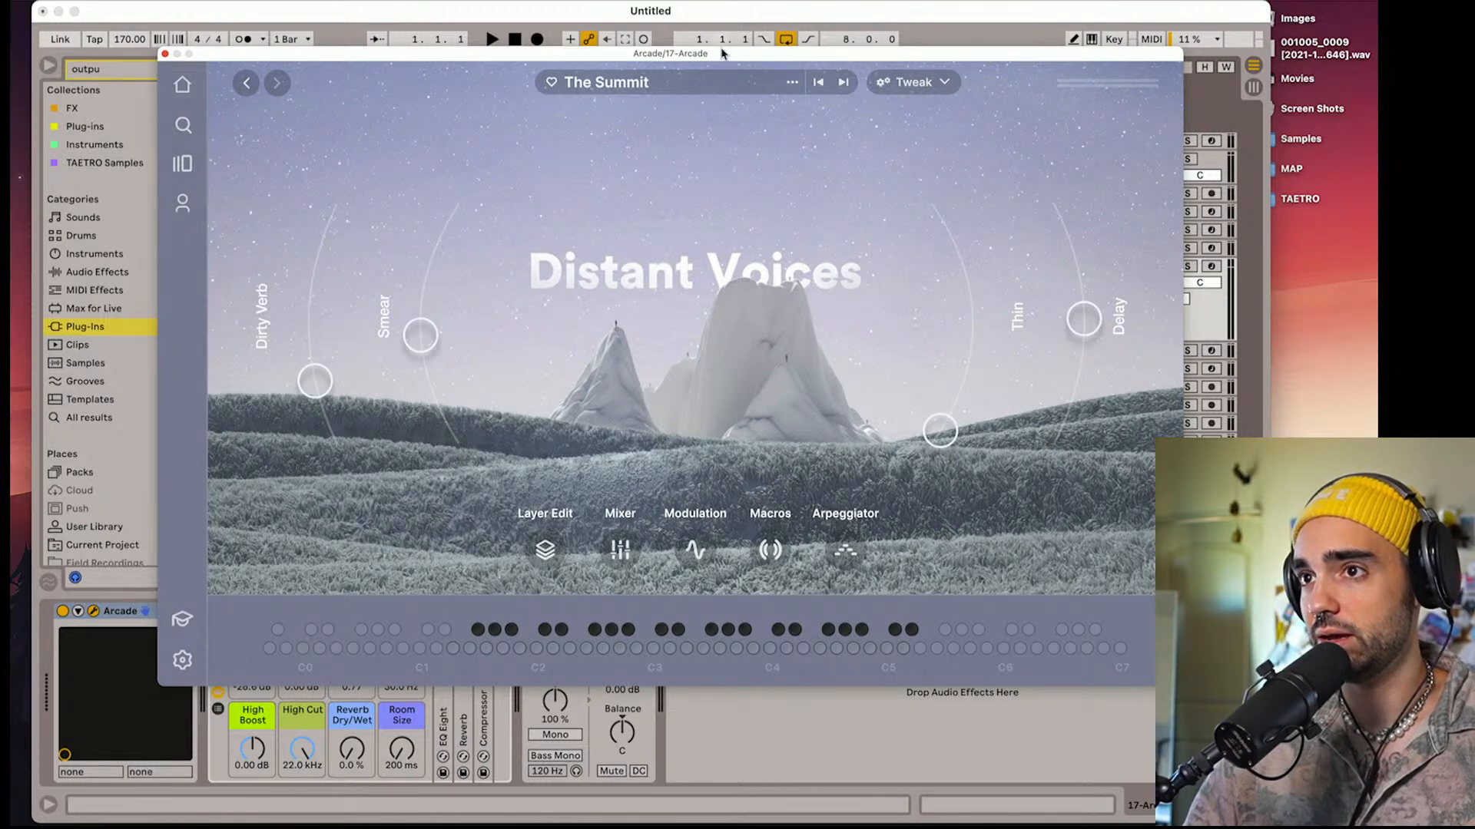
Move the plug-in window off the track controls, arm the 17 Arcade track for recording, and move the window back
left_click_drag(719, 54, 571, 37)
left_click(1215, 269)
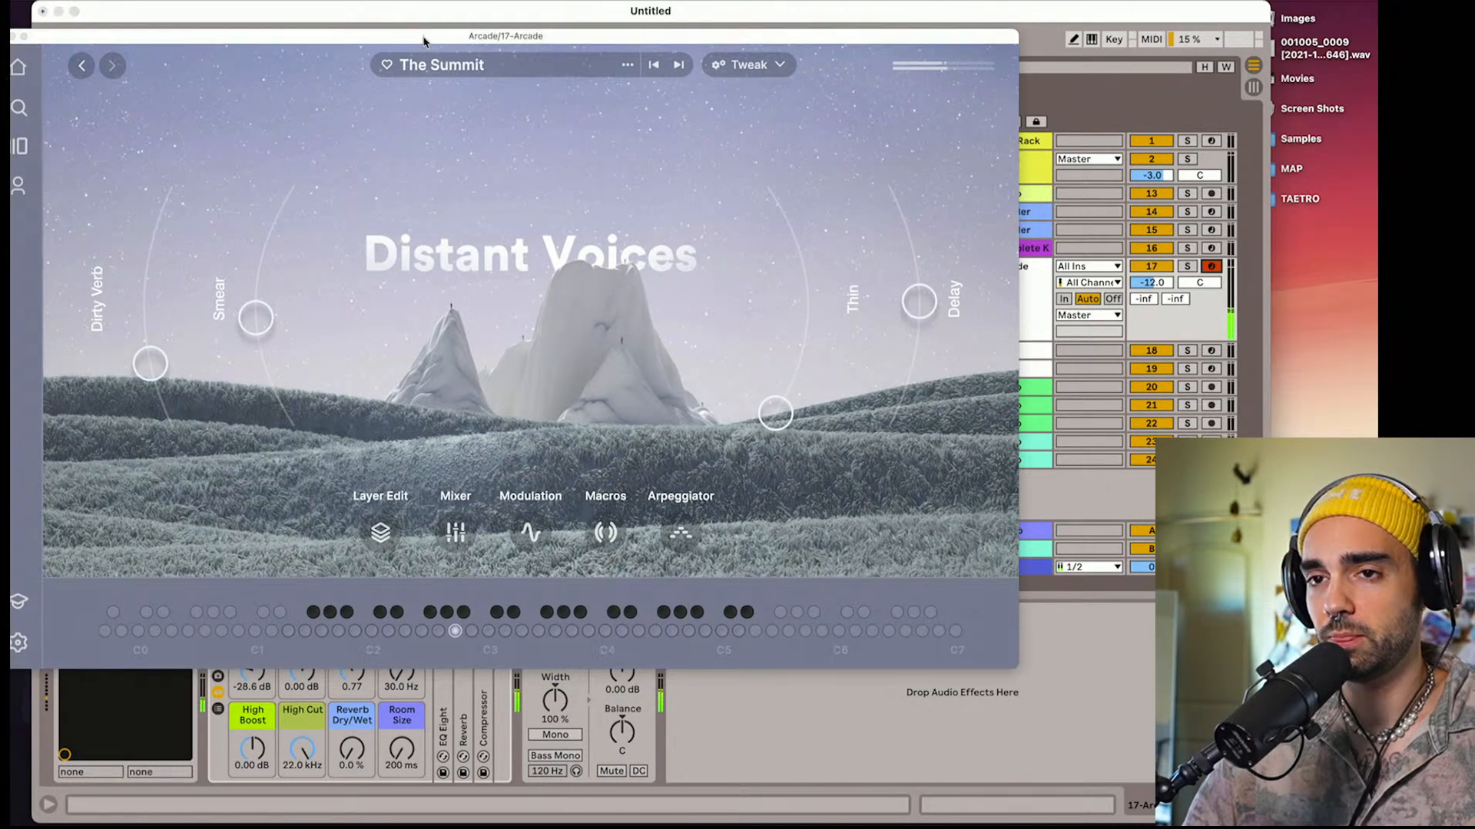
left_click_drag(424, 39, 576, 56)
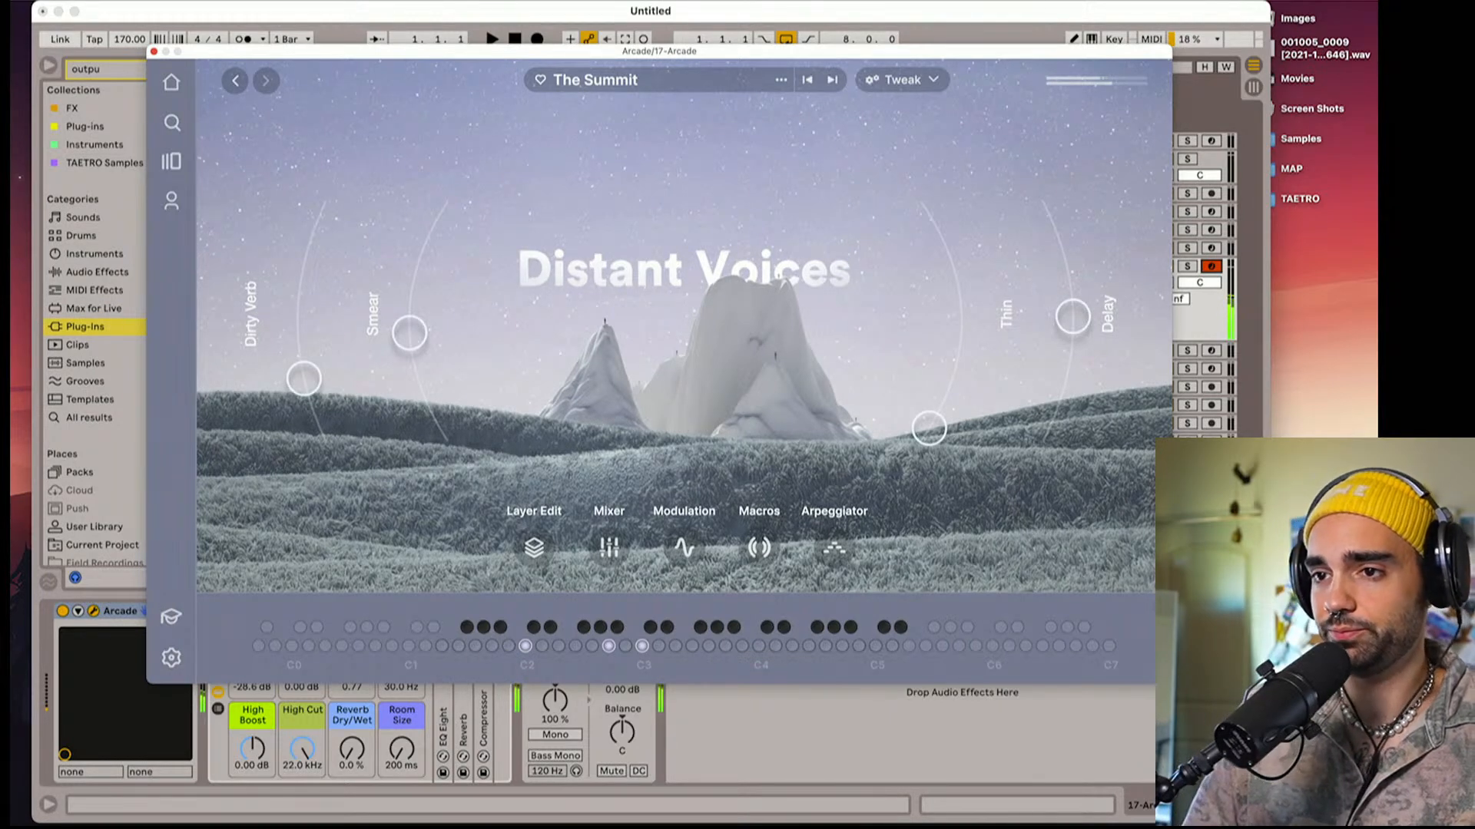
Examine The Summit's layer editing, mixer, modulation, macro and arpeggiator settings
left_click(534, 548)
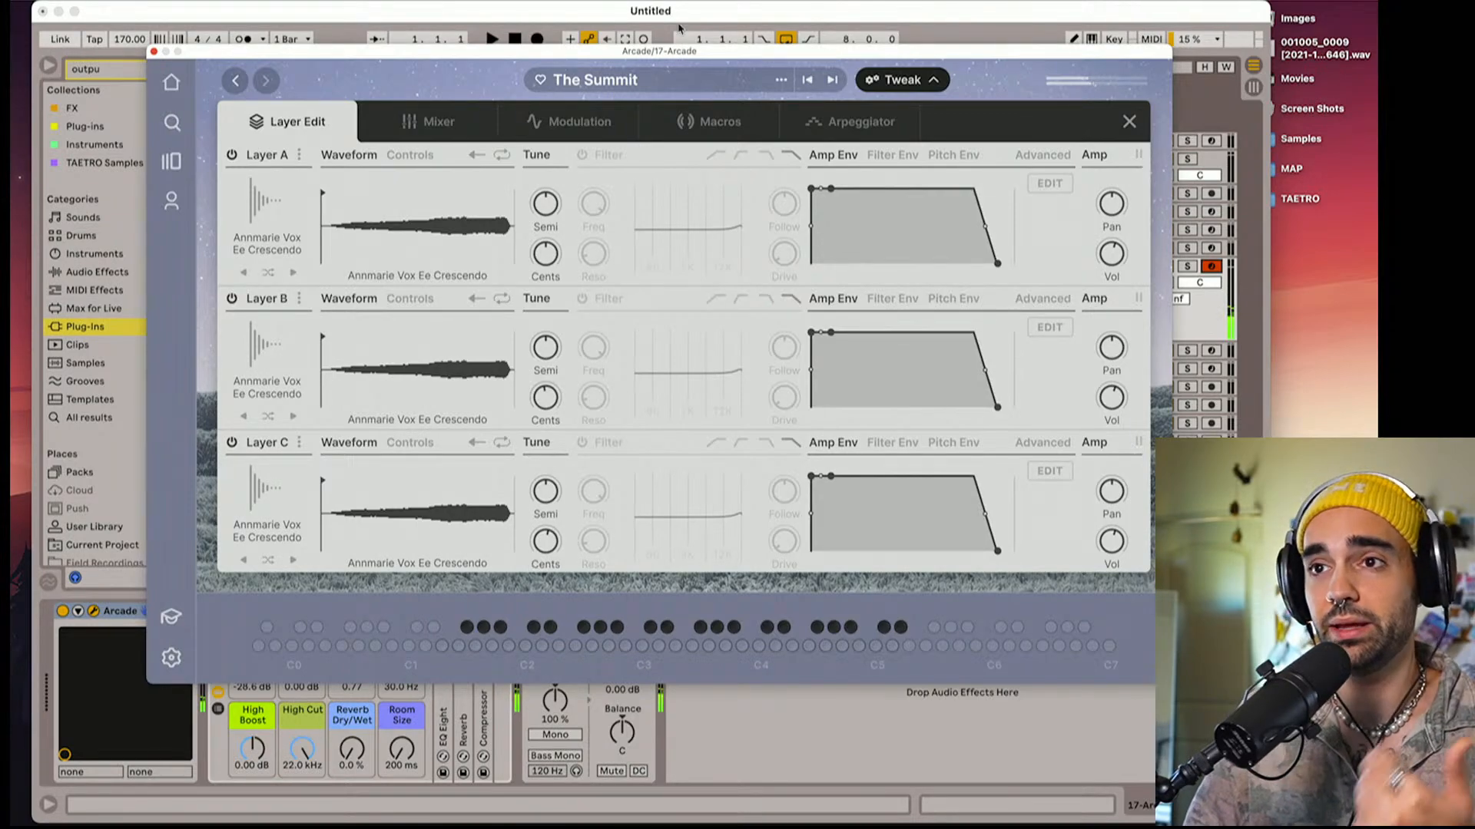
left_click(428, 121)
left_click(600, 140)
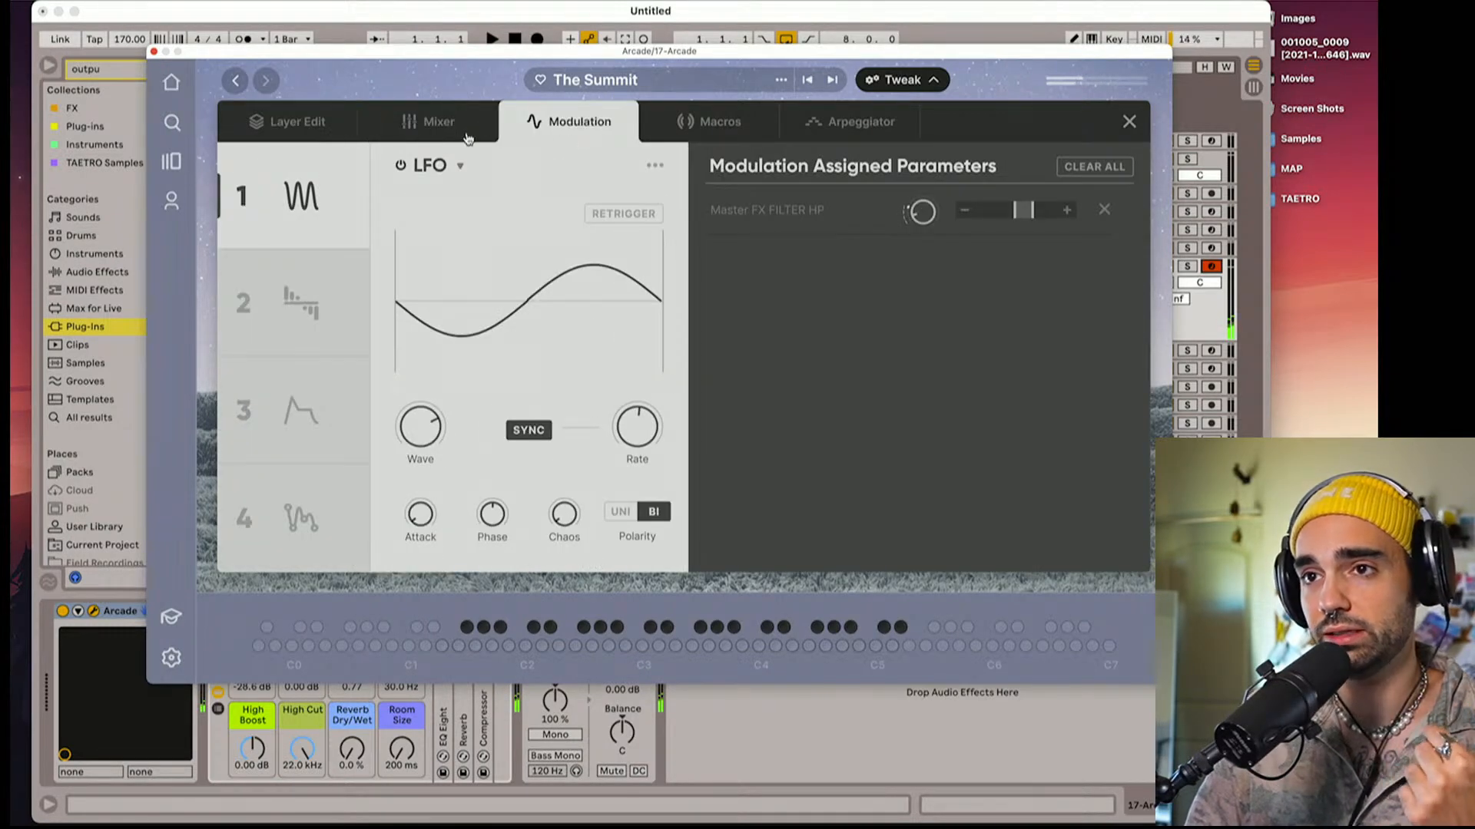
left_click(409, 125)
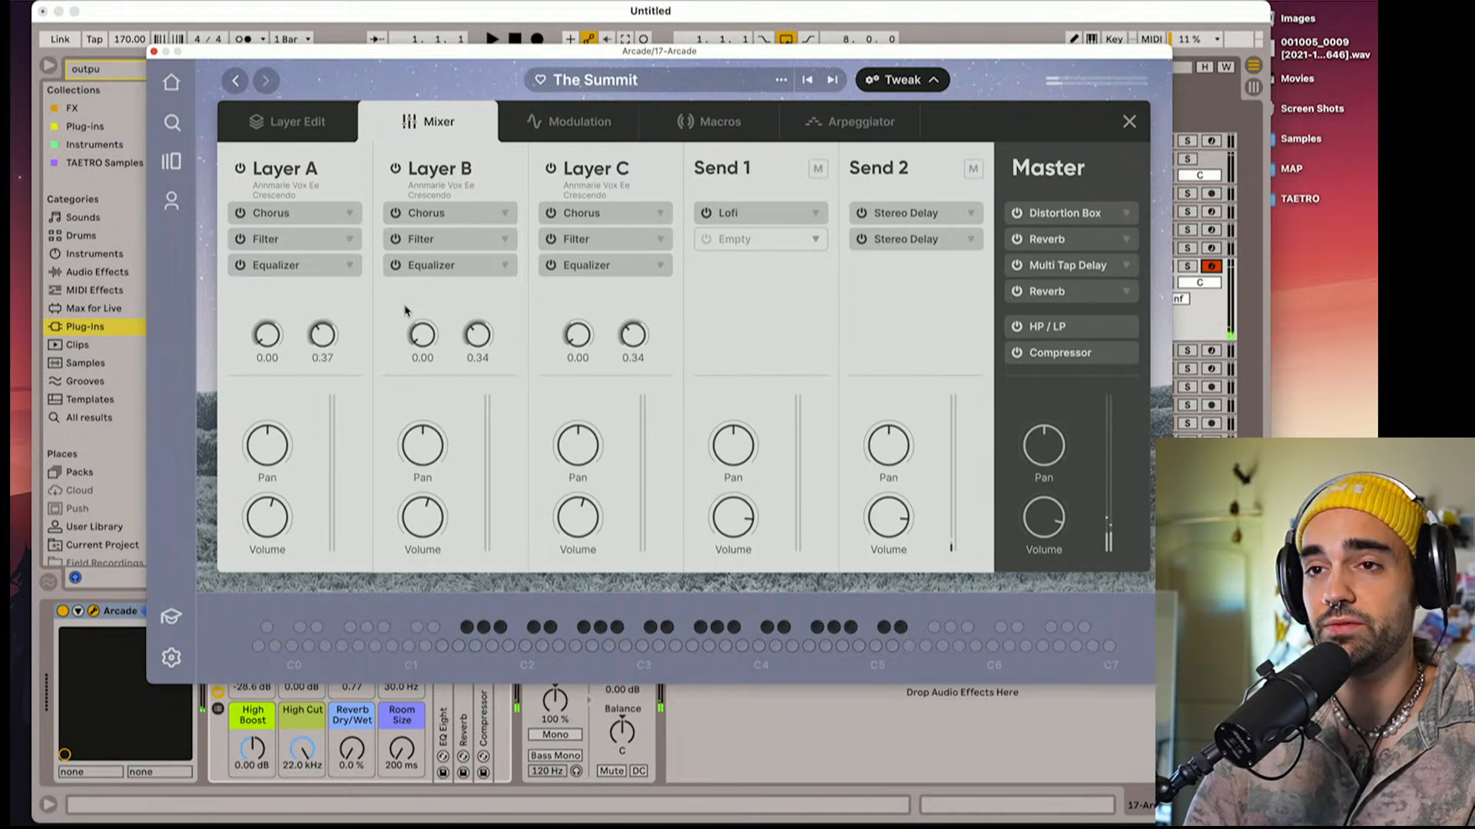
left_click(315, 123)
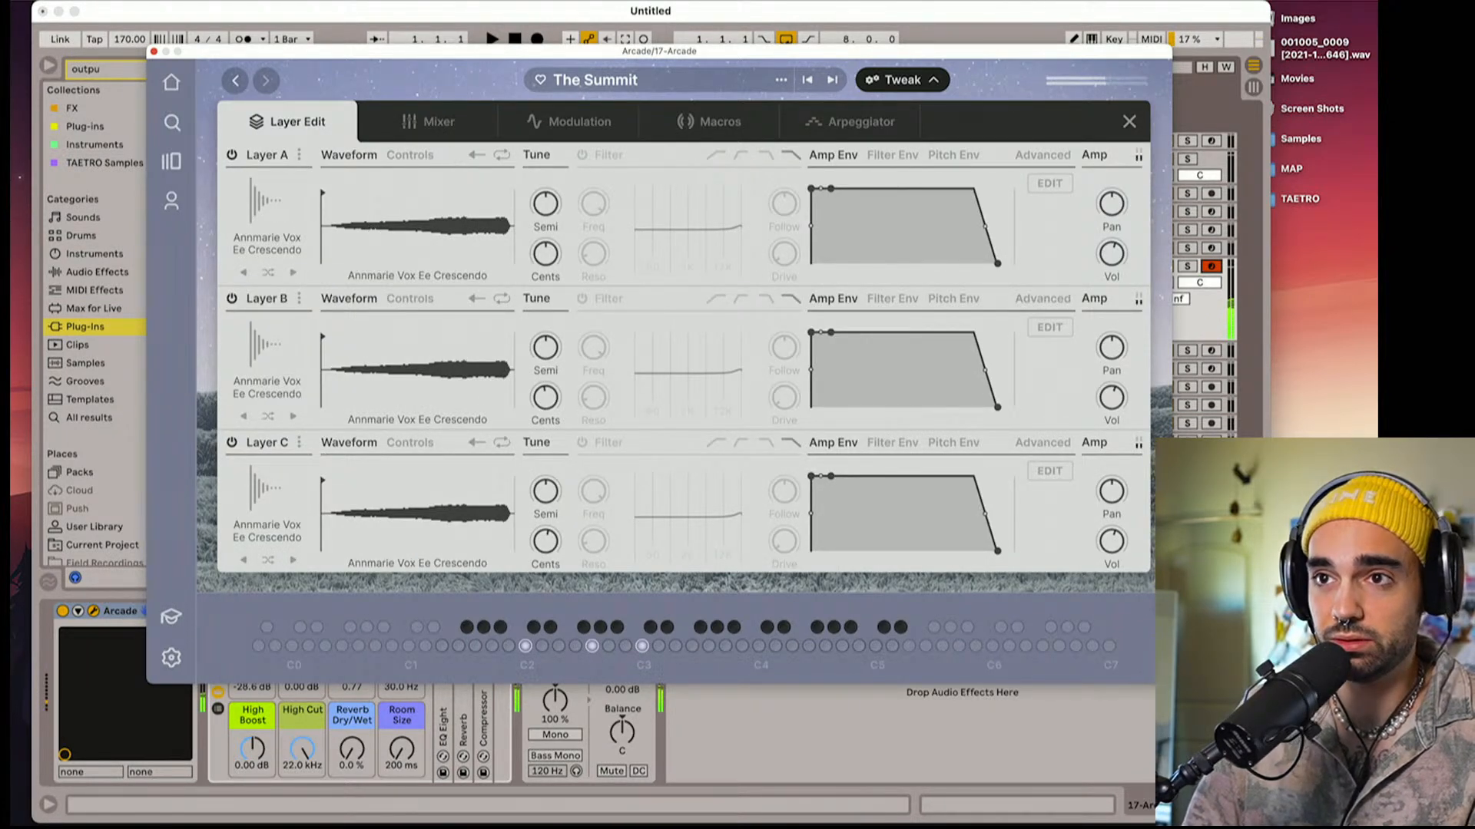
left_click(438, 137)
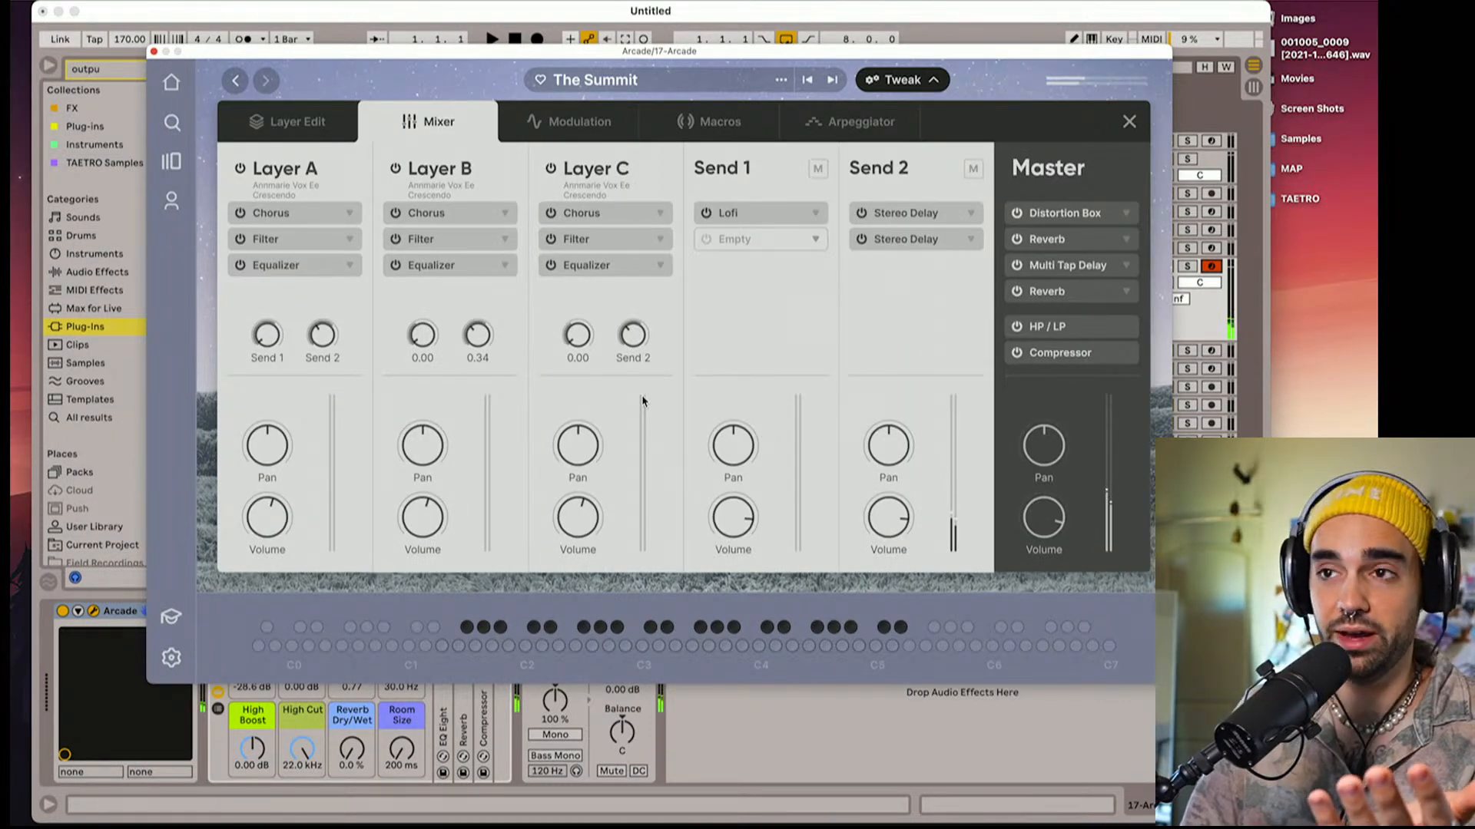
left_click(599, 125)
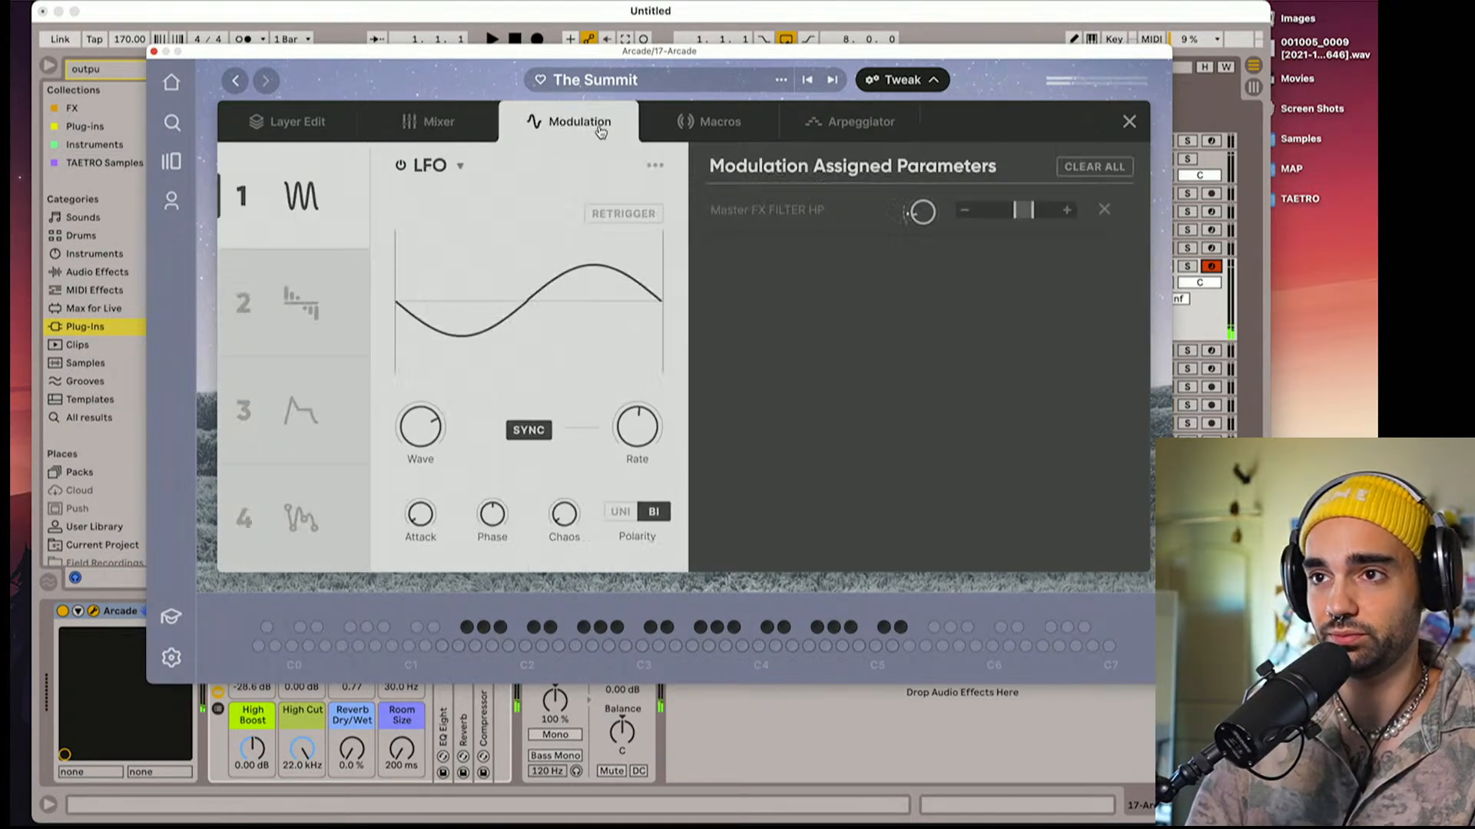
left_click(682, 132)
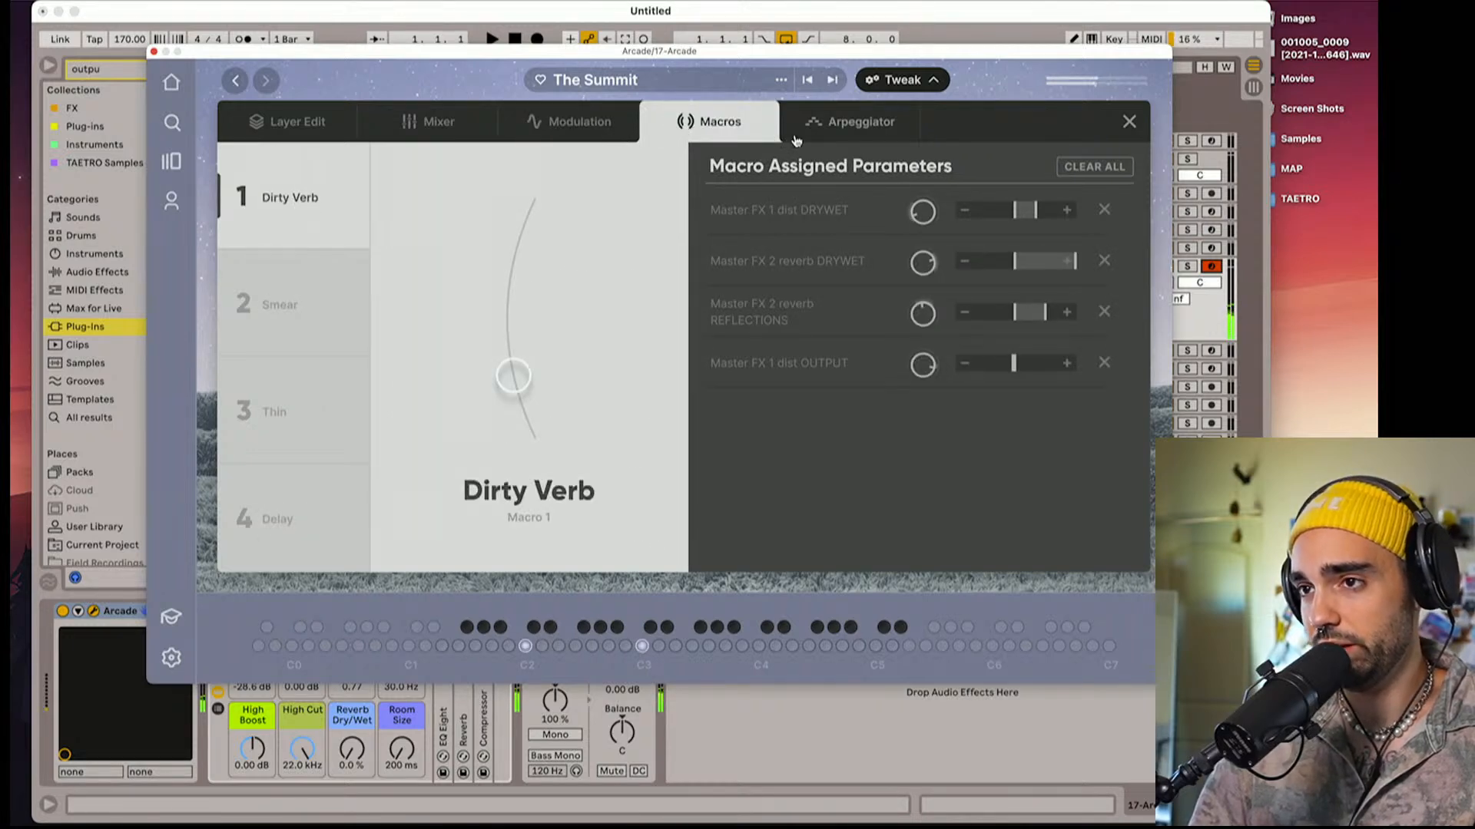
left_click(876, 134)
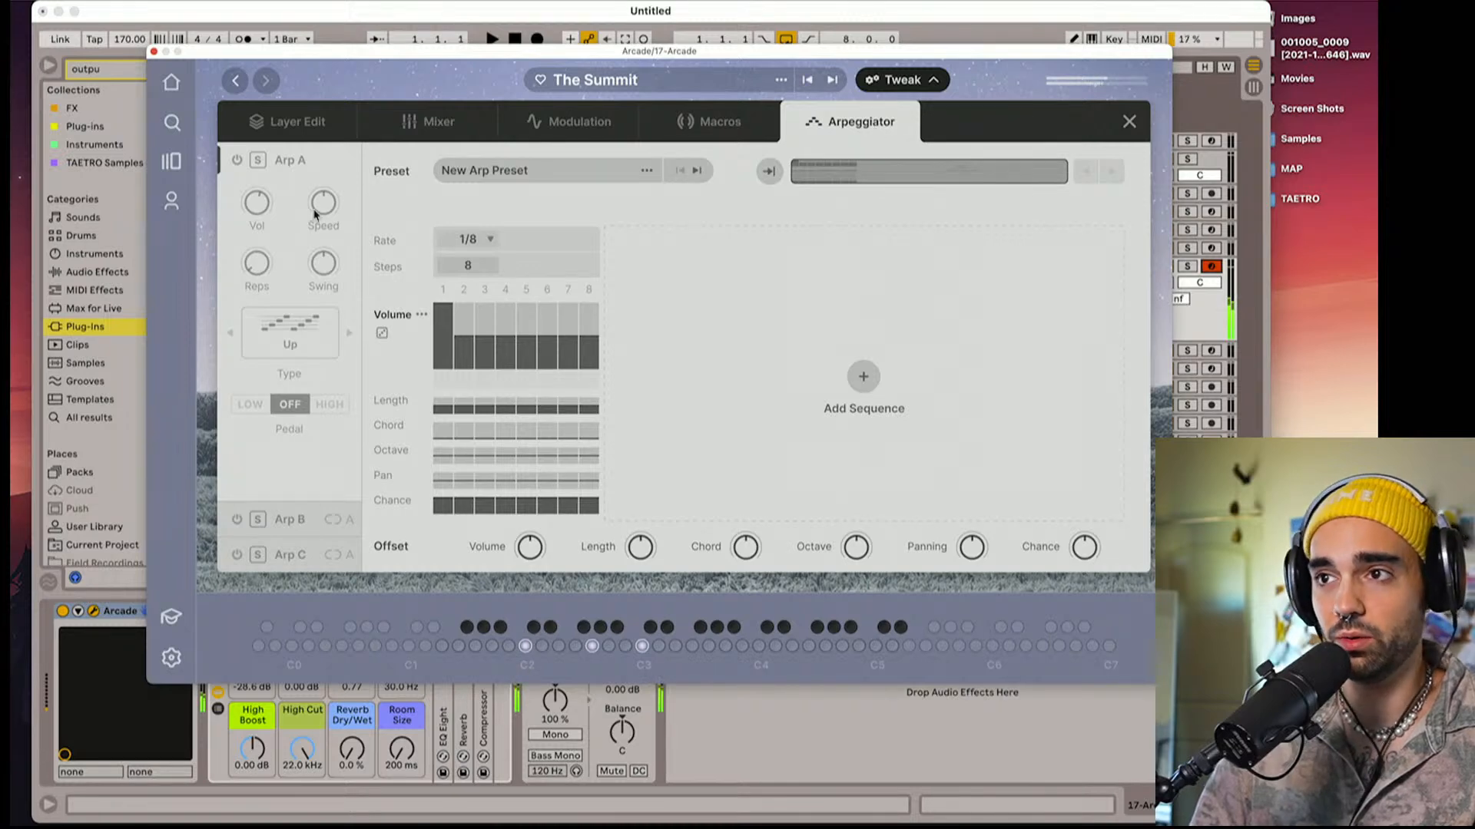
Try out Arp A on The Summit, switch it off again and return to the instrument's main view
left_click(238, 161)
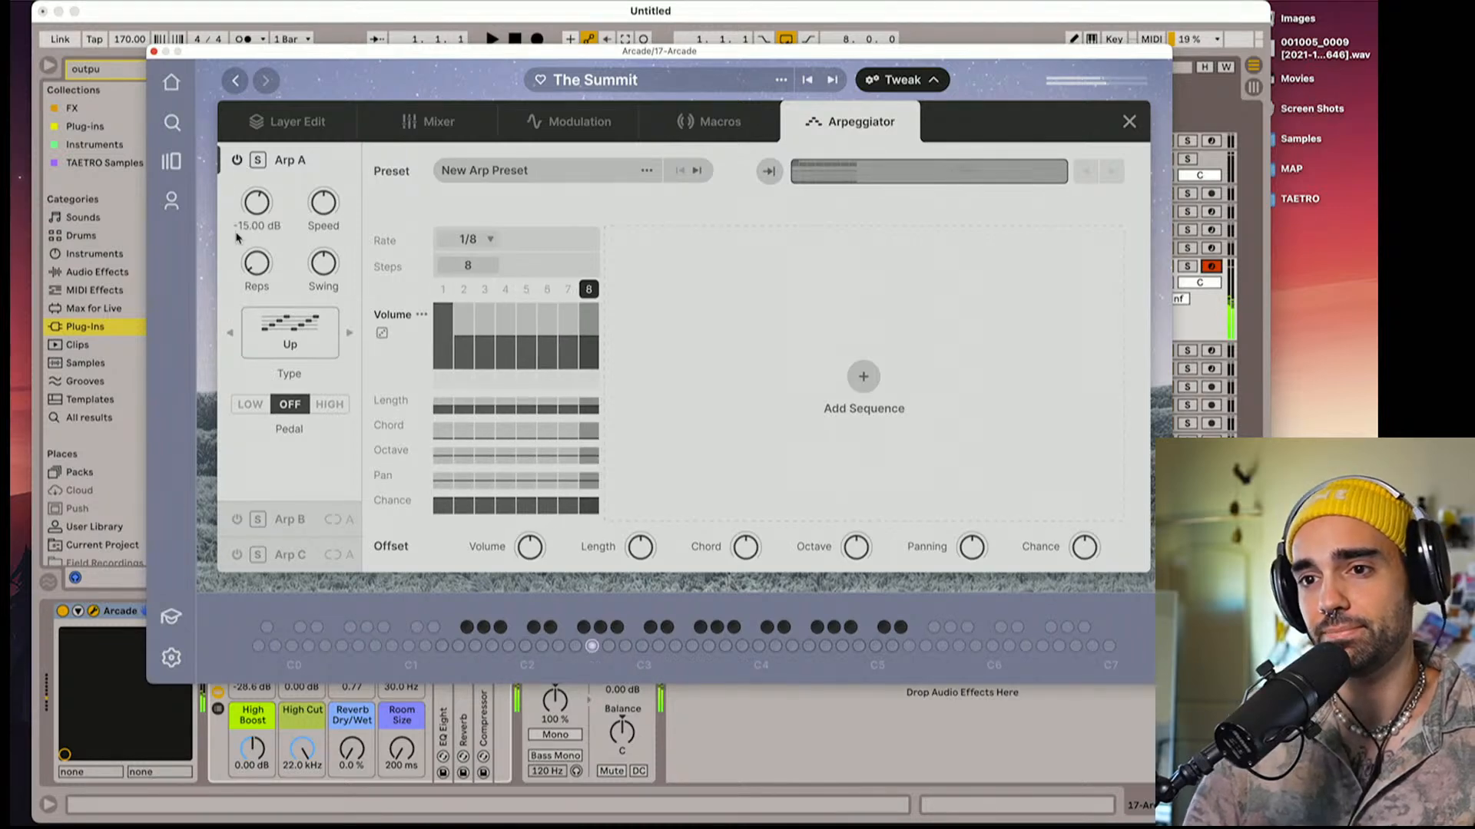
left_click(237, 161)
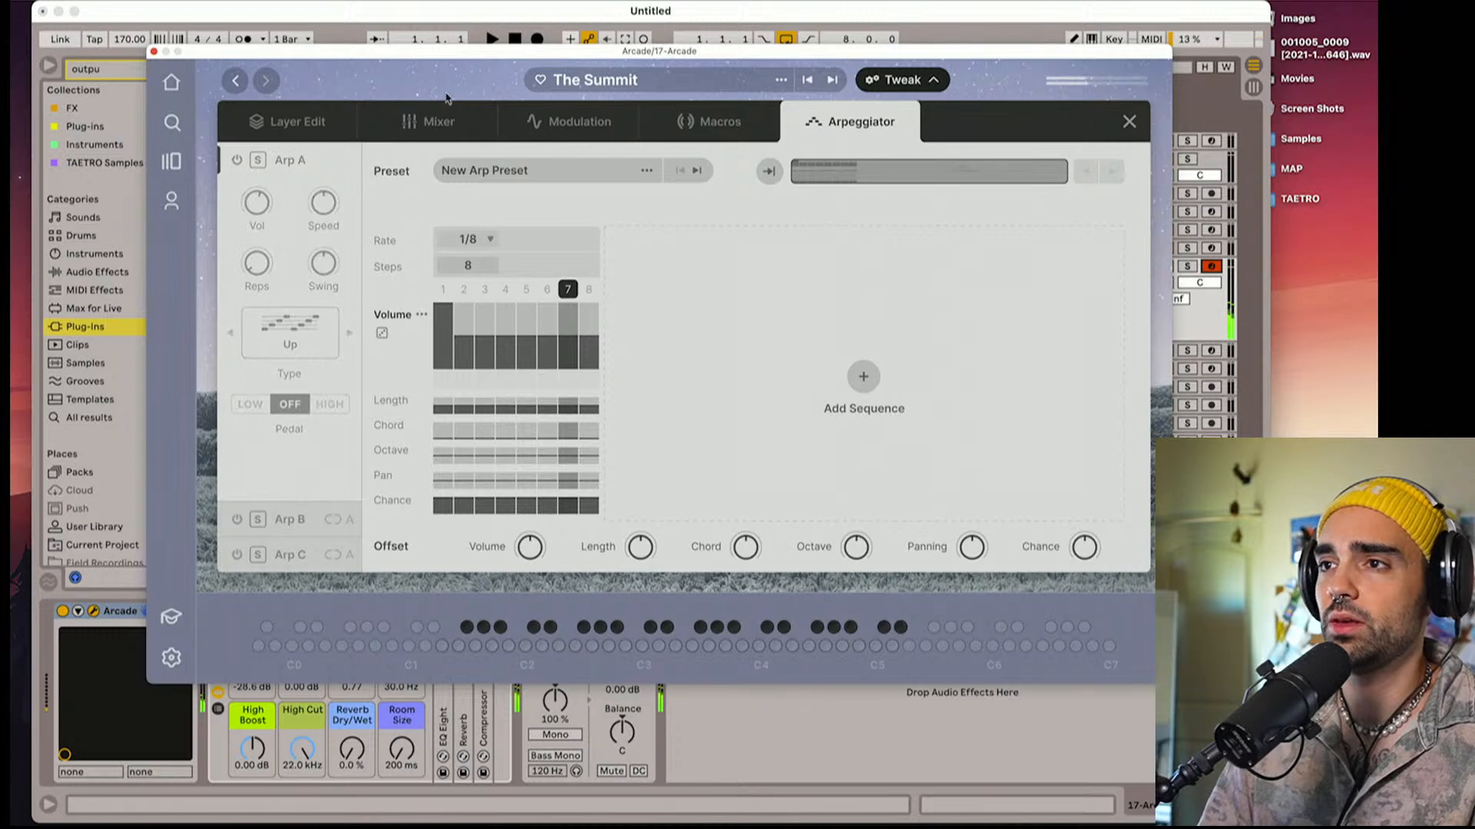
left_click(1129, 121)
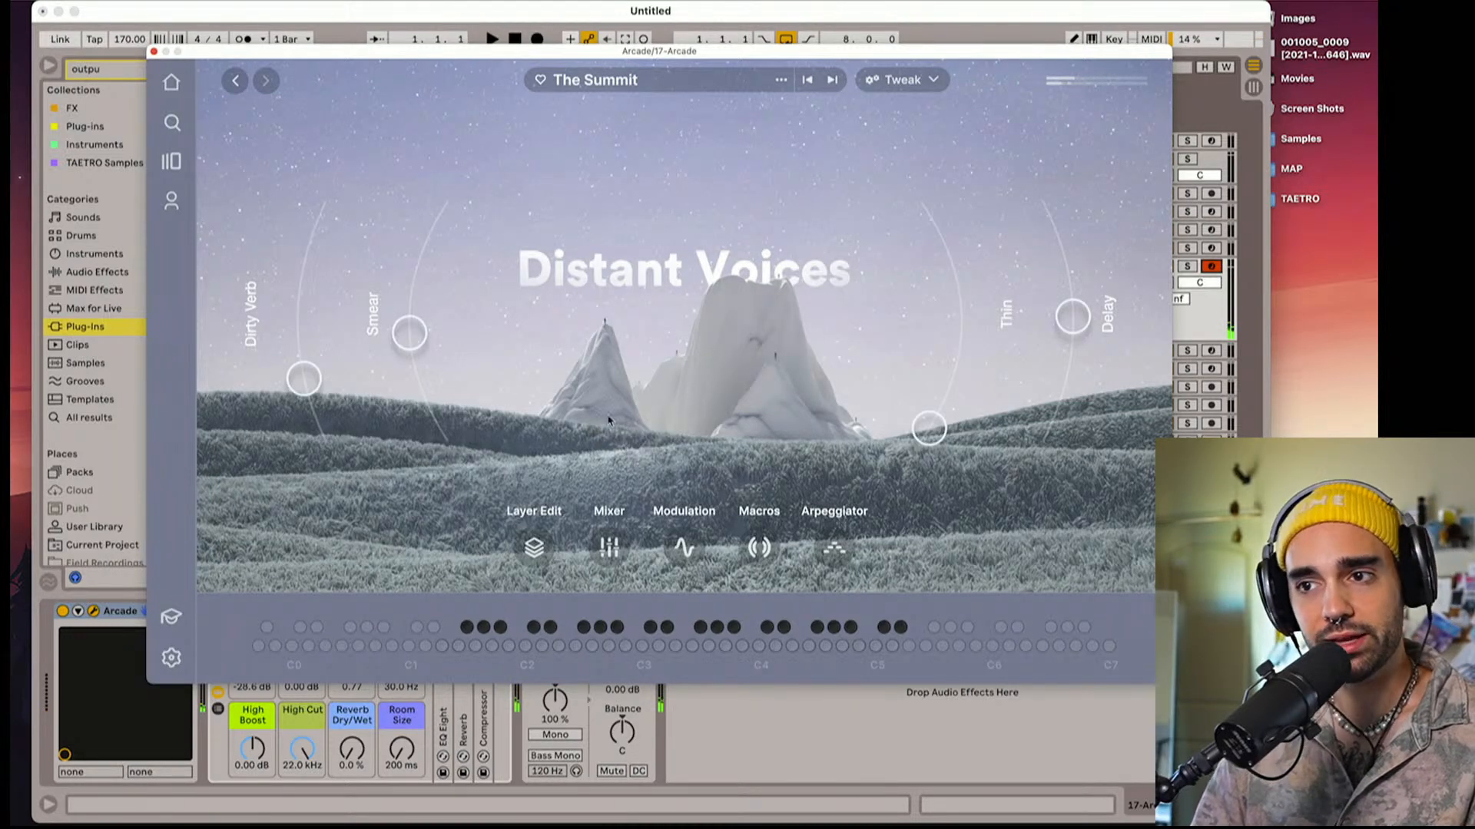
Load the next instrument, Eternal Dreams, raise its Scatter and Mellow Vibe macros, and lower Ensemble and Warm Delay
left_click(831, 82)
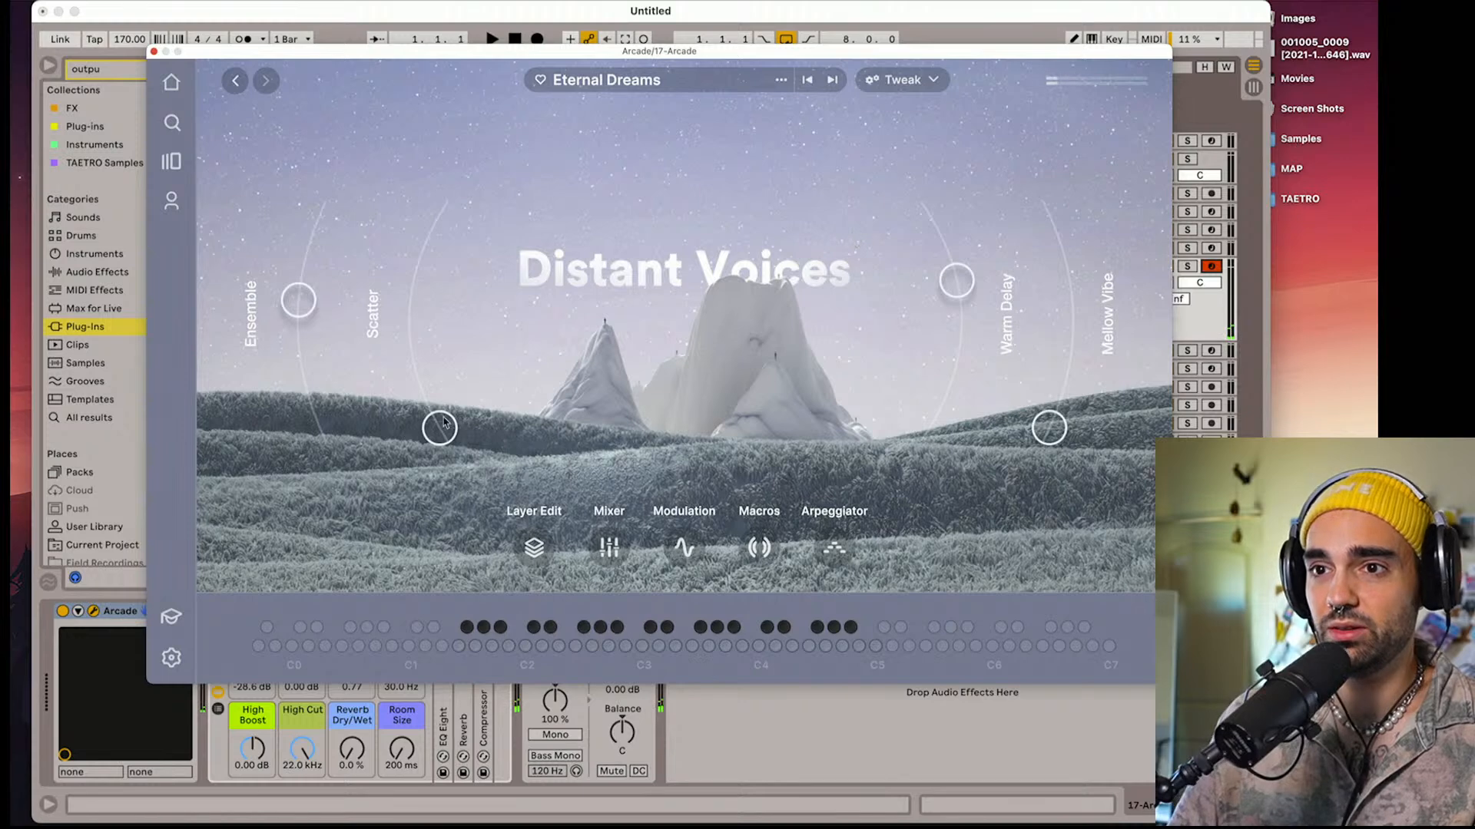
left_click_drag(444, 424, 423, 261)
left_click_drag(299, 303, 305, 357)
left_click_drag(1051, 435, 1046, 351)
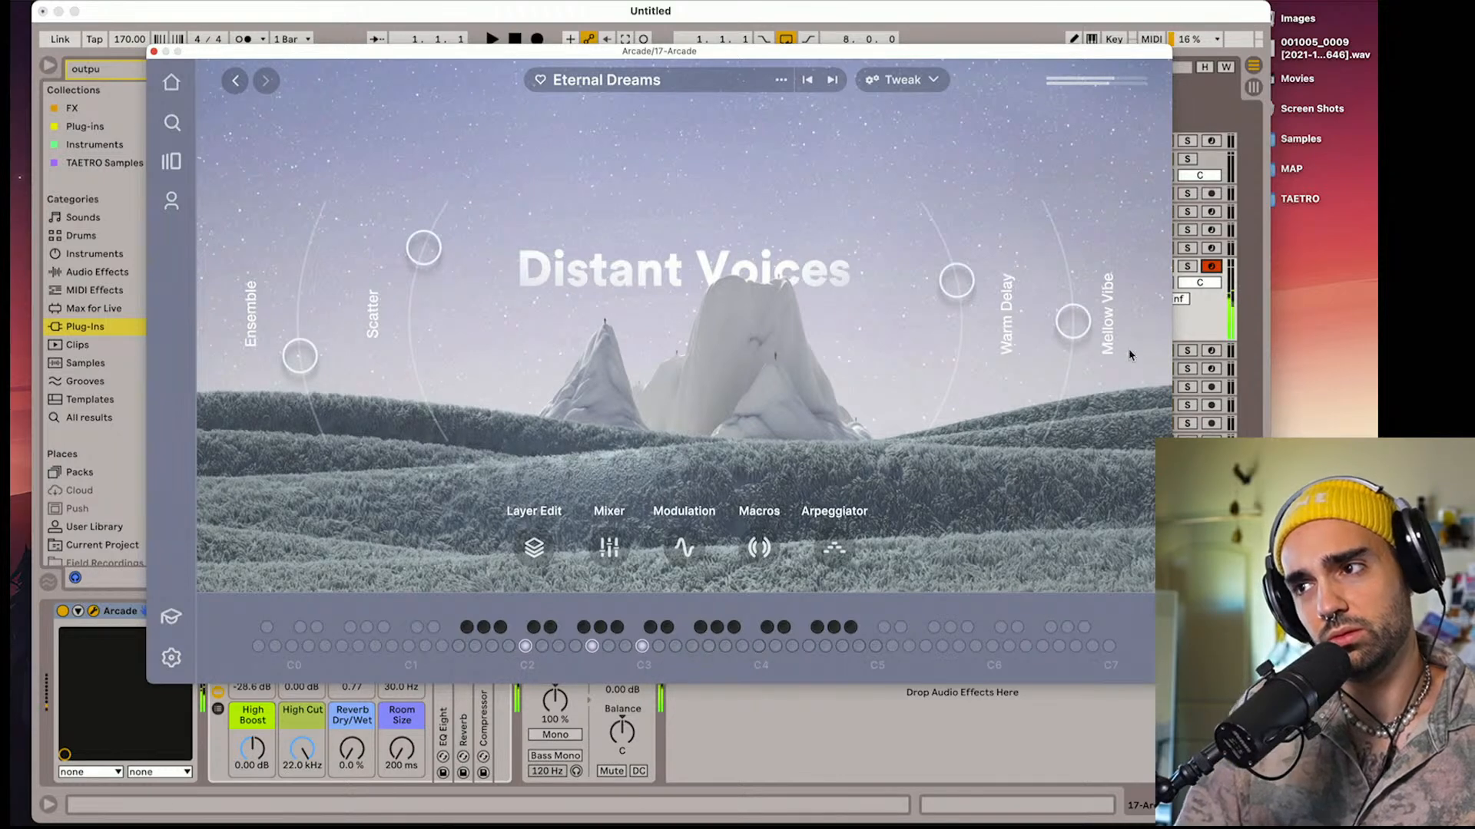
left_click_drag(1078, 338, 1063, 391)
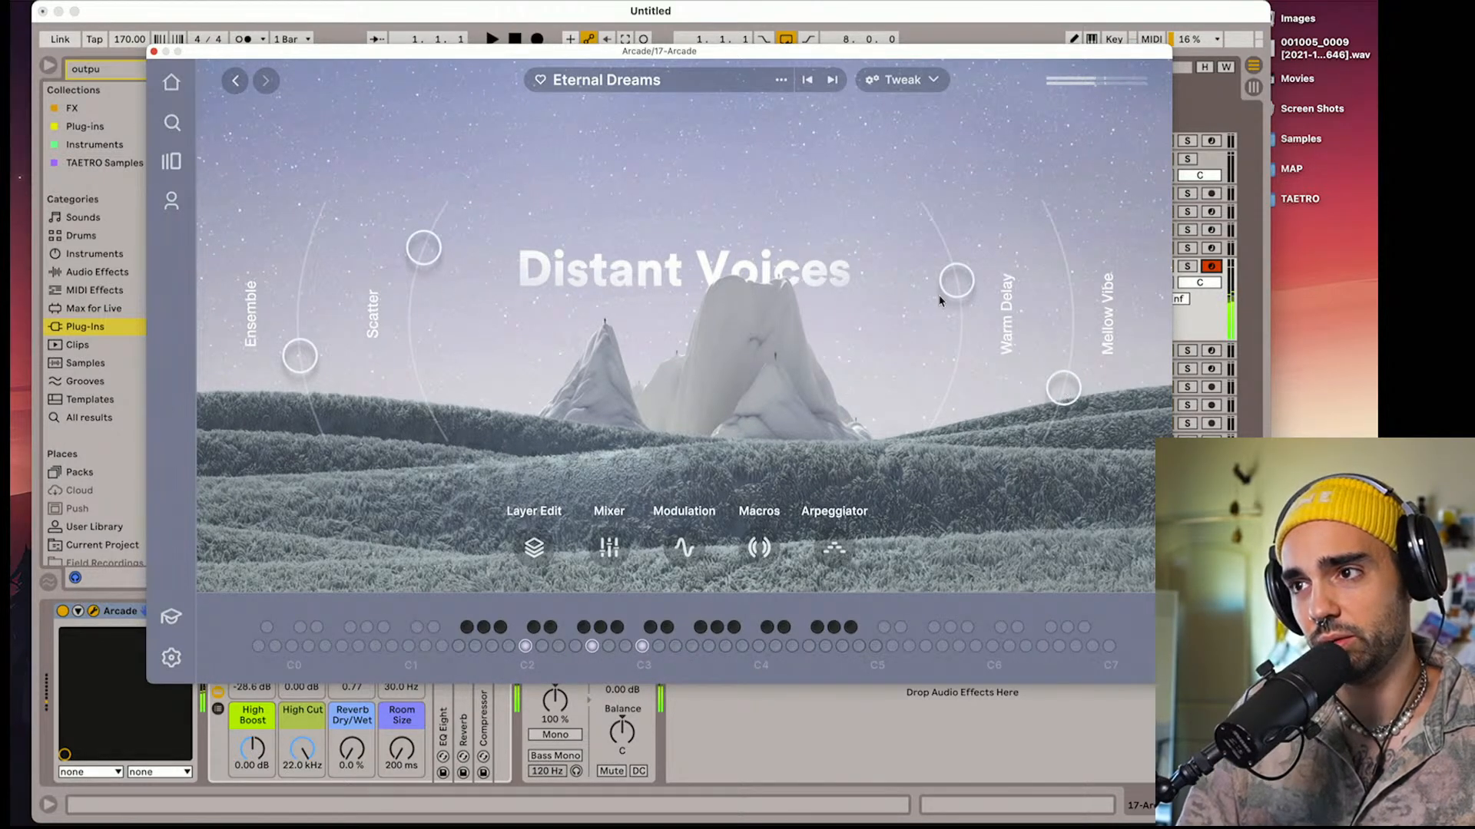
left_click_drag(947, 289, 947, 301)
left_click_drag(299, 355, 306, 386)
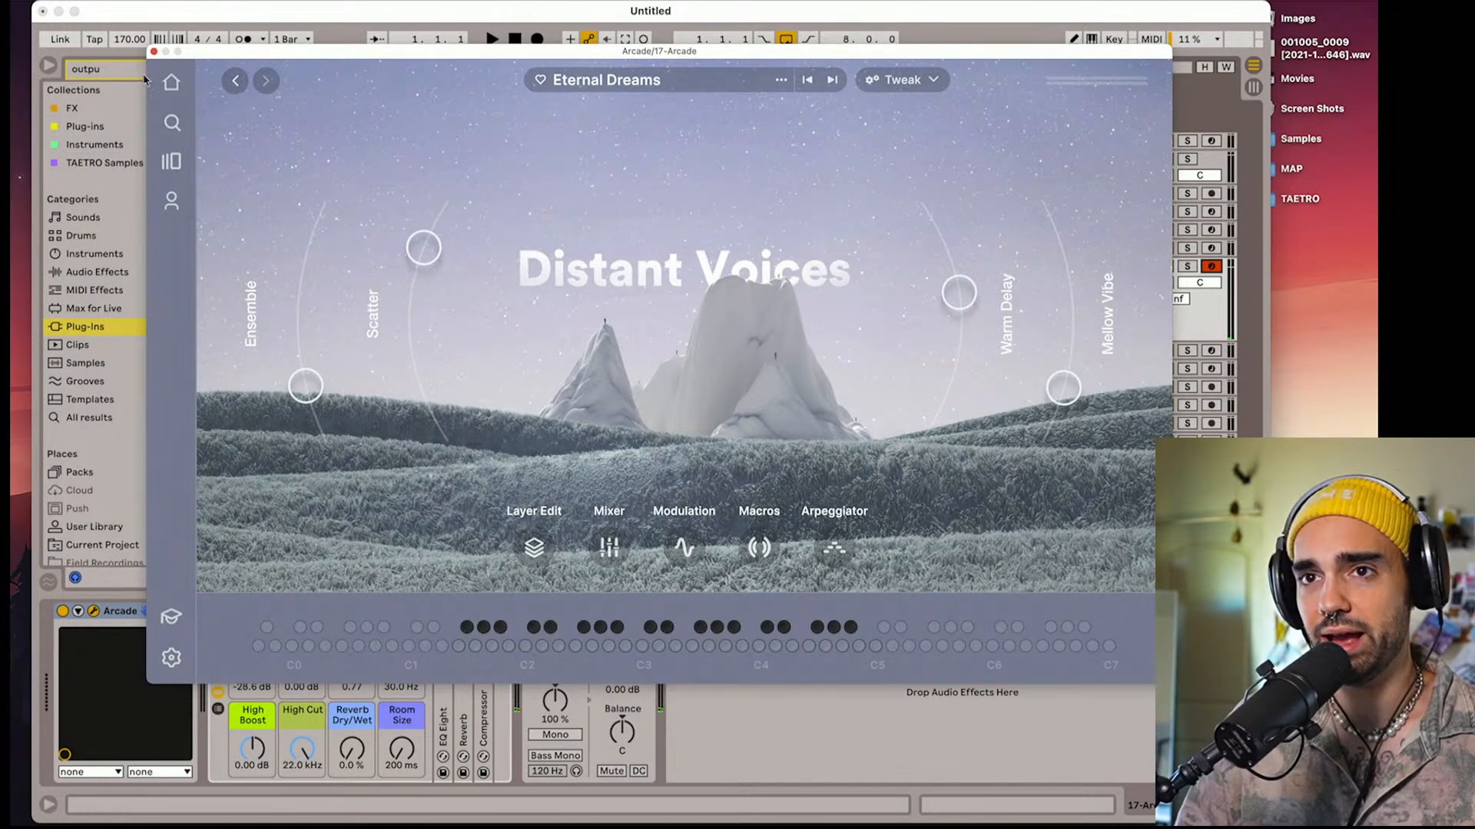
Look through the Distant Voices line page and the downloaded loop packs for another sound
left_click(176, 166)
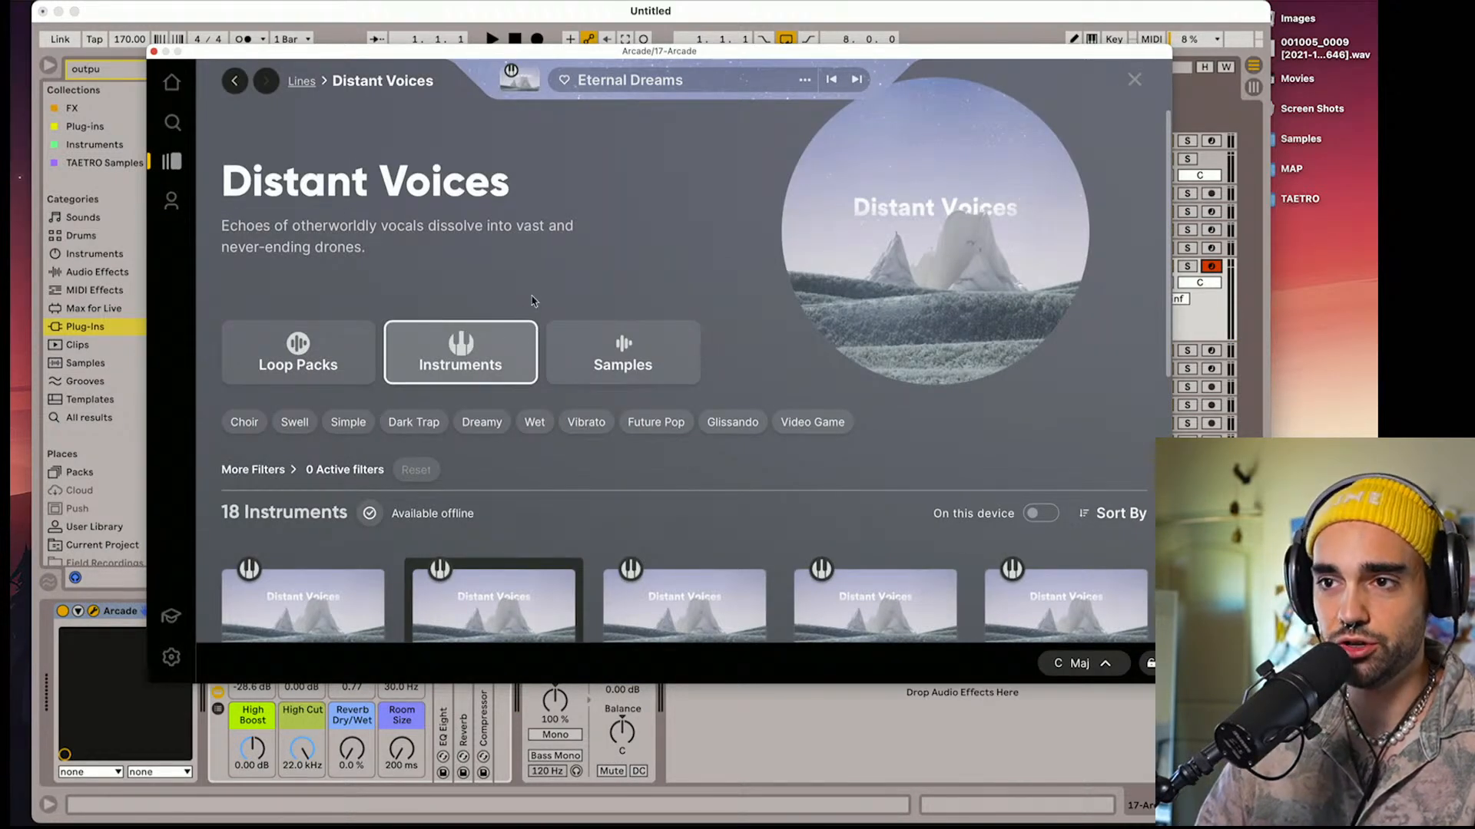
left_click(172, 201)
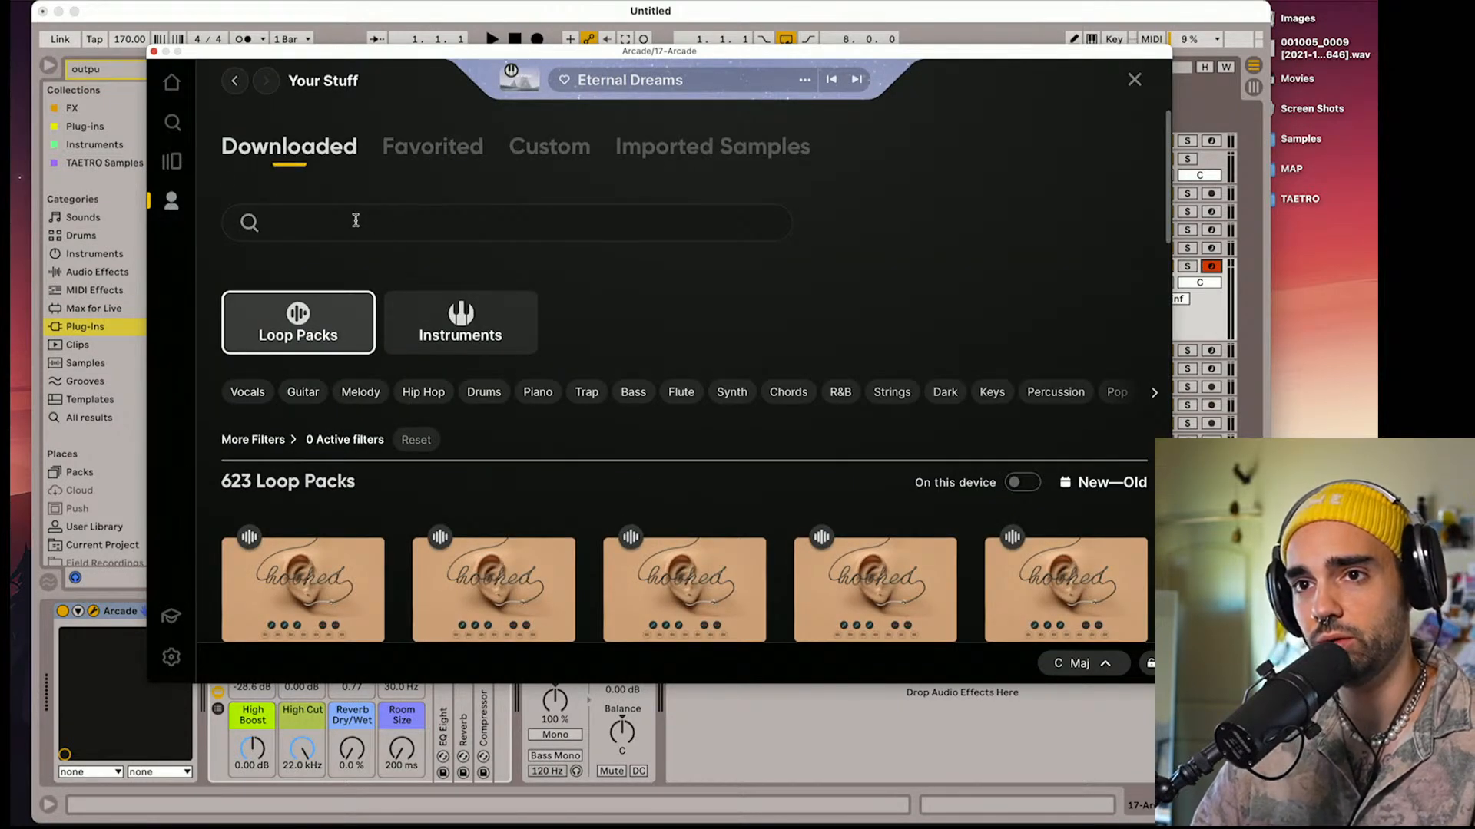
left_click(180, 168)
scroll(528, 360, "down", 3)
scroll(528, 360, "up", 3)
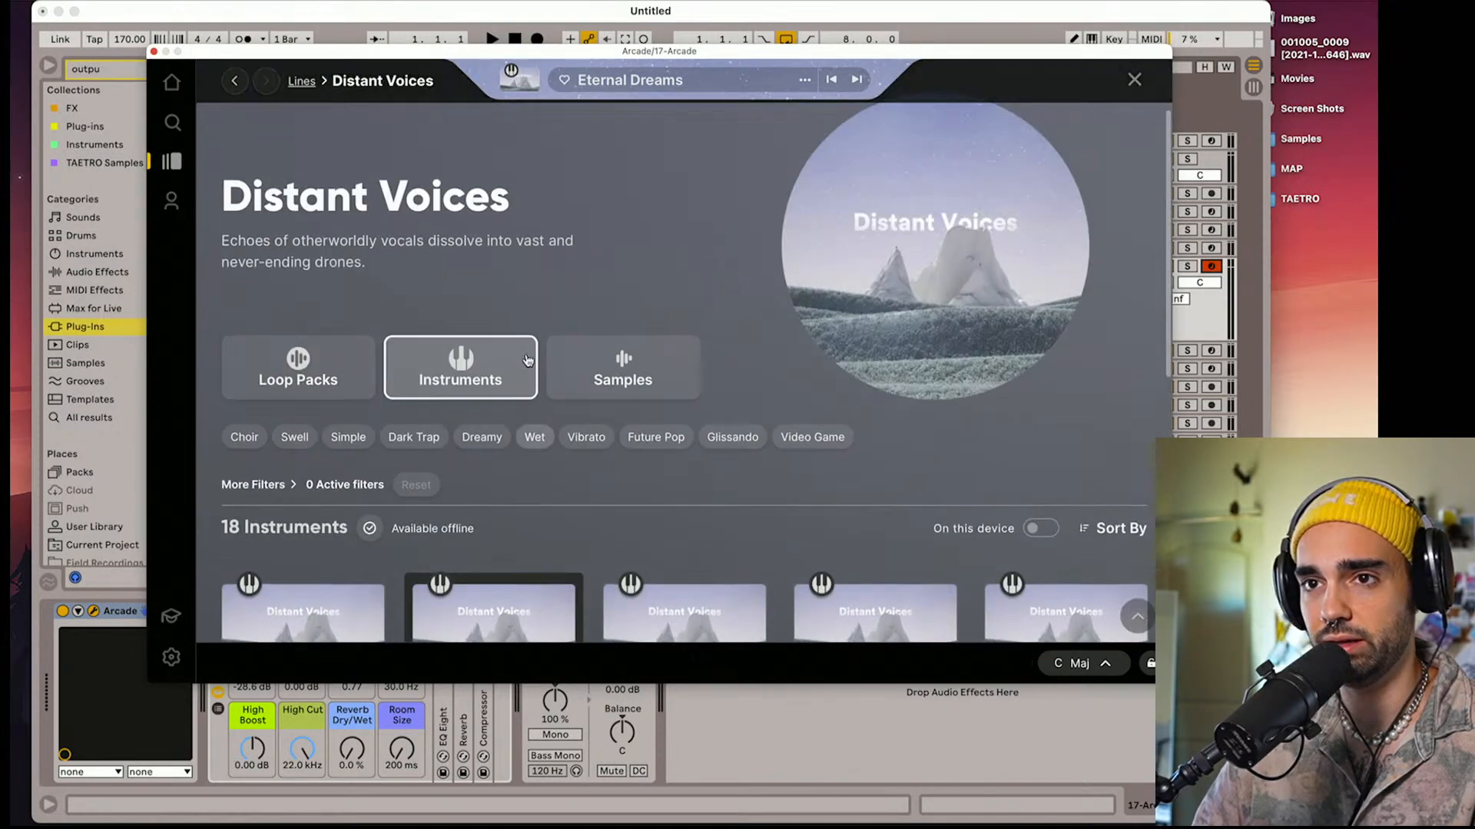
left_click(235, 82)
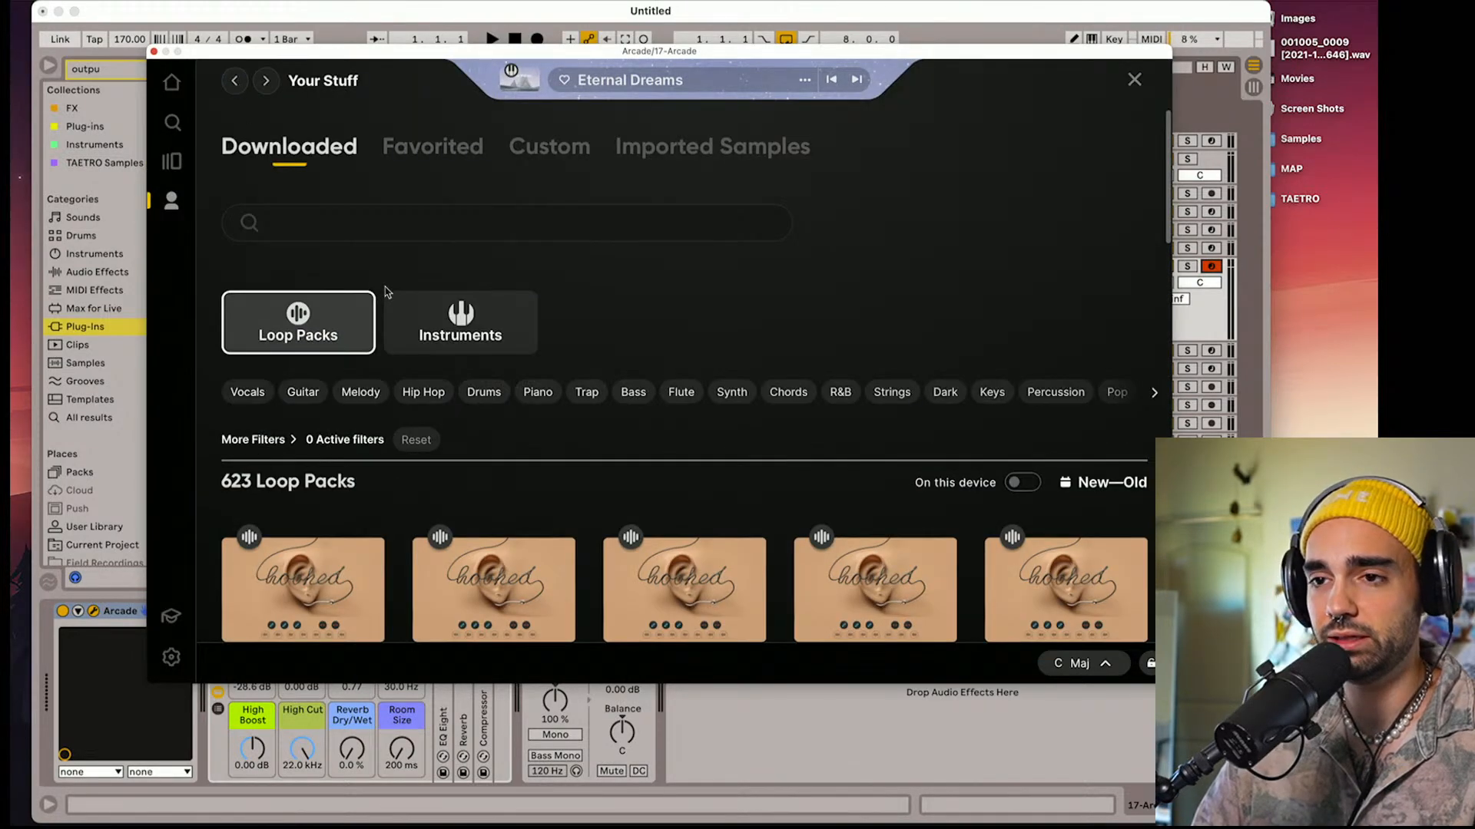
scroll(391, 295, "down", 20)
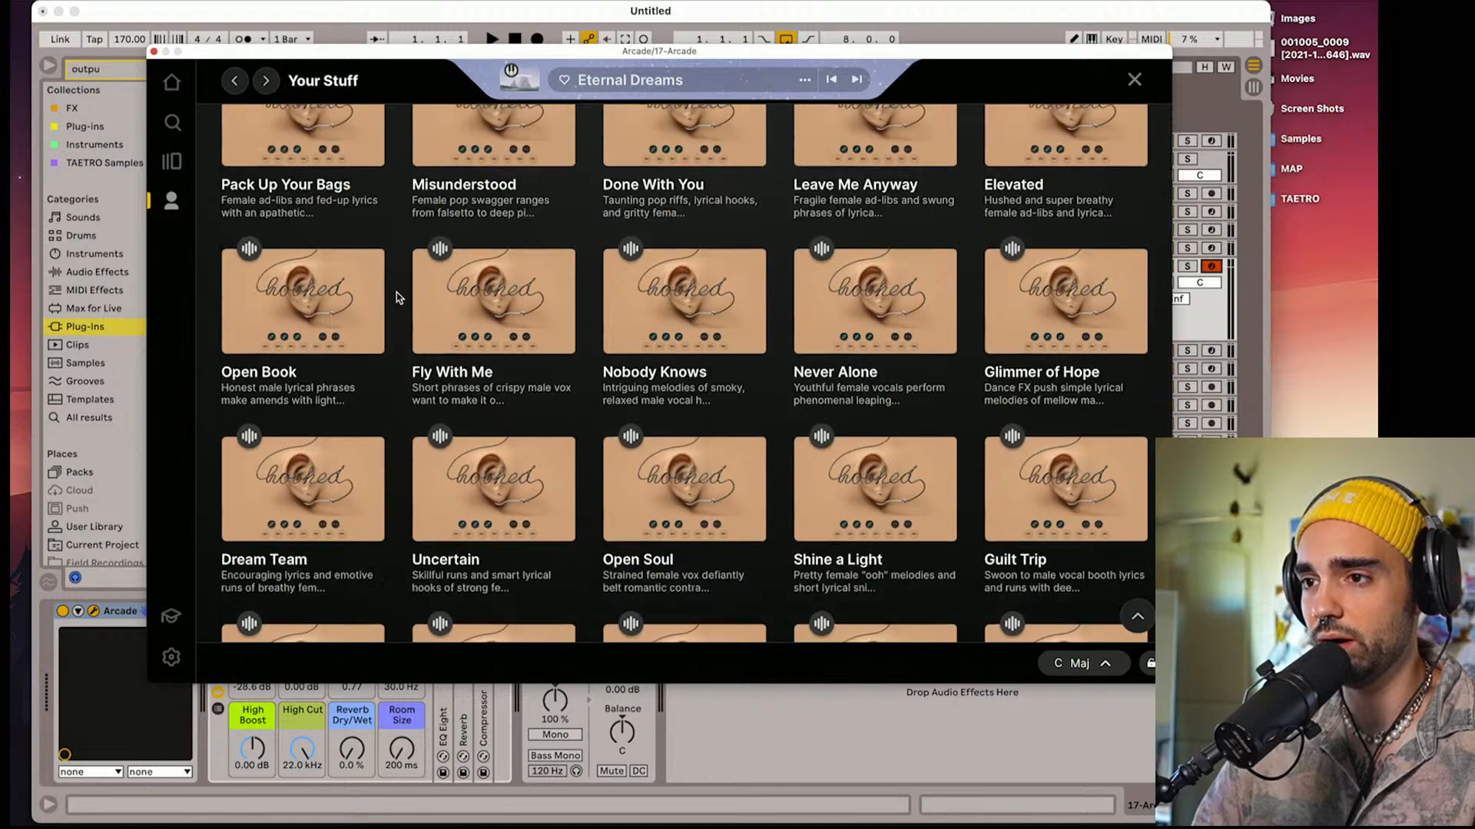
scroll(397, 298, "down", 10)
scroll(398, 297, "up", 20)
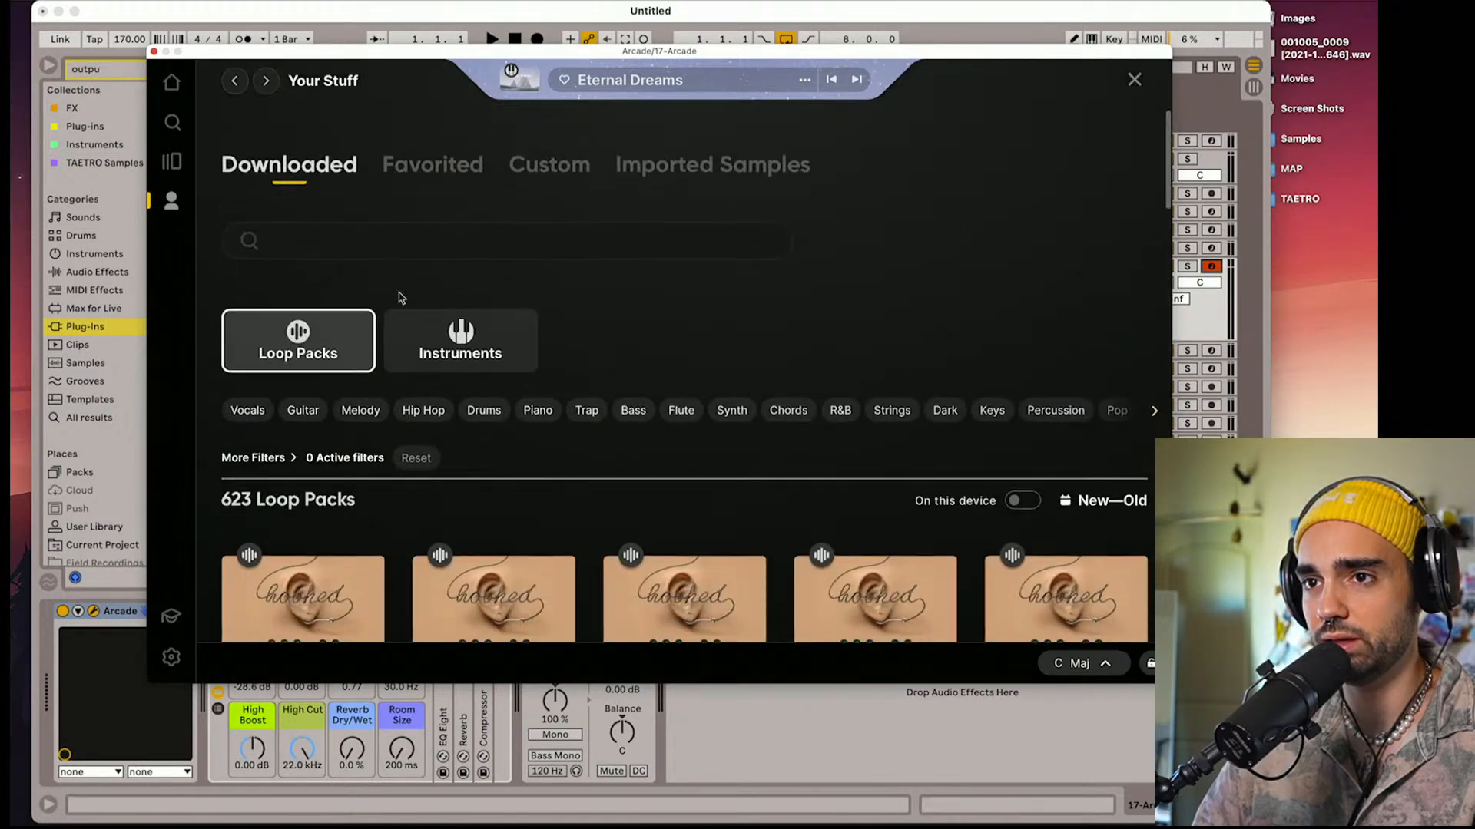
Search the downloaded loop packs for "tape" and load the Grainy Days pack
left_click(394, 219)
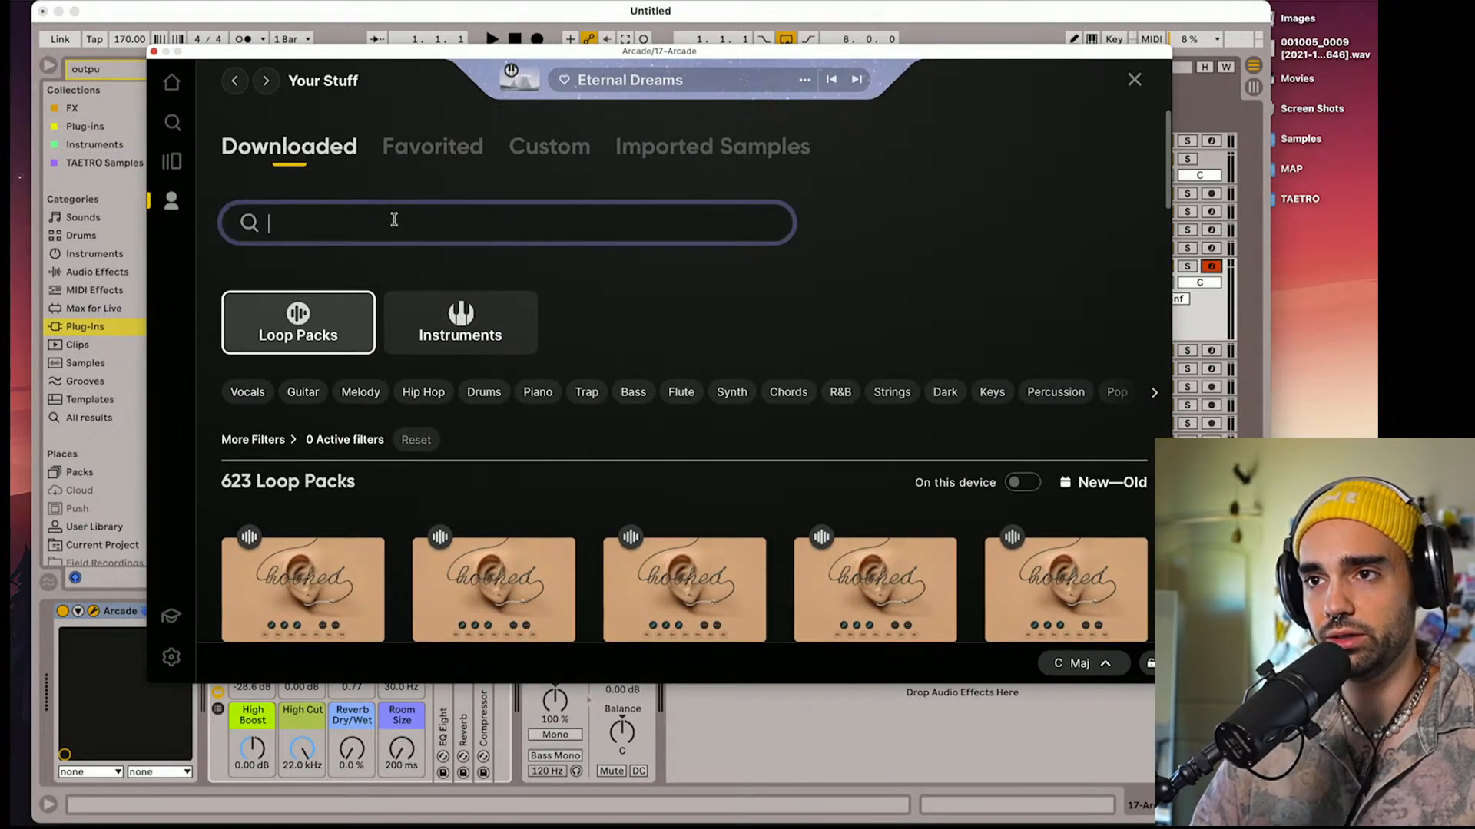
type("tape")
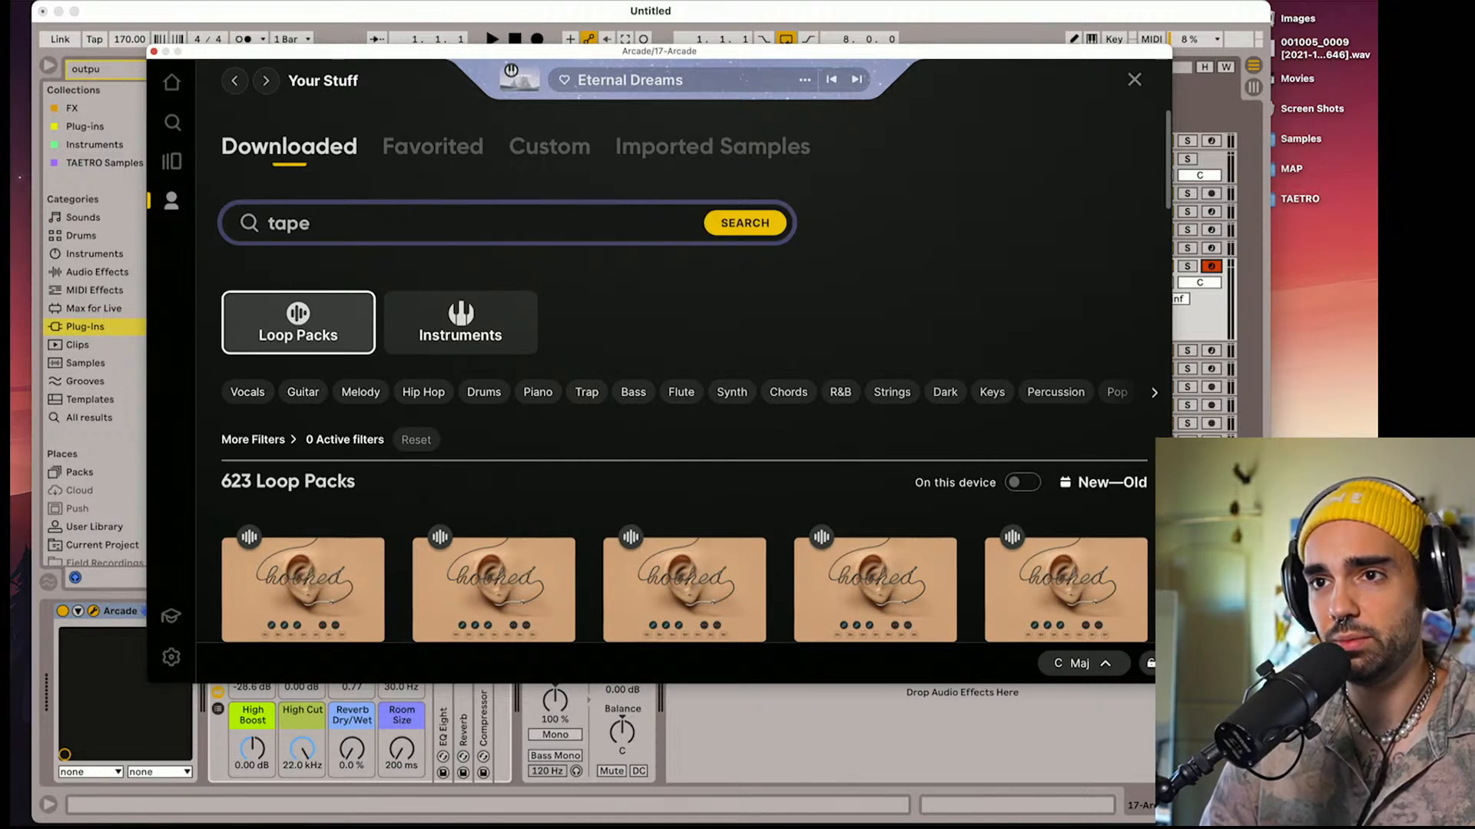
key("Return")
scroll(676, 286, "down", 4)
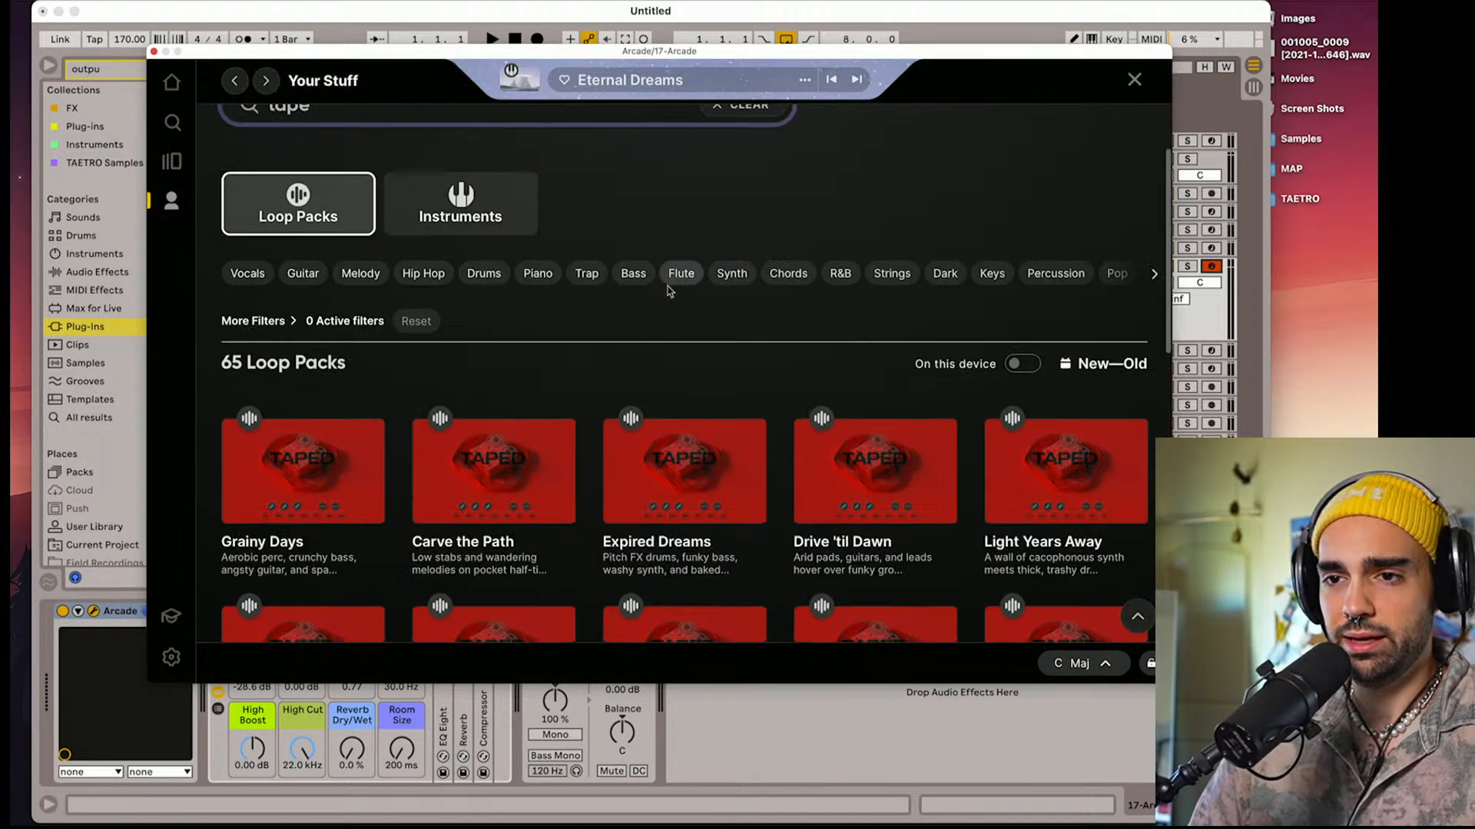
left_click(335, 407)
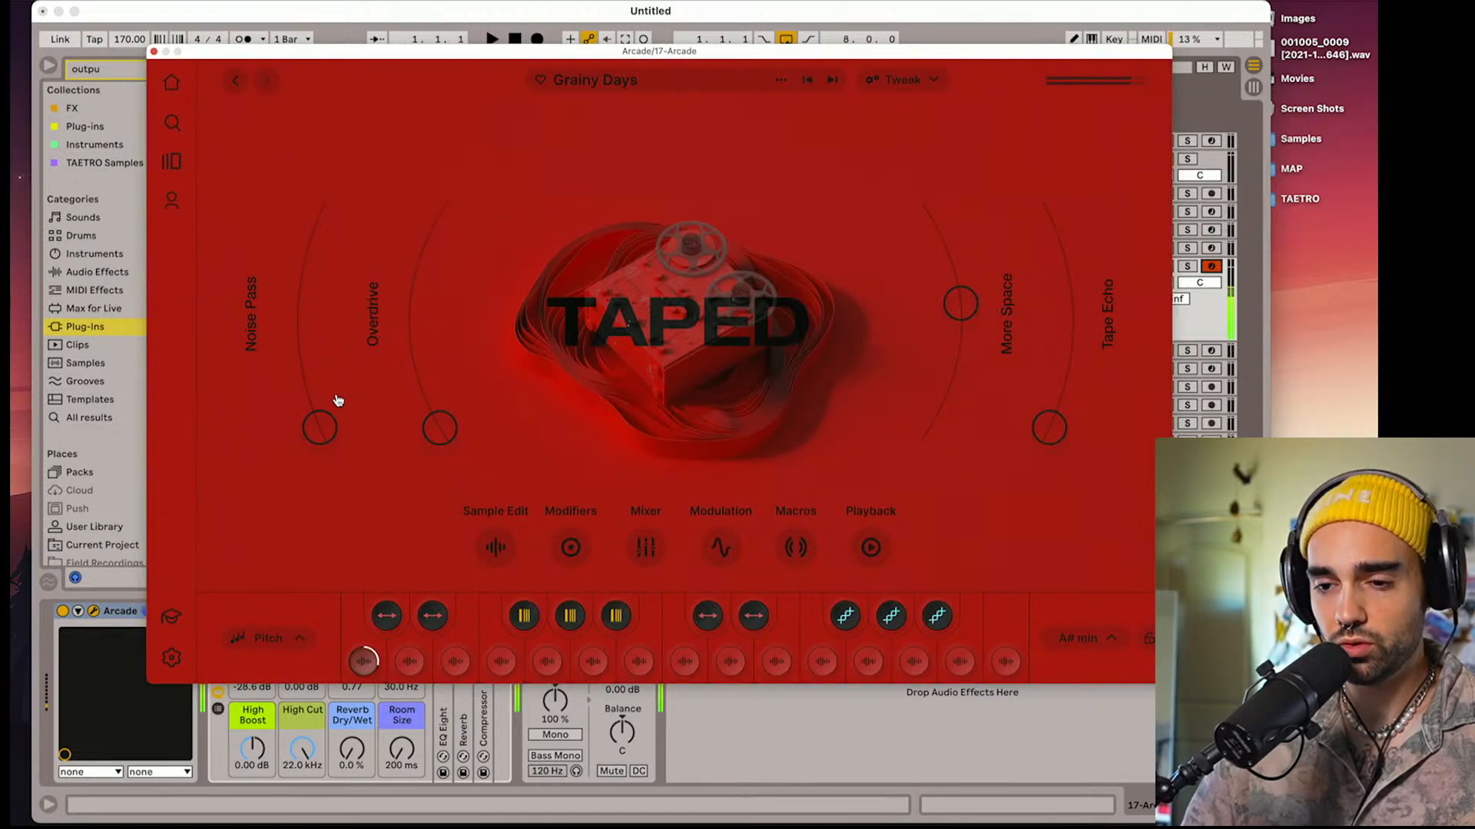
Set the project tempo to 84 BPM and load the next loop pack, Carve the Path
left_click(121, 40)
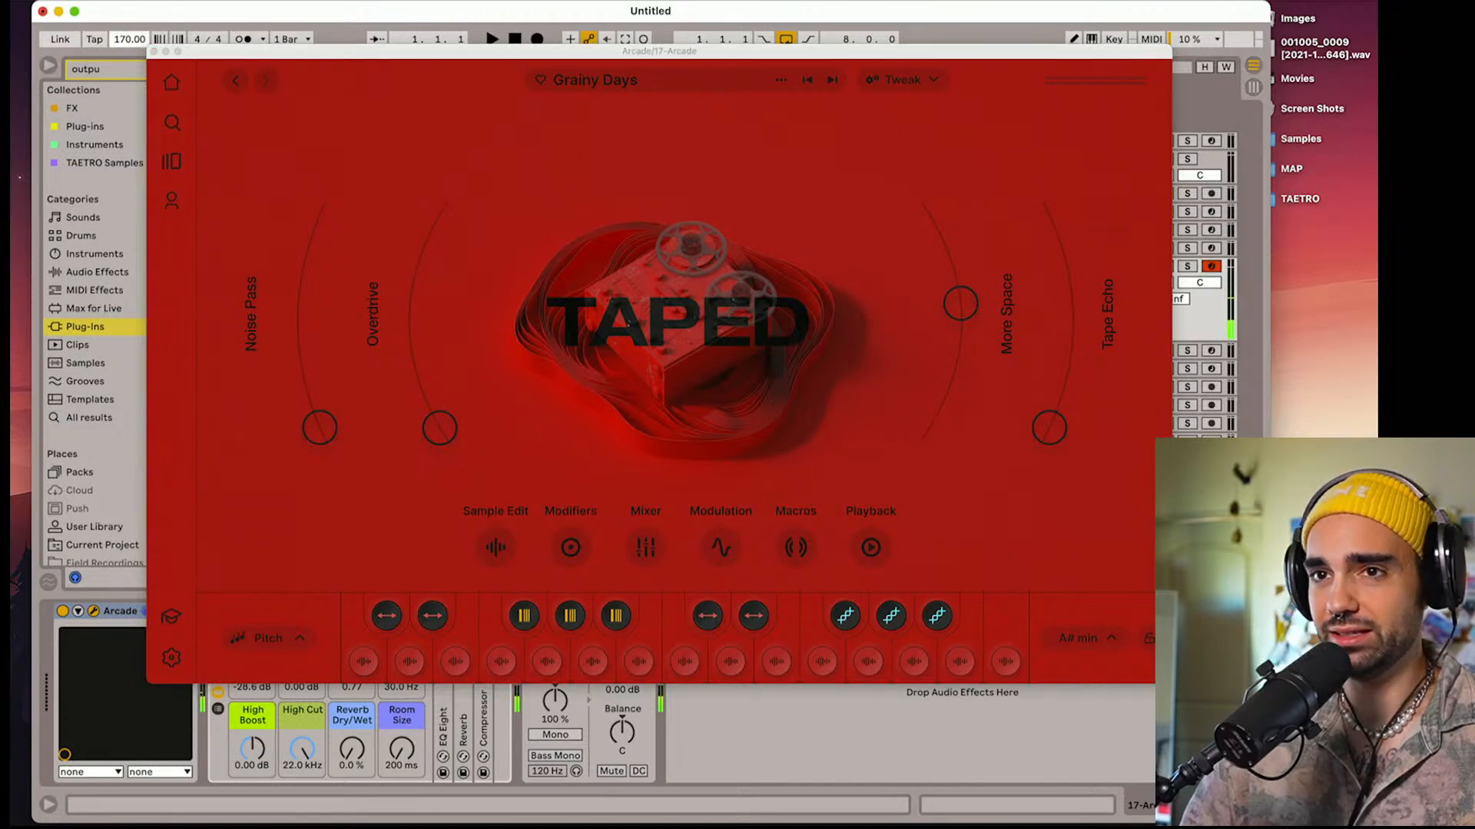
left_click_drag(121, 40, 121, 54)
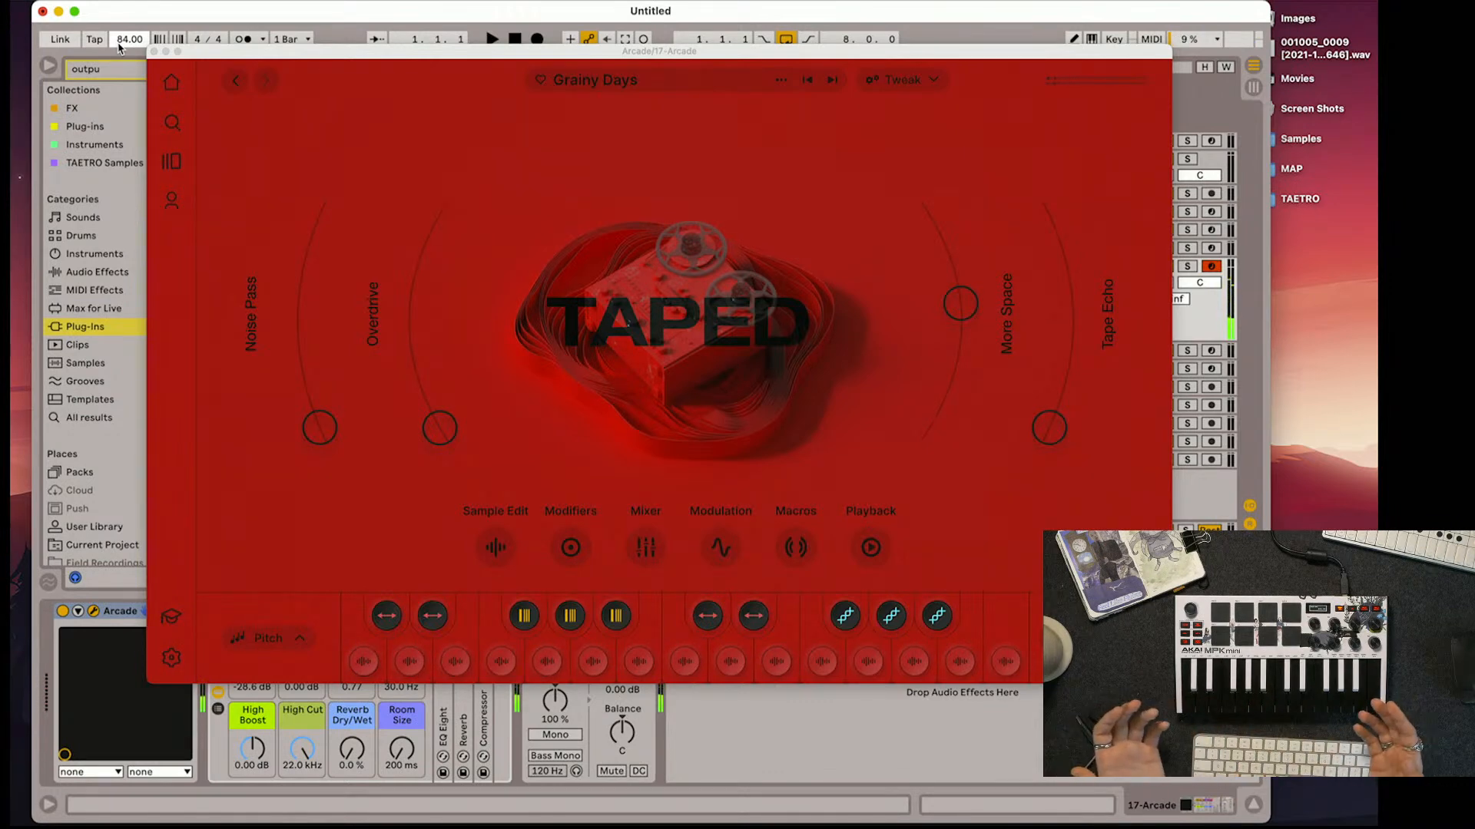
left_click(829, 79)
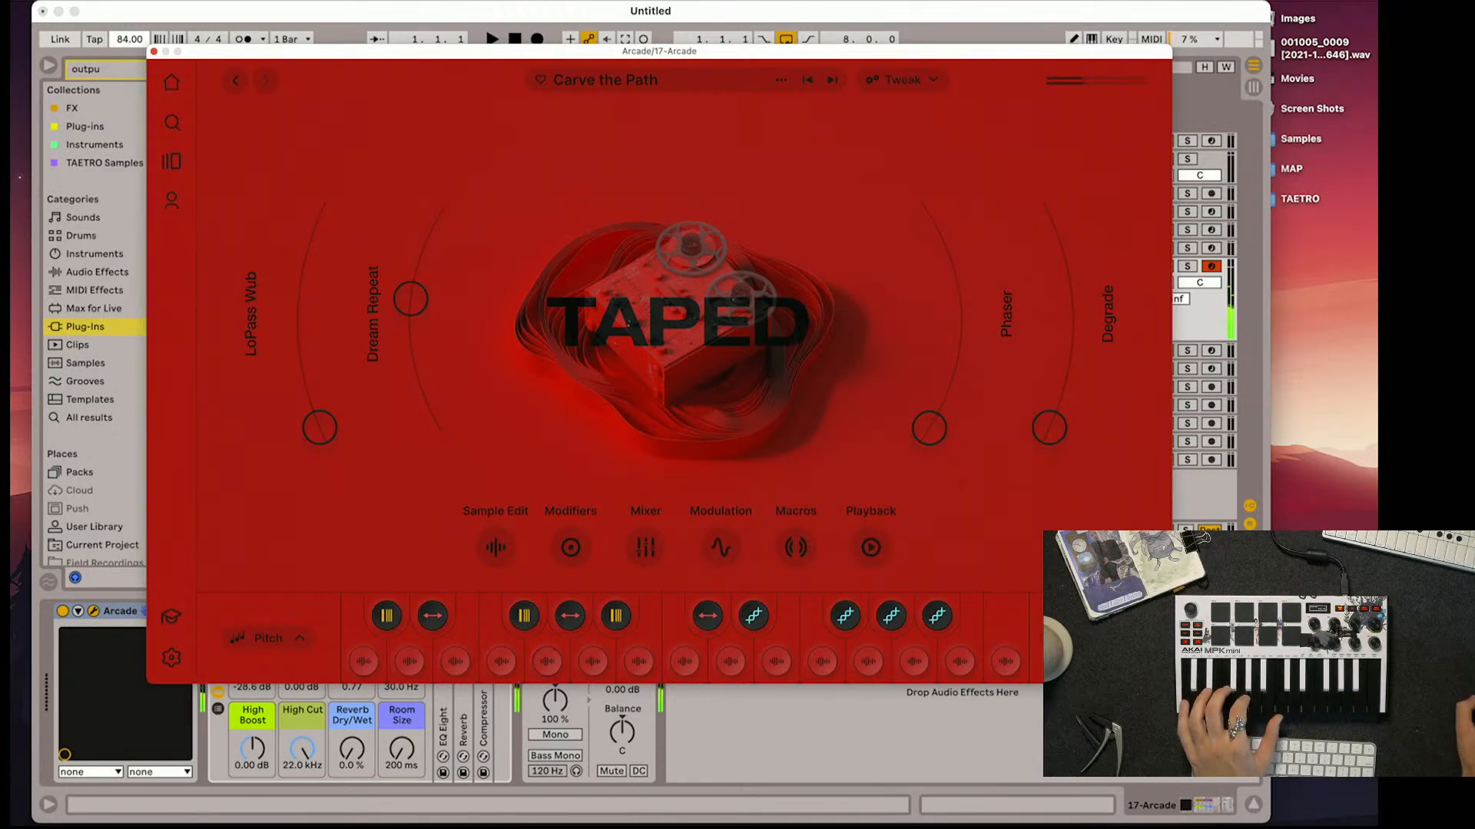
Set the session key to E major and switch to the next loop pack, Expired Dreams
left_click(1080, 638)
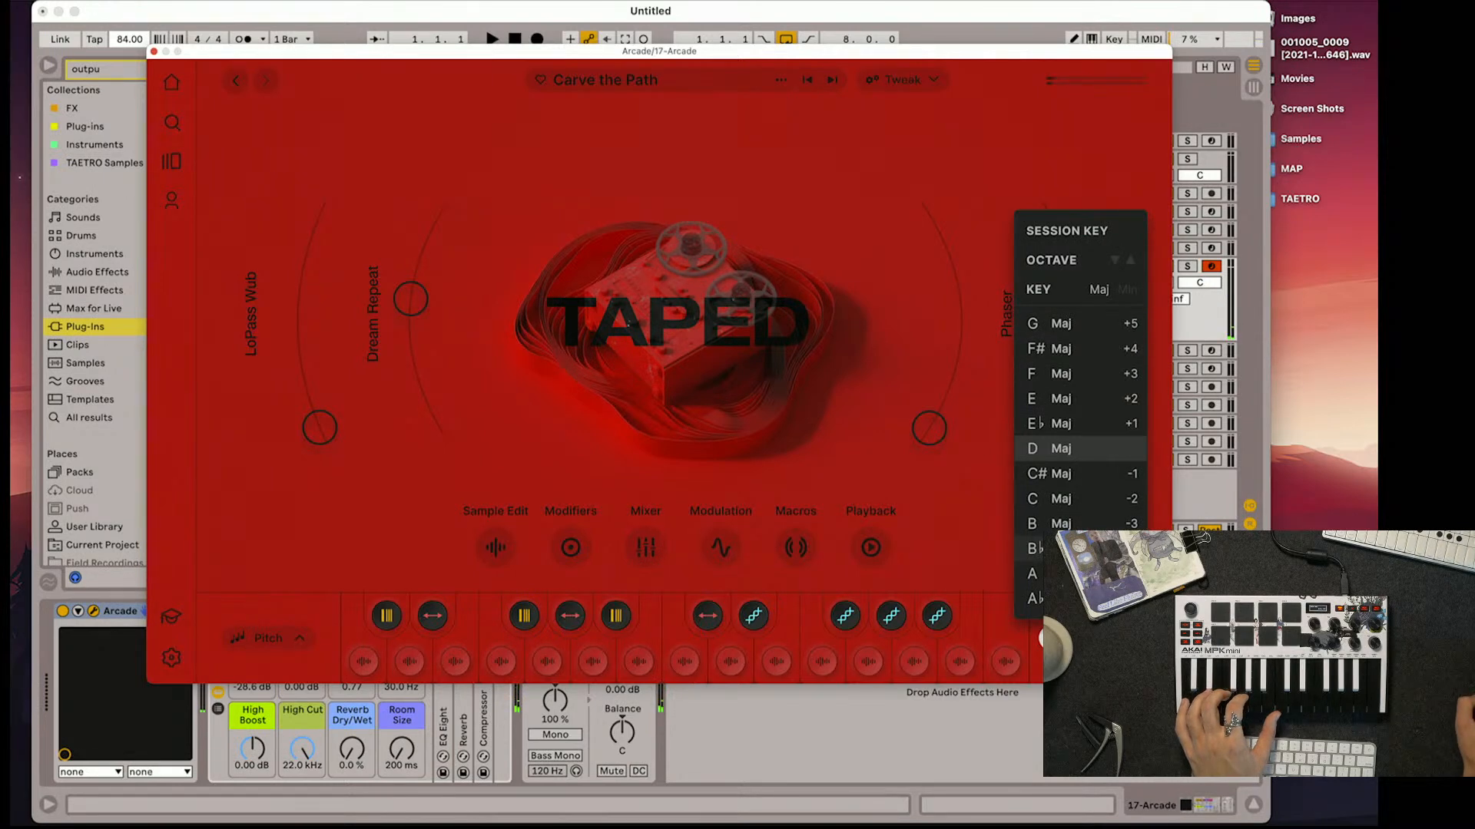
left_click(1067, 411)
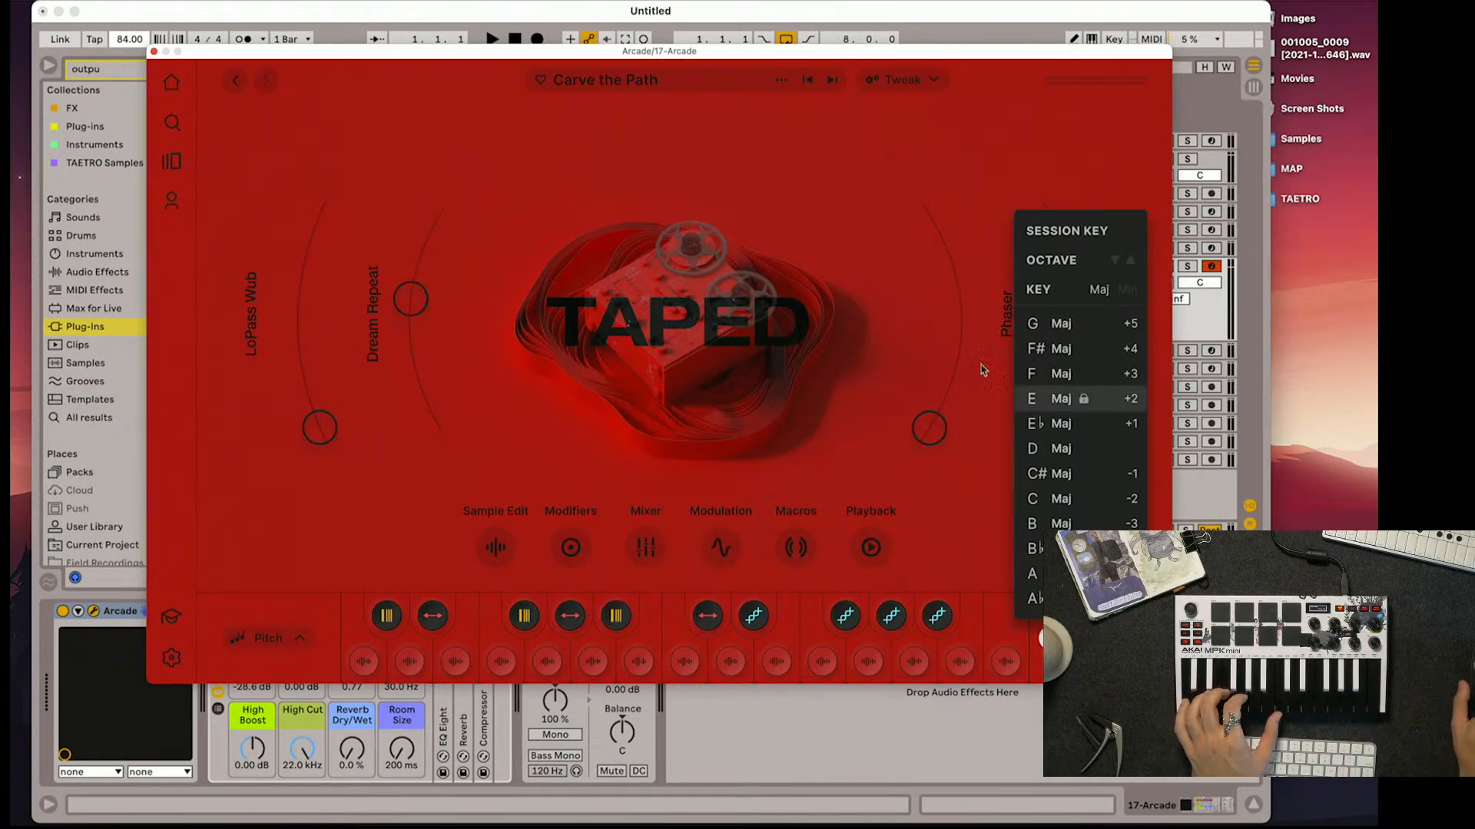
left_click(996, 498)
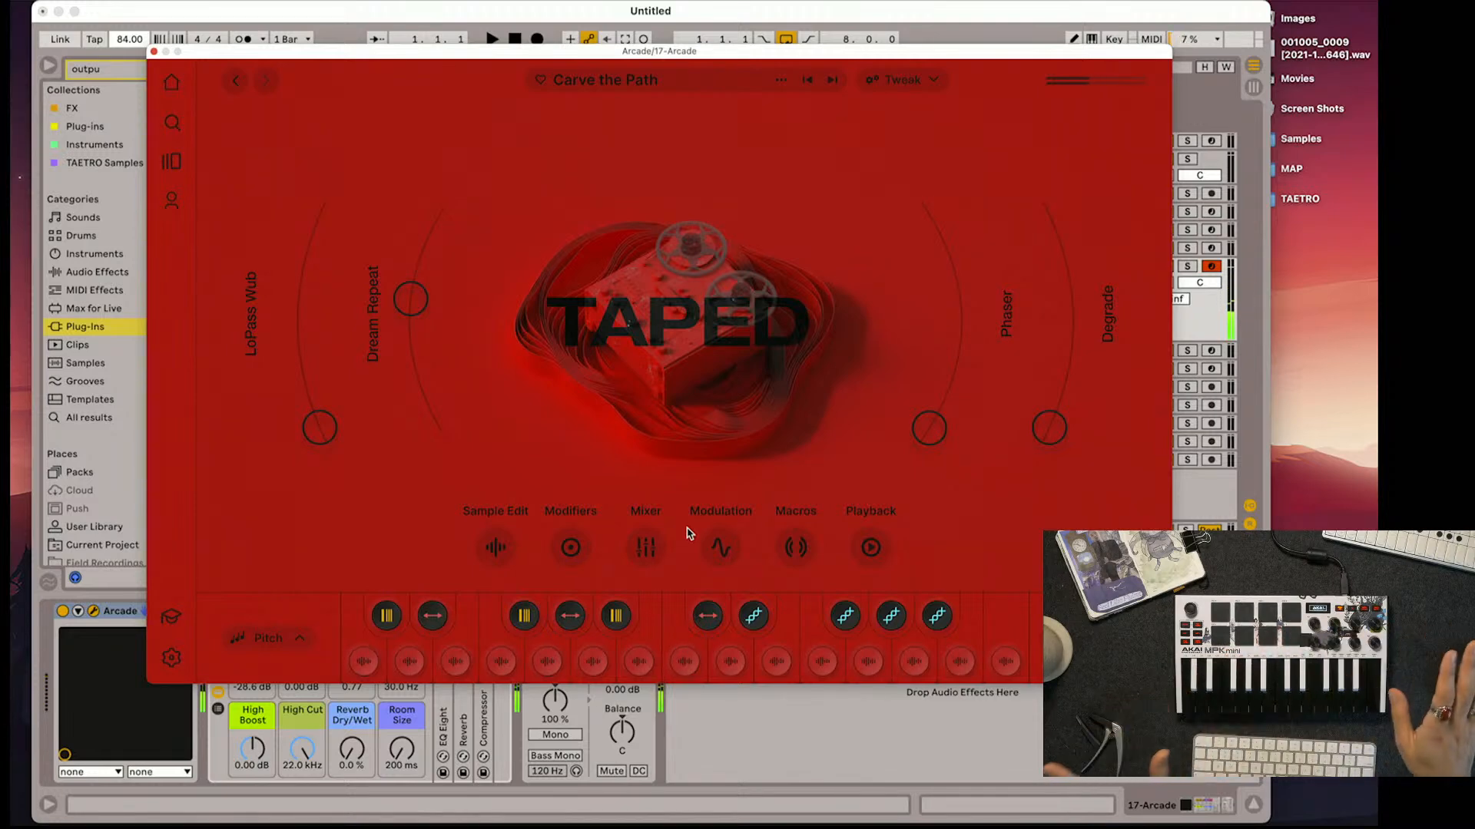
left_click(835, 80)
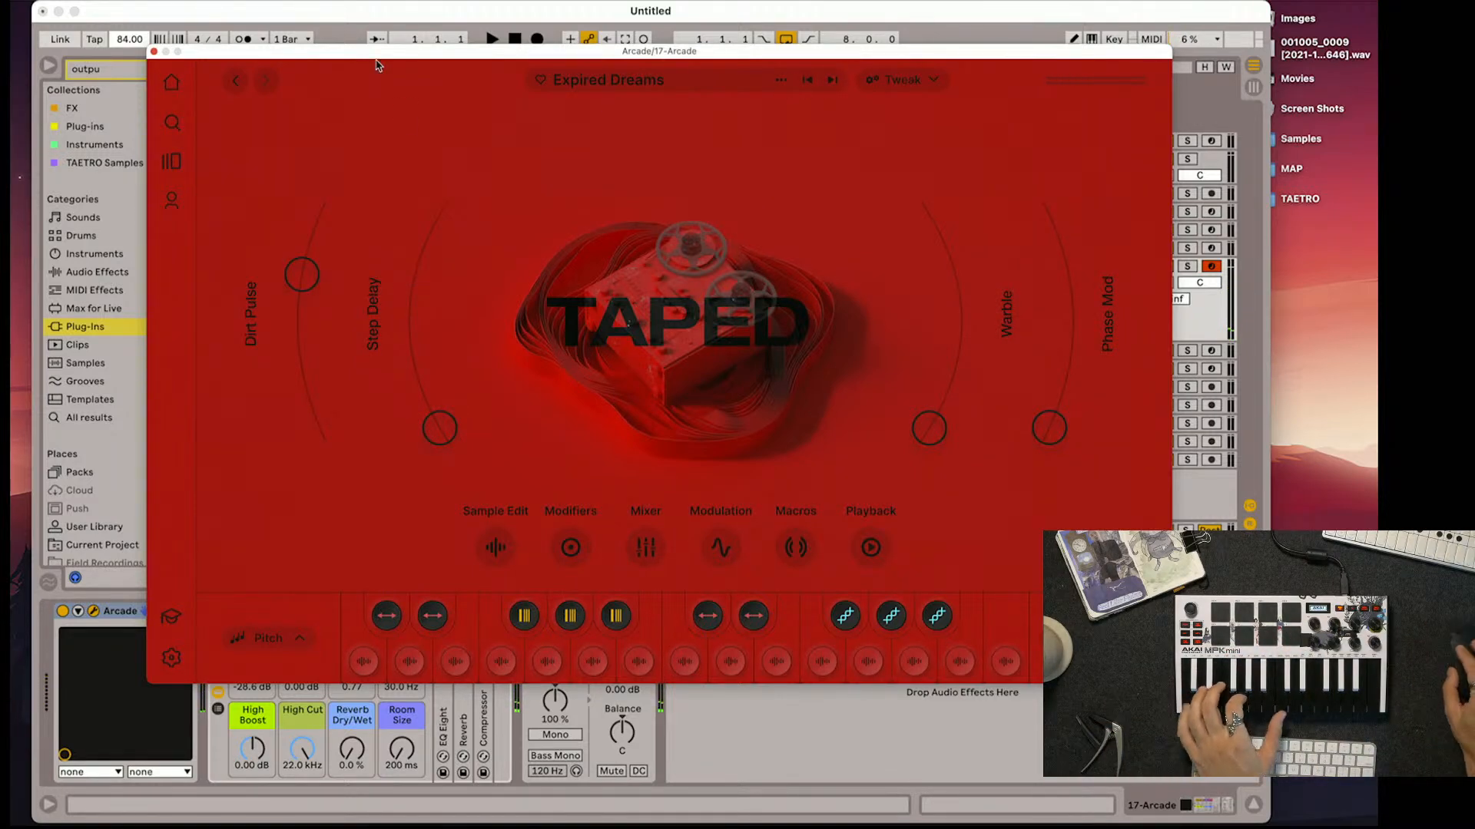
Search the downloaded instruments for "taped" and switch the results to loop packs
left_click(235, 80)
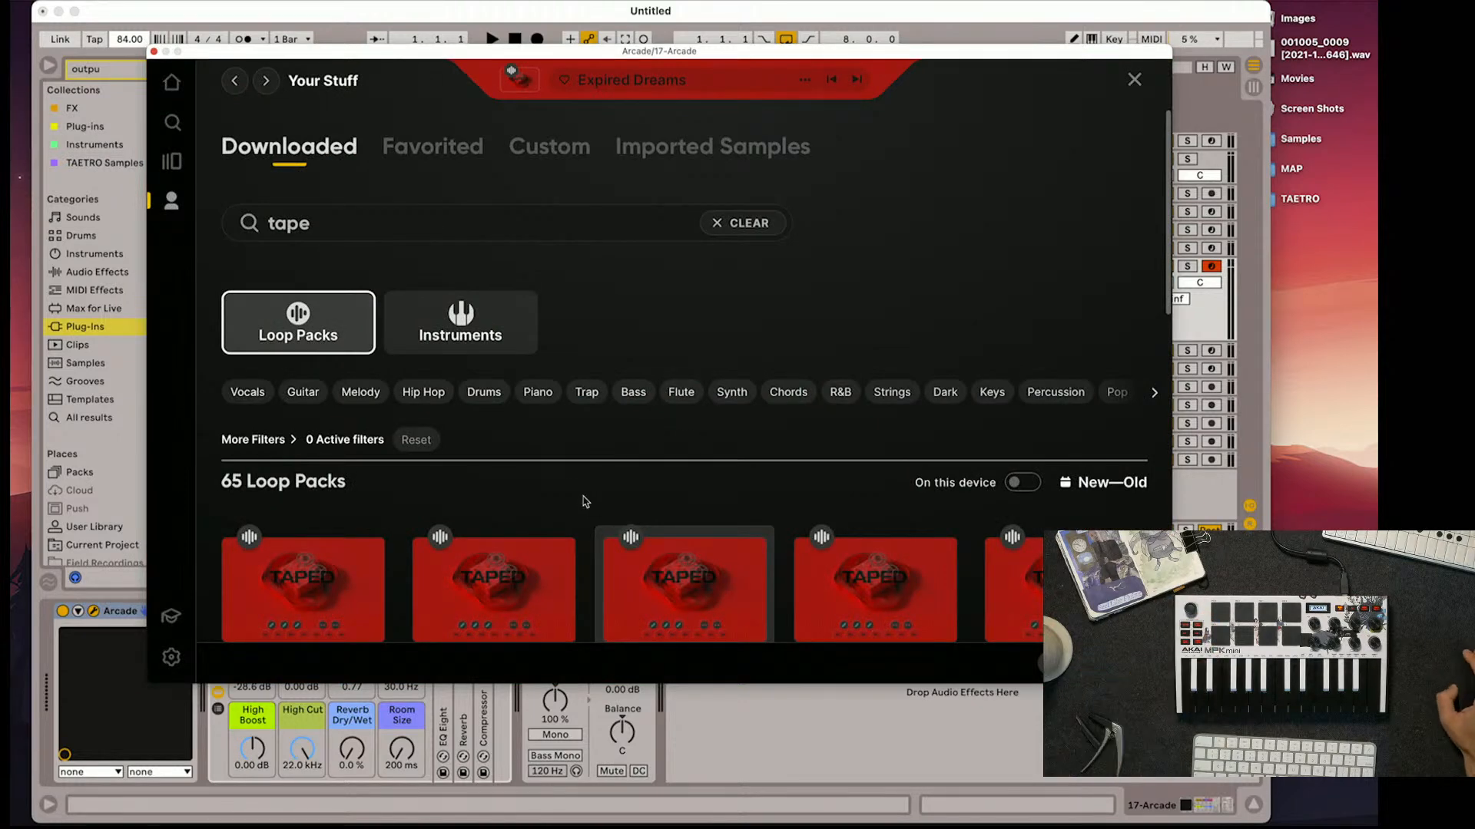
left_click(469, 337)
scroll(536, 490, "down", 2)
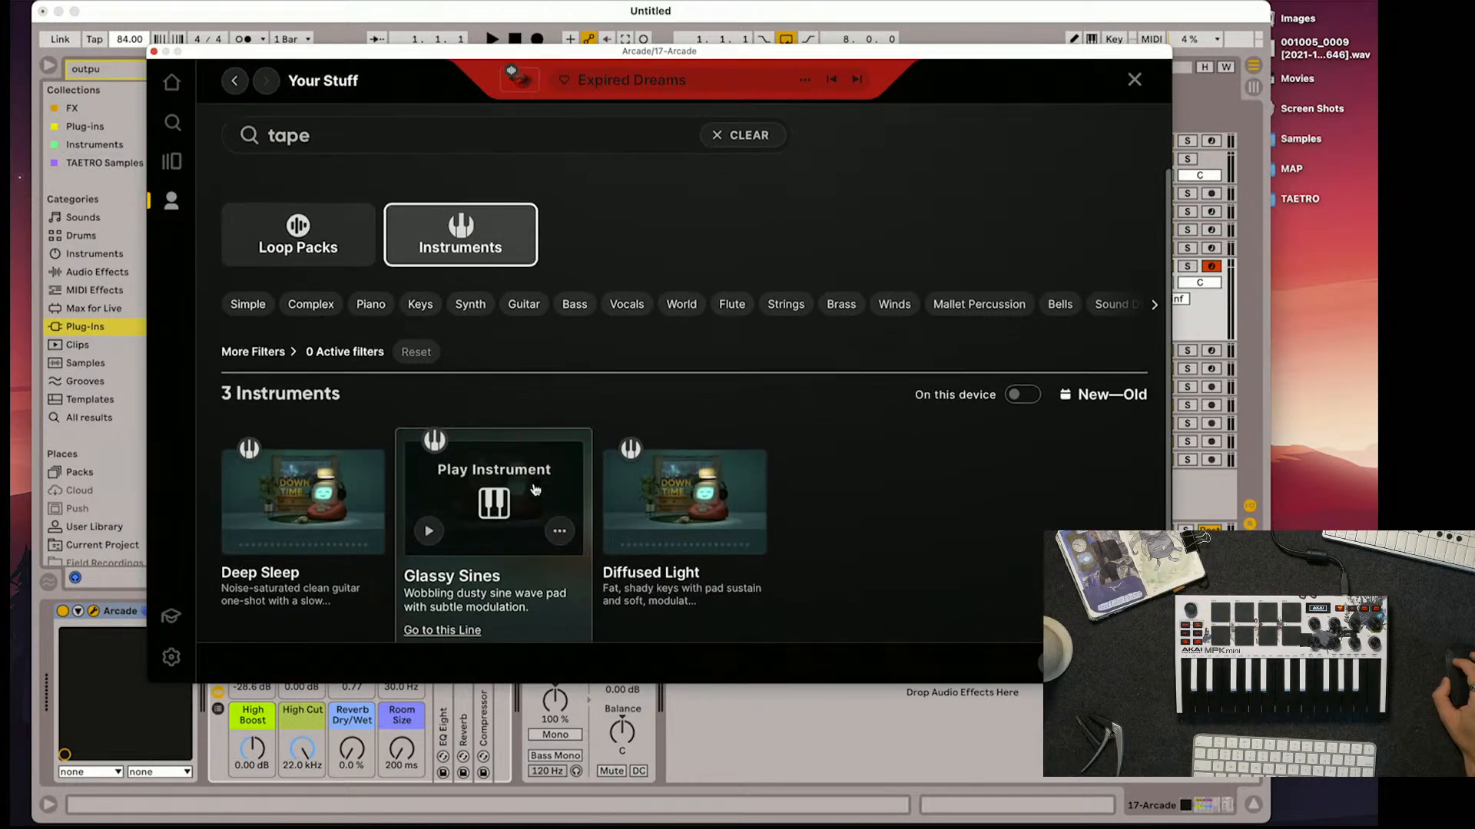
scroll(524, 470, "up", 2)
left_click(427, 212)
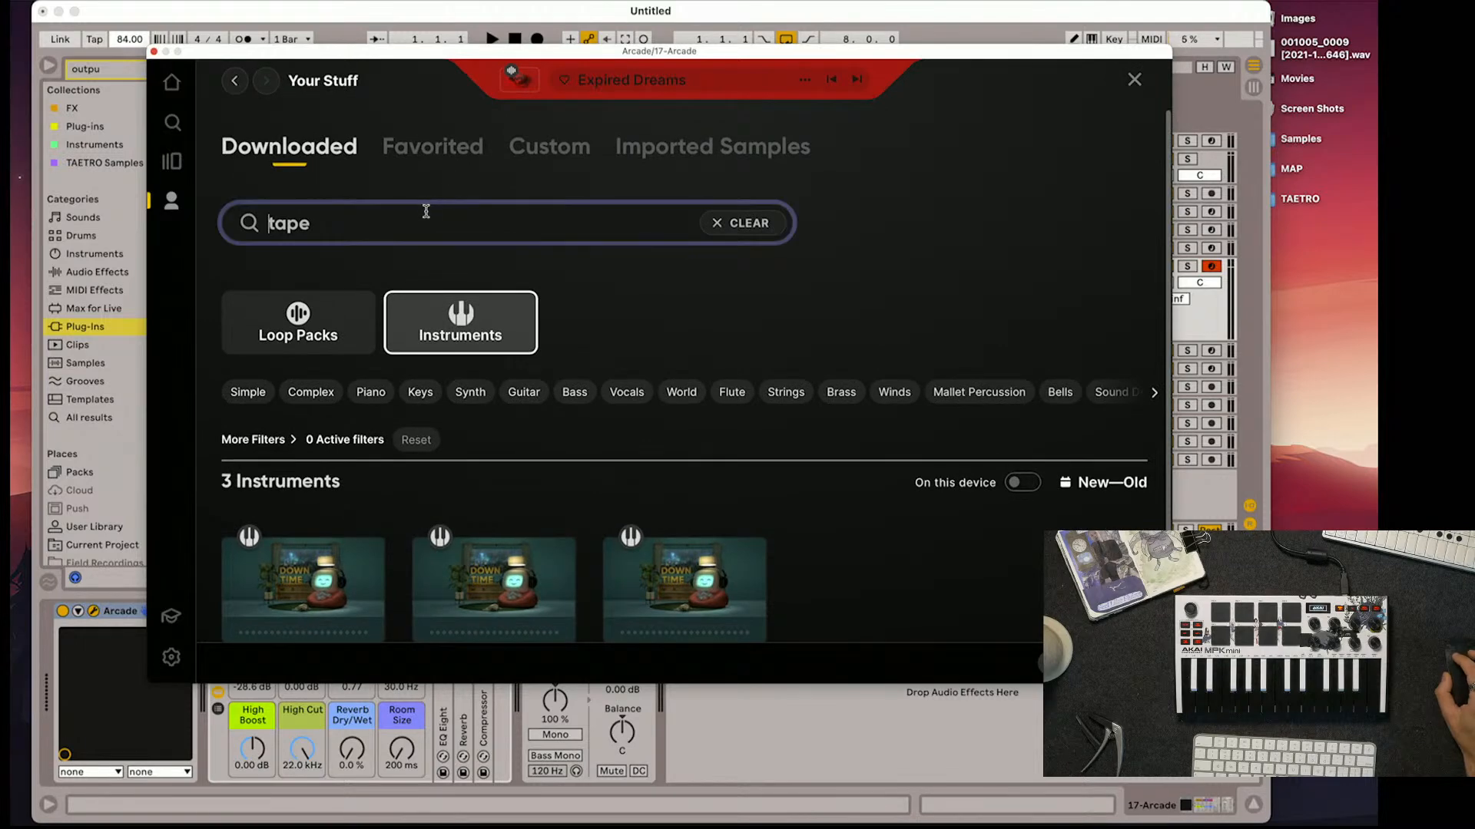
type("d")
key("Return")
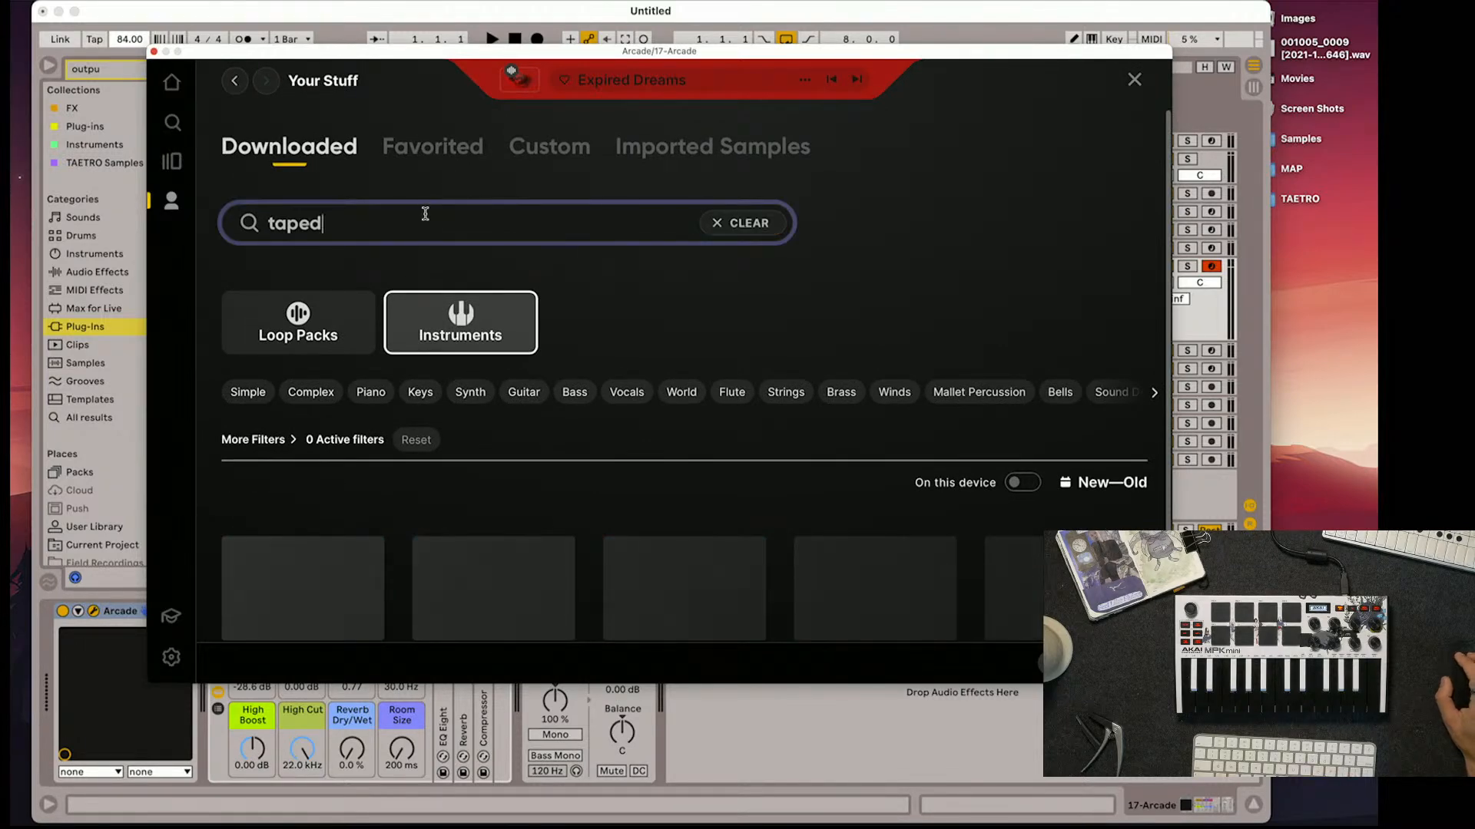
left_click(298, 322)
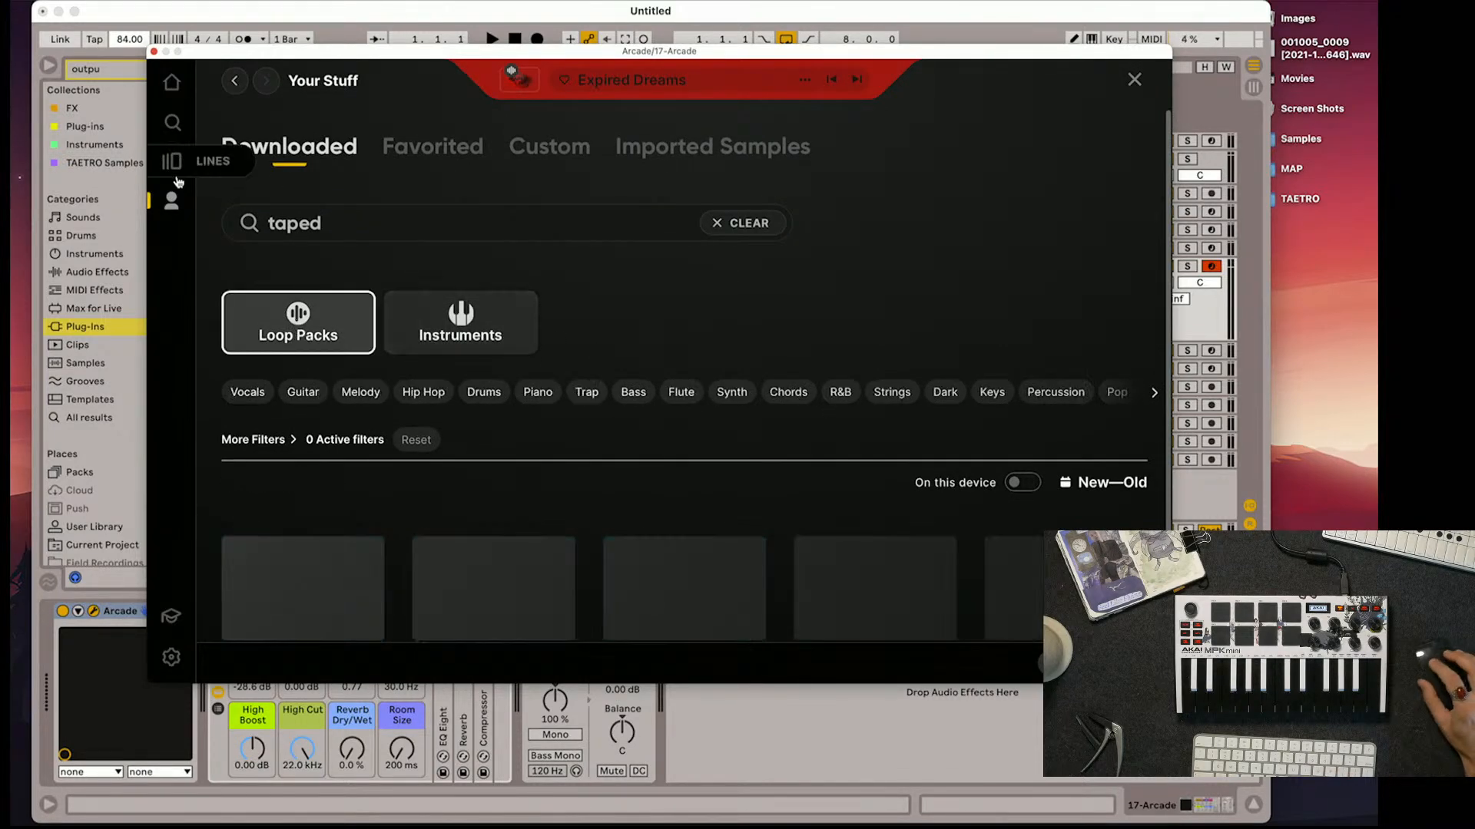
Check the Distant Voices line page and the downloaded loop packs and instruments for Taped sounds, clearing the "taped" search
left_click(171, 161)
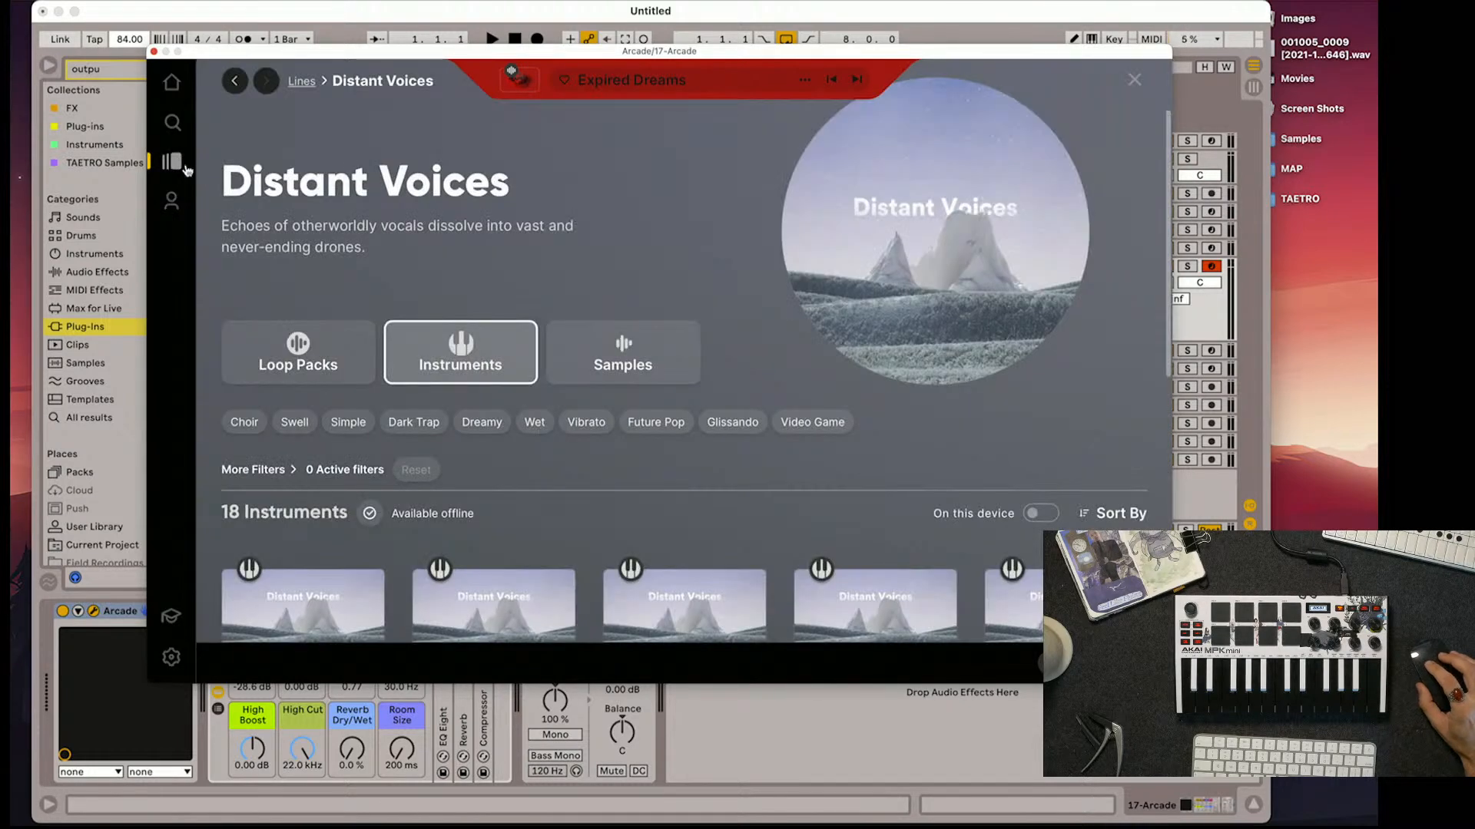
left_click(235, 81)
scroll(426, 268, "down", 4)
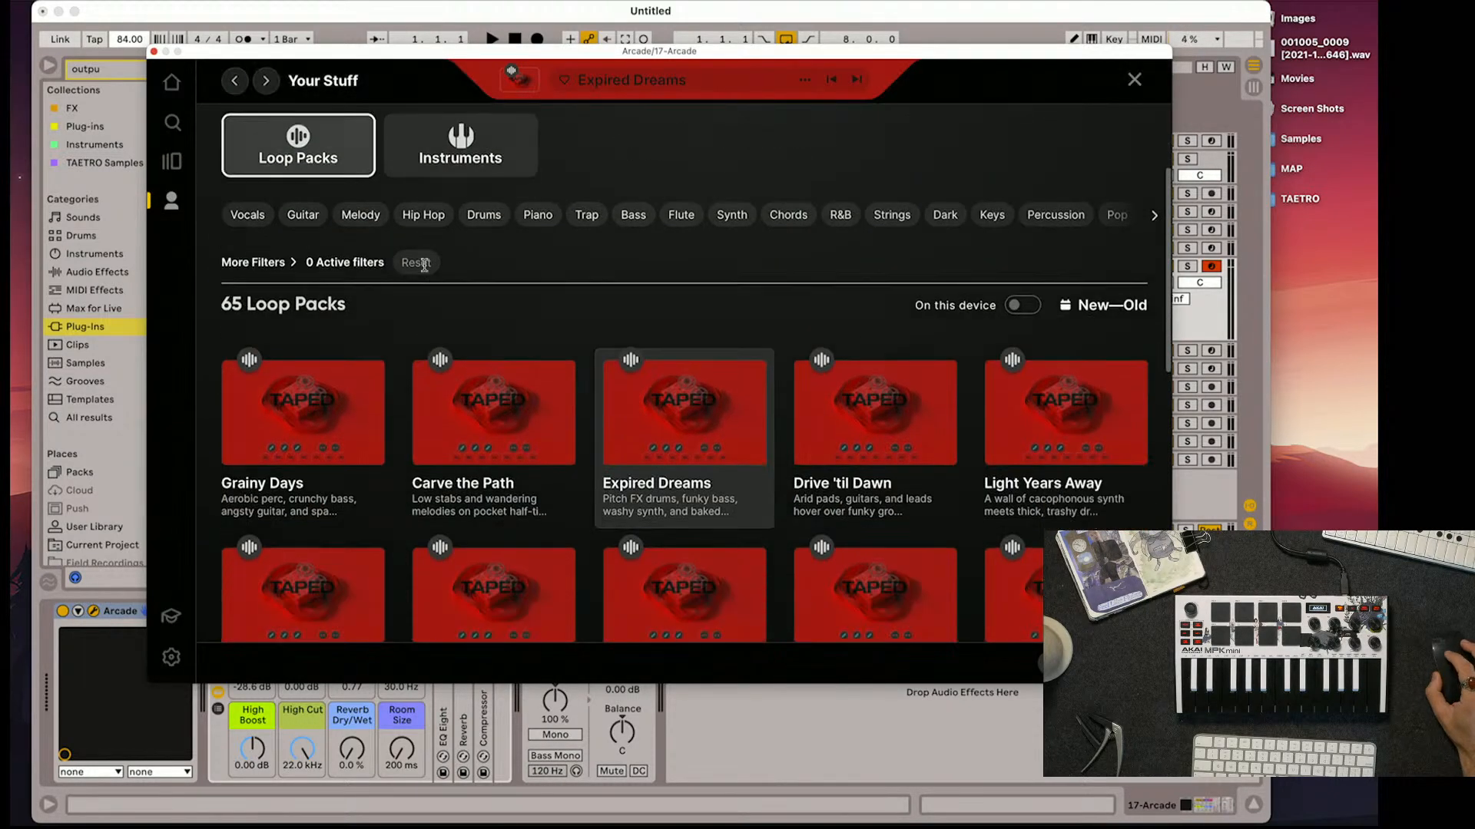
scroll(314, 234, "up", 4)
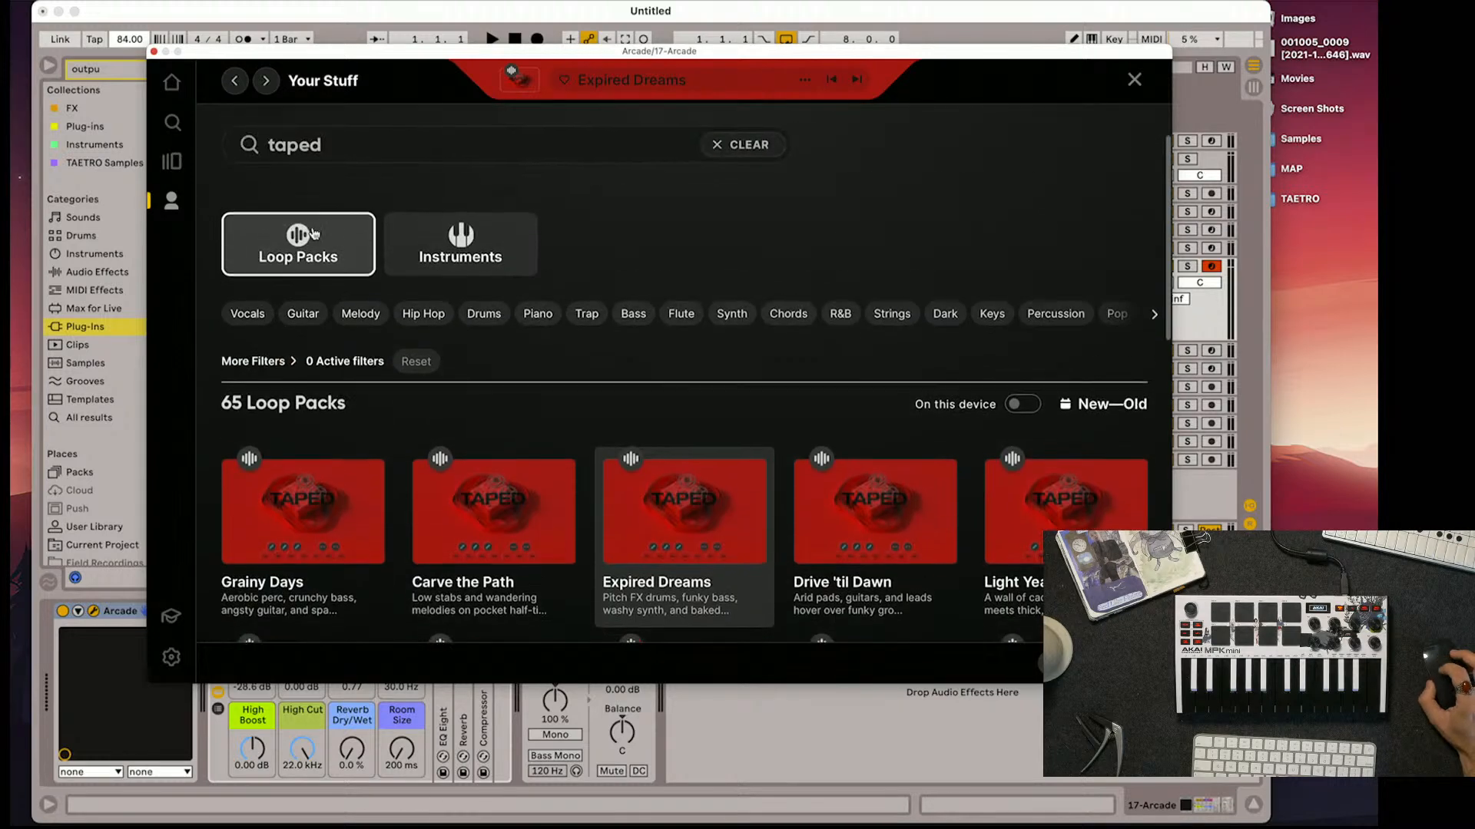
left_click(477, 265)
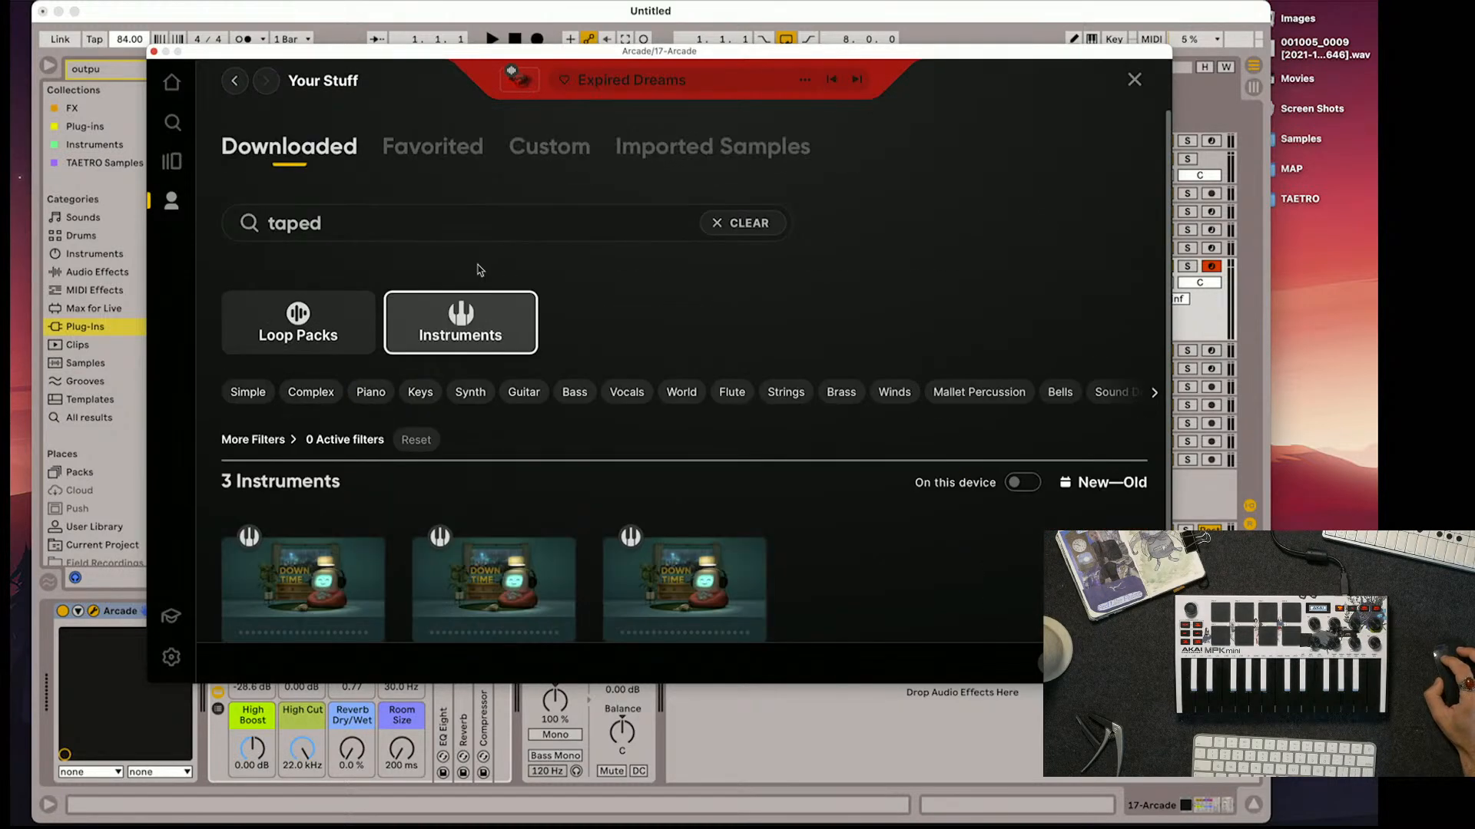
left_click(379, 221)
left_click(746, 229)
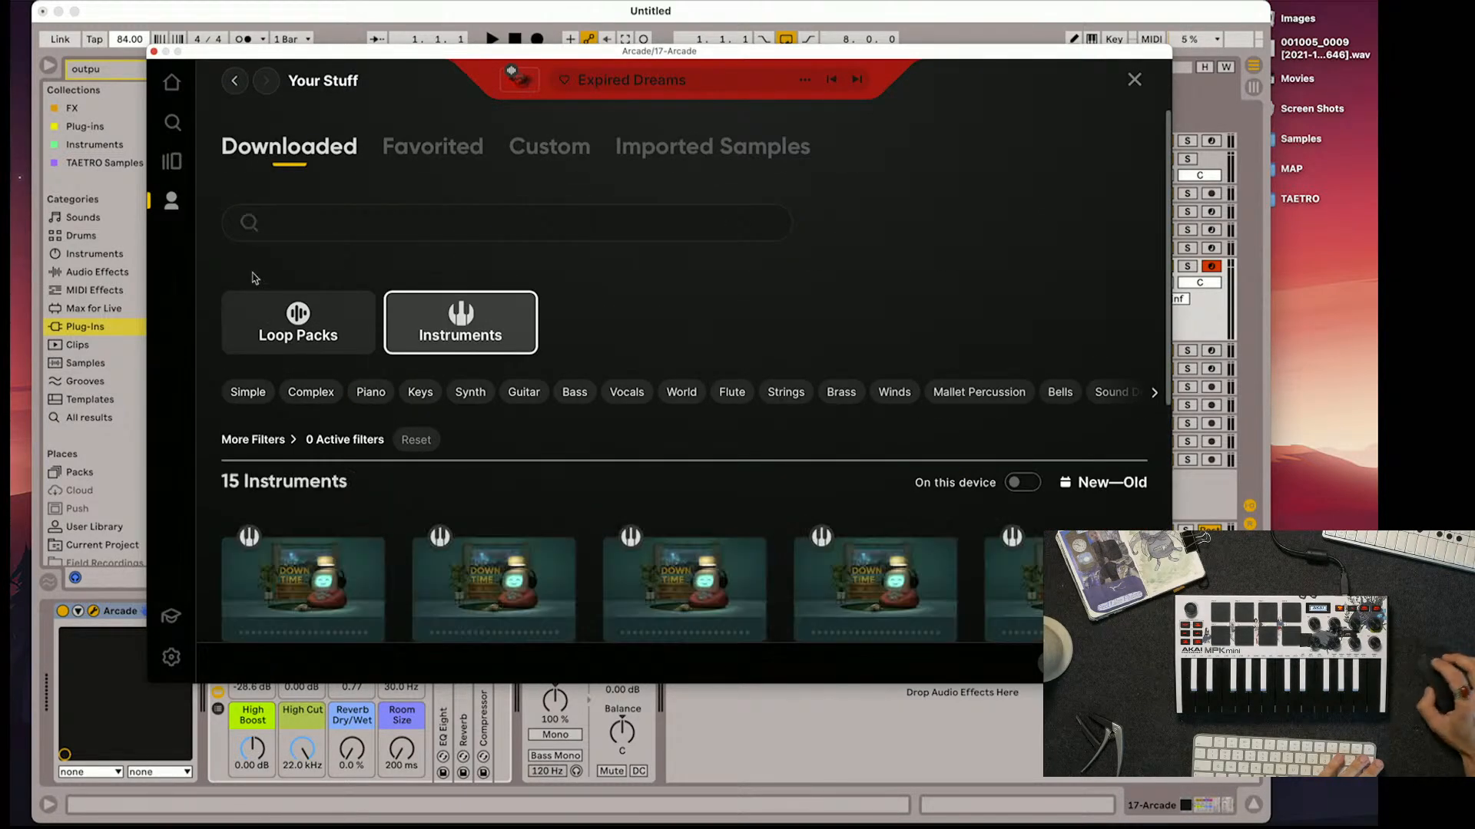
left_click(172, 159)
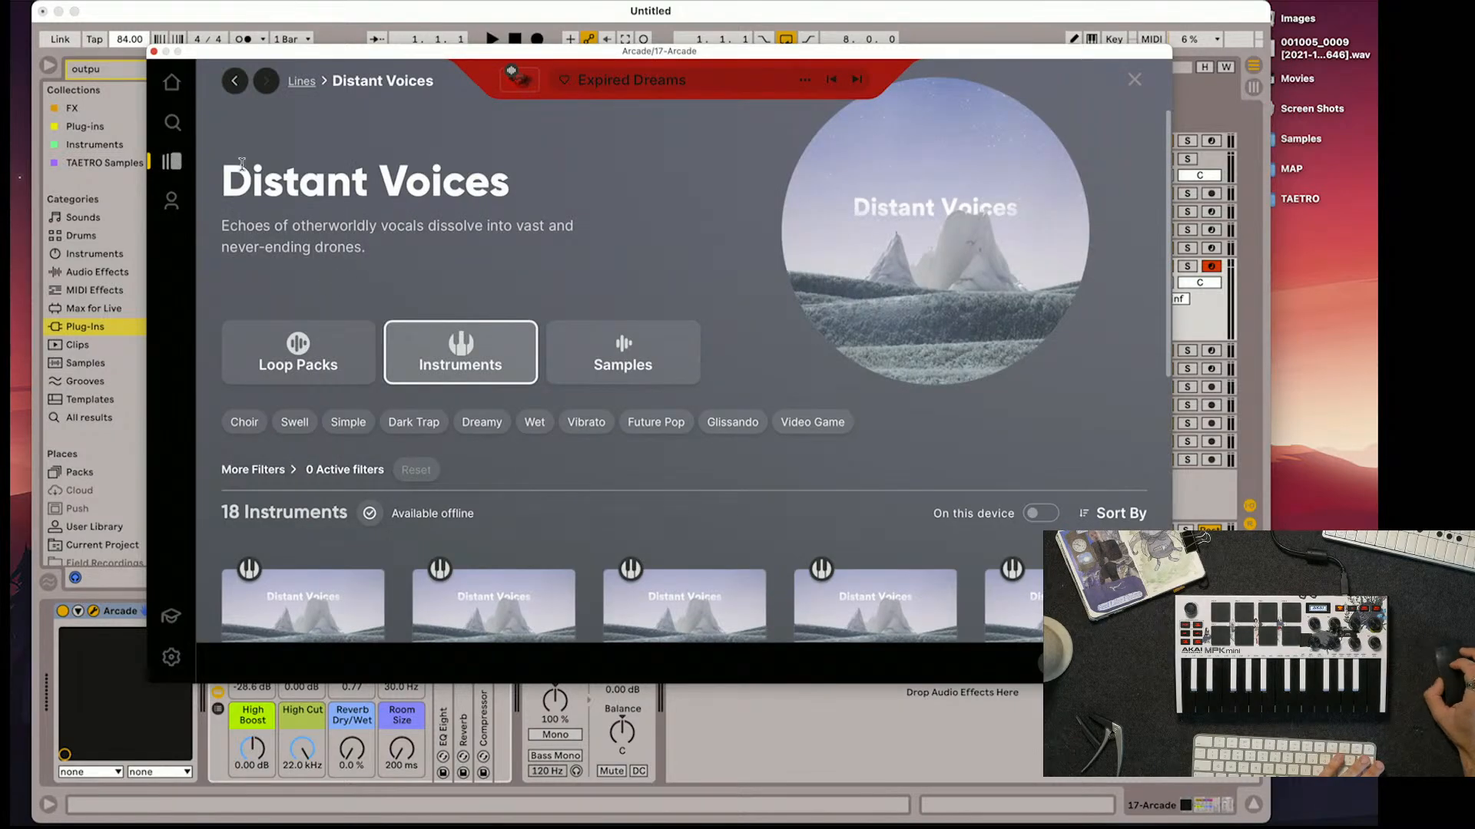
left_click(233, 79)
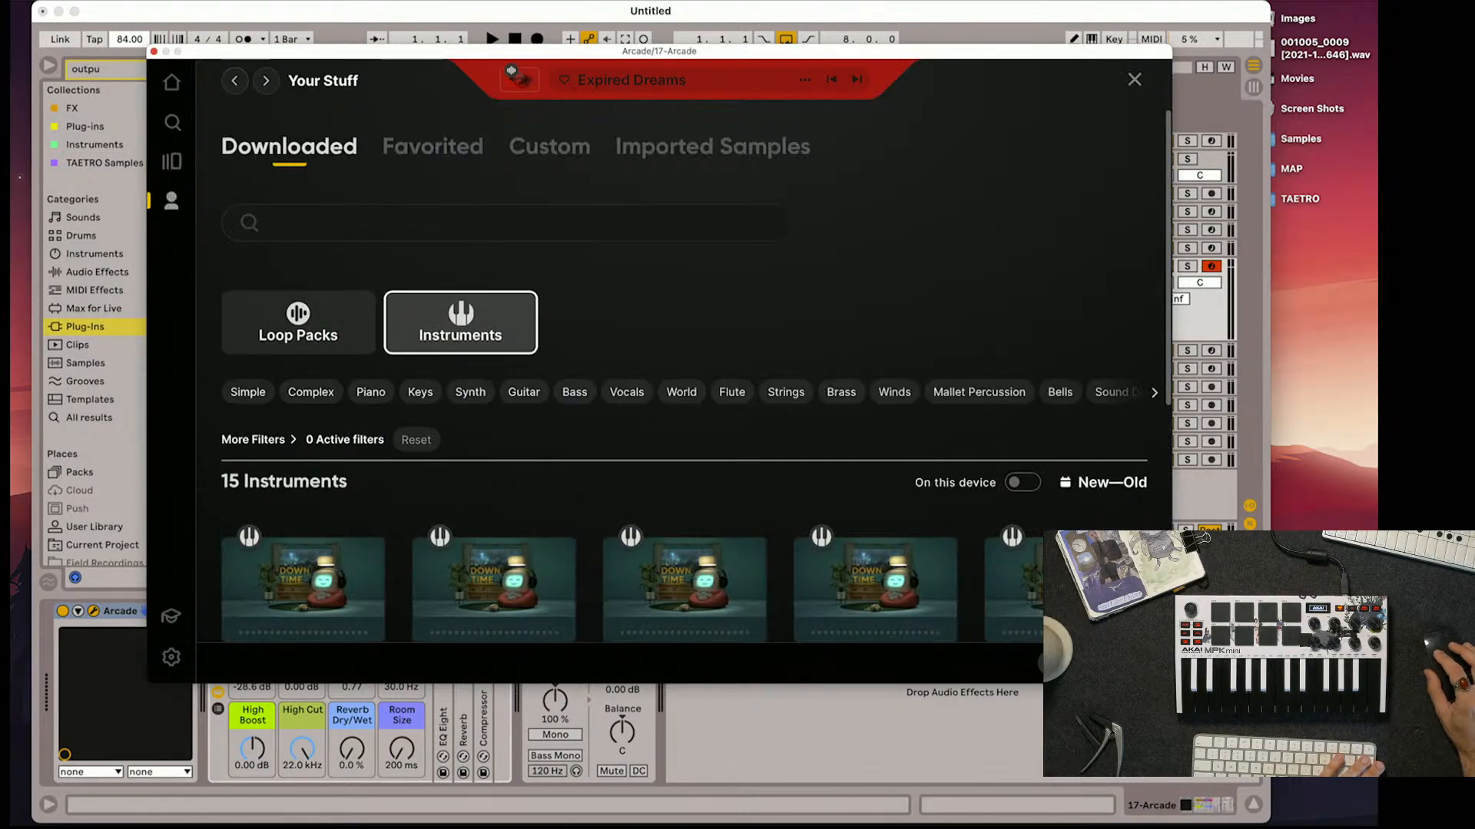
Search the full catalogue's instruments for "taped" and open the Taped line's page from a matching instrument
left_click(173, 122)
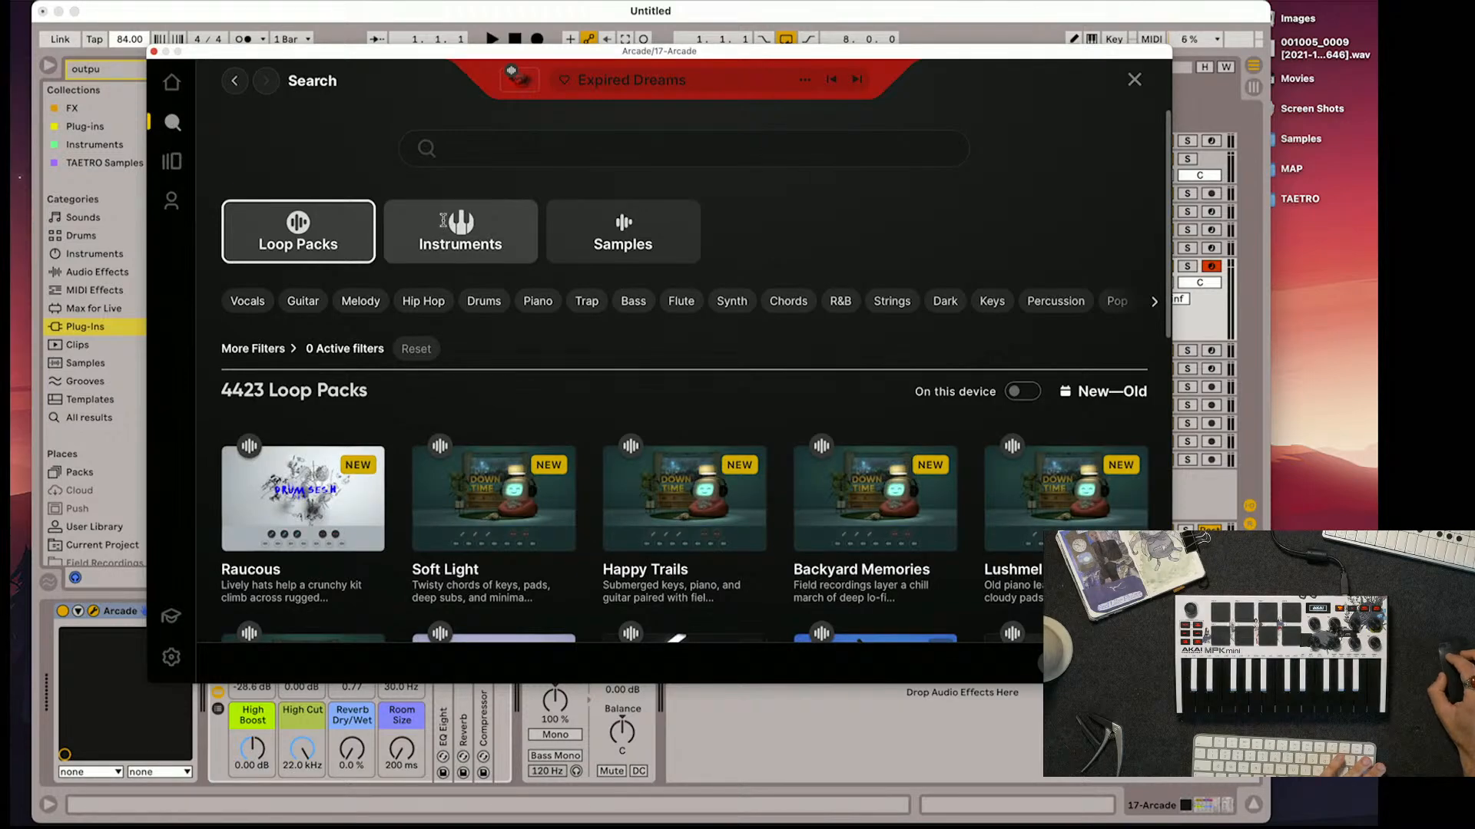
left_click(443, 221)
left_click(483, 150)
type("taped")
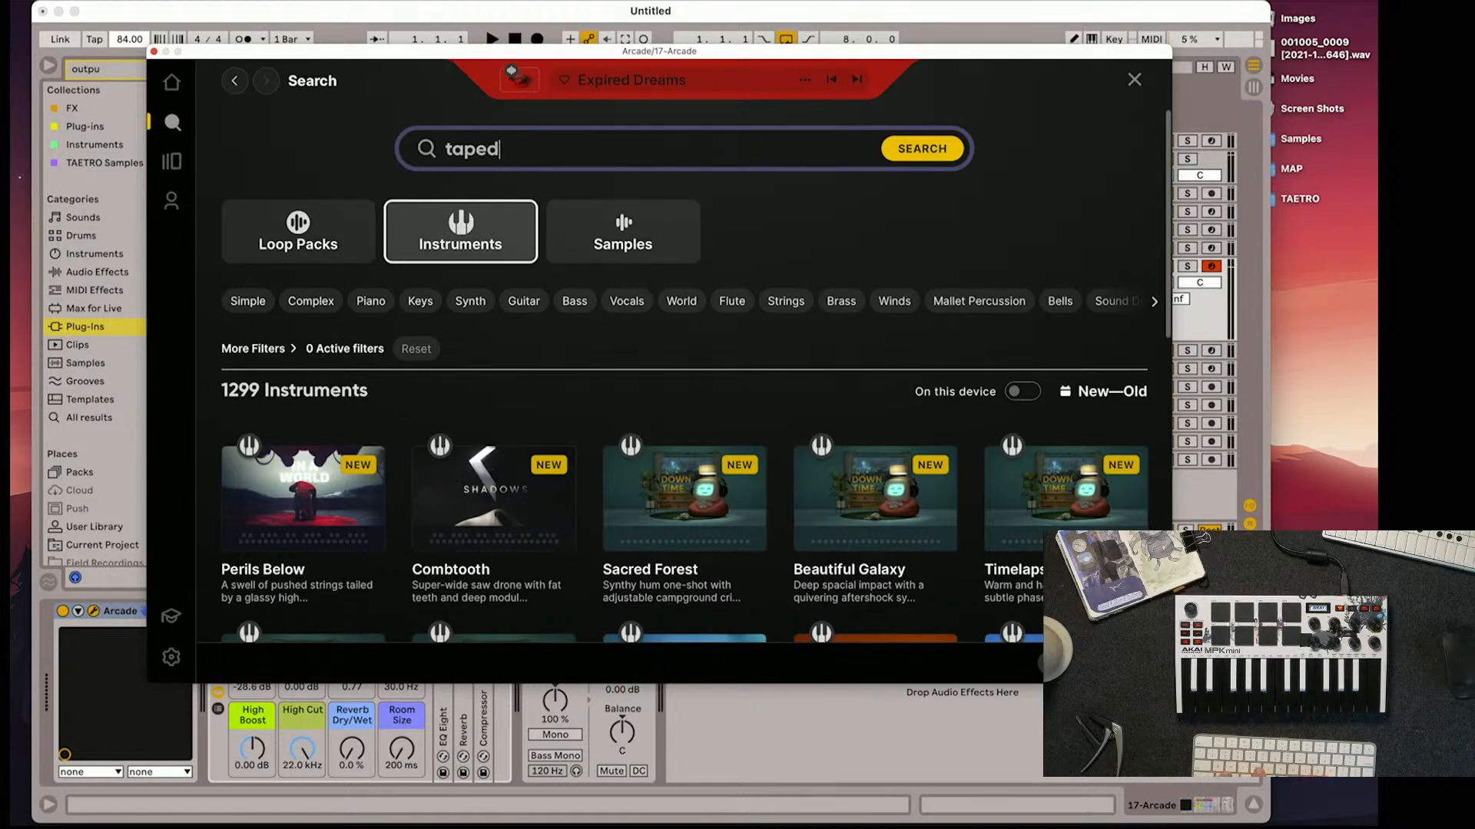
key("Return")
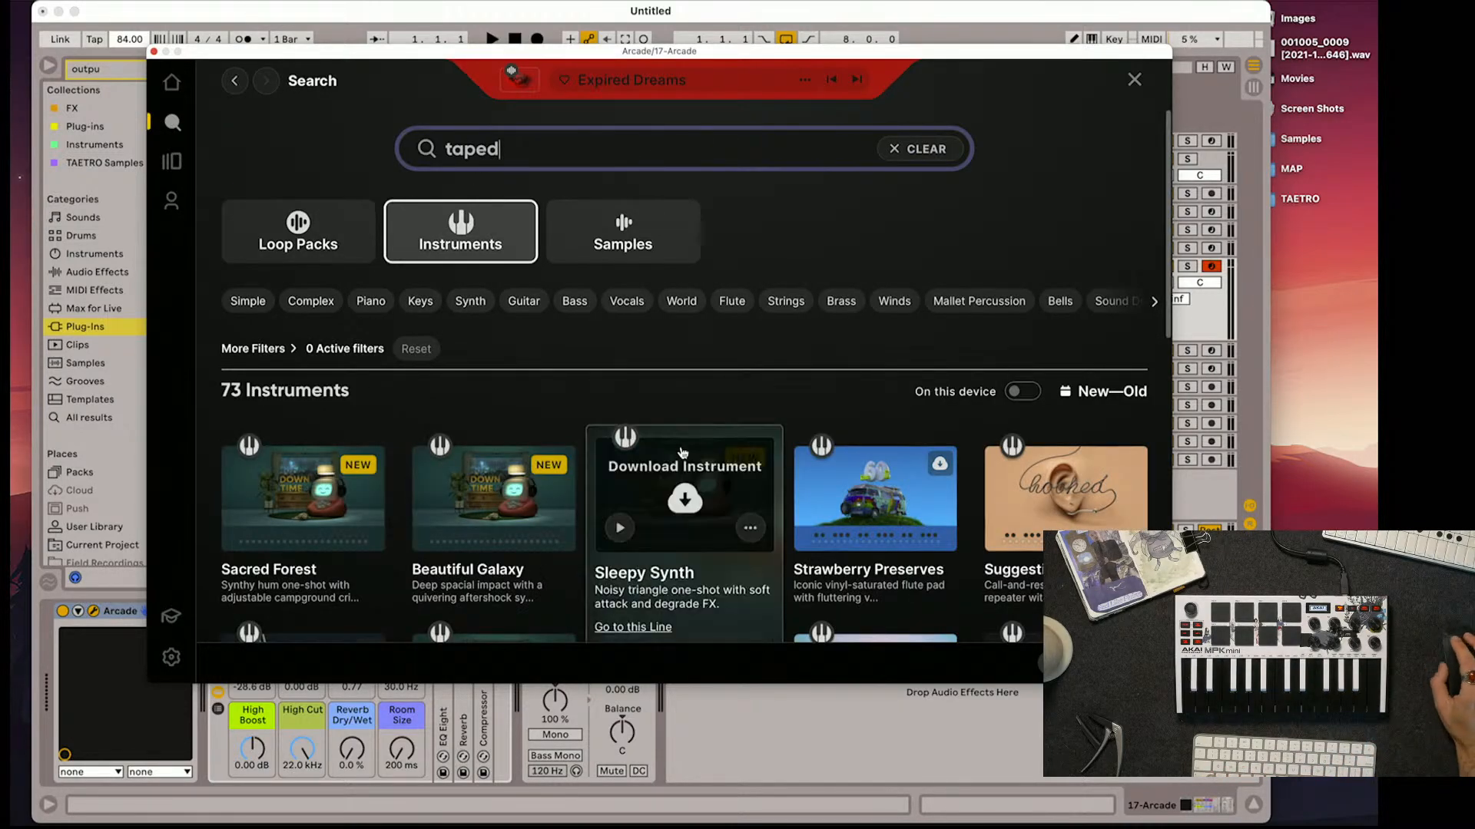
scroll(676, 499, "down", 8)
scroll(681, 446, "down", 5)
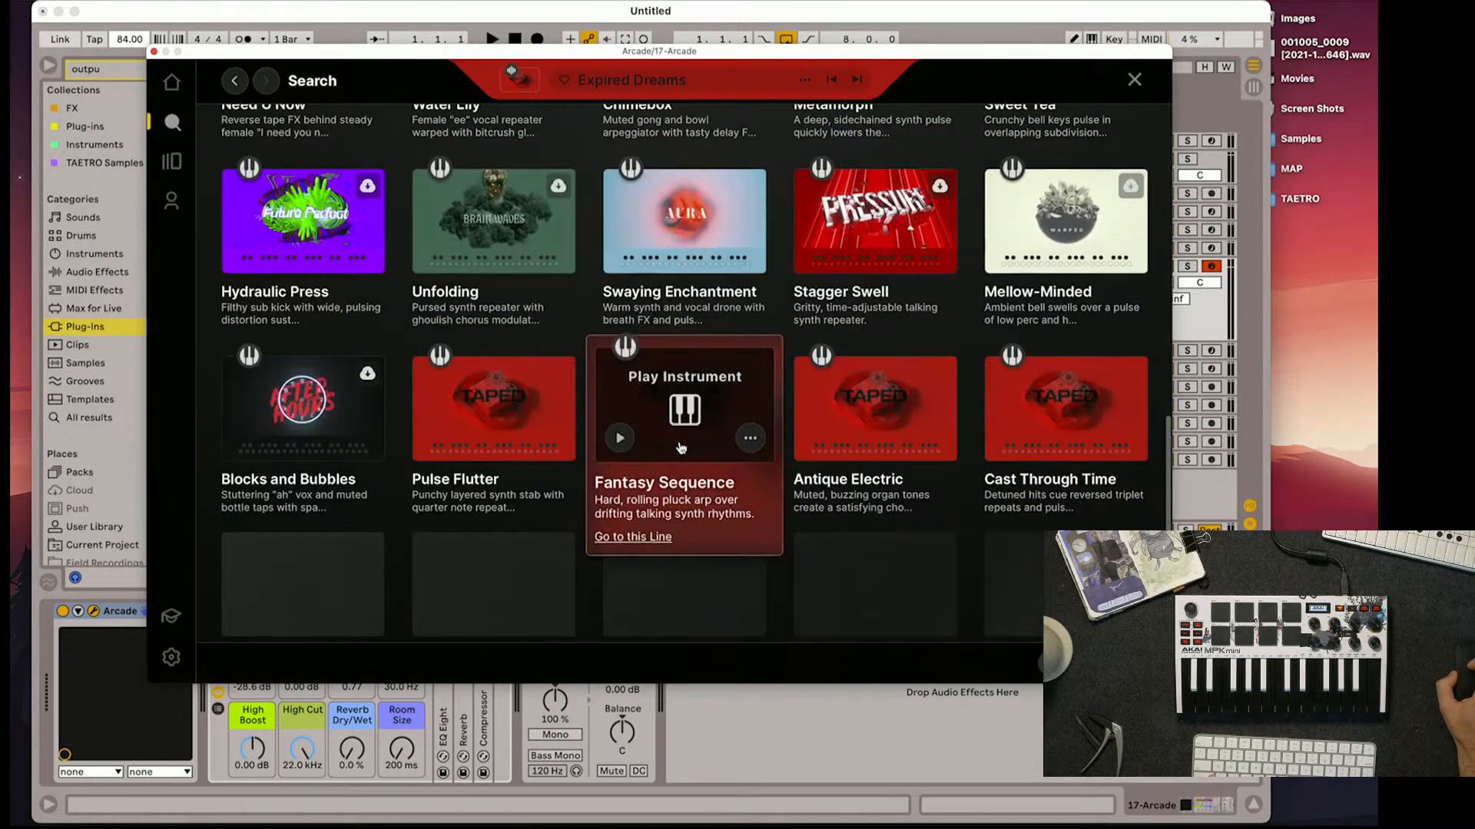
left_click(451, 536)
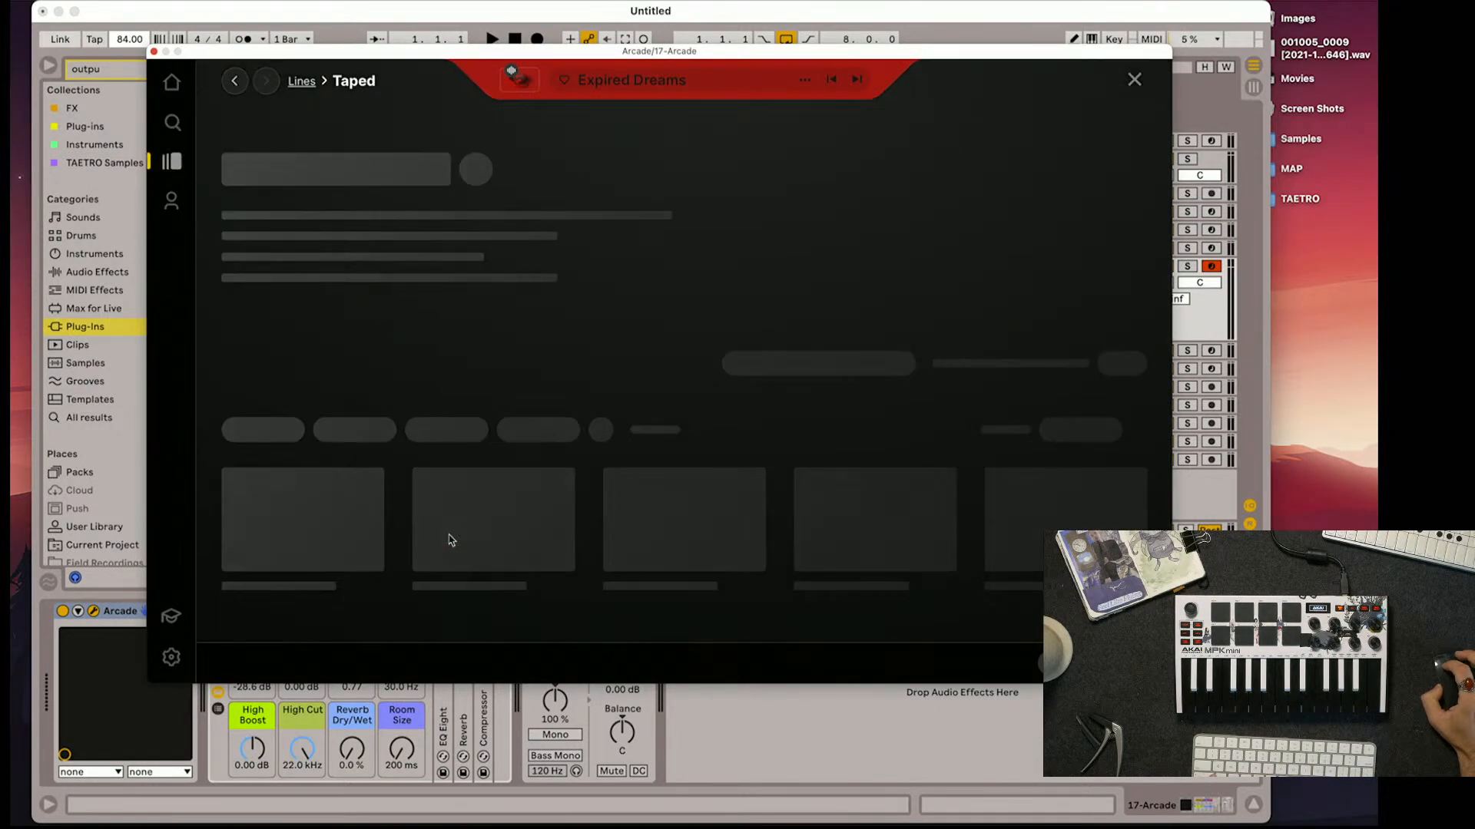
scroll(573, 527, "down", 5)
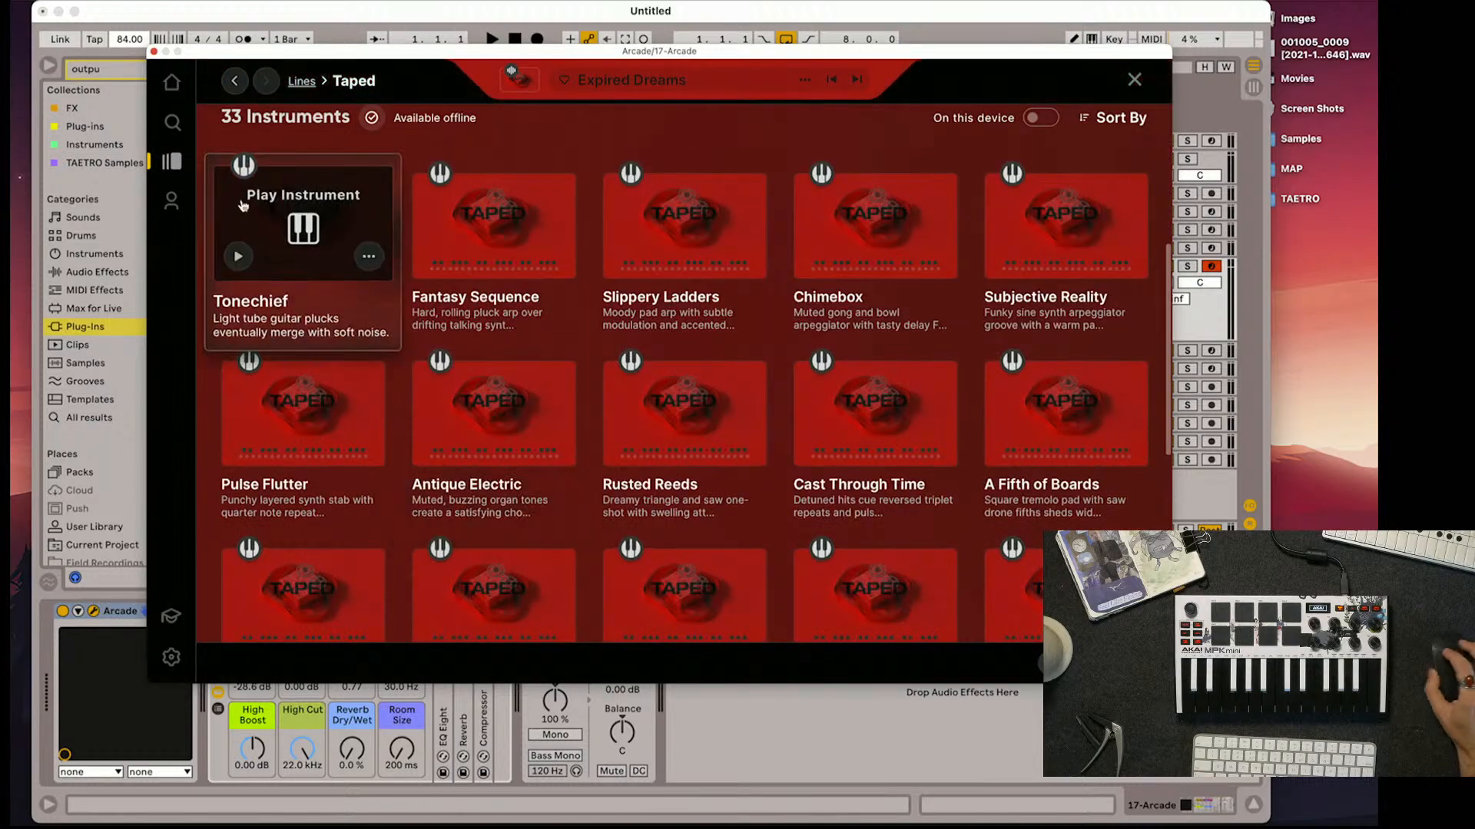
Load the Tonechief instrument from the Taped line and raise its Tape Delay and Tape Bias macros
left_click(294, 244)
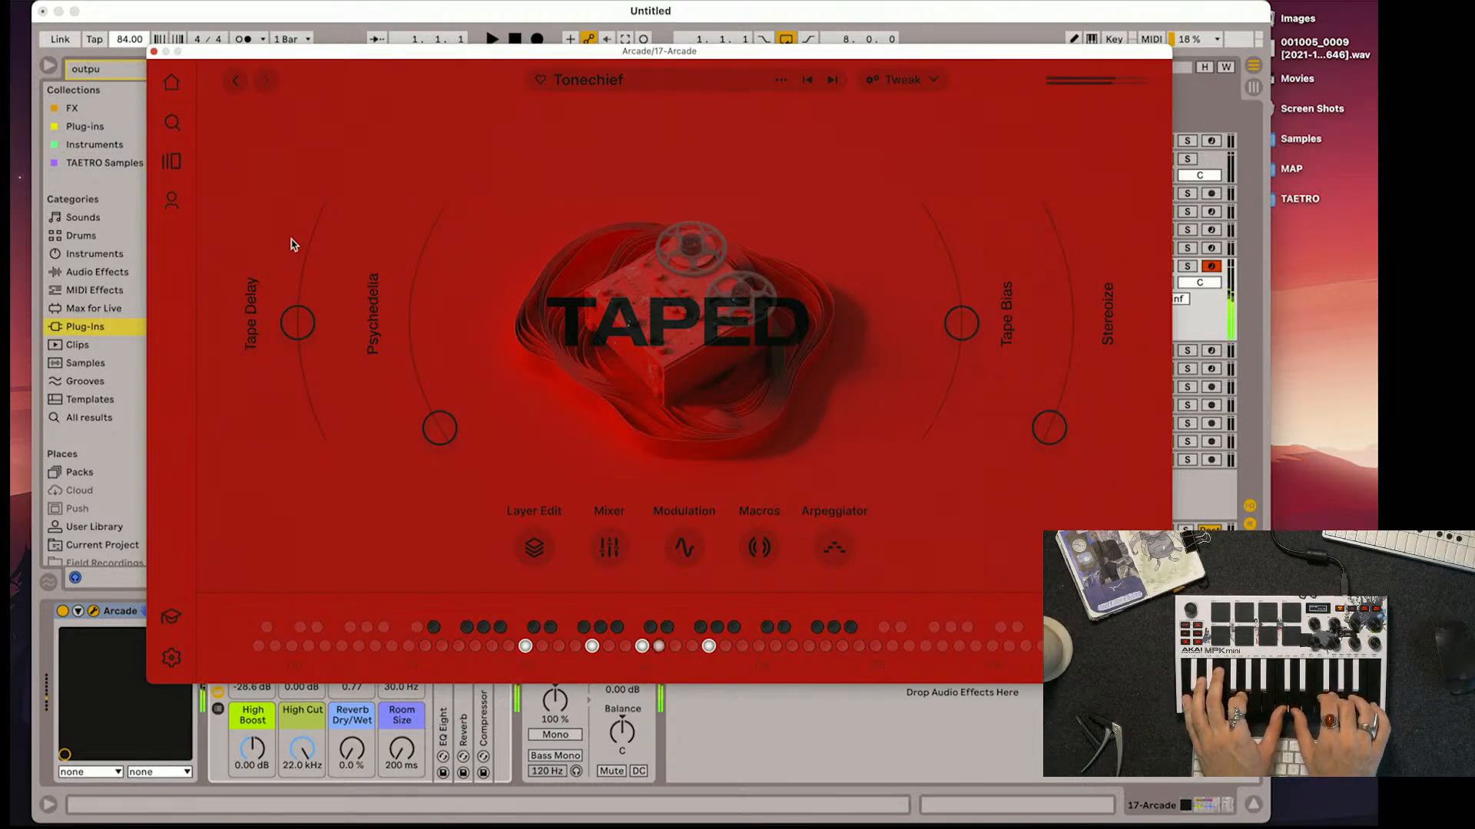
left_click_drag(295, 321, 300, 275)
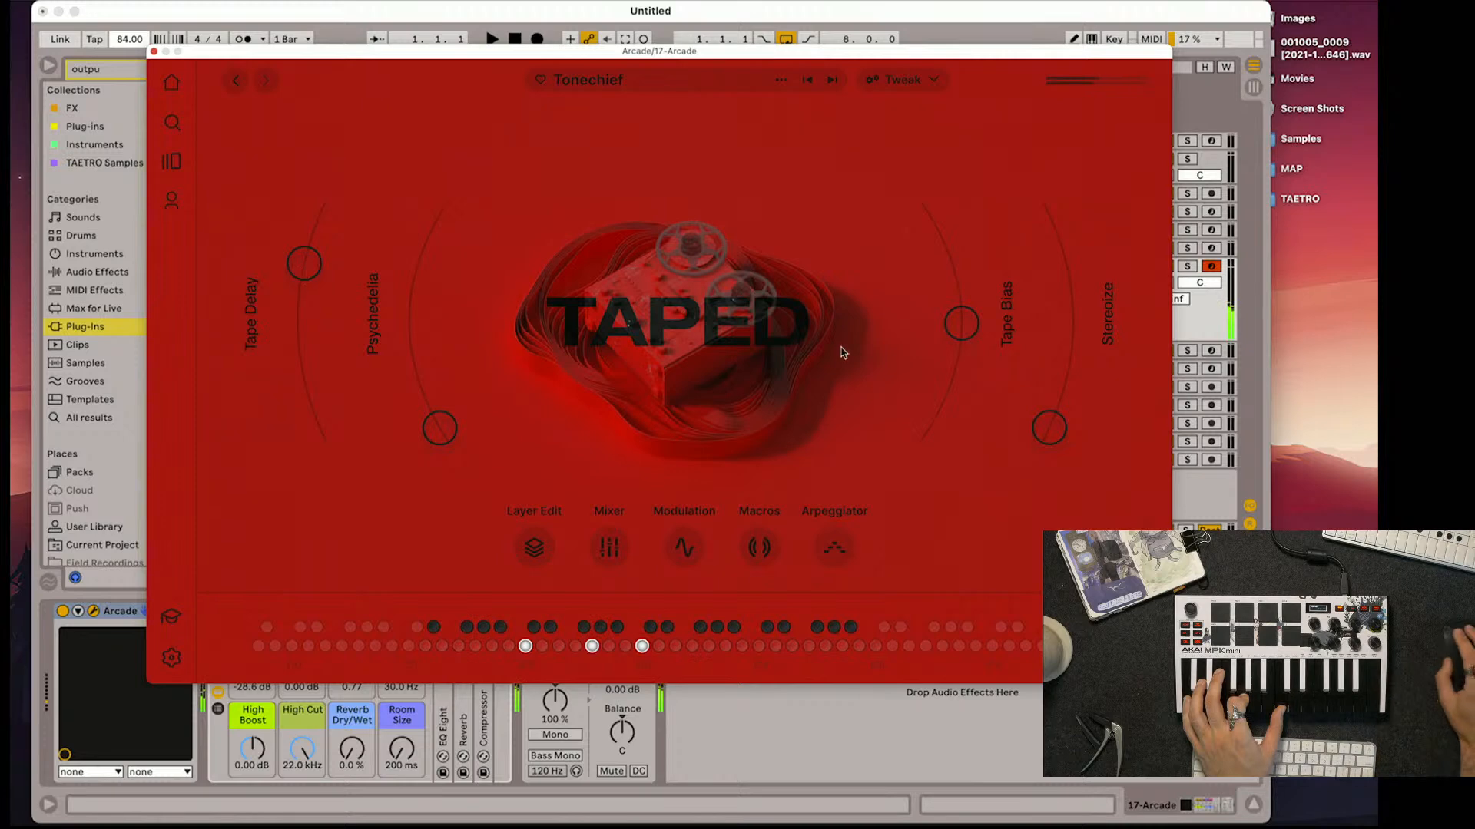
left_click_drag(963, 326, 965, 281)
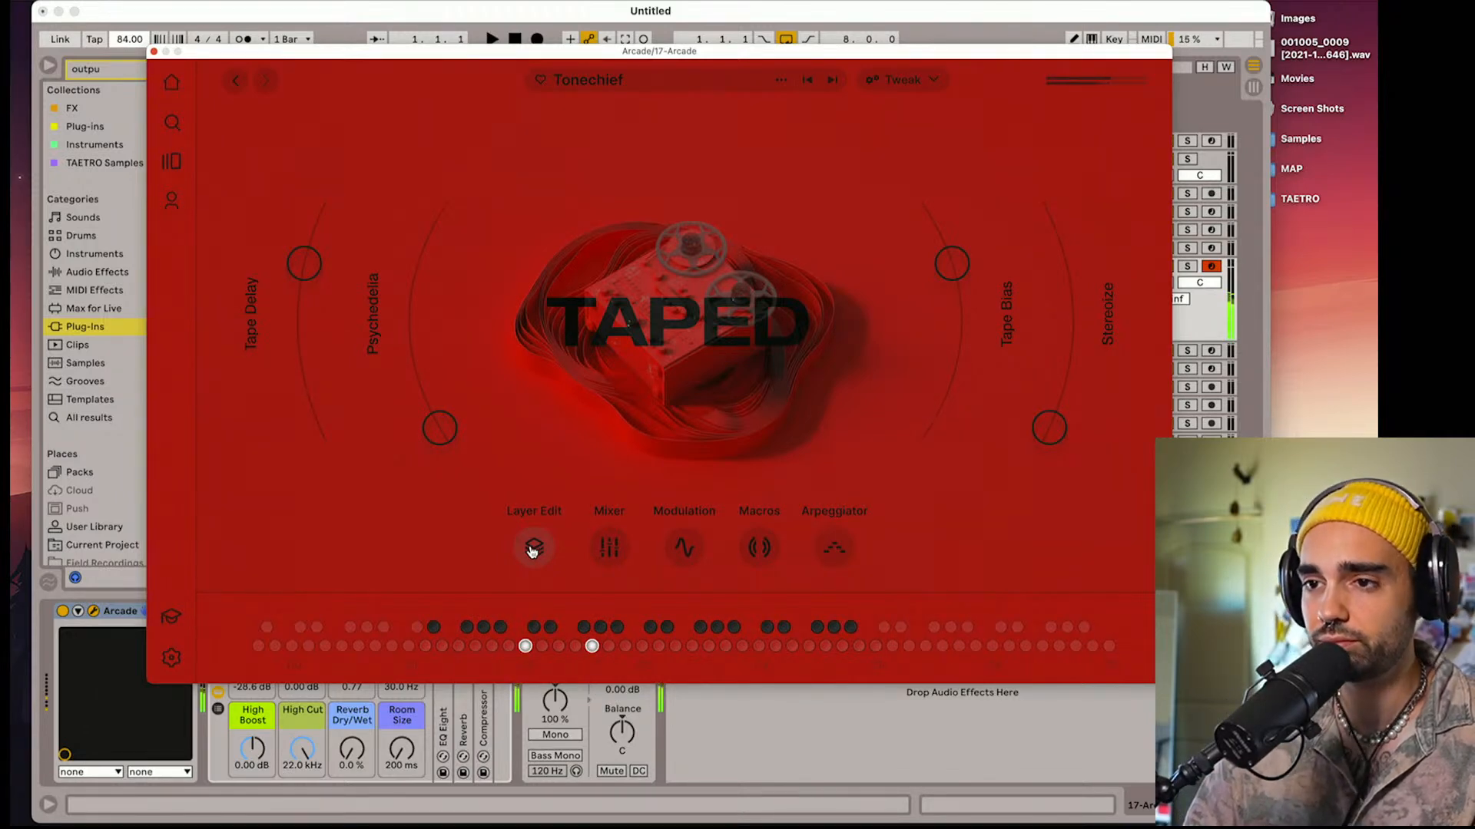
Lengthen the amp envelope releases in Tonechief's layer editor, setting Layer B to about 2.64 sec and Layer A slightly beyond 1.57 sec
left_click(531, 549)
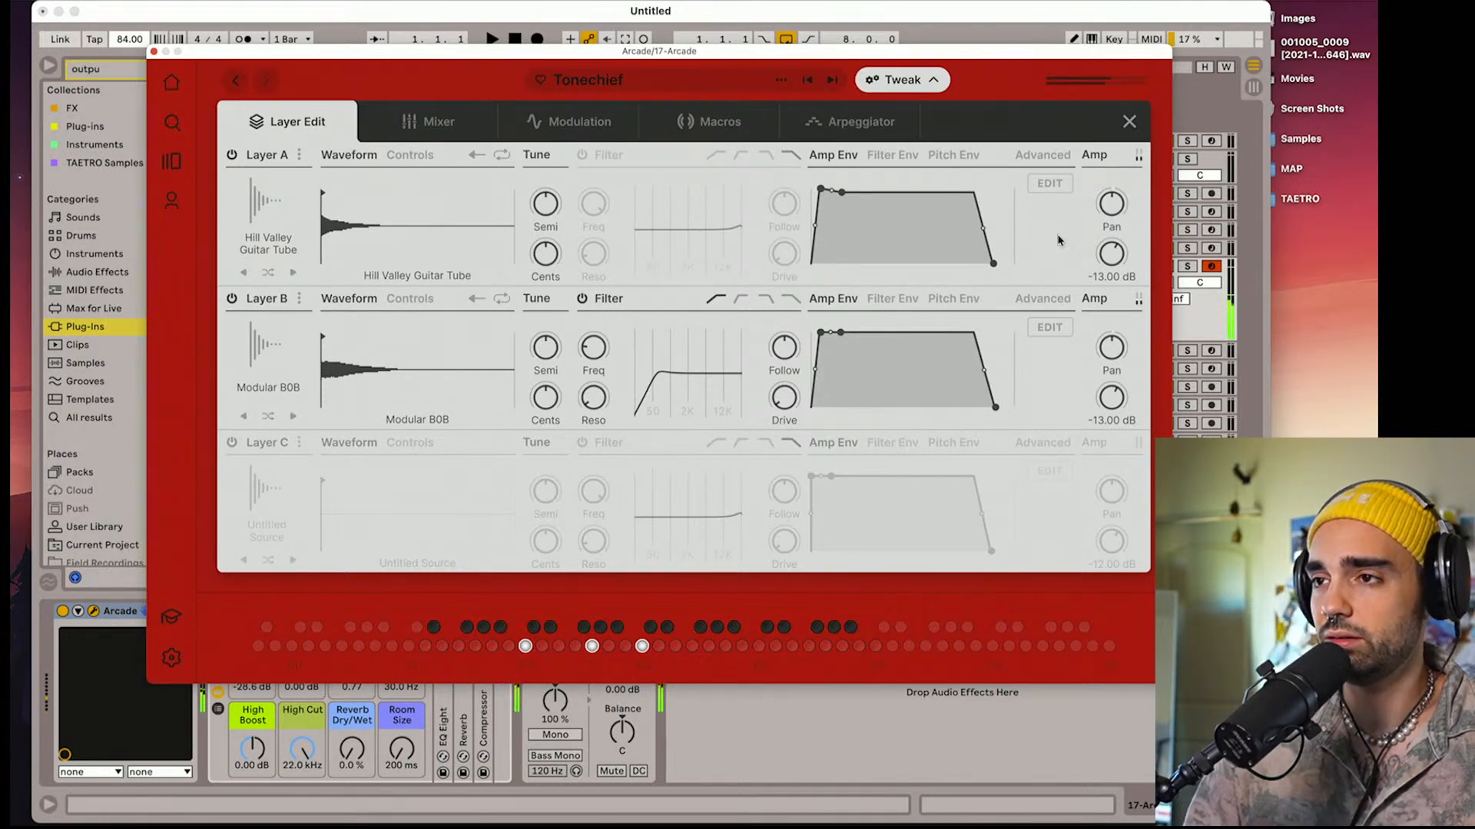
left_click_drag(995, 270, 1001, 270)
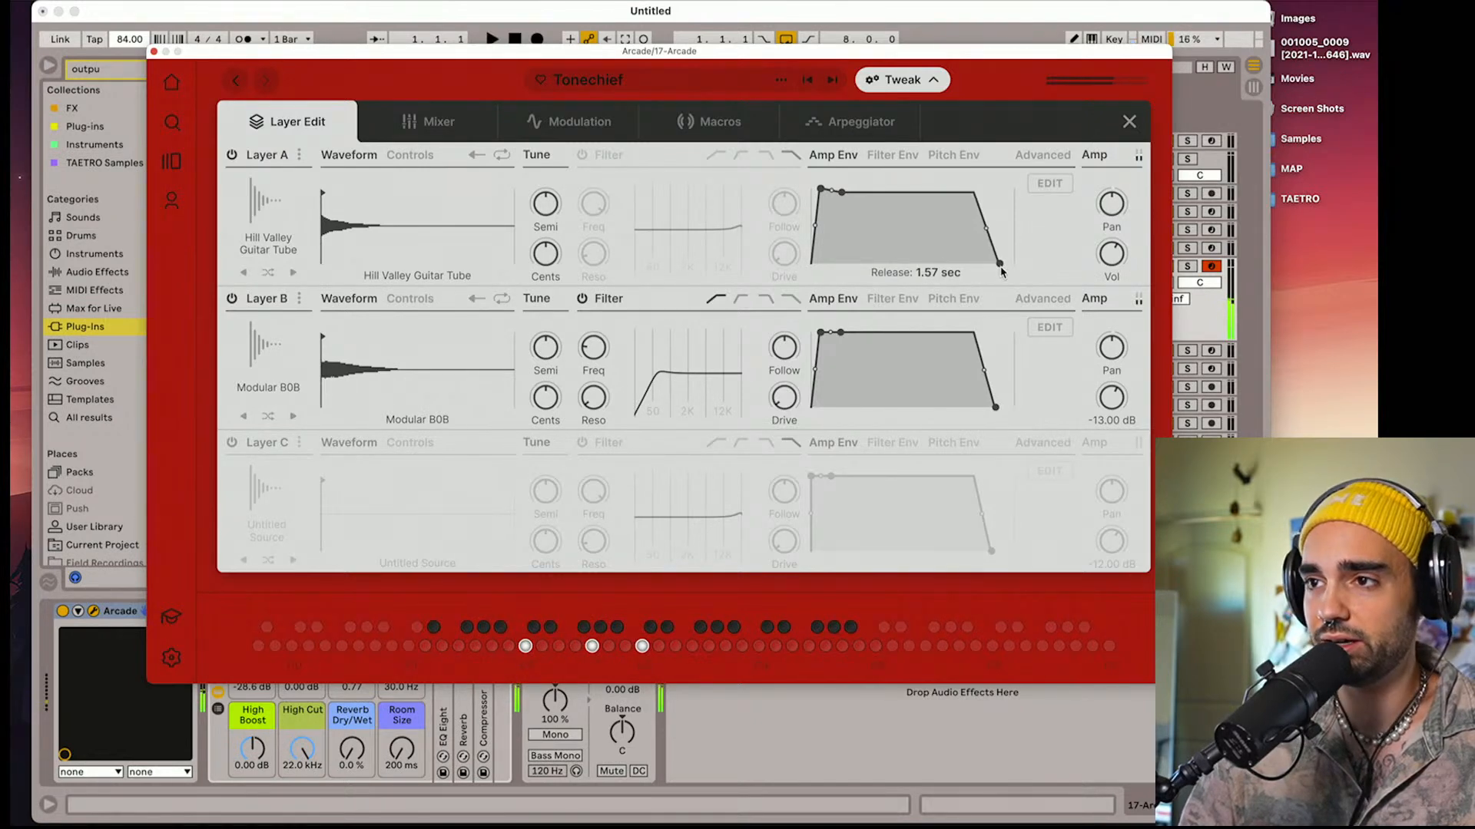
left_click_drag(996, 408, 1001, 413)
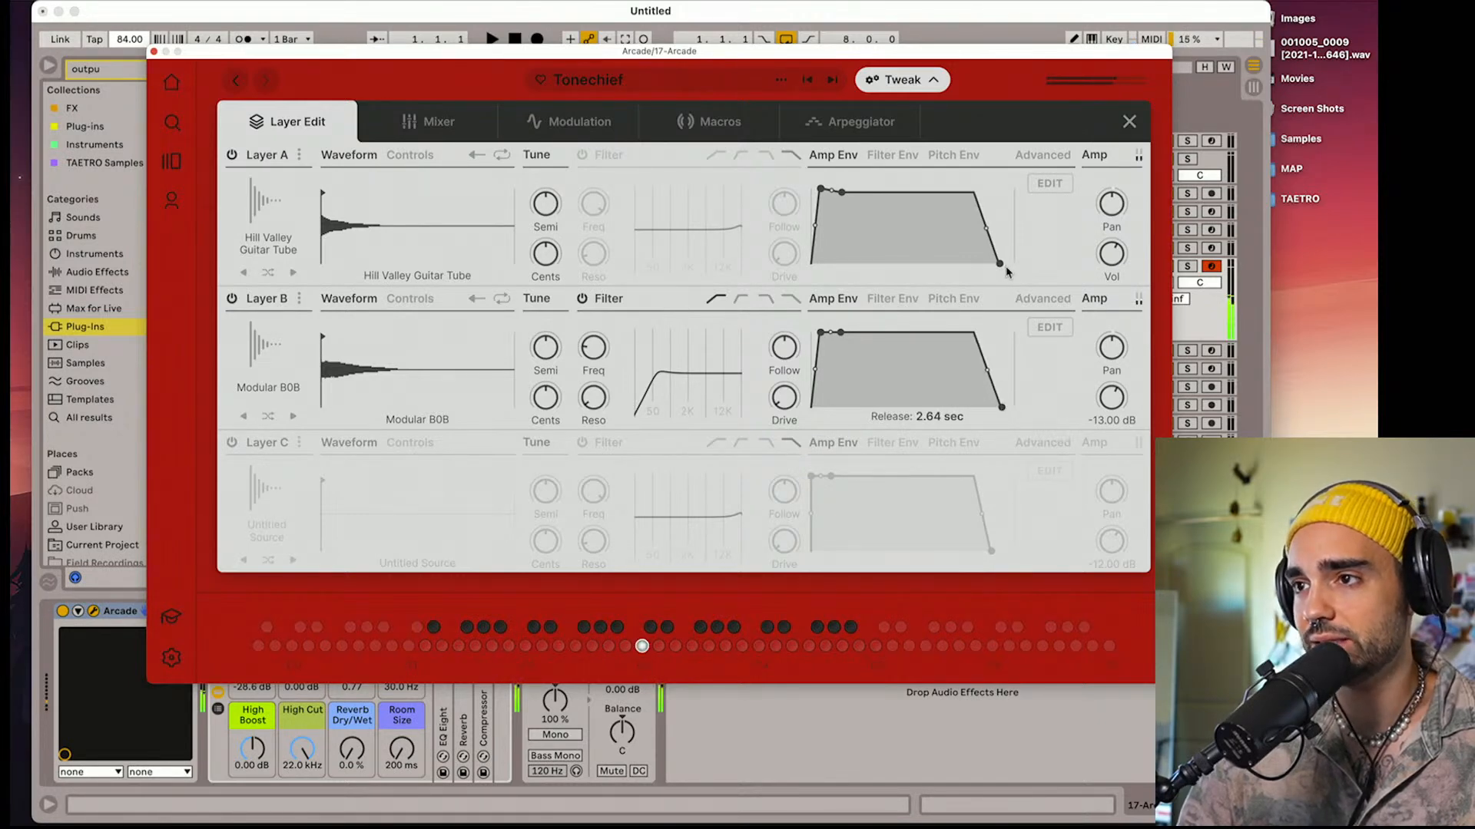
left_click_drag(1001, 264, 1004, 265)
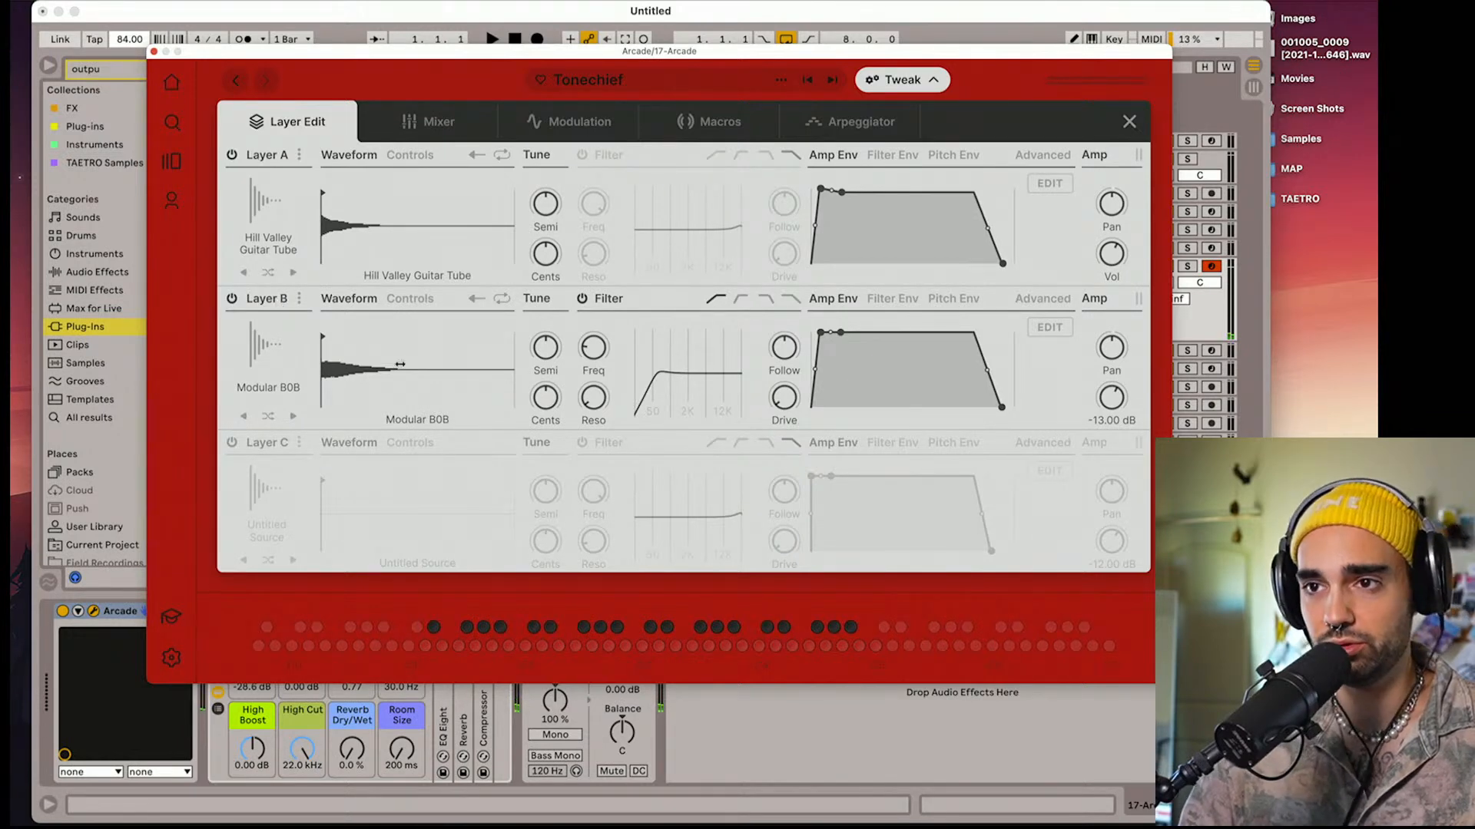
Audition Tonechief's Layers A and B individually by switching the other one off and back on in turn
left_click(232, 298)
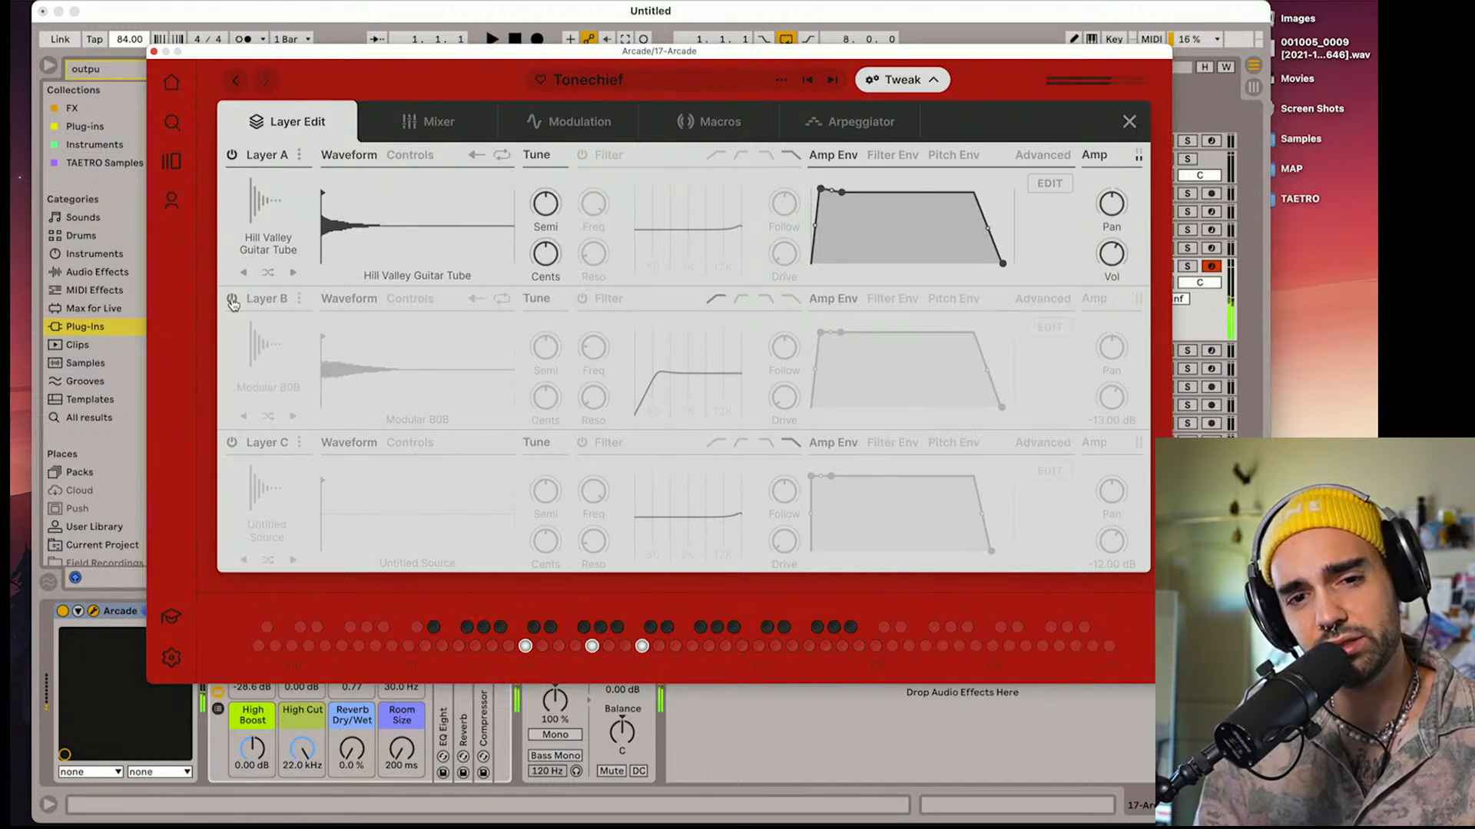
left_click(231, 299)
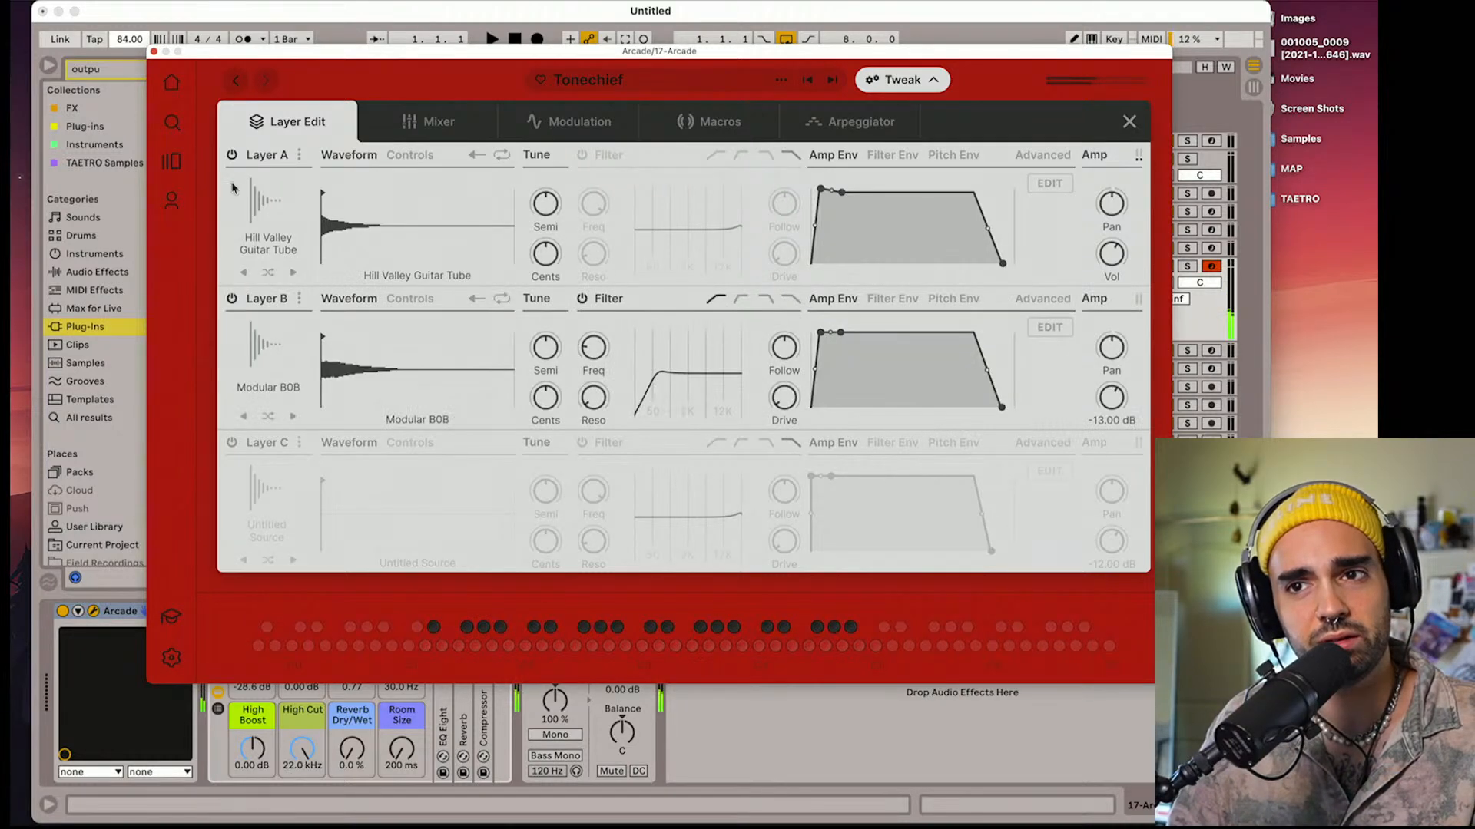
left_click(231, 155)
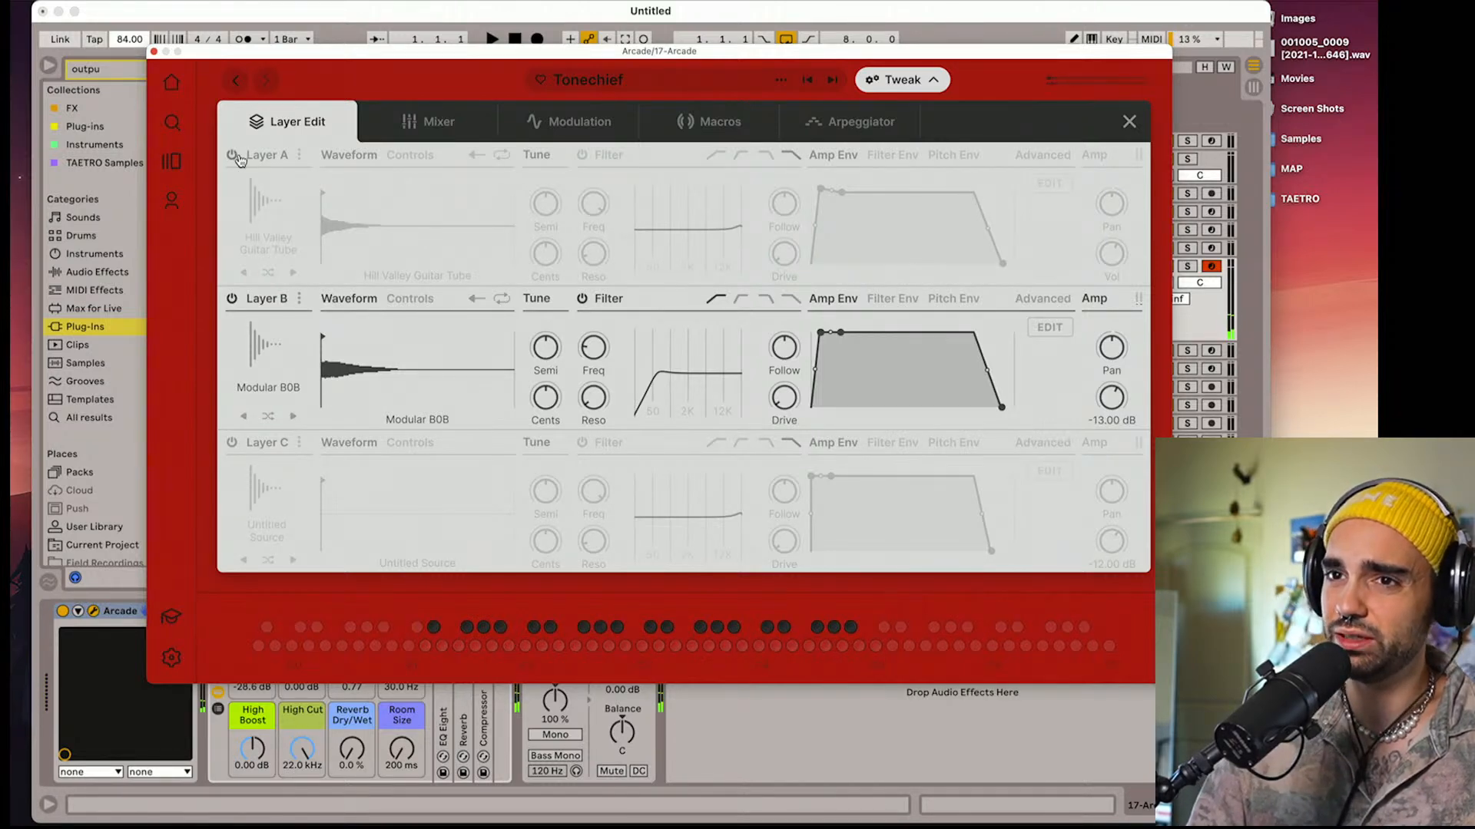
left_click(231, 156)
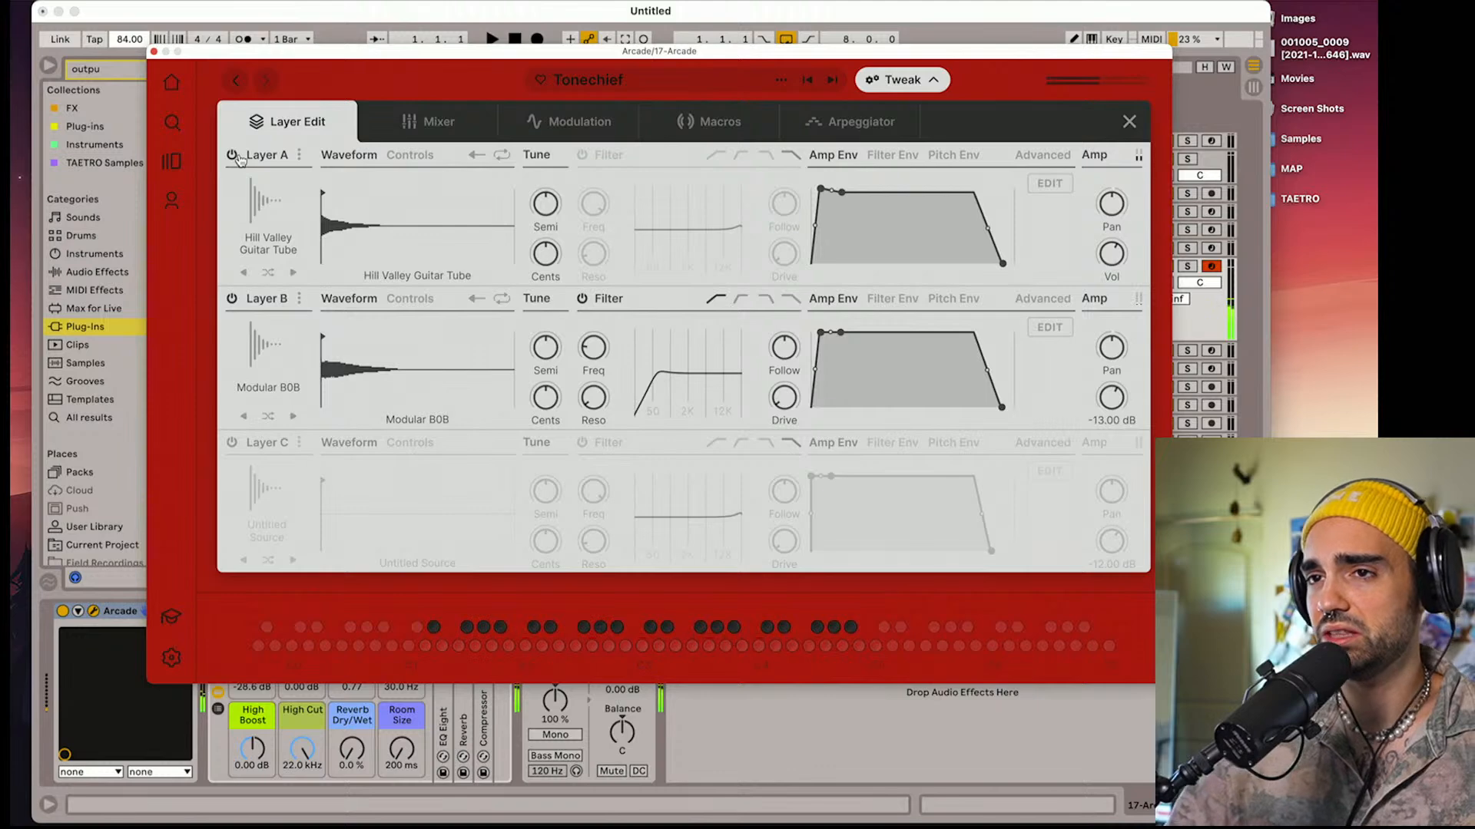
Review Tonechief's mixer and arpeggiator settings, ending back in its layer editor
left_click(495, 130)
left_click(470, 132)
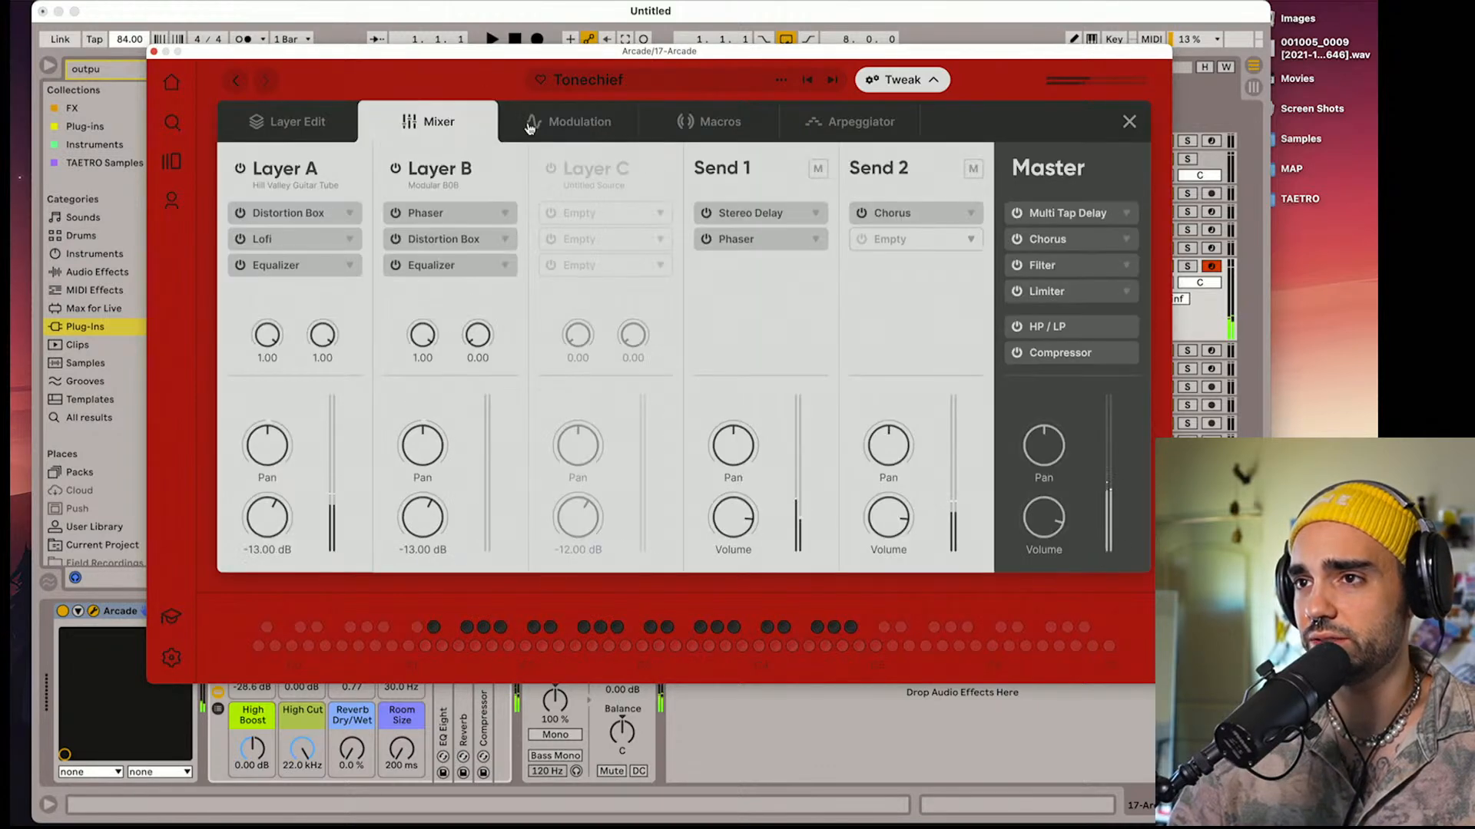
left_click(836, 140)
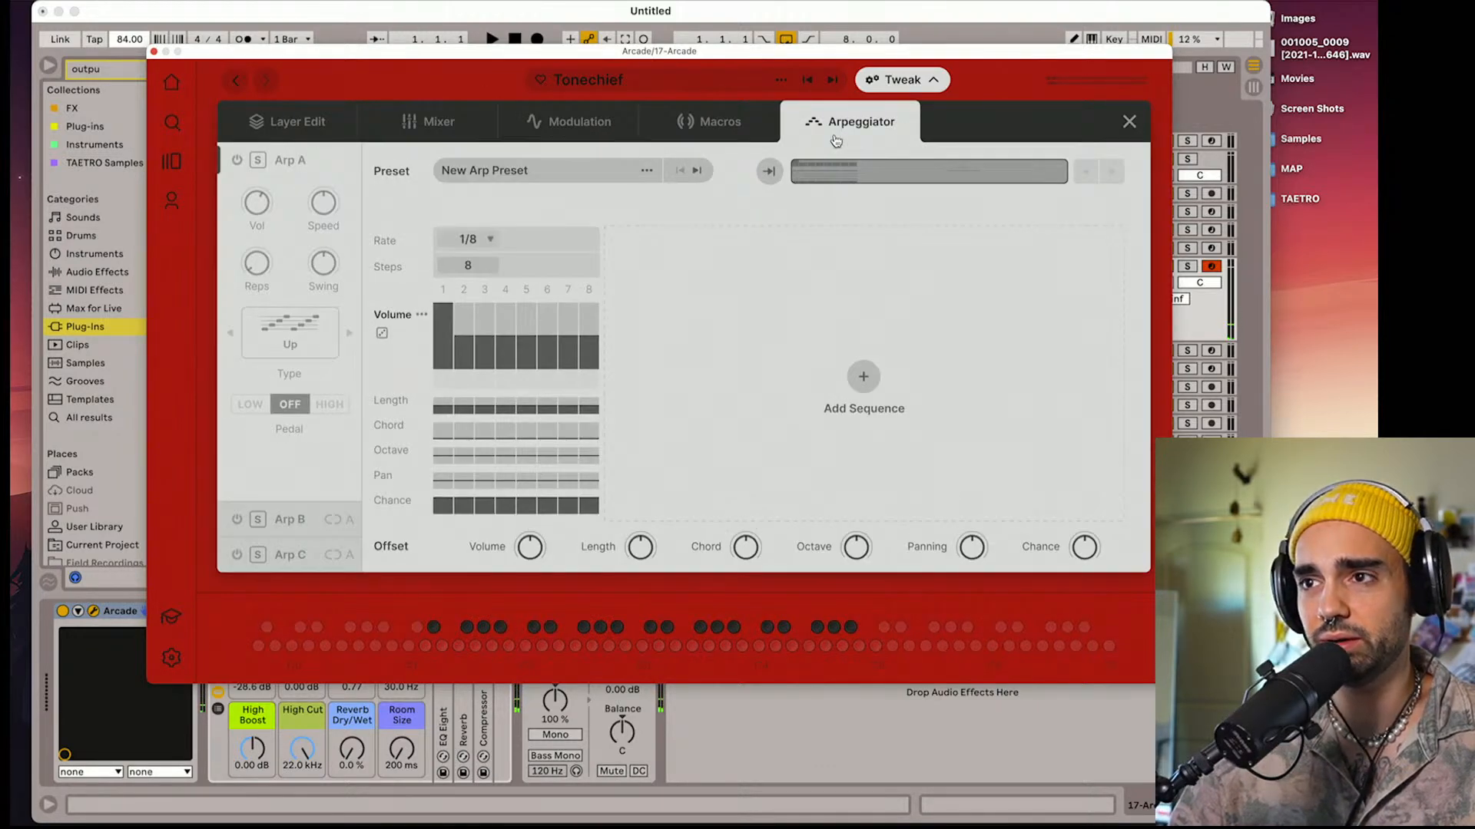
left_click(278, 123)
Load the Rusted Reeds instrument from the Taped line, lower its Fuzzy macro and raise its Wash macro
left_click(236, 82)
scroll(590, 420, "down", 8)
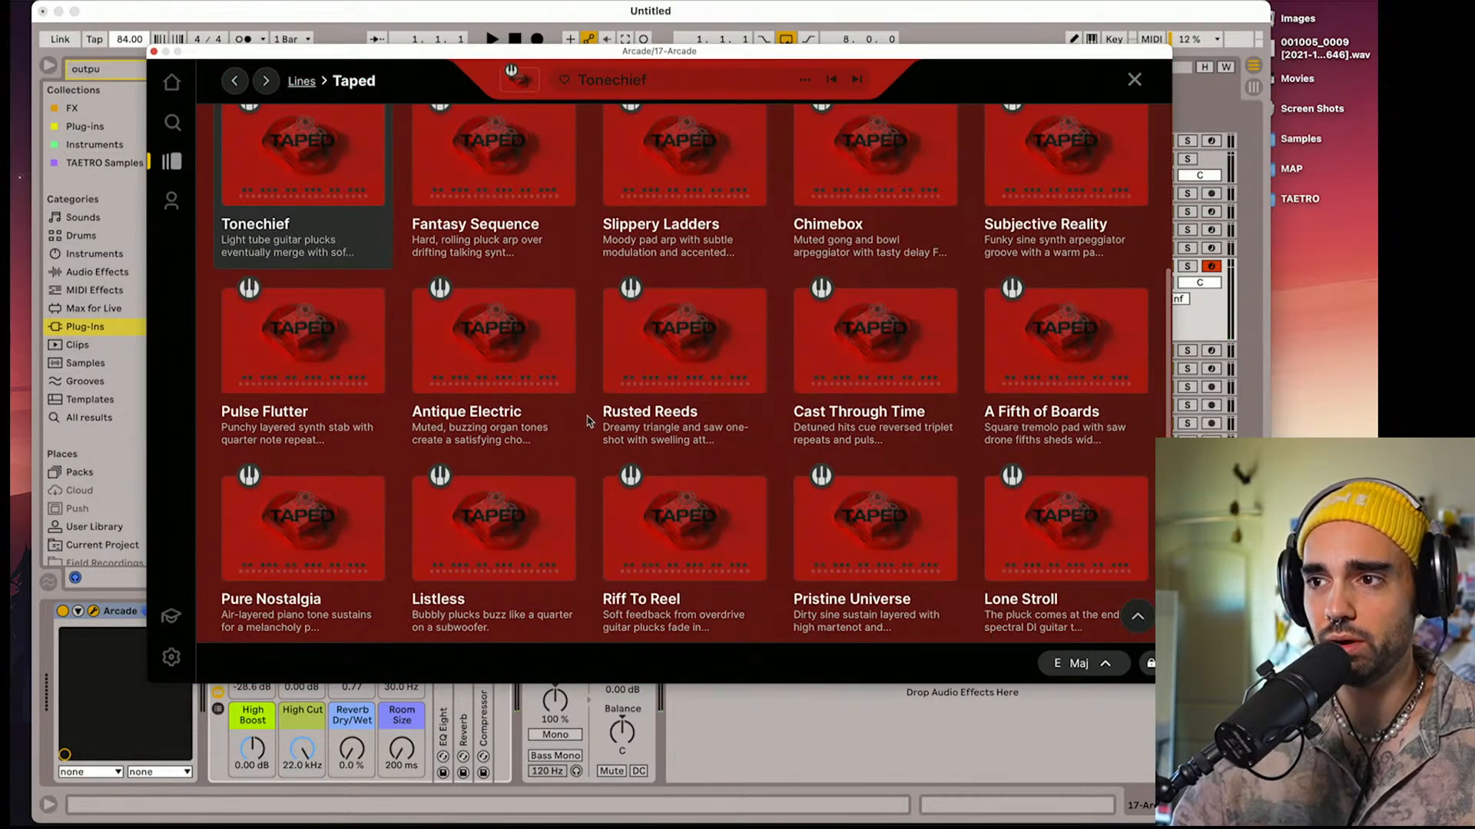
left_click(695, 316)
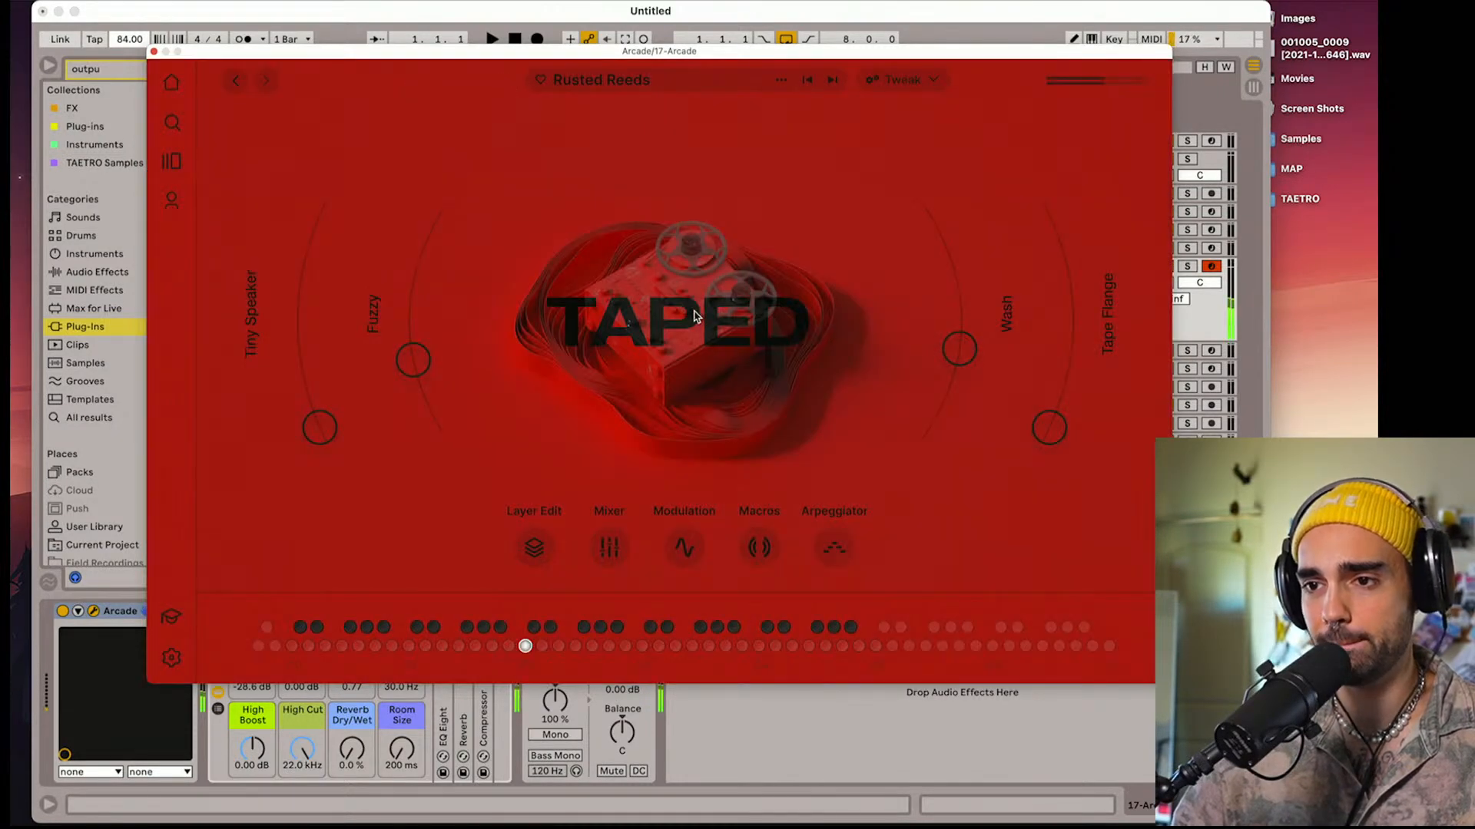
left_click_drag(413, 361, 440, 417)
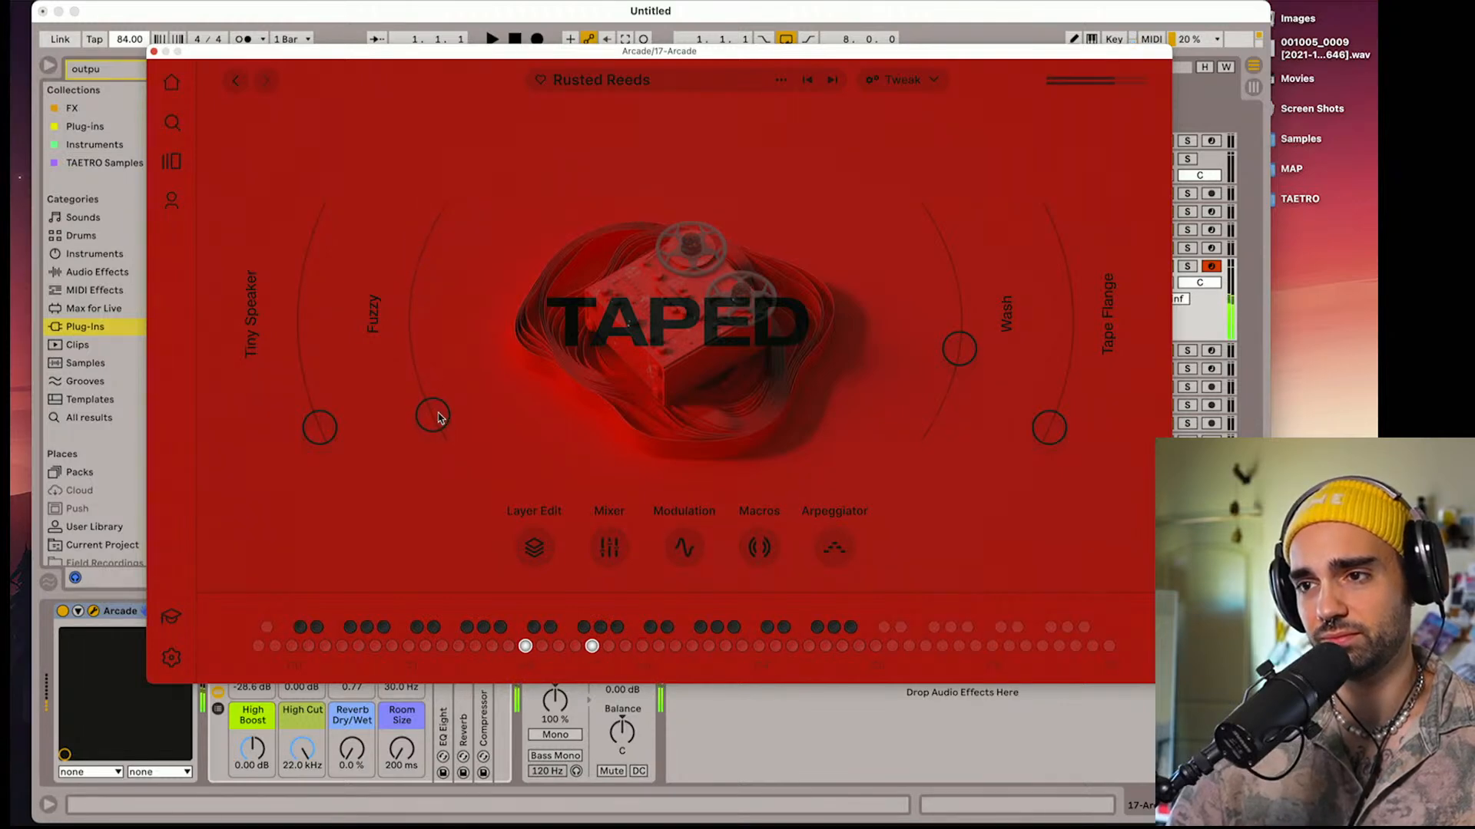
left_click_drag(969, 347, 948, 265)
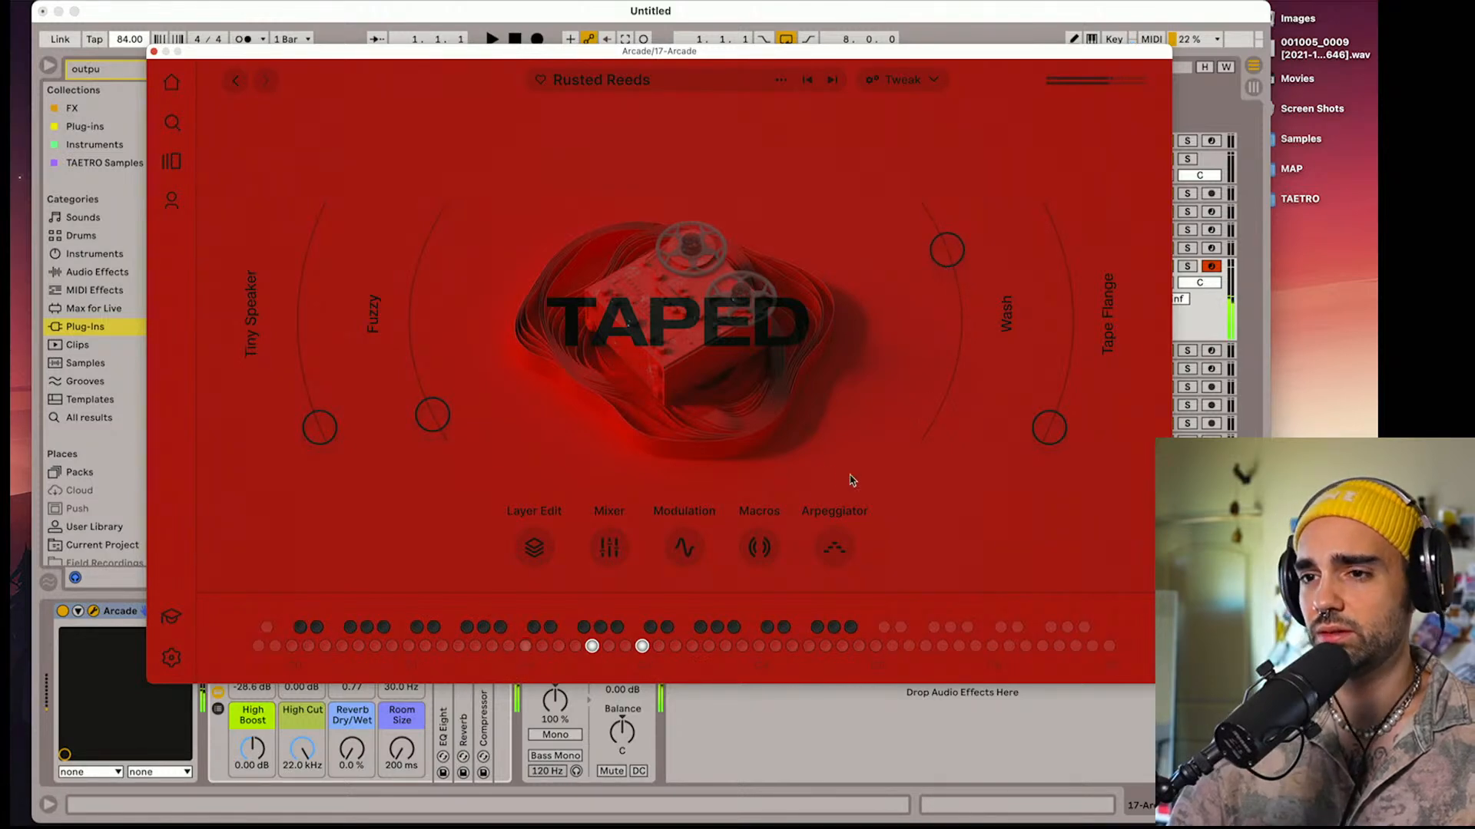
In Rusted Reeds' layer editor, audition Layer C alone and then together with Layer B
left_click(536, 551)
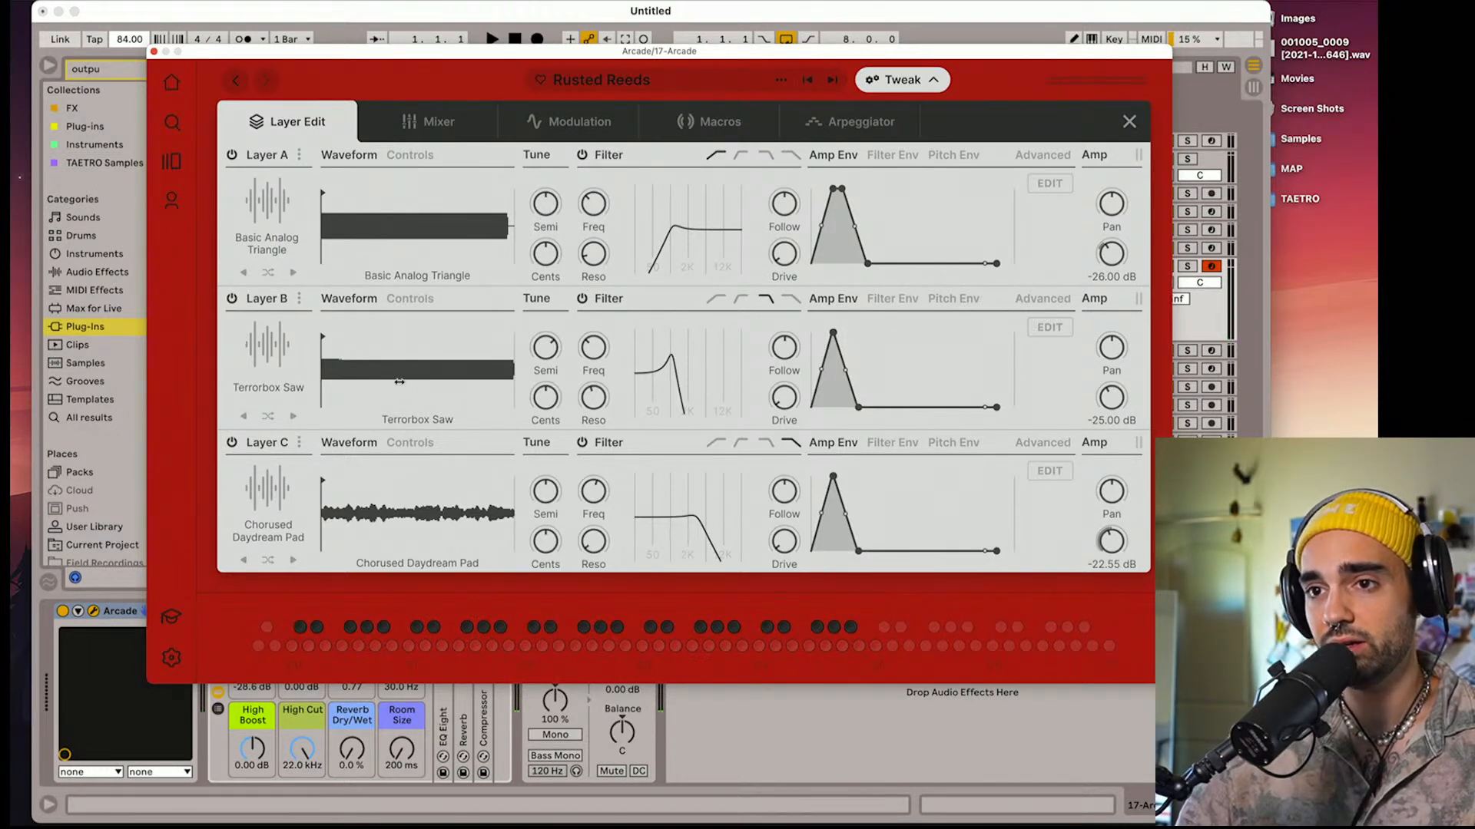
left_click(298, 443)
left_click(450, 438)
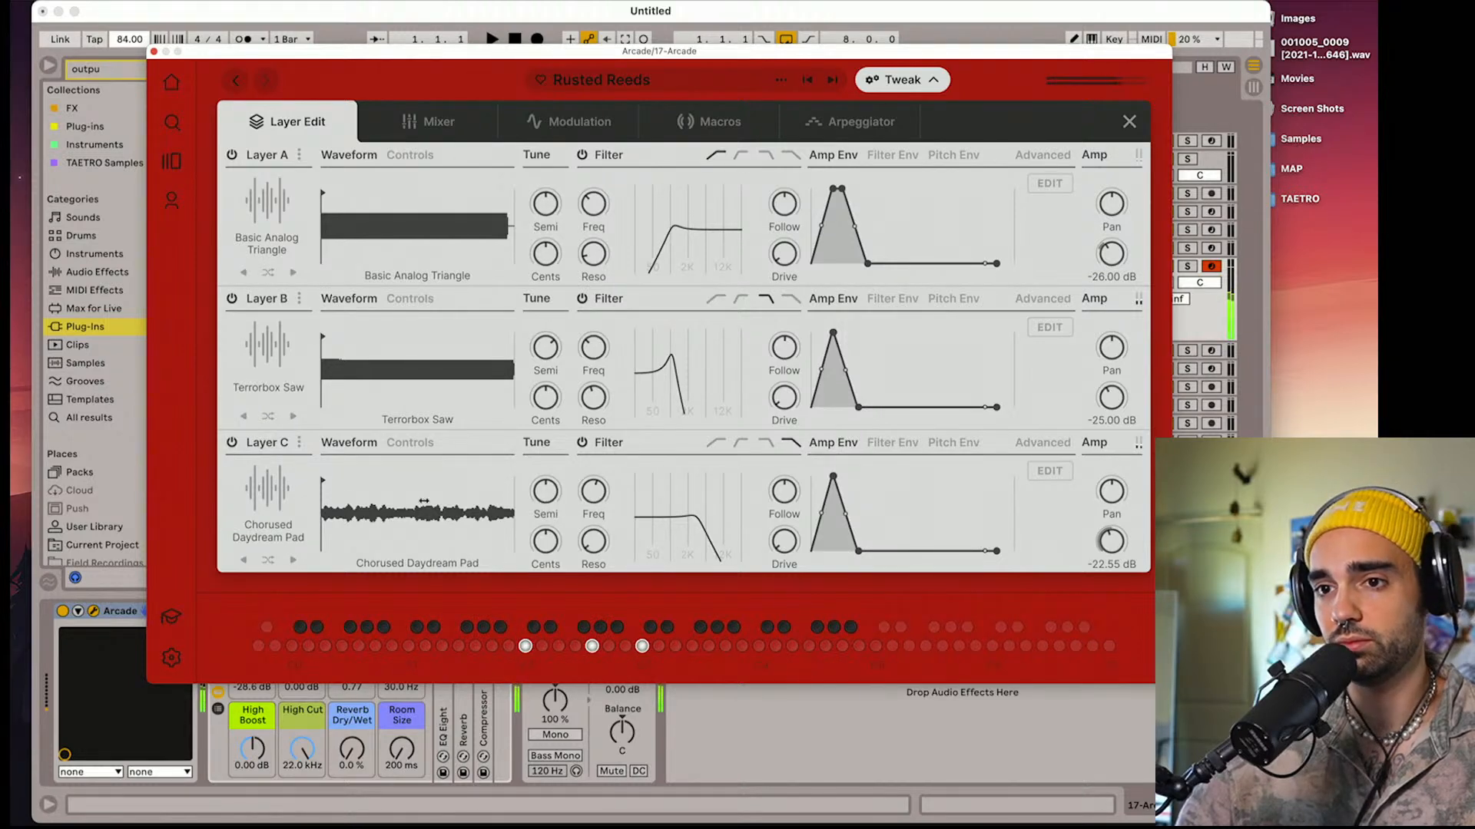
left_click(232, 300)
left_click(229, 156)
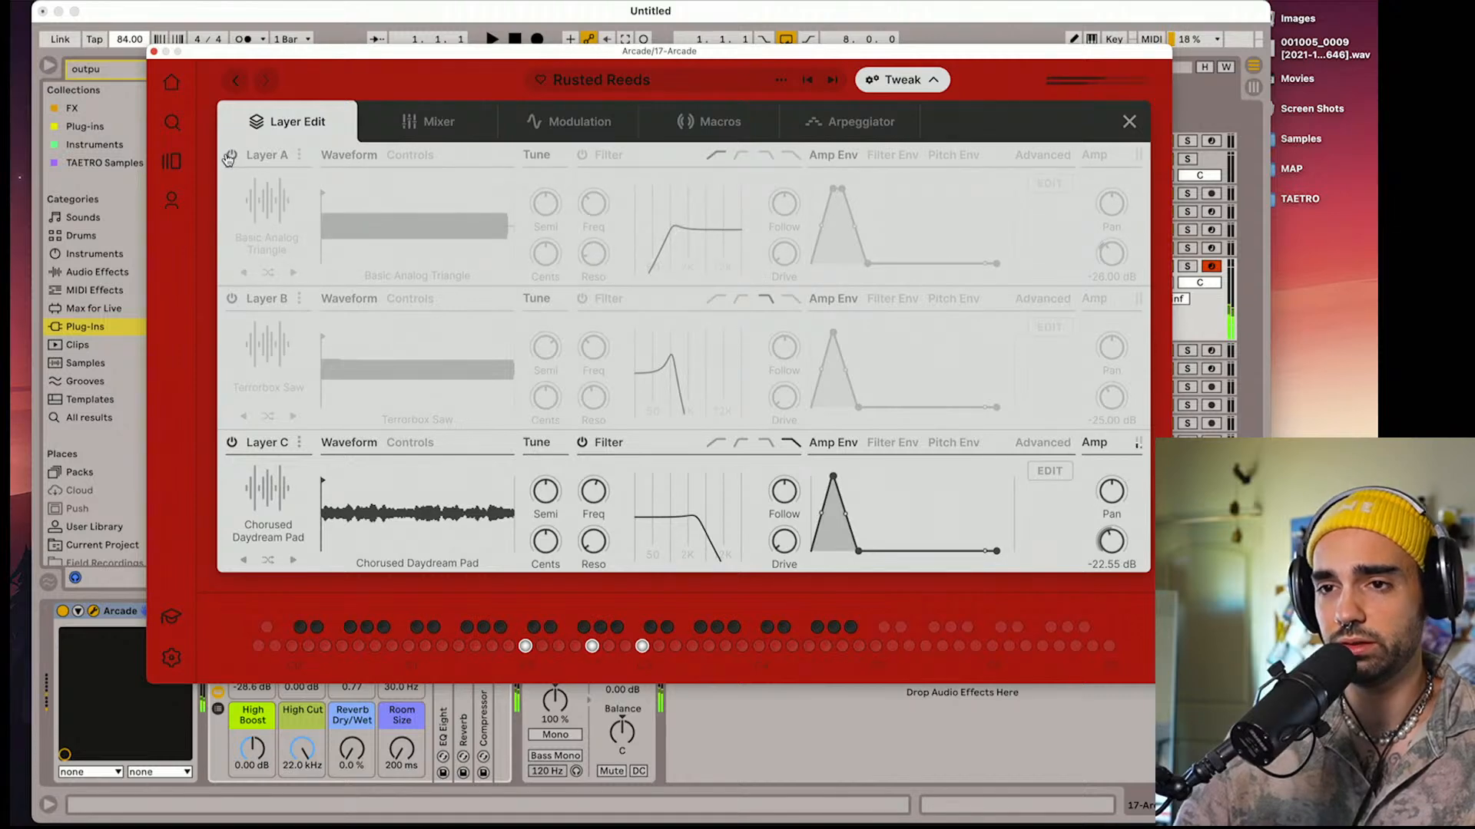
left_click(231, 300)
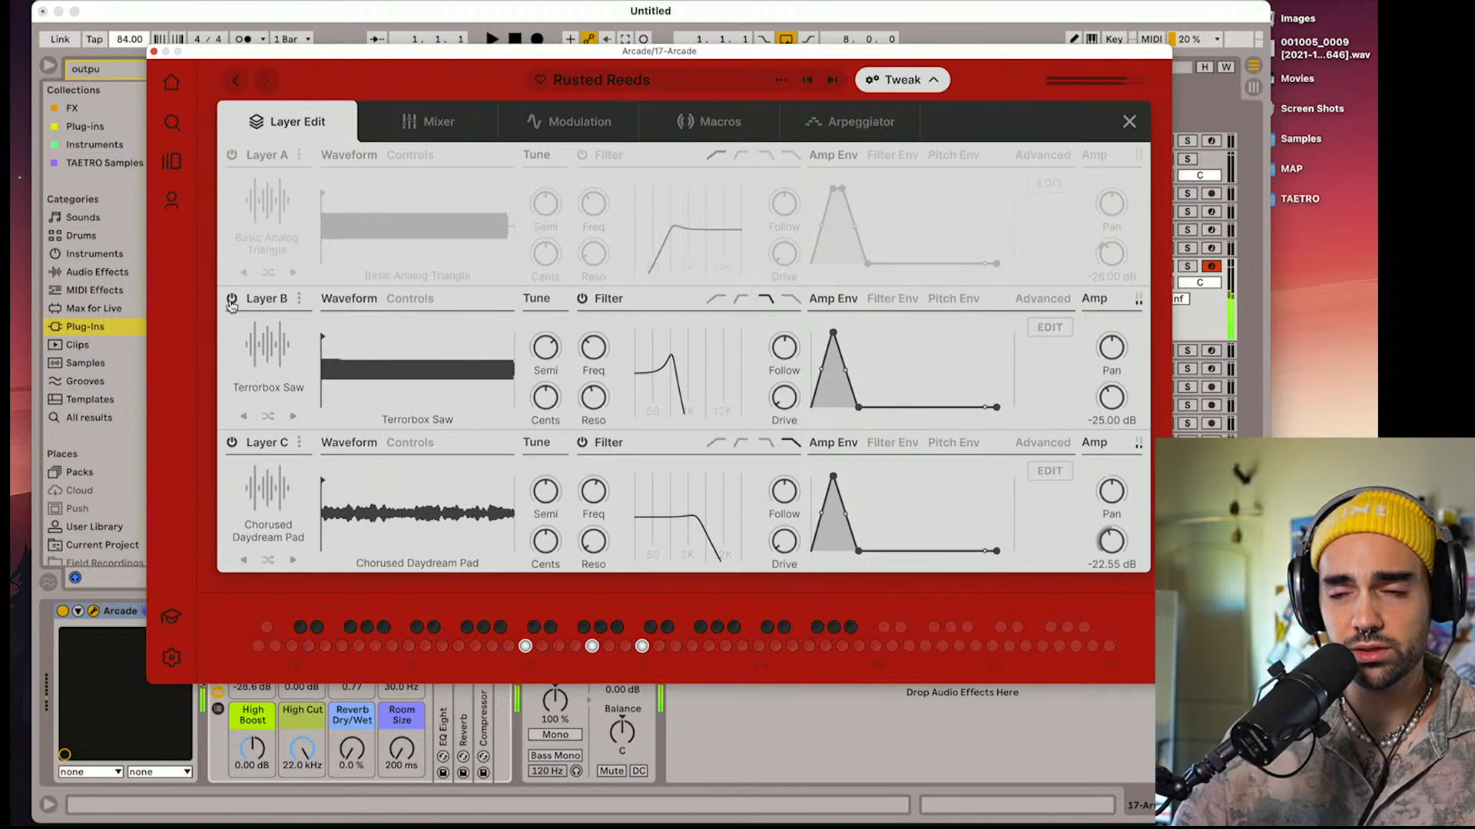
Audition Rusted Reeds' Layer A alone, then switch it off and re-enable Layers B and C
left_click(232, 300)
left_click(232, 443)
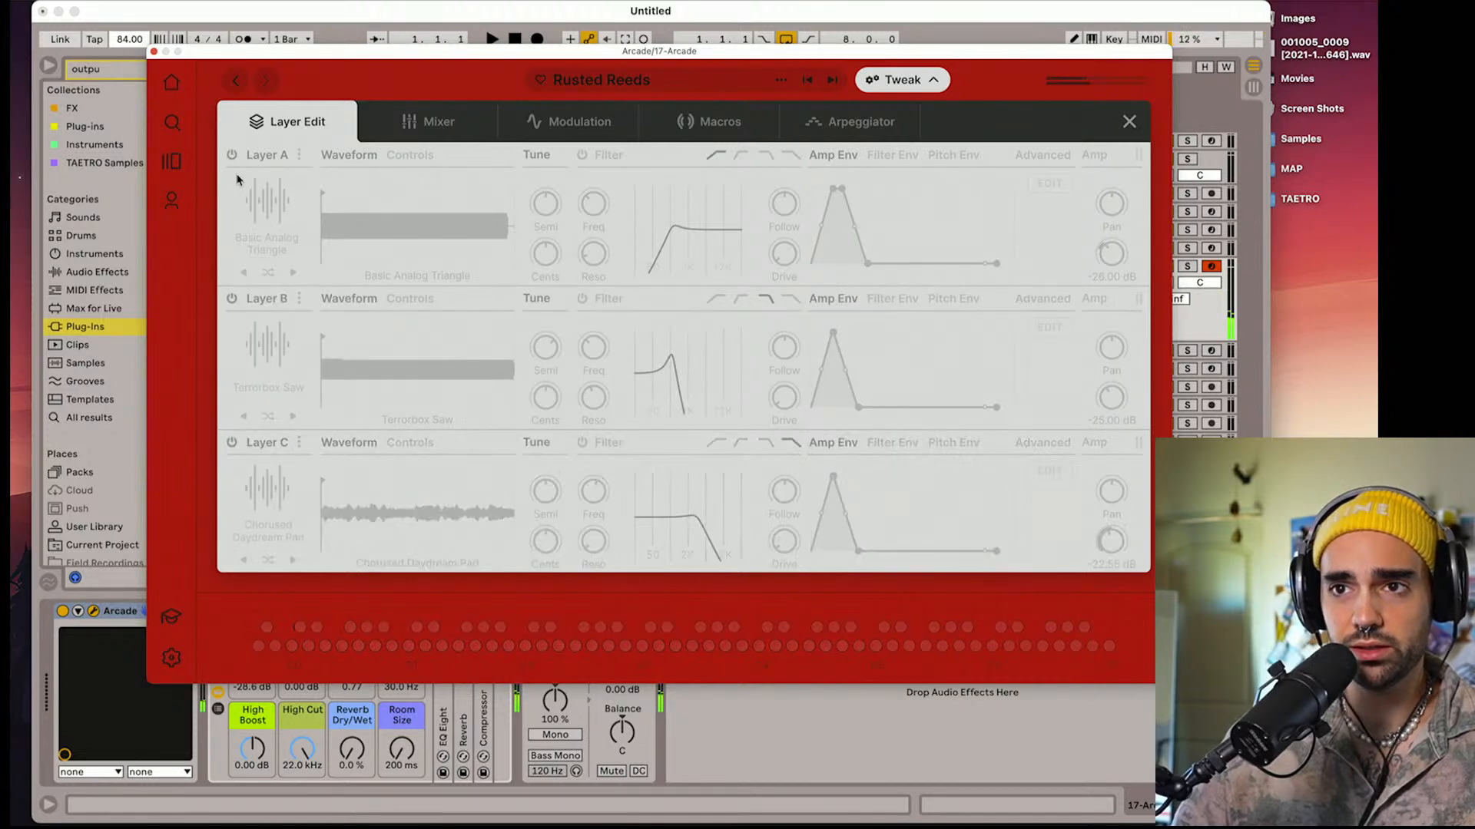
left_click(232, 155)
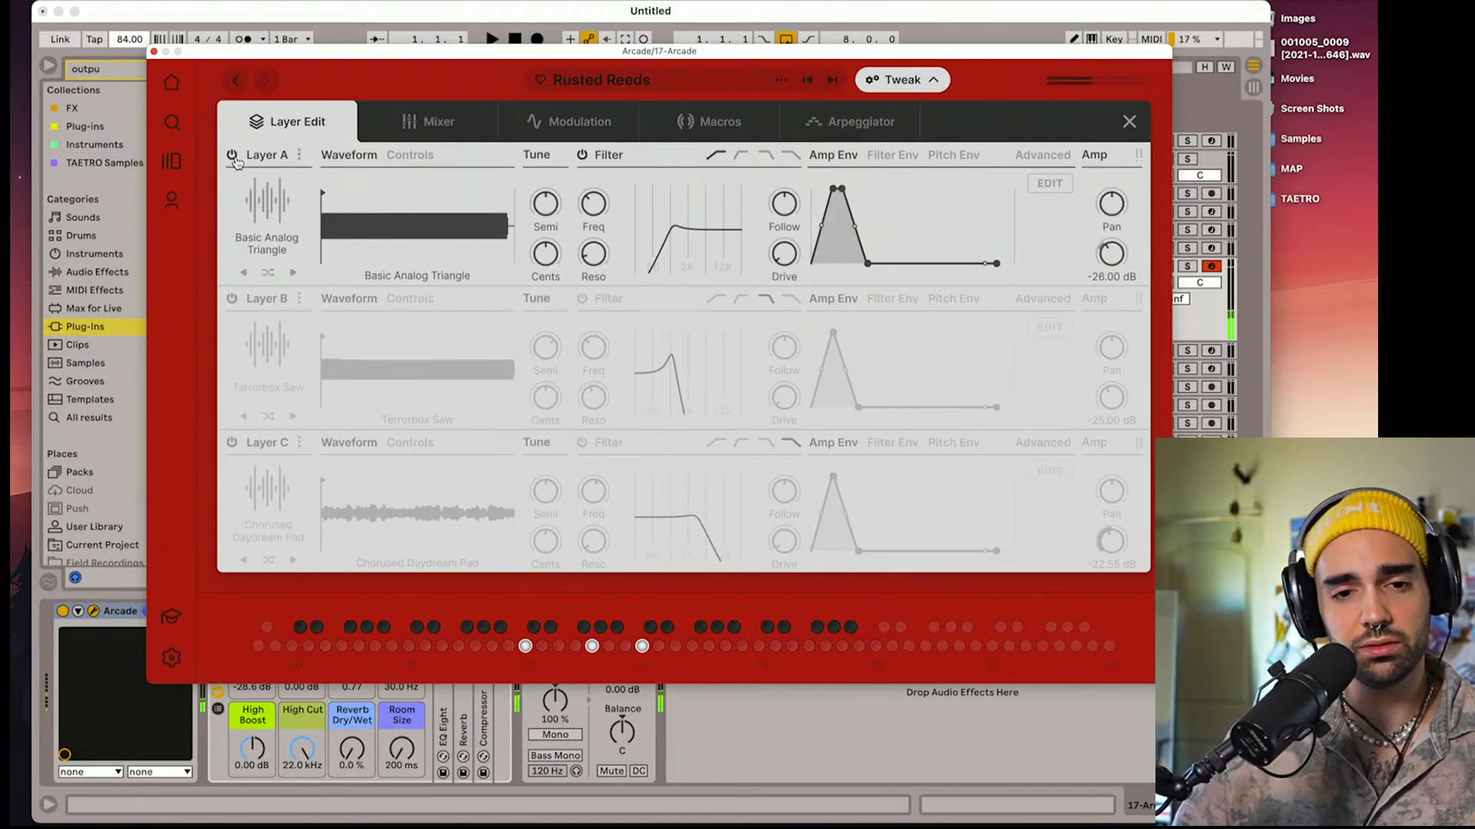
left_click(232, 155)
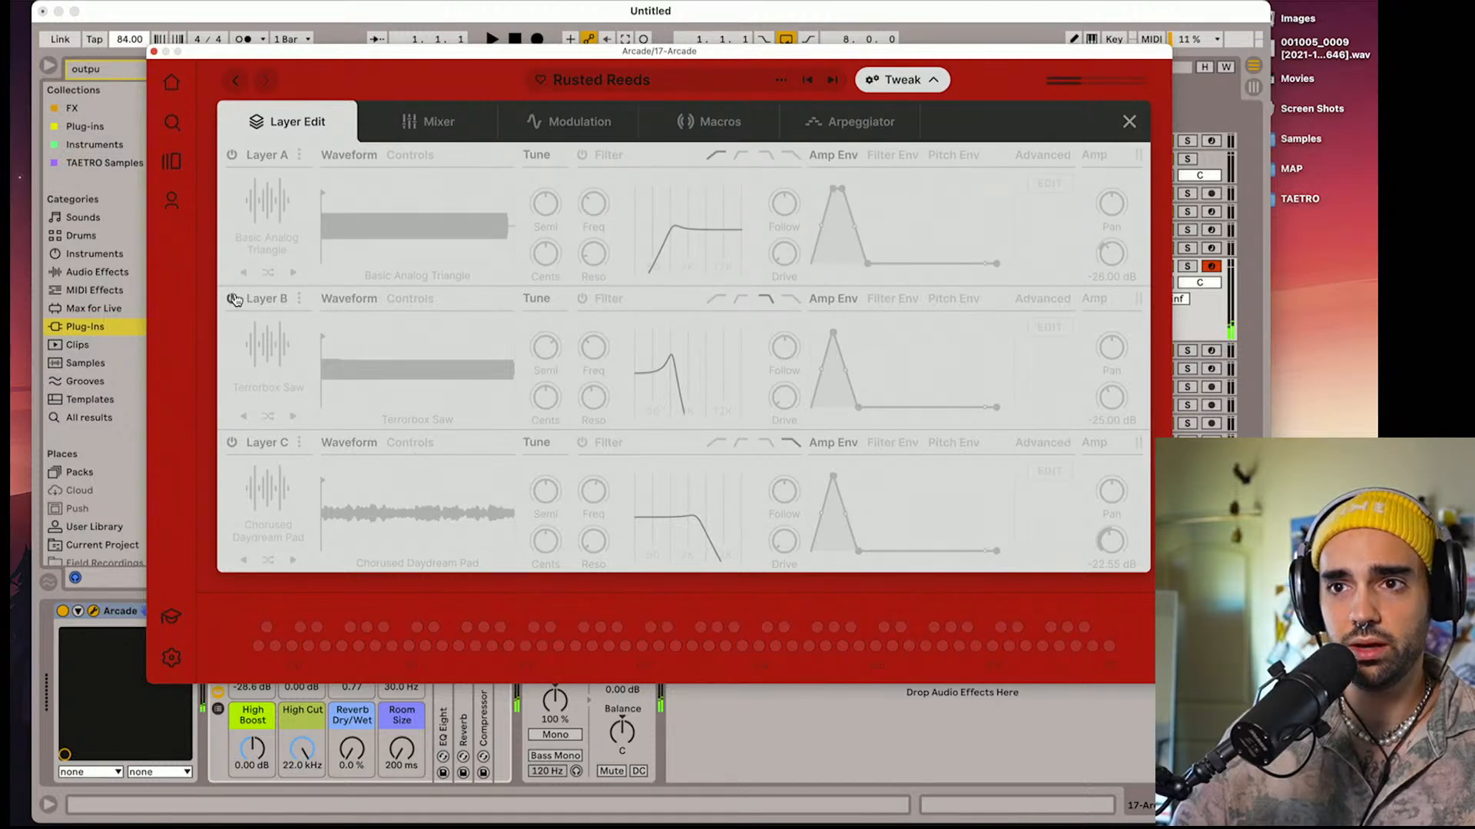
left_click(232, 299)
left_click(231, 443)
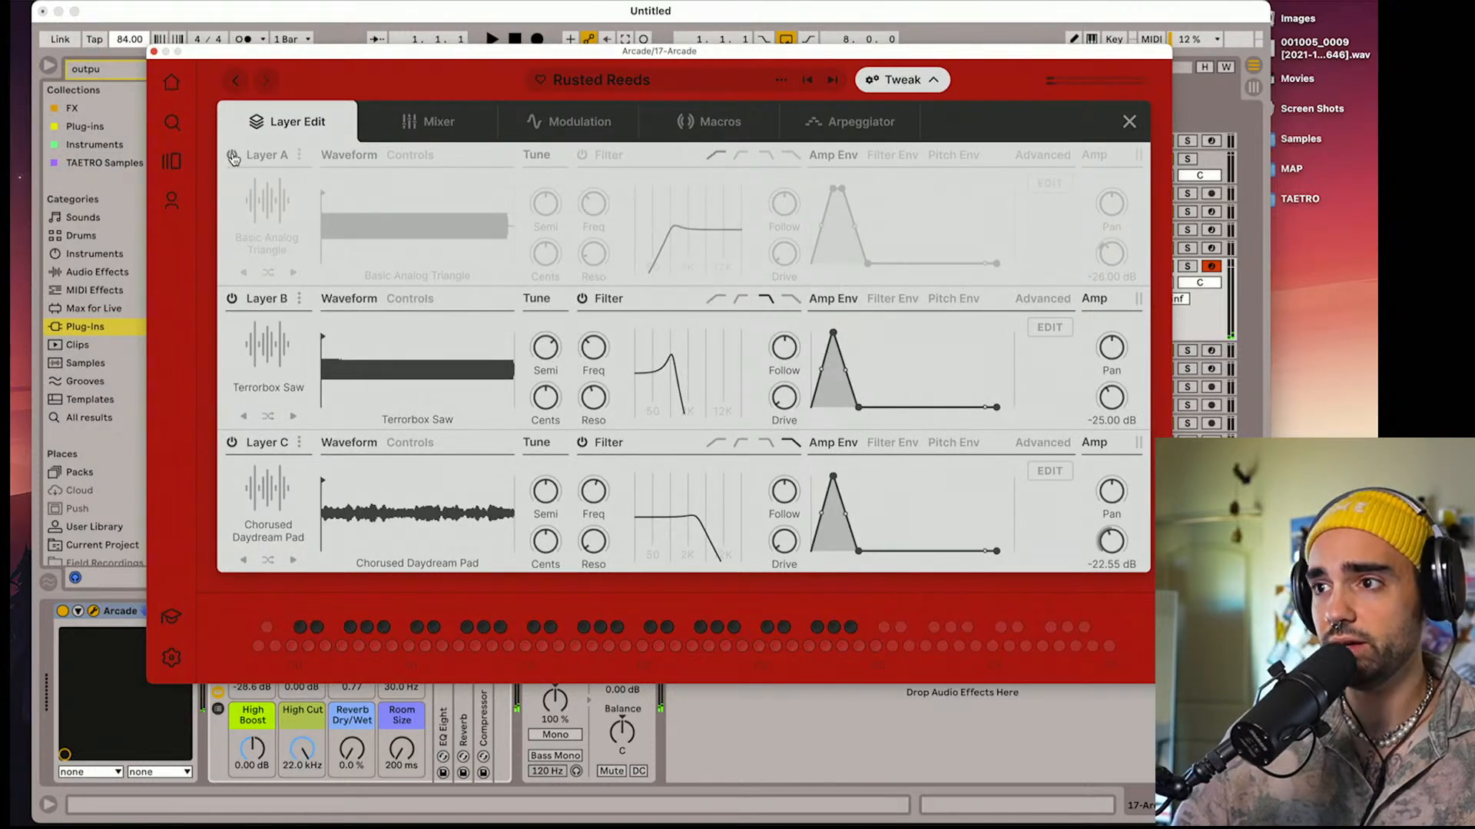
Switch Rusted Reeds' Layer A back on and try its volume louder before bringing it back down
left_click(232, 156)
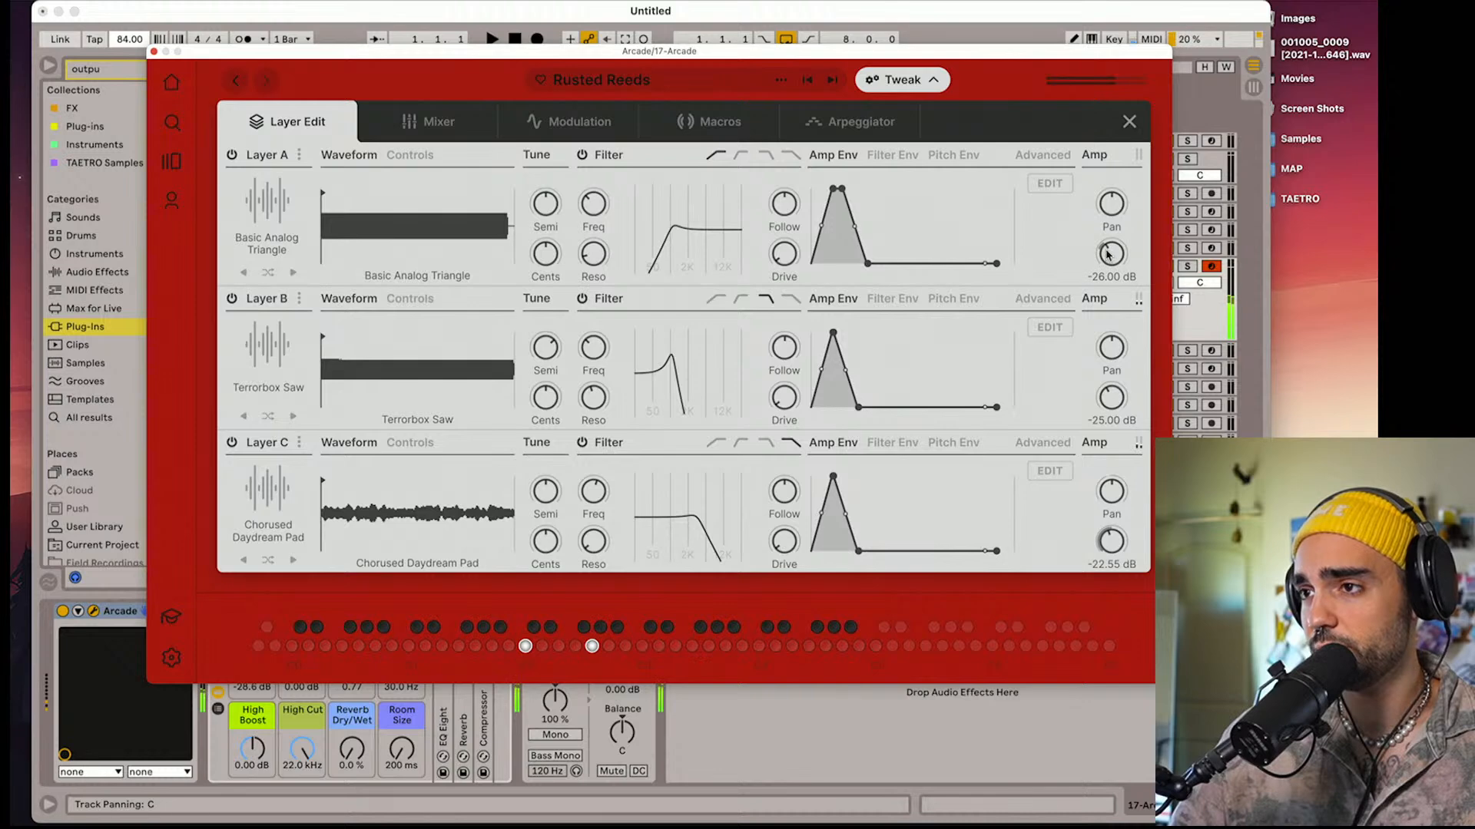
left_click_drag(1106, 253, 1129, 204)
left_click_drag(1111, 254, 1103, 290)
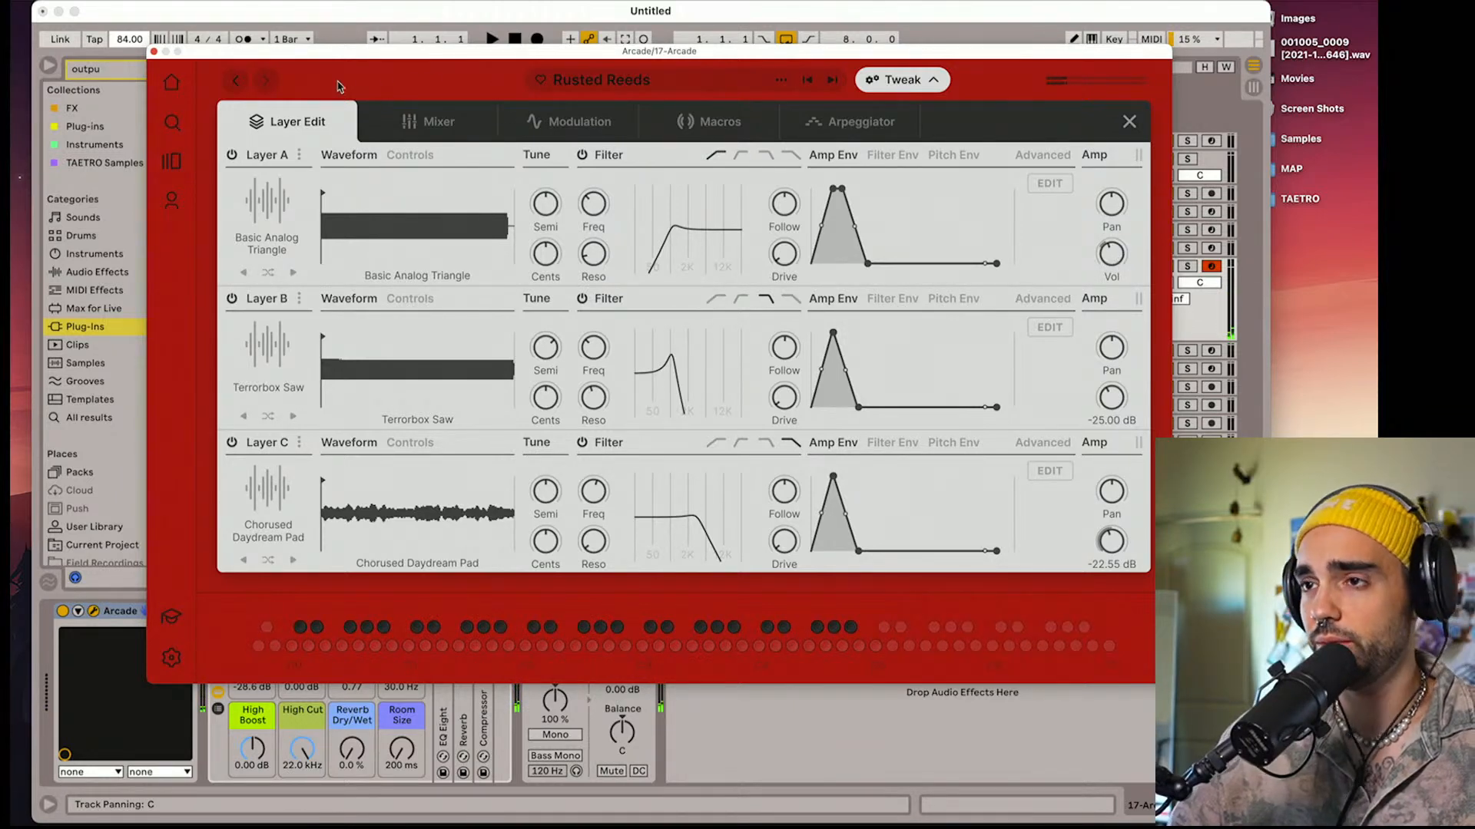
Return to the Taped line's instruments and load Pure Nostalgia
left_click(240, 91)
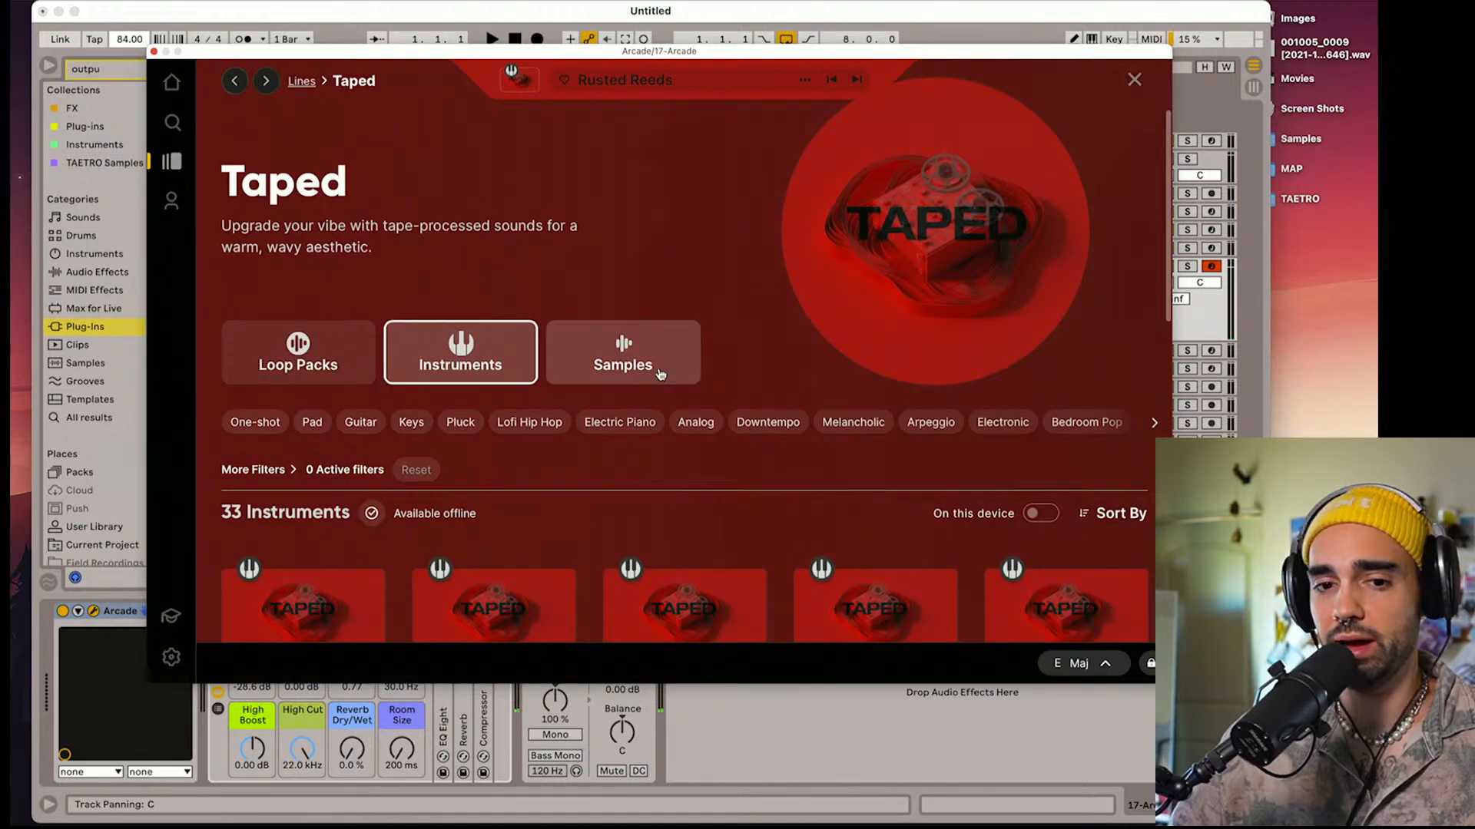
scroll(661, 376, "down", 5)
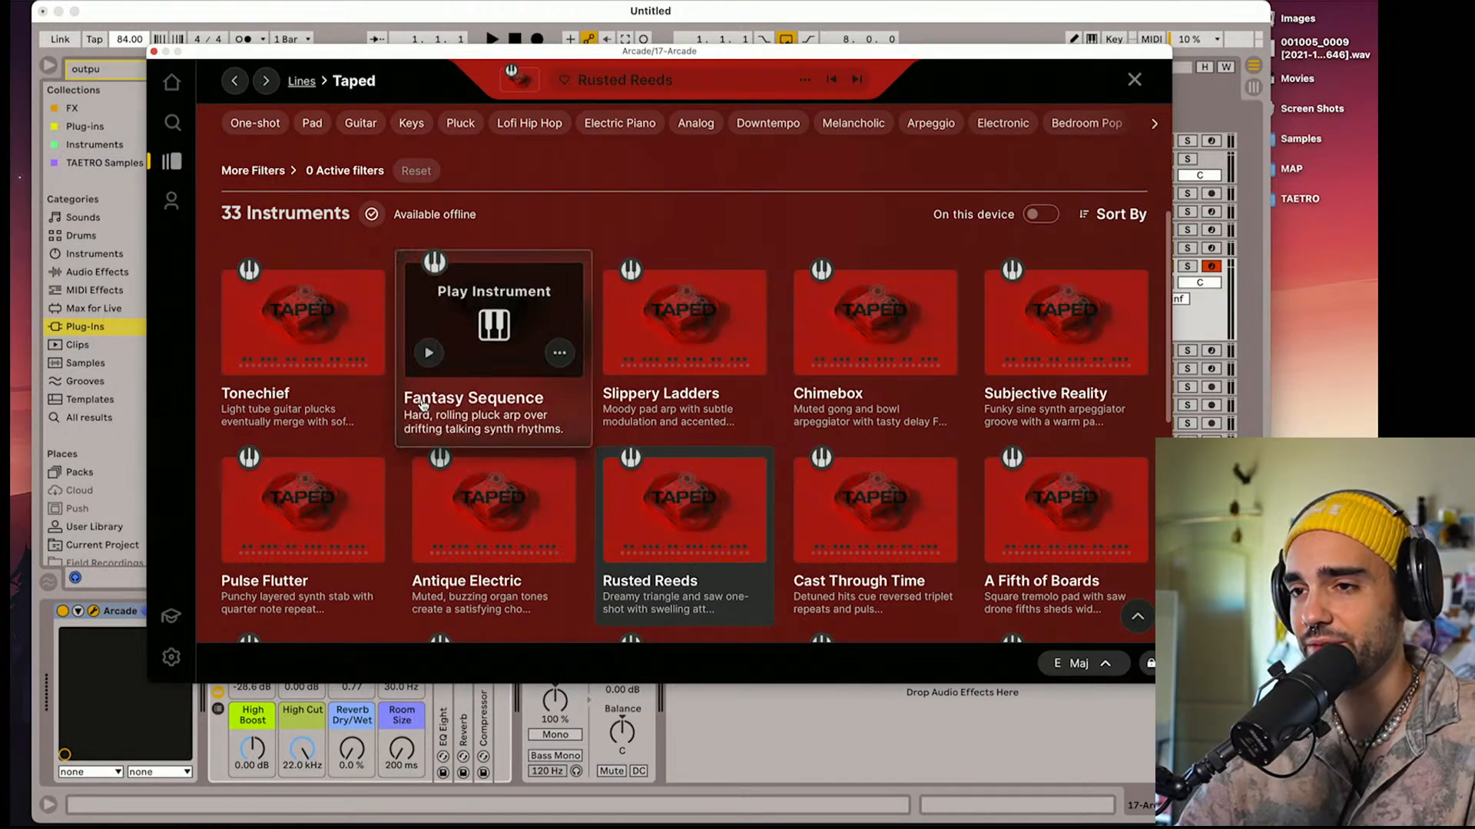
scroll(489, 430, "down", 5)
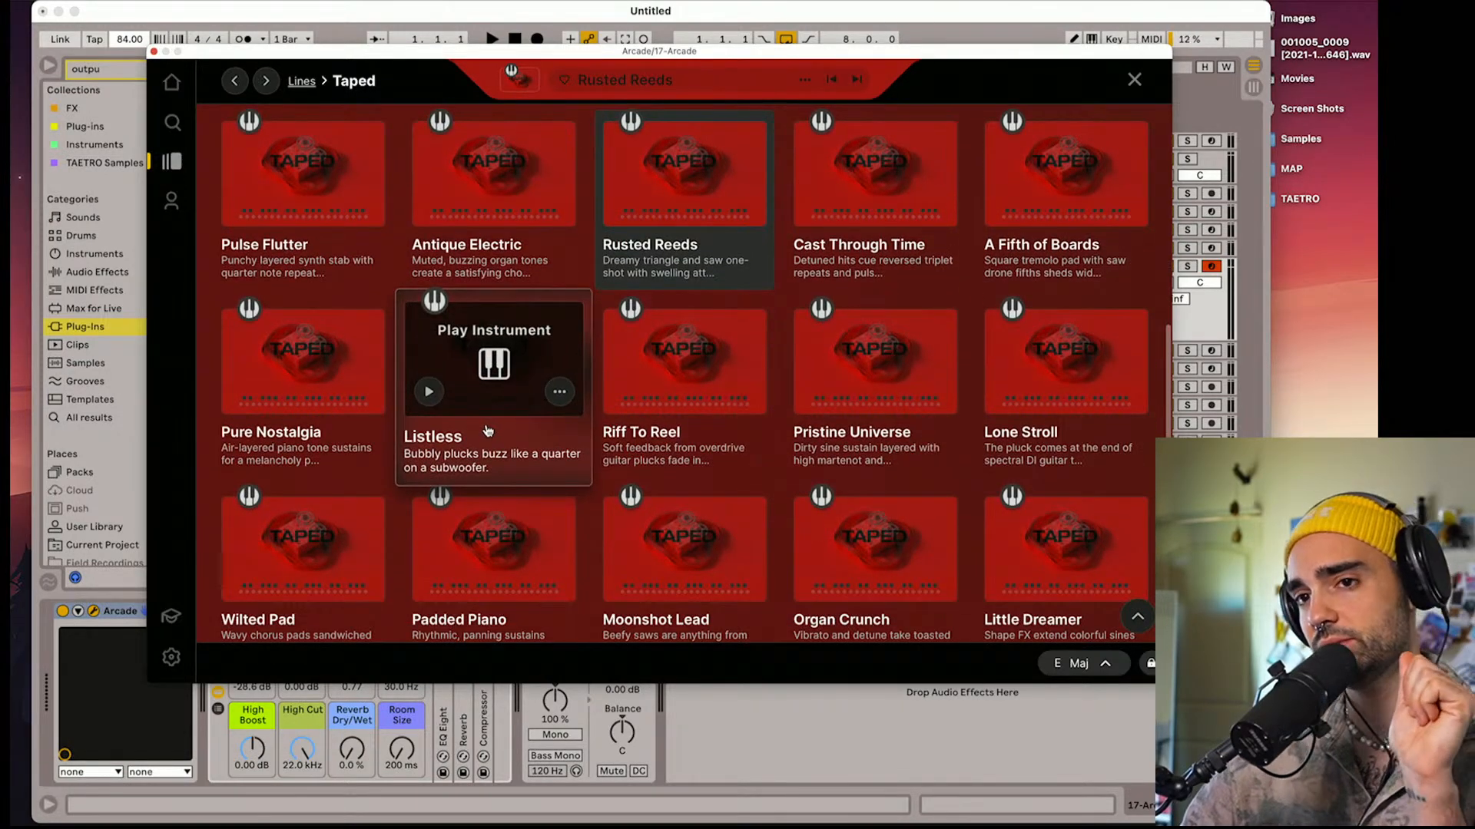
mouse_move(339, 399)
left_click(303, 363)
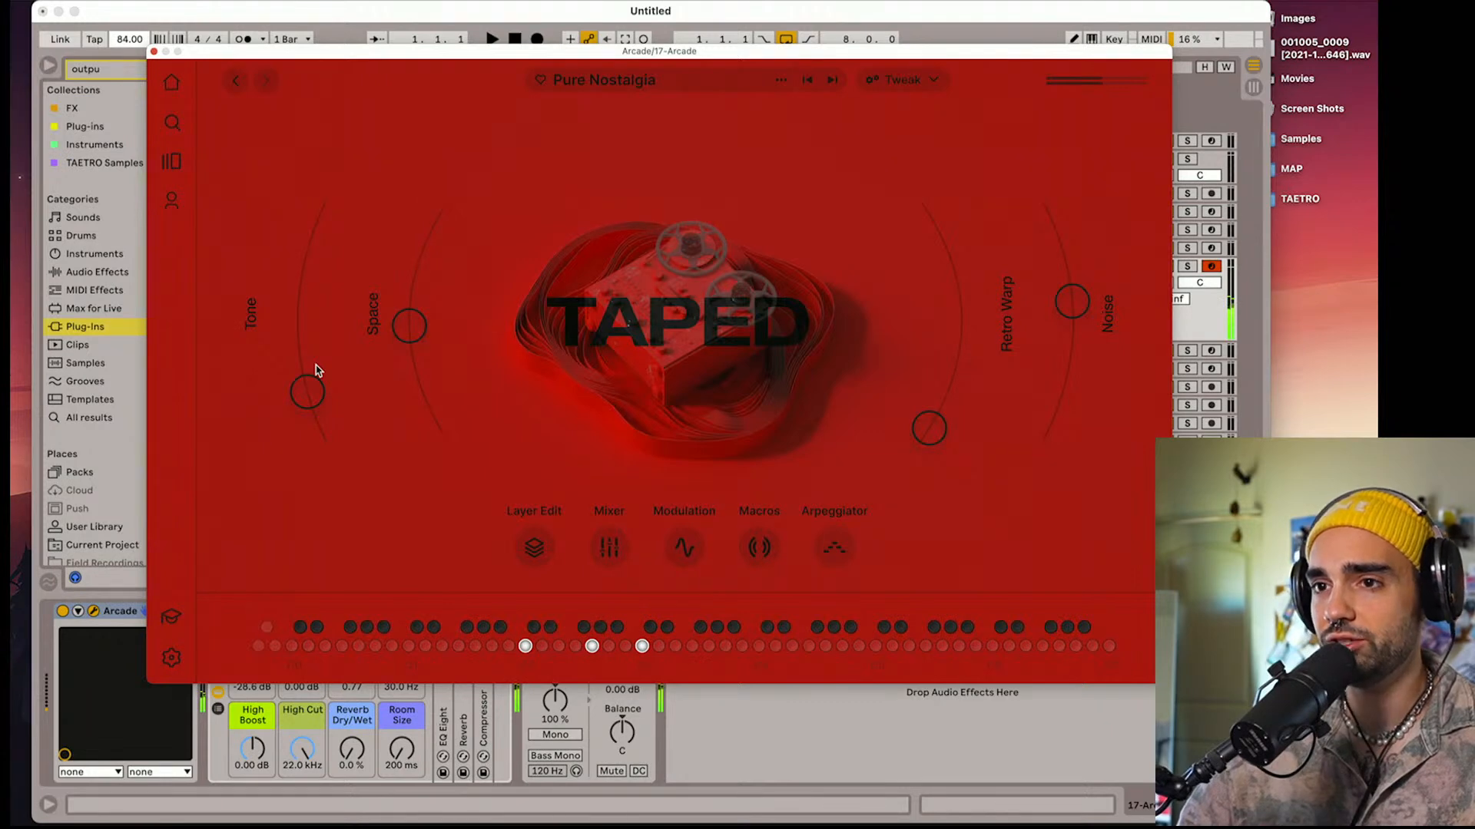
Raise Pure Nostalgia's Tone and Space macros, easing Space back slightly
left_click_drag(304, 391, 299, 365)
left_click_drag(294, 330, 296, 300)
left_click_drag(425, 339, 414, 276)
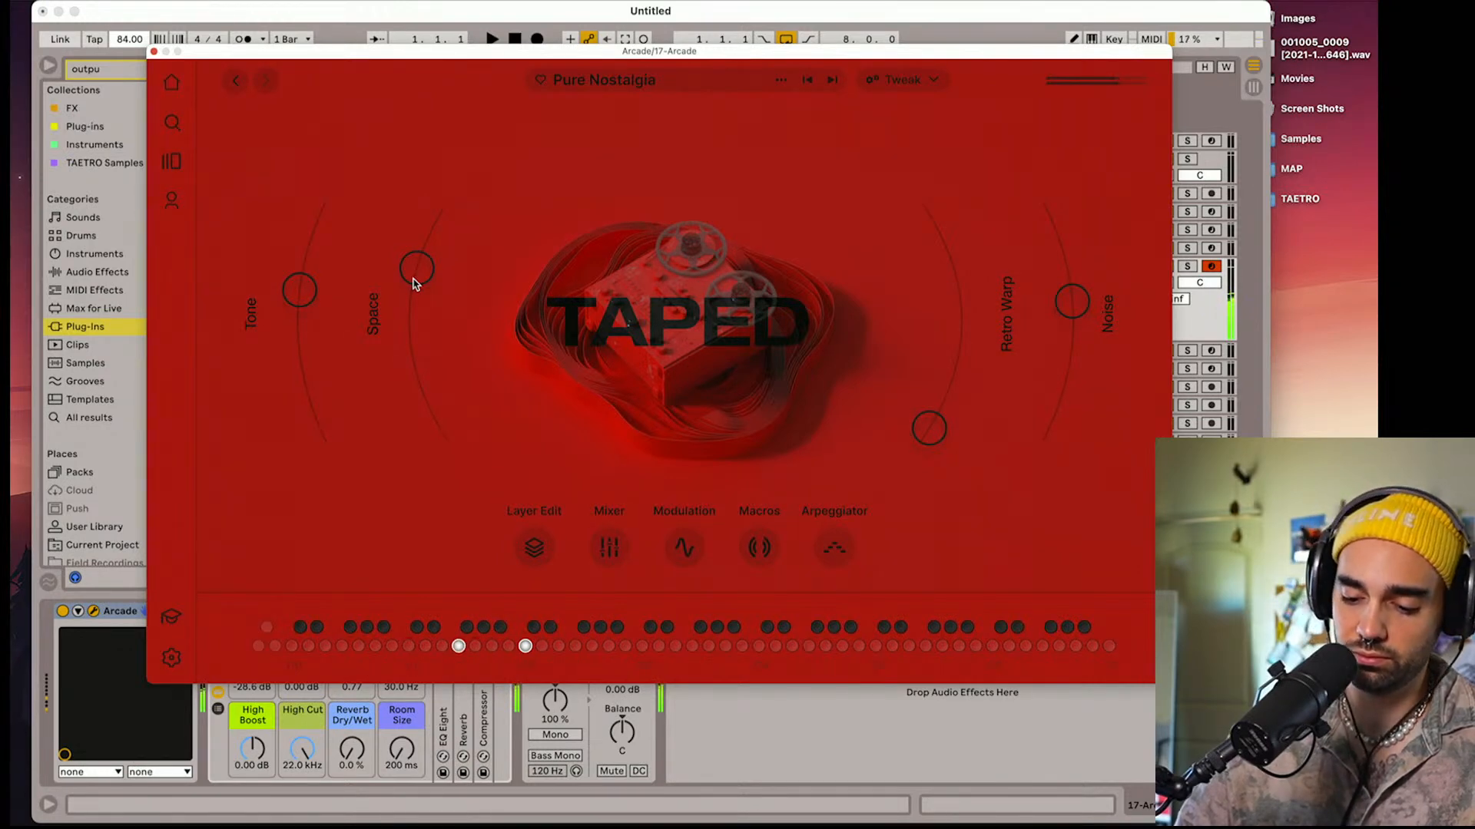
left_click_drag(413, 278, 414, 294)
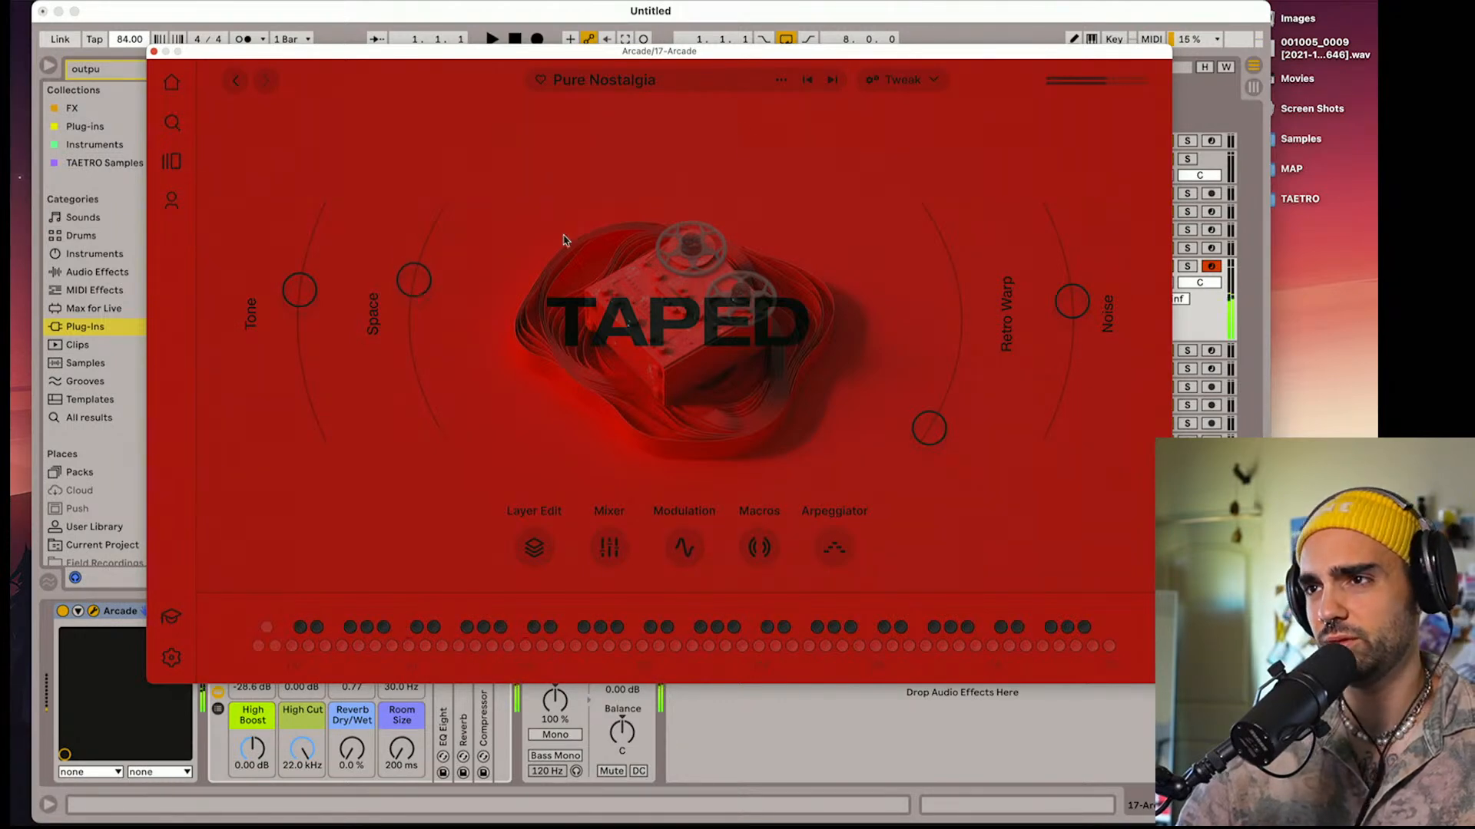
Open Pure Nostalgia's layer editor and audition the sound with Layer A switched off, then re-enable it
left_click(534, 547)
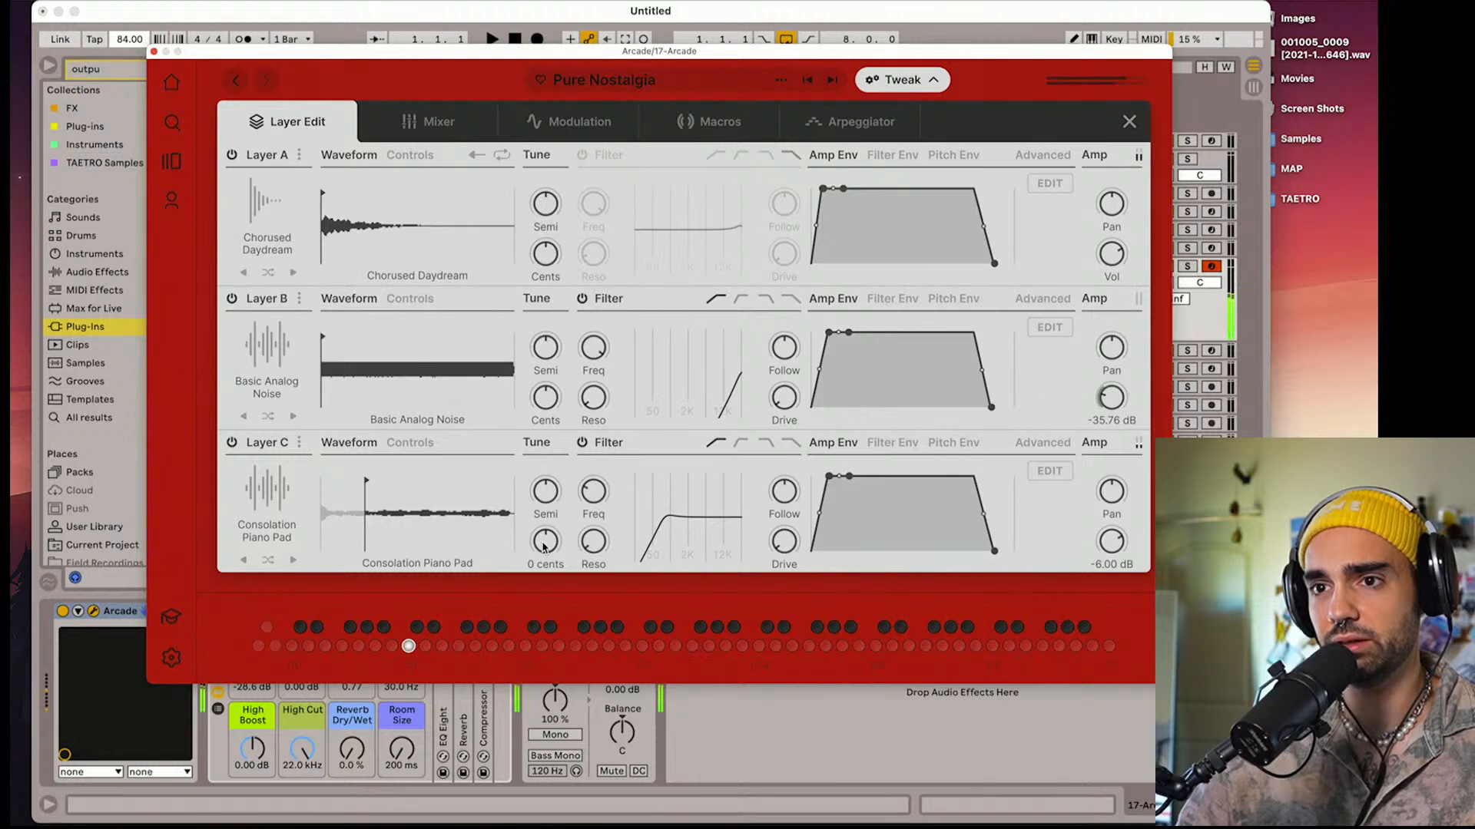
left_click(232, 155)
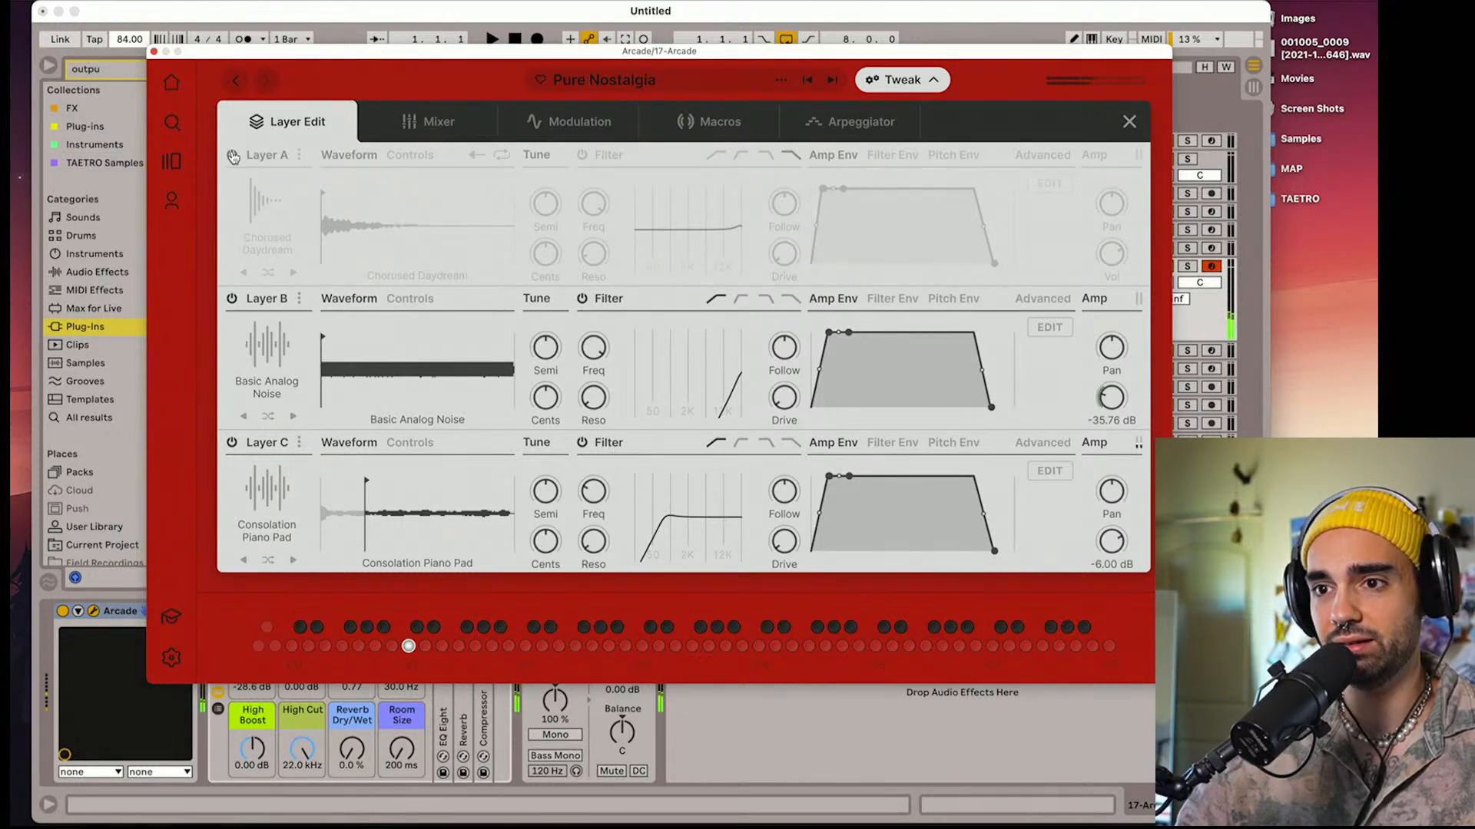
left_click(232, 156)
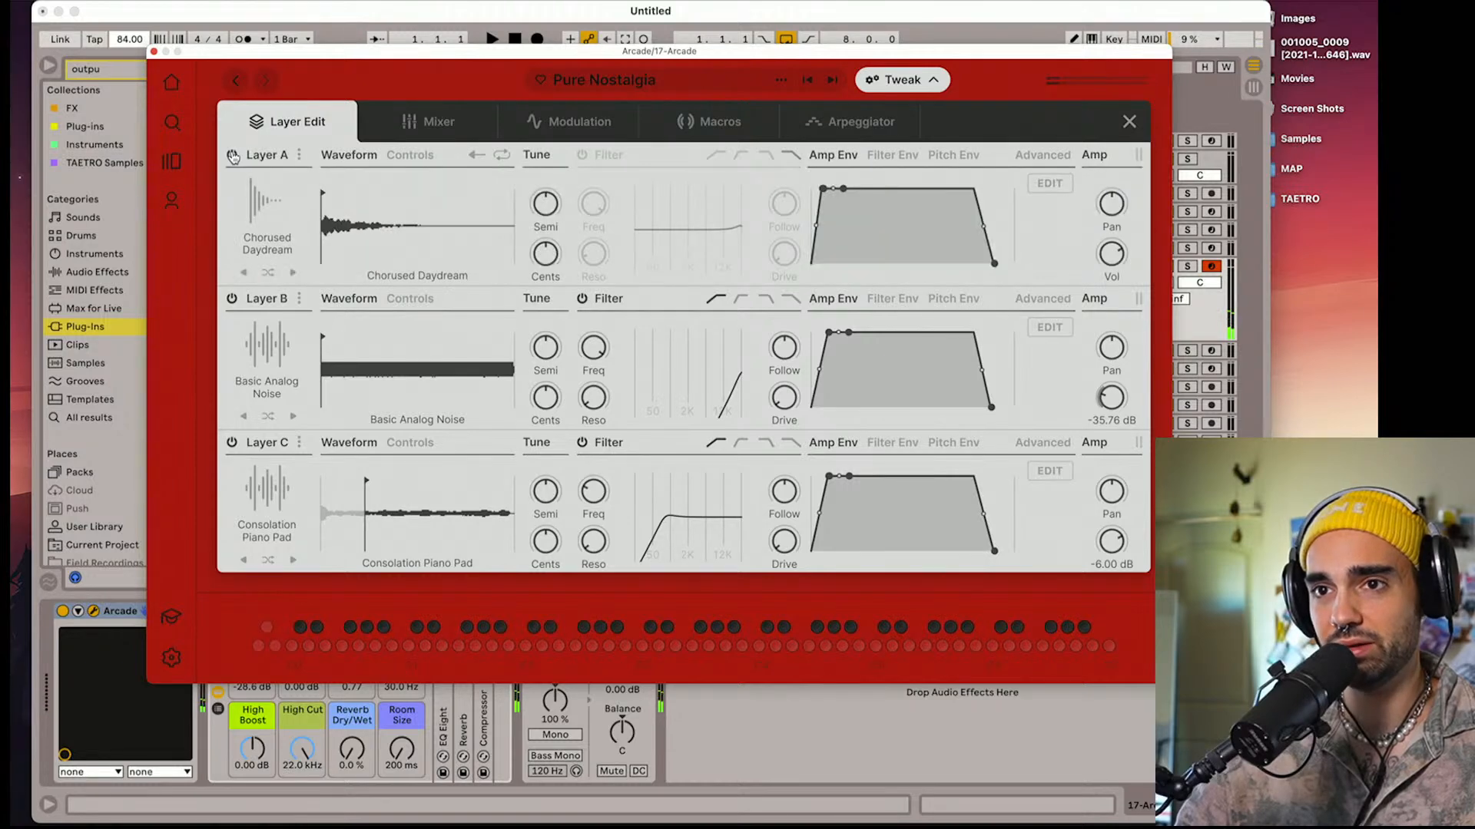
Isolate Pure Nostalgia's Layer A, lengthen its amp envelope release slightly, and switch Layers B and C back on
left_click(231, 300)
left_click(233, 448)
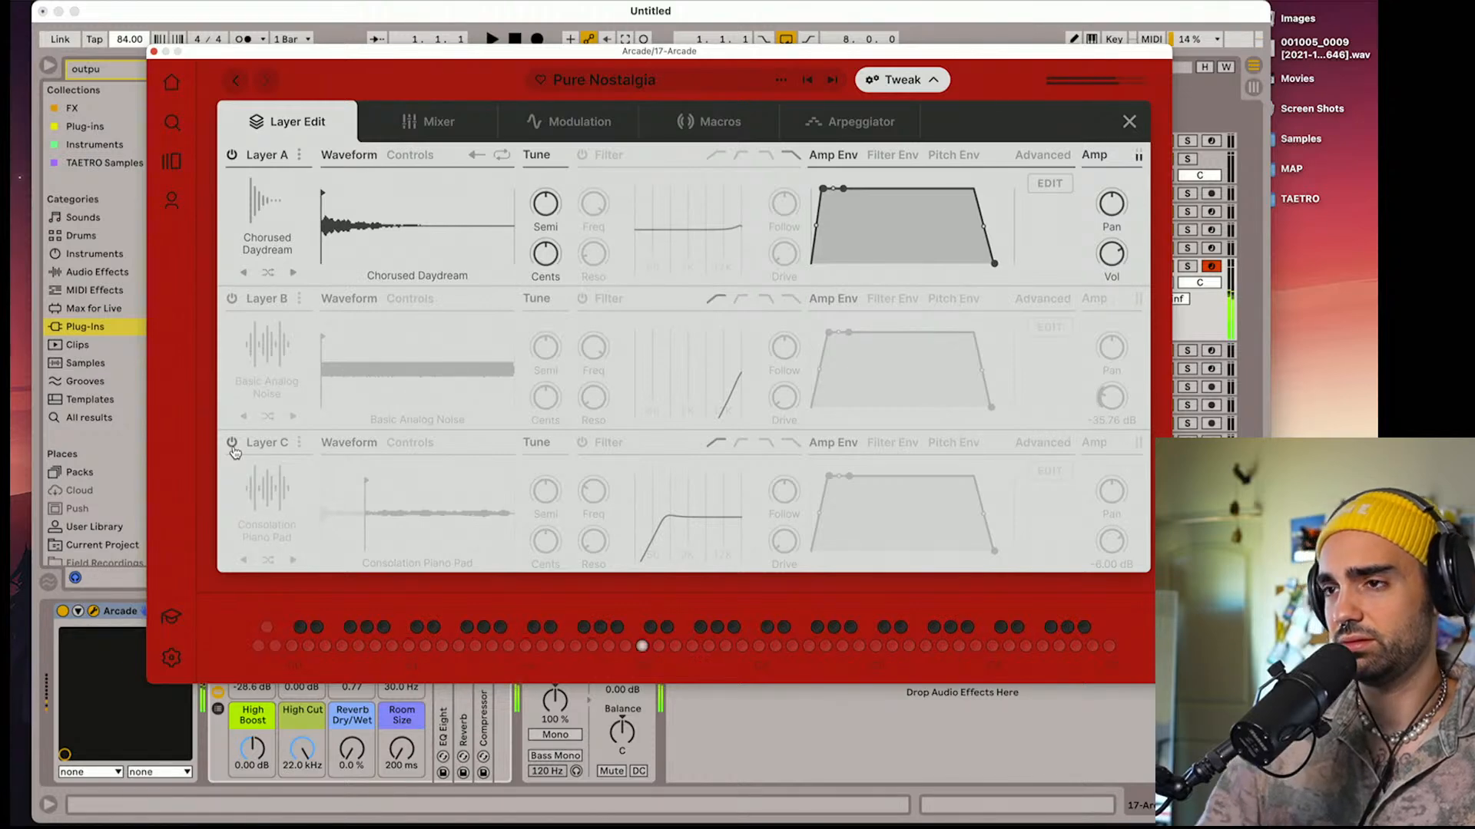
mouse_move(995, 268)
left_click_drag(995, 265, 1002, 266)
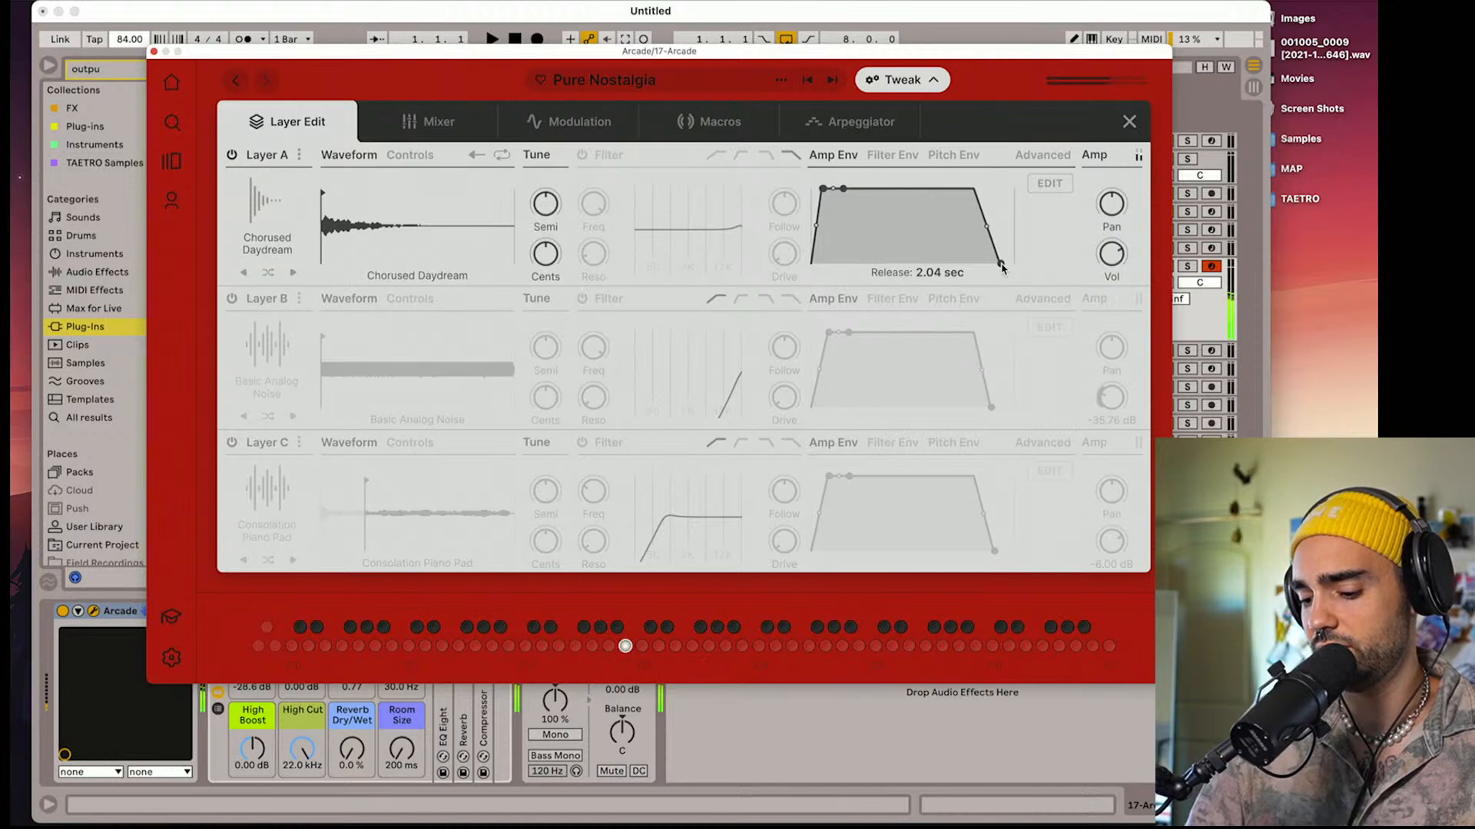
left_click(231, 299)
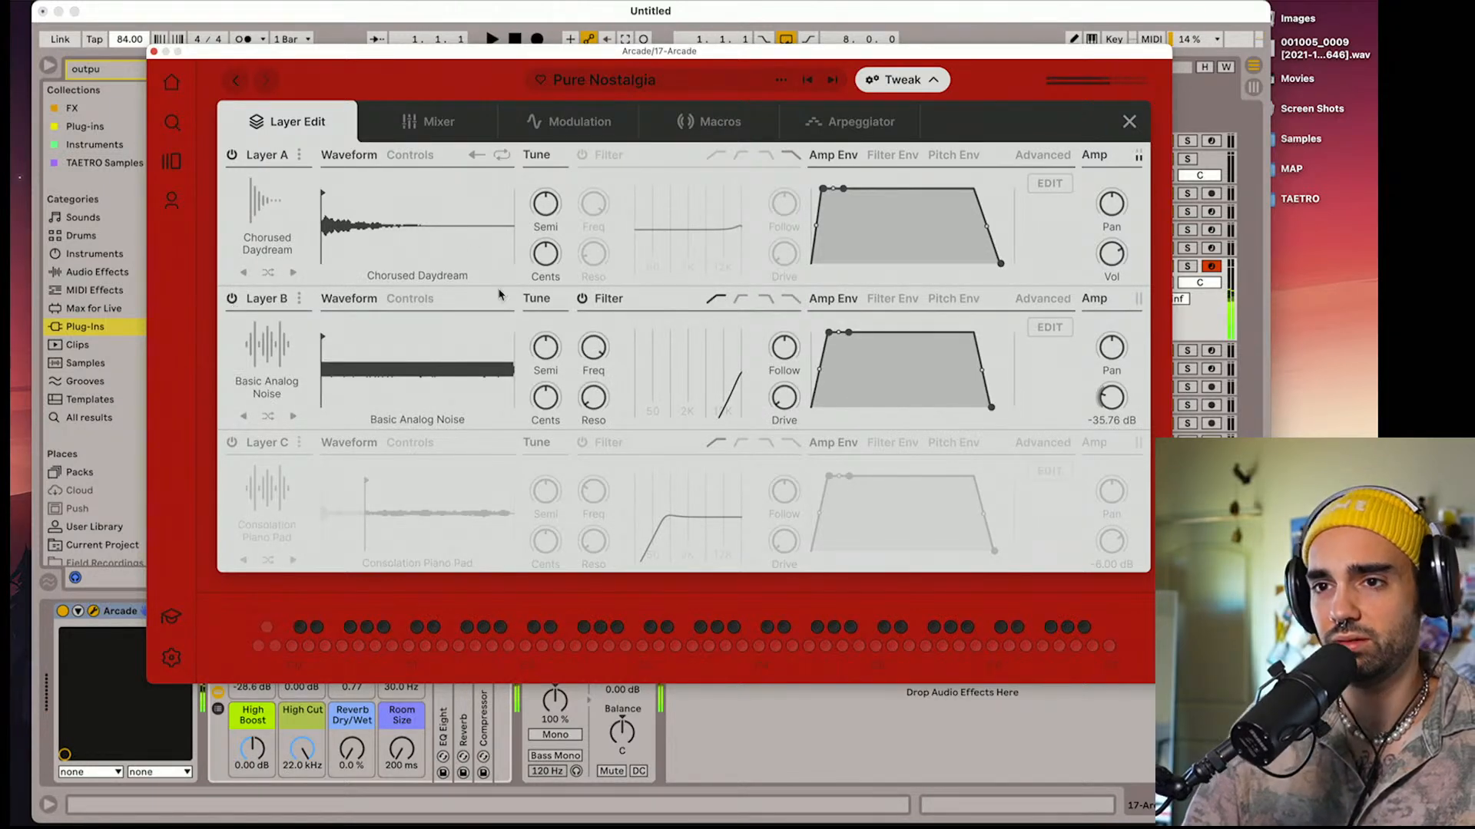
left_click(231, 444)
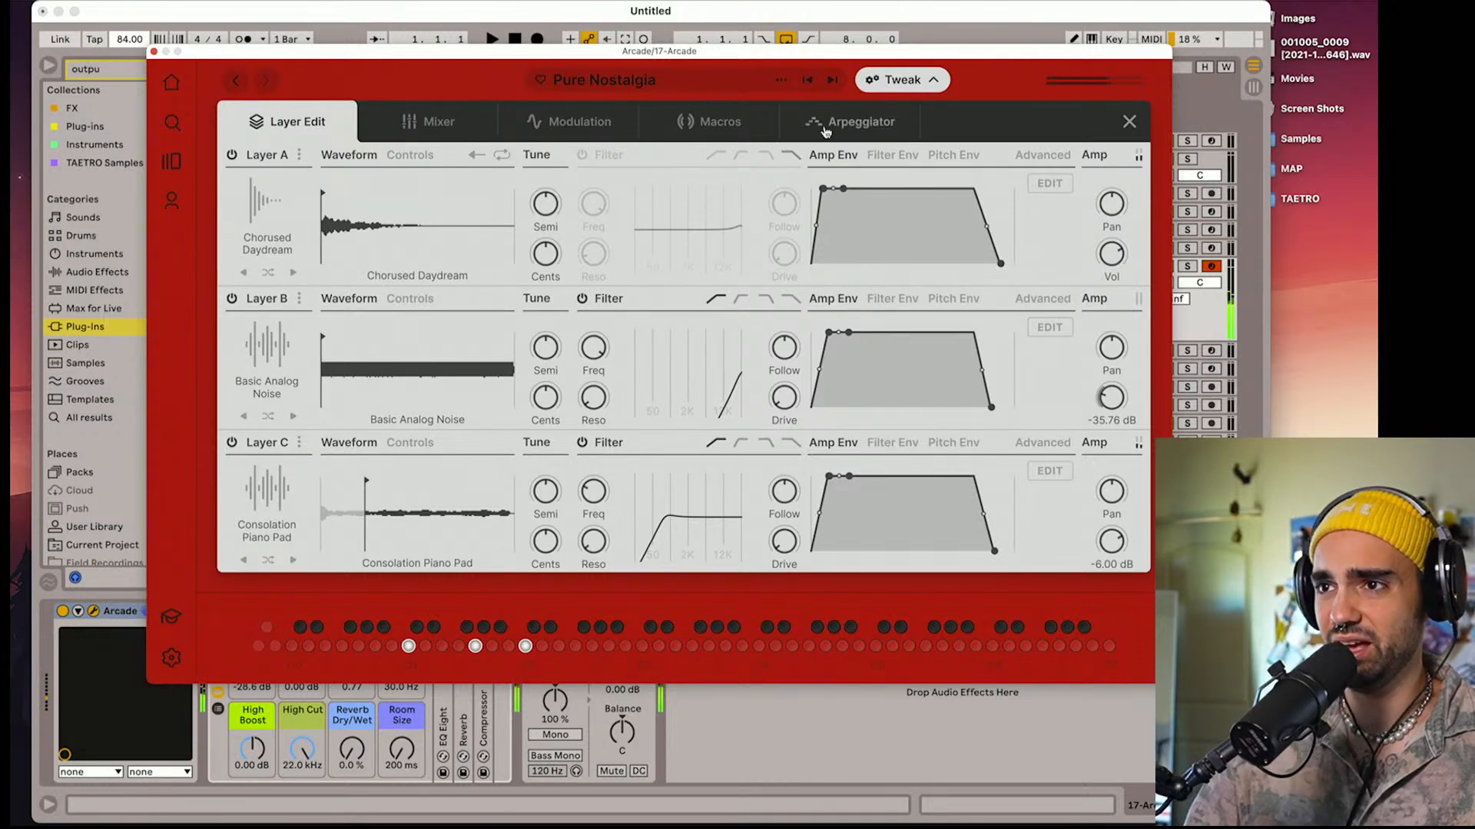
Review Pure Nostalgia's mixer effects and the parameters assigned to its Tone macro
left_click(451, 134)
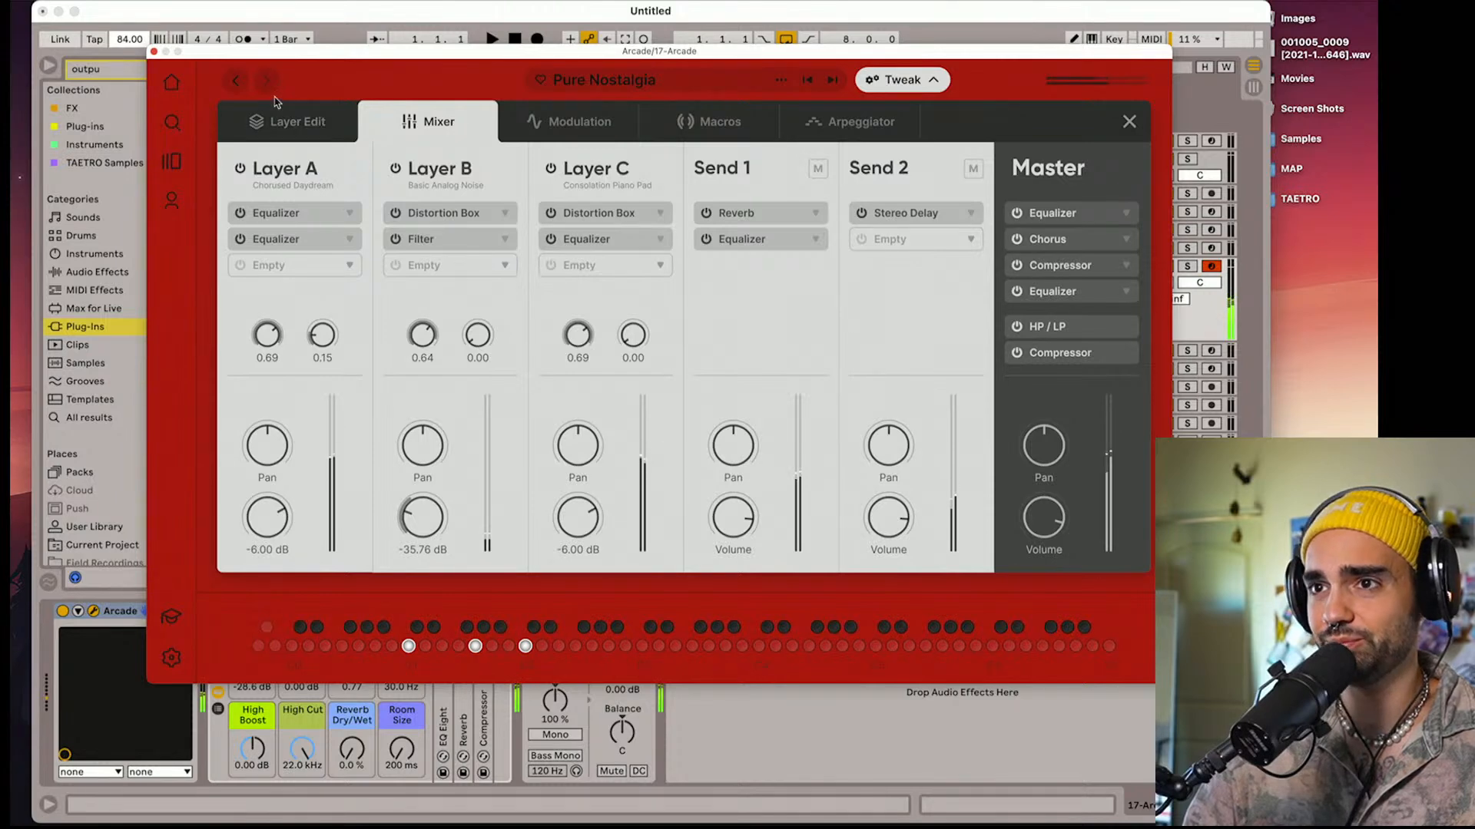
left_click(719, 125)
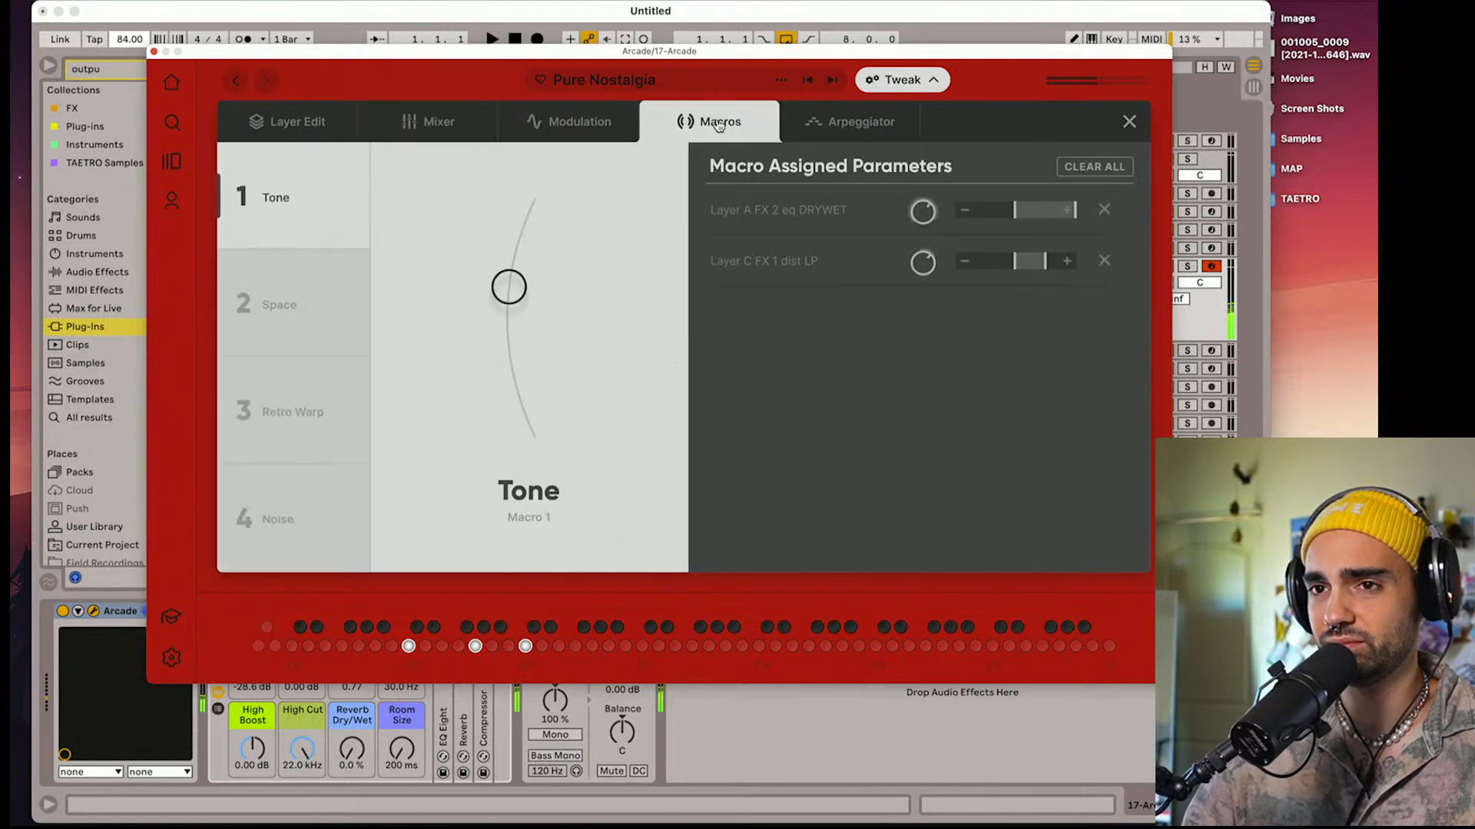
Raise Pure Nostalgia's Tone macro slightly, review the parameters assigned to its Space macro, and close the macro editor
left_click_drag(492, 296, 515, 269)
left_click(238, 307)
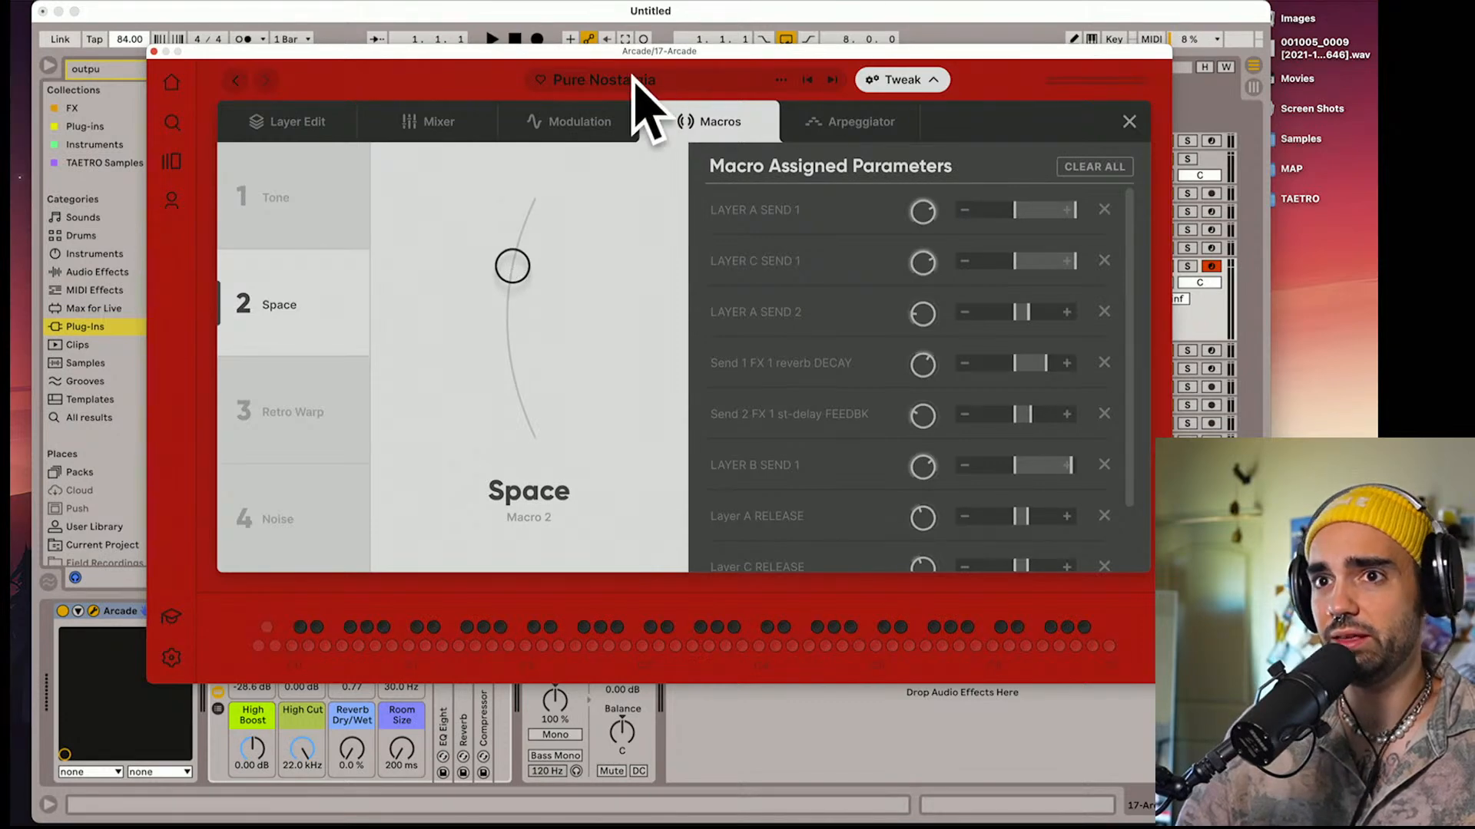
left_click(1130, 123)
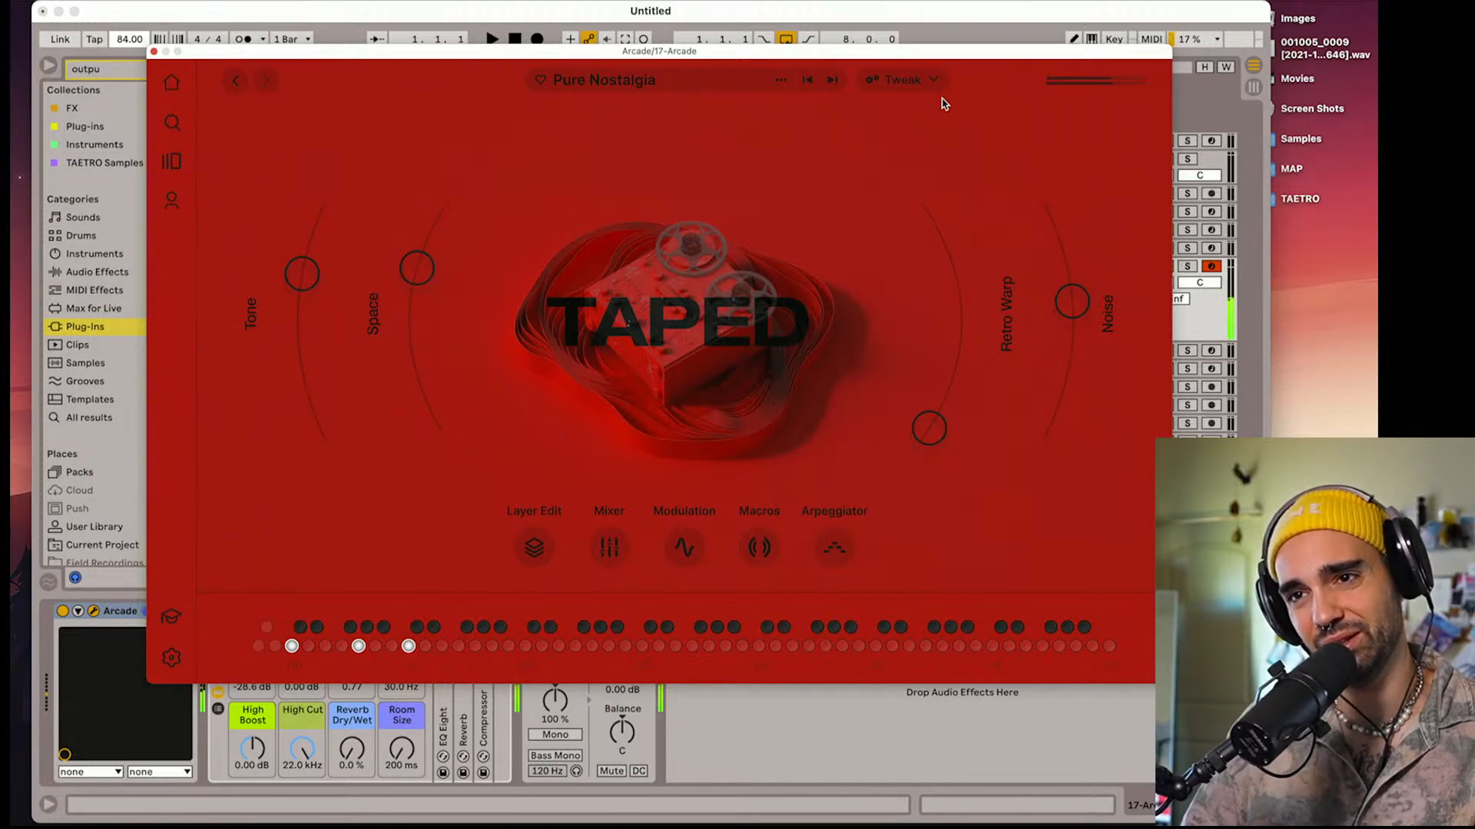
Move the Arcade track to the top of the track list and duplicate it
left_click(153, 51)
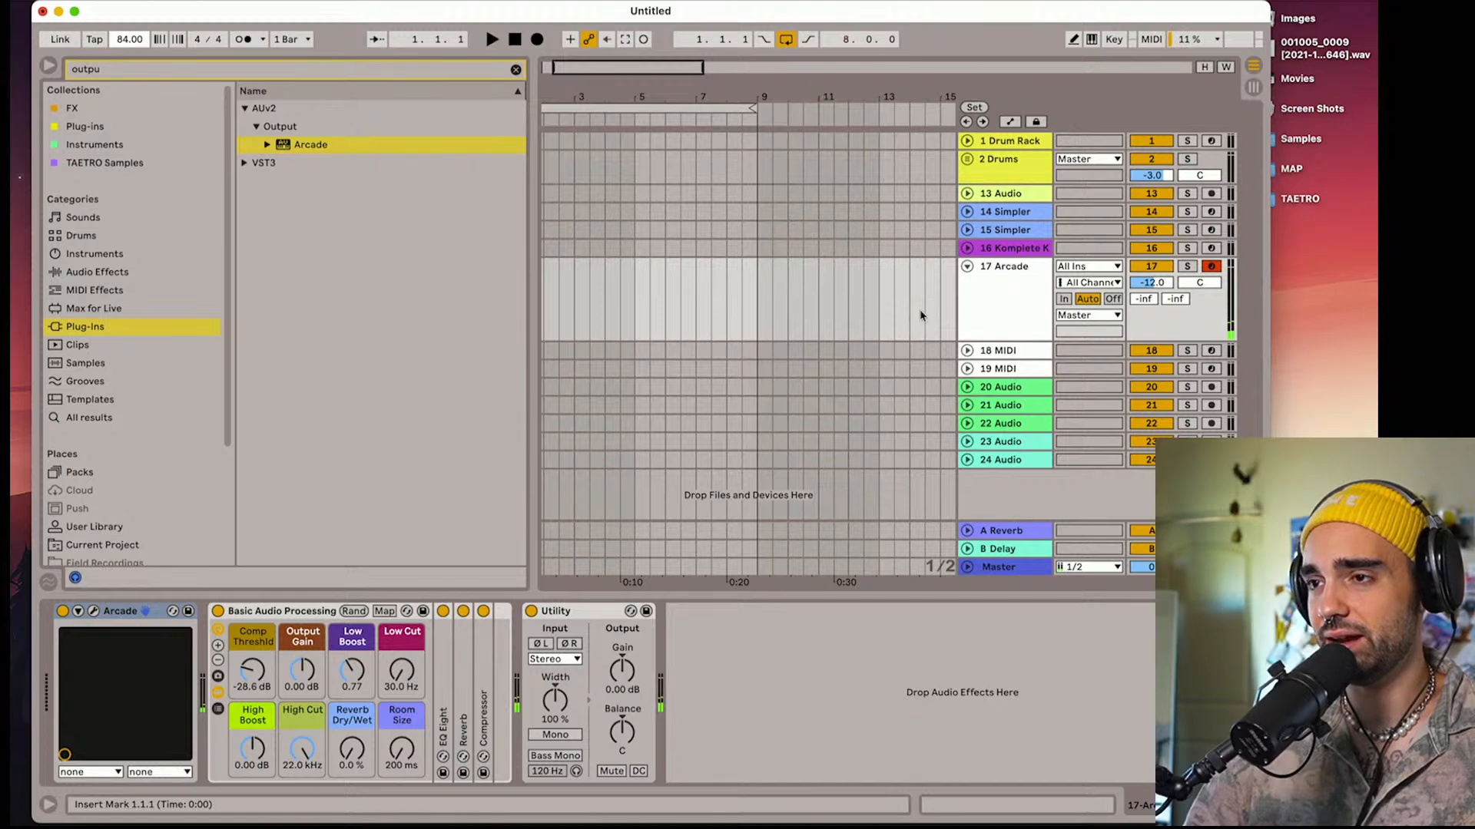
left_click_drag(997, 288, 981, 142)
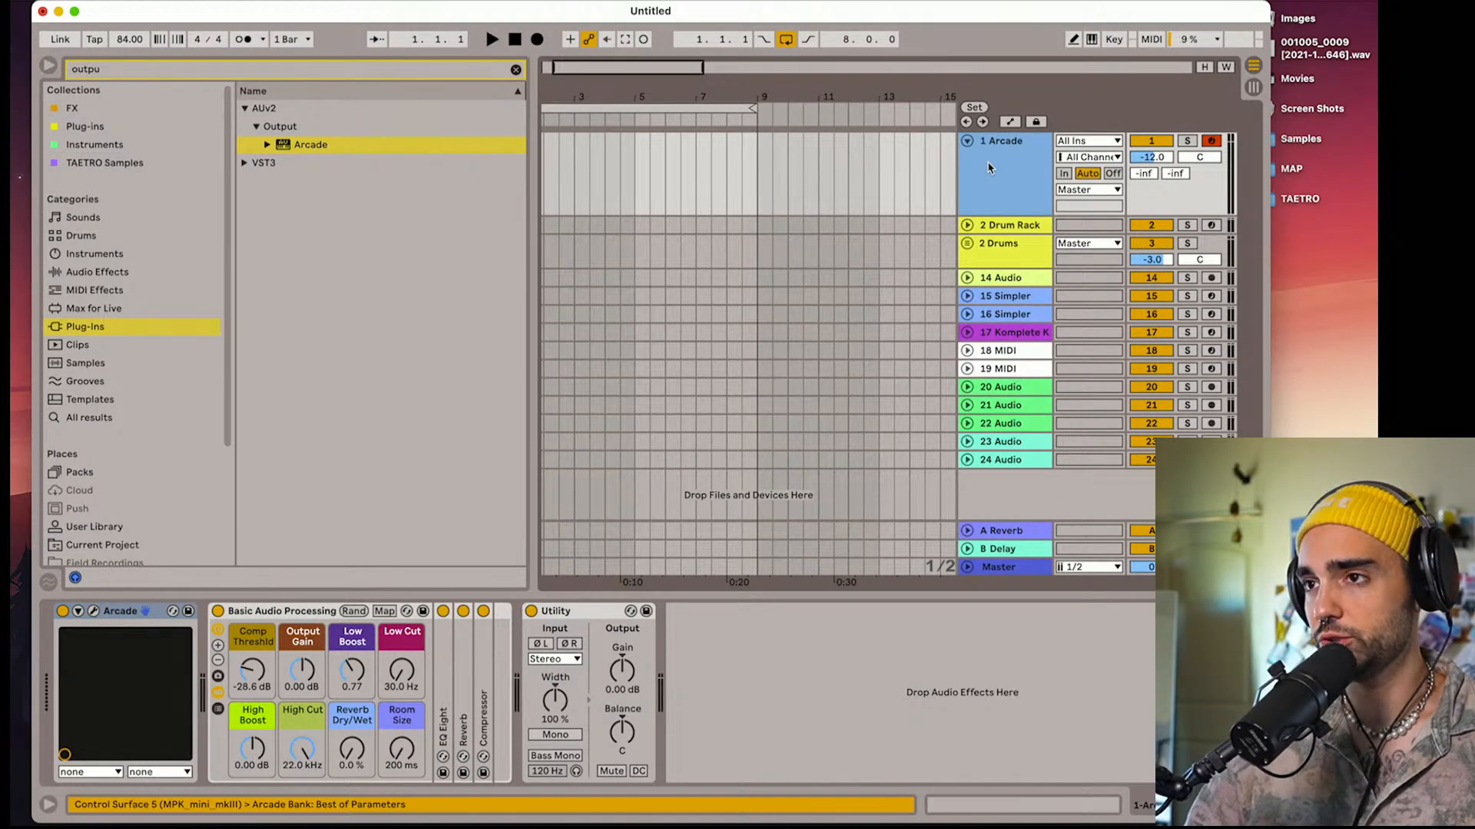
key("super+d")
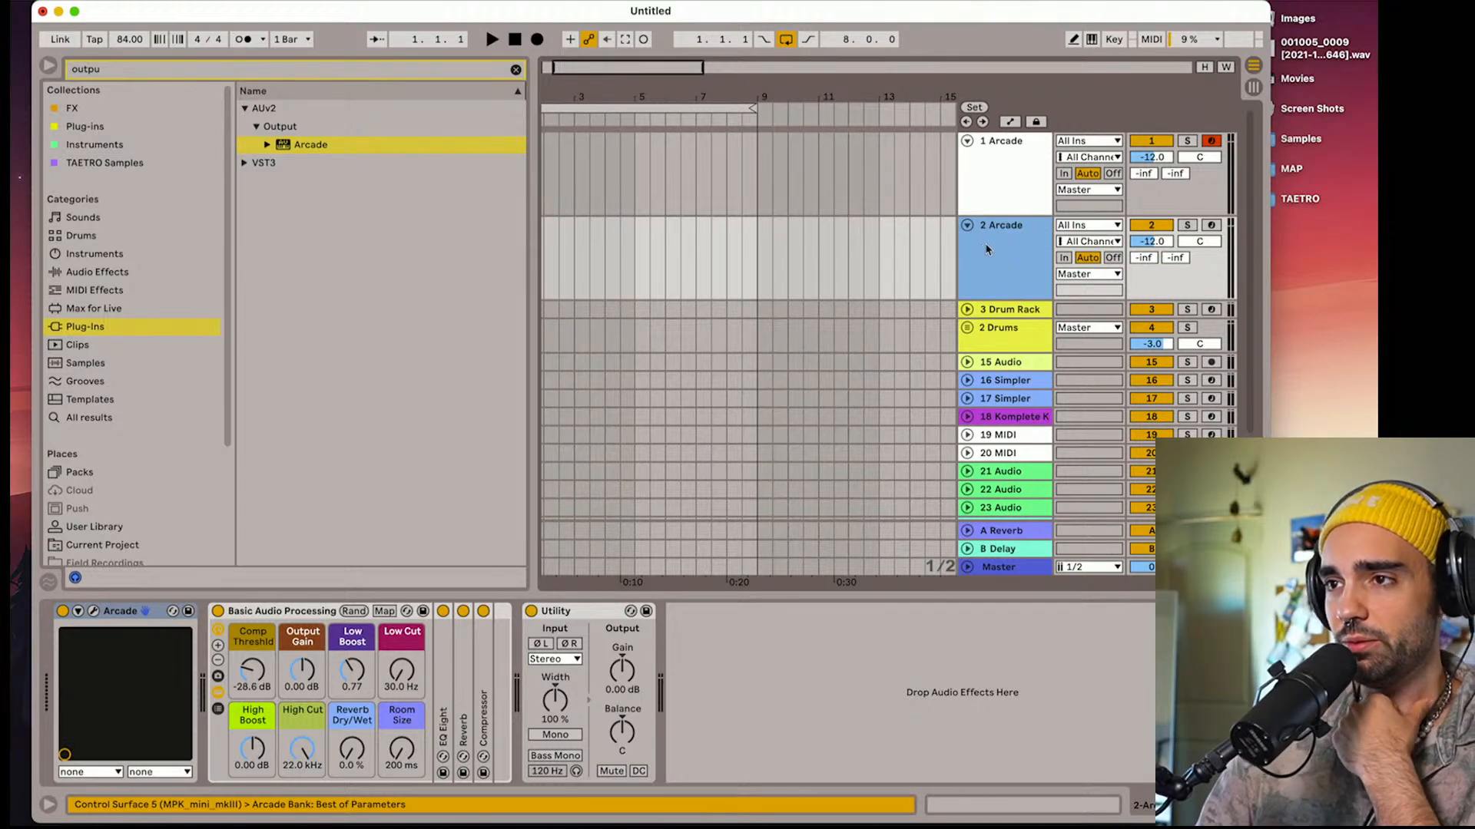
Open Arcade on the duplicated track and load the Sunbath instrument from the Taped line
left_click(94, 610)
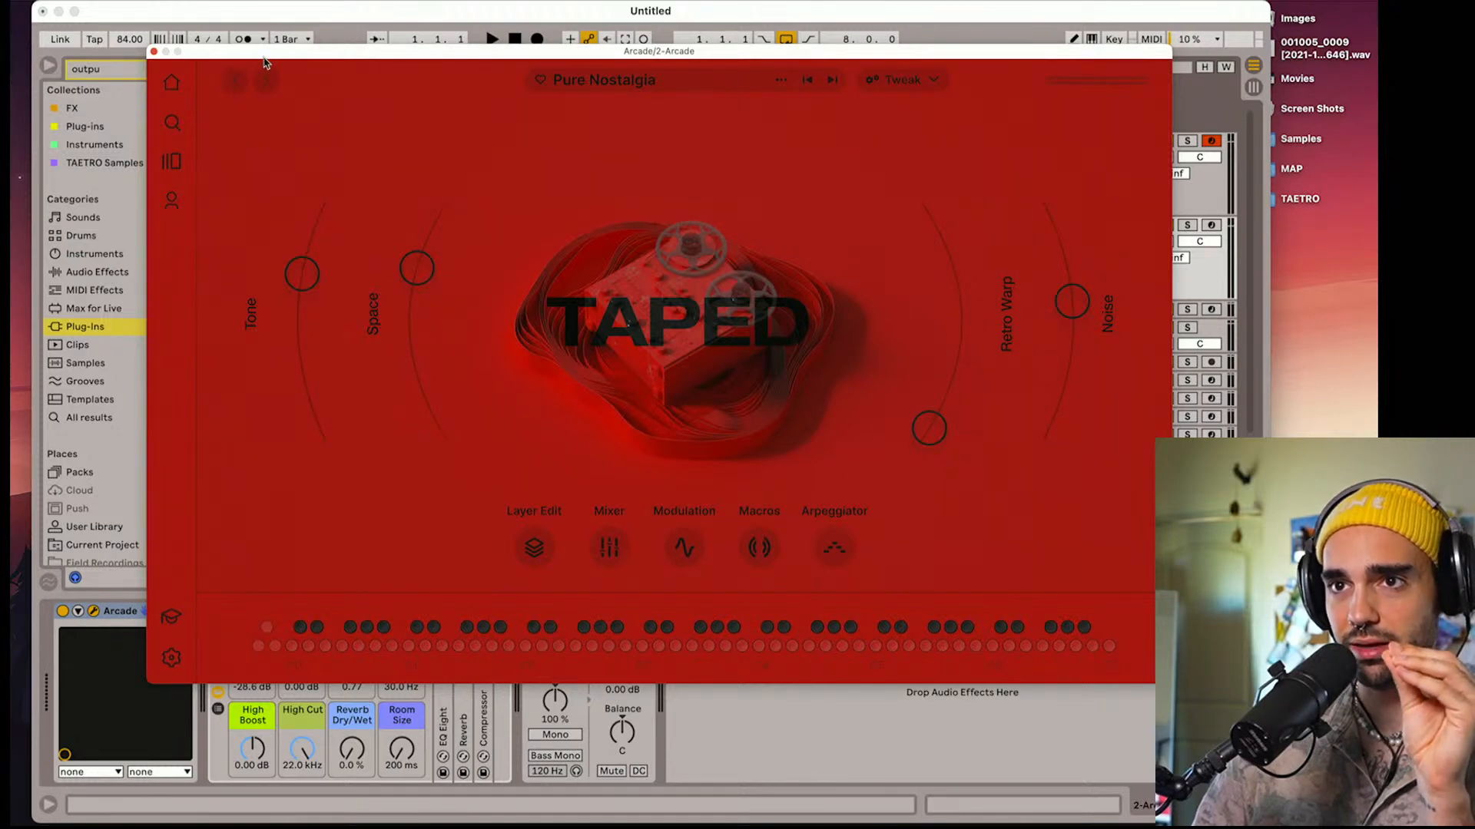
left_click_drag(268, 53, 305, 71)
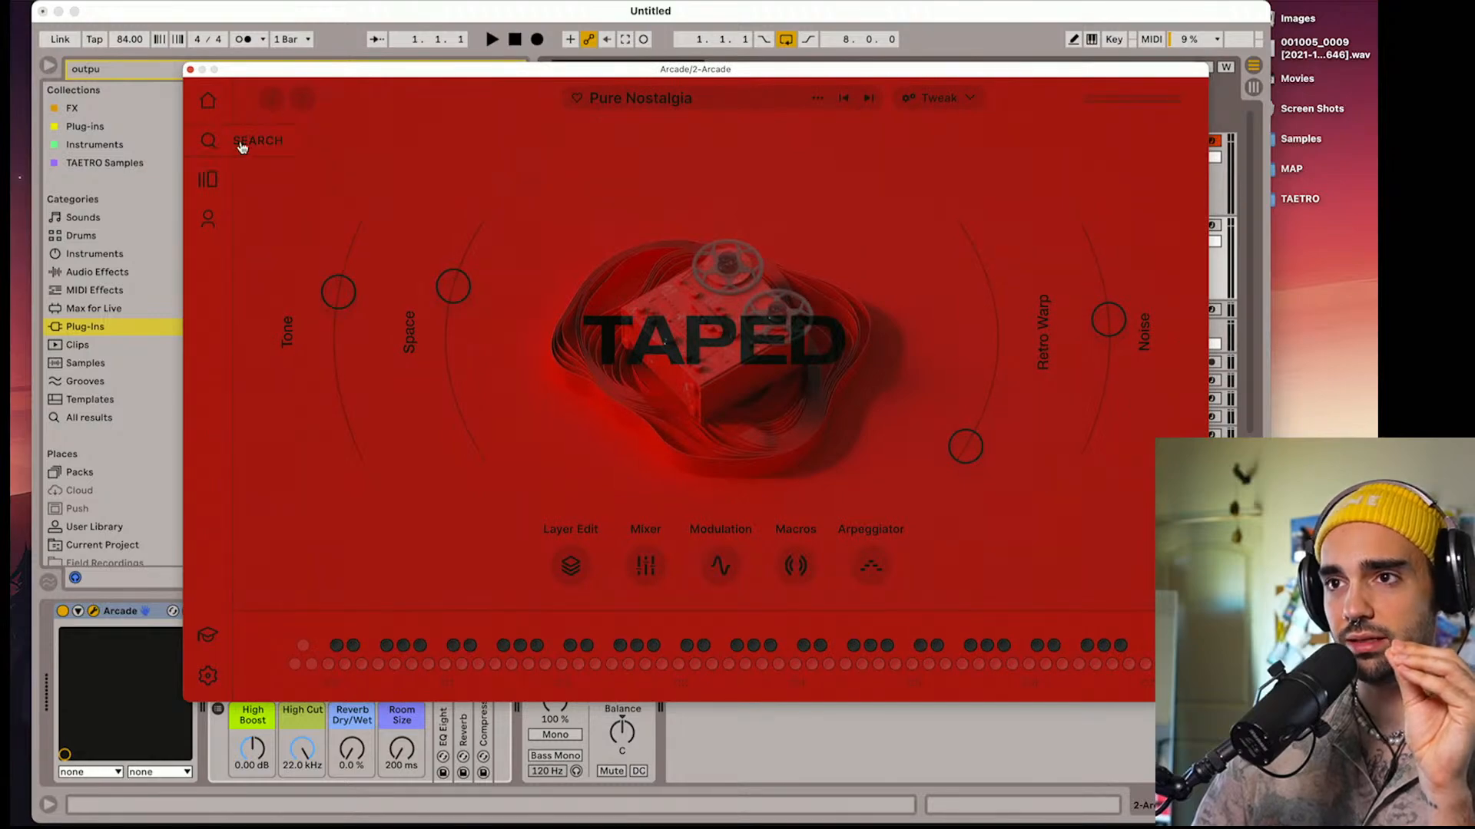
left_click(212, 186)
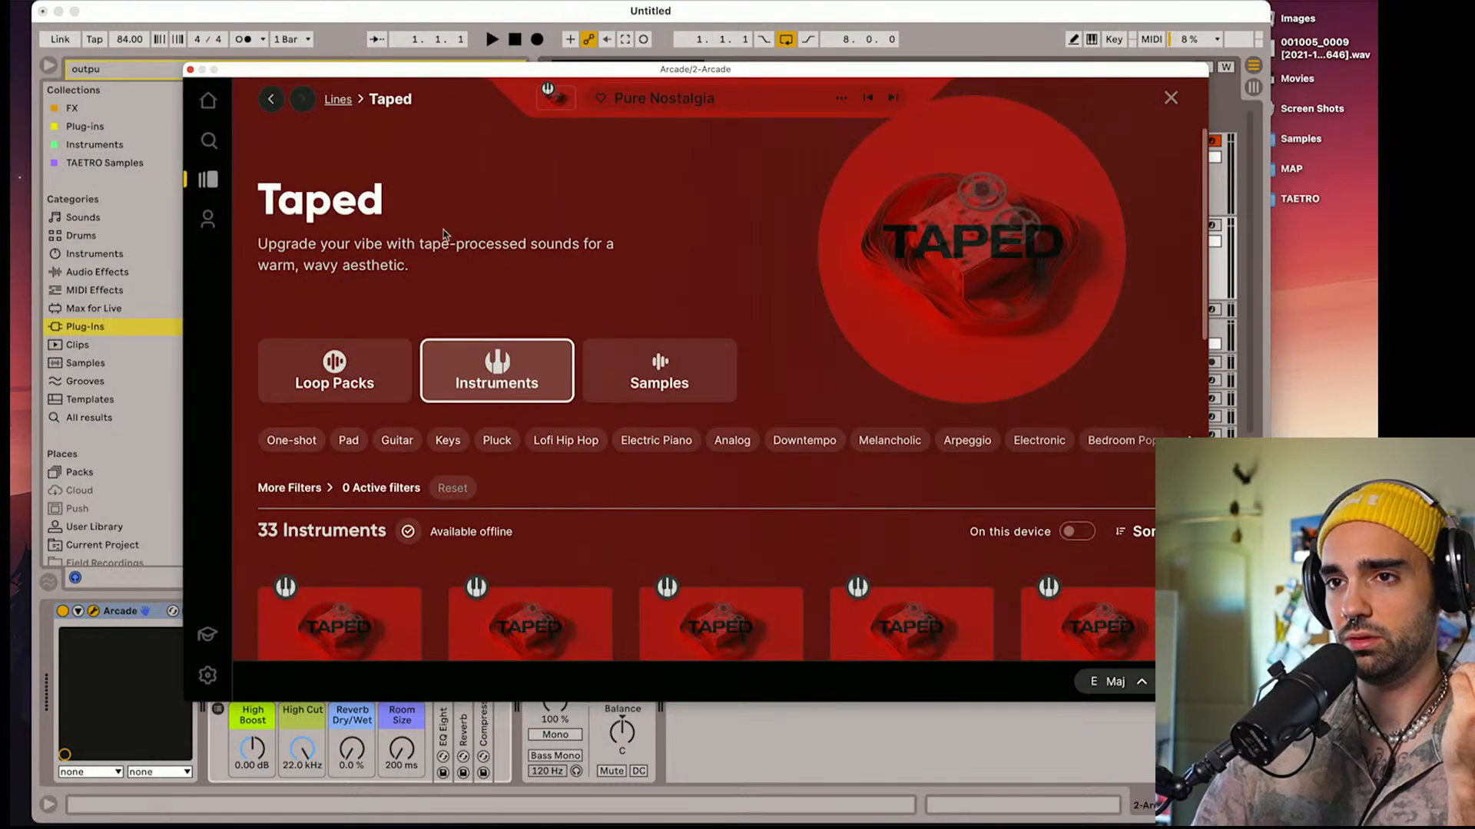
scroll(444, 232, "down", 15)
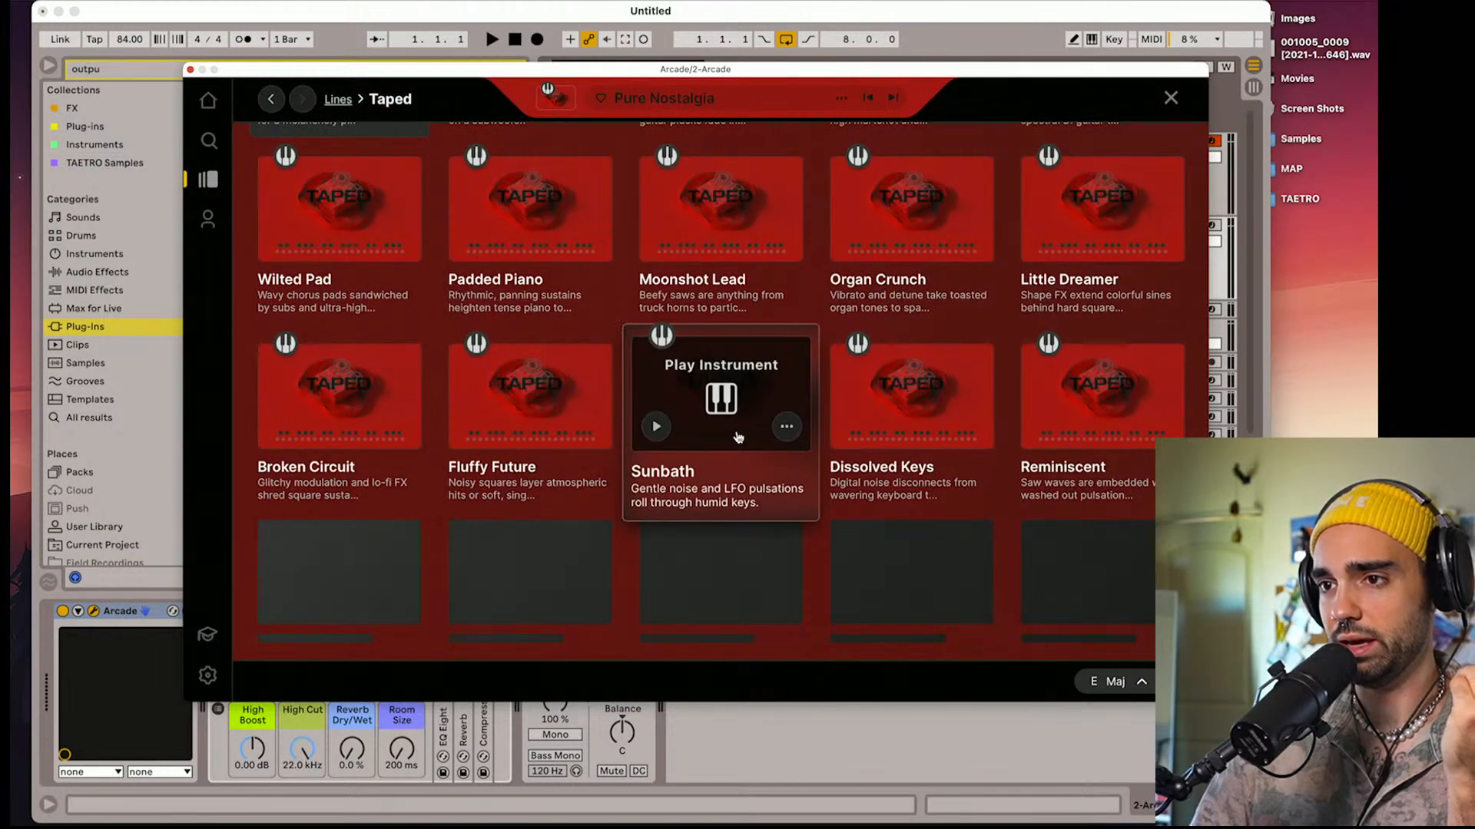
left_click(733, 437)
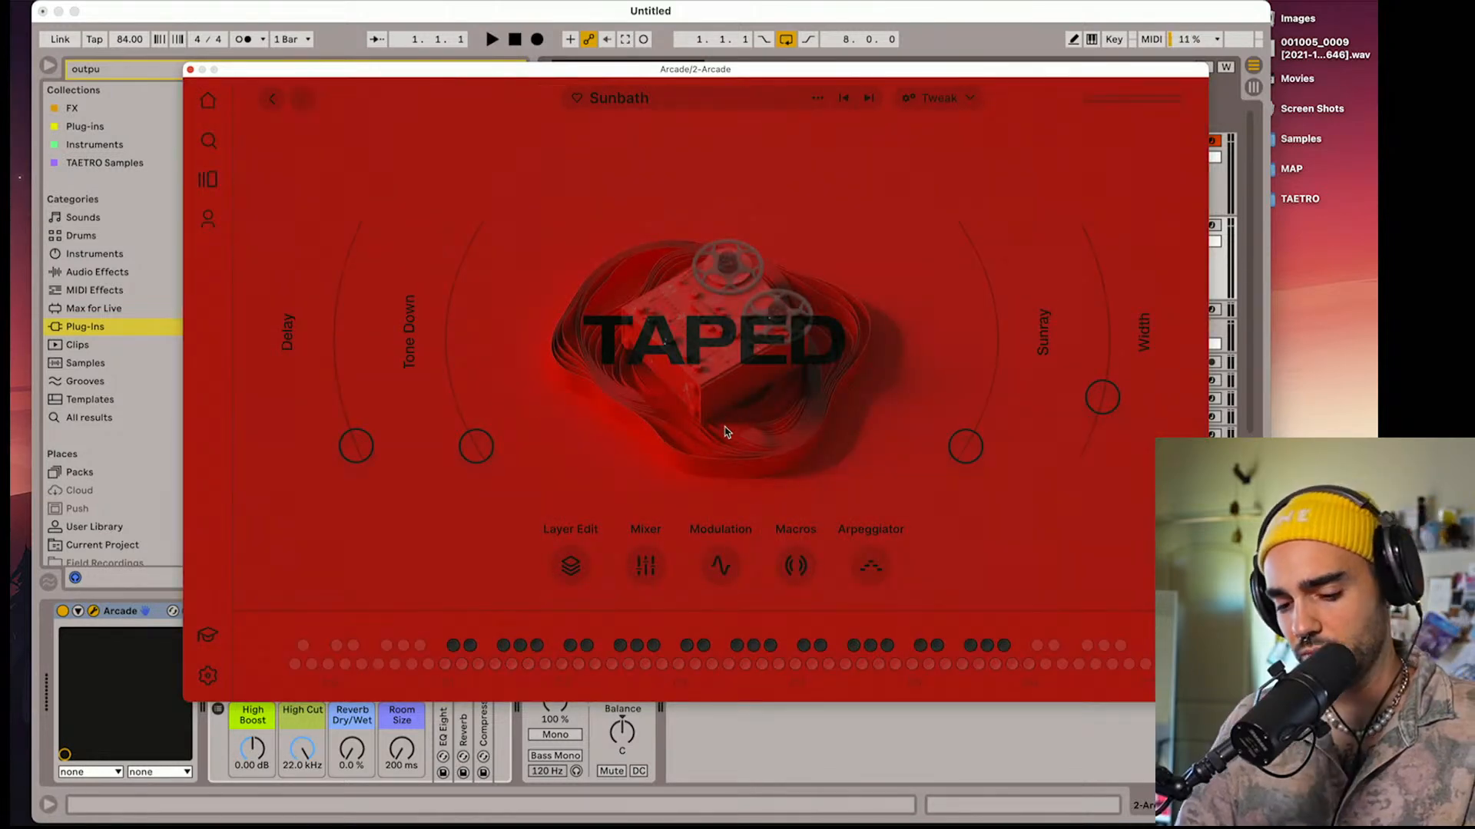
Arm track 2, step through the Taped instruments Dissolved Keys and Reminiscent to Tonechief, and close the Arcade window
left_click_drag(644, 70, 628, 206)
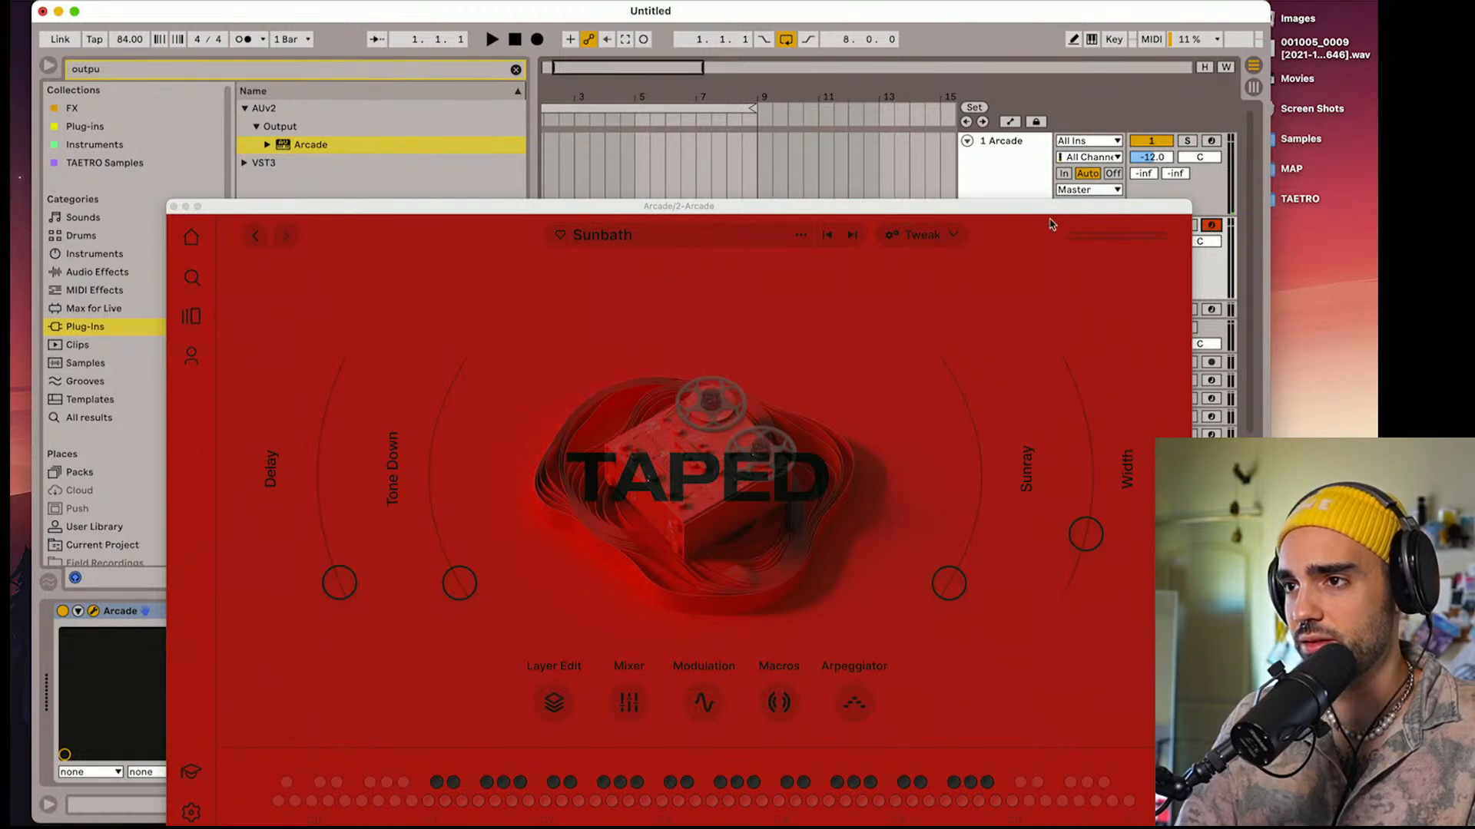
left_click_drag(1006, 207, 1023, 42)
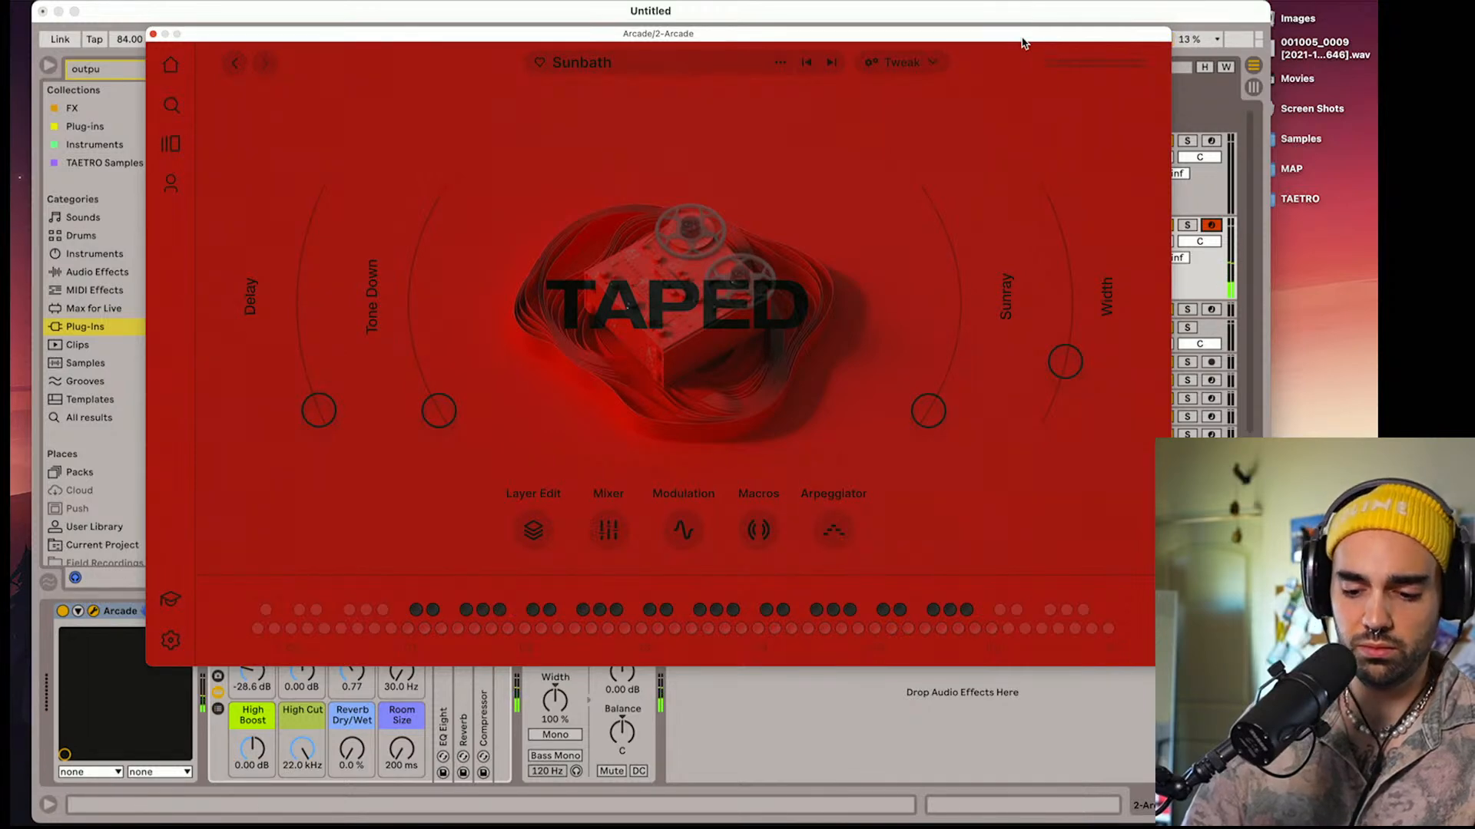
left_click_drag(1022, 42, 994, 51)
left_click(804, 71)
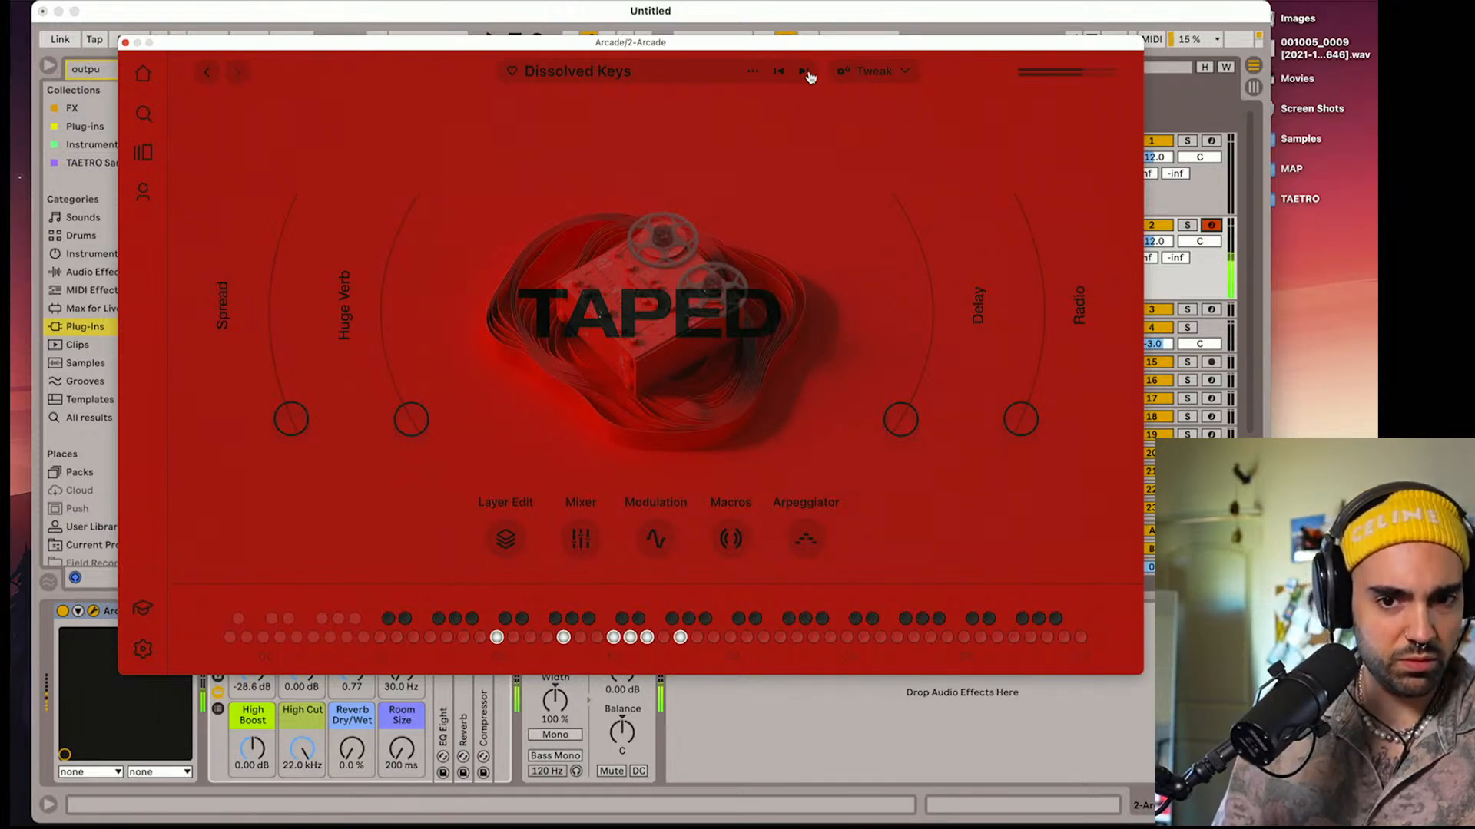
left_click(806, 72)
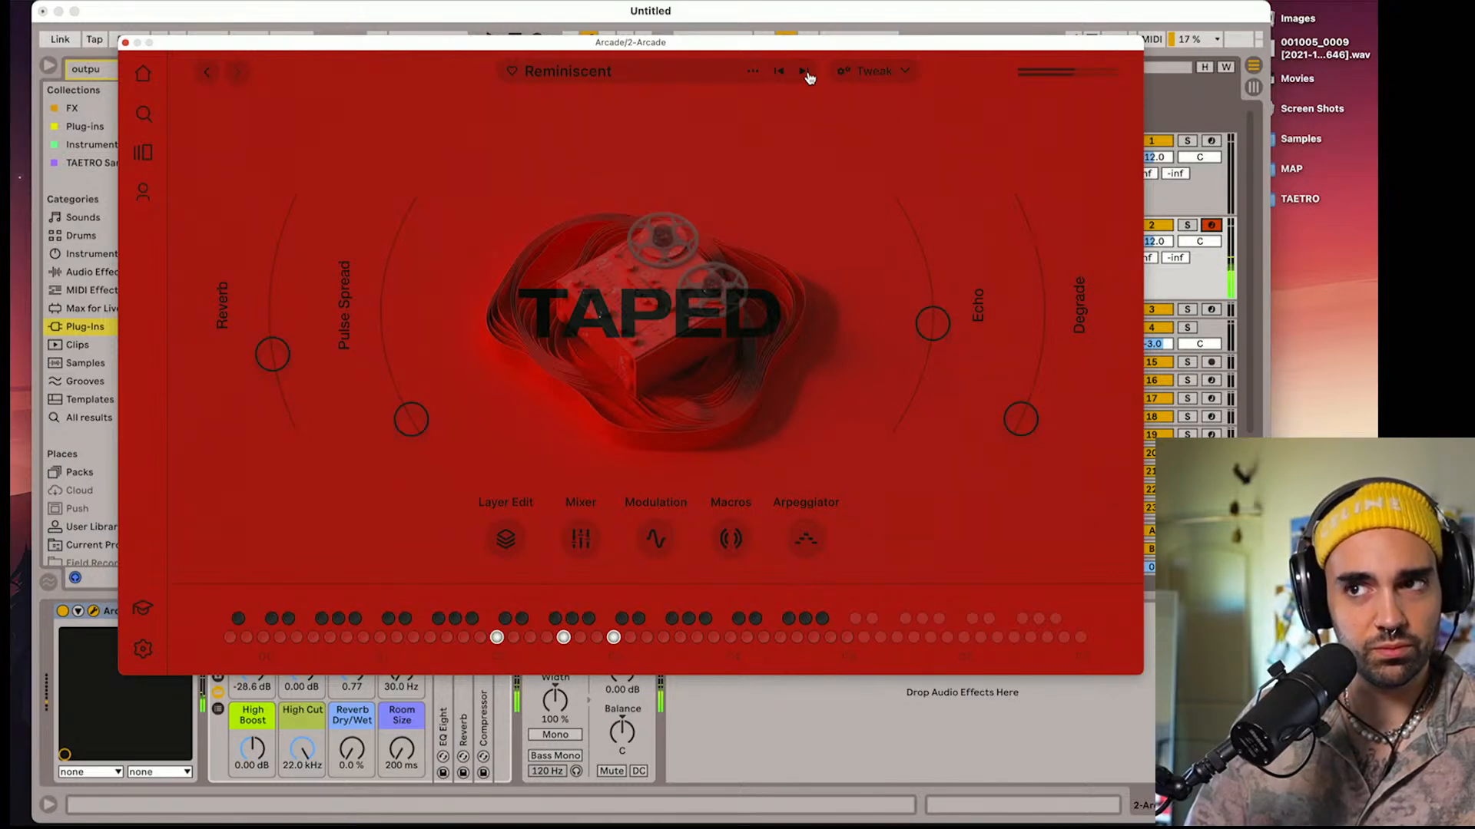
left_click(806, 73)
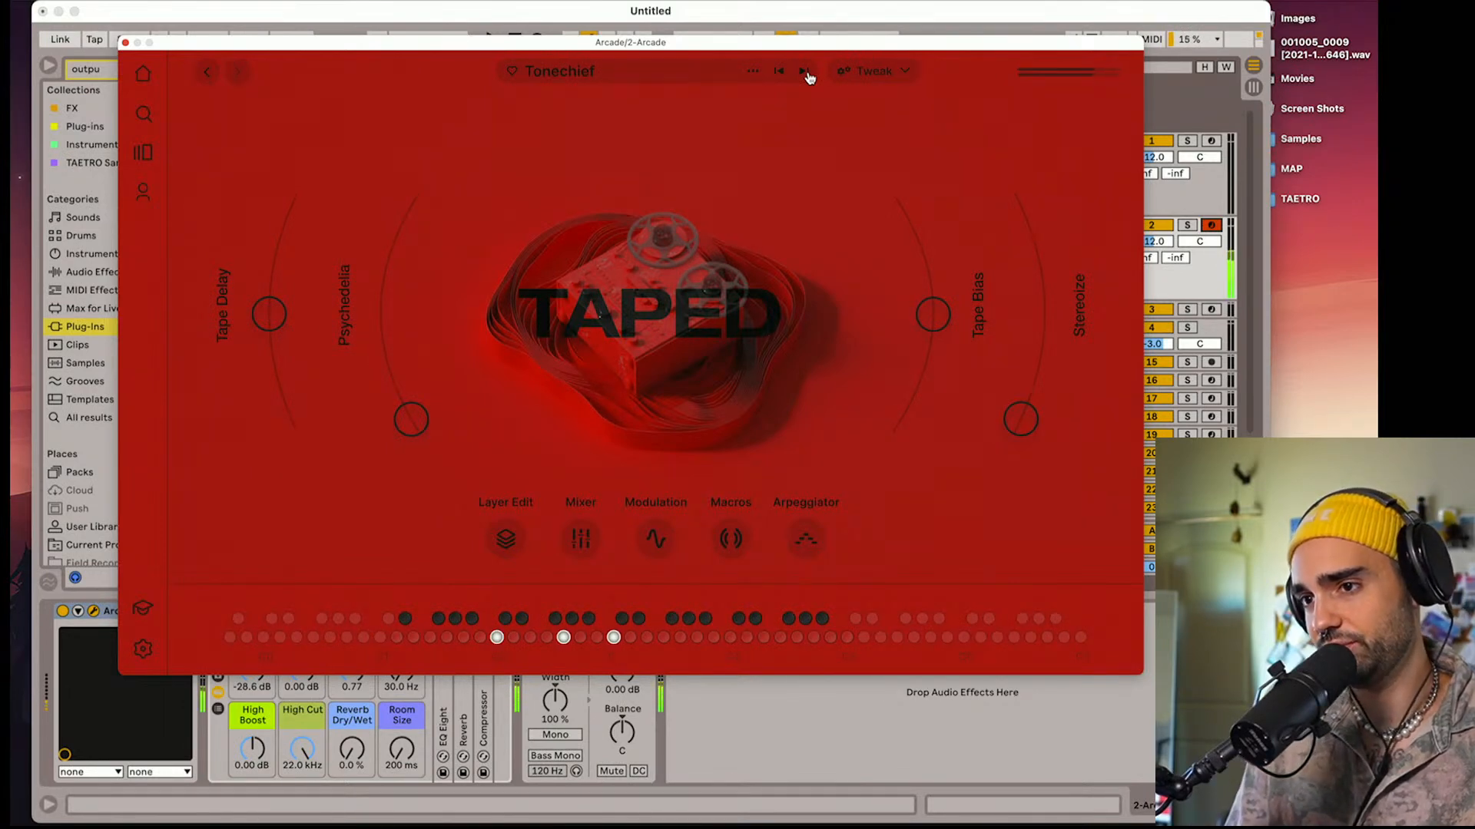
left_click(126, 44)
Color both Arcade tracks red
left_click(1004, 264)
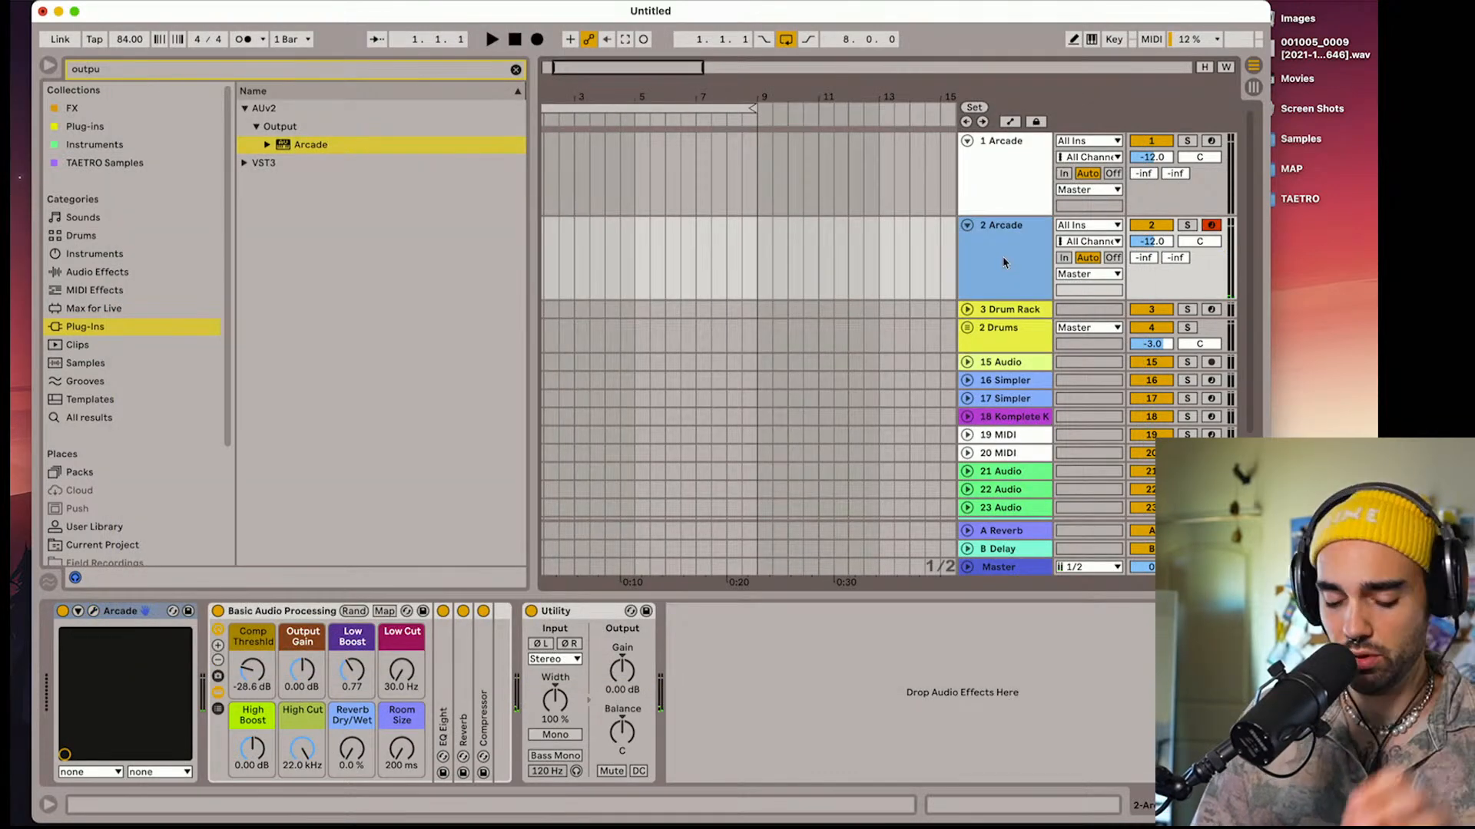
right_click(1009, 203)
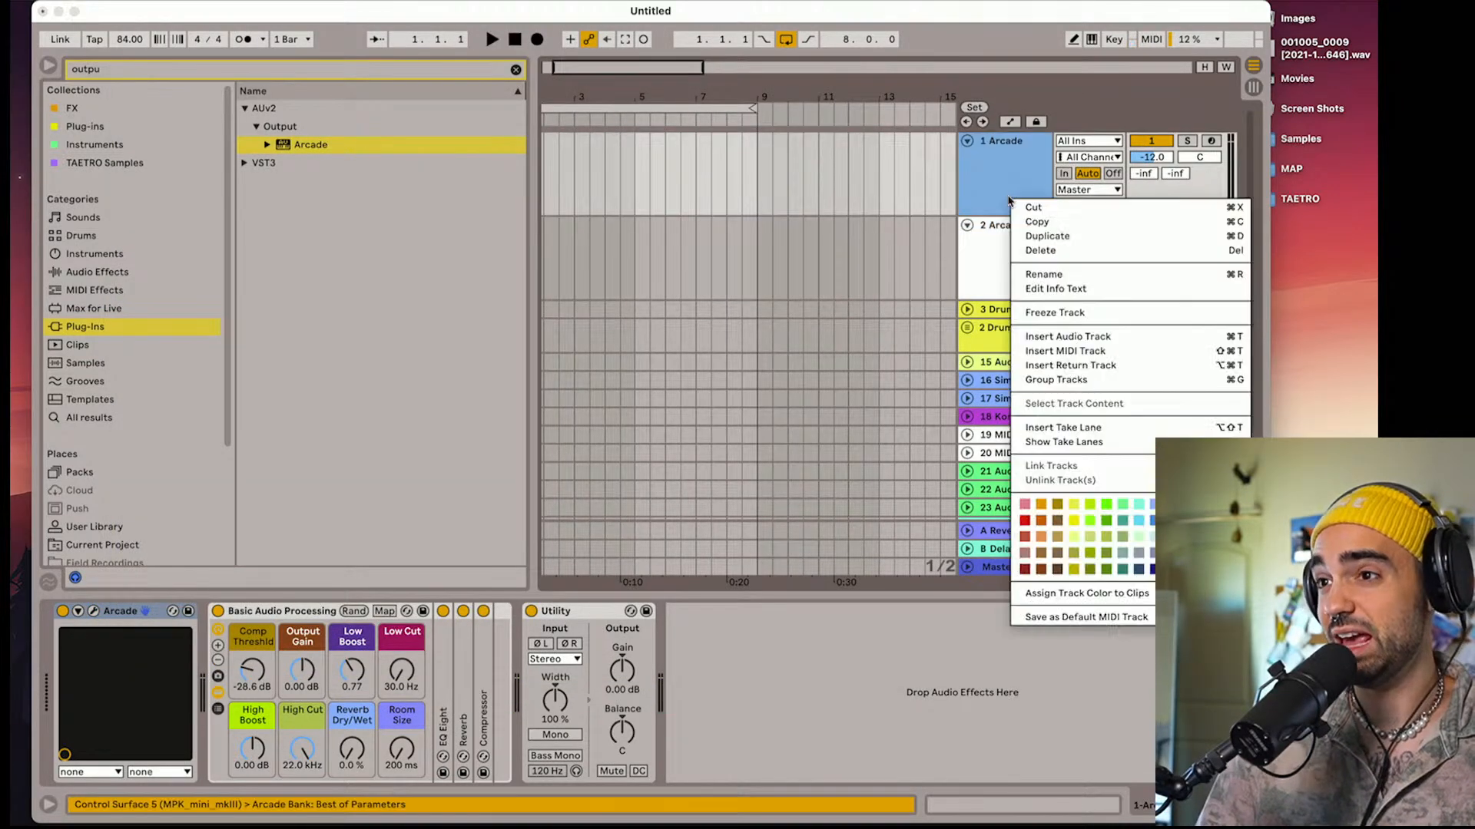
left_click(1022, 517)
right_click(1003, 288)
left_click(1022, 603)
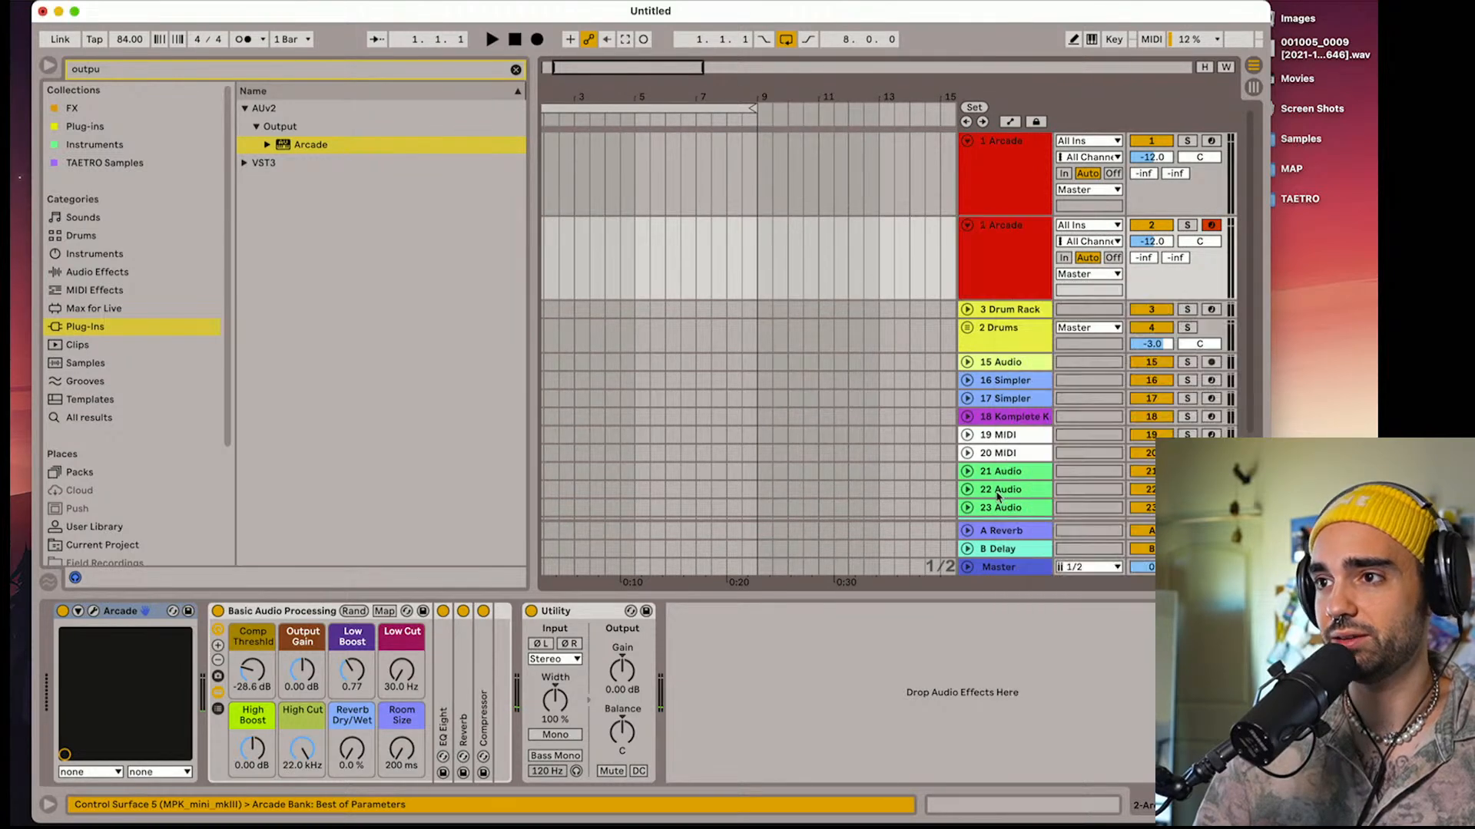
Duplicate the second Arcade track and open Arcade on the new copy
left_click(996, 264)
key("super+d")
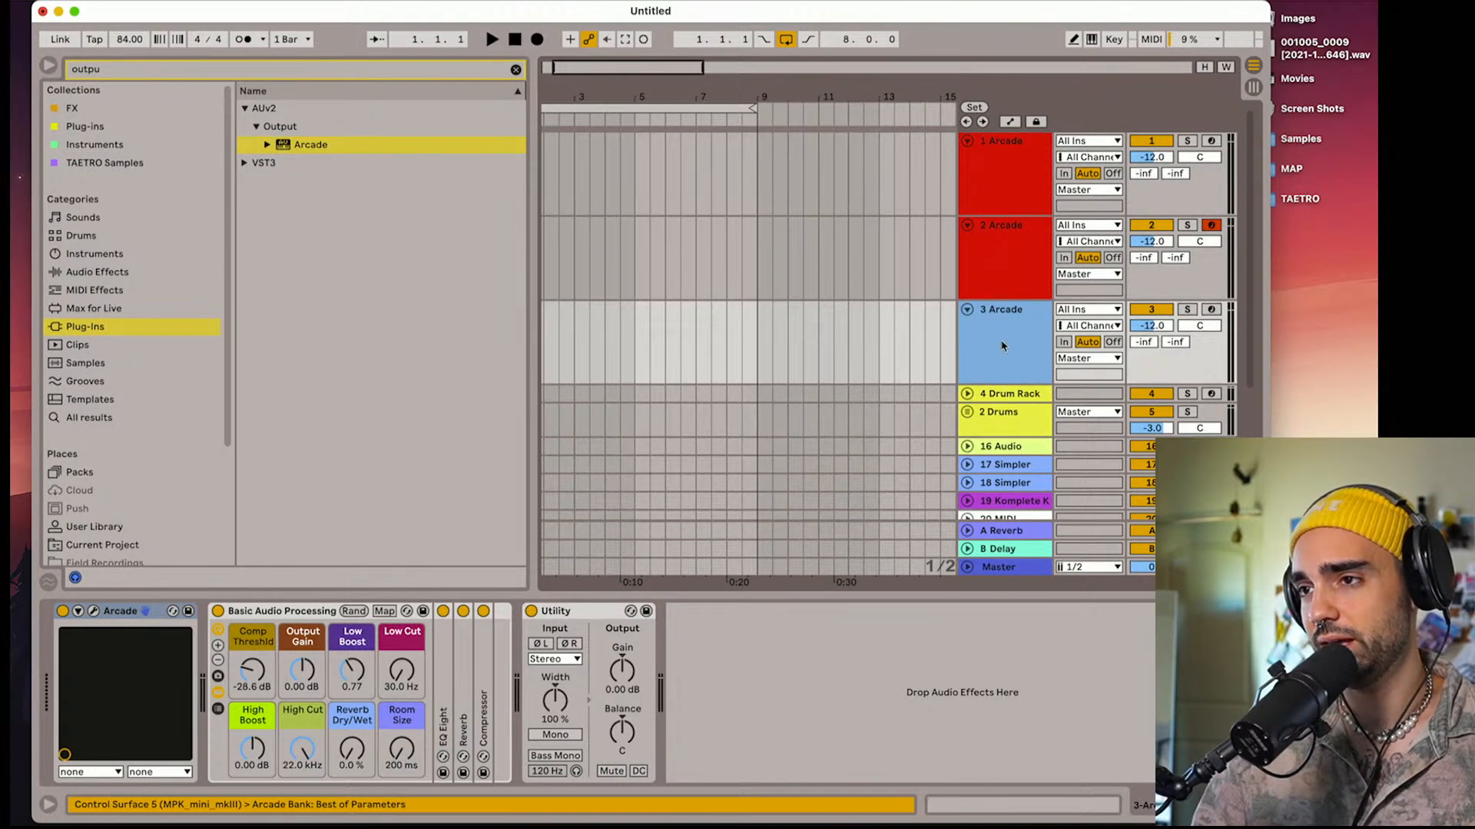
left_click(95, 612)
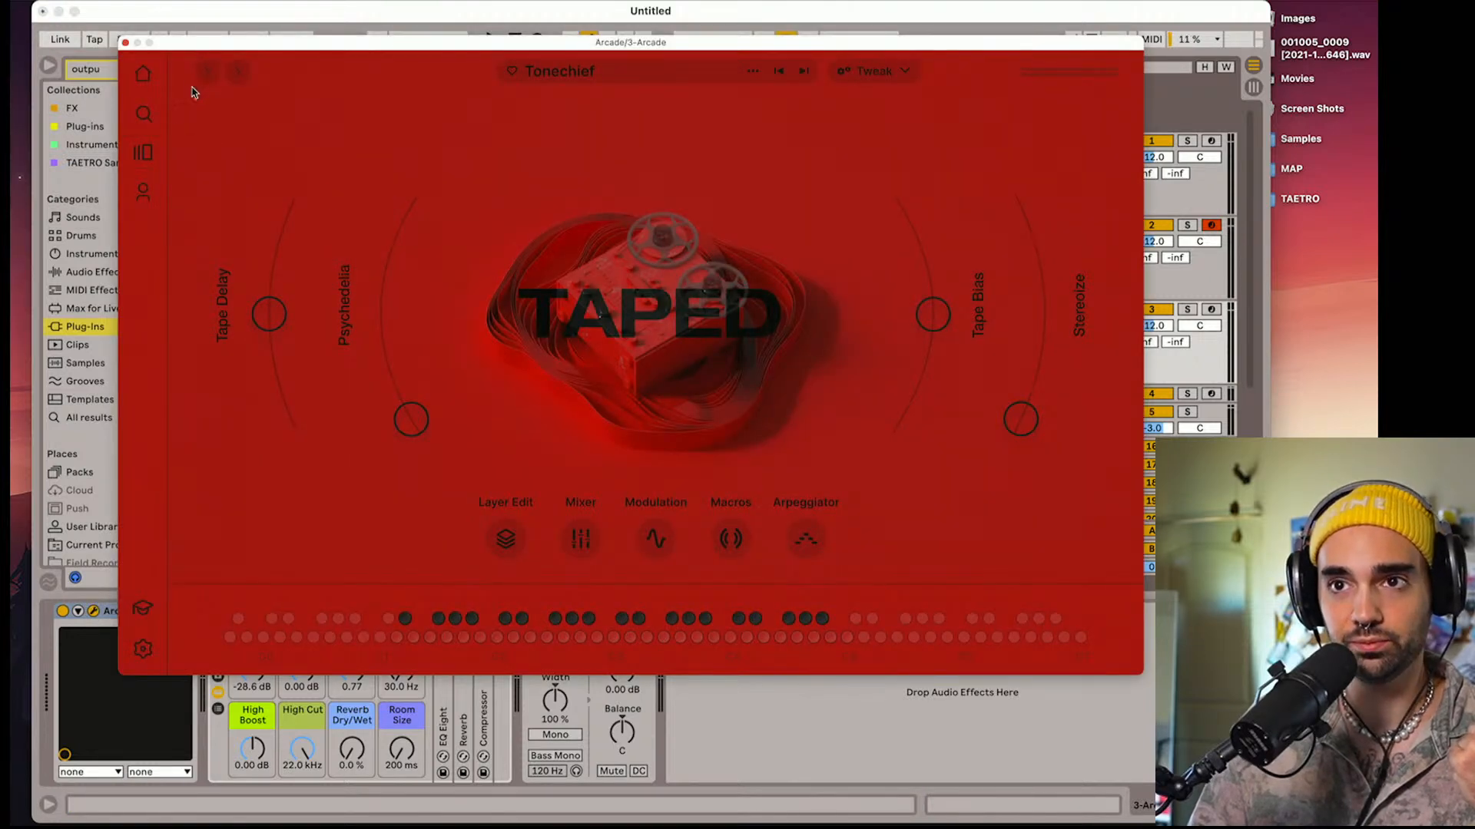
Search Arcade's instruments for the Aura line and open its page
left_click(139, 157)
left_click(143, 115)
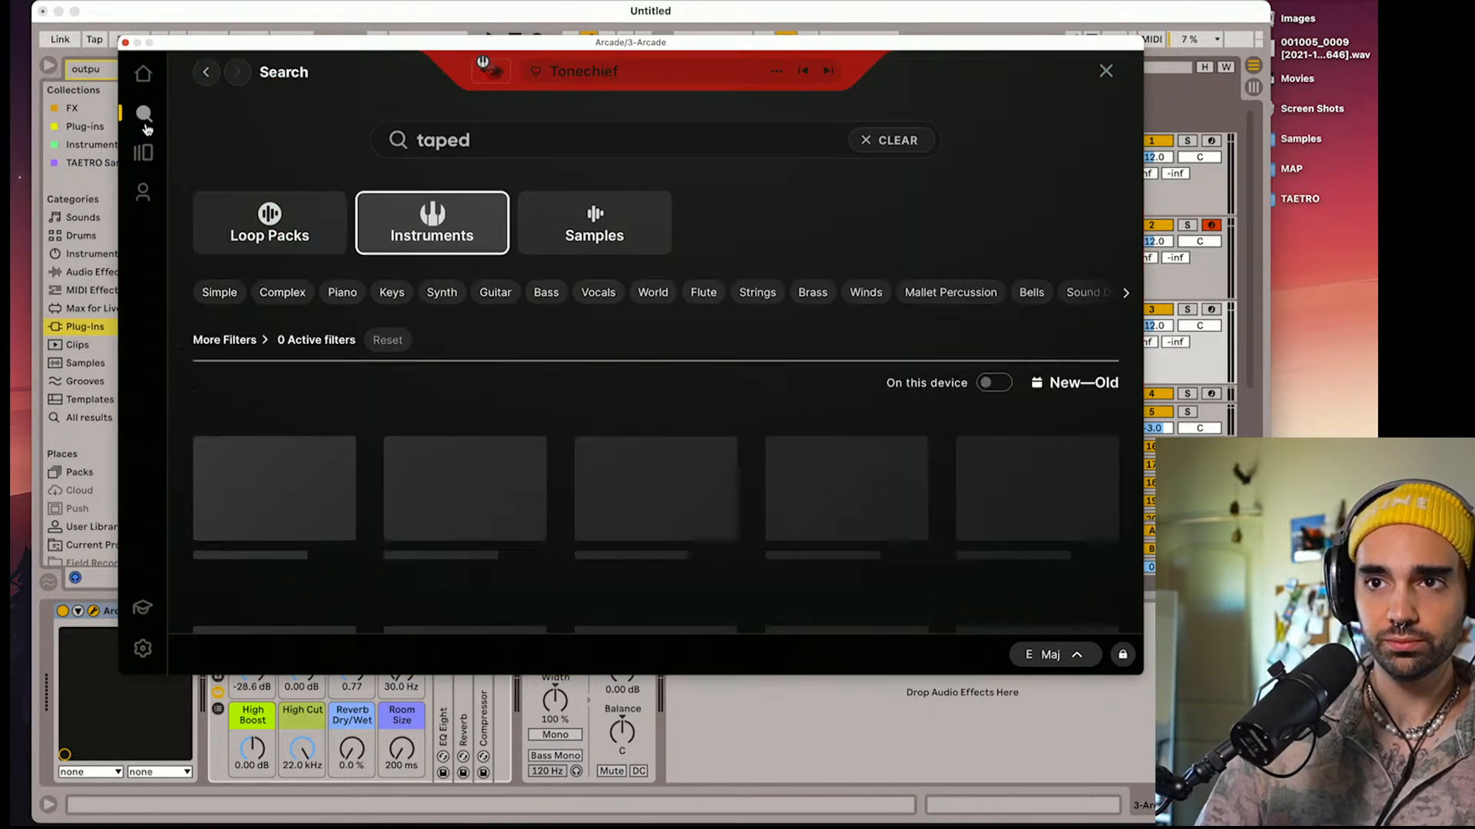
left_click(481, 140)
type("aur")
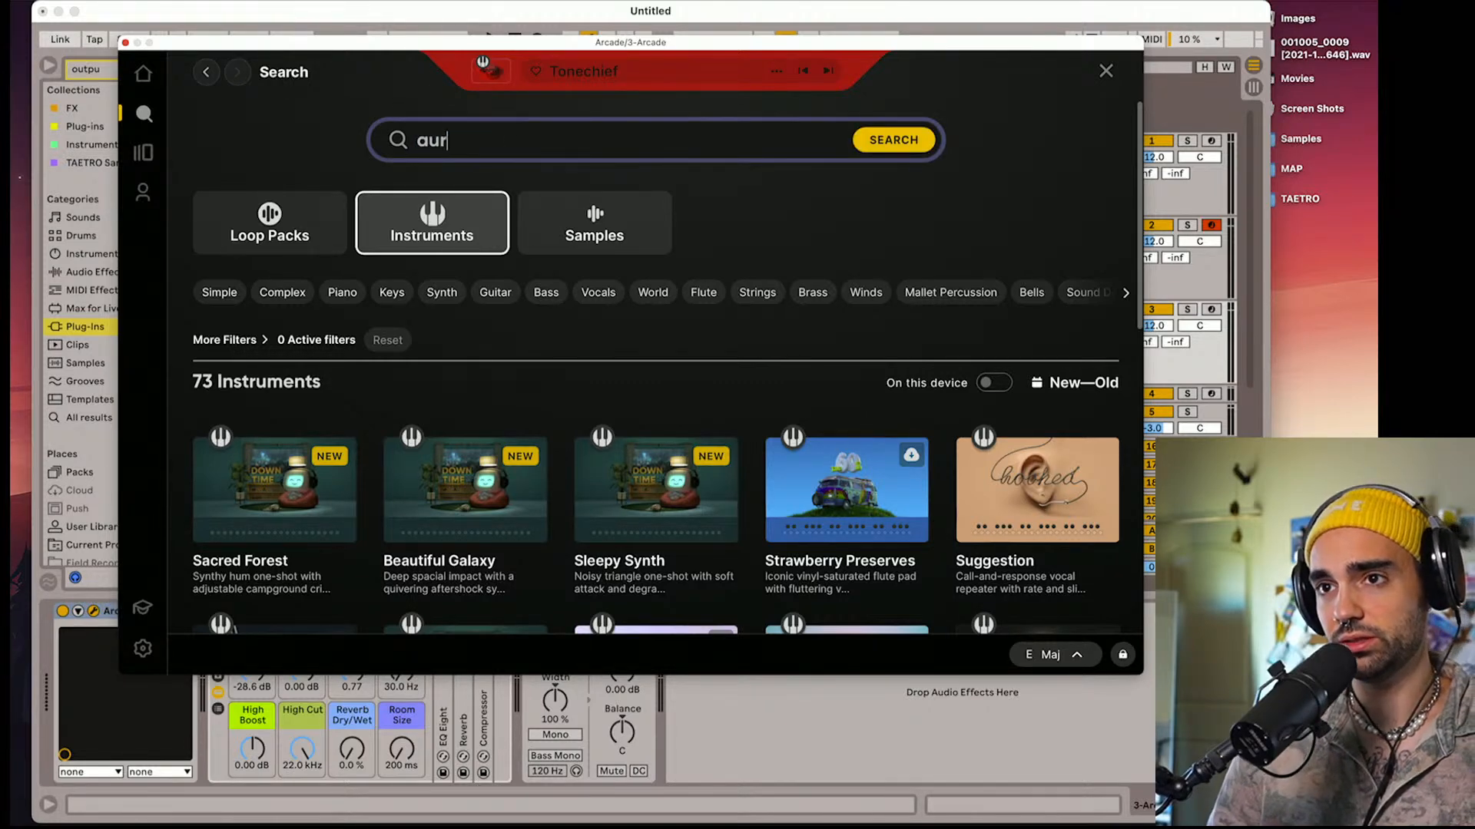
type("as")
key("Return")
scroll(517, 198, "down", 2)
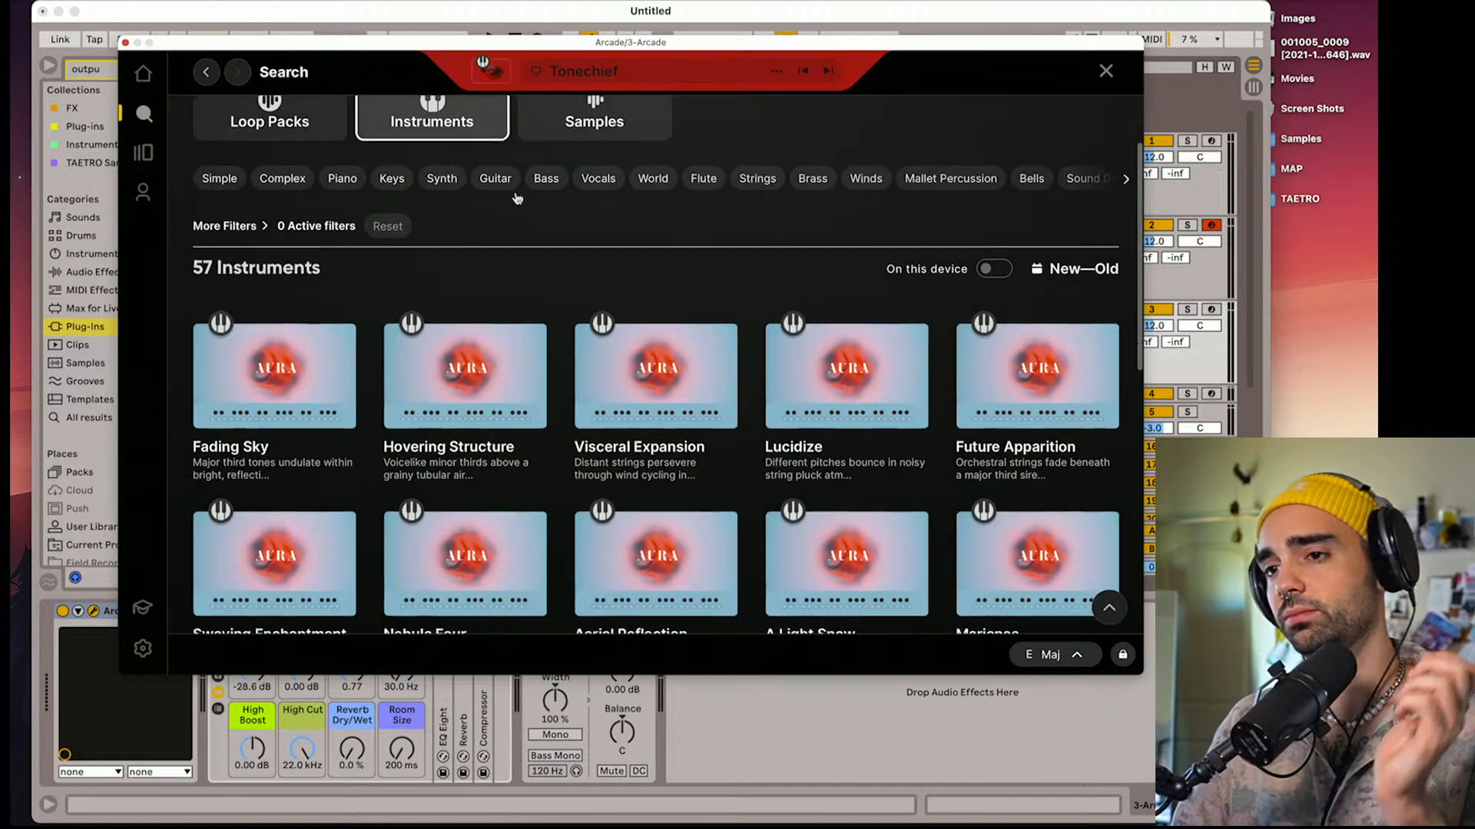
left_click(242, 498)
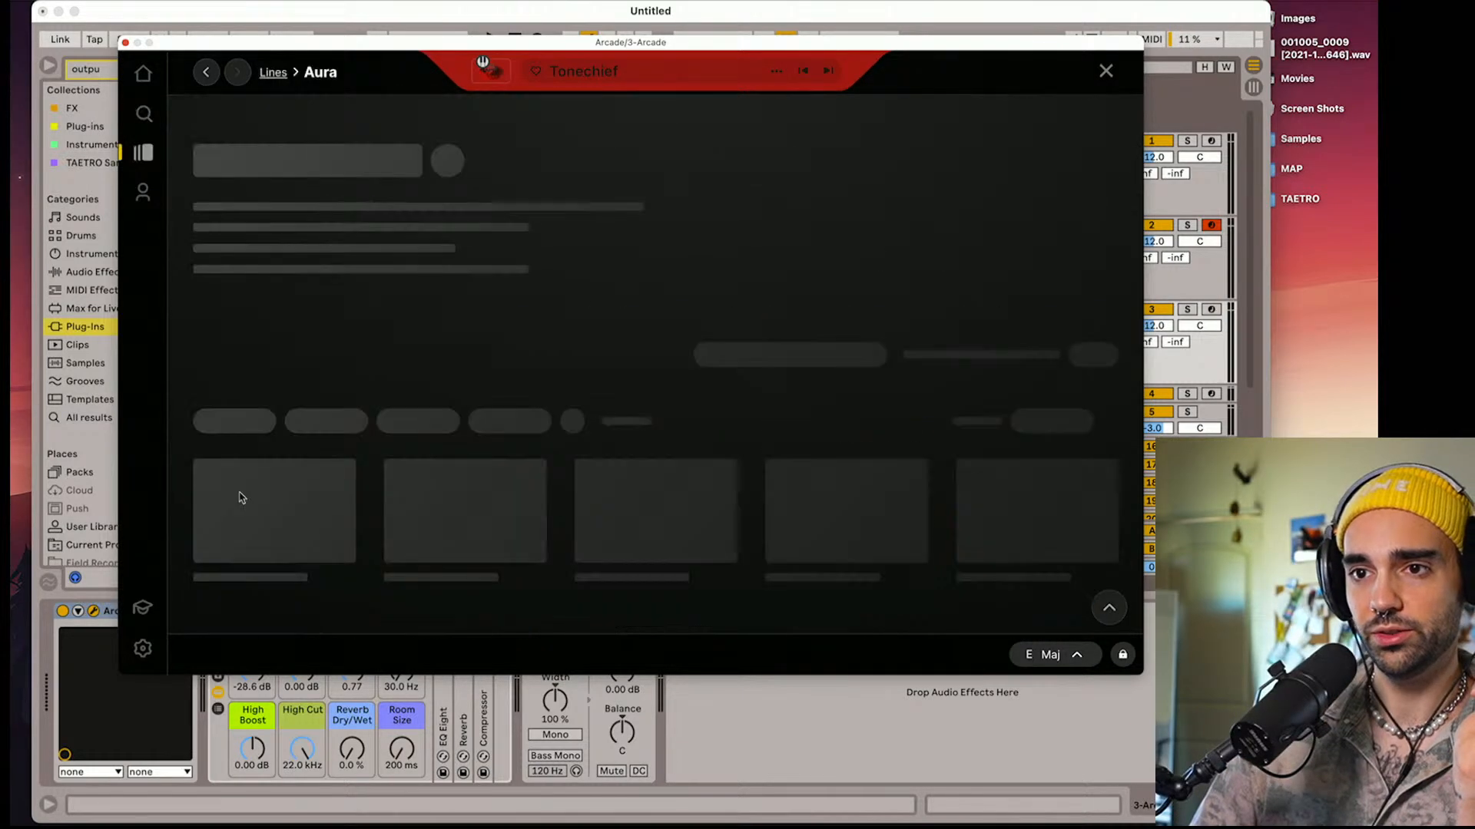
Look over the Aura instruments, switch to the line's samples, and preview Warped Autoharp Crop Circles 01 and Desert Dust 01
scroll(406, 514, "down", 2)
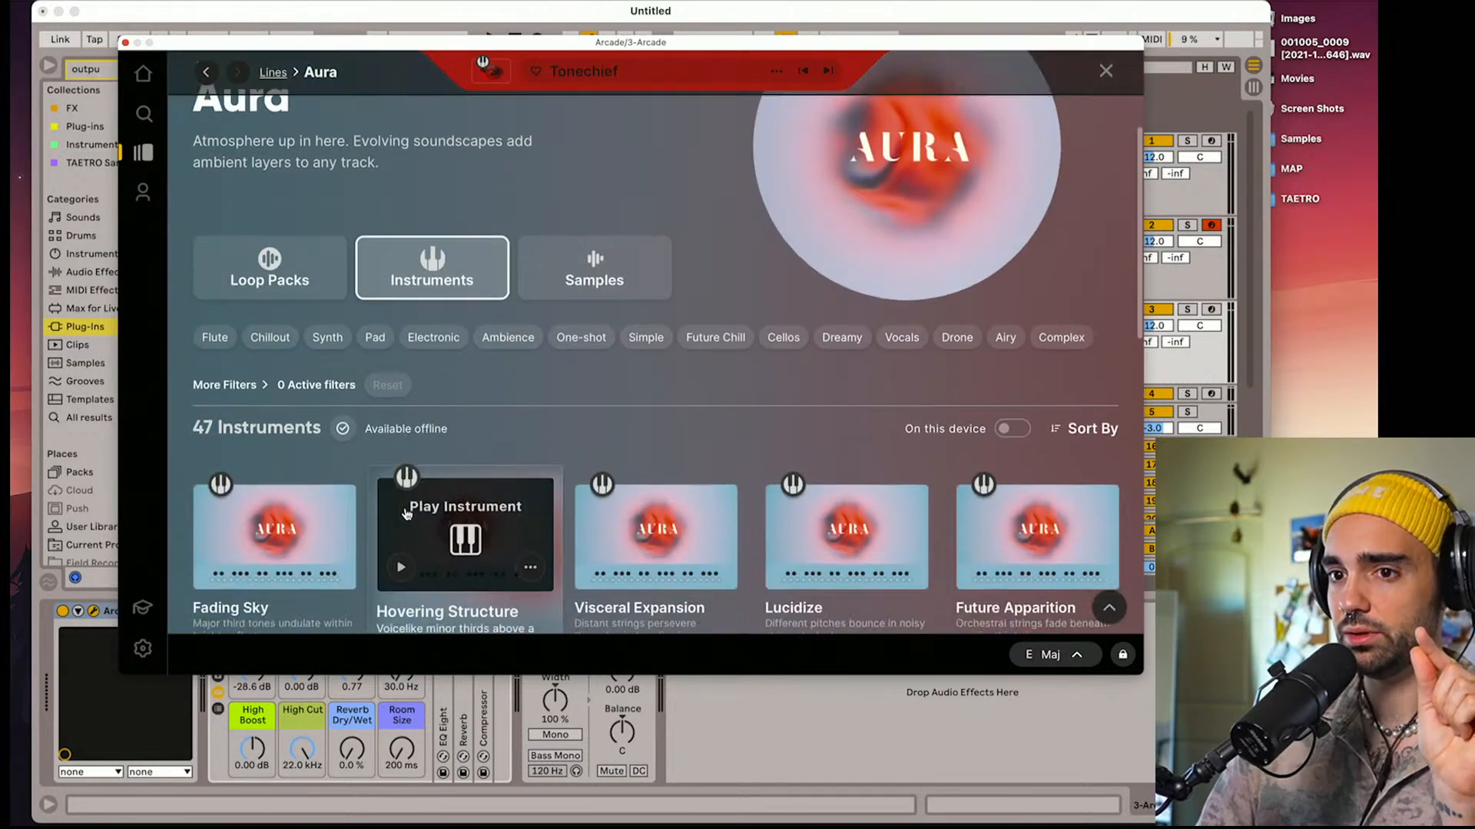
scroll(406, 513, "down", 1)
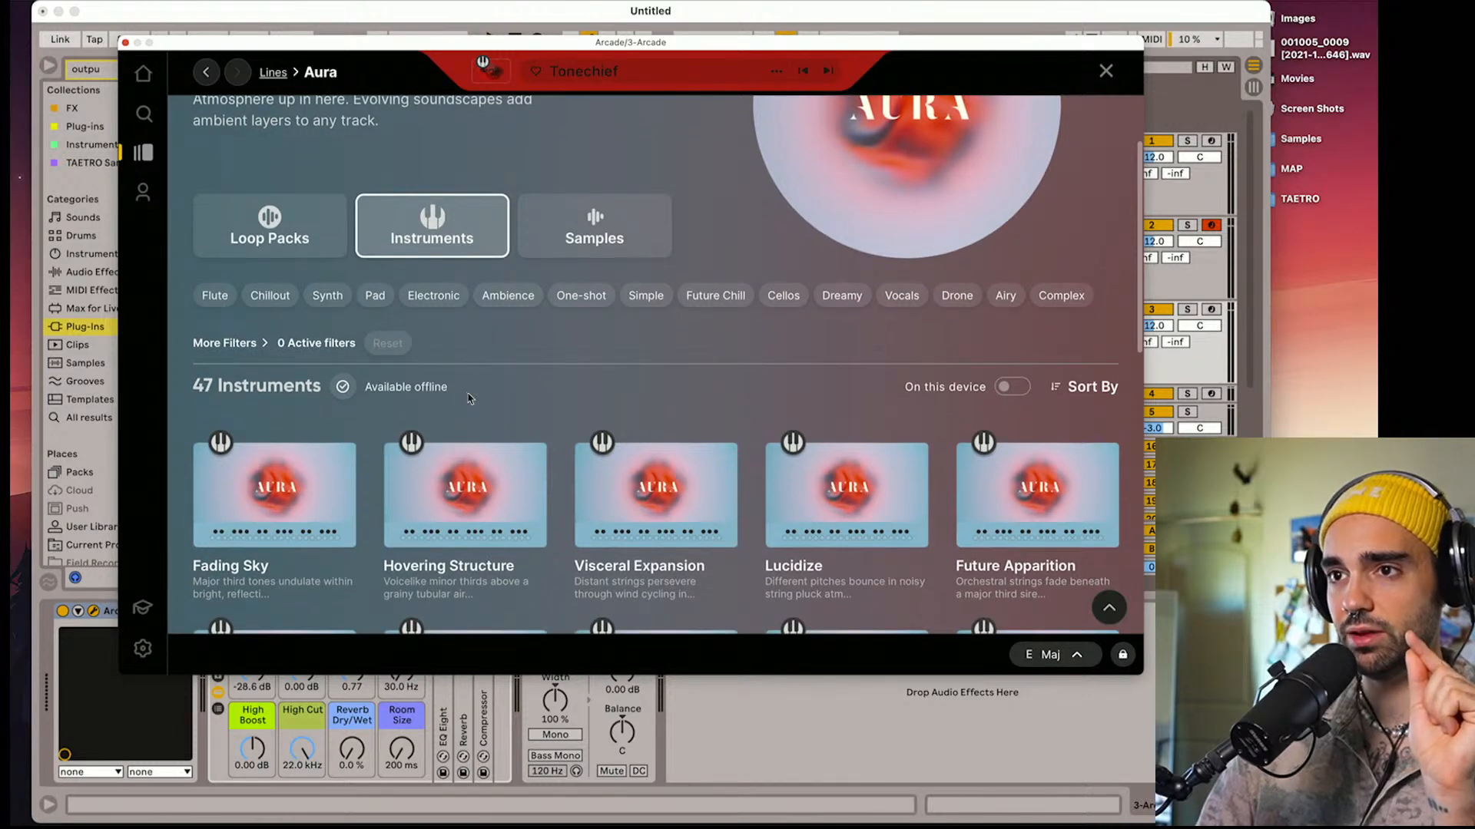
scroll(468, 398, "down", 2)
scroll(369, 308, "up", 1)
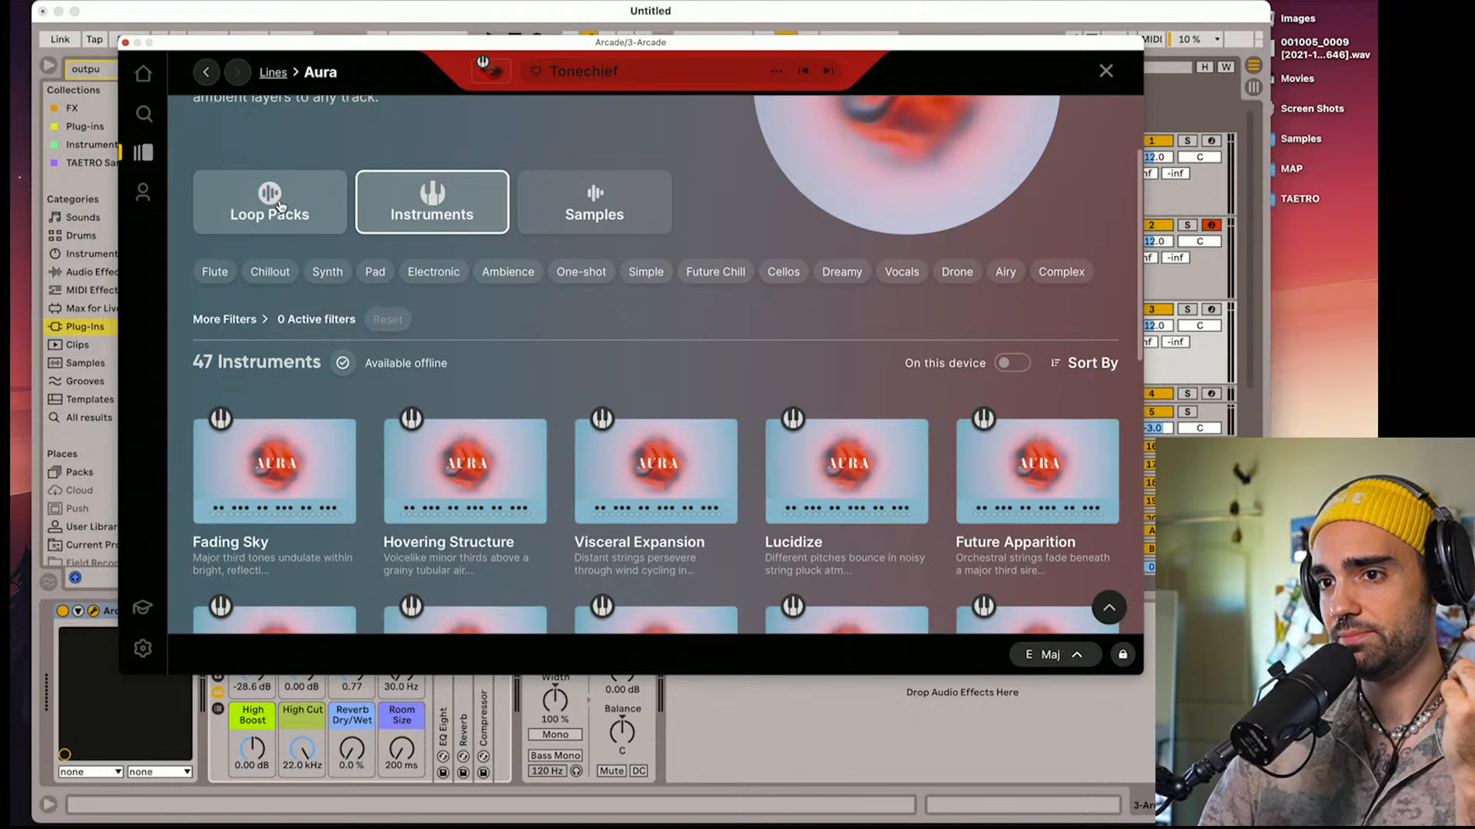
left_click(591, 198)
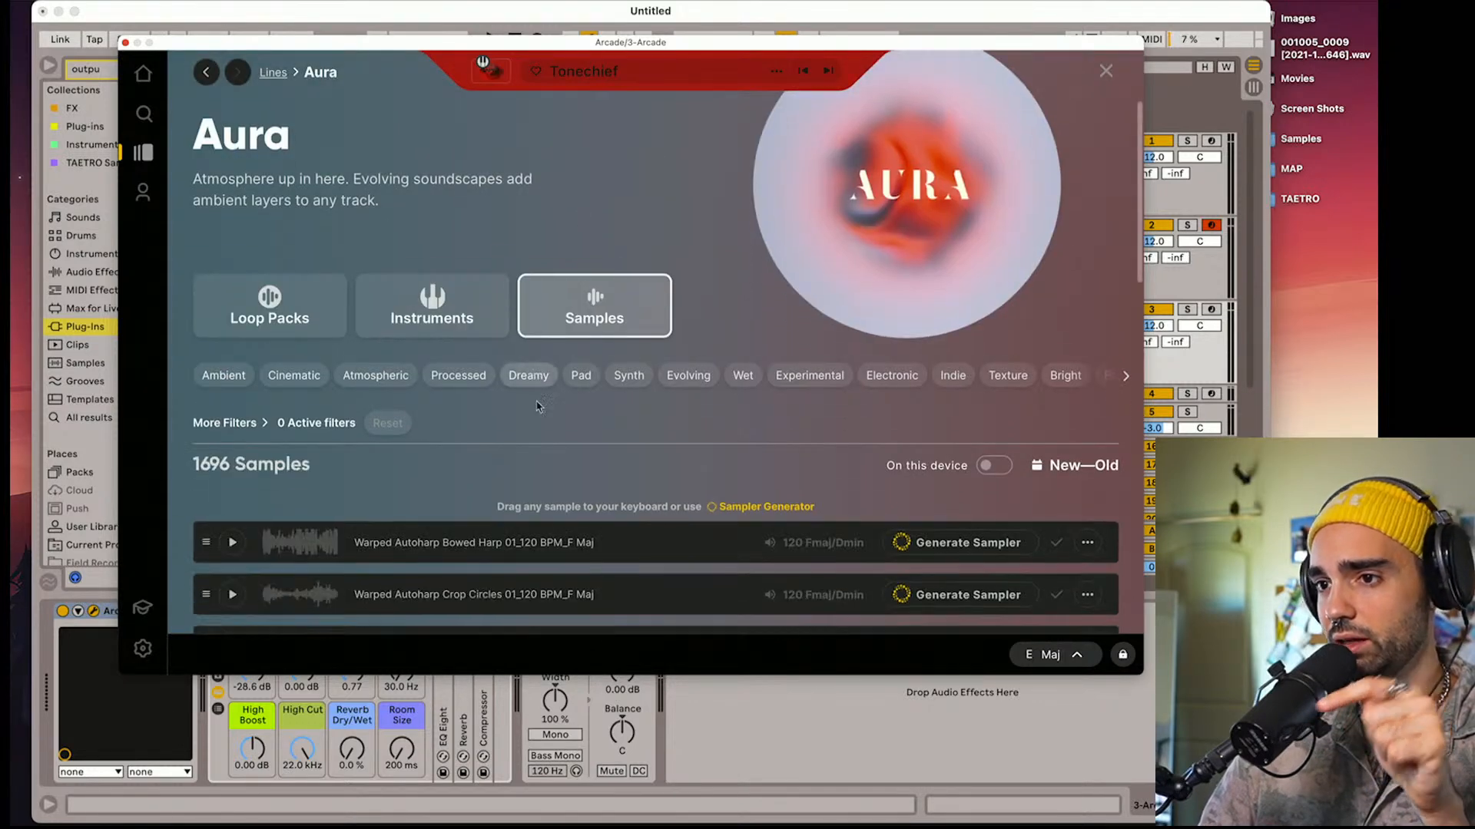
scroll(537, 406, "down", 4)
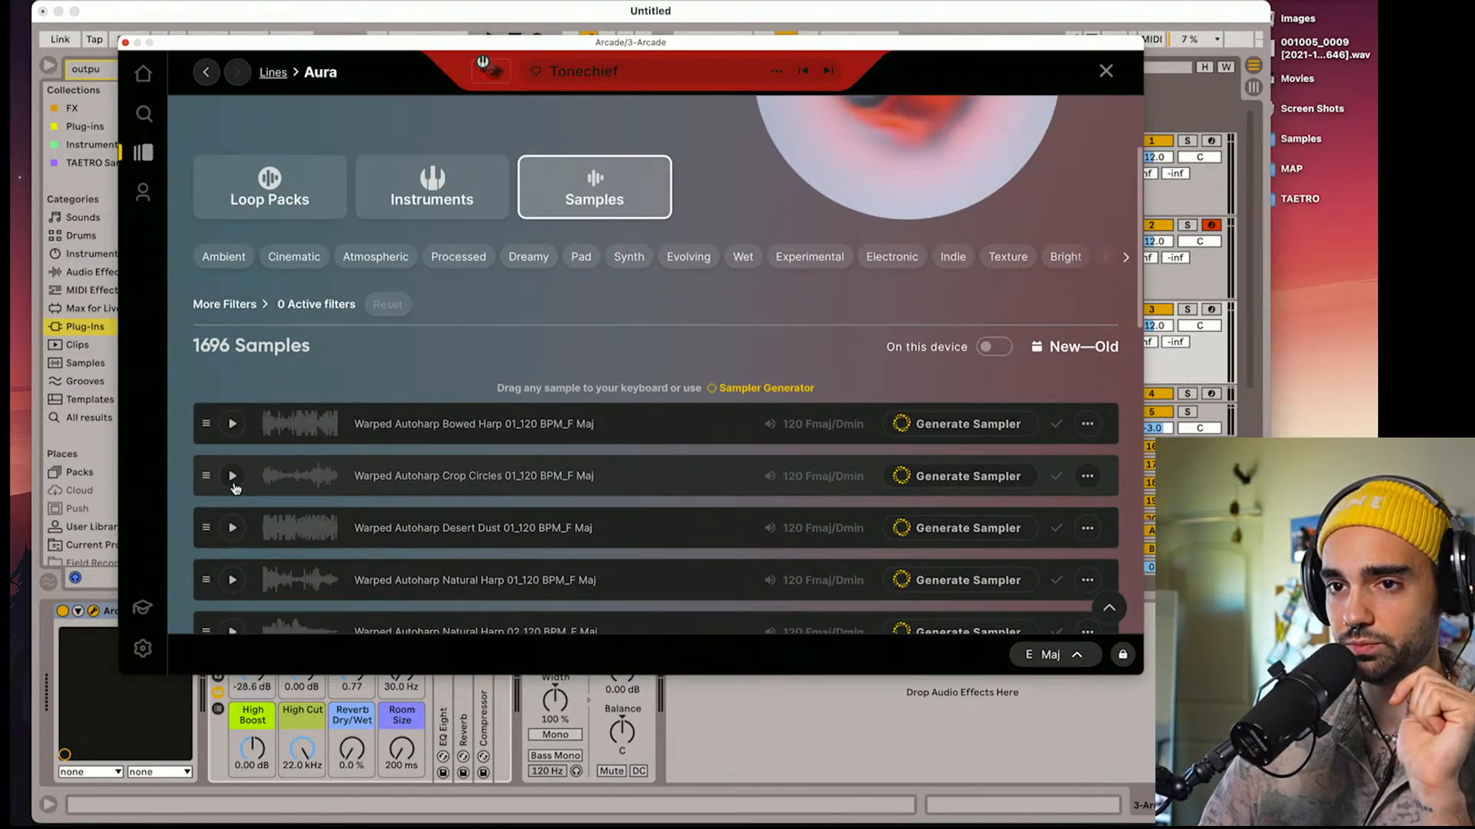
left_click(232, 476)
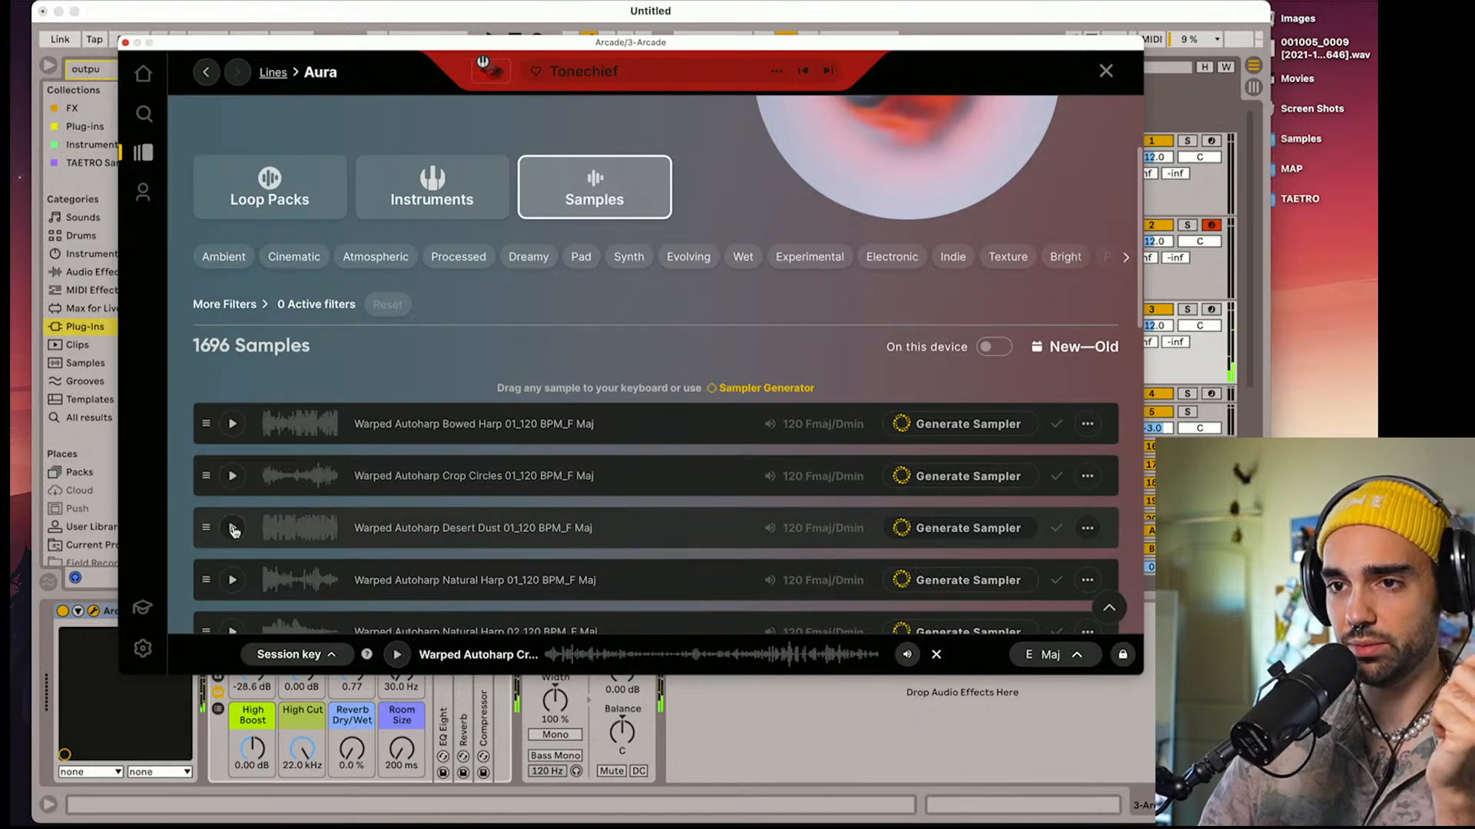
left_click(233, 528)
scroll(254, 533, "down", 3)
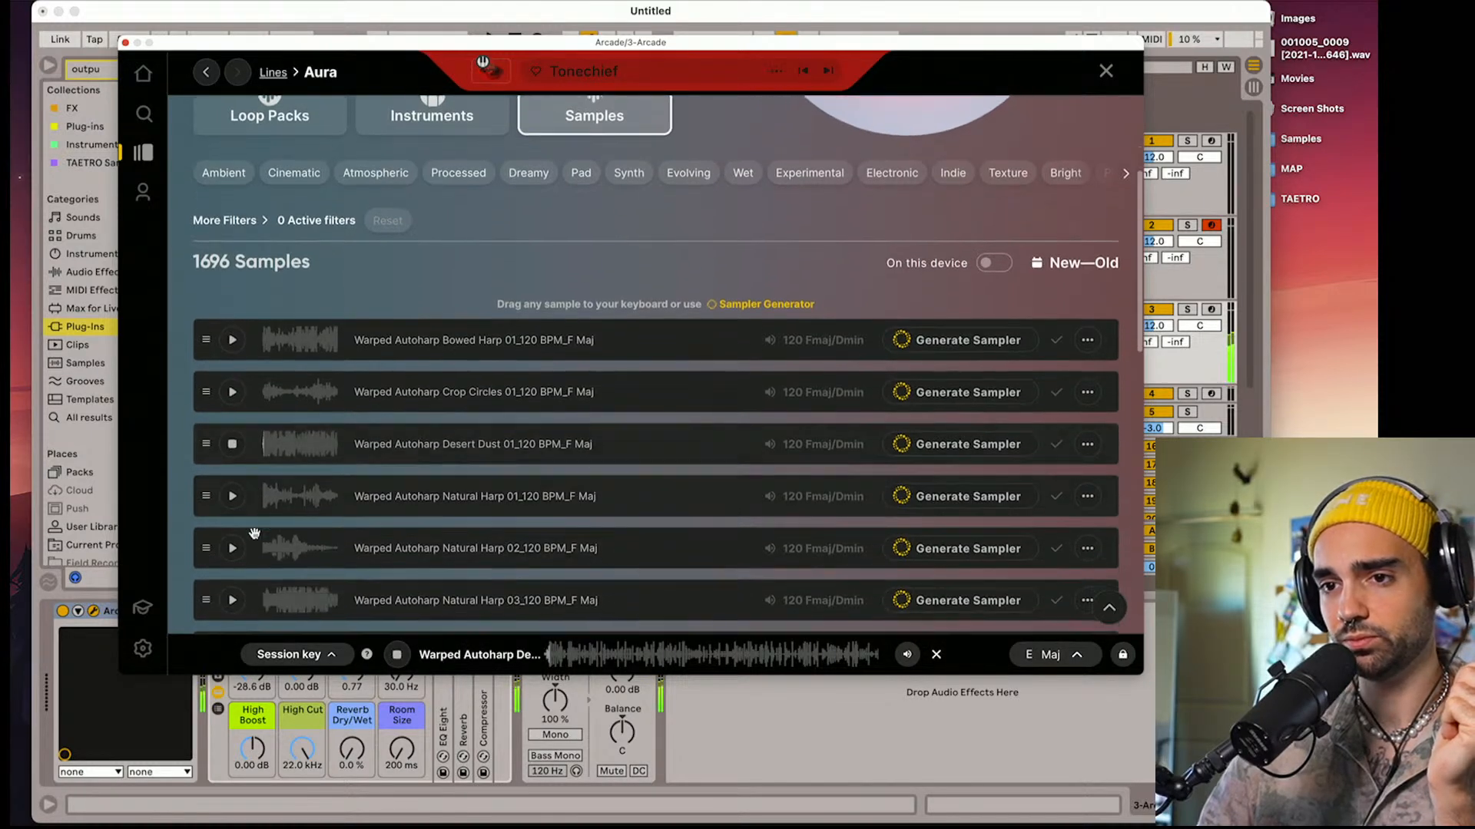
left_click(233, 446)
Browse the Aura samples and preview Faux Sitar Plucky Bed 03 and Vitality Himalayan Bowl Single Hit 01
scroll(271, 492, "down", 10)
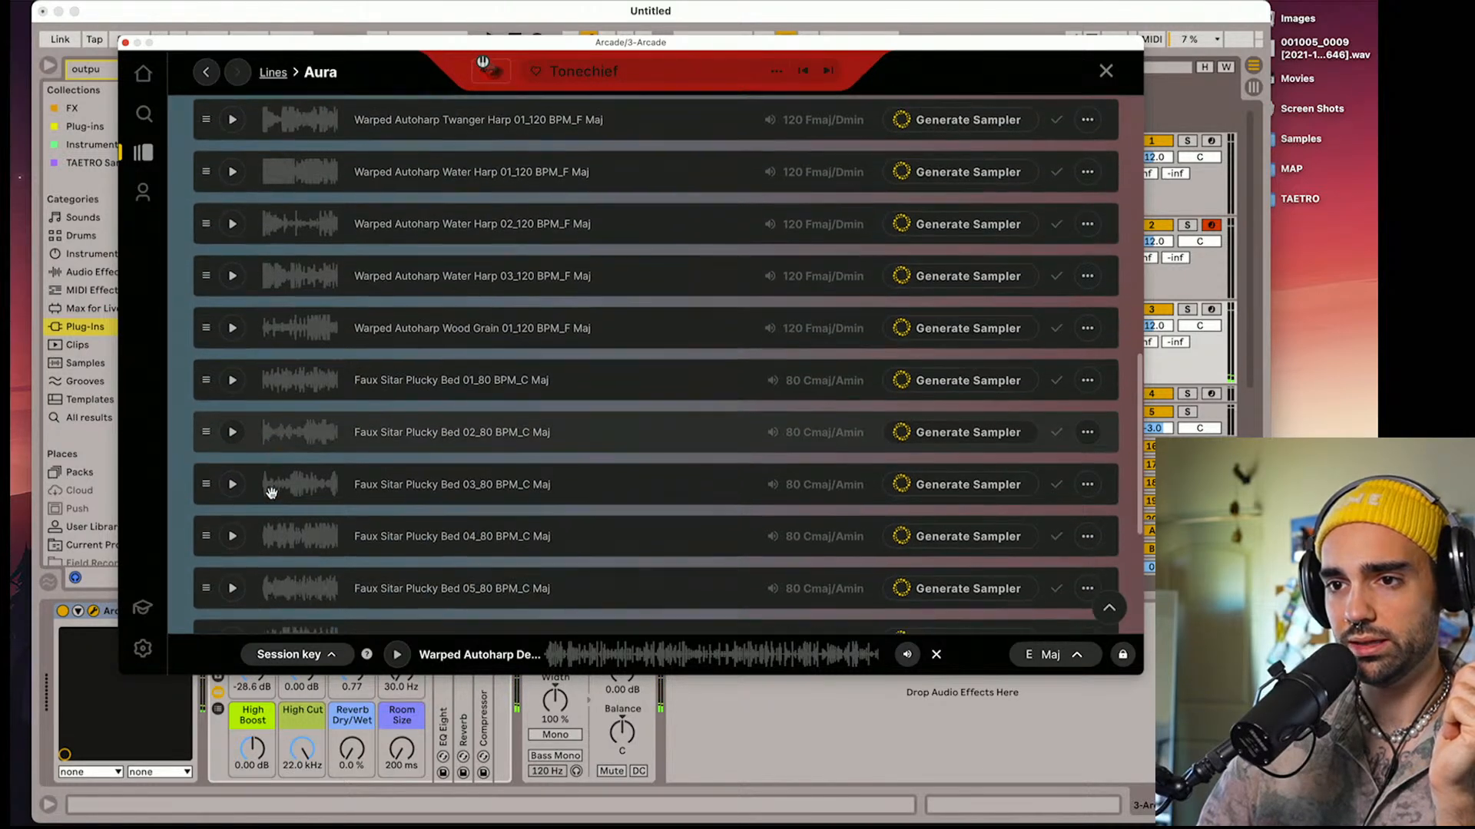
scroll(271, 492, "down", 1)
left_click(231, 480)
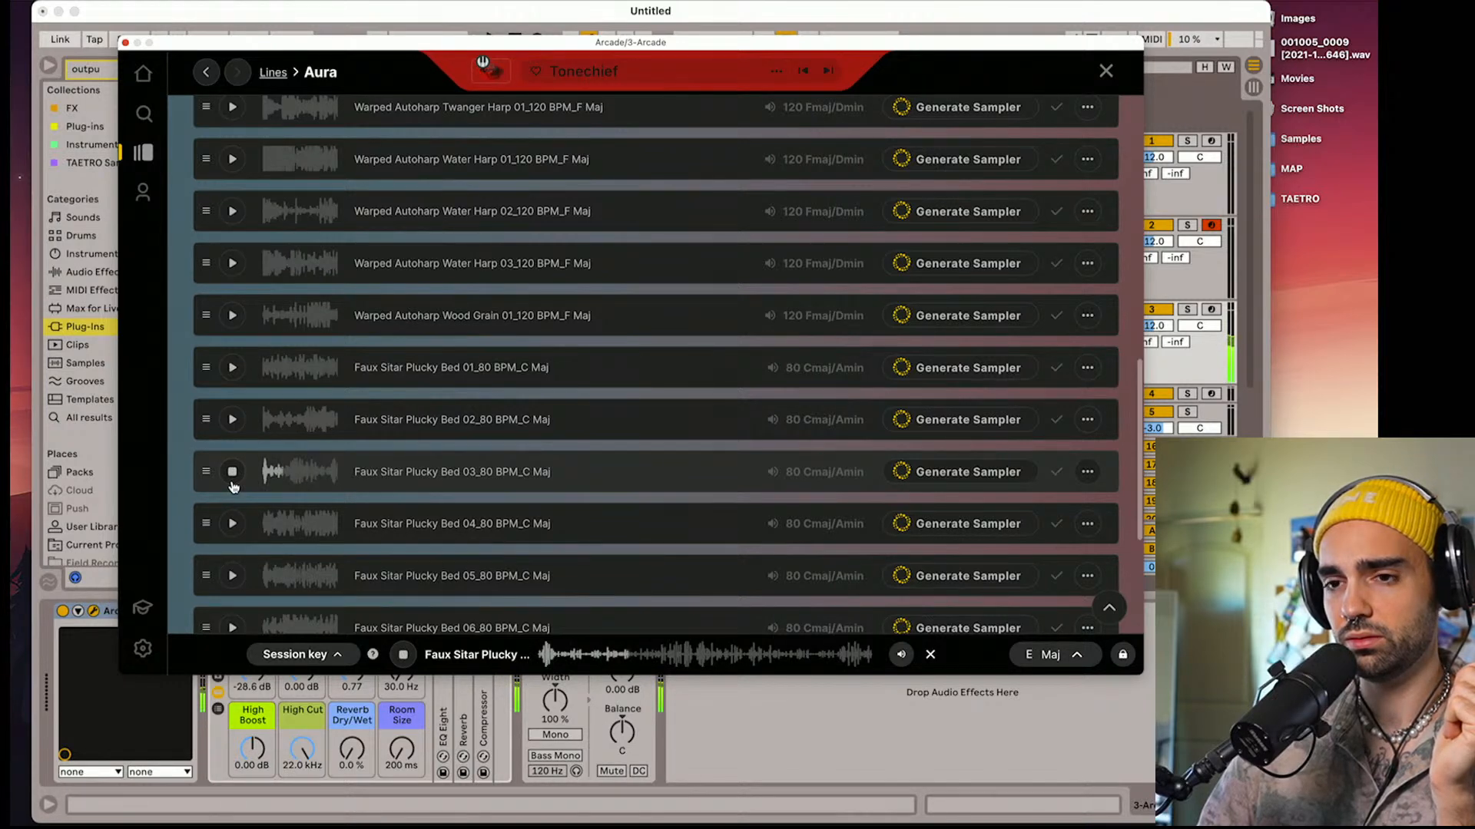
left_click(233, 482)
scroll(235, 468, "down", 6)
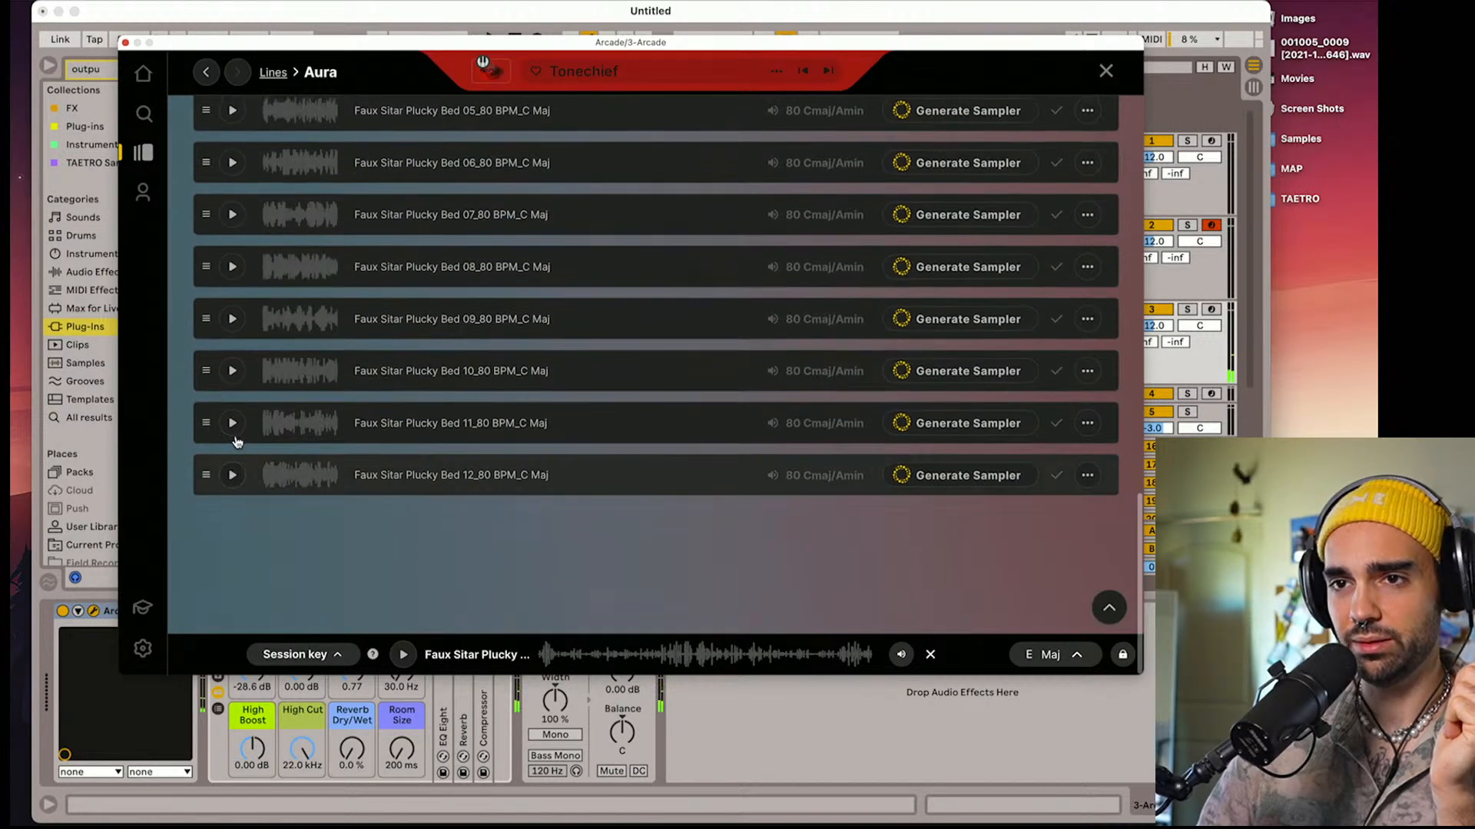
scroll(238, 453, "down", 15)
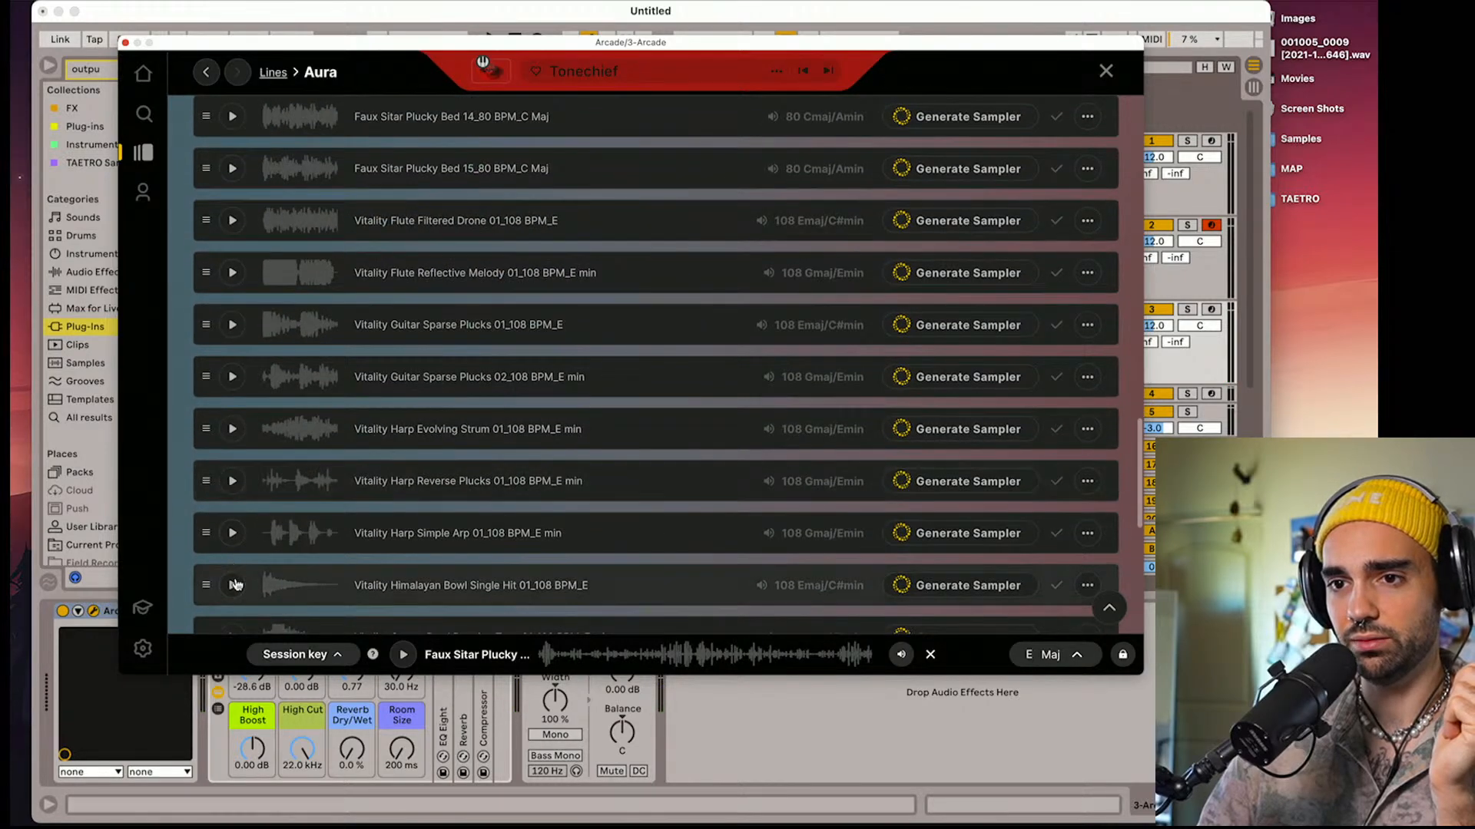
left_click(232, 585)
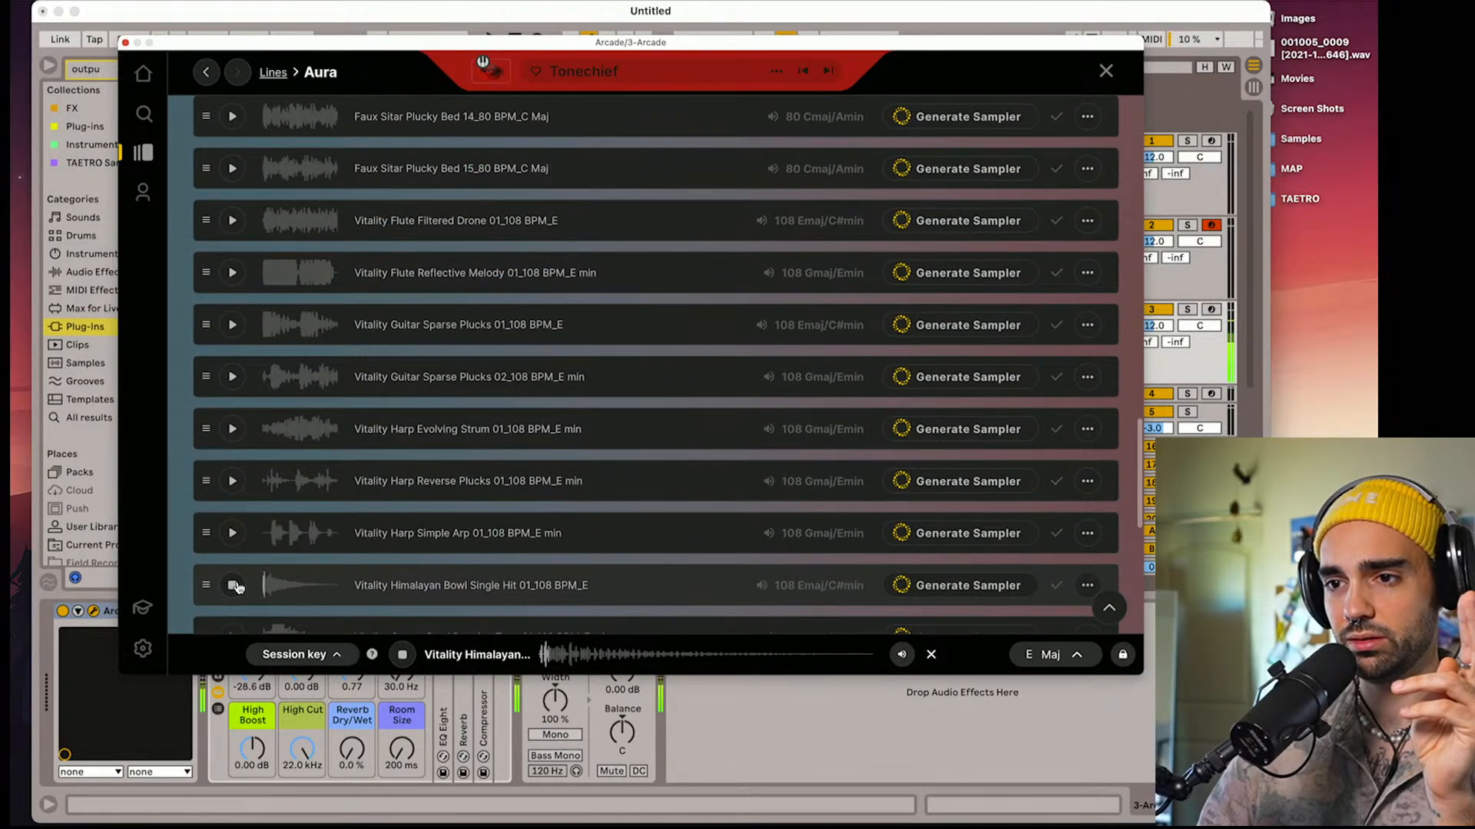
left_click(234, 586)
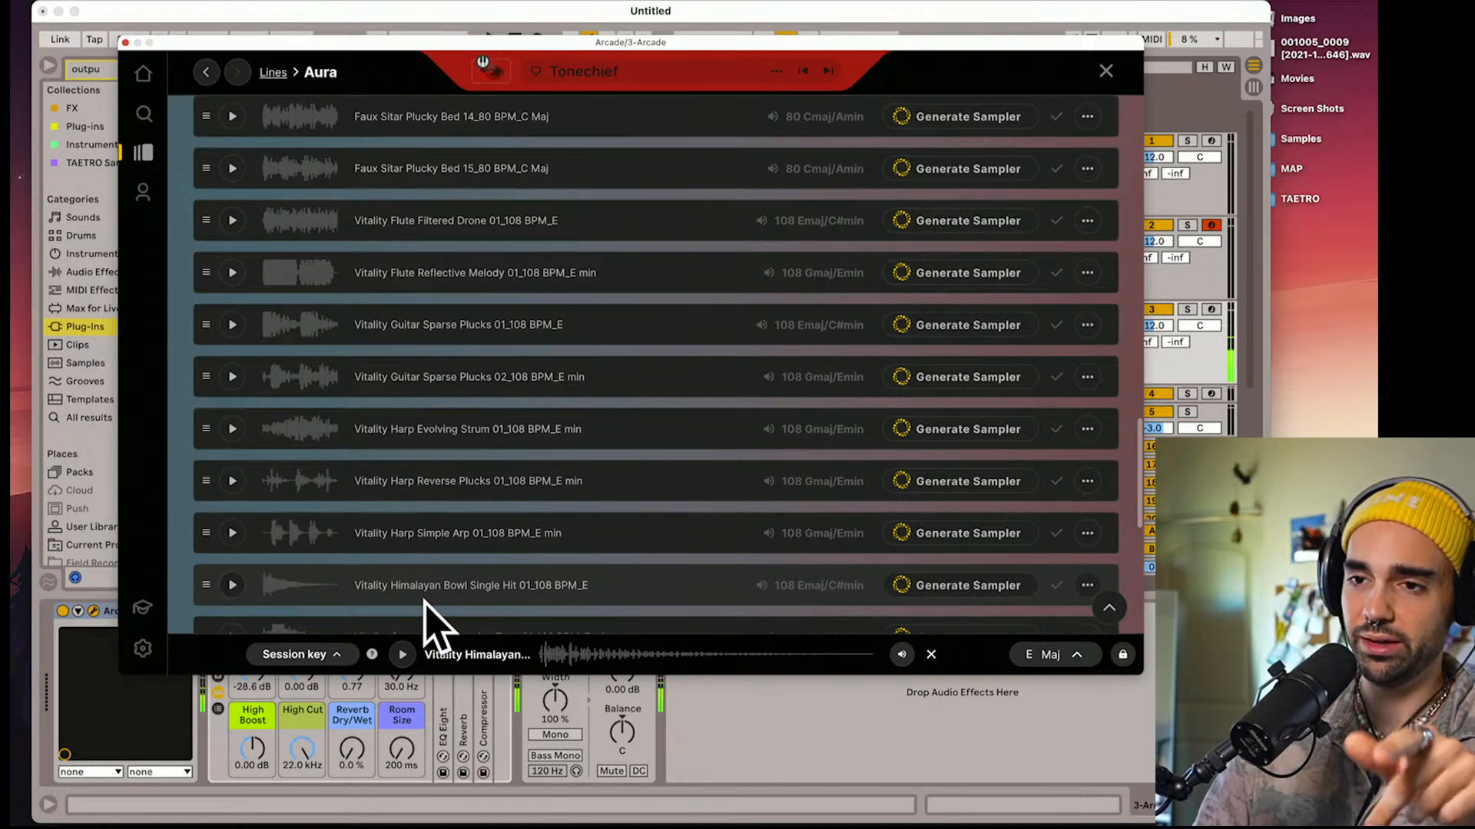
Try a sampler generated from Vitality Himalayan Bowl Single Hit 01 with track 3 armed, and discard the kit
scroll(428, 597, "down", 2)
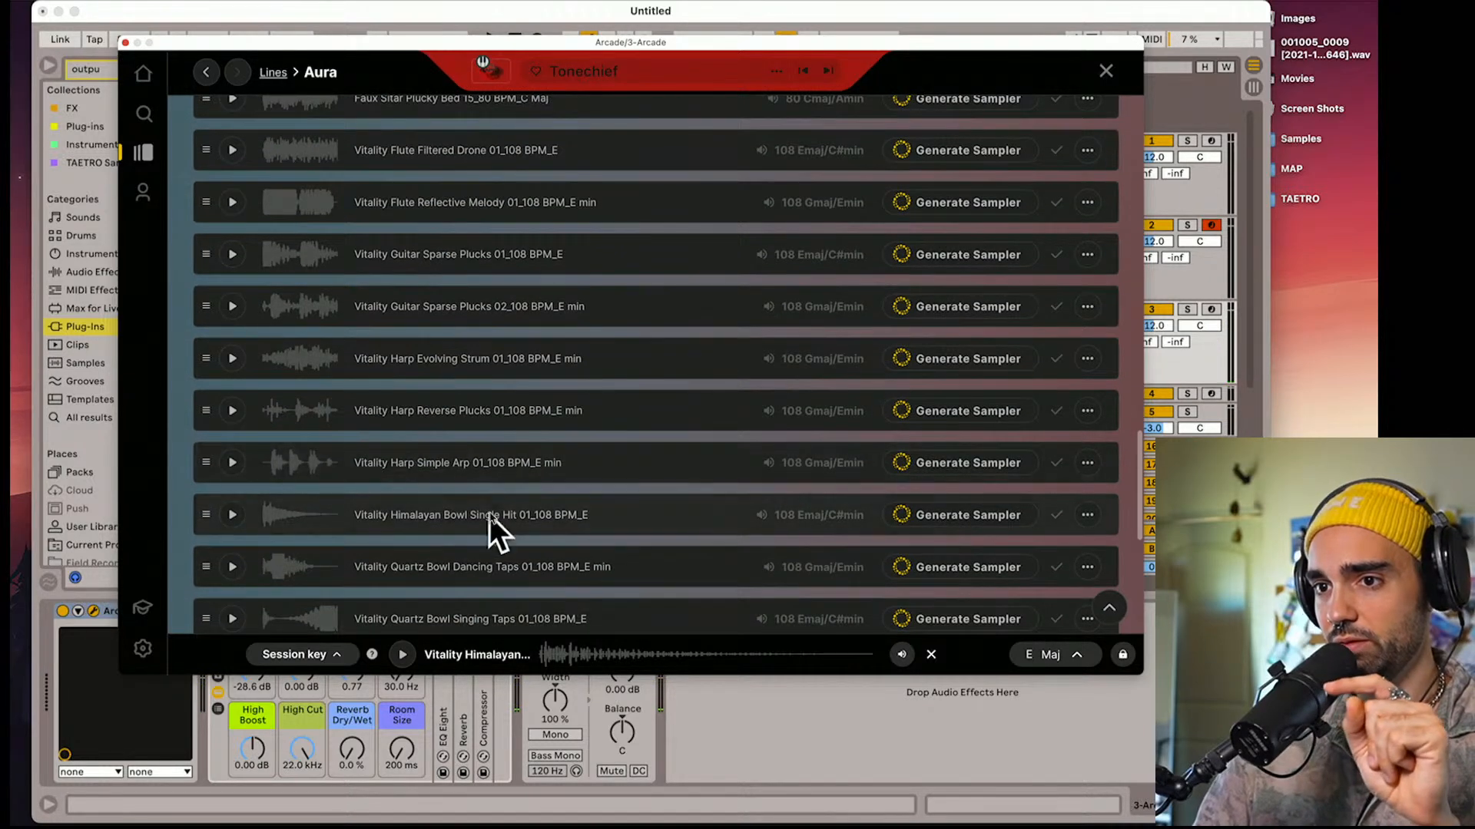
left_click(944, 525)
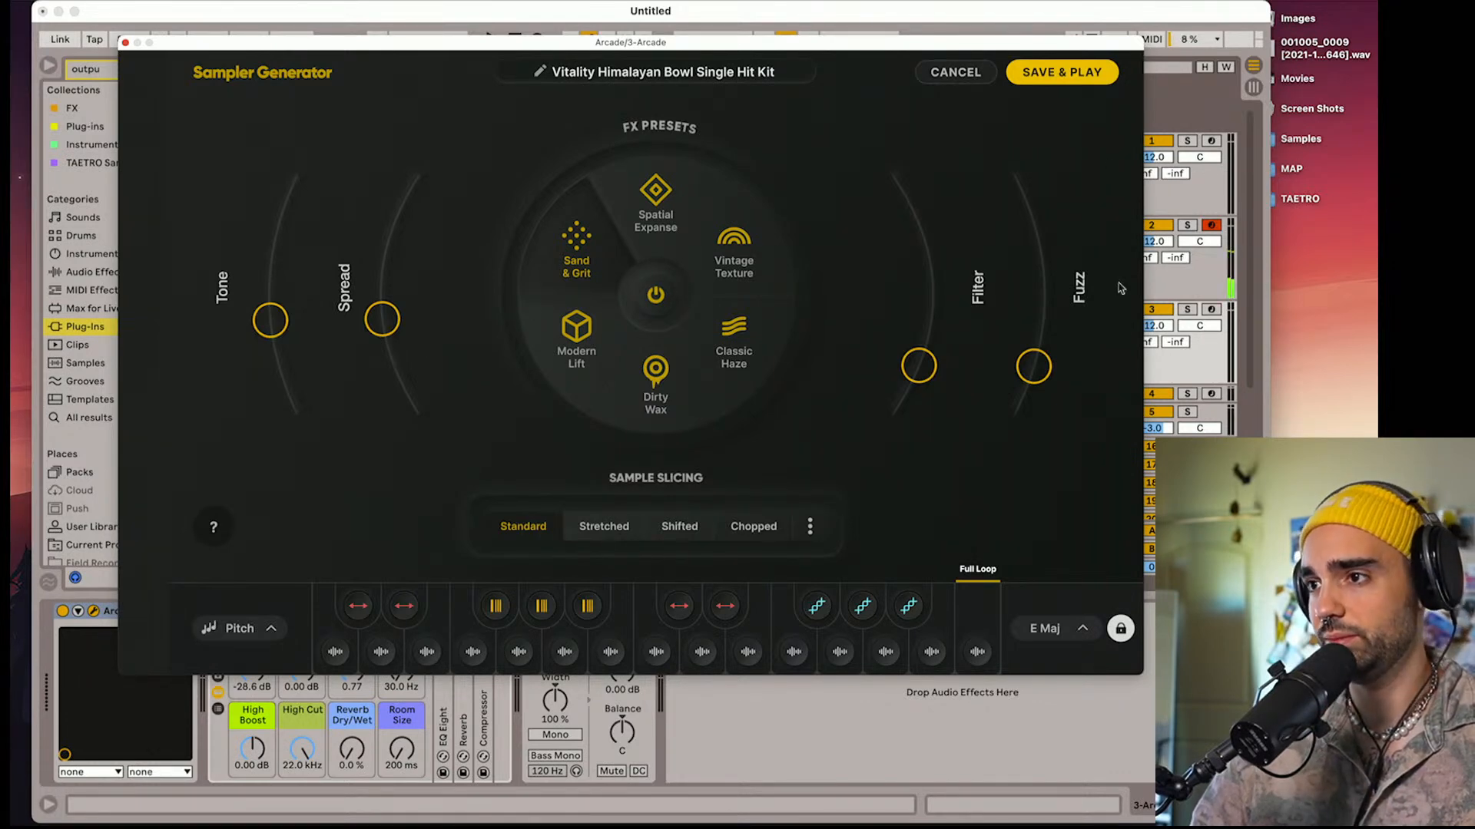
left_click(1211, 311)
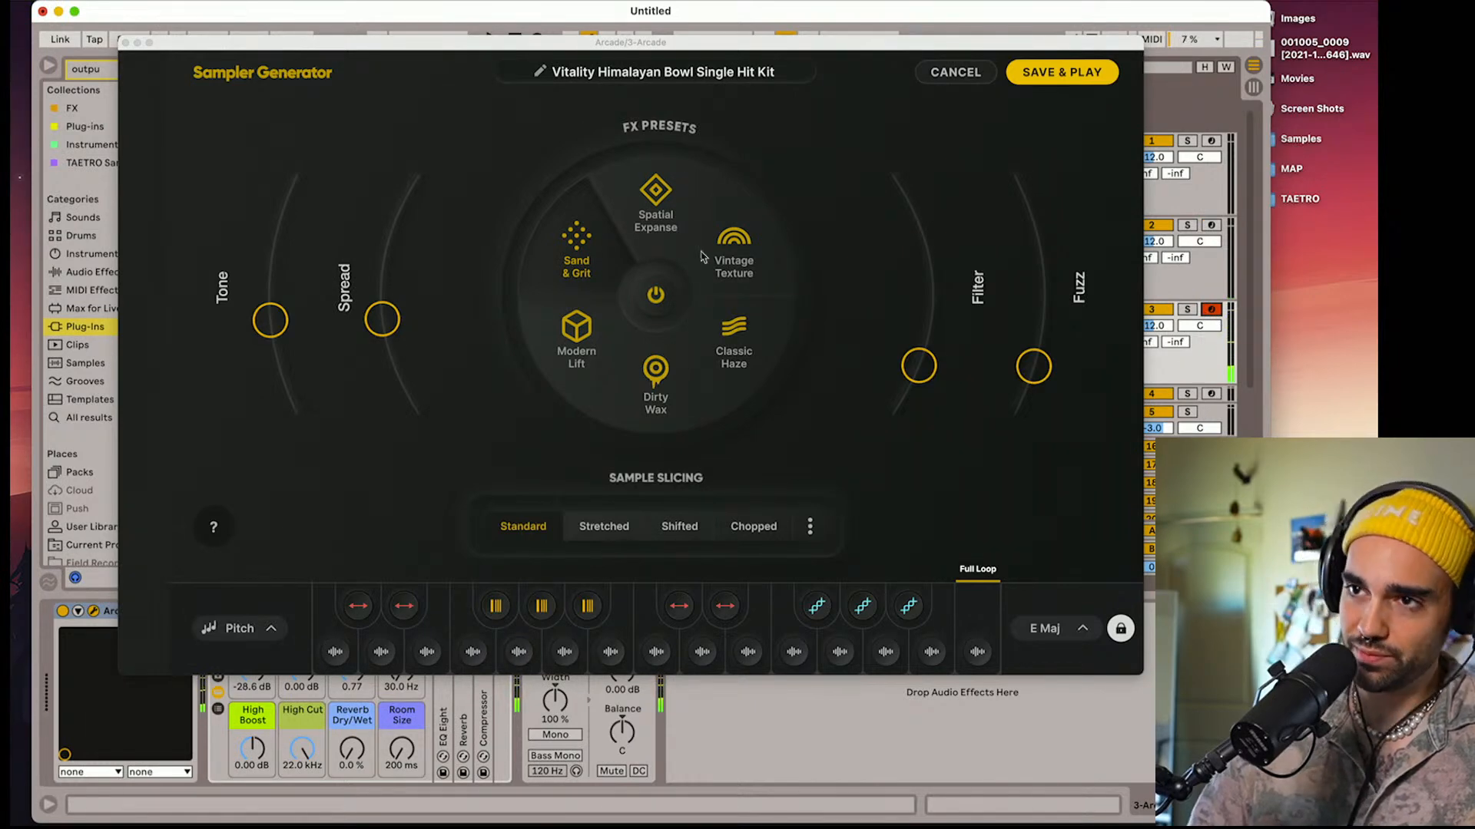
left_click(946, 72)
Preview Vitality Harp Evolving Strum 01 in the Aura samples and generate a sampler from it
scroll(376, 507, "down", 1)
scroll(376, 507, "up", 3)
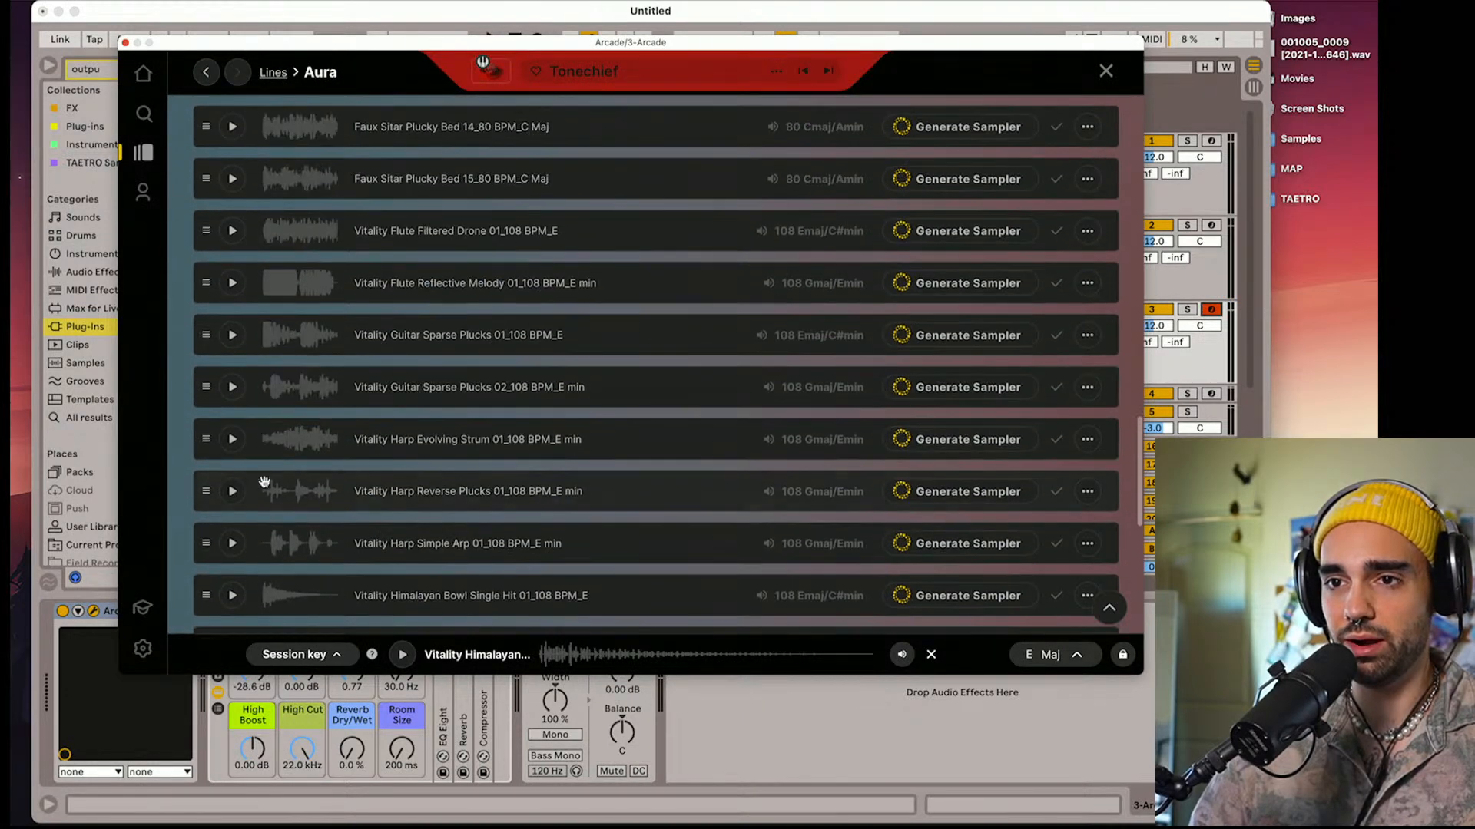
left_click(232, 439)
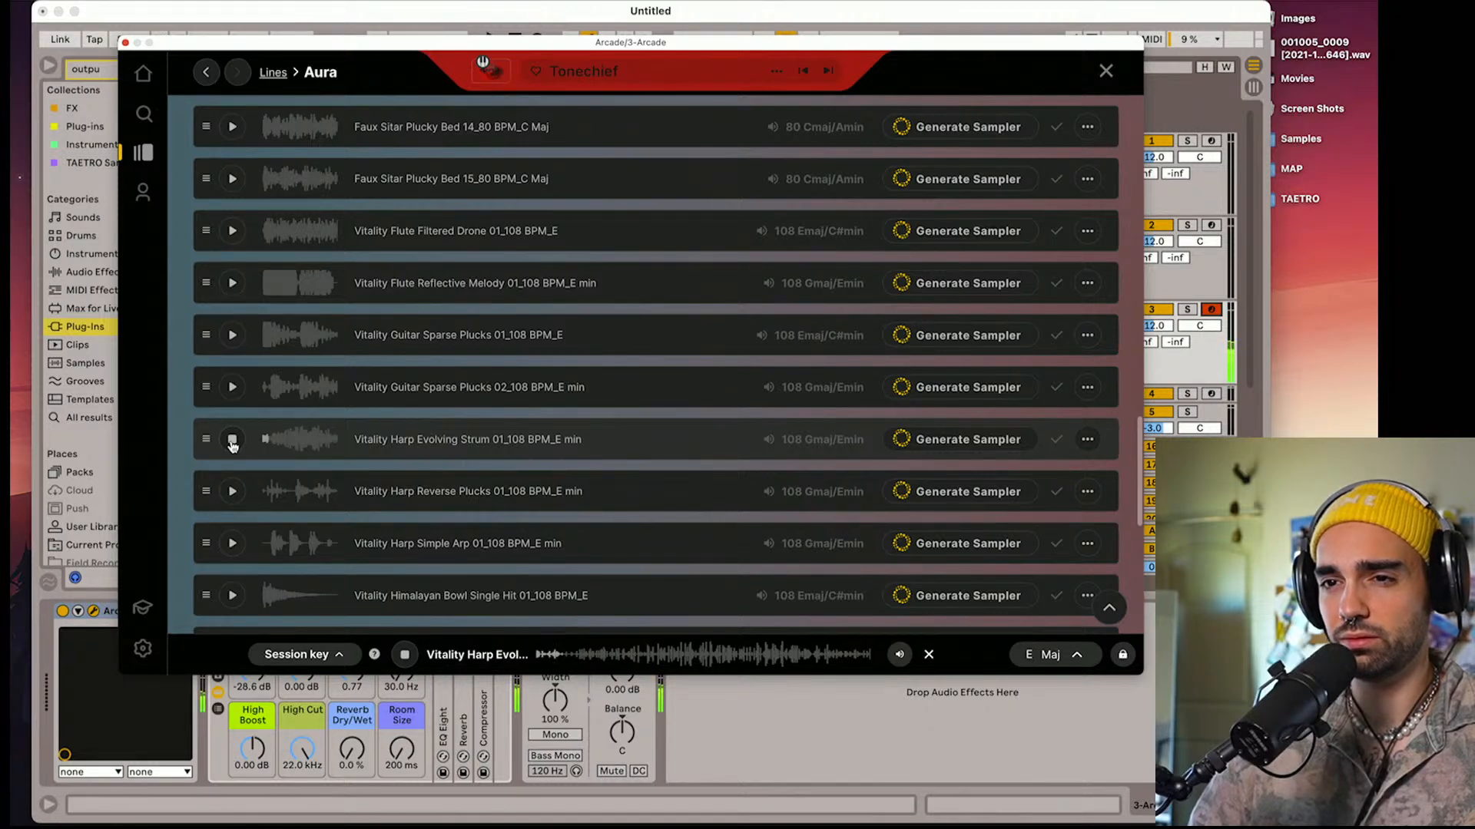
left_click(232, 440)
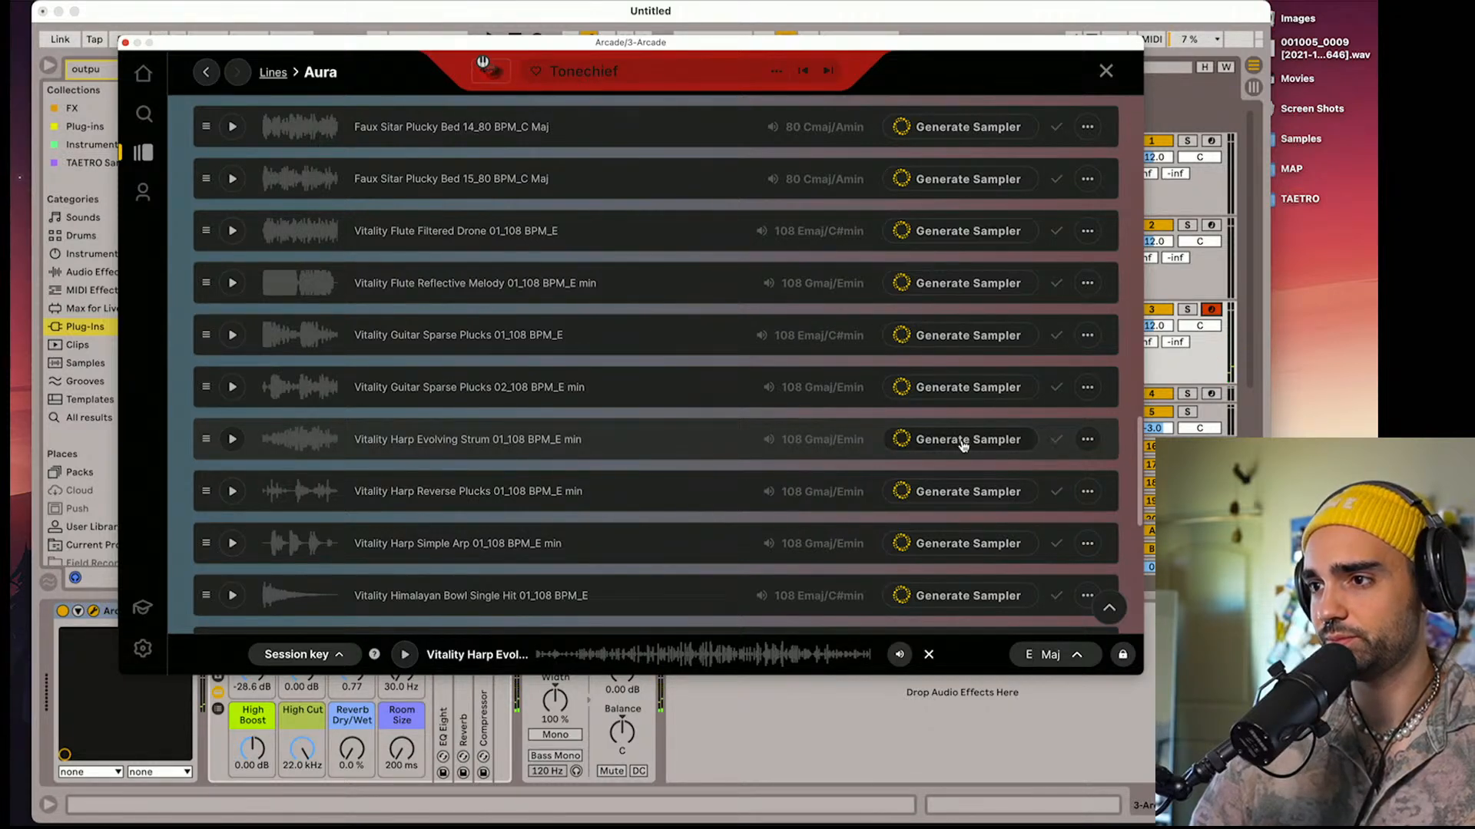
left_click(962, 441)
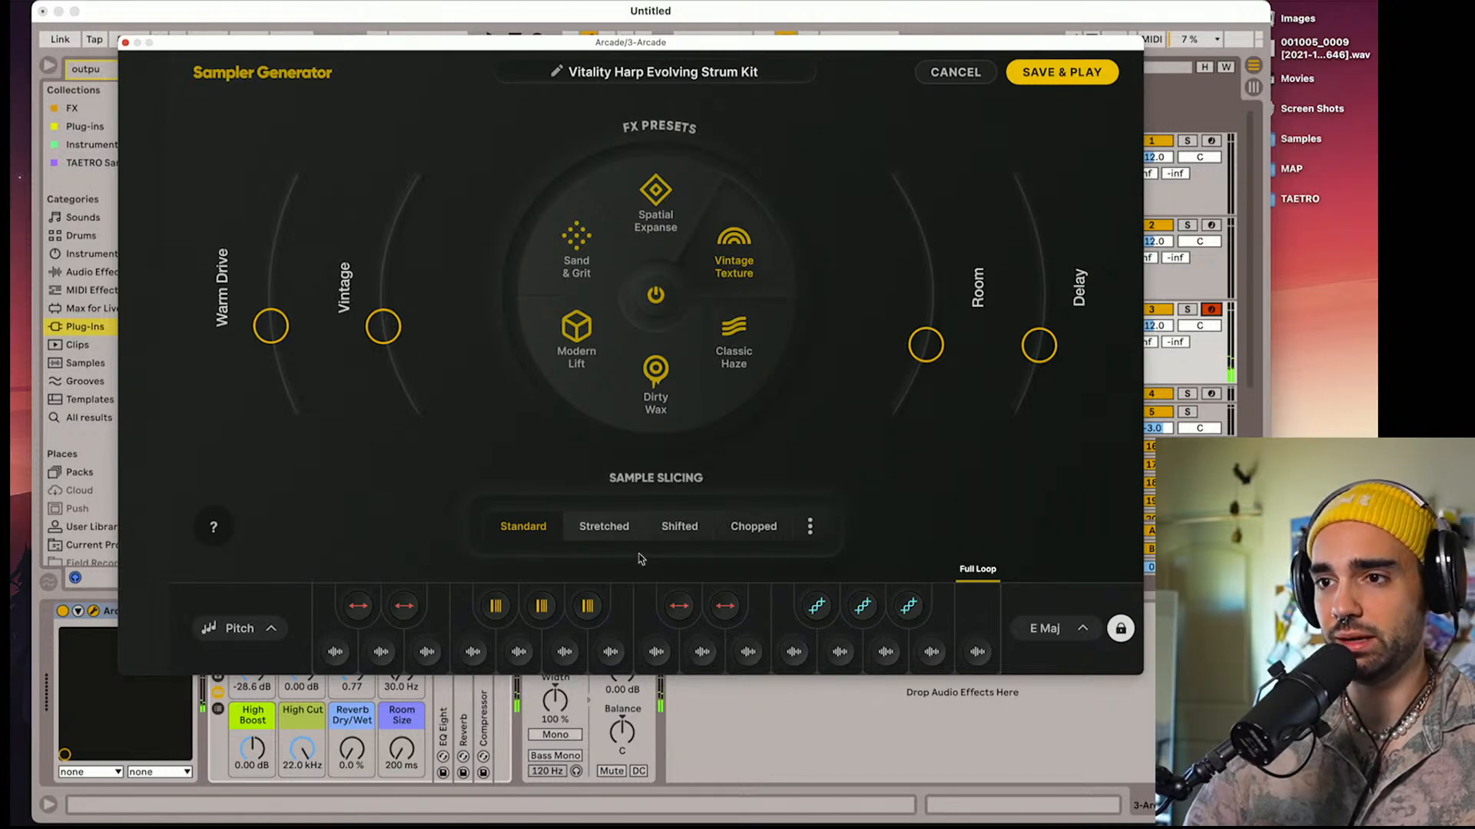
Compare Stretched slicing with Standard and lower the Vintage and Warm Drive amounts of the harp kit
left_click(606, 536)
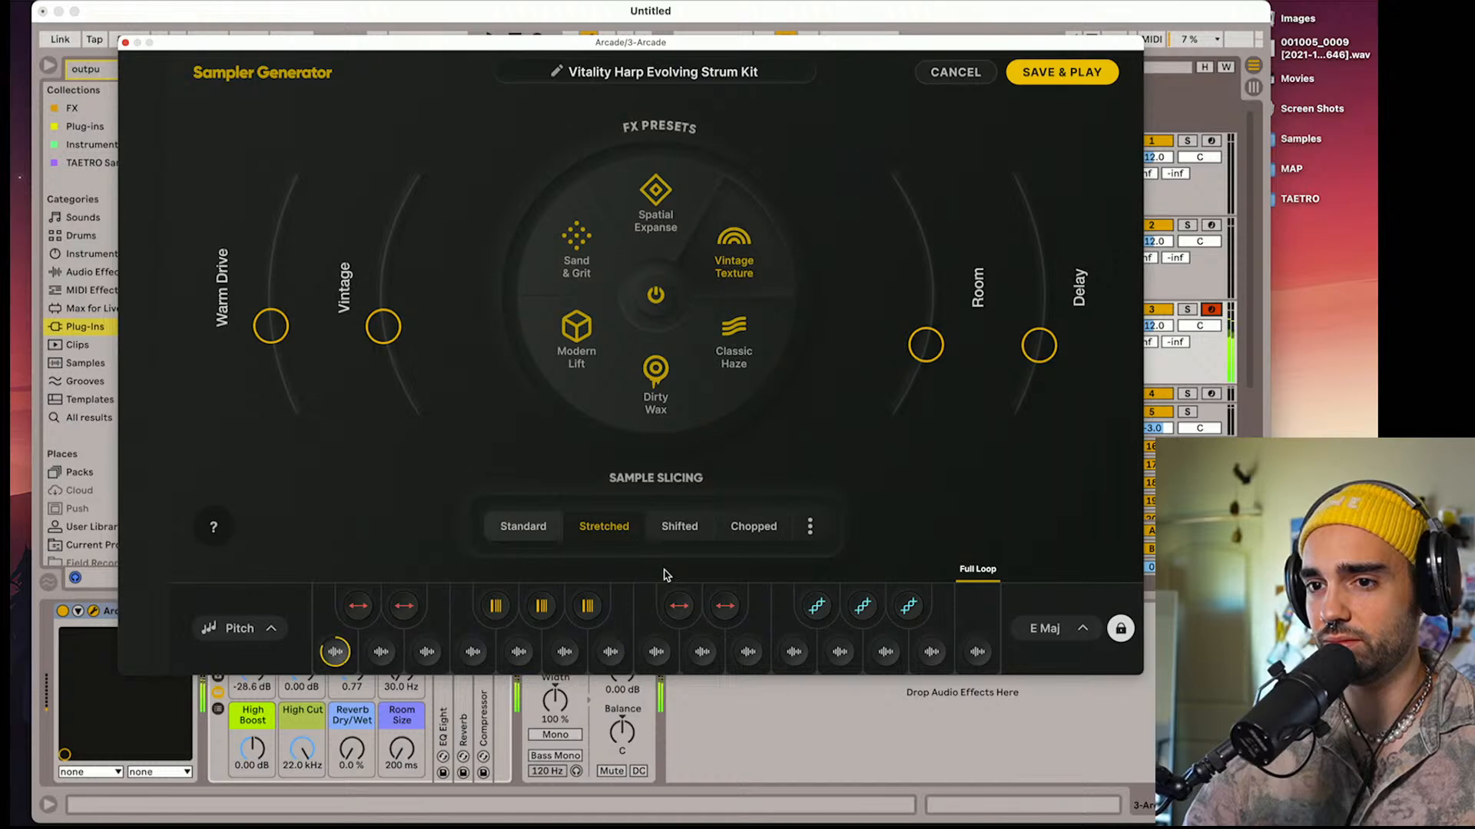
left_click(512, 536)
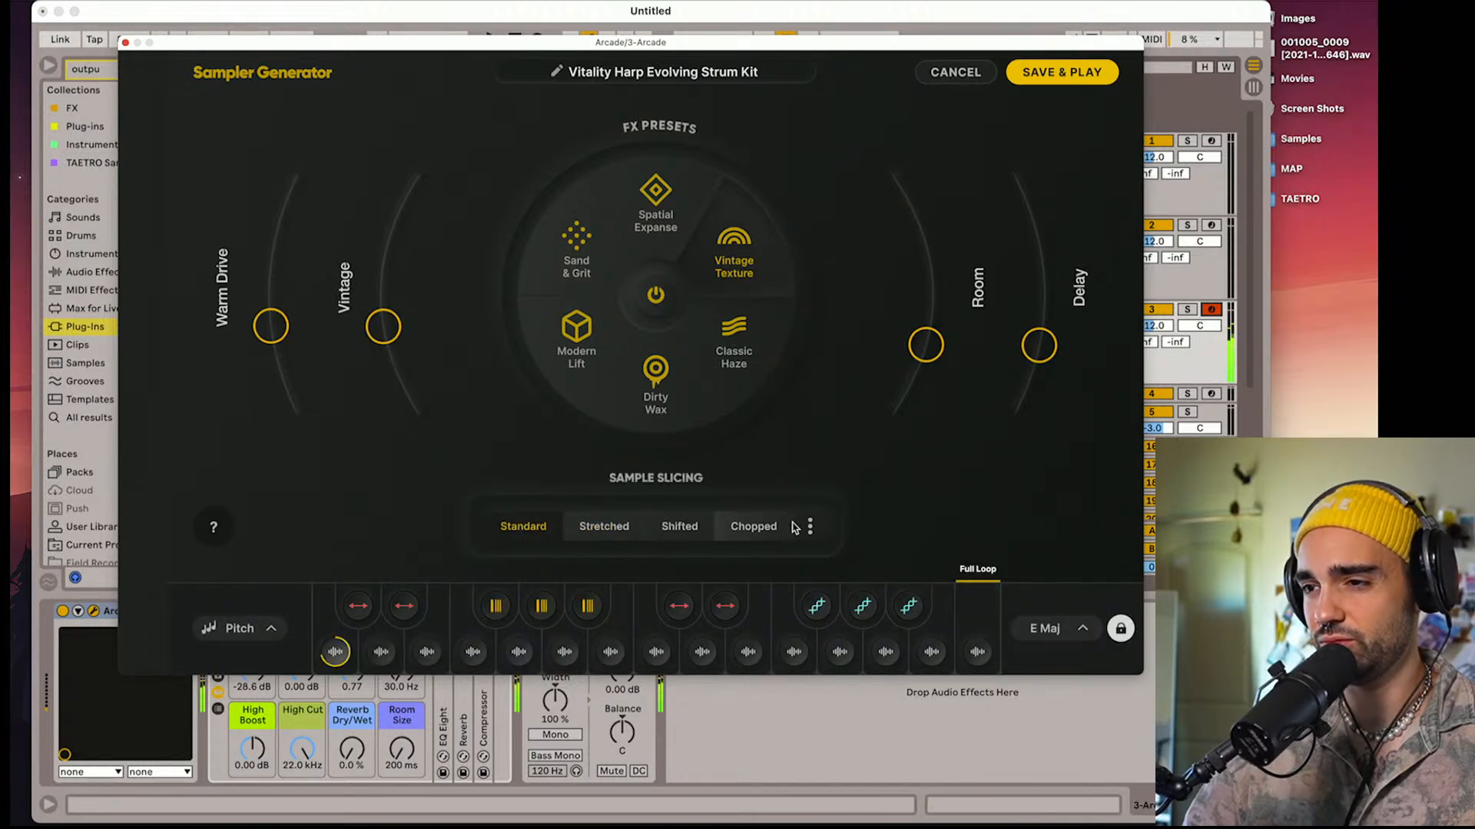
left_click_drag(398, 327, 393, 361)
left_click_drag(256, 315, 291, 401)
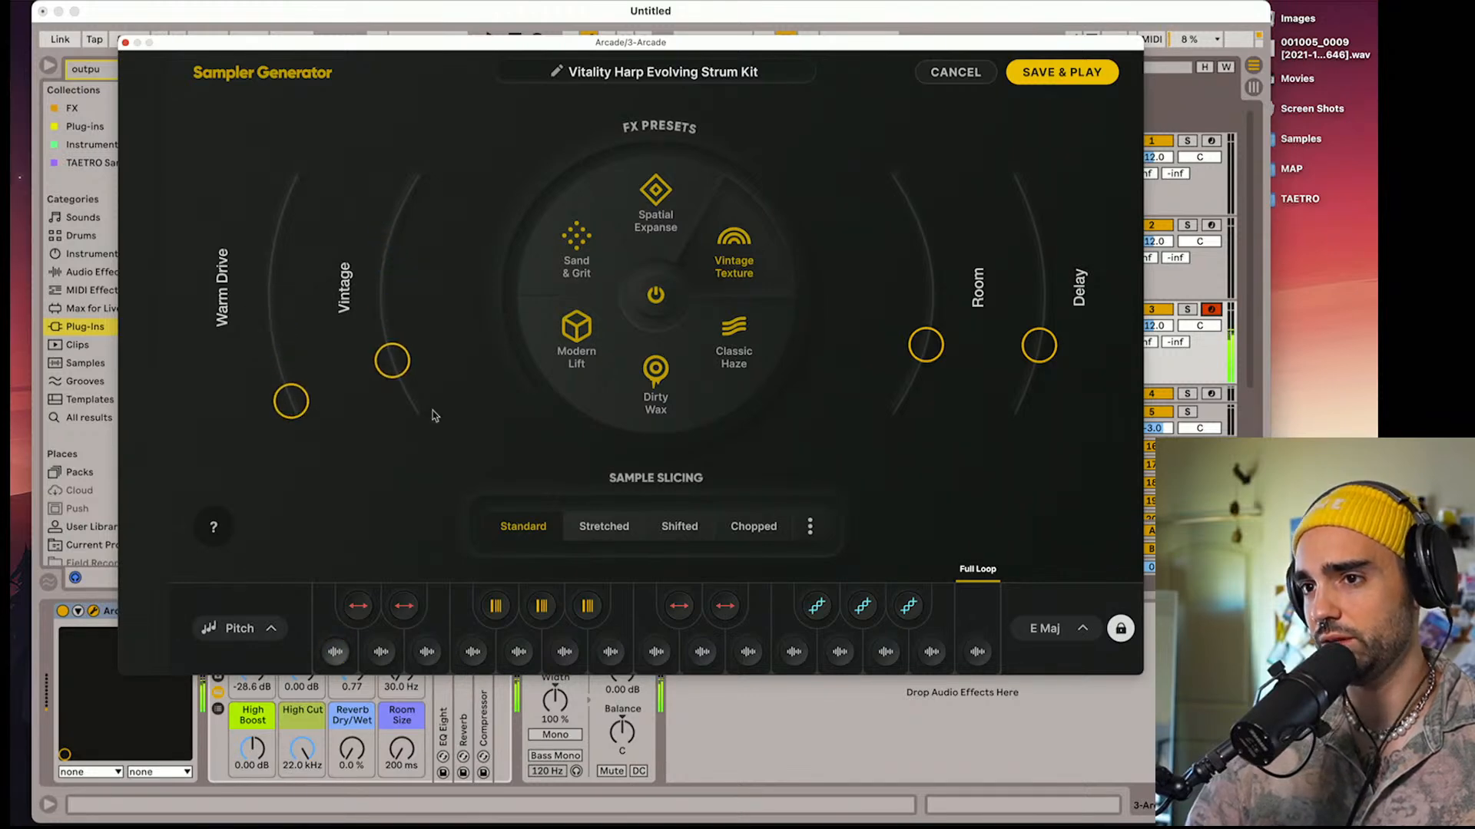
Apply the Classic Haze FX preset to the harp kit and set the session key to D Maj
left_click(737, 346)
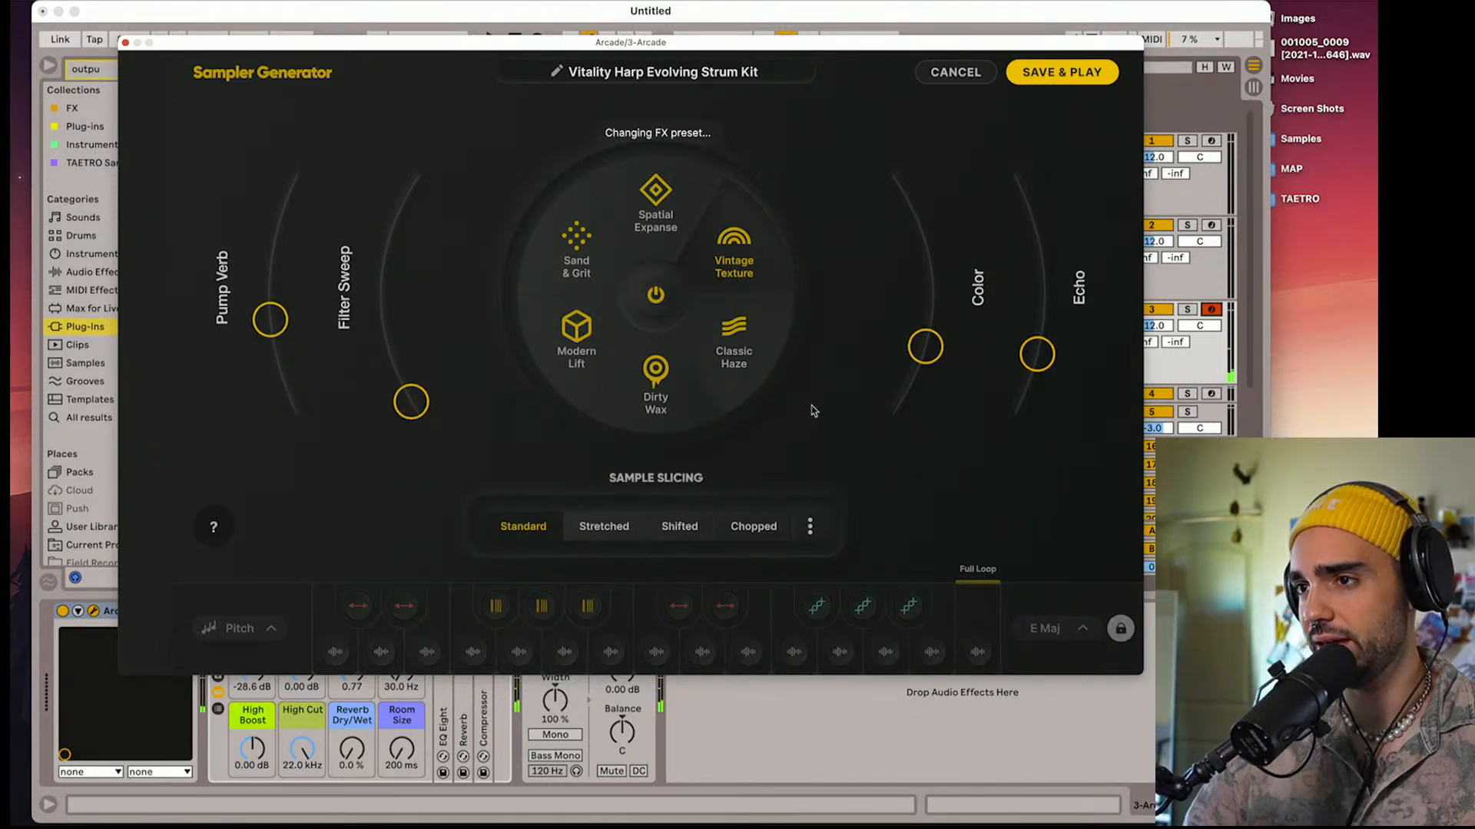
left_click(1082, 629)
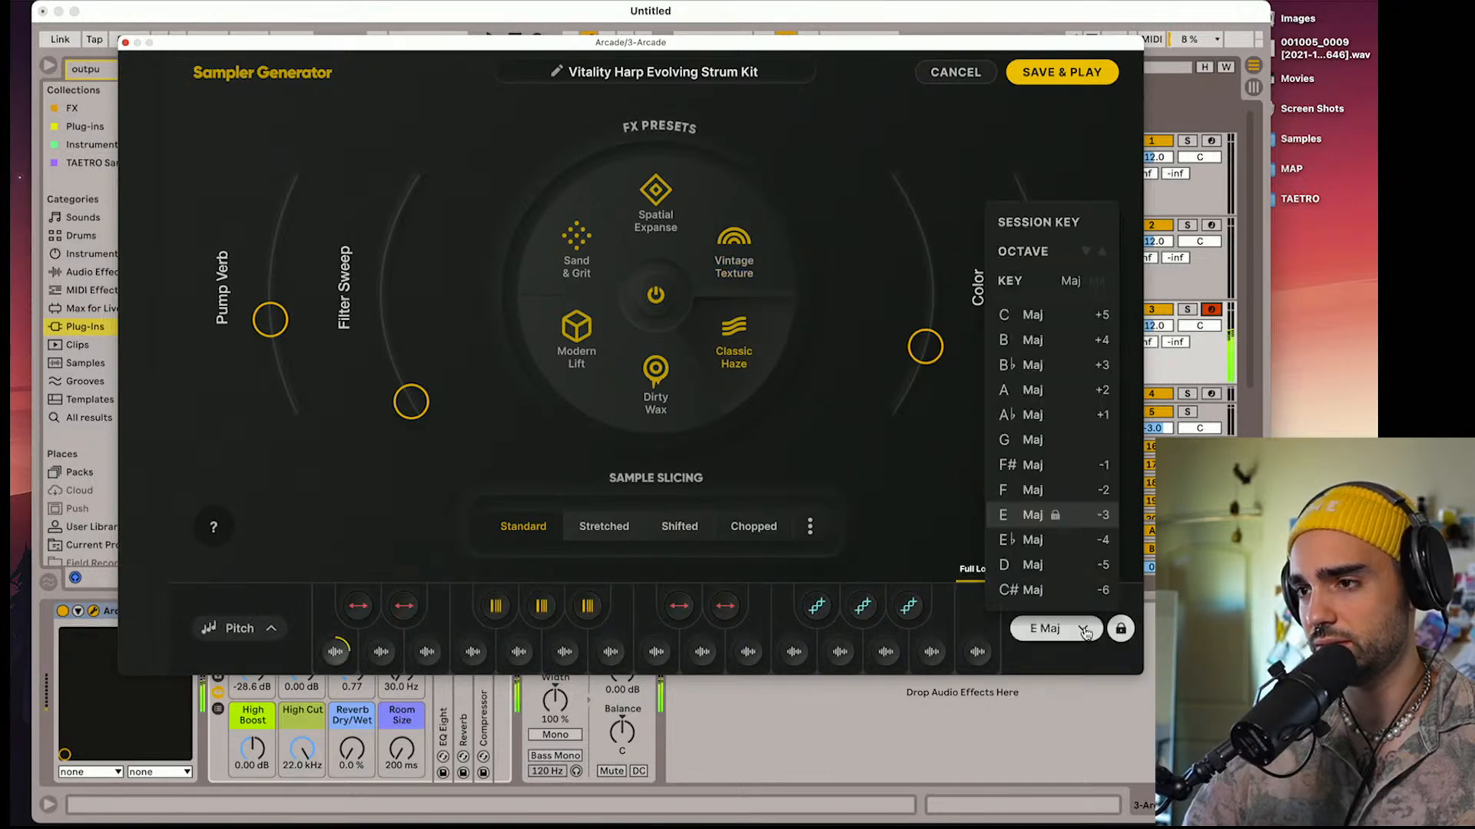
left_click(1072, 567)
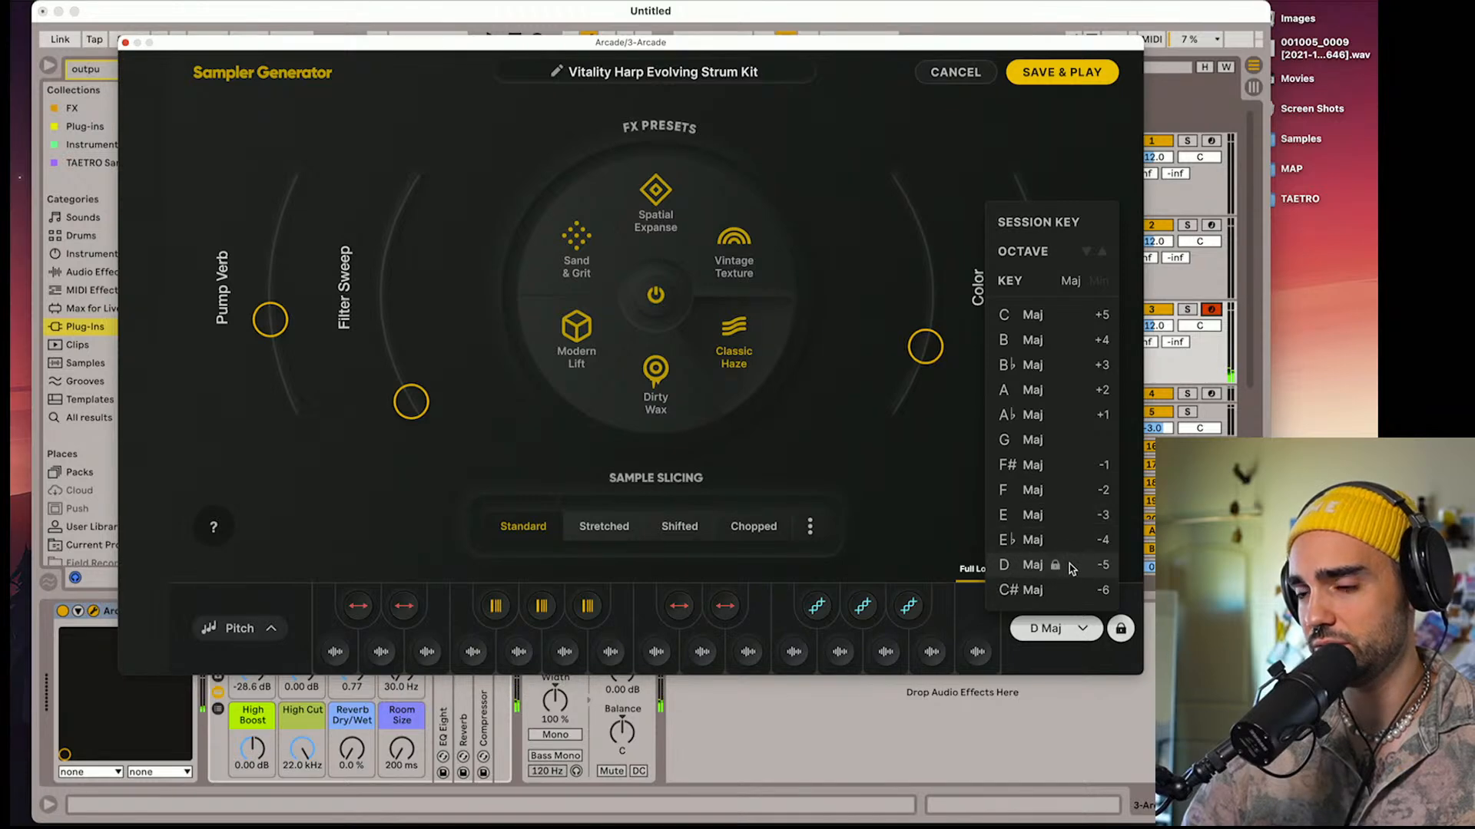
left_click(943, 510)
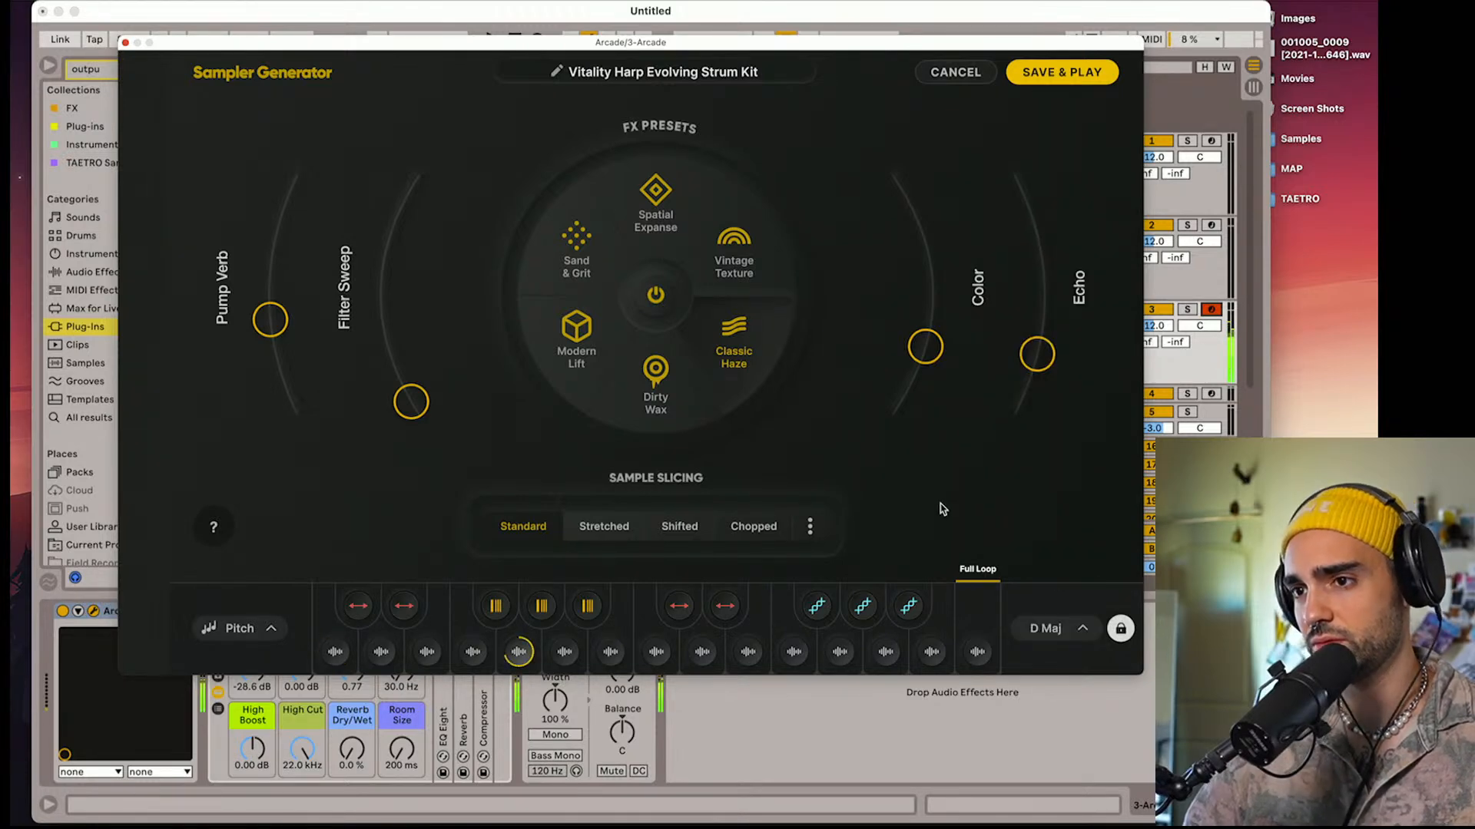
Raise the harp kit's Echo and Color amounts, and save the kit for playing
left_click_drag(1023, 364, 1042, 263)
left_click_drag(916, 372, 927, 304)
left_click(819, 520)
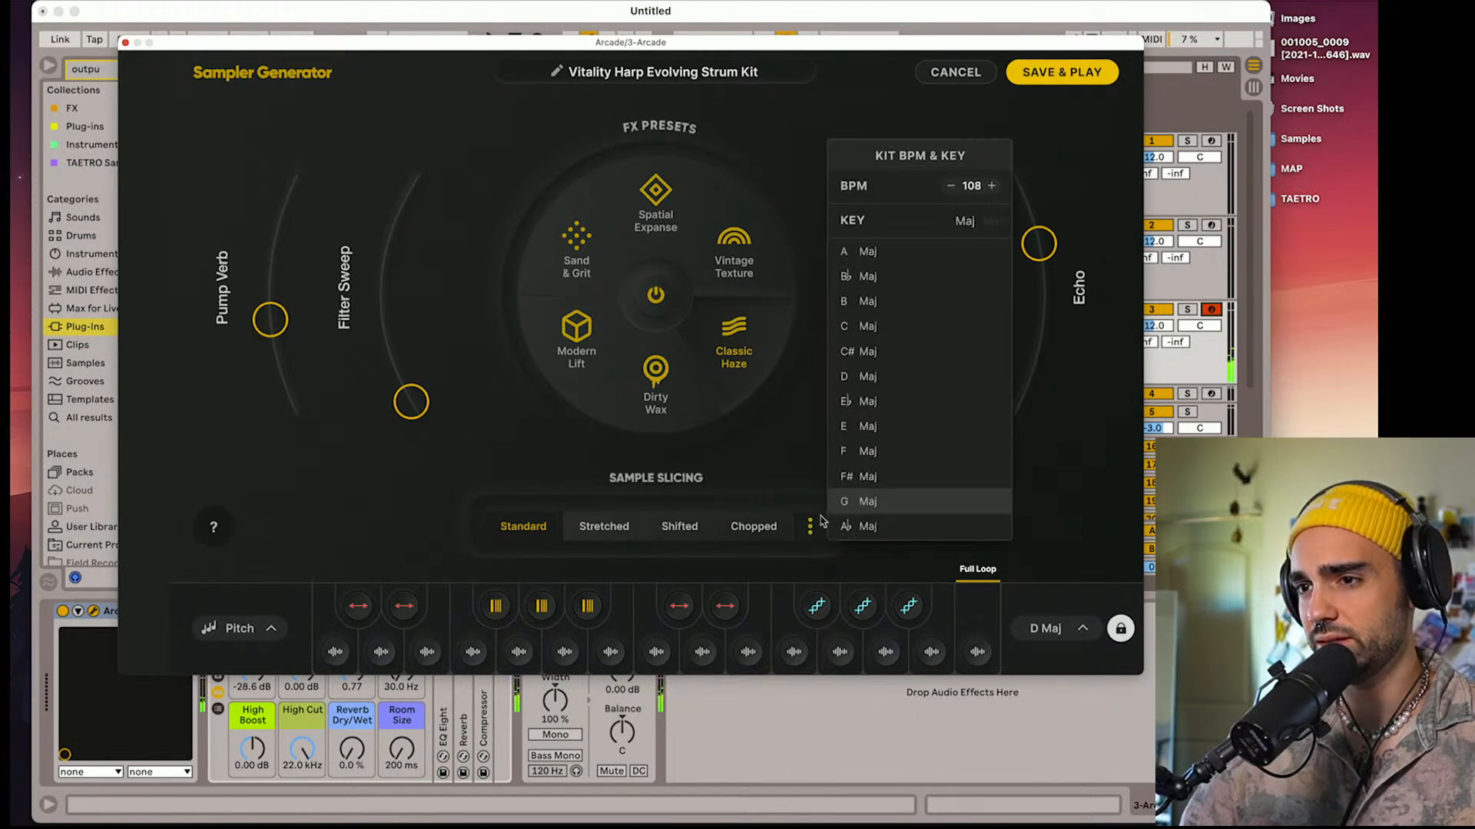
left_click(798, 444)
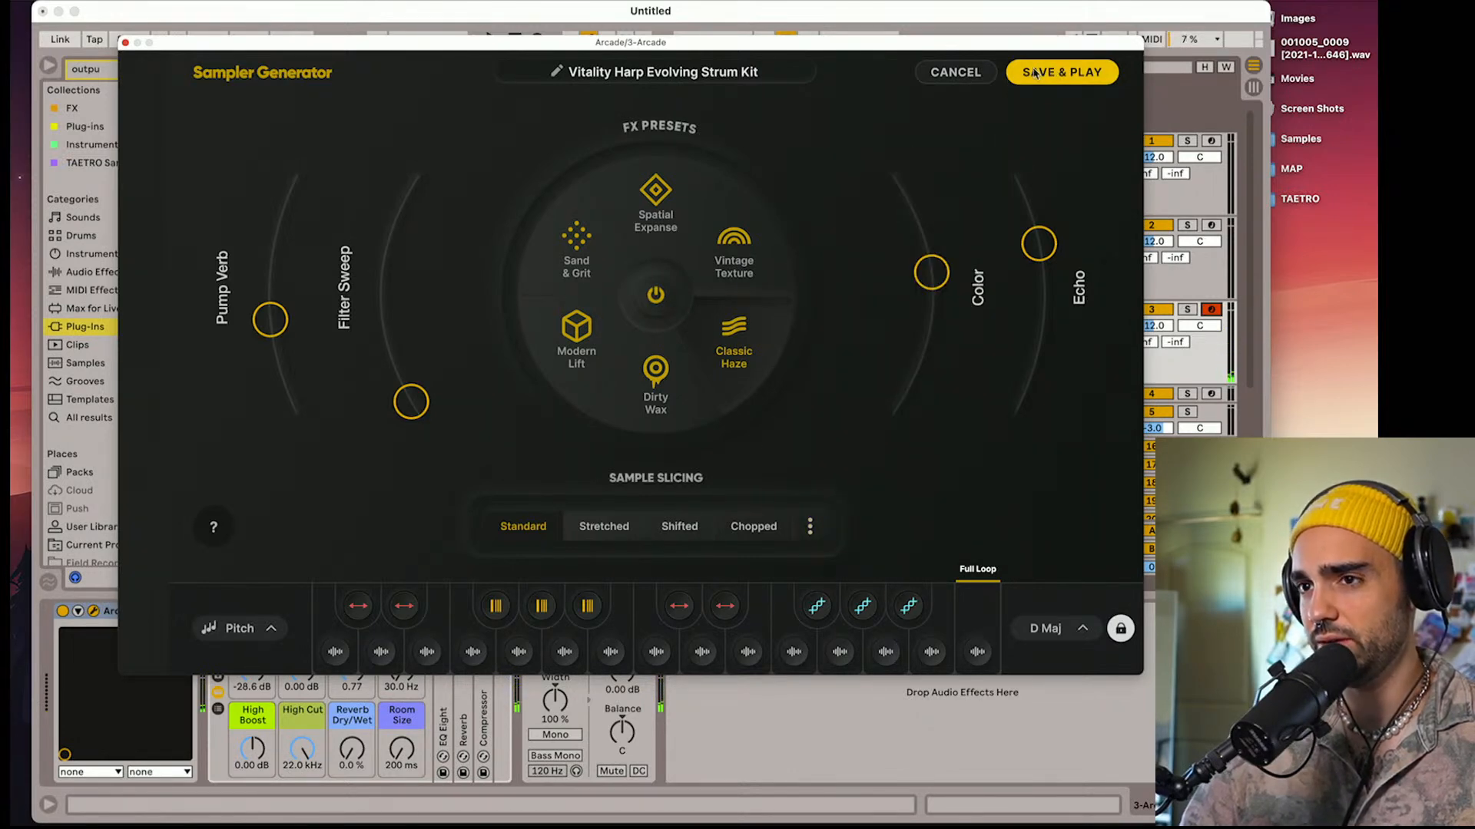
left_click(1069, 76)
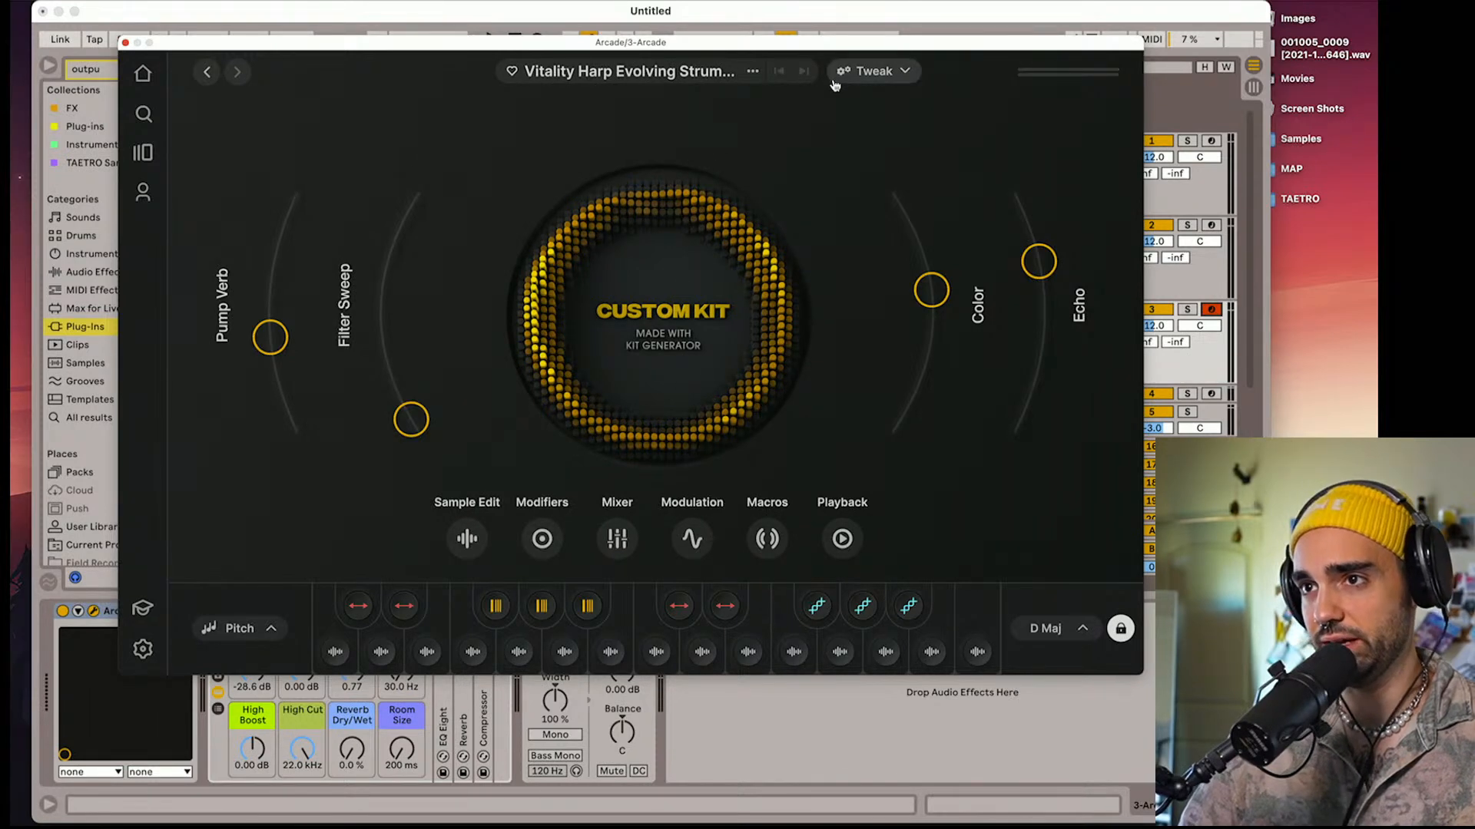
Turn off Reverse on the kit's first Playhead modifier and raise the harp sample's Attack
left_click(863, 77)
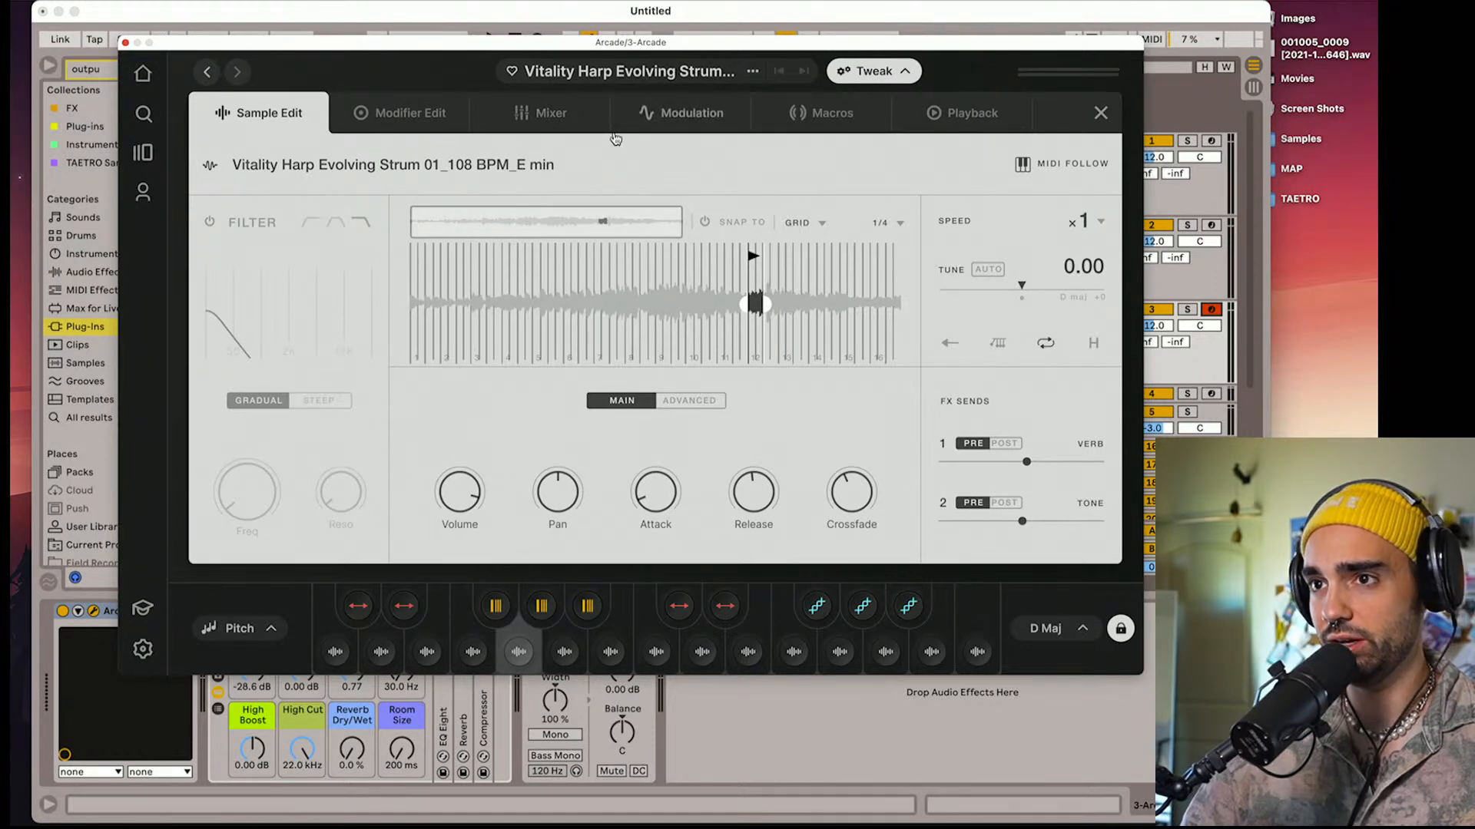
left_click(393, 129)
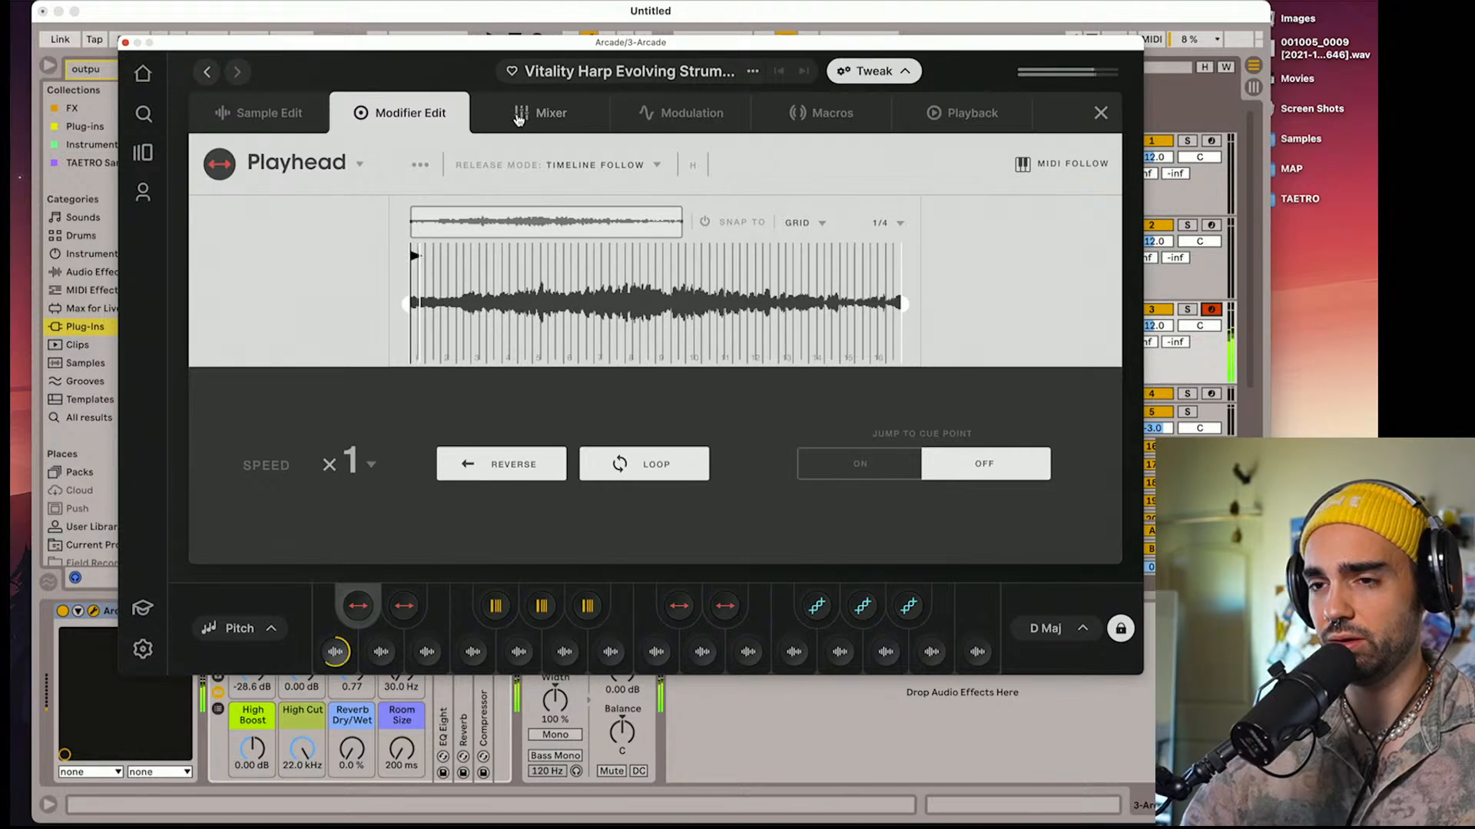
left_click(504, 473)
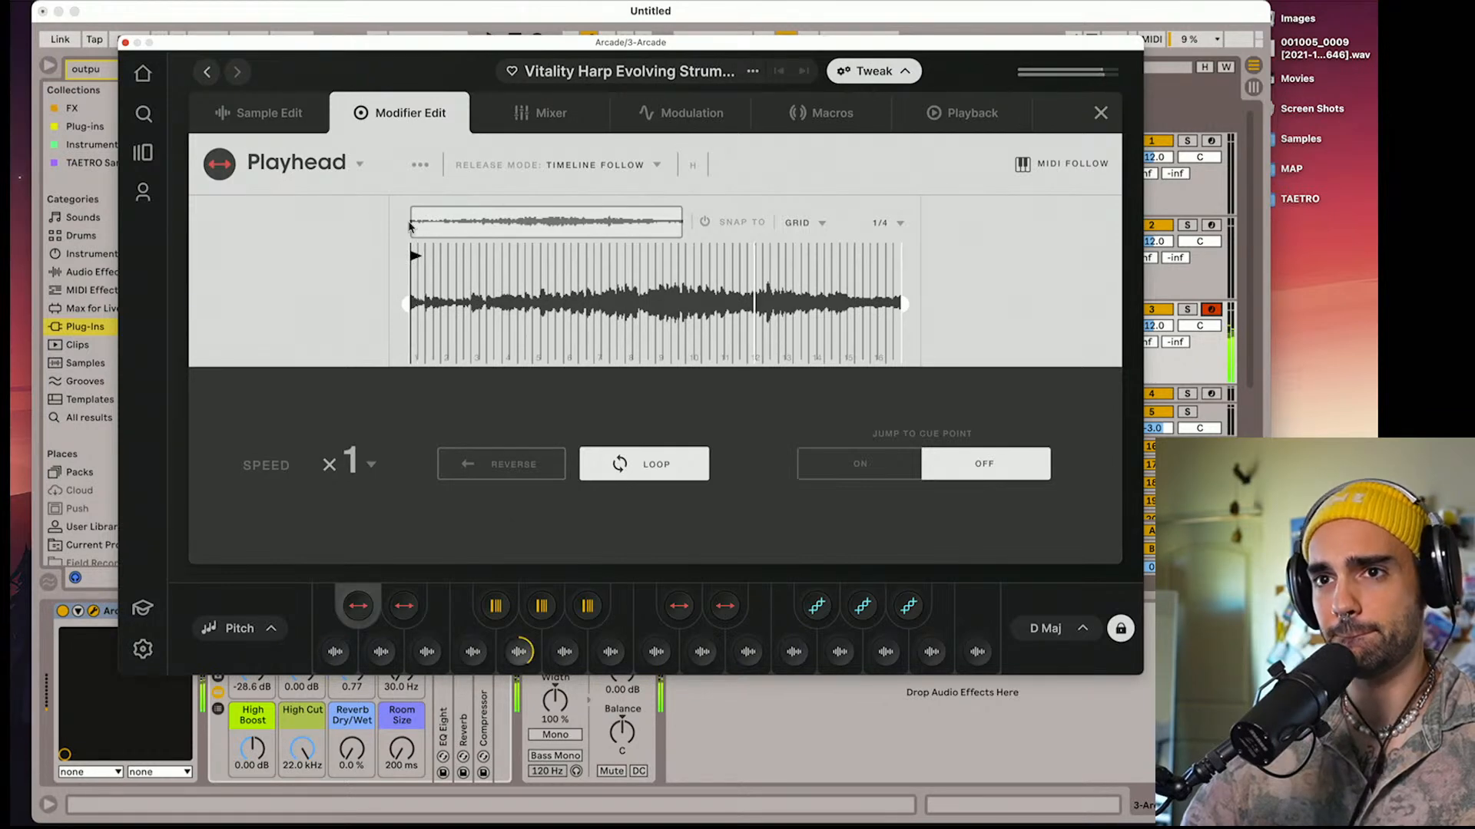
left_click(289, 121)
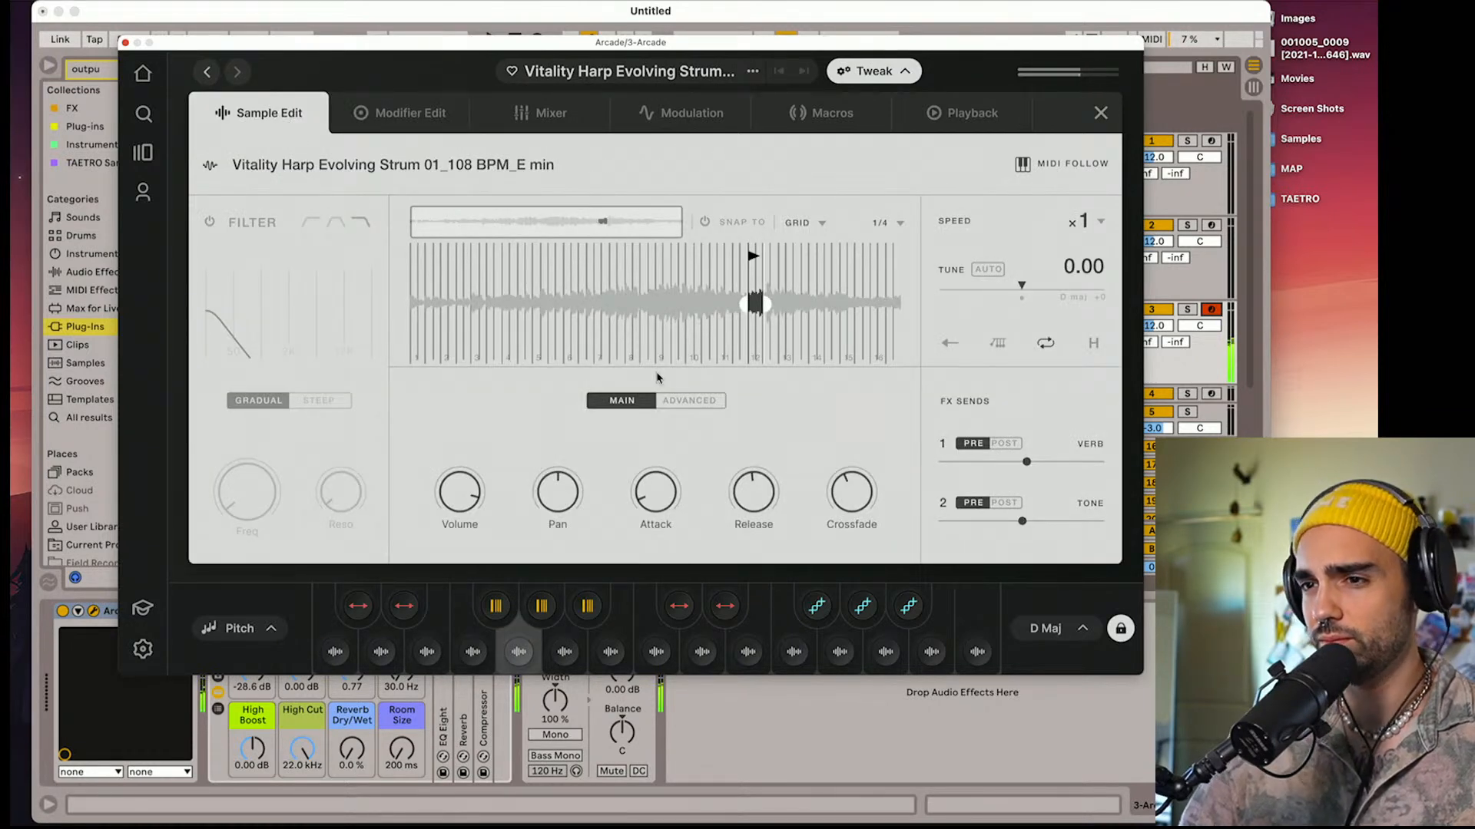
left_click_drag(666, 499, 659, 460)
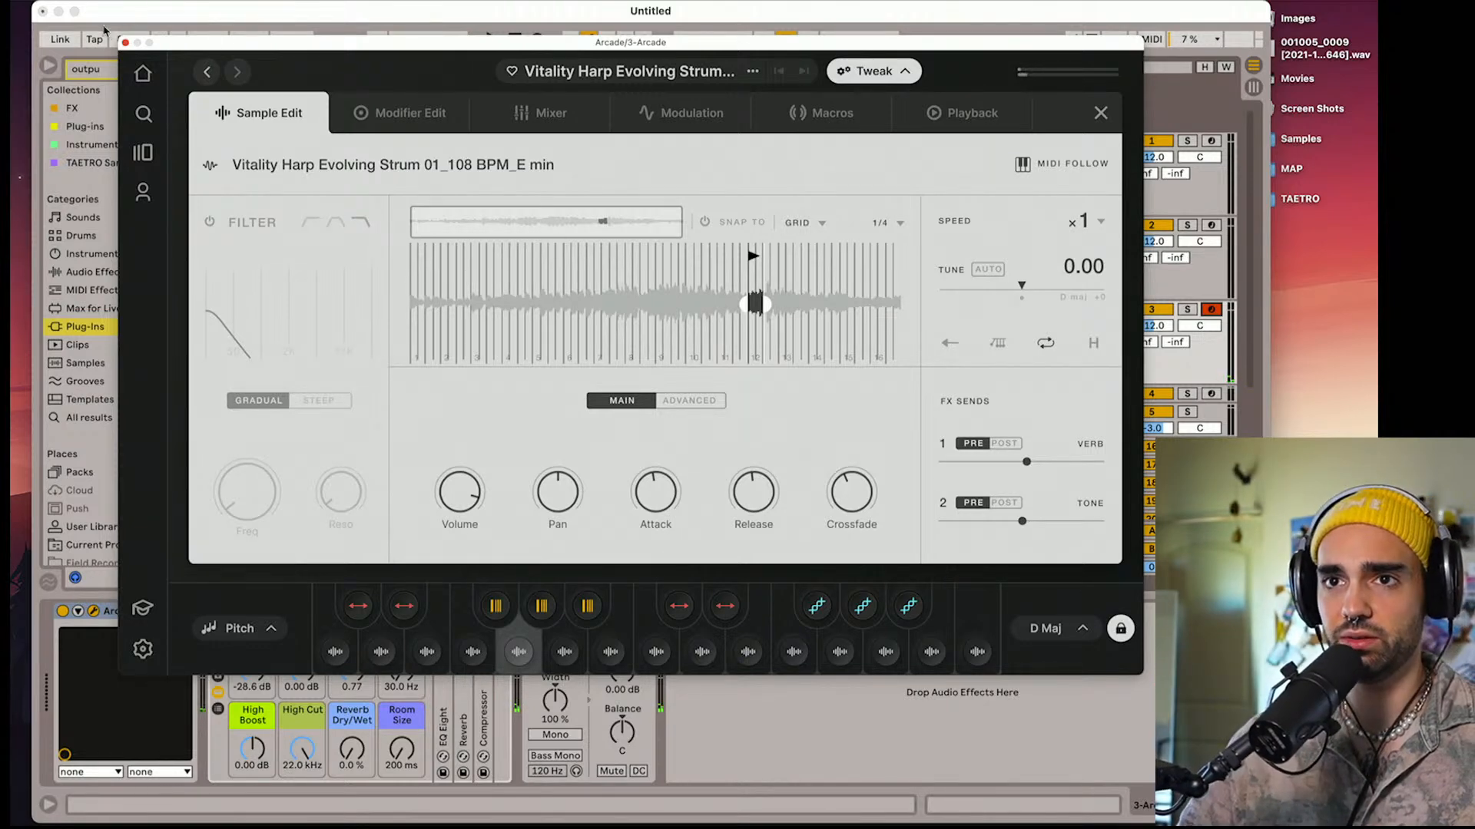
Enlarge and shift the Live set window to uncover the tempo, and set the tempo to 70.00 BPM
left_click_drag(93, 10, 80, 10)
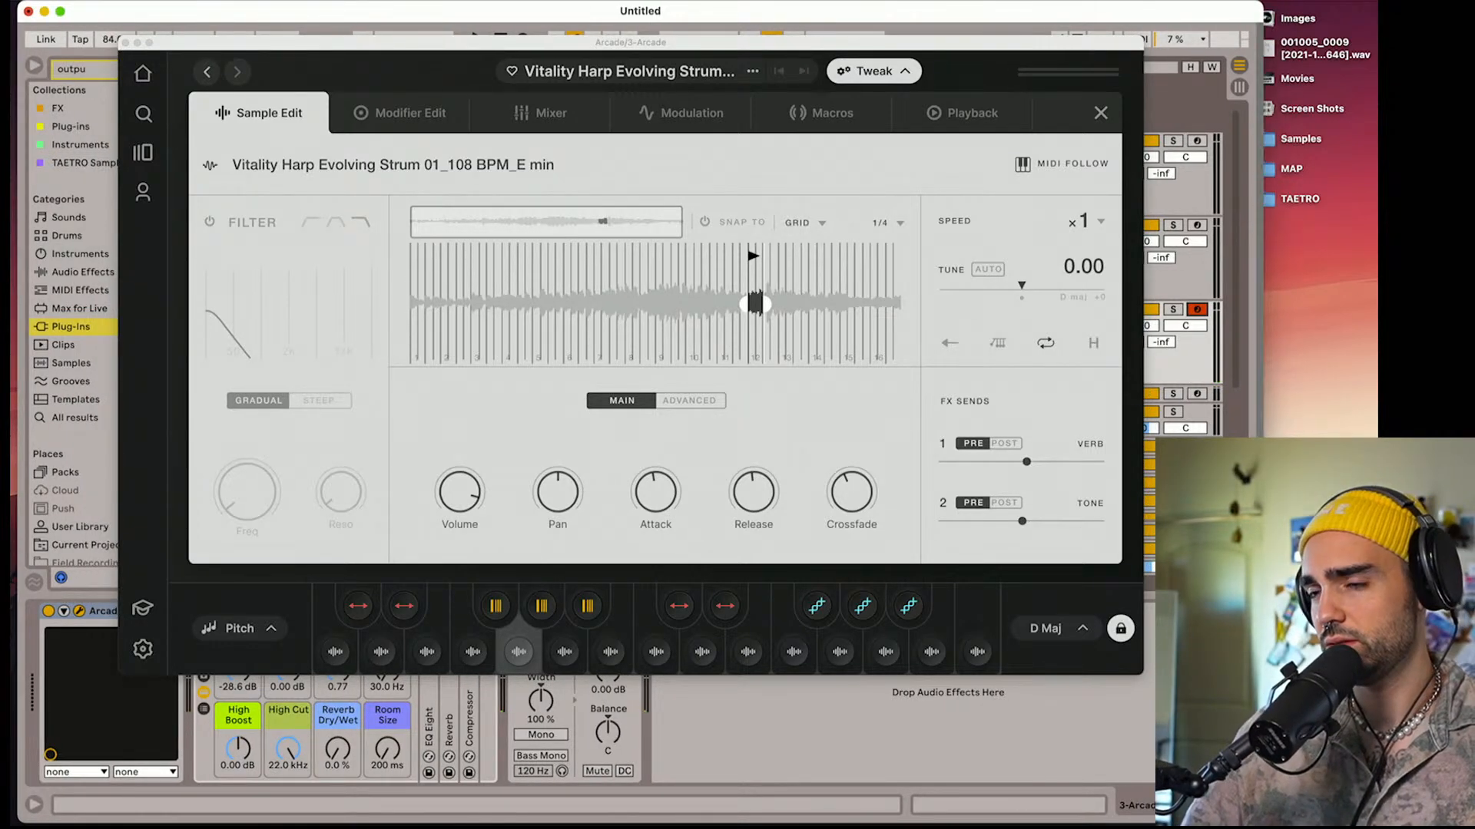
double_click(130, 14)
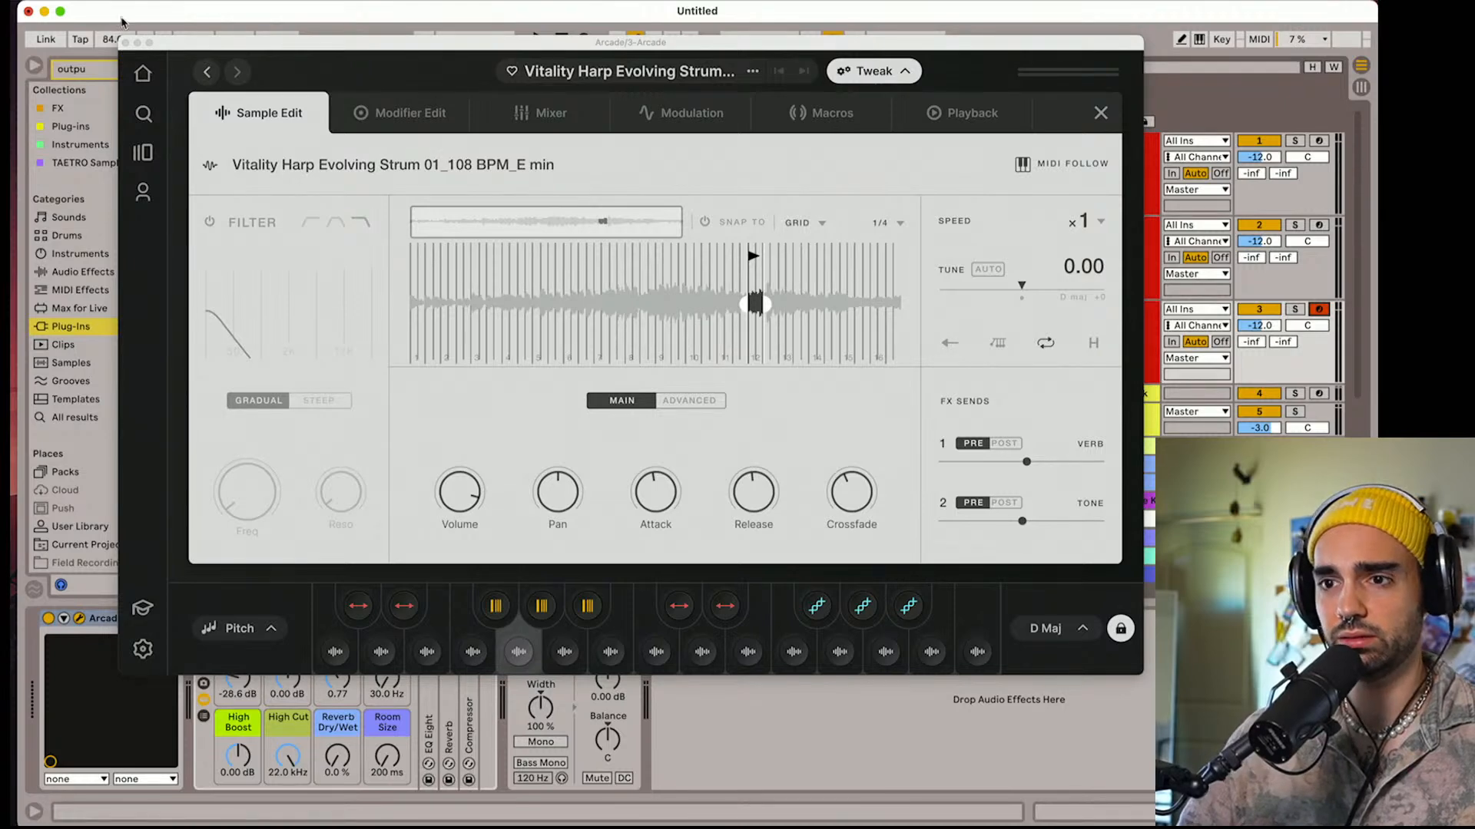
left_click_drag(121, 22, 112, 22)
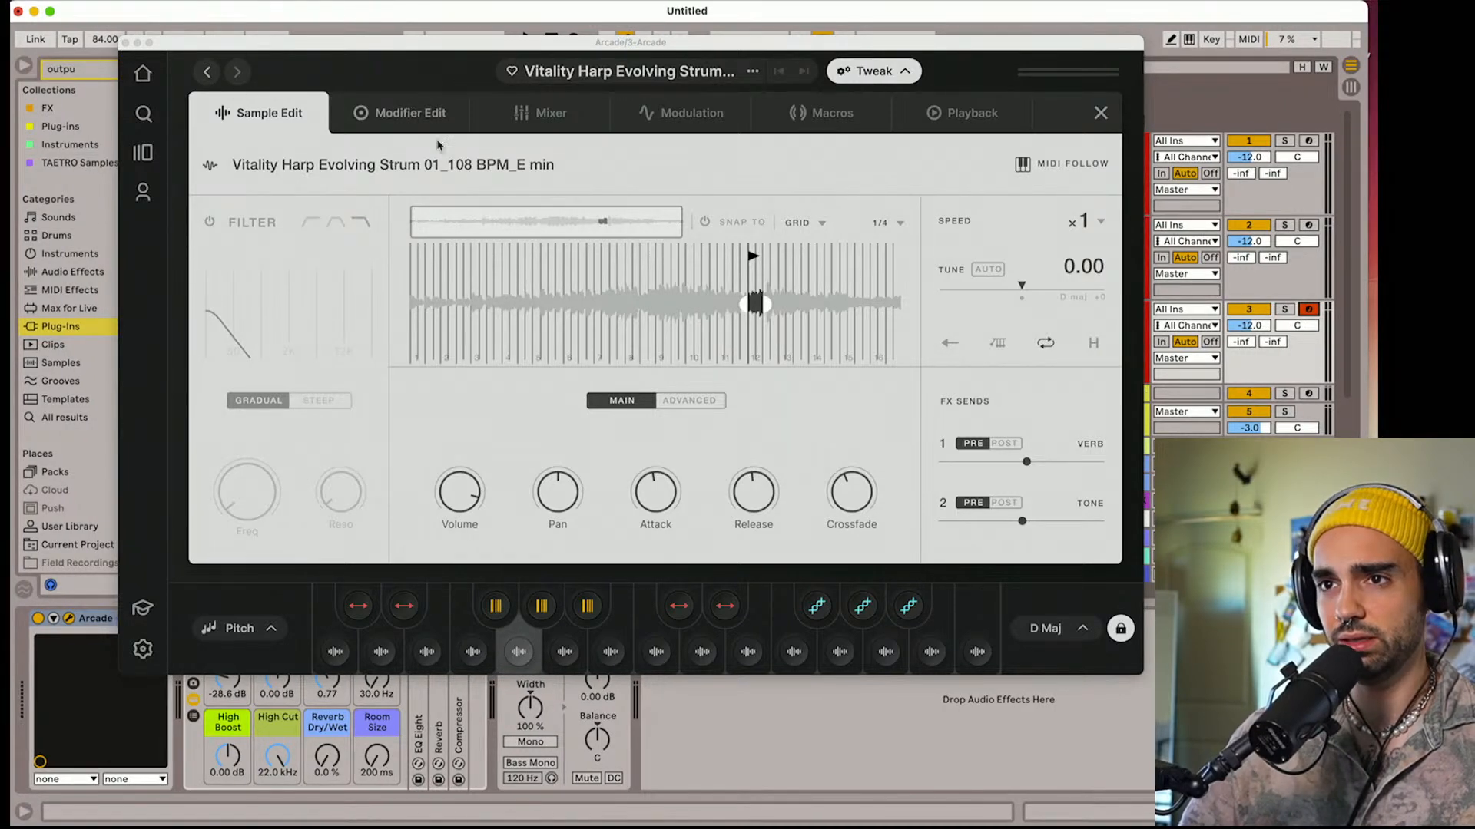
left_click_drag(105, 39, 105, 49)
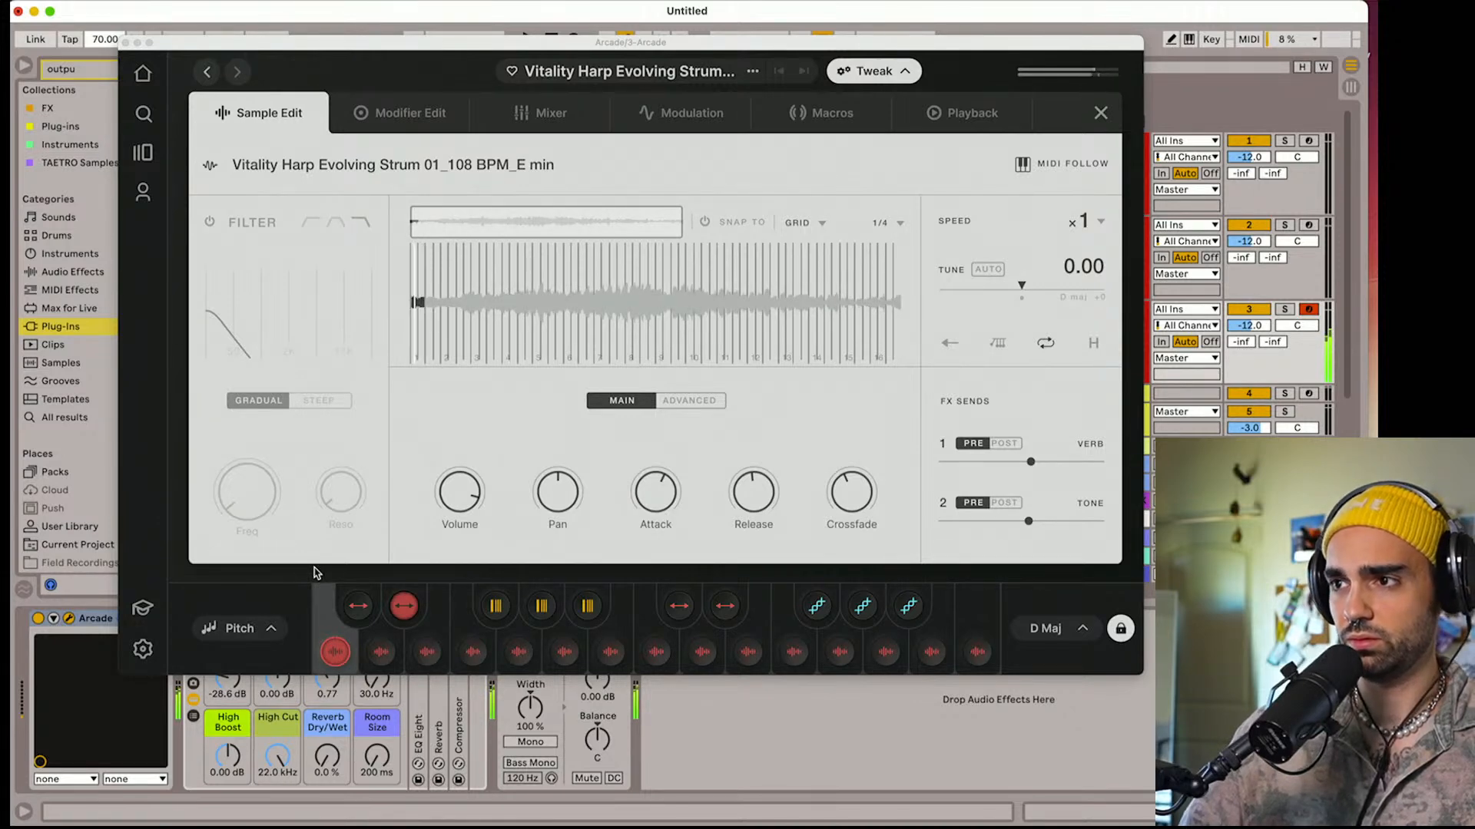
Lower track 3's volume to -15.9 dB and set the harp kit's playback speed to /2
left_click_drag(1263, 325, 1263, 329)
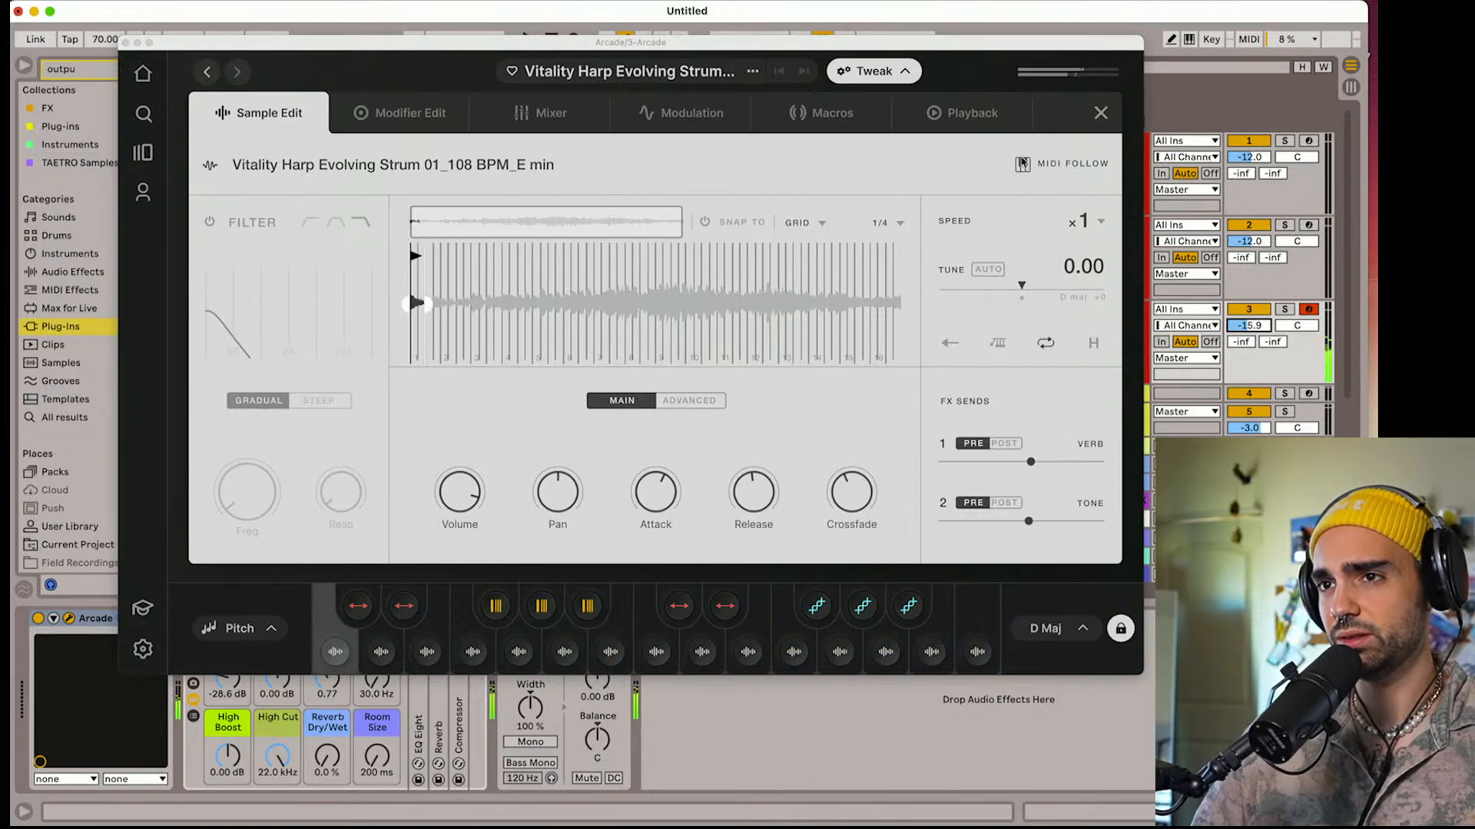
left_click(975, 117)
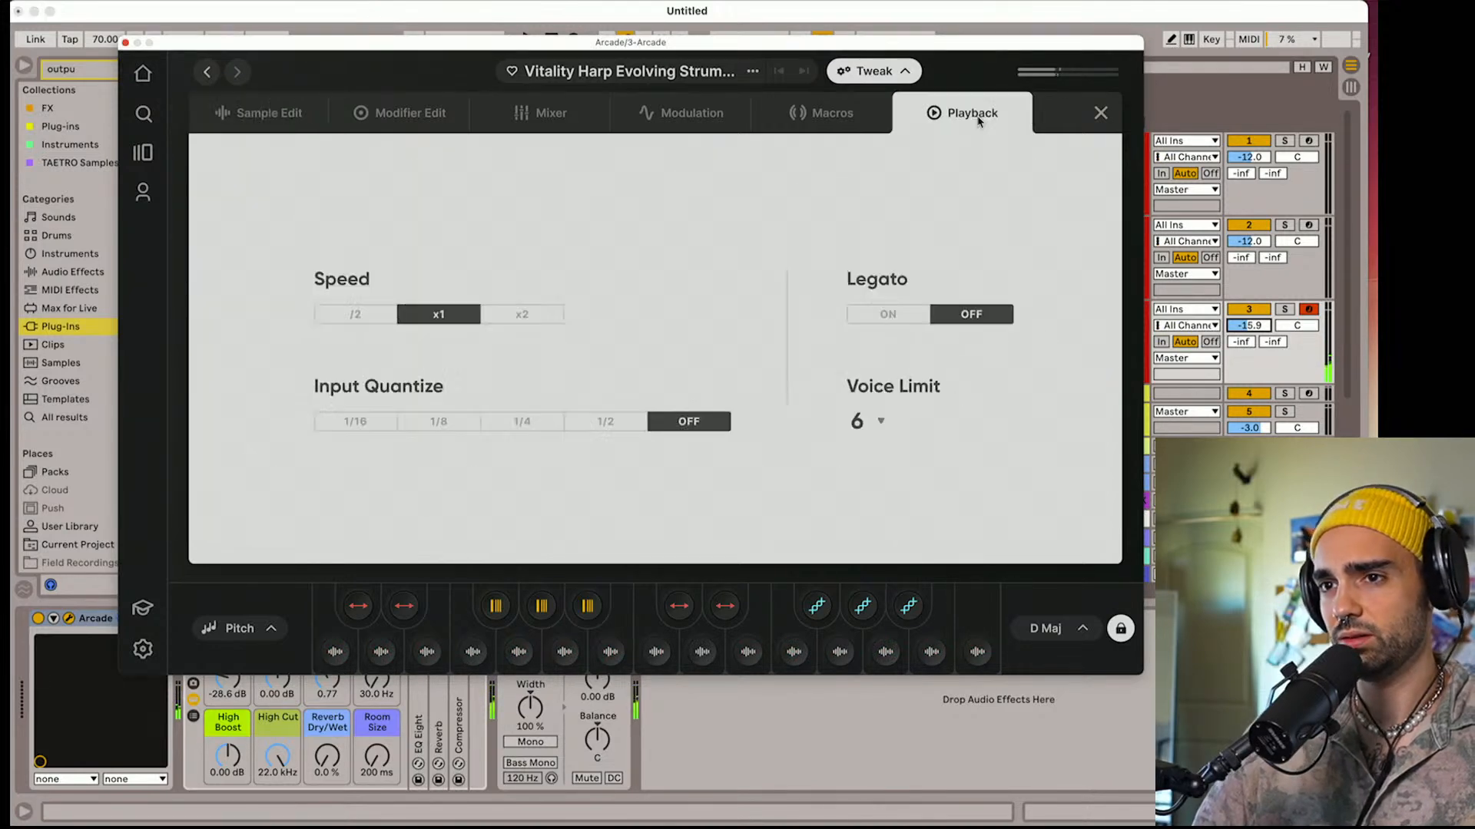
left_click(370, 317)
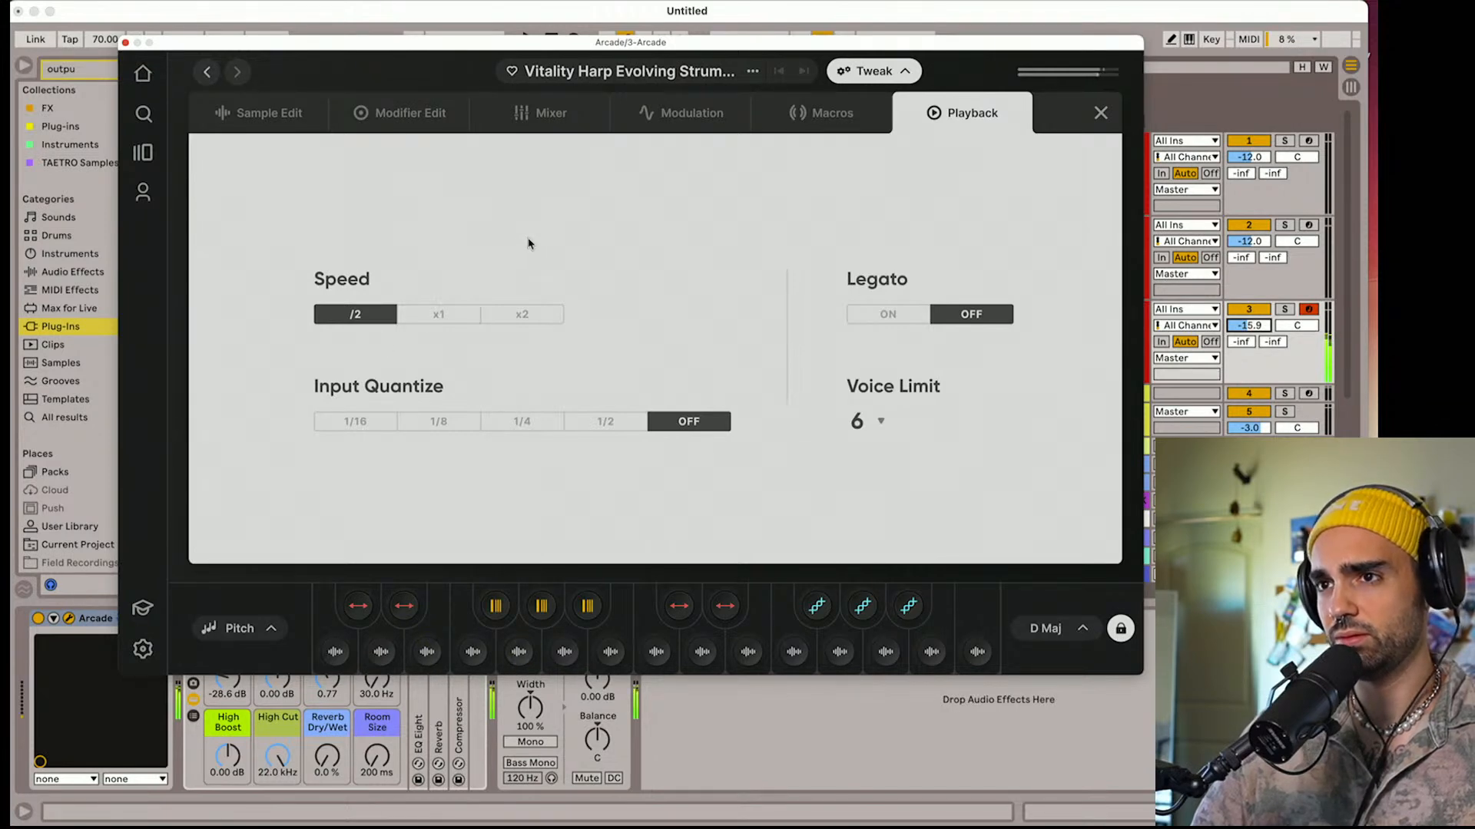
Return to the harp kit's macro page, reduce Color to its minimum, lower Echo and Pump Verb, and close the plug-in window
left_click(698, 123)
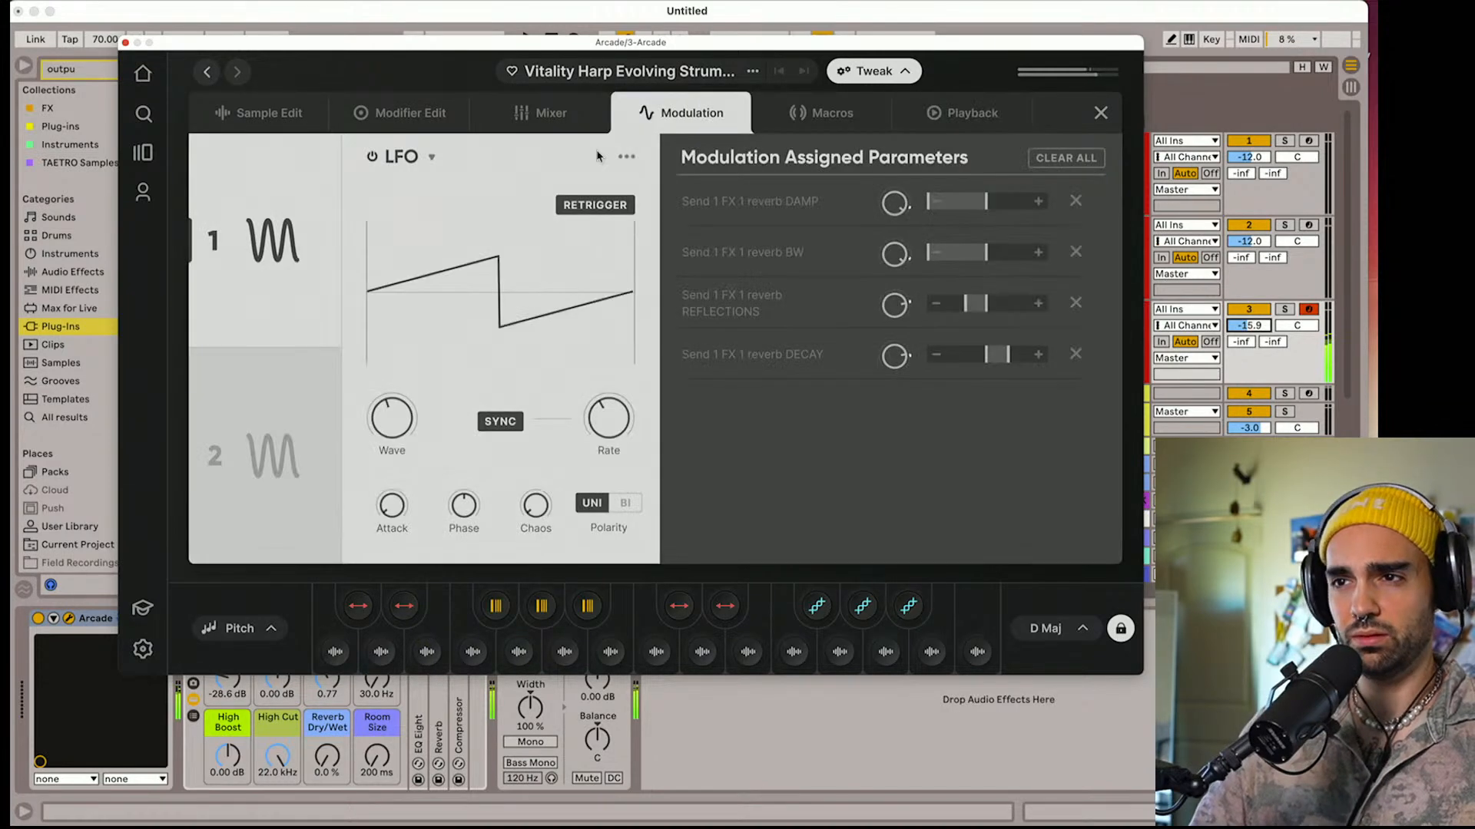
left_click(269, 113)
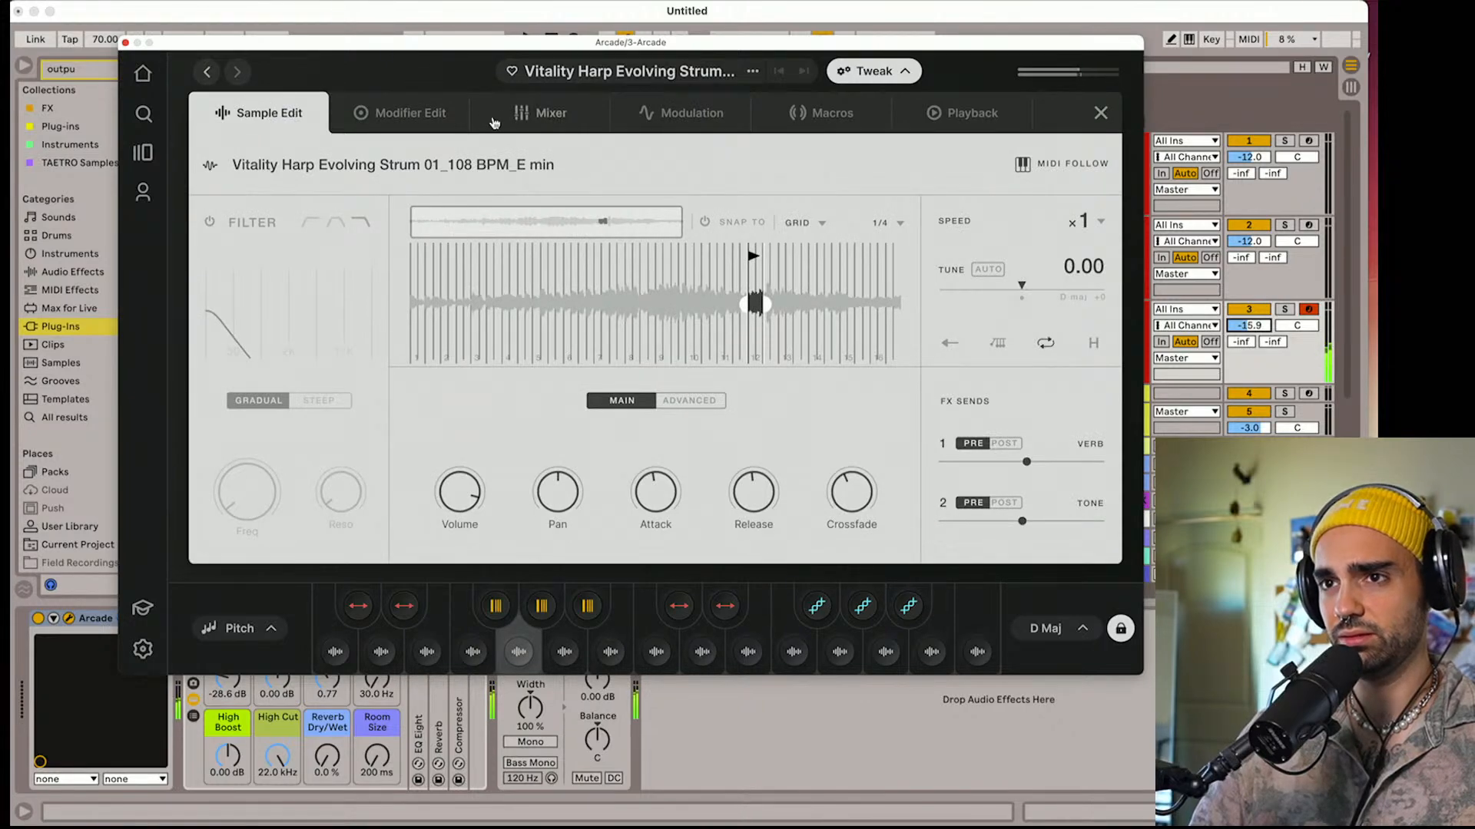
left_click(207, 71)
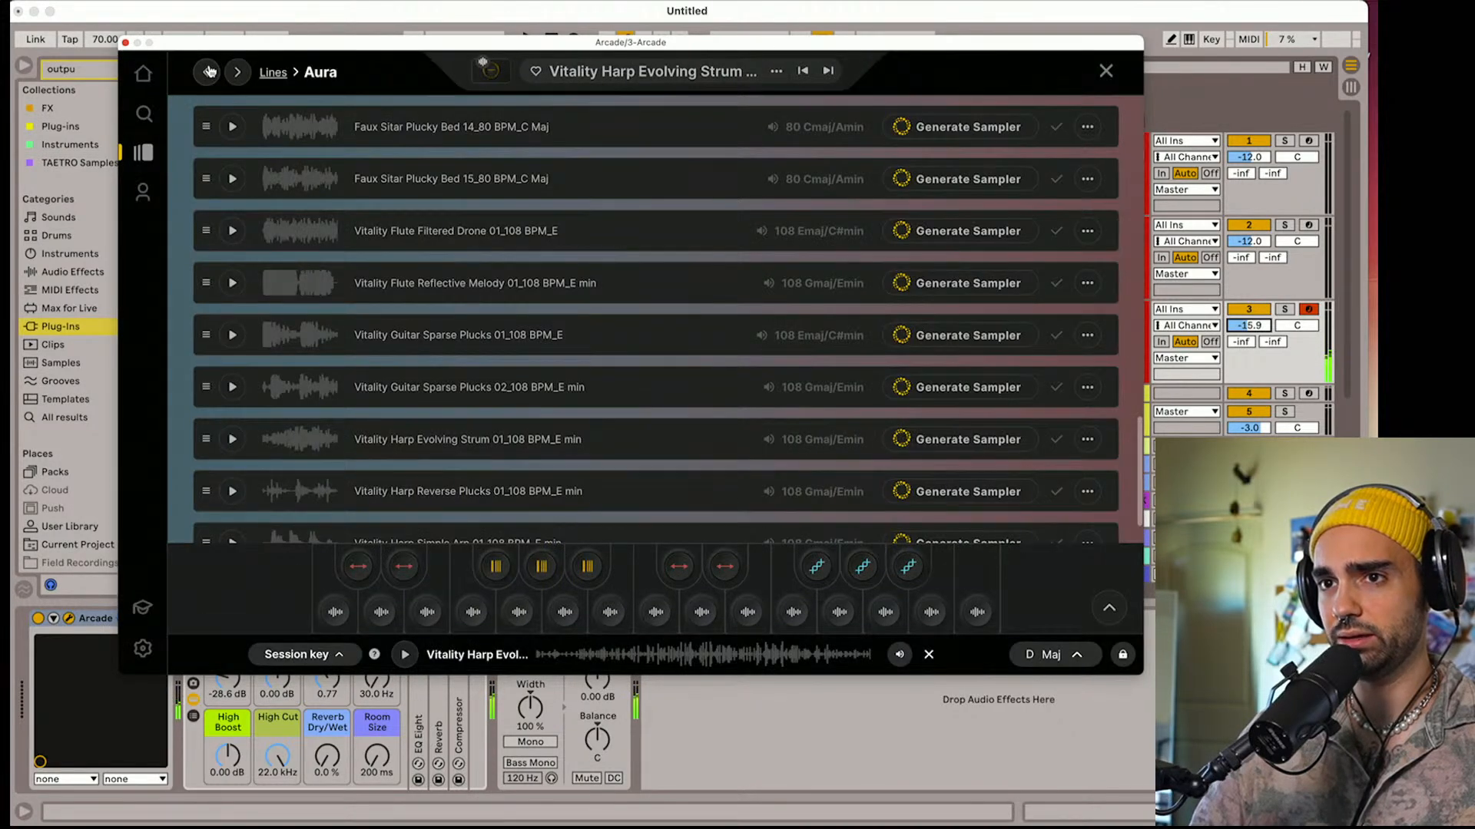
left_click(240, 73)
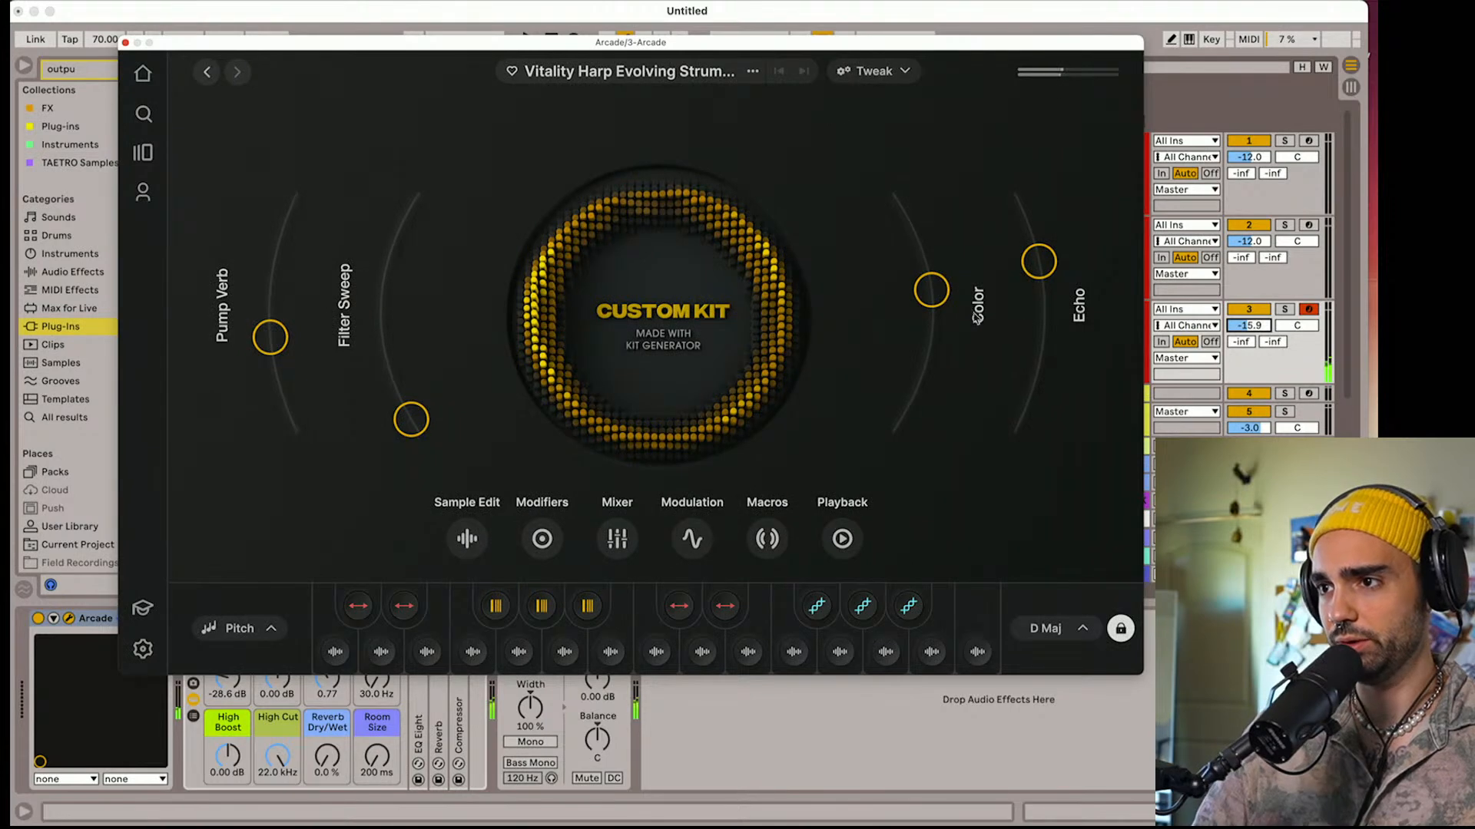
left_click_drag(944, 297, 933, 424)
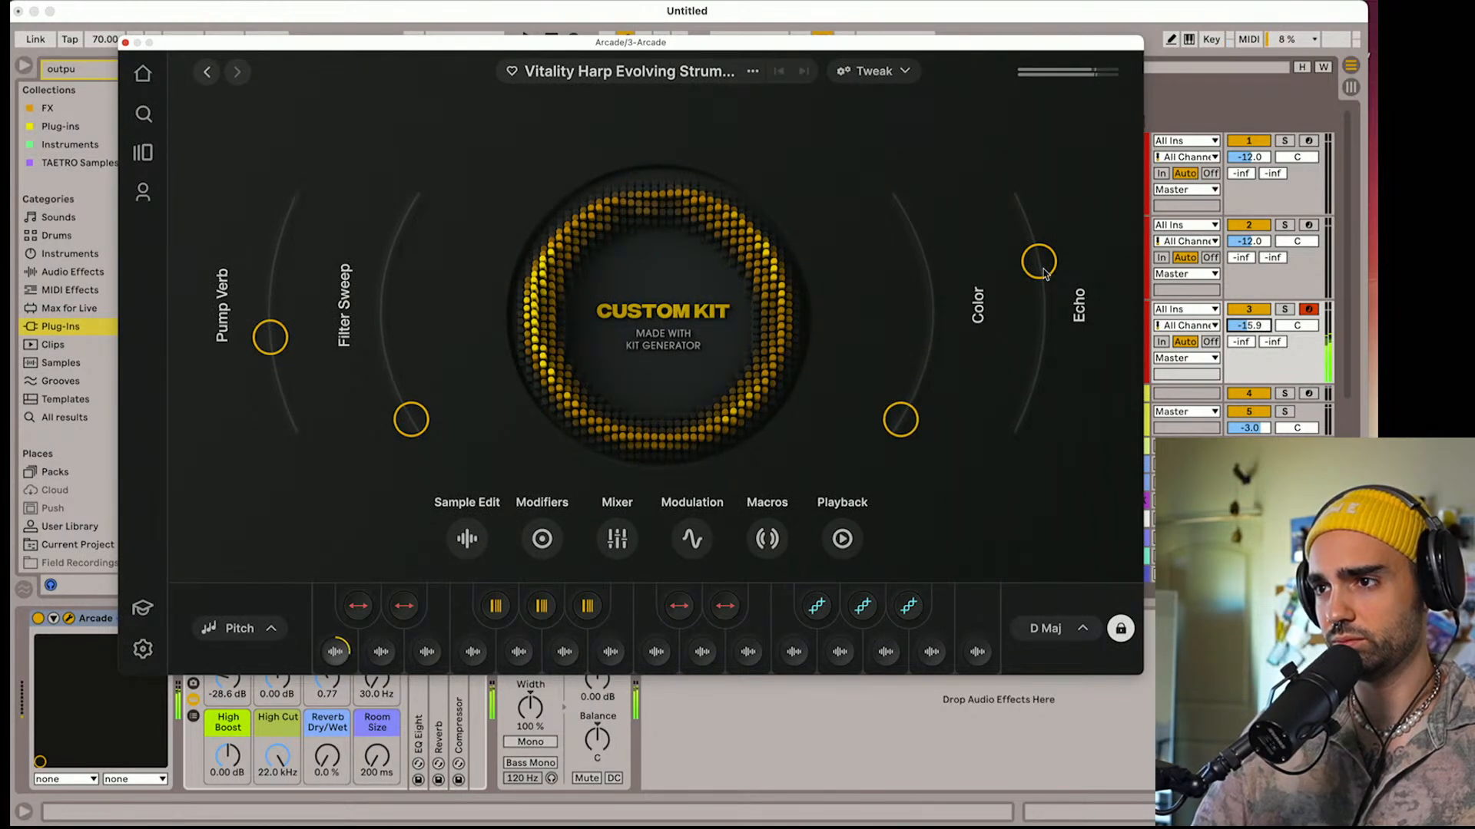
left_click_drag(1043, 273, 1047, 307)
mouse_move(428, 419)
left_mouse_down()
mouse_move(420, 344)
mouse_move(424, 422)
left_mouse_up()
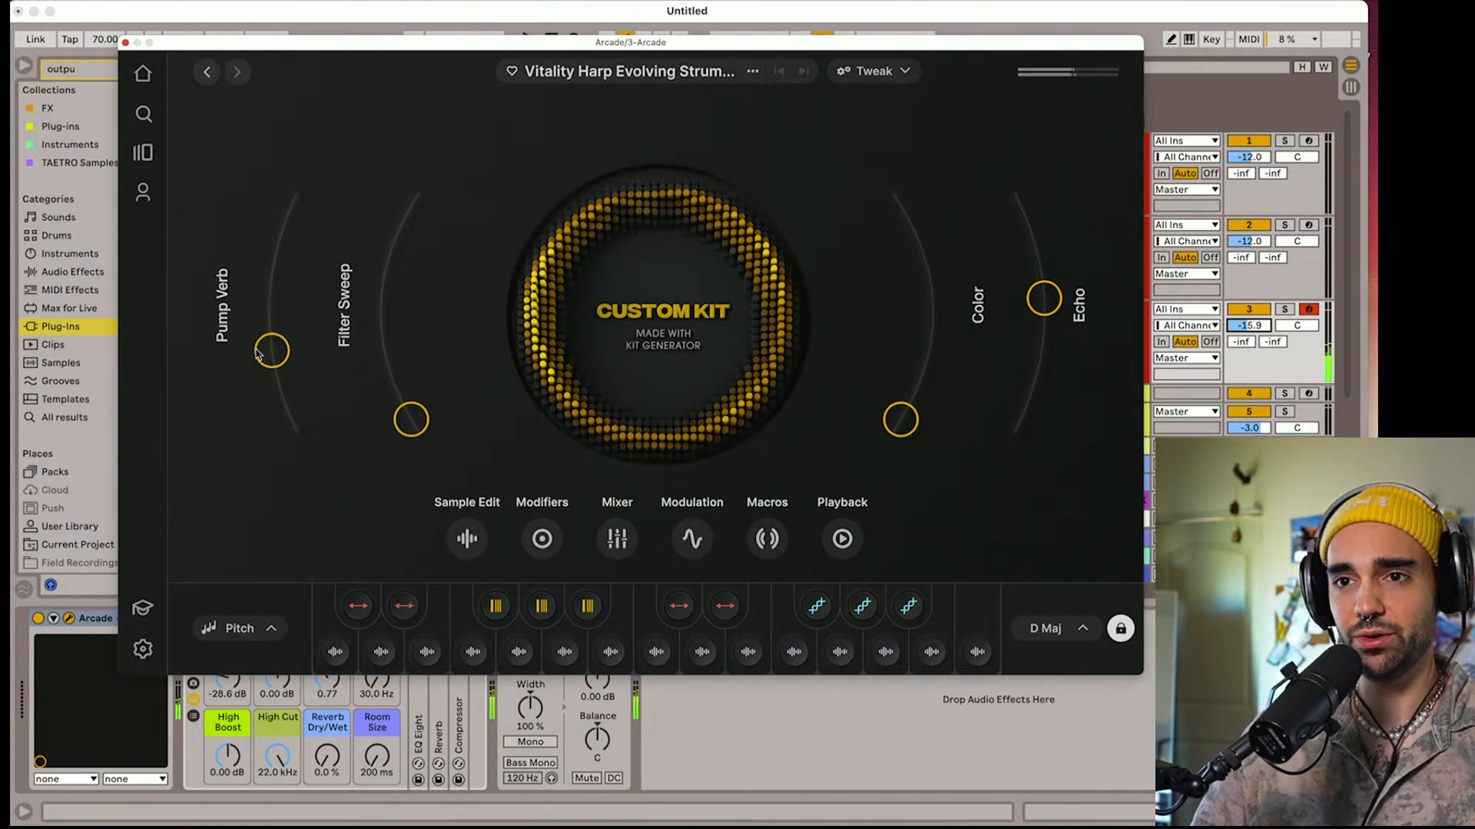
left_click_drag(269, 345, 286, 393)
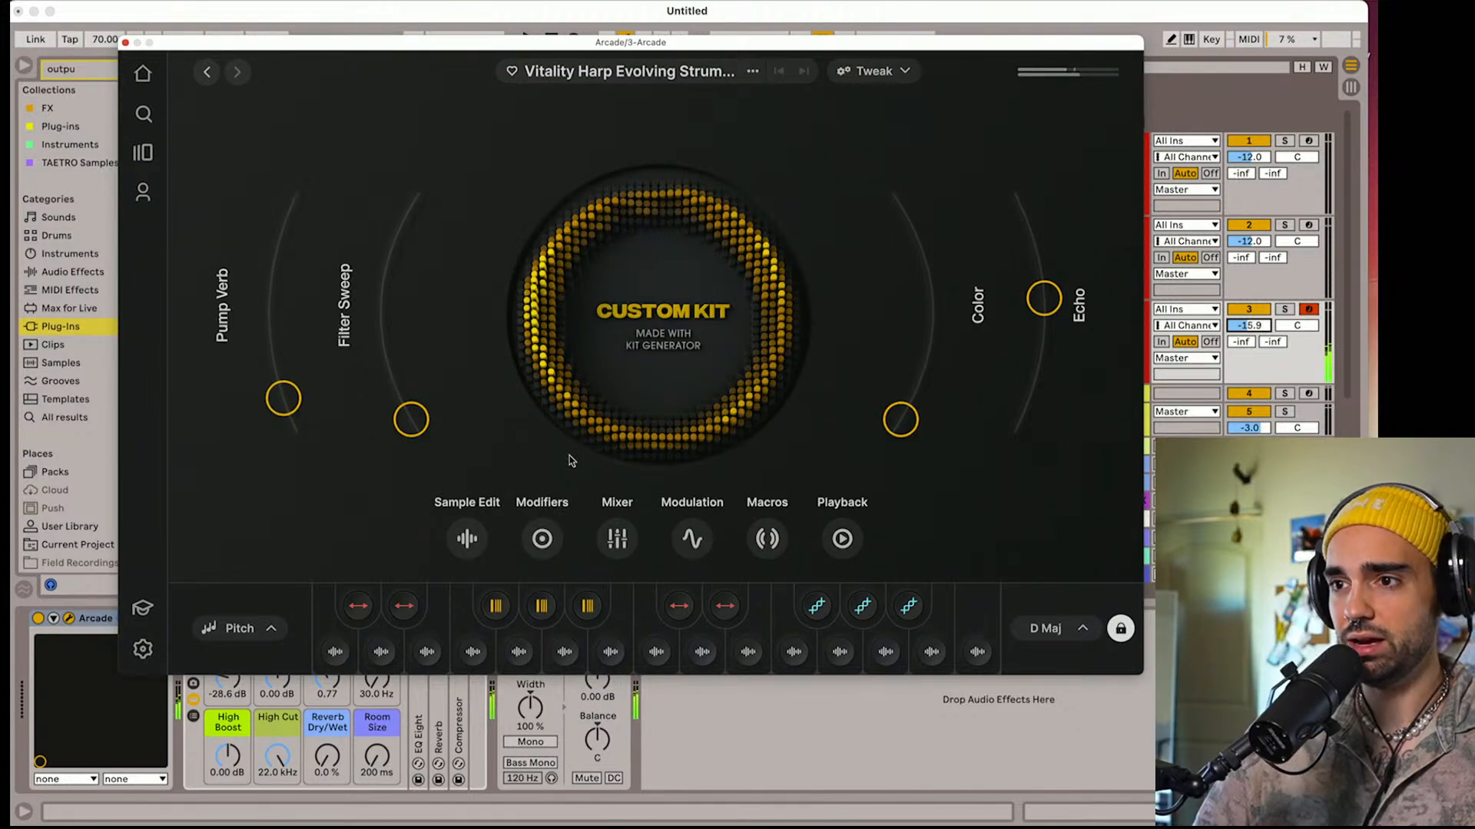
left_click(125, 44)
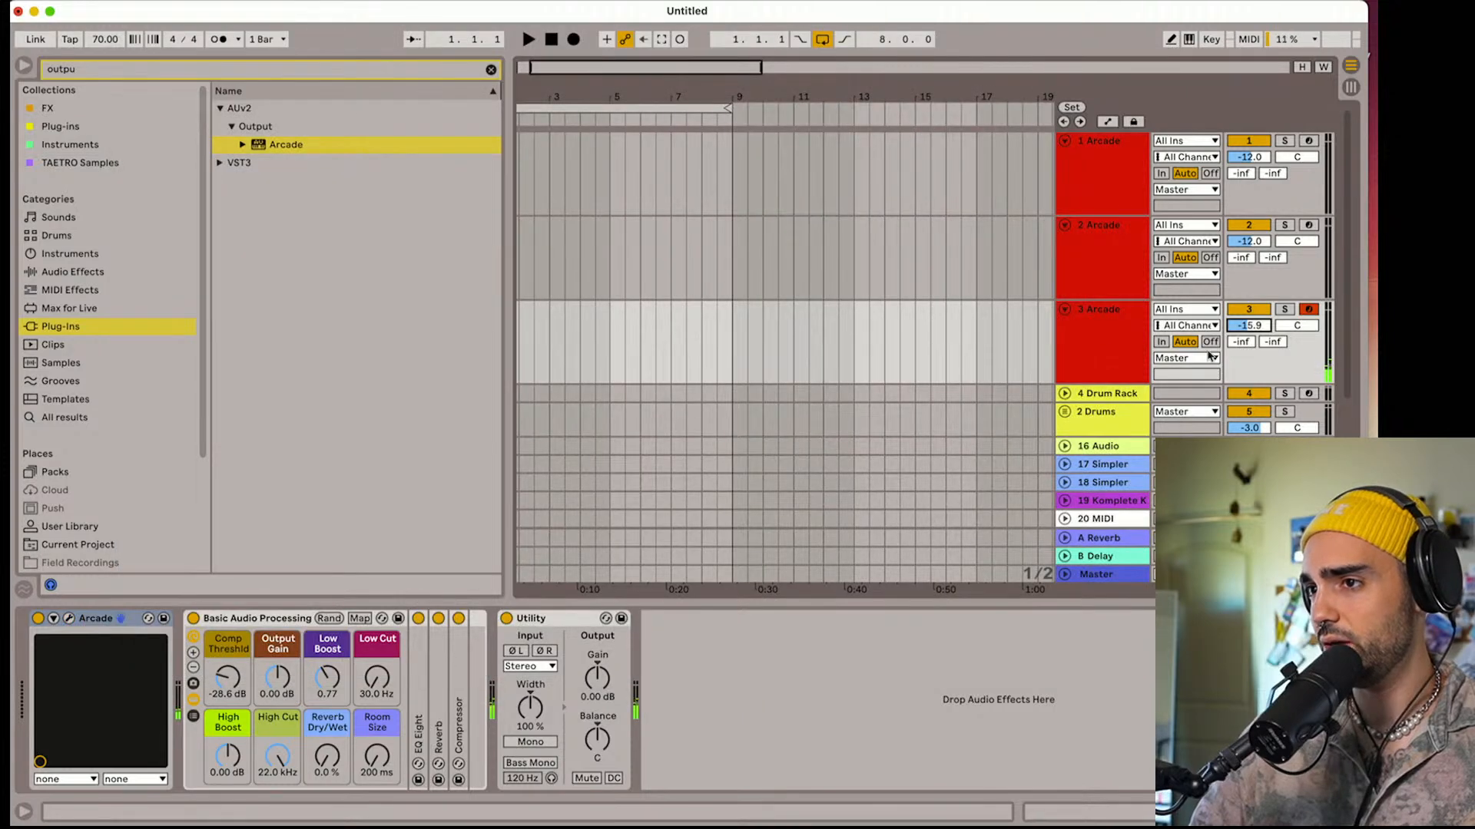
Set track 3's volume to -17.1 dB and recolor the track orange, with a slightly taller lane
right_click(1083, 356)
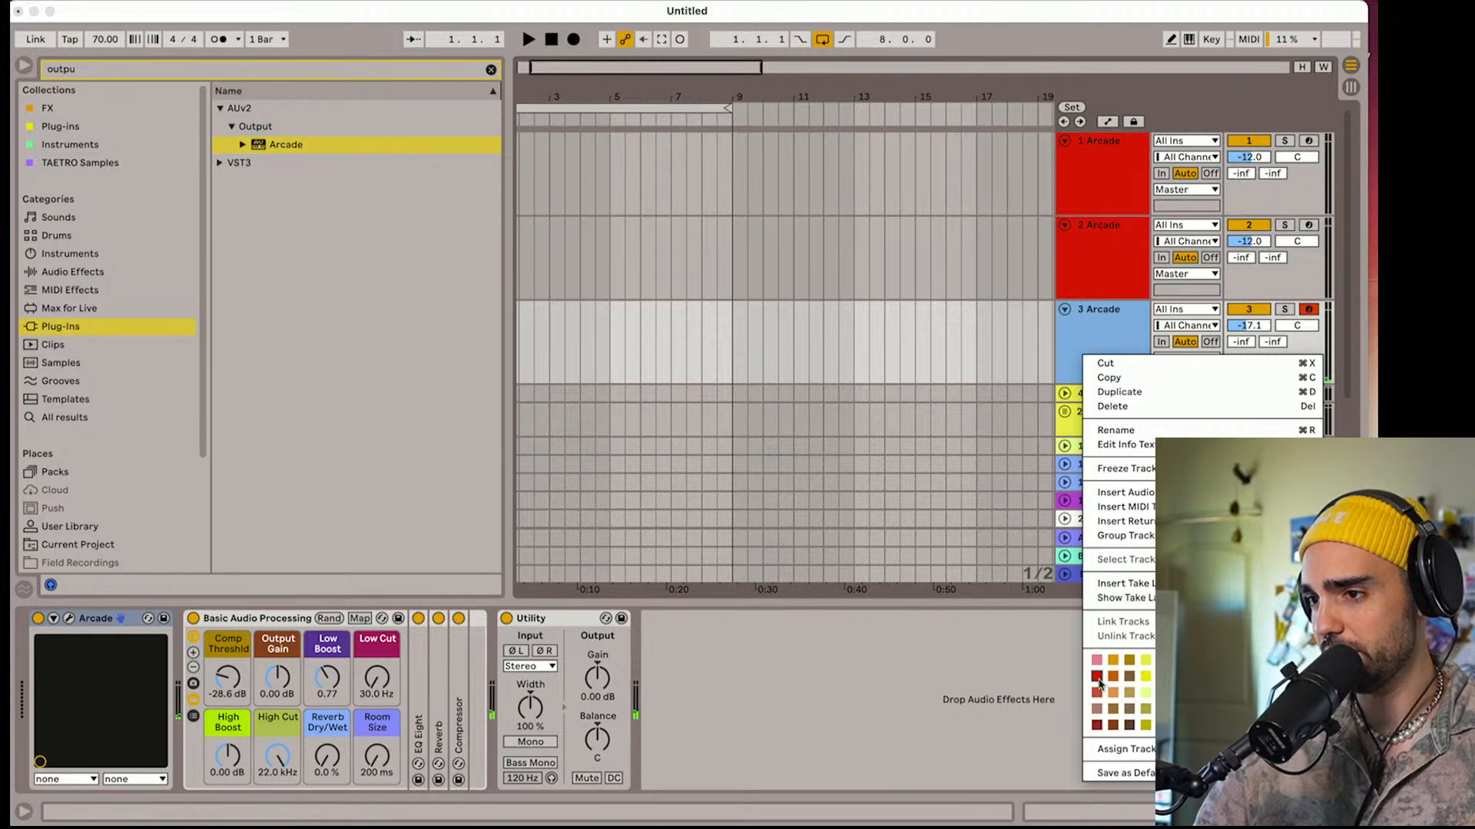
left_click(1096, 676)
left_click(1093, 344)
left_click_drag(1090, 383, 1091, 399)
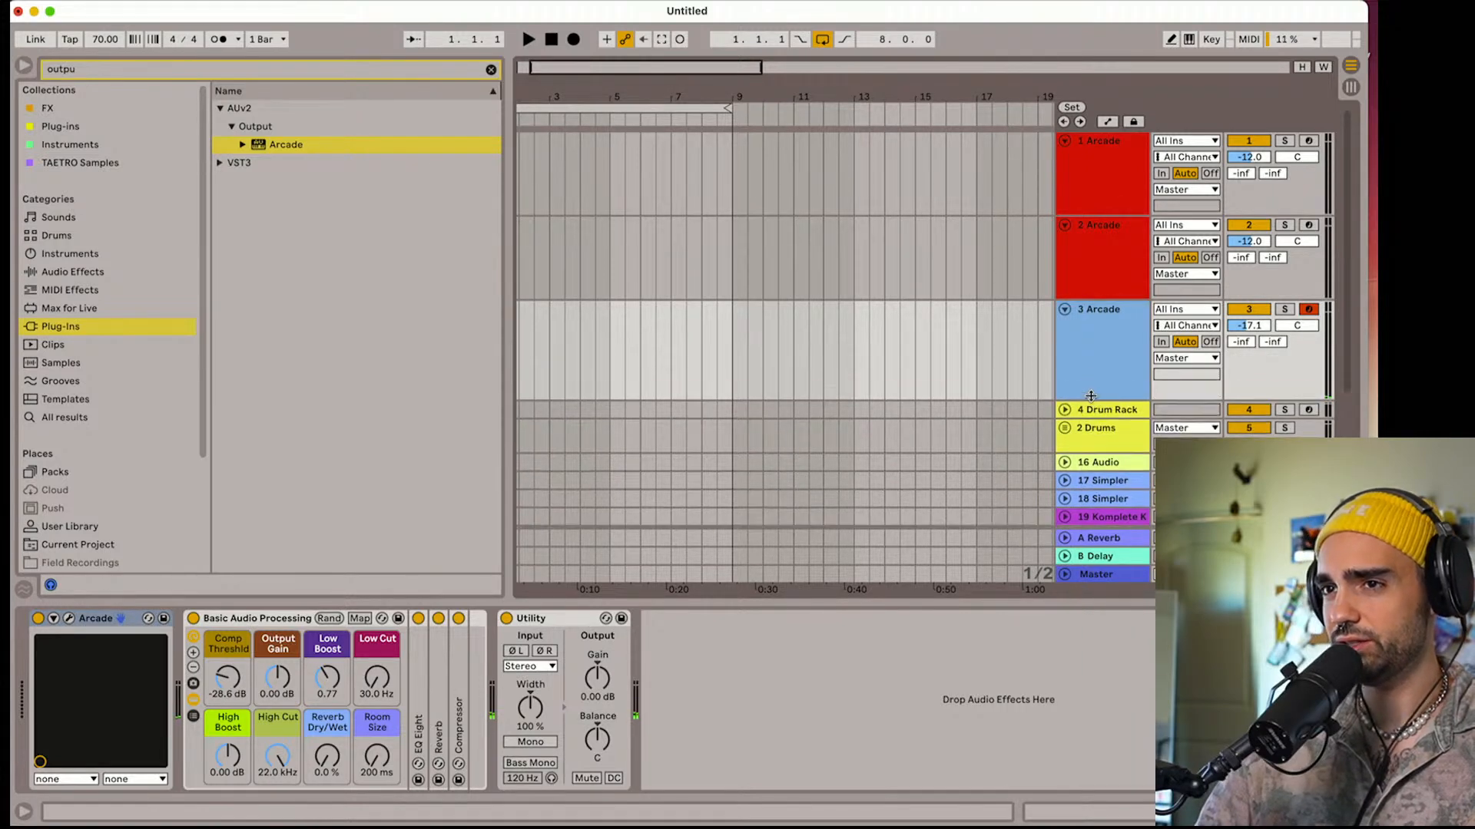
Record a held harp note for about four bars on track 3, turning the metronome on during the take
left_click_drag(586, 93, 663, 117)
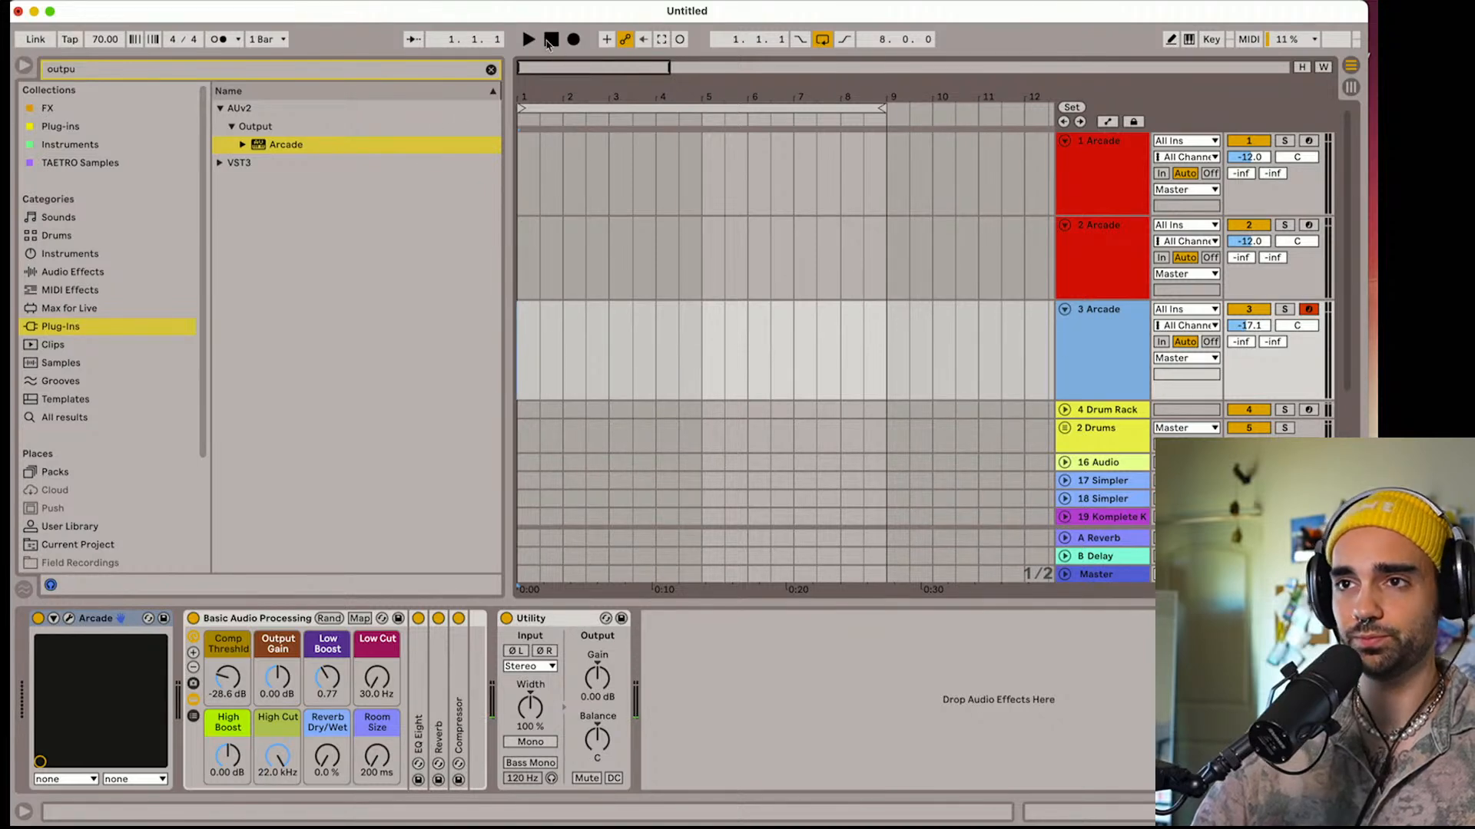
key("space")
left_click(571, 41)
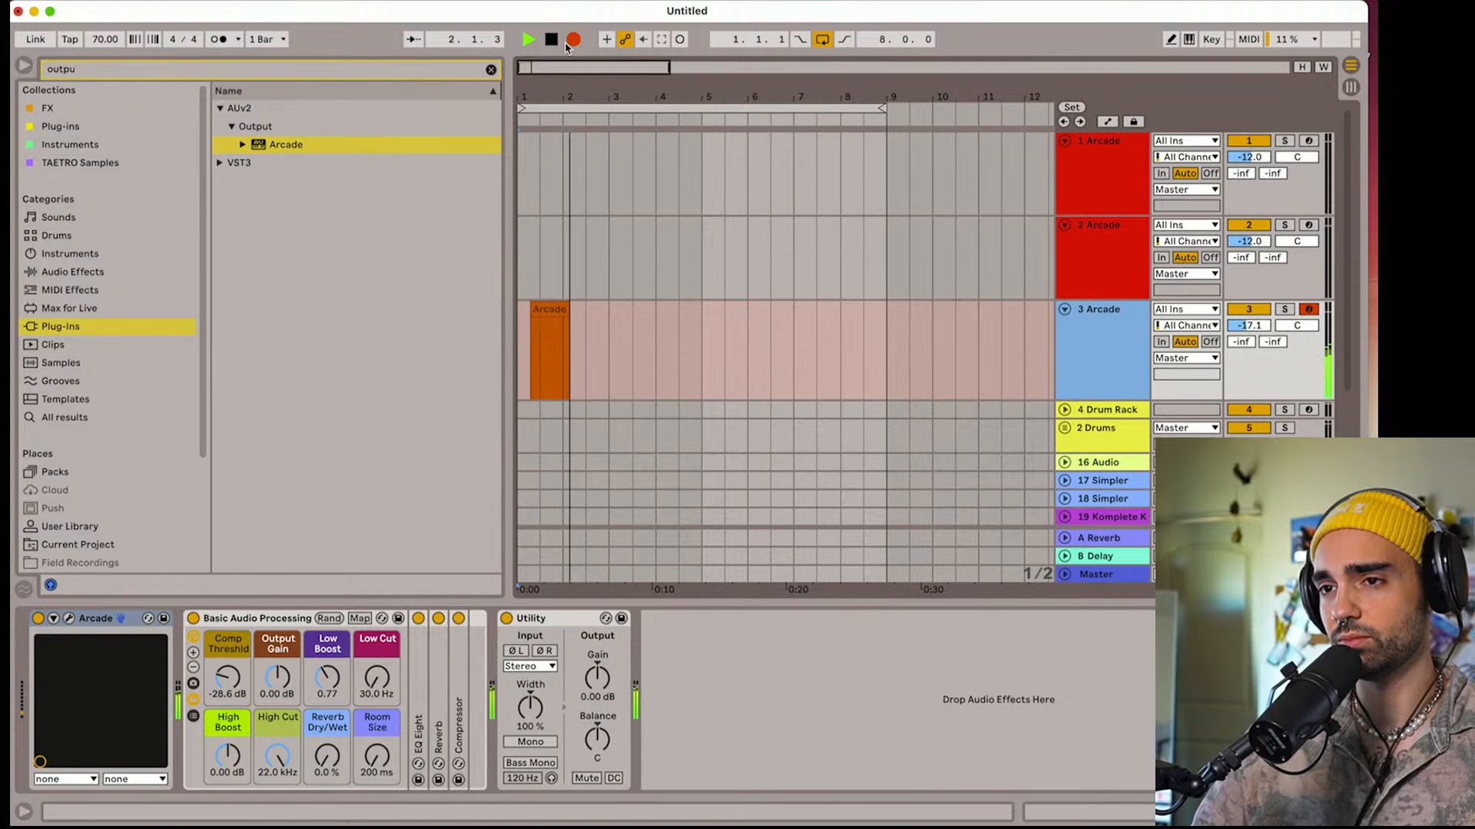
left_click(219, 43)
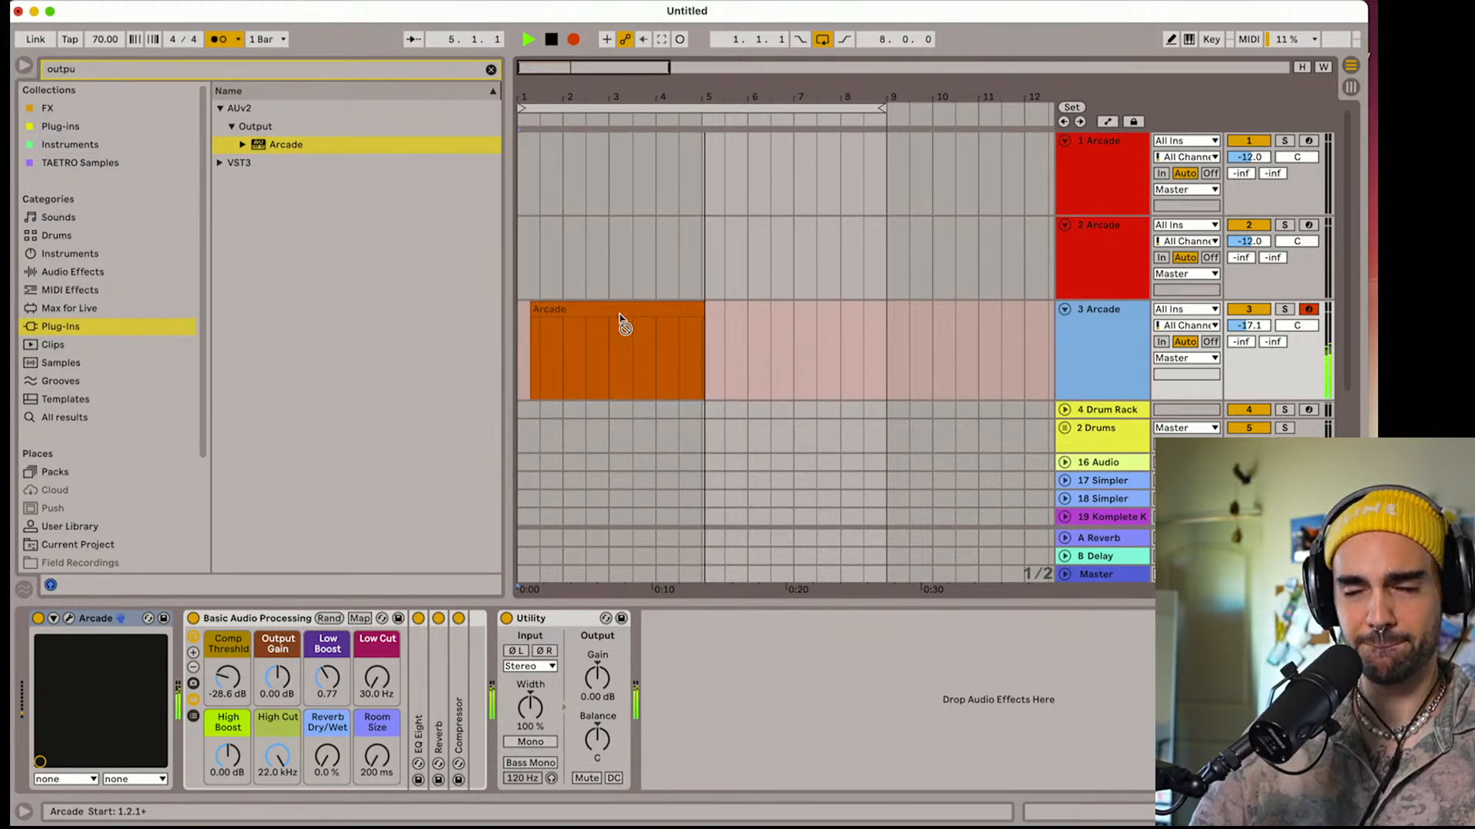
key("space")
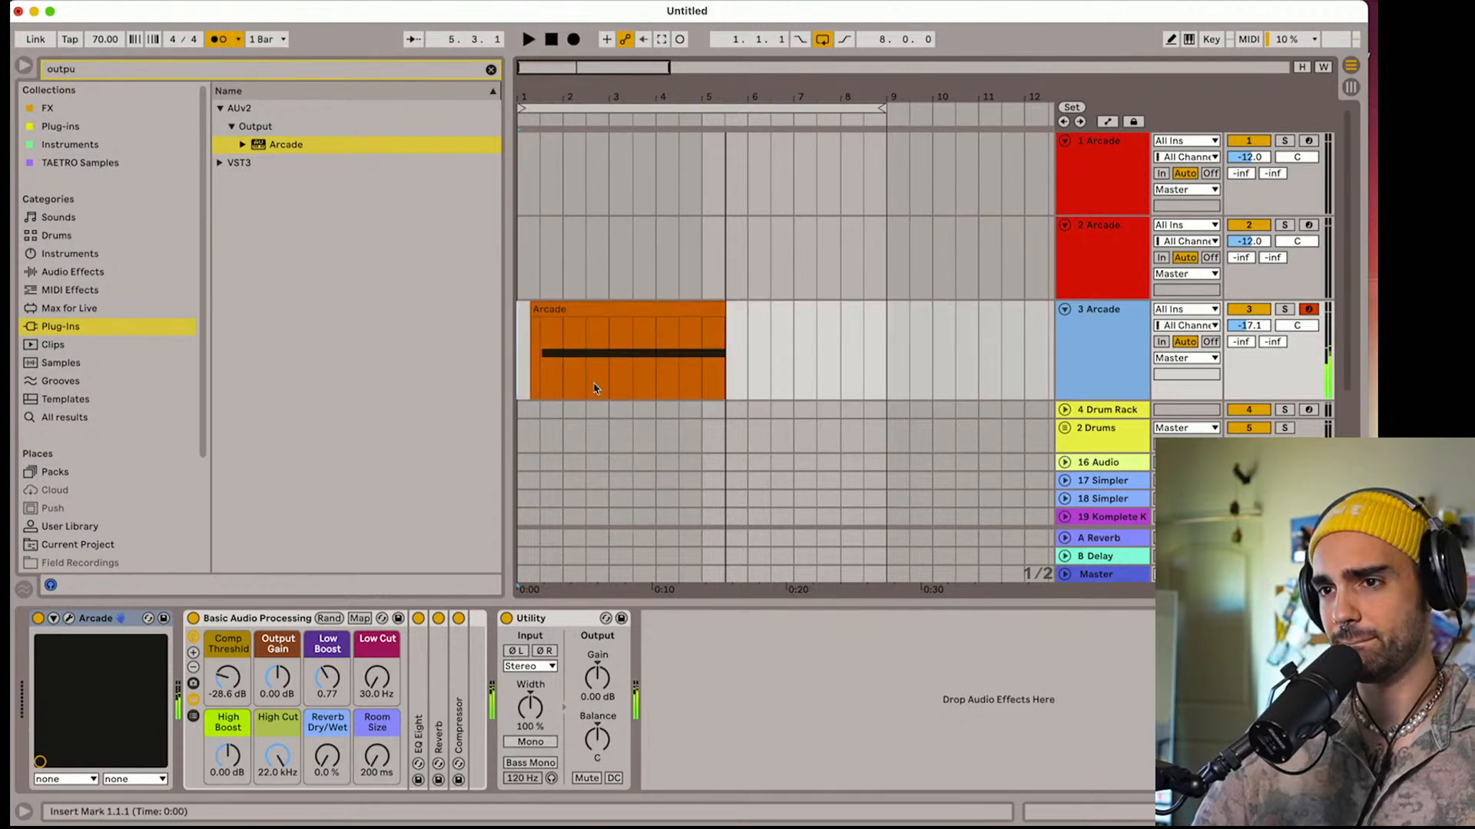
Quantize the recorded C2 note, set the clip's start to 1.1.1, and align the note with the clip start
double_click(576, 311)
left_click(576, 707)
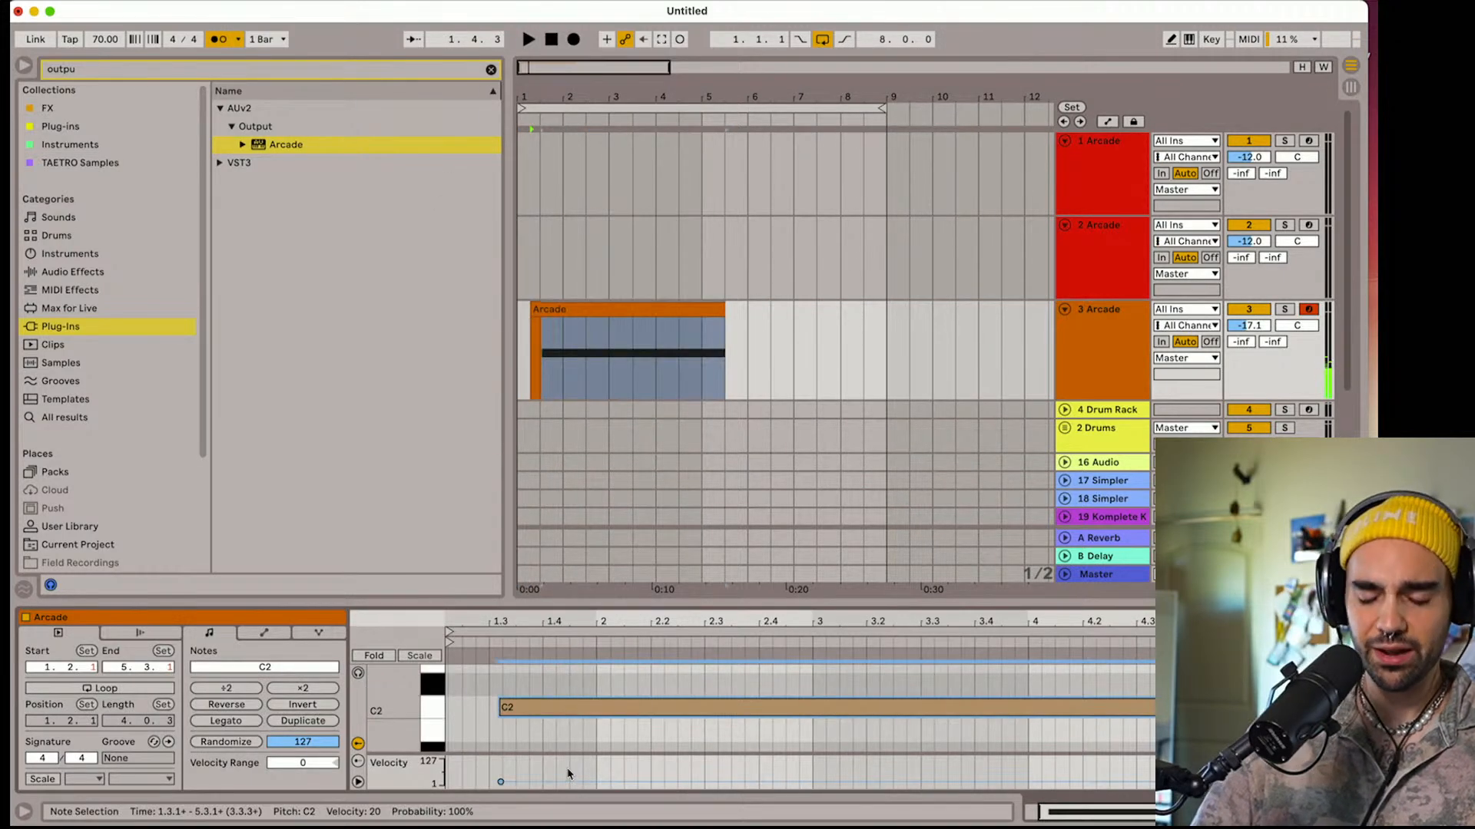
key("super+u")
scroll(538, 684, "left", 3)
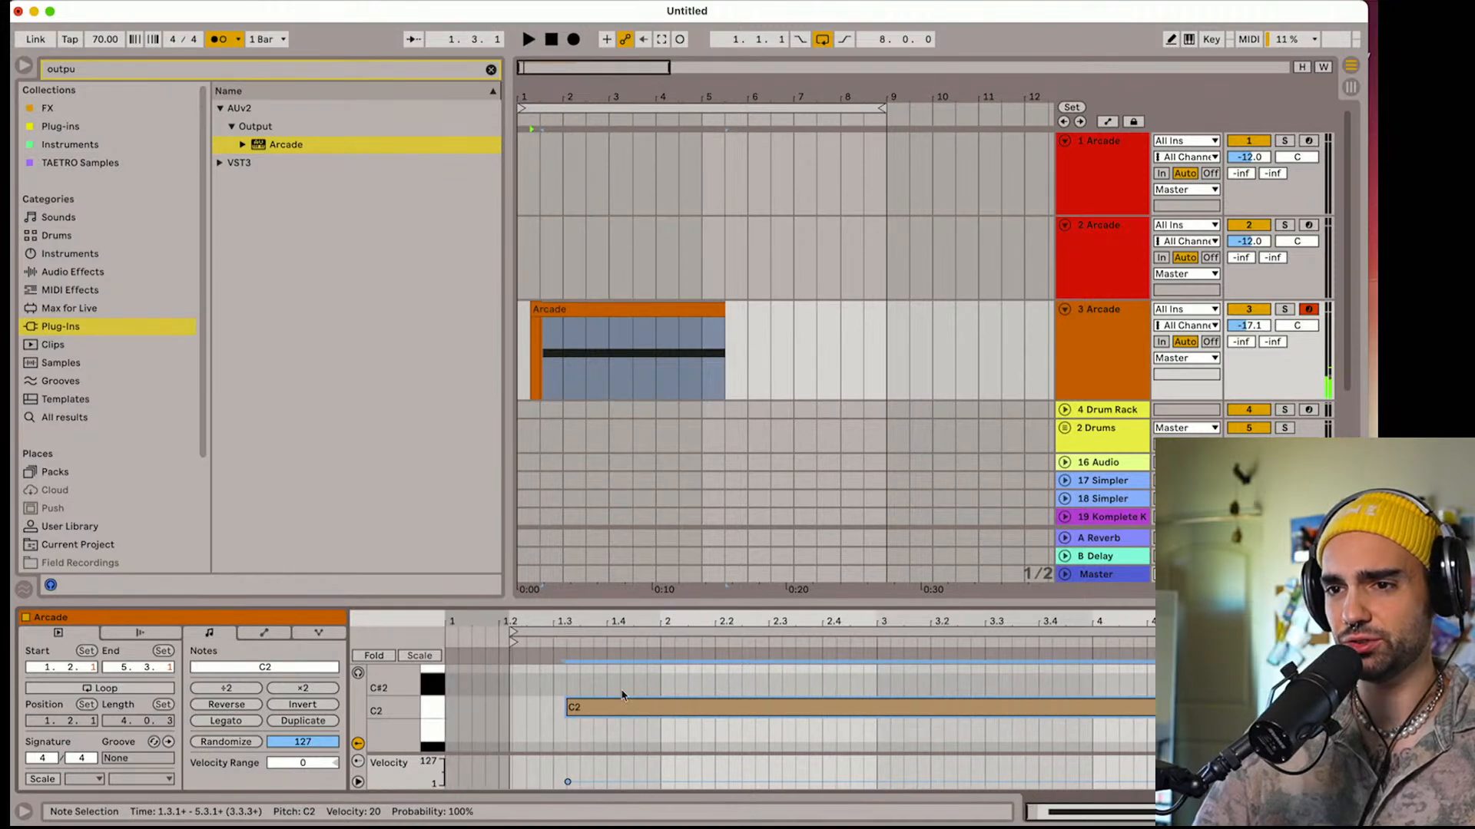
mouse_move(513, 633)
left_mouse_down()
mouse_move(426, 637)
mouse_move(511, 640)
mouse_move(443, 641)
left_mouse_up()
left_click_drag(619, 701, 498, 712)
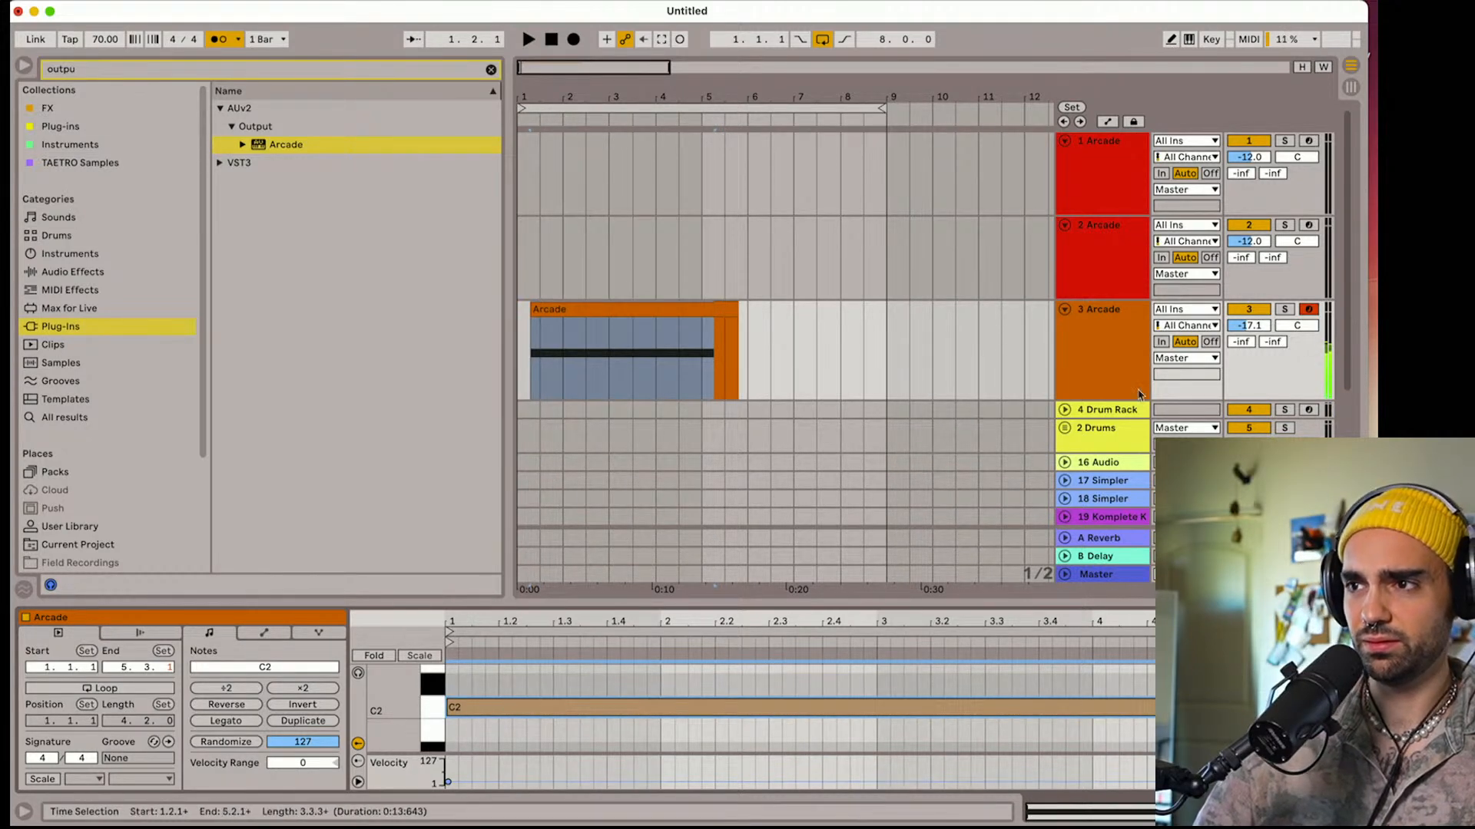
Move the recorded clip to bar 1, trim its end to 5.1.1, and play it with the metronome off
left_click(540, 311)
key("space")
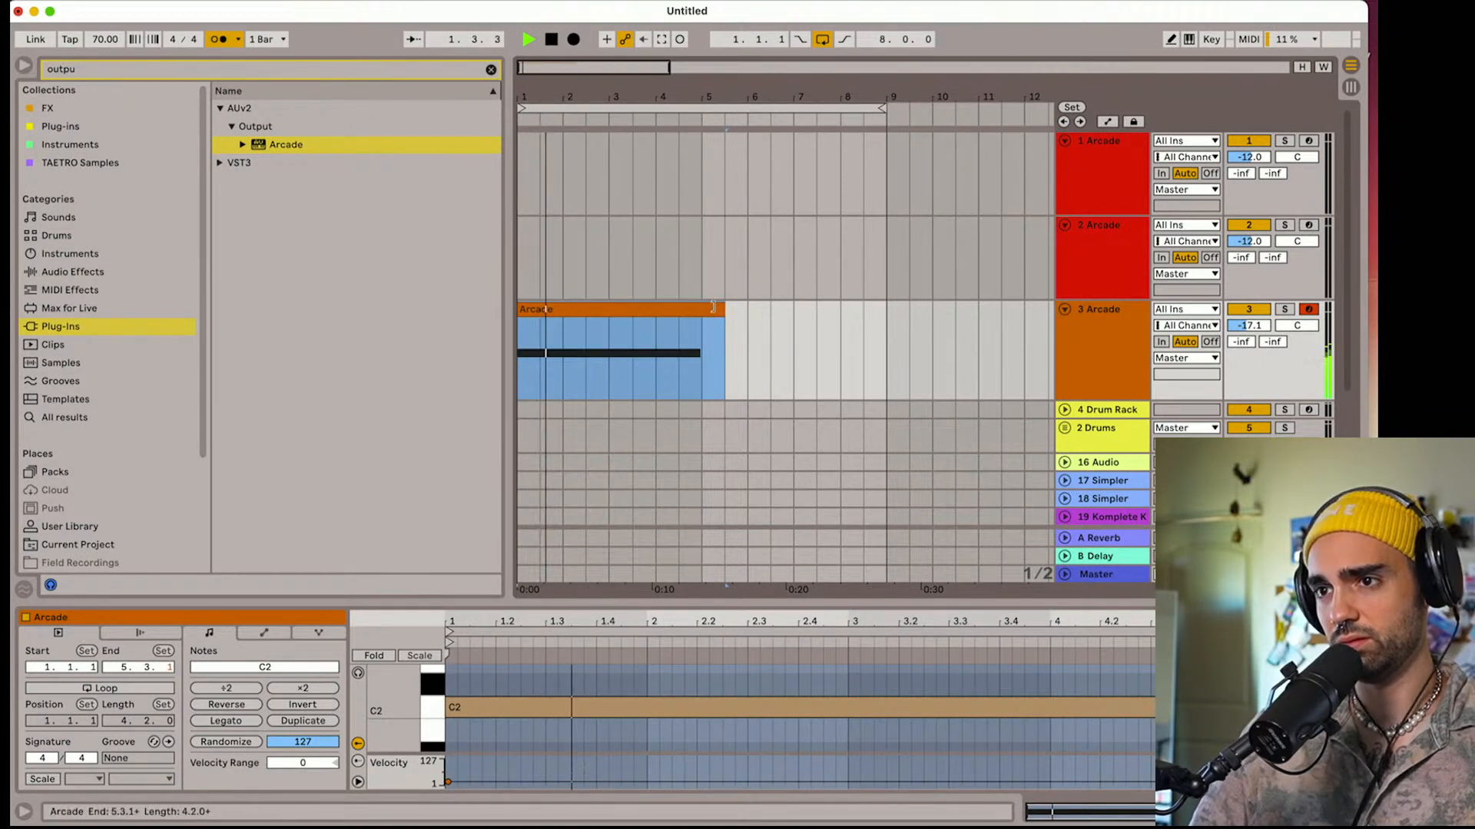
left_click_drag(723, 309, 701, 310)
left_click(219, 39)
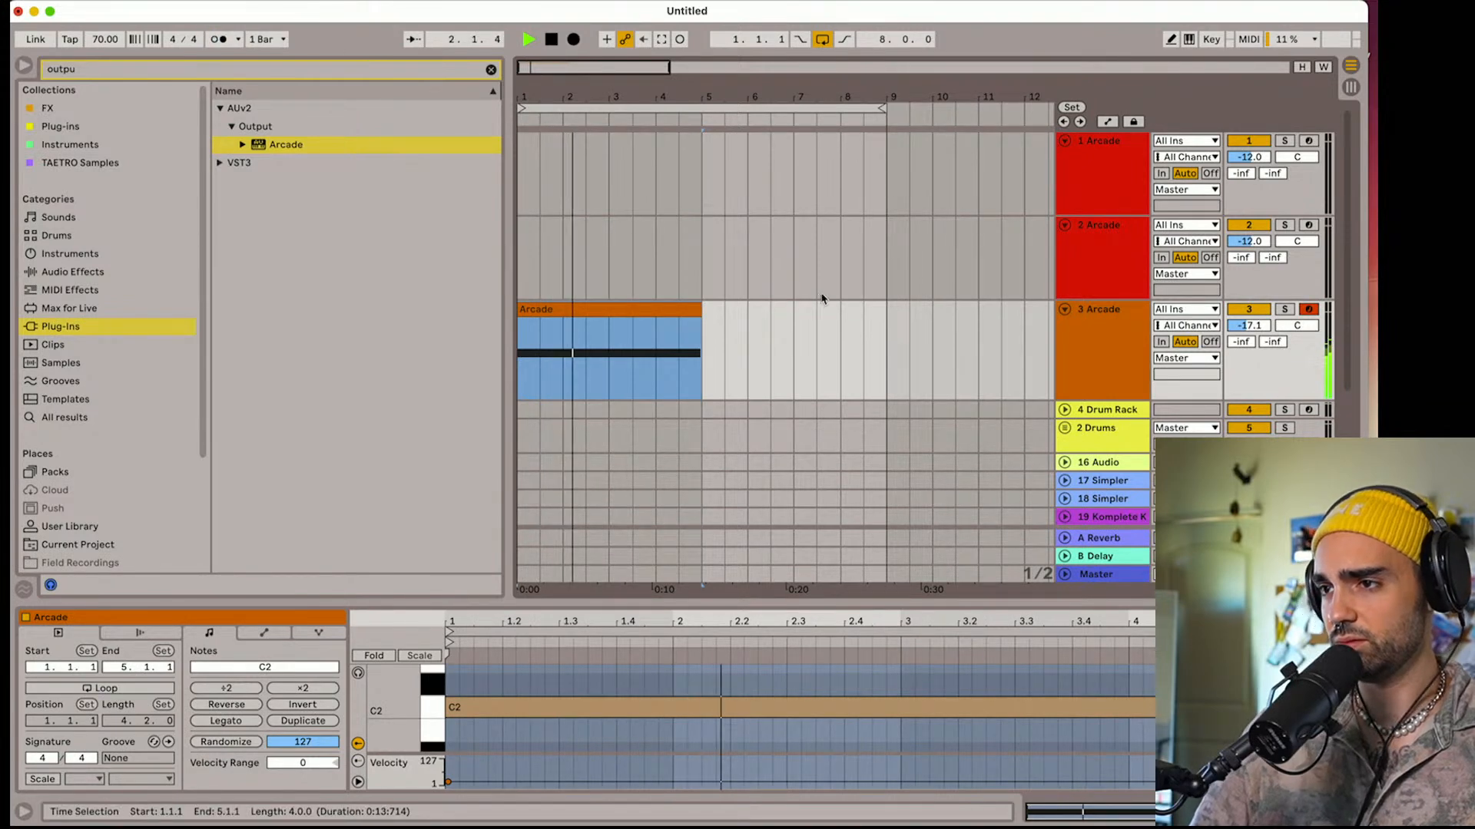
left_click(1074, 355)
scroll(1074, 356, "down", 1)
scroll(1086, 344, "down", 1)
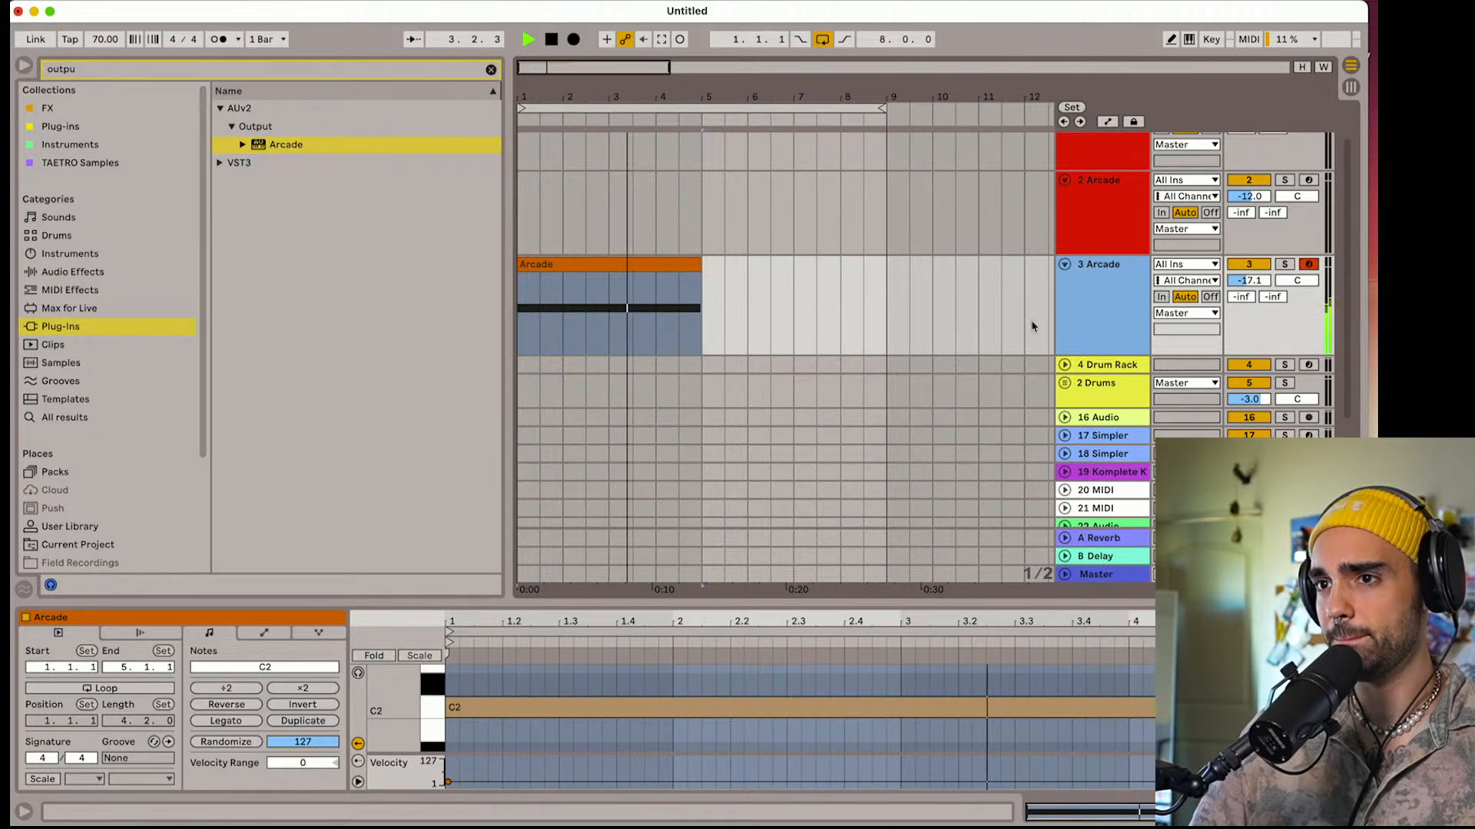
key("space")
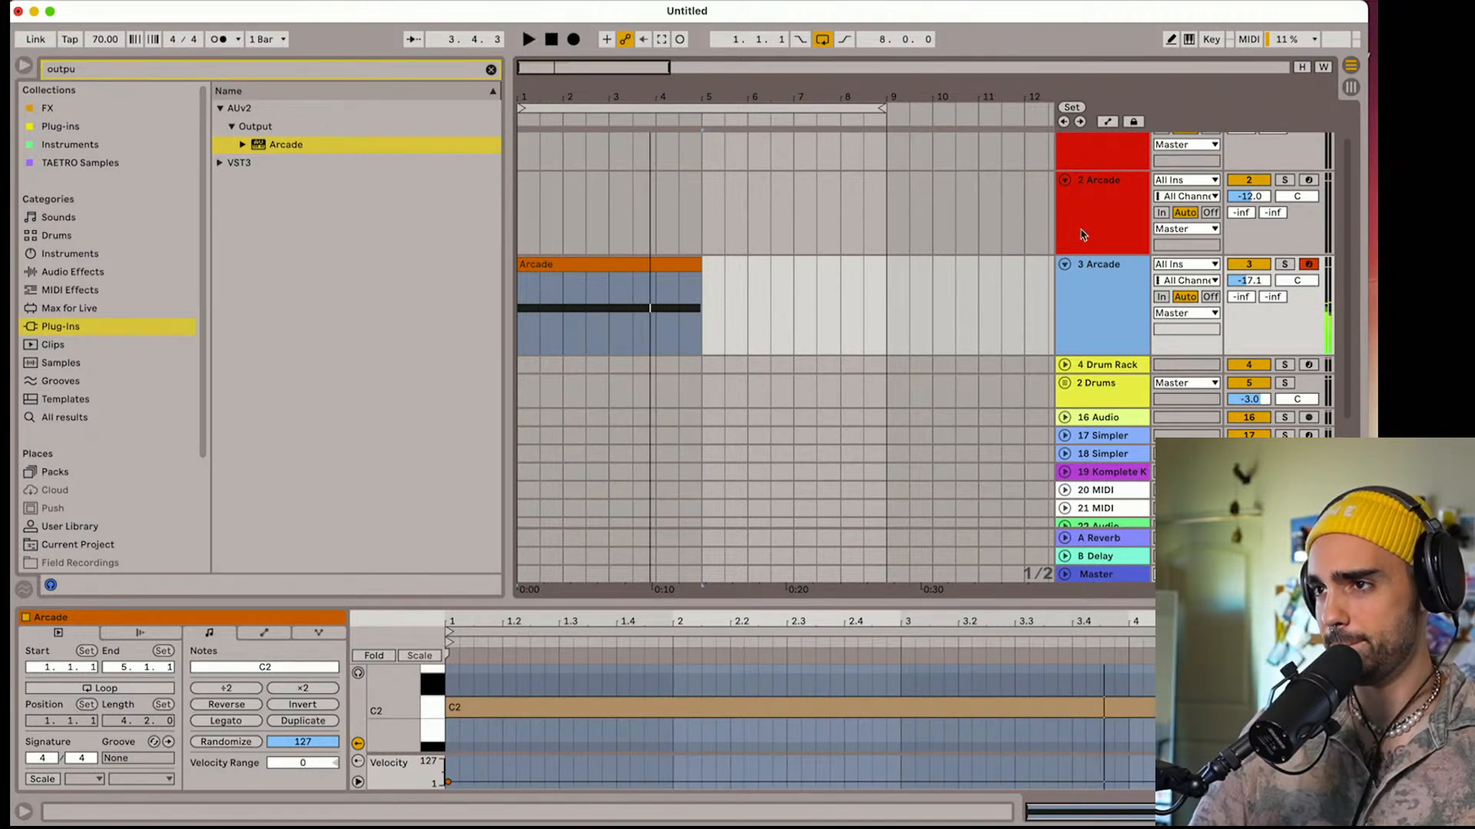
Duplicate the 2 Arcade track, arm the copy for recording, and open its Arcade plug-in
left_click(1098, 230)
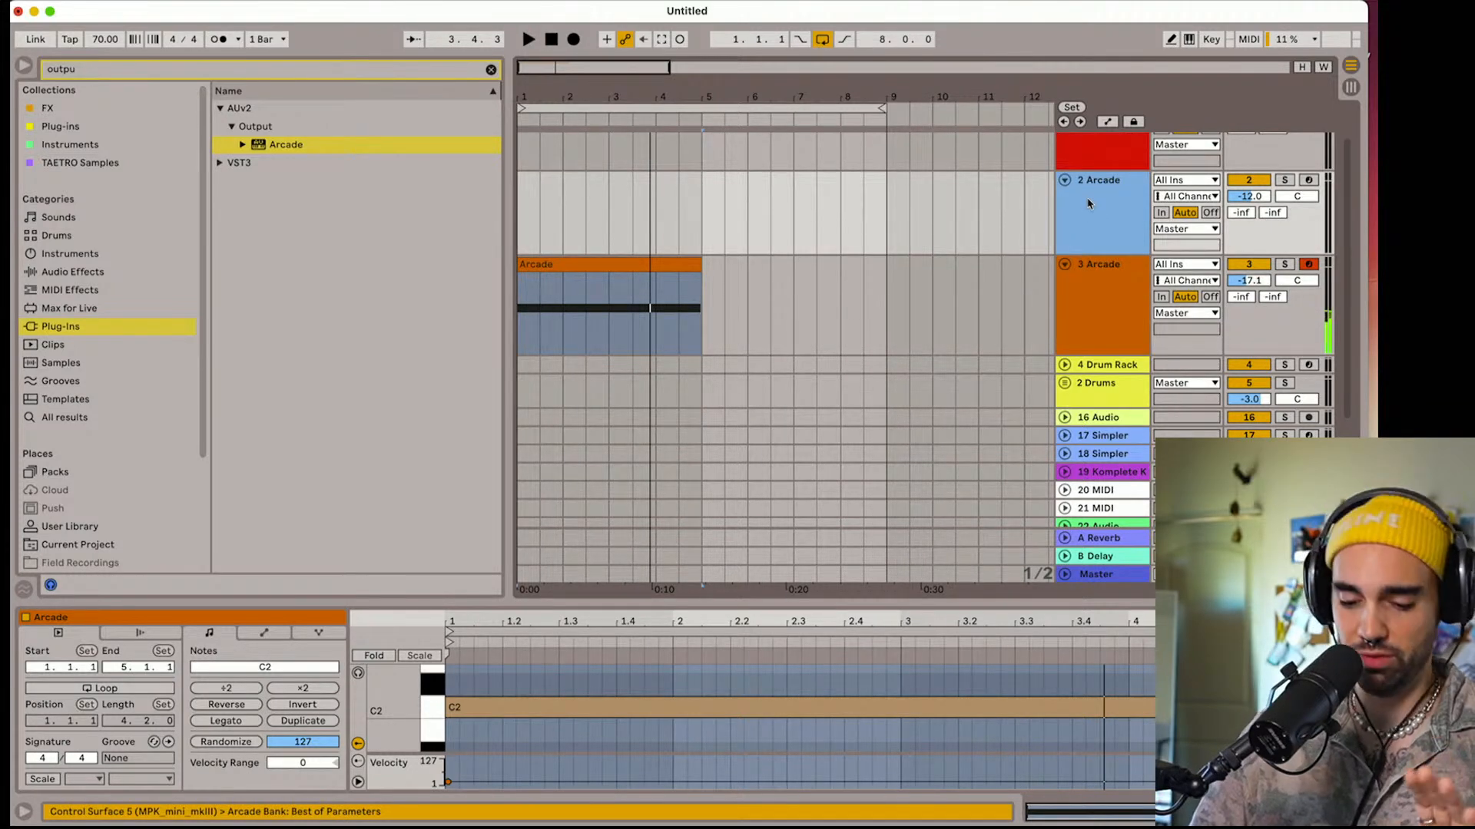
key("super+d")
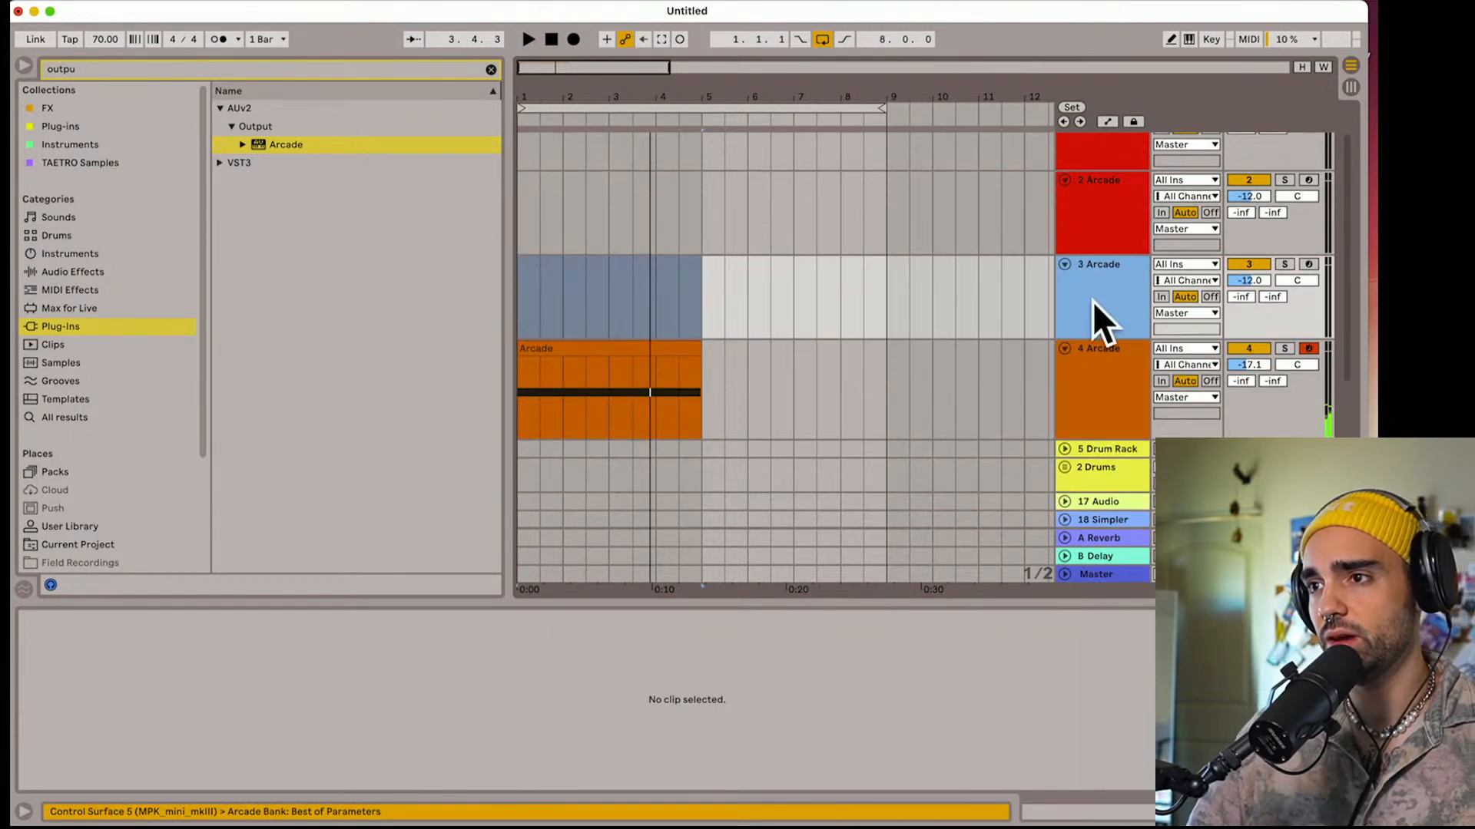
left_click(1112, 301)
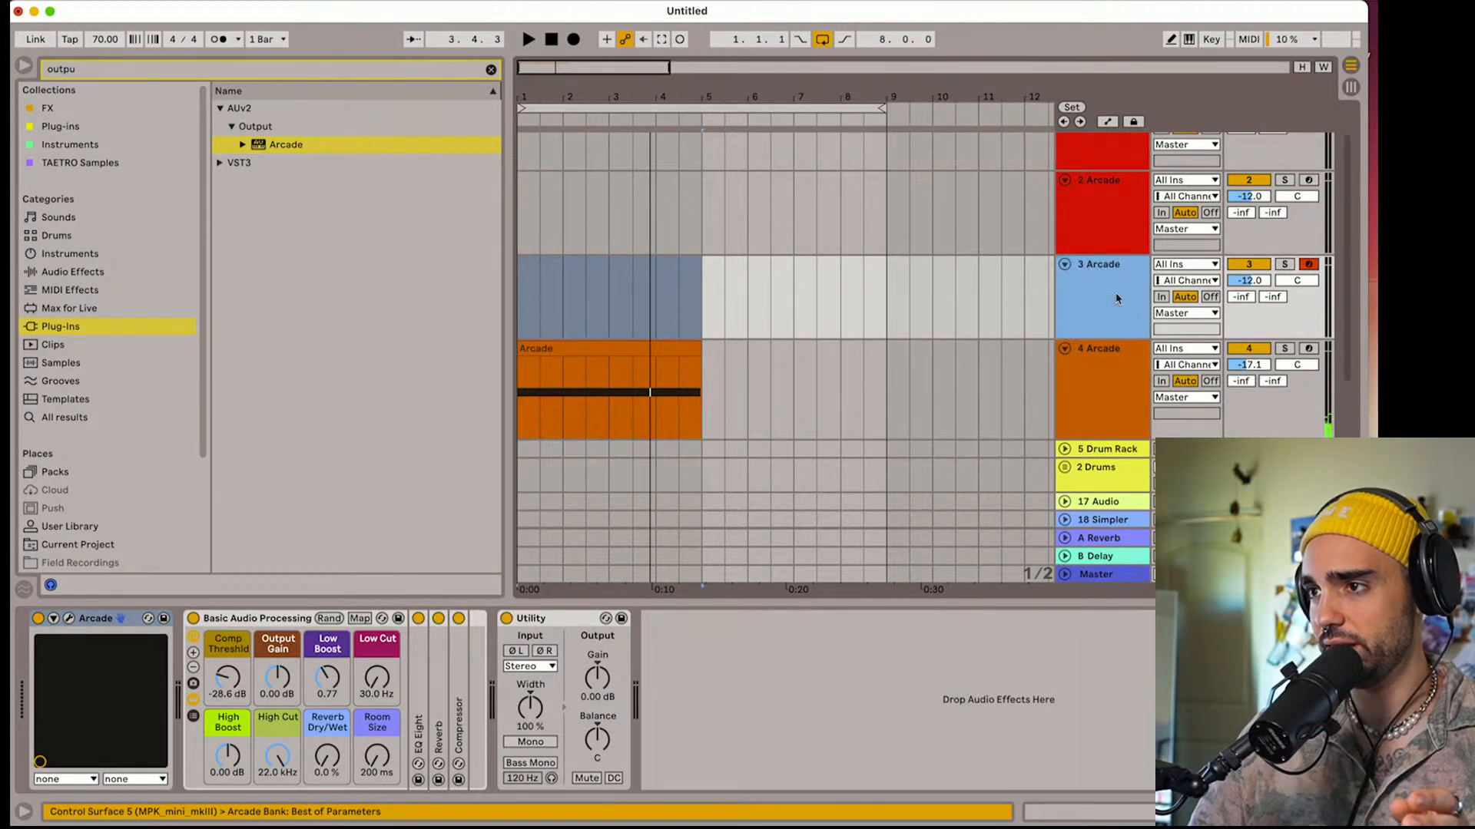
left_click(69, 618)
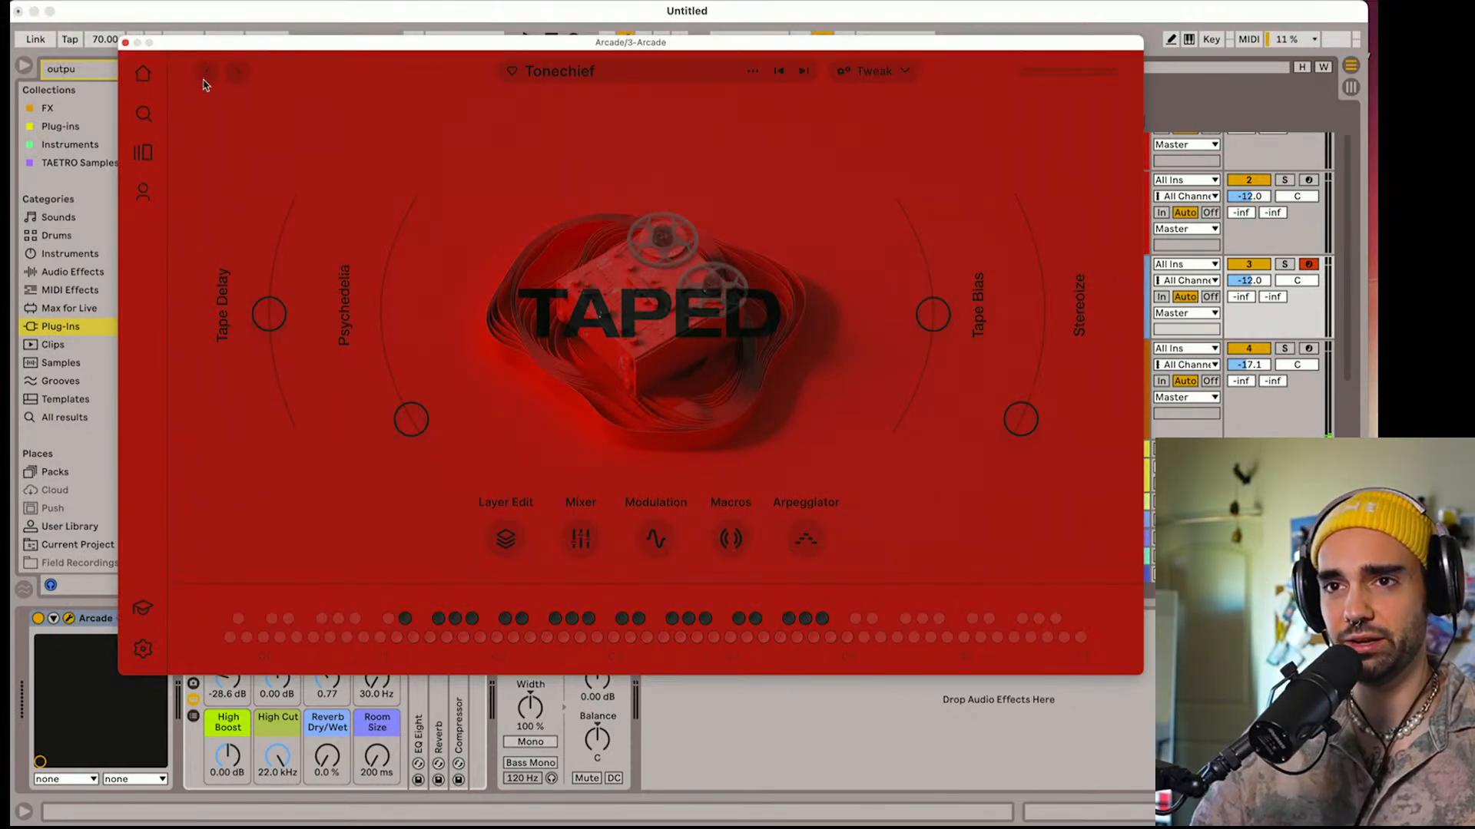
Search Arcade for "auras" and open the Aura line's loop packs
left_click(144, 153)
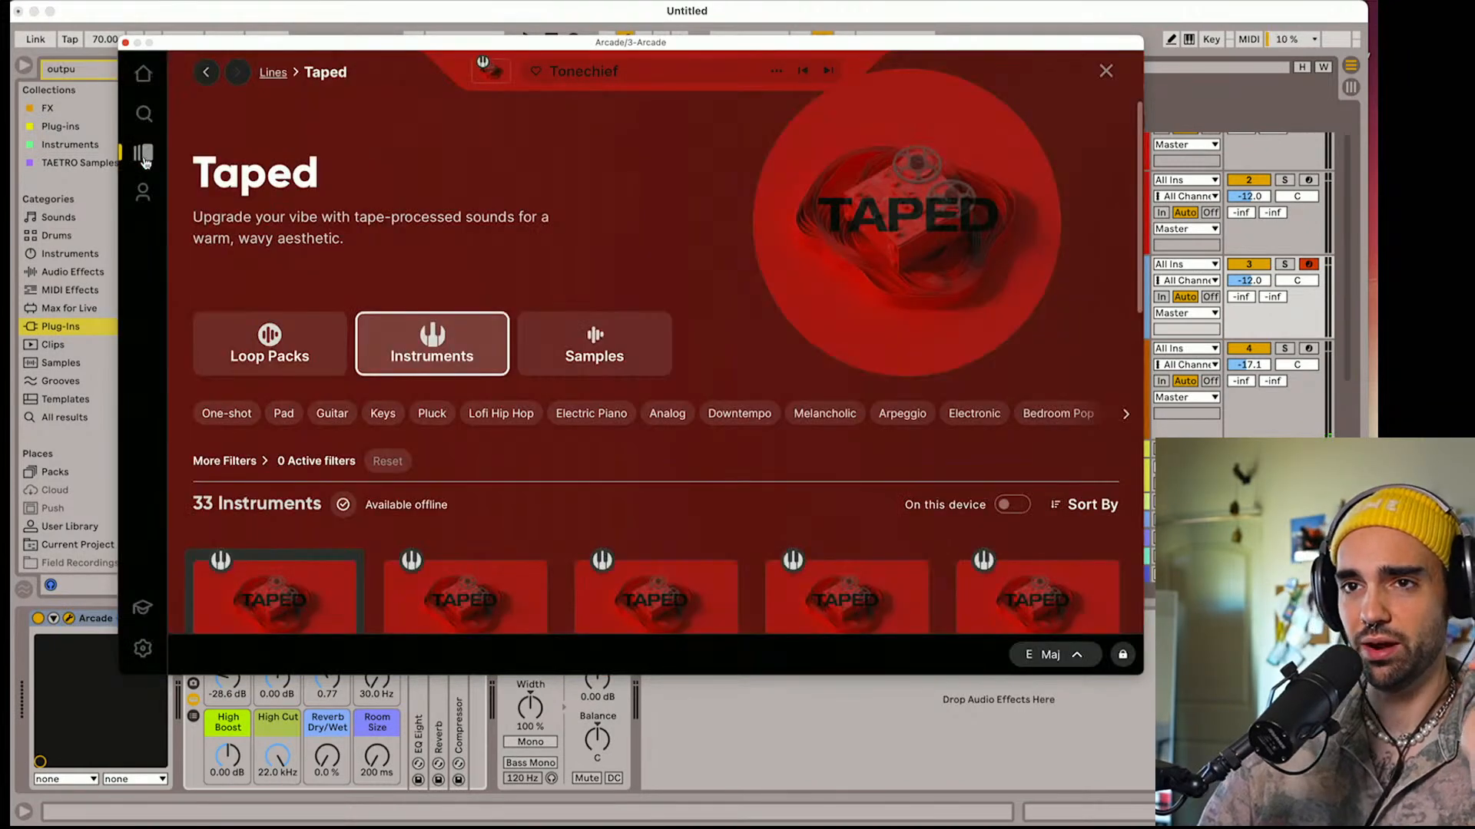
left_click(143, 114)
double_click(428, 140)
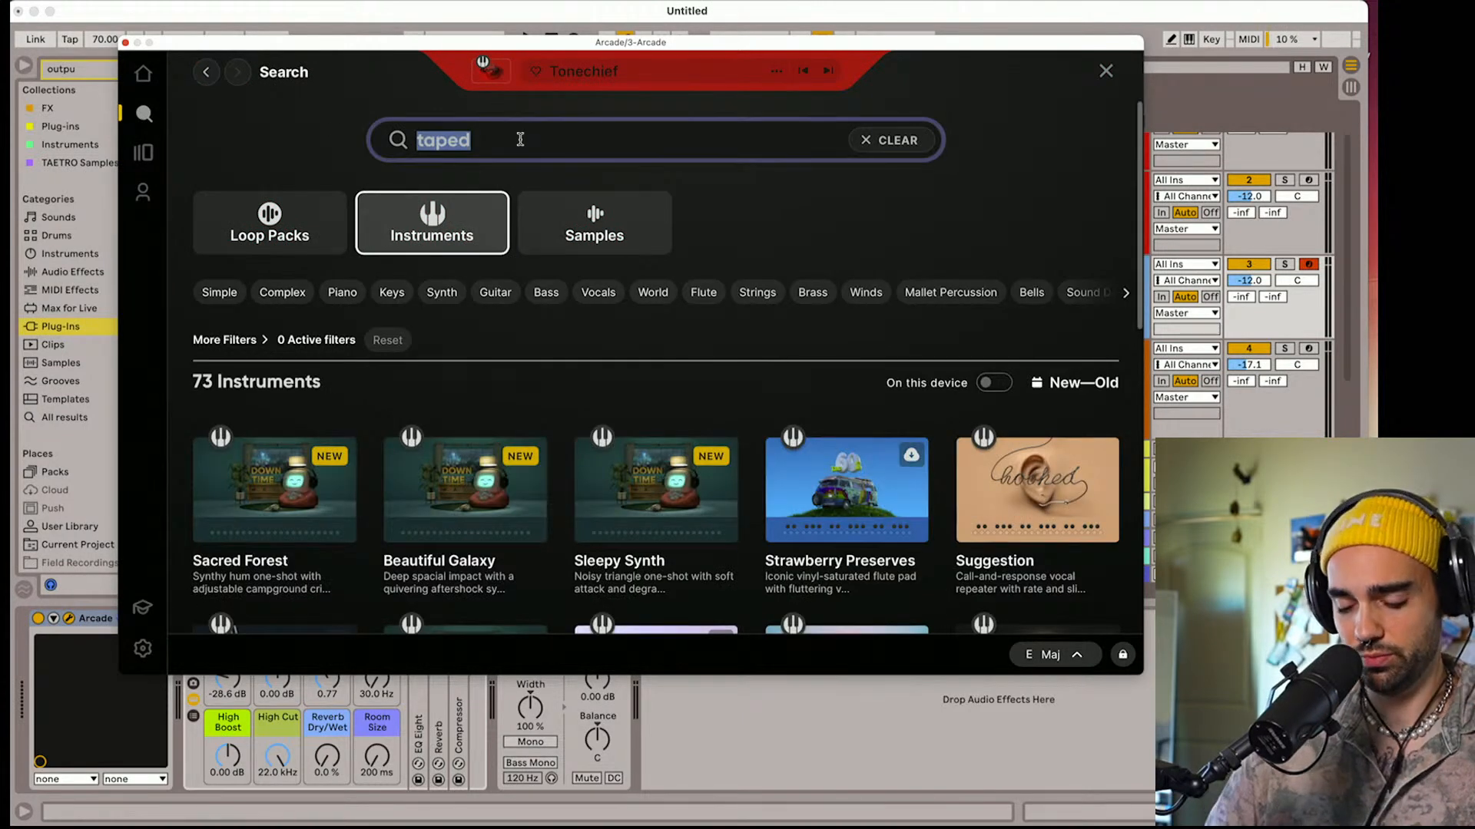
type("auras")
key("Return")
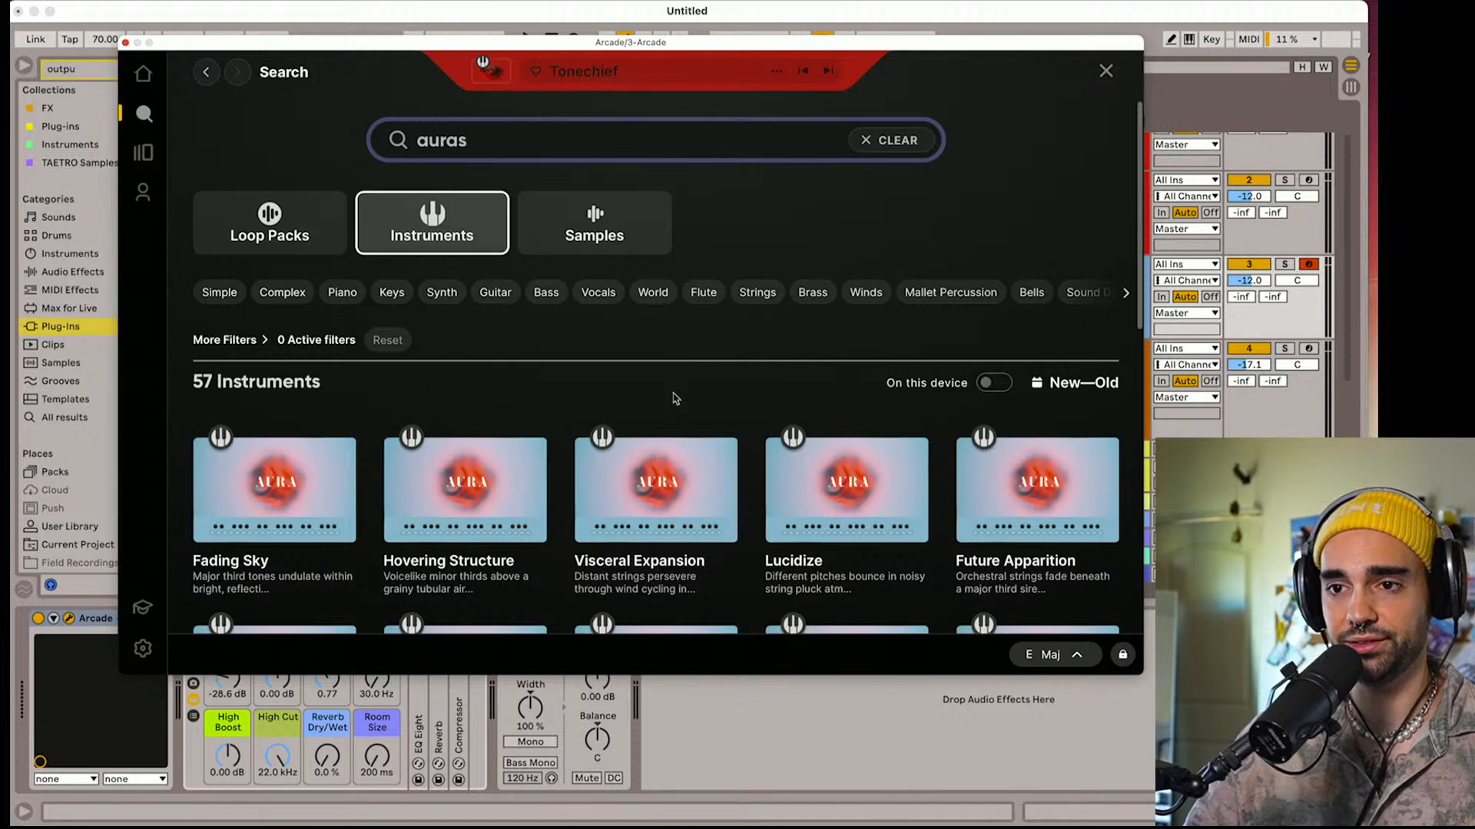
scroll(675, 399, "down", 1)
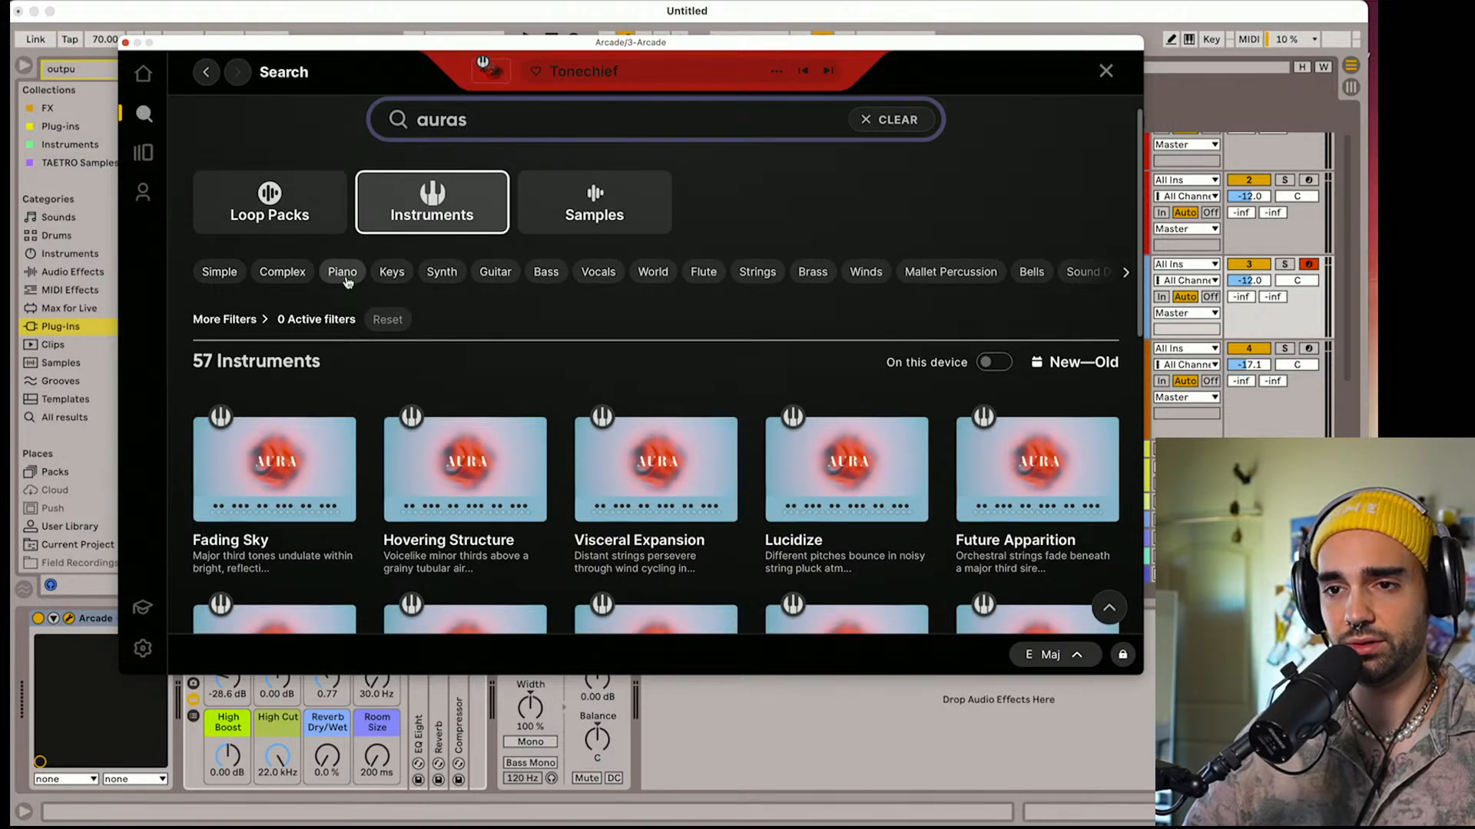
mouse_move(201, 537)
left_click(222, 600)
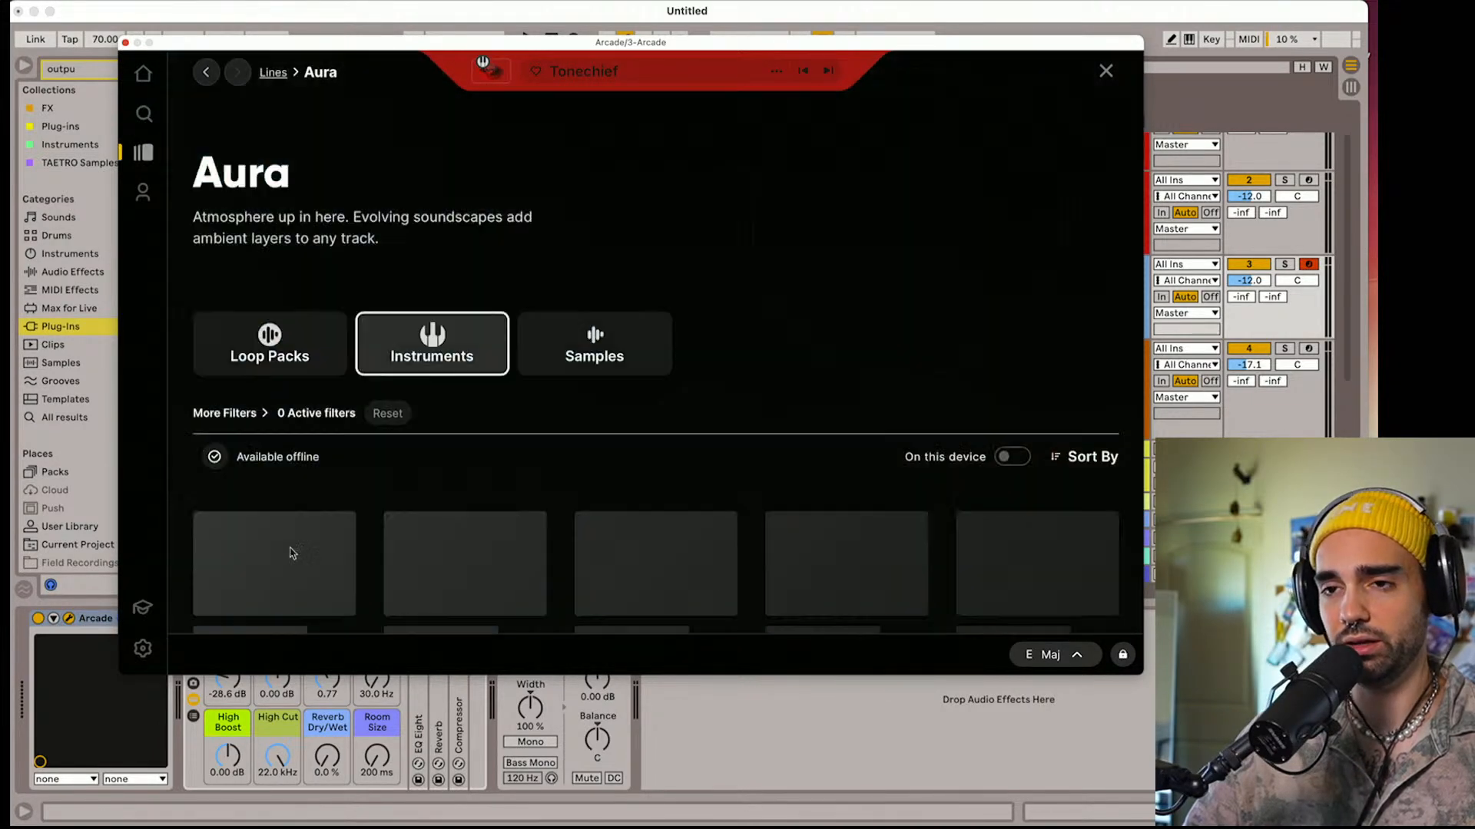
scroll(338, 524, "down", 1)
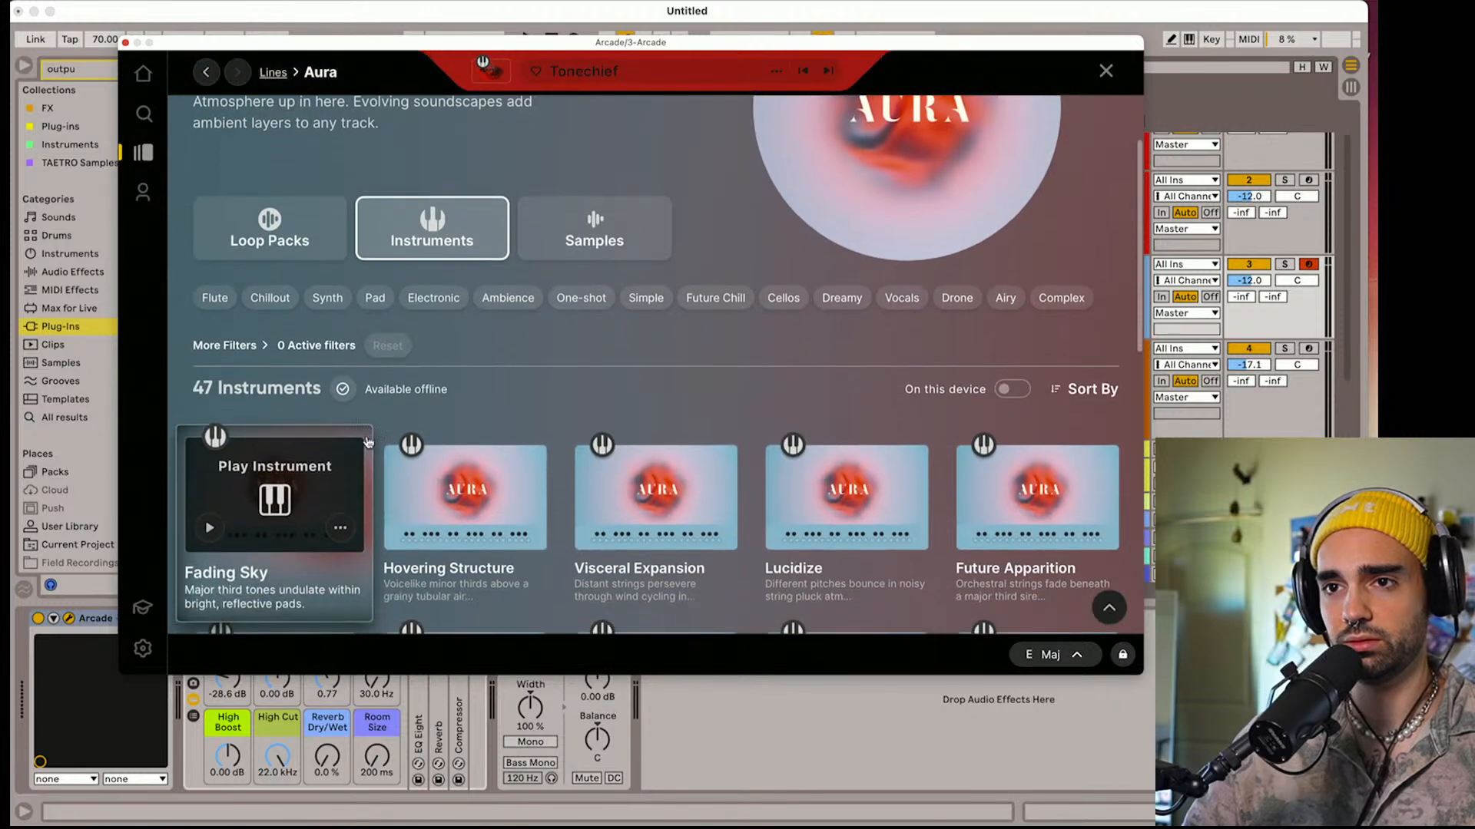
left_click(311, 232)
Load the Ancient History loop pack from the Aura line
scroll(342, 460, "down", 4)
mouse_move(261, 482)
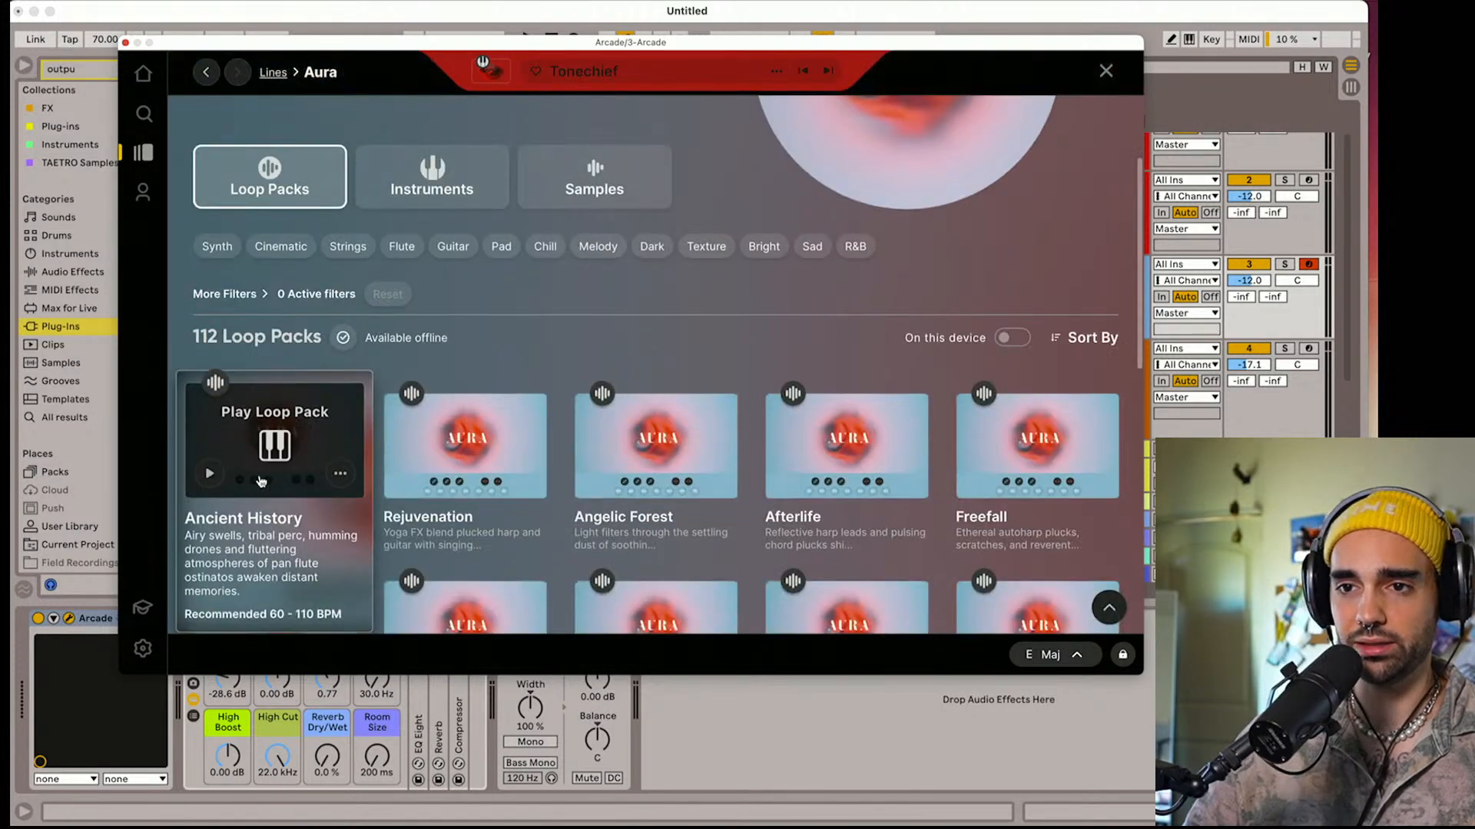
left_click(275, 439)
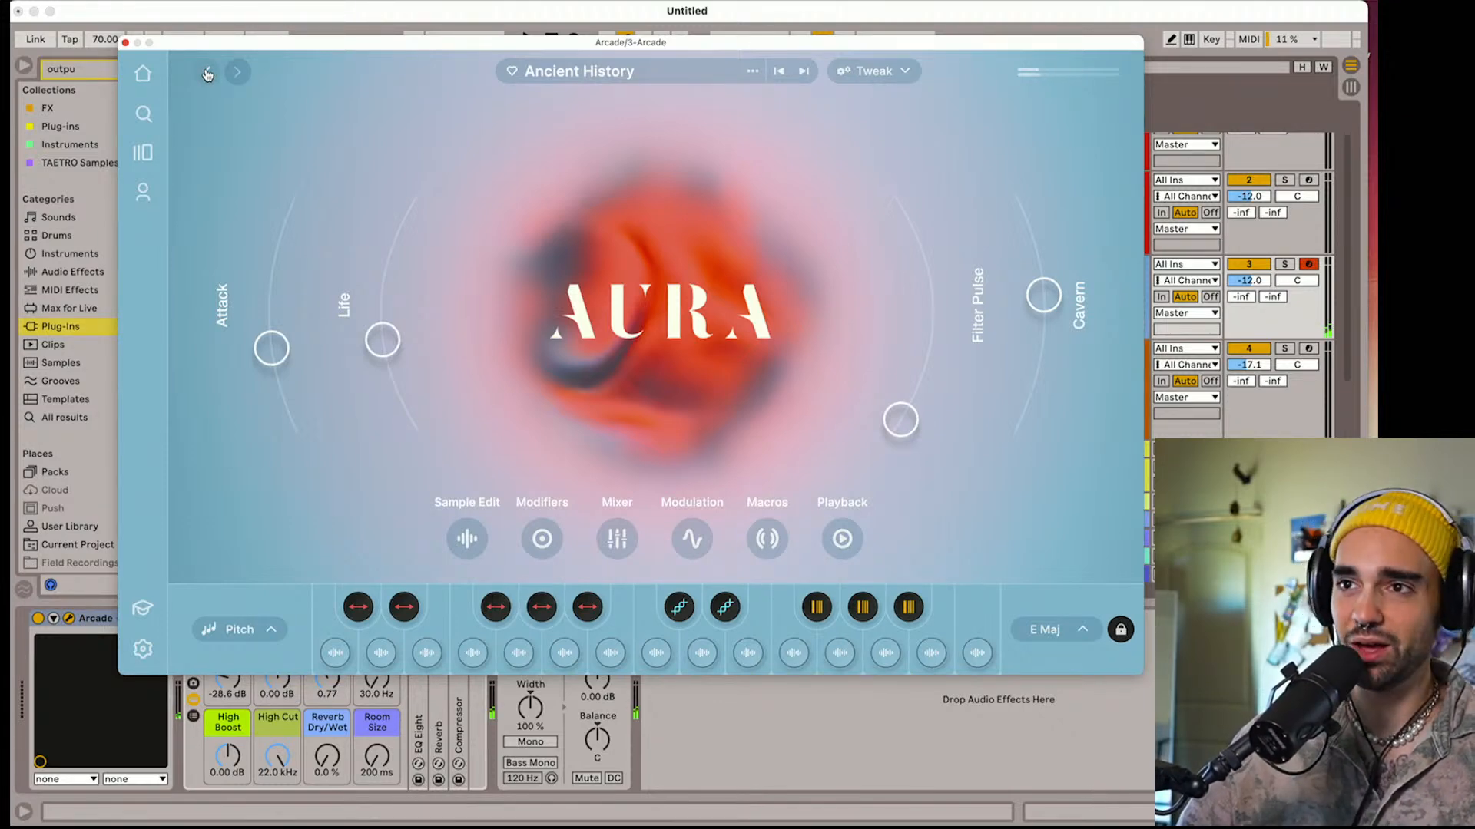
Return to the Aura loop packs and load Thin Air
left_click(207, 73)
scroll(318, 376, "down", 5)
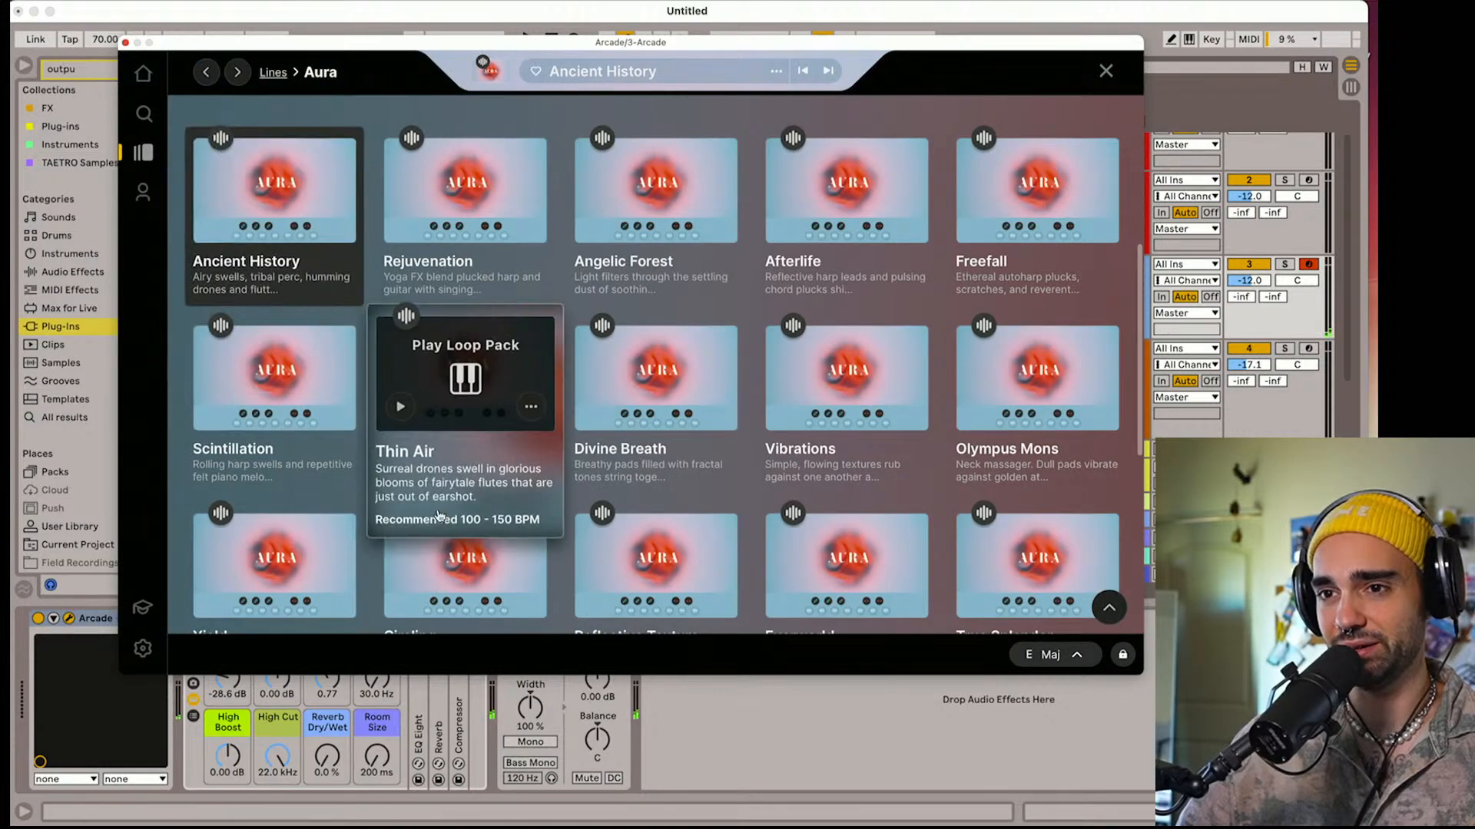
left_click(488, 380)
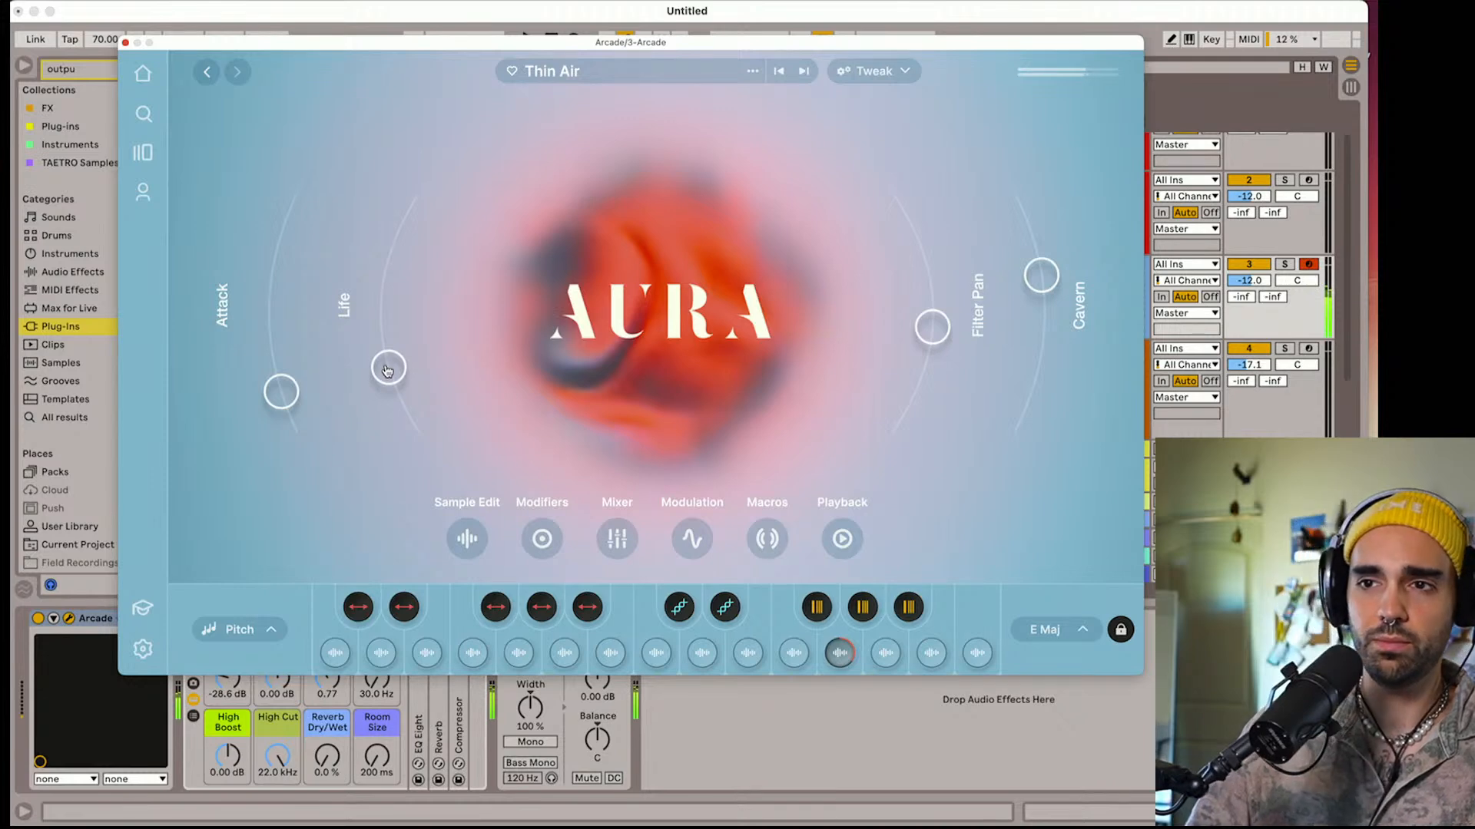
Lower Thin Air's Life macro and raise its Filter Pan and Cavern macros slightly
left_click_drag(391, 375, 422, 460)
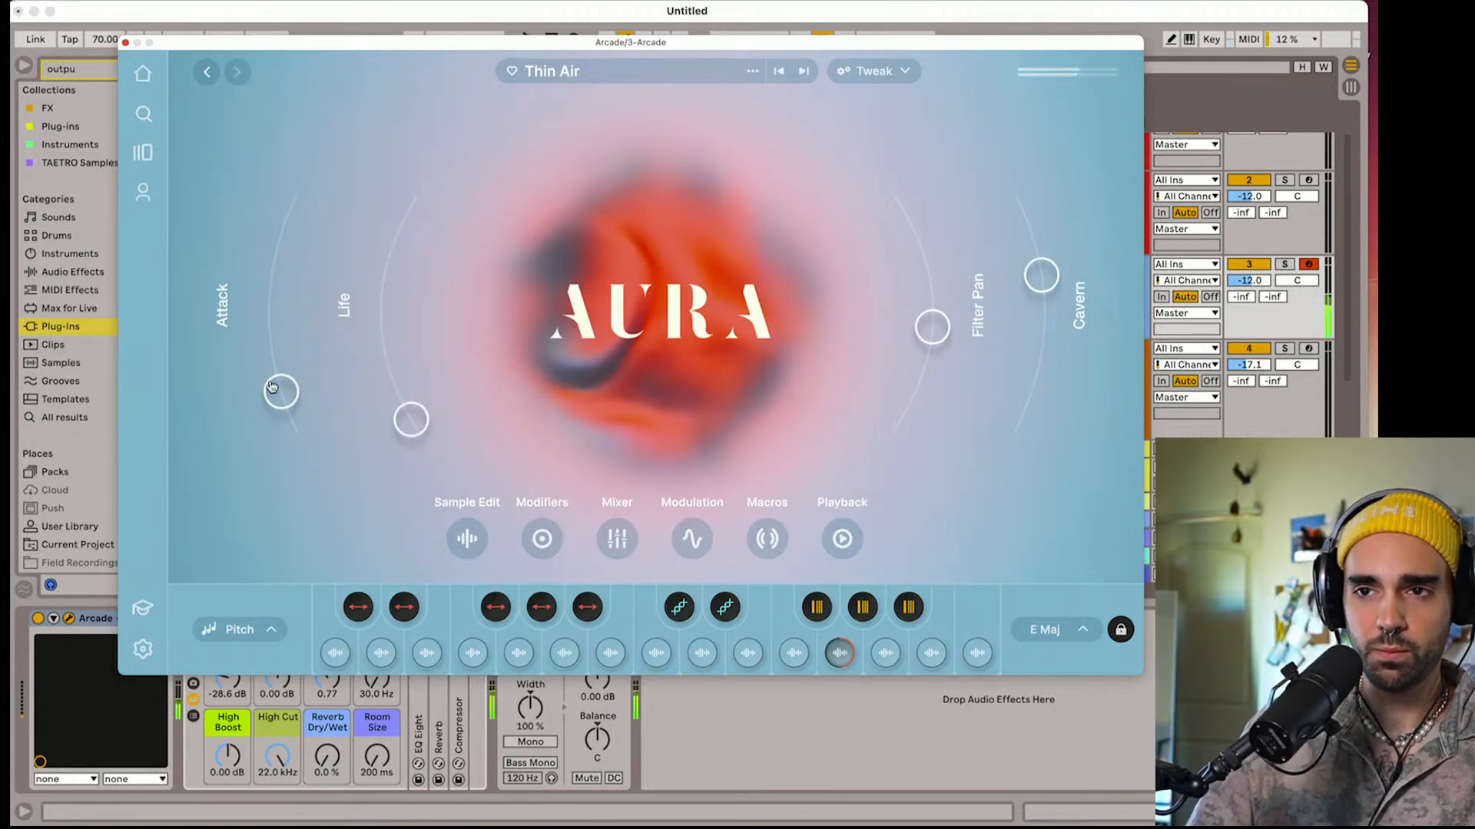
left_click_drag(933, 330, 931, 292)
mouse_move(1063, 290)
left_mouse_down()
mouse_move(1052, 387)
mouse_move(1052, 277)
left_mouse_up()
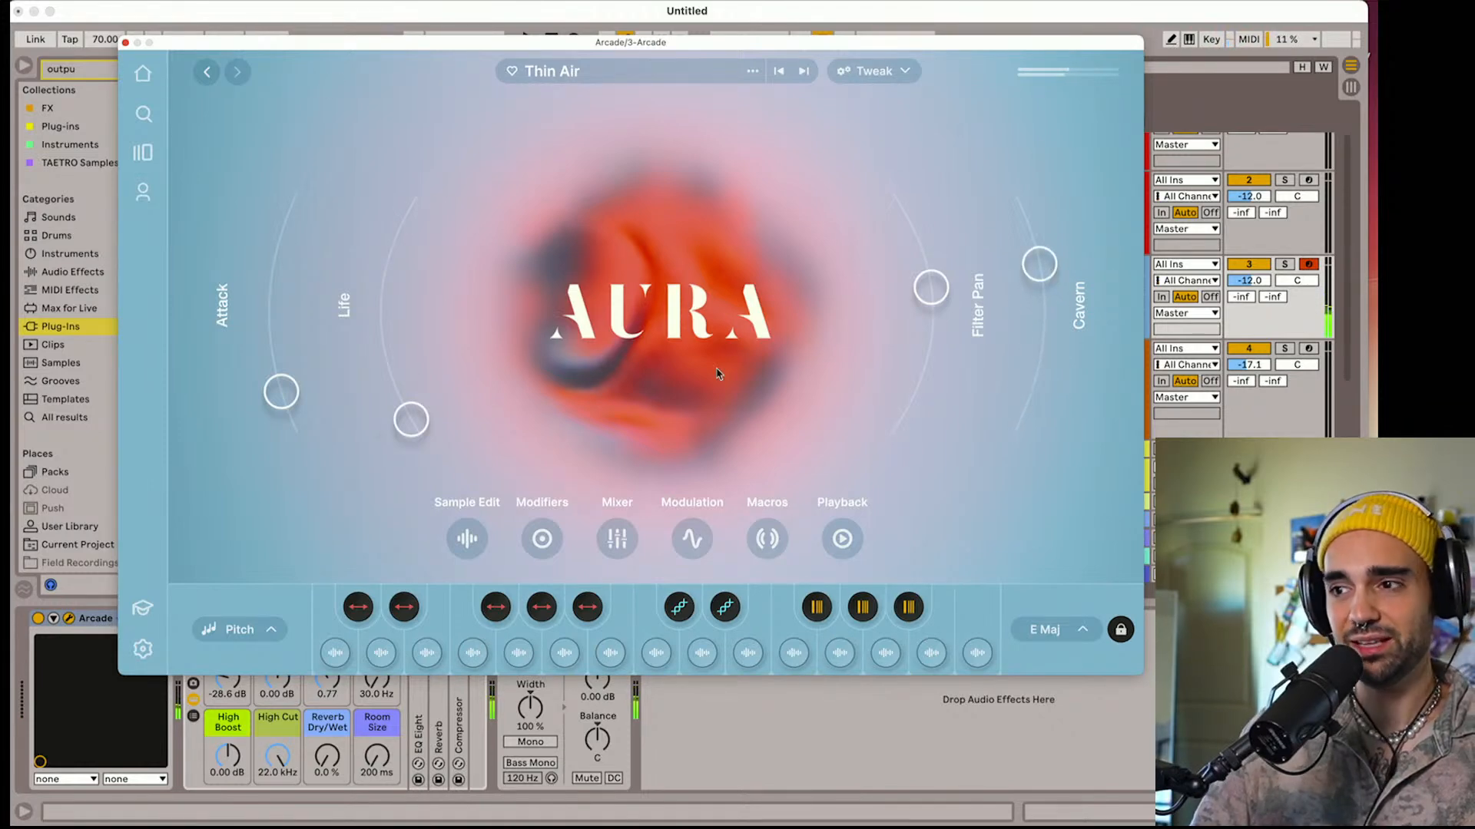
Set Arcade's session key to C Maj and close the plug-in window
left_click(1076, 634)
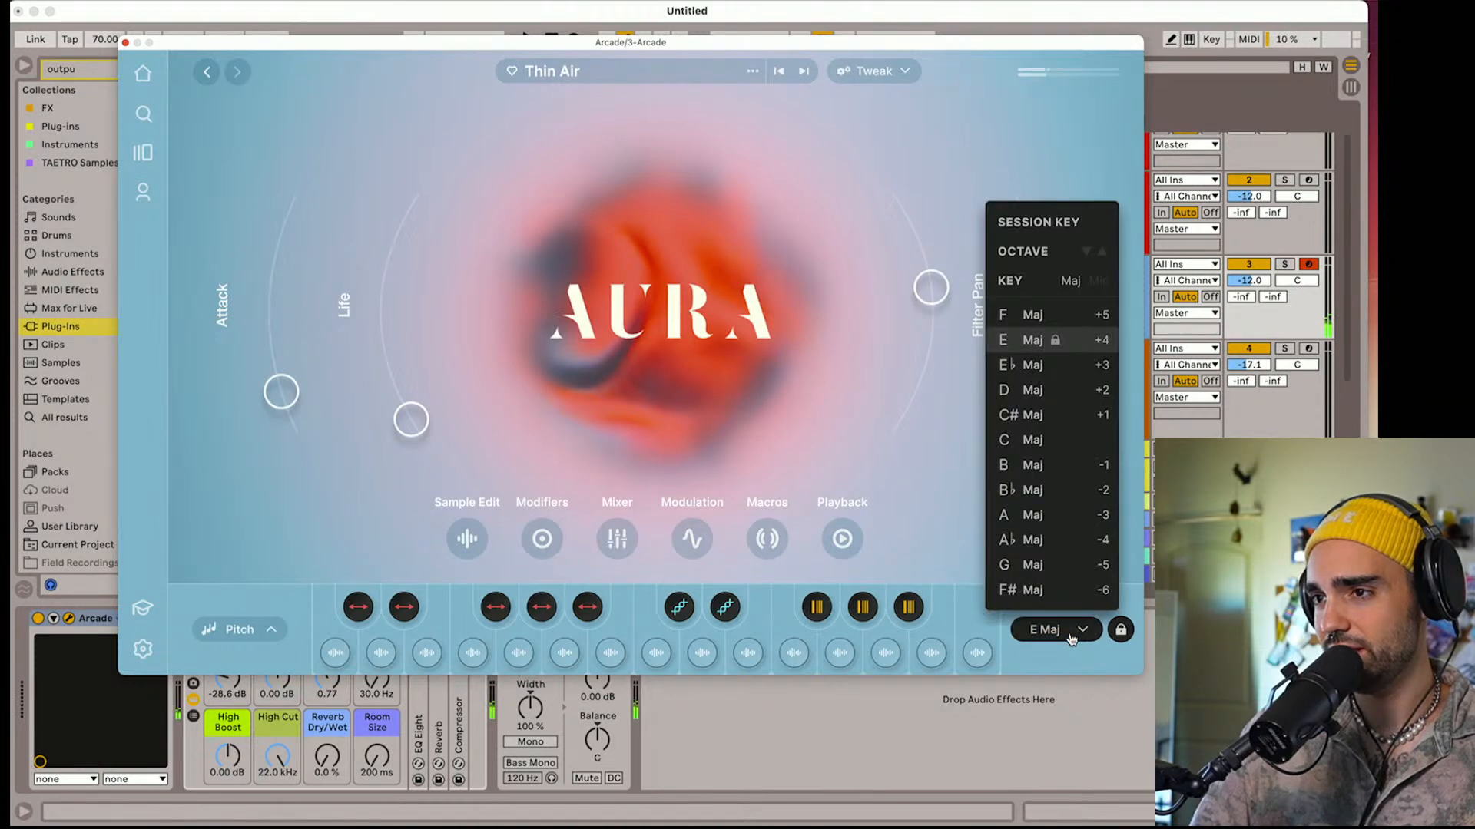
left_click(1041, 440)
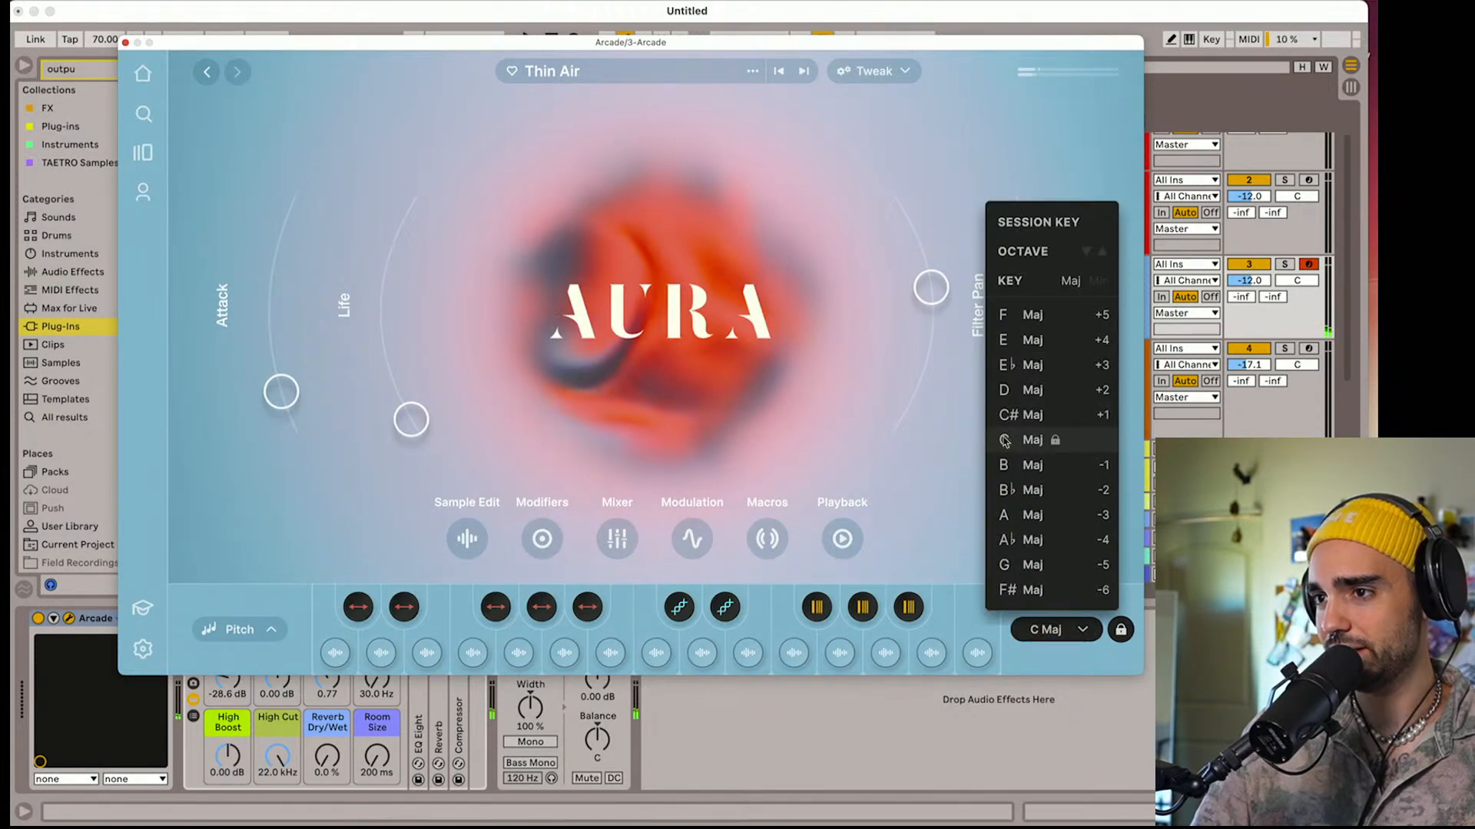
left_click(926, 414)
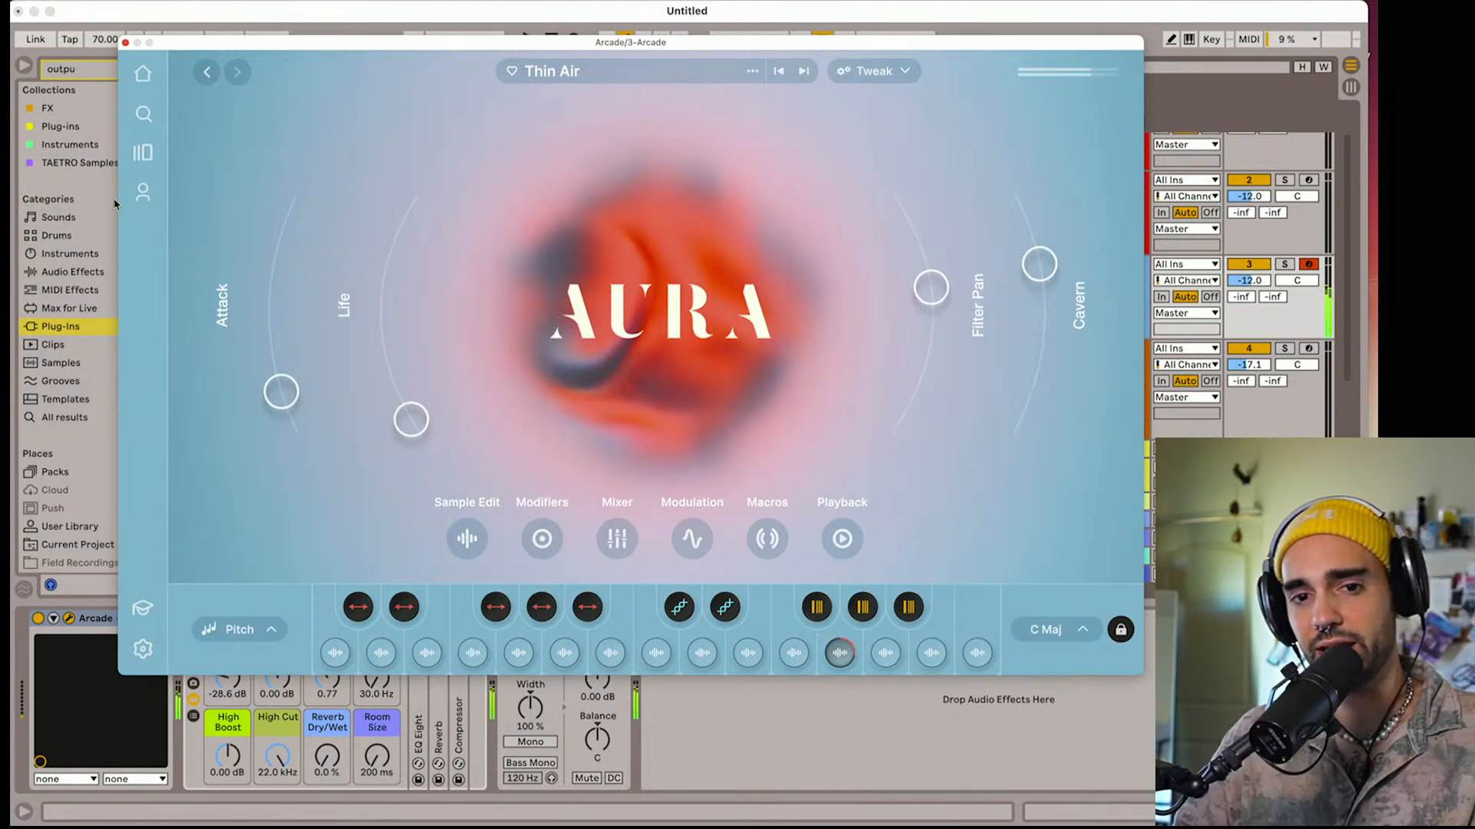
left_click(126, 44)
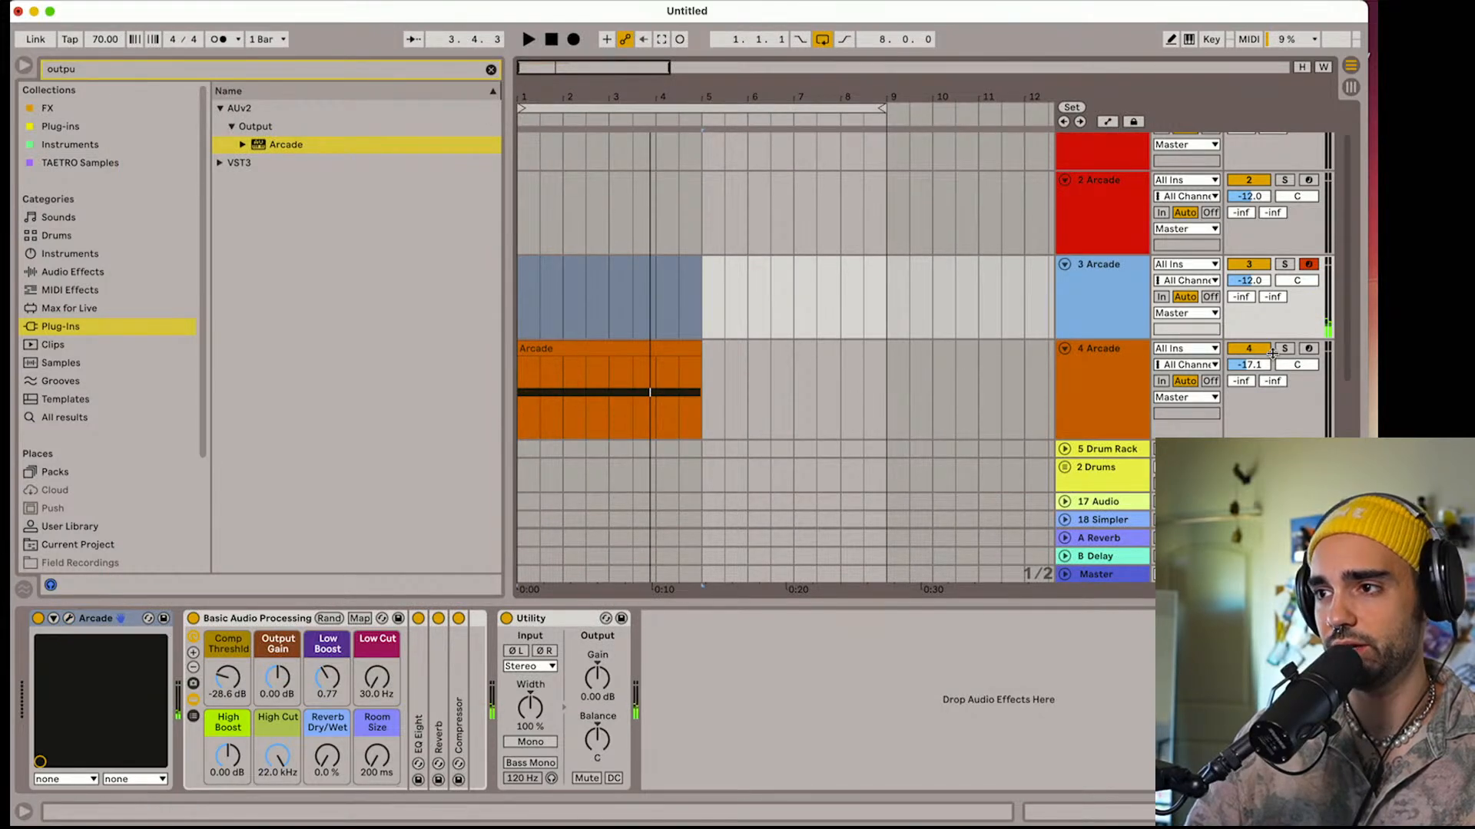
With the 4 Arcade track muted and the metronome on, record a sustained G3 note across eight bars on 3 Arcade
left_click(1247, 349)
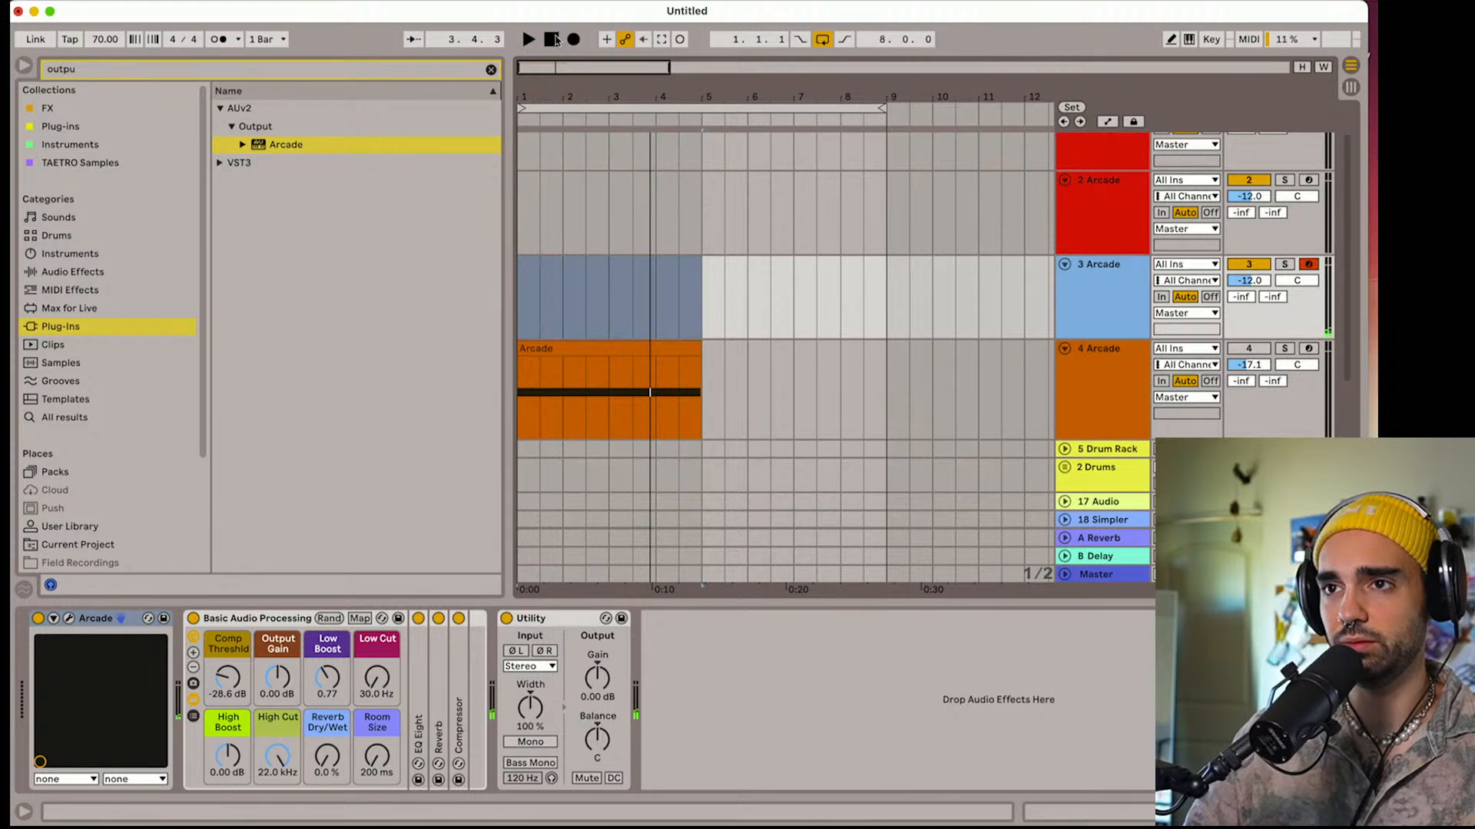
left_click(552, 40)
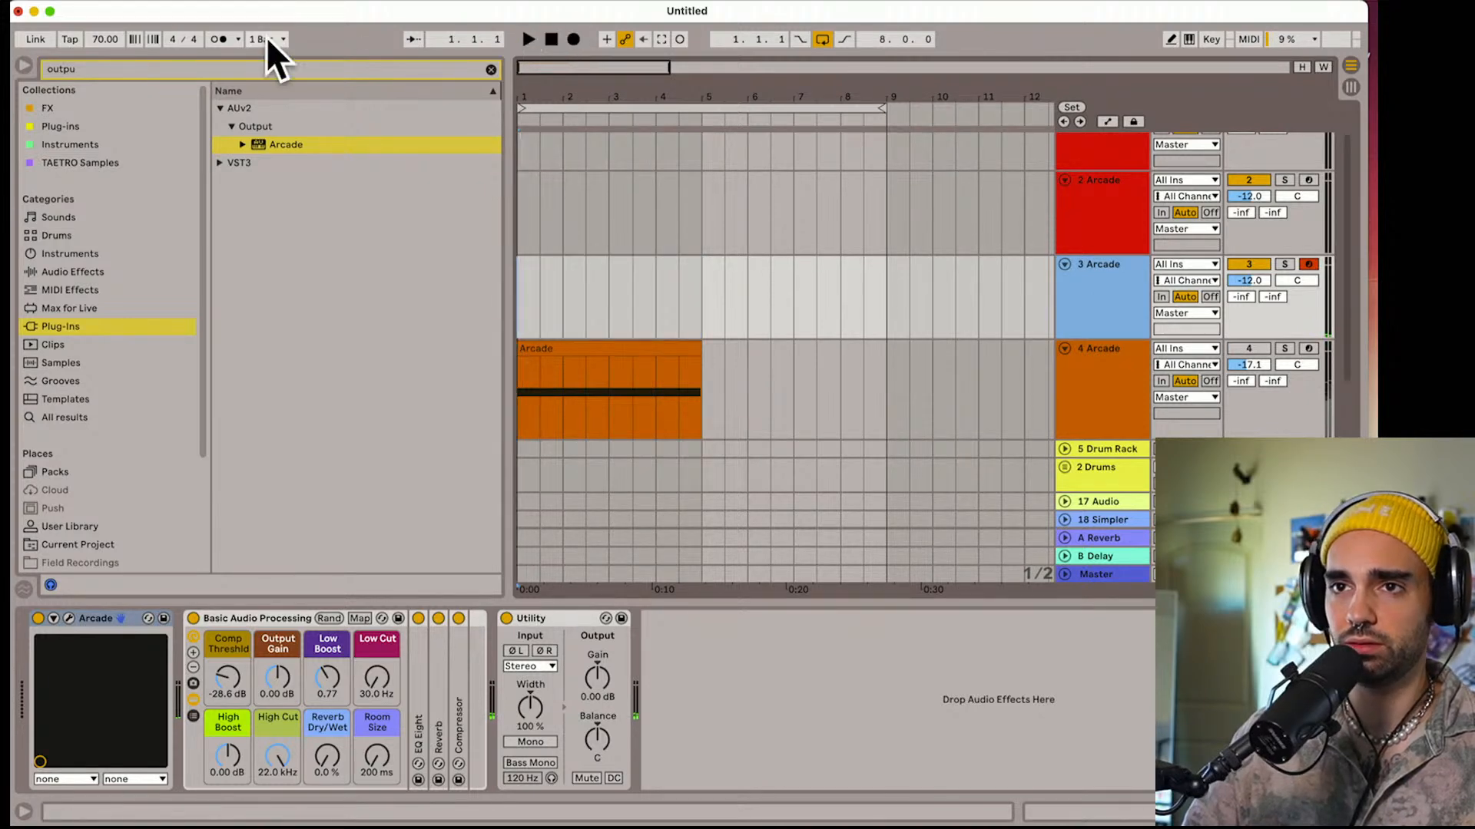
left_click(219, 39)
left_click(573, 39)
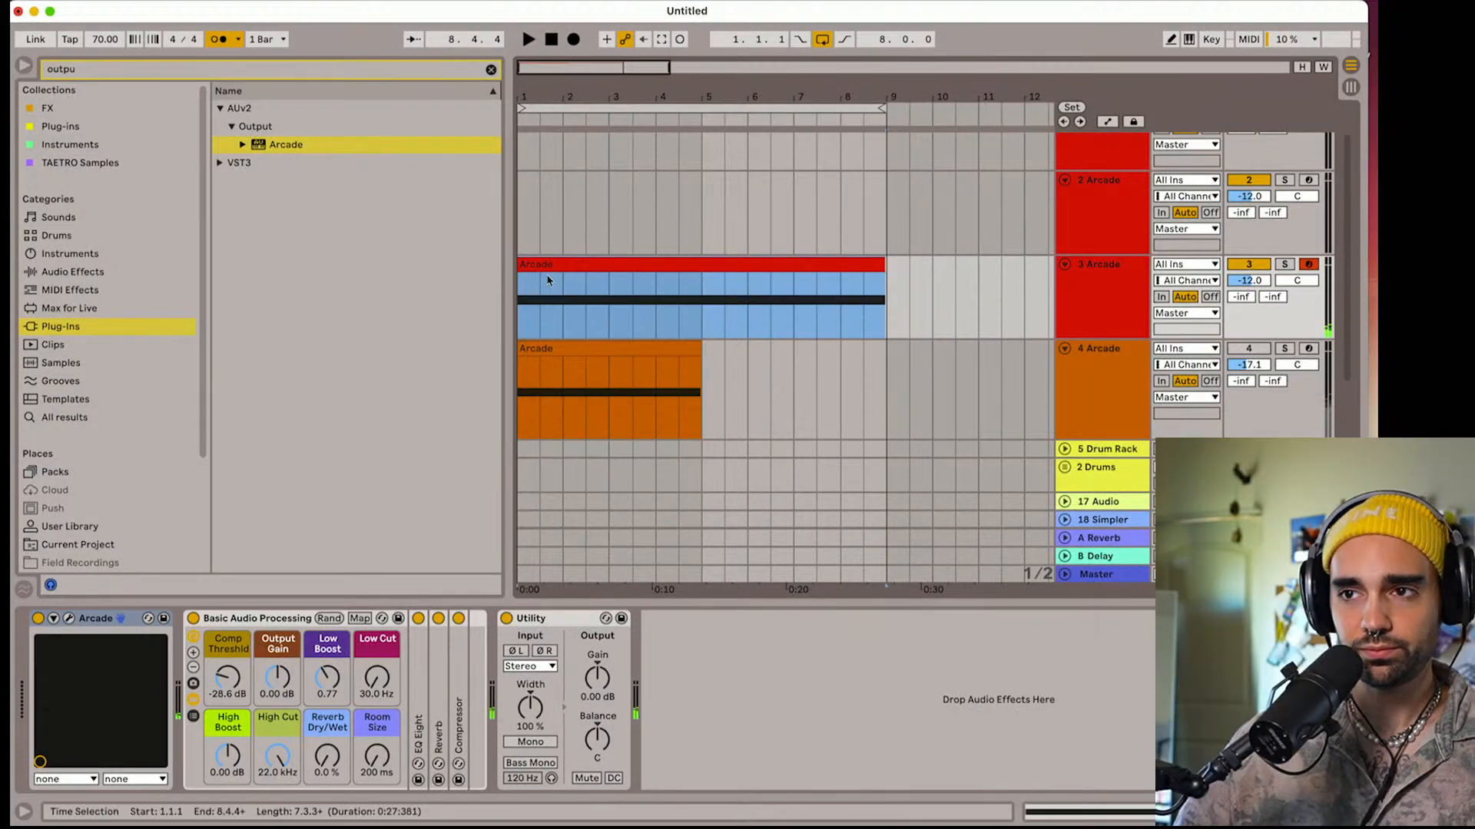
Duplicate the 3 Arcade track and delete the recorded clip from the copy
left_click(551, 266)
left_click(1091, 308)
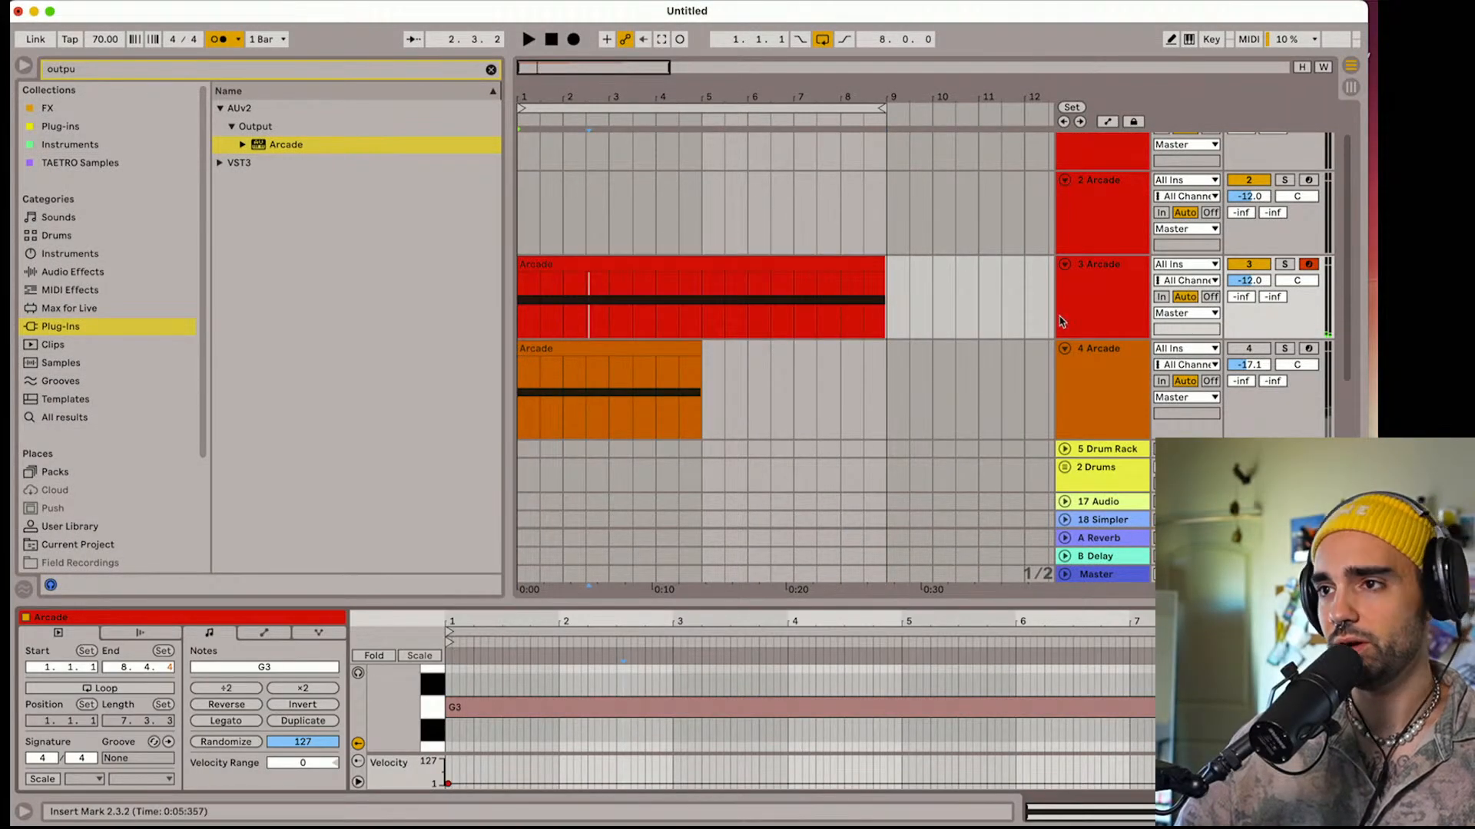
right_click(1091, 309)
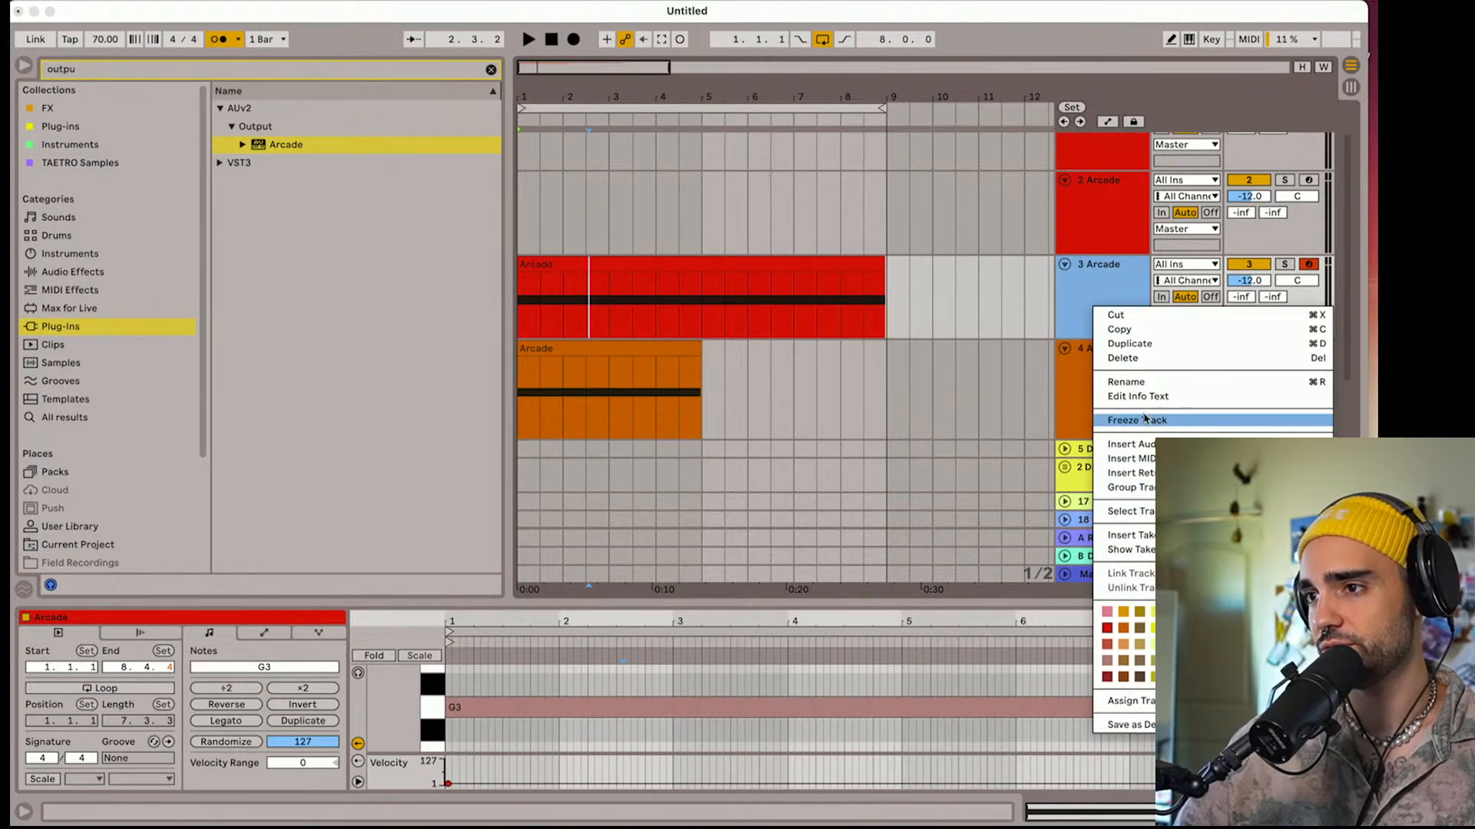
left_click(1079, 303)
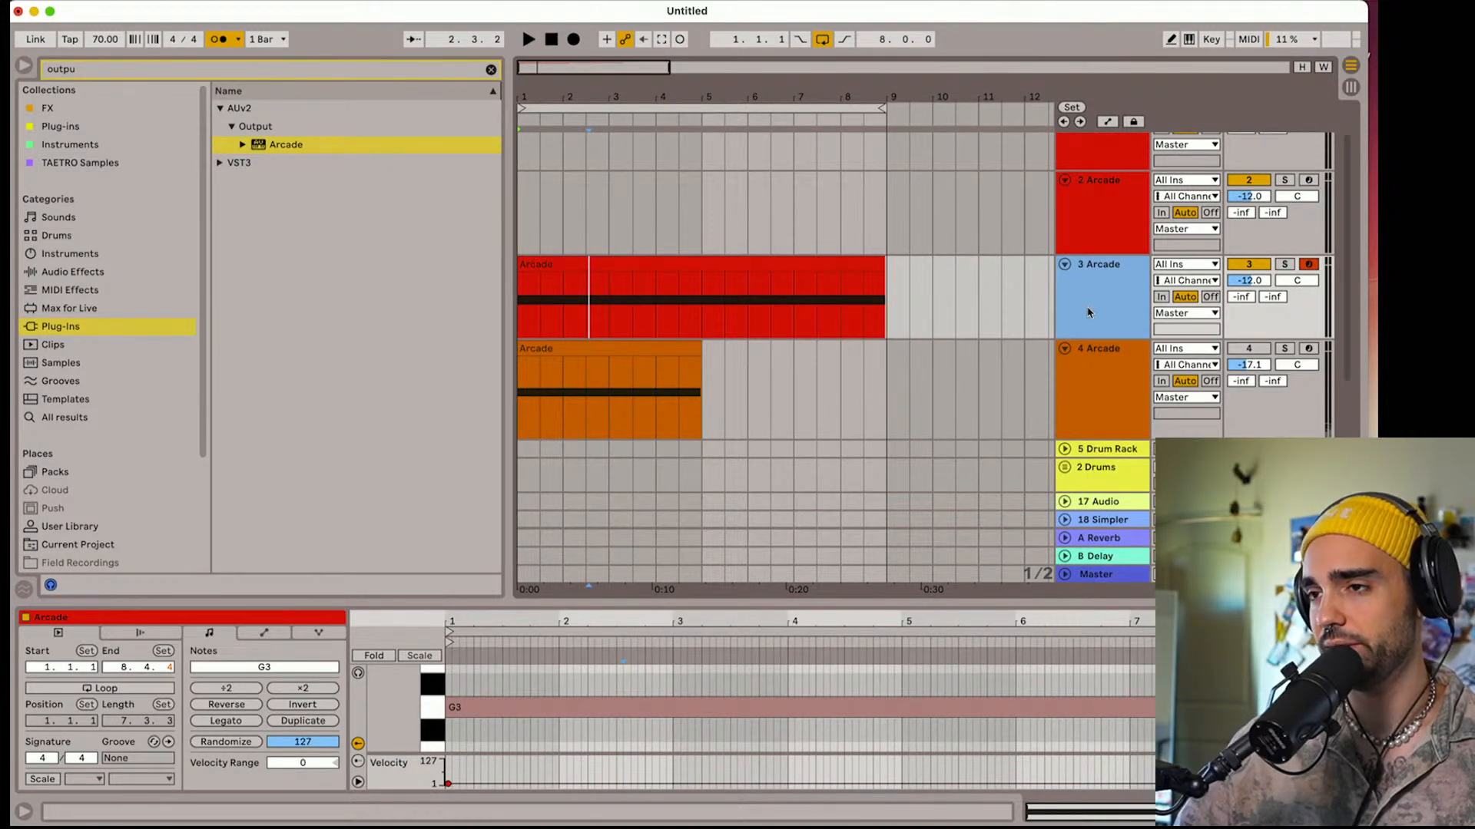
key("super+d")
left_click(761, 348)
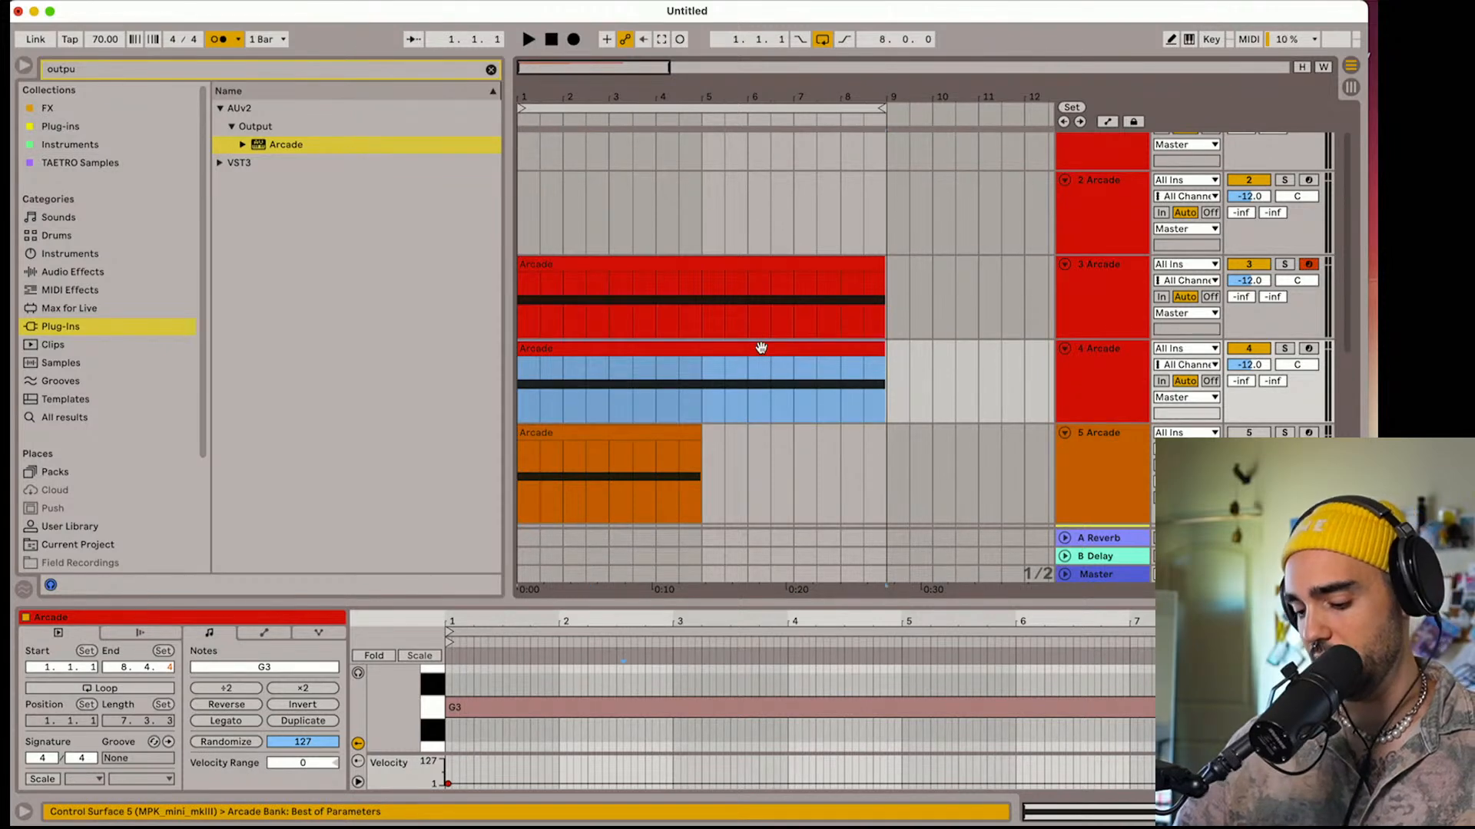
key("Delete")
Cut the Basic Audio Processing rack from the 3 Arcade track's device chain
right_click(1085, 320)
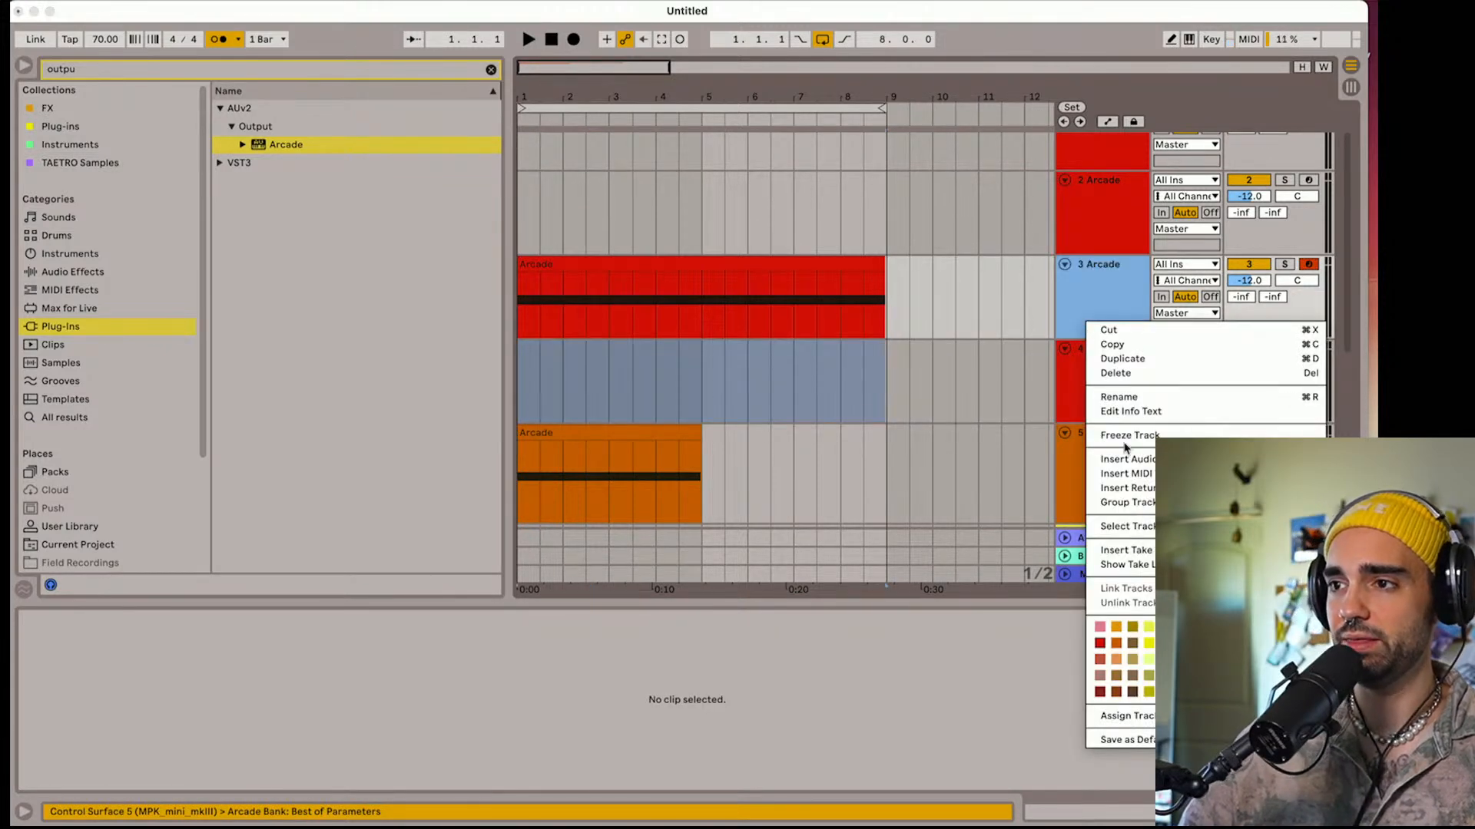
left_click(1079, 314)
left_click(1095, 386)
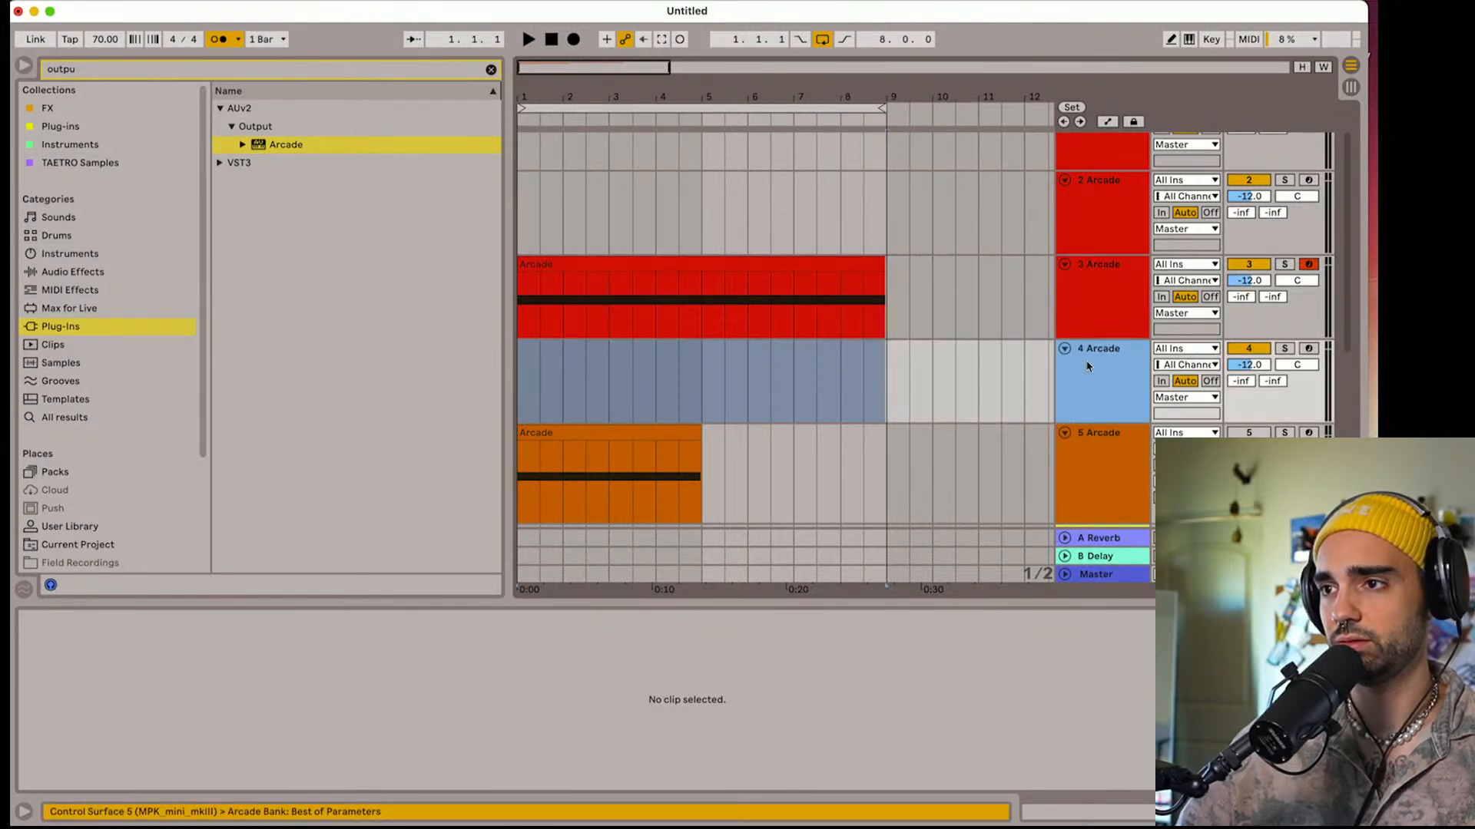
double_click(1089, 378)
double_click(1087, 327)
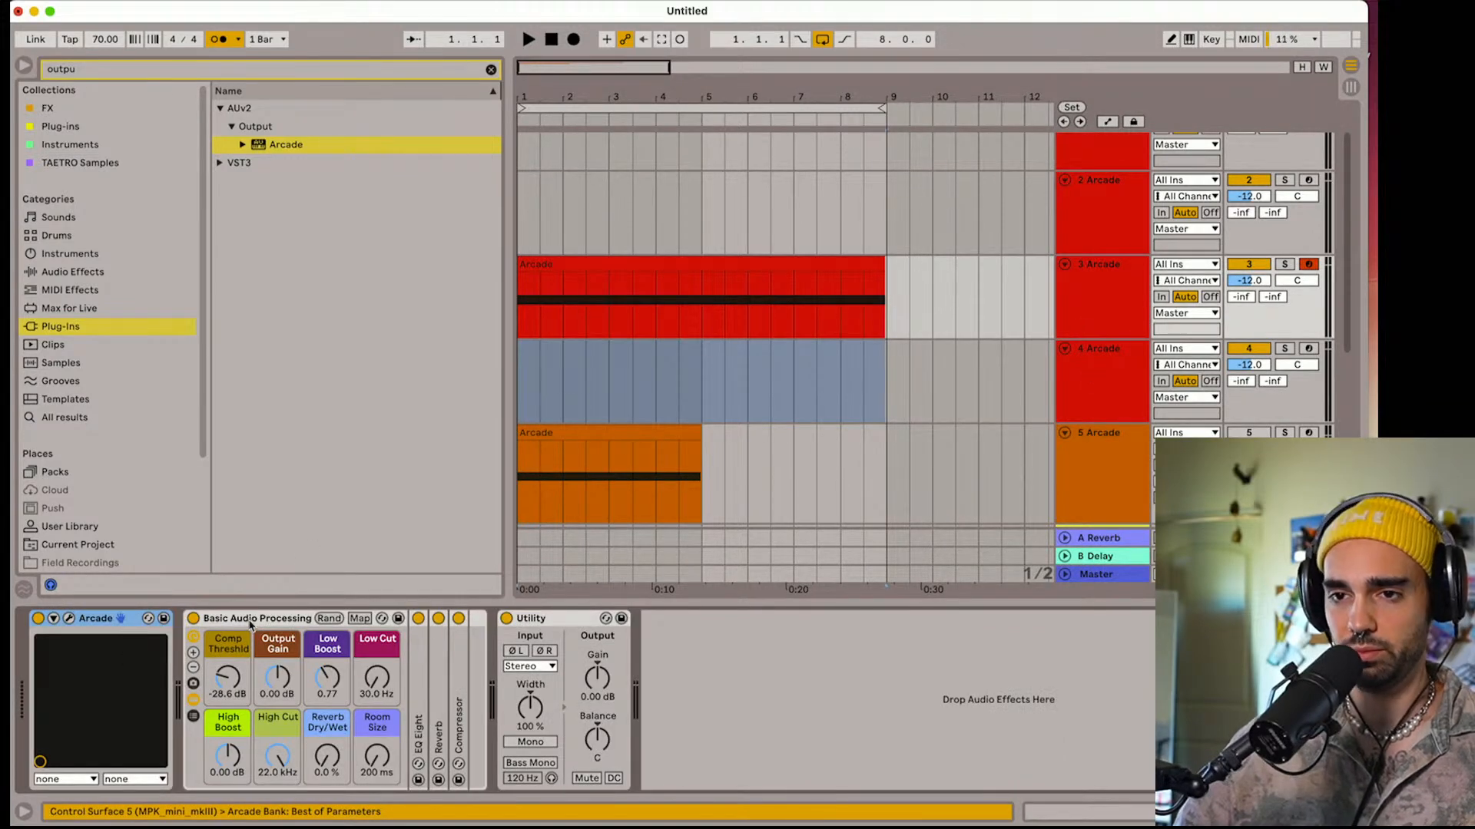
left_click(249, 626)
key("Delete")
Freeze the 3 Arcade track and flatten it to audio
left_click(1113, 317)
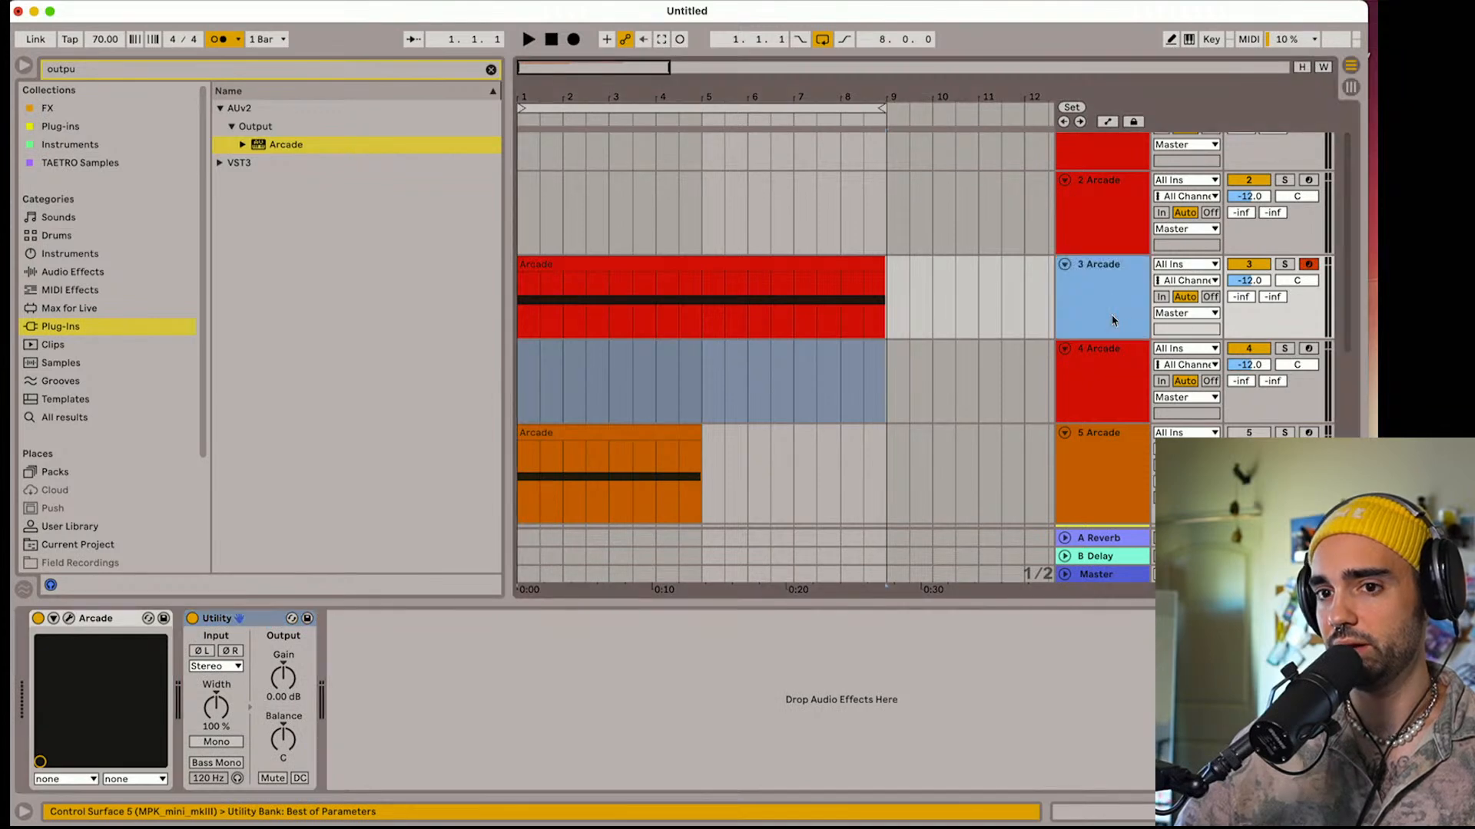
right_click(1113, 318)
left_click(1158, 432)
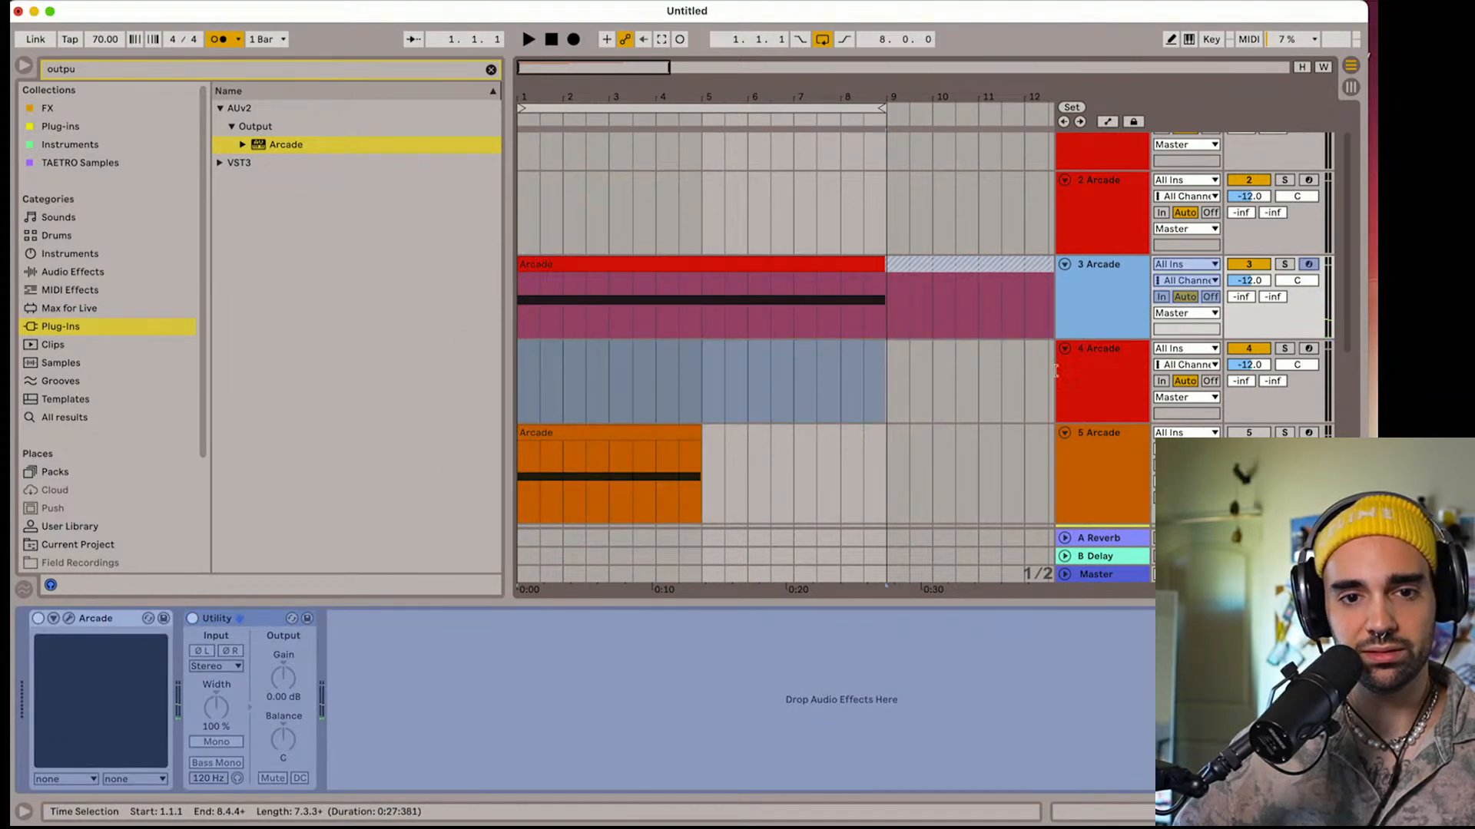
right_click(1097, 324)
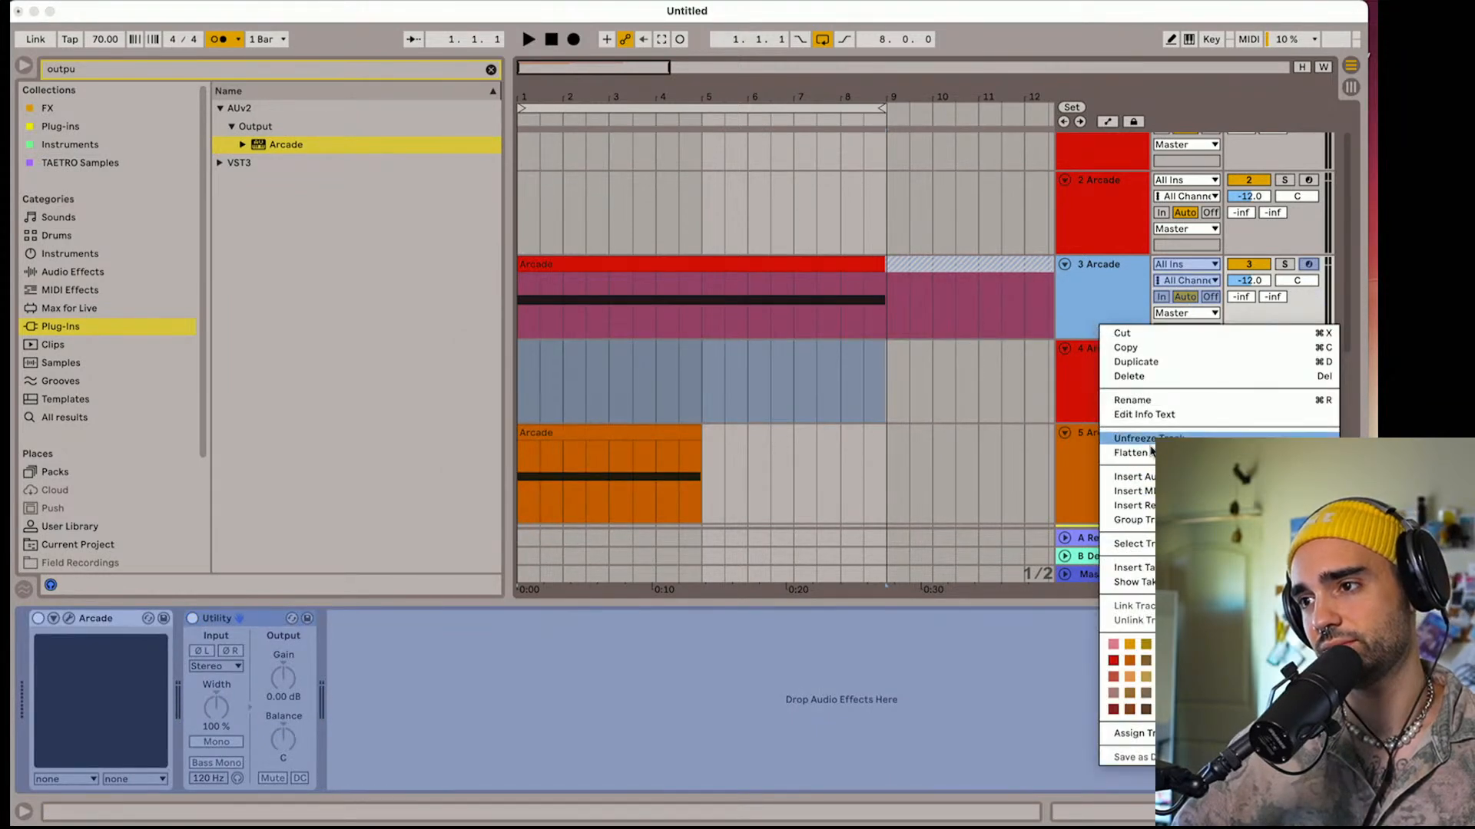
left_click(1142, 453)
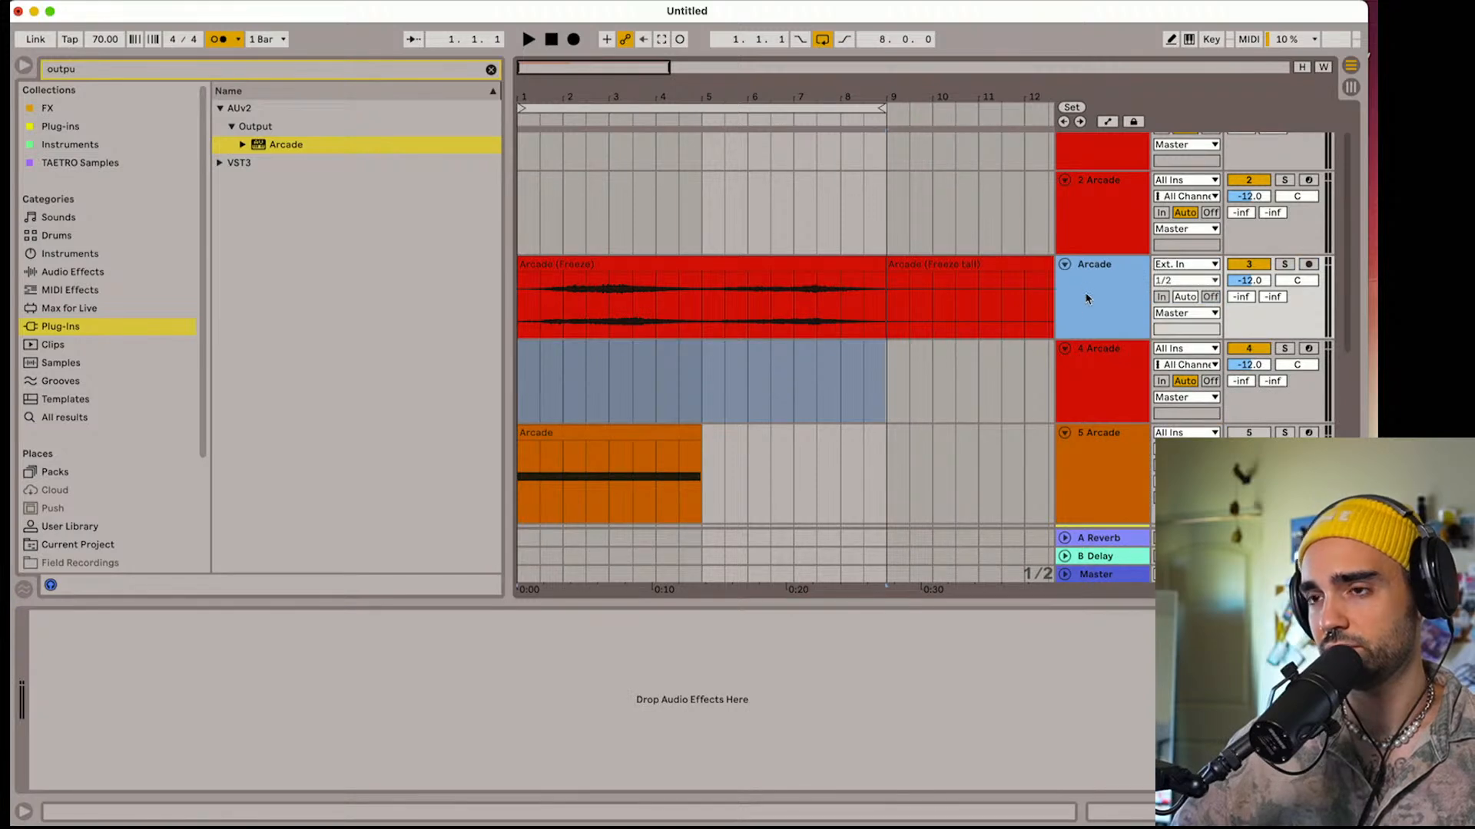
Paste the Basic Audio Processing rack onto the flattened Arcade track and delete its freeze tail clip
left_click(283, 734)
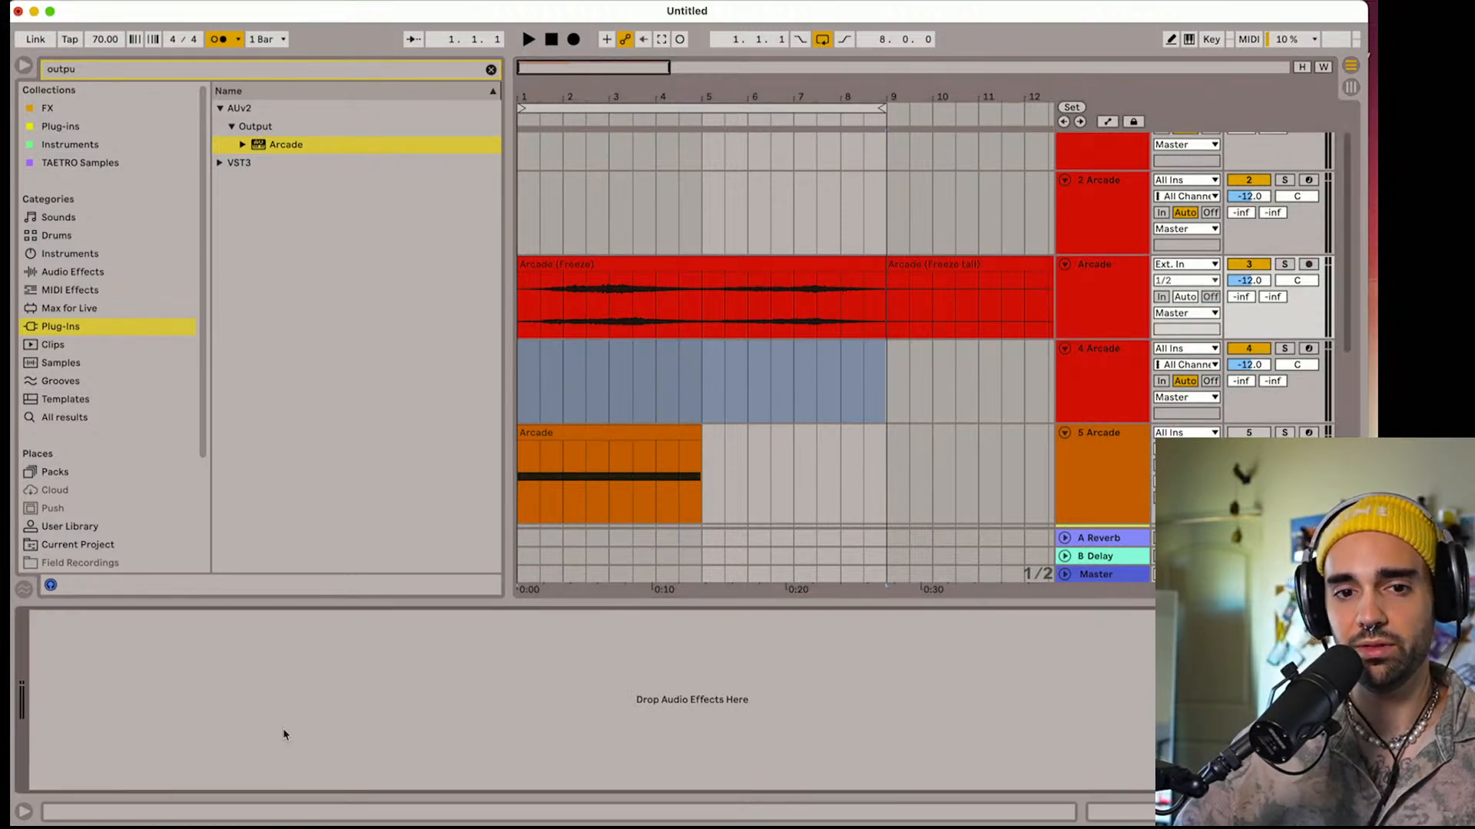
key("super+v")
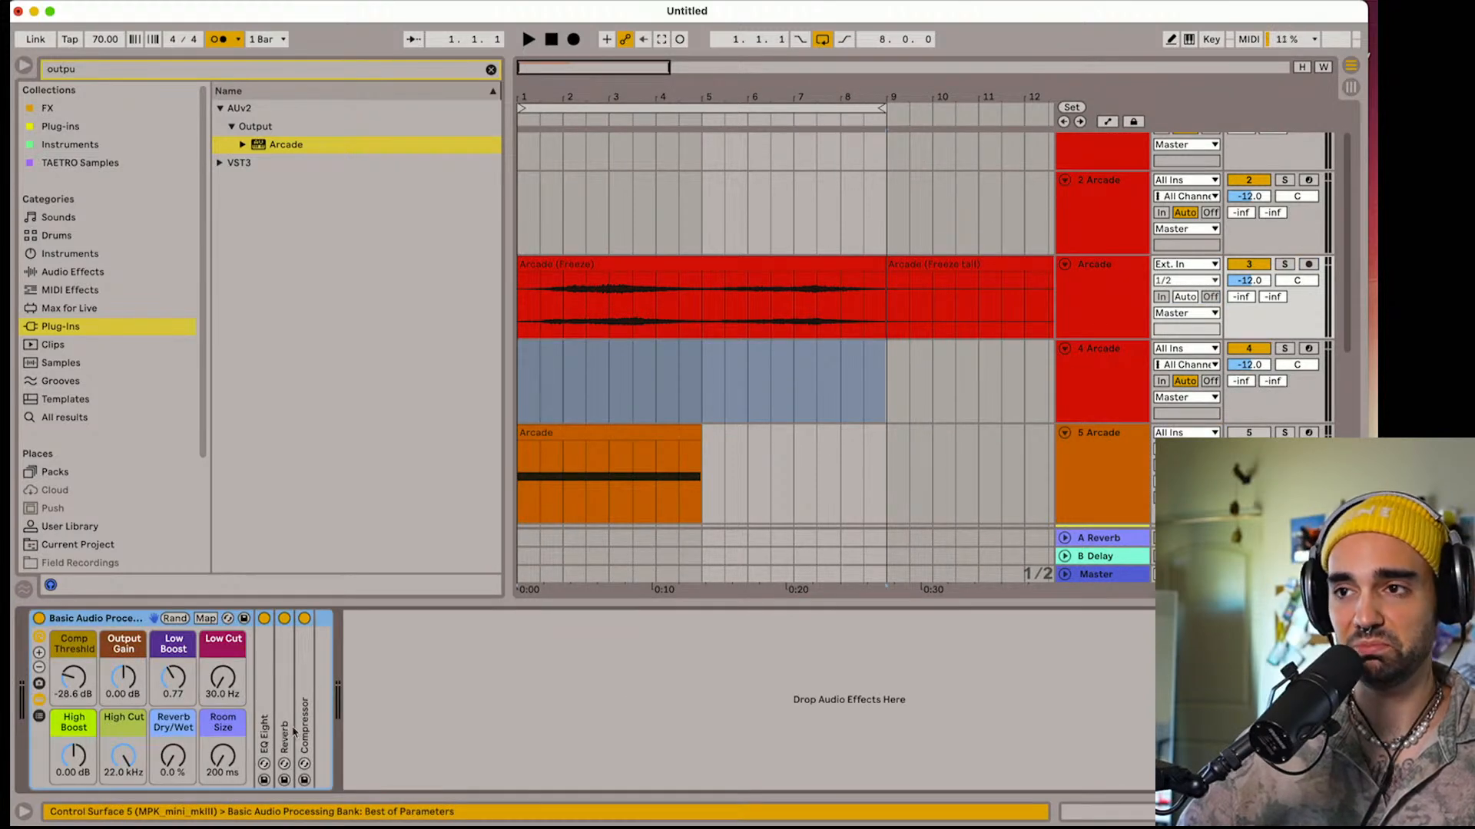
left_click(943, 264)
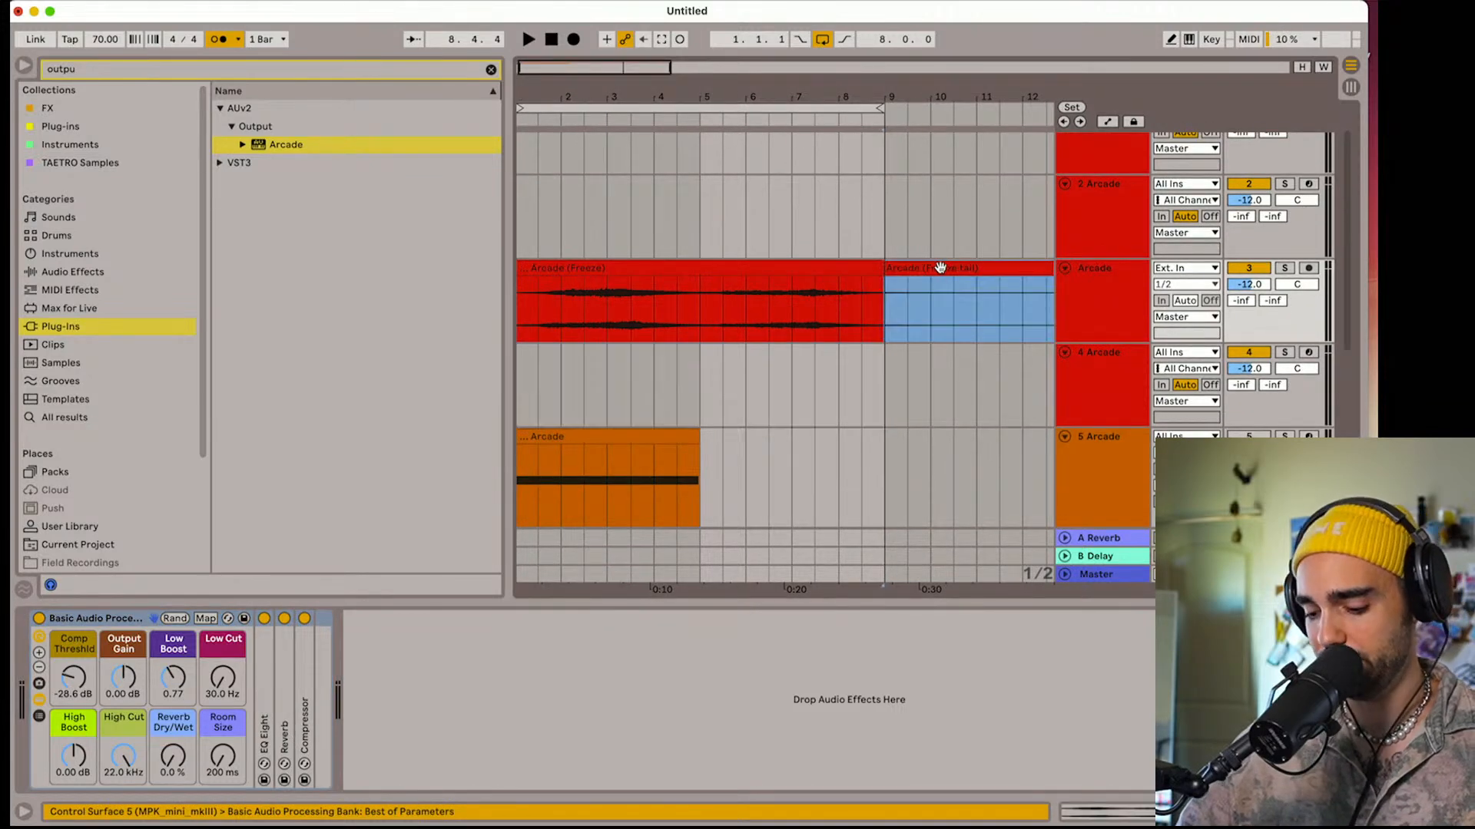
key("Delete")
Extend the end of the flattened Arcade clip to 9.1.1 so it spans eight full bars
left_click(878, 283)
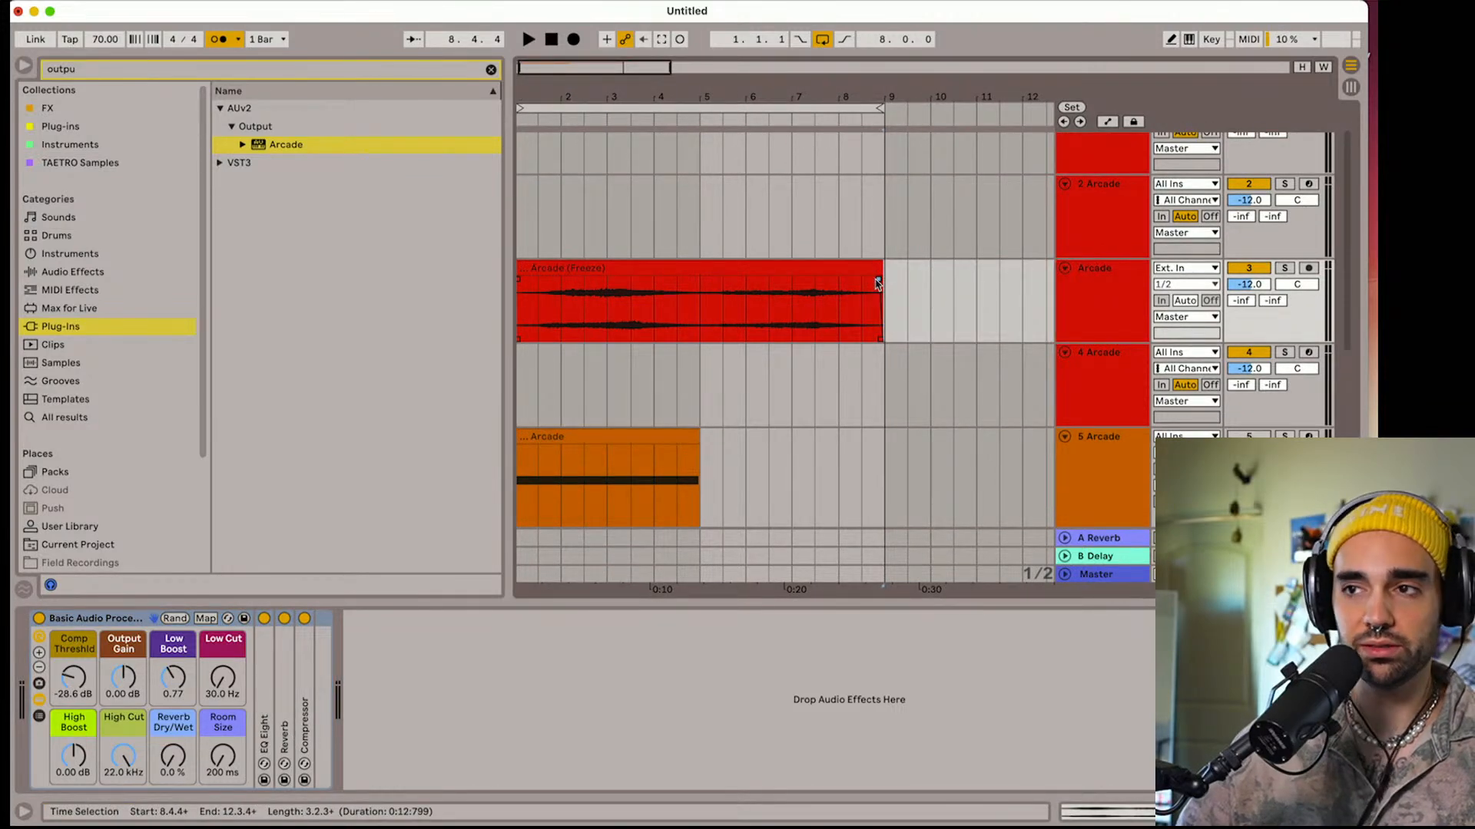
left_click(1064, 330)
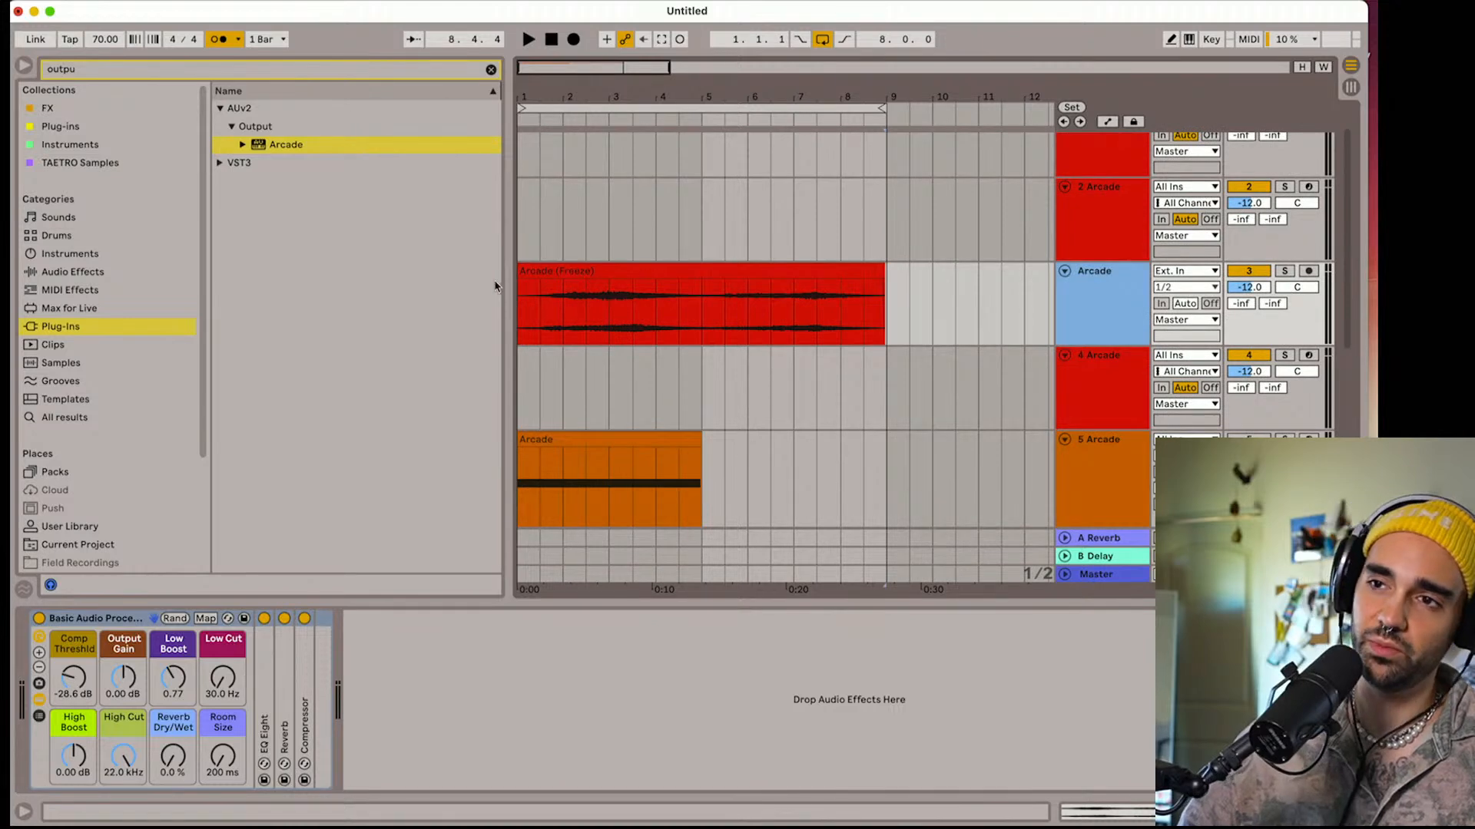
left_click(520, 285)
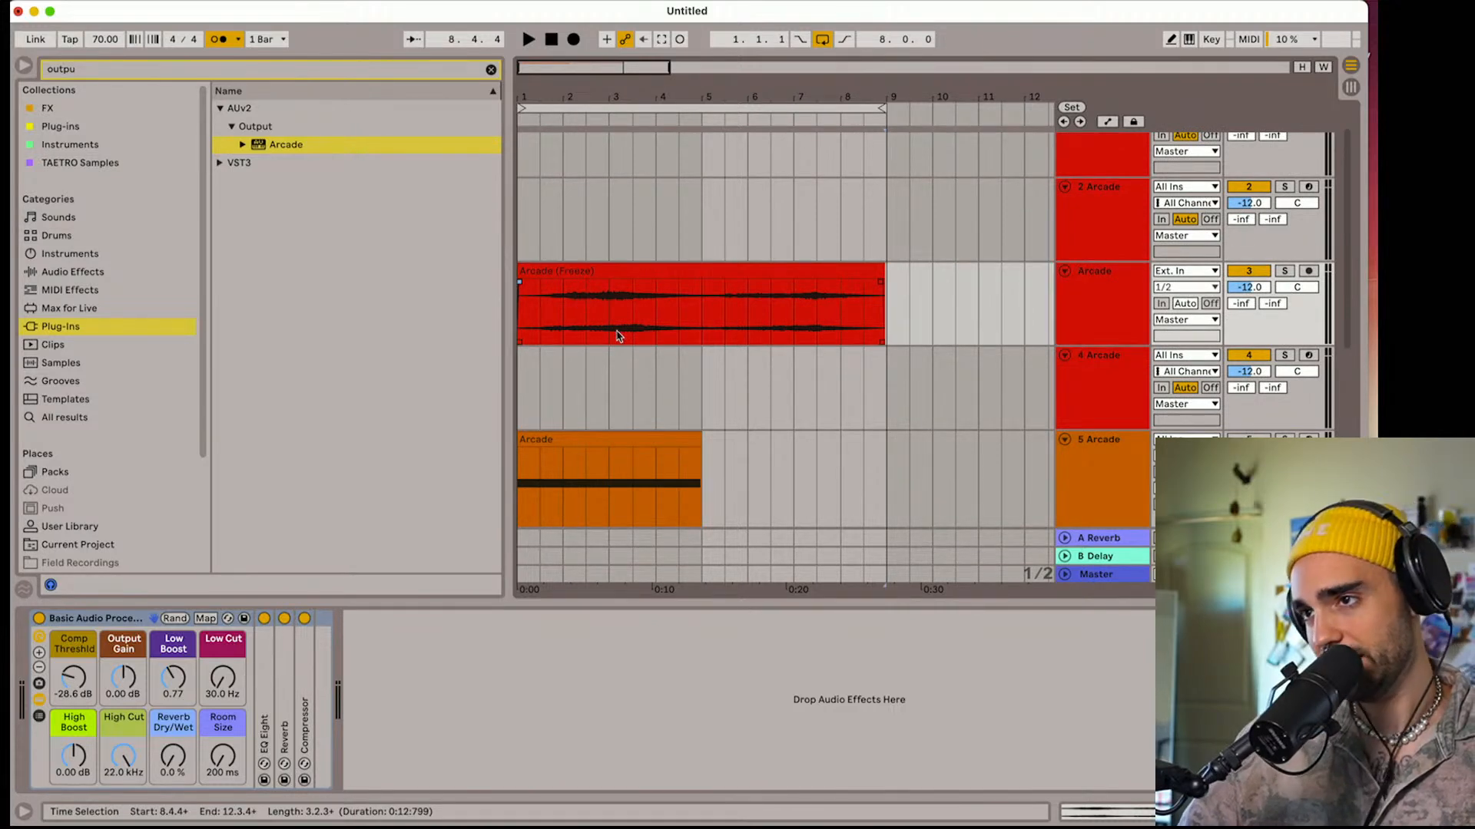
left_click(1098, 388)
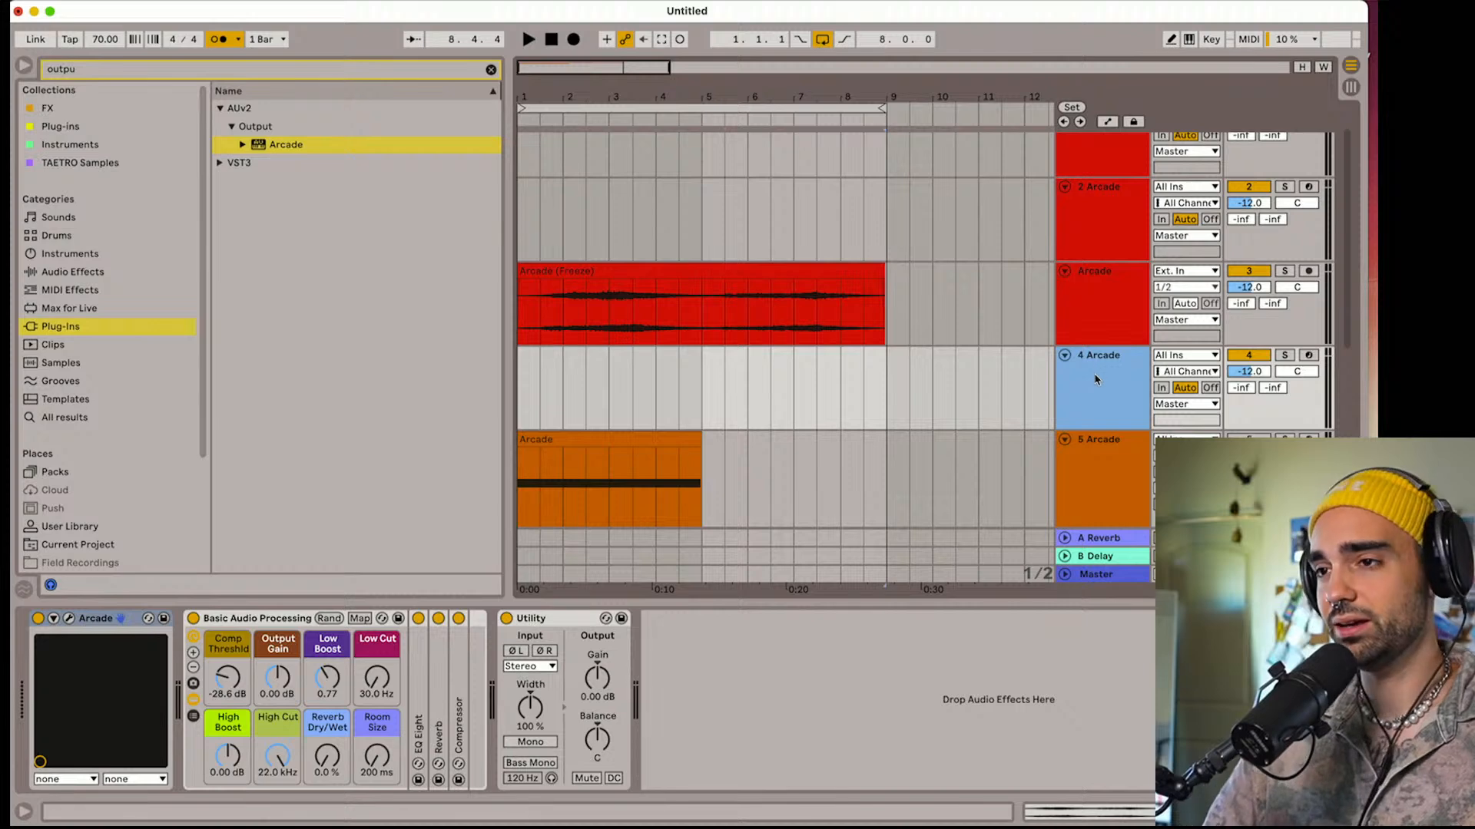
left_click_drag(883, 266, 865, 245)
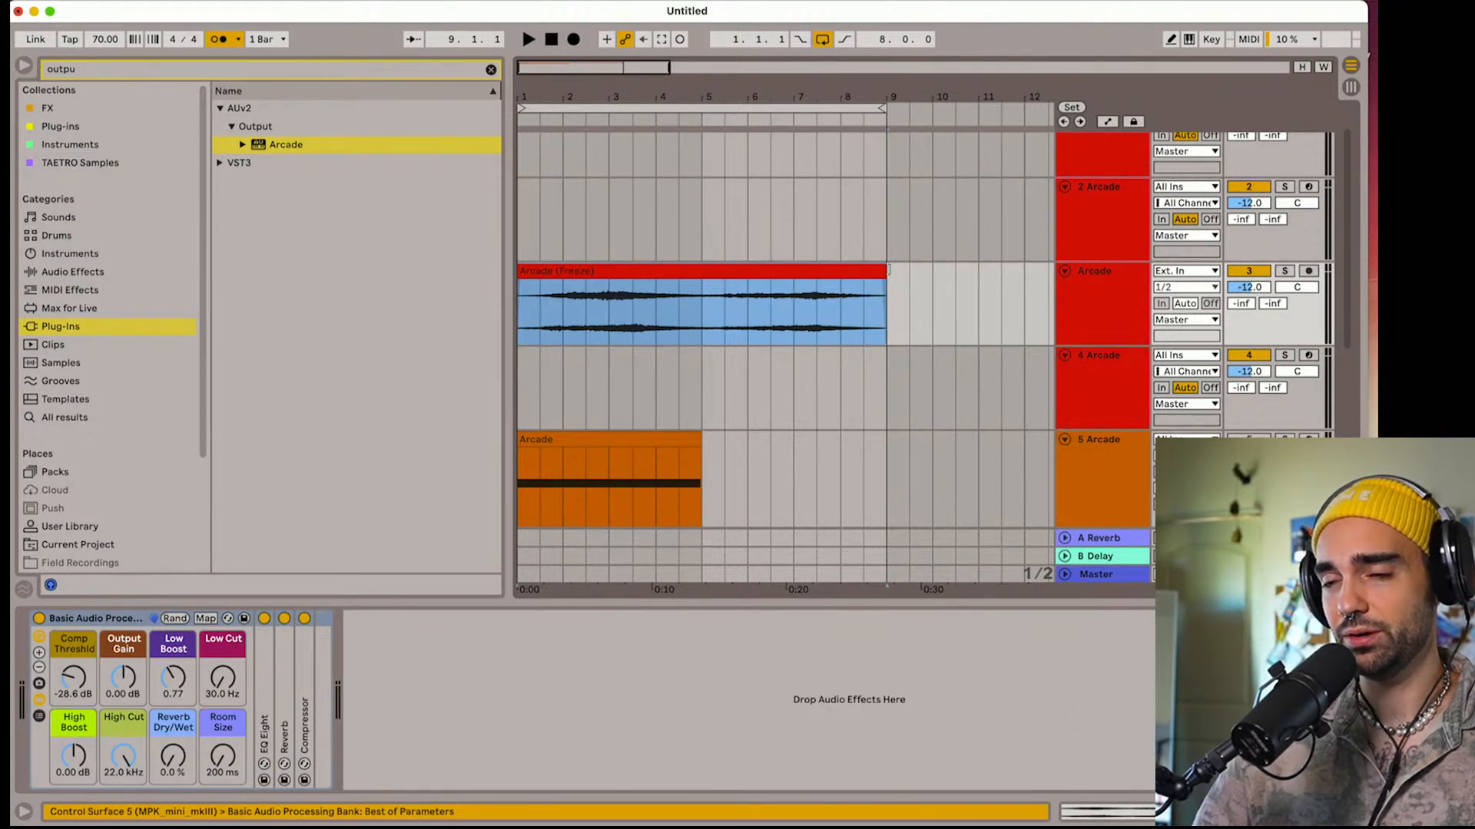
Play the arrangement from the beginning, turn off the metronome, and stop playback
left_click(557, 42)
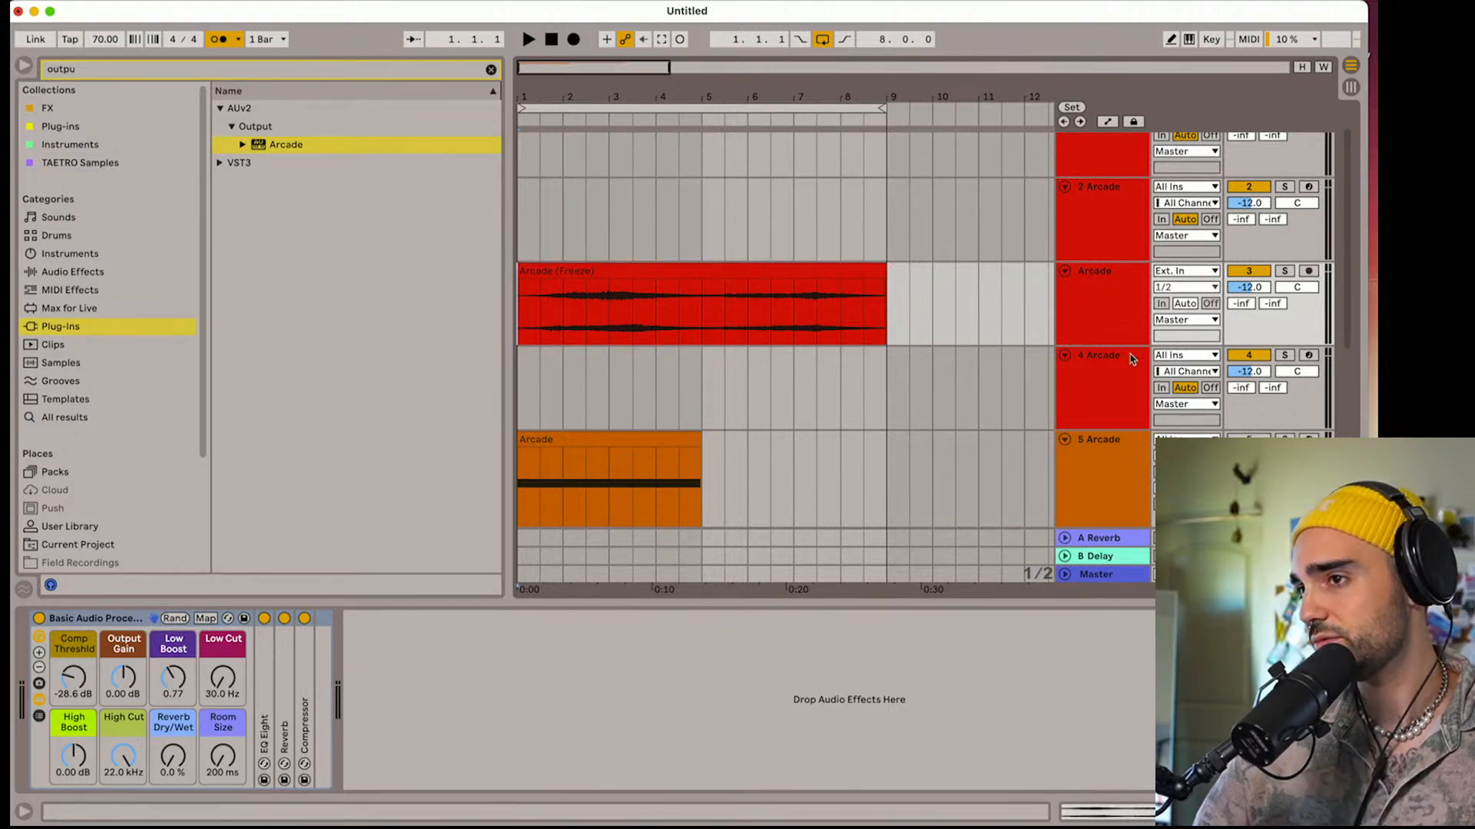
key("space")
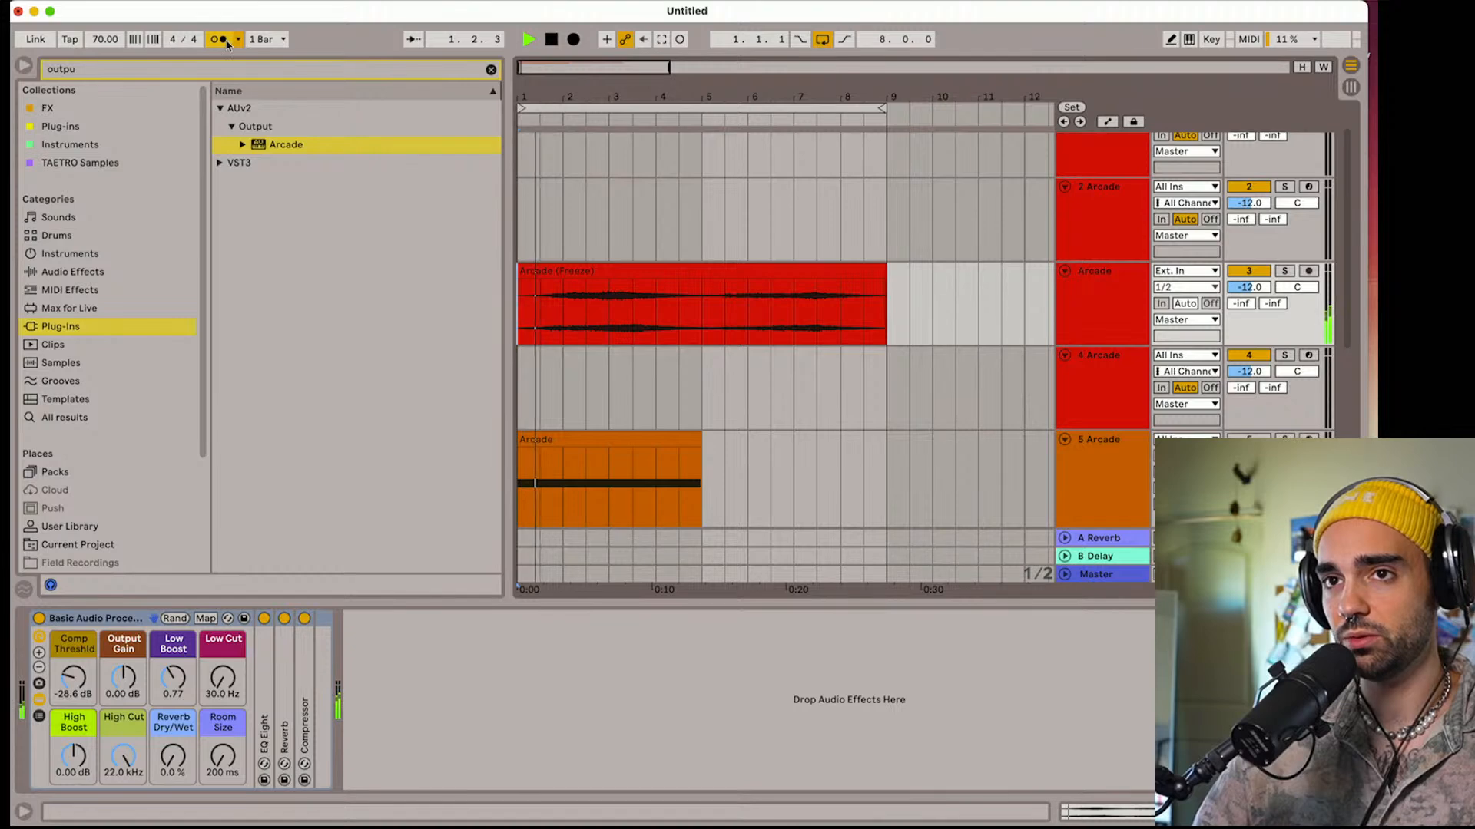
left_click(579, 273)
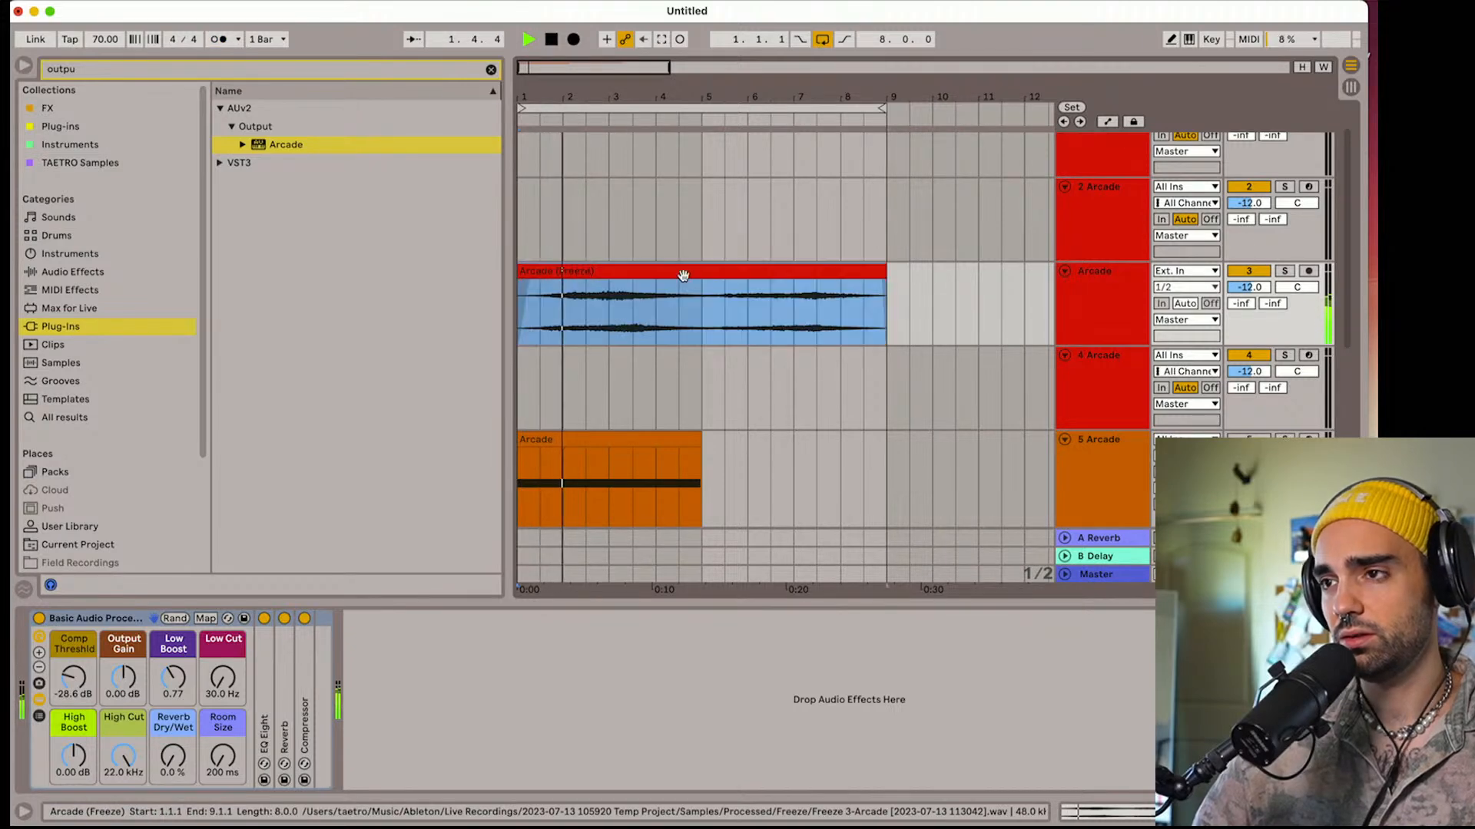
key("space")
Arm the 4 Arcade track for recording and open the Aura line's loop packs in its Arcade plug-in
left_click(1107, 388)
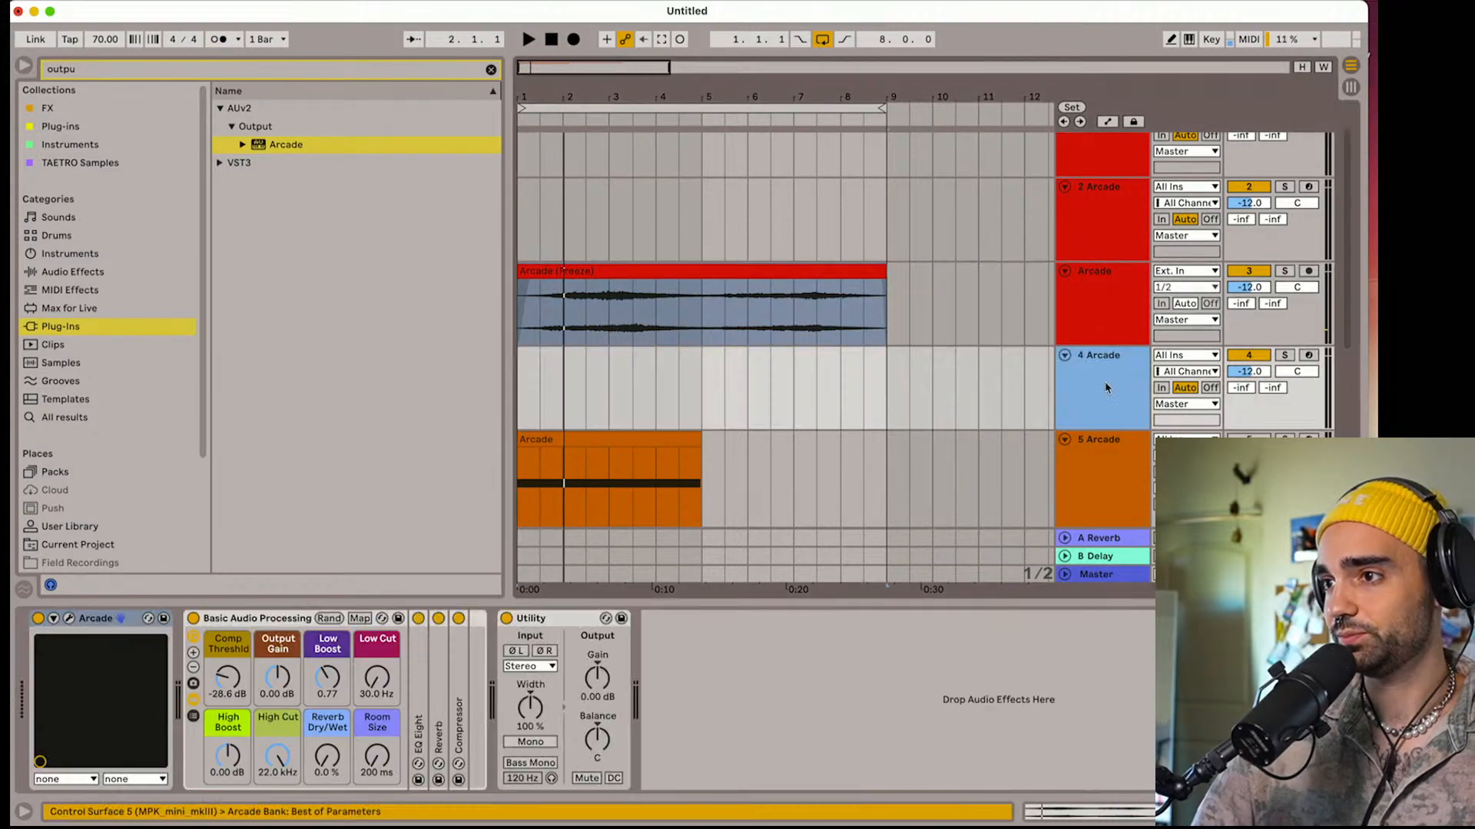
left_click(1315, 354)
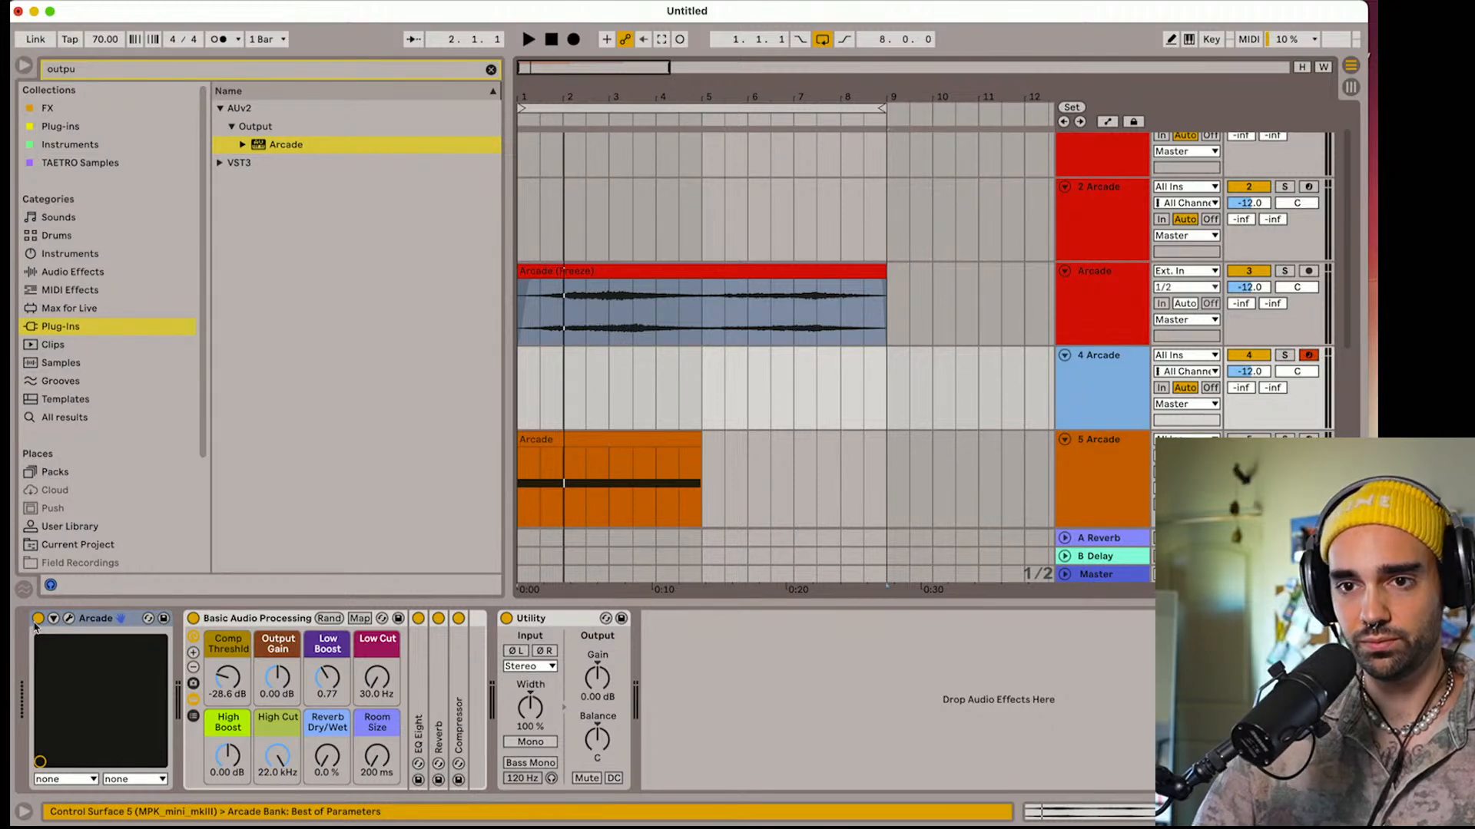
left_click(68, 619)
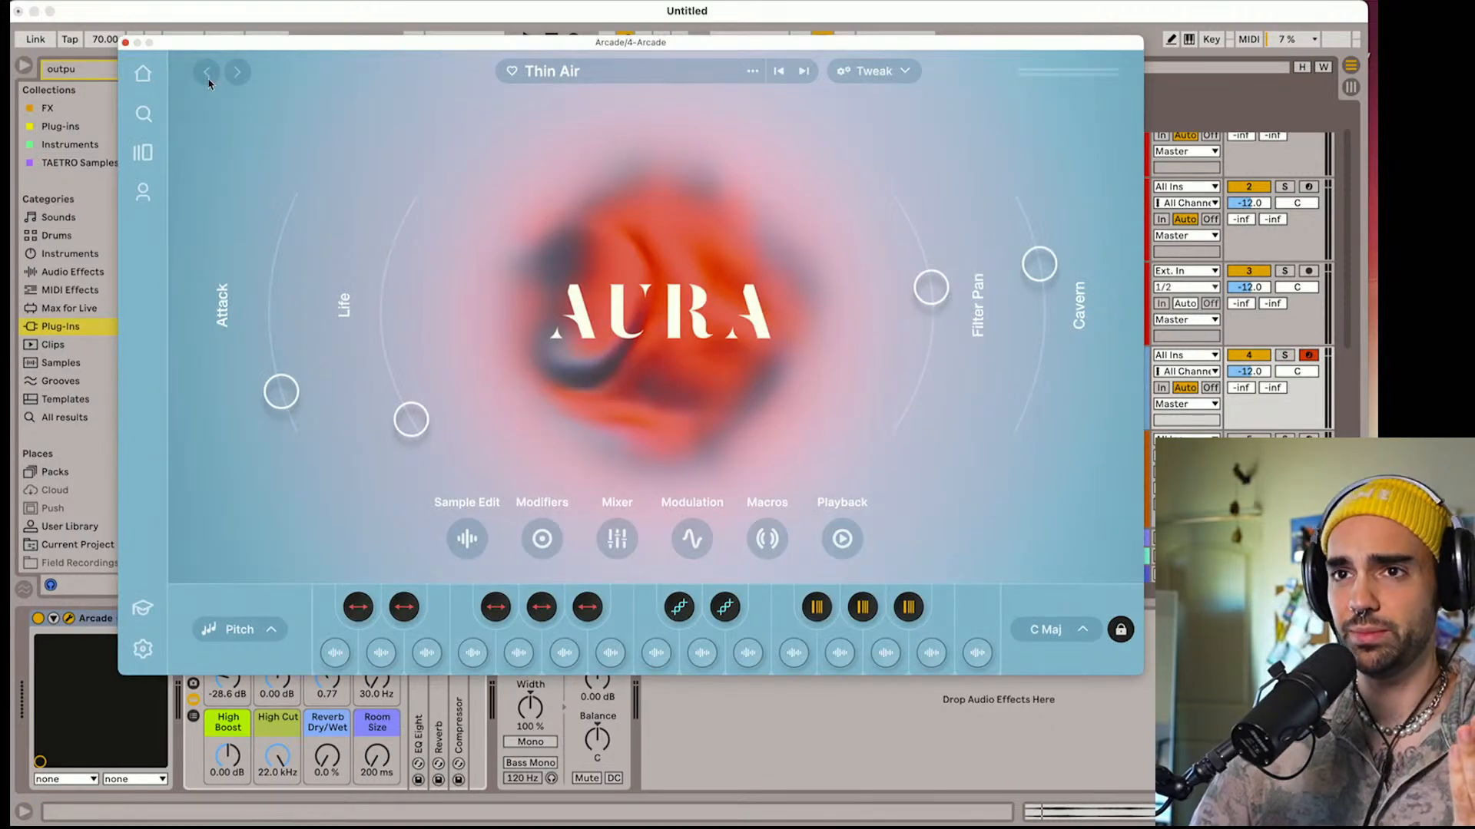
left_click(143, 152)
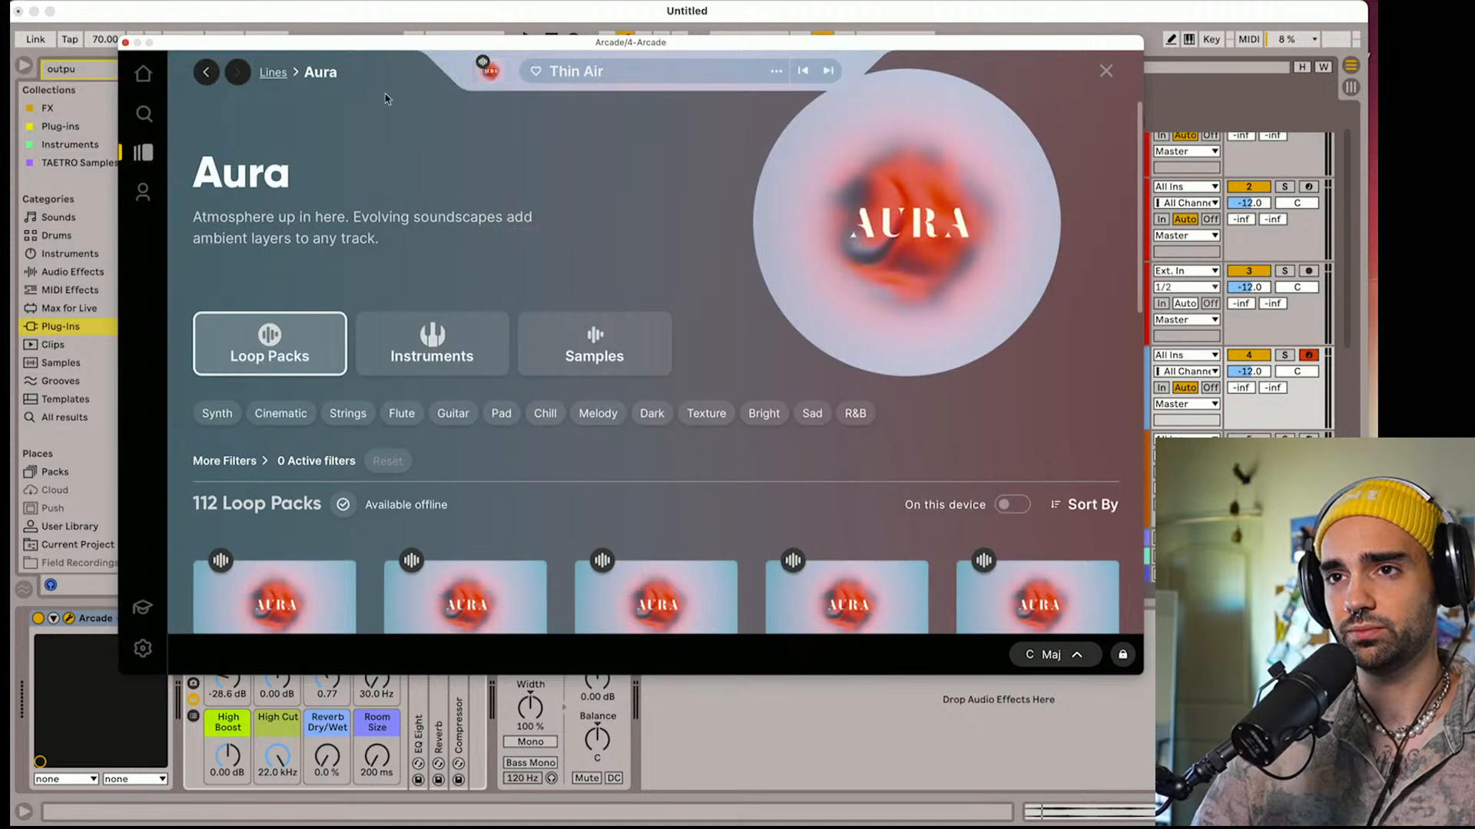
Switch the Aura line from loop packs to instruments and load the Fading Sky instrument
left_click(415, 358)
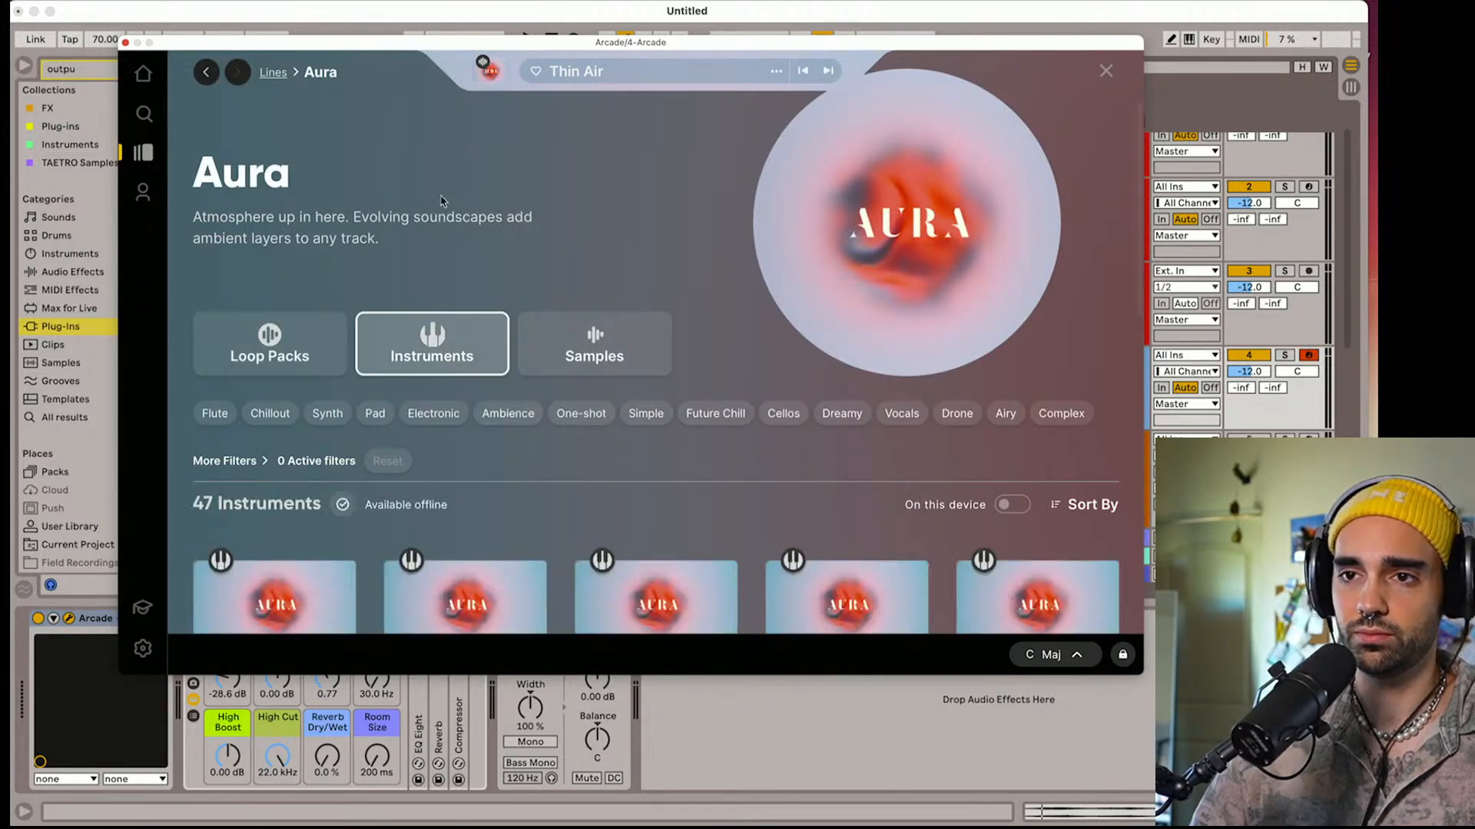
scroll(411, 361, "down", 3)
scroll(411, 361, "down", 2)
left_click(292, 374)
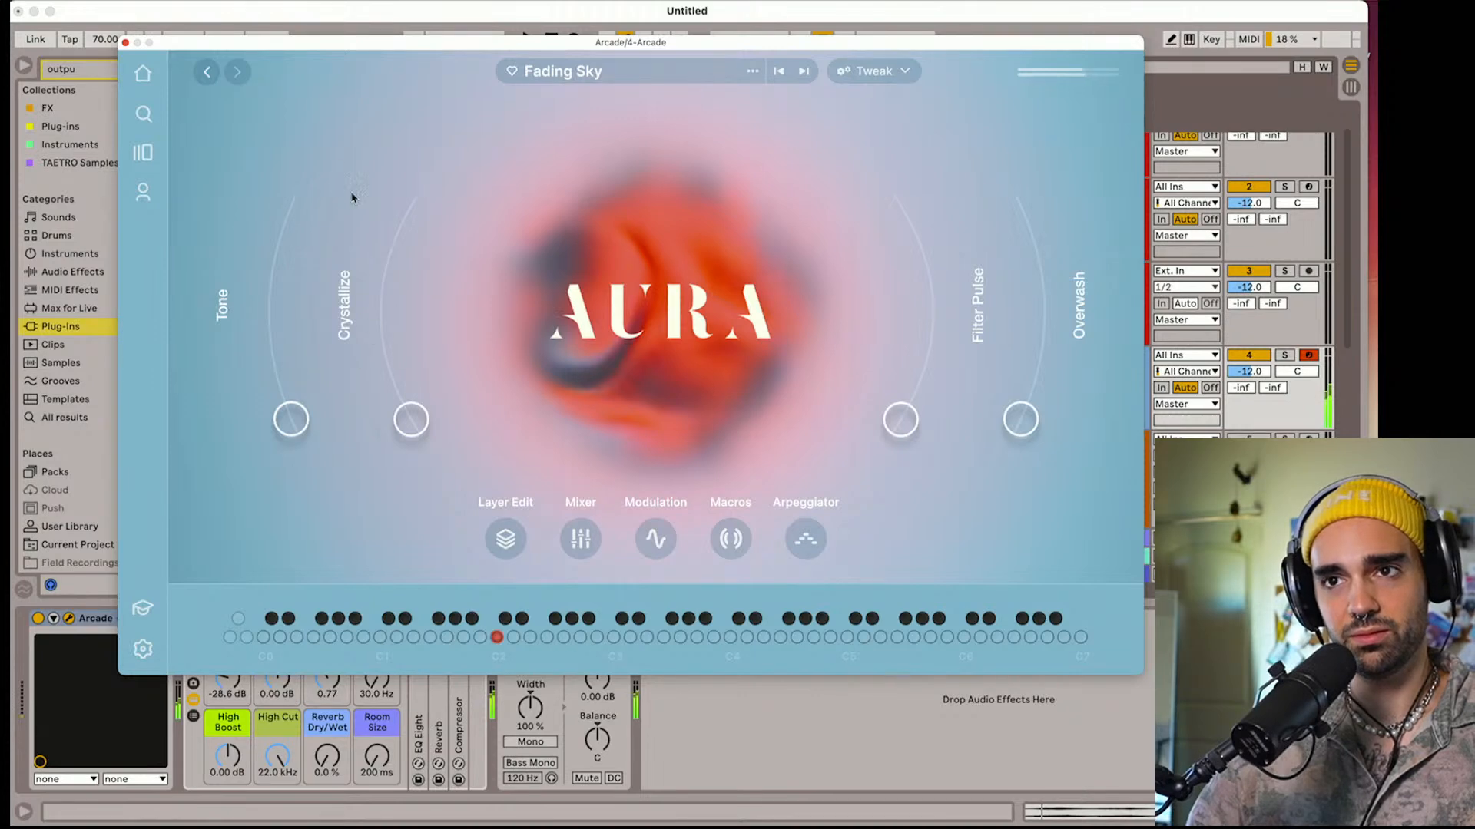
Advance through the Aura instruments to Visceral Expansion and close the Arcade plug-in window
left_click(804, 72)
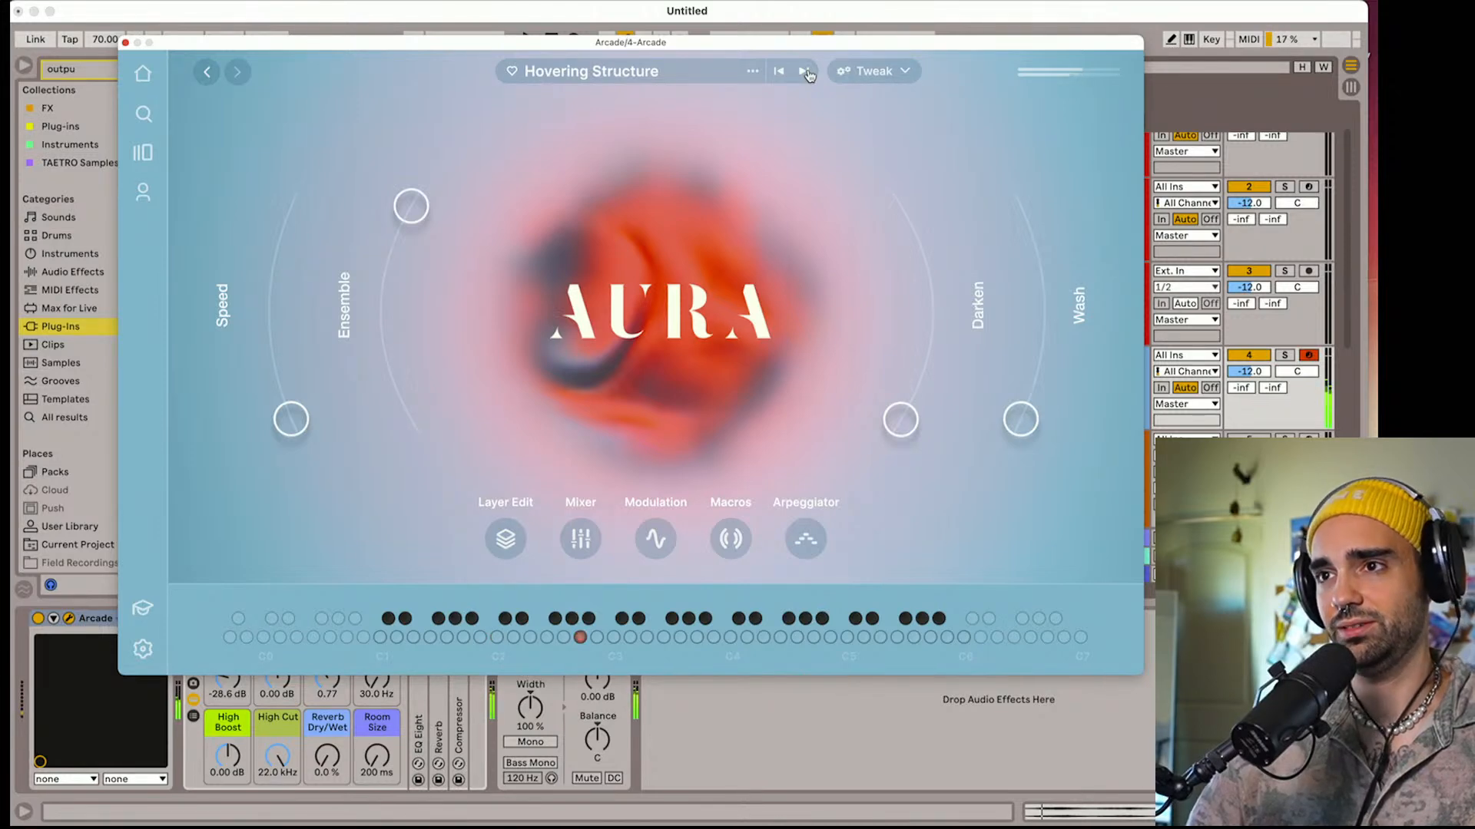
left_click(804, 72)
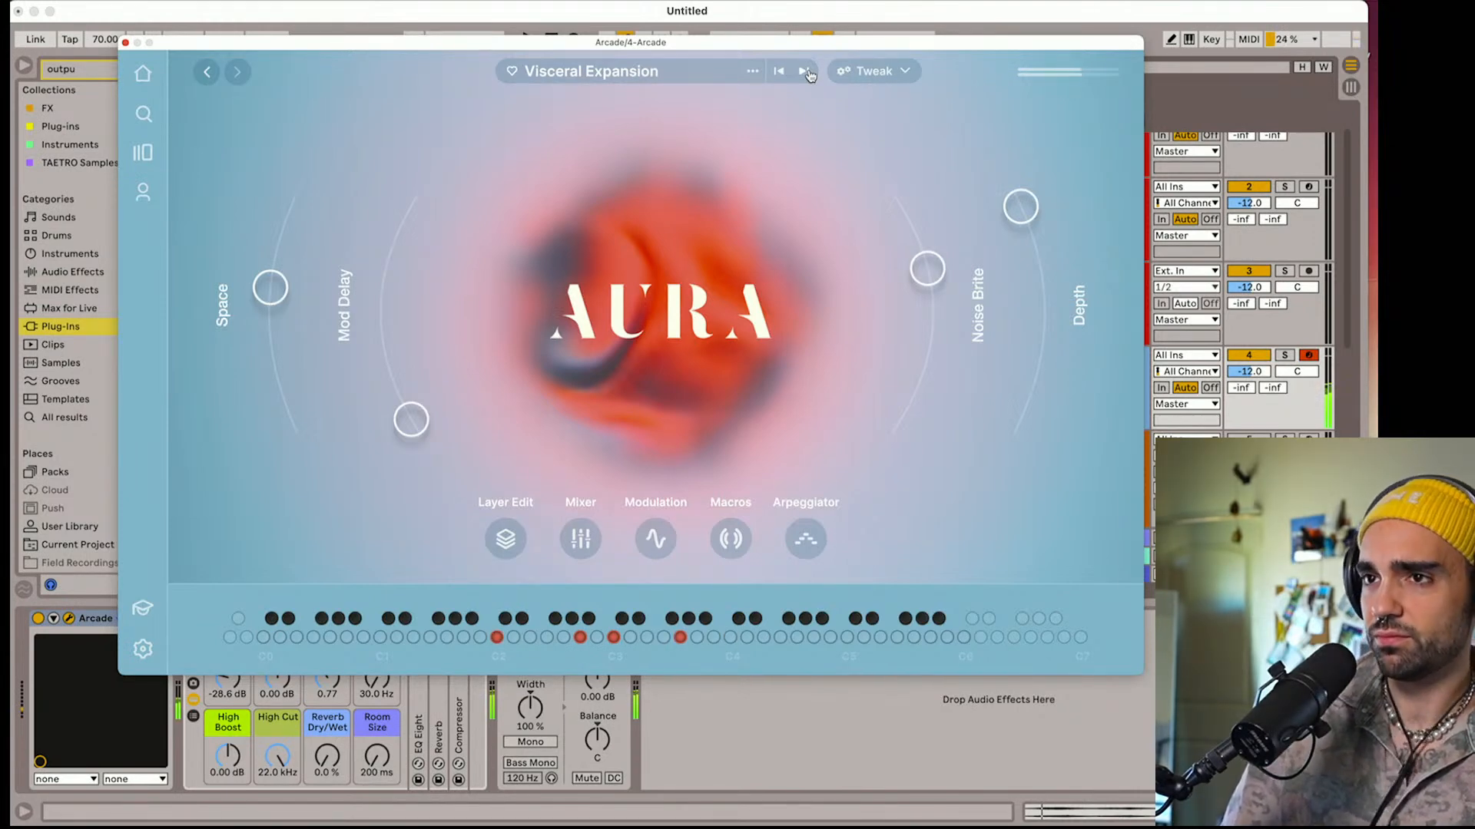
left_click(125, 43)
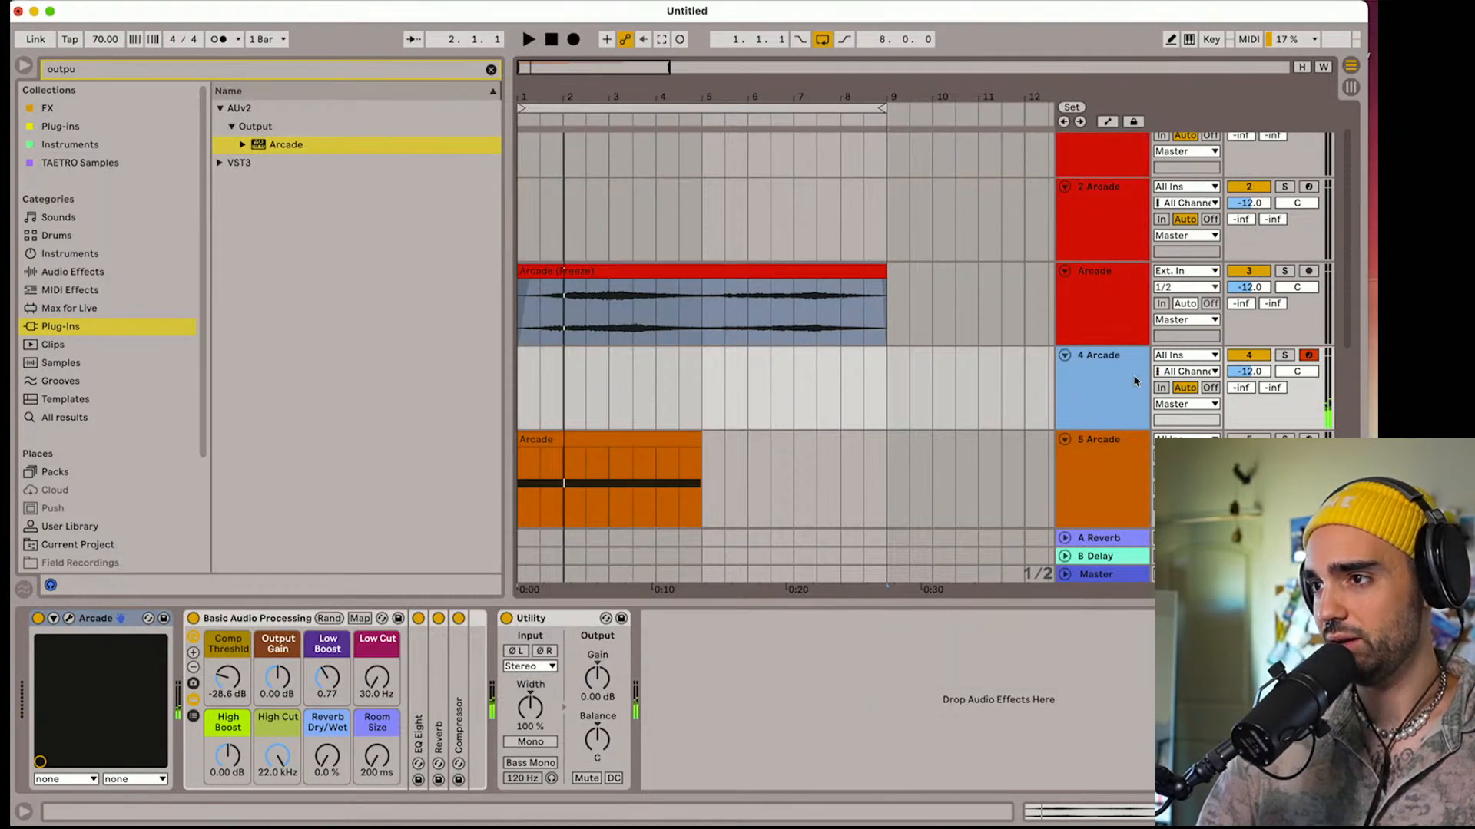
Set the flattened Arcade track's volume to -16.1 dB during playback, and return the stopped playhead to the beginning of the arrangement
key("space")
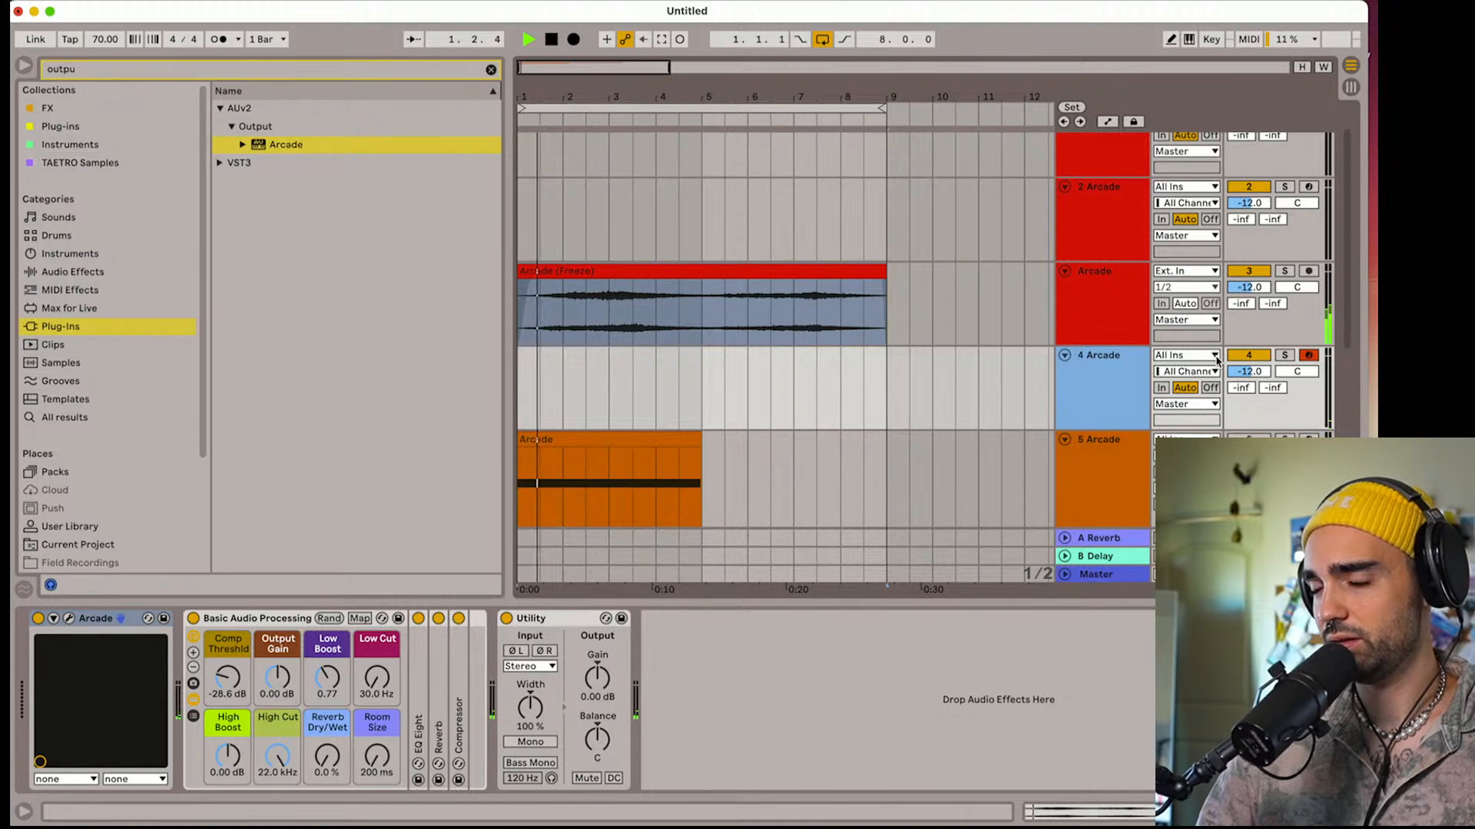
left_click_drag(1113, 430, 1113, 446)
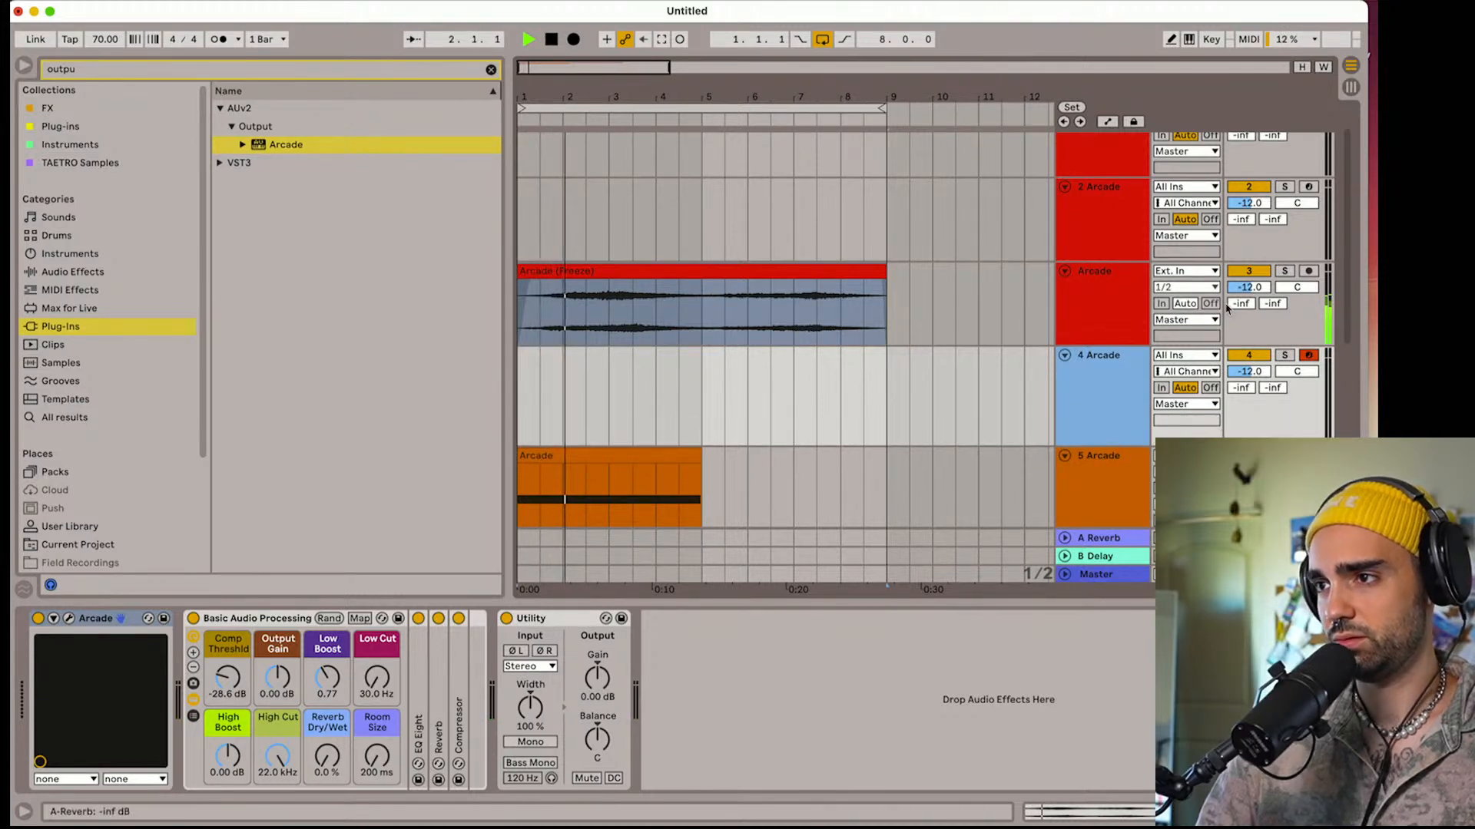
left_click_drag(1247, 287, 1246, 293)
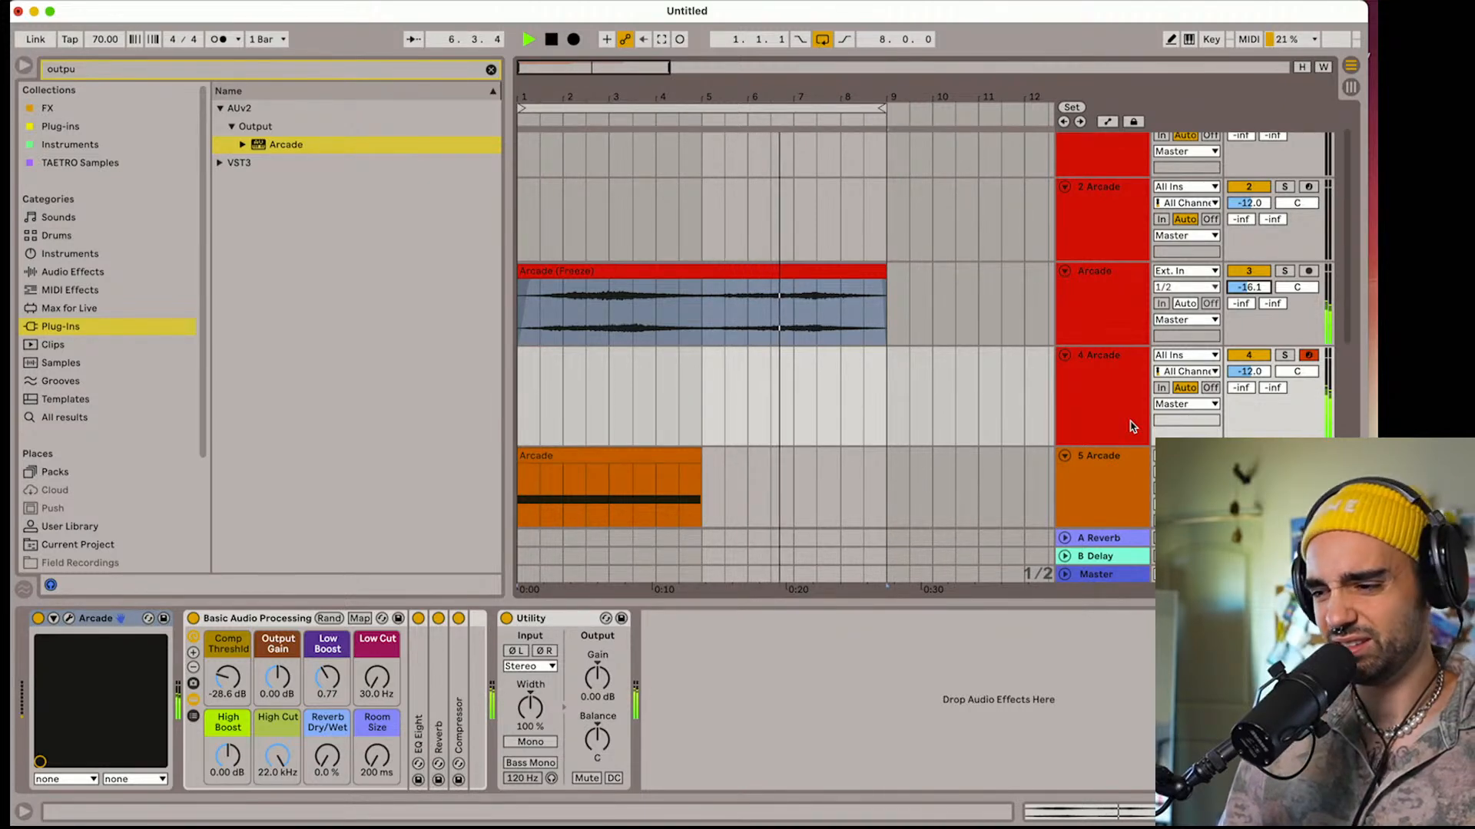
key("space")
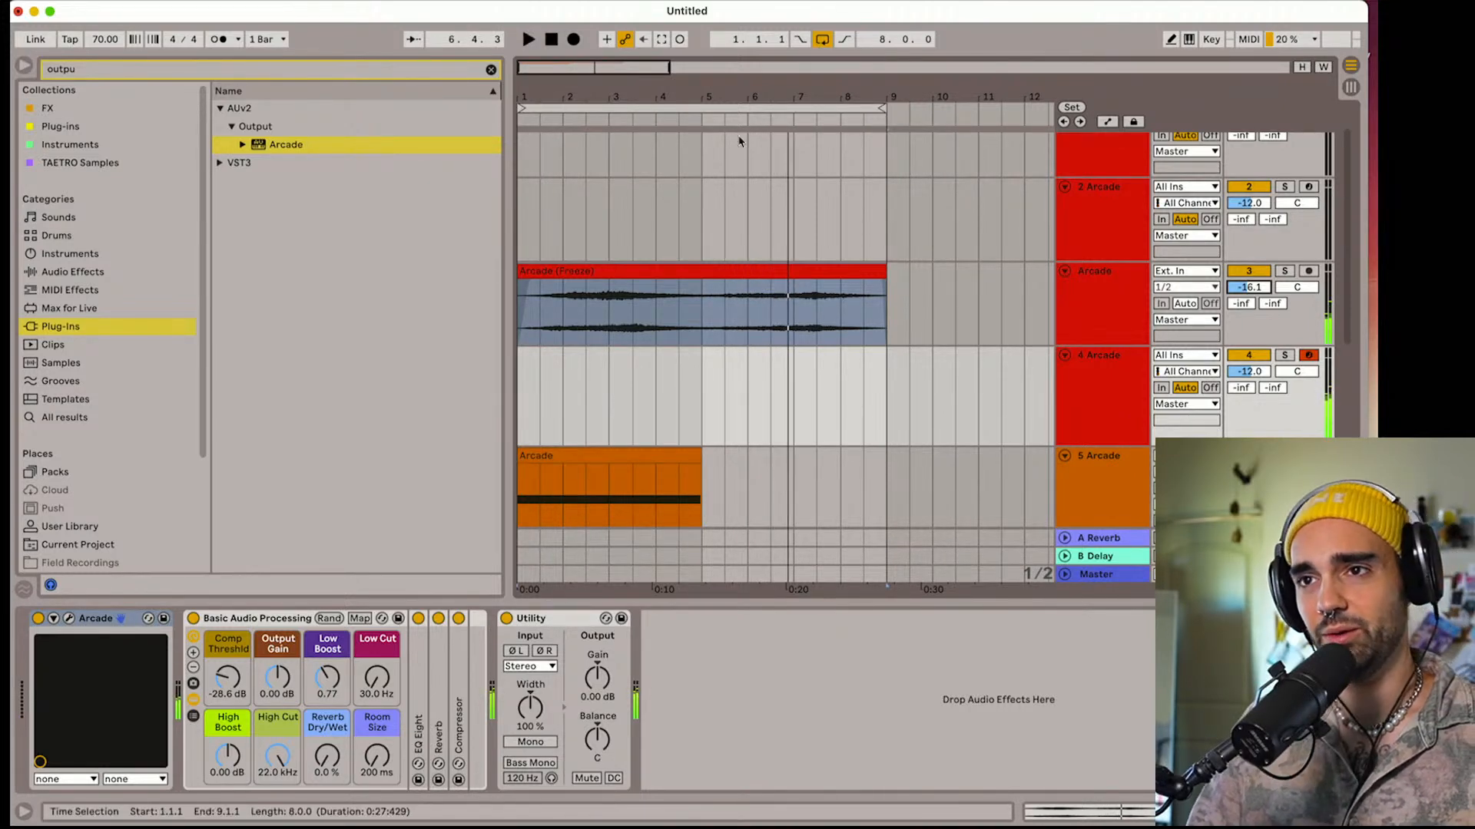
left_click(551, 40)
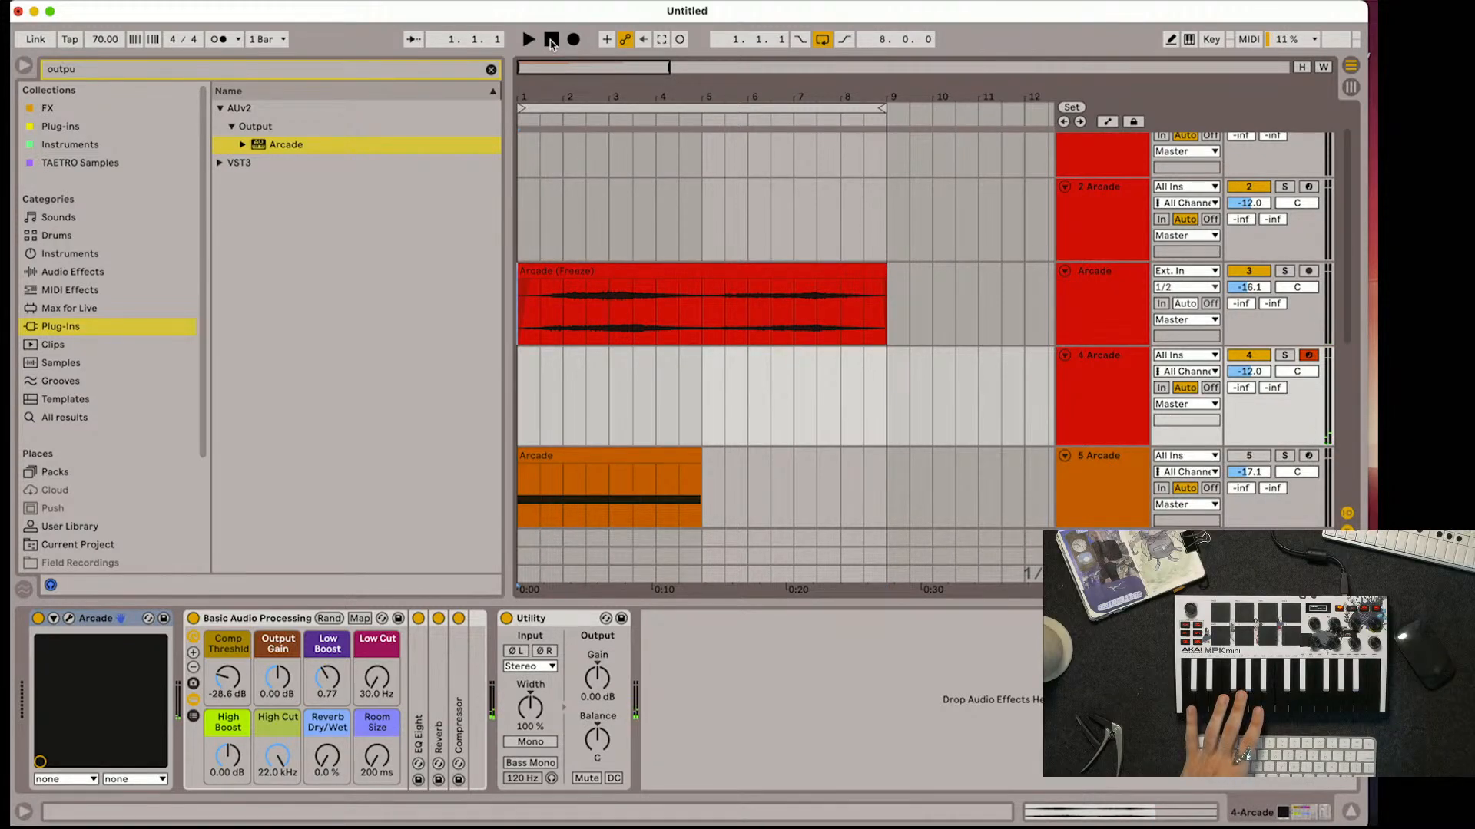
Reopen the Arcade plug-in window of the 4 Arcade track and move it clear of the transport controls
double_click(1092, 392)
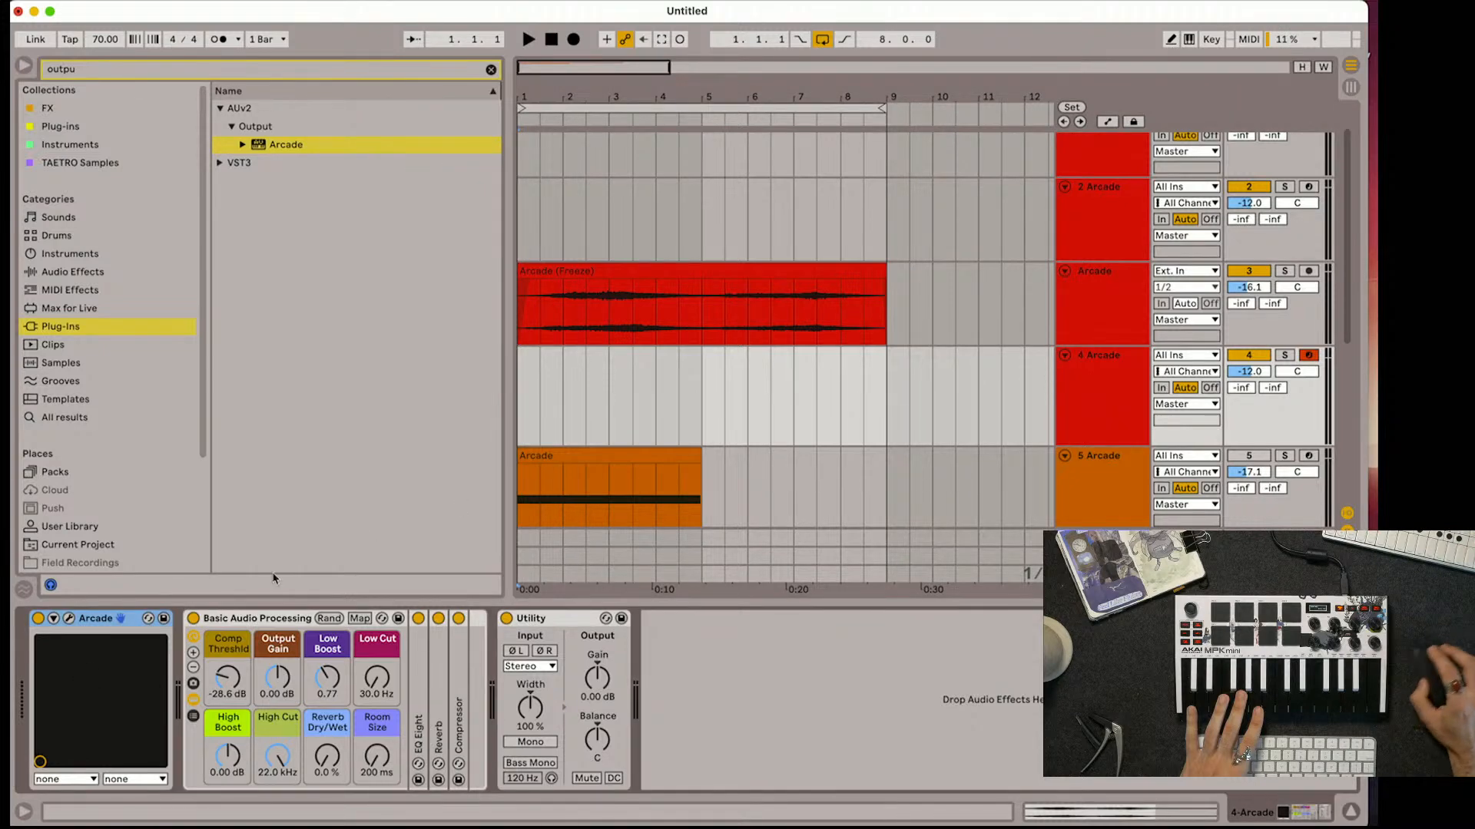
left_click(69, 618)
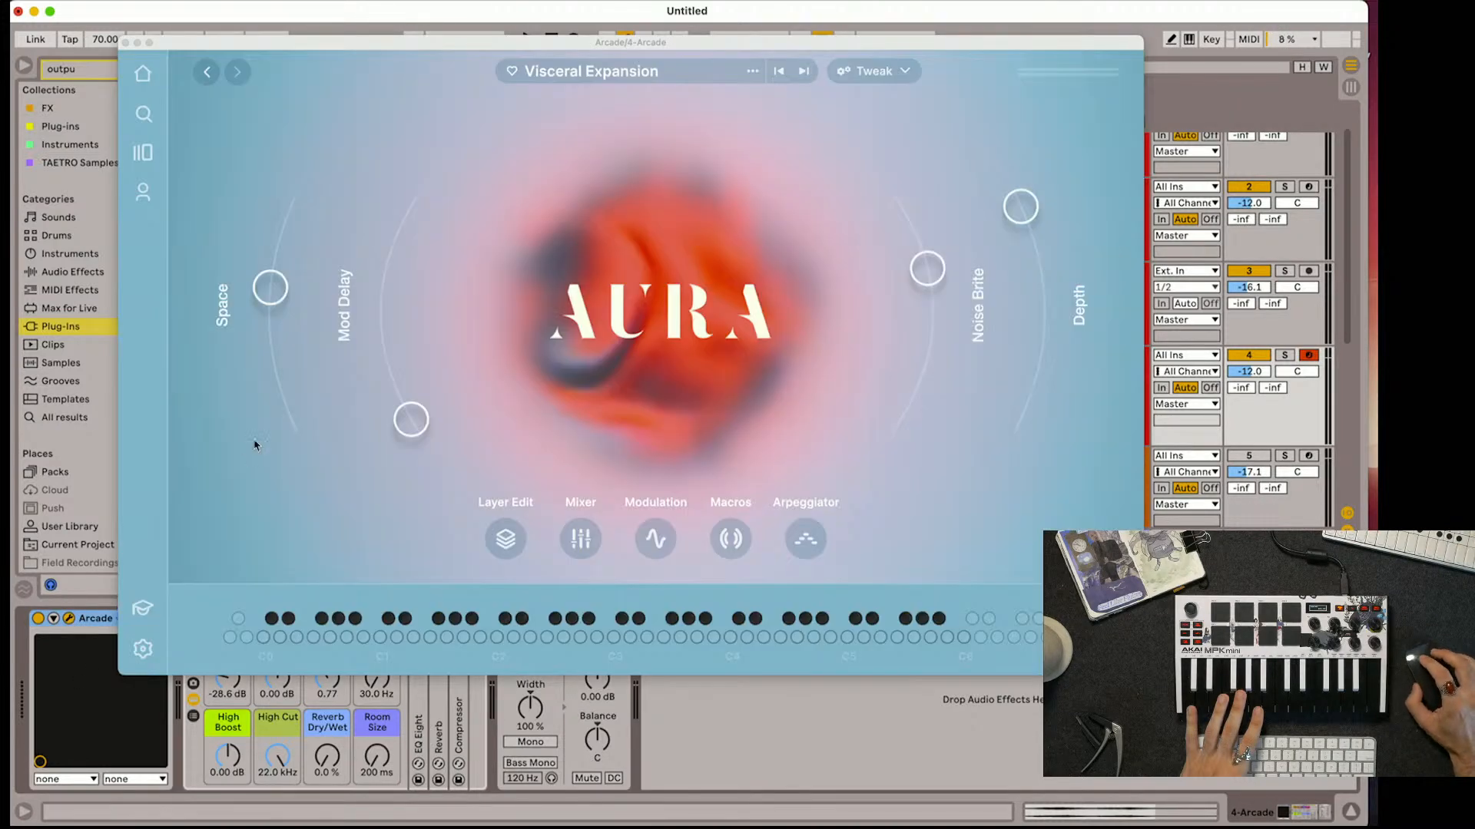
left_click_drag(510, 47, 538, 63)
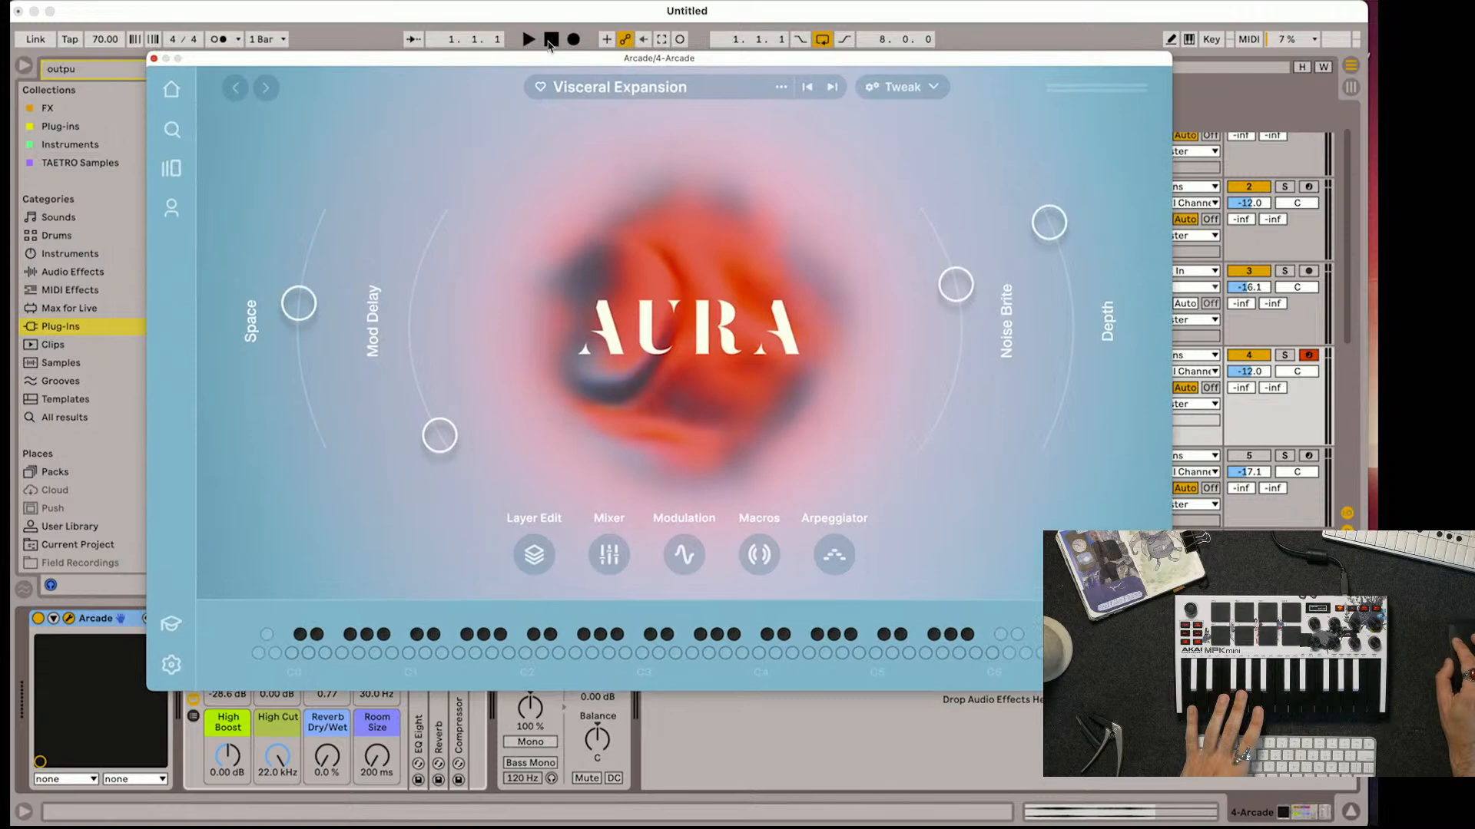
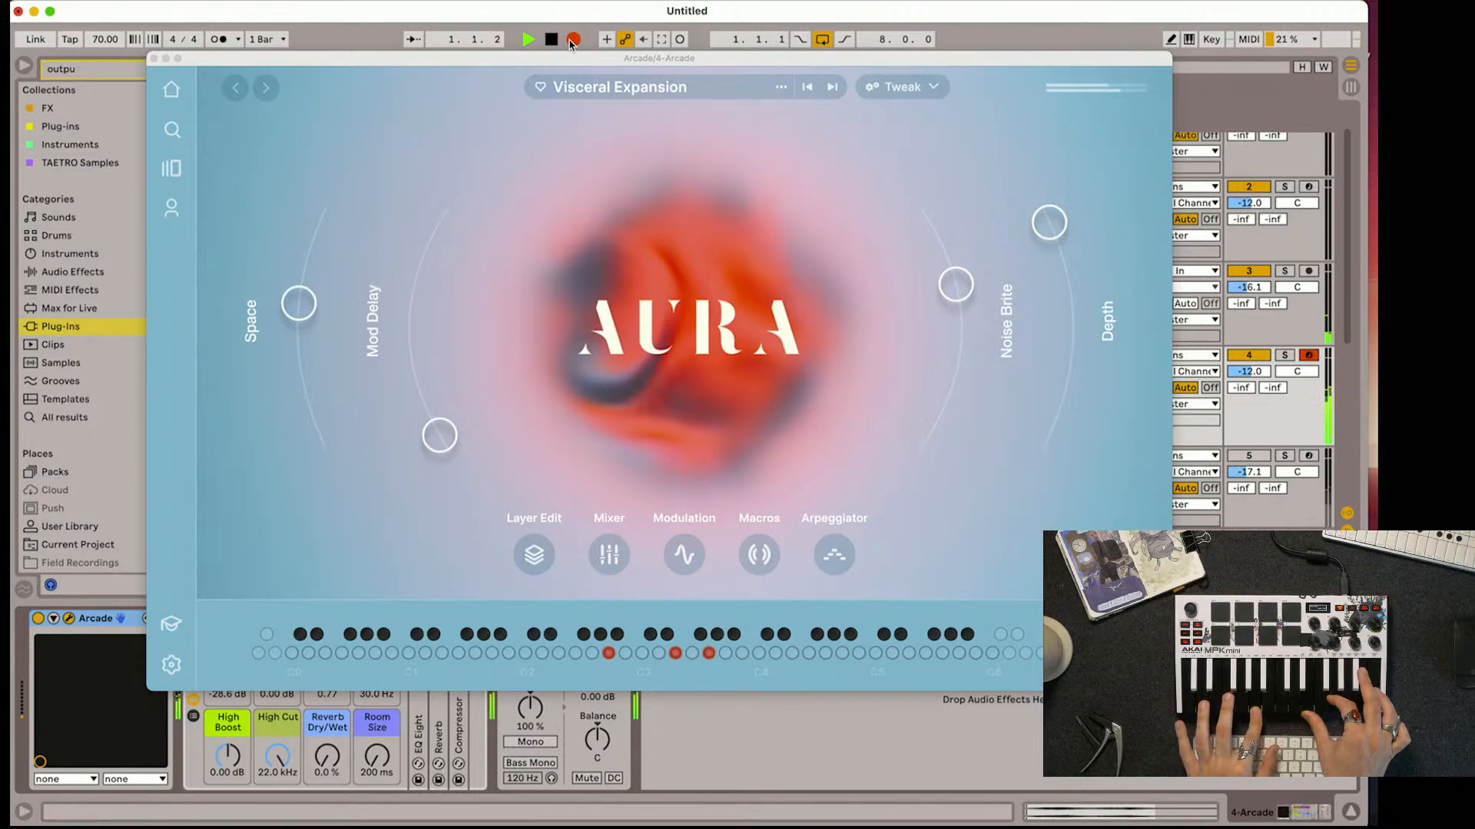
Stop recording, close the Arcade window, and restore the full eight-bar take over the short overlapping clip on the 4 Arcade track
left_click(573, 39)
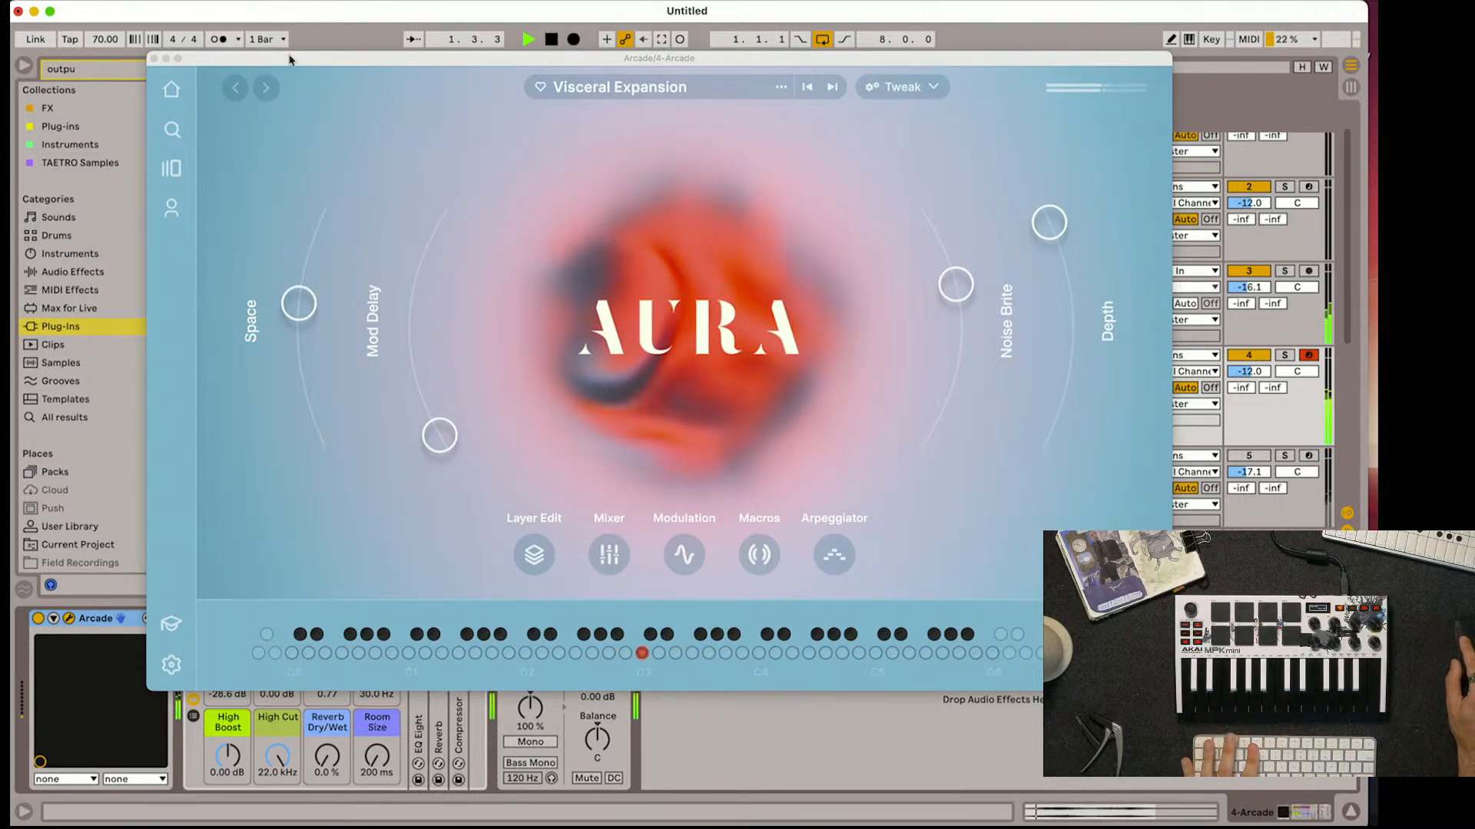
left_click(154, 58)
key("space")
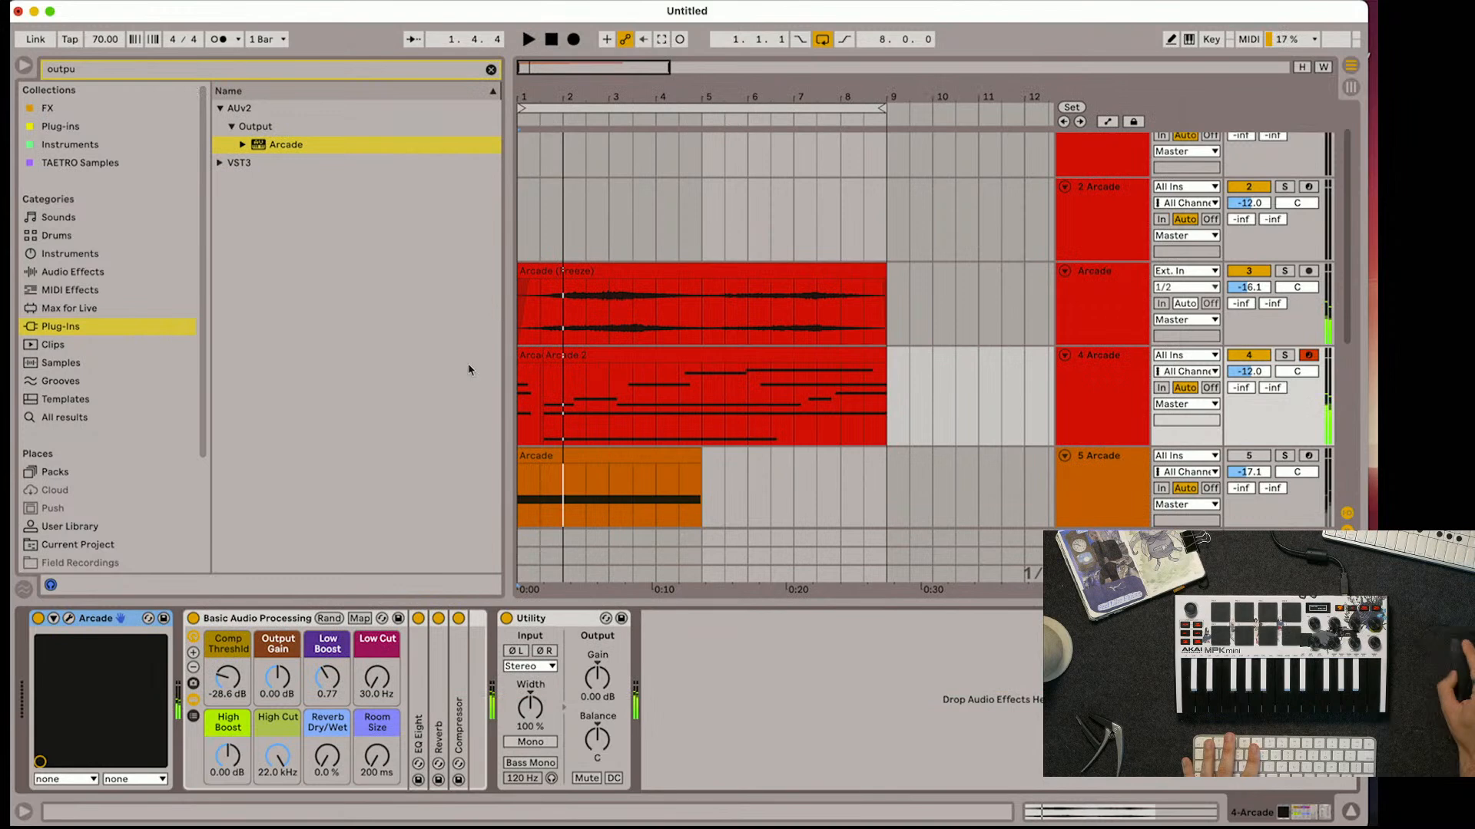
left_click(543, 358)
left_click(543, 358)
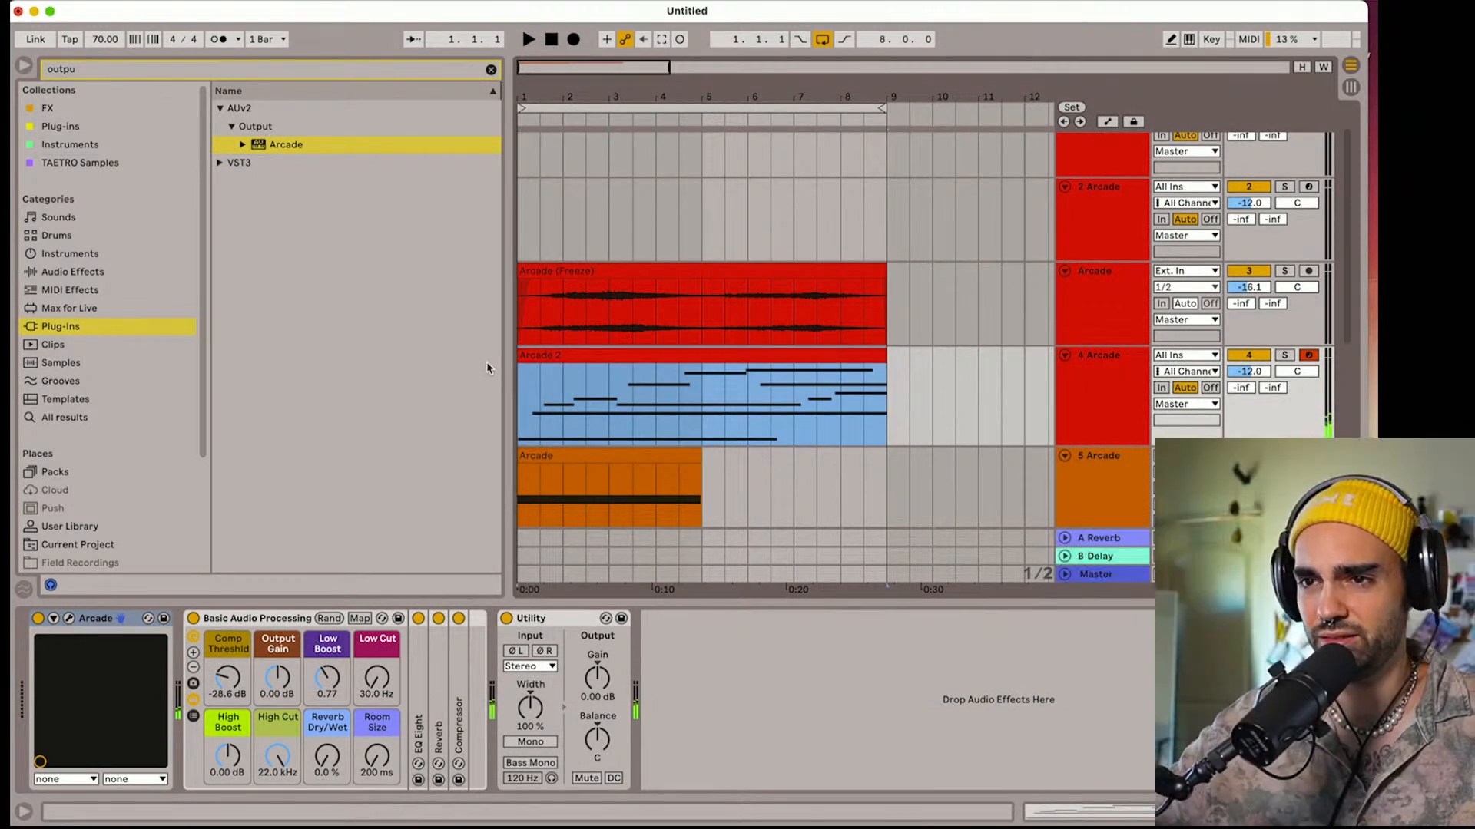
Play back the recorded take and recolour the 4 Arcade track purple during playback
key("space")
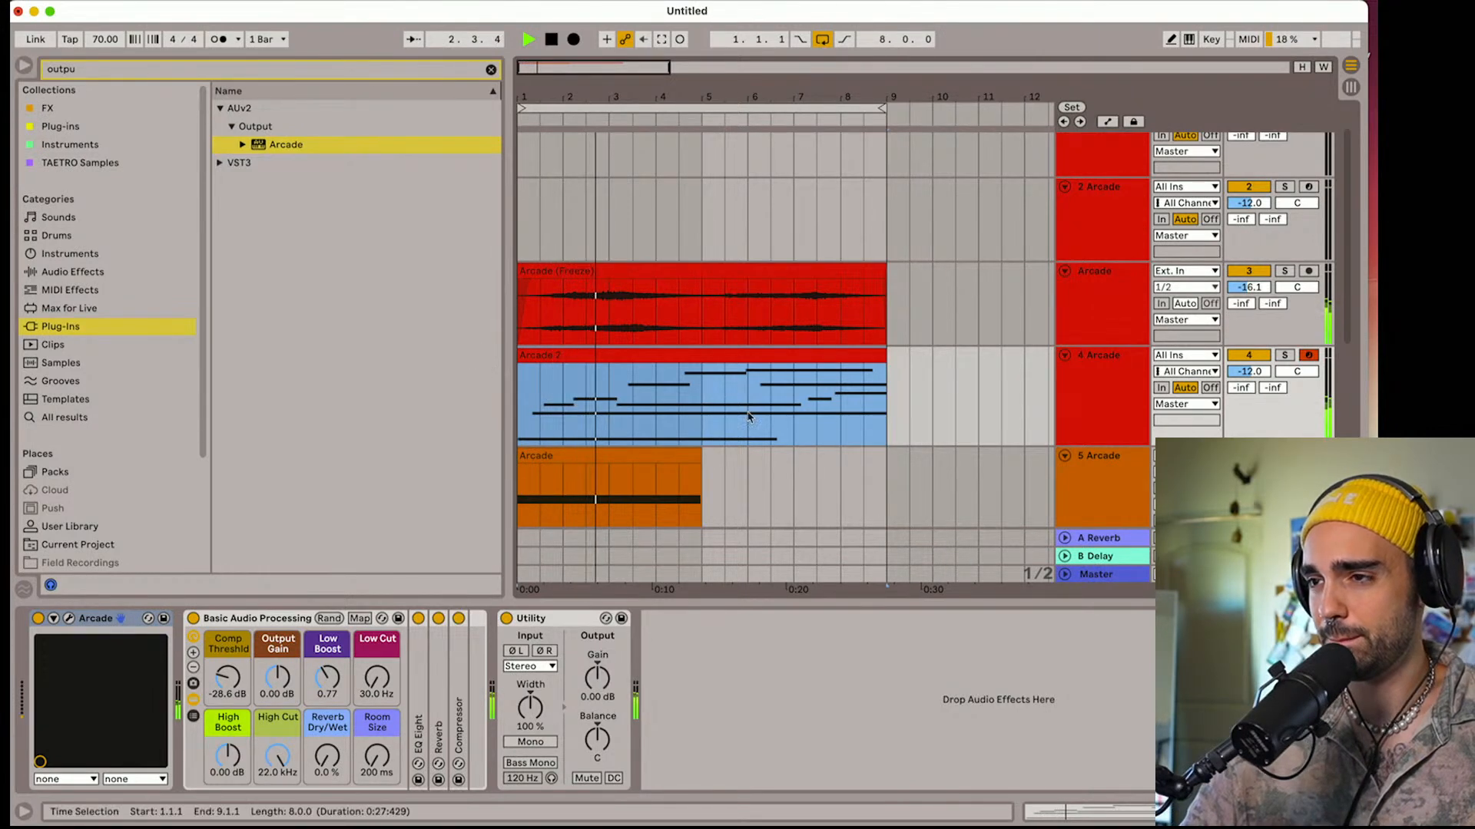
right_click(1100, 403)
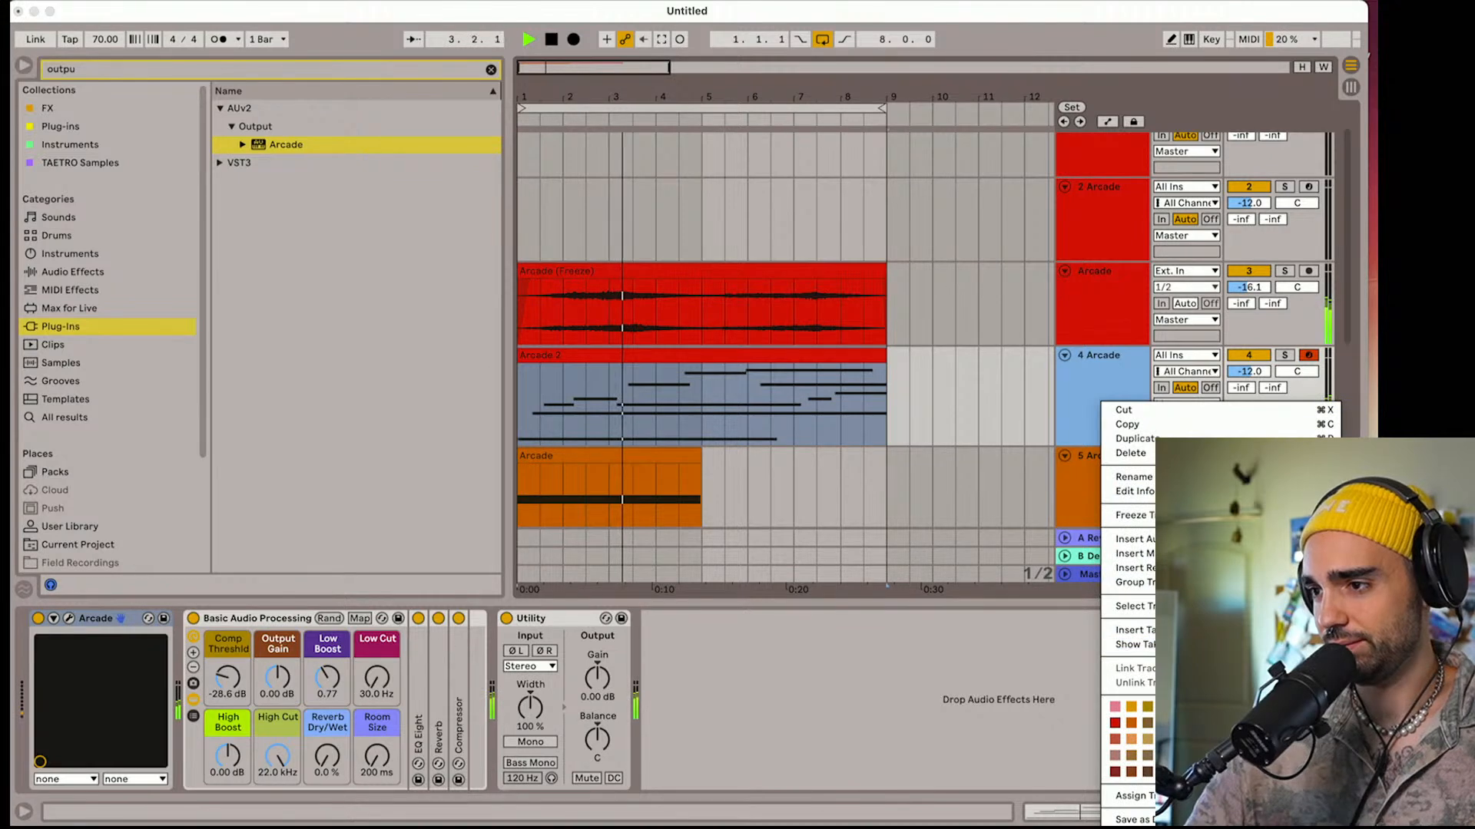
left_click(1089, 392)
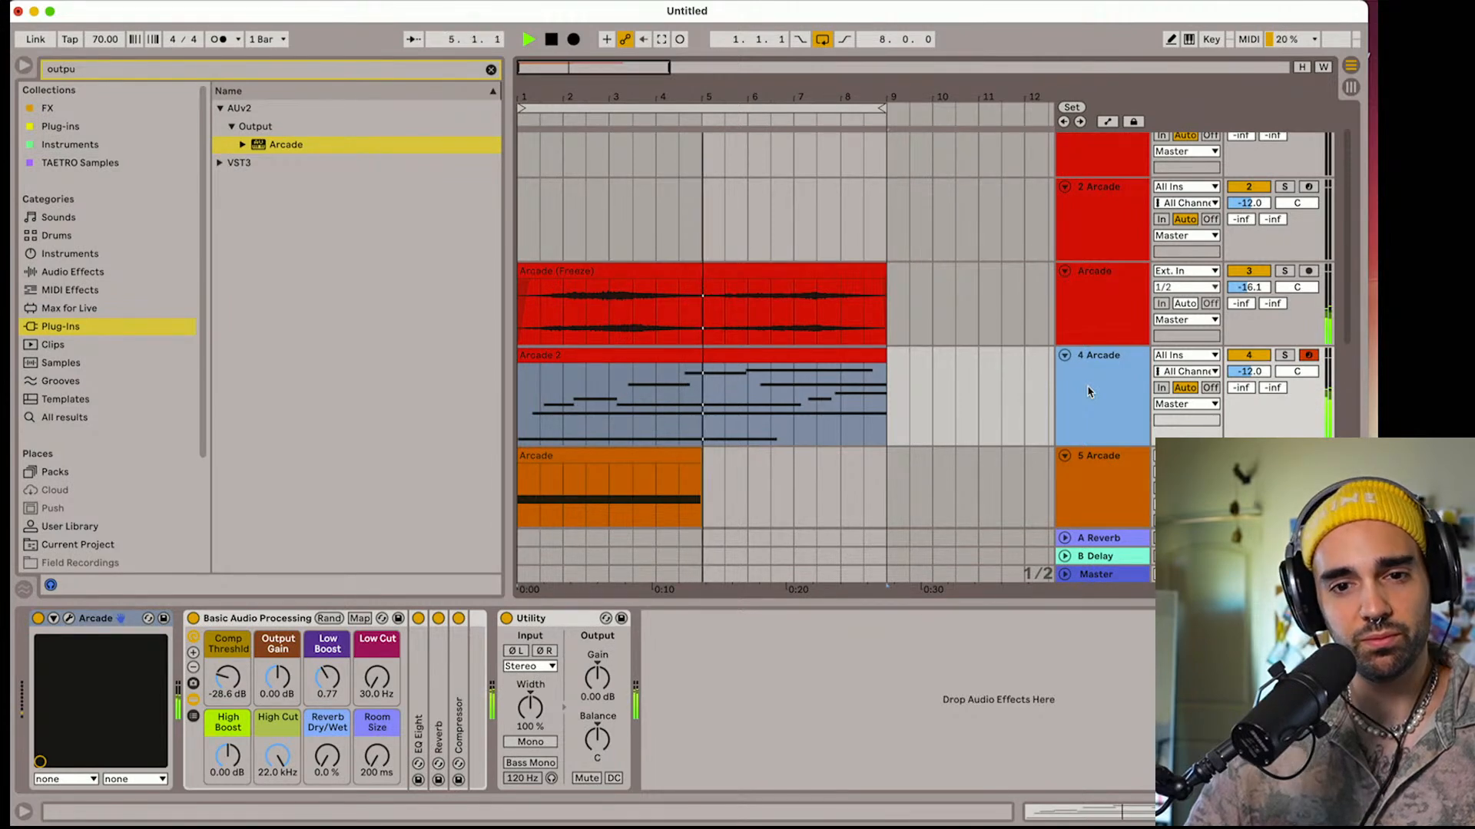
key("space")
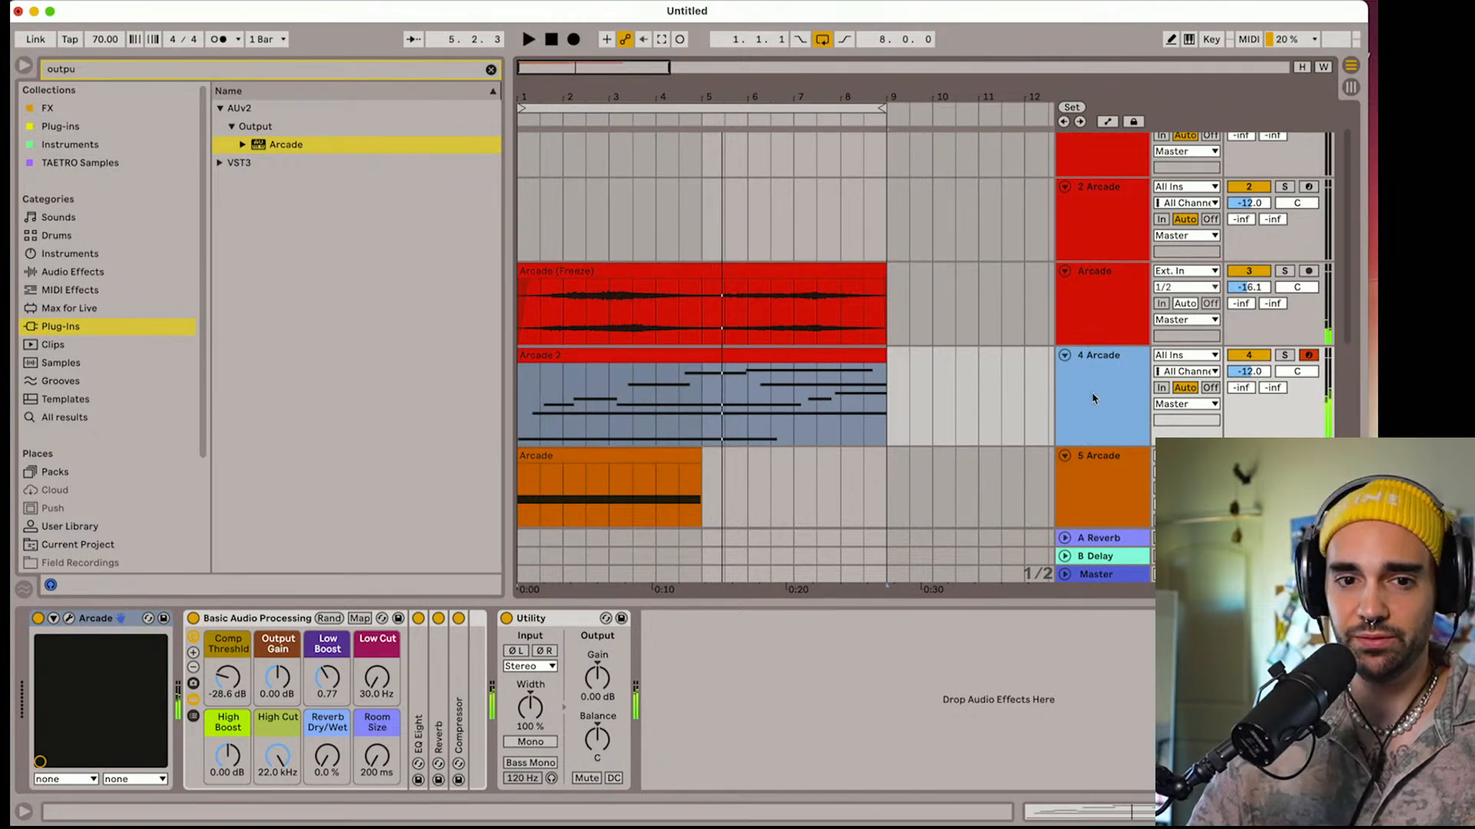
Duplicate the 4 Arcade track, delete the copied MIDI clip from the duplicate, and arm the empty track for recording
key("super+d")
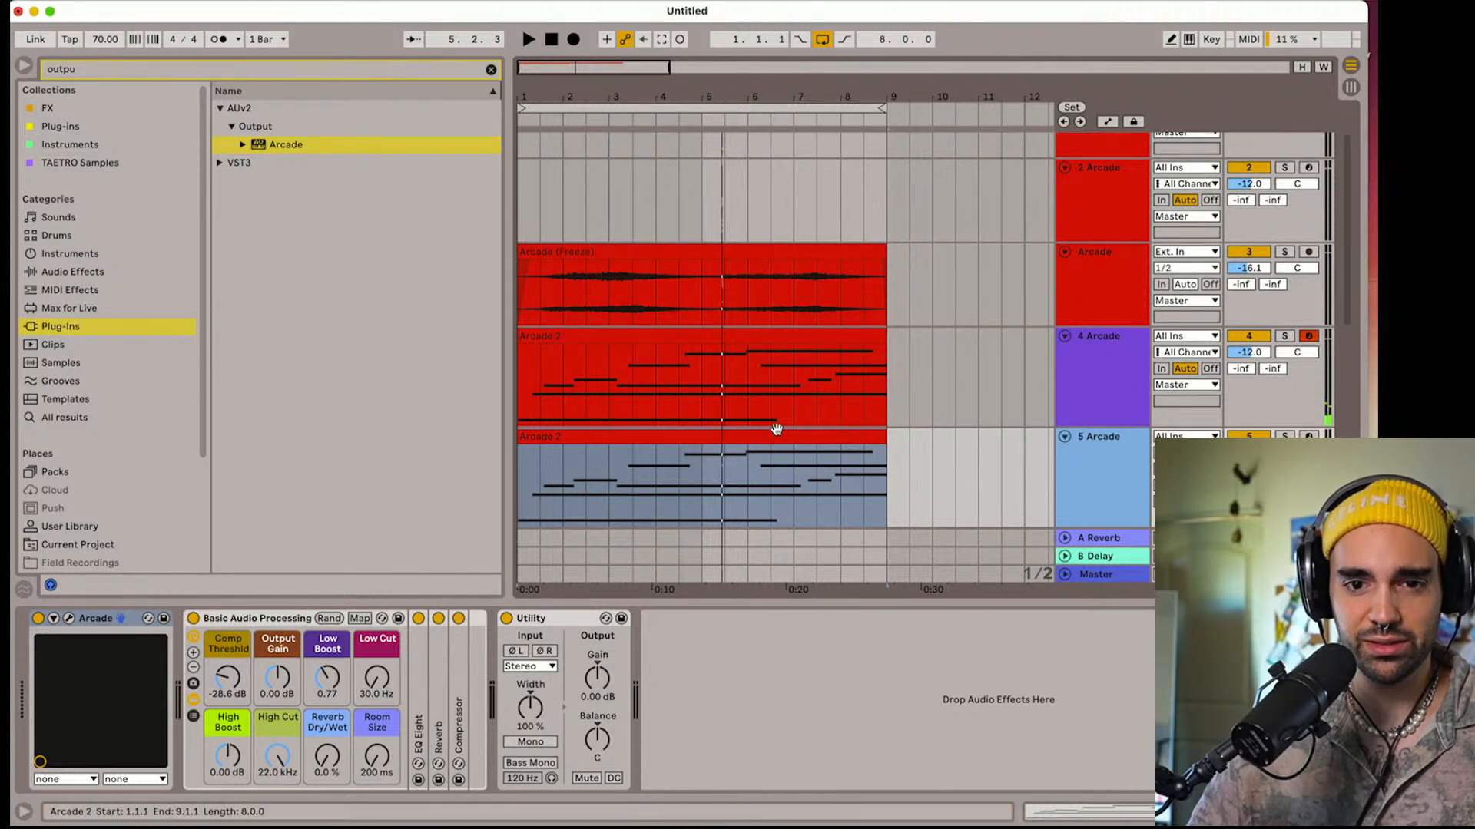
left_click(686, 431)
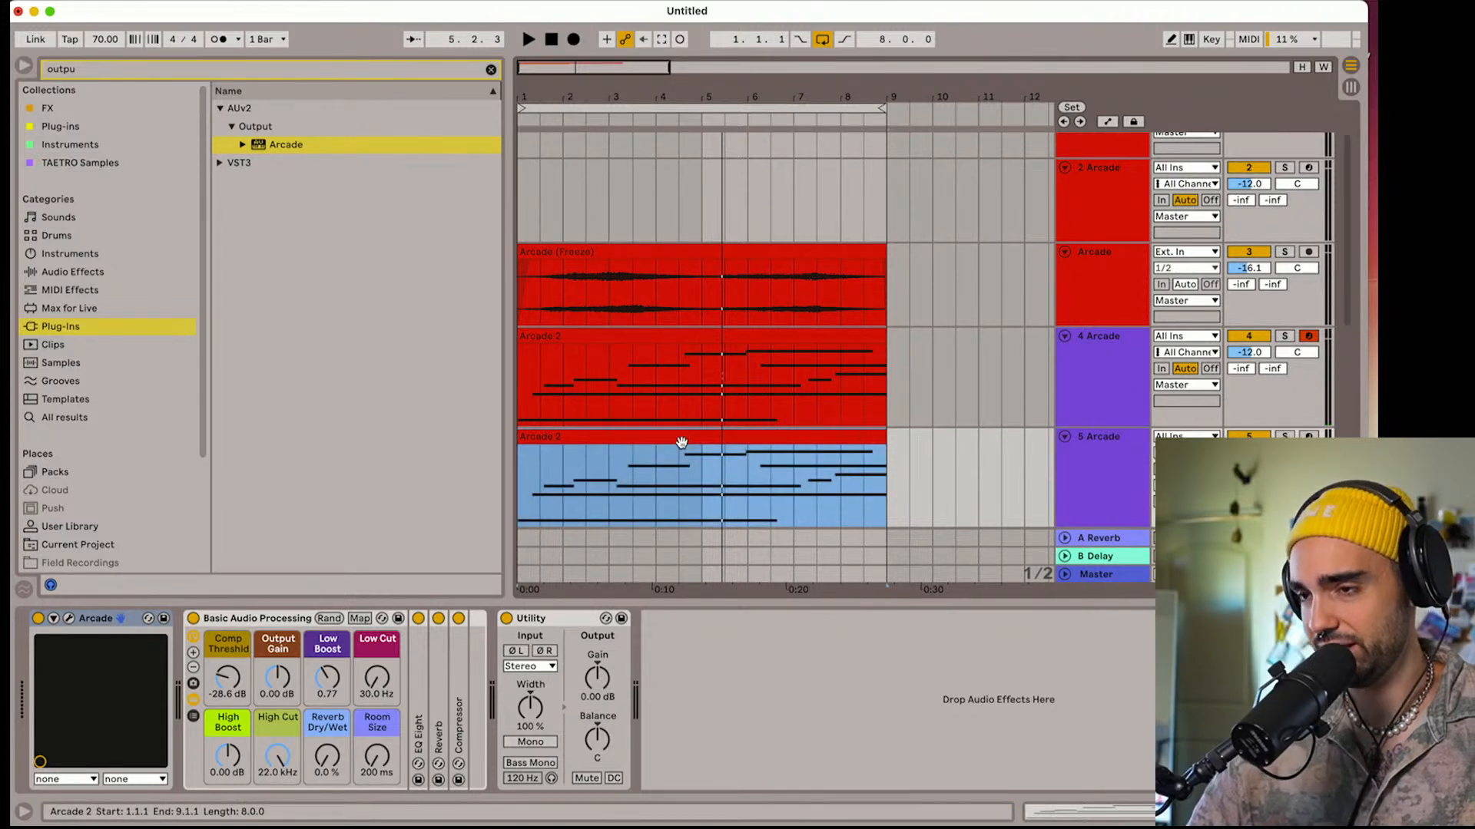
key("Delete")
left_click(1310, 437)
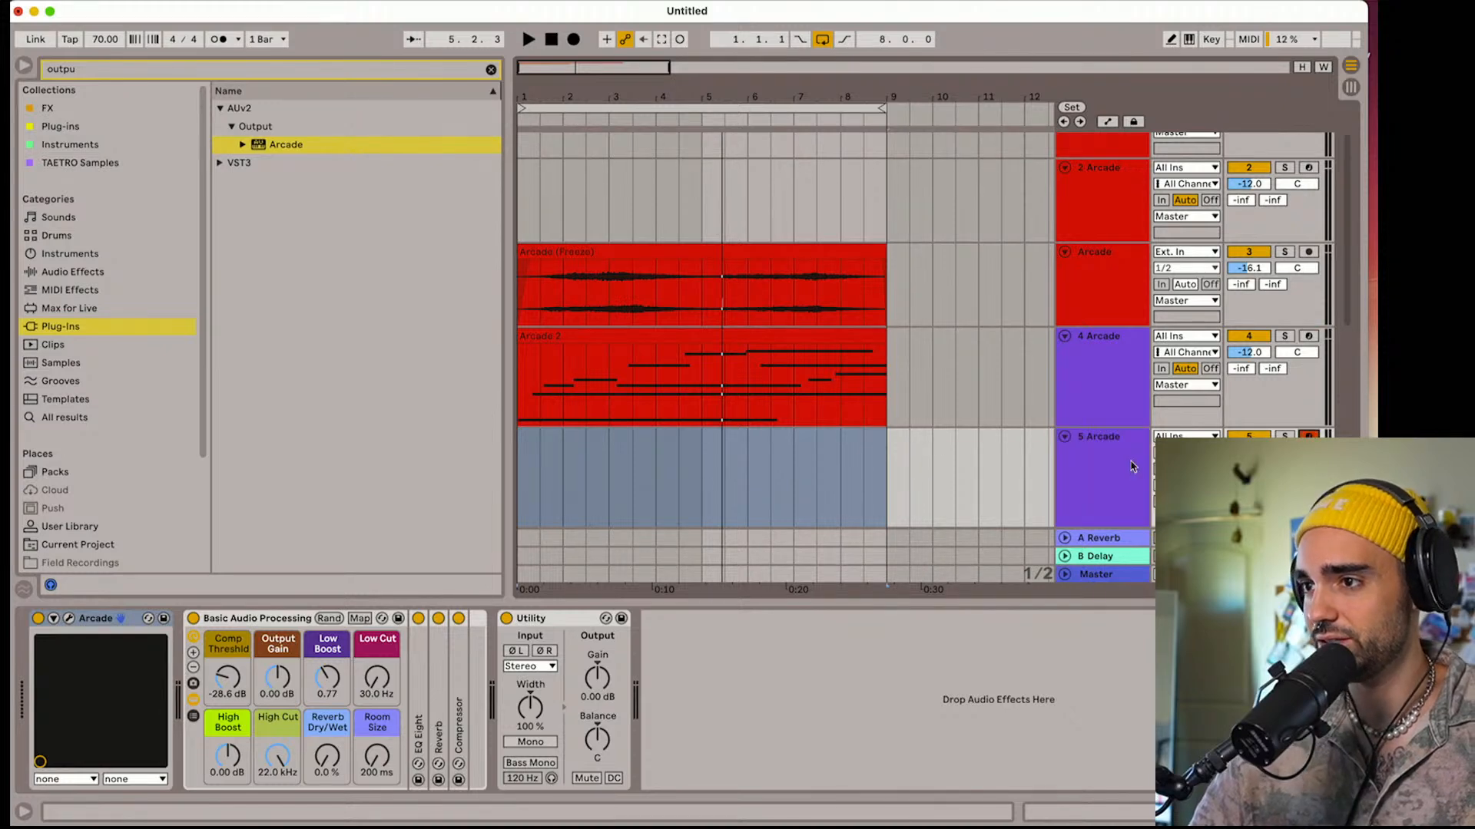
Open the Arcade plug-in of the 5 Arcade track and advance through the Aura instruments to Swaying Enchantment
left_click(70, 620)
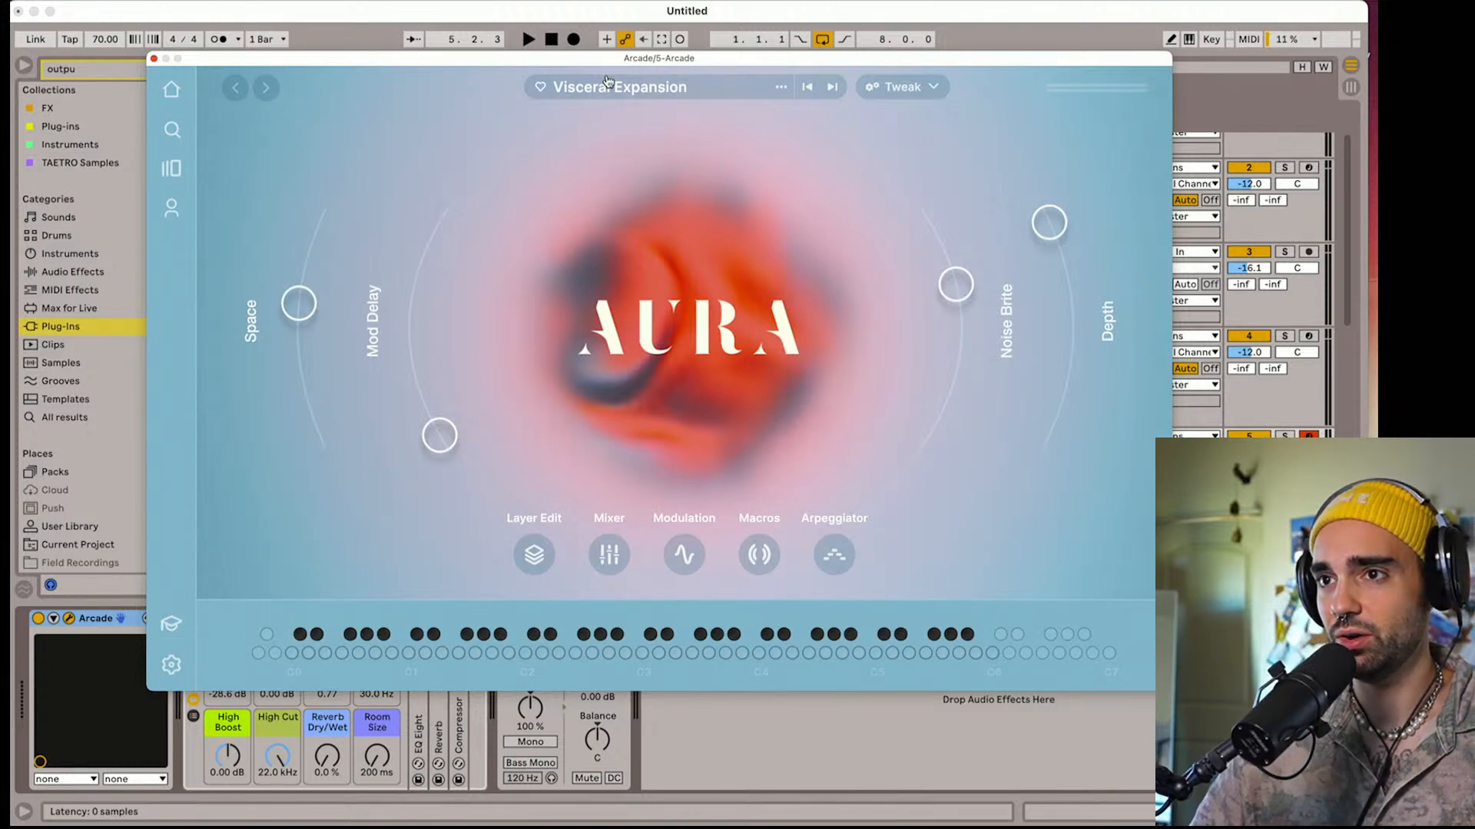
left_click(834, 89)
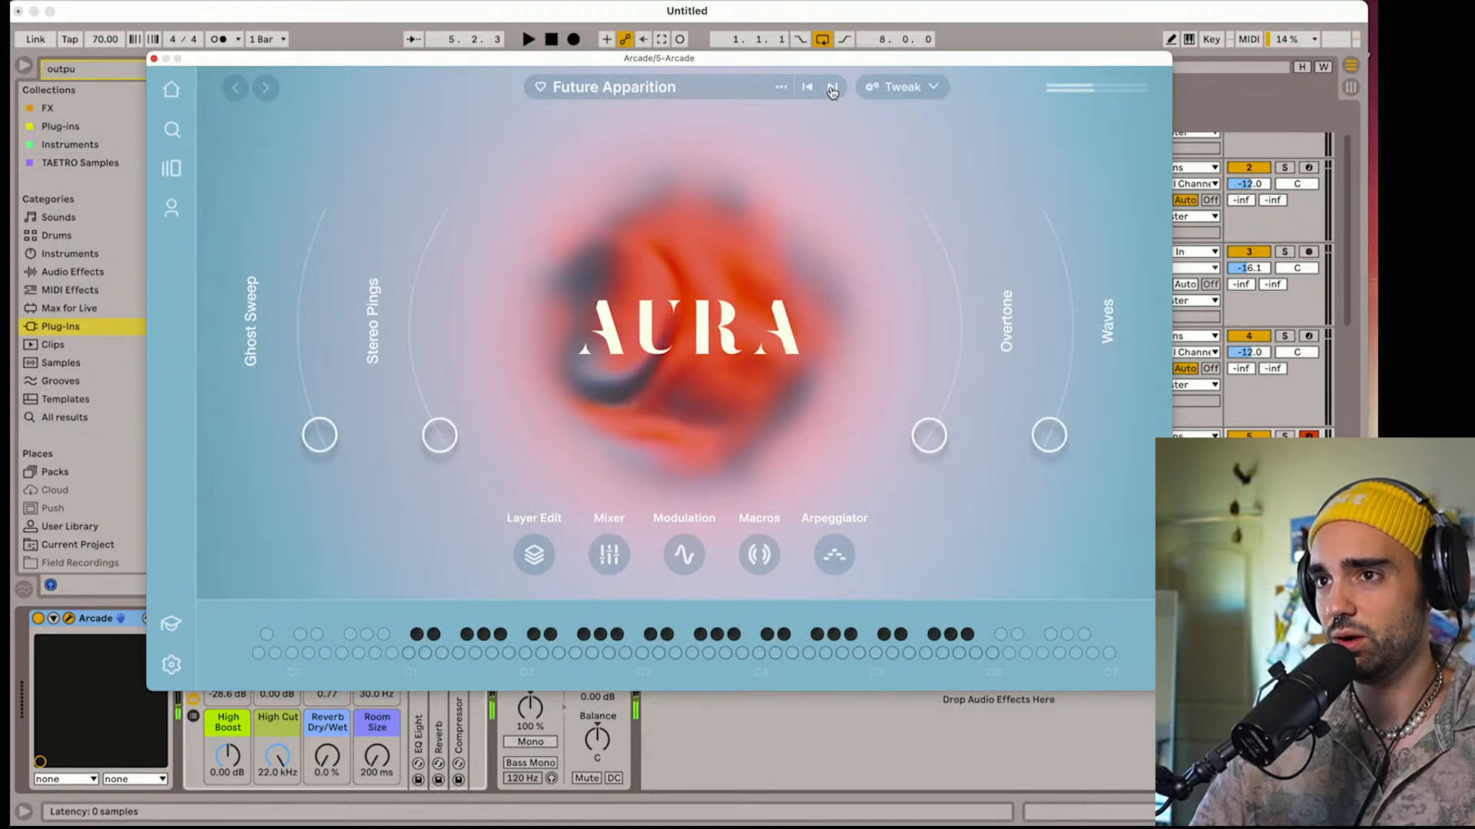
left_click(832, 89)
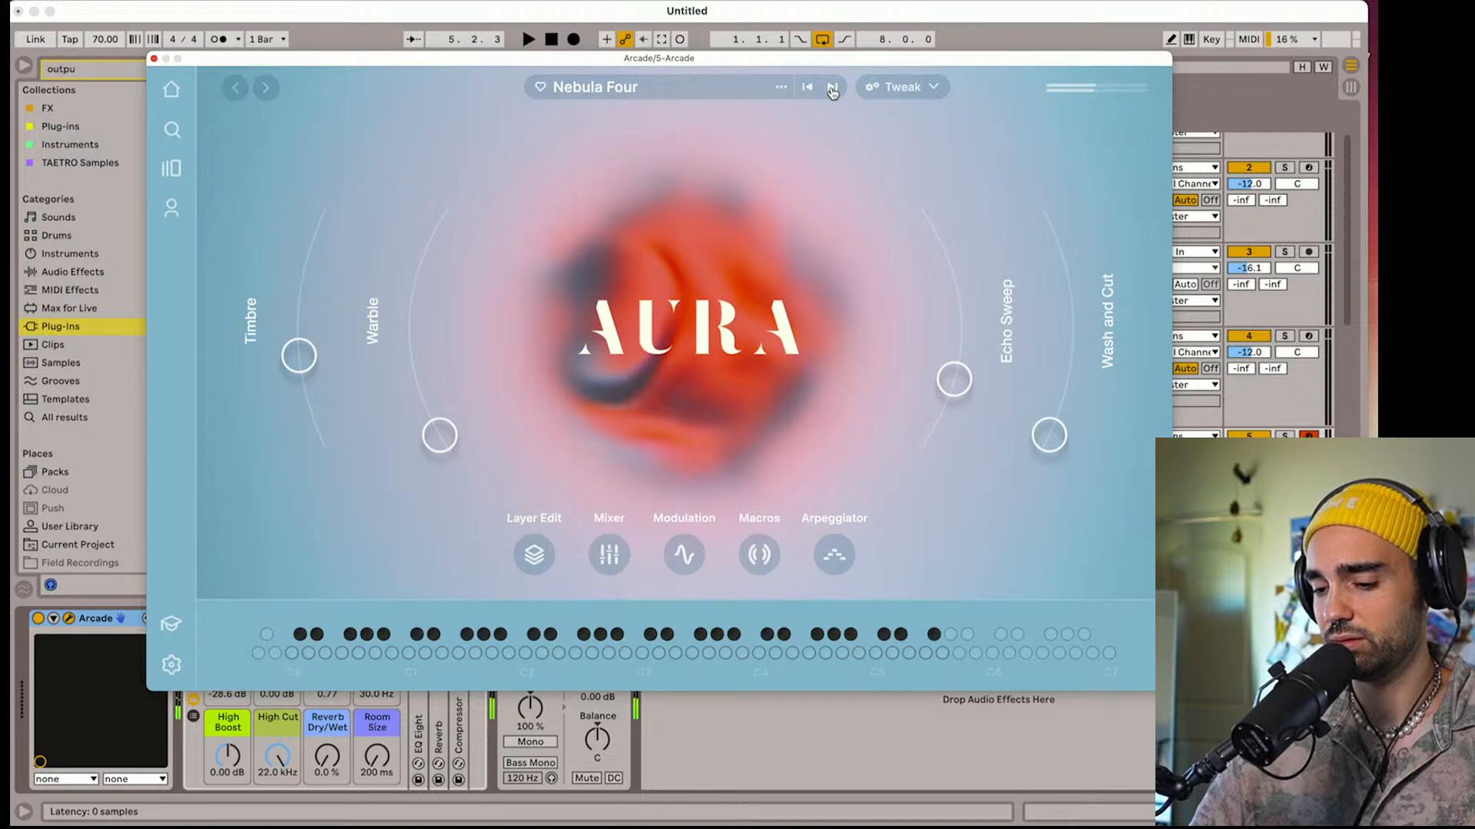
left_click(832, 89)
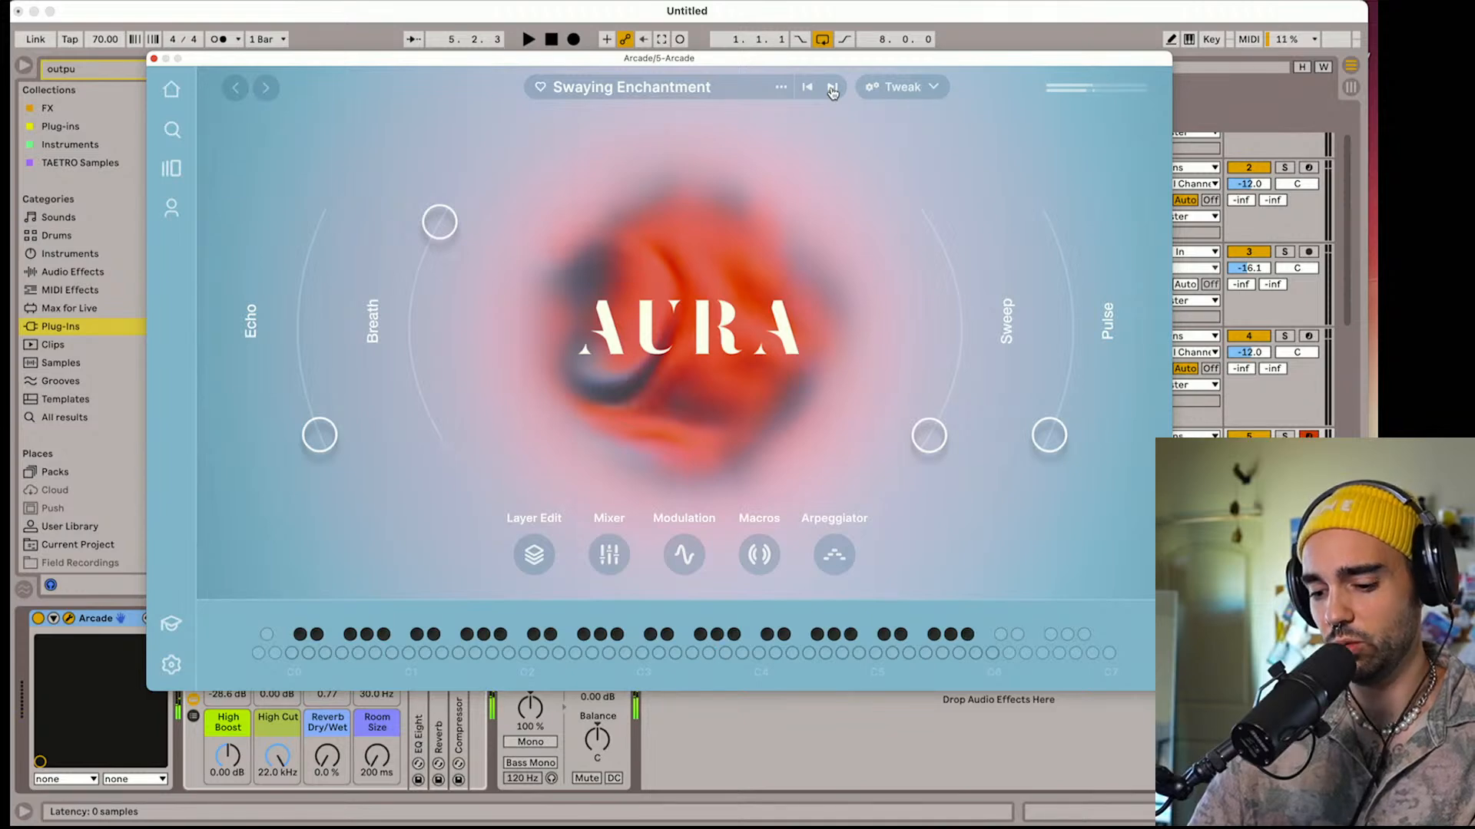
Raise Swaying Enchantment's Echo macro to roughly three quarters and lower its Breath macro to about one third
left_click_drag(322, 452, 307, 297)
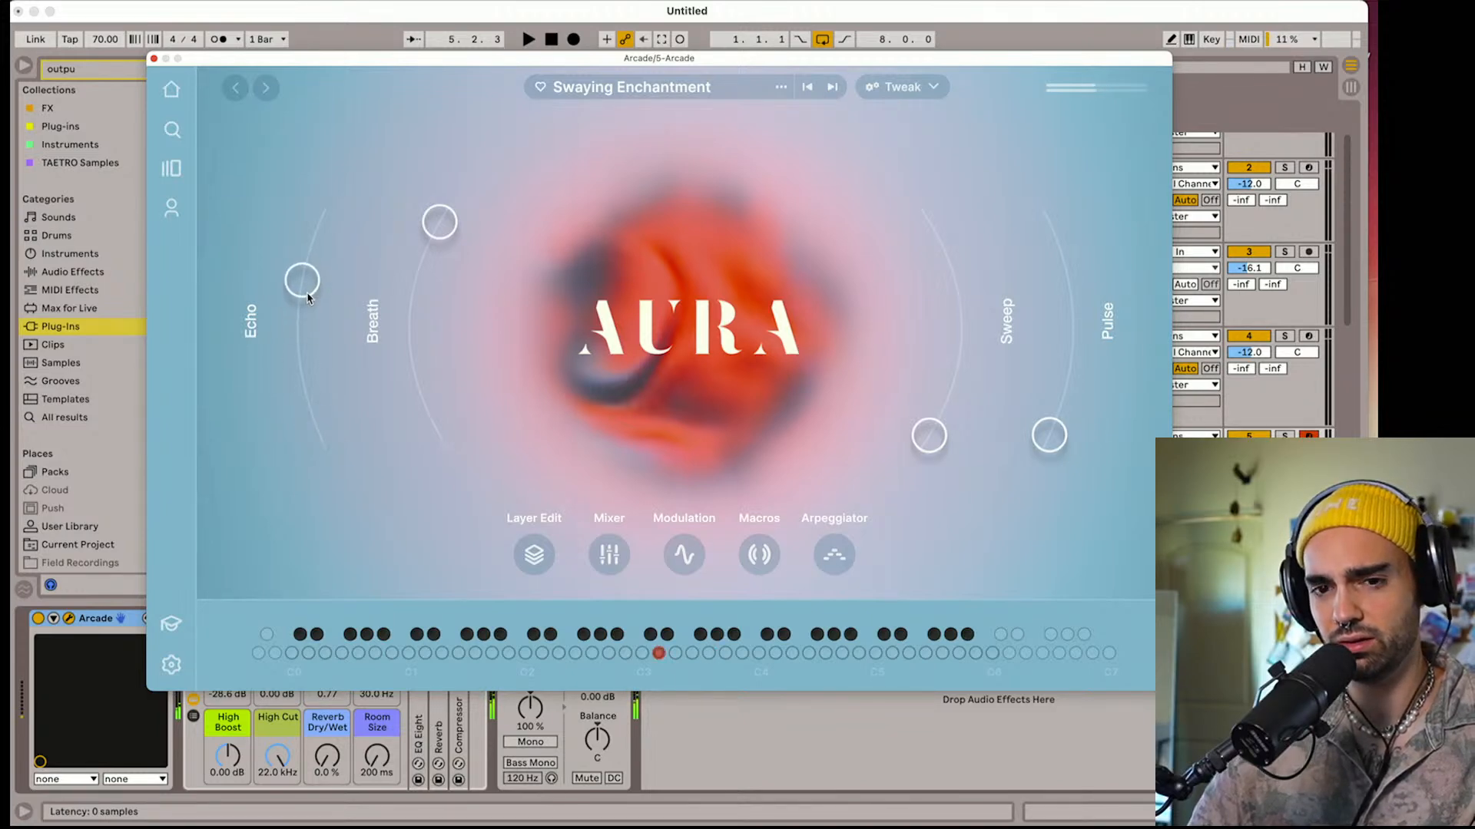
left_click_drag(303, 298, 344, 274)
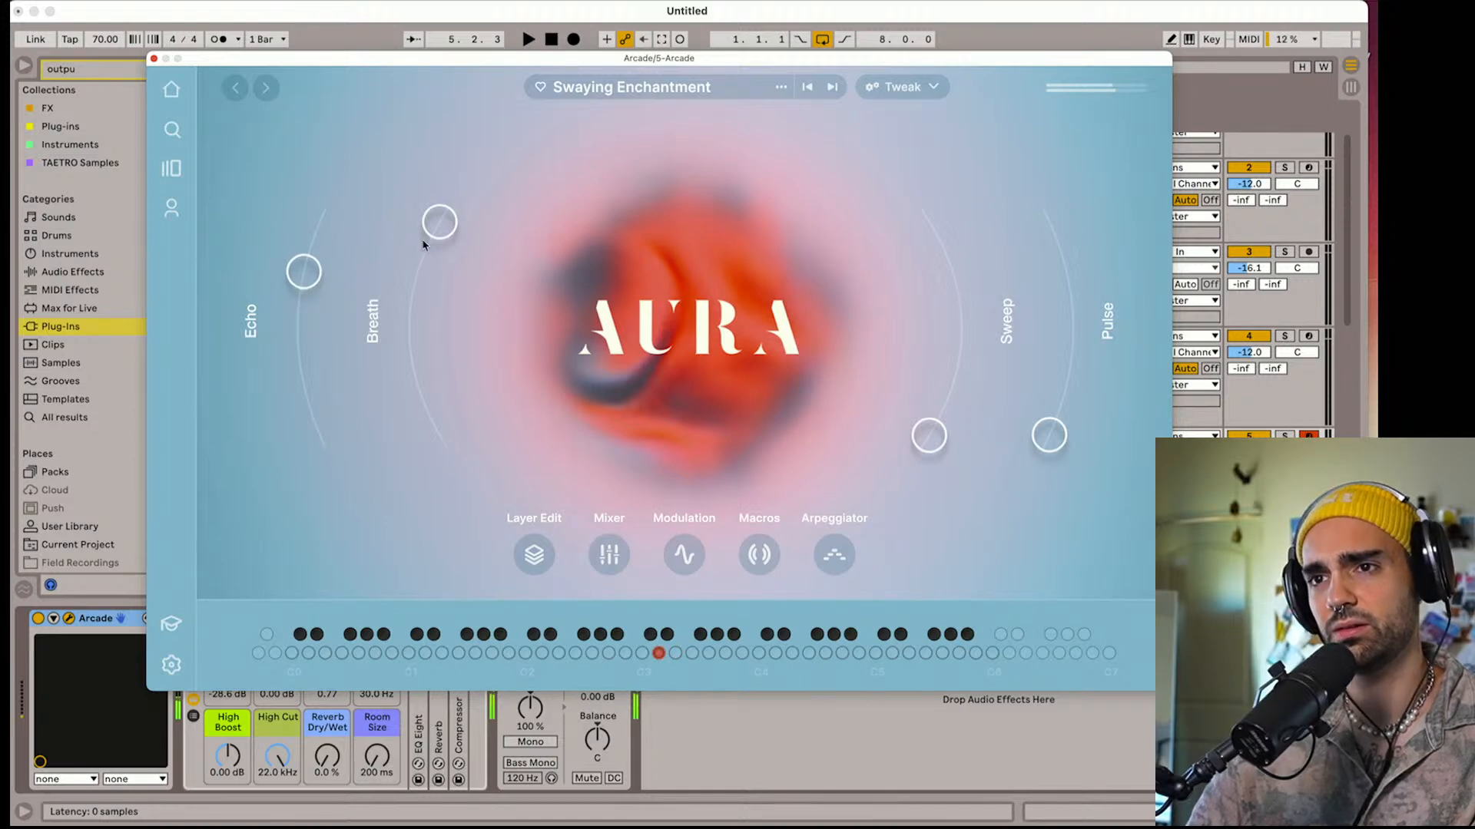
left_click_drag(423, 244, 414, 371)
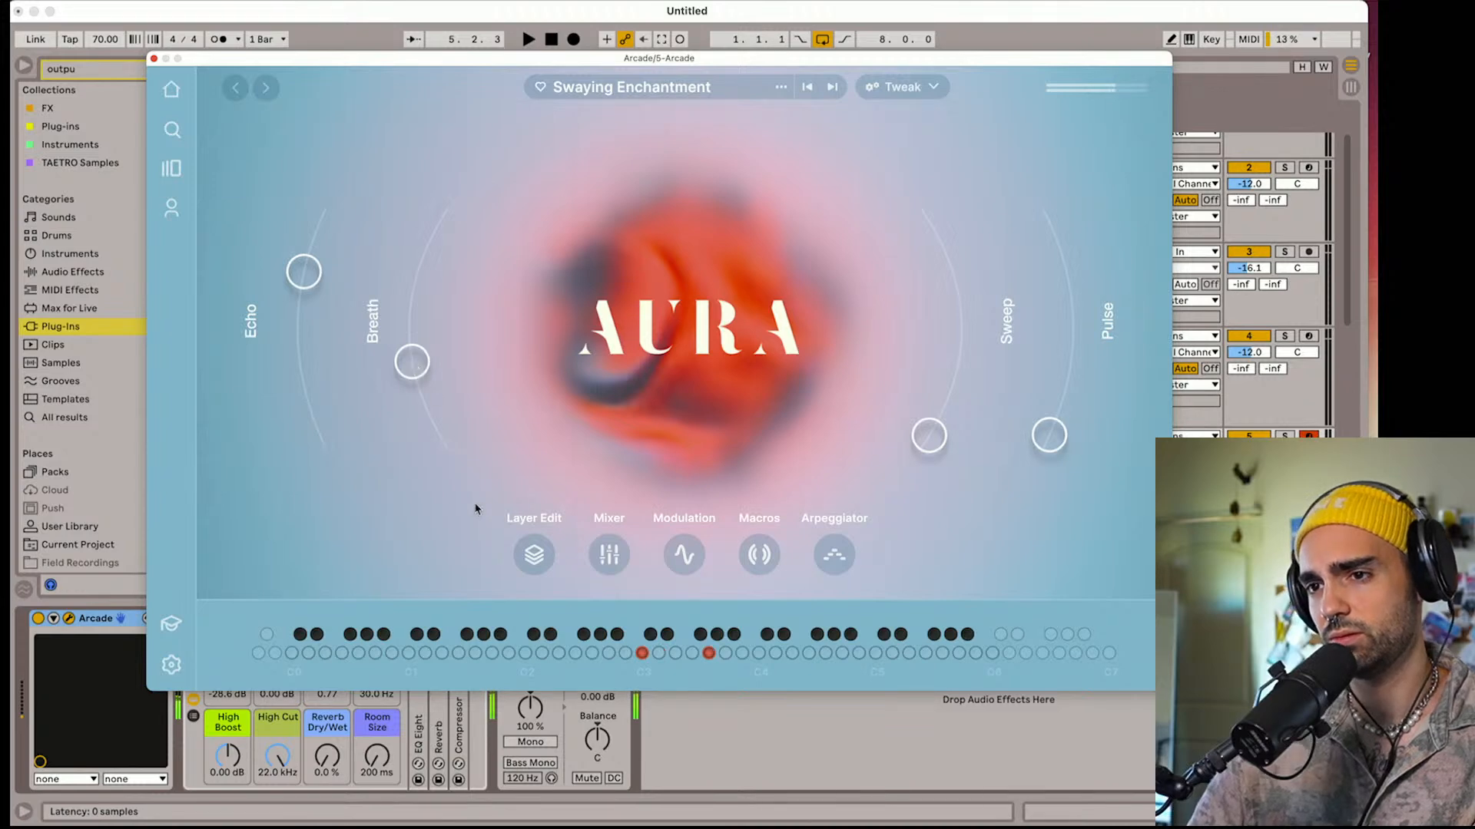
Audition Layer B on its own in the layer editor, re-enable Layer A, and close the Arcade window
left_click(538, 555)
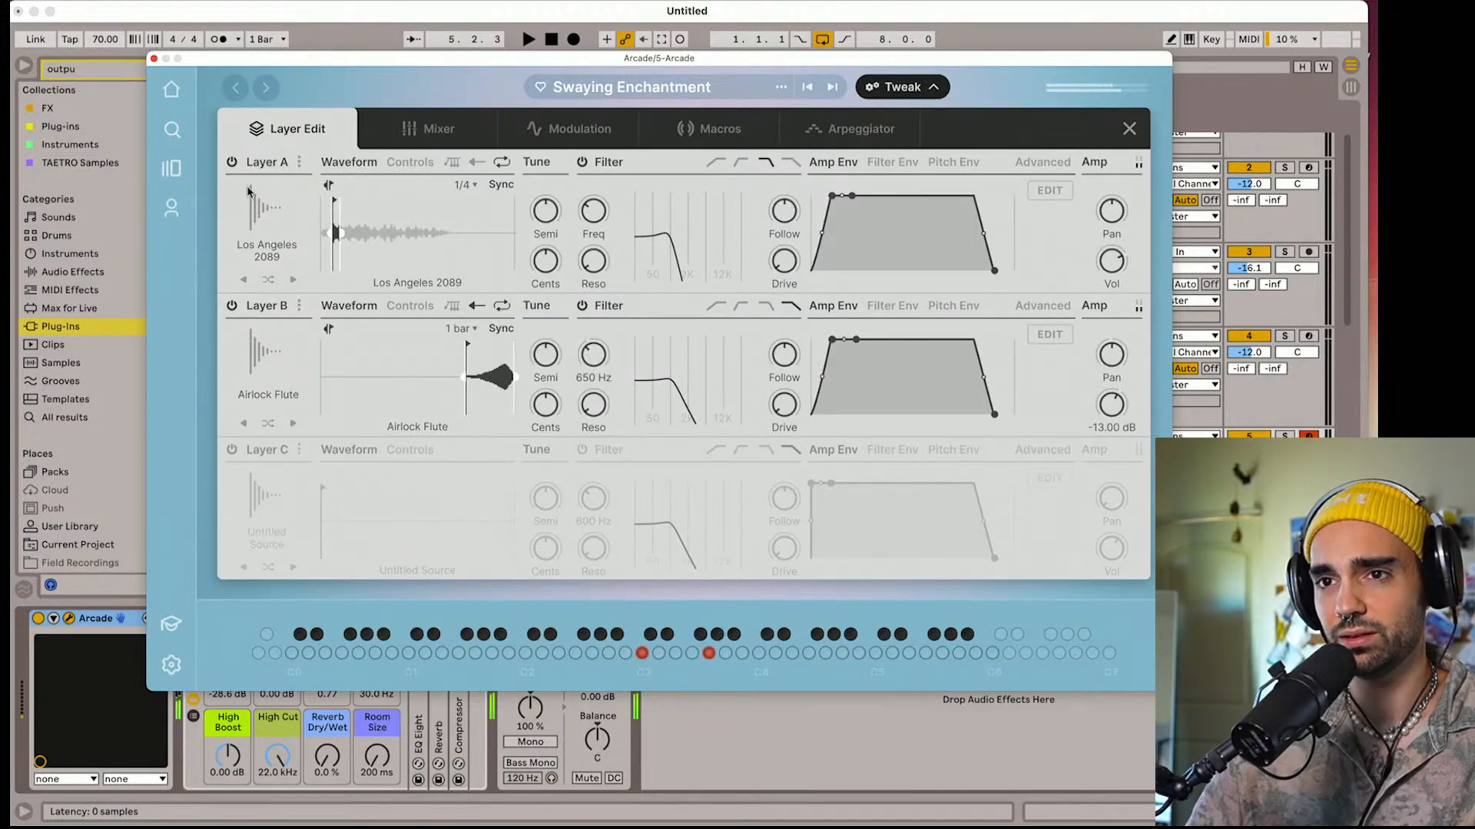
left_click(232, 164)
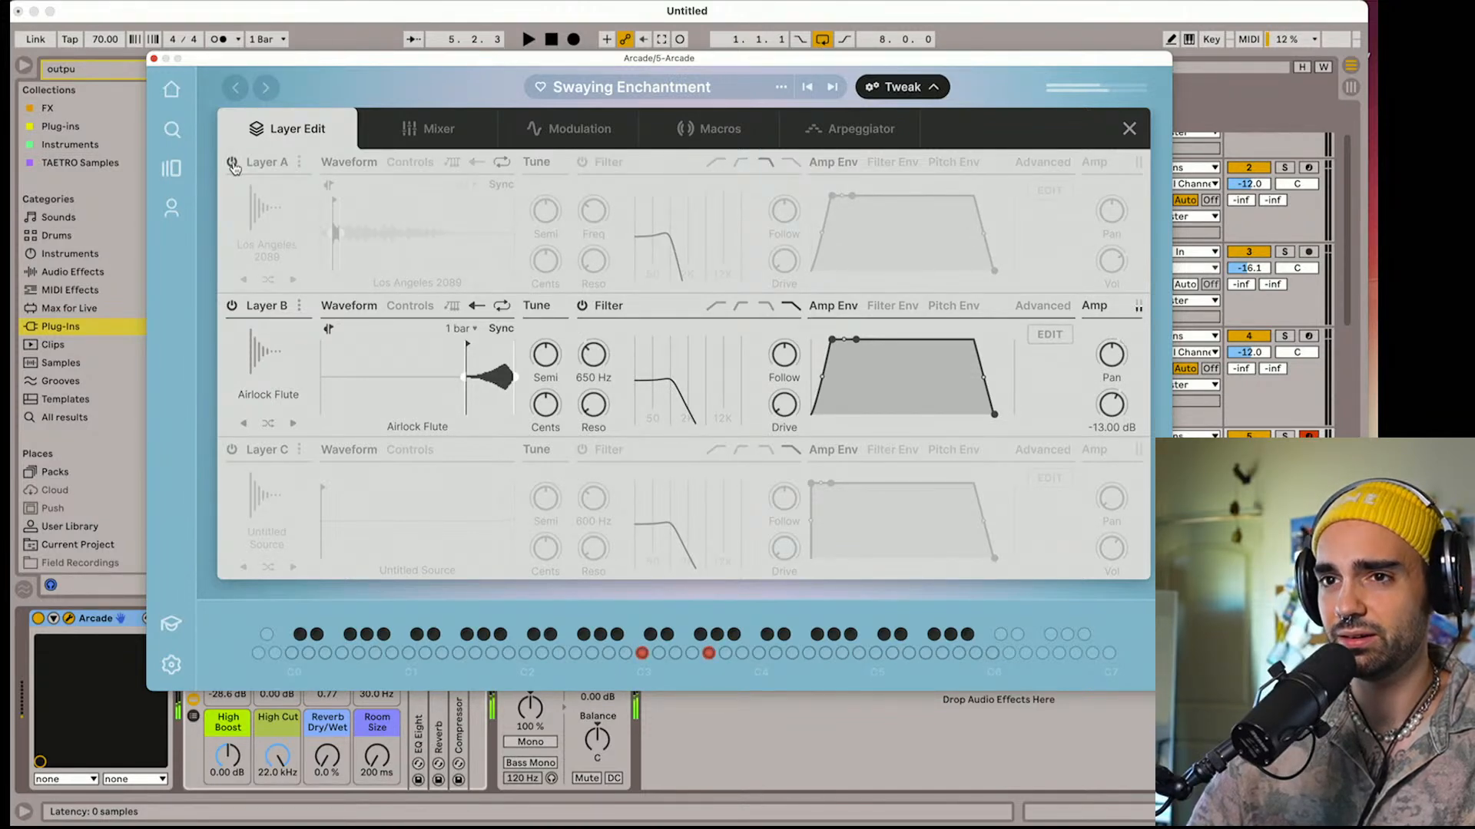
left_click(232, 163)
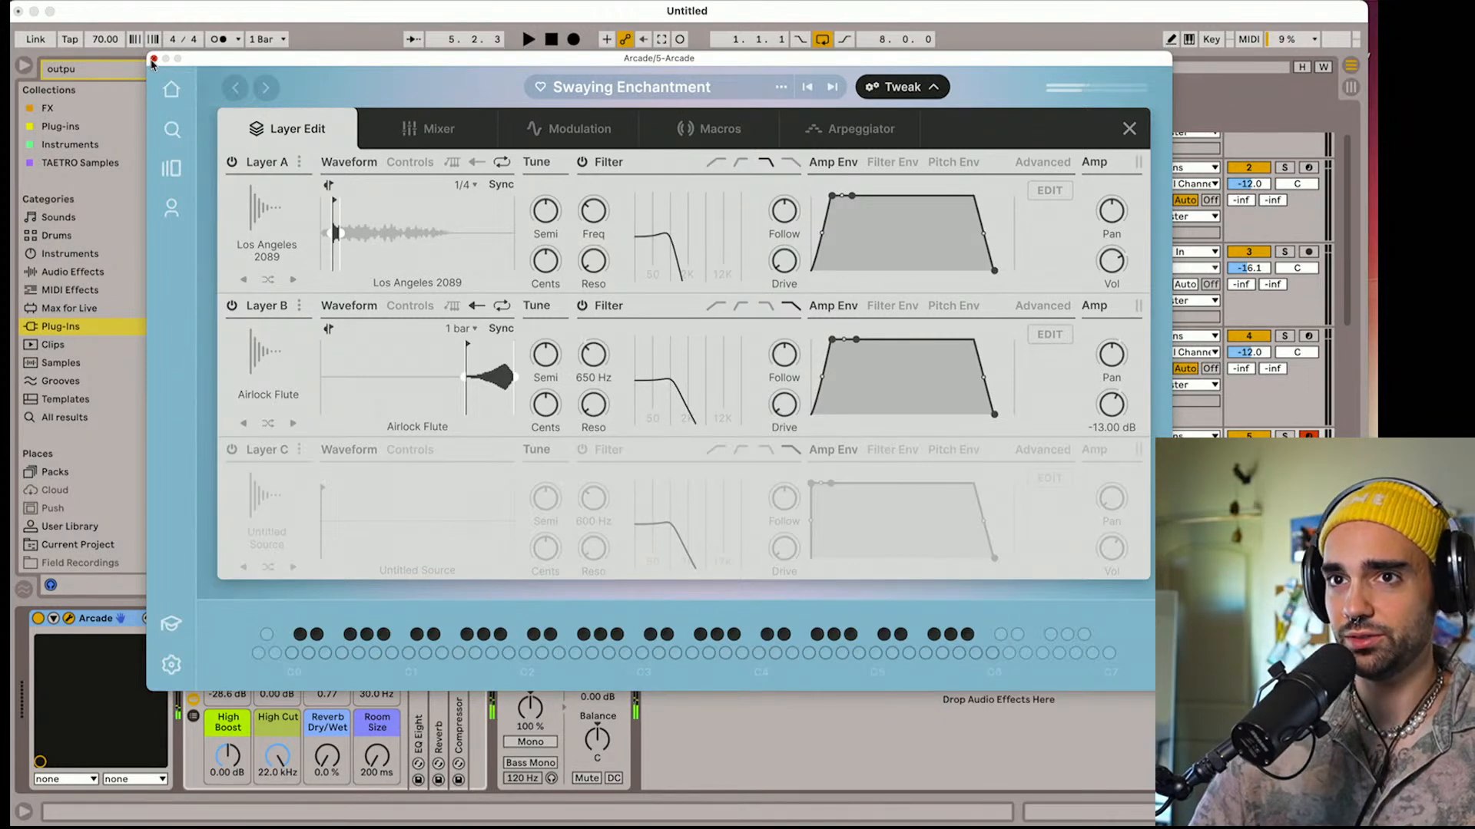
left_click(154, 59)
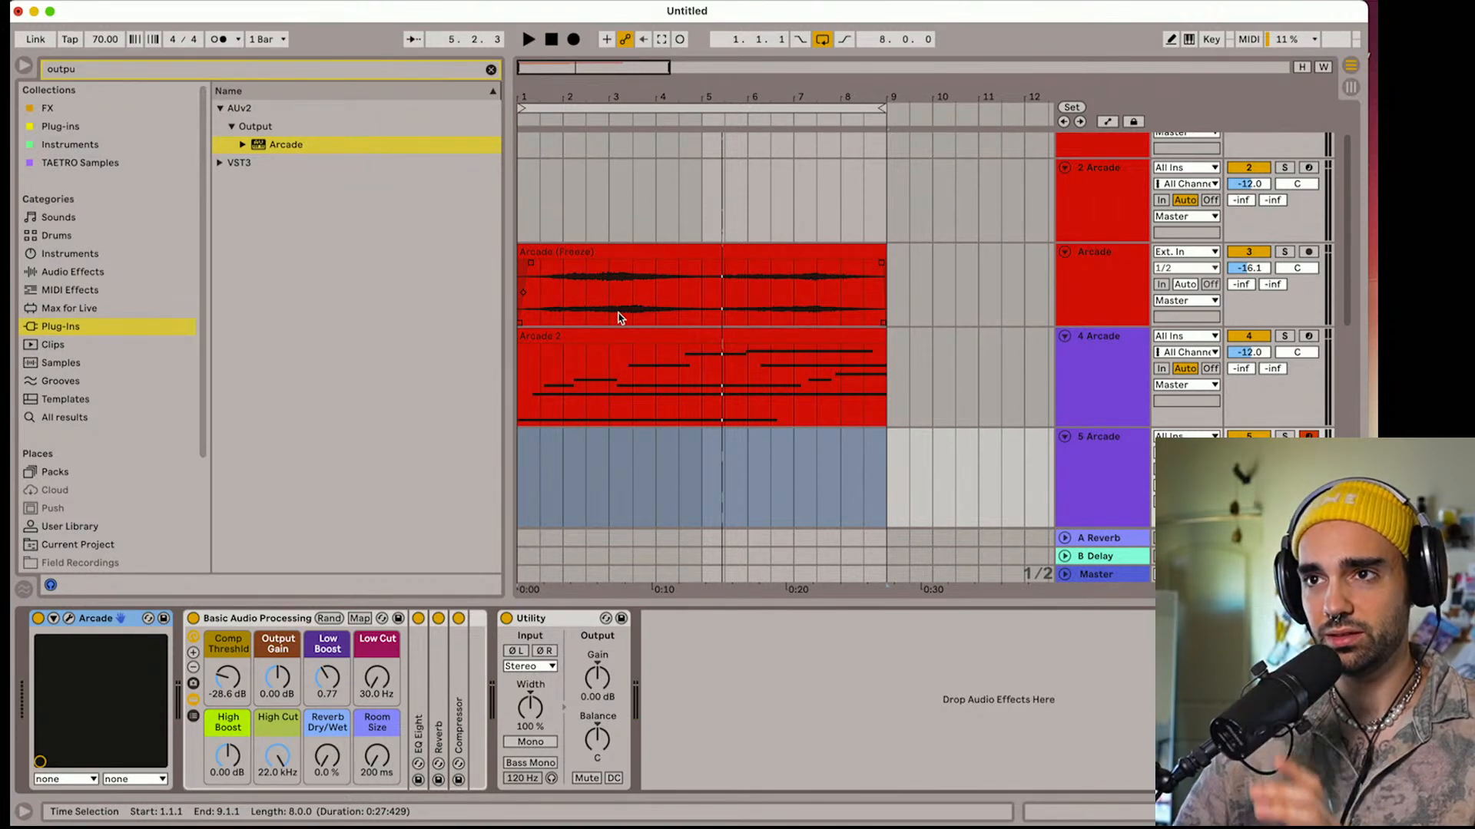
Hide the browser to widen the arrangement and start playback from the beginning
left_click(24, 67)
left_click_drag(118, 90, 160, 87)
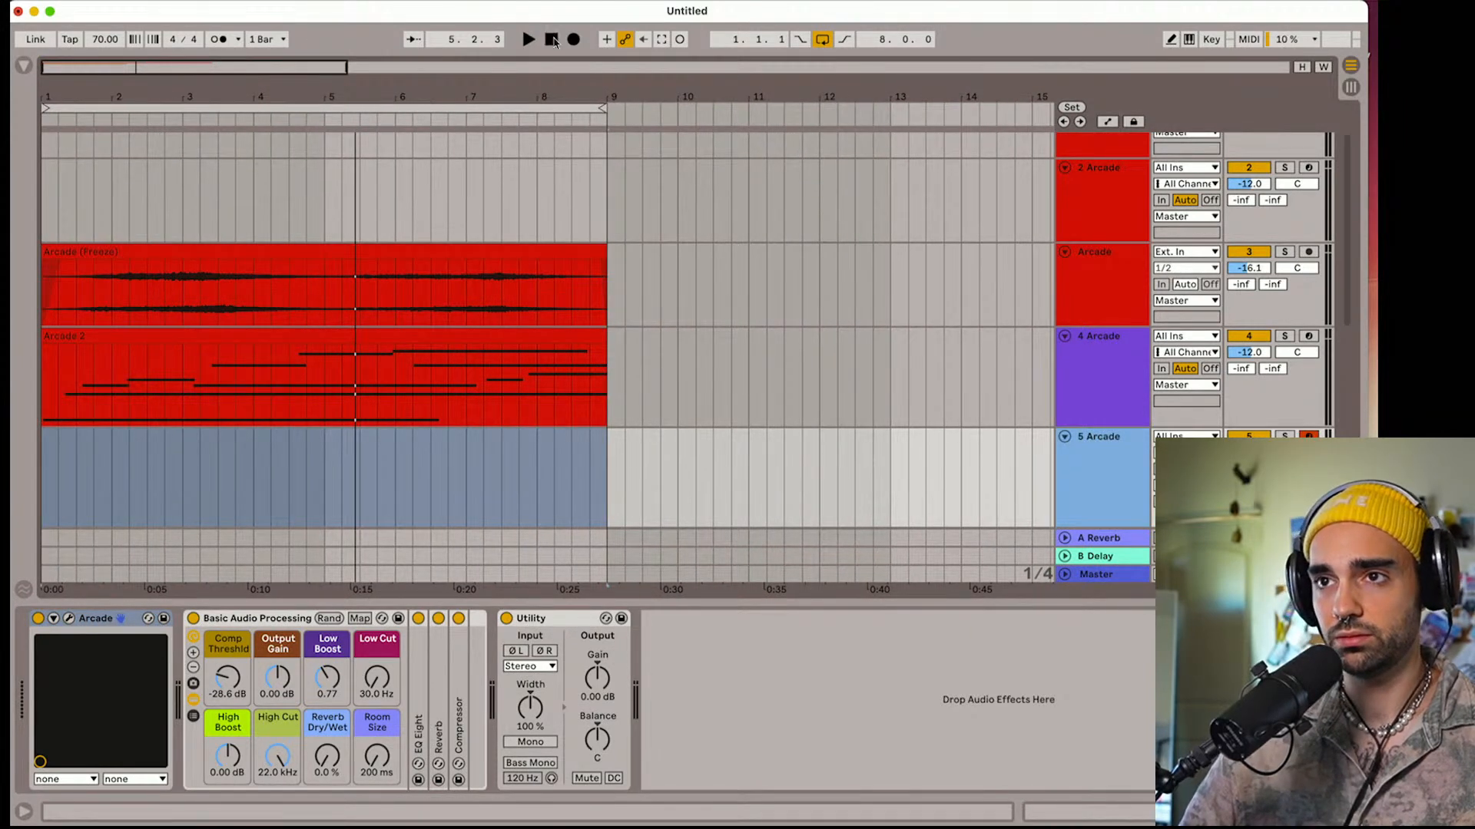
left_click(554, 40)
key("space")
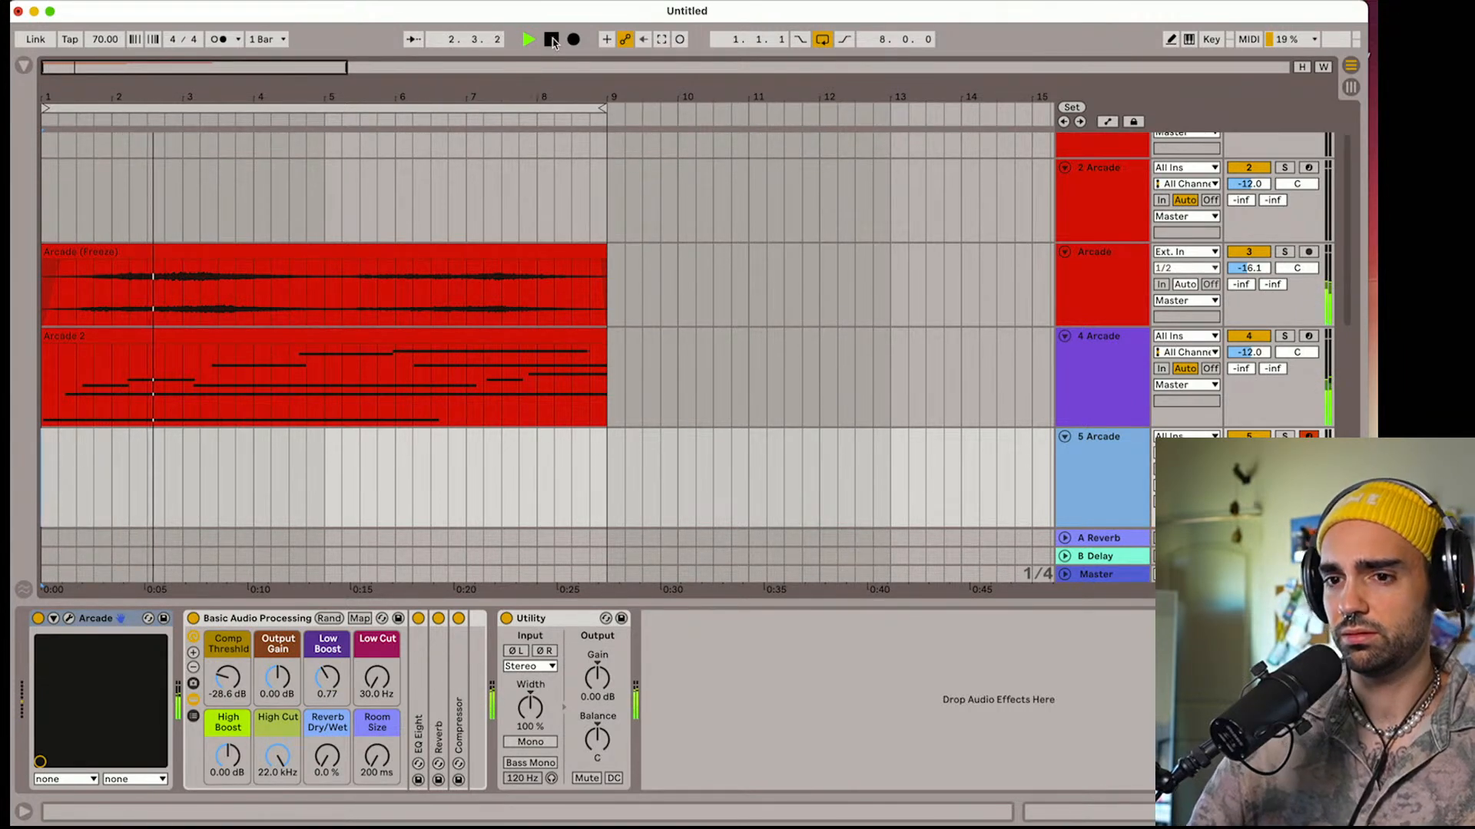
Set the 5 Arcade track's effect rack to Low Cut 280 Hz, Reverb Dry/Wet 43% and Room Size 2.07 s
left_click_drag(377, 678, 377, 640)
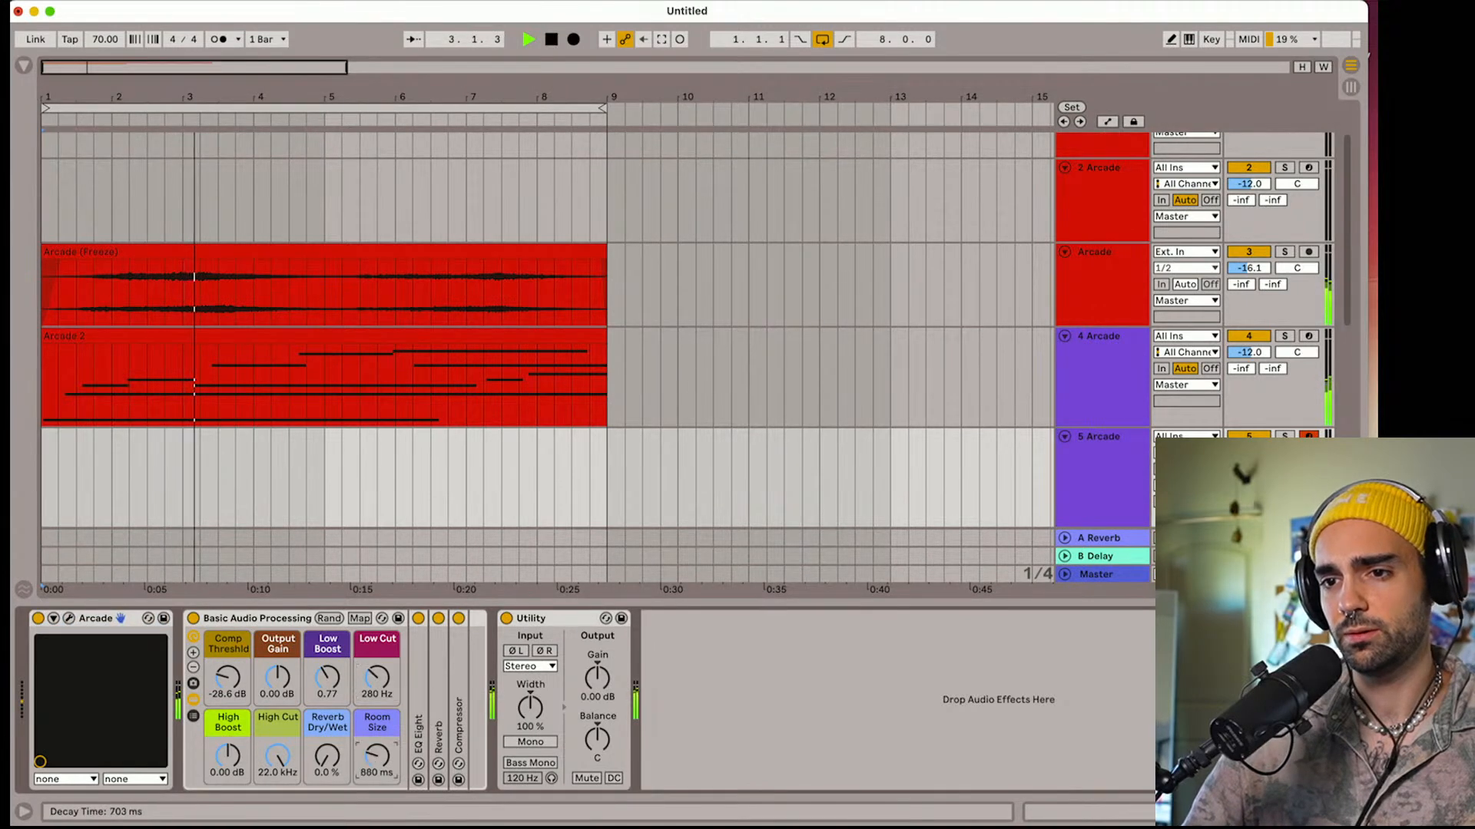
left_click_drag(377, 757, 327, 710)
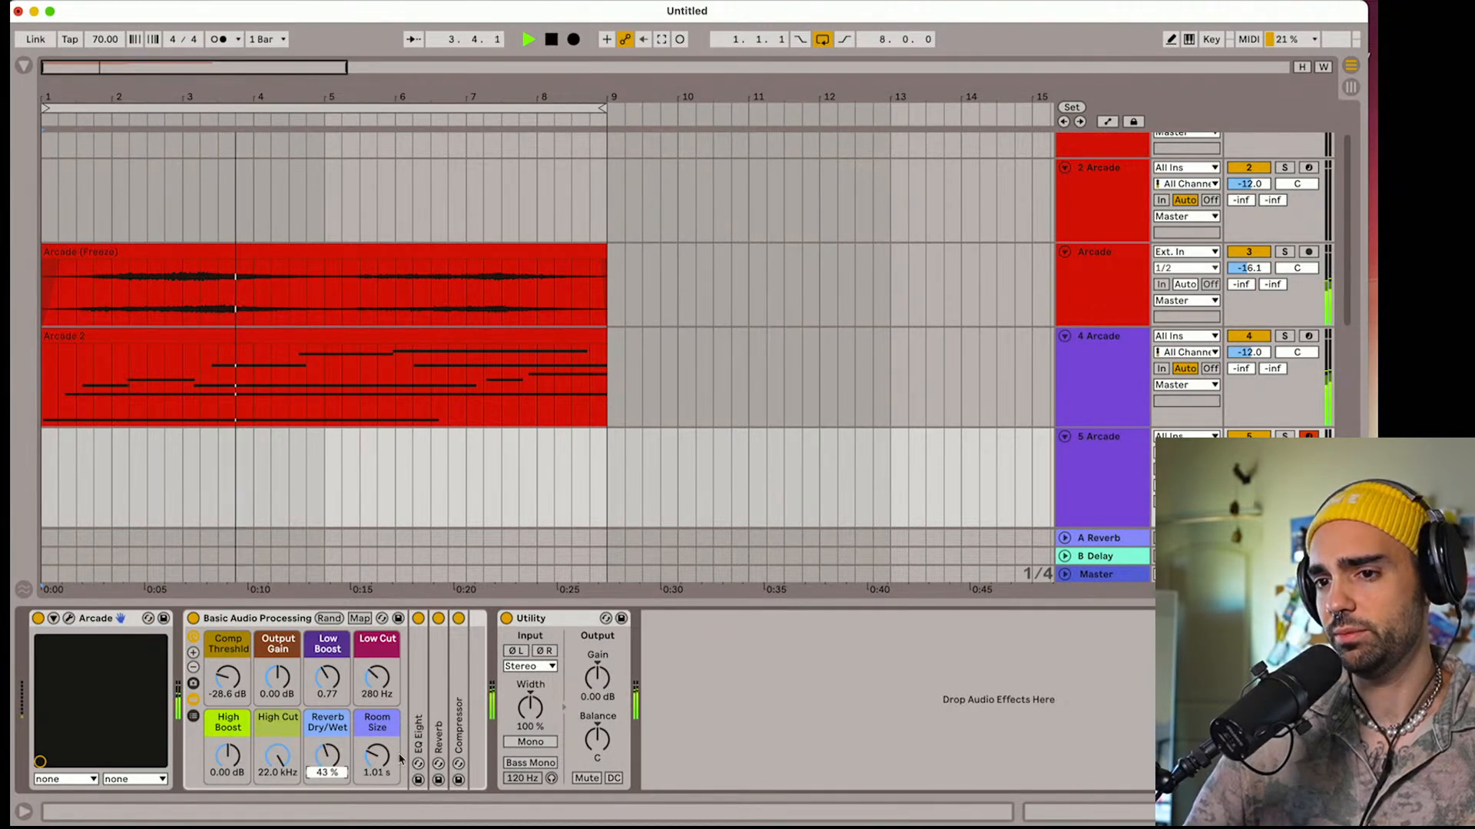
left_click_drag(377, 757, 377, 733)
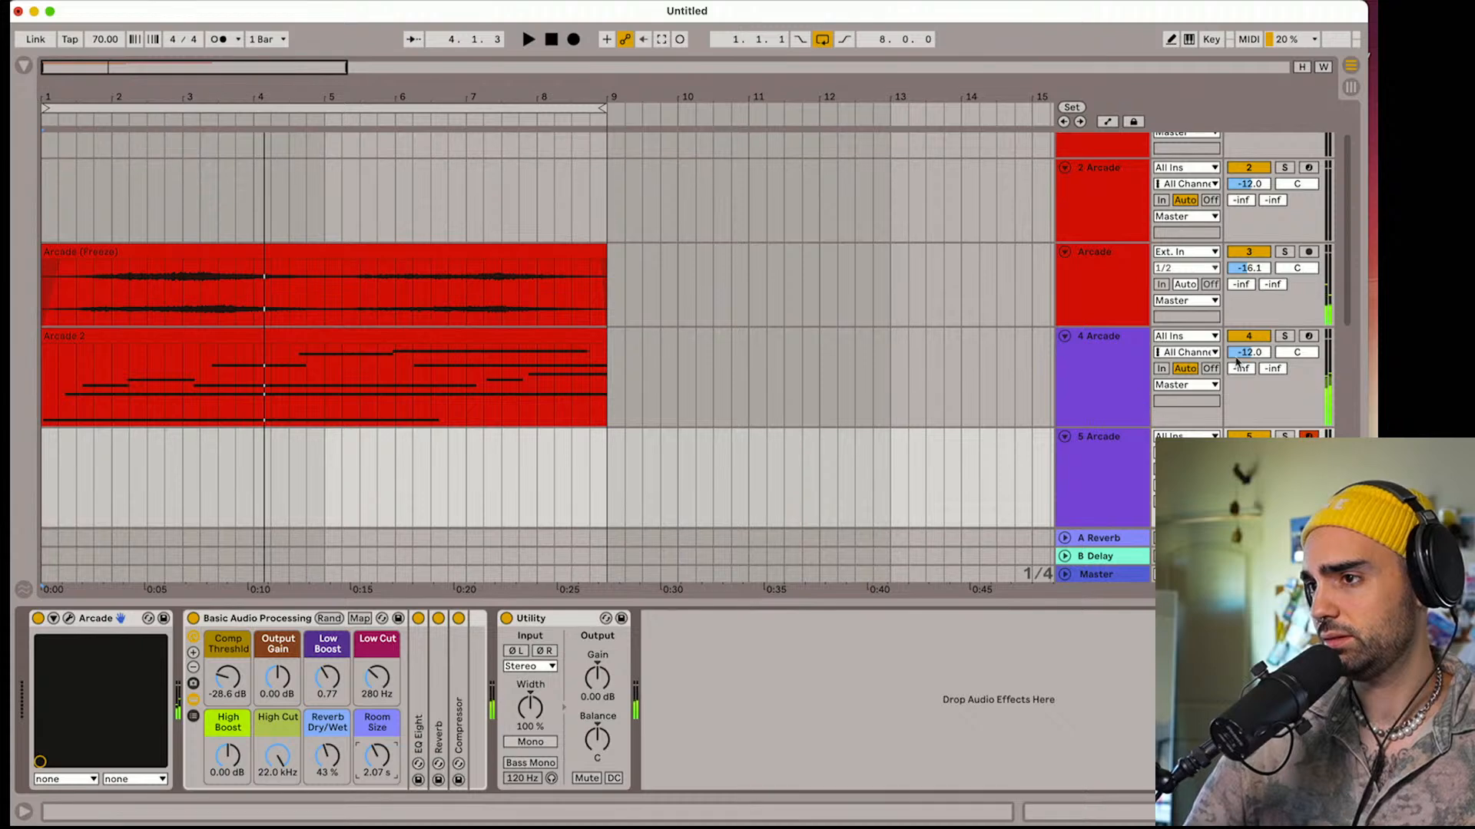
Set the flattened Arcade track's volume to -18.9 dB and the 4 Arcade track's to -14.6 dB, and resume playback
left_click_drag(1249, 269, 1249, 280)
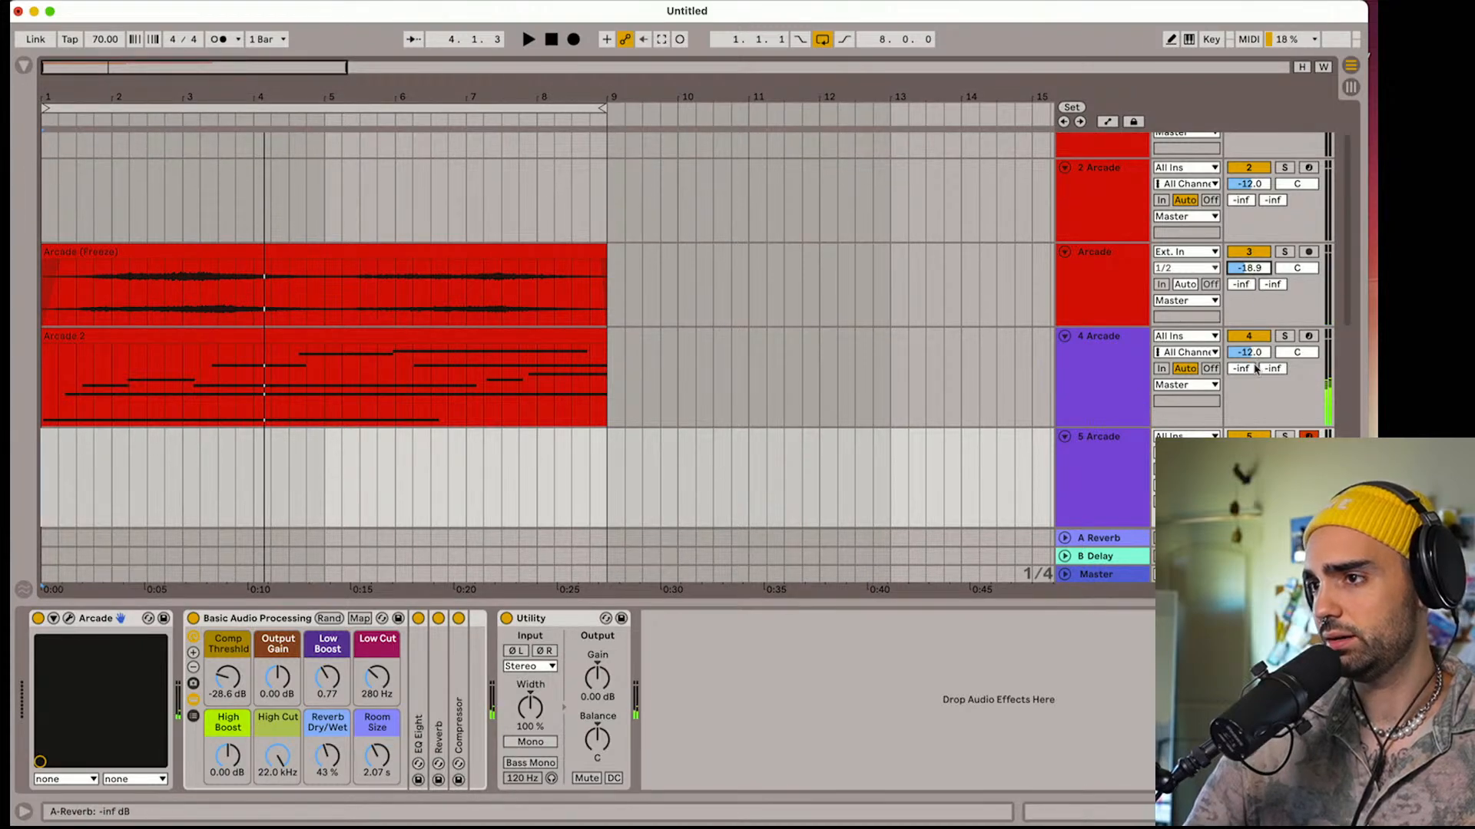
left_click_drag(1248, 352, 1249, 356)
left_click(1249, 453)
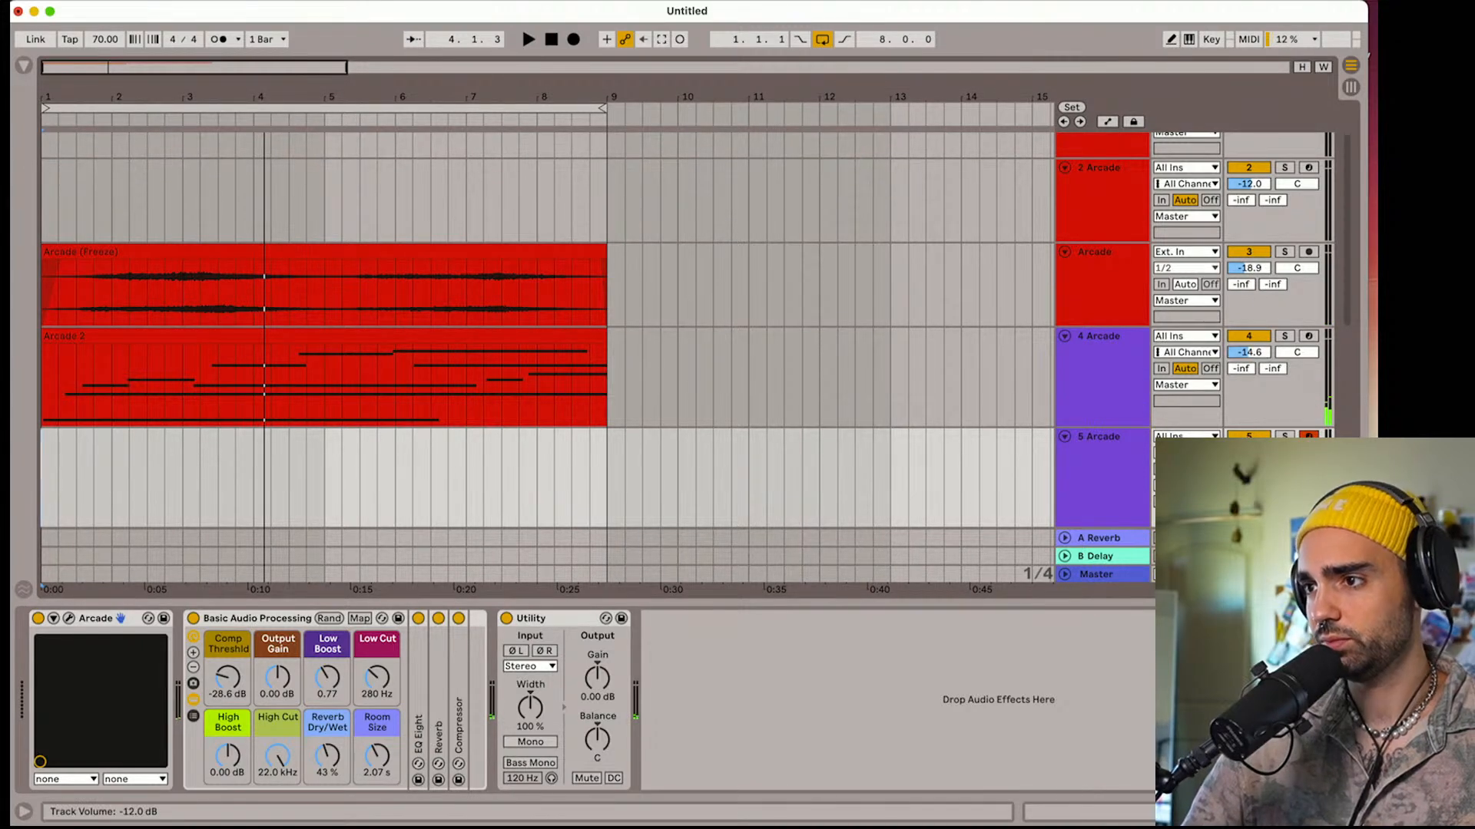
key("space")
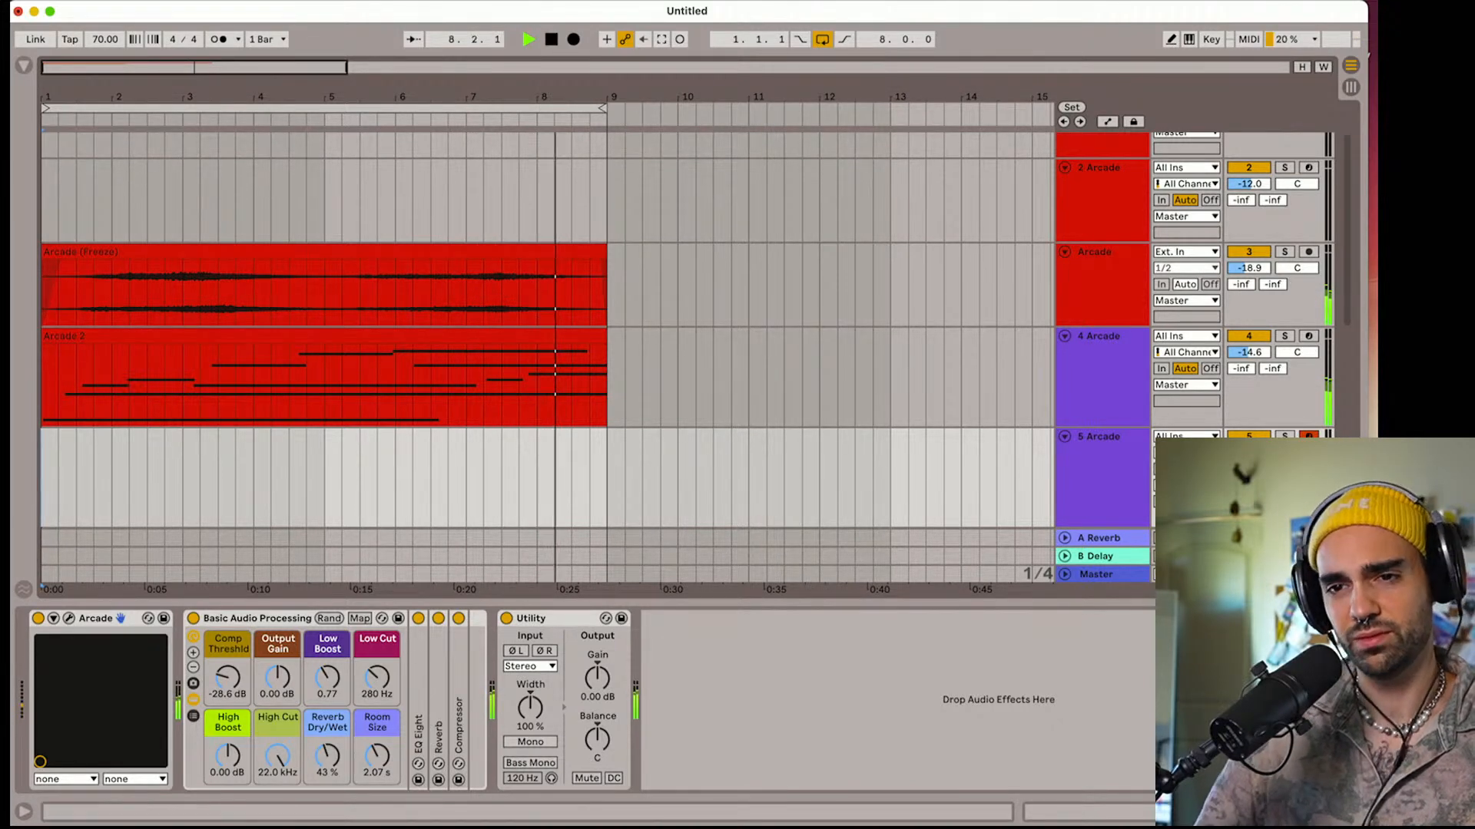
Reopen Arcade on the 5 Arcade track, set Layer A's amp release to 5.37 sec, and slightly lengthen Layer B's release
left_click(69, 619)
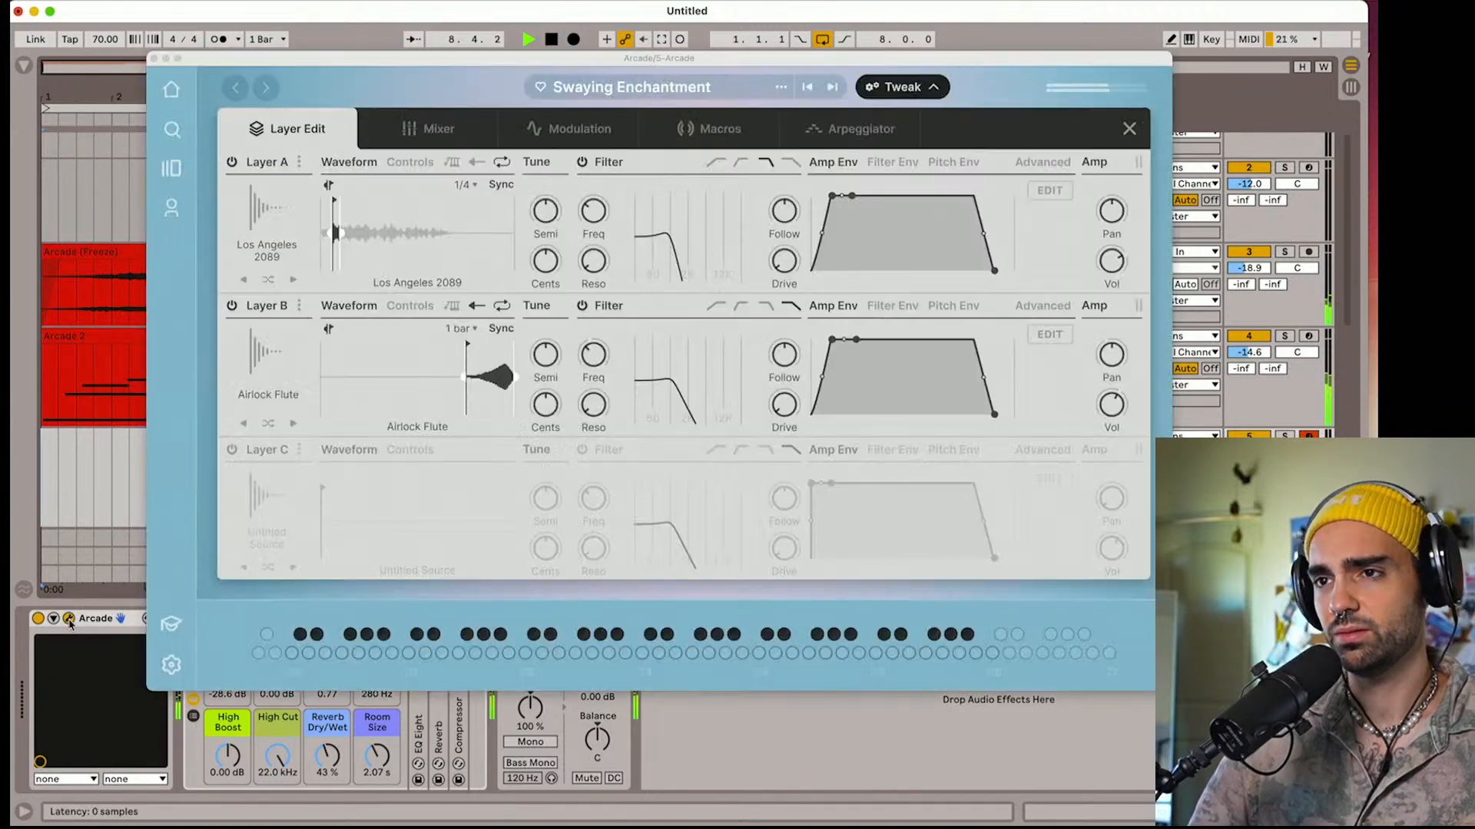
left_click_drag(994, 271, 1005, 271)
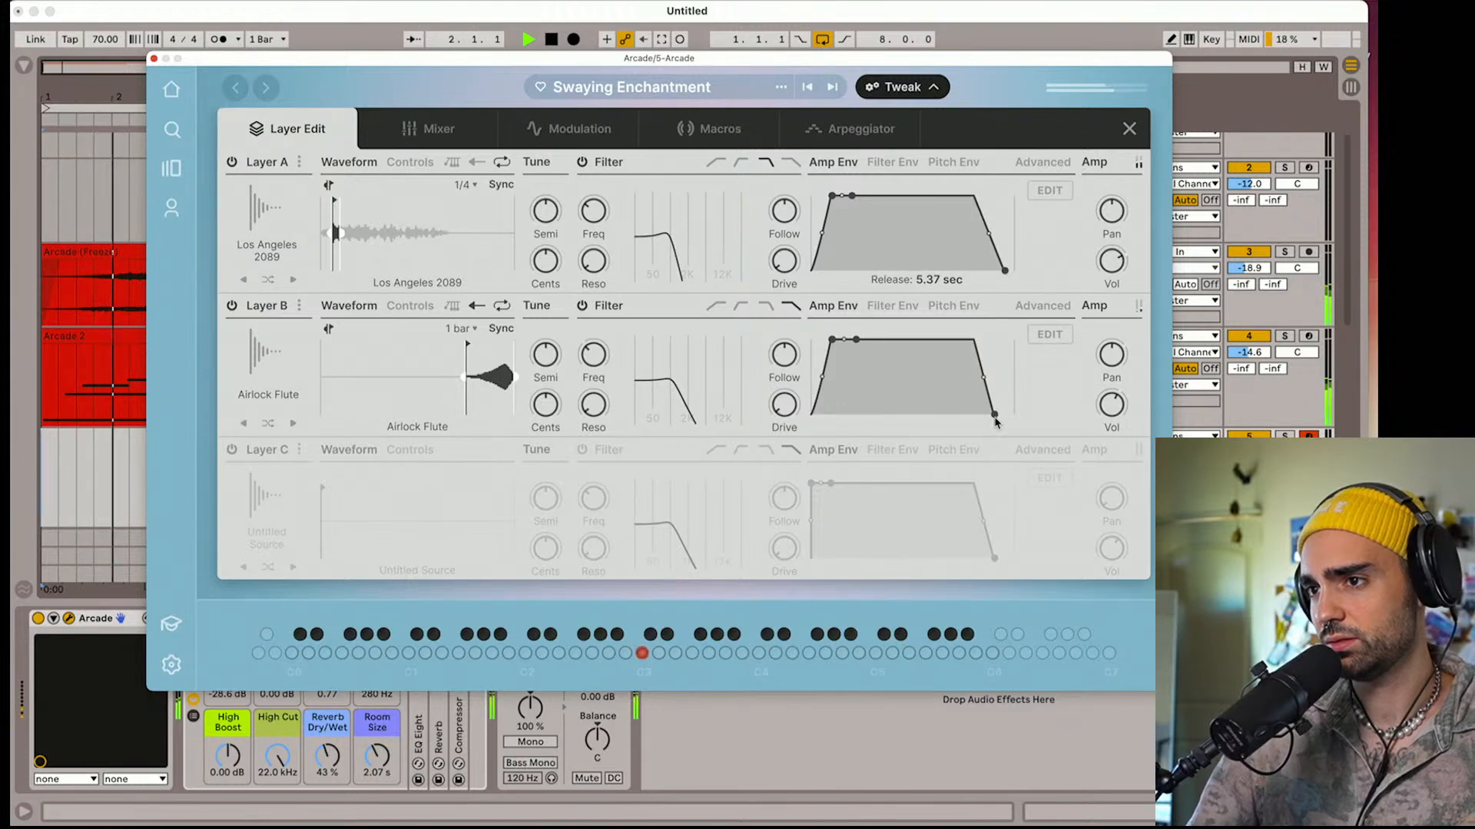
left_click_drag(995, 415, 1000, 417)
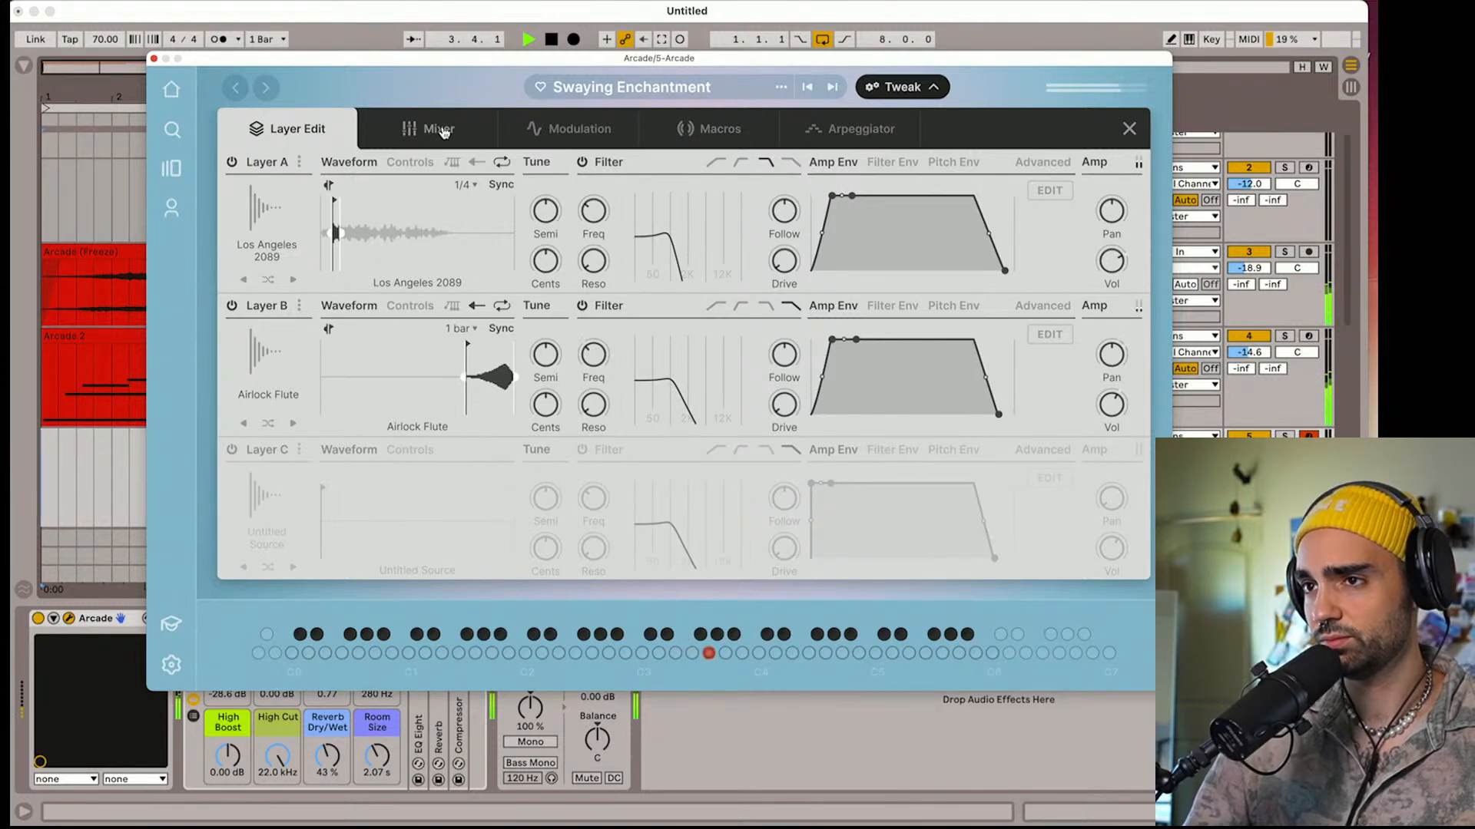
Review Swaying Enchantment's mixer, modulation, macro and arpeggiator settings during playback
left_click(443, 132)
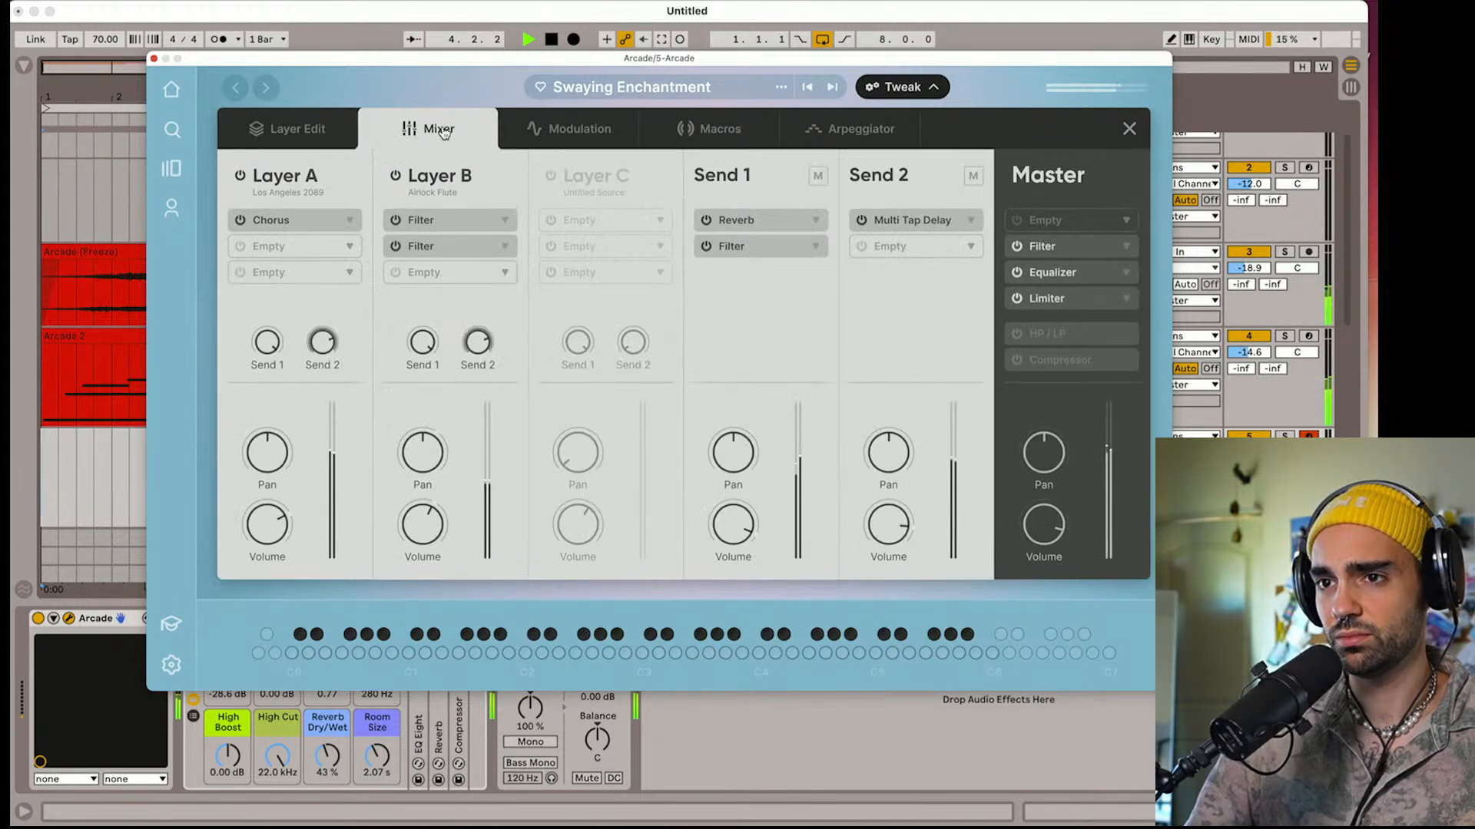
left_click(533, 135)
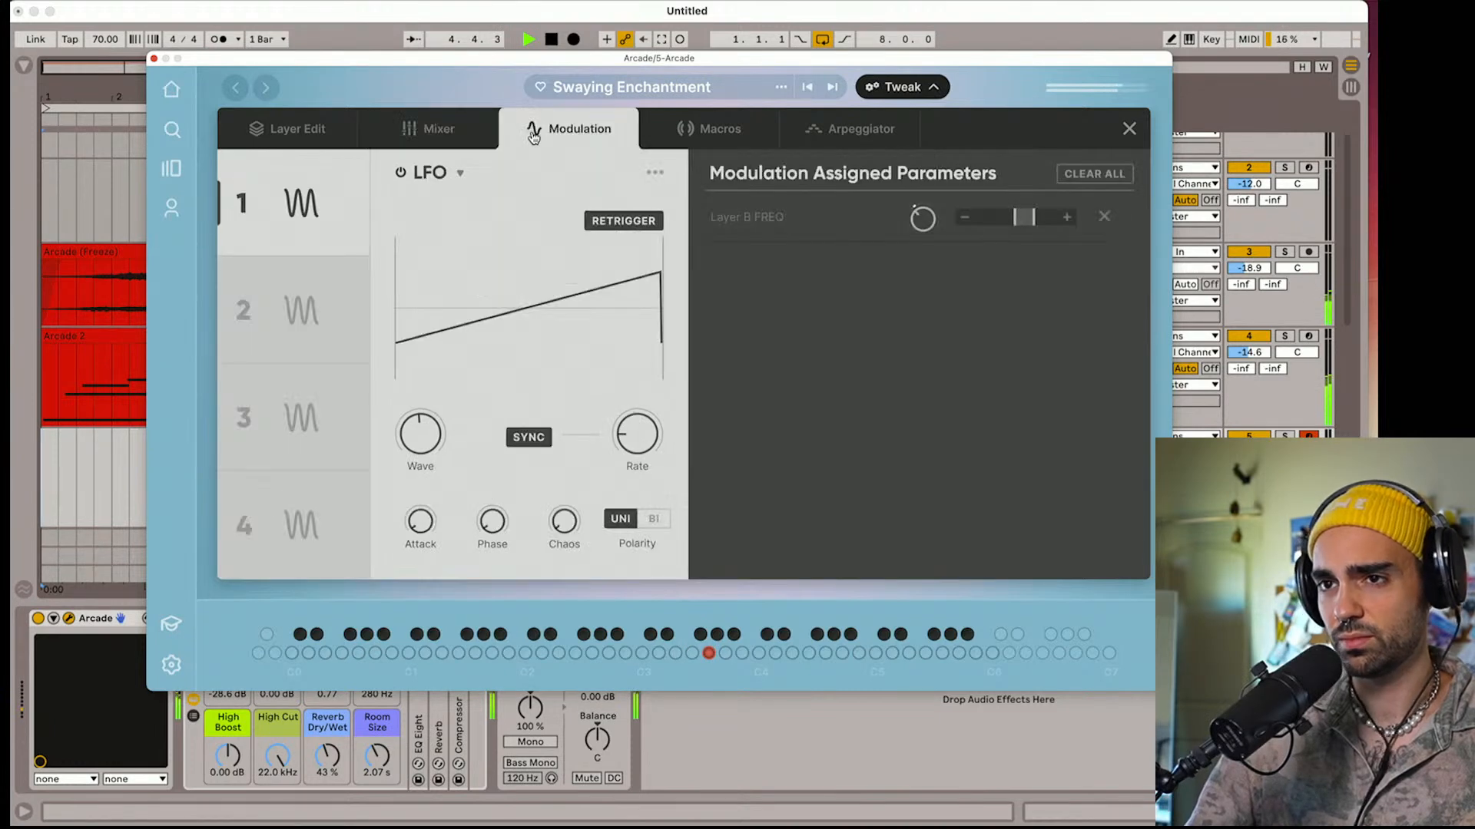
left_click(677, 130)
left_click(856, 150)
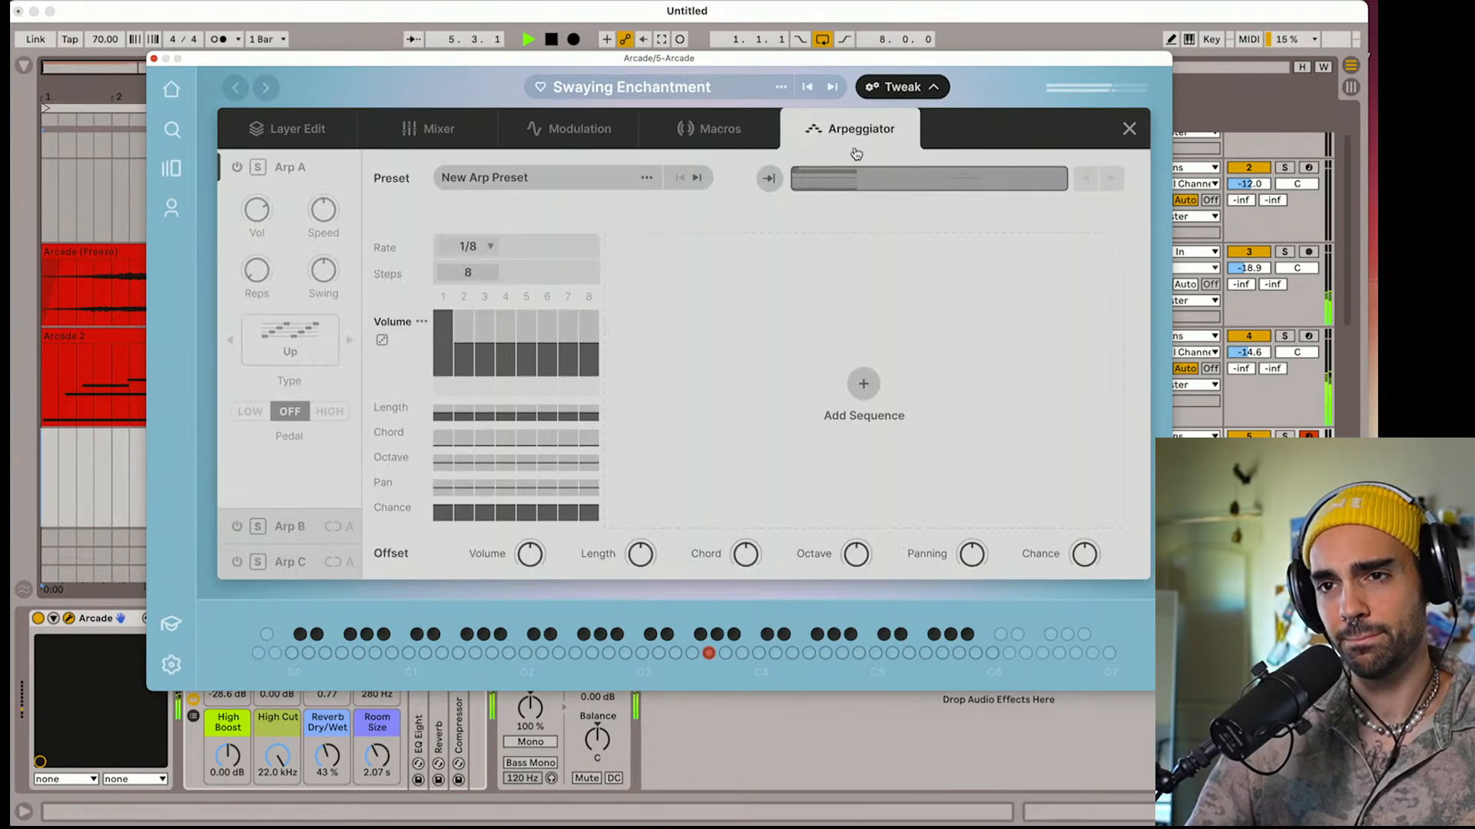
Enable Arp A in the arpeggiator and shape its volume pattern by lowering step 1 and raising steps 5 and 6
left_click(237, 168)
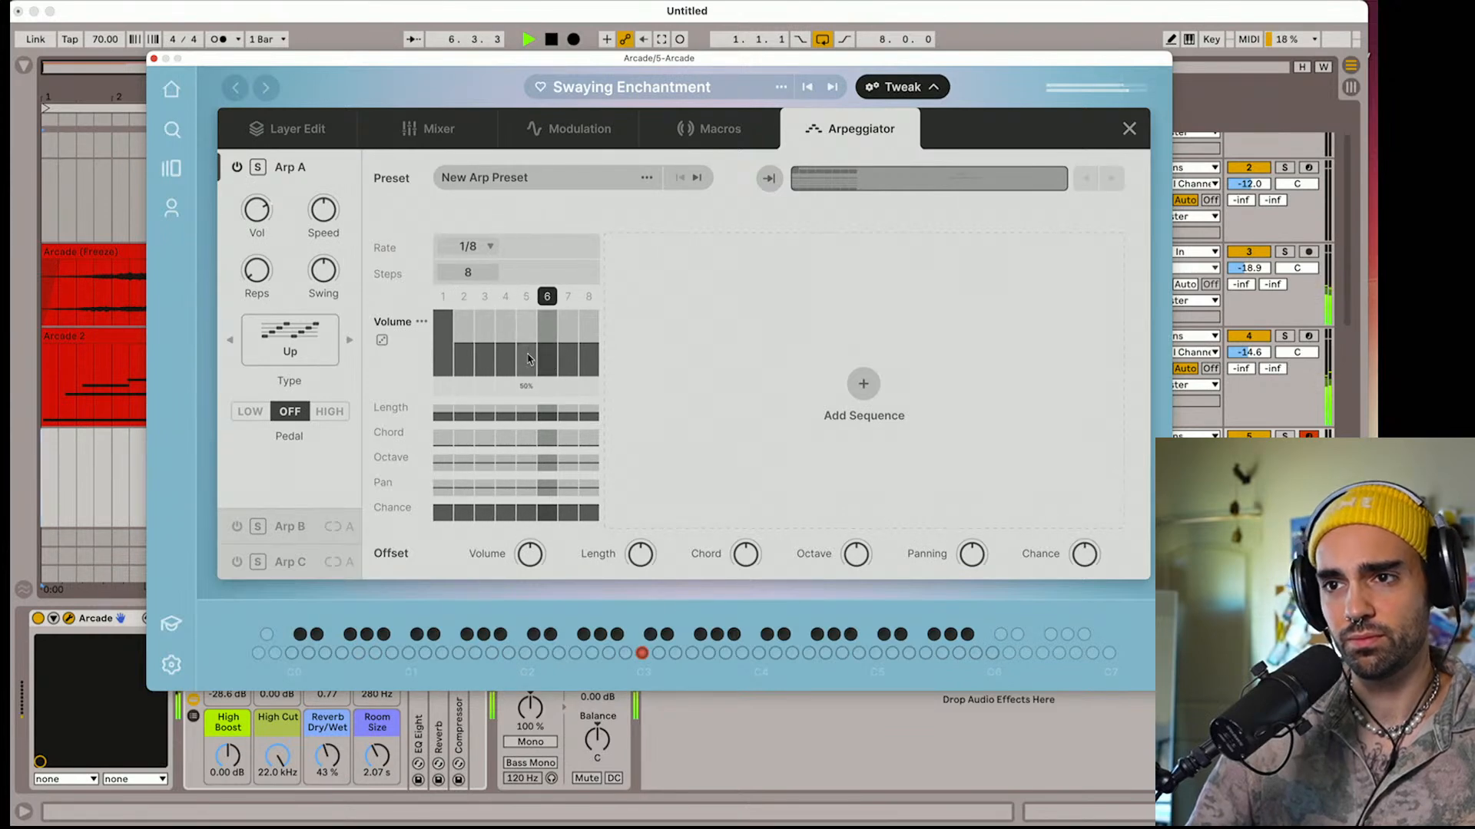
left_click(447, 336)
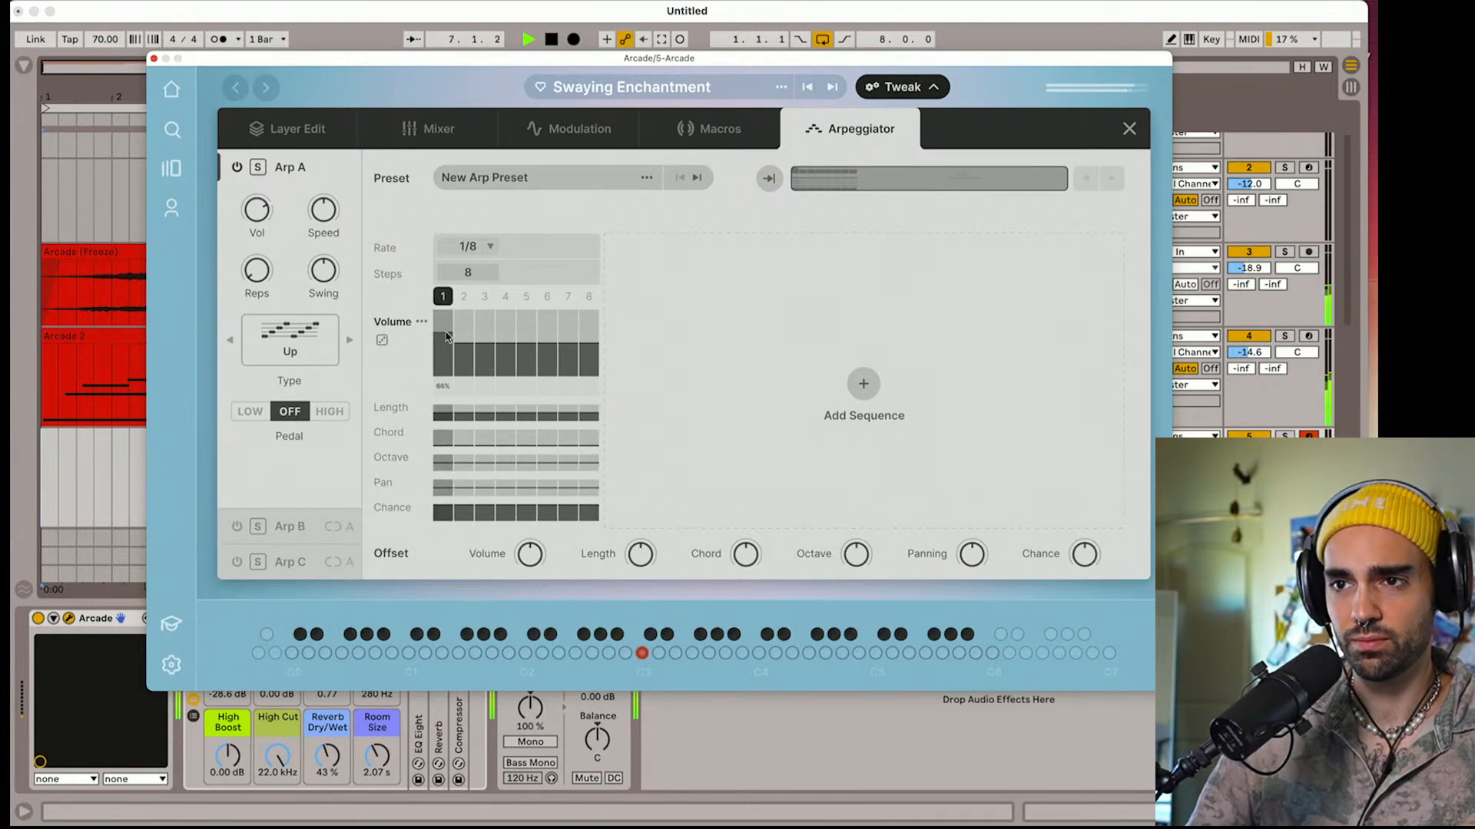
left_click_drag(546, 338, 546, 324)
left_click(522, 334)
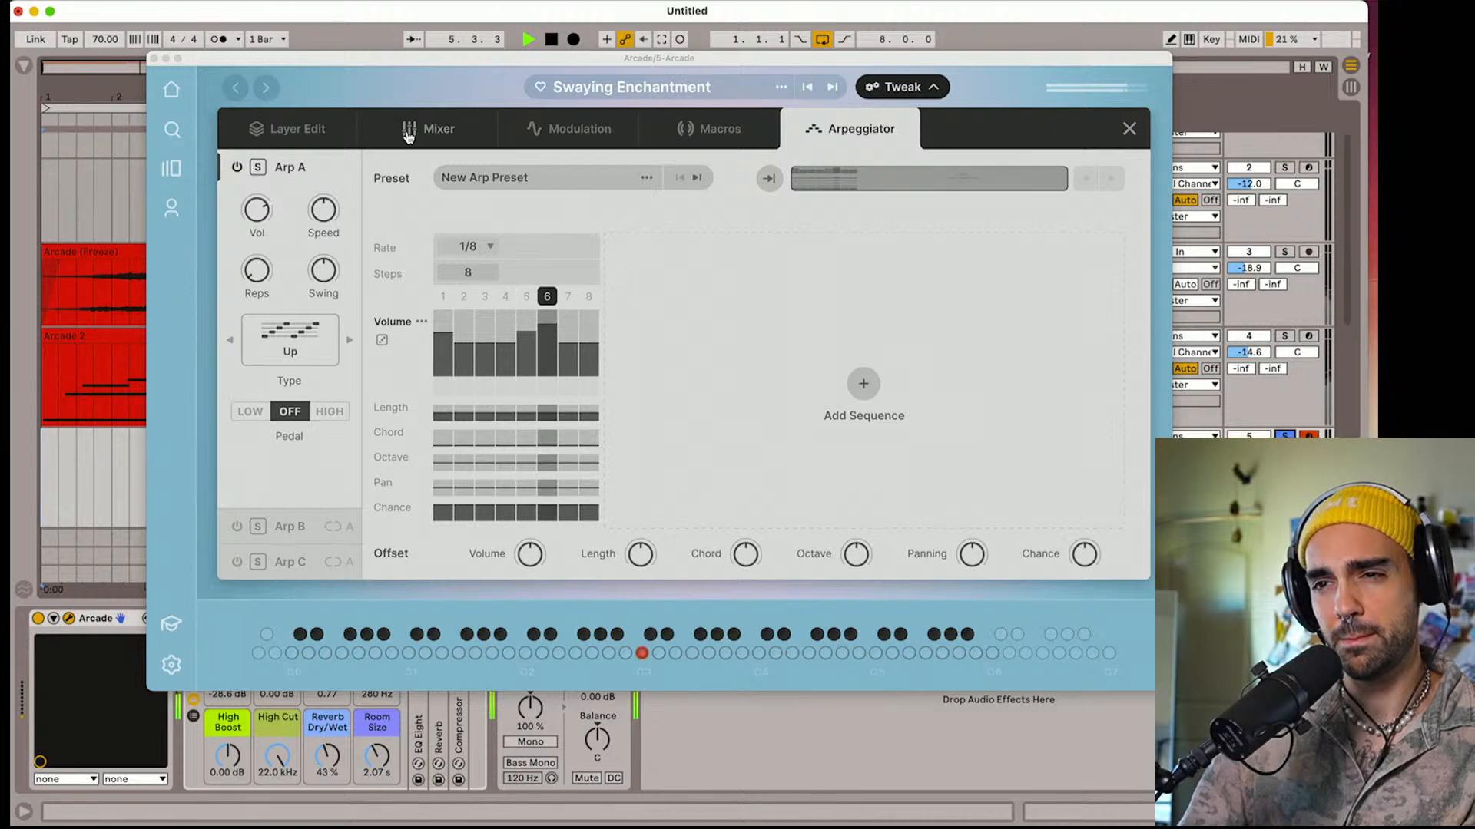
Shorten the amp release of Layers A and B, set Layer A's hold to 3.81 ms and slightly shorten its attack
left_click(299, 130)
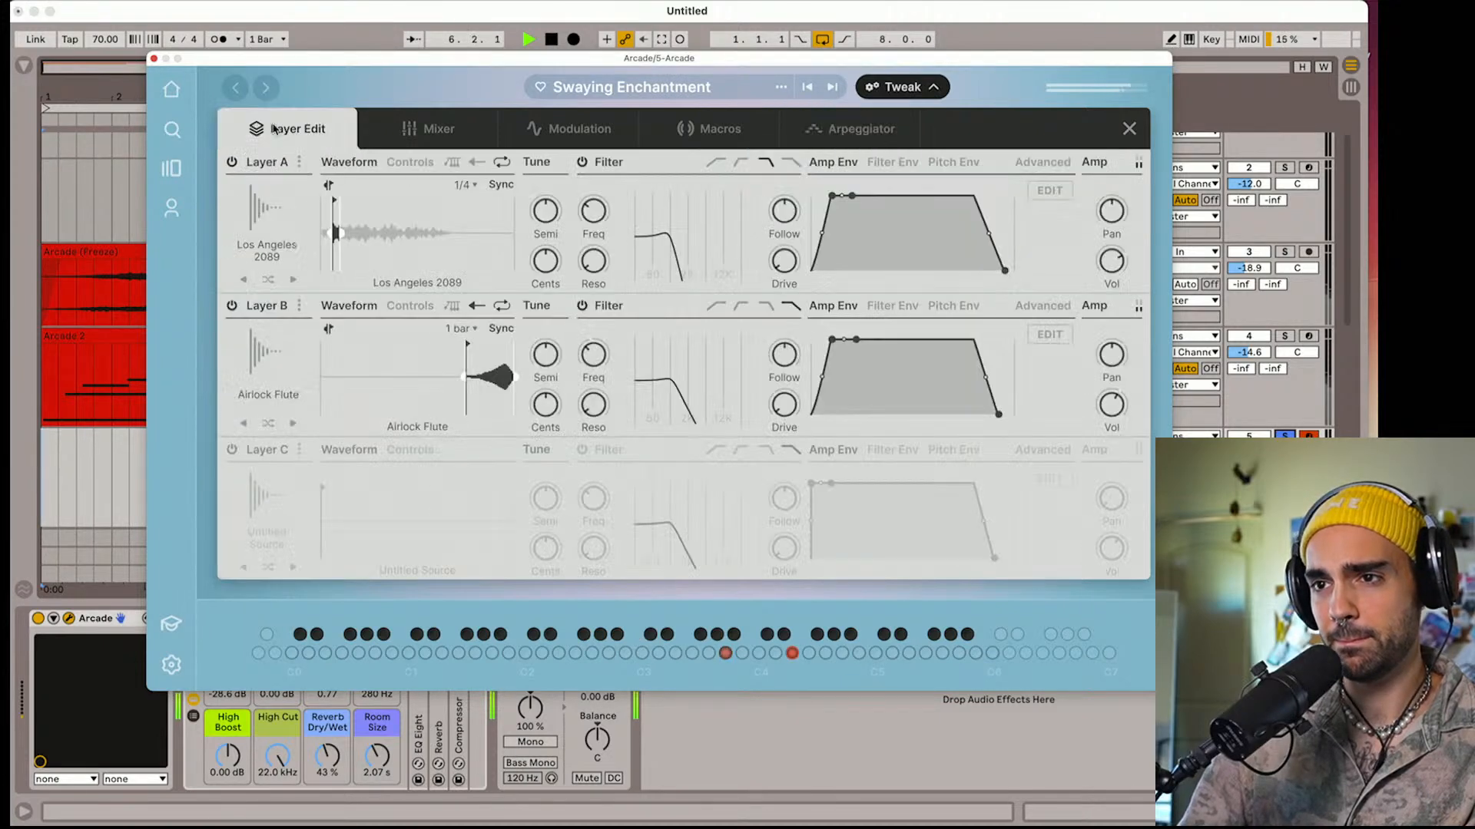
left_click_drag(1001, 268, 995, 301)
left_click_drag(1000, 421, 989, 423)
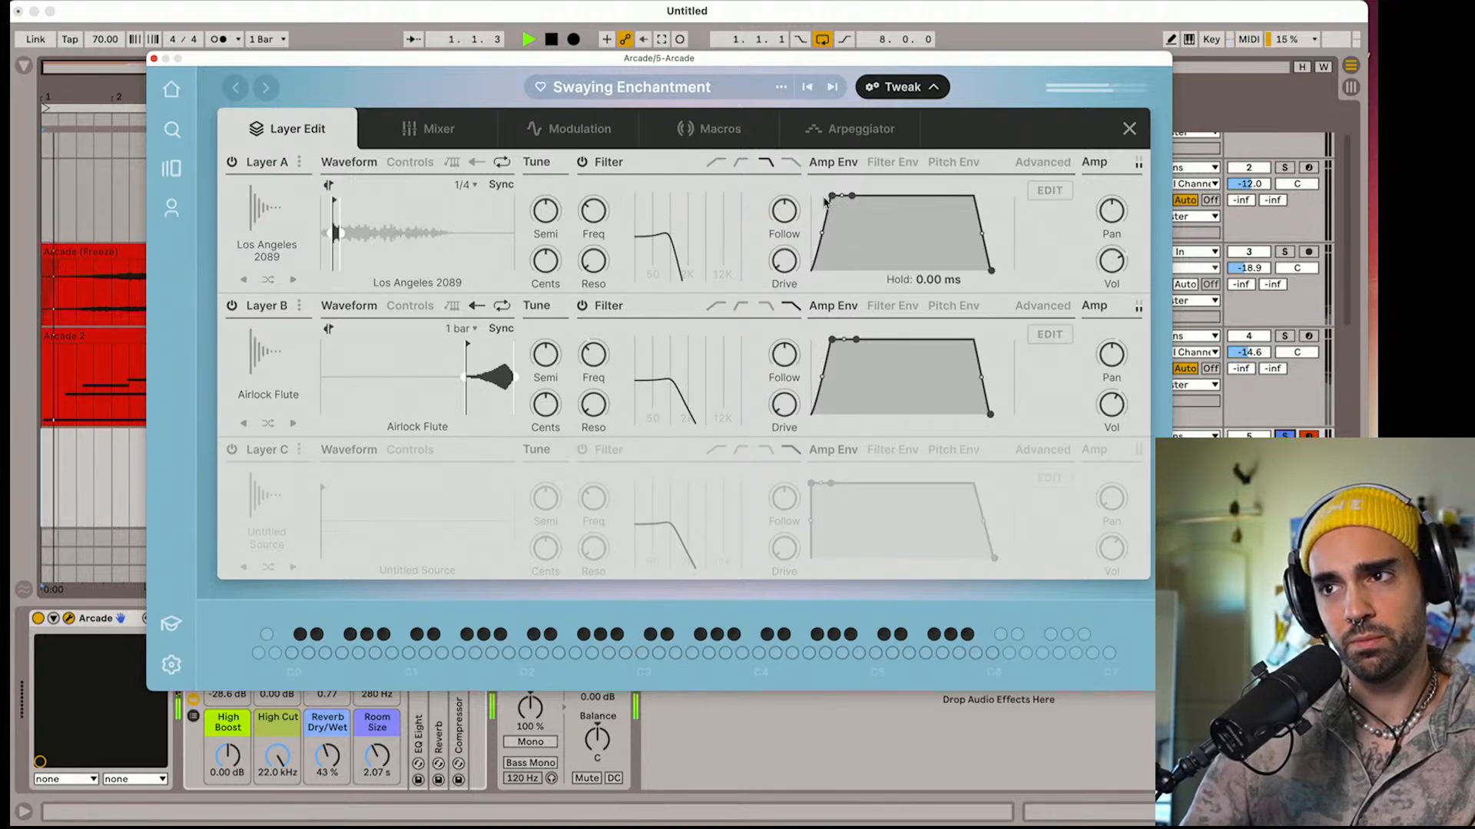
mouse_move(785, 212)
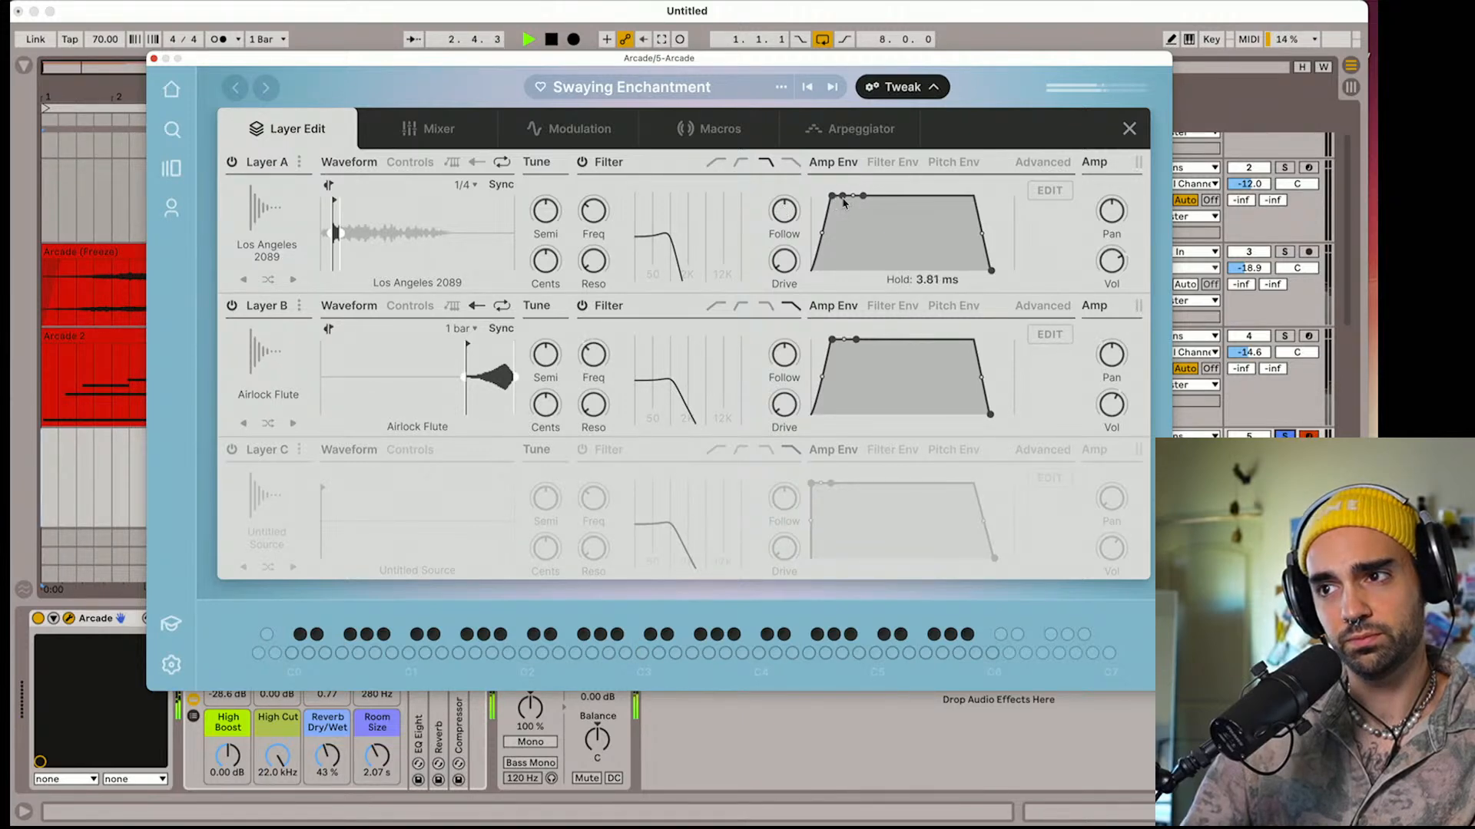
mouse_move(832, 202)
left_mouse_down()
mouse_move(812, 202)
mouse_move(829, 202)
left_mouse_up()
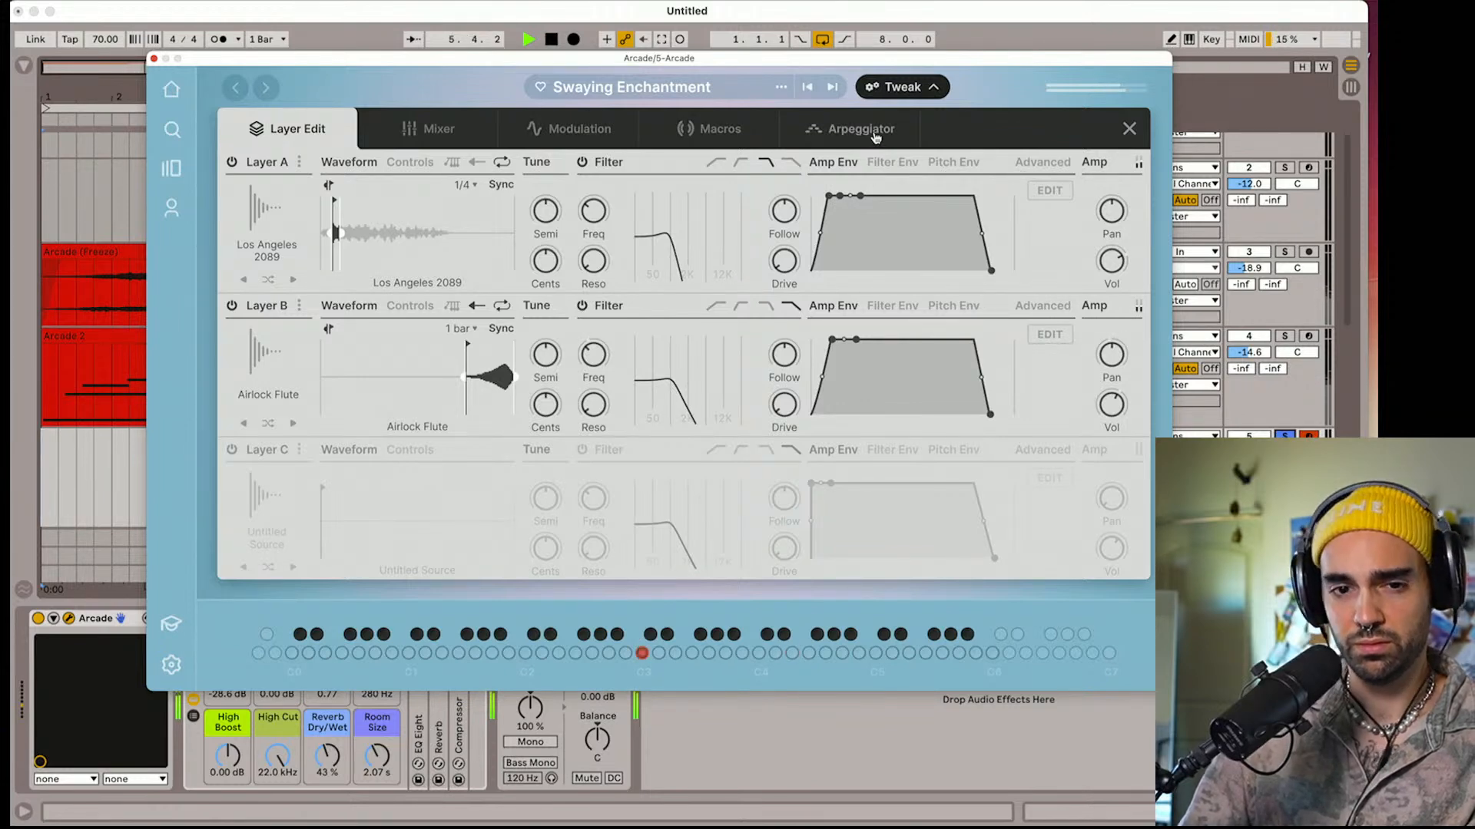
Return to the arpeggiator, try the Down type, and set Arp A's type to Up-Down
left_click(859, 129)
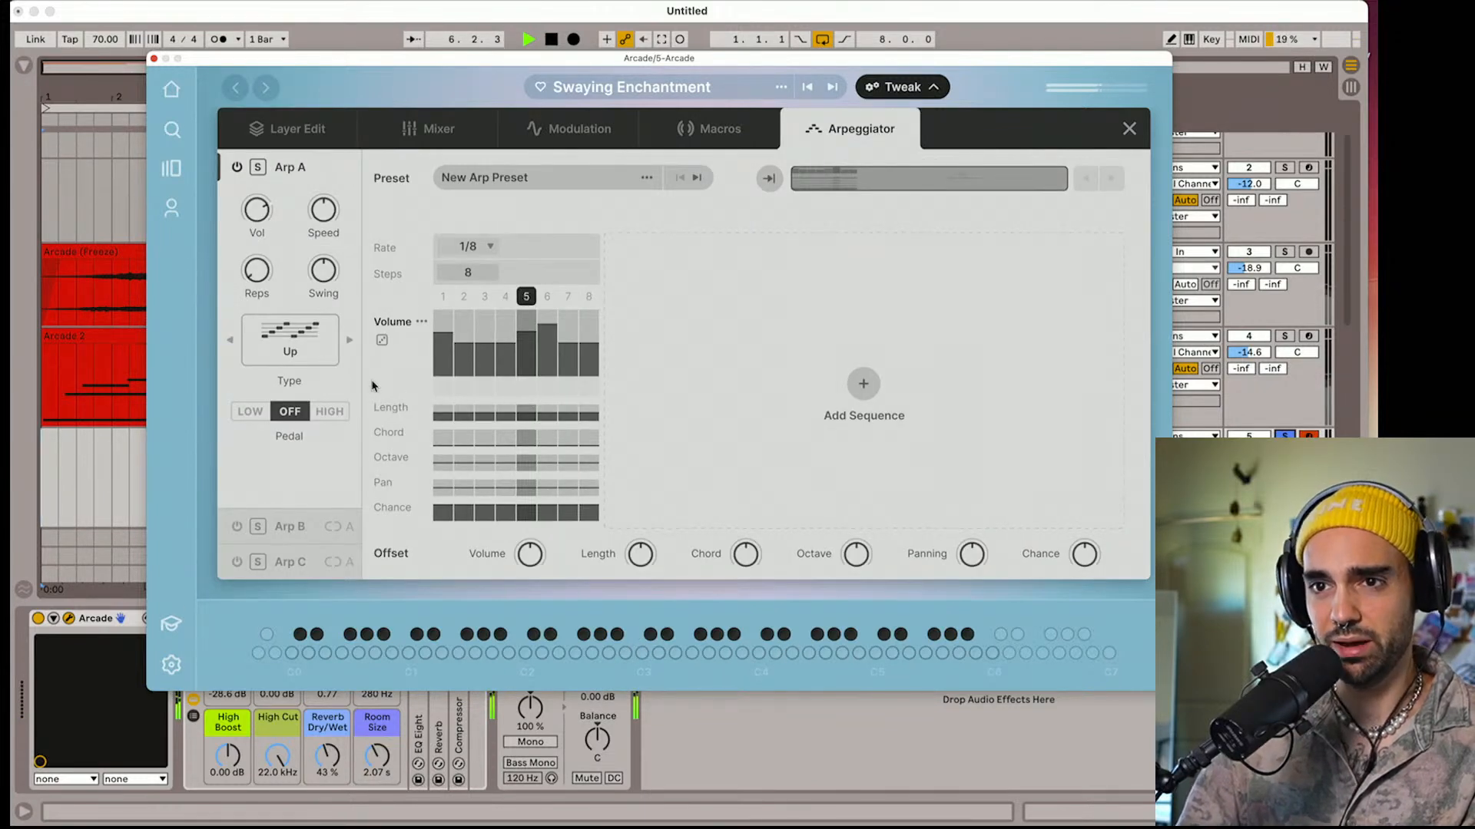
left_click(290, 338)
left_click(556, 266)
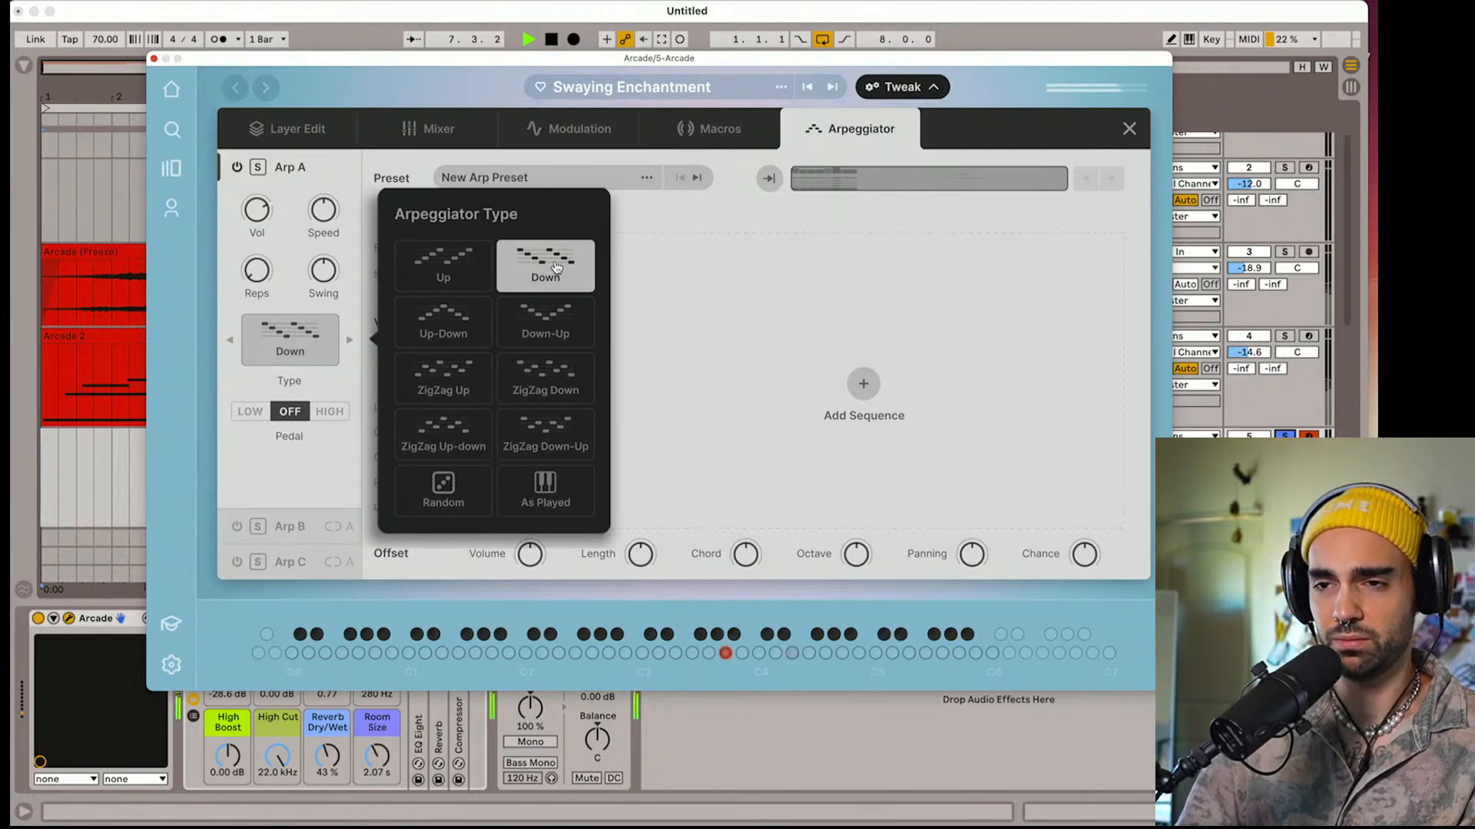
left_click(464, 340)
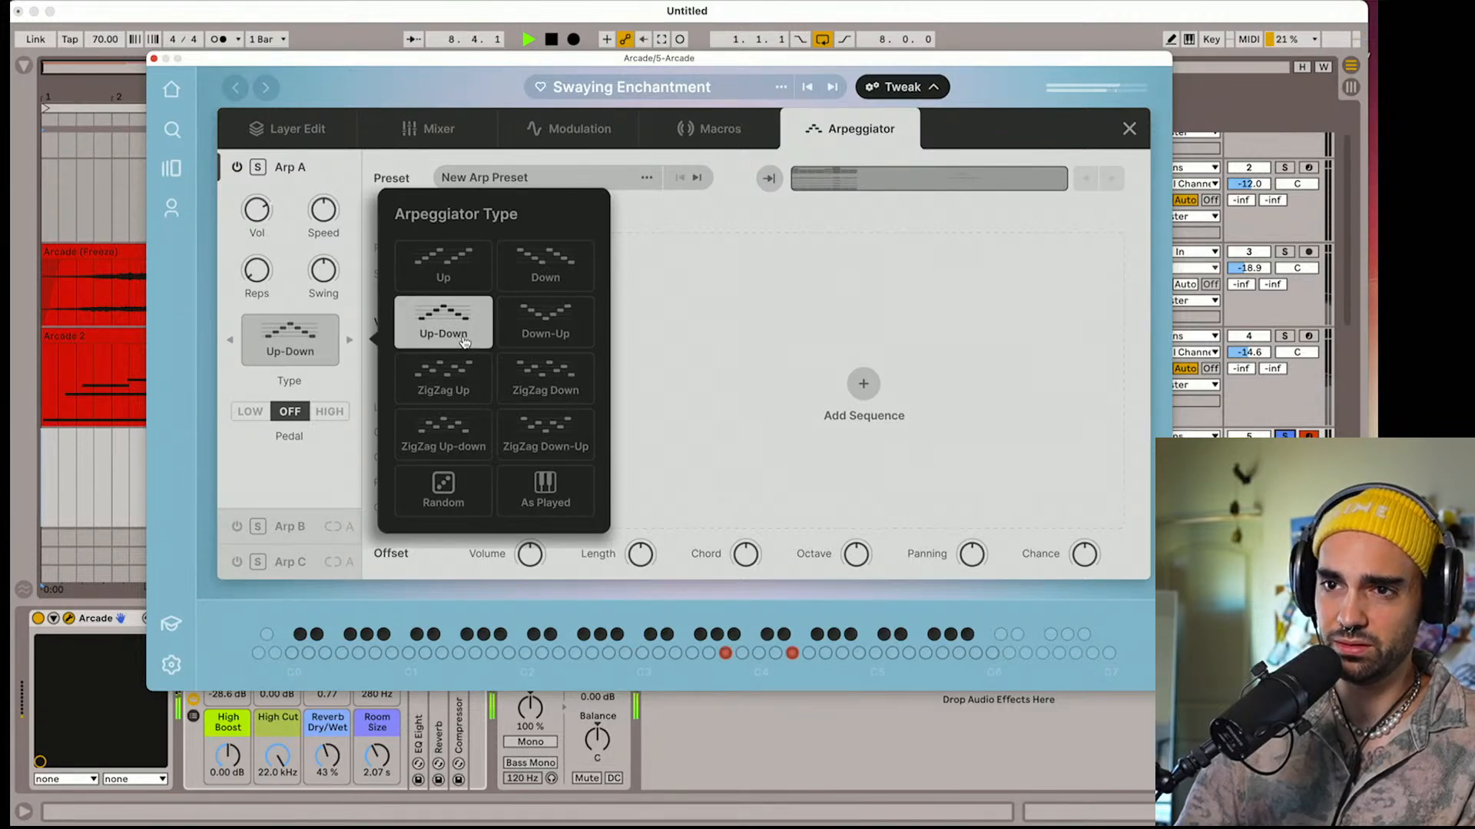
left_click(687, 294)
Add a second Arp A sequence at a 1/16 rate, lowering its step 1 volume and raising steps 4 to 7
left_click(683, 294)
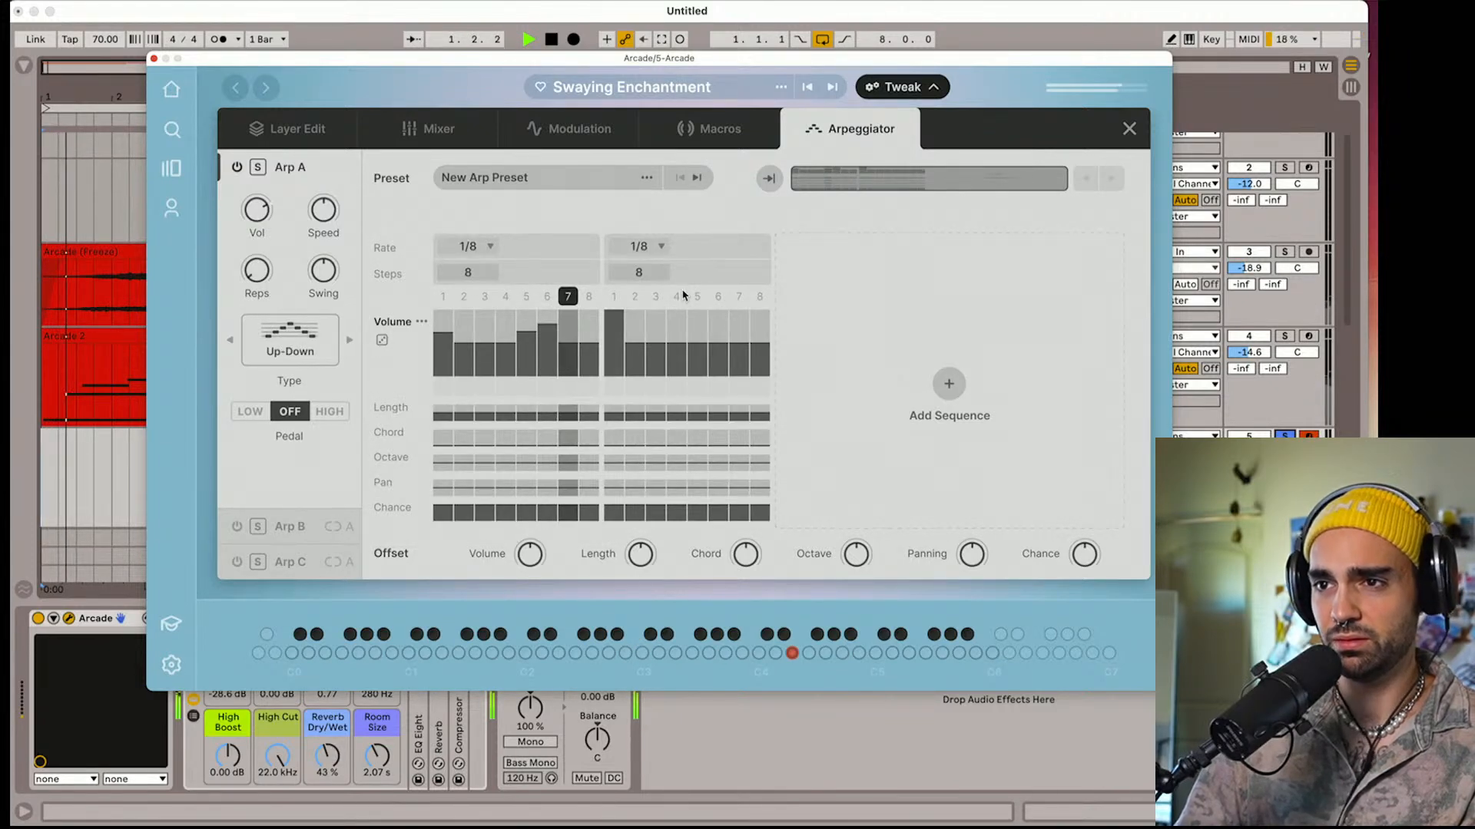
left_click(614, 332)
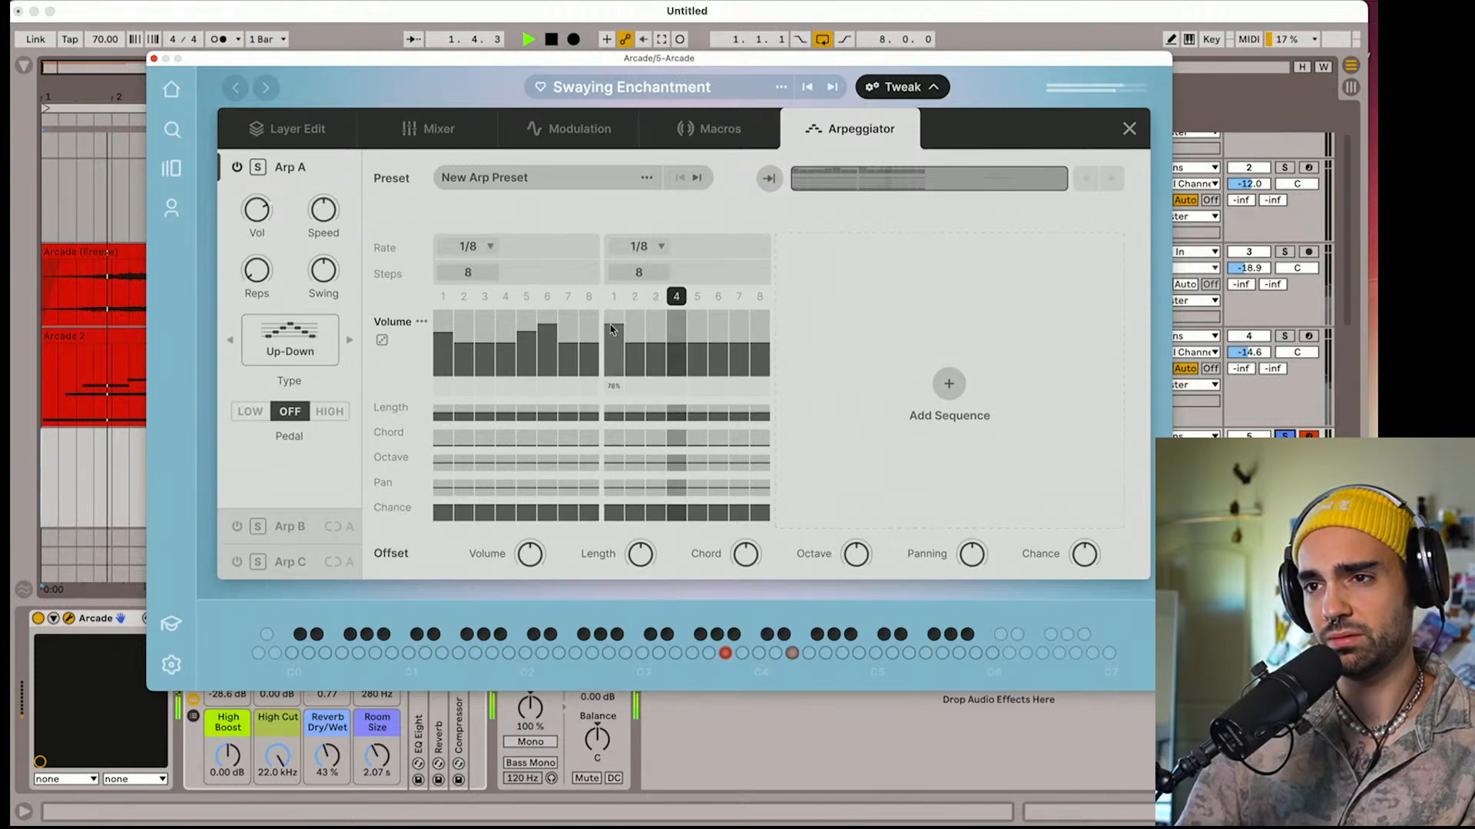
left_click_drag(674, 336, 747, 335)
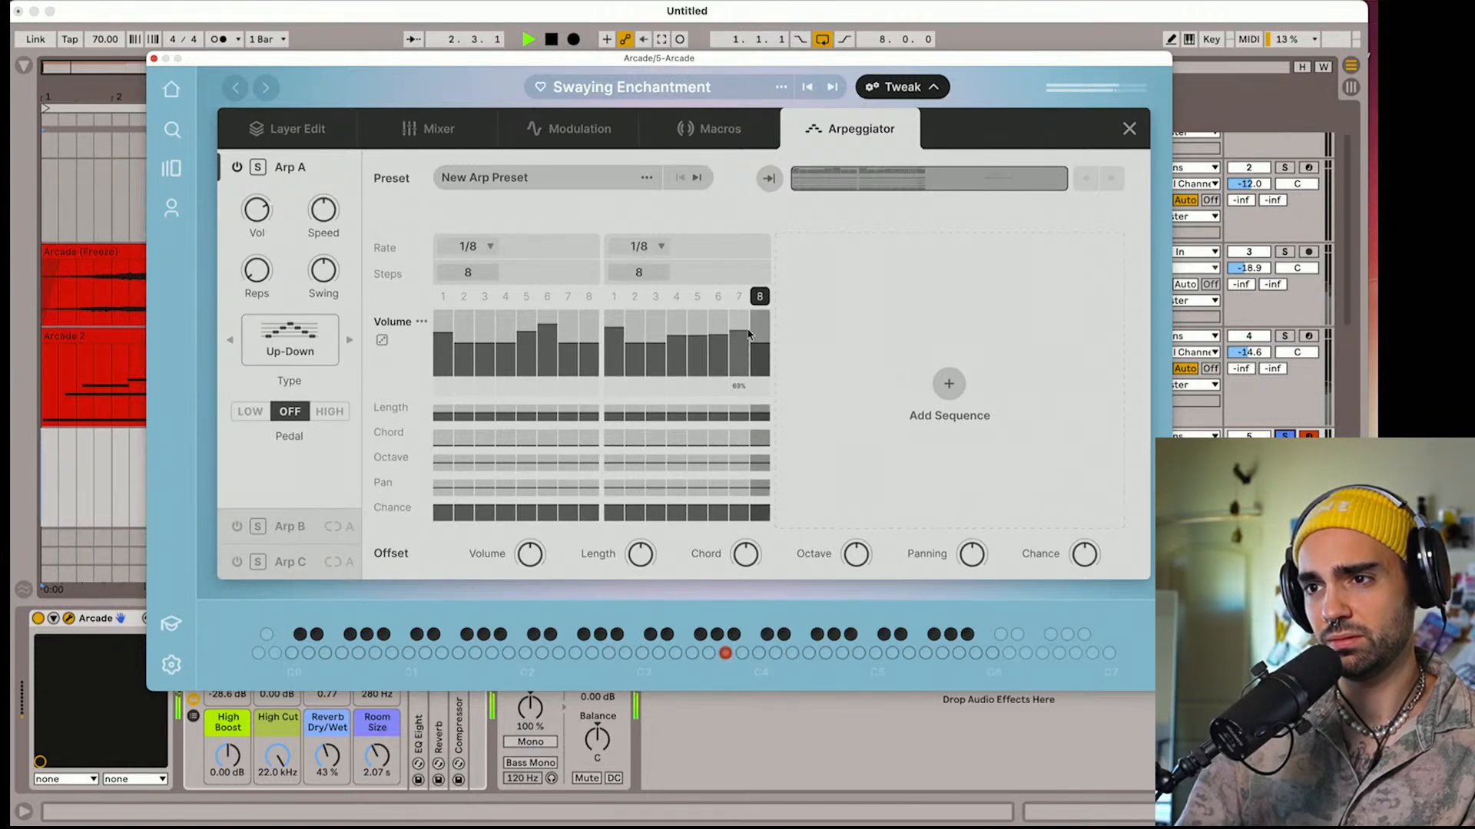
left_click(608, 338)
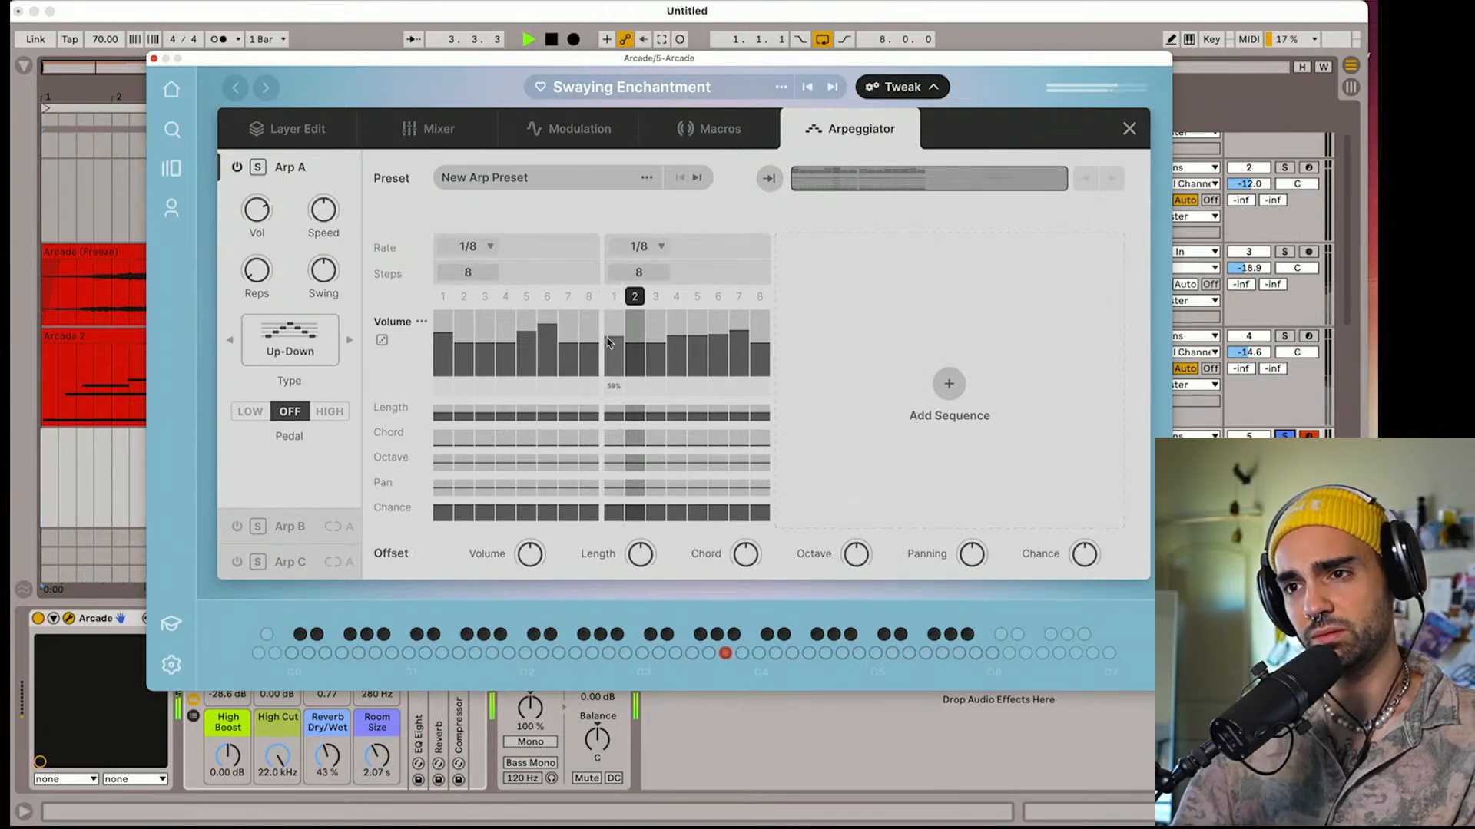
left_click(660, 247)
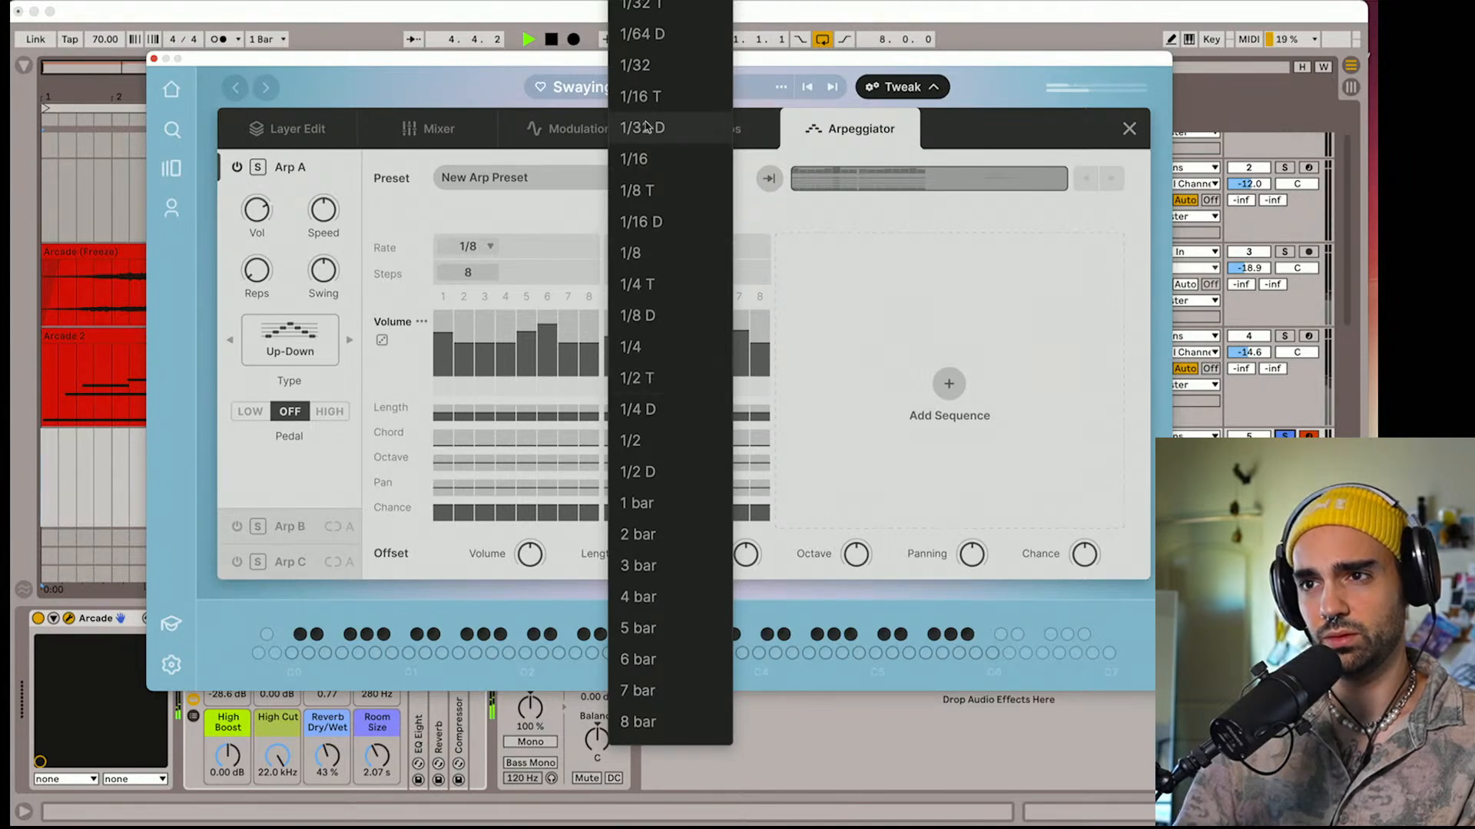
left_click(647, 160)
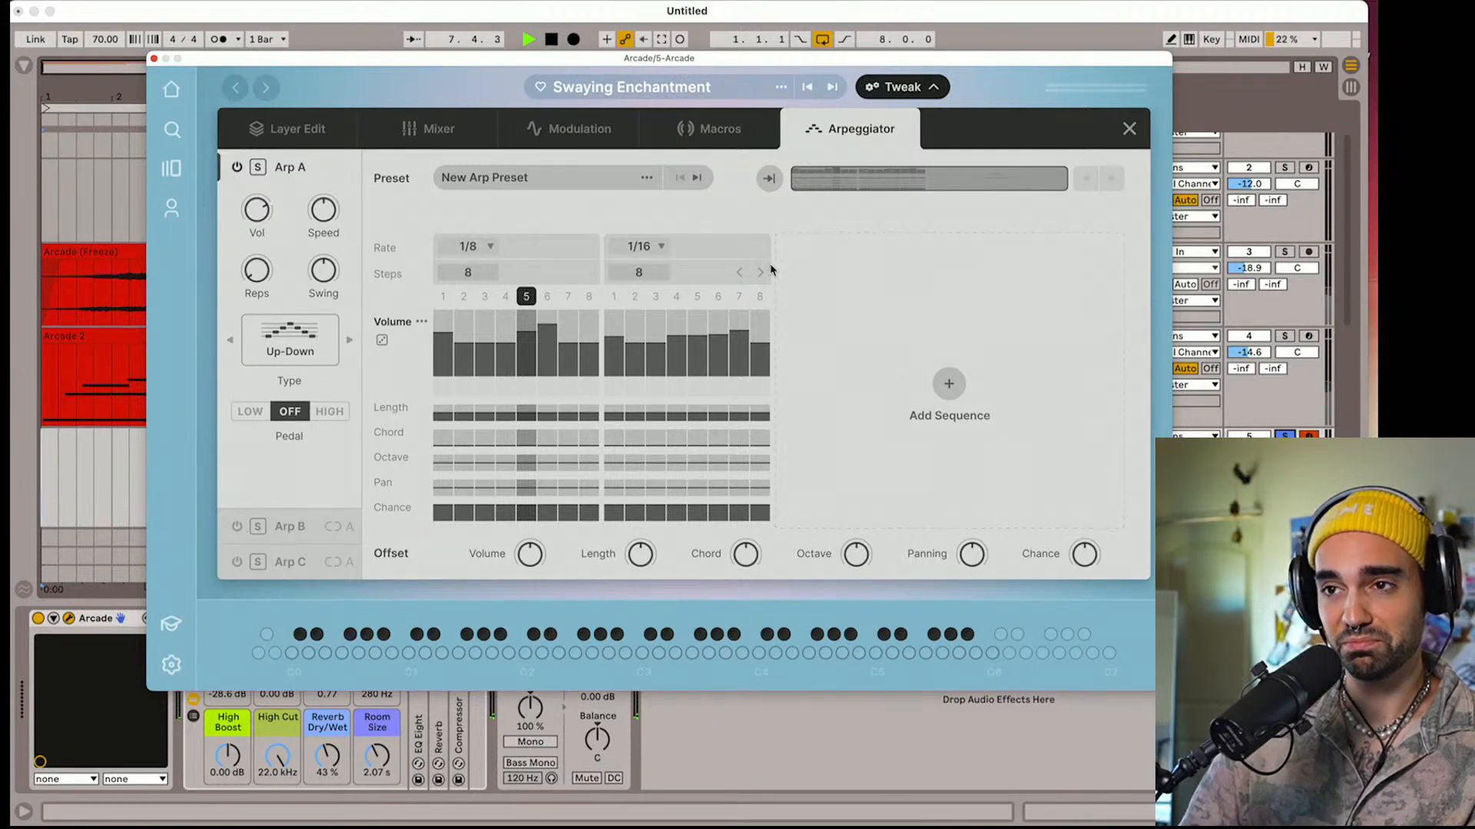
Add a third Arp A sequence, lower its first step's volume, and set its rate to 1/8 after trying 1/4
left_click(836, 318)
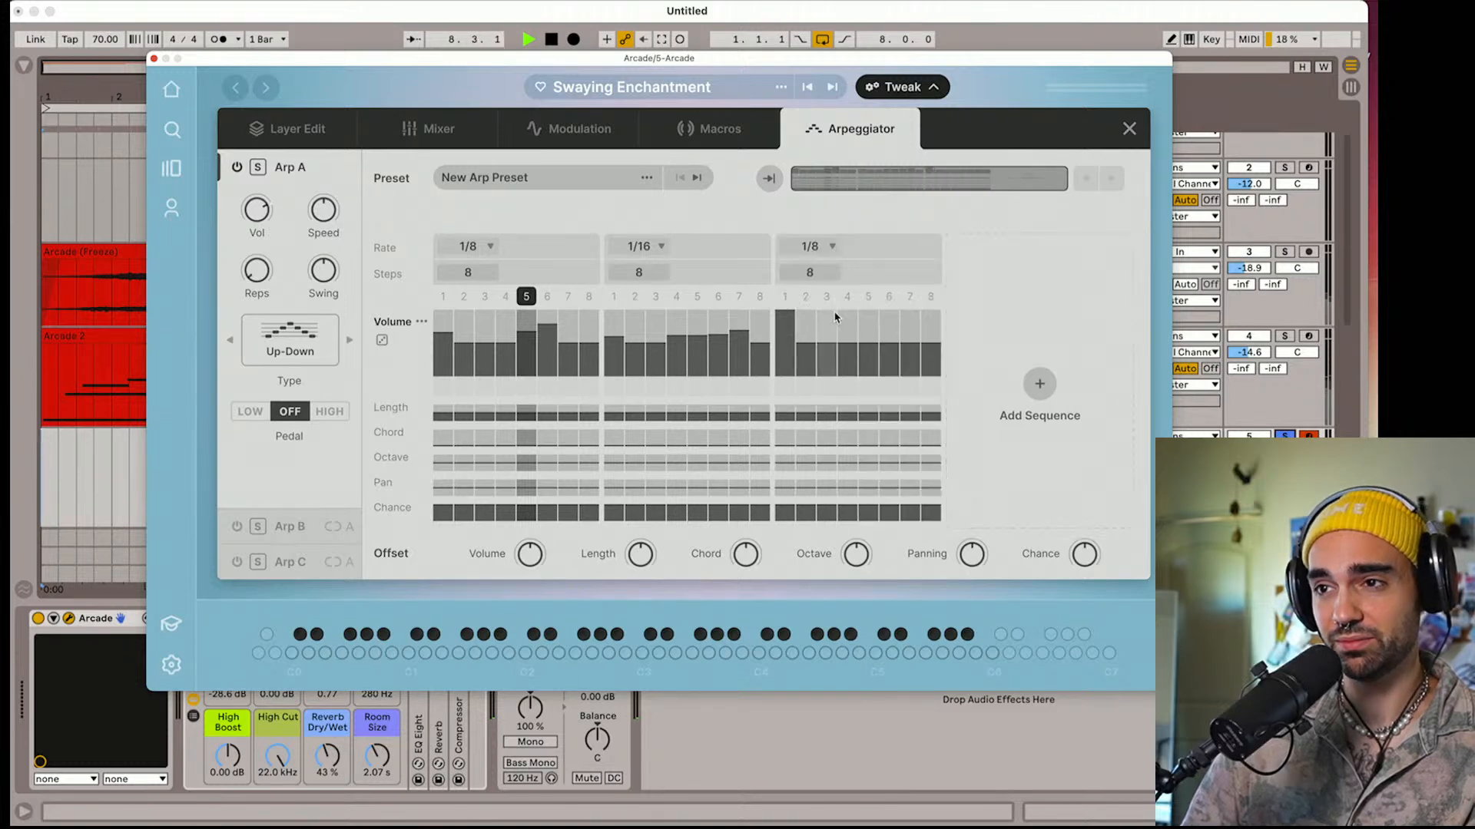
left_click(812, 247)
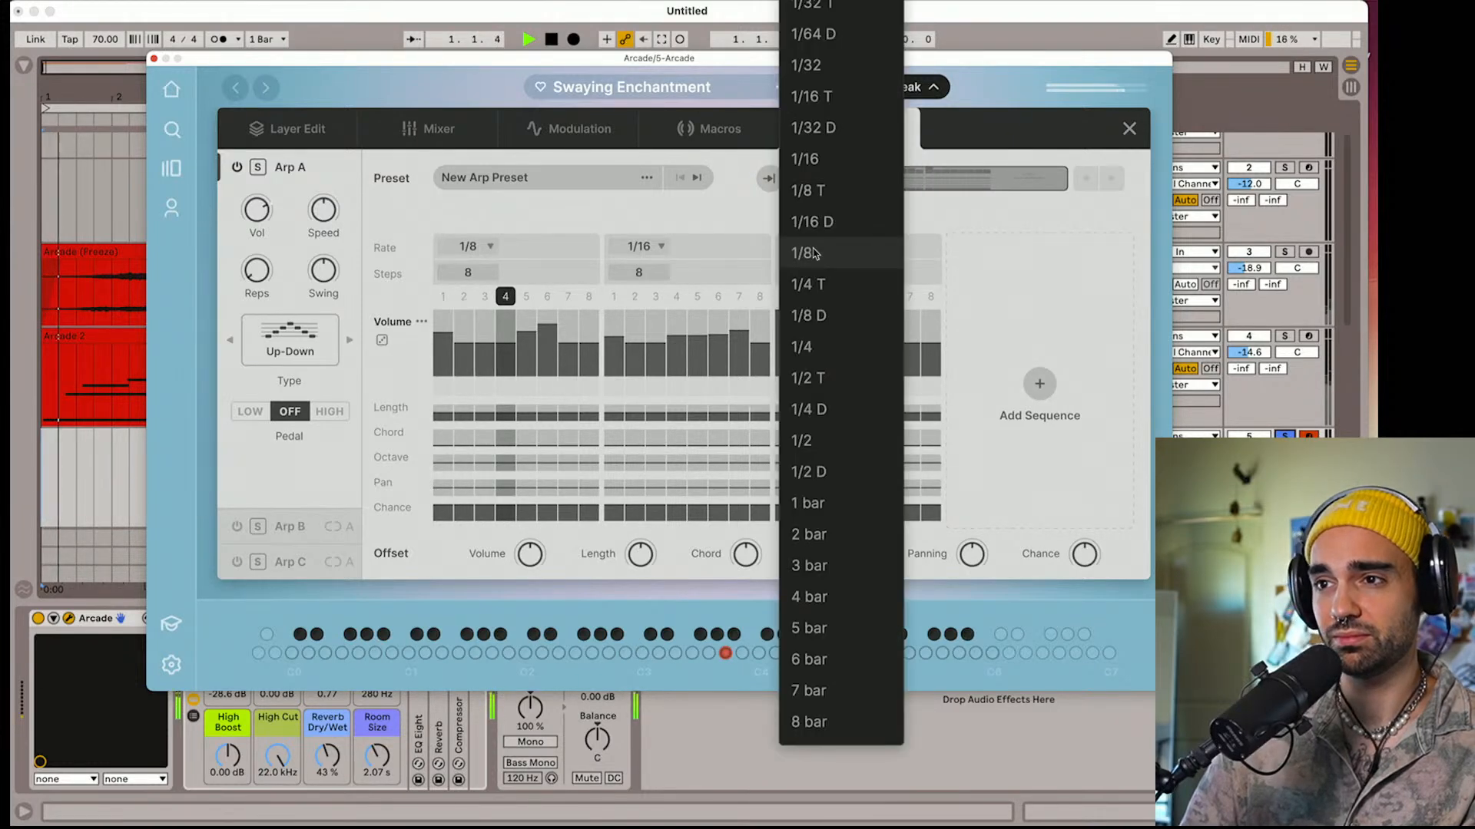
left_click(807, 345)
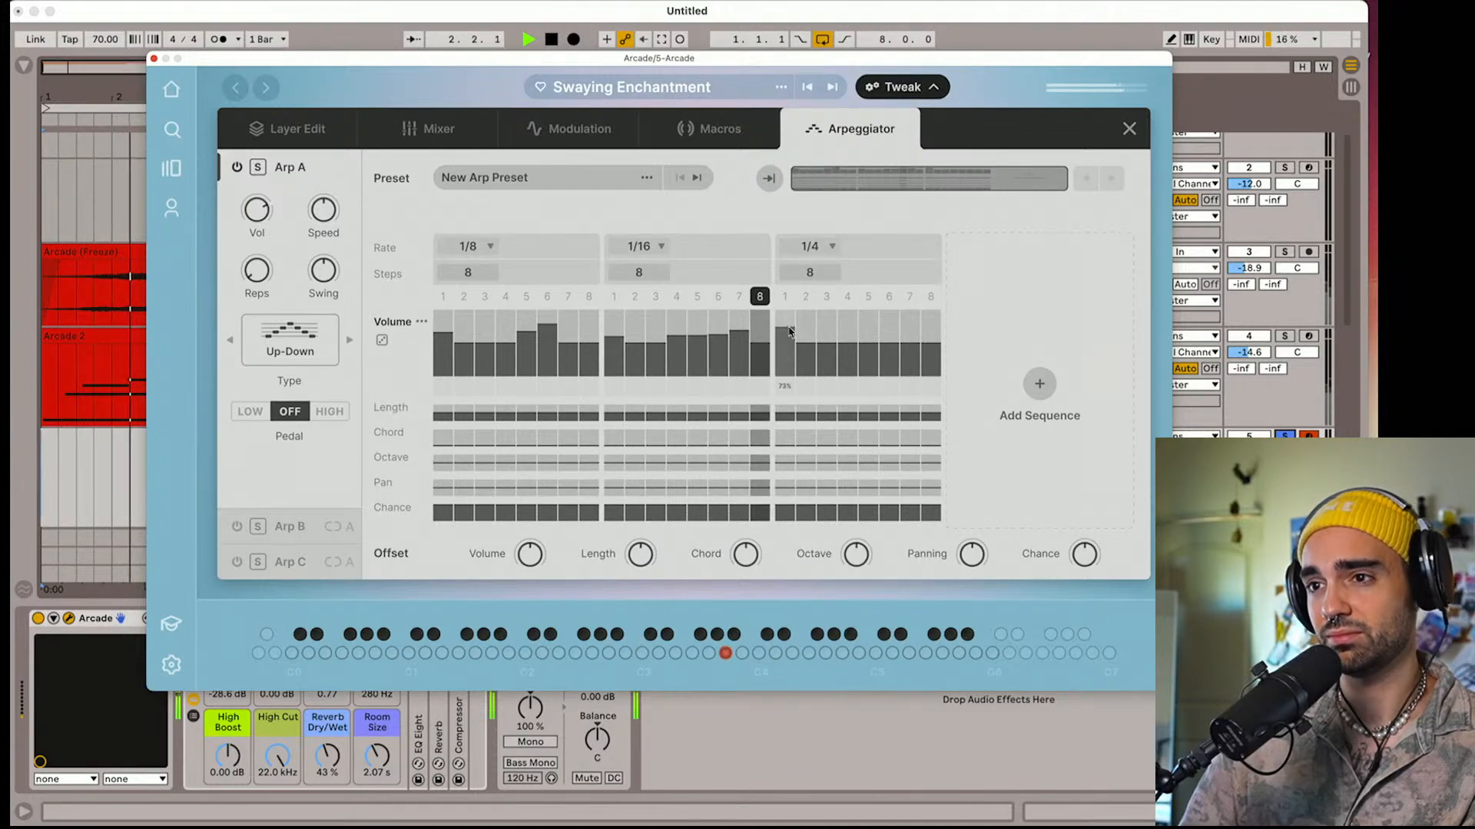
left_click(790, 332)
left_click(810, 246)
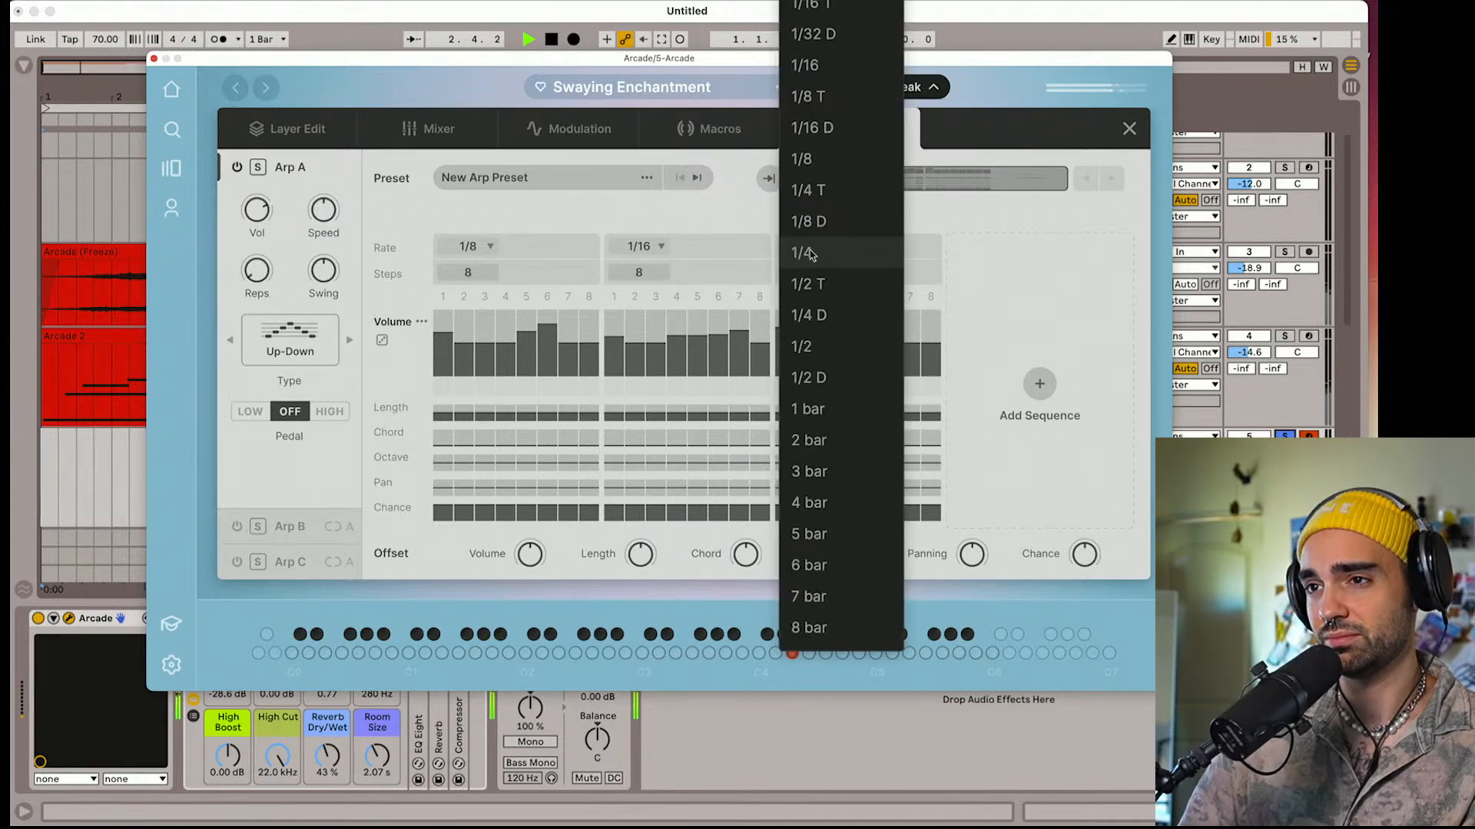
left_click(803, 159)
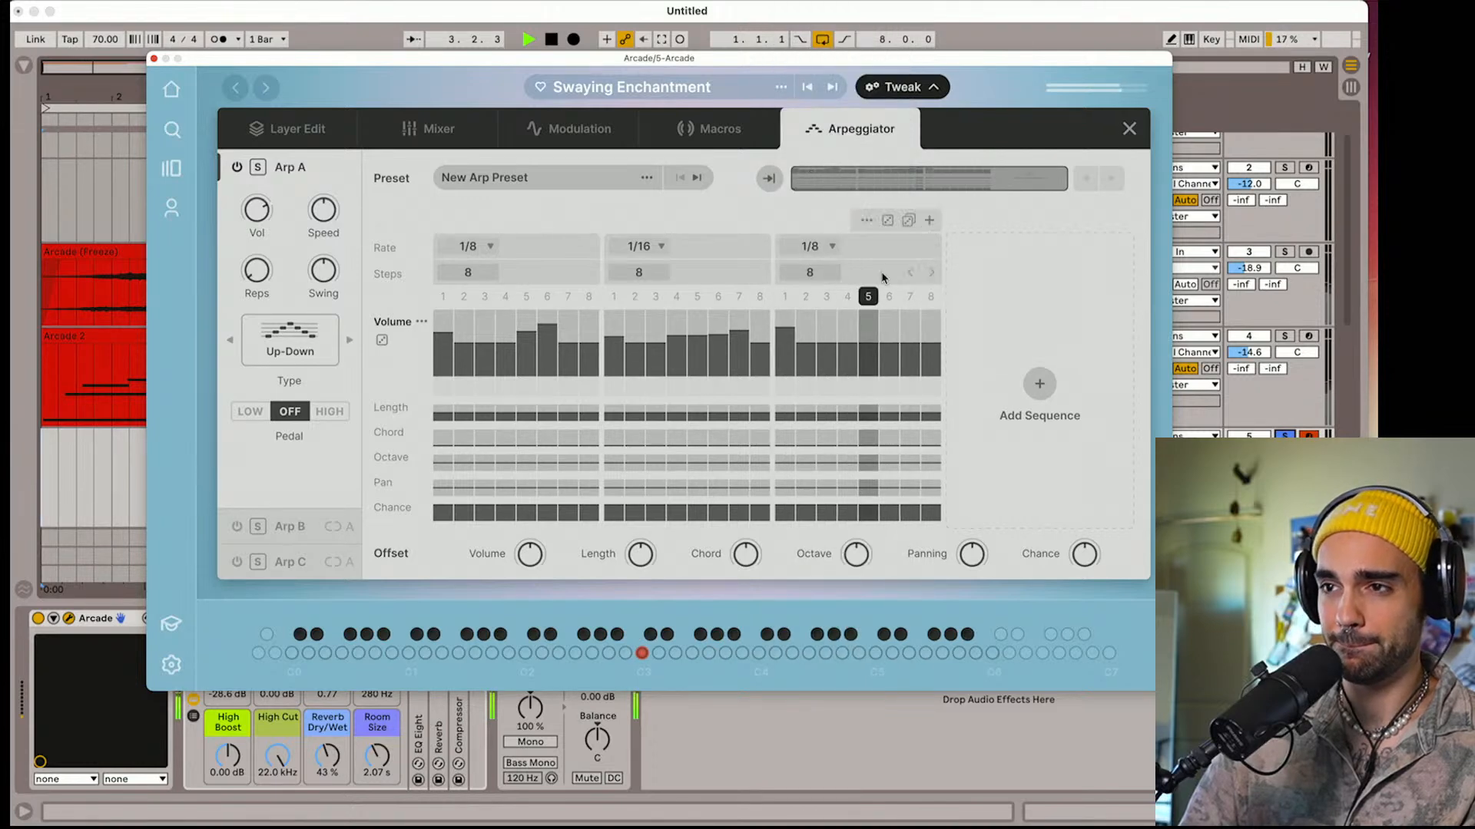
Reshape the third sequence's volume pattern by raising steps 2 and 6 and lowering step 1 to about half
left_click(889, 336)
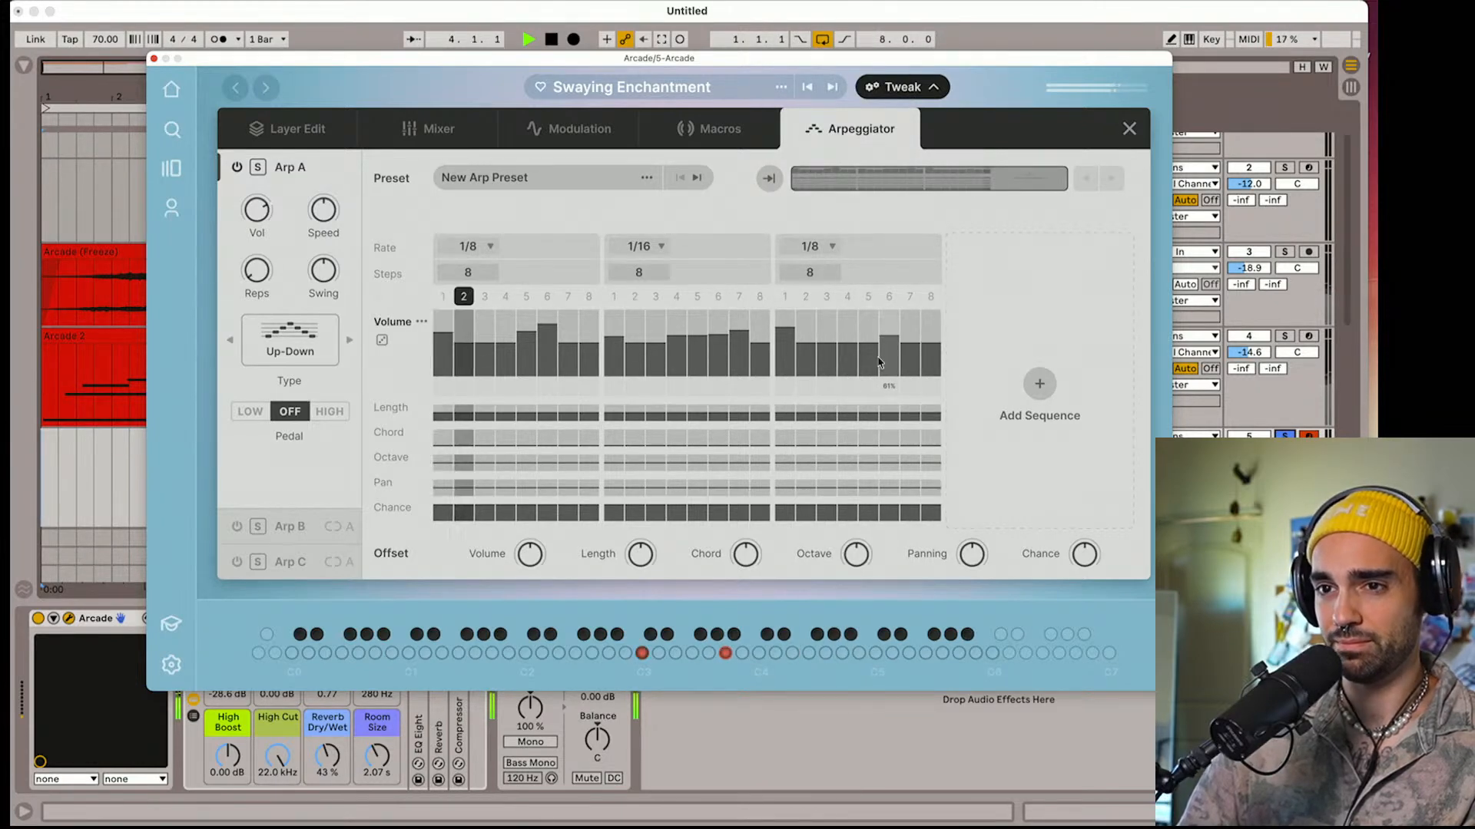
left_click_drag(788, 367, 804, 420)
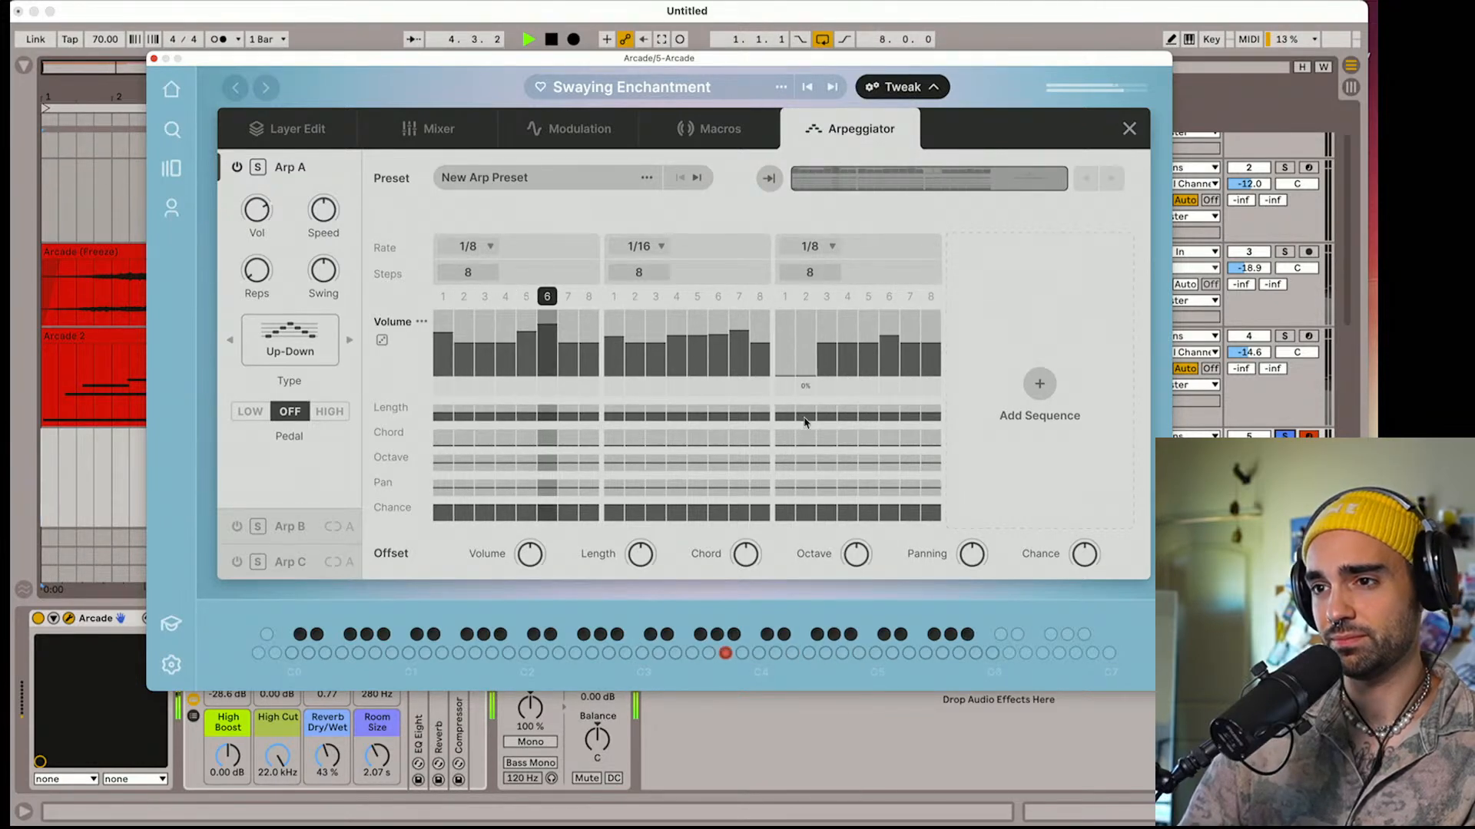
left_click_drag(789, 365, 805, 331)
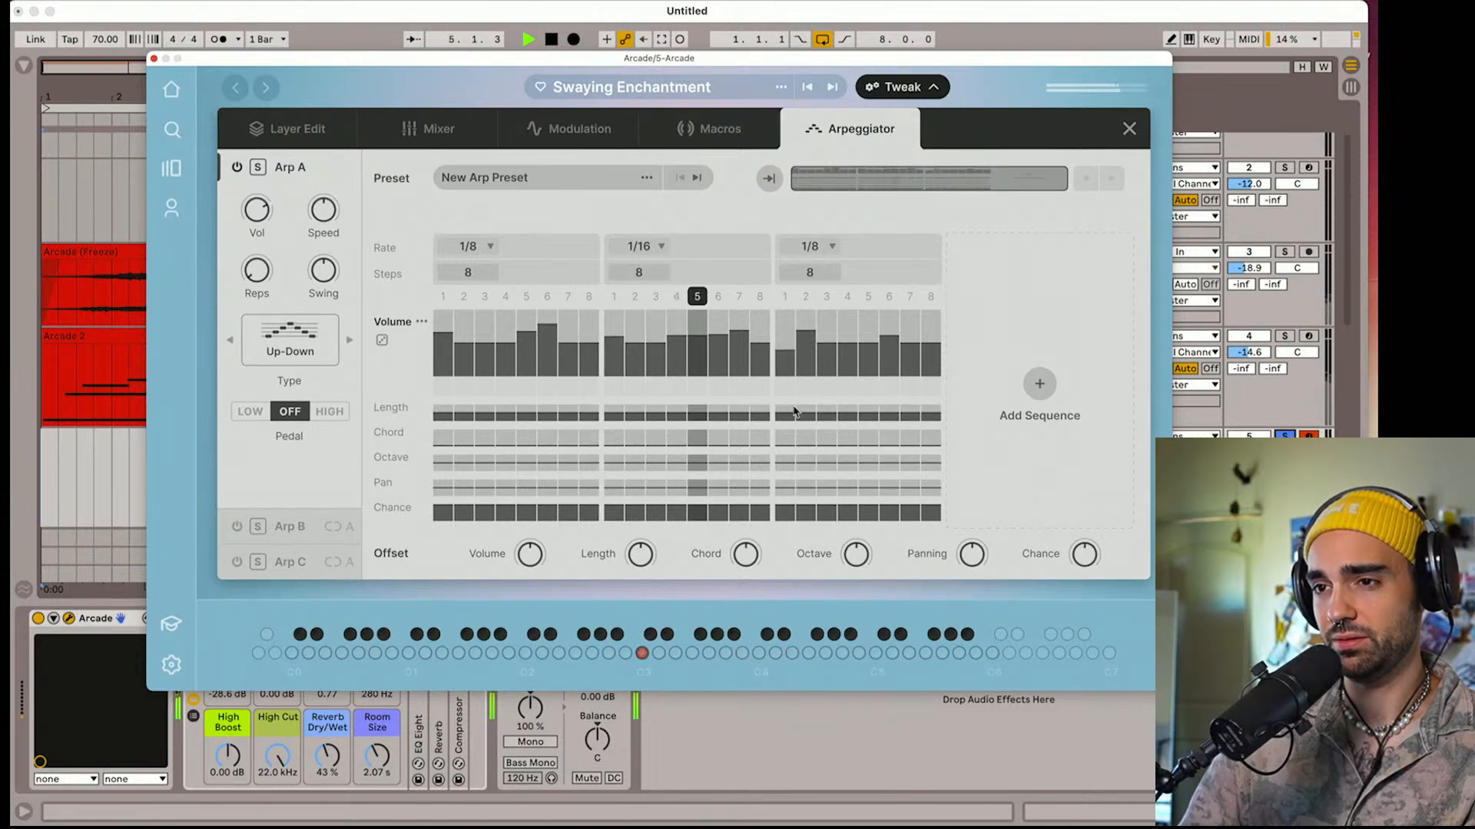
left_click(793, 415)
mouse_move(789, 416)
left_mouse_down()
mouse_move(794, 300)
mouse_move(787, 311)
left_mouse_up()
left_click(788, 316)
left_click(805, 318)
left_click(790, 343)
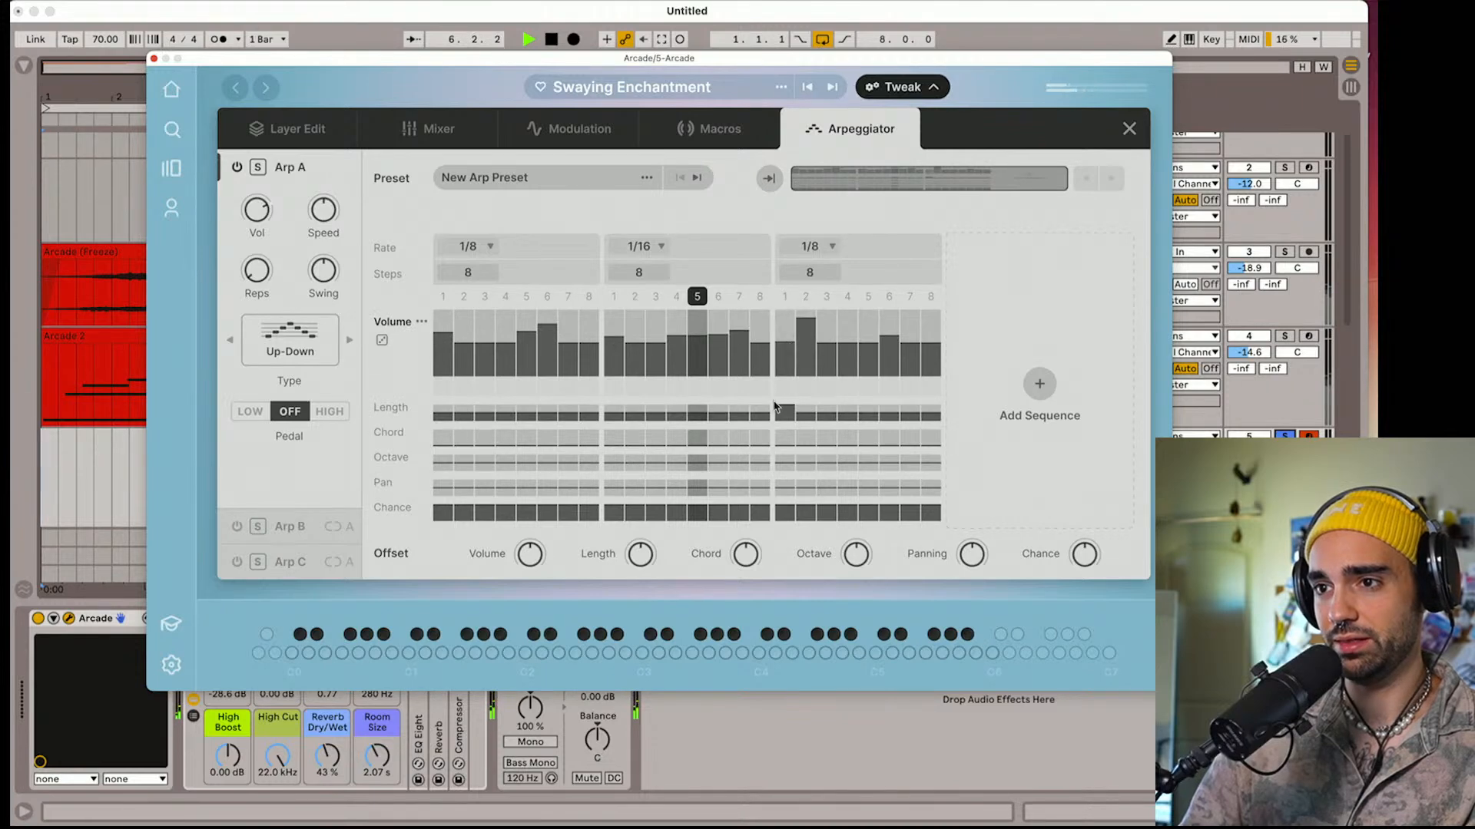
Draw varied, mostly shorter note lengths across the steps of all three Arp A sequences
left_click(785, 421)
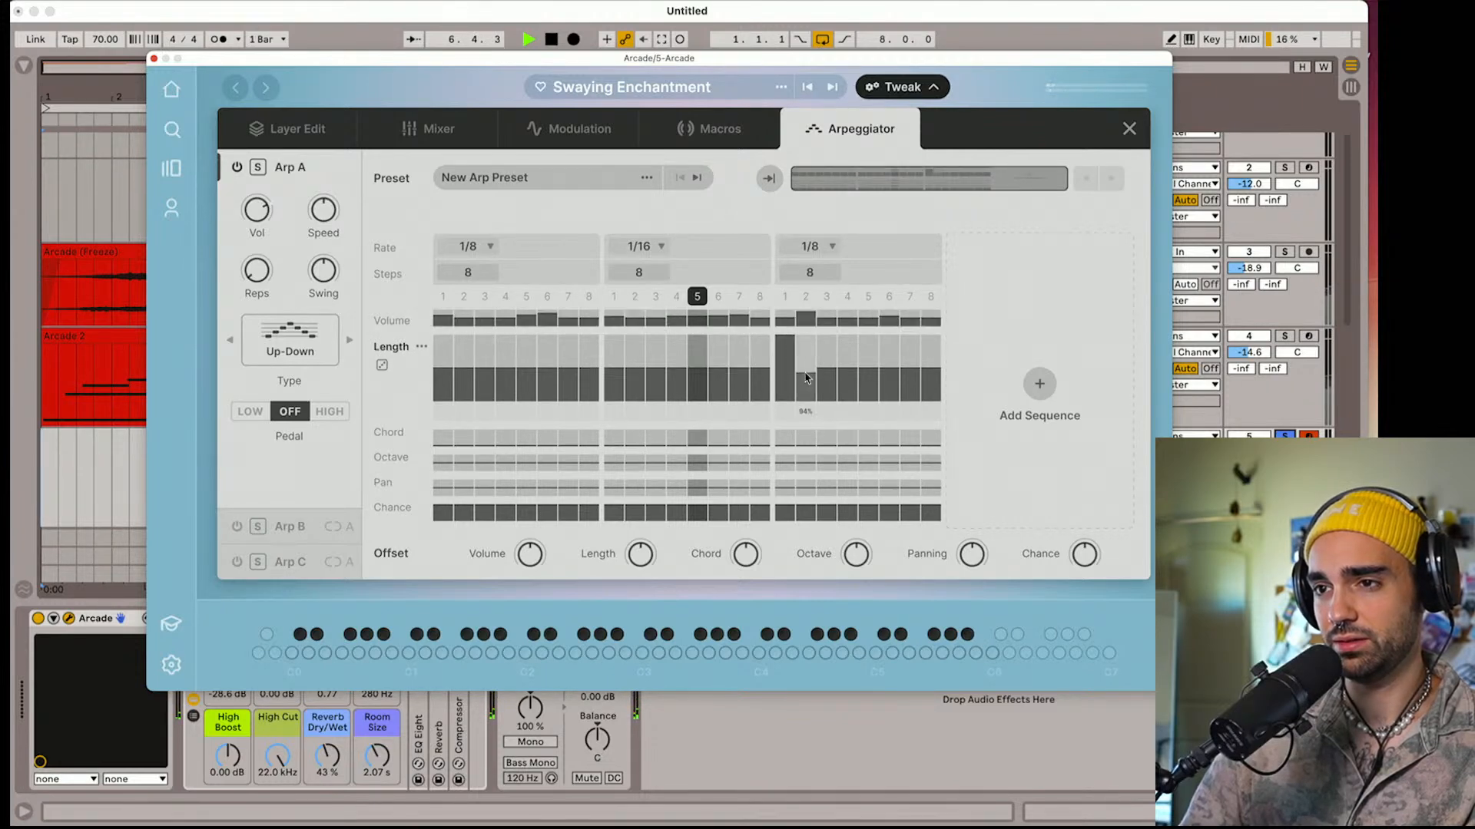
left_click_drag(806, 378, 794, 376)
left_click(781, 391)
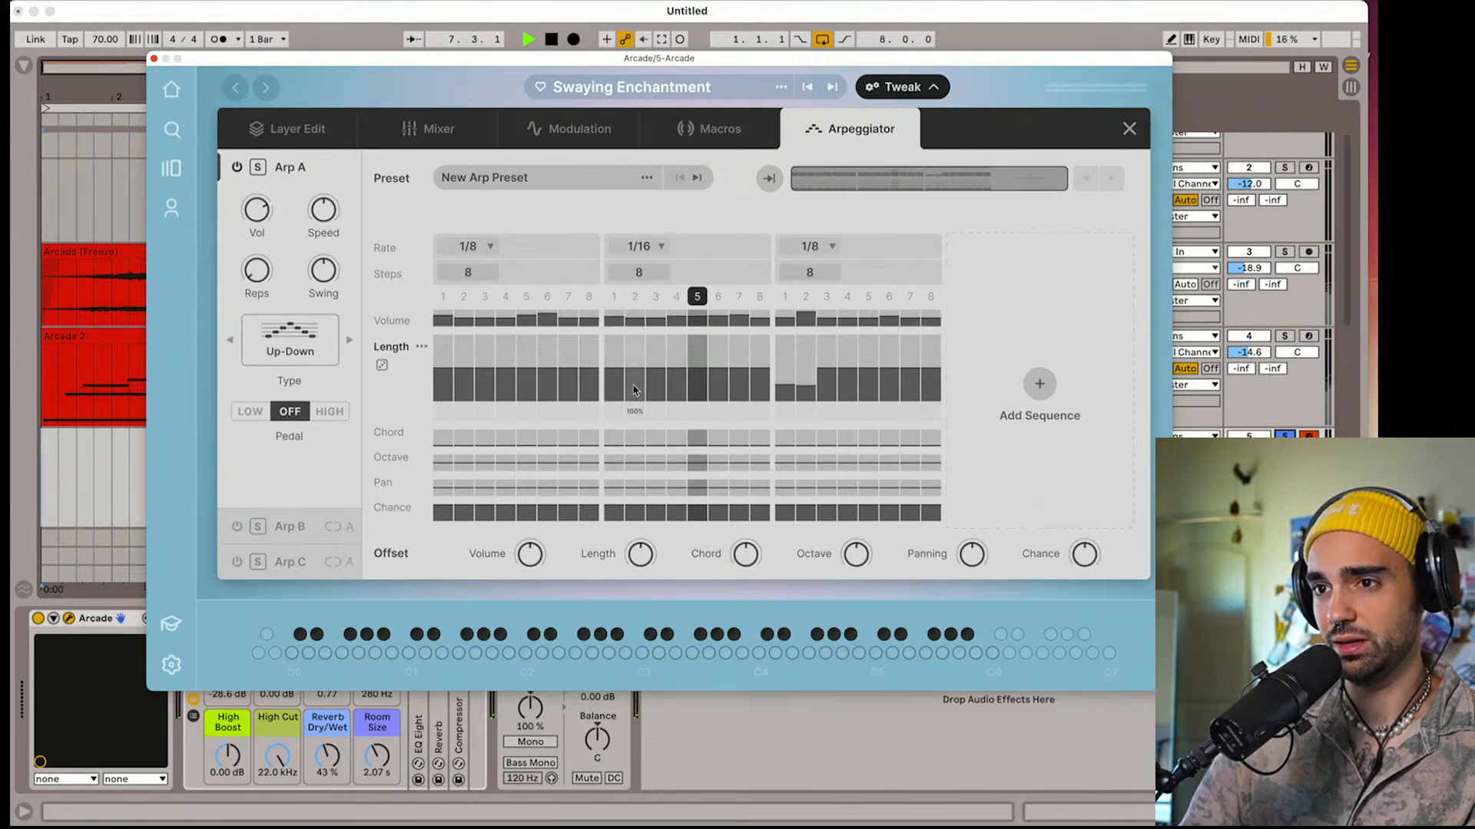
mouse_move(678, 392)
left_mouse_down()
mouse_move(711, 377)
mouse_move(907, 382)
left_mouse_up()
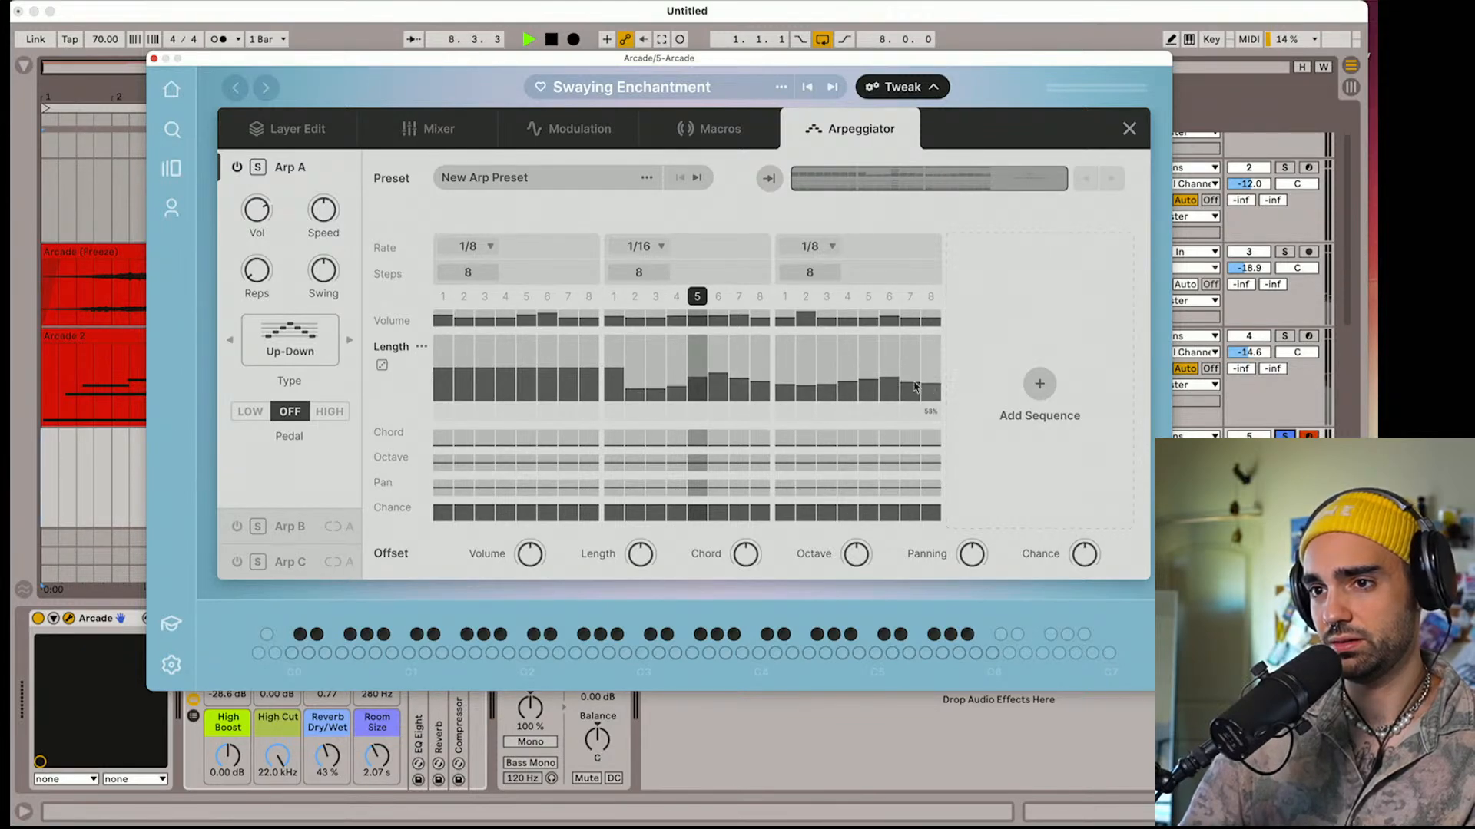
left_click_drag(585, 370, 443, 377)
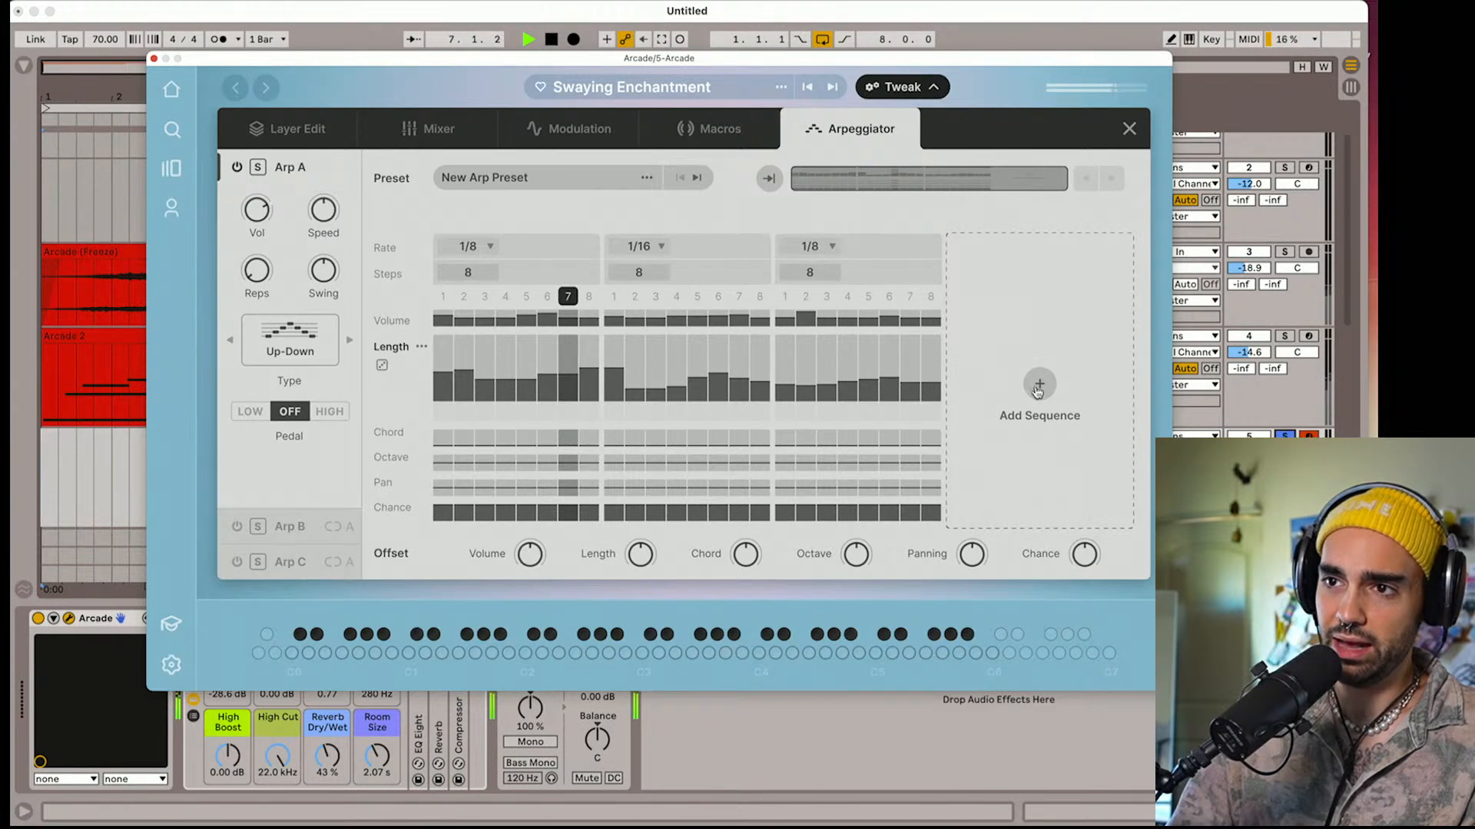
mouse_move(698, 232)
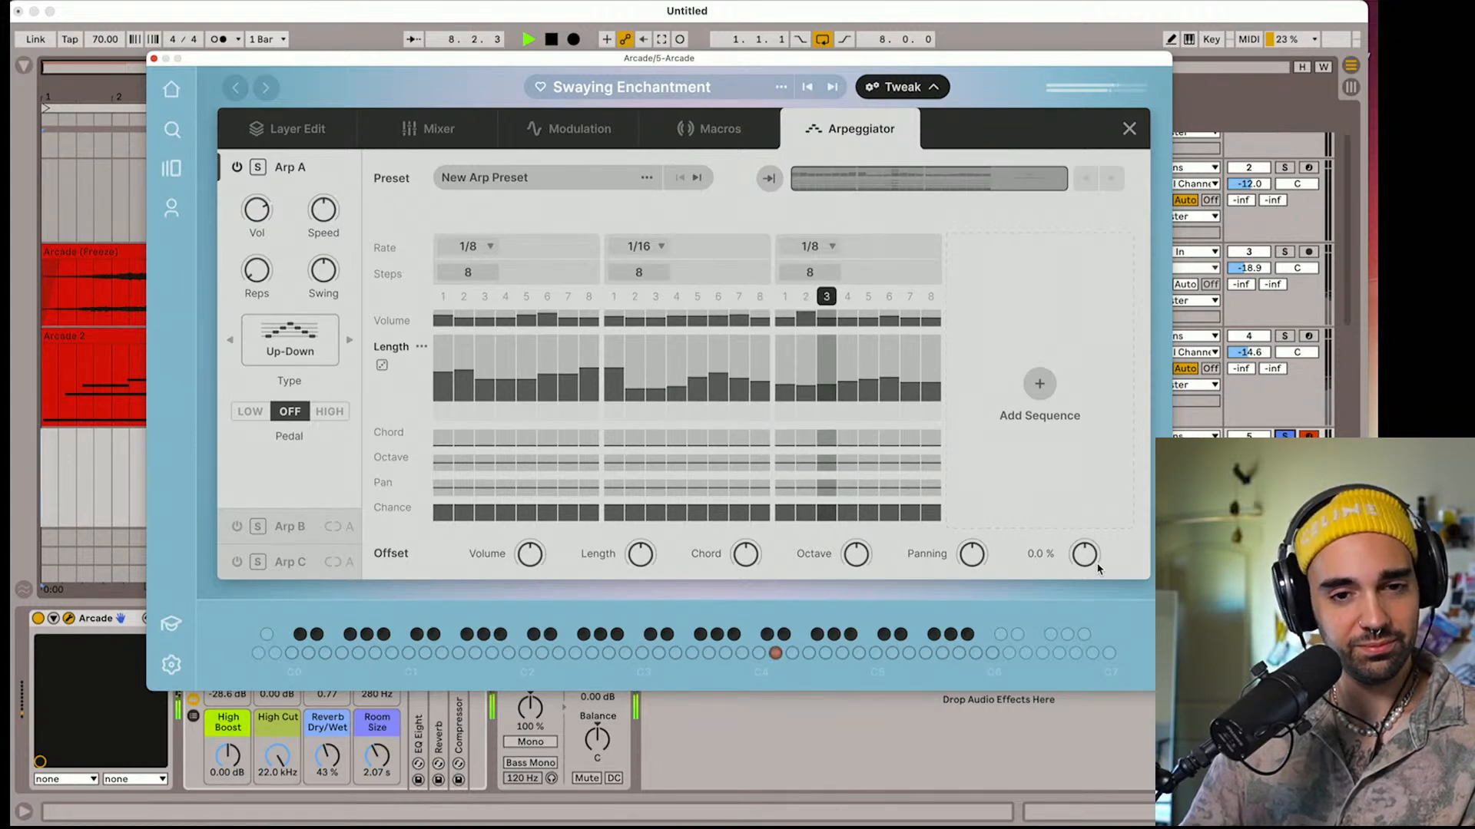
Close the tweak editor, lower the Breath macro slightly and raise the Pulse macro to a high setting
left_click(1131, 135)
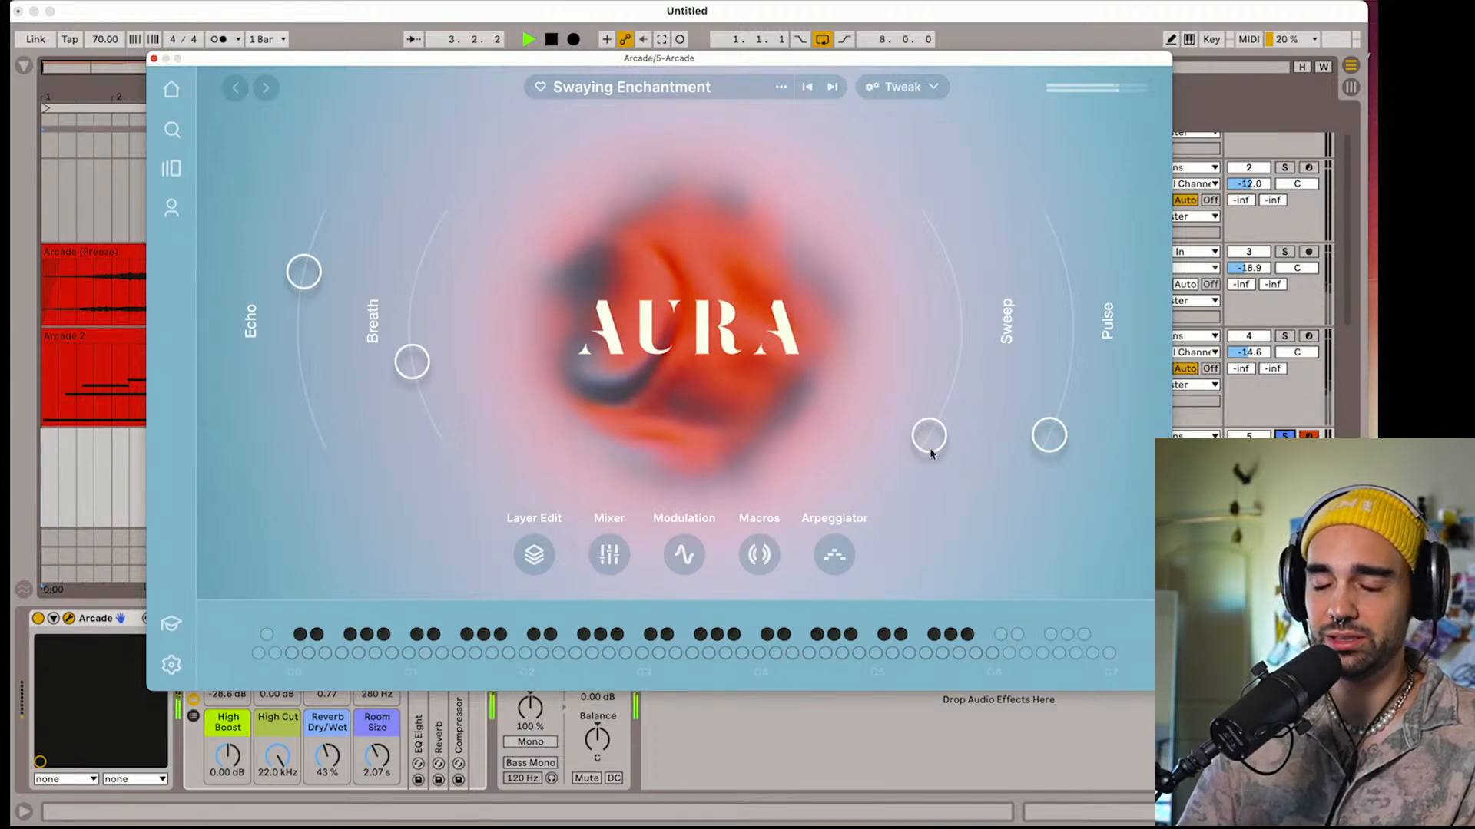
mouse_move(931, 452)
left_mouse_down()
mouse_move(941, 319)
mouse_move(933, 453)
left_mouse_up()
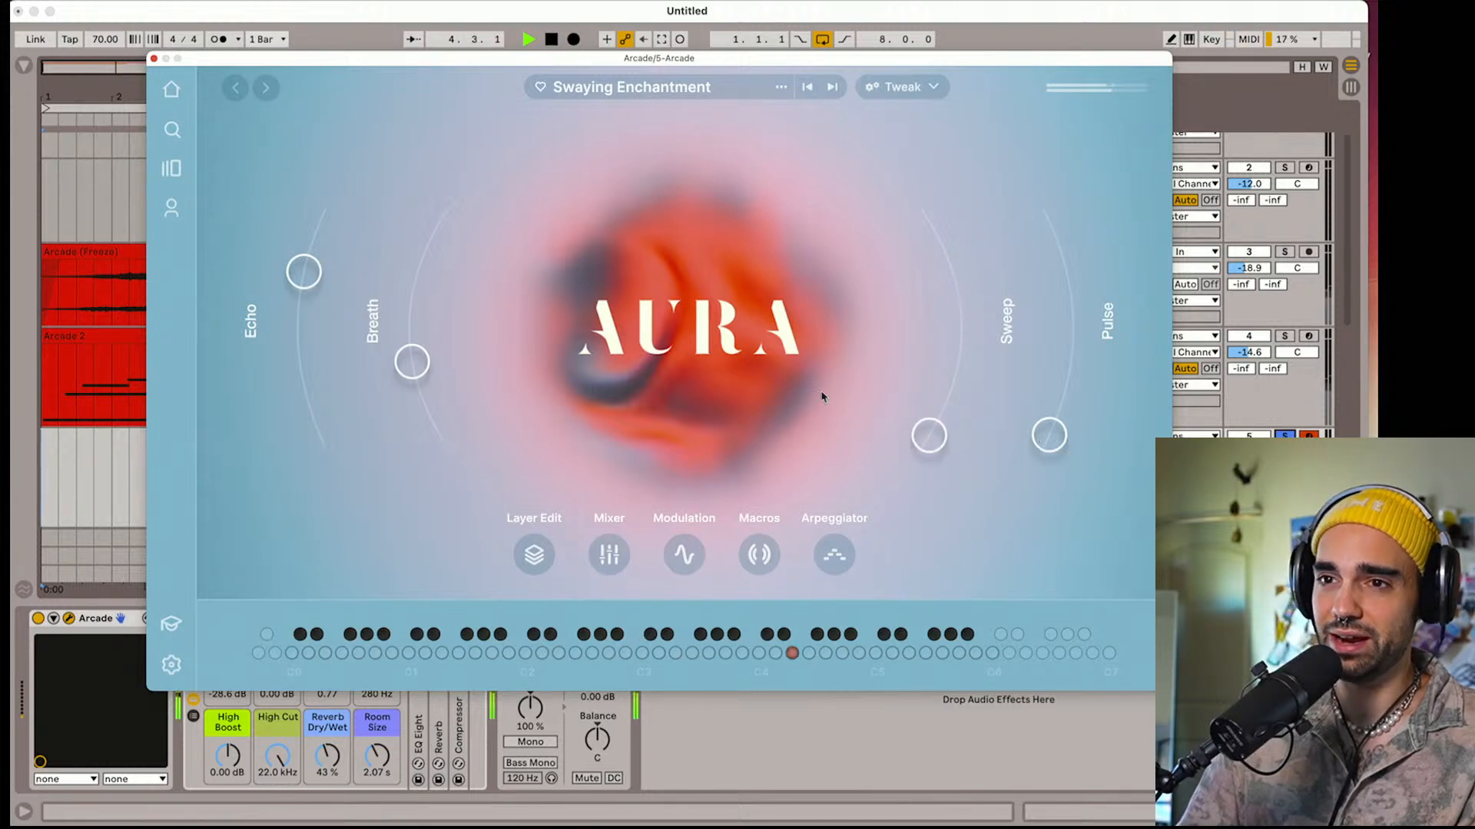
left_click_drag(421, 374, 424, 401)
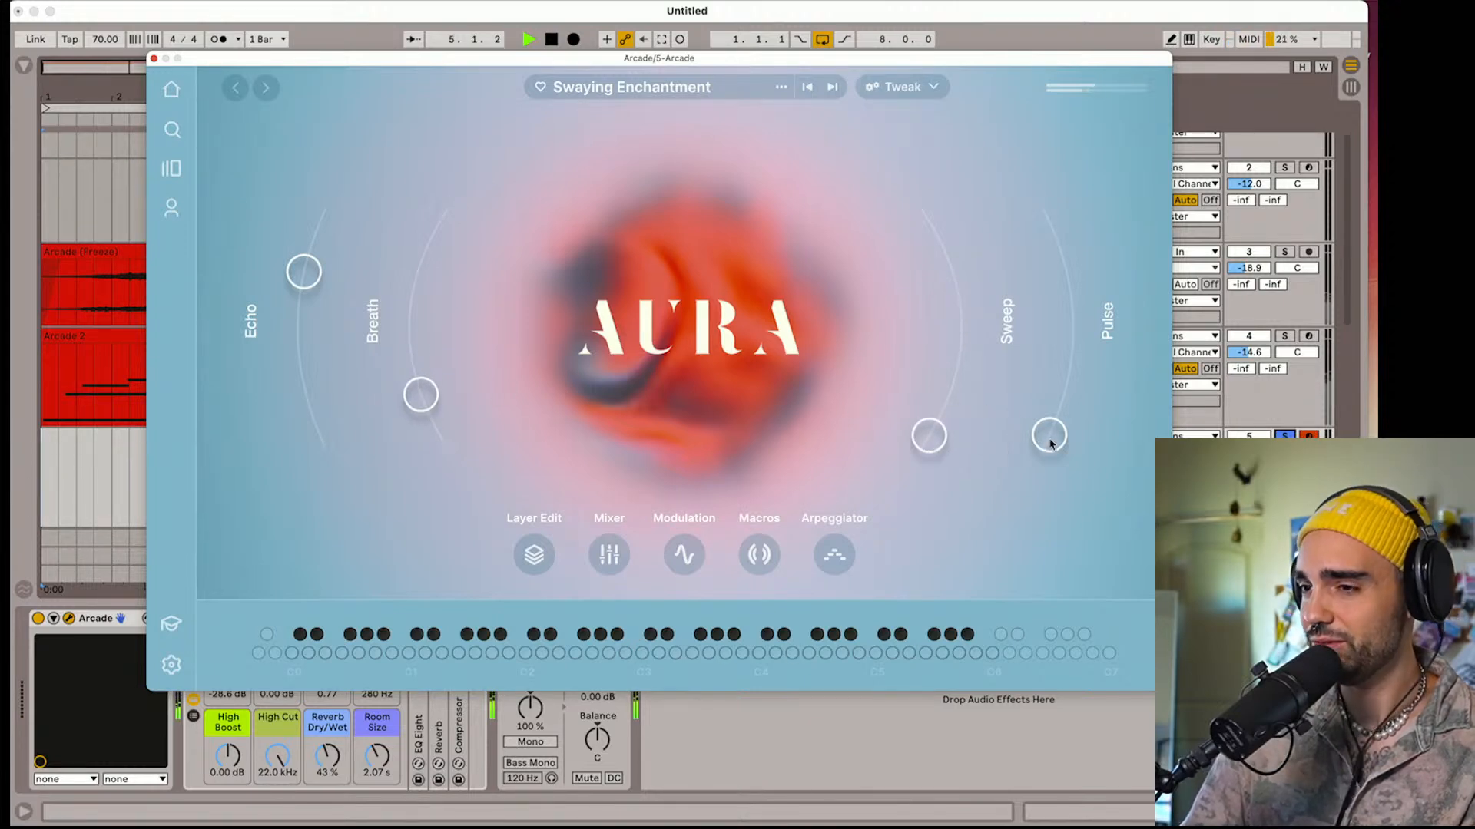
left_click_drag(1053, 444, 1063, 302)
left_click_drag(1059, 296, 1053, 283)
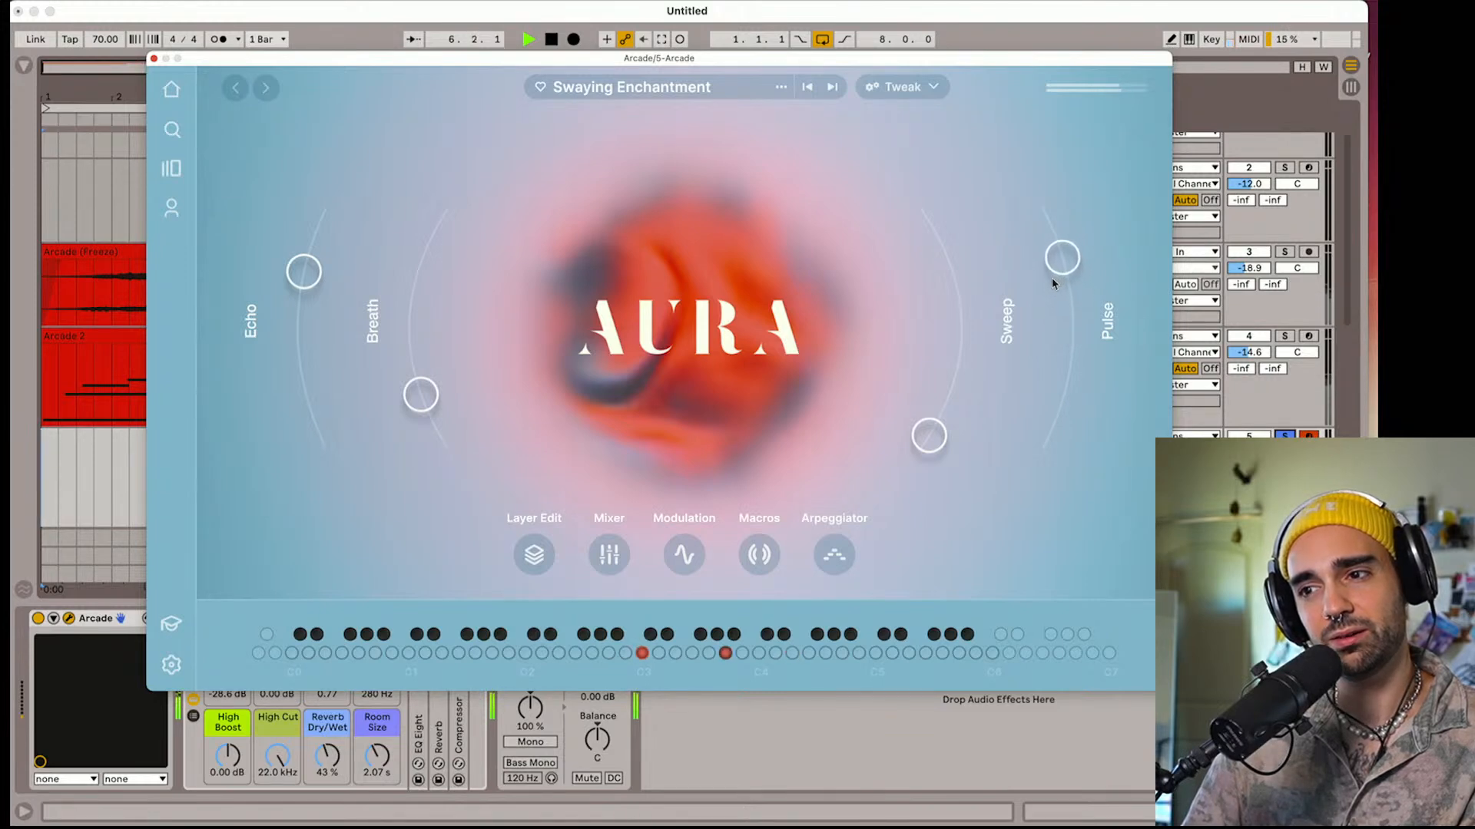
Raise the Sweep macro to near its midpoint, reduce Pulse to a low setting and nudge Breath up slightly
left_click_drag(945, 428, 960, 354)
left_click_drag(1059, 258, 1062, 392)
mouse_move(967, 358)
left_mouse_down()
mouse_move(956, 415)
mouse_move(958, 260)
mouse_move(962, 346)
left_mouse_up()
mouse_move(421, 399)
left_mouse_down()
mouse_move(422, 362)
mouse_move(428, 395)
left_mouse_up()
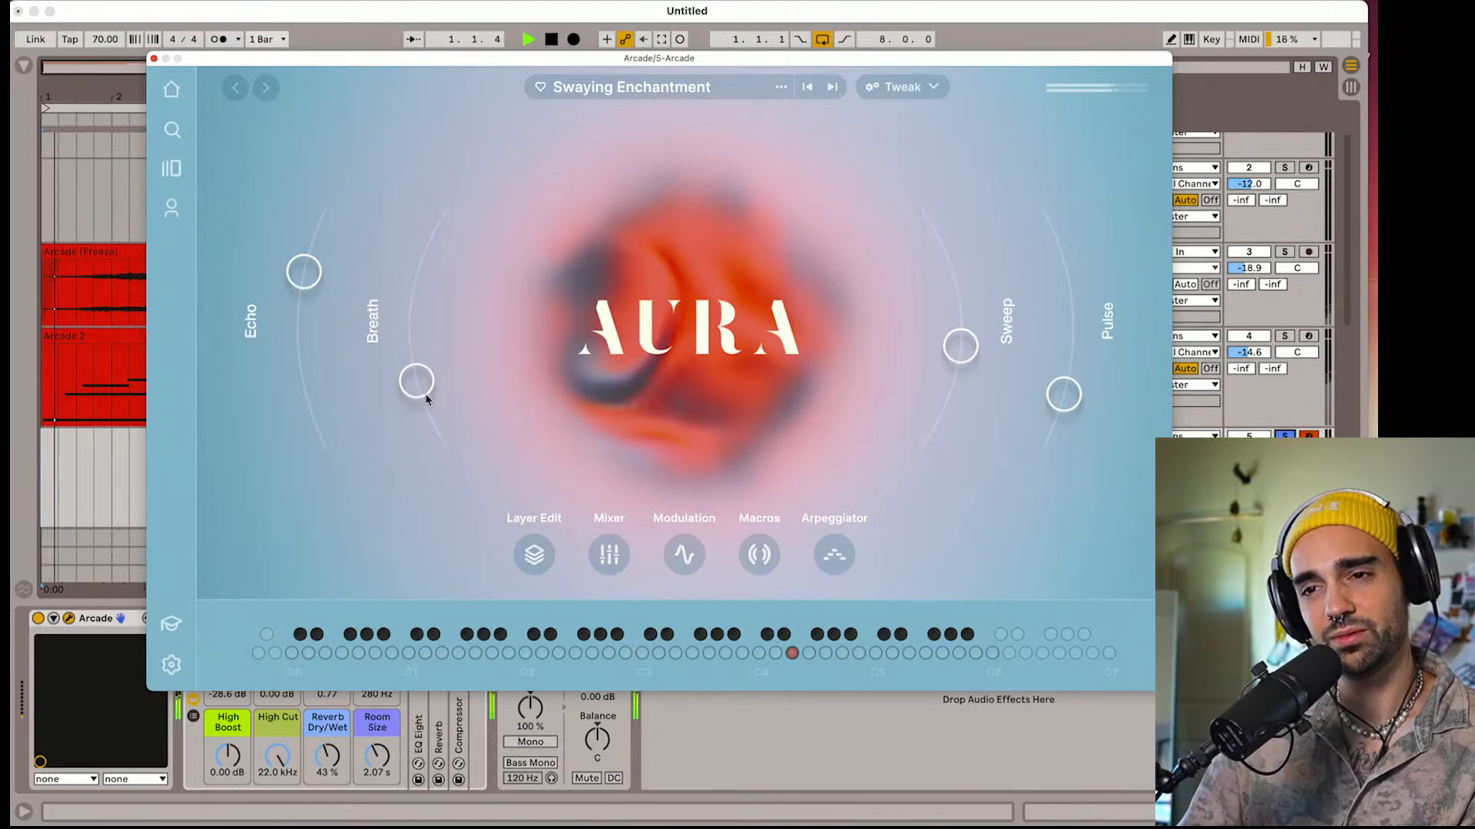
Lower the Echo macro slightly, close the instrument window and stop playback with track 5 selected
mouse_move(298, 301)
left_mouse_down()
mouse_move(294, 321)
mouse_move(295, 301)
left_mouse_up()
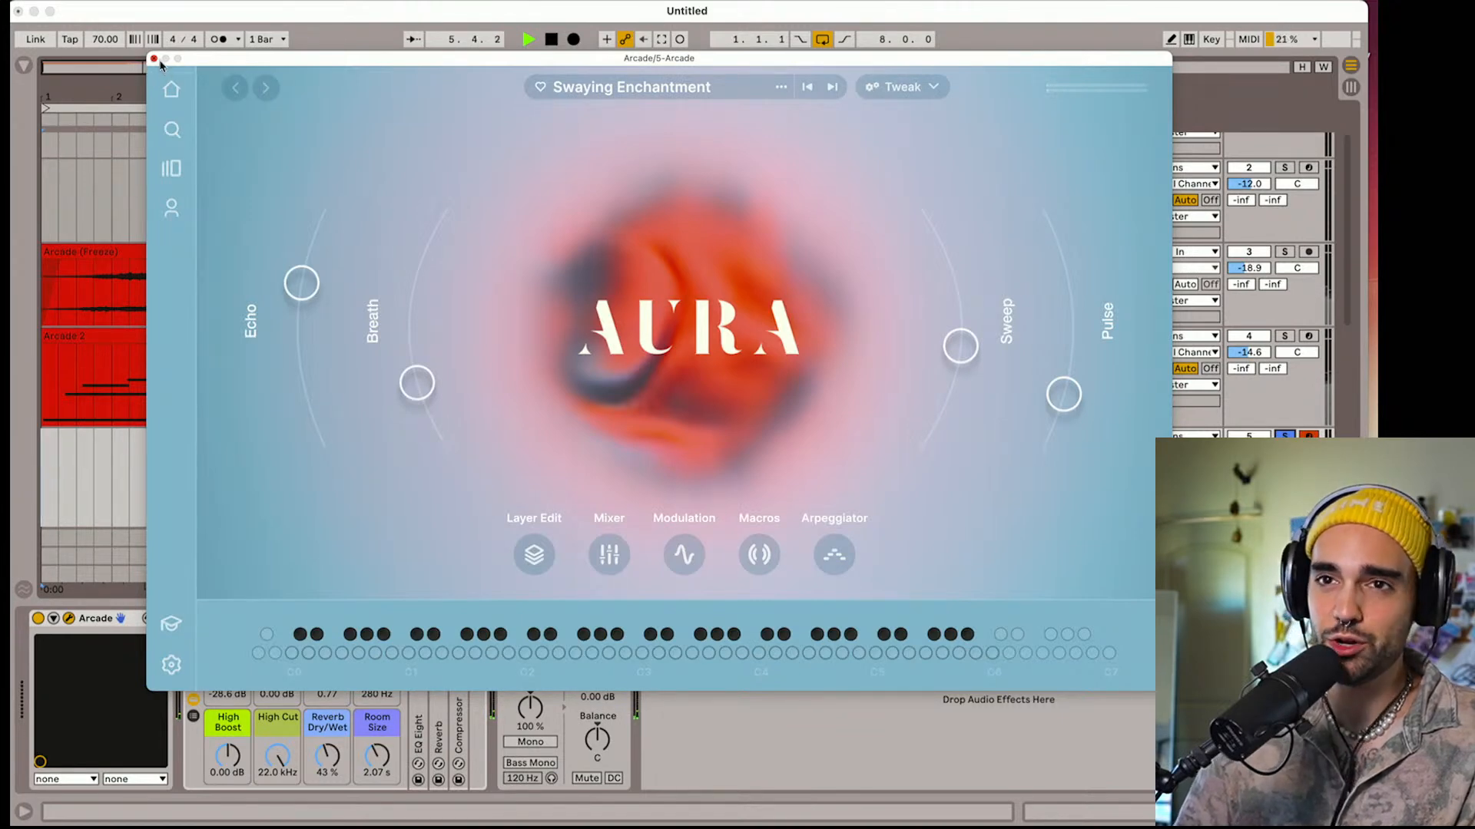
left_click(153, 58)
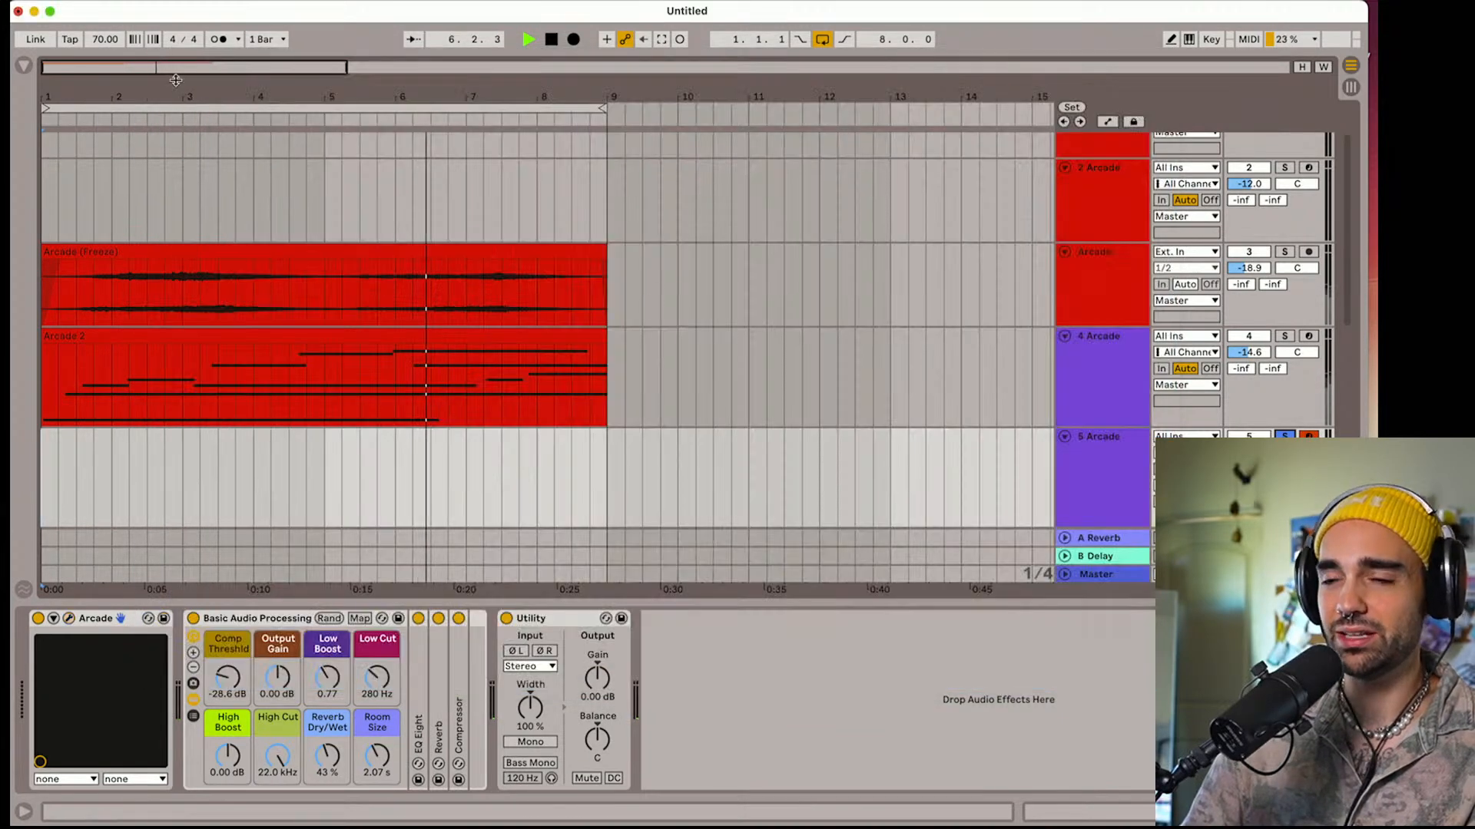
left_click(1107, 453)
key("space")
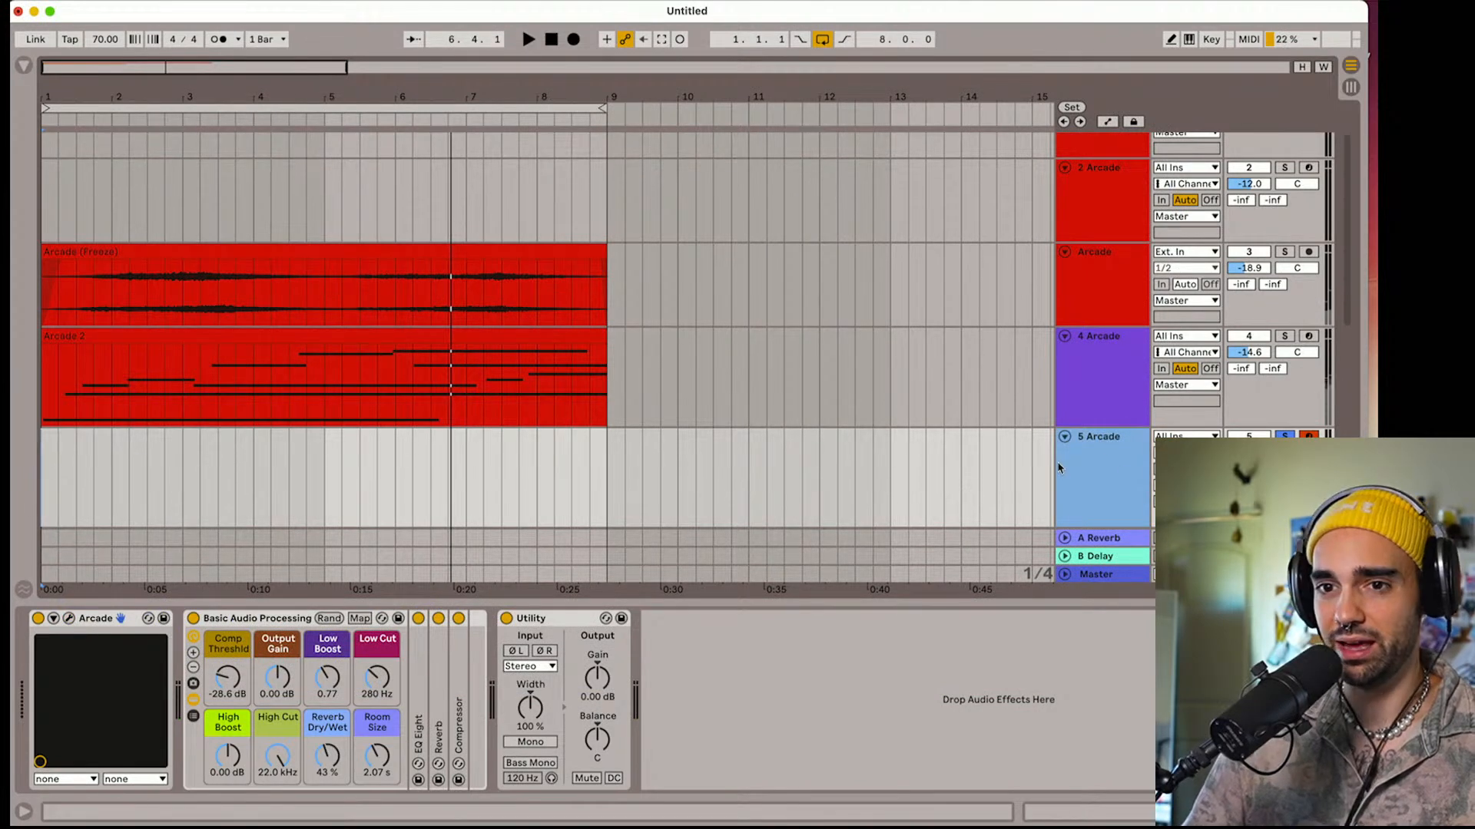
Take track 5 out of solo, reopen its instrument and balance the track at -11.4 dB while auditioning the full mix
left_click(69, 620)
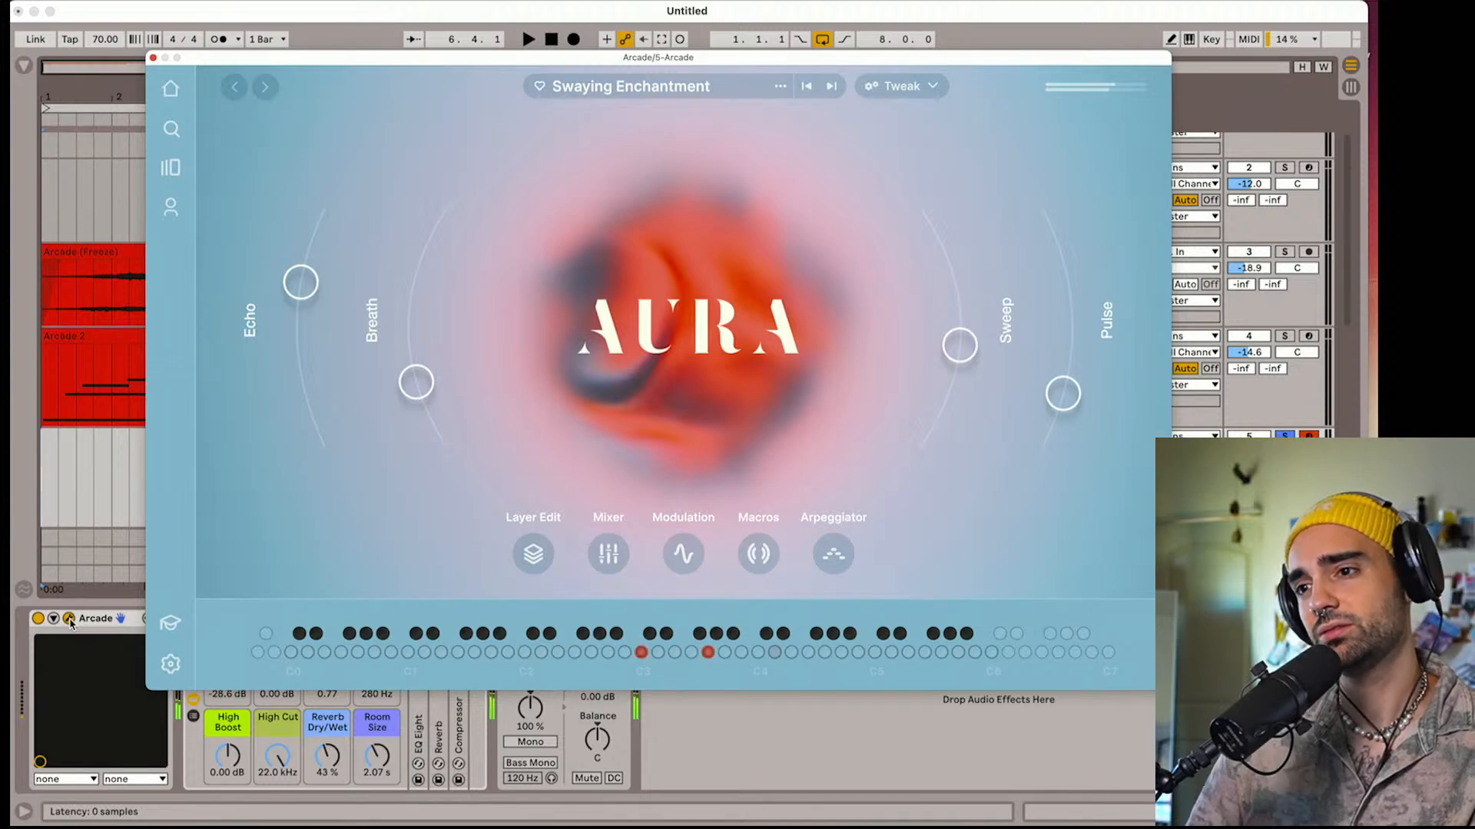
left_click_drag(212, 58, 215, 61)
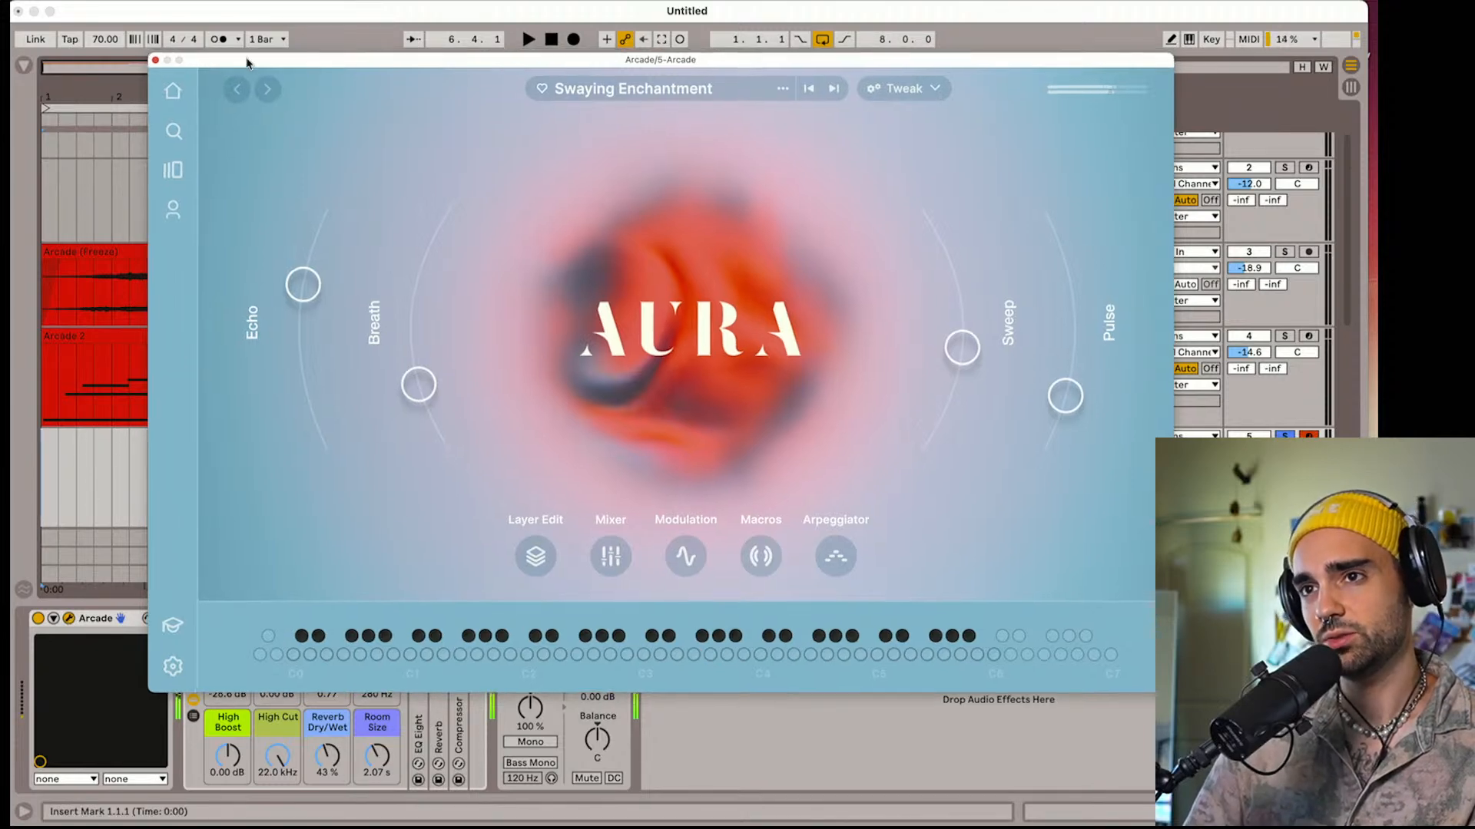
left_click(553, 44)
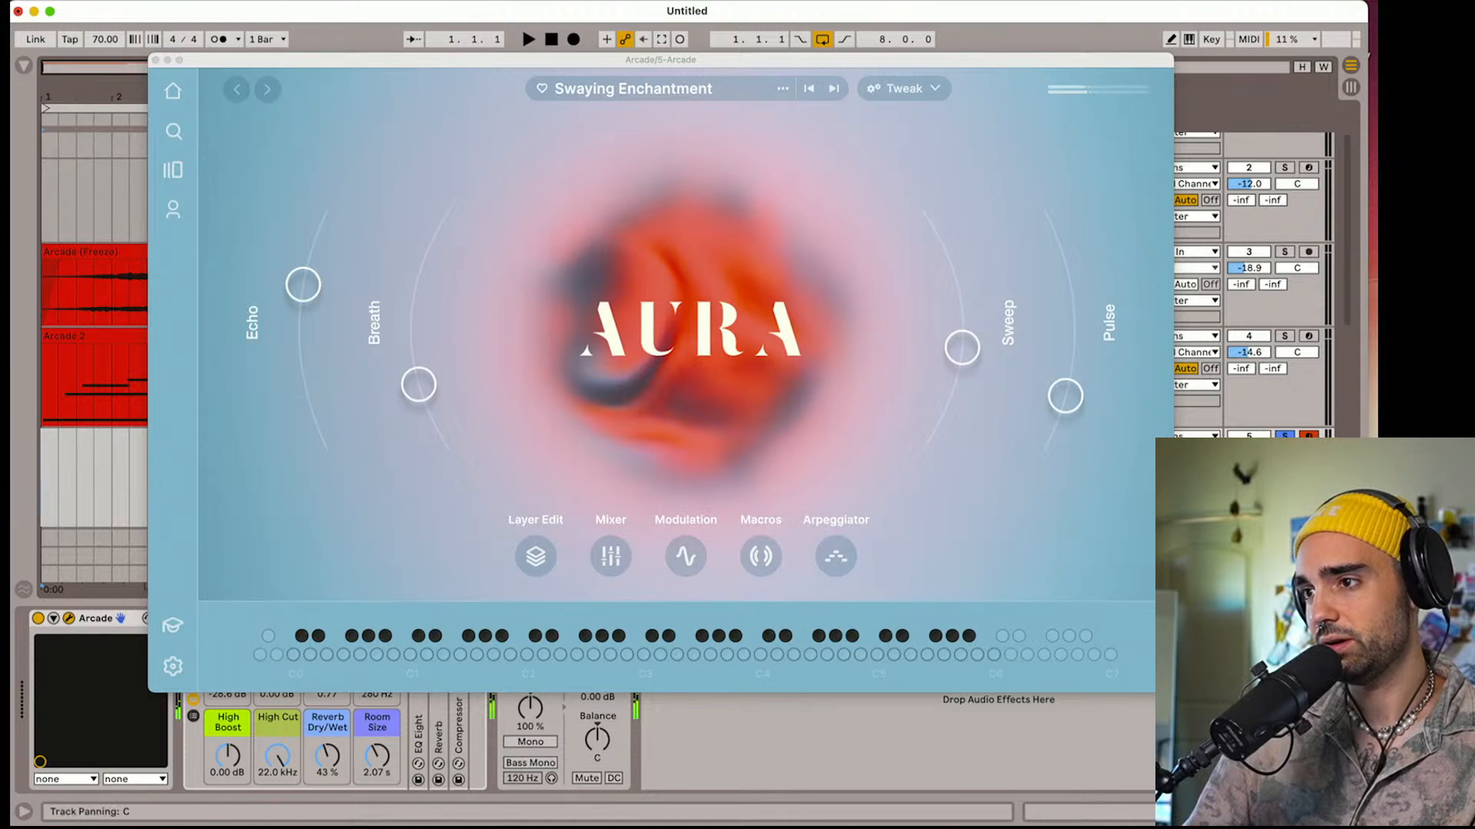
left_click(1284, 437)
left_click(527, 39)
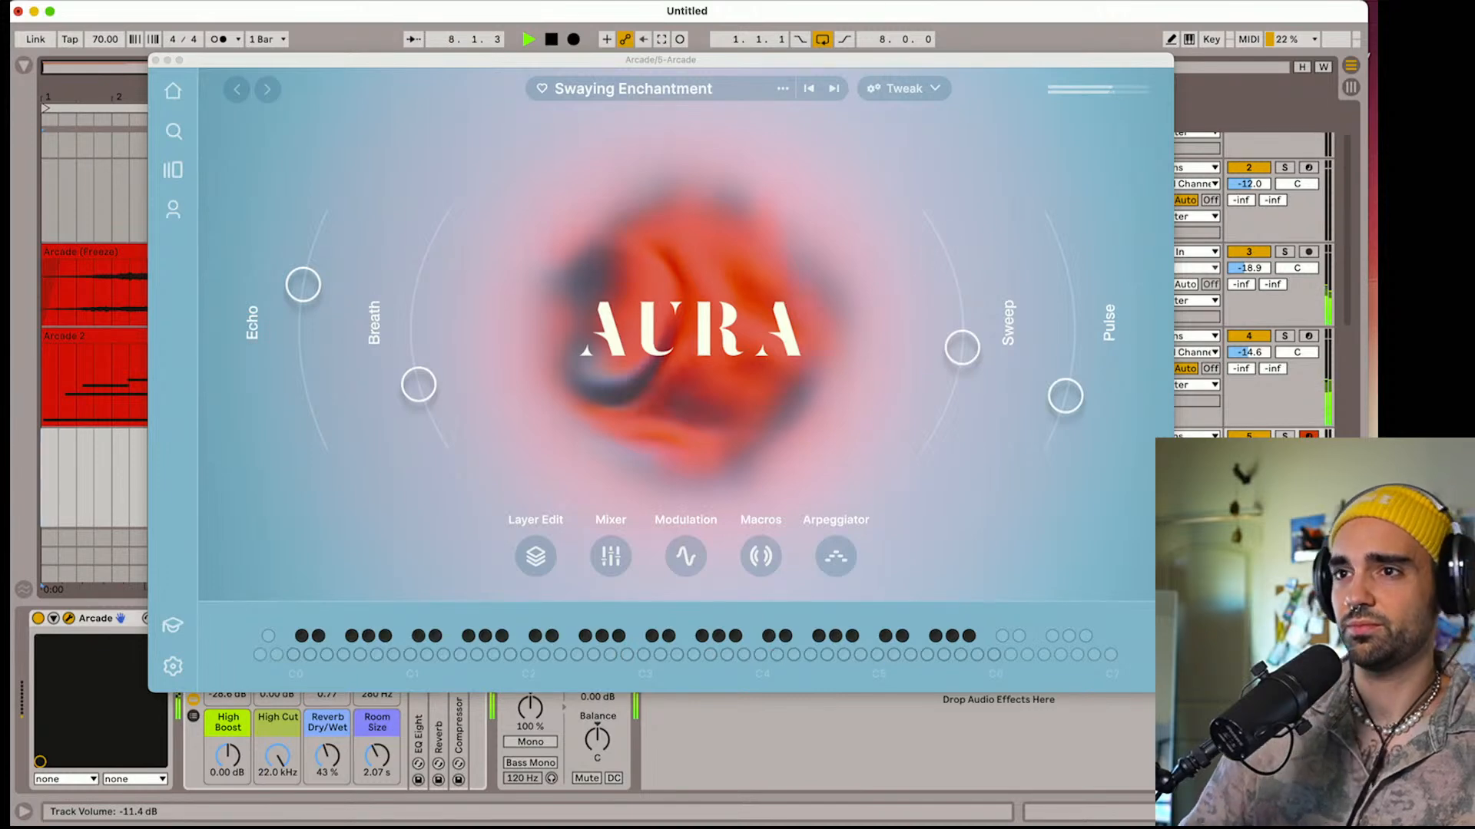
left_click(551, 39)
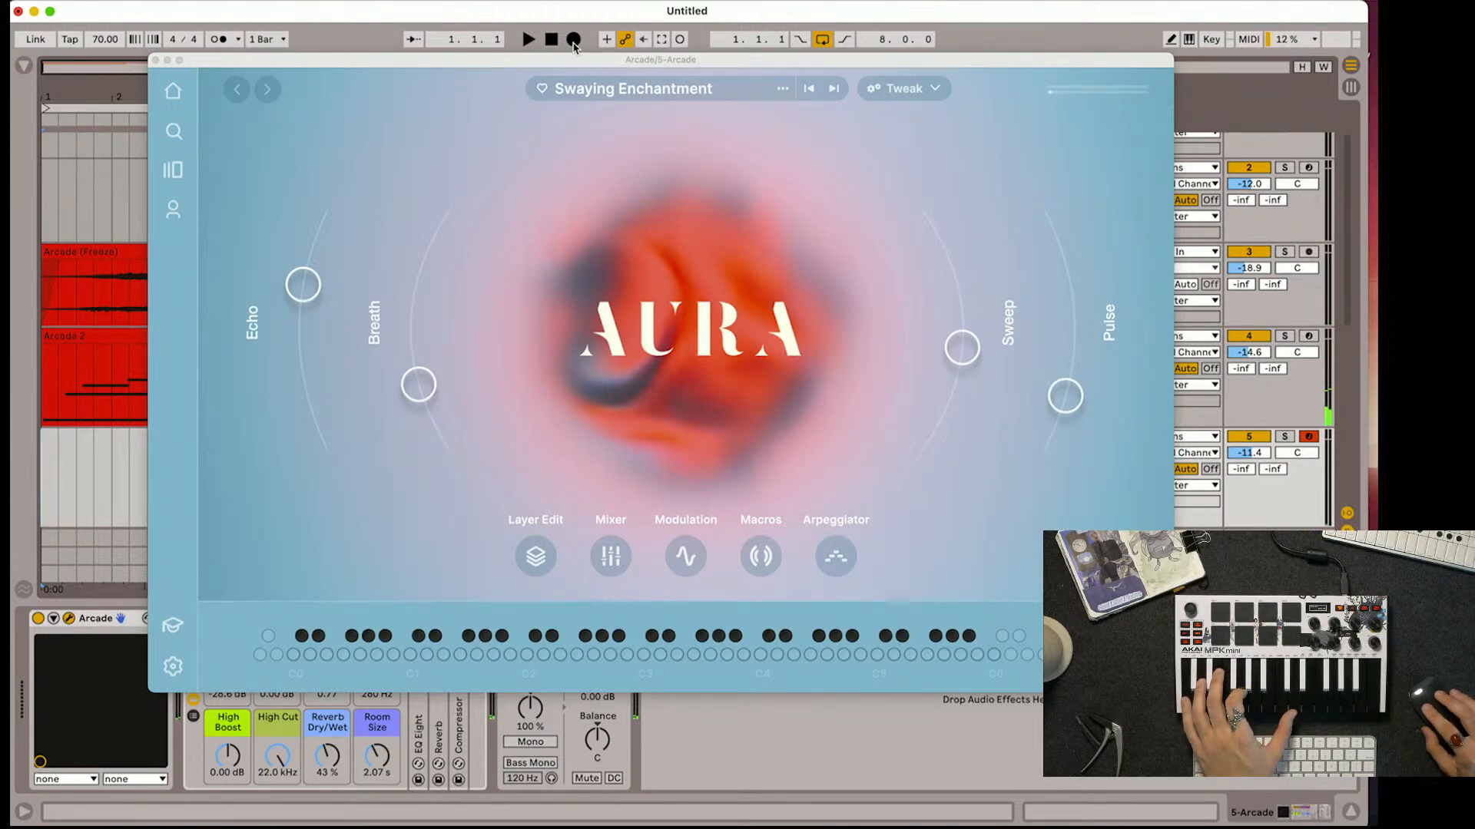
left_click(573, 40)
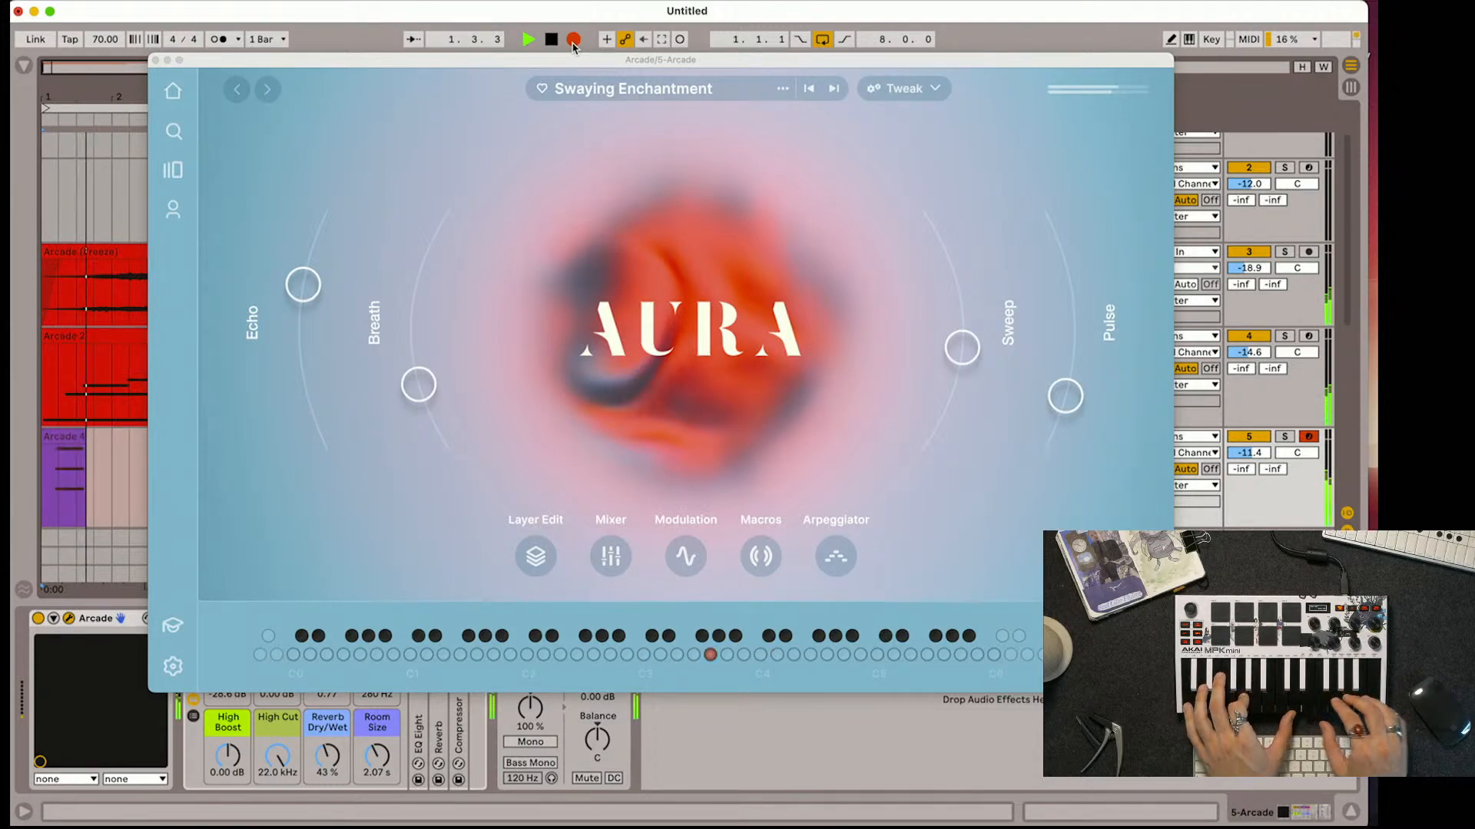
key("space")
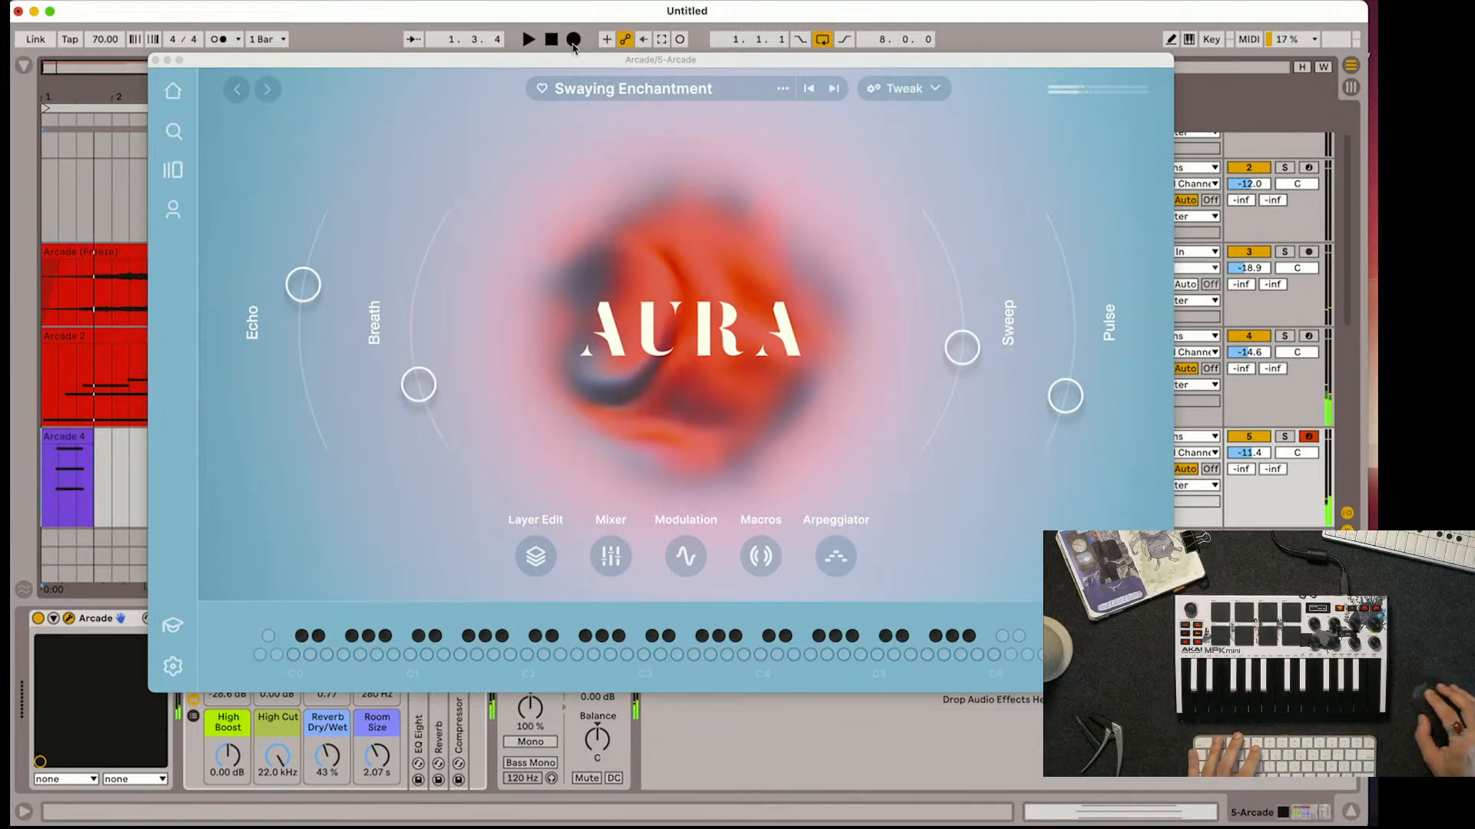
key("super+z")
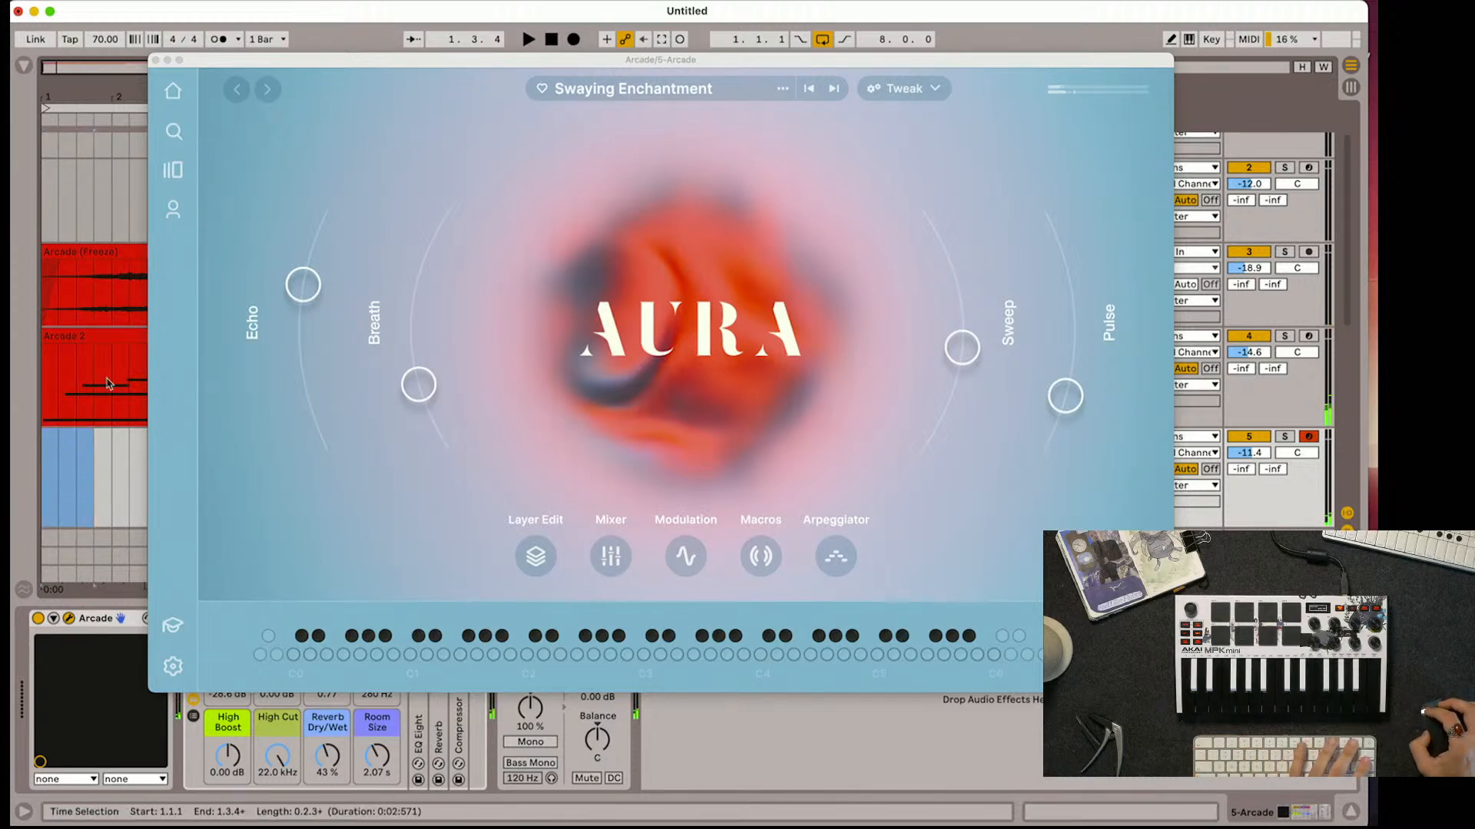
Record a MIDI take on track 5 across the eight-bar loop and extend the clip's start back to bar 1
left_click(553, 45)
left_click(573, 40)
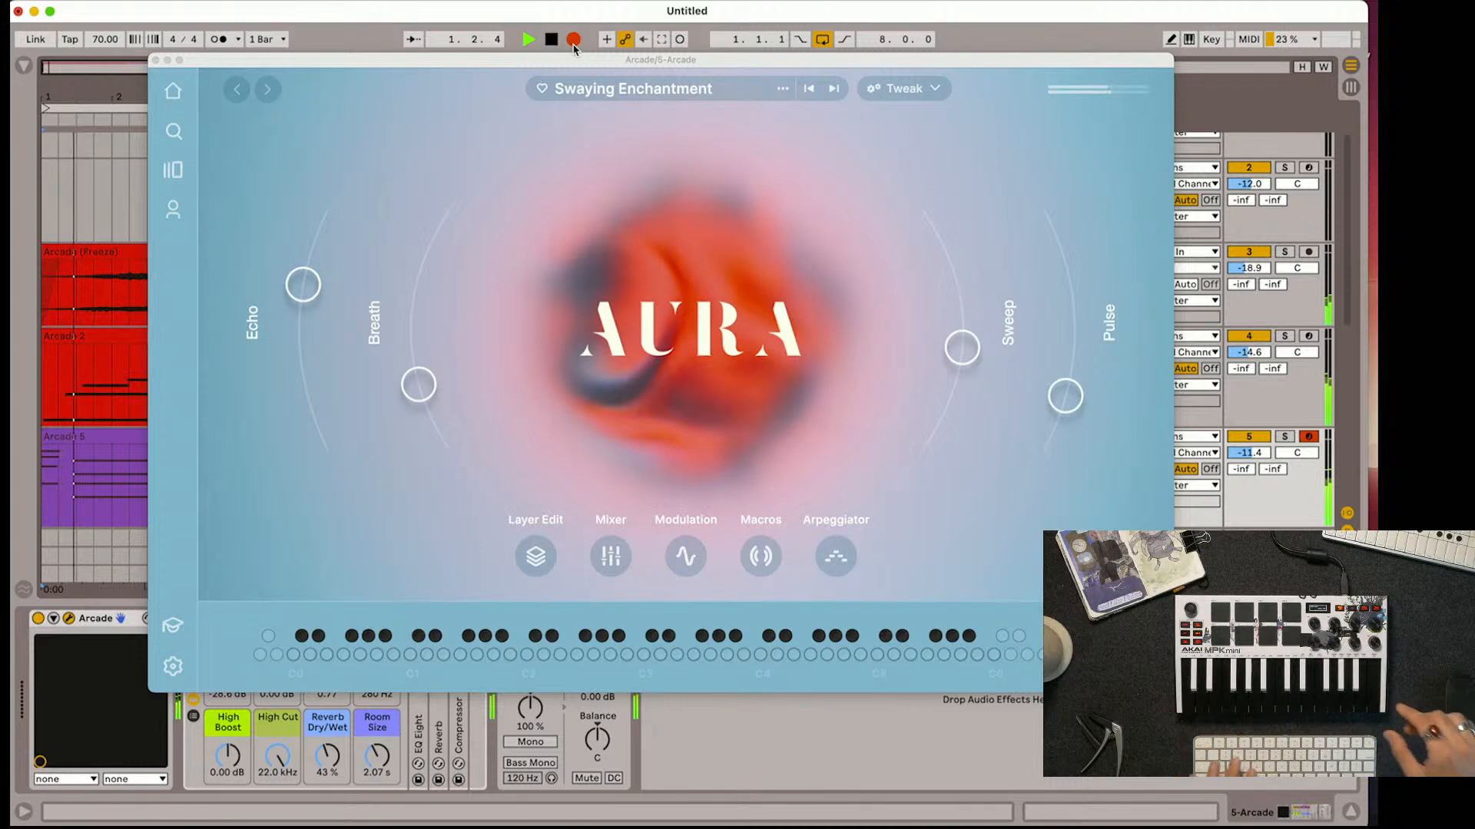
key("space")
left_click_drag(87, 441, 41, 440)
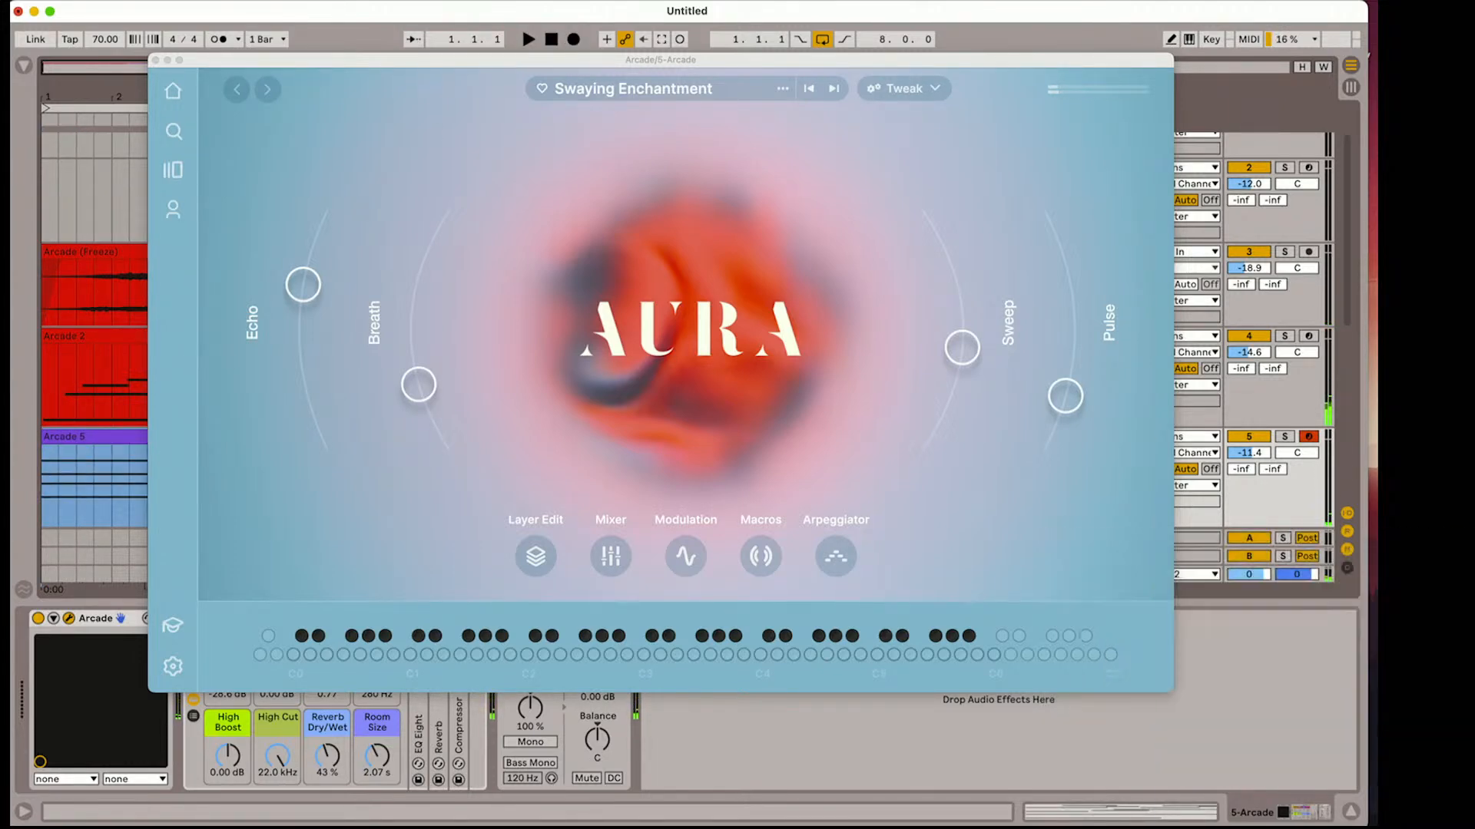
Play back the new take while lowering the Sweep macro slightly and reducing the Breath macro to a low setting
left_click(155, 60)
key("space")
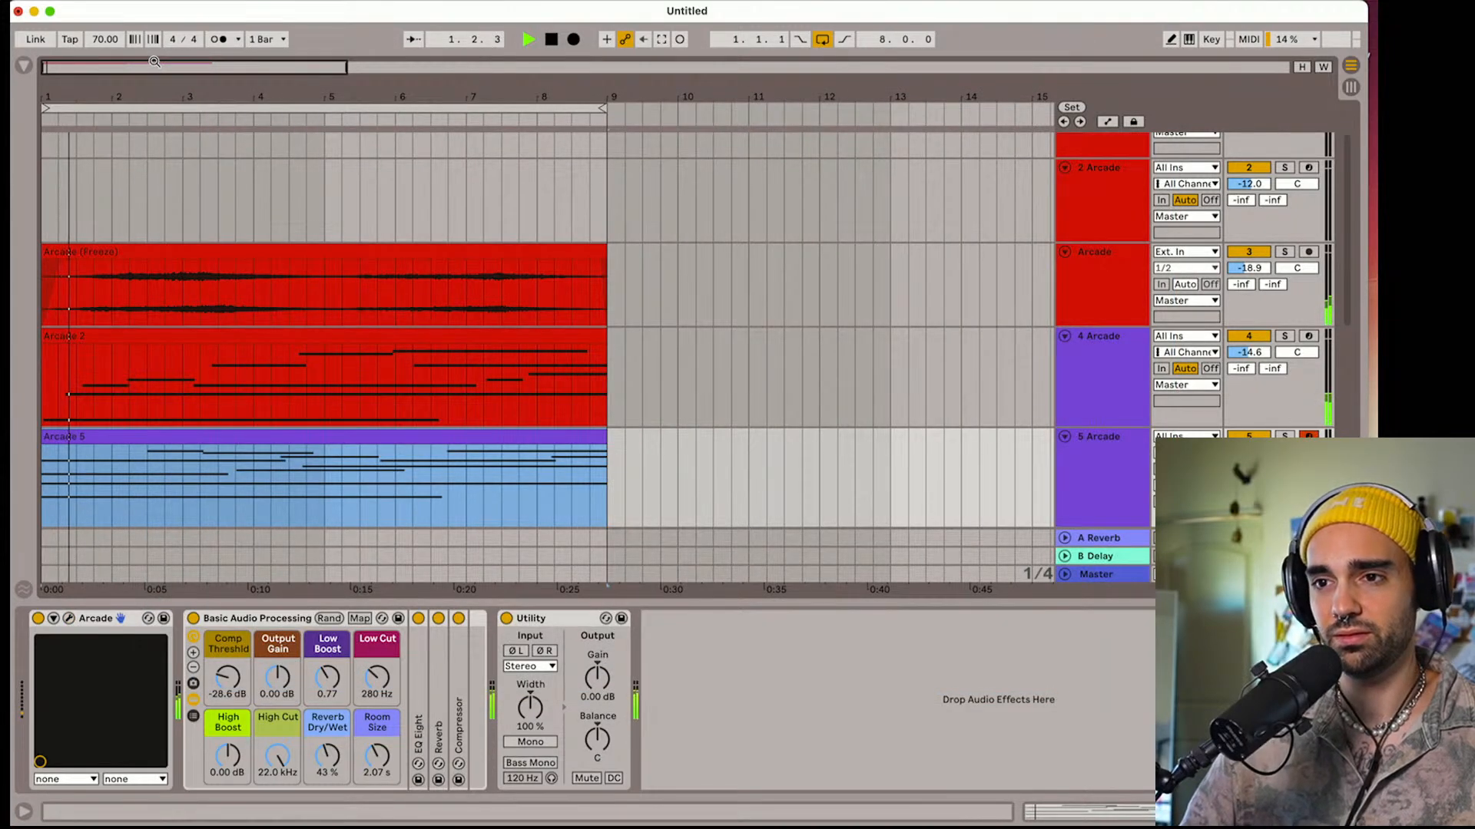
left_click(69, 620)
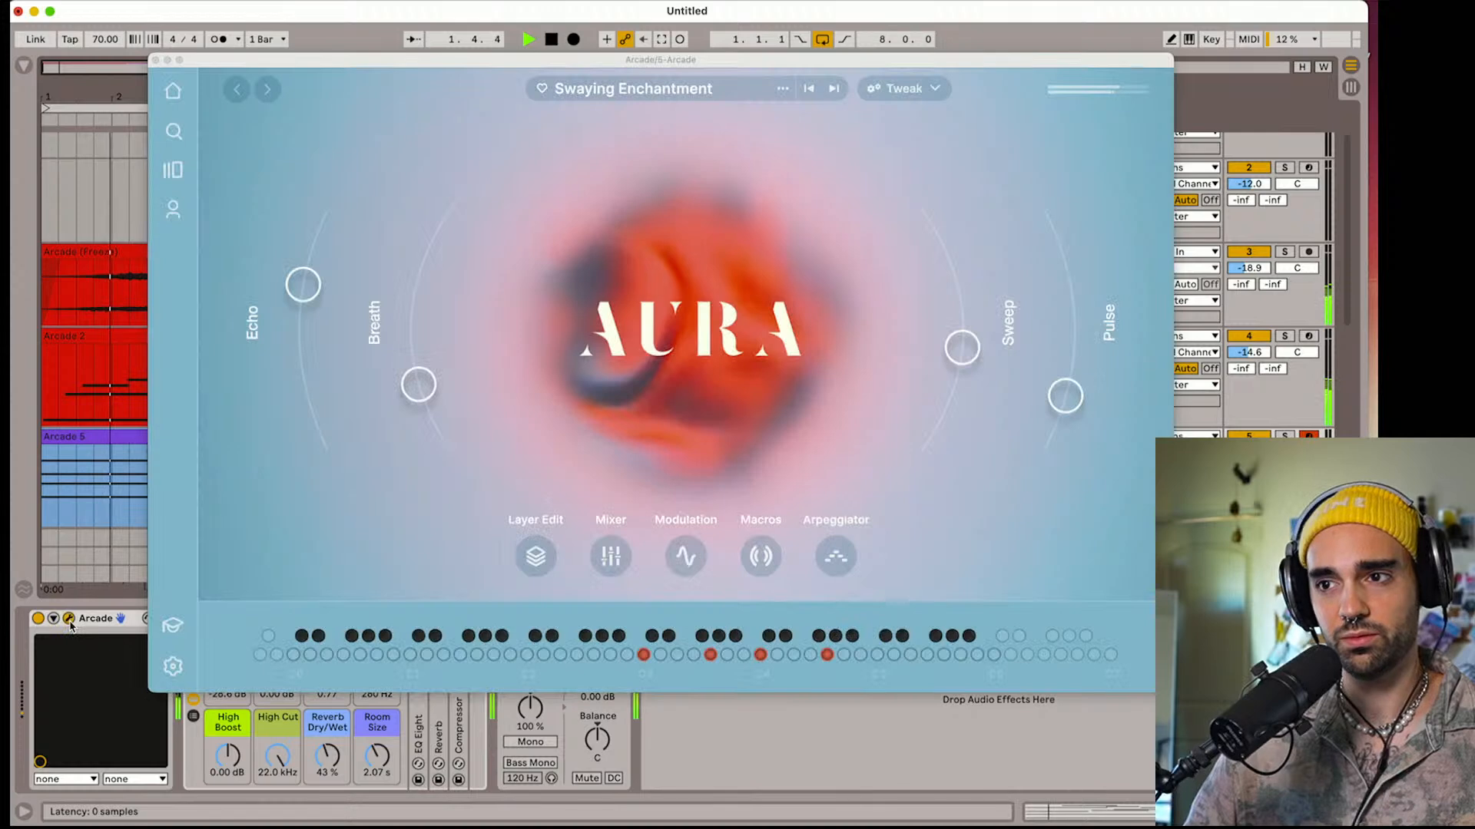
mouse_move(960, 351)
left_mouse_down()
mouse_move(954, 278)
mouse_move(959, 366)
left_mouse_up()
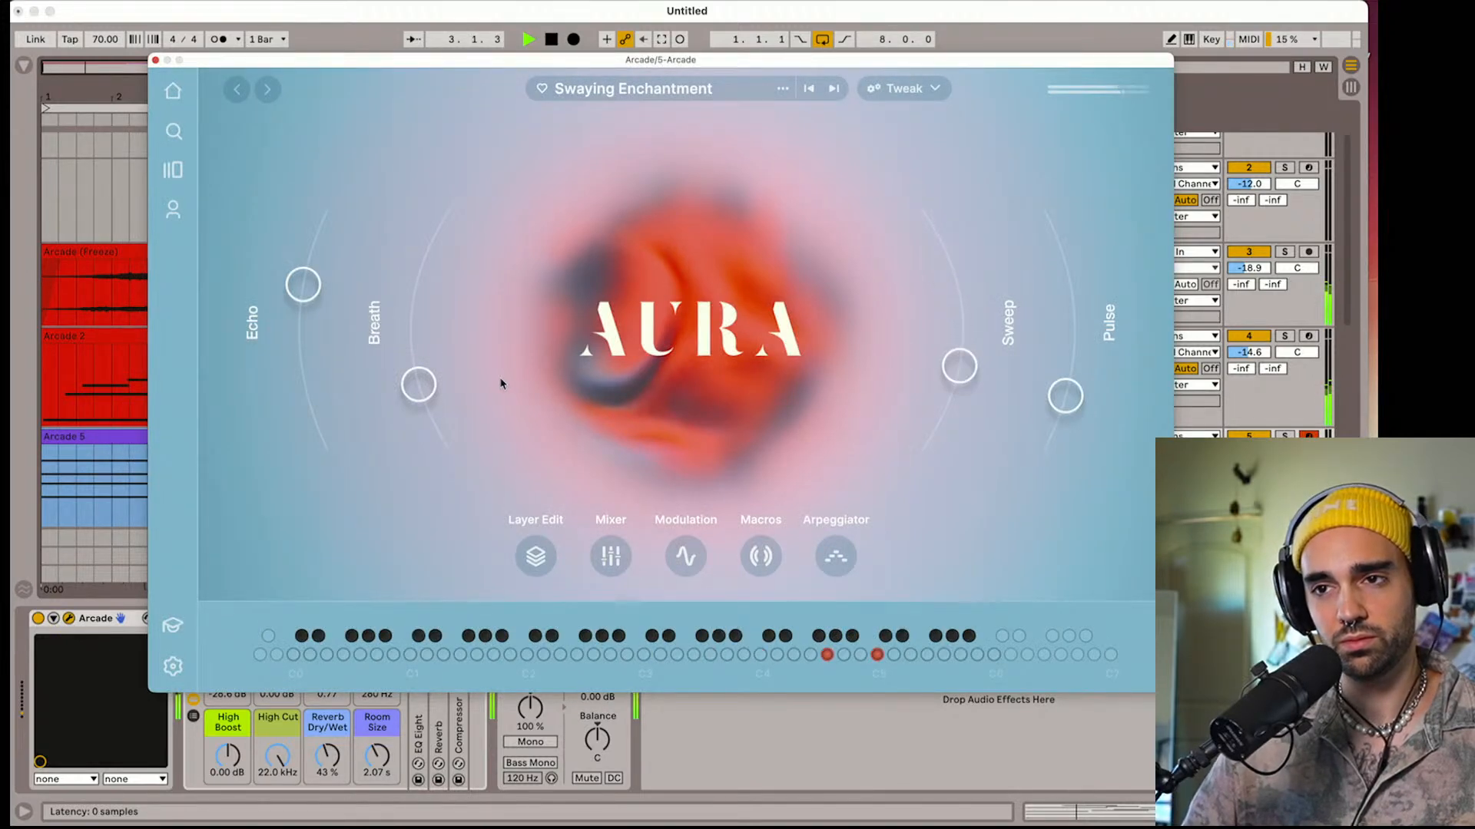
left_click_drag(406, 381, 408, 416)
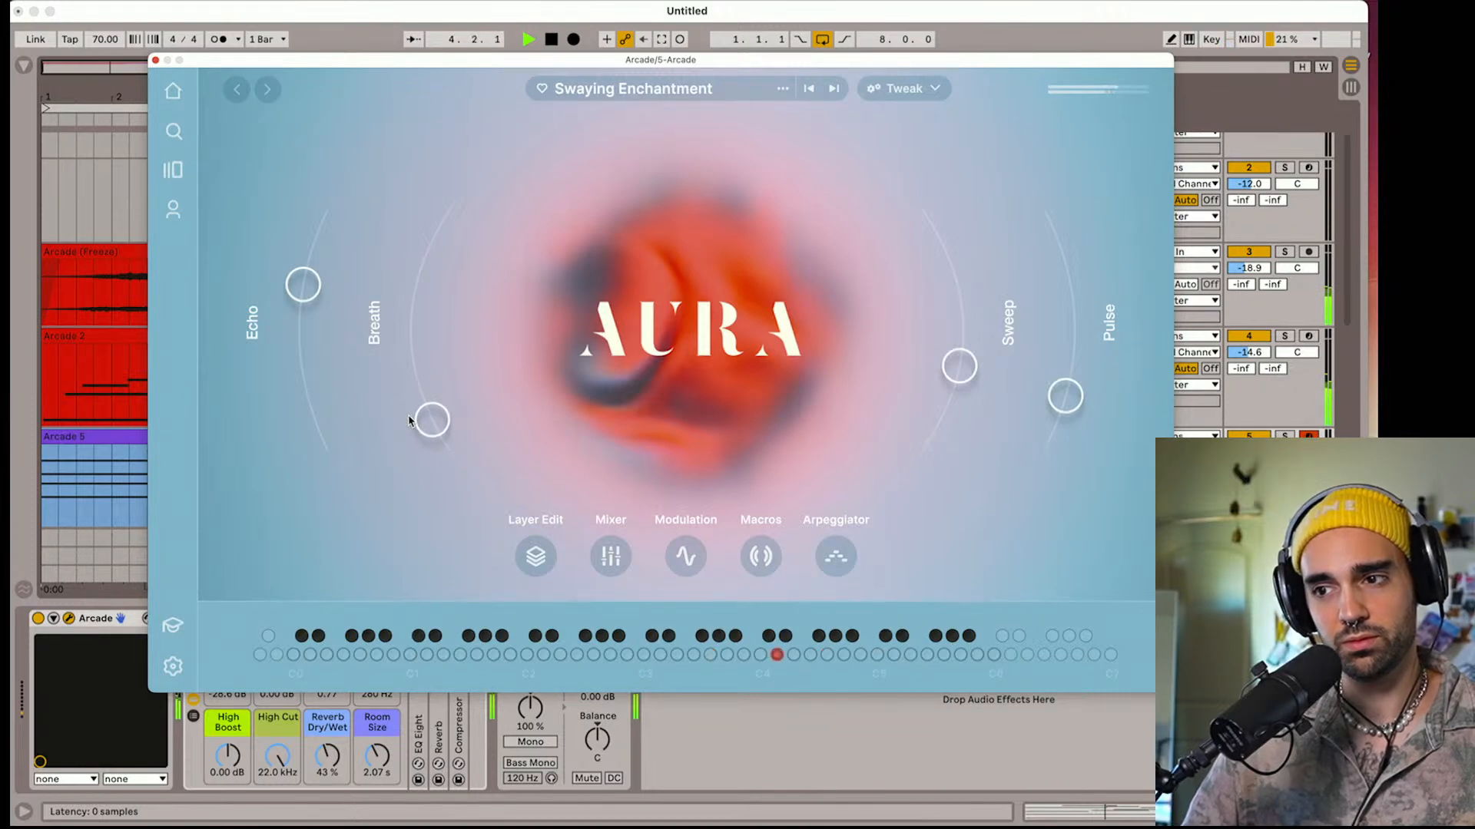
left_click_drag(409, 421, 410, 426)
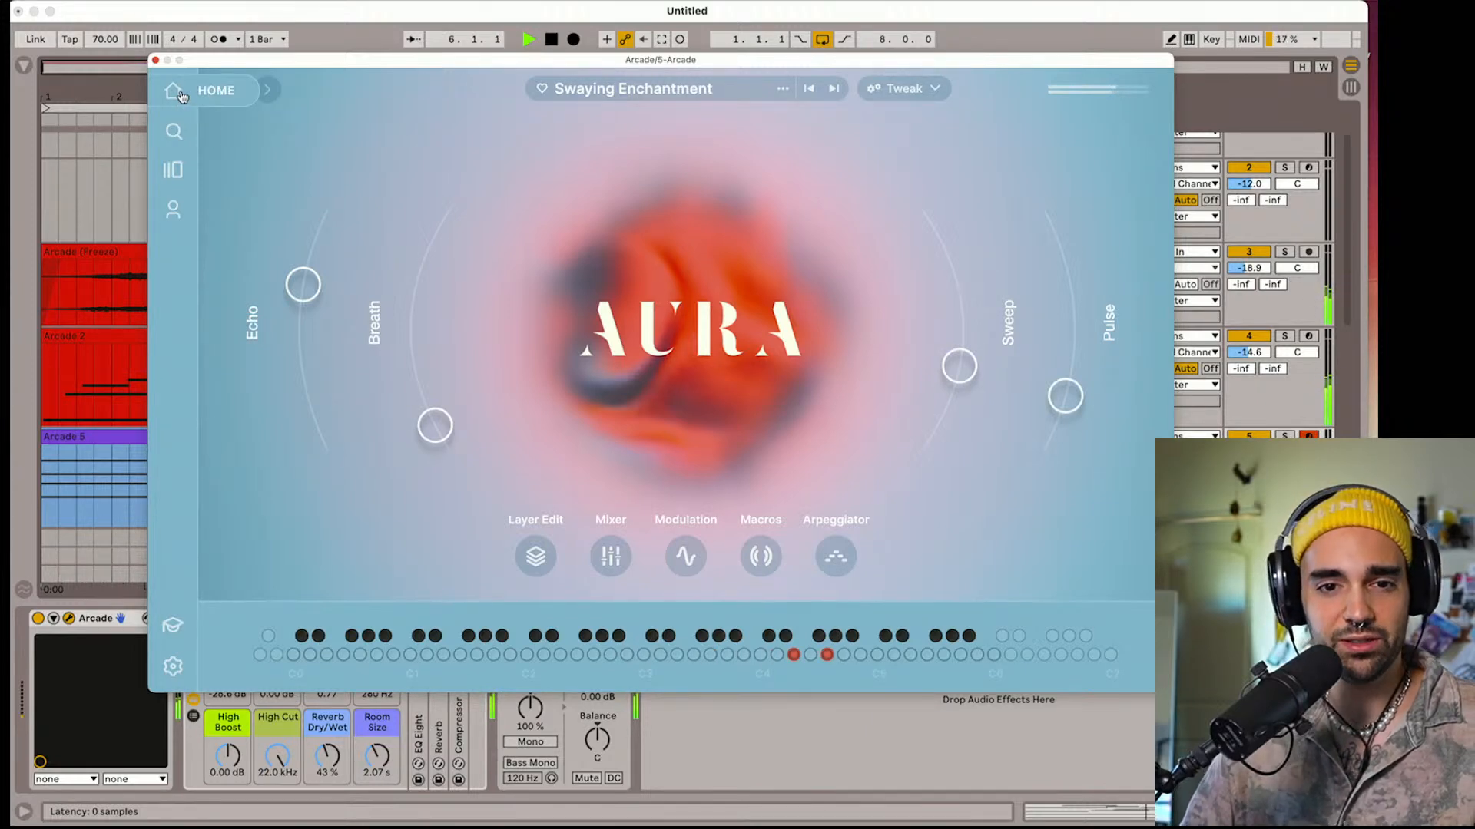
key("space")
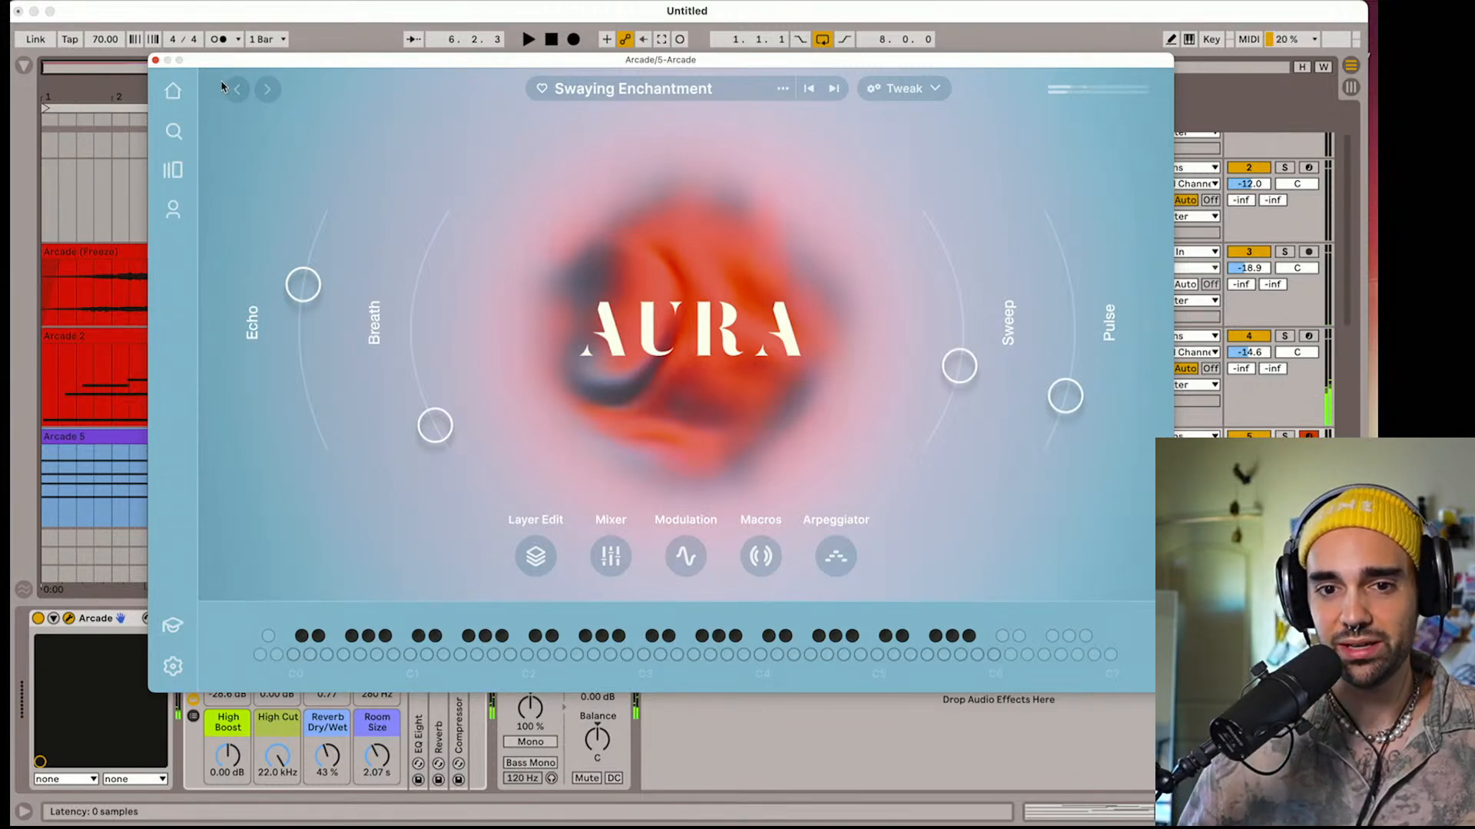
Close the instrument window and set track 5's volume to -11.7 dB during playback
left_click(853, 563)
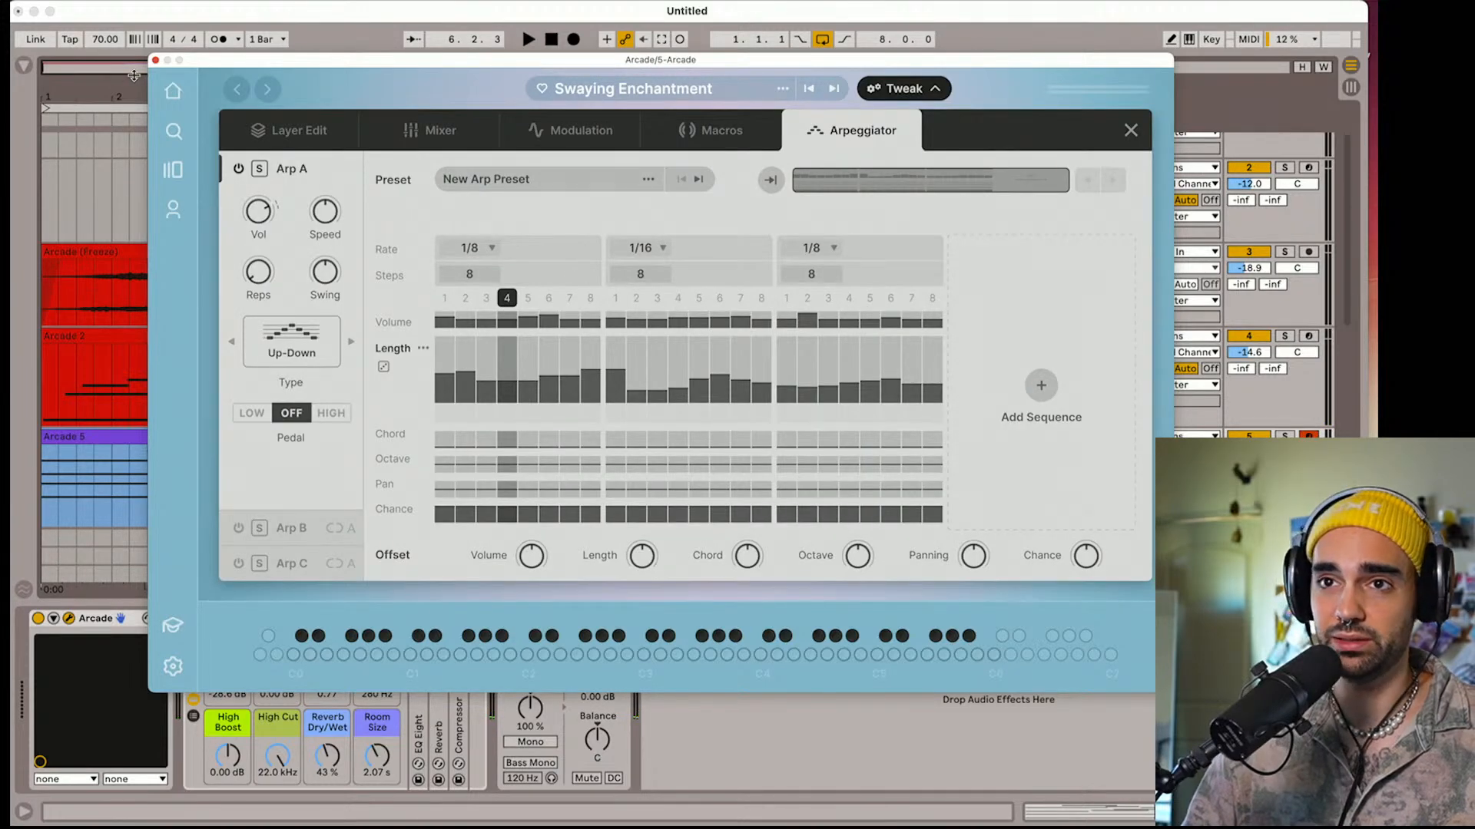
left_click(156, 61)
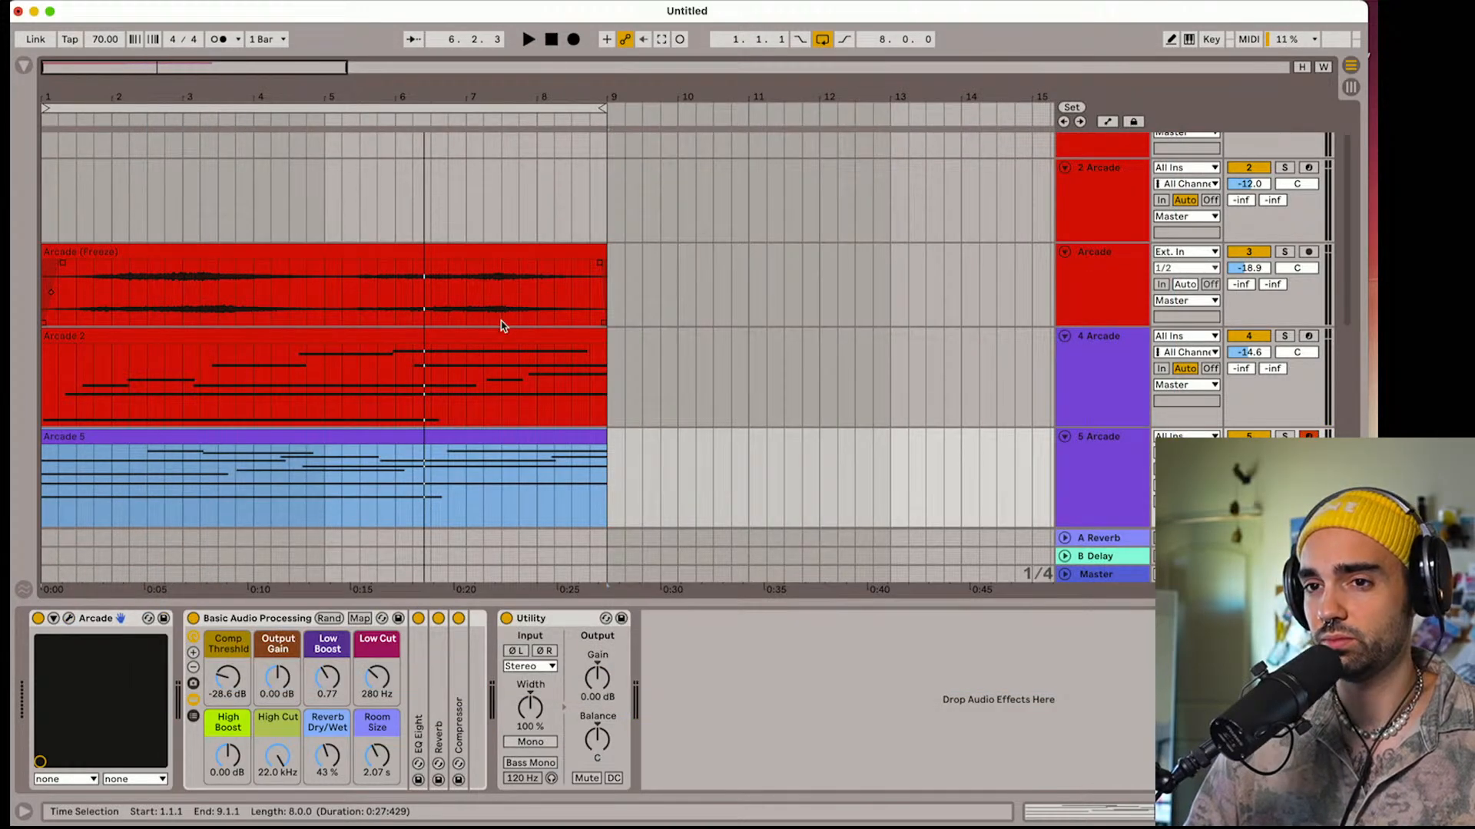
key("space")
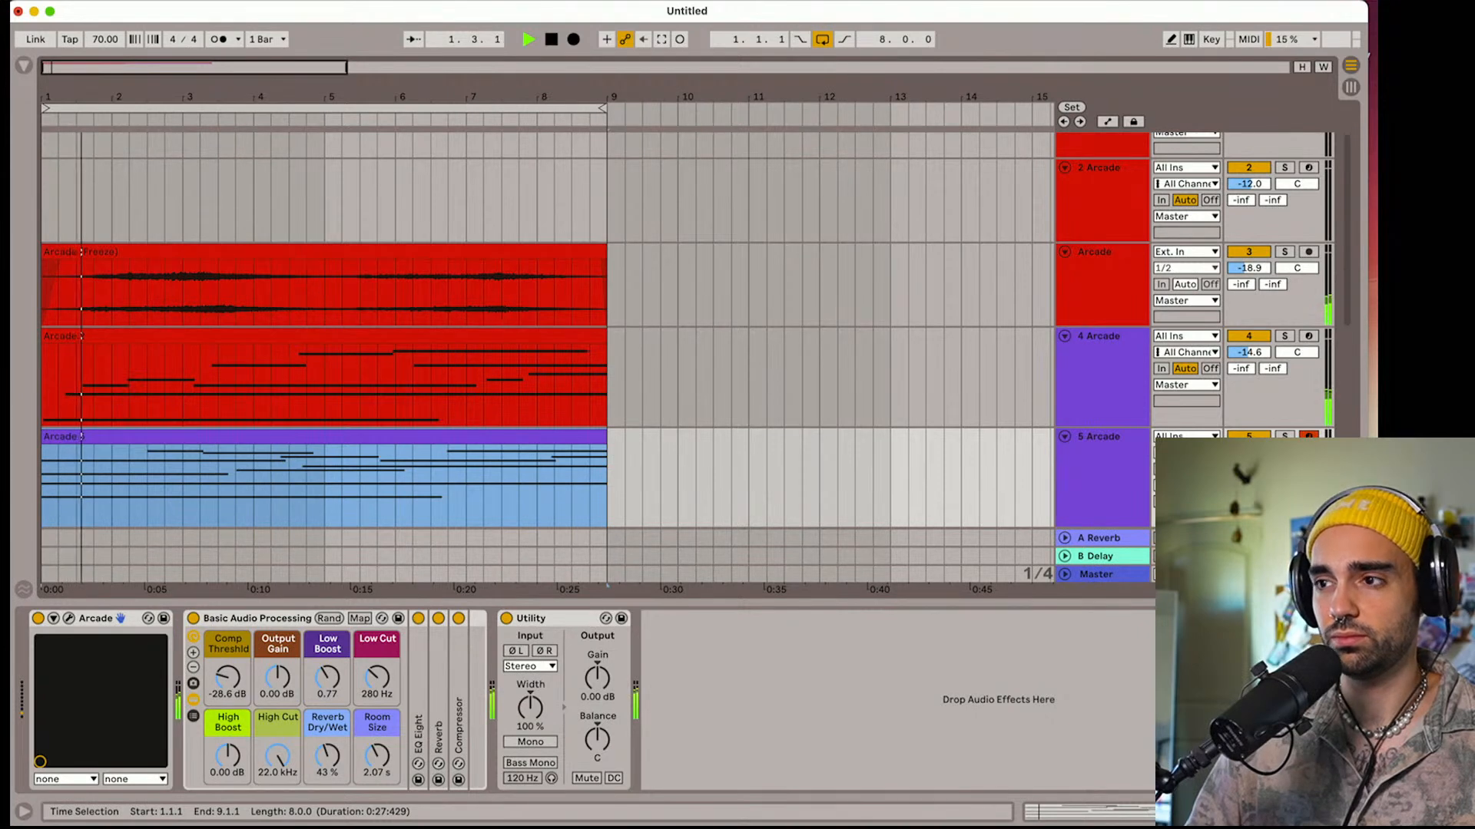
left_click(1248, 453)
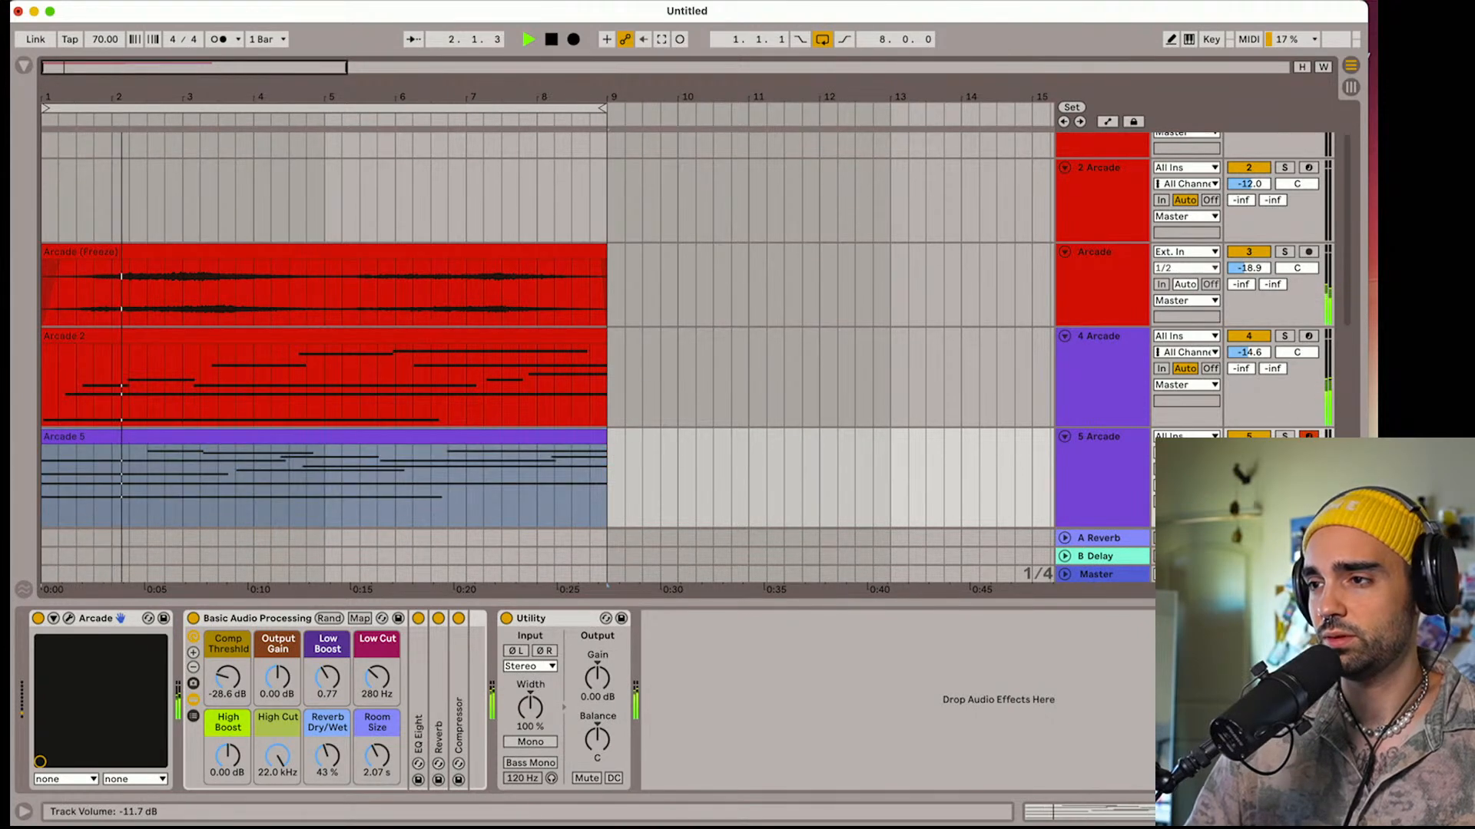
Solo track 5 and widen its Utility device's stereo width to 123%
left_click(1119, 484)
key("space")
left_click(1284, 438)
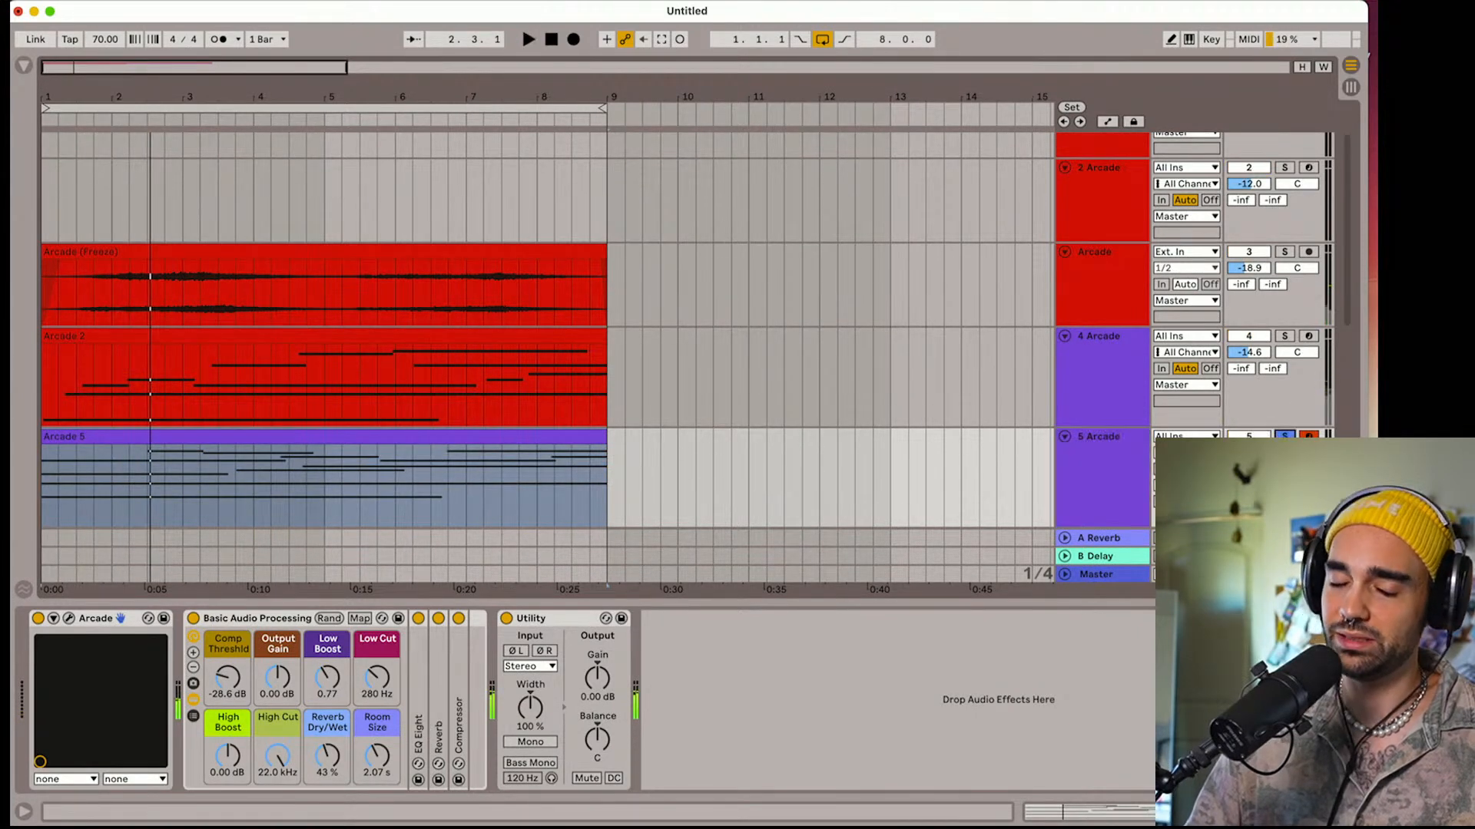
key("space")
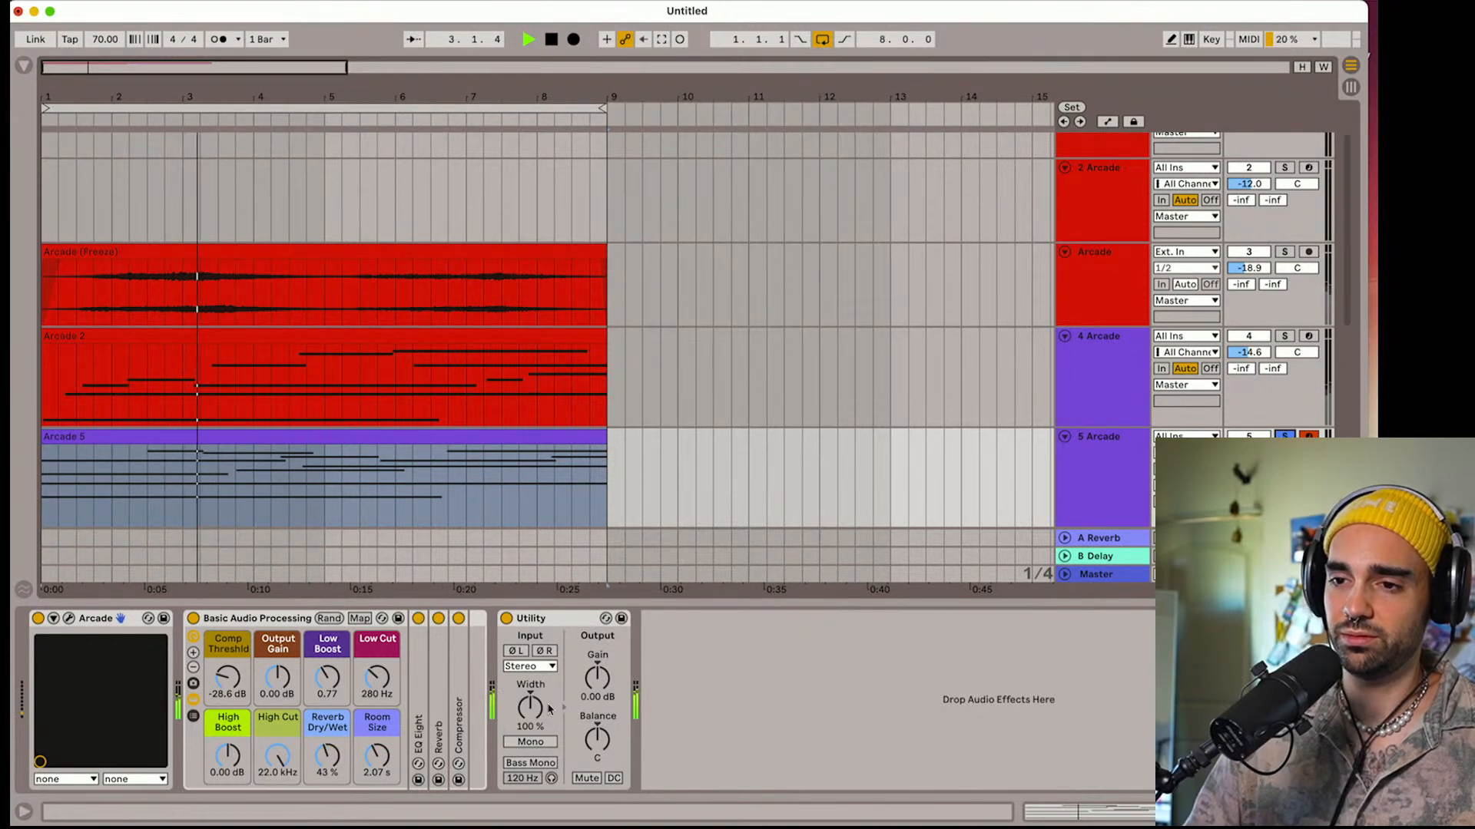
mouse_move(530, 706)
left_mouse_down()
mouse_move(530, 668)
mouse_move(529, 730)
left_mouse_up()
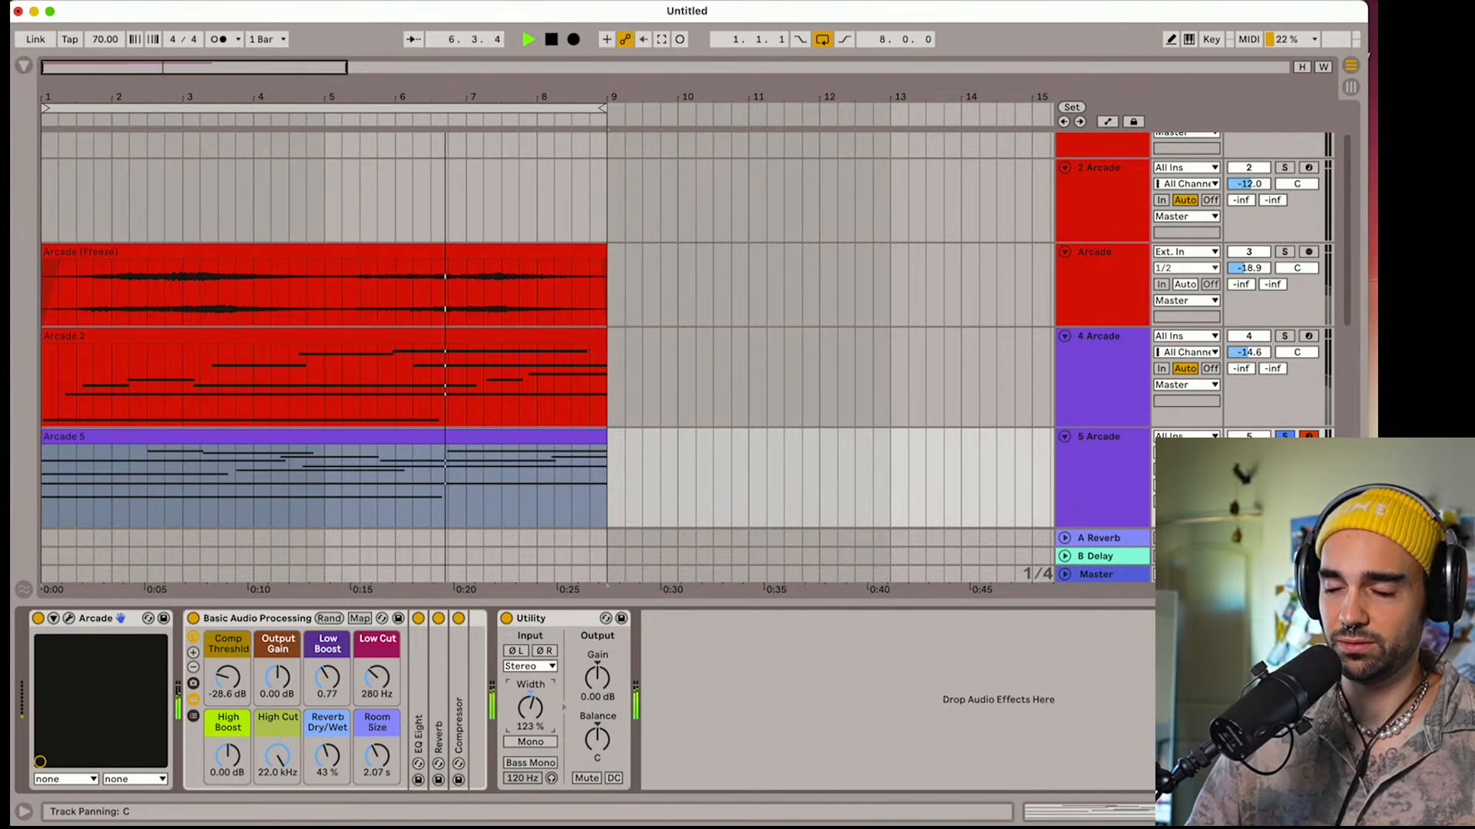
Listen to track 4 in solo and examine the layers of track 5's Arcade instrument before closing its window
key("space")
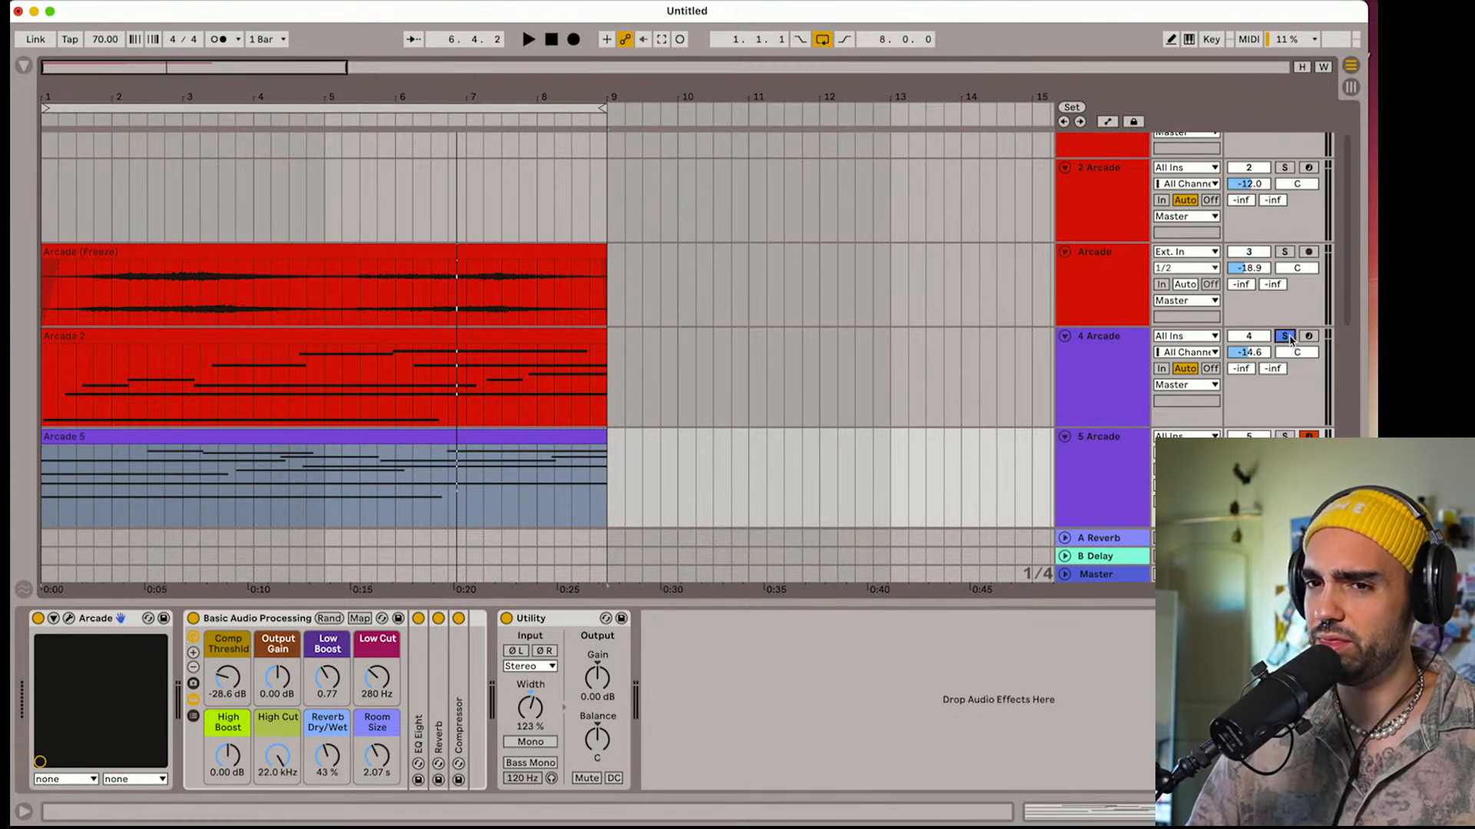
key("space")
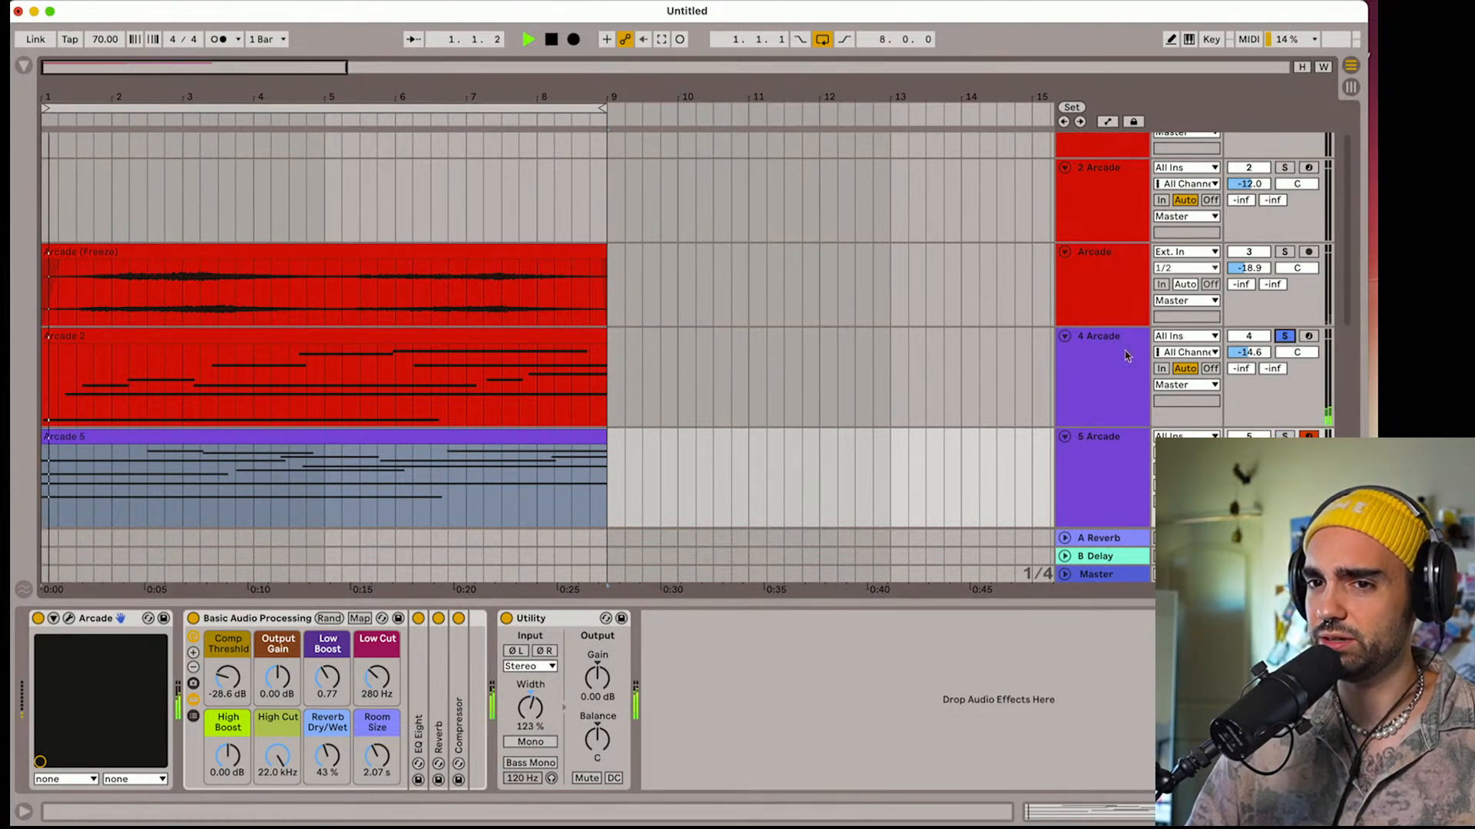
left_click(69, 619)
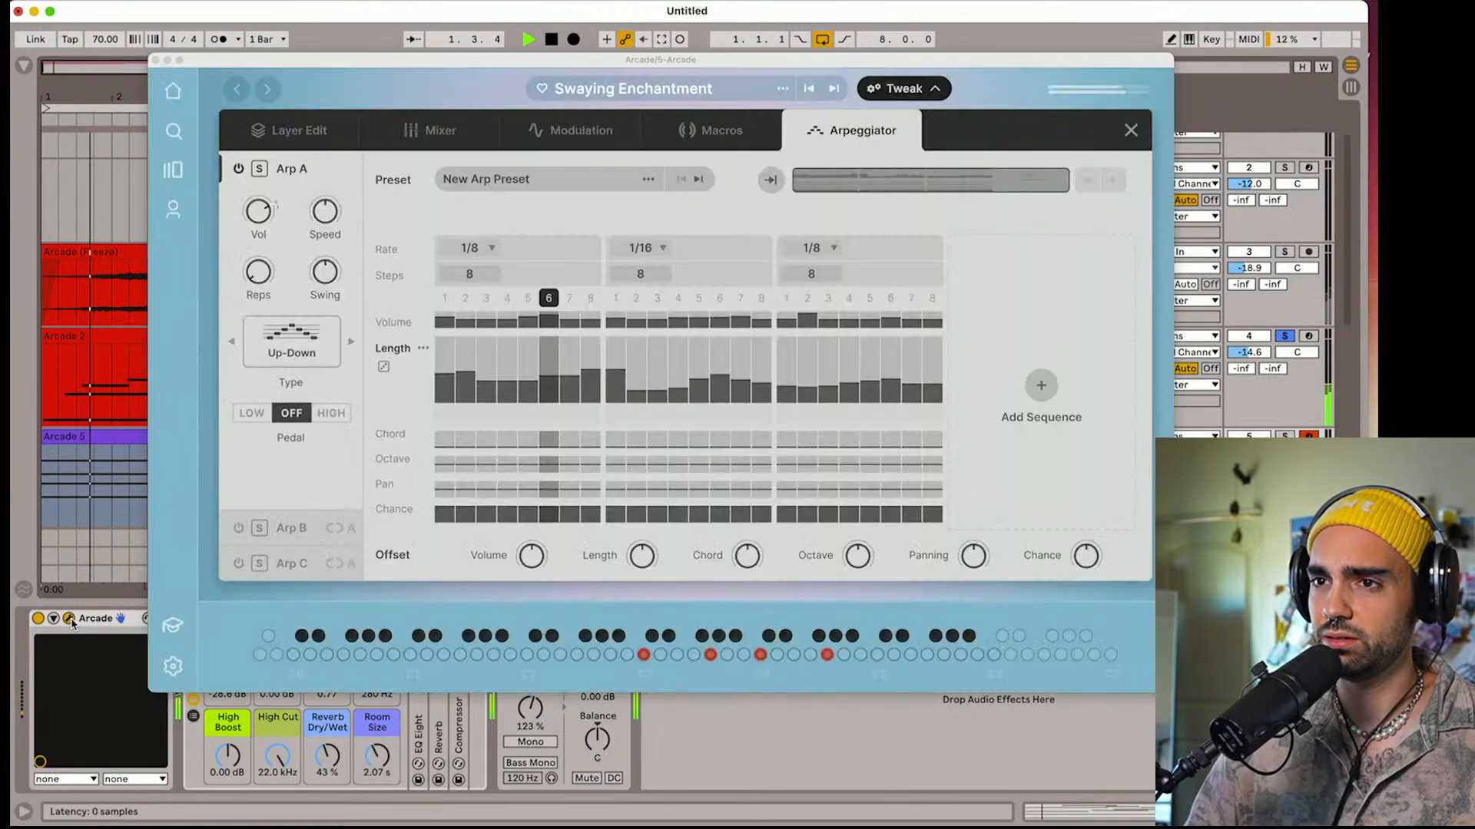
left_click(289, 138)
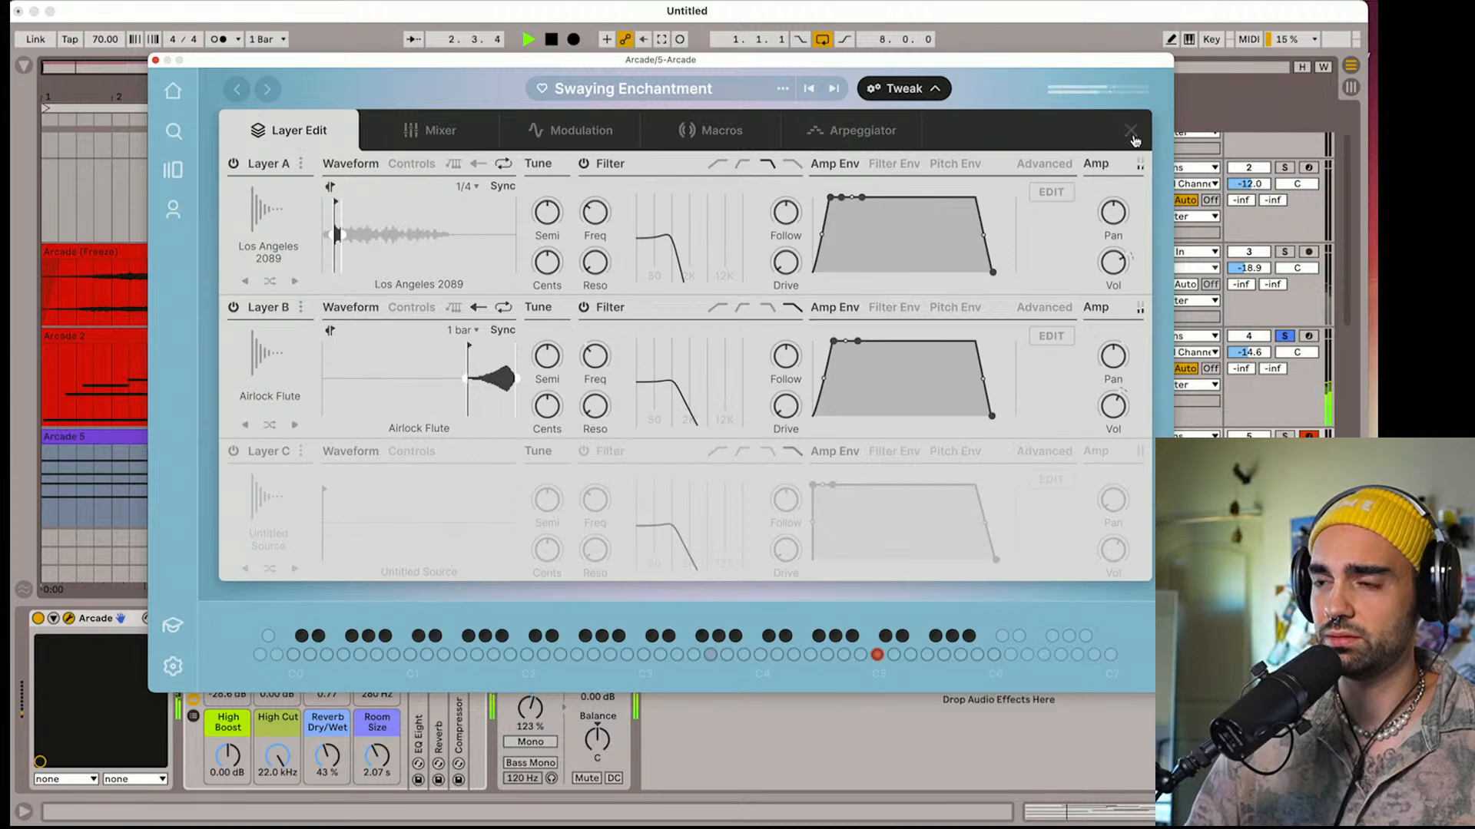
left_click(1131, 131)
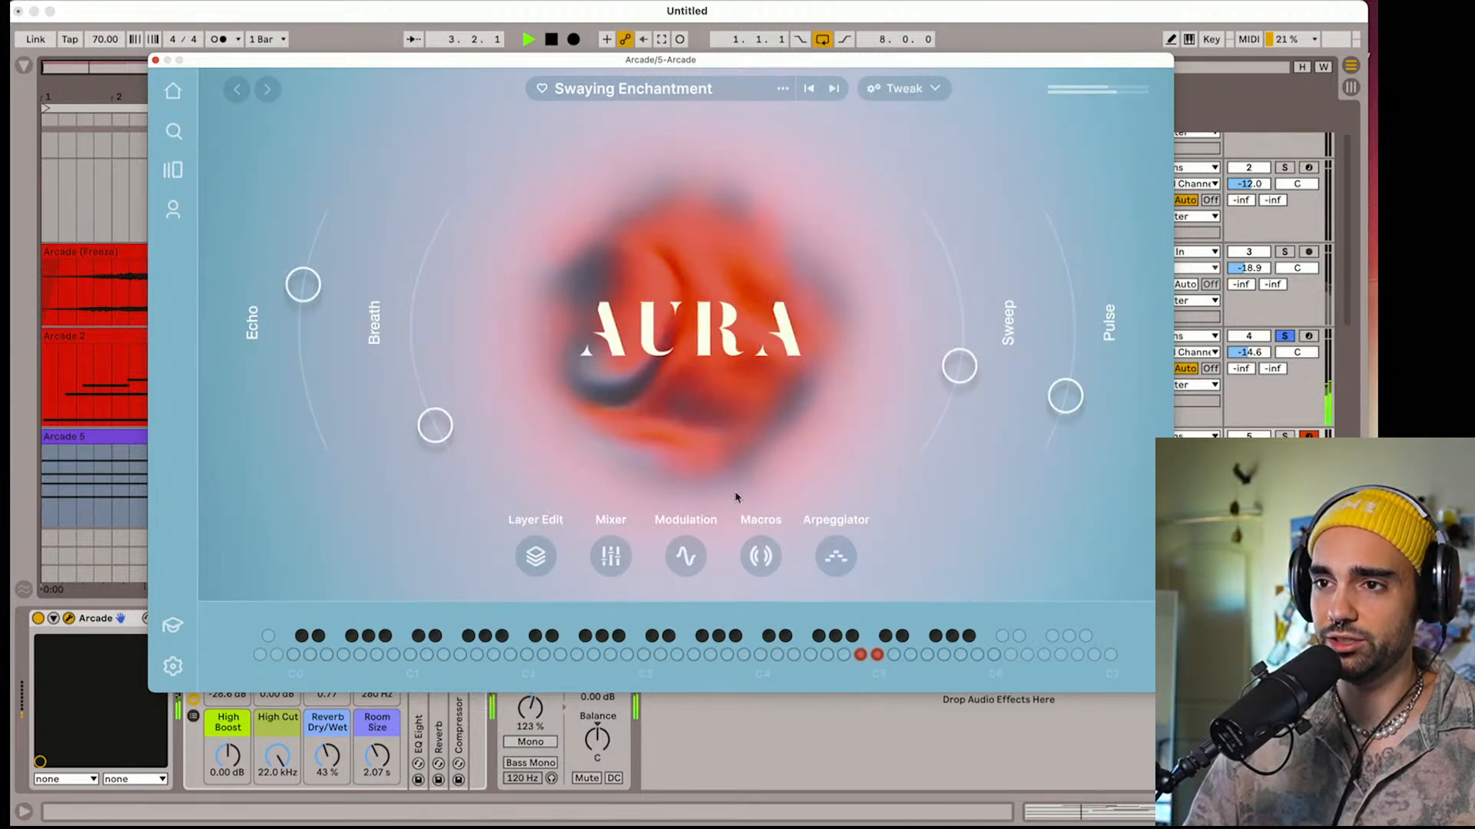
left_click(156, 62)
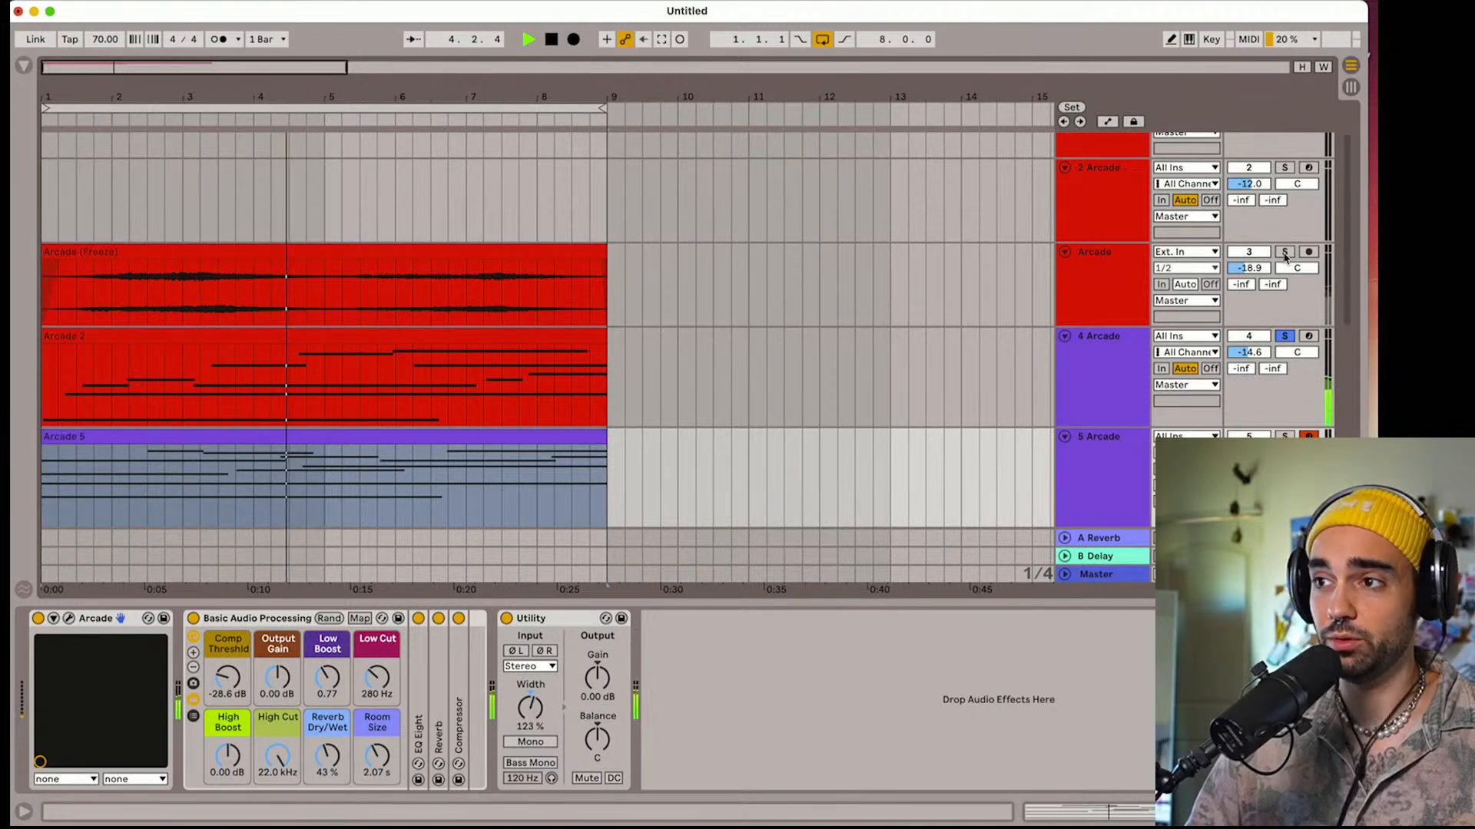
Audition tracks 3 and 4 together in solo, clear the solos and stop playback
left_click(1285, 254)
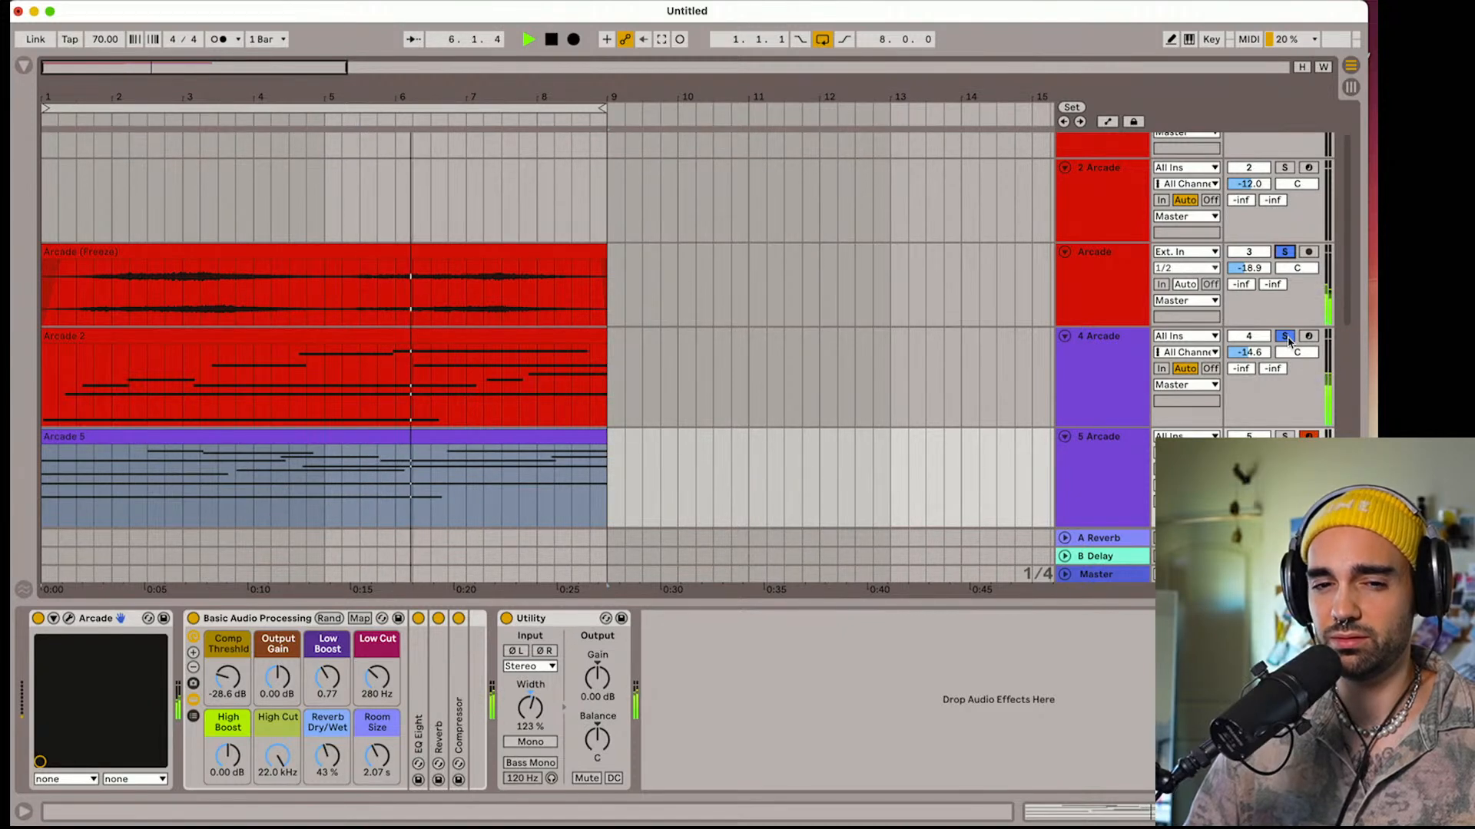
left_click(1285, 337)
scroll(1293, 407, "up", 2)
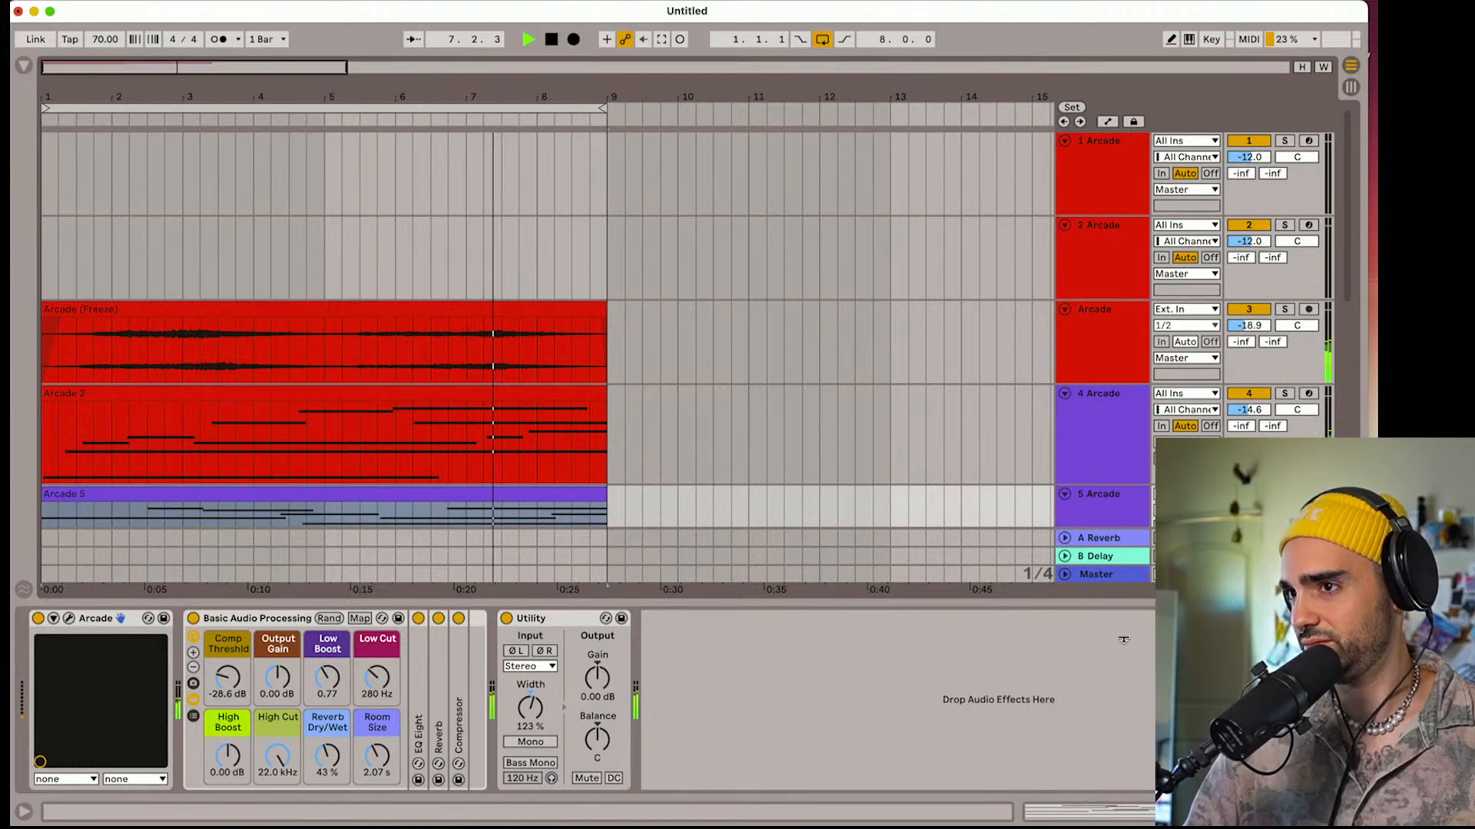
key("space")
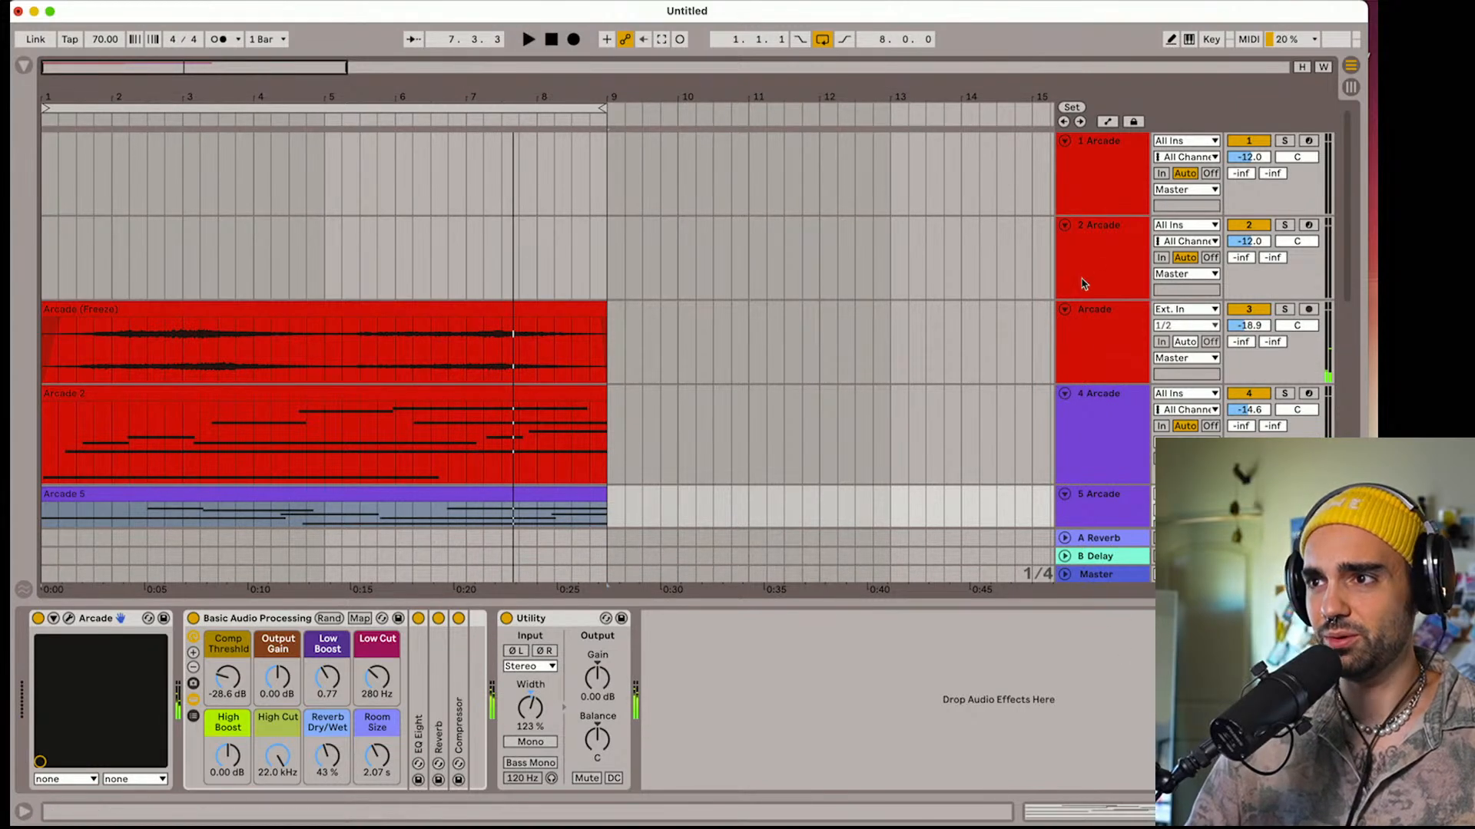
Arm track 2 for recording and open its Arcade instrument to try out the Tonechief sound
left_click(1084, 286)
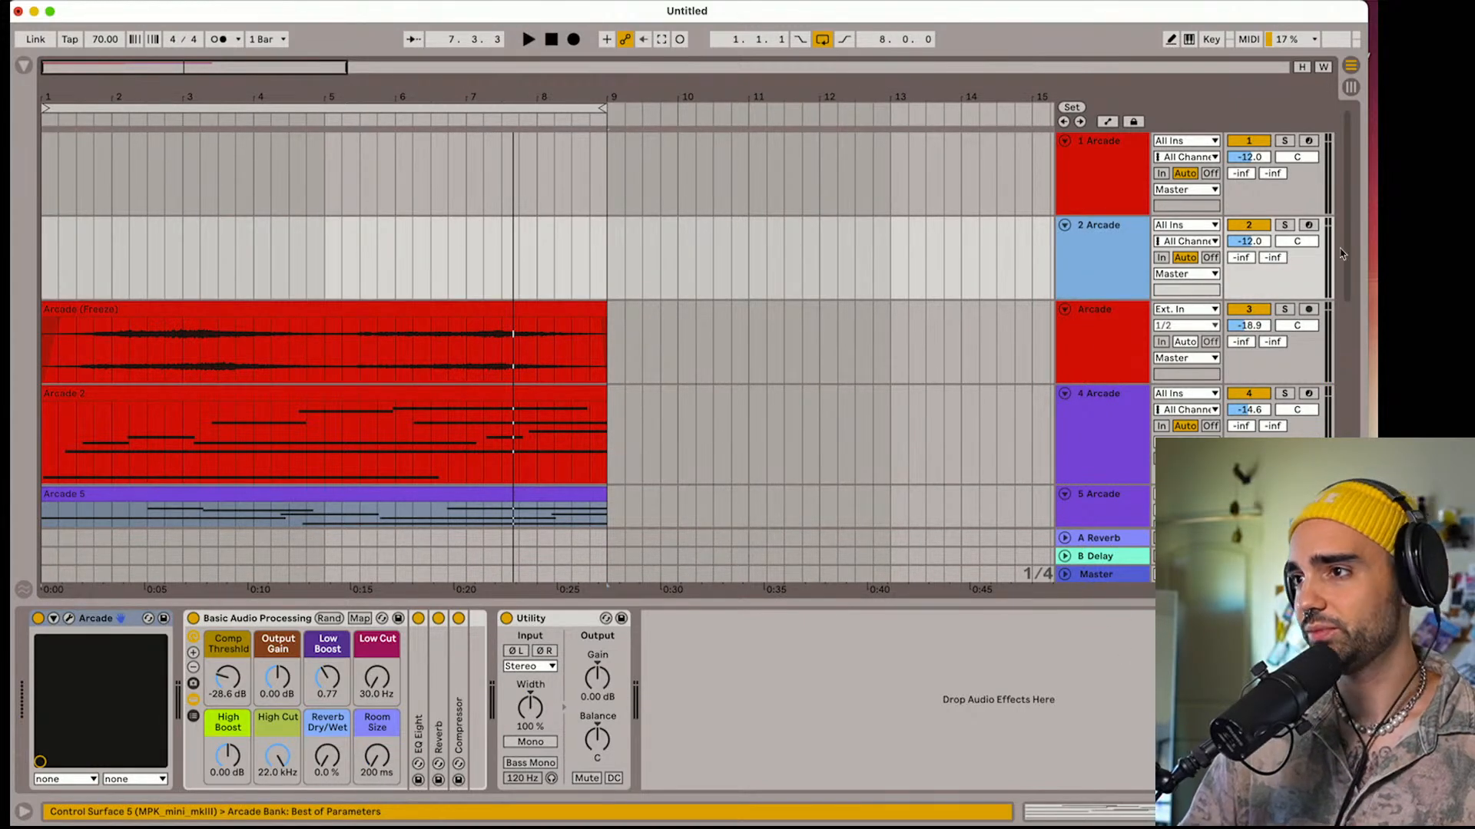
left_click(1308, 225)
left_click(1108, 276)
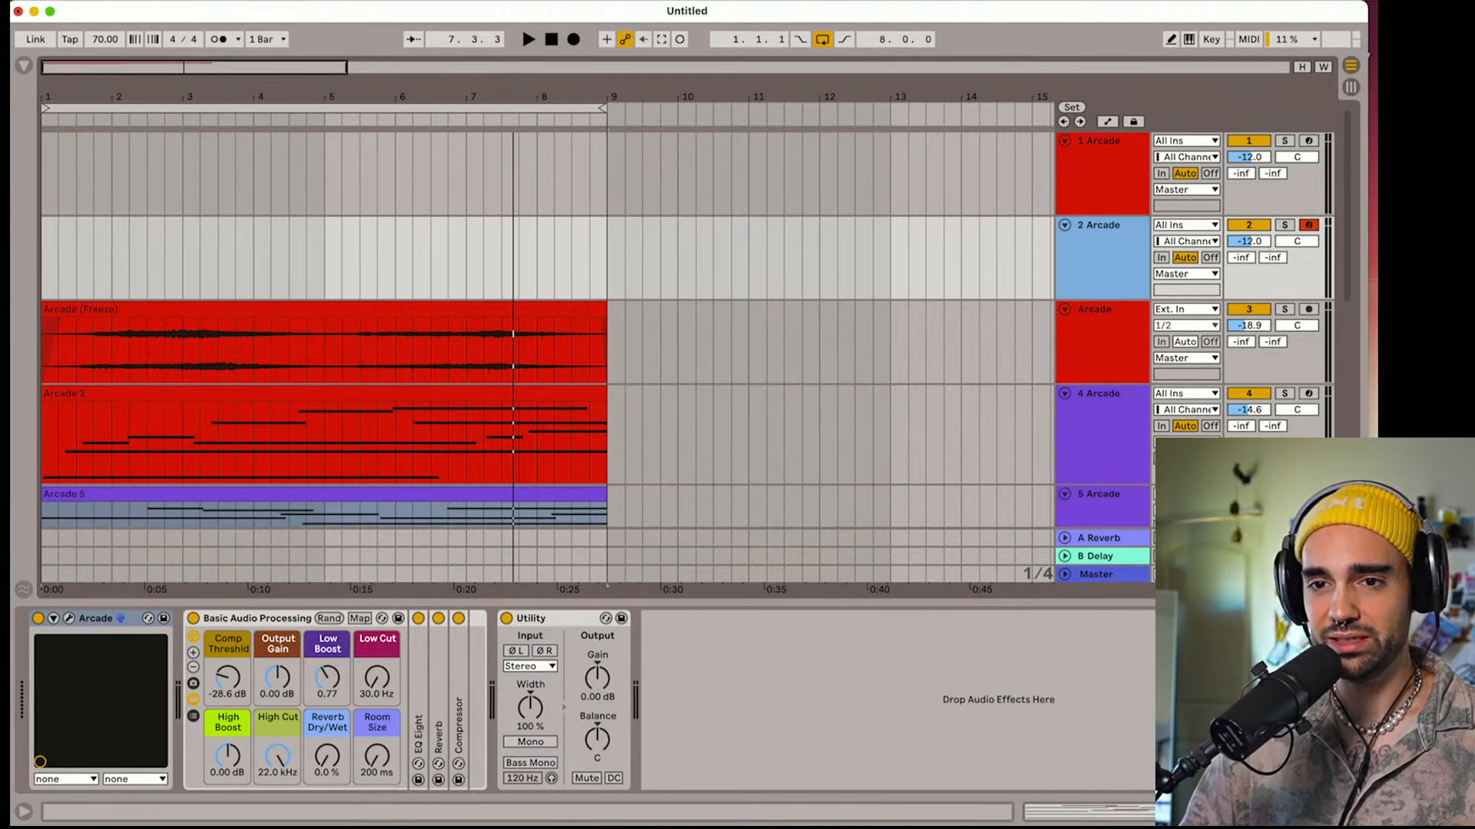
left_click(68, 620)
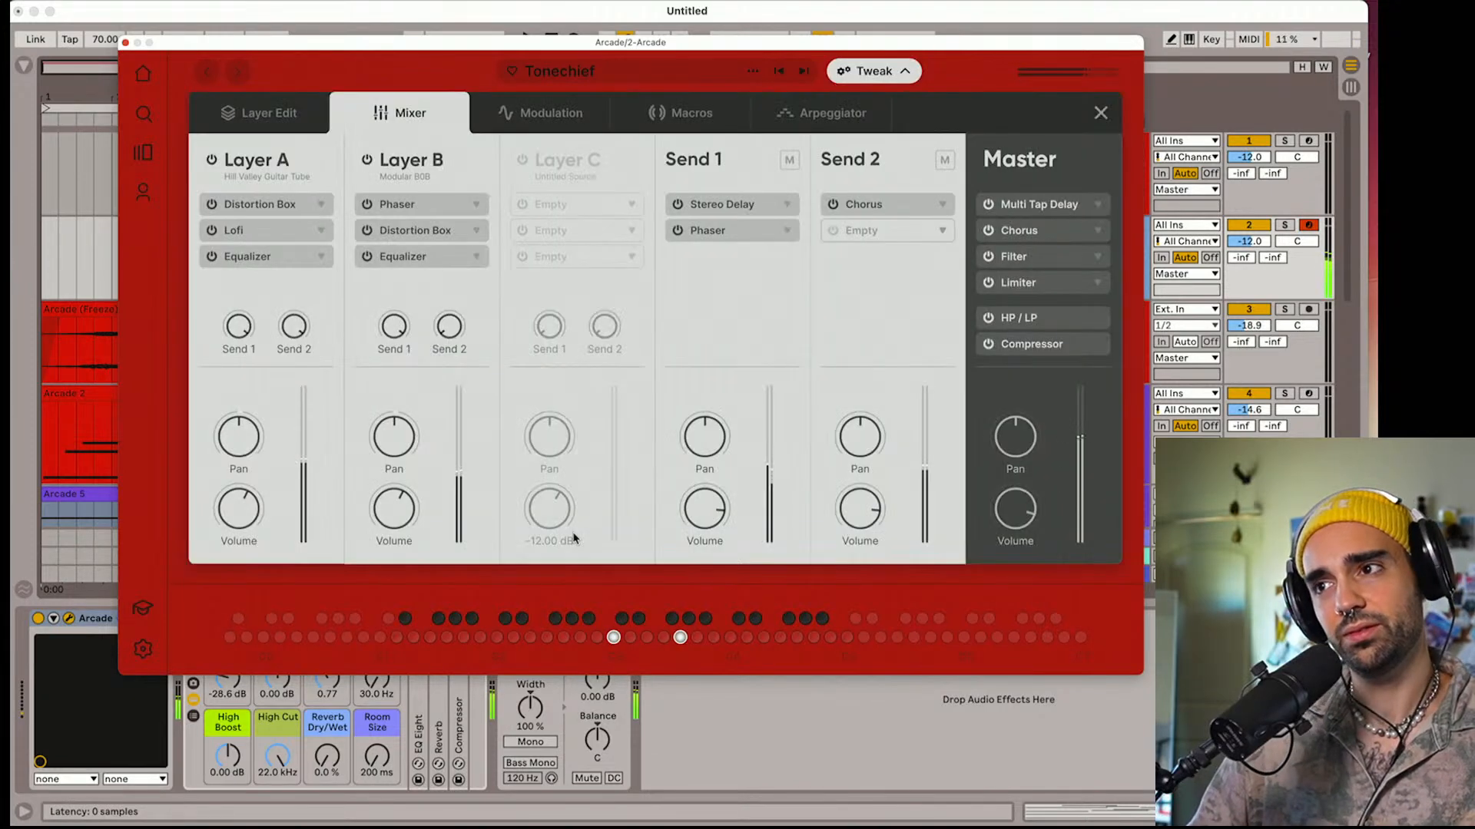
left_click(576, 537)
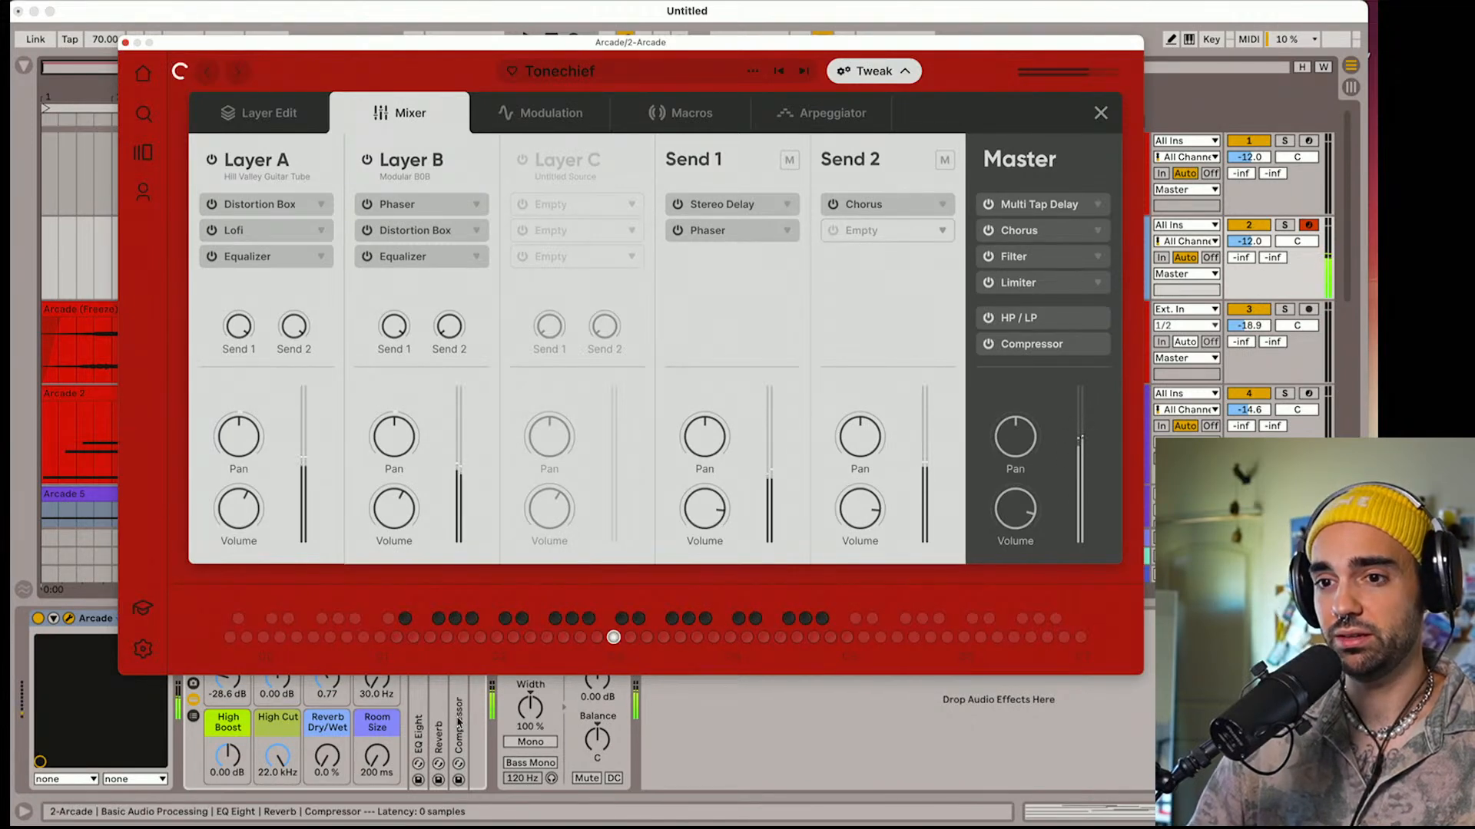
Set track 2's Low Cut to 205 Hz, Room Size to 2.96 s and Reverb Dry/Wet to 61%, closing the instrument window
left_click_drag(380, 691, 380, 661)
left_click_drag(328, 757, 384, 726)
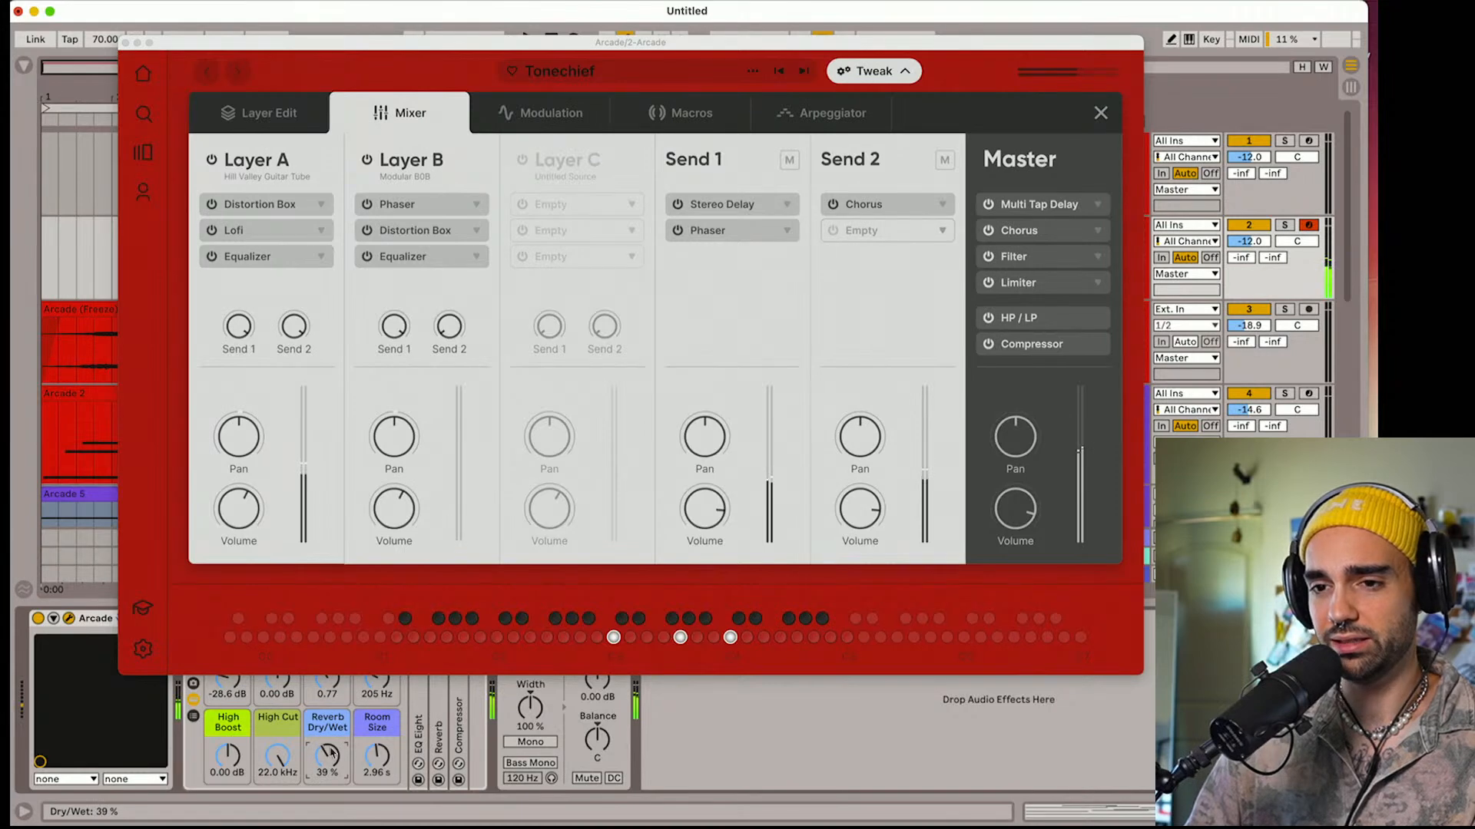
left_click_drag(329, 755, 332, 753)
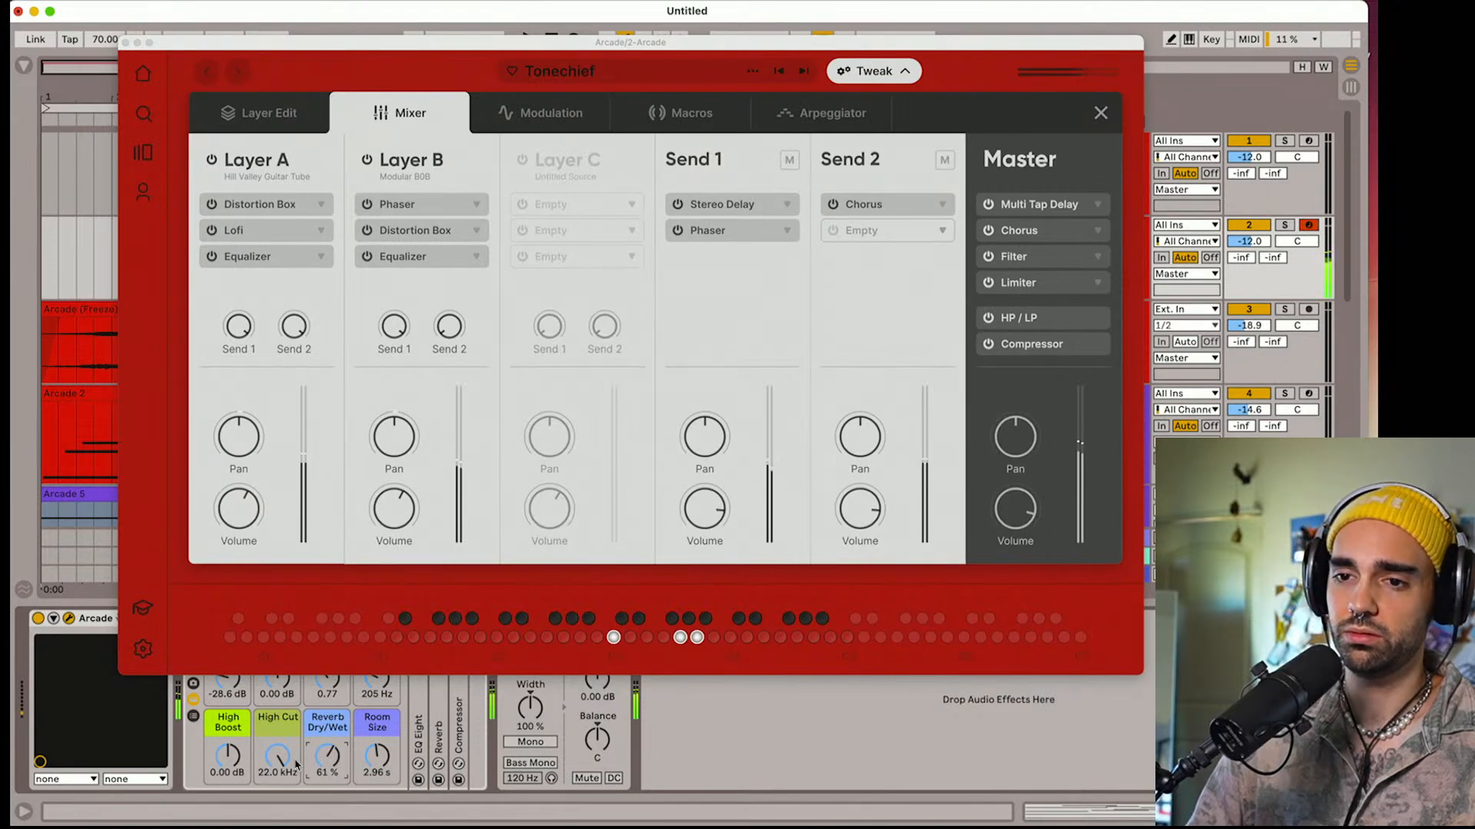
mouse_move(280, 759)
left_mouse_down()
mouse_move(279, 791)
mouse_move(280, 753)
left_mouse_up()
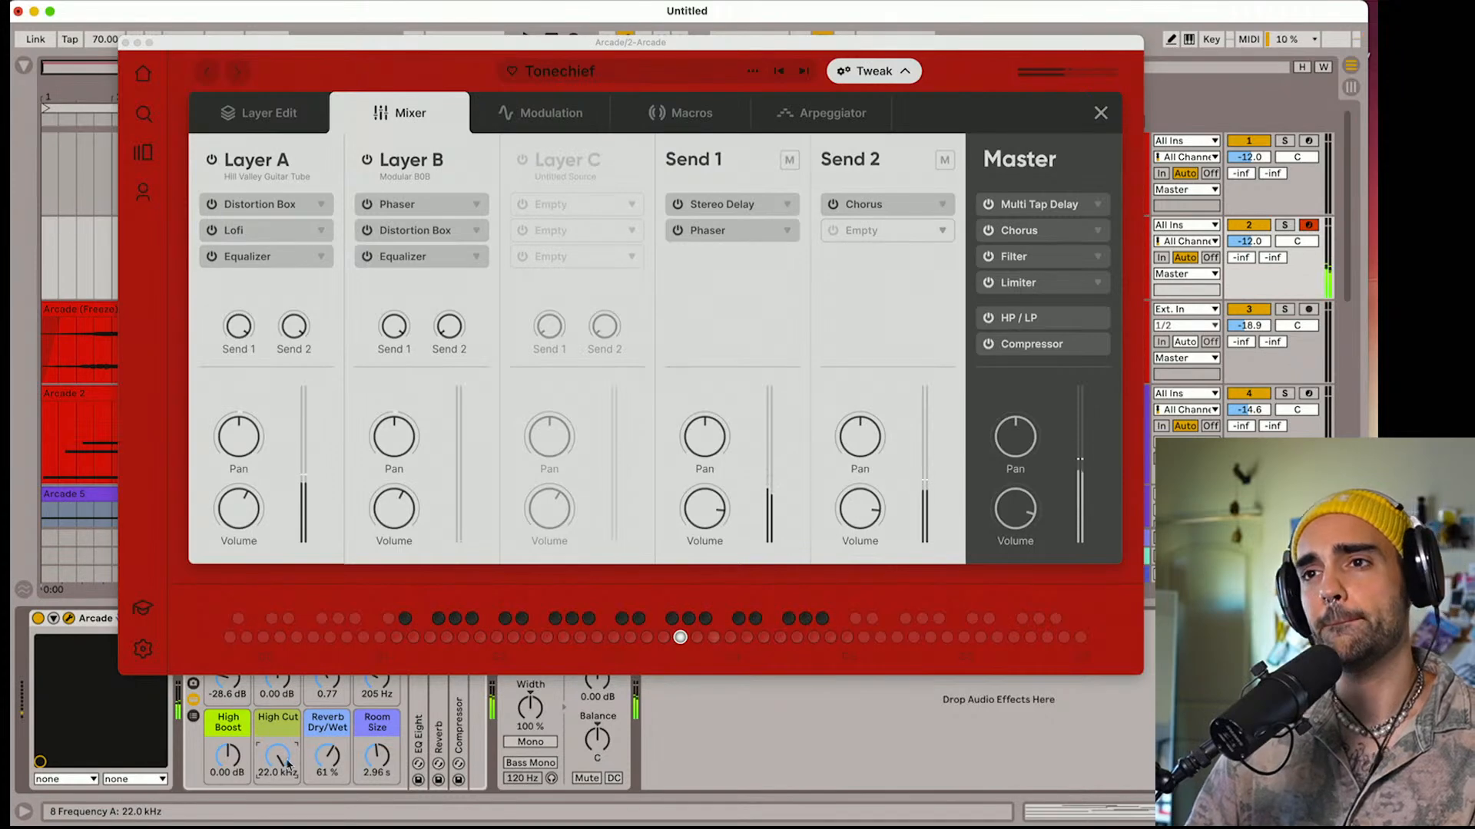
left_click(254, 116)
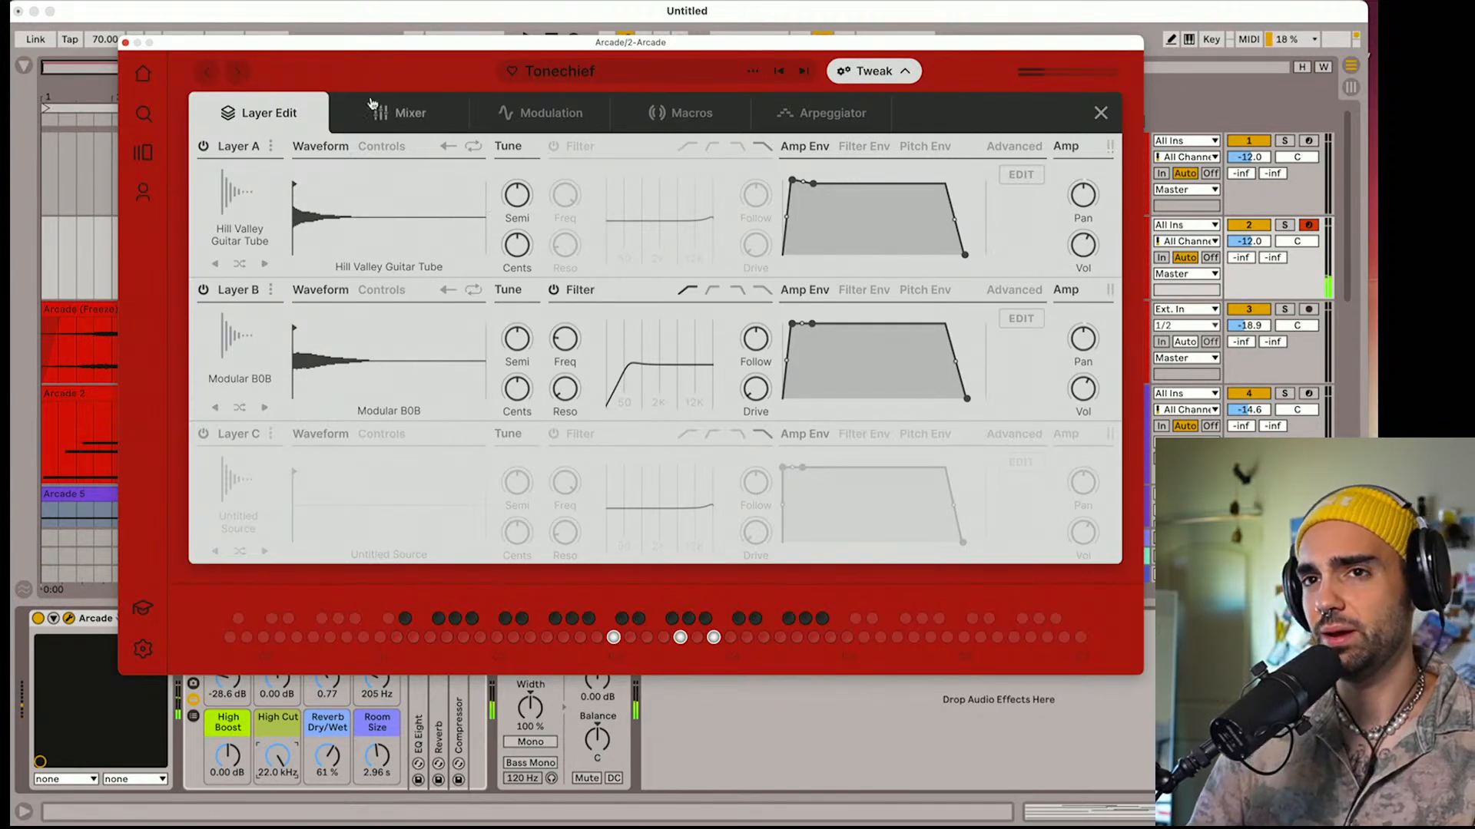
left_click(126, 45)
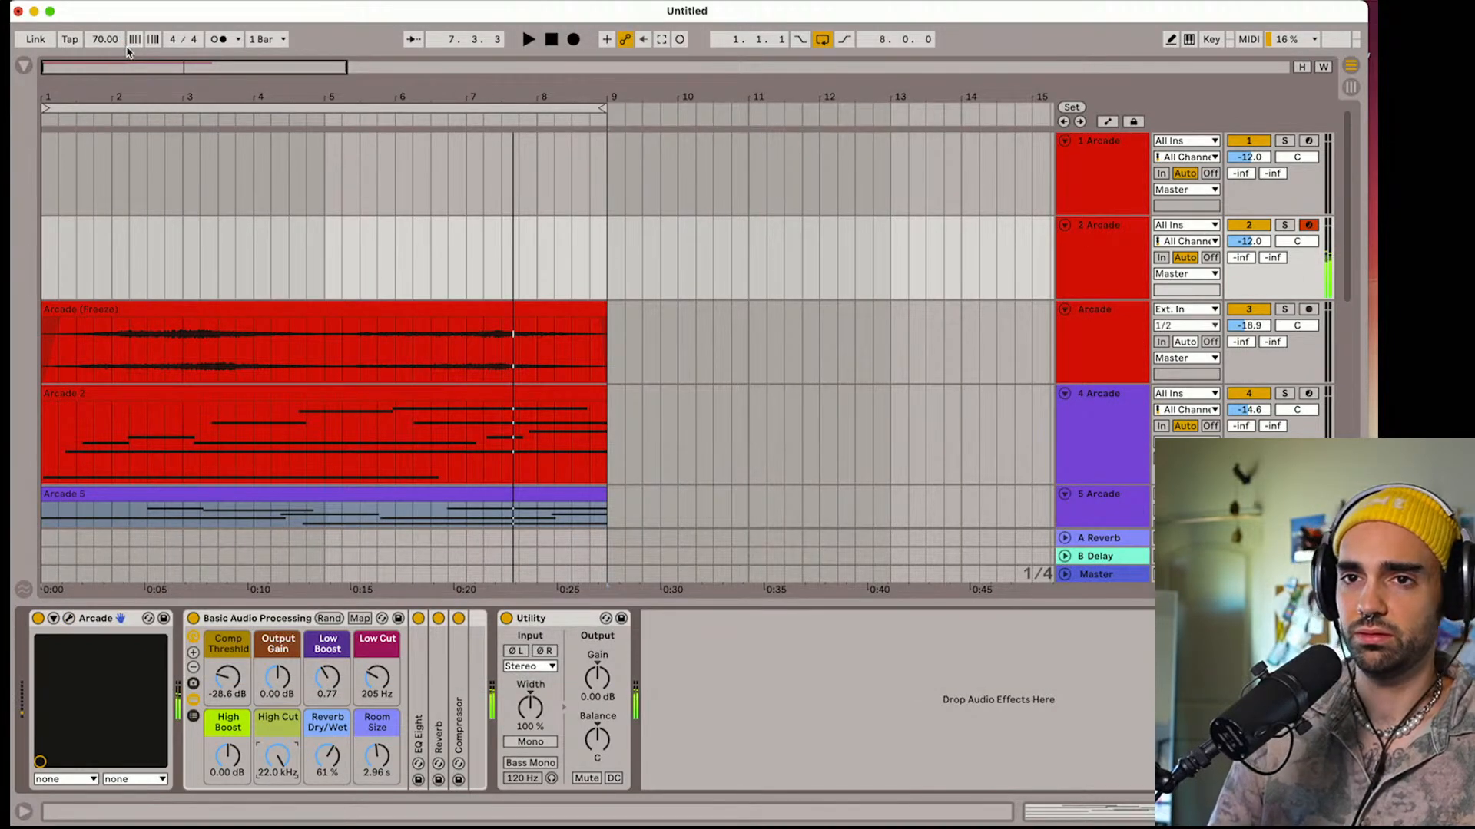
Set track 2's send to the B Delay return to -9.4 dB during playback and turn on the metronome
key("space")
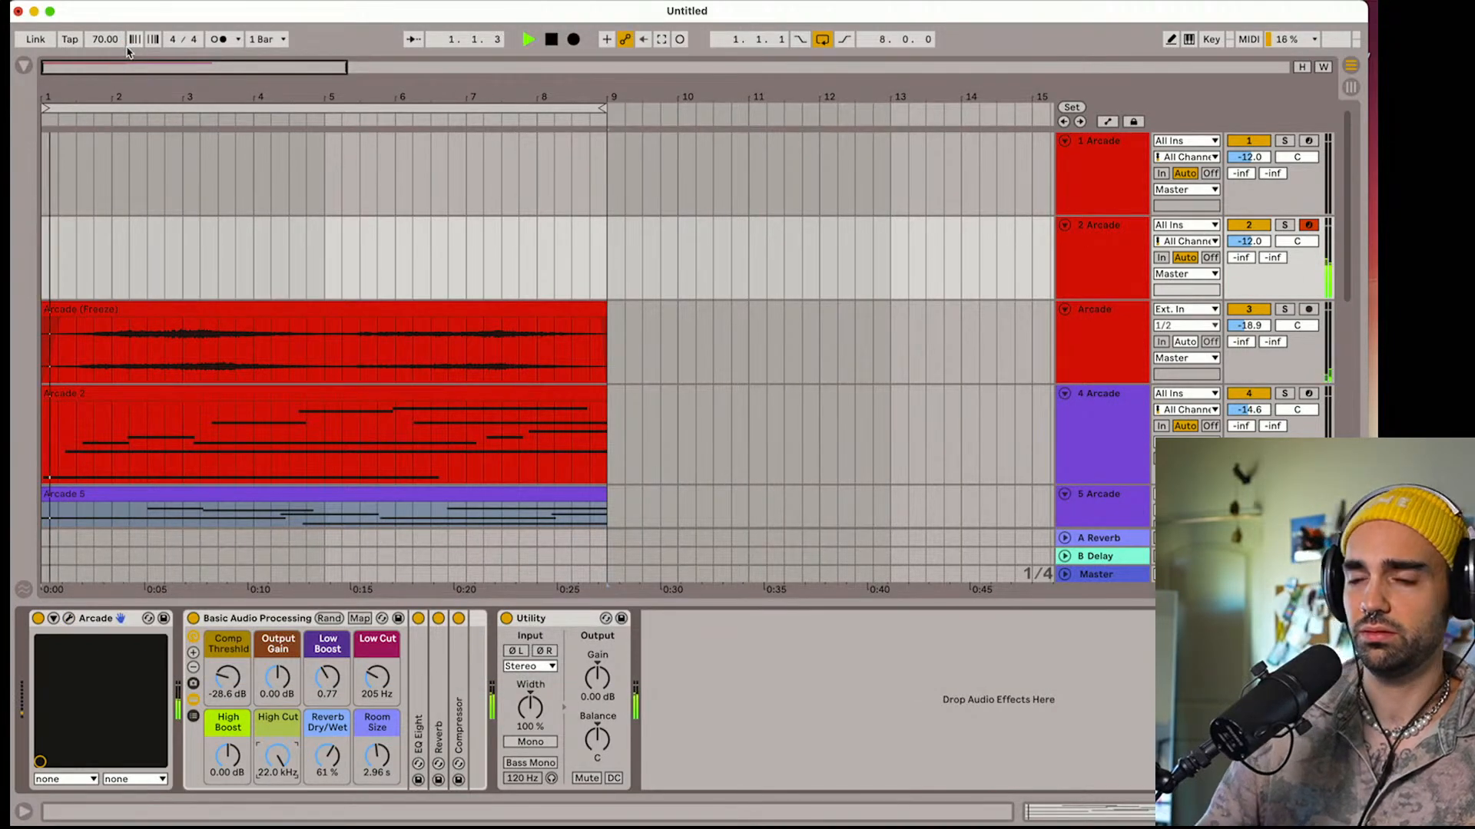
left_click(1103, 561)
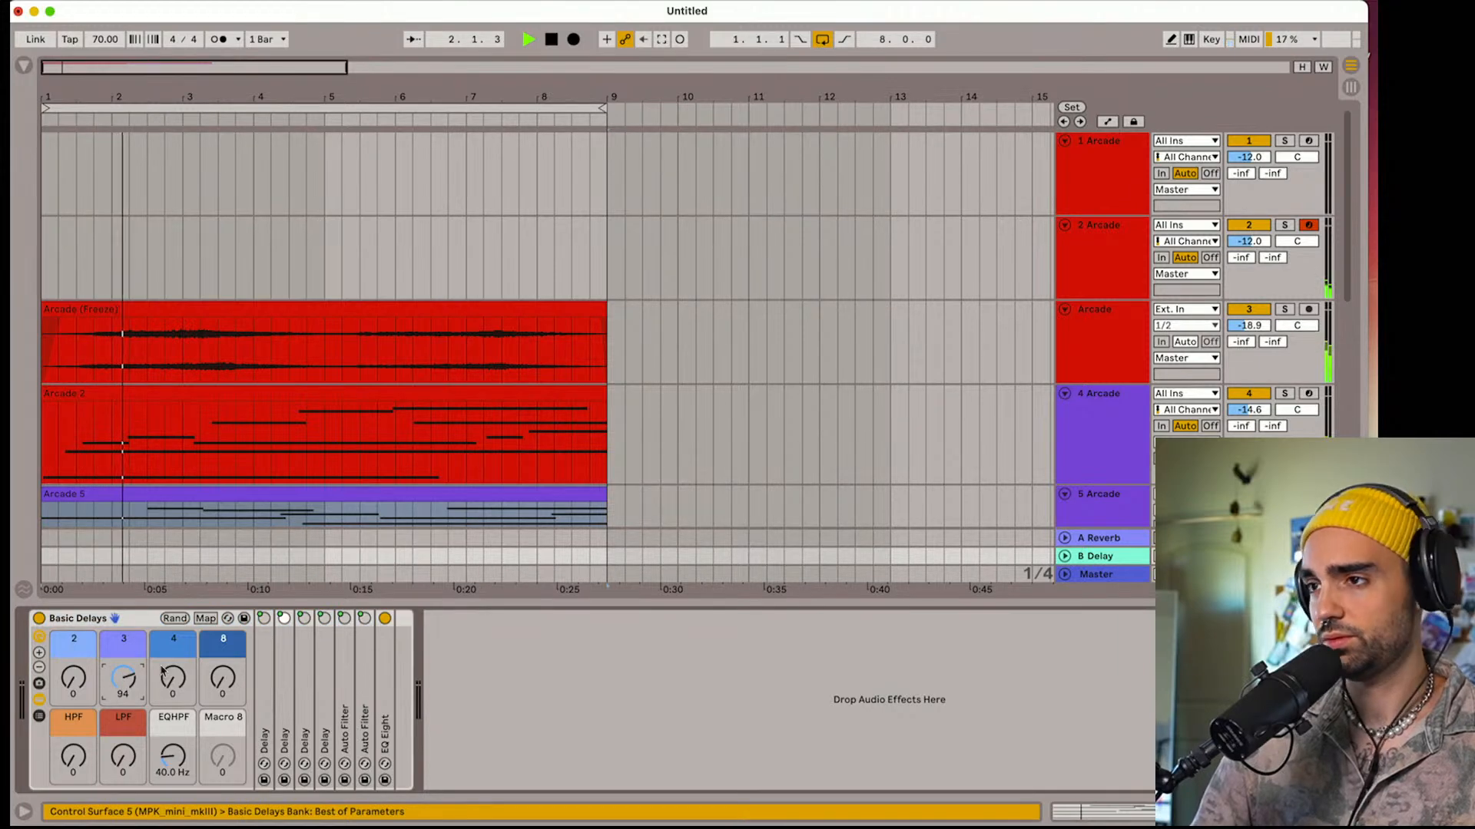
mouse_move(1276, 258)
left_mouse_down()
mouse_move(1276, 226)
mouse_move(1274, 243)
left_mouse_up()
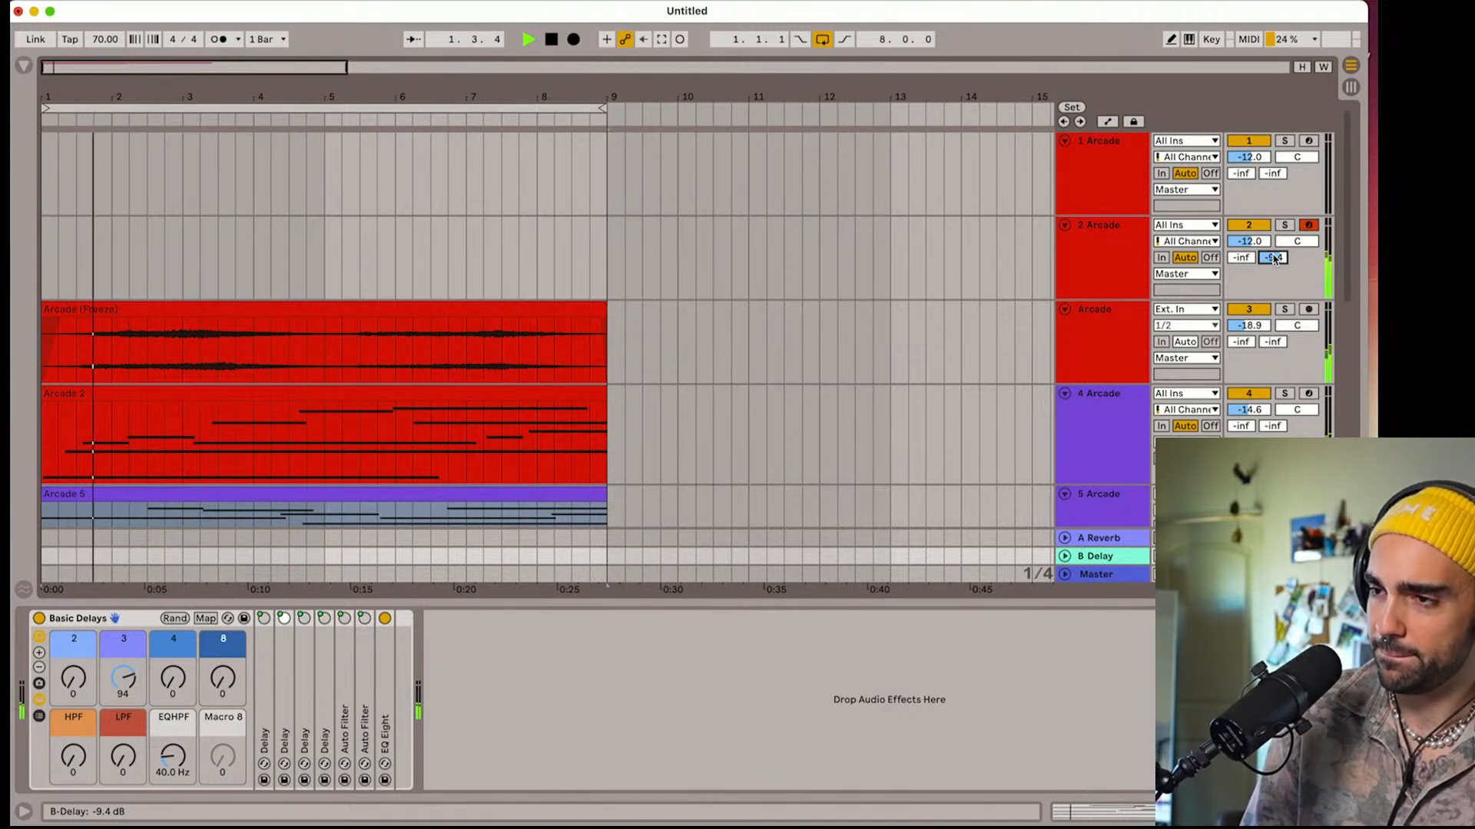
key("space")
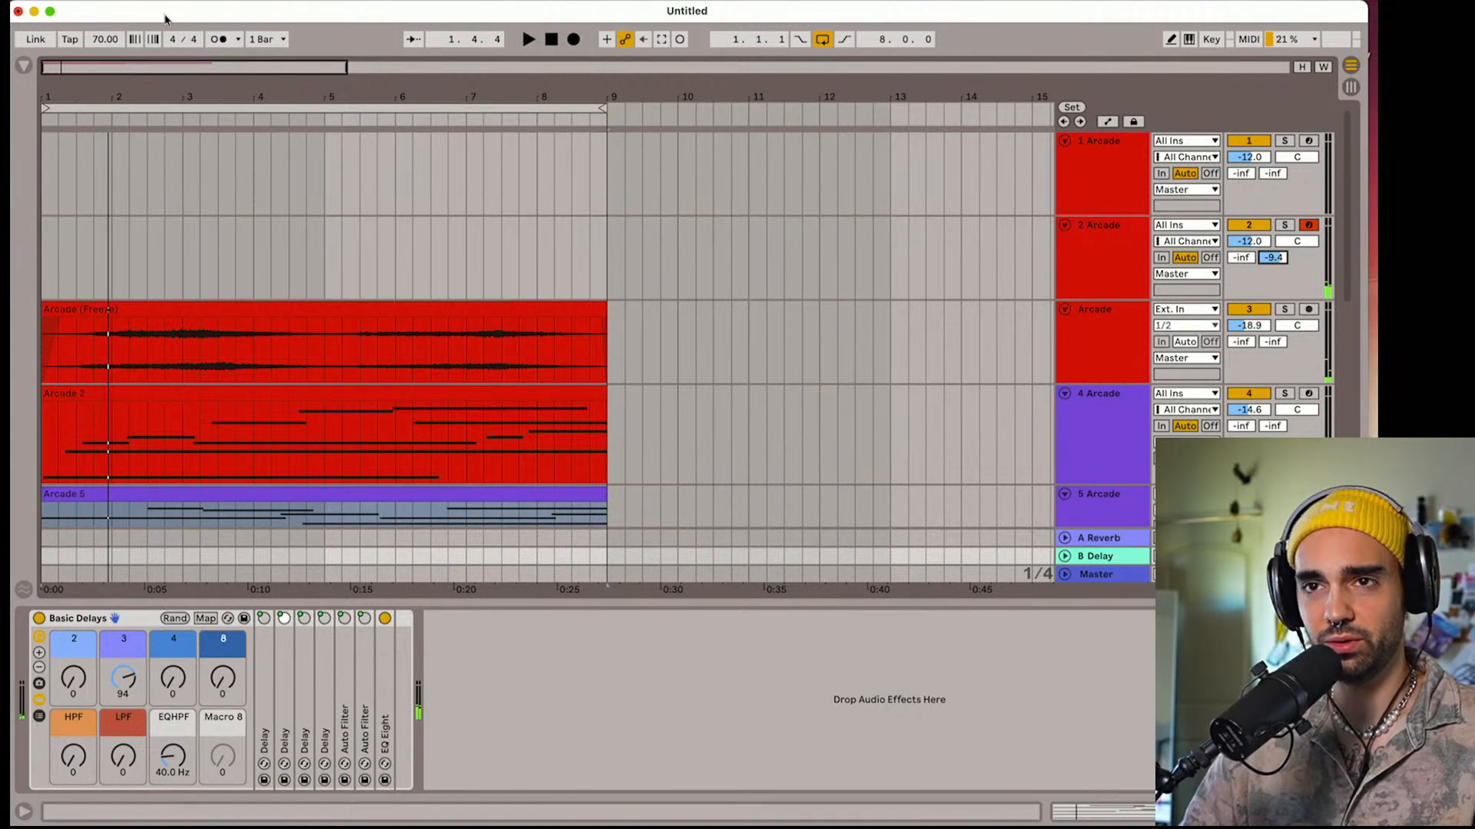
left_click(219, 40)
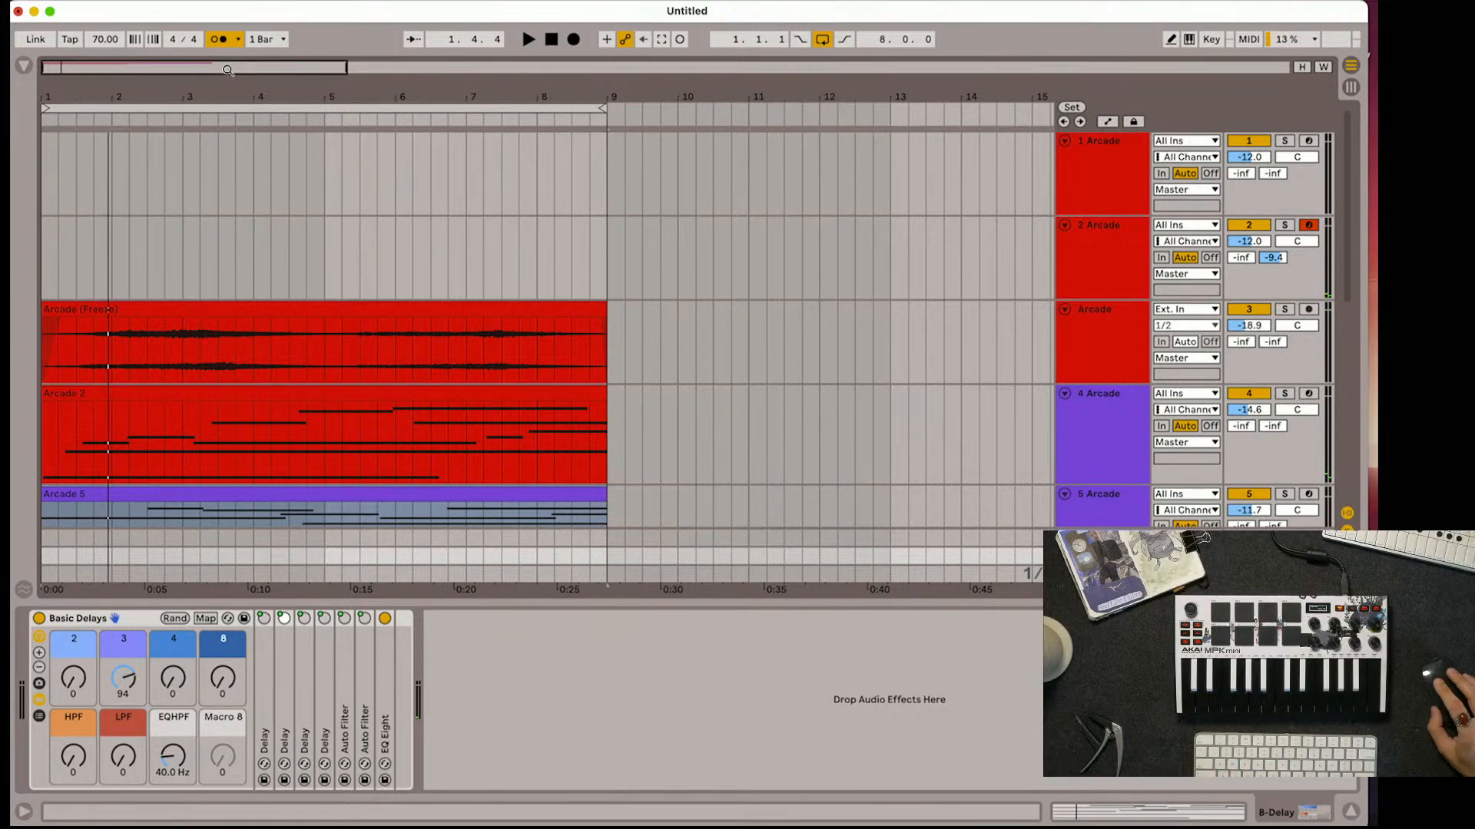
left_click(578, 115)
left_click(566, 106)
key("space")
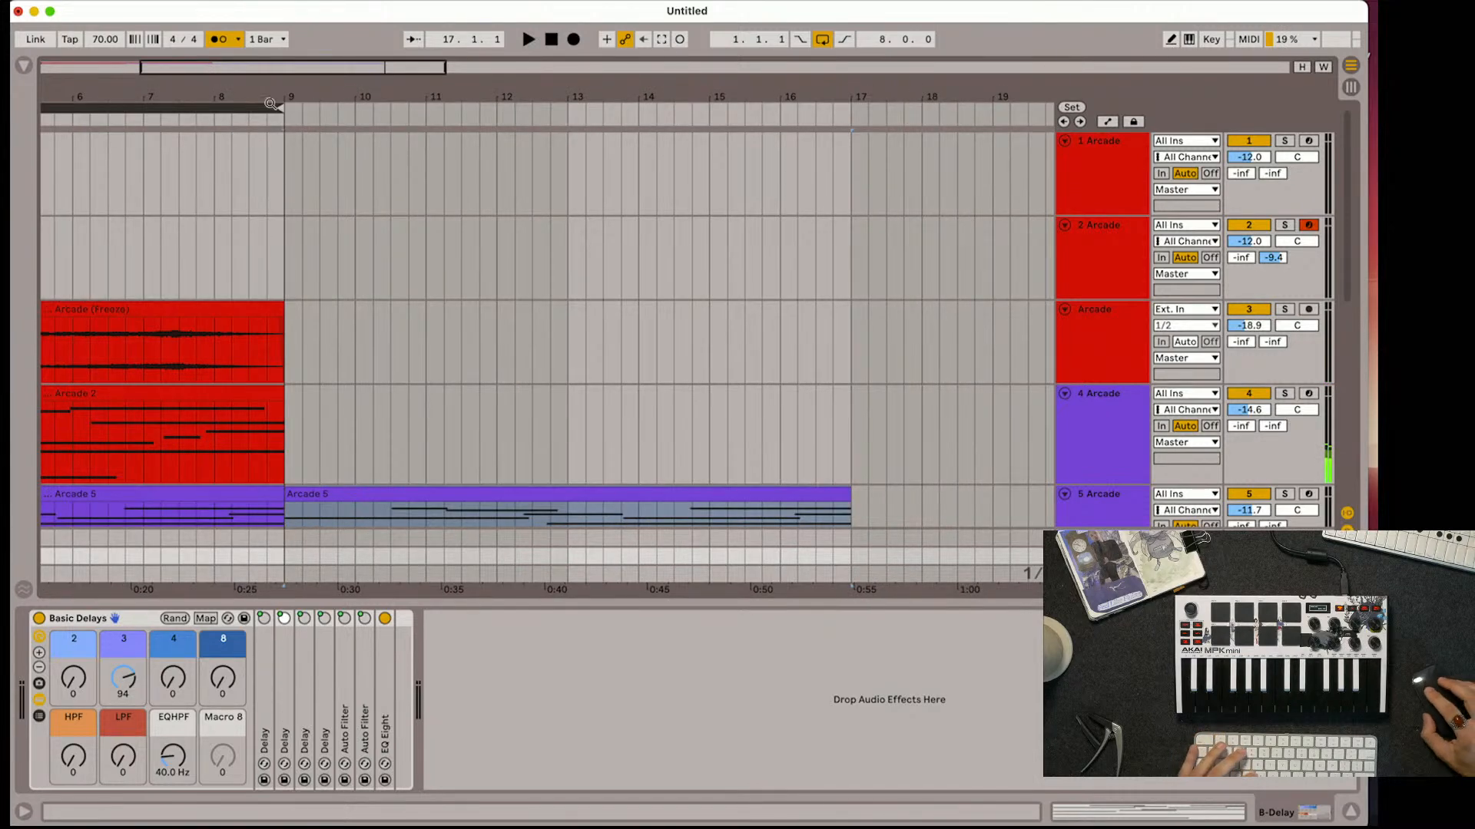
left_click(259, 106)
key("super+z")
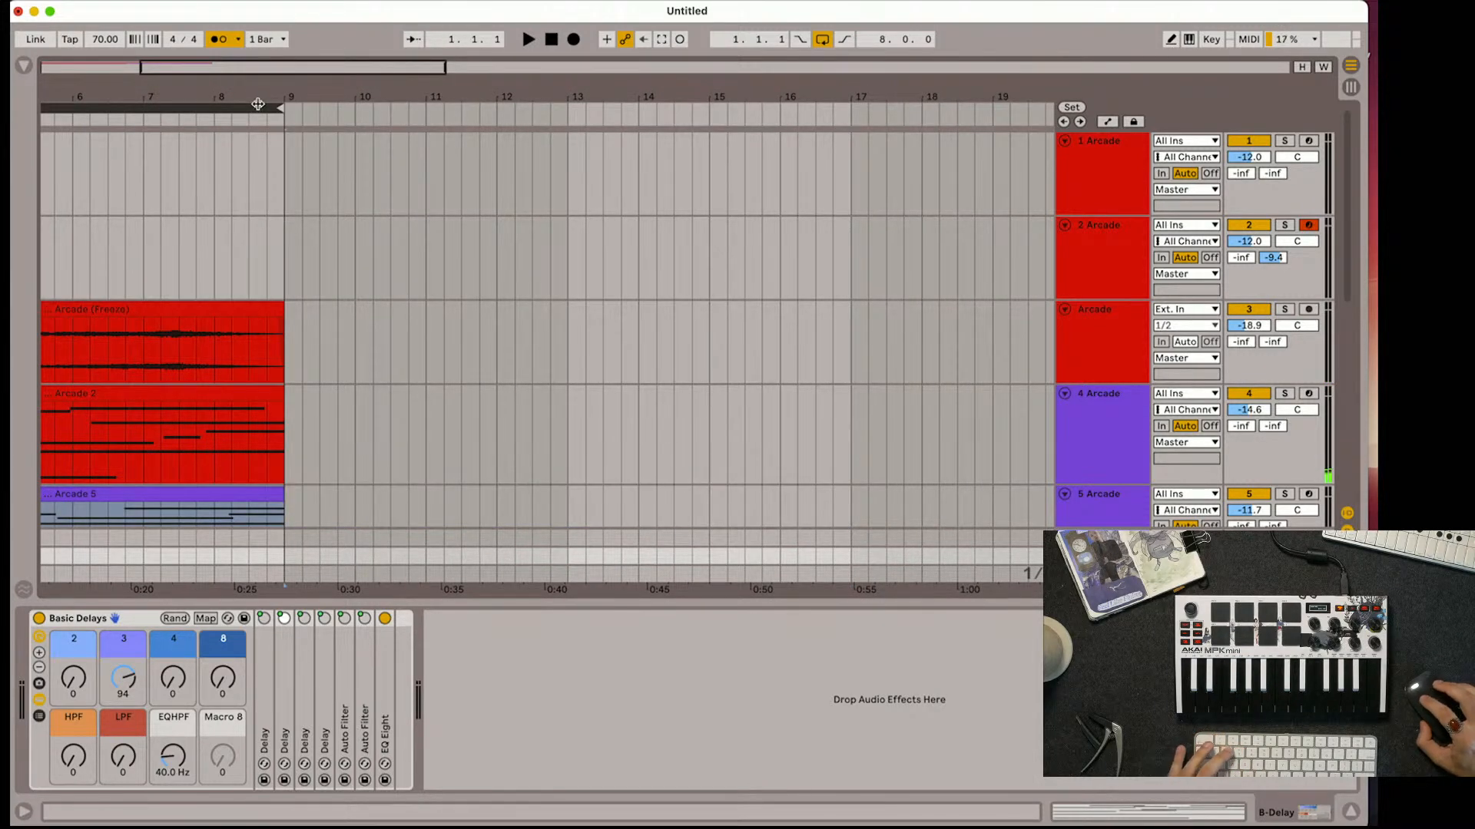
Duplicate the eight-bar clips on tracks 3, 4 and 5 so they repeat from bar 9 to bar 17
left_click(221, 172)
scroll(221, 171, "left", 5)
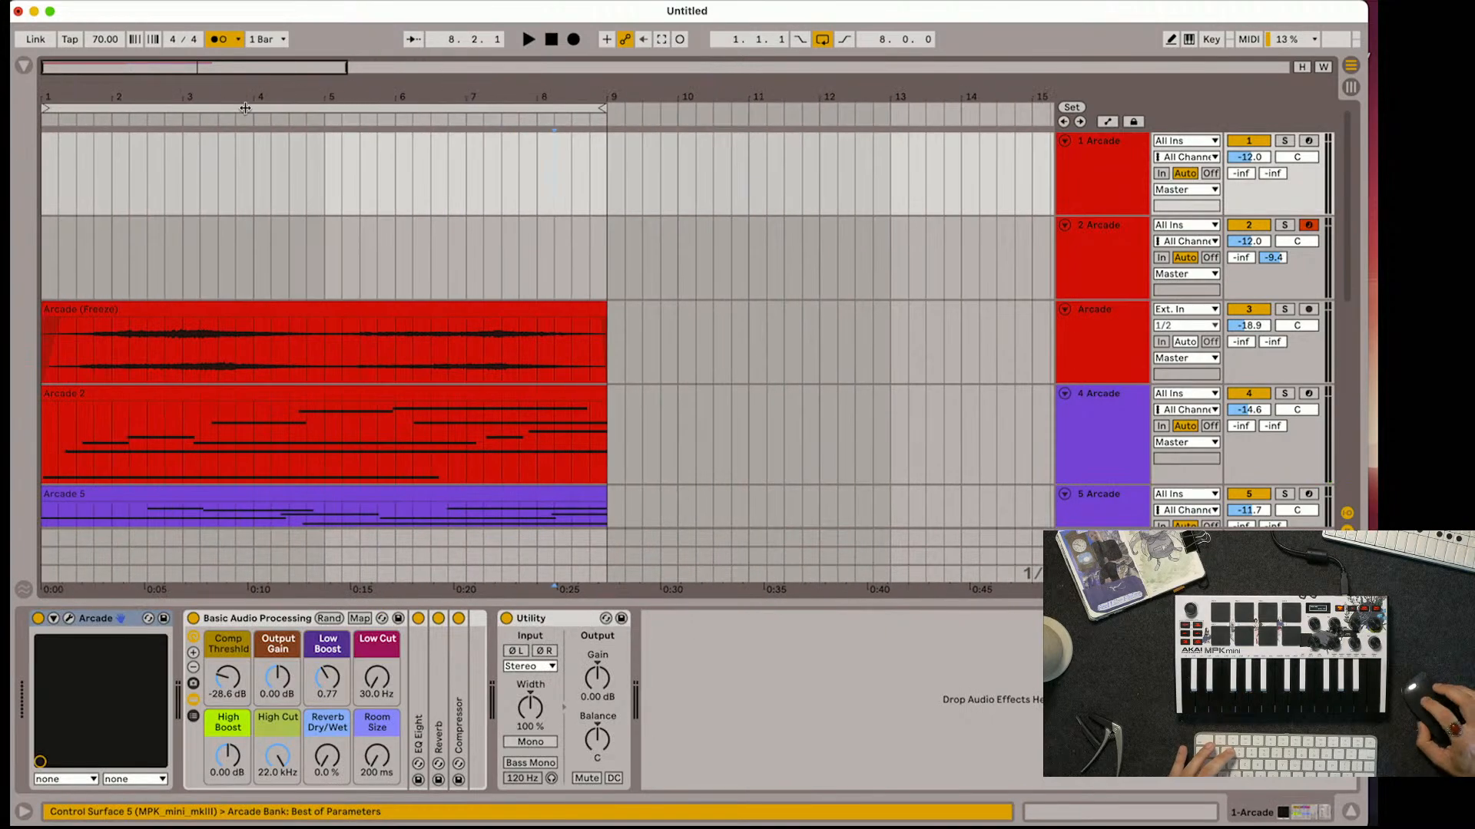
left_click(245, 108)
scroll(227, 277, "down", 2)
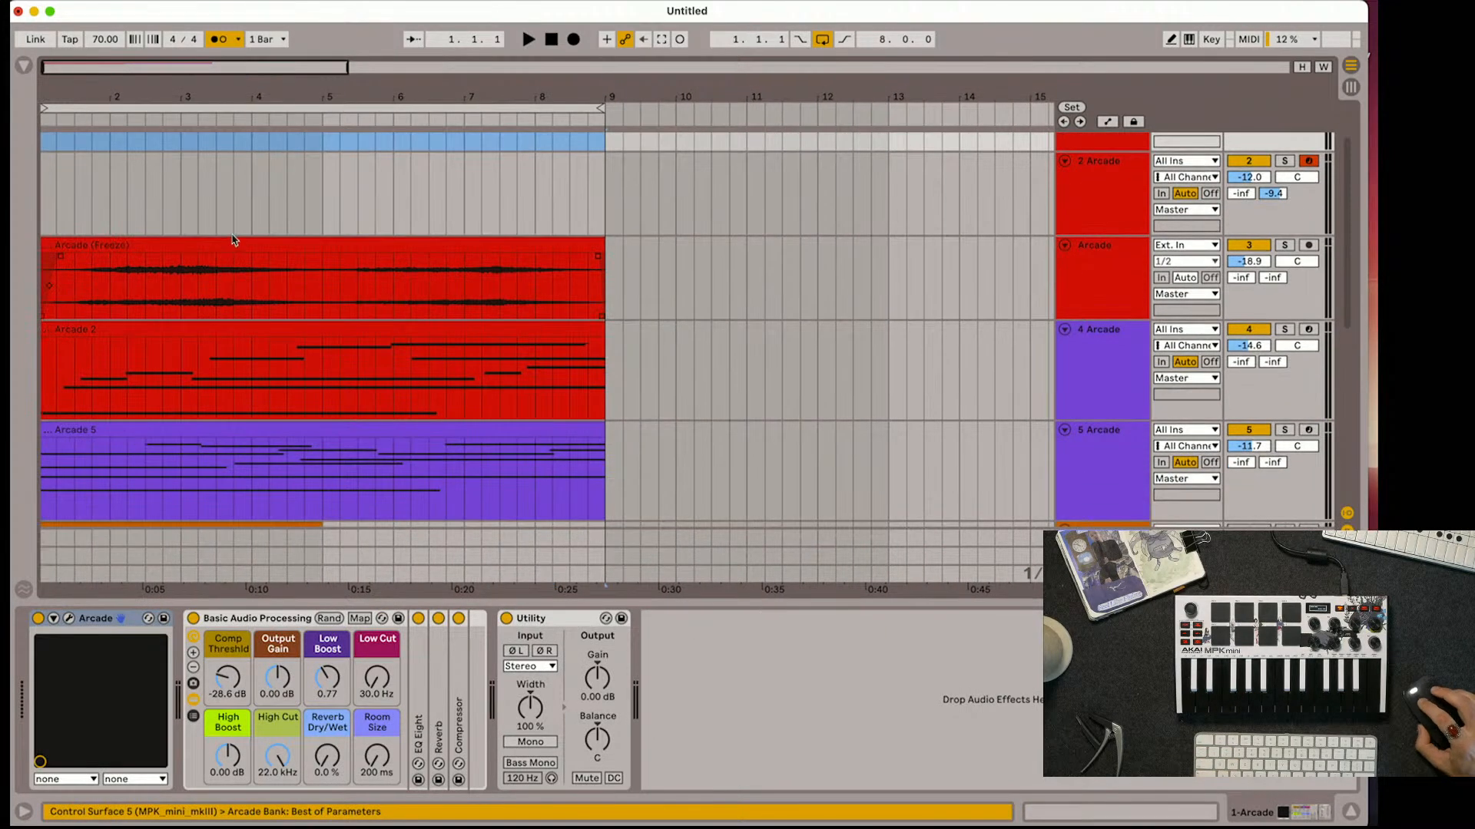
left_click(232, 241)
scroll(254, 307, "down", 4)
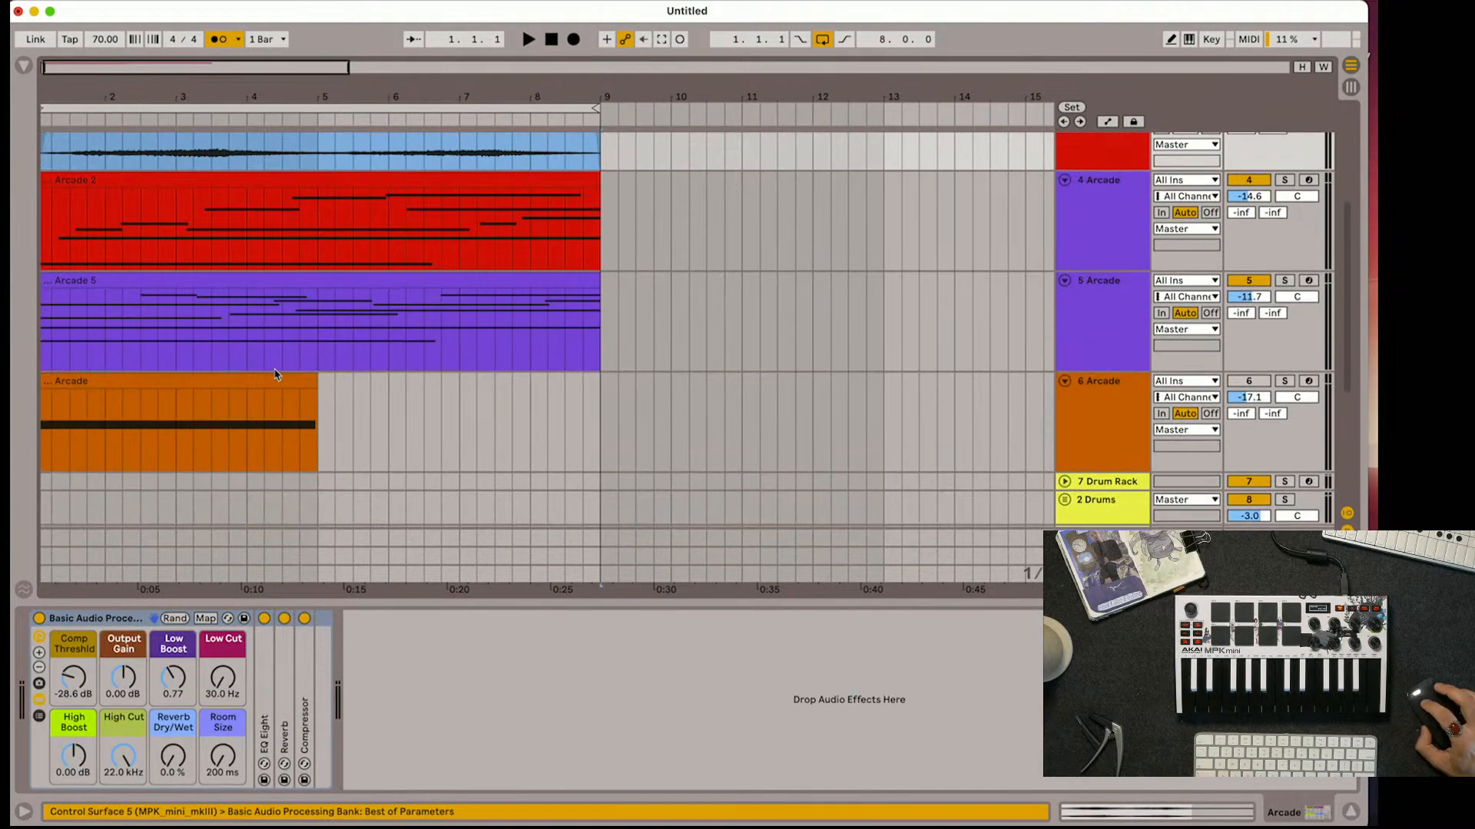
left_click(282, 274, "shift")
scroll(282, 274, "up", 5)
scroll(282, 274, "down", 4)
key("super+d")
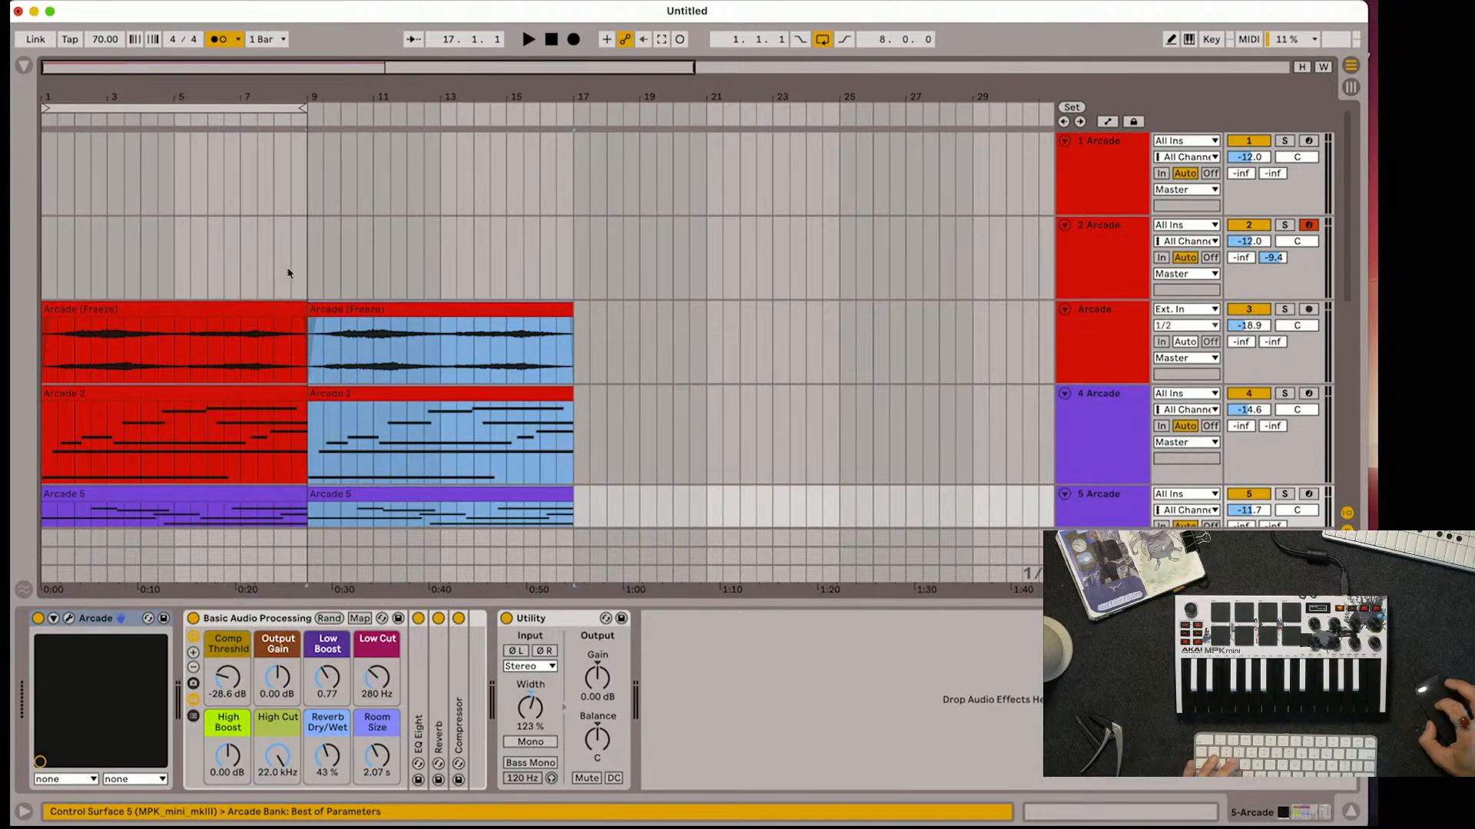
Extend the loop to 16 bars and return the playback position to the start of the arrangement
left_click_drag(302, 108, 570, 109)
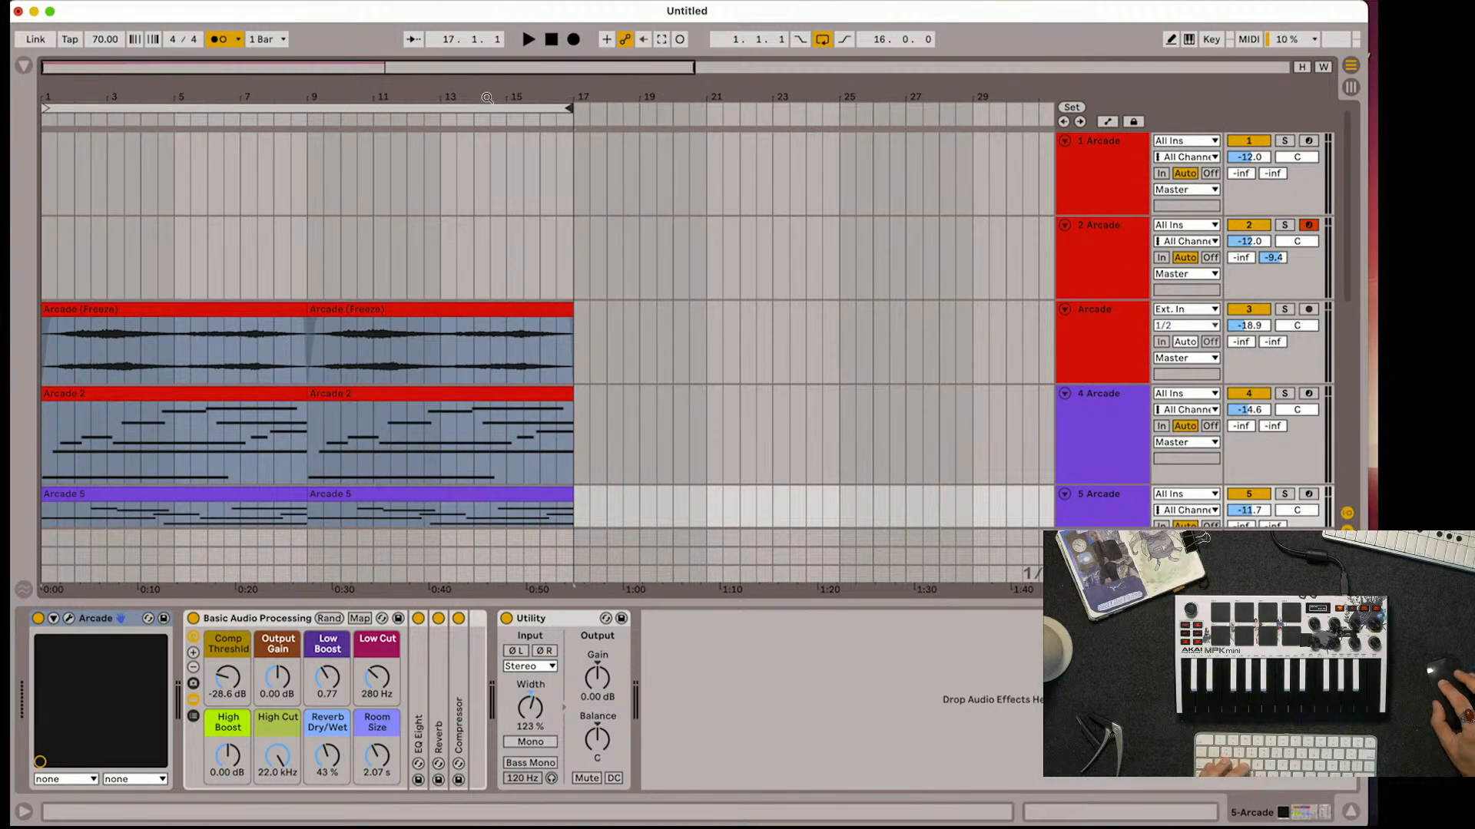
left_click(487, 97)
left_click_drag(77, 99, 76, 113)
left_click(551, 40)
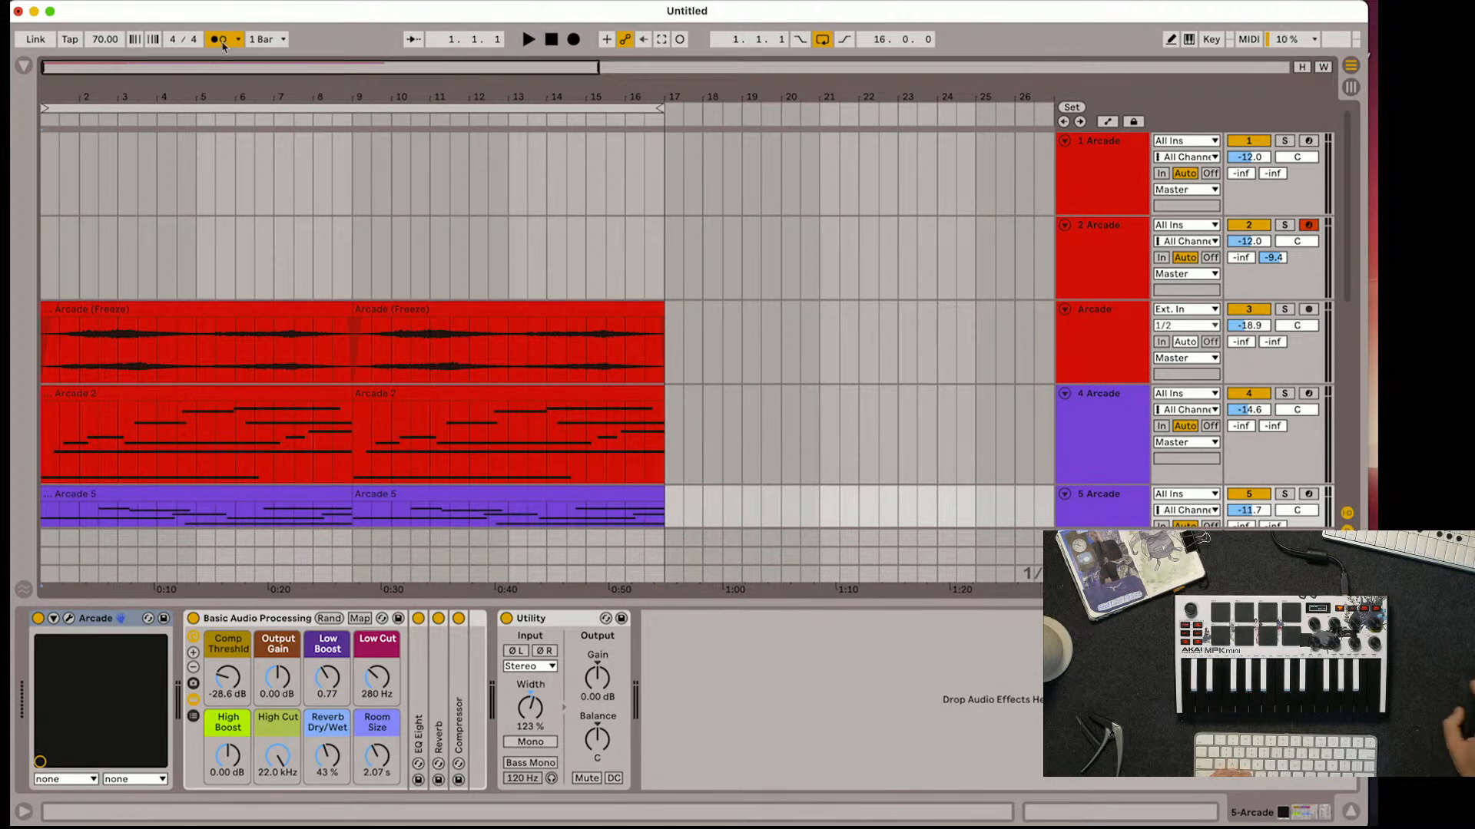
Show the Tonechief macro view on track 2 and record a part with it over the 16-bar loop
left_click(1083, 261)
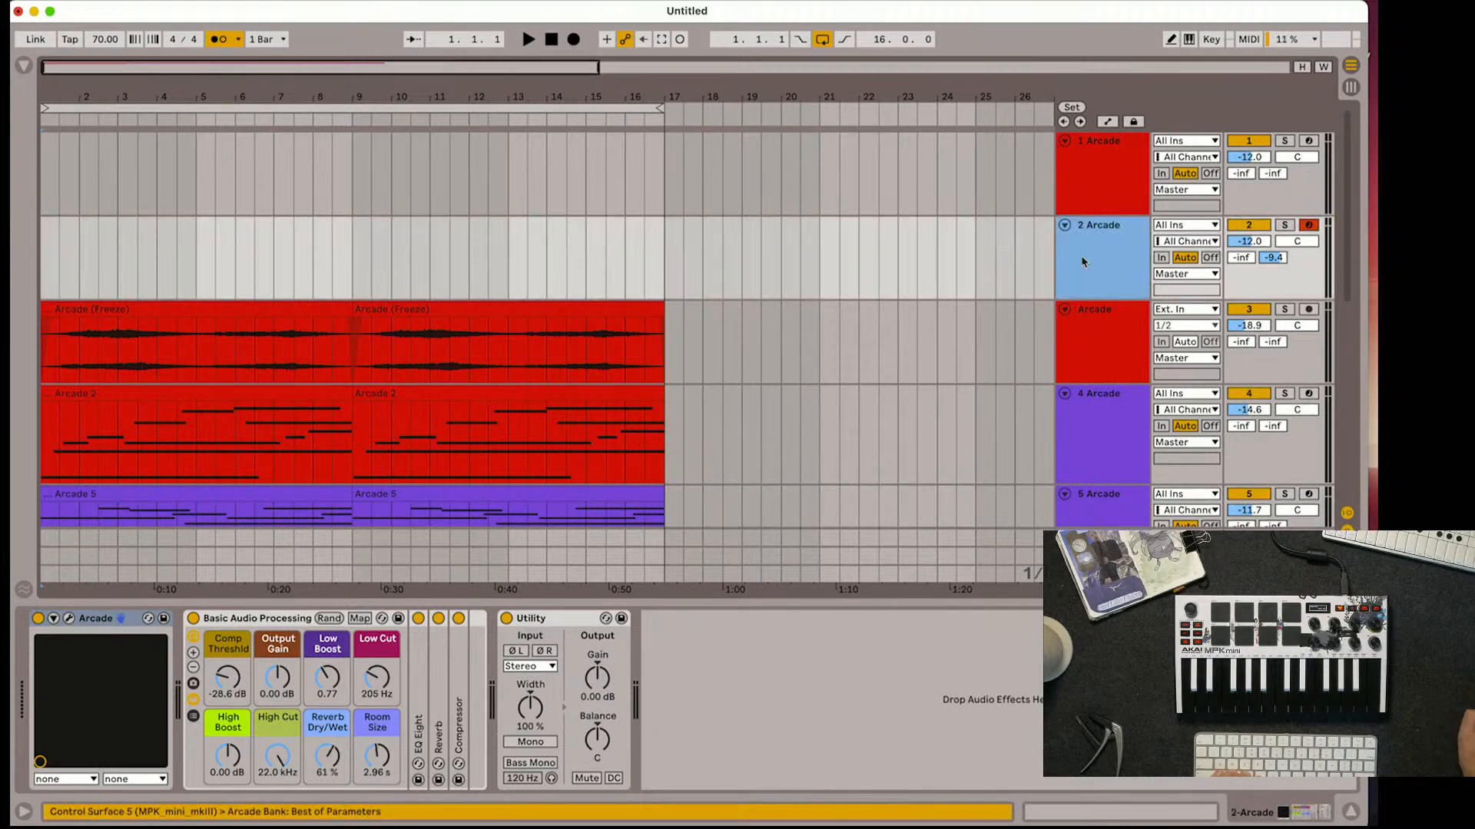
left_click(70, 620)
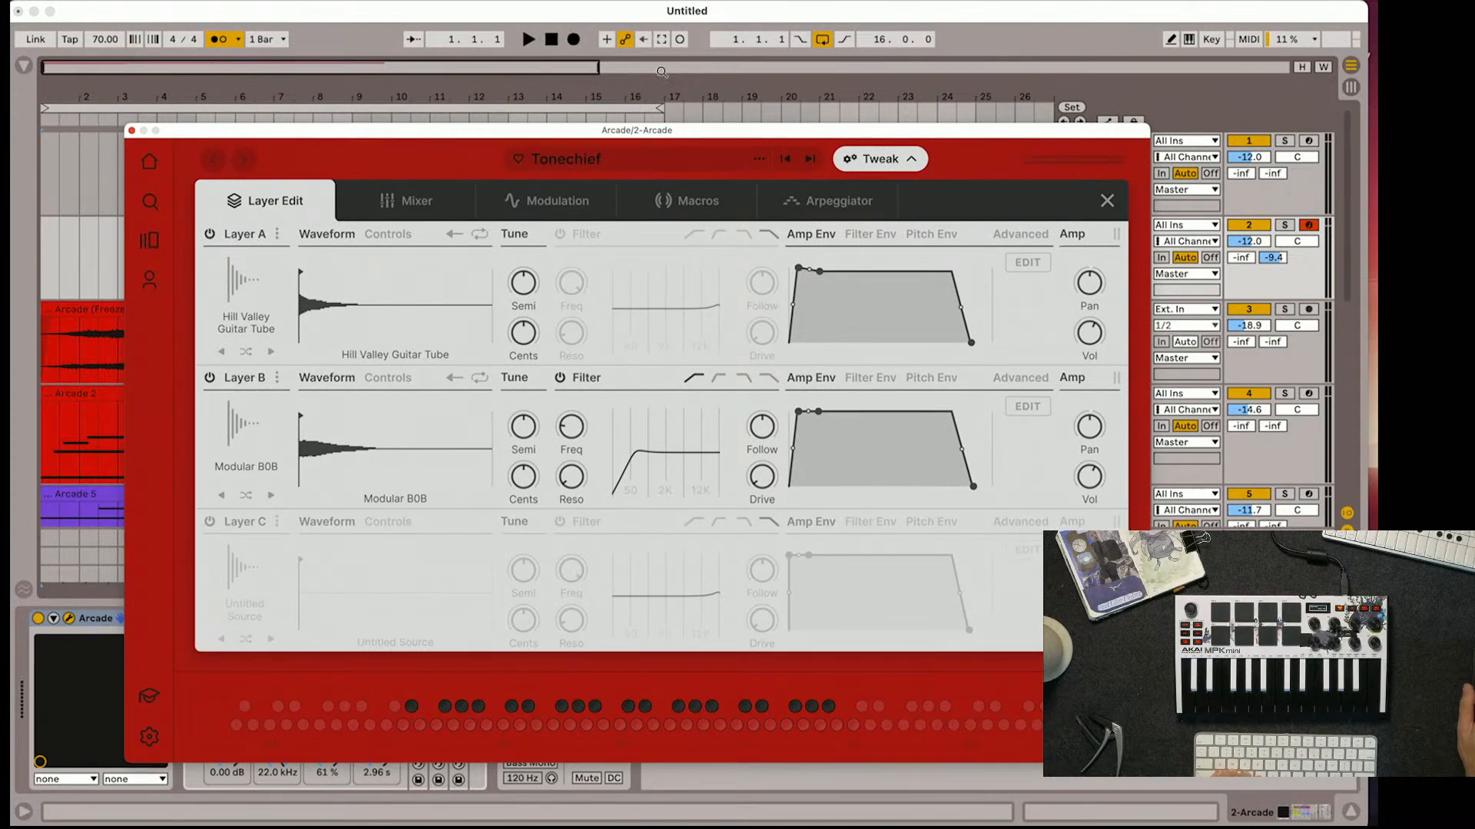
left_click(1106, 200)
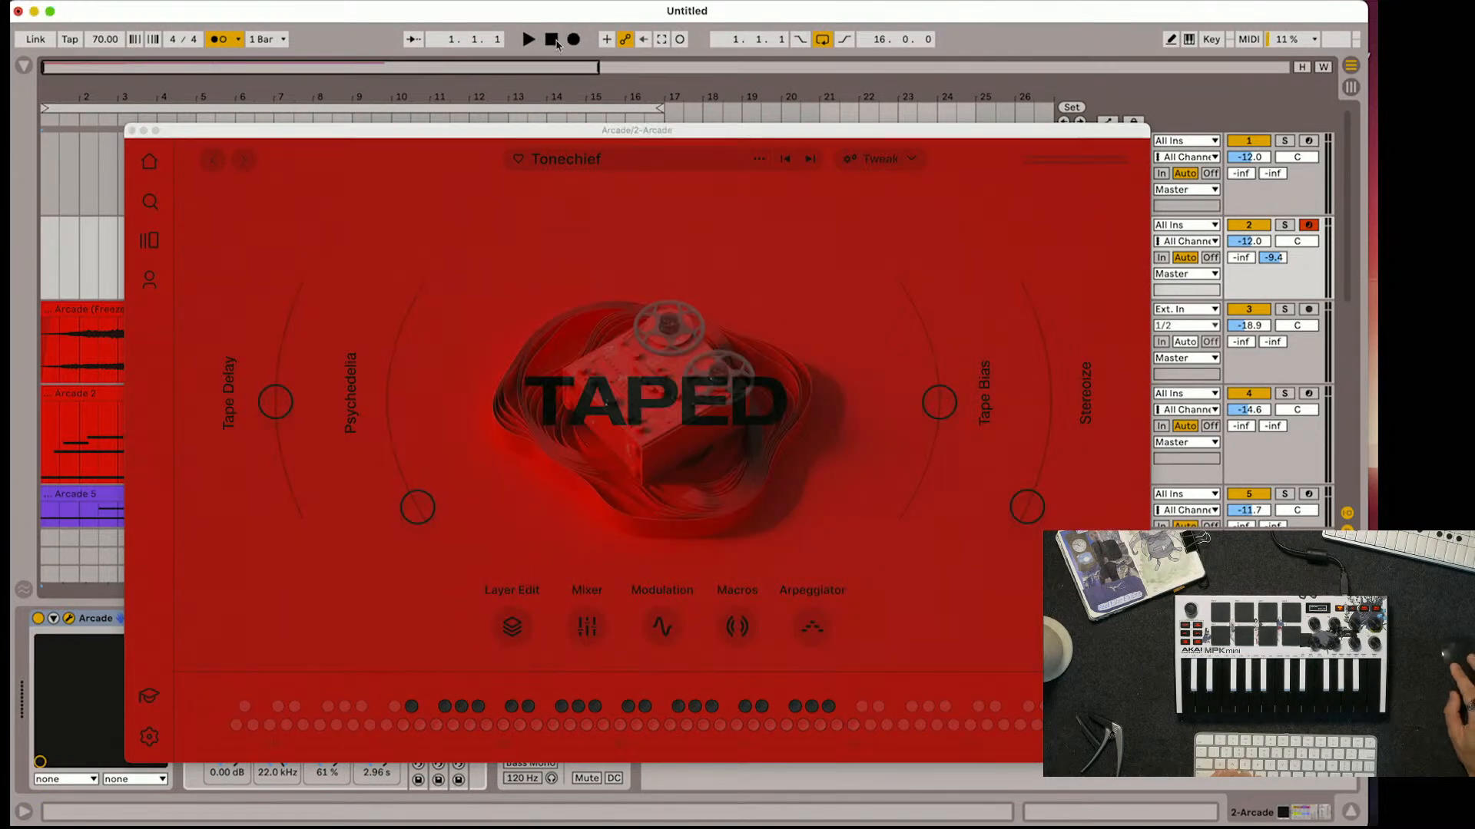
left_click(528, 38)
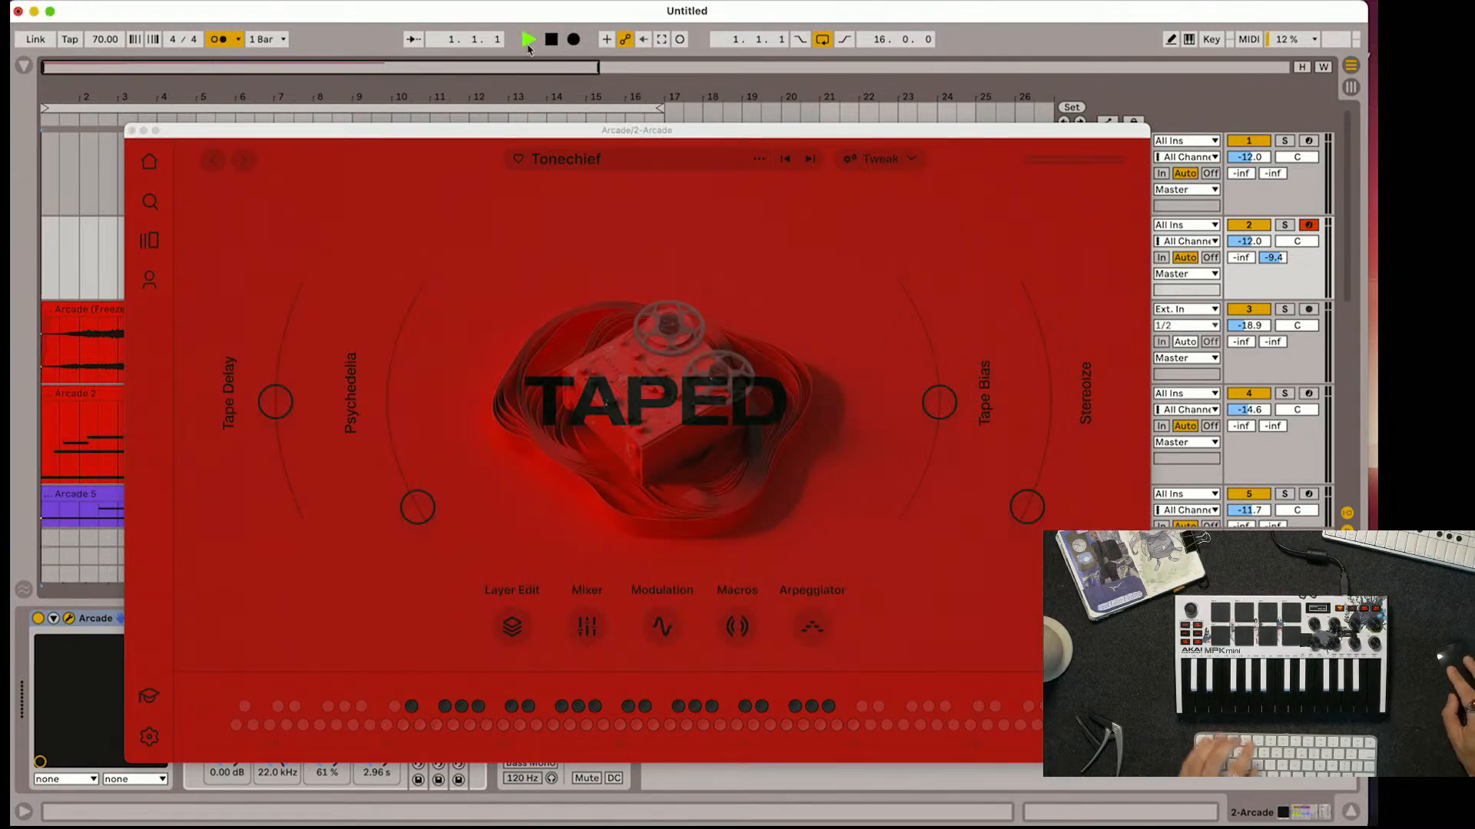
left_click(572, 44)
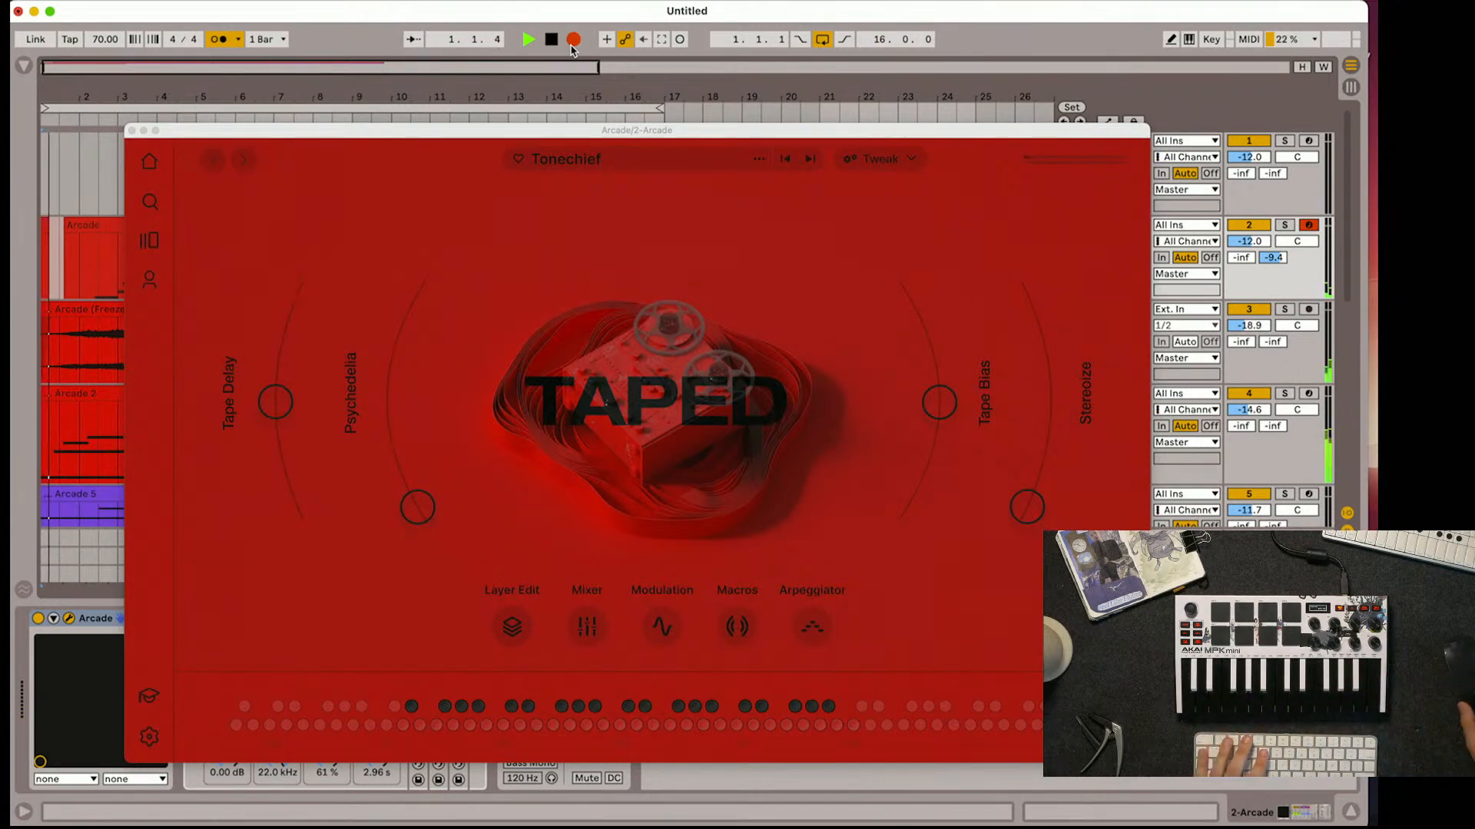
left_click(573, 45)
key("space")
Delete the short stray recording at the very start of track 2, before the main recorded clip
left_click(76, 242)
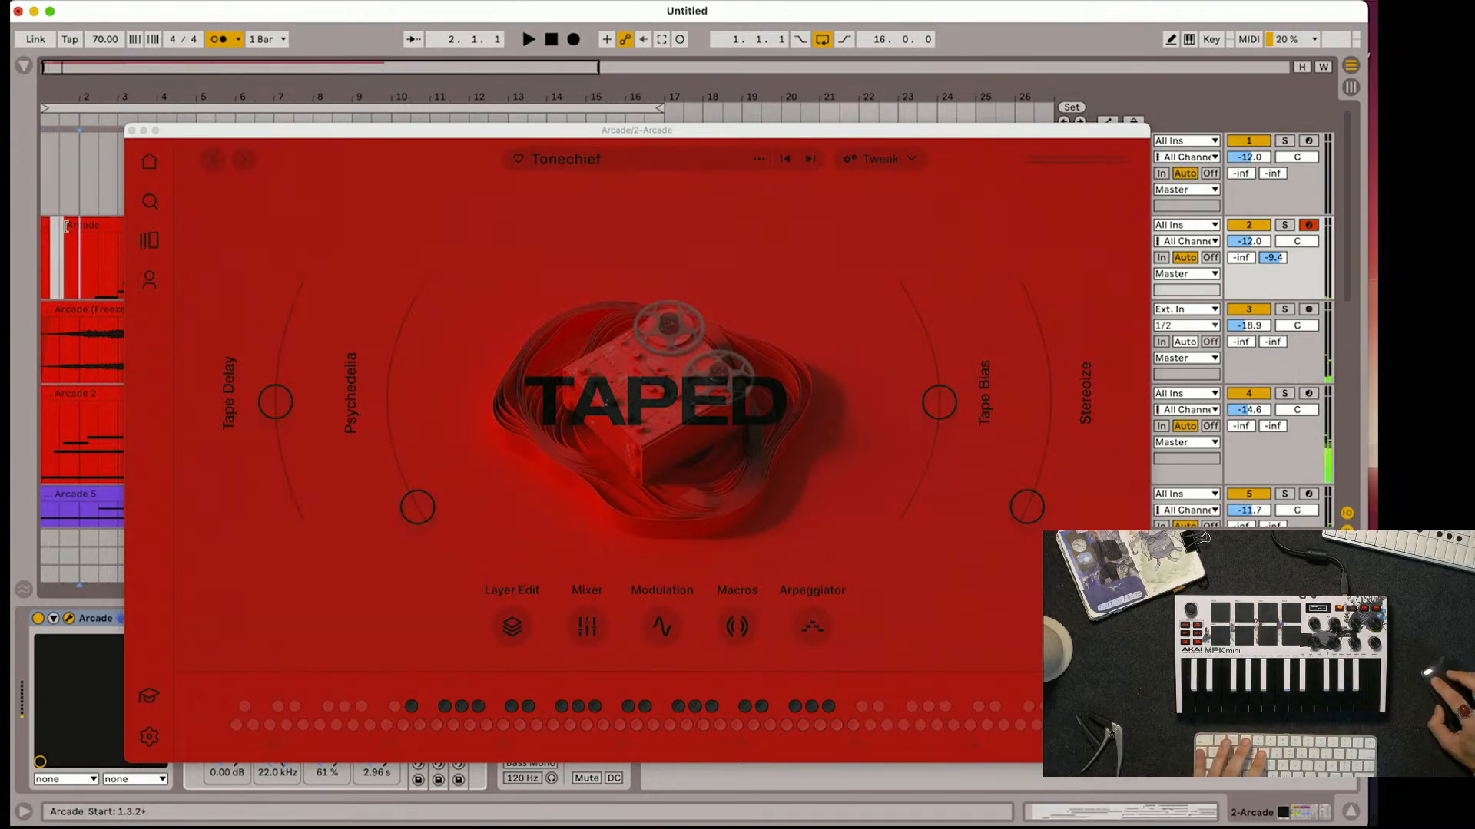
left_click(75, 228)
left_click(46, 229)
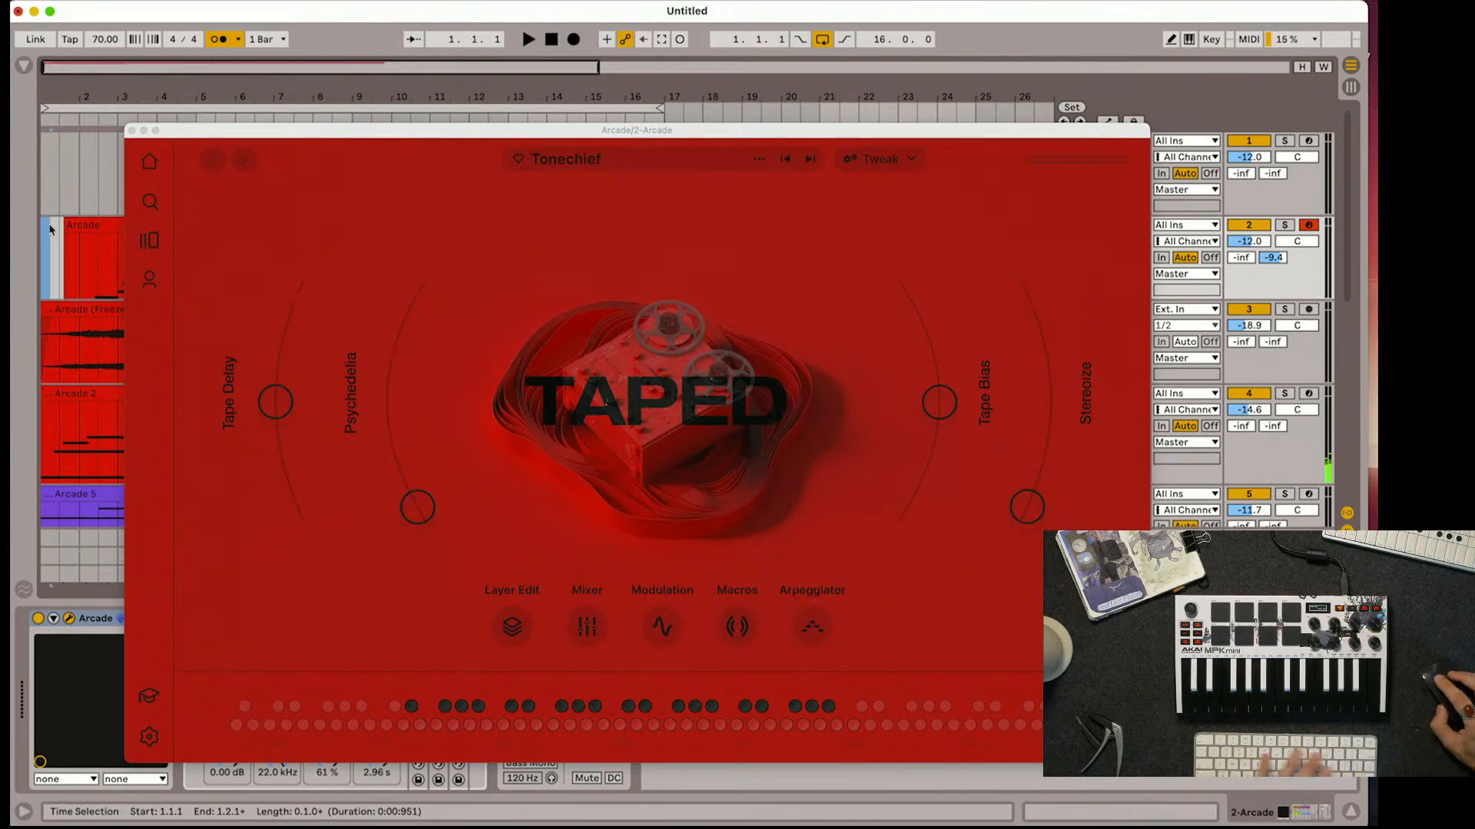
Play back the recording and raise Tonechief's Tape Delay and Stereoize macros on track 2
key("space")
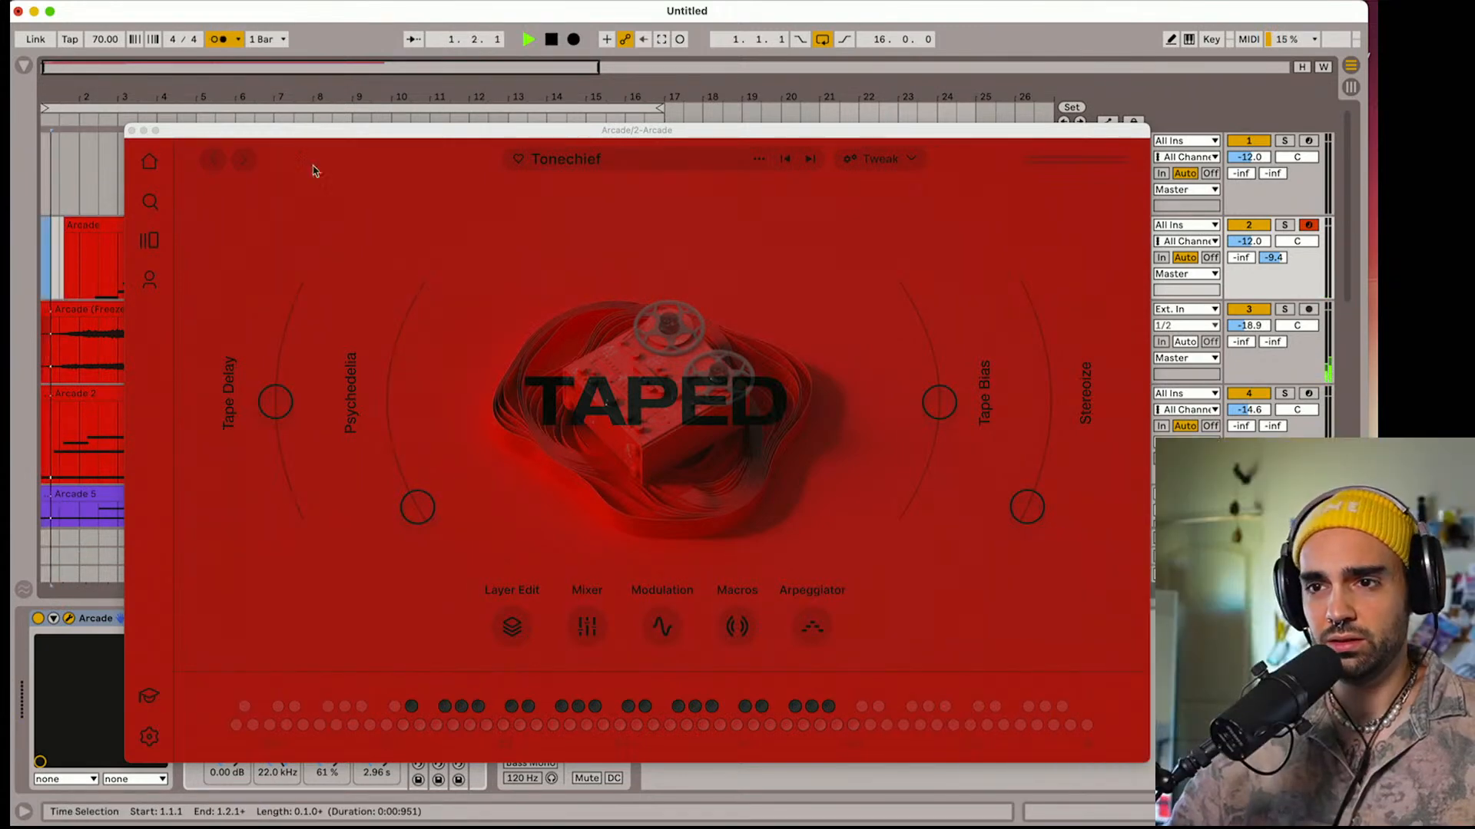
left_click_drag(377, 132, 490, 181)
left_click_drag(390, 452, 392, 395)
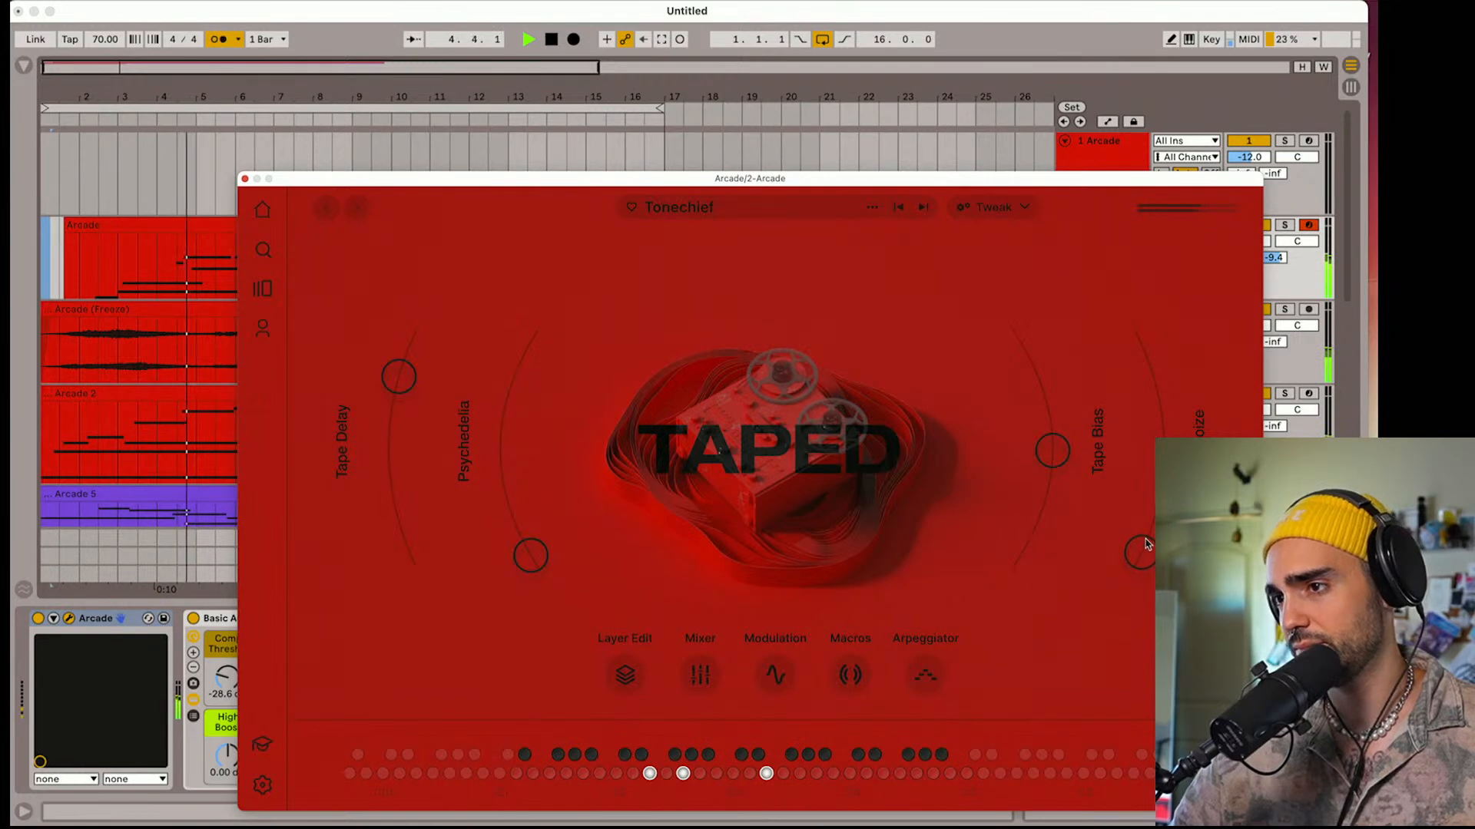
left_click_drag(1147, 543, 1151, 404)
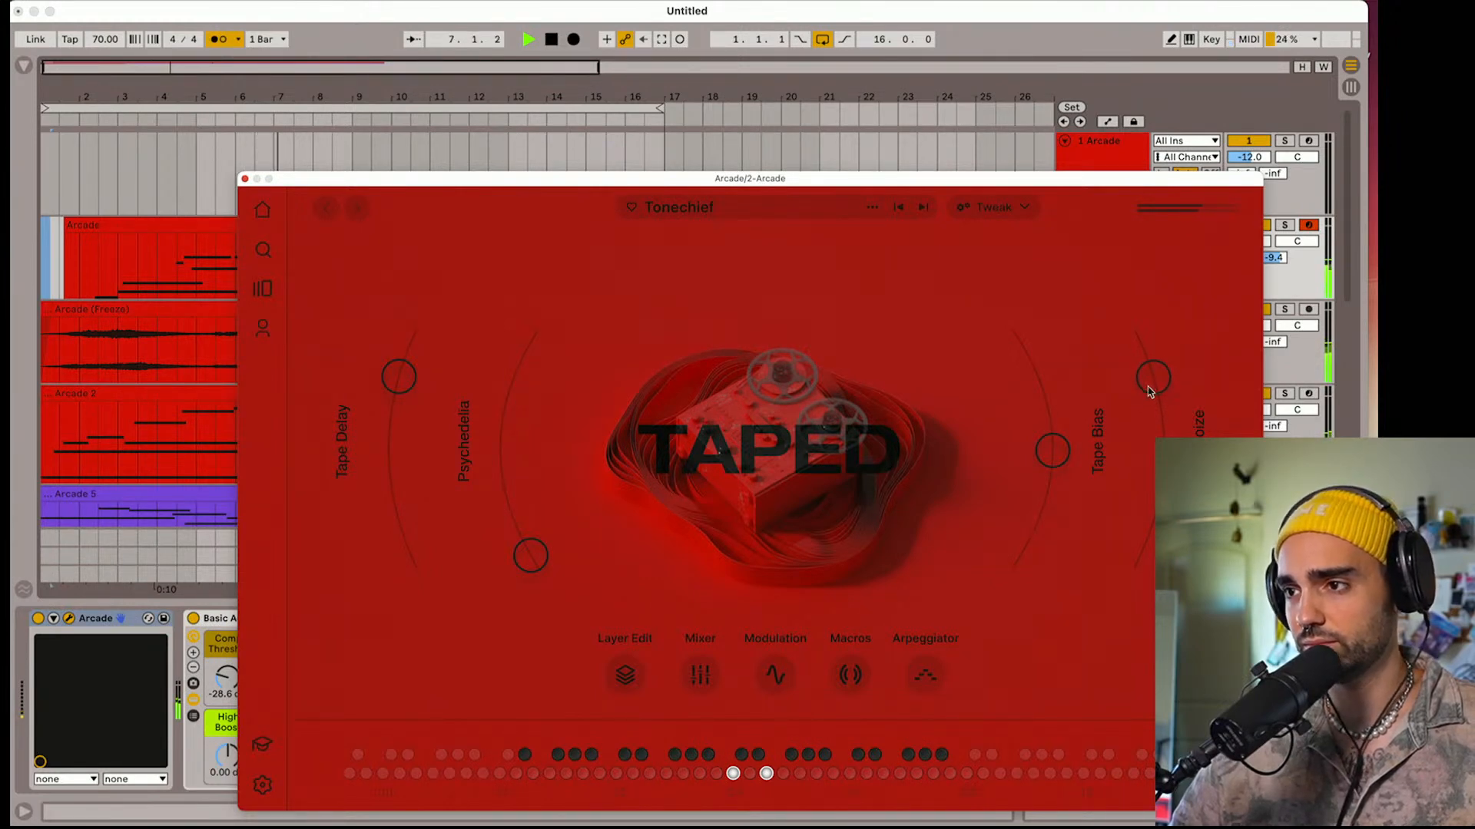
Solo track 2 and raise Tonechief's Tape Bias and Psychedelia macros
left_click(1291, 226)
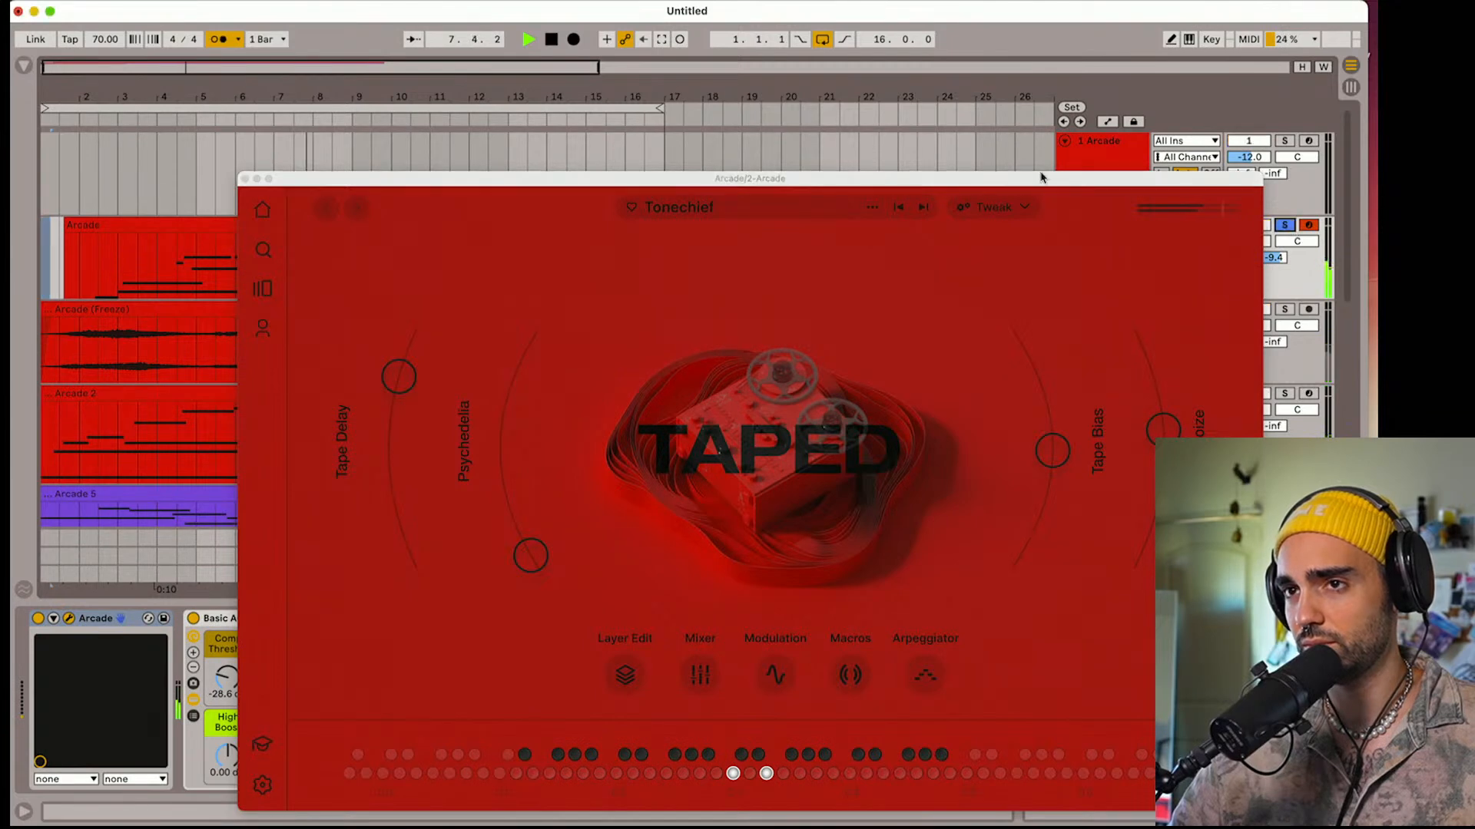
left_click(1049, 441)
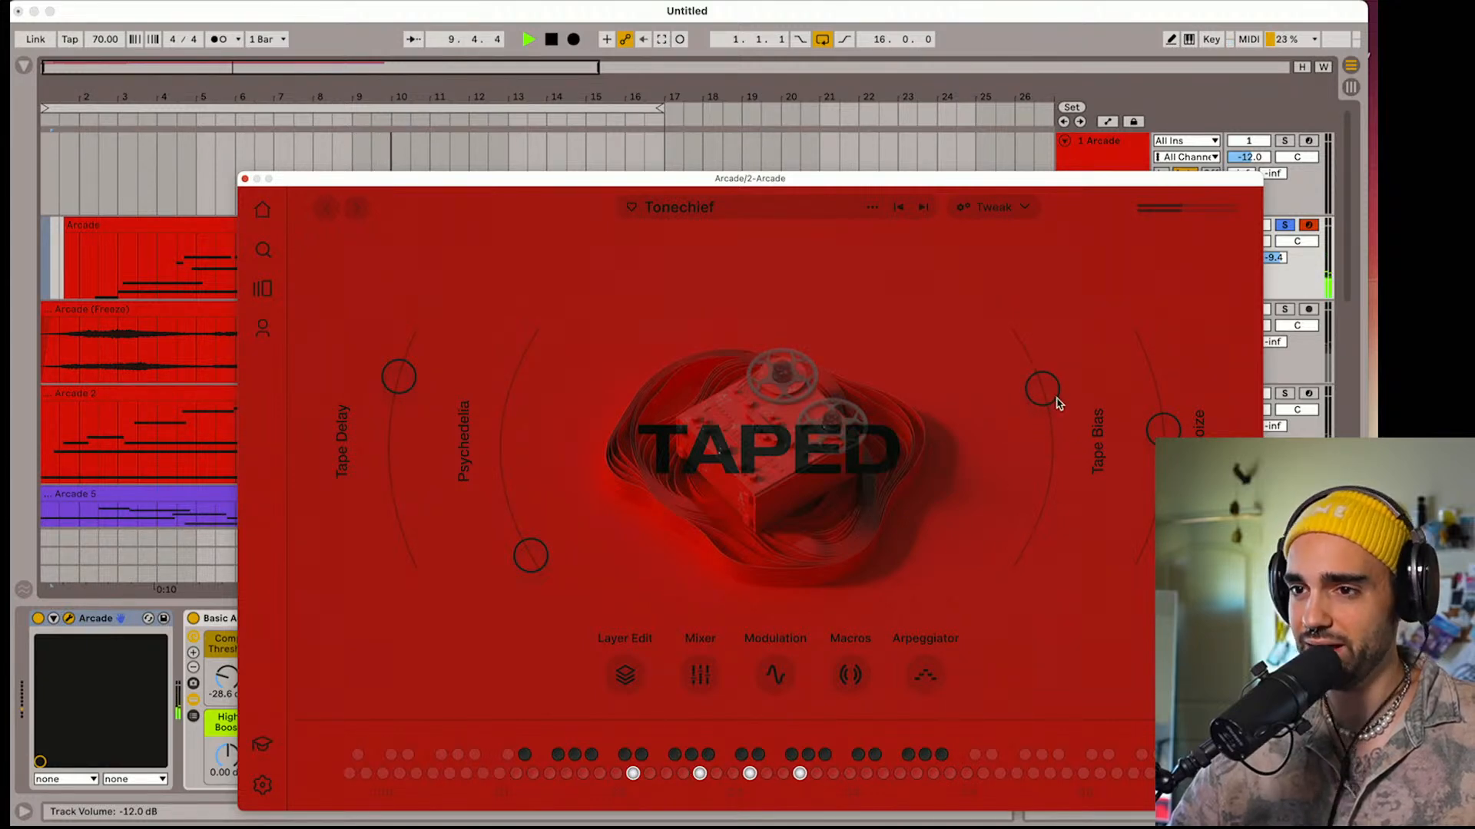
left_click_drag(540, 559, 534, 416)
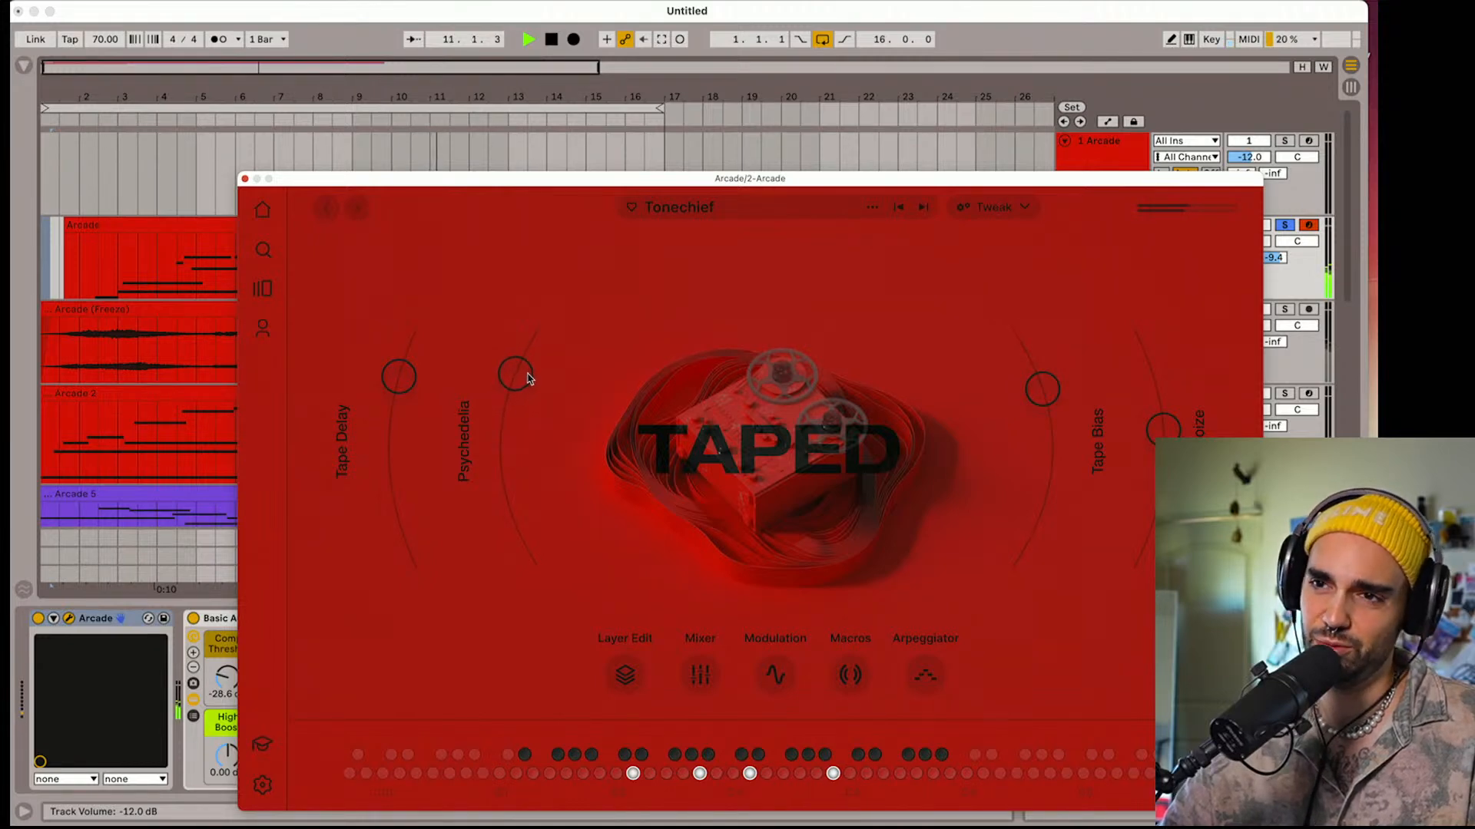
Unsolo track 2, put away its Arcade window and raise the track volume to -6.2 dB
left_click(1288, 225)
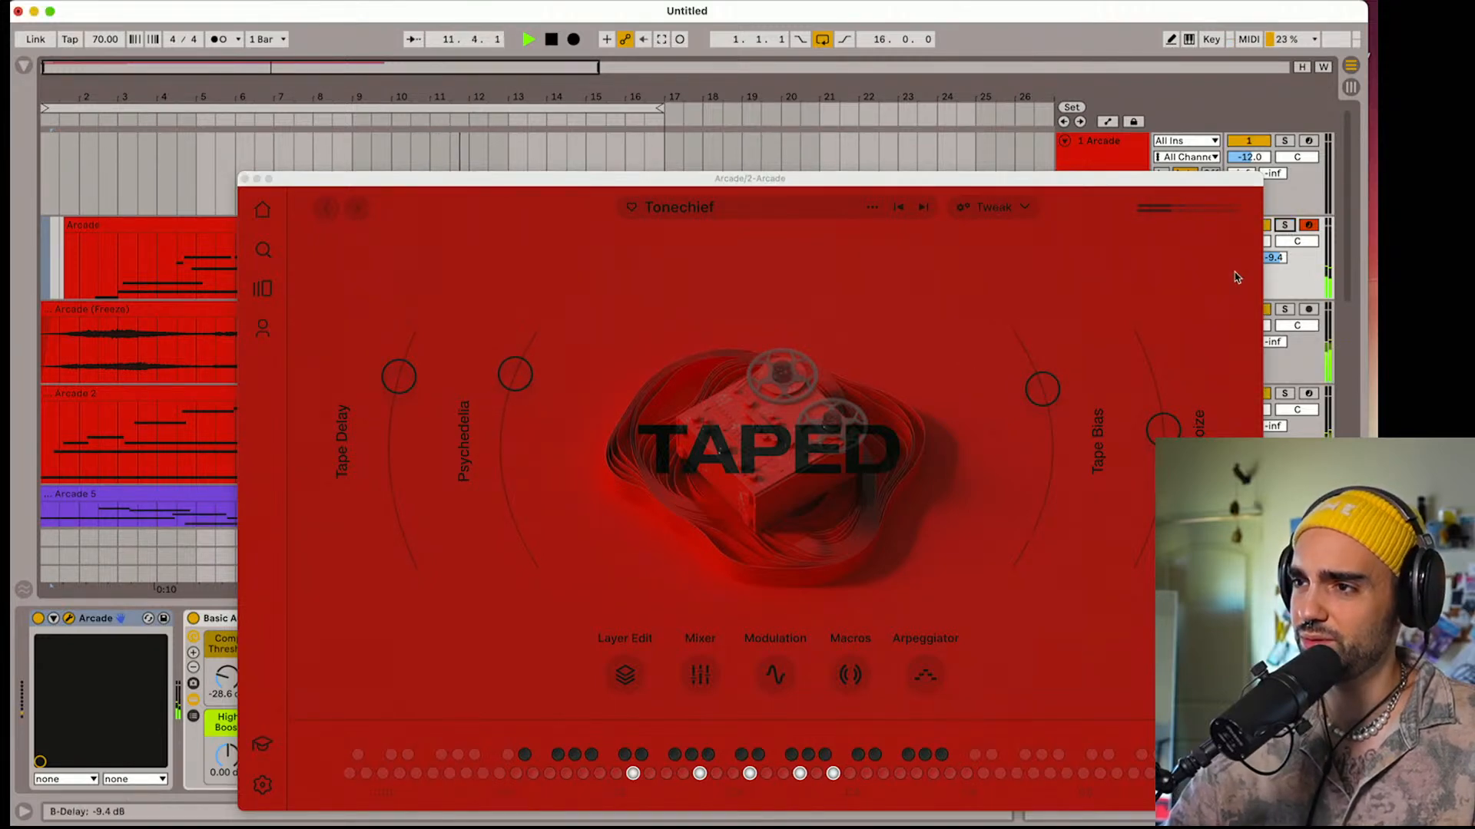
left_click(258, 179)
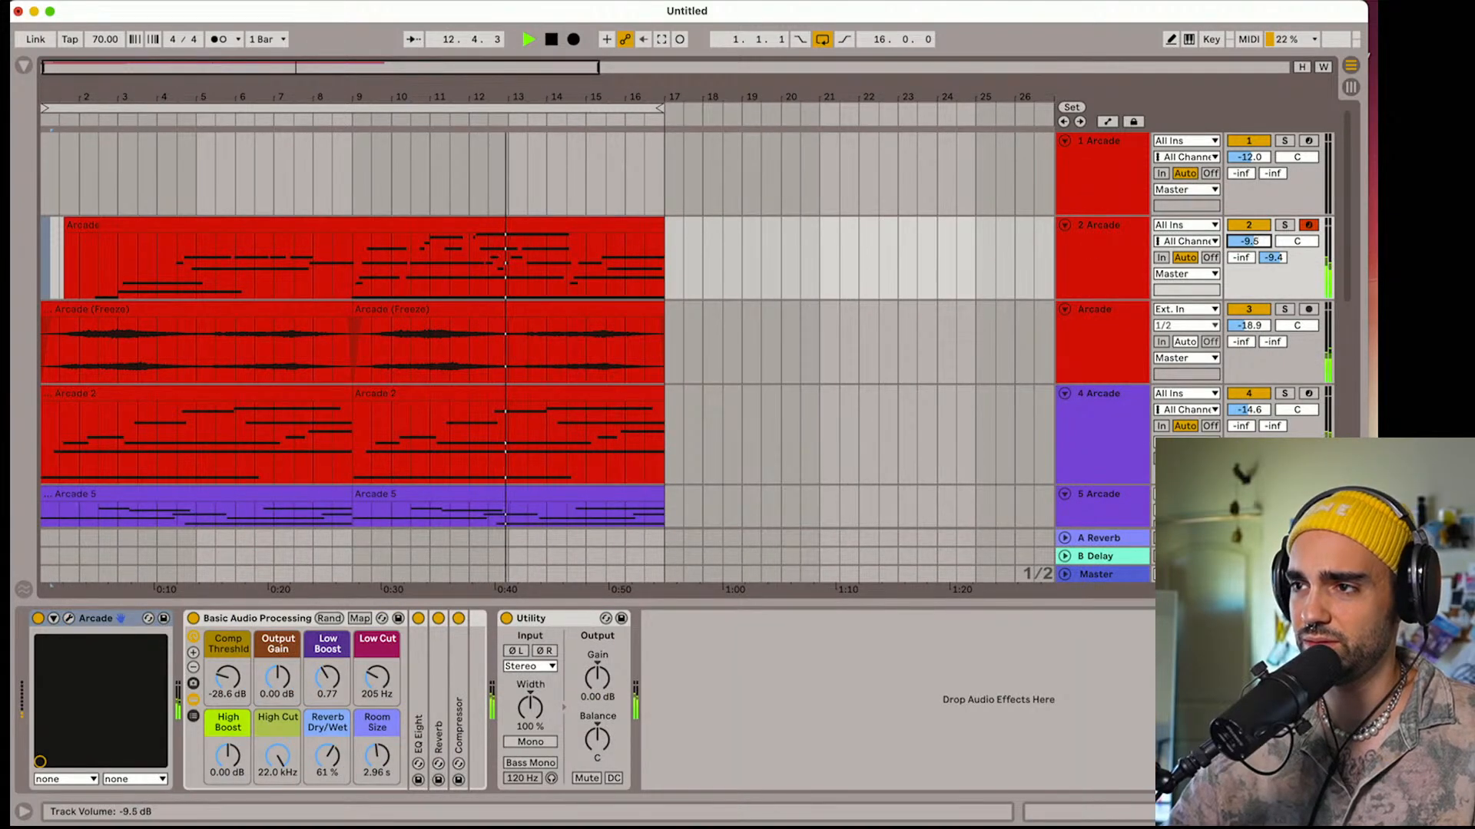
mouse_move(1248, 241)
left_mouse_down()
mouse_move(1248, 229)
mouse_move(1248, 243)
left_mouse_up()
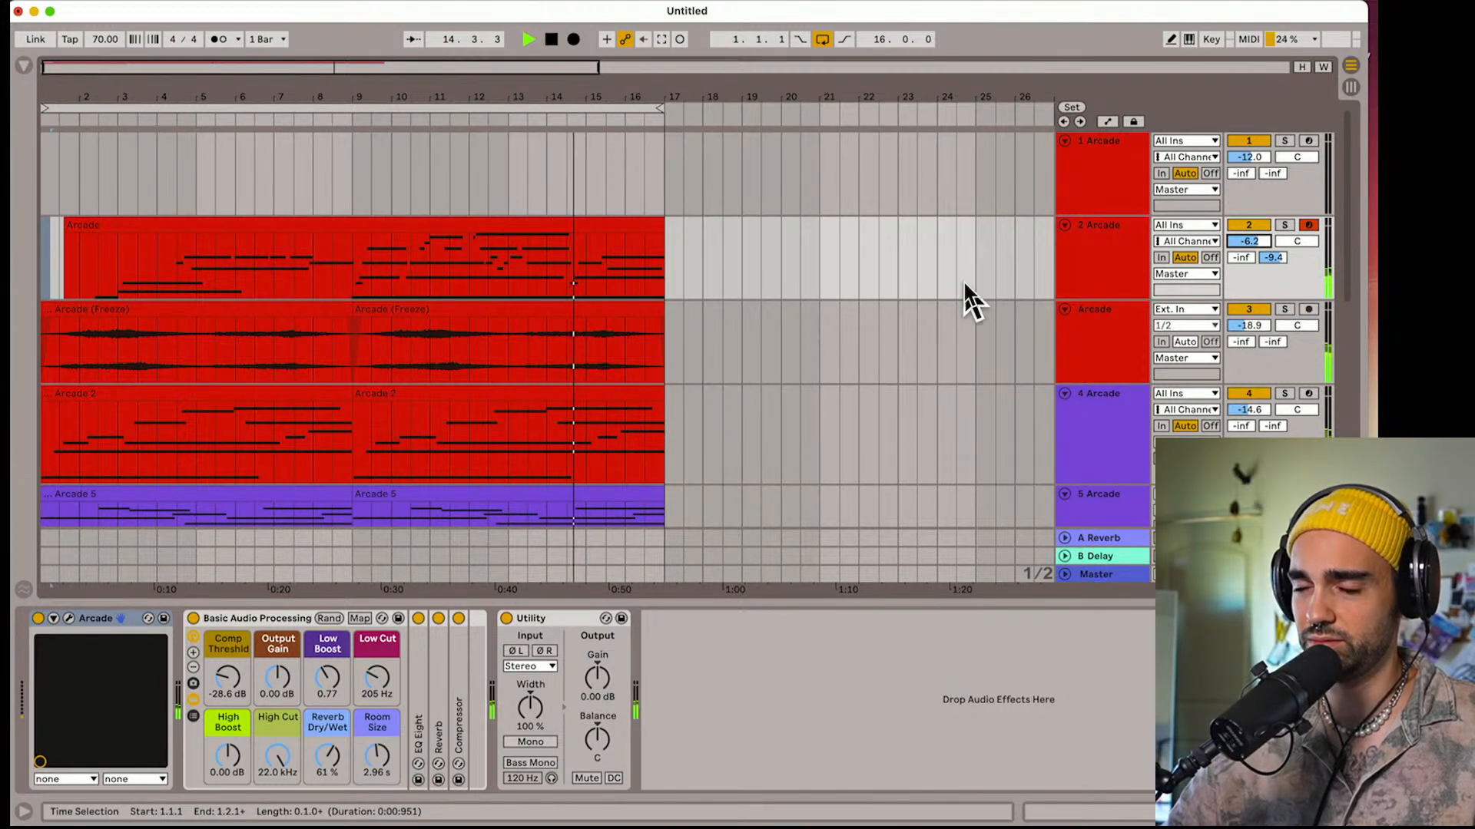
scroll(968, 300, "down", 5)
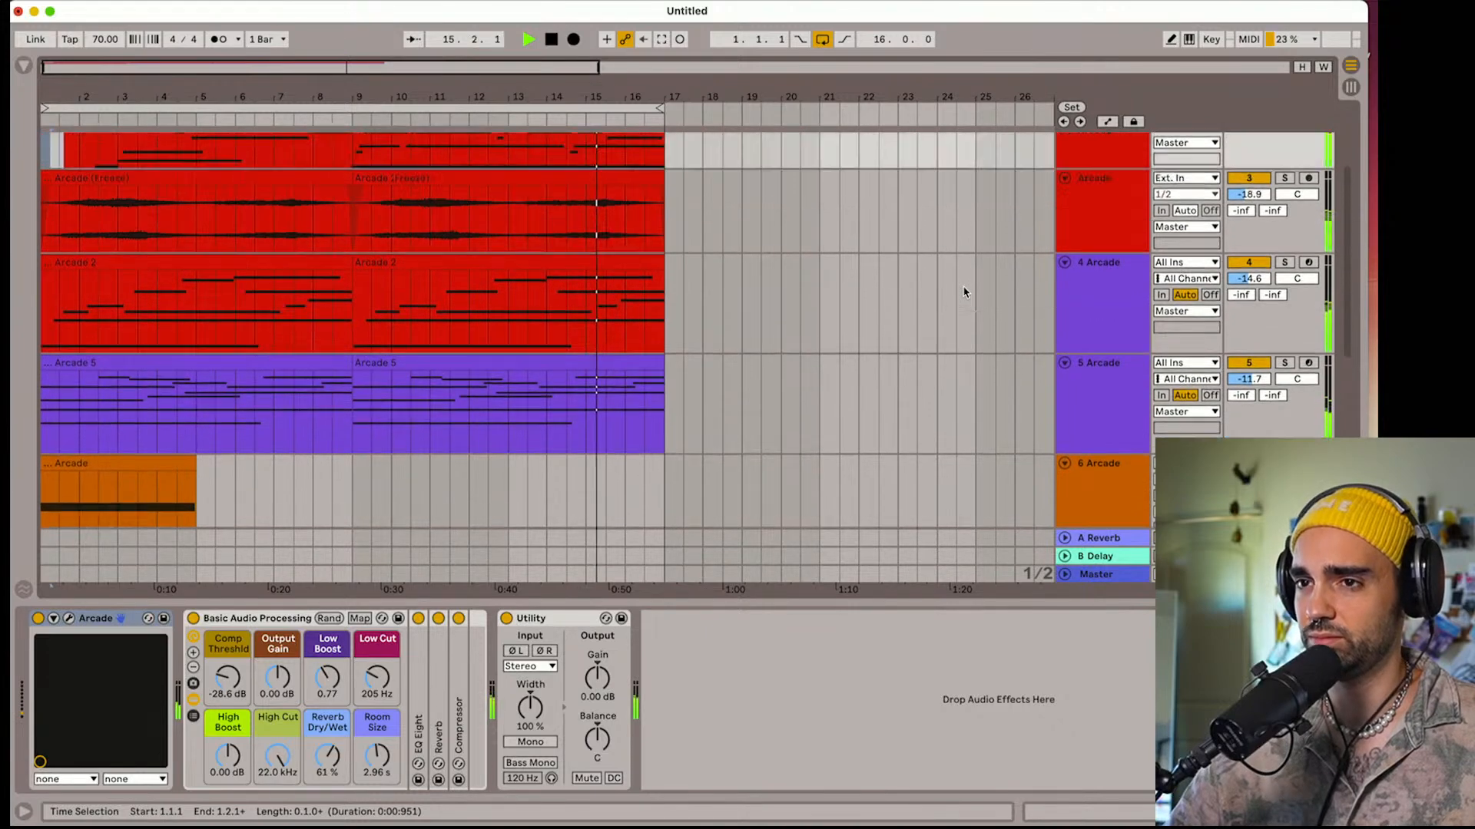
scroll(966, 292, "up", 5)
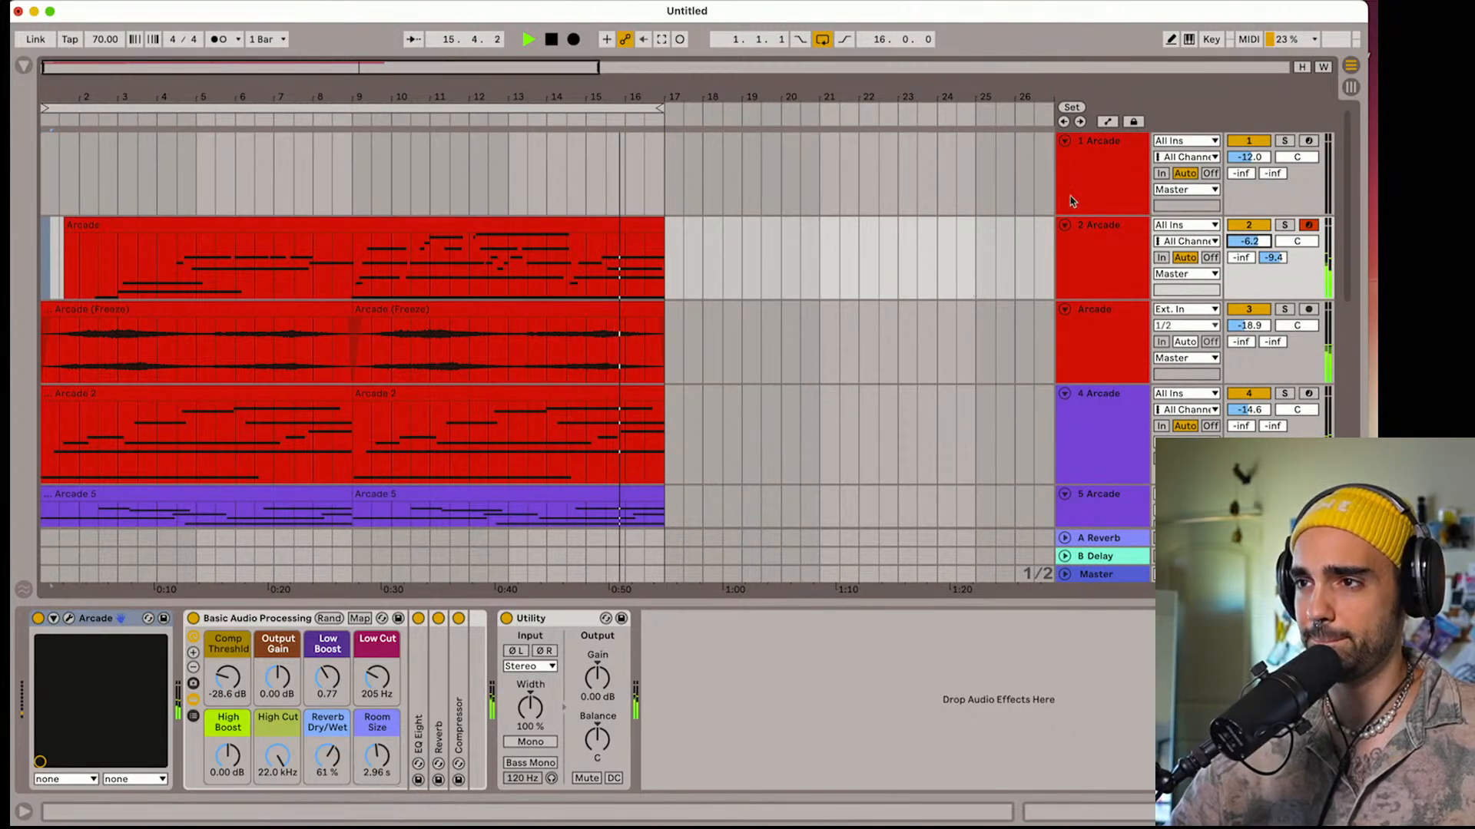
Stop playback, arm track 1 for recording and inspect the layers of its Pure Nostalgia instrument
key("space")
left_click(1308, 142)
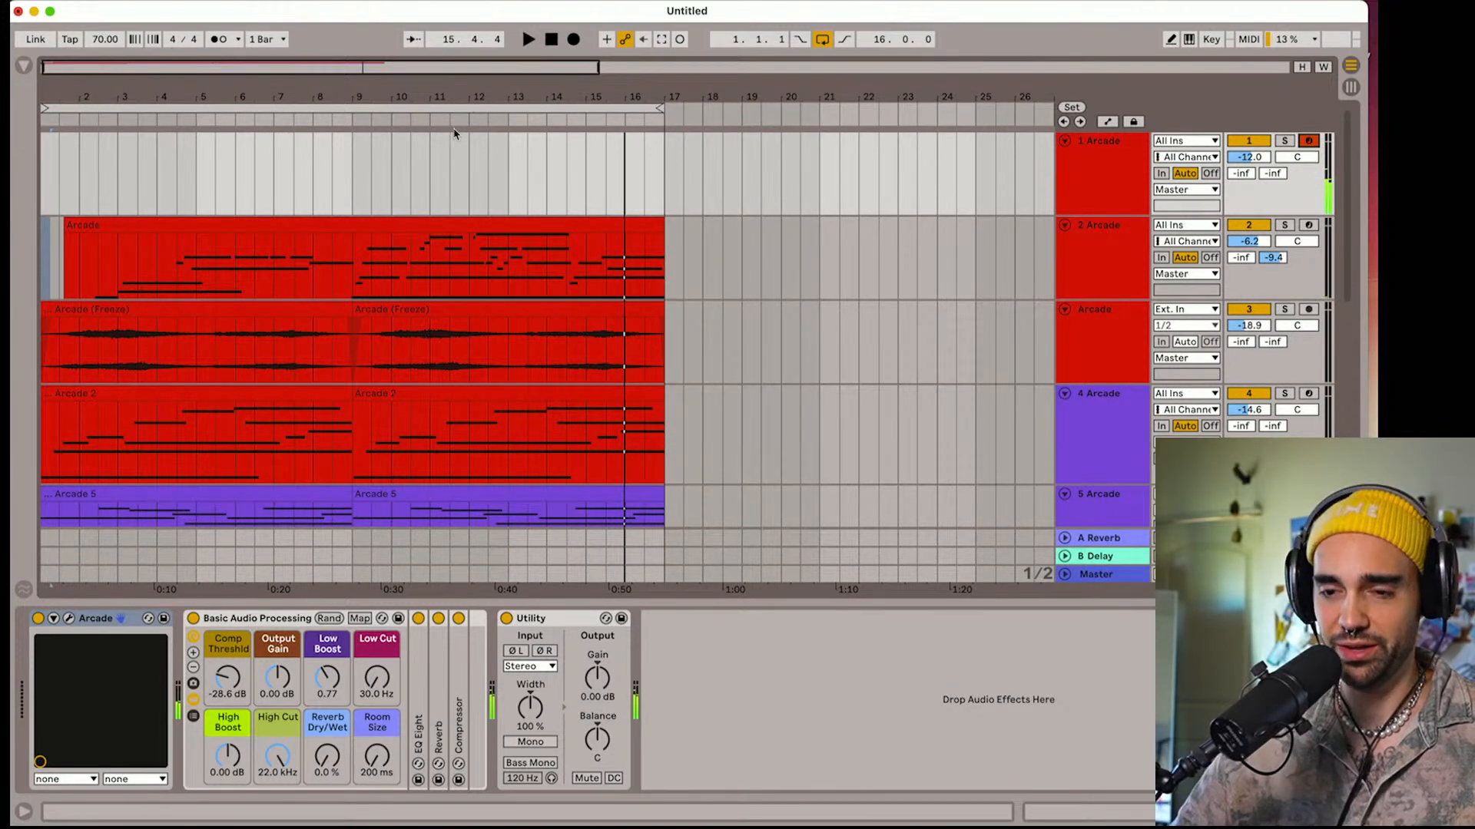
left_click(1087, 148)
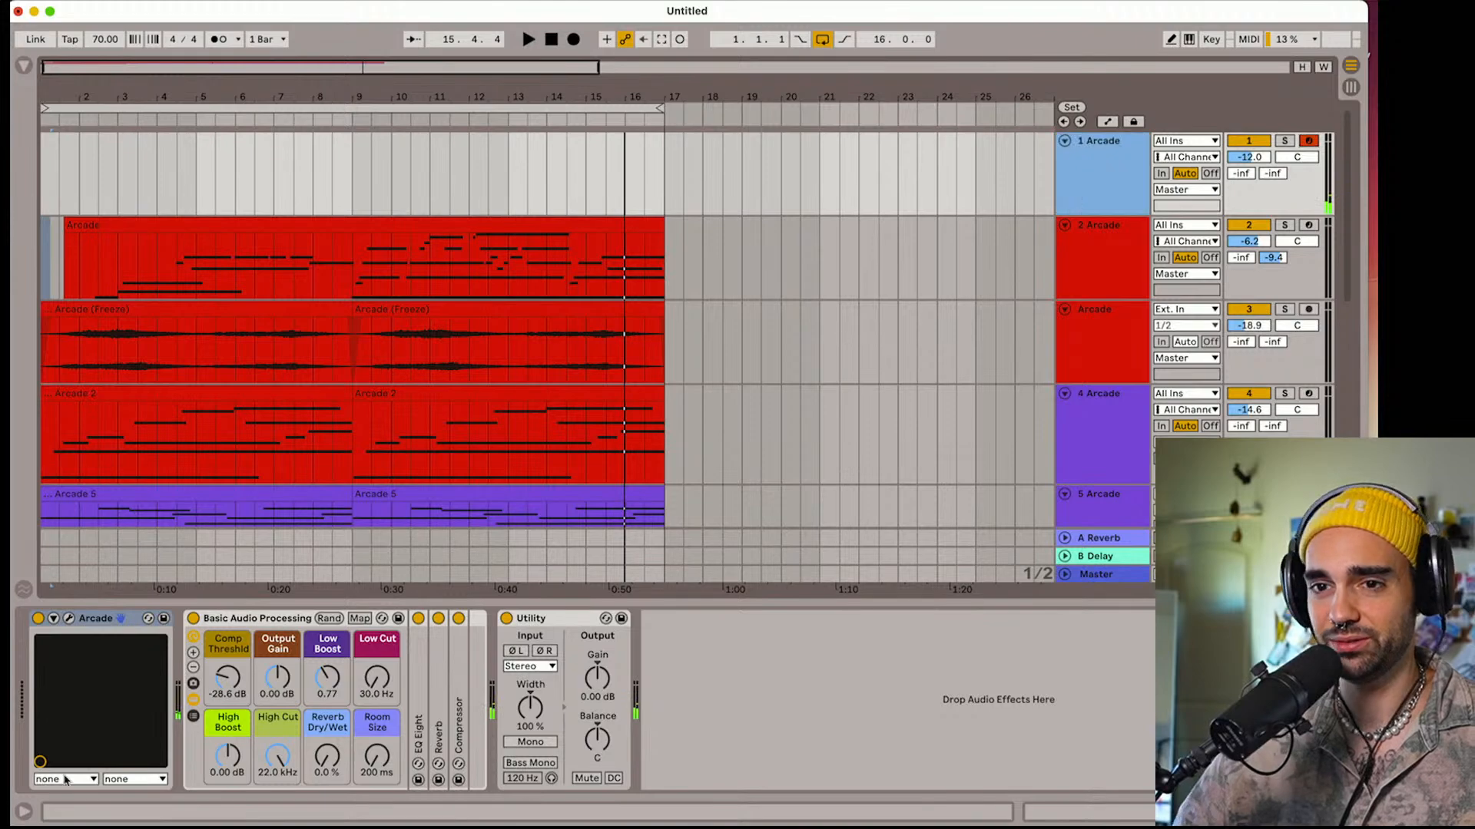
left_click(69, 618)
left_click_drag(473, 57, 516, 100)
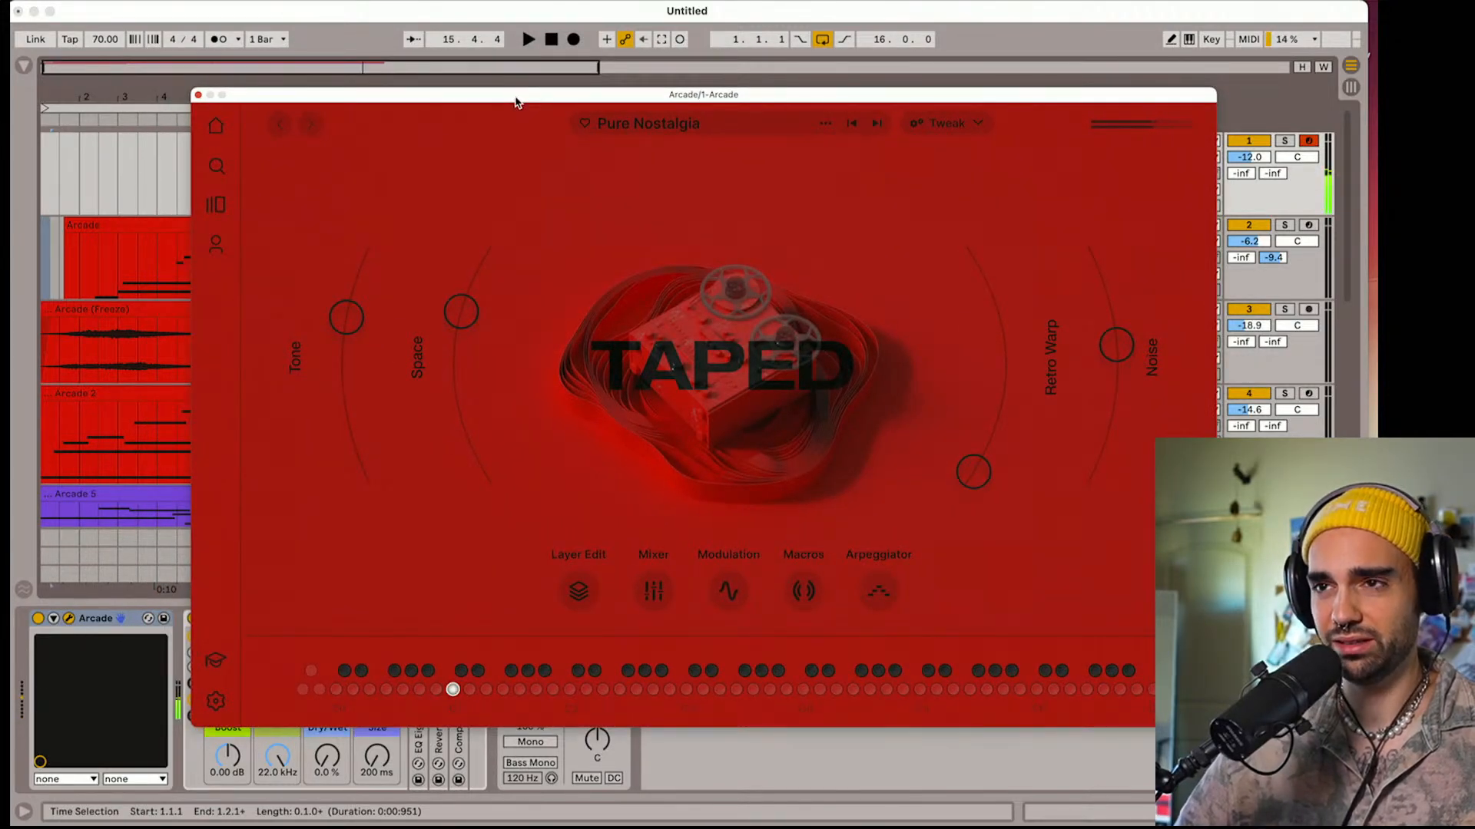
left_click(940, 124)
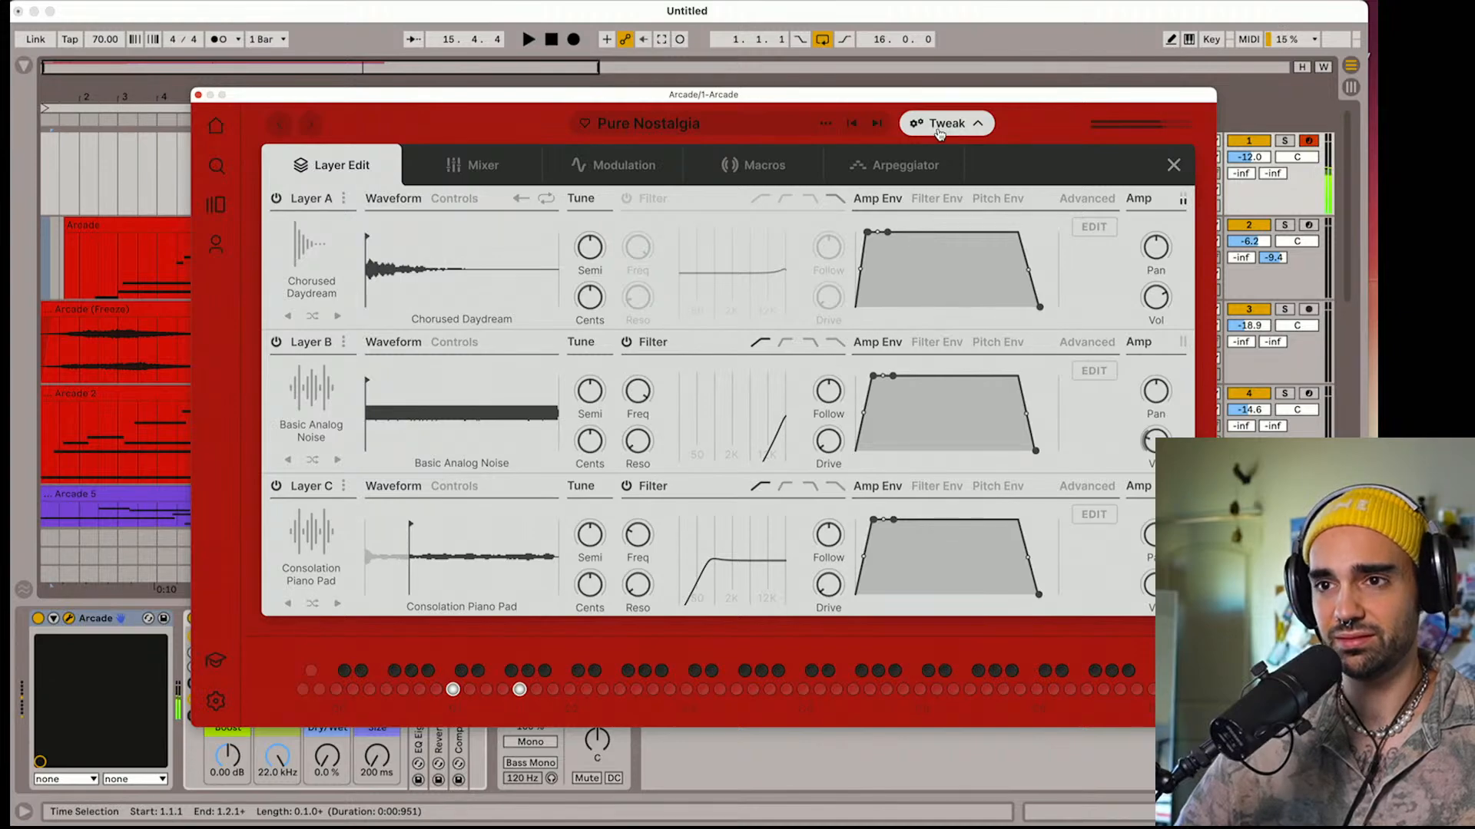
left_click(1174, 166)
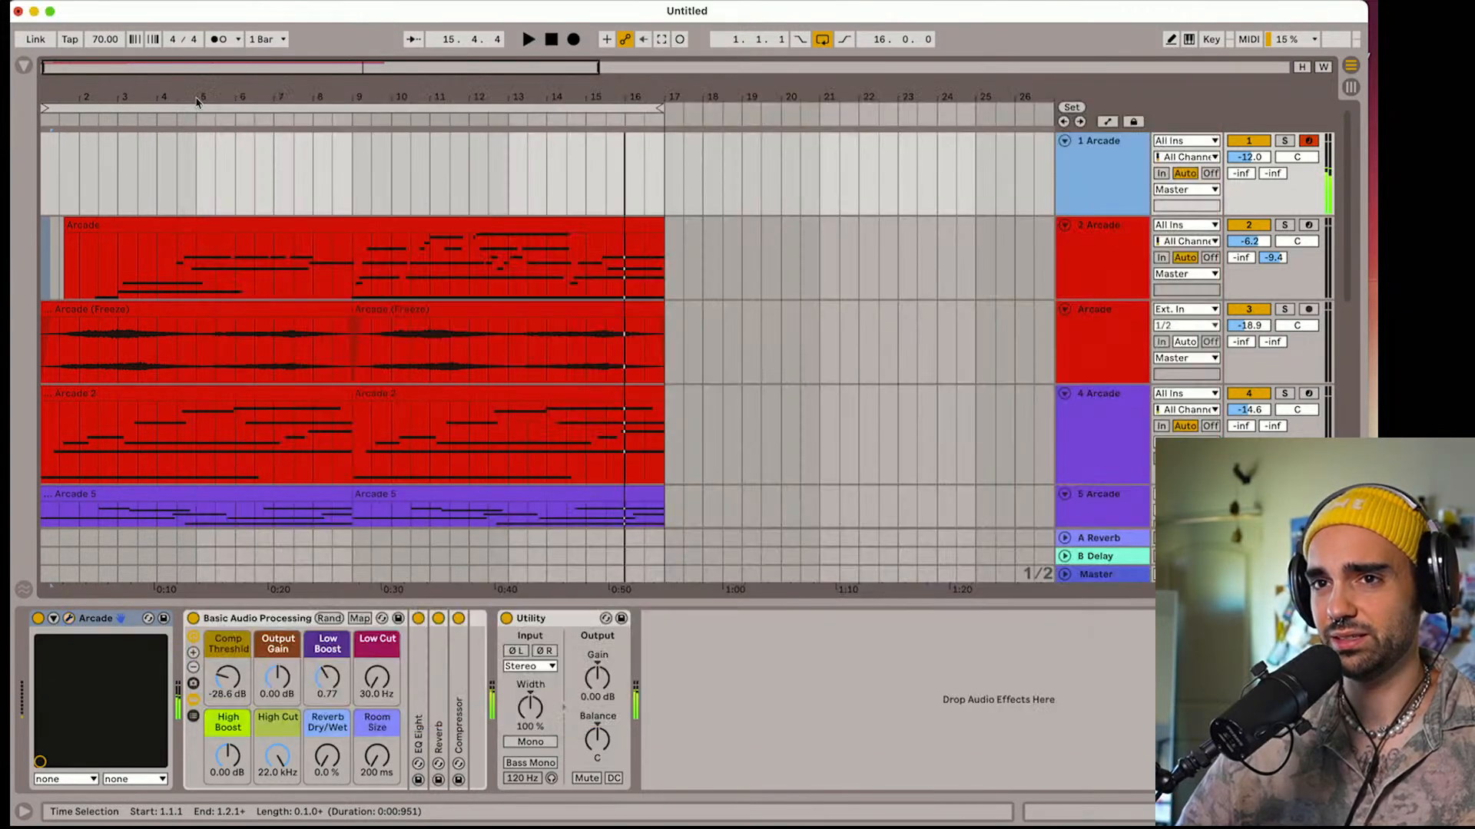
left_click(198, 96)
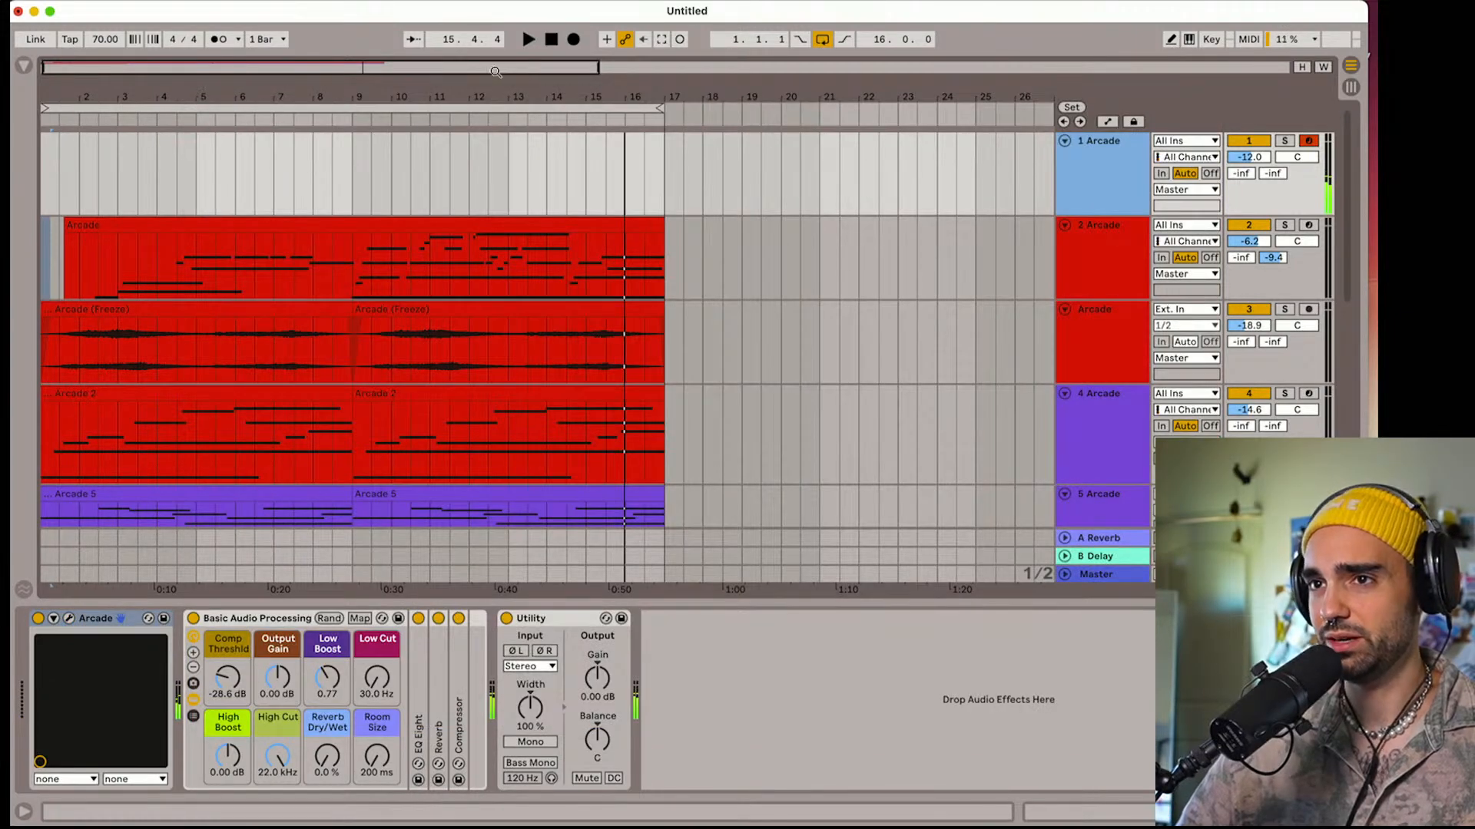
Perform a part on track 1 from bar 1, capture it as a MIDI clip and extend the clip back to the loop start
left_click(551, 41)
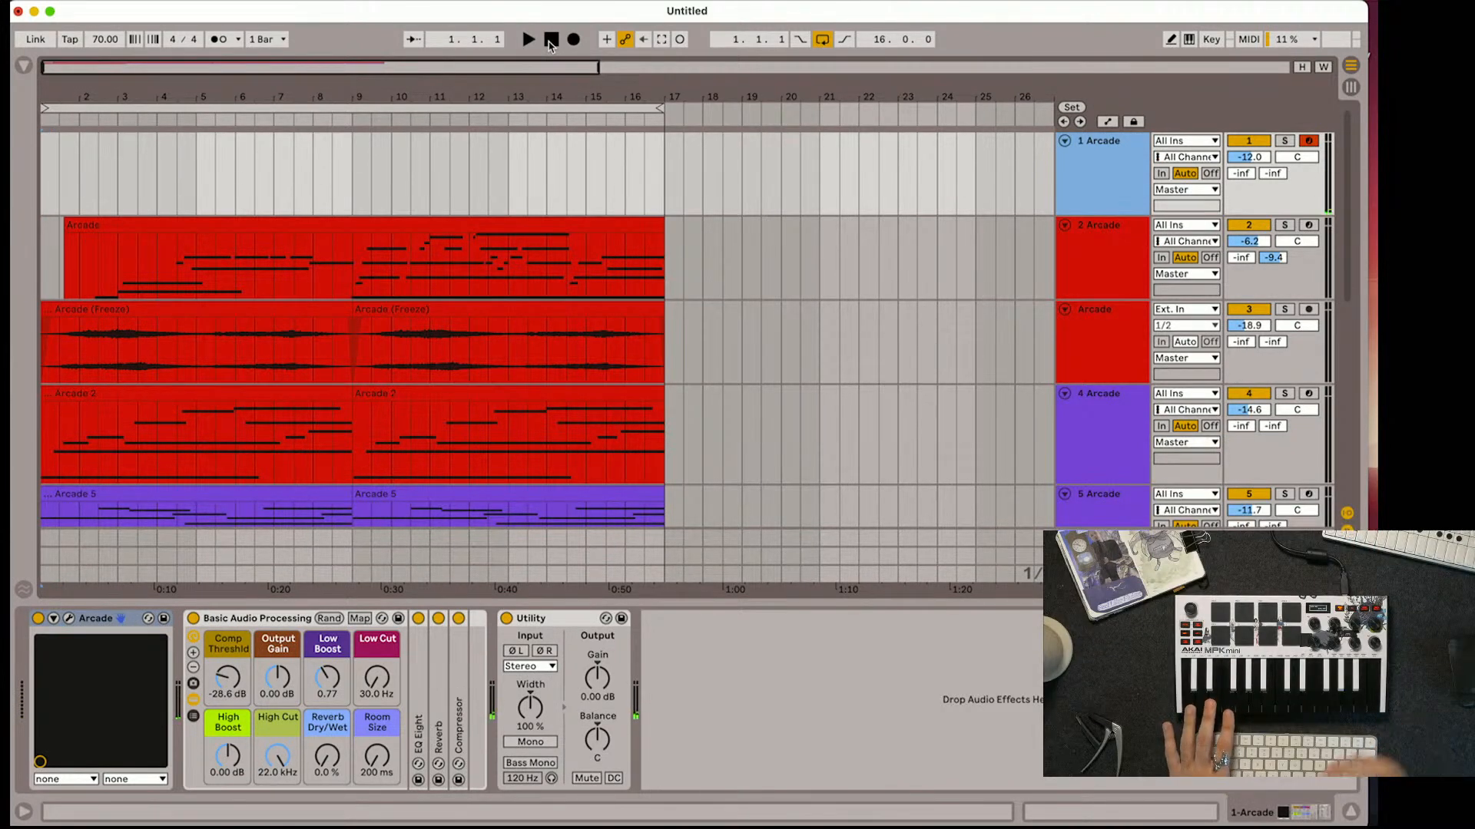
key("space")
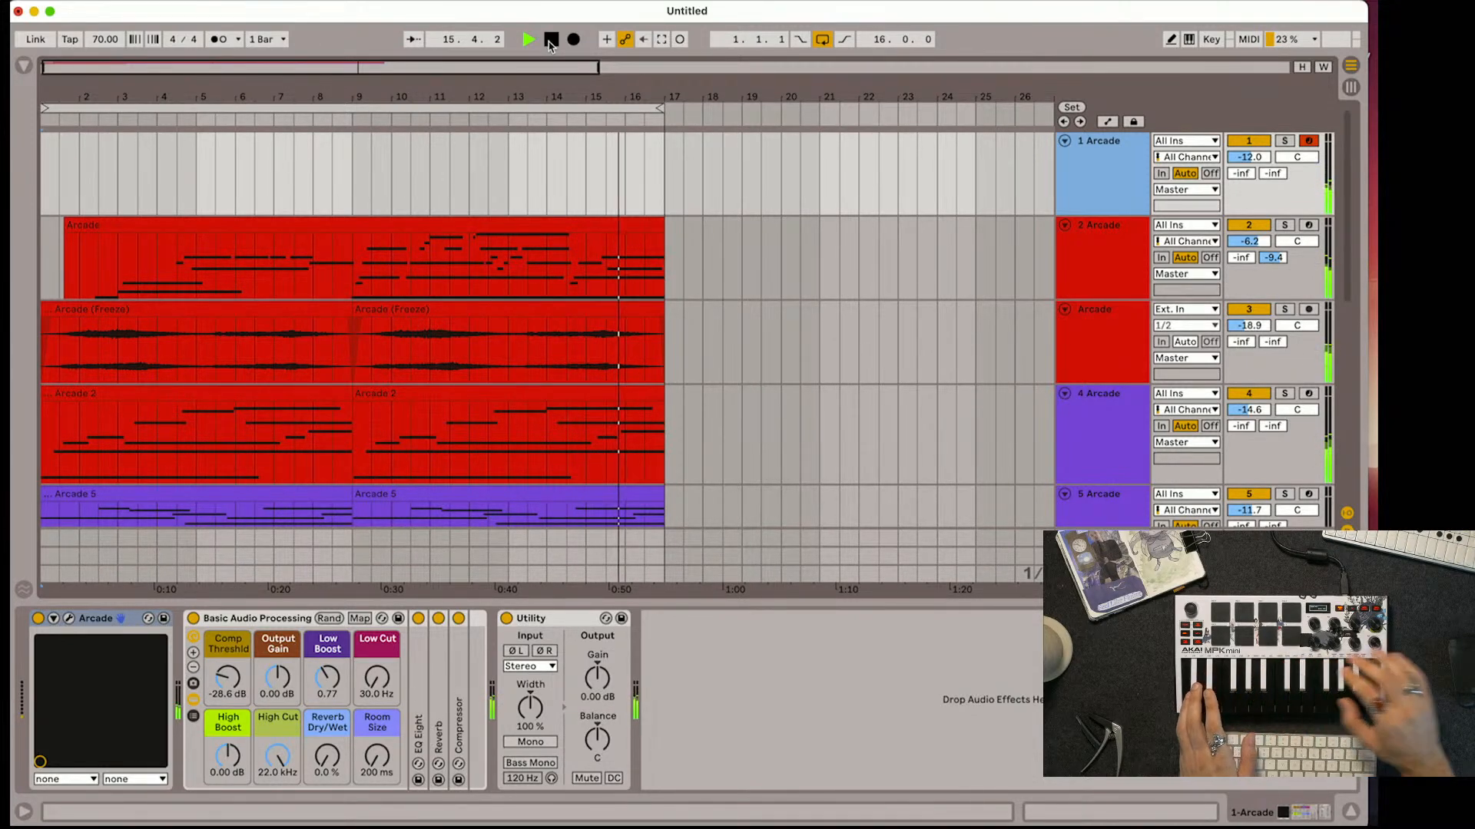
left_click(662, 43)
key("b")
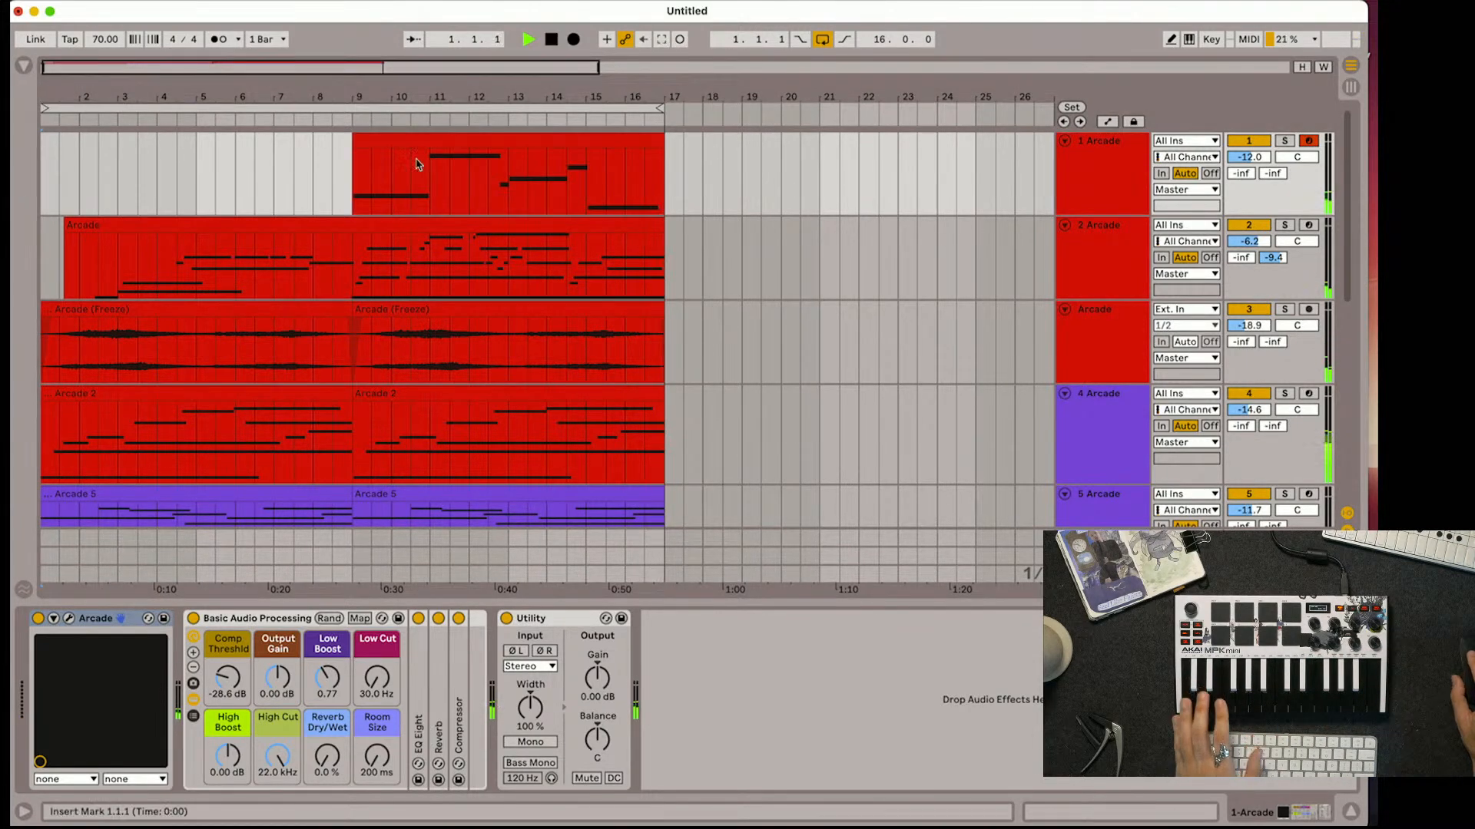
key("space")
left_click_drag(353, 145, 44, 149)
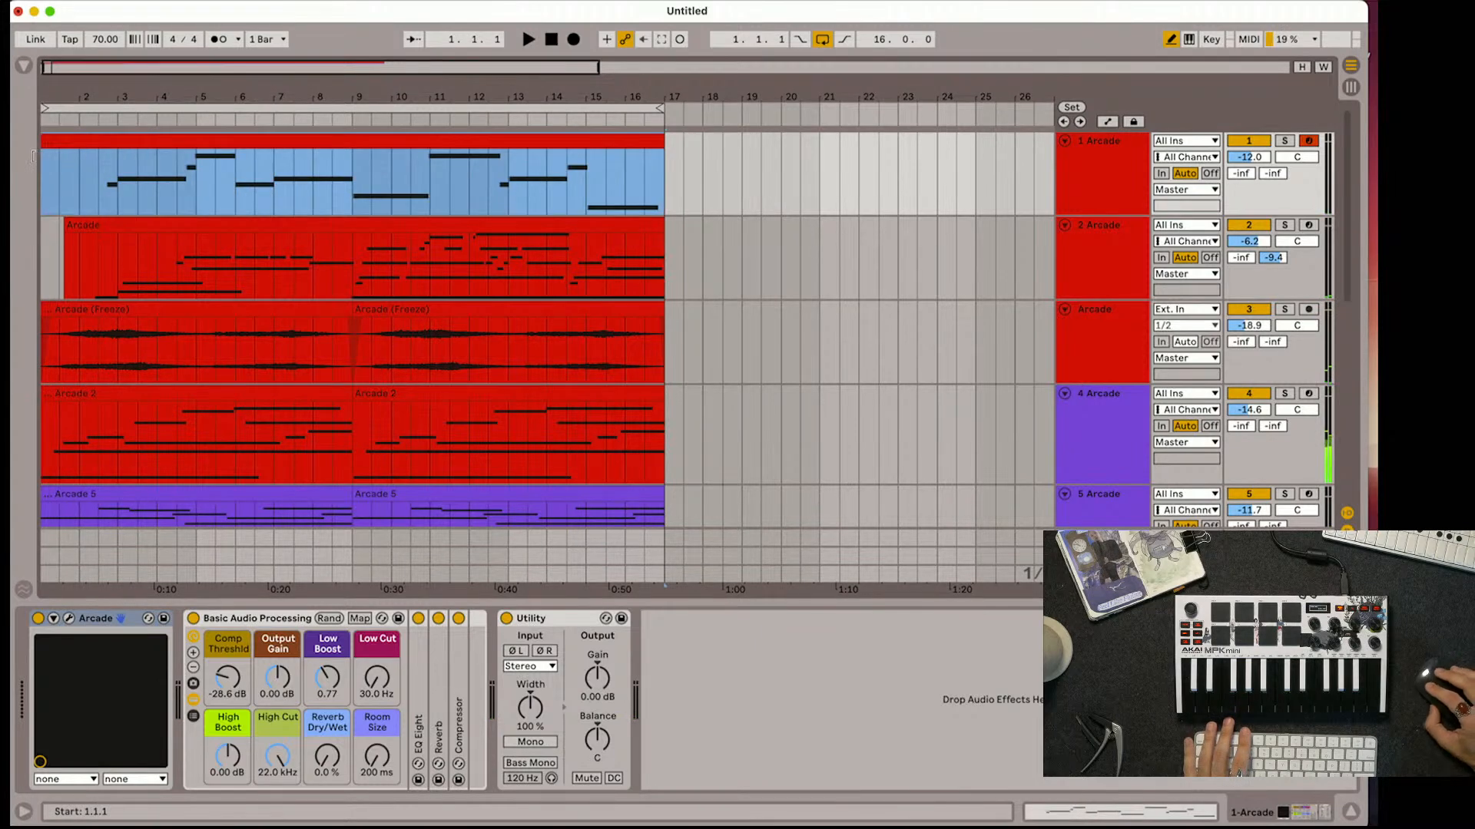
Add a C1 note at the start of track 1's clip, stretch it to the next note and select all notes
left_click(116, 145)
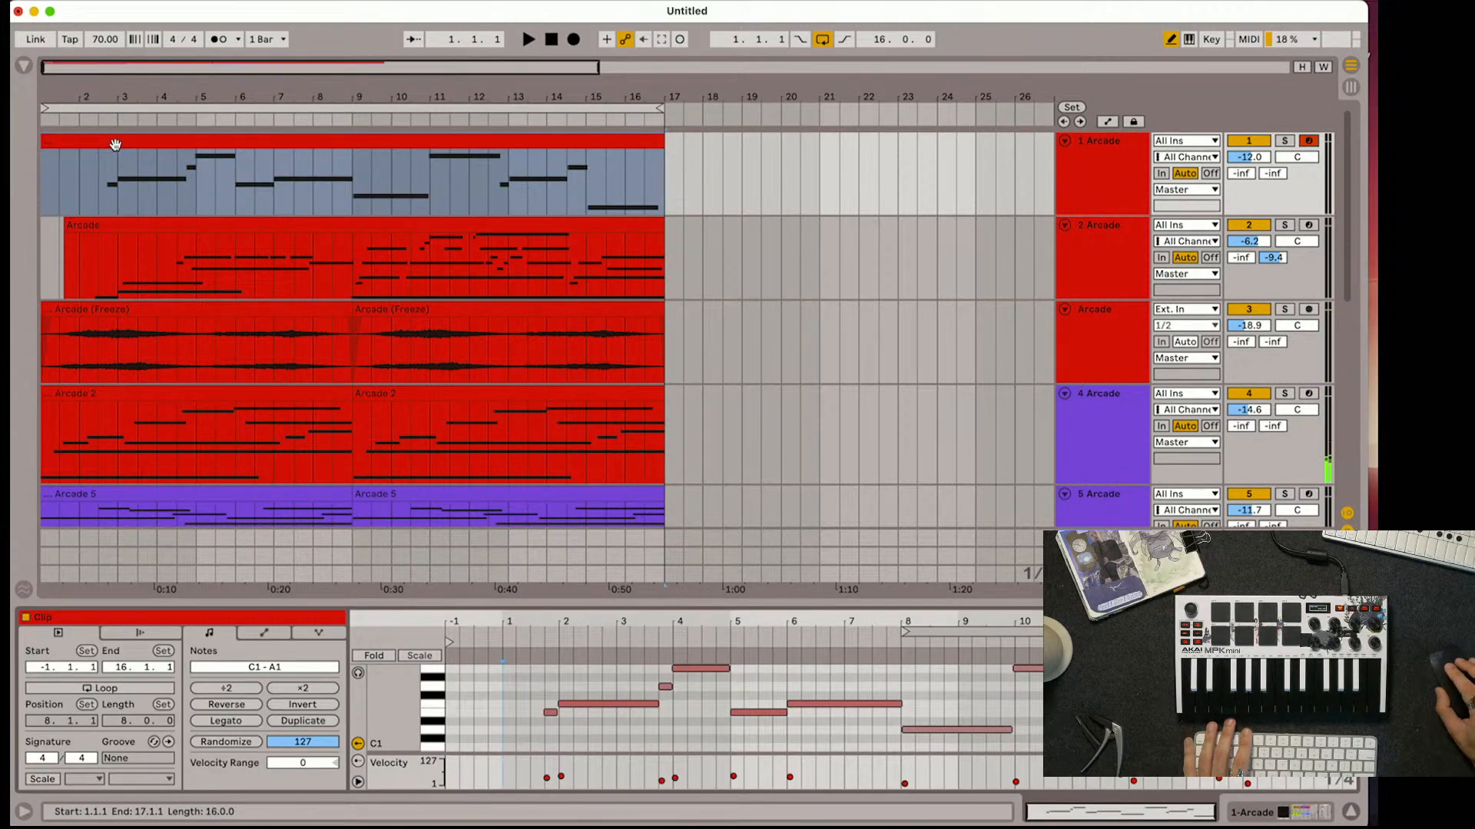
key("space")
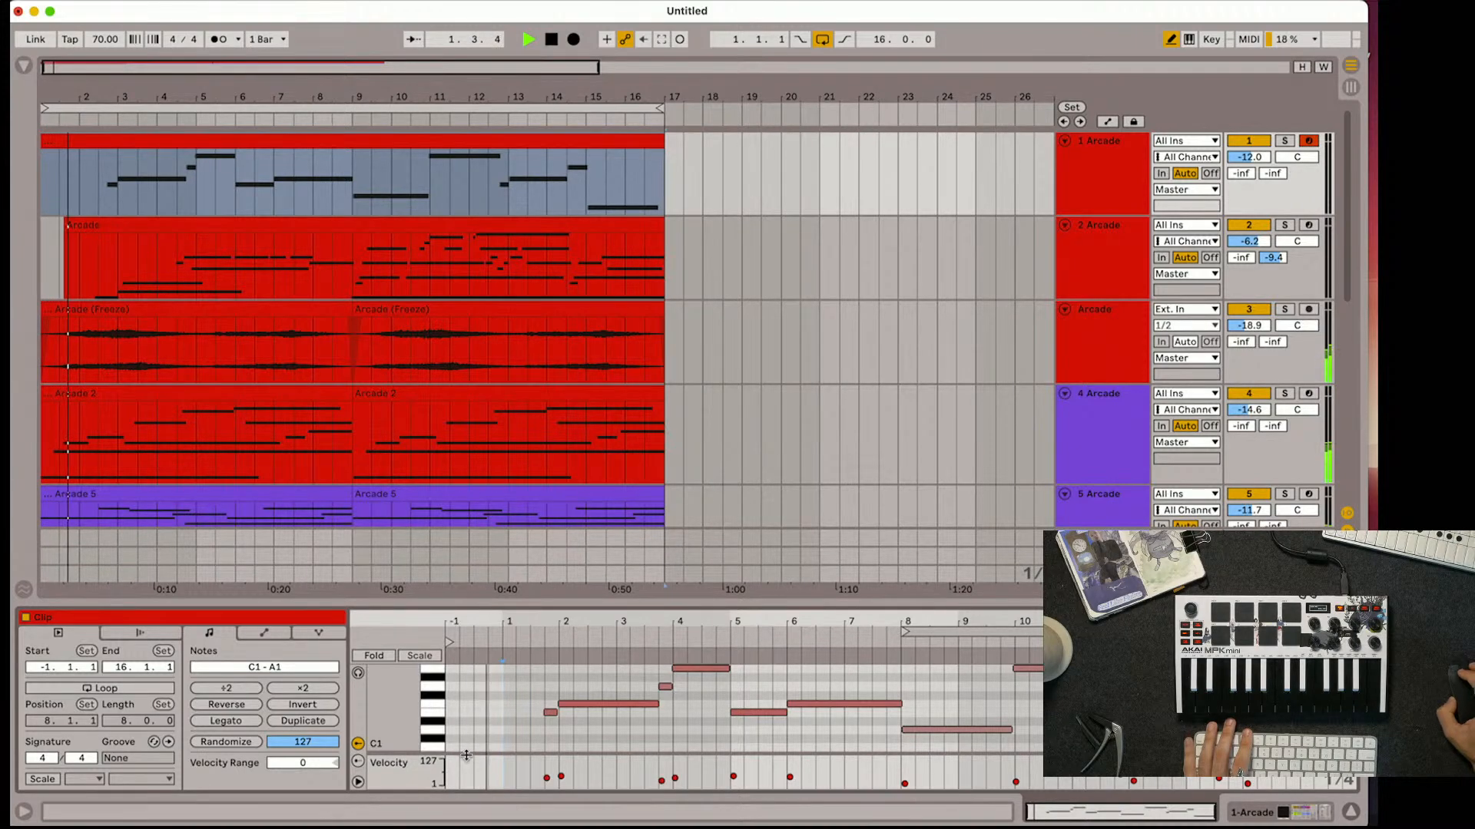
left_click(452, 745)
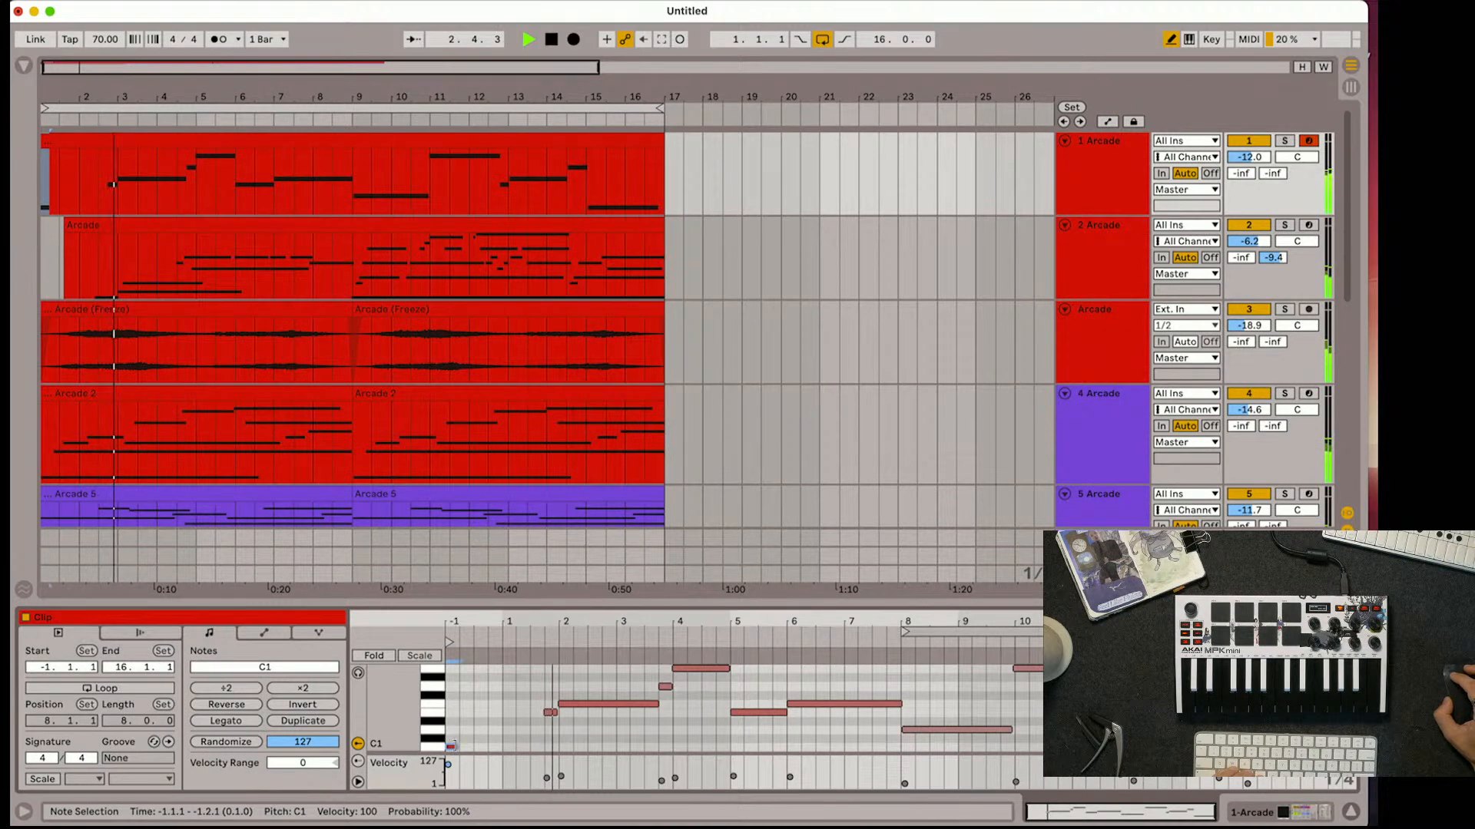
left_click_drag(458, 746, 535, 751)
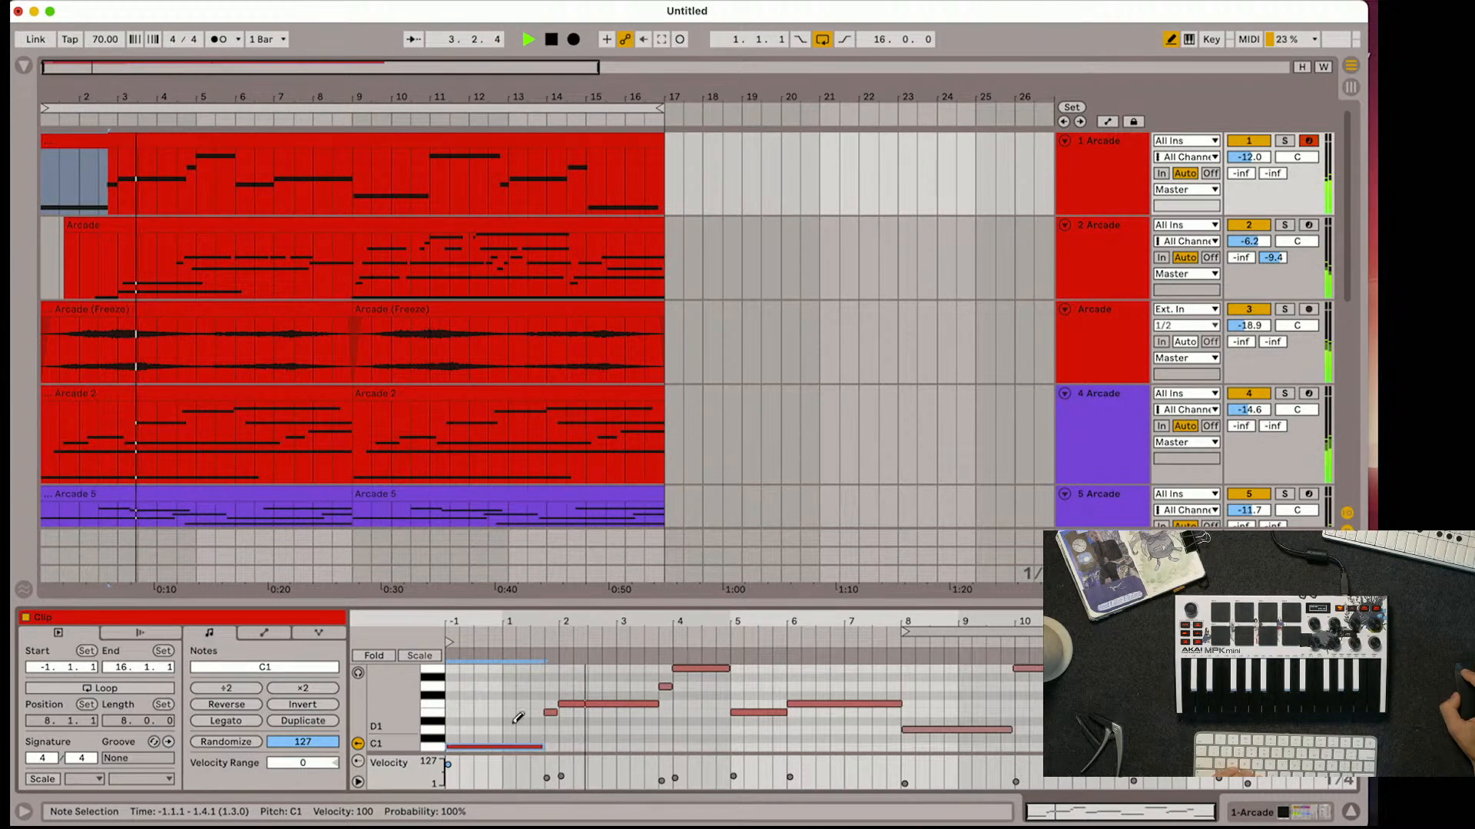
key("super+a")
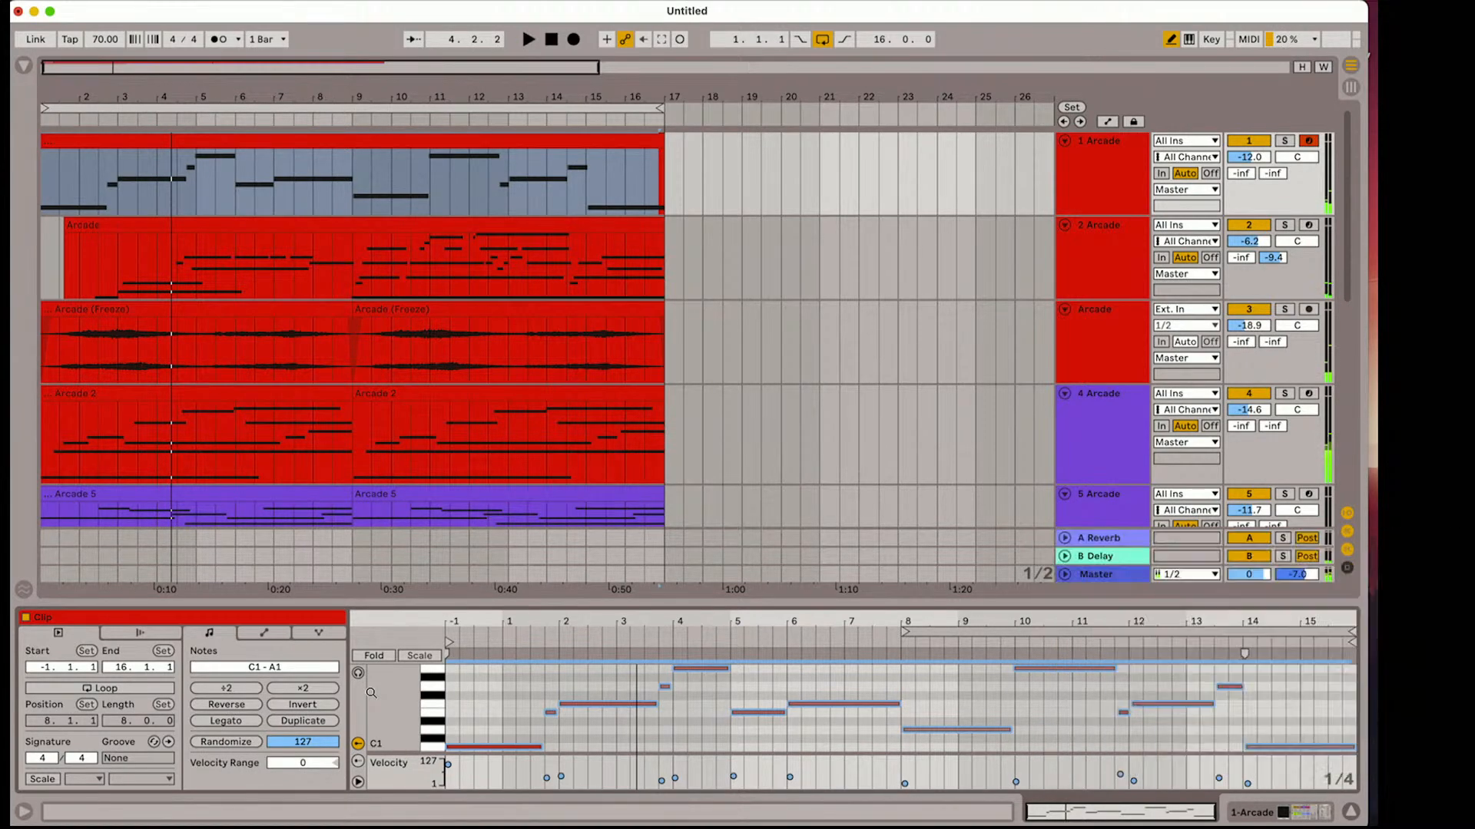
Play the loop and slightly lengthen the release of Layer B's amp envelope in track 1's Pure Nostalgia instrument
left_click(1116, 178)
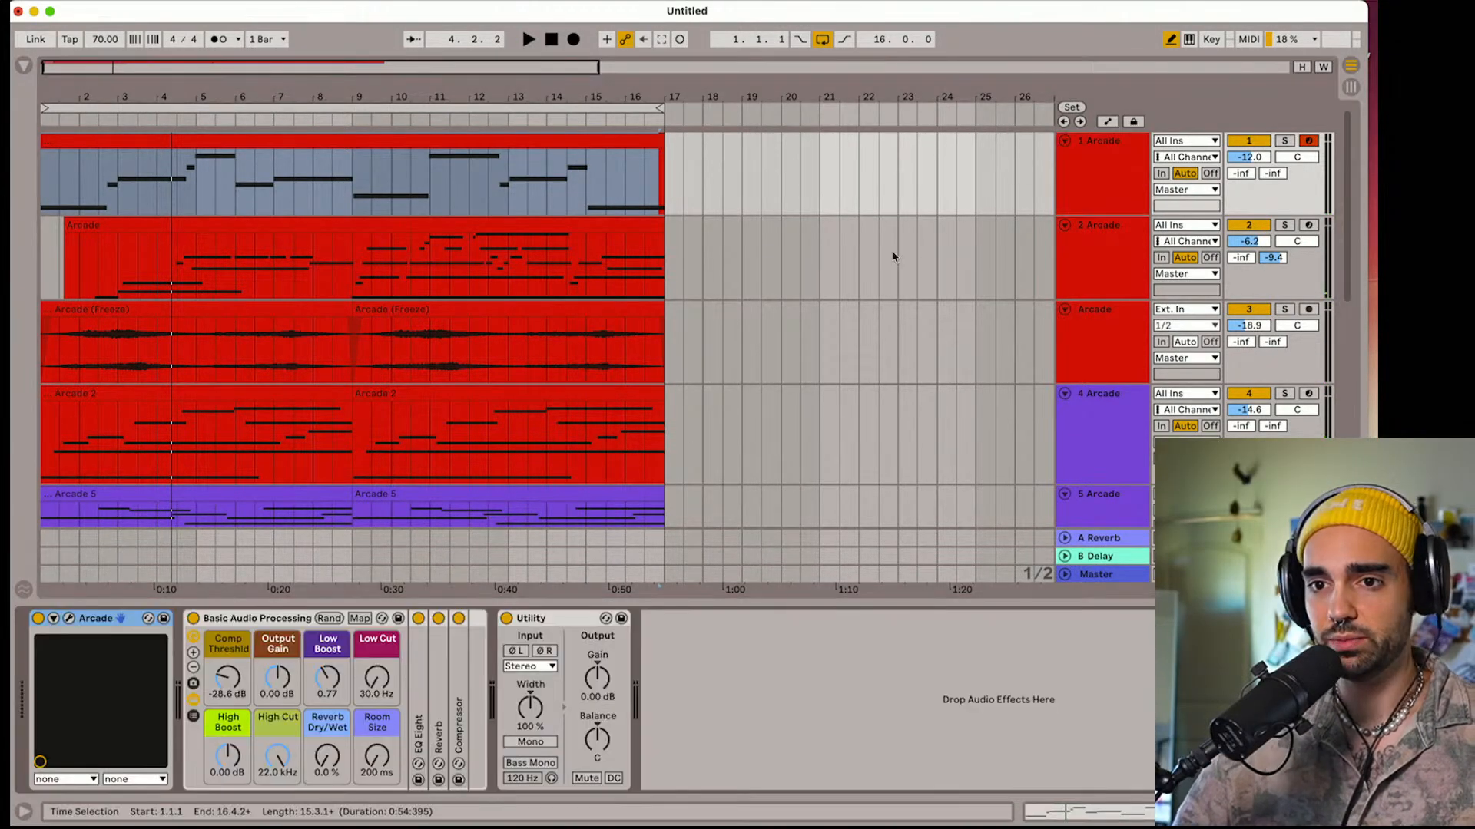
left_click(69, 619)
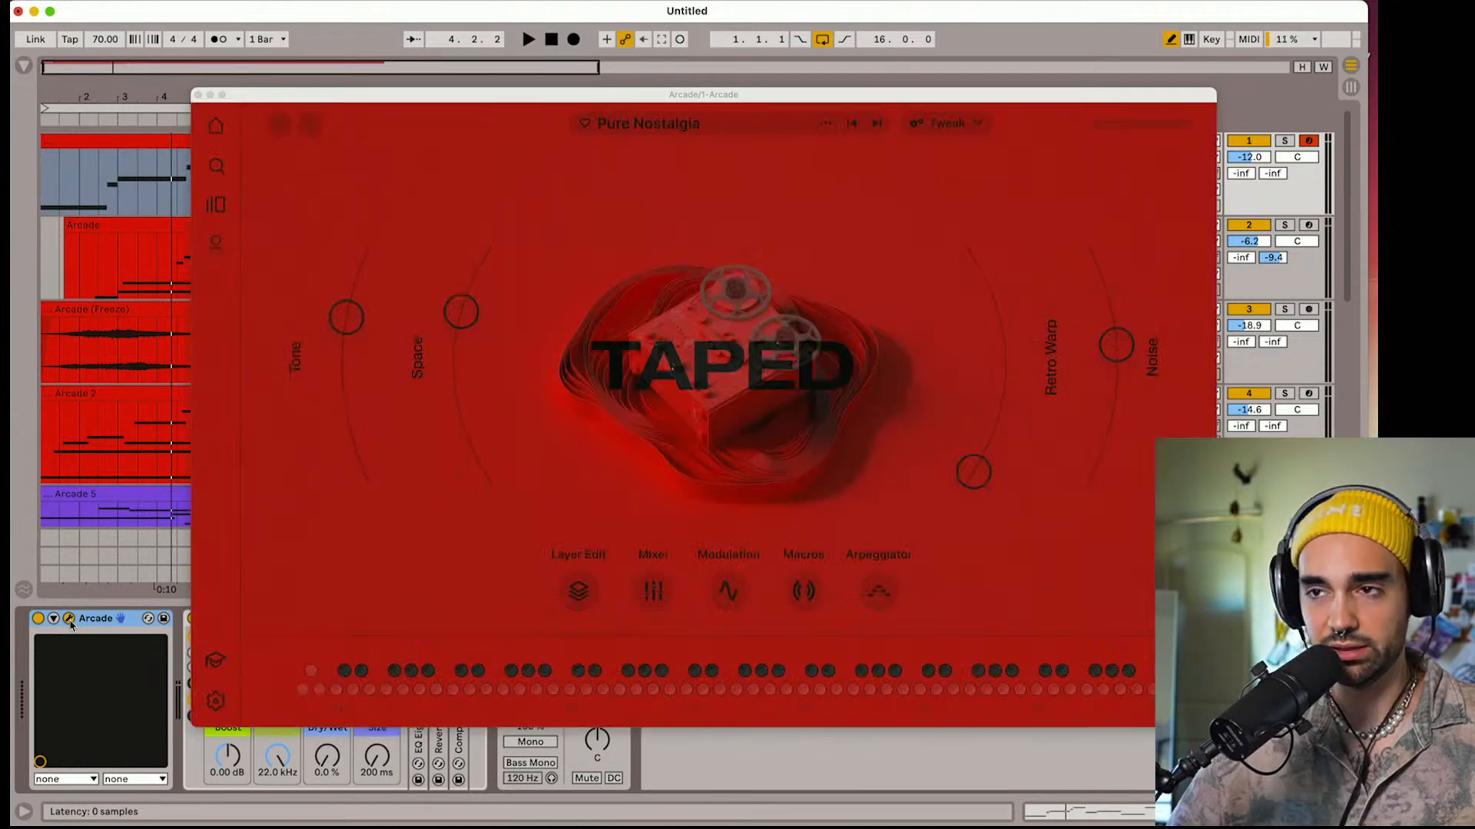
left_click(921, 126)
key("space")
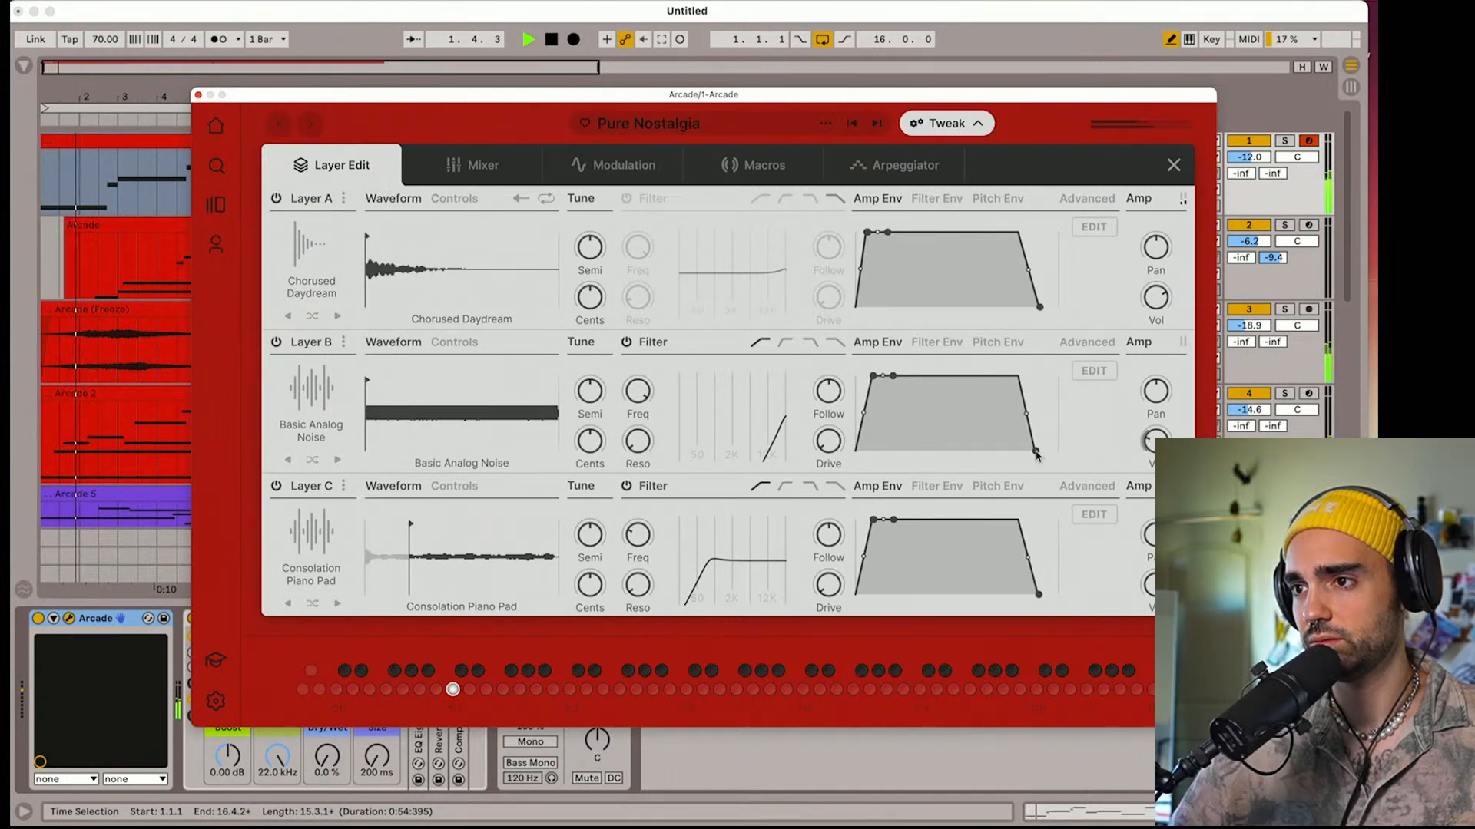
left_click_drag(1036, 453, 1042, 457)
mouse_move(1147, 437)
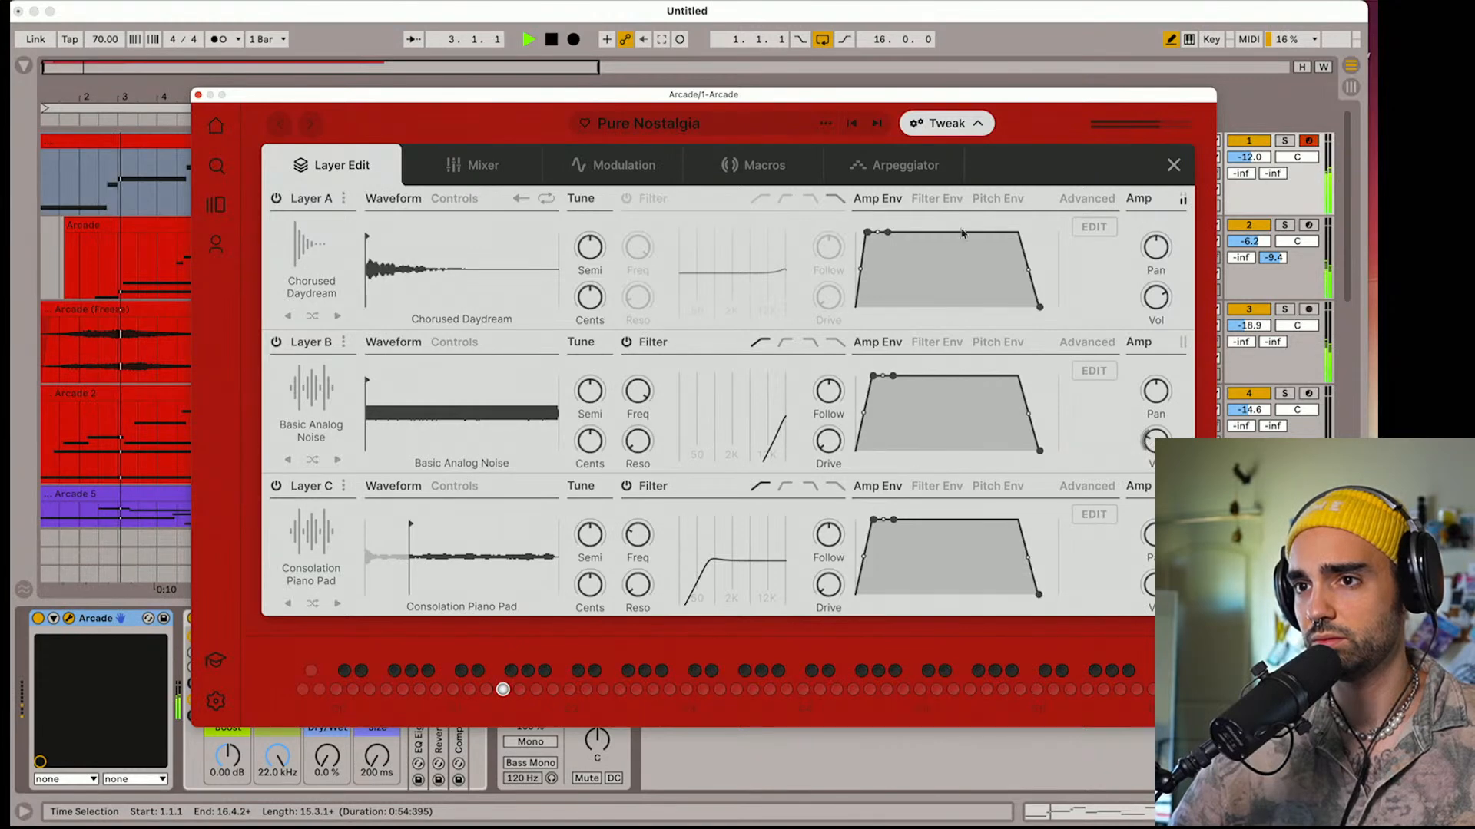
mouse_move(581, 271)
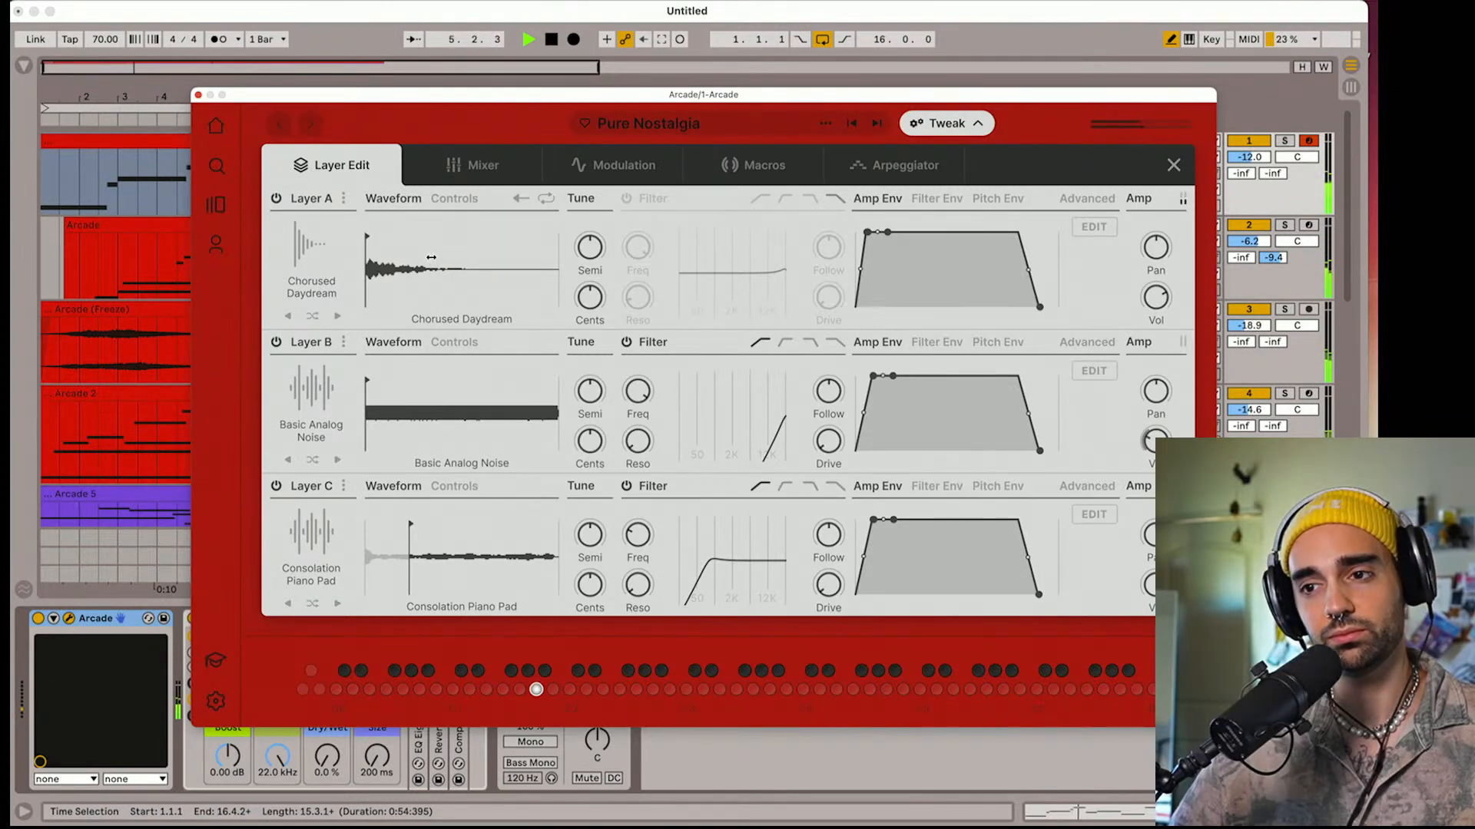
left_click(198, 96)
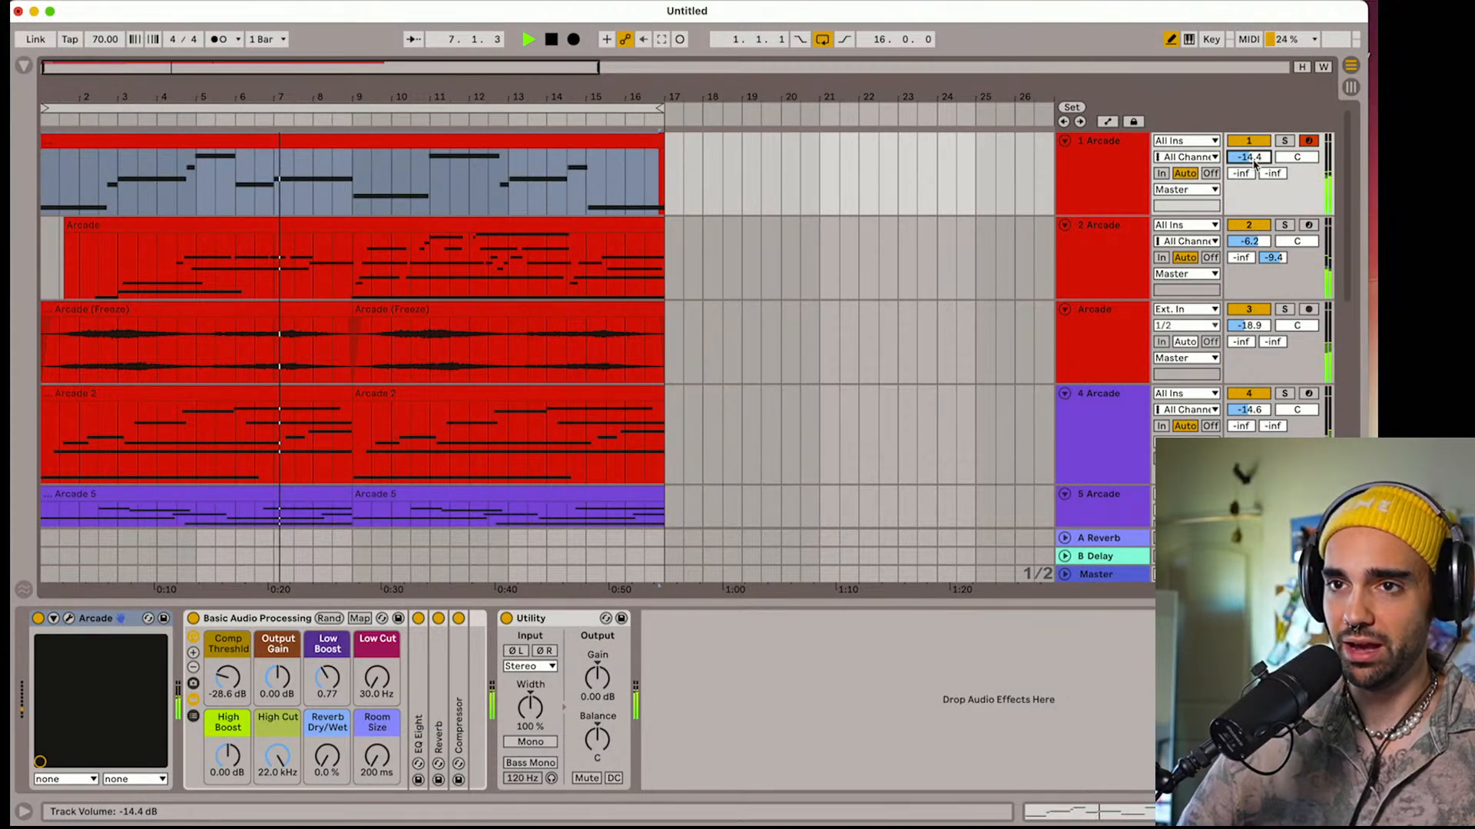
Stop playback, recheck Pure Nostalgia's layers and lower track 1's volume to -17.4 dB
key("space")
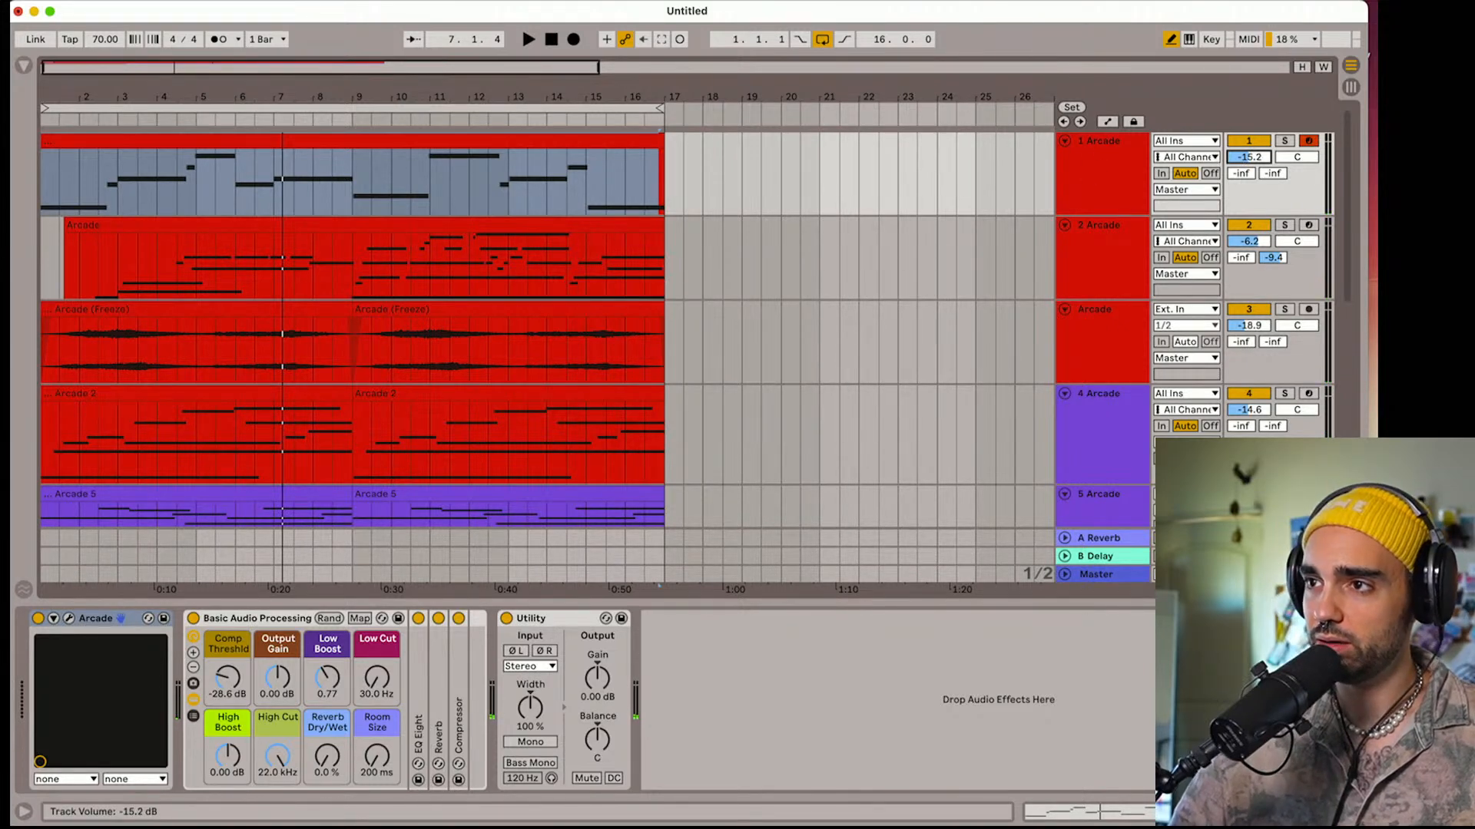
left_click(1075, 172)
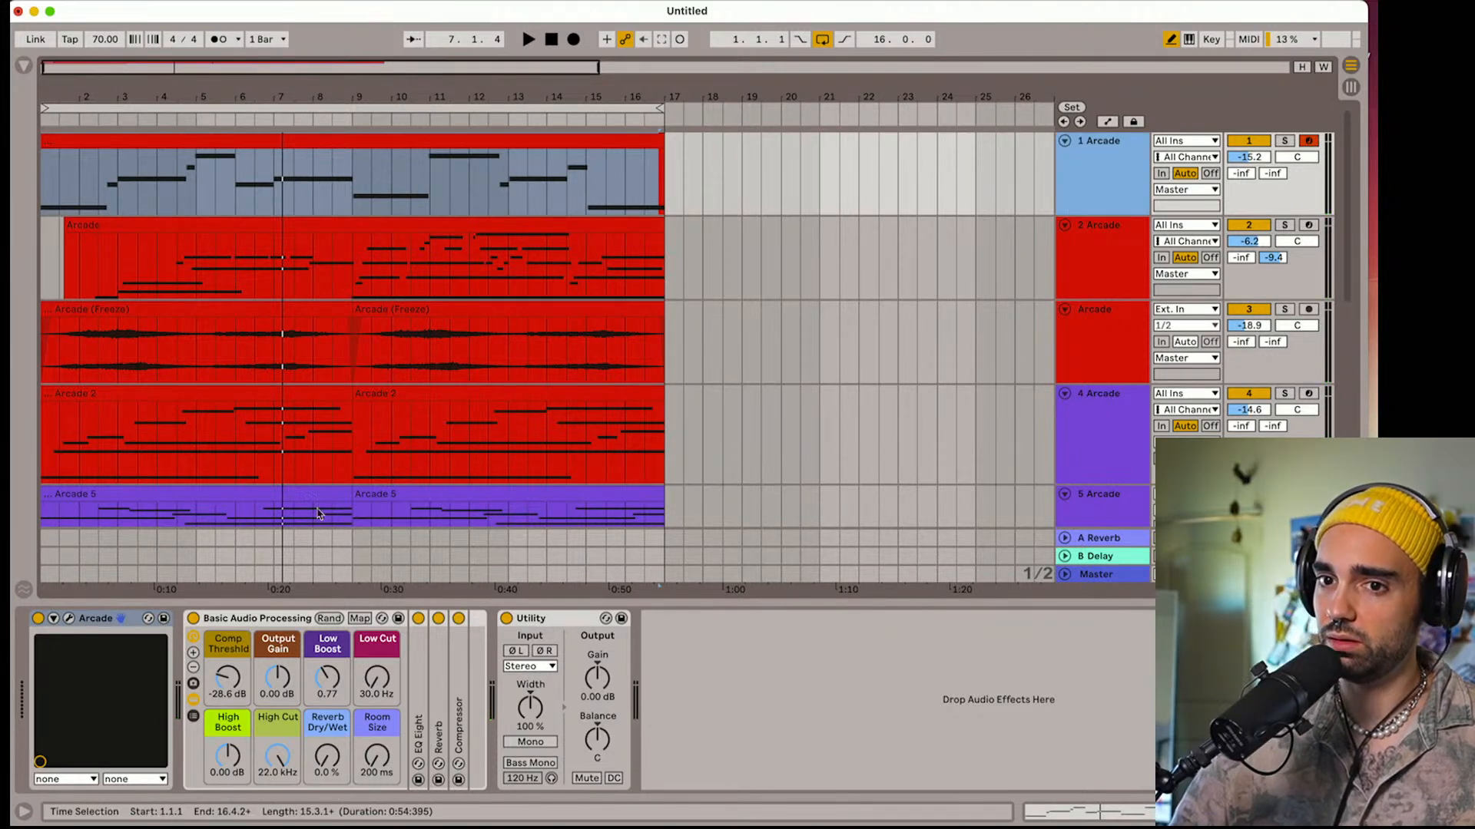
left_click(70, 624)
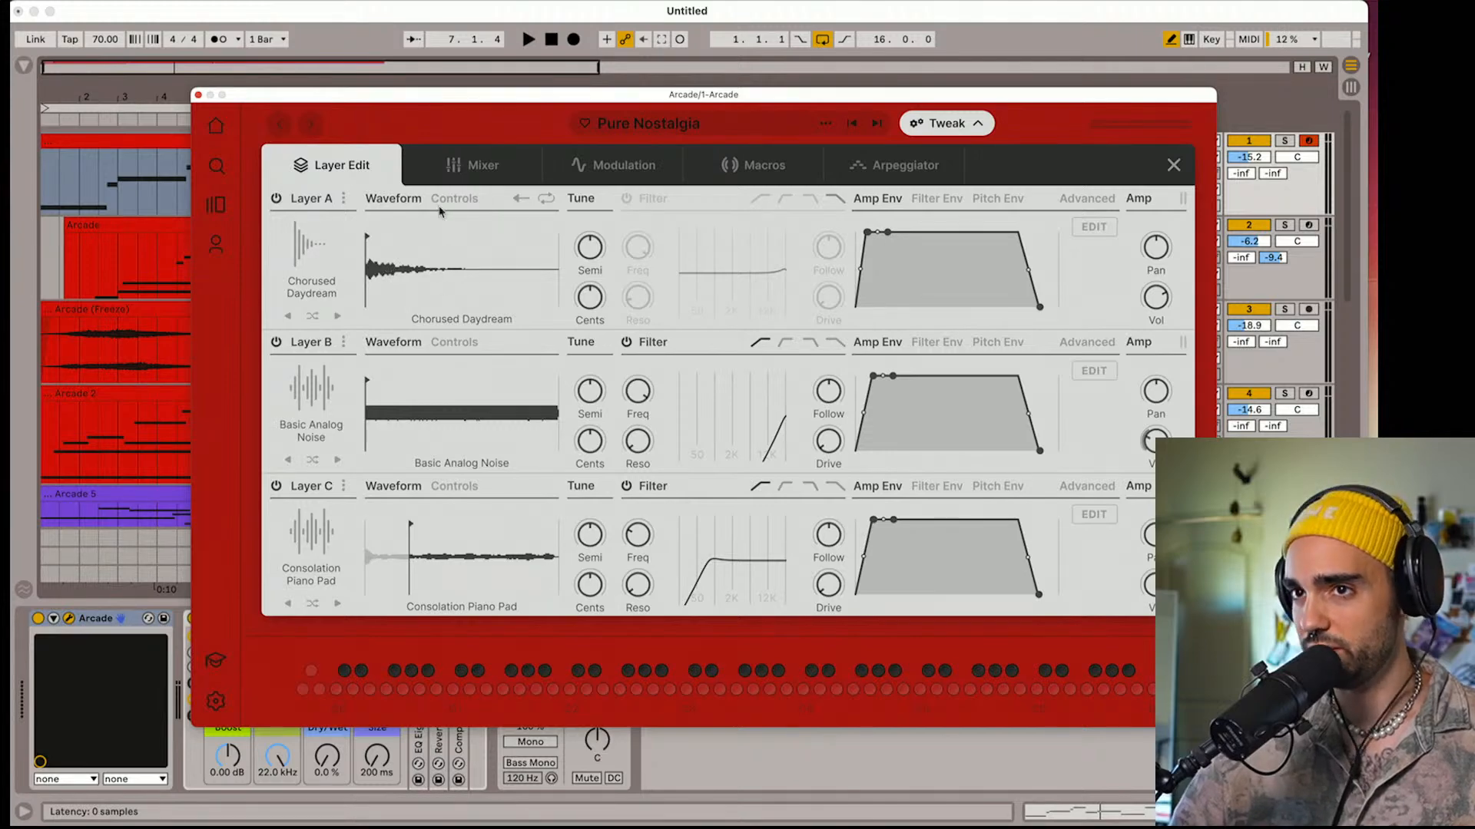
left_click(198, 95)
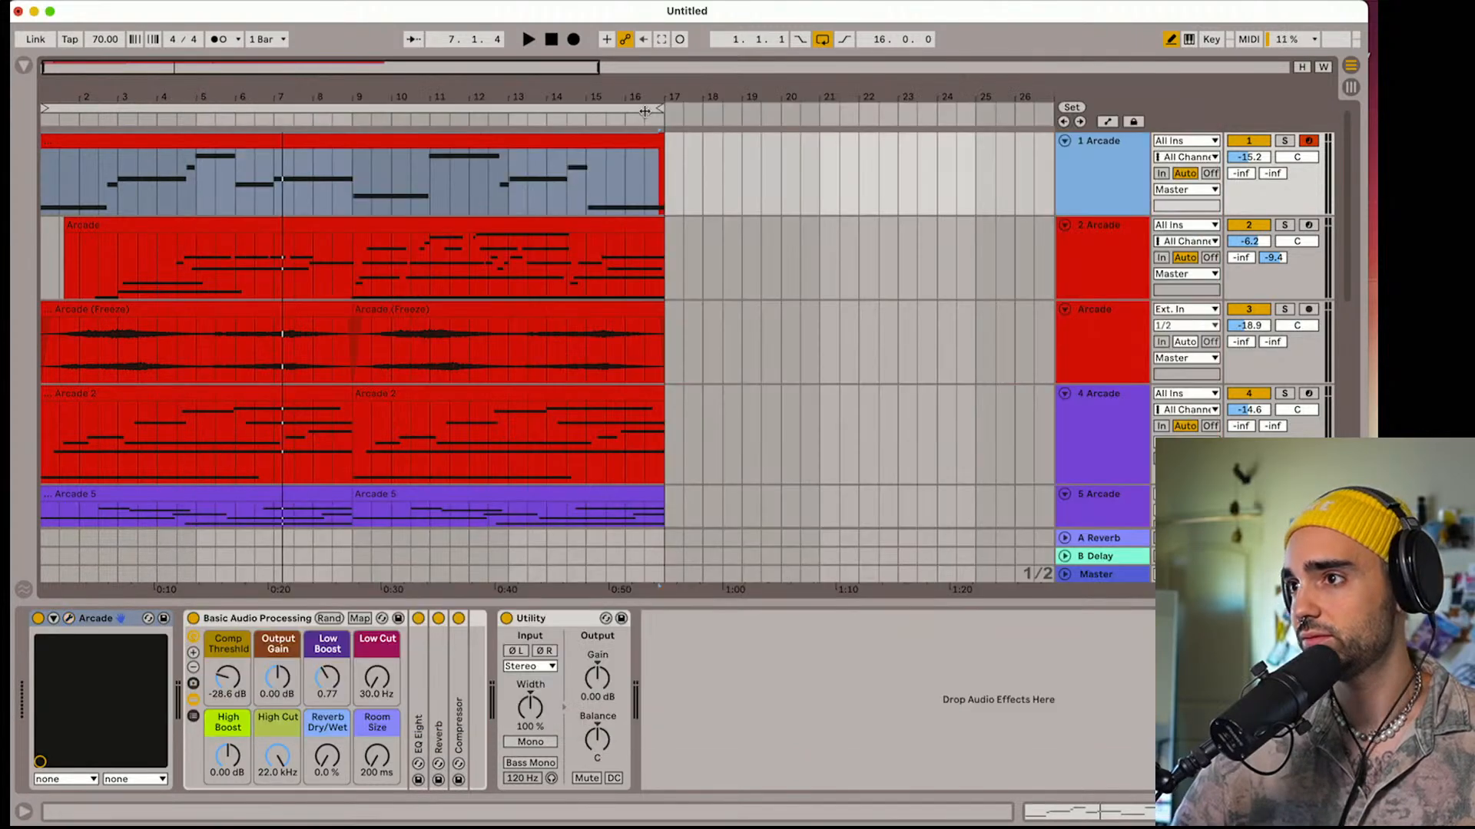
left_click_drag(1249, 157, 1249, 163)
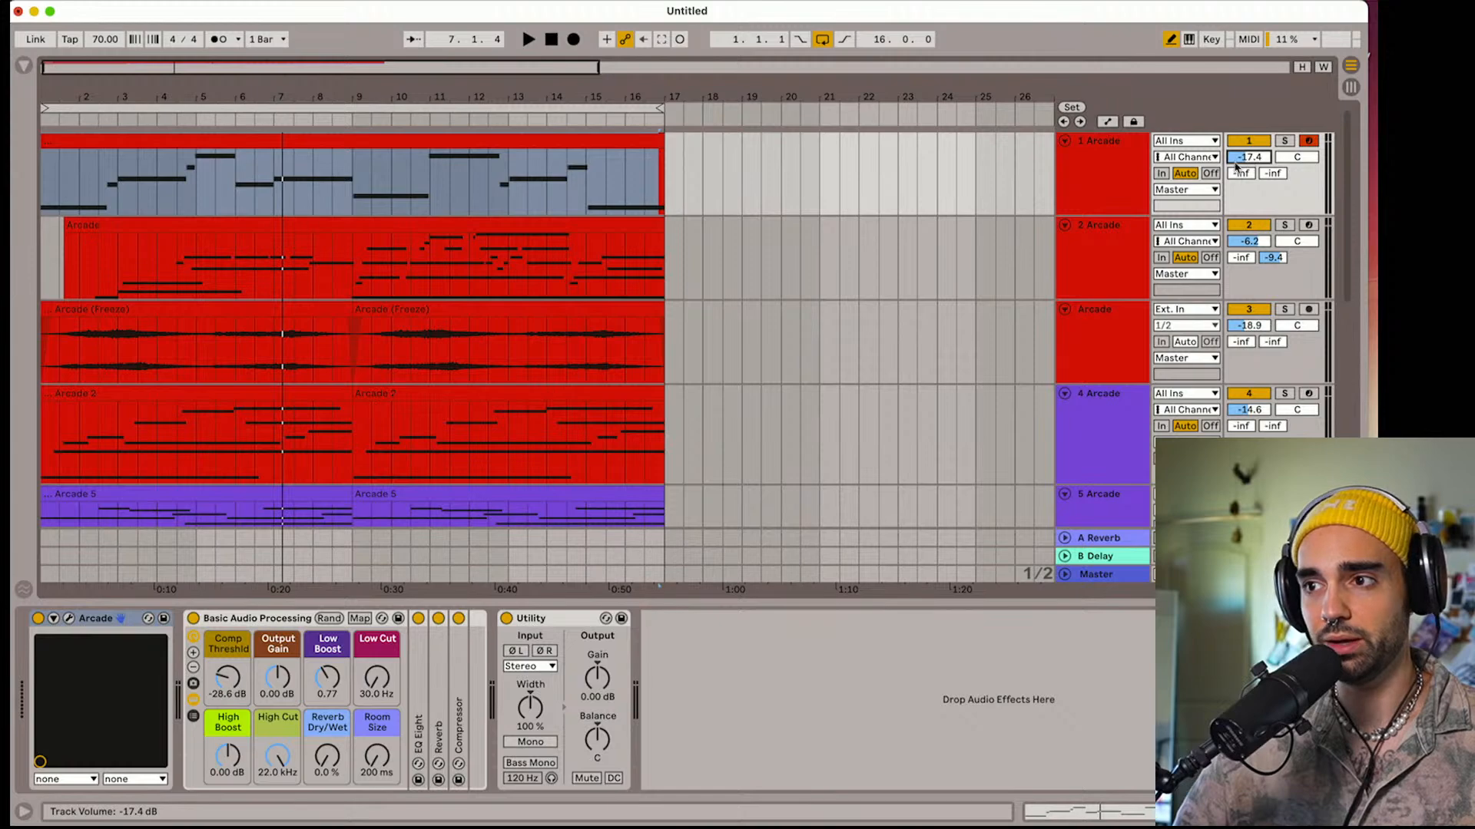
Play the loop, fold tracks 2 through 5, and activate track 6 with its volume at -19.0 dB
key("space")
left_click(1064, 225)
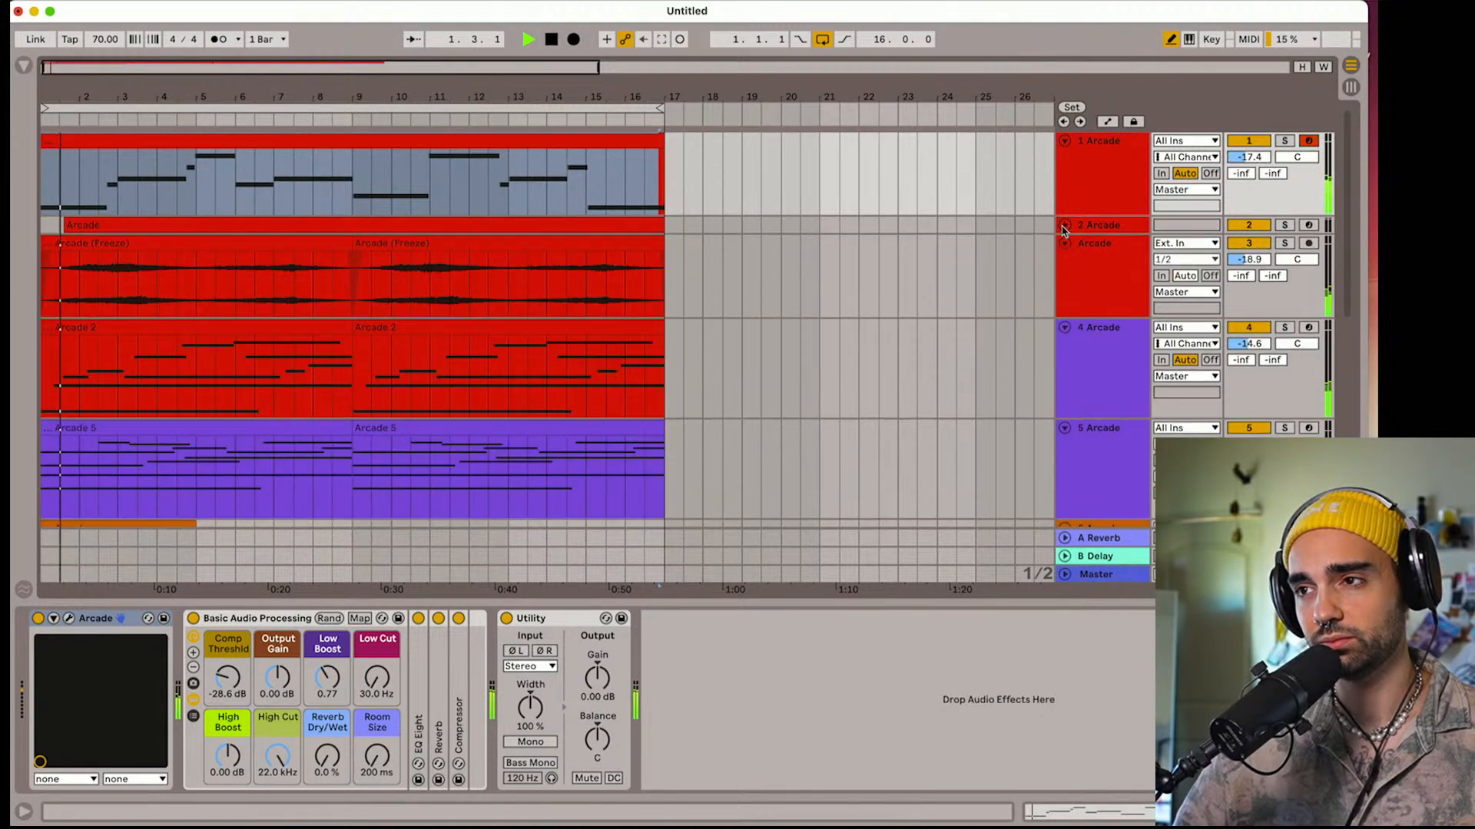
left_click(1063, 243)
left_click(1064, 262)
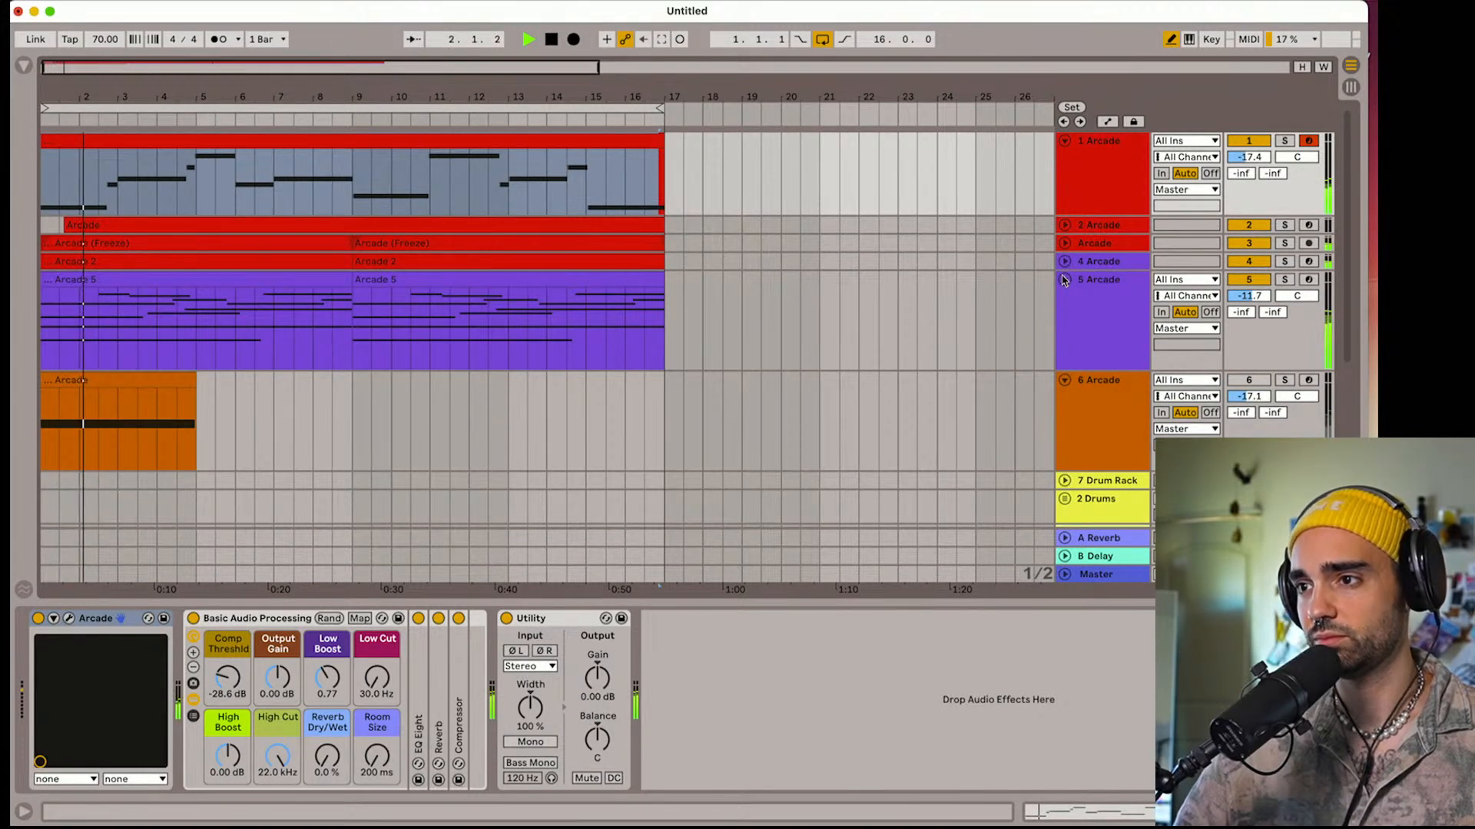
left_click(1063, 280)
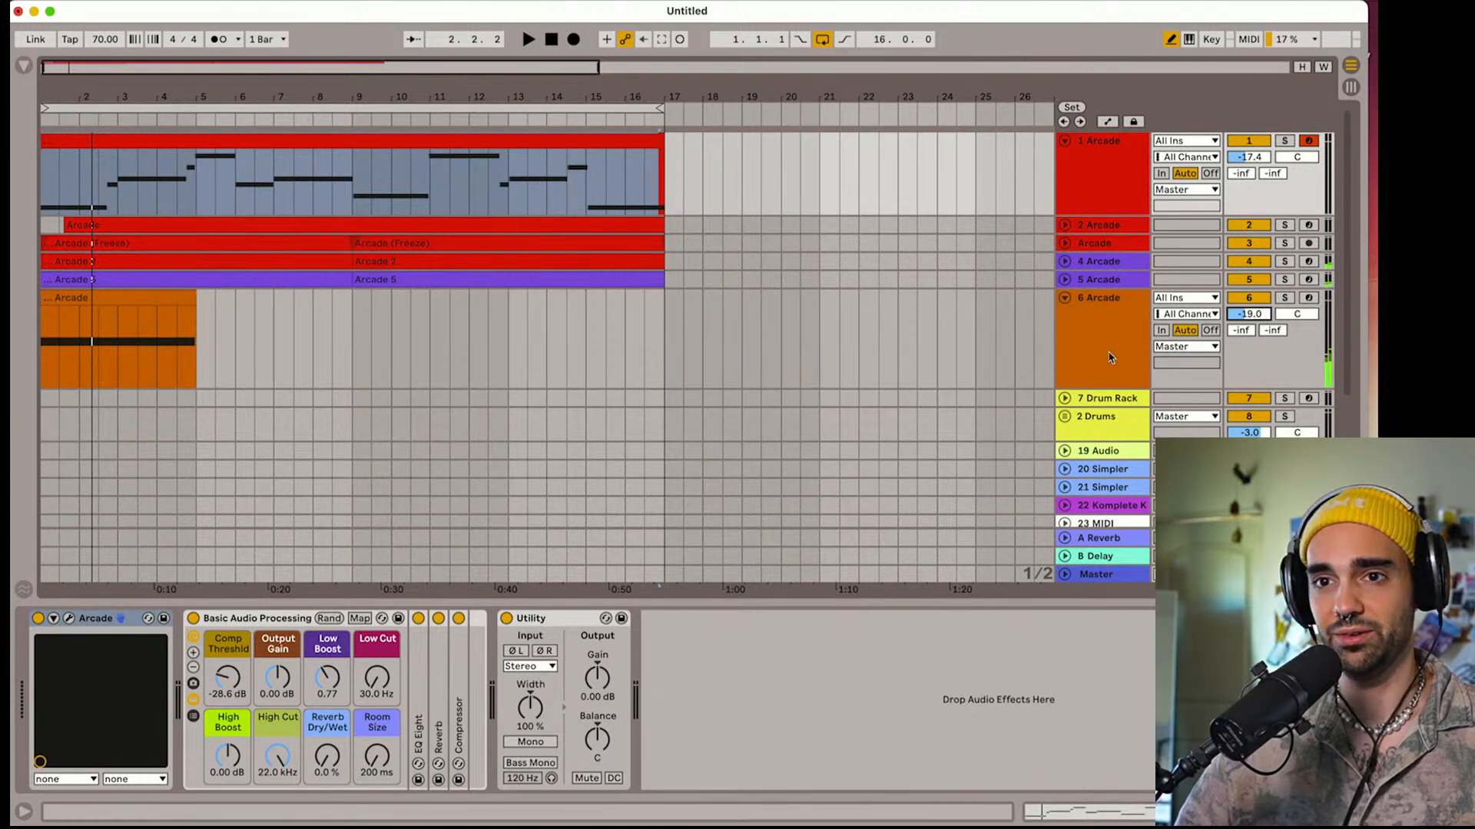
Solo track 6 for a short playback check, turn the solo off and stop playback
left_click(1285, 298)
key("space")
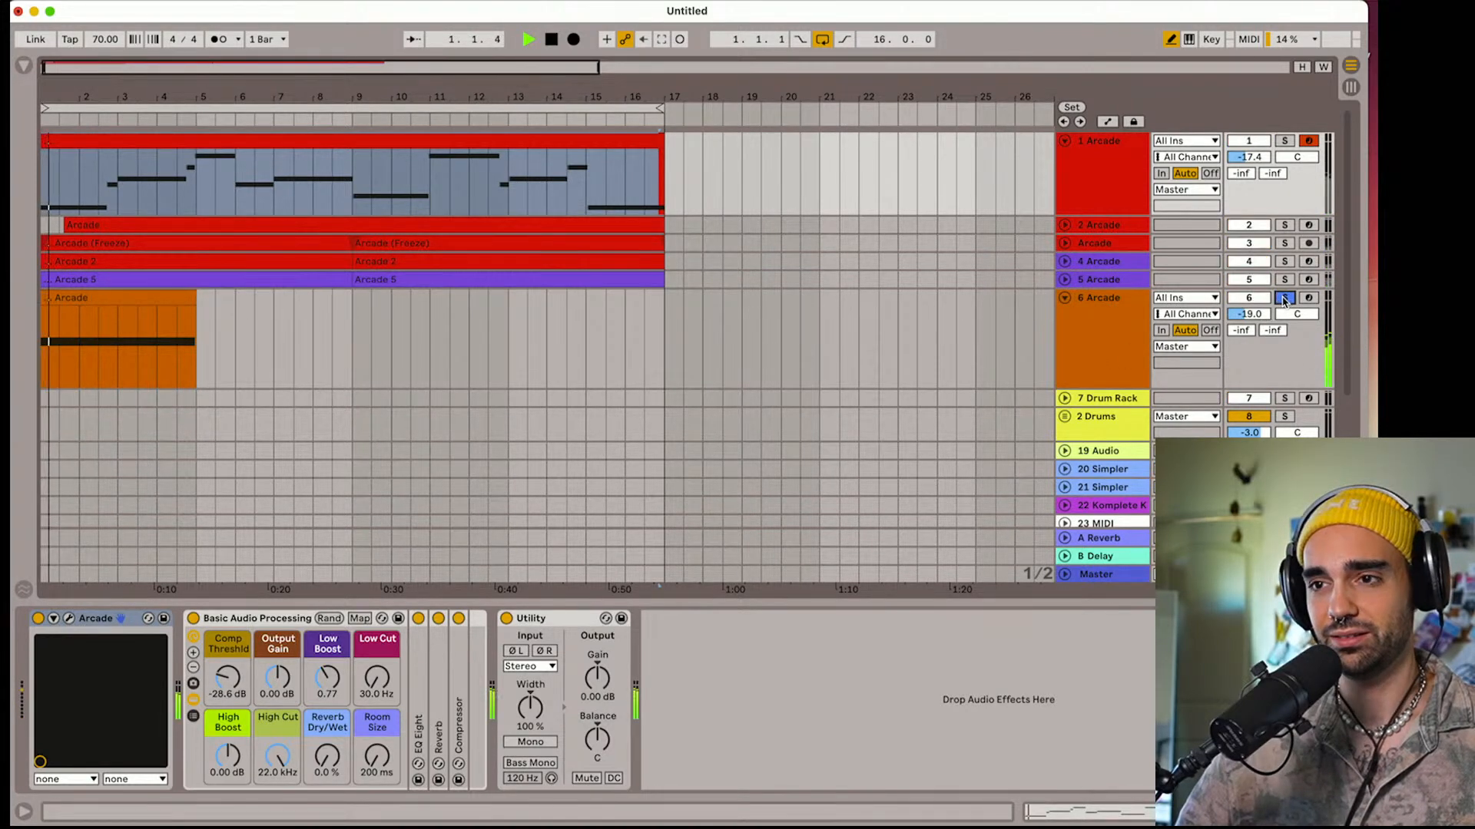
left_click(1283, 301)
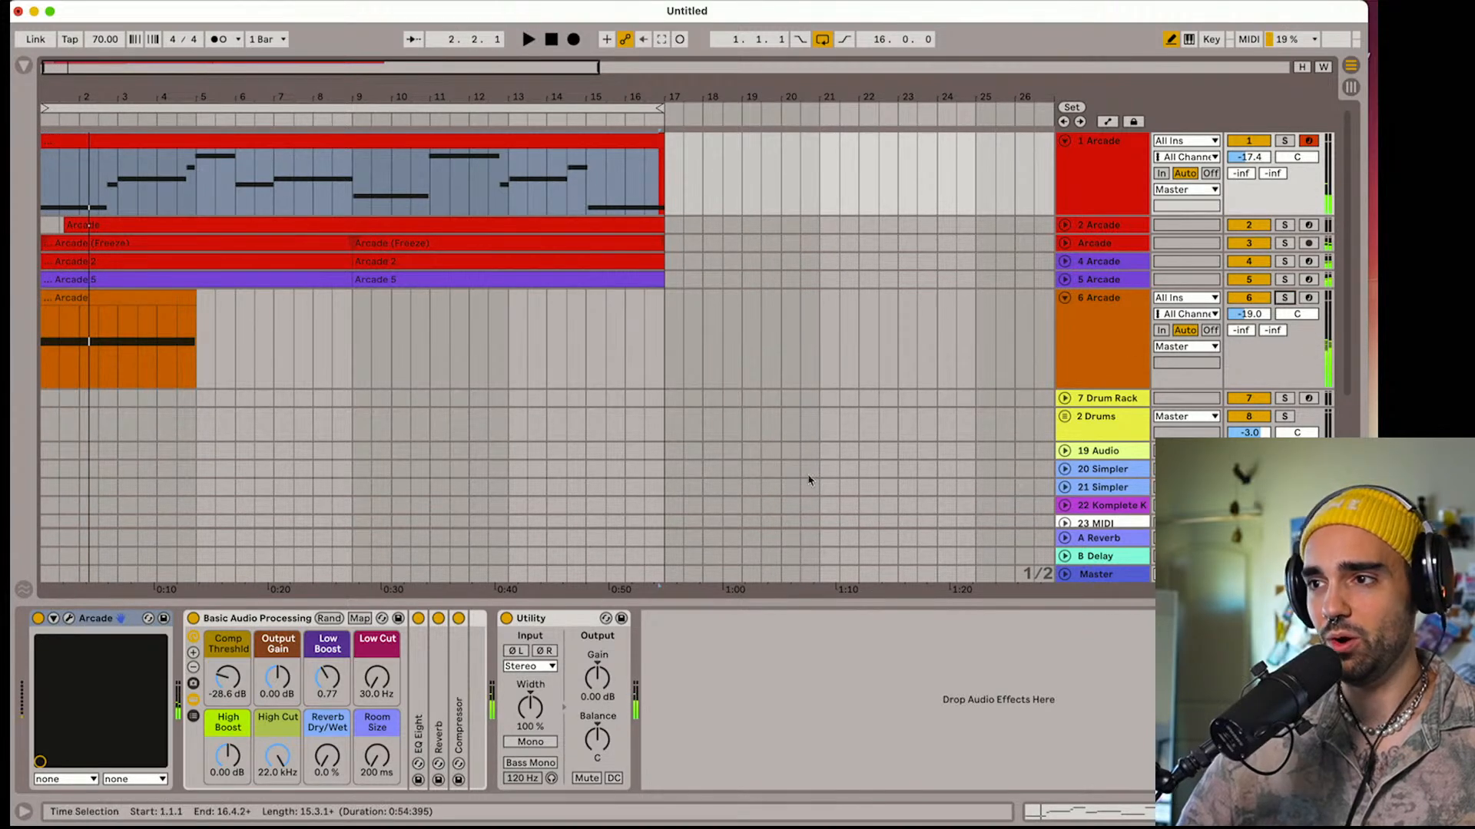
key("space")
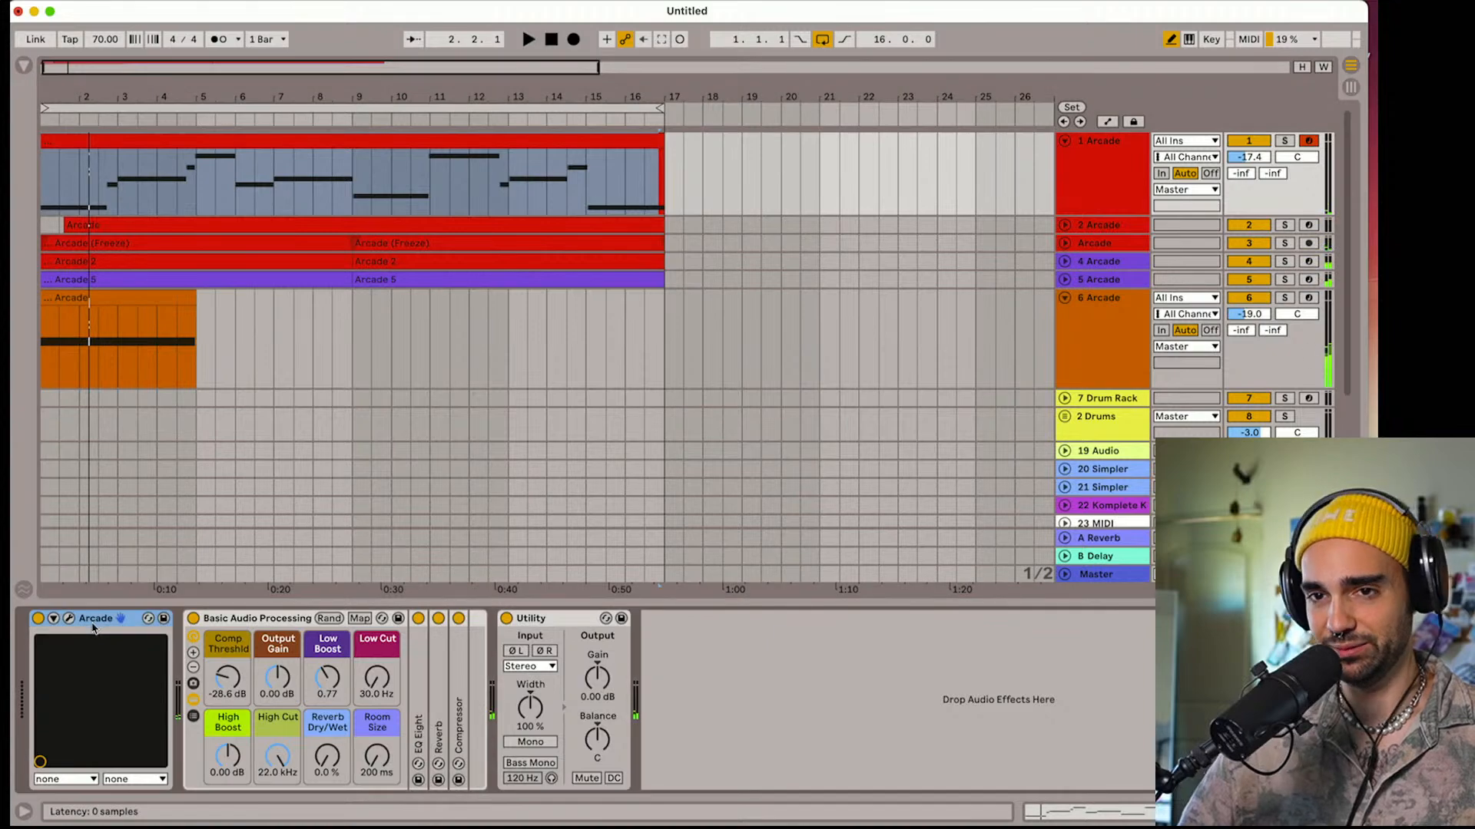
Delete track 6's clip and set the session key of its Arcade custom kit to C Maj
left_click(170, 299)
key("Delete")
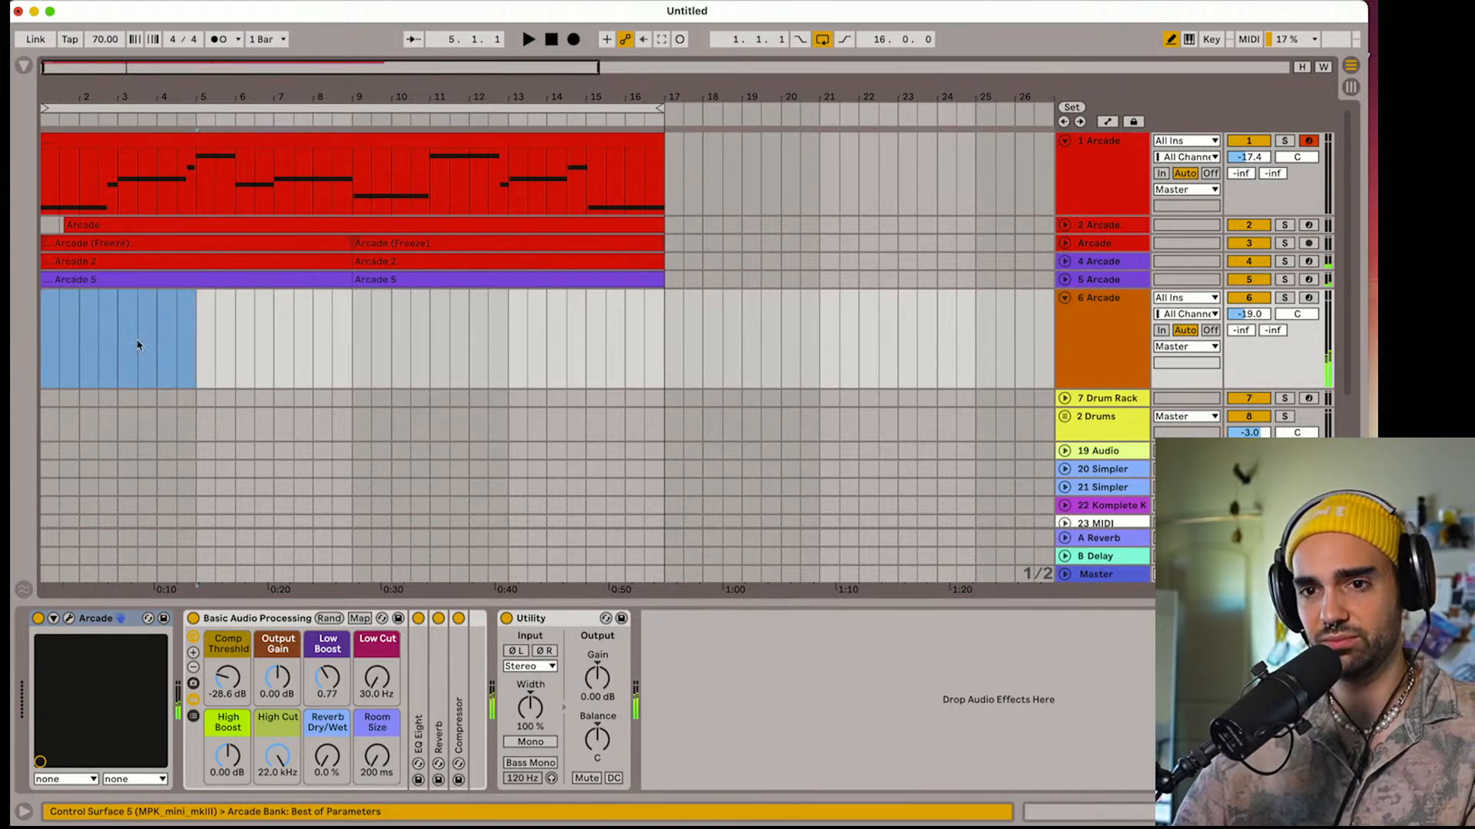
left_click(68, 619)
left_click(1054, 629)
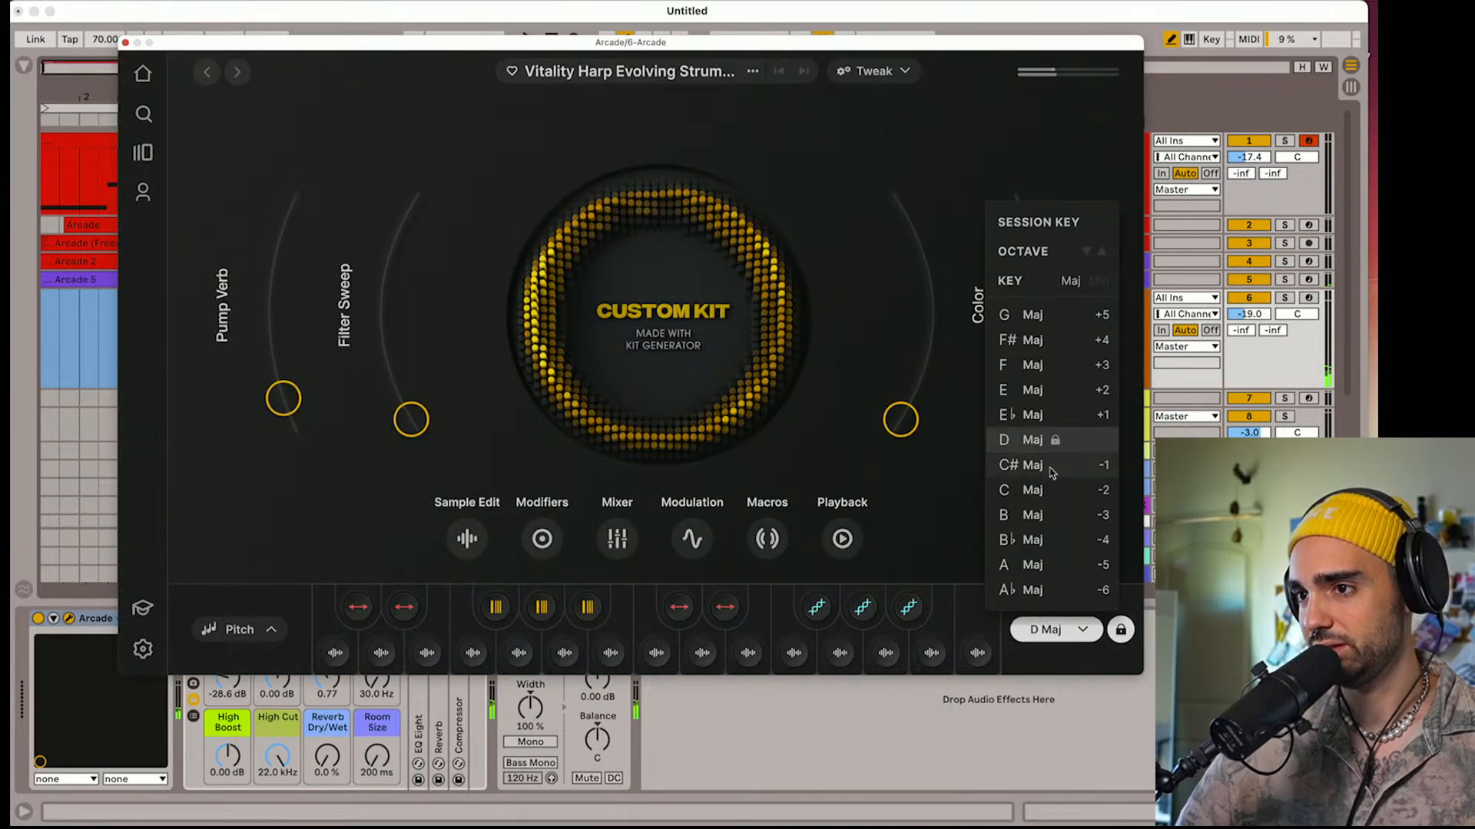
left_click(1027, 490)
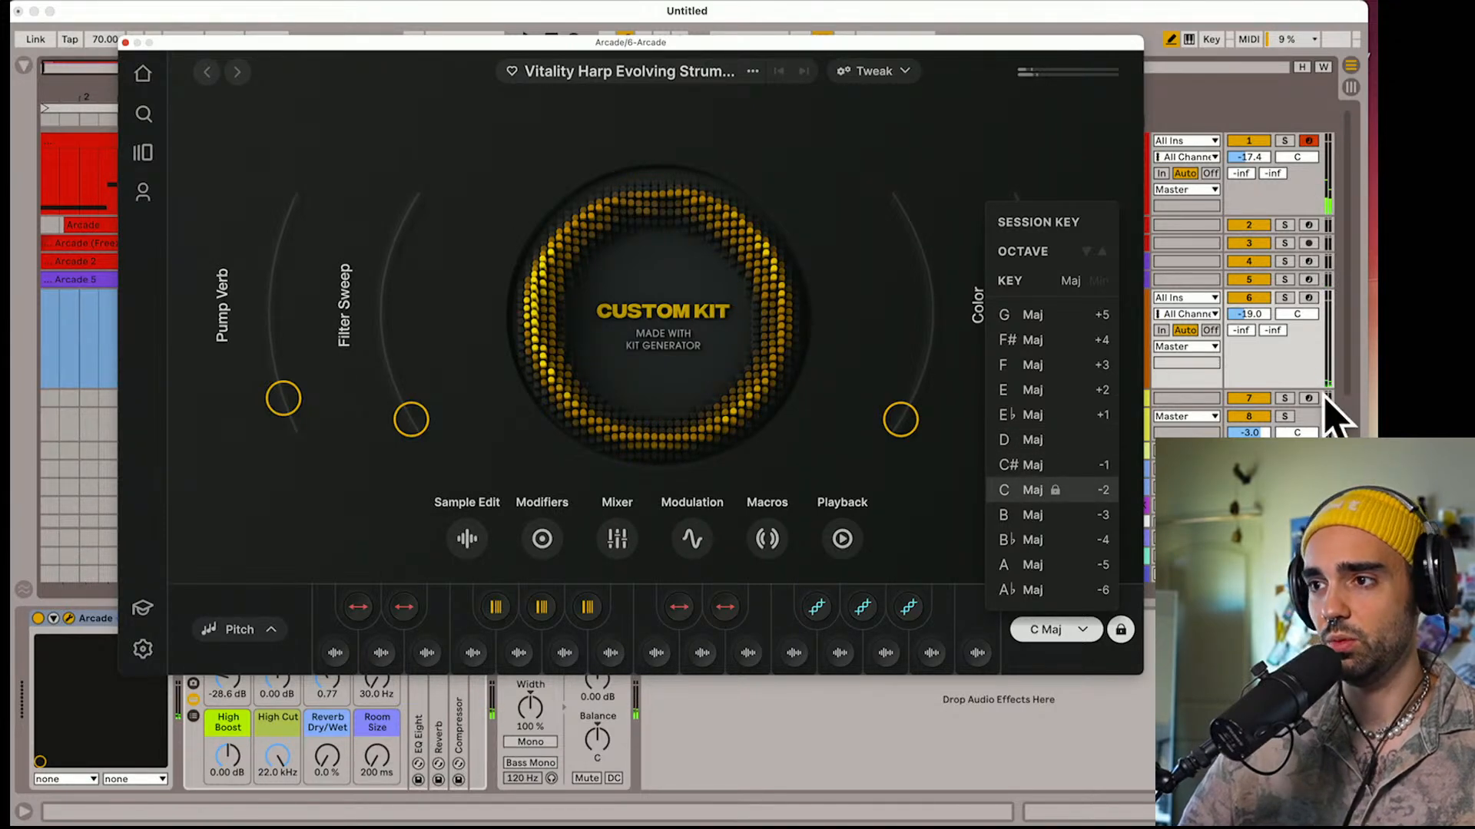
left_click_drag(723, 46, 614, 562)
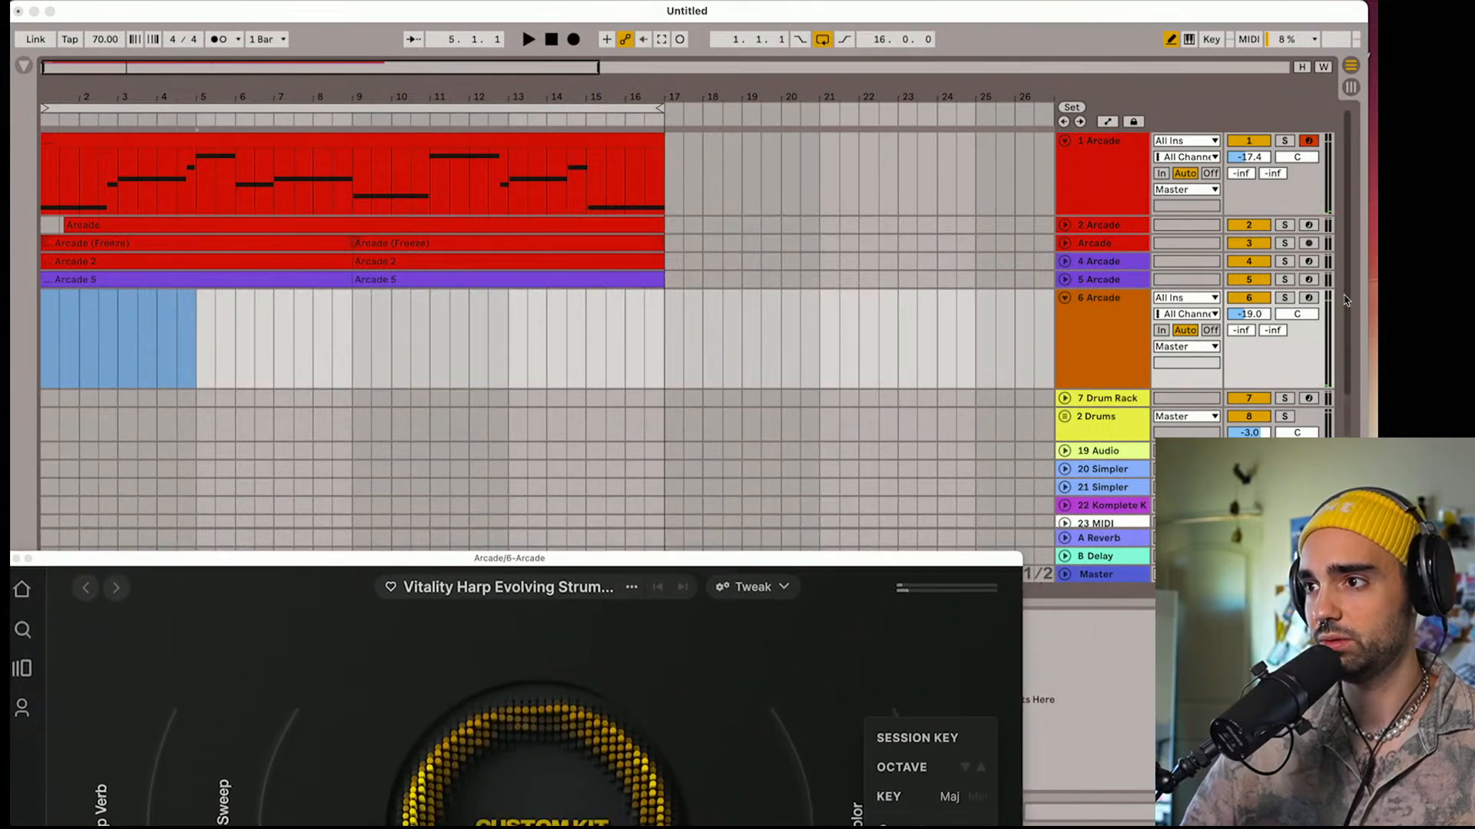
left_click_drag(937, 566, 1081, 137)
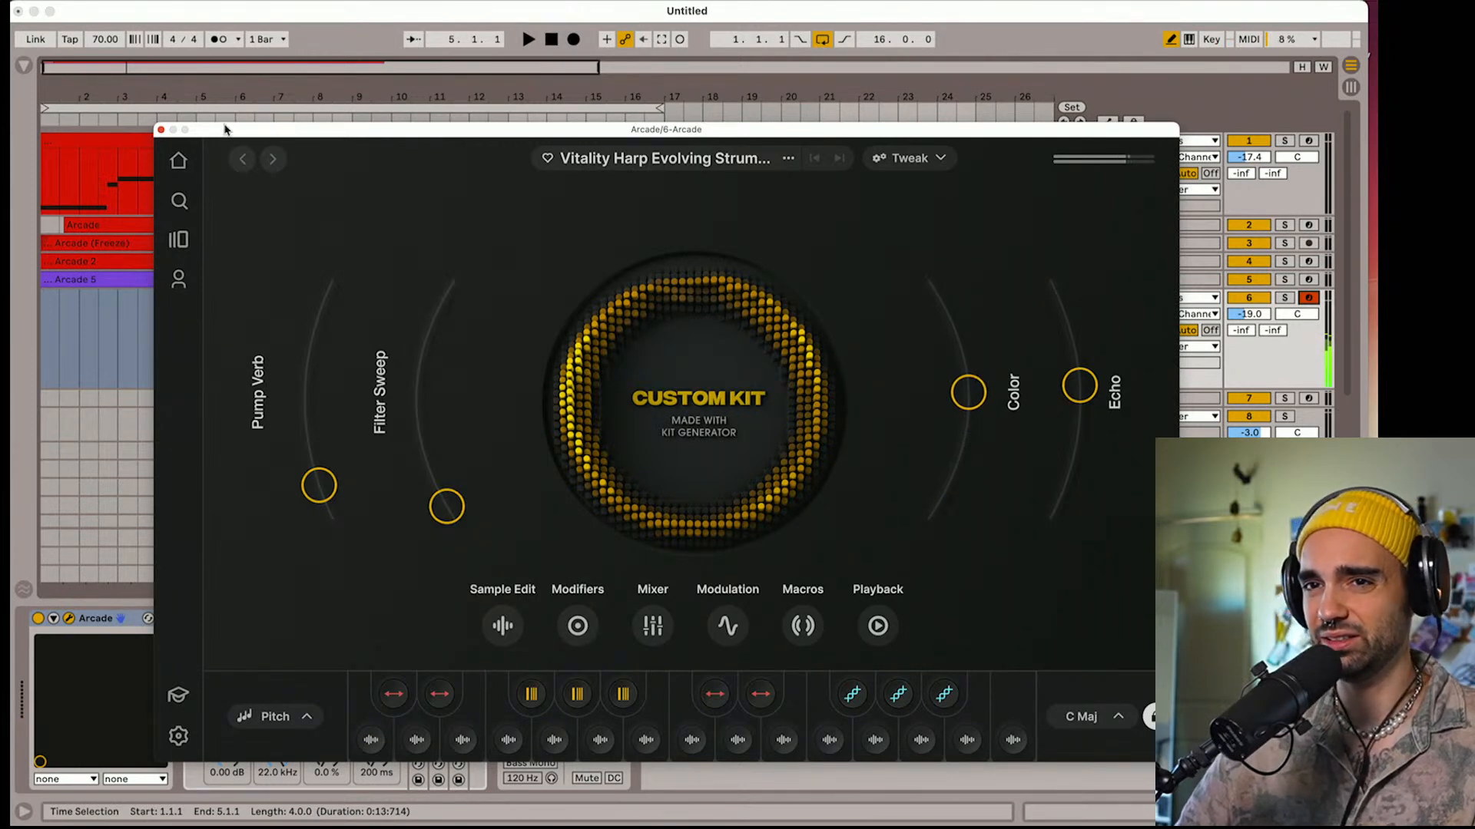
left_click(161, 129)
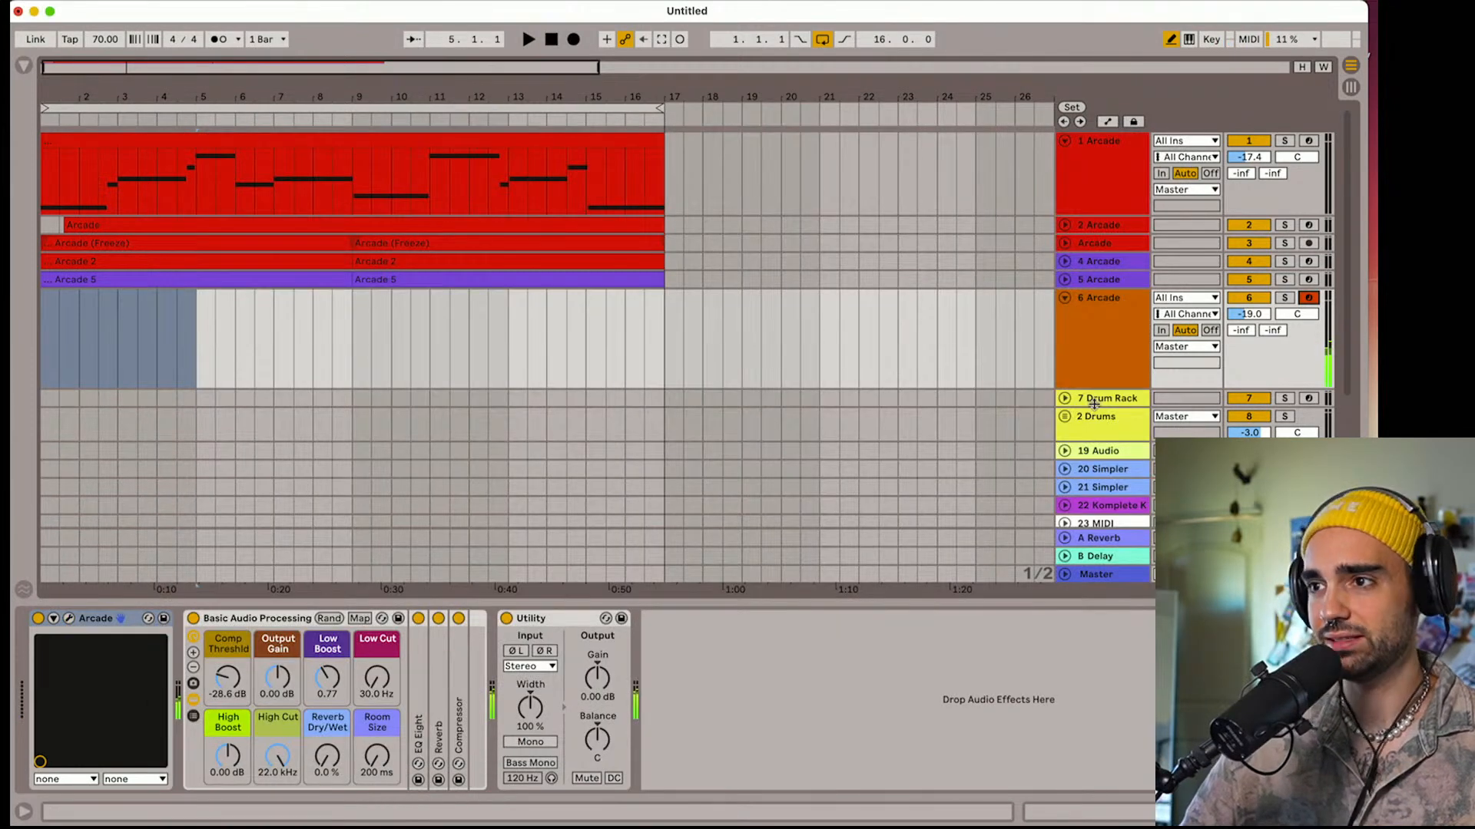
Delete the 6 Arcade track, start playback, and unfold and slightly heighten the Drum Rack track
left_click(1092, 368)
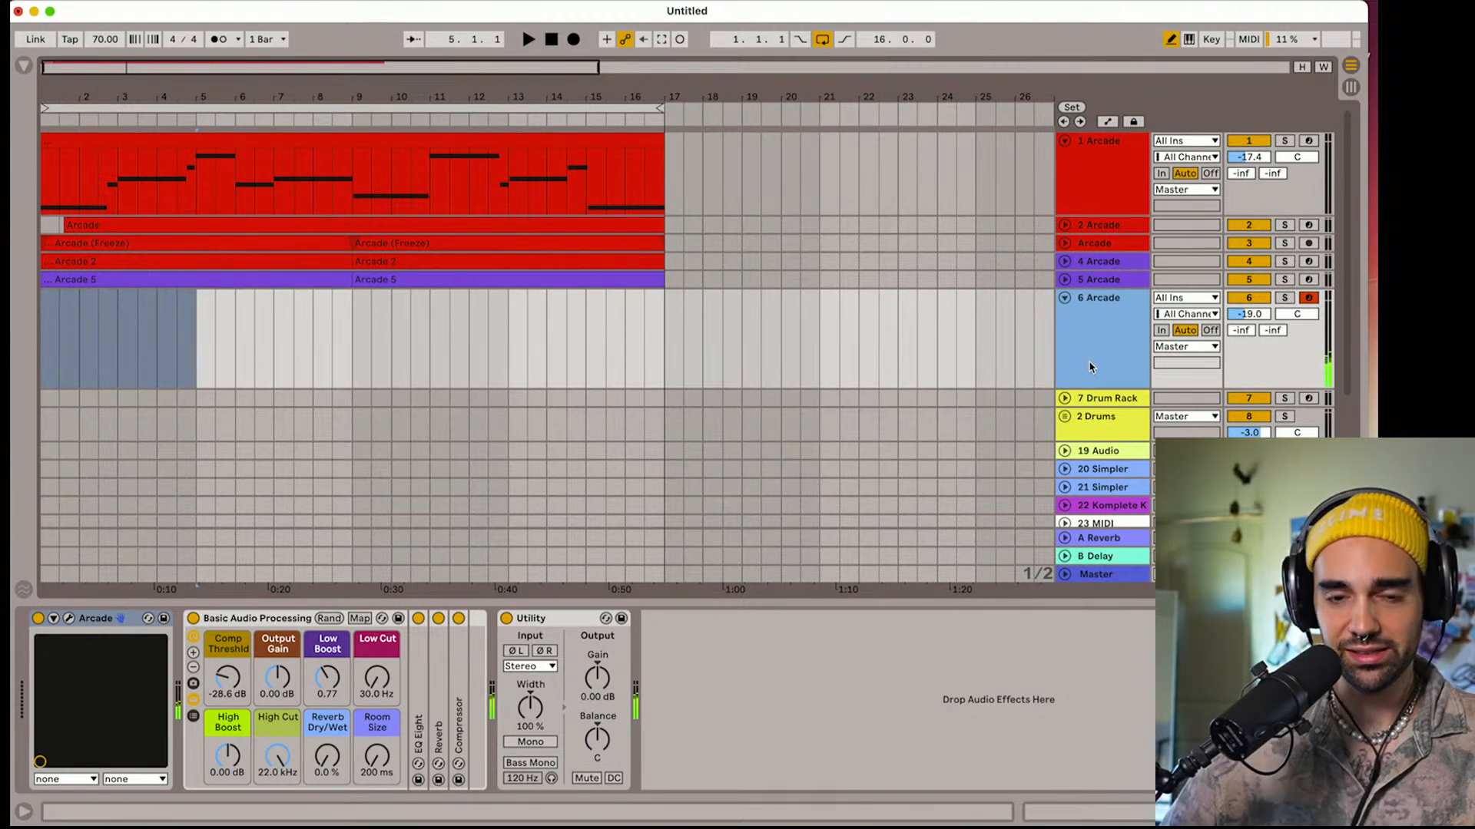
key("Delete")
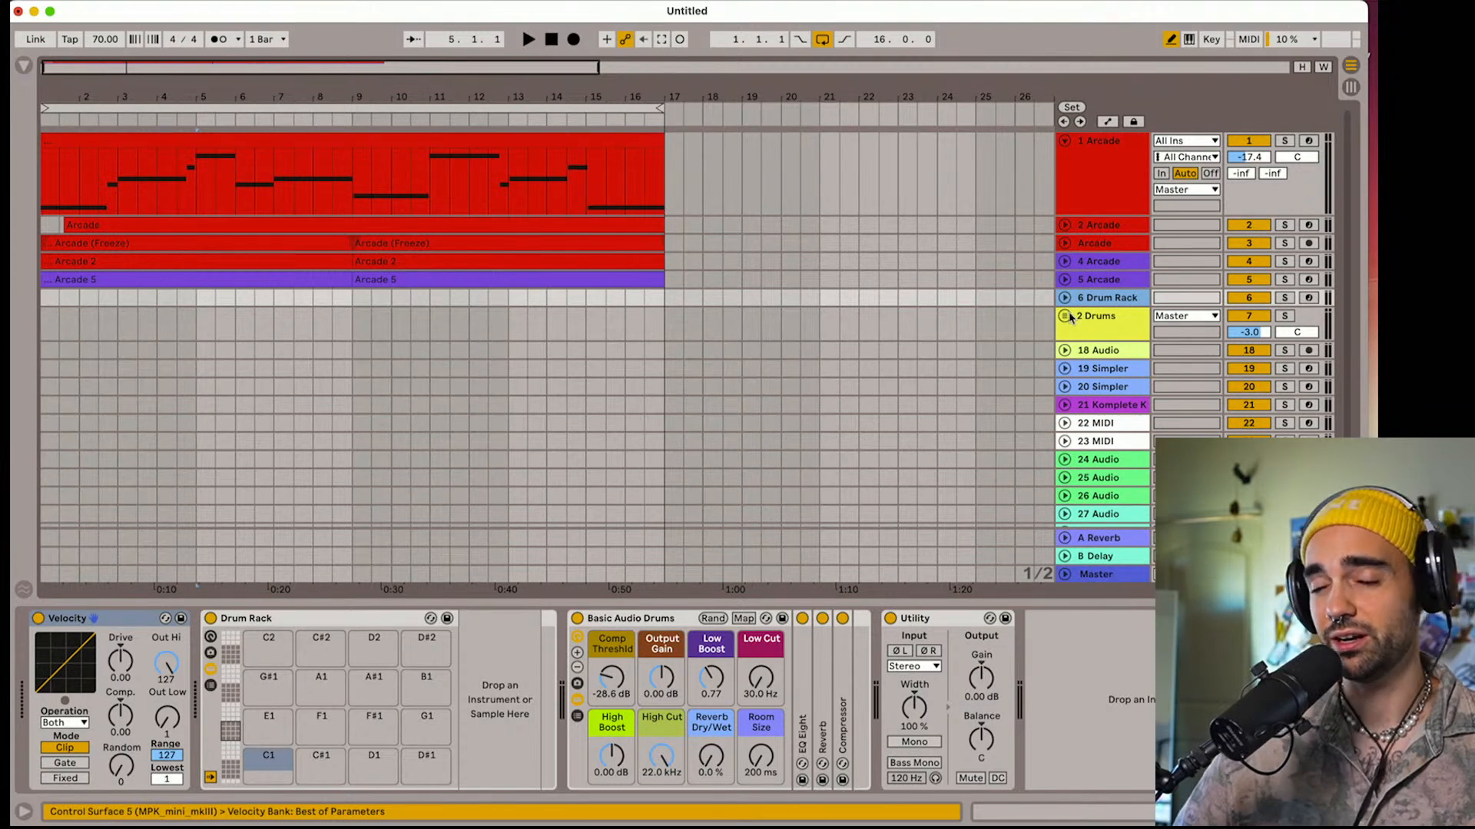
key("space")
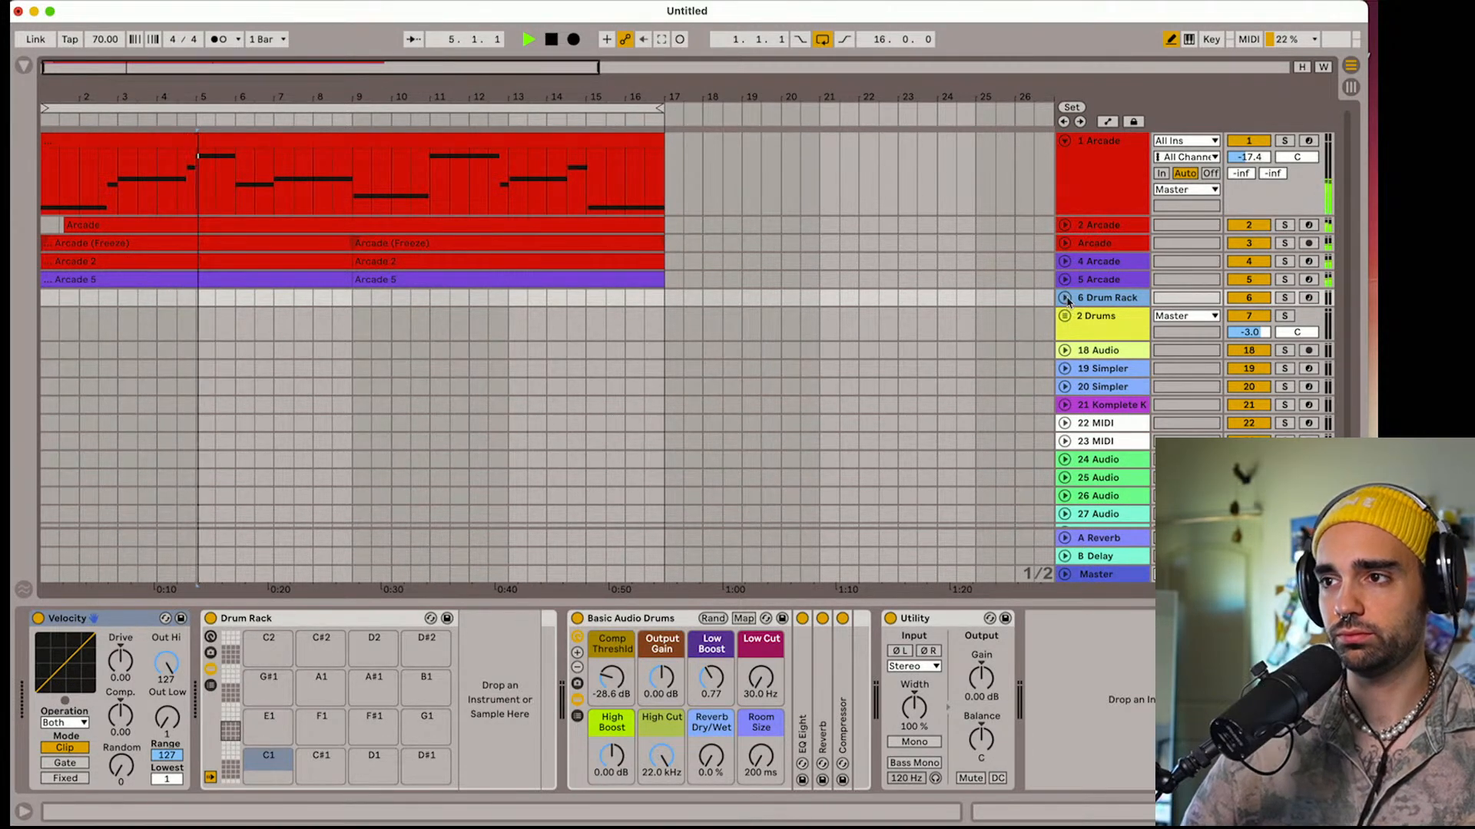
left_click(1065, 298)
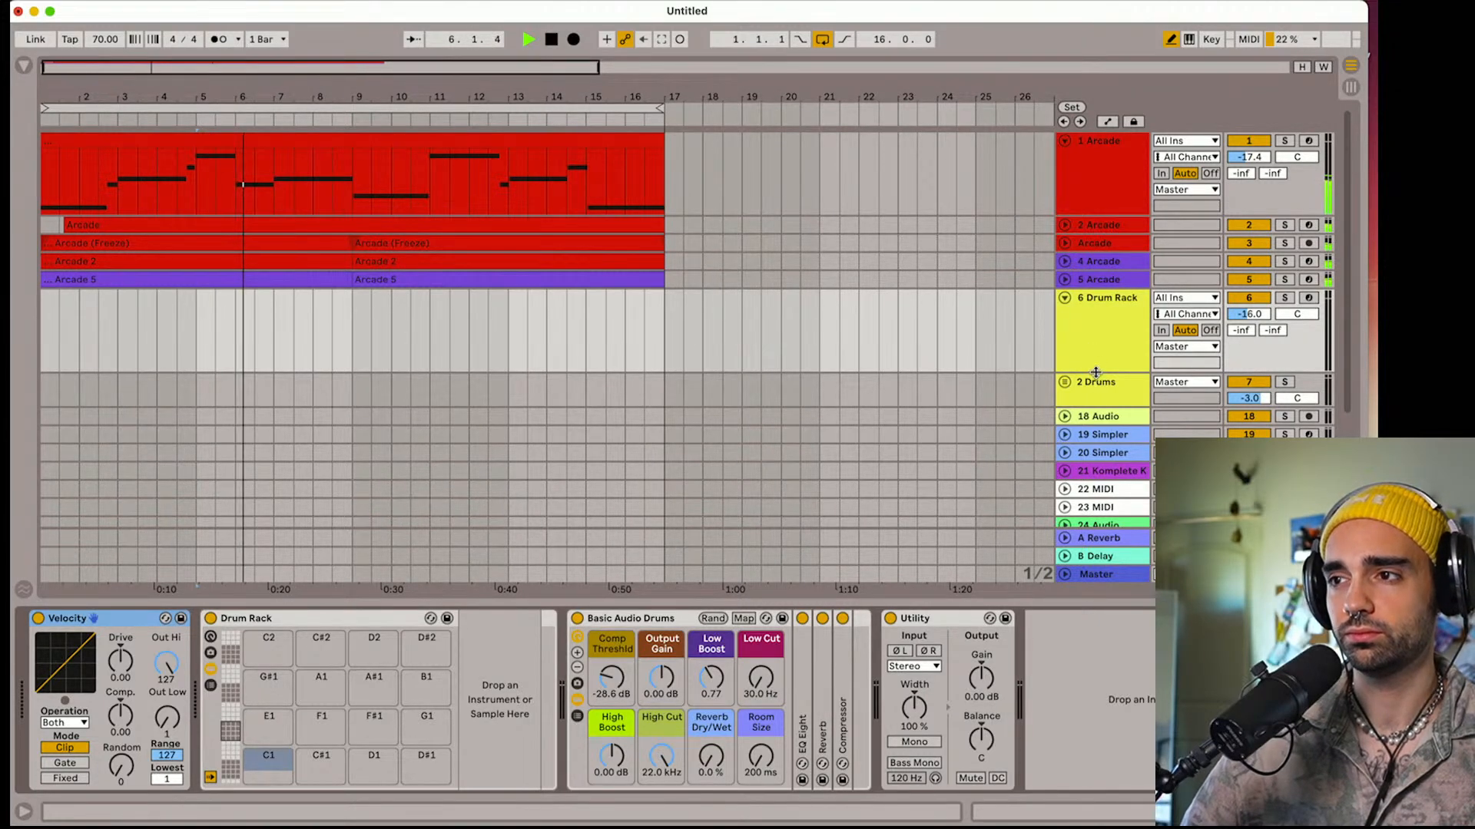
left_click_drag(1095, 373, 1095, 388)
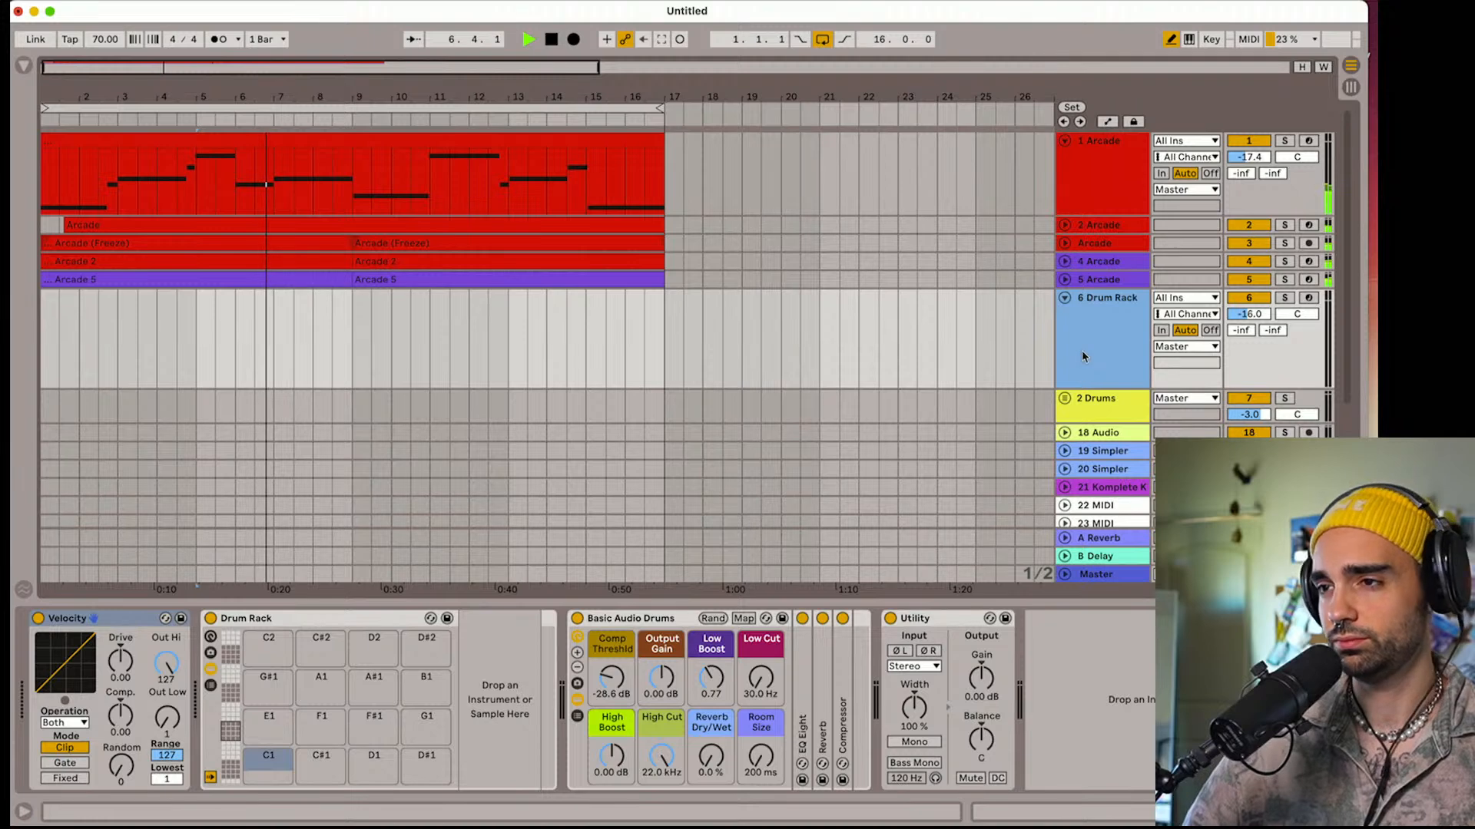
Insert a new MIDI track below 5 Arcade and load the Output Arcade AUv2 plug-in onto it
left_click(1095, 283)
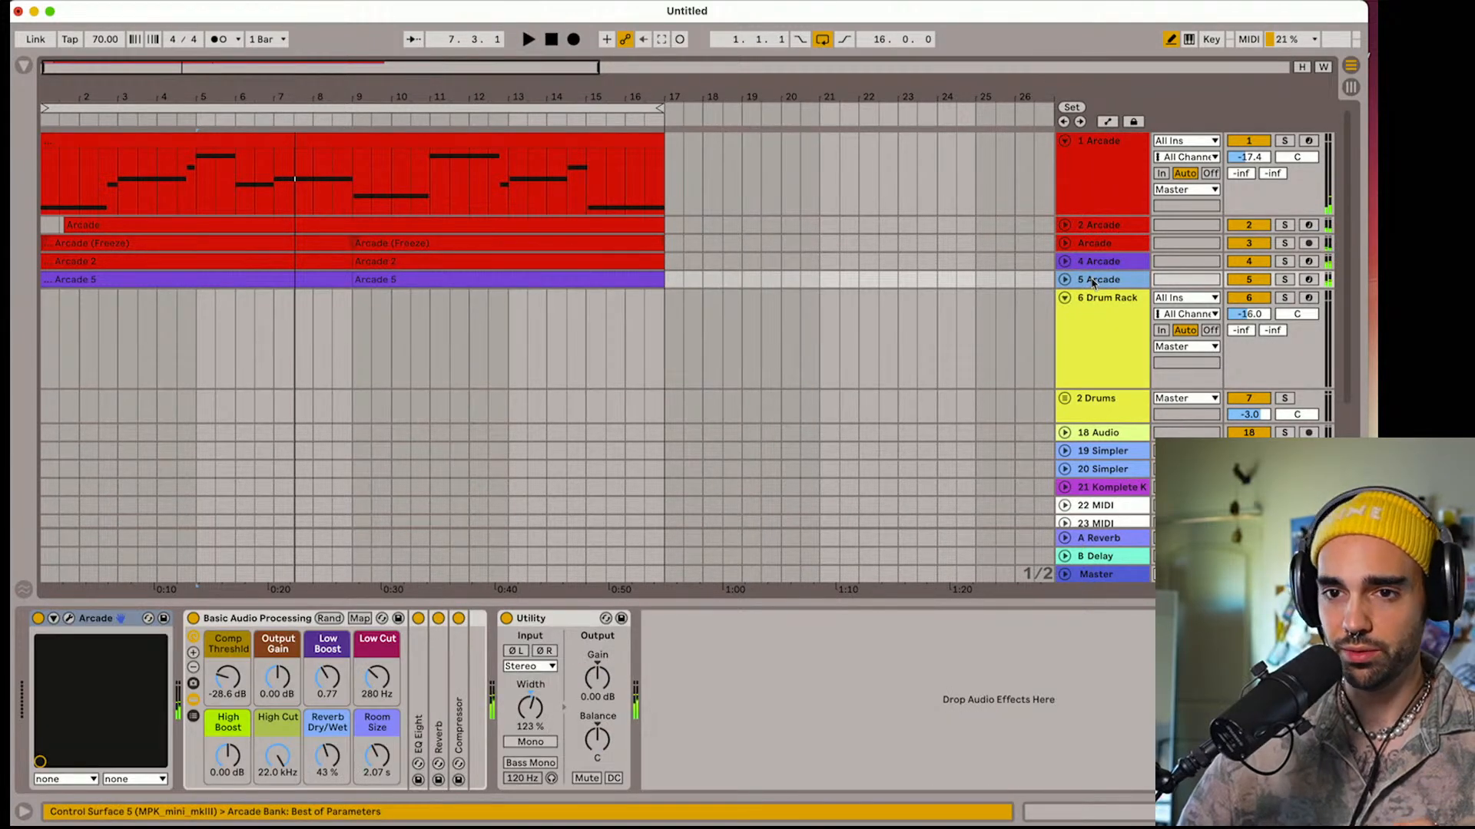
key("super+shift+t")
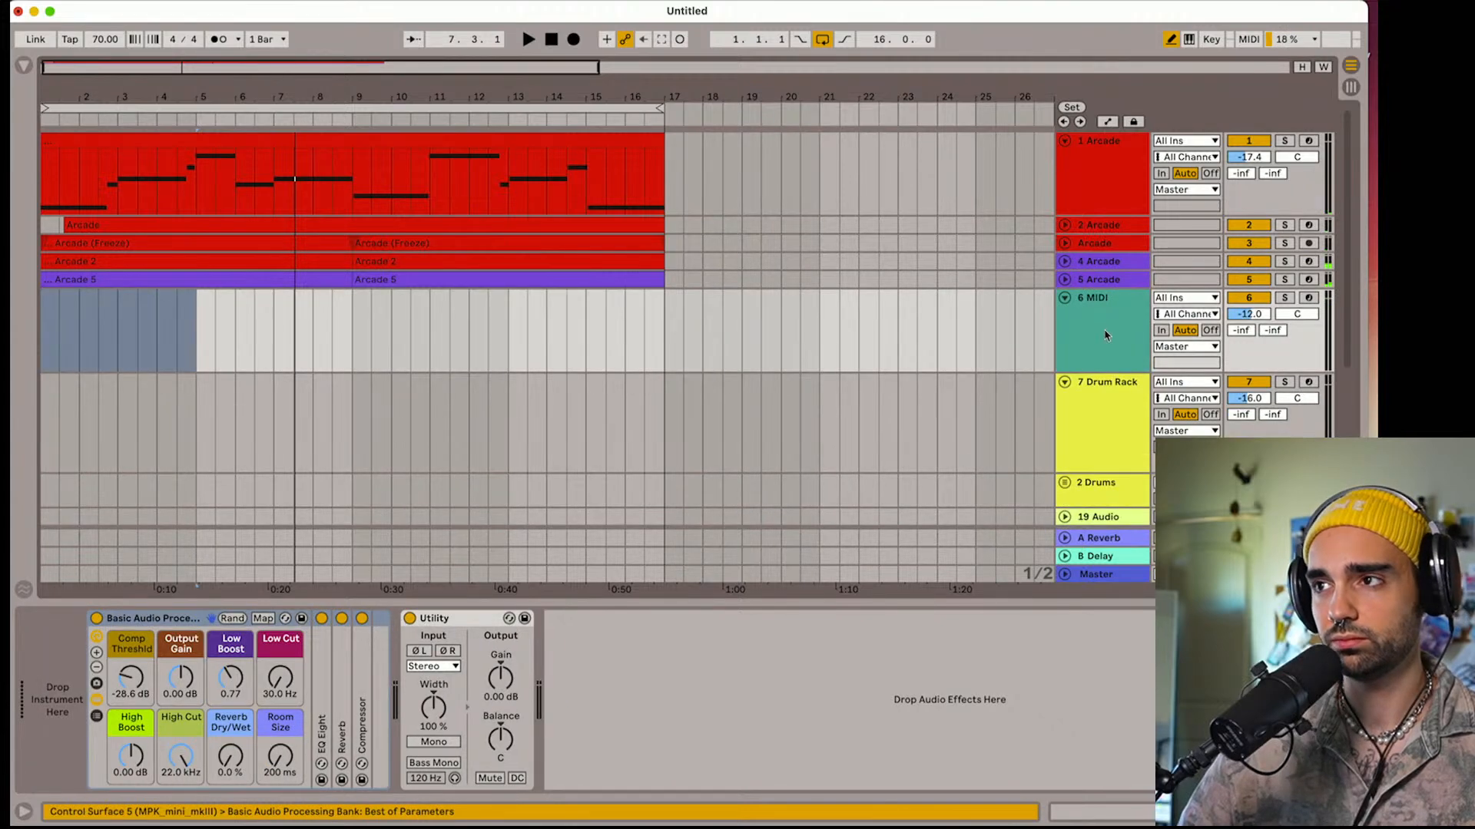
key("space")
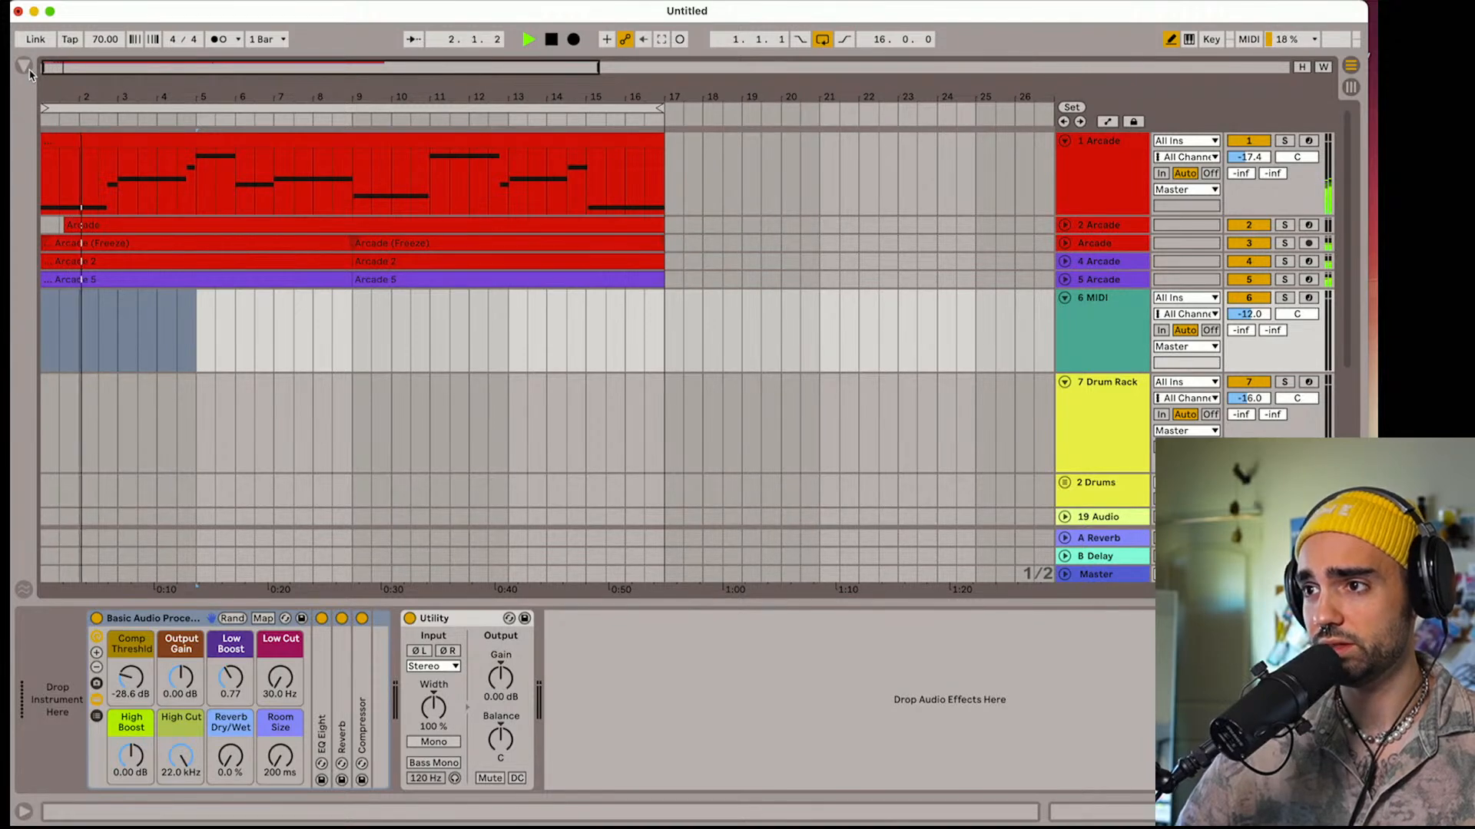
key("space")
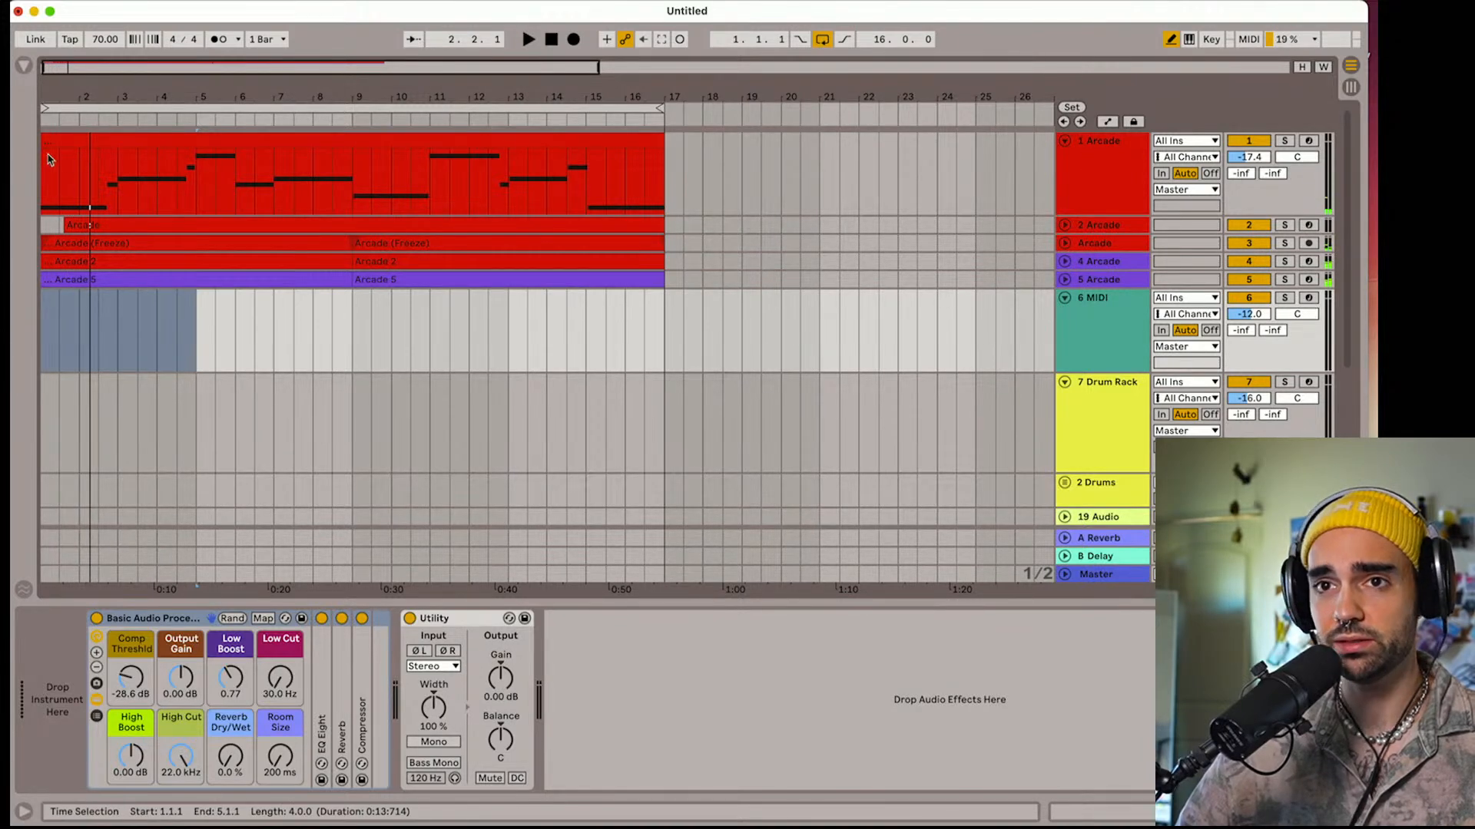
left_click(24, 65)
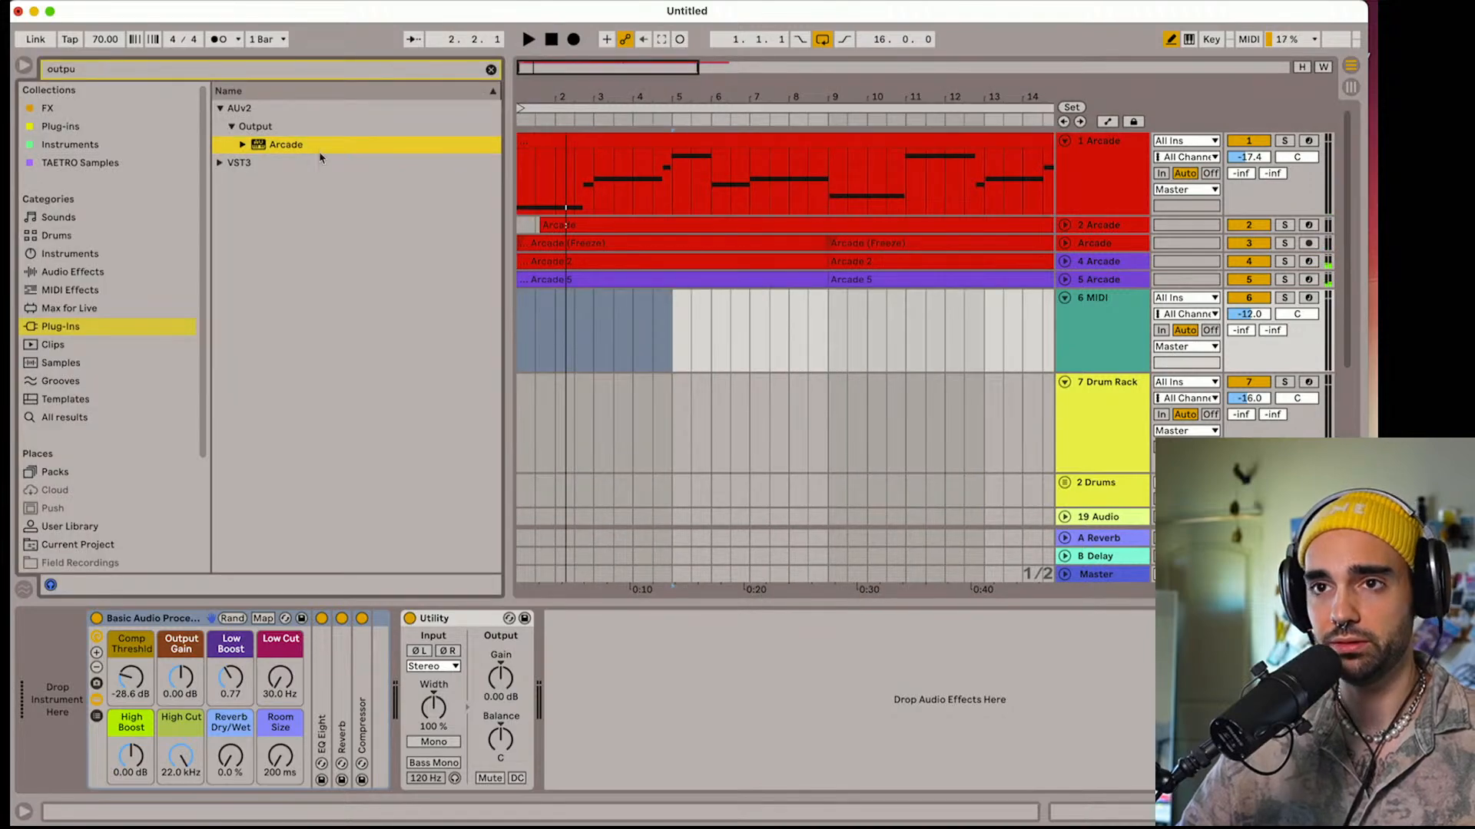
left_click_drag(553, 327, 552, 320)
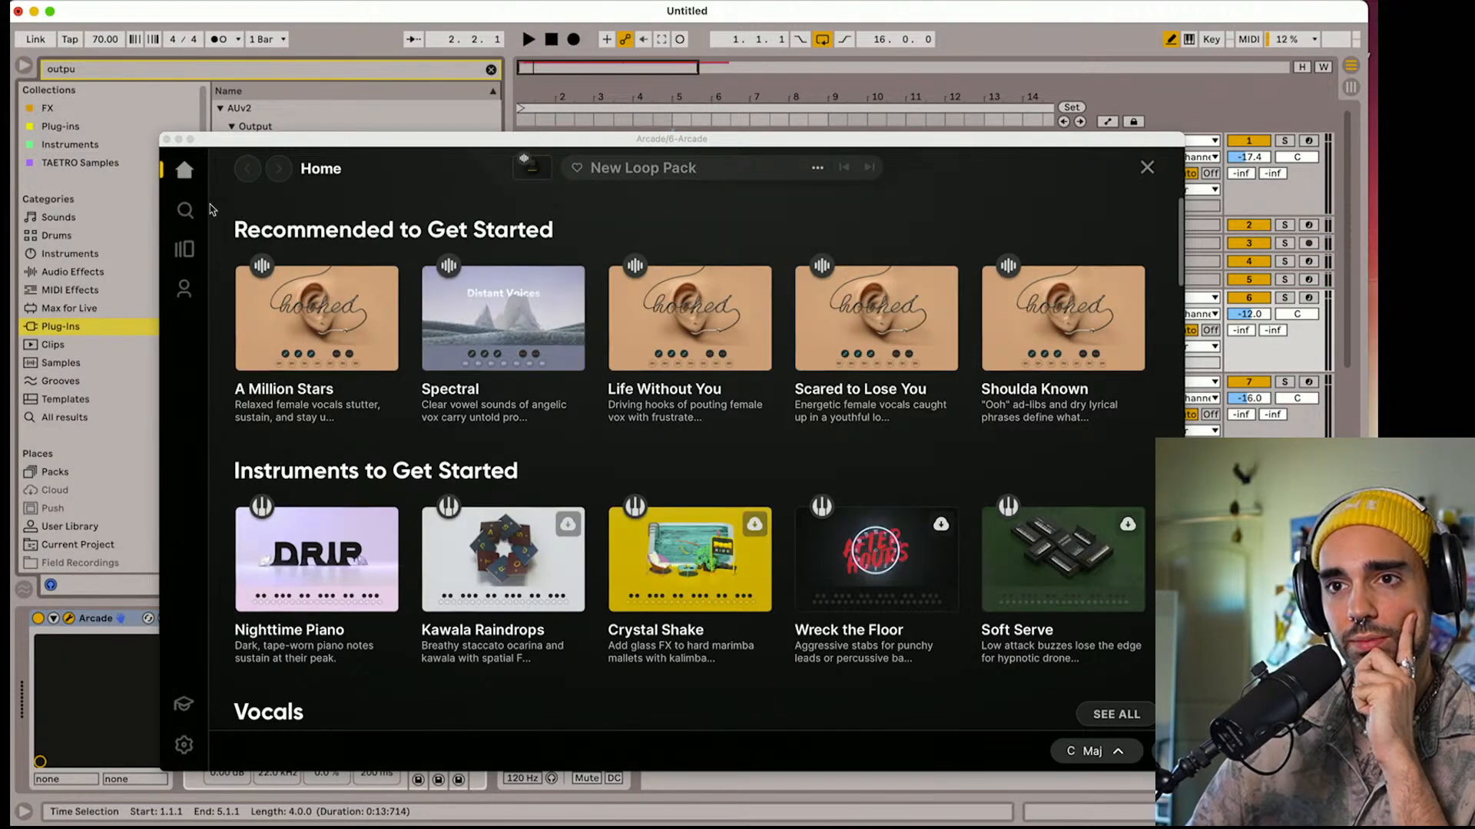
Search Arcade's loop packs for "shakers"
left_click(178, 219)
left_click(185, 209)
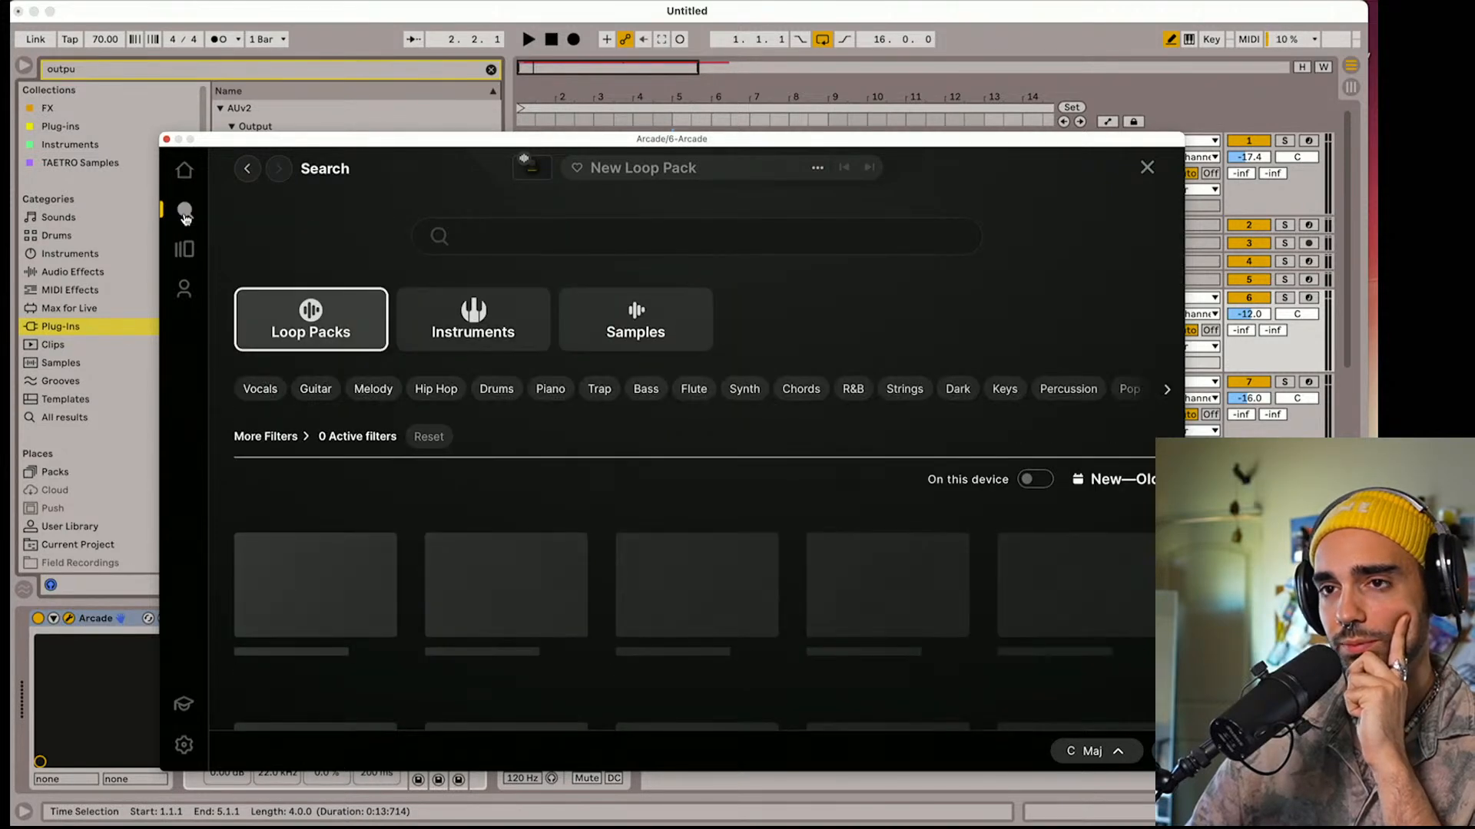
left_click(569, 220)
type("shakers")
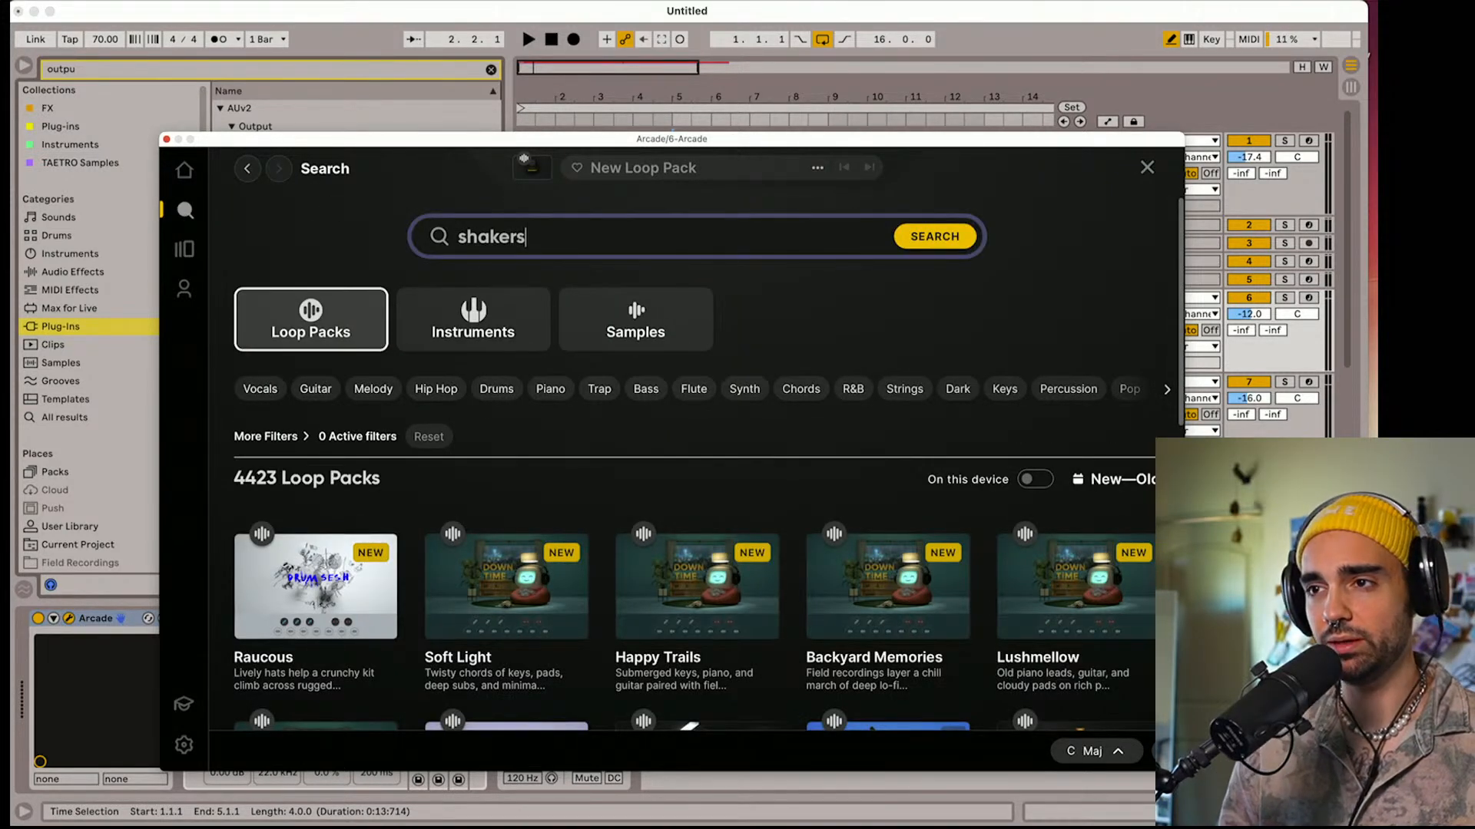
key("Return")
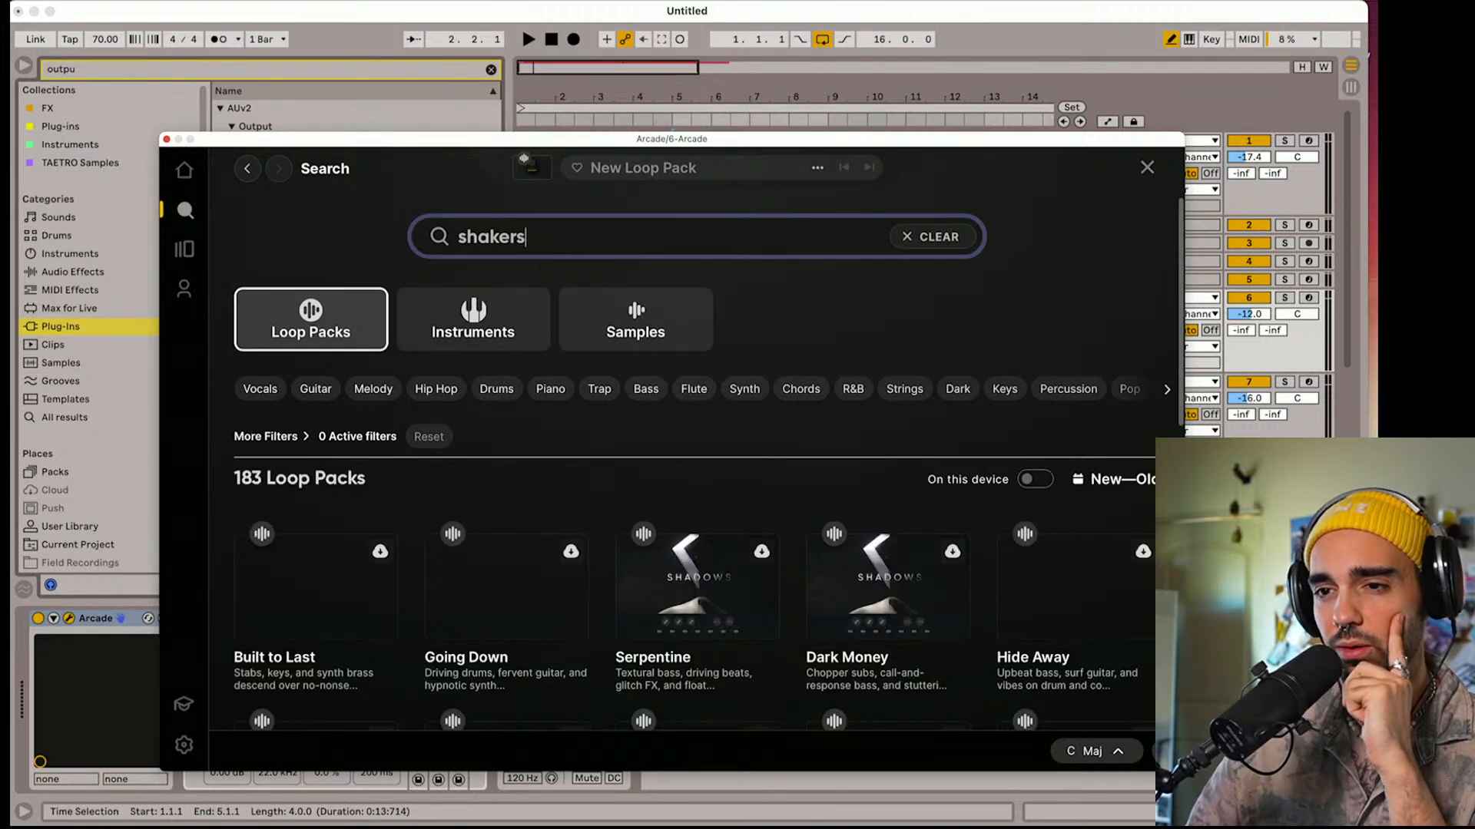
Browse the shaker loop packs and preview Serpentine, Hide Away, Exploration and Unhurried
scroll(628, 411, "down", 1)
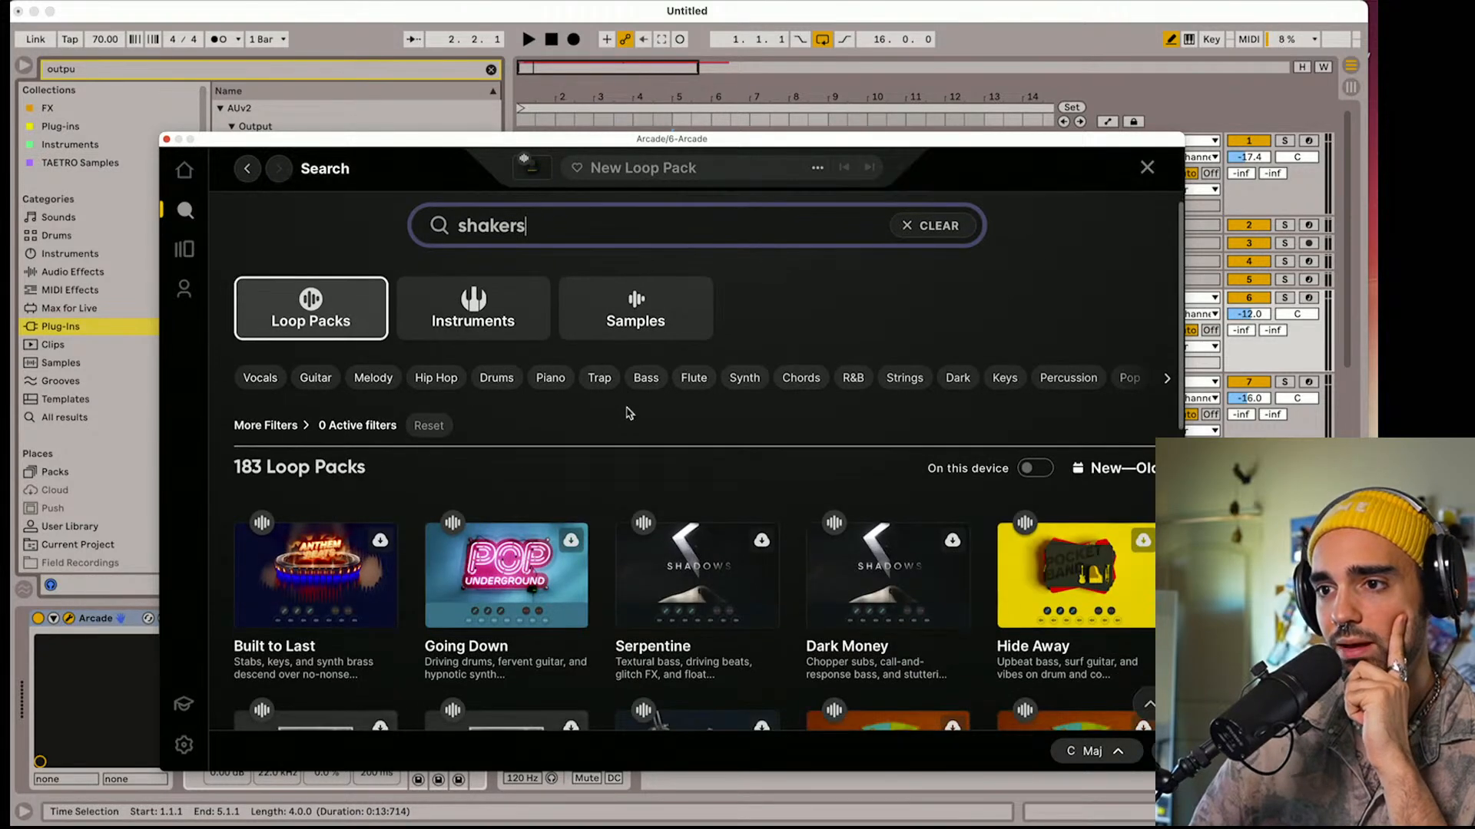
scroll(628, 413, "down", 3)
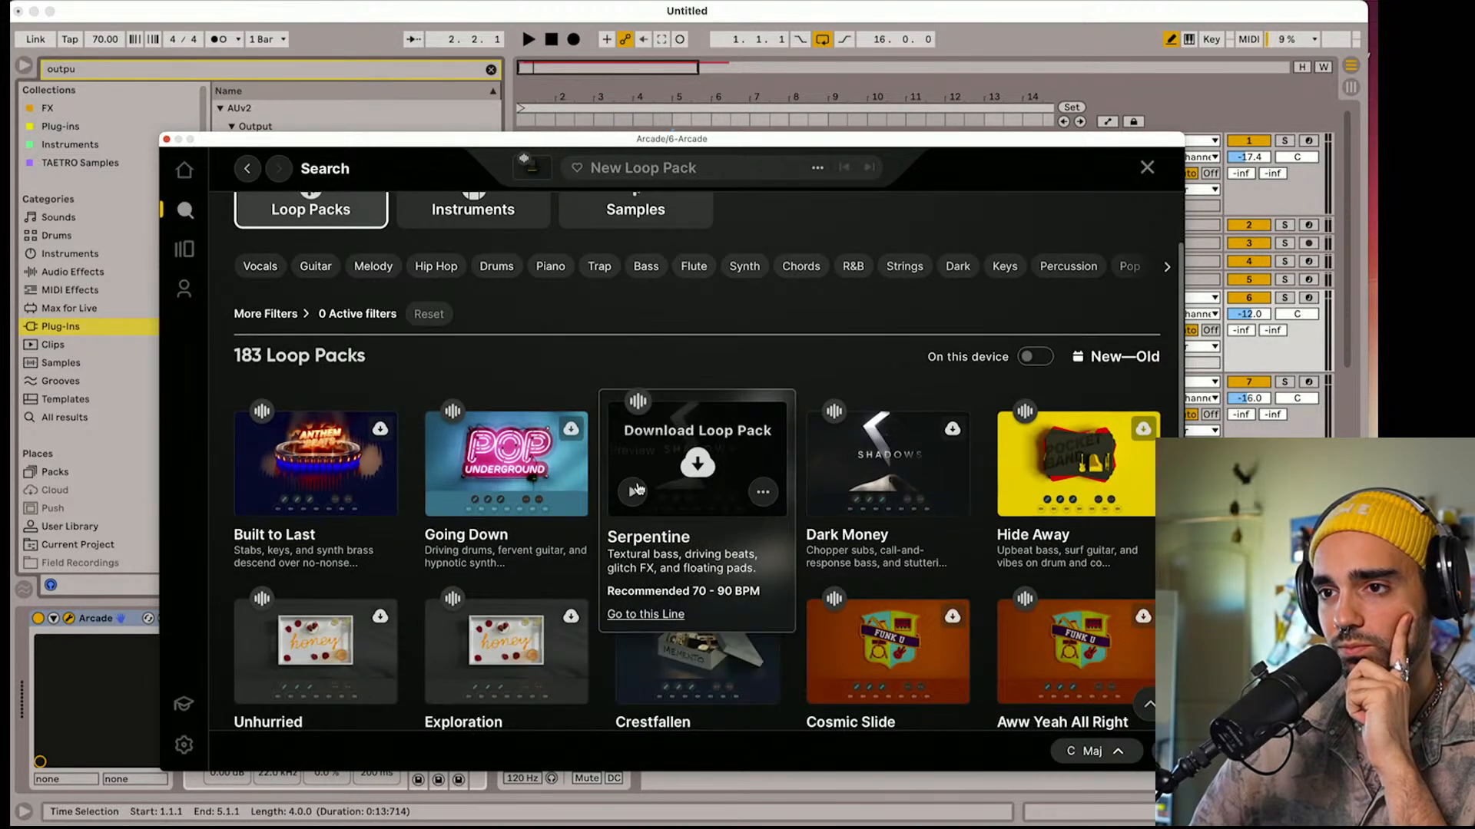
left_click(634, 494)
scroll(631, 522, "up", 2)
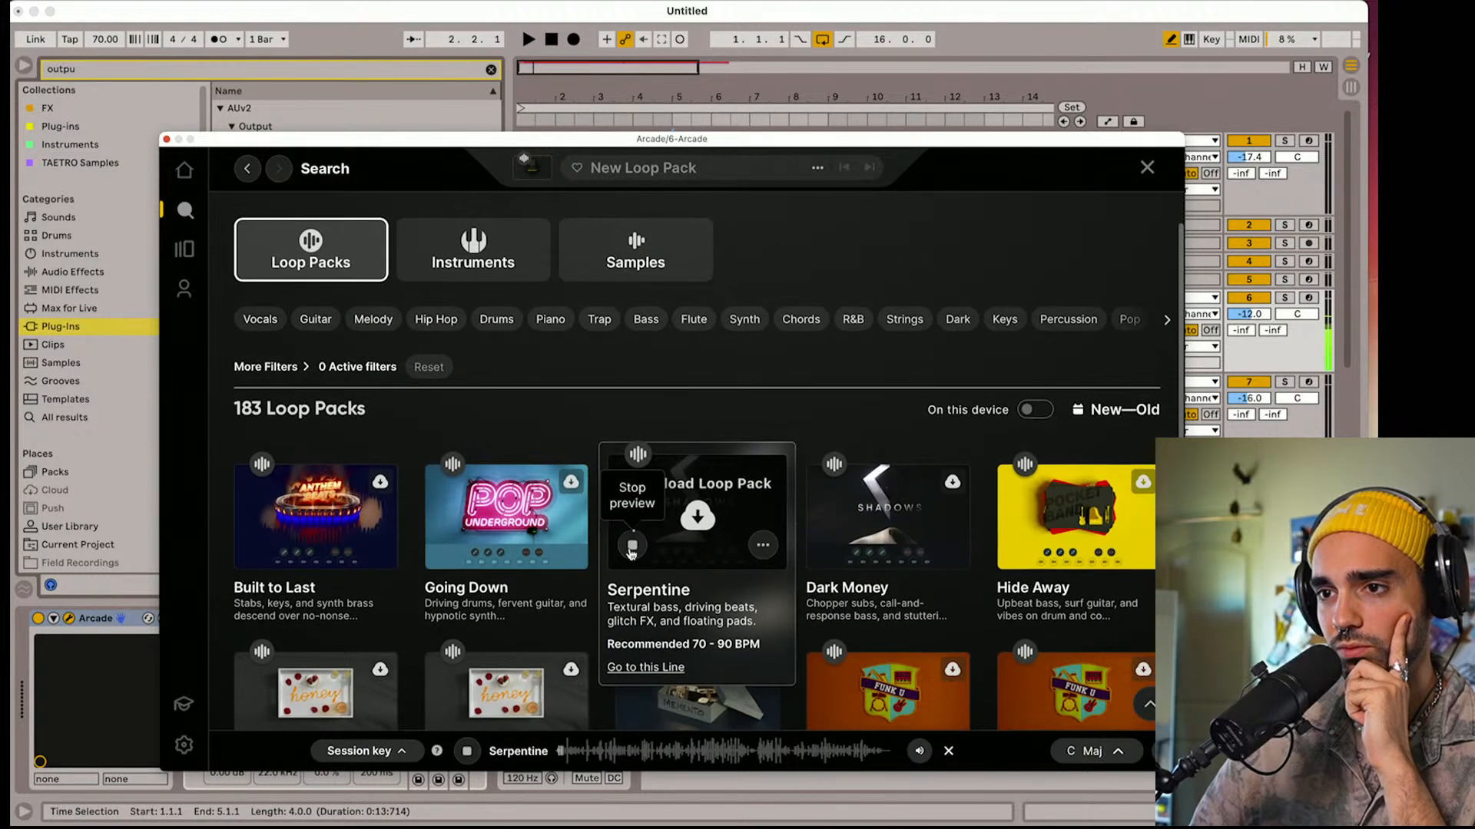
left_click(632, 546)
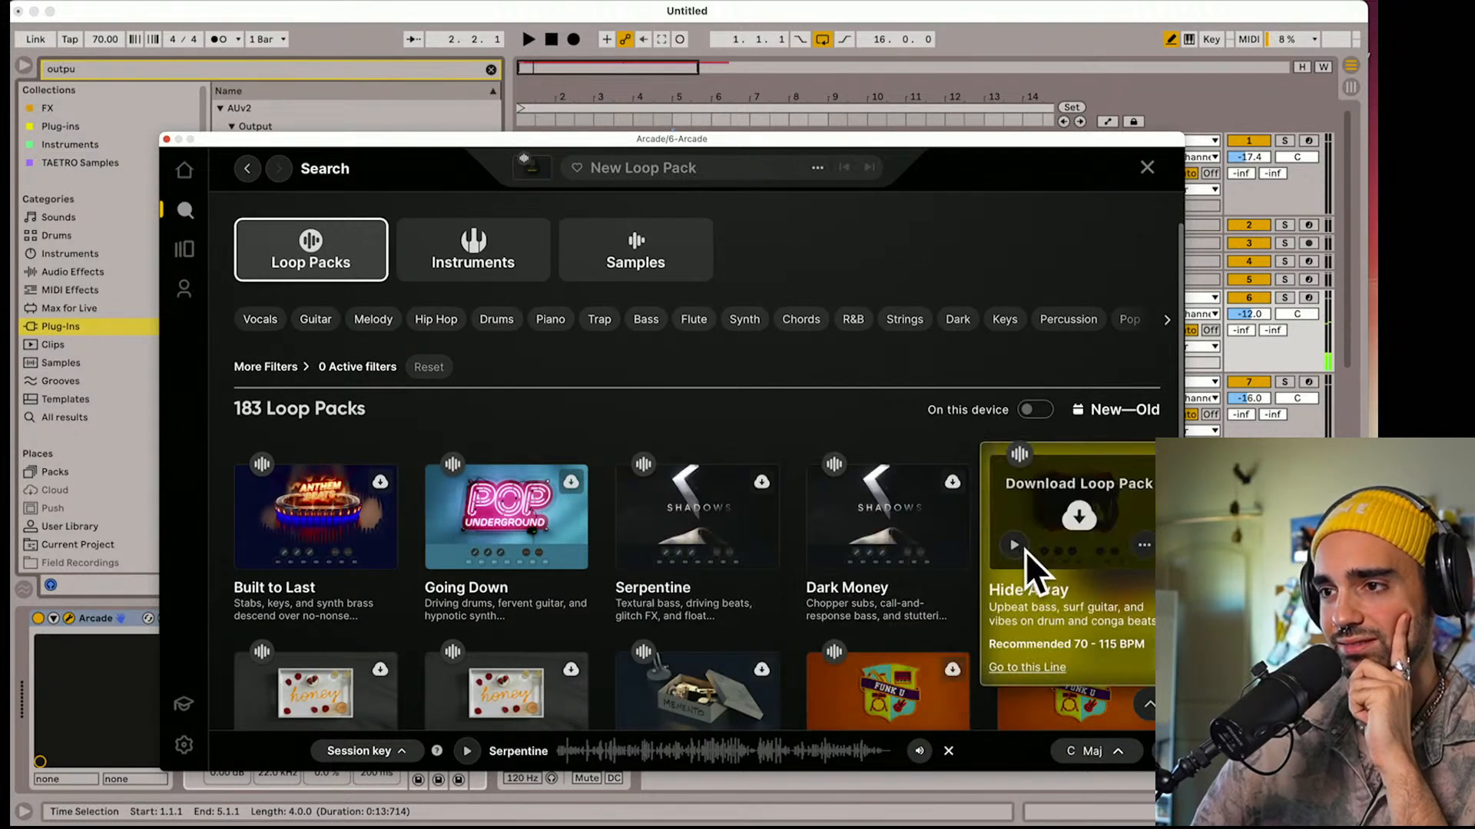
left_click(1022, 547)
scroll(893, 555, "down", 2)
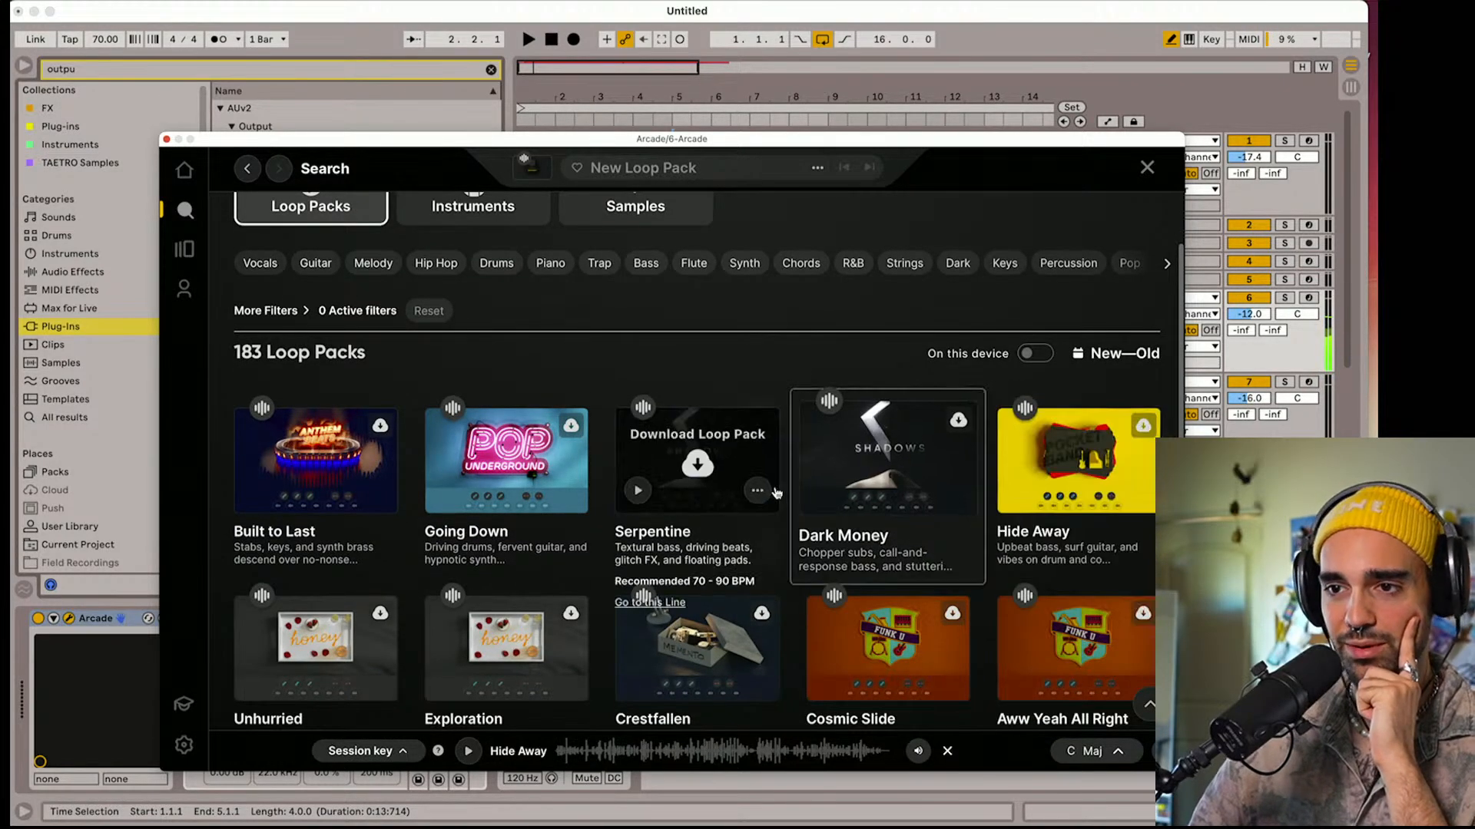
scroll(695, 445, "down", 3)
left_click(443, 576)
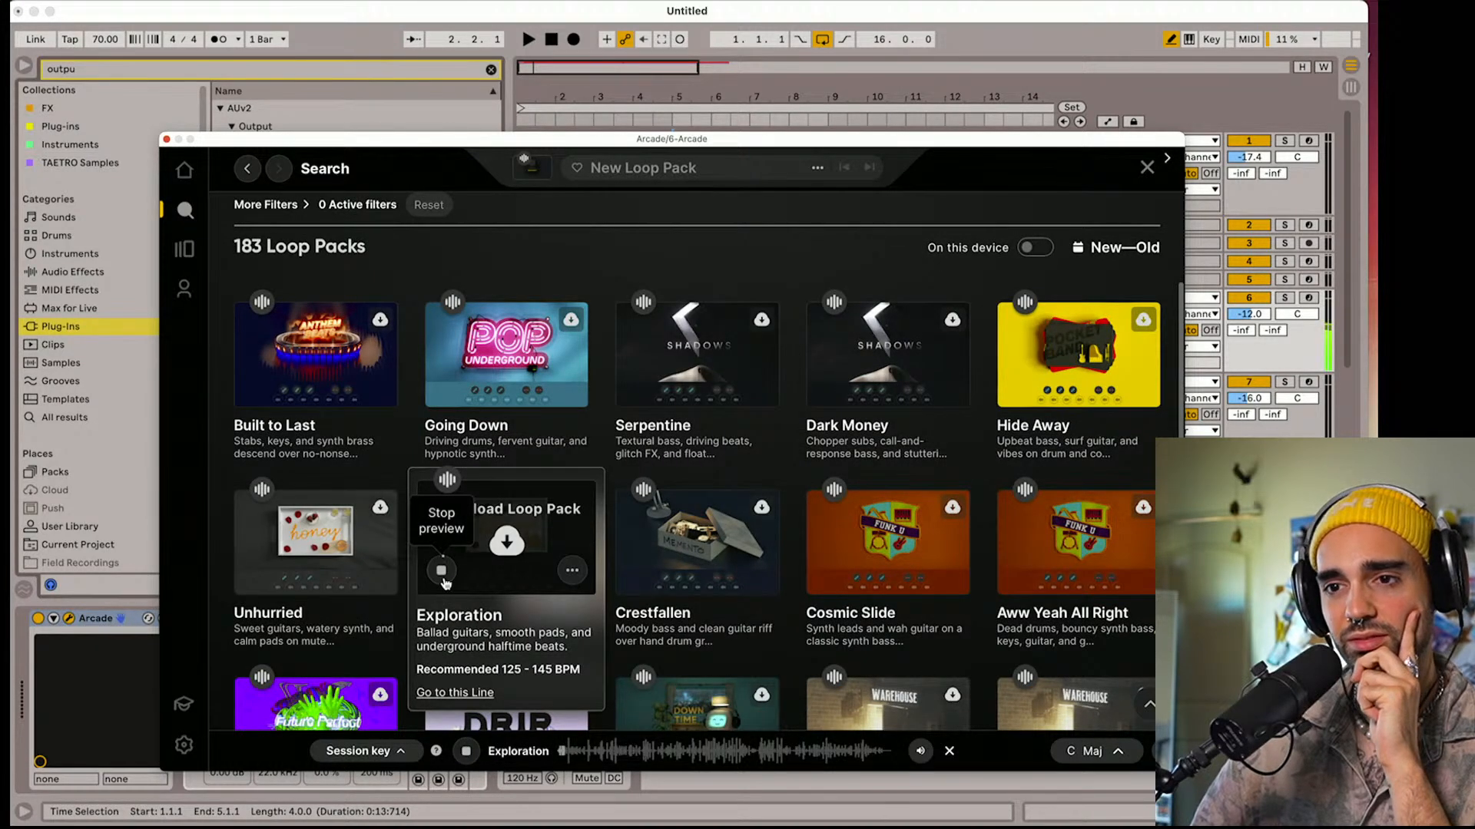
left_click(442, 571)
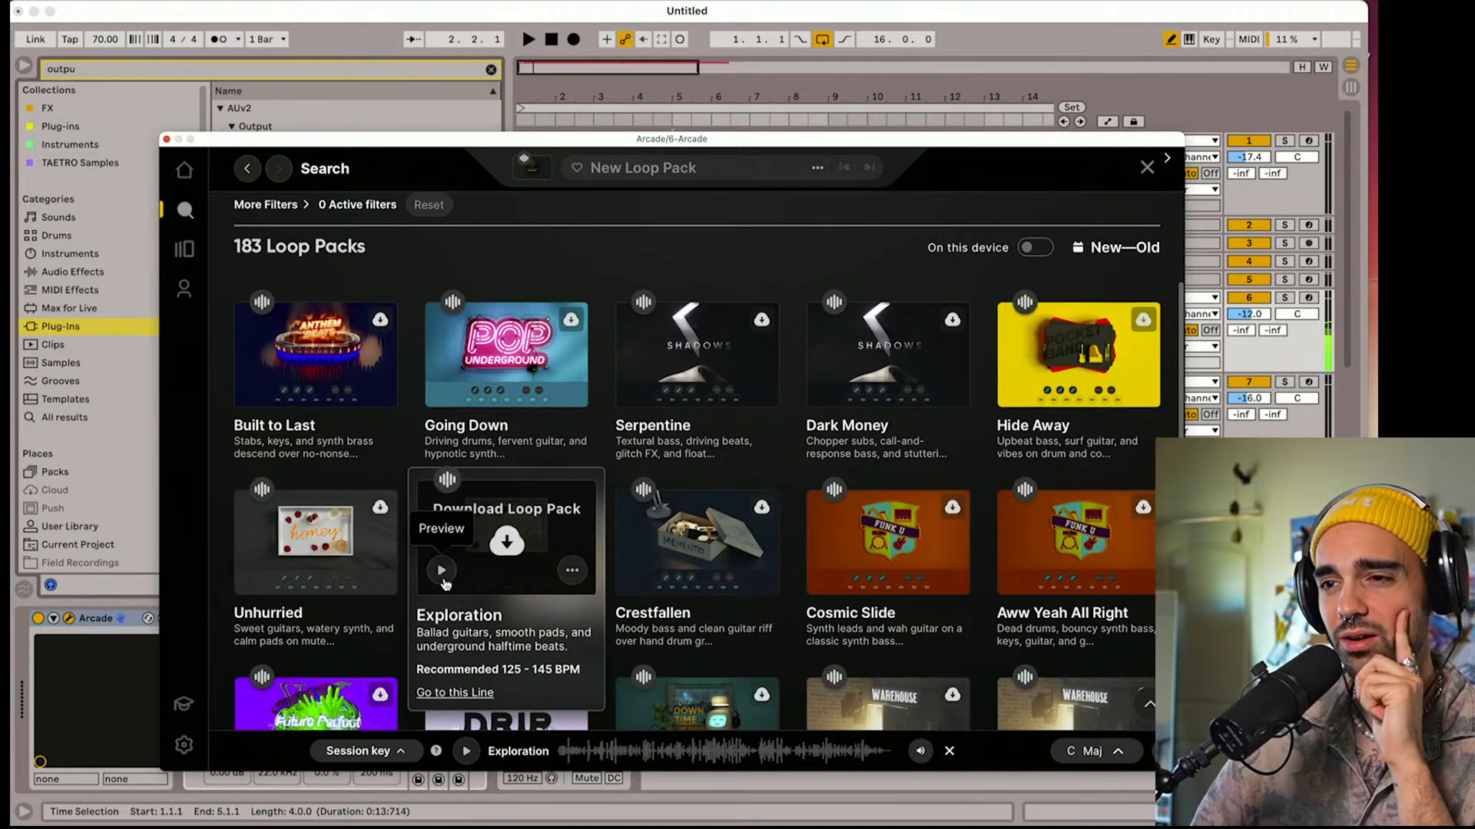
left_click(251, 578)
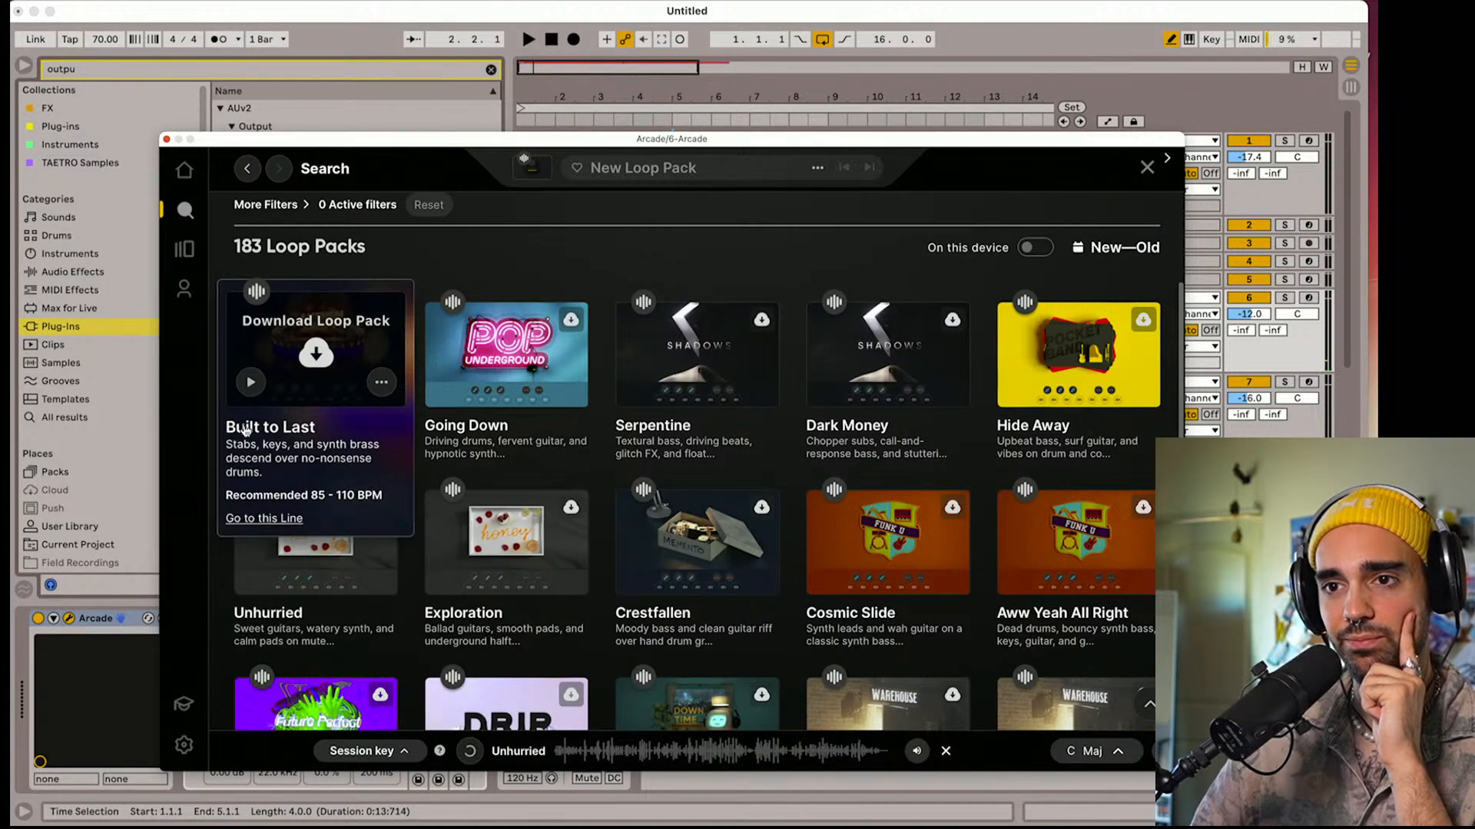
left_click(251, 570)
scroll(254, 576, "up", 5)
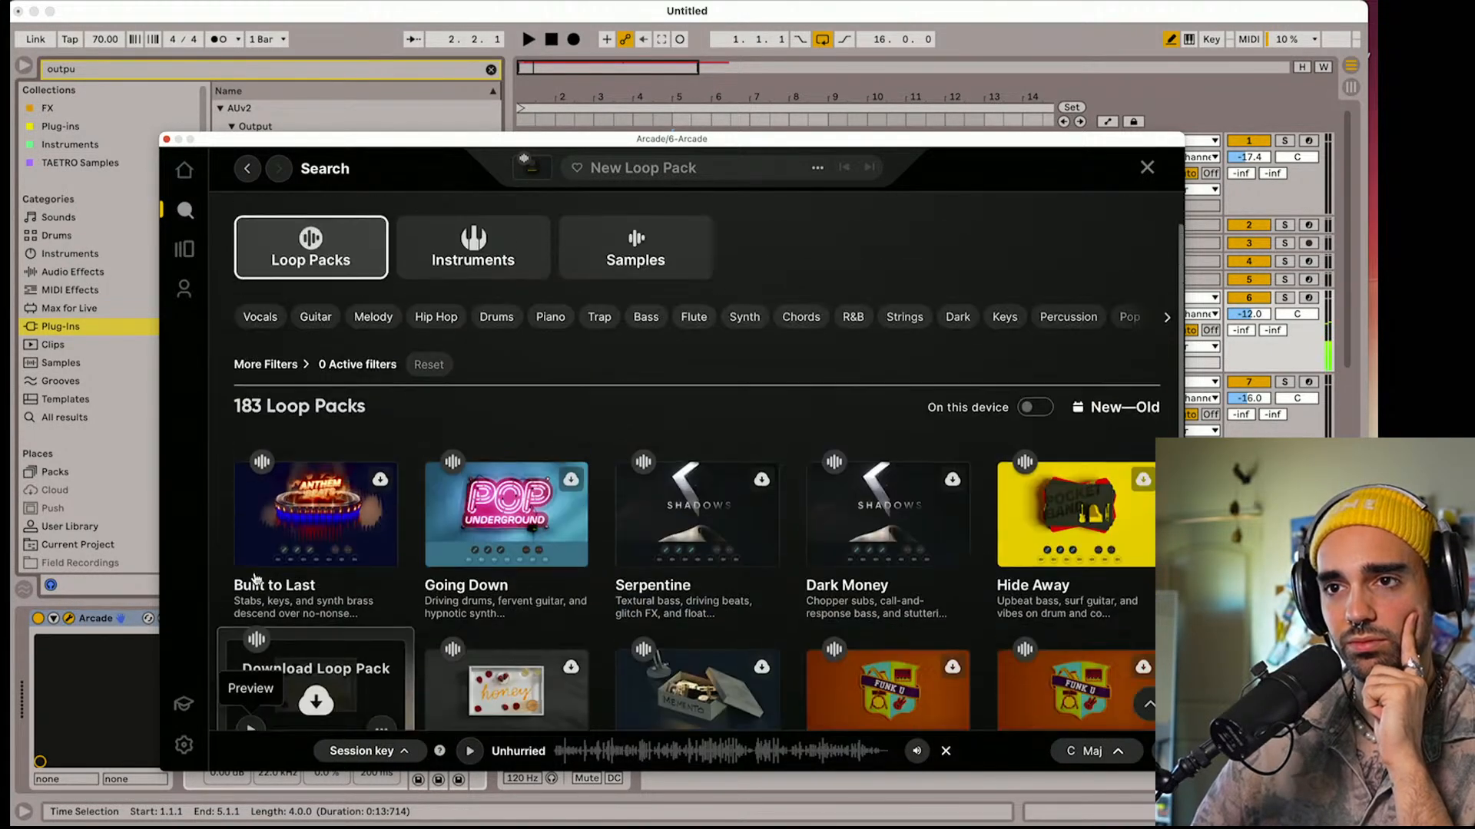
Switch the shakers search to samples and preview Raging Shaker Simple Groove 01 and 02, Trippy Stapler Skinny Hi Hat and Concrete Perc Sparce Groove
left_click(639, 318)
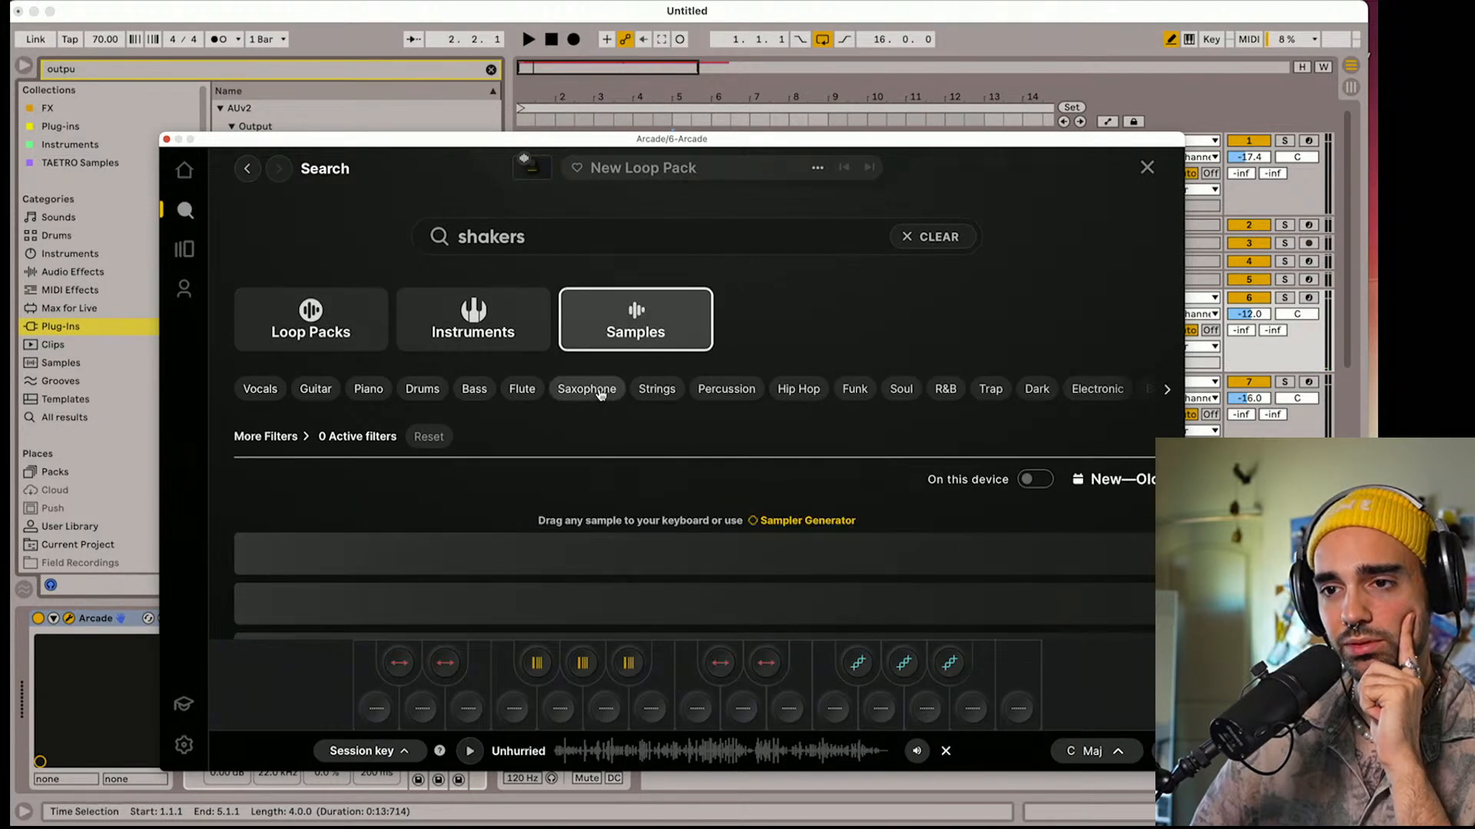
scroll(576, 517, "down", 1)
left_click(274, 477)
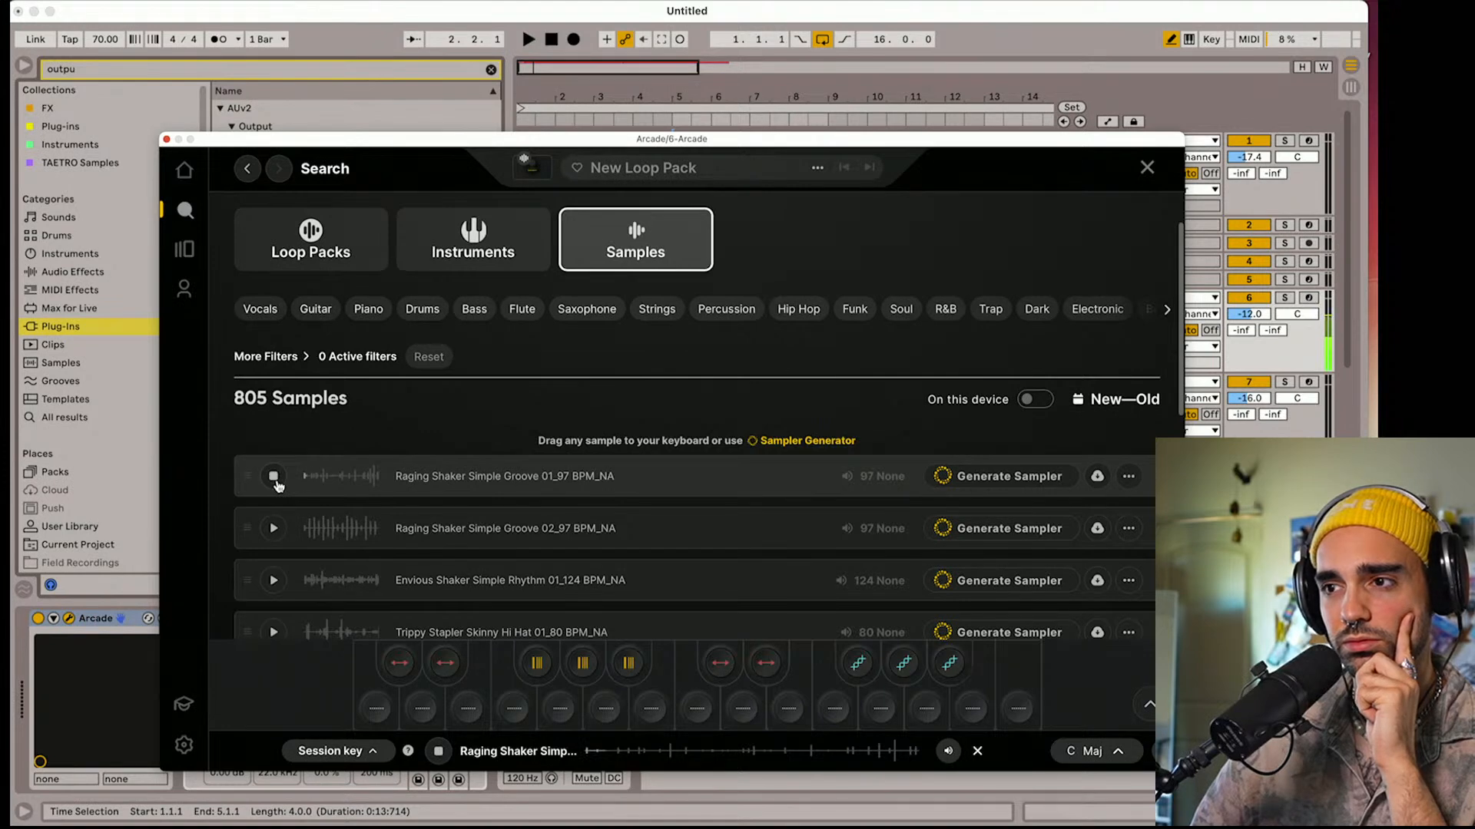
left_click(274, 528)
scroll(277, 527, "down", 1)
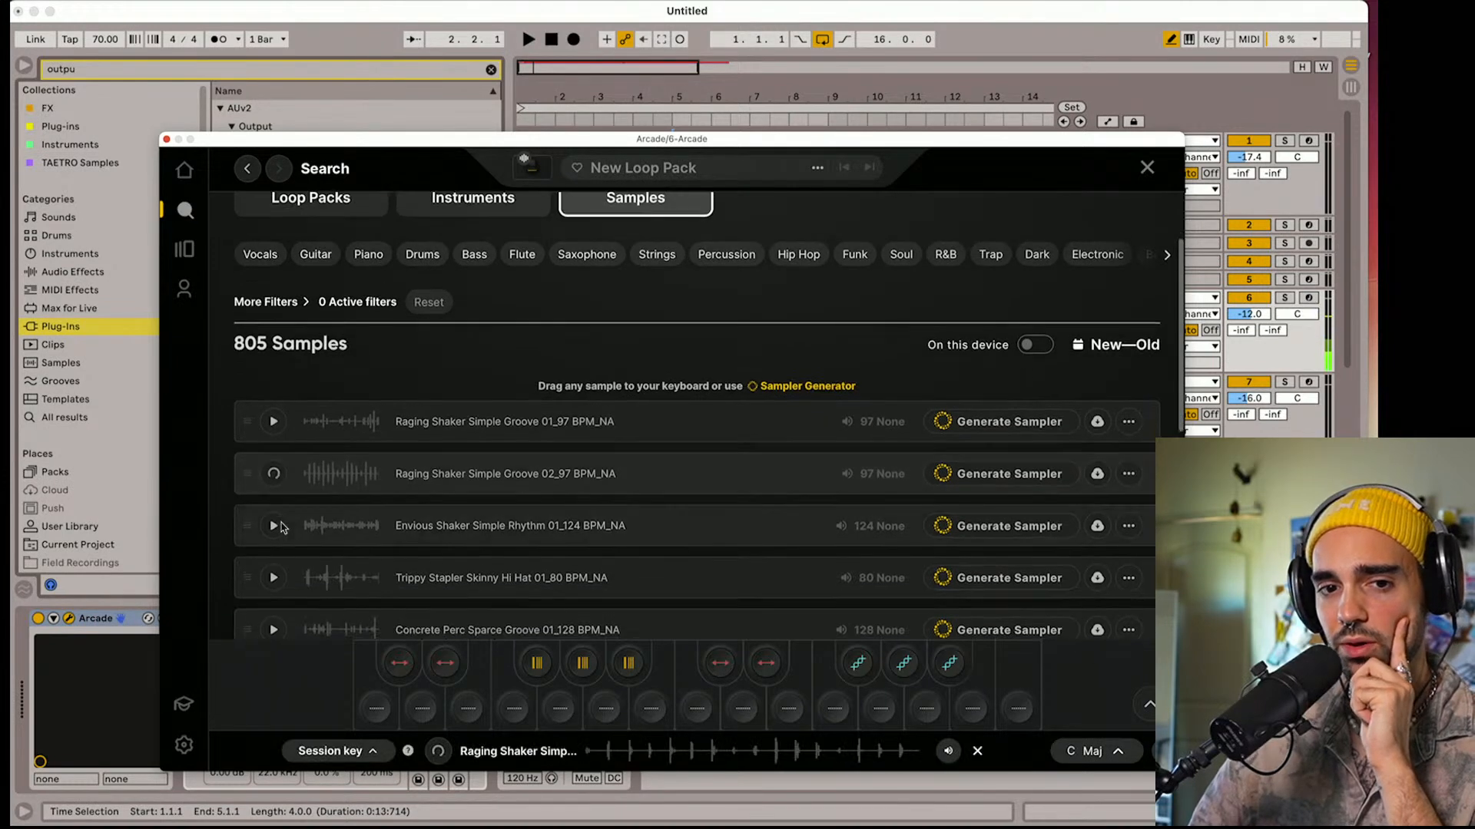
scroll(291, 521, "down", 1)
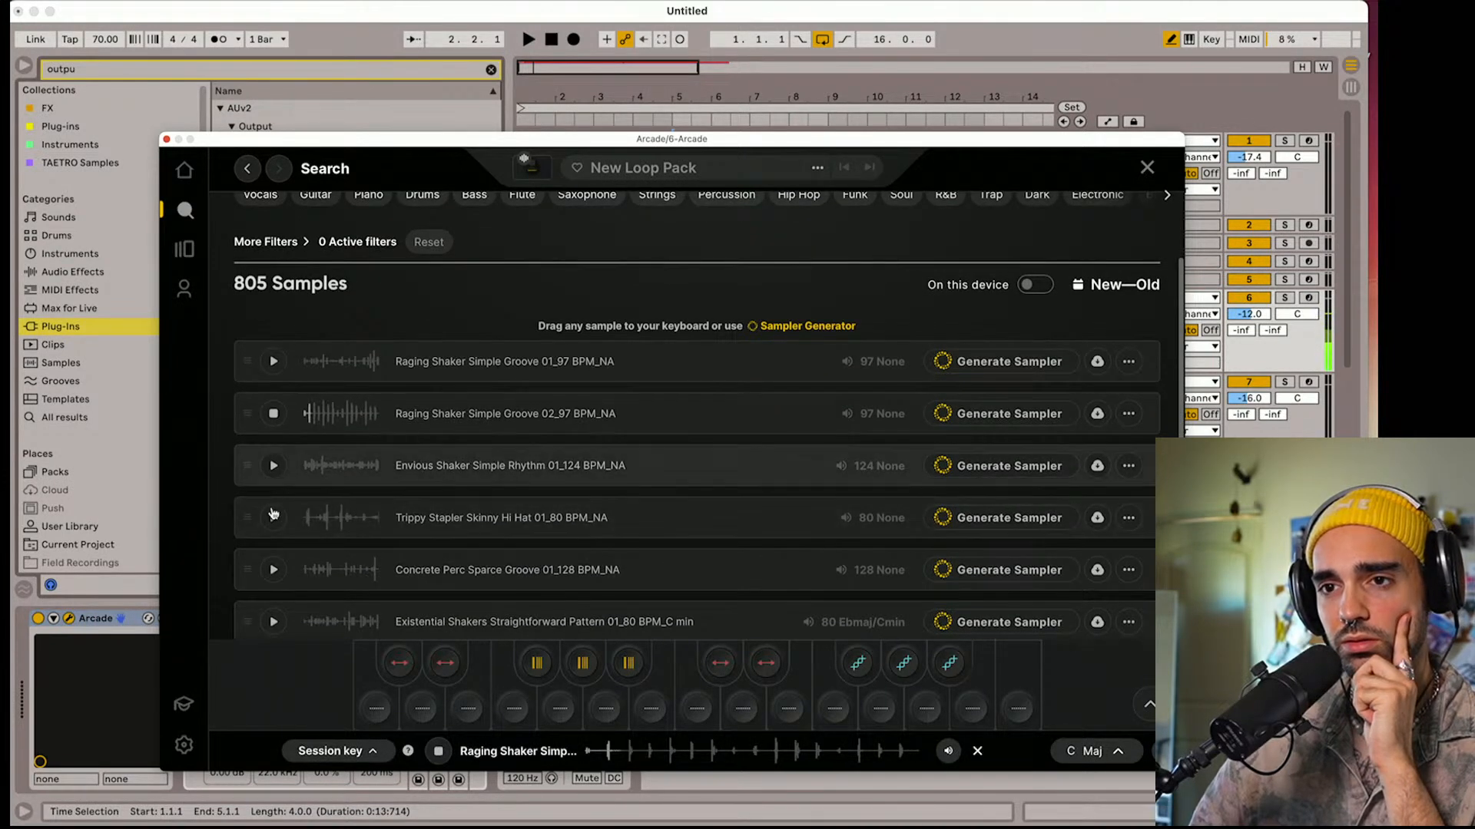
left_click(274, 517)
scroll(275, 525, "down", 1)
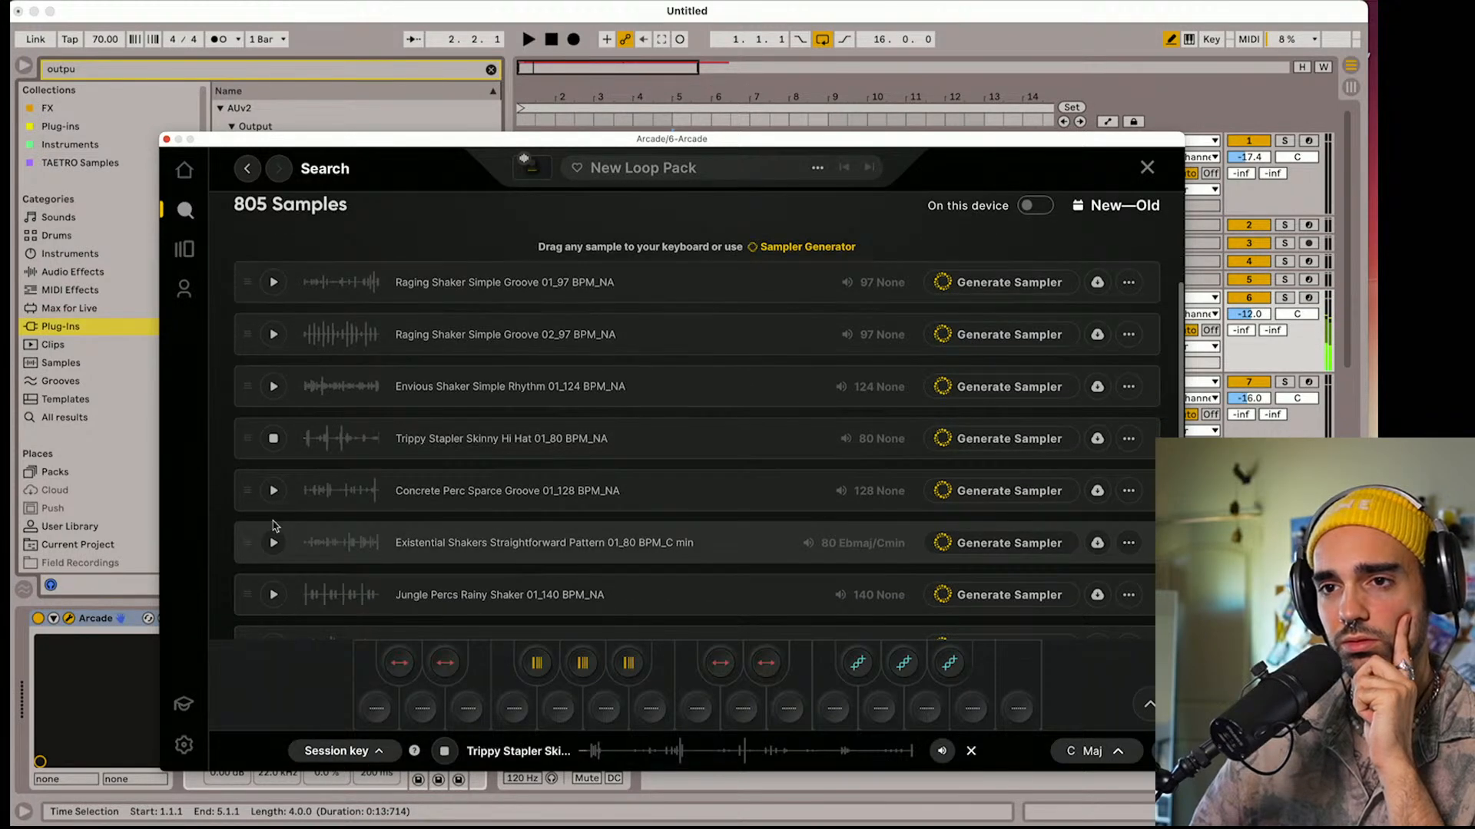
left_click(273, 491)
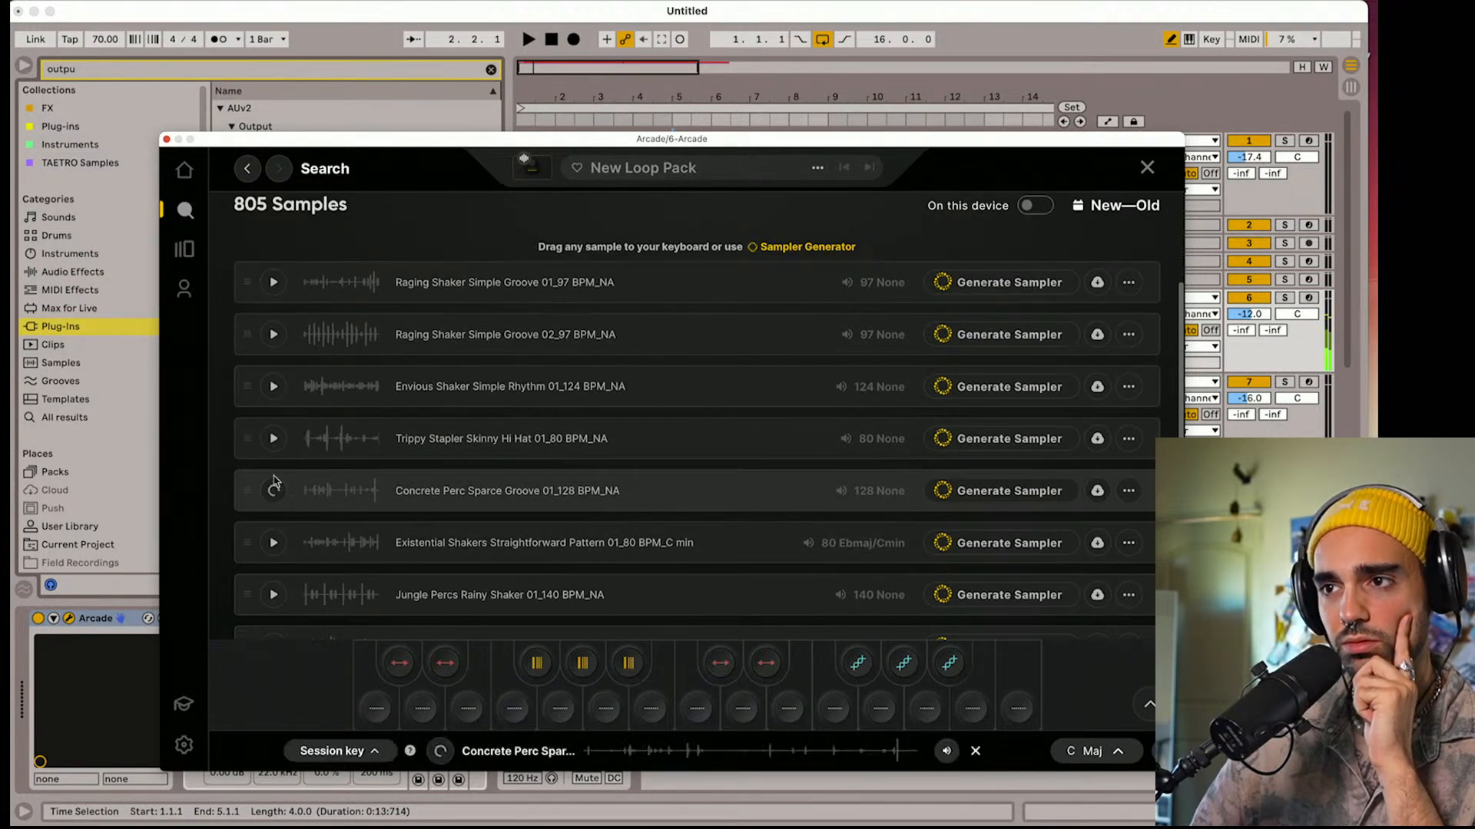
left_click(274, 439)
Filter the samples by Percussion and preview Celebratory Open Hi Hat Trap Rhythm, Vibrating Shaker Stereo Crushed Rhythm 01 and Nostalgic Percussion Shuffle Hits
scroll(277, 439, "up", 2)
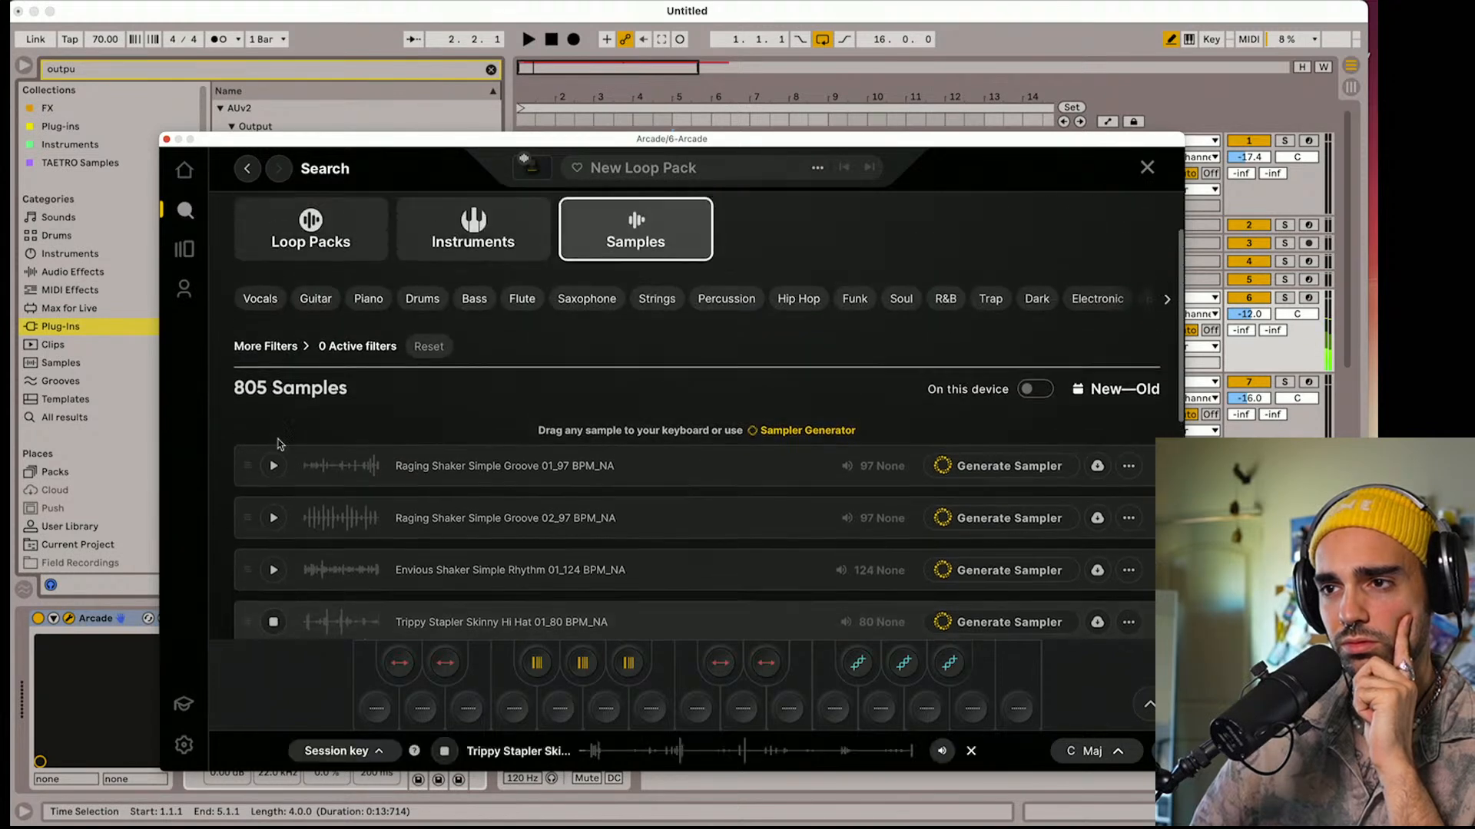
scroll(385, 394, "up", 3)
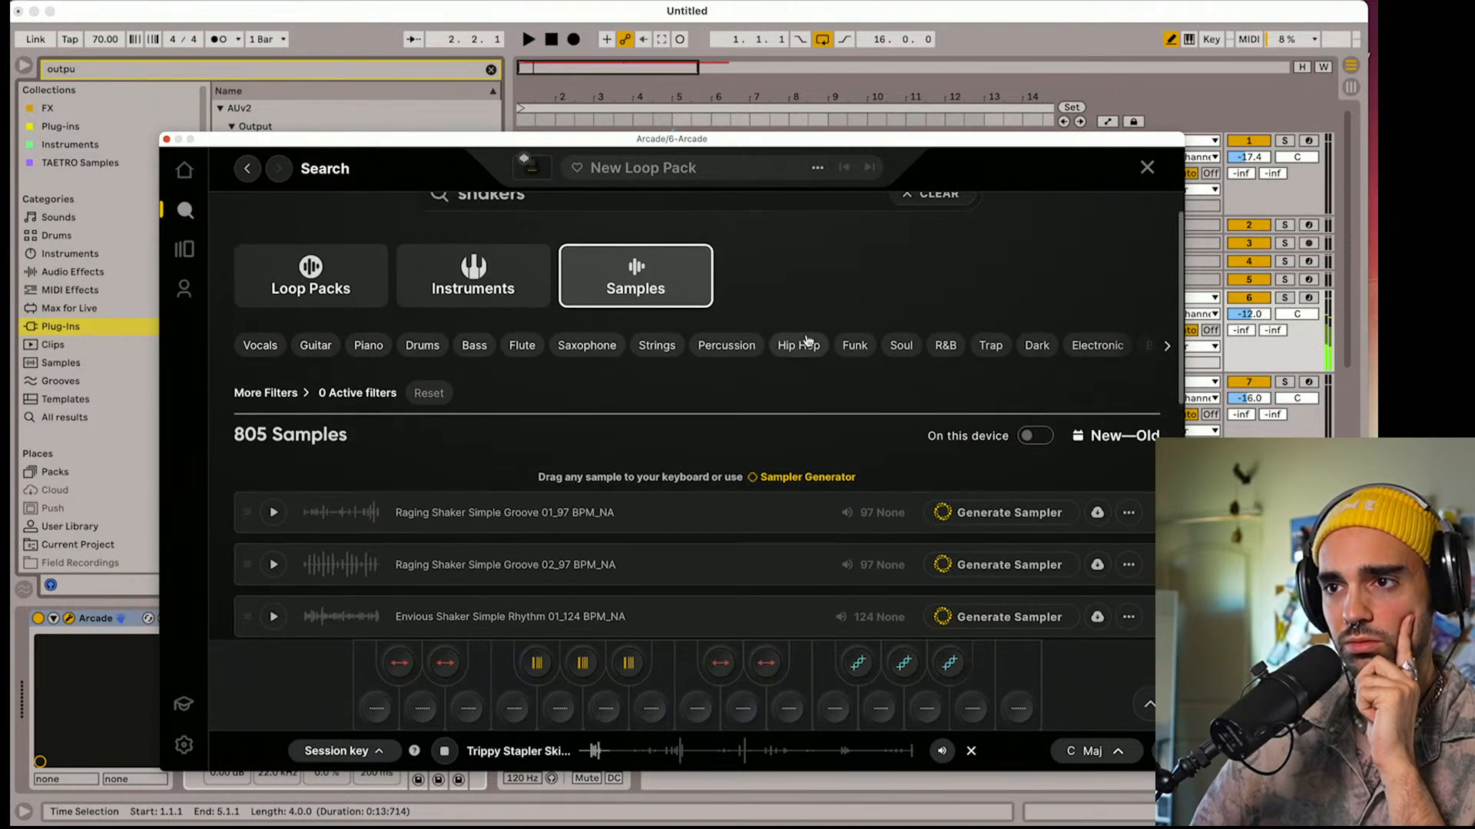
left_click(724, 339)
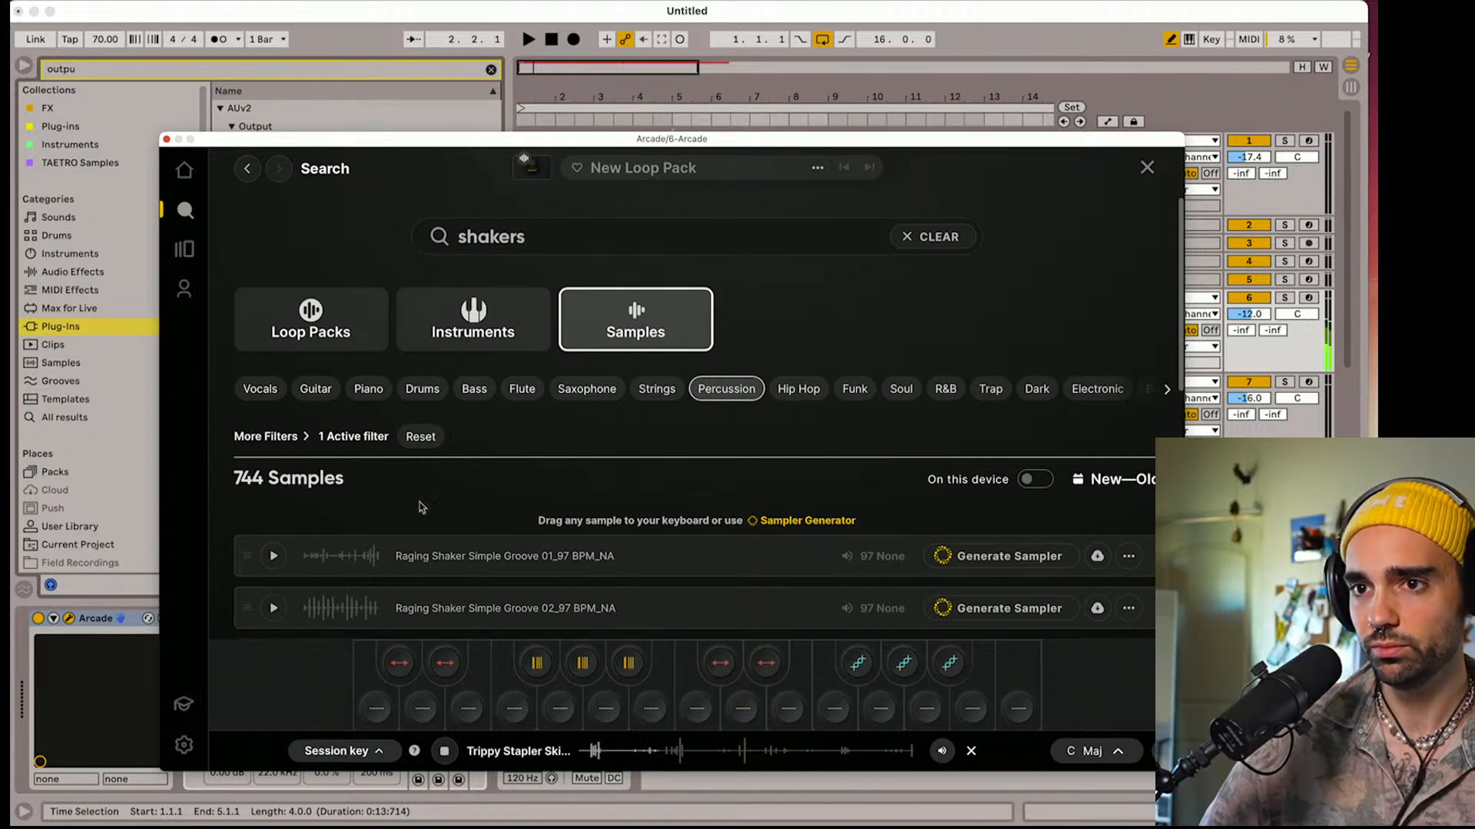
scroll(346, 492, "down", 10)
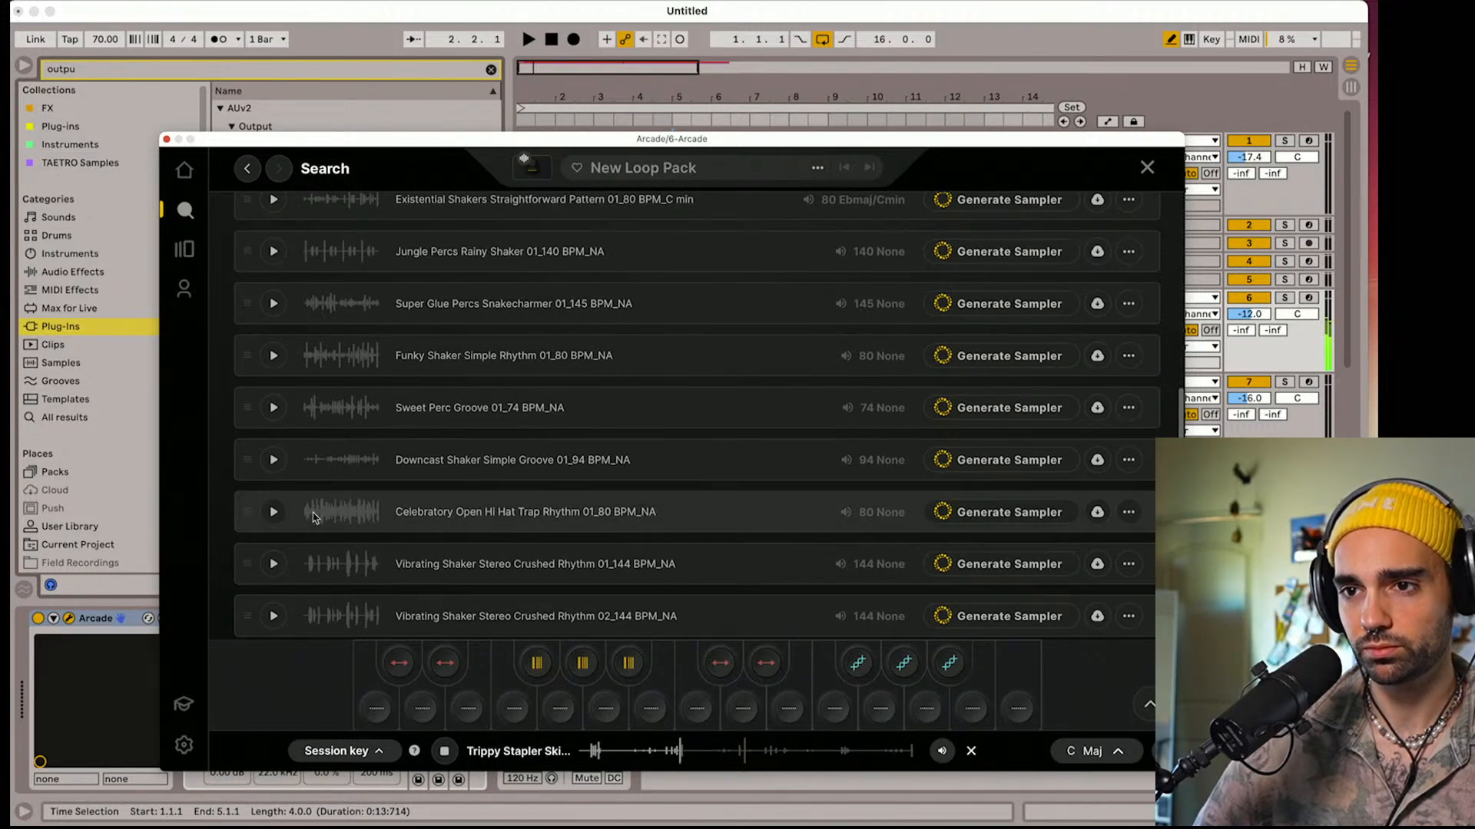
left_click(275, 512)
scroll(284, 519, "down", 2)
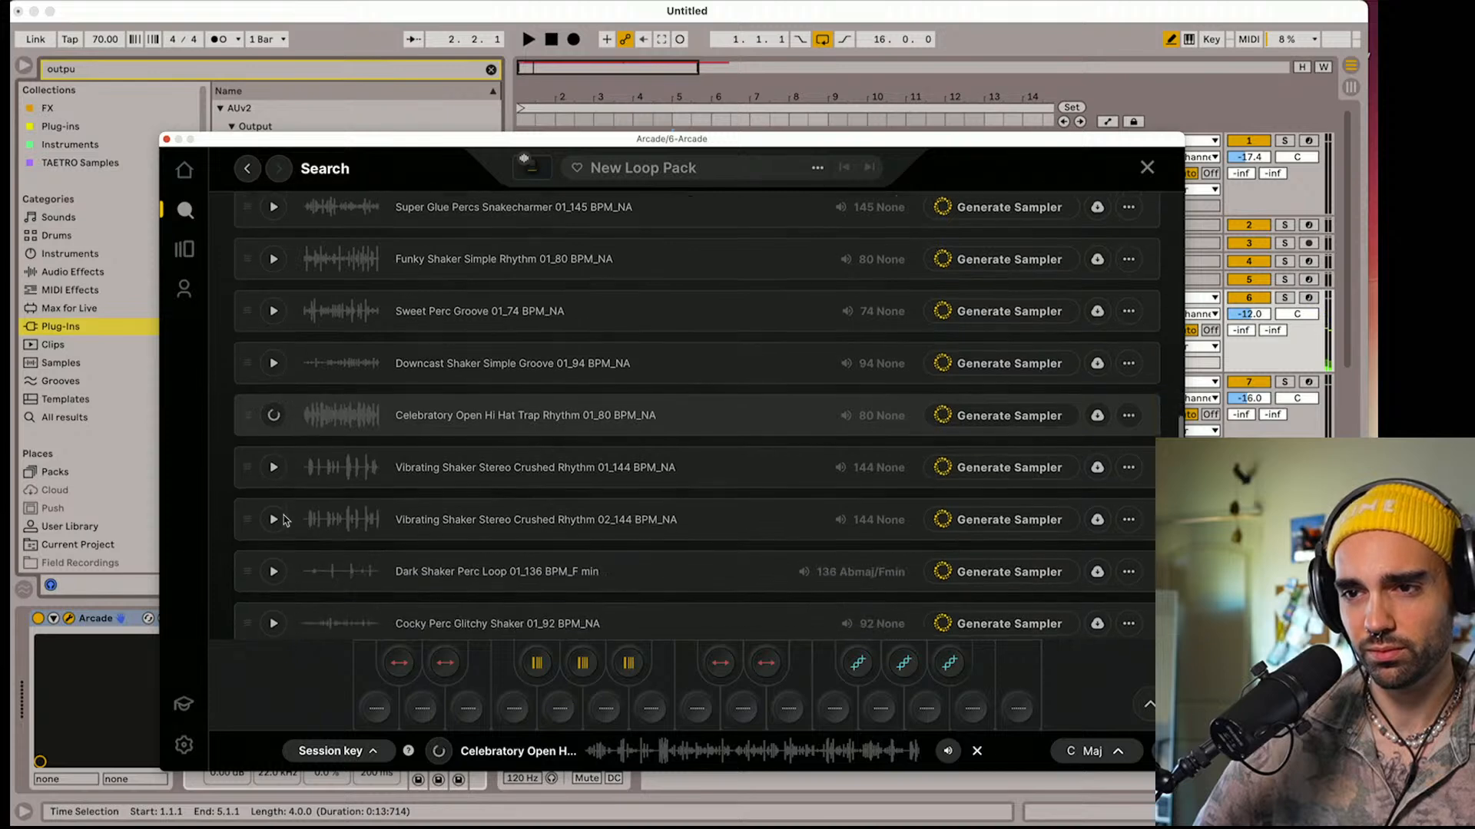
left_click(273, 456)
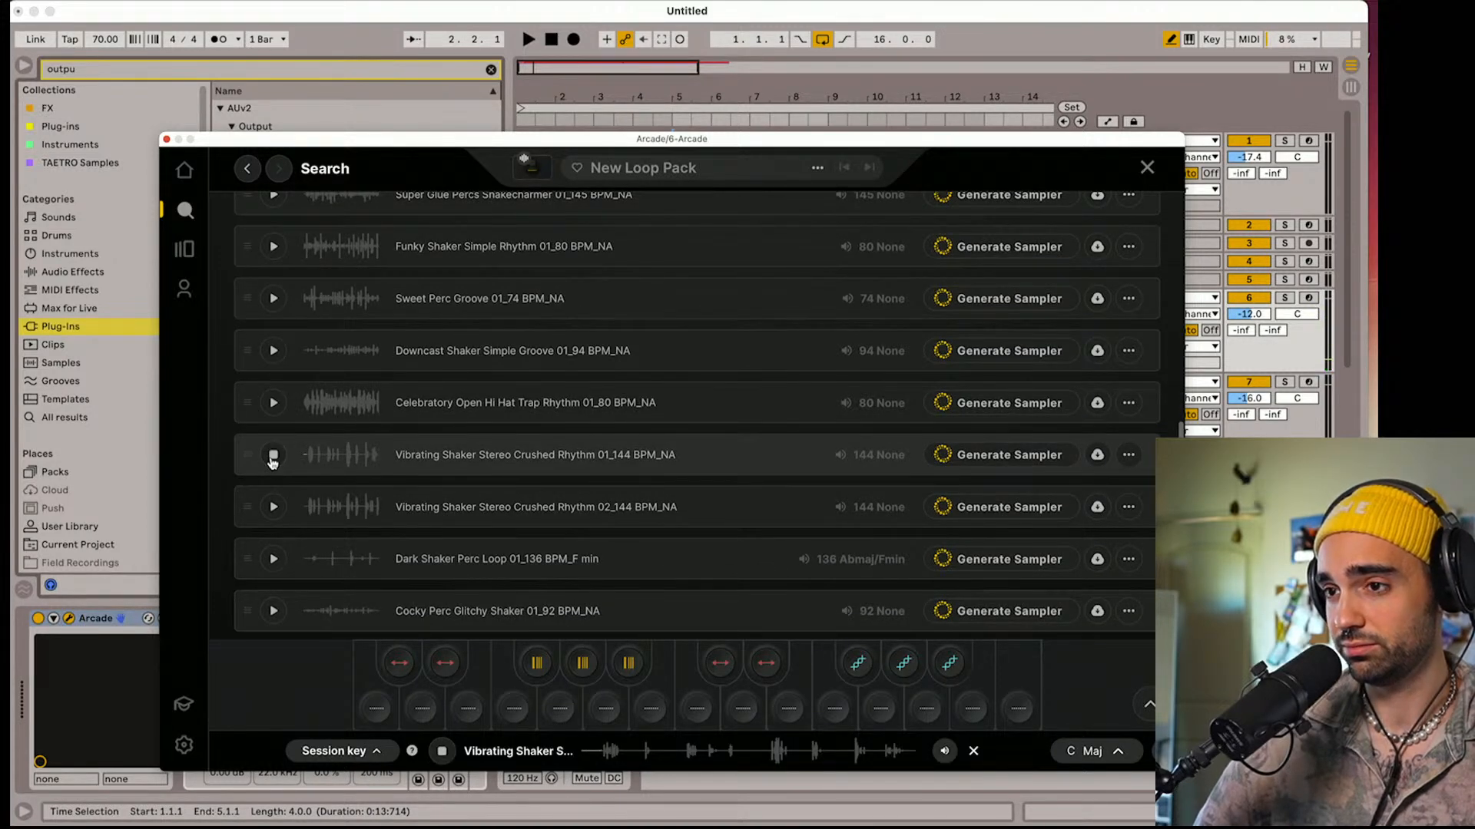
scroll(272, 507, "down", 5)
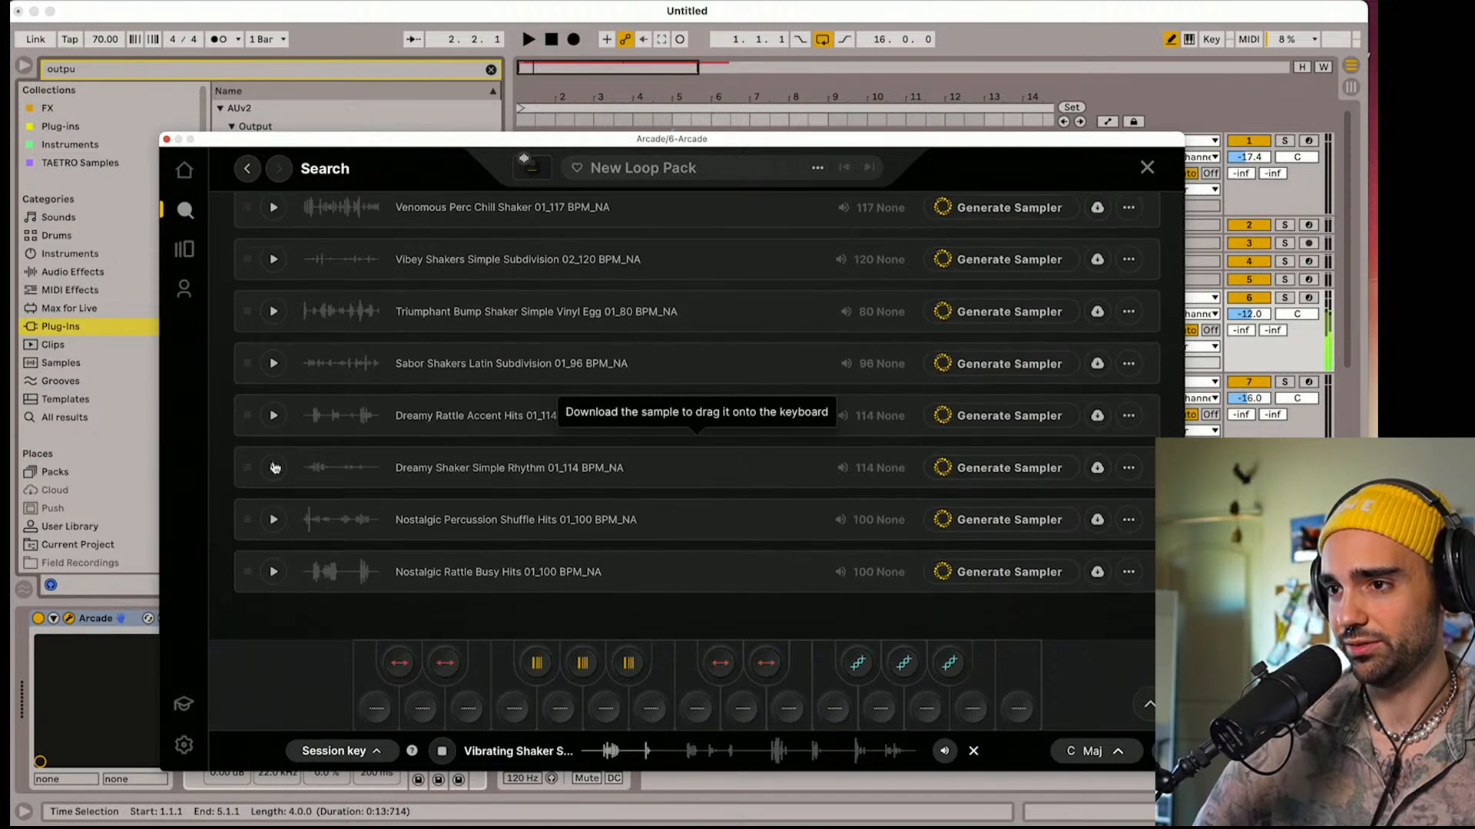
left_click(272, 522)
scroll(275, 522, "down", 5)
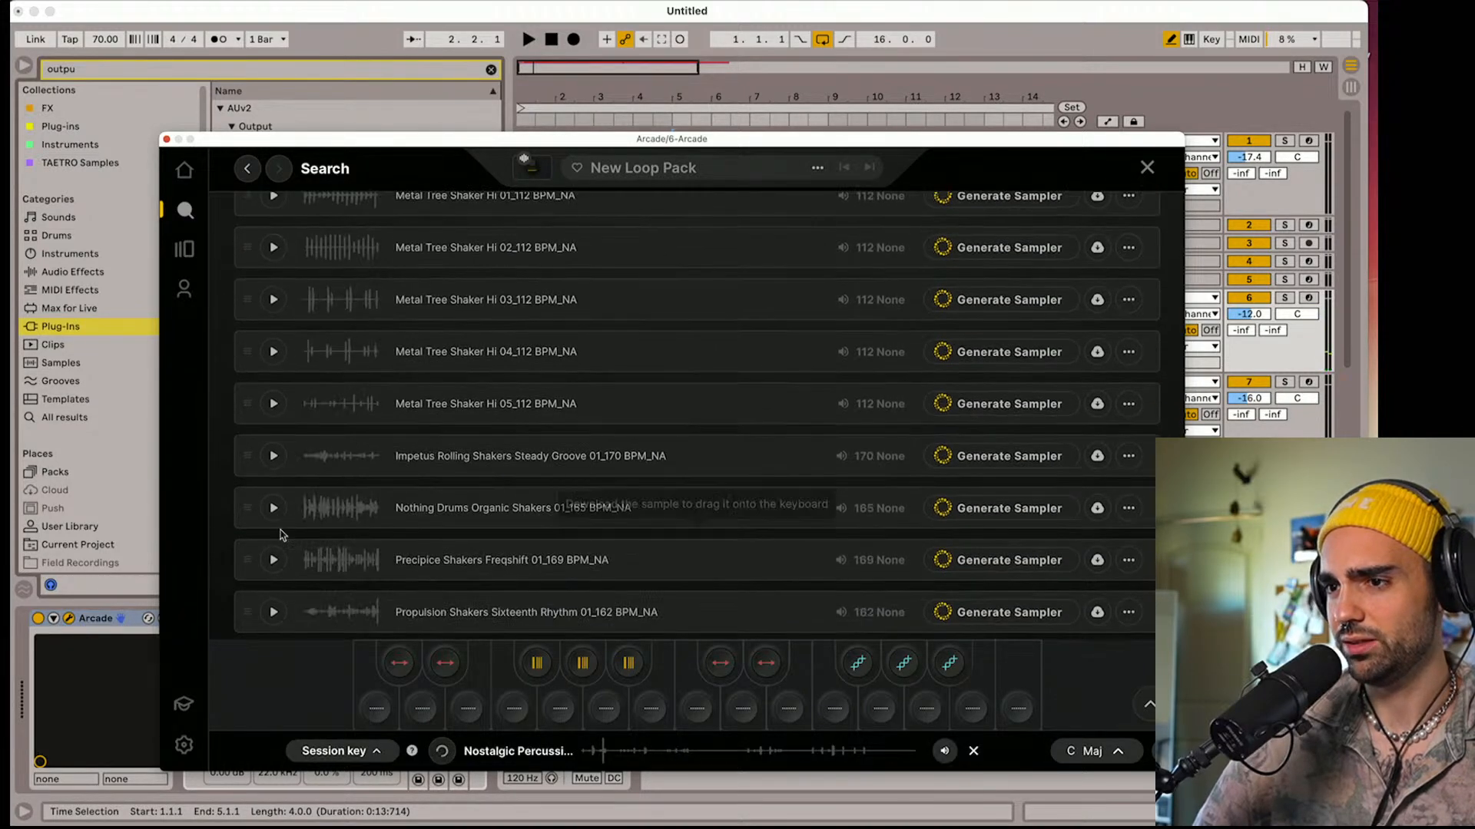
Browse further through the percussion samples and preview Crazy Caxixi Groove 02 and 03
scroll(281, 534, "down", 3)
scroll(282, 535, "up", 20)
scroll(282, 535, "down", 17)
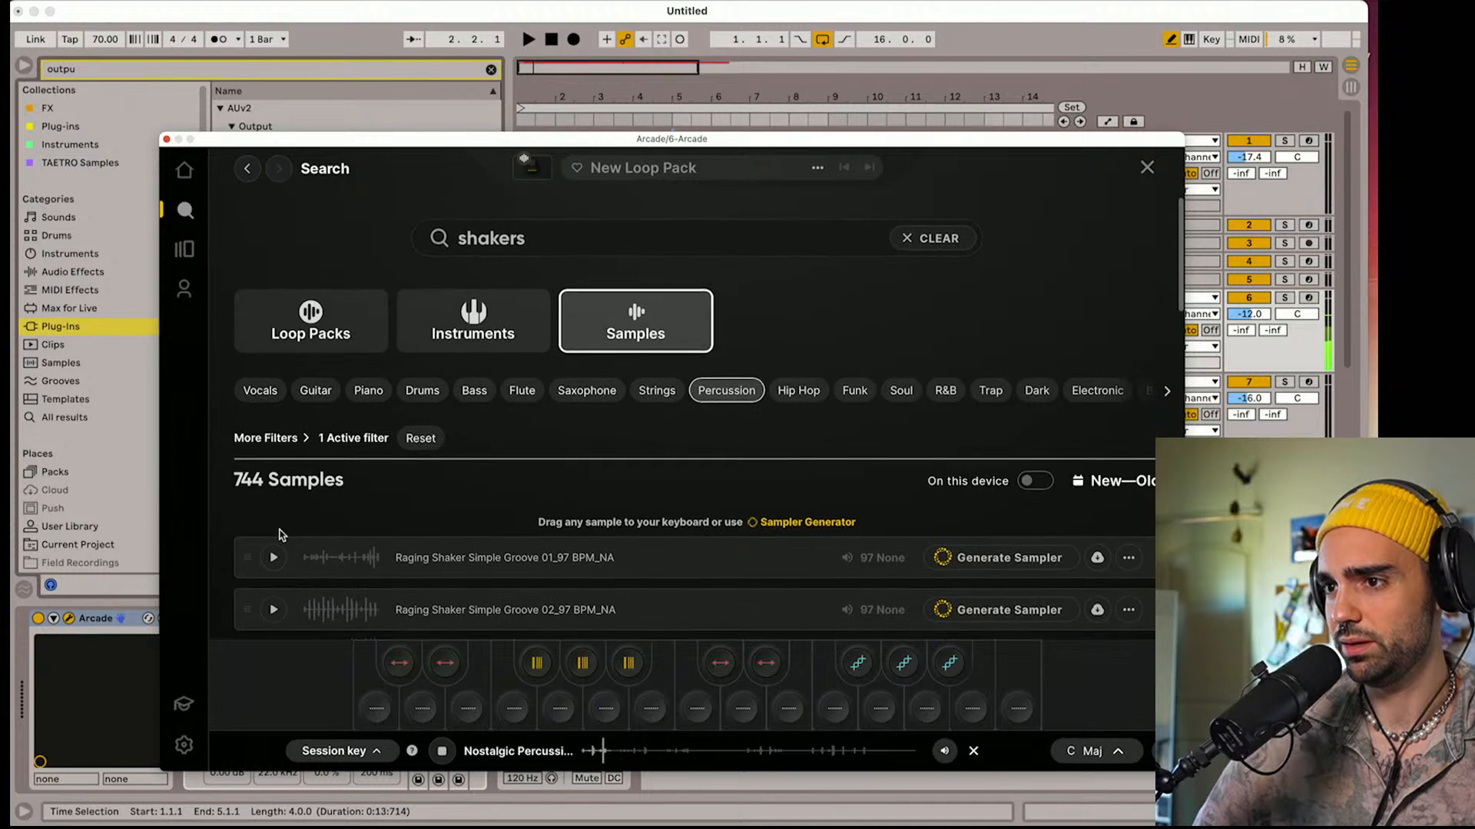
scroll(280, 536, "down", 5)
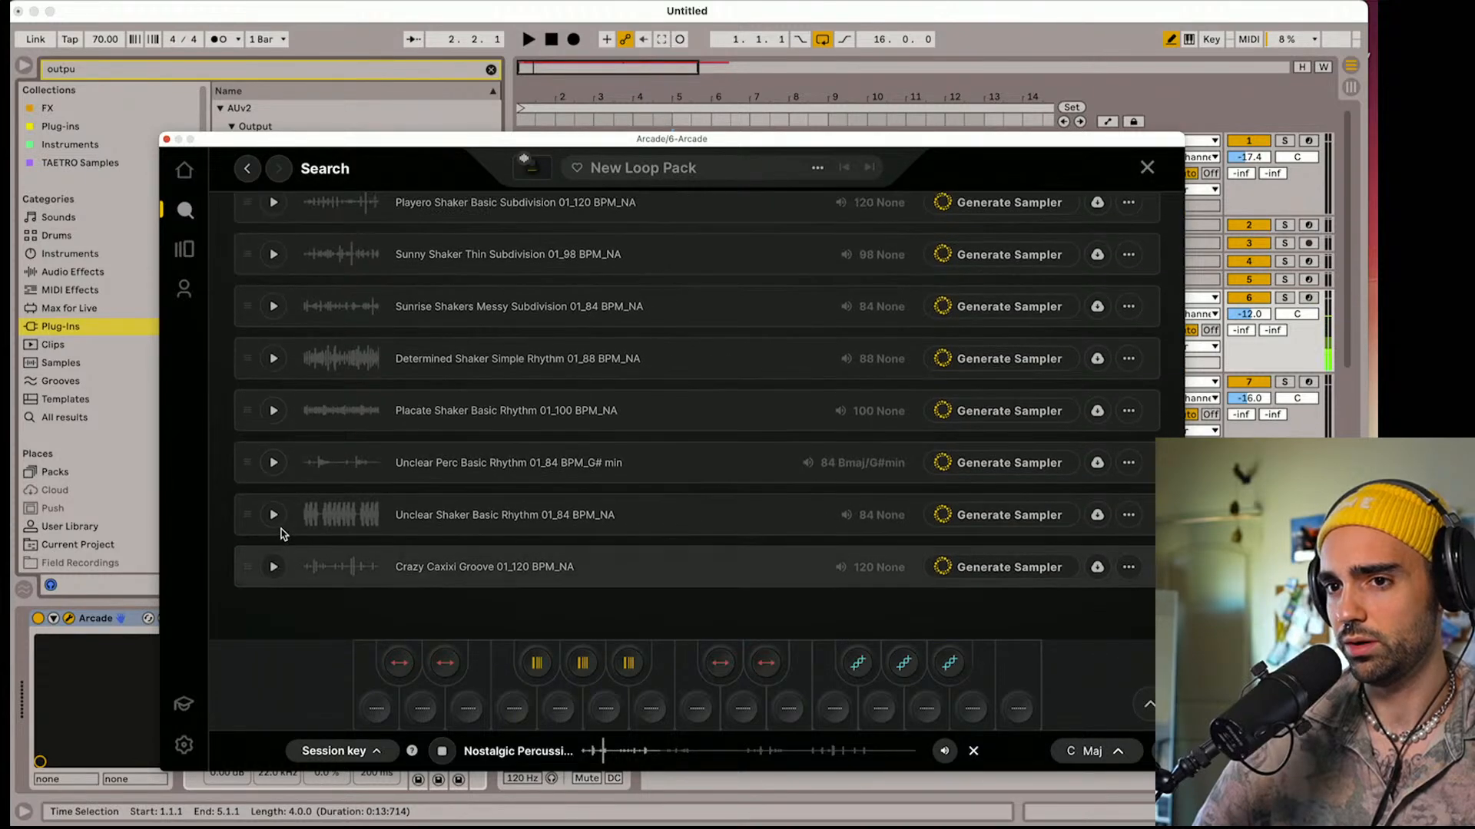
scroll(273, 578, "down", 1)
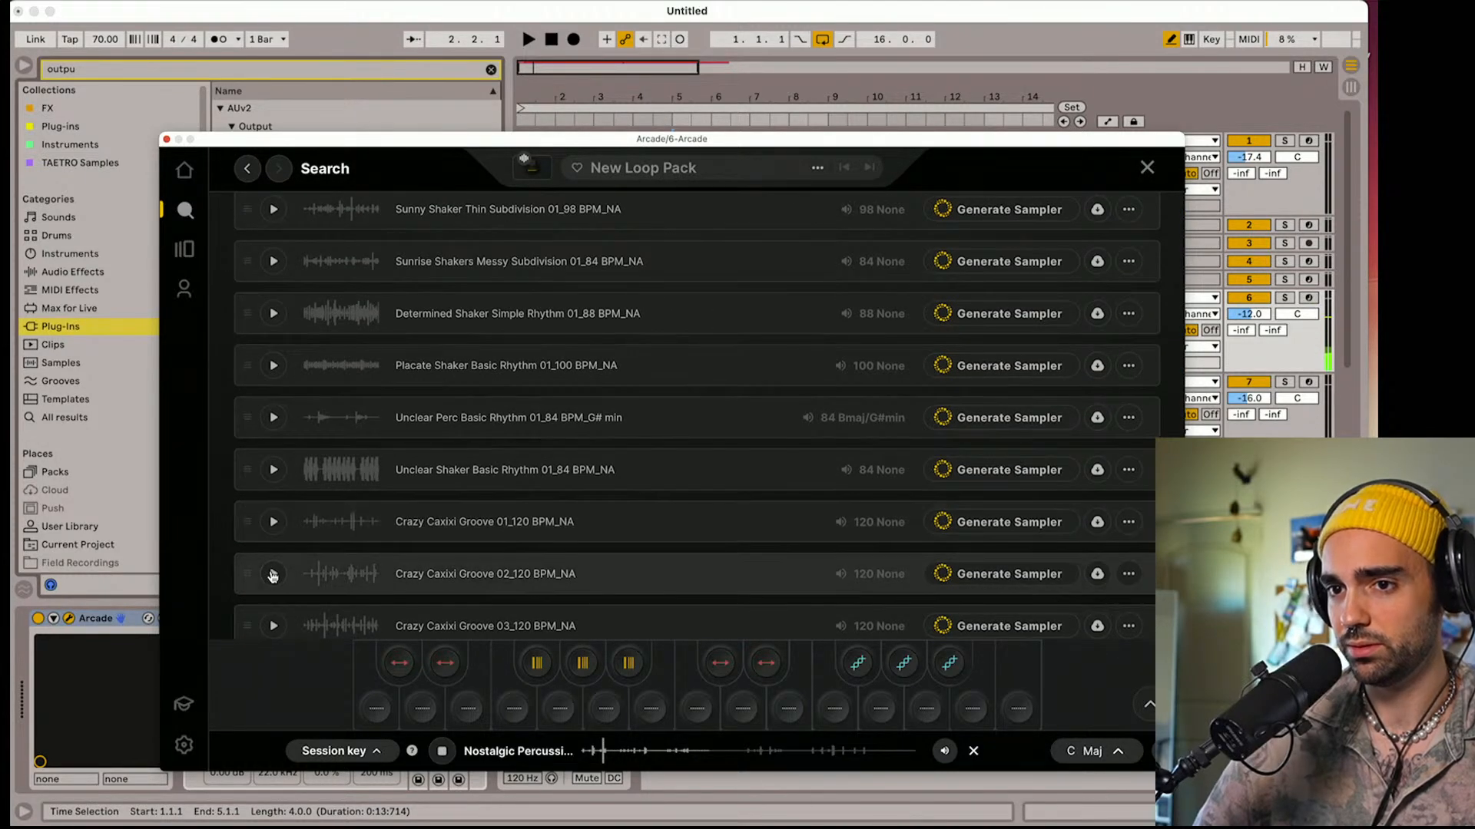
left_click(273, 574)
scroll(274, 575, "down", 2)
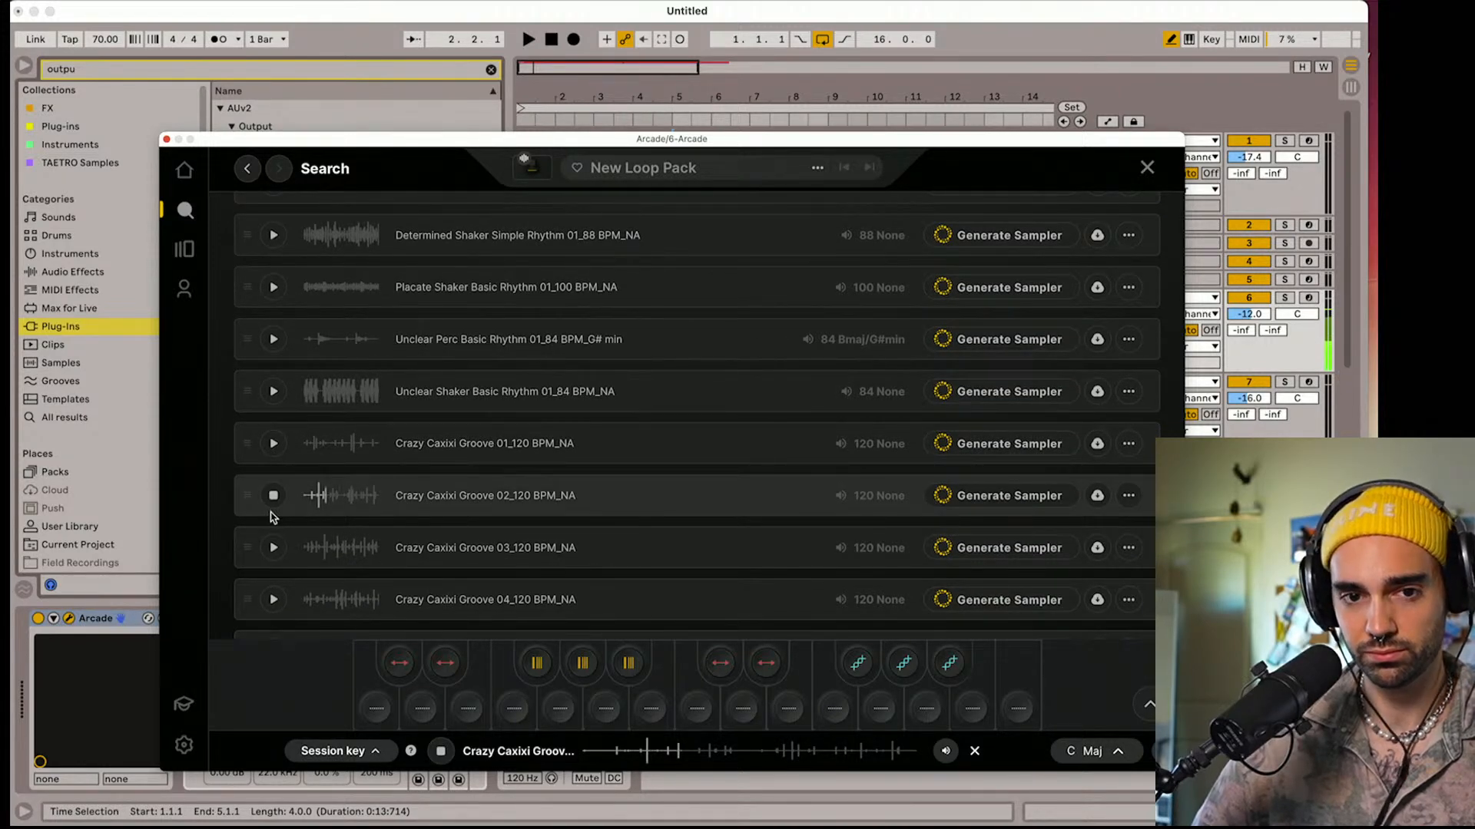
left_click(272, 548)
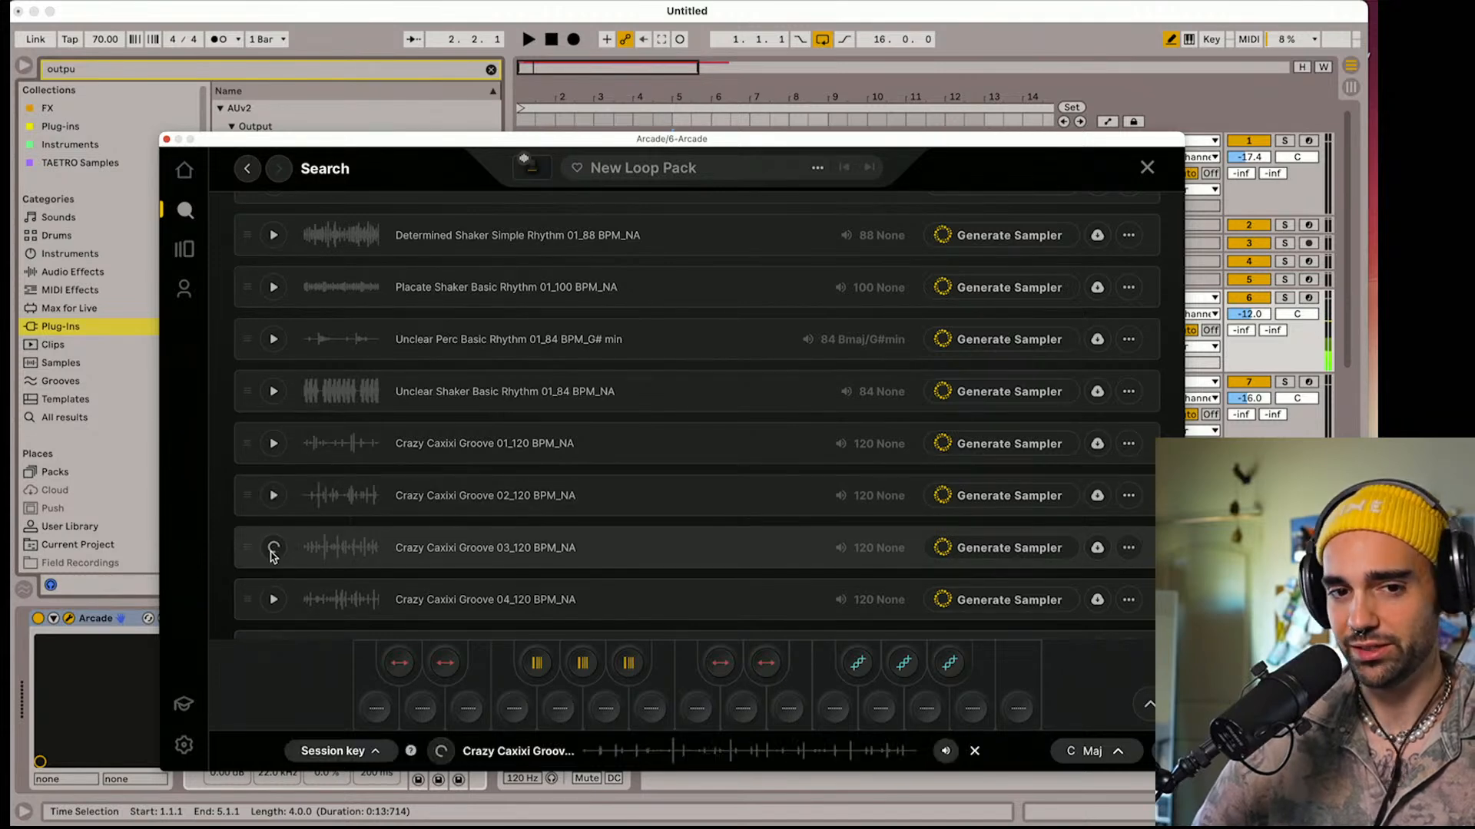
scroll(272, 557, "down", 1)
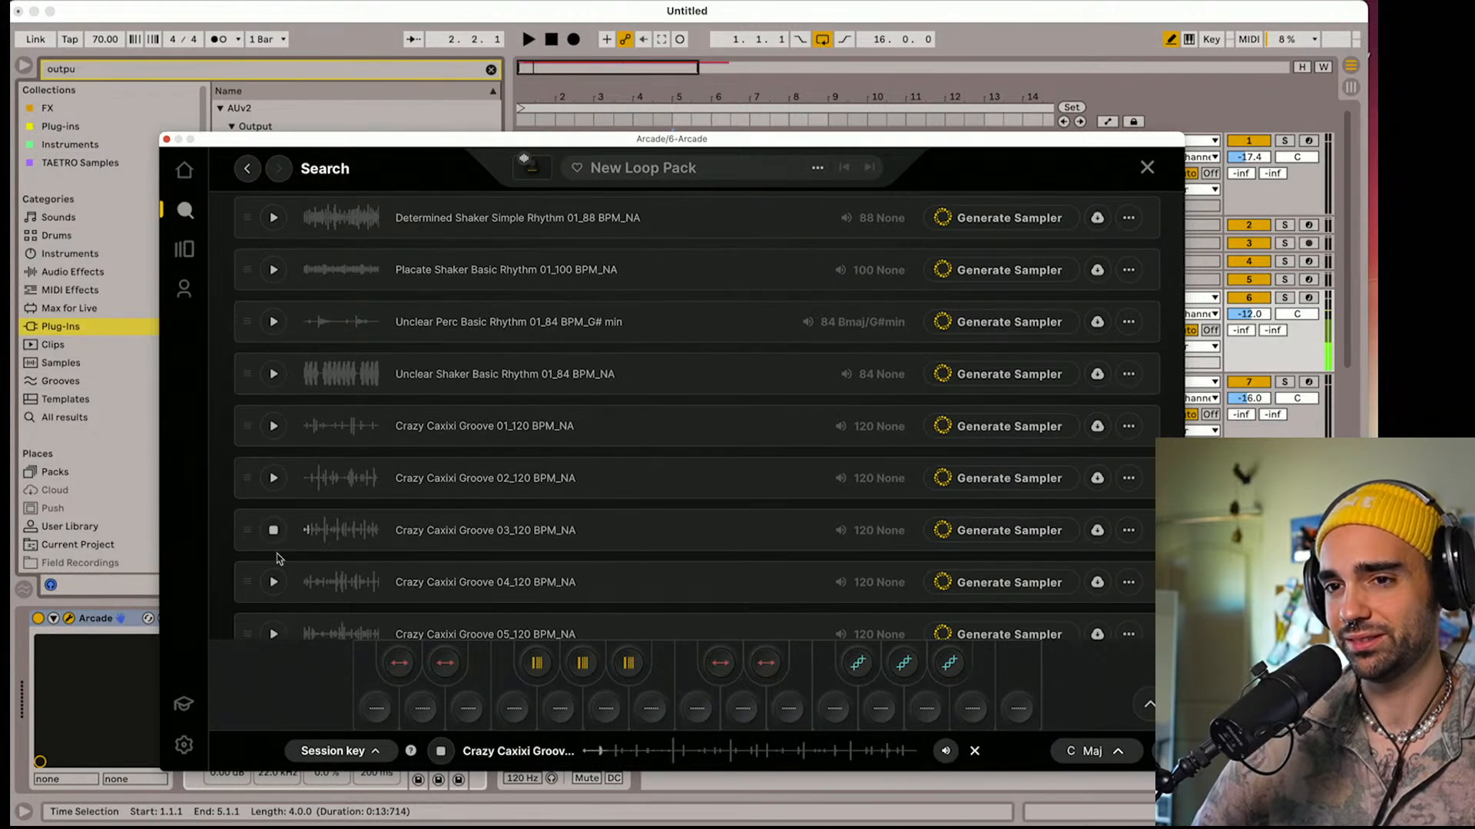
Preview and download the Drive Perc Shaker Dual Pattern 01_75 BPM sample
scroll(278, 559, "down", 10)
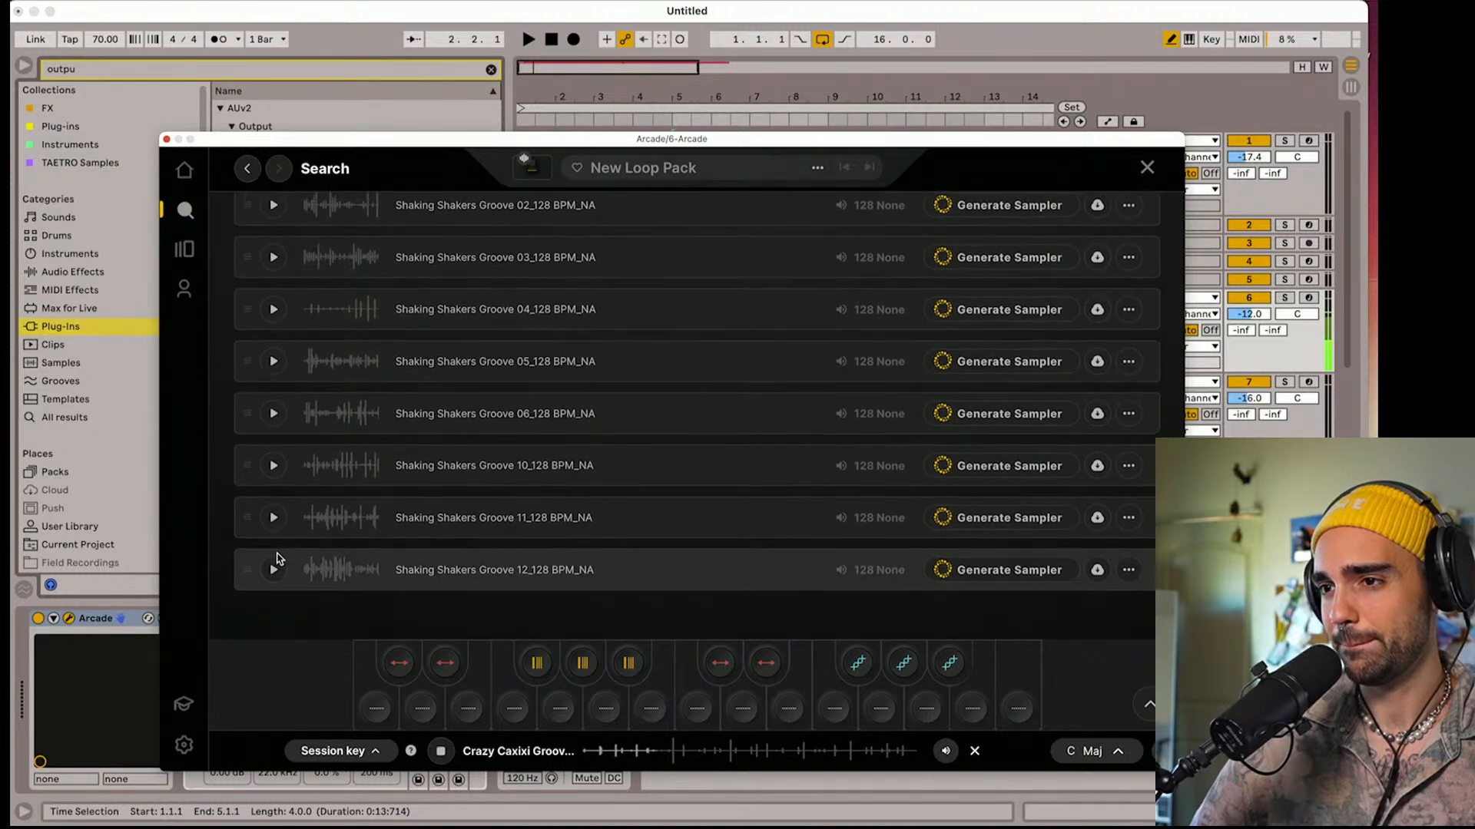
scroll(277, 558, "down", 10)
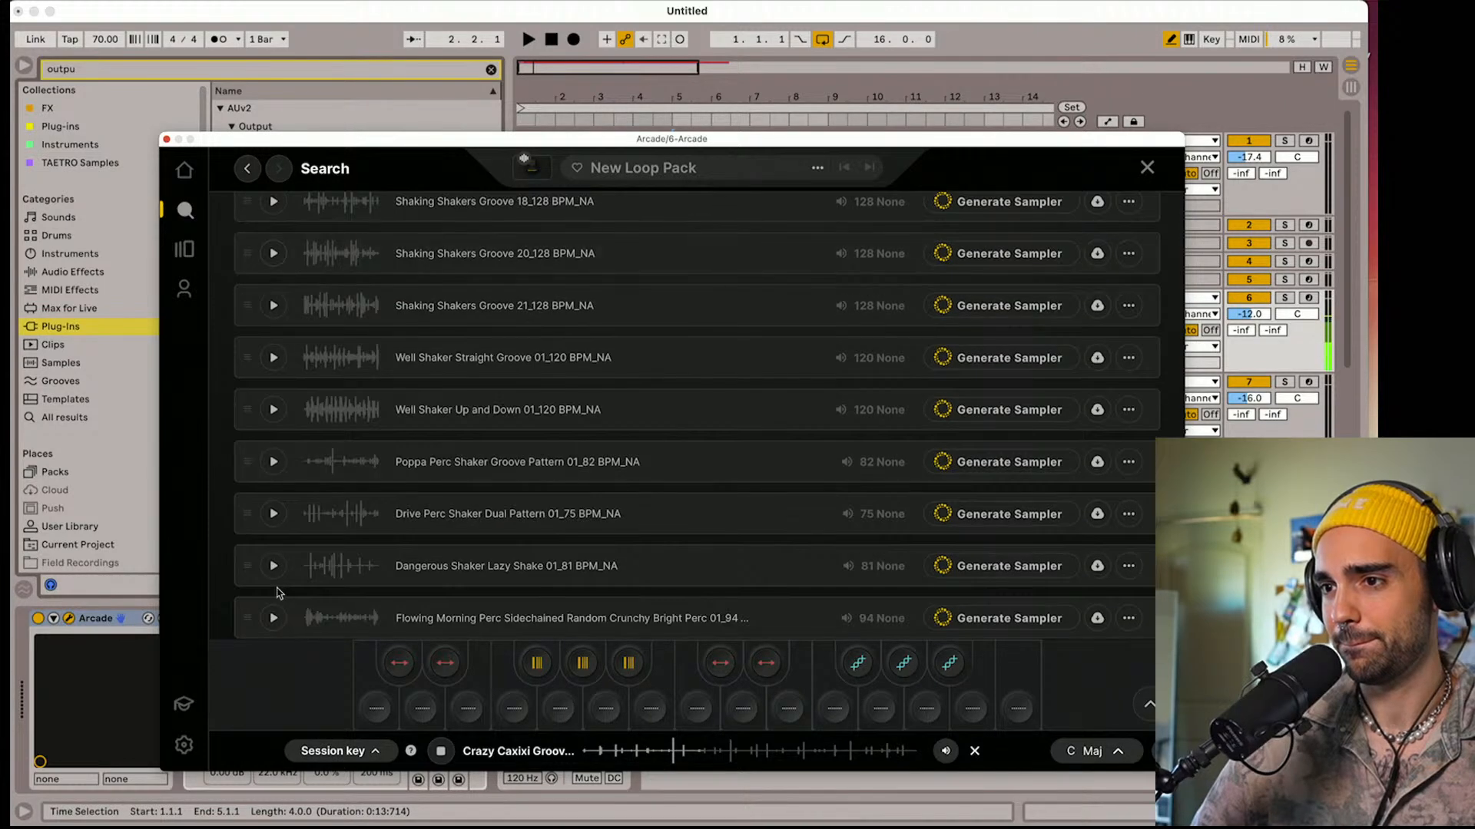
left_click(274, 520)
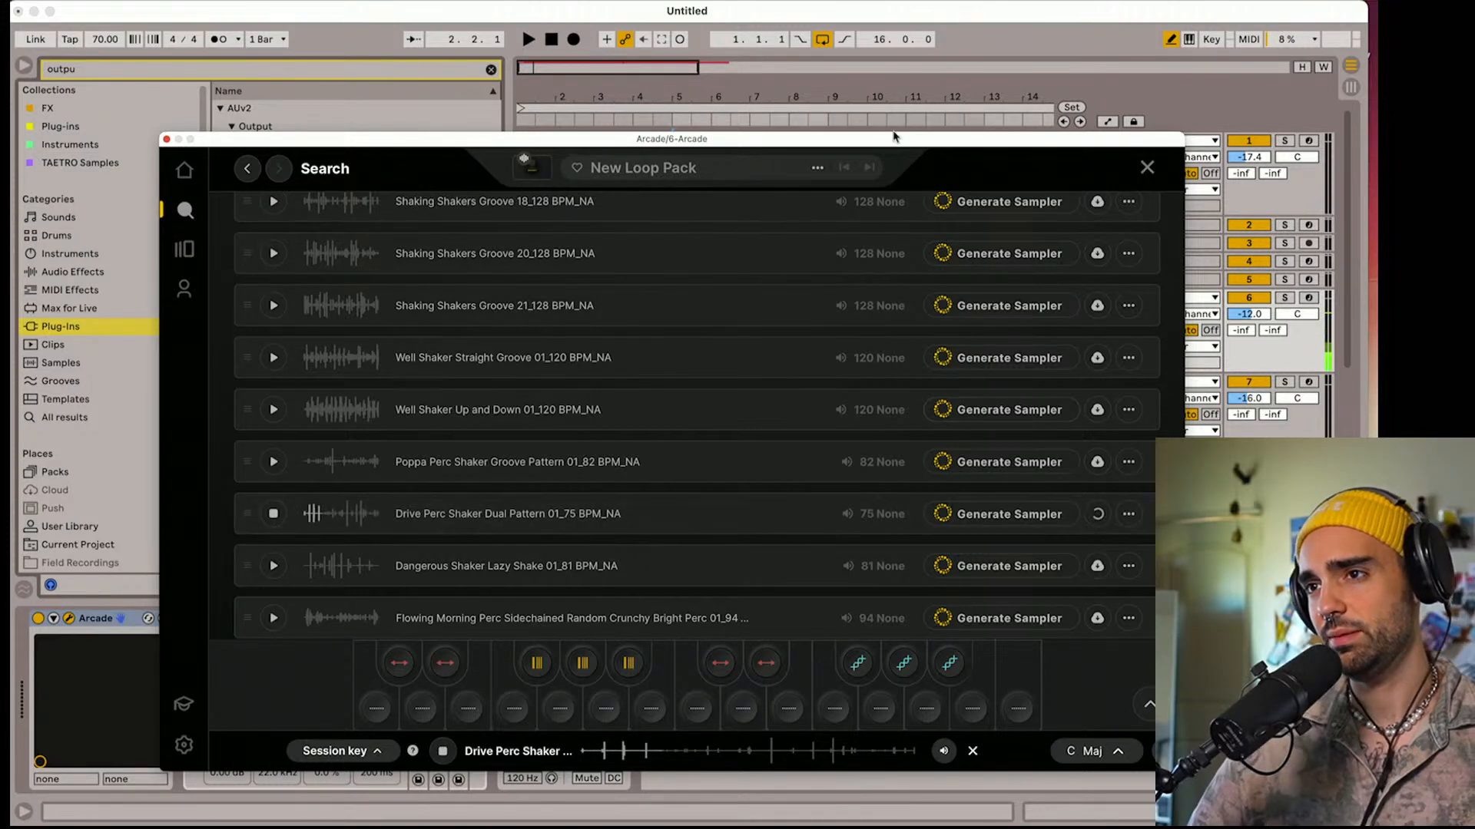
Uncover the arrangement behind the Arcade window and try to place the Drive Perc Shaker Dual Pattern sample in it
left_click_drag(896, 139, 570, 54)
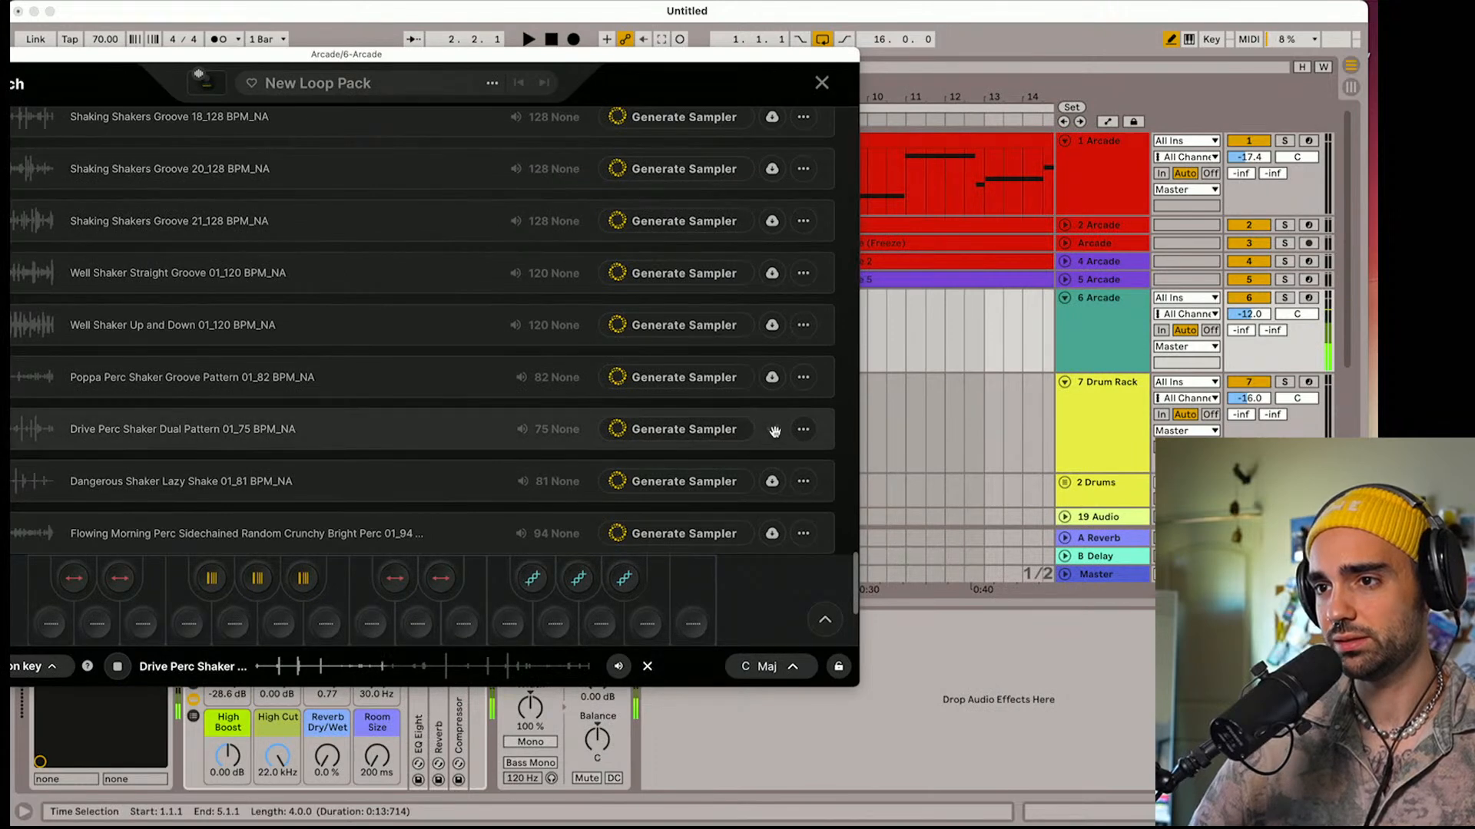
left_click_drag(775, 430, 925, 424)
scroll(925, 424, "down", 5)
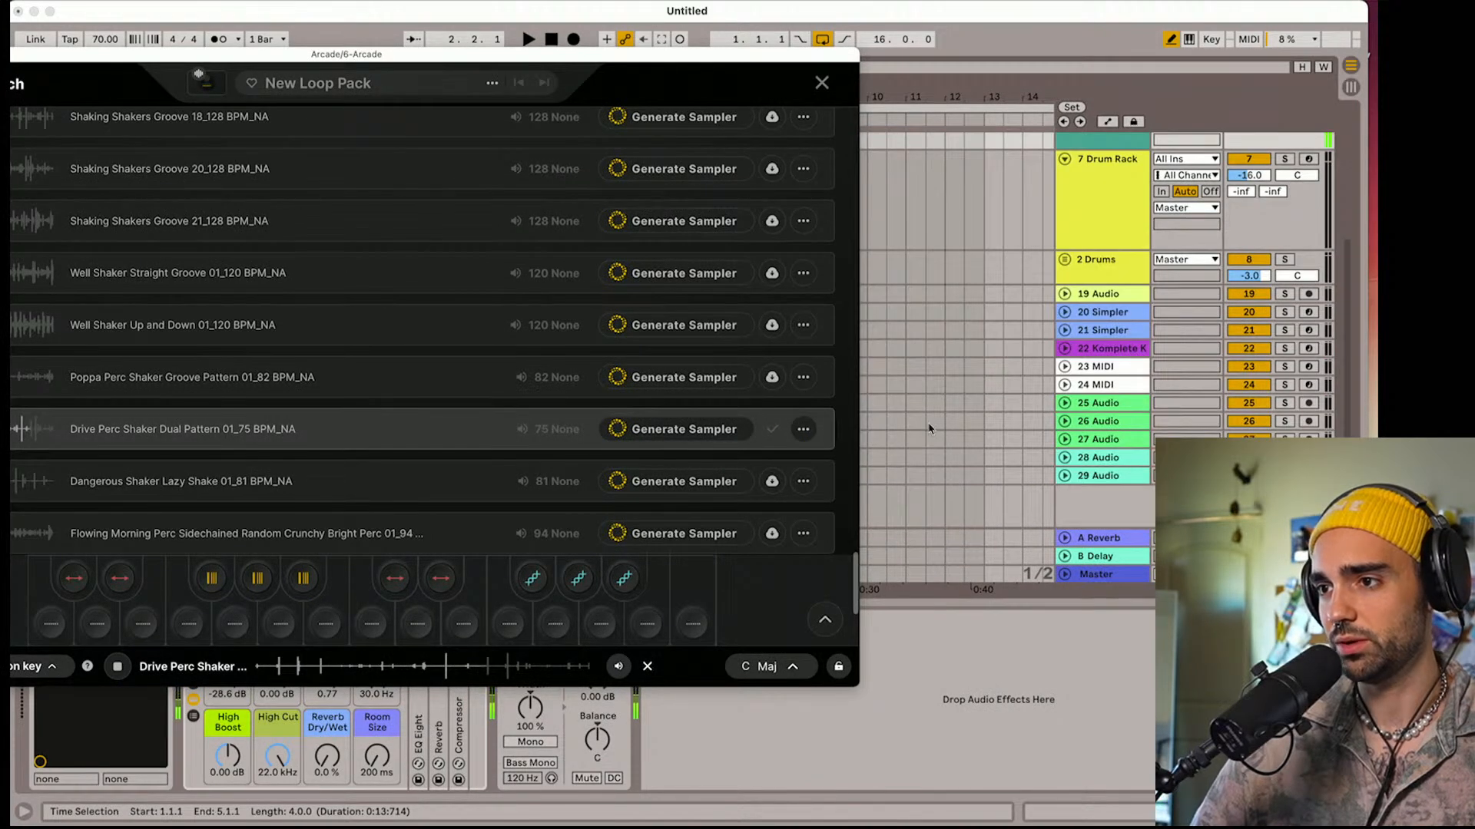
Stop the preview and check the additional options for the downloaded Drive Perc Shaker Dual Pattern sample
mouse_move(774, 431)
left_mouse_down()
mouse_move(930, 476)
mouse_move(930, 499)
mouse_move(781, 430)
mouse_move(800, 430)
left_mouse_up()
left_click(802, 429)
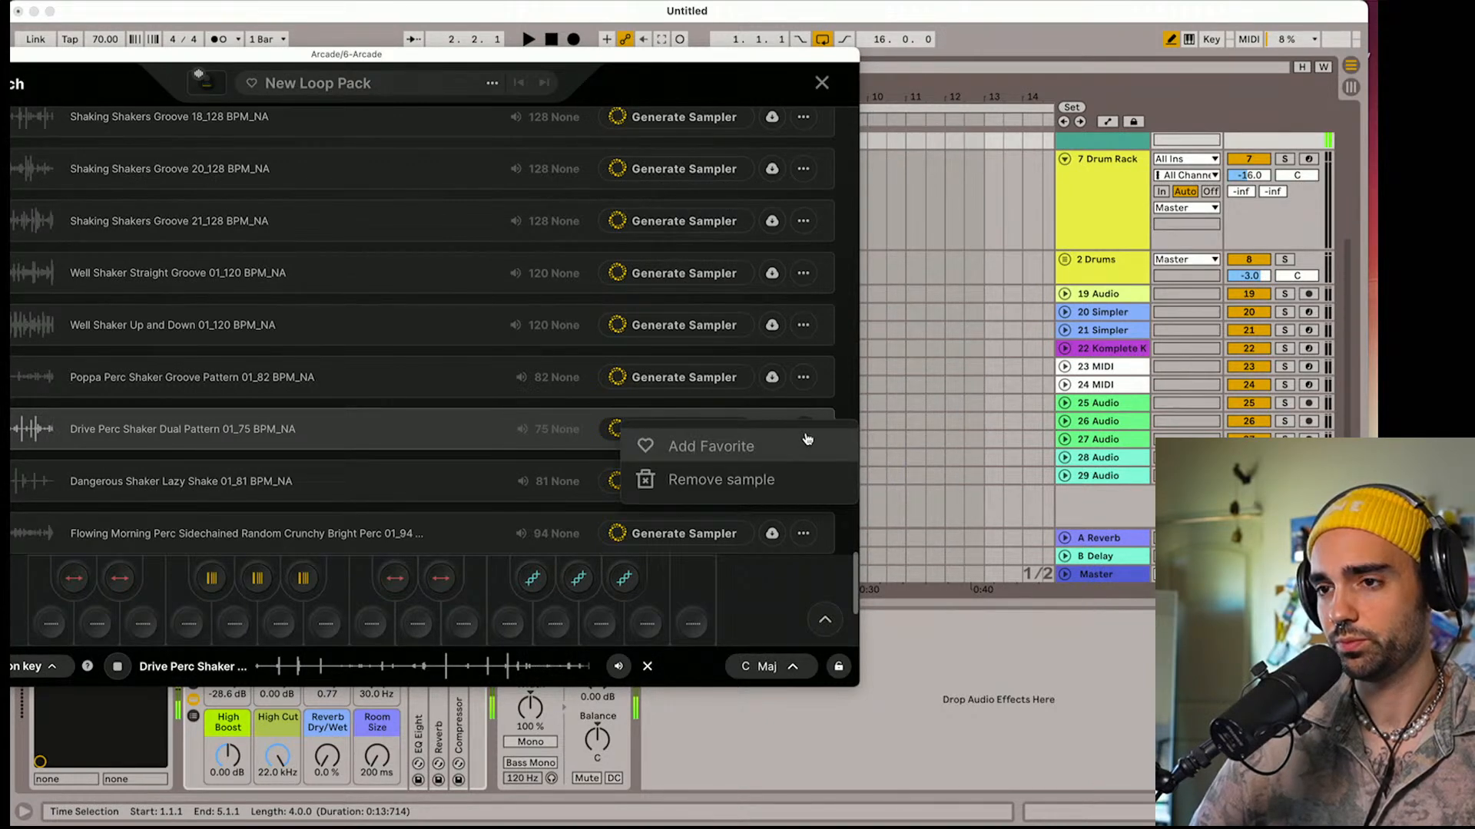
left_click(395, 434)
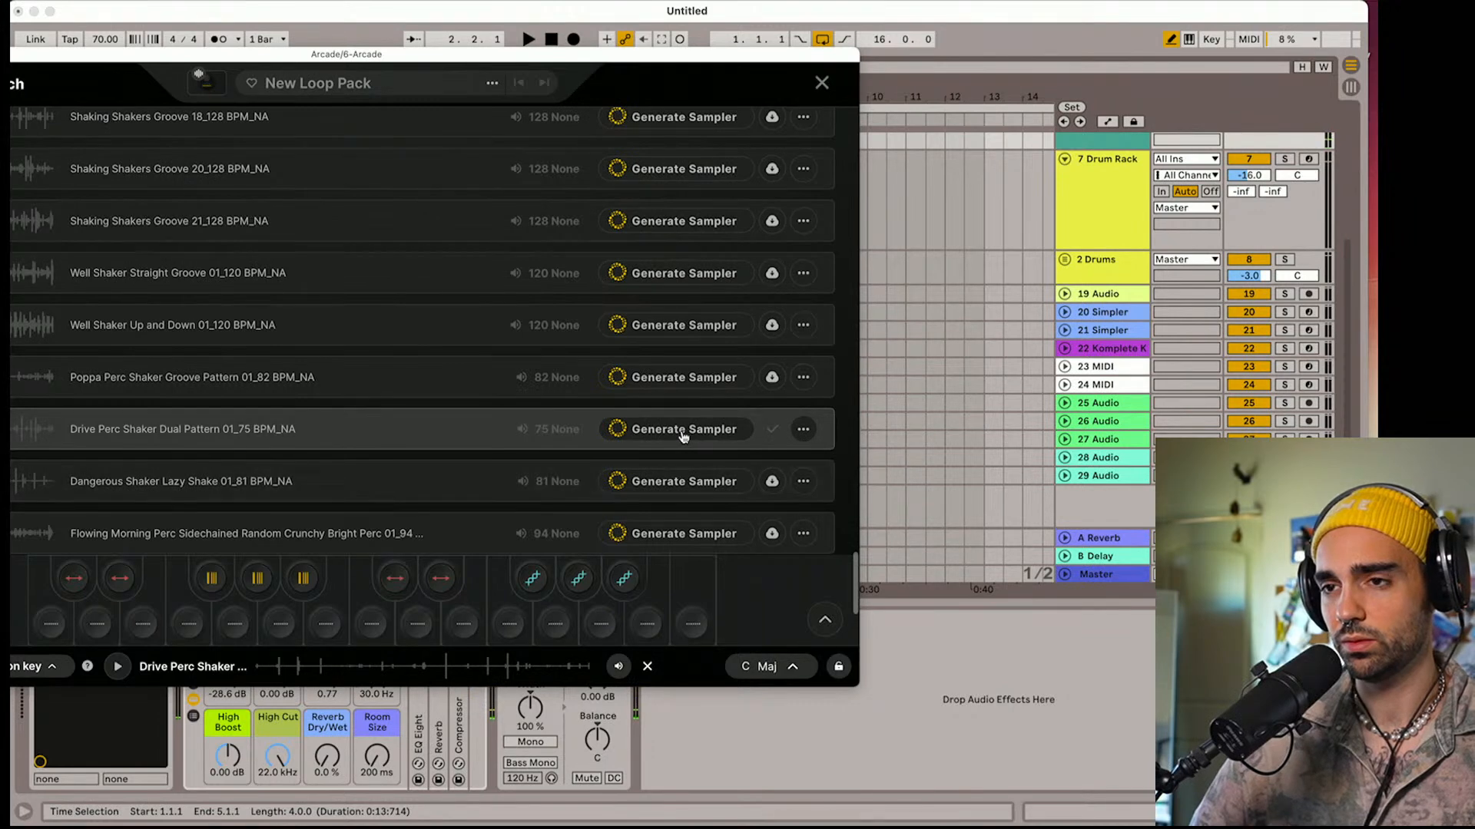
left_click_drag(544, 56, 849, 35)
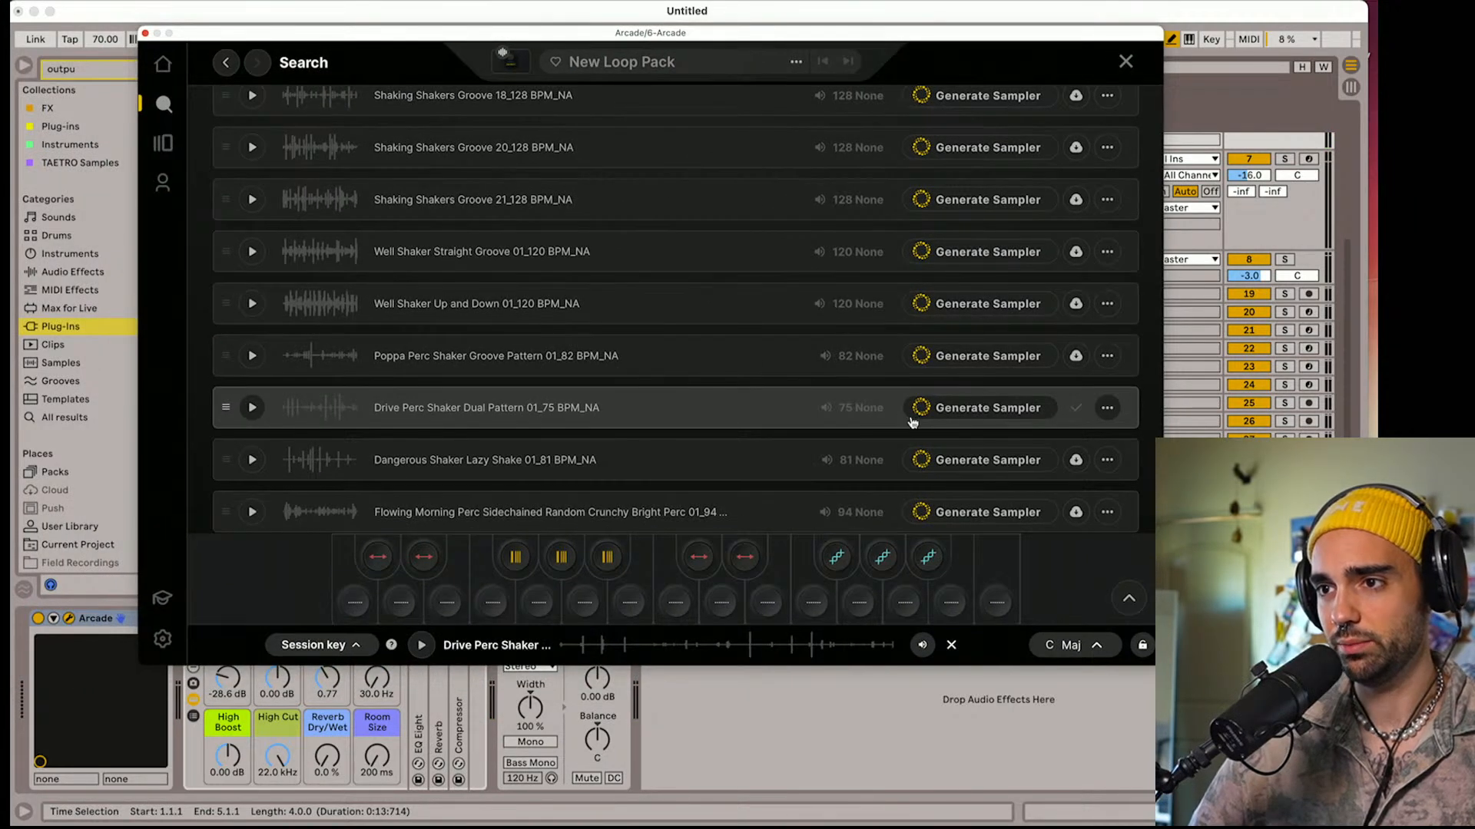
left_click_drag(768, 419, 319, 410)
scroll(312, 408, "up", 1)
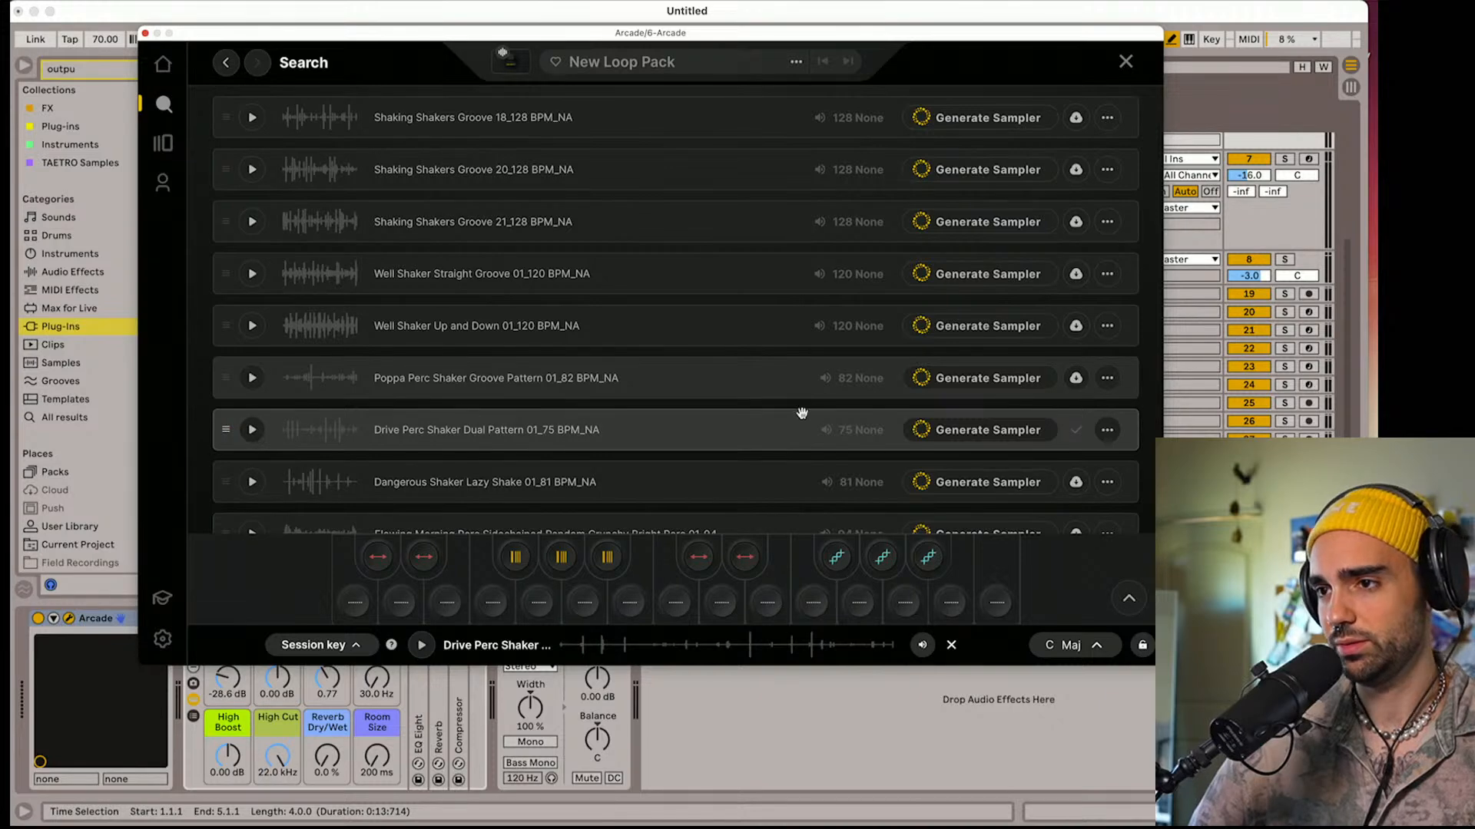
left_click(1106, 431)
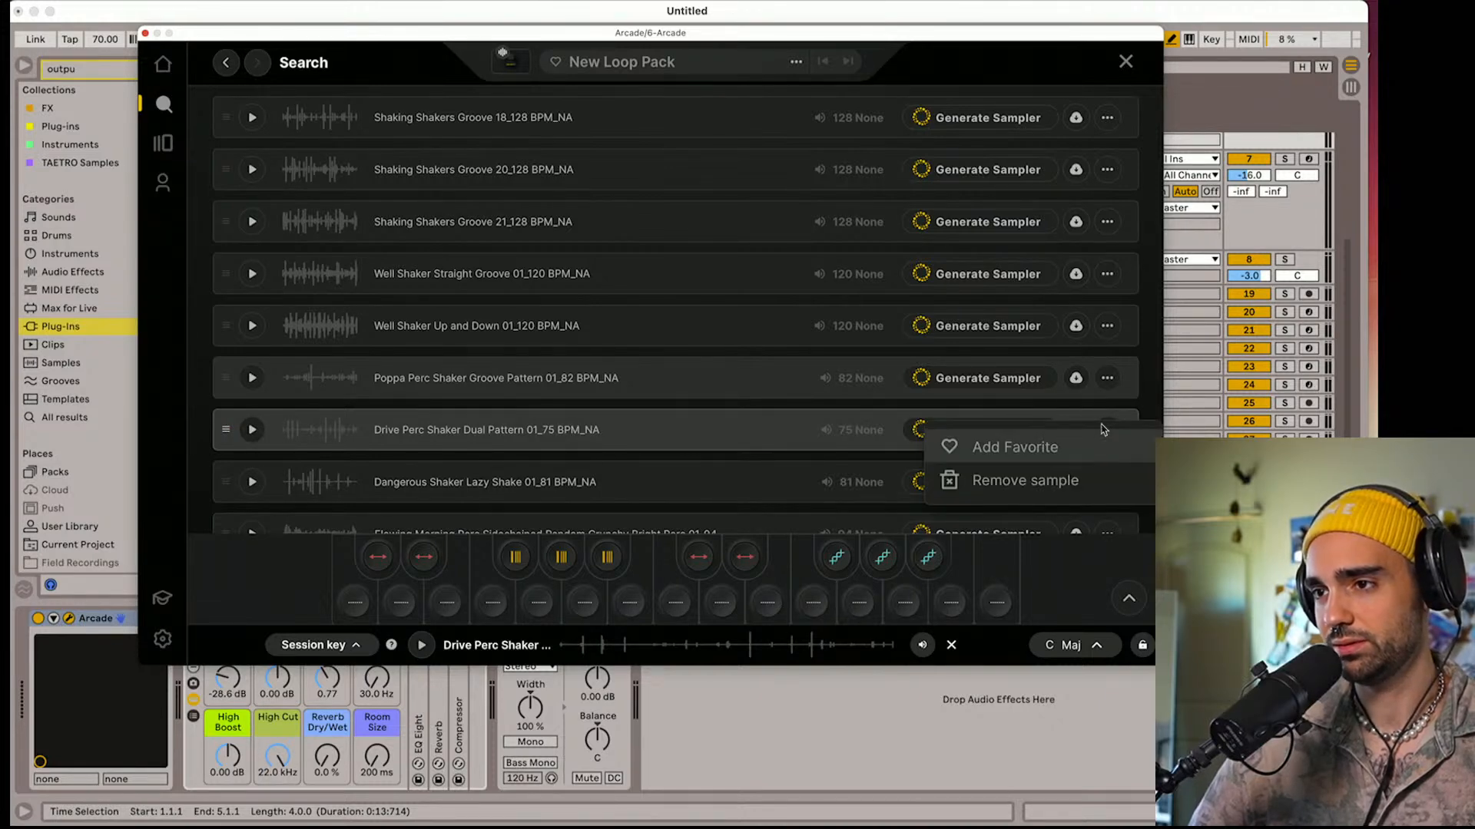
left_click(1102, 424)
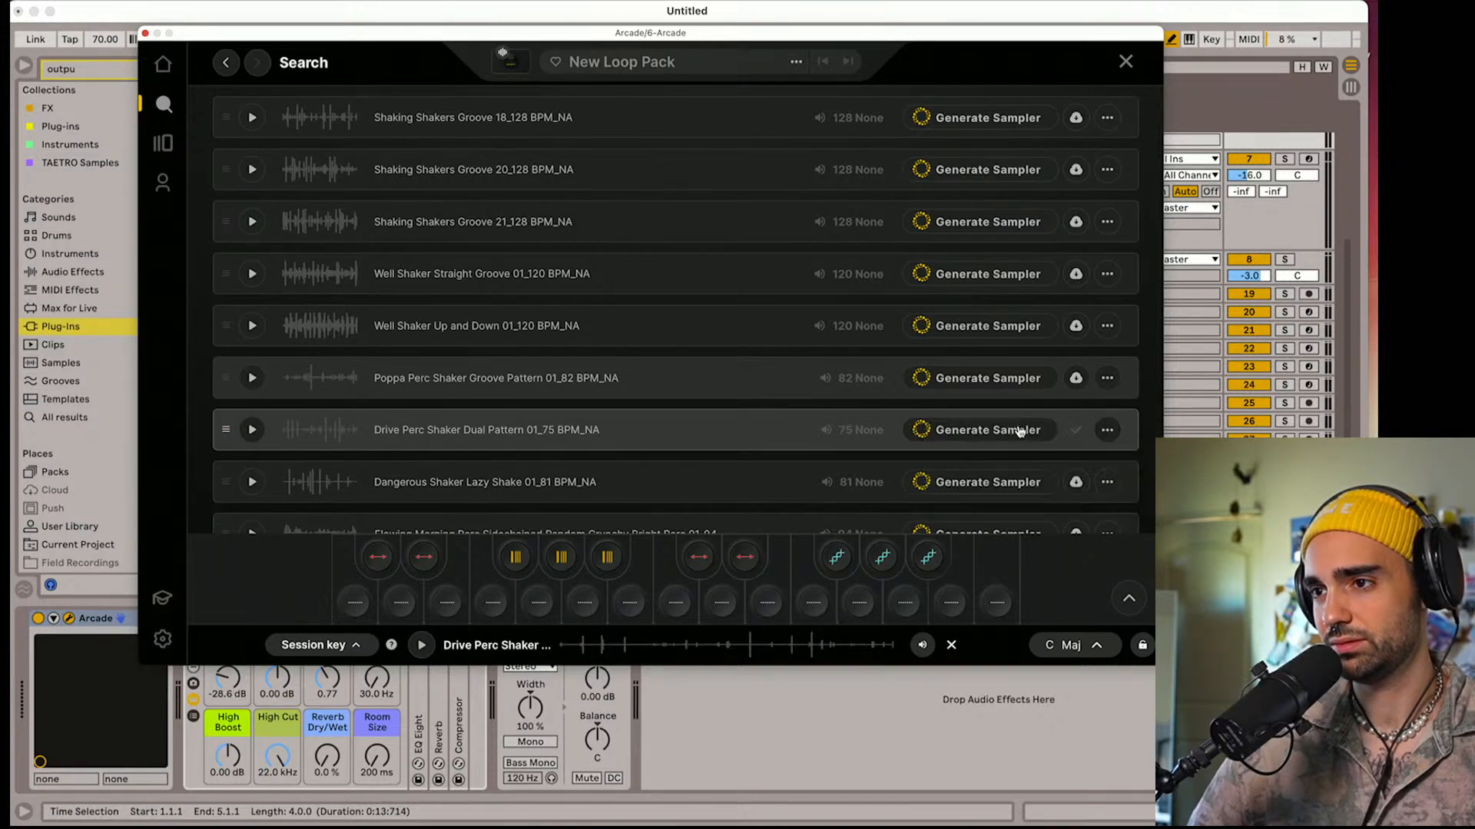
Generate a sampler kit from Drive Perc Shaker Dual Pattern 01 and arm the 6 Arcade track for recording
left_click(1003, 437)
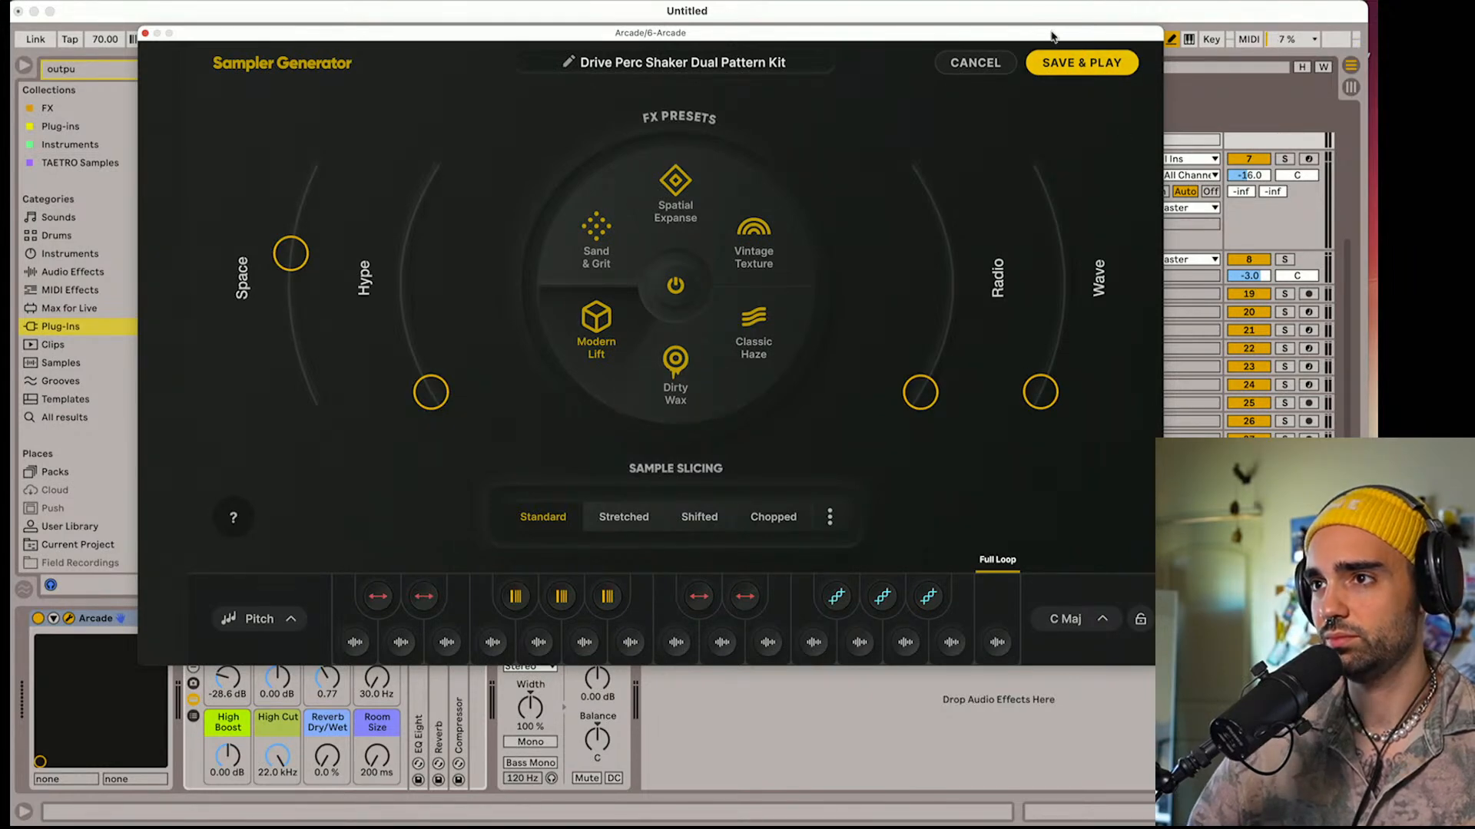
left_click_drag(1052, 36, 749, 53)
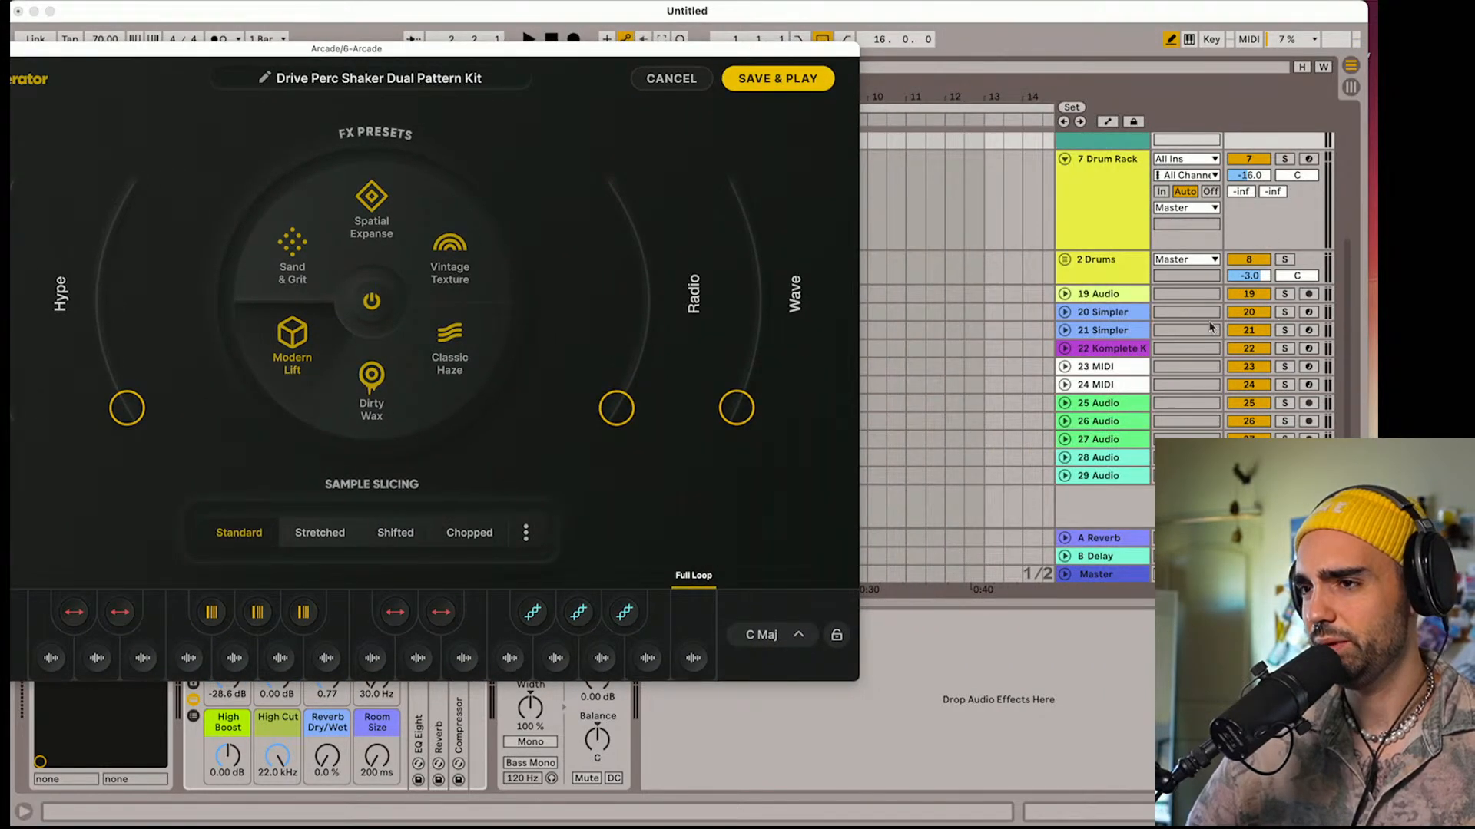
scroll(1090, 311, "up", 5)
left_click(1309, 243)
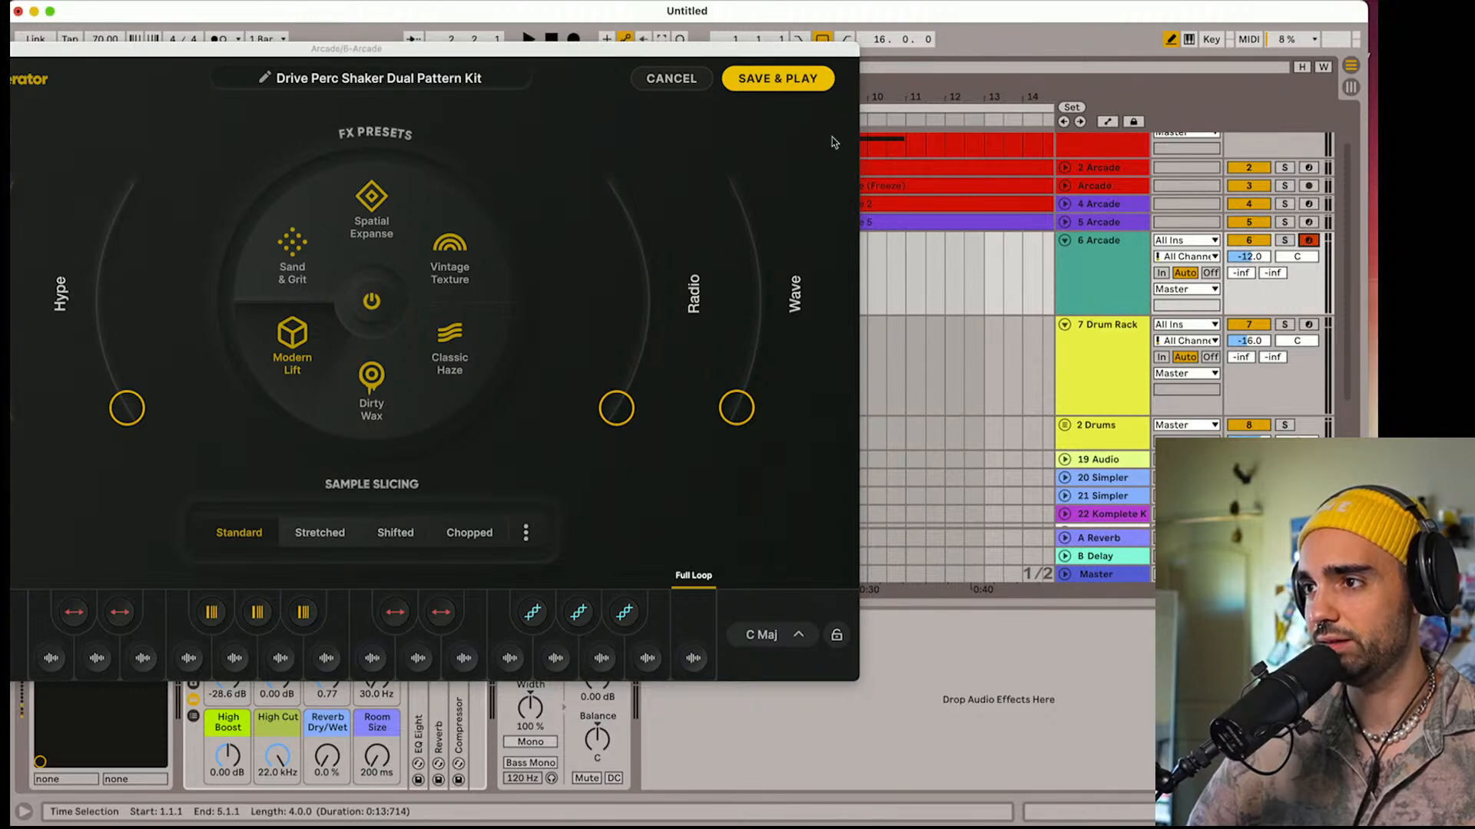
left_click_drag(623, 52, 991, 33)
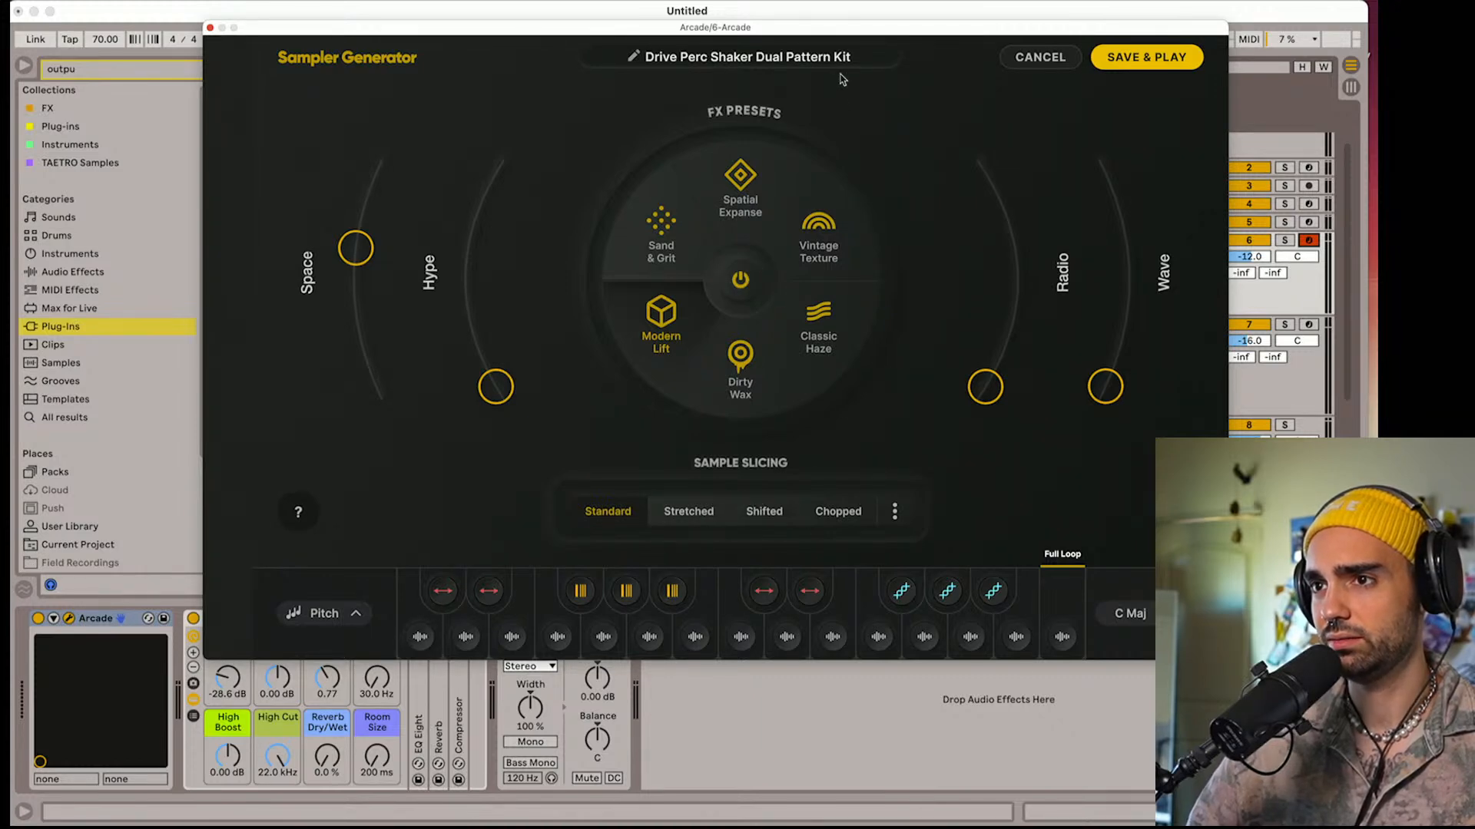
Save the generated shaker kit and switch off its Chorus, master Equalizer and master Compressor
left_click(1148, 61)
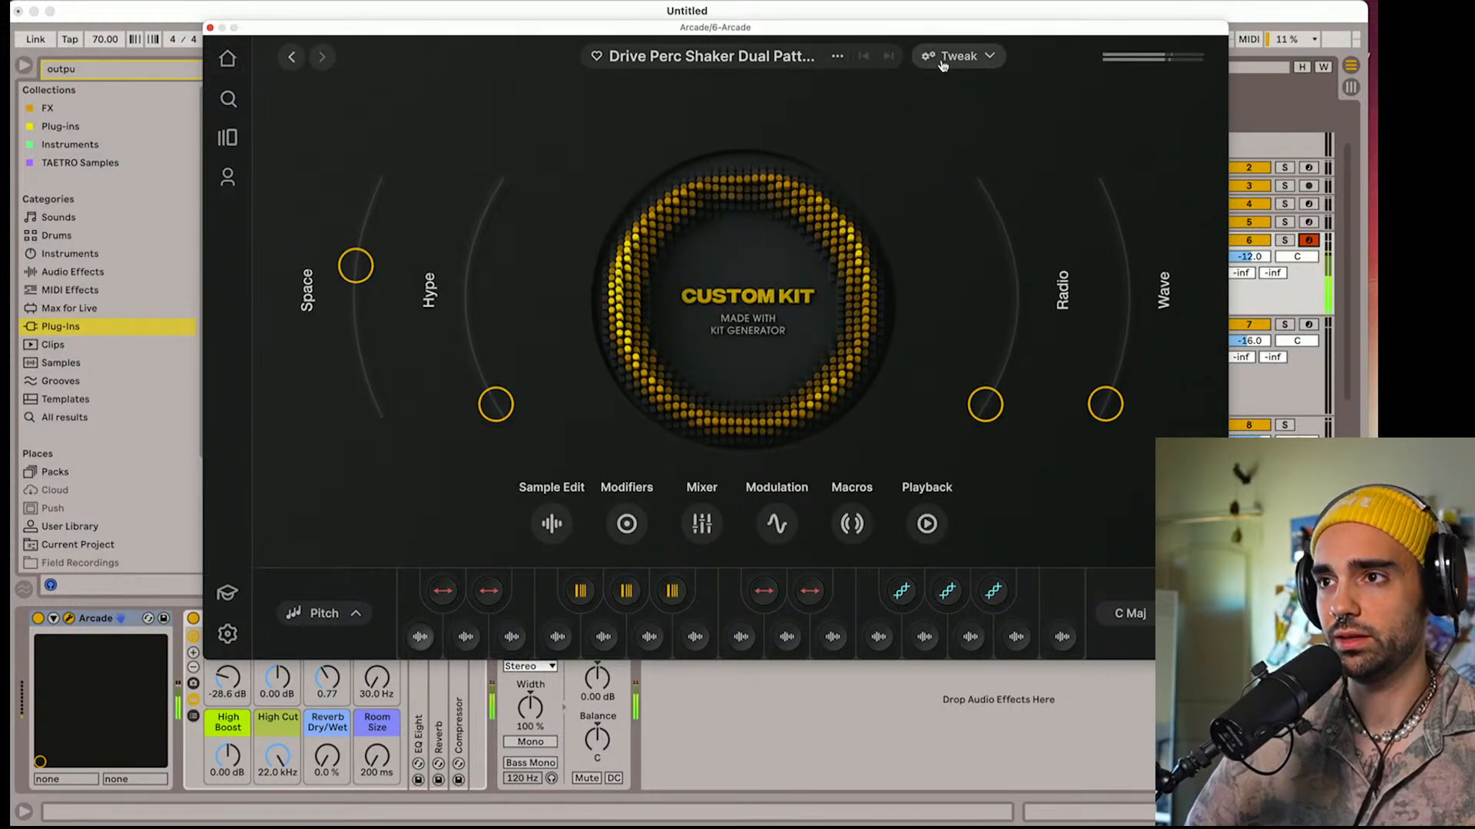
left_click(945, 59)
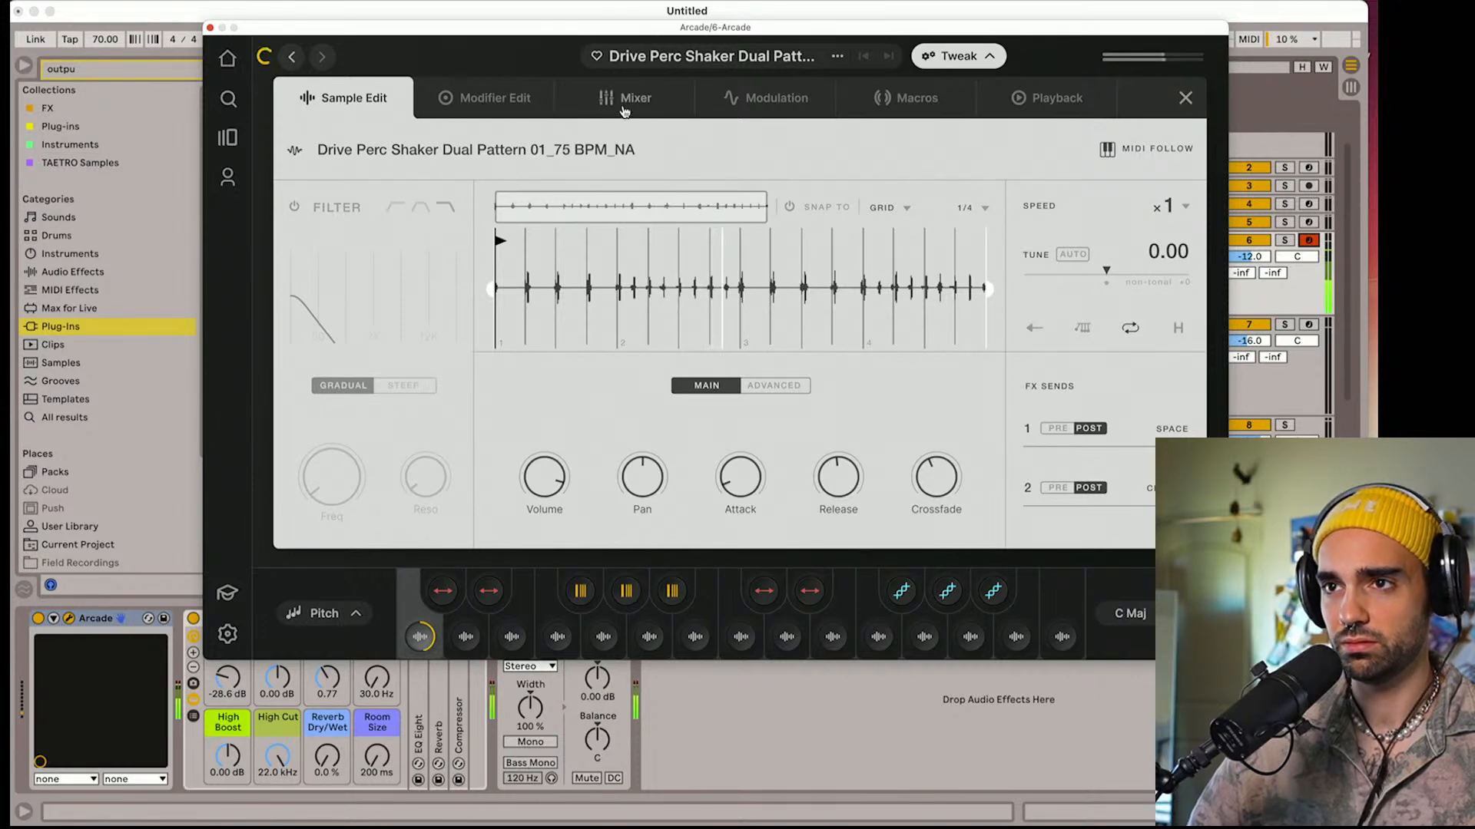
left_click(466, 103)
left_click(599, 101)
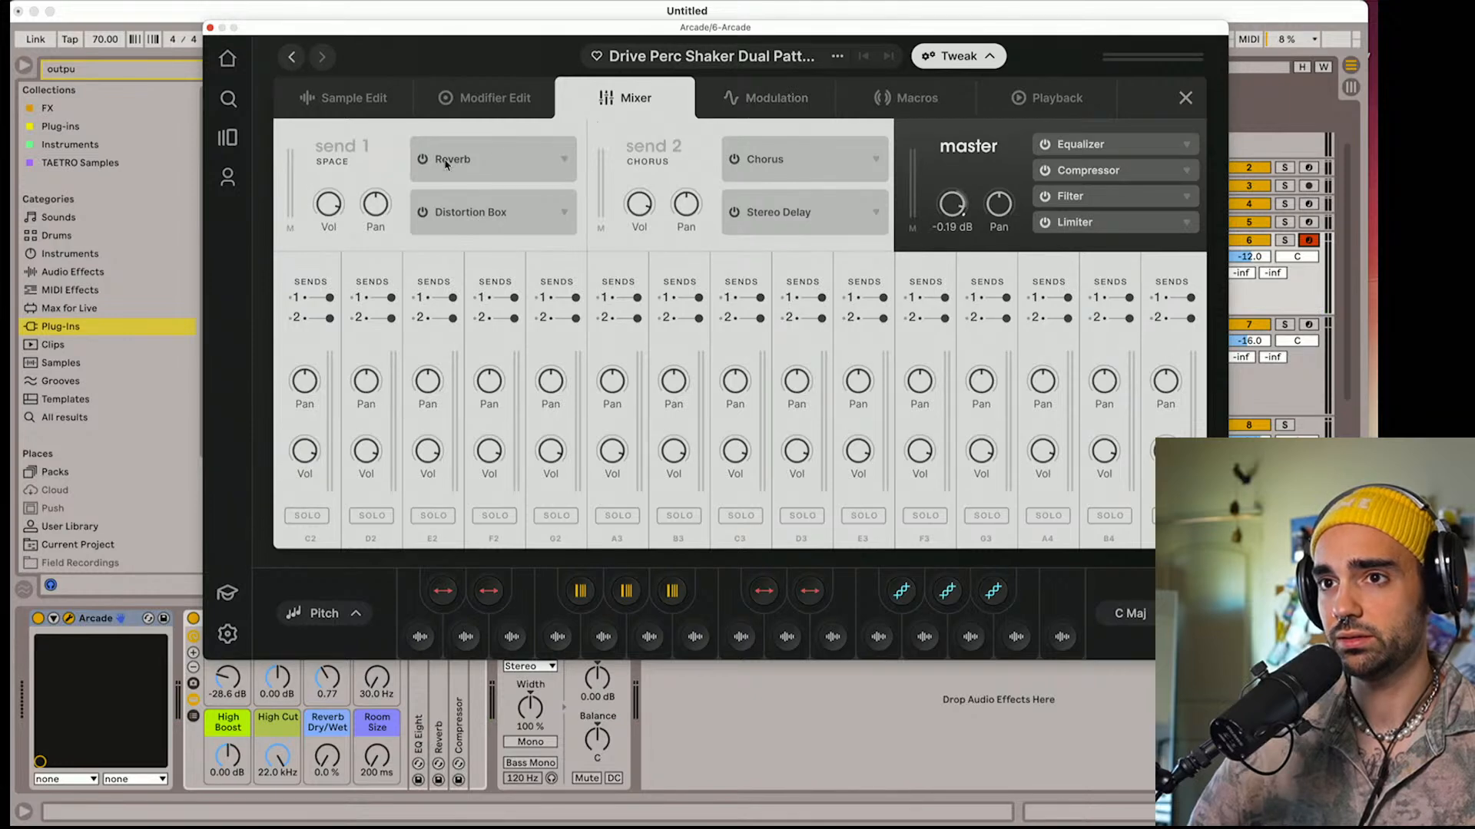
left_click(734, 159)
left_click(734, 213)
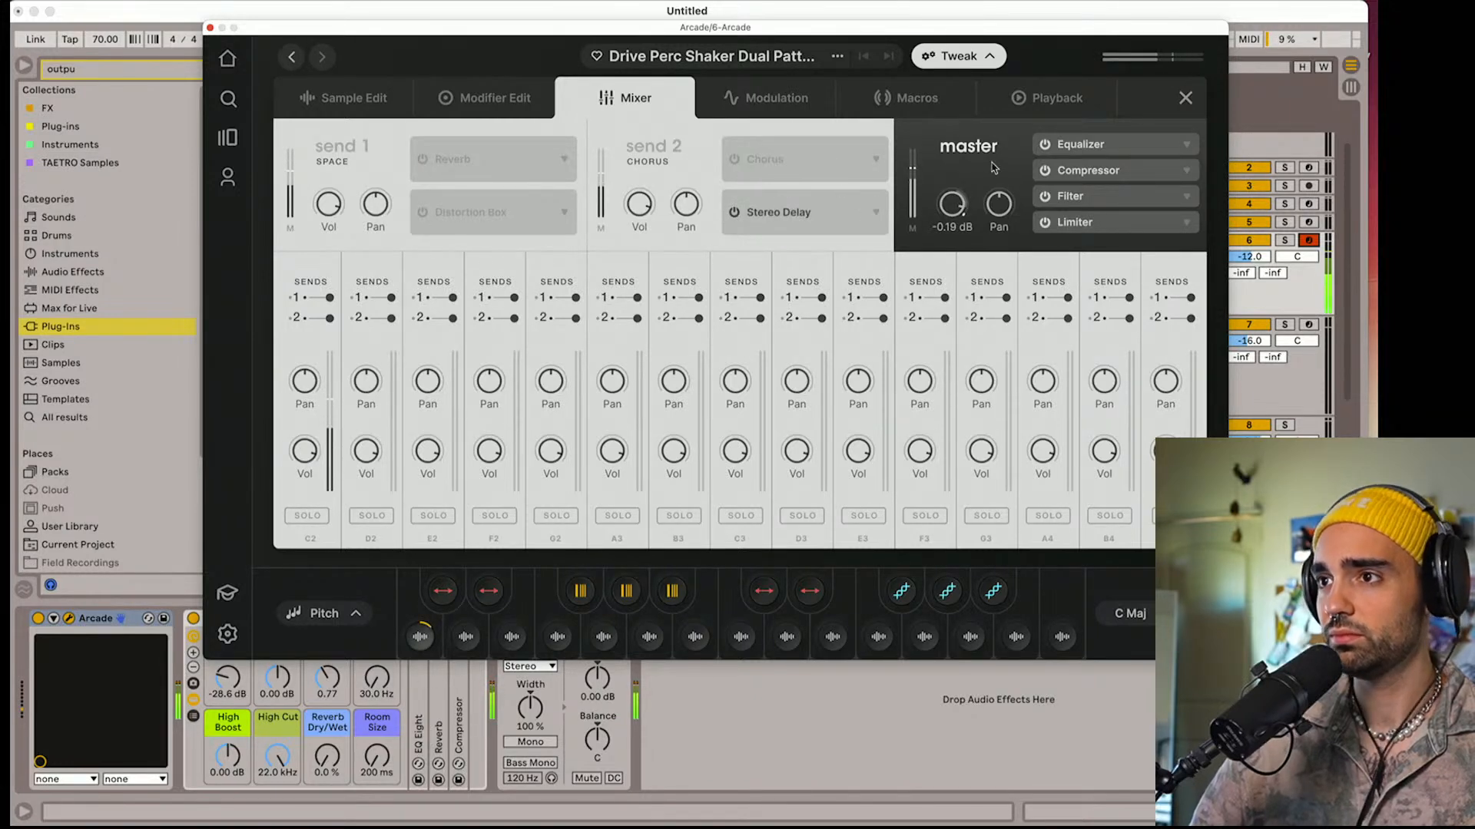
left_click(1044, 170)
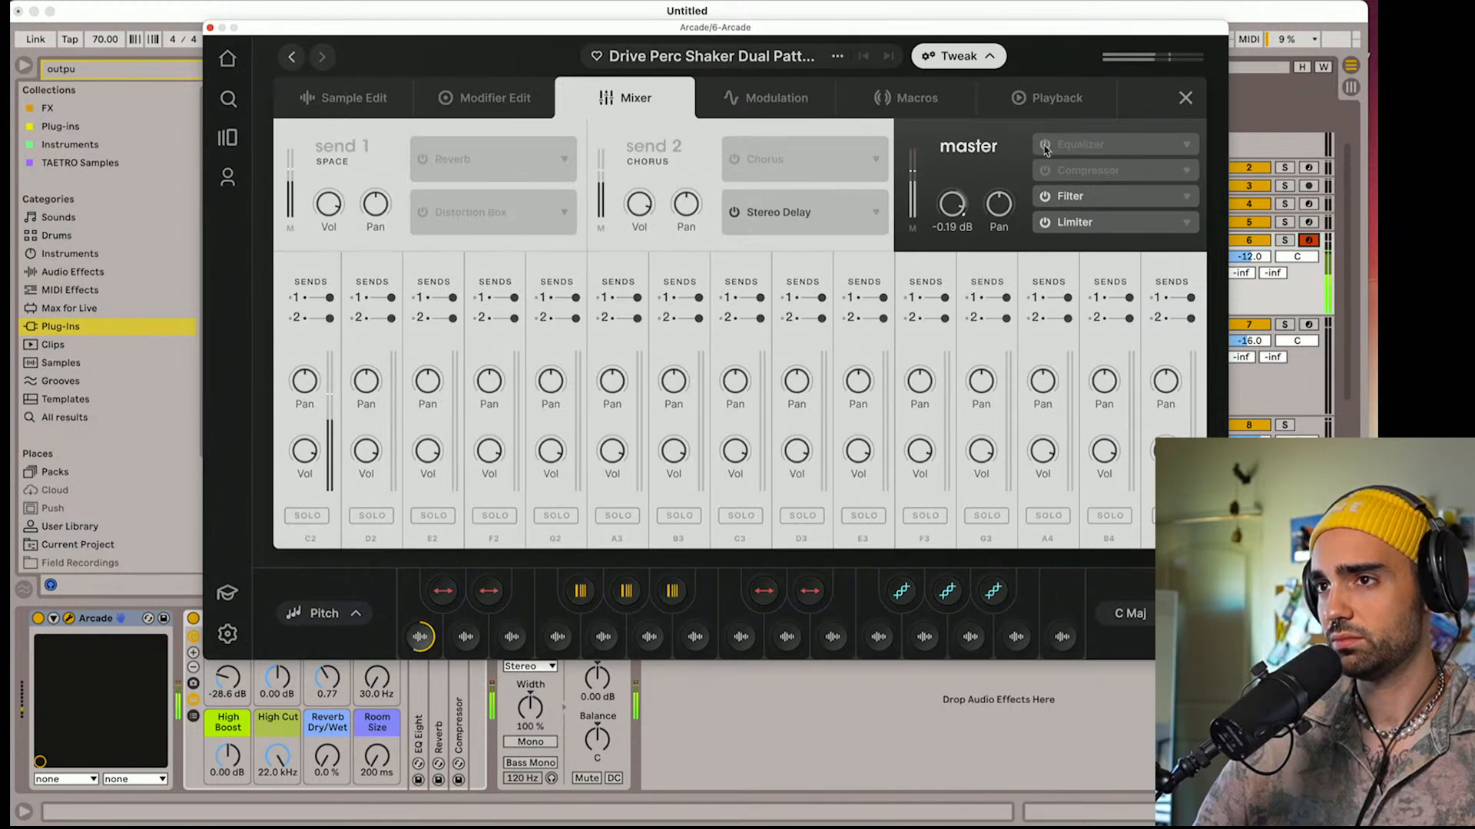
Close the Arcade window and lower the 6 Arcade track's volume to -17.7 dB against the playing arrangement
left_click(210, 27)
key("space")
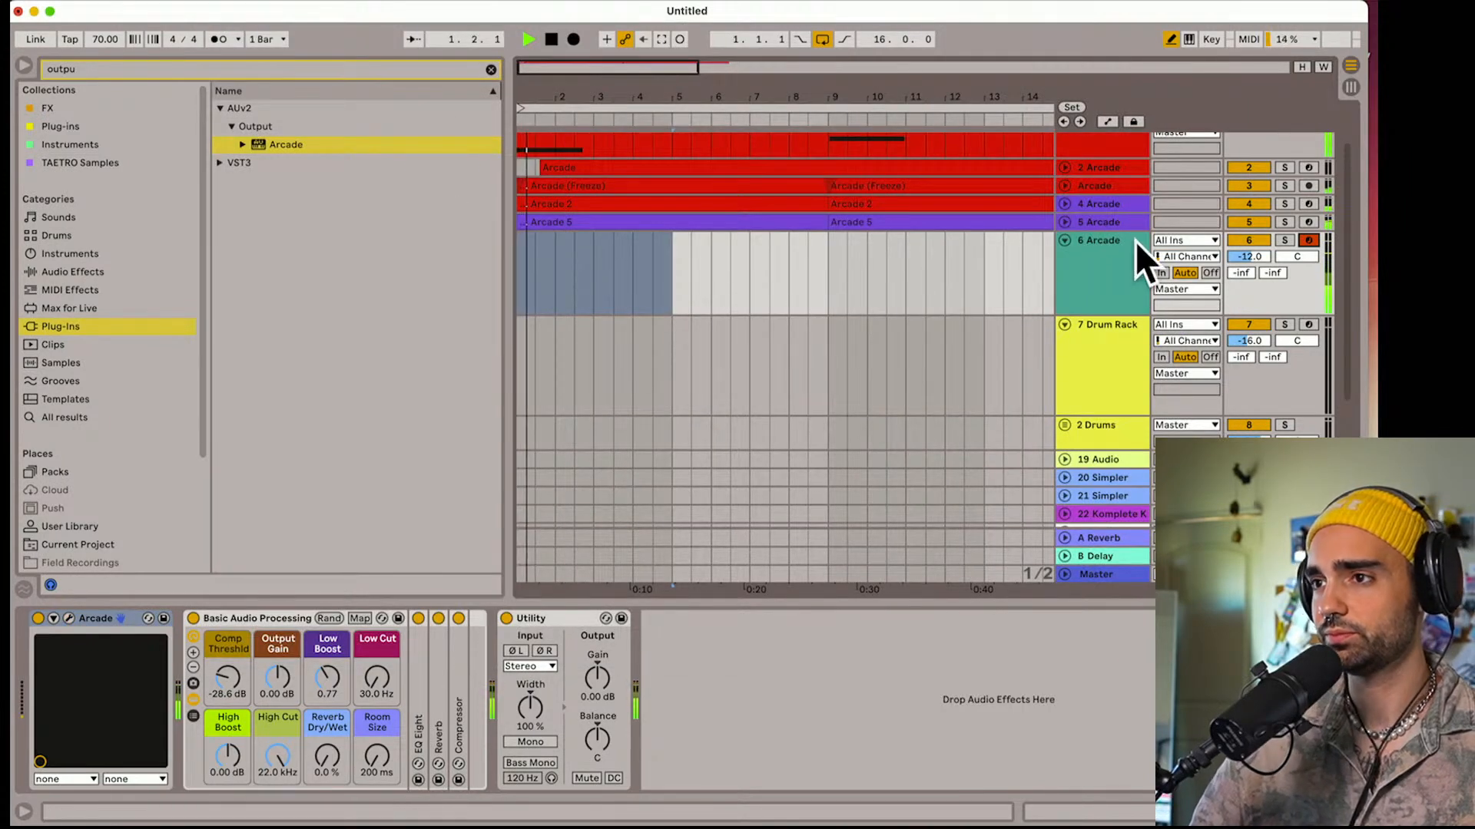
left_click_drag(1265, 259, 1265, 284)
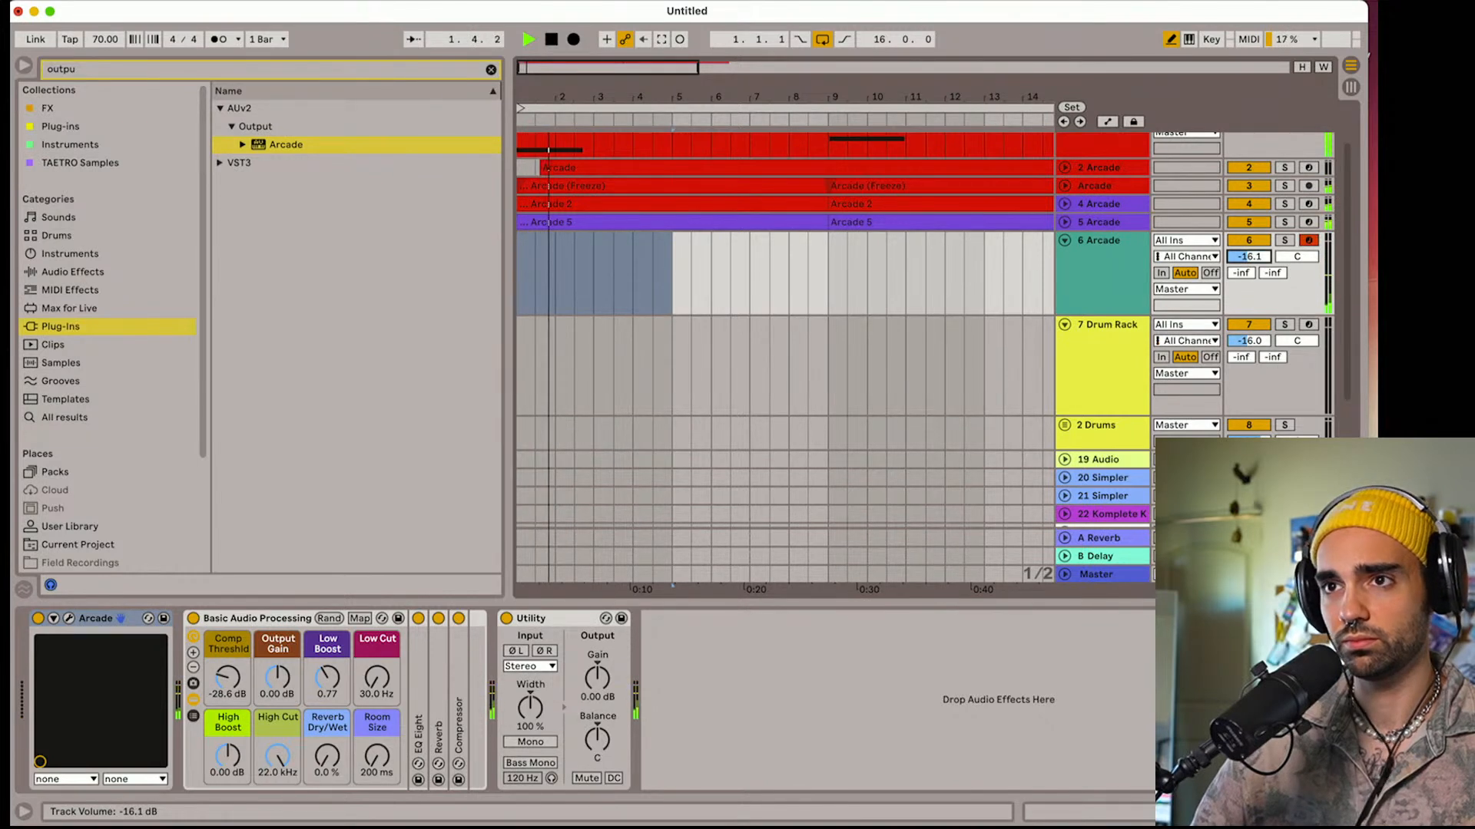
key("space")
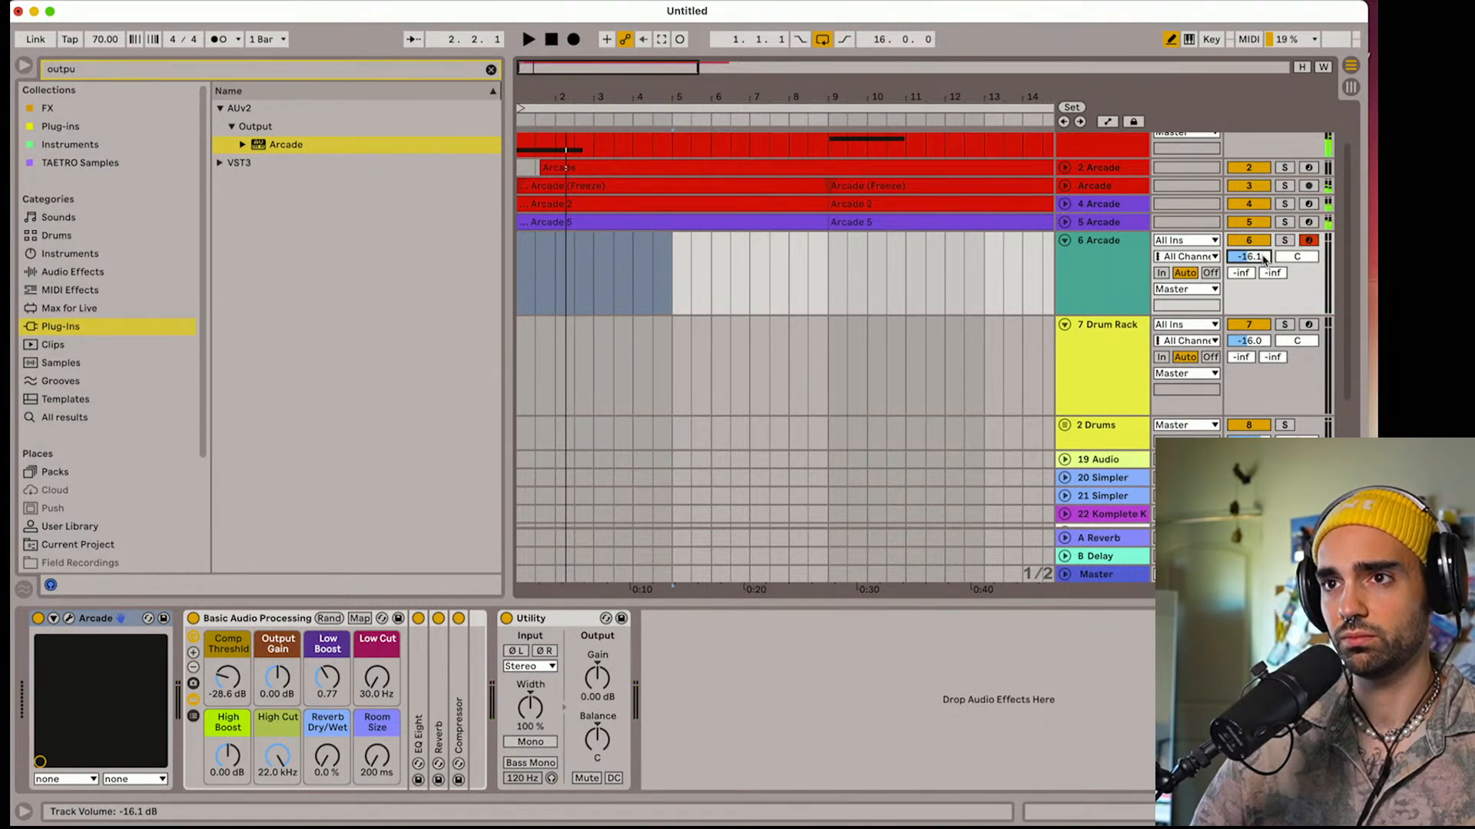
key("space")
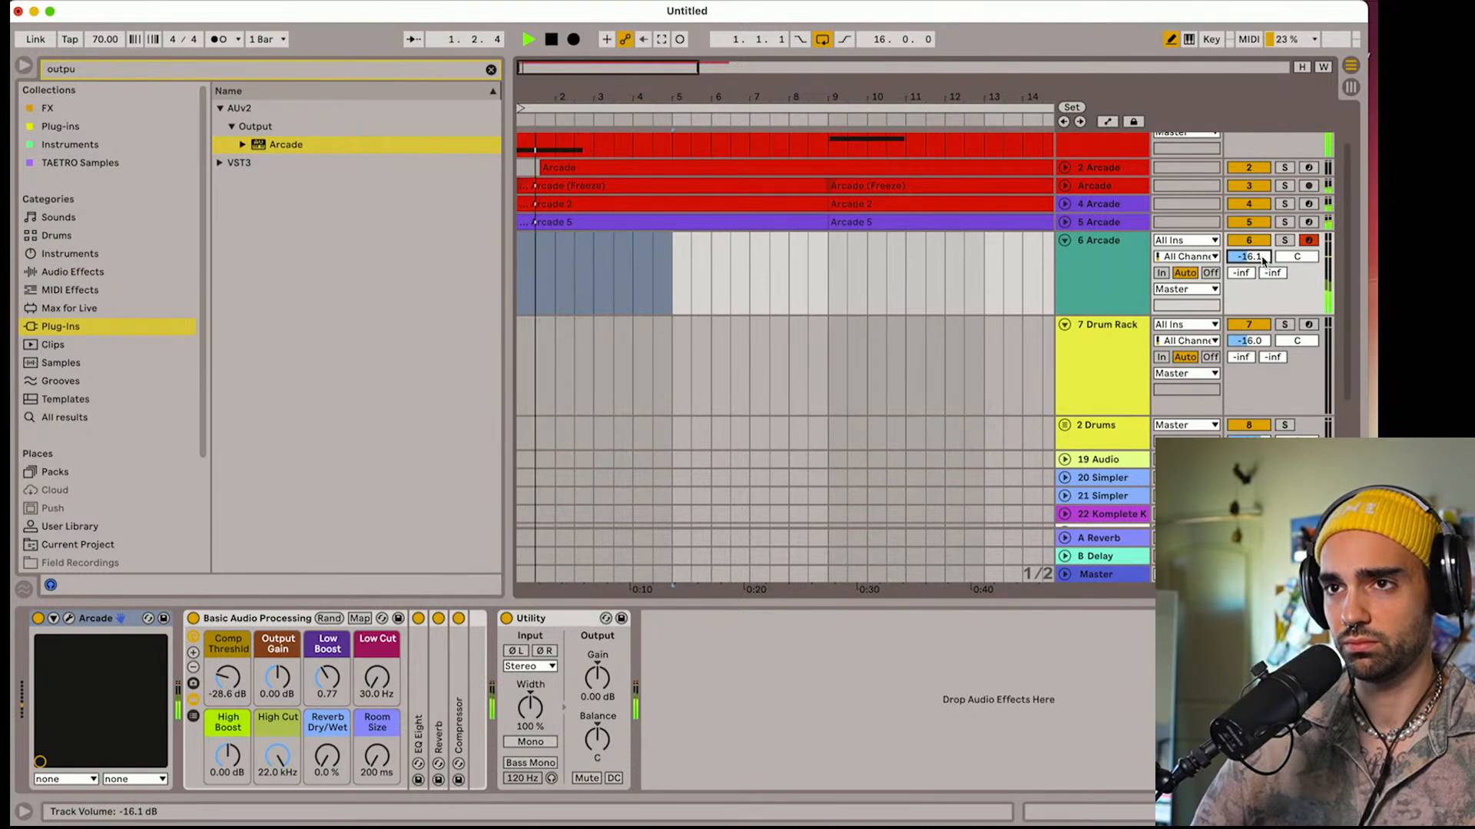
left_click_drag(1263, 261, 1263, 271)
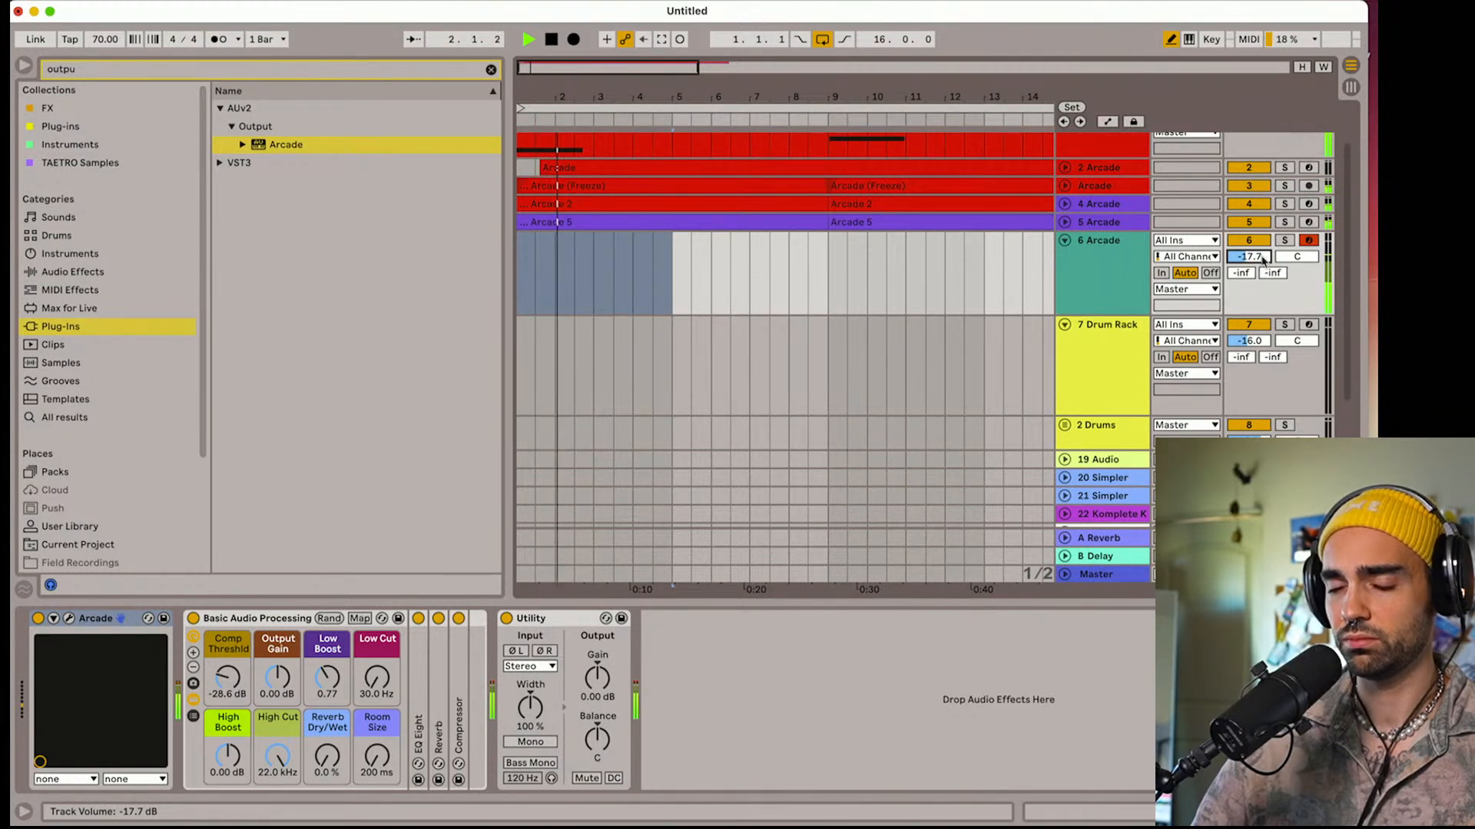
Tune the kit's shaker sample to -5.00 in Arcade and close the plug-in window
left_click(71, 621)
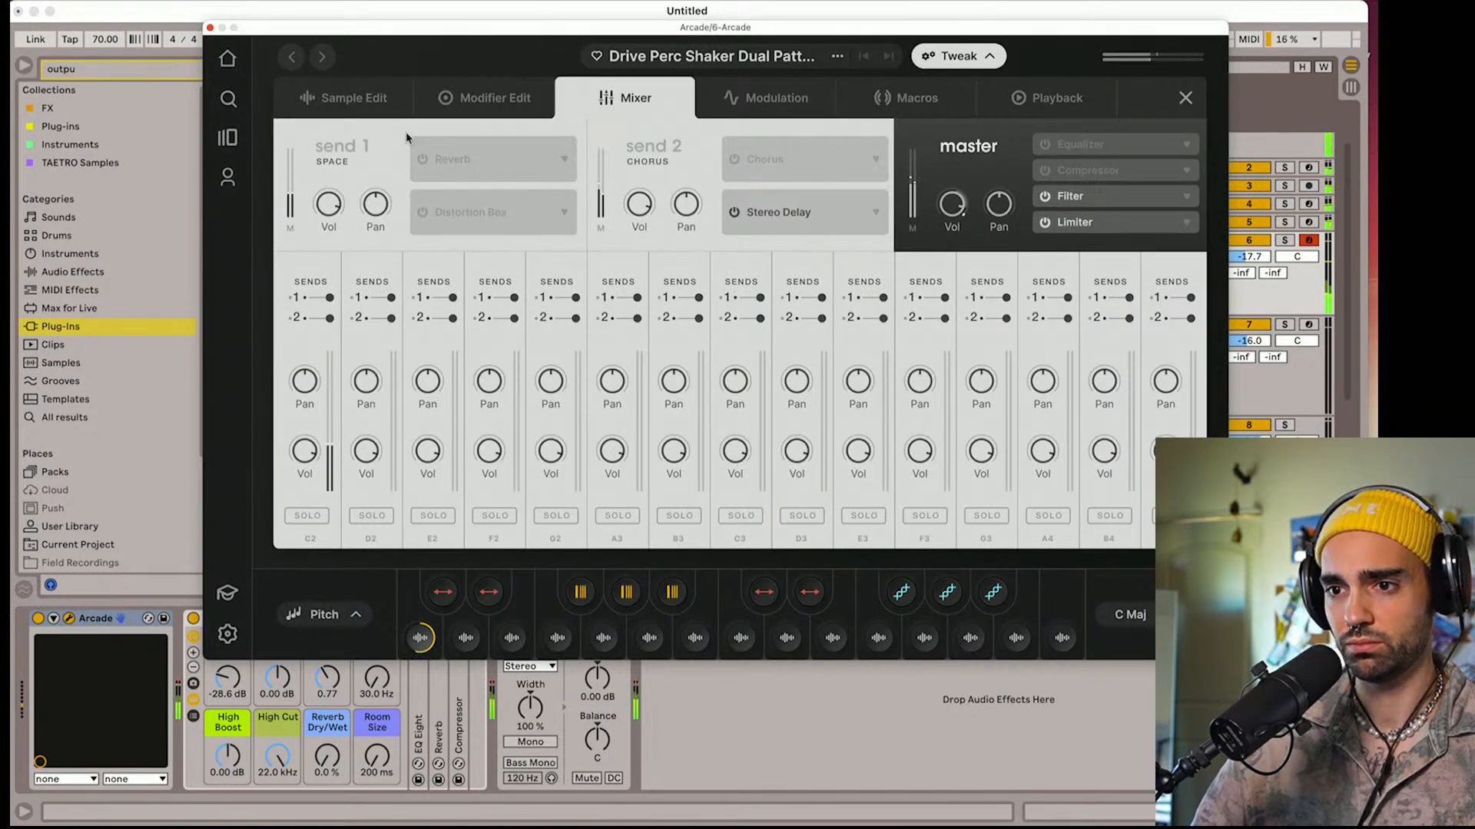
left_click(358, 113)
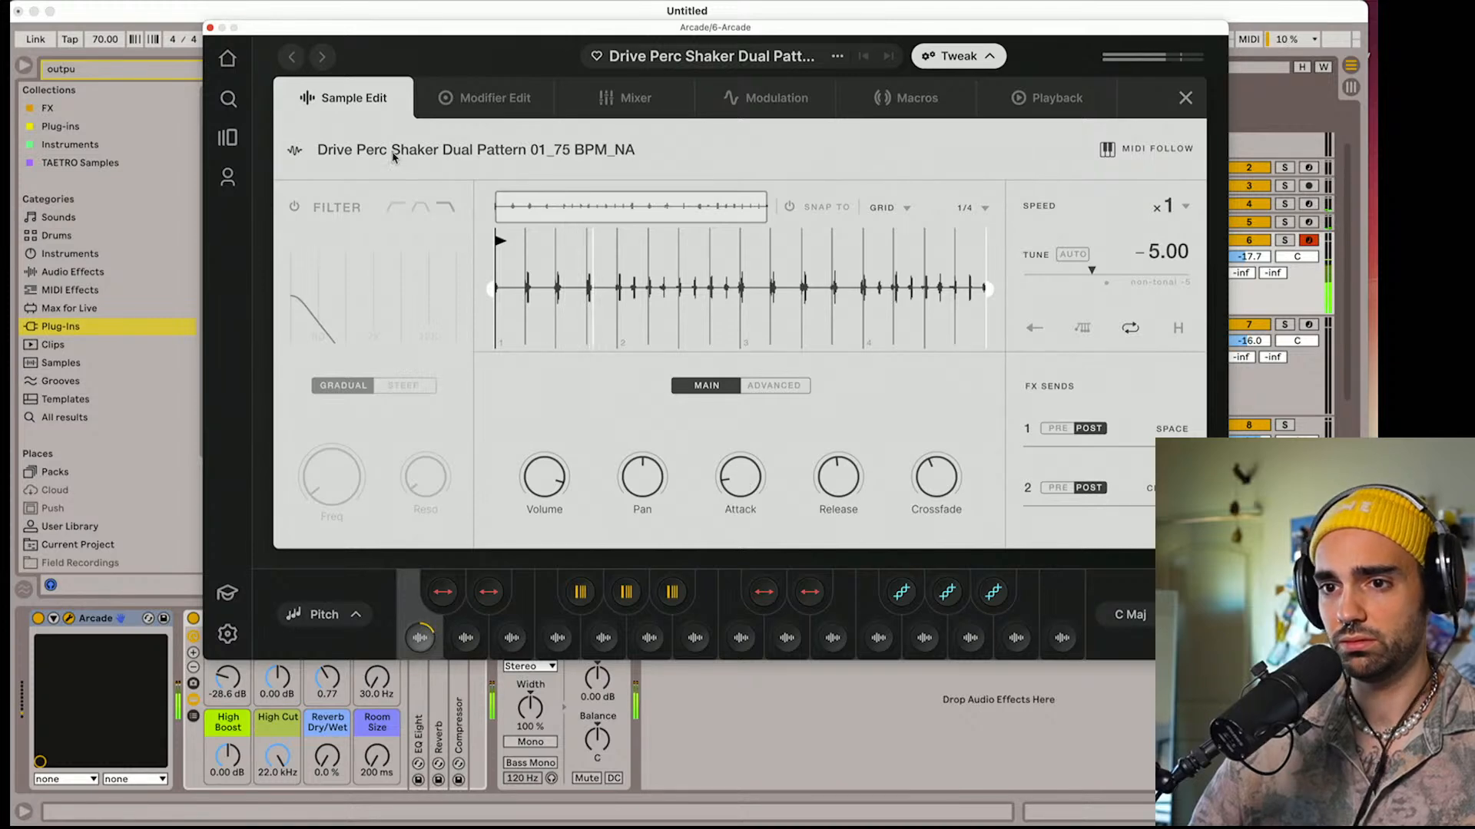
left_click(210, 29)
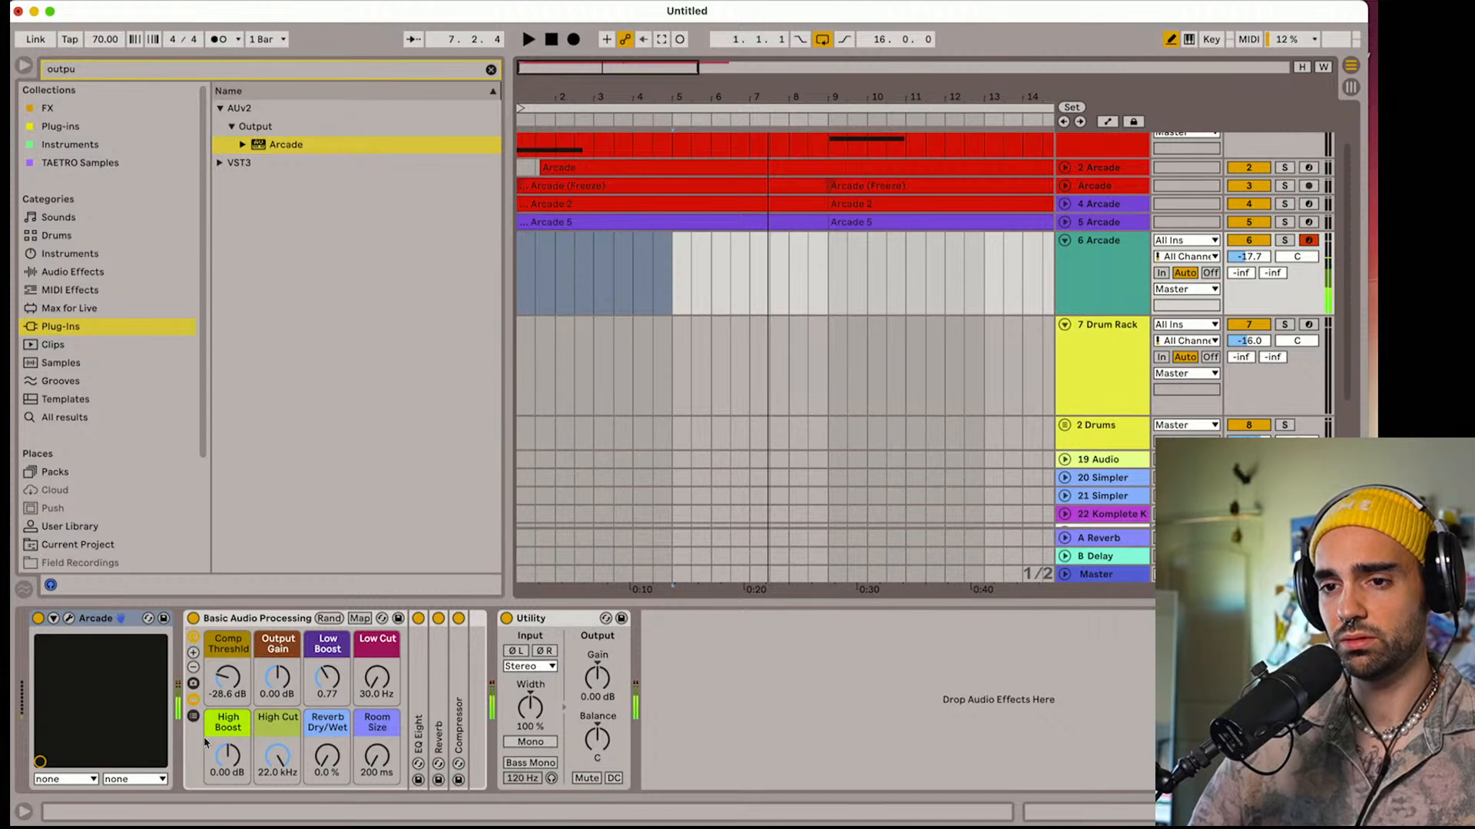
Set High Cut to 5.14 kHz, Low Cut to 68.9 Hz, Utility width to 149%, Delay send to -10.0 dB and track volume to -19.6 dB
left_click_drag(287, 771, 287, 794)
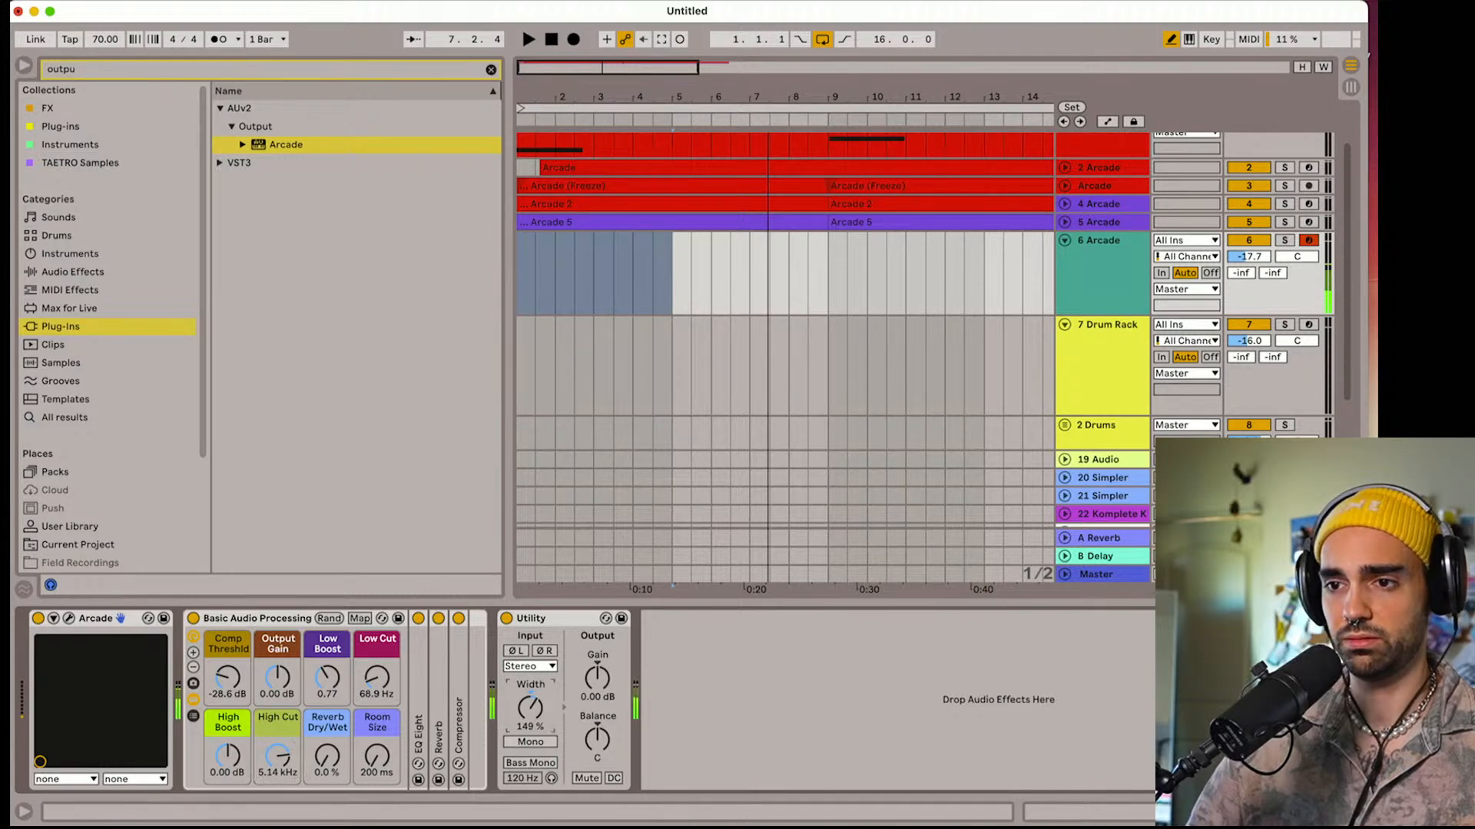
left_click_drag(1273, 272, 1273, 268)
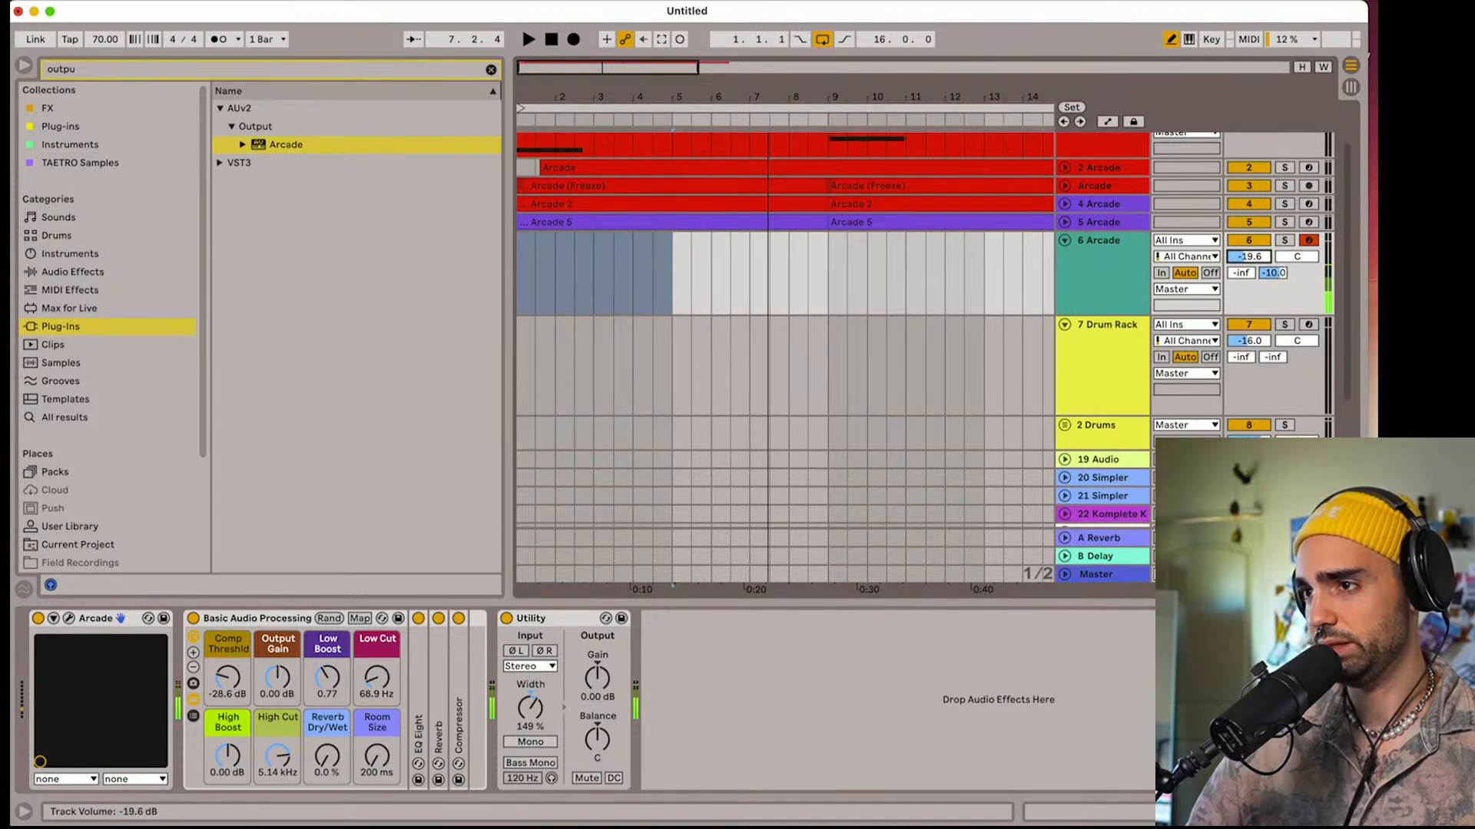
Lower the 6 Arcade track's volume to -21.7 dB and narrow its Utility width to 40% during playback from the start
left_click(557, 40)
key("space")
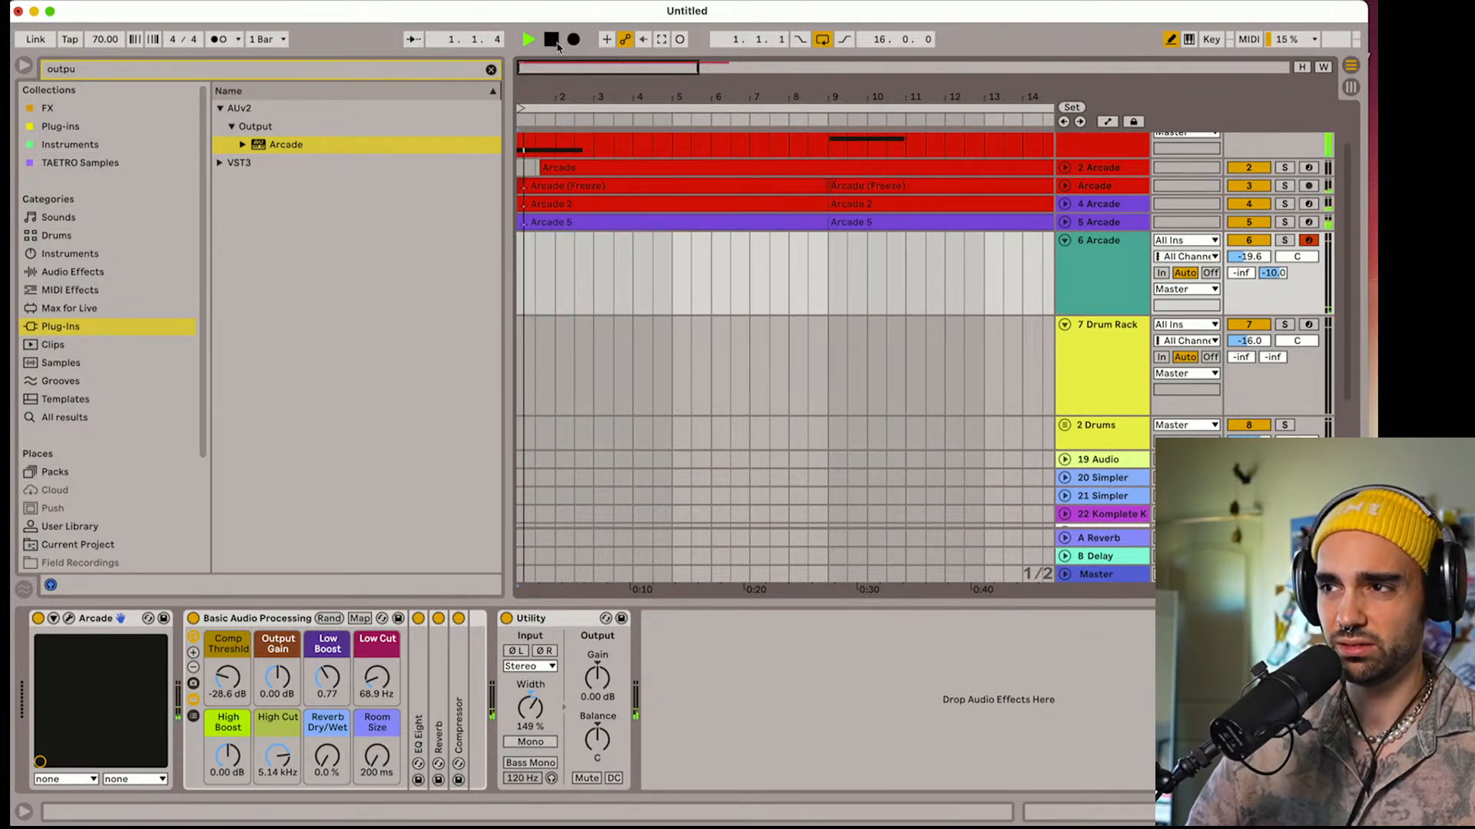
left_click_drag(1256, 258, 1256, 265)
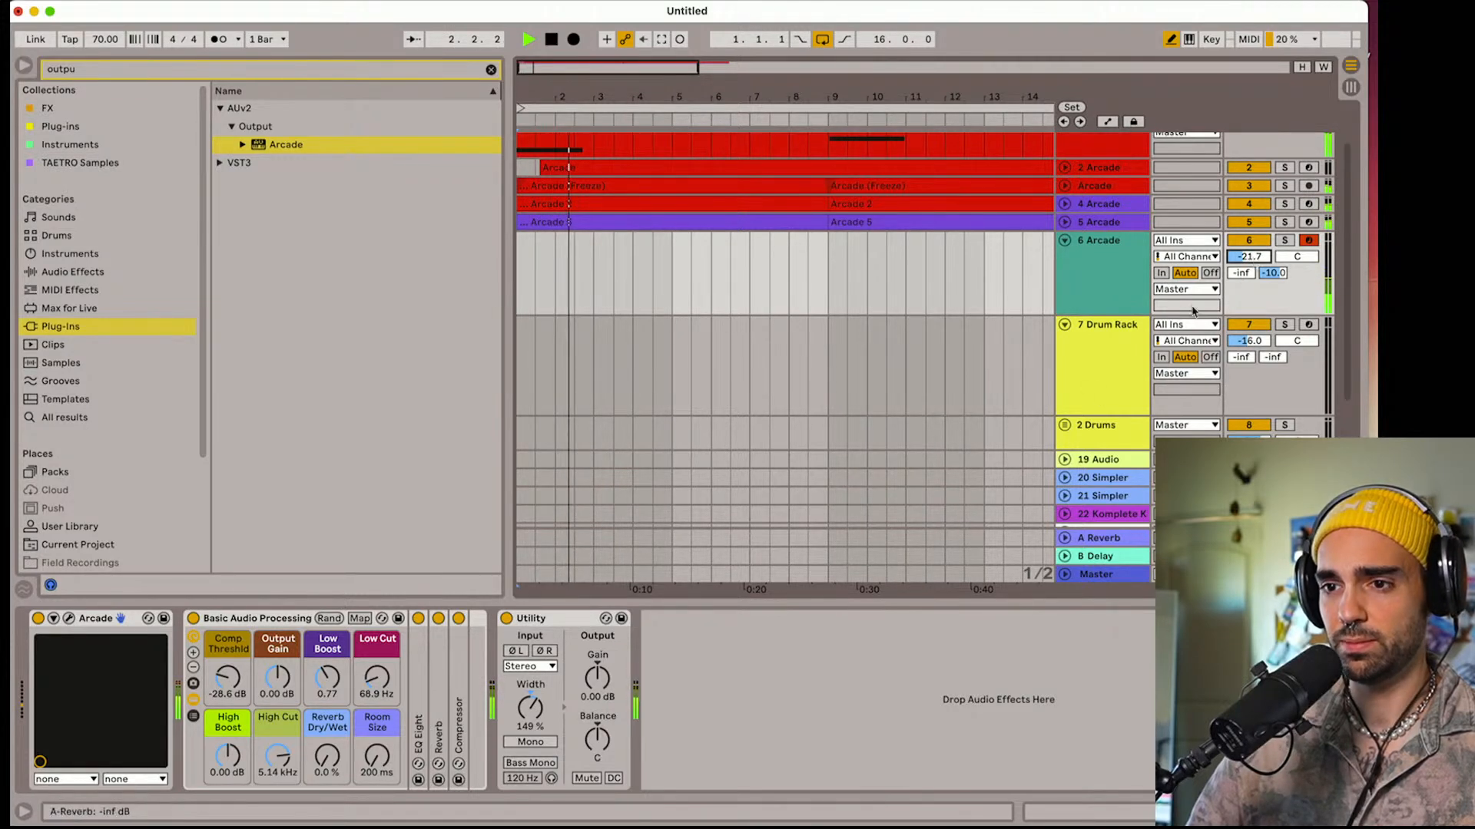
left_click_drag(527, 712, 527, 753)
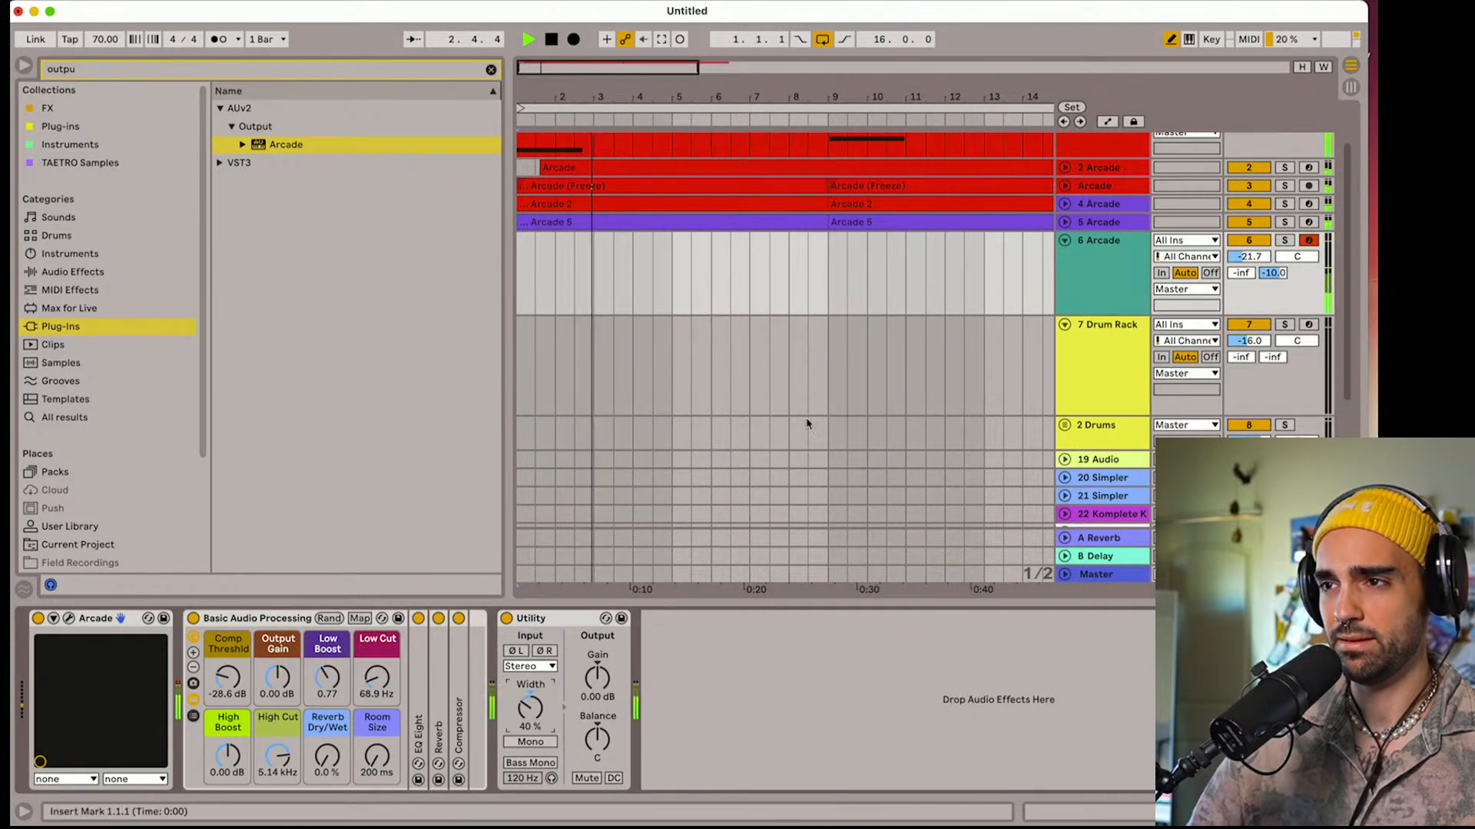
left_click(524, 278)
key("space")
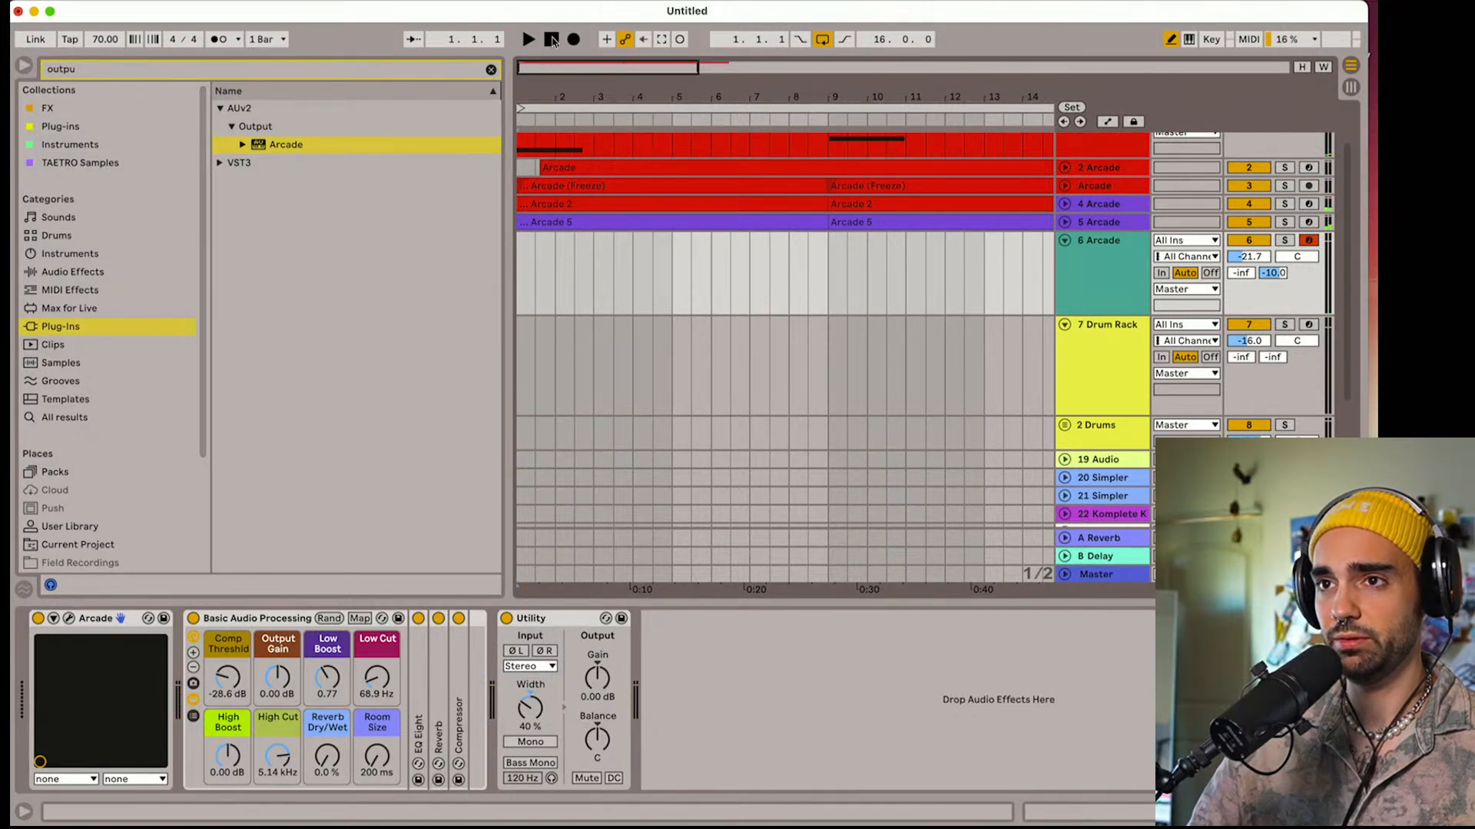
Solo the 6 Arcade track and record a held C2 shaker note from bar 1 to just past bar 9
left_click(1283, 242)
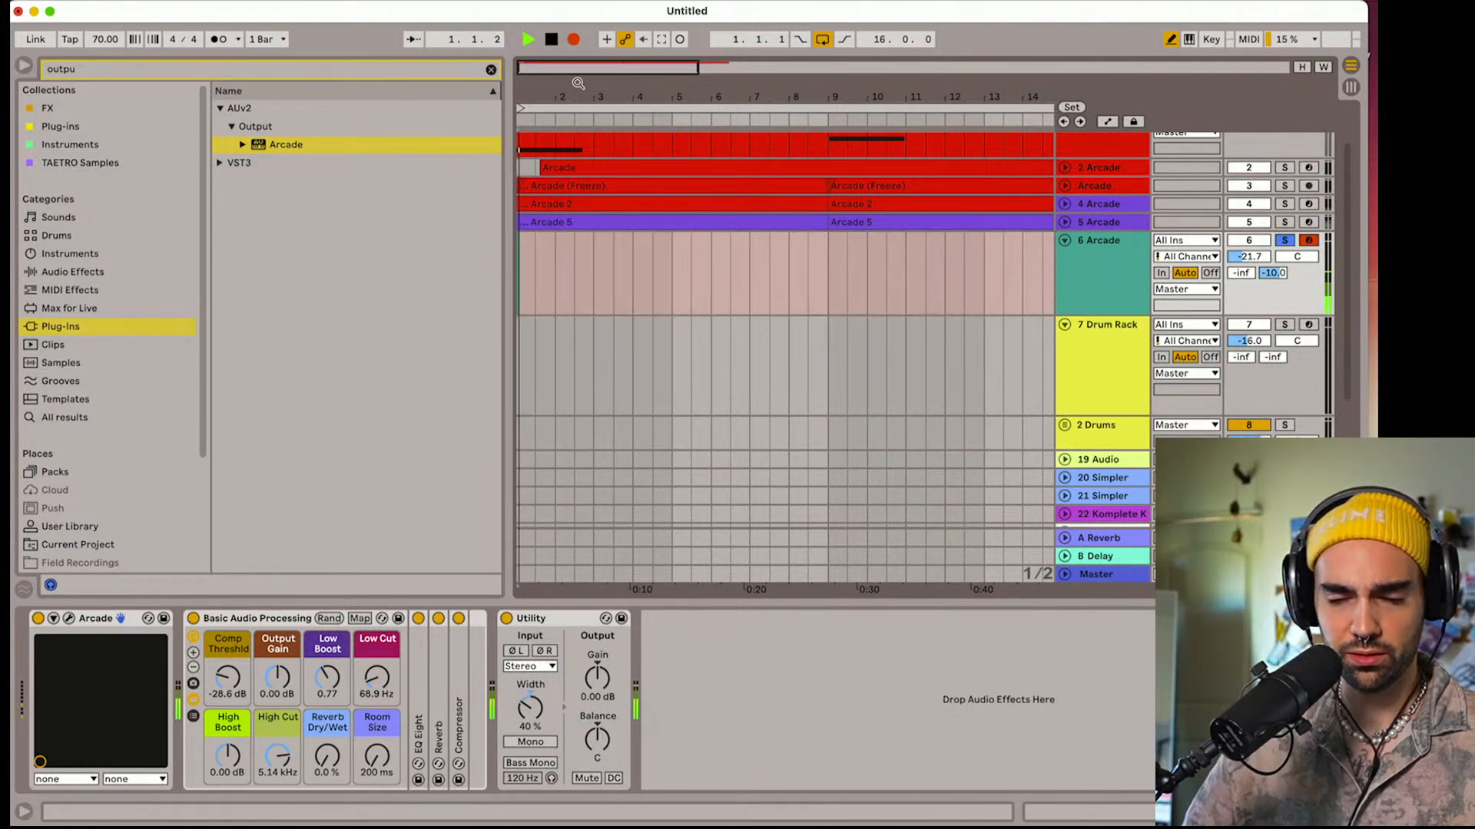
left_click(223, 41)
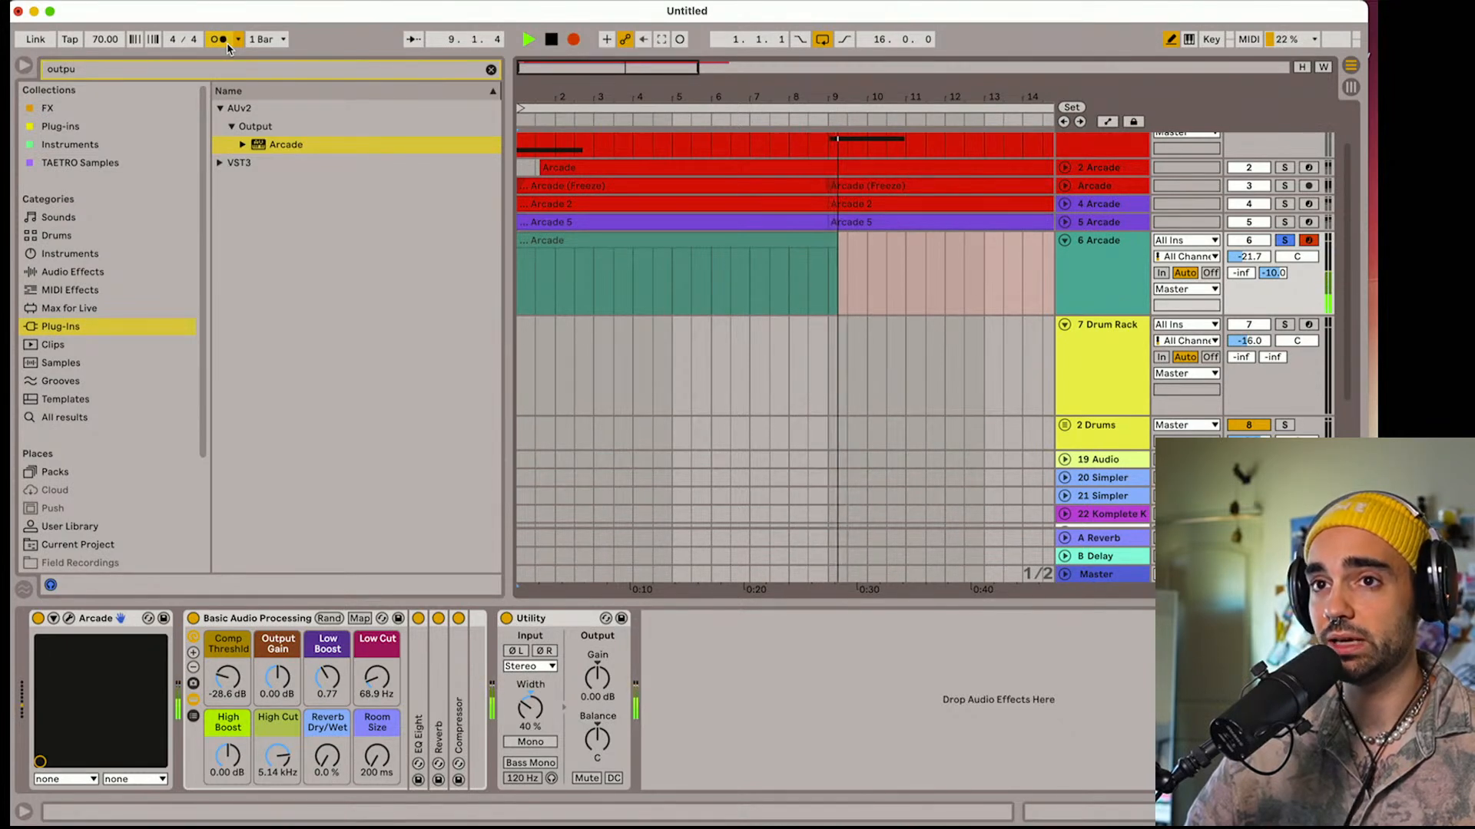
key("space")
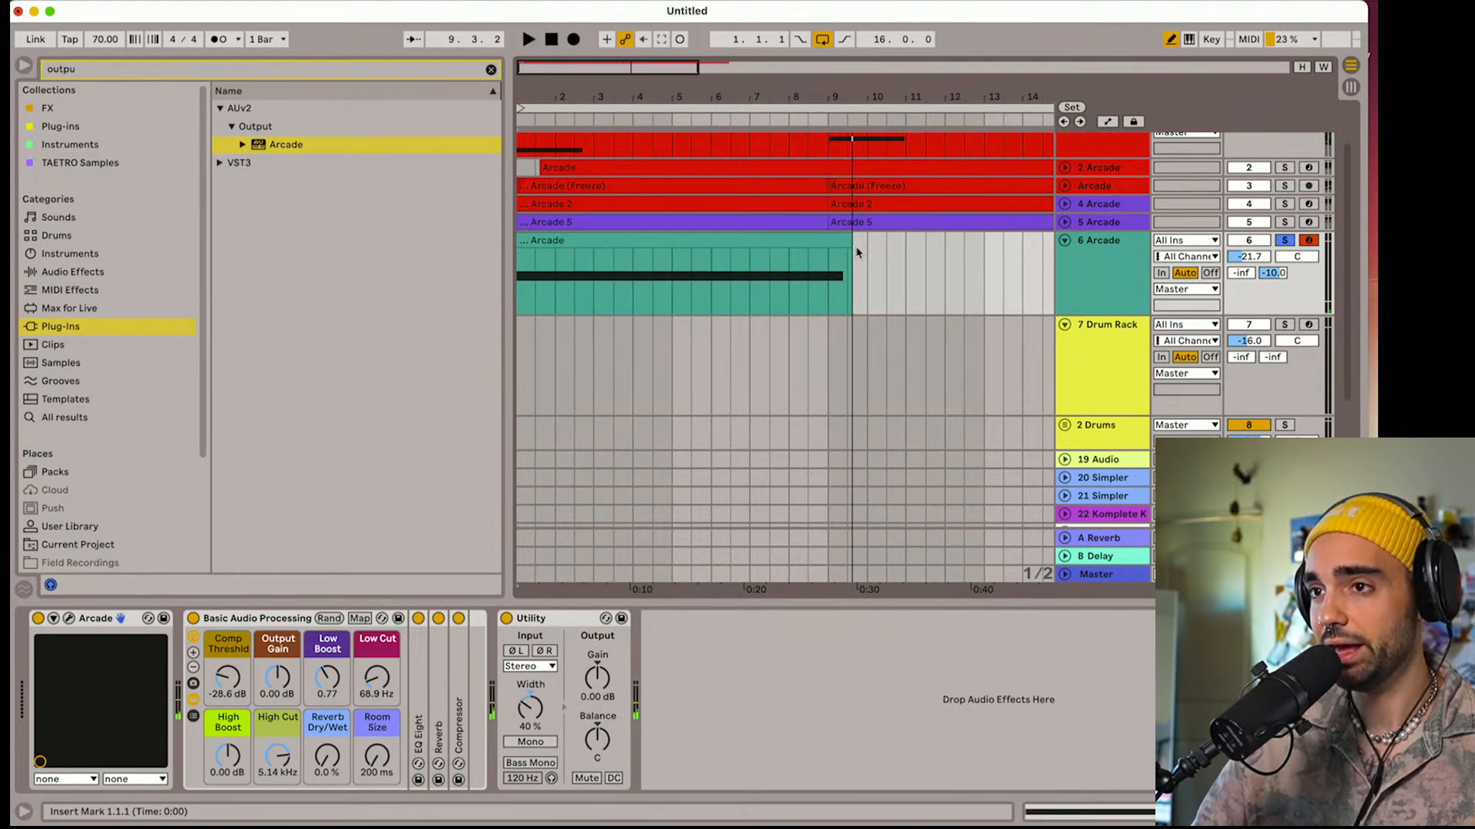
Trim the recorded shaker clip to end at bar 9 and open its notes for editing
left_click_drag(850, 242, 828, 241)
double_click(790, 242)
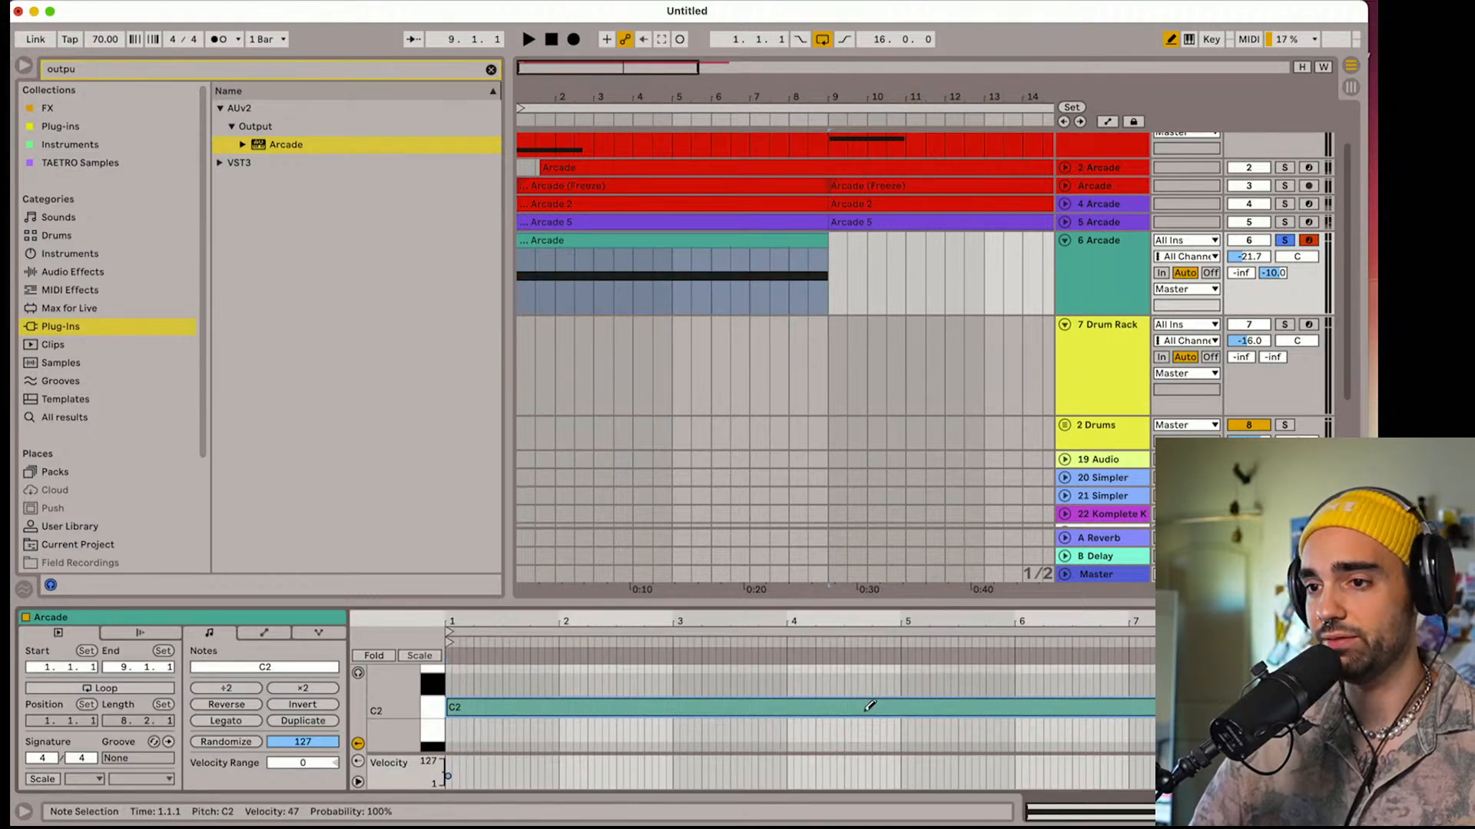
Turn off Draw Mode and select all notes in the shaker clip
key("a")
left_click(869, 680)
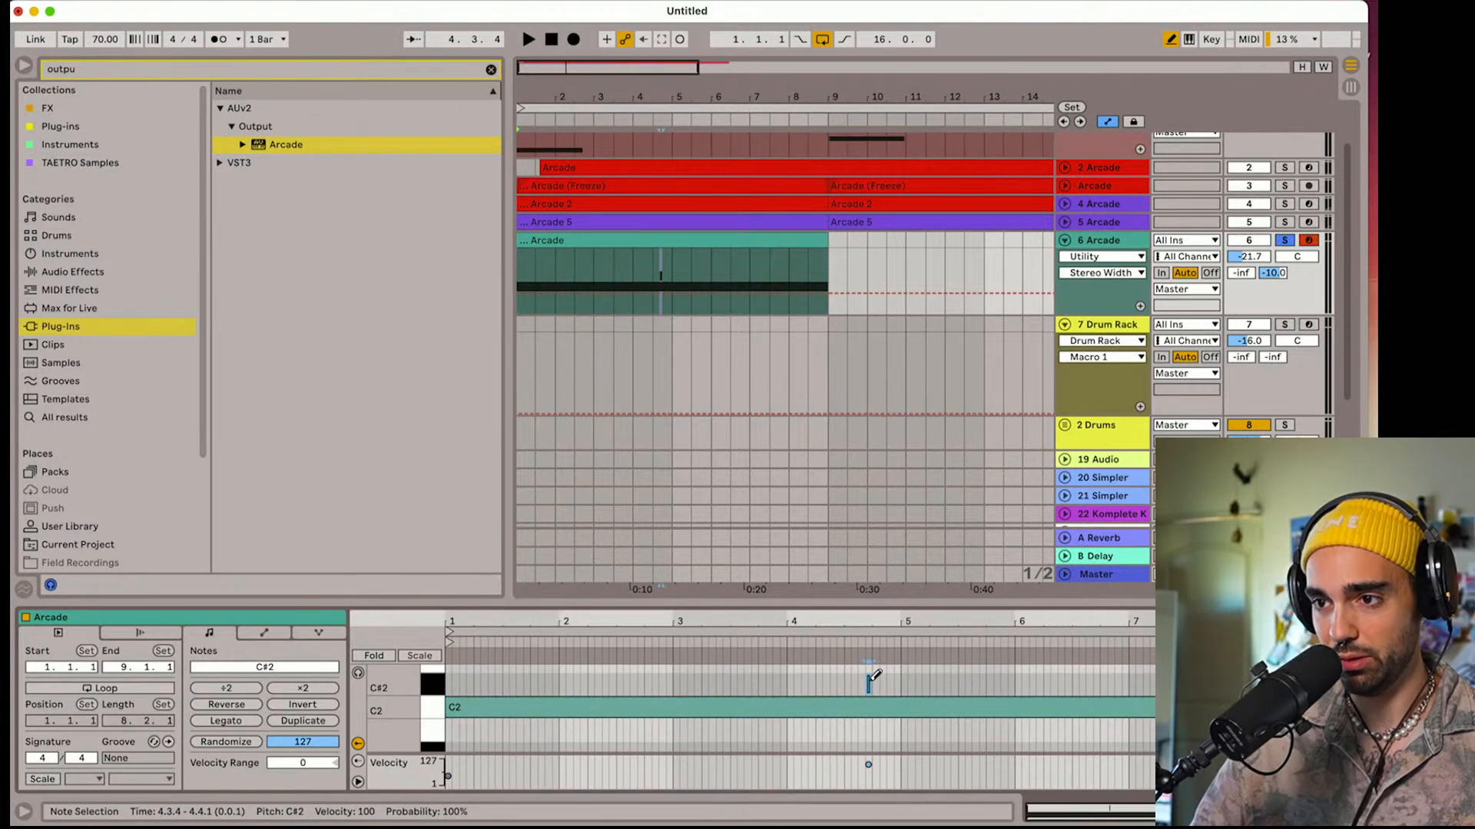
left_click(870, 680)
key("b")
key("ctrl+a")
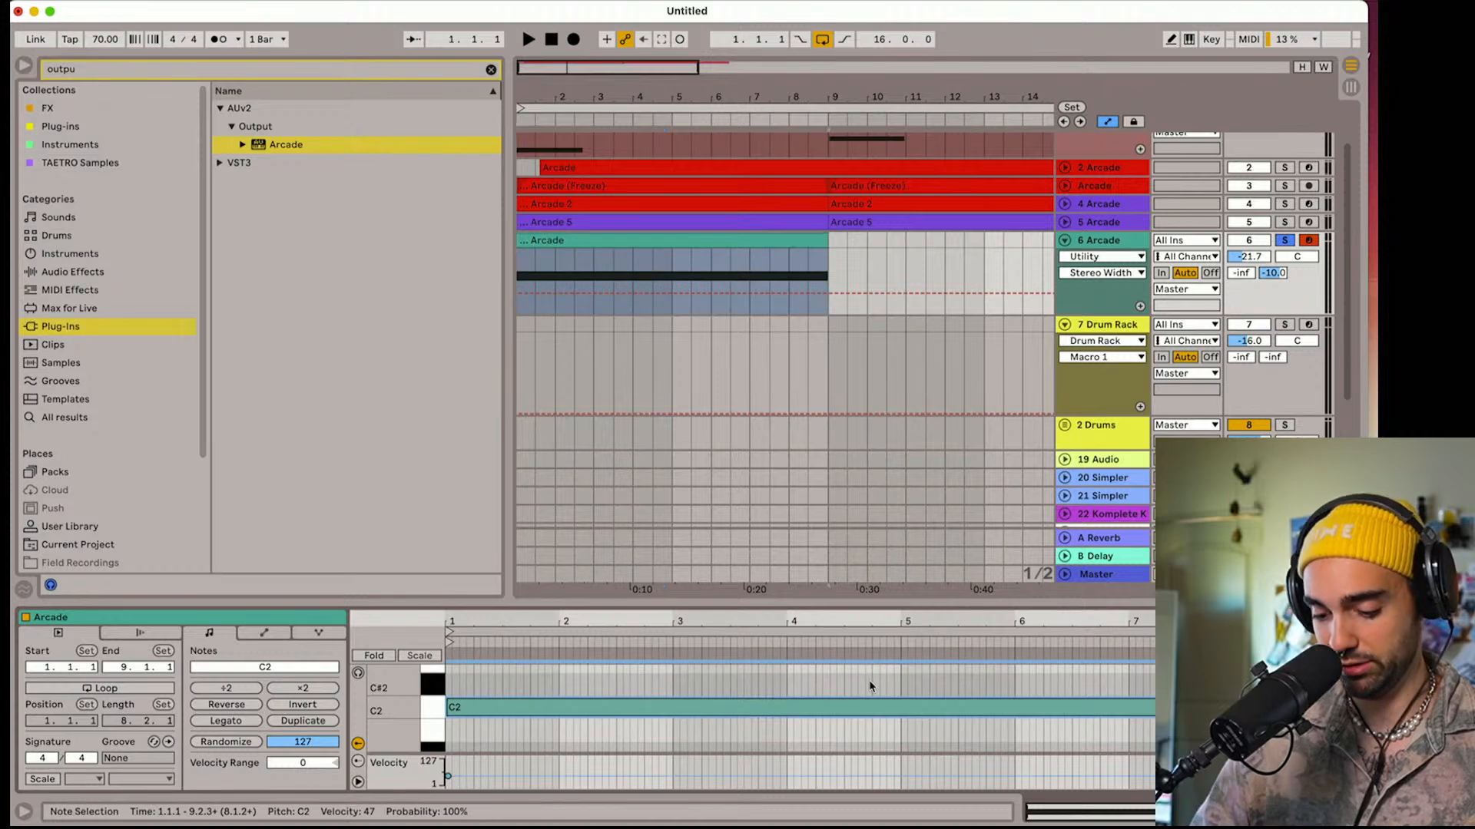
Unsolo the 6 Arcade track and lower its volume to -24.4 dB during playback, with automation hidden
key("space")
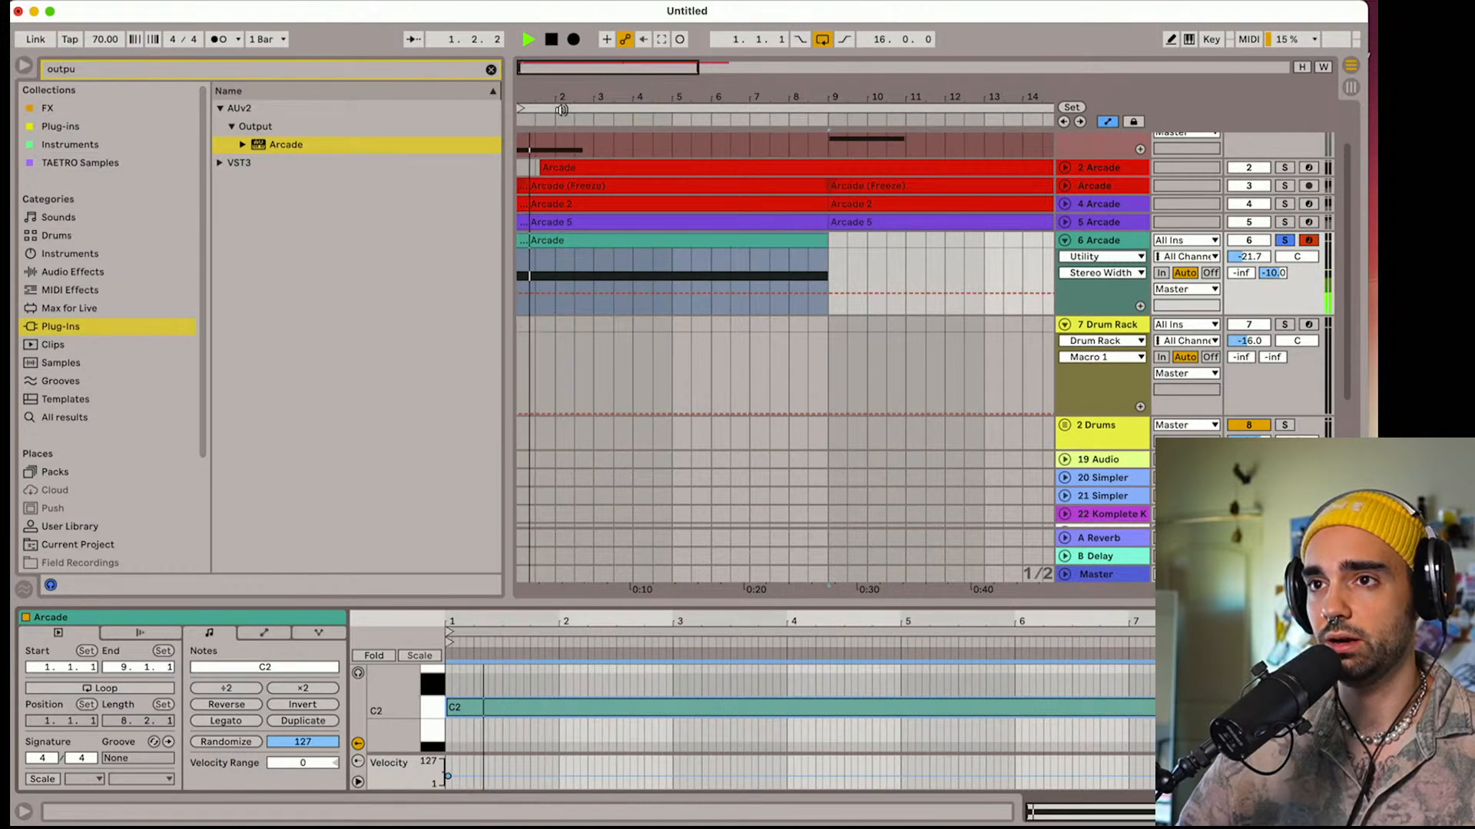
left_click(1096, 289)
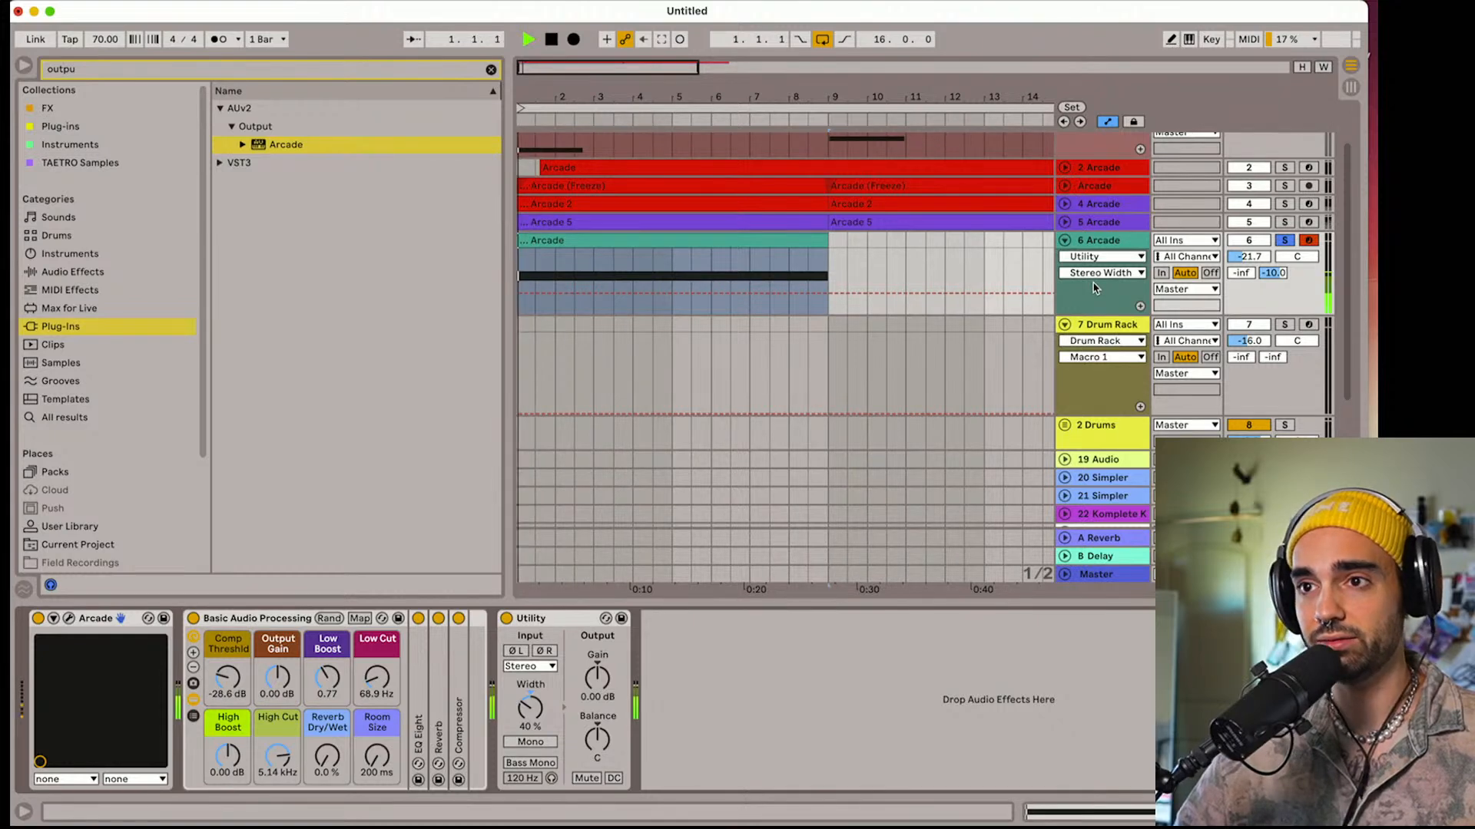
key("a")
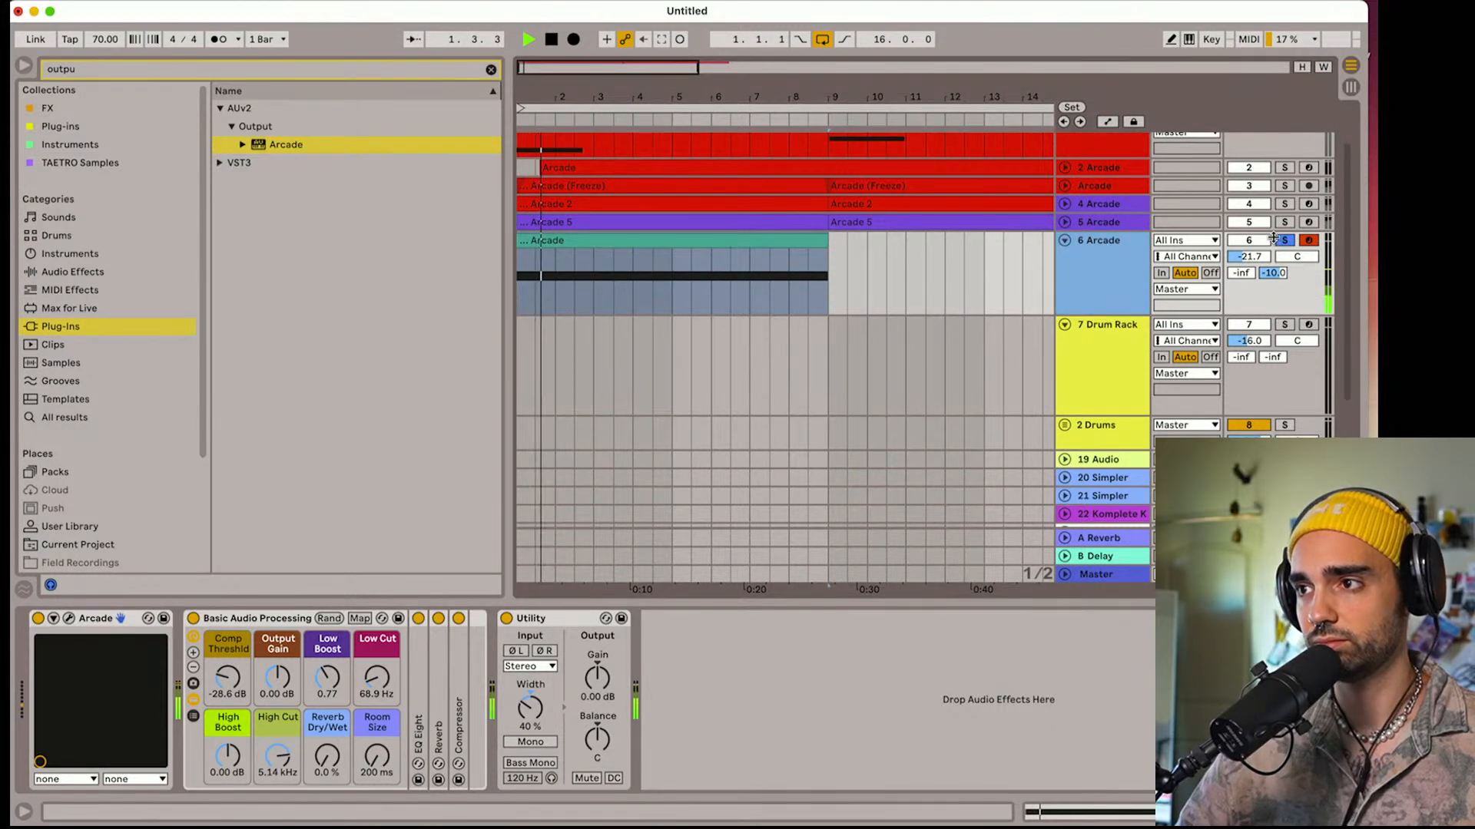
left_click_drag(1250, 256, 1250, 270)
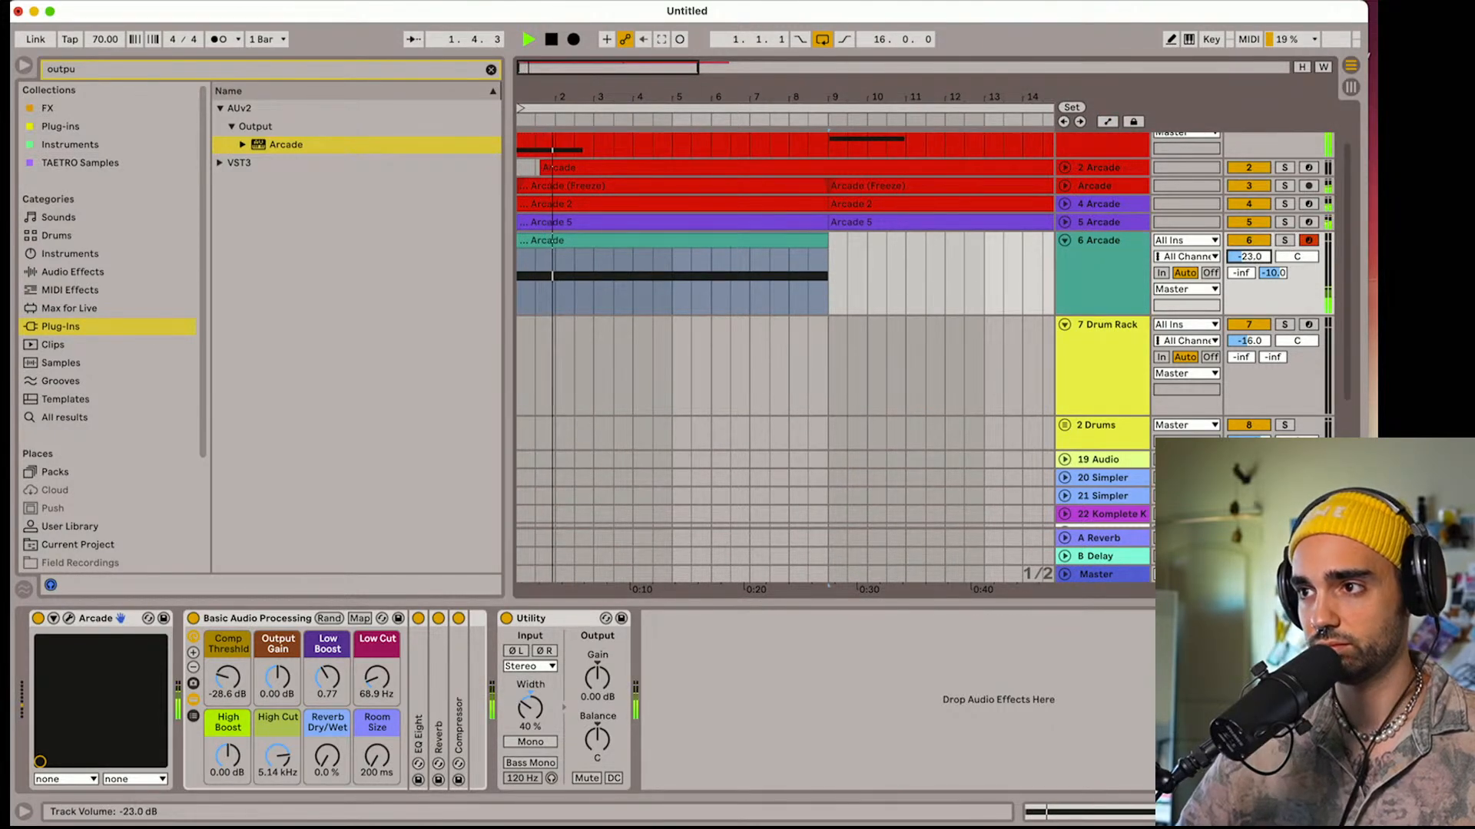
Stop playback, then freeze and flatten the 6 Arcade track to audio
left_click(1122, 286)
right_click(1126, 286)
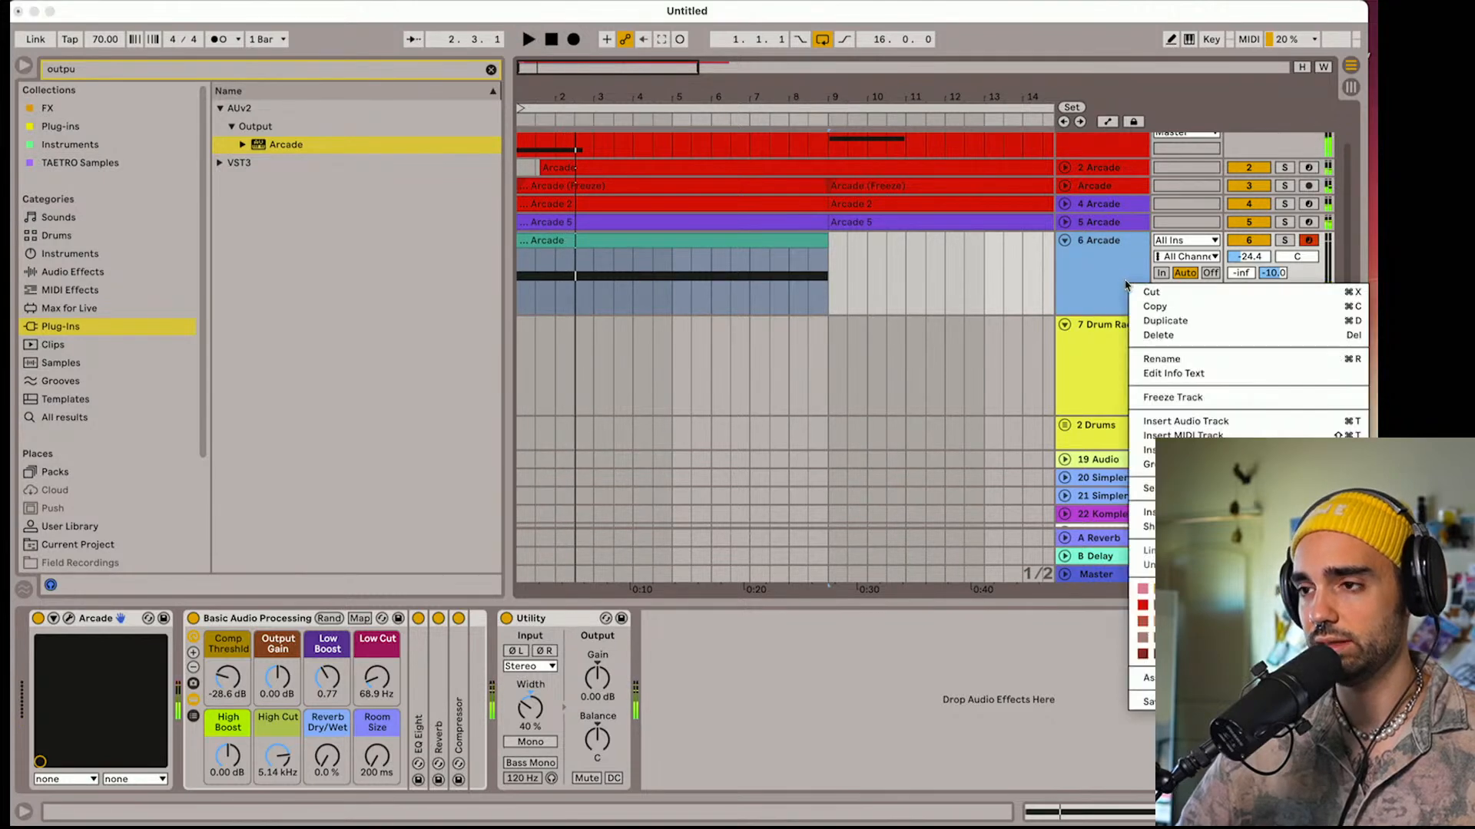
left_click(1173, 397)
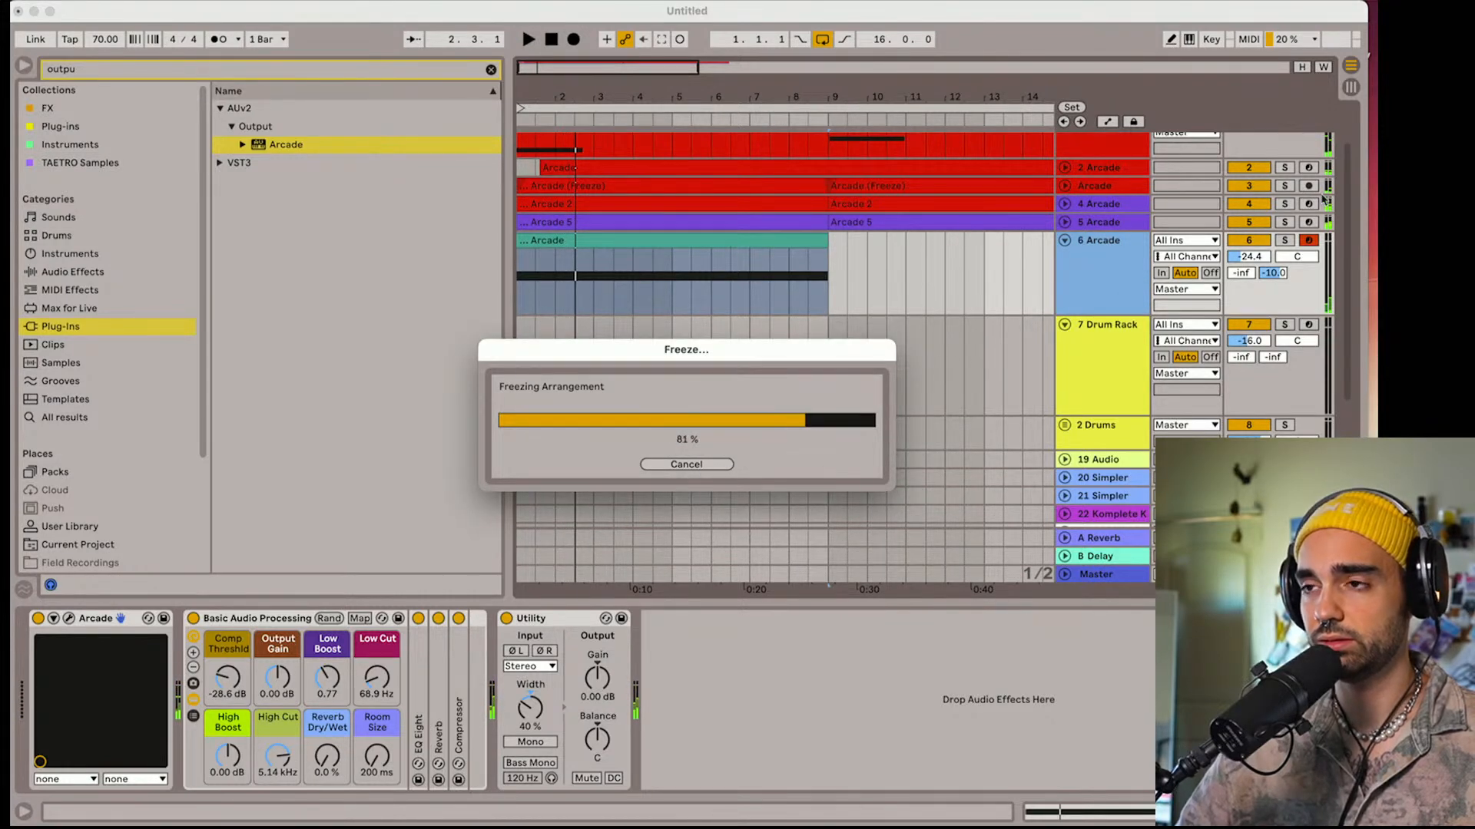
right_click(1114, 263)
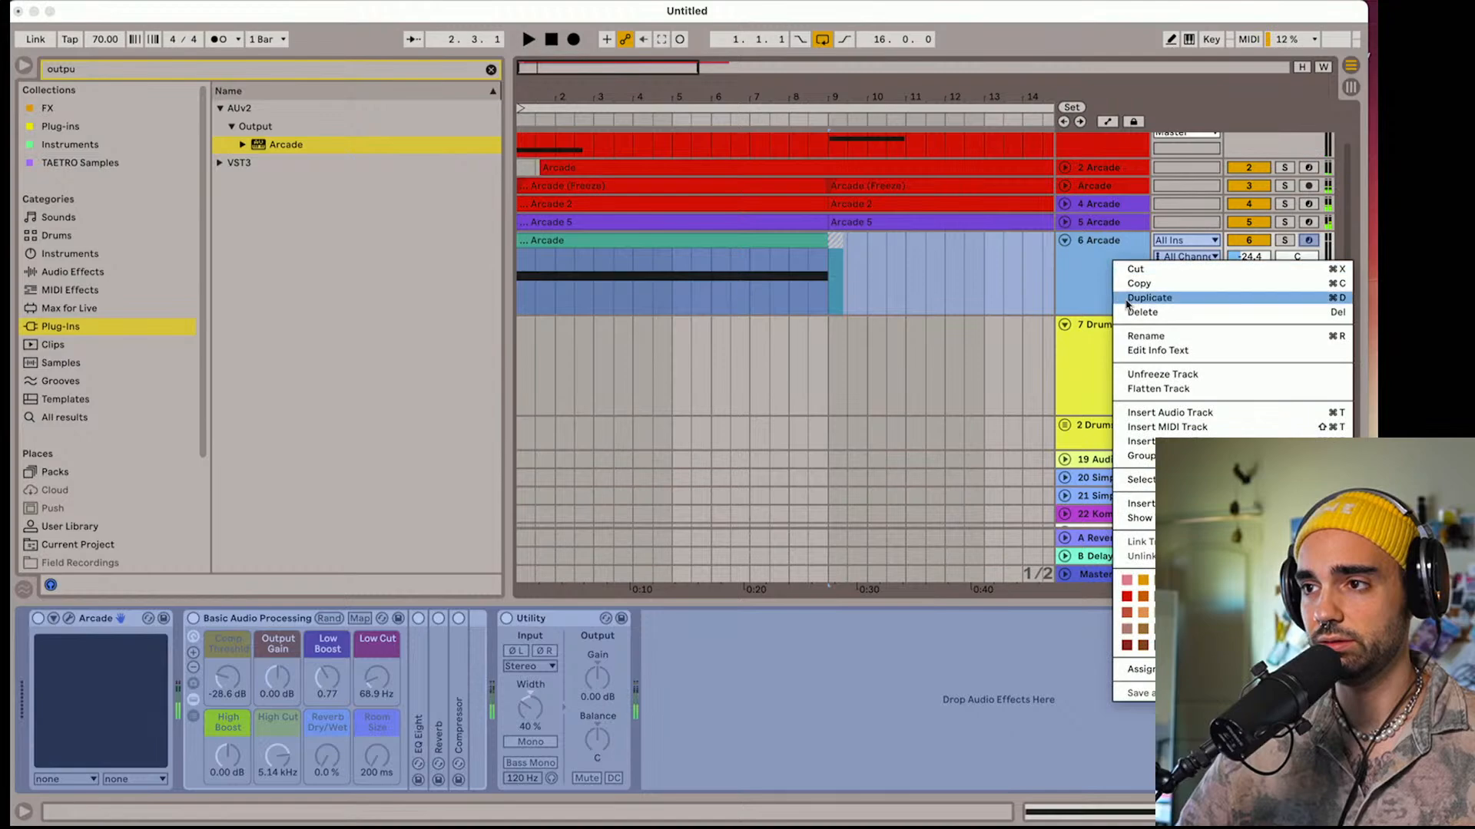
left_click(1158, 390)
Delete the freeze tail after bar 9, set the shaker clip's gain to -5.20 dB and play the arrangement
left_click(834, 240)
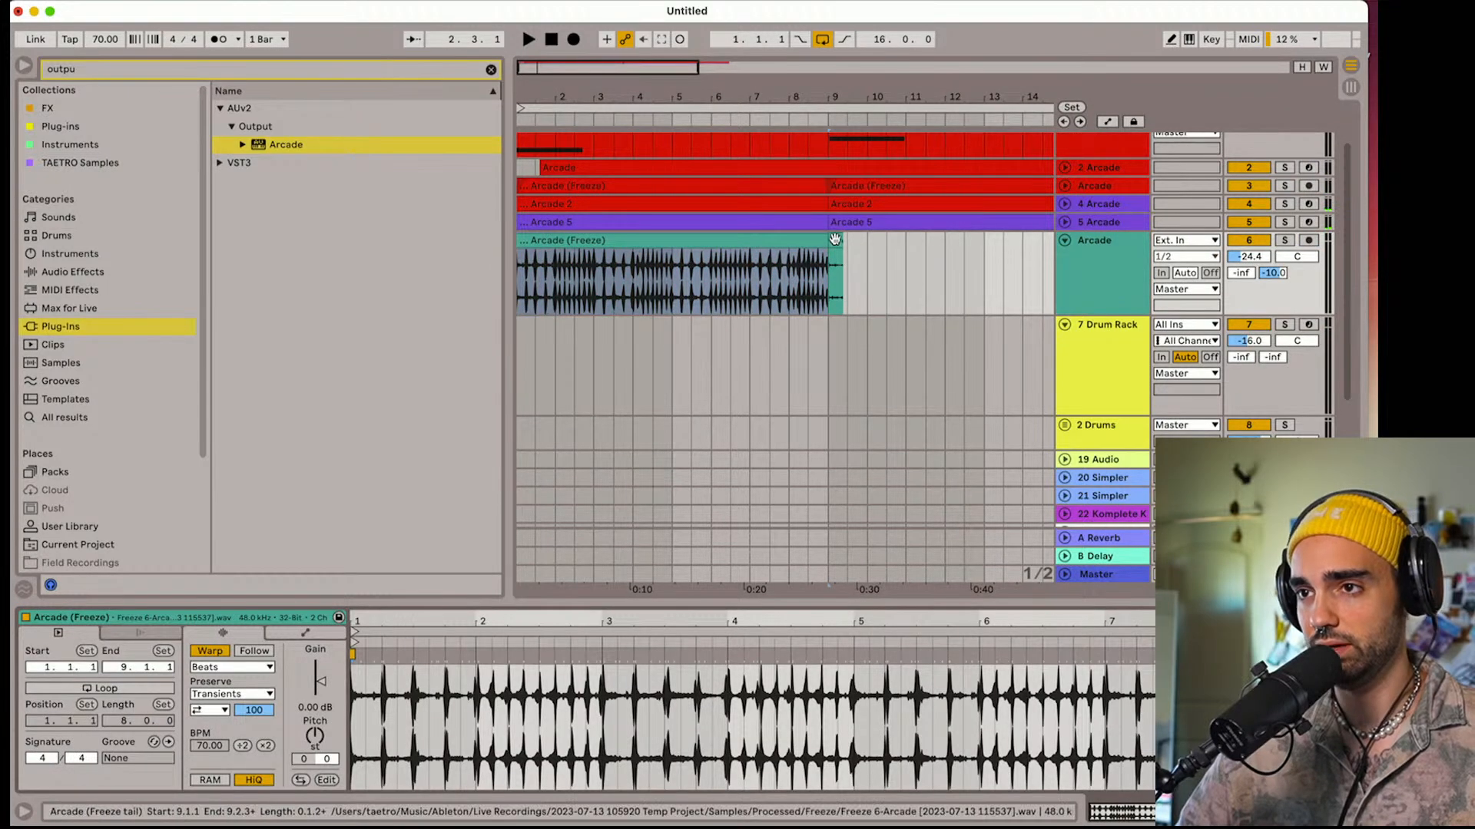
key("Delete")
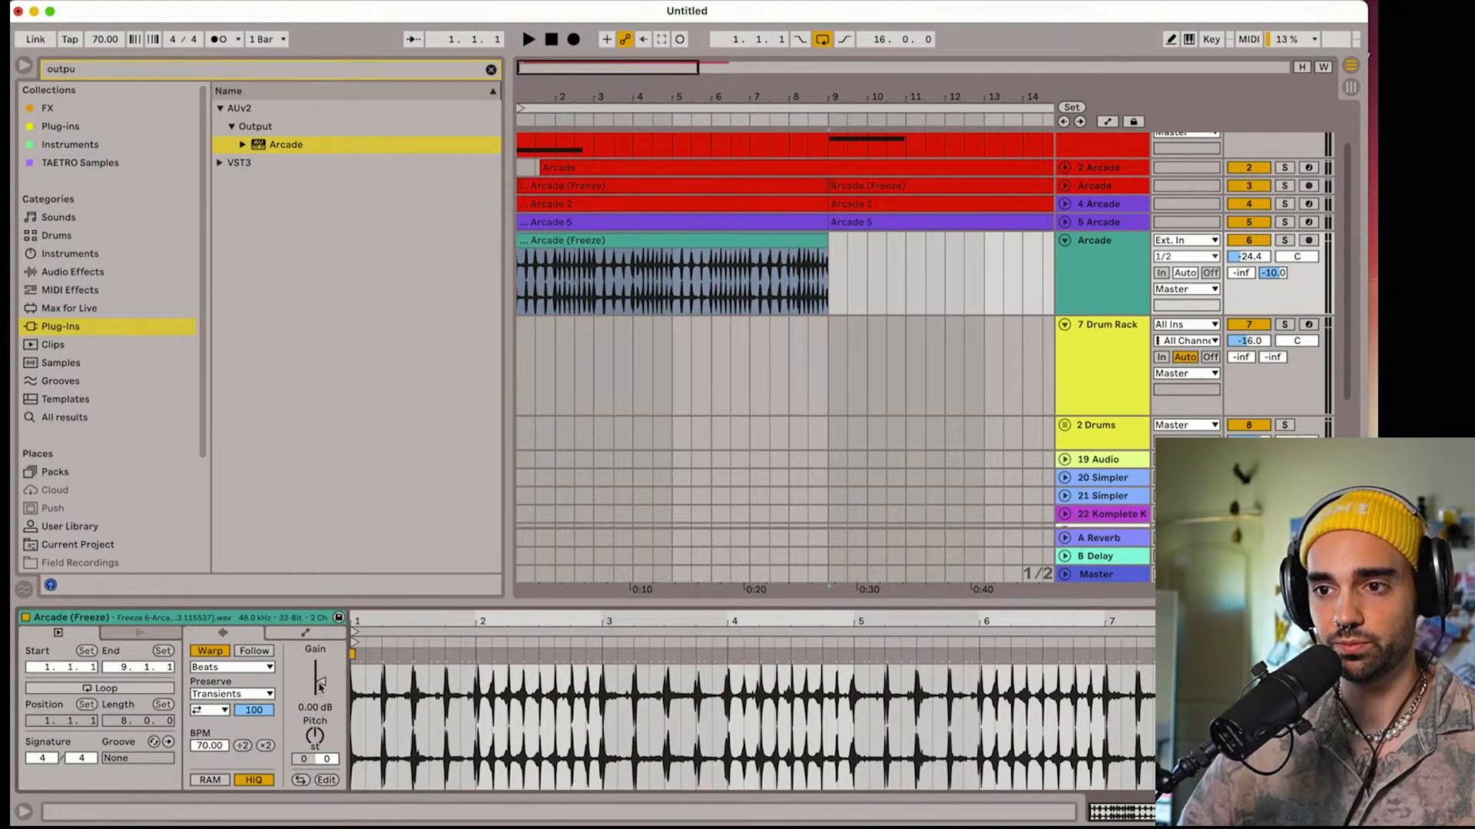
left_click_drag(320, 686, 320, 695)
key("space")
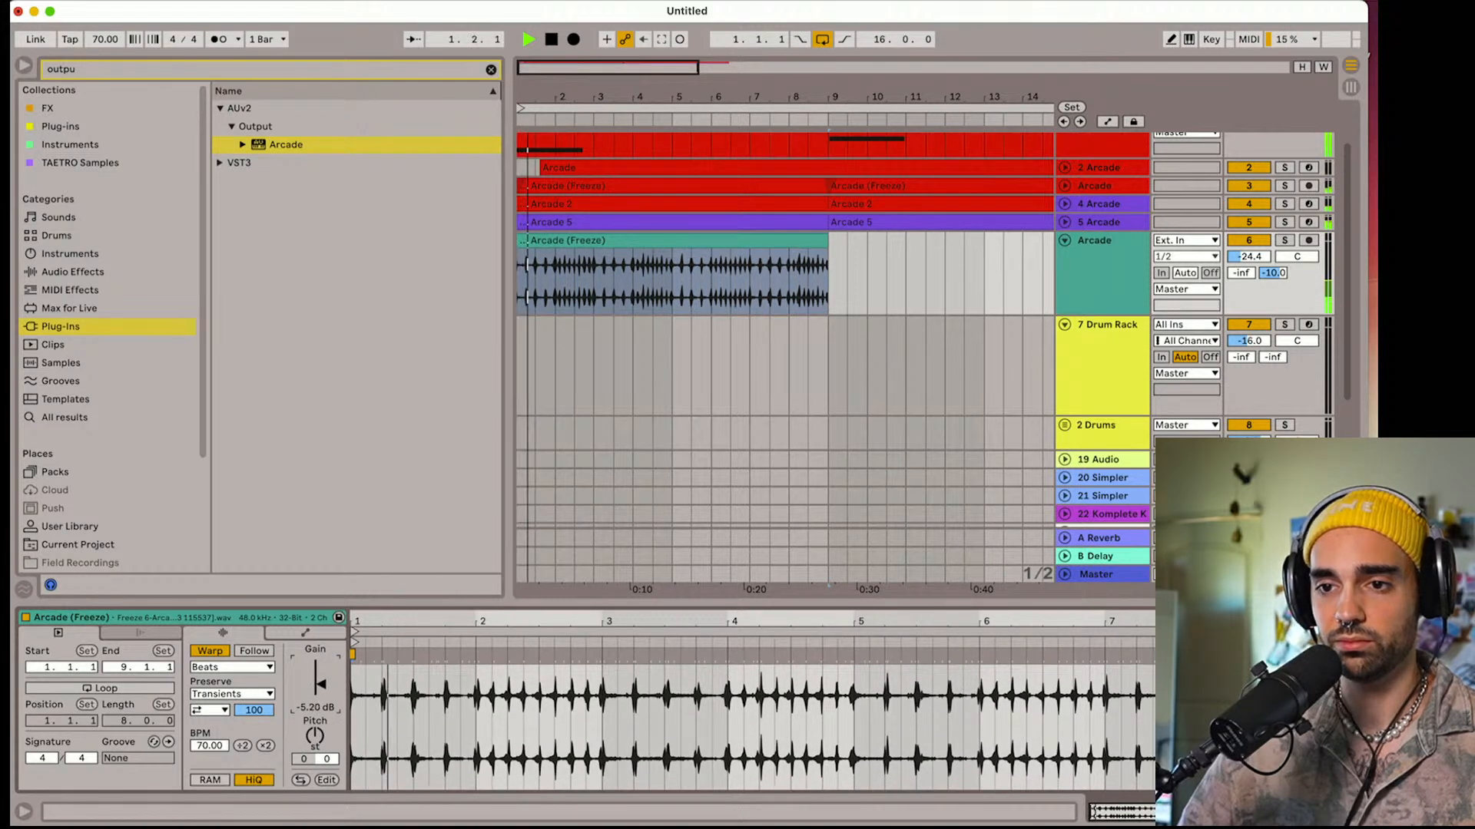
Set the shaker clip's transient loop mode to off, transient envelope to 35, gain to -6.20 dB and pitch to +6 semitones
left_click(210, 710)
left_click(207, 725)
left_click_drag(253, 711, 253, 759)
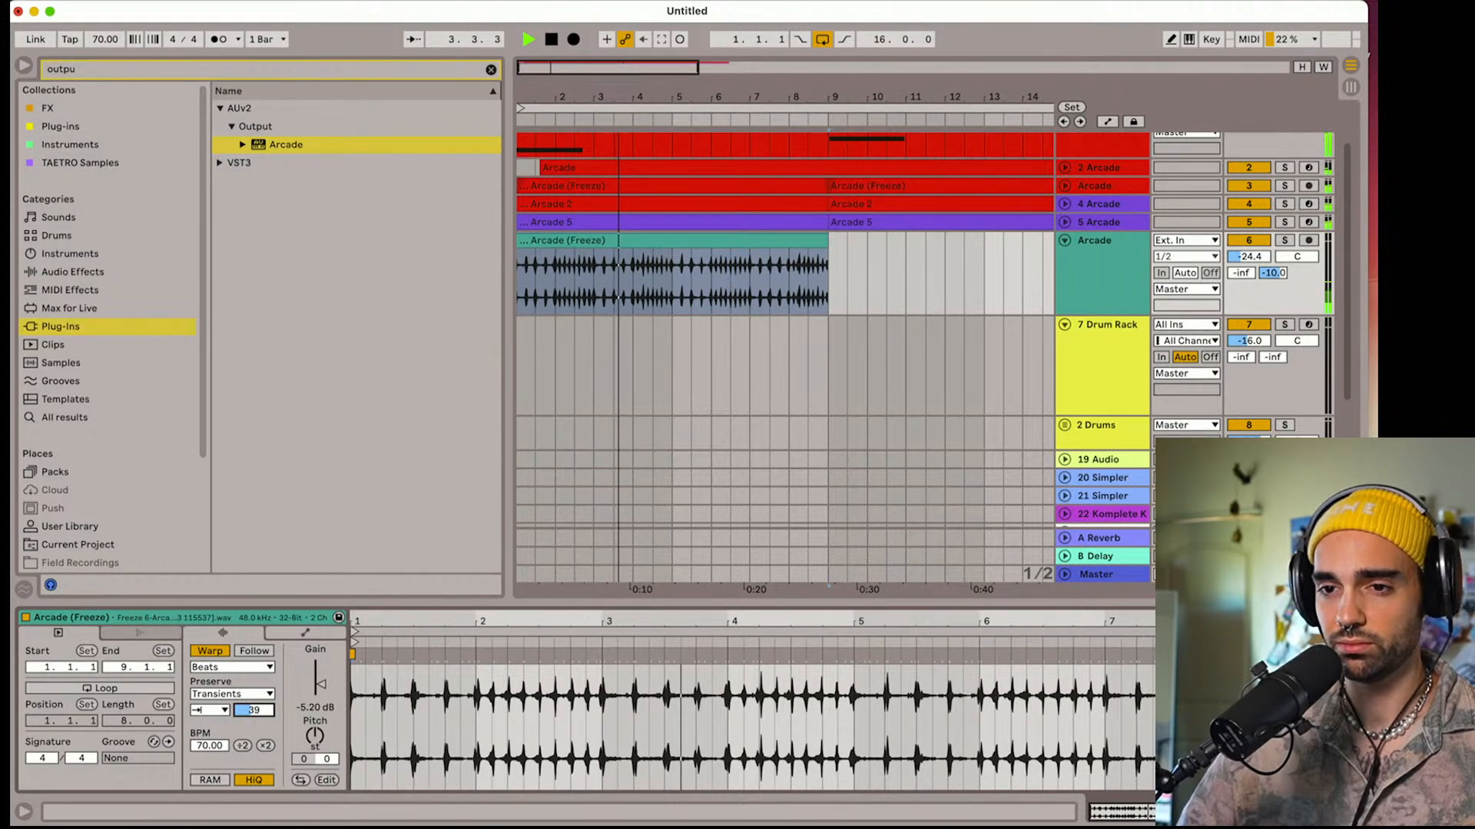
left_click_drag(320, 684, 317, 731)
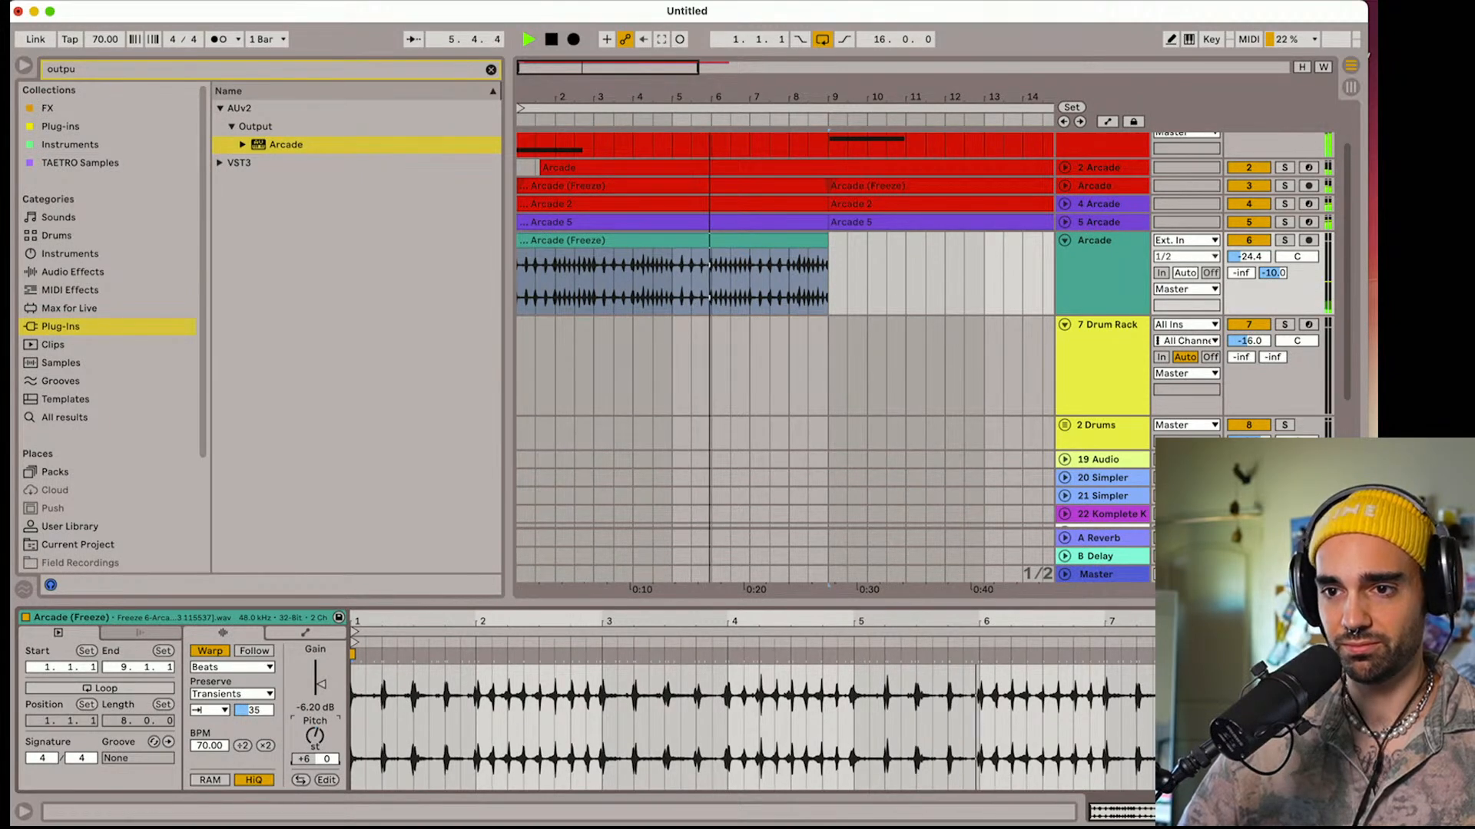
Set the shaker track's B-Delay send to -12.8 dB and its volume to -22.1 dB during playback
left_click_drag(535, 96, 553, 123)
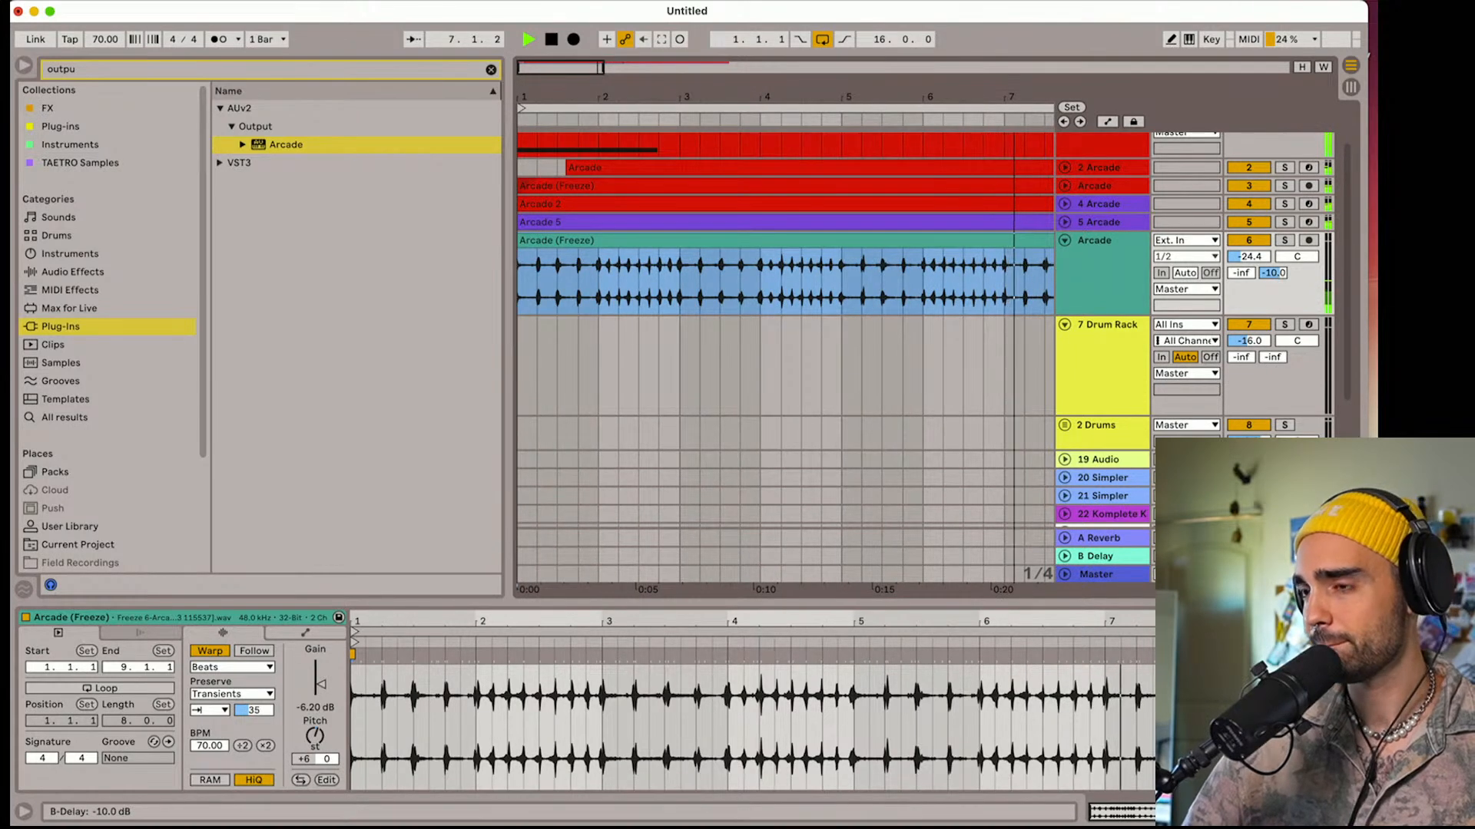
left_click_drag(1275, 273, 1275, 282)
left_click(1249, 257)
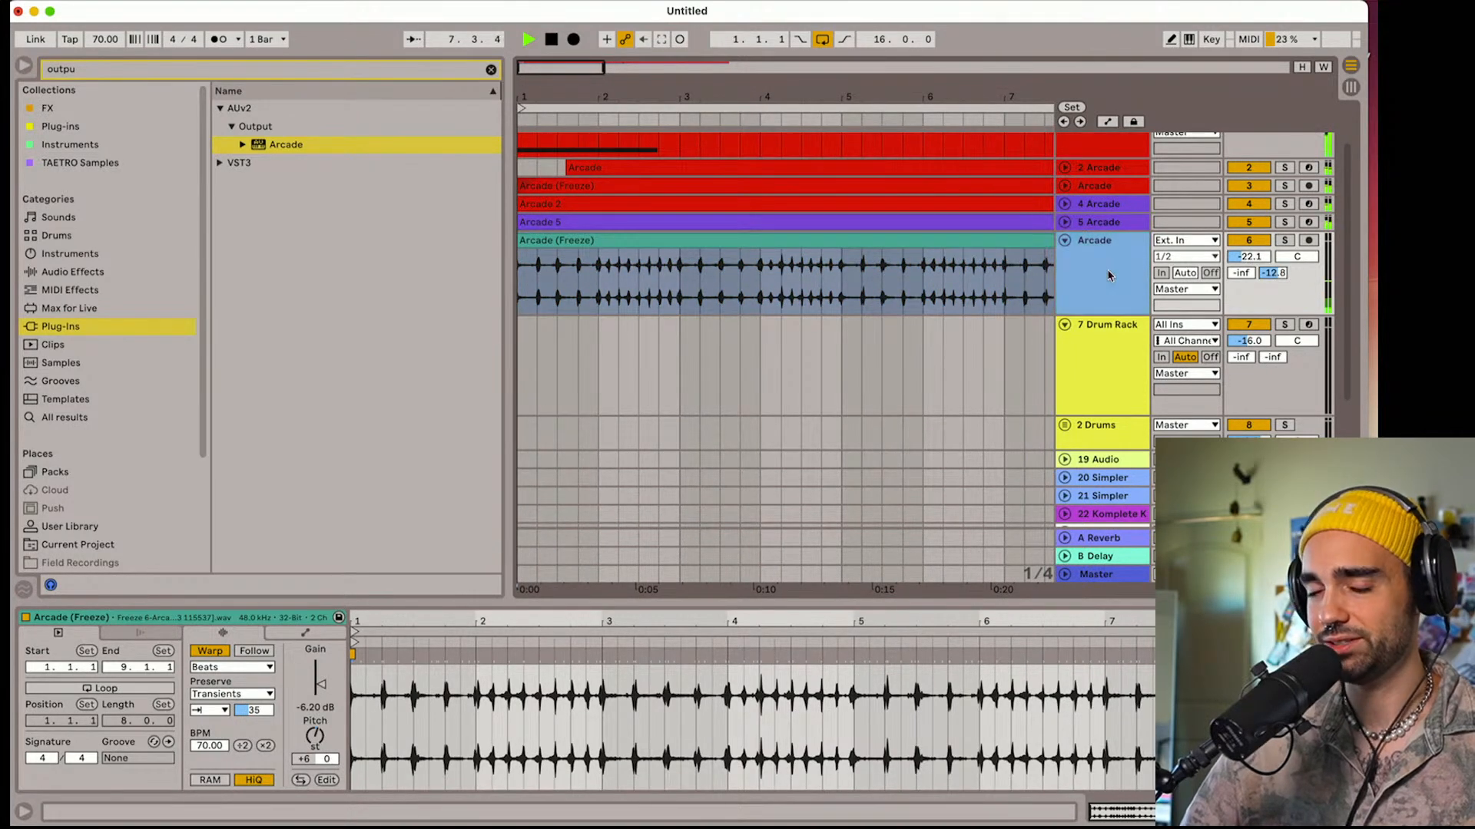
Find EQ Eight among the audio effects by searching "eq" and add it to the shaker track
left_click(1057, 294)
left_click(490, 70)
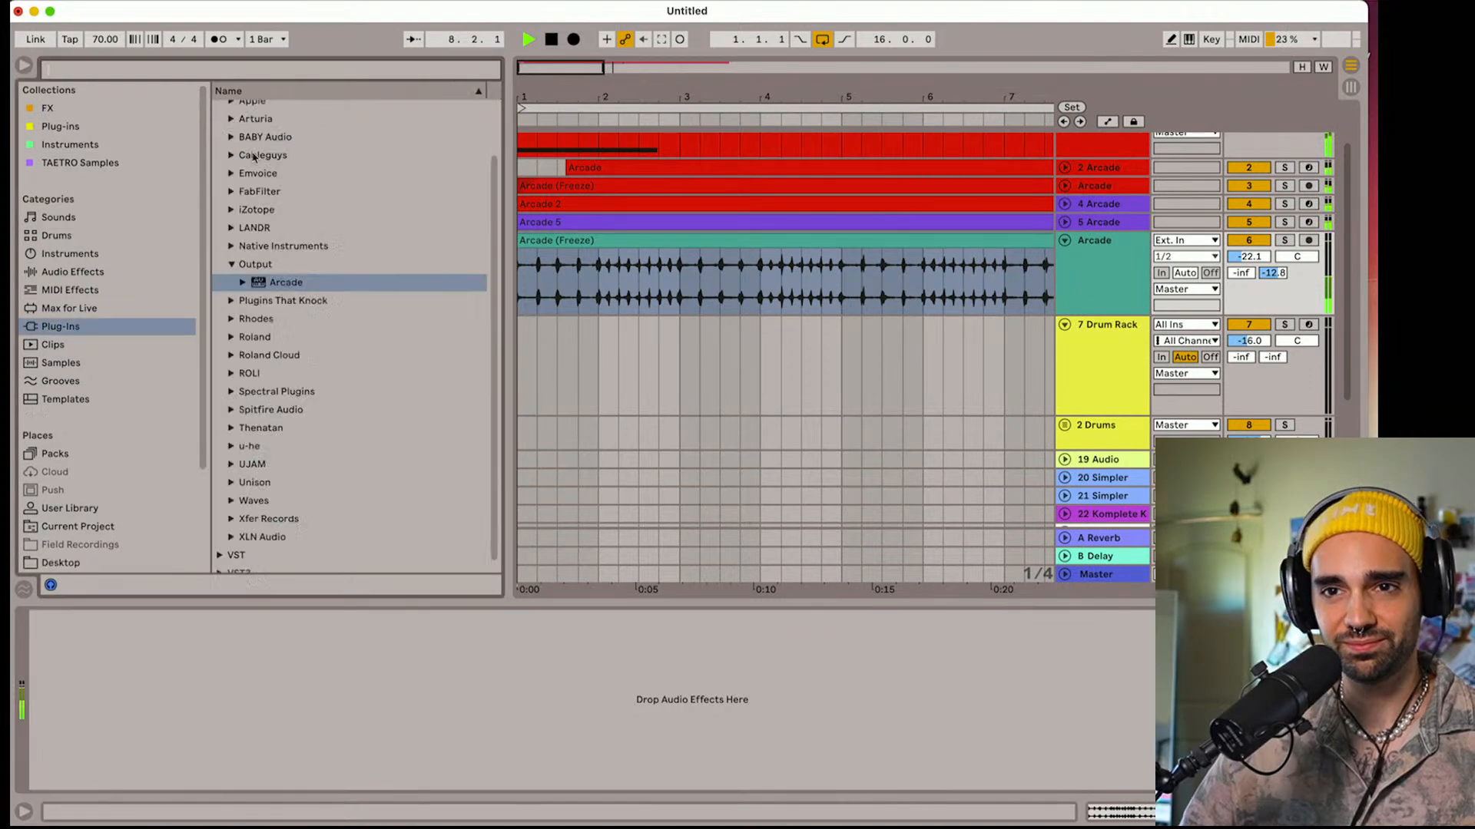
left_click(73, 273)
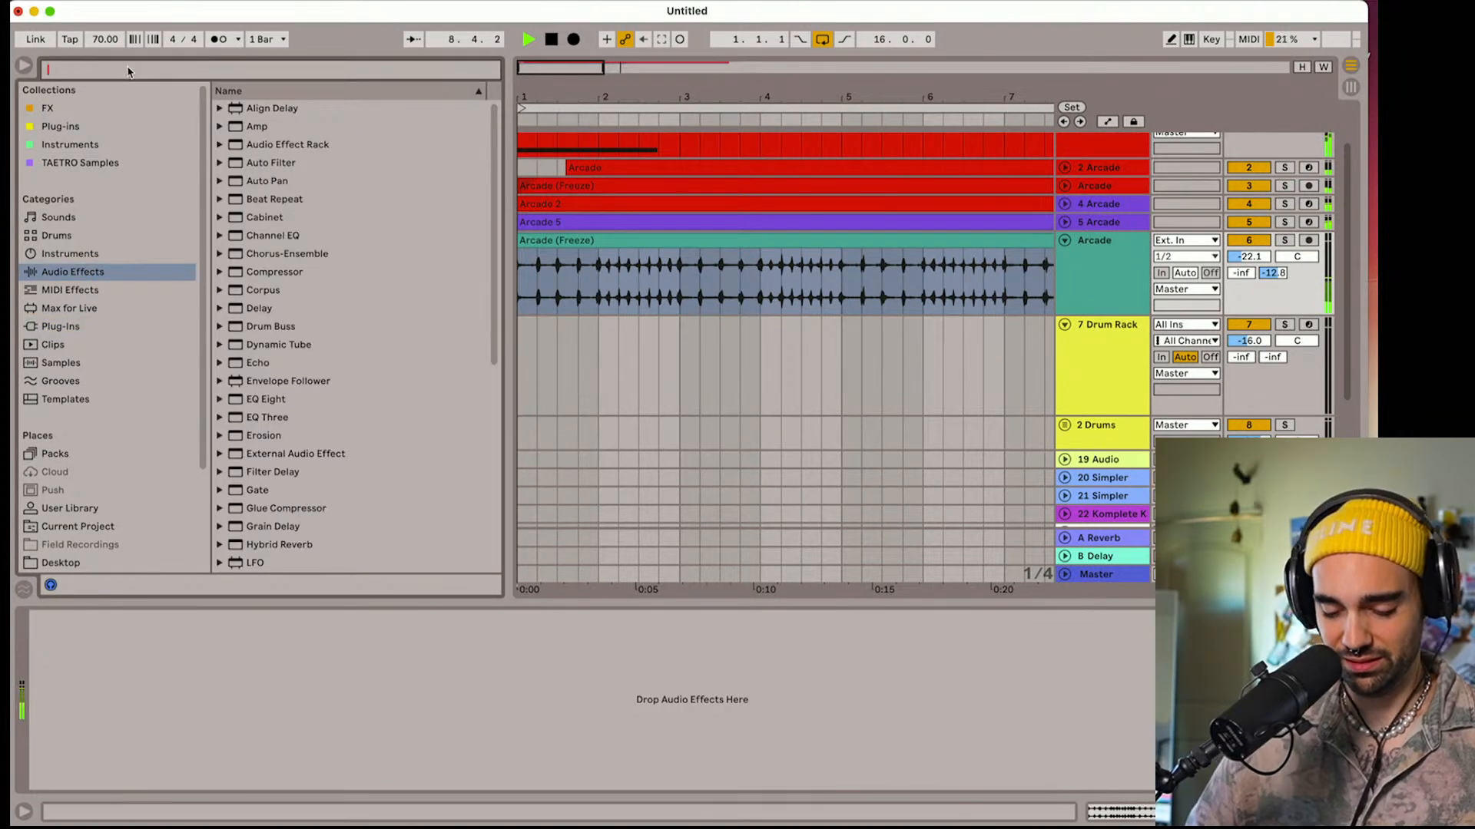
type("eq")
left_click_drag(278, 151, 661, 307)
Enable EQ Eight's band 8 high cut and set it to 10.9 kHz with a Q of 0.97
left_click(409, 780)
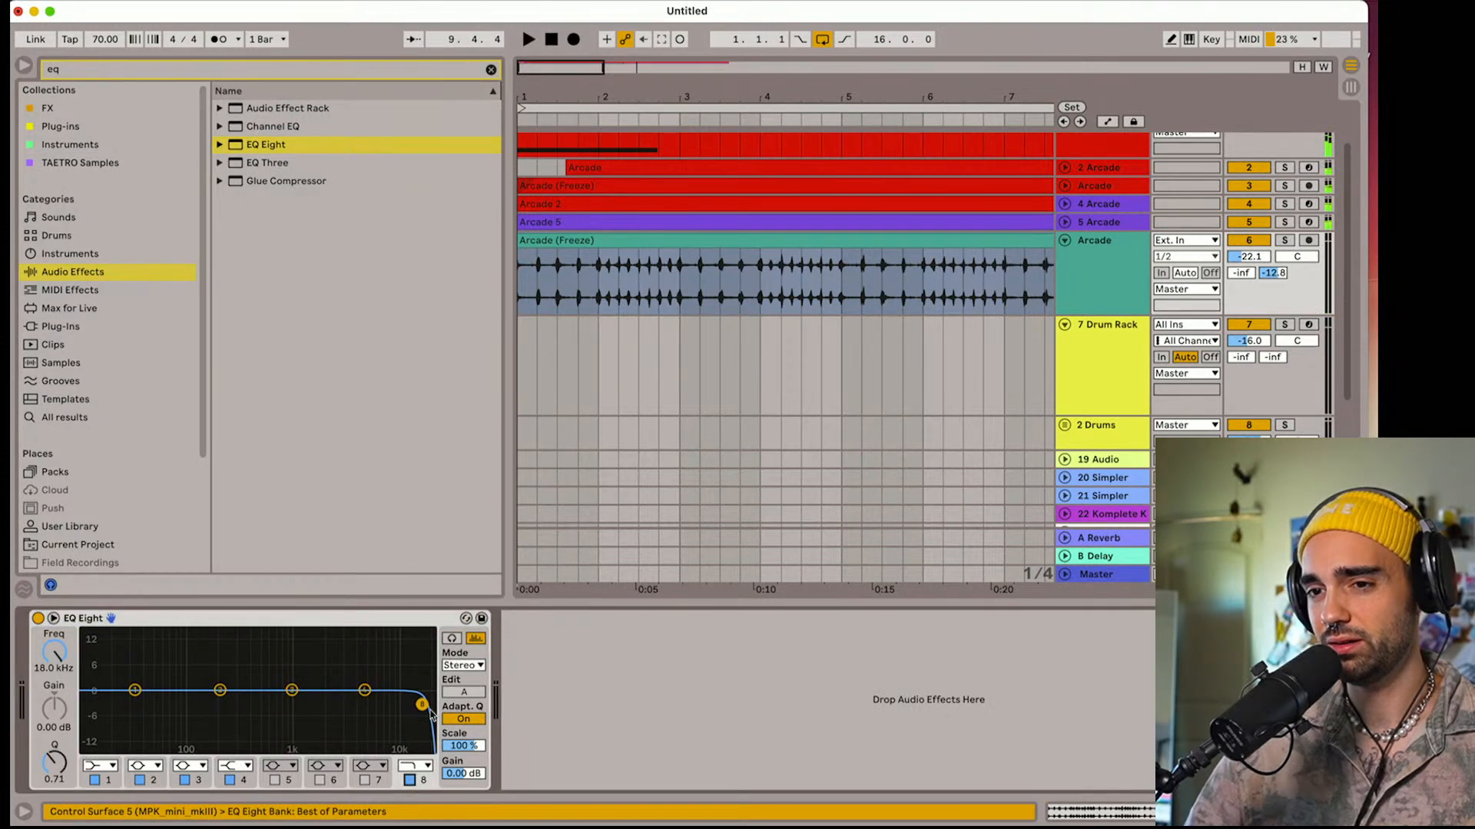
left_click_drag(394, 687, 396, 691)
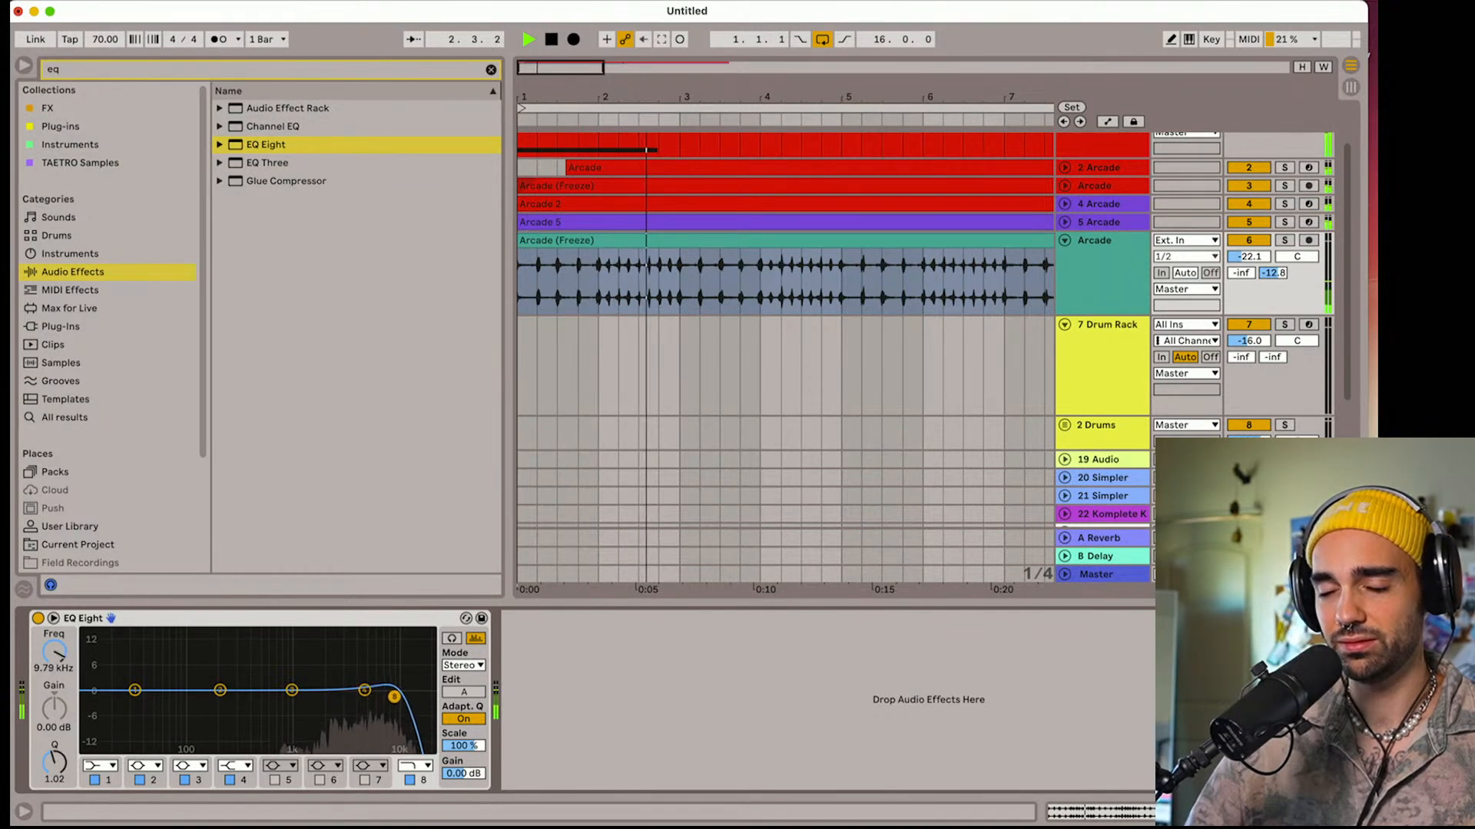
left_click_drag(400, 697, 399, 697)
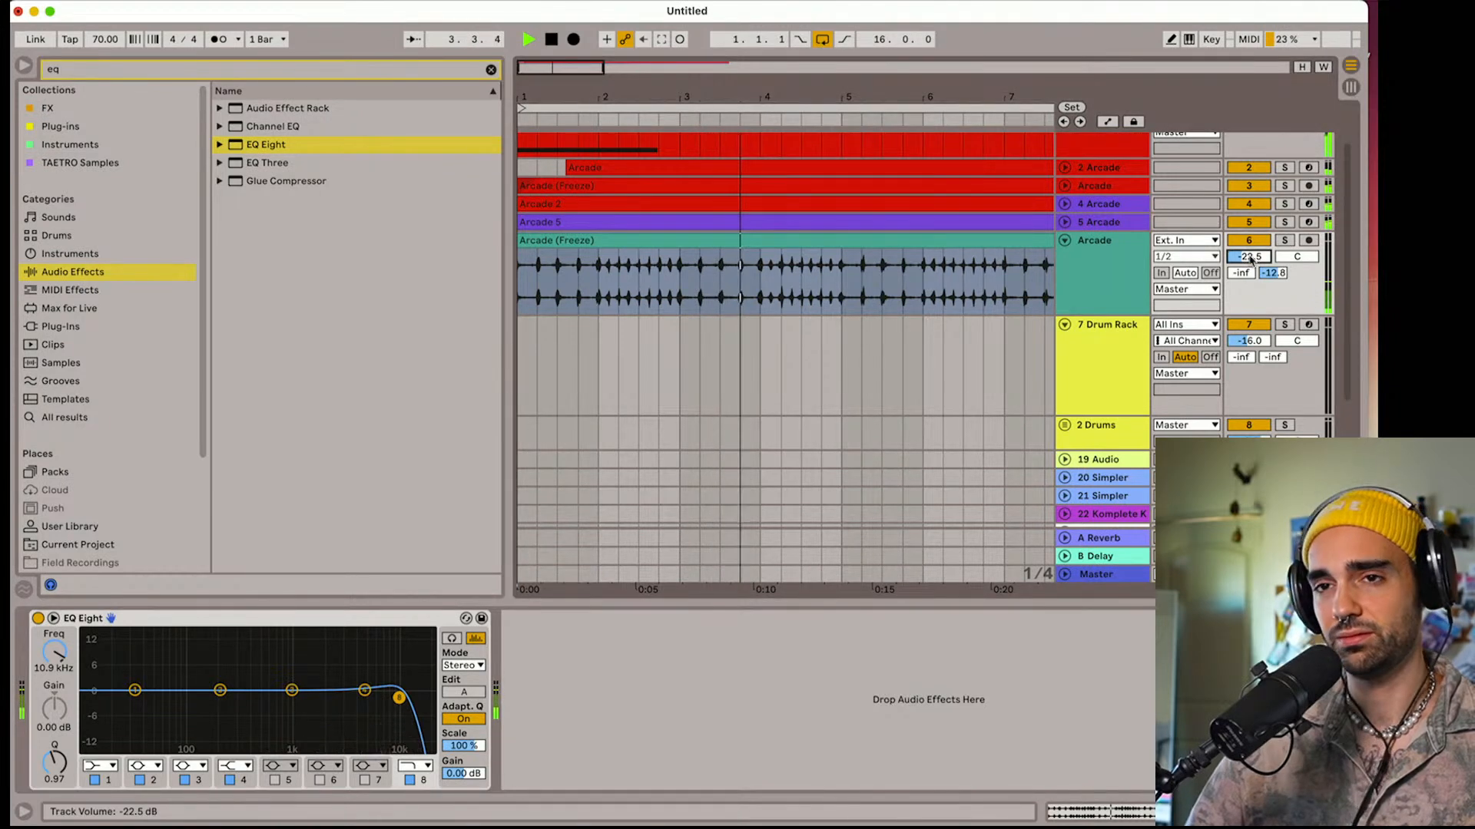
Lower the shaker track's volume to -22.8 dB, stop playback and set the arrangement to a fixed 1/8 grid
left_click_drag(506, 169, 372, 168)
left_click_drag(428, 99, 673, 118)
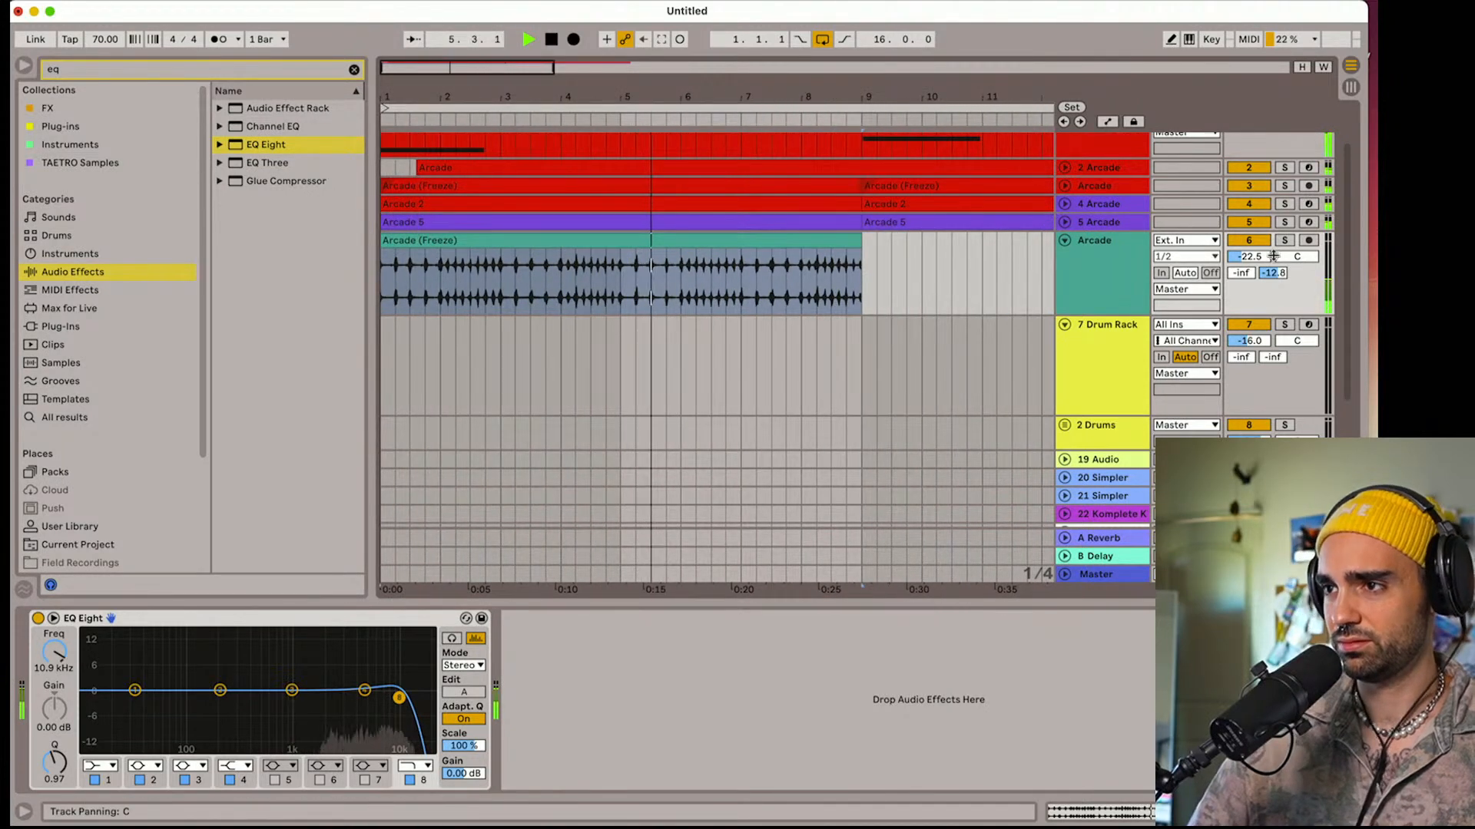
key("space")
right_click(410, 286)
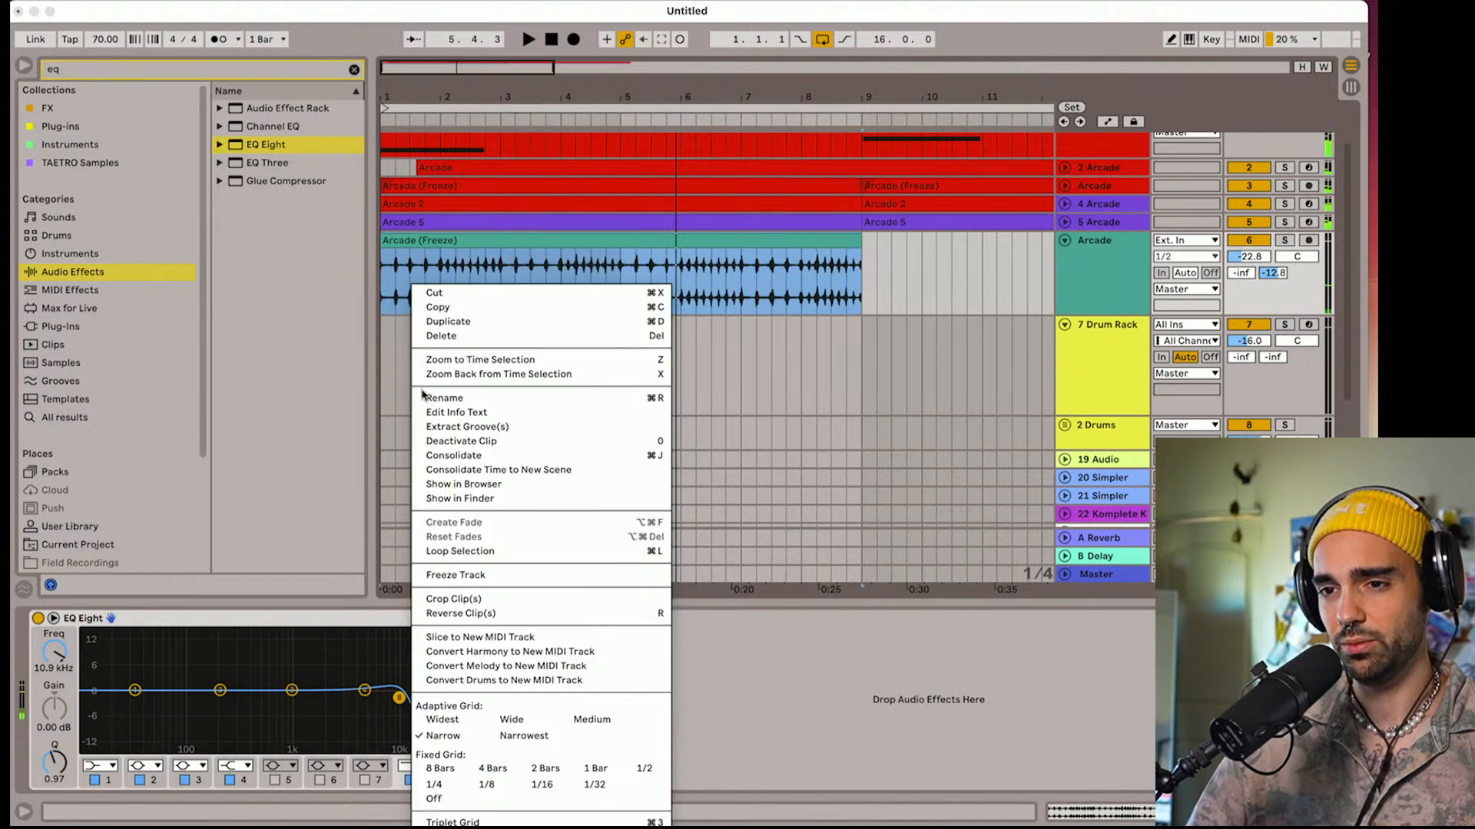
left_click(486, 785)
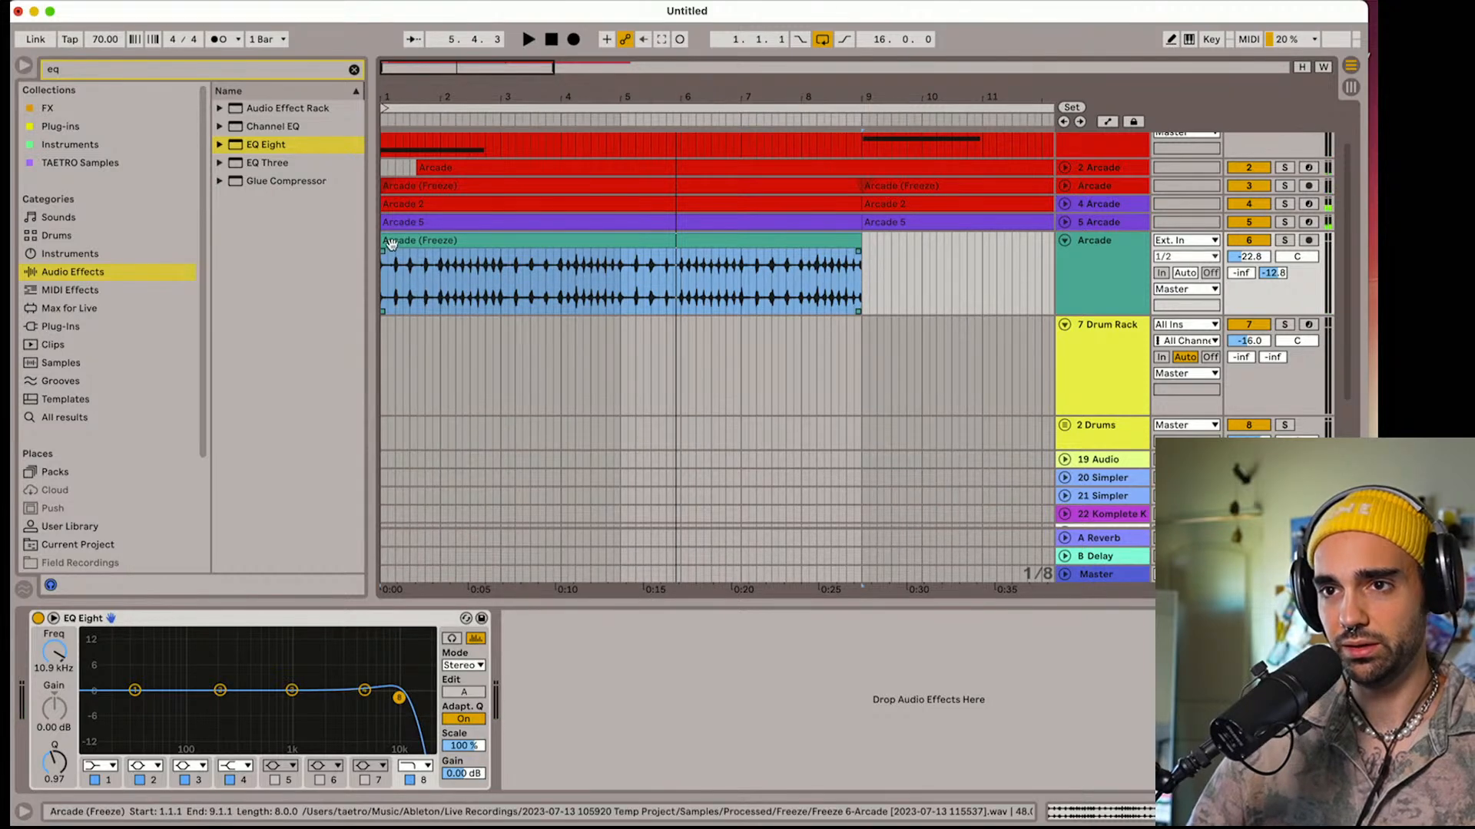
Audition the shaker clip shifted an eighth note later, return it to bar 1 and stop playback
left_click_drag(399, 252, 406, 252)
left_click(528, 39)
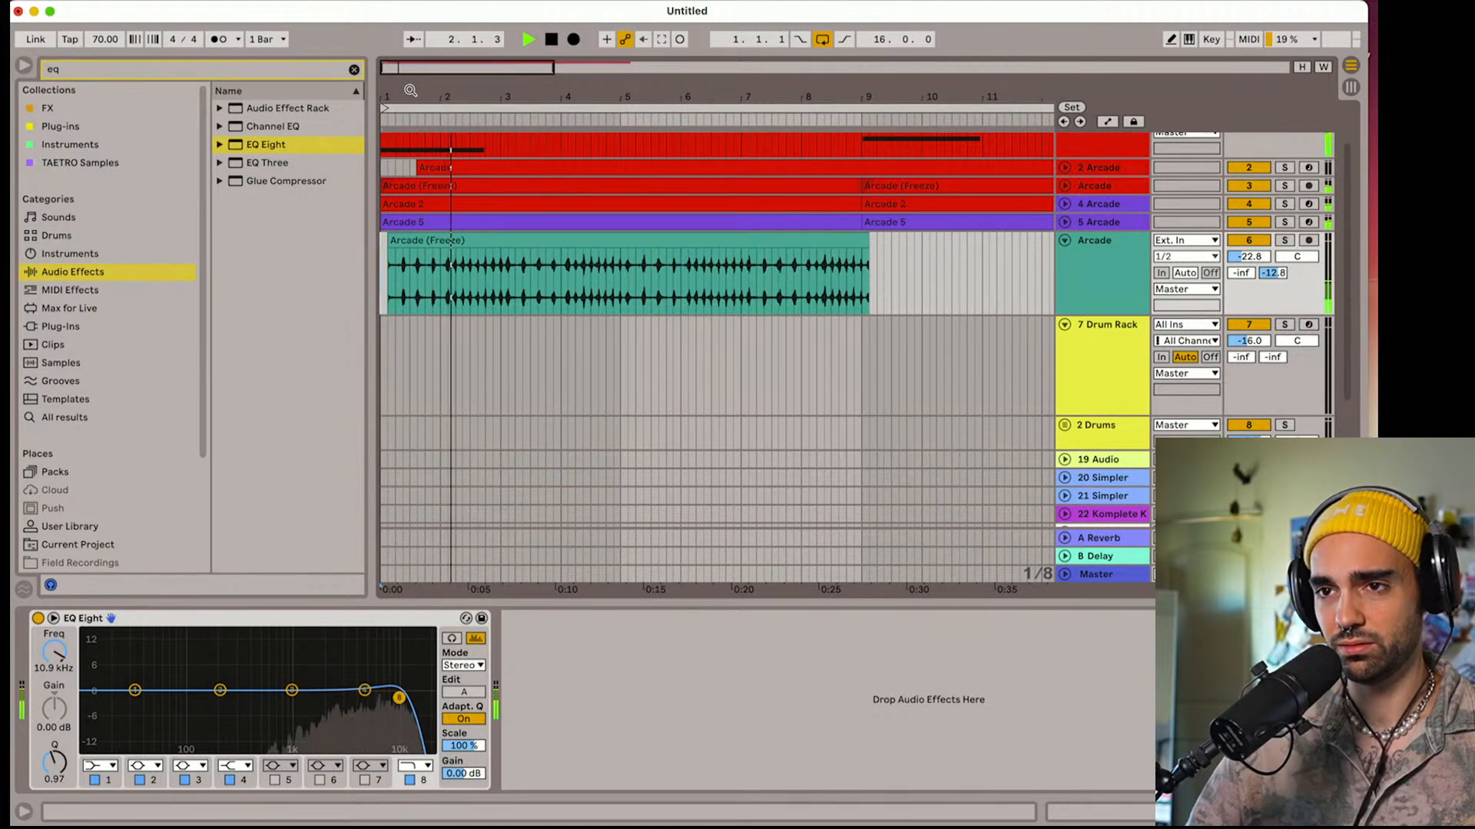
left_click_drag(416, 241, 404, 250)
key("space")
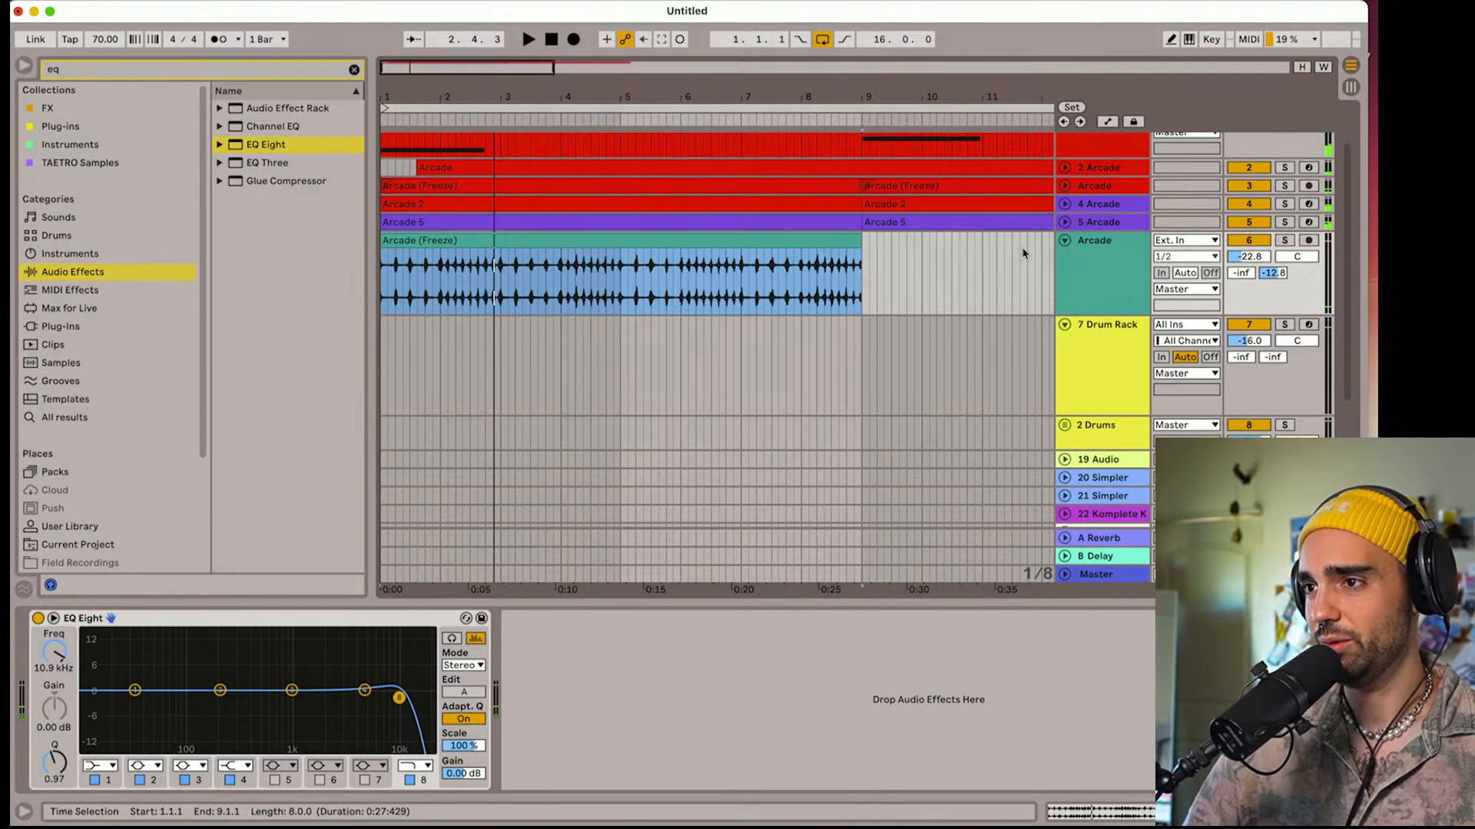
Lower the shaker track's volume to -23.2 dB during playback and reset the shaker clip's pitch to 0 semitones
left_click(741, 240)
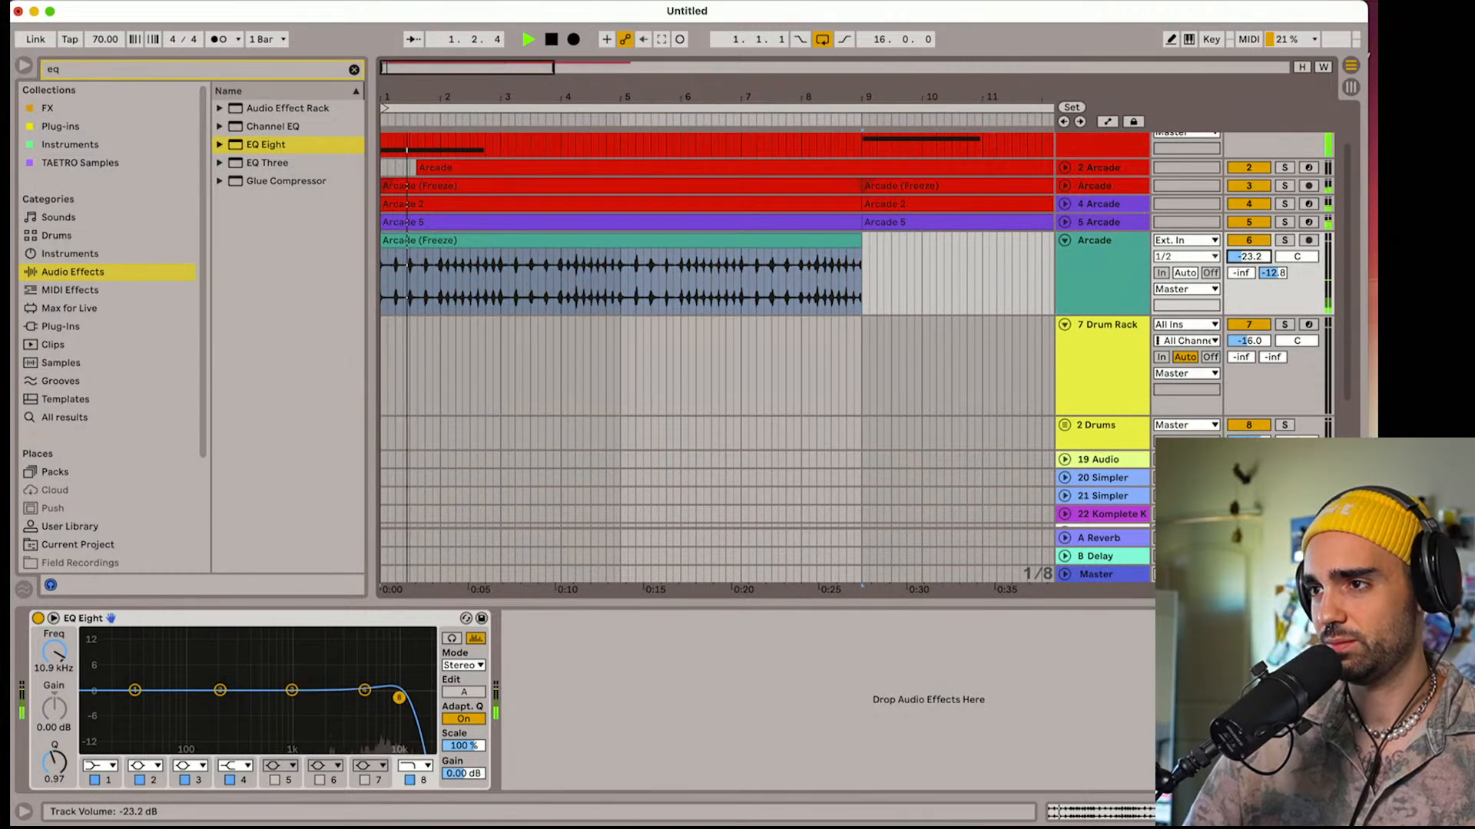
double_click(741, 241)
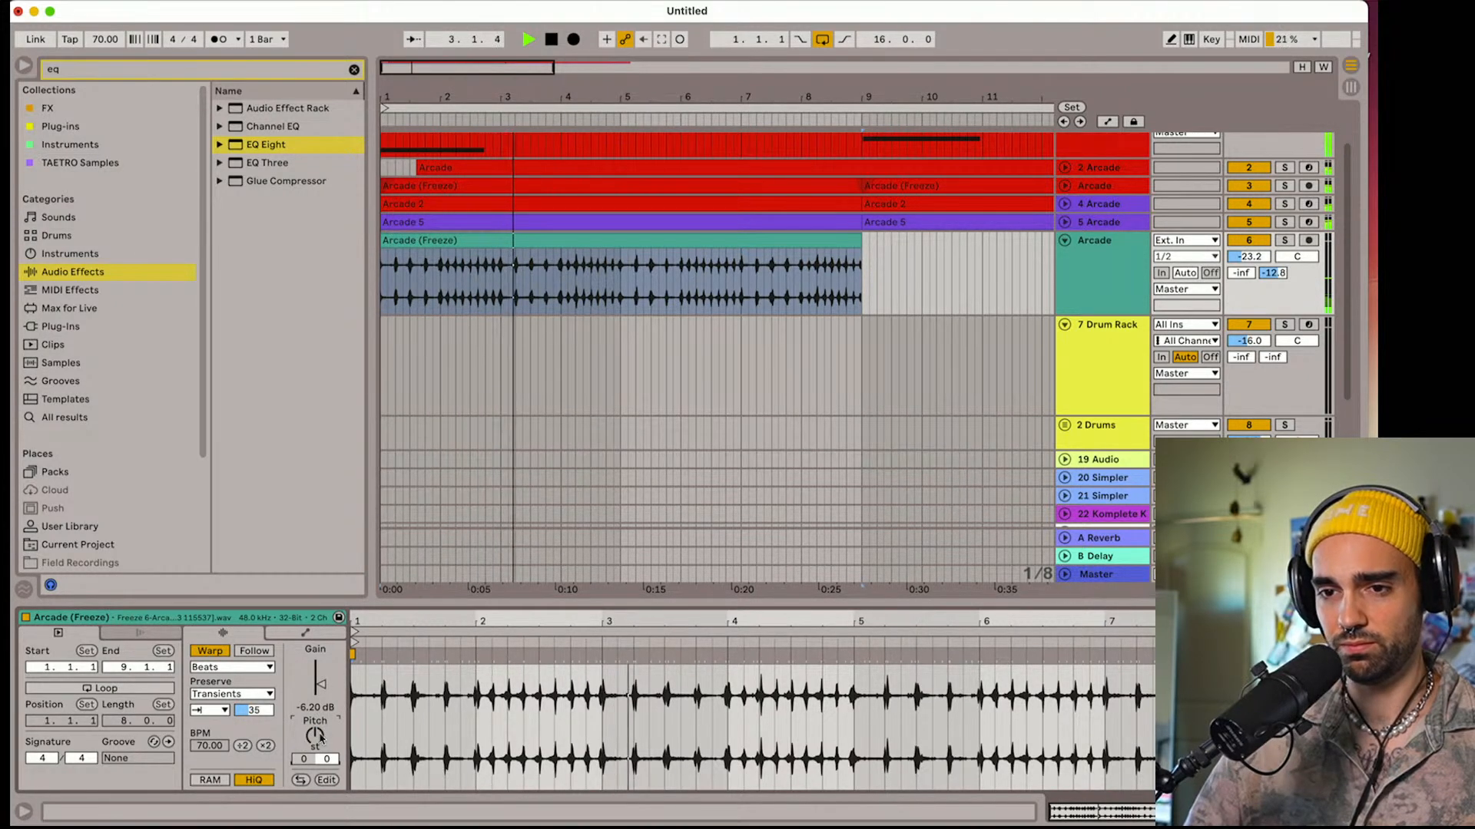
Audition the shaker clip with its BPM doubled and halved, return it to 70.00 and set the transient envelope to 22
left_click(263, 749)
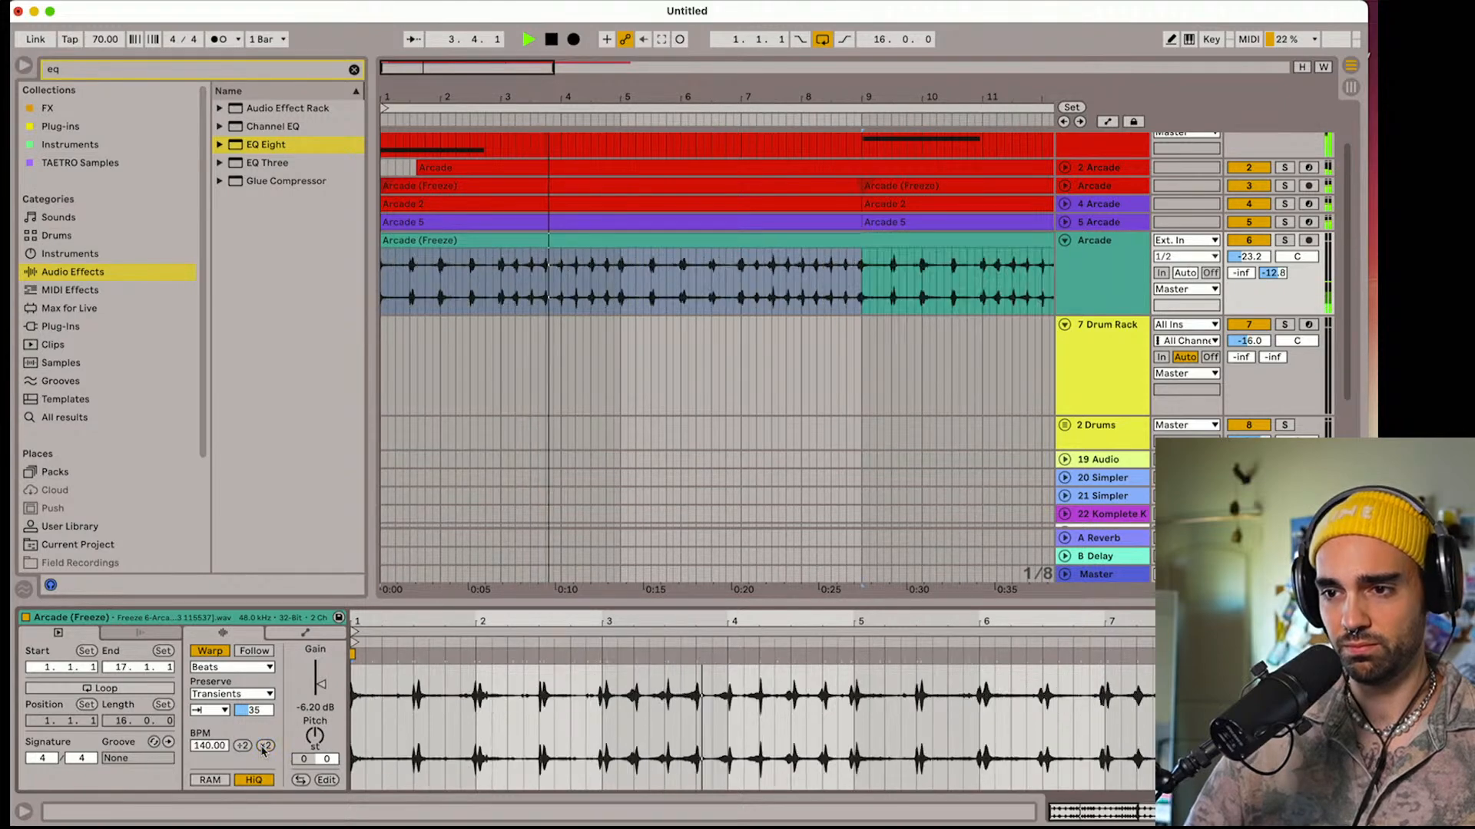
key("space")
left_click(242, 746)
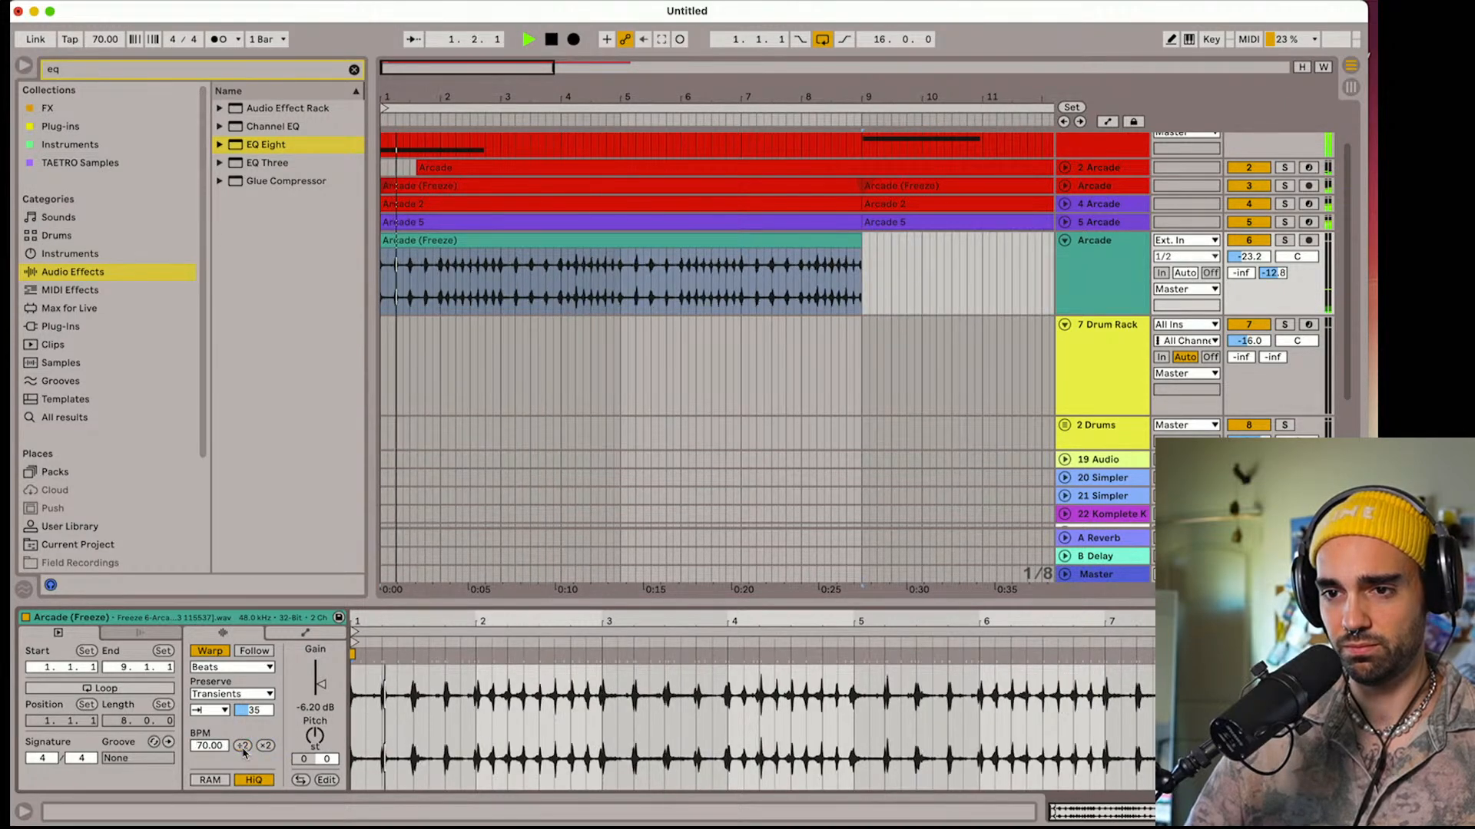
left_click(242, 745)
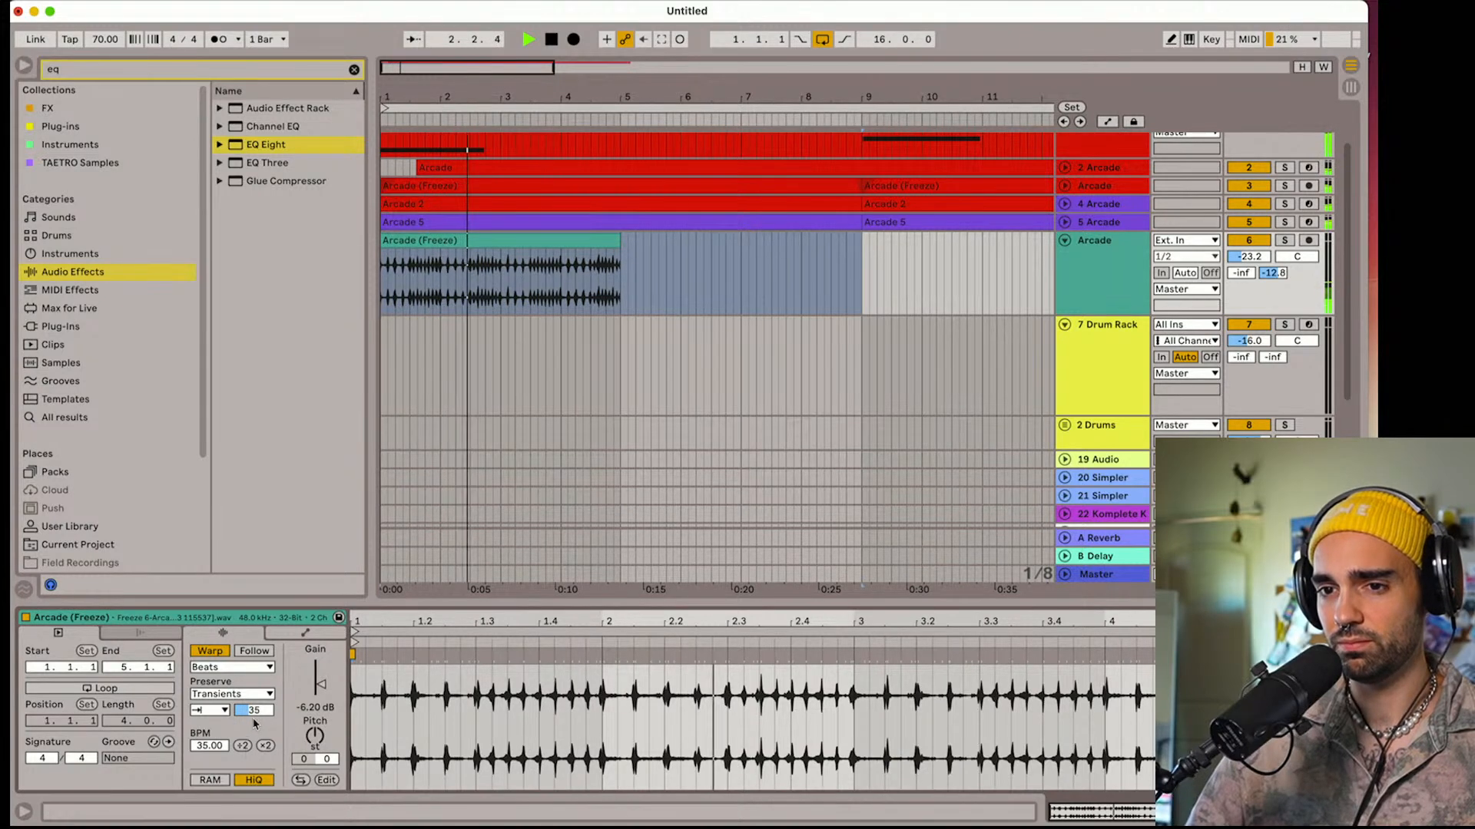
left_click(265, 746)
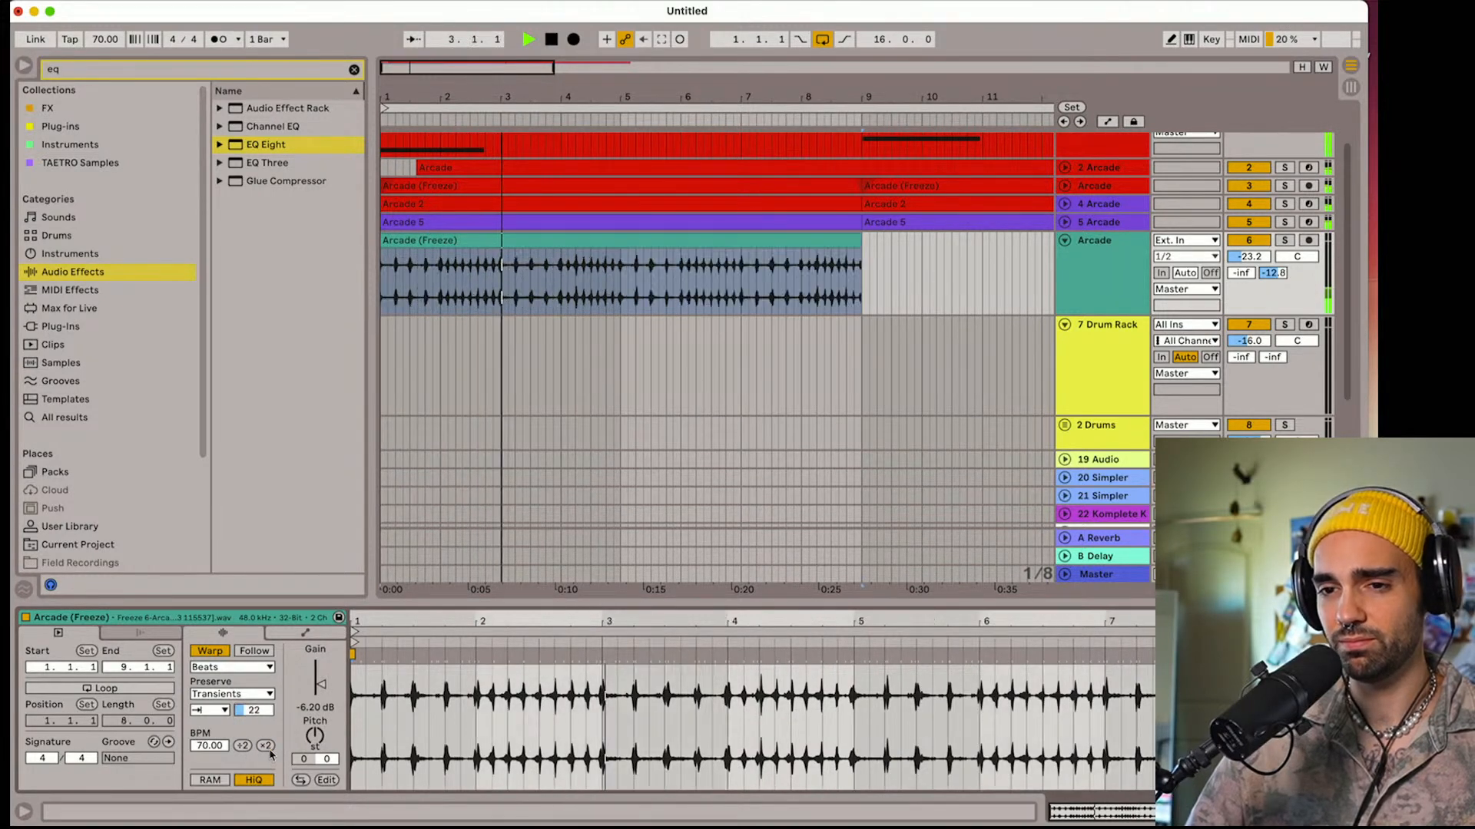
Stop playback, deactivate the shaker track and fold it in the arrangement
key("space")
left_click(1246, 241)
left_click(1064, 240)
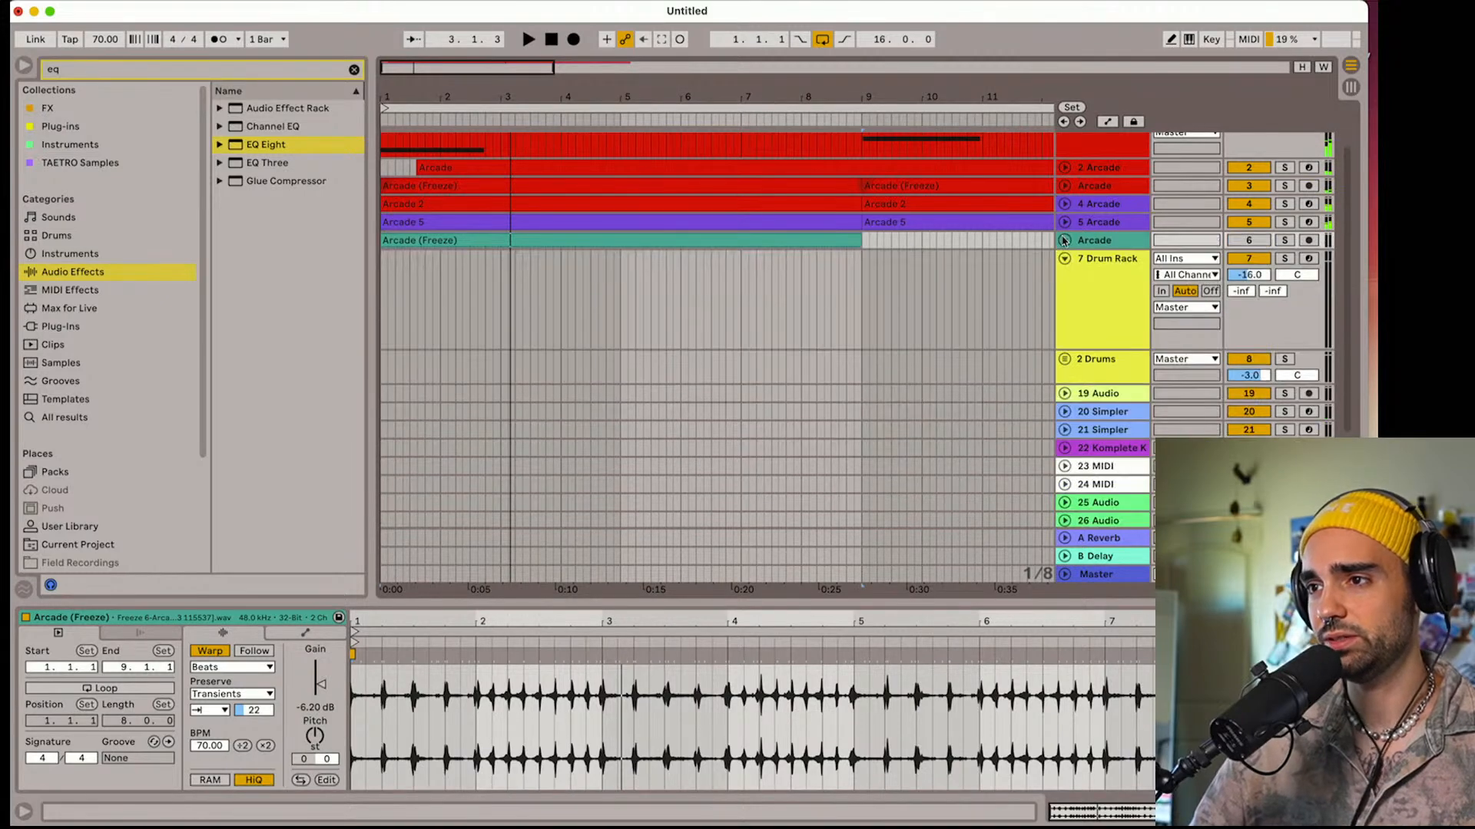
Select the 7 Drum Rack track and show its devices
left_click(1104, 286)
double_click(1106, 295)
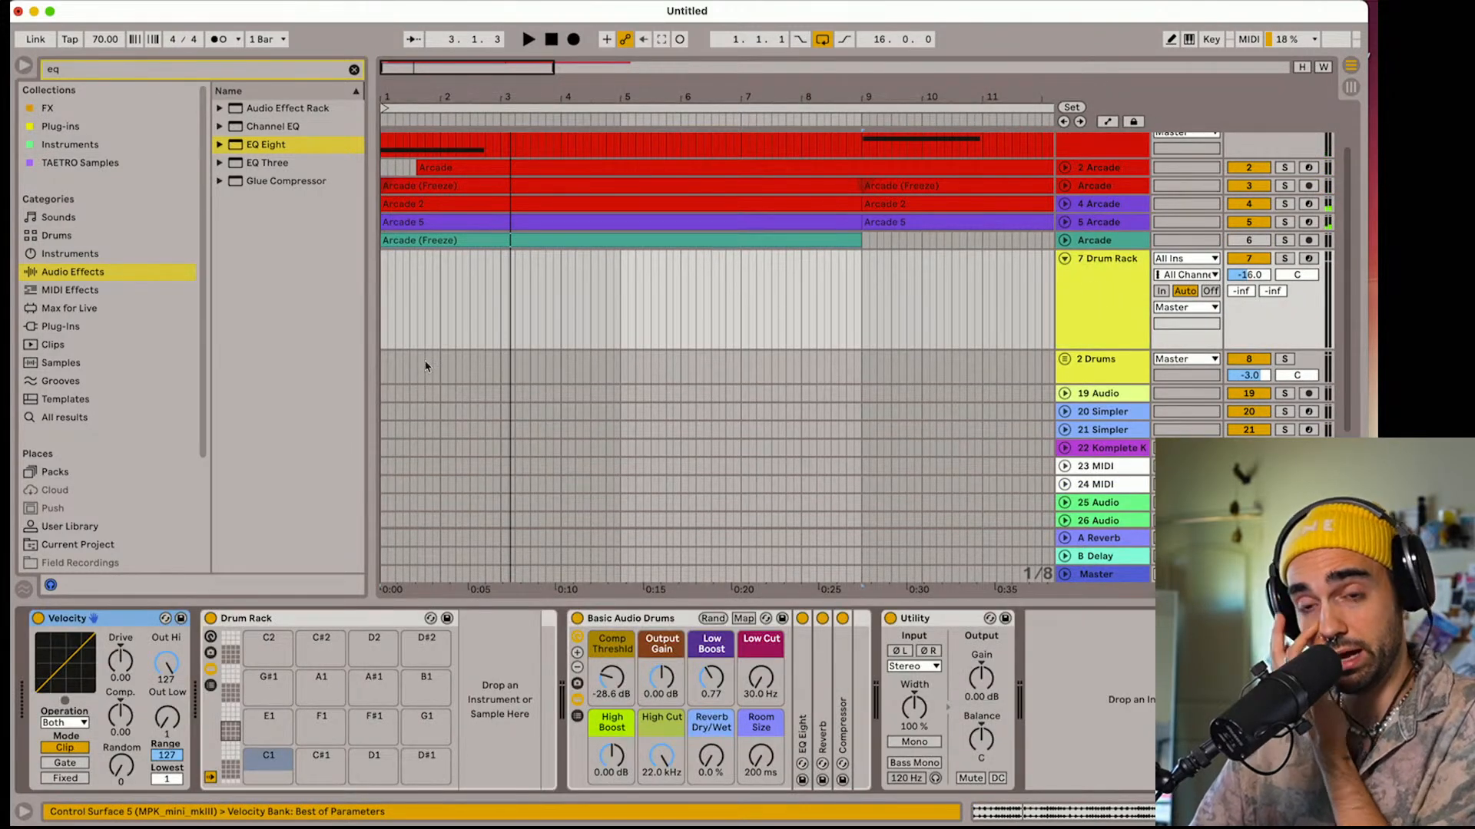
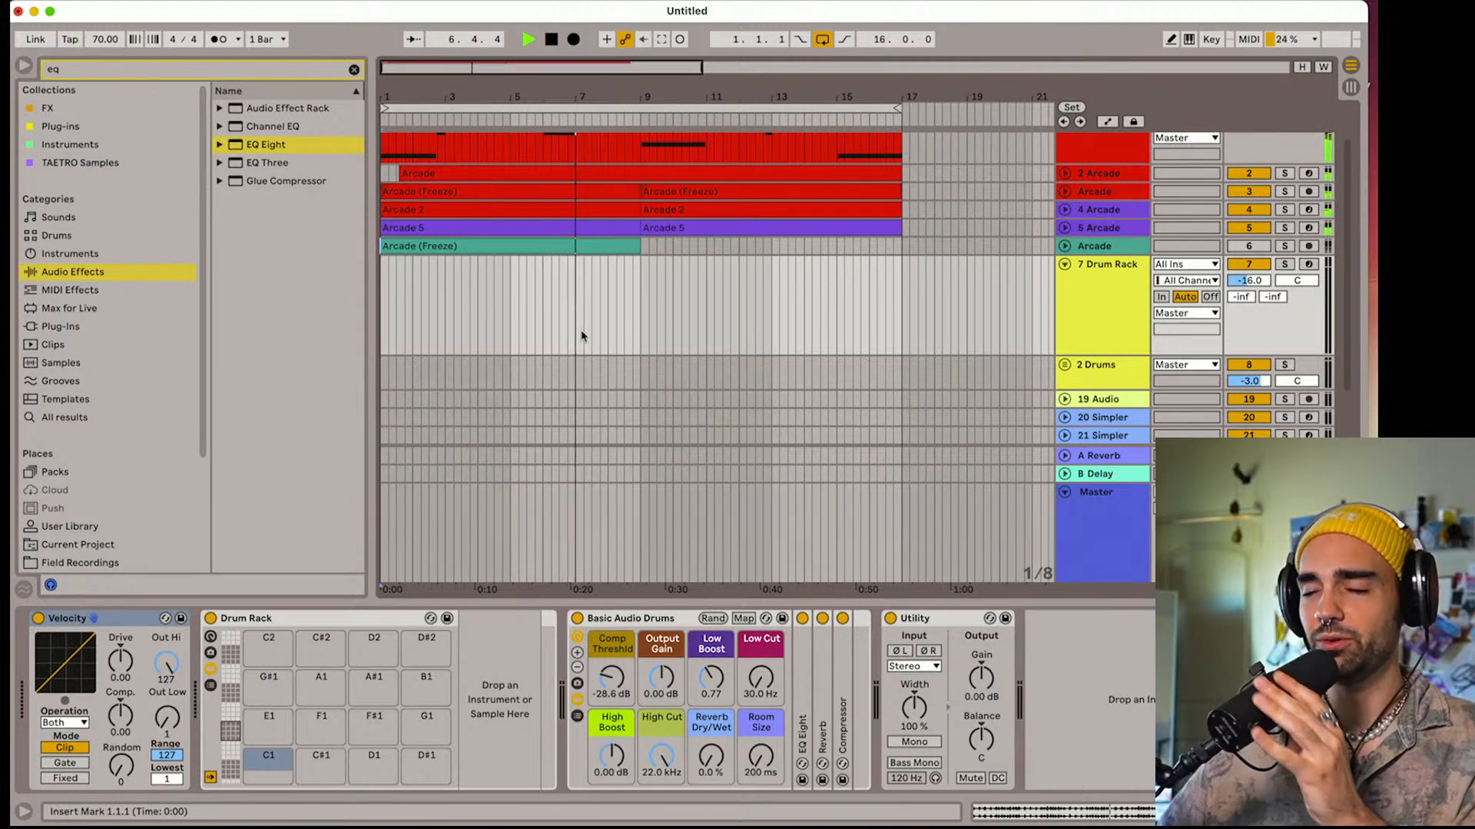
Fold the 7 Drum Rack track, unfold the green shaker track and duplicate its clip to fill bars 9 to 16
scroll(938, 302, "up", 3)
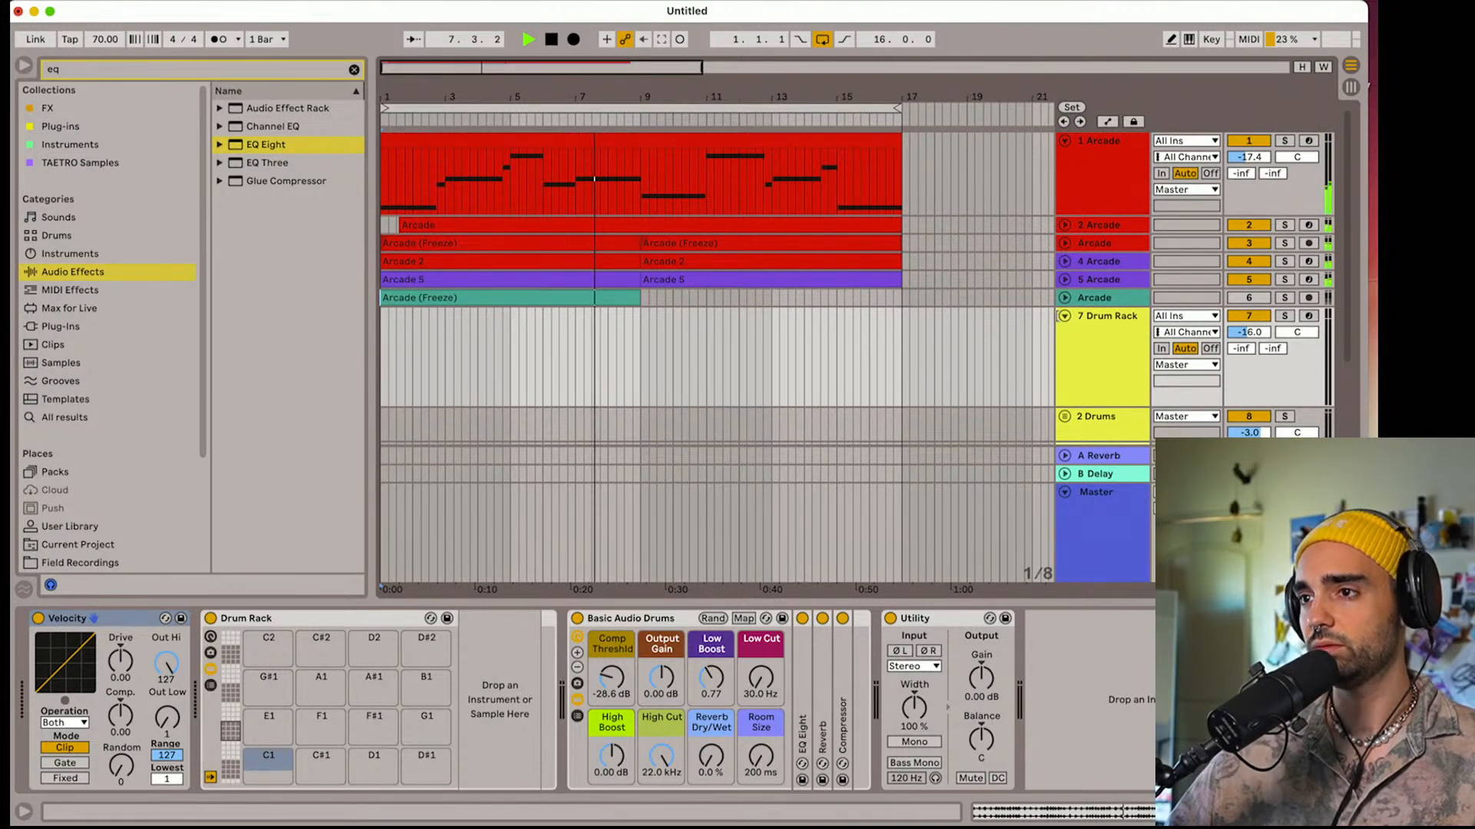
left_click(1064, 316)
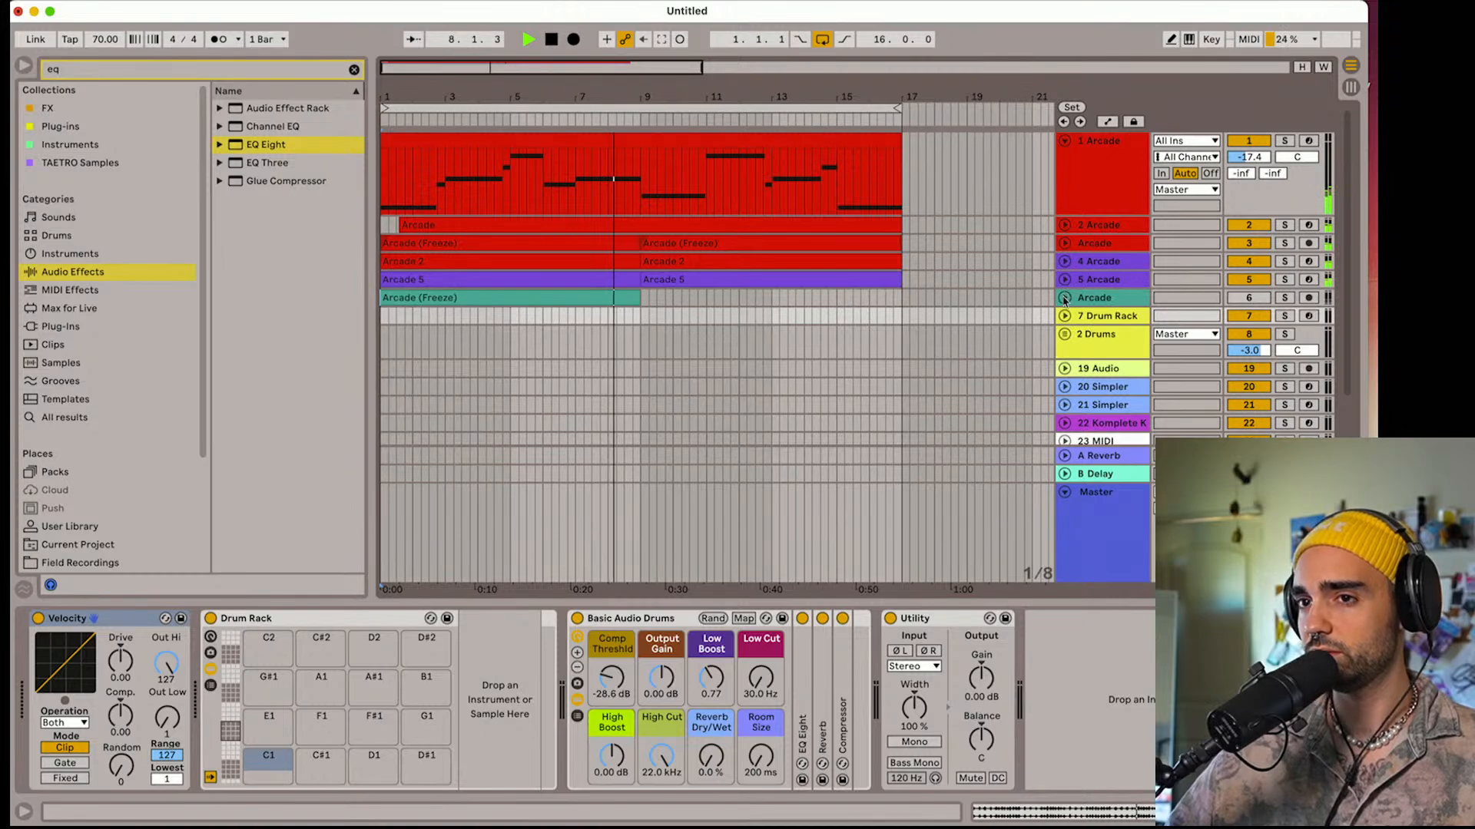
left_click(1064, 298)
left_click(566, 300)
key("super+d")
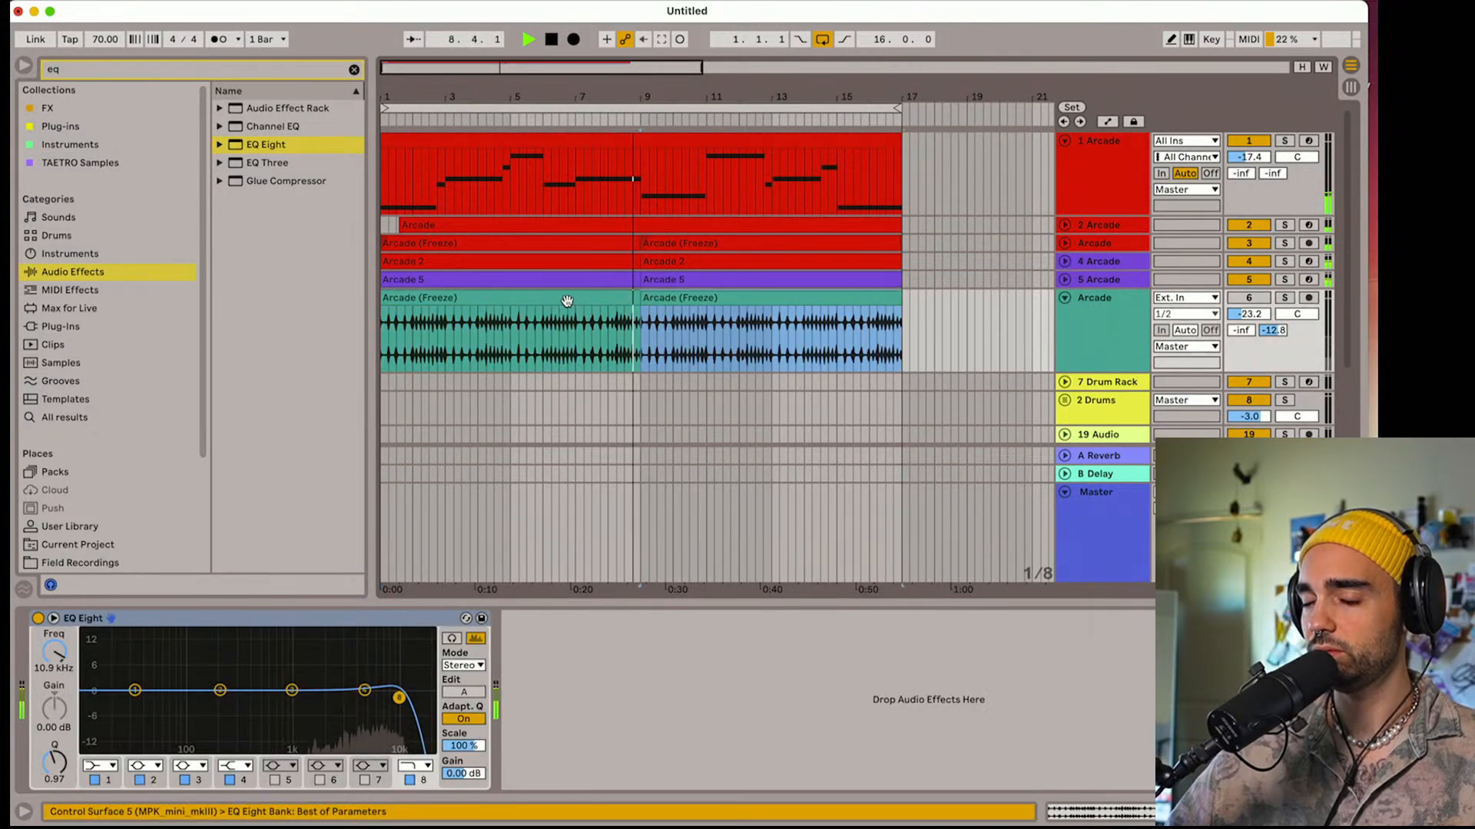
Audition the duplicated shaker clip from around bar 9, stop playback and fold the shaker track
key("space")
left_click(1267, 299)
key("space")
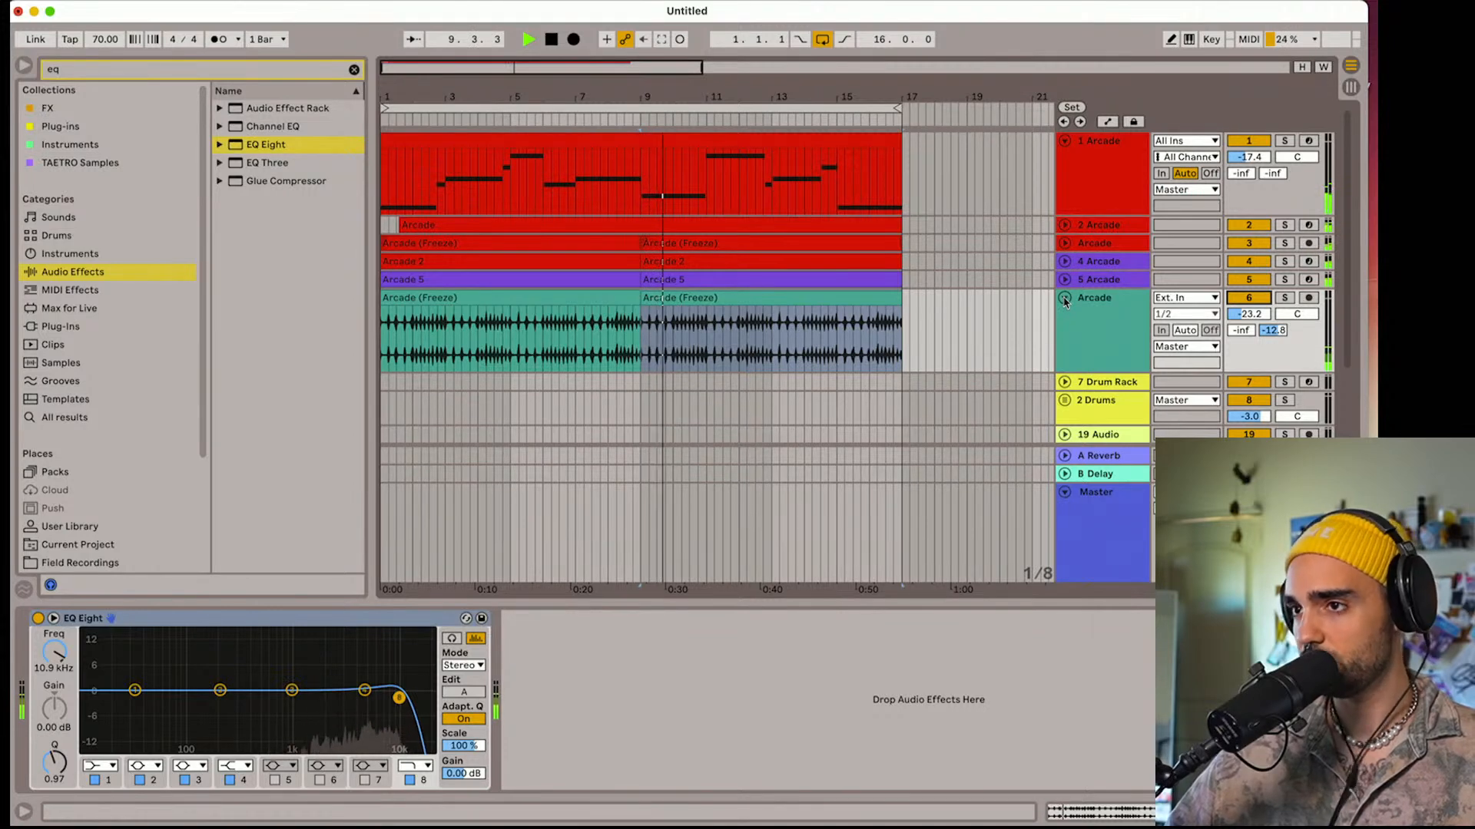
key("space")
left_click(1065, 299)
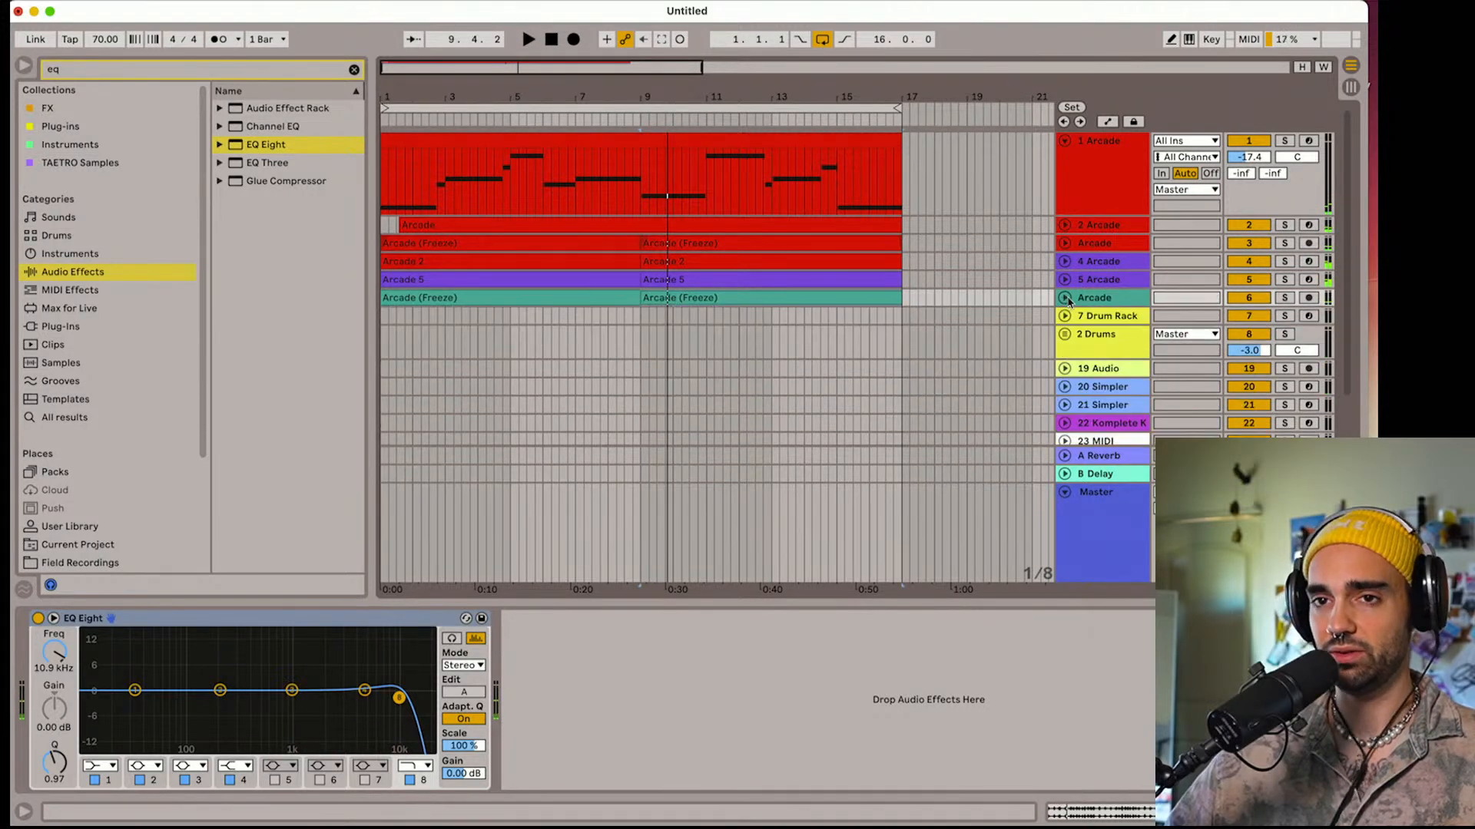
Clear the old search and search the Sample Packs folder for "shaker"
scroll(107, 514, "down", 4)
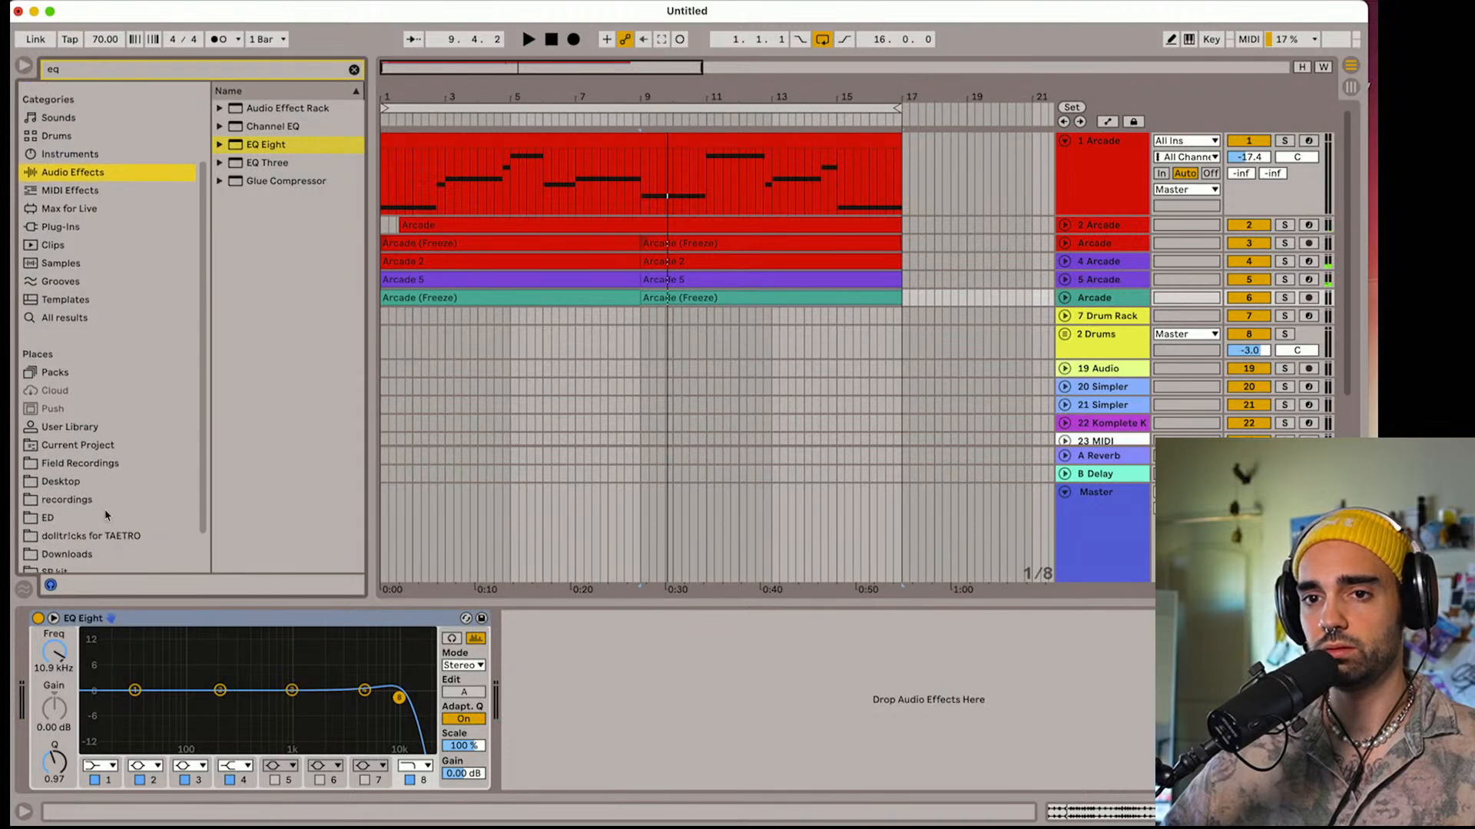
left_click(93, 546)
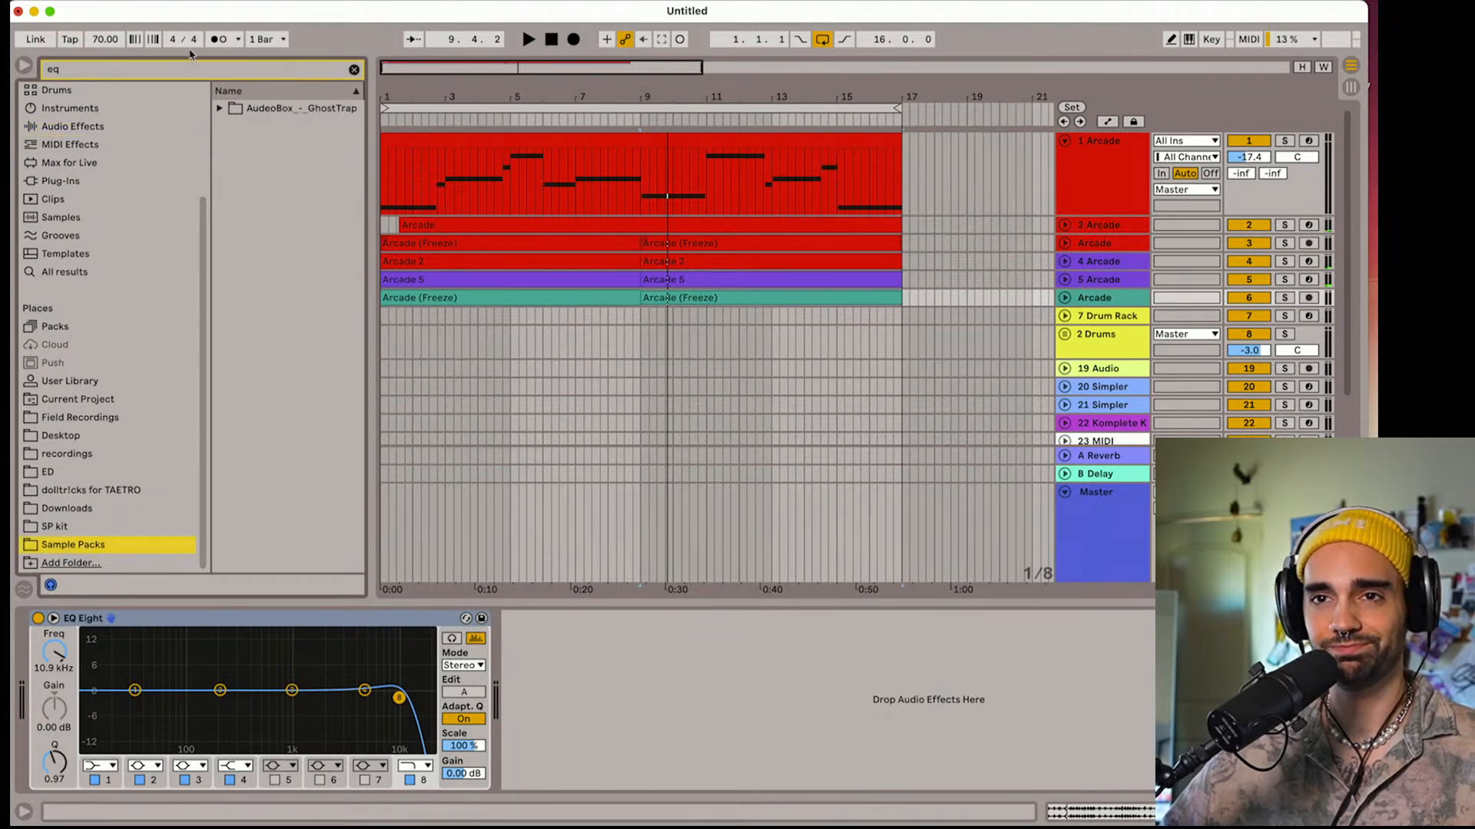
left_click(354, 69)
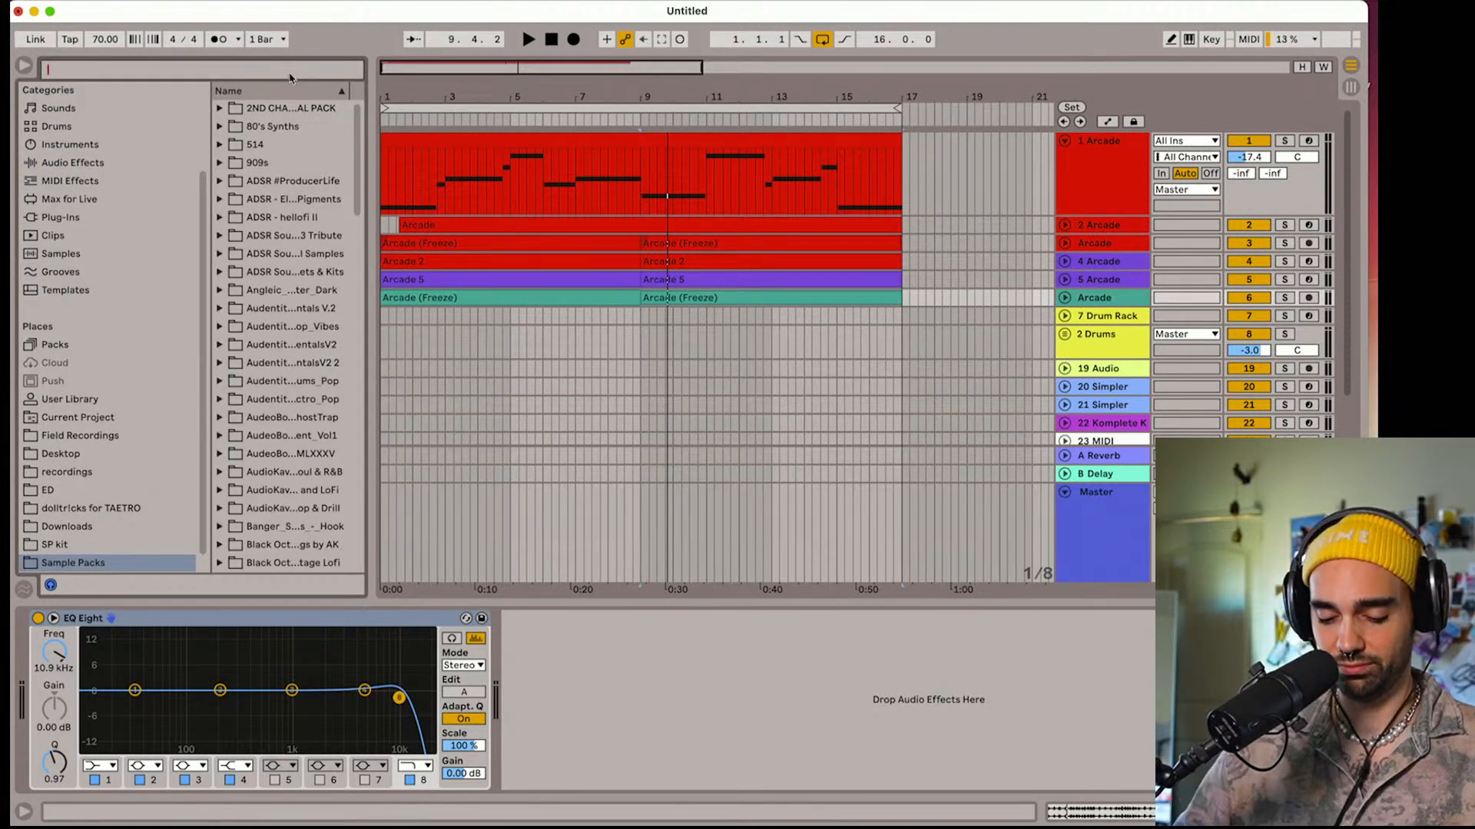
type("shaker")
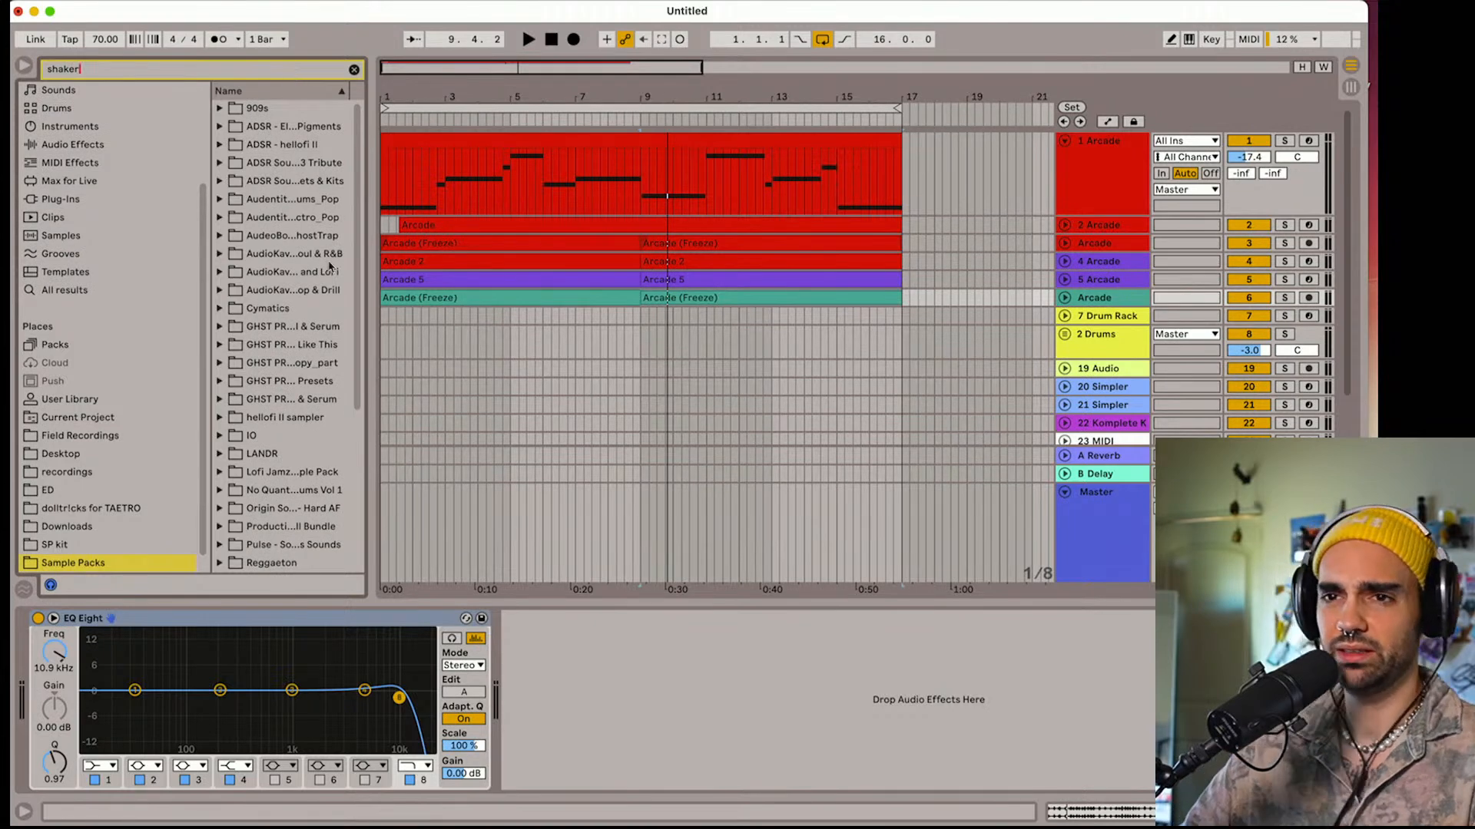
Widen the browser and place the Shaker-85 loop from LANDR's Authentic Lofi Drums at bar 1 of the 19 Audio track
left_click_drag(373, 288, 464, 288)
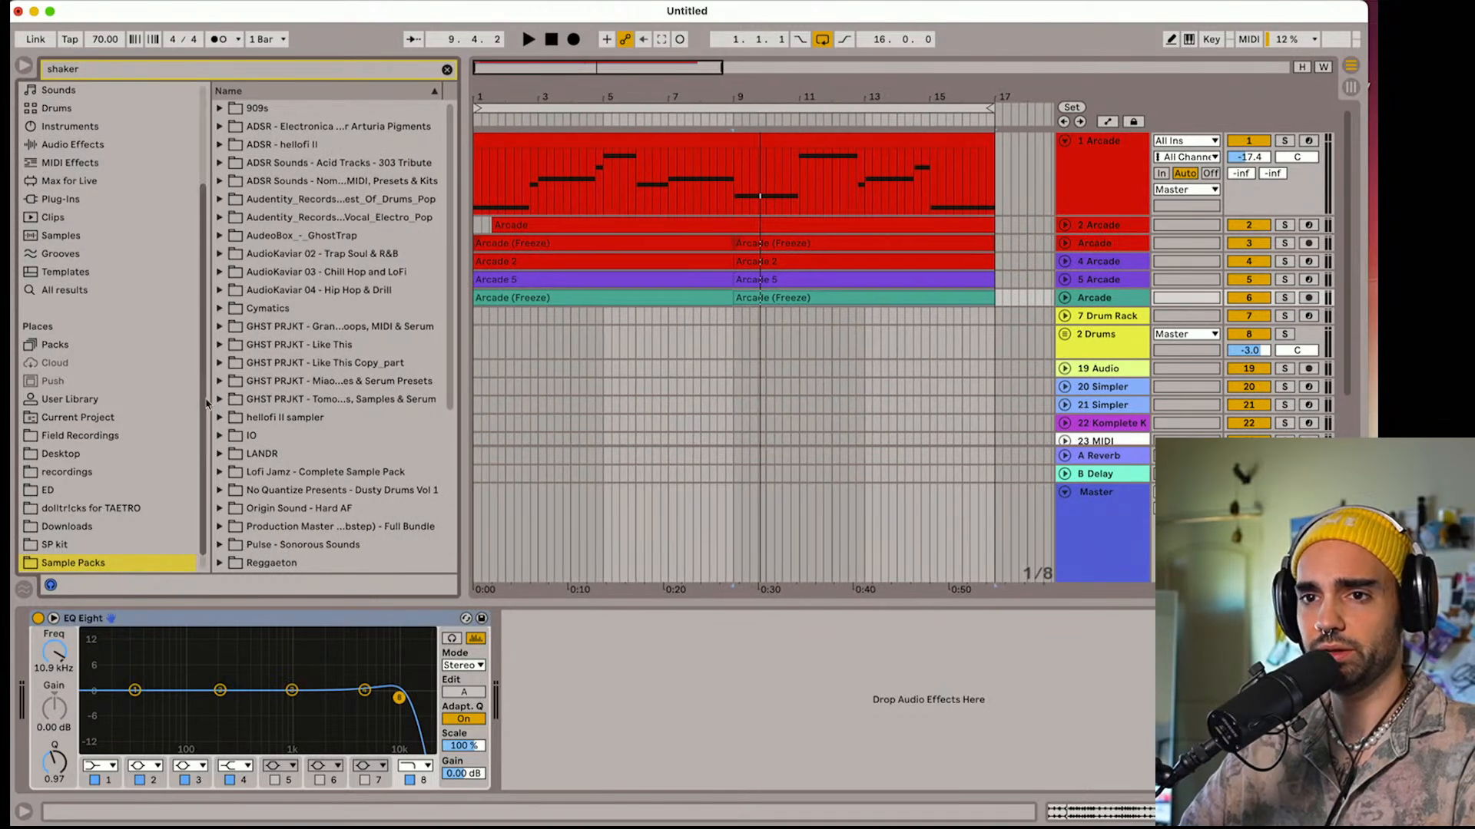
left_click(219, 454)
scroll(219, 459, "down", 2)
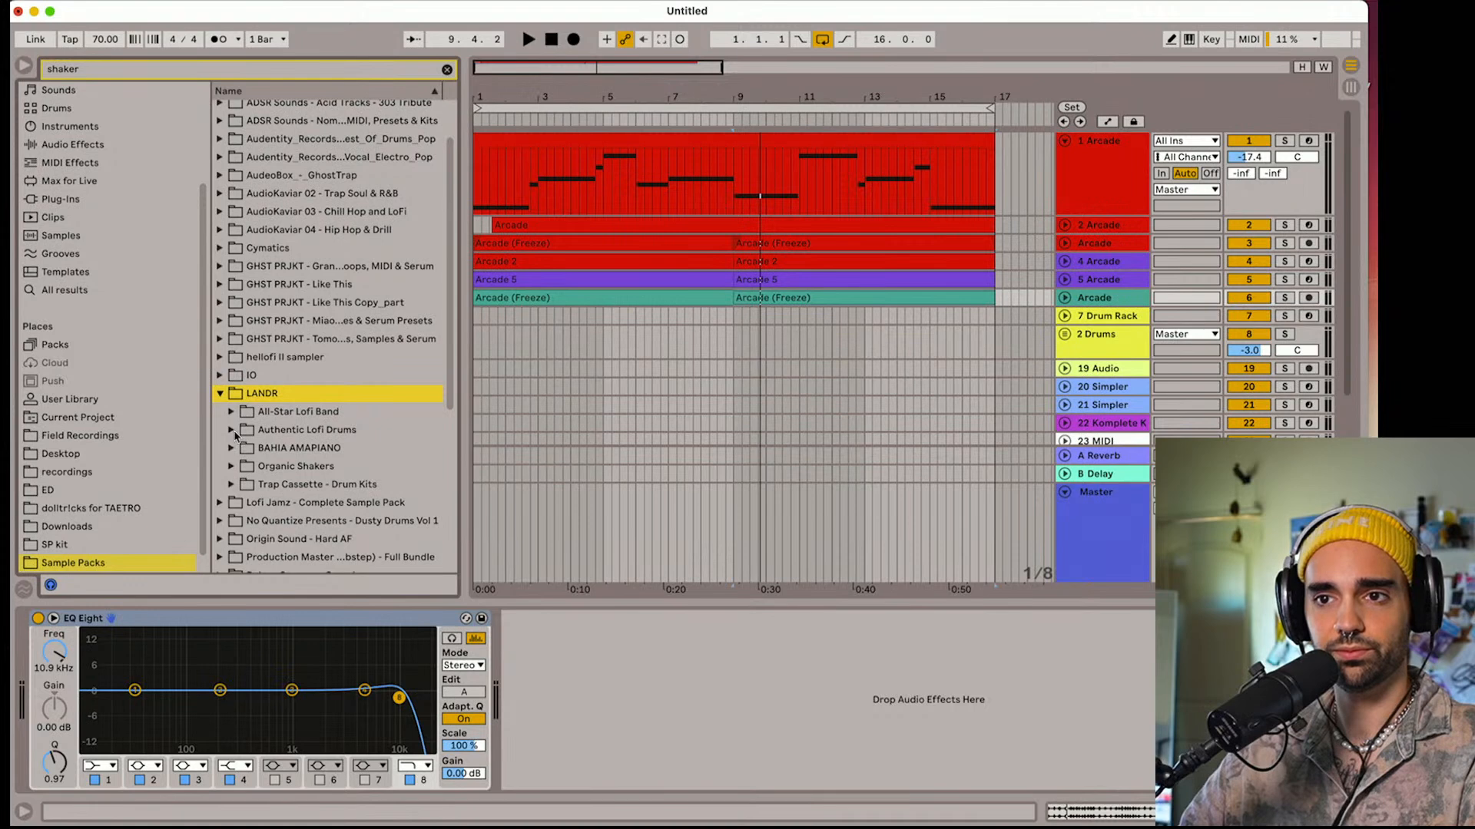
left_click(231, 431)
left_click(268, 449)
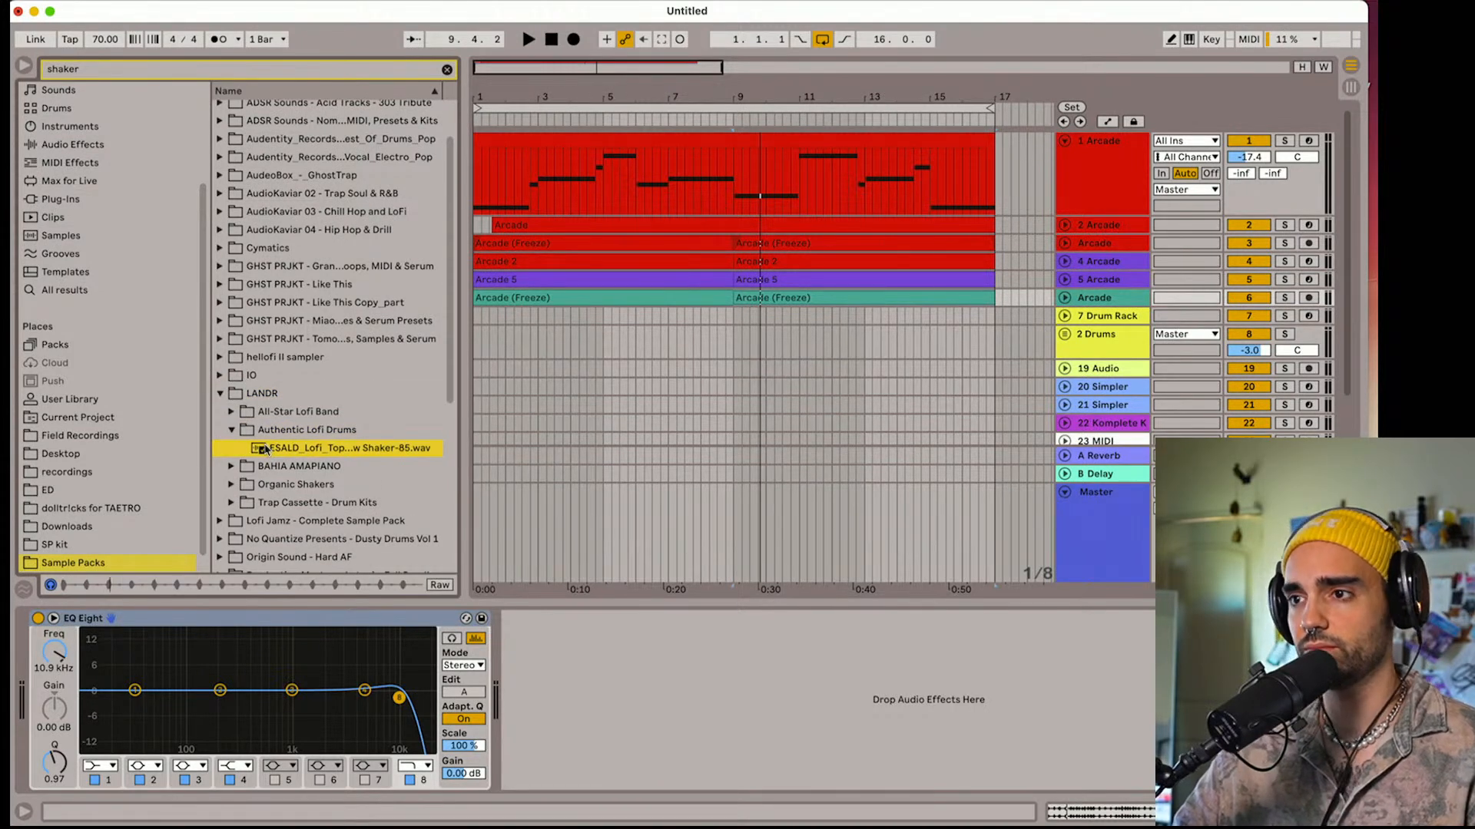
left_click_drag(265, 450, 494, 369)
Audition the lofi shaker loop, lowering track 19's volume to -20.6 dB
key("space")
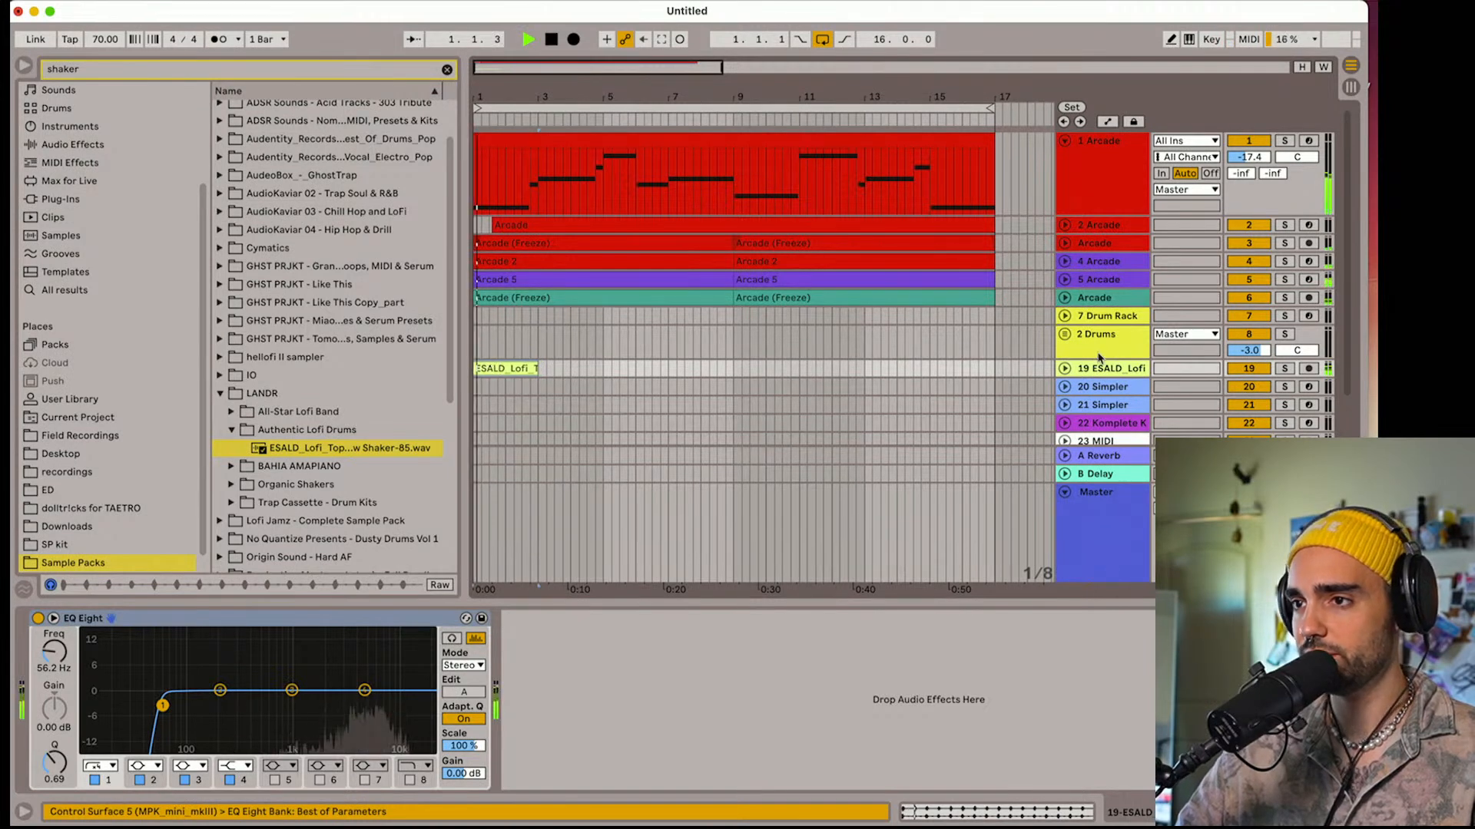
left_click(1064, 368)
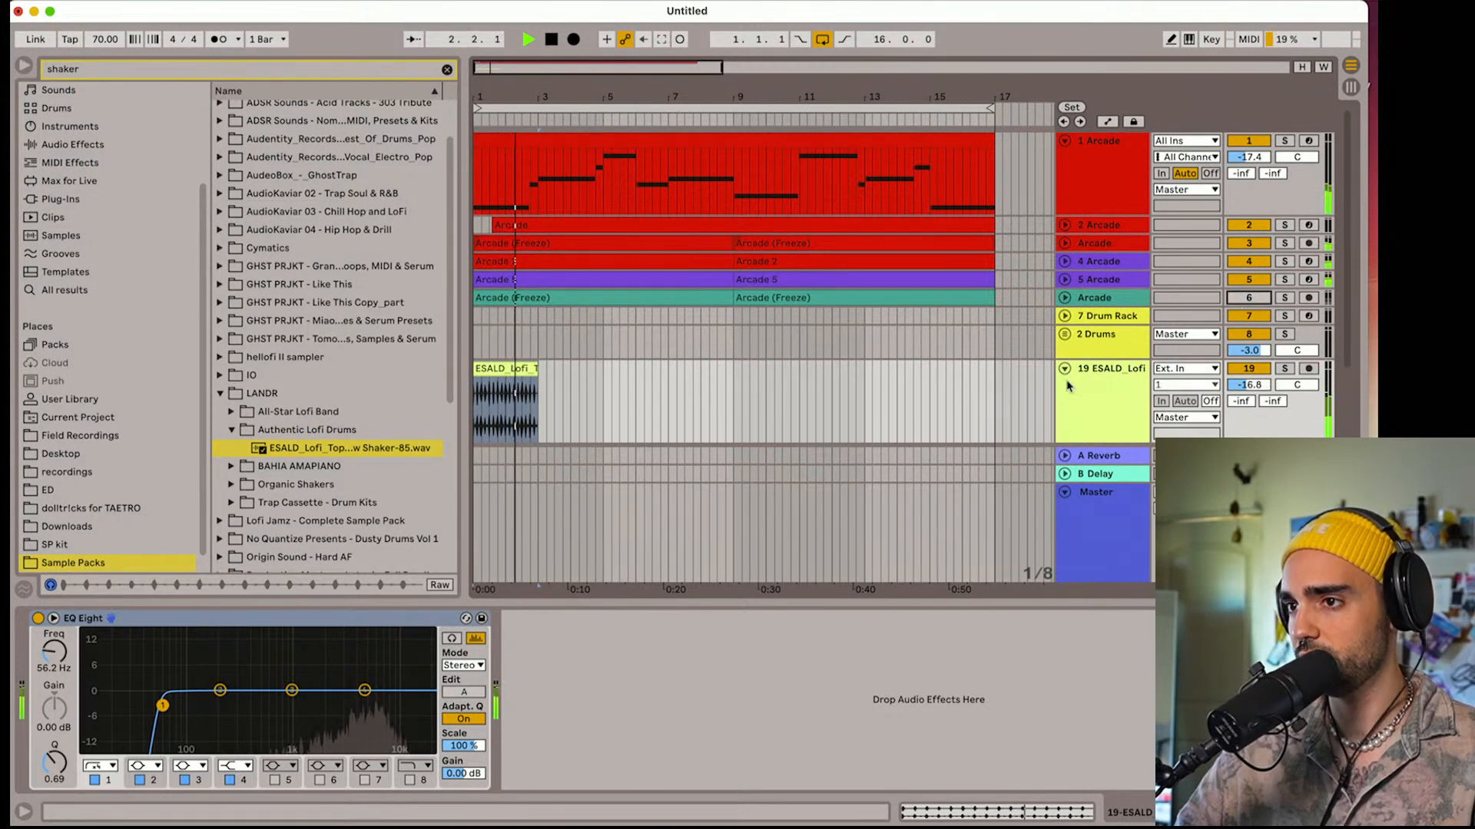
left_click_drag(1253, 387, 1252, 397)
key("space")
Replace the loop on track 19 with the LANDR_Shaker 100bpm-85 sample from All-Star Lofi Band and audition it
left_click(235, 416)
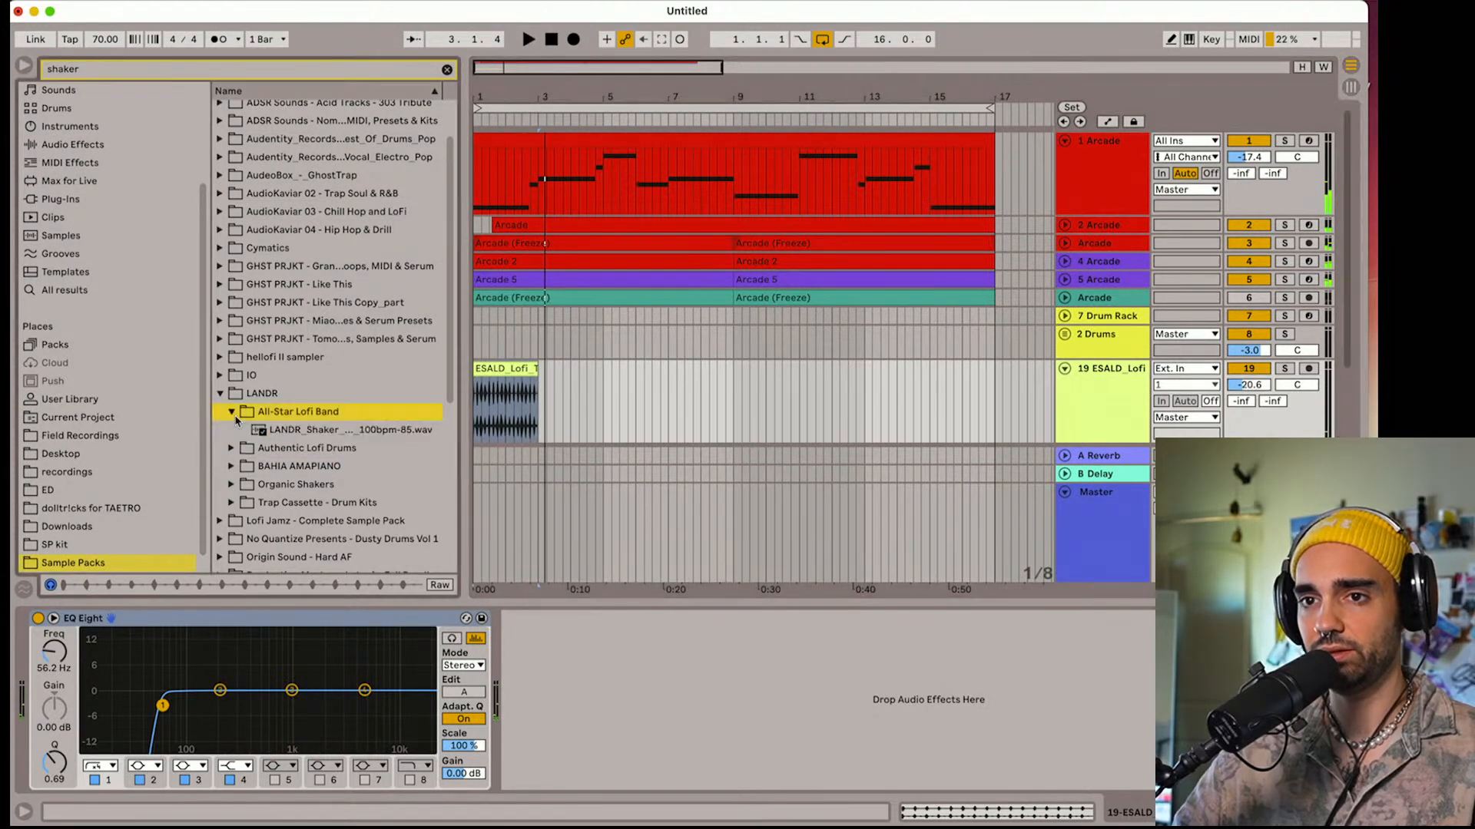
left_click_drag(241, 434, 482, 396)
key("space")
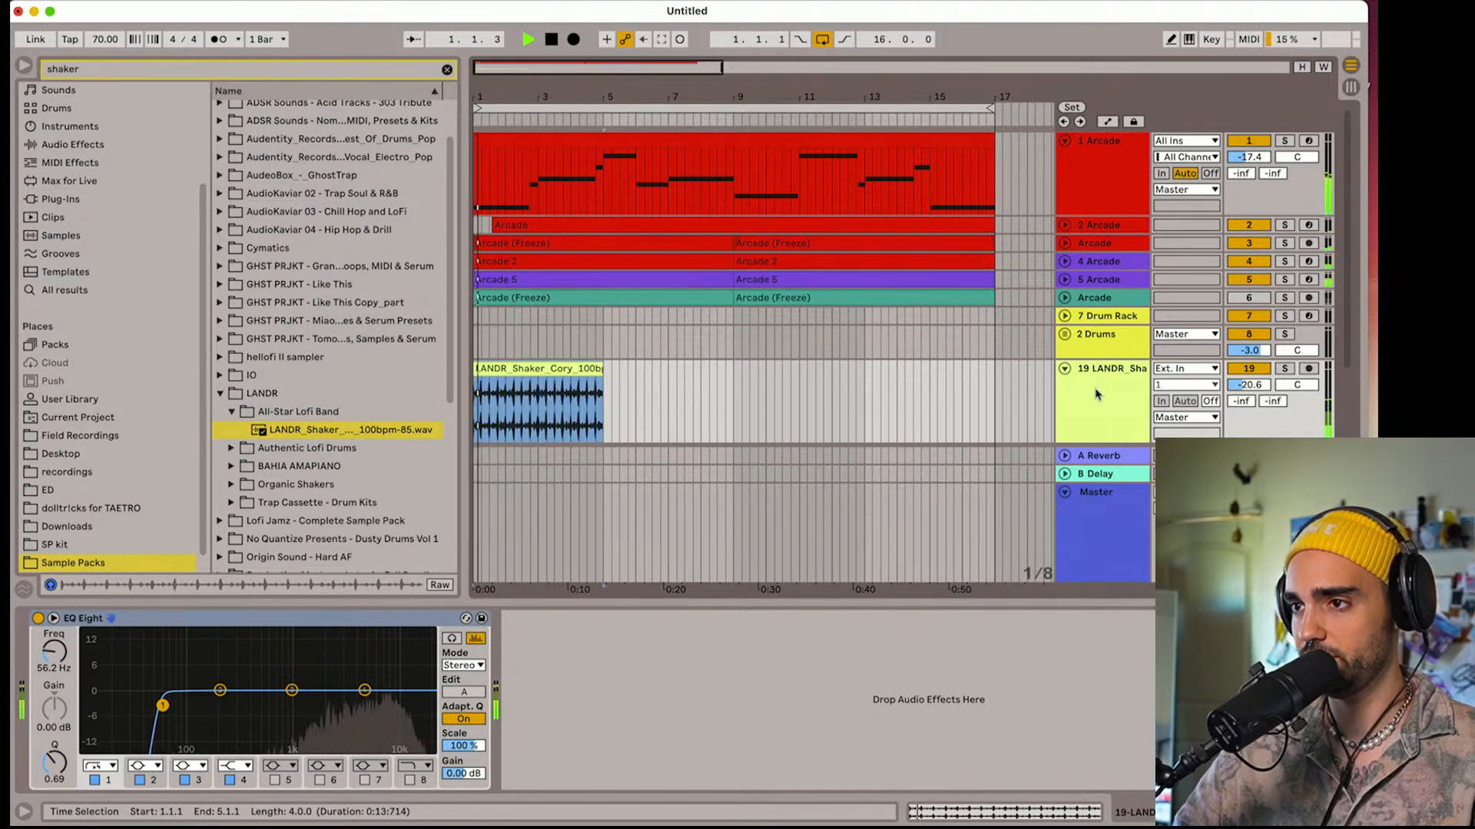
key("space")
Try the LANDR shaker clip with its BPM halved to 42.50, audition it and undo the change
double_click(565, 368)
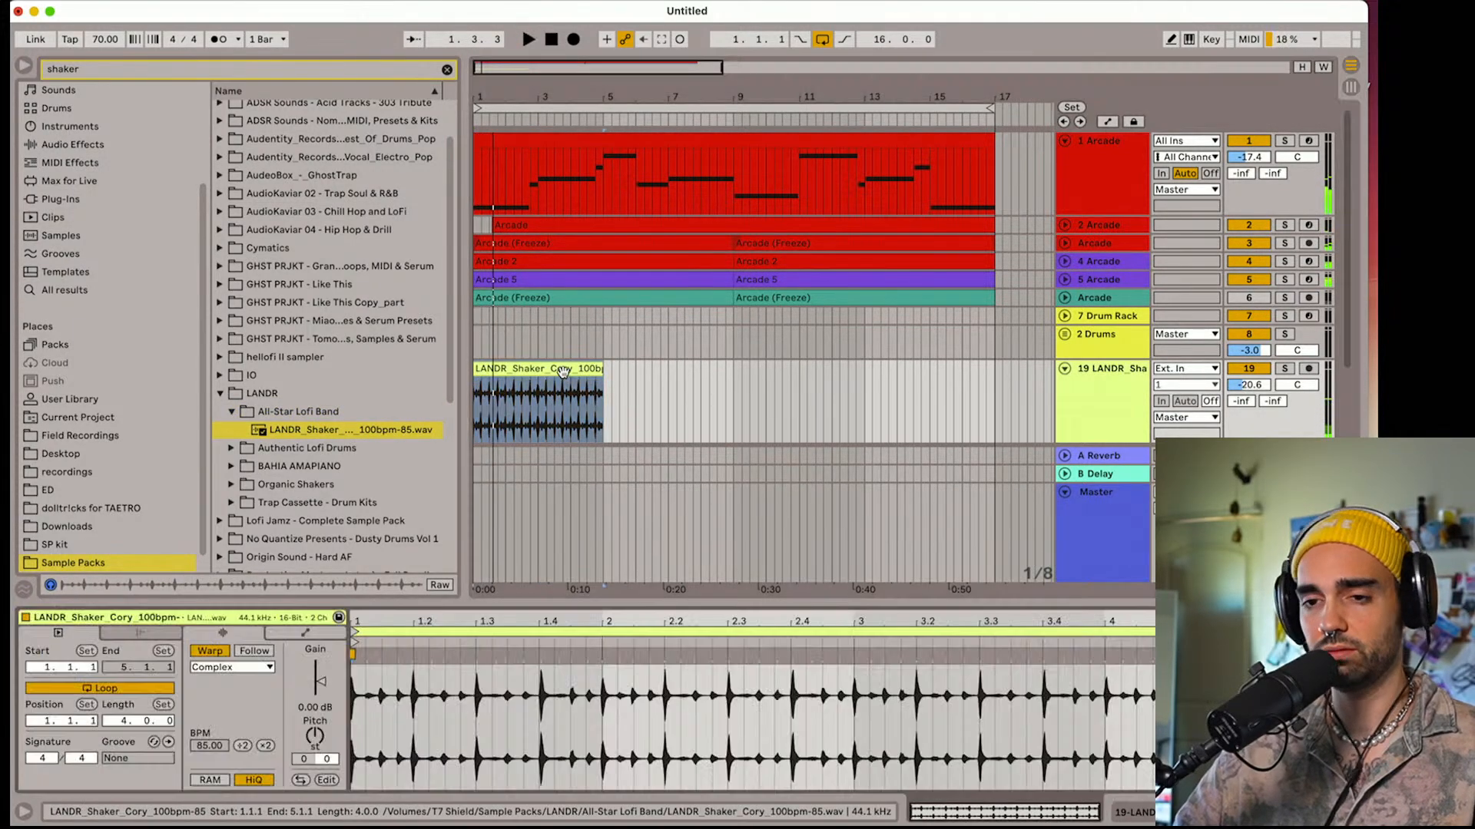
left_click(243, 748)
key("space")
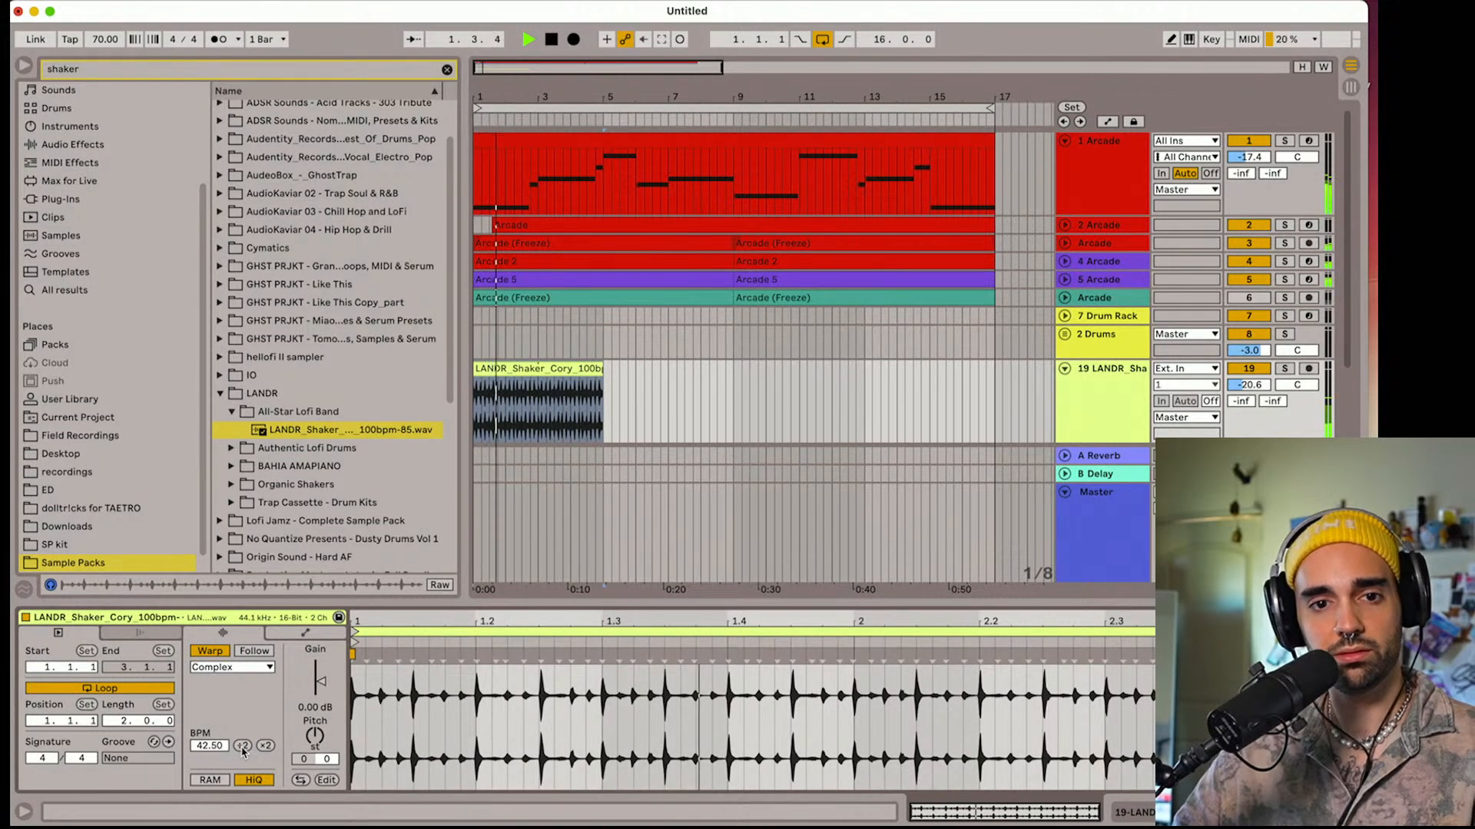
key("space")
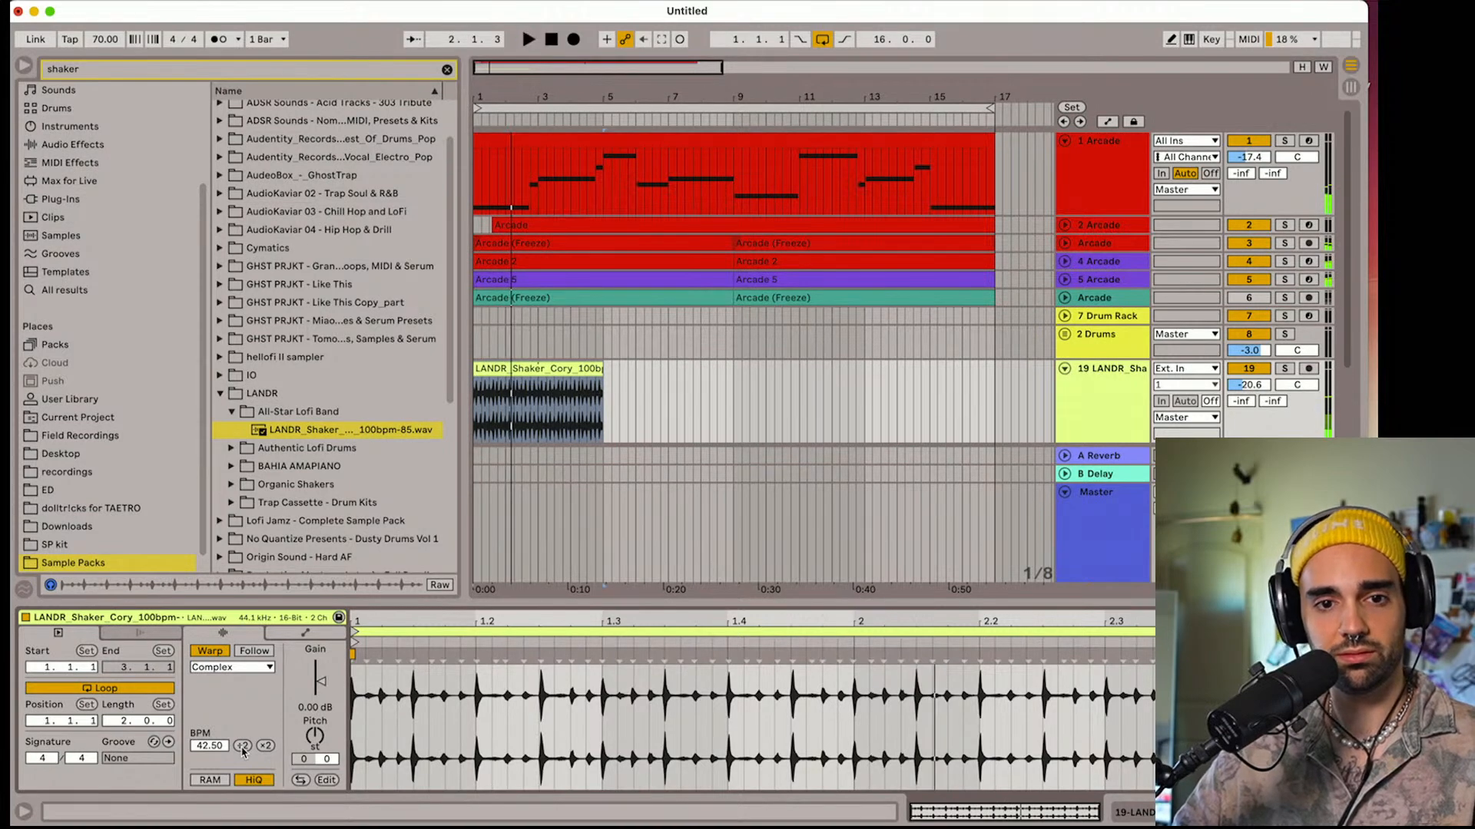
key("super+z")
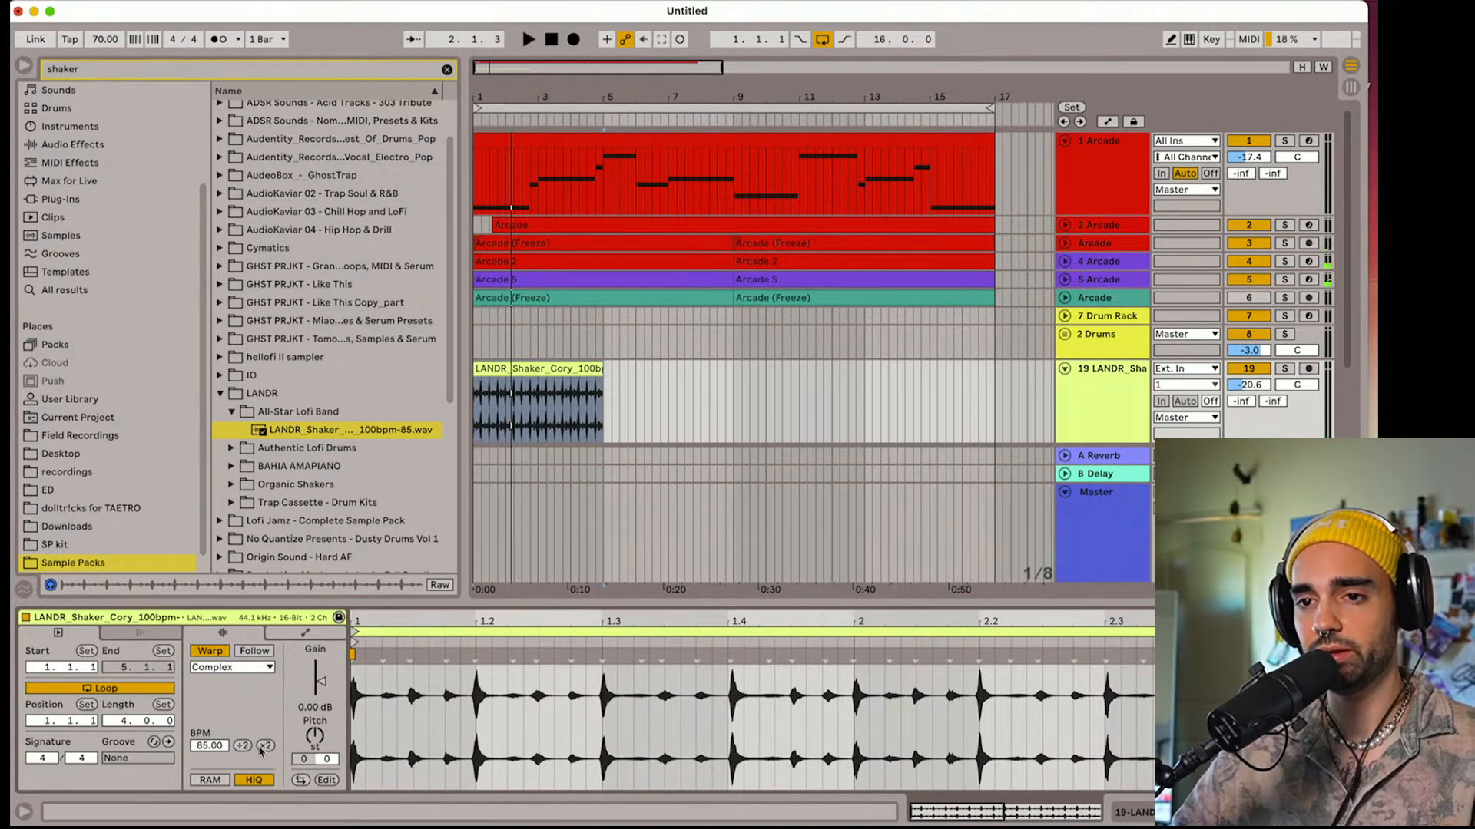
Audition the LANDR shaker clip with its BPM doubled to 170.00, and bring it down to 42.50
left_click(261, 749)
key("space")
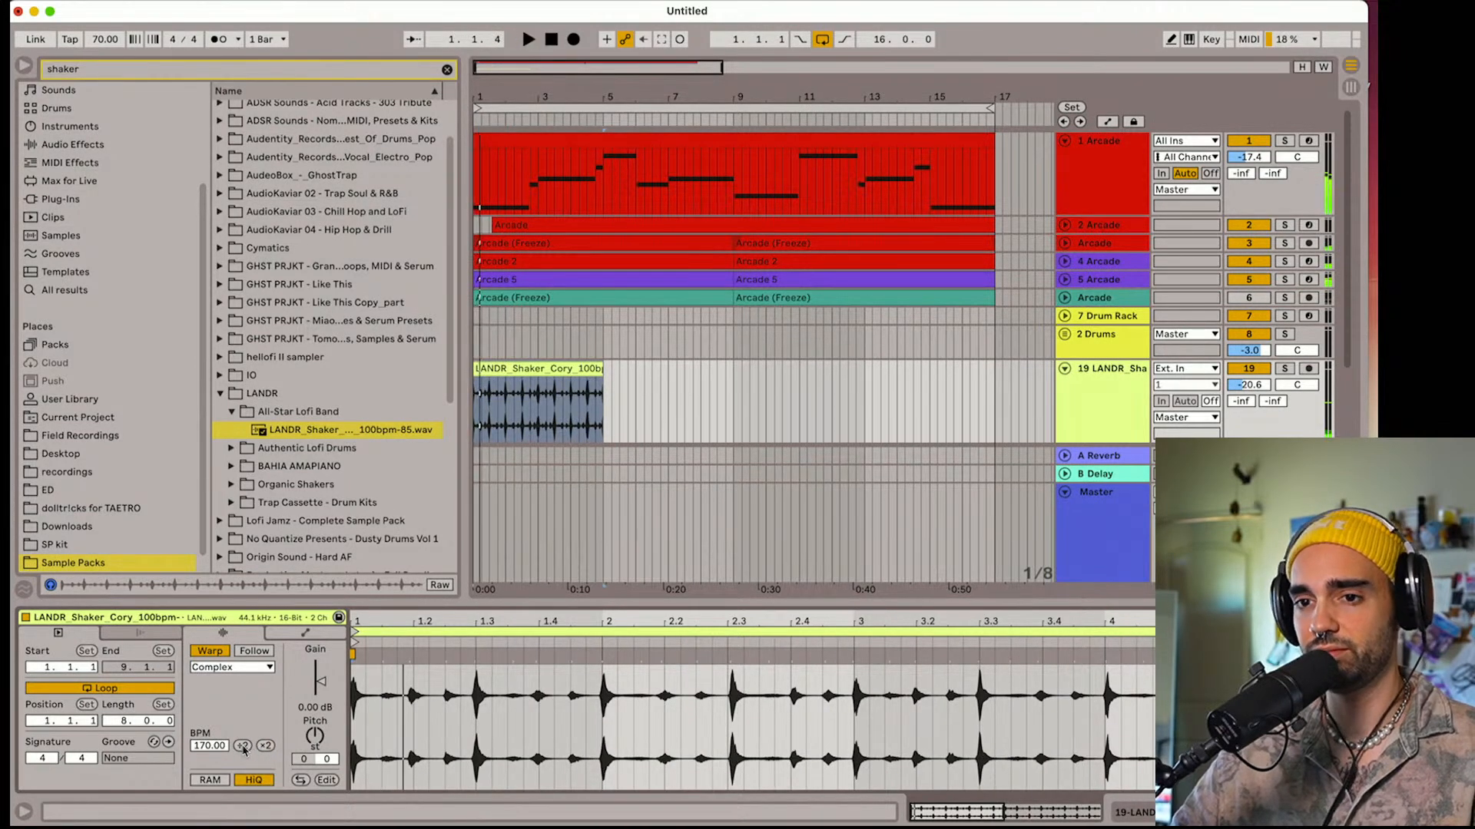
left_click(242, 747)
left_click(243, 746)
left_click(511, 396)
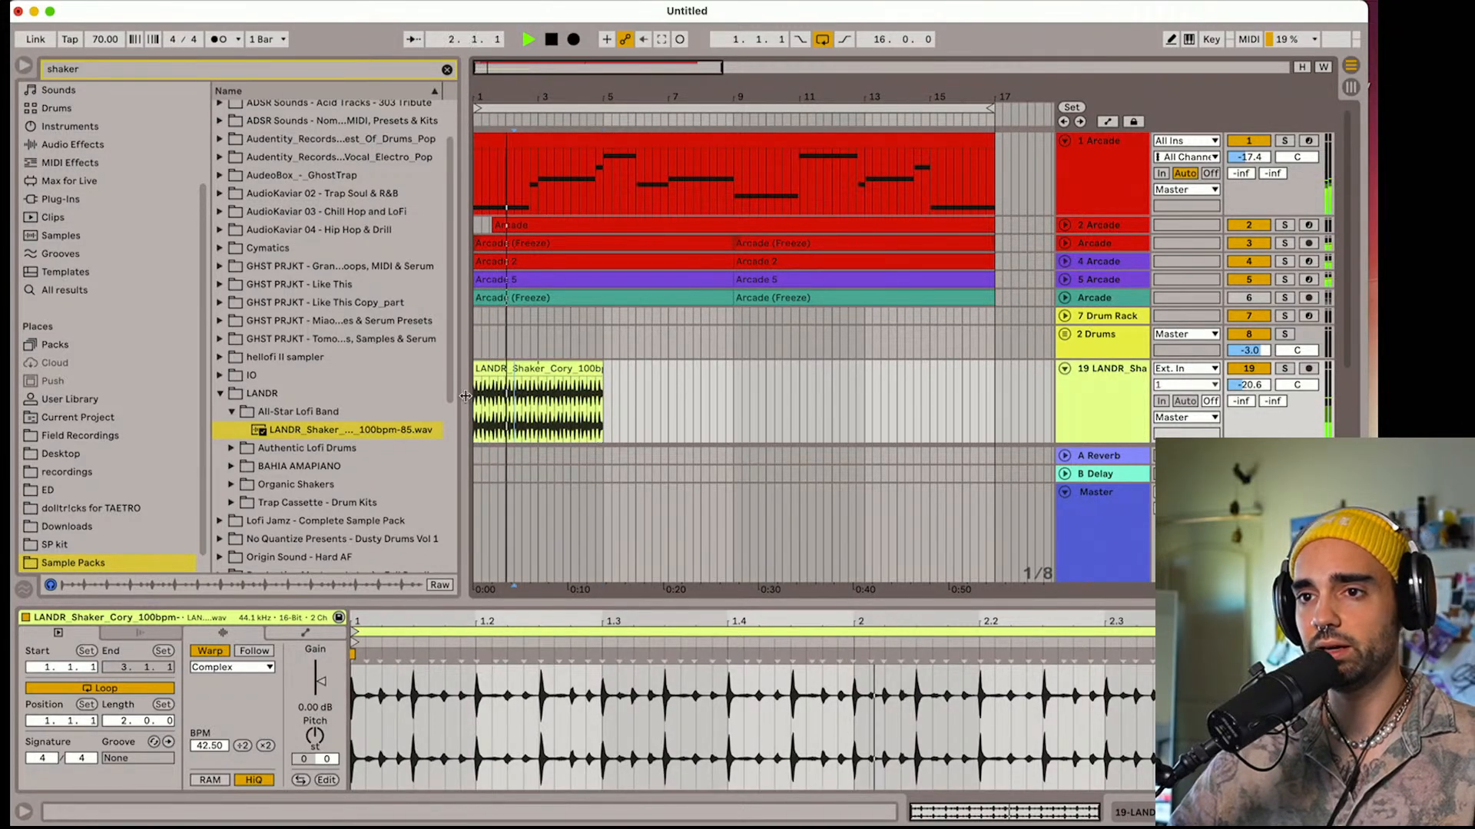
Narrow the browser and examine the LANDR shaker clip up close during playback, then stop and select the clip
left_click_drag(465, 398, 341, 400)
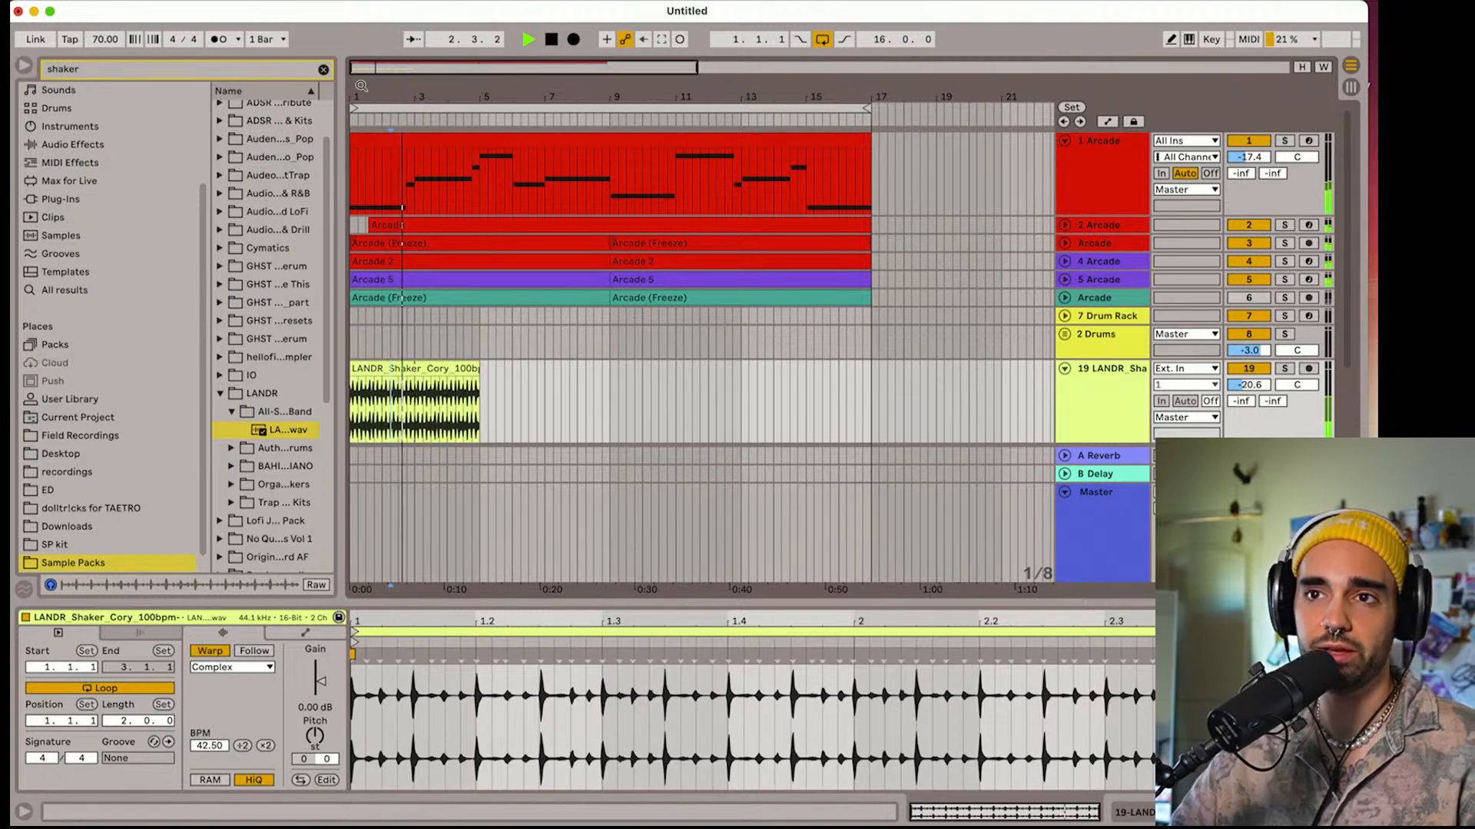
key("plus")
key("plus")
key("space")
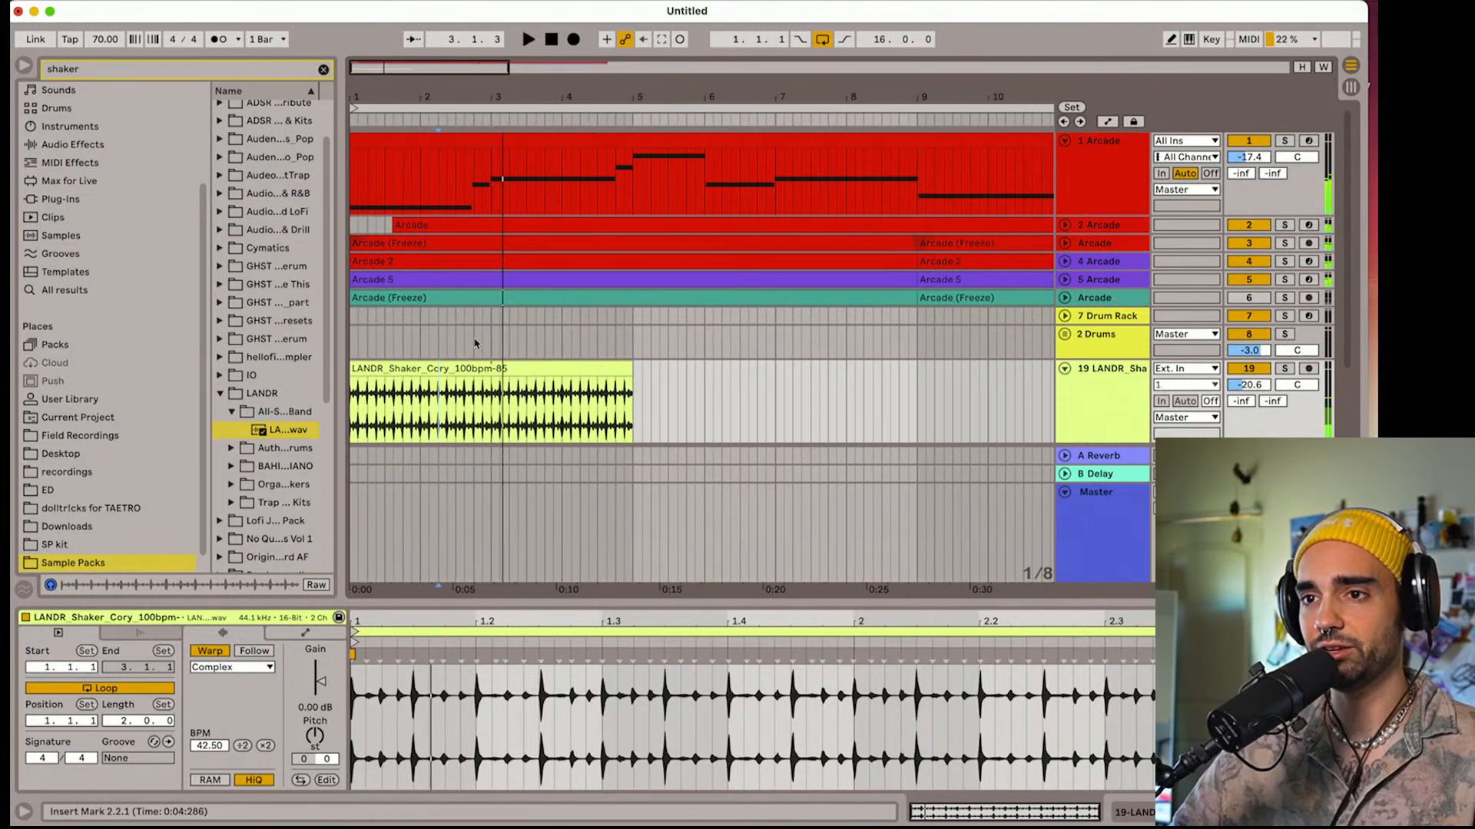
left_click(494, 371)
left_click_drag(472, 98, 472, 83)
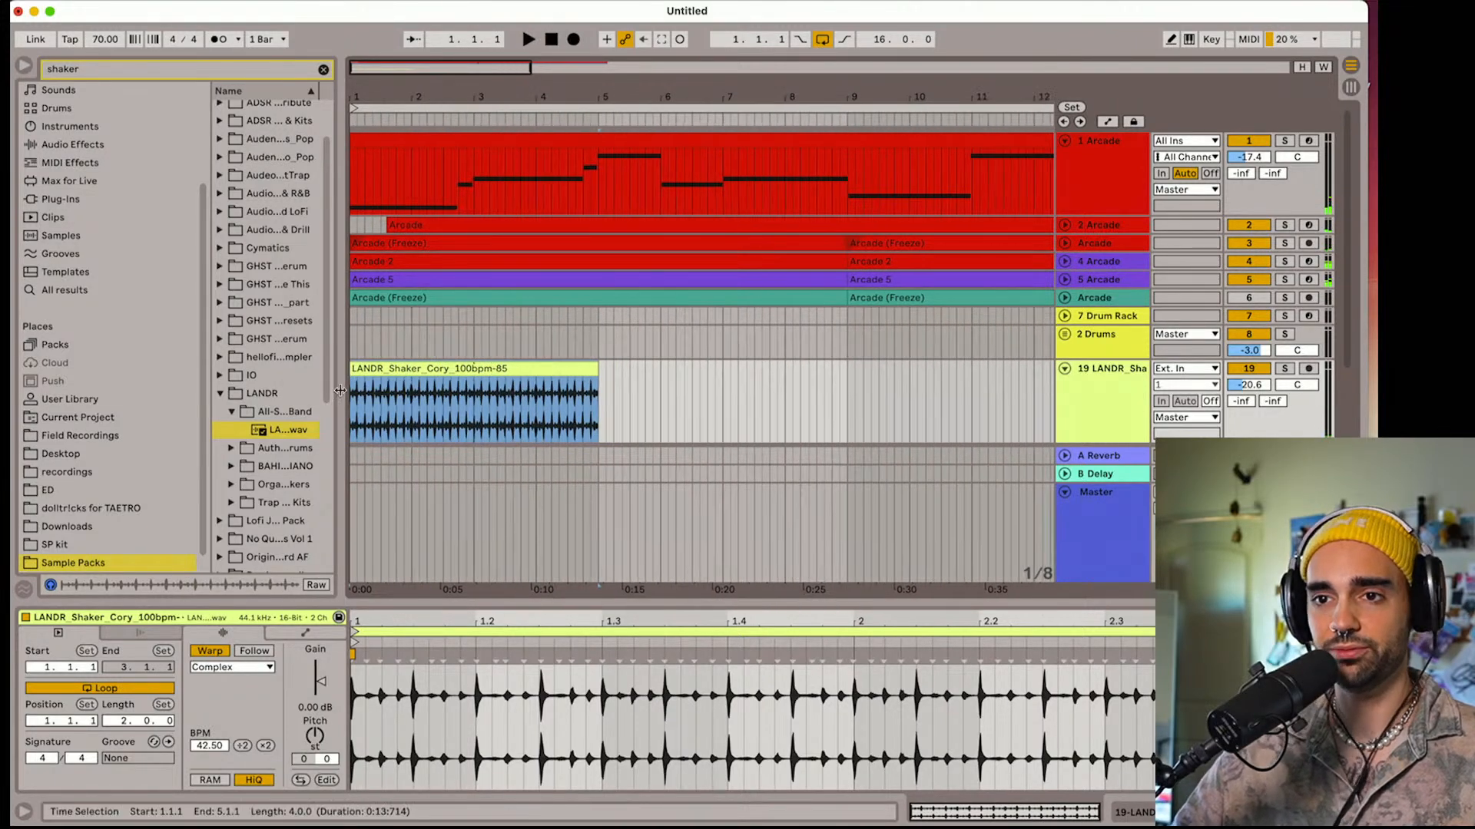
Collapse the LANDR folder and expand the IO sample pack down to its shakers subfolder
left_click(218, 394)
left_click(220, 375)
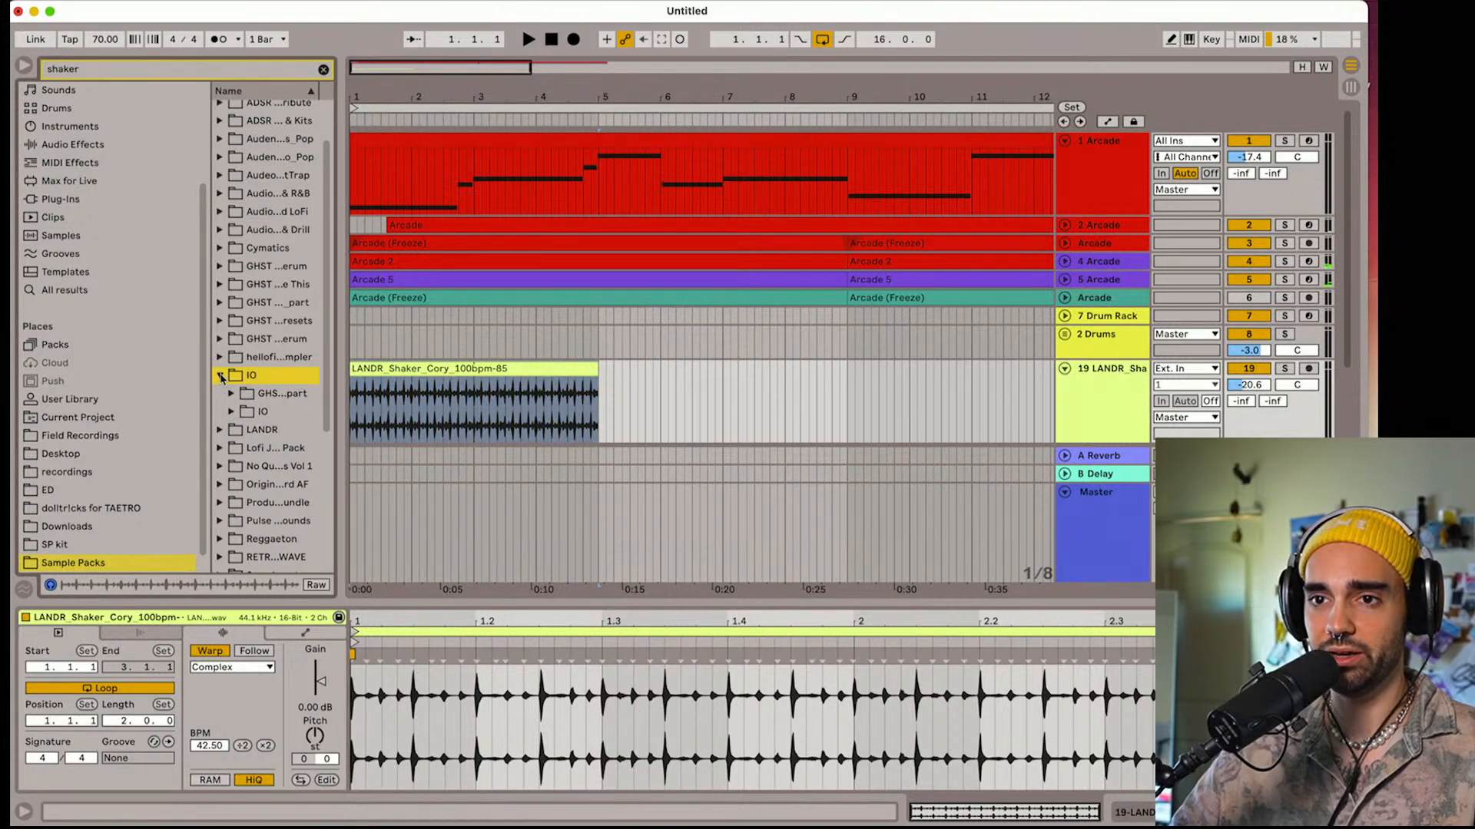
left_click(231, 412)
left_click(243, 430)
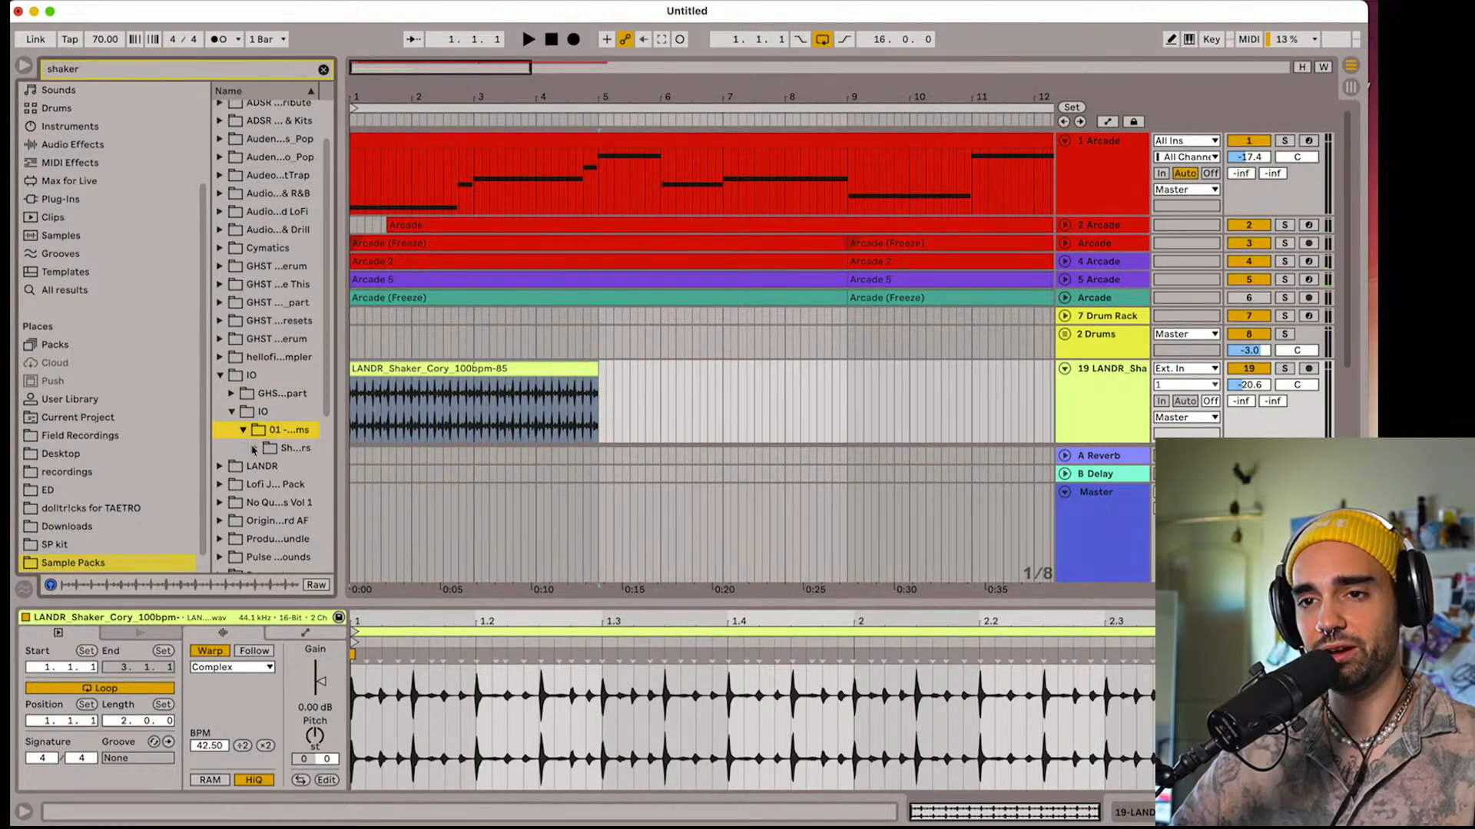
left_click(254, 449)
Preview the first several one-shot shaker samples in the IO shakers folder
left_click(281, 469)
scroll(285, 472, "up", 1)
left_click(298, 527)
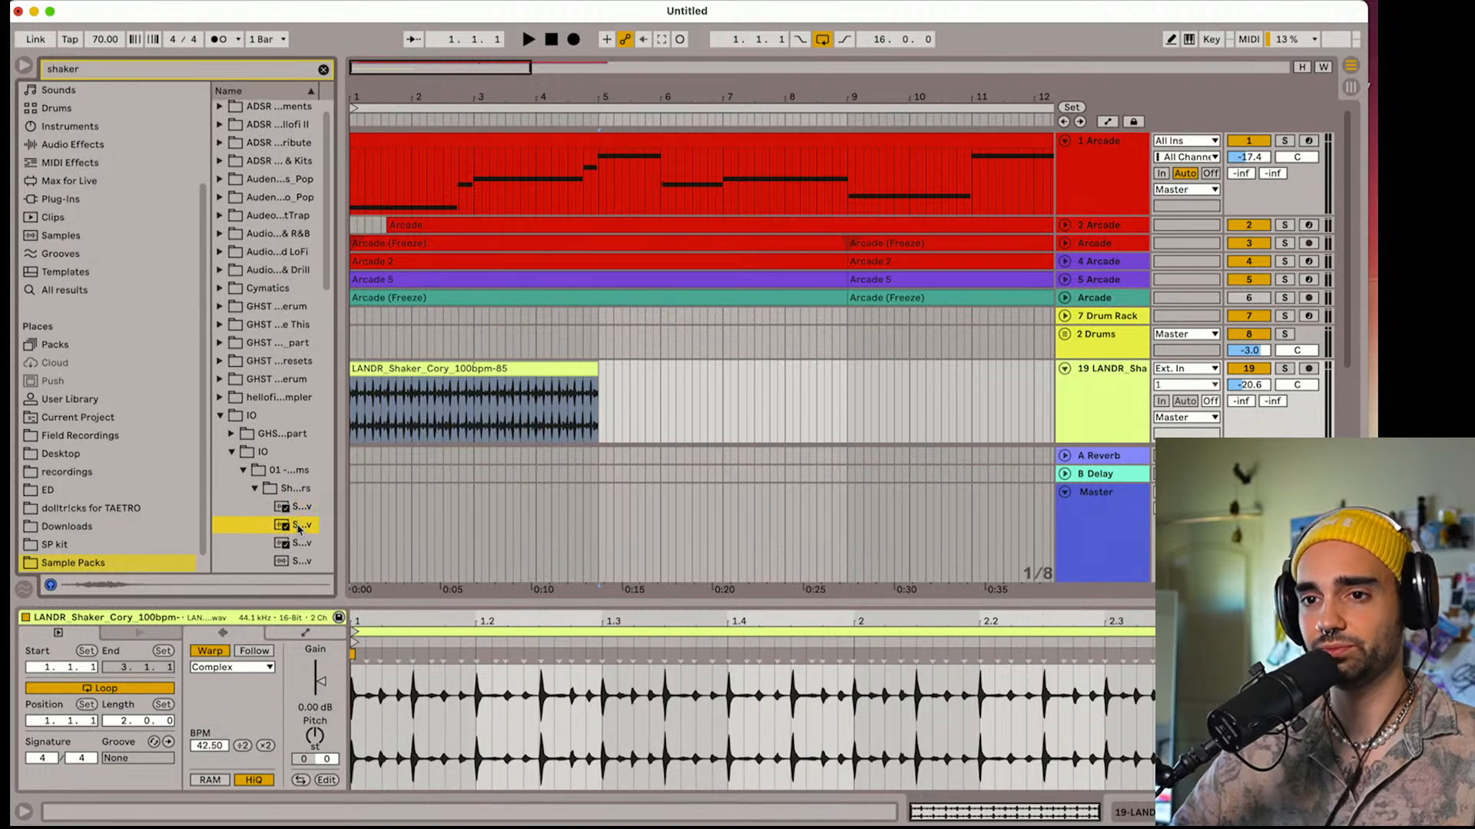
scroll(296, 523, "down", 3)
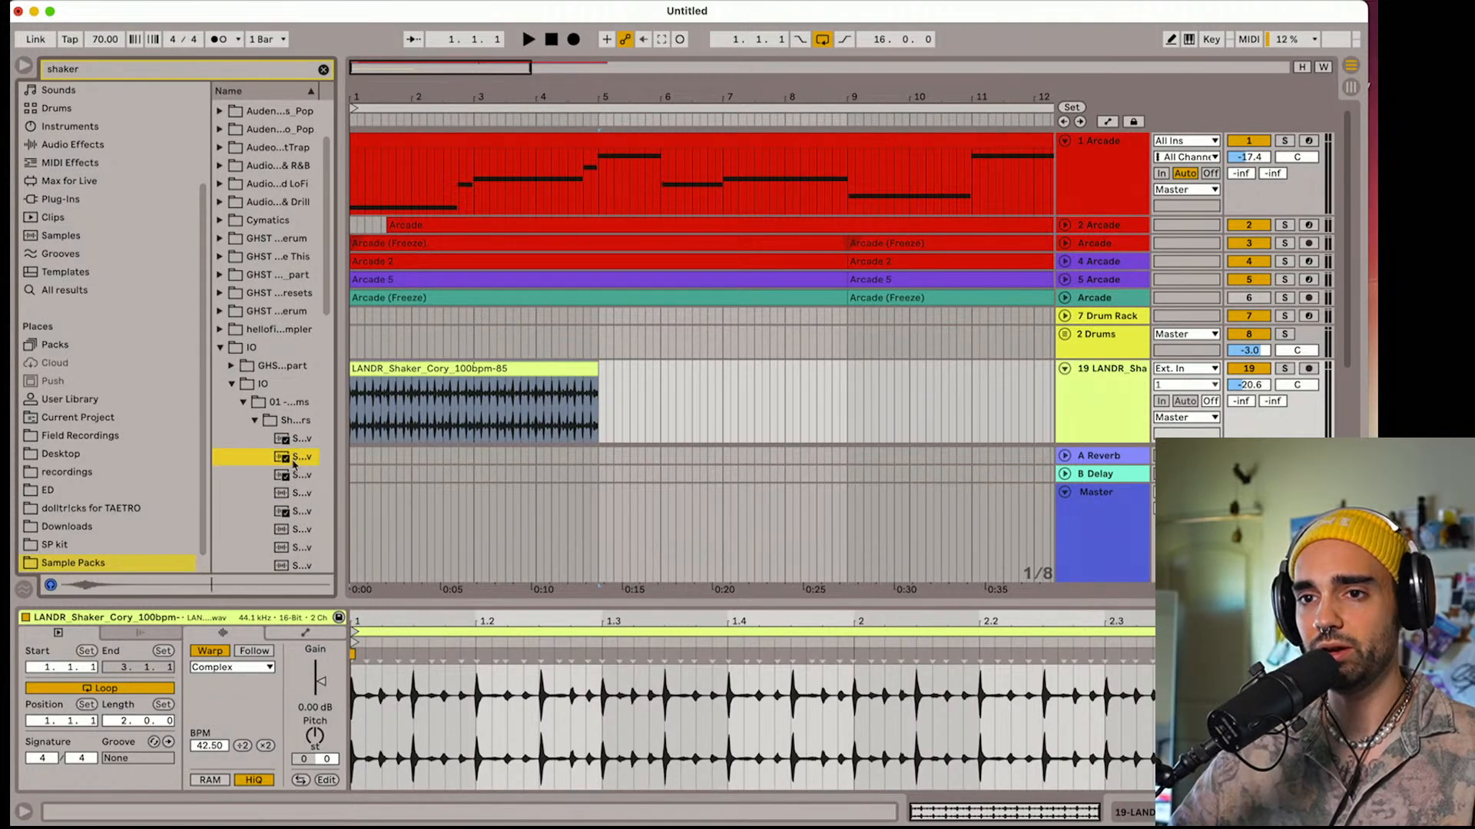
left_click(294, 475)
left_click(296, 495)
left_click(295, 476)
left_click(293, 458)
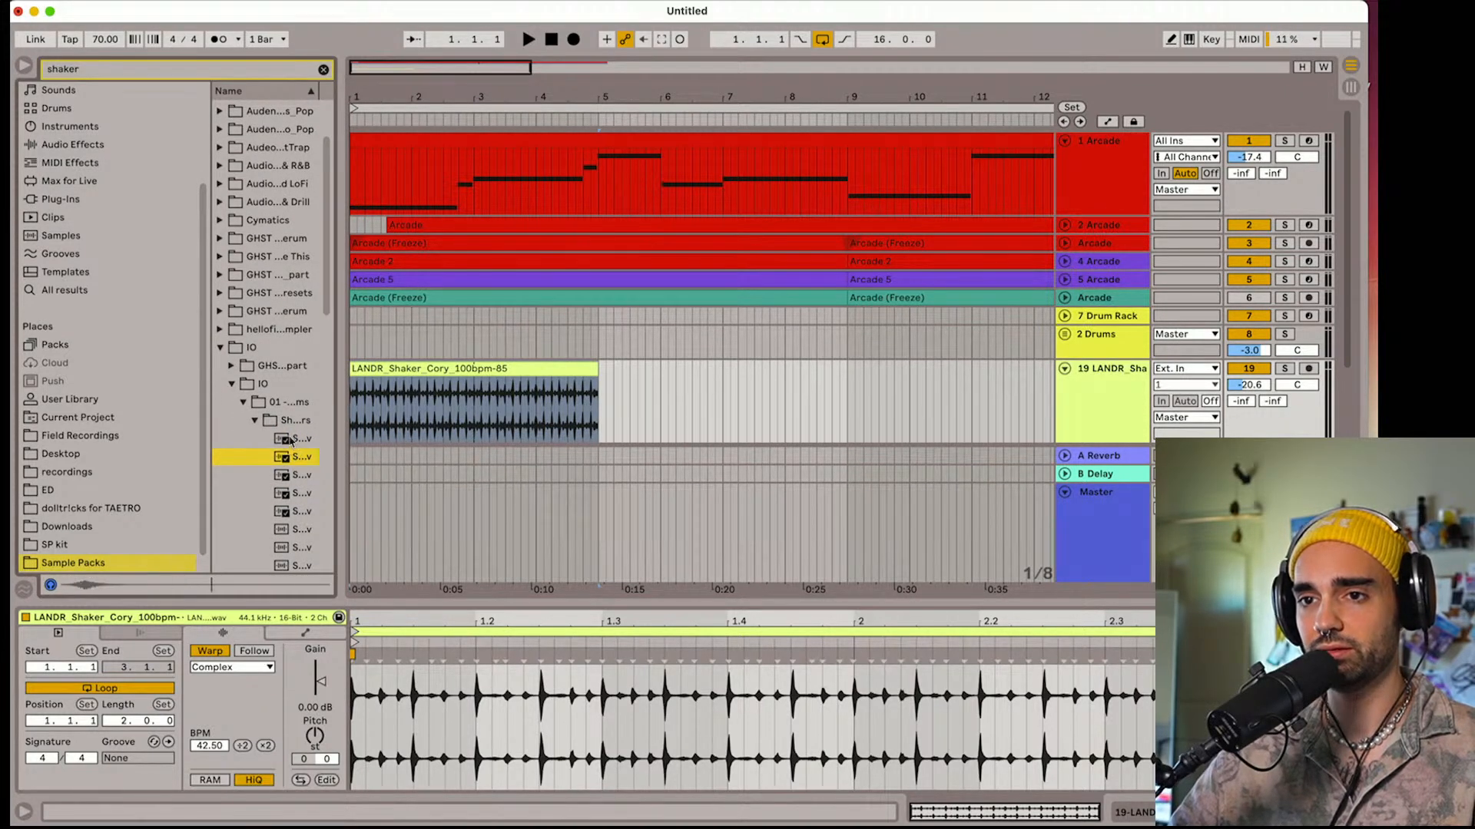
left_click(292, 440)
Unfold the 2 Drums group and delete the LANDR shaker clip from track 19
left_click(1064, 335)
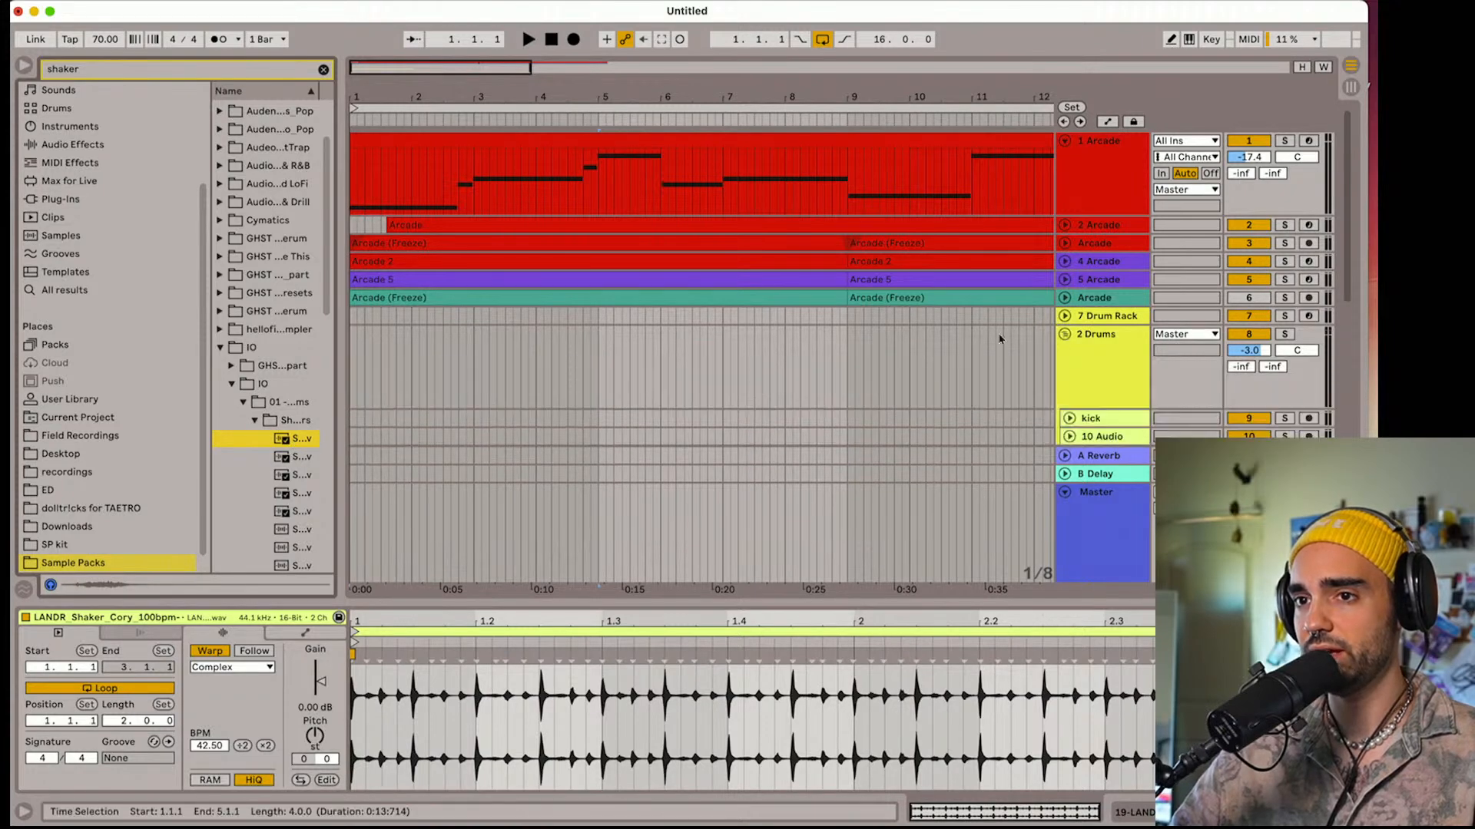
scroll(945, 338, "down", 5)
key("Delete")
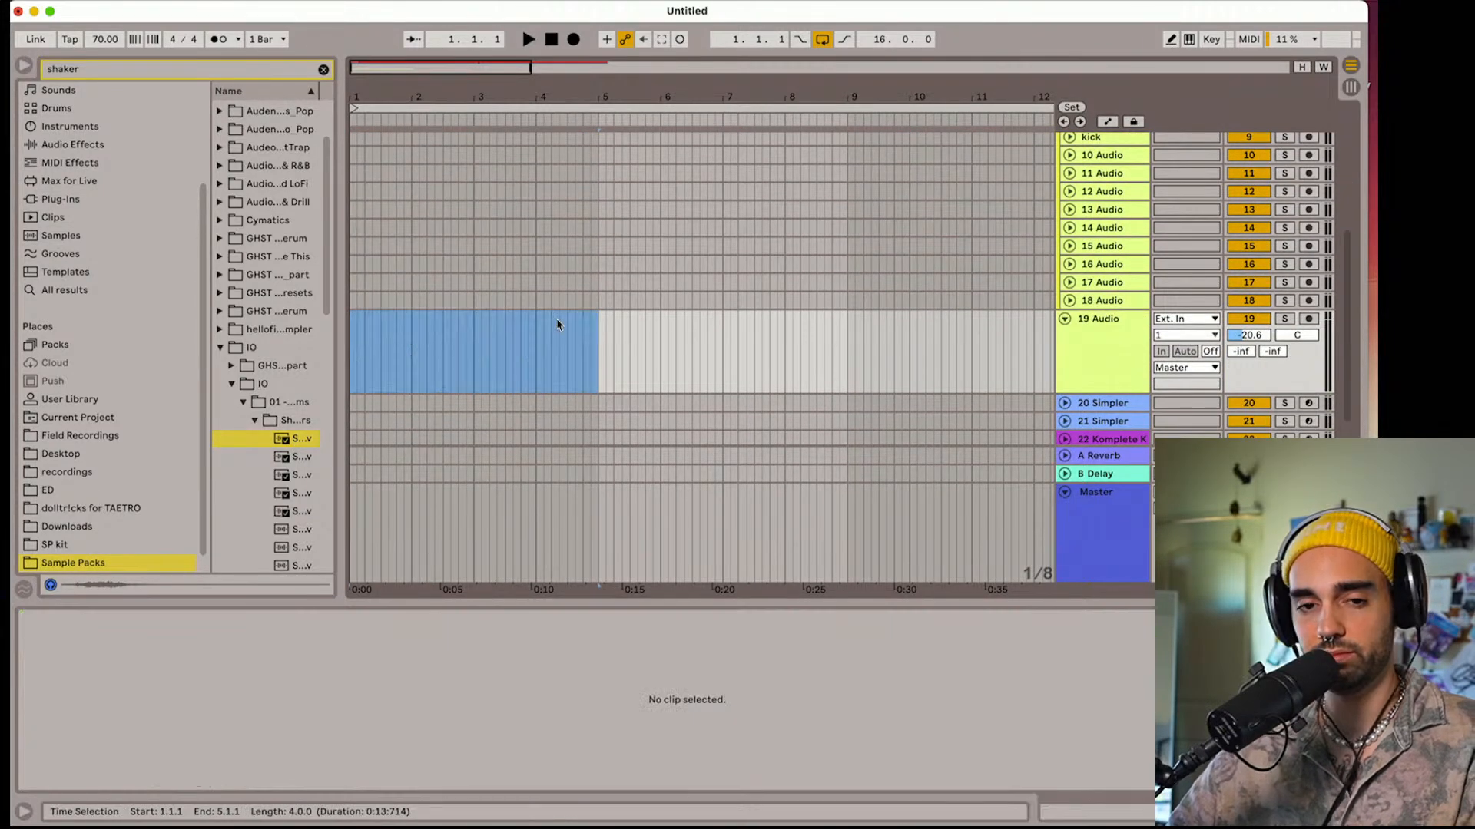
Place the Shaker 1.wav sample near the start of the 10 Audio track in the 2 Drums group
scroll(556, 324, "up", 3)
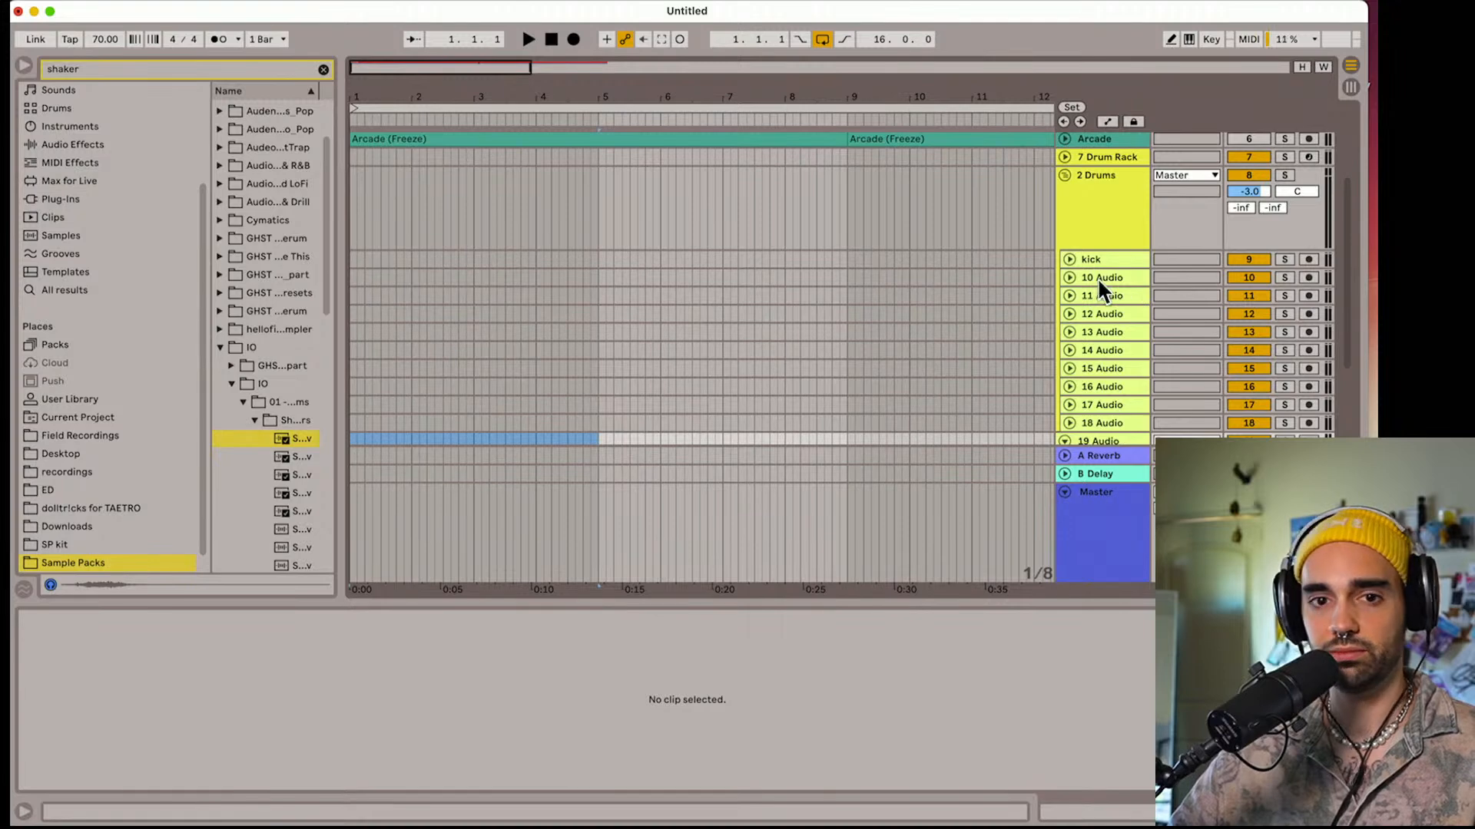
left_click(1098, 279)
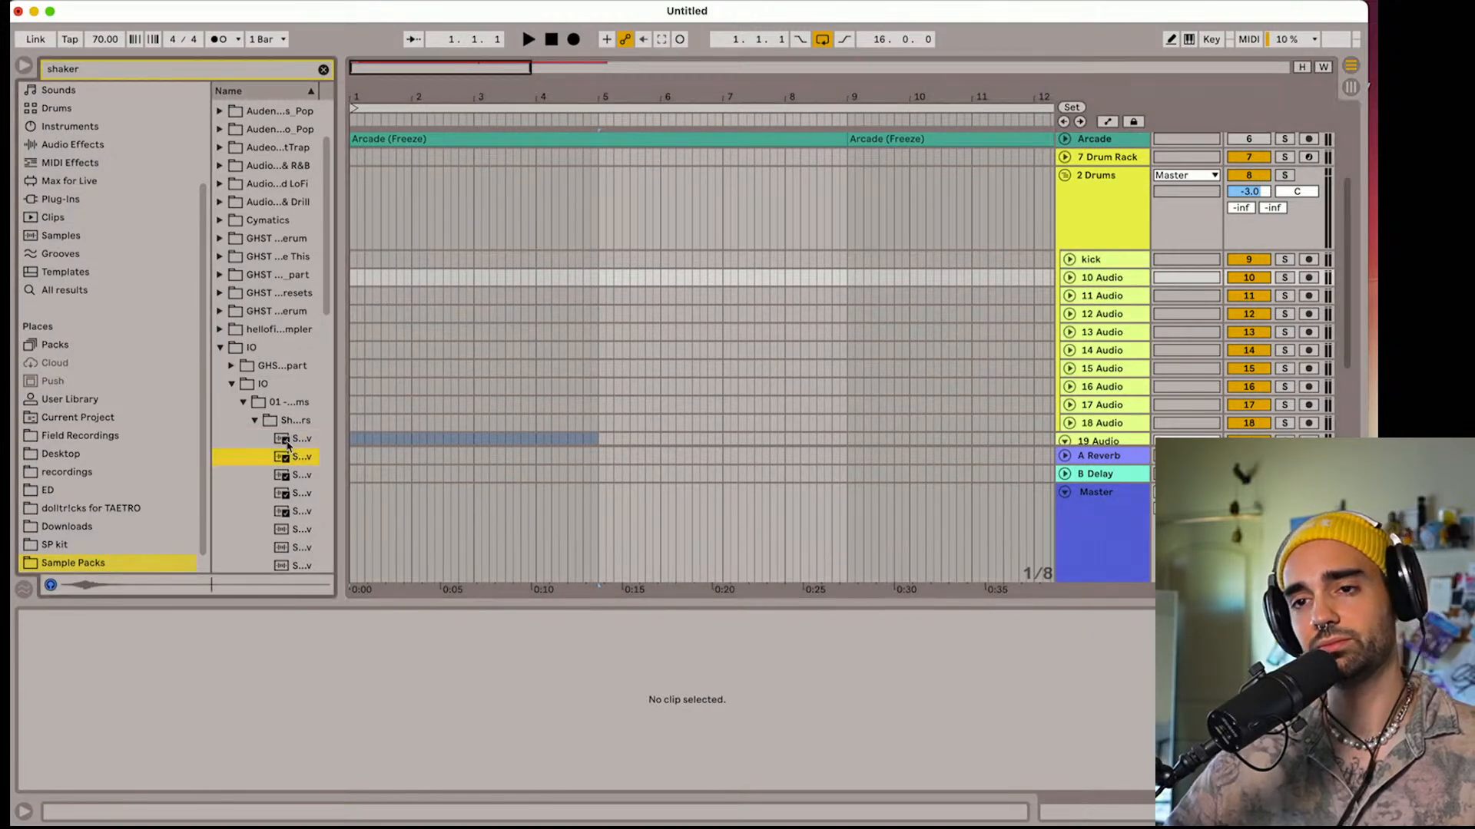
left_click(428, 315)
left_click_drag(427, 313, 365, 279)
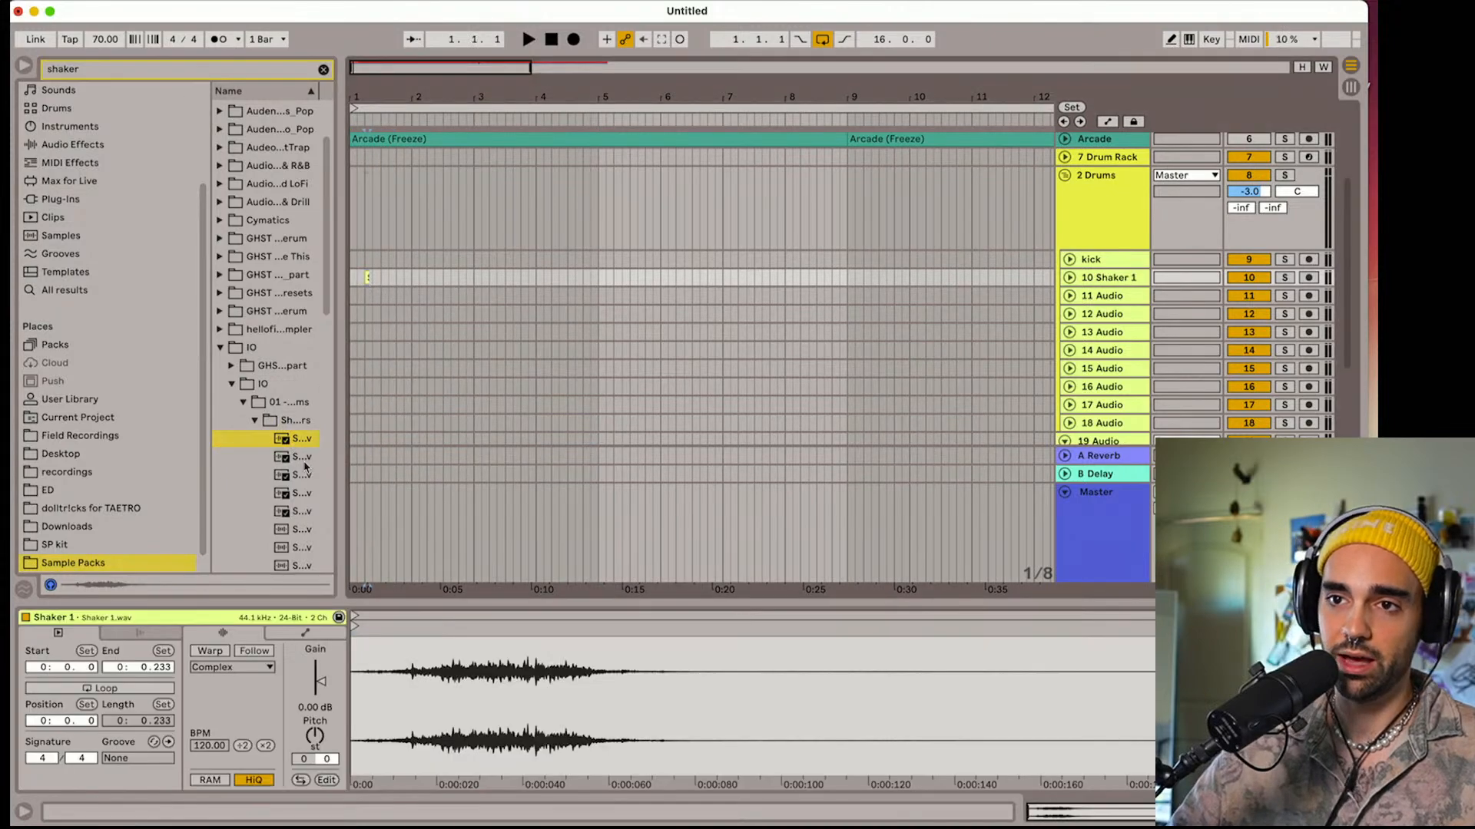
Place the Shaker 2.wav and Shaker 3.wav samples on the 11 and 12 Audio tracks, each starting an eighth note after the previous shaker
left_click_drag(302, 459, 376, 297)
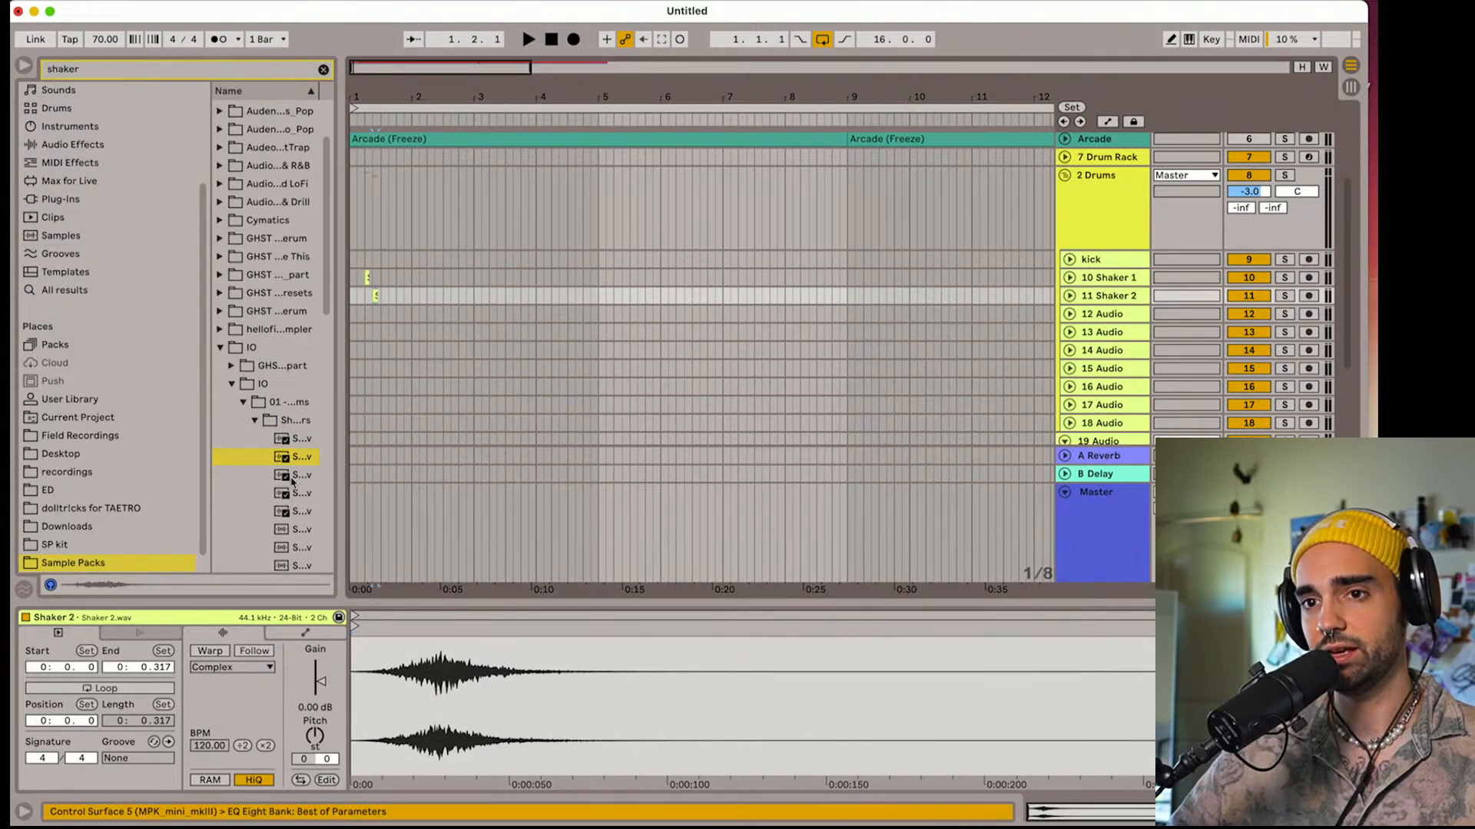
left_click_drag(293, 476, 383, 315)
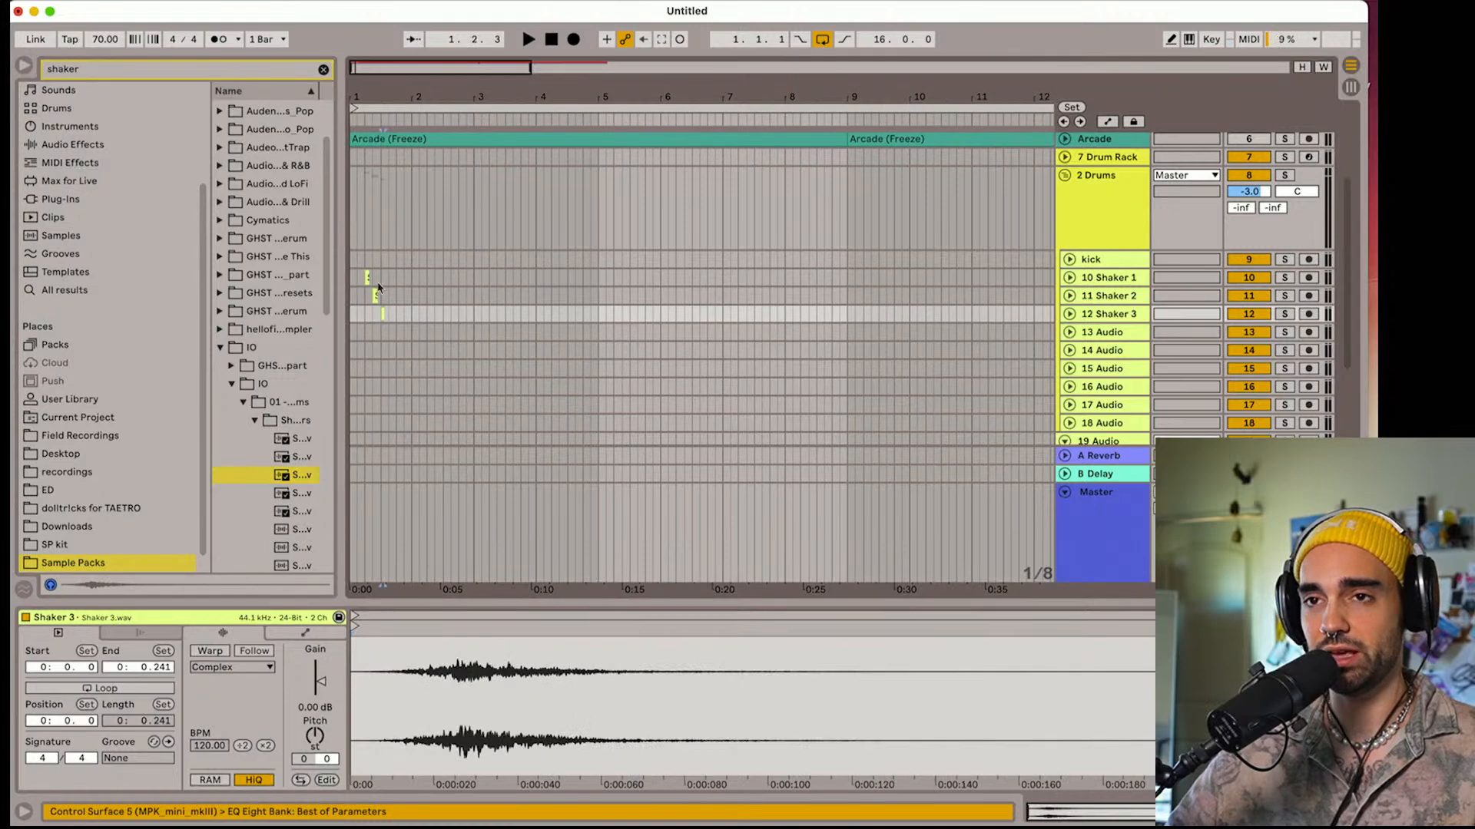
Move the Shaker 1 clip to the very start of the arrangement at 1.1.1 and audition the shakers
left_click_drag(360, 98, 351, 100)
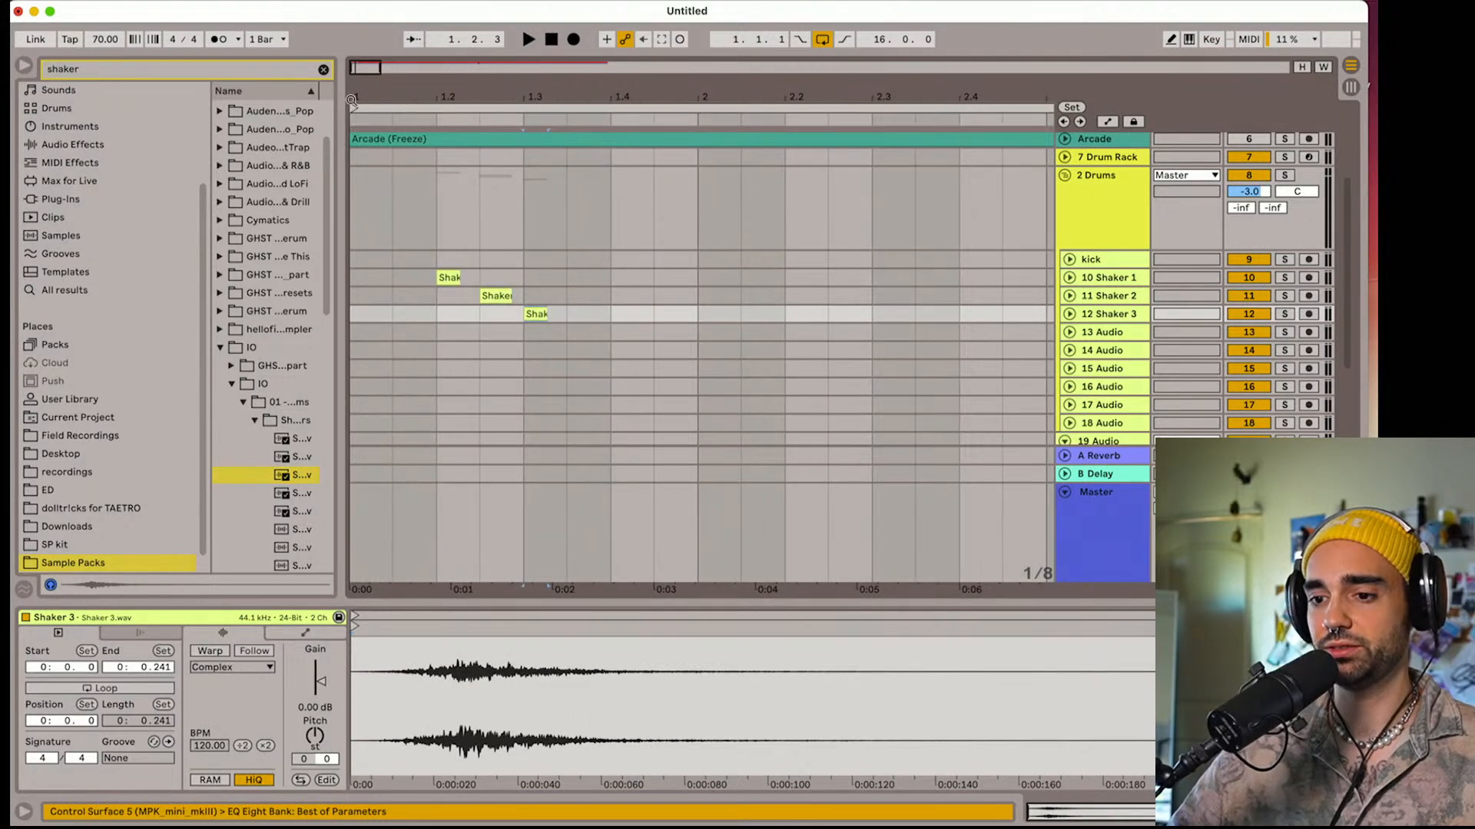
left_click(411, 283)
left_click_drag(449, 278, 369, 280)
key("space")
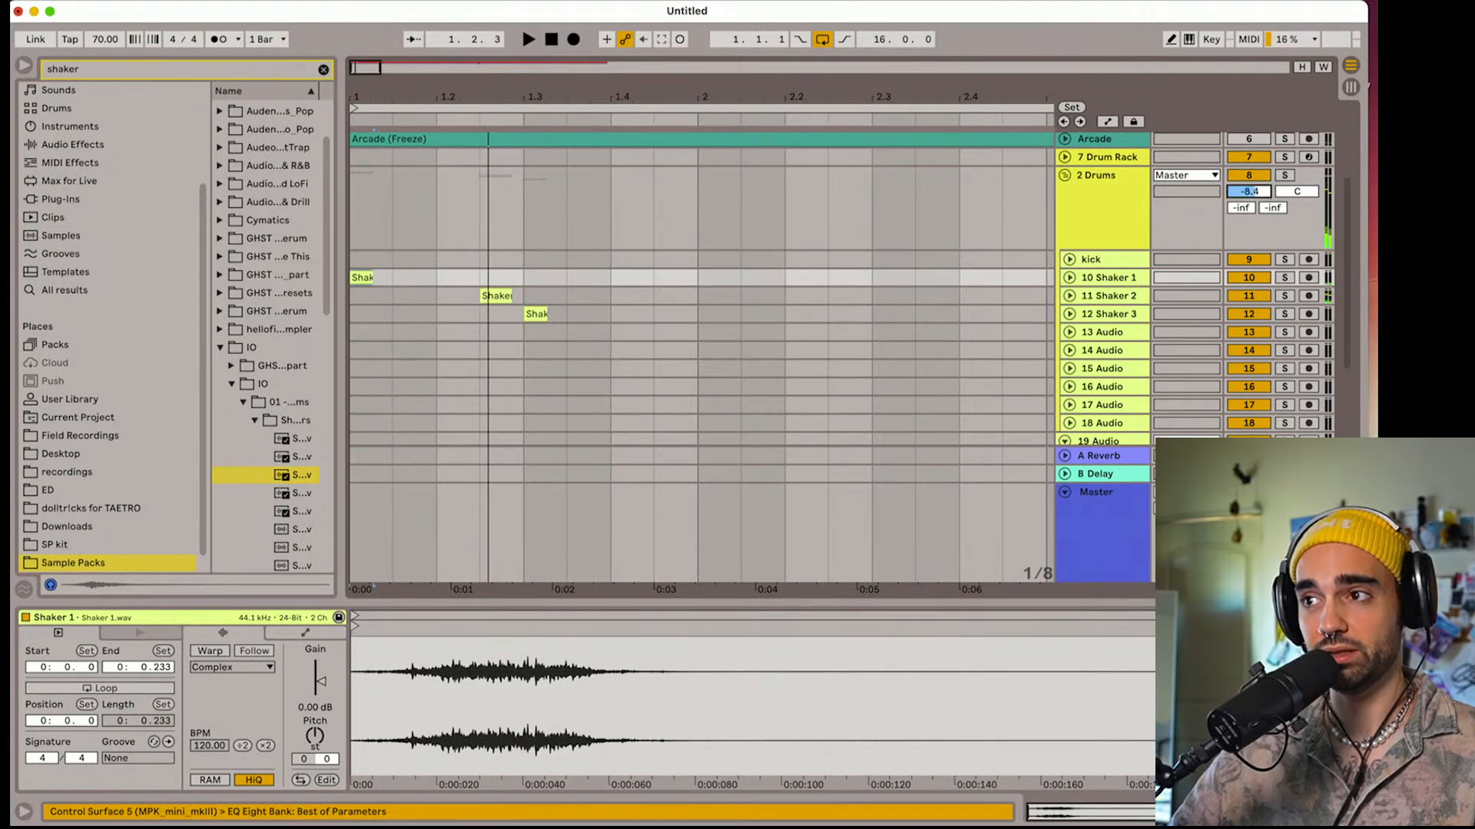
Set the fixed grid to 1/16, then move the Shaker 2 clip to 1.1.2 and the Shaker 3 clip to 1.1.3
right_click(714, 292)
left_click(832, 482)
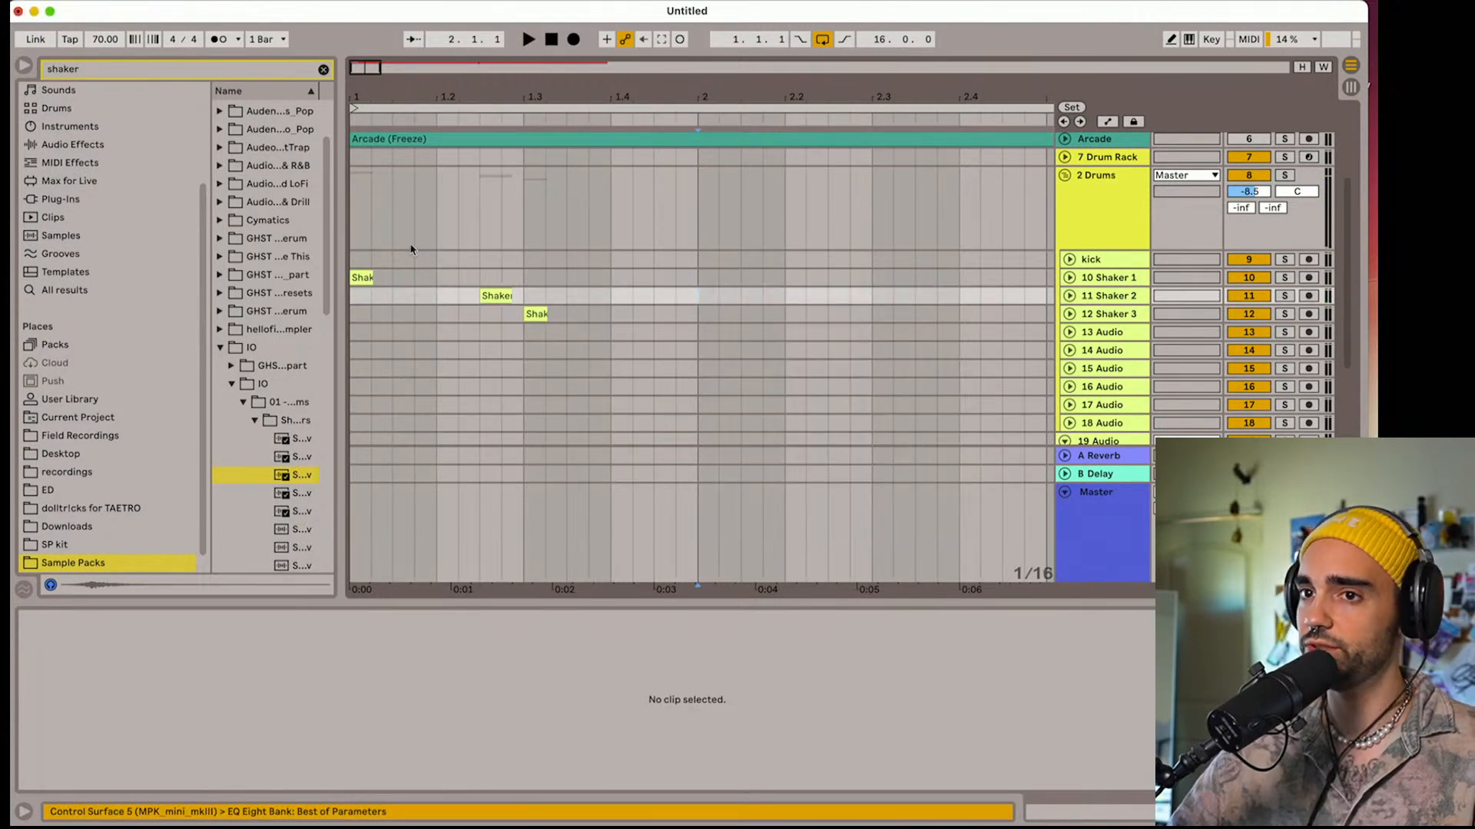
left_click_drag(506, 298, 397, 300)
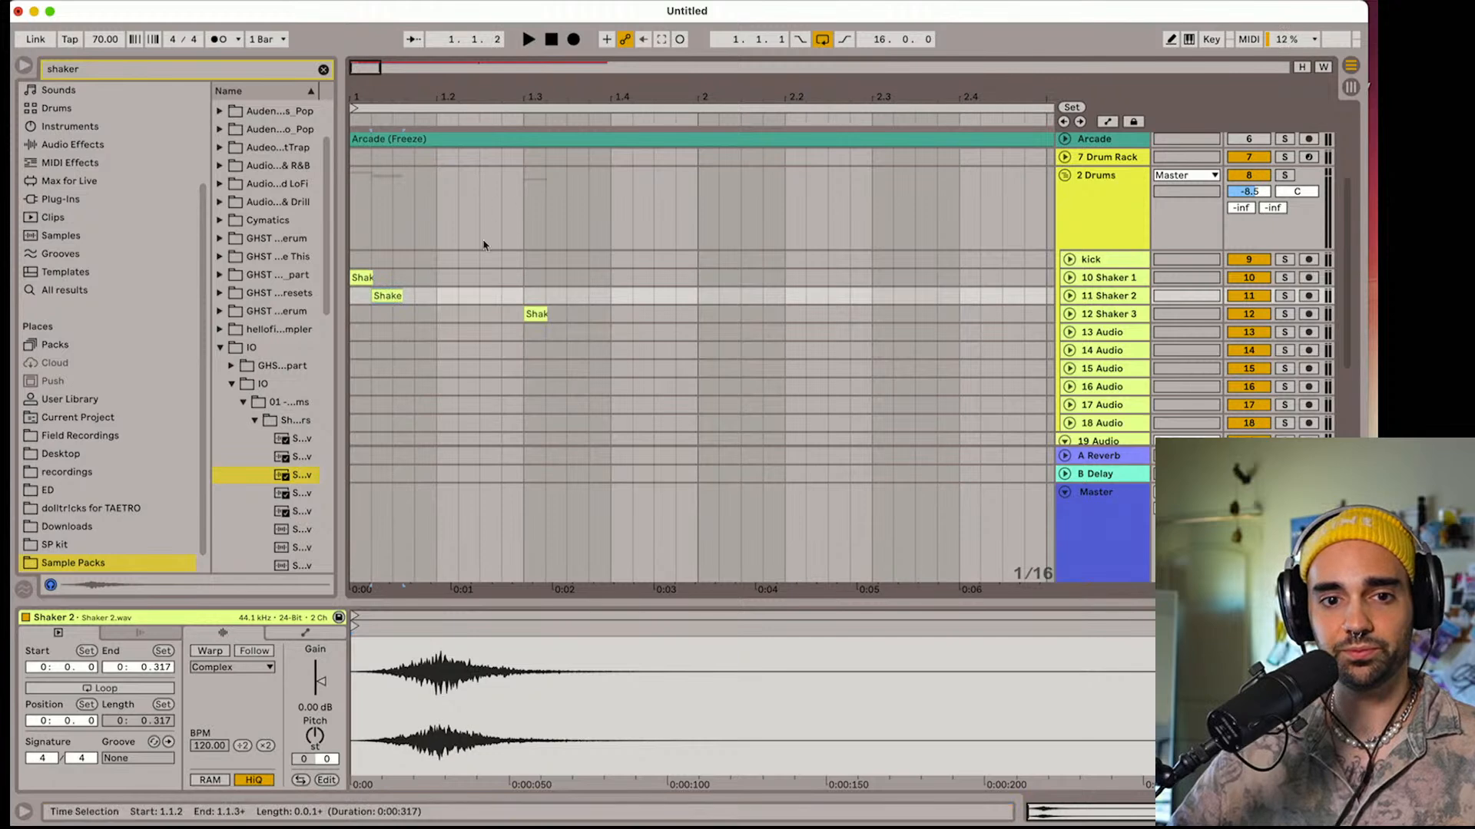
left_click(529, 38)
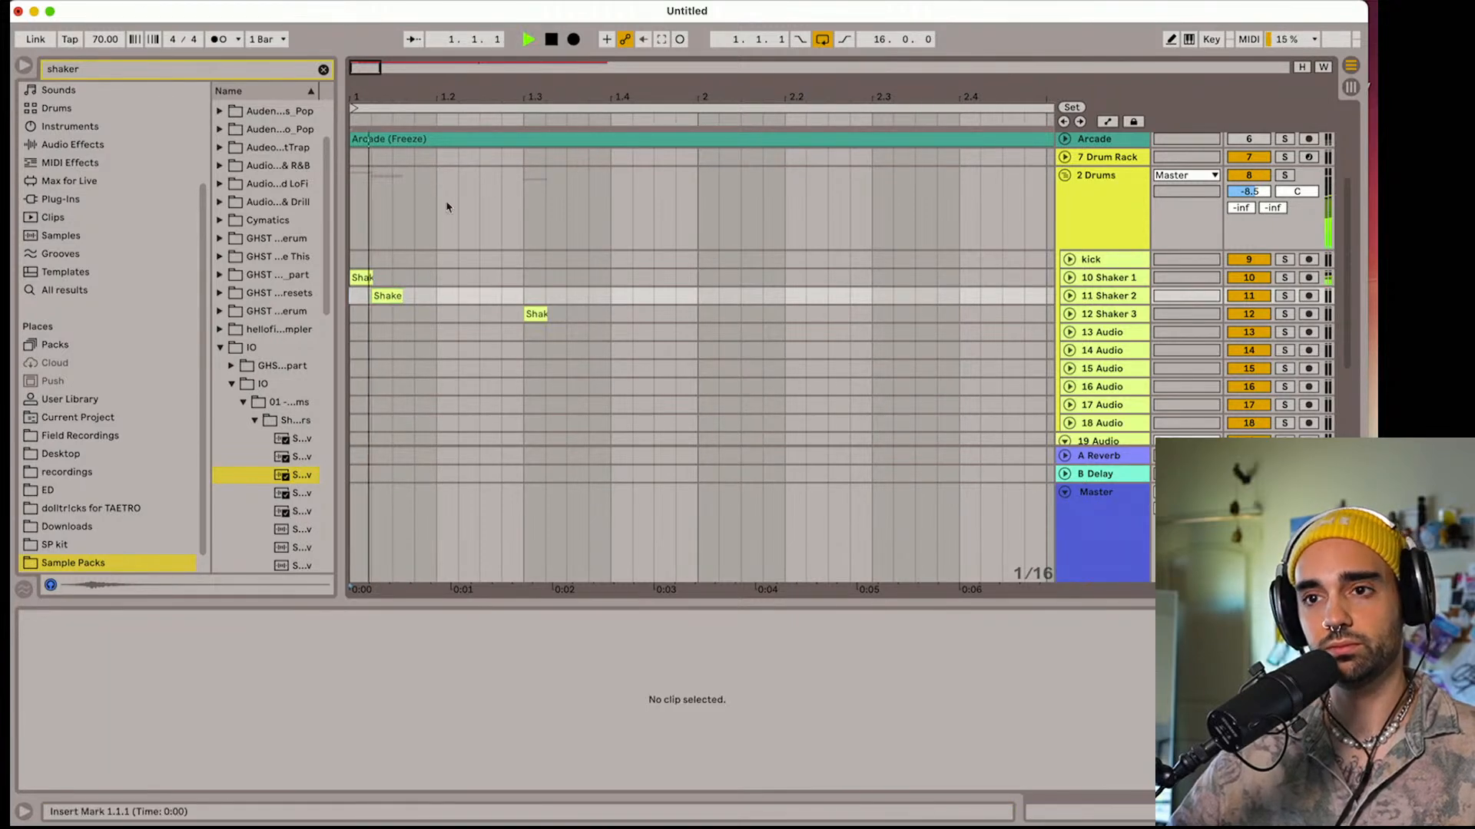
left_click_drag(542, 323, 409, 323)
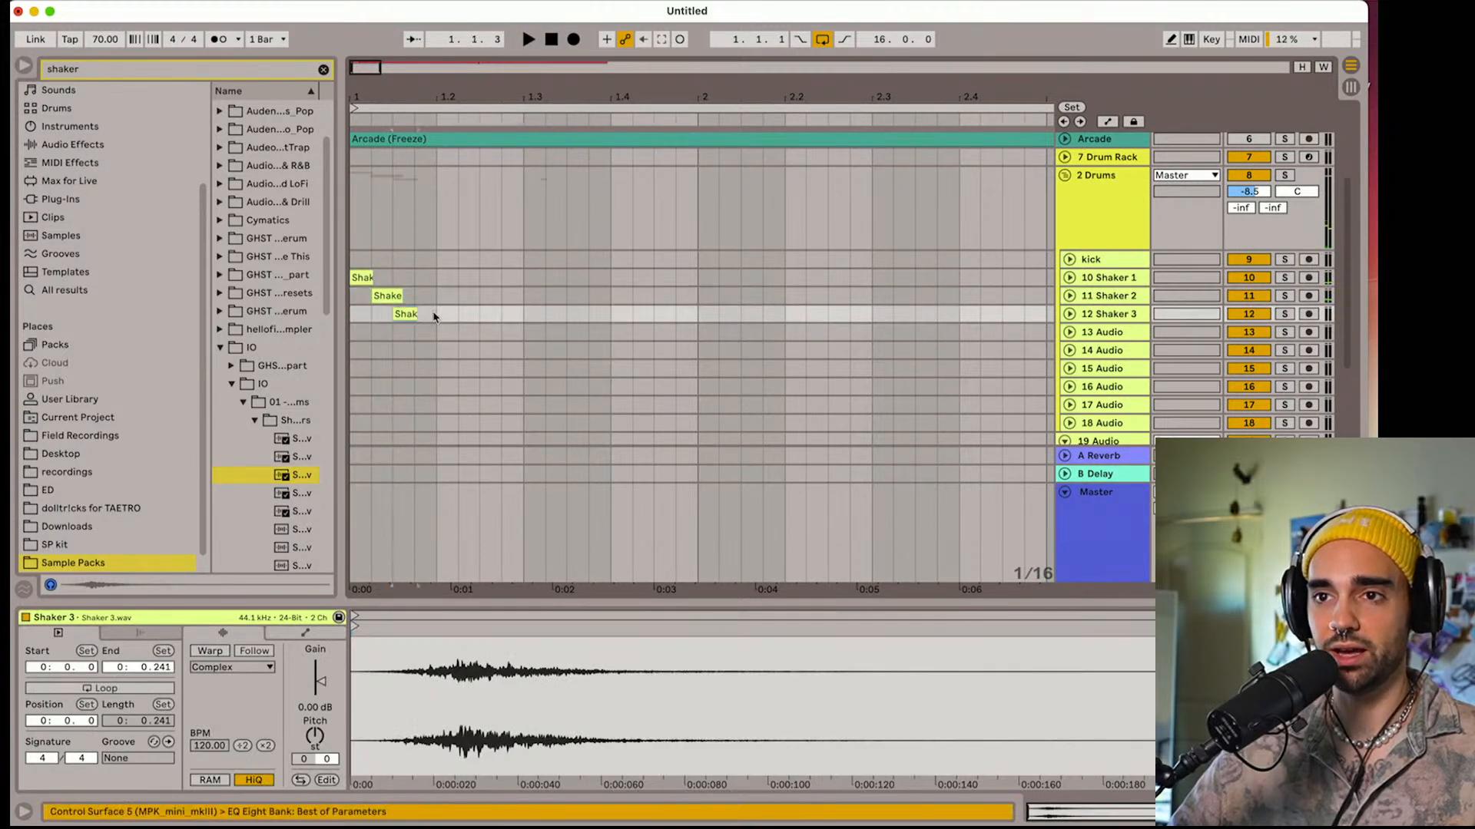
Set the fixed grid to 1/32, hide the browser and audition the three shaker clips
right_click(450, 318)
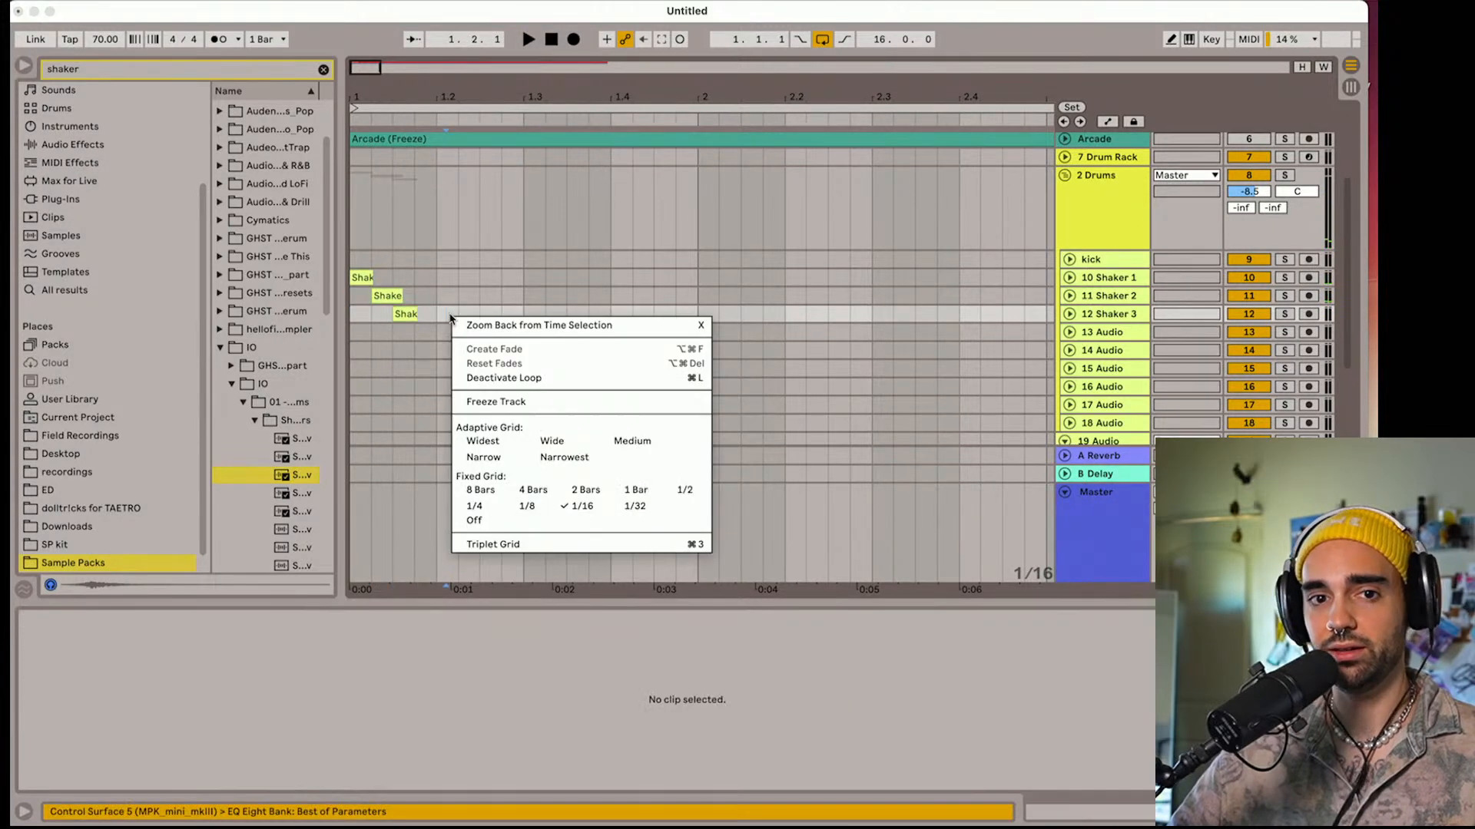
left_click(622, 509)
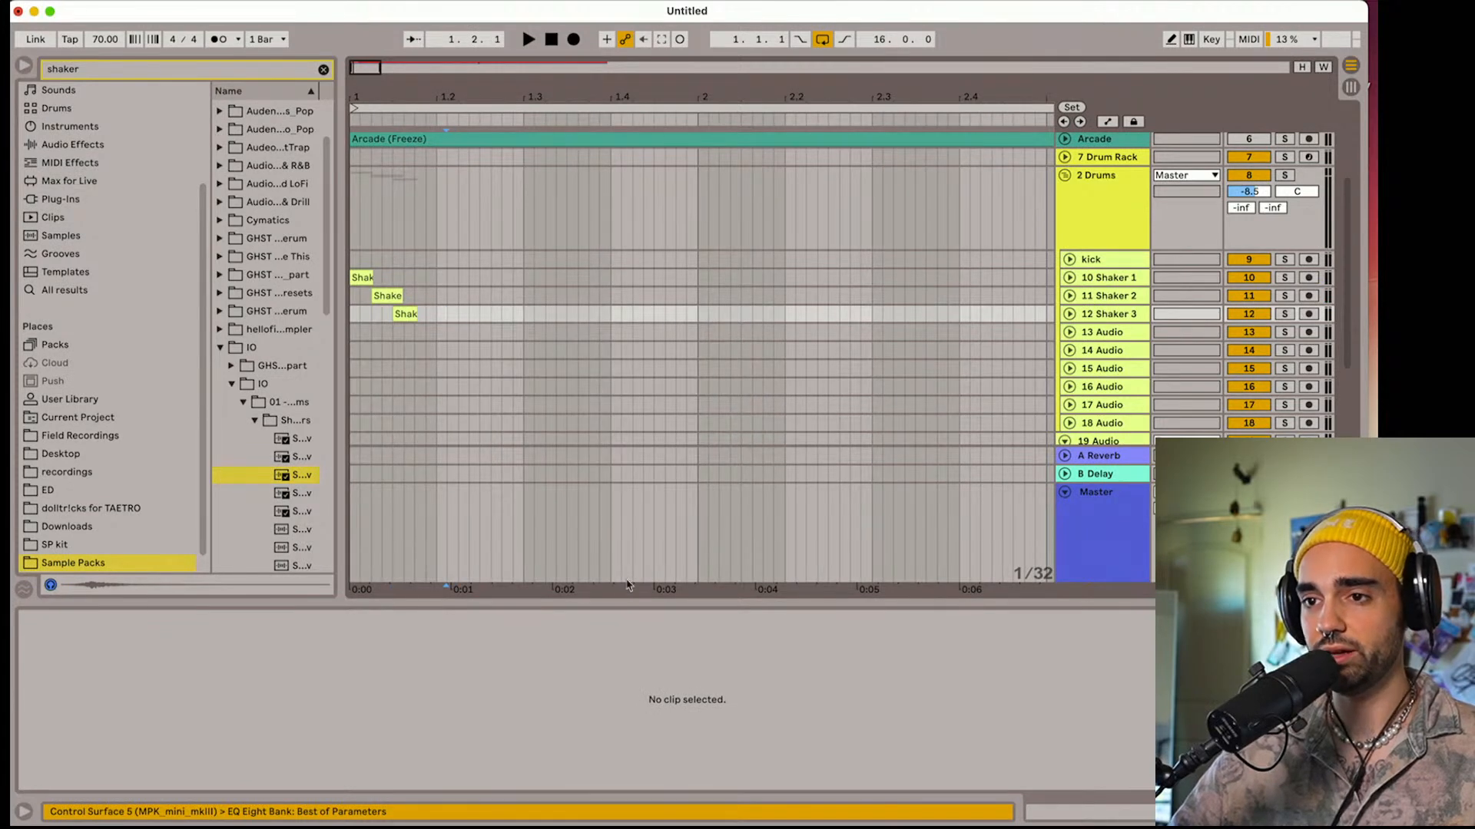
left_click(25, 65)
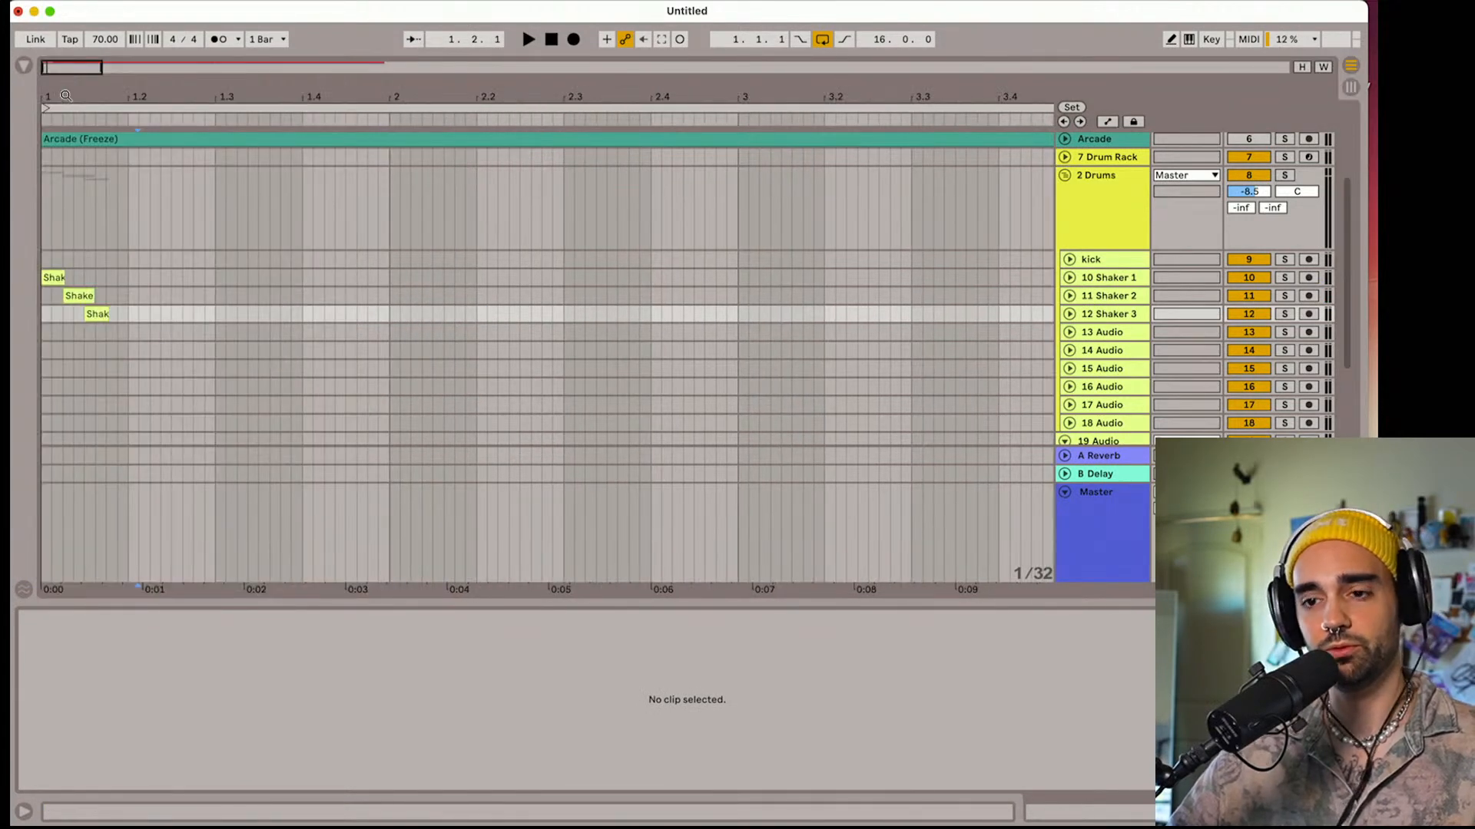
mouse_move(65, 96)
left_mouse_down()
mouse_move(88, 196)
mouse_move(182, 196)
left_mouse_up()
key("space")
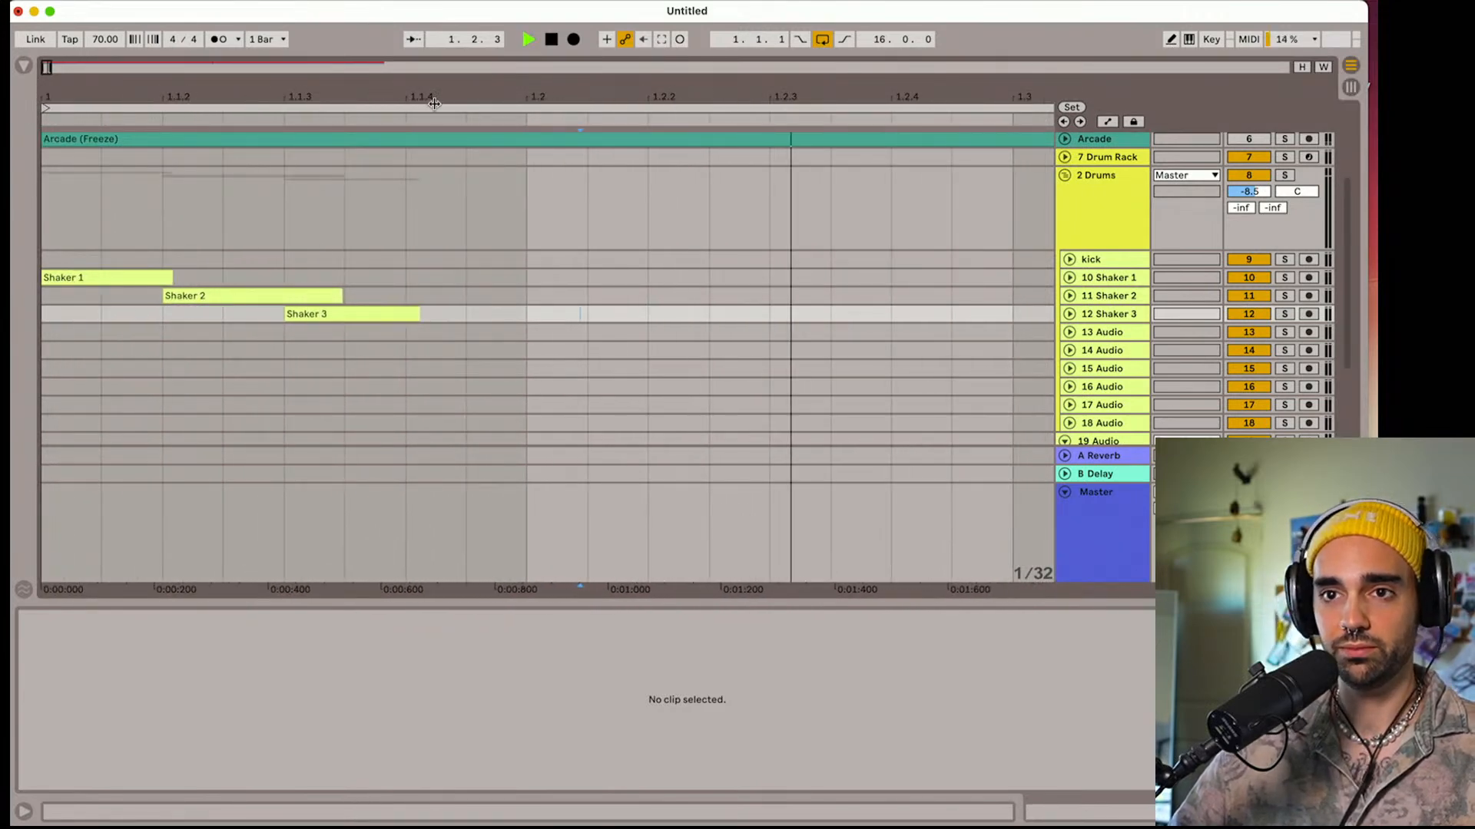
key("space")
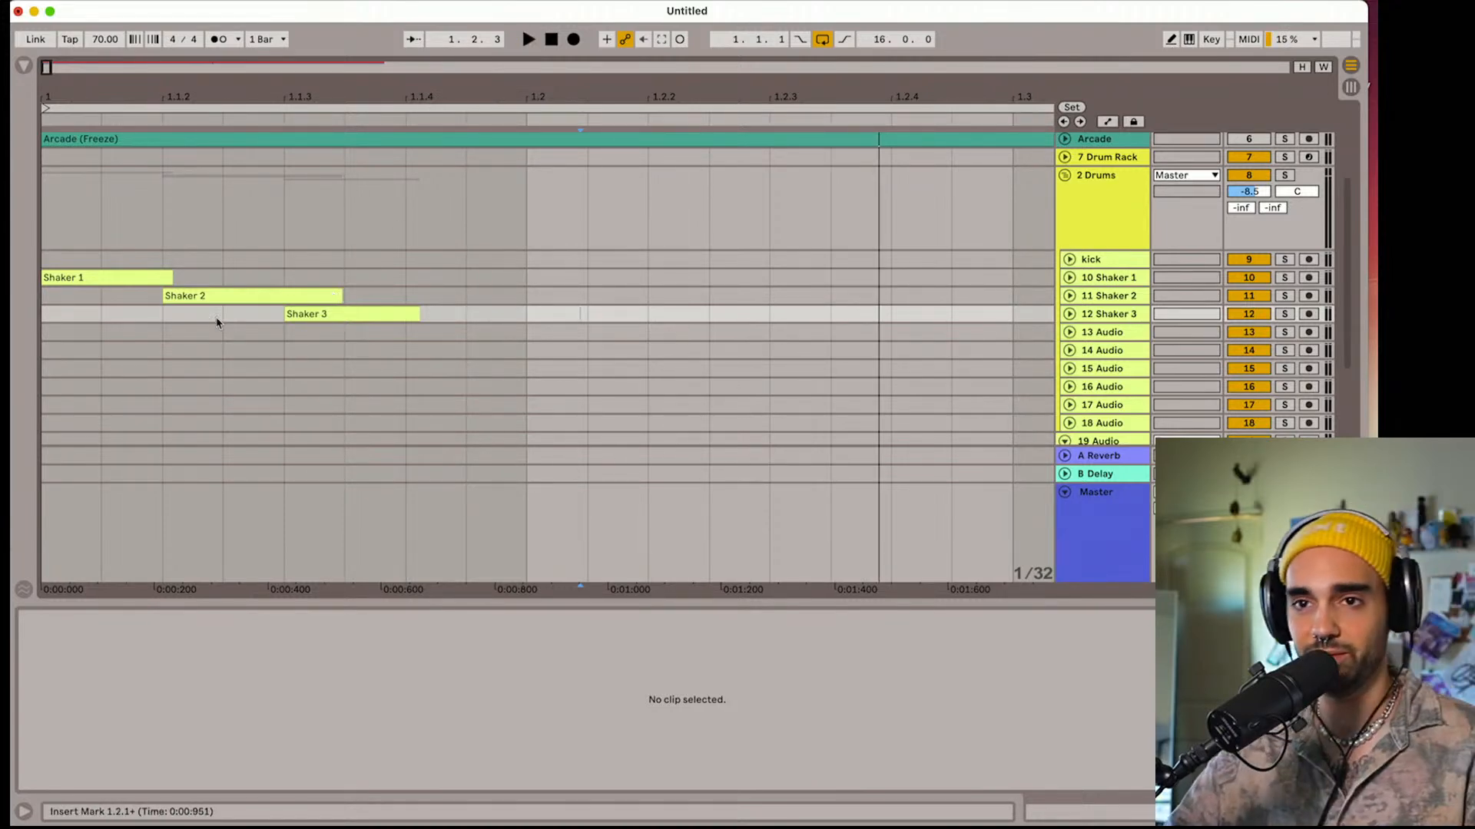
Move the Shaker 2 clip one 1/32 note earlier and play the shakers from the start
left_click_drag(204, 296, 144, 298)
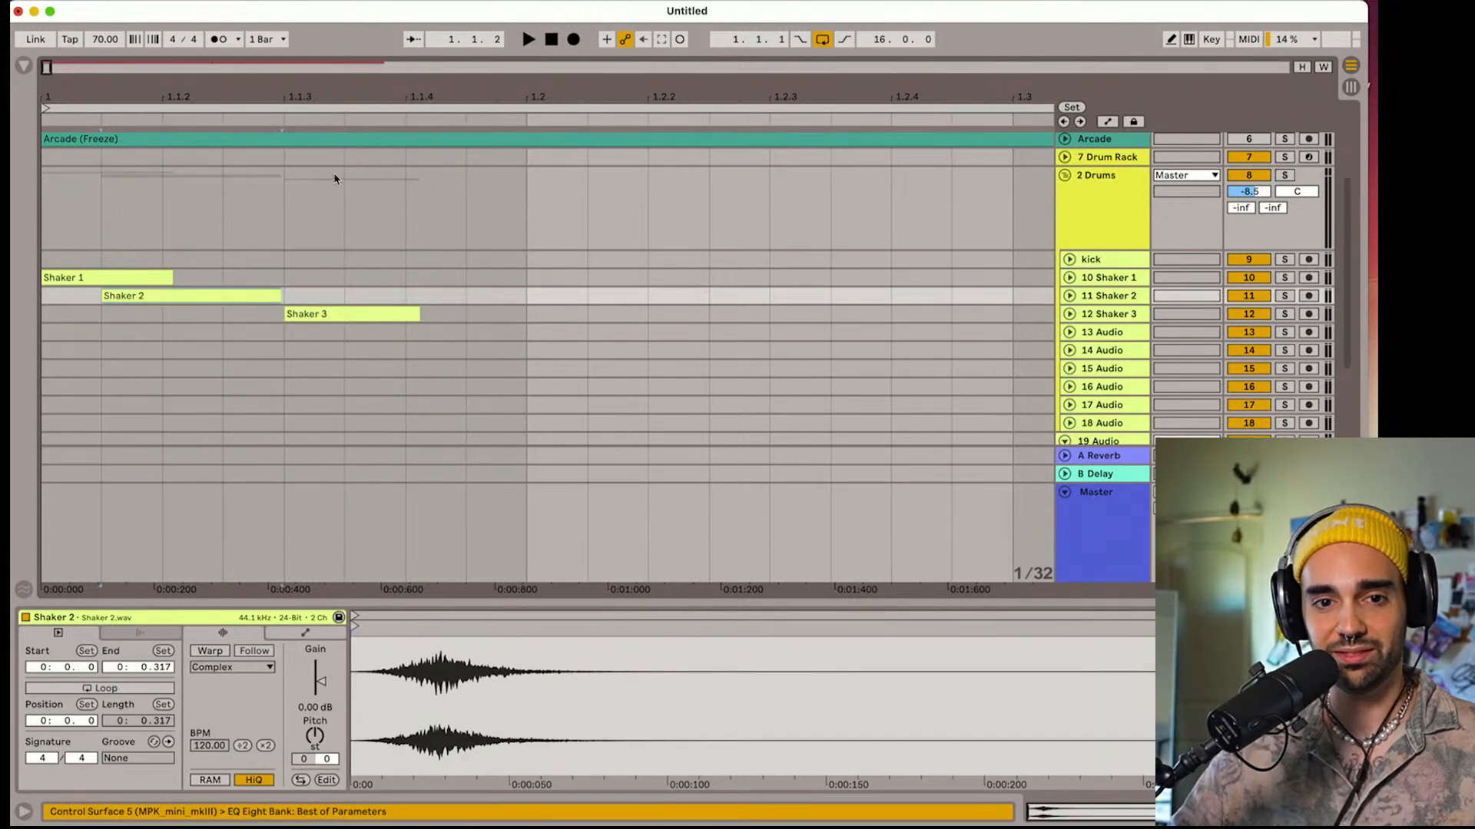
left_click(551, 41)
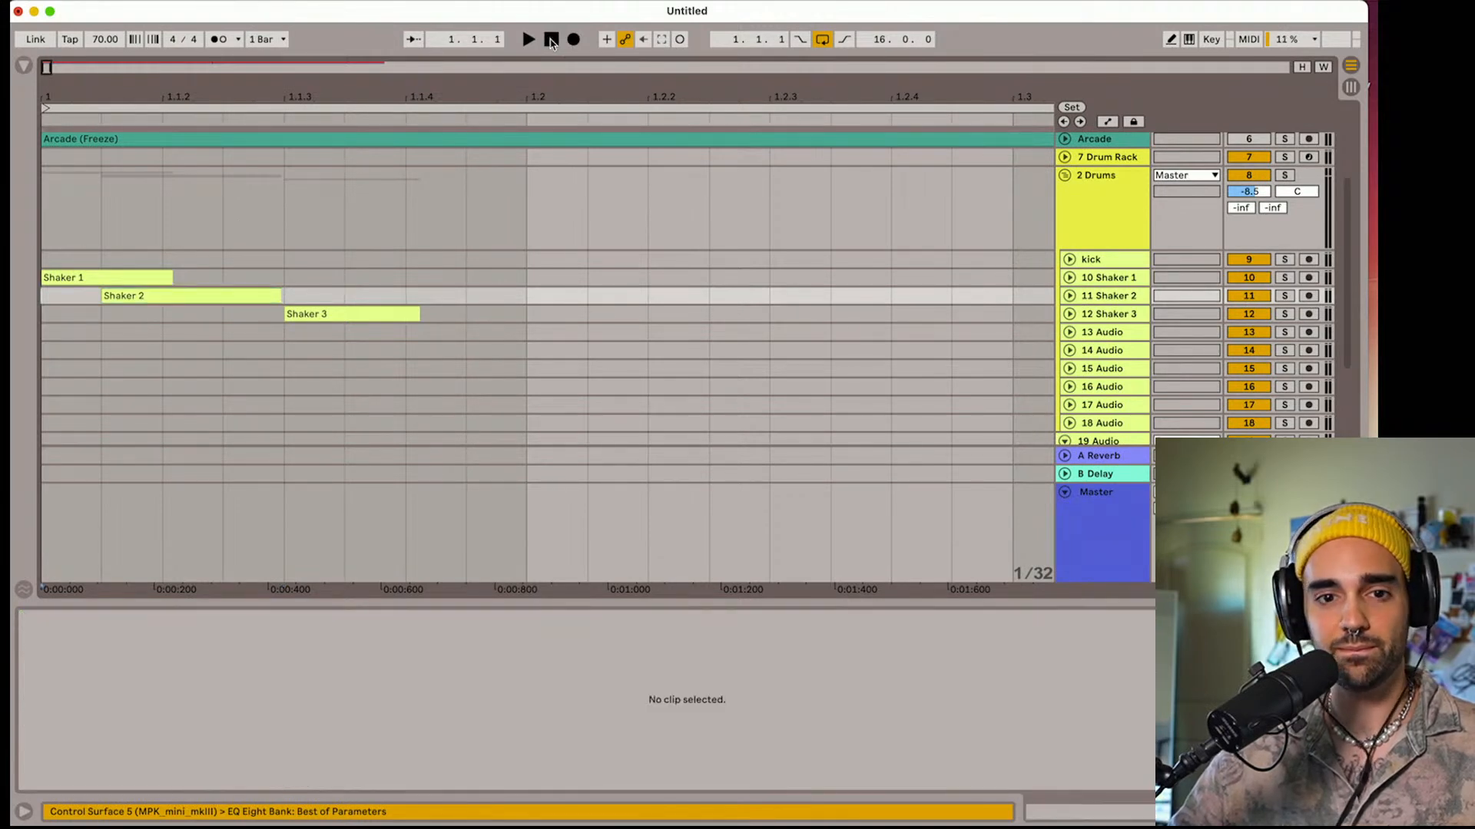
key("space")
key("space")
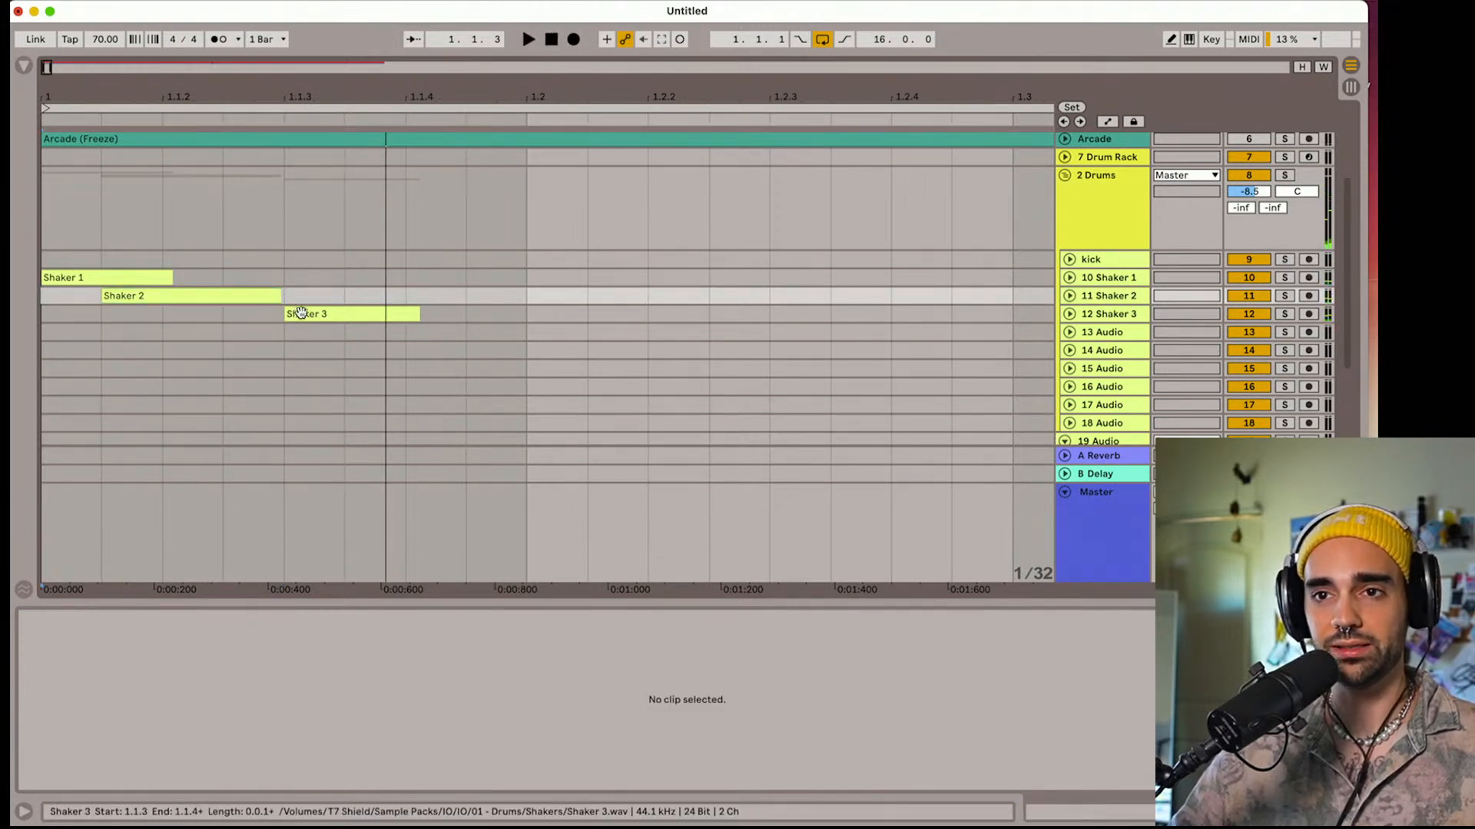
Move the Shaker 3 clip to 1.1.2 and play the shaker pattern from the start
left_click_drag(311, 314, 194, 310)
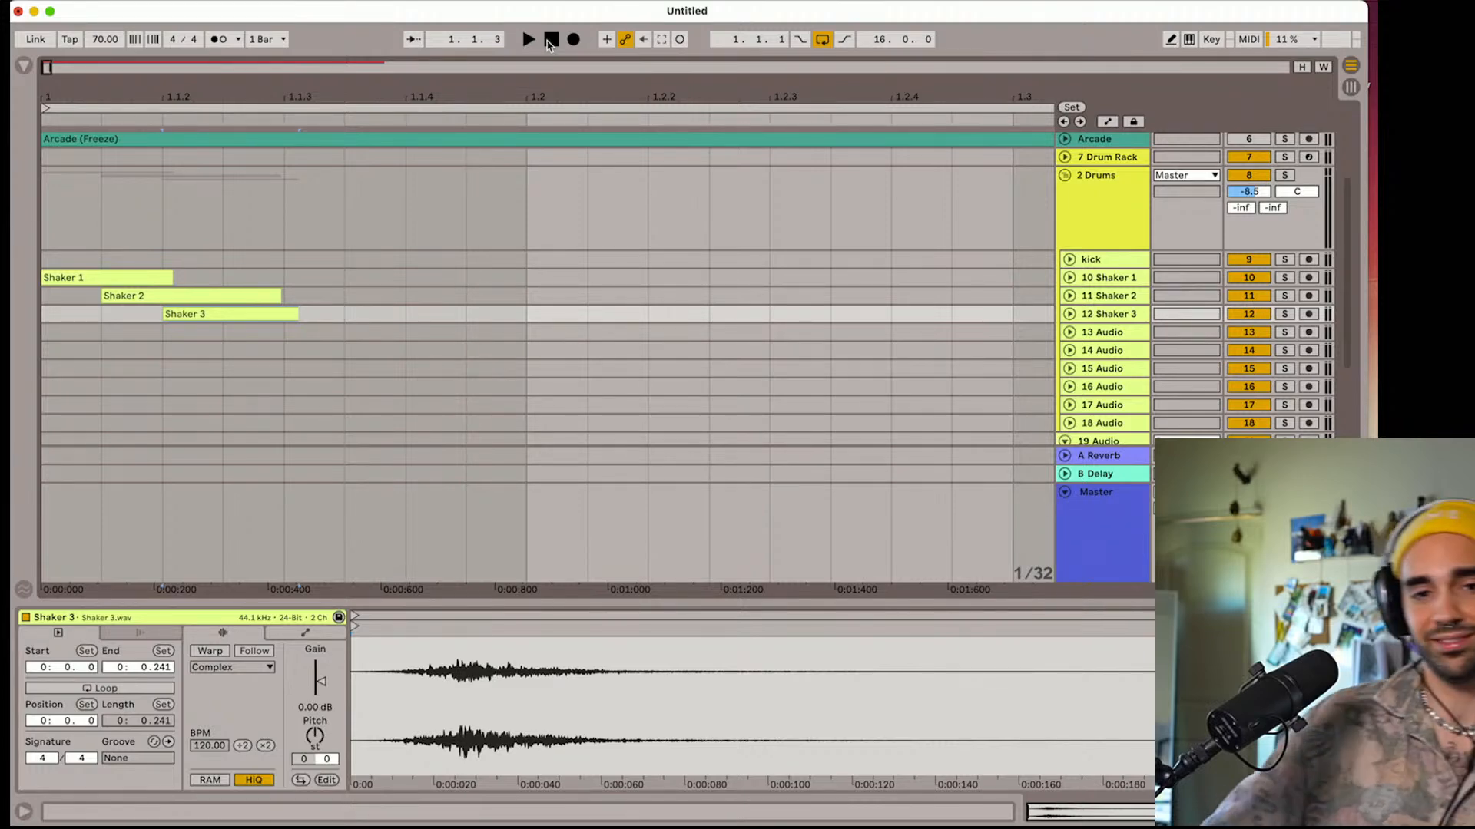
key("space")
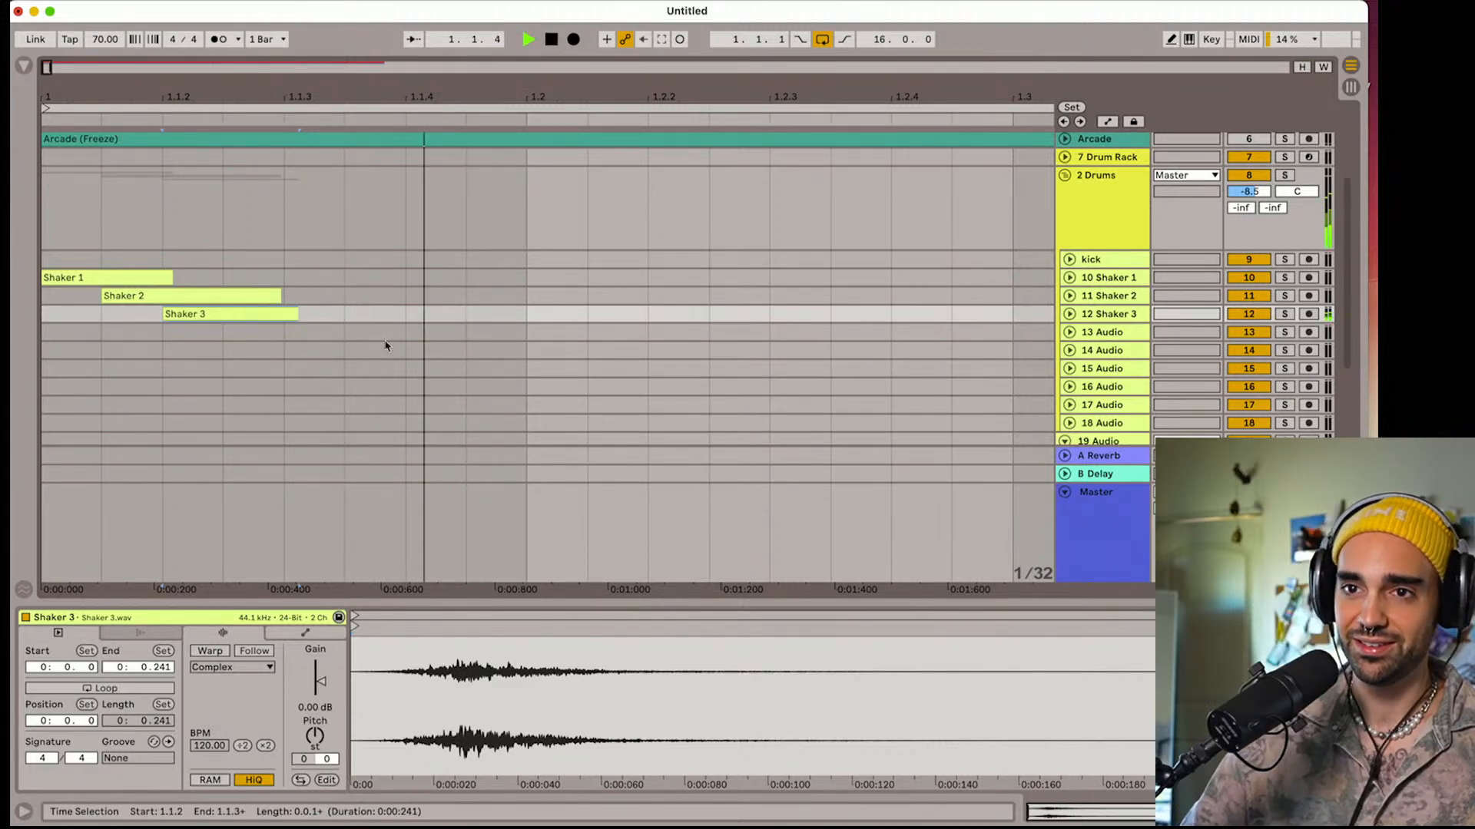
left_click(550, 39)
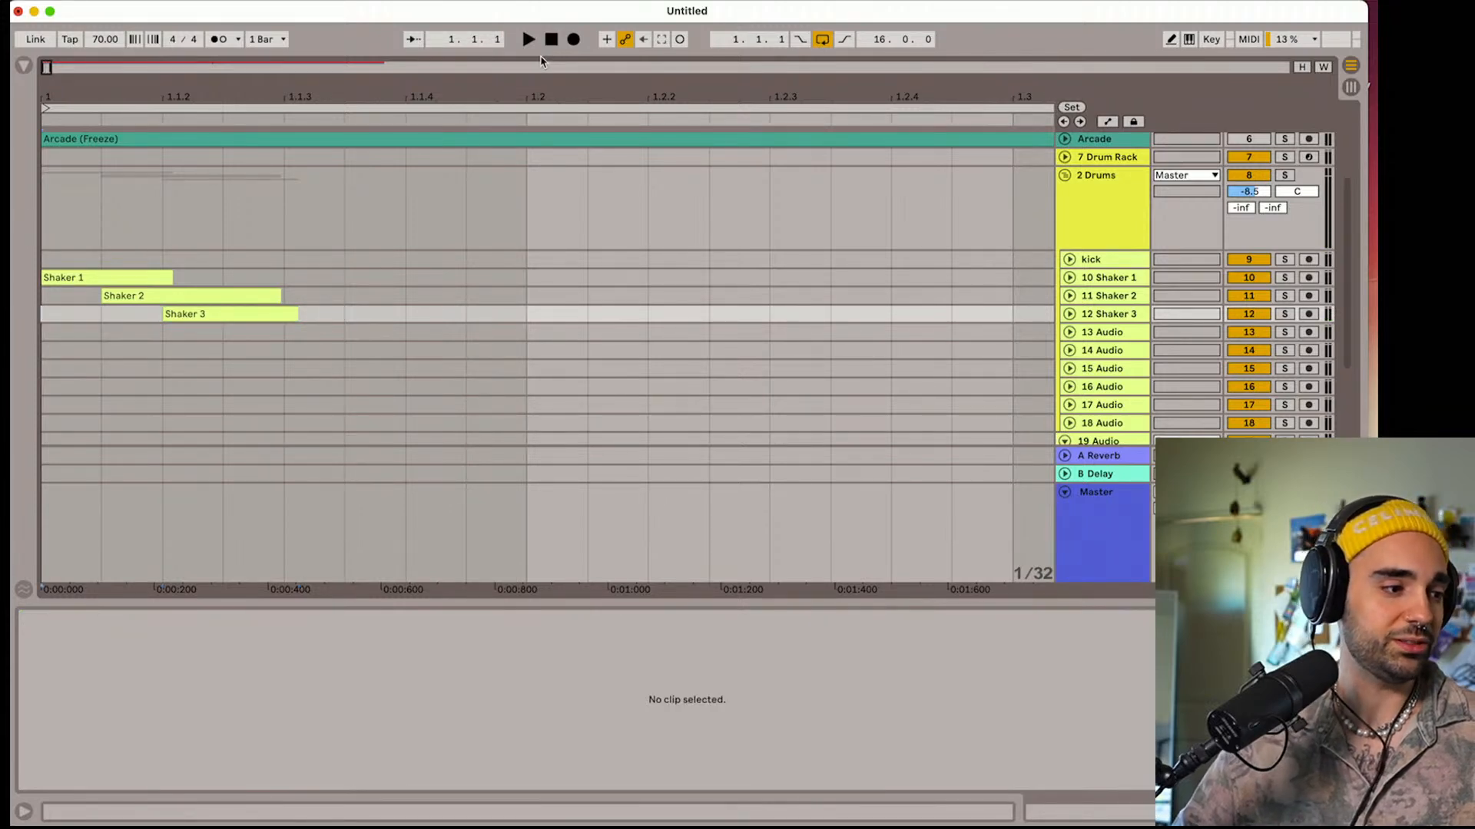
key("space")
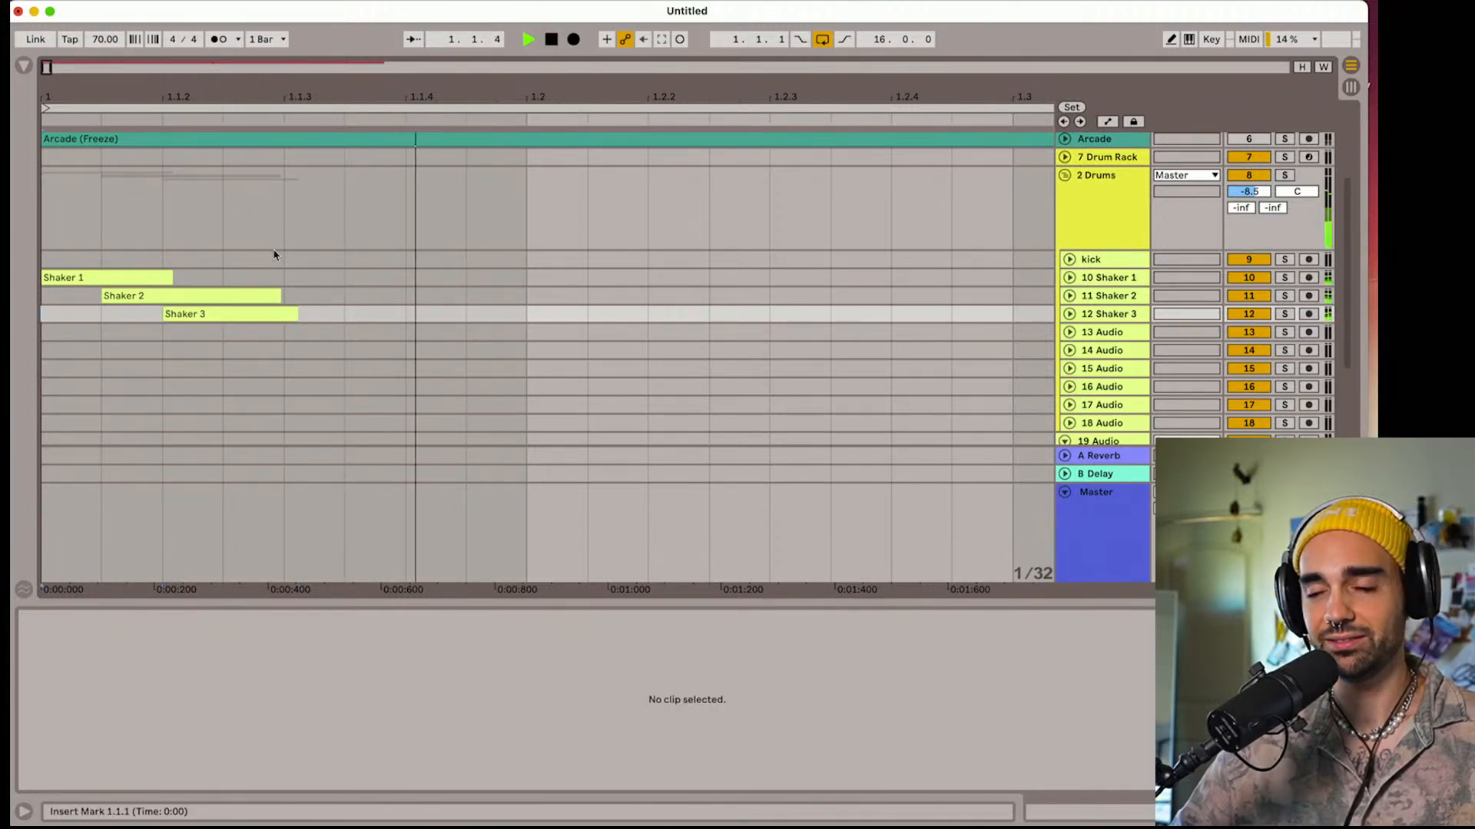
Lower the Shaker 3 track volume to -20.6 dB and the Shaker 2 track volume to -17.3 dB, then audition the balance
left_click(1069, 314)
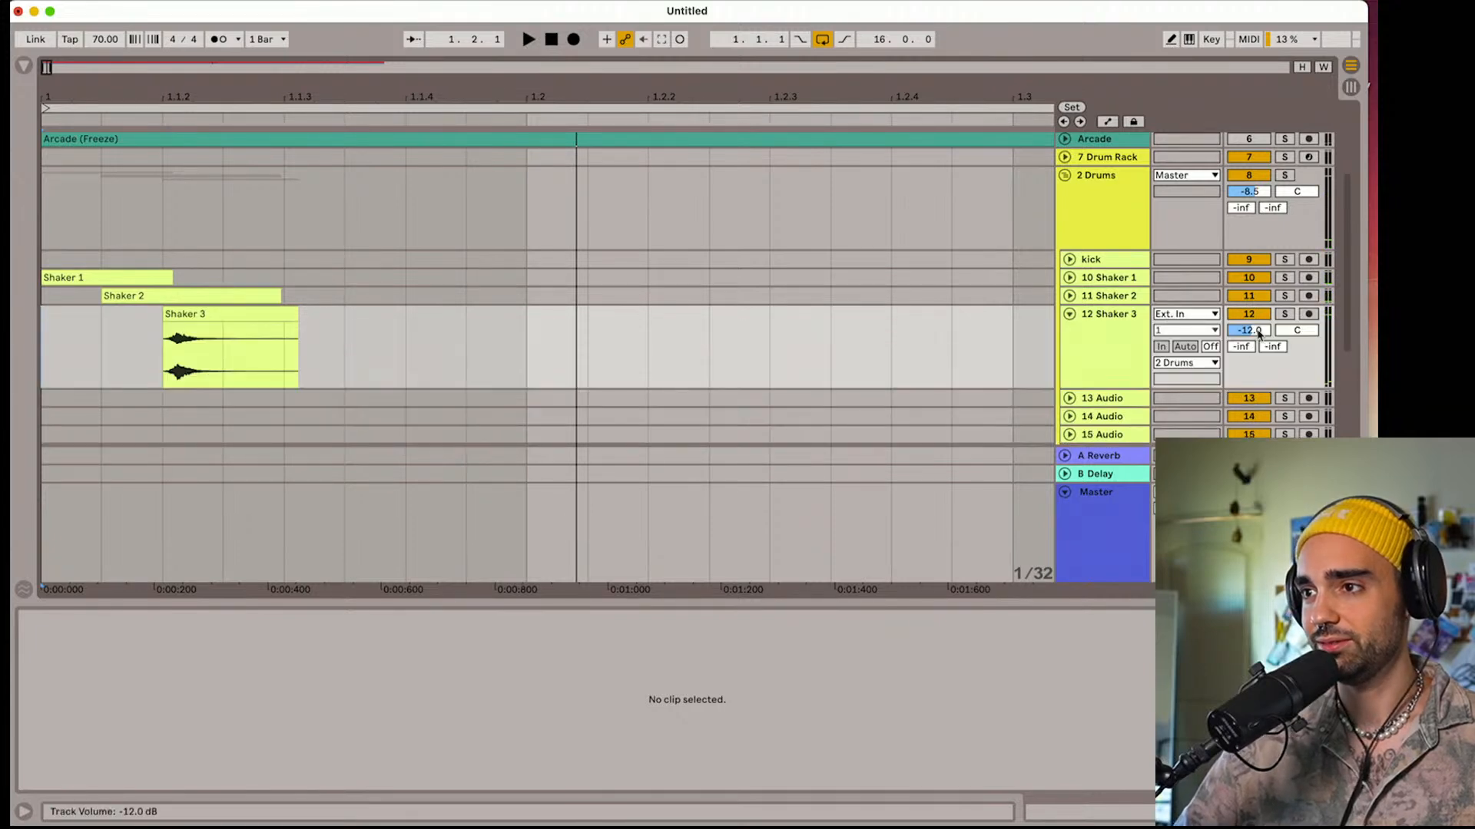
left_click(1069, 296)
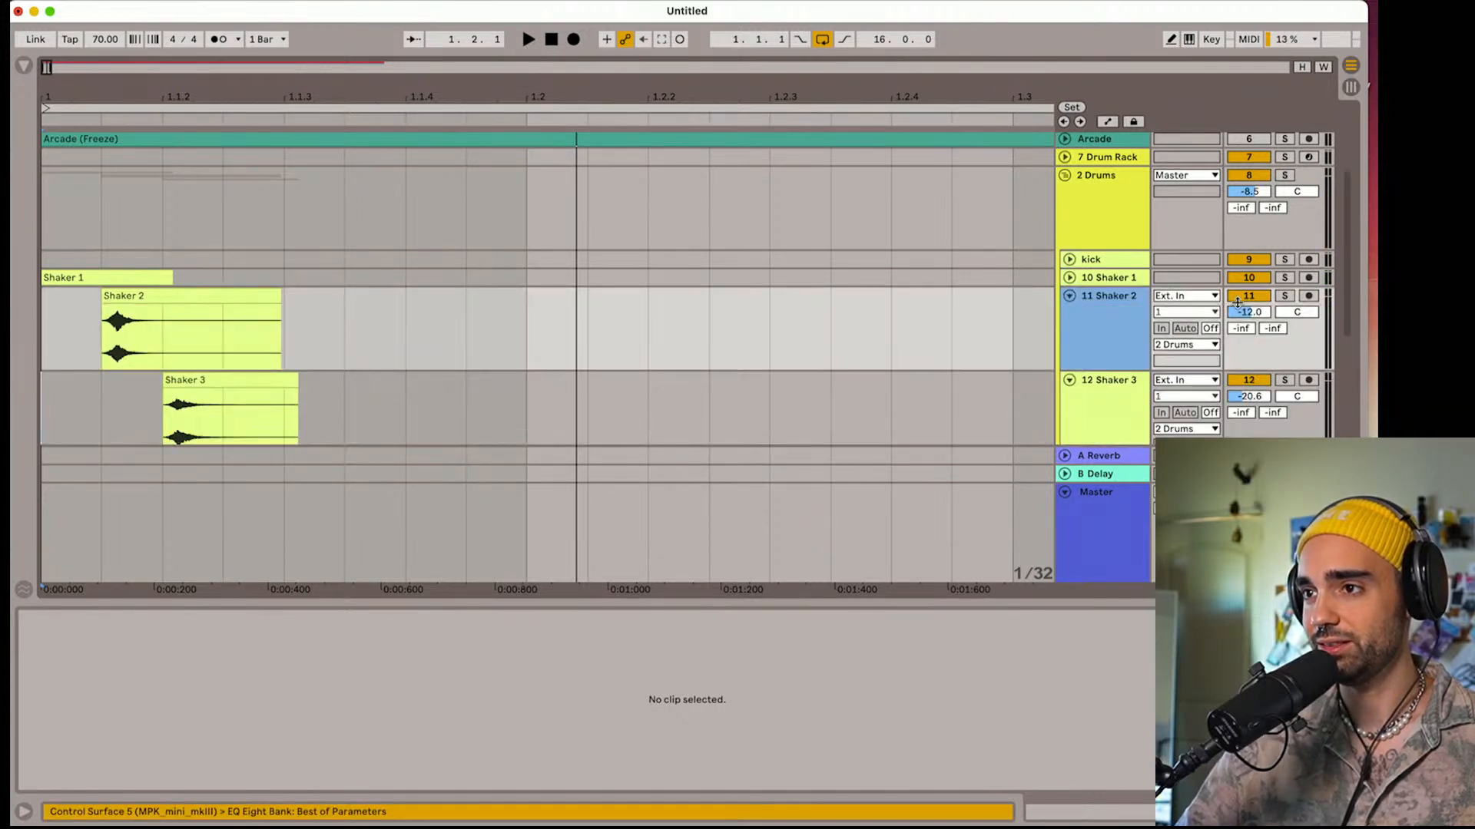
key("space")
Shorten the Shaker 3 clip to one 1/32 note with a fade-out, move it one 1/32 later and play the pattern
key("space")
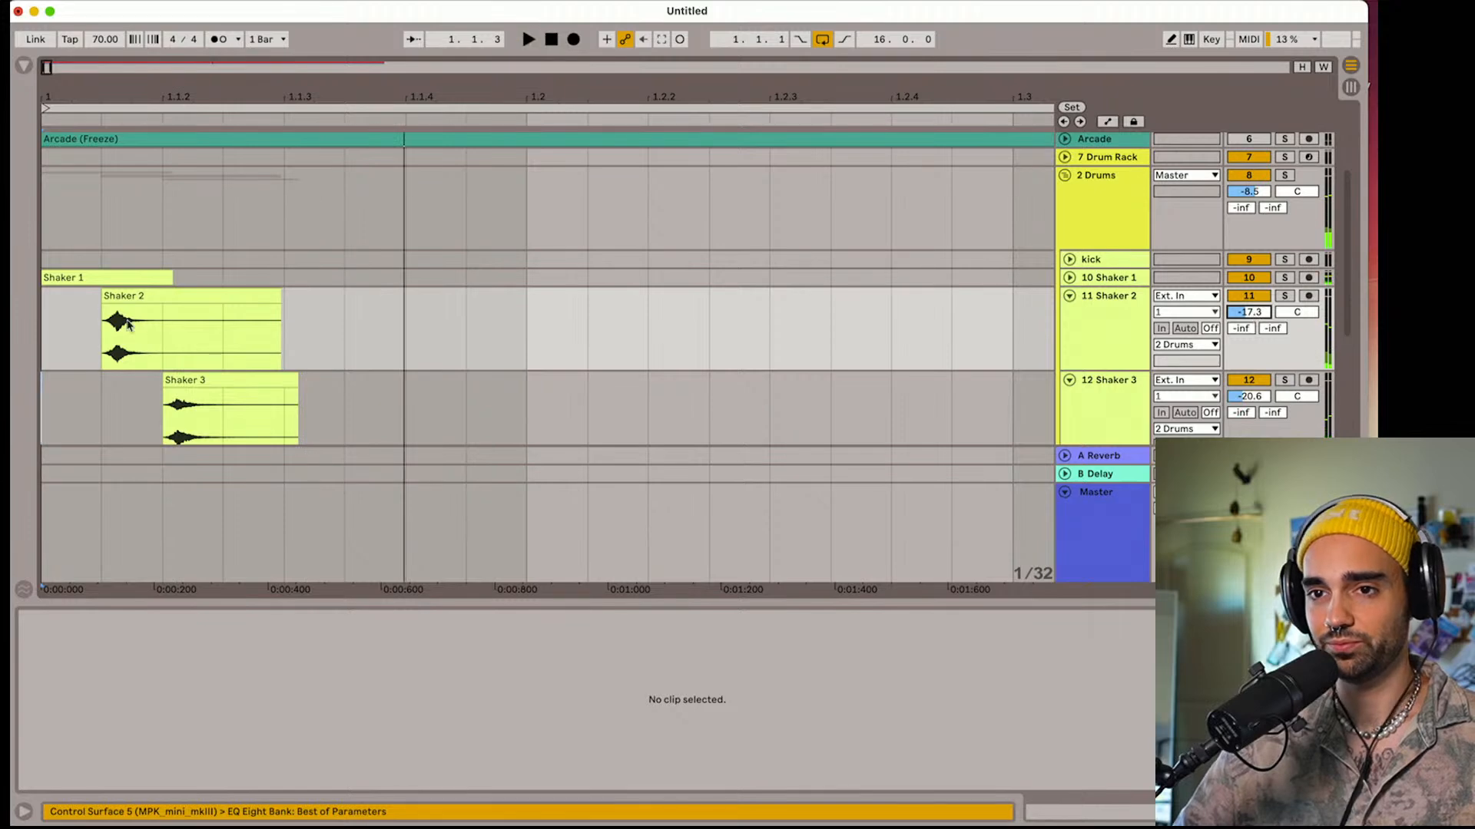
mouse_move(295, 384)
left_mouse_down()
mouse_move(197, 400)
mouse_move(267, 390)
left_mouse_up()
left_click(138, 329)
key("space")
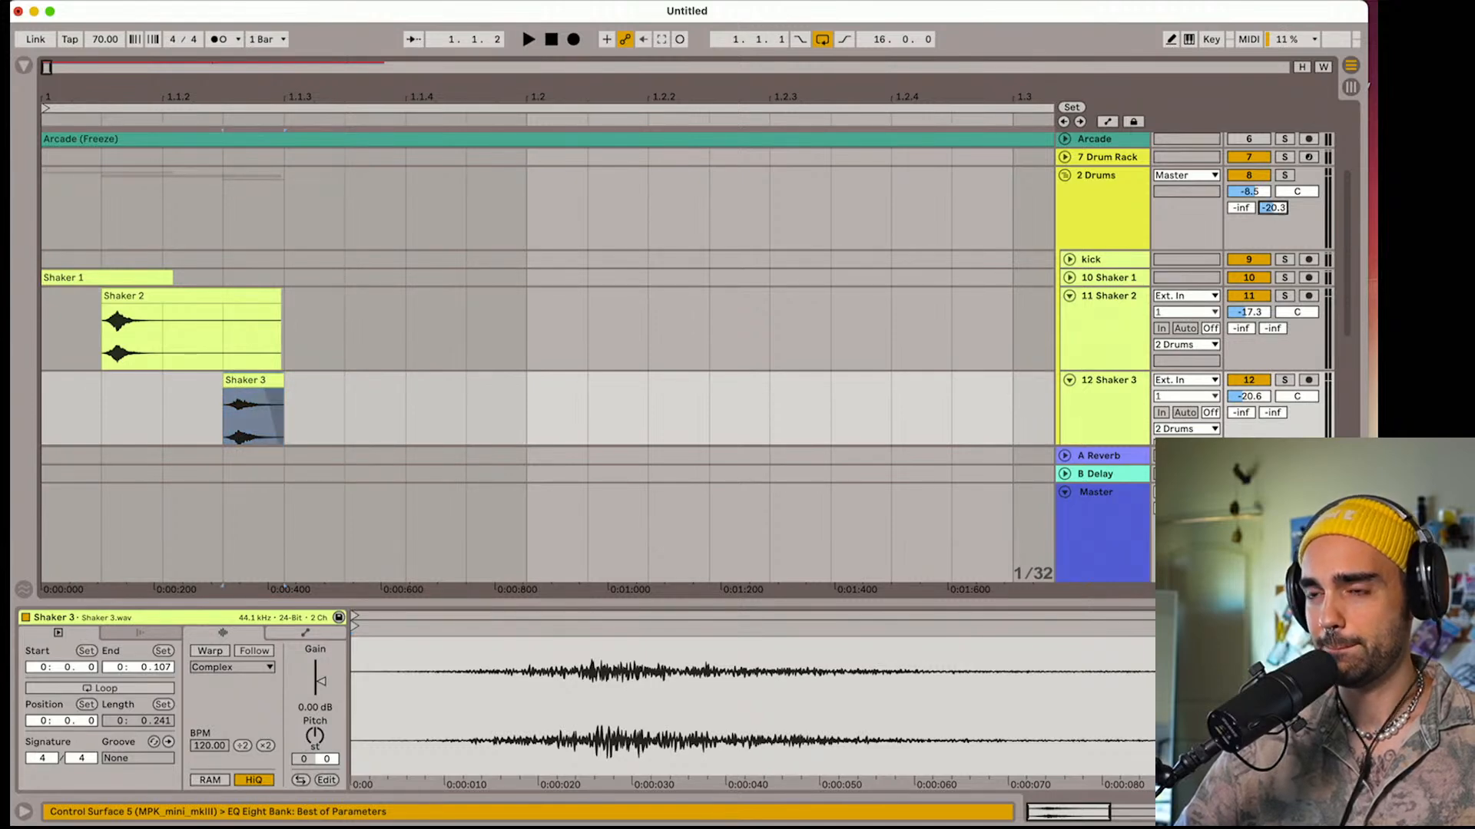
left_click(552, 39)
left_click(552, 39)
key("space")
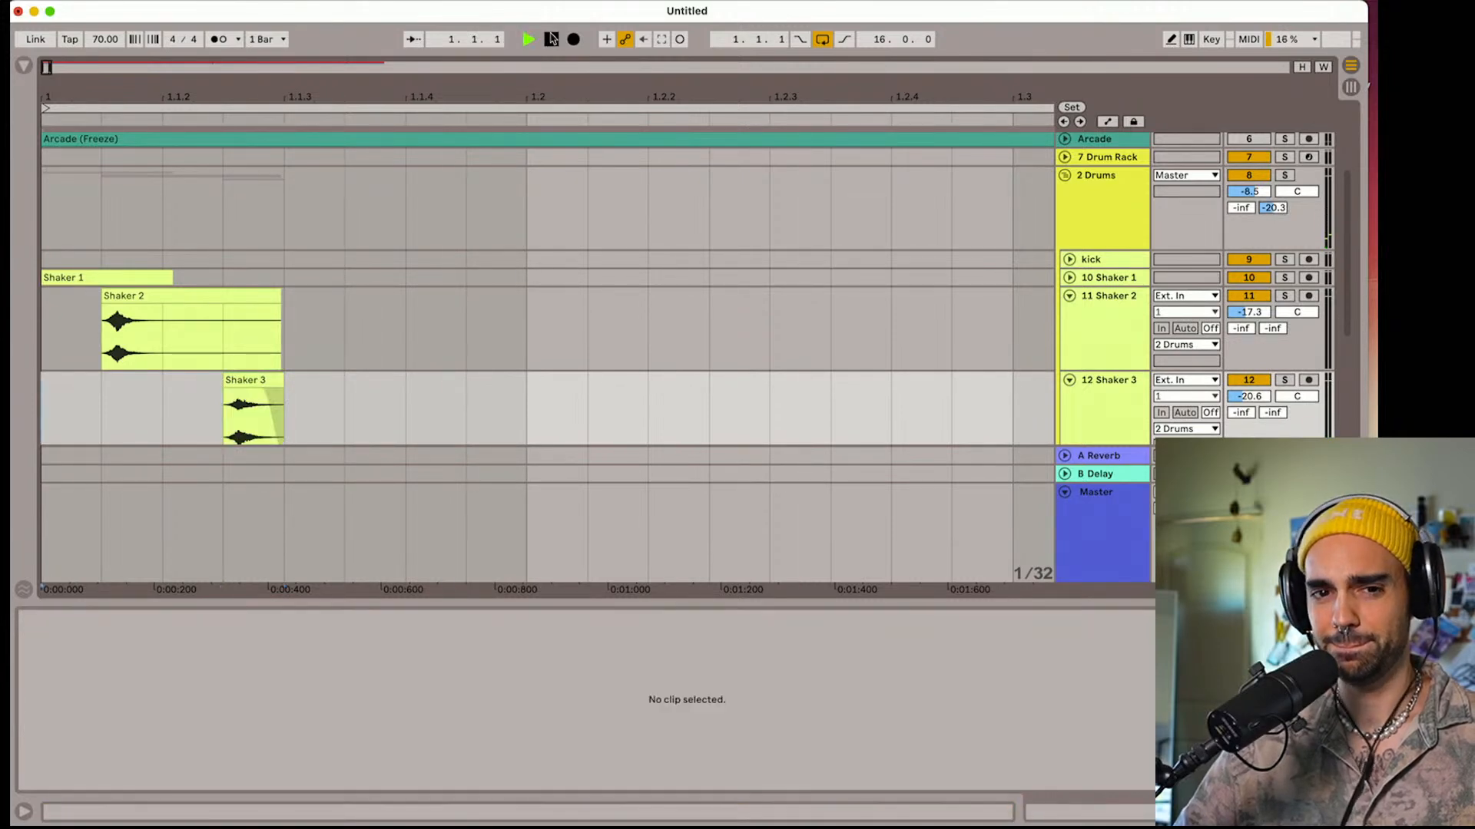
right_click(400, 413)
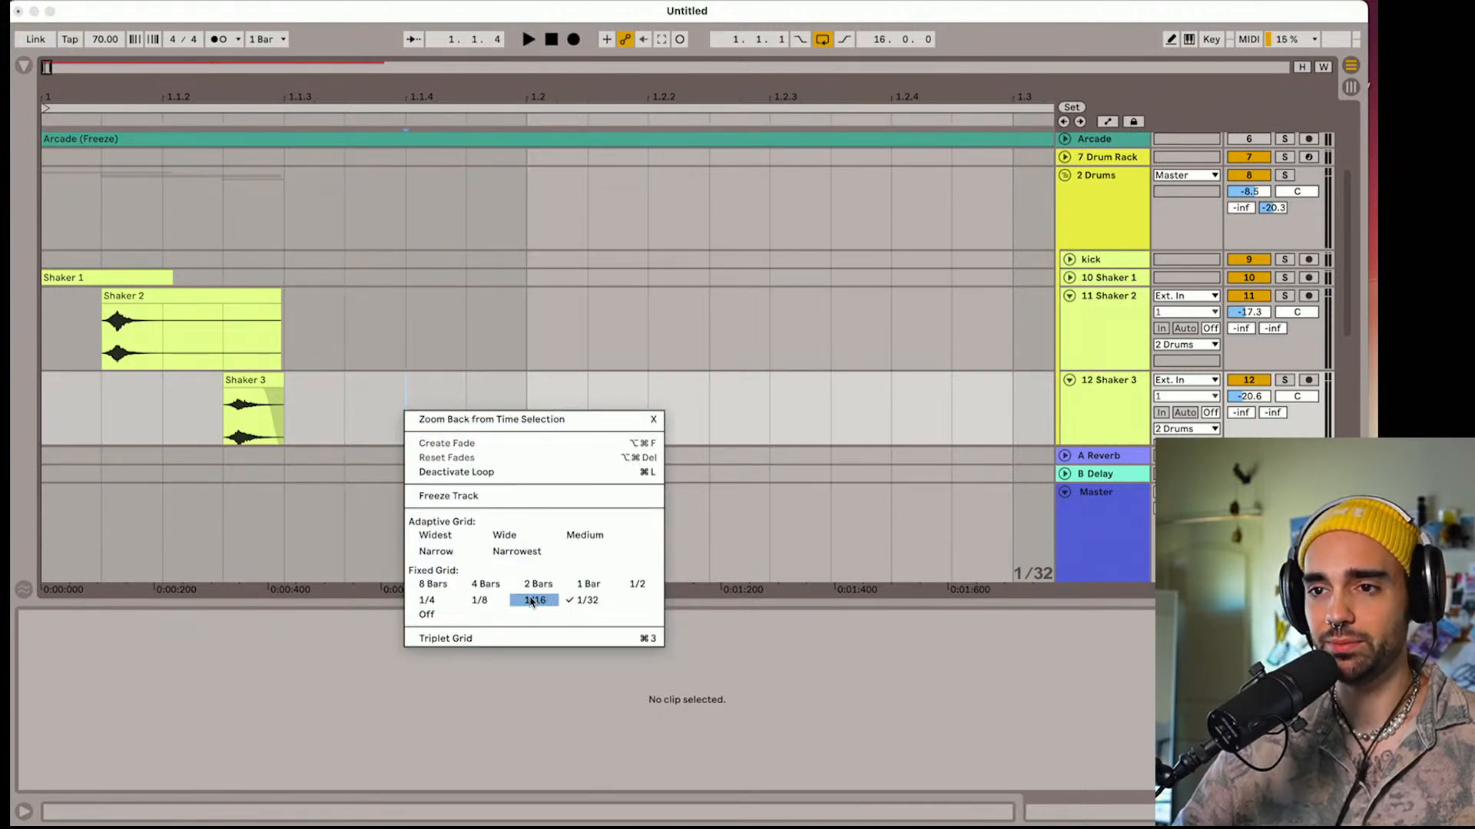
left_click(479, 600)
right_click(352, 399)
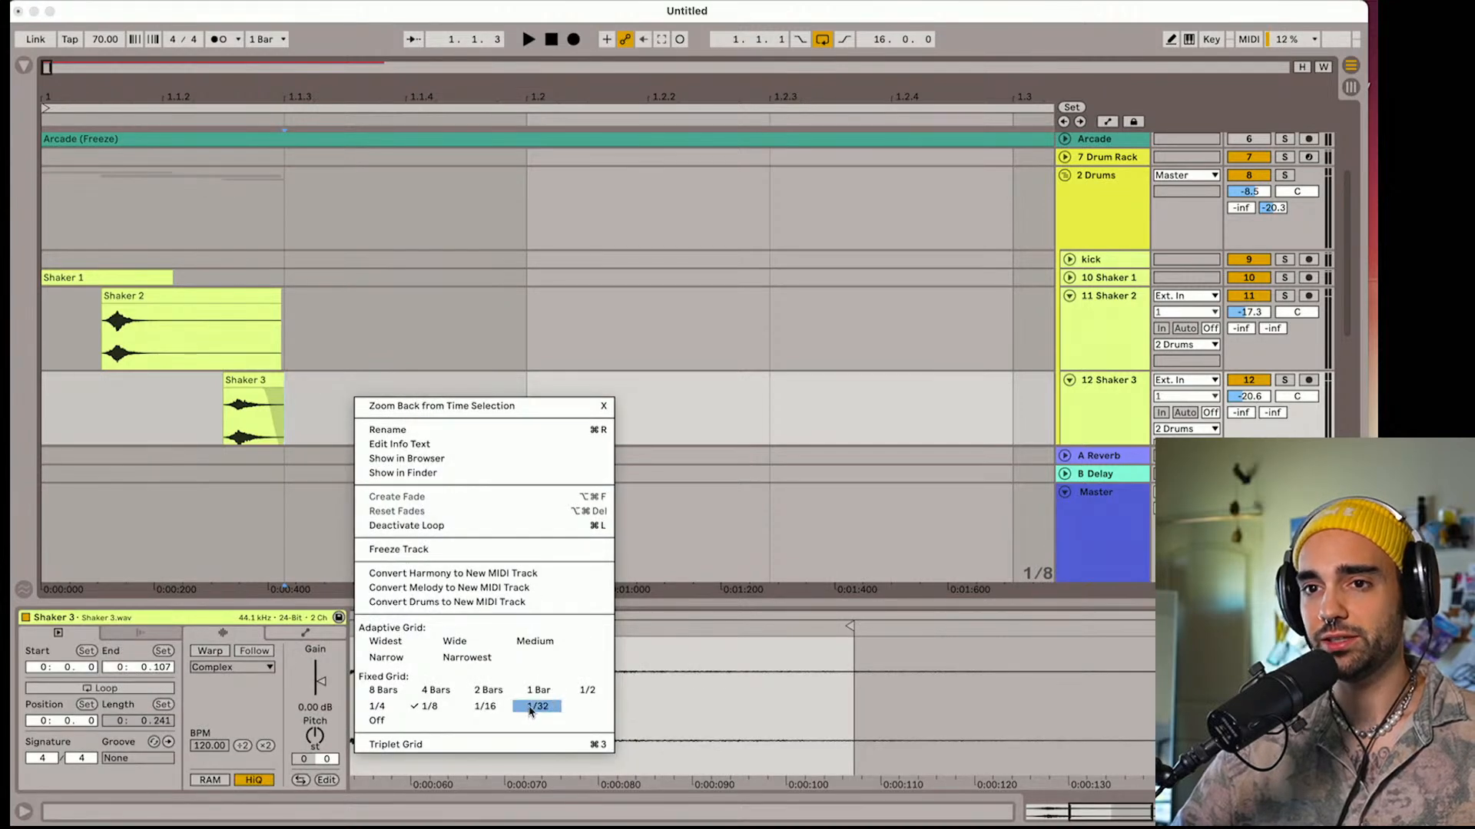
left_click(538, 706)
Add short fade-ins to the starts of the Shaker 3, Shaker 2 and Shaker 1 clips
mouse_move(255, 403)
left_mouse_down()
mouse_move(211, 392)
mouse_move(261, 394)
mouse_move(230, 392)
left_mouse_up()
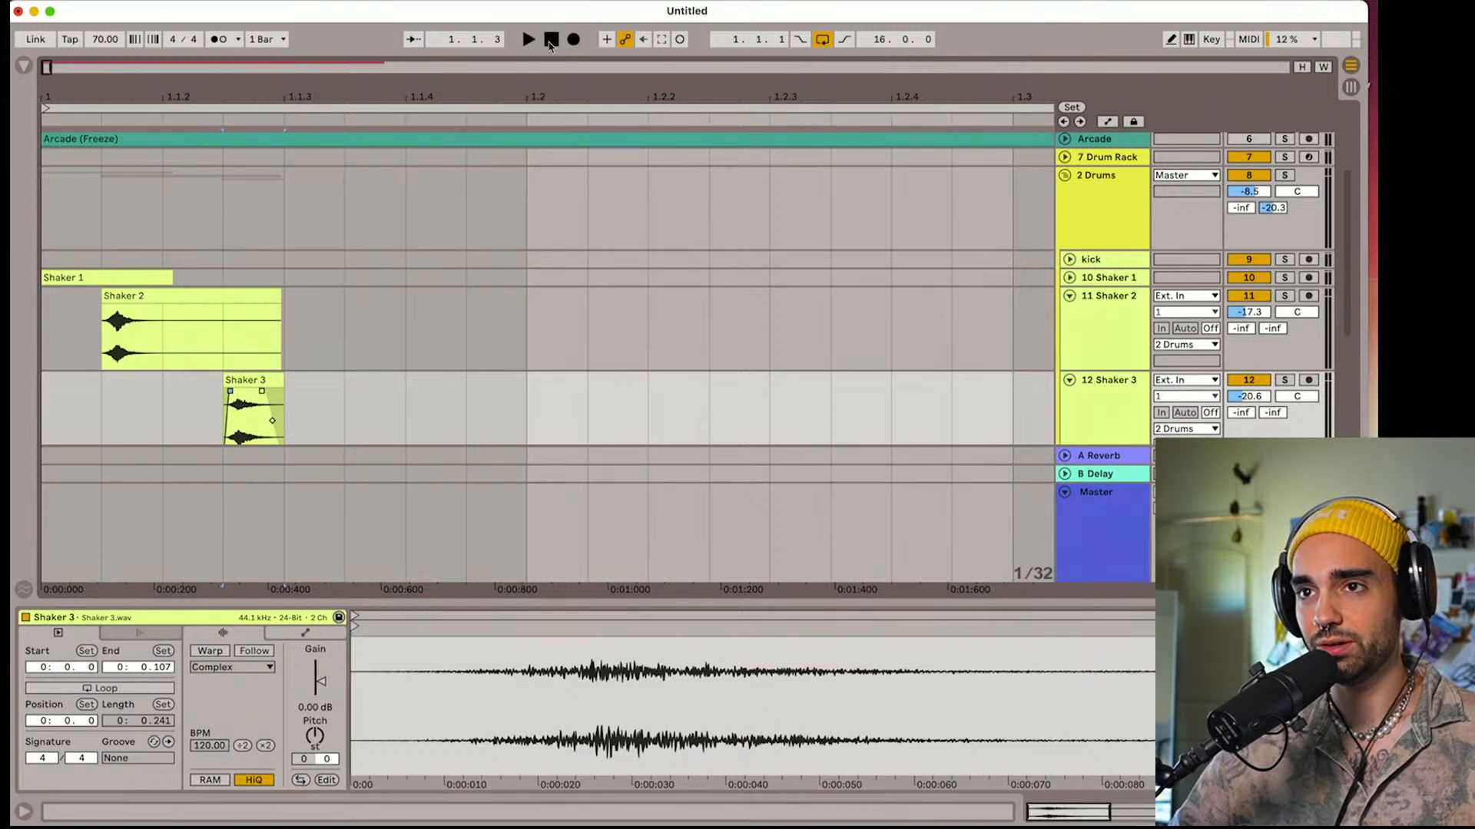
left_click(550, 40)
left_click(110, 311)
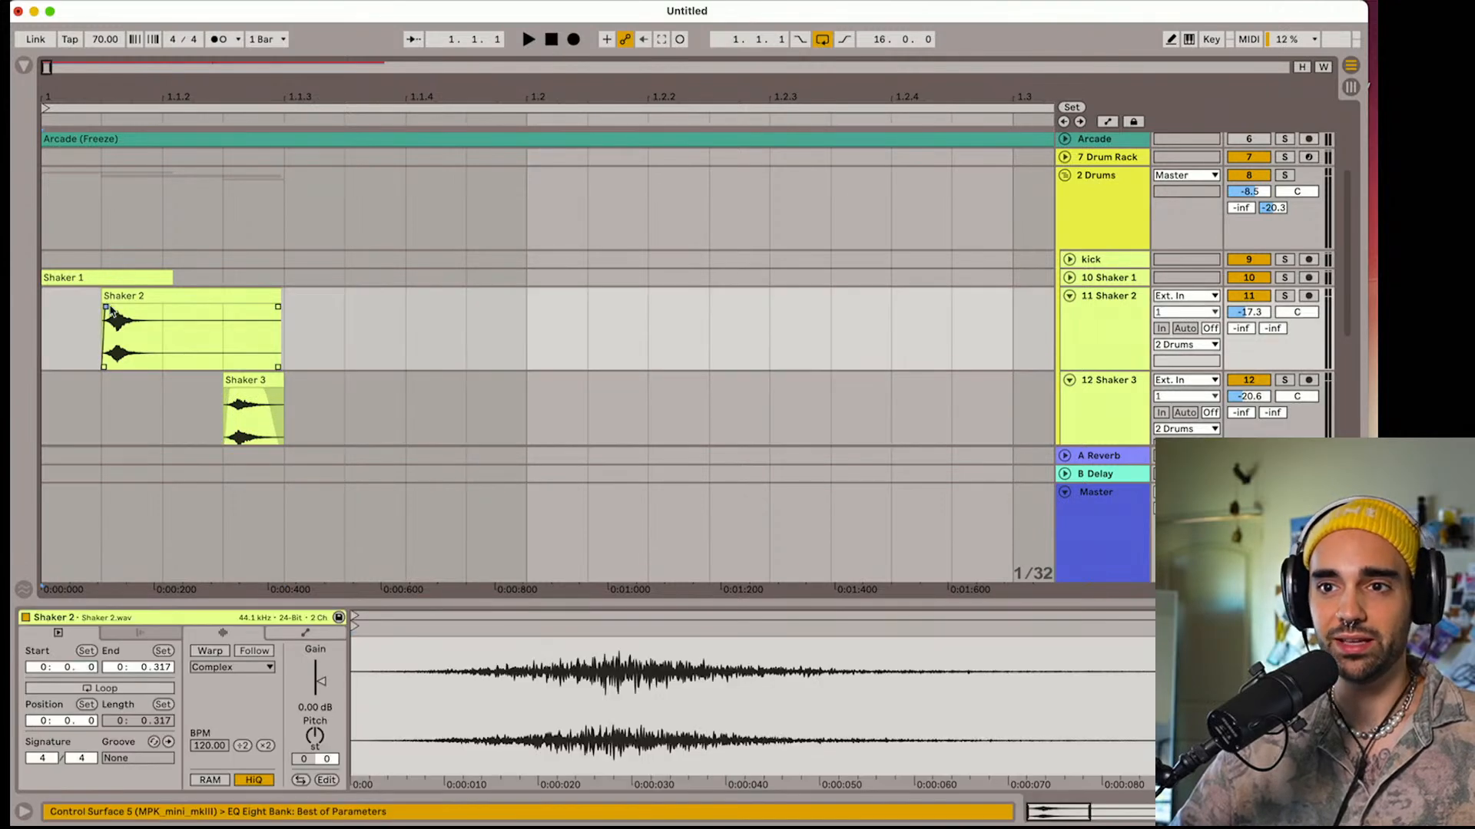
left_click(1069, 277)
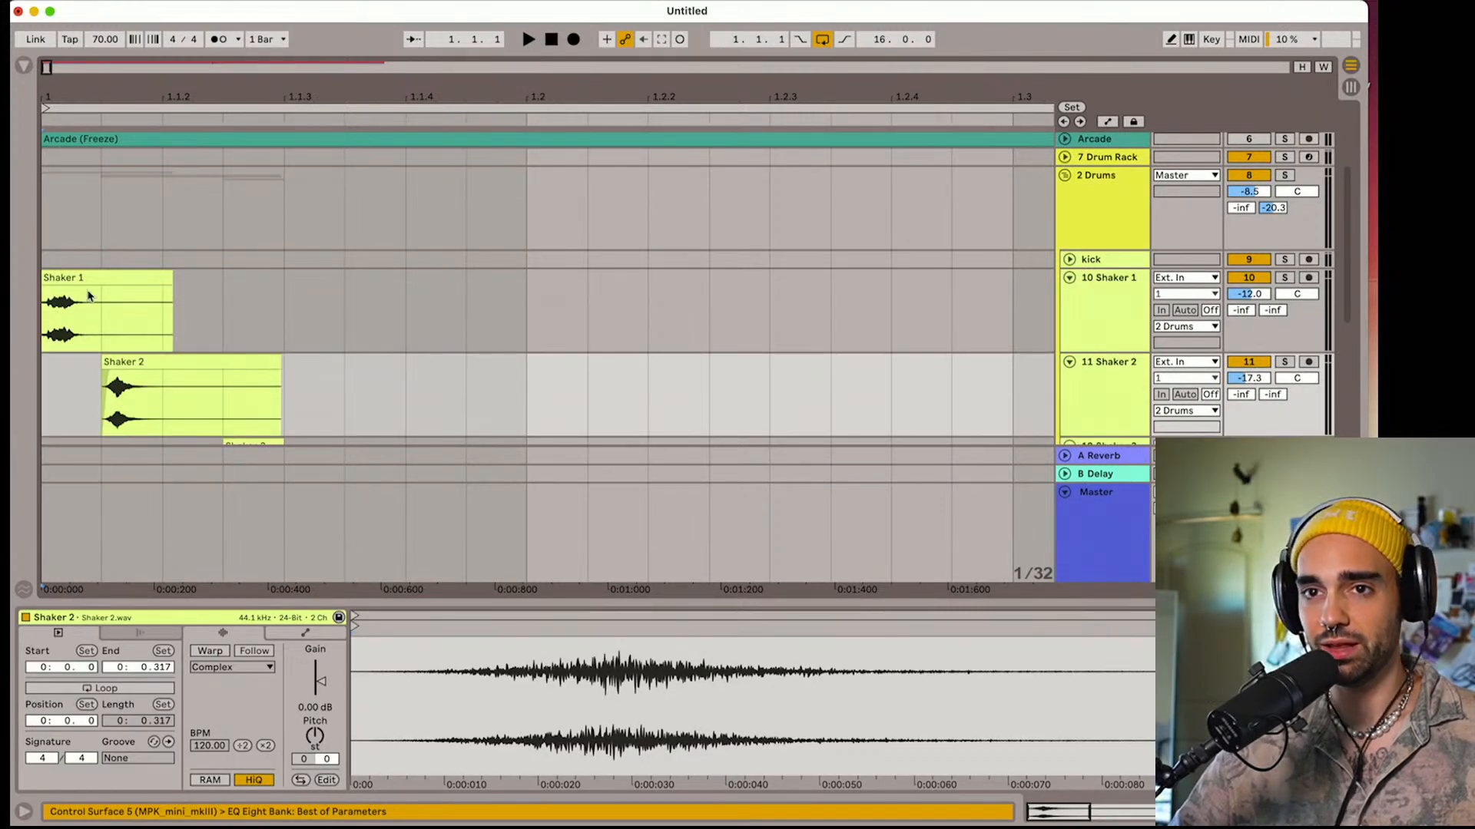
left_click(44, 292)
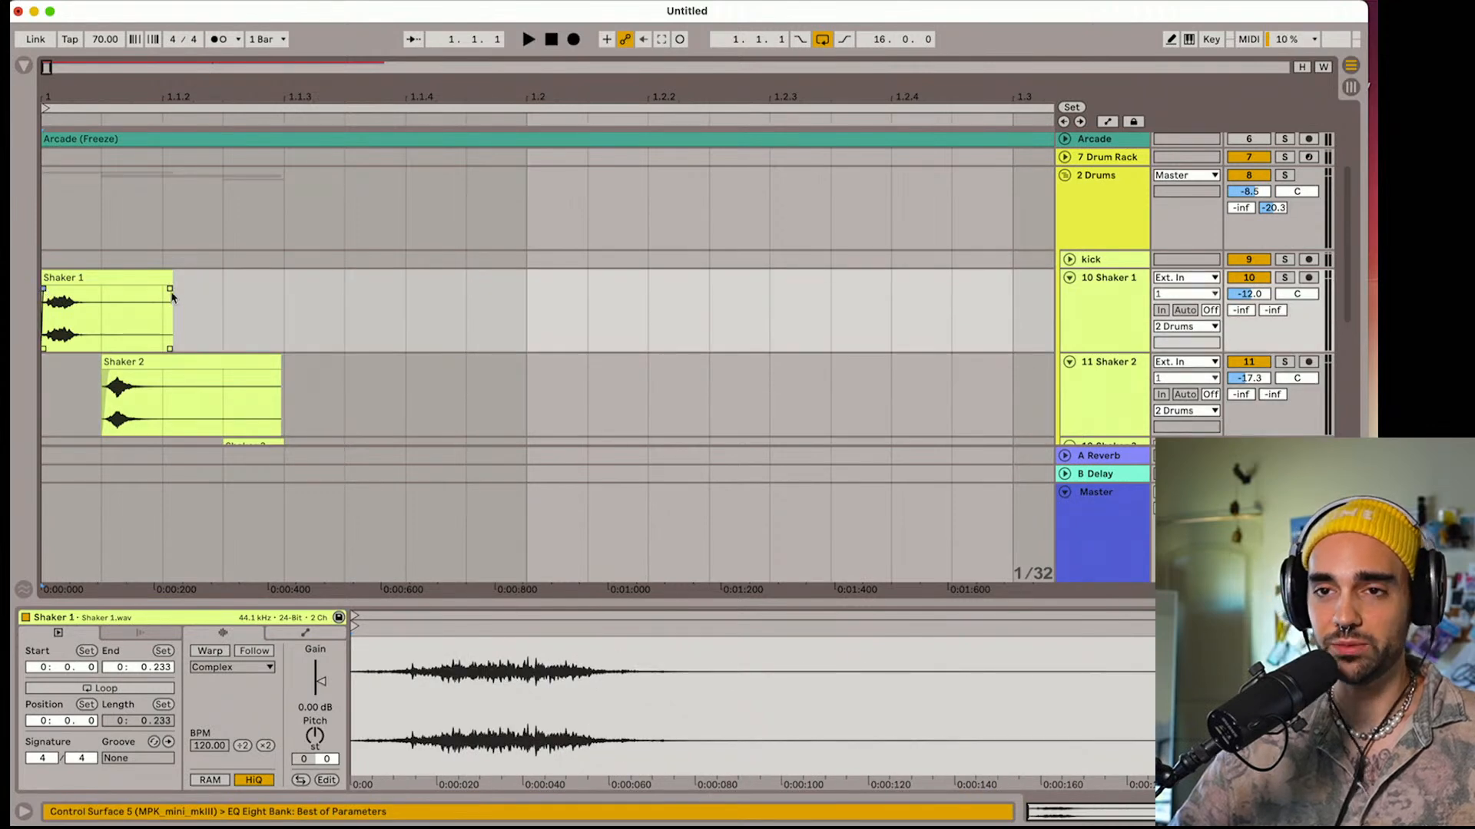
Trim the end of the Shaker 1 clip to a length of about 0.126 seconds and play the pattern
left_click_drag(170, 285, 113, 289)
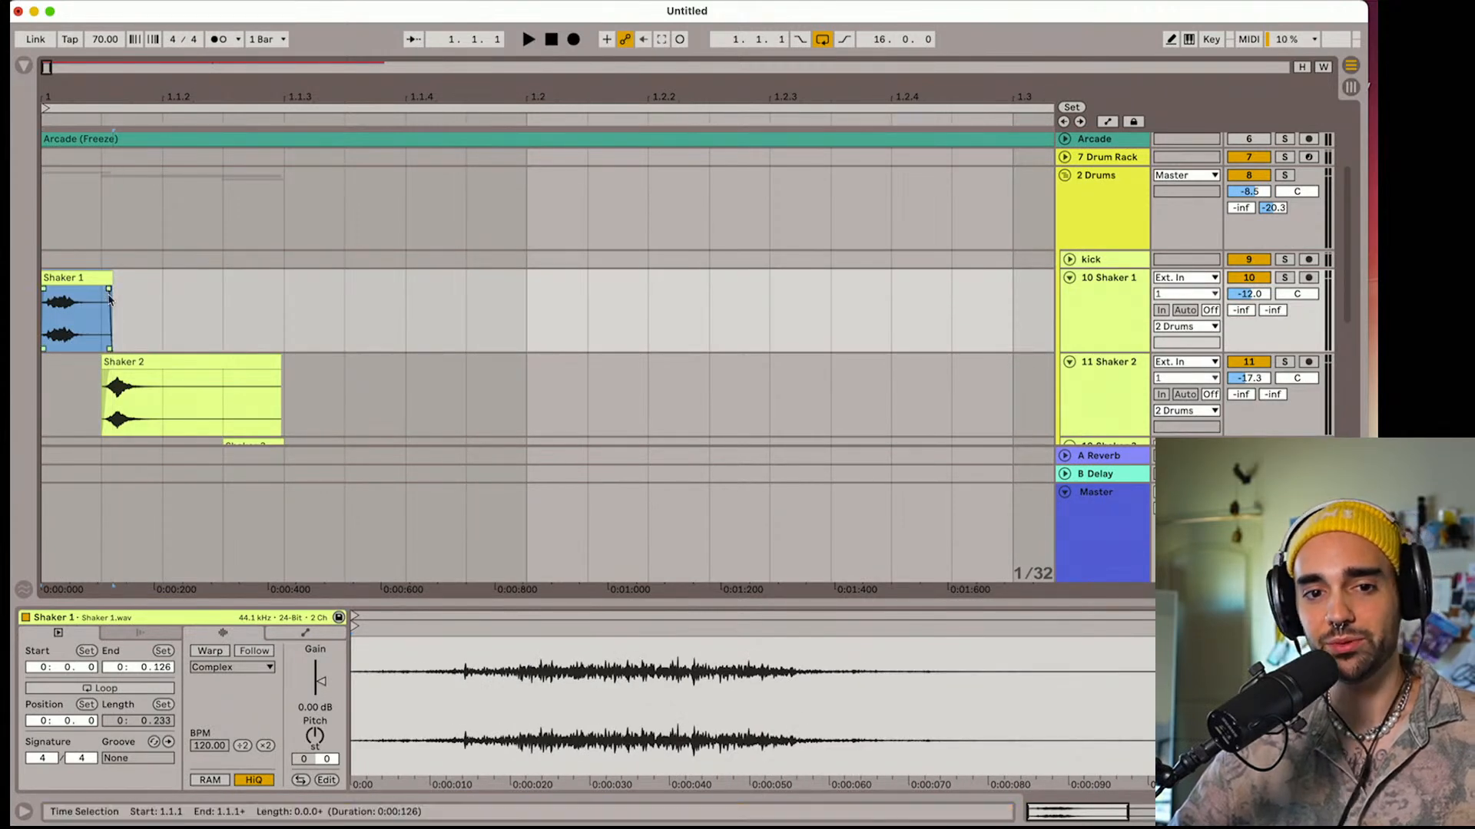
left_click(550, 41)
key("space")
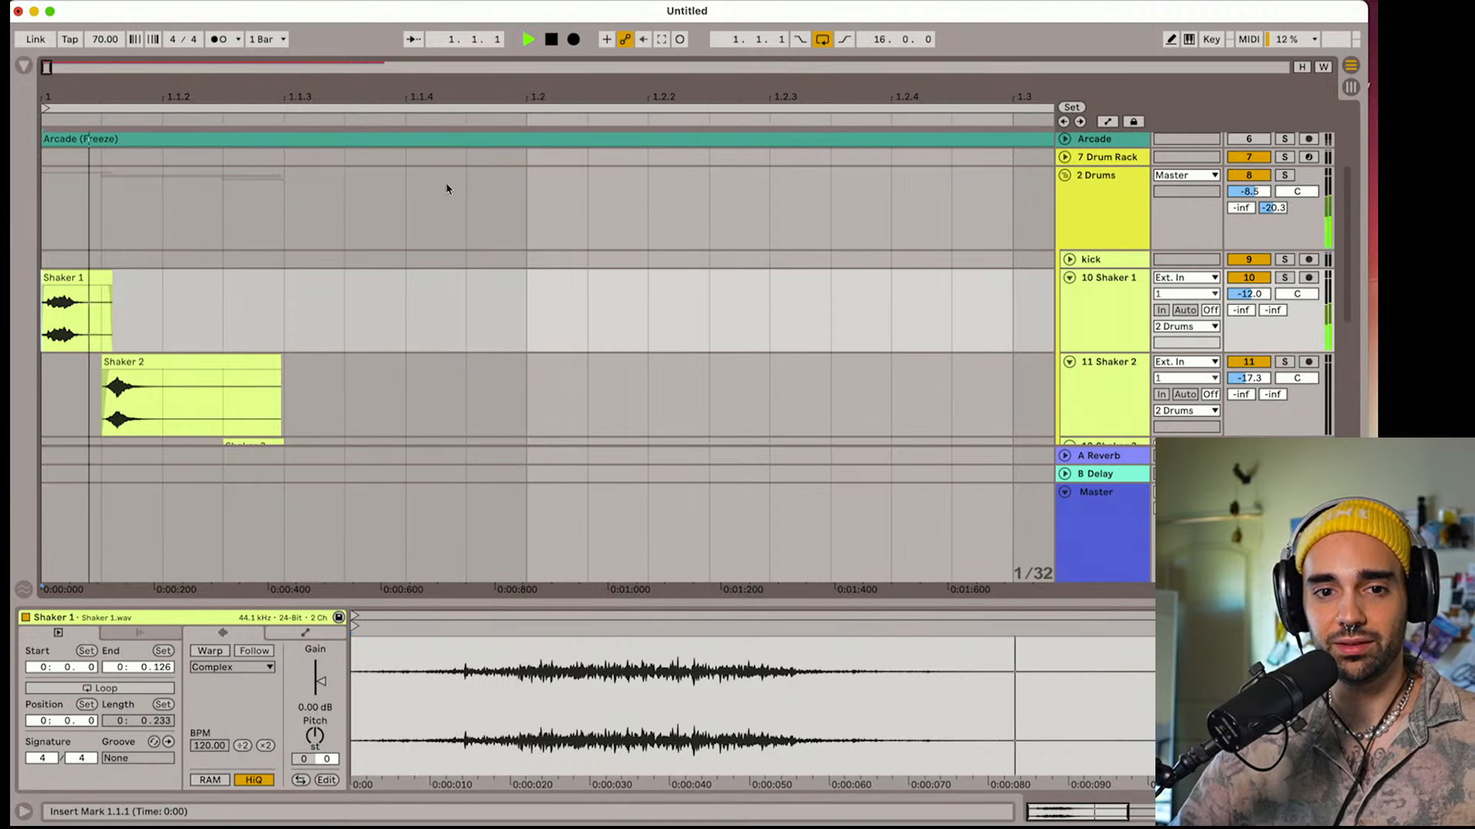
Trim the Shaker 2 clip to end at 1.1.2 with a short fade-out and return playback to the start
scroll(367, 285, "down", 4)
left_click_drag(281, 259, 152, 267)
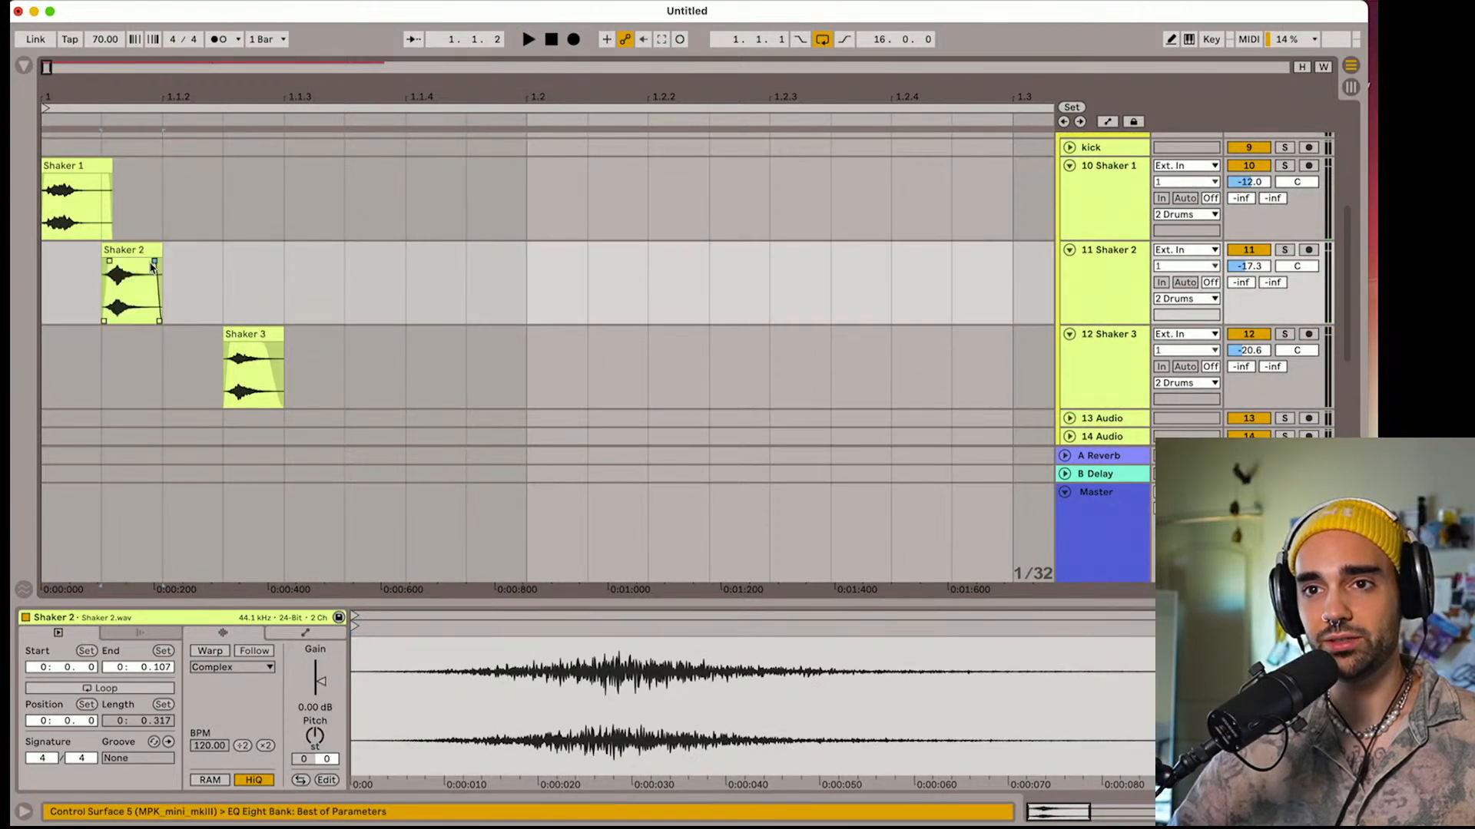
left_click(553, 40)
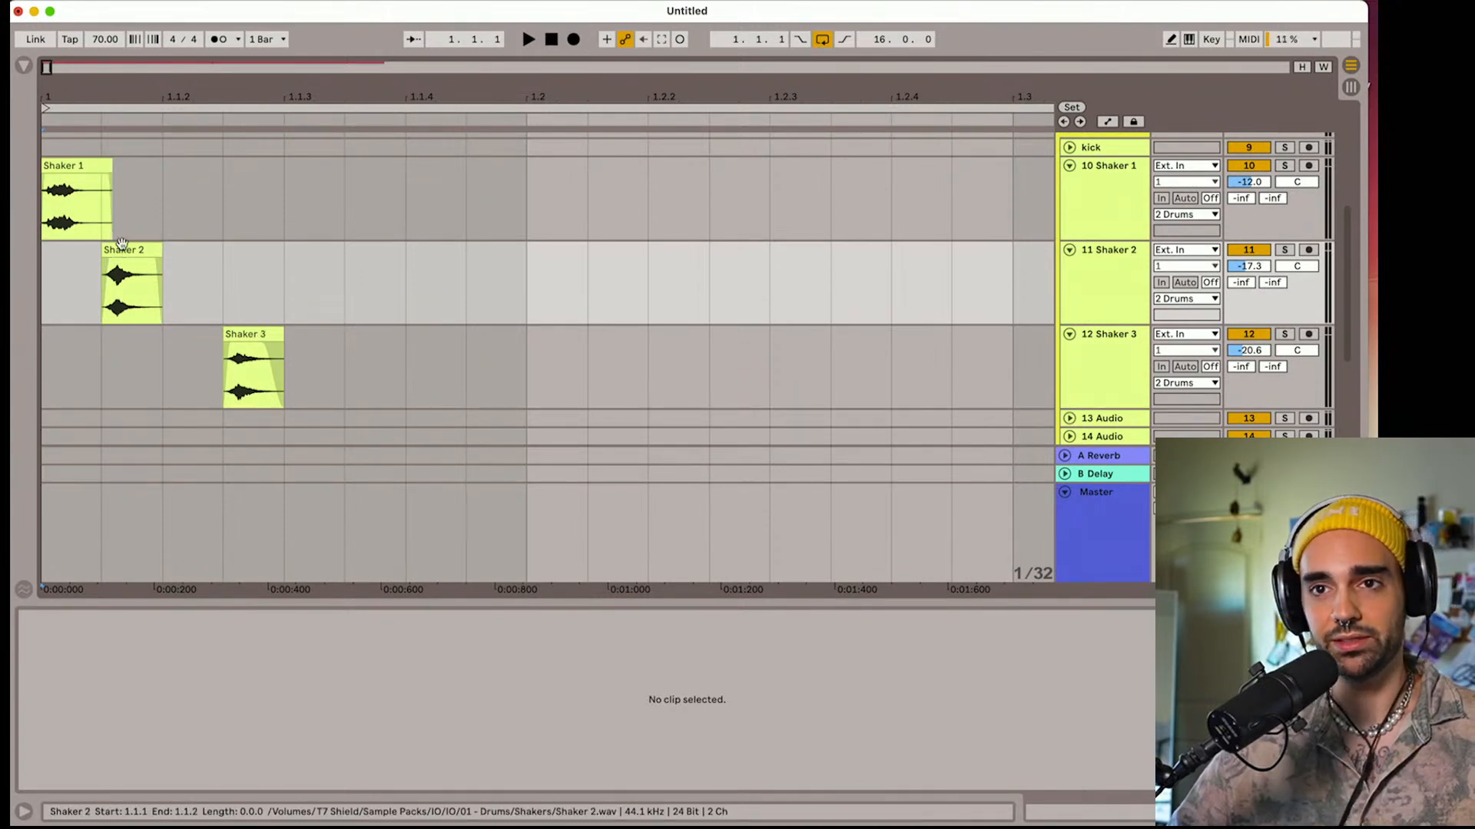
Copy the Shaker 1 clip to one 1/32 before 1.2 and the Shaker 3 clip to 1.2.2, playing the pattern after each copy
left_click_drag(68, 162, 493, 165)
key("space")
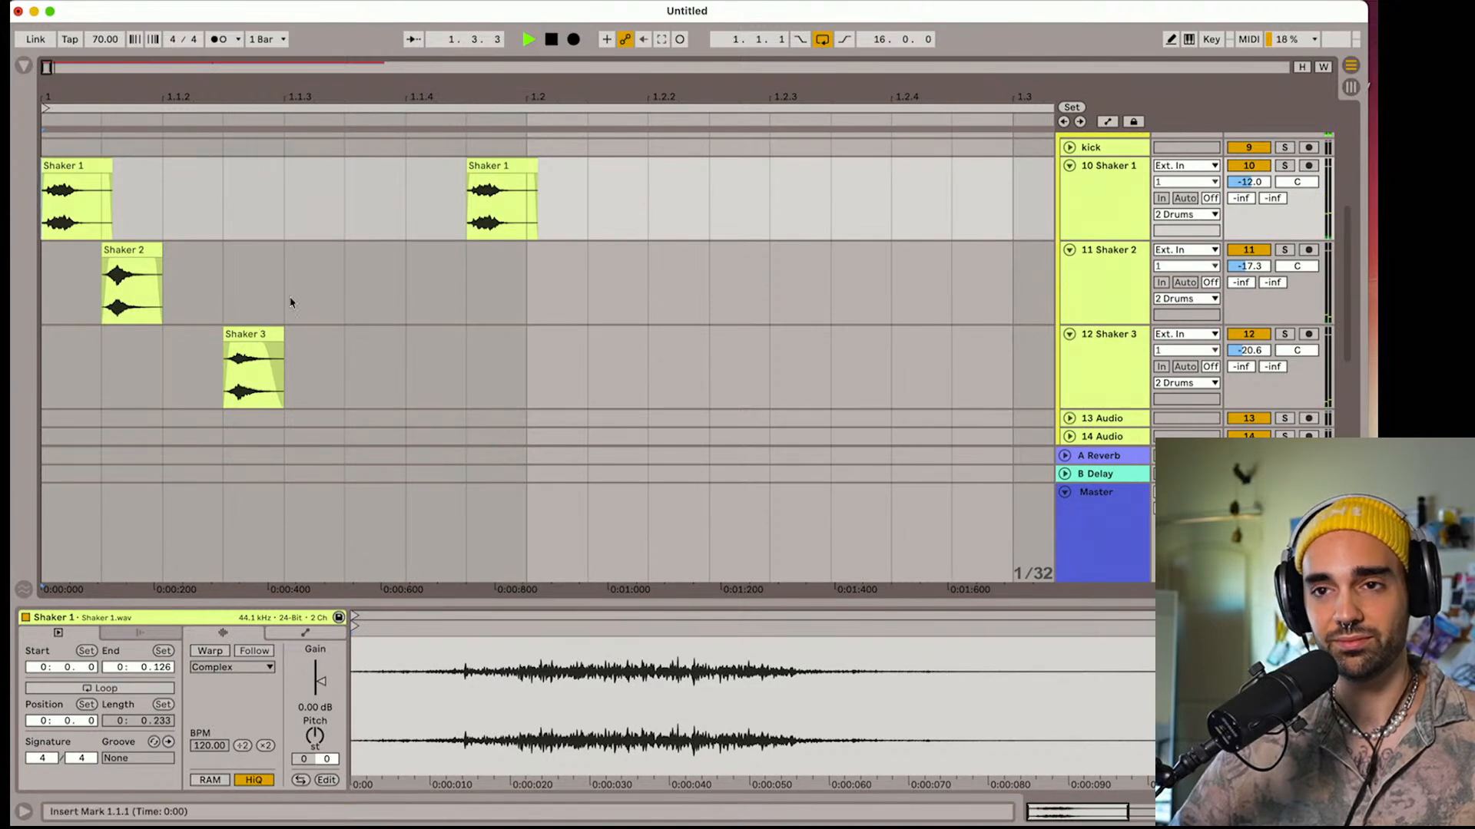
key("space")
left_click(248, 335)
left_click_drag(255, 335, 653, 351)
left_click(554, 46)
key("space")
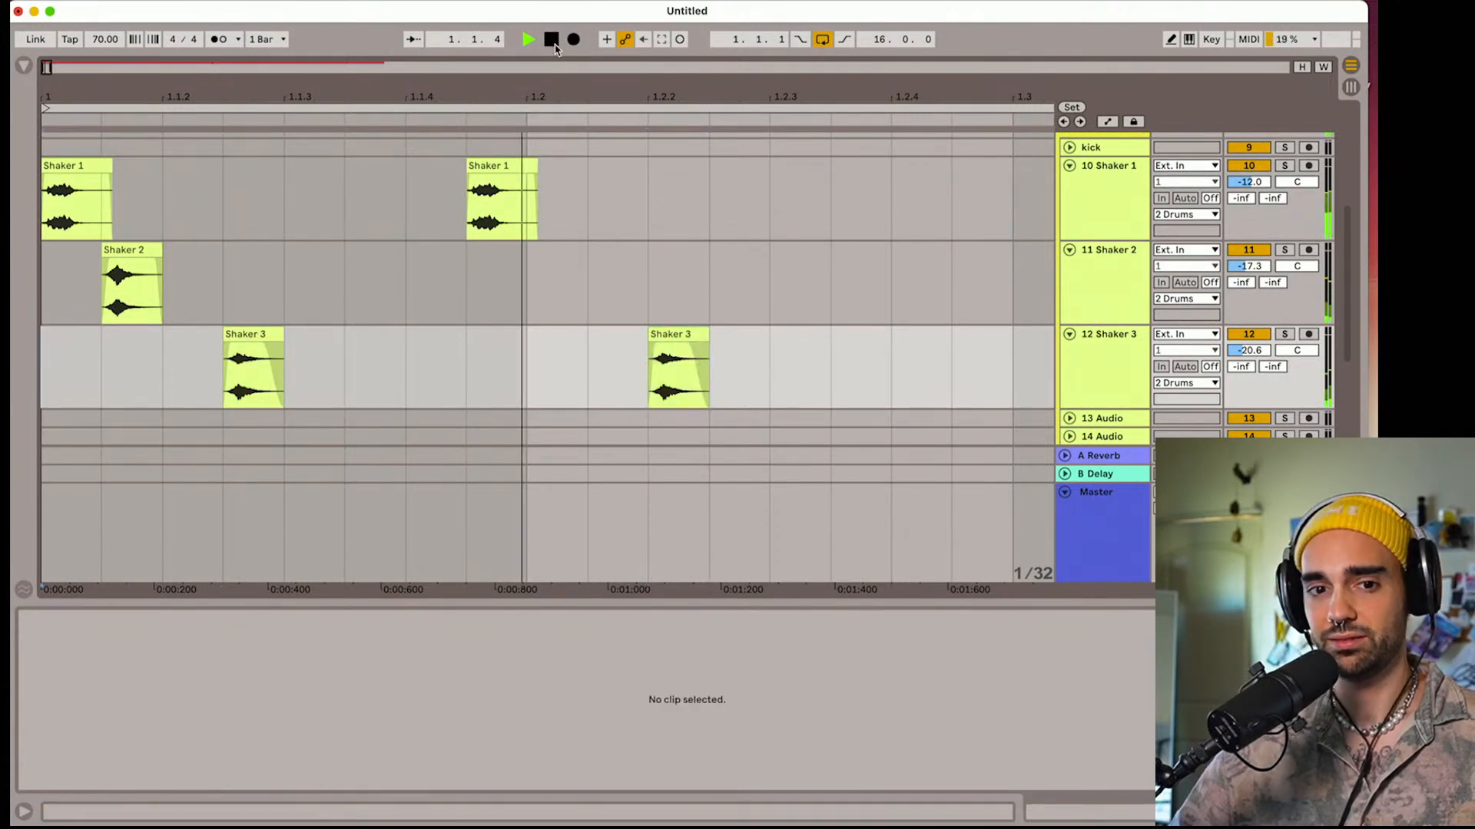
key("space")
Copy the Shaker 2 clip to one 1/32 after 1.2.2, play the pattern, and copy a Shaker 3 clip onto the Shaker 1 track at 1.2.4
left_click_drag(521, 93, 519, 66)
left_click_drag(106, 255, 547, 255)
left_click(551, 45)
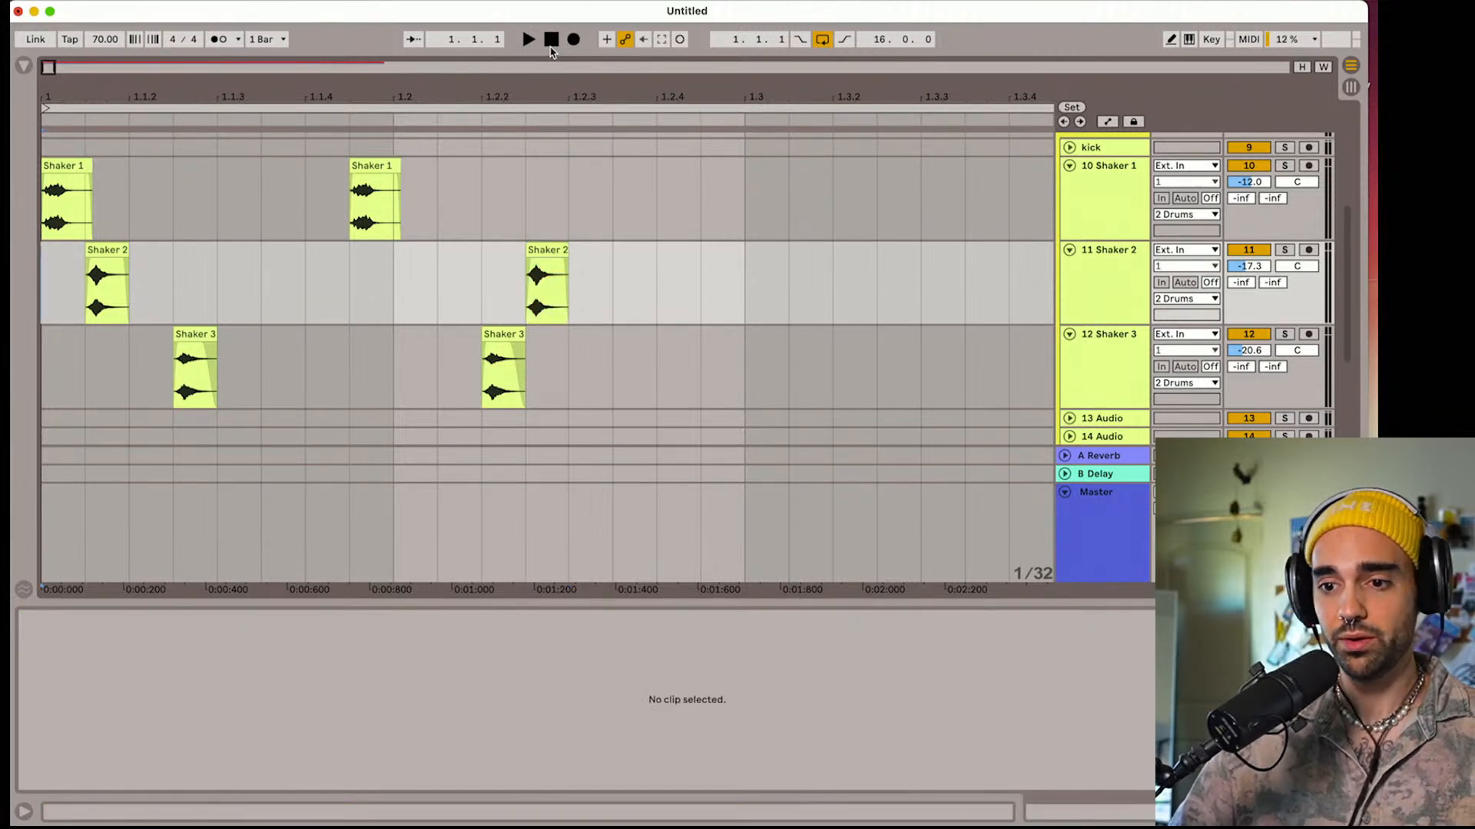
key("space")
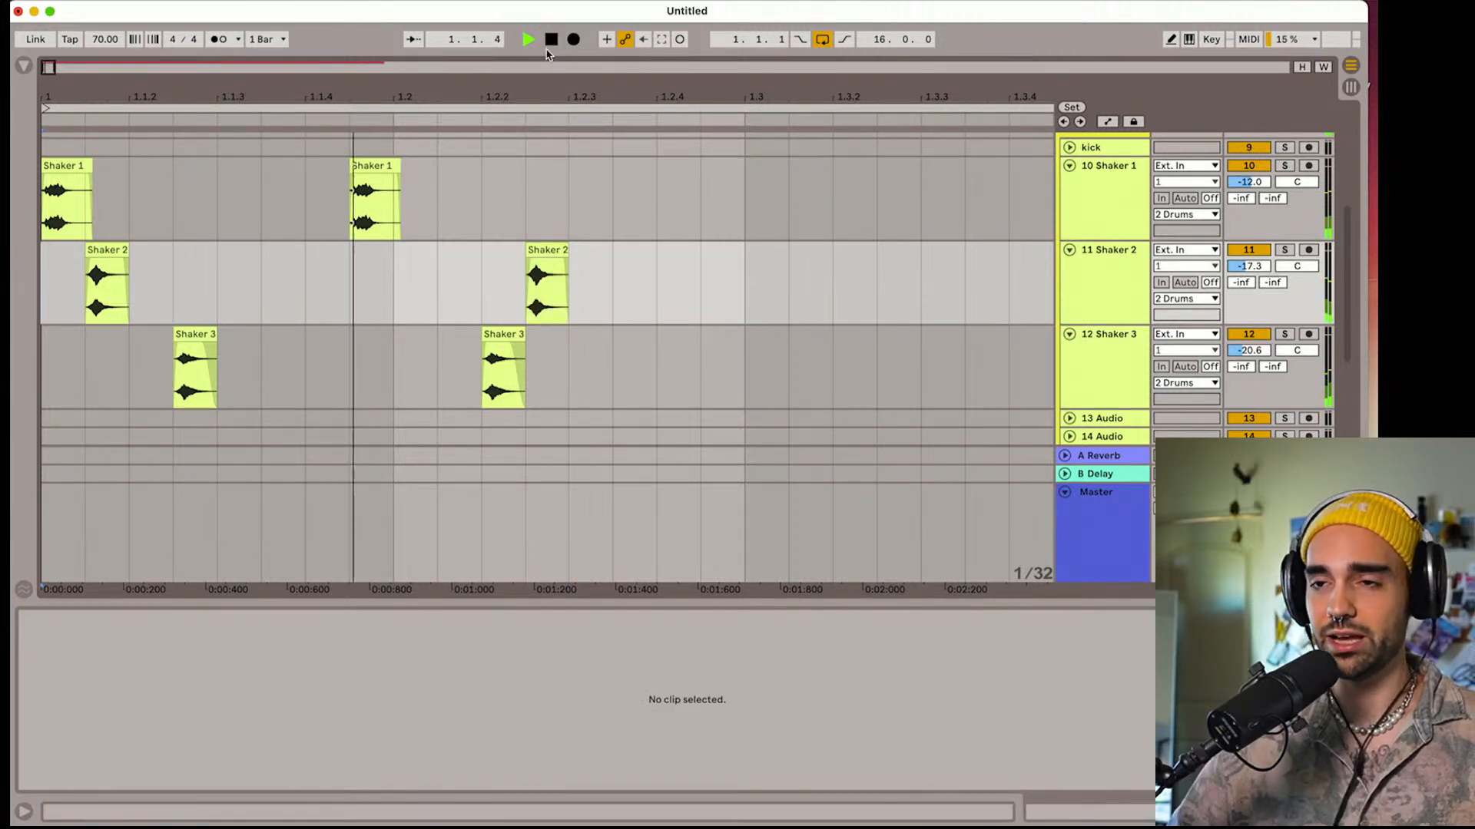
key("space")
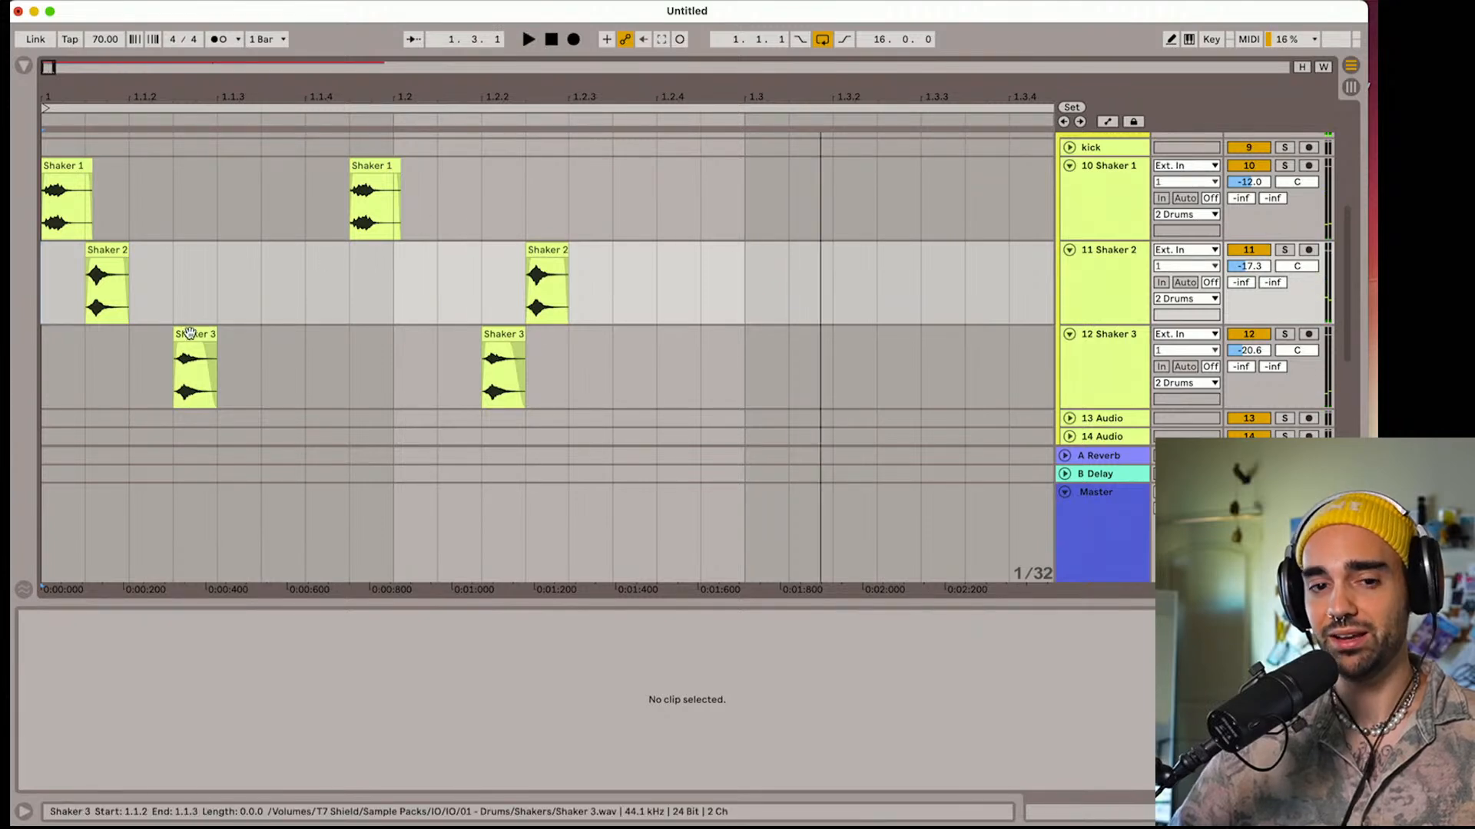
left_click_drag(191, 334, 670, 201)
left_click(552, 39)
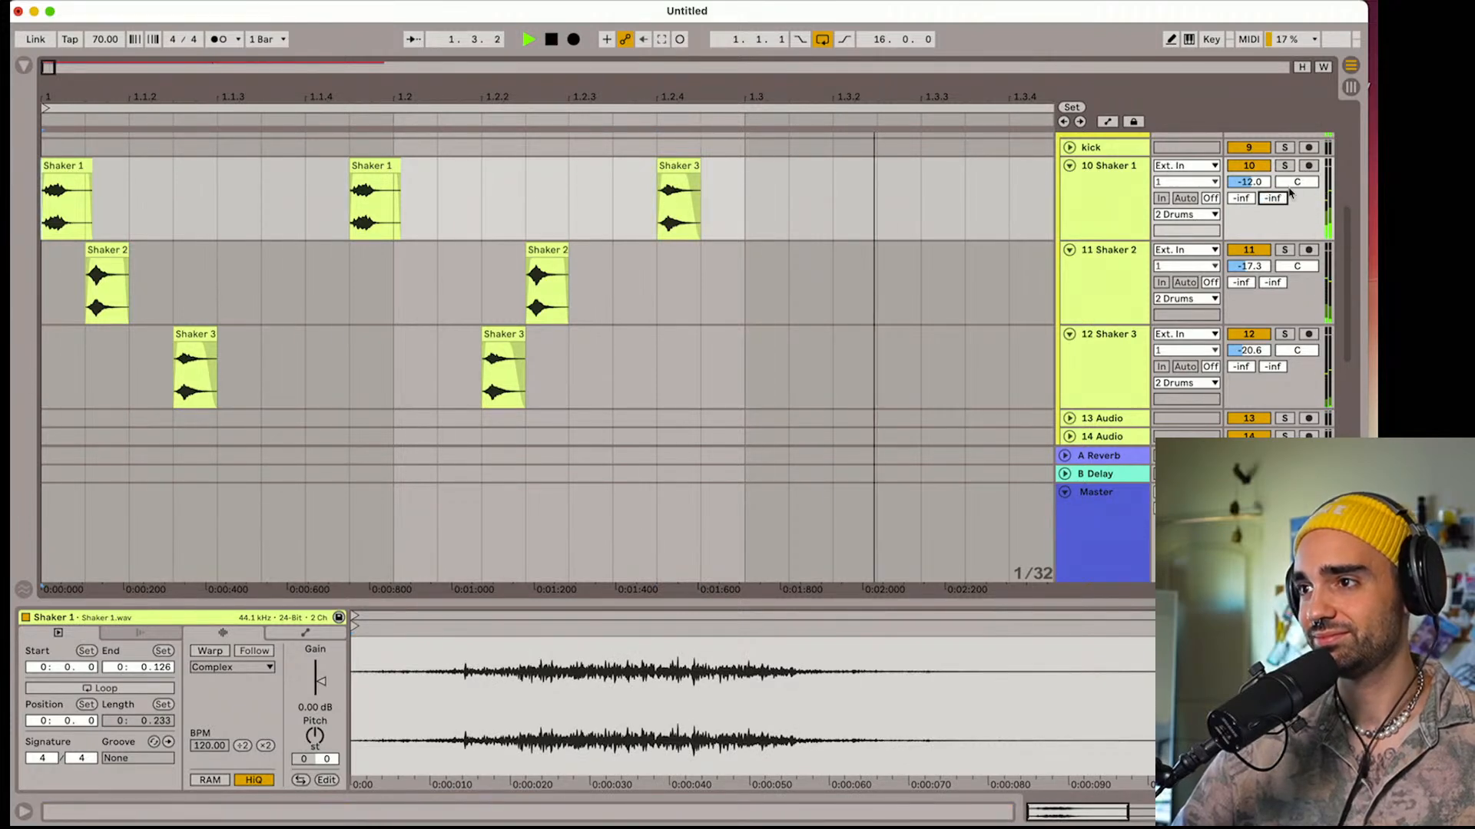
Pan the Shaker 1 track to 14R, Shaker 2 to 12L and Shaker 3 to 12R, and play the pattern
left_click_drag(1291, 191, 1291, 189)
left_click_drag(1296, 266, 1296, 323)
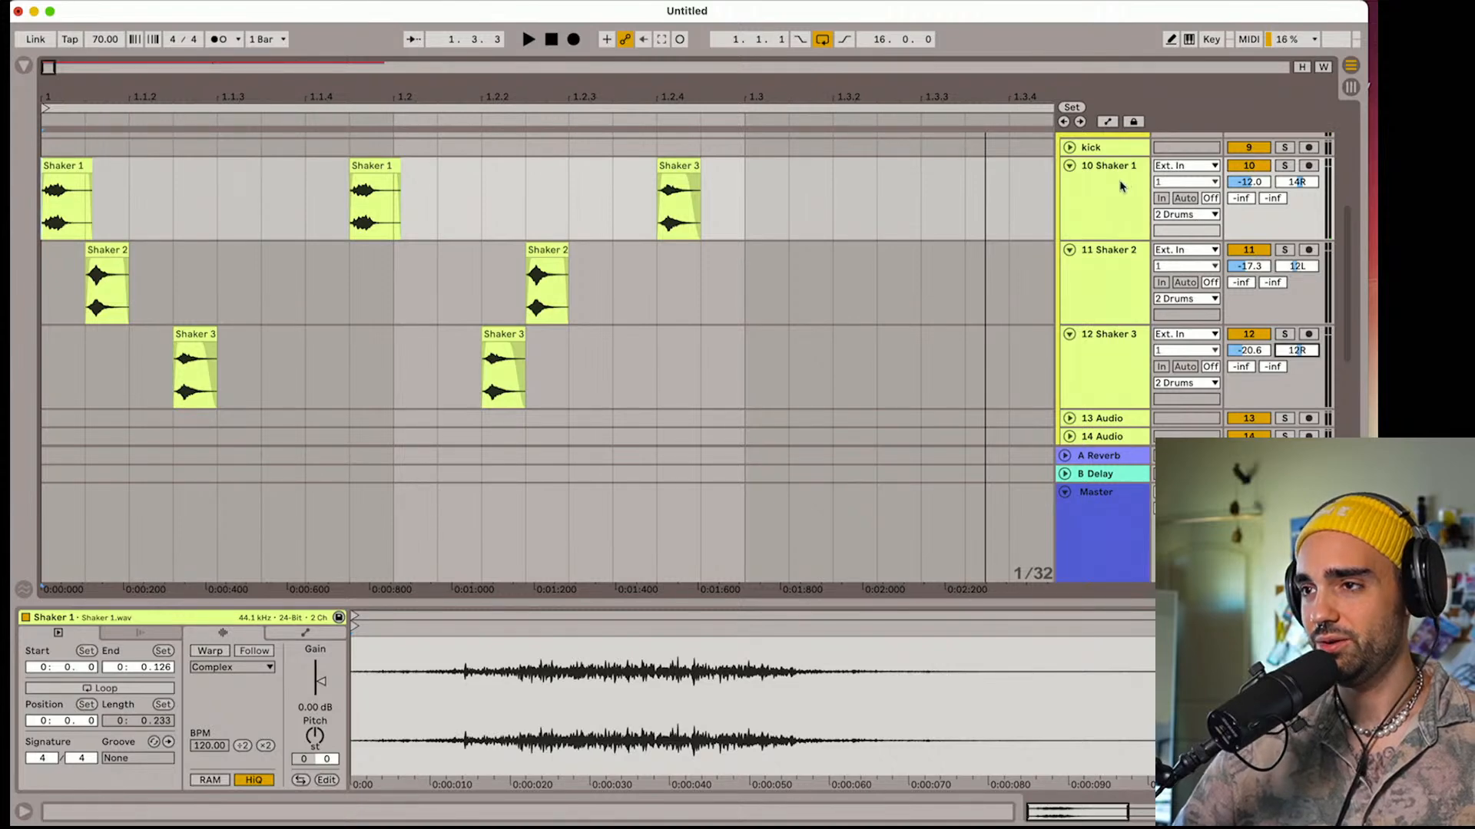
scroll(1120, 186, "up", 3)
scroll(1119, 186, "down", 4)
key("space")
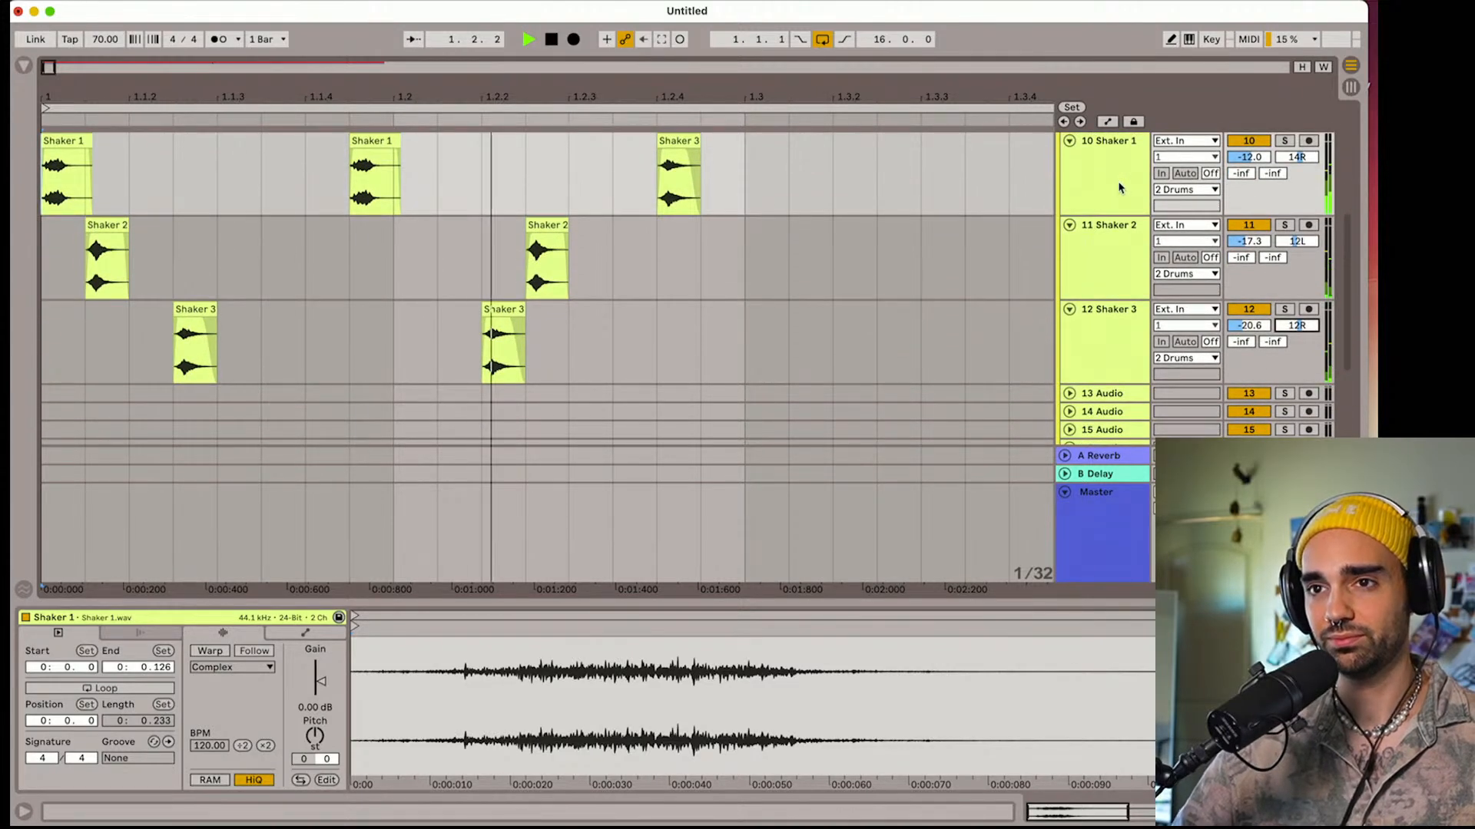
left_click_drag(688, 106, 689, 88)
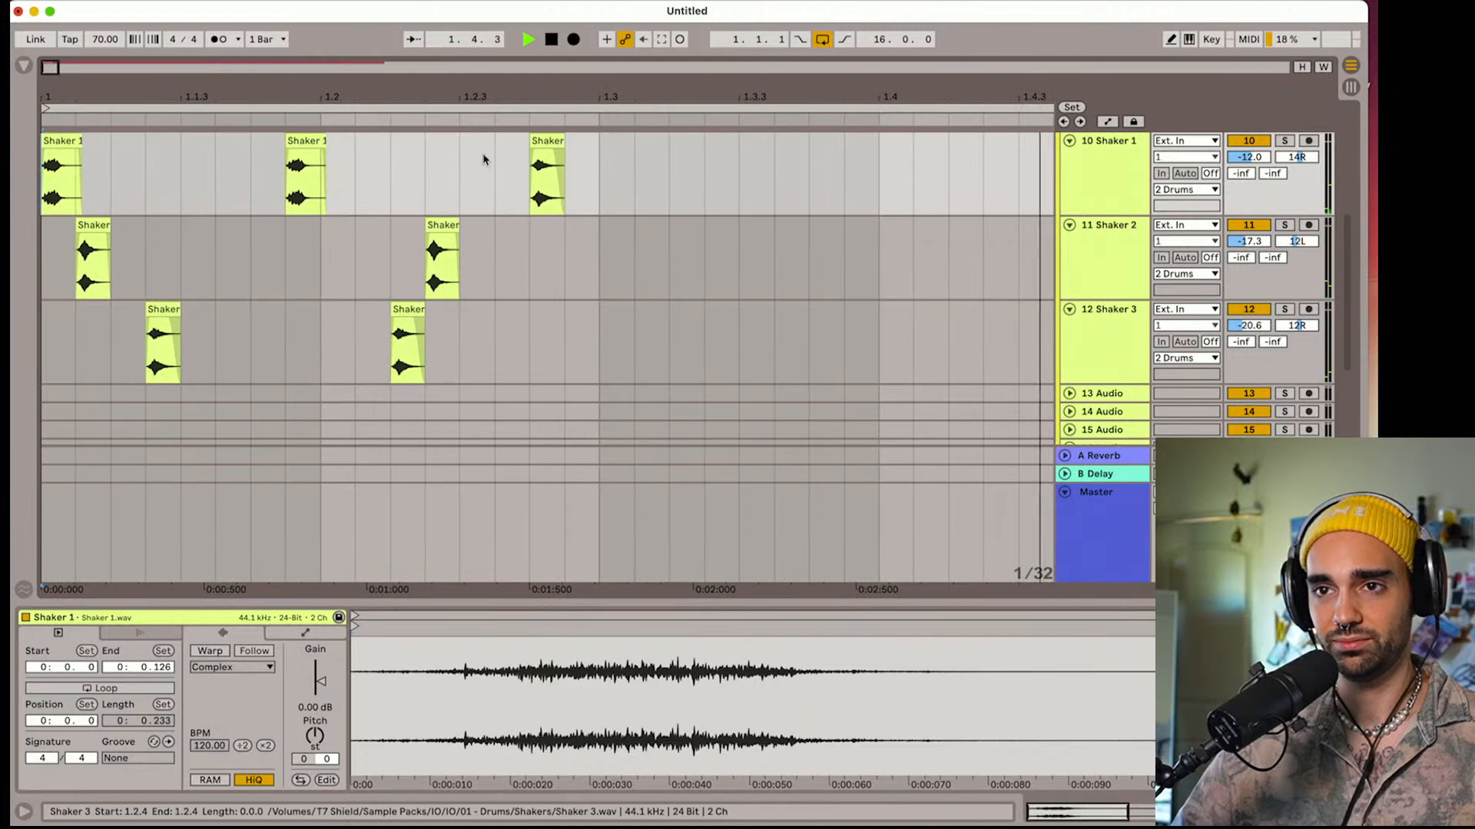
key("space")
Copy a Shaker 2 clip just after 1.3, a Shaker 3 clip before 1.3.3 on track 10, and a Shaker 1 clip to 1.3.4 on track 12
left_click_drag(91, 230, 654, 220)
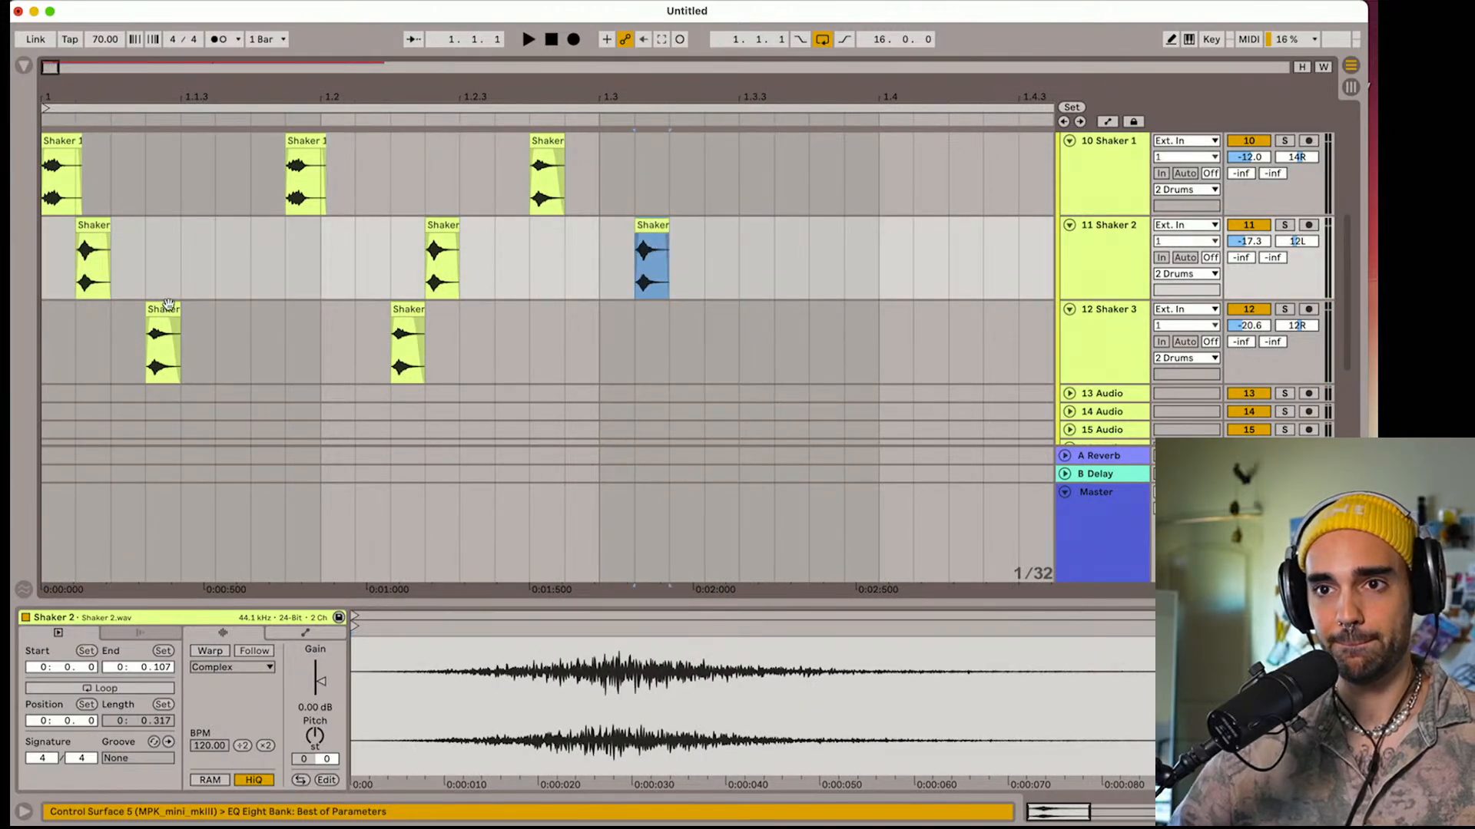
left_click_drag(167, 304, 728, 179)
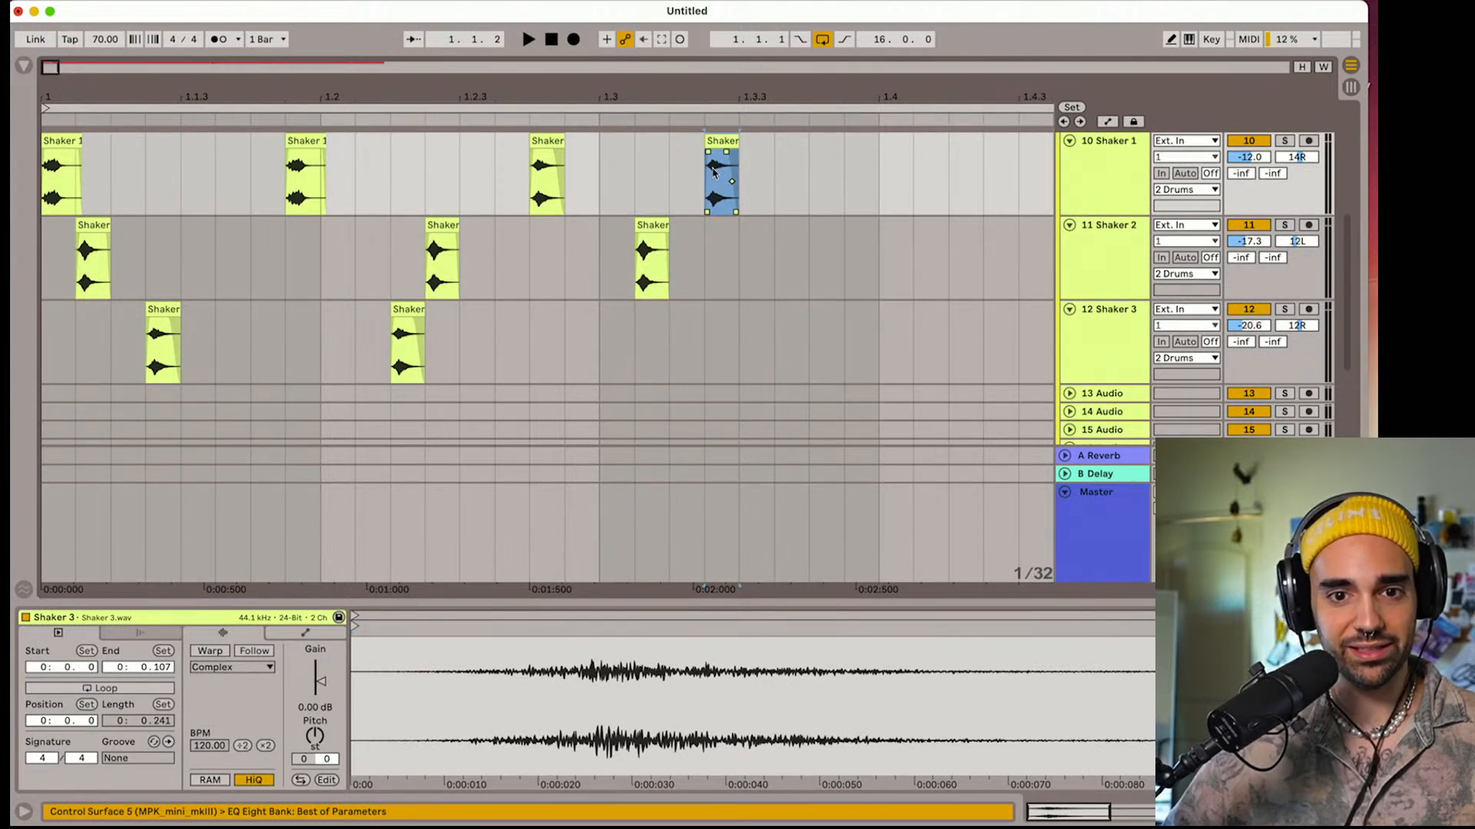
scroll(703, 254, "up", 1)
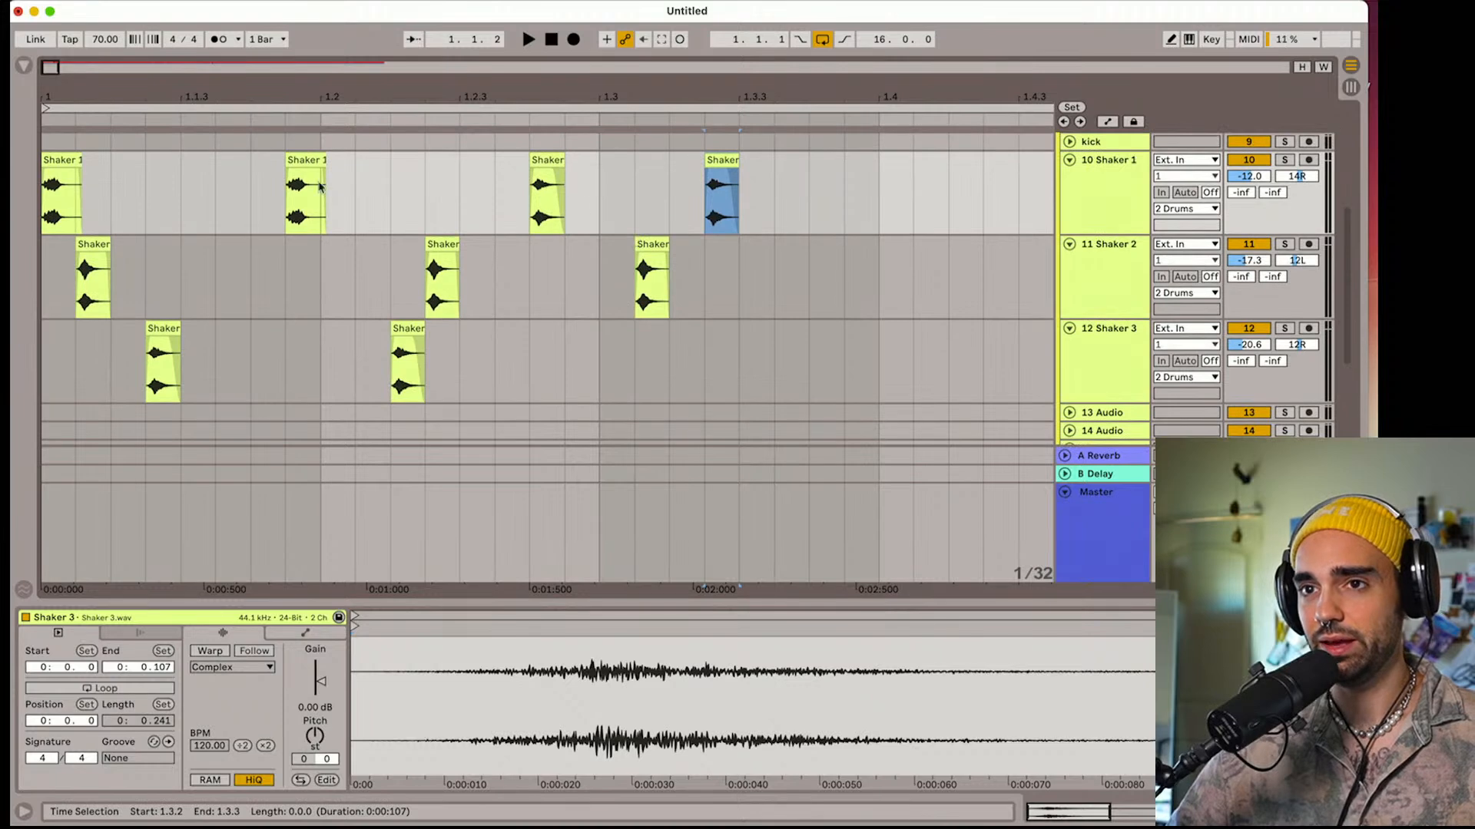
left_click(287, 175)
left_click_drag(334, 175, 824, 354)
left_click(552, 42)
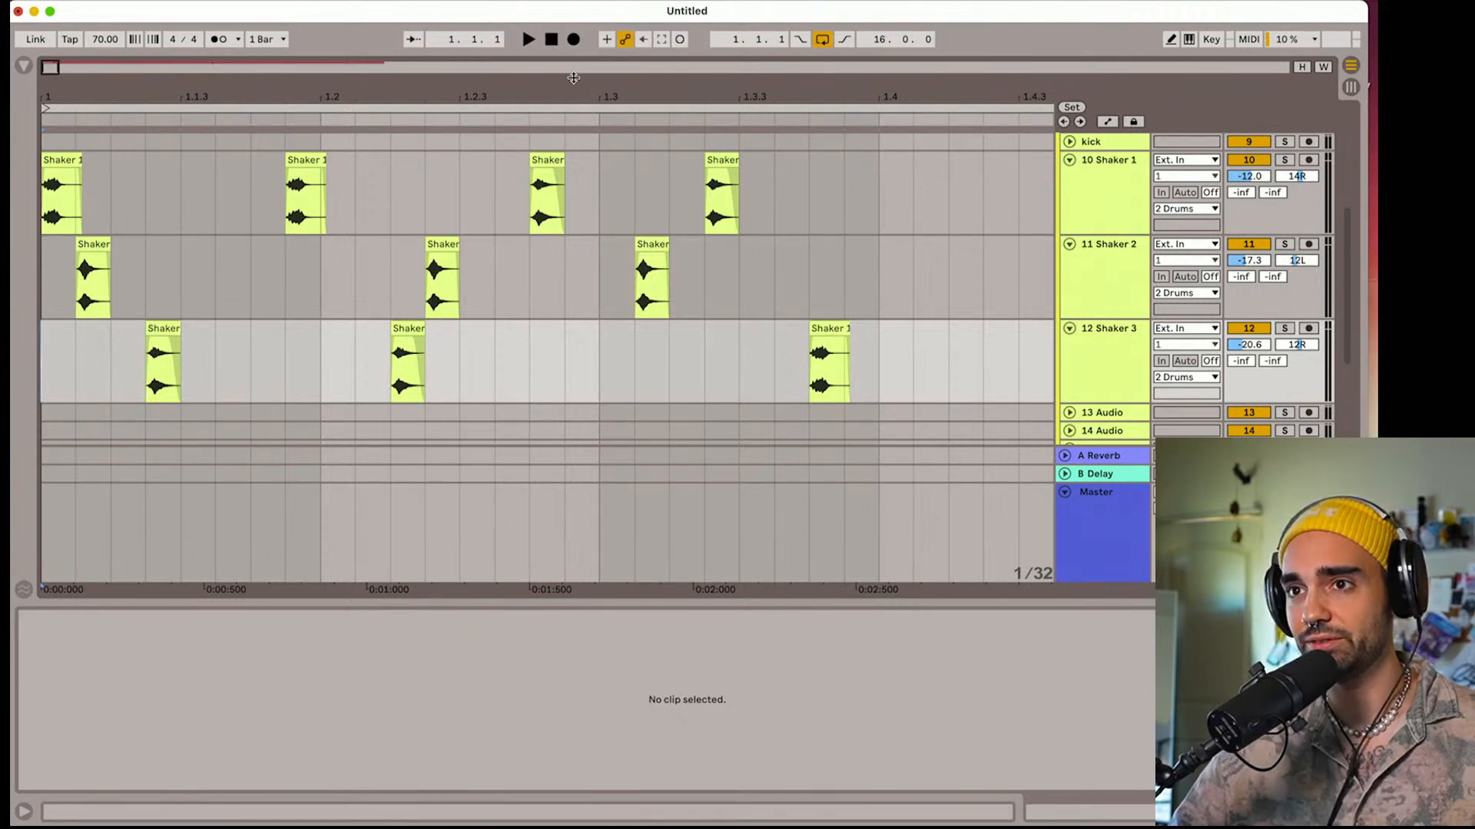
Copy Shaker 2 clips to one 1/32 after 1.4 and to 1.4.4 on the Shaker 3 track, and a Shaker 1 clip to 1.4.2
left_click_drag(570, 81, 392, 80)
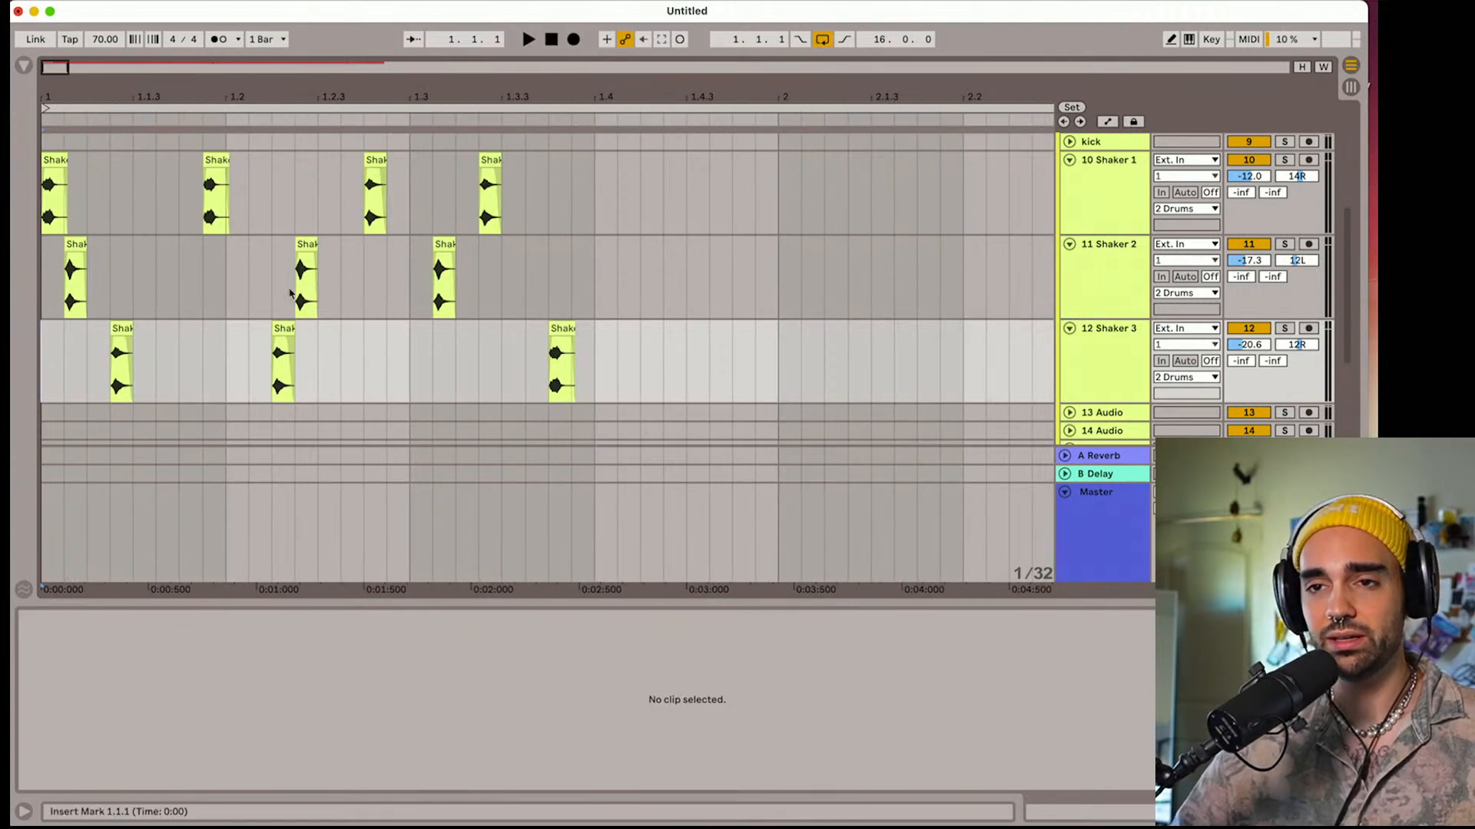
left_click(306, 244)
left_click_drag(306, 244, 626, 245)
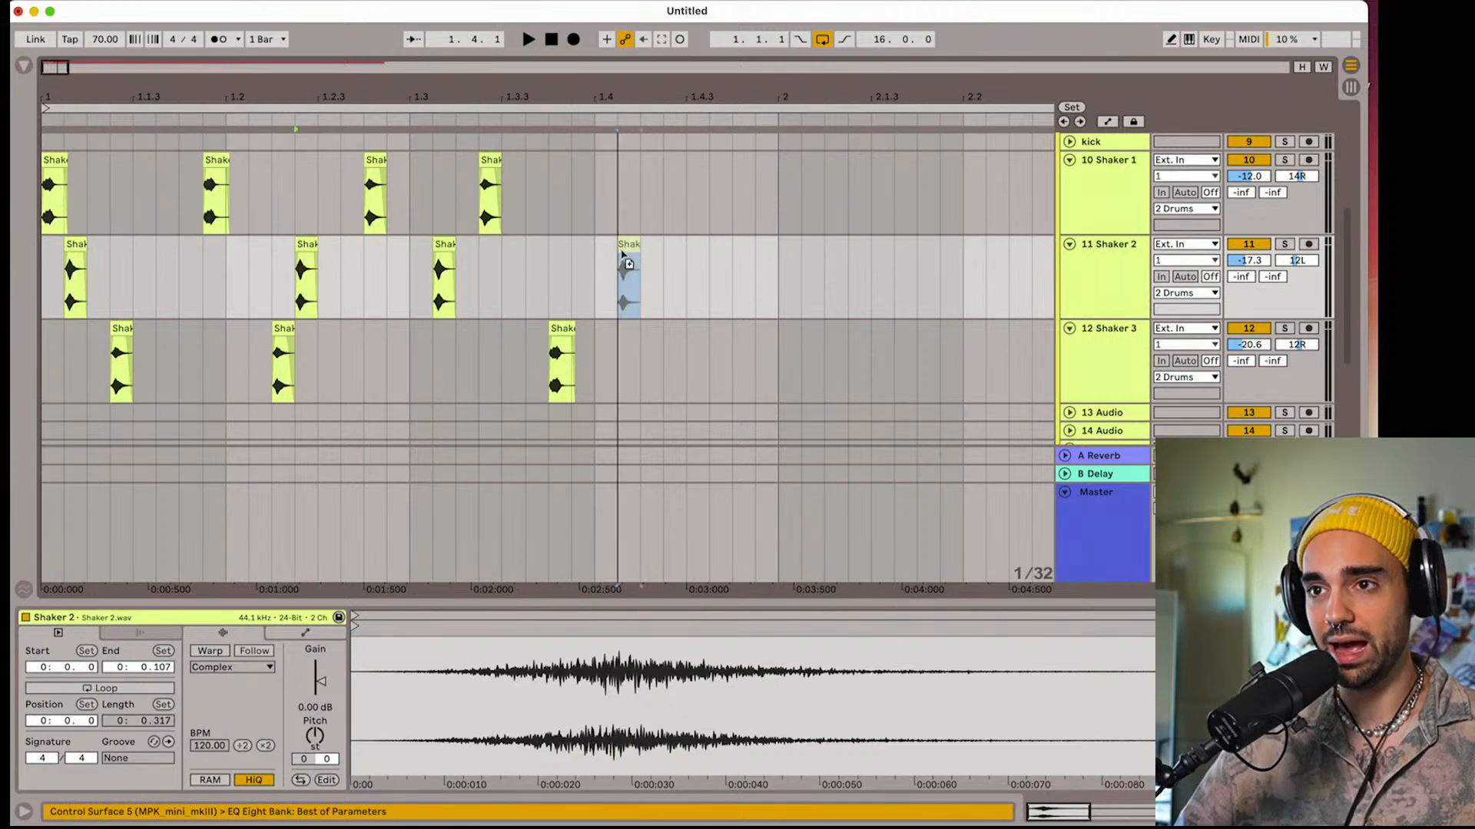
left_click_drag(213, 161, 650, 163)
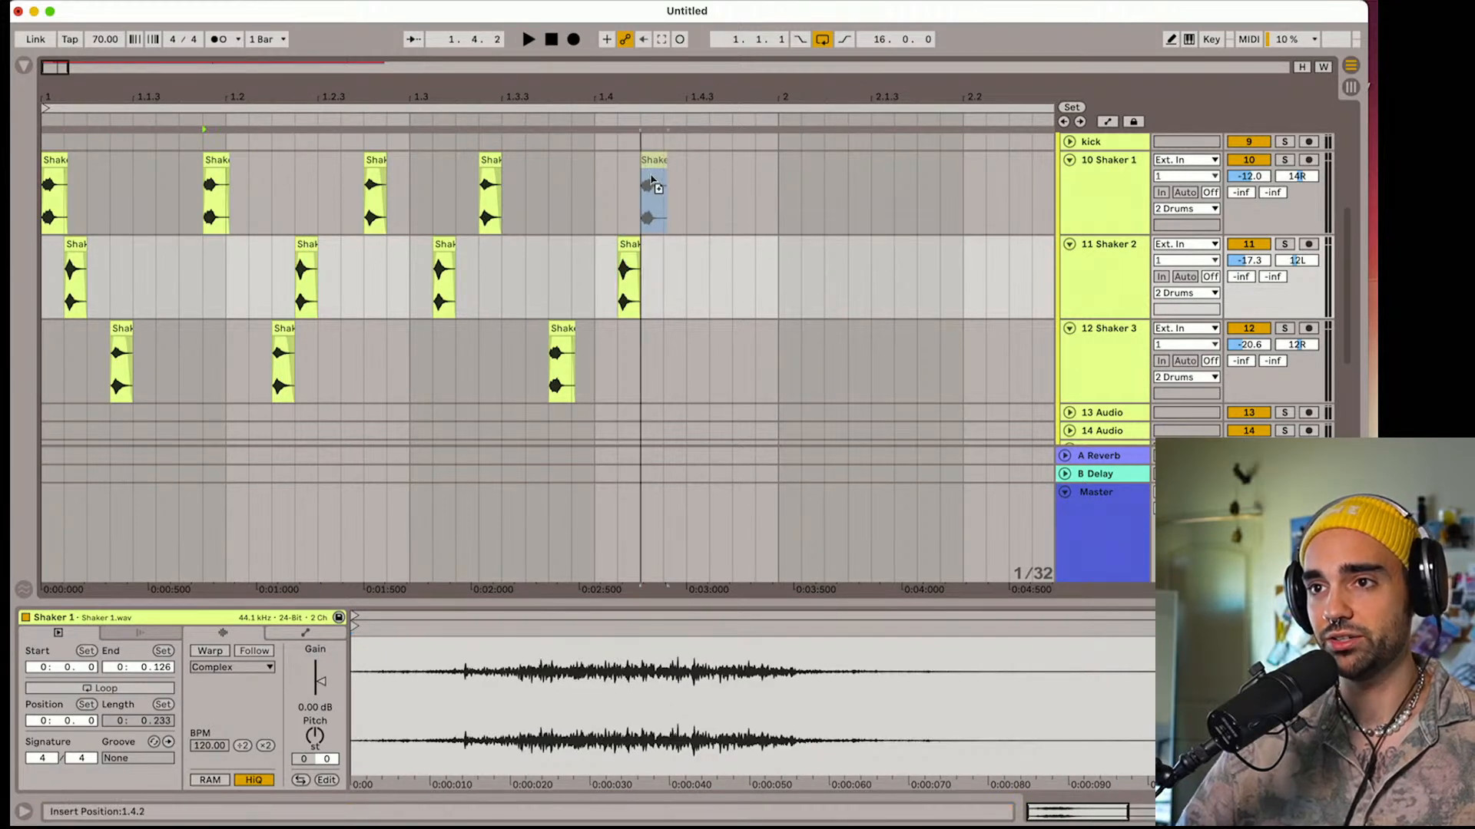
left_click_drag(301, 247, 745, 377)
Duplicate the clips on all three shaker tracks from one 1/32 before 1.2 up to the start of bar 2
left_click_drag(773, 209, 402, 355)
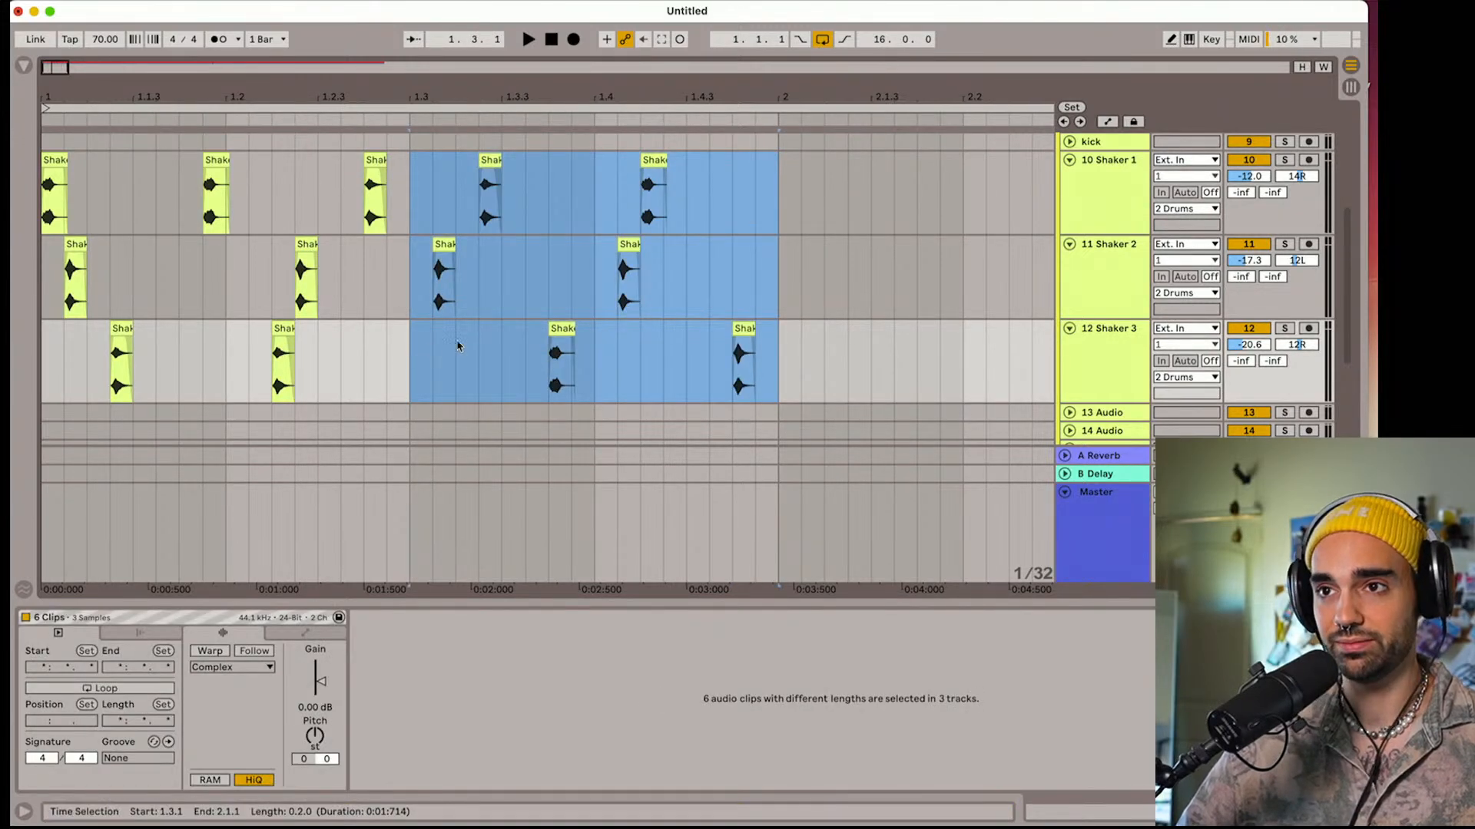
left_click(503, 280)
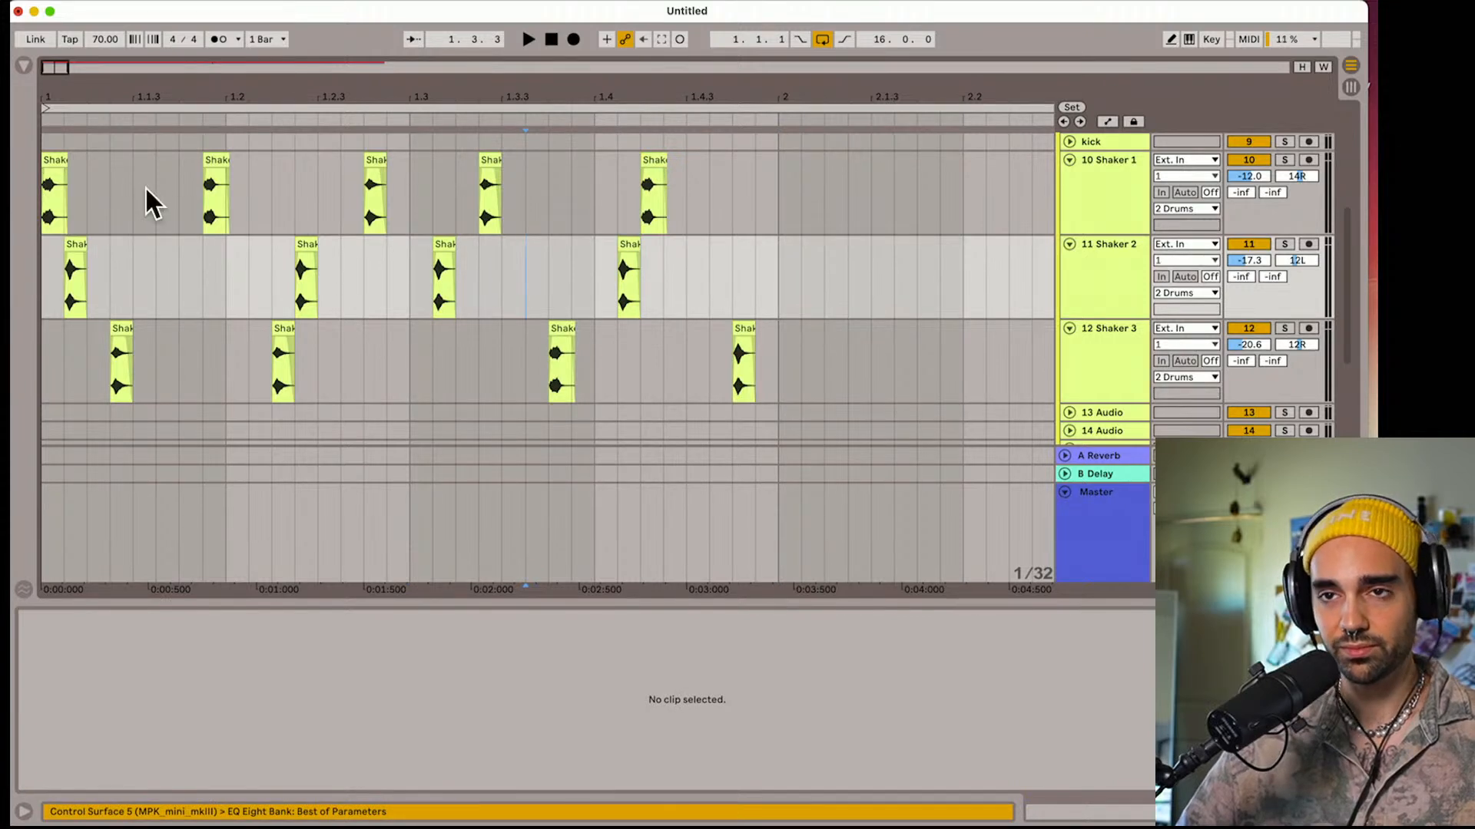
left_click_drag(182, 88, 170, 82)
left_click_drag(195, 197, 722, 397)
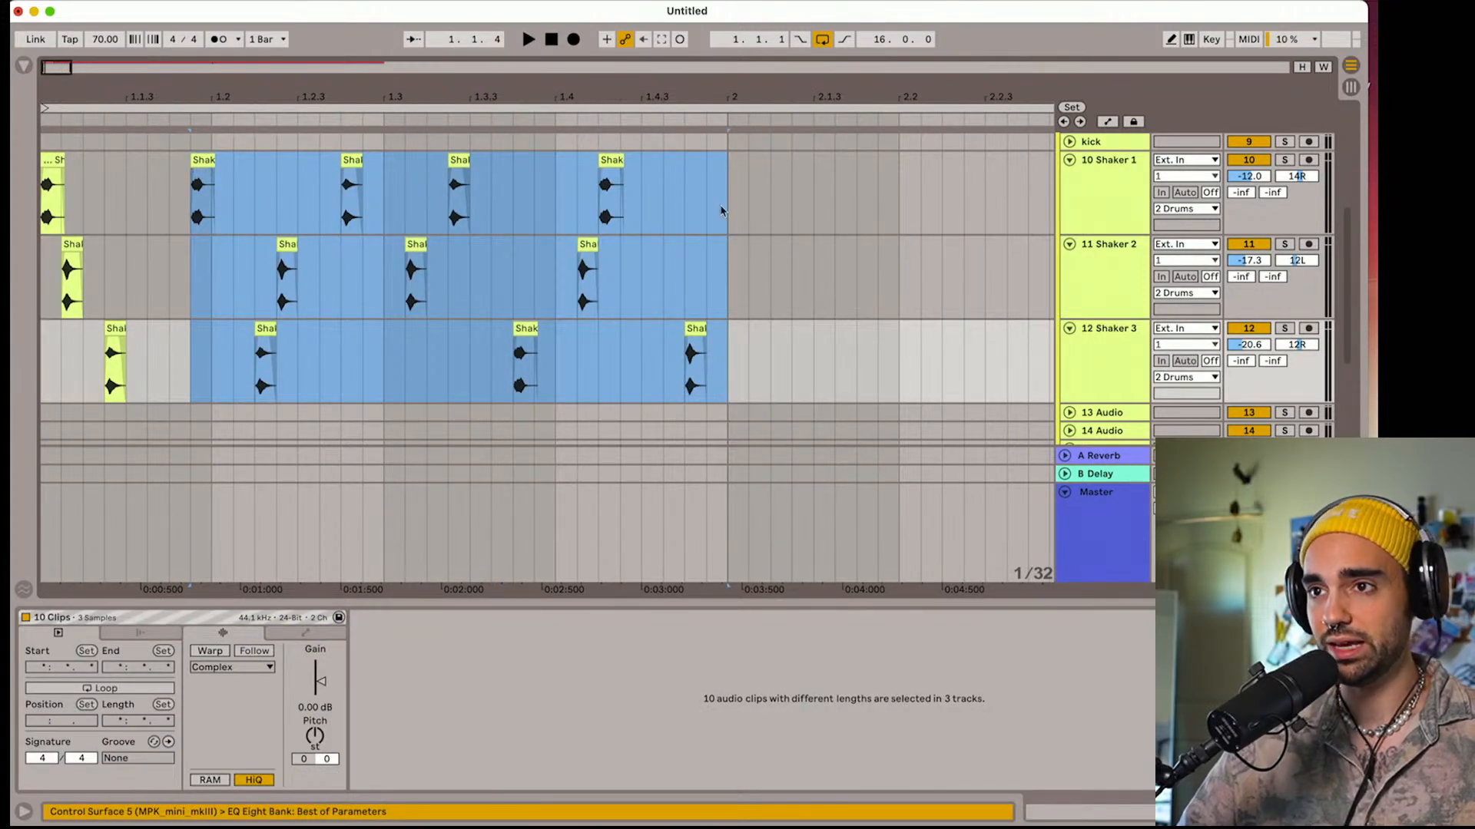
key("super+d")
Copy the shaker clips between 1.2.4 and 2.2 to start at 2.4, and play the extended pattern from the start
left_click_drag(338, 205, 899, 385)
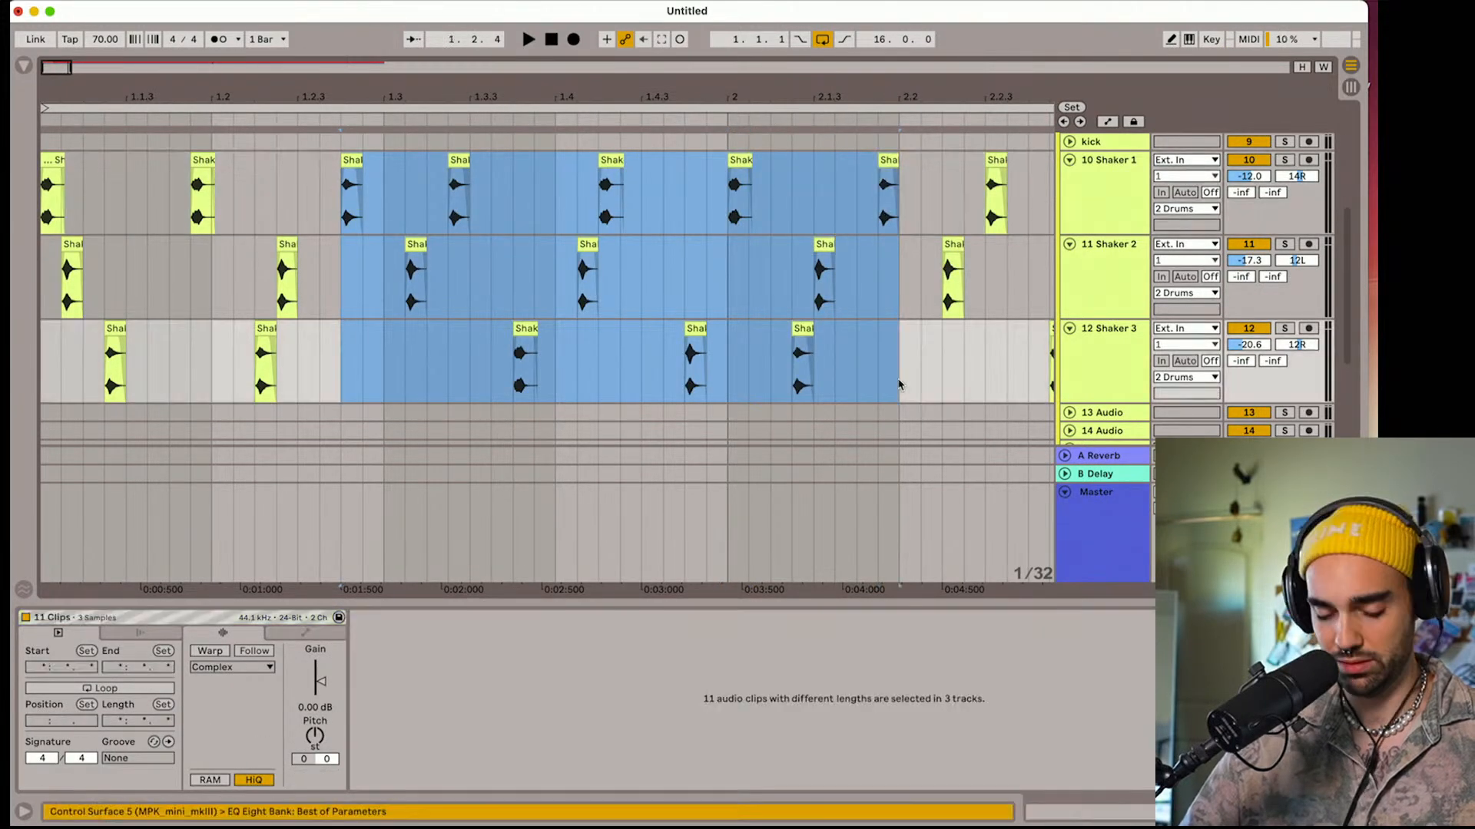
scroll(862, 354, "right", 10)
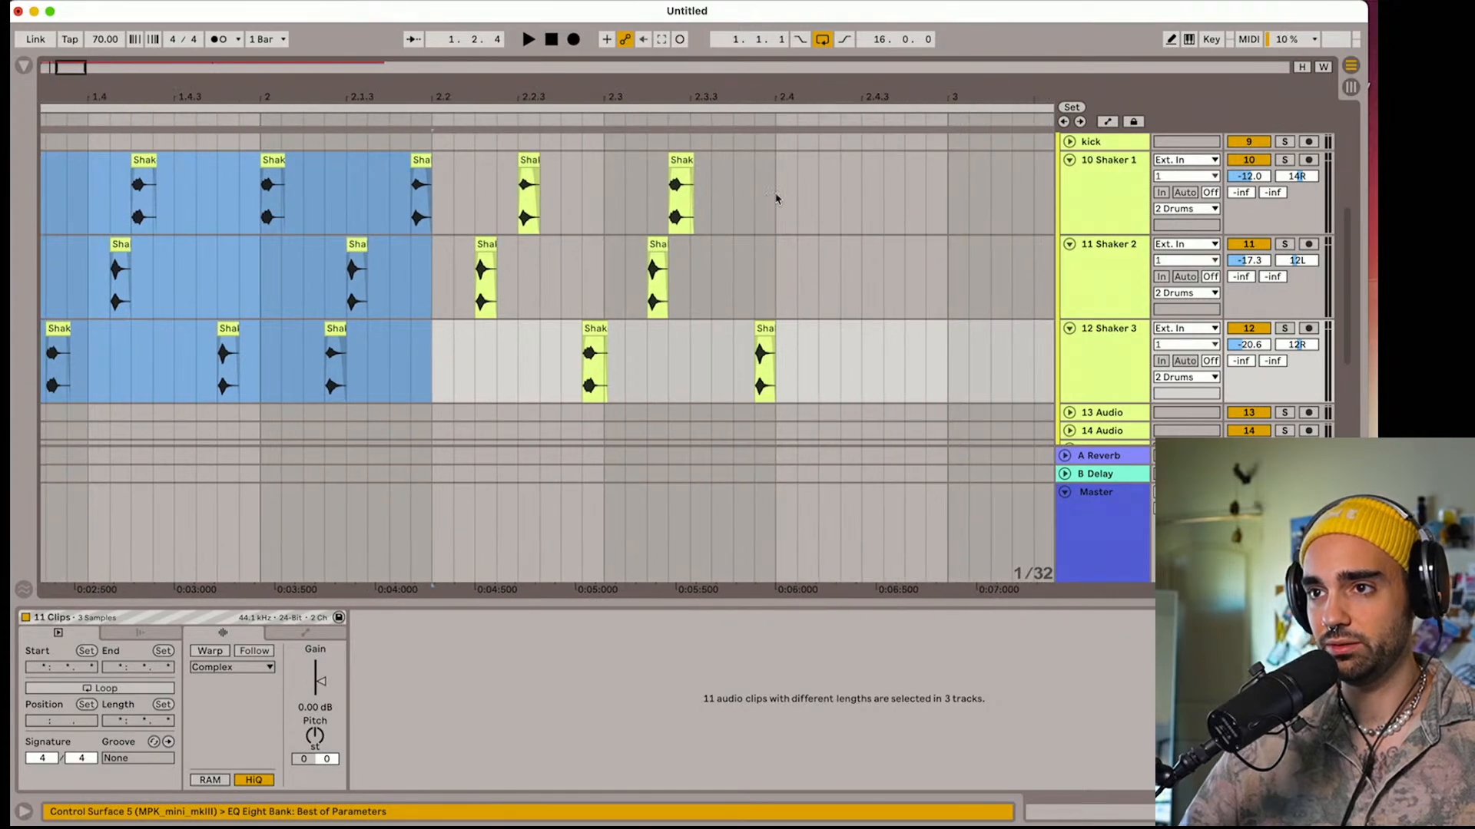
key("super+d")
left_click_drag(784, 94, 464, 50)
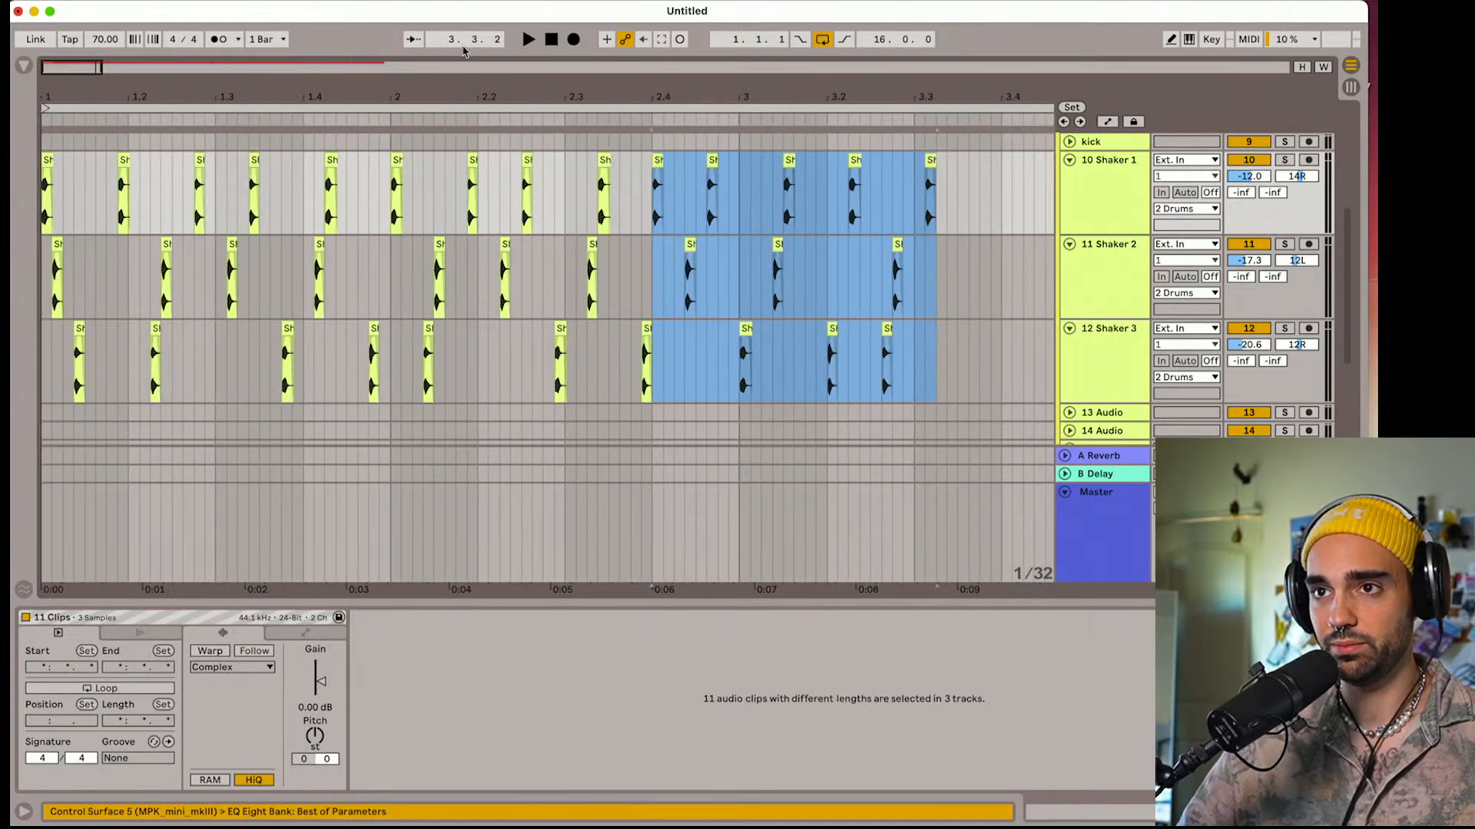
left_click(551, 39)
key("space")
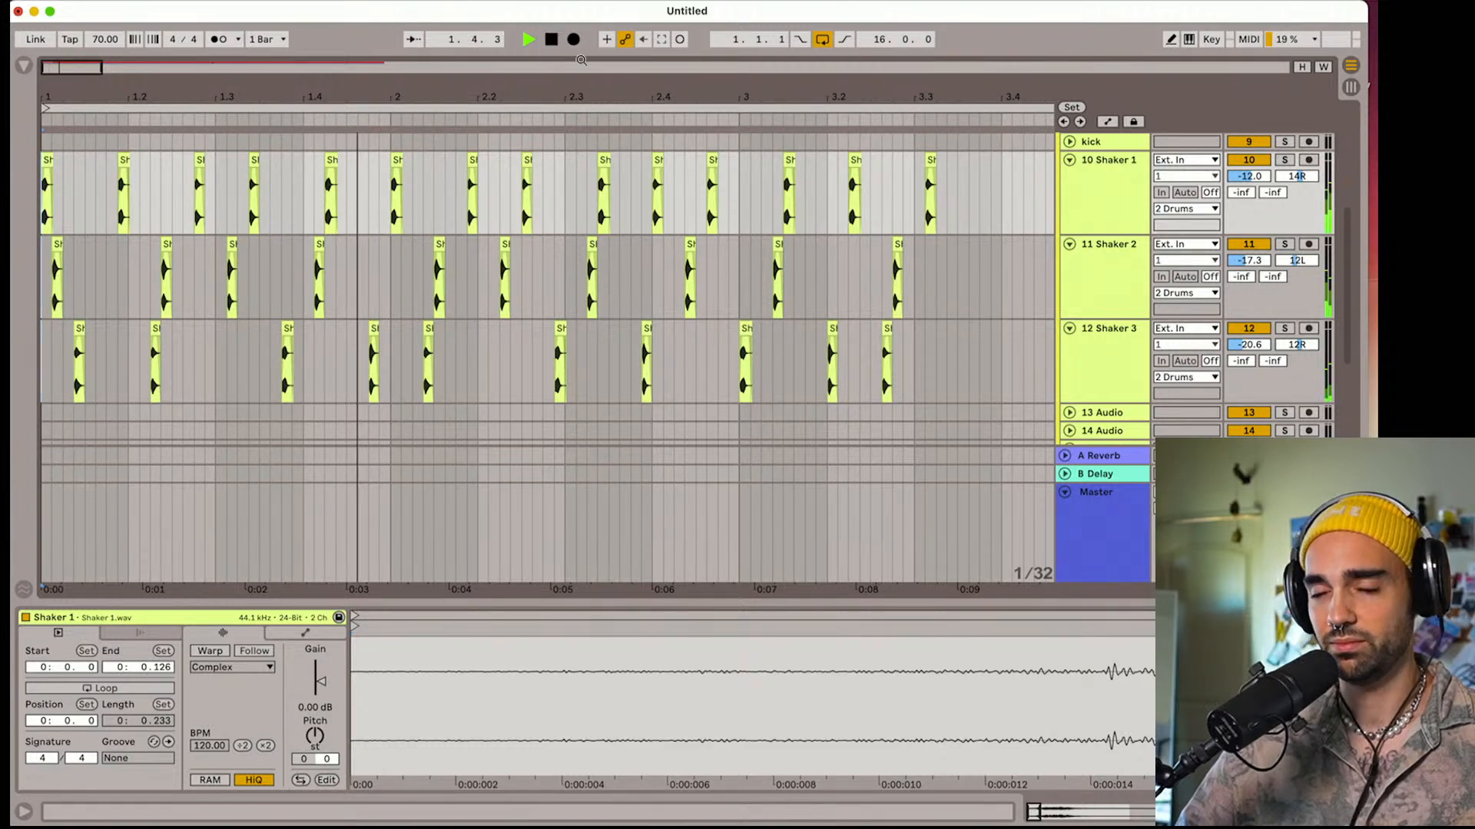
Fold the Shaker 1, Shaker 2 and Shaker 3 tracks and play the shaker pattern with the other layers
scroll(1090, 231, "up", 2)
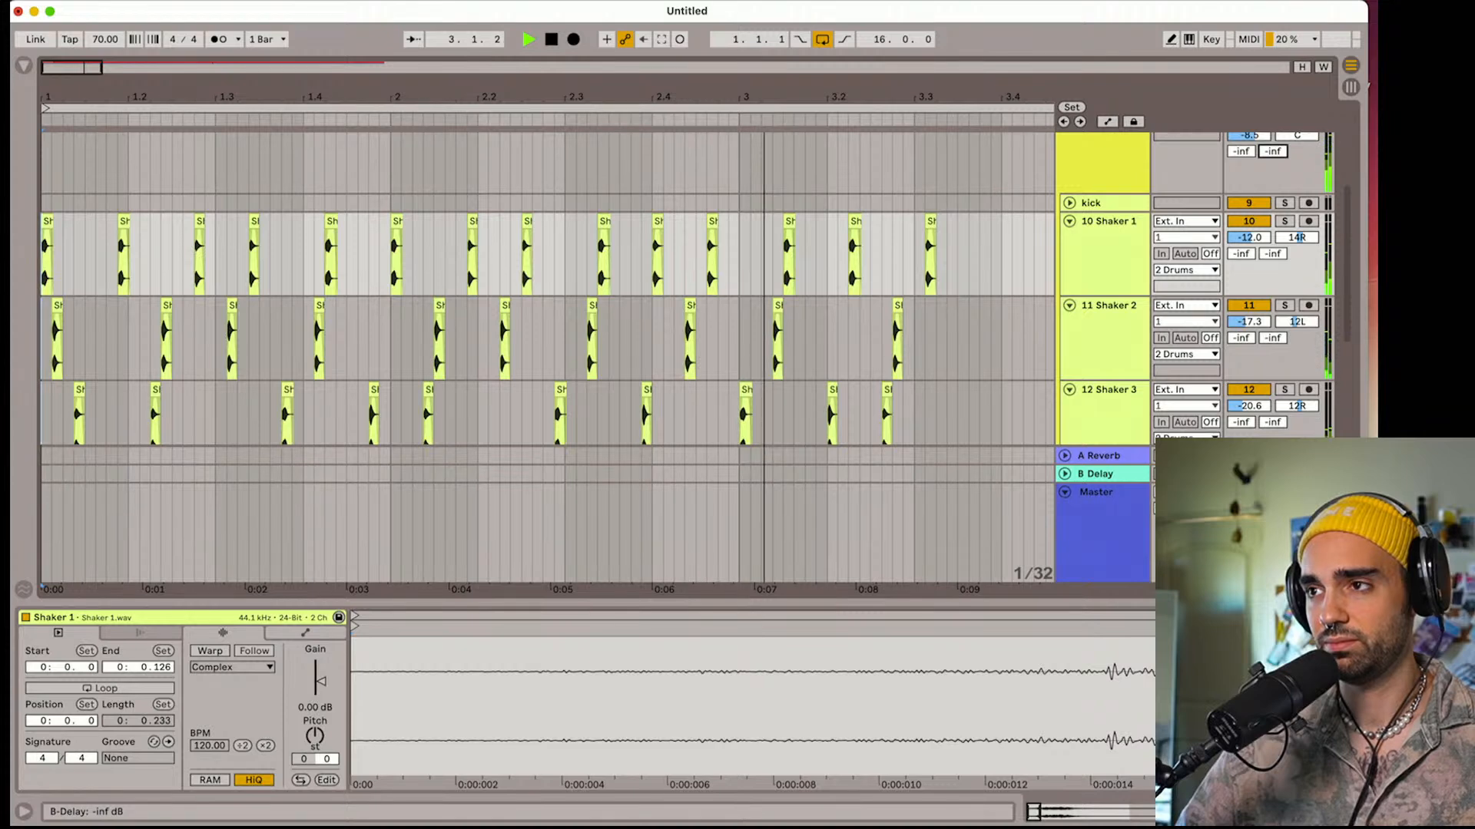
scroll(1264, 162, "up", 2)
left_click(1069, 293)
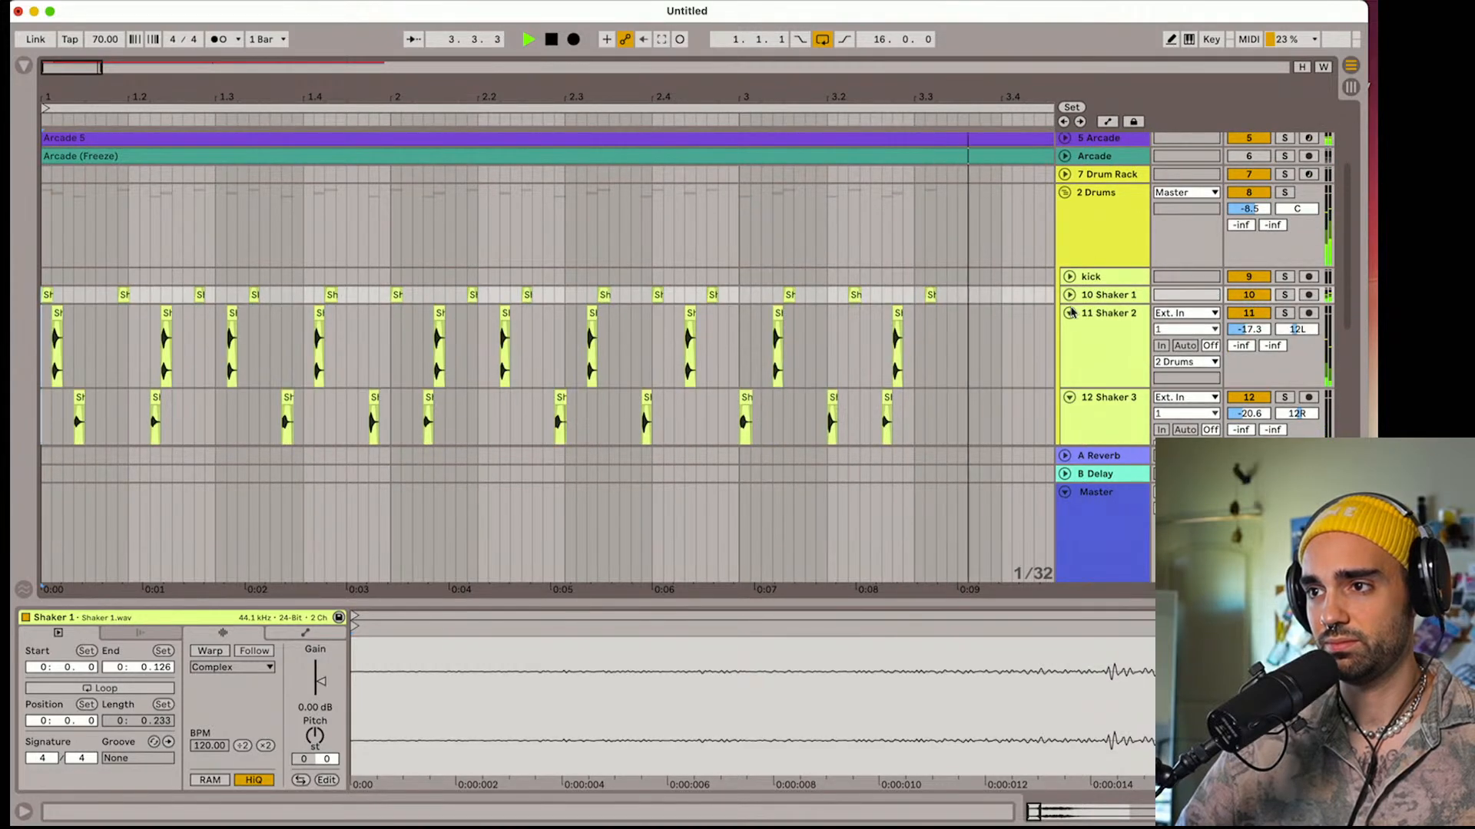
left_click(1069, 313)
left_click(1069, 331)
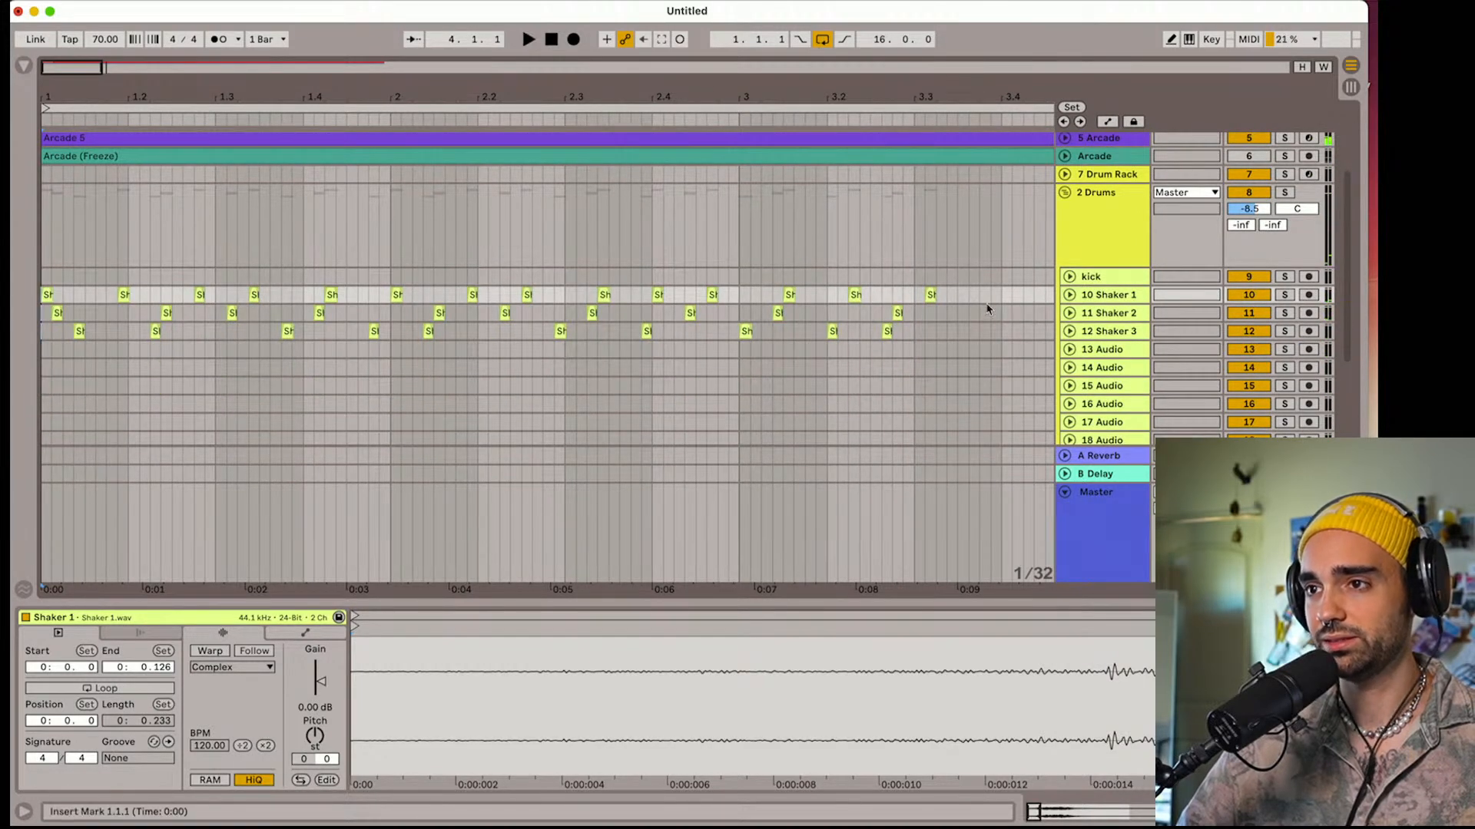
key("space")
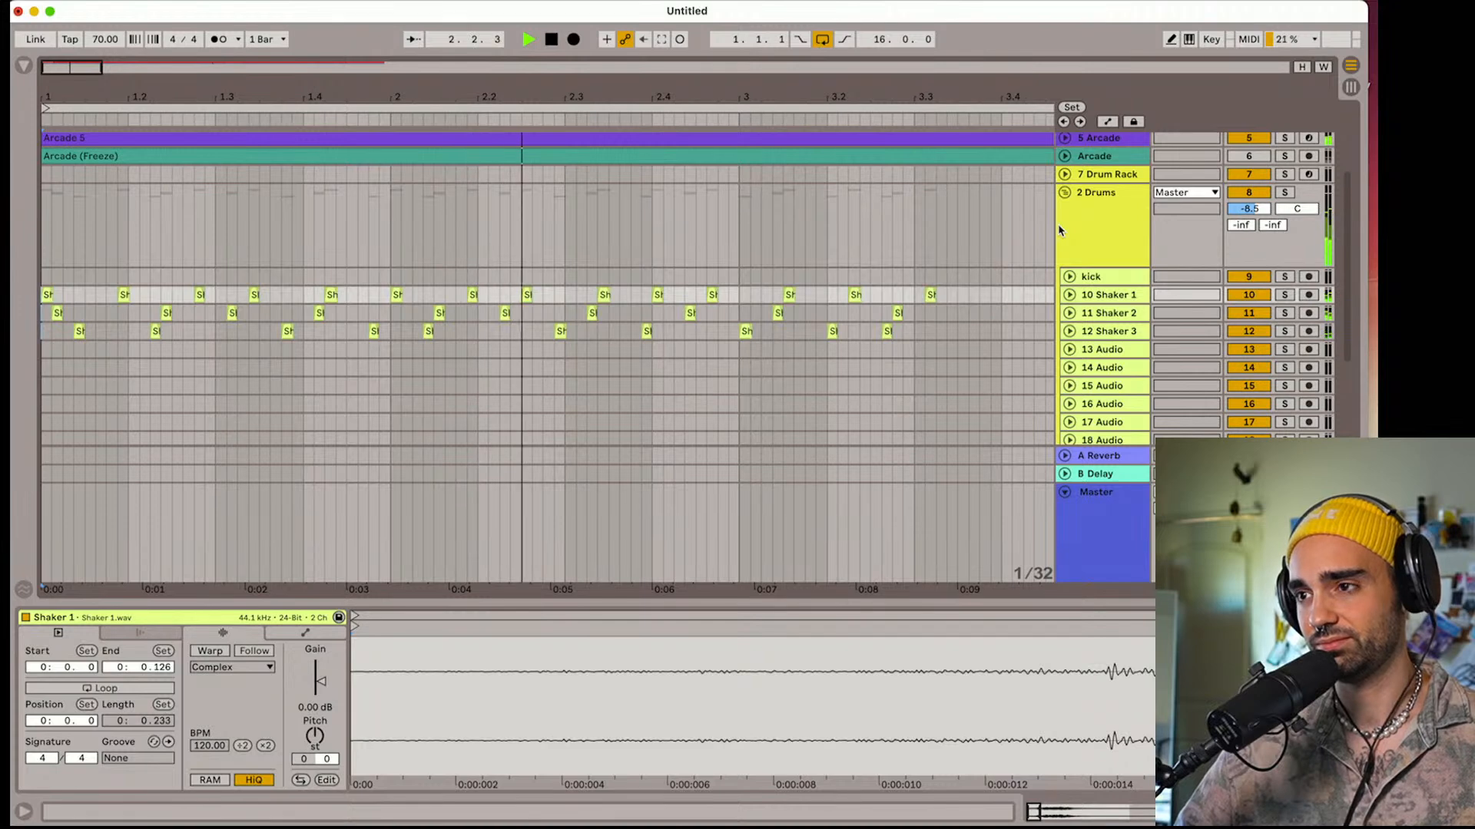
key("space")
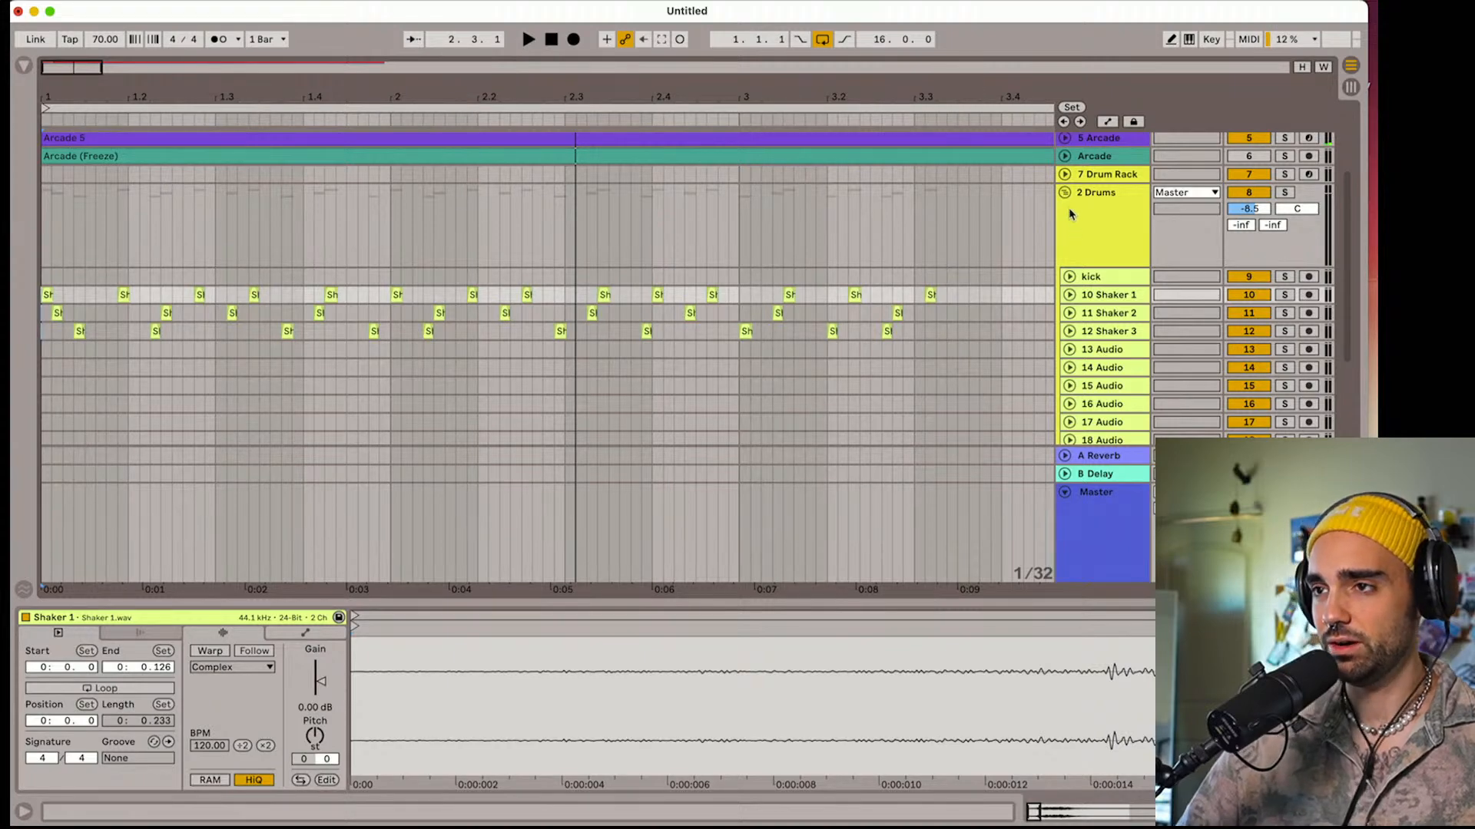
Fold the 2 Drums group, unfold the 7 Drum Rack track and show the sample browser at a wider size
left_click(1065, 192)
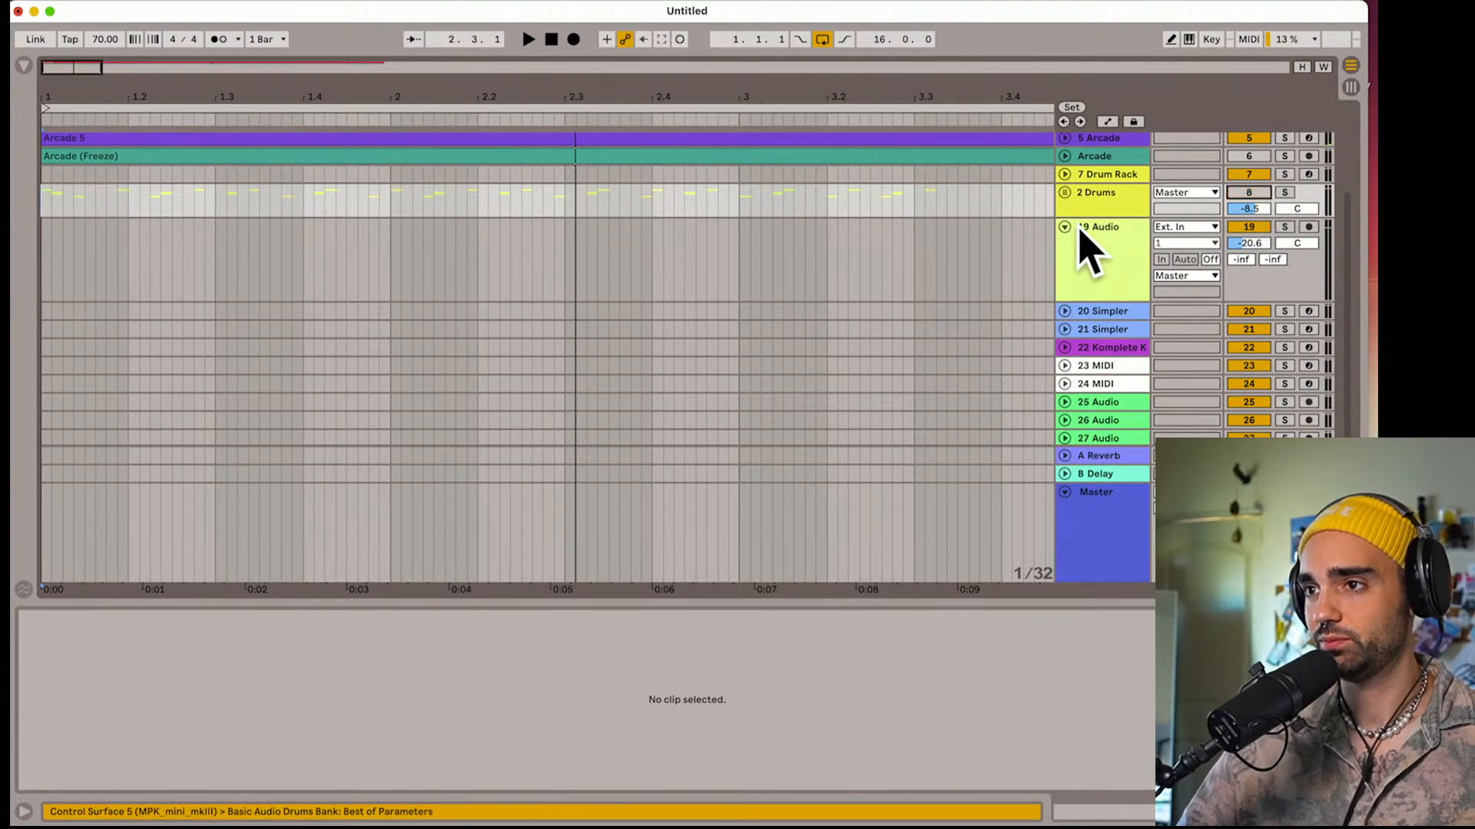
left_click(1065, 174)
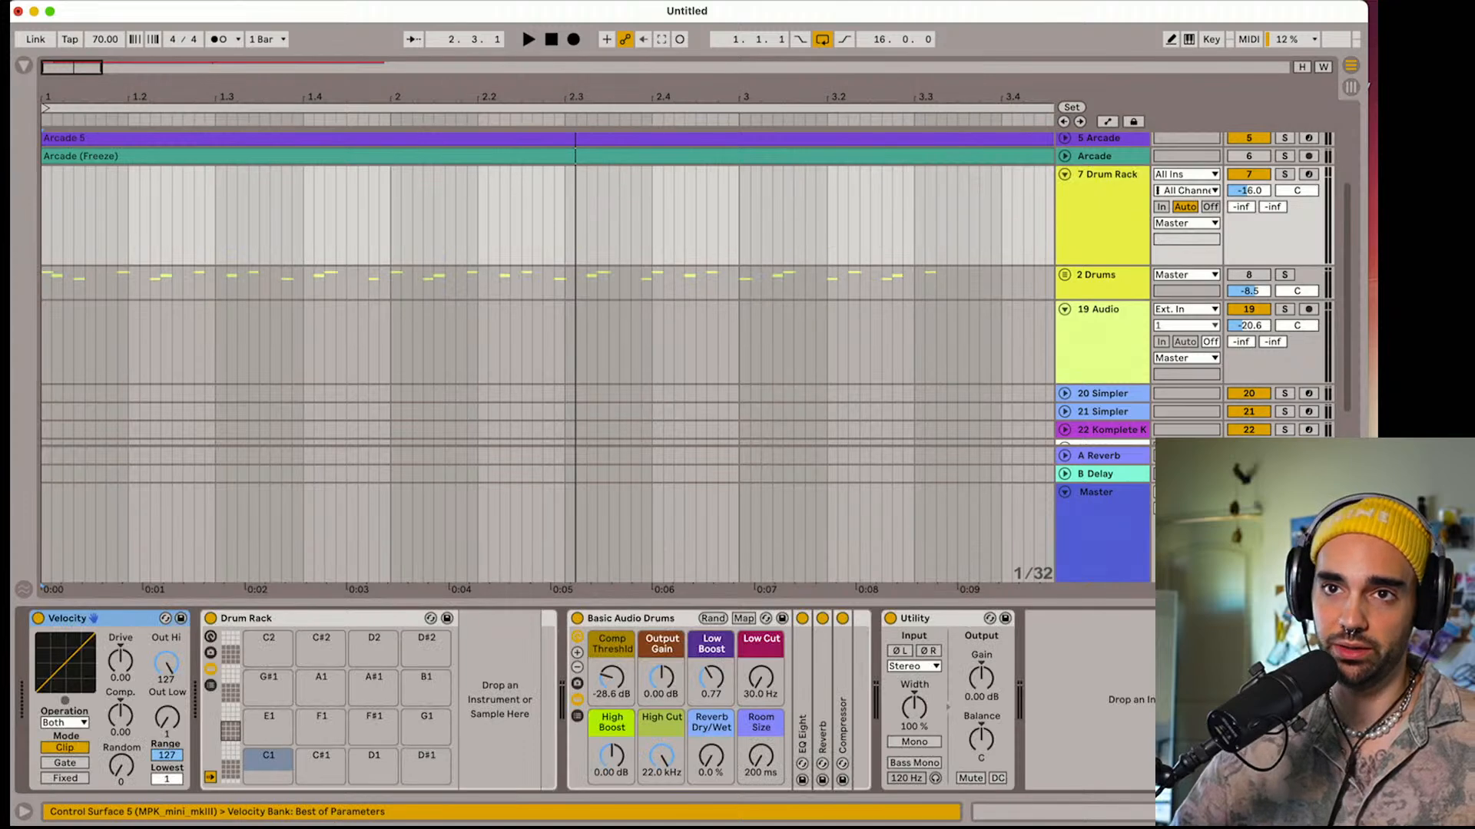
left_click(24, 65)
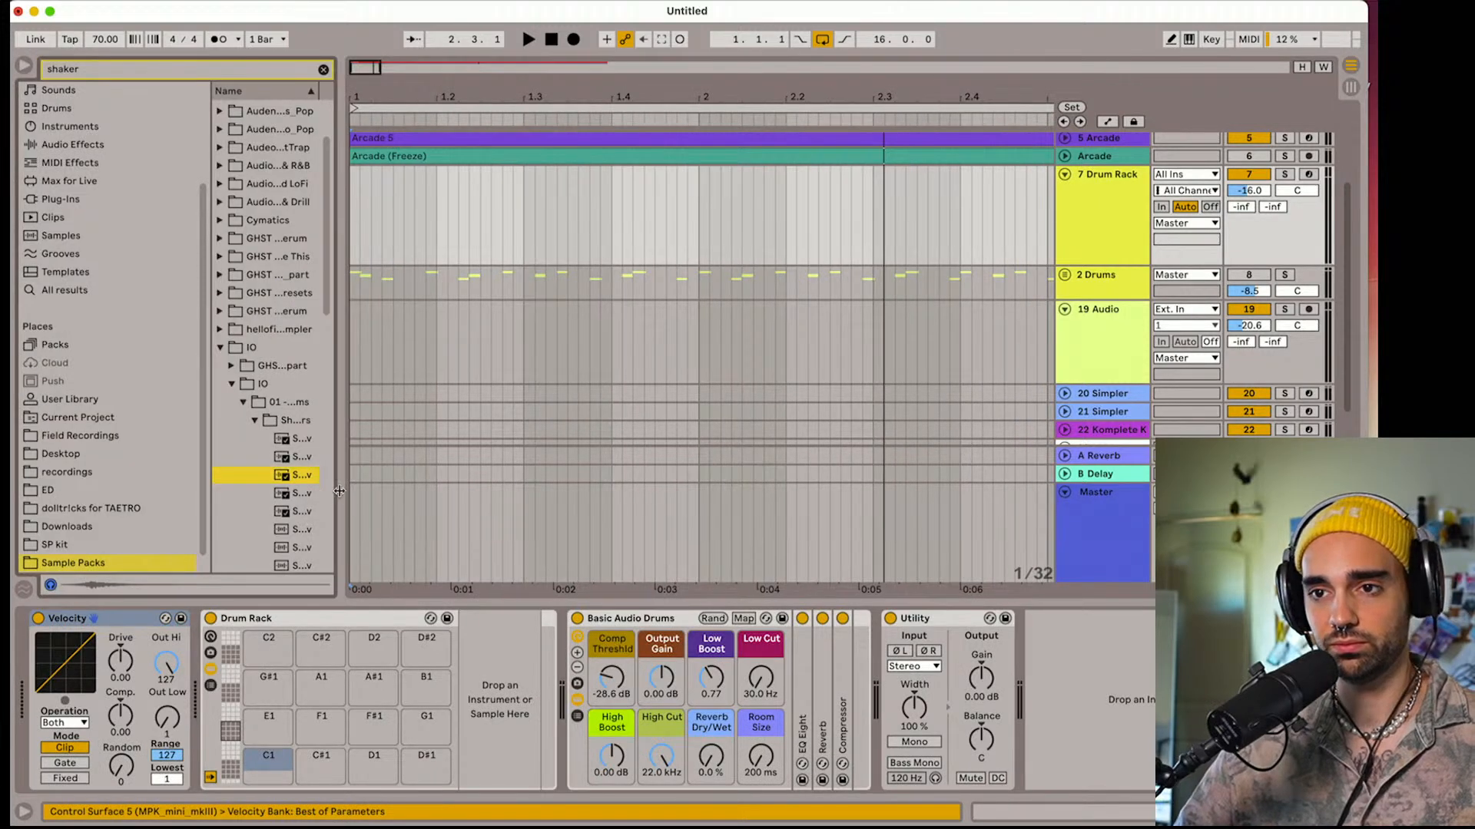
left_click_drag(338, 493, 447, 493)
Search the Sample Packs for "kick" and preview Kick 2.wav from the Kicks folder in BOUNCE, 01 - Drums & Percs
left_click(232, 384)
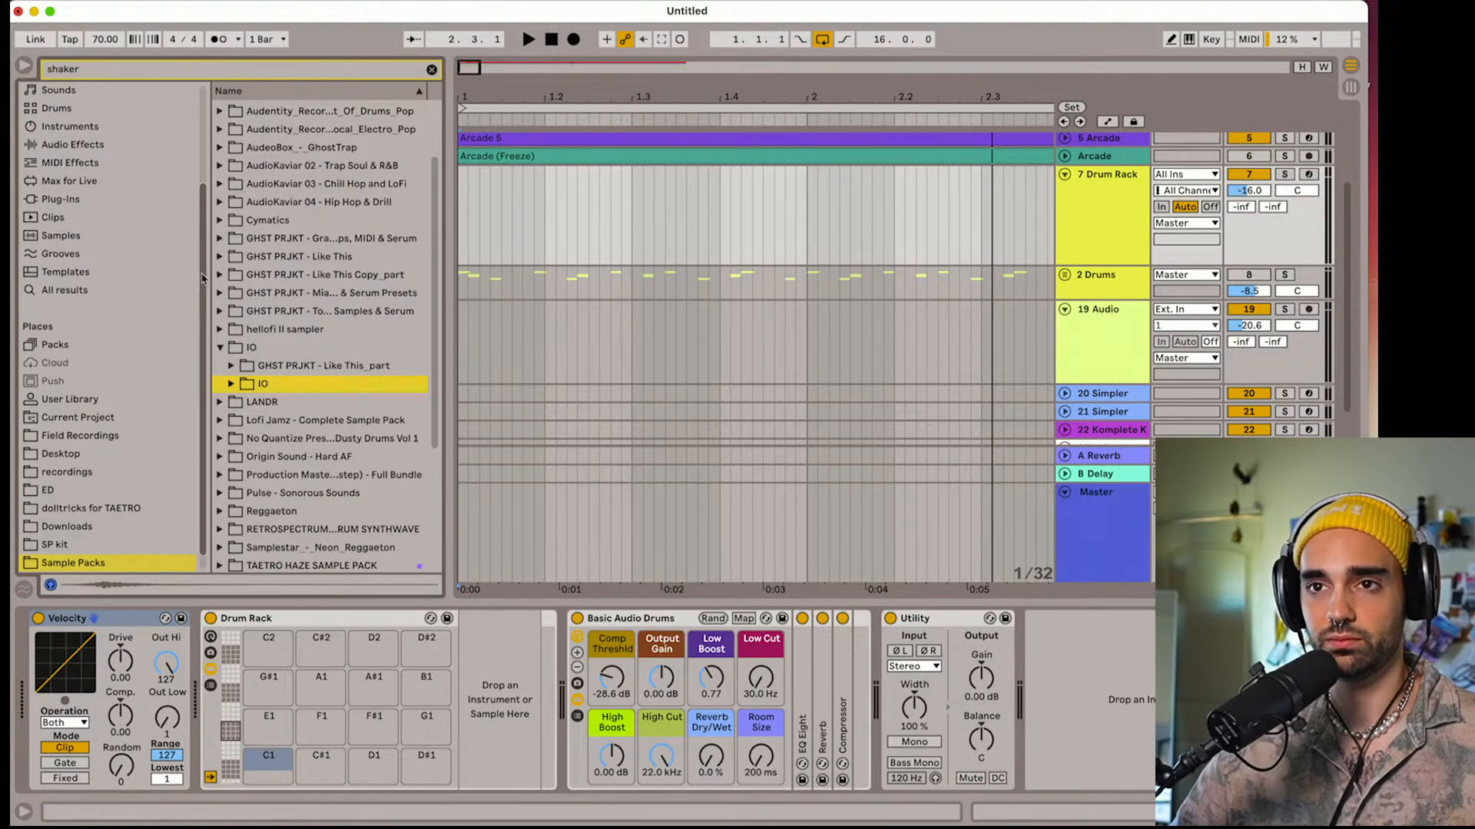
left_click(155, 70)
type("kick")
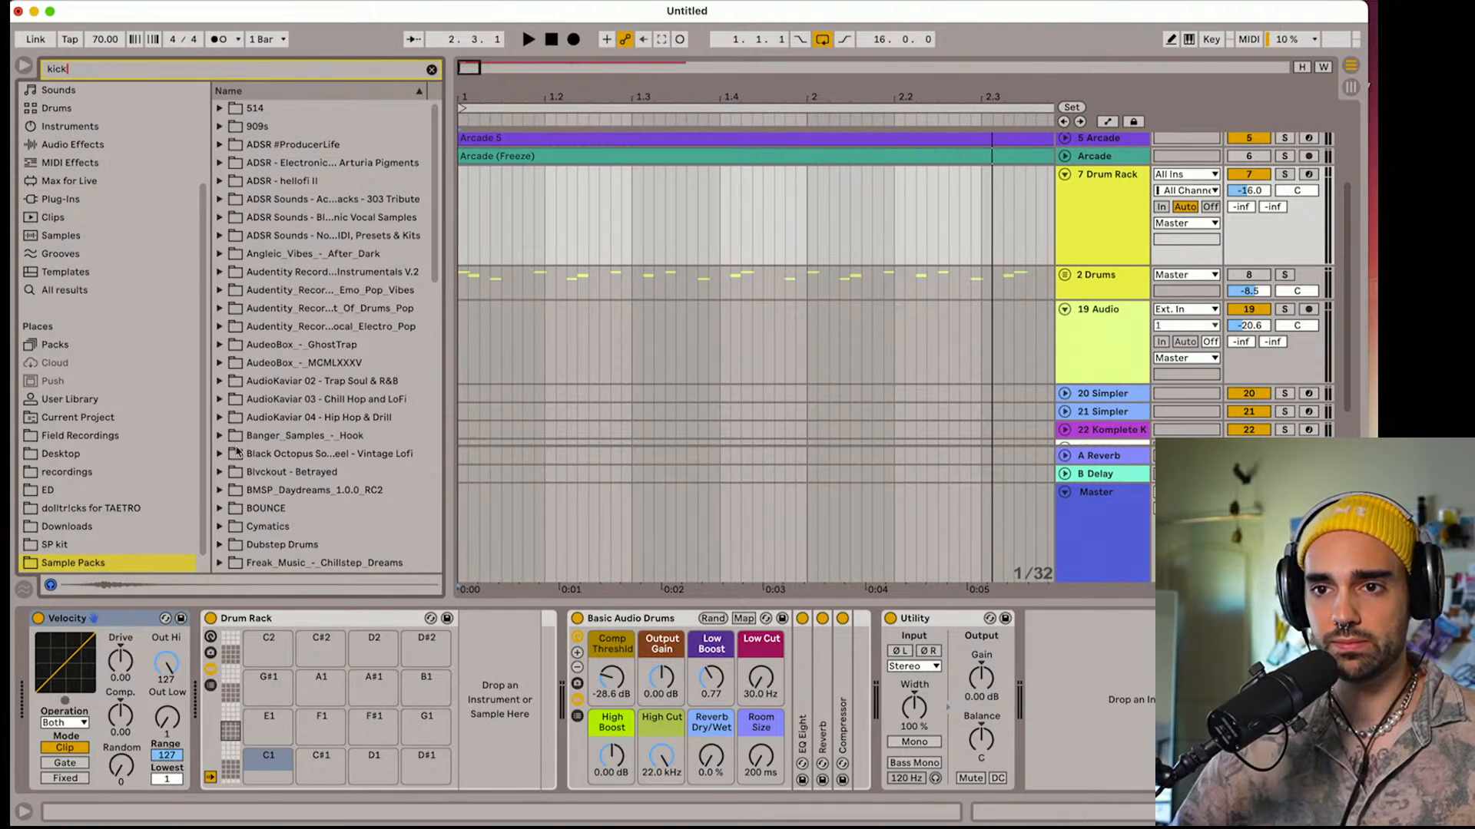
left_click(220, 508)
scroll(229, 514, "down", 1)
left_click(231, 515)
scroll(233, 516, "down", 2)
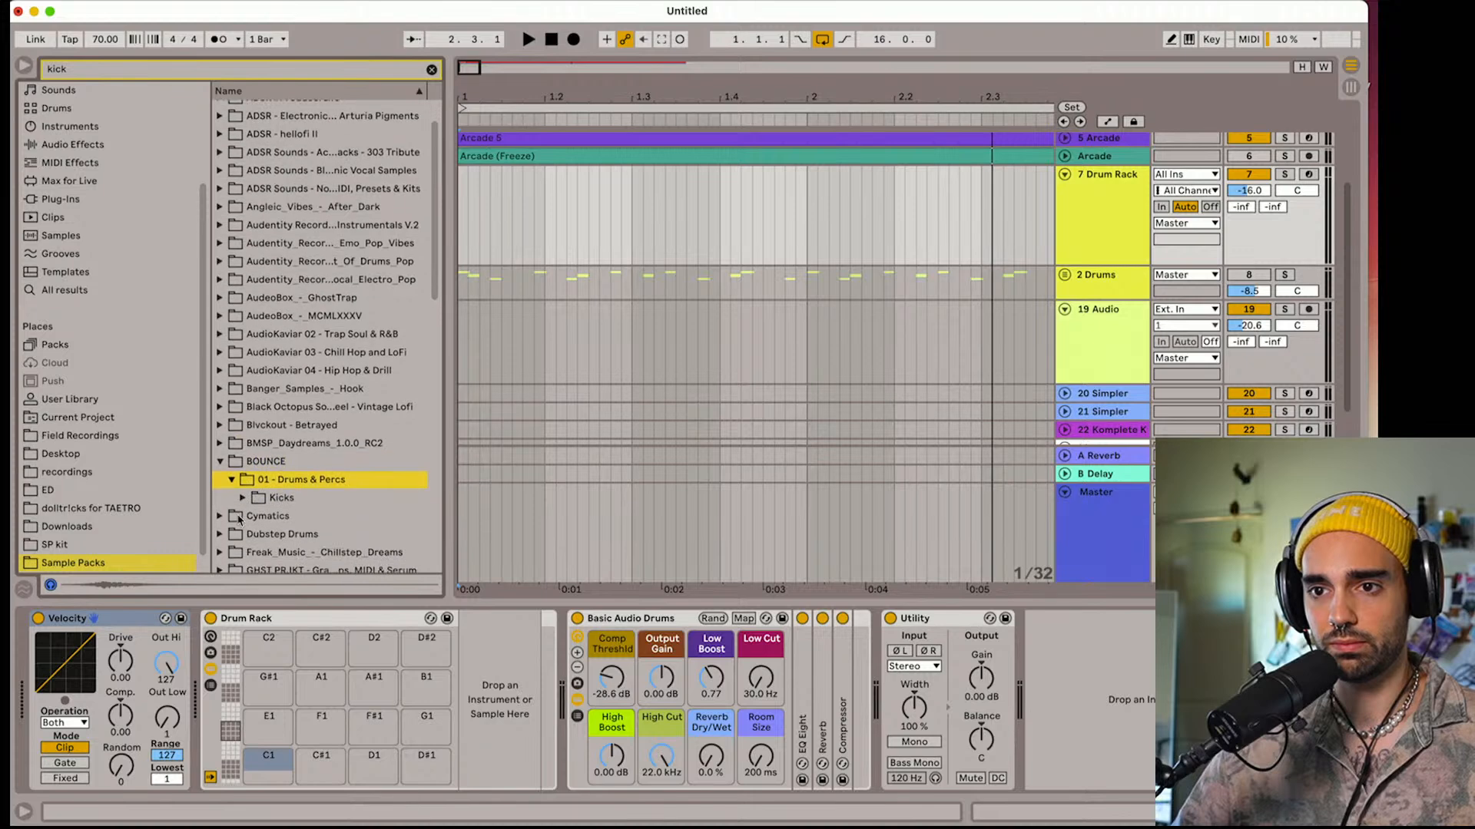
left_click(242, 504)
scroll(242, 510, "down", 1)
left_click(243, 466)
left_click(282, 502)
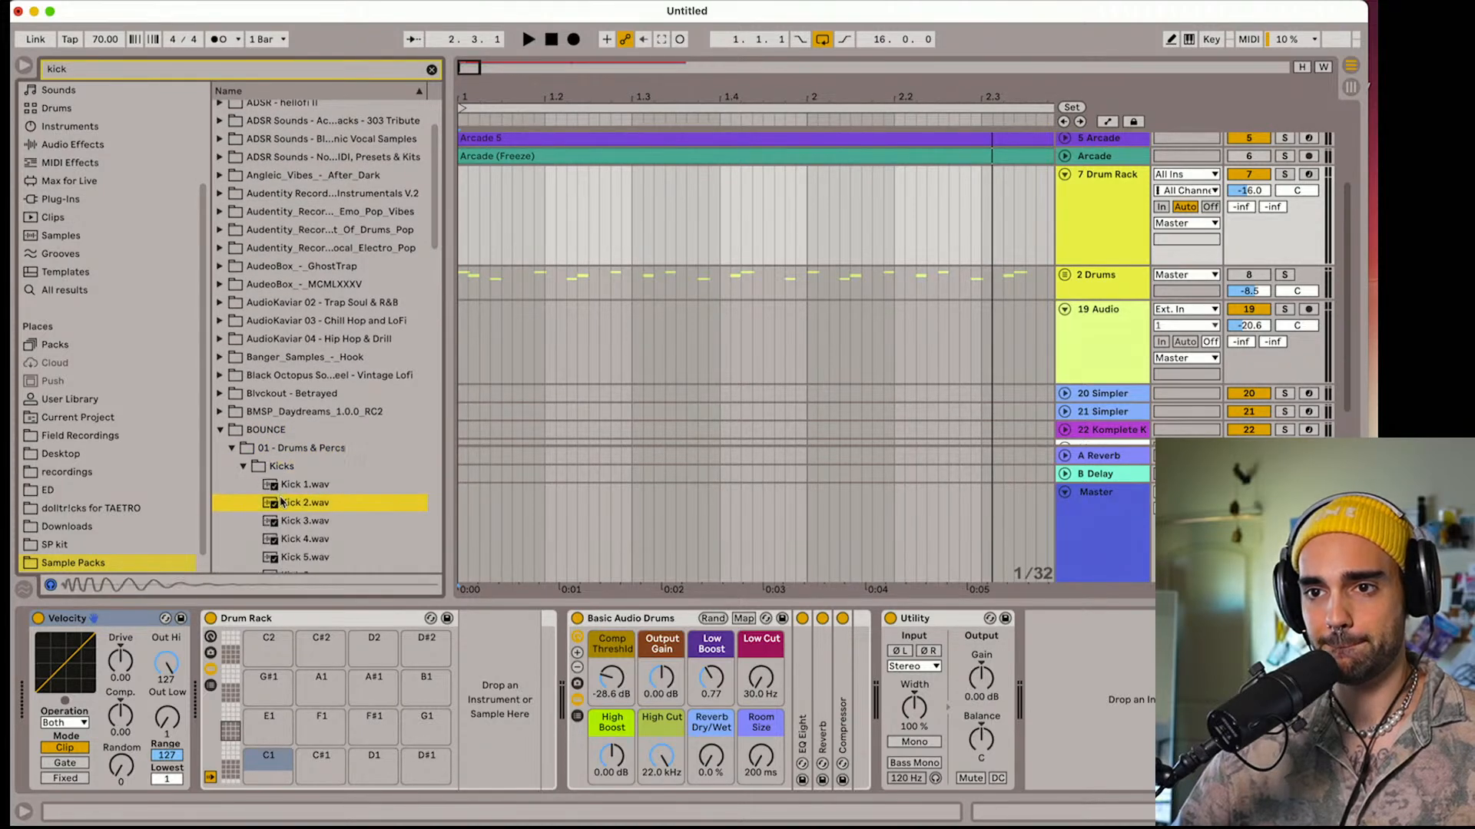
Load Kick 2.wav onto the Drum Rack's C1 pad, arm the 7 Drum Rack track and set its volume to -12.2
left_click_drag(286, 506, 268, 756)
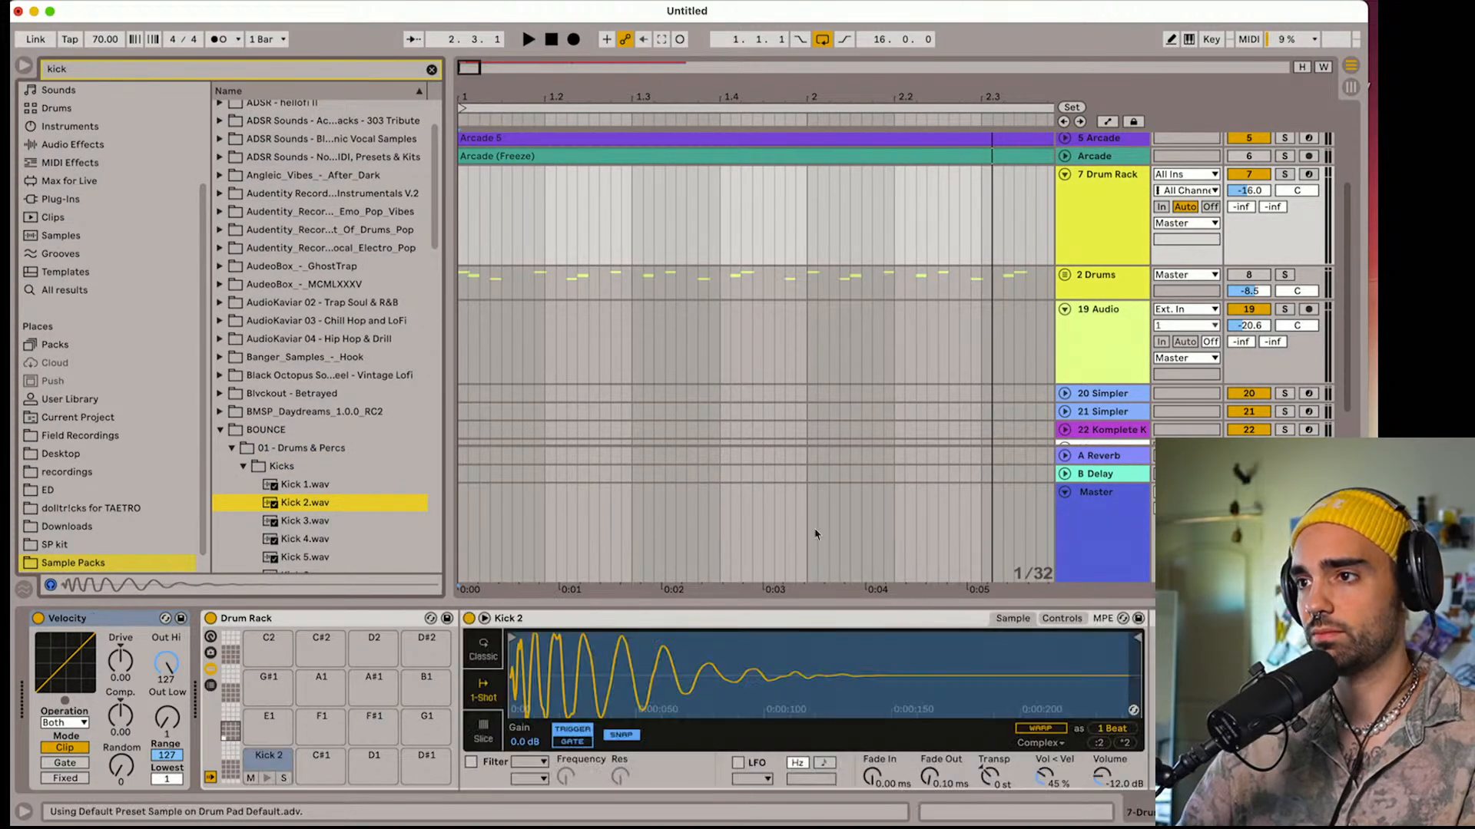
left_click(1308, 174)
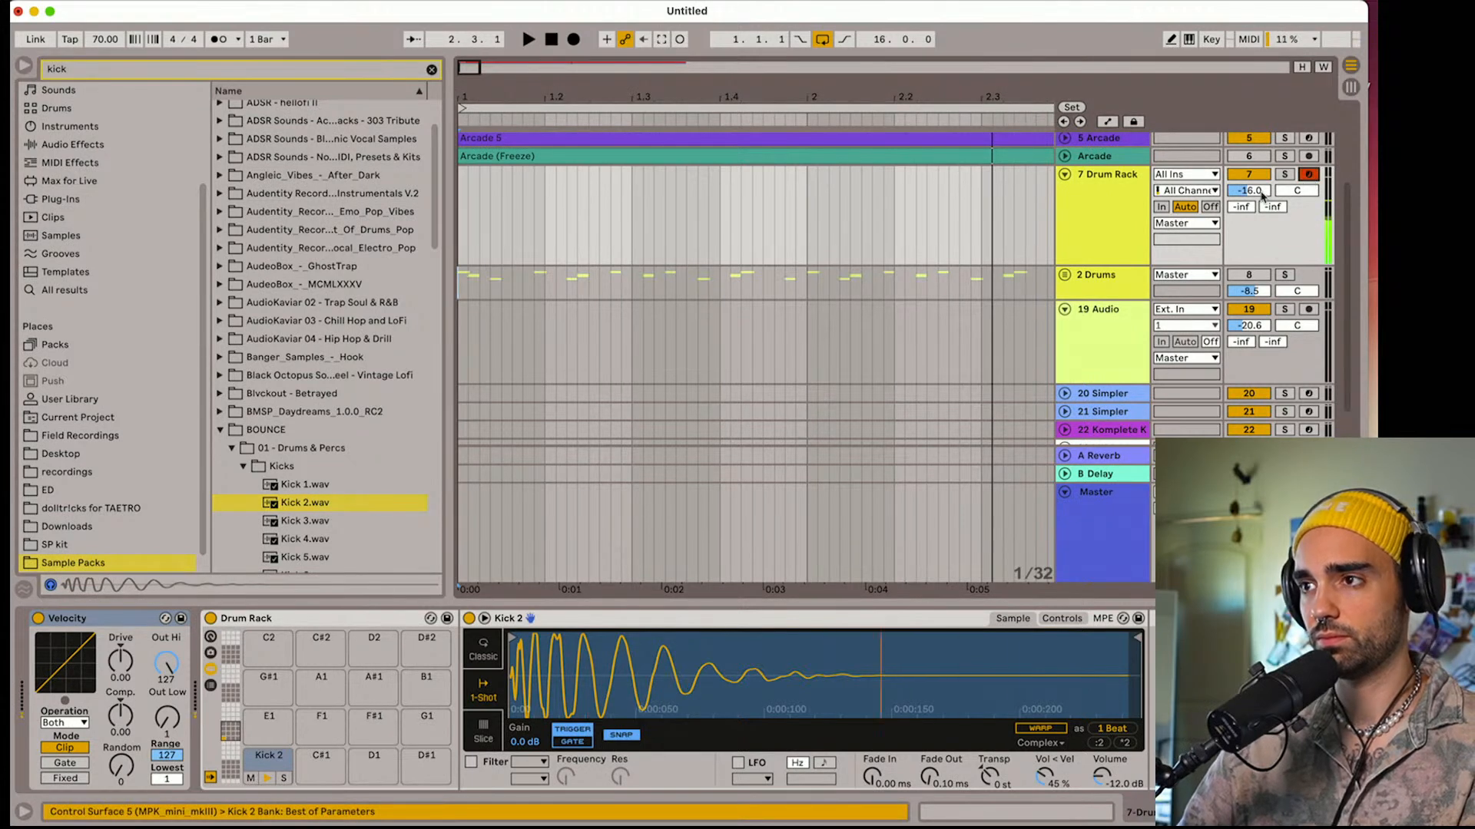
left_click_drag(1252, 192, 1259, 196)
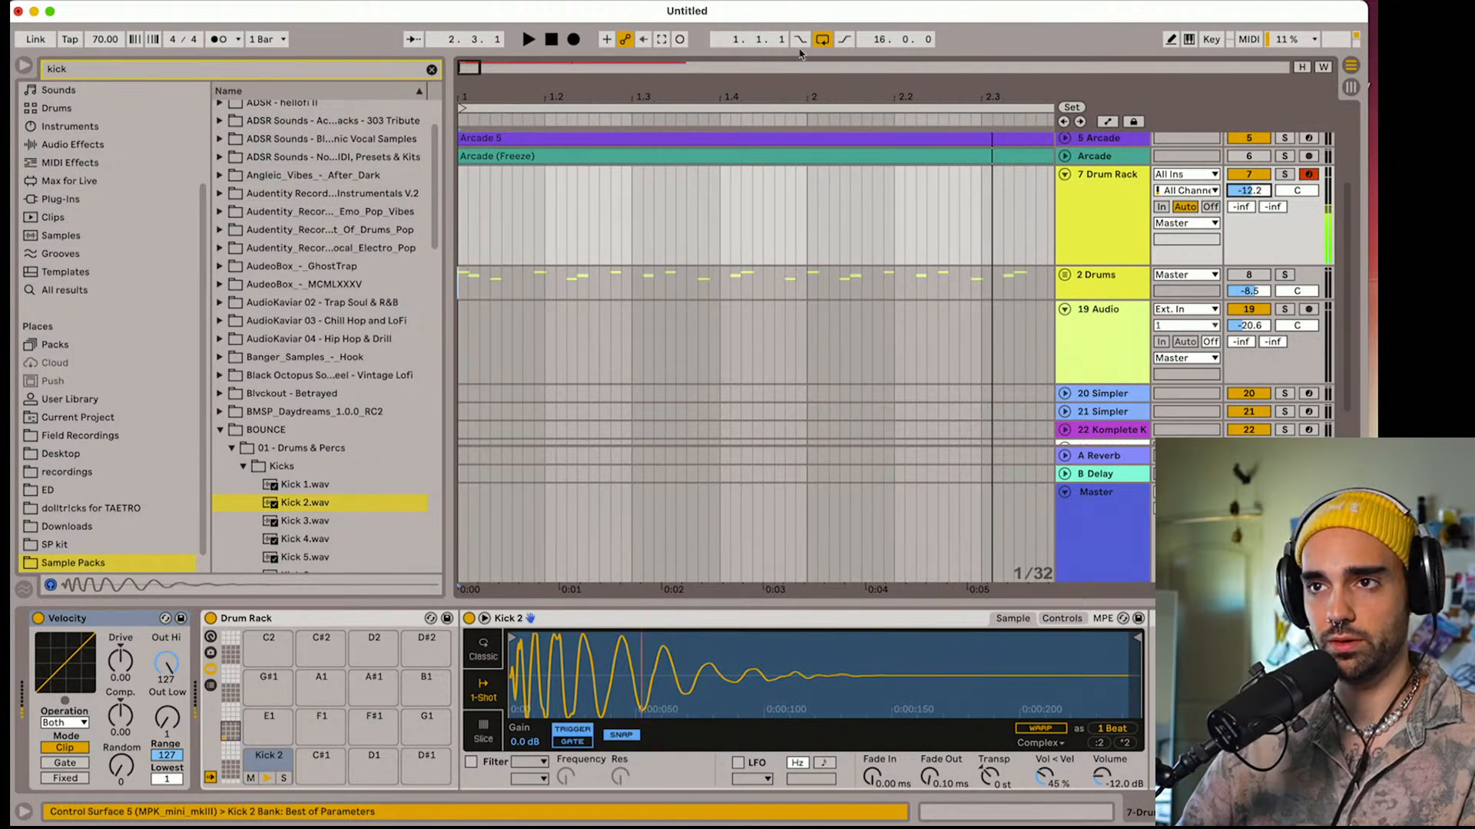
Search the Sample Packs for "snare" and preview snares from the Snares folder in BOUNCE, 01 - Drums & Percs
key("super+f")
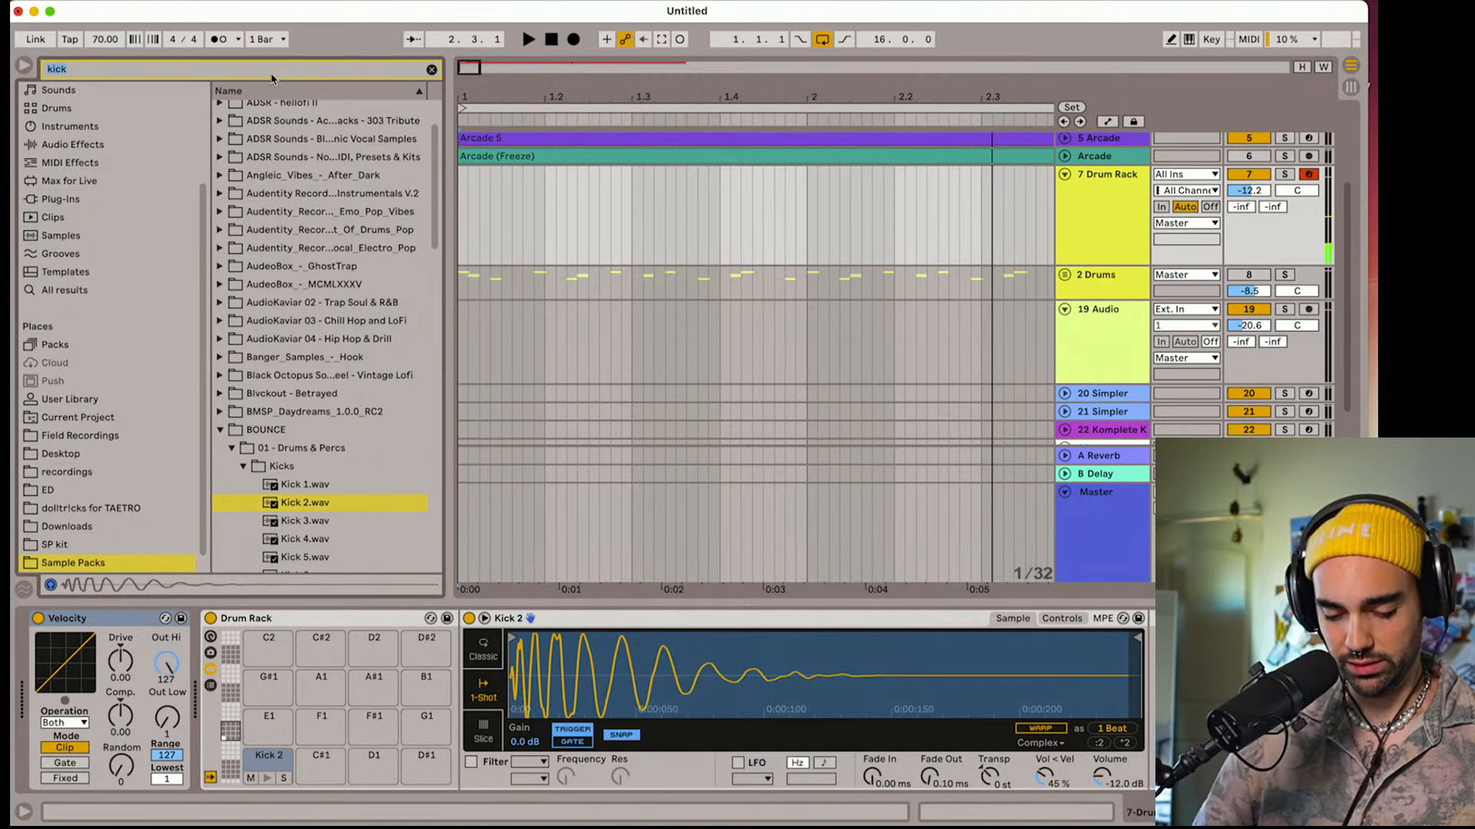
type("snare")
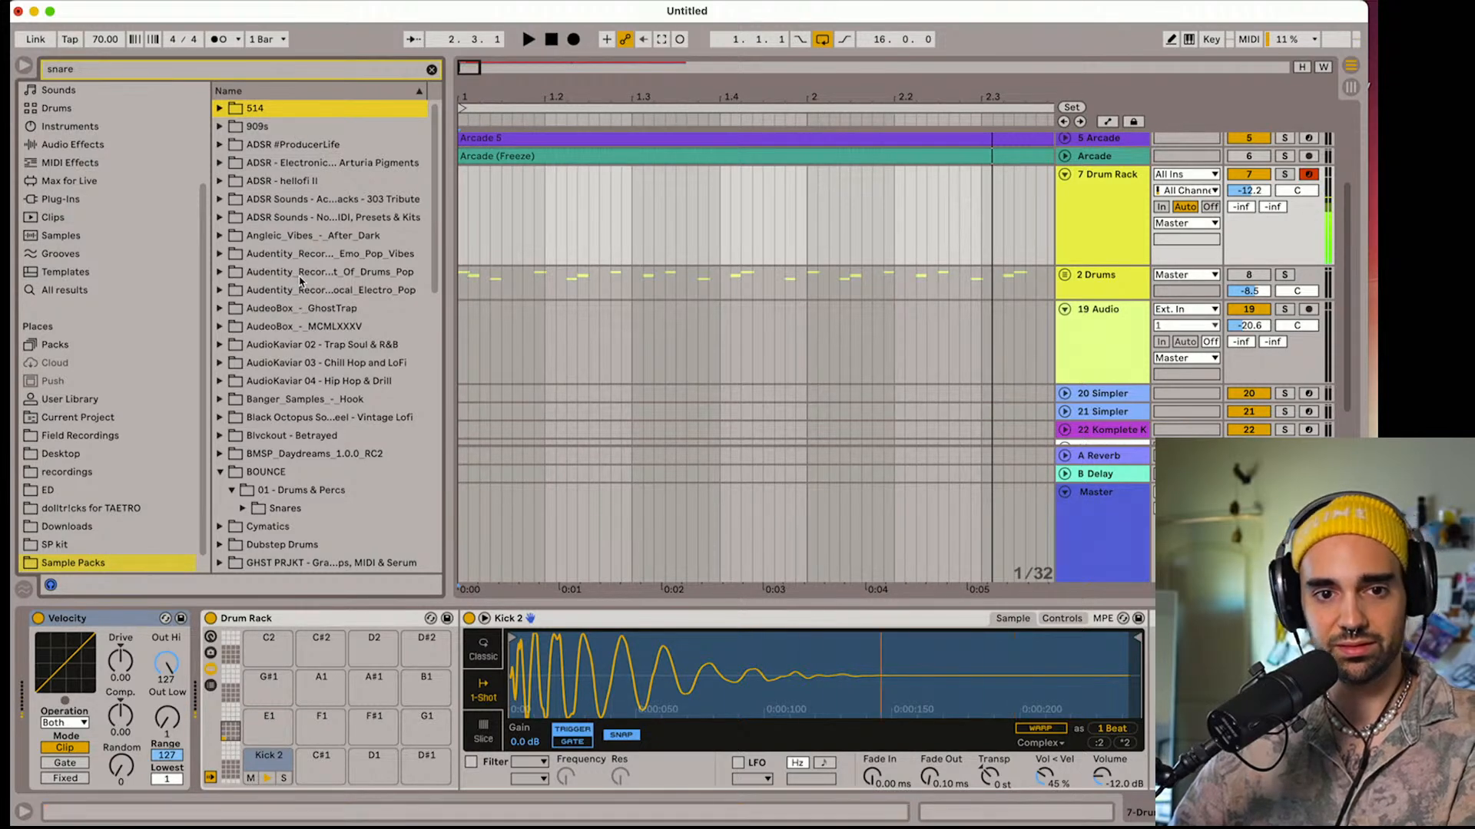
left_click(241, 510)
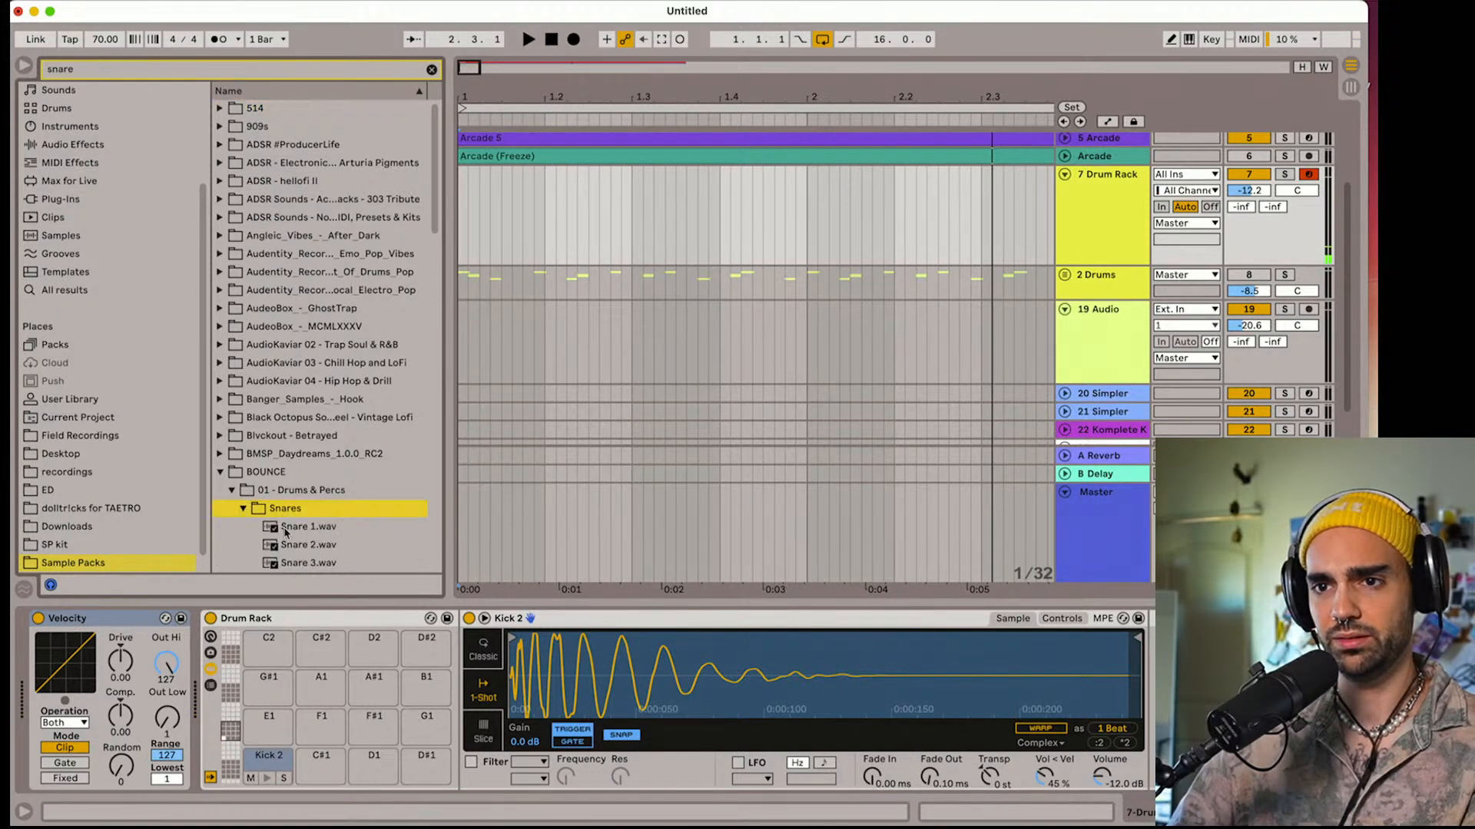
left_click(294, 491)
left_click(300, 473)
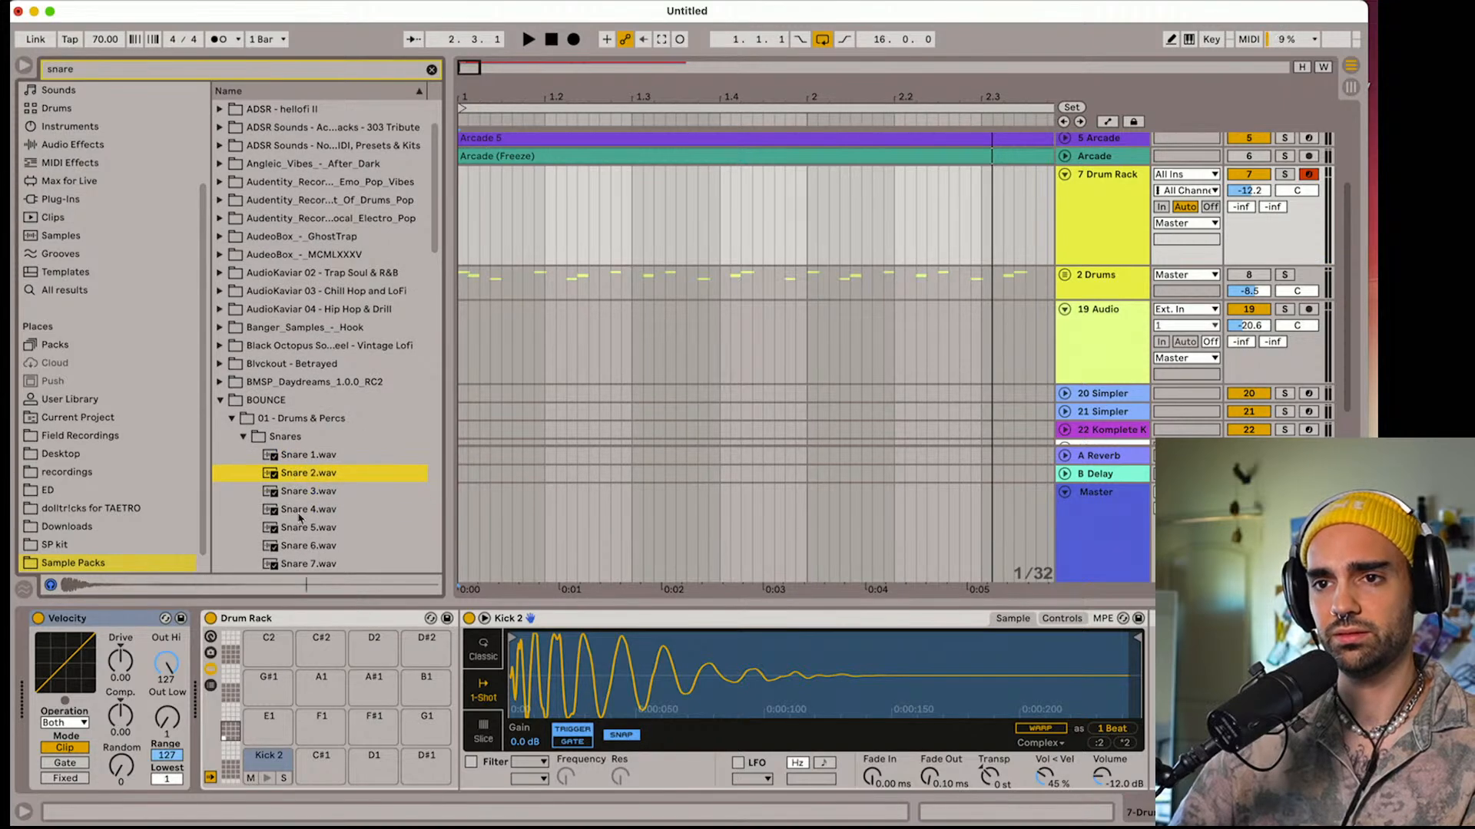
left_click(221, 402)
Load AAYJ_Snare_01.wav from LANDR, Yujin - Lofi Hiphop onto the Drum Rack's D1 pad
scroll(307, 415, "down", 3)
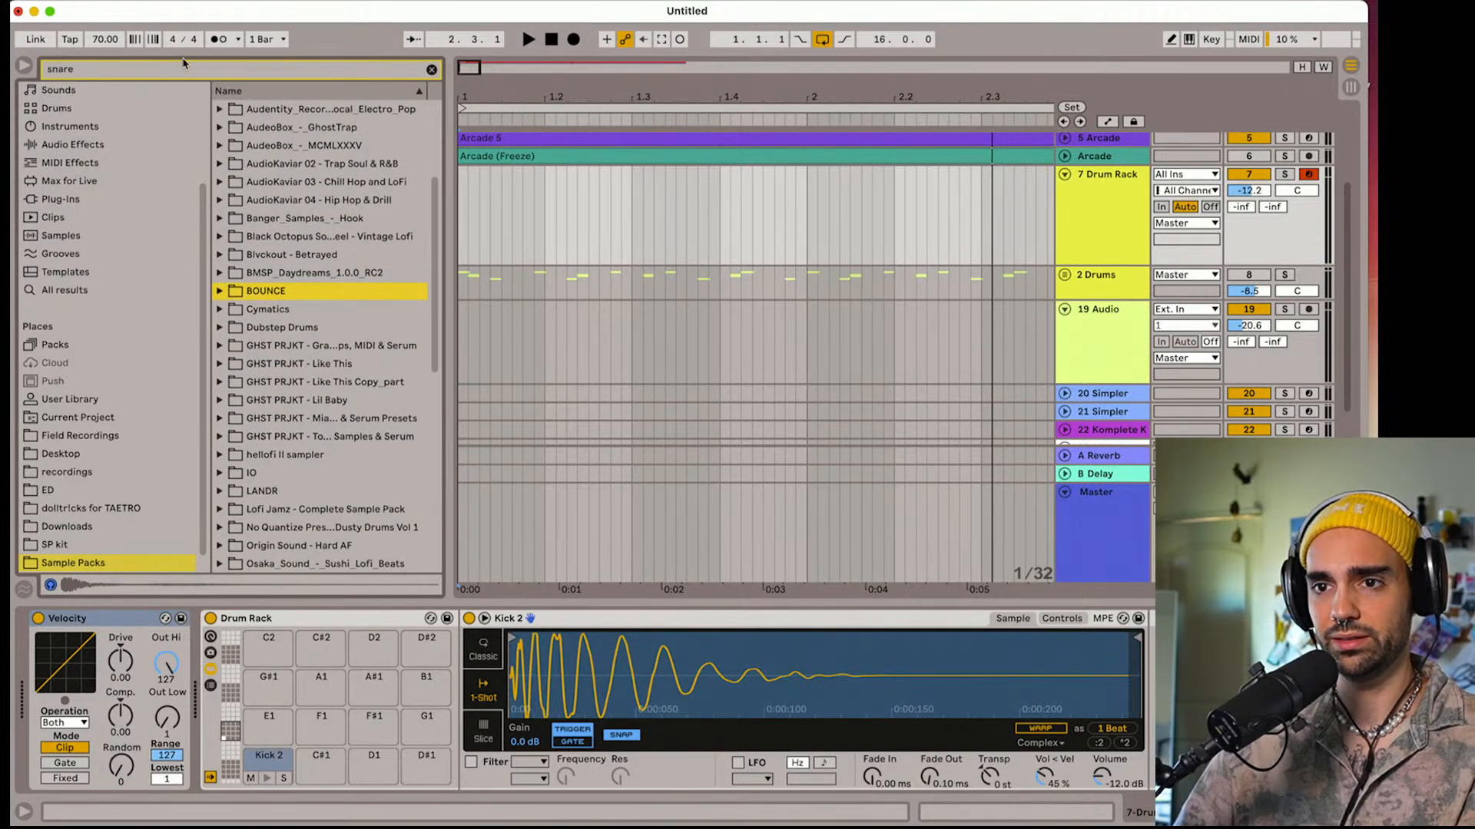
scroll(321, 427, "down", 2)
left_click(223, 470)
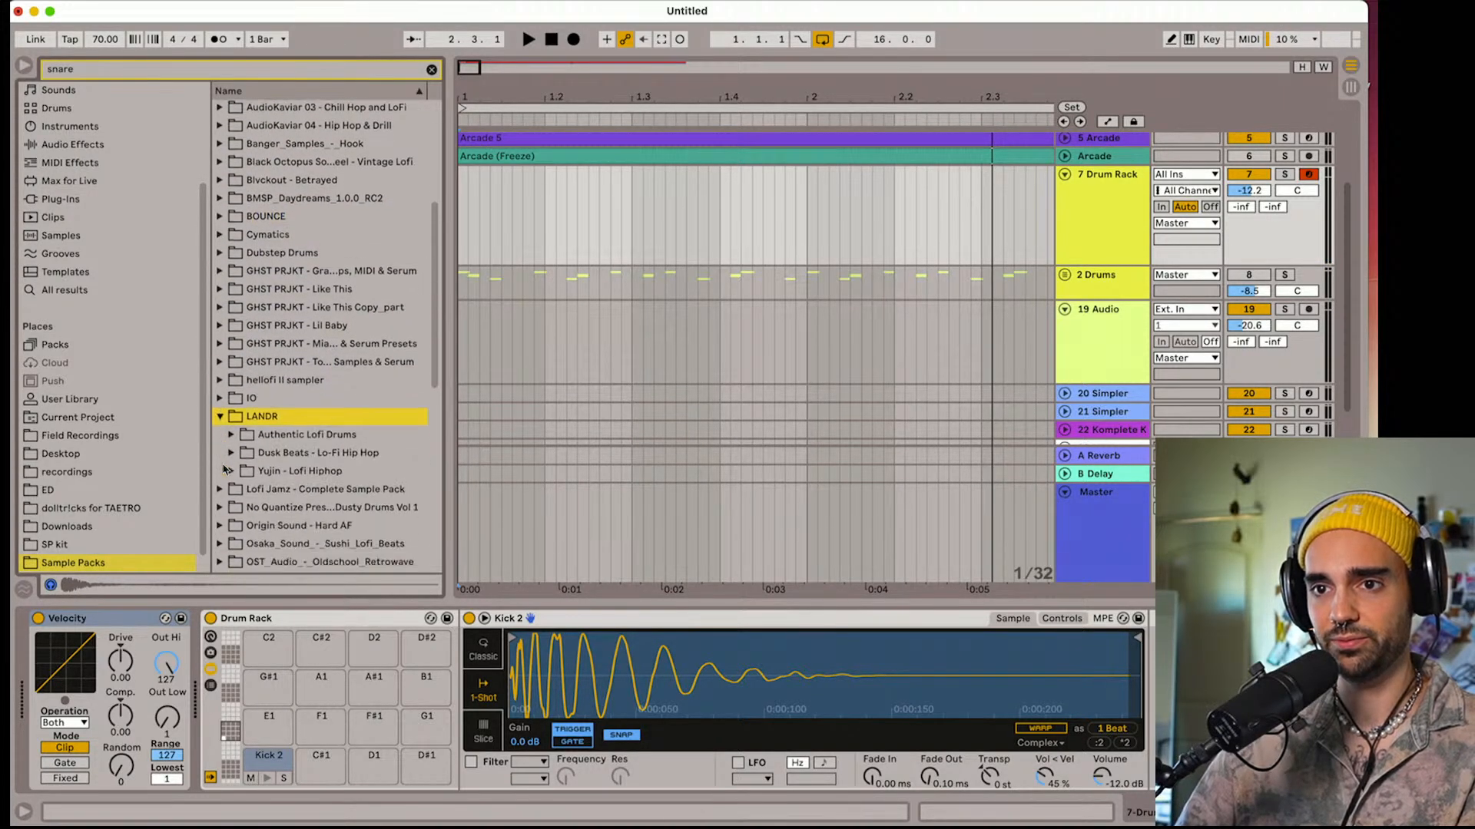
left_click(230, 471)
scroll(230, 471, "down", 1)
left_click_drag(292, 465, 378, 764)
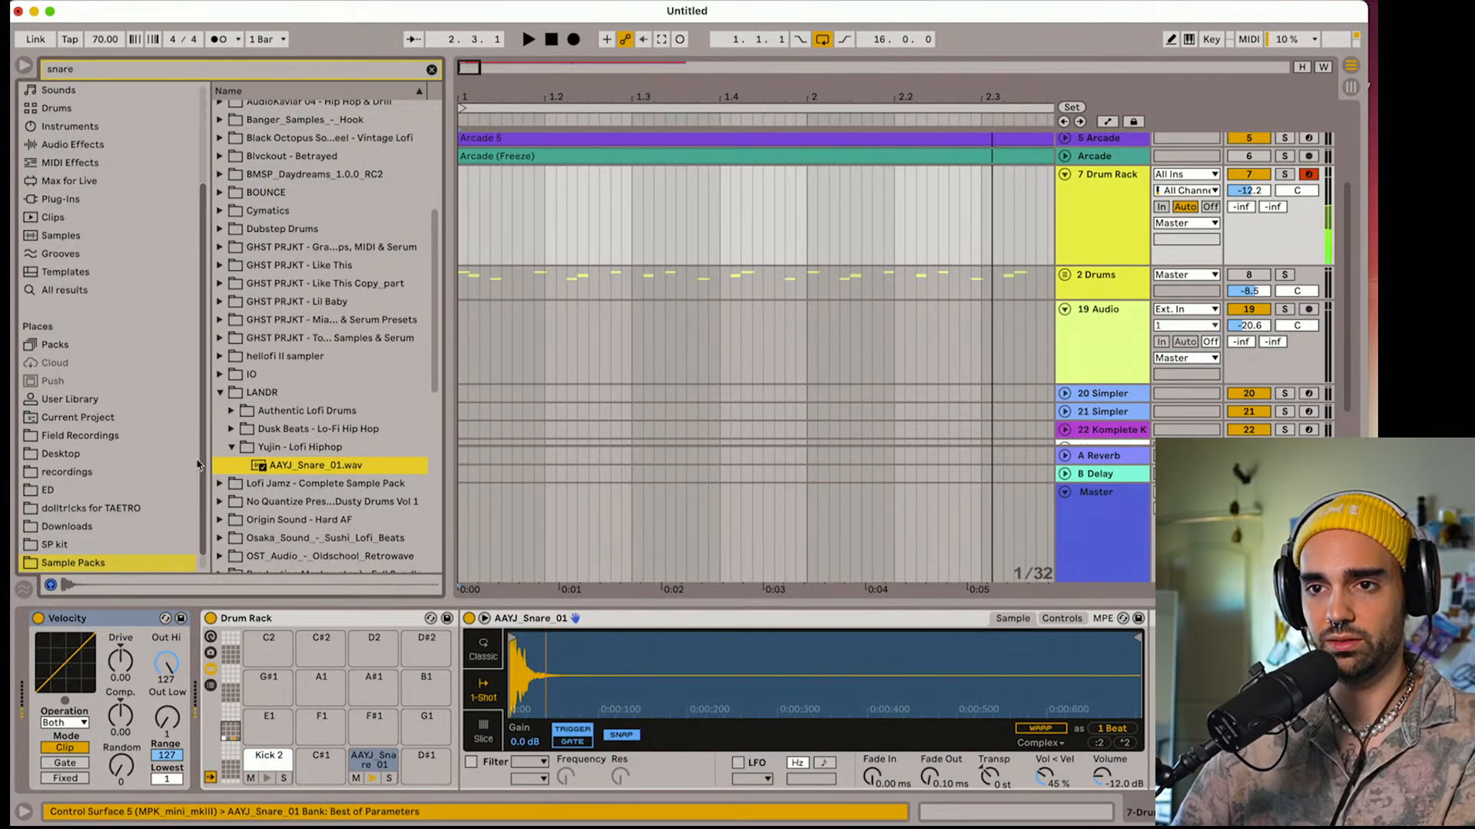
Preview the Dusk Beats - Lo-Fi Hip Hop snares and load LOFI_Snare_D_Sundown.wav onto the D#1 pad
left_click(231, 430)
left_click(282, 448)
left_click(283, 464)
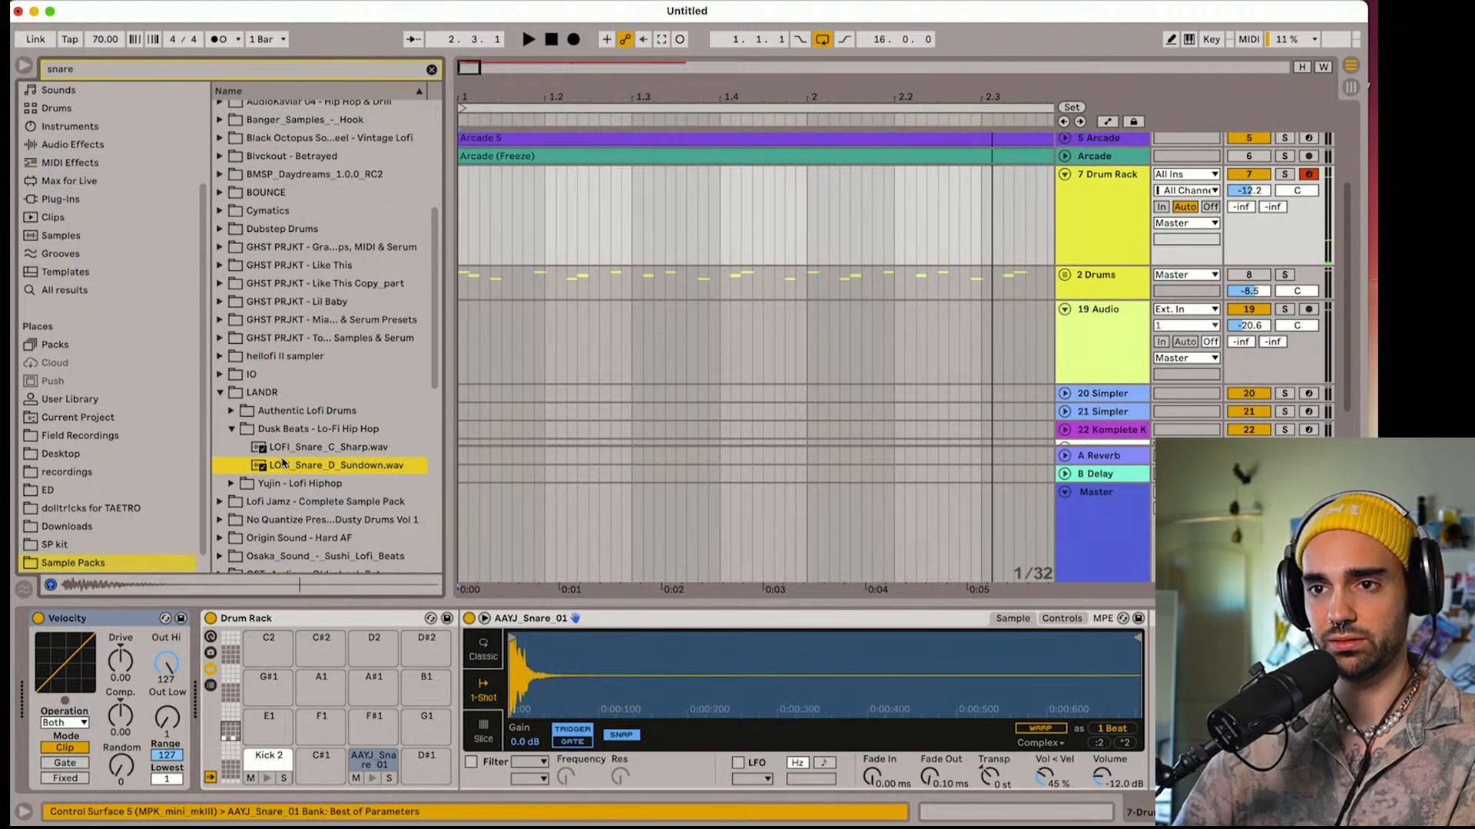
left_click_drag(276, 467, 427, 768)
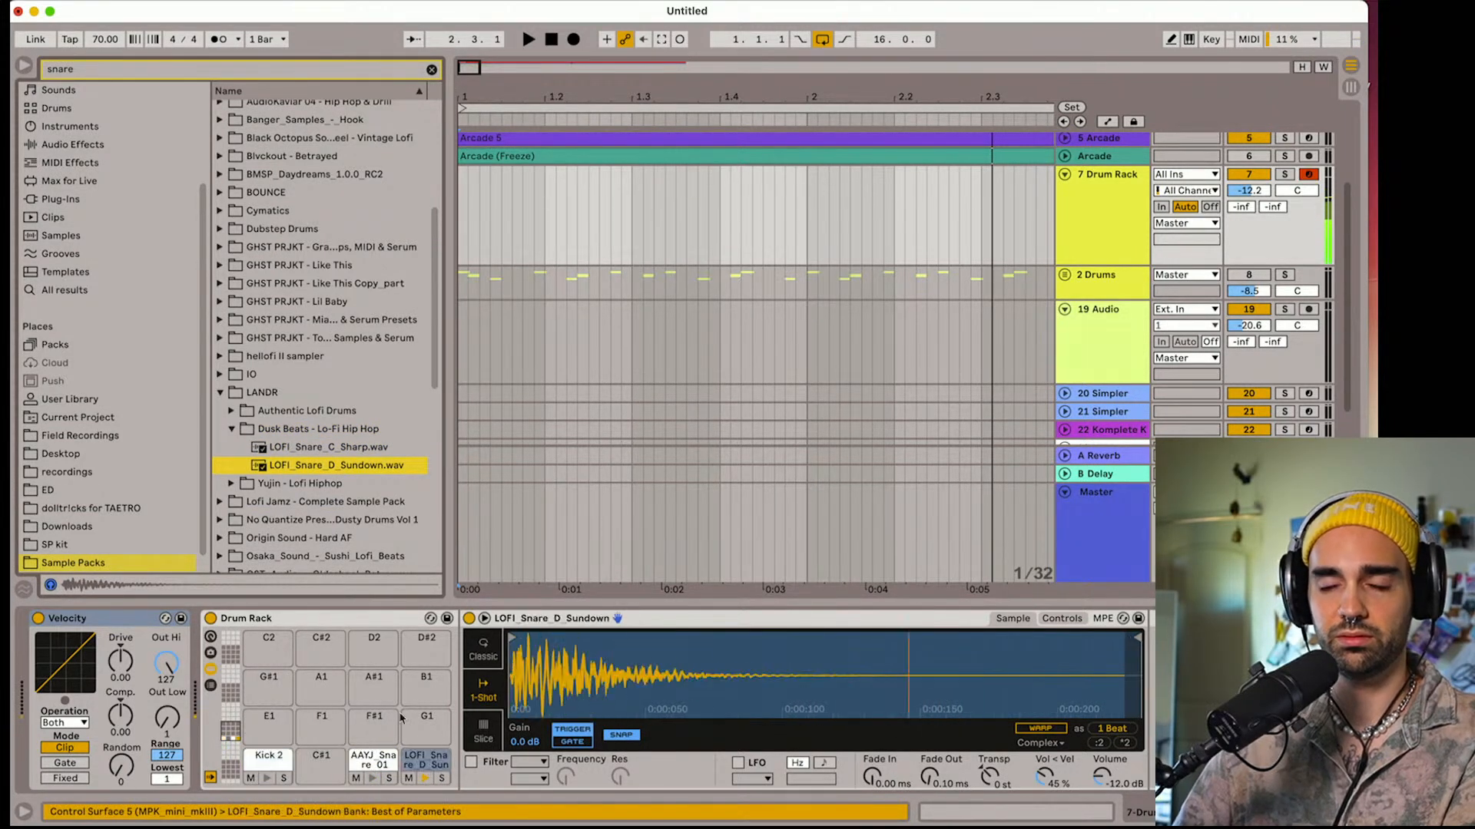
Preview the snares in LANDR's Authentic Lofi Drums folder and collapse the LANDR folder
key("Left")
key("Up")
key("Right")
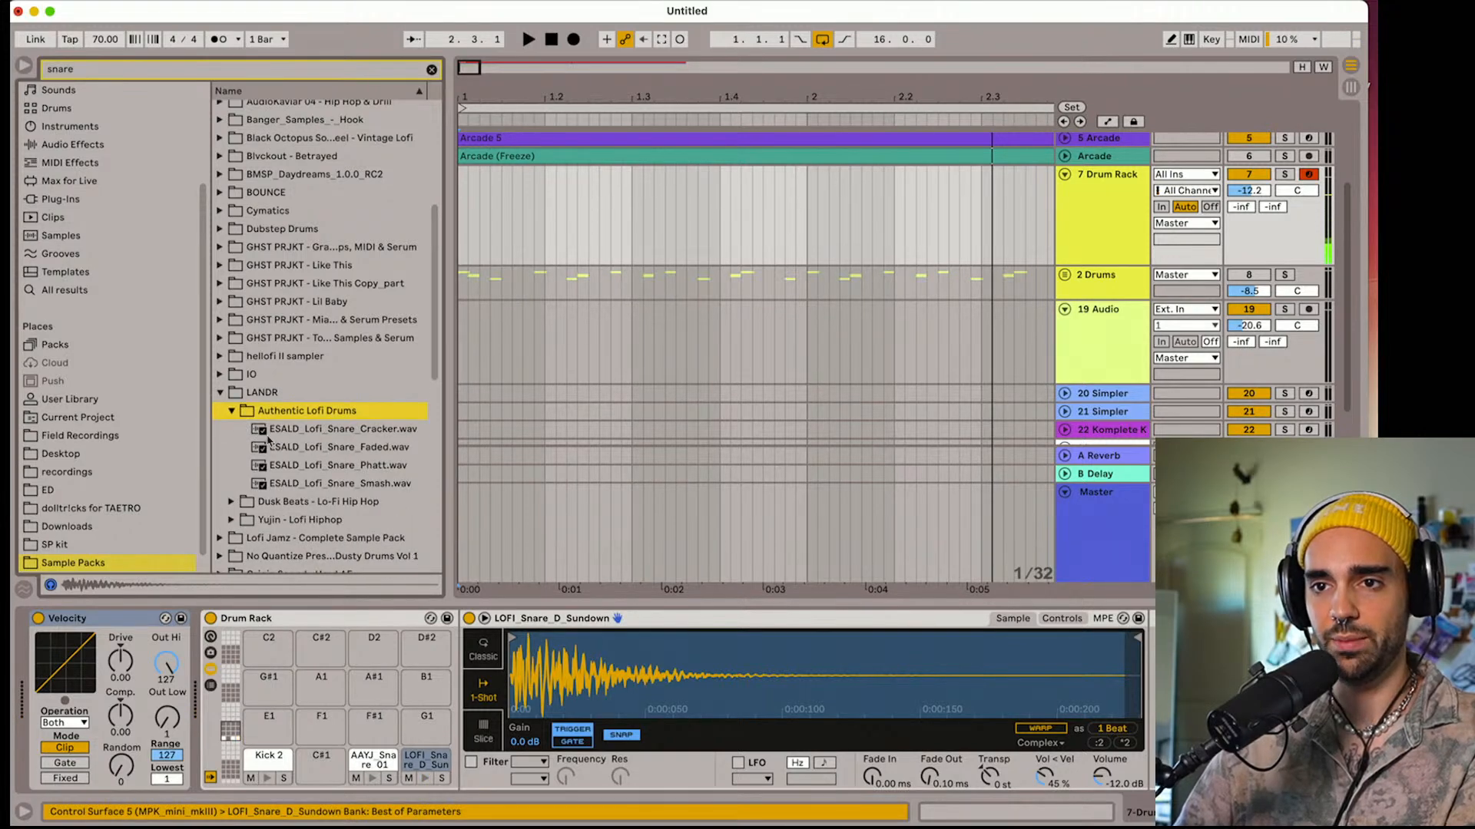
key("Down")
key("Down")
key("Down")
key("Down")
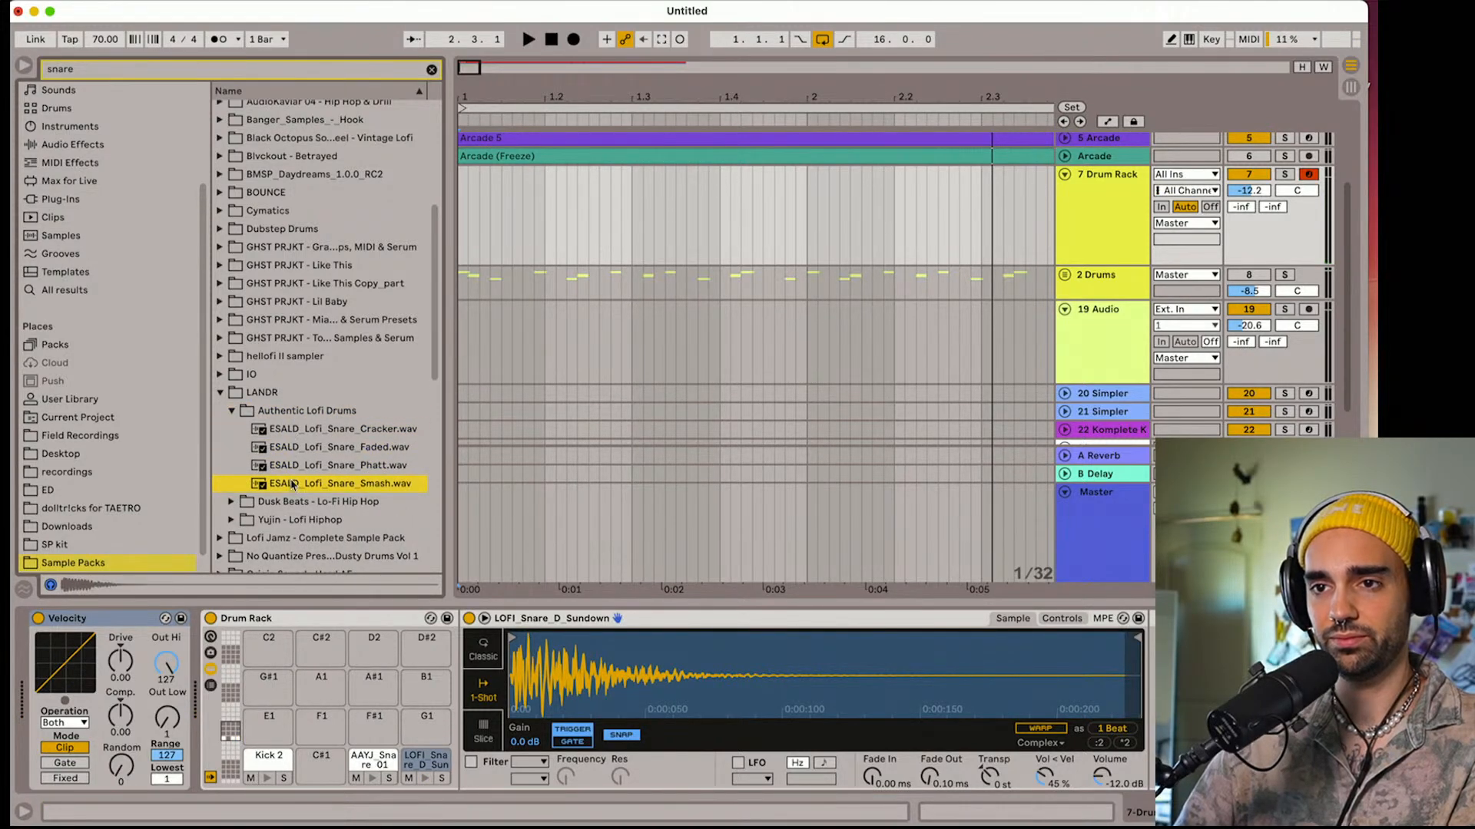
key("Up")
key("Up")
left_click(220, 393)
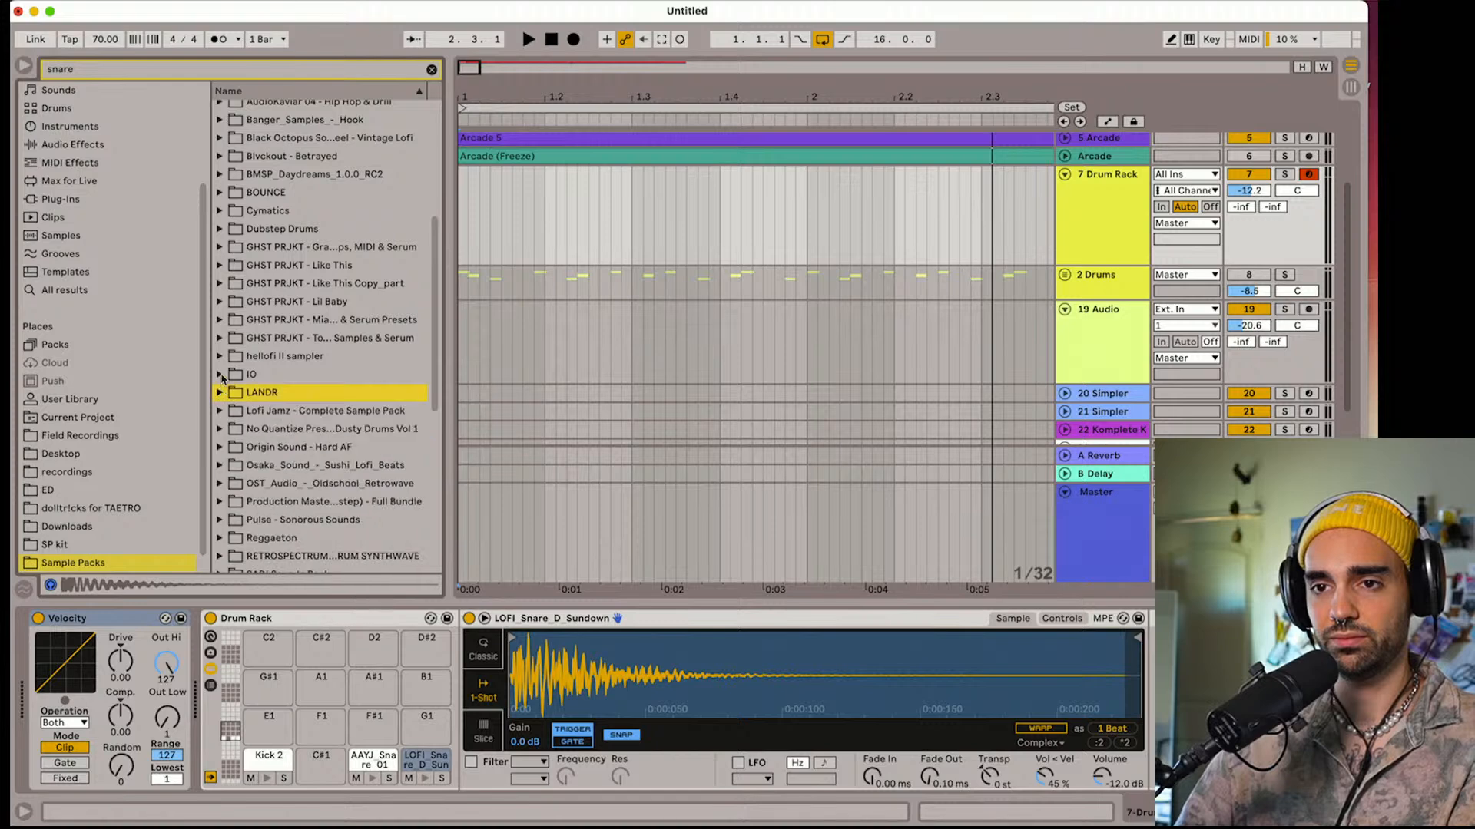
Expand SAD! Sample Pack down to the Snares folder in Shots, Drum Shots
scroll(221, 378, "down", 5)
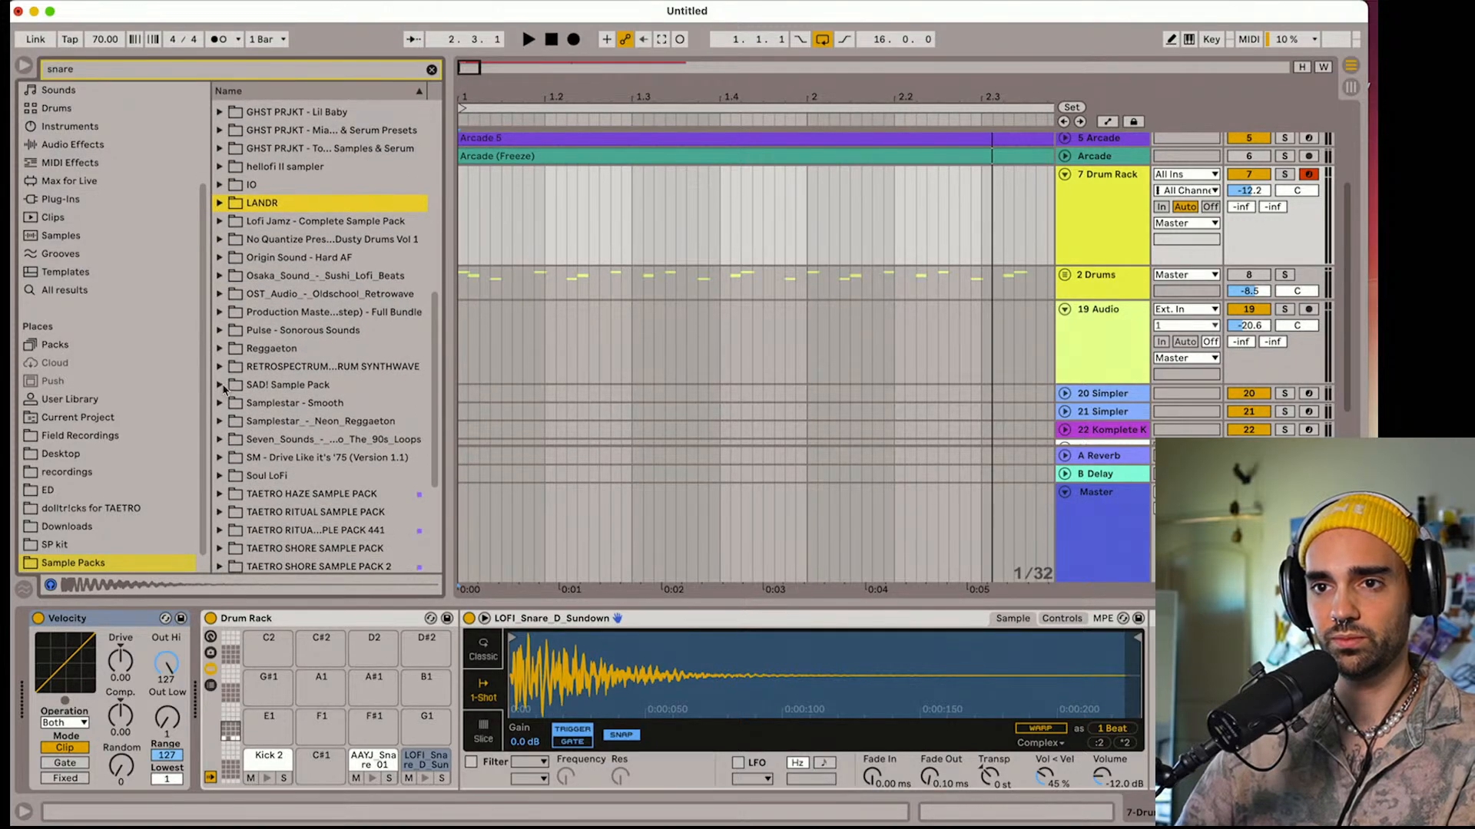
left_click(220, 386)
left_click(232, 403)
left_click(244, 422)
left_click(255, 440)
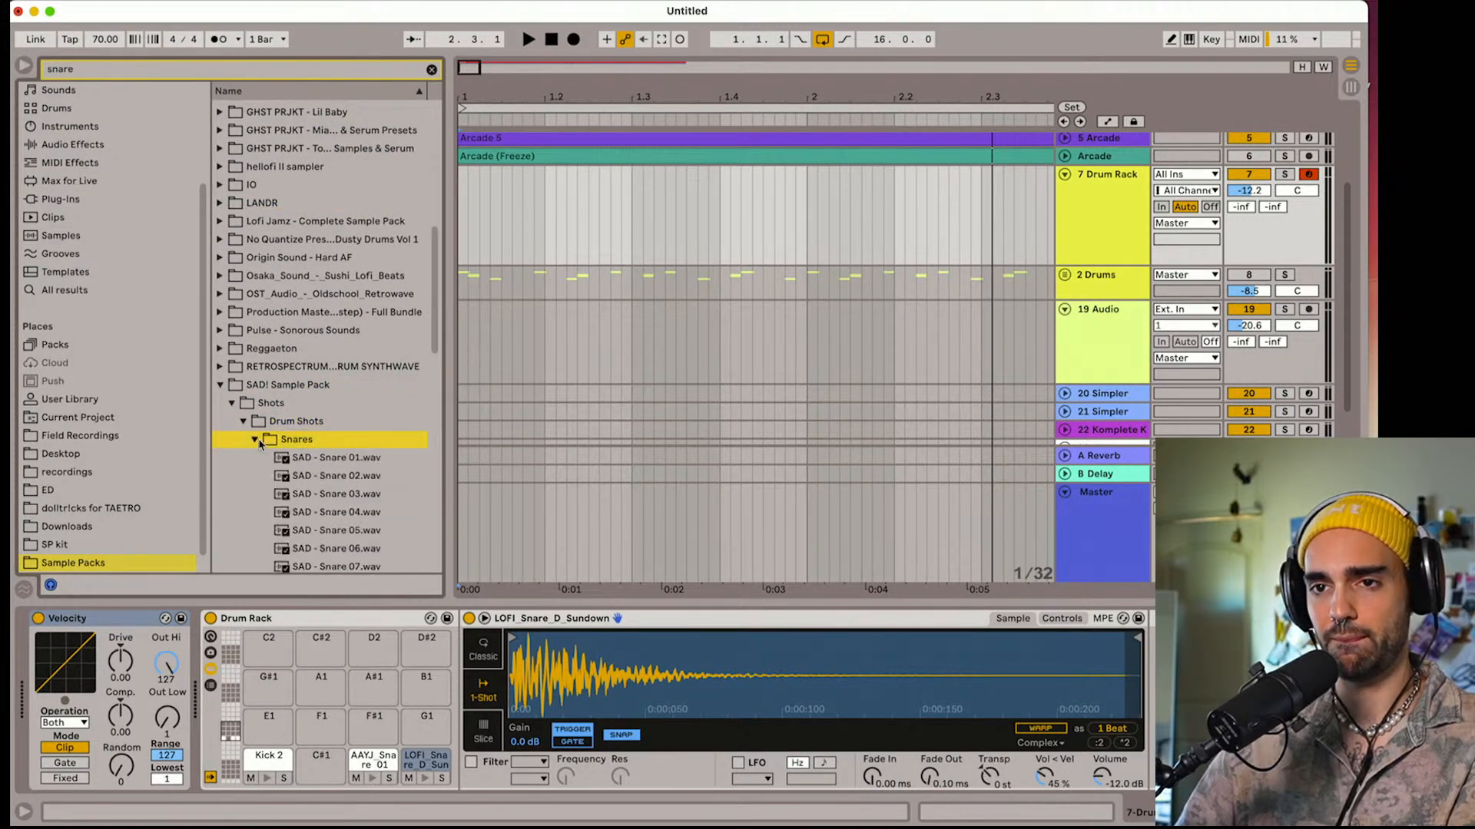
Preview several of the SAD snares and load SAD - Snare 17.wav onto the C#1 pad
left_click(302, 461)
left_click(315, 496)
scroll(317, 496, "down", 2)
left_click(318, 496)
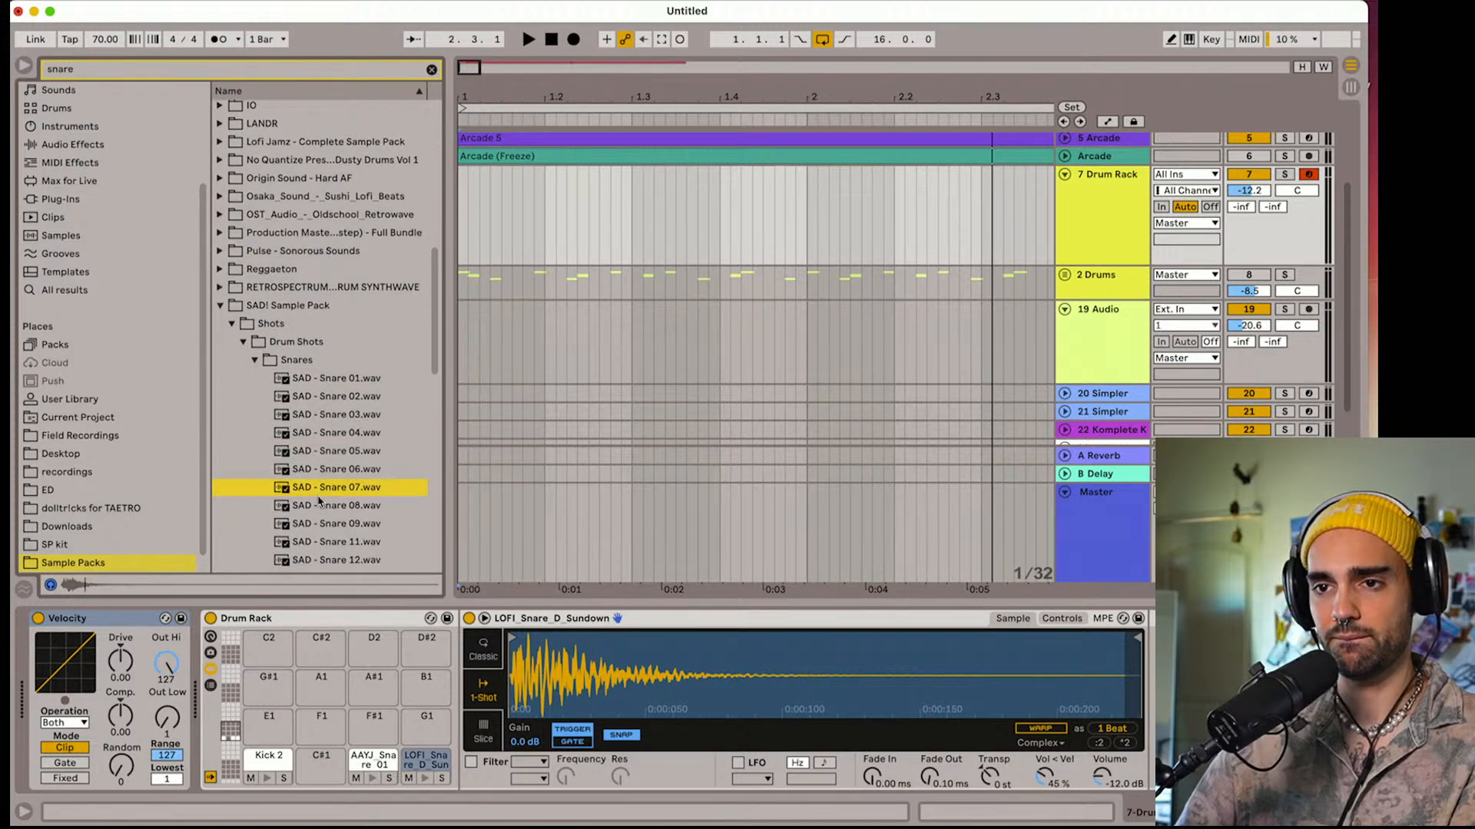
scroll(318, 497, "down", 3)
left_click(318, 497)
scroll(318, 497, "down", 1)
left_click(317, 497)
scroll(317, 497, "down", 2)
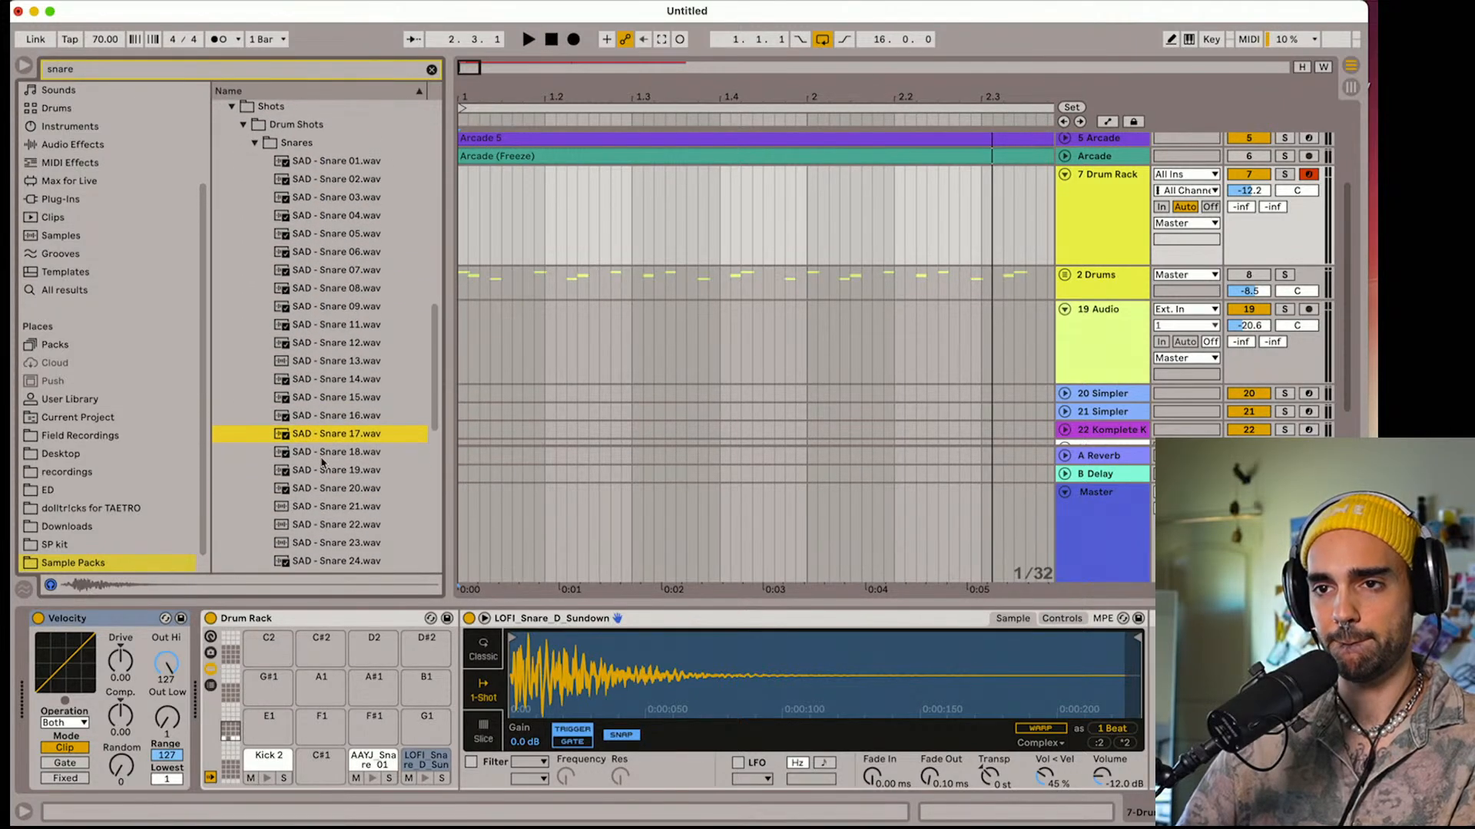
left_click_drag(318, 443, 326, 766)
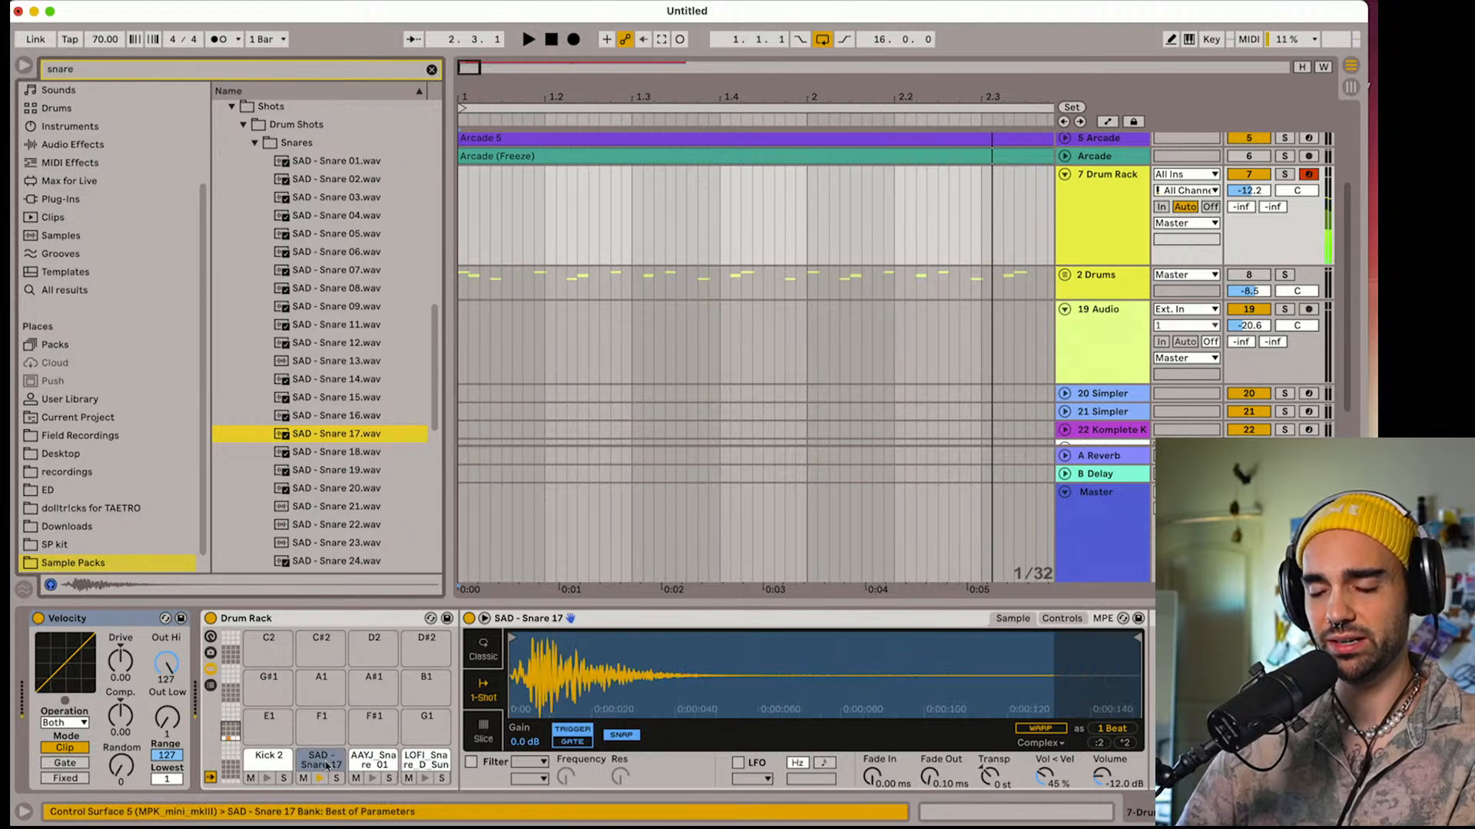
Search the Sample Packs for "hat" and load SAD - Hat 03.wav from the SAD! Hats folder onto the F#1 pad
scroll(307, 520, "down", 7)
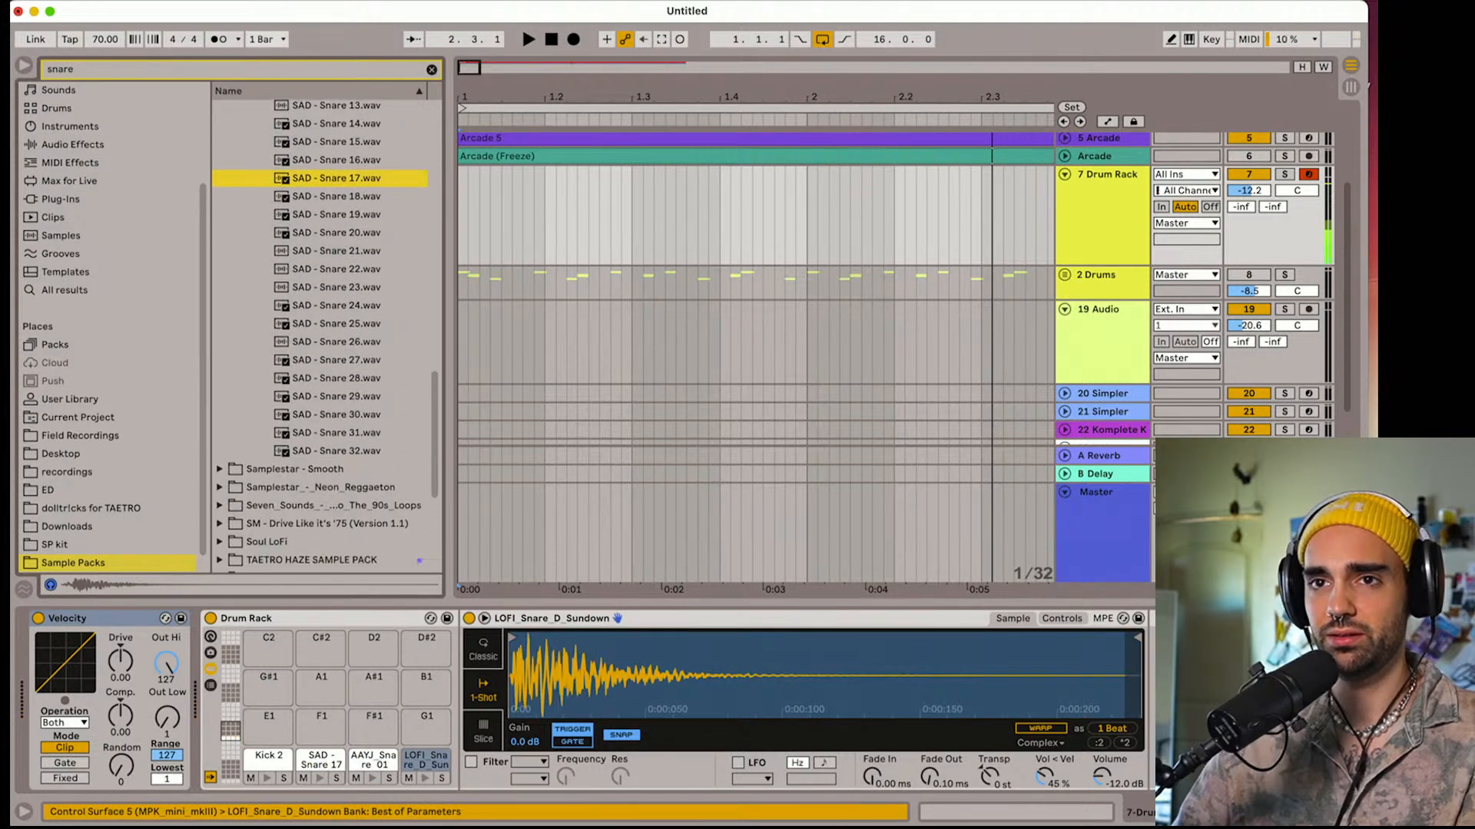
double_click(141, 75)
type("hat")
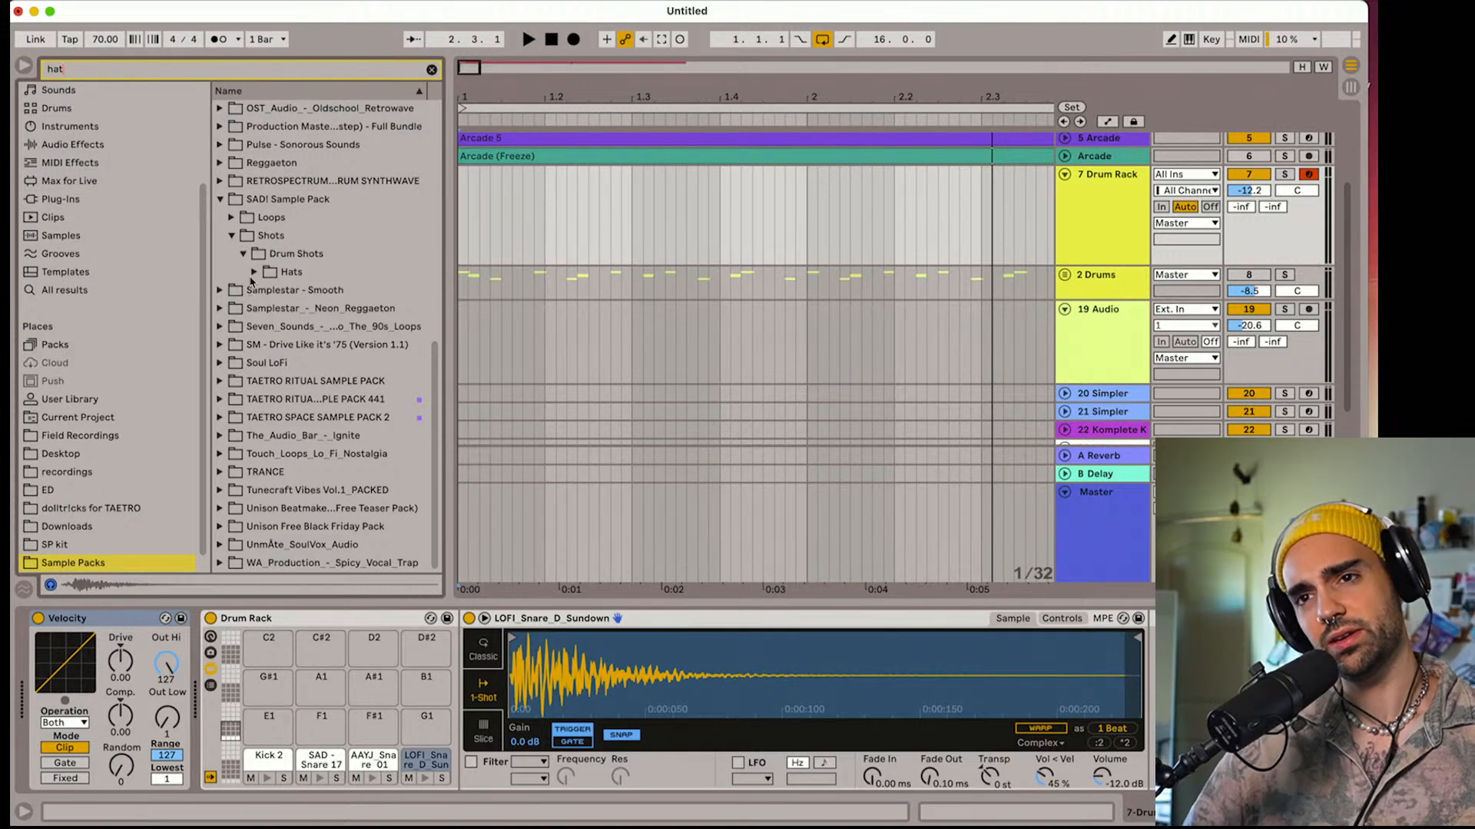
left_click(254, 273)
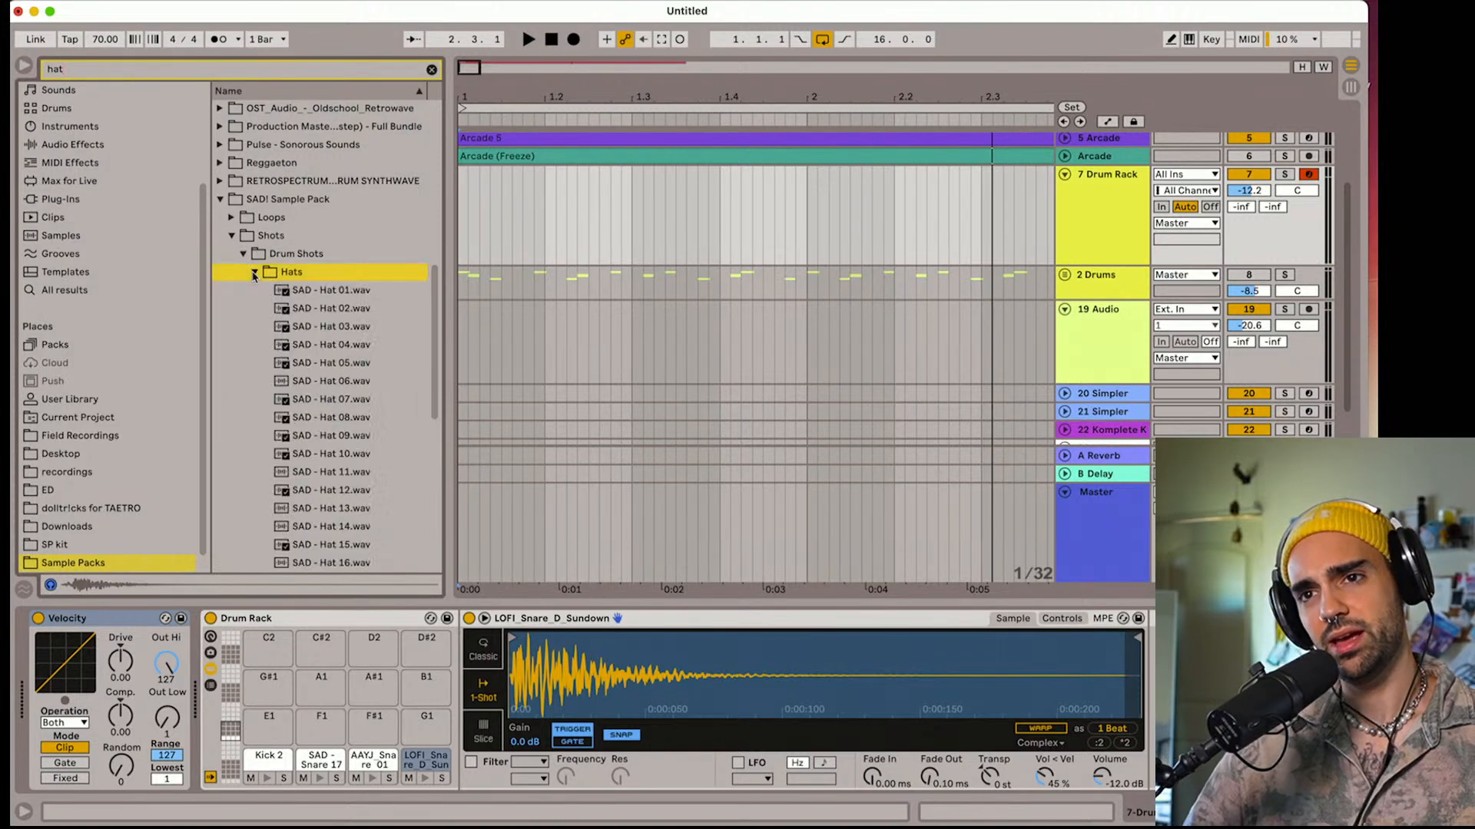
left_click(298, 326)
left_click_drag(317, 330, 374, 725)
Preview more hats from the SAD! Hats folder and load SAD - Hat 17.wav onto the G1 pad
left_click(310, 382)
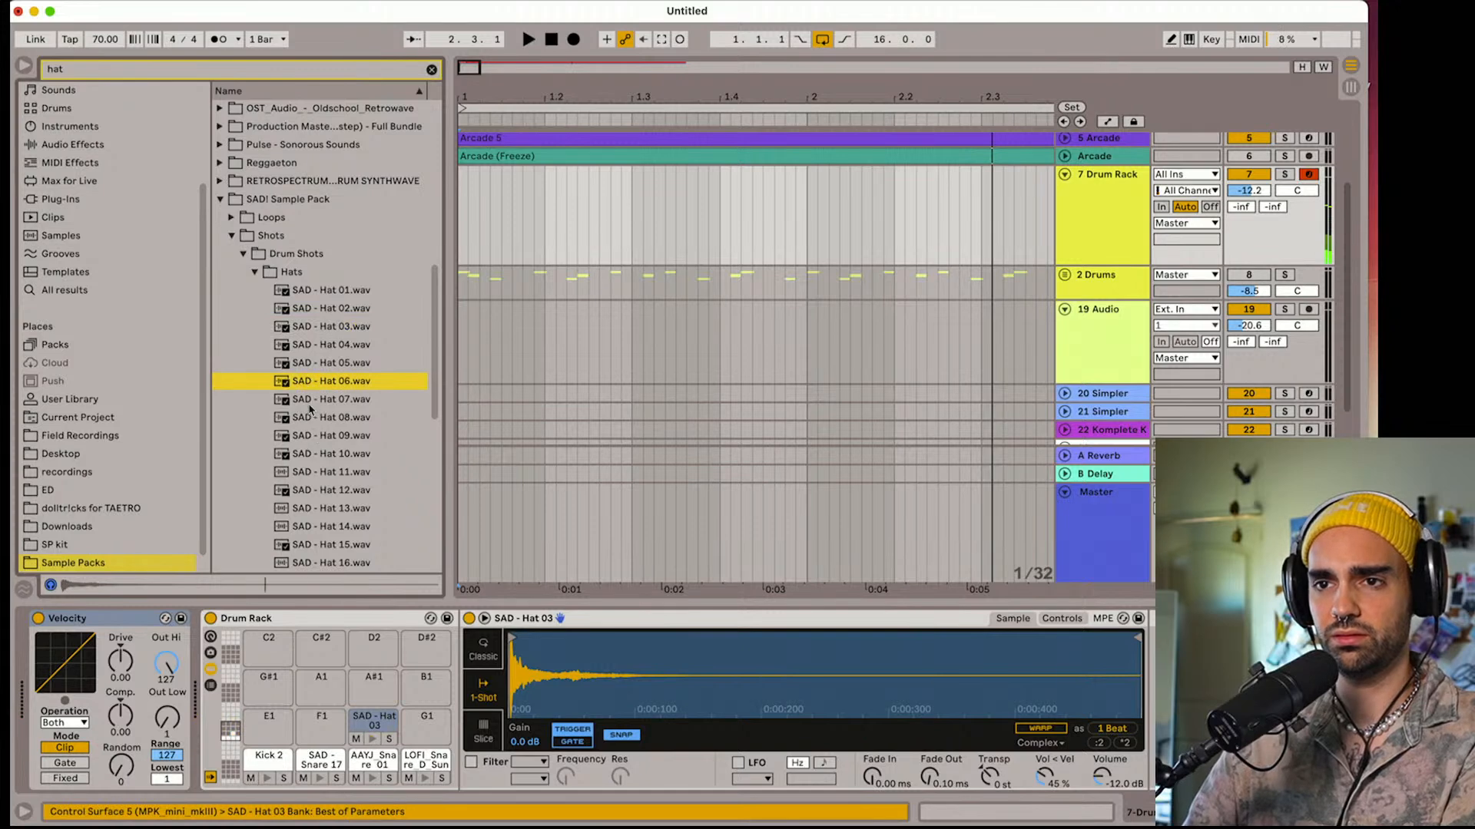
left_click(321, 399)
left_click(322, 454)
left_click(326, 292)
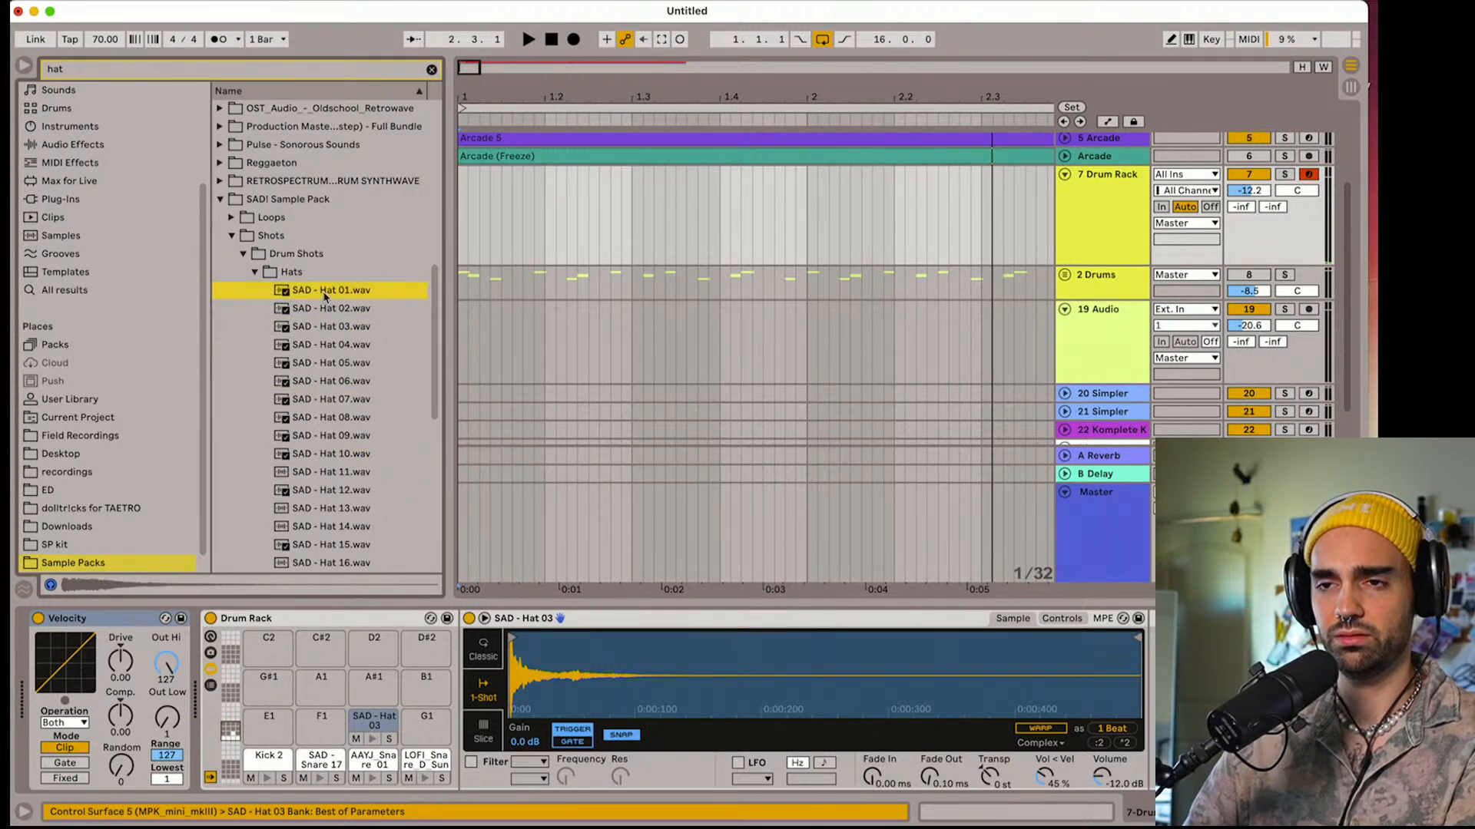
left_click(326, 309)
left_click(332, 527)
scroll(332, 525, "down", 3)
scroll(331, 524, "down", 3)
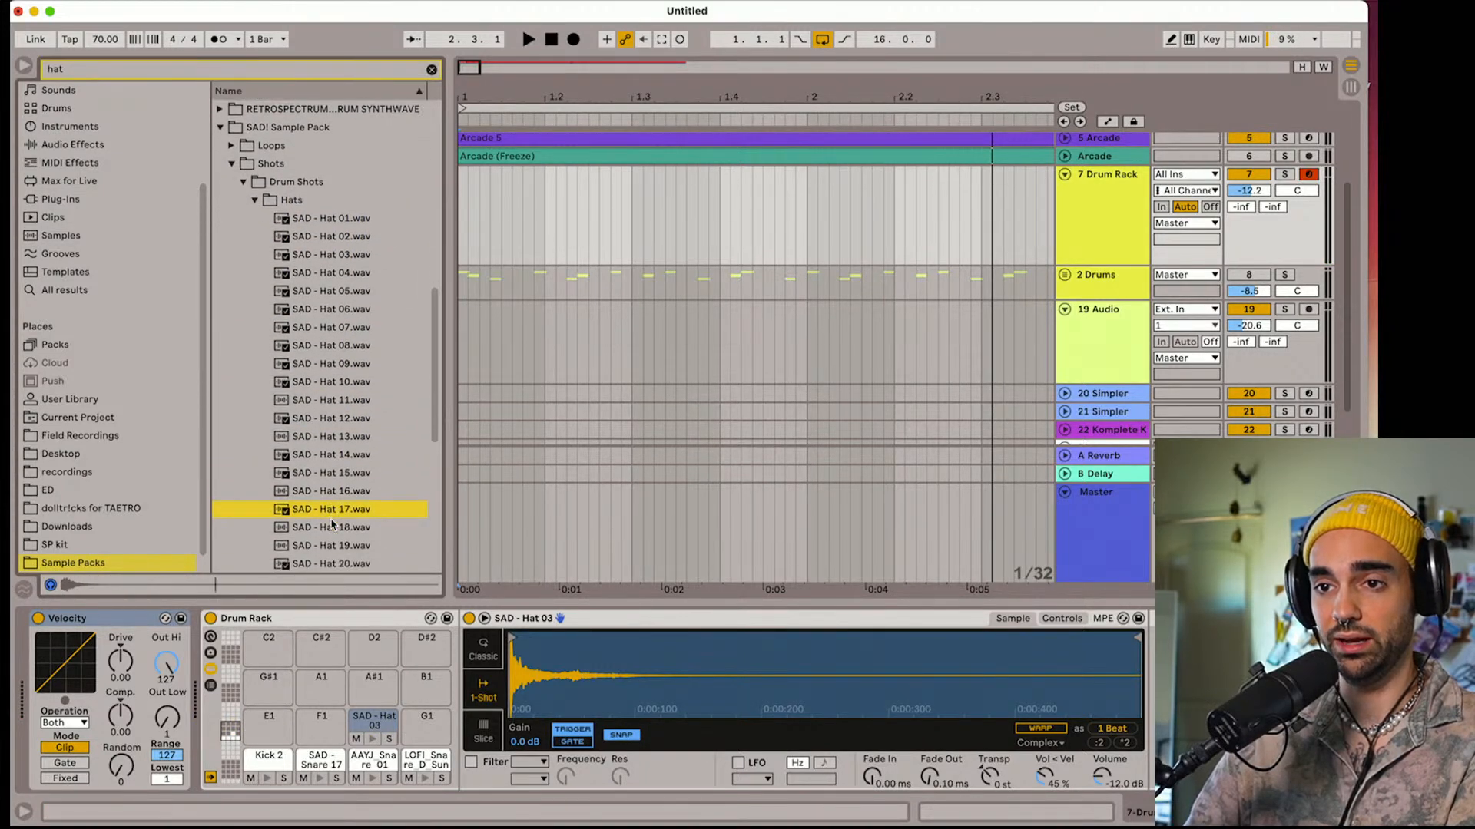
left_click(329, 472)
left_click_drag(416, 715, 416, 716)
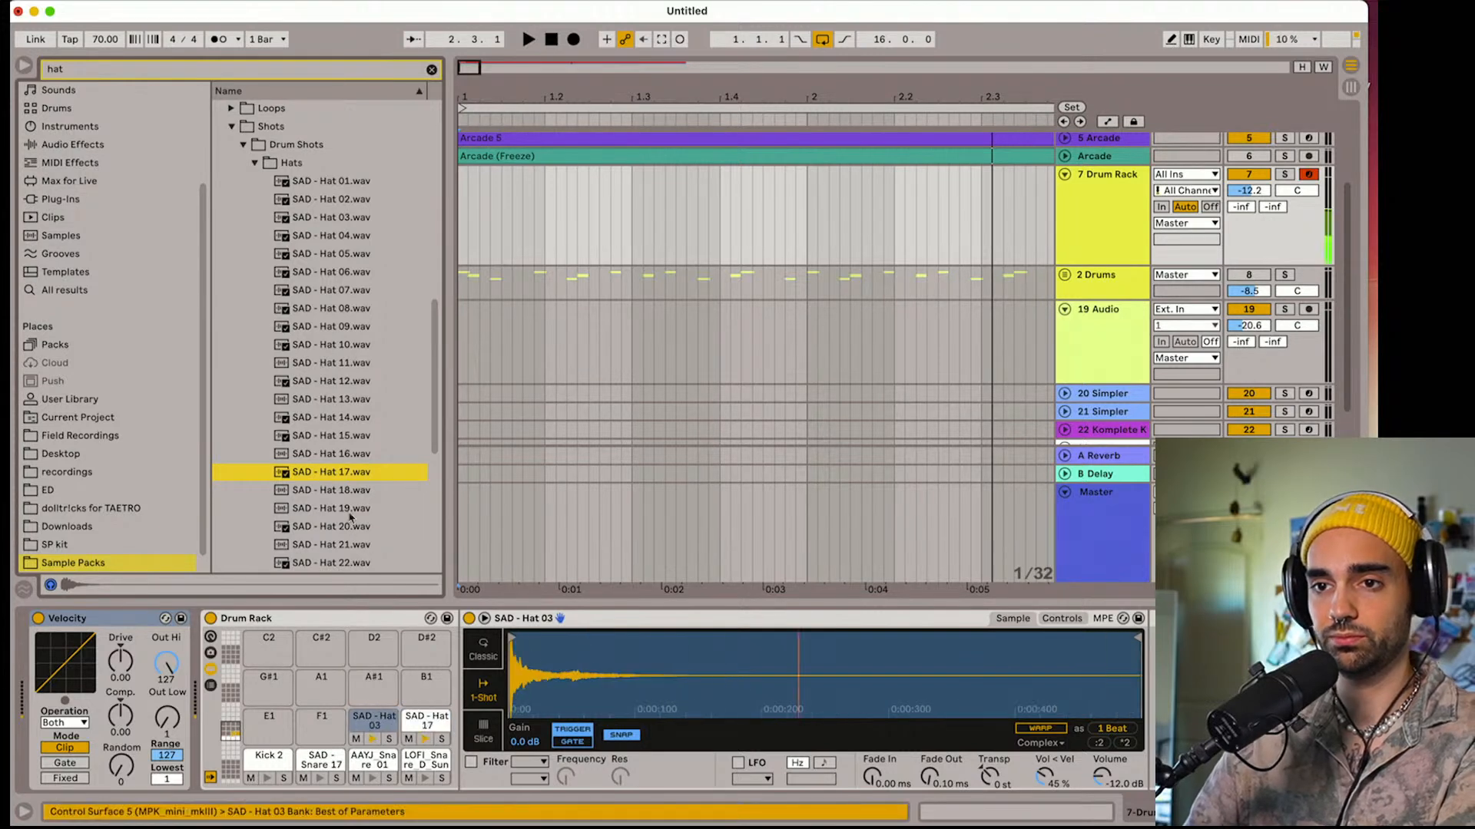
Preview the SAD hats from 19 onward and load SAD - Hat 23.wav onto the F1 pad
left_click(326, 508)
left_click(324, 529)
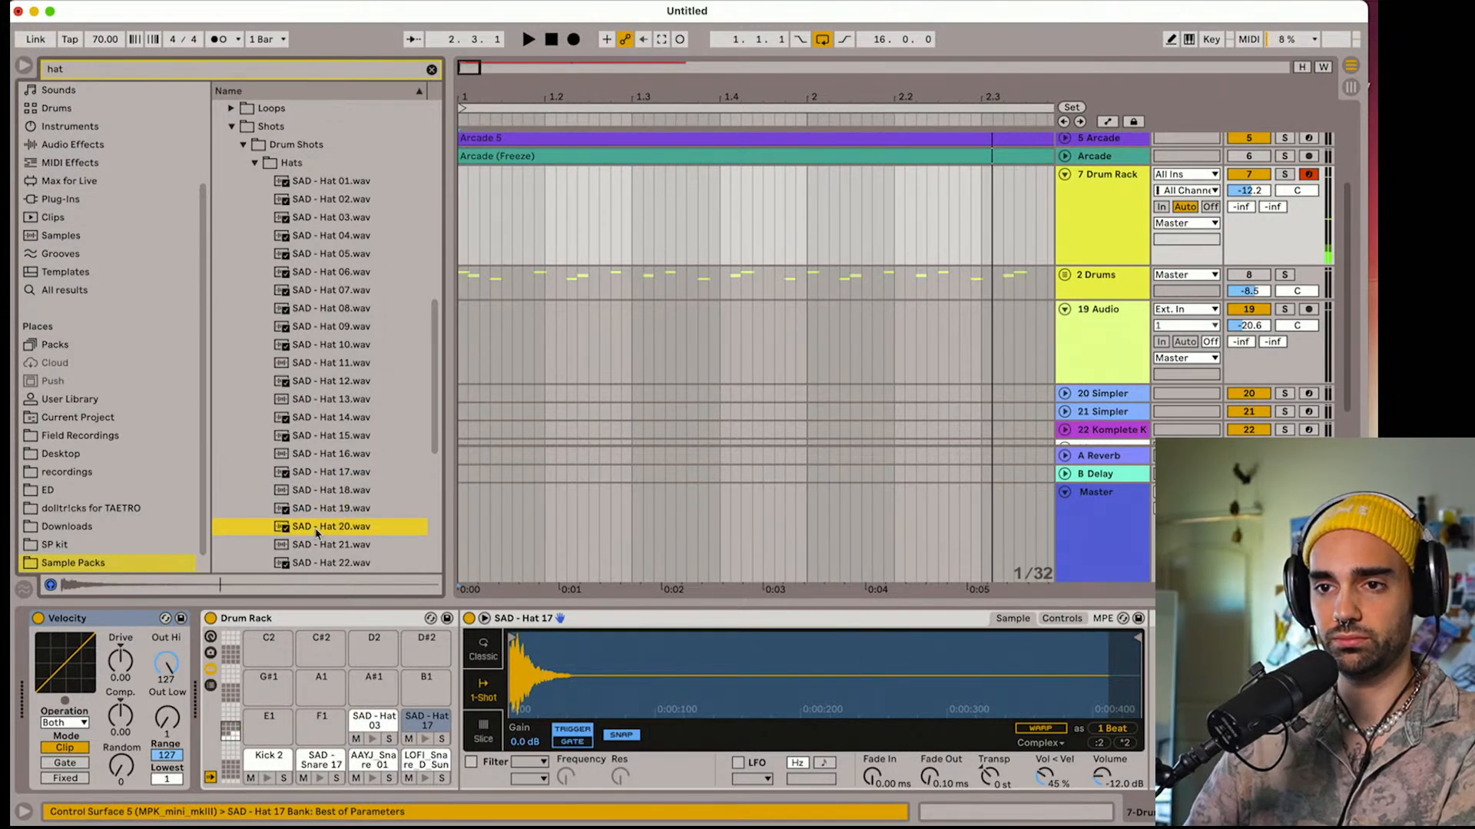
left_click(321, 545)
scroll(316, 510, "down", 4)
scroll(321, 503, "down", 3)
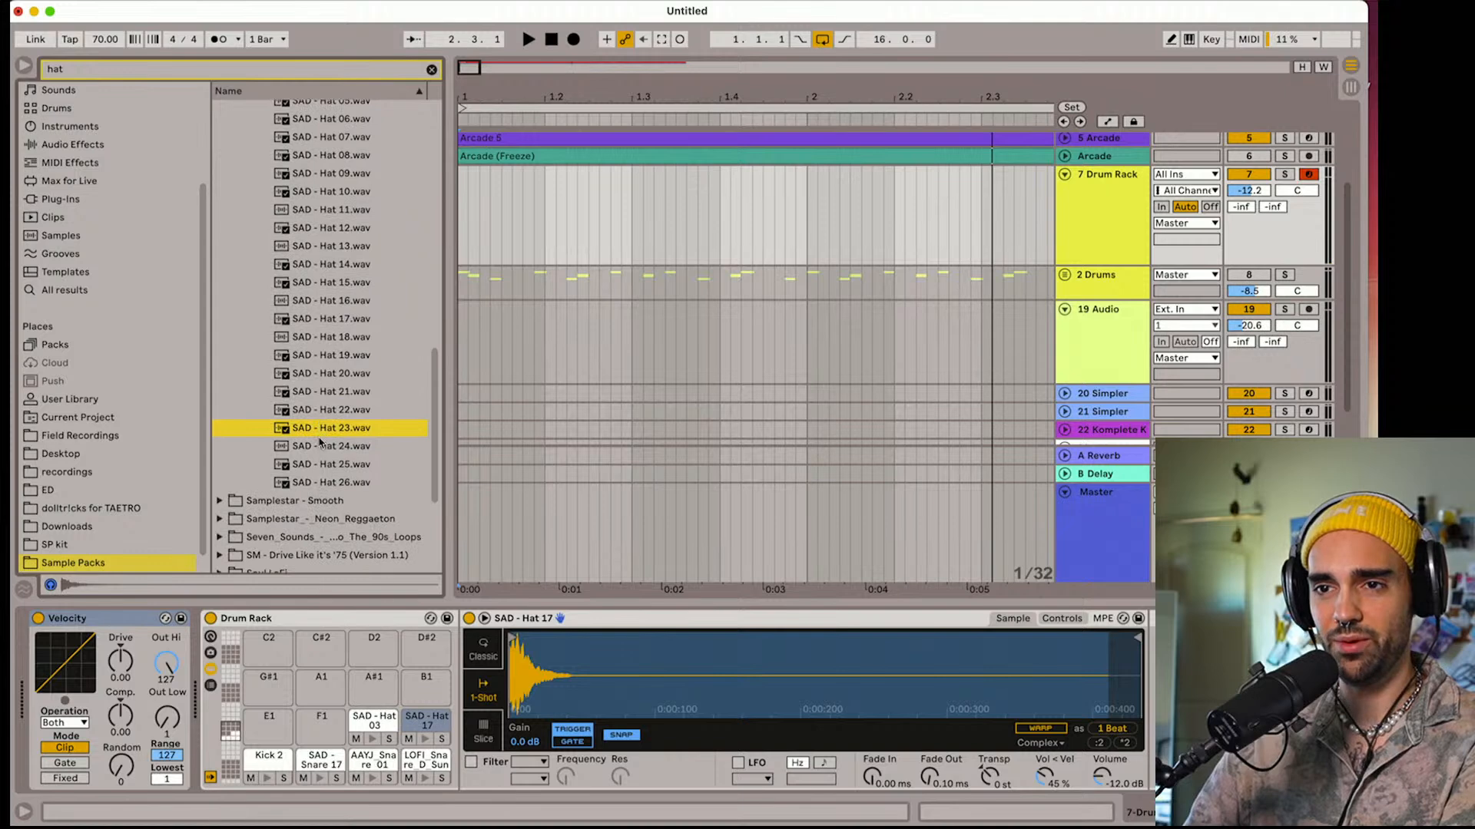
left_click_drag(321, 430, 329, 733)
left_click(373, 722)
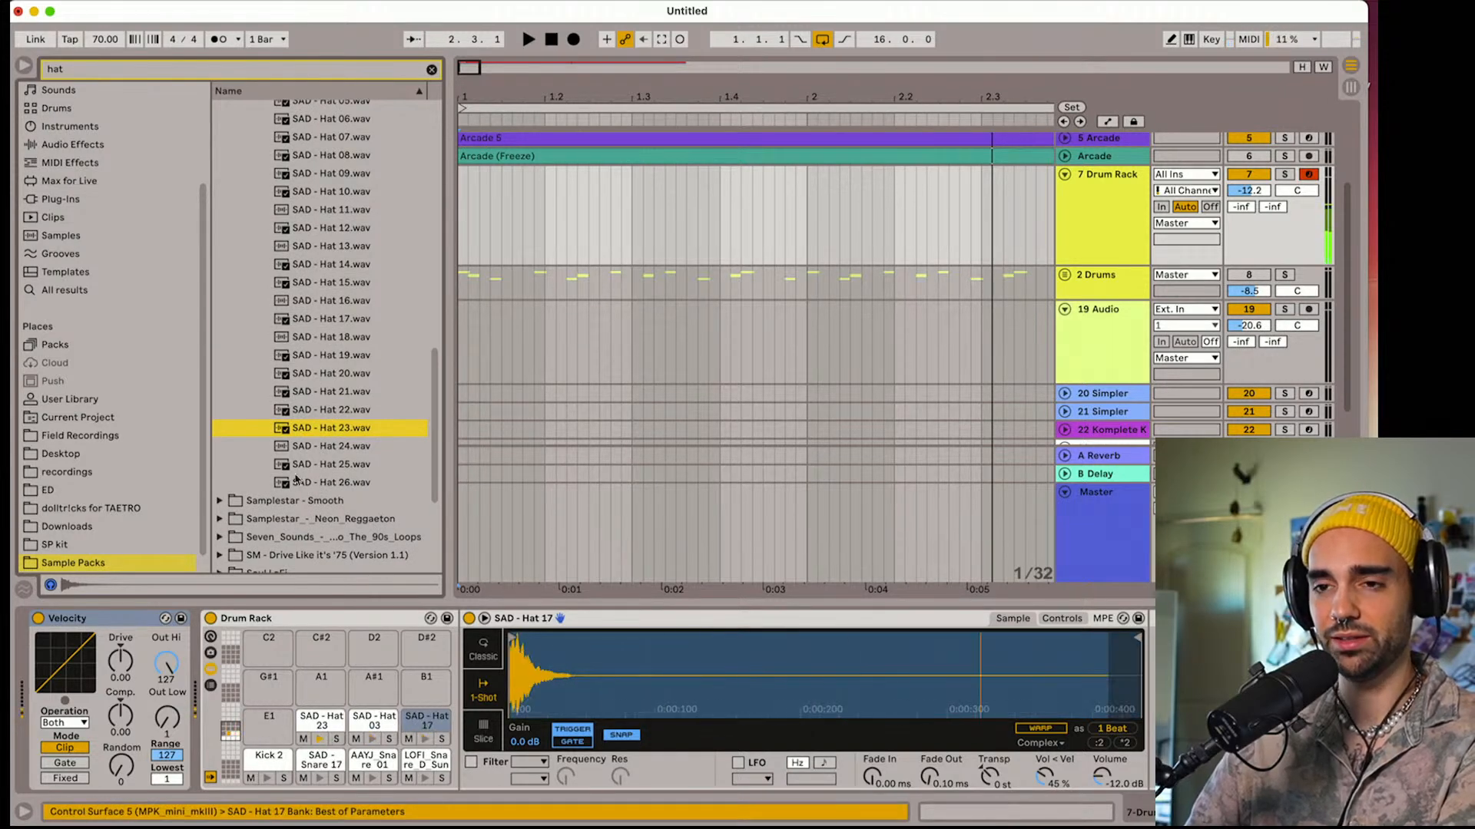
Preview the last hats in the SAD! Hats folder and load SAD - Hat 25.wav onto the E1 pad
scroll(315, 434, "down", 2)
left_click(315, 444)
left_click(316, 432)
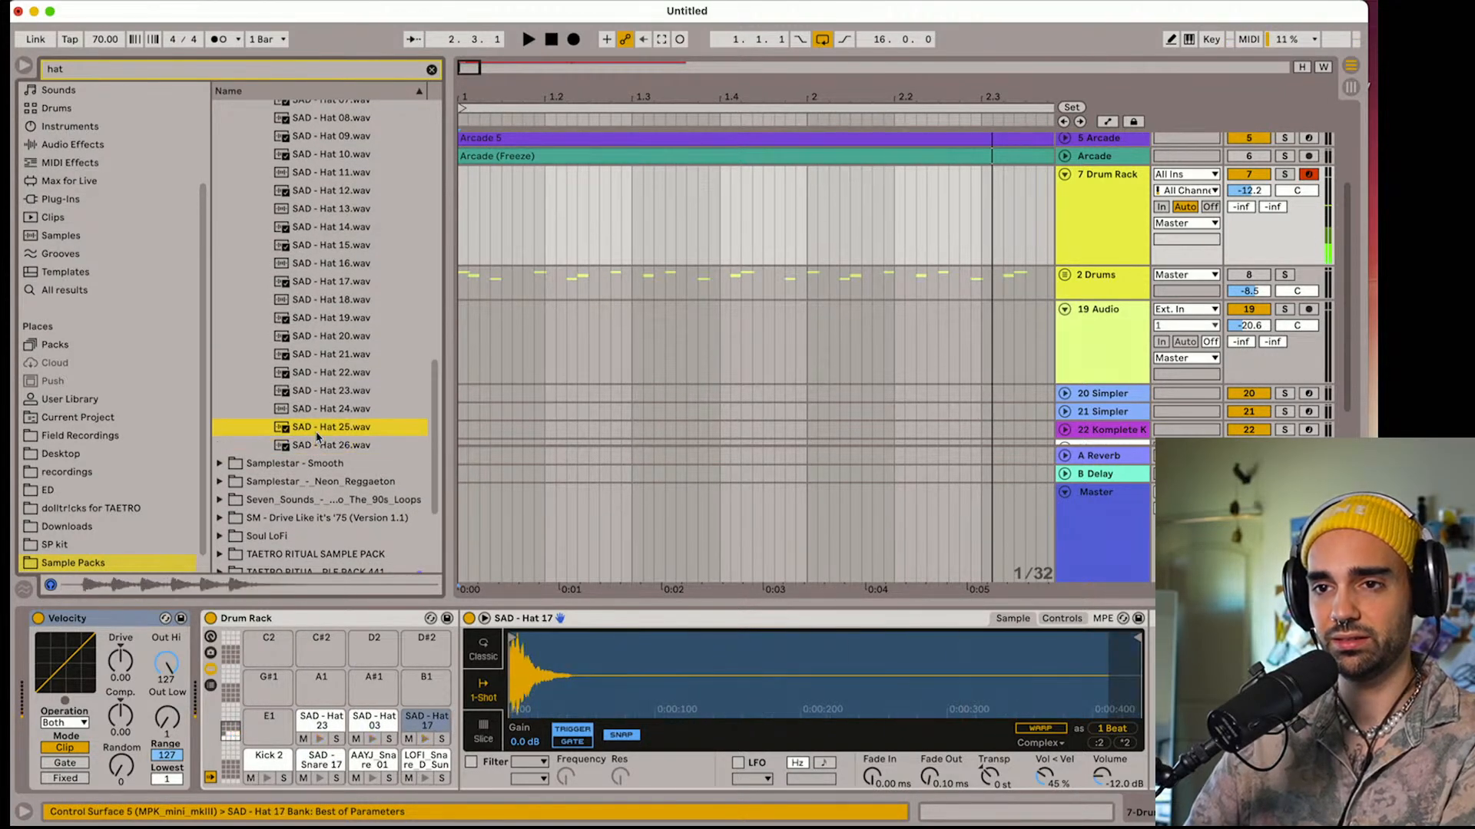
left_click_drag(316, 436, 275, 726)
left_click(230, 731)
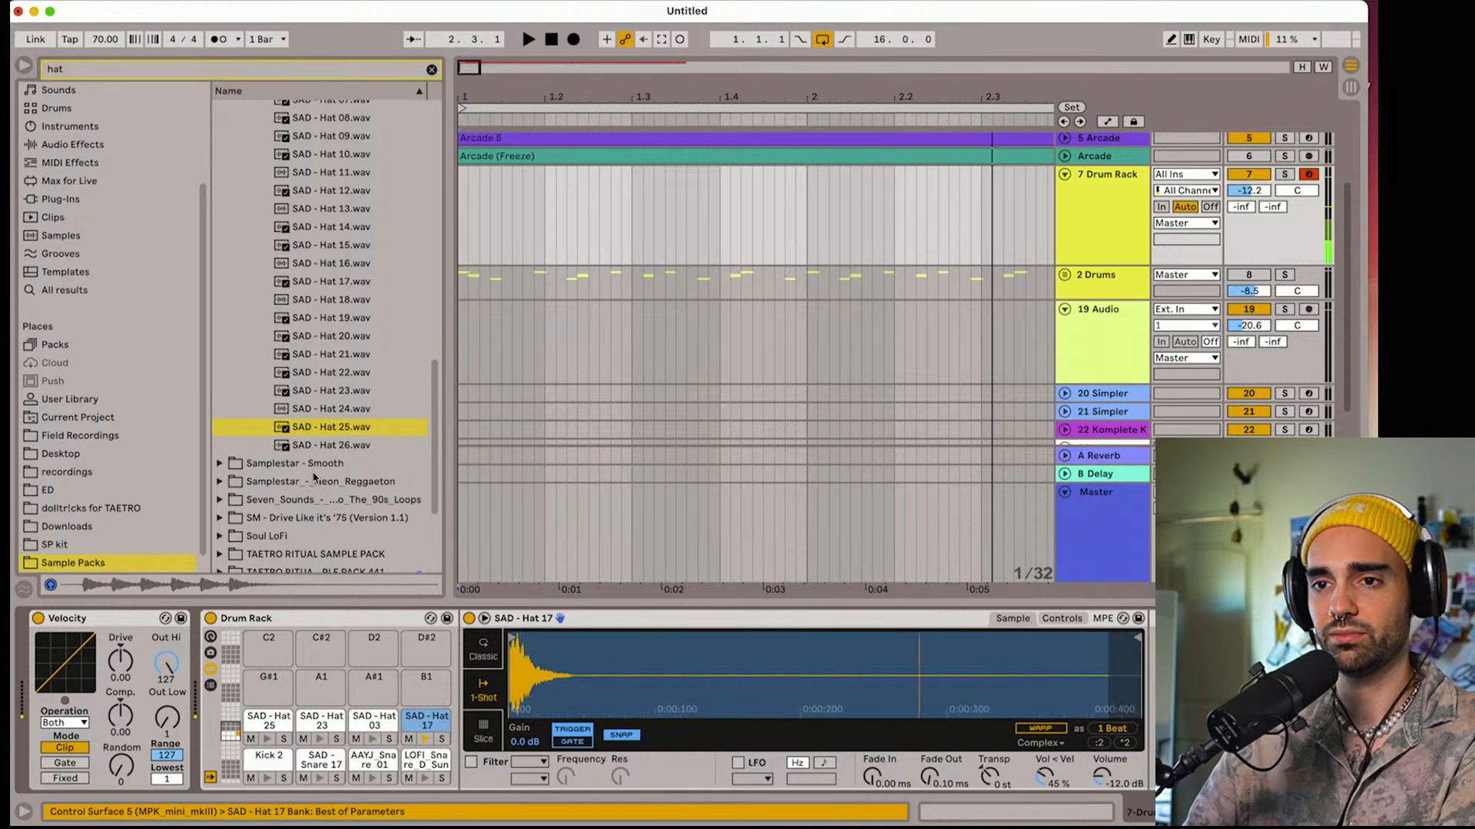
Expand the Soul LoFi pack in the hat search results and look through its folders
left_click(220, 536)
scroll(298, 308, "down", 1)
scroll(241, 397, "down", 4)
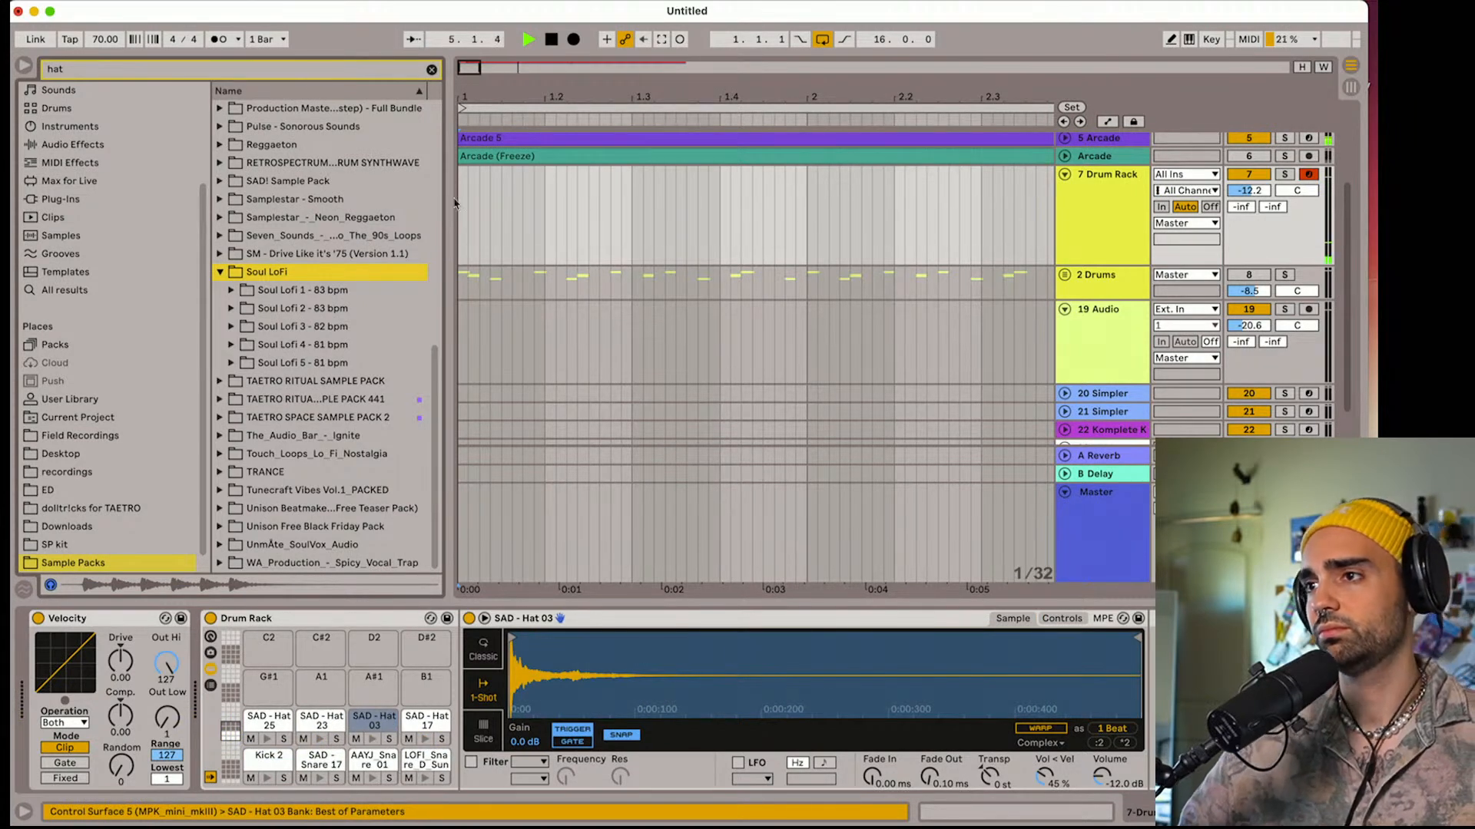
Turn on the metronome and stop the playback
left_click(216, 41)
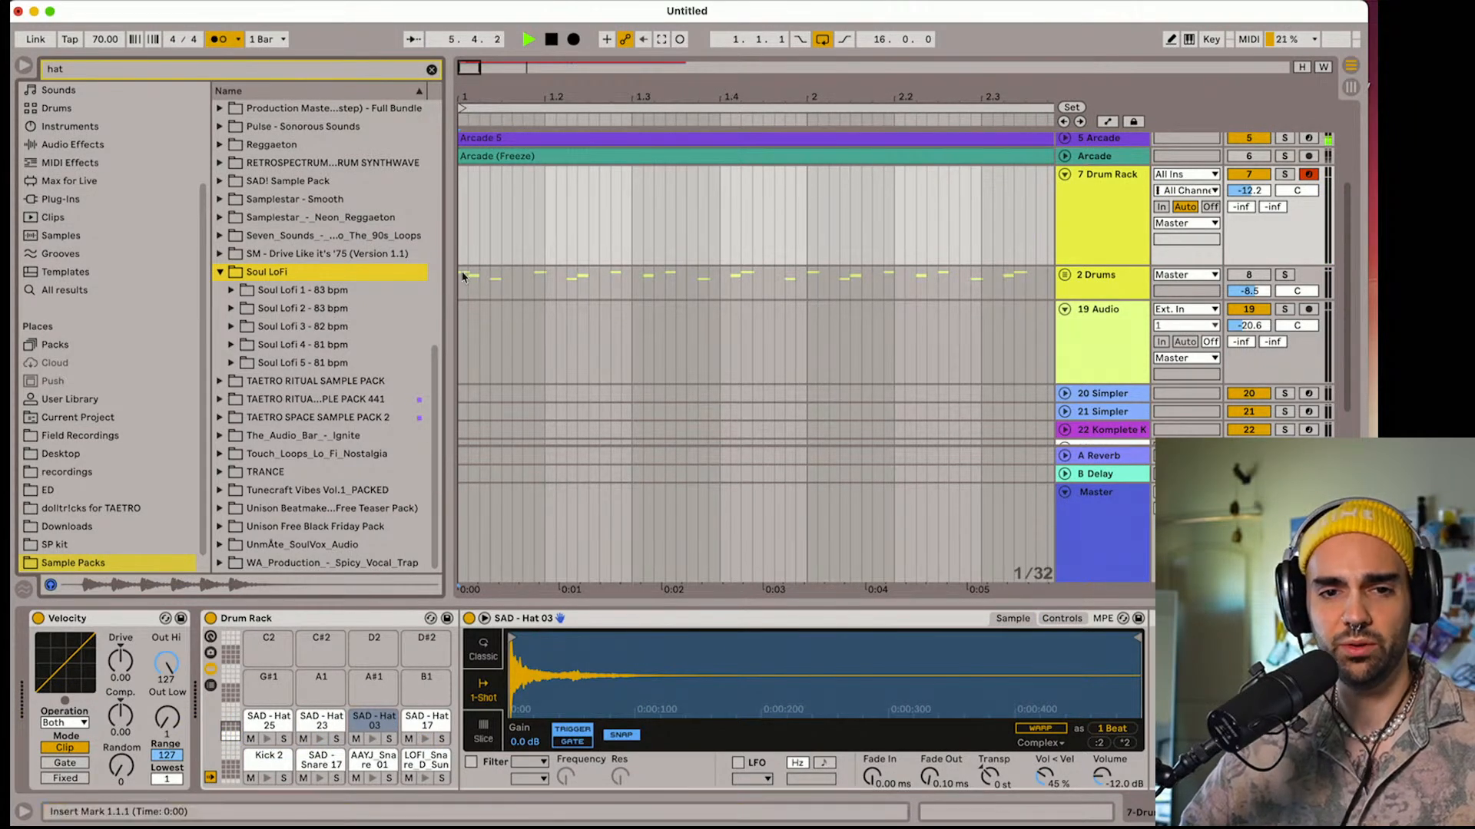
key("space")
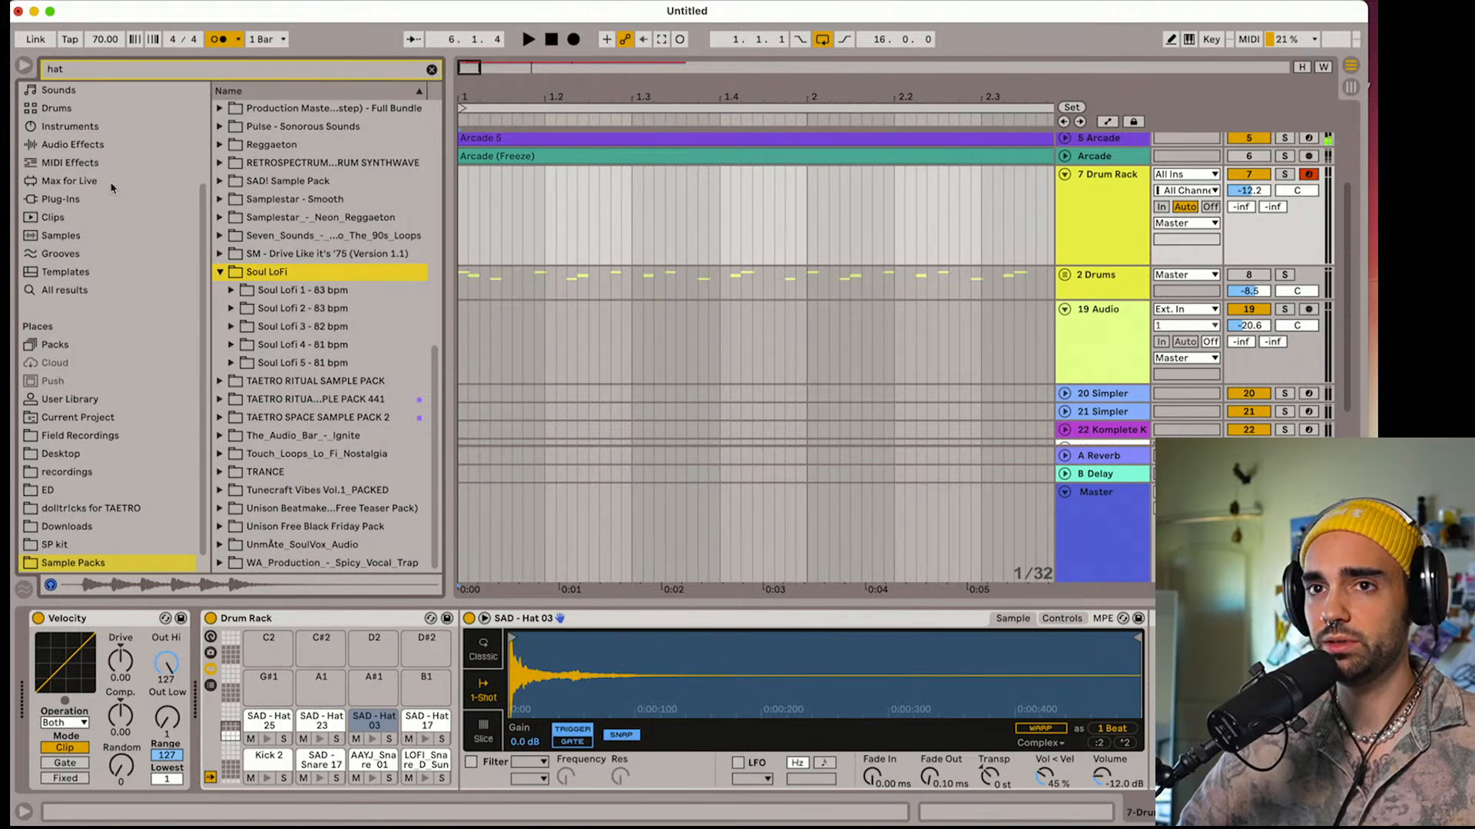
Hide the browser and group the six Arcade tracks above the Drum Rack into one group track
left_click(27, 73)
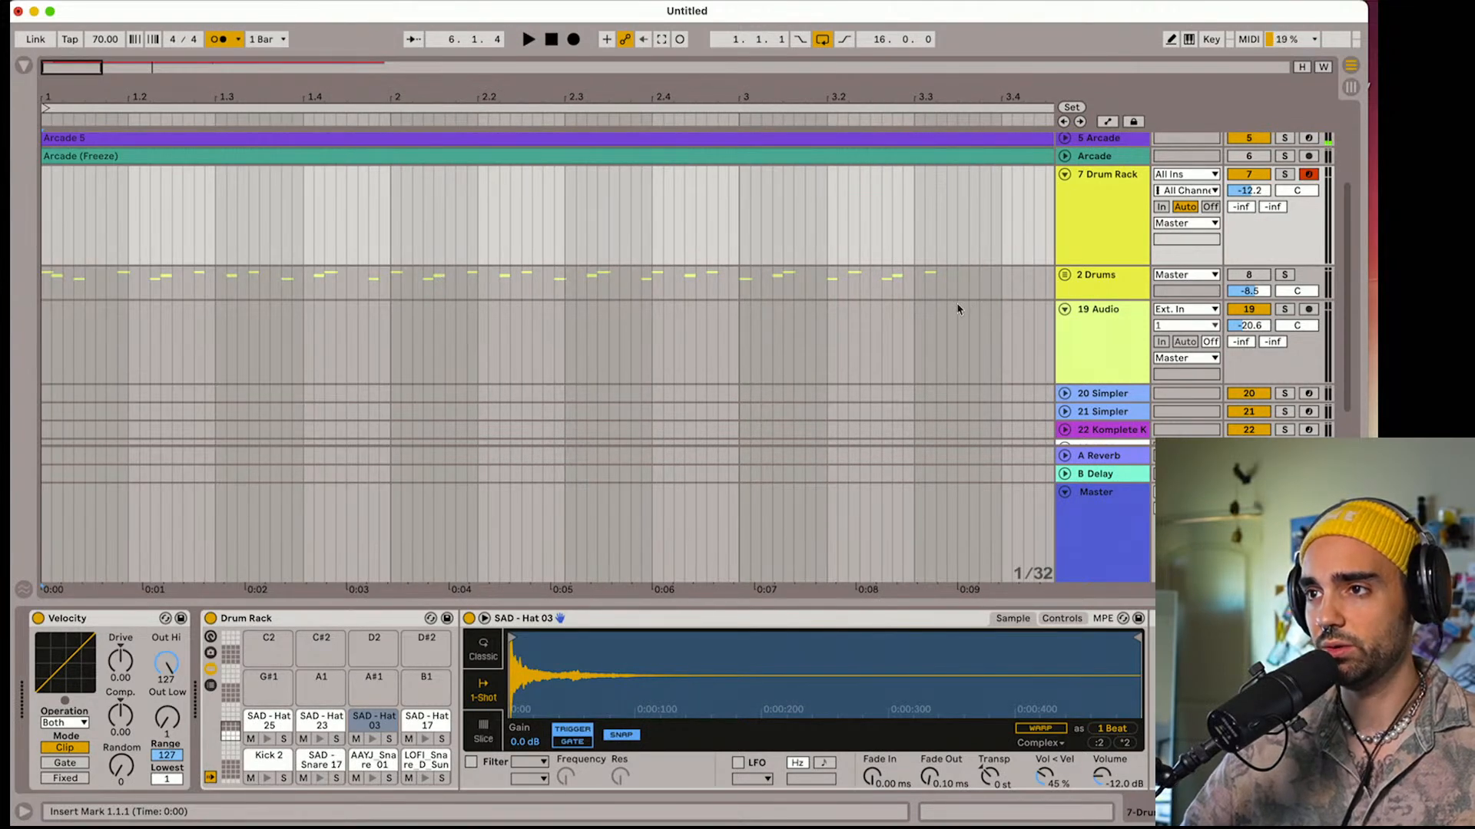
scroll(957, 309, "up", 2)
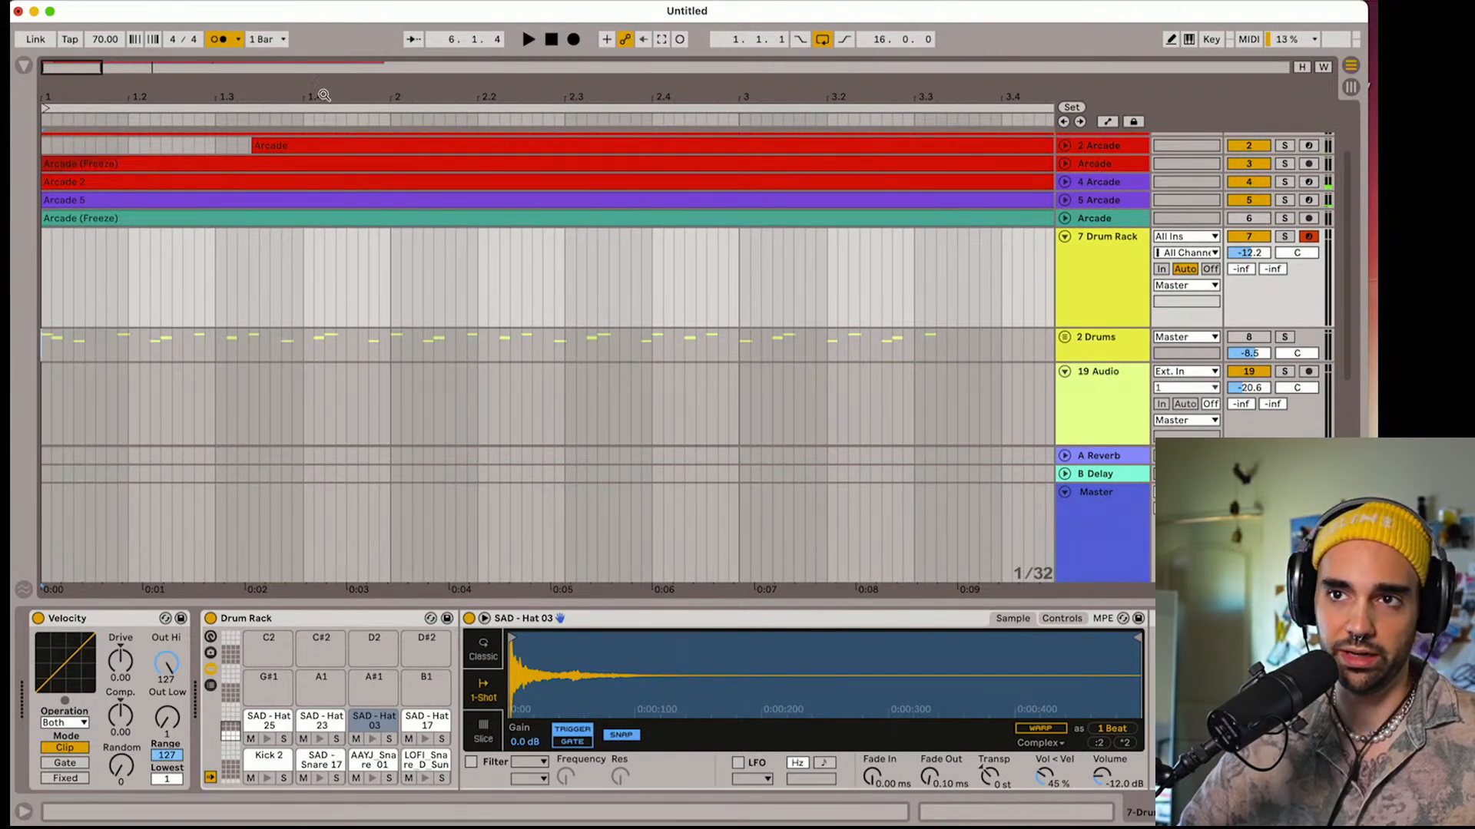
left_click_drag(323, 94, 316, 95)
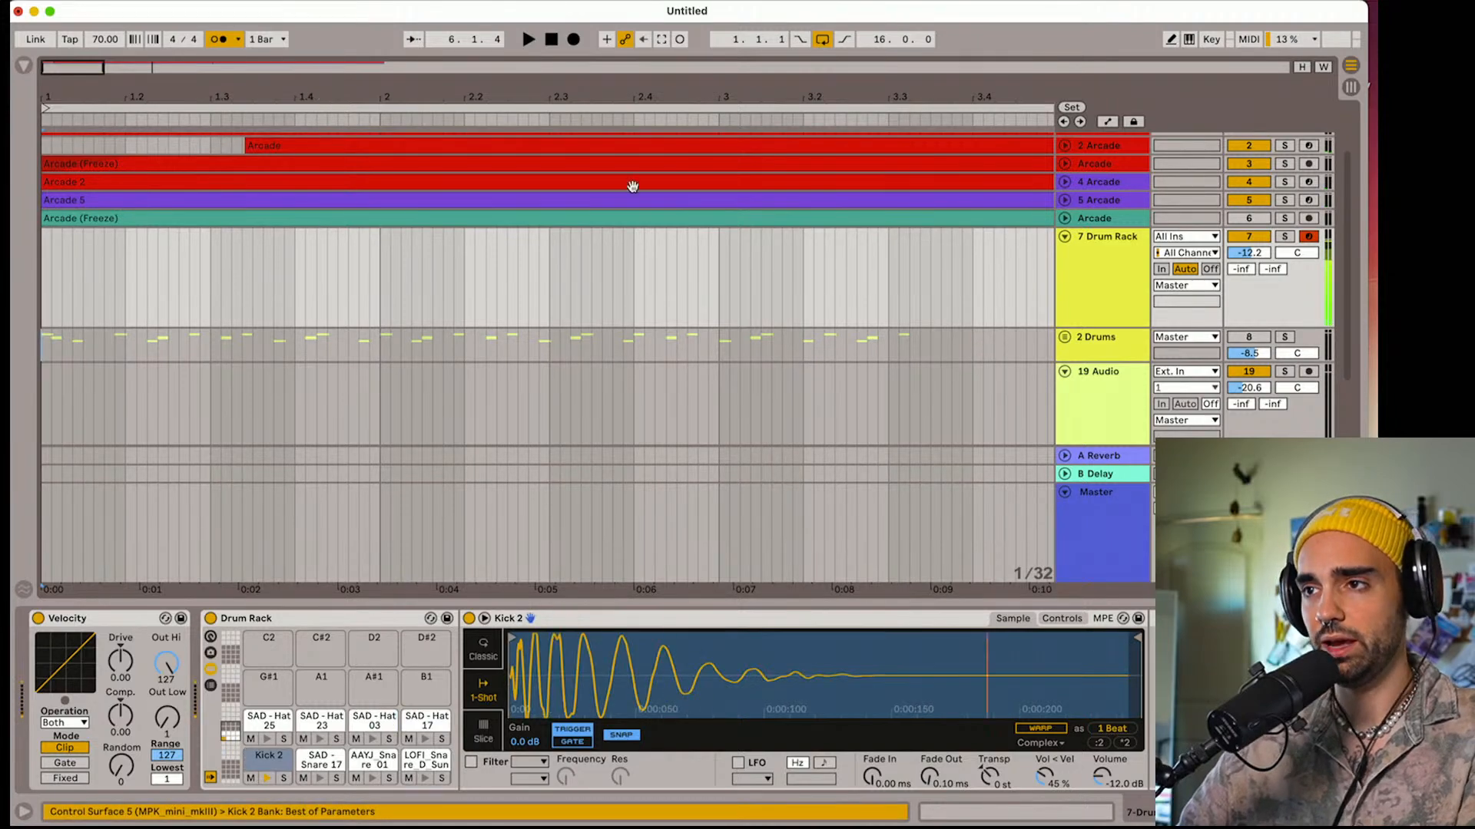
scroll(825, 310, "up", 2)
left_click(1111, 303)
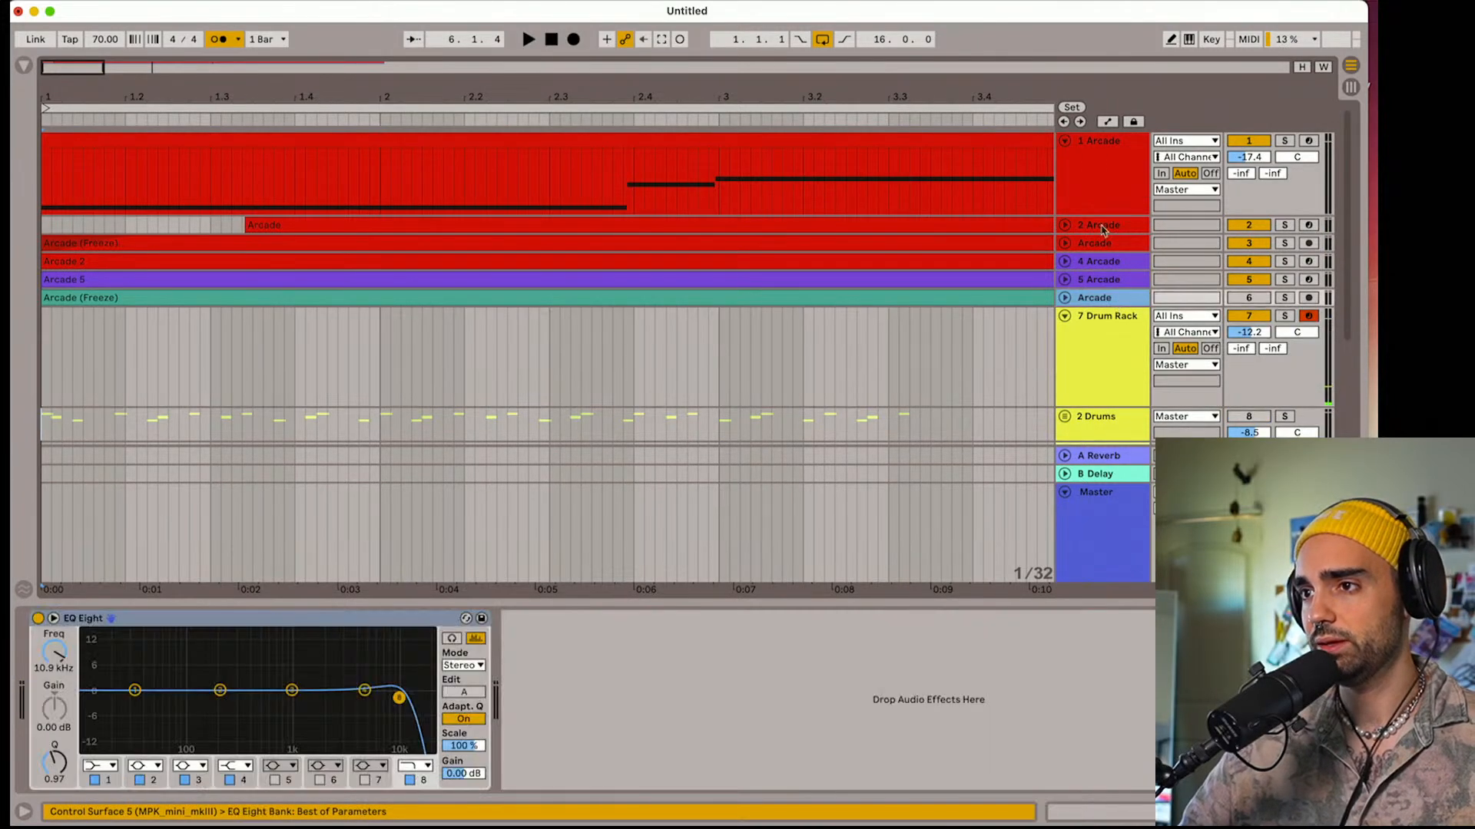
left_click(1093, 166)
right_click(1094, 167)
left_click(1172, 336)
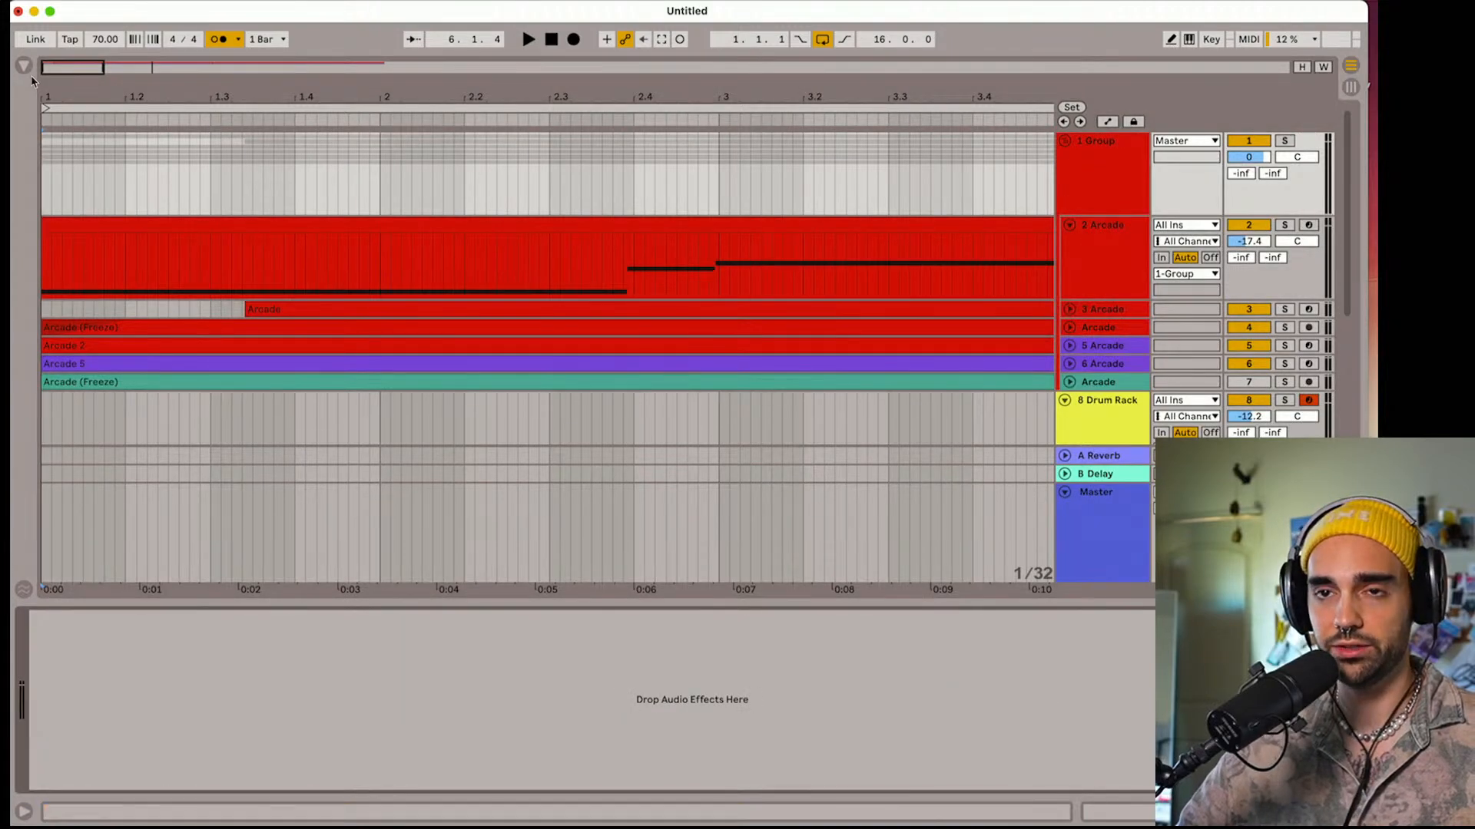
Show the browser's audio effects without the hat search filter and add a Compressor to the Arcade group track
left_click(24, 65)
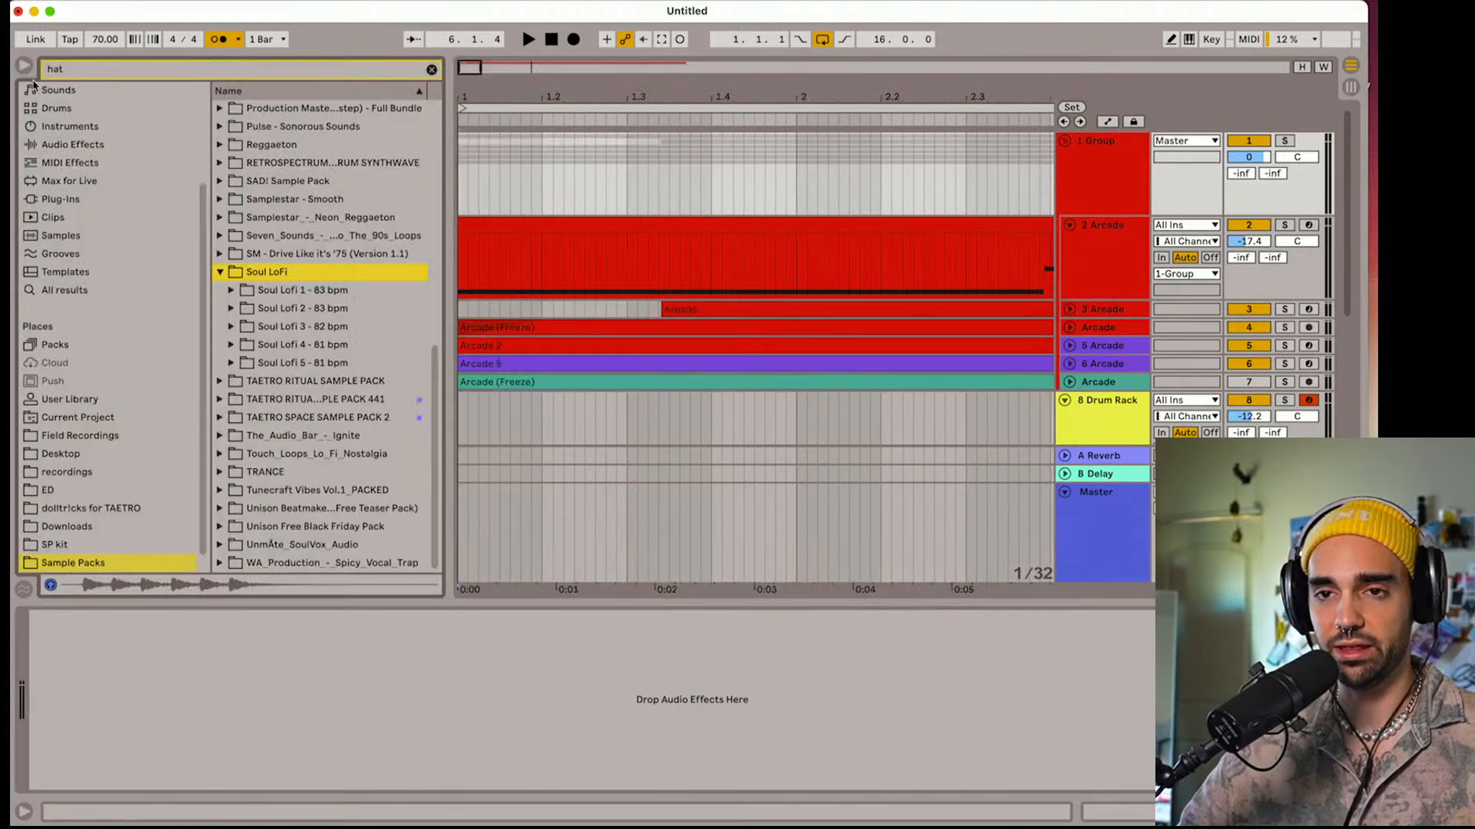
scroll(60, 181, "up", 3)
left_click(95, 275)
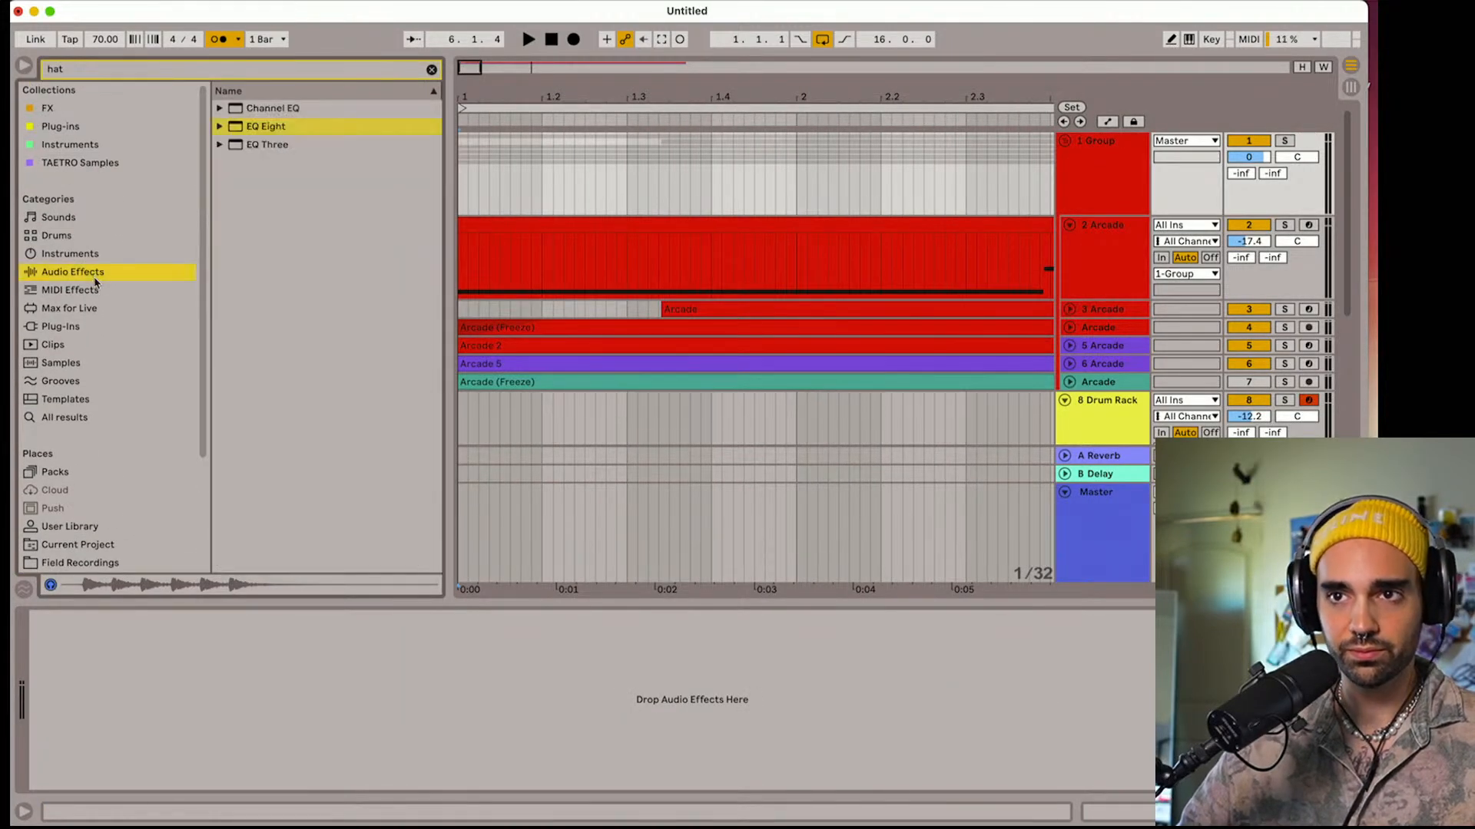
left_click(432, 69)
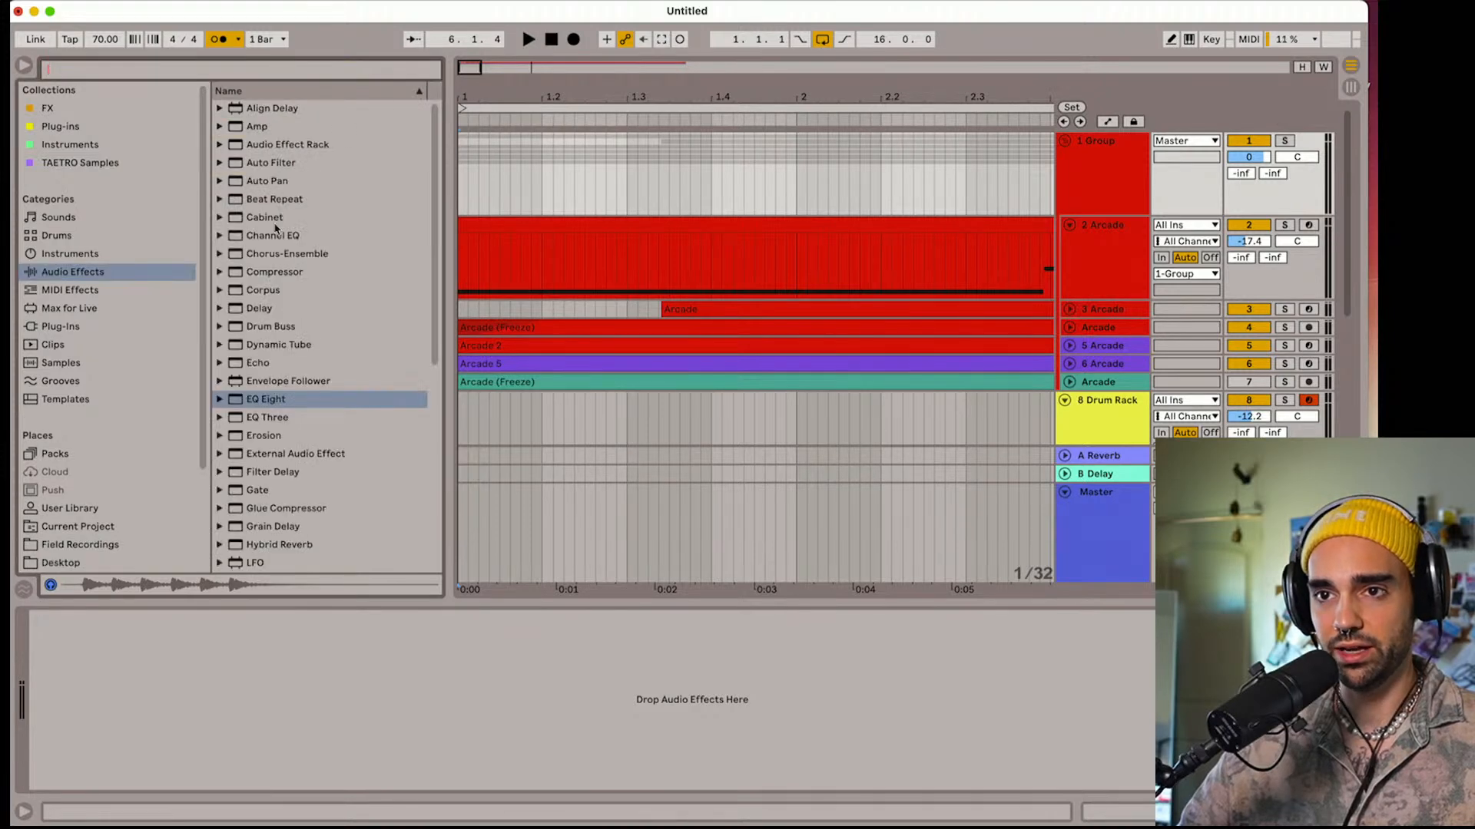
left_click_drag(251, 276, 618, 194)
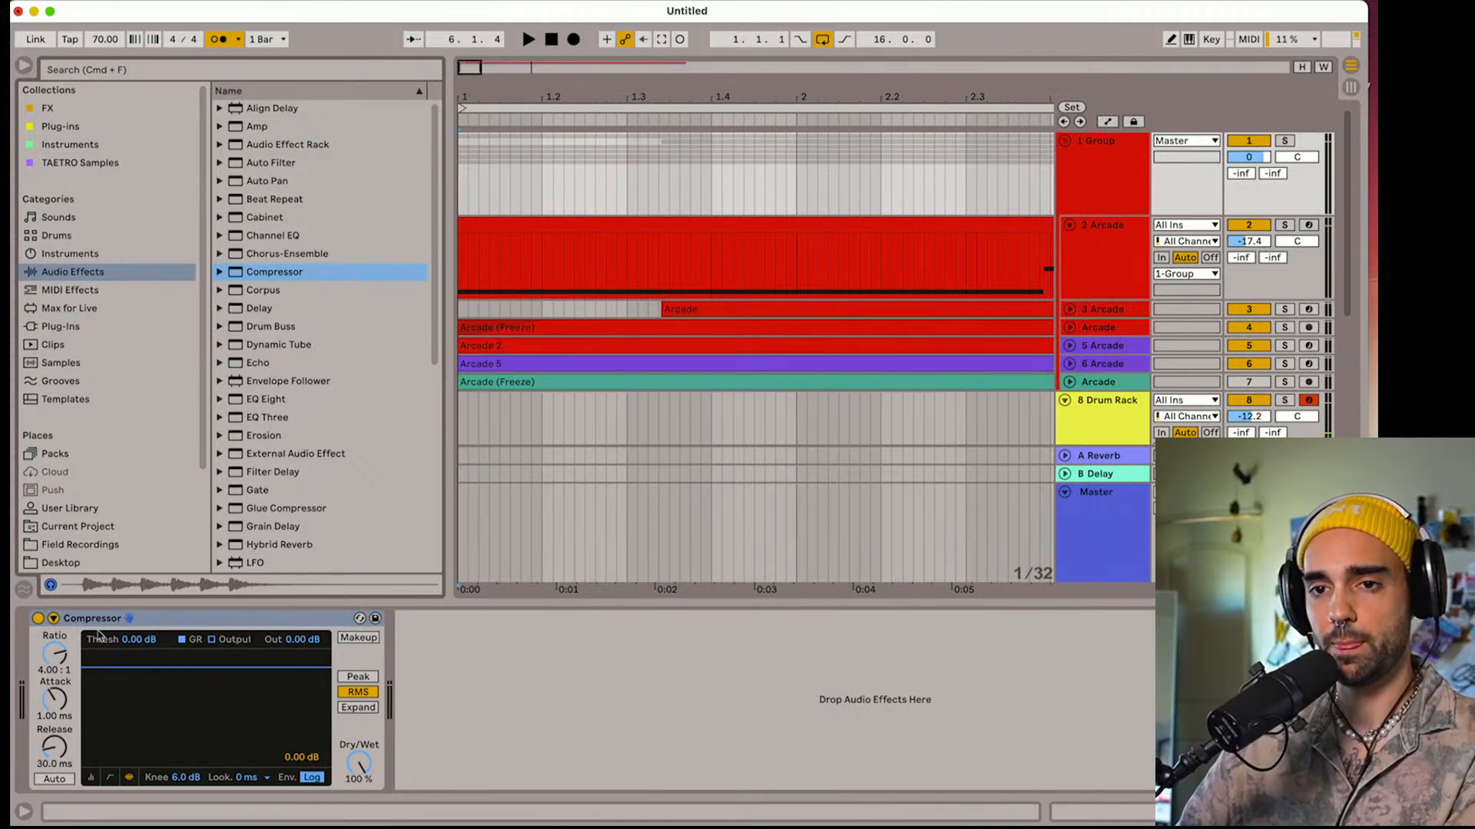
Expand the Compressor's sidechain settings and set the sidechain audio source to 8-Drum Rack
left_click(53, 618)
left_click(89, 665)
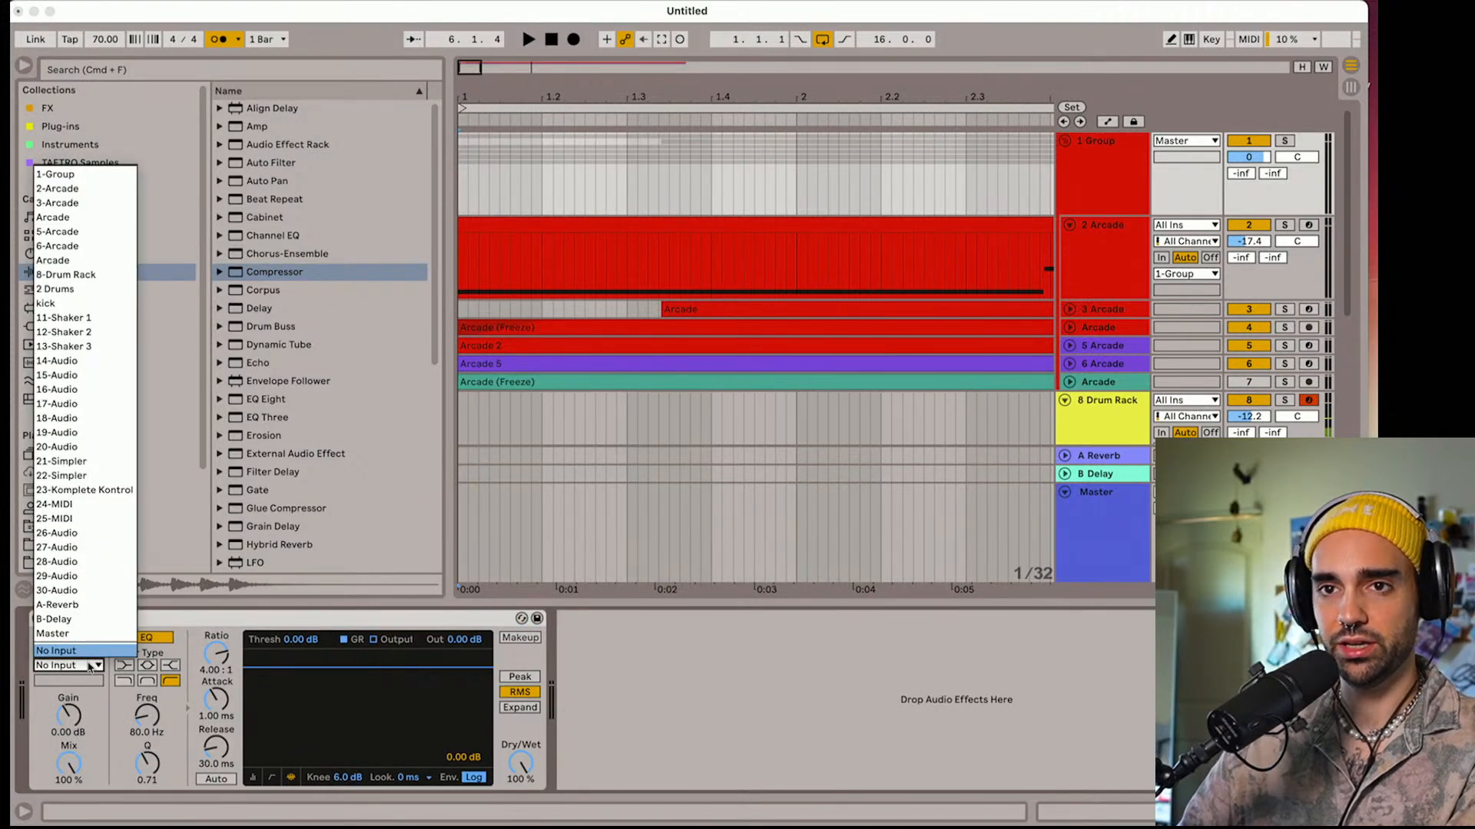
left_click(100, 290)
left_click(88, 679)
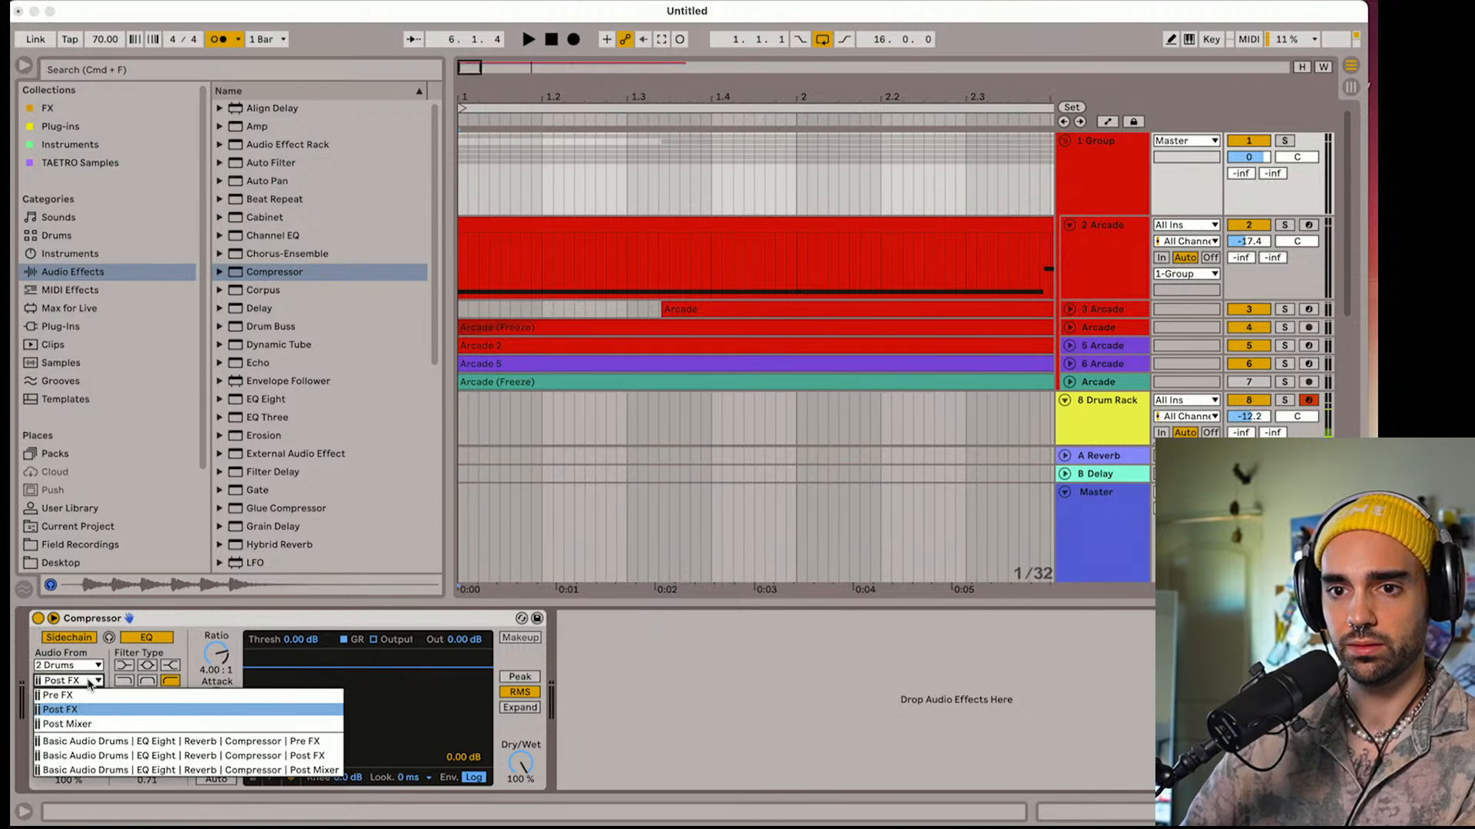
left_click(89, 679)
left_click(81, 666)
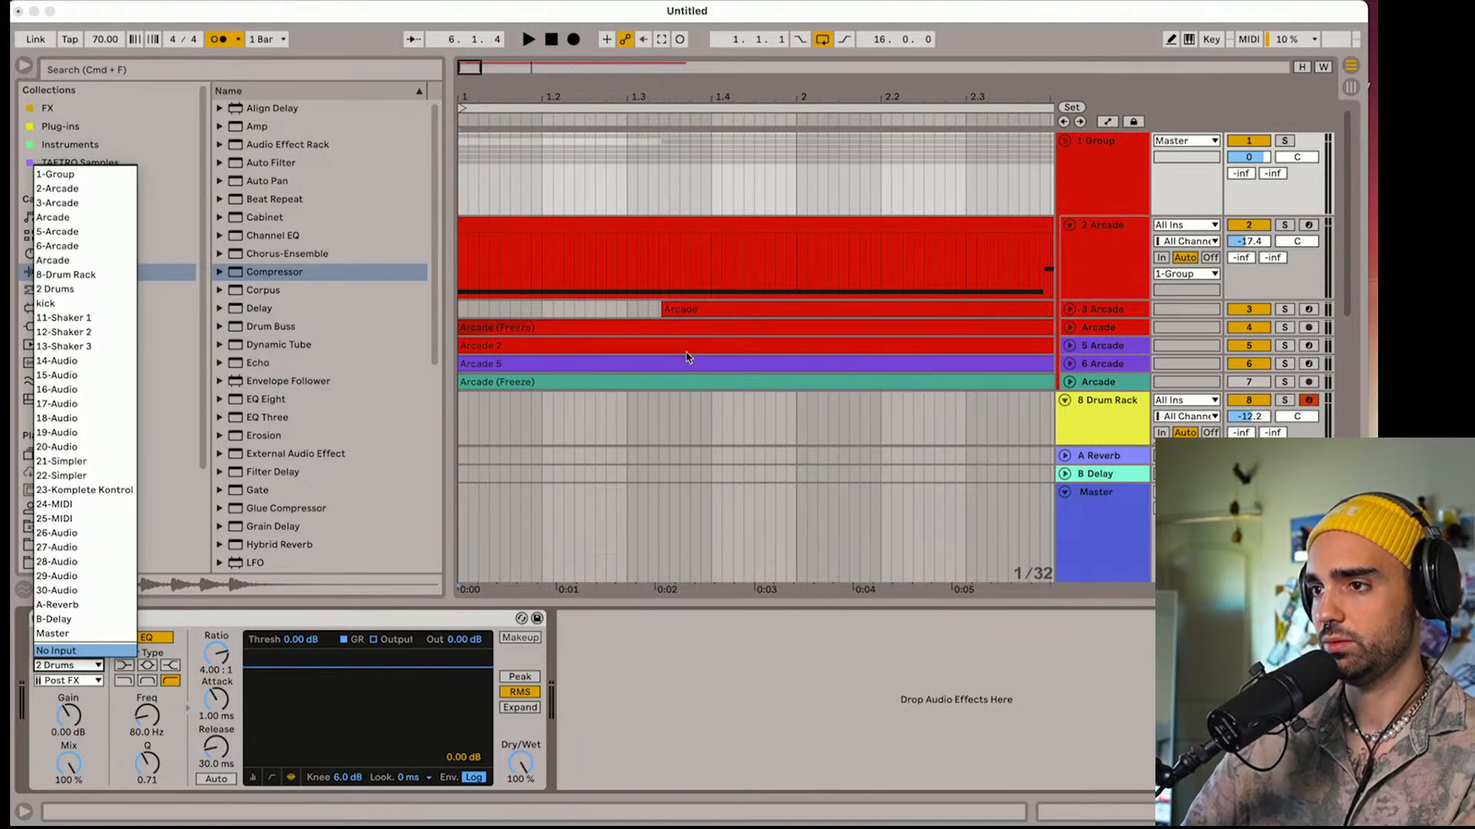
left_click(690, 415)
scroll(691, 418, "down", 2)
left_click(66, 665)
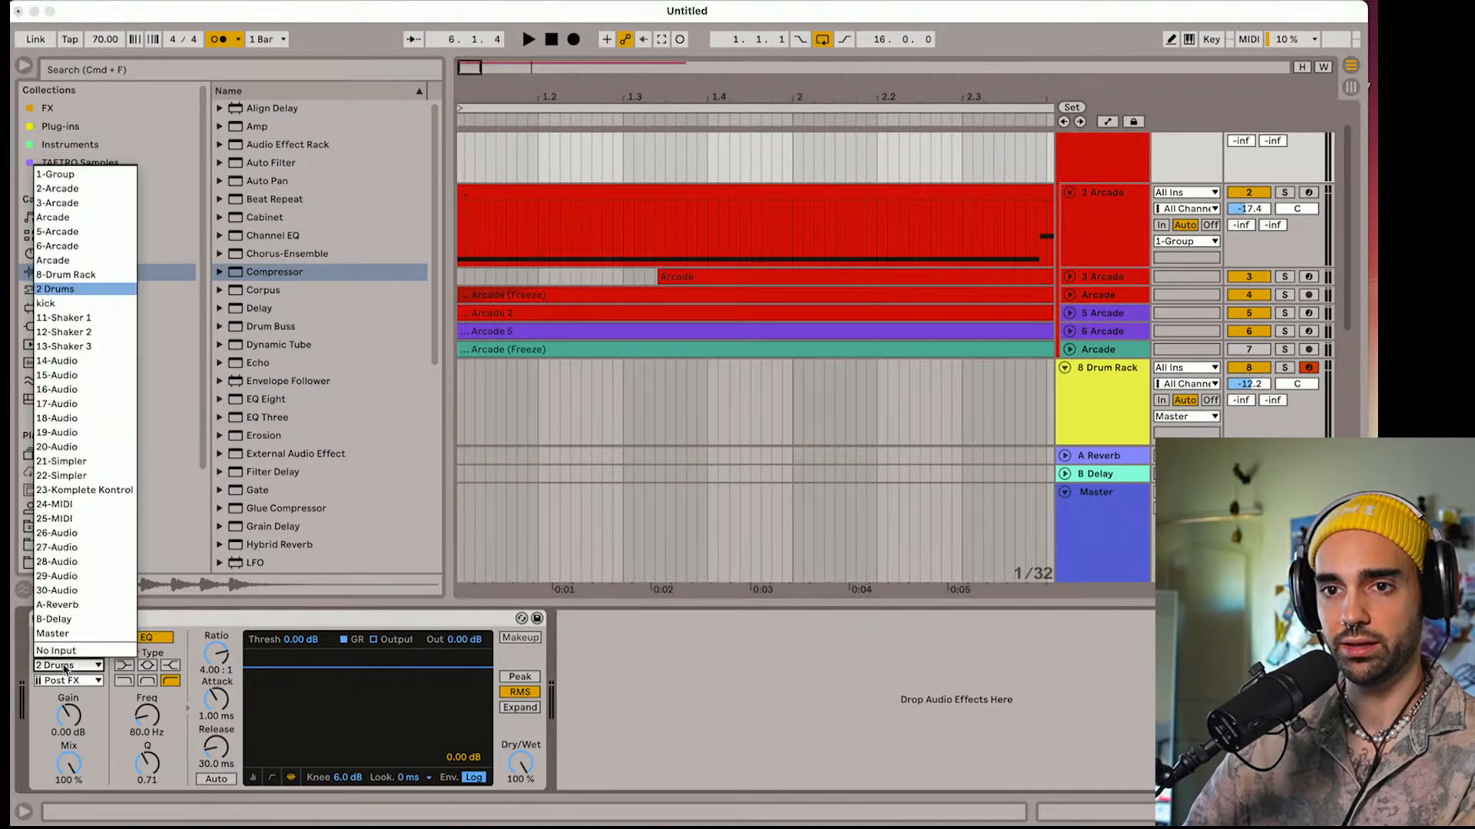
left_click(77, 275)
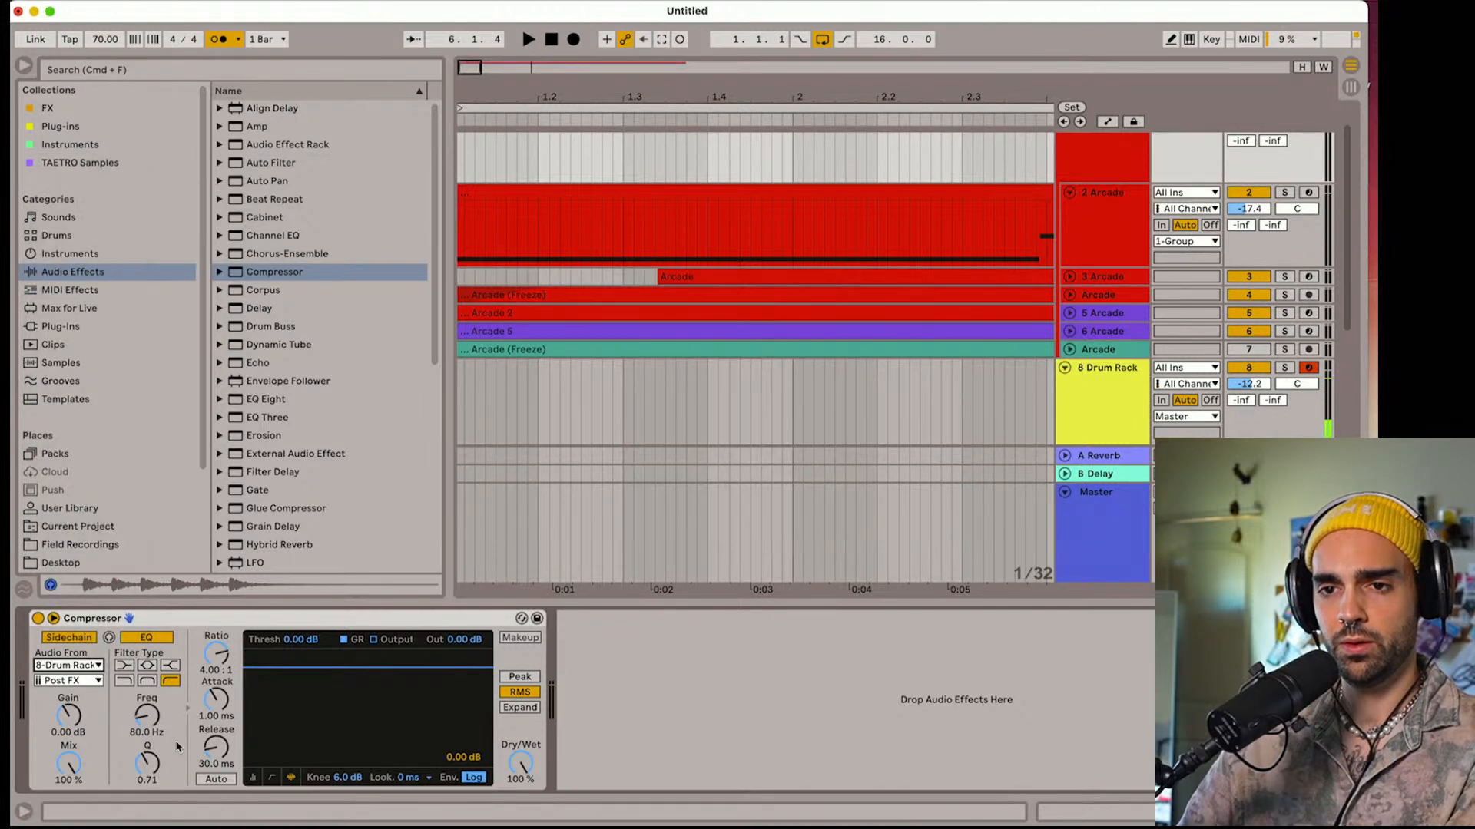
Tap the sidechain signal from Drum Rack | Kick 2 | Pre FX and set the Compressor's threshold to -30.4 dB
left_click(55, 680)
left_click(115, 299)
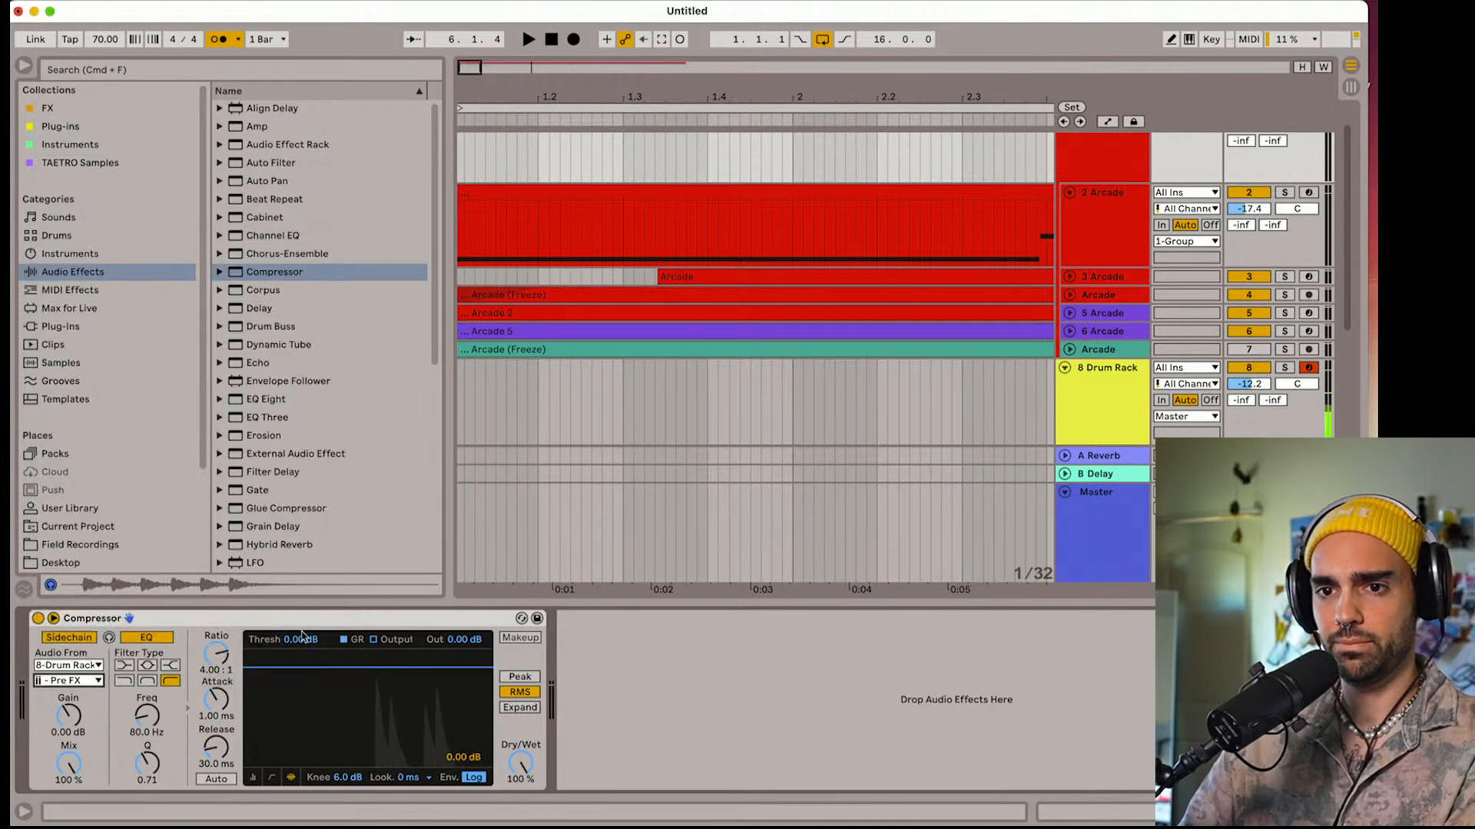
left_click_drag(302, 639, 303, 698)
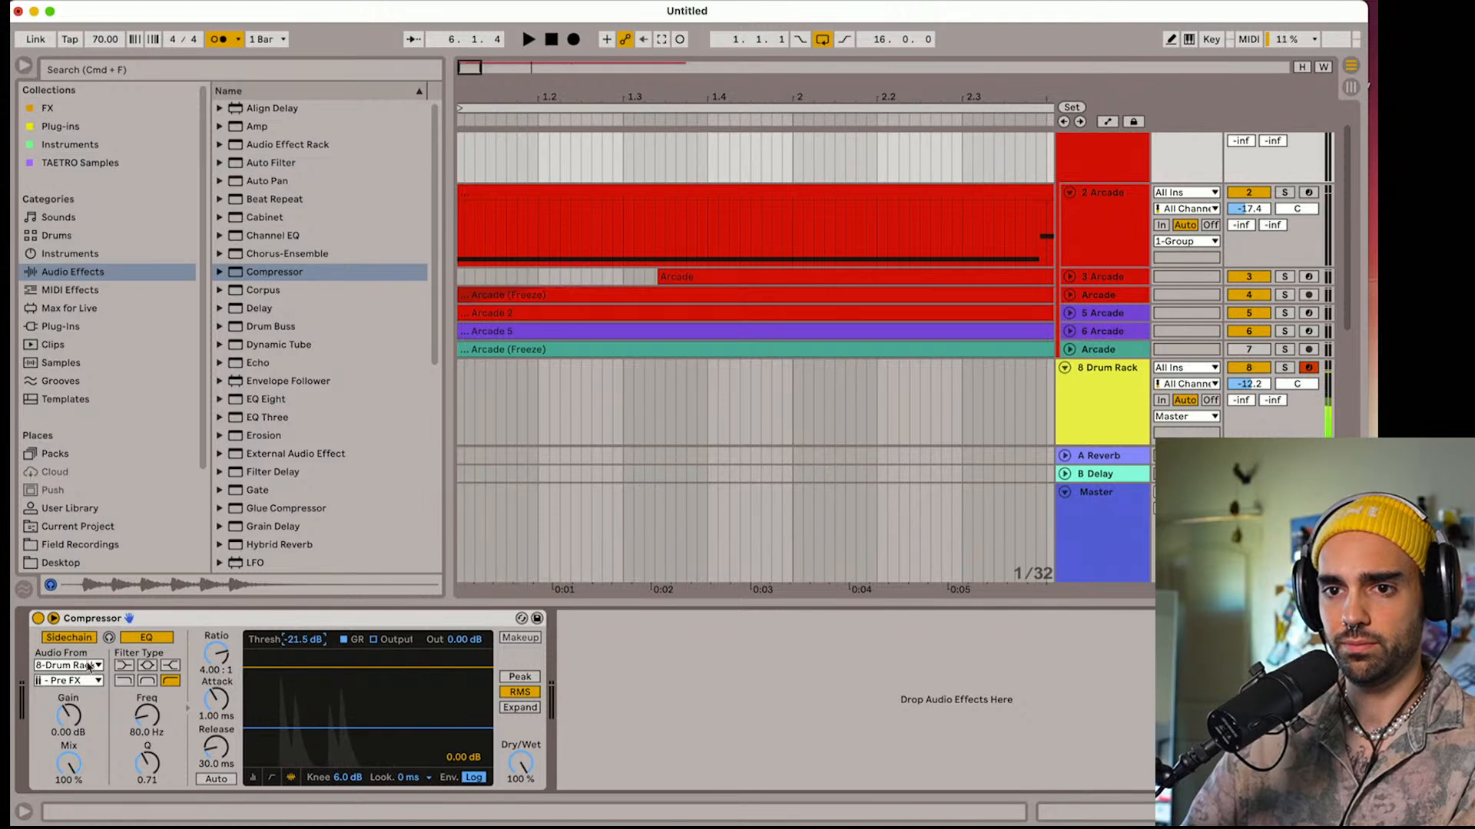
left_click(88, 666)
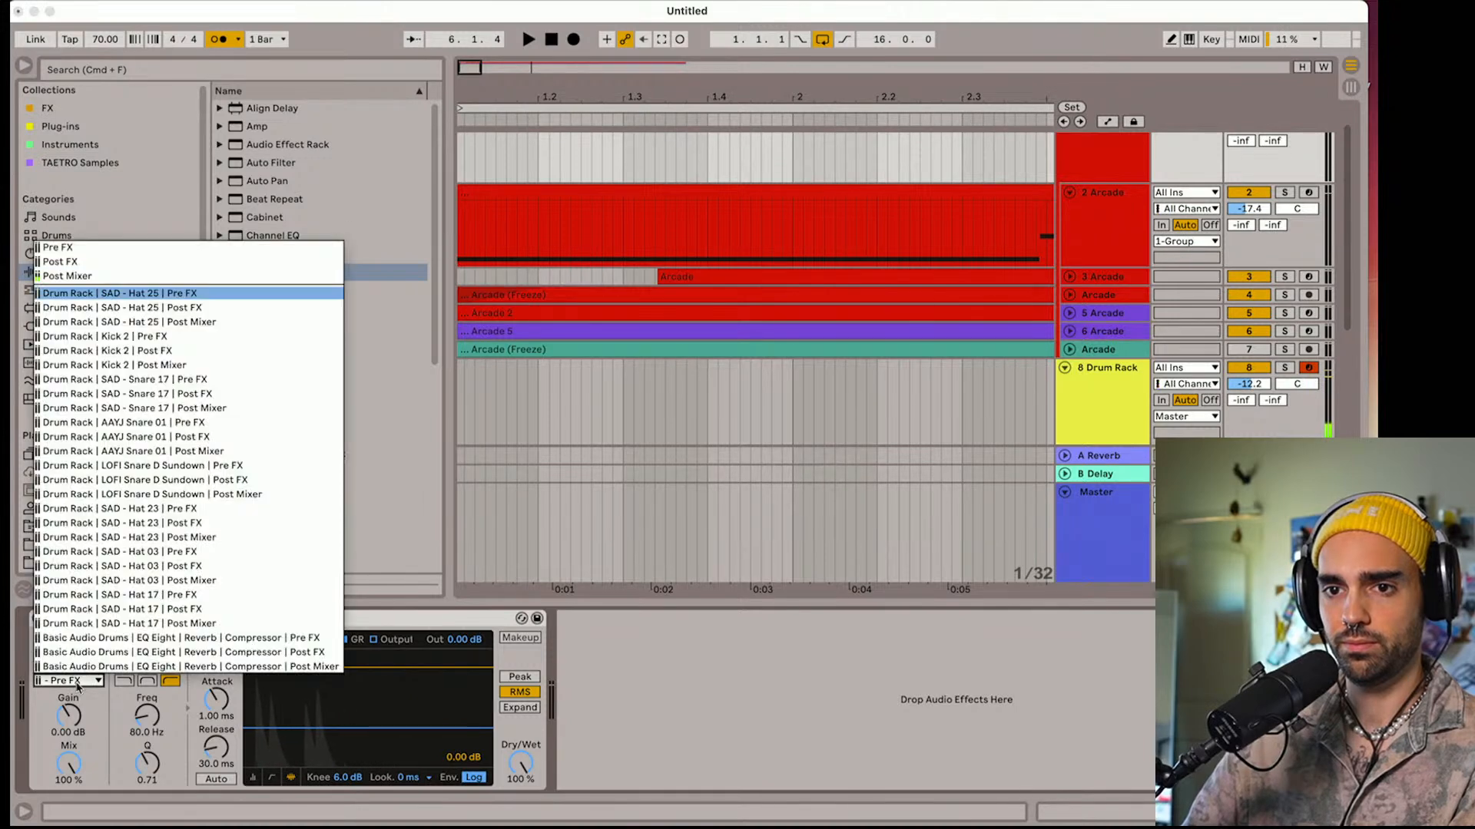
left_click(142, 338)
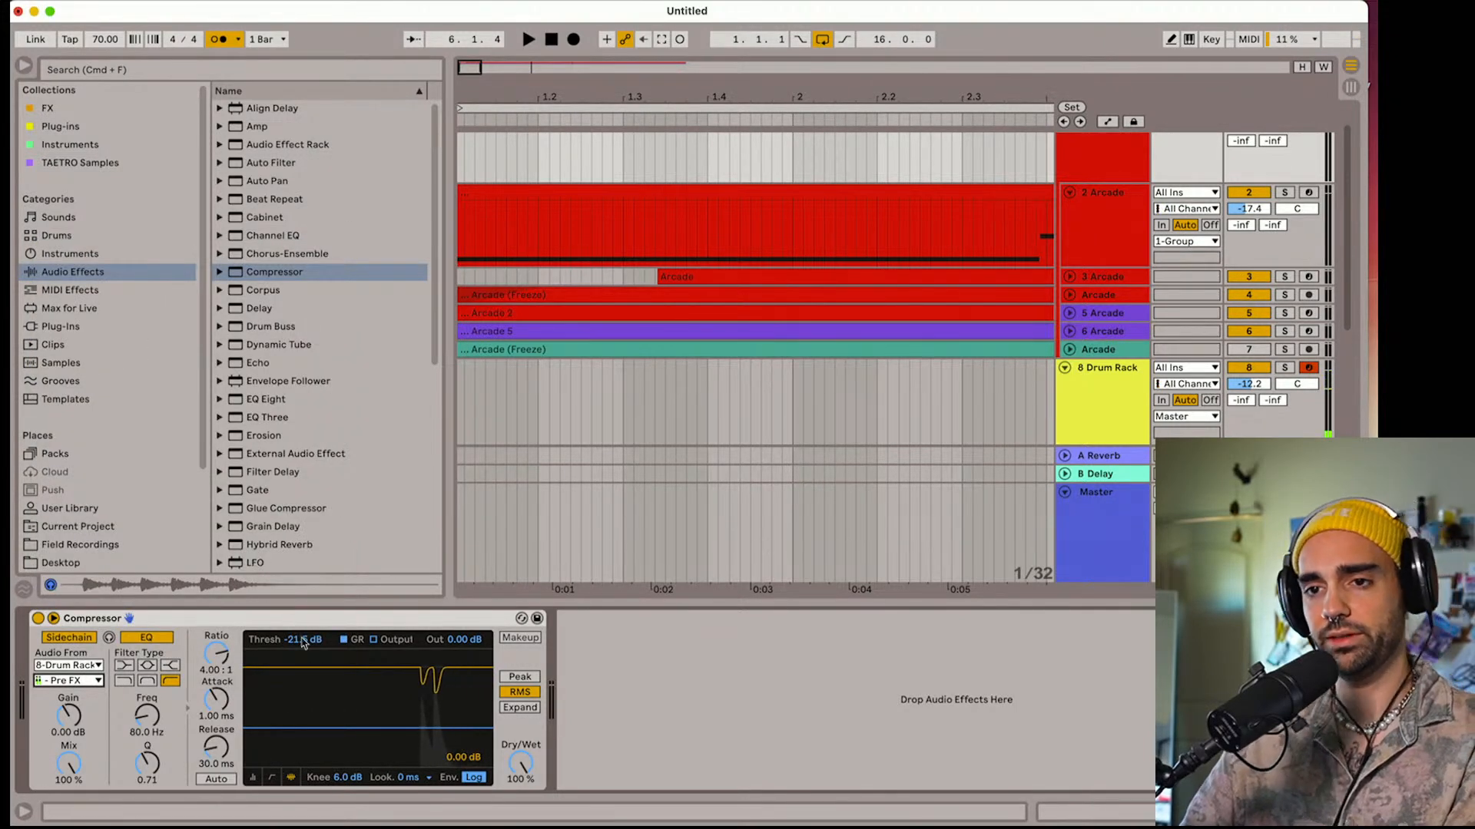
left_click_drag(300, 642, 300, 666)
Play the arrangement to test the sidechain, turning the metronome off during playback, and stop it
key("space")
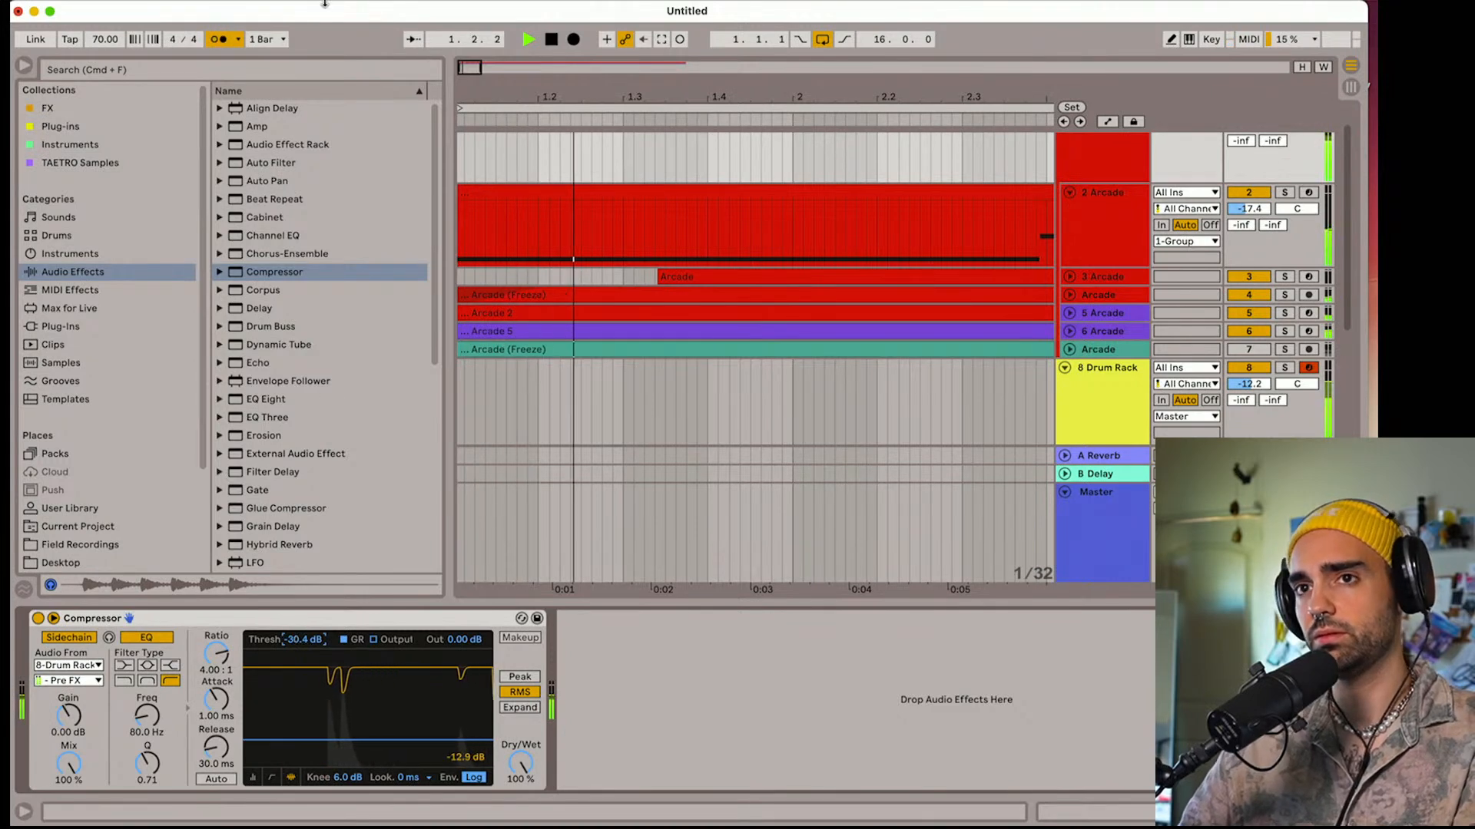
left_click(217, 43)
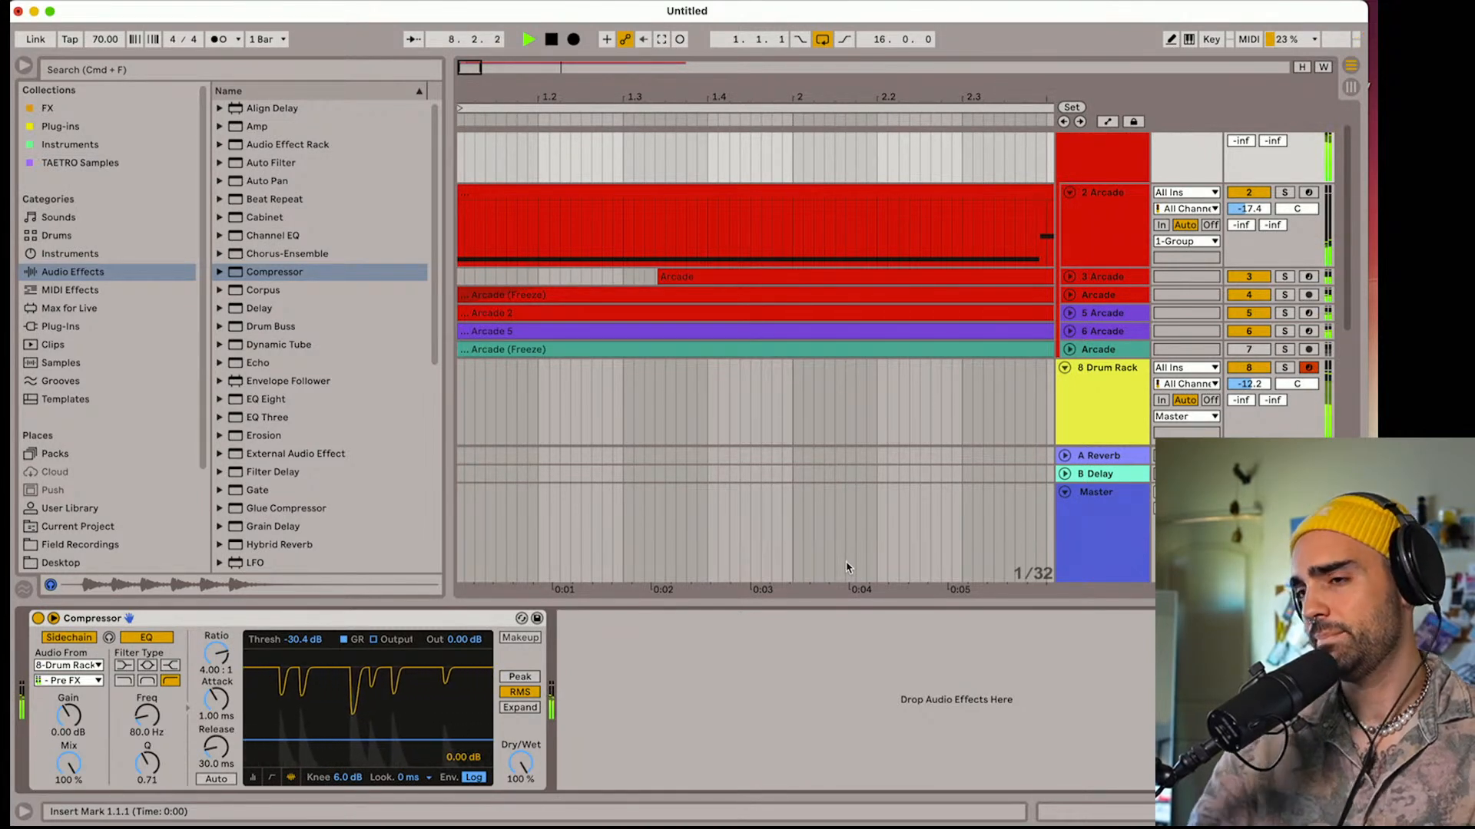
key("space")
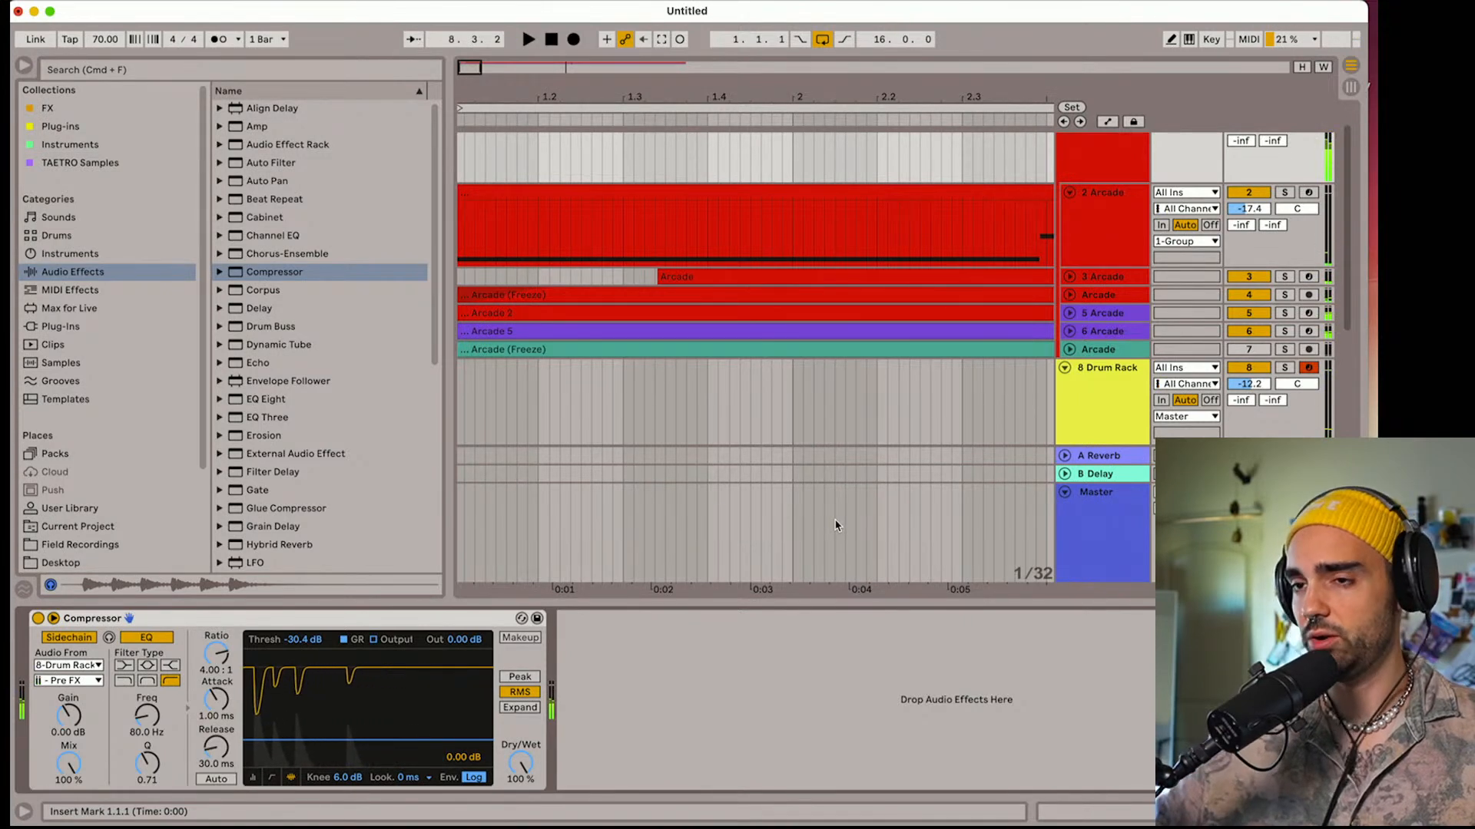
Hide the browser, raise the Drum Rack track's volume to -9.1 dB and reset the playback position
left_click(23, 68)
scroll(746, 549, "up", 3)
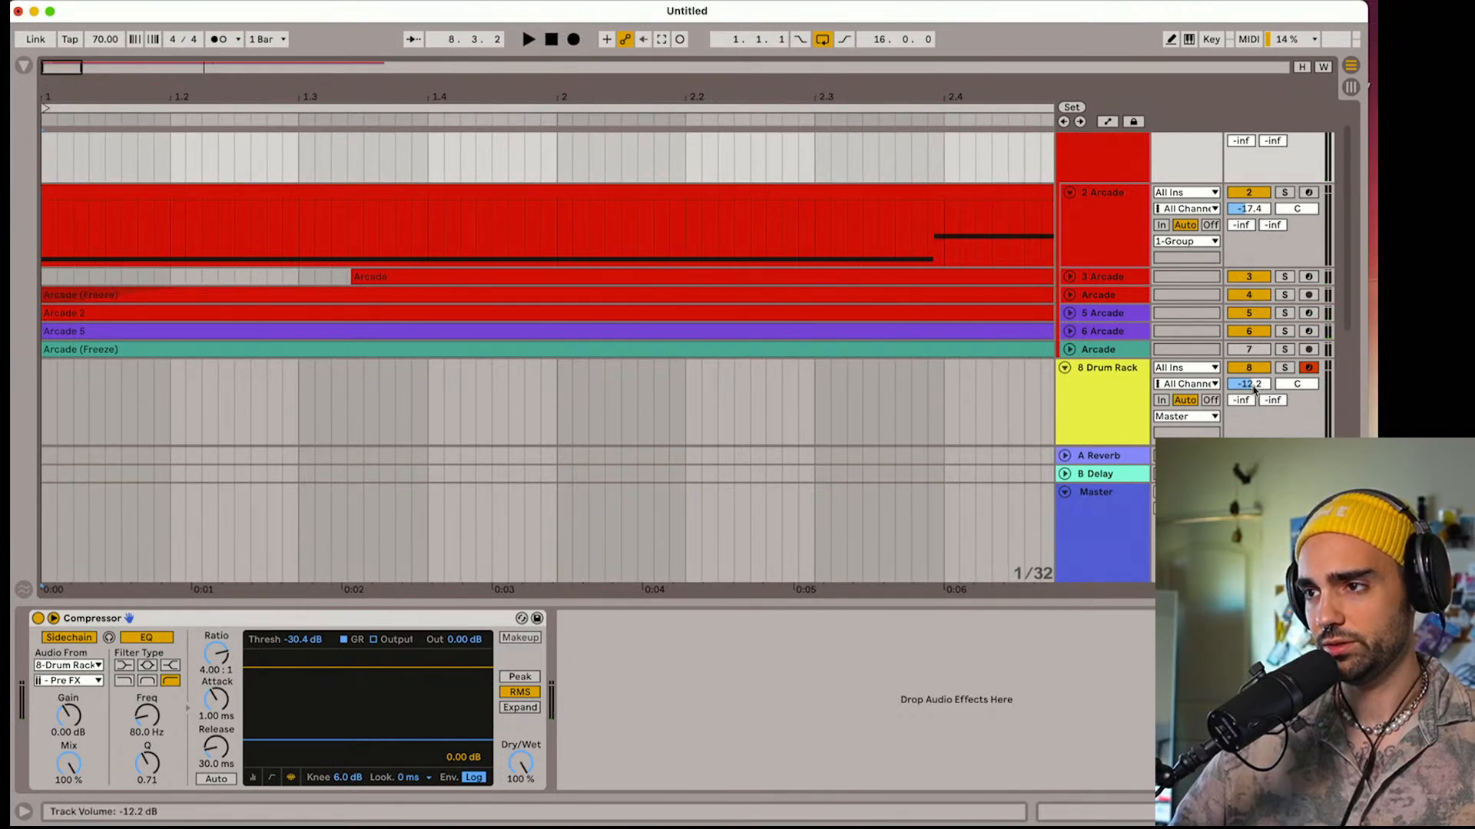
left_click(1127, 407)
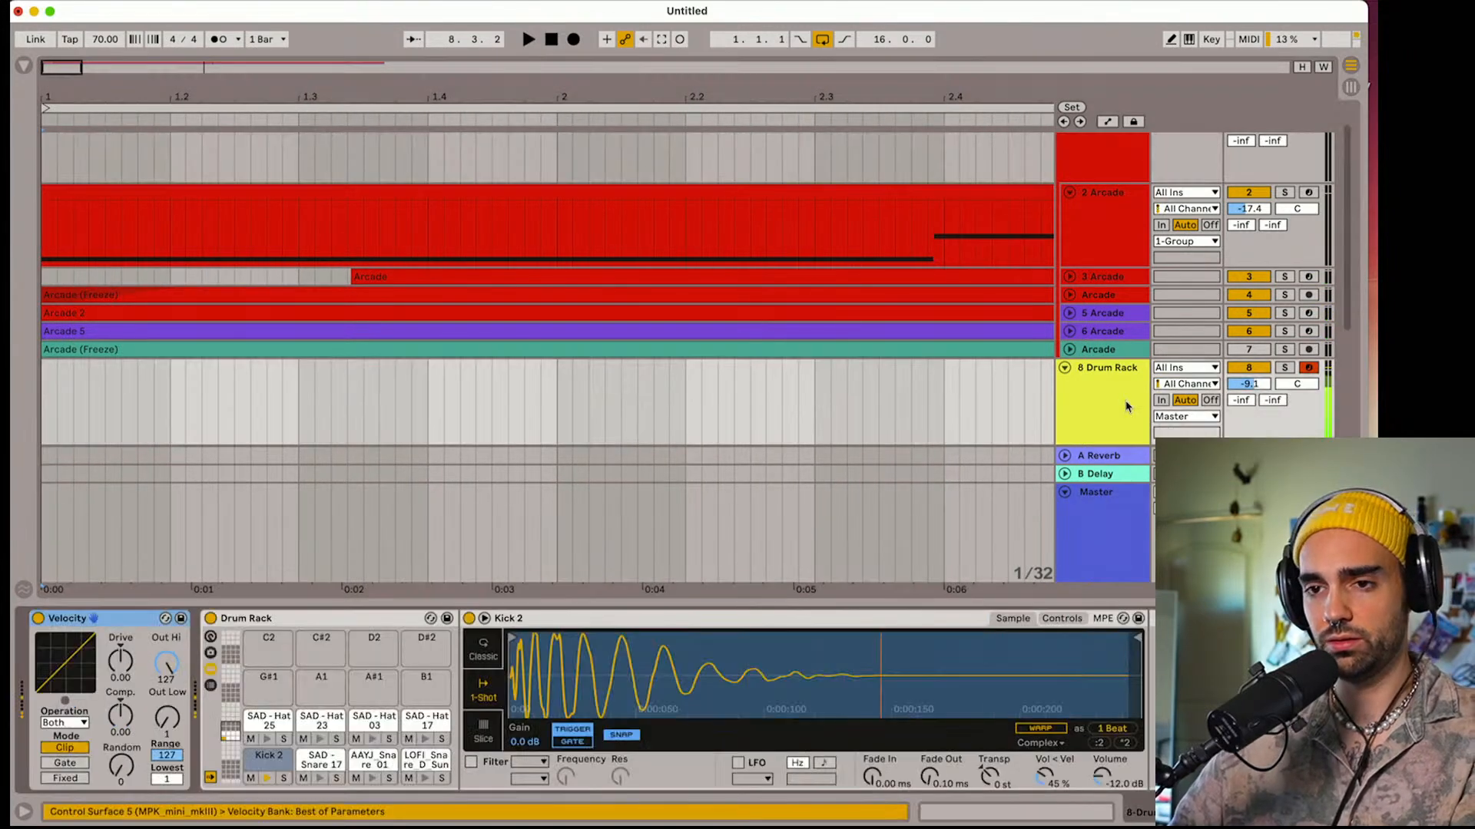
double_click(651, 624)
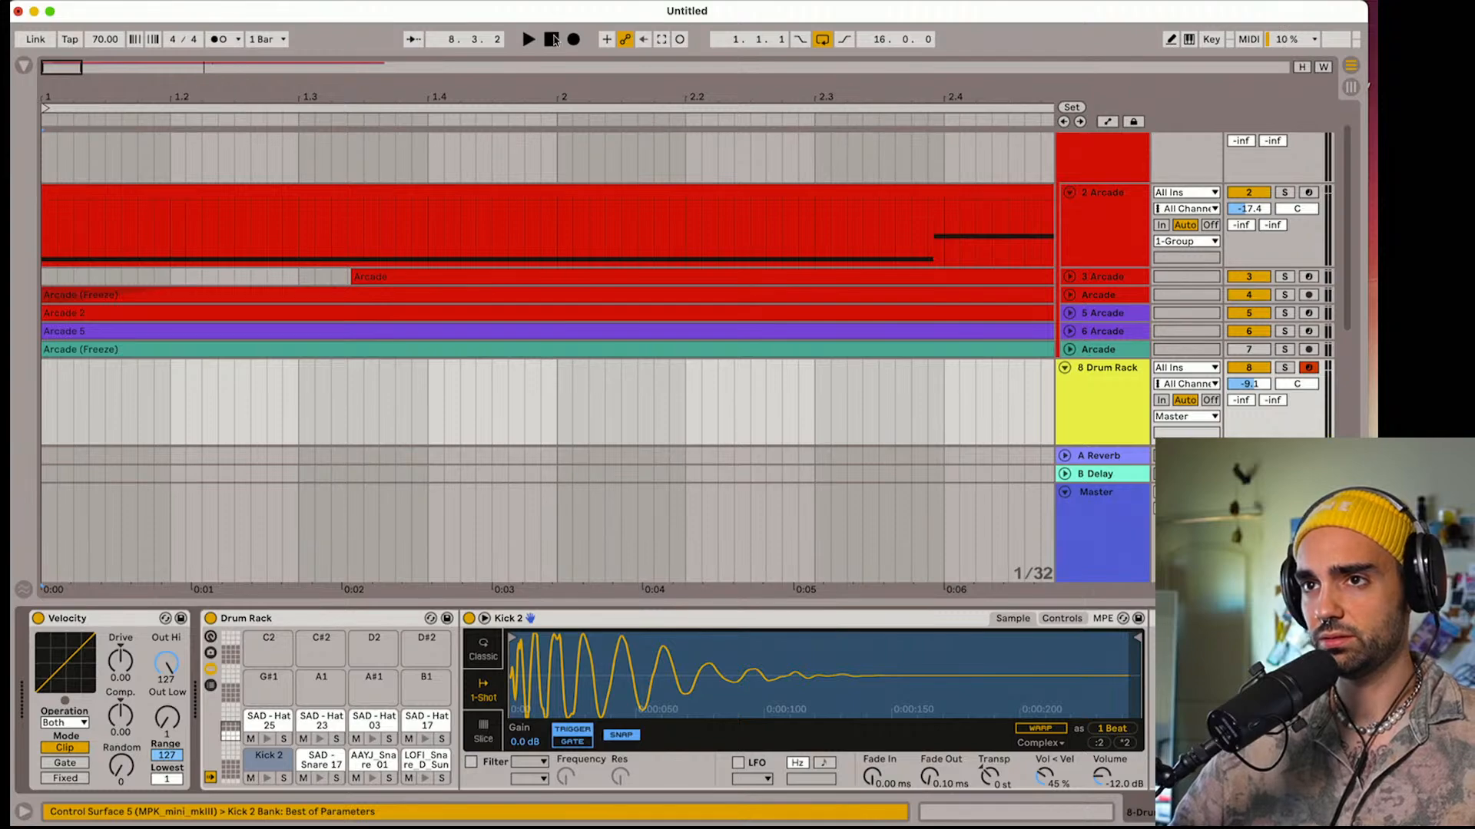
left_click(552, 39)
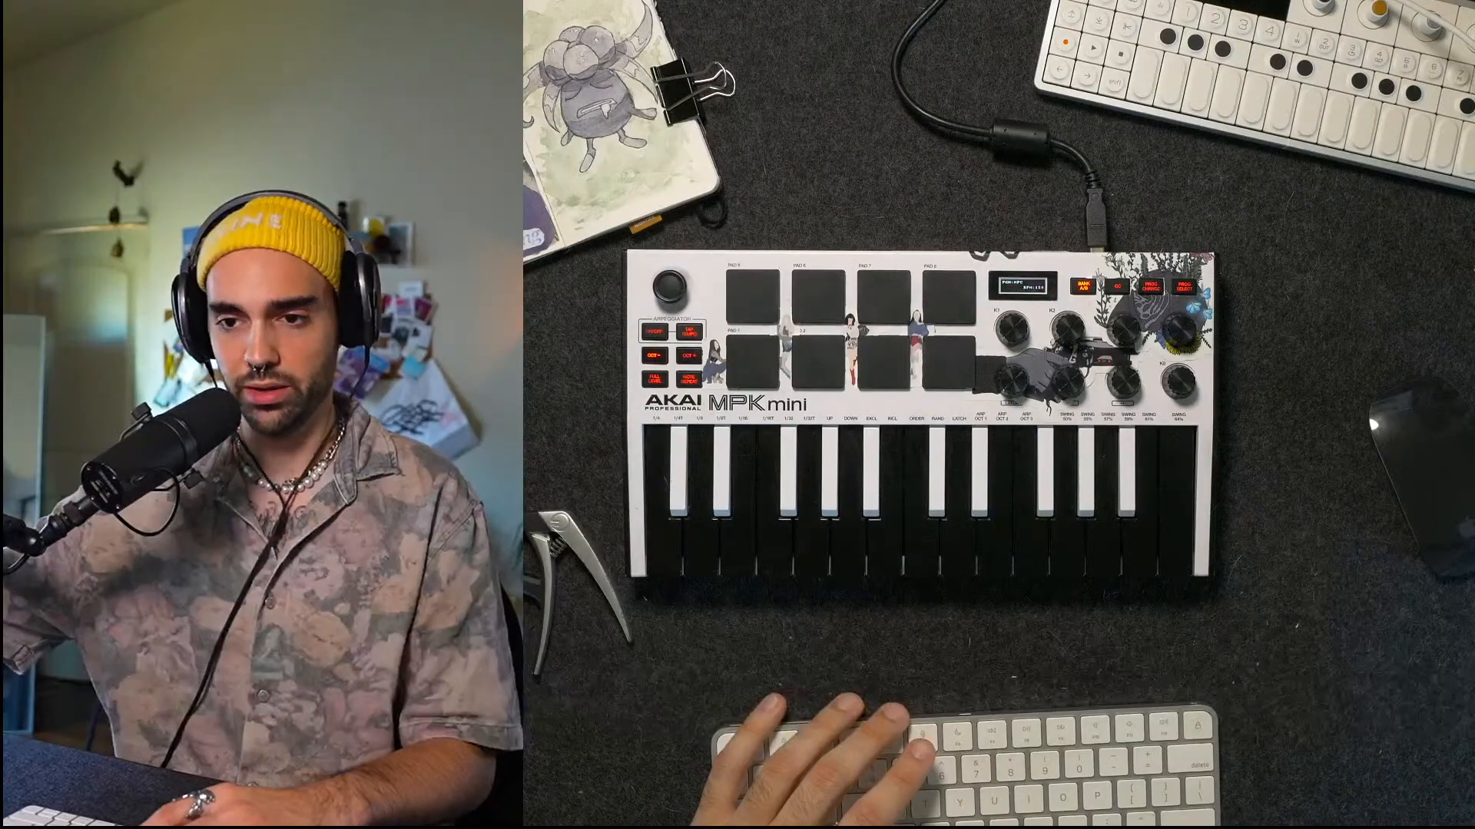
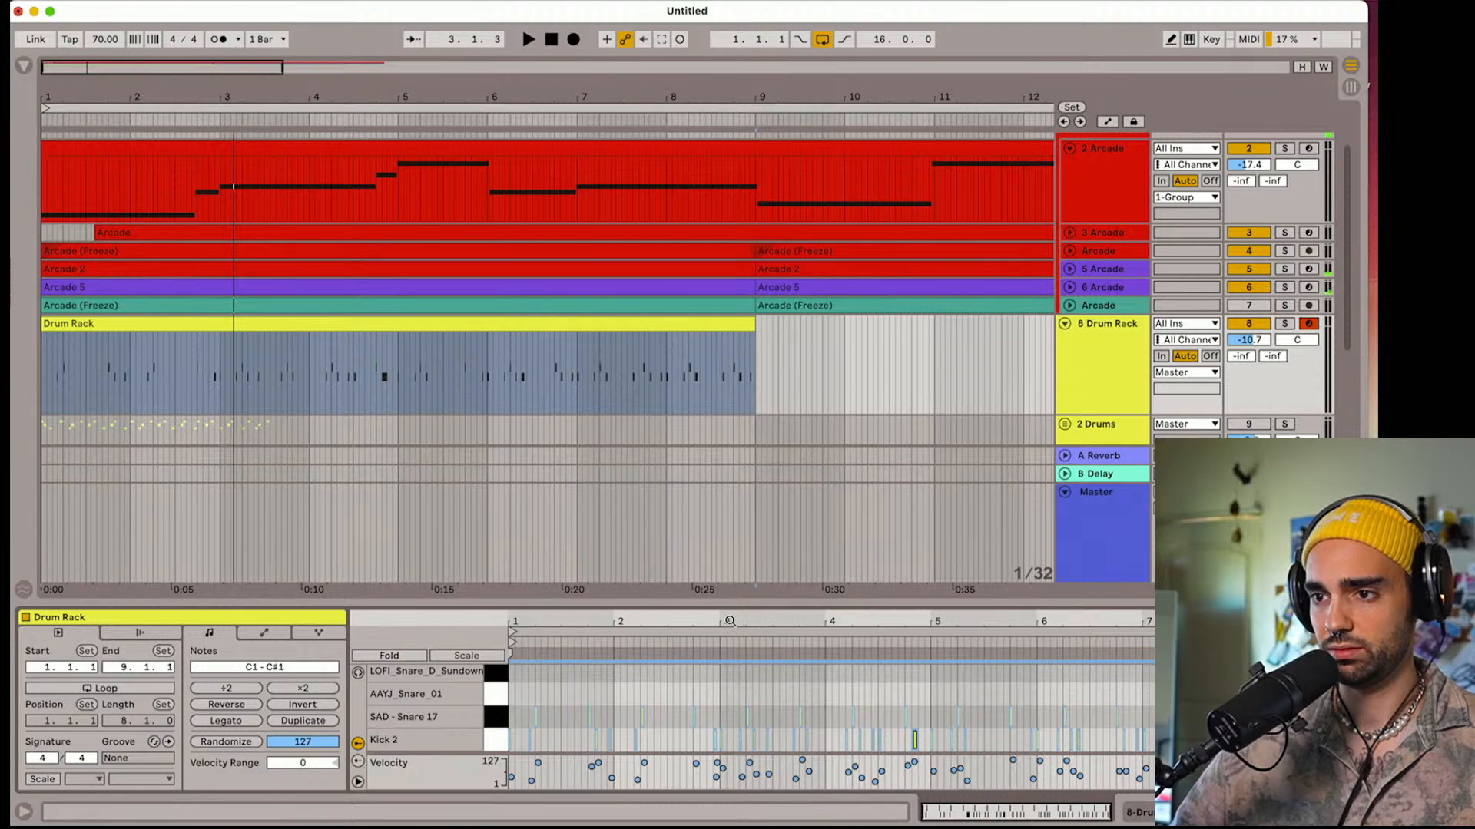
Delete the extra Kick 2 note at 2.4.4 in the Drum Rack clip and play the result
left_click_drag(730, 620, 727, 678)
left_click(686, 733)
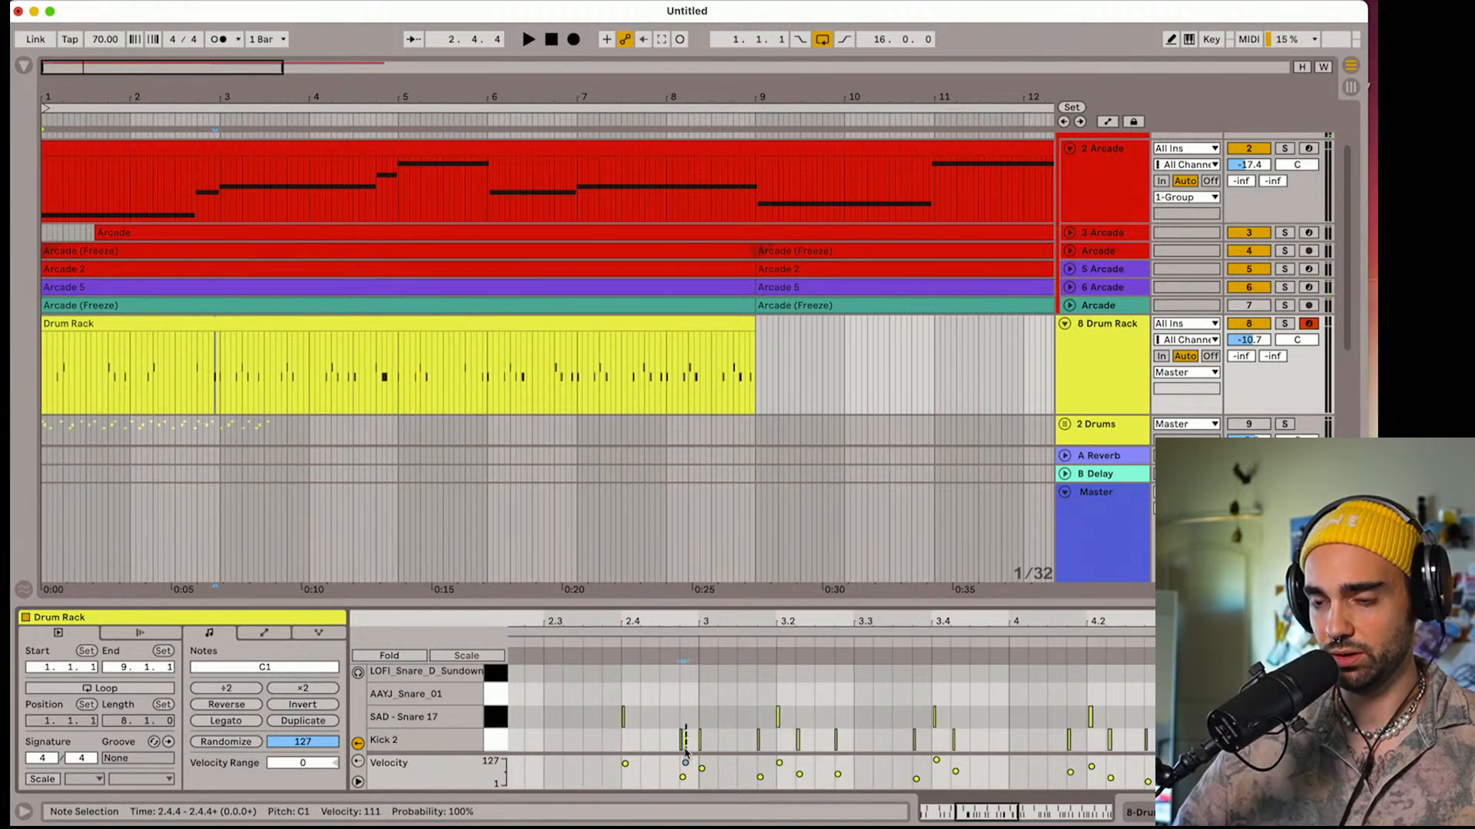
left_click(686, 754)
key("space")
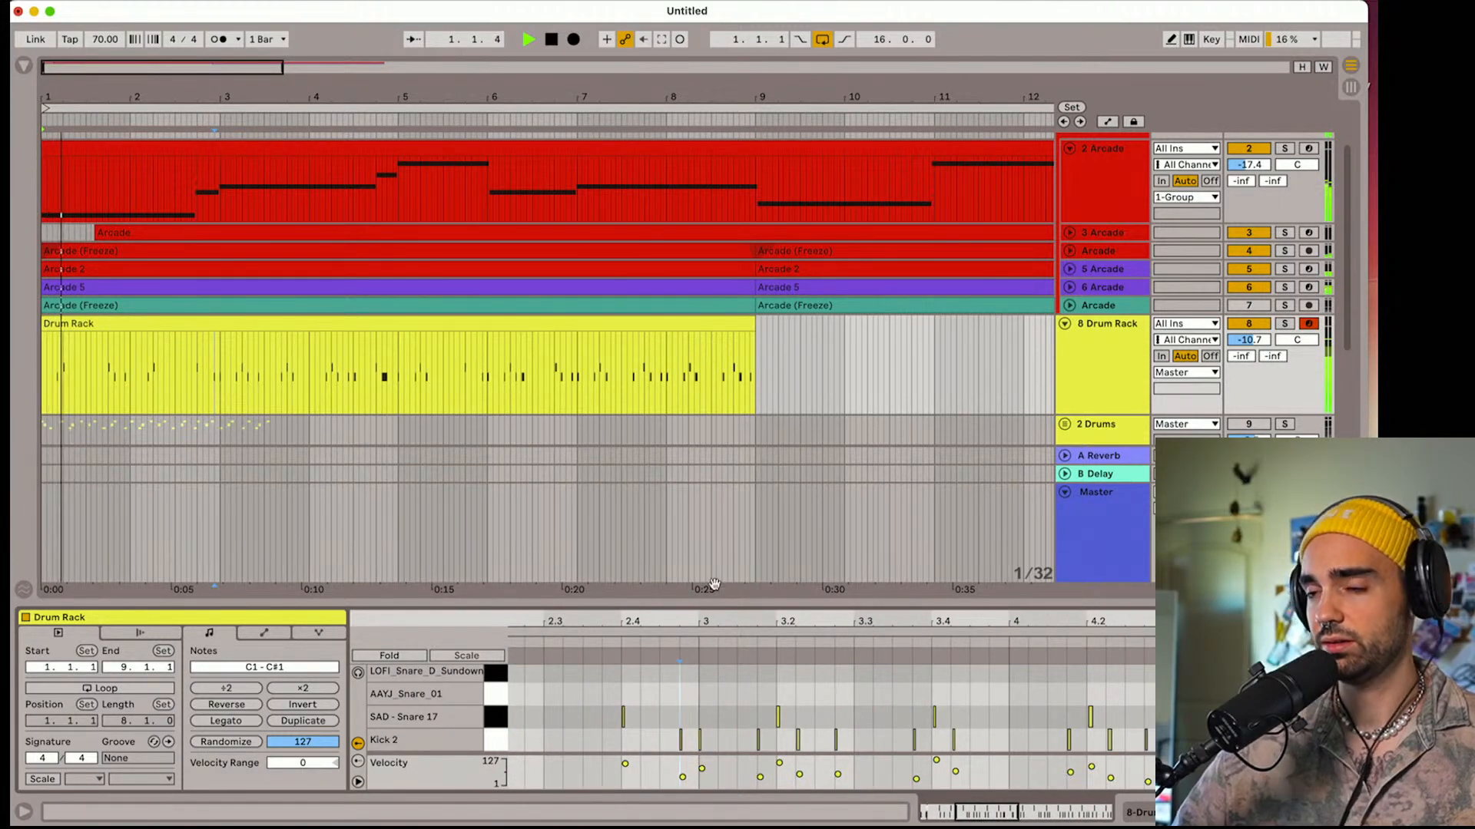
Show the Drum Rack track's devices and set its A-Reverb send to -23.4 dB
left_click(1101, 388)
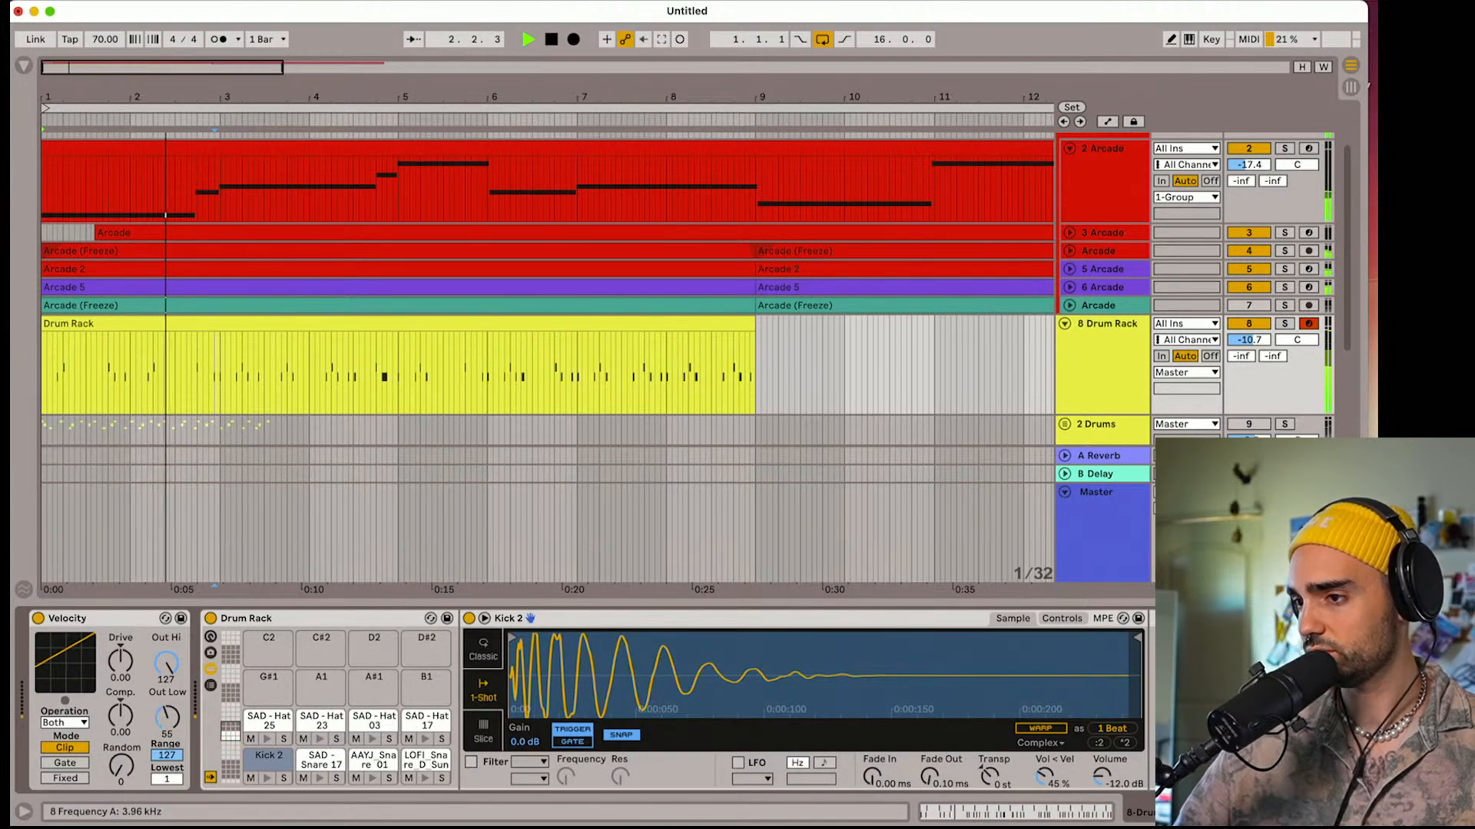
scroll(587, 701, "right", 2)
left_click_drag(1249, 359, 1249, 327)
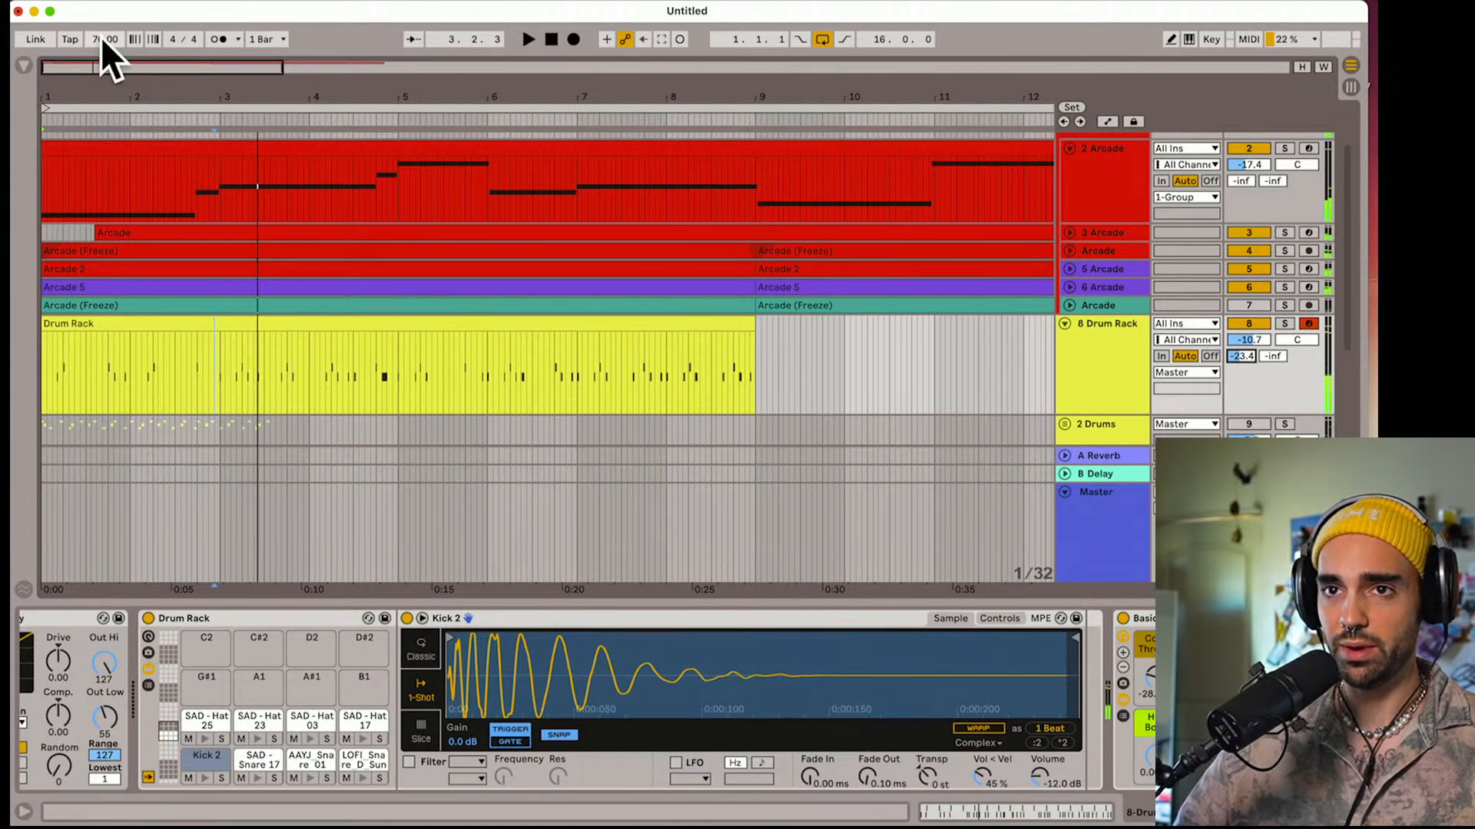
Raise the song tempo to 85 BPM while listening to the arrangement
left_click_drag(102, 40, 103, 29)
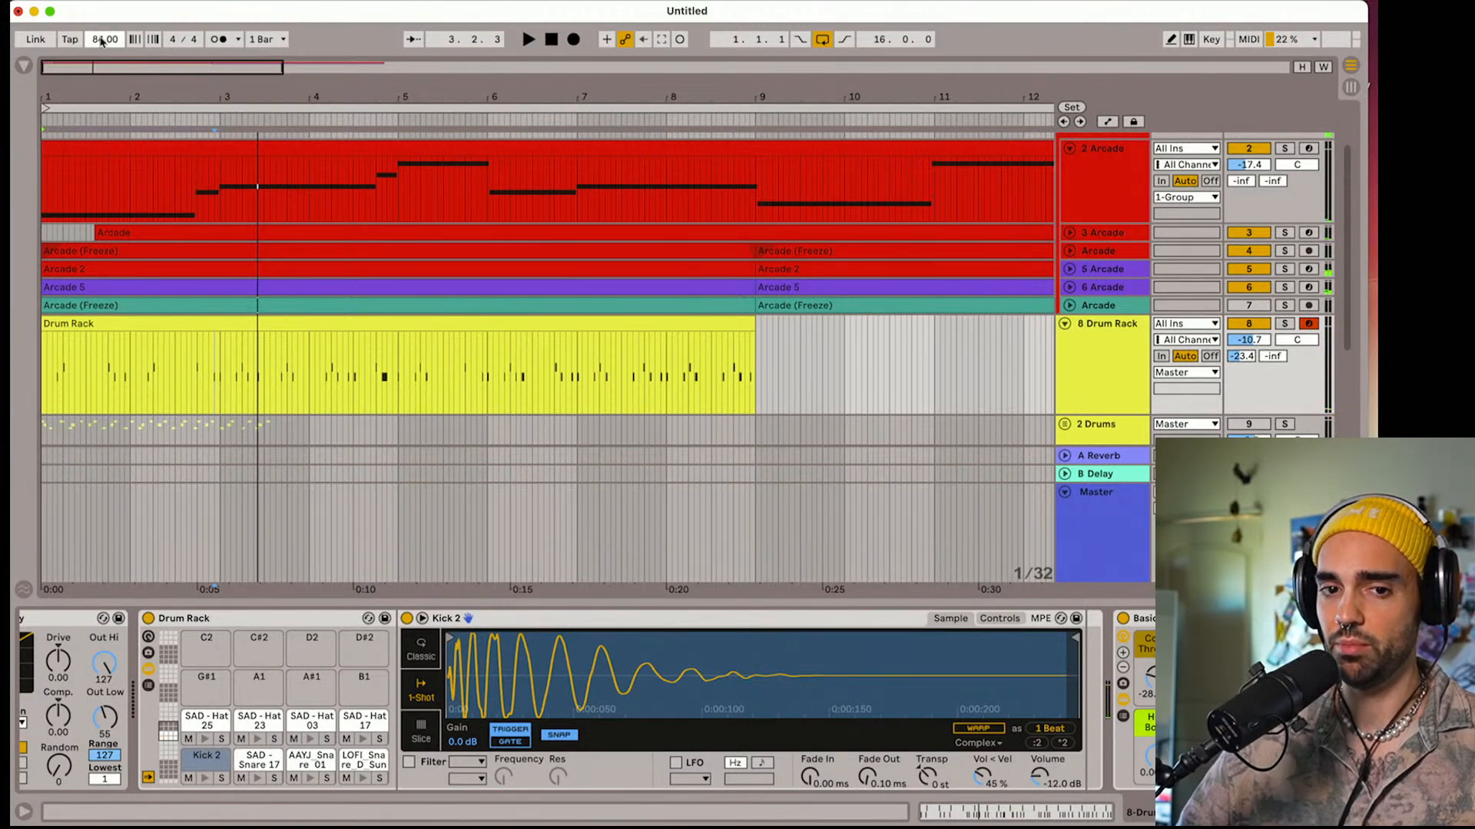
key("space")
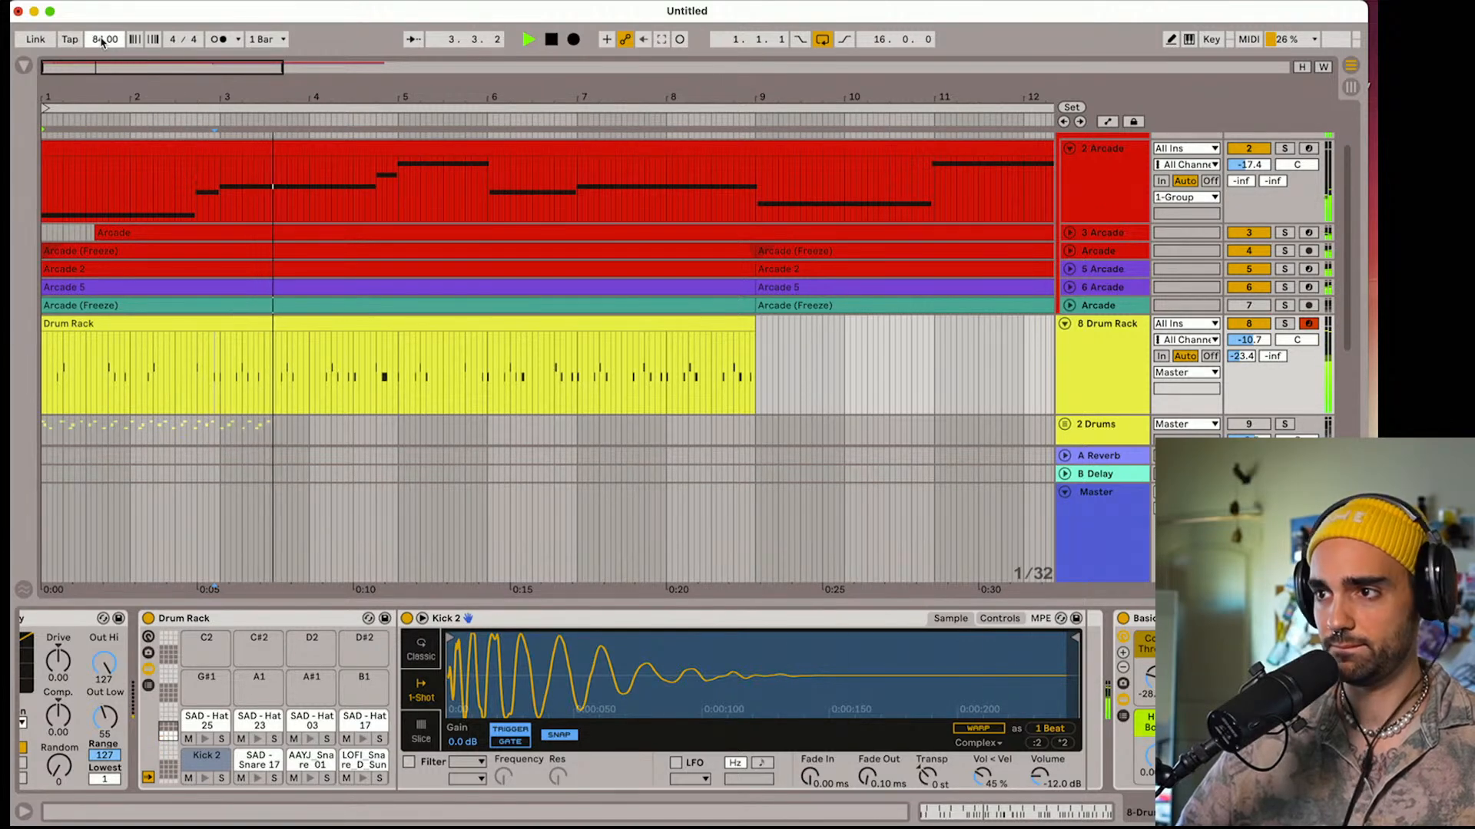
left_click_drag(102, 40, 102, 34)
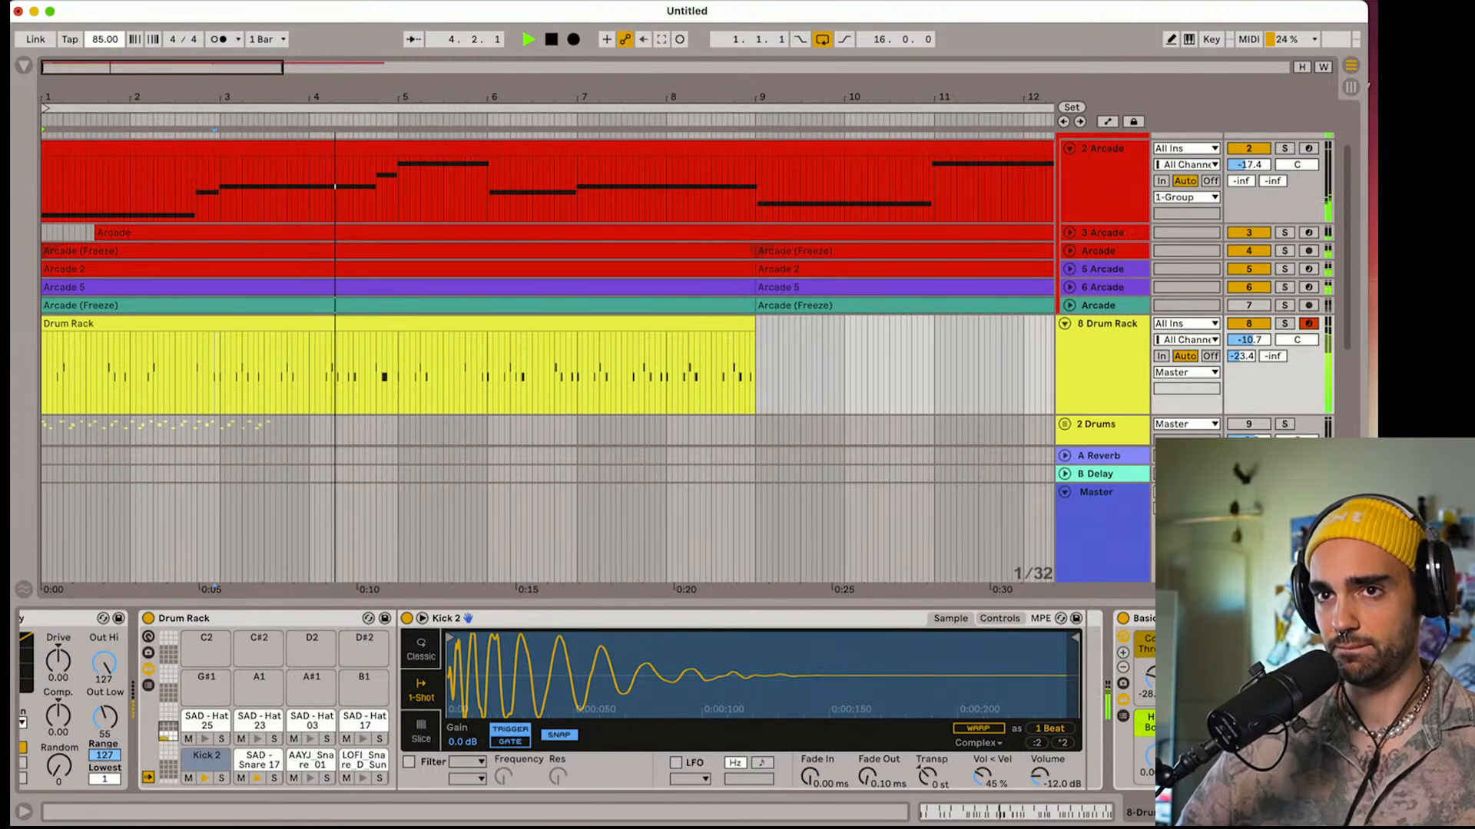
Raise the Drum Rack track's A-Reverb send to -17.2 dB and its volume to -9.9 dB during playback
left_click_drag(1242, 355, 1248, 338)
left_click(1248, 340)
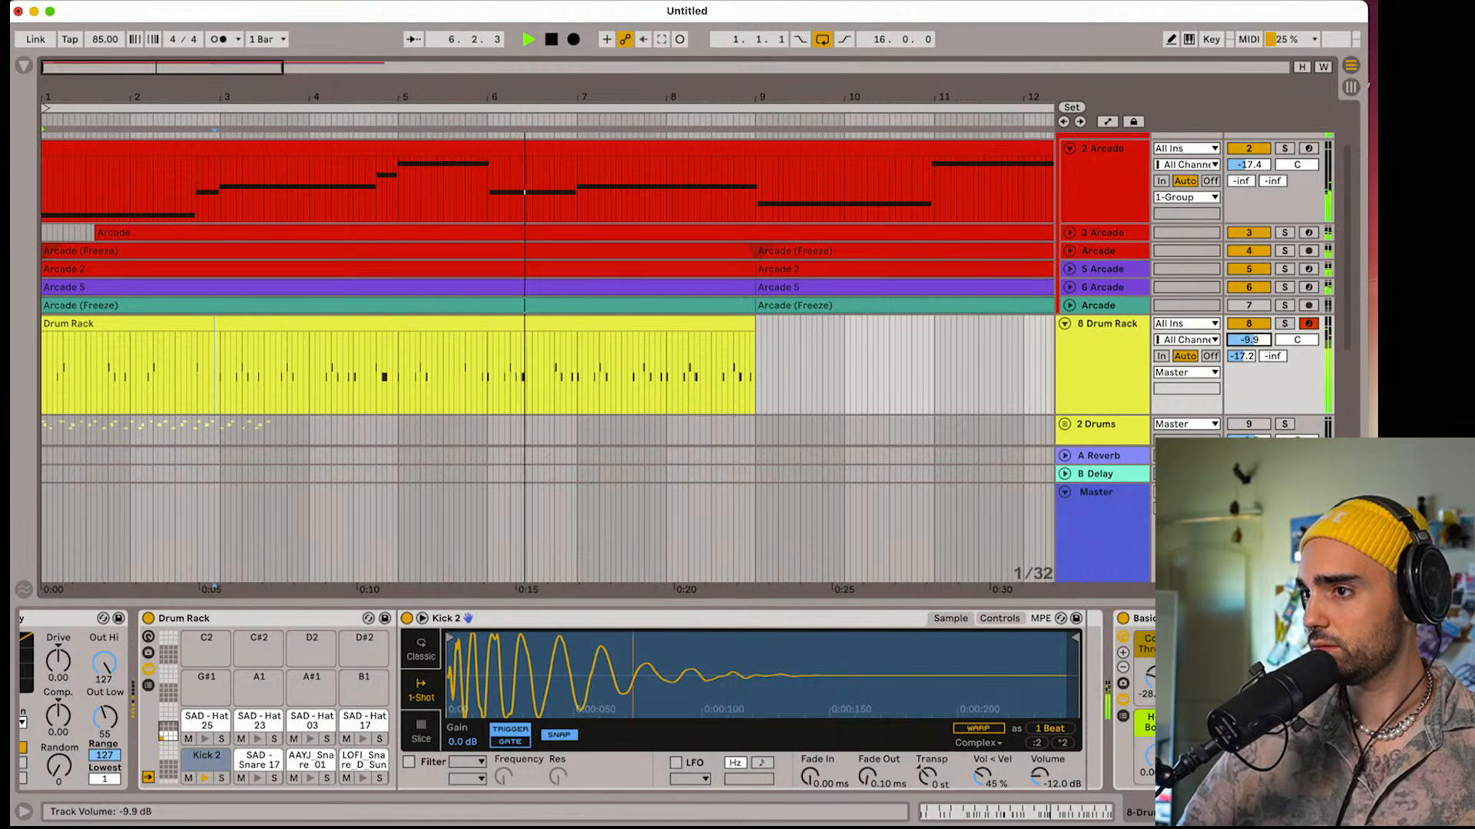
Stop playback, move the first Arcade track out of the group to the top of the arrangement, and fold the group
scroll(1087, 307, "up", 2)
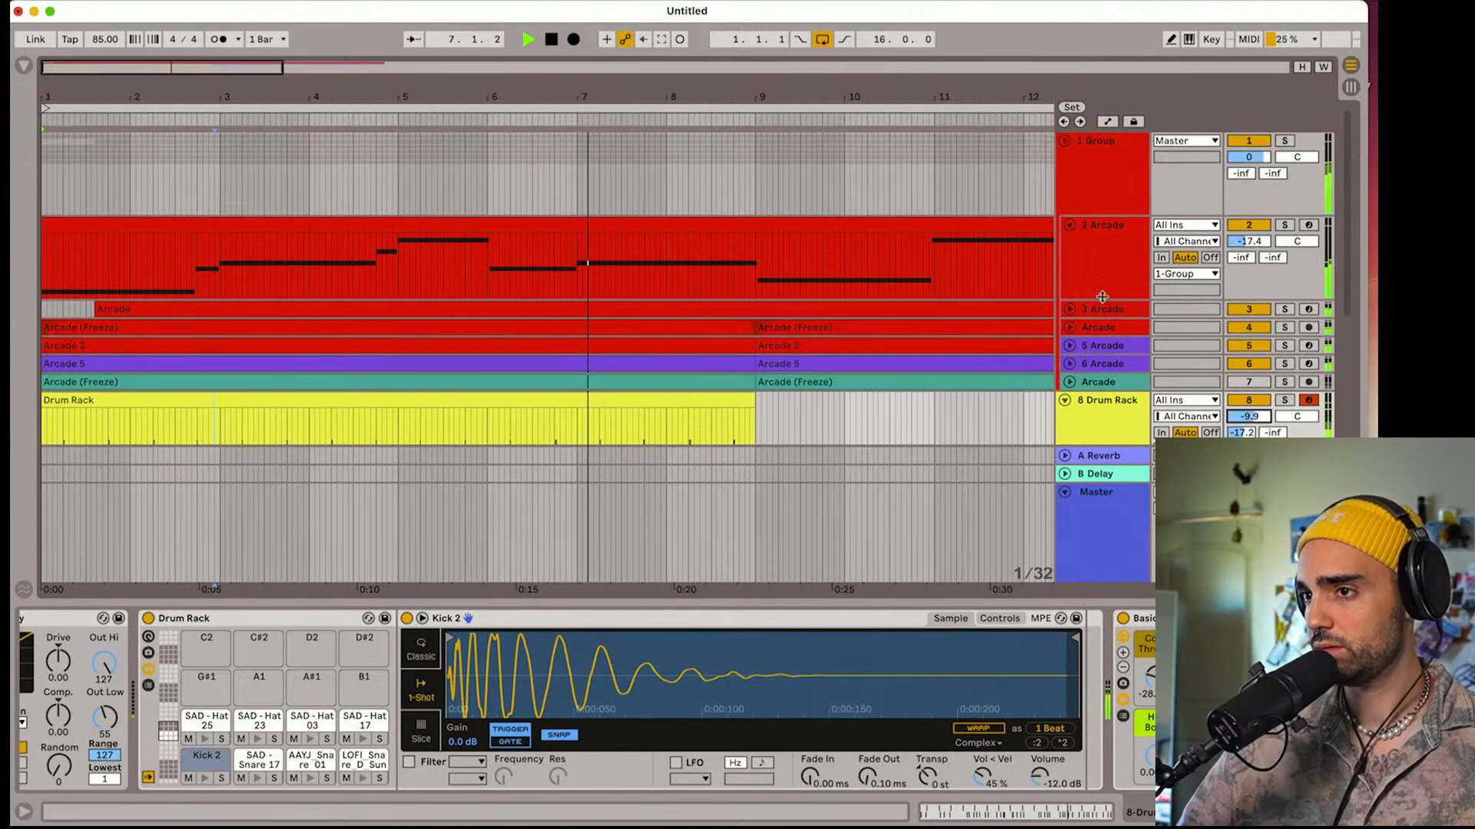
left_click(1093, 231)
key("space")
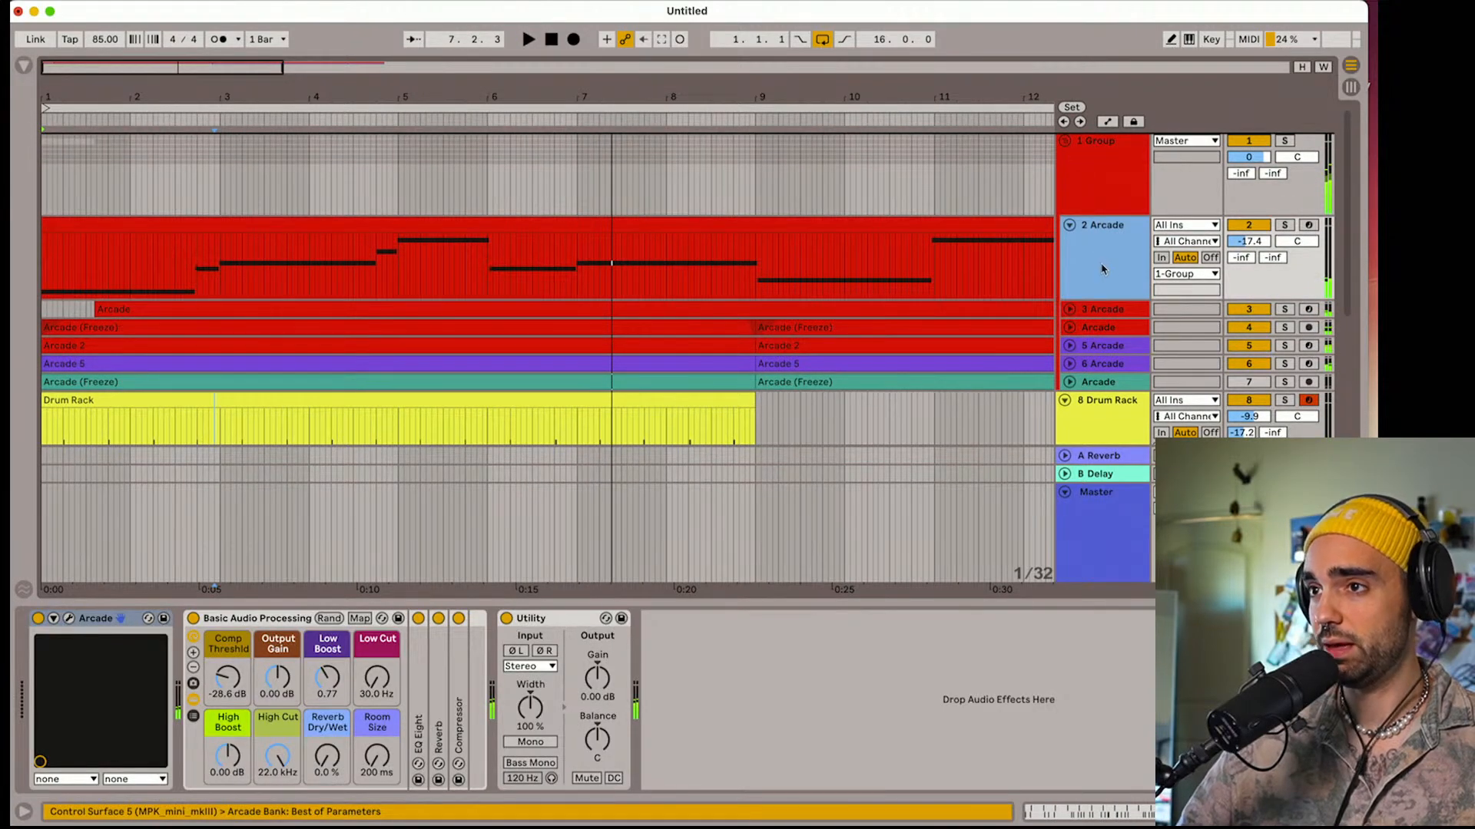
left_click_drag(1102, 269, 1073, 207)
left_click(1065, 225)
Play the arrangement and set the Drum Rack track's A-Reverb send to -18.0 dB
key("space")
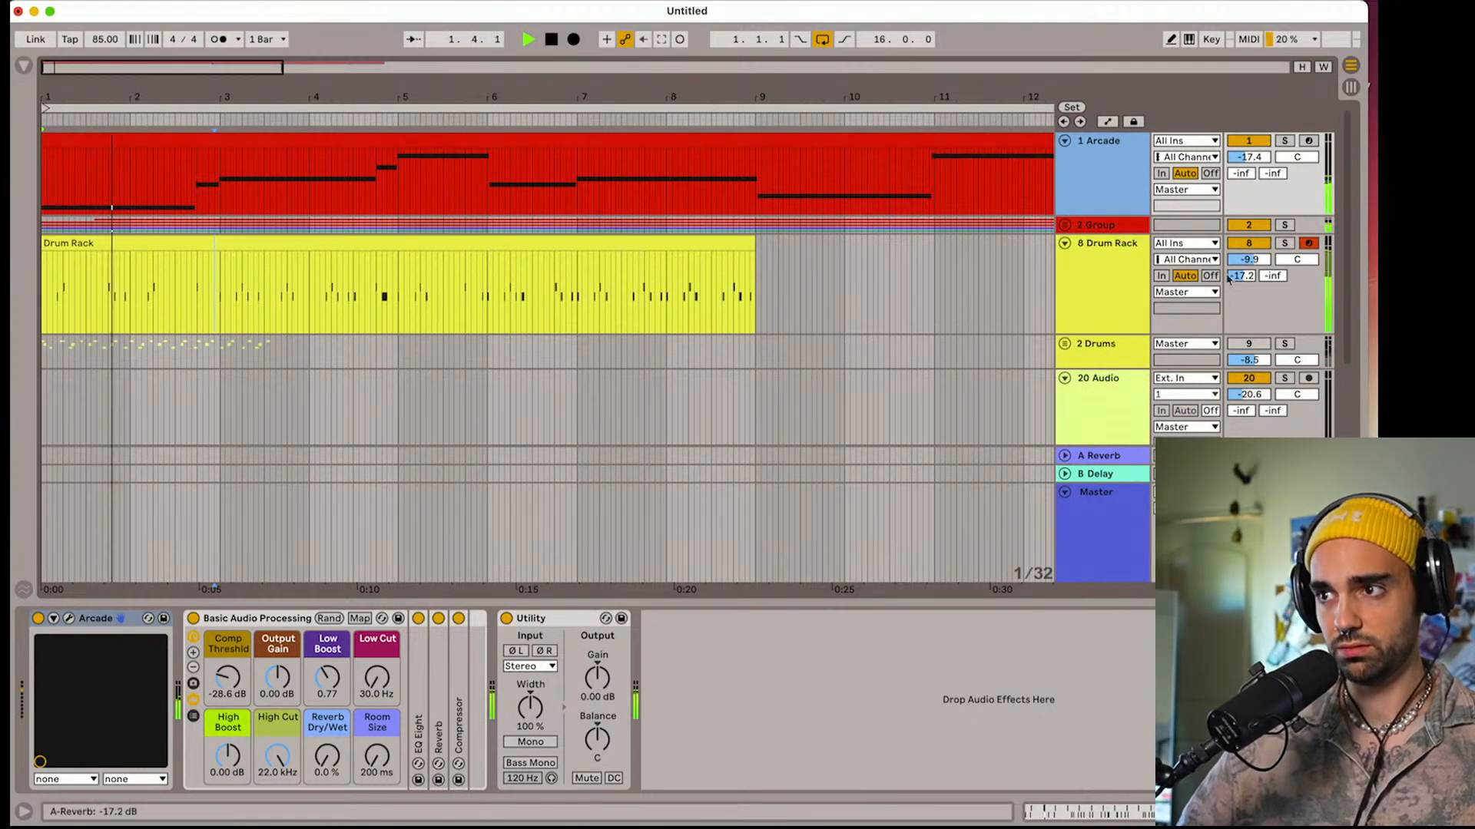
left_click_drag(1240, 276, 1240, 274)
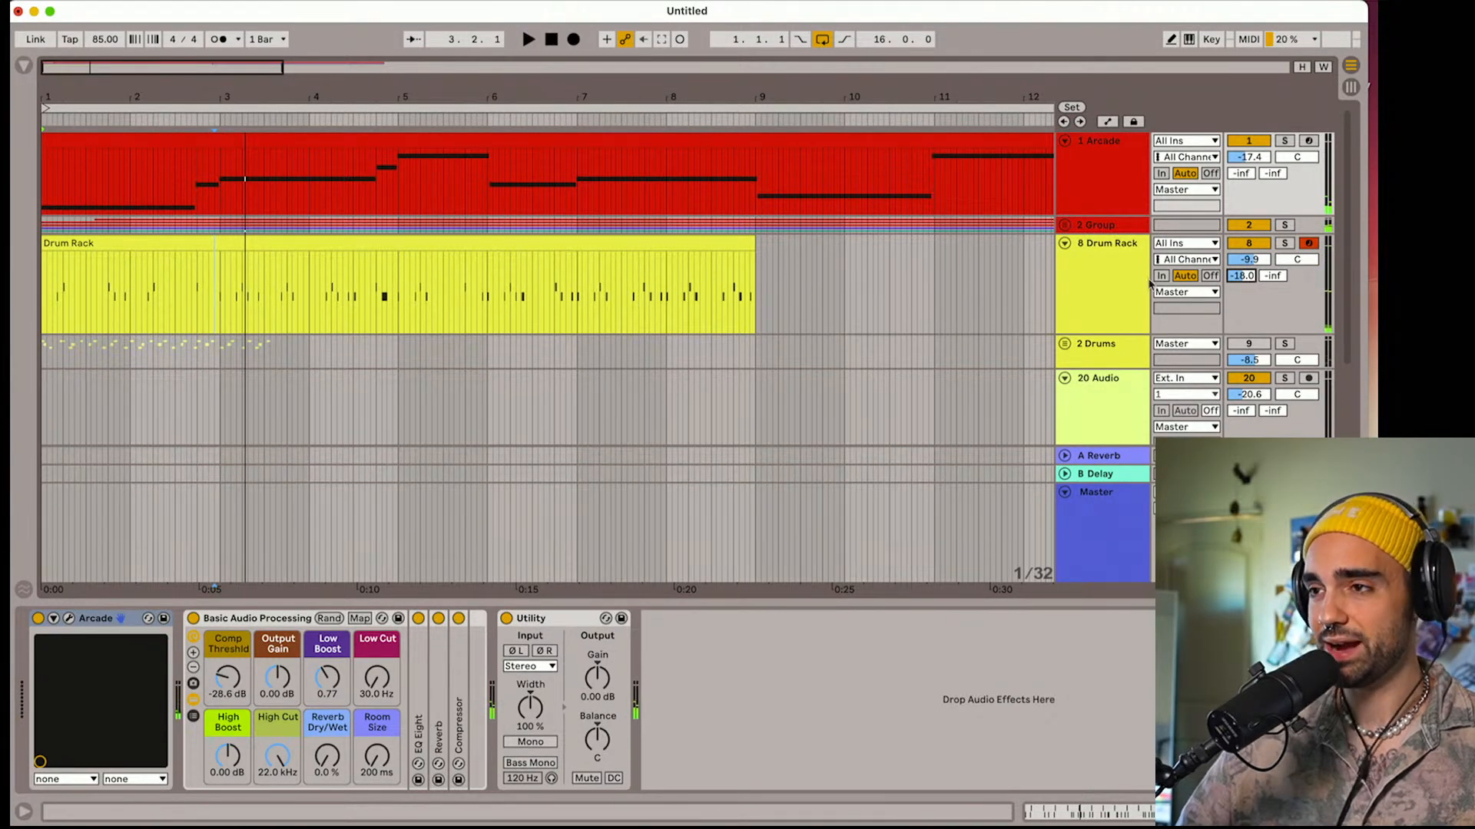
left_click(1118, 300)
key("space")
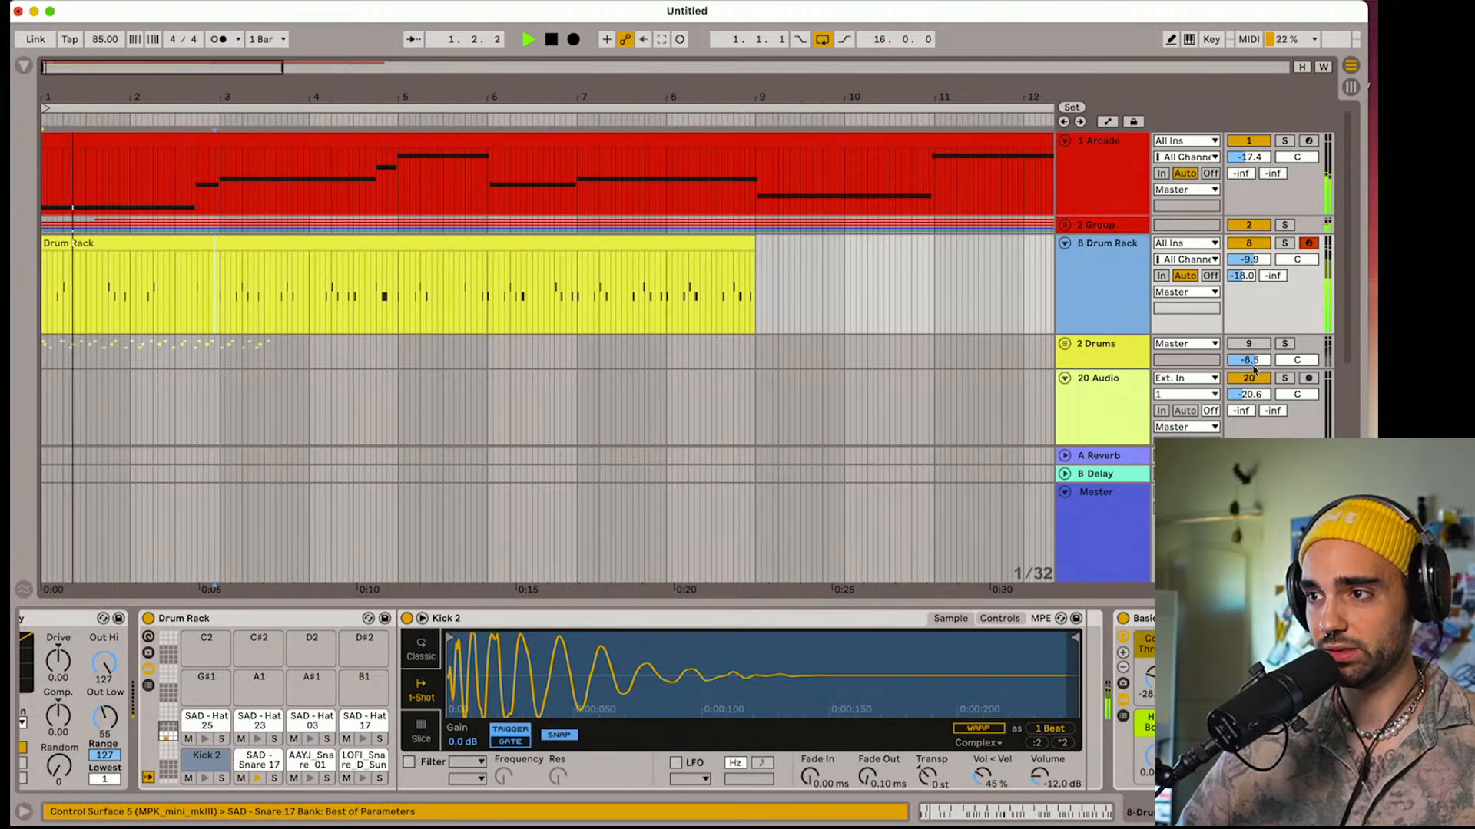
Stop playback and delete the whole 2 Drums group from the arrangement
left_click_drag(1256, 352, 1257, 376)
key("space")
left_click(1112, 345)
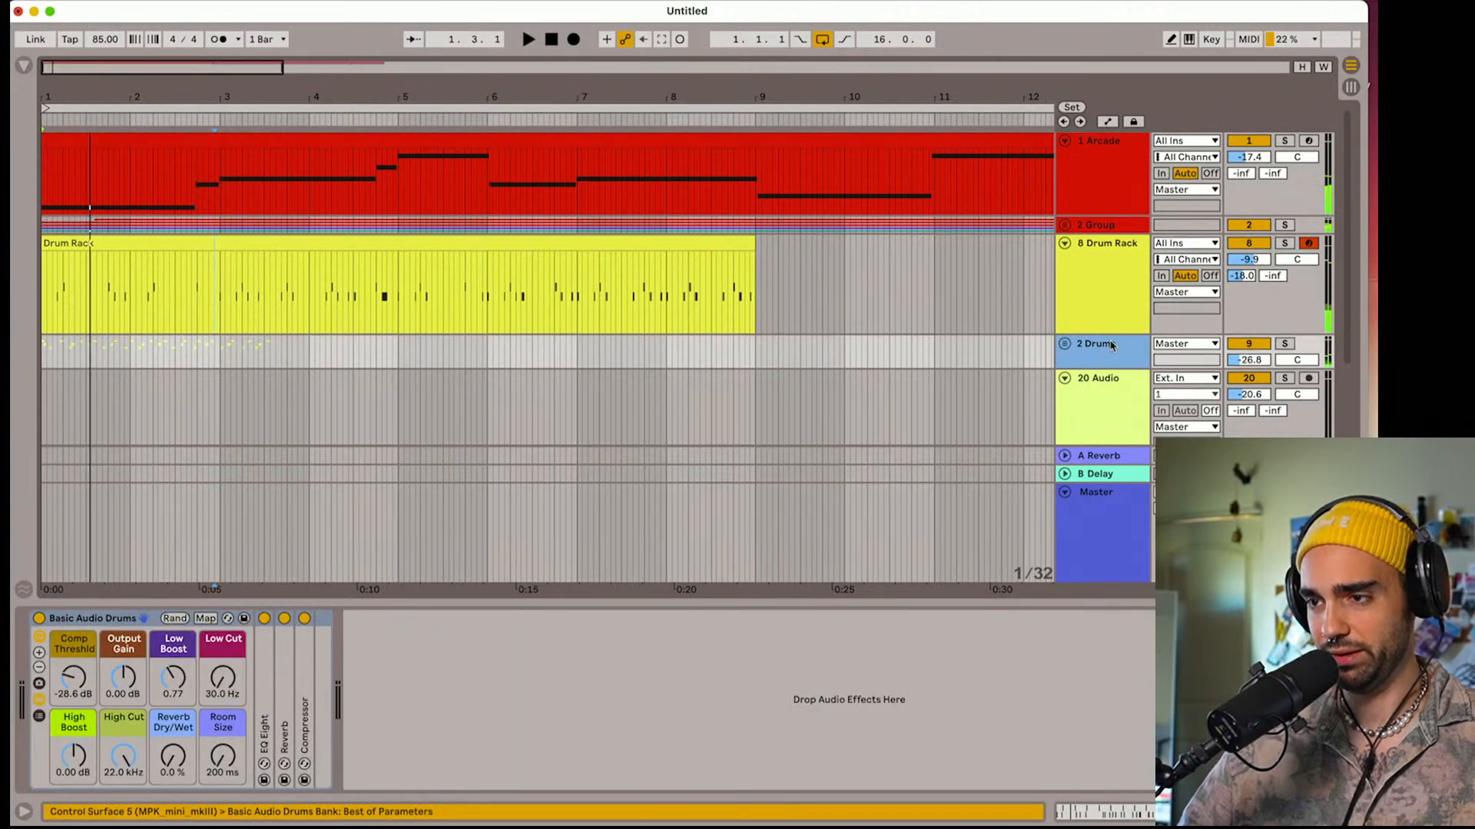
key("super+shift+g")
scroll(1124, 378, "down", 1)
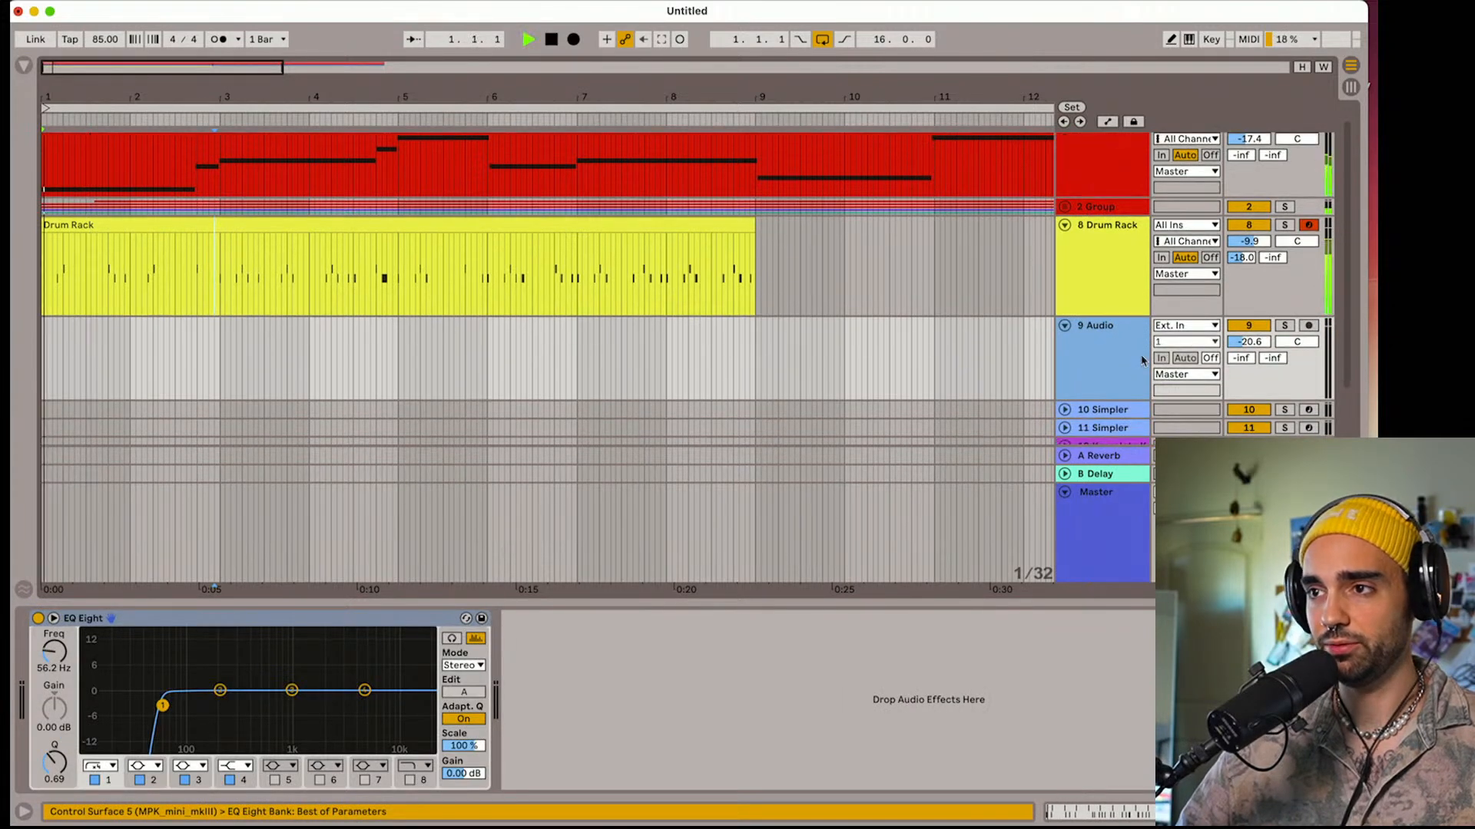
Set the Drum Rack track's volume to -10.4 dB and duplicate its clip to fill bars 9 to 16
key("space")
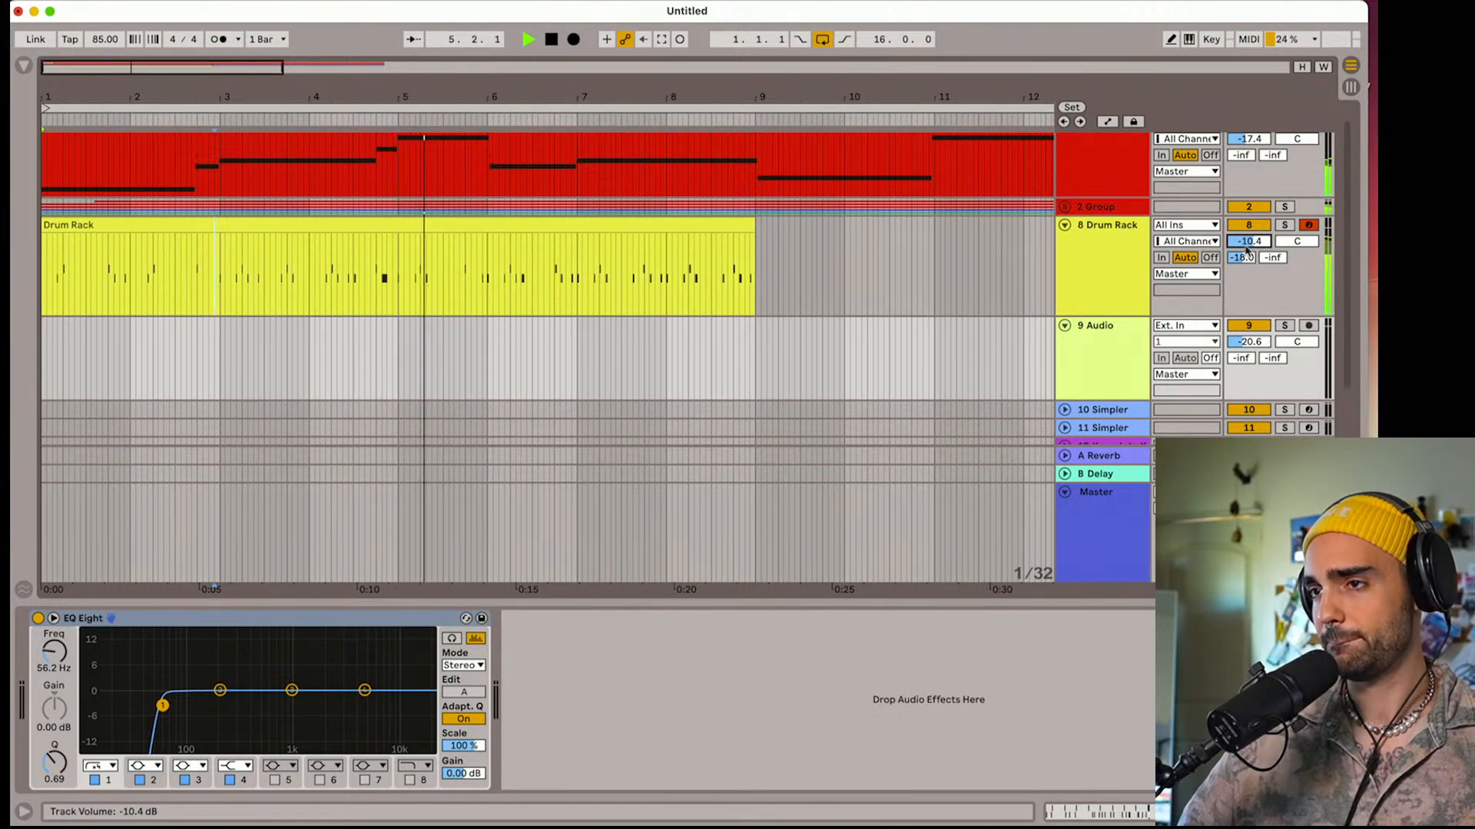
scroll(993, 293, "up", 1)
left_click(635, 246)
key("super+d")
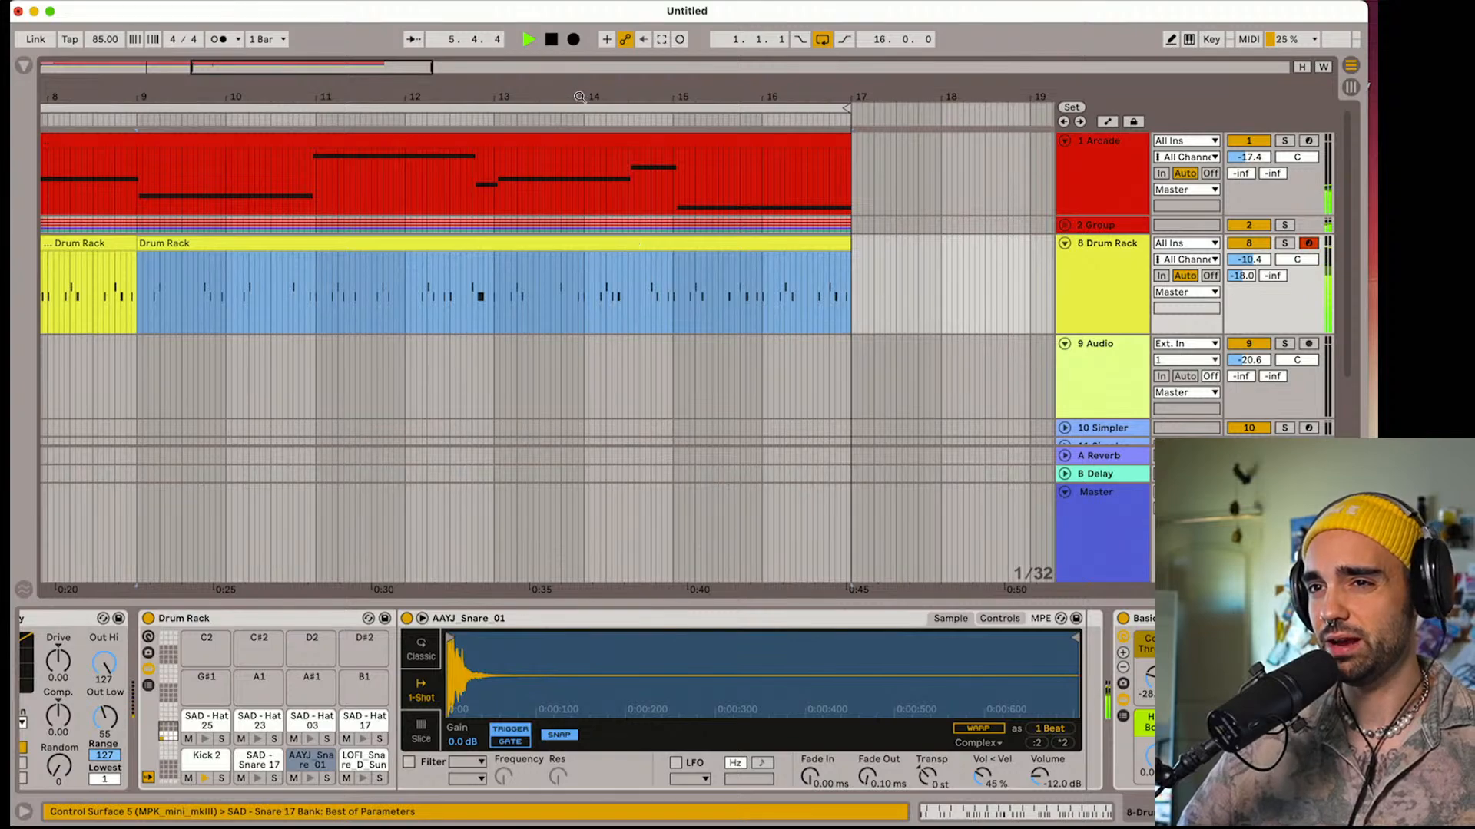
left_click_drag(579, 97, 199, 79)
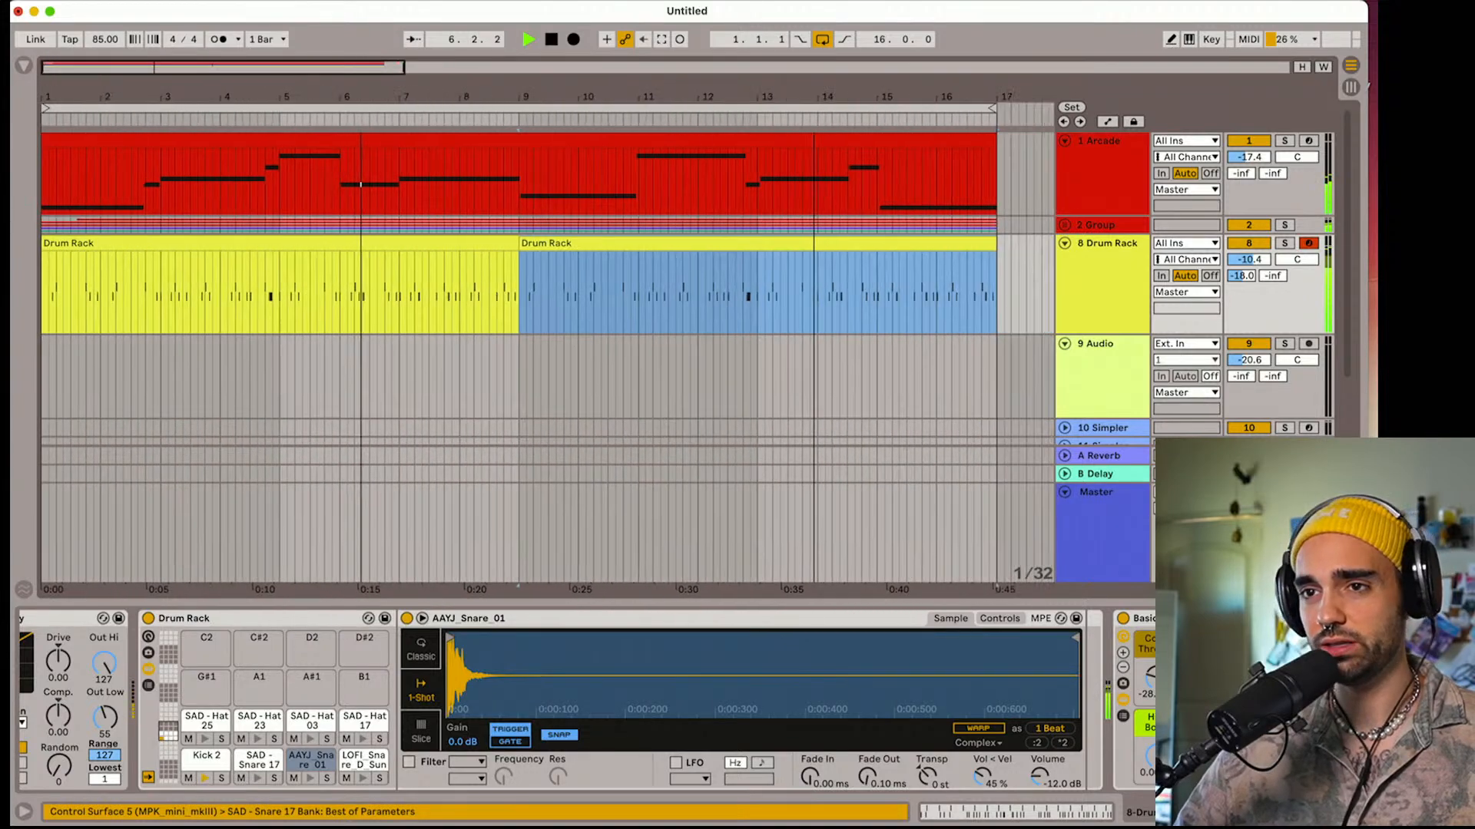
Show the browser, open the Sample Packs folder and search it for "shaker"
left_click(23, 67)
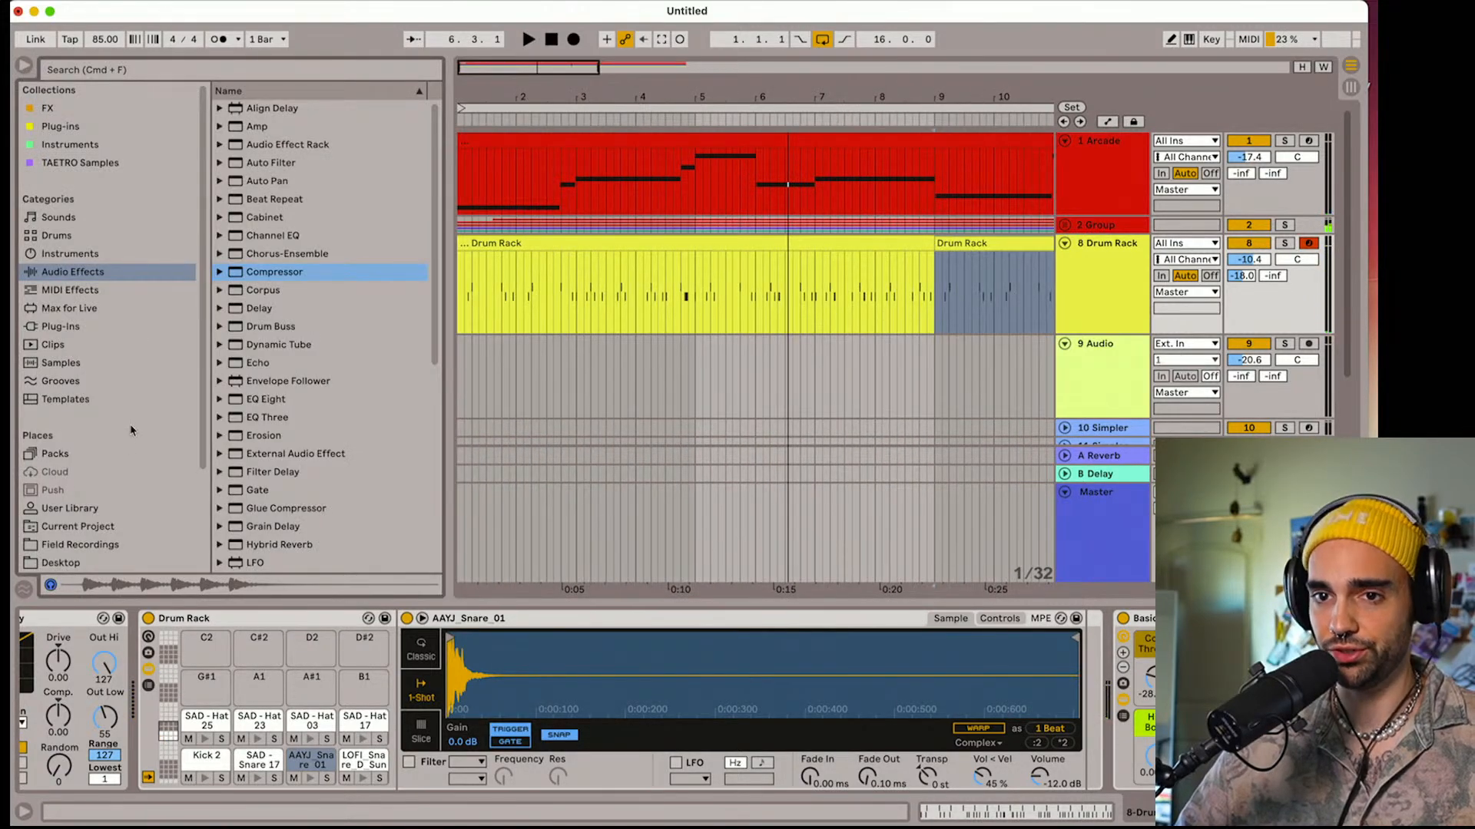
scroll(78, 550, "down", 5)
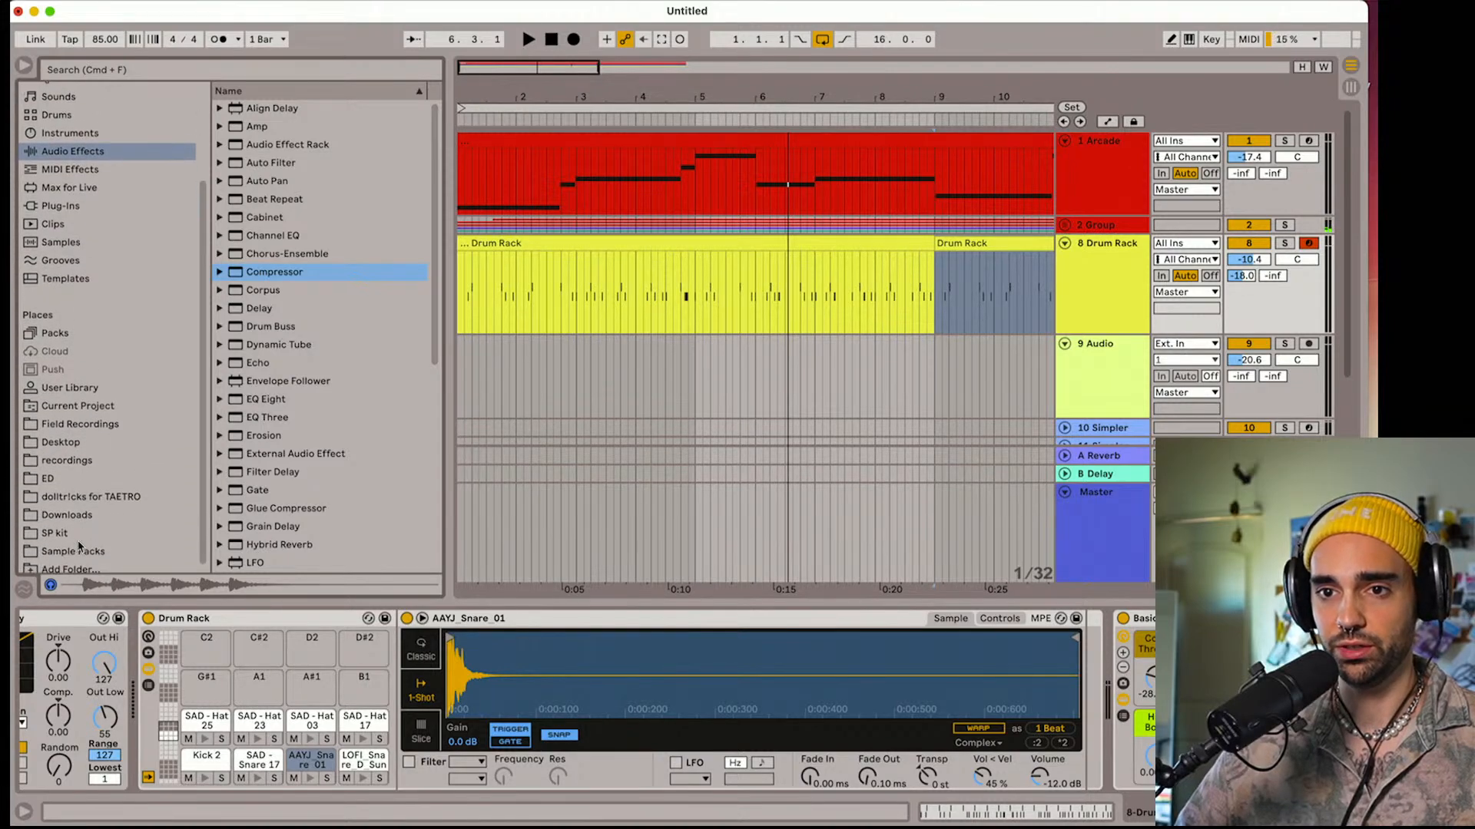
scroll(79, 561, "down", 1)
left_click(76, 546)
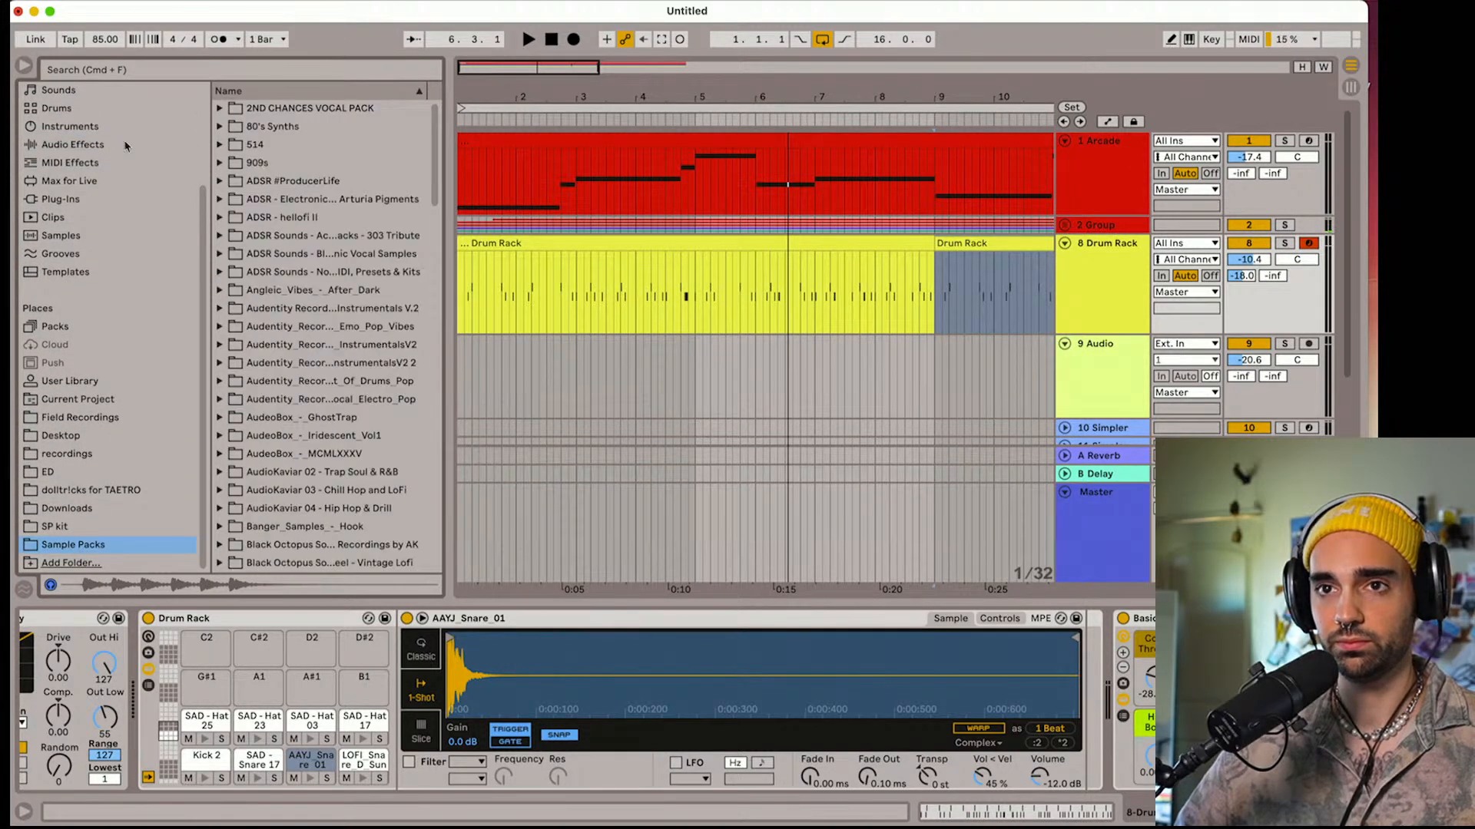
left_click(112, 70)
type("shaker")
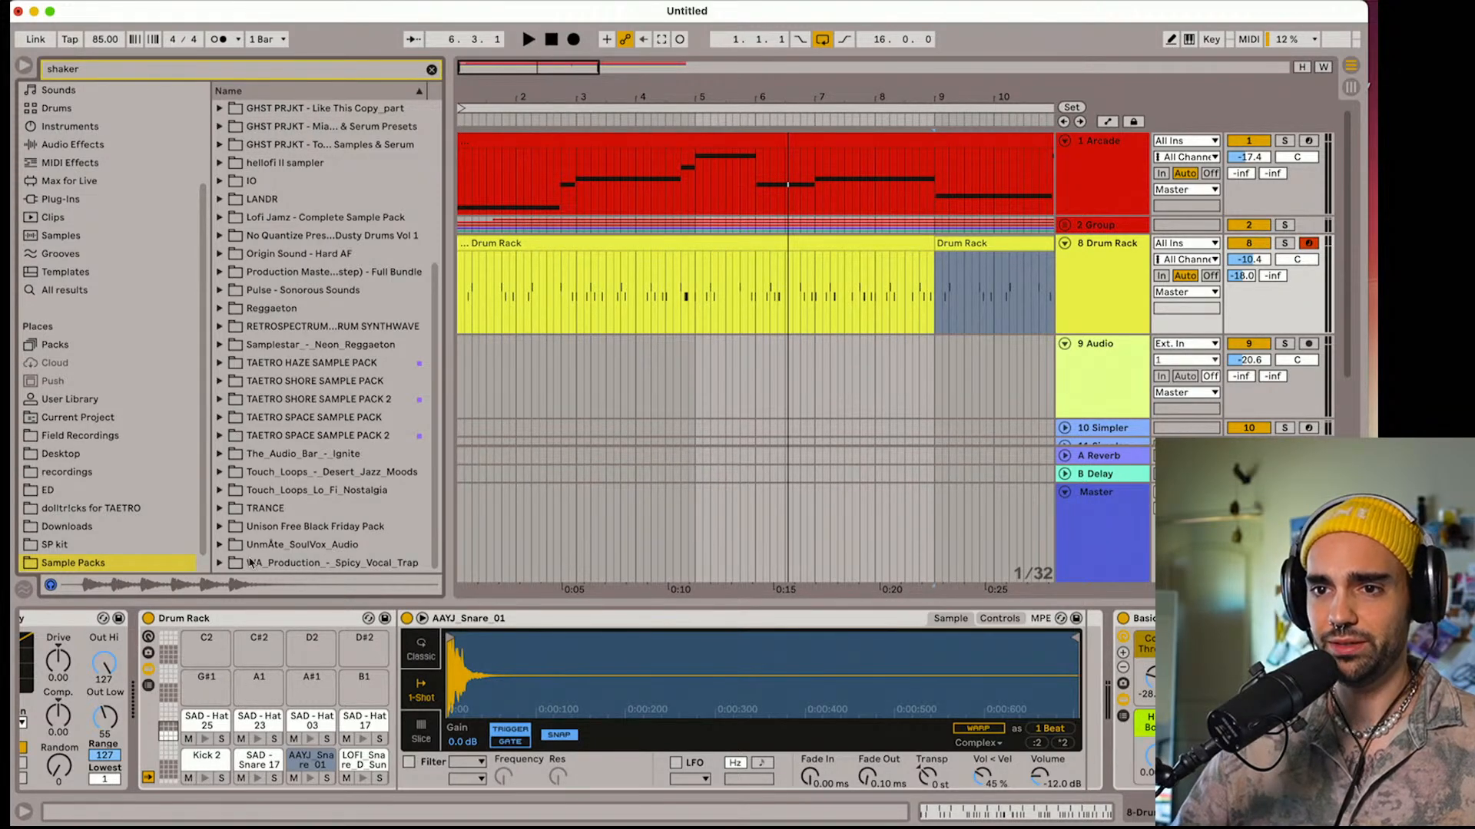
Look through the filtered sample pack folders, including Lo Fi Nostalgia and Desert Jazz Moods, for a suitable shaker sample
left_click(221, 492)
left_click(232, 509)
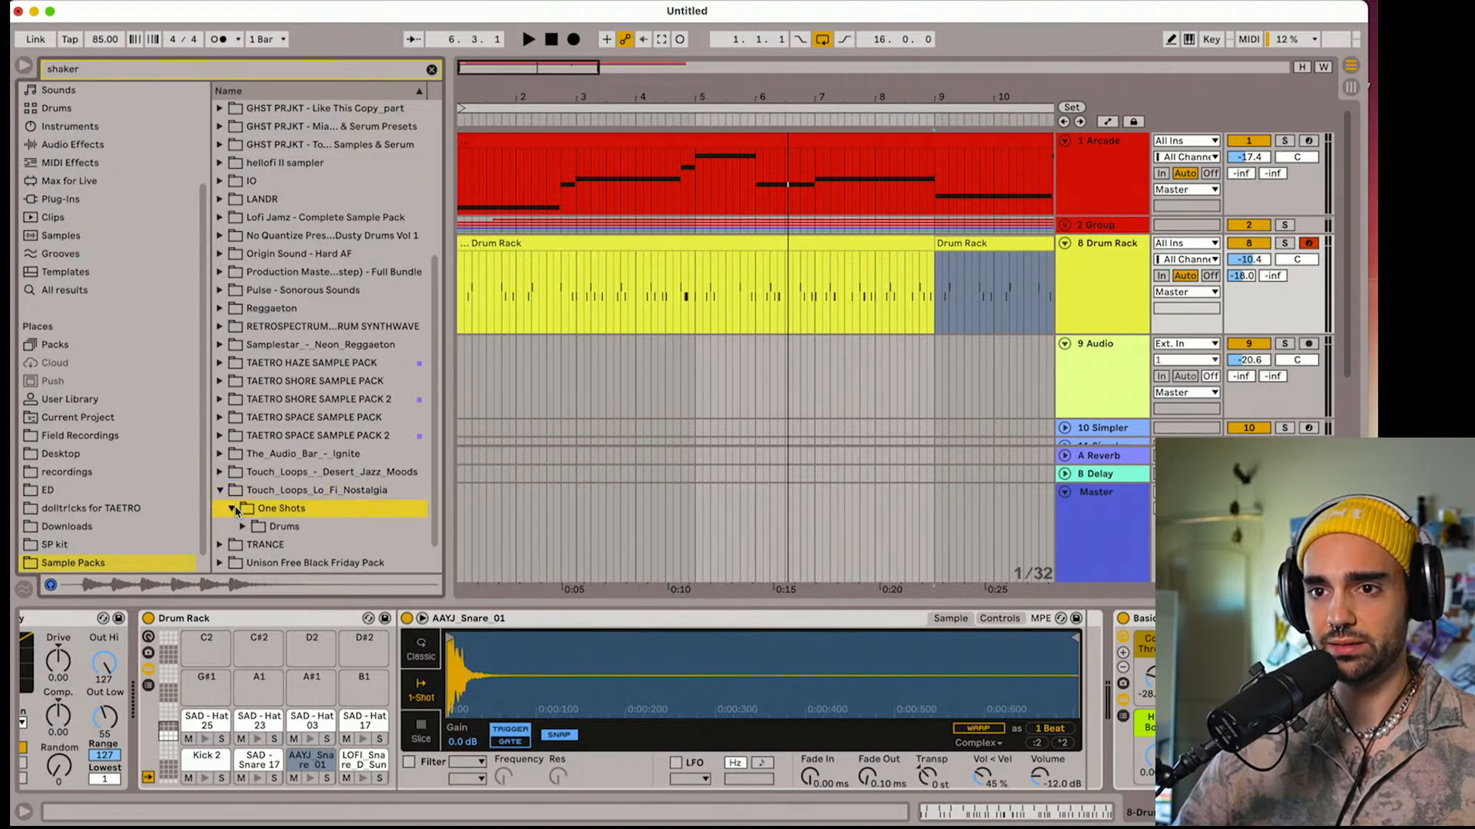
left_click(243, 526)
left_click(222, 492)
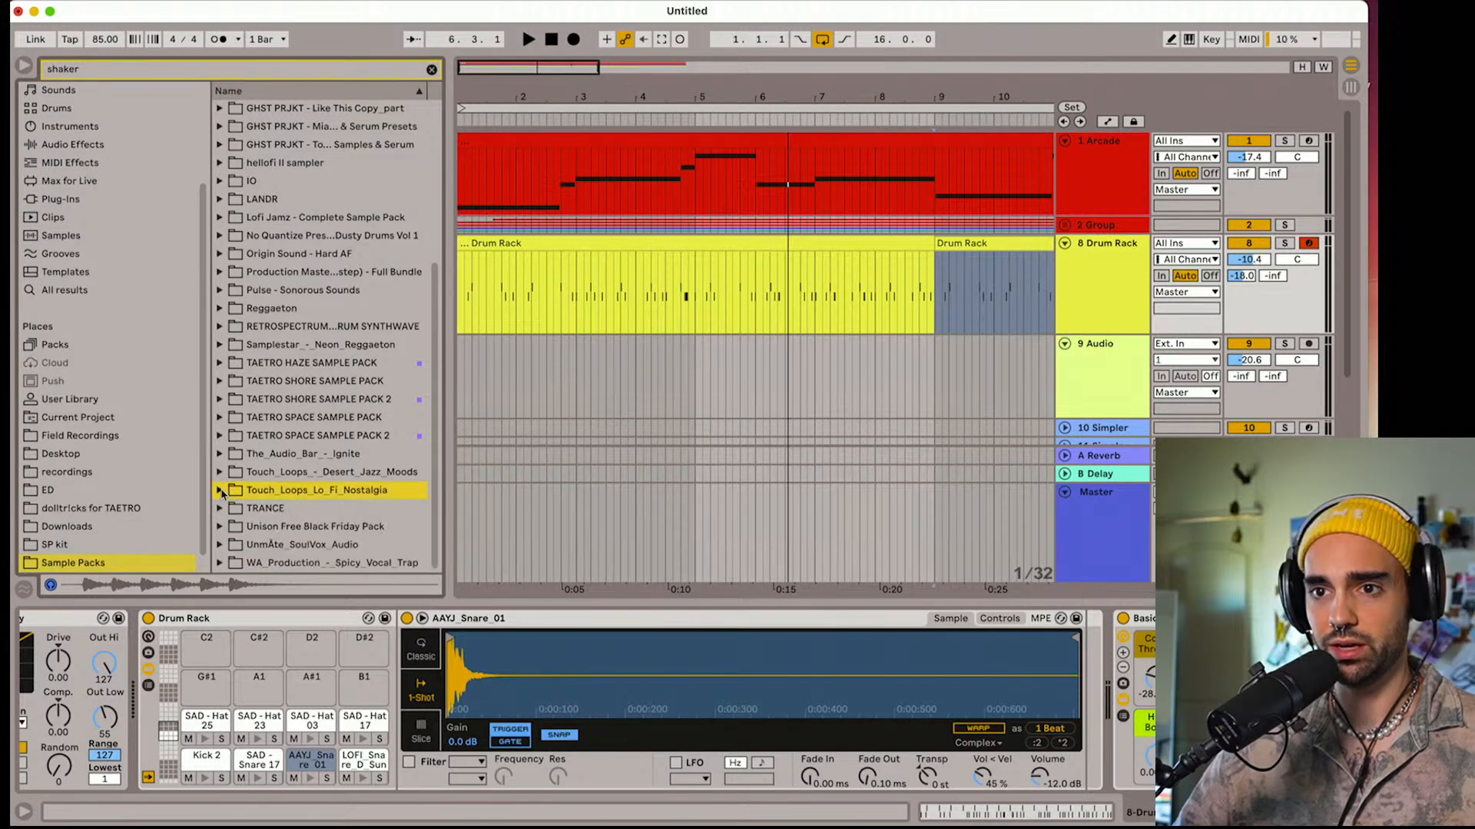
left_click(221, 473)
left_click(231, 490)
left_click(243, 508)
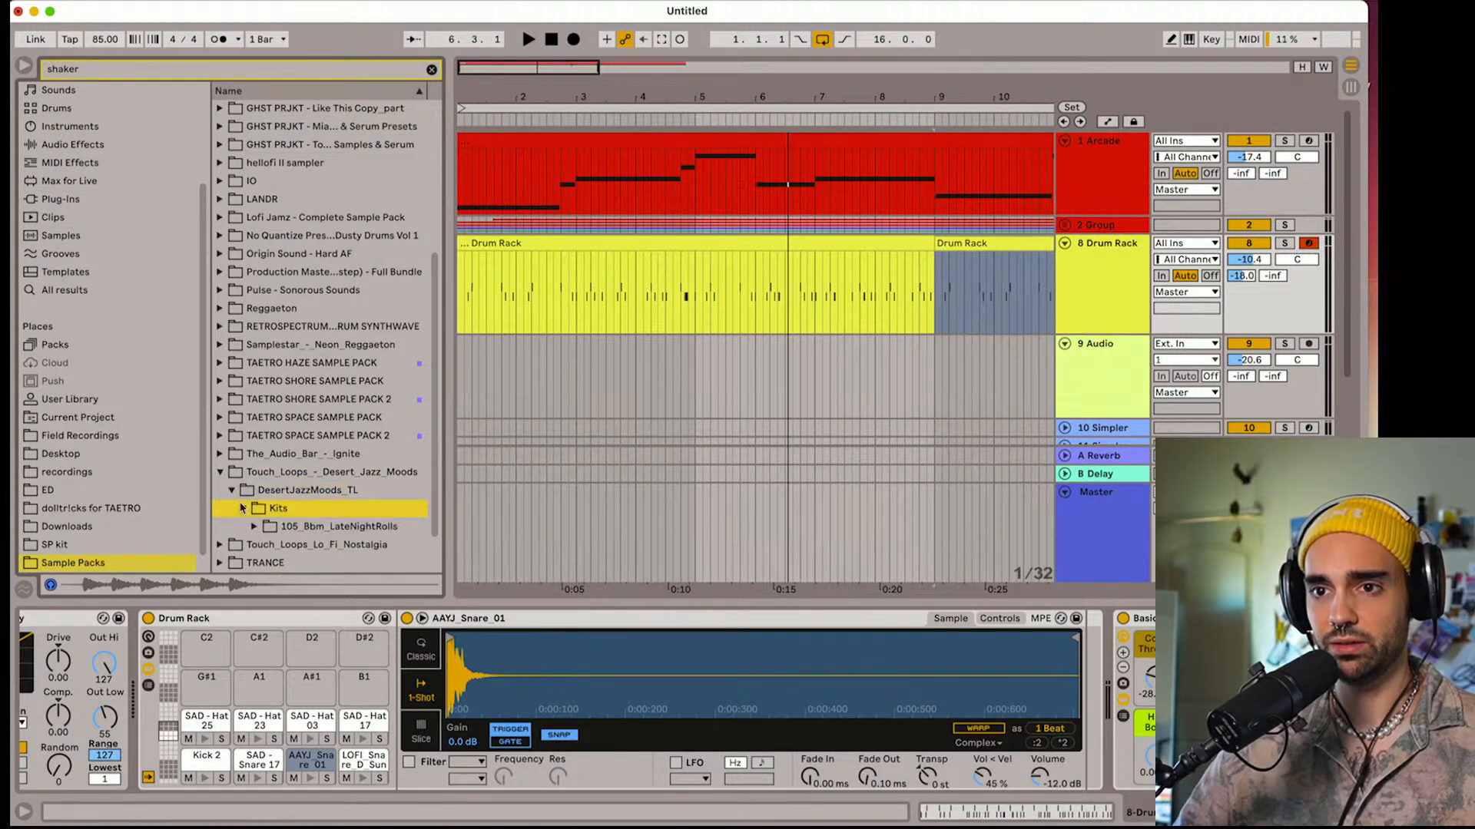
scroll(234, 434, "up", 3)
scroll(234, 434, "up", 10)
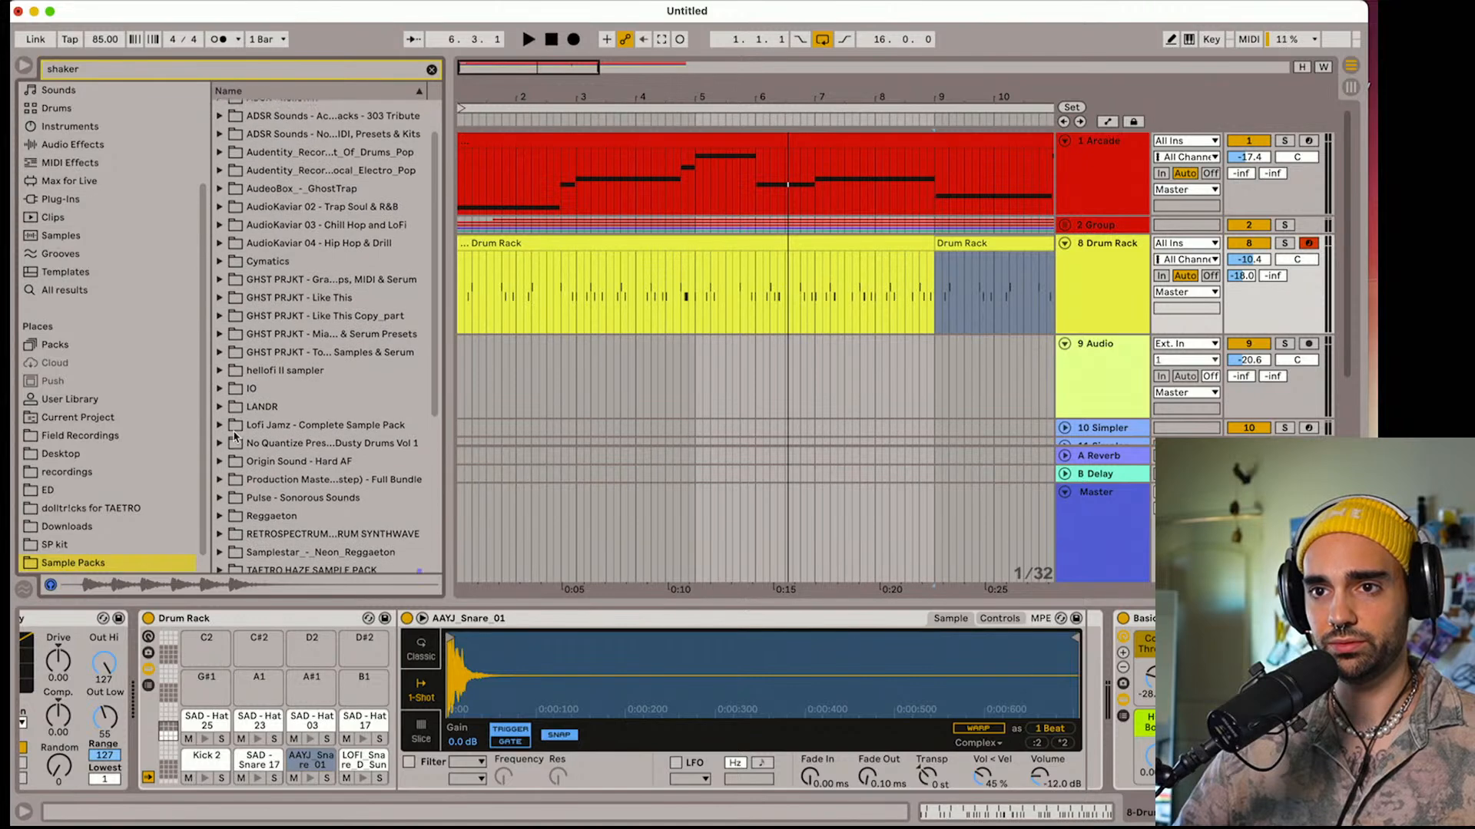
scroll(235, 435, "down", 1)
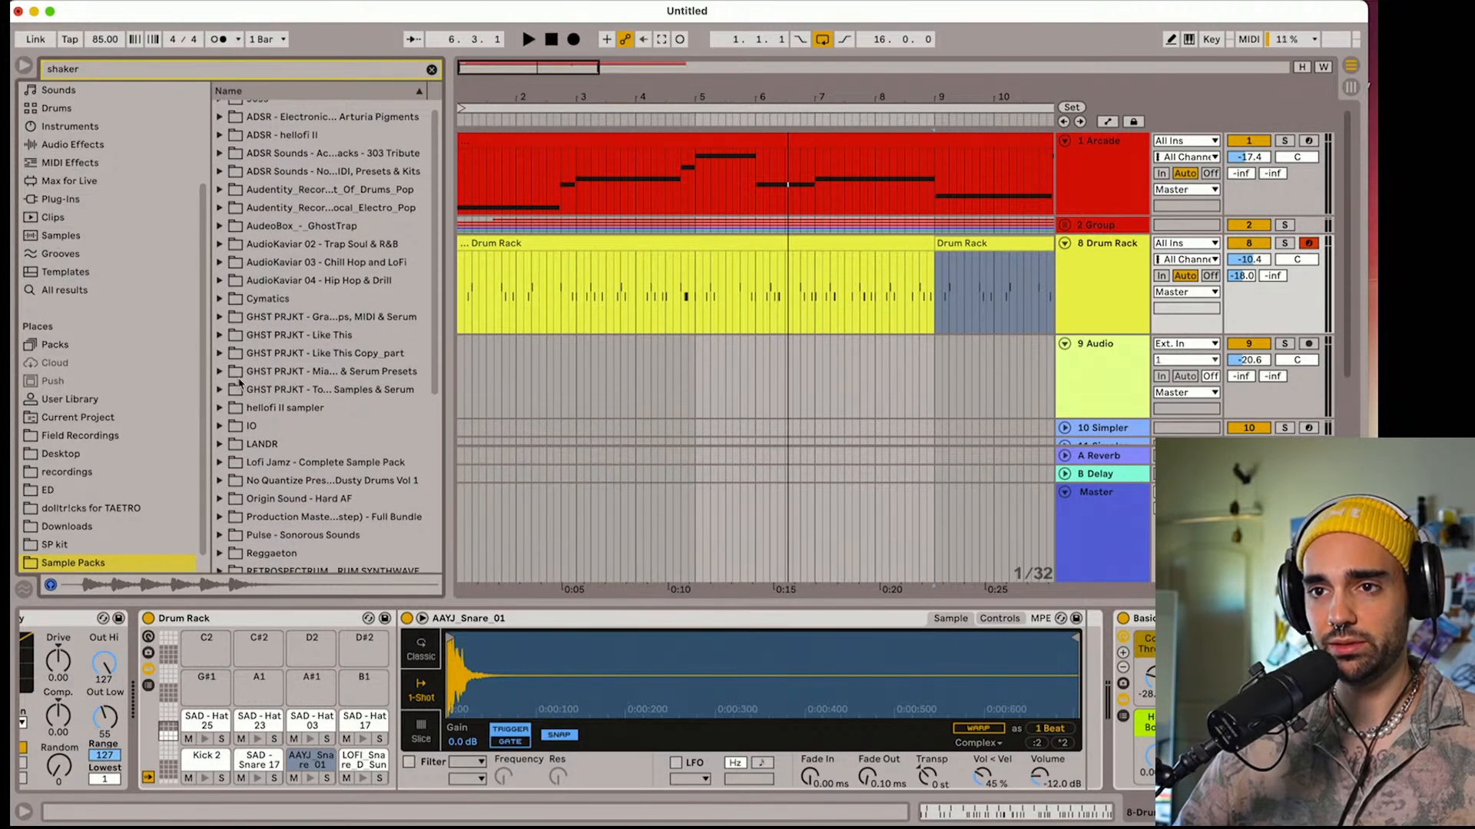
scroll(239, 384, "down", 12)
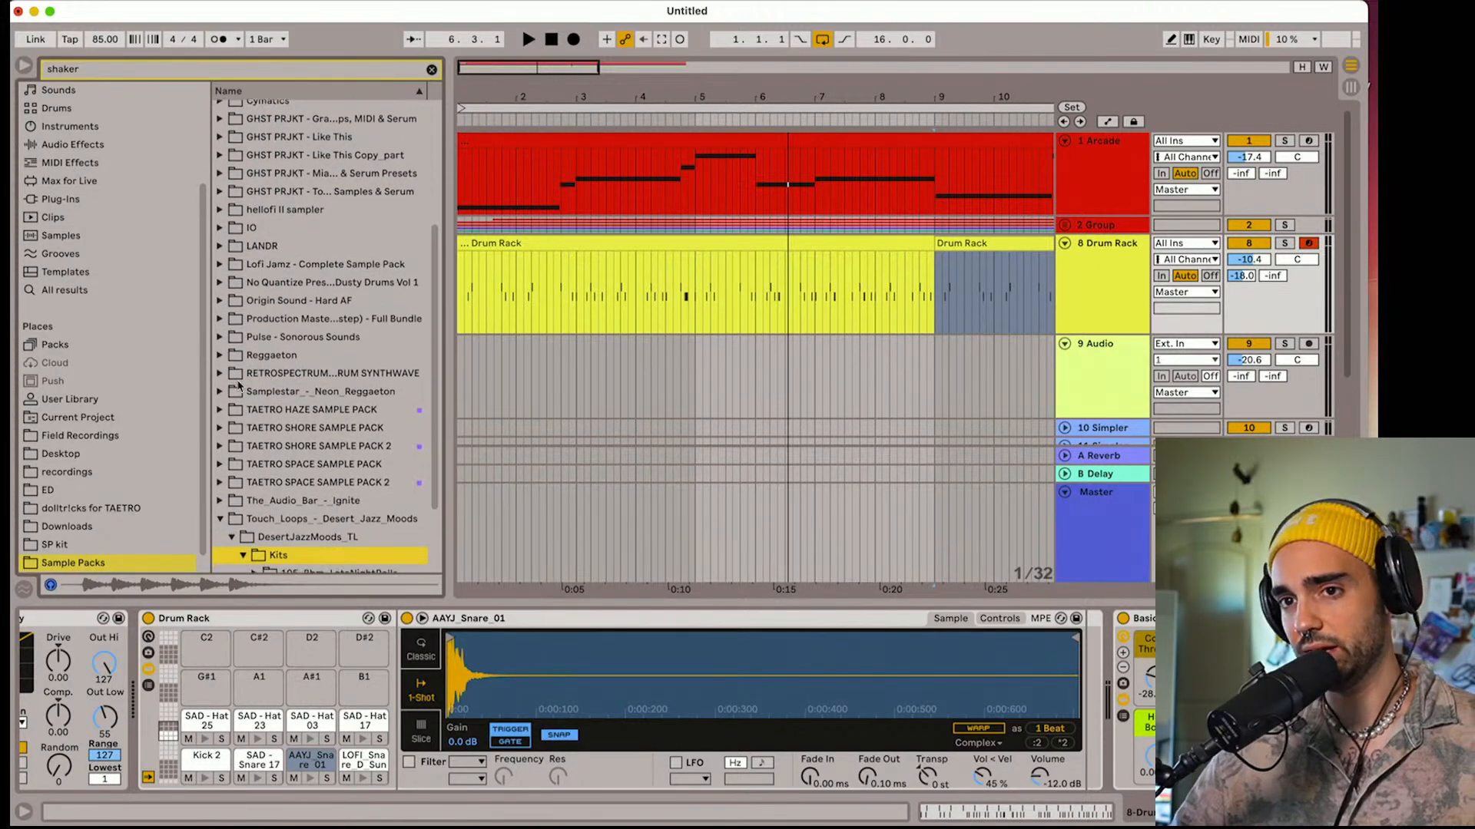
scroll(238, 388, "up", 10)
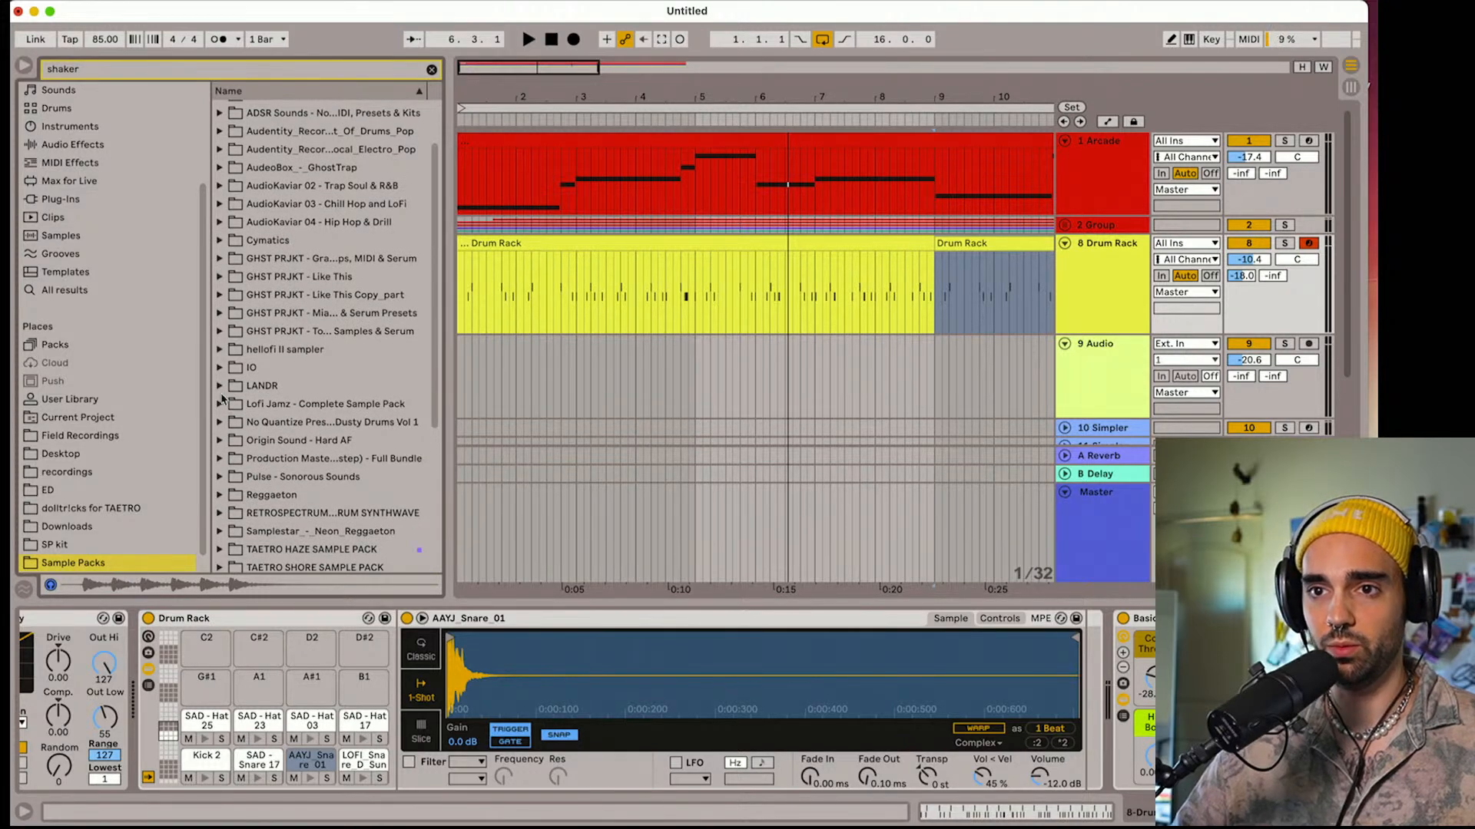
Place LANDR_Shaker_Cory_100bpm-85 from the LANDR folder at bar 1 of the 9 Audio track and set the track volume to -21.6 dB
left_click(221, 386)
left_click(260, 459)
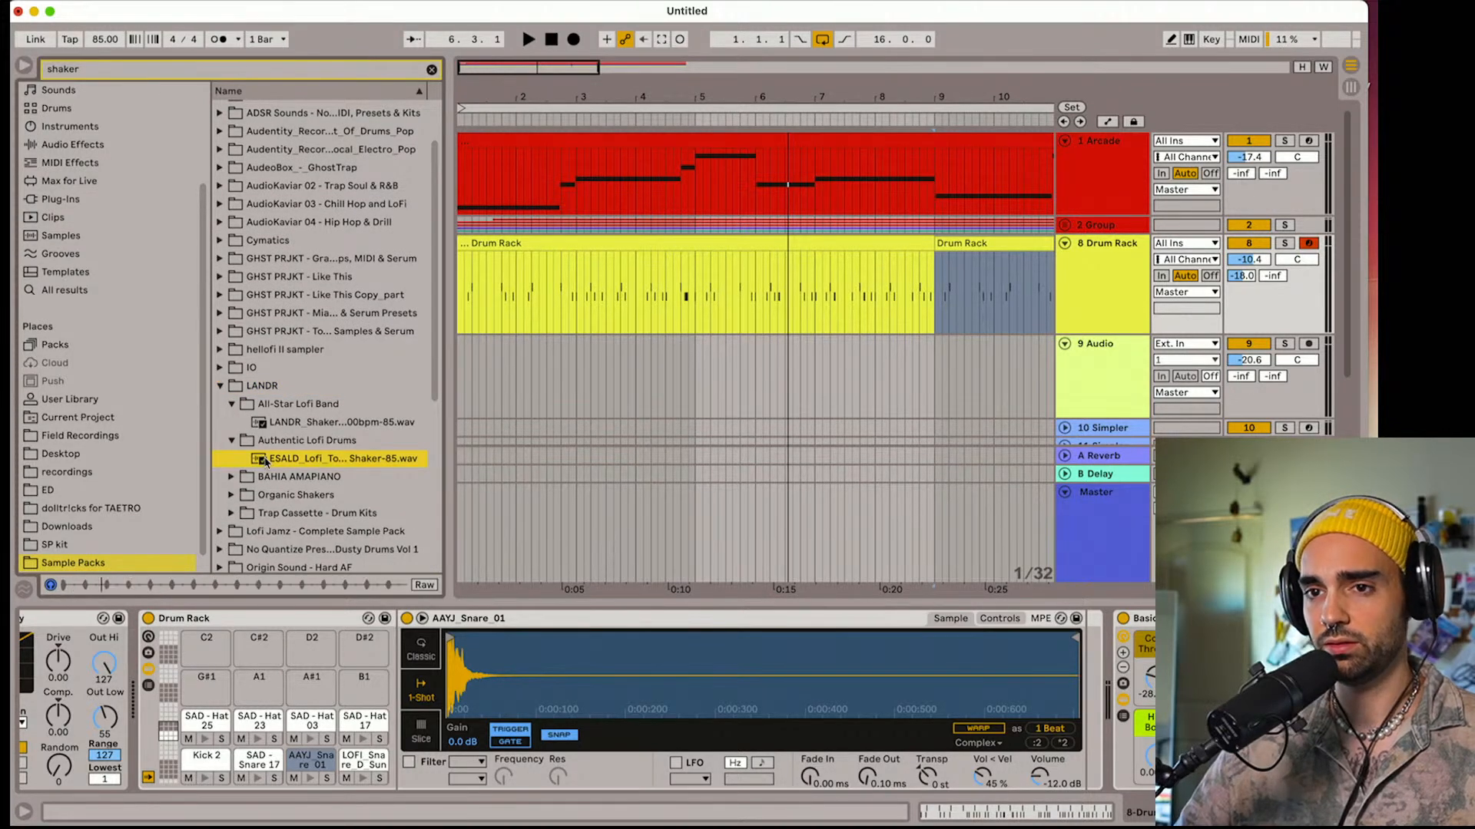
left_click(269, 424)
left_click_drag(269, 424, 458, 386)
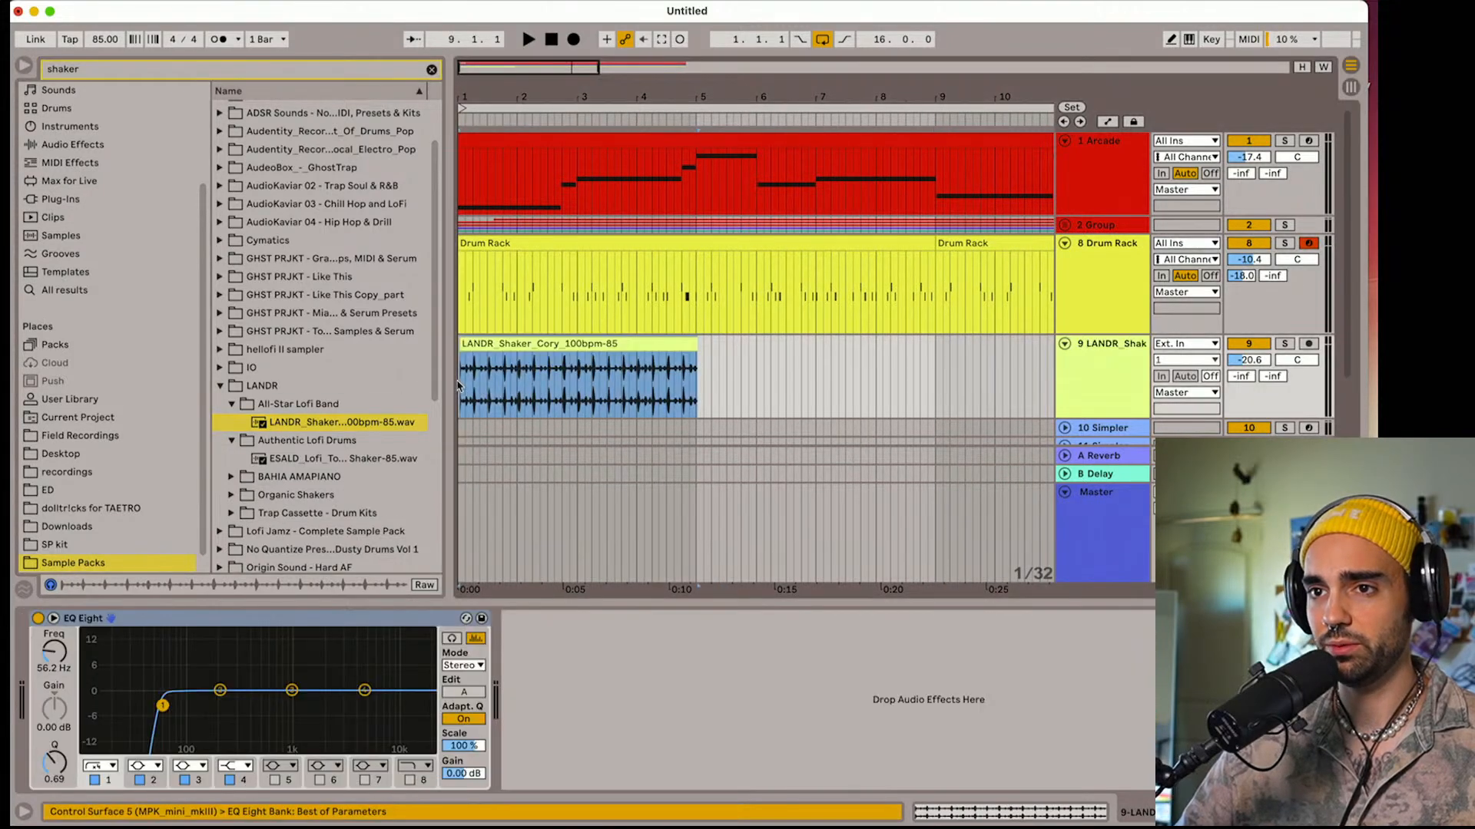
key("space")
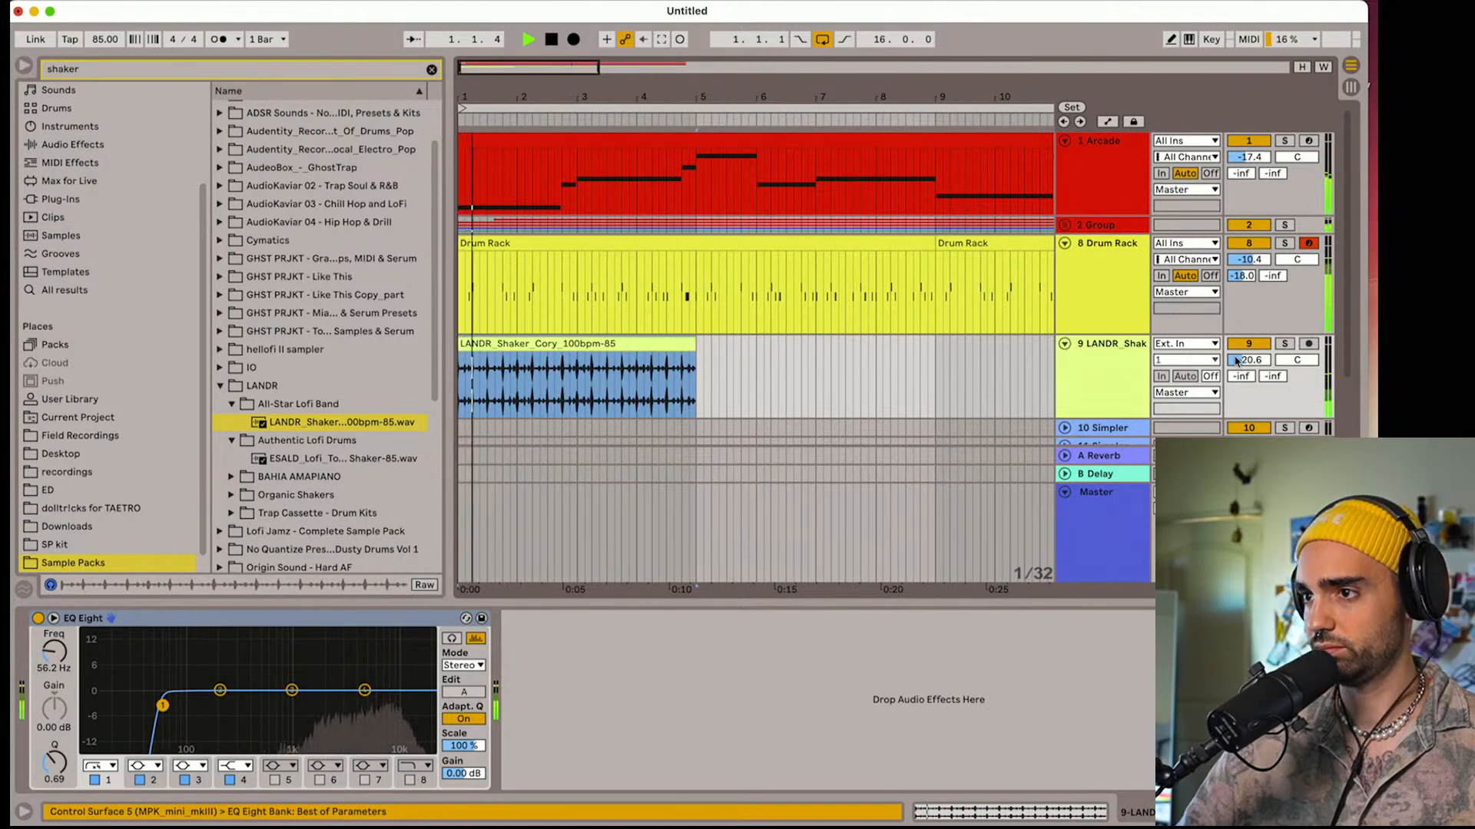
left_click_drag(1248, 363, 1247, 366)
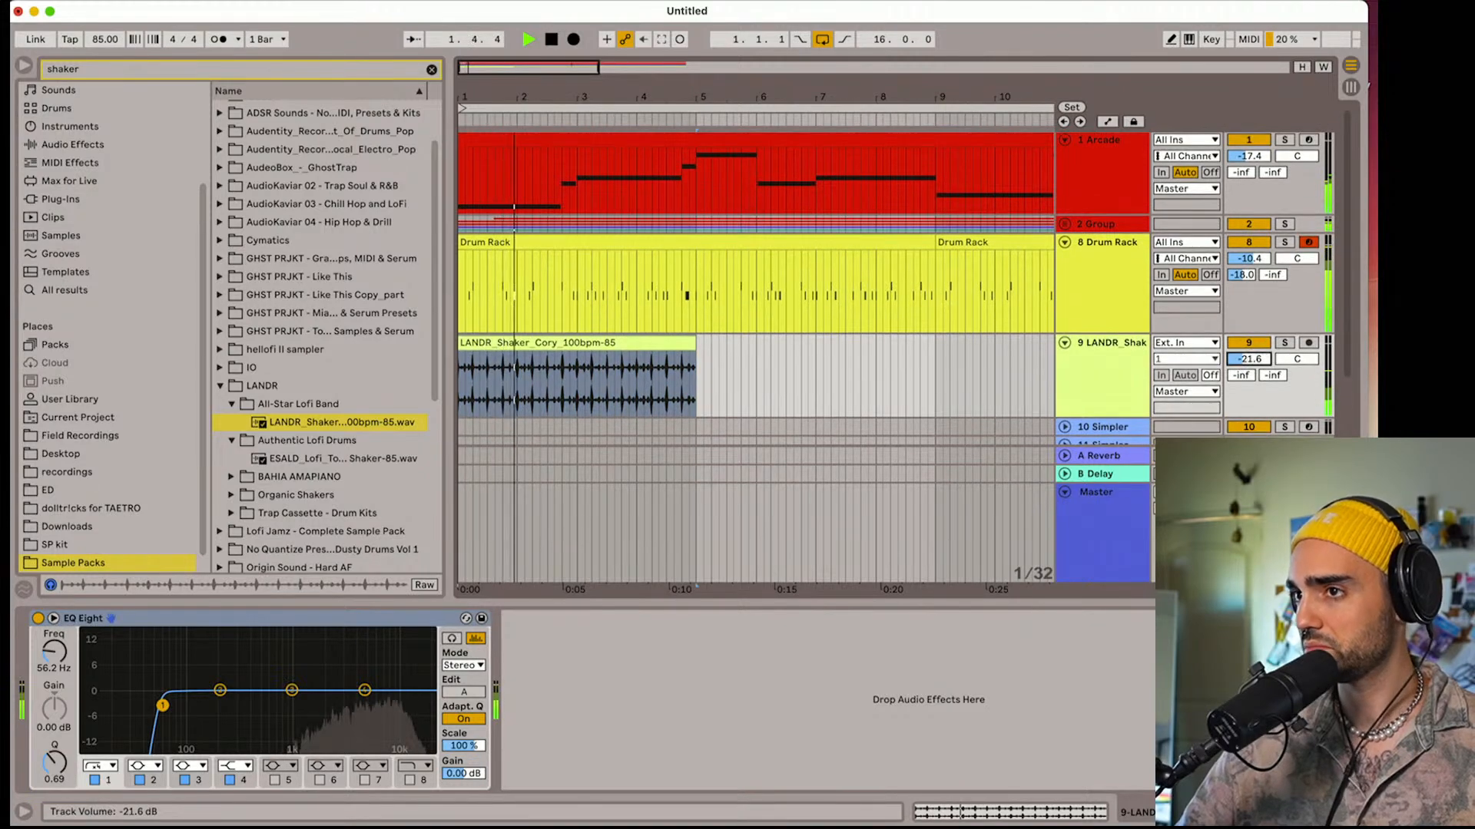
Copy the sidechain Compressor from the 2 Group track and add it after EQ Eight on the LANDR shaker track
left_click(1124, 241)
left_click(1124, 225)
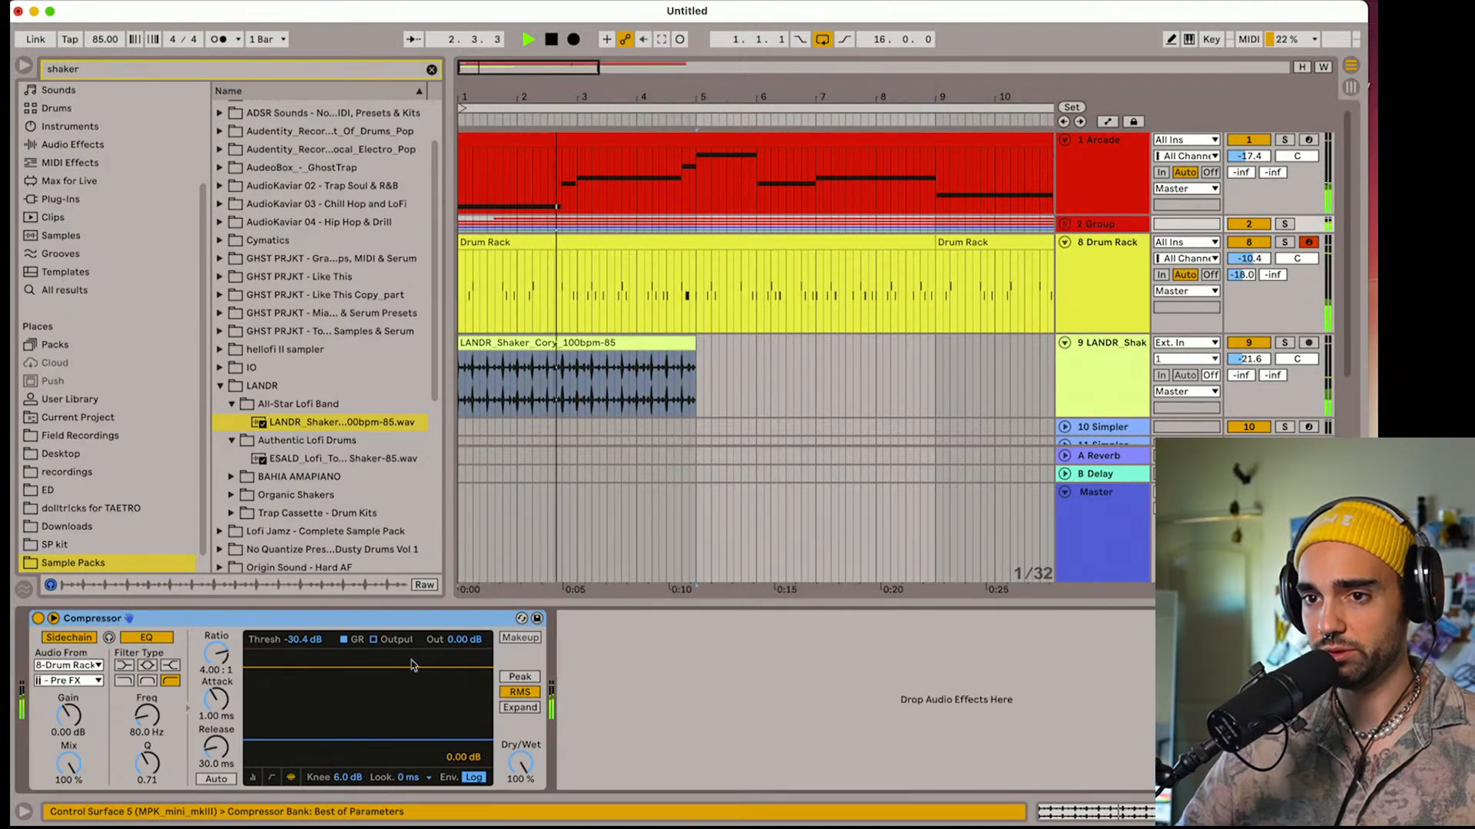
left_click(1099, 404)
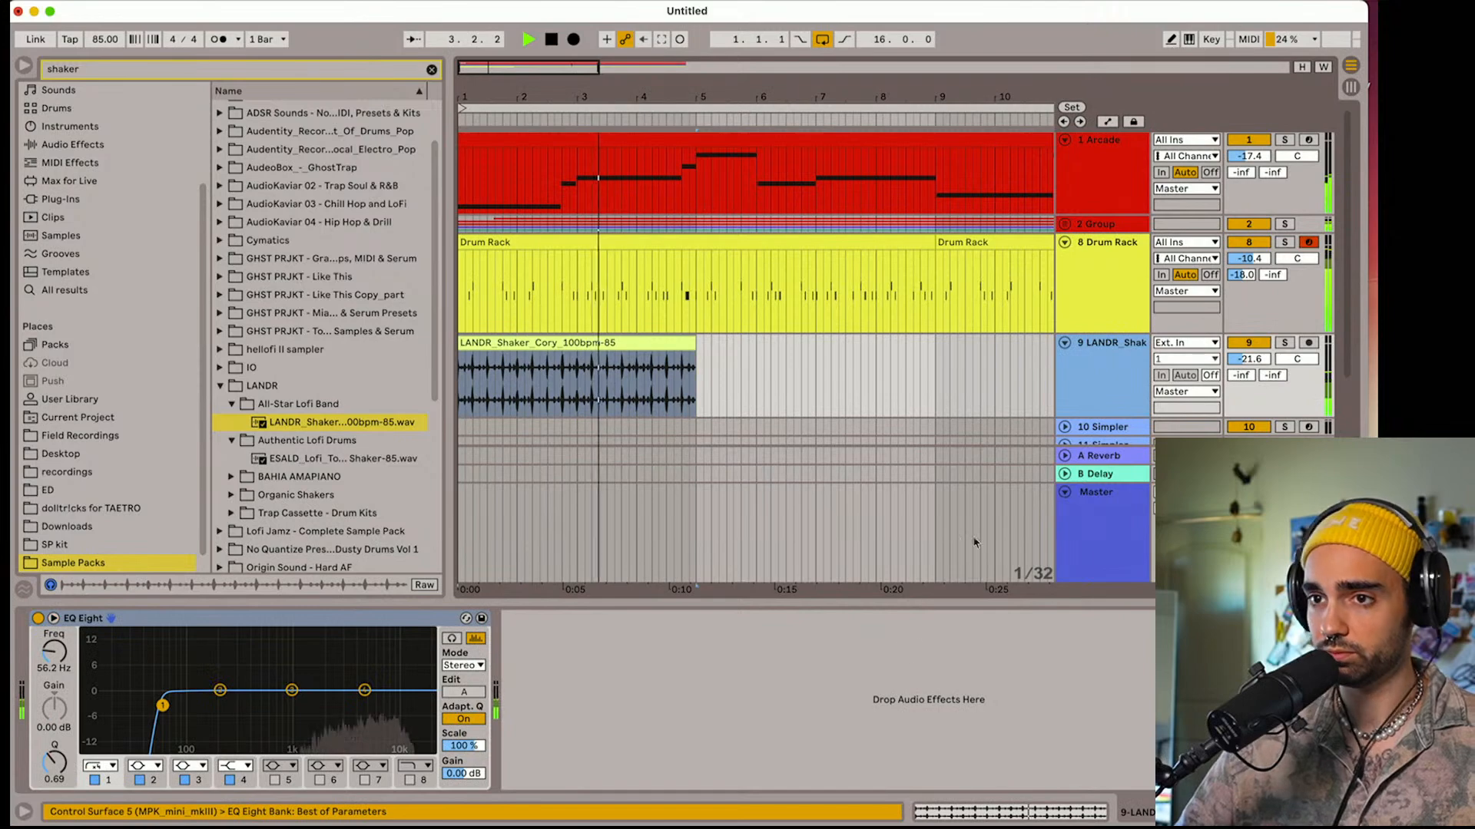
key("super+v")
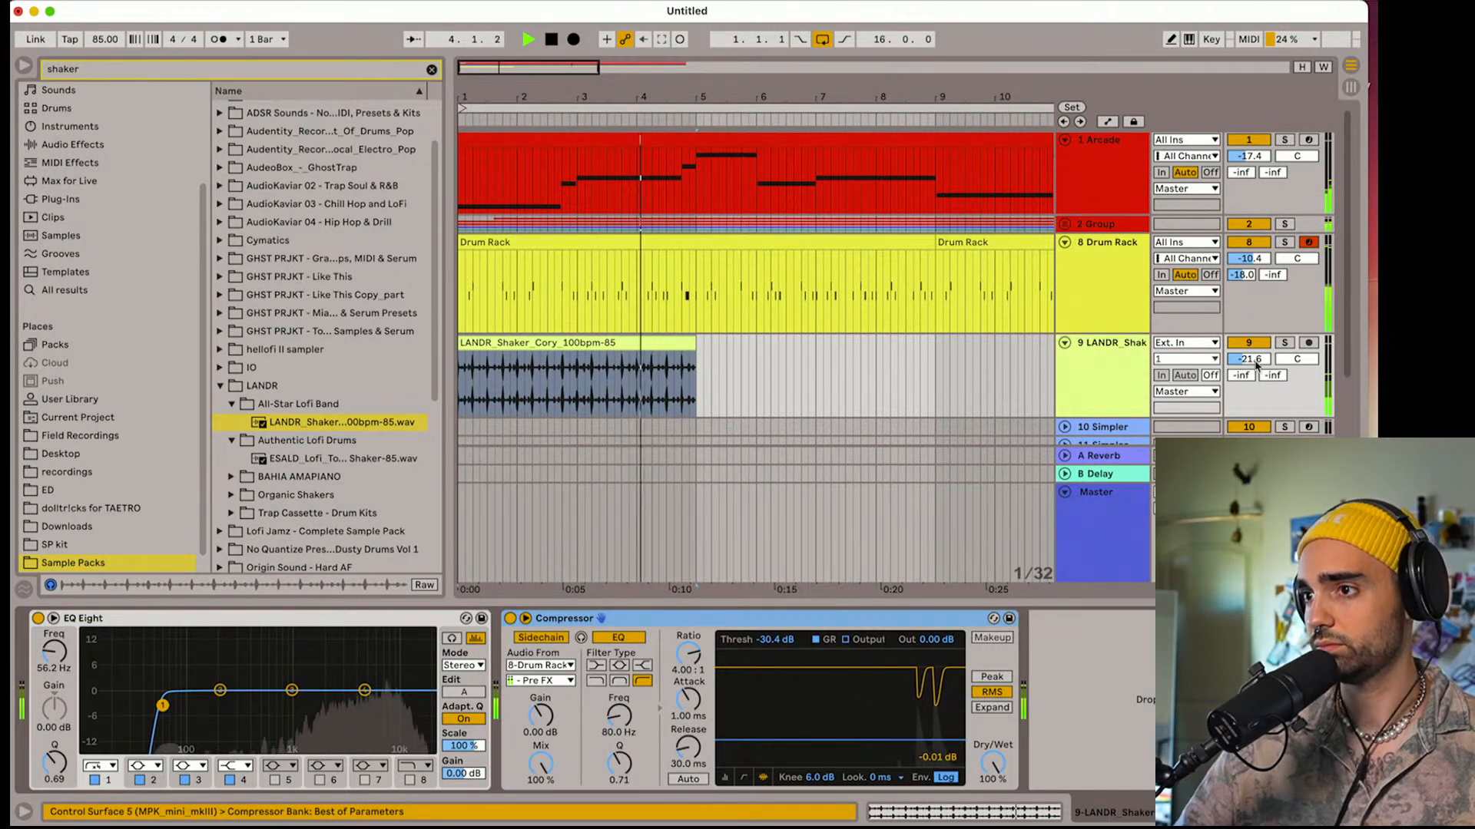
Set the shaker track's volume to -22.6 dB and raise its EQ Eight low-cut frequency to about 310 Hz
left_click_drag(1257, 362, 1256, 367)
key("space")
left_click(1104, 301)
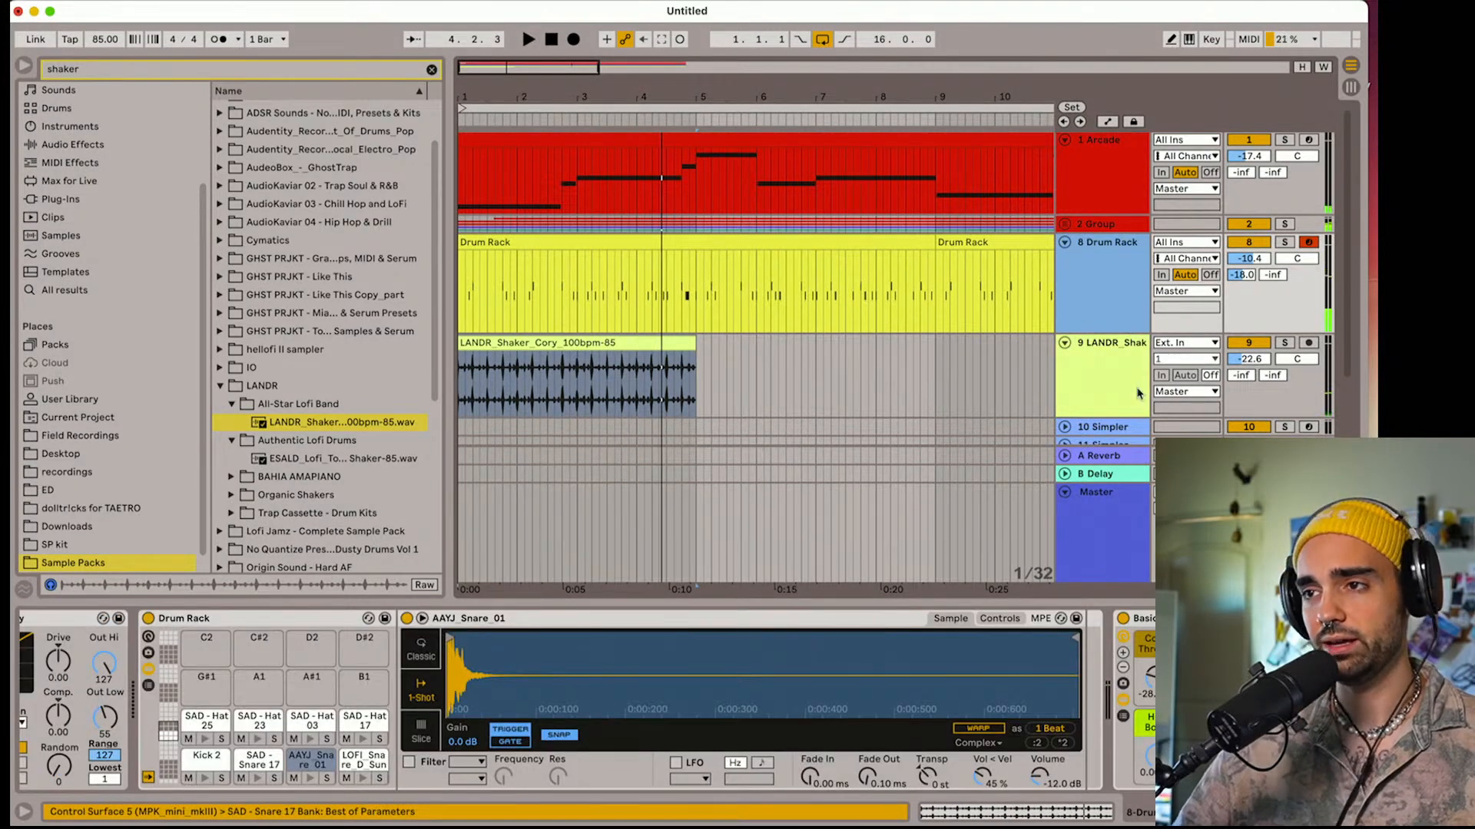
left_click(1138, 393)
key("space")
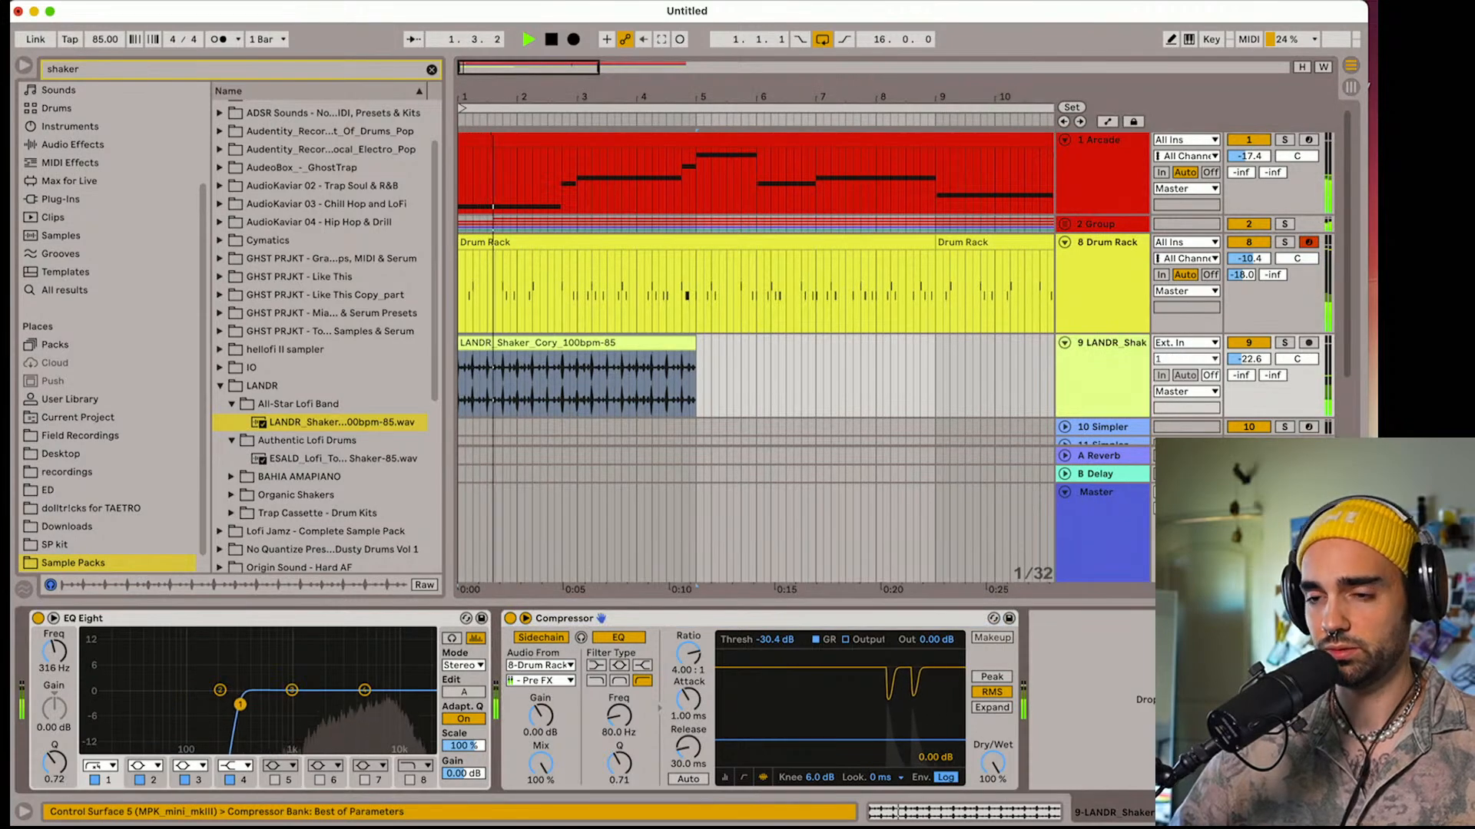
Transpose the shaker clip by -3 semitones and set the shaker track's volume to -23.4 dB
key("space")
double_click(505, 343)
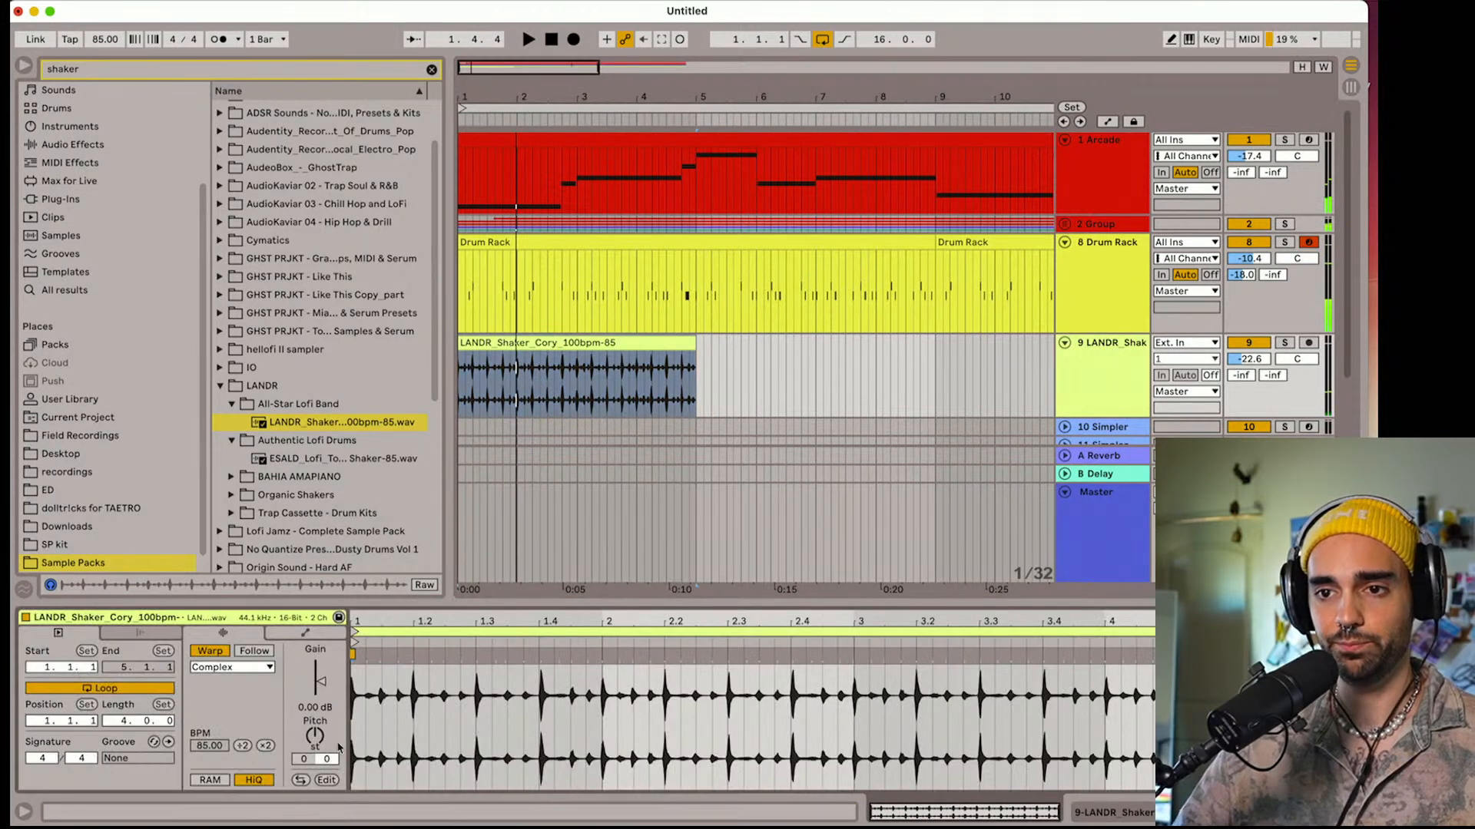
key("space")
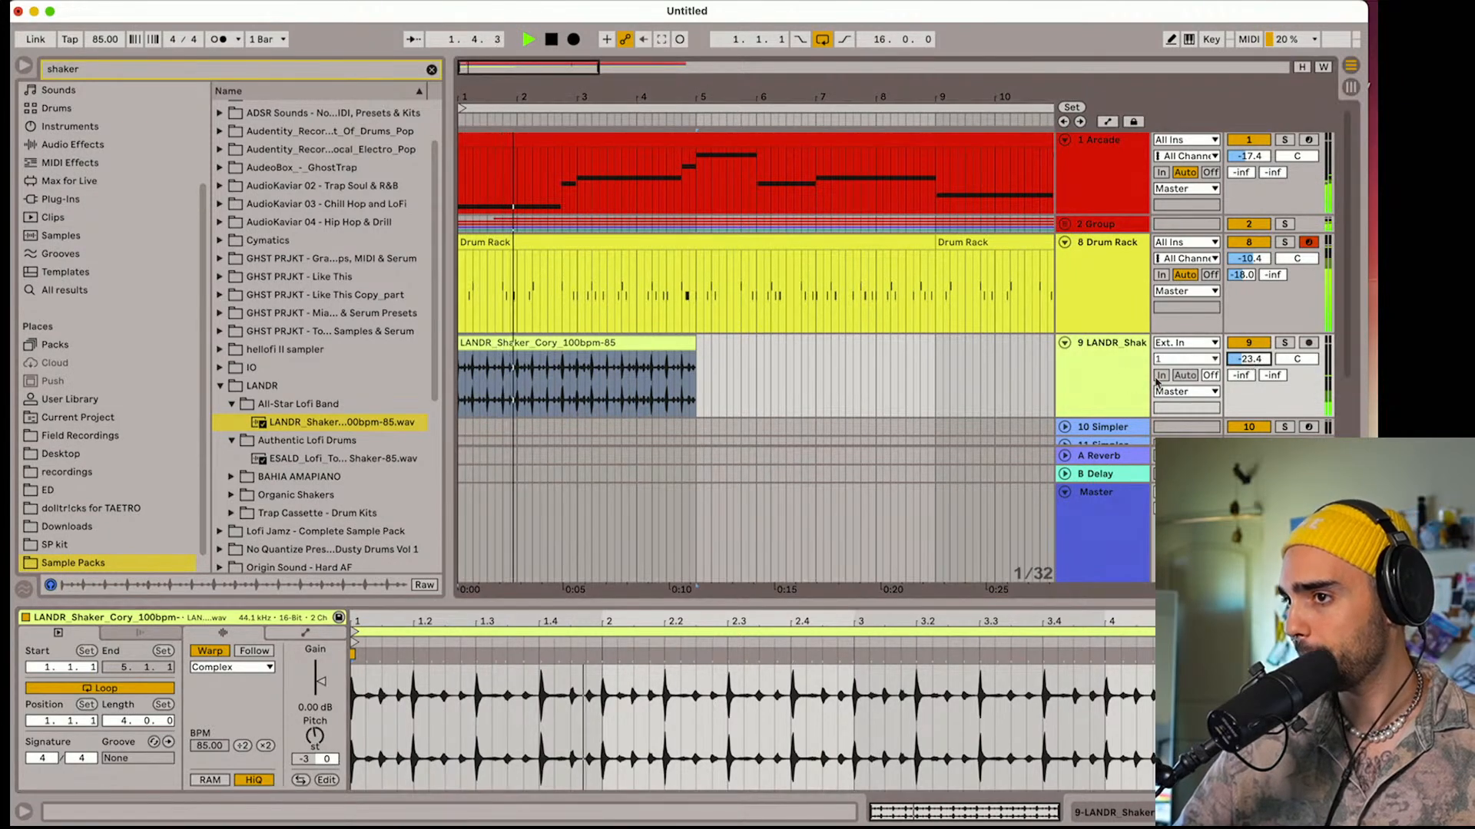
Duplicate the shaker track, then pan the copy to 50R and the original to 50L
scroll(1111, 356, "down", 1)
key("space")
key("super+d")
scroll(1112, 355, "down", 3)
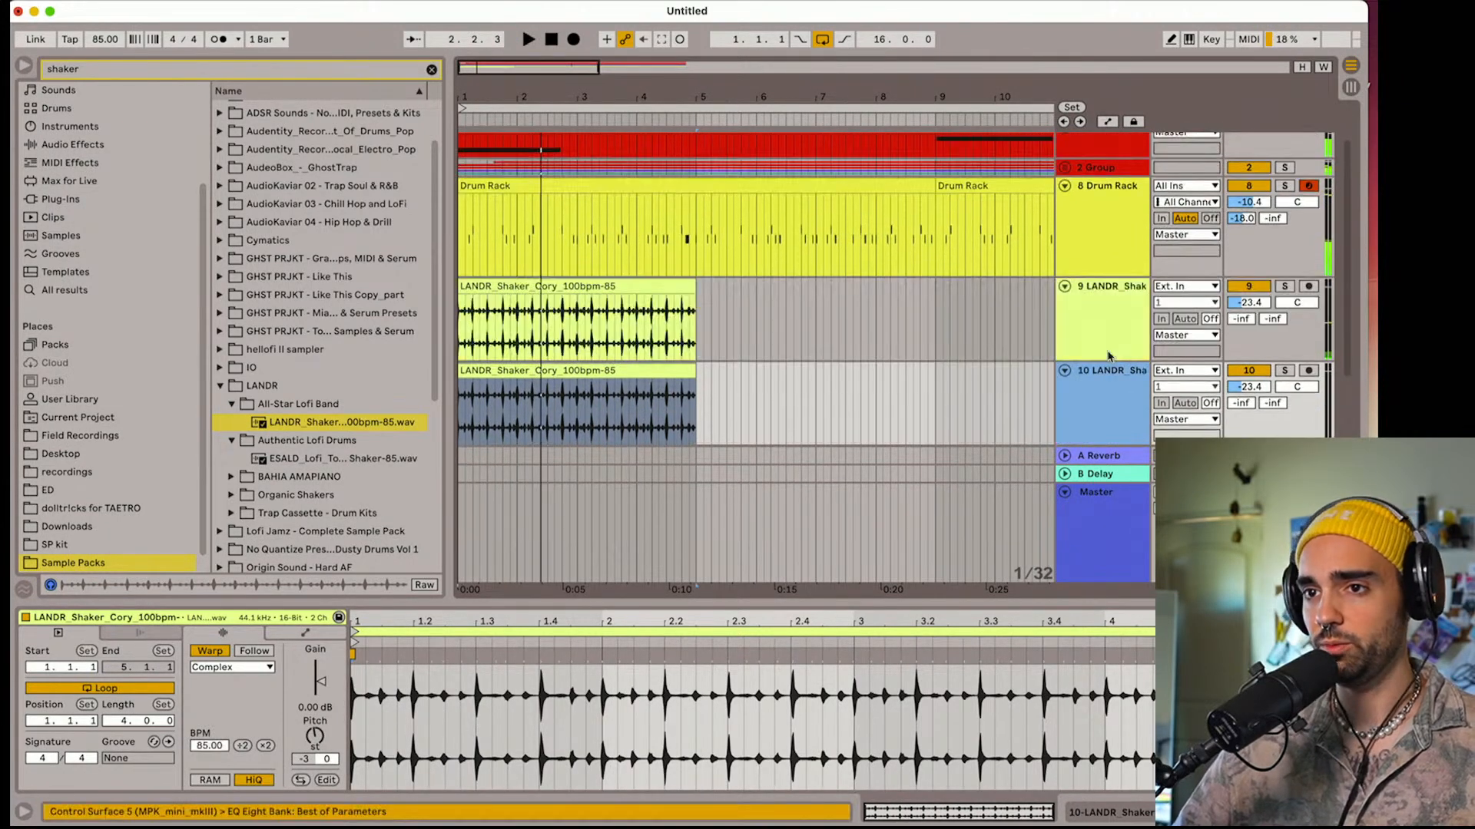
left_click_drag(1297, 331, 1297, 328)
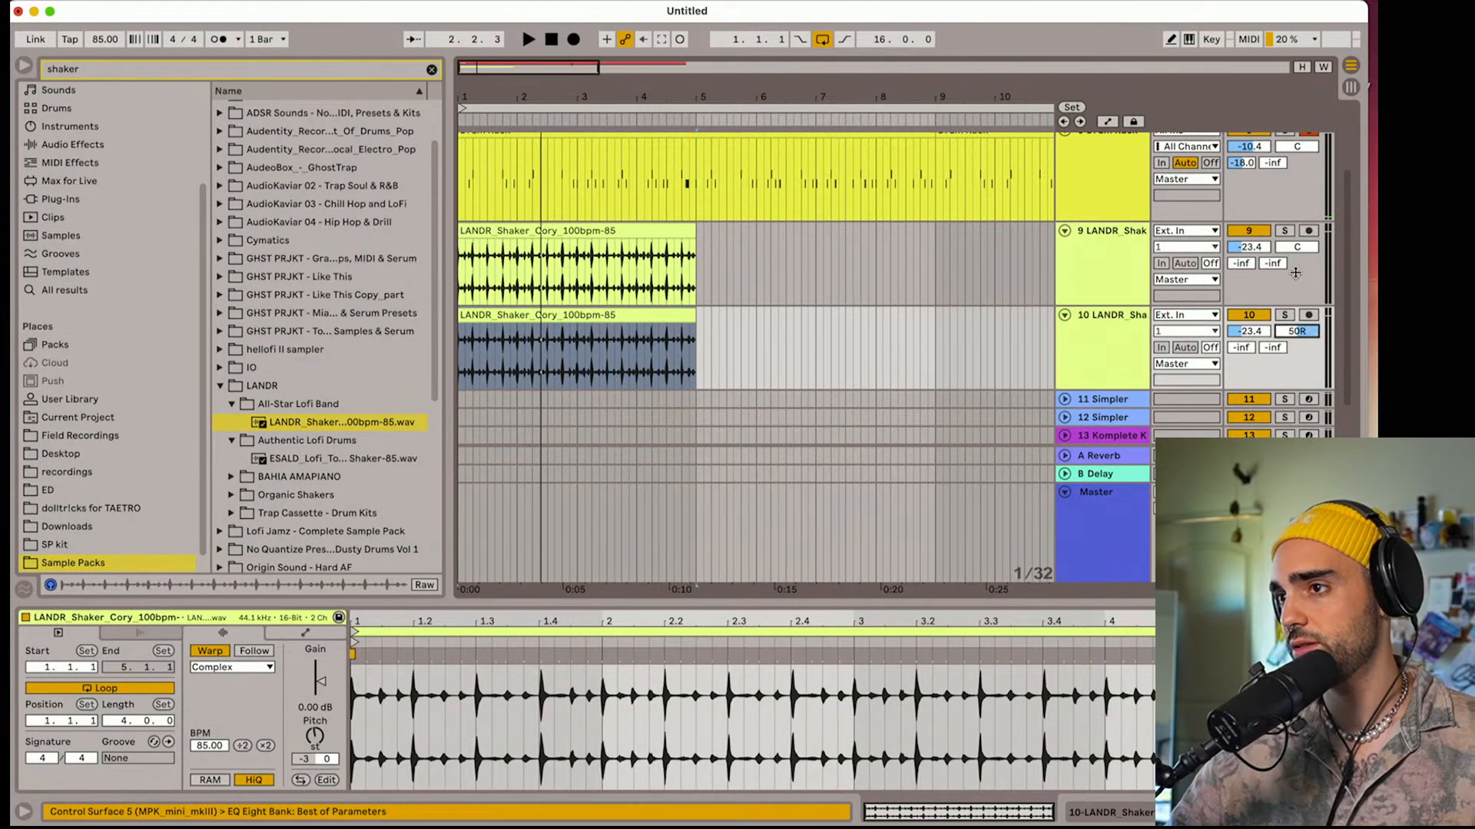
left_click_drag(1298, 250, 1298, 288)
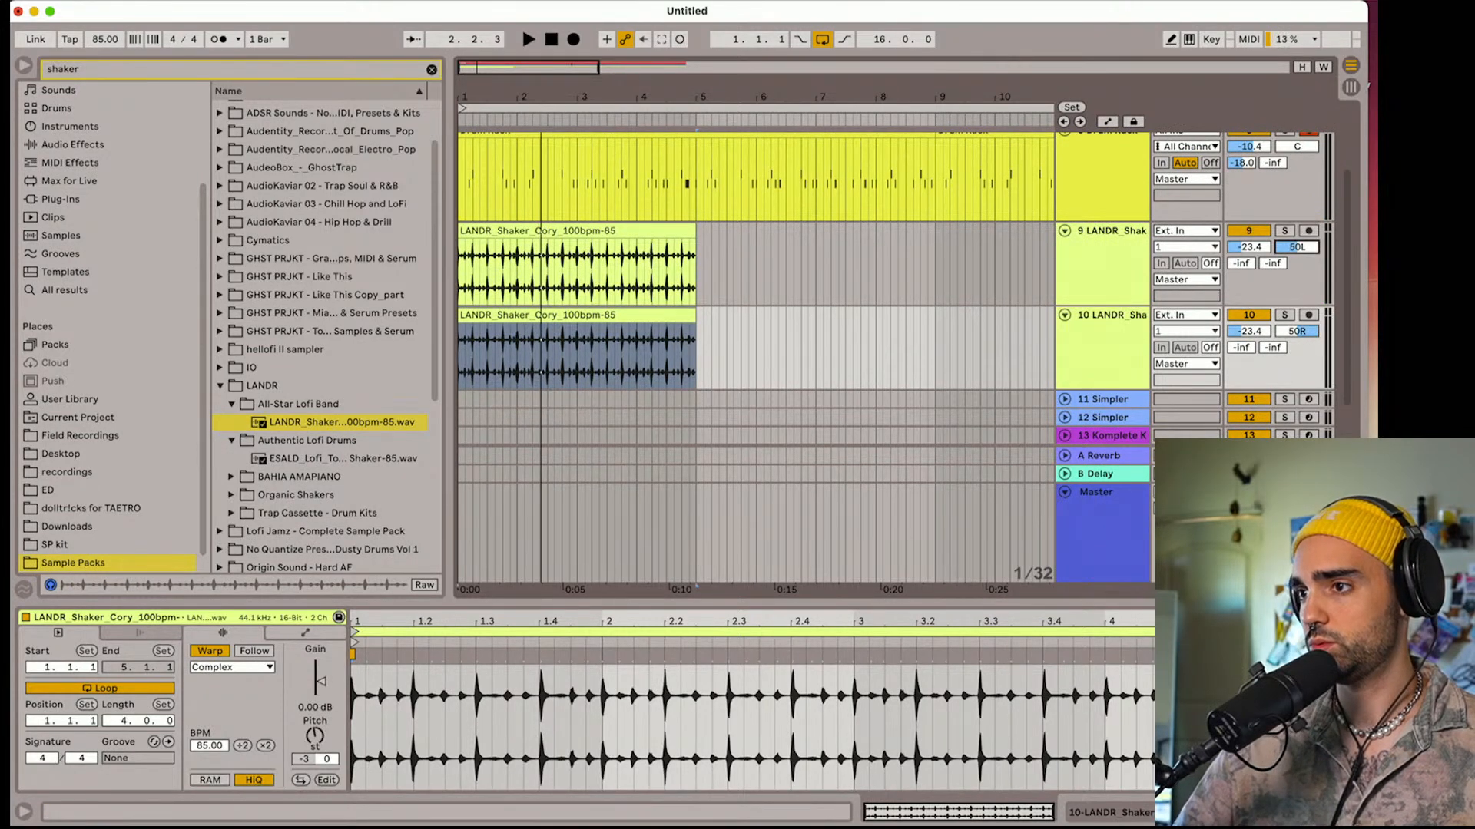
Show the track delay controls and set the duplicated shaker track's delay to 10 ms
left_click(1350, 572)
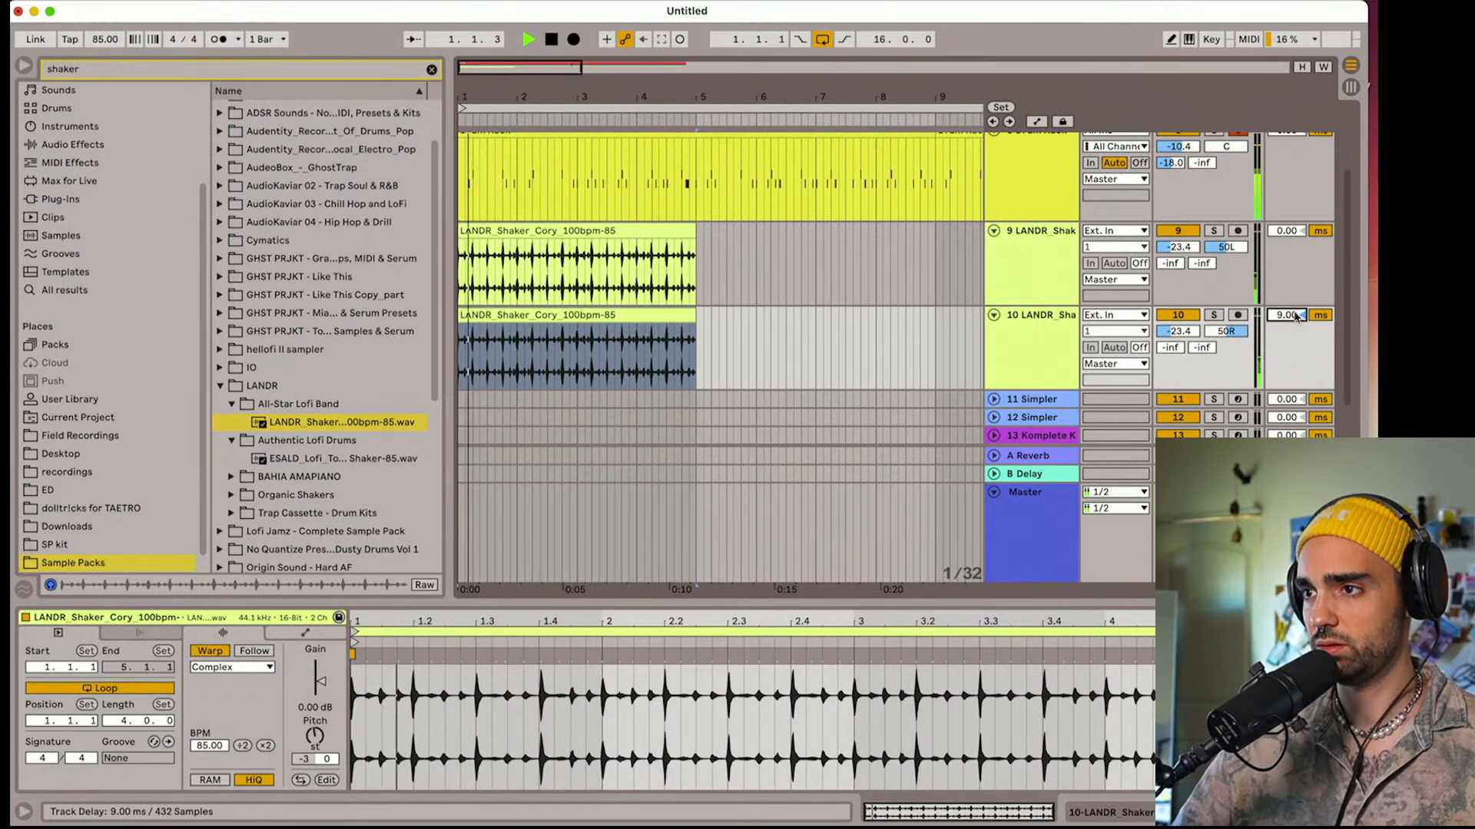
left_click_drag(1286, 315, 1286, 312)
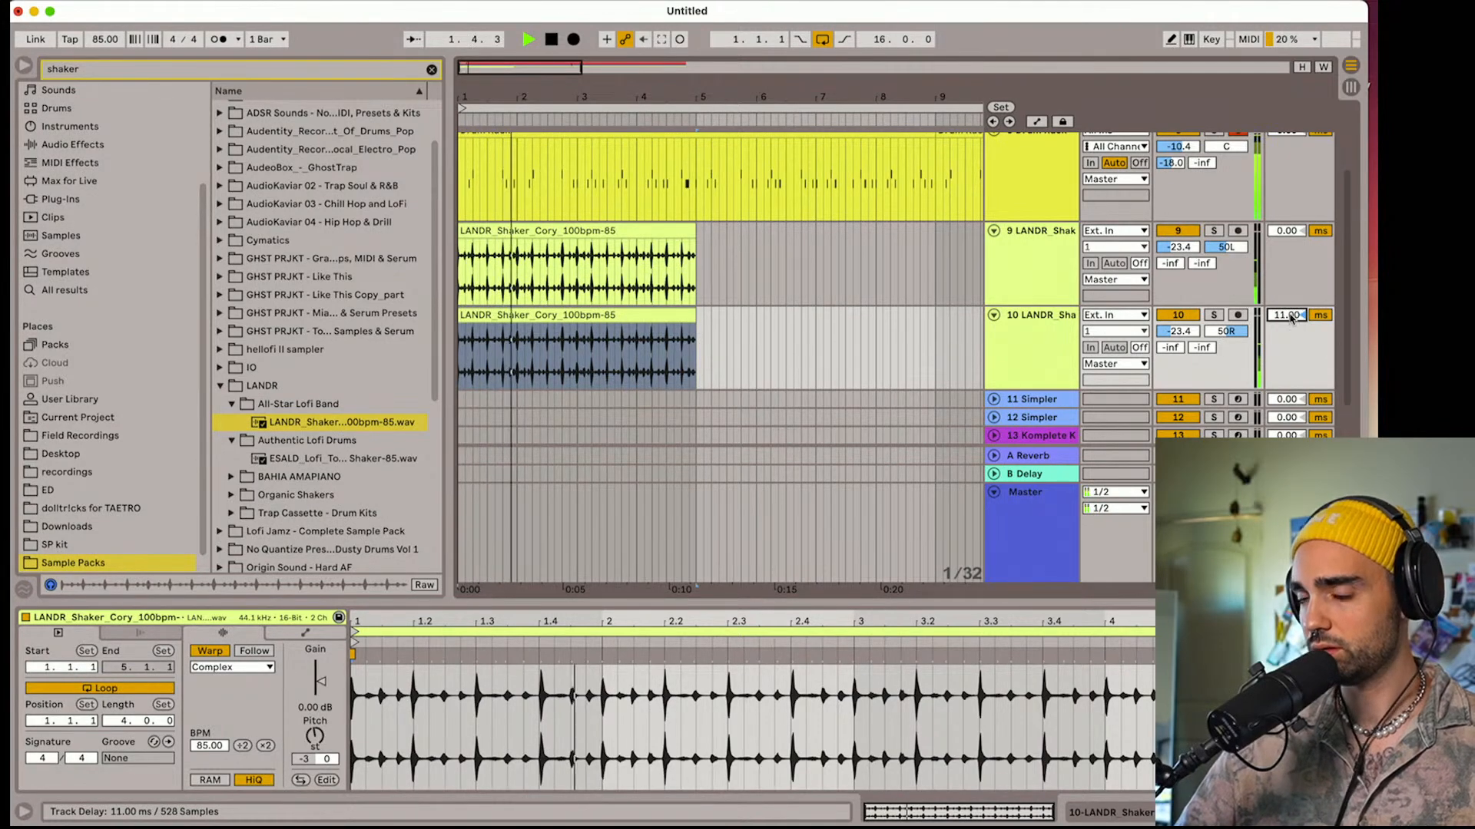
double_click(1046, 336)
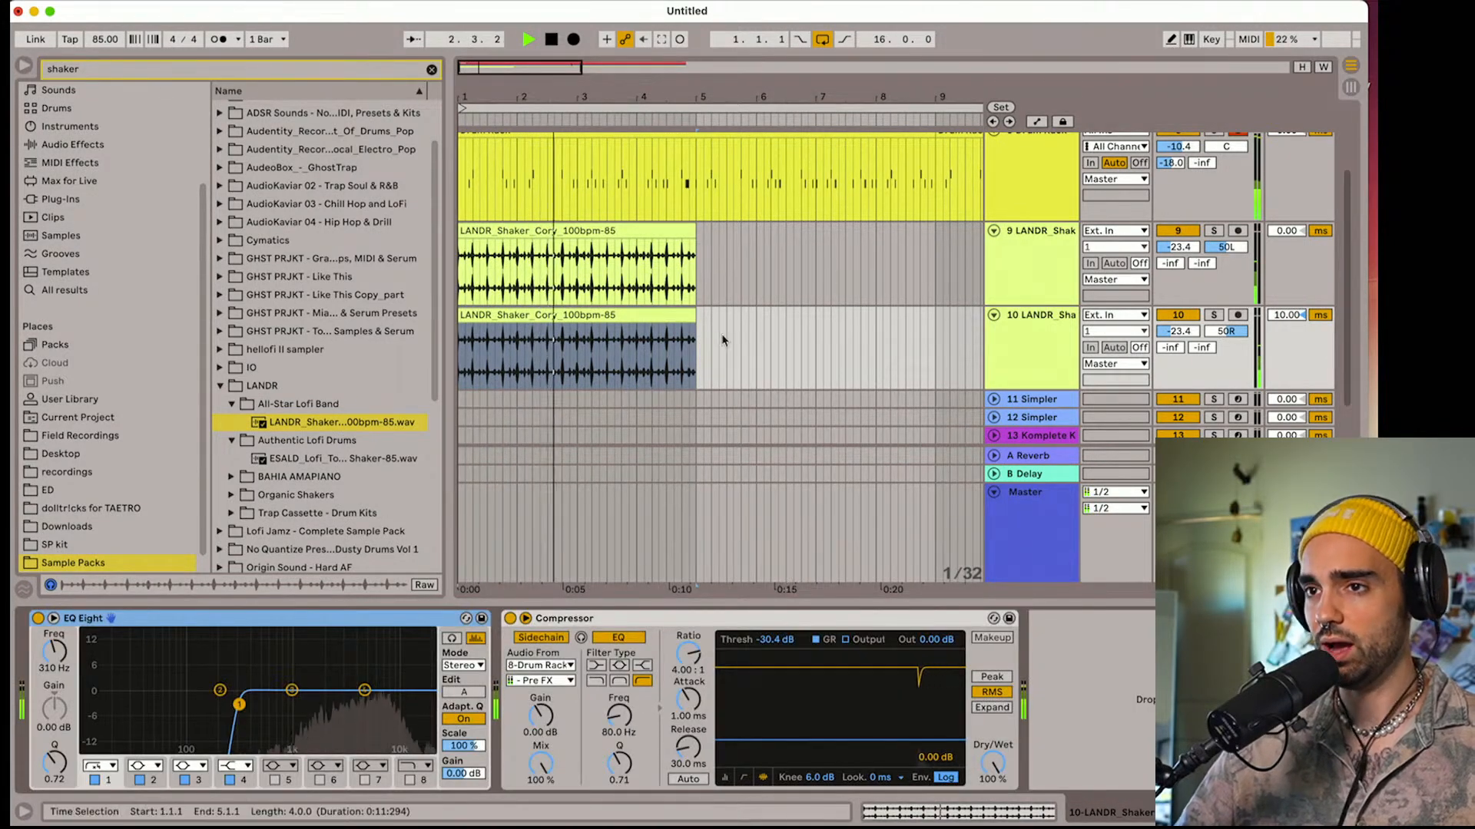
Detune the clip on the duplicated shaker track by -11 cents and play it back
key("space")
double_click(561, 315)
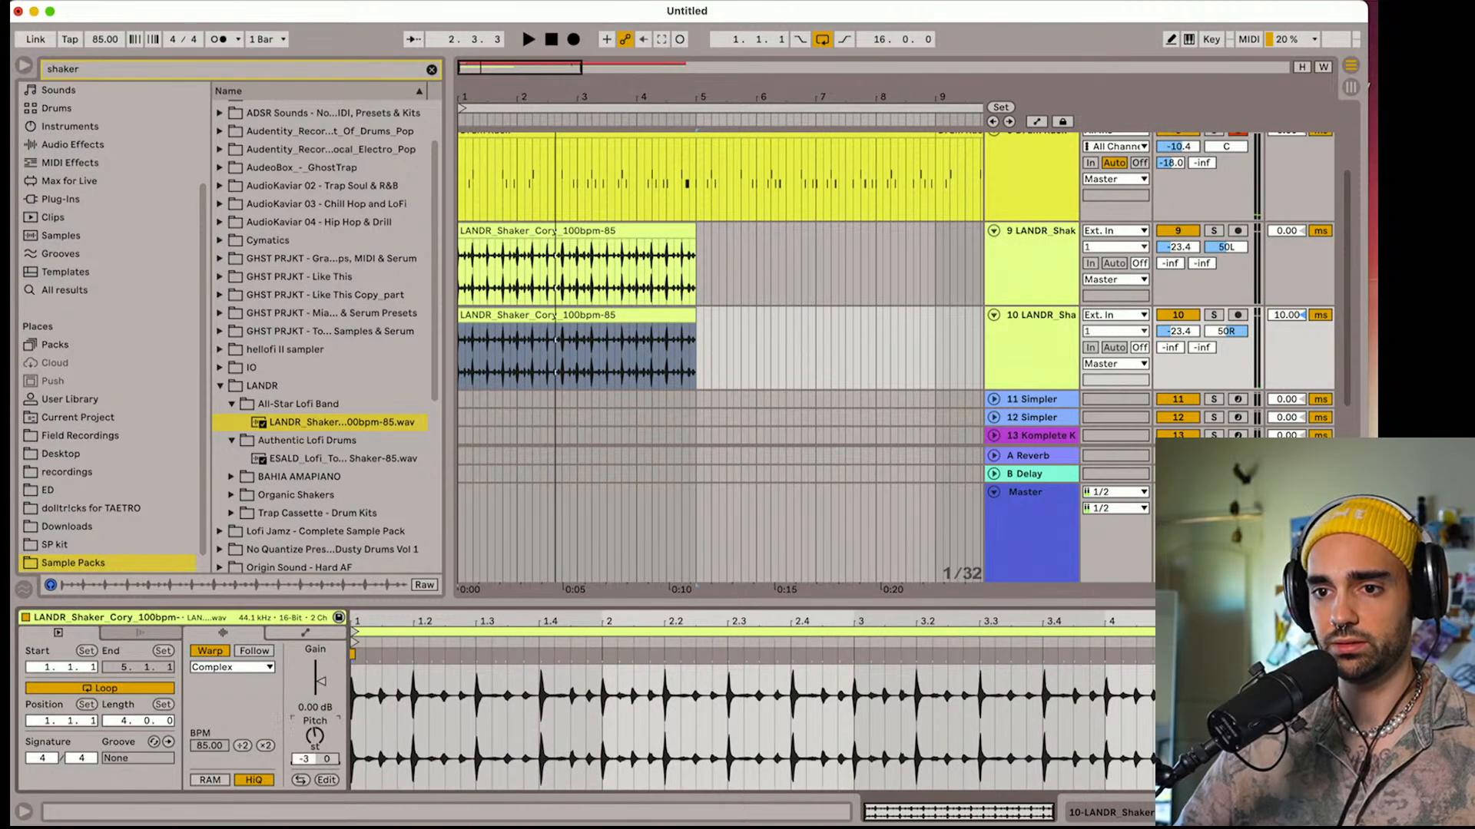
left_click_drag(329, 759, 330, 761)
key("space")
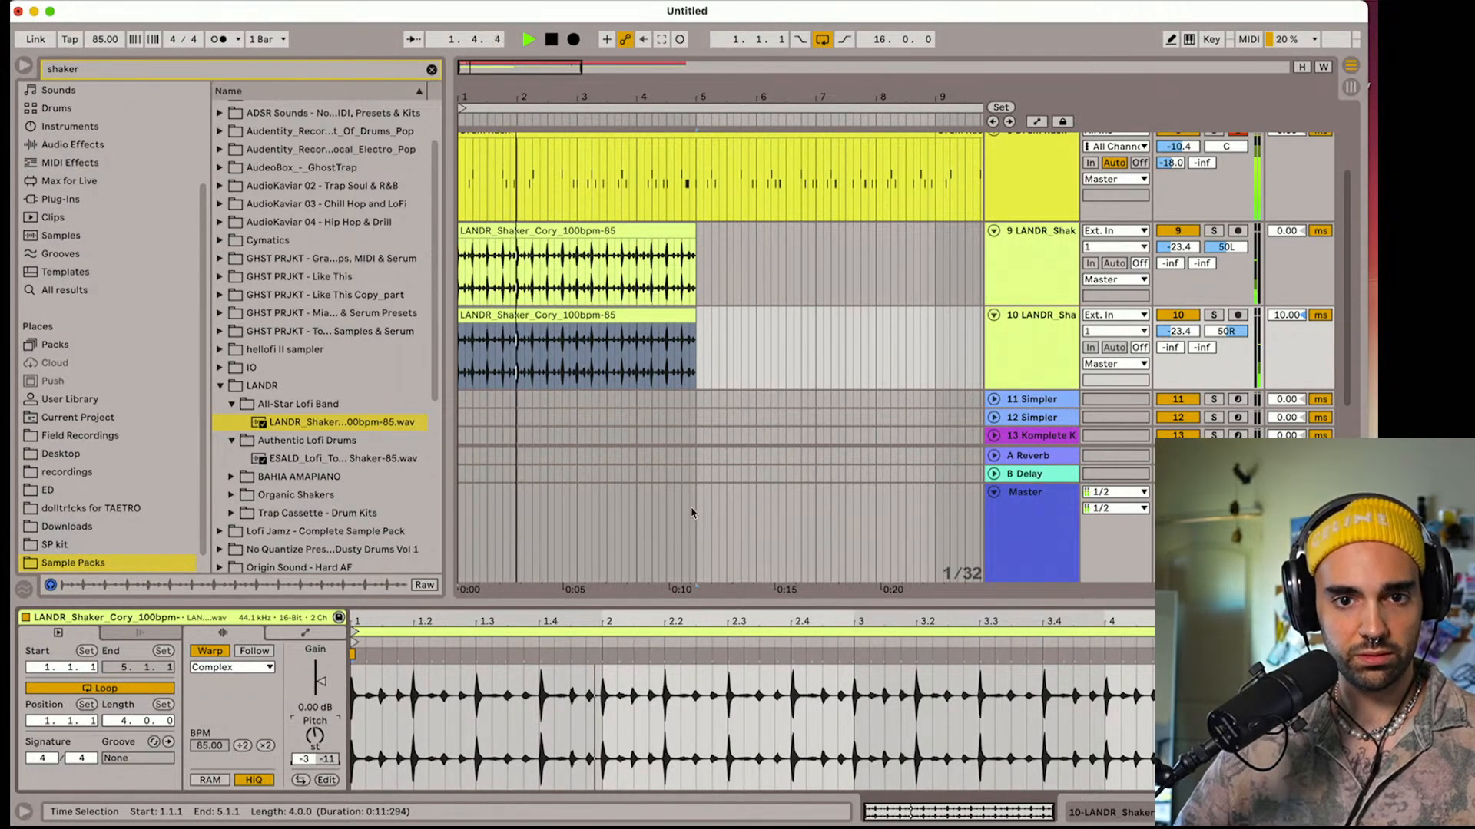
Group the two LANDR shaker tracks into one group track
key("space")
left_click(999, 276)
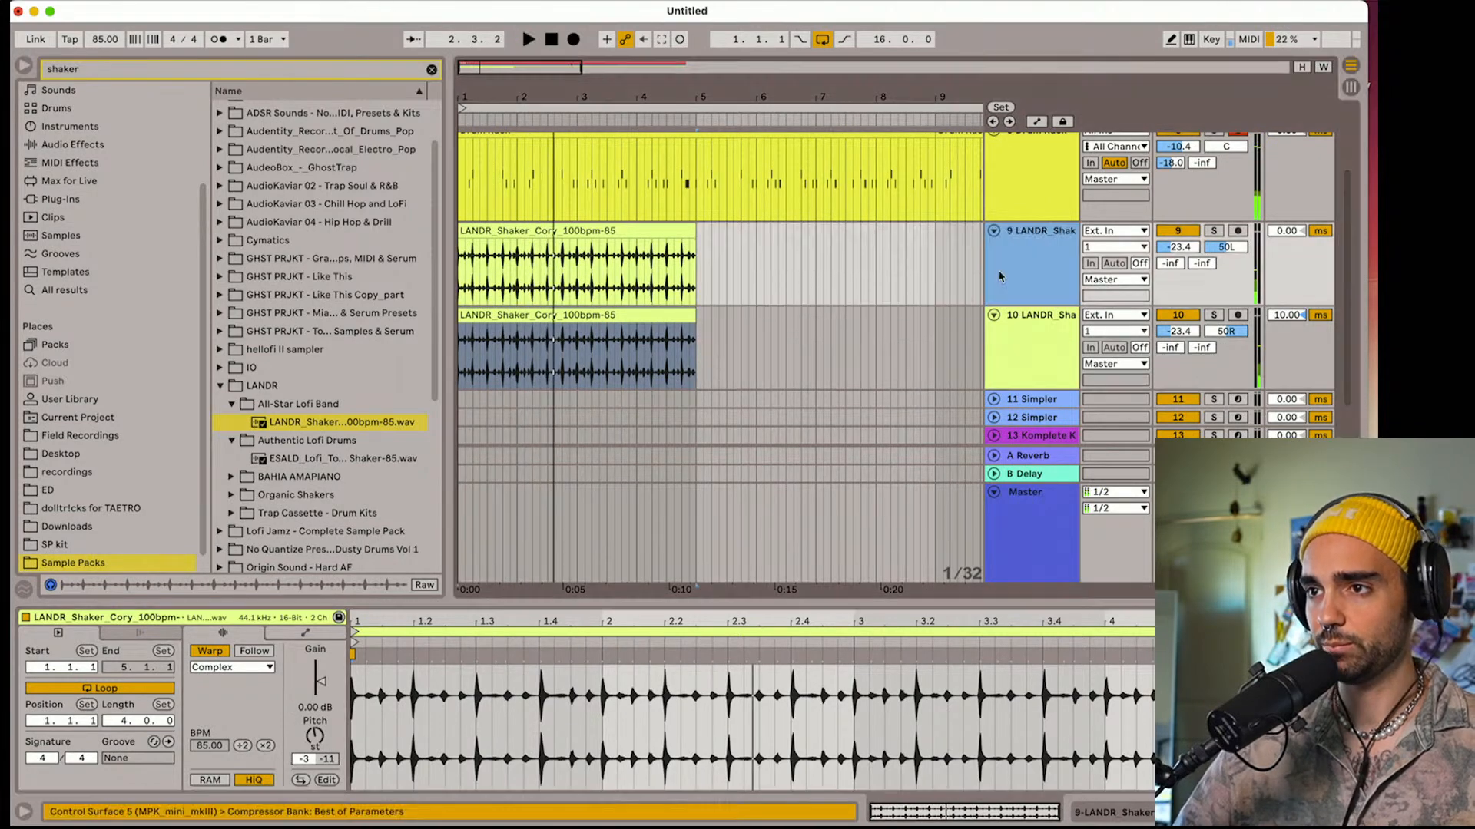
left_click(1033, 352, "shift")
right_click(1034, 352)
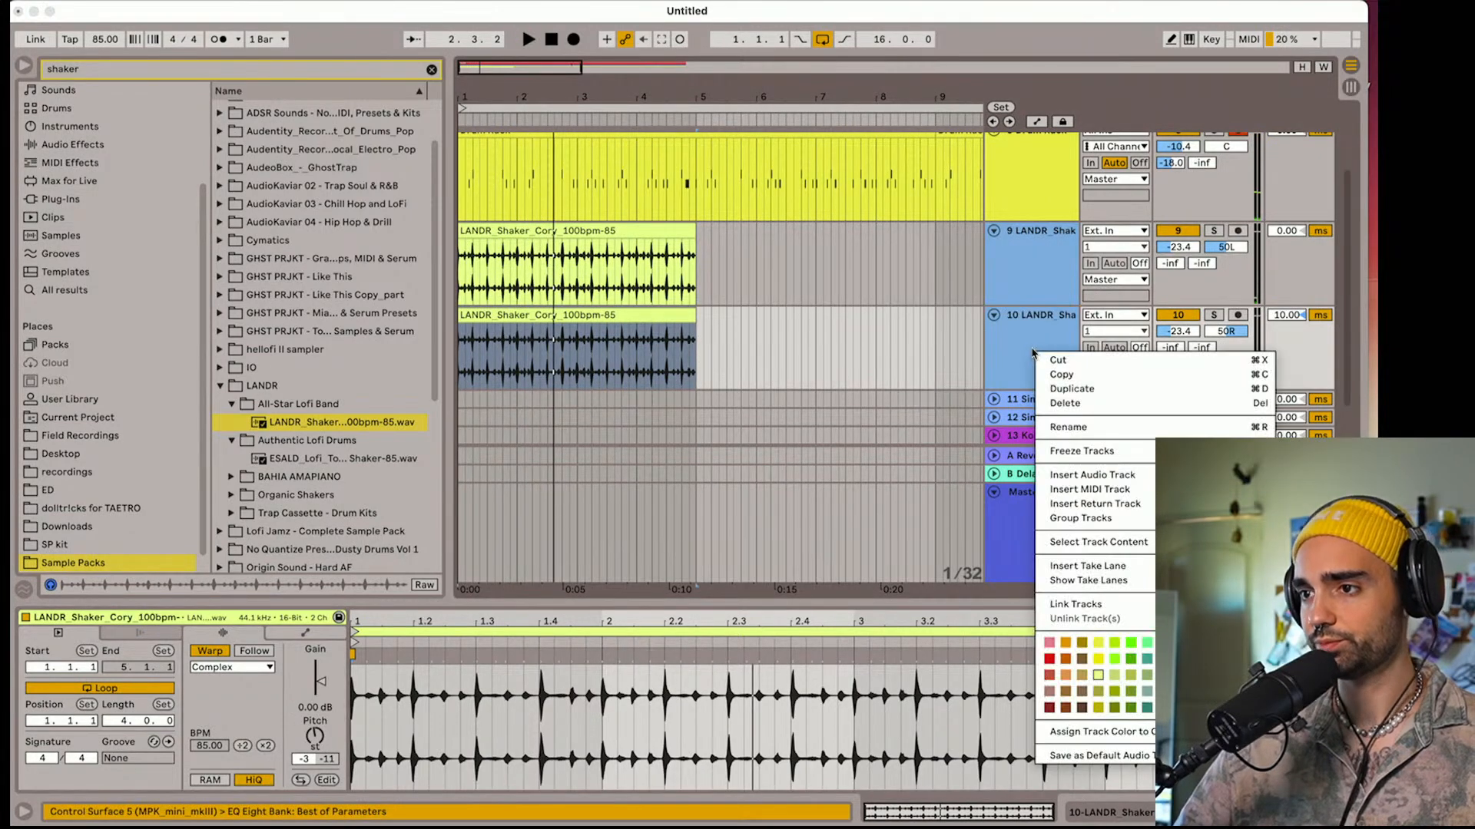
left_click(1079, 518)
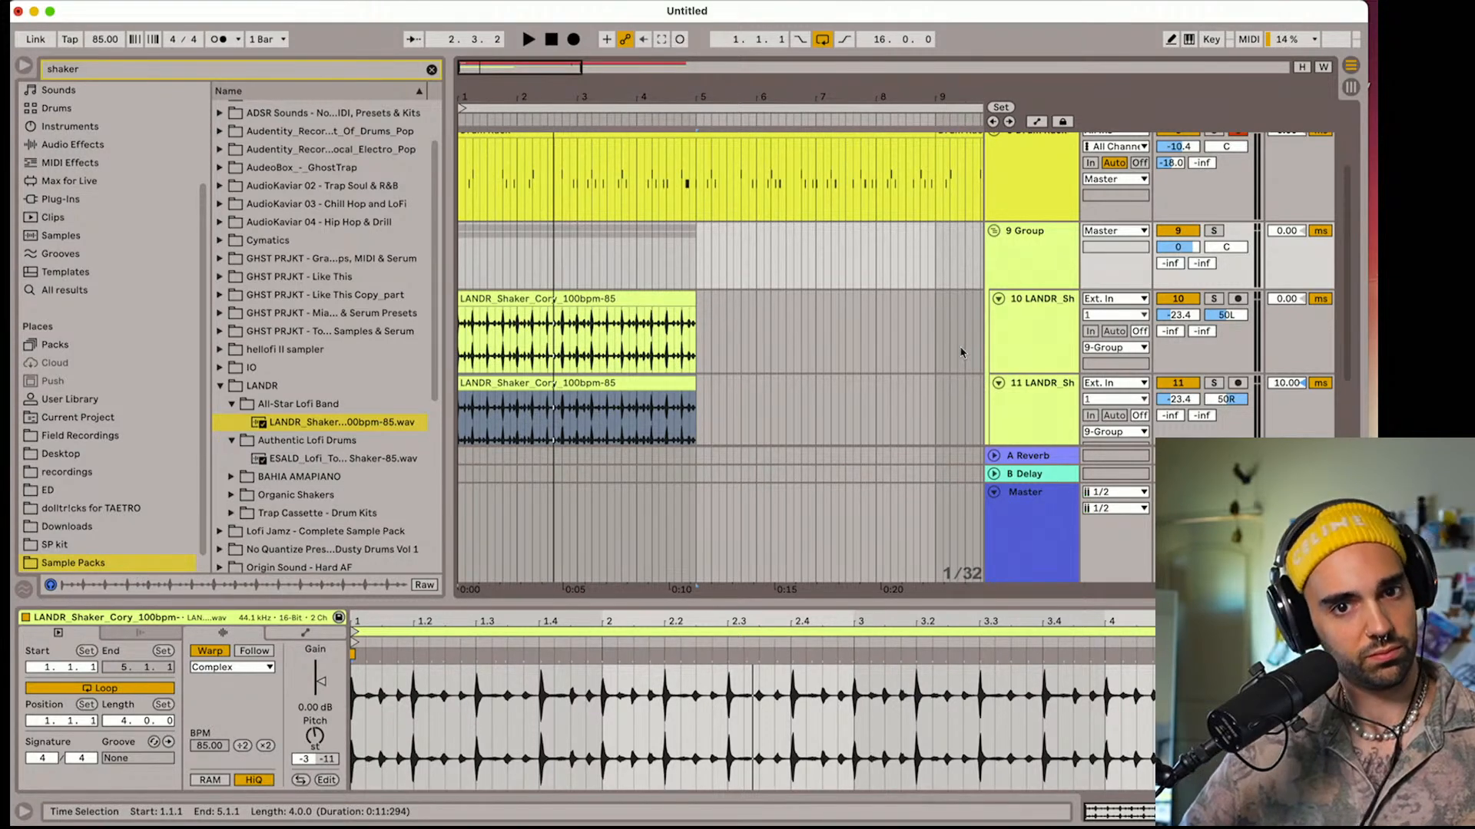
Play back the grouped shakers and set the shaker group's volume to -4.7 dB
key("space")
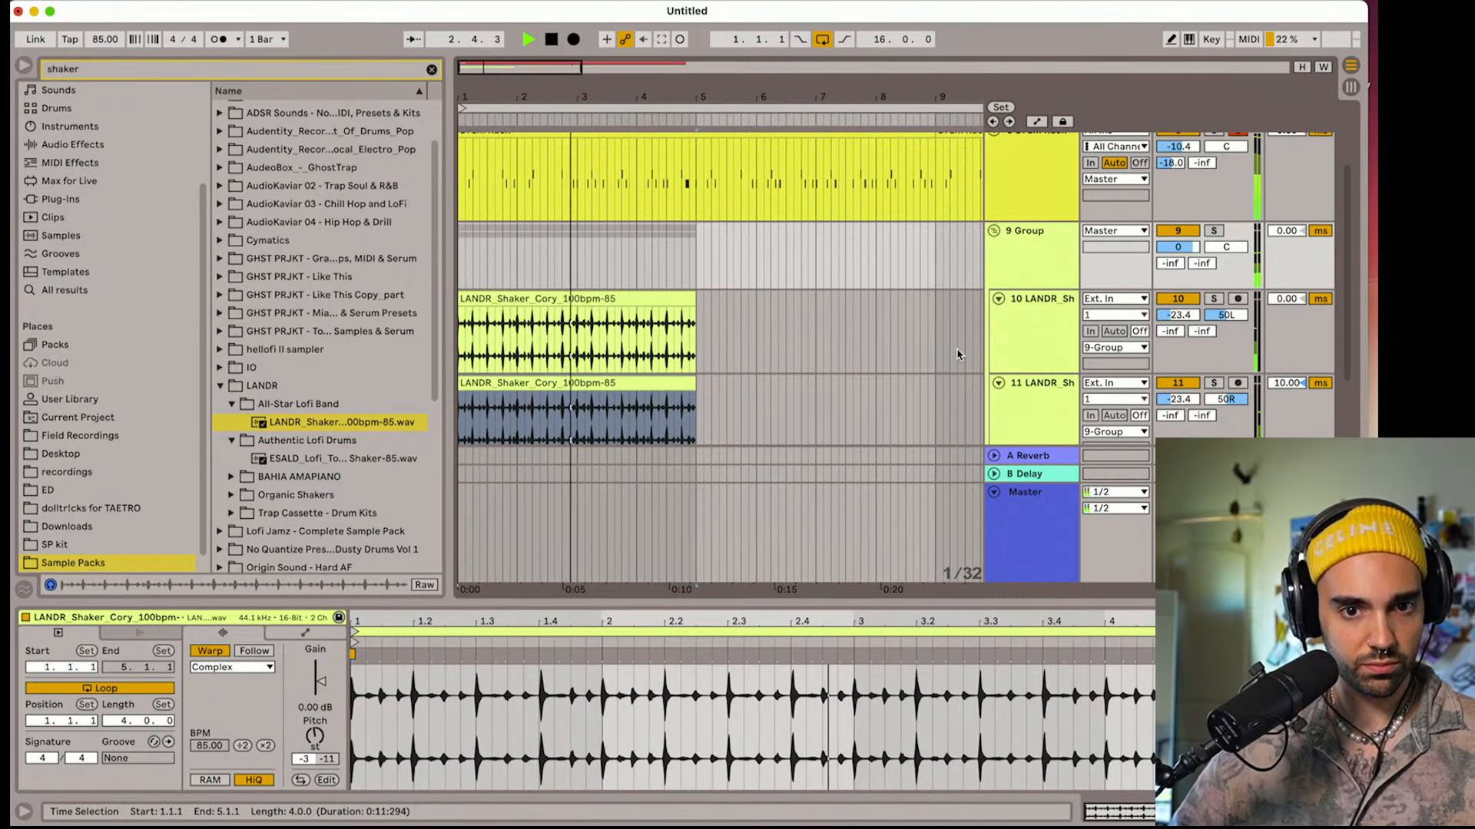
key("space")
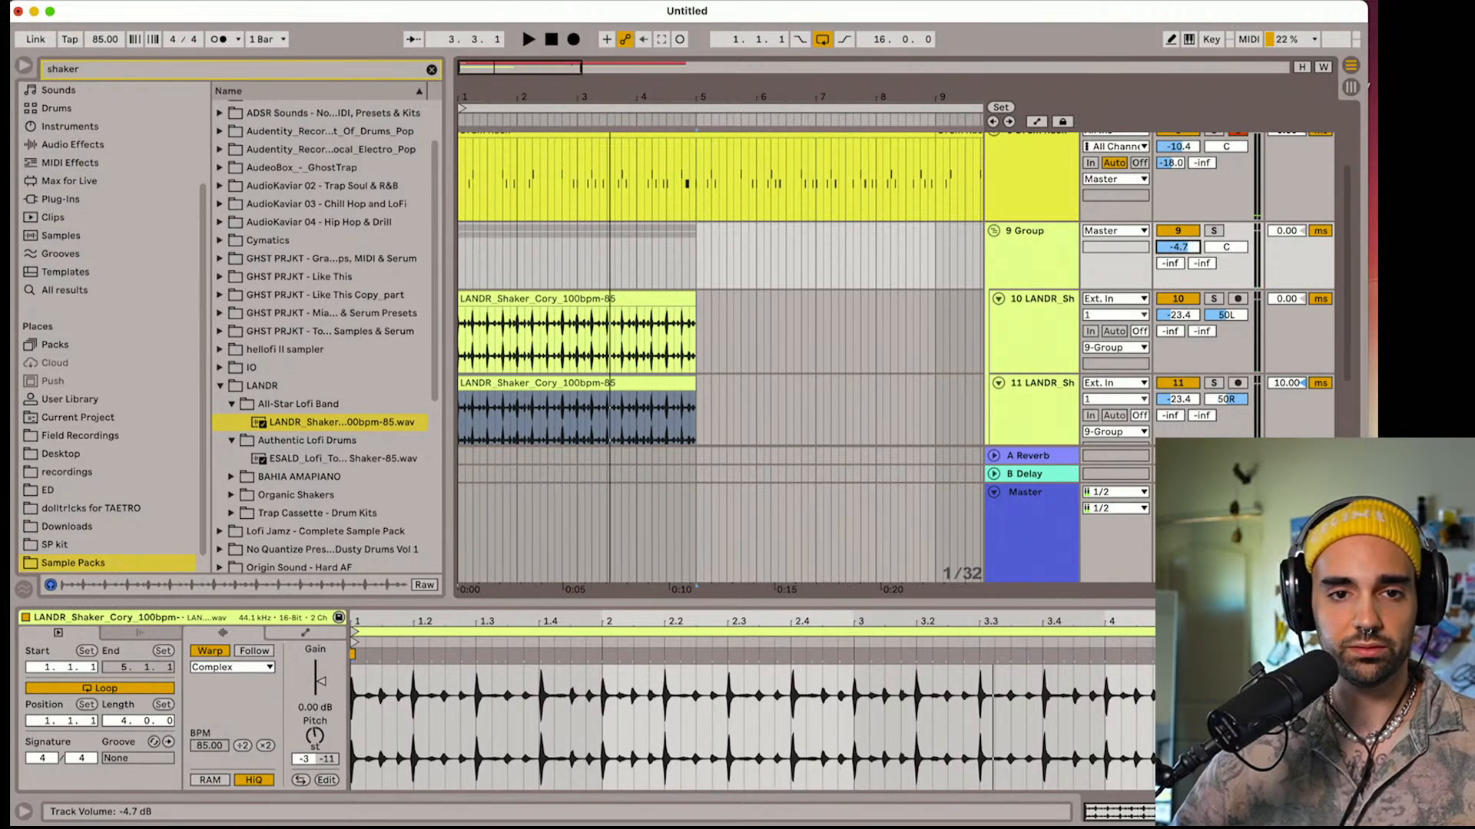
key("space")
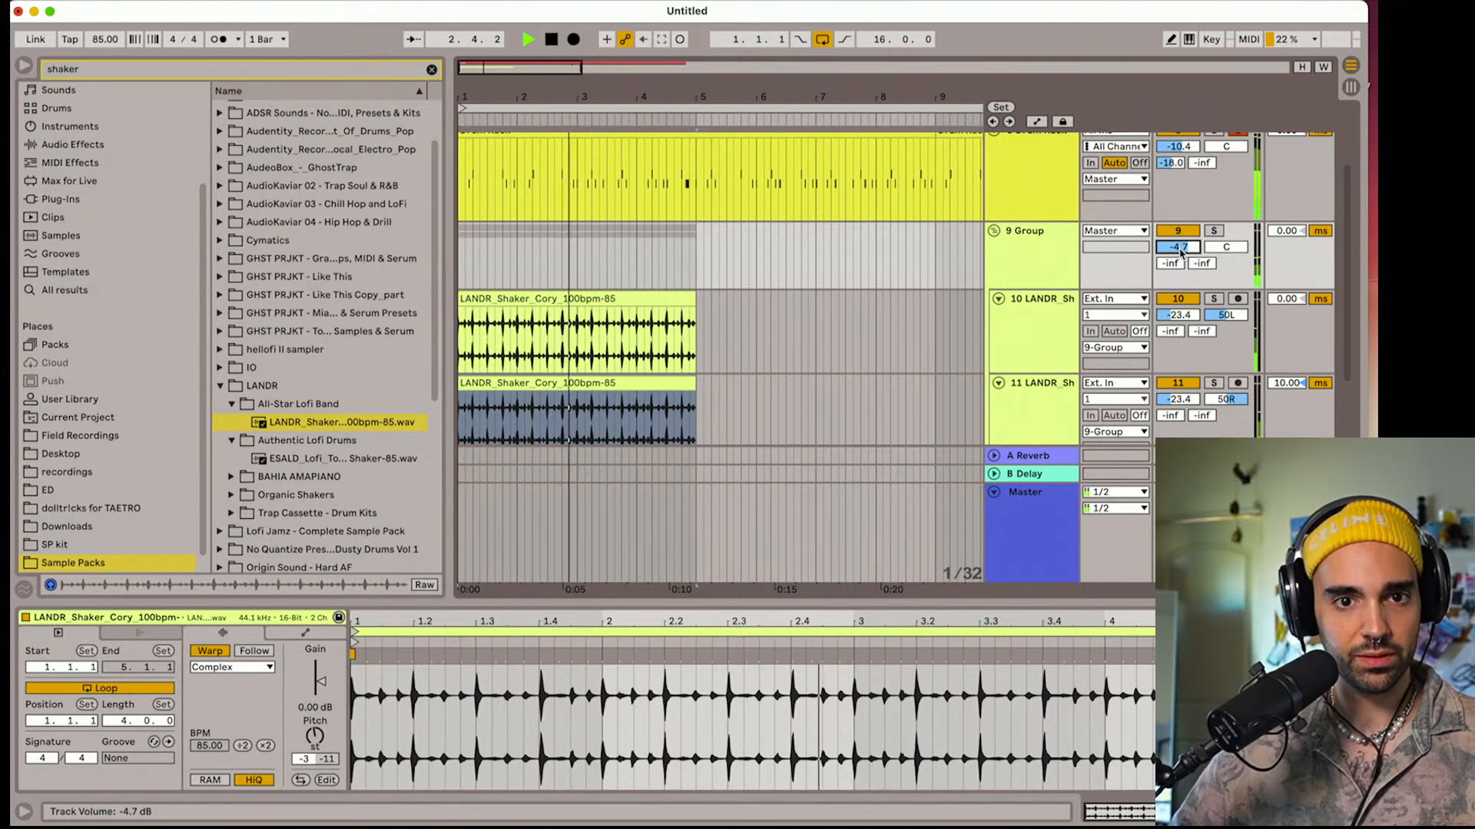
key("space")
Set the arrangement's fixed grid to 1 Bar, keeping the shaker group unfolded
left_click(994, 232)
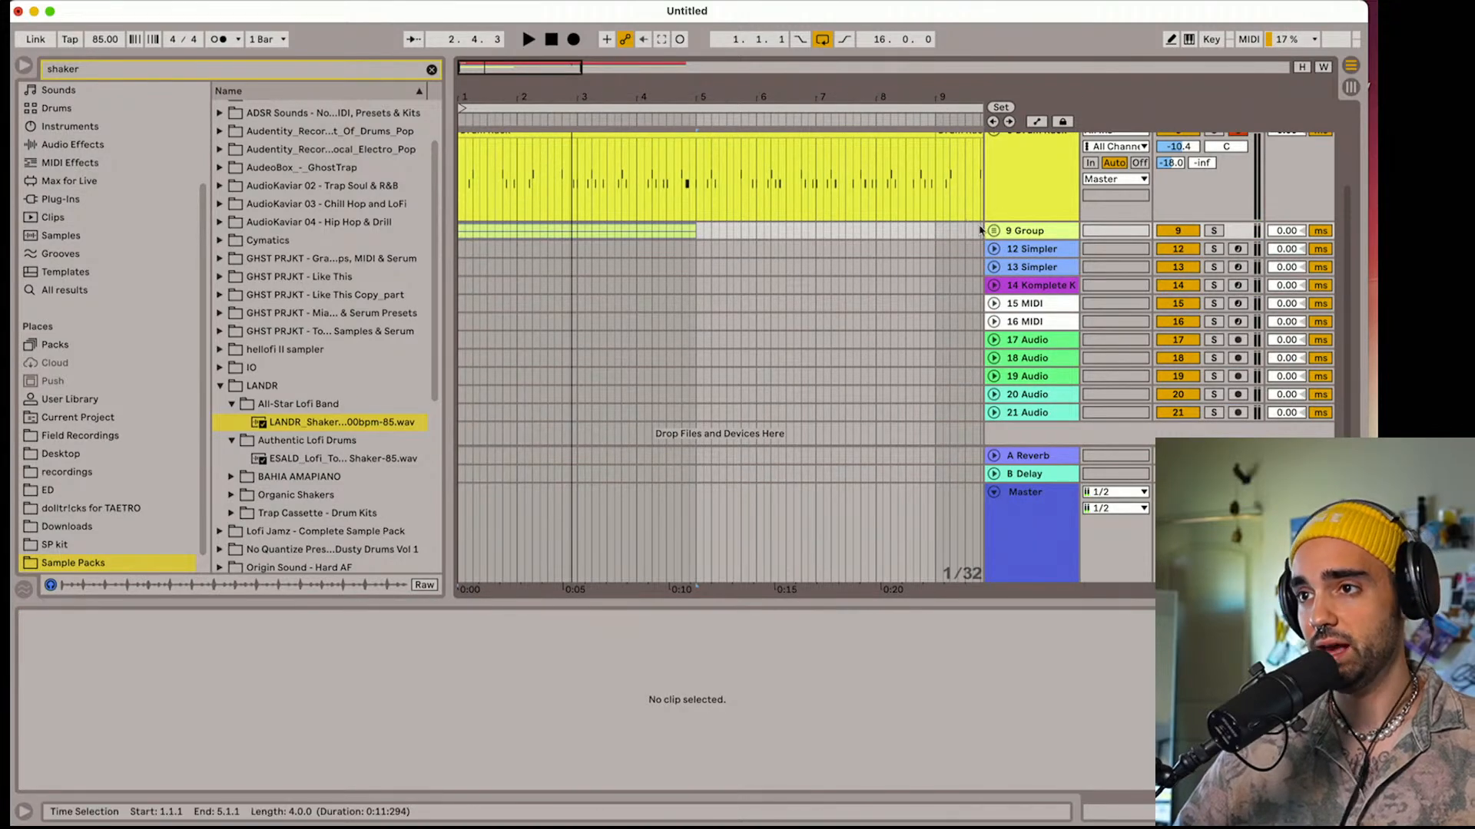
left_click(993, 231)
left_click_drag(657, 92, 657, 115)
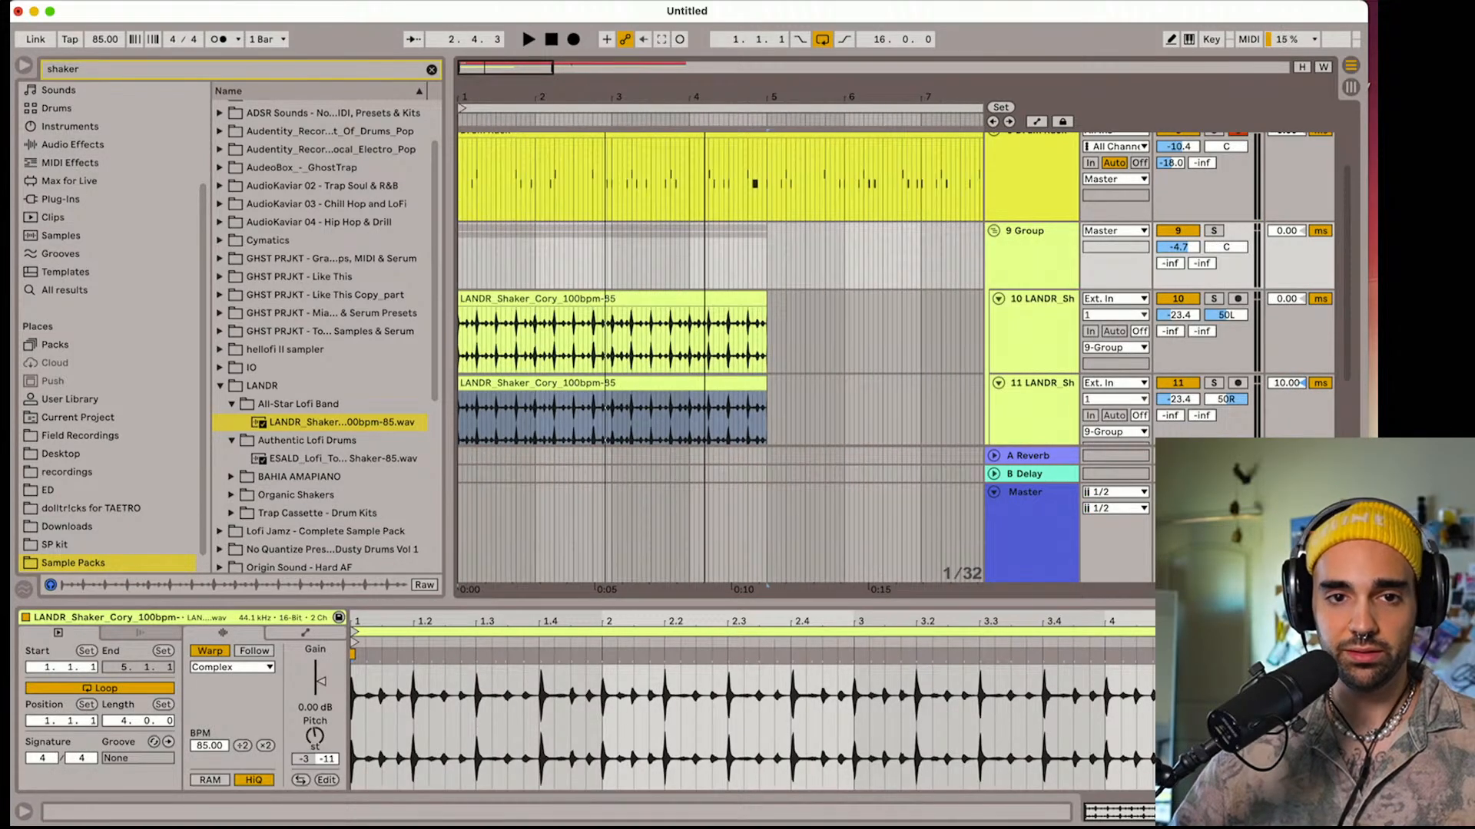
left_click(728, 295)
right_click(824, 337)
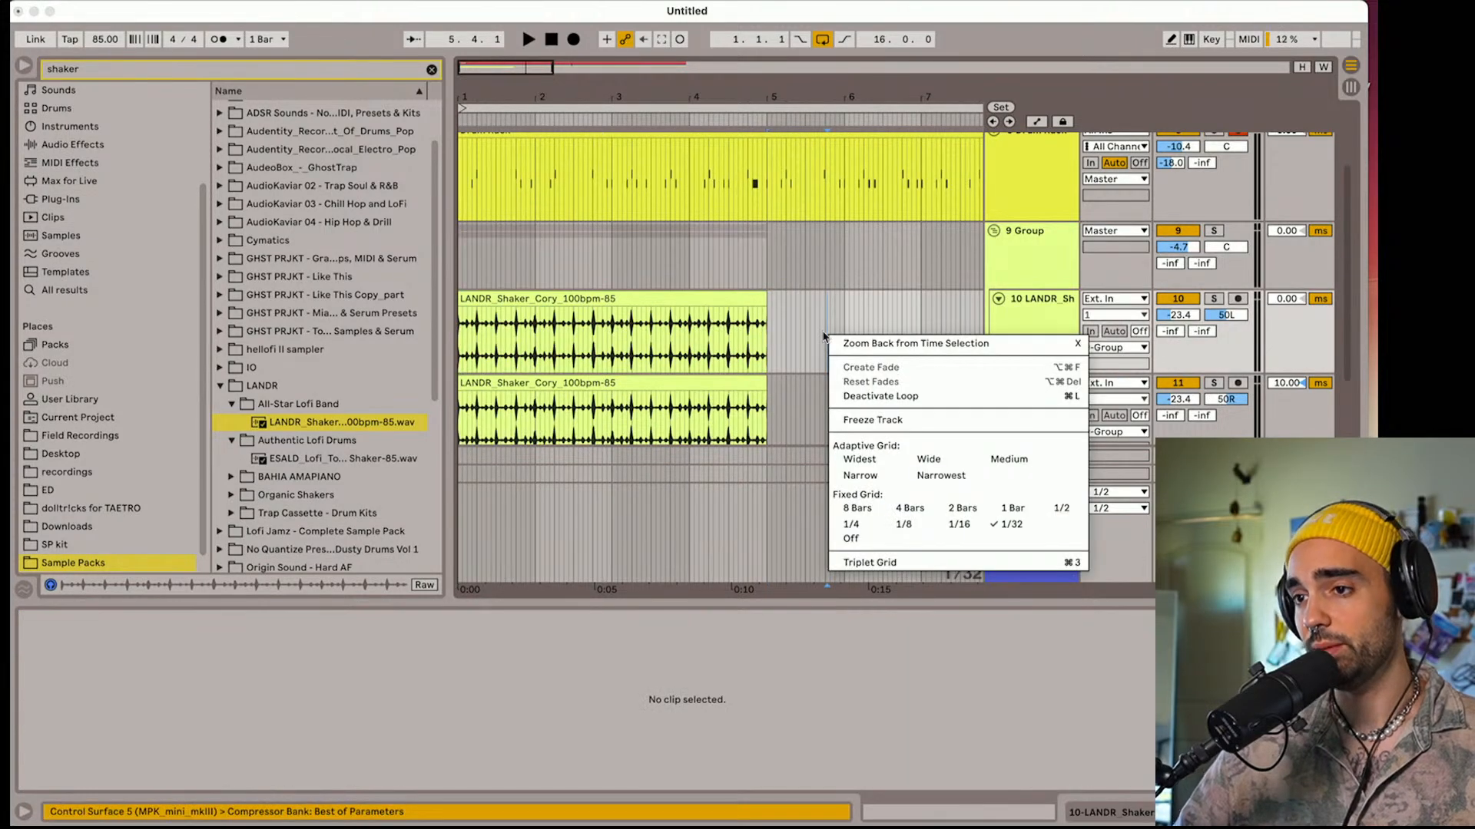
left_click(1003, 513)
Duplicate the clips on both shaker tracks until they fill all 16 bars
left_click(718, 304)
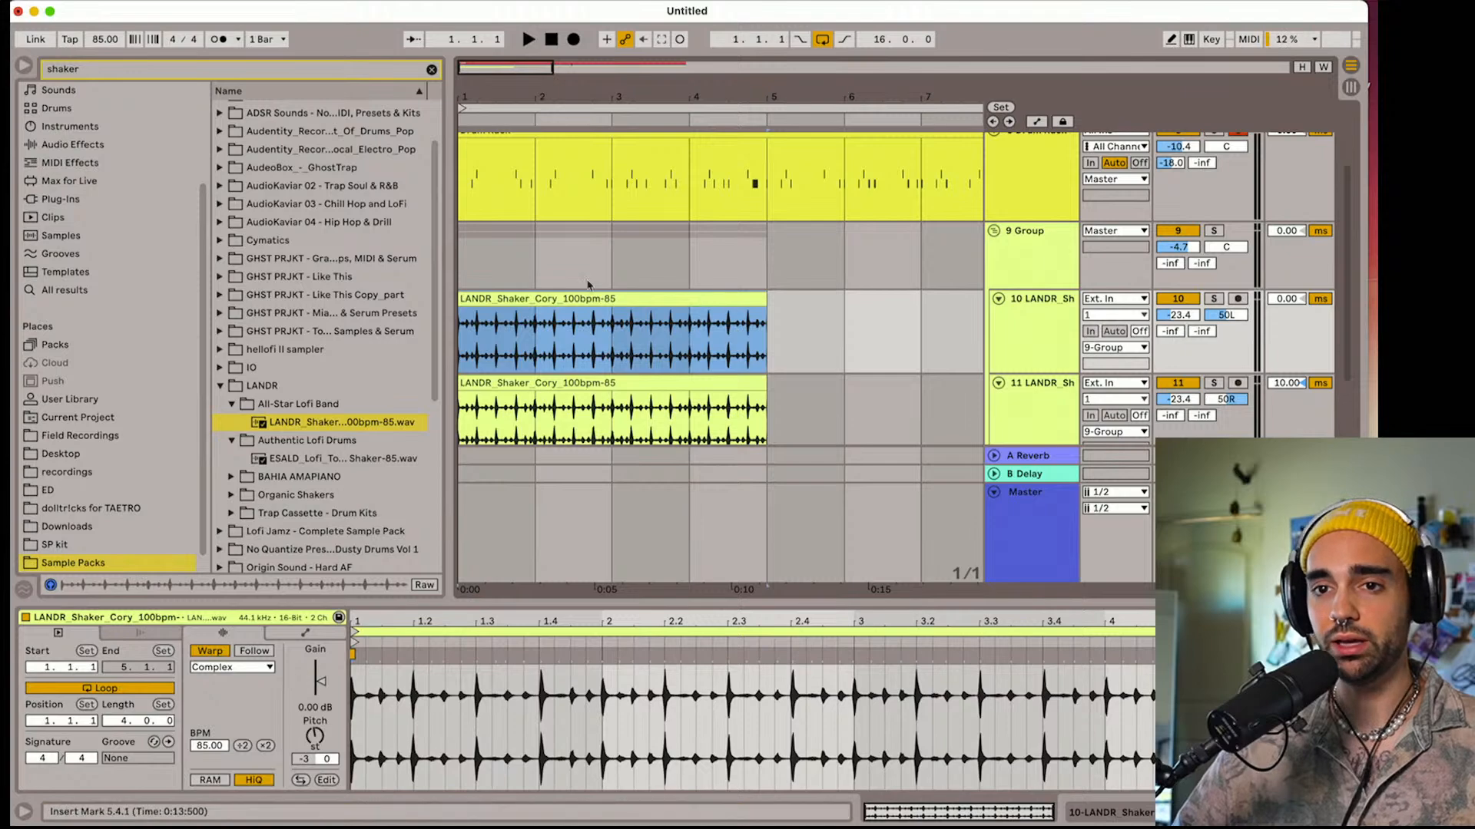
left_click(635, 380, "shift")
key("super+d")
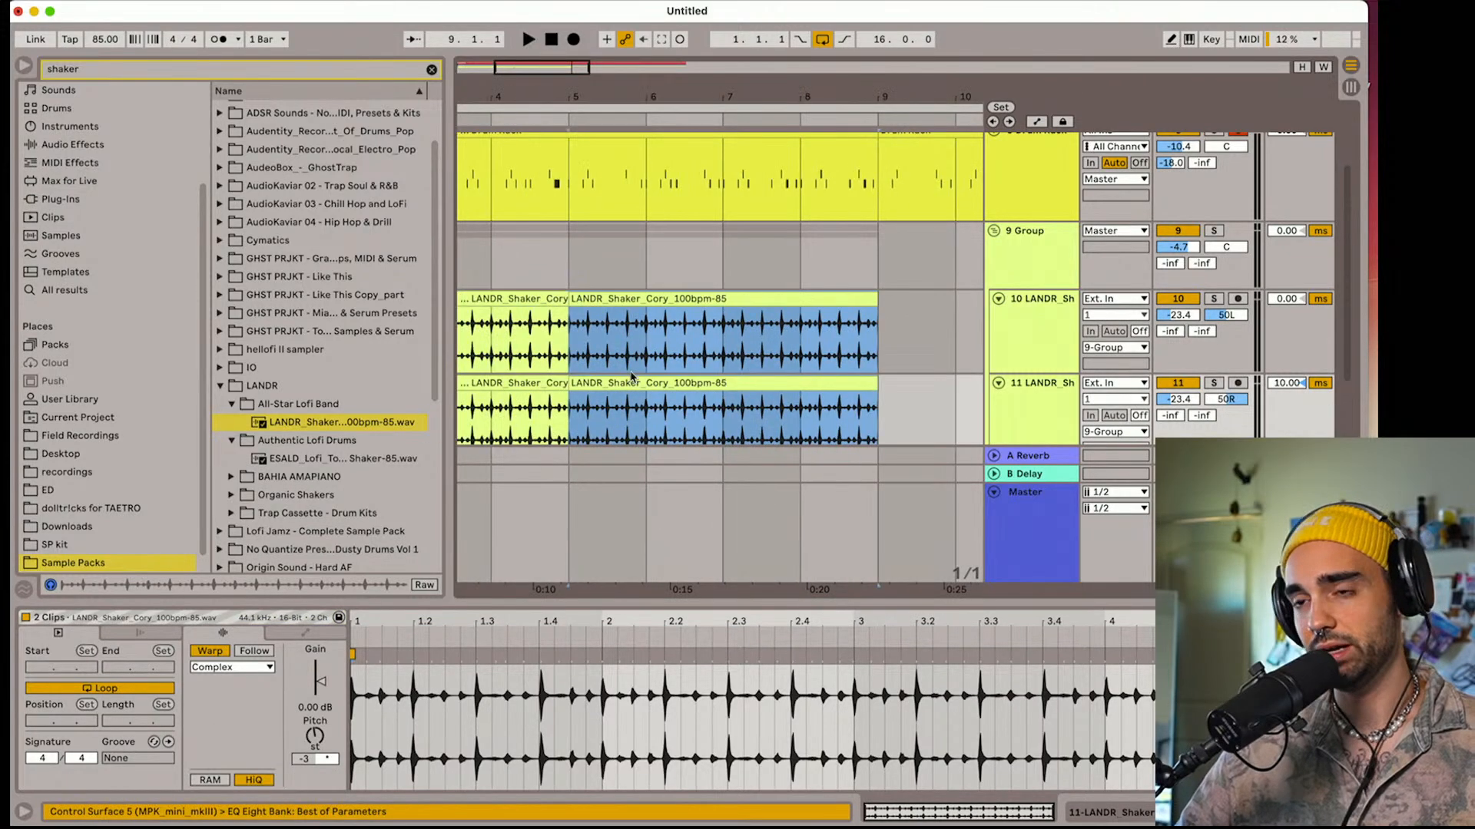
left_click_drag(582, 92, 646, 94)
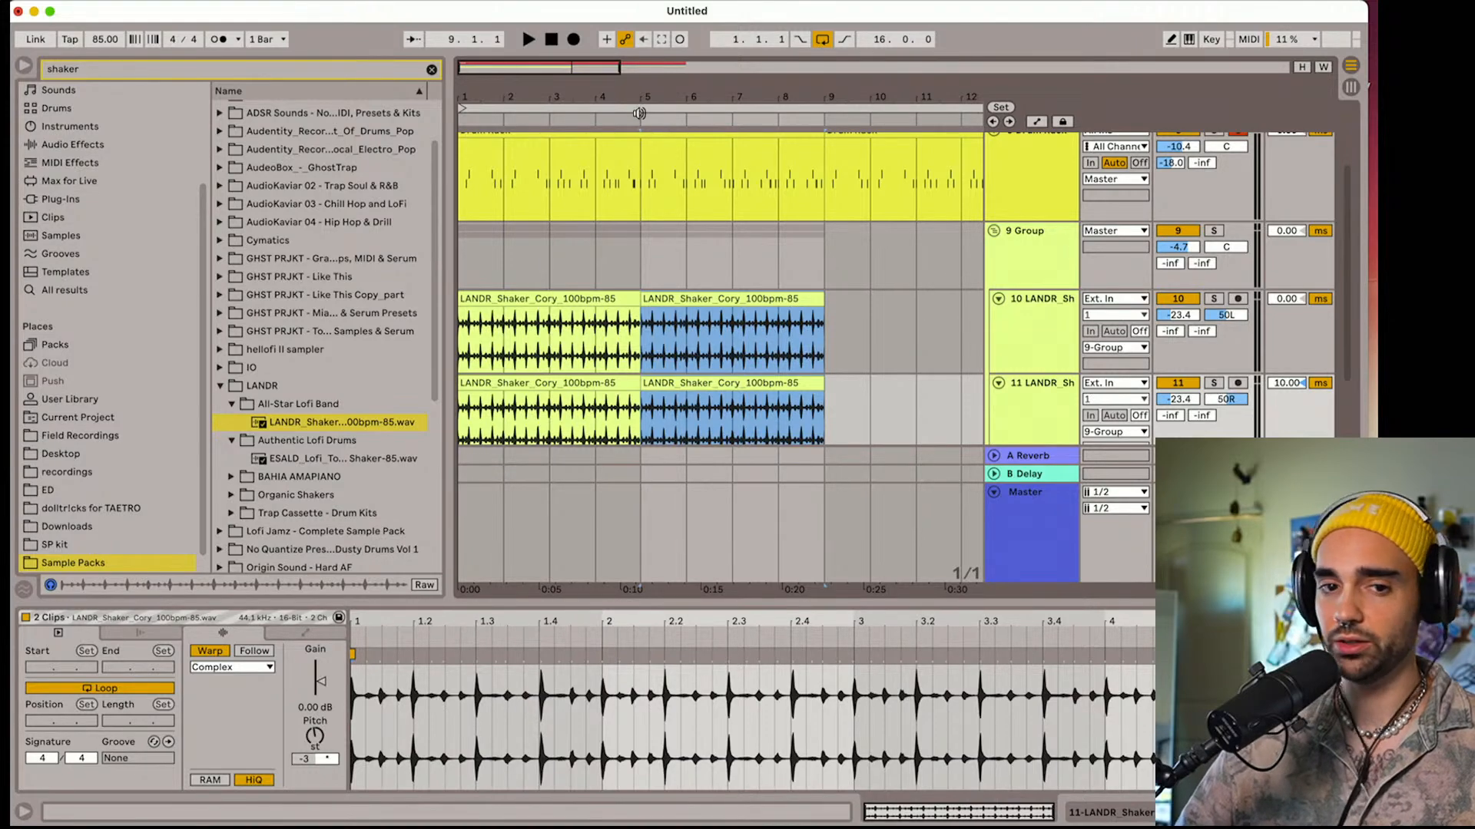
key("super+d")
key("super+d")
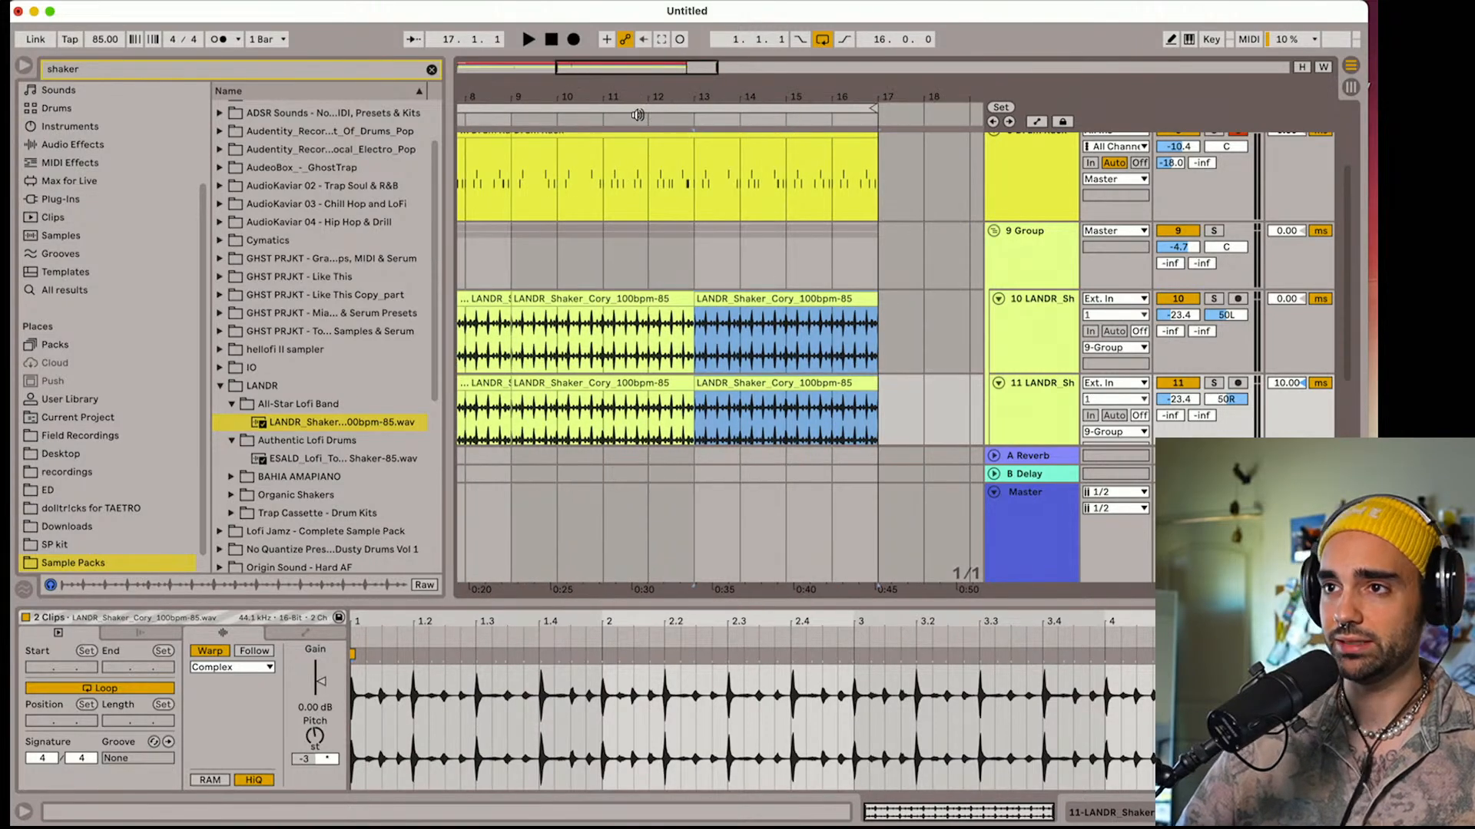
left_click_drag(604, 92, 791, 50)
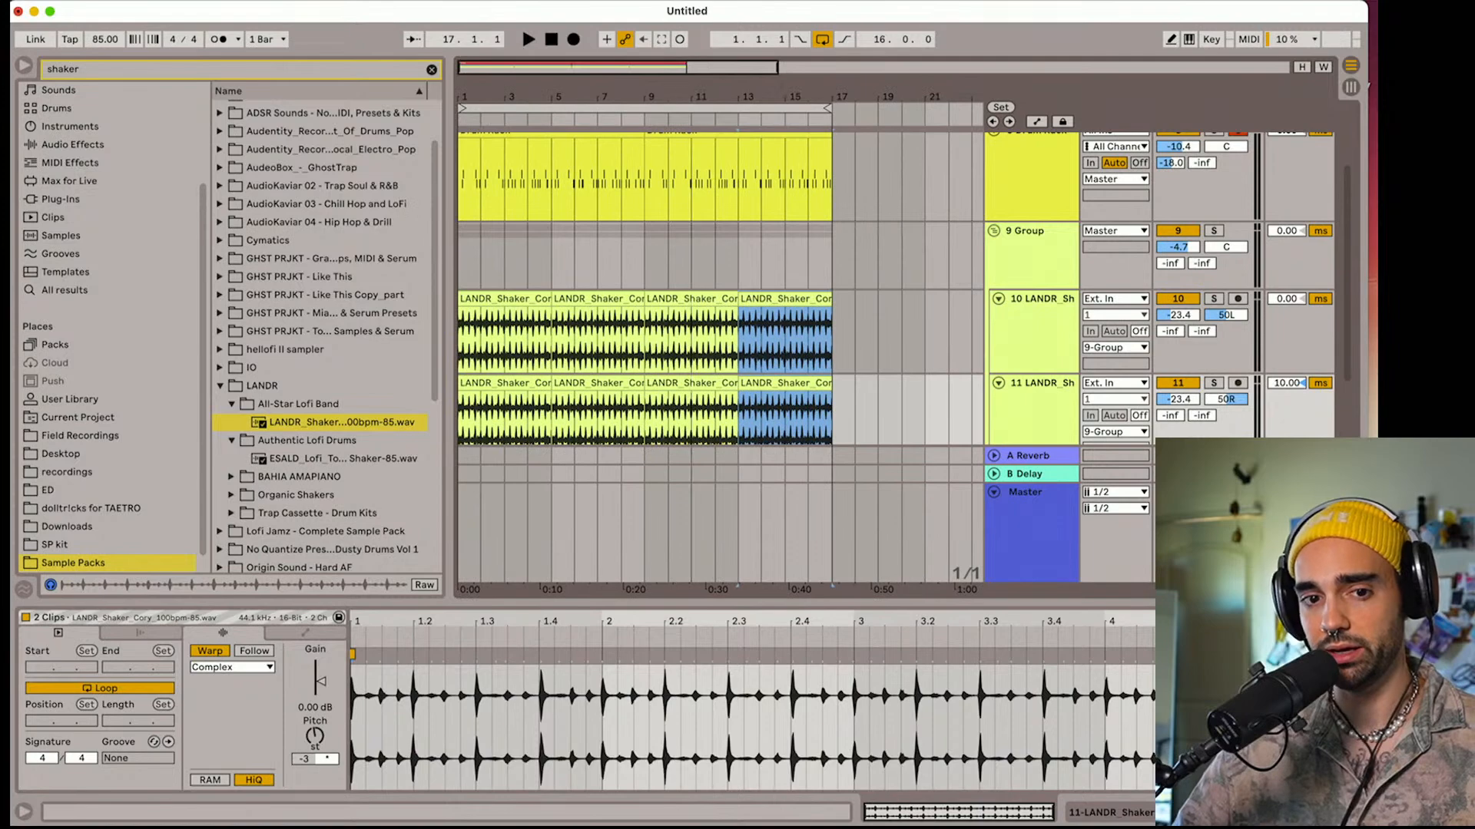
Hide the browser and the track delay controls, fitting the 16-bar arrangement in view
left_click(29, 69)
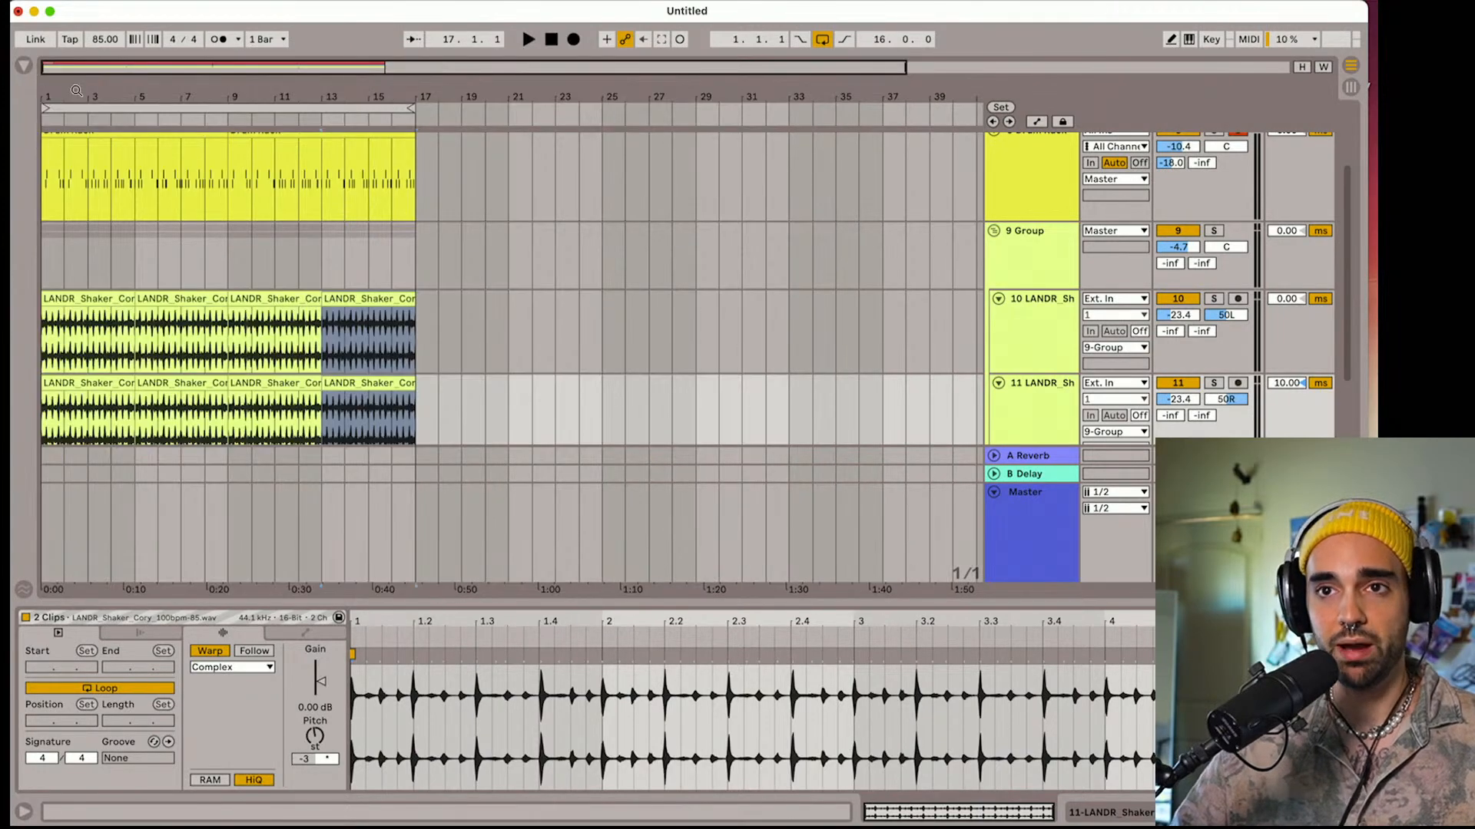
left_click_drag(77, 91, 189, 112)
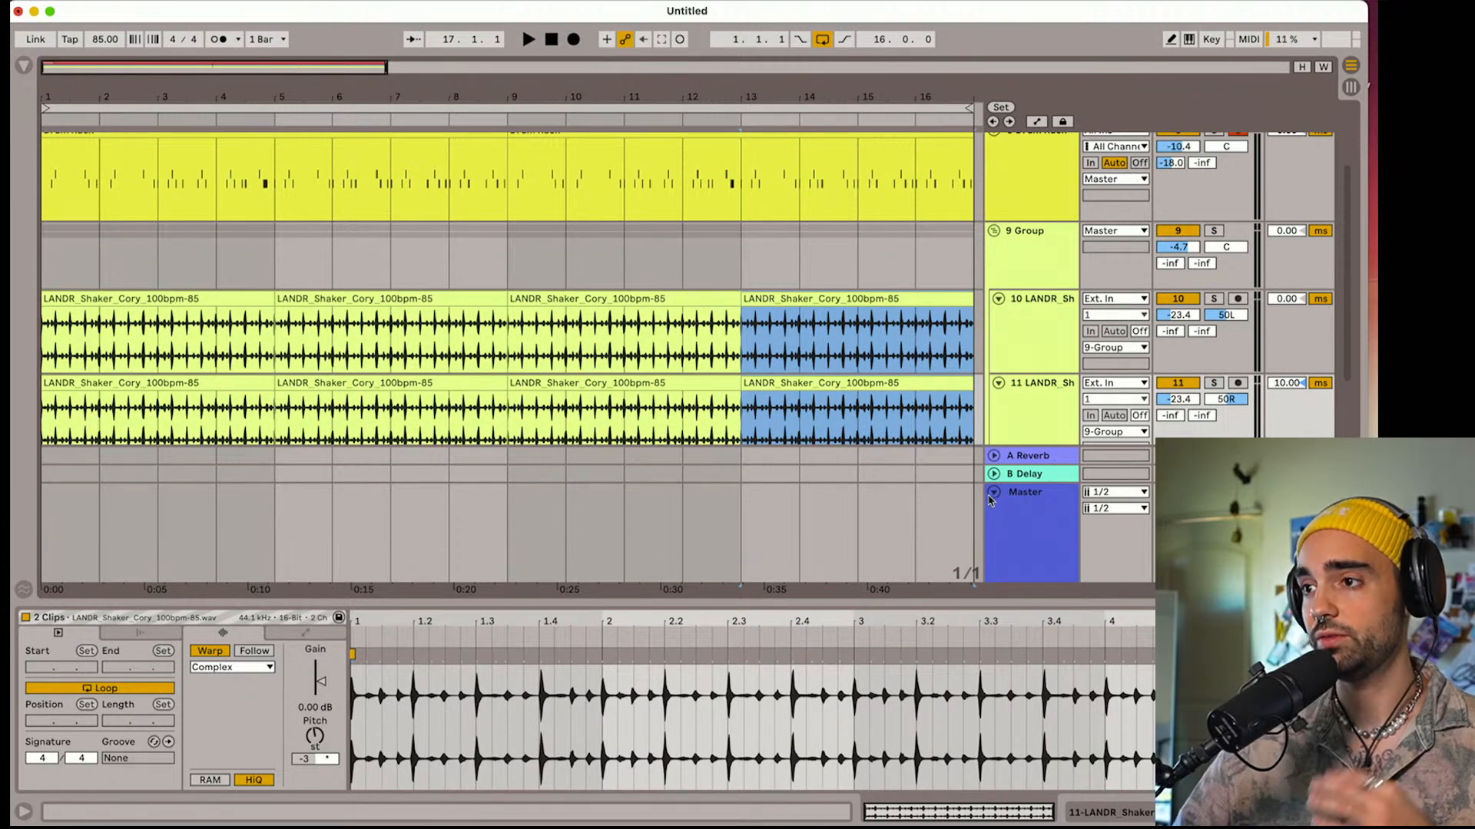
left_click(1351, 587)
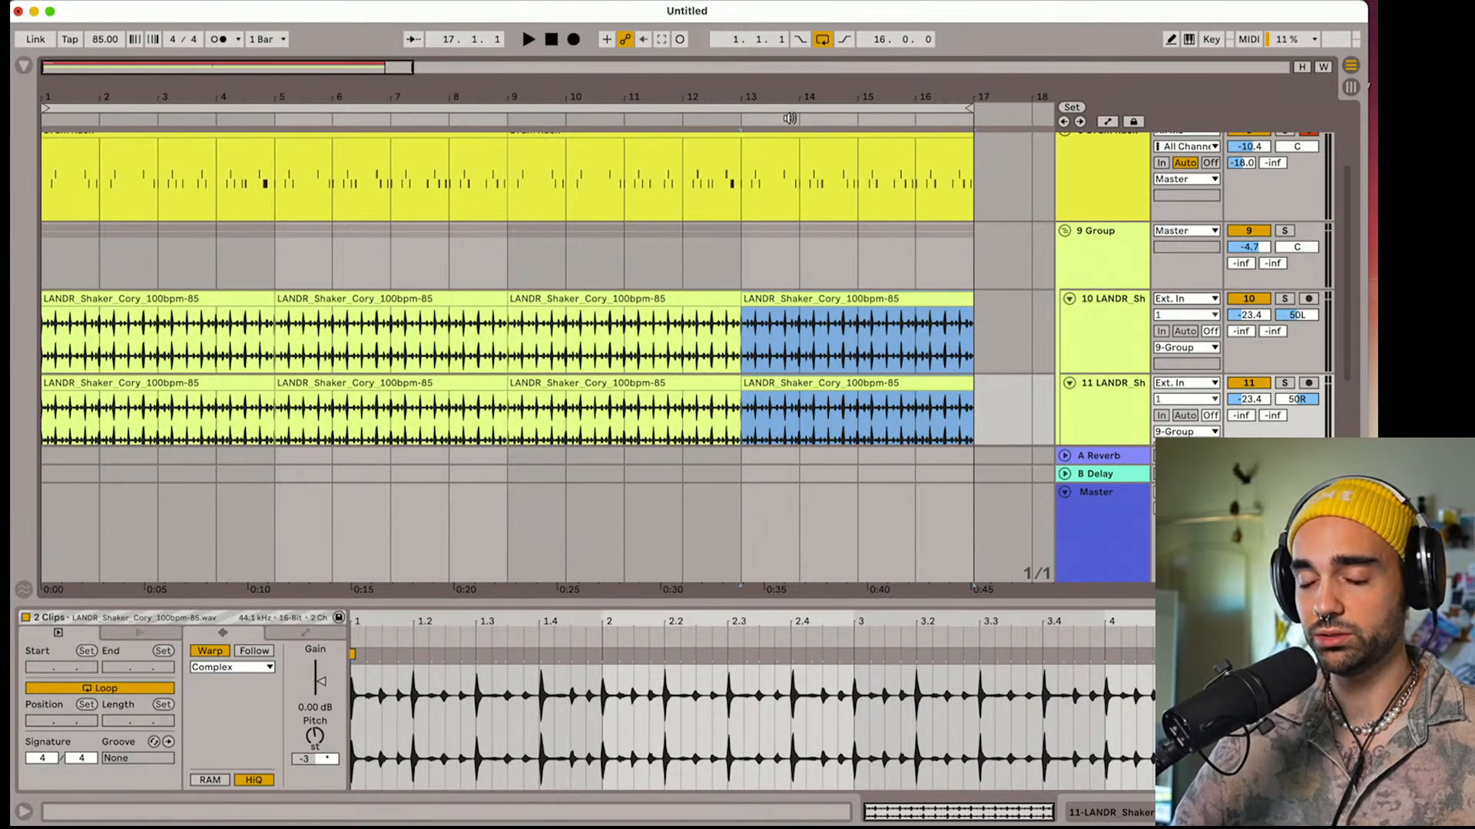
Set the shaker group's volume to -3.0 dB while playing the full arrangement from bar 1
scroll(1031, 304, "up", 3)
left_click(1064, 345)
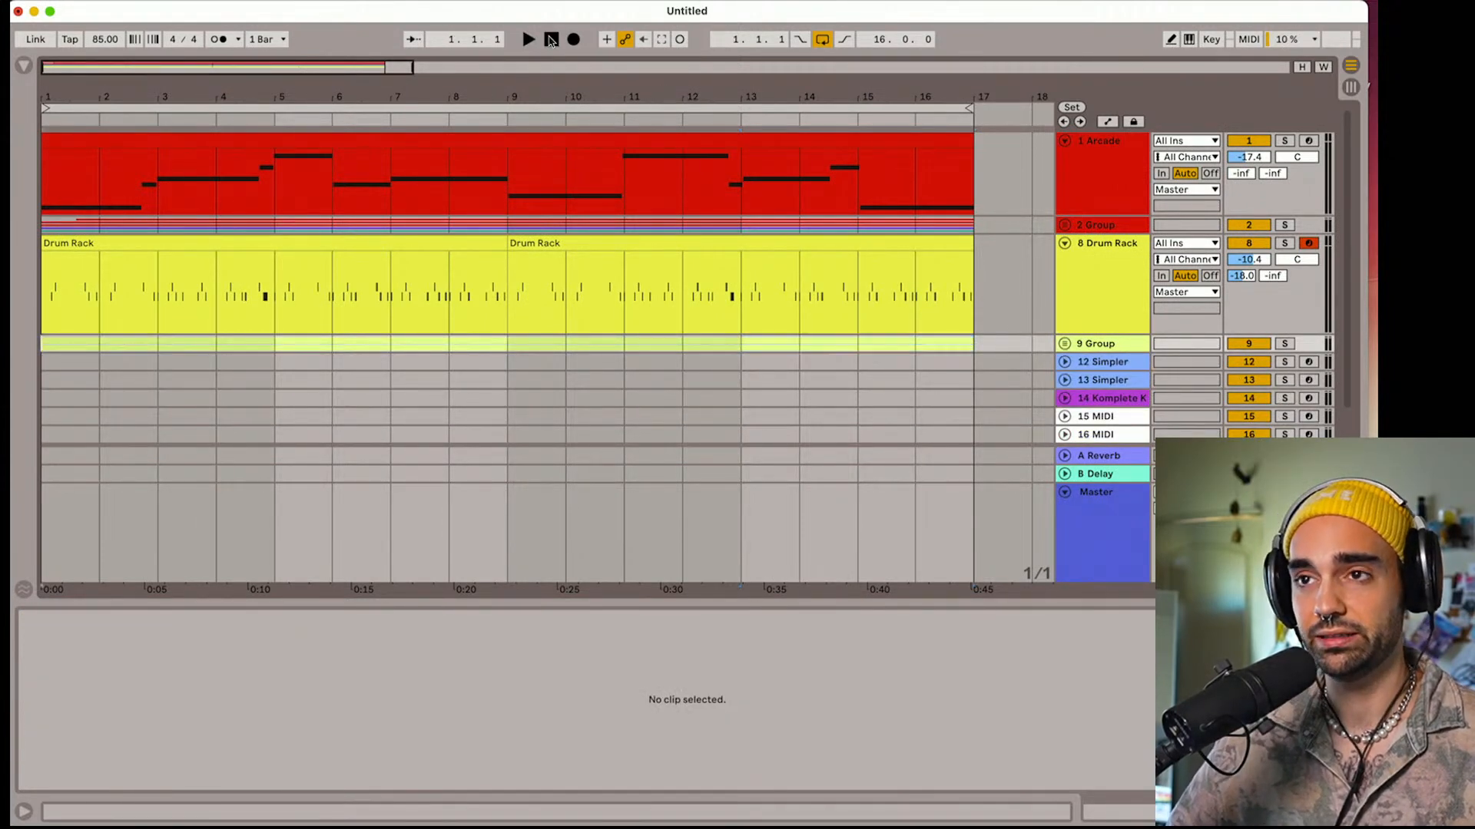
key("space")
left_click(1065, 343)
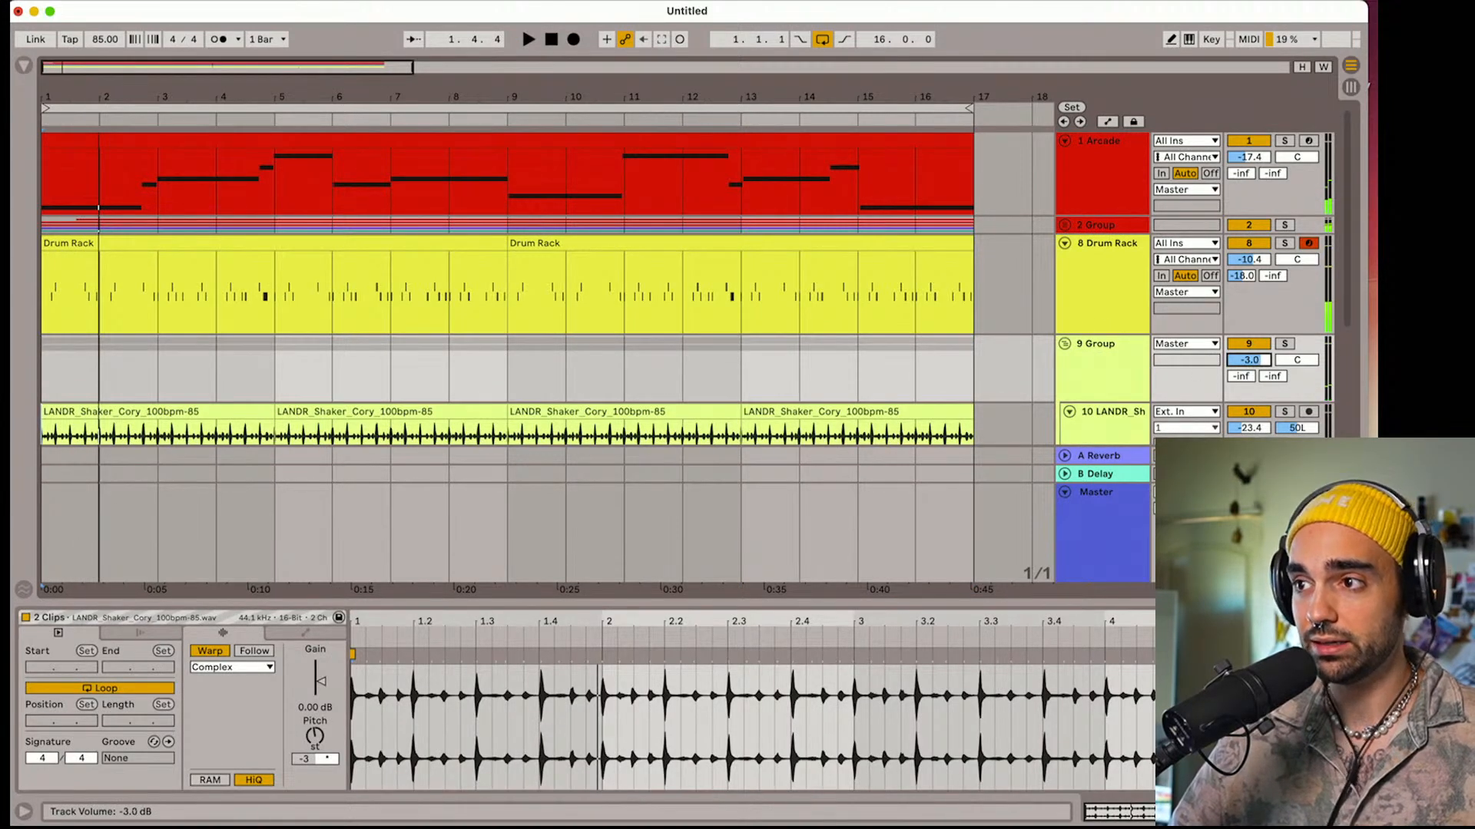
key("space")
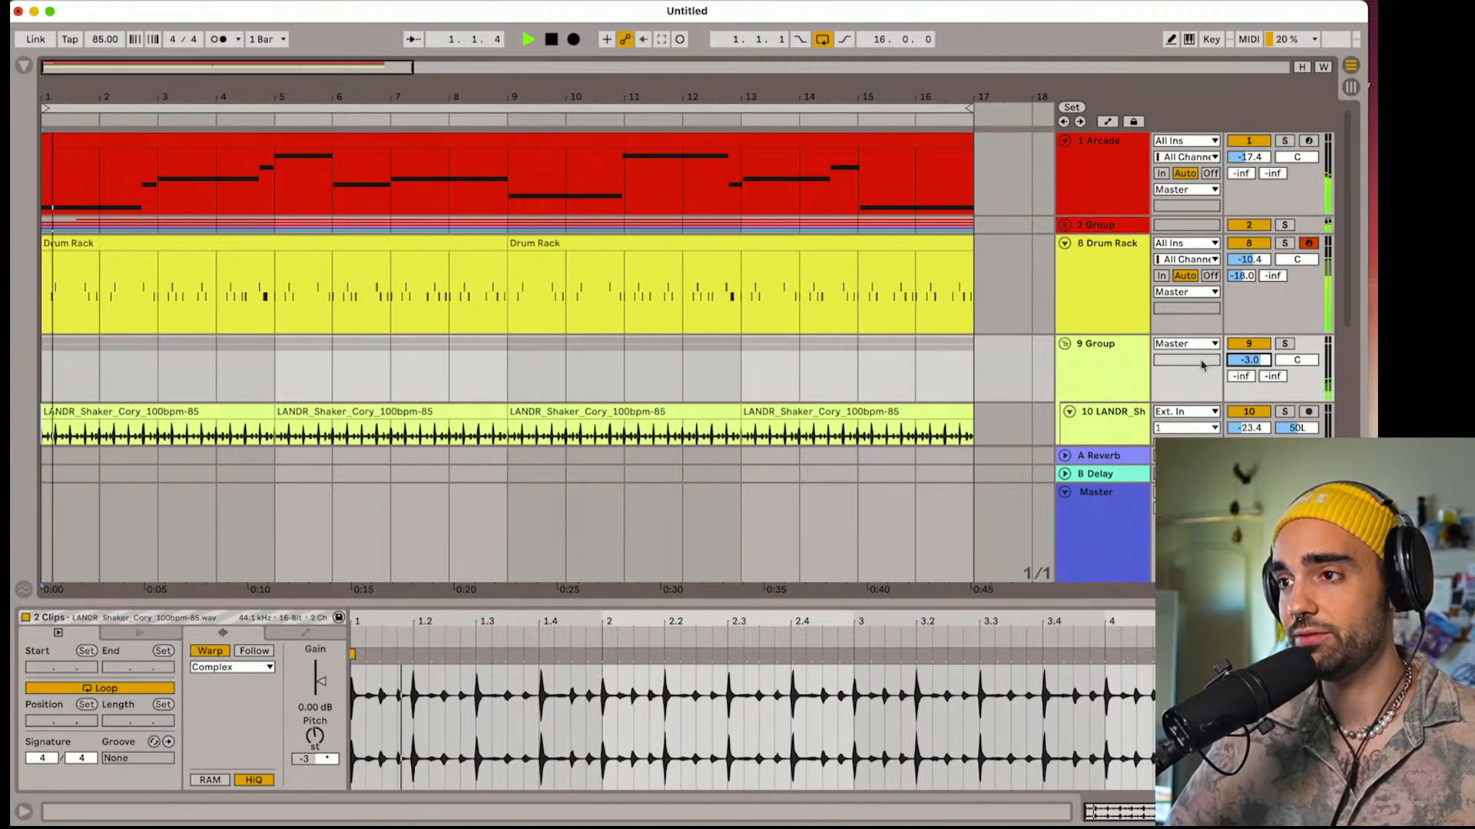
Set the shaker group's volume to -2.0 dB and the shaker track's 5.05 kHz EQ Eight band to 1.36 dB gain
left_click(1109, 351)
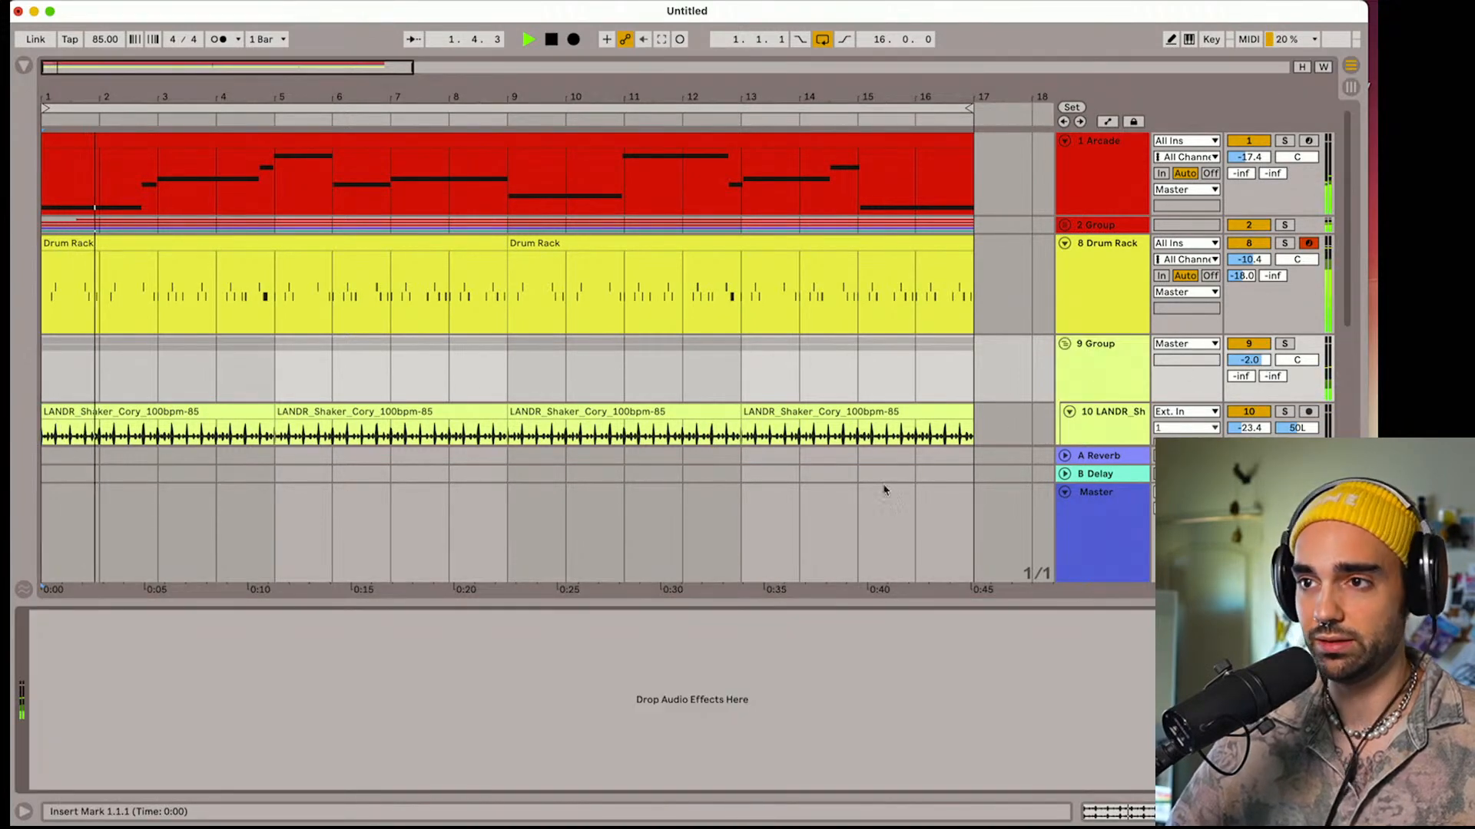
left_click(1075, 439)
left_click_drag(367, 692, 366, 687)
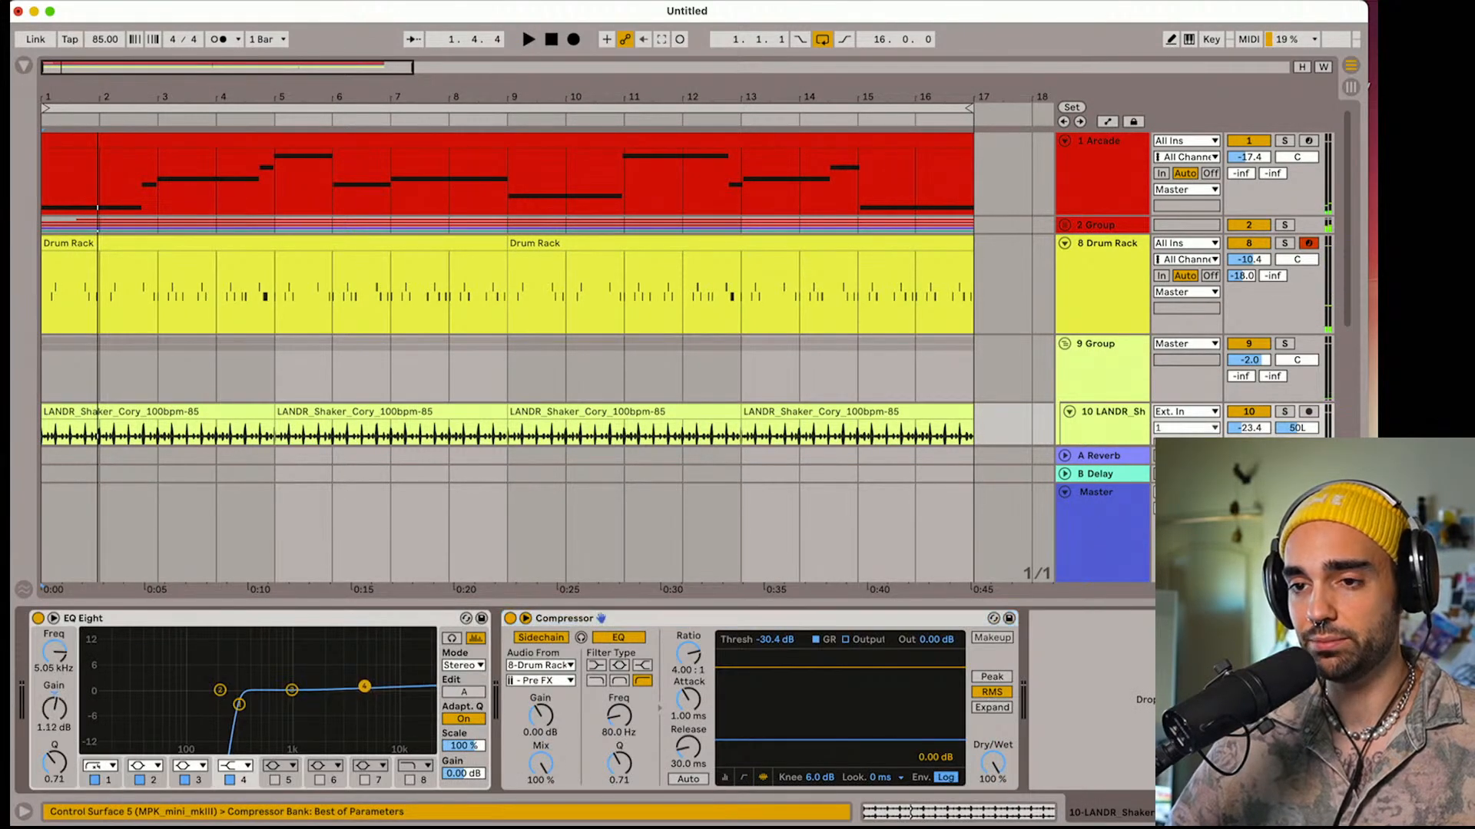
key("space")
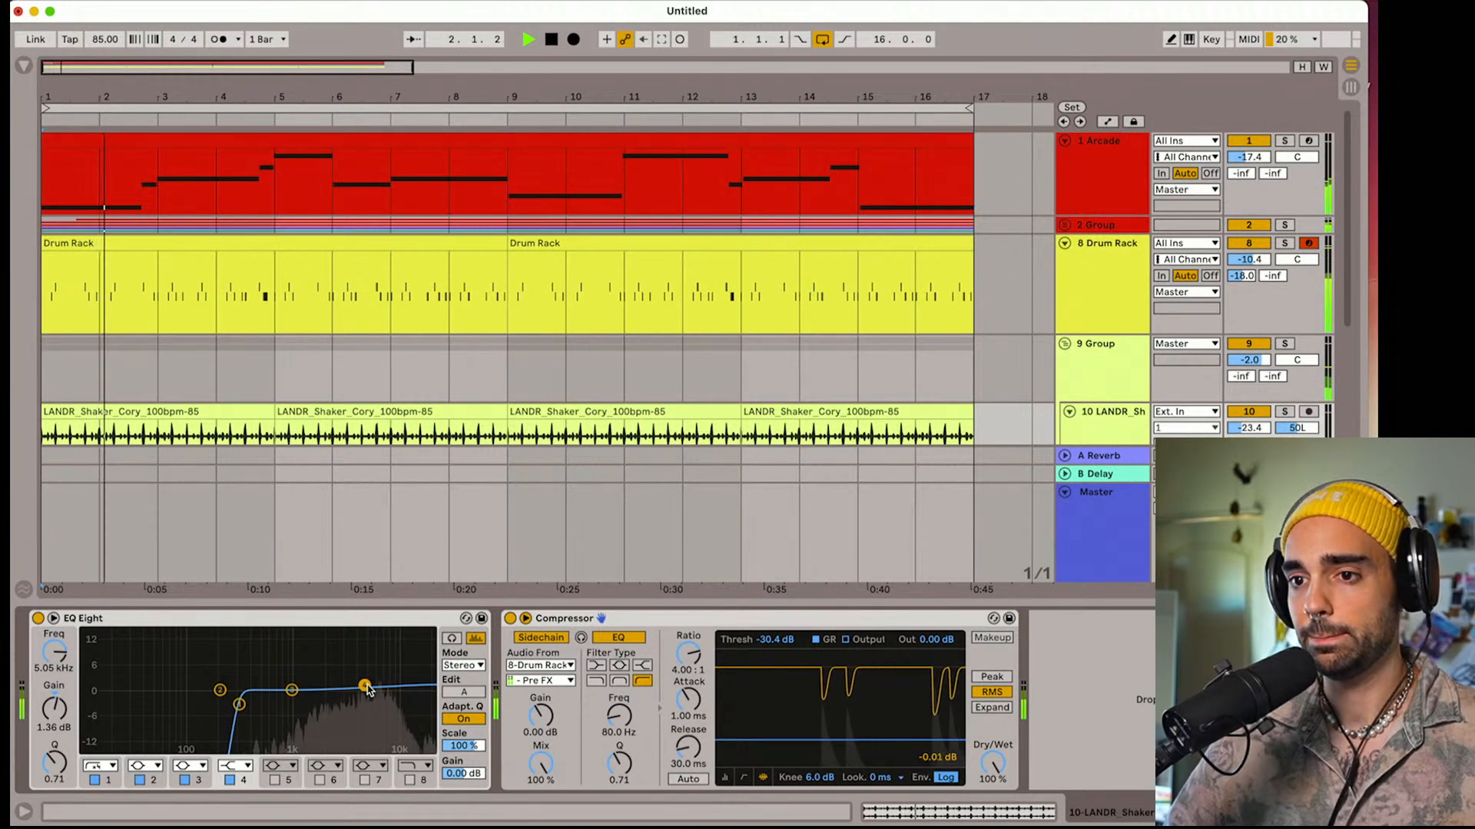
Fold the shaker group and collapse the device view, playing the arrangement again from bar 1
left_click(1064, 344)
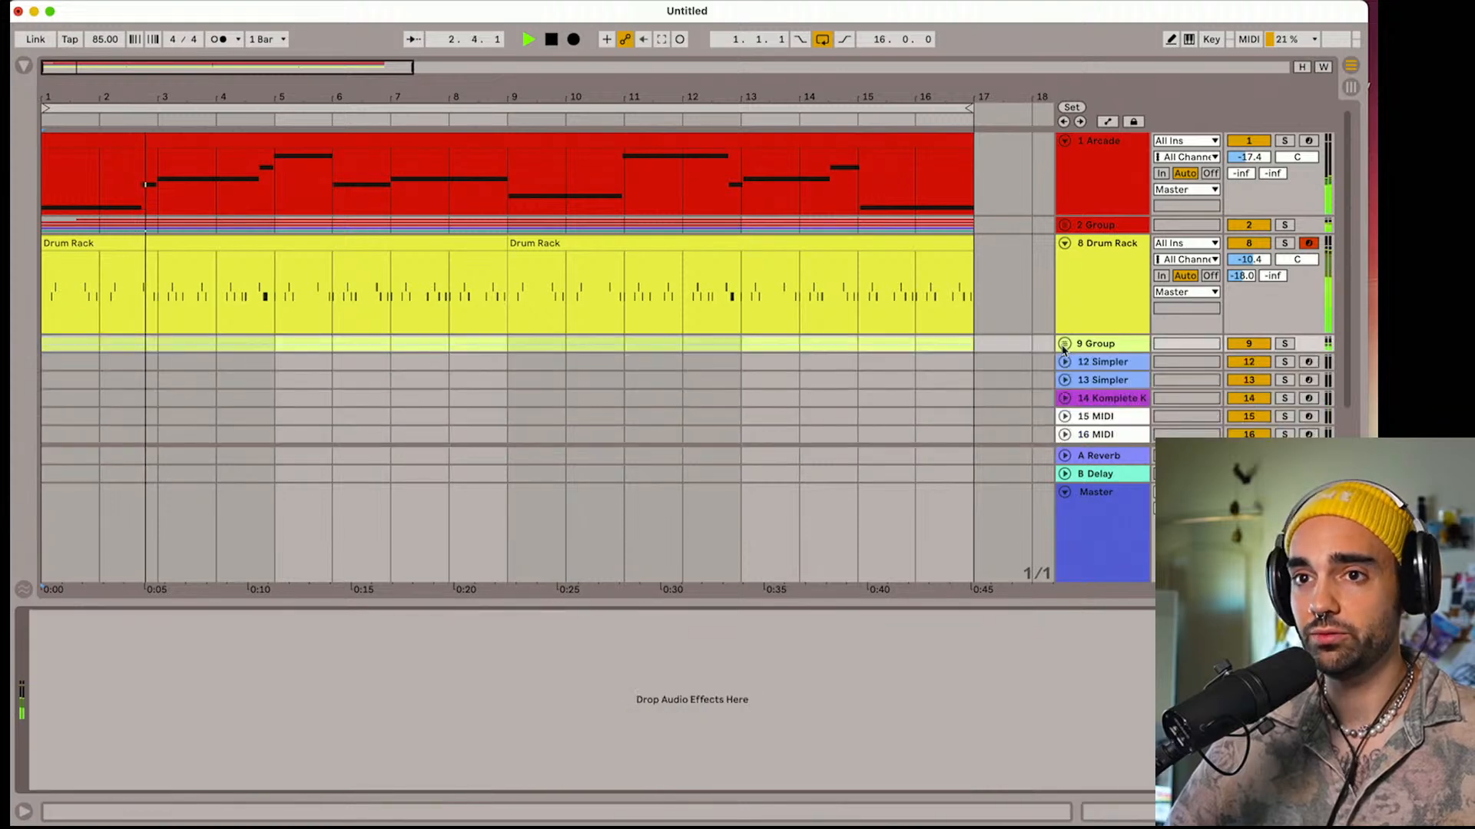
key("space")
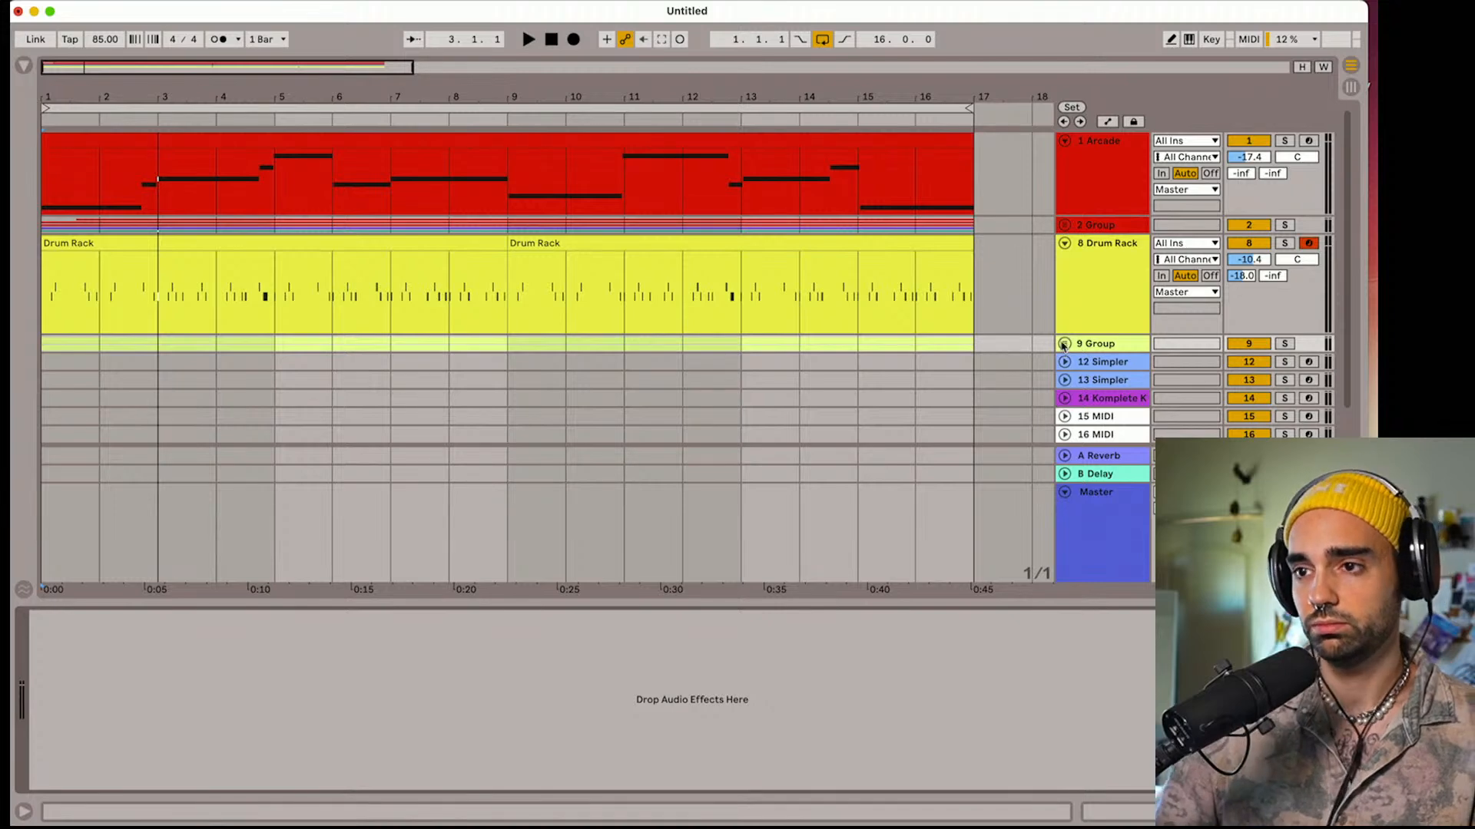
left_click_drag(1083, 605, 1079, 746)
key("space")
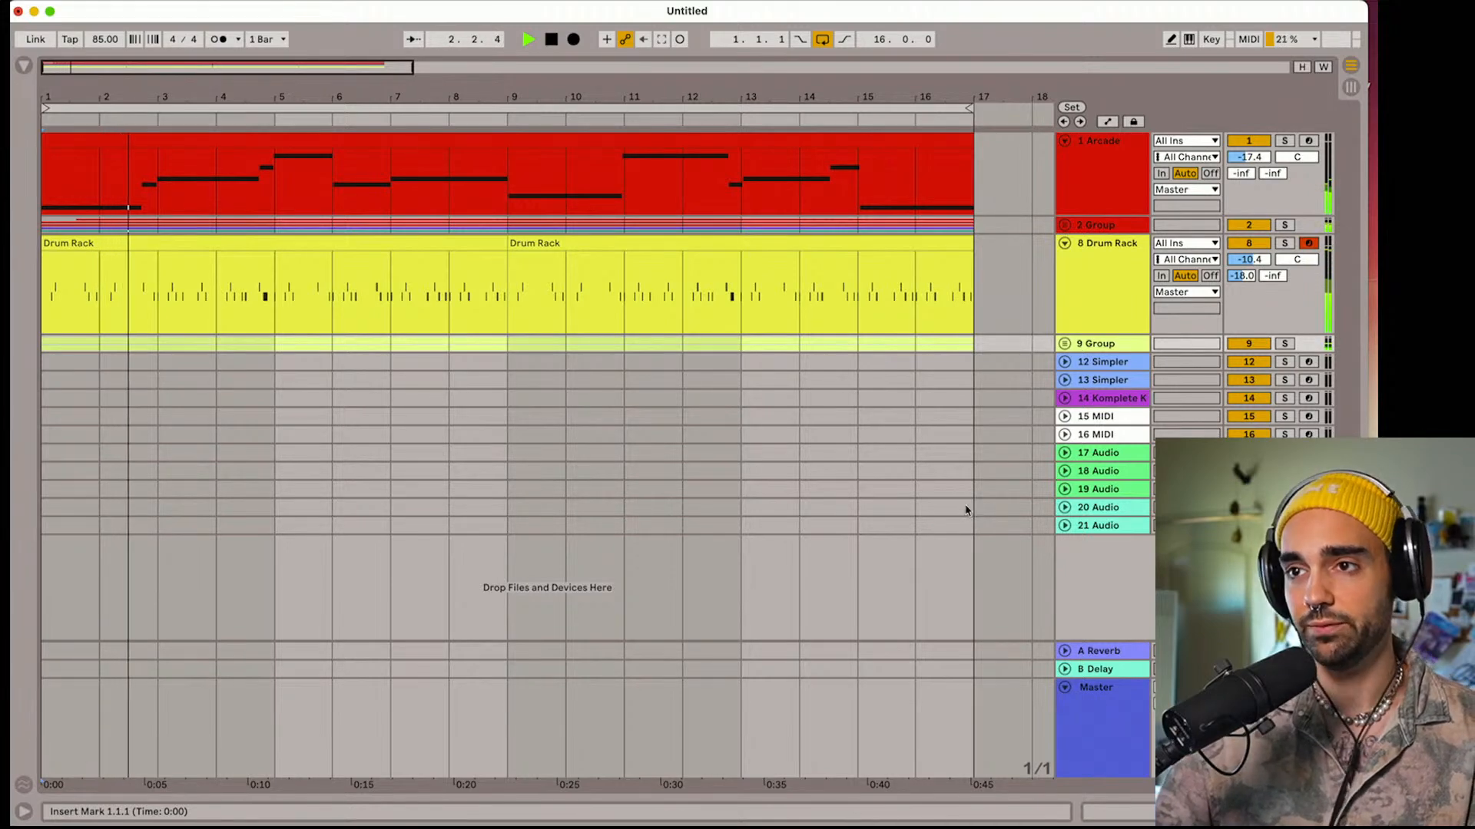
Unfold the Arcade group and show the device chain of its 3 Arcade track
left_click(1076, 190)
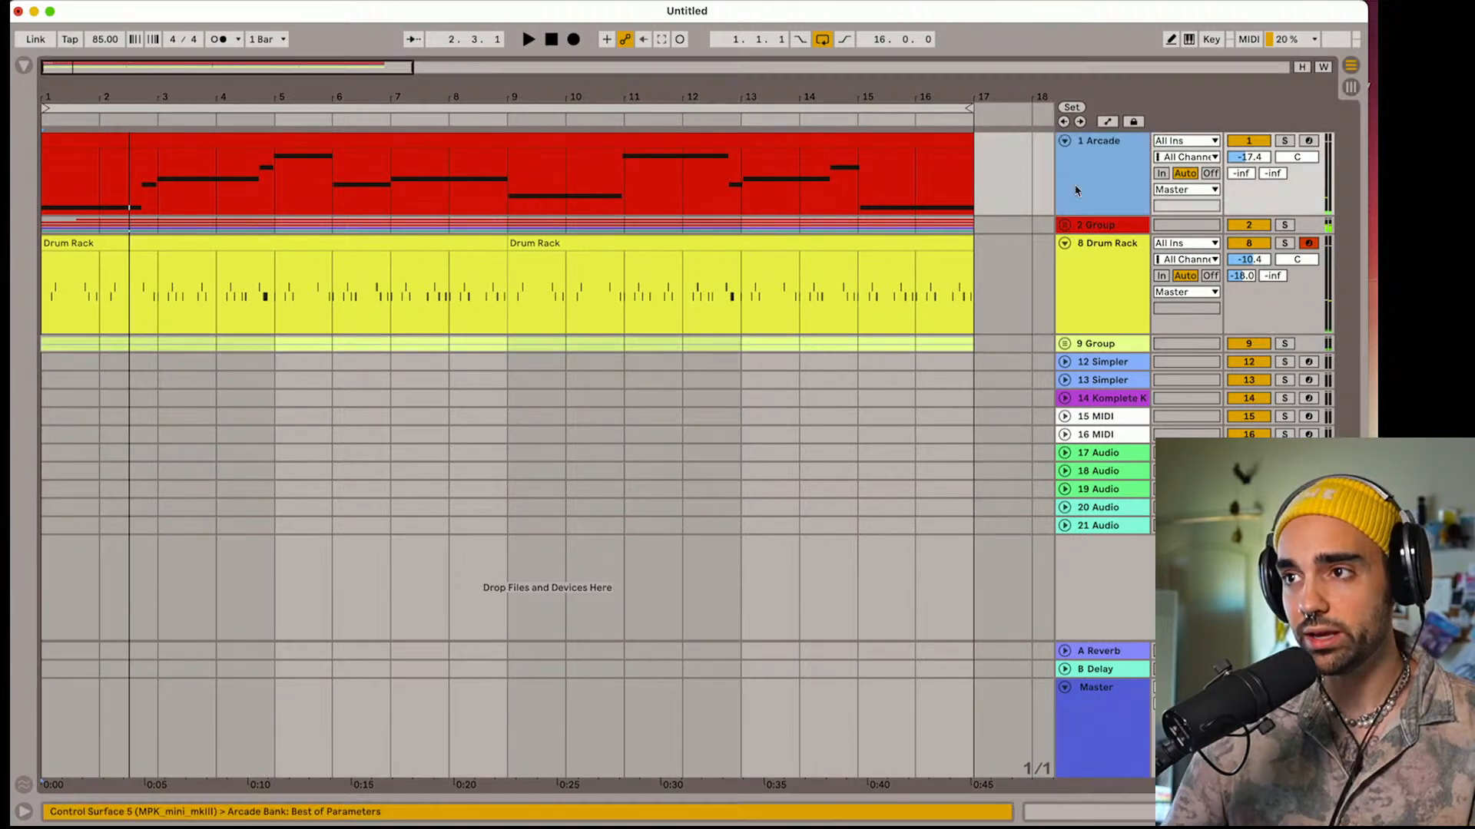
left_click(1067, 230)
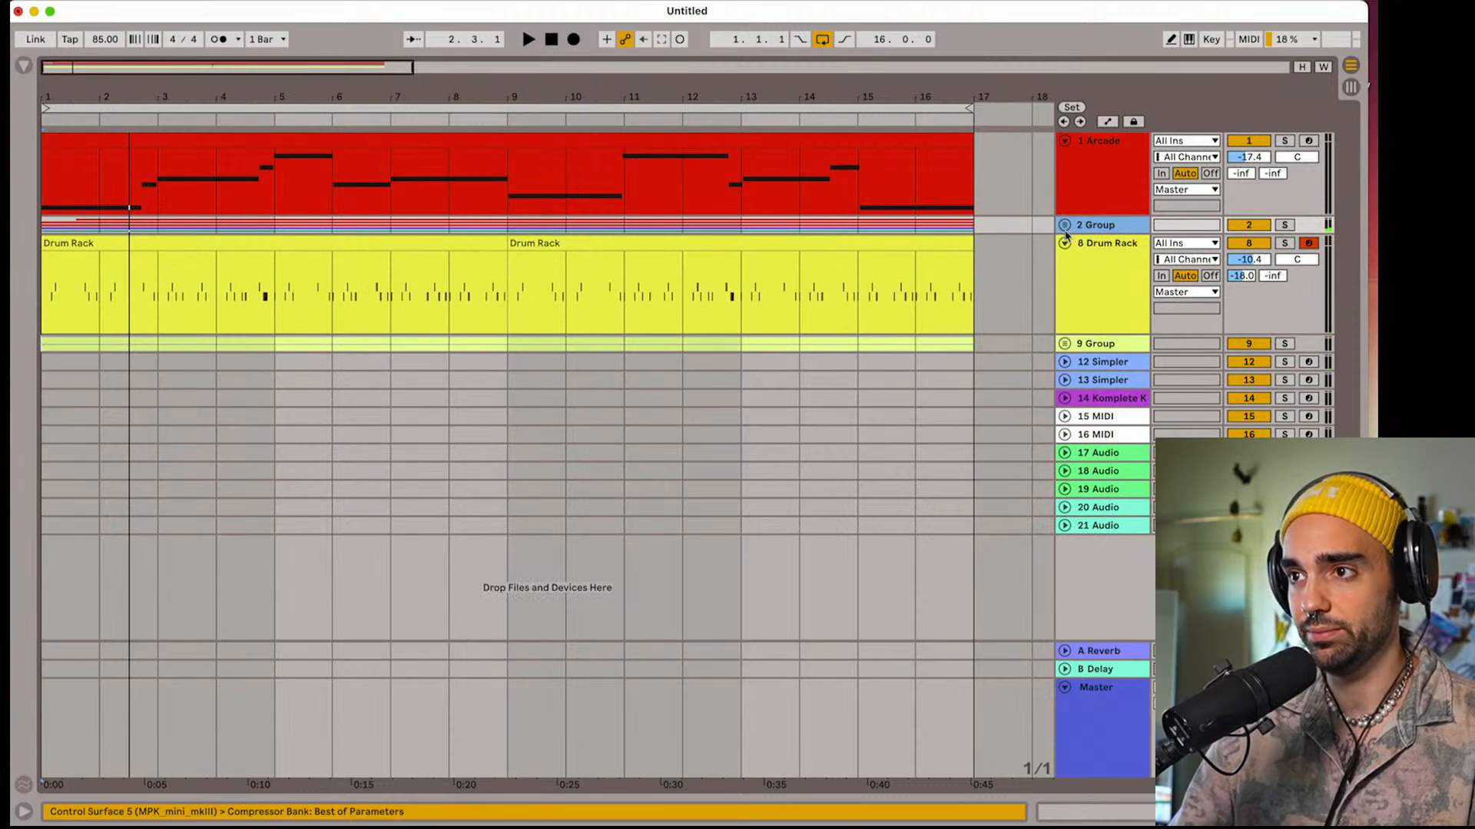
left_click(1064, 226)
left_click(1104, 307)
double_click(1100, 309)
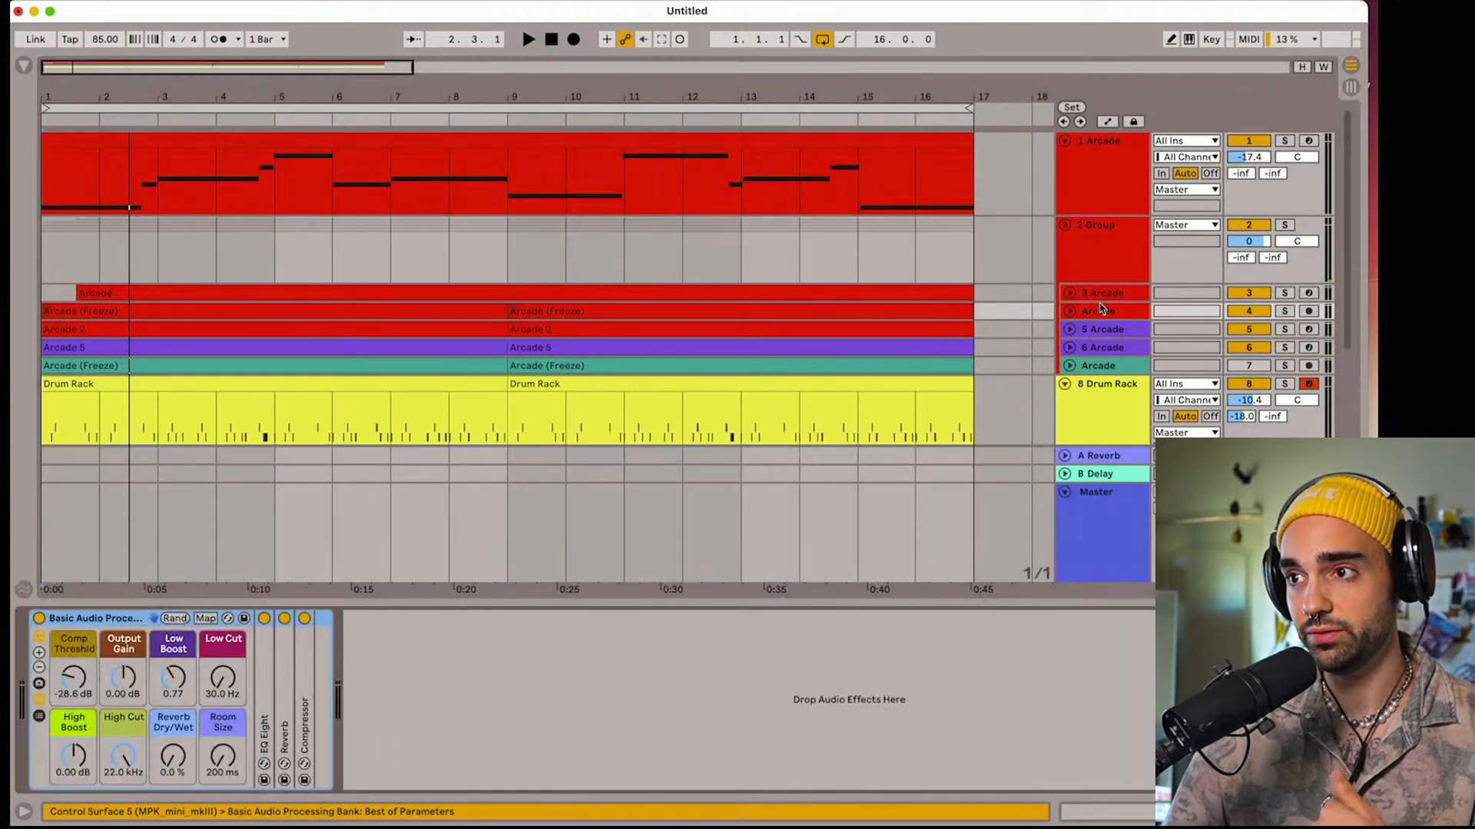
left_click(1107, 298)
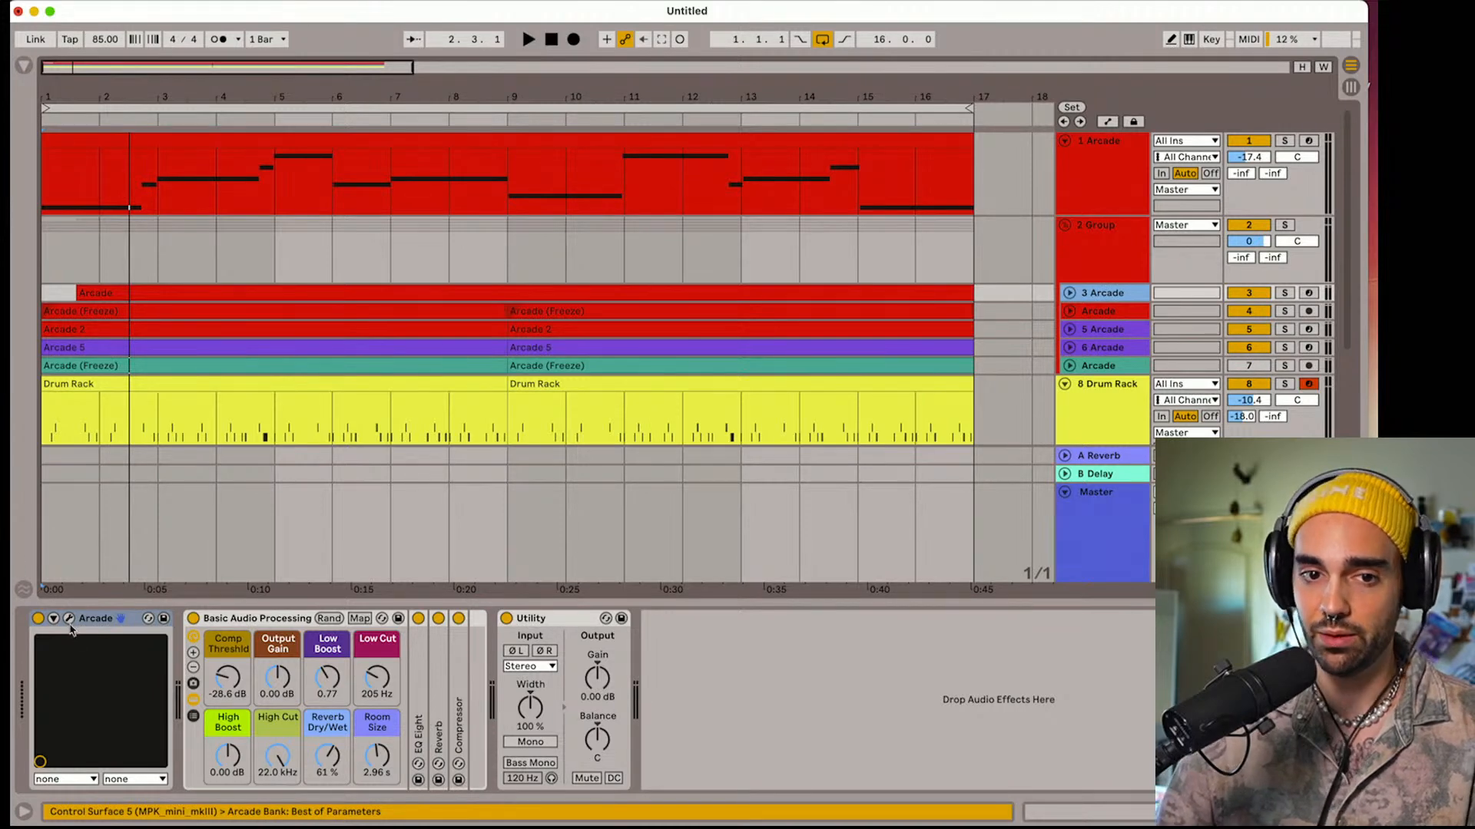
Examine the 3 Arcade track's plug-in window during playback, close it and return the playhead to bar 1
left_click(69, 623)
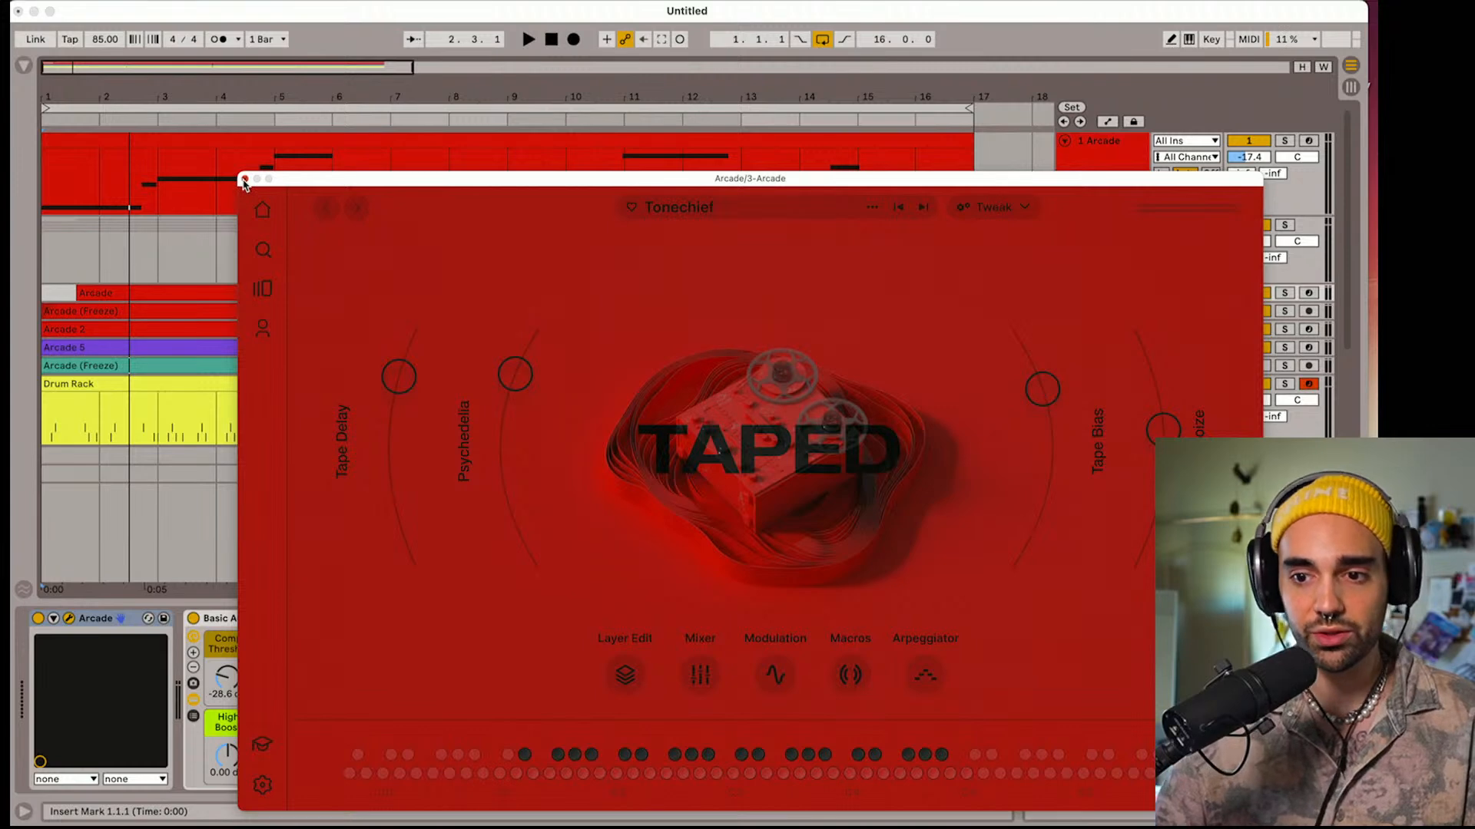
left_click_drag(290, 183, 185, 59)
key("space")
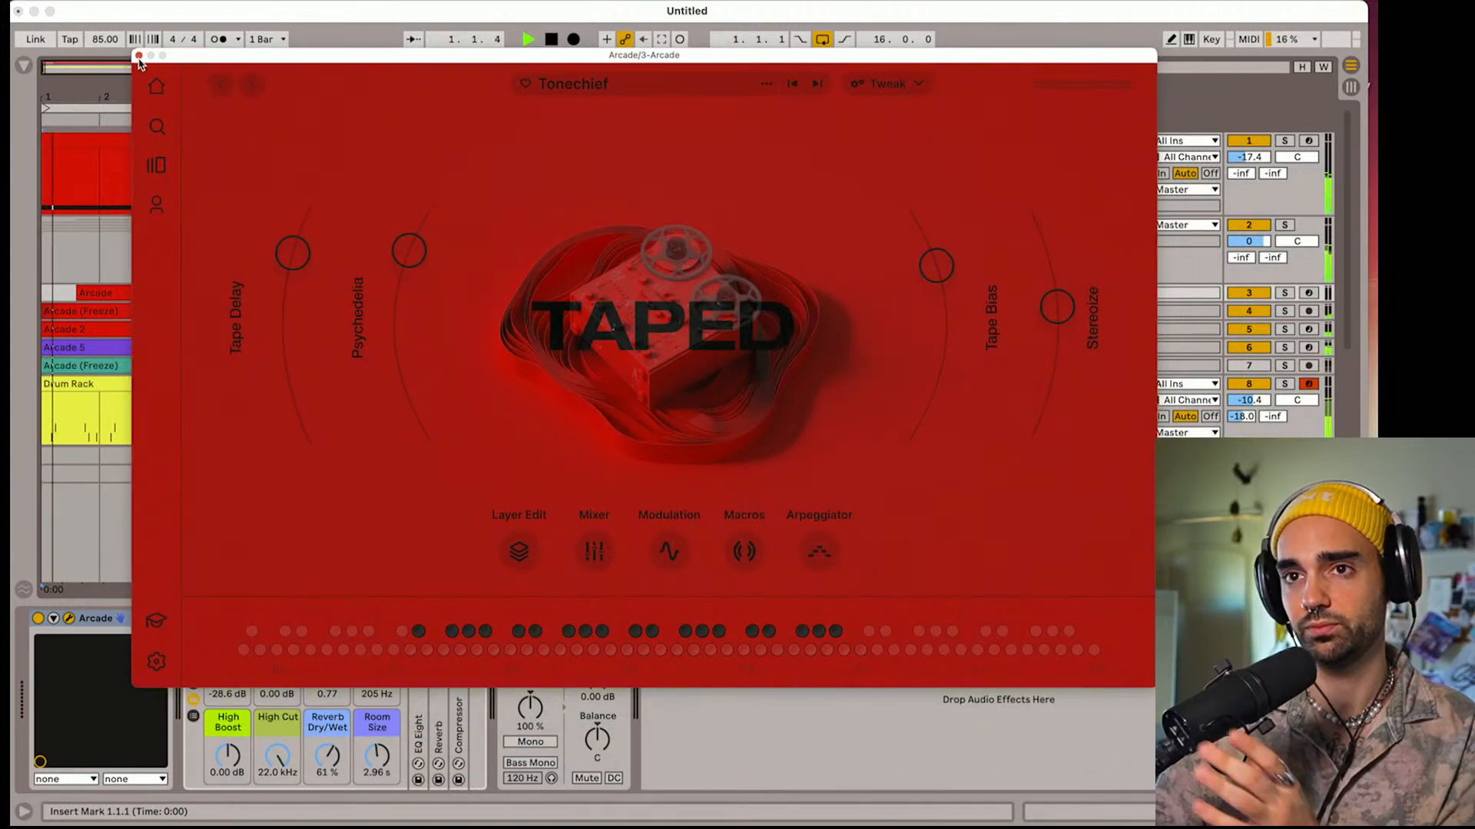
left_click(139, 56)
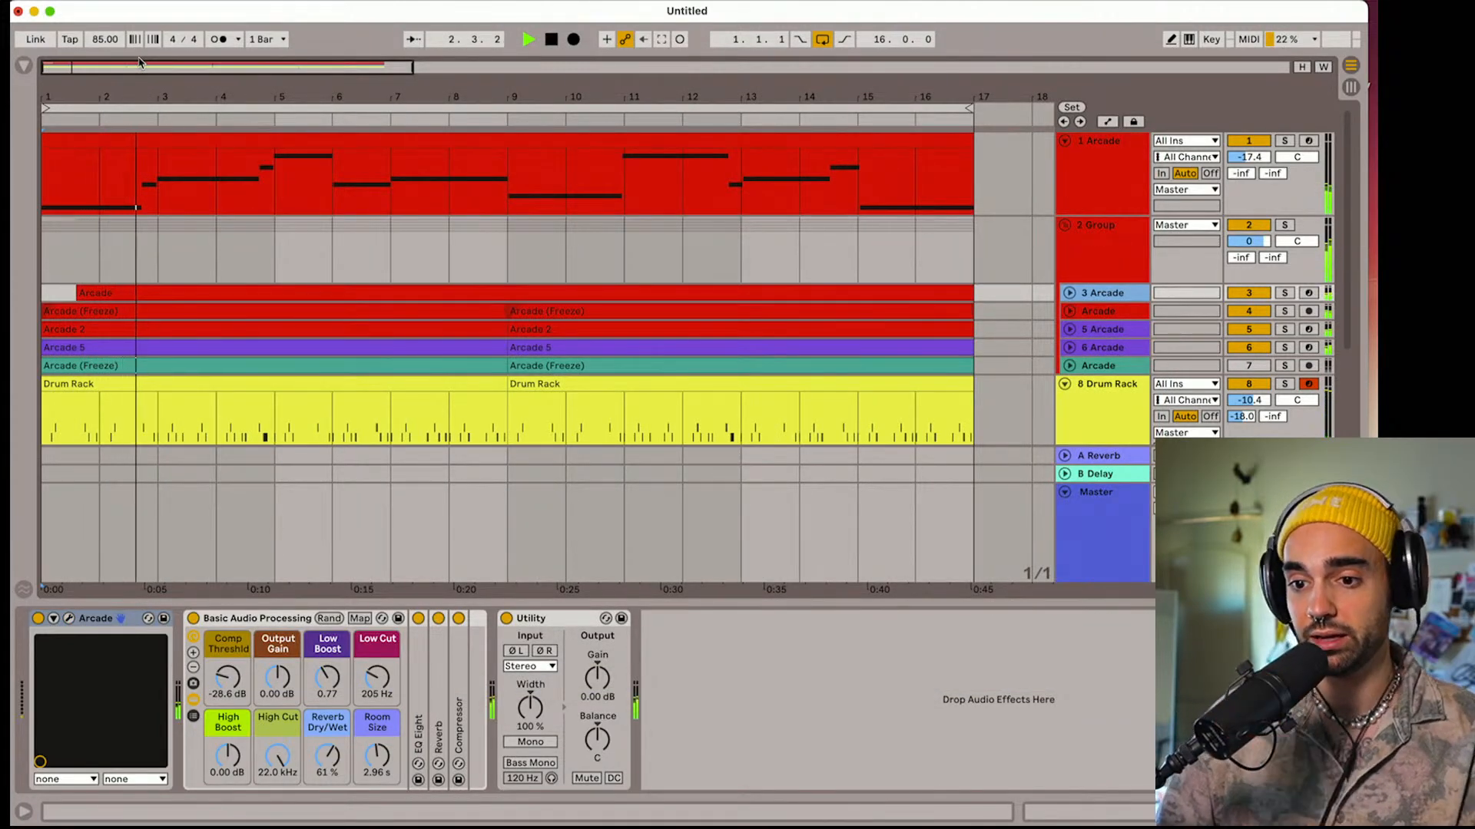
left_click(556, 42)
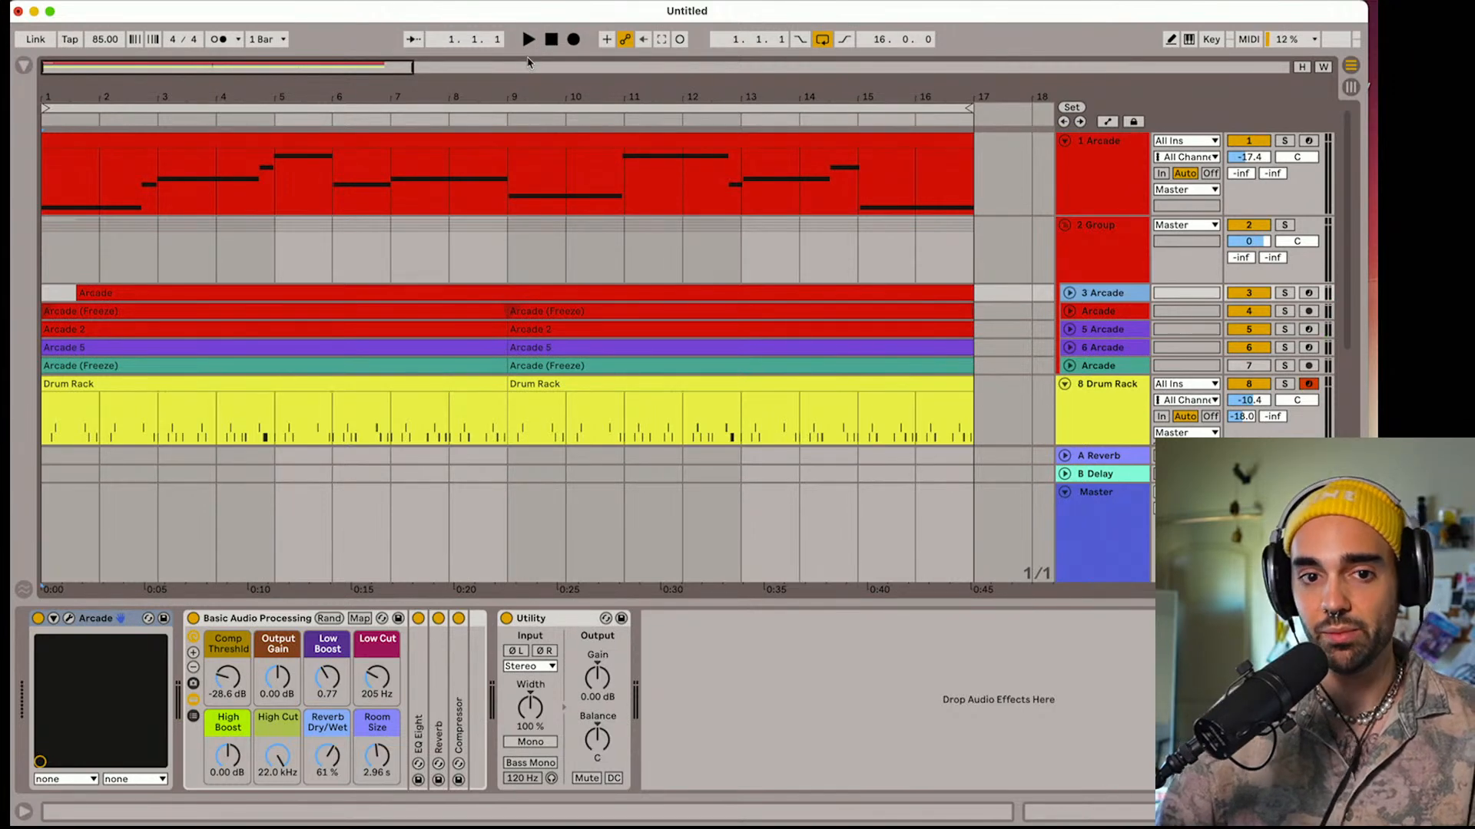
Fold the Drum Rack track while playing the arrangement, and show the track's devices with playback stopped
key("space")
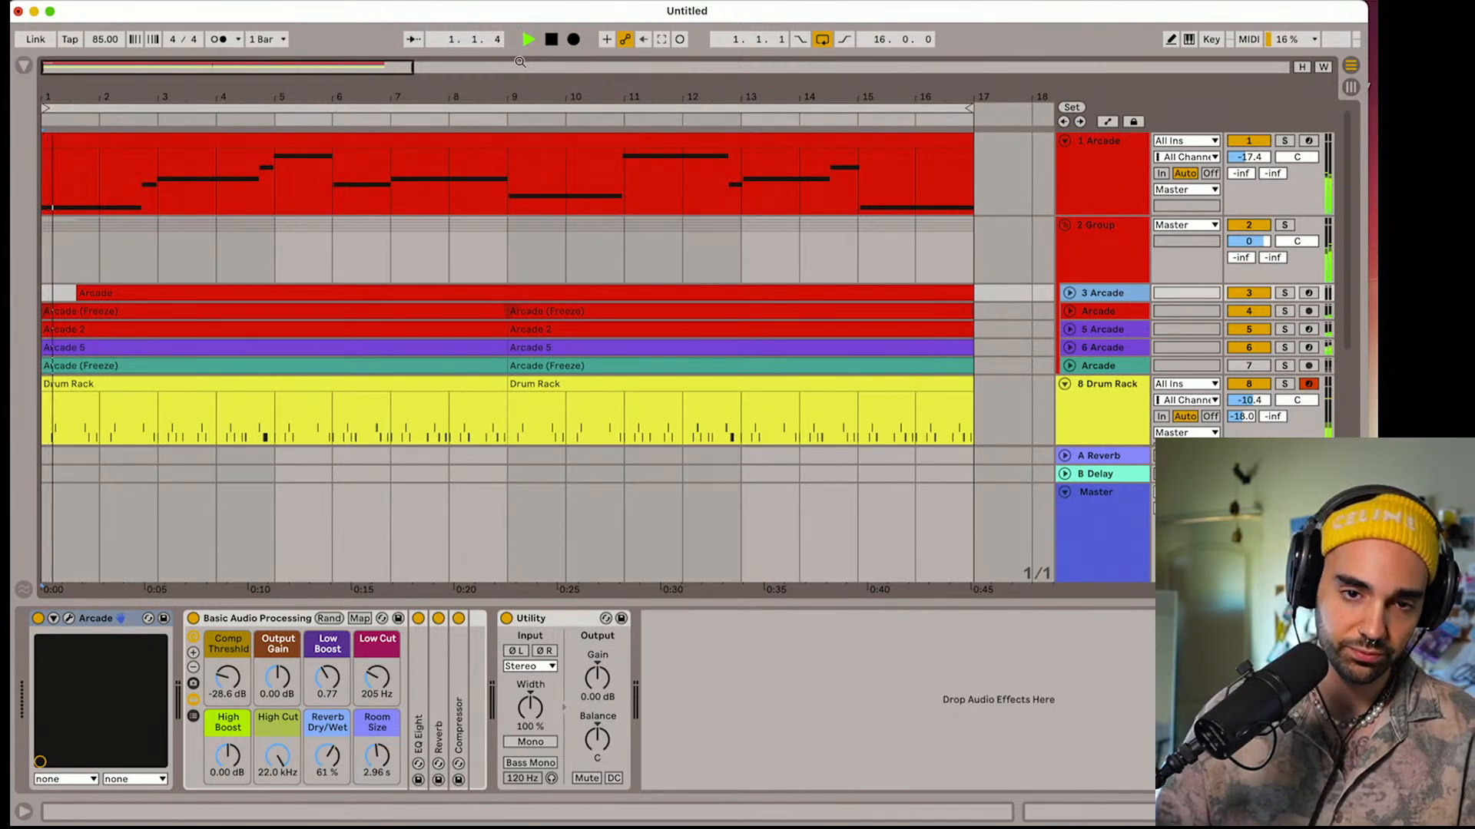
left_click(1064, 386)
scroll(1066, 384, "down", 2)
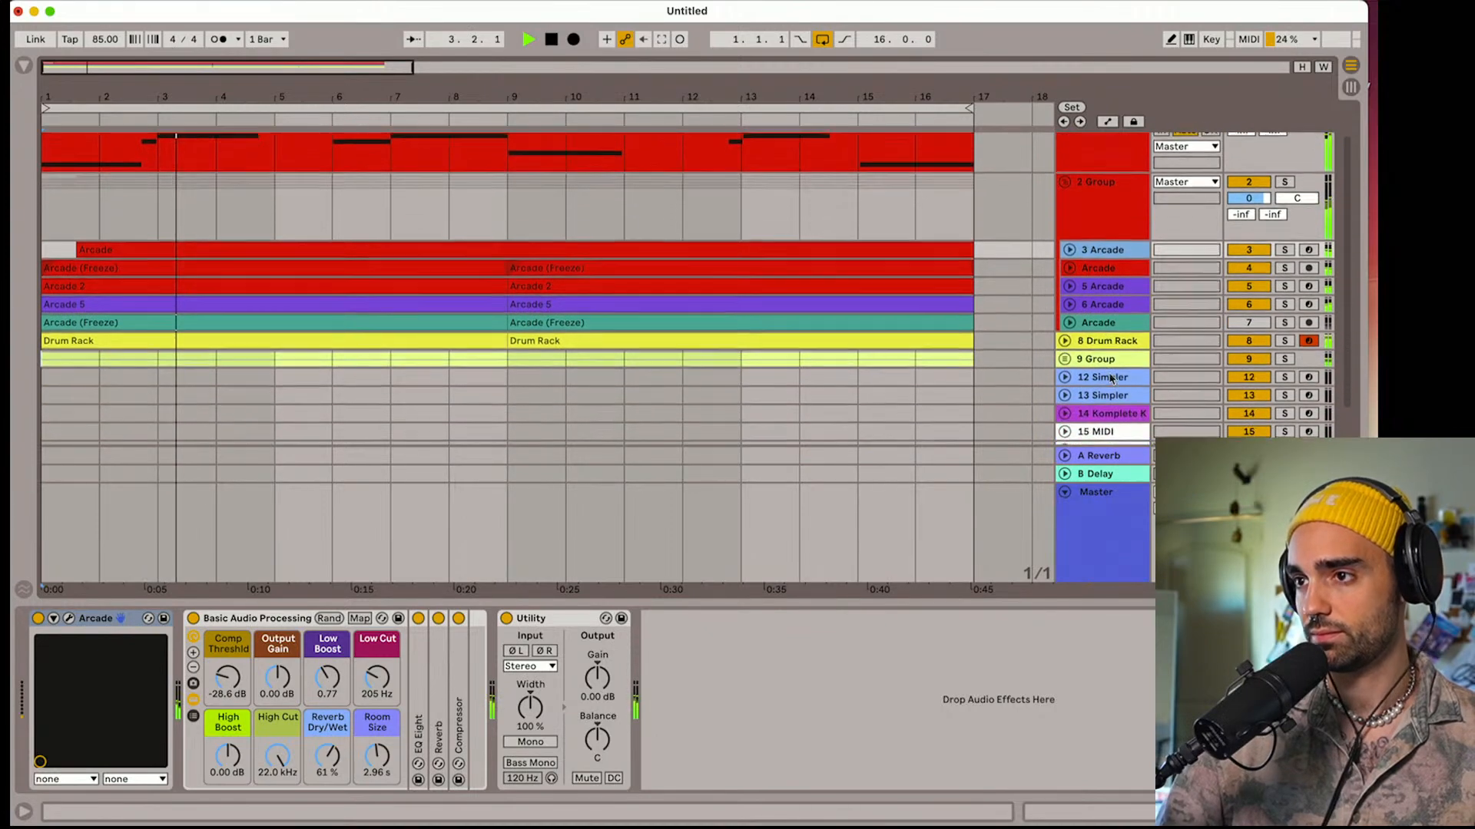
key("space")
left_click(1107, 335)
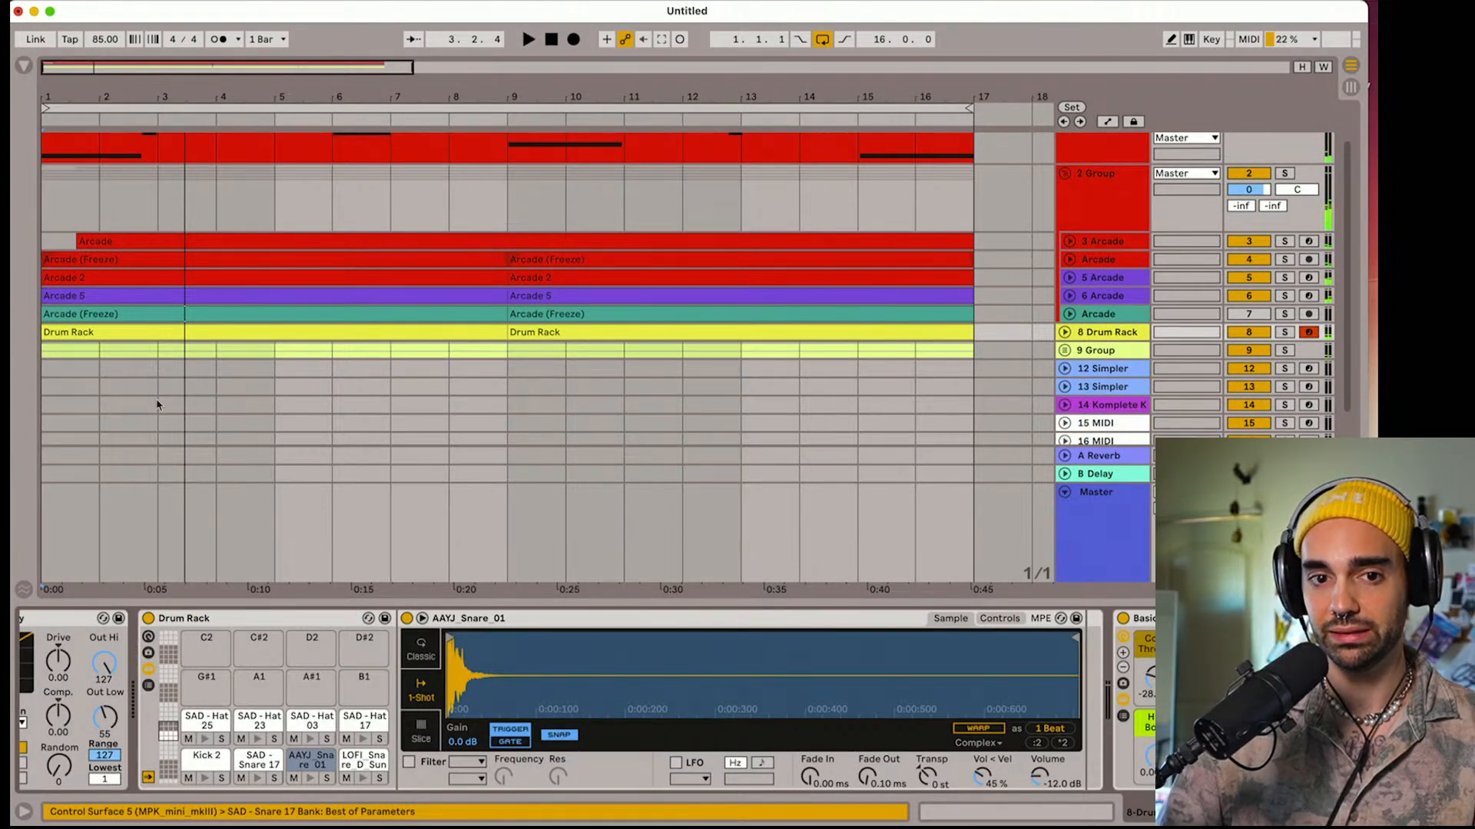
Search the browser for "drum" and select Drum Buss among the audio effects
left_click(26, 67)
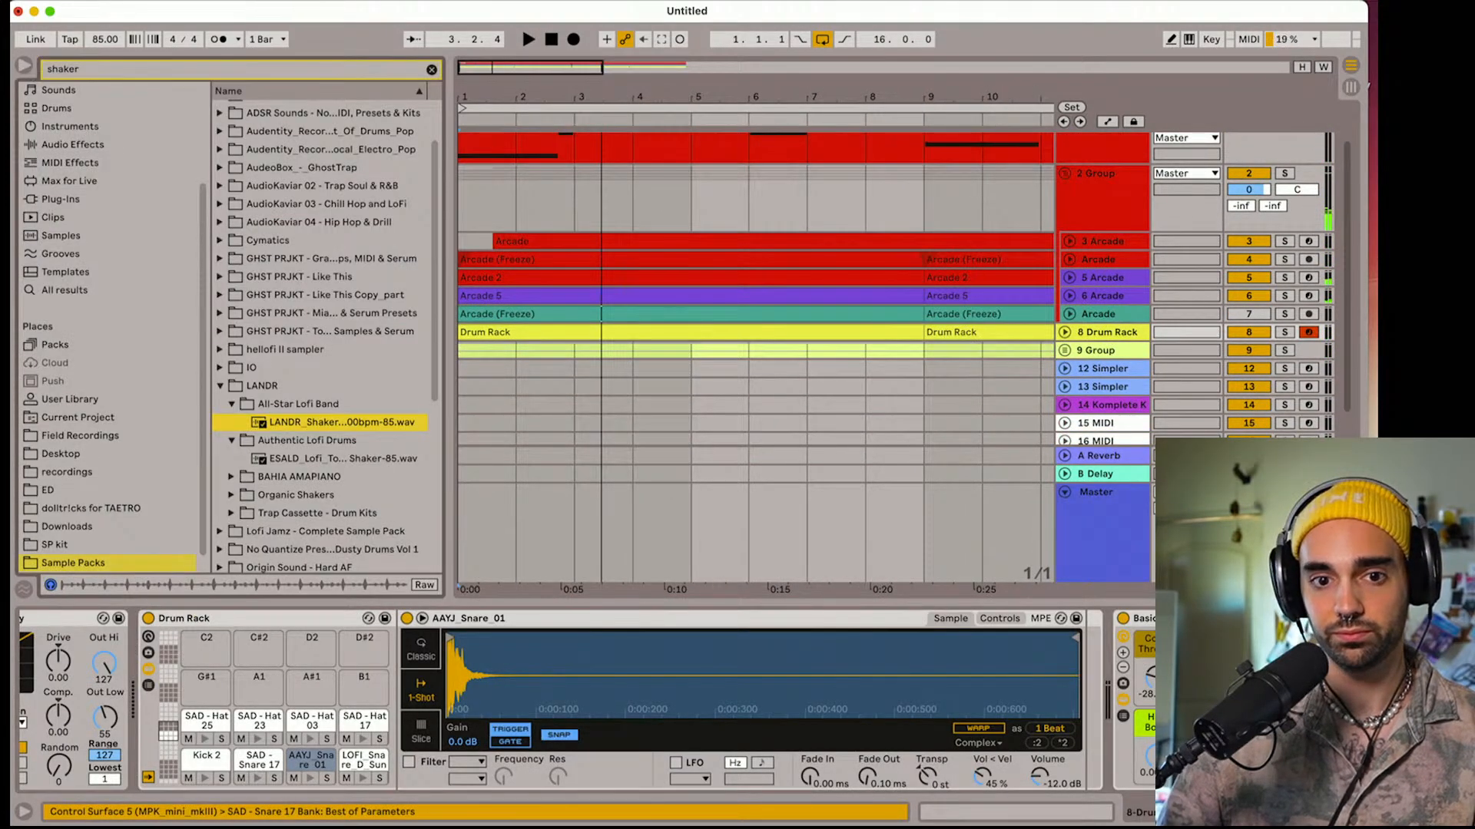
left_click(69, 199)
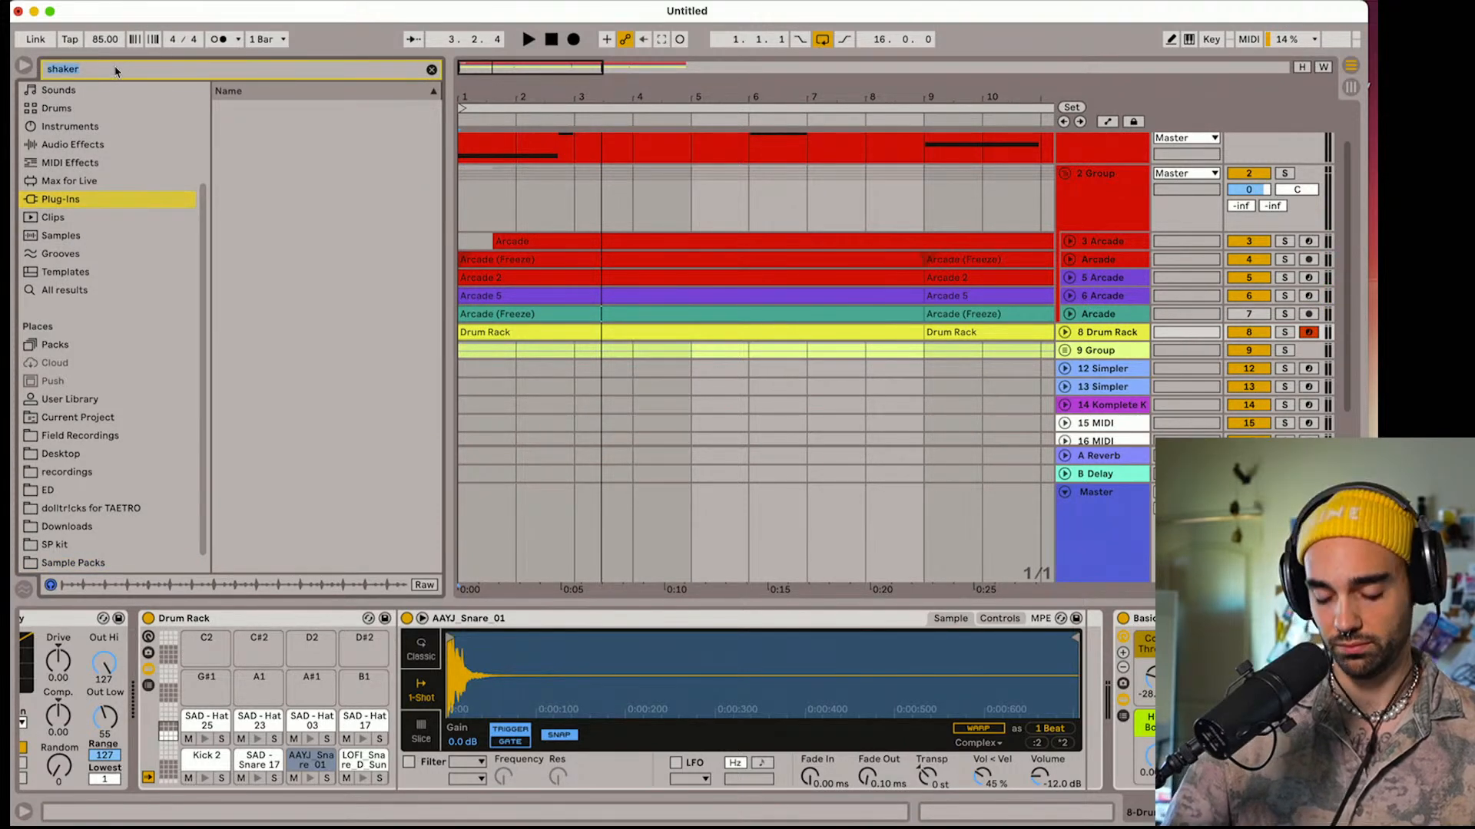
type("drum")
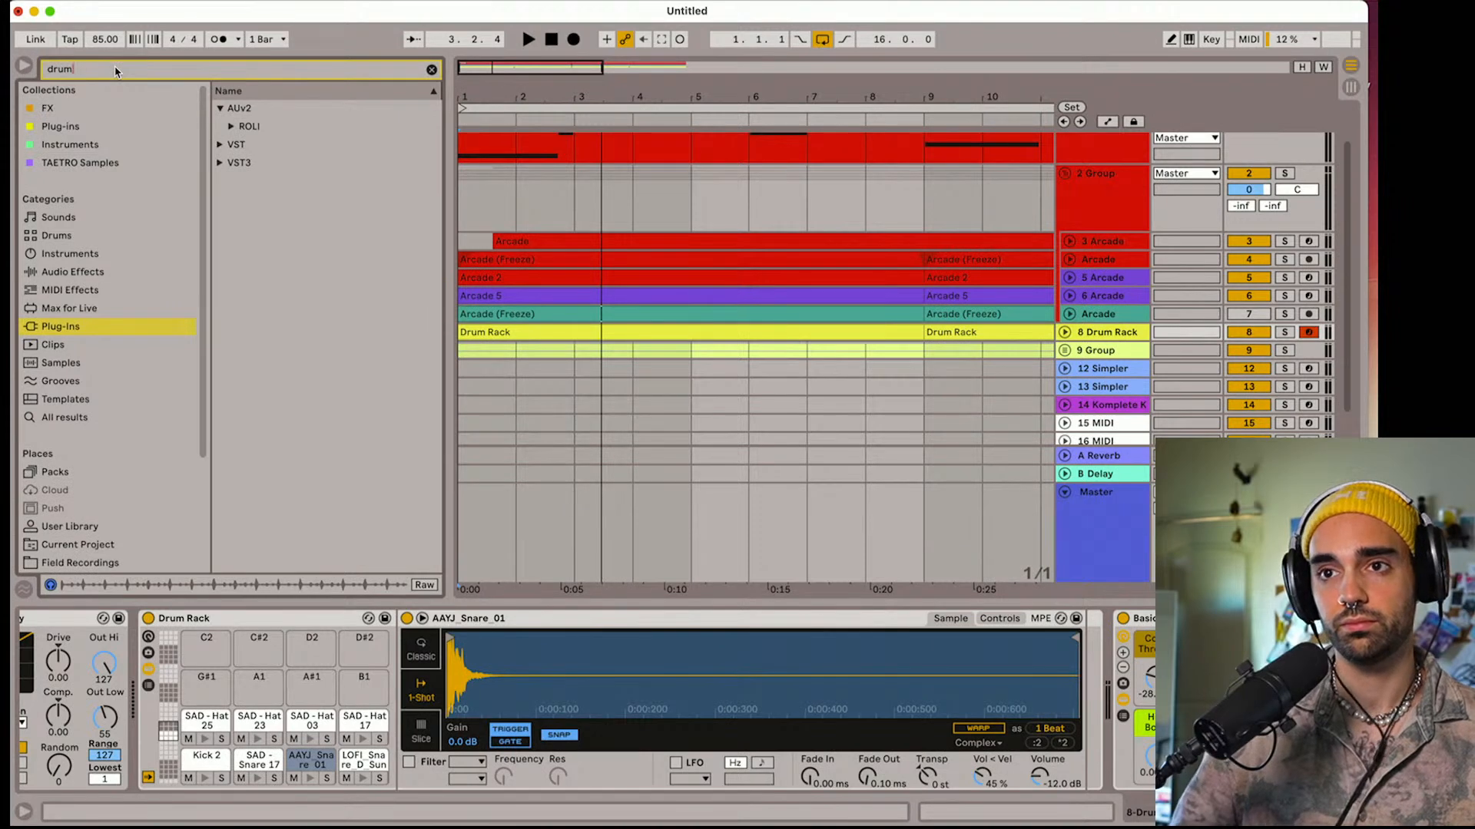
left_click(85, 287)
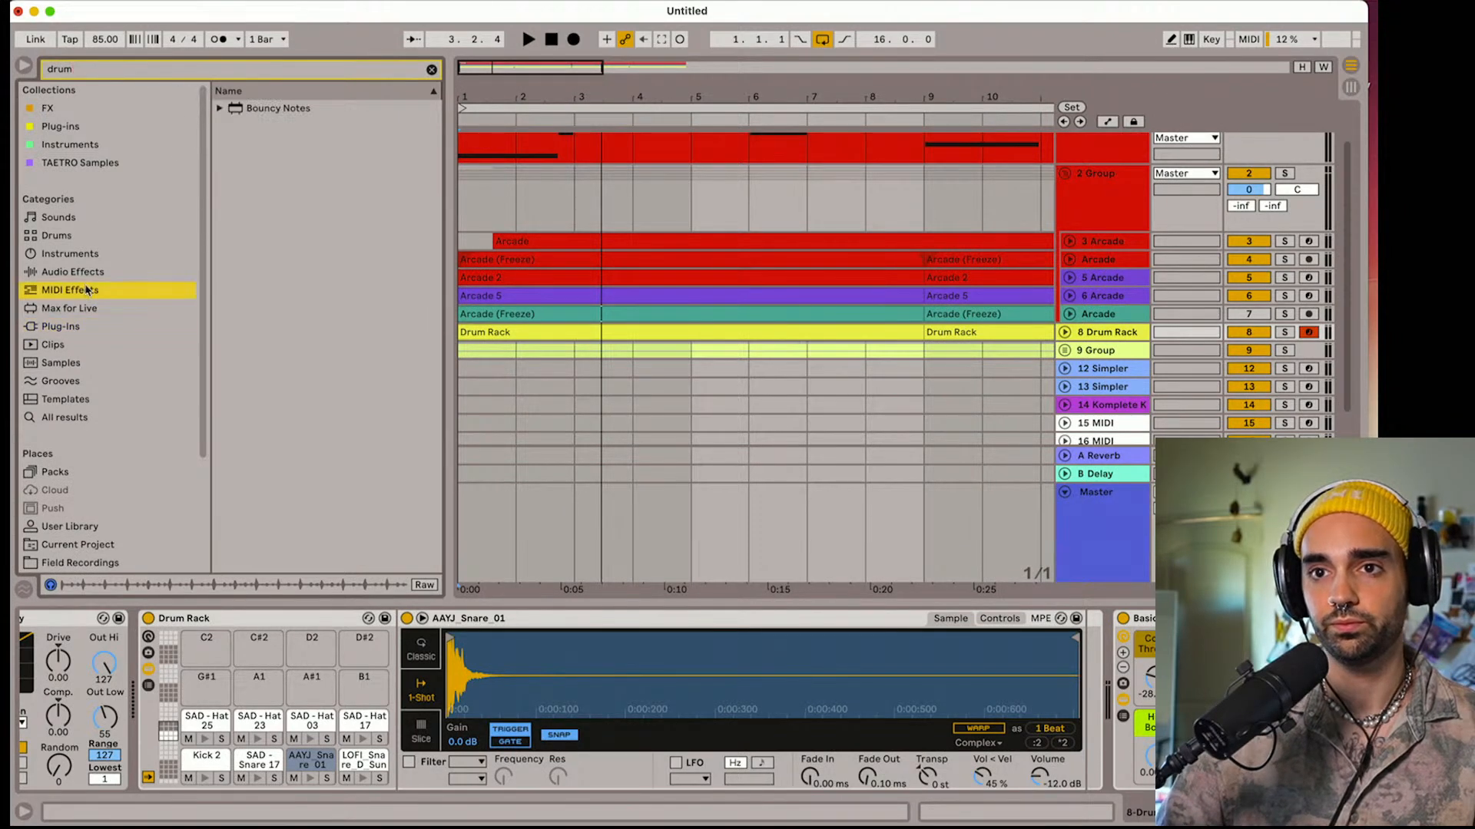
left_click(86, 273)
left_click(236, 200)
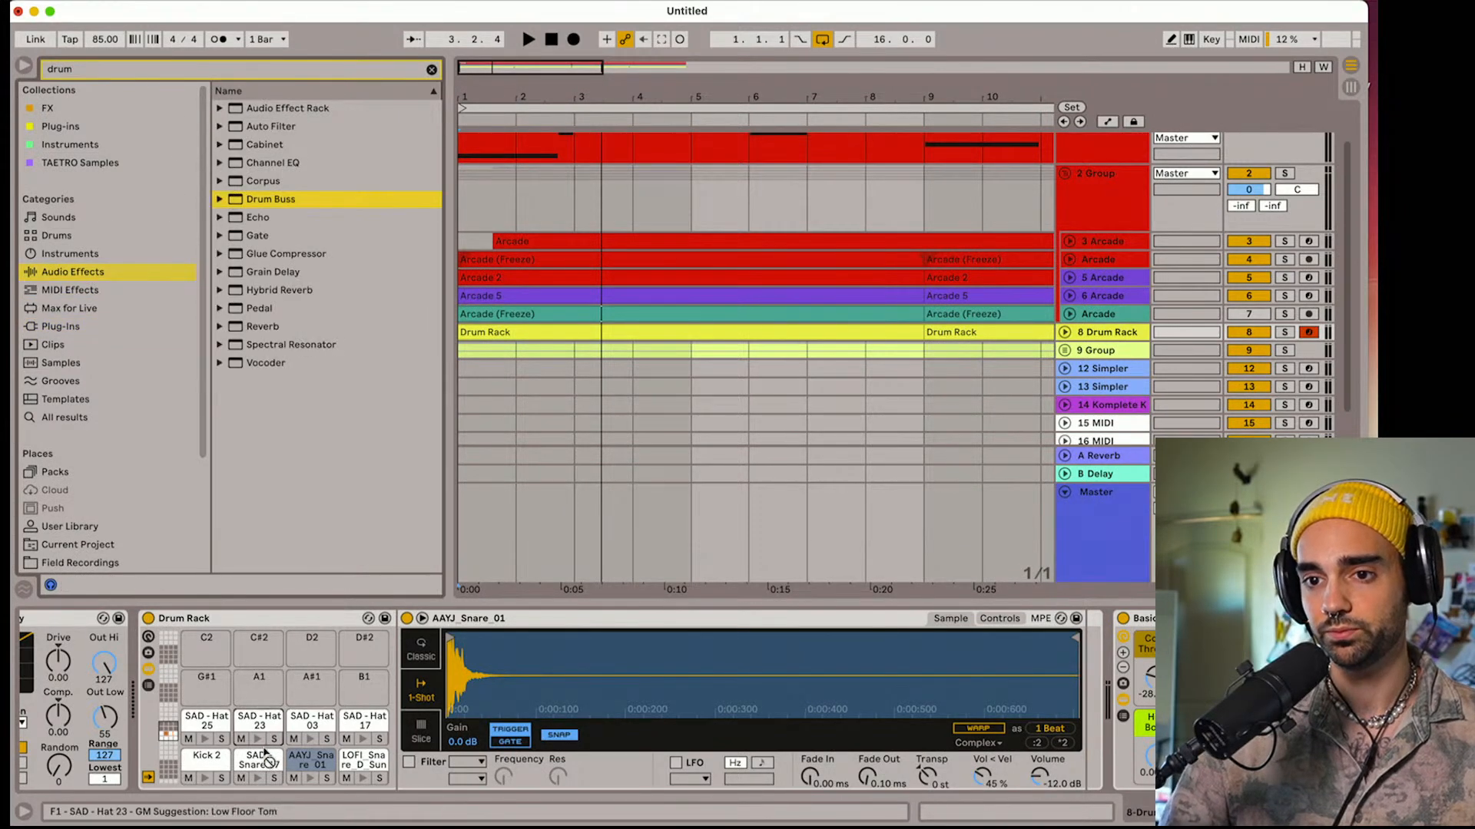
Select the Kick 2 pad in the Drum Rack and audition the kick with the arrangement from bar 1
left_click(170, 773)
left_click_drag(167, 762, 207, 774)
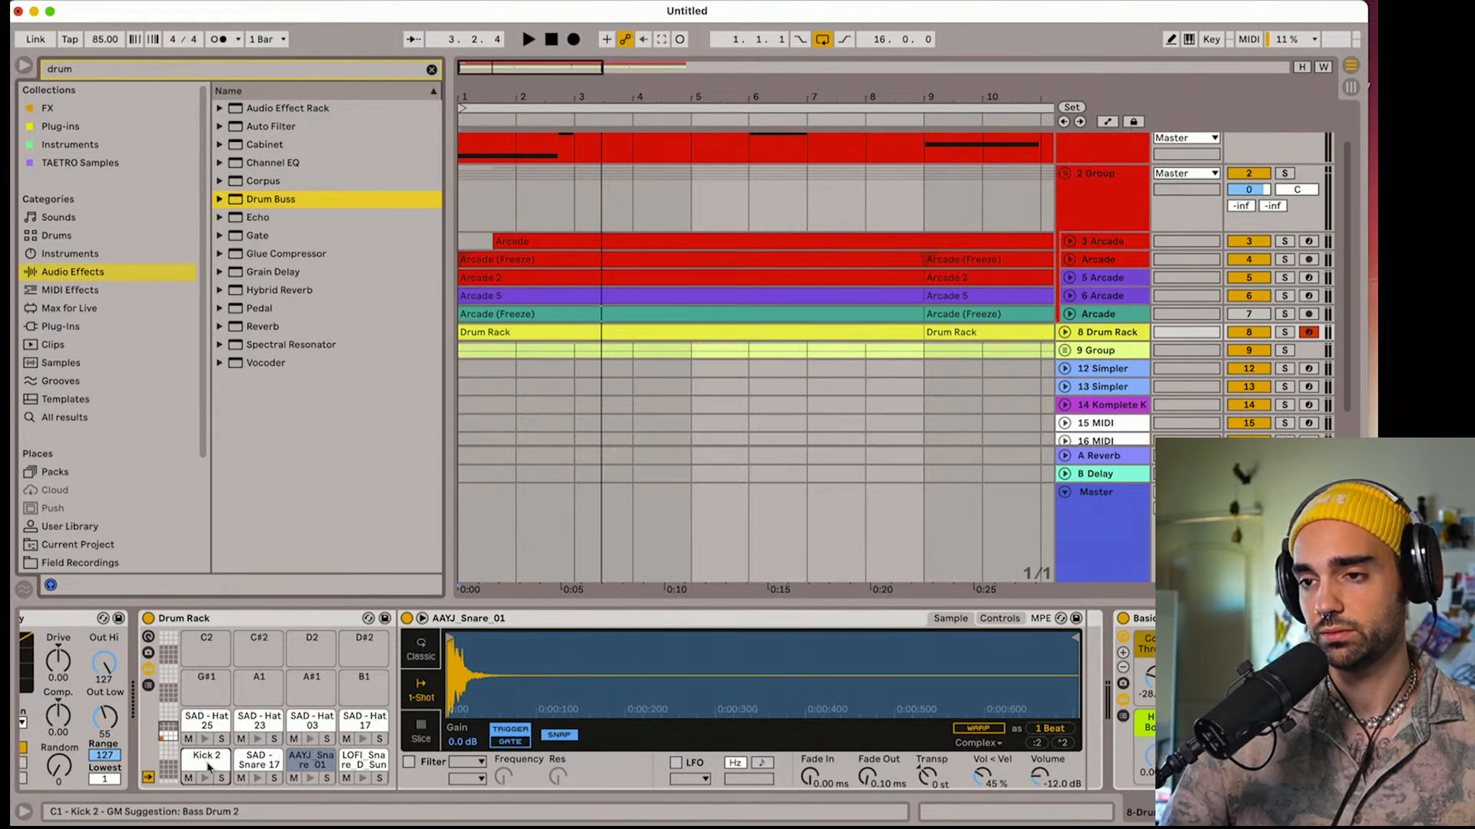
left_click(217, 758)
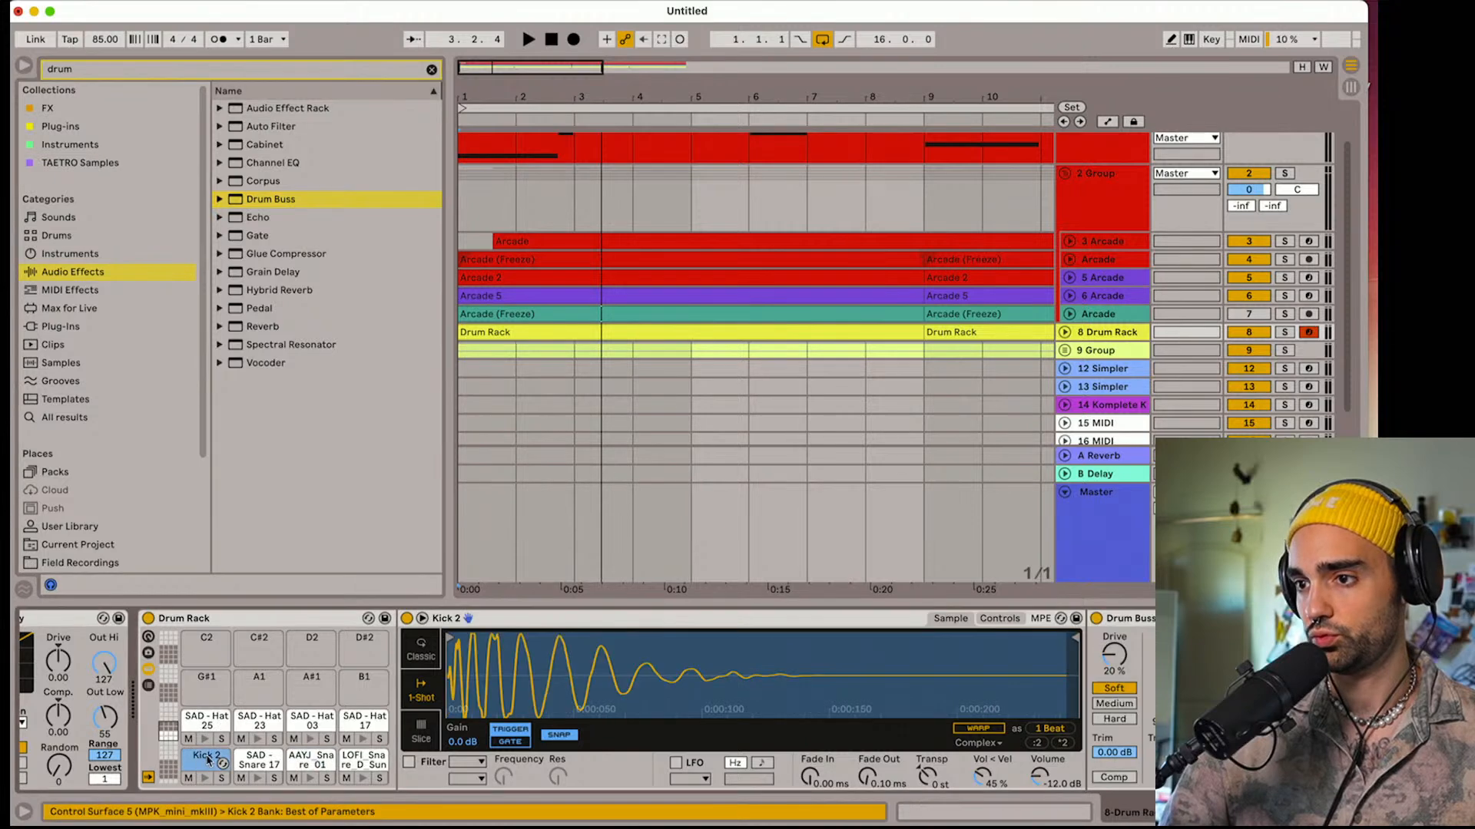
key("space")
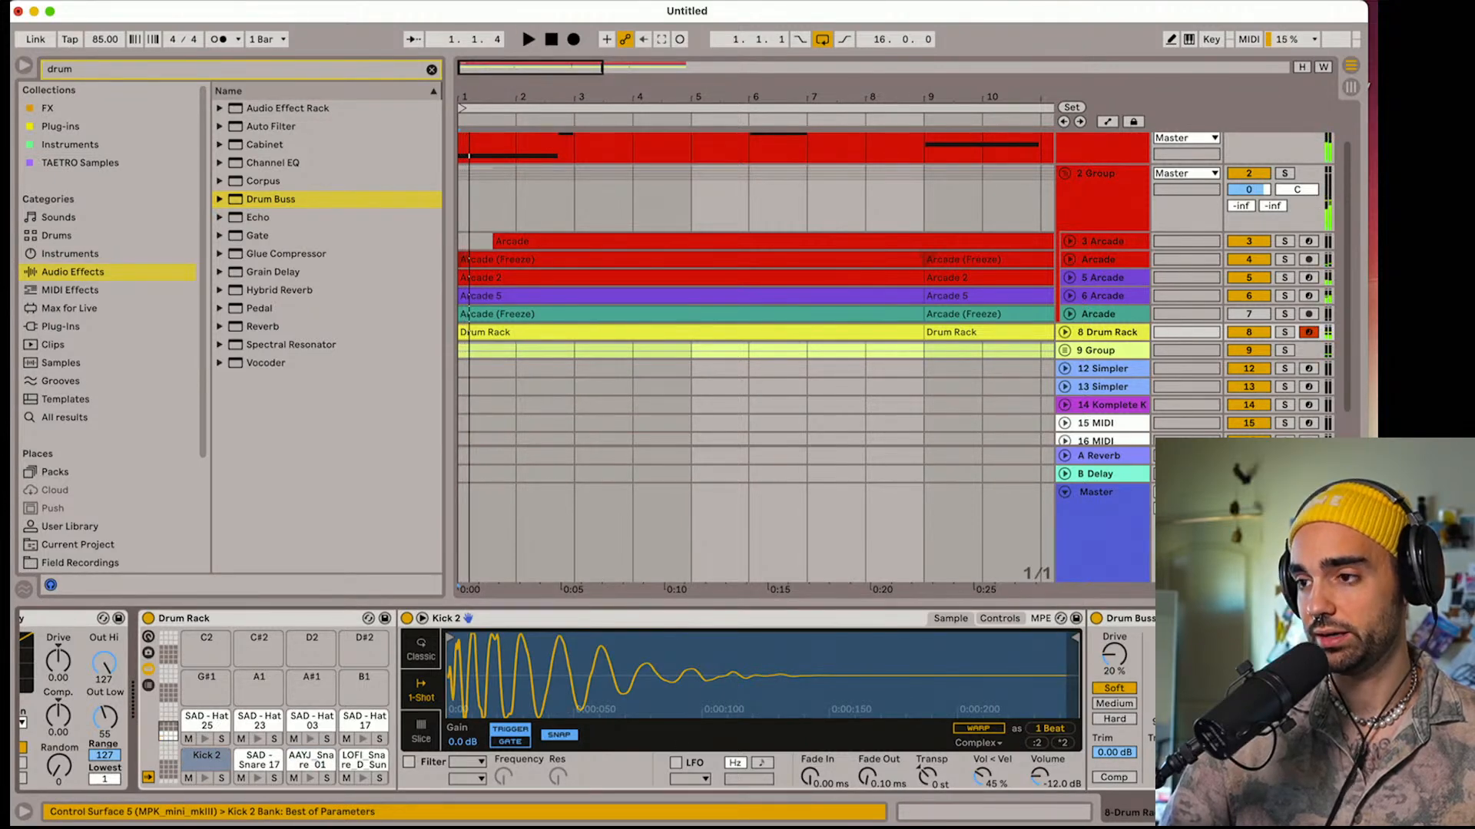
key("space")
key("space")
key("space")
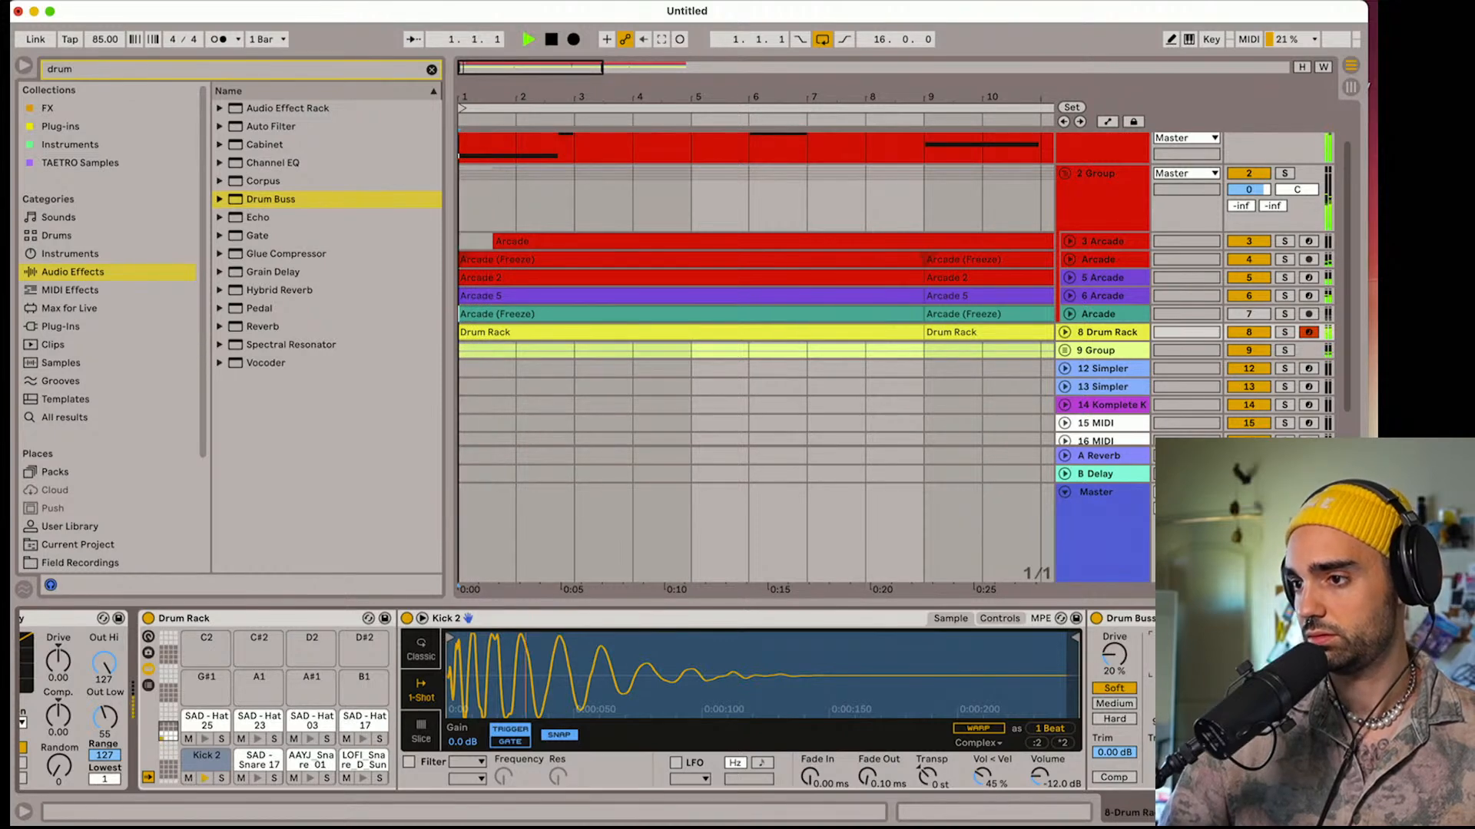
key("space")
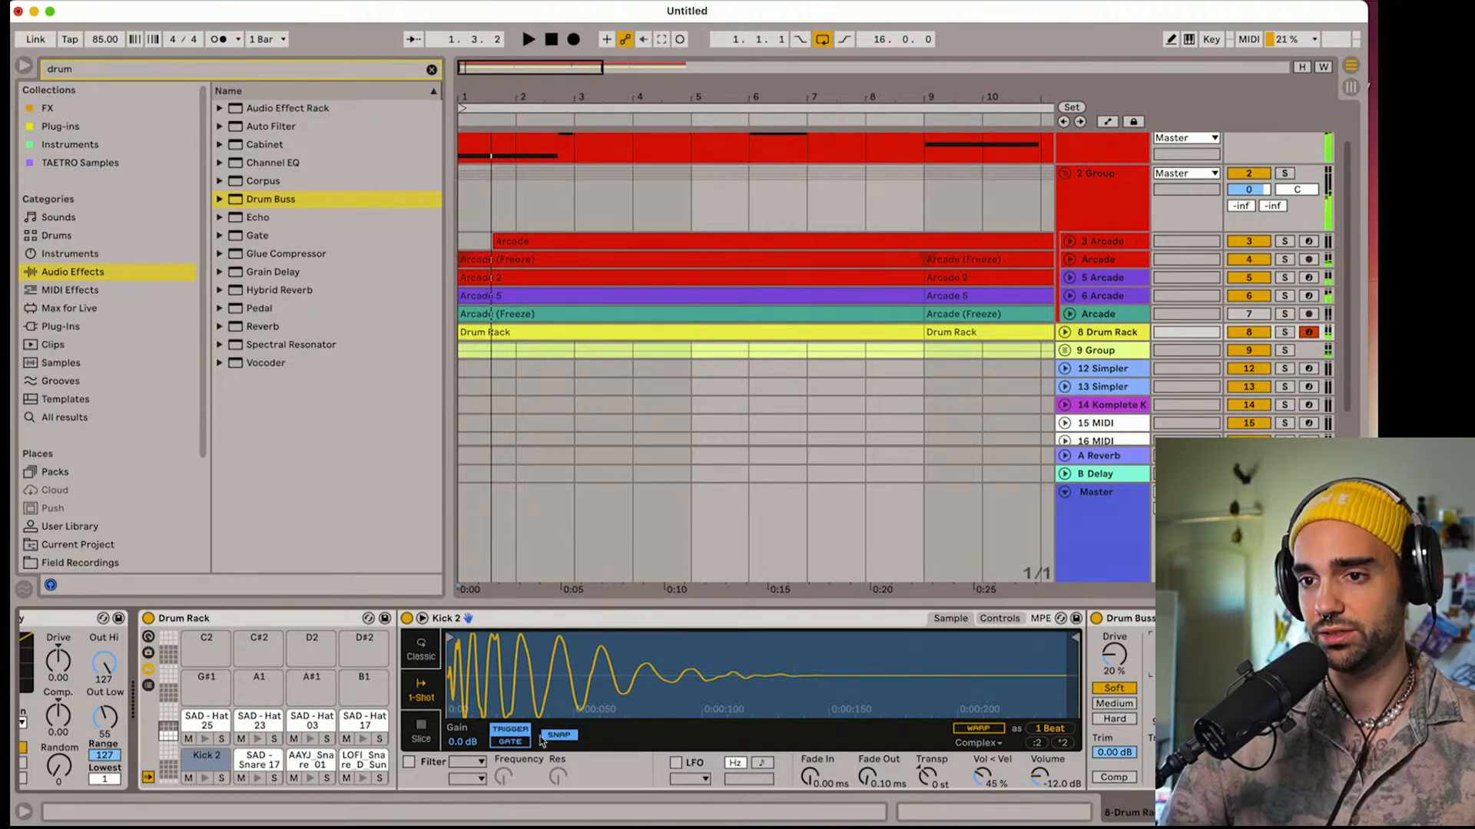
Set Kick 2's gain to -0.4 dB and transposition to -3 st, and raise the Velocity device's Out Low to 65
left_click_drag(463, 749, 464, 751)
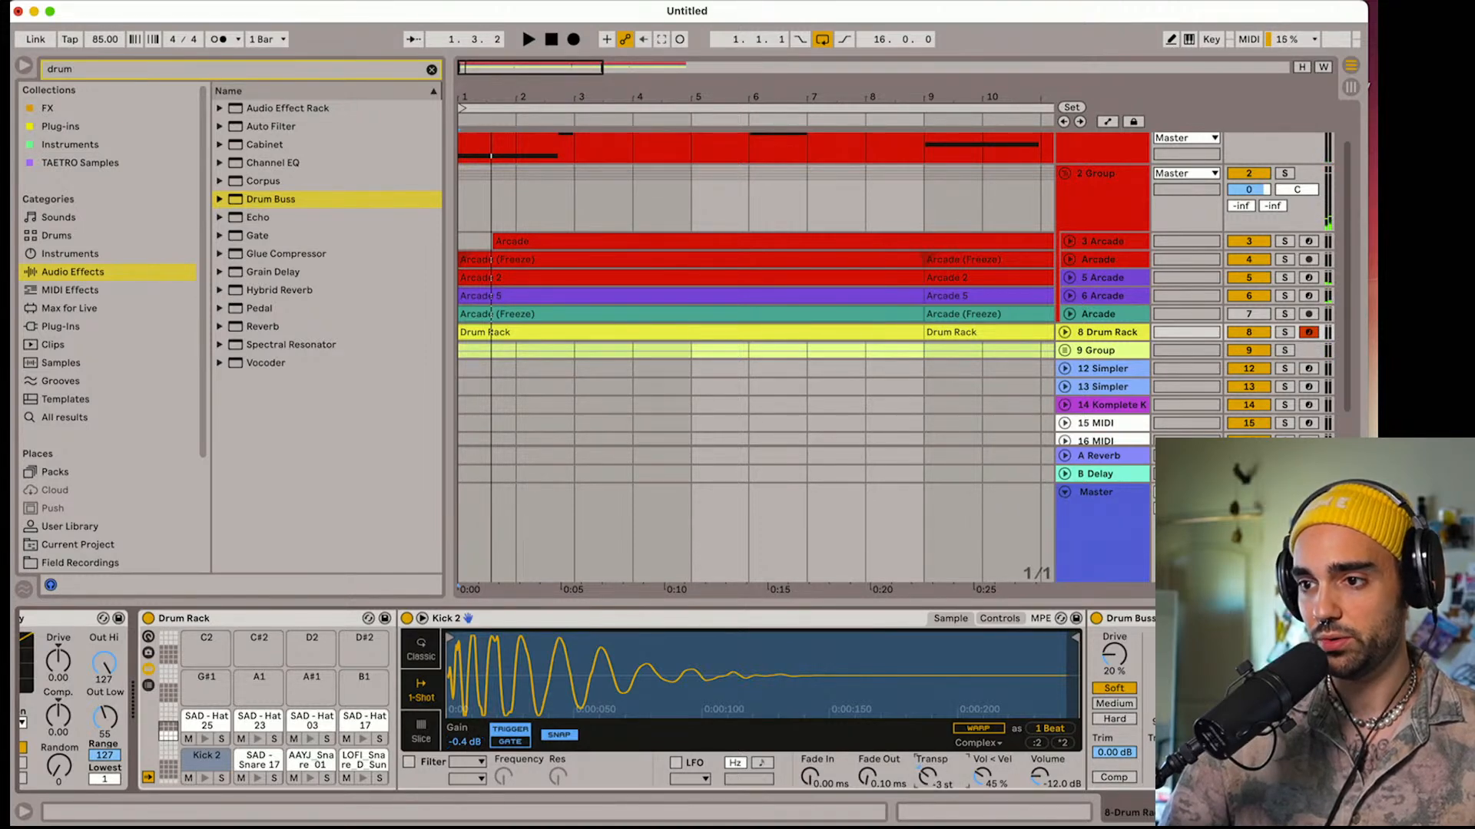
key("space")
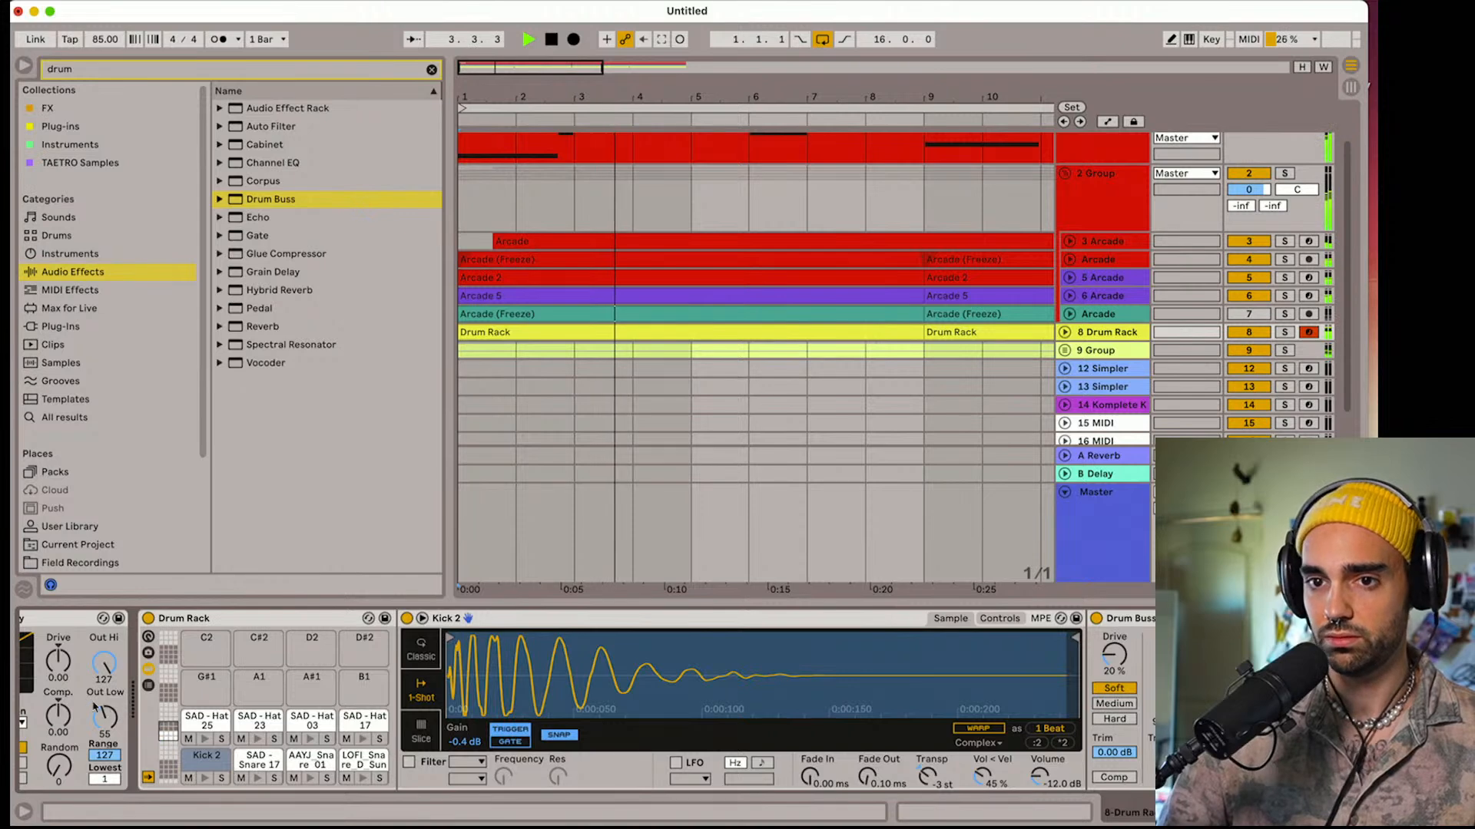
left_click_drag(103, 717, 104, 708)
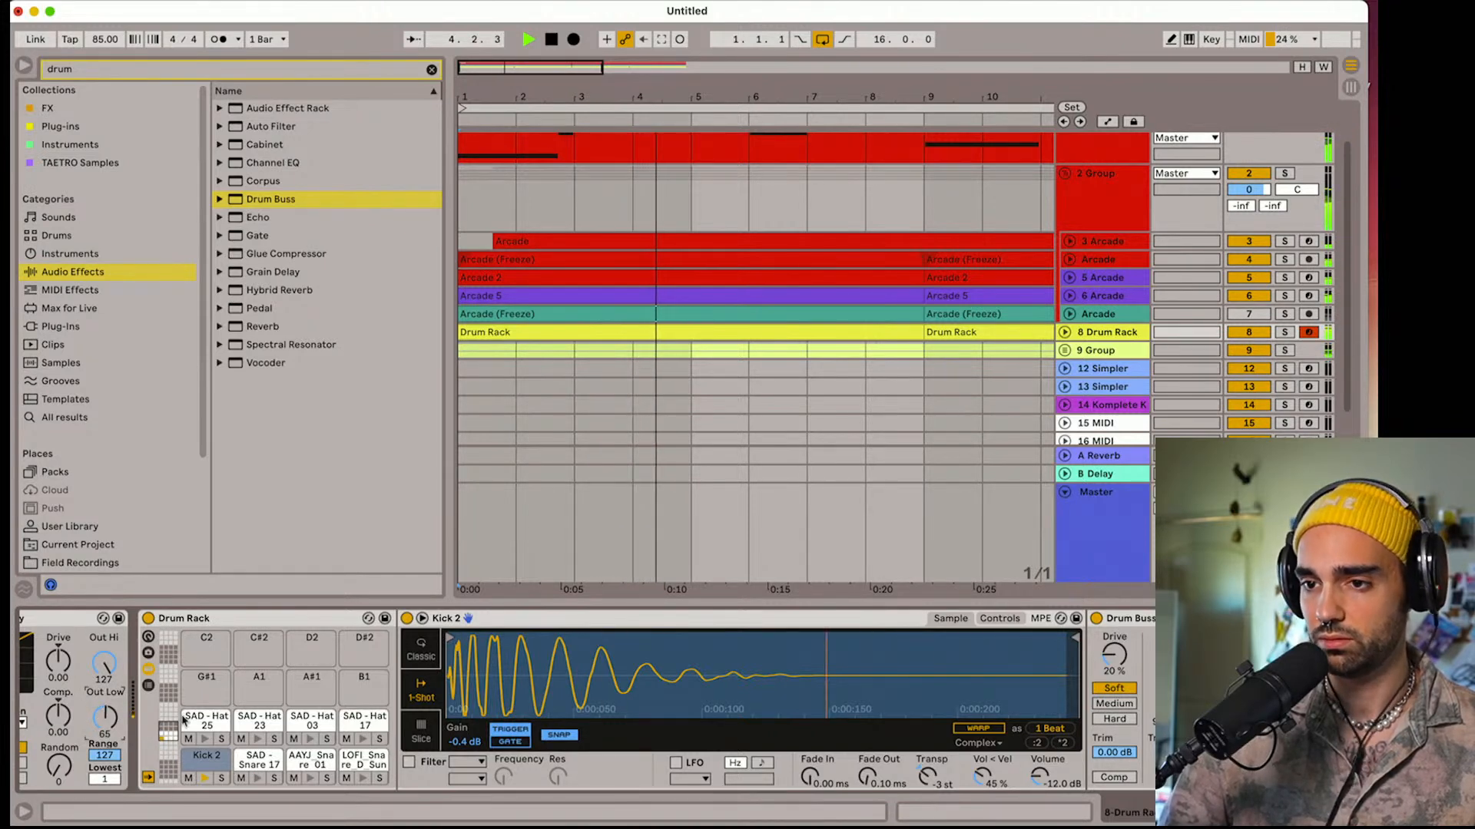
Set Kick 2's sample gain to -2.0 dB during playback and collapse its Simpler to show the full Drum Buss
left_click_drag(464, 742, 465, 755)
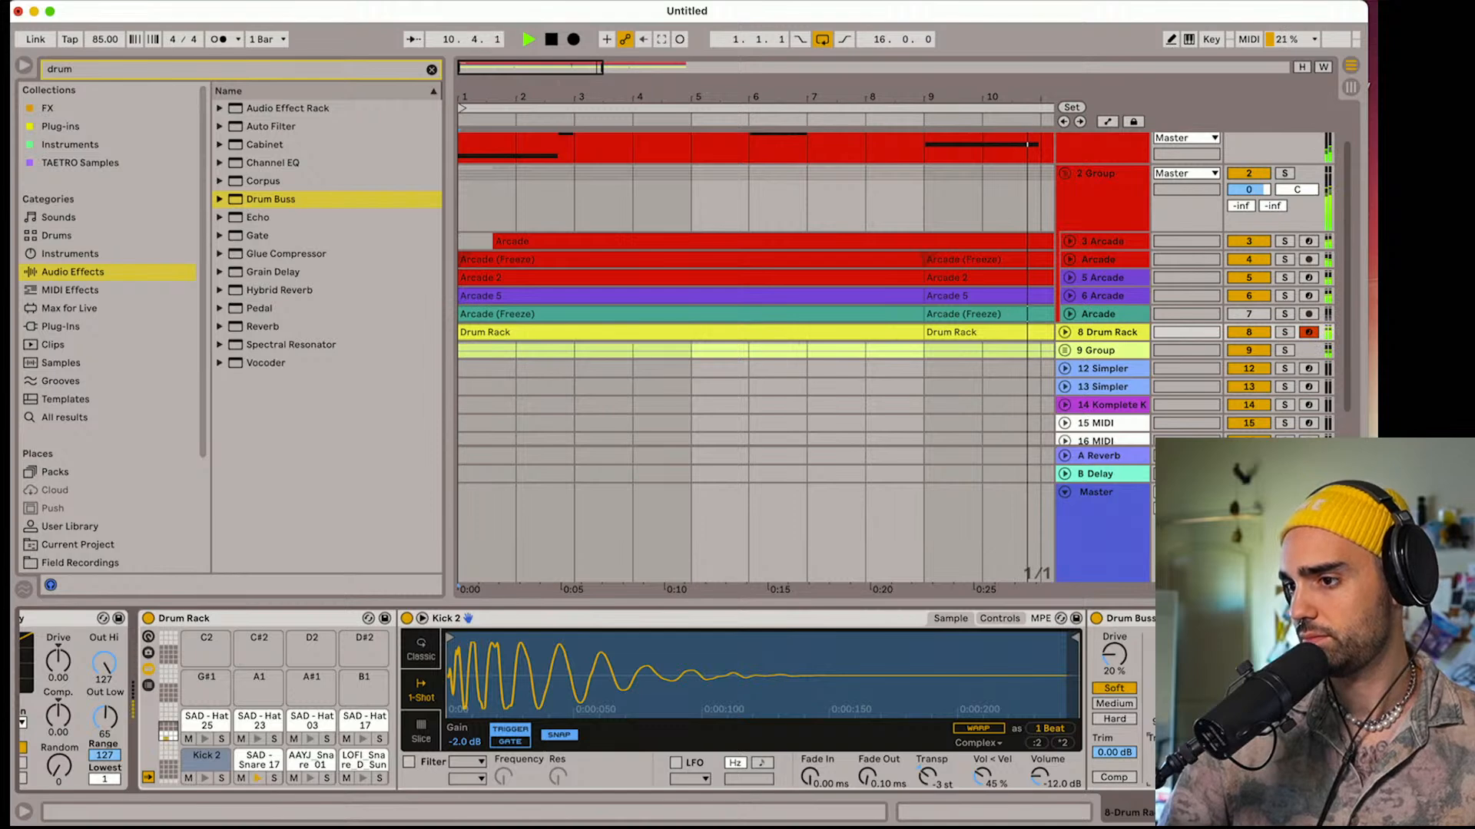
double_click(862, 619)
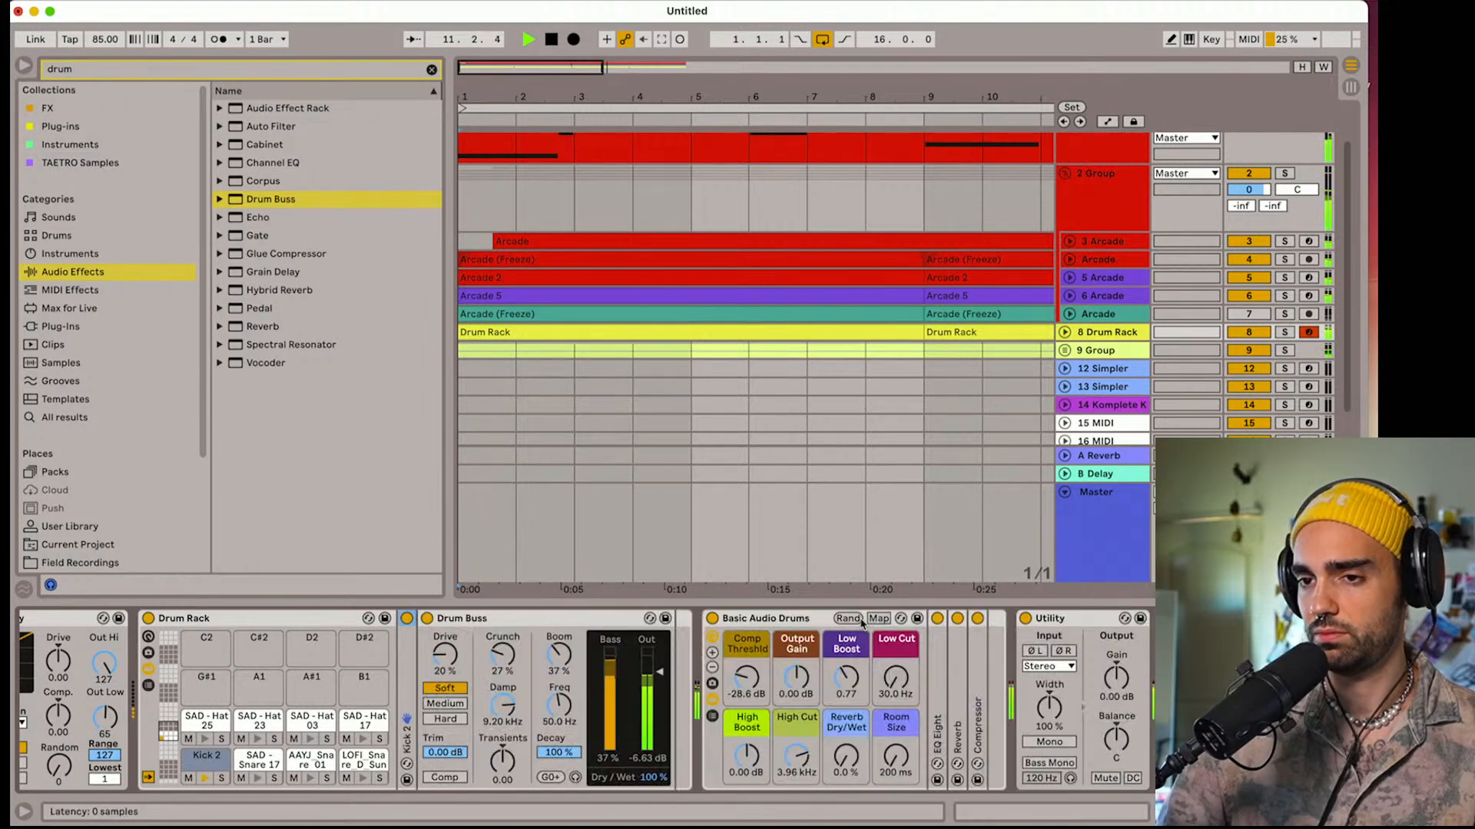
key("space")
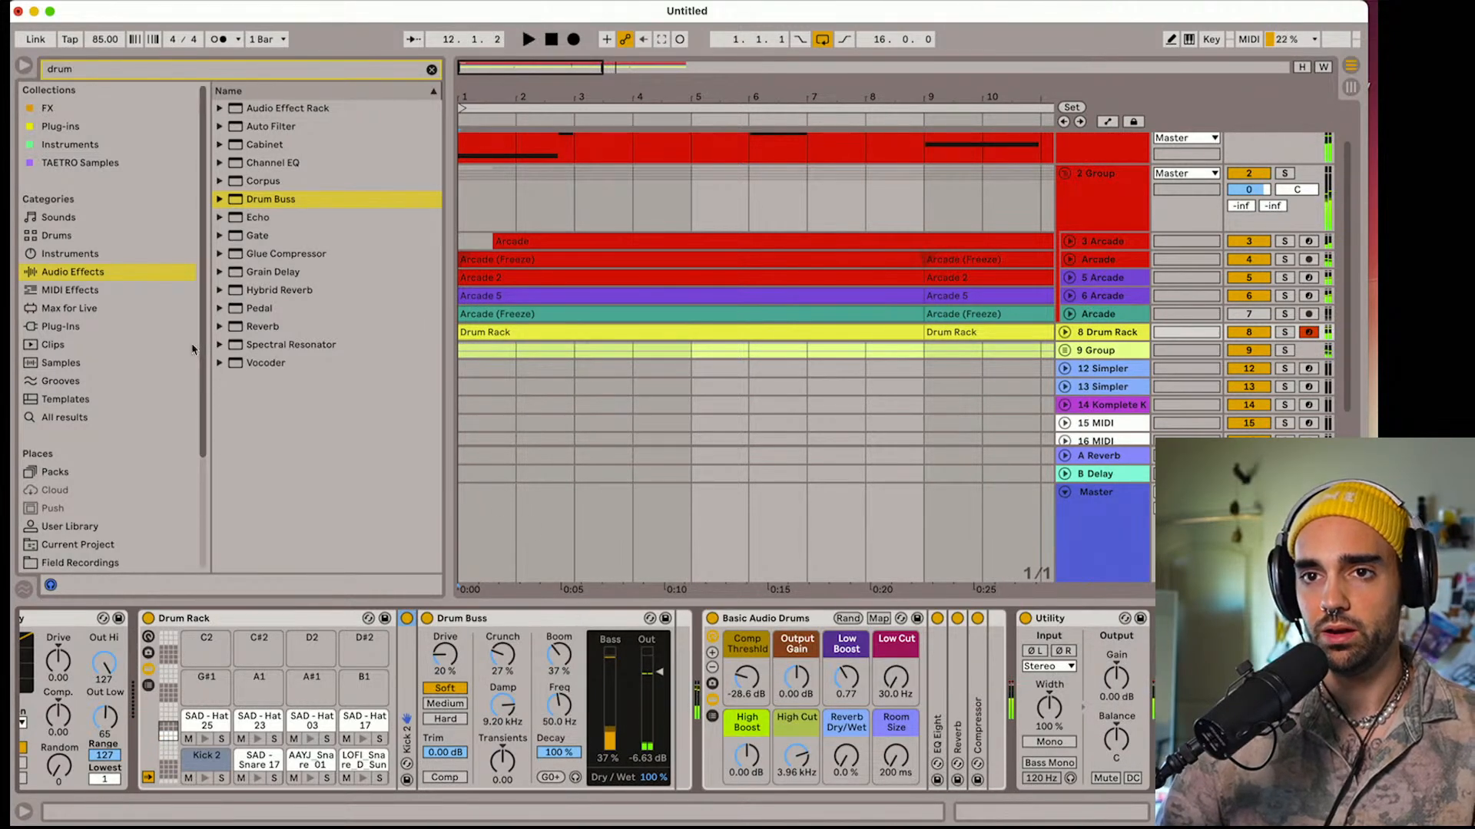
Save the Live Set as "07132023 arcade" in the 2023 folder
key("super+s")
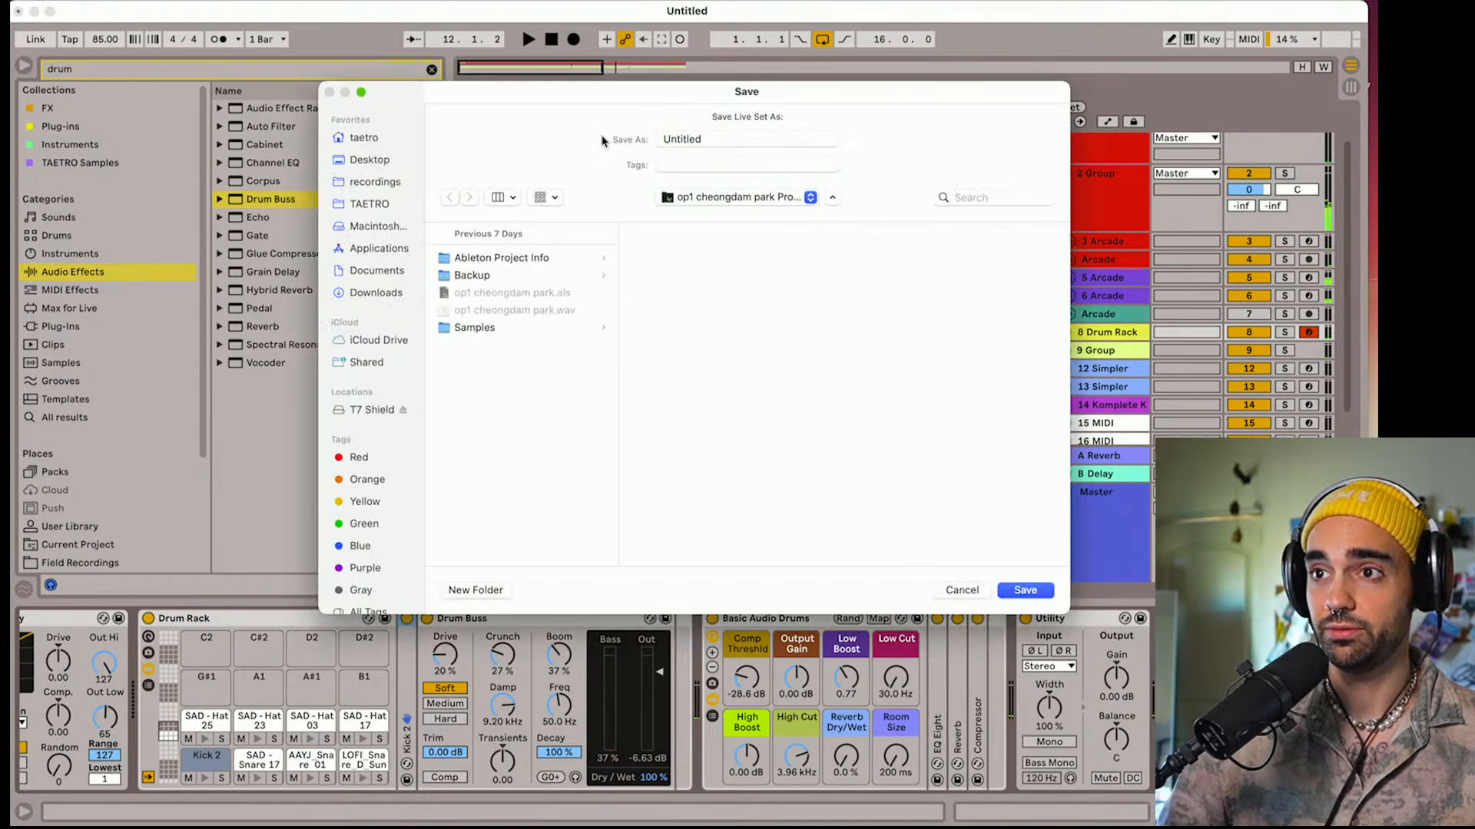
left_click(692, 196)
left_click(703, 218)
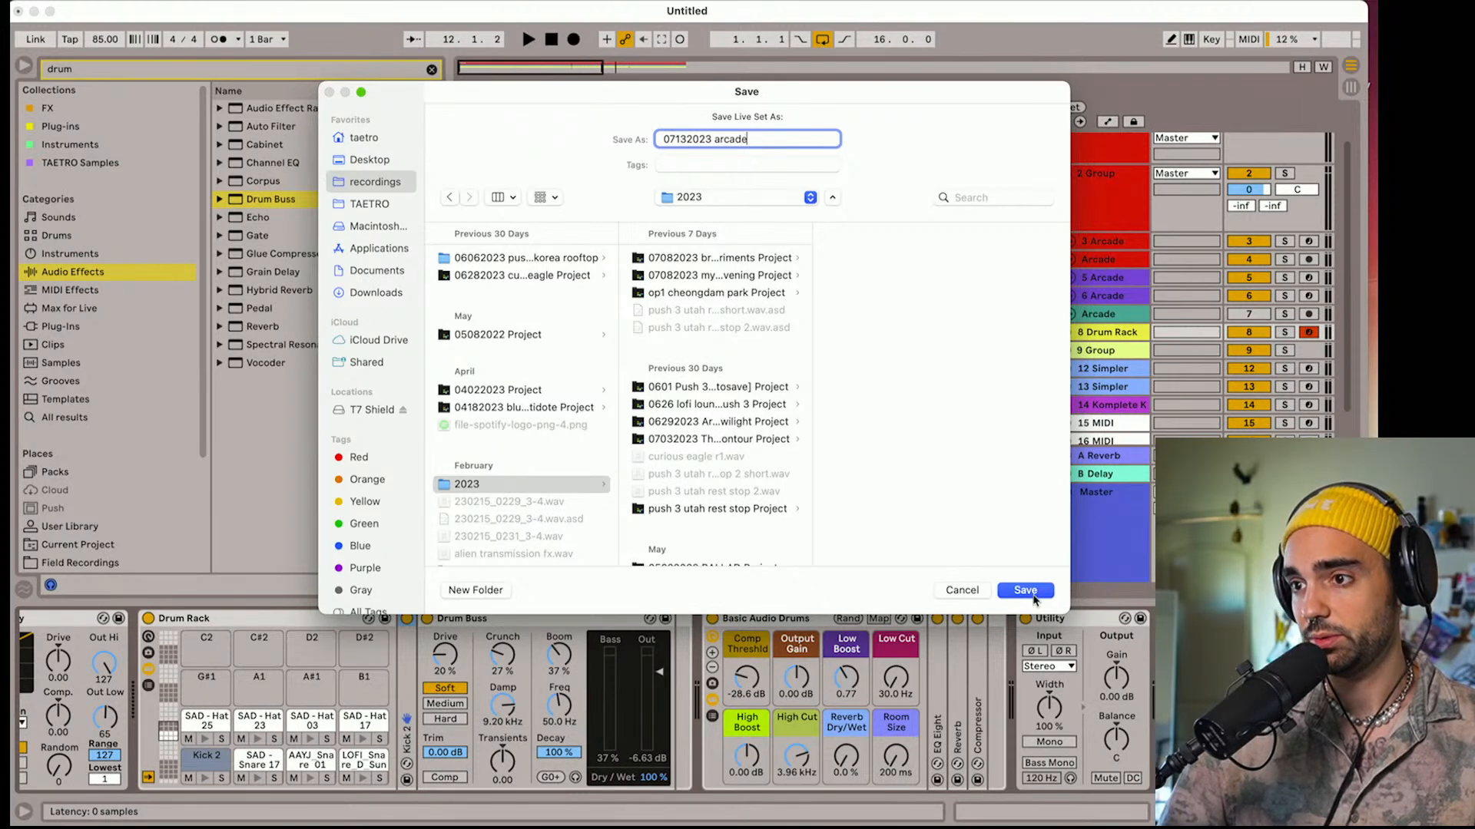
left_click(1029, 593)
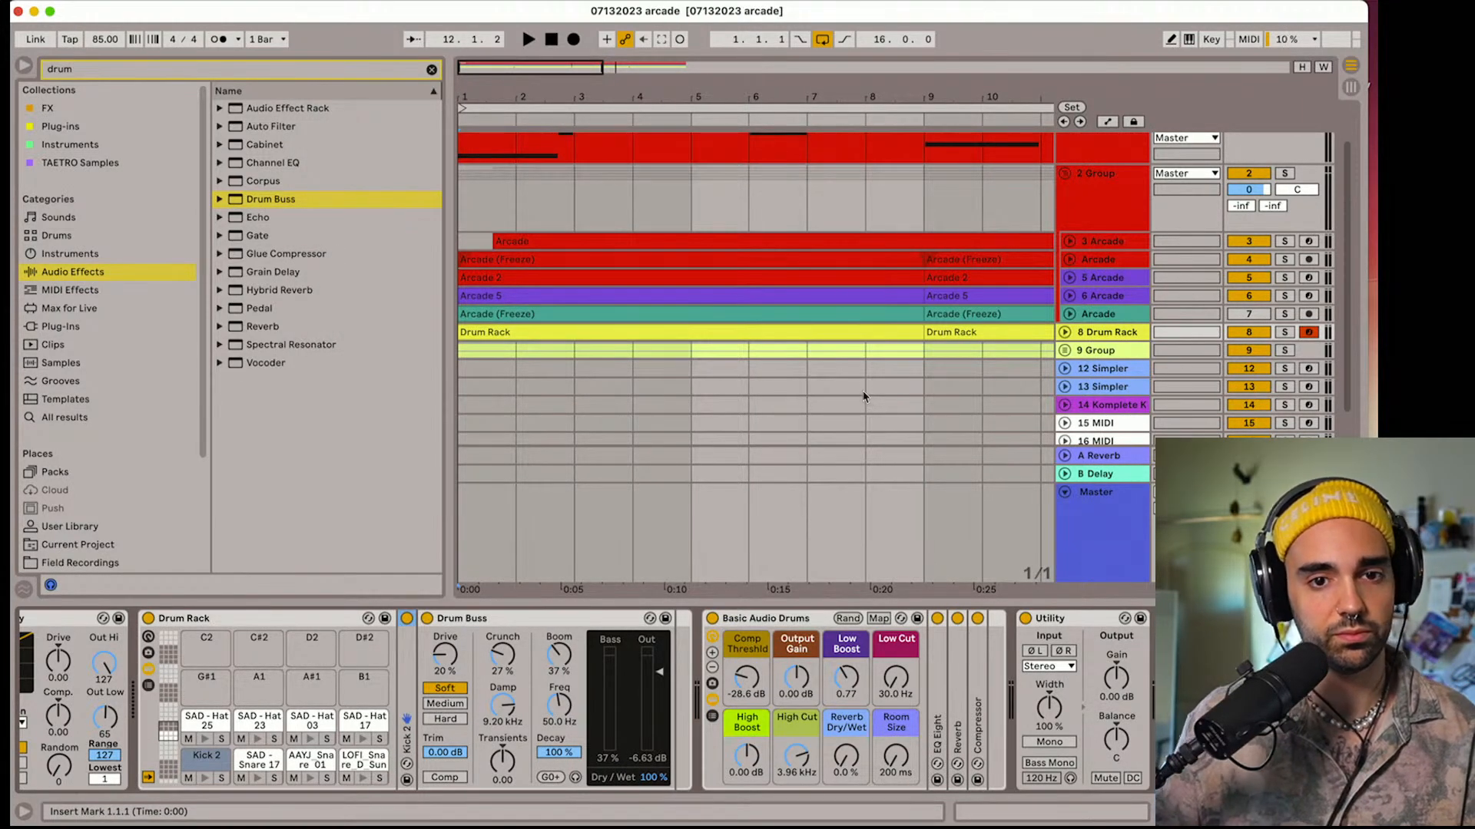
Collapse Kick 2's Drum Buss during playback and expand the EQ Eight inside the Basic Audio Drums rack
key("space")
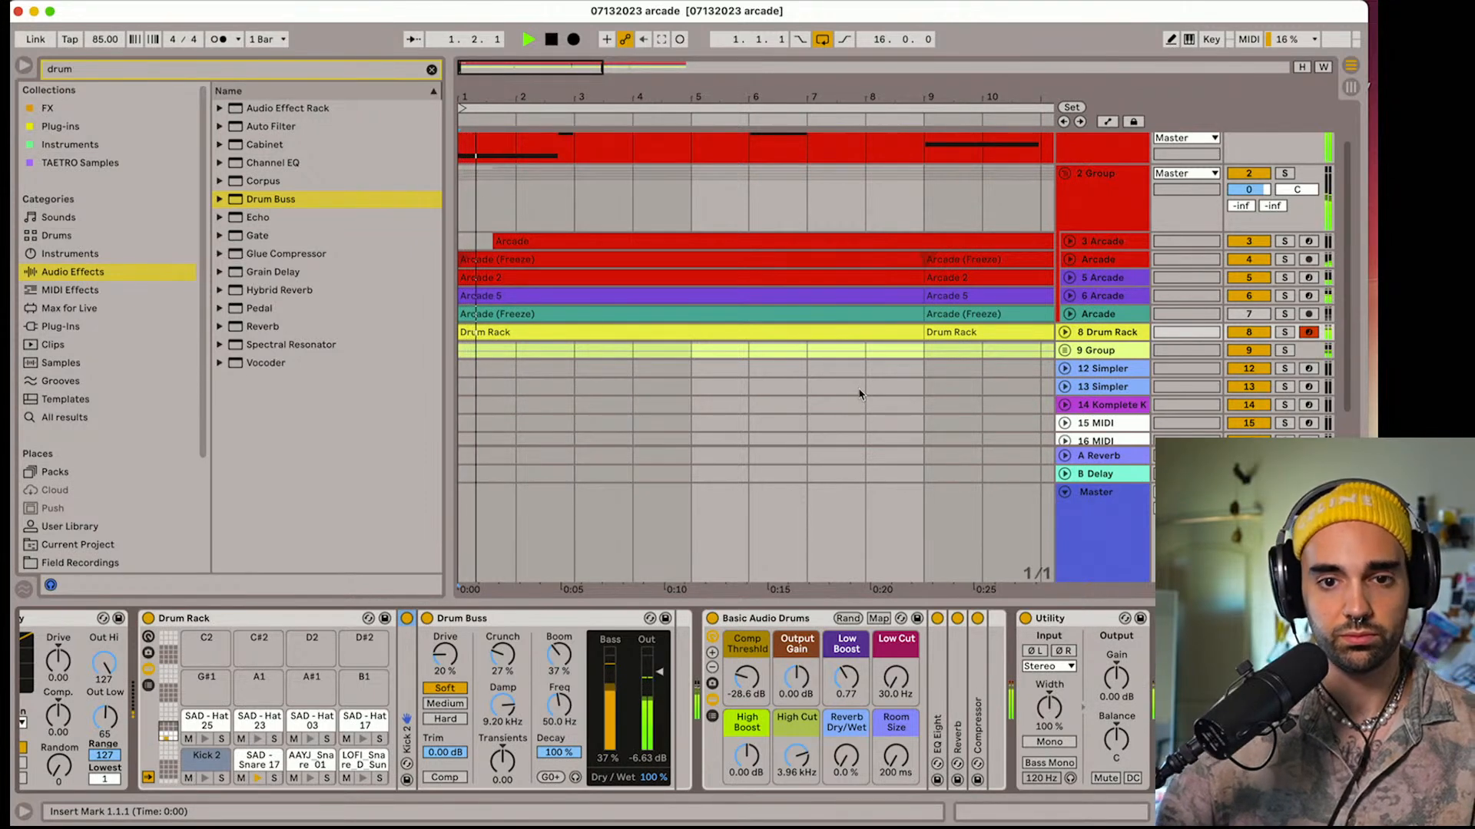
double_click(575, 624)
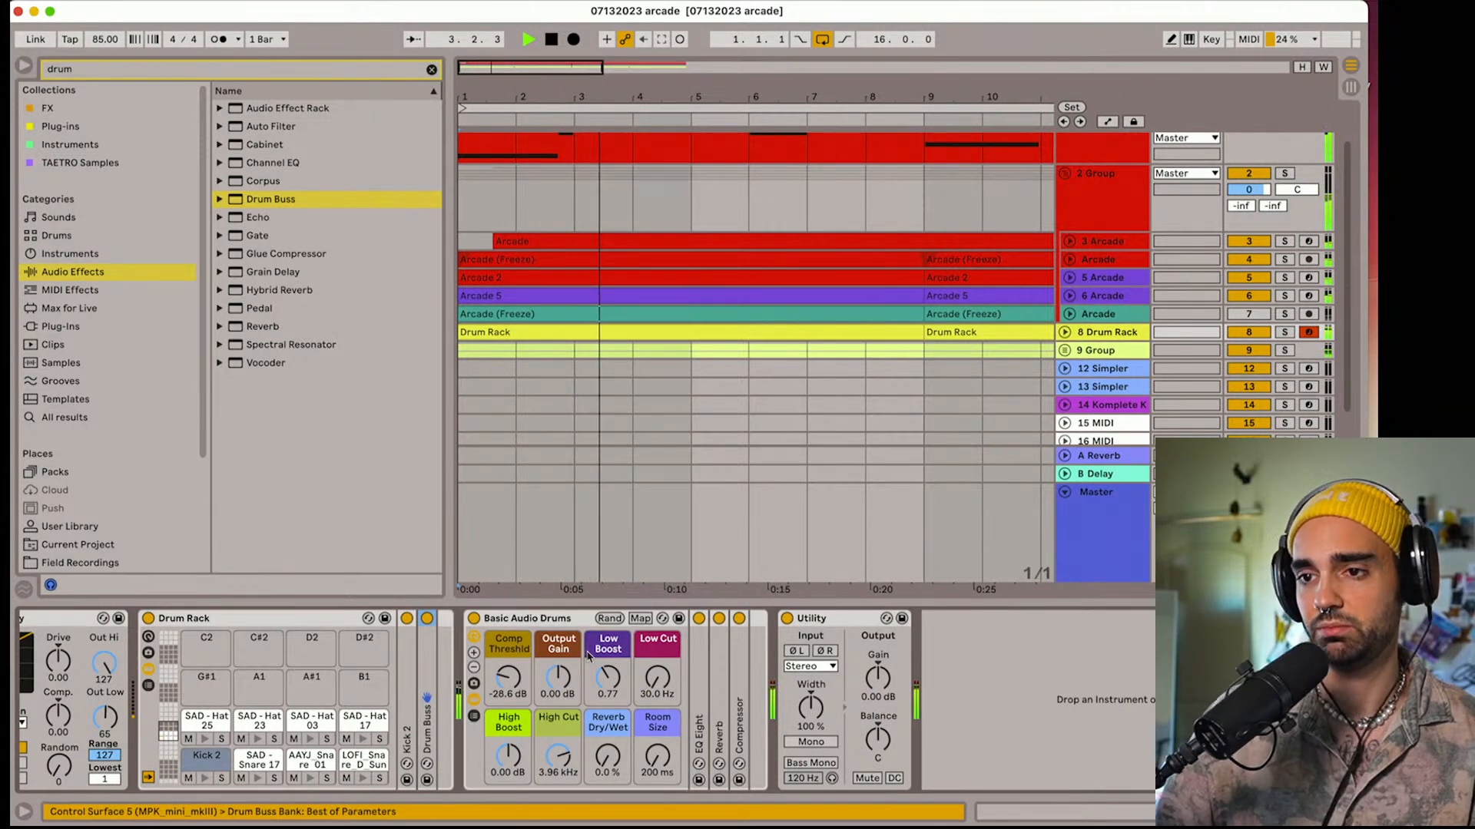
key("space")
left_click(704, 704)
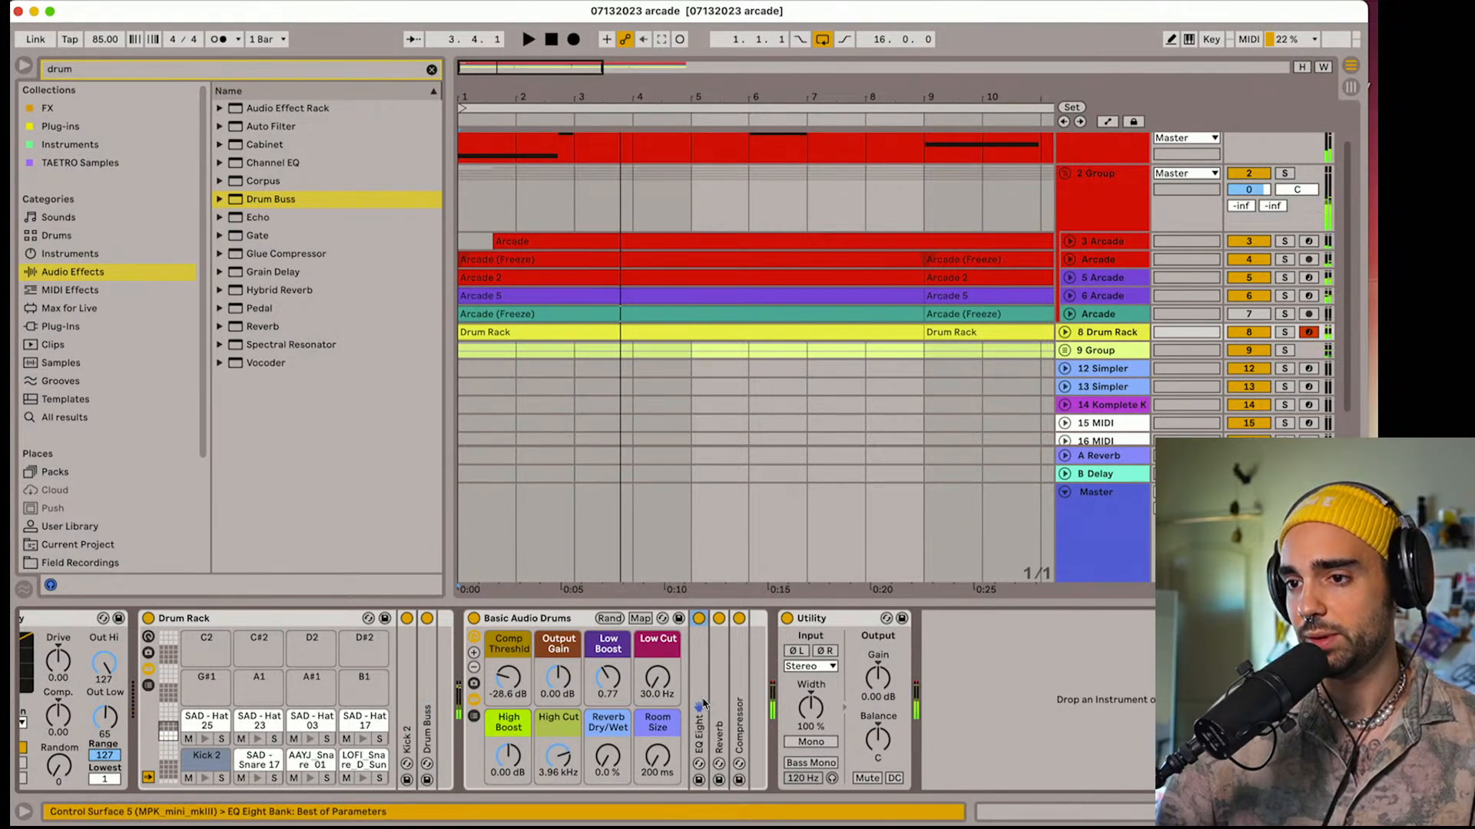
double_click(701, 682)
Compare Low Boost at 1.16 and 1.37 in the Basic Audio Drums rack during playback, and settle it at 1.12
left_click_drag(609, 679, 609, 661)
key("space")
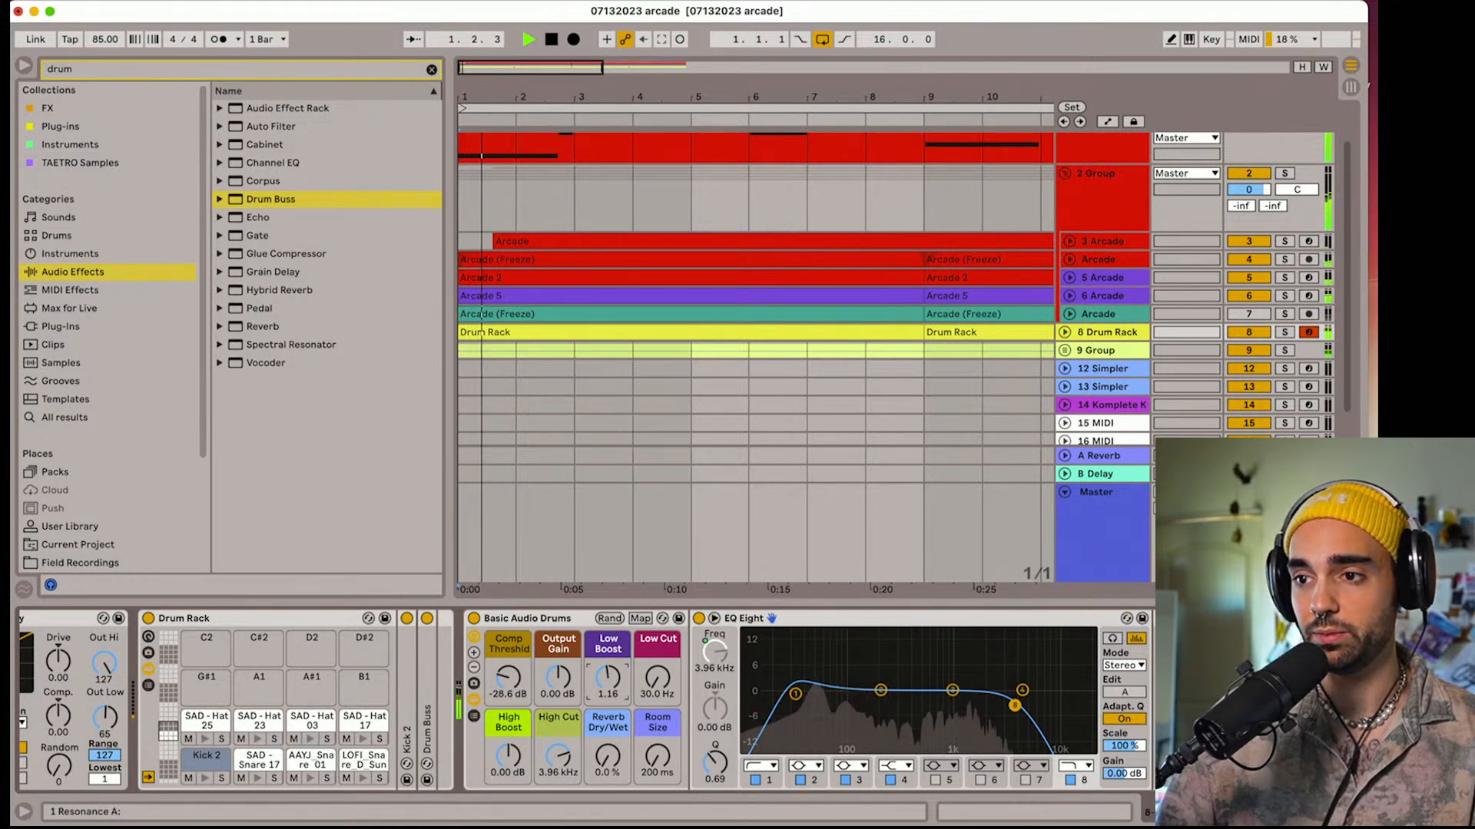
key("space")
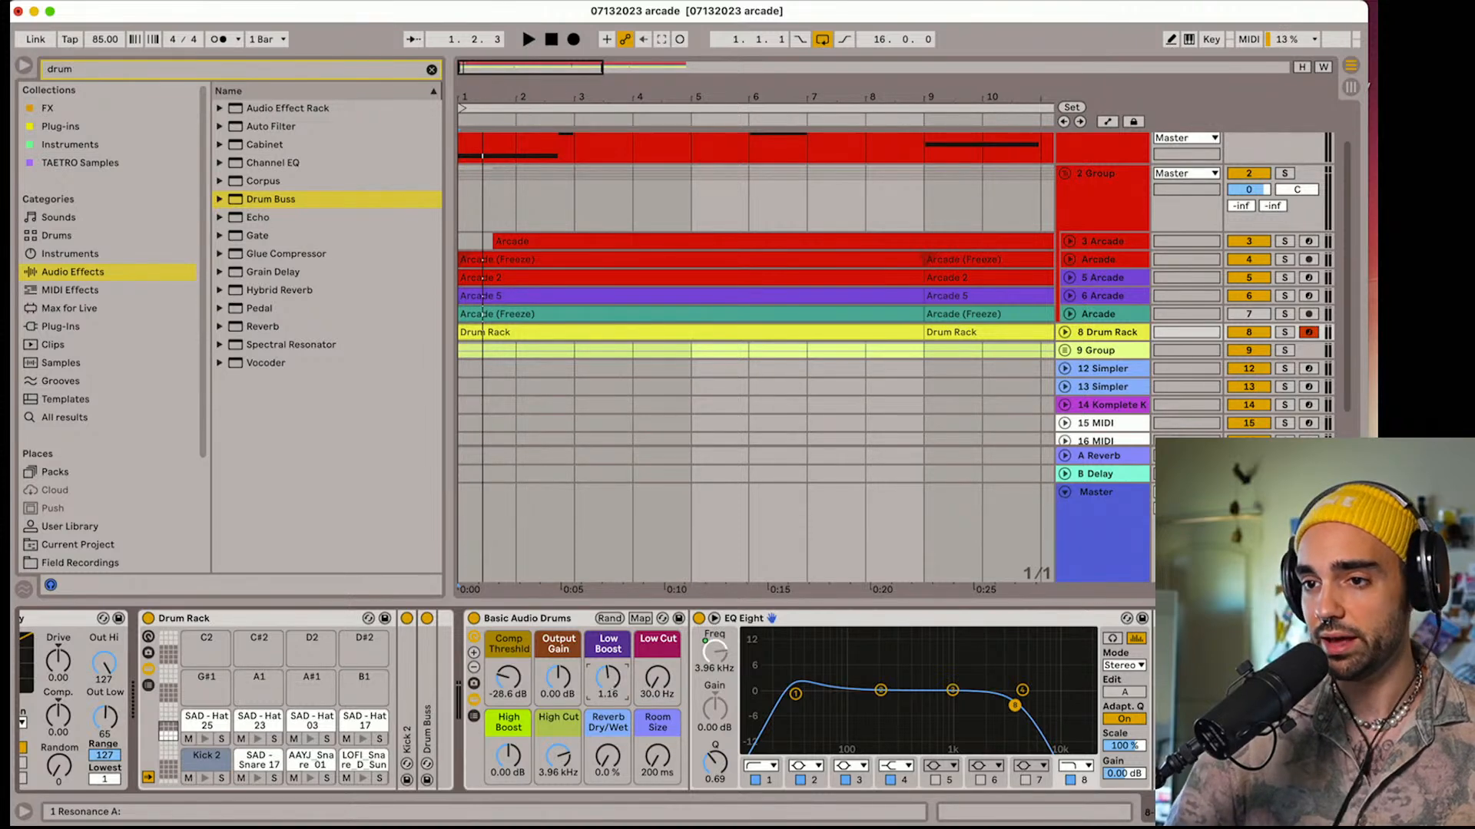
left_click_drag(608, 677, 608, 664)
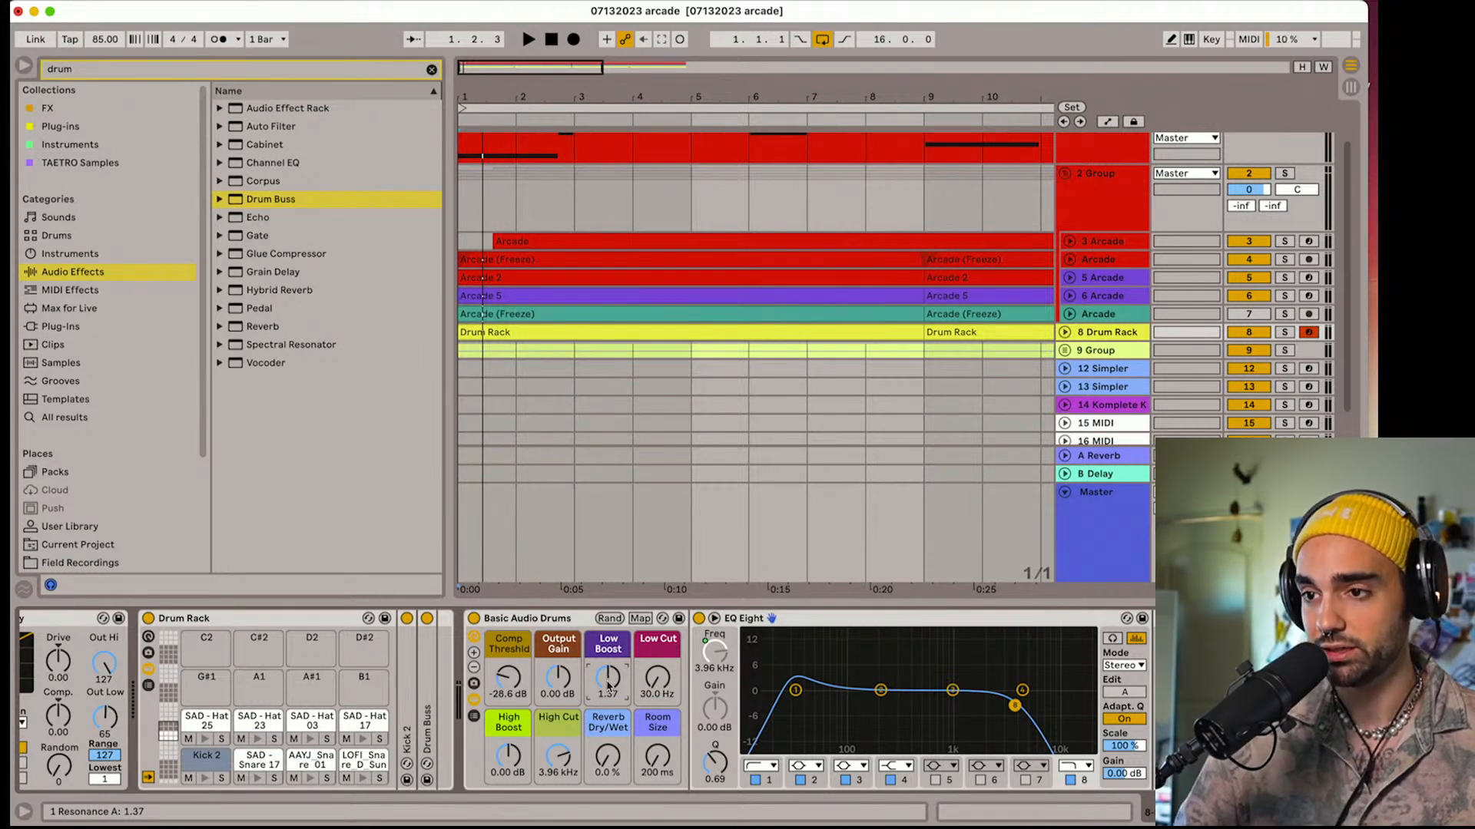
key("space")
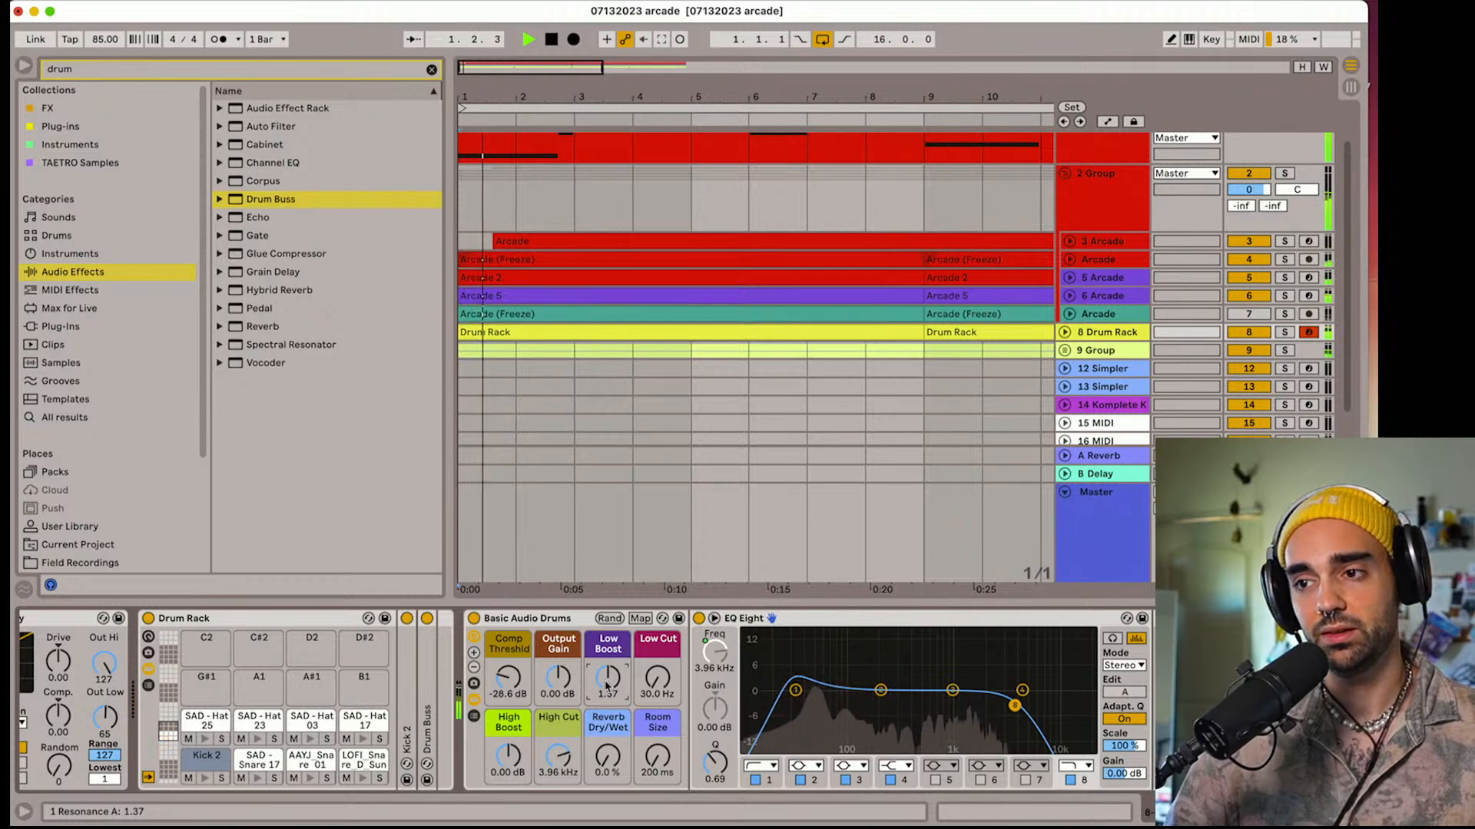
left_click_drag(604, 686, 604, 701)
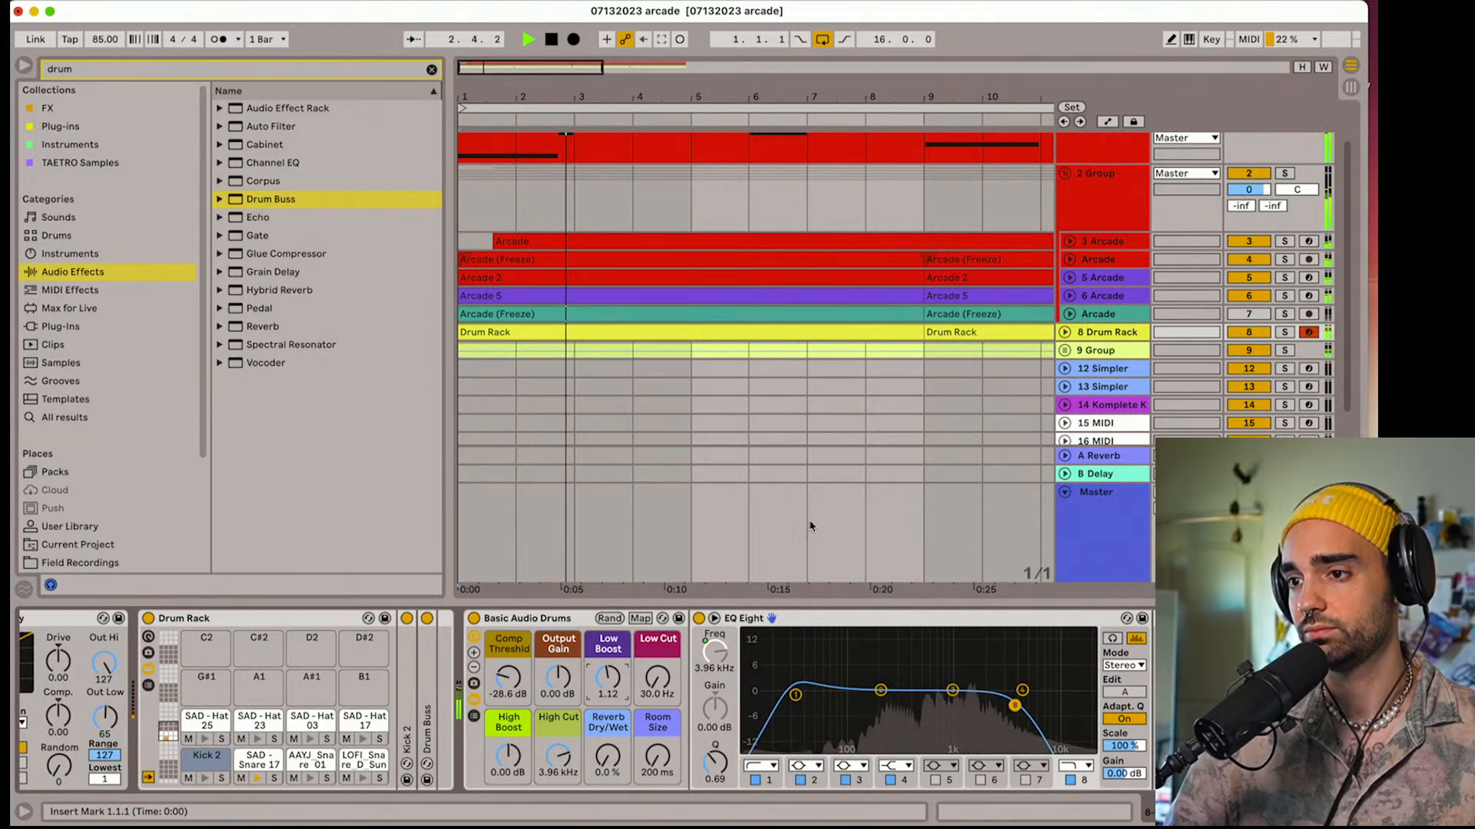
key("space")
Hide the device view to show more tracks and play the arrangement from bar 1
key("super+alt+l")
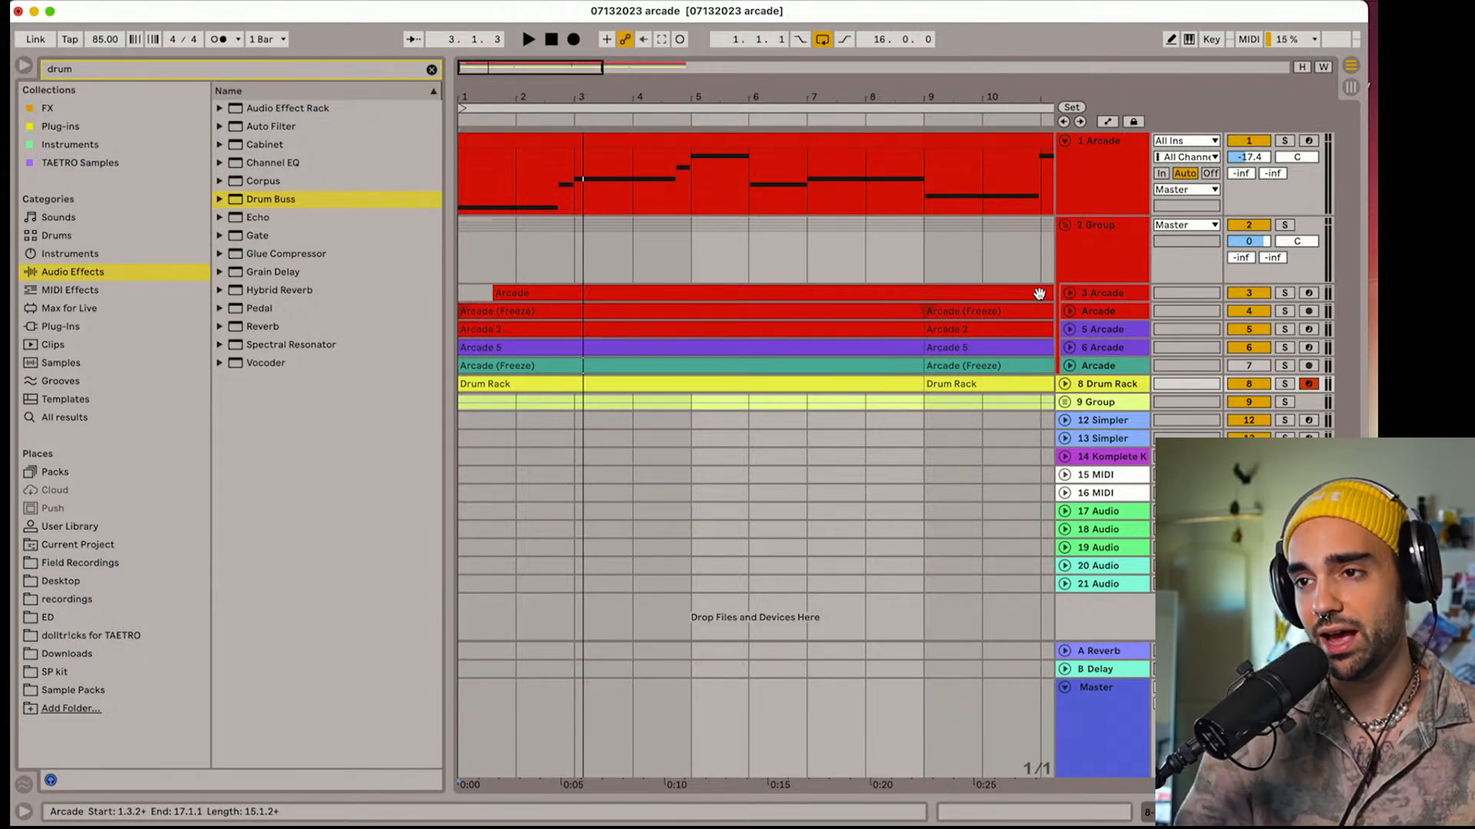
left_click(1064, 226)
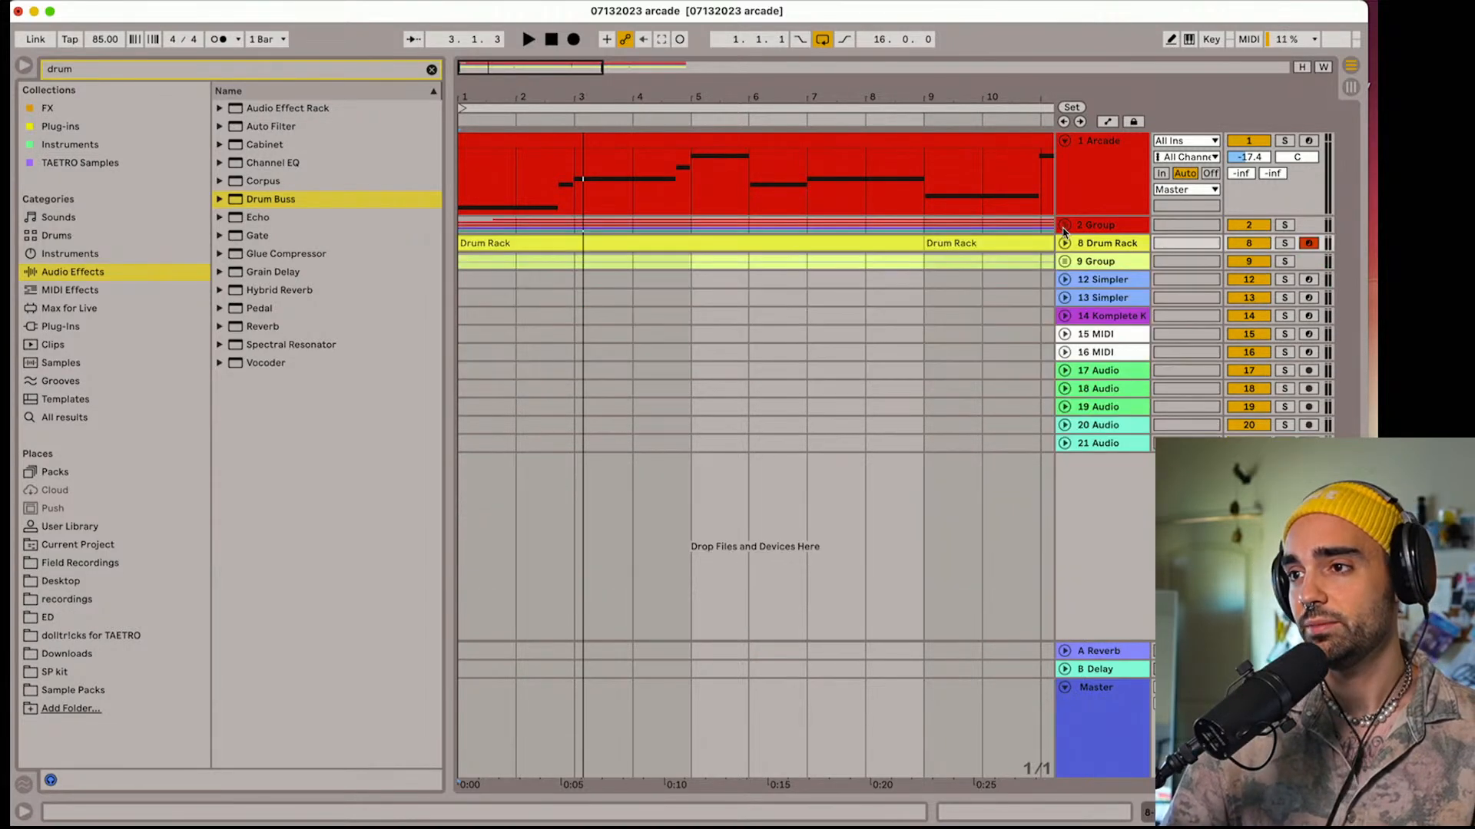
left_click(1064, 226)
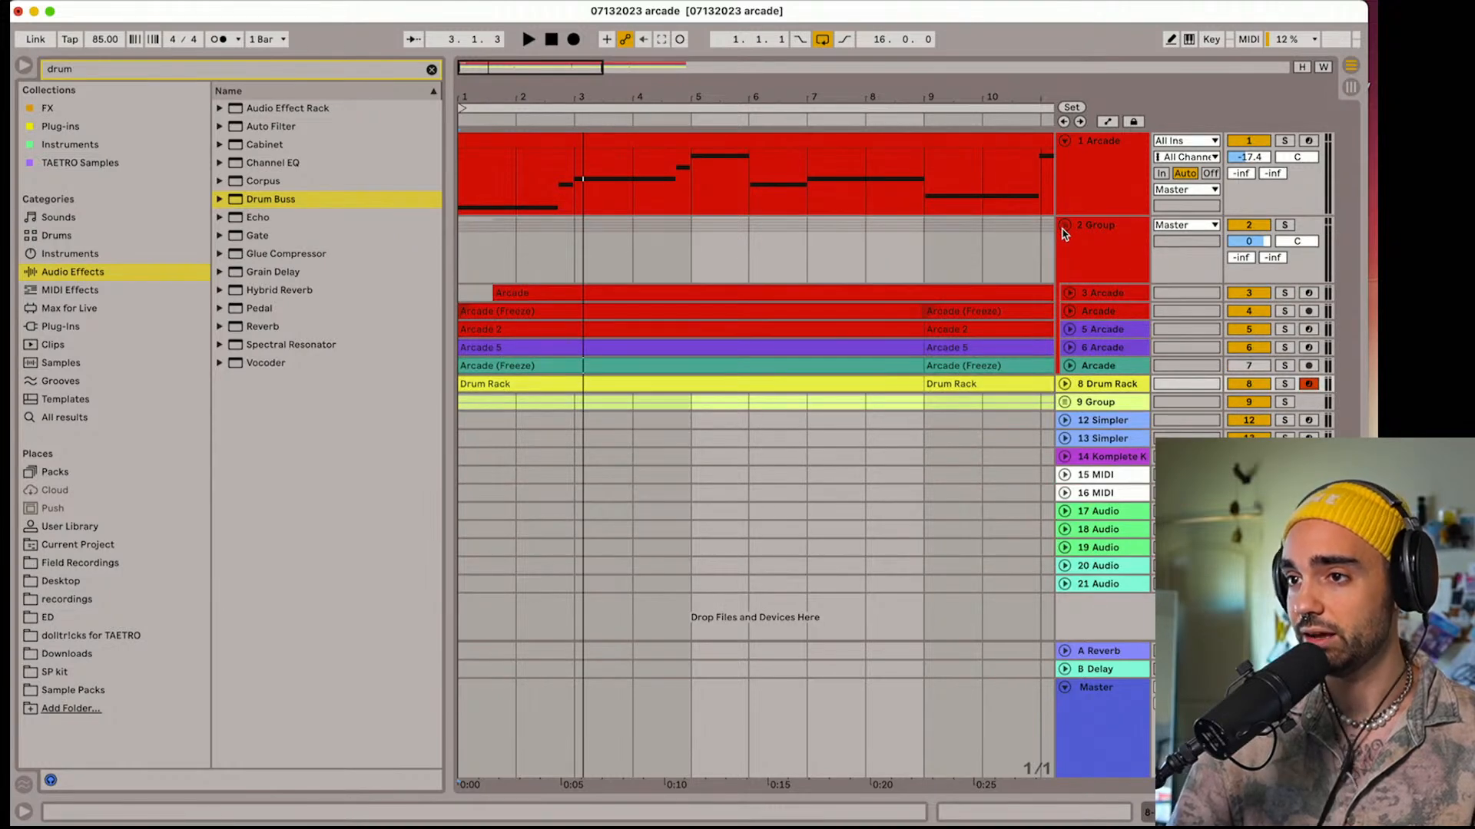
left_click(550, 40)
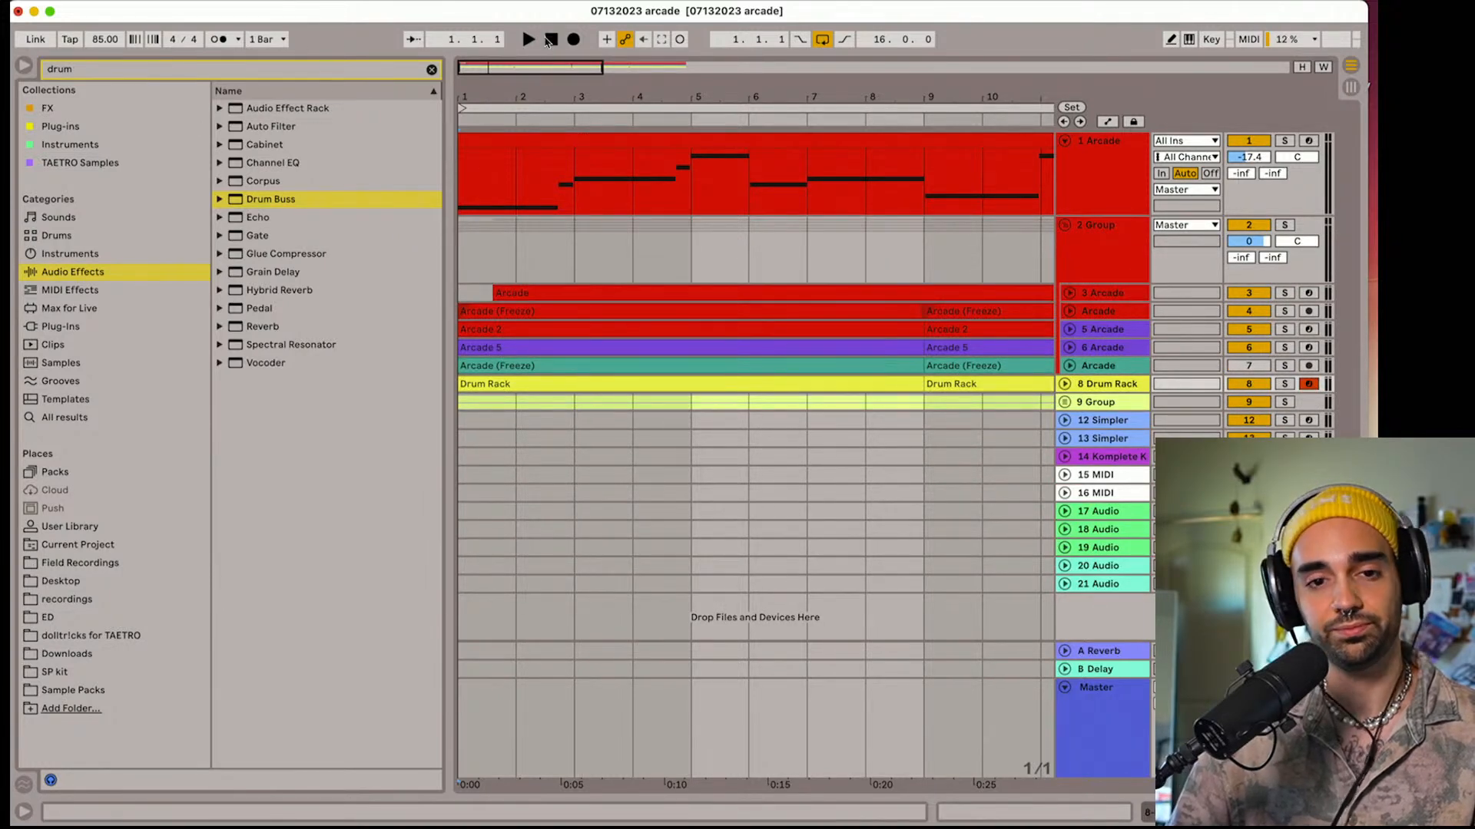
key("space")
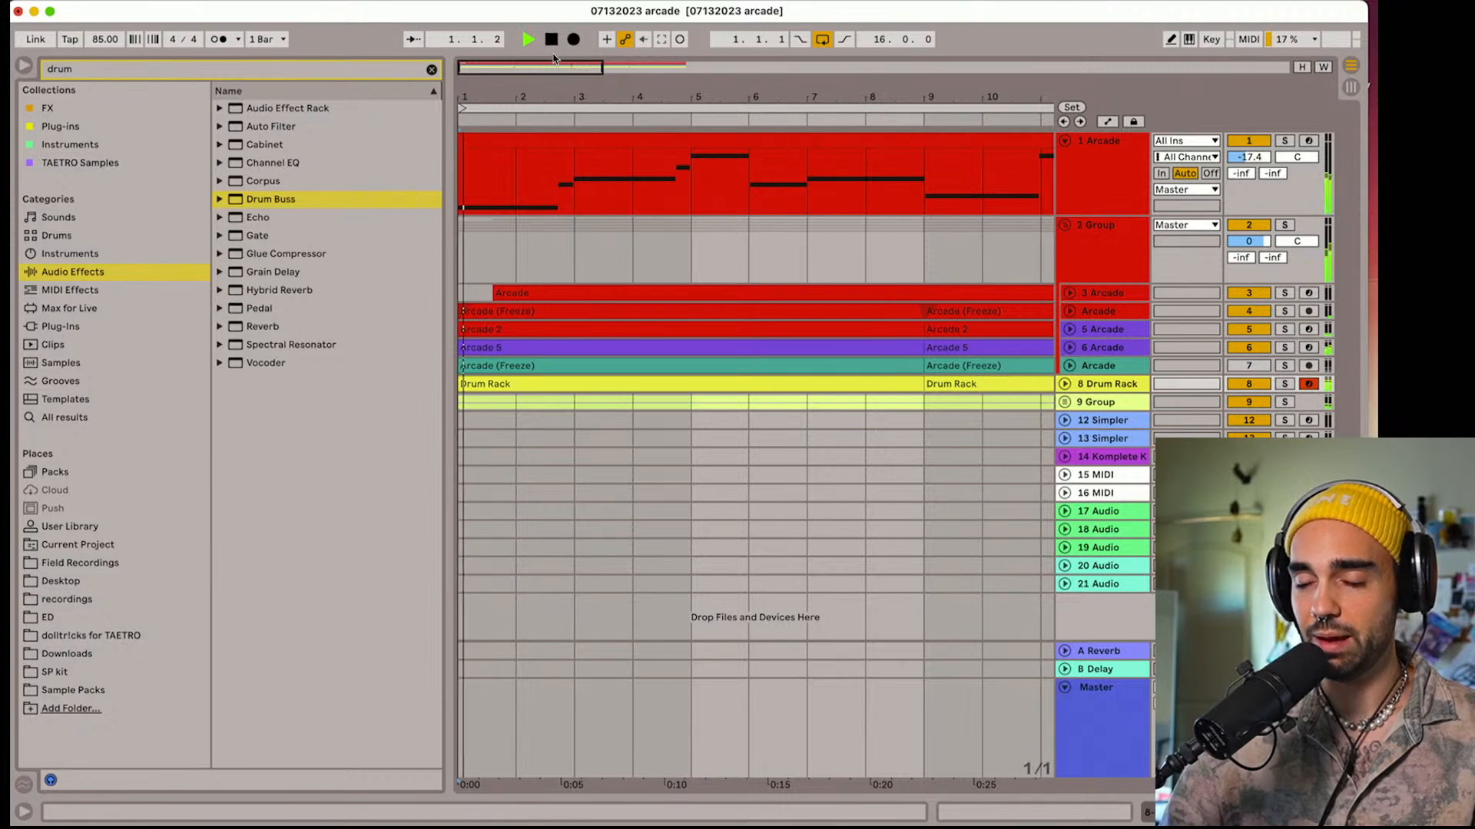
Unfold the 8 Drum Rack track, reopen its device chain with EQ Eight collapsed, and show the Velocity device
left_click(1065, 384)
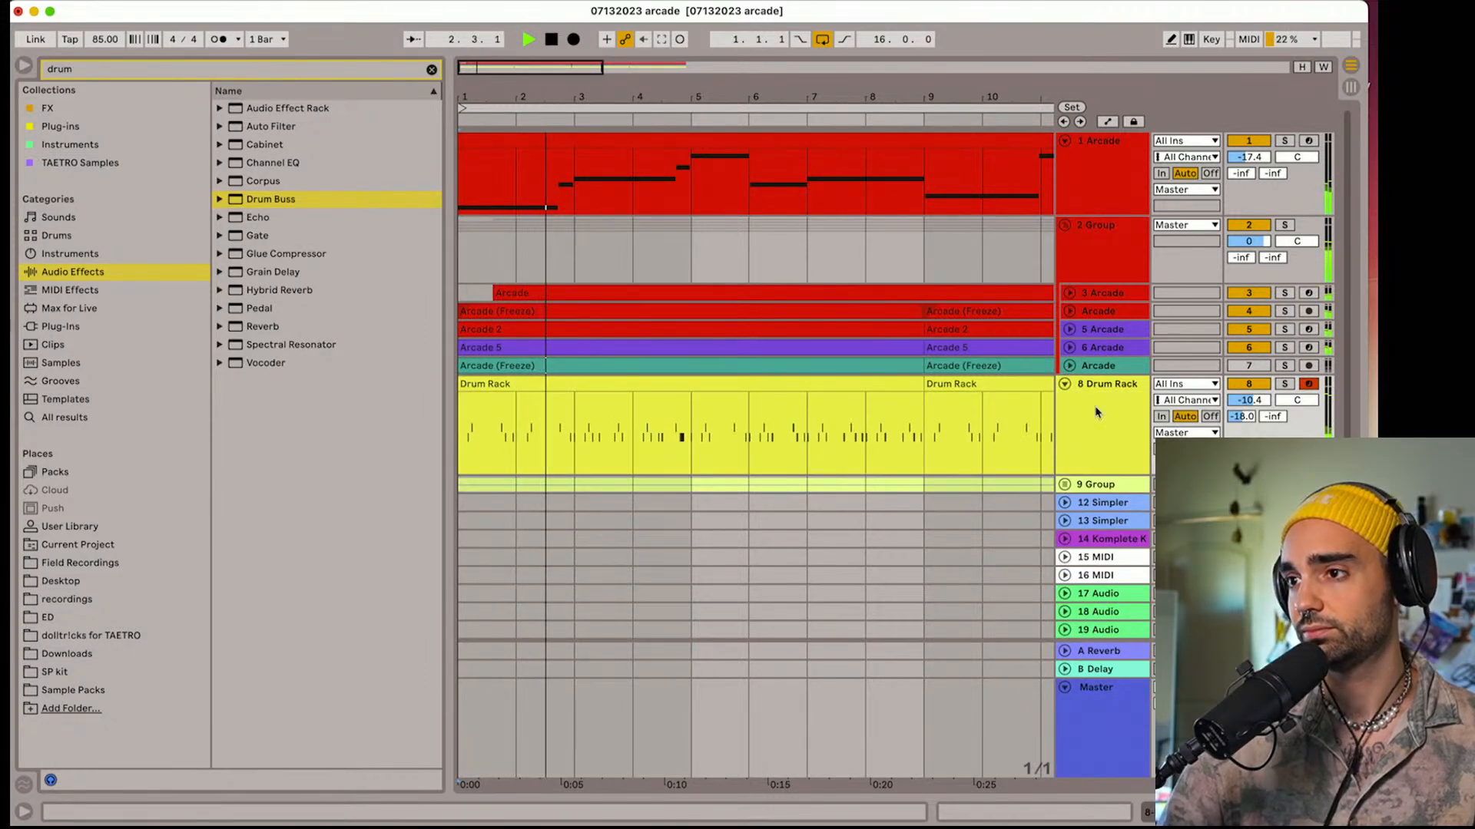
double_click(1095, 411)
double_click(929, 623)
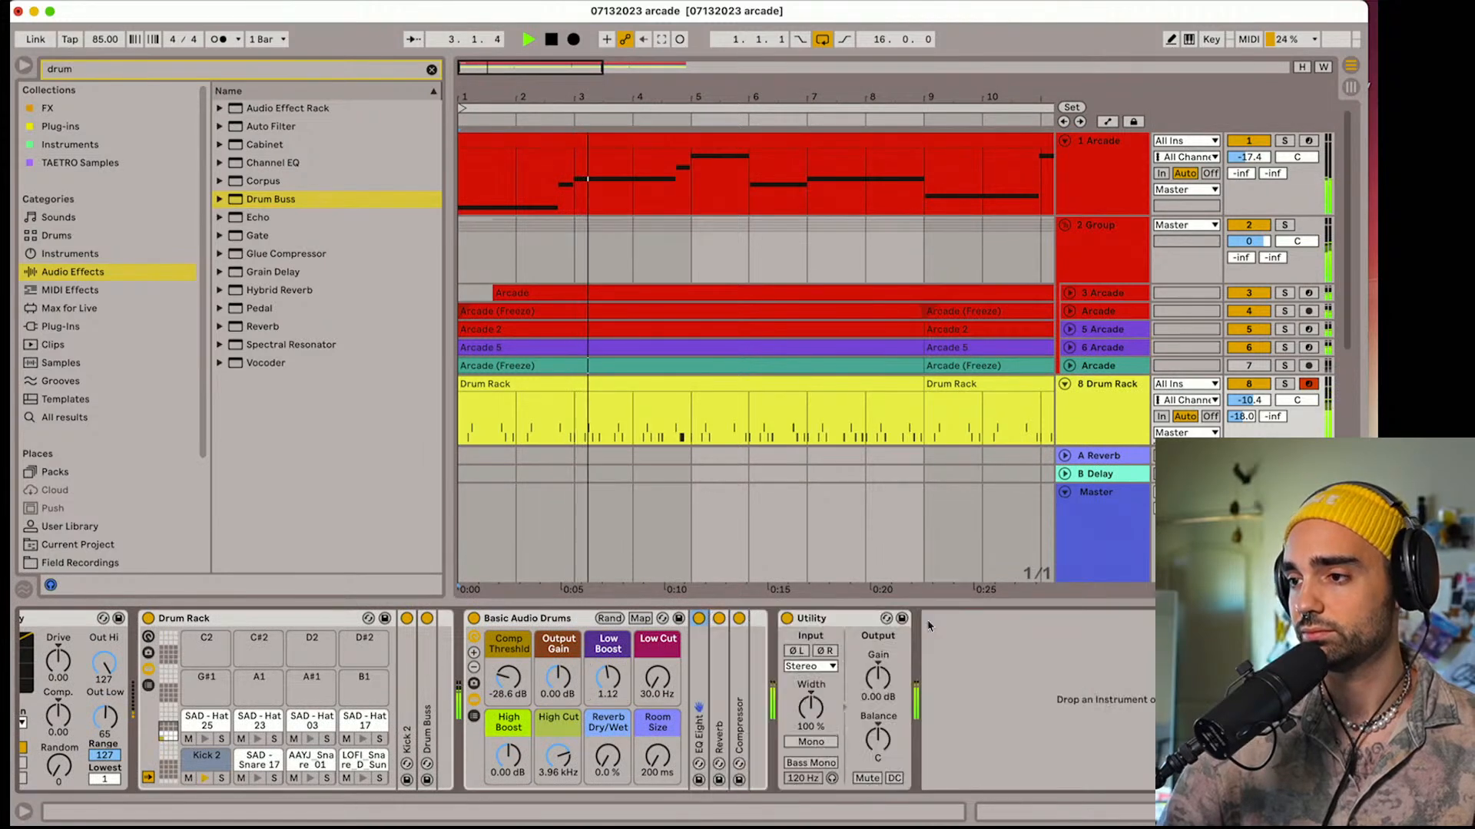
scroll(867, 659, "left", 2)
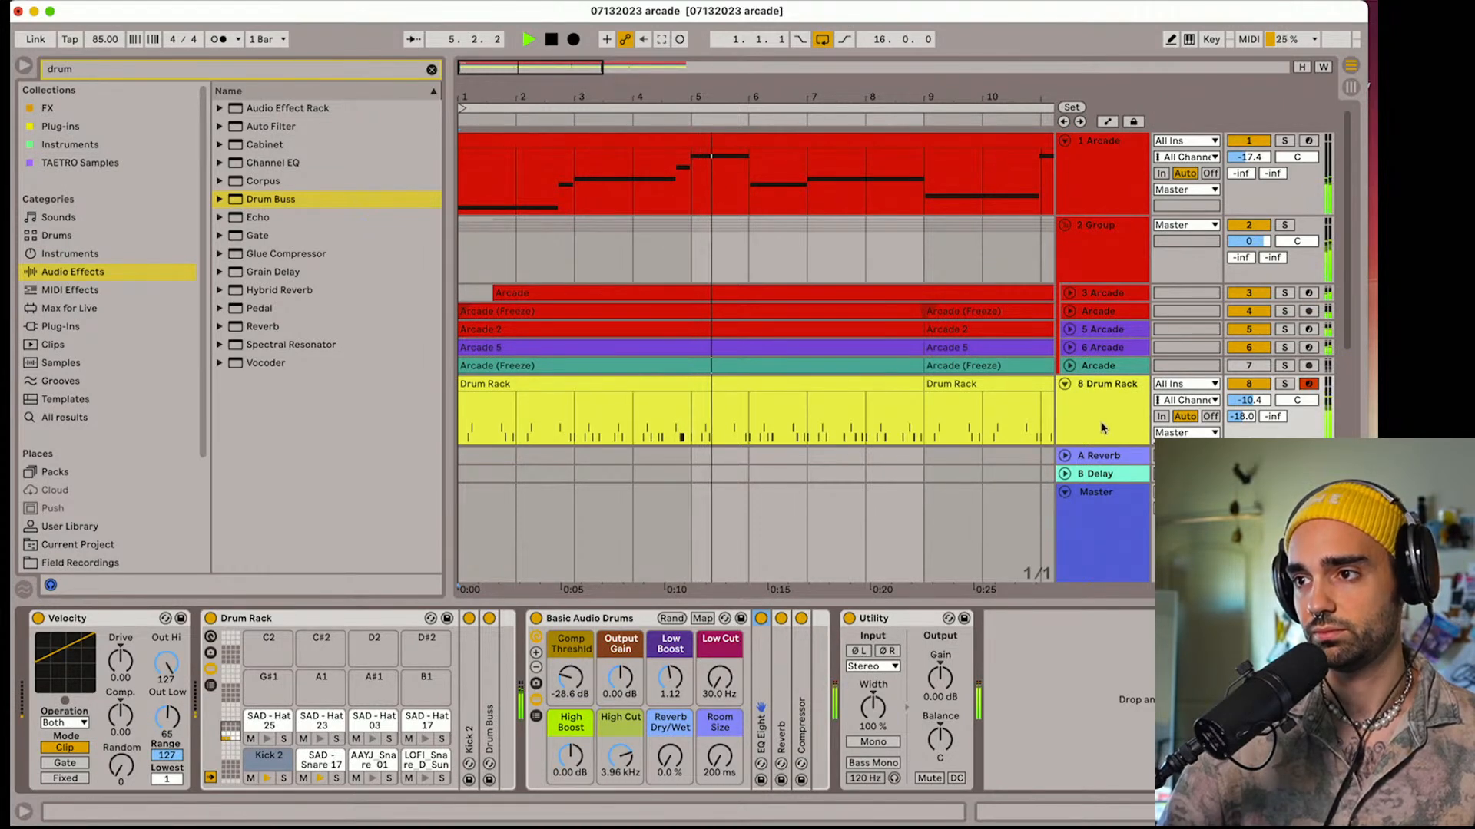
Unfold the 9 Group shaker tracks and lower the 8 Drum Rack track's volume to -13.1 dB with playback stopped
scroll(1082, 416, "down", 3)
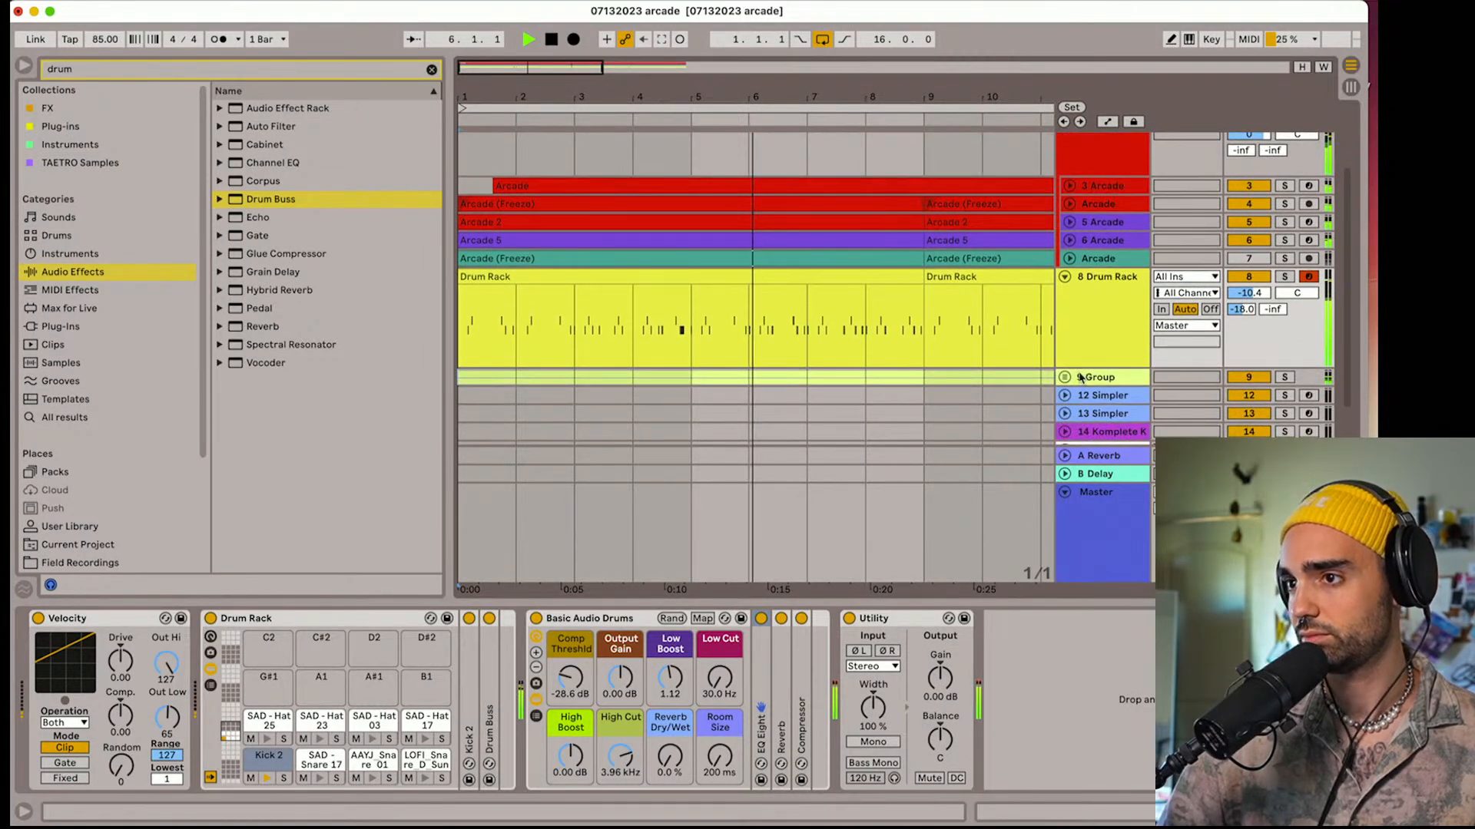
left_click(1064, 377)
scroll(1066, 377, "down", 3)
key("space")
left_click_drag(1249, 369, 1249, 378)
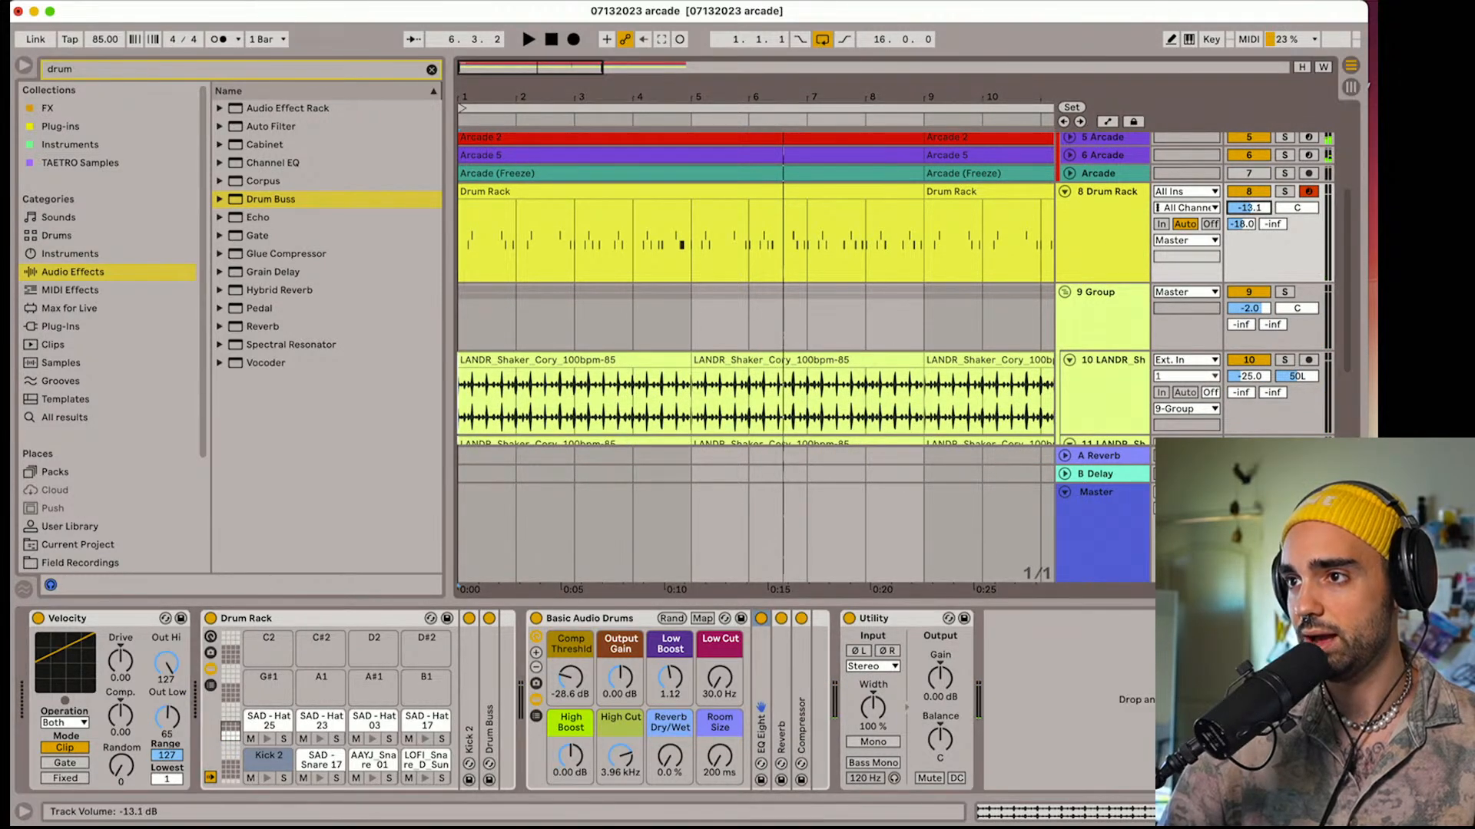
left_click_drag(1267, 208, 1267, 218)
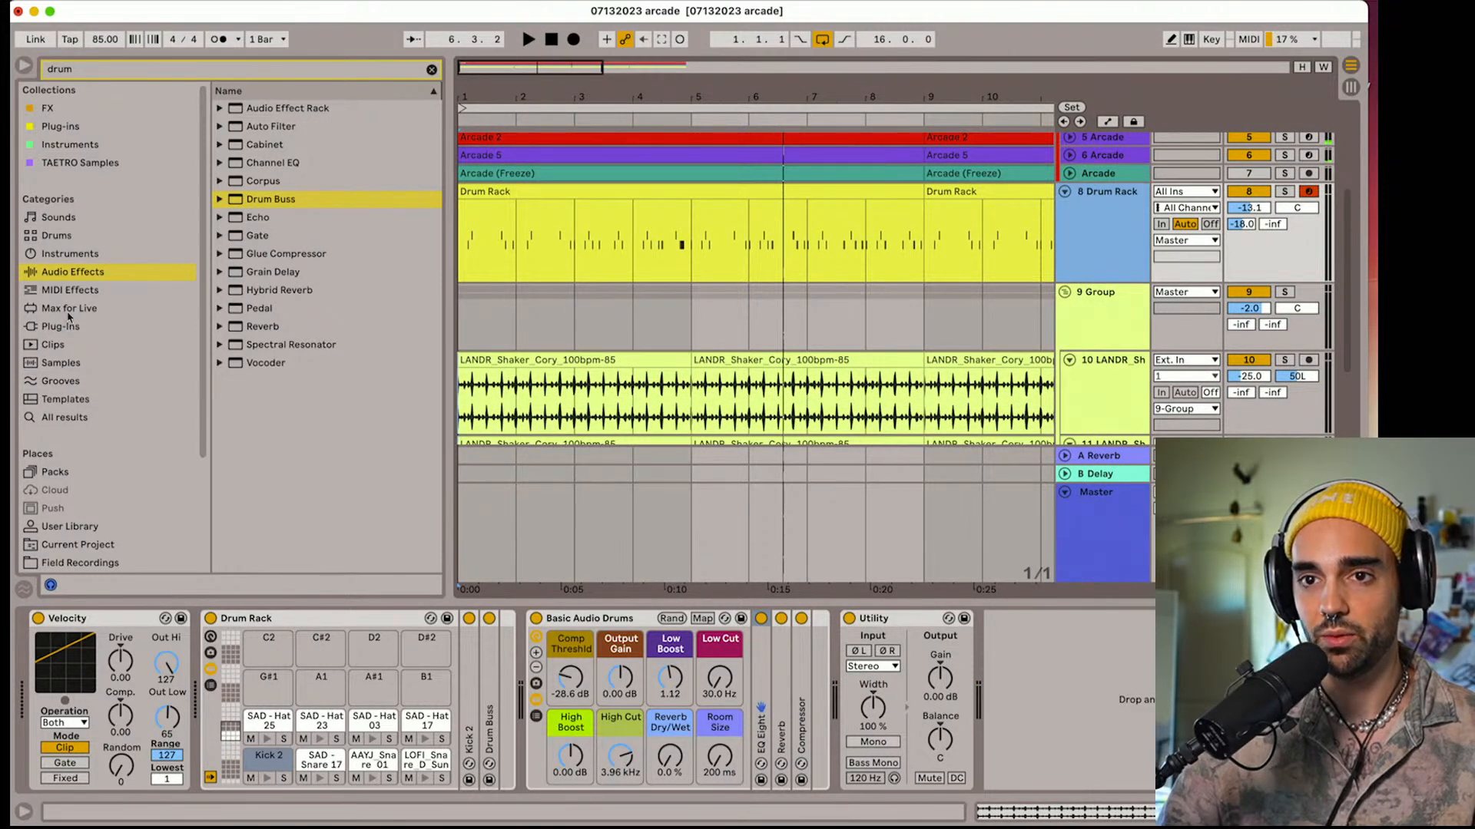
Search the browser for "tape" in the User Library, the Plug-ins collection and the FX collection
left_click(70, 526)
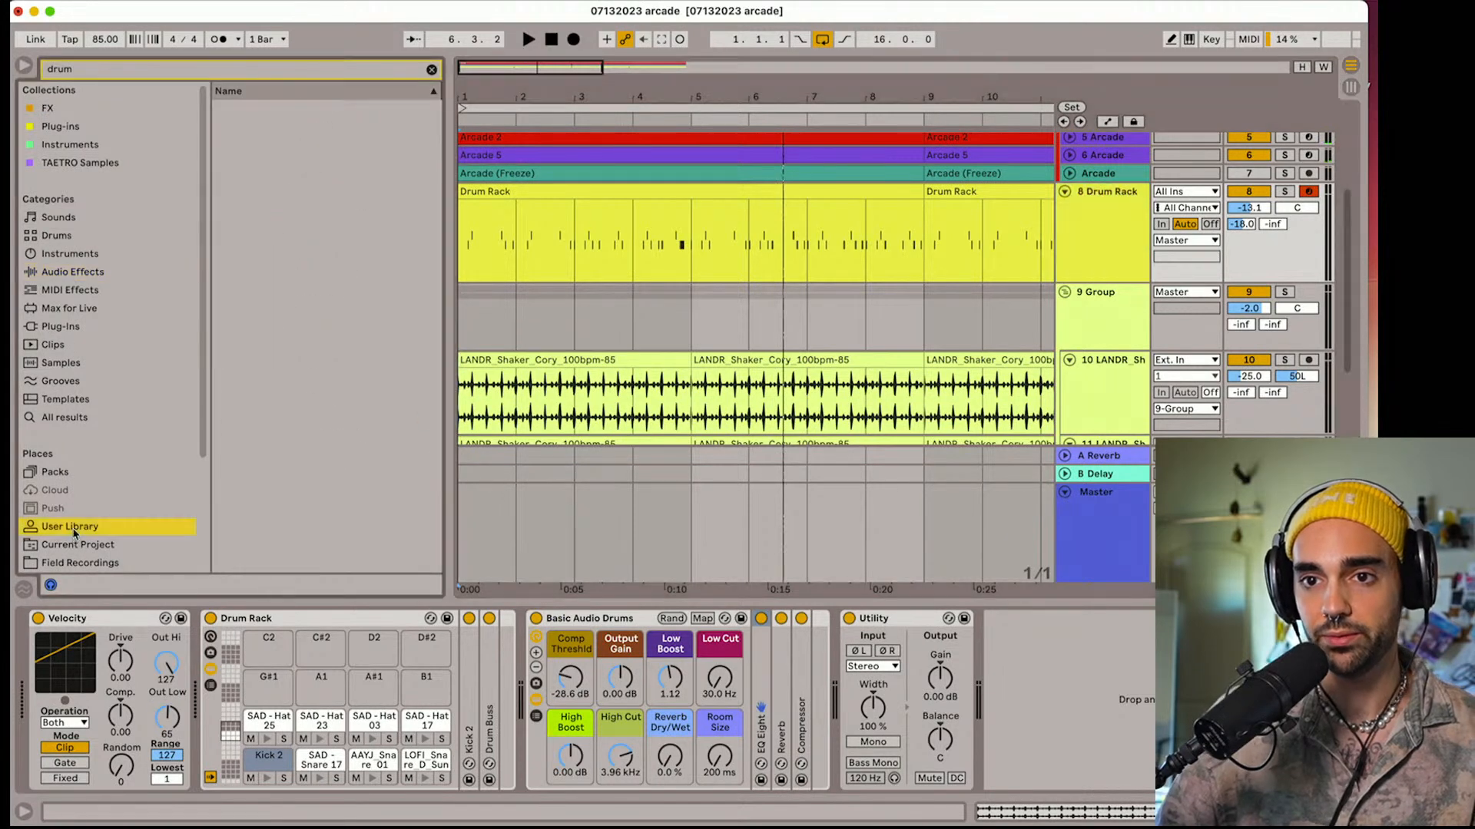
left_click(76, 71)
type("tape")
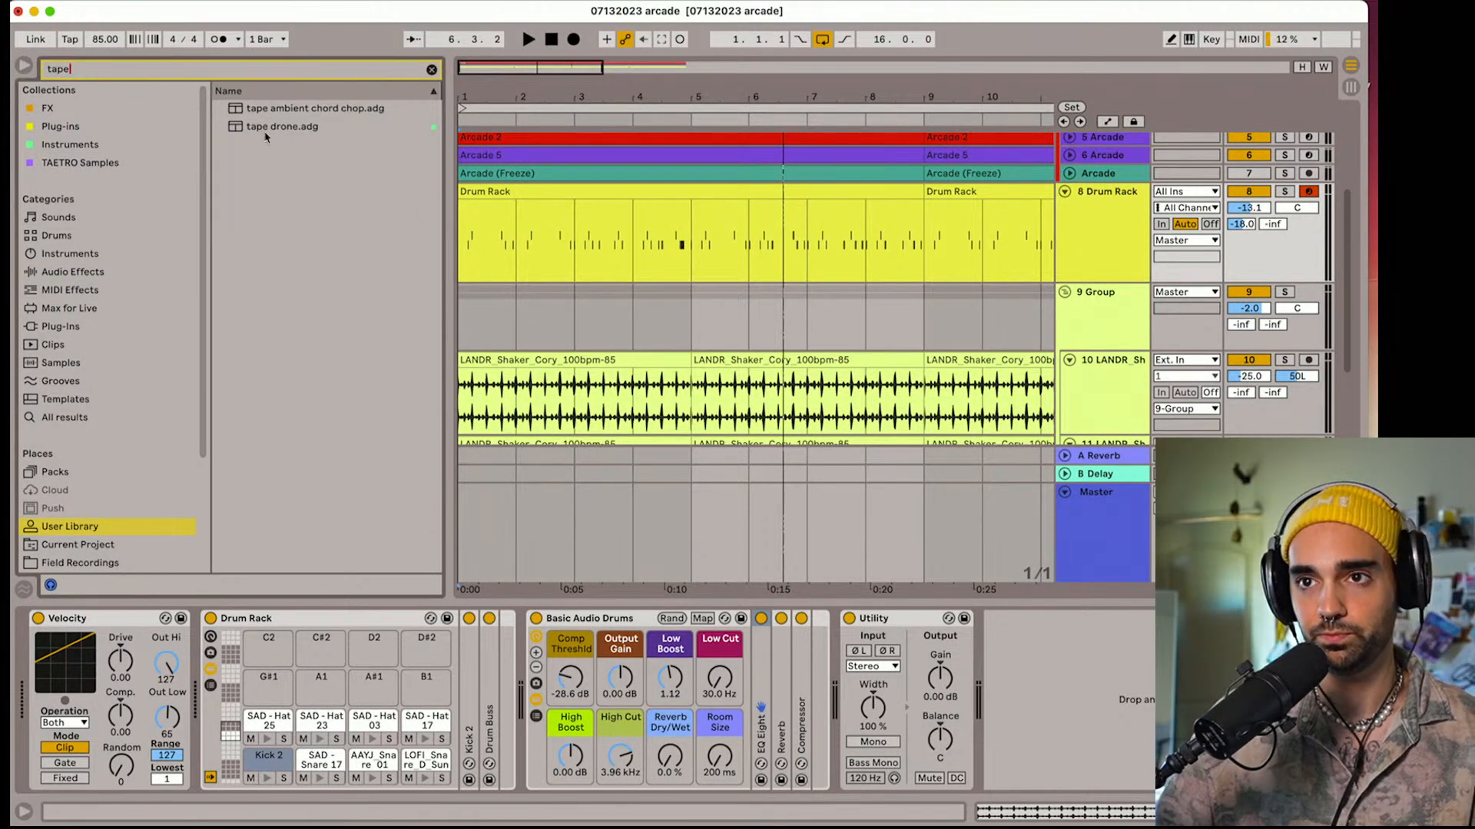
scroll(122, 459, "down", 5)
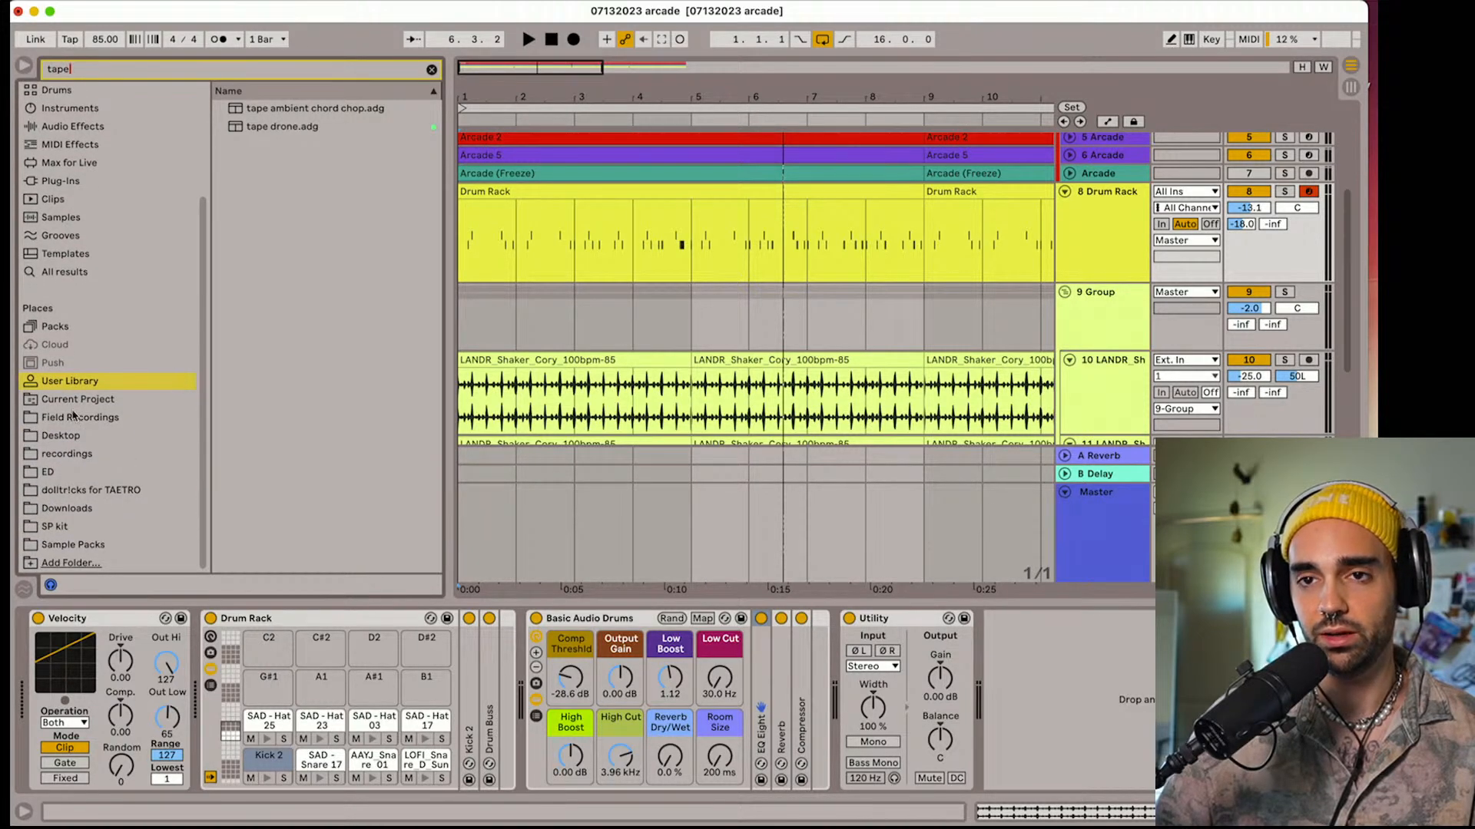
scroll(70, 417, "up", 5)
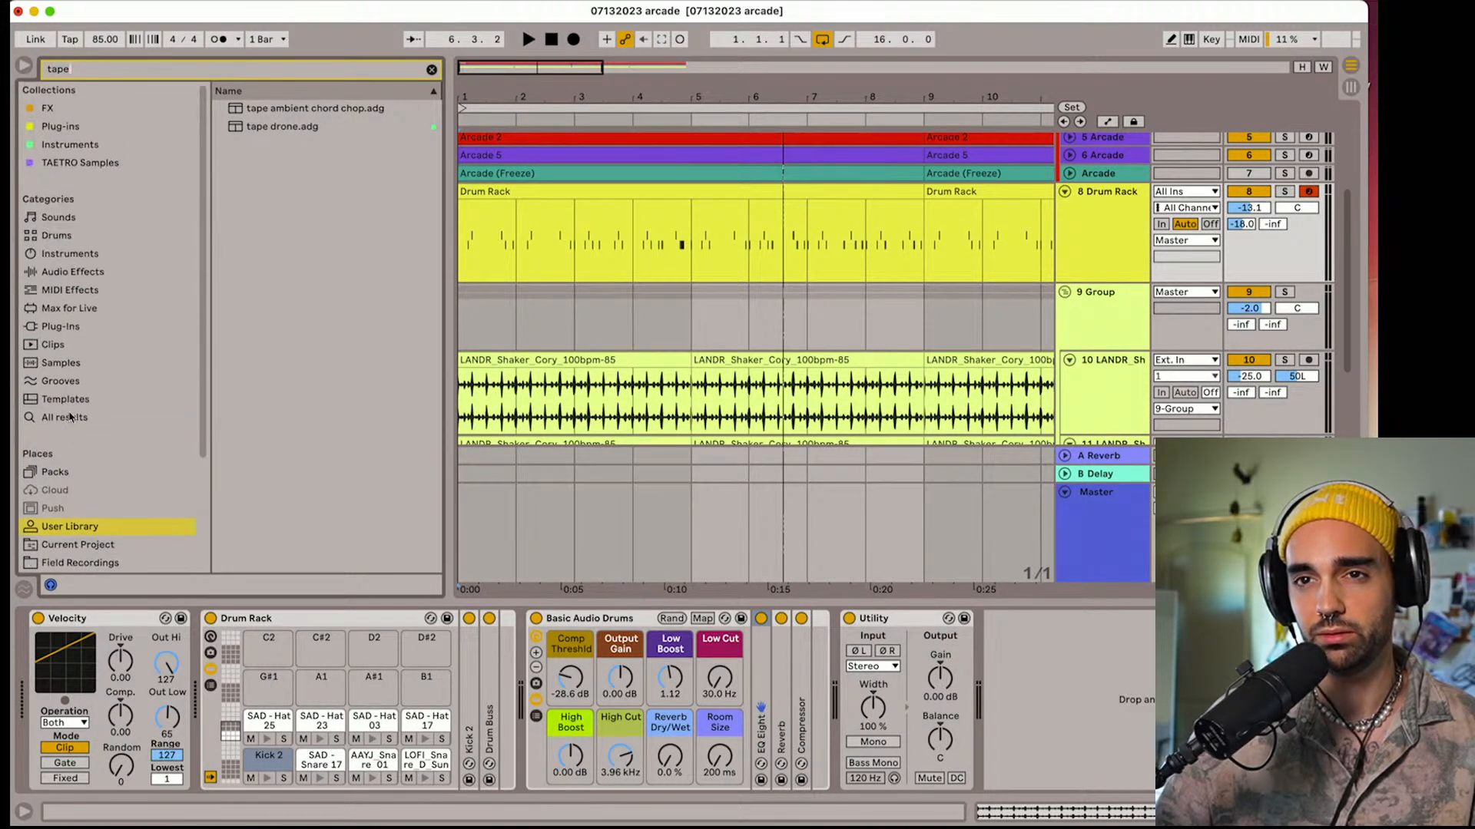
left_click(52, 107)
left_click(59, 126)
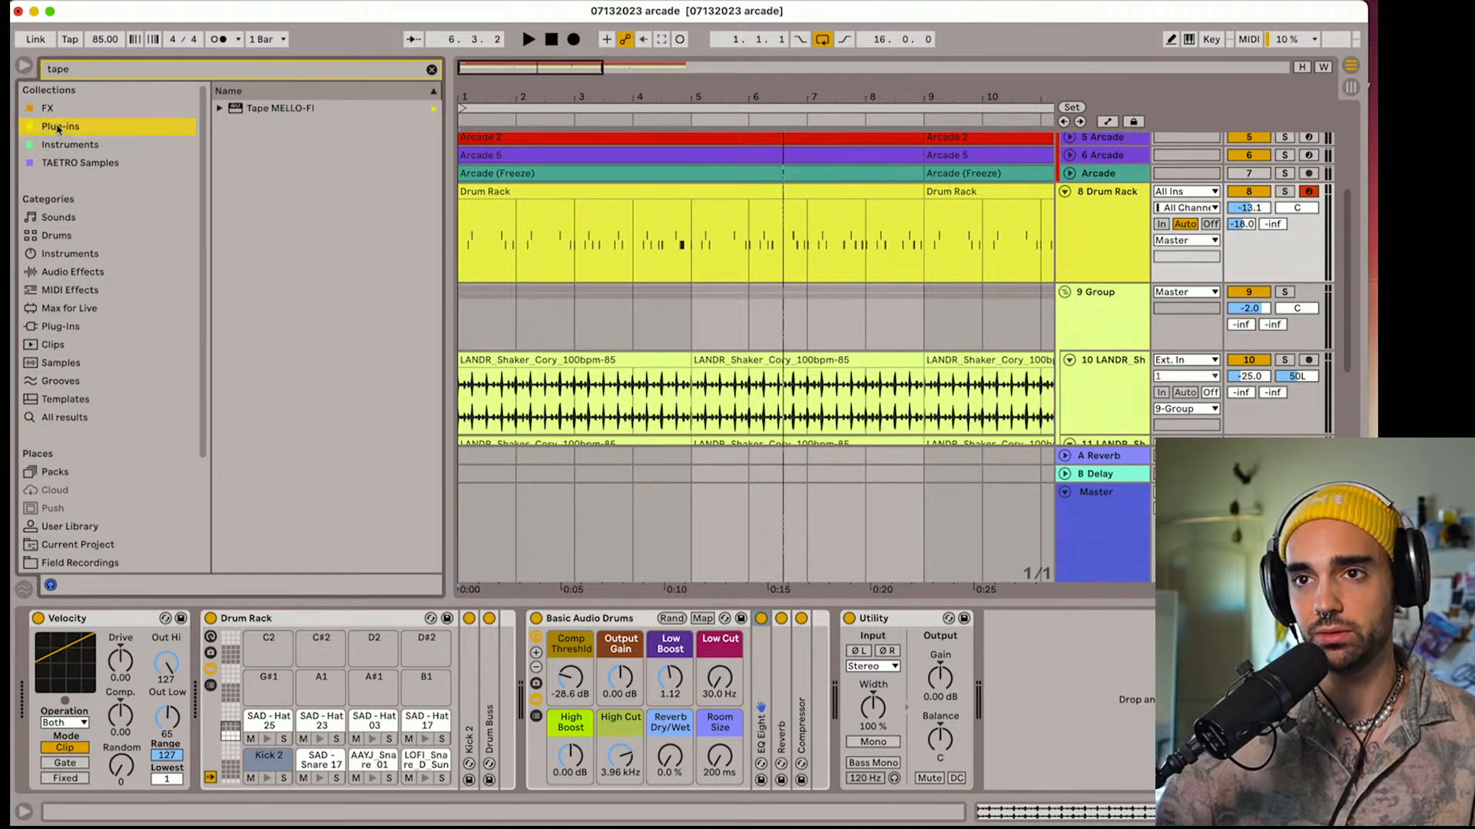
left_click(54, 109)
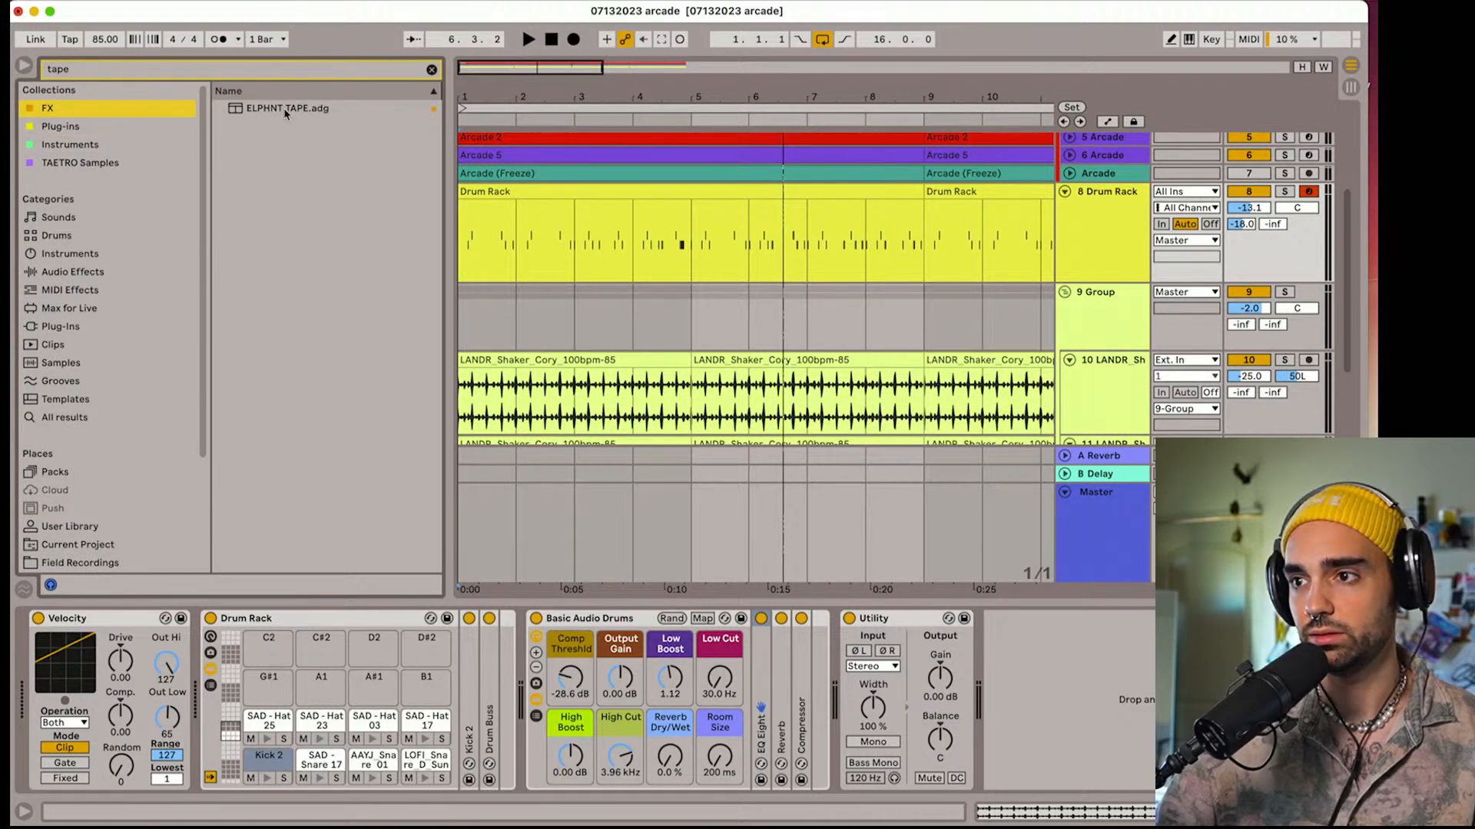
Add ELPHNT TAPE to the 8 Drum Rack track and set Colour to 26, Wow to 28 and Noise to 31 during playback
left_click_drag(290, 108, 870, 248)
key("space")
mouse_move(1068, 689)
left_mouse_down()
mouse_move(1068, 658)
mouse_move(1079, 669)
left_mouse_up()
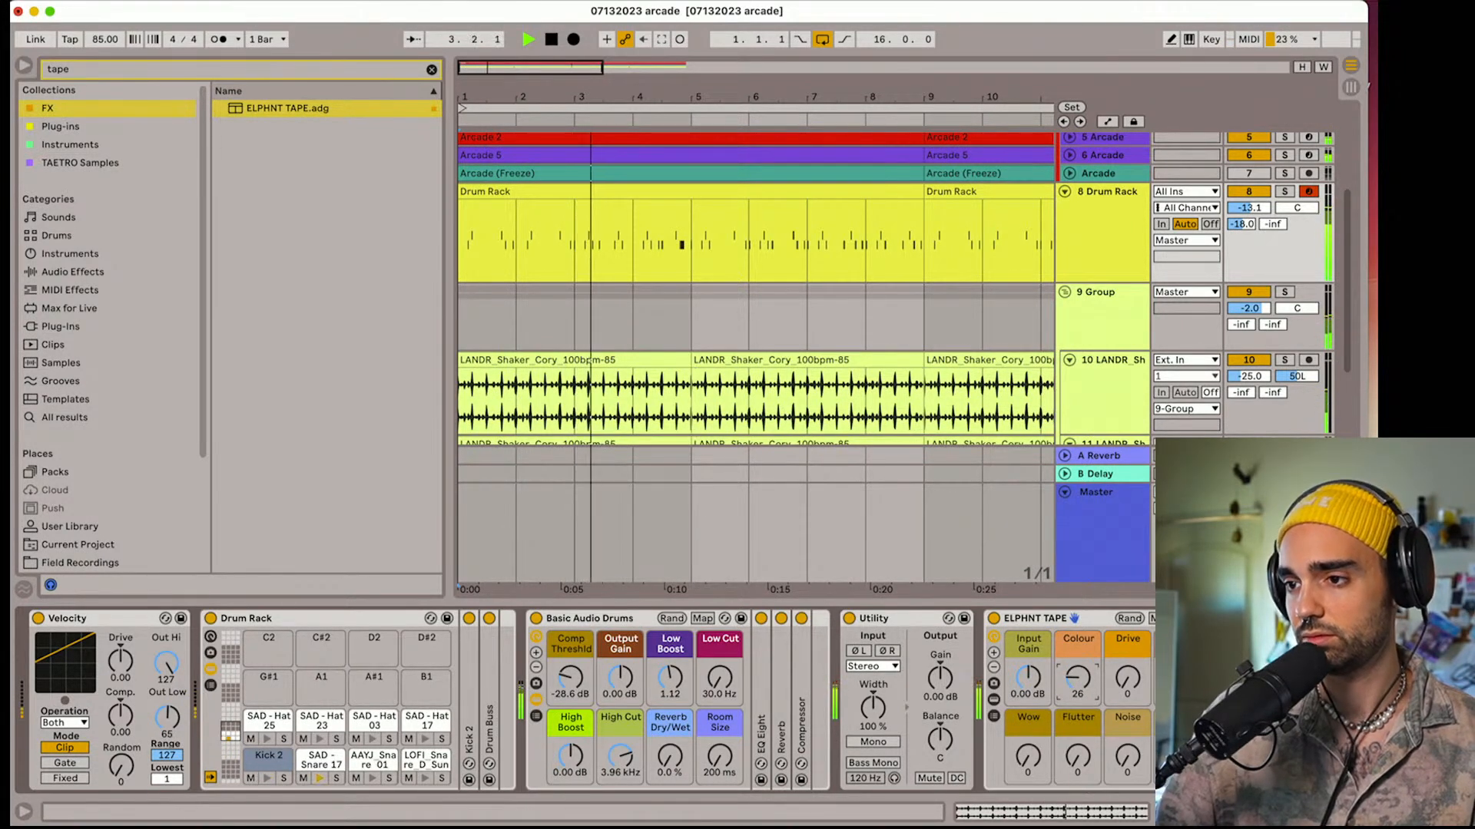
mouse_move(1027, 756)
left_mouse_down()
mouse_move(1027, 733)
mouse_move(1027, 751)
left_mouse_up()
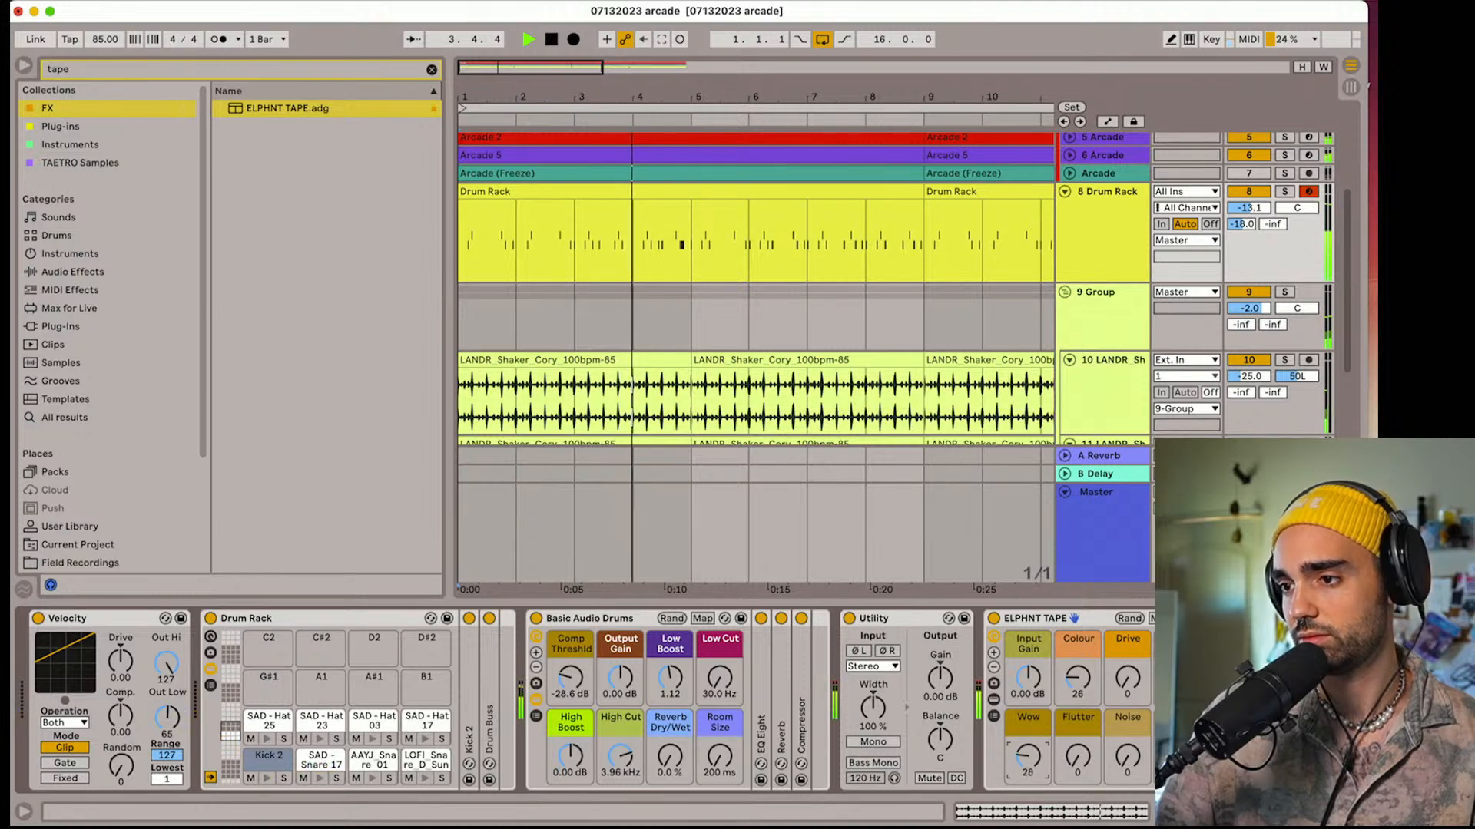
left_click_drag(1128, 757, 1127, 747)
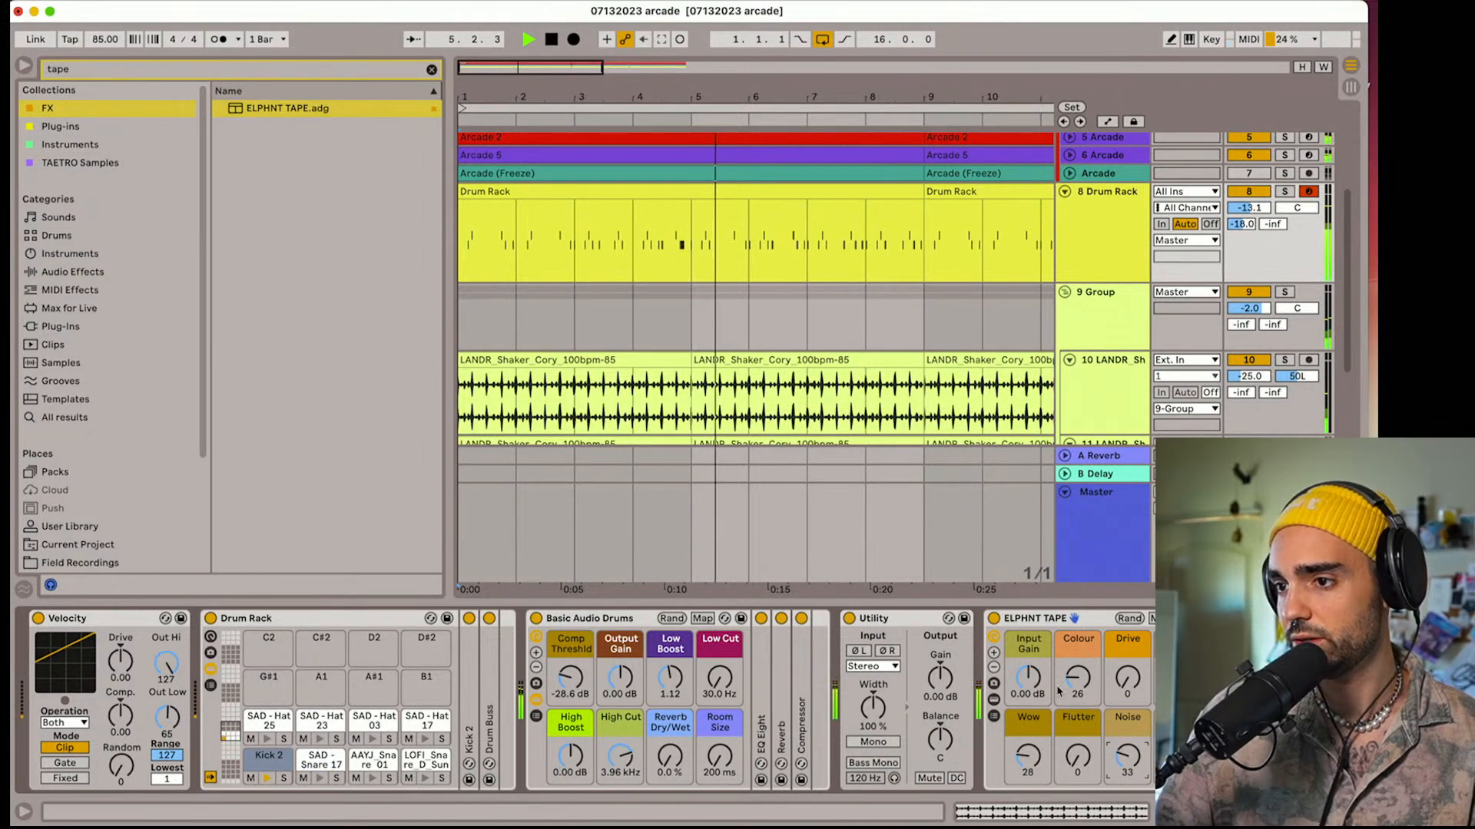
key("space")
key("space")
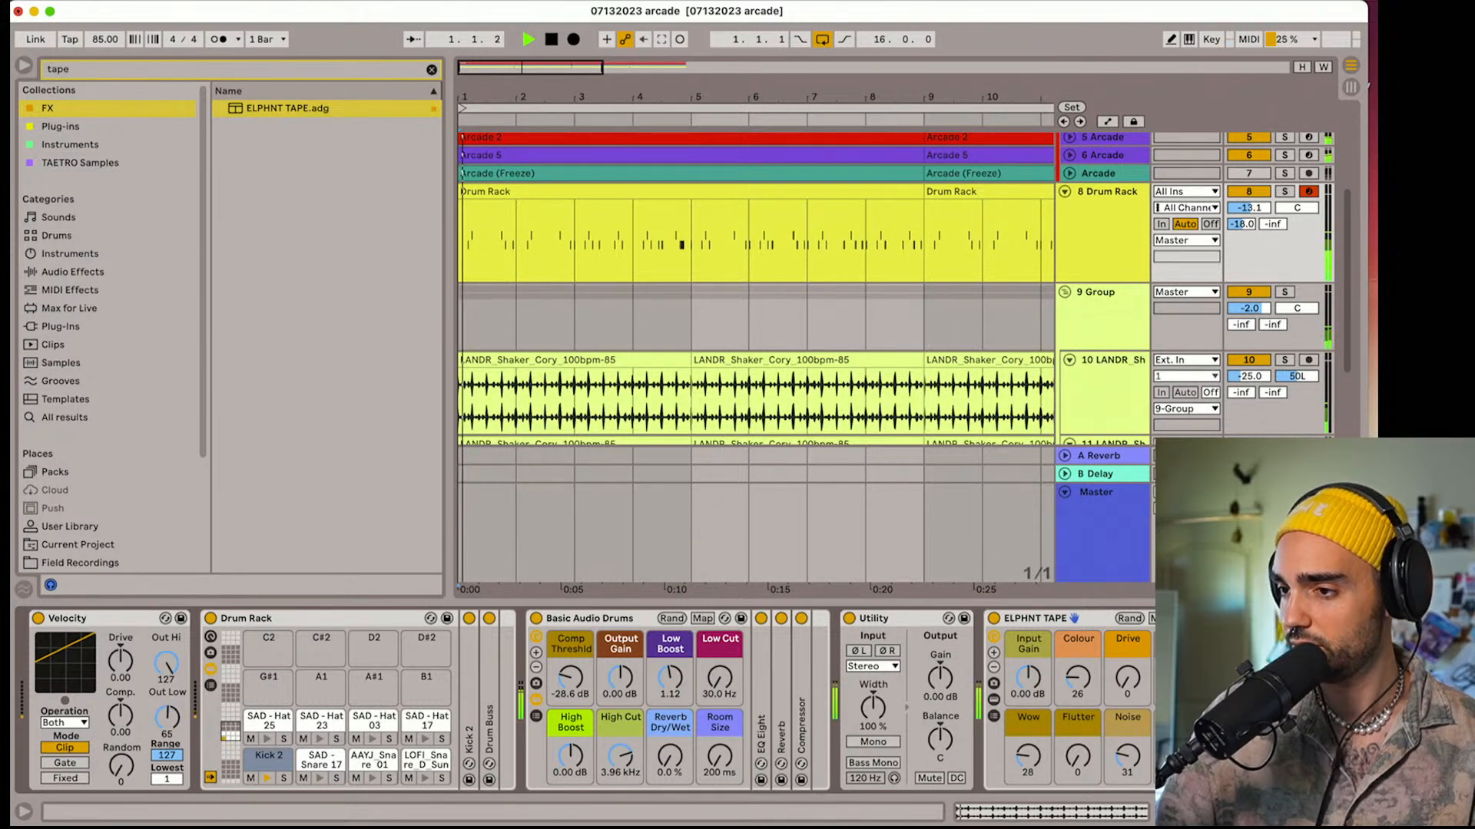
Try ELPHNT TAPE's Drive up to 46, return it to 0, and move the rack ahead of Basic Audio Drums
left_click_drag(1127, 679, 1128, 582)
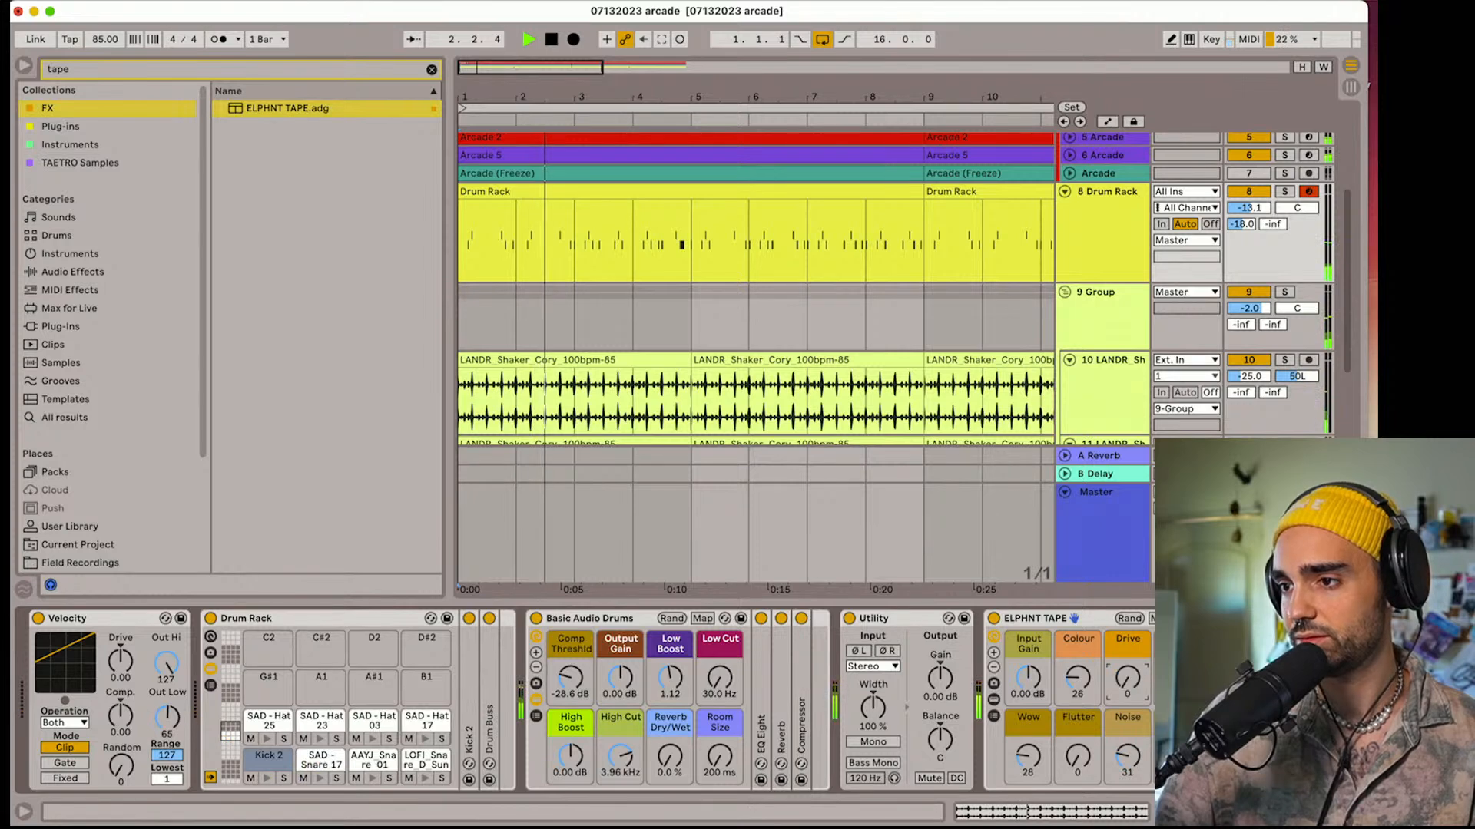
left_click_drag(1128, 581, 1131, 685)
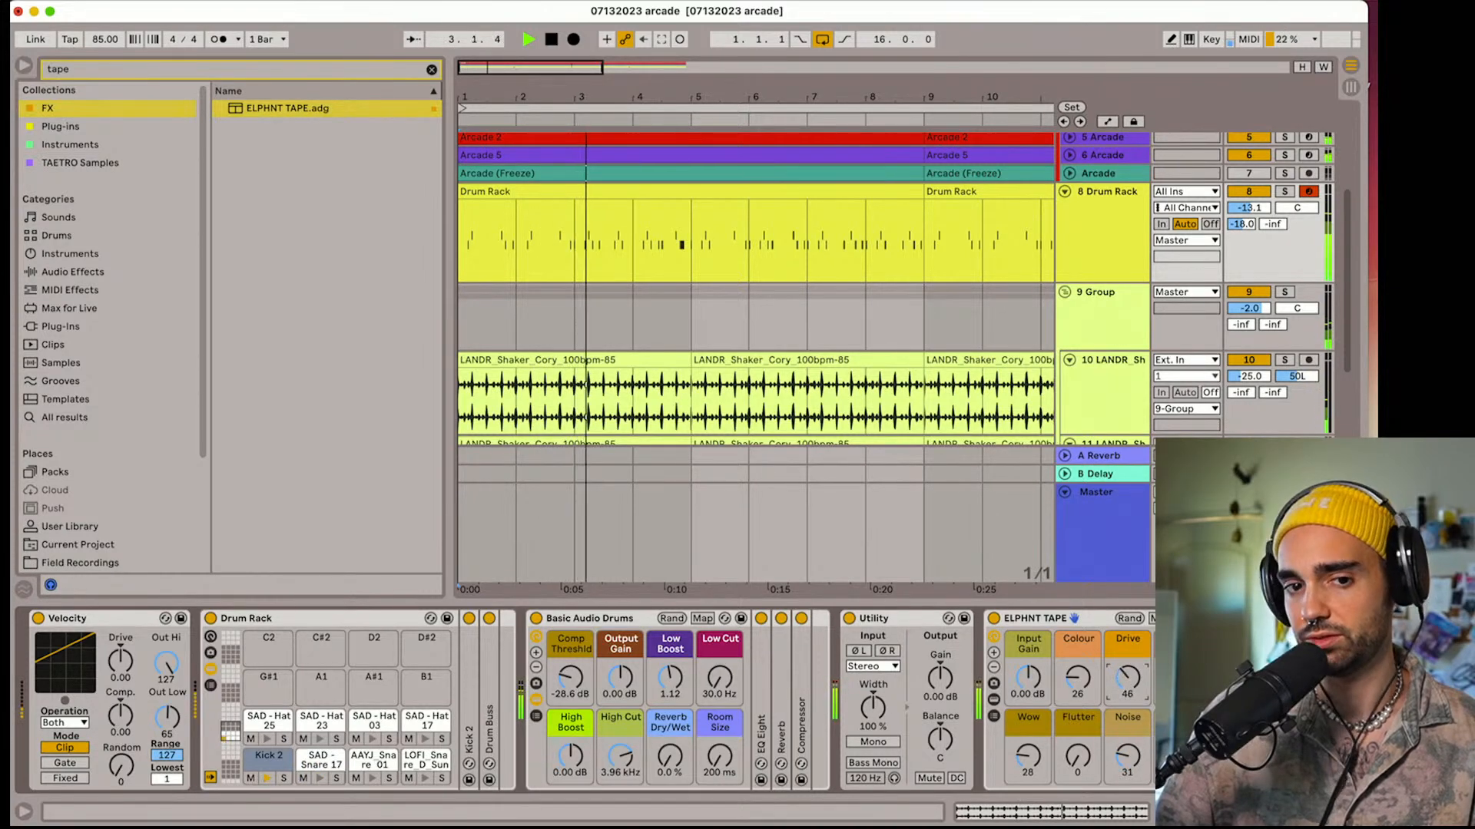
left_click_drag(1029, 619, 528, 703)
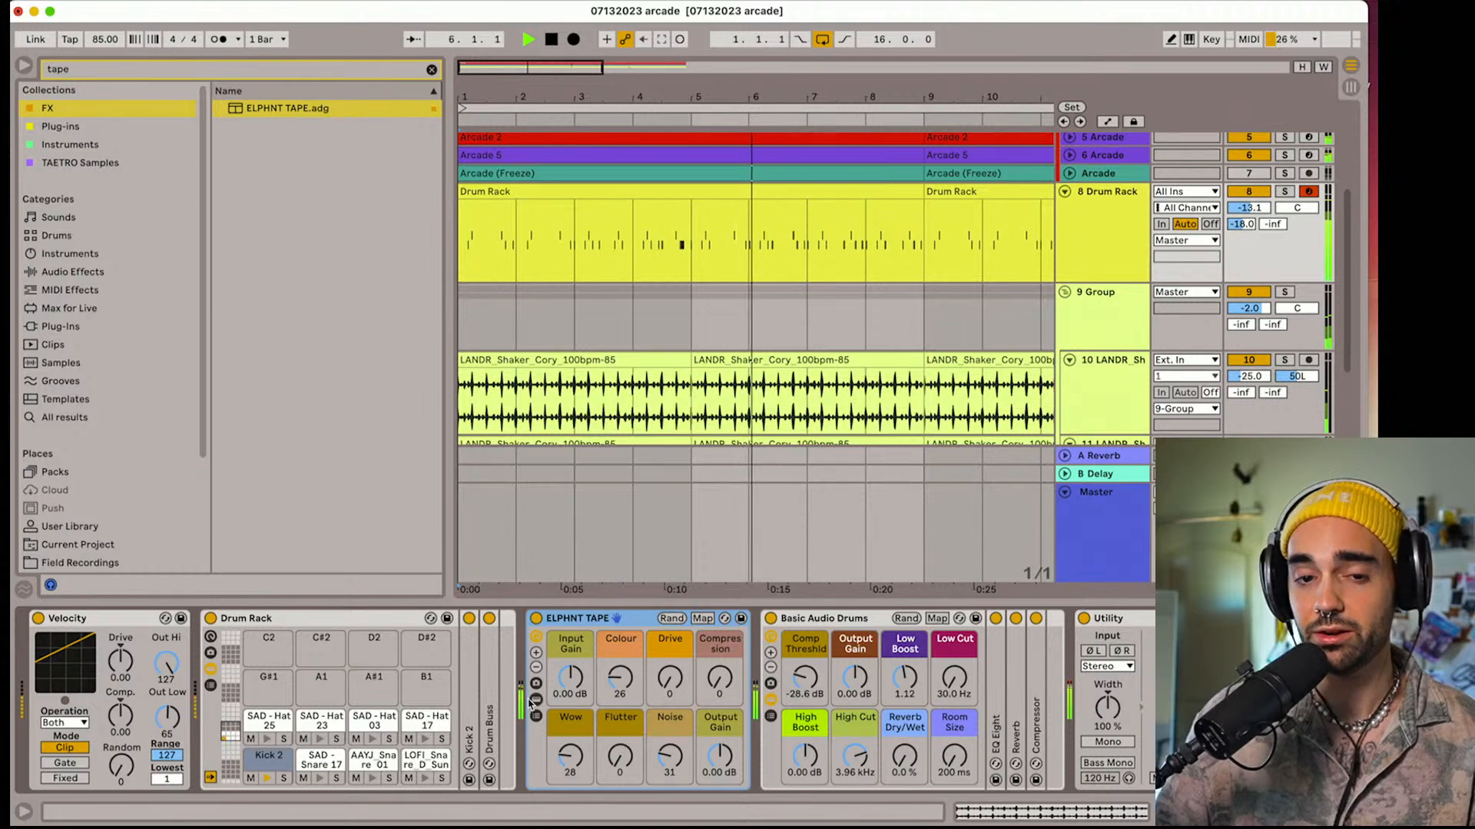
Lower the 9 Group shaker track's volume to -3.7 dB during playback, fold the group and stop playback
key("space")
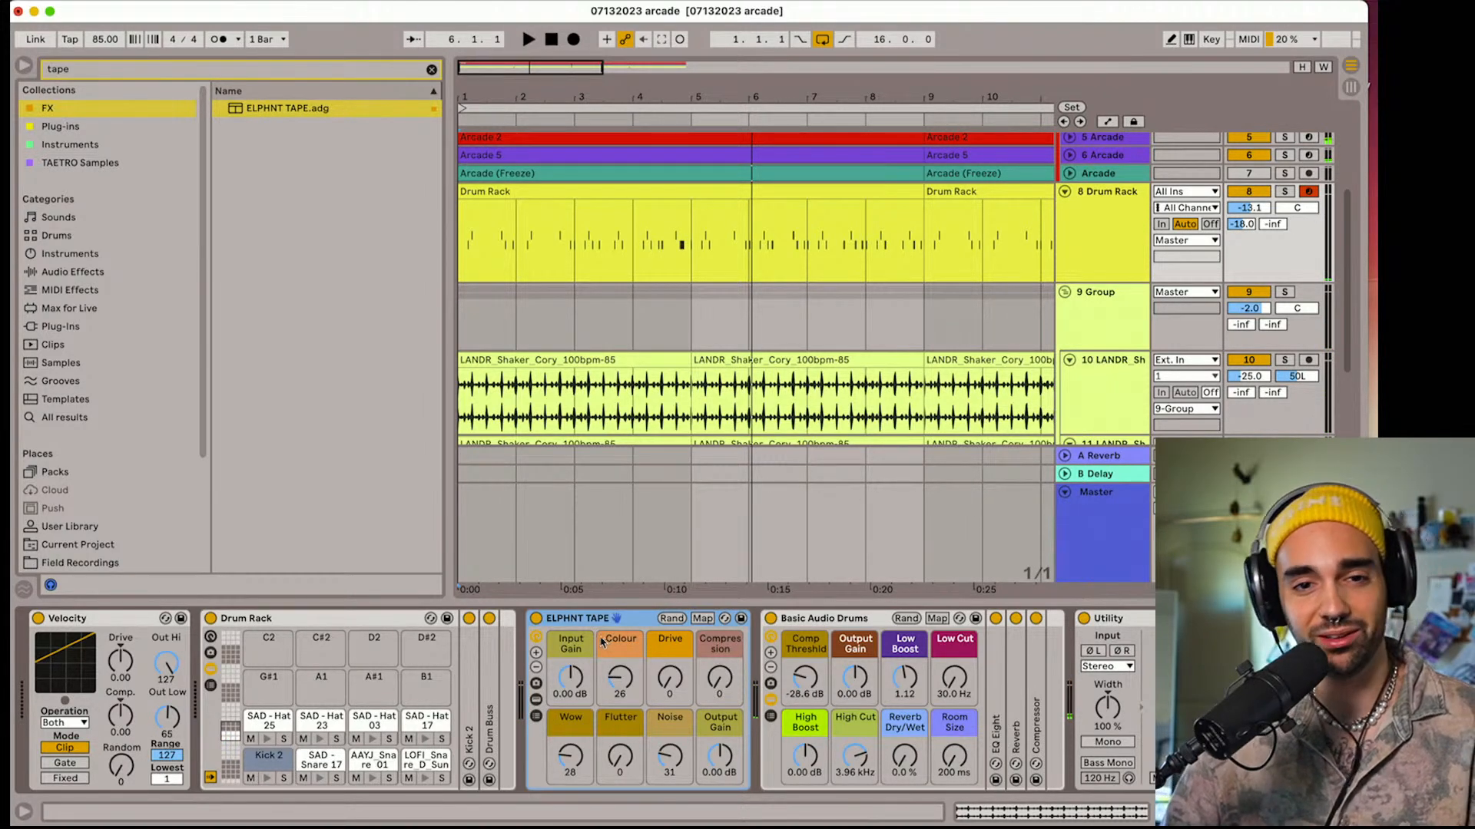
key("space")
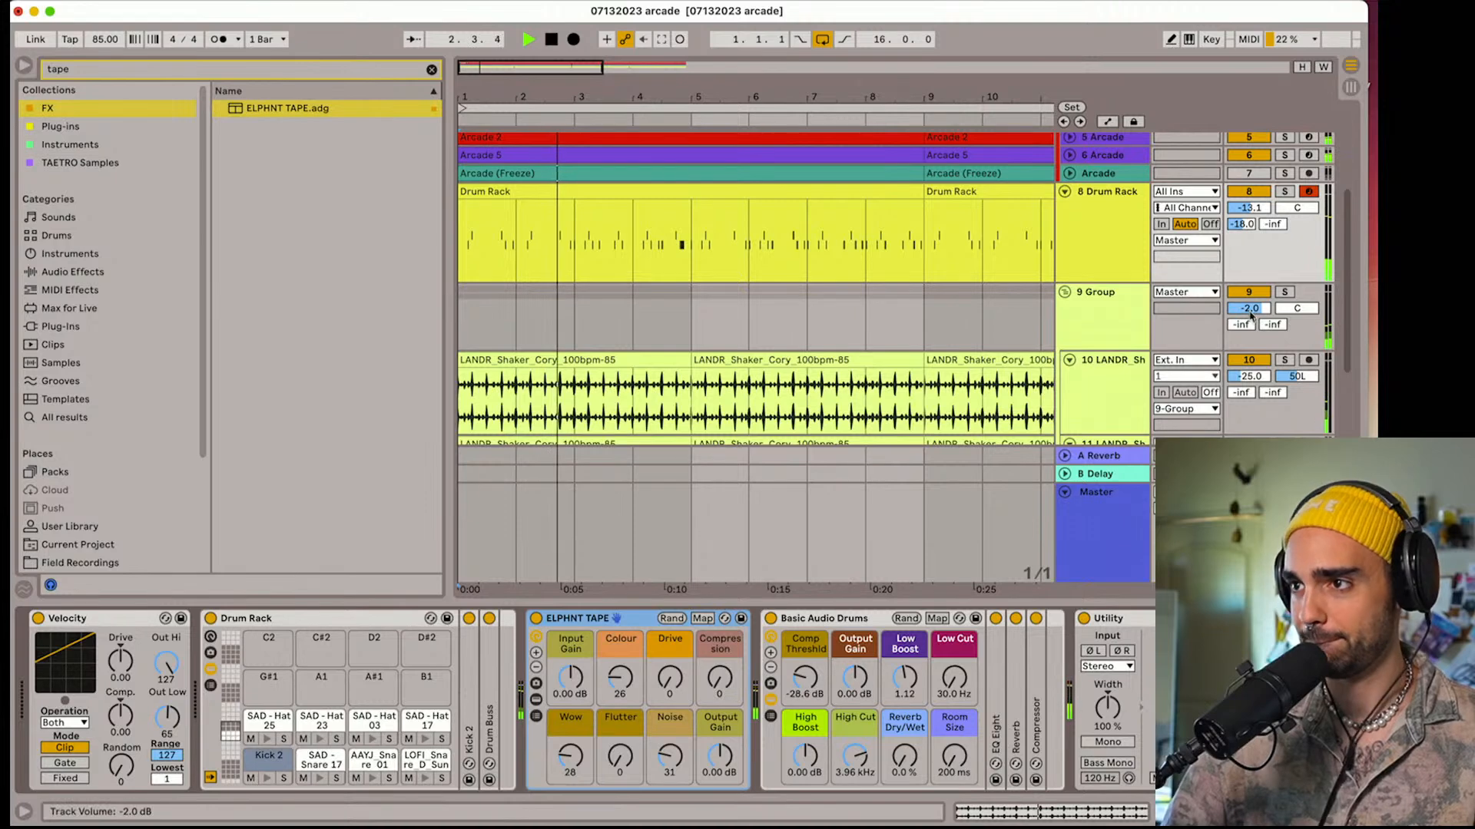
left_click_drag(1249, 309, 1249, 324)
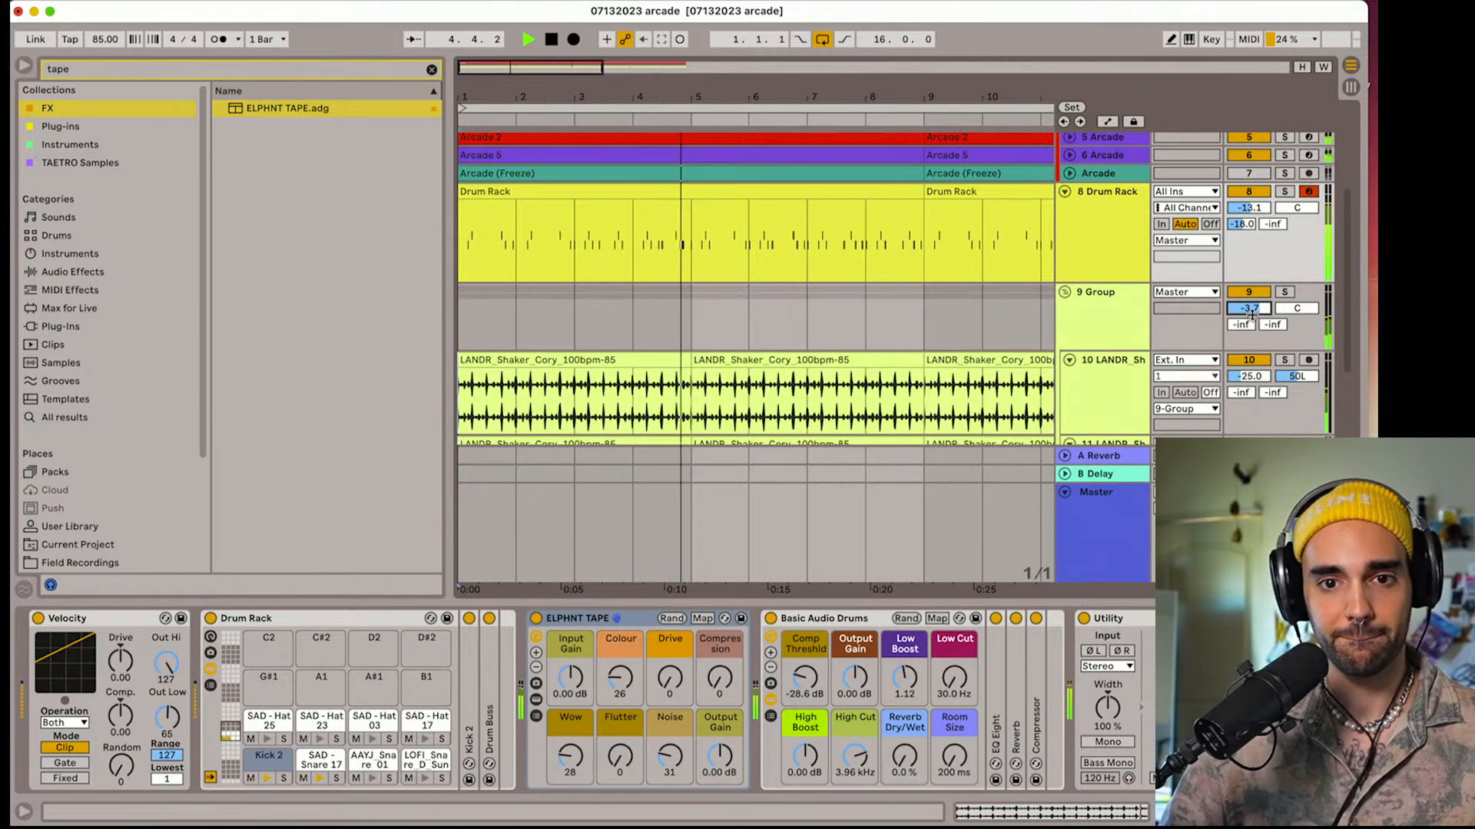
left_click_drag(1249, 309, 1248, 307)
scroll(1120, 313, "up", 1)
left_click(1106, 315)
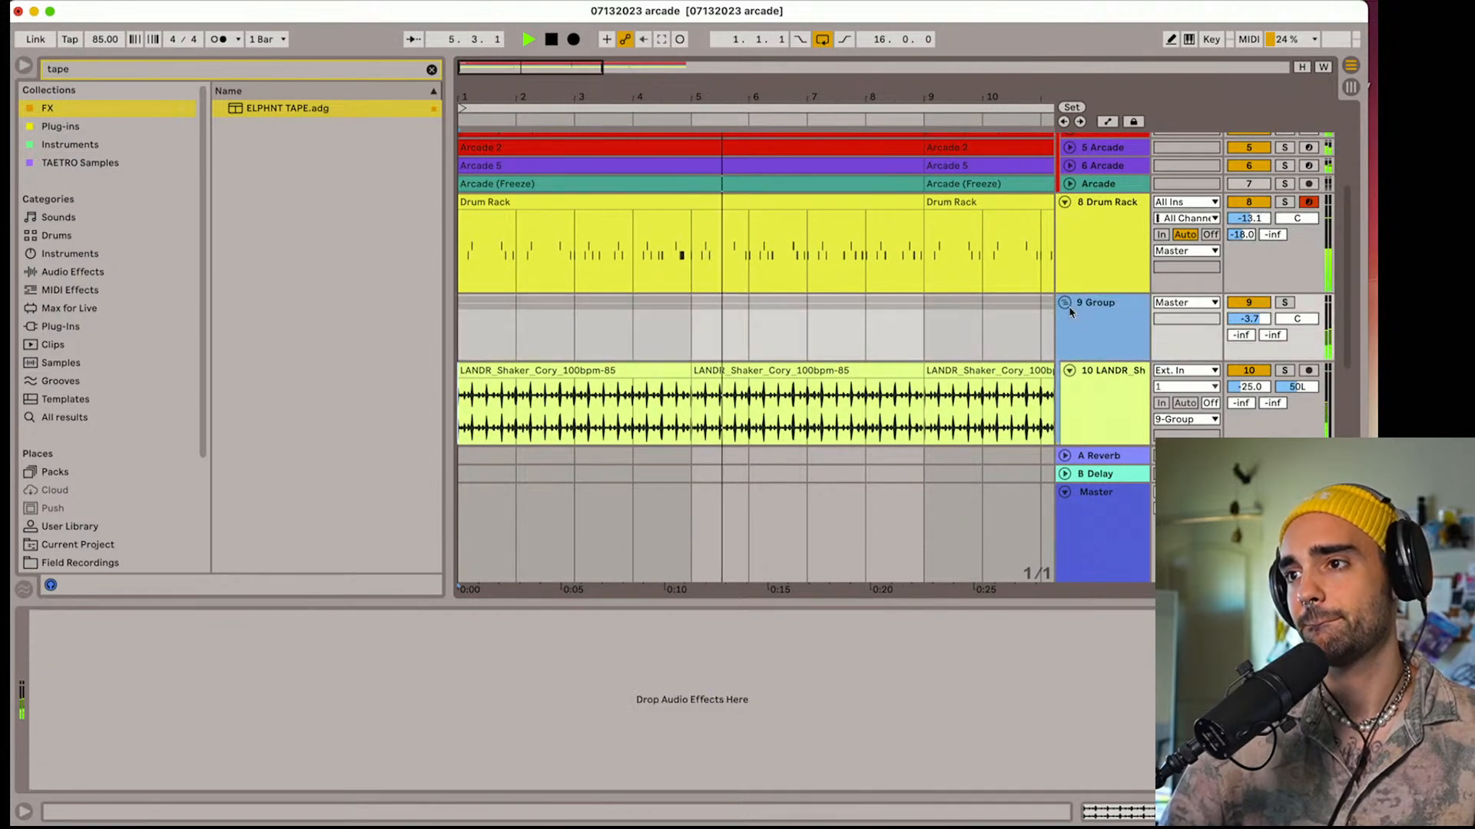
left_click(1064, 303)
key("space")
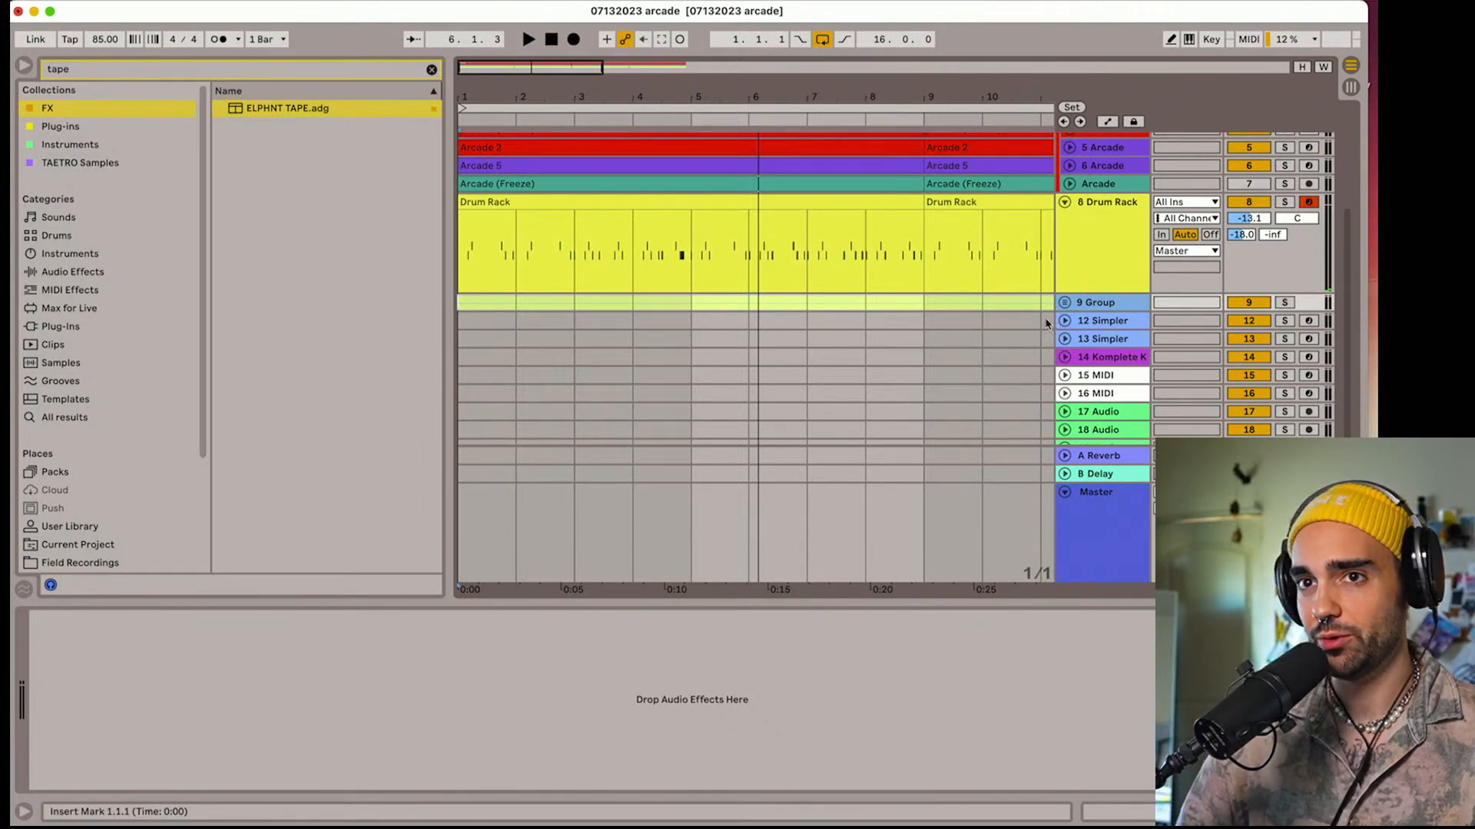
Play the loop briefly from the start and check the device chains of the third and fourth Arcade tracks
key("space")
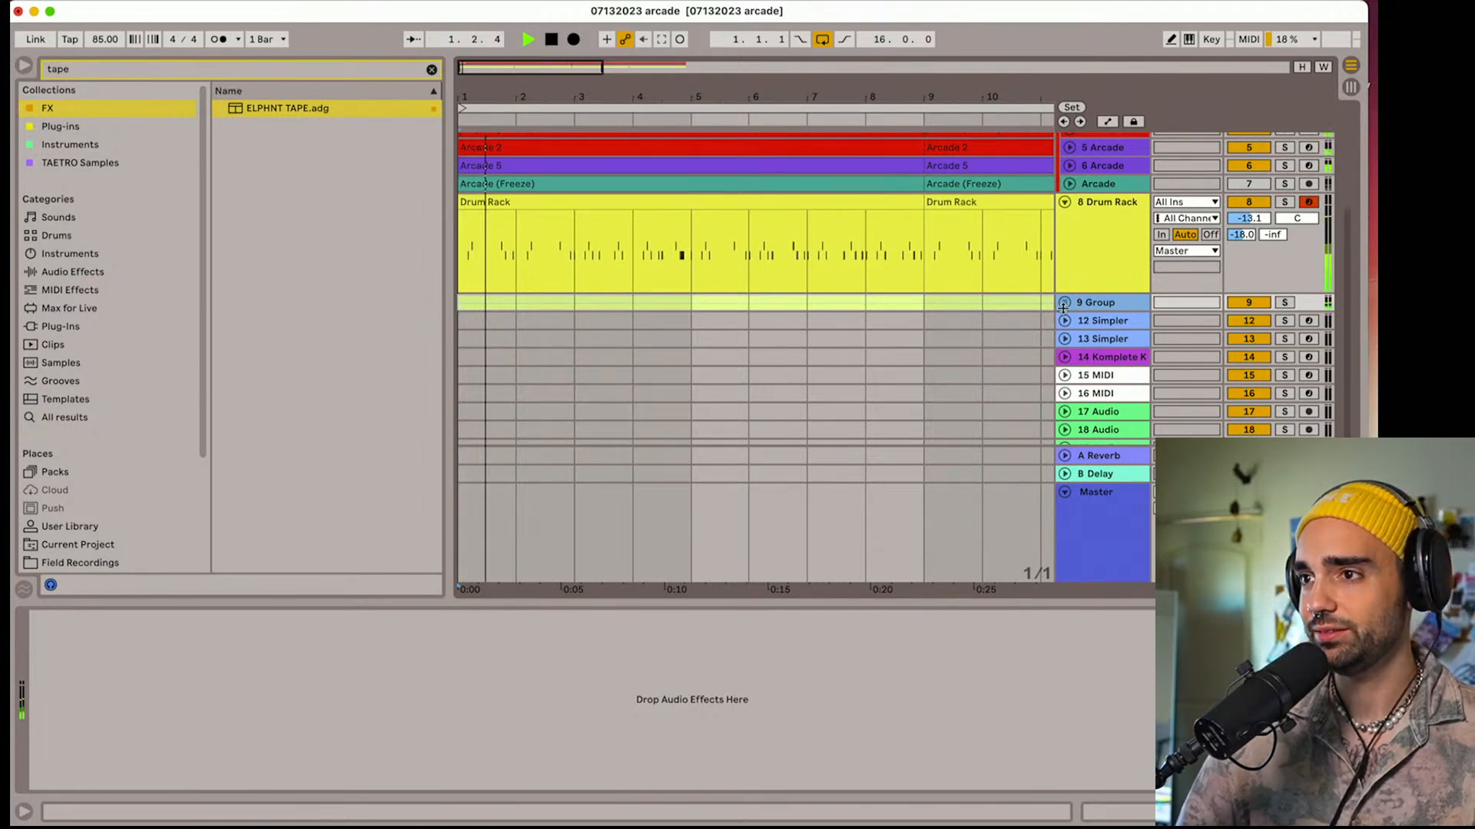
scroll(1073, 309, "up", 5)
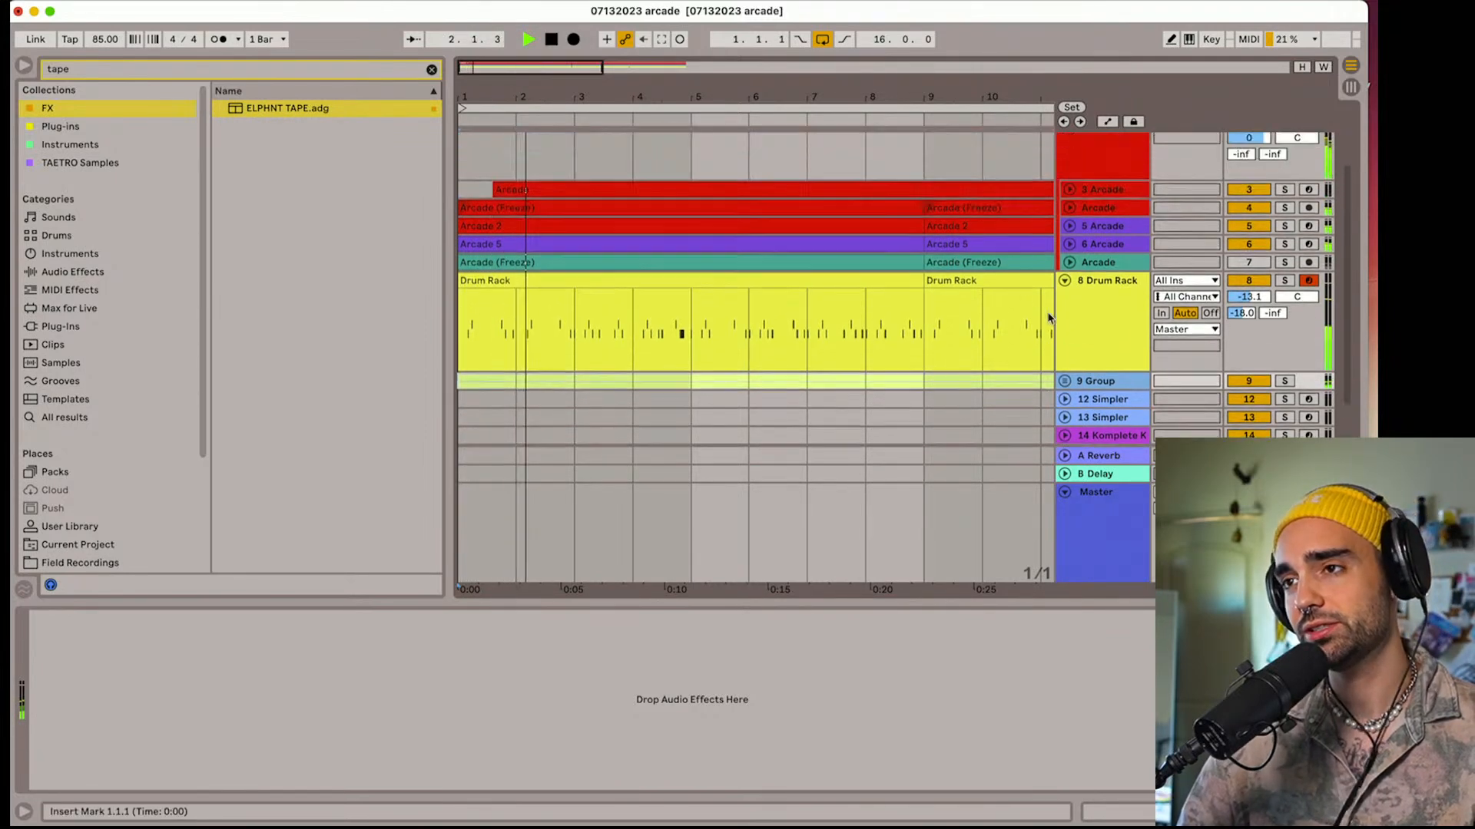
key("space")
left_click(1093, 298)
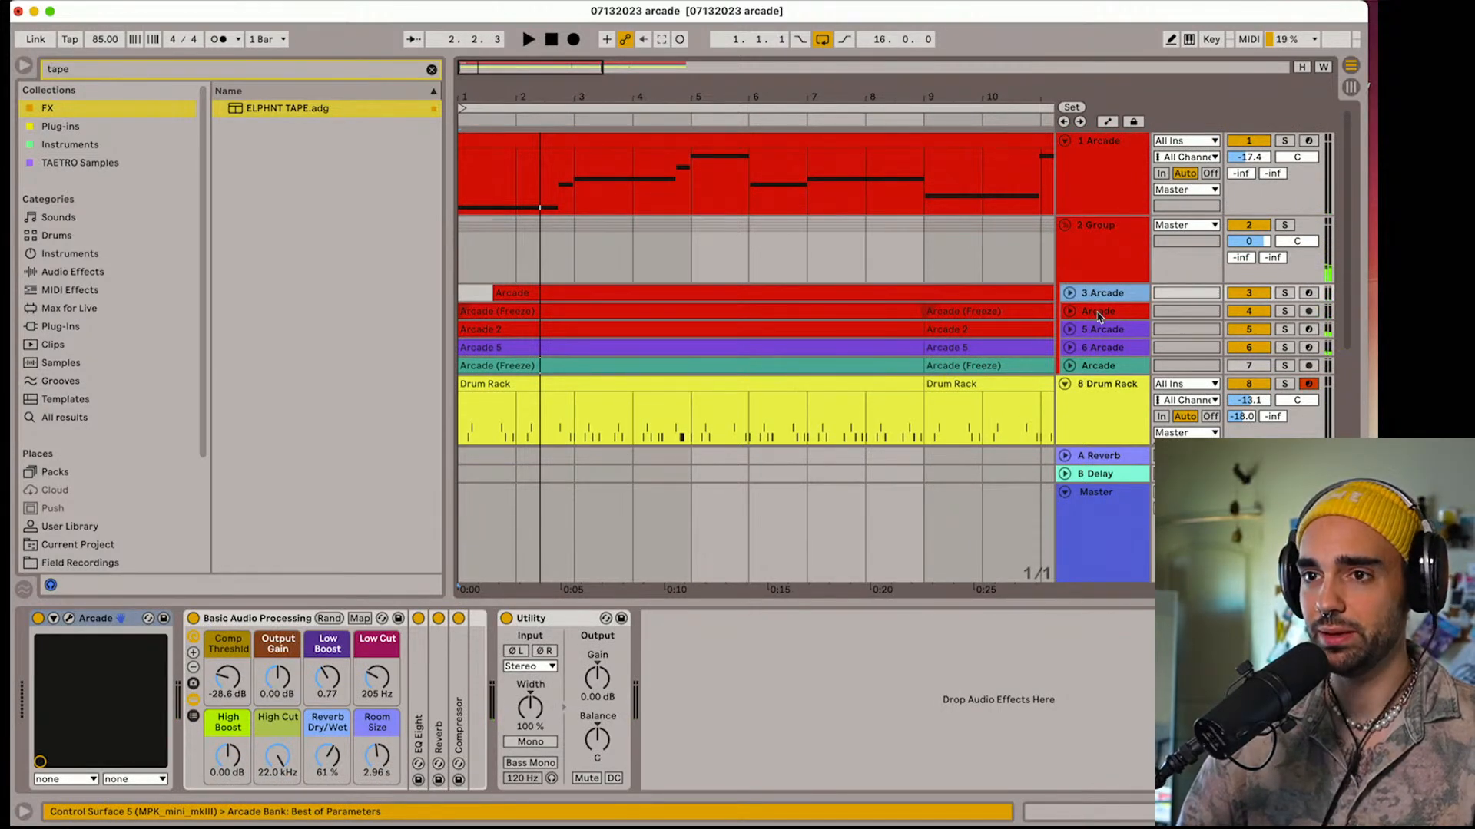
left_click(1098, 314)
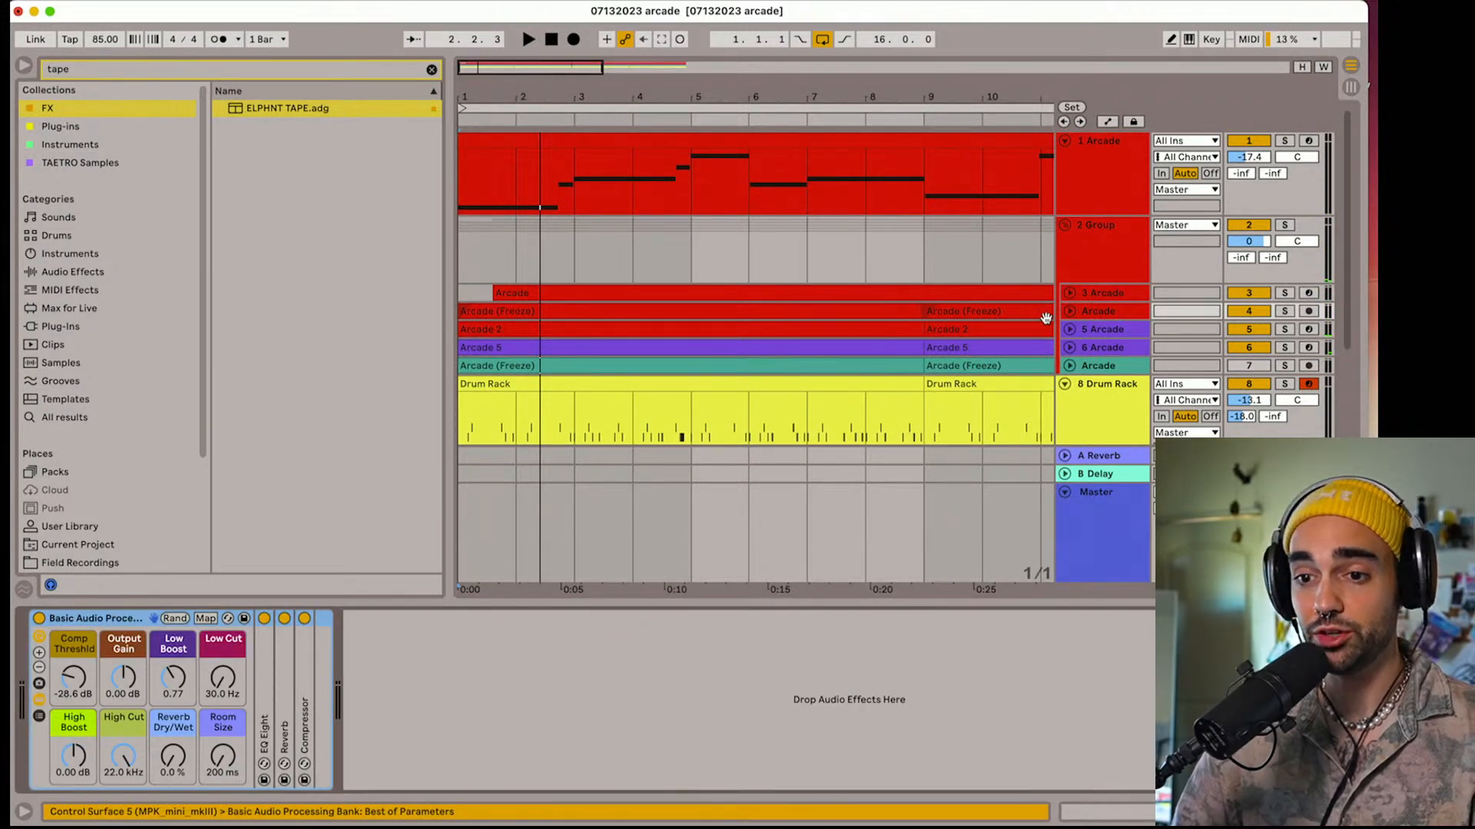
Raise the Elgato Key Light Air's brightness to 100% in Control Center and close its window
left_click(864, 15)
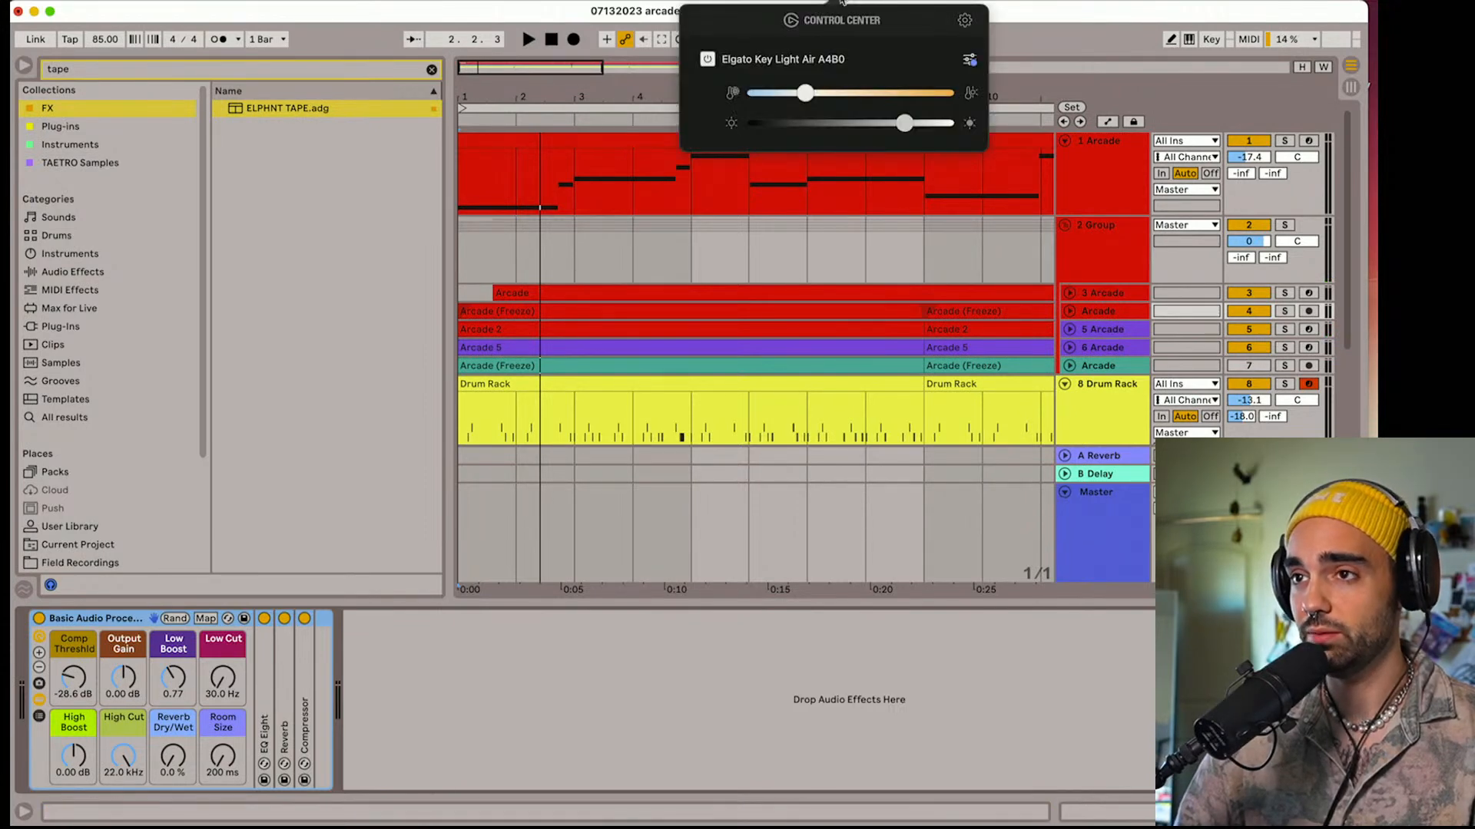
left_click_drag(906, 123, 962, 129)
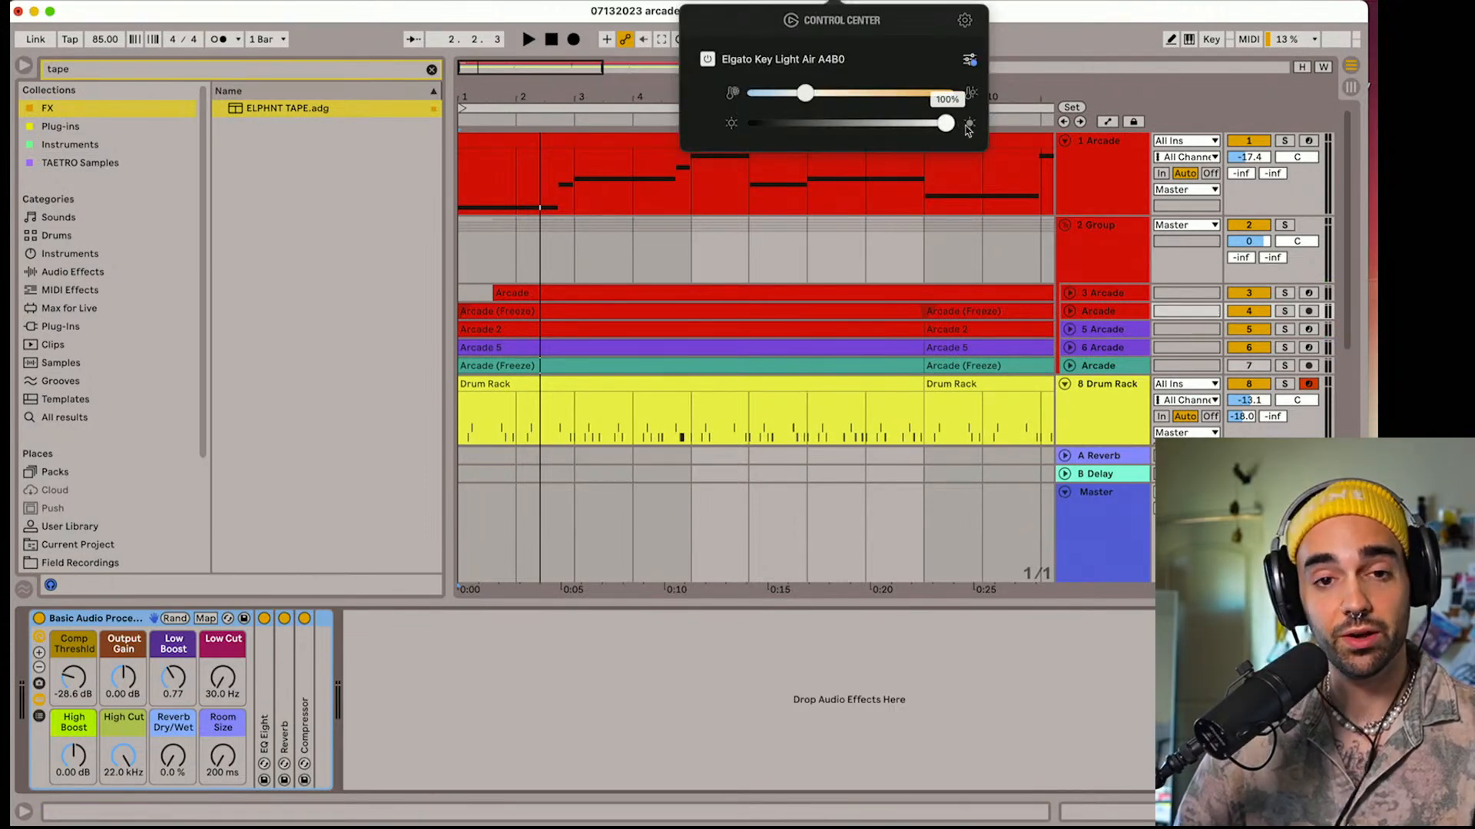
left_click(1096, 38)
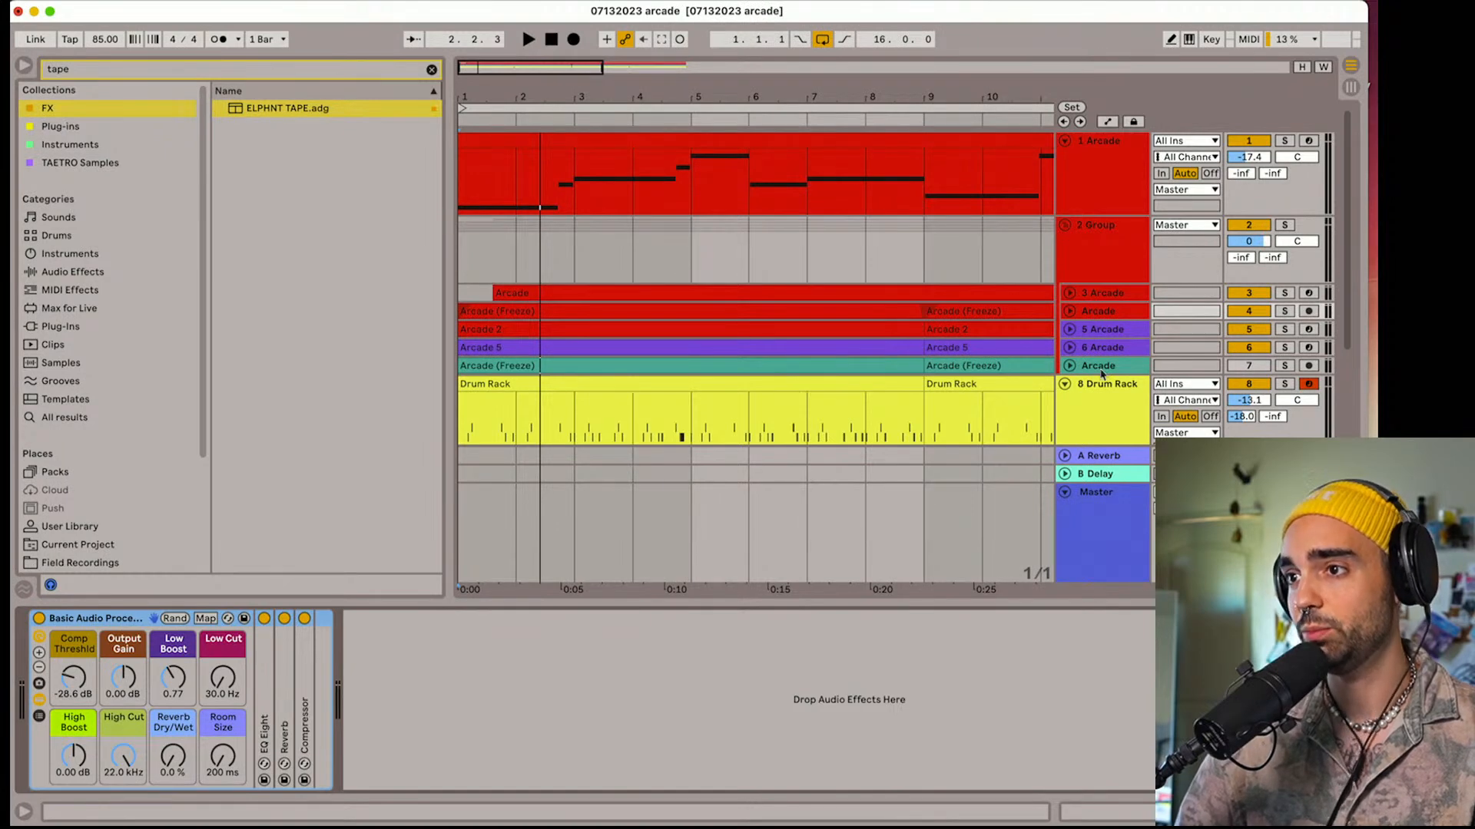
Open the 6 Arcade track's Arcade instrument, arm the track, audition its part with the loop twice, and close the plug-in
left_click(1094, 348)
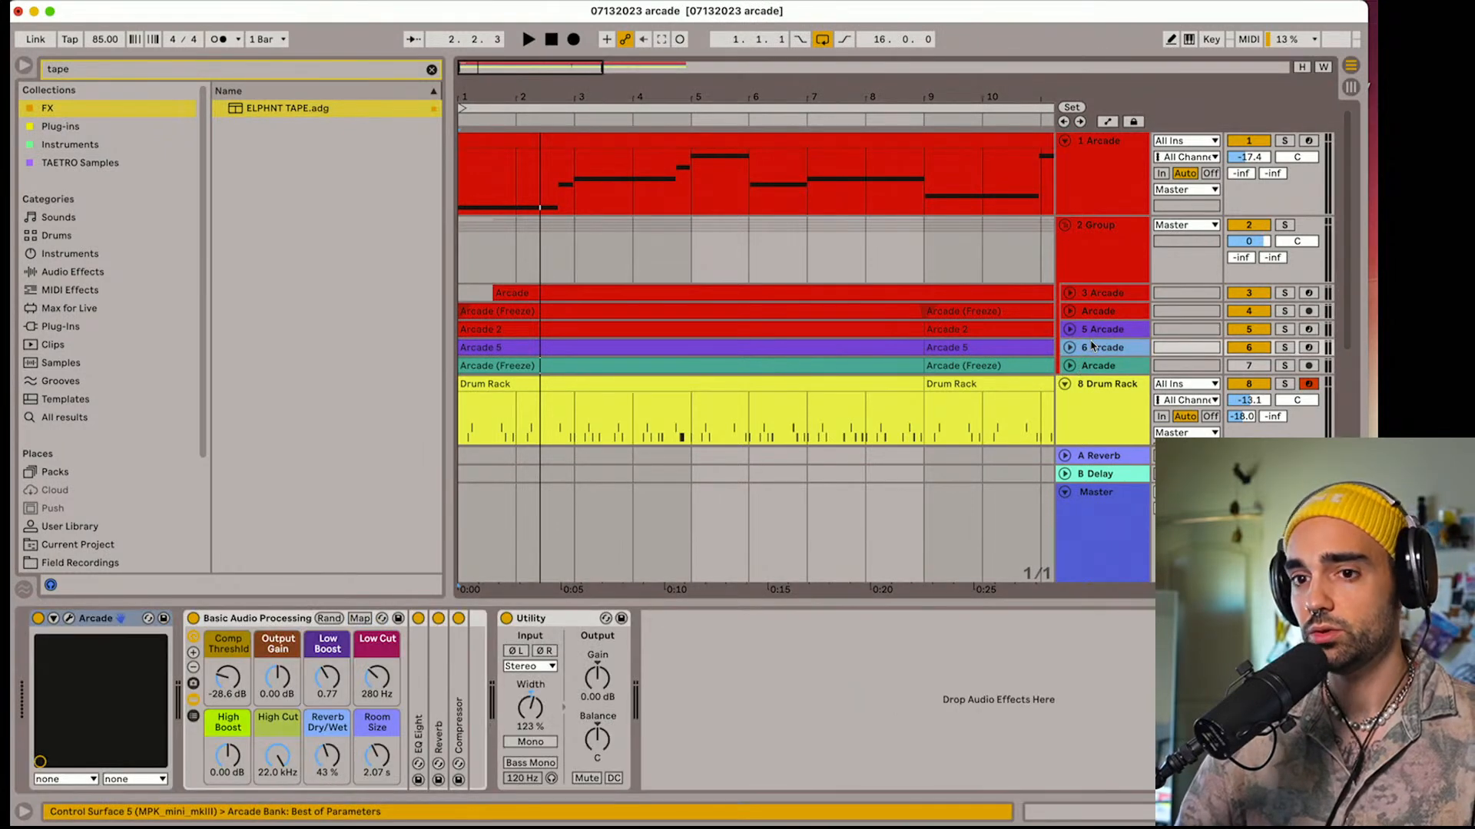
left_click(70, 619)
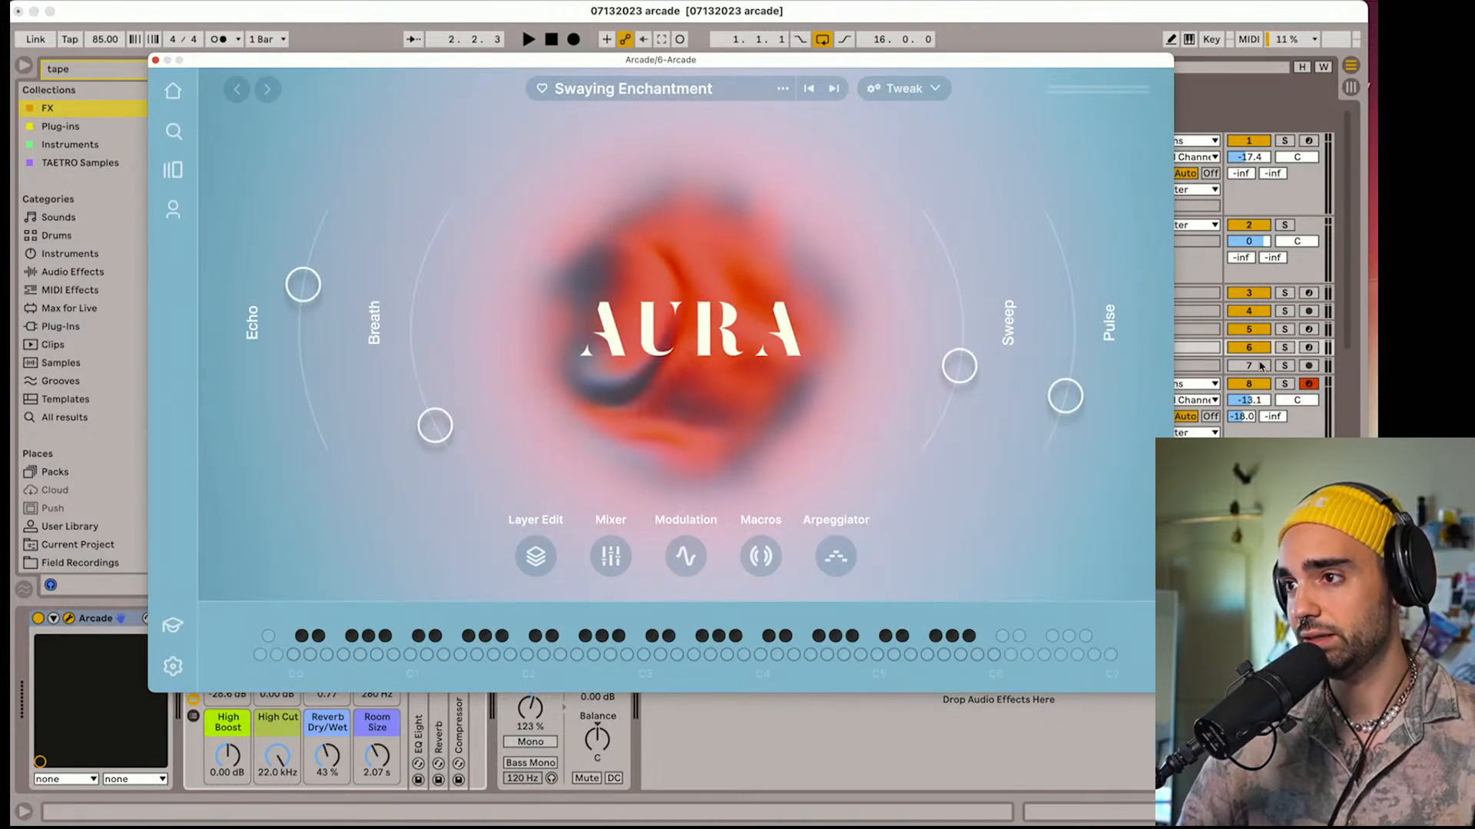
left_click(1308, 347)
key("space")
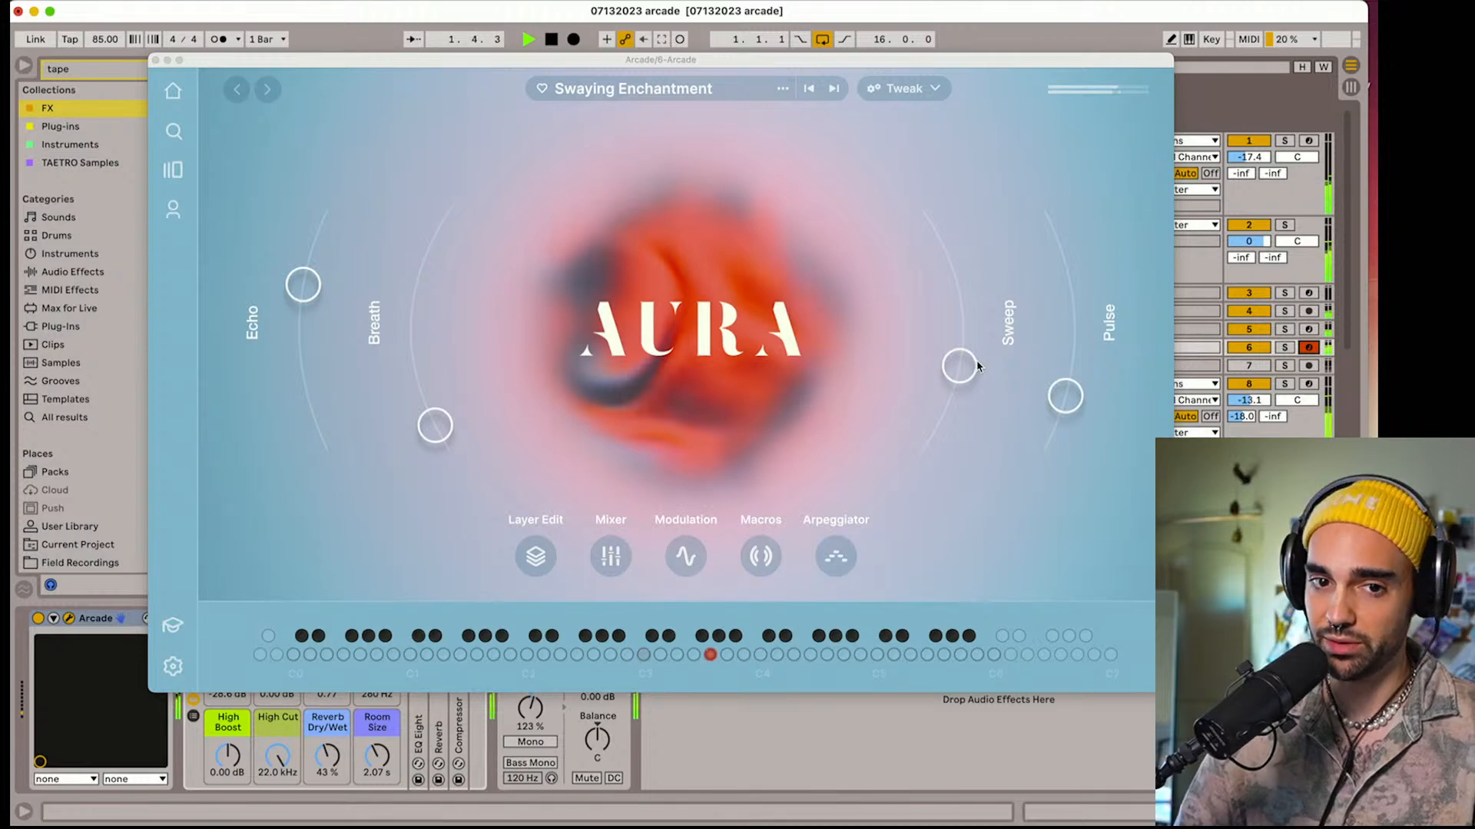
key("space")
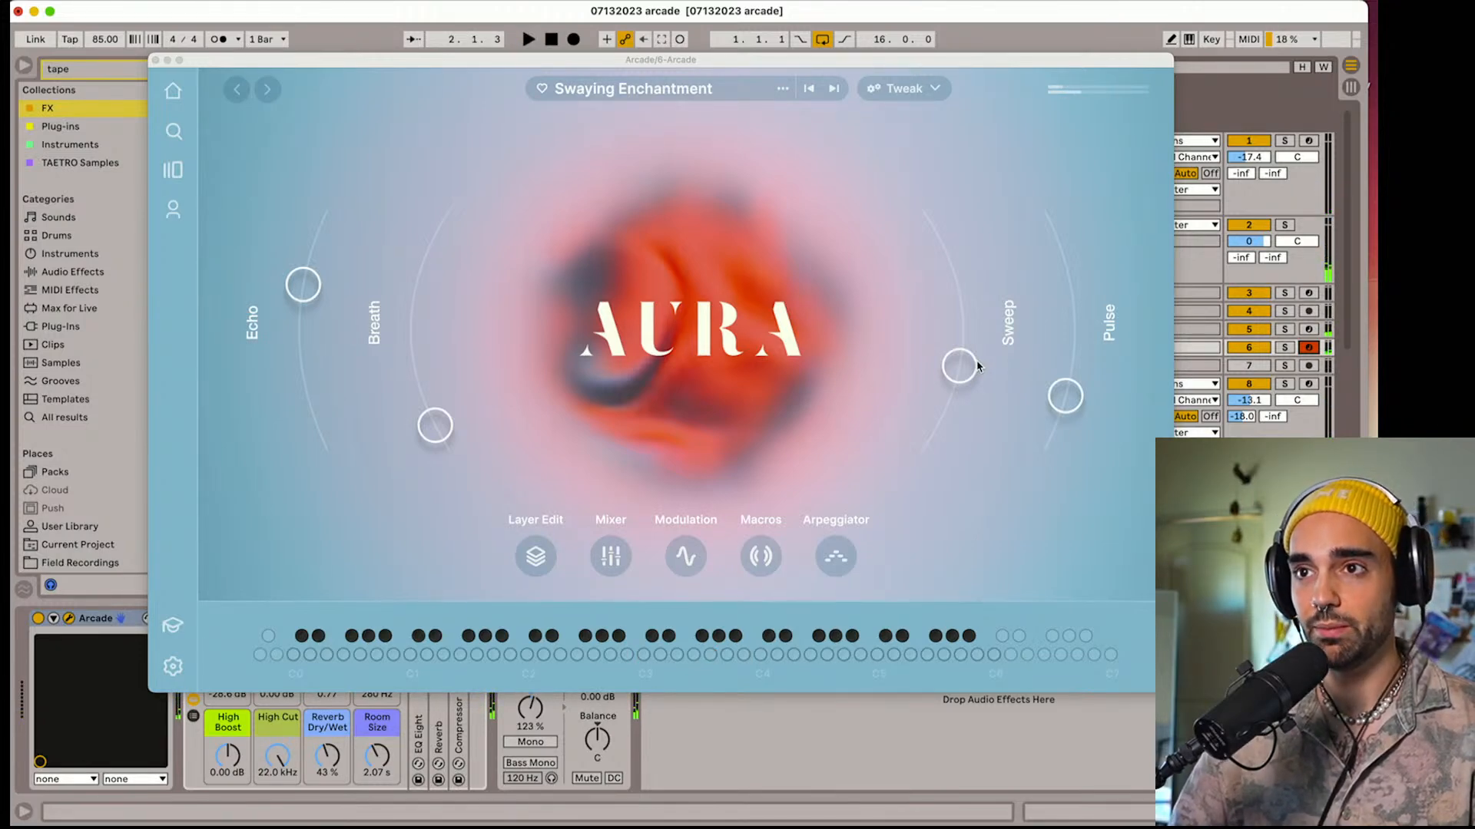
key("space")
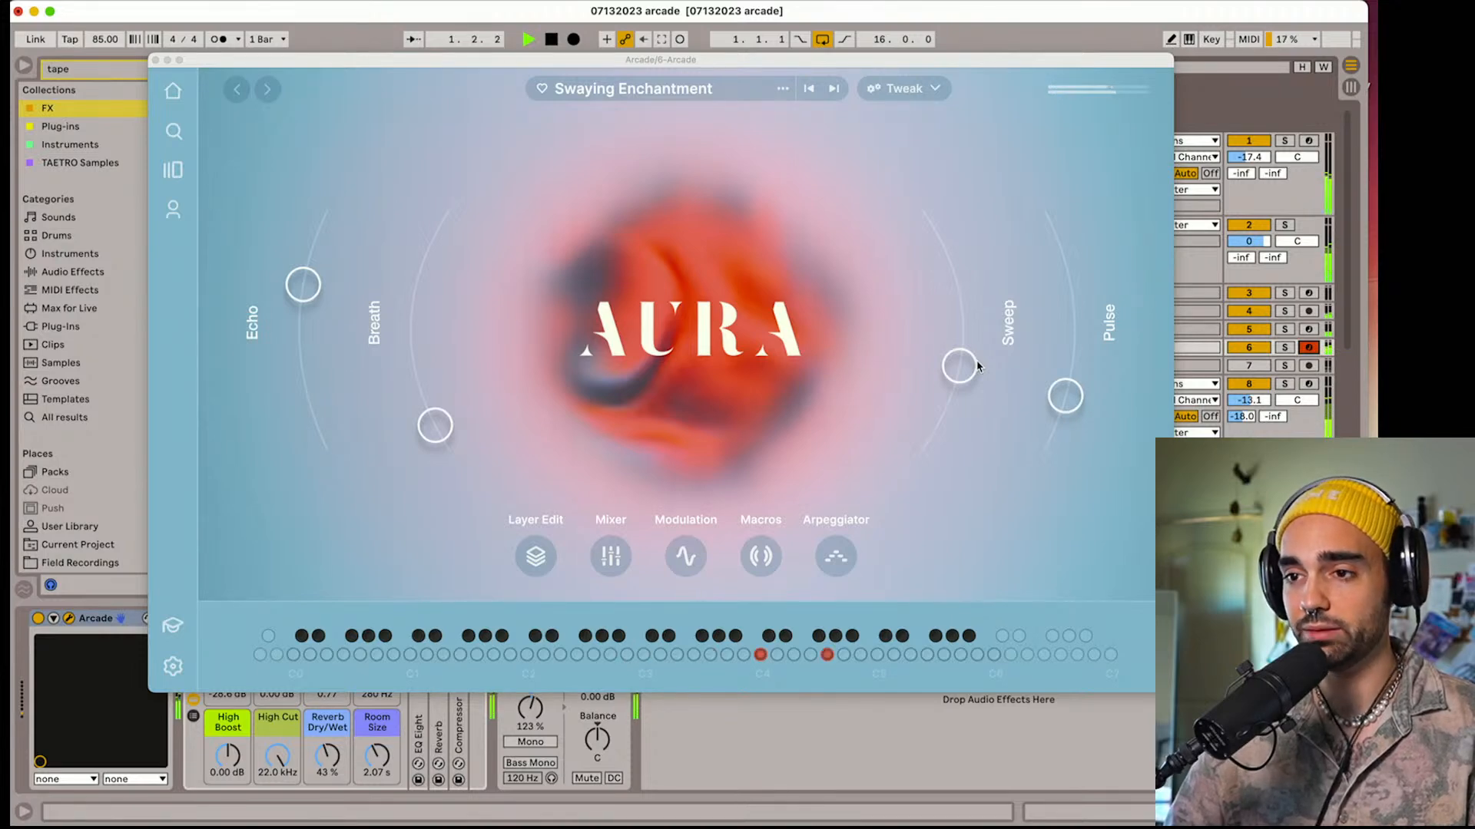
key("space")
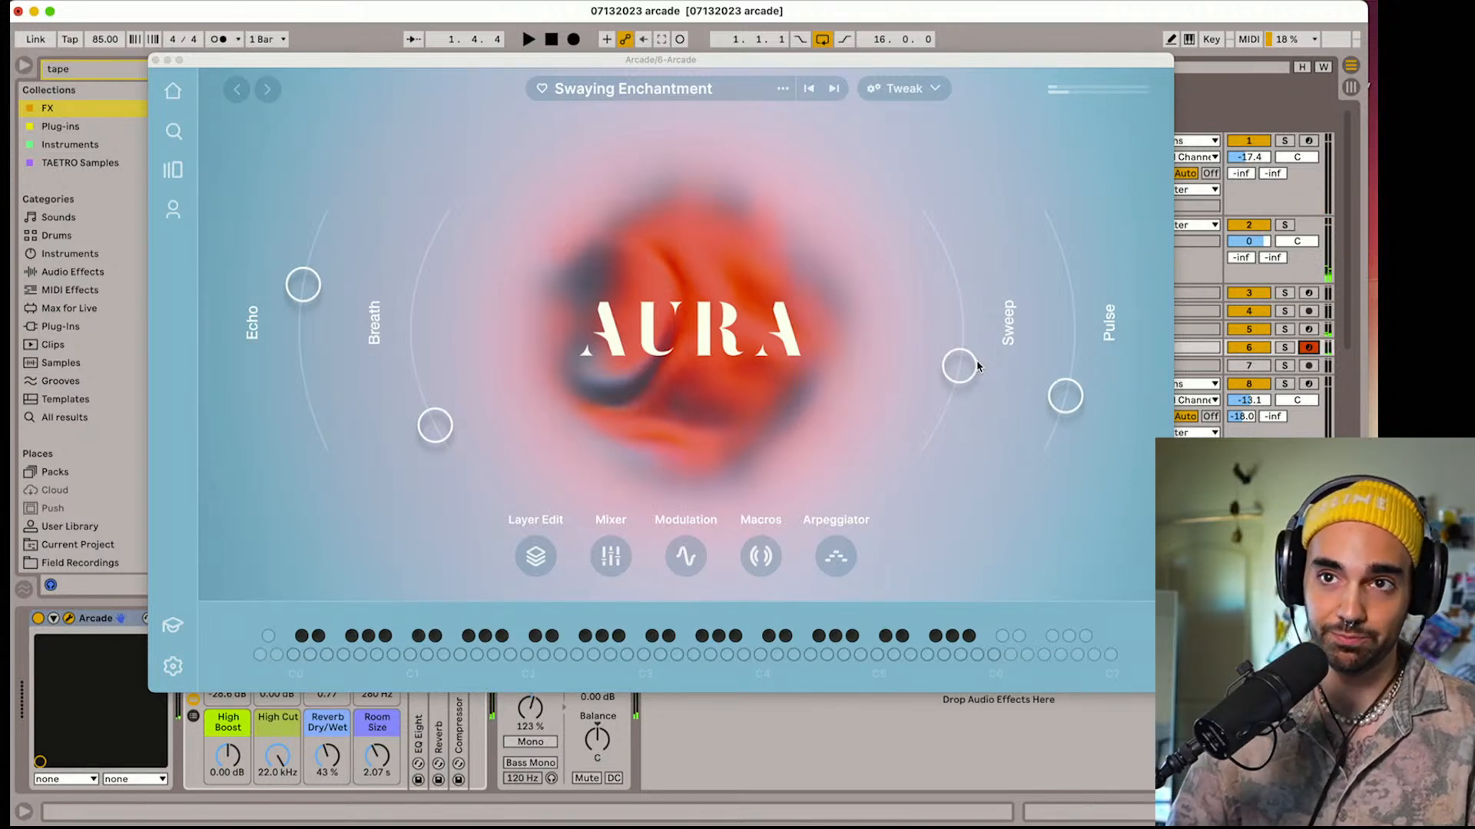
left_click(157, 67)
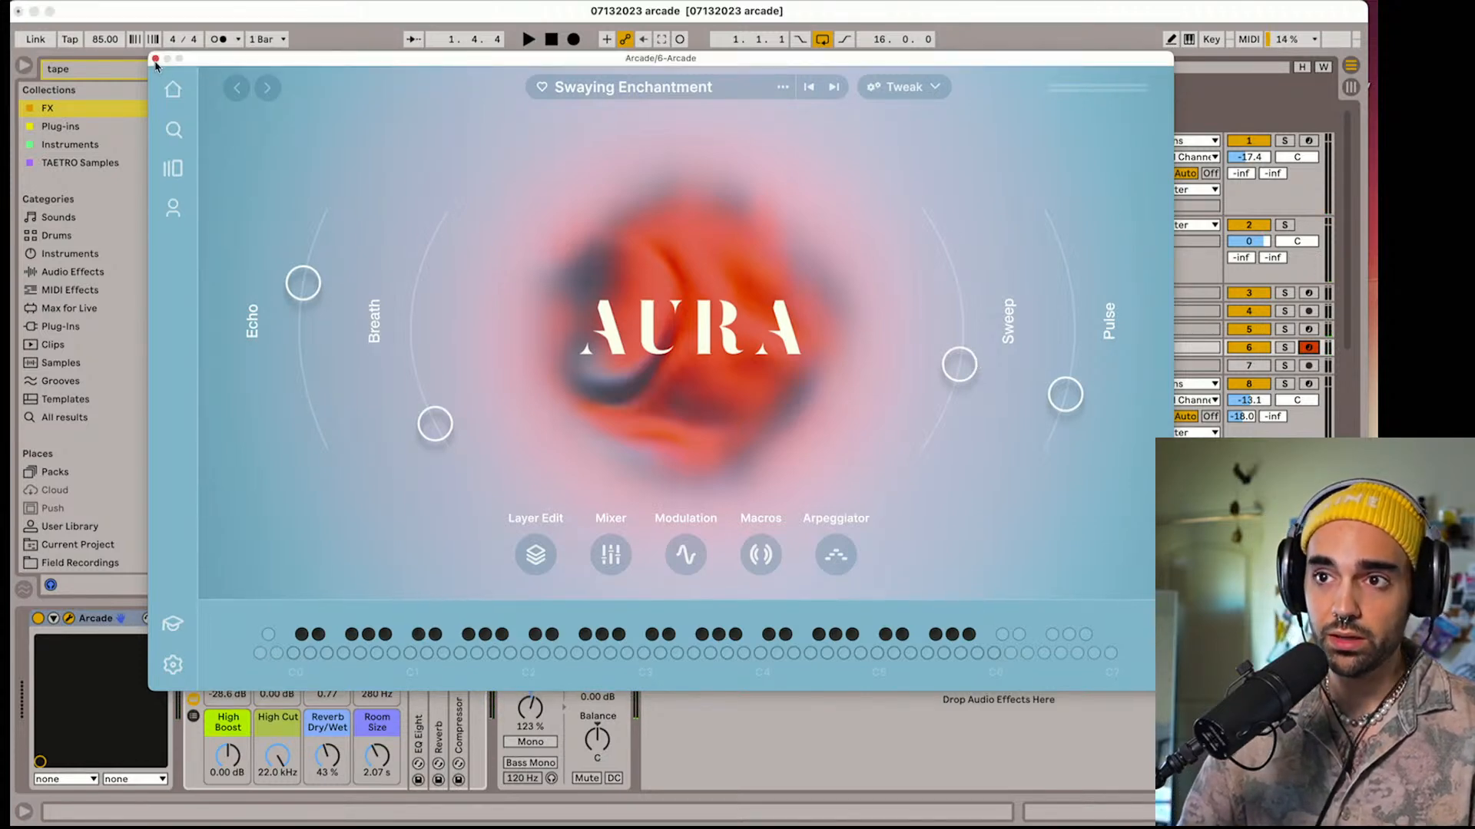
left_click(155, 59)
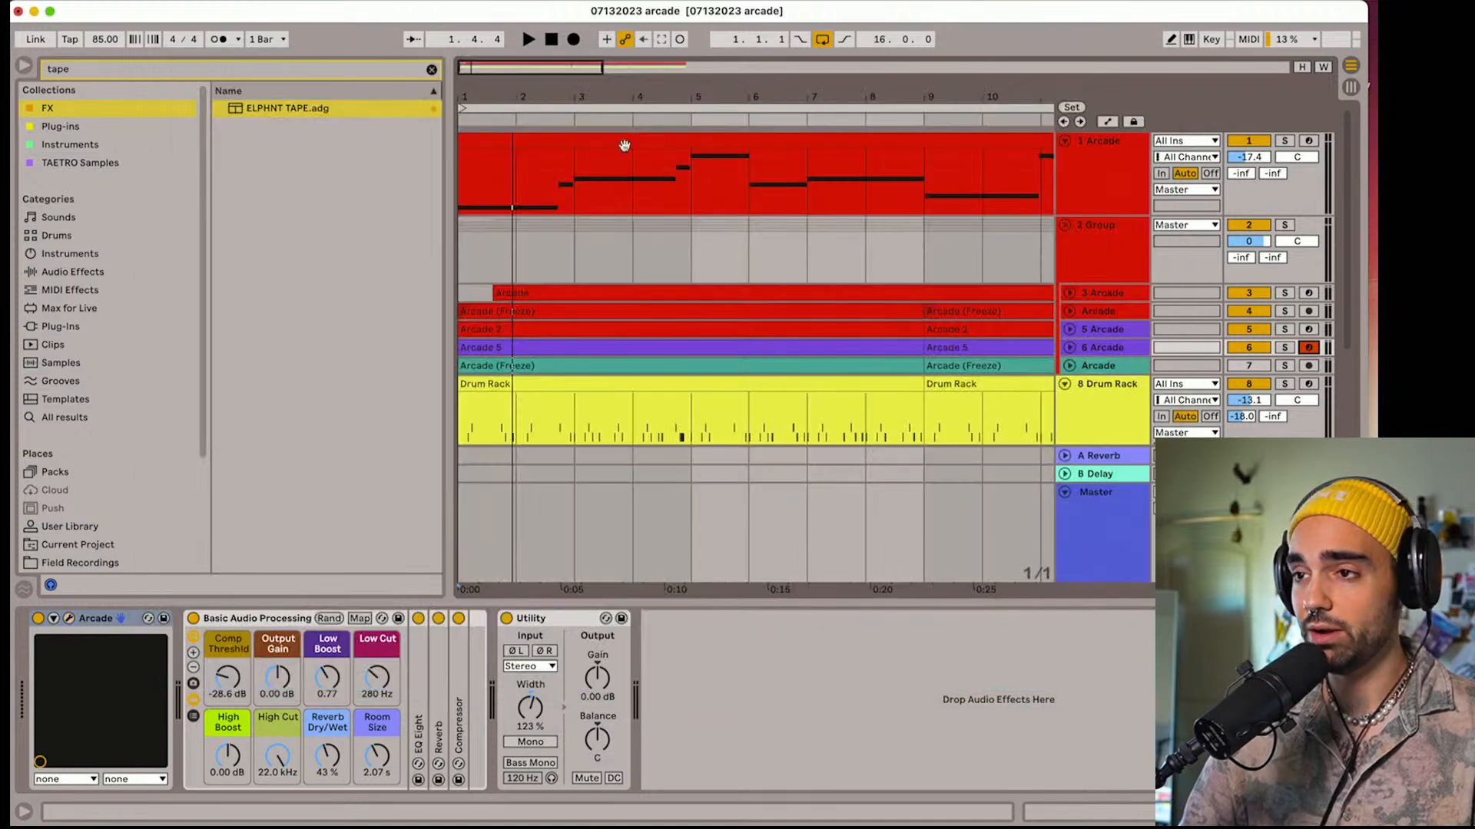
Insert a new MIDI track below 6 Arcade inside the group and colour it orange
left_click(1115, 355)
key("super+shift+t")
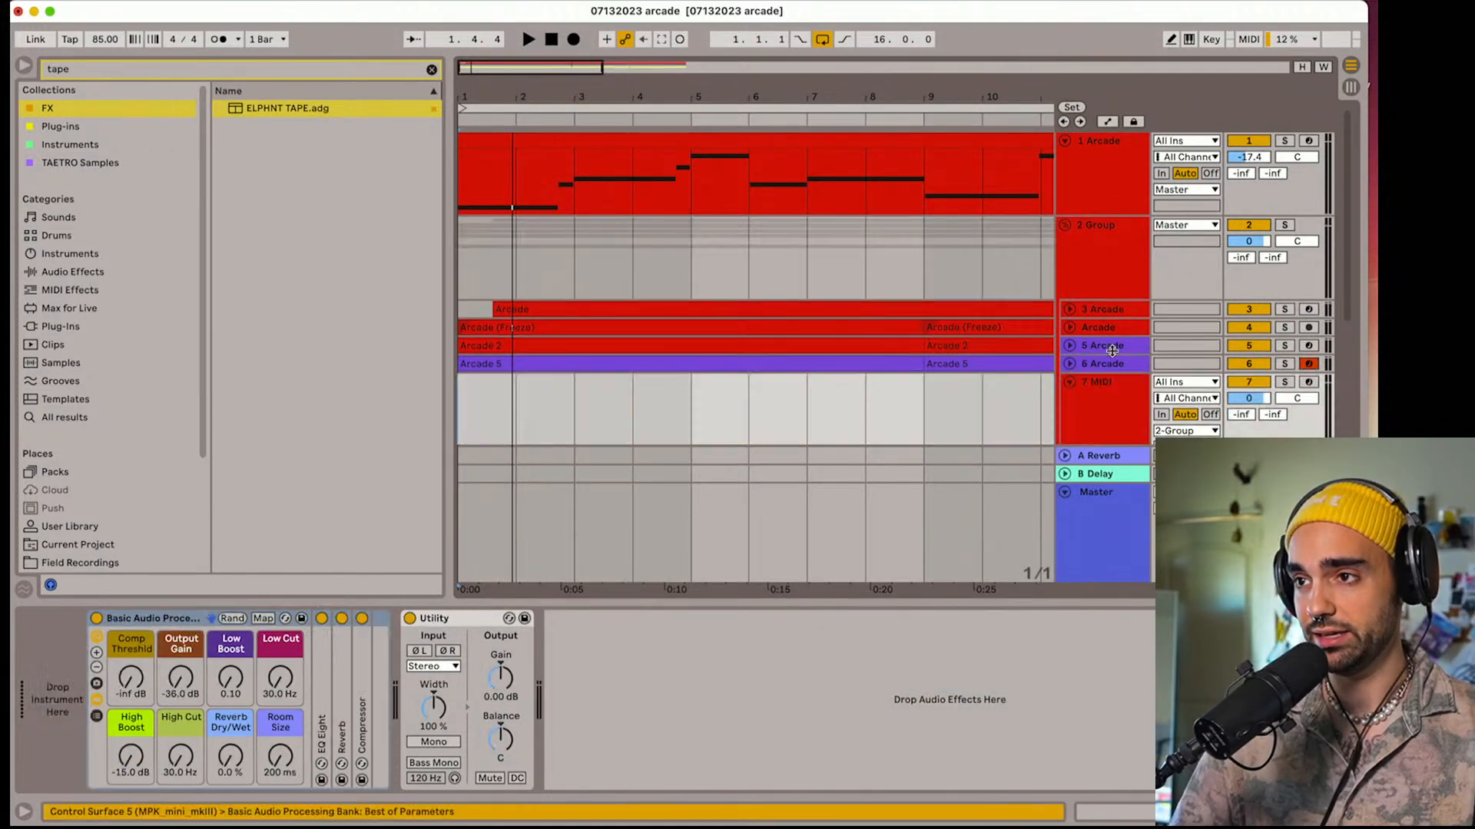
double_click(1120, 408)
right_click(1118, 407)
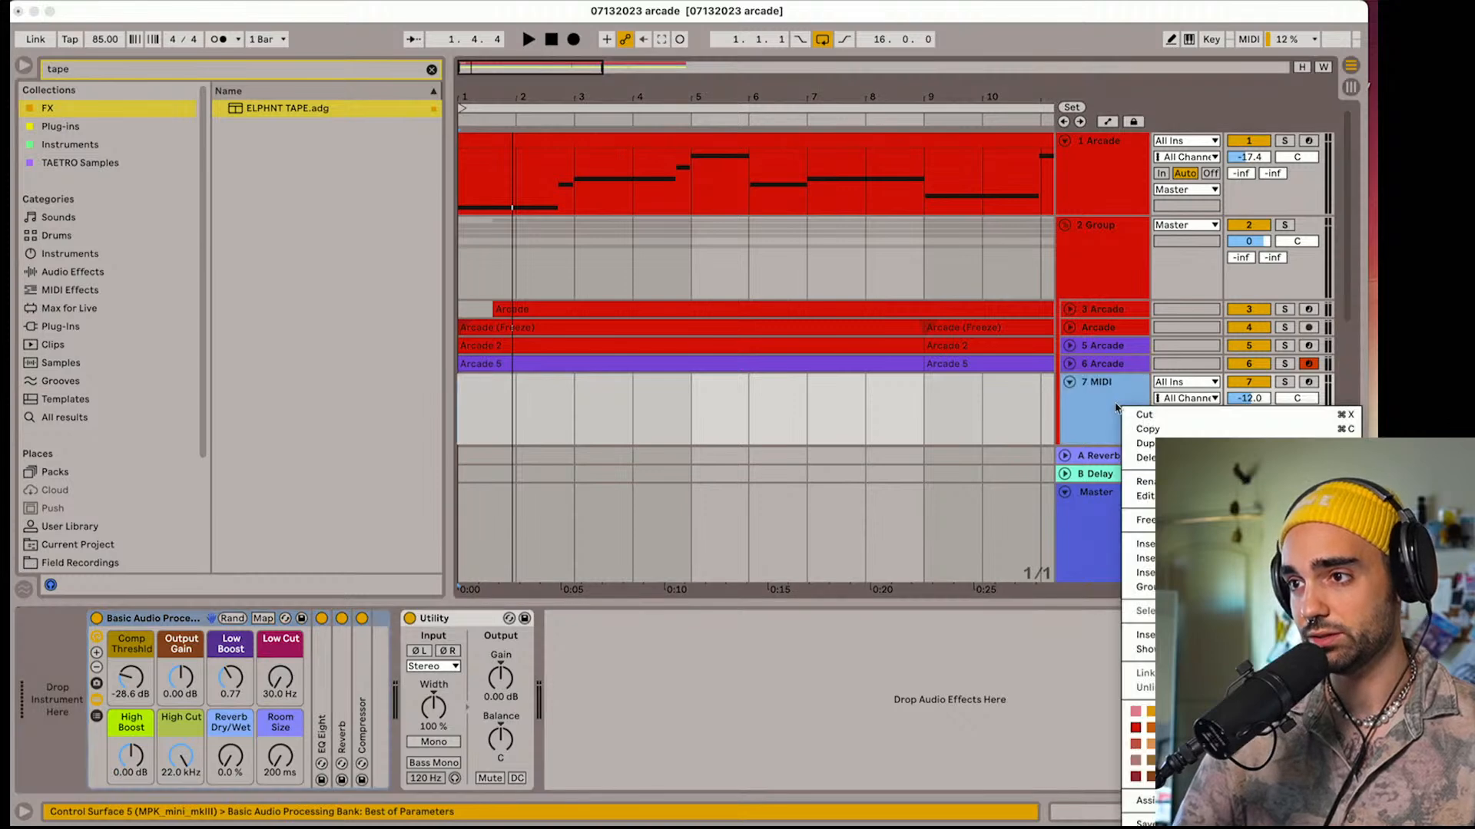
left_click(1154, 742)
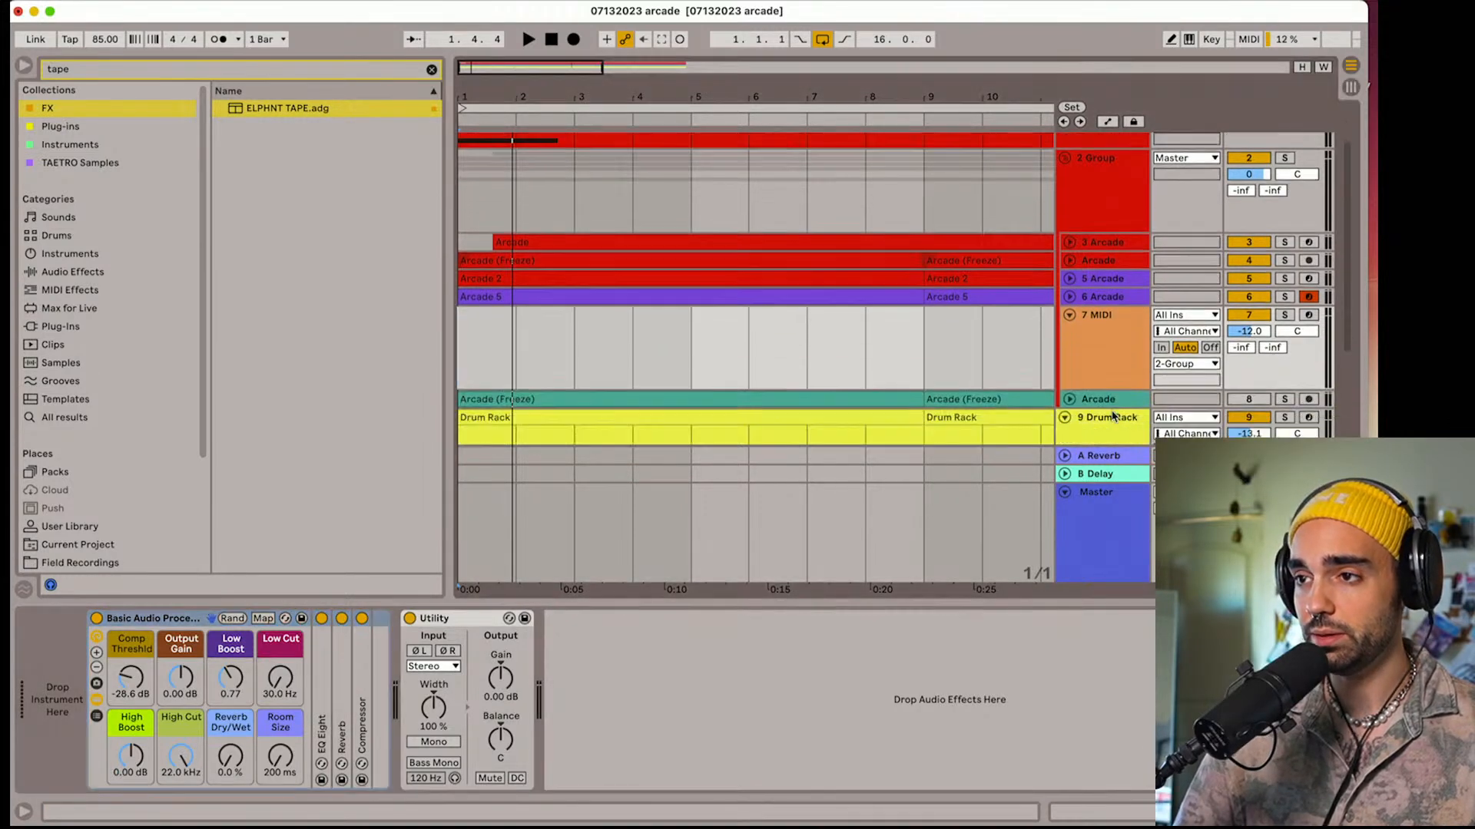
scroll(1113, 417, "down", 3)
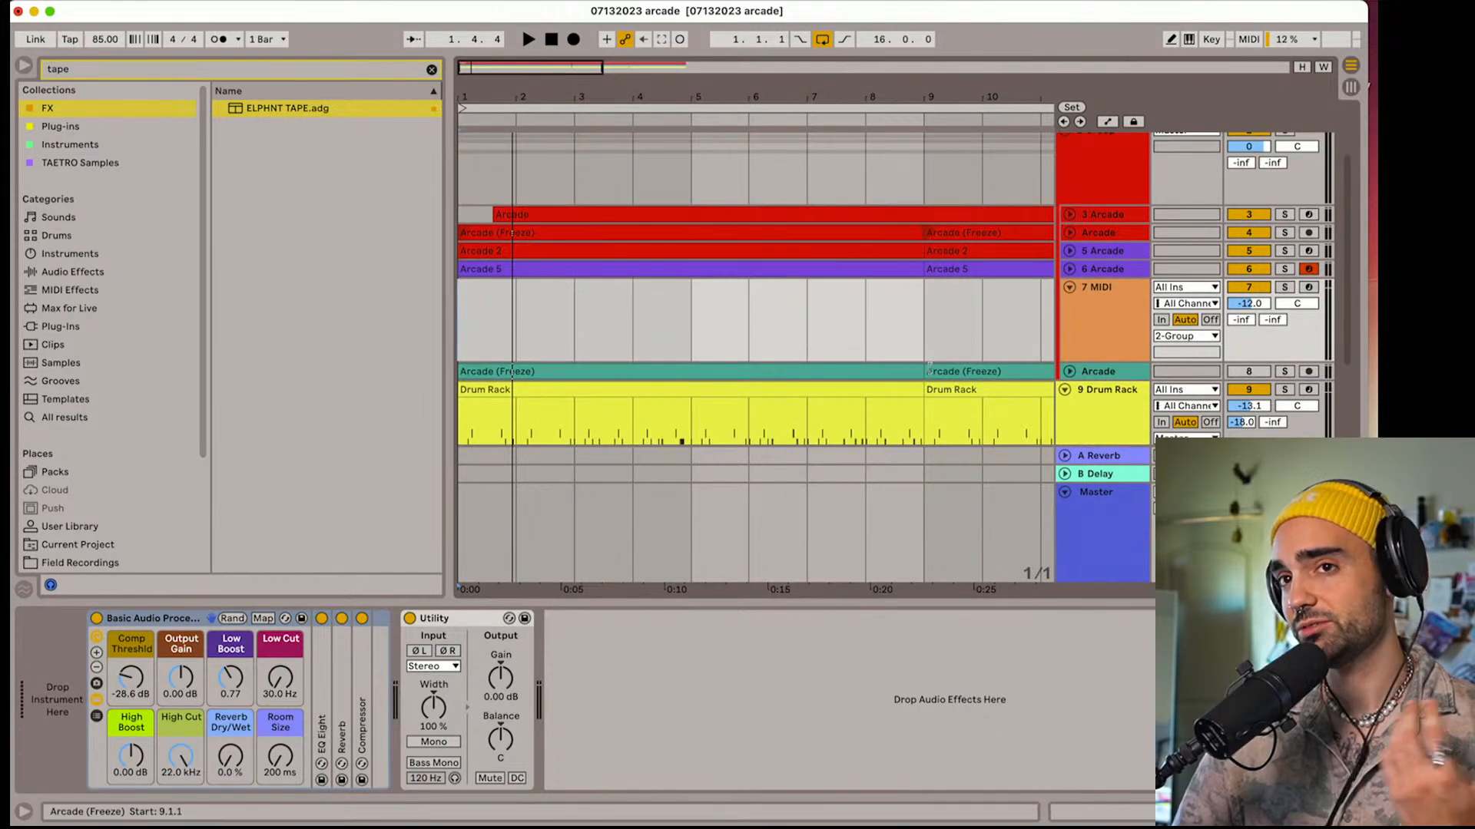
Clear the browser's tape search, show the Plug-Ins category and collapse the Output folder under AUv2
left_click(431, 67)
left_click(62, 326)
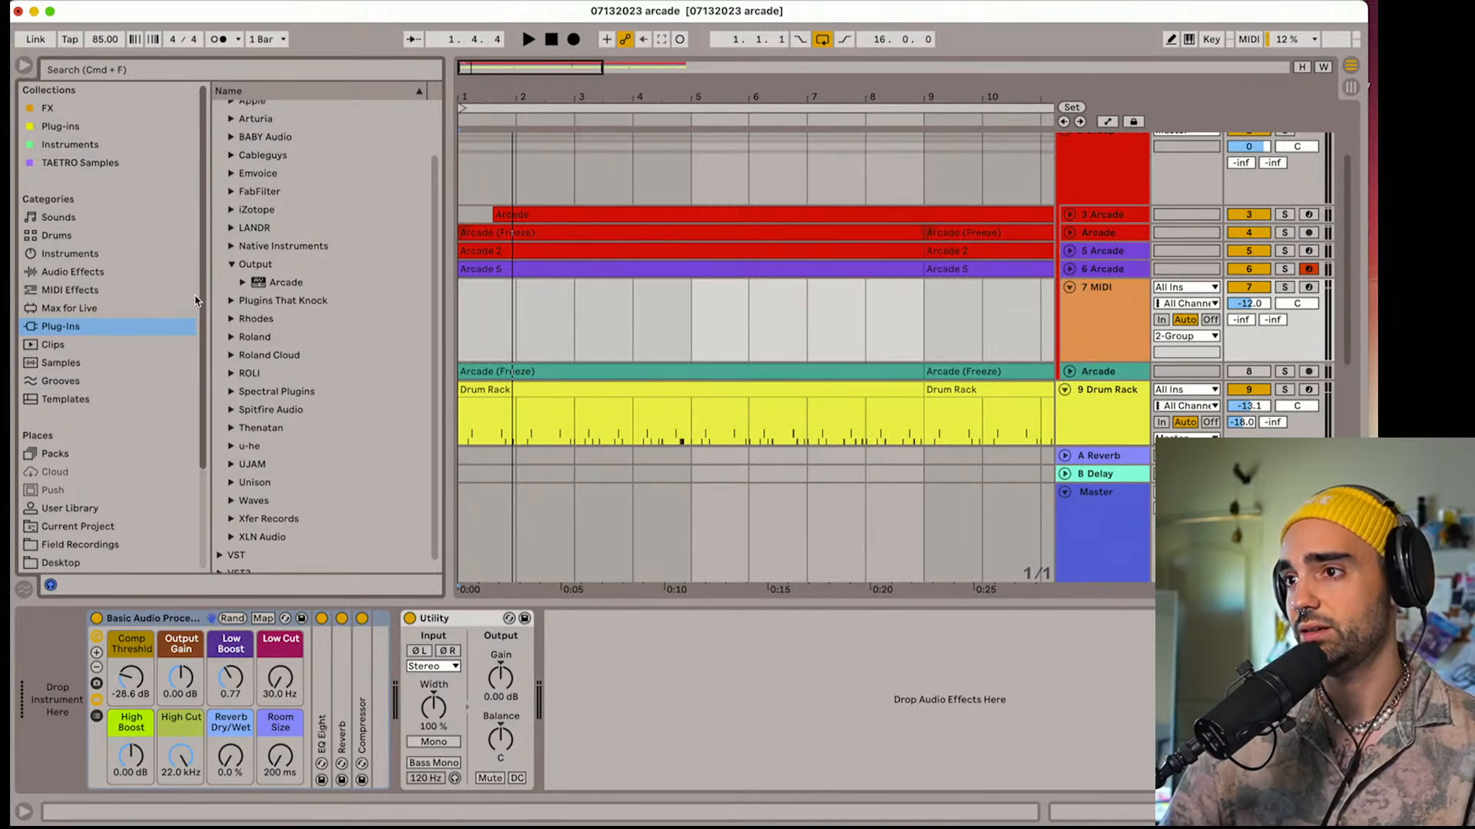
left_click(232, 269)
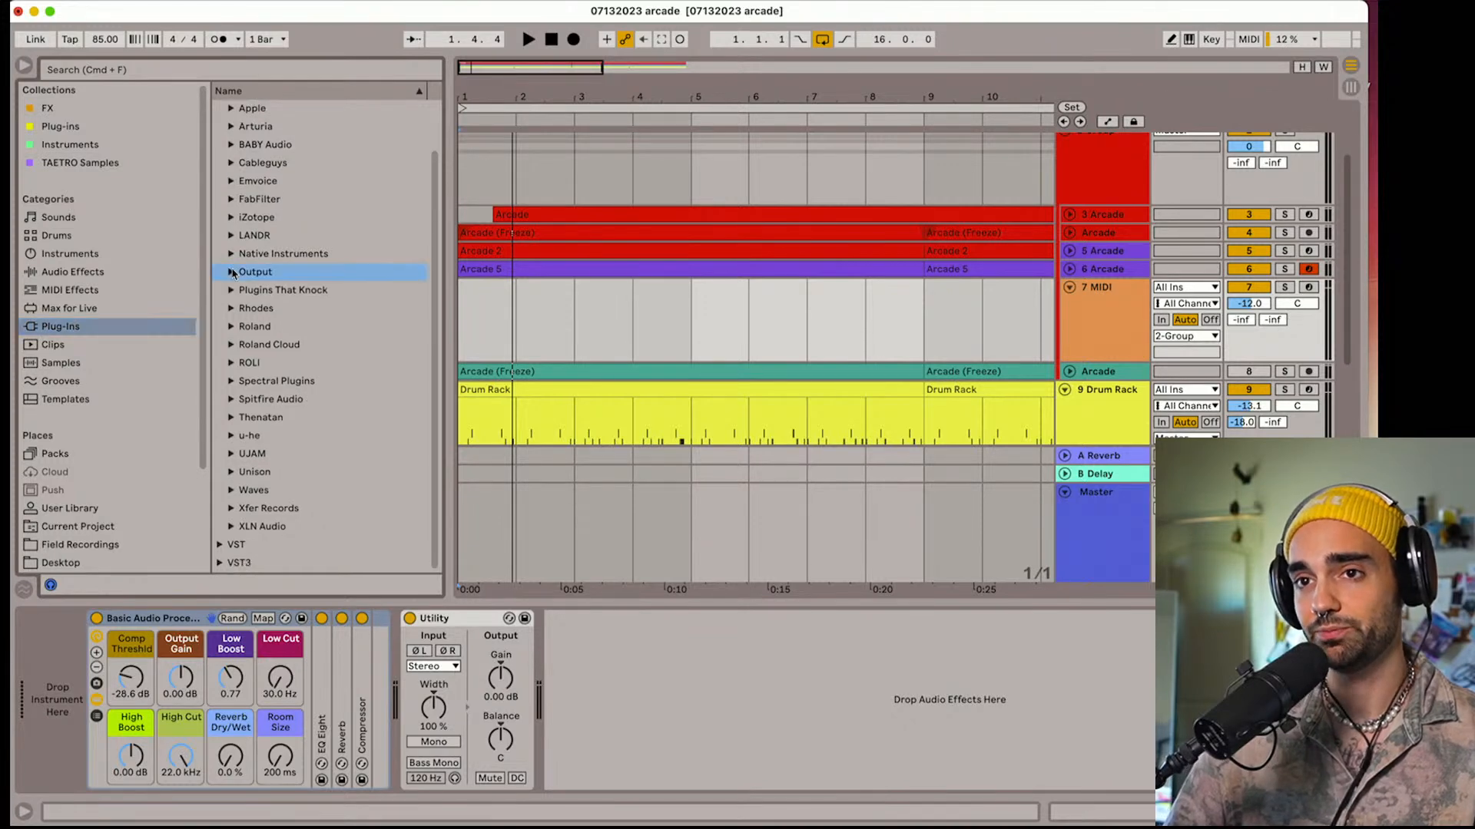
scroll(233, 272, "up", 3)
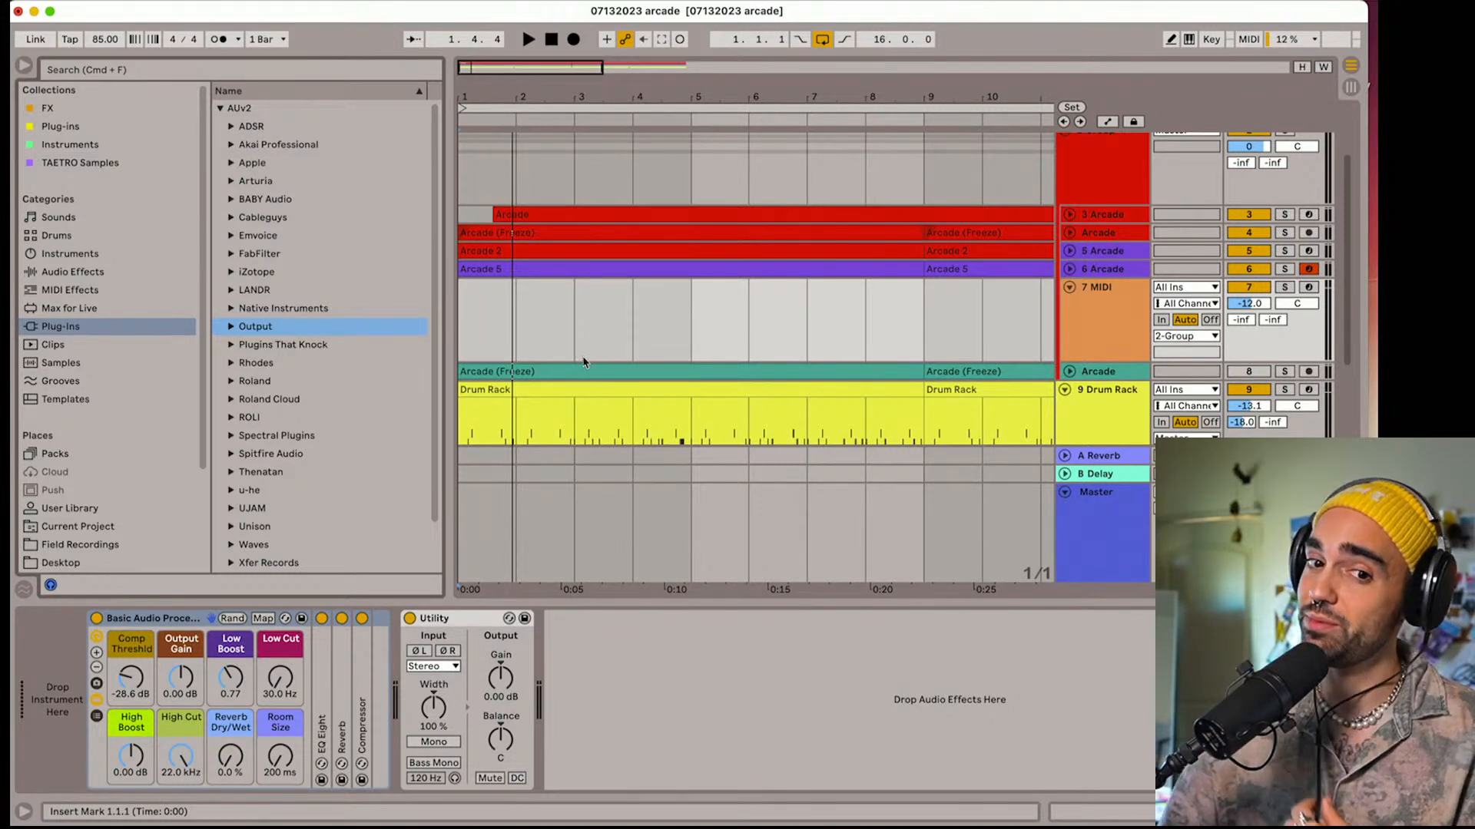
Play the loop, restart it from the beginning to listen again, and stop playback
key("space")
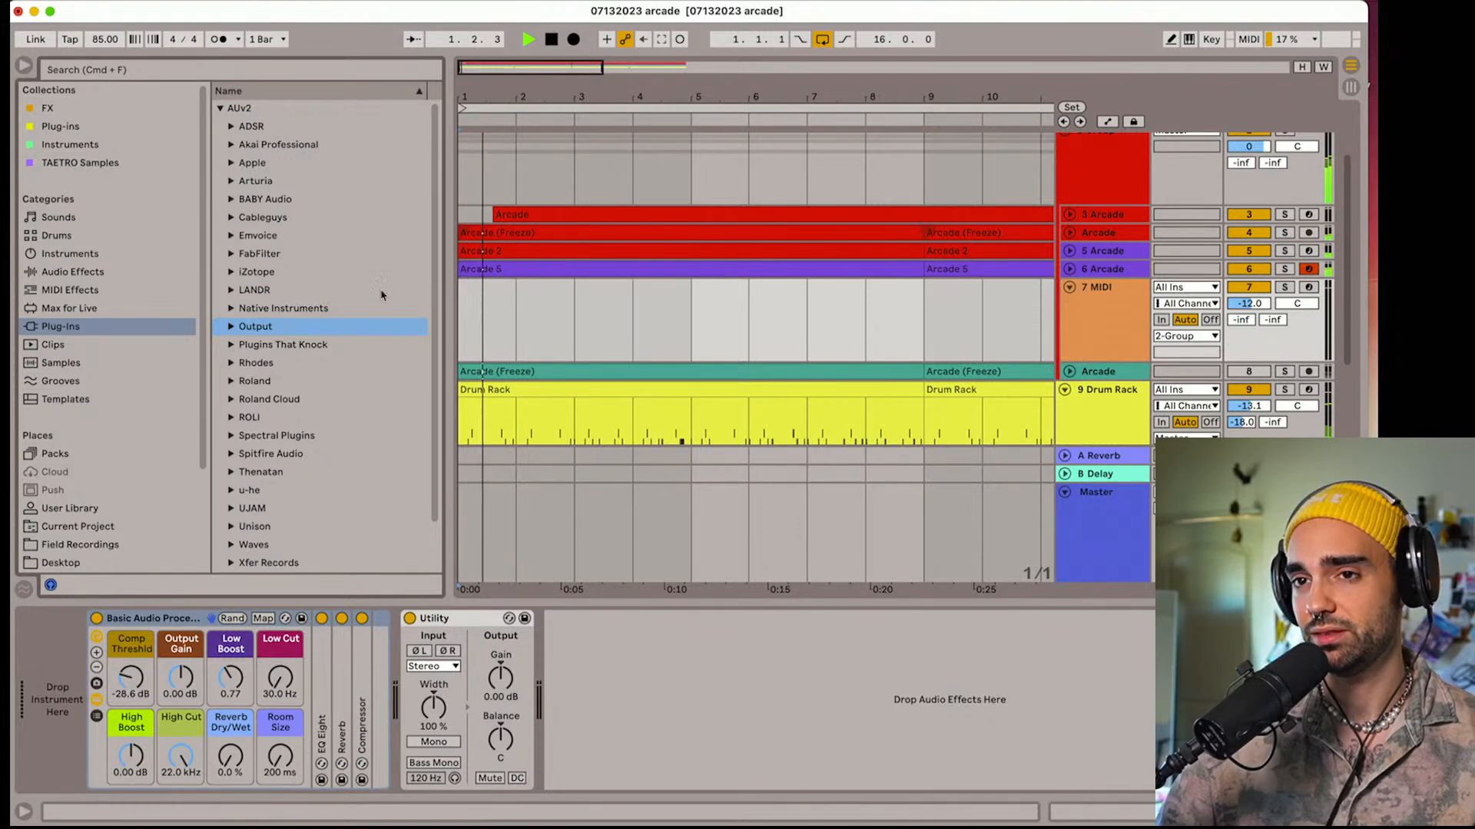
left_click(377, 70)
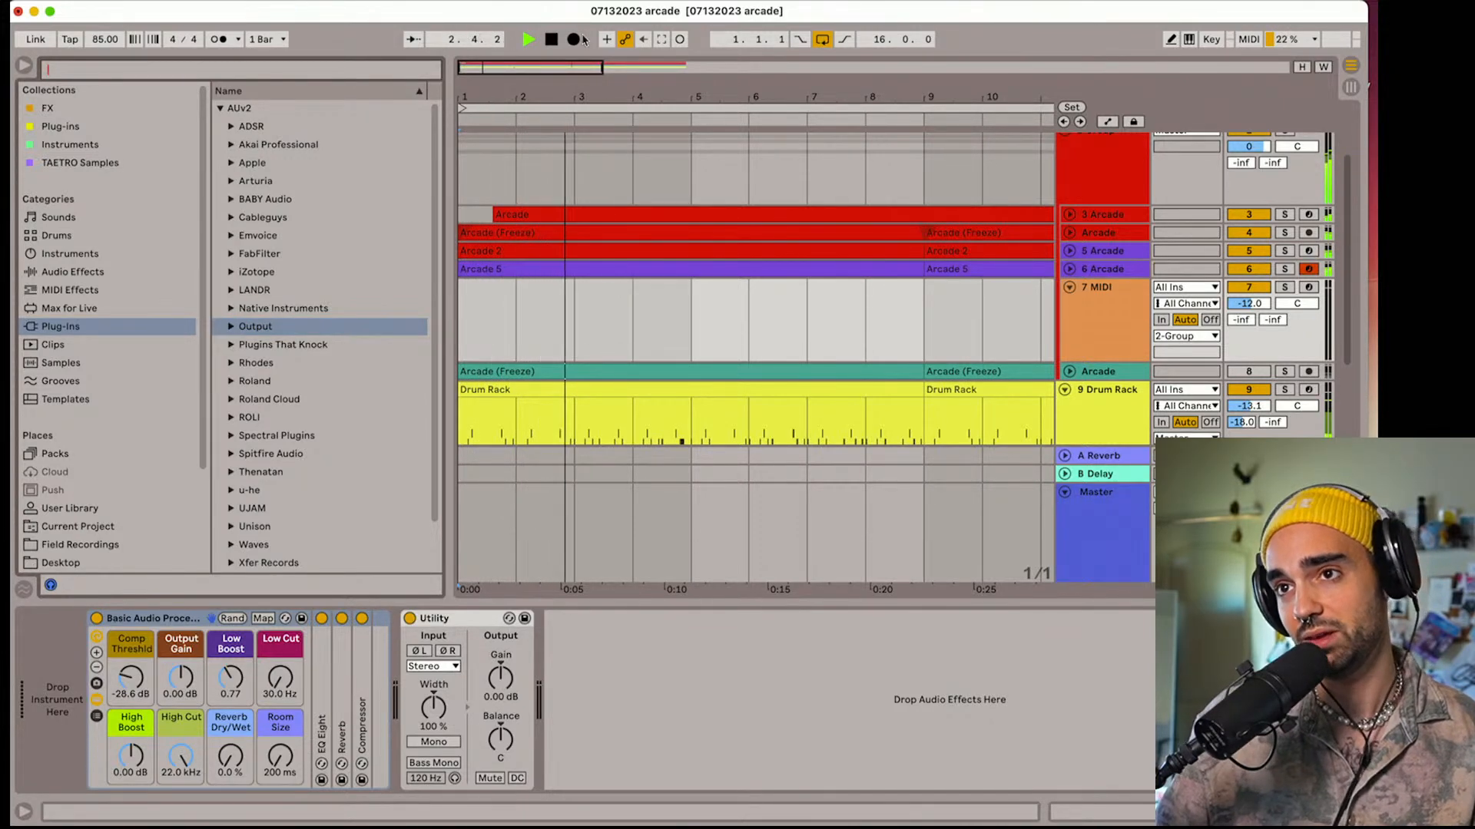
left_click(553, 40)
key("space")
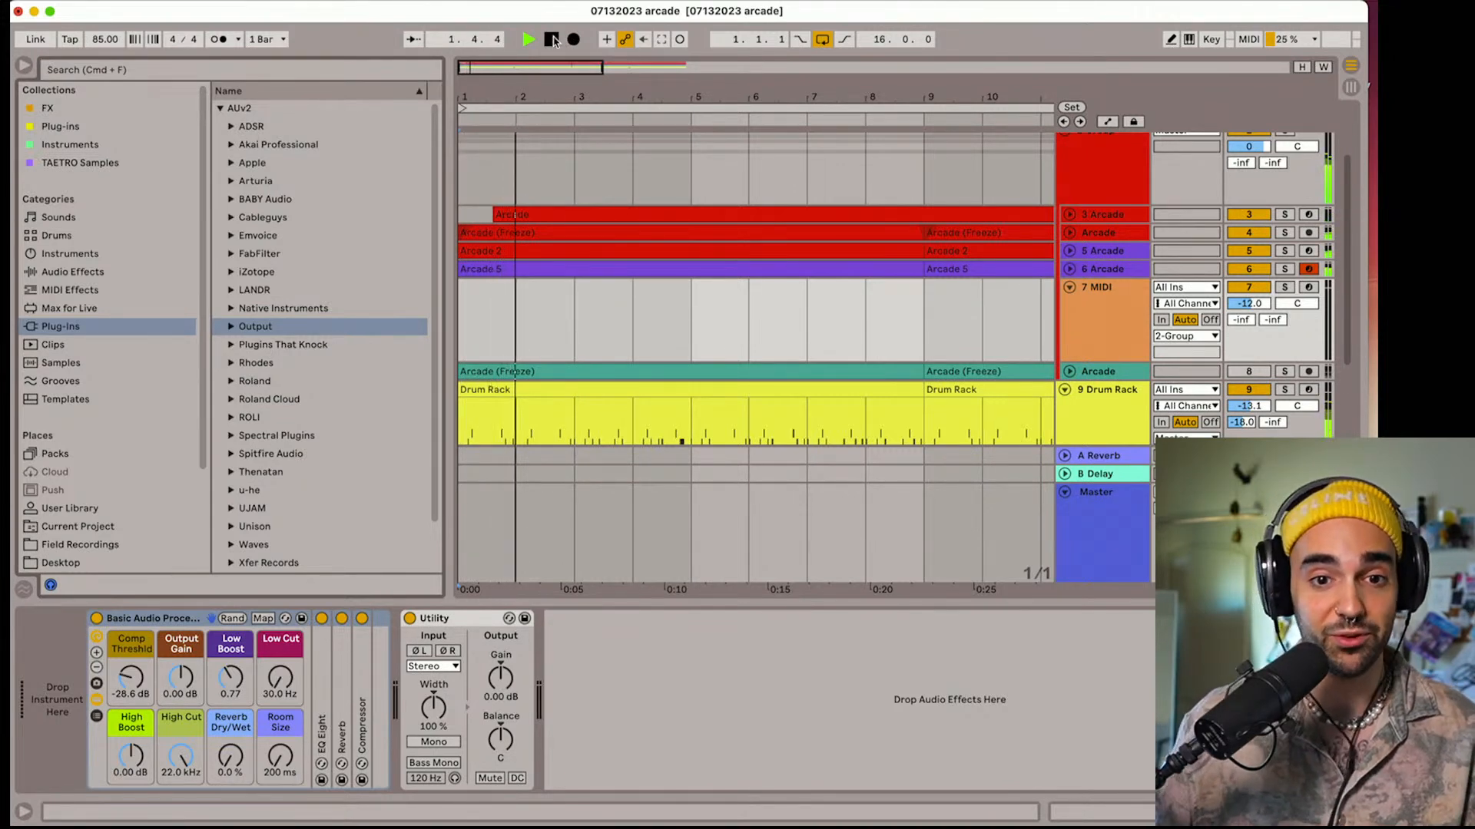
left_click(552, 40)
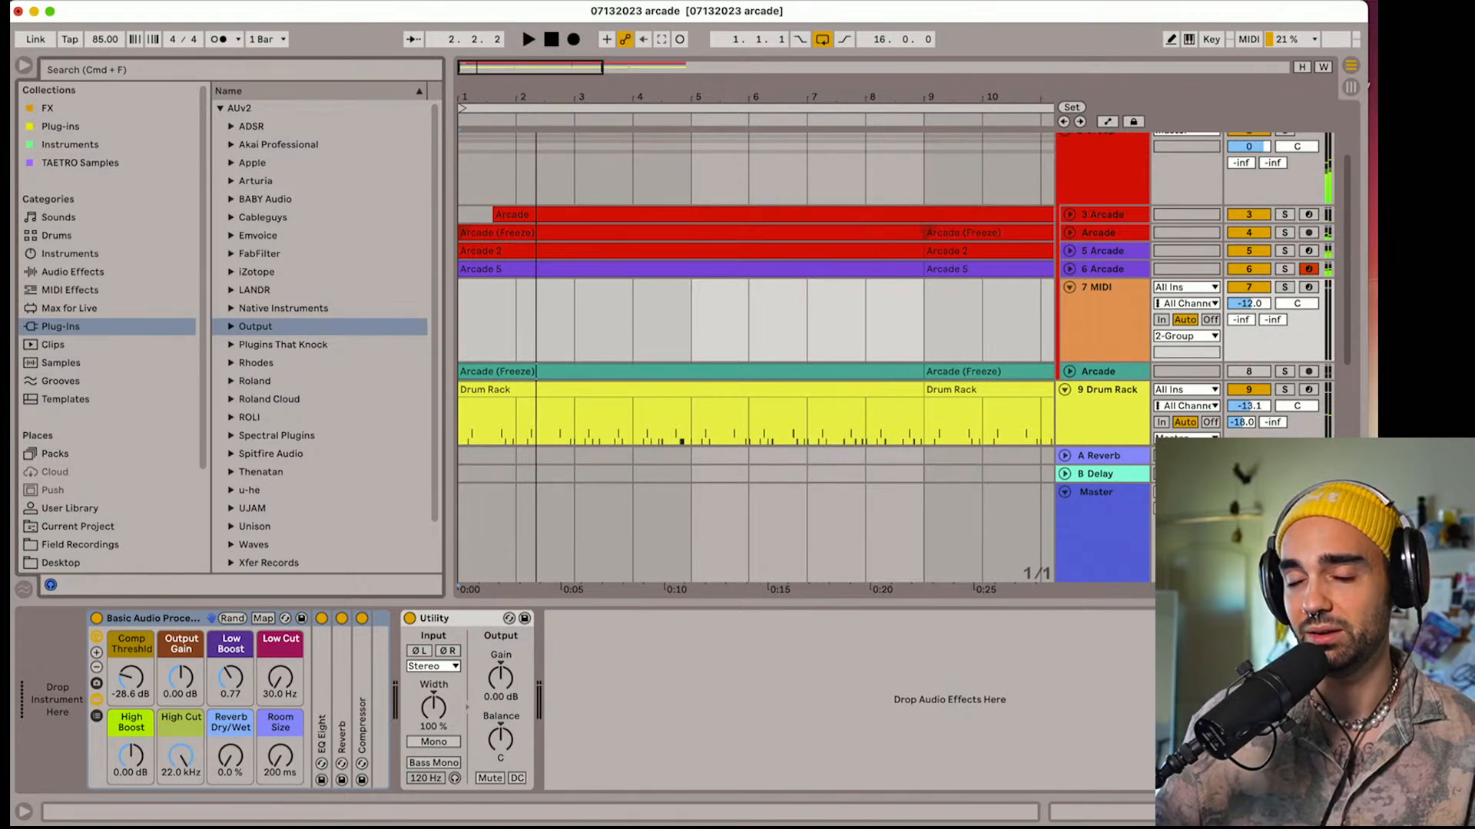
Load Output's Arcade onto the new 7 MIDI track and open its Lines library, ready for a search
left_click(231, 326)
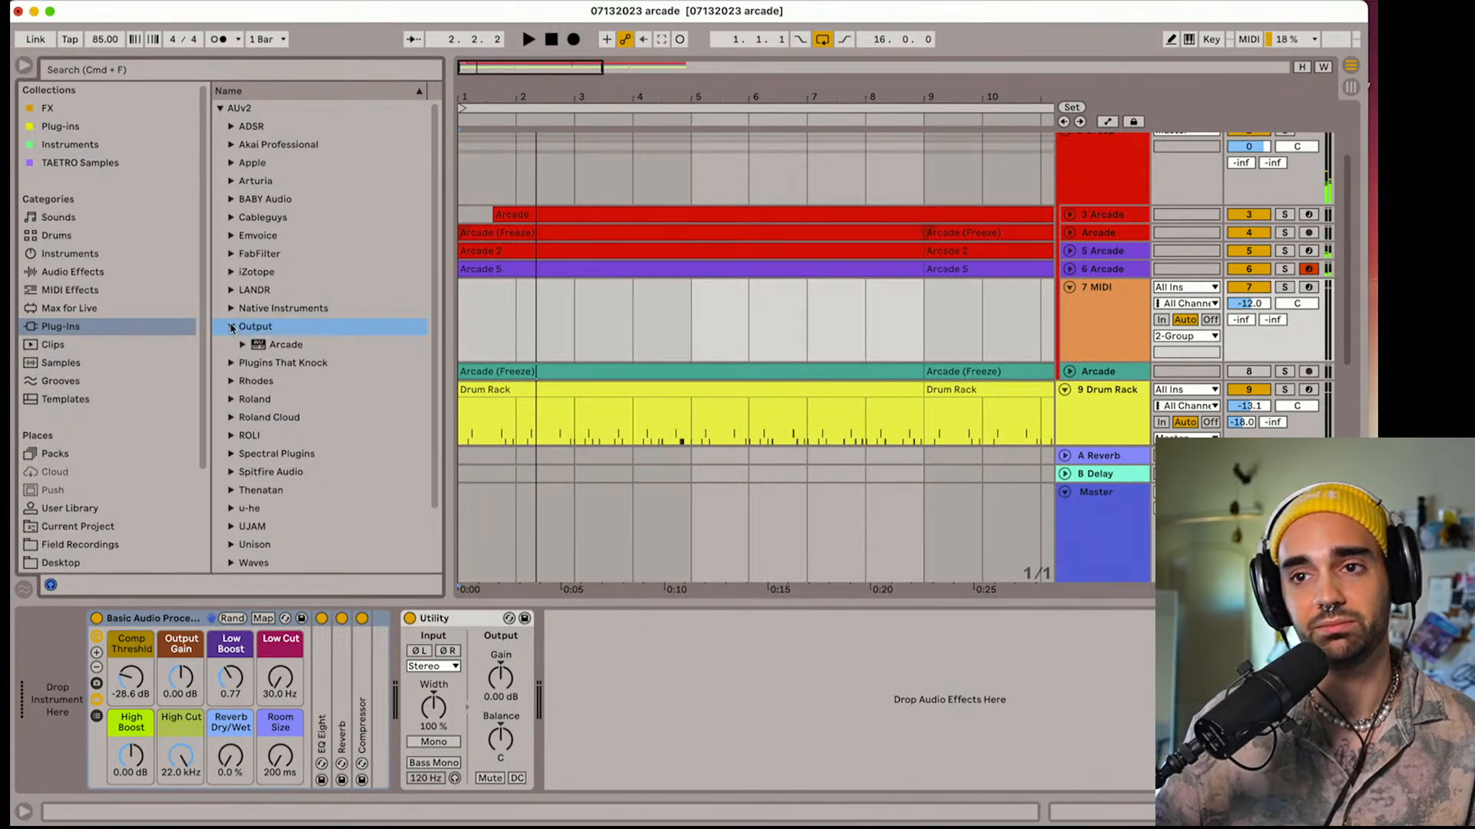
left_click_drag(259, 353, 536, 325)
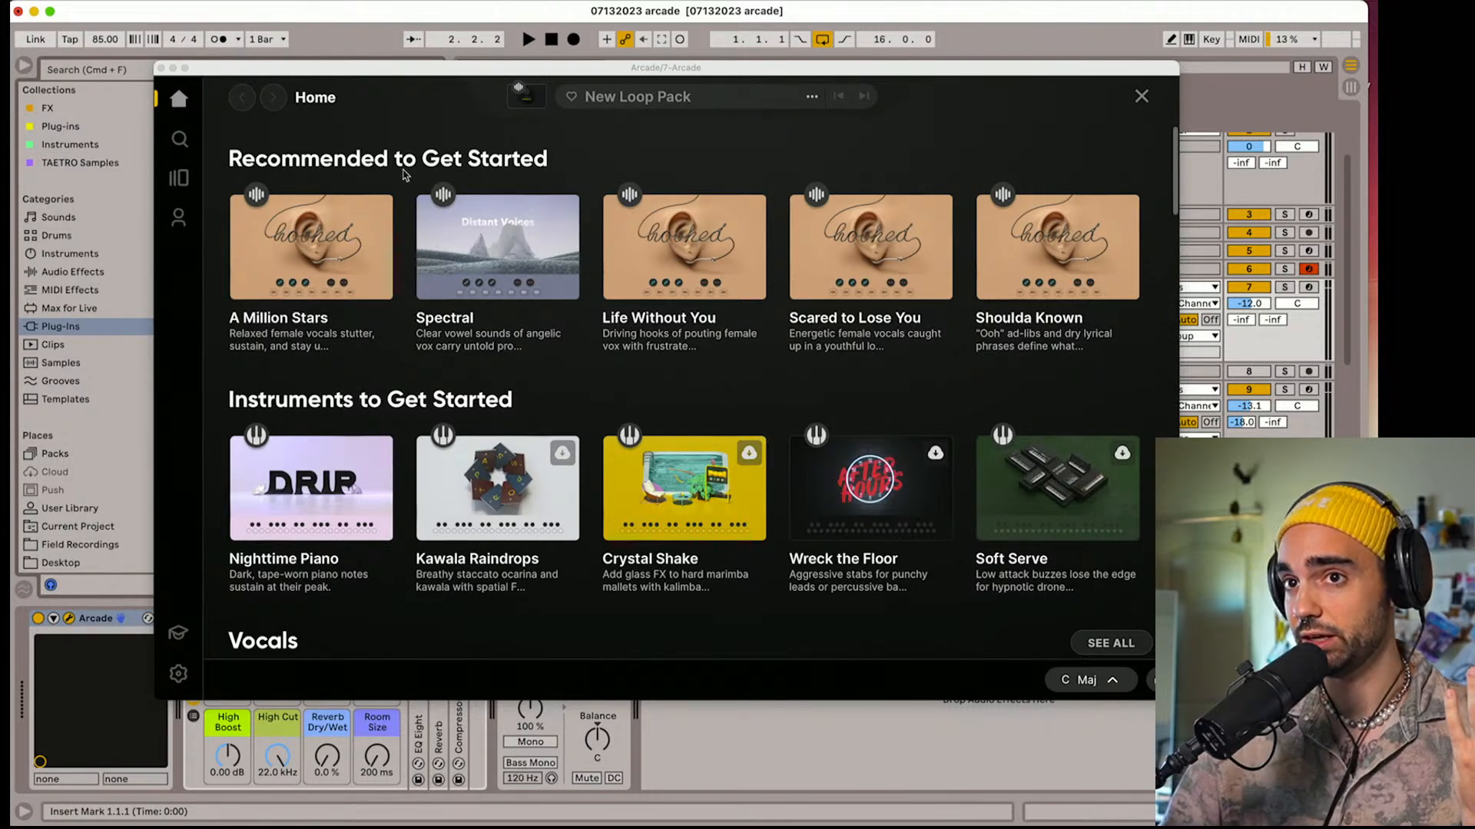
left_click(185, 183)
left_click(183, 184)
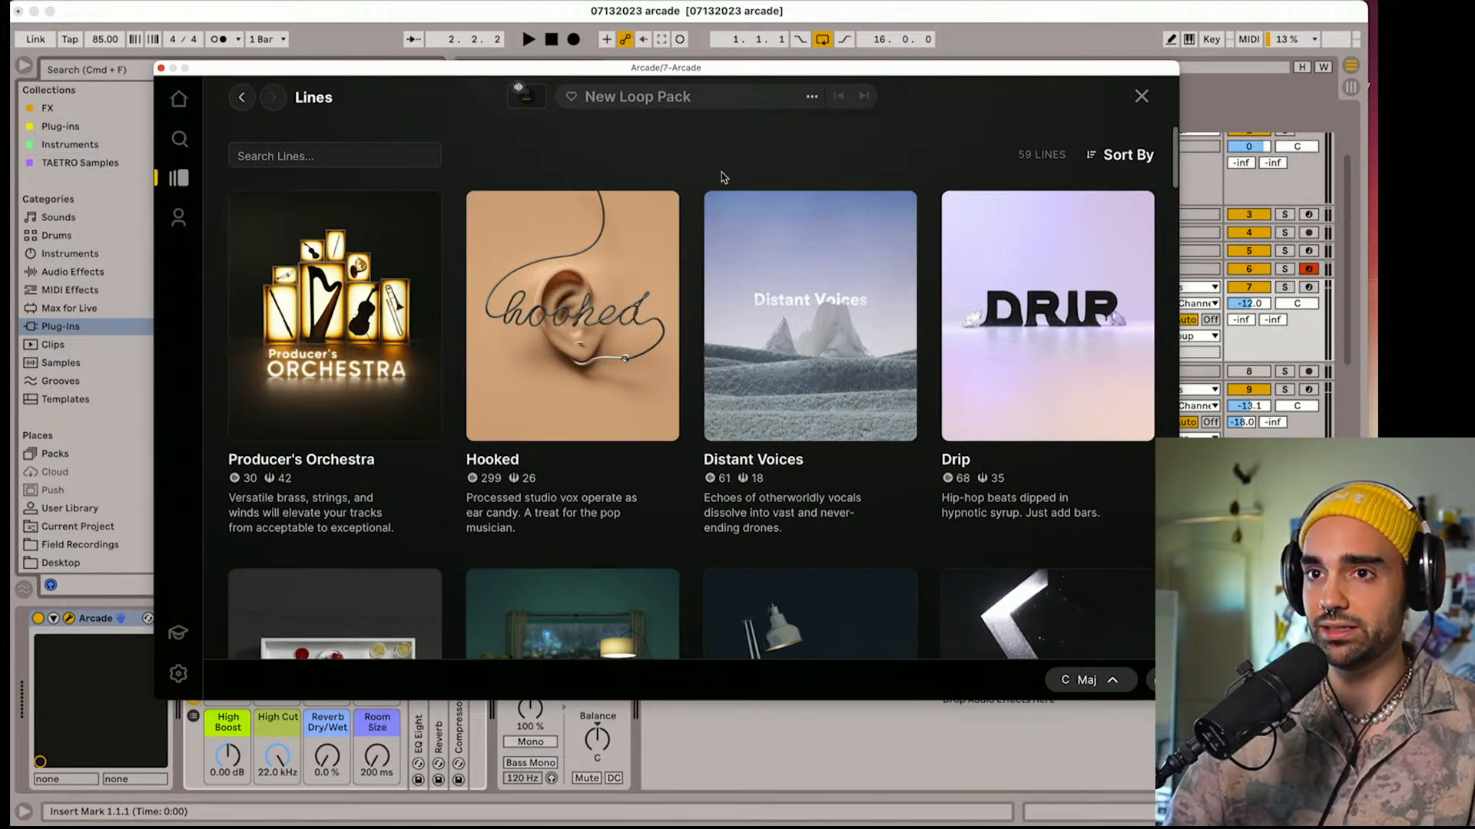
left_click(418, 155)
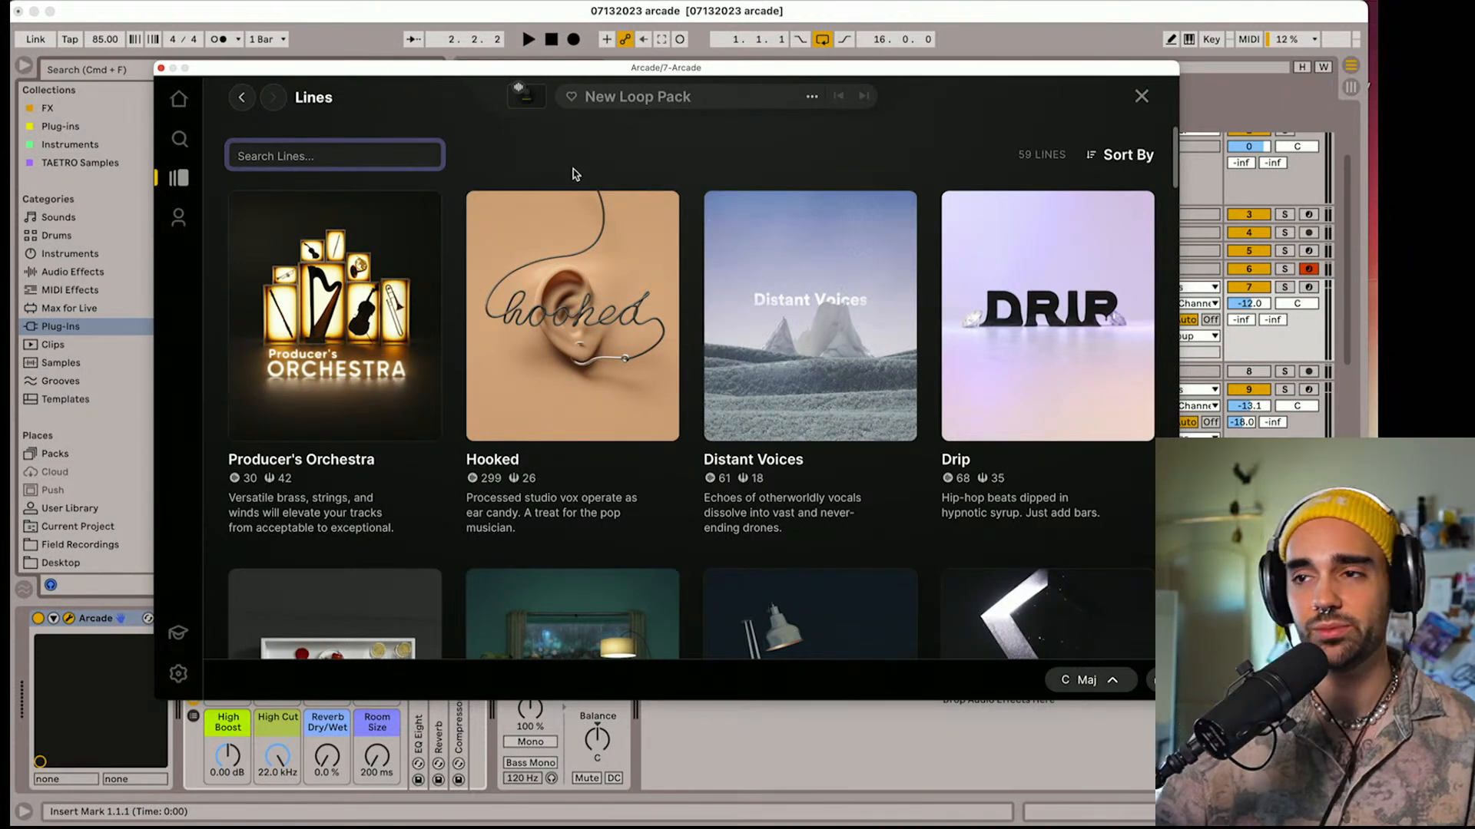
Look through the Lines library, open the Hooked line and show its Instruments
scroll(584, 308, "down", 3)
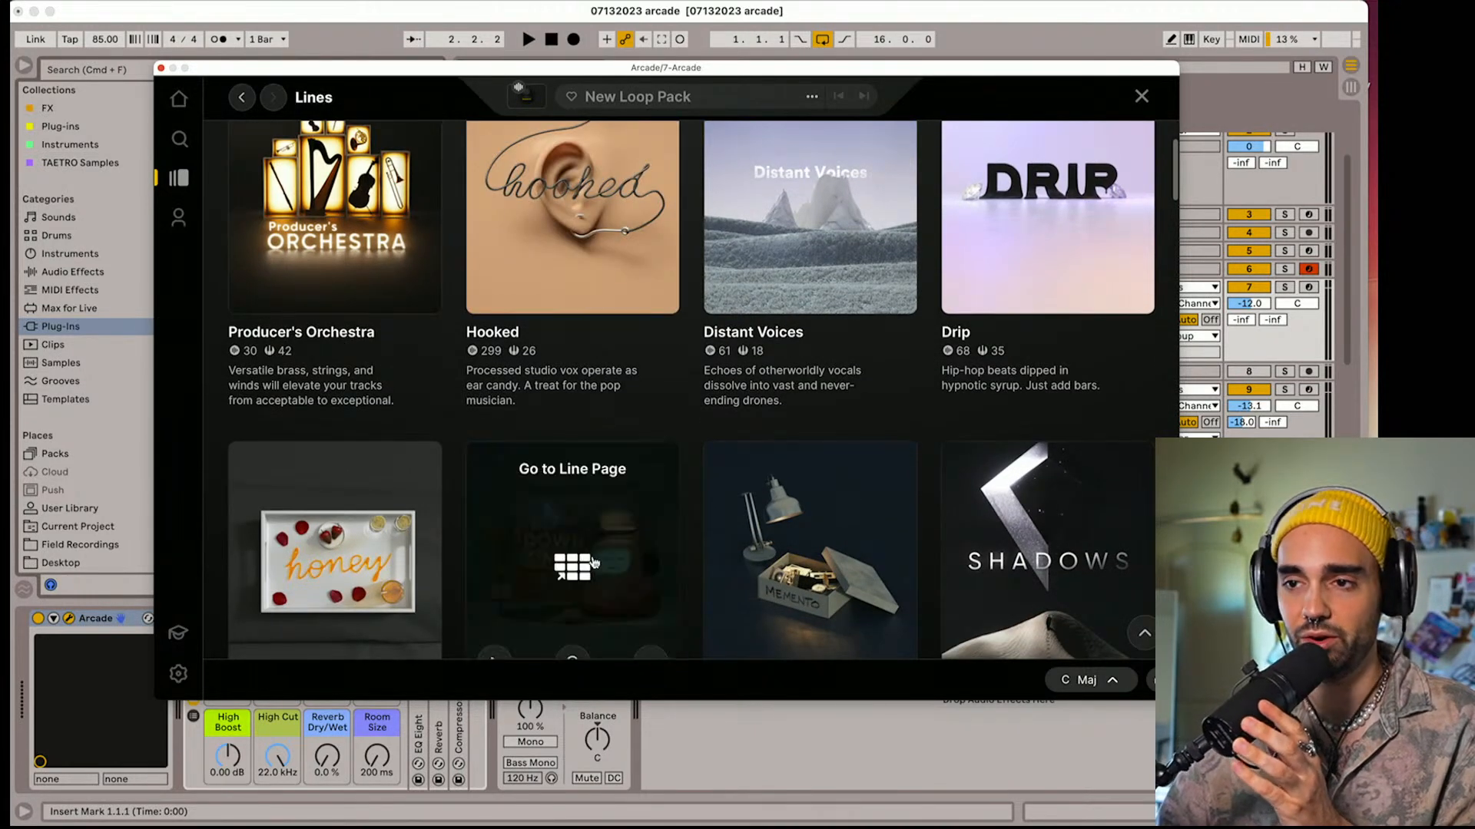
scroll(541, 430, "down", 1)
scroll(546, 447, "down", 15)
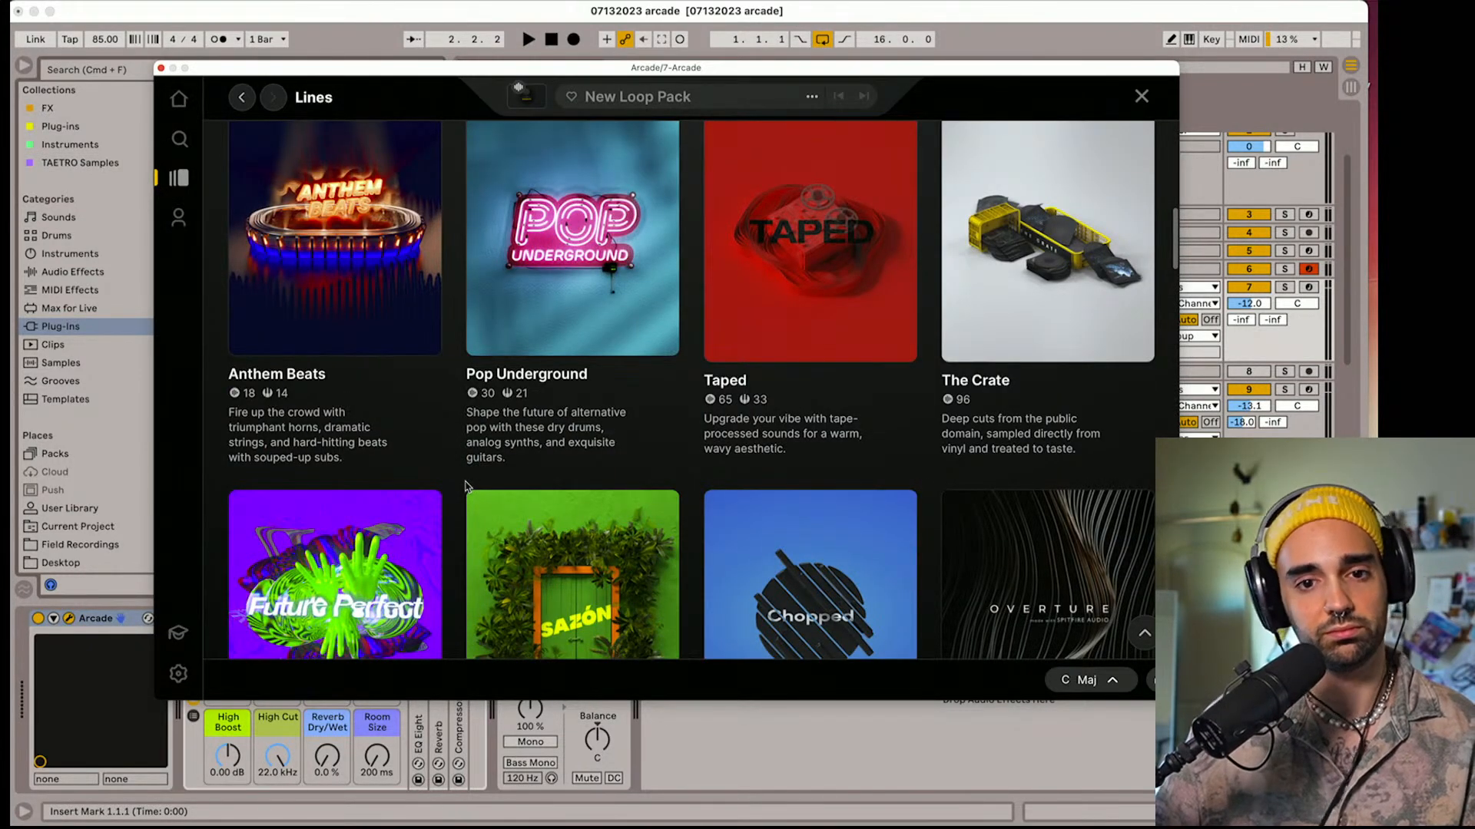
scroll(464, 485, "up", 20)
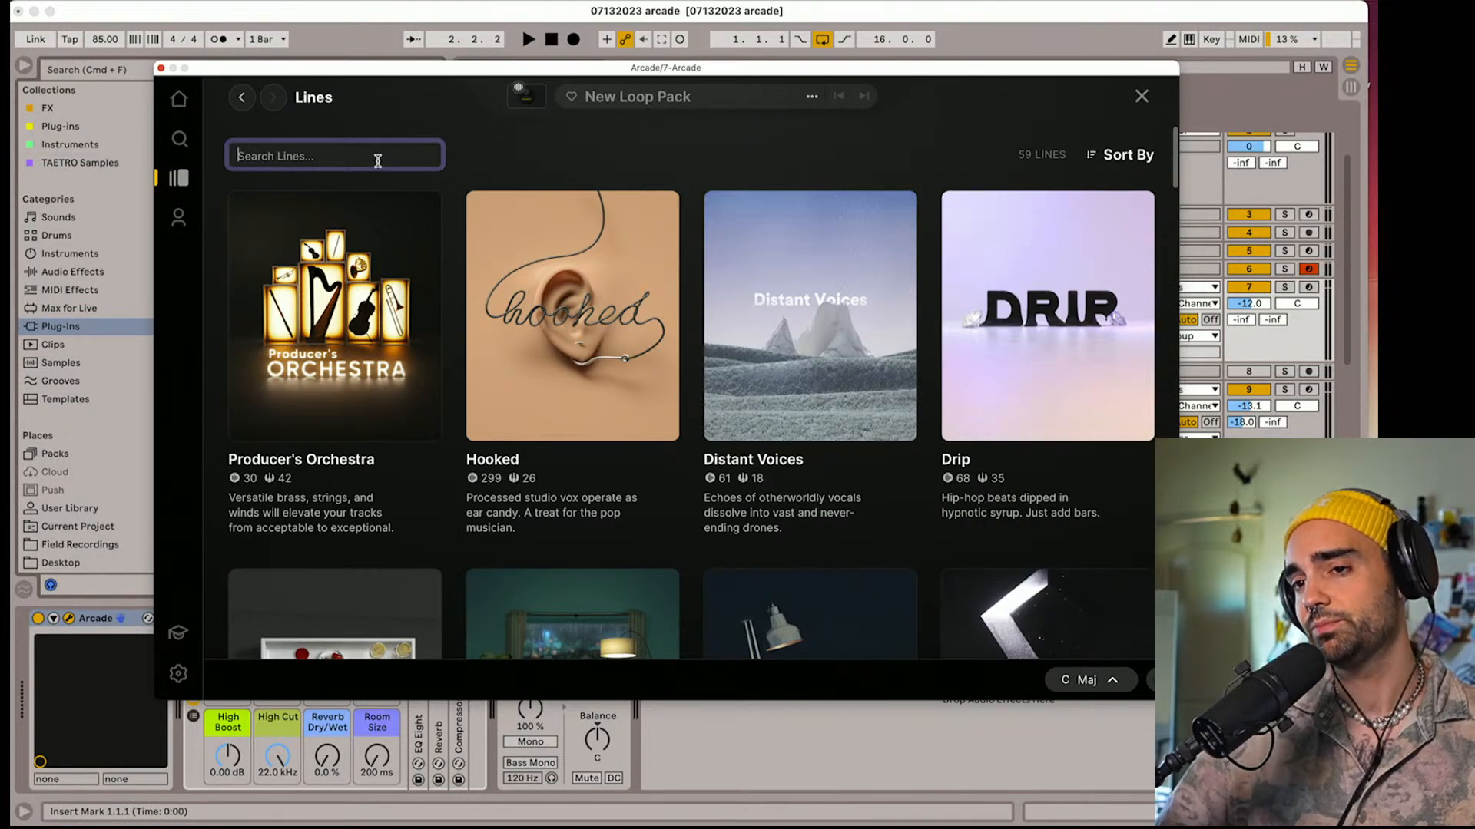
left_click(581, 277)
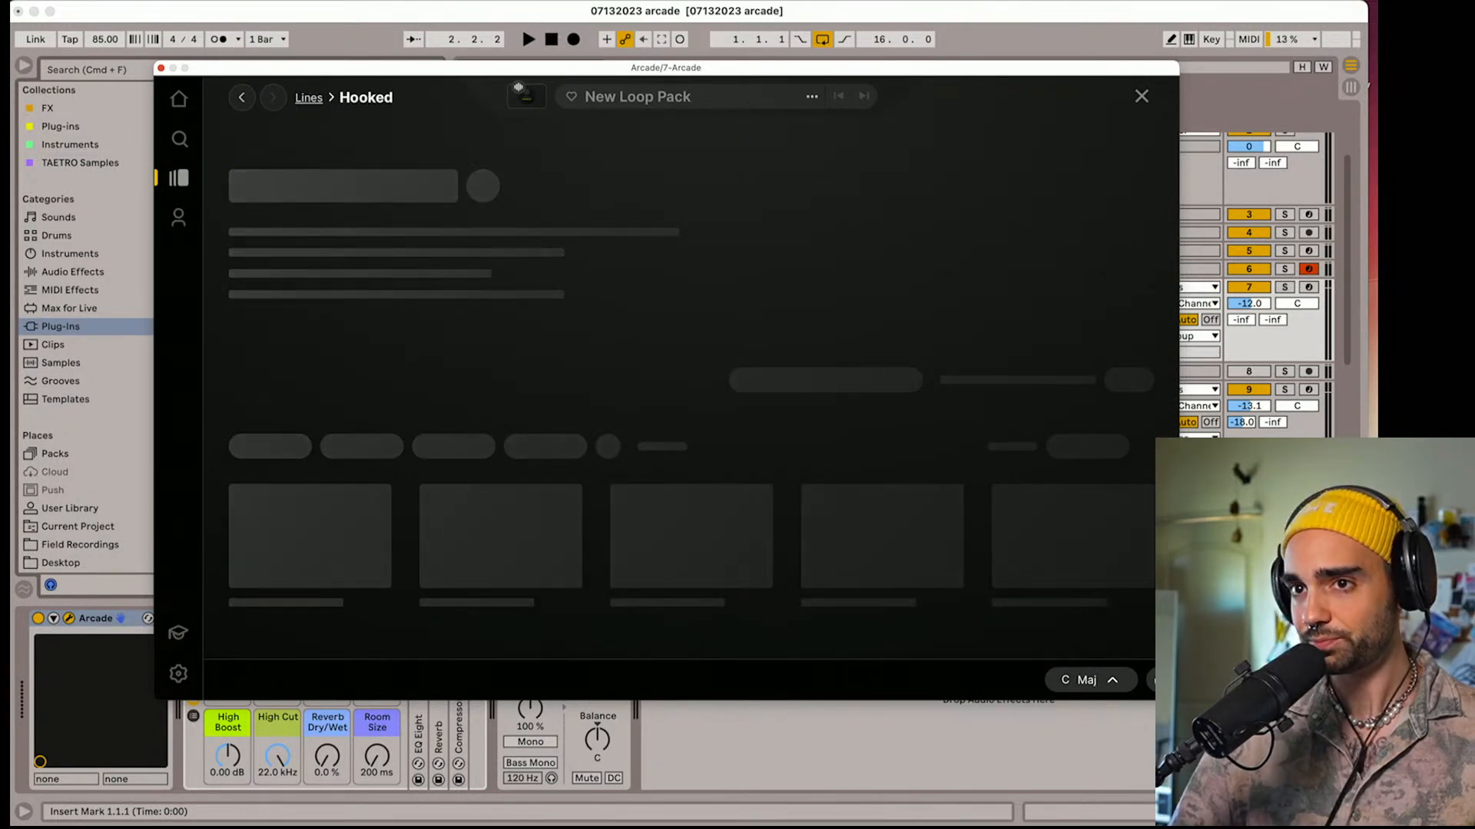
scroll(484, 301, "down", 3)
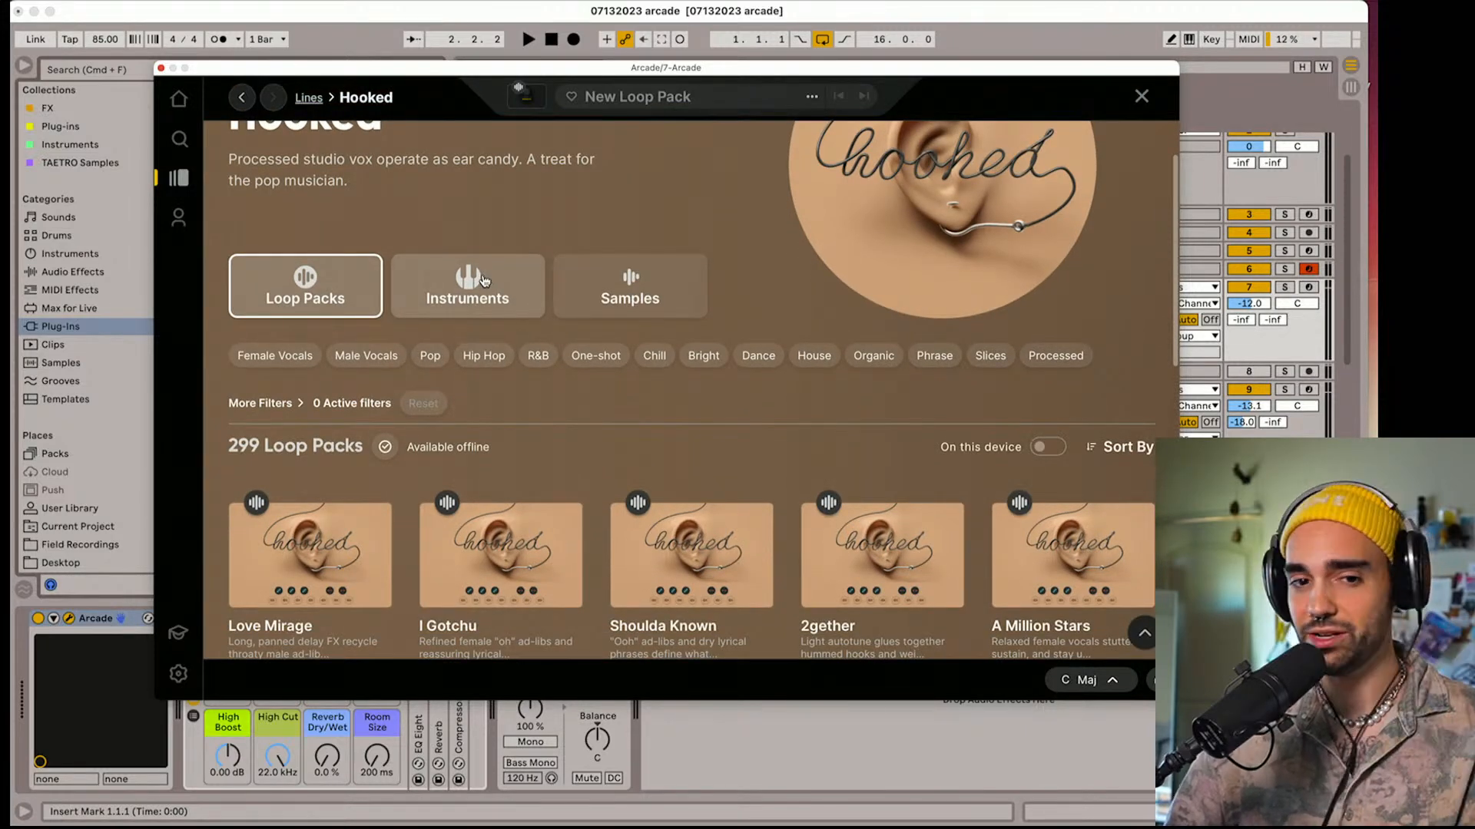
left_click(482, 281)
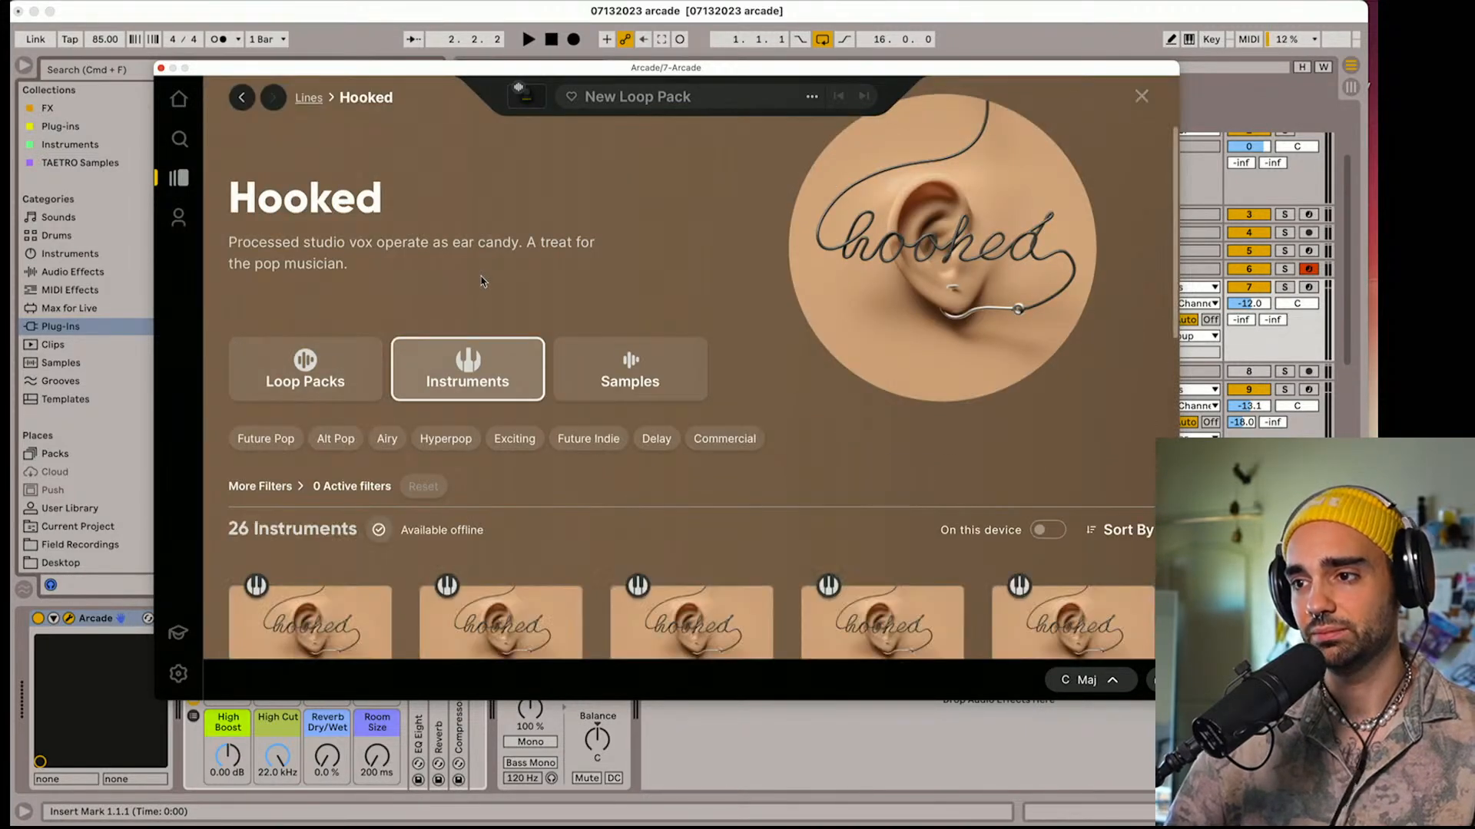
Load Hooked's Flute Voice instrument into Arcade and arm track 7 so it can be played
scroll(482, 282, "down", 2)
scroll(487, 303, "down", 2)
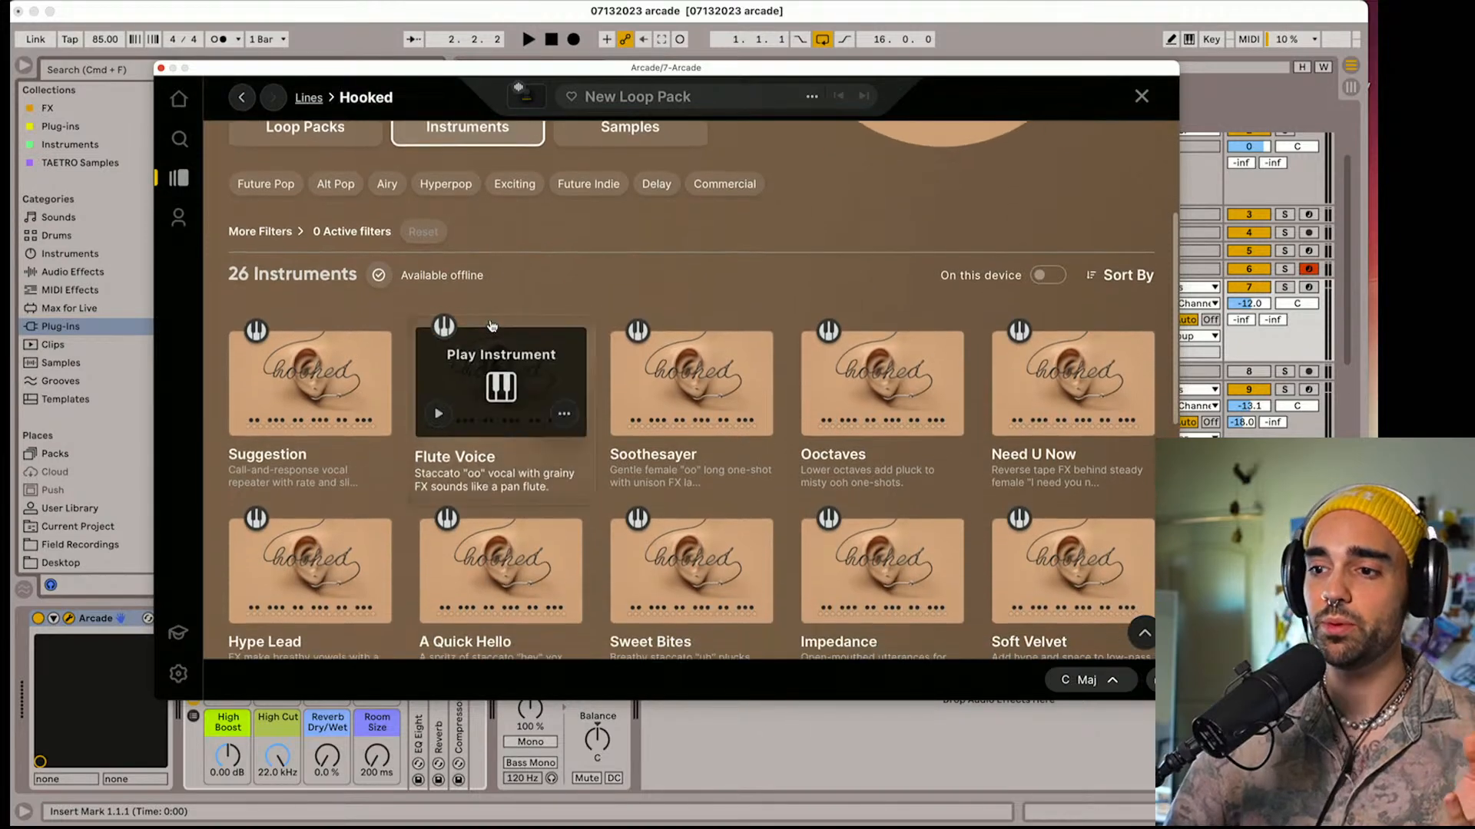
mouse_move(503, 388)
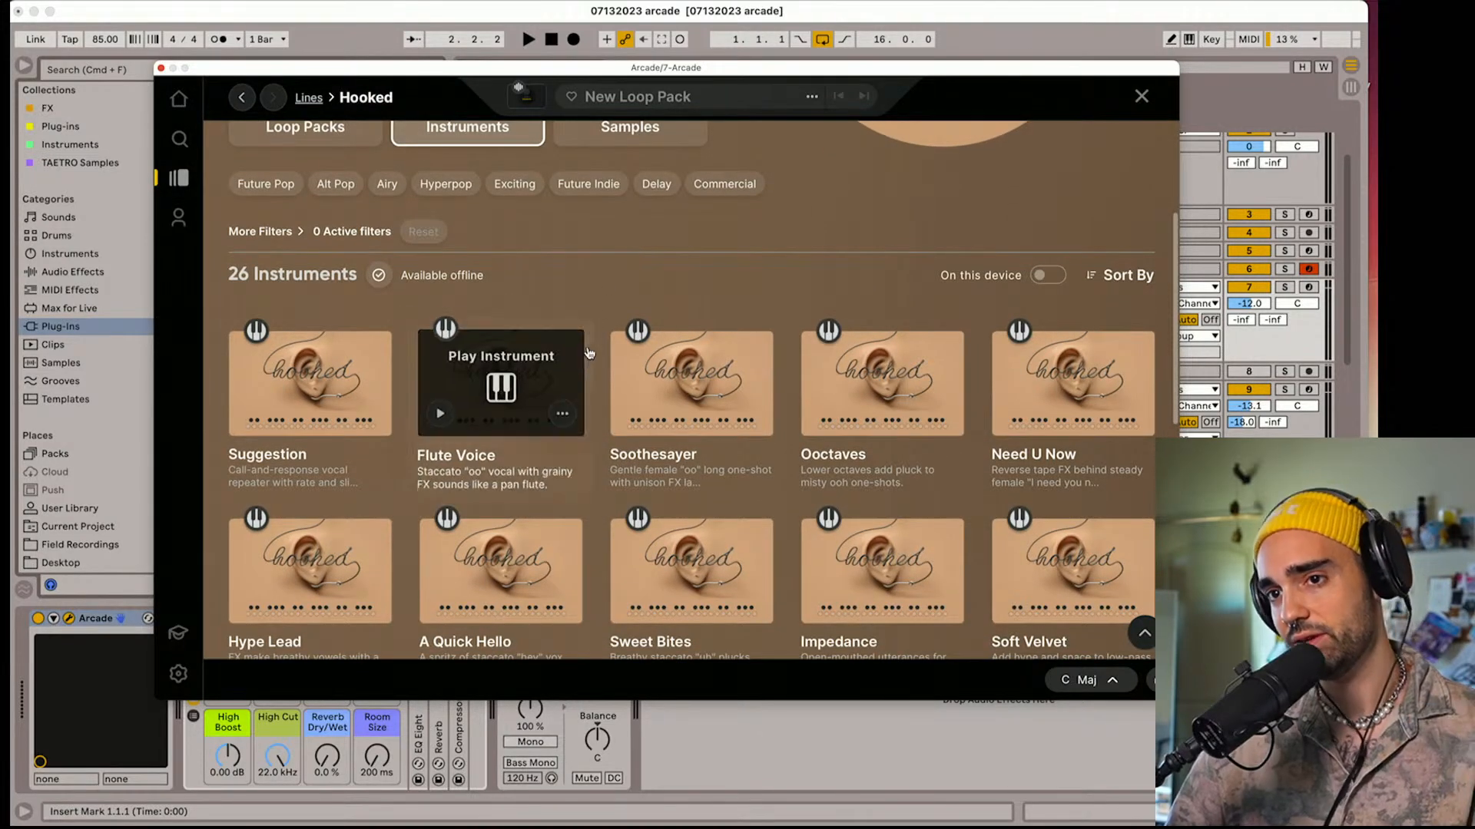
scroll(507, 393, "up", 6)
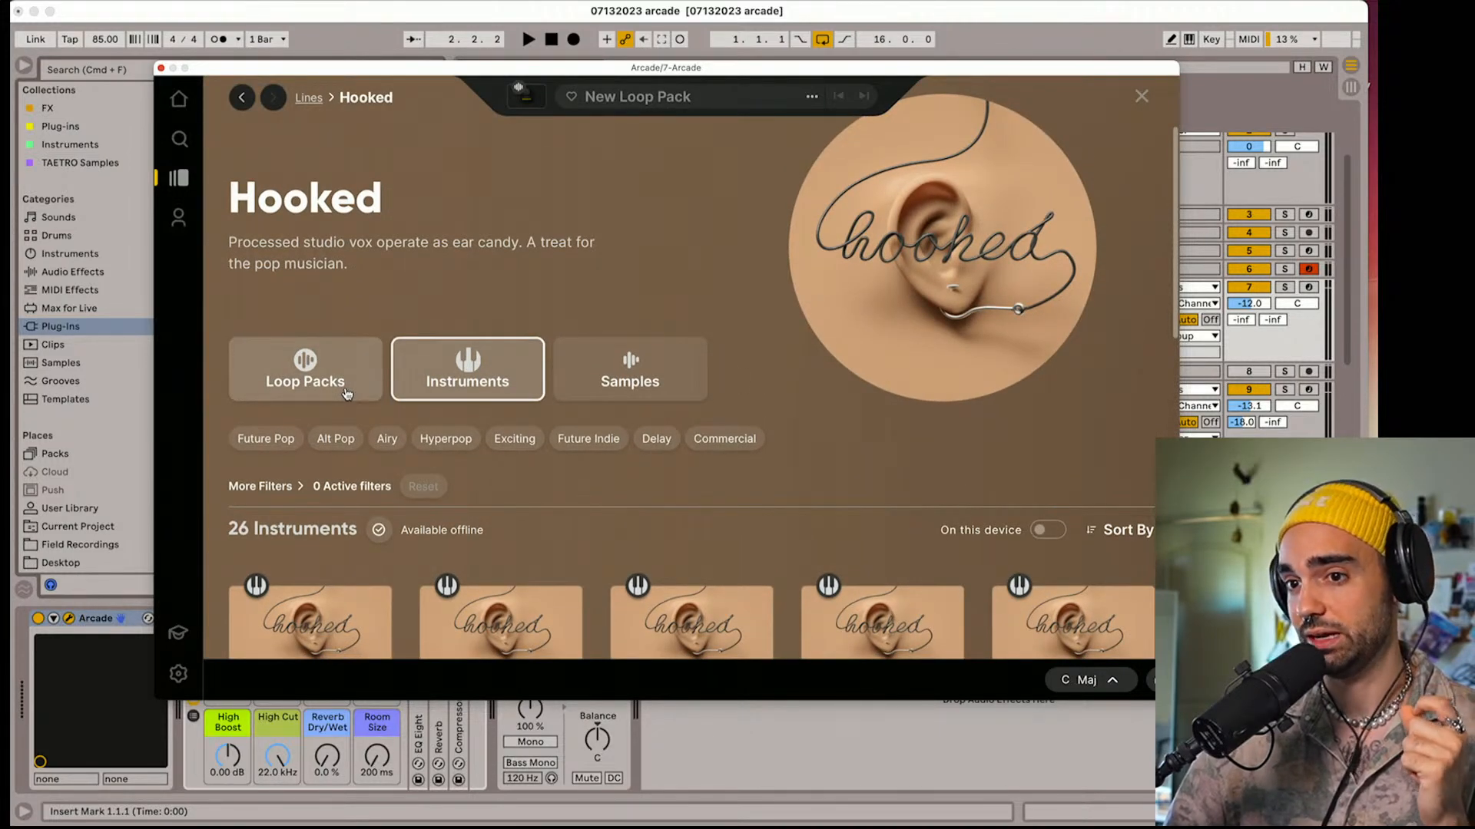
scroll(347, 394, "down", 3)
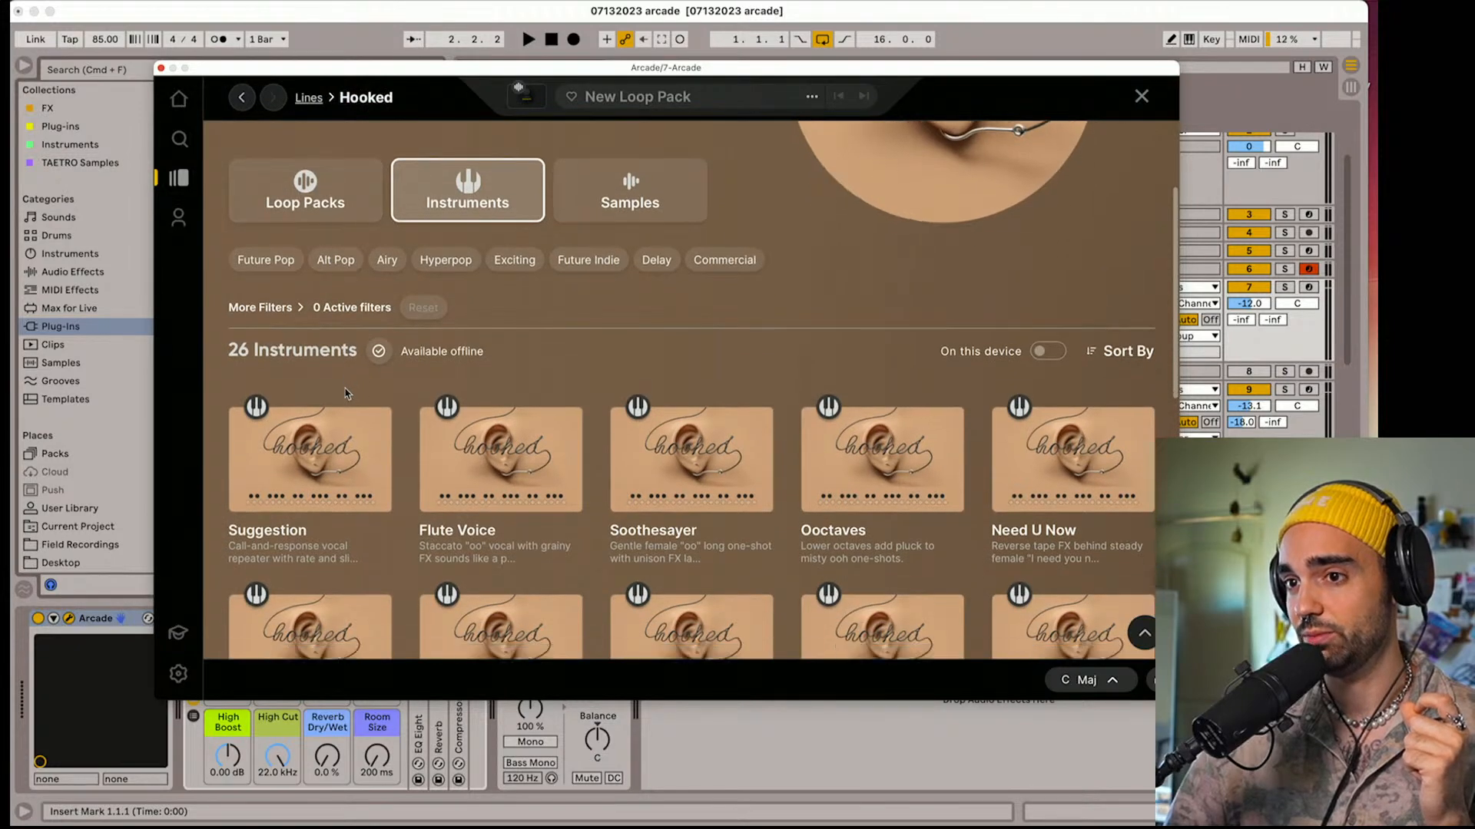
scroll(361, 430, "up", 1)
left_click(497, 485)
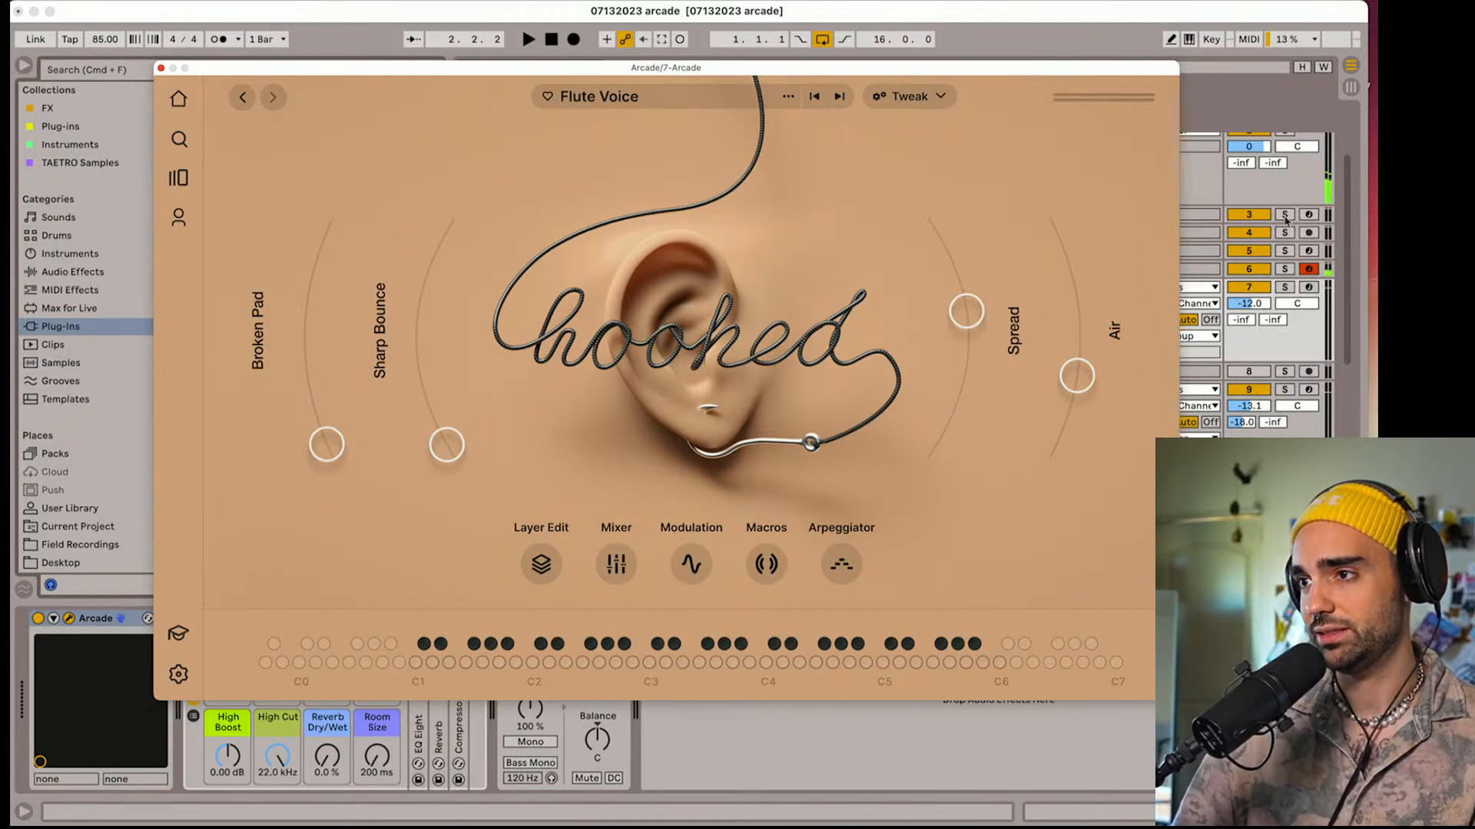
left_click(1309, 287)
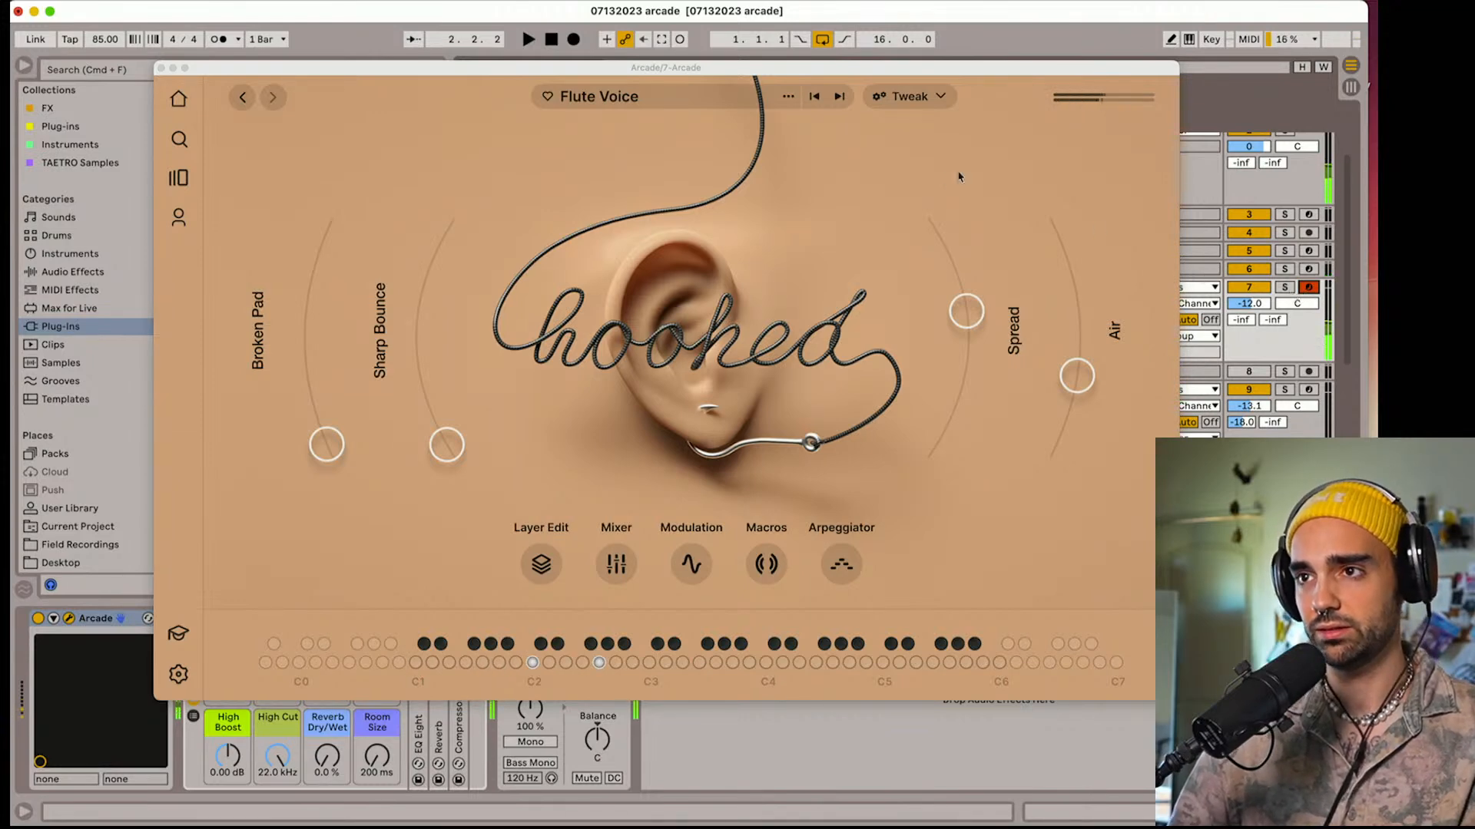
Switch from Flute Voice to the Soothesayer instrument and raise track 7's volume to -5.3 dB
left_click(841, 106)
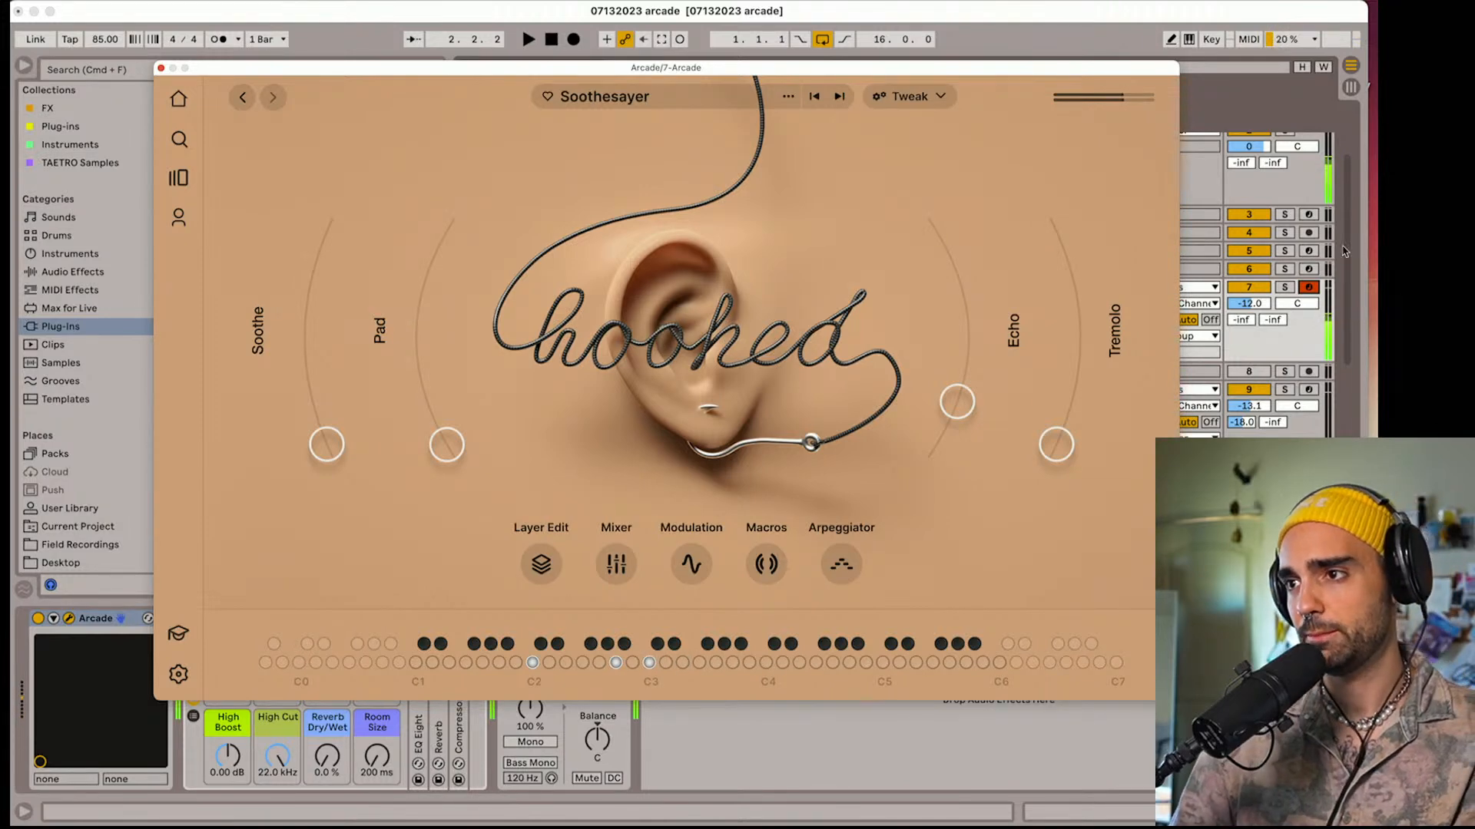
left_click_drag(1245, 303, 1245, 292)
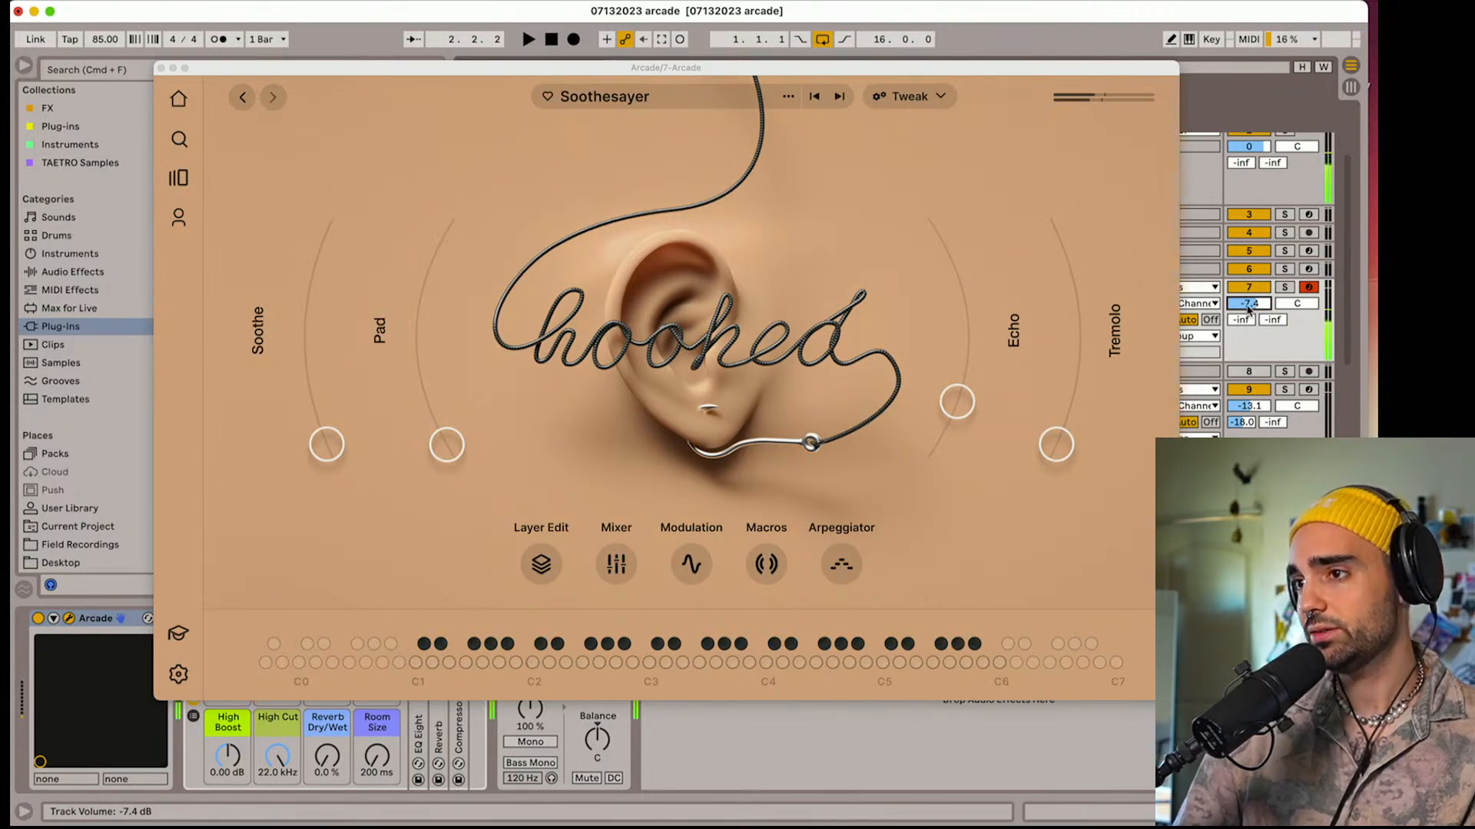
left_click_drag(1247, 307, 1246, 297)
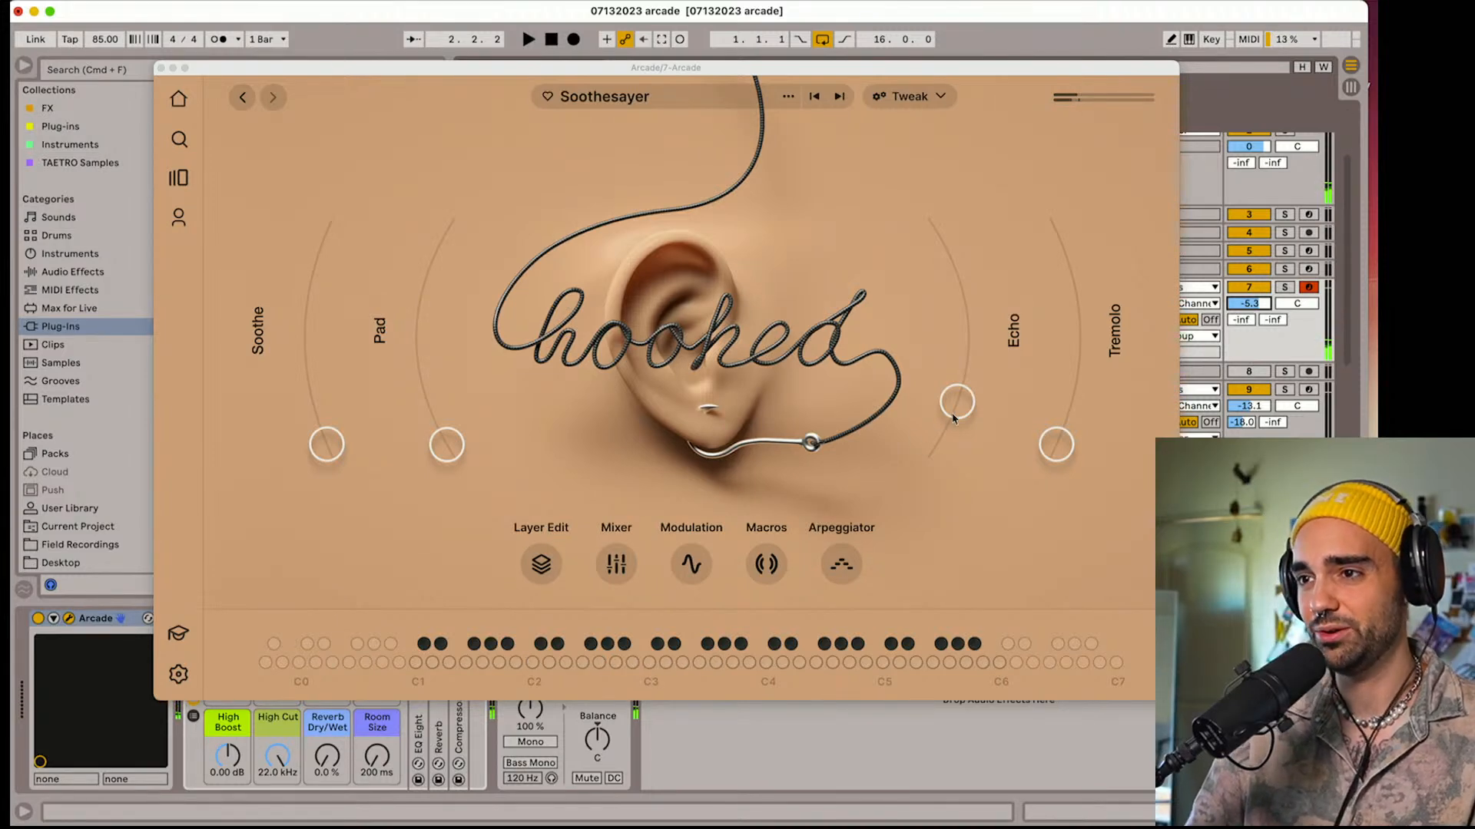
Try Soothesayer with more Echo, compare it with Ooctaves, and return to Soothesayer to mark it as a favourite
left_click_drag(952, 419, 951, 363)
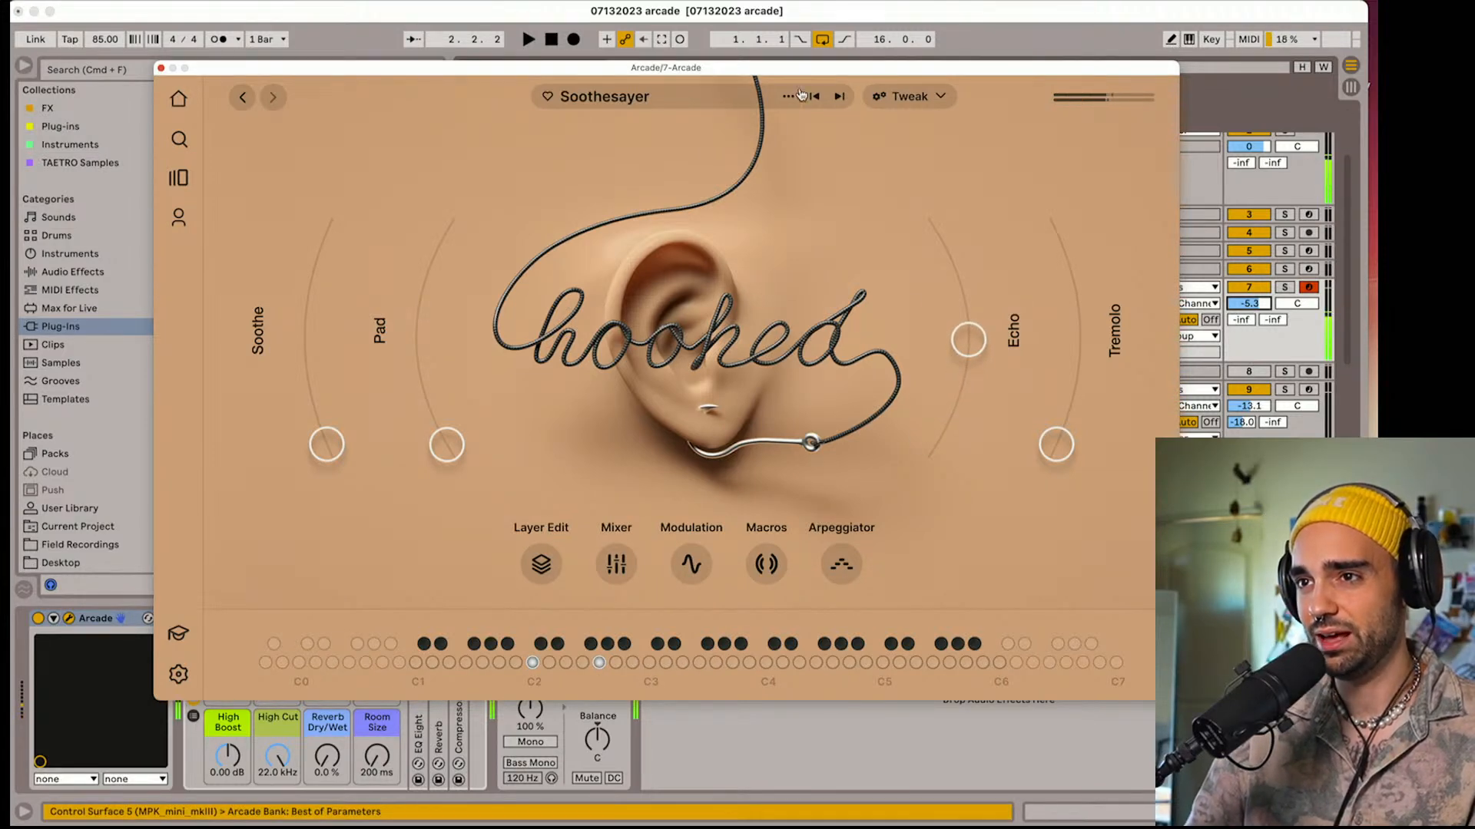
left_click(840, 101)
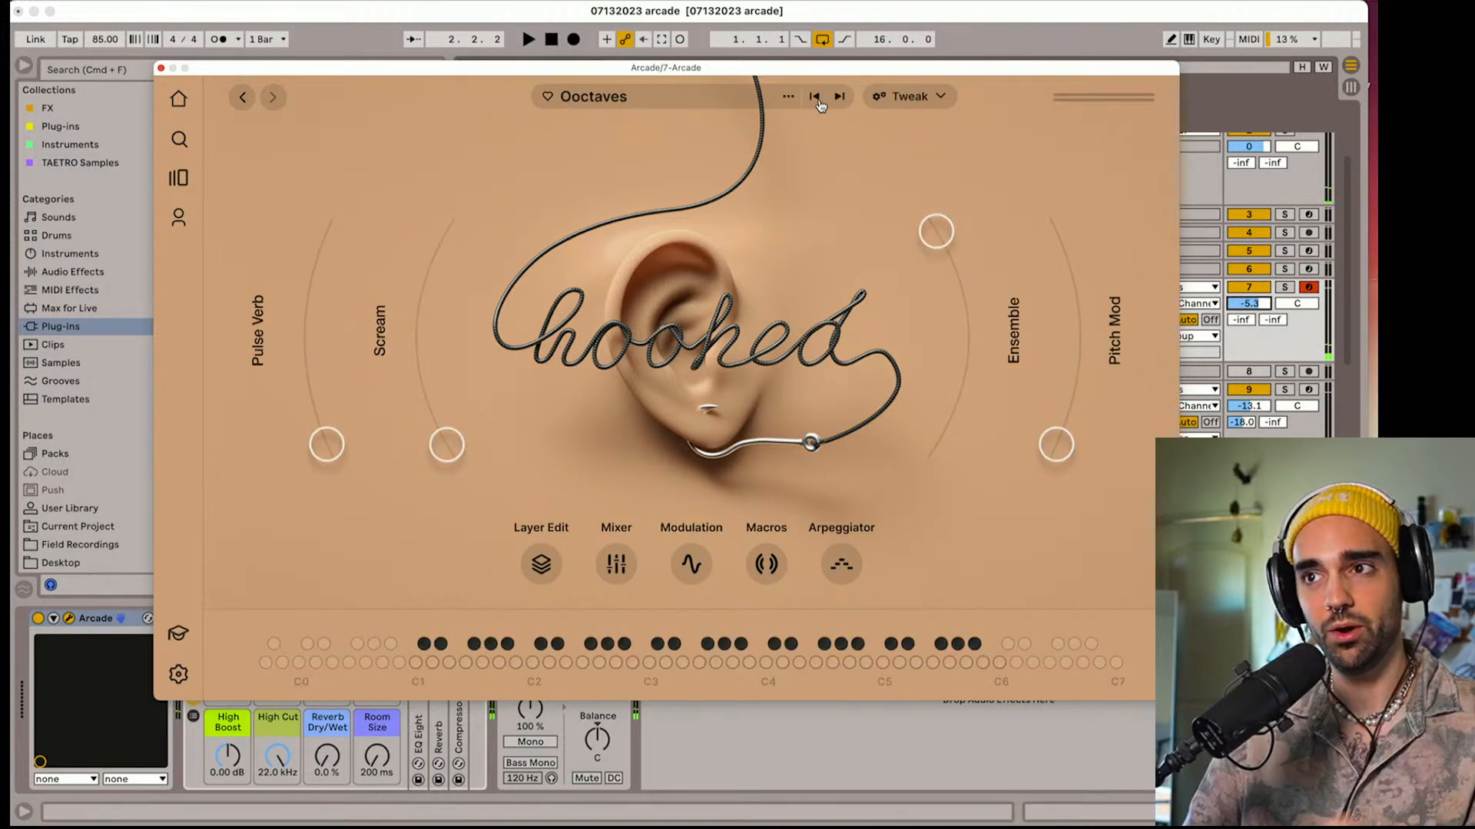
left_click(815, 97)
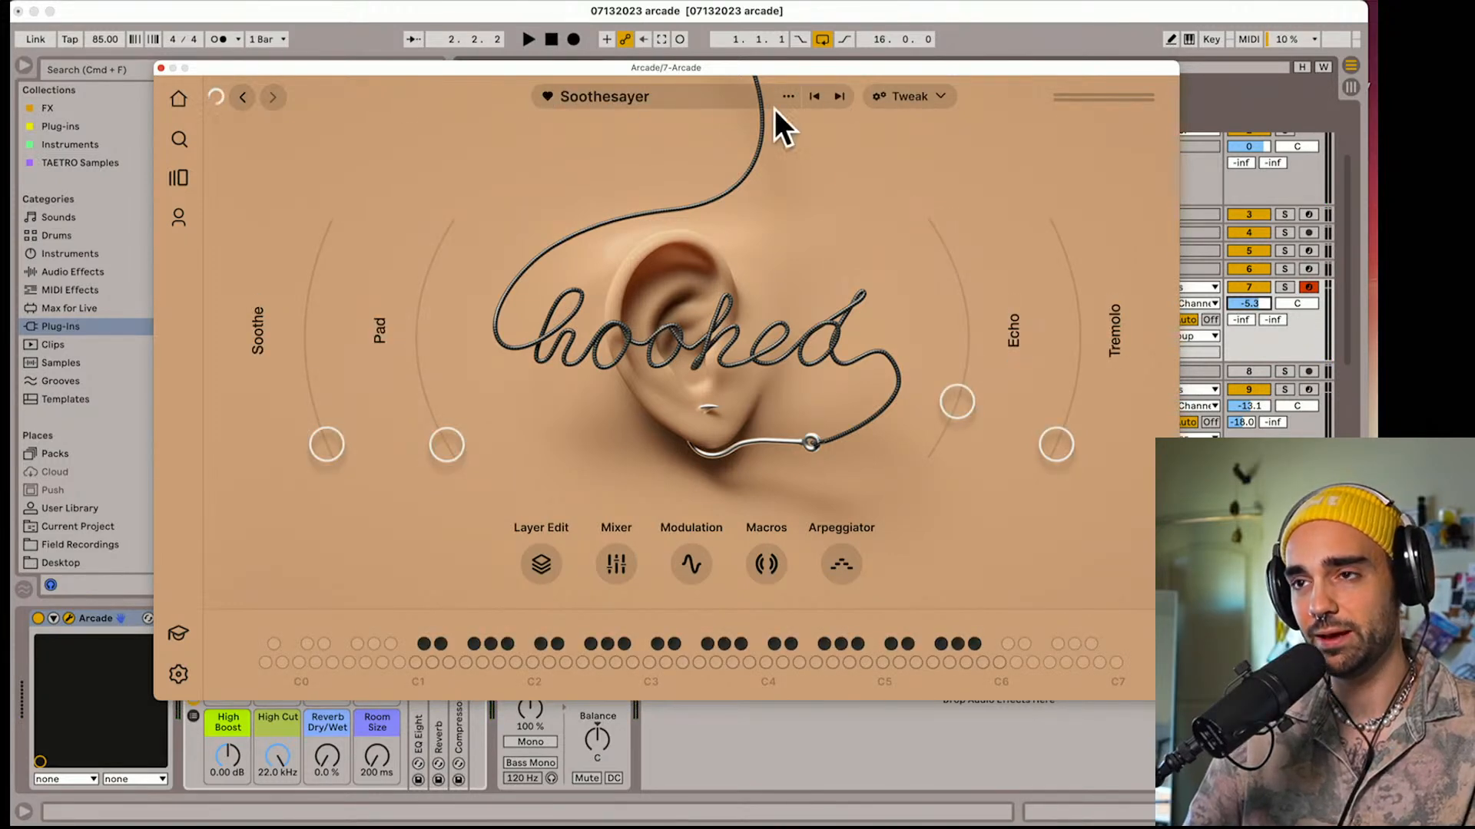
Audition the Hooked instruments one after another, from Ooctaves through Soft Velvet and Oh So Lovely to Underworld
left_click(839, 98)
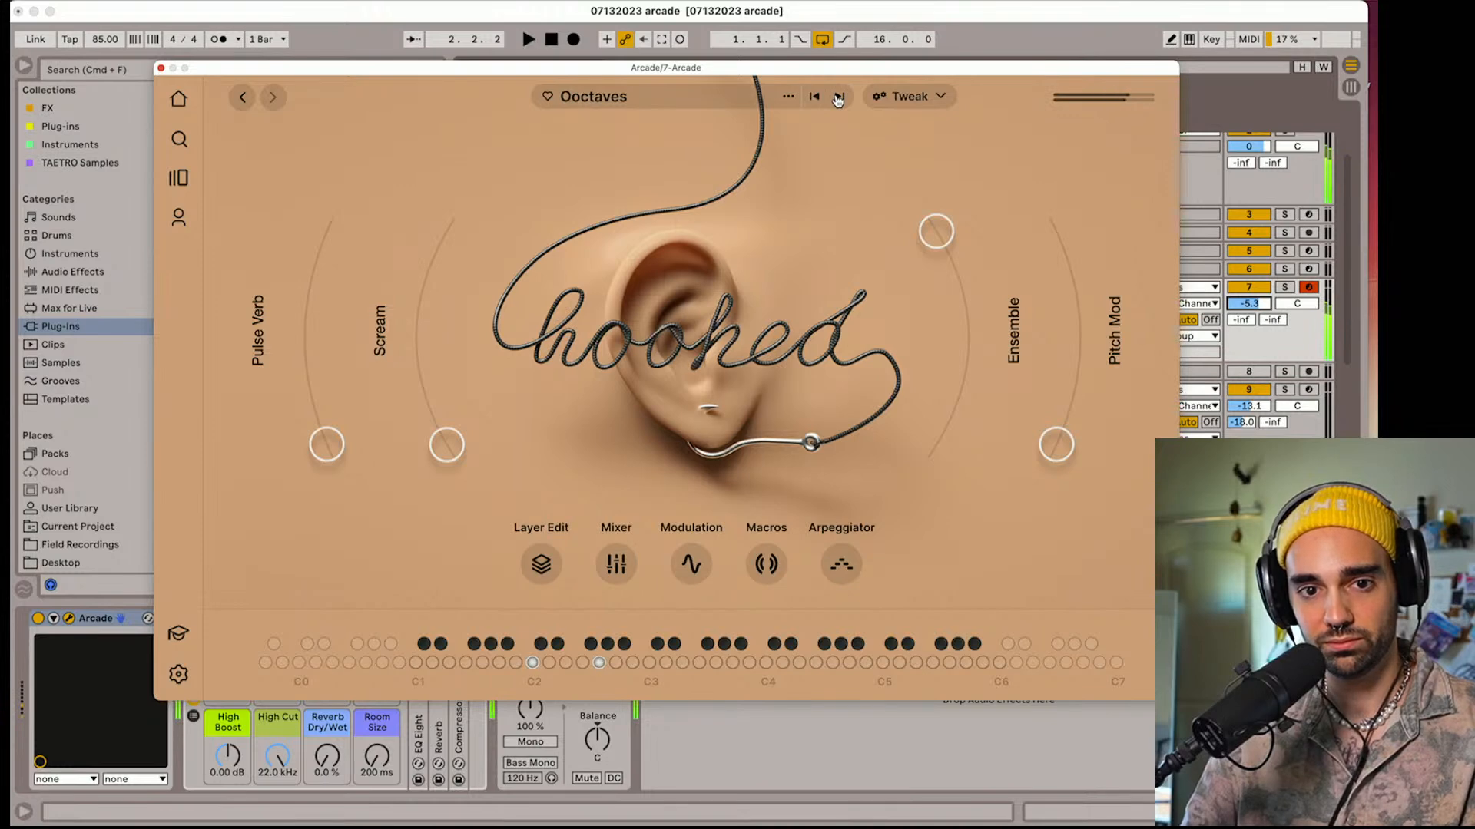
left_click(840, 98)
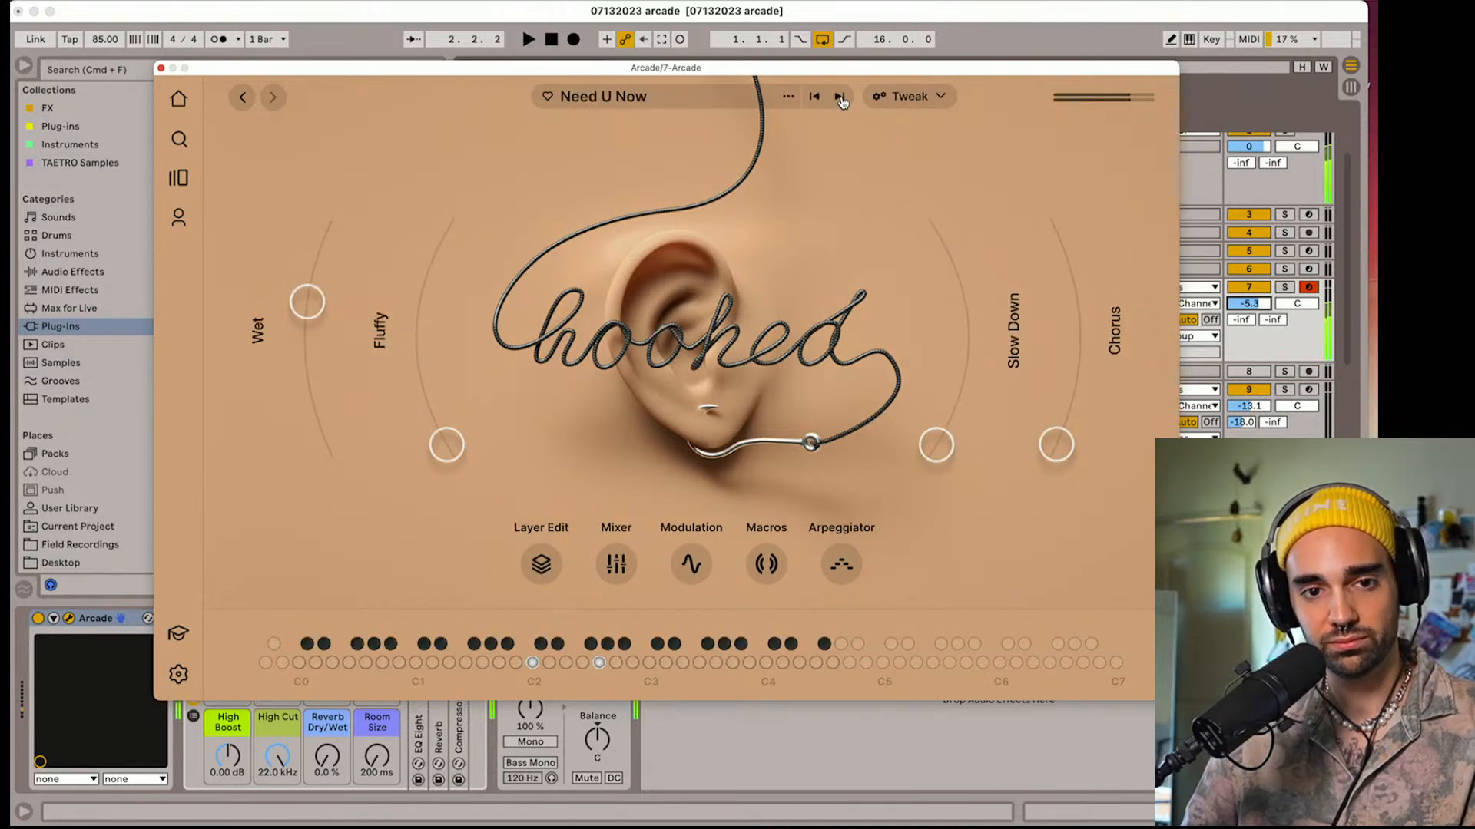
left_click(839, 98)
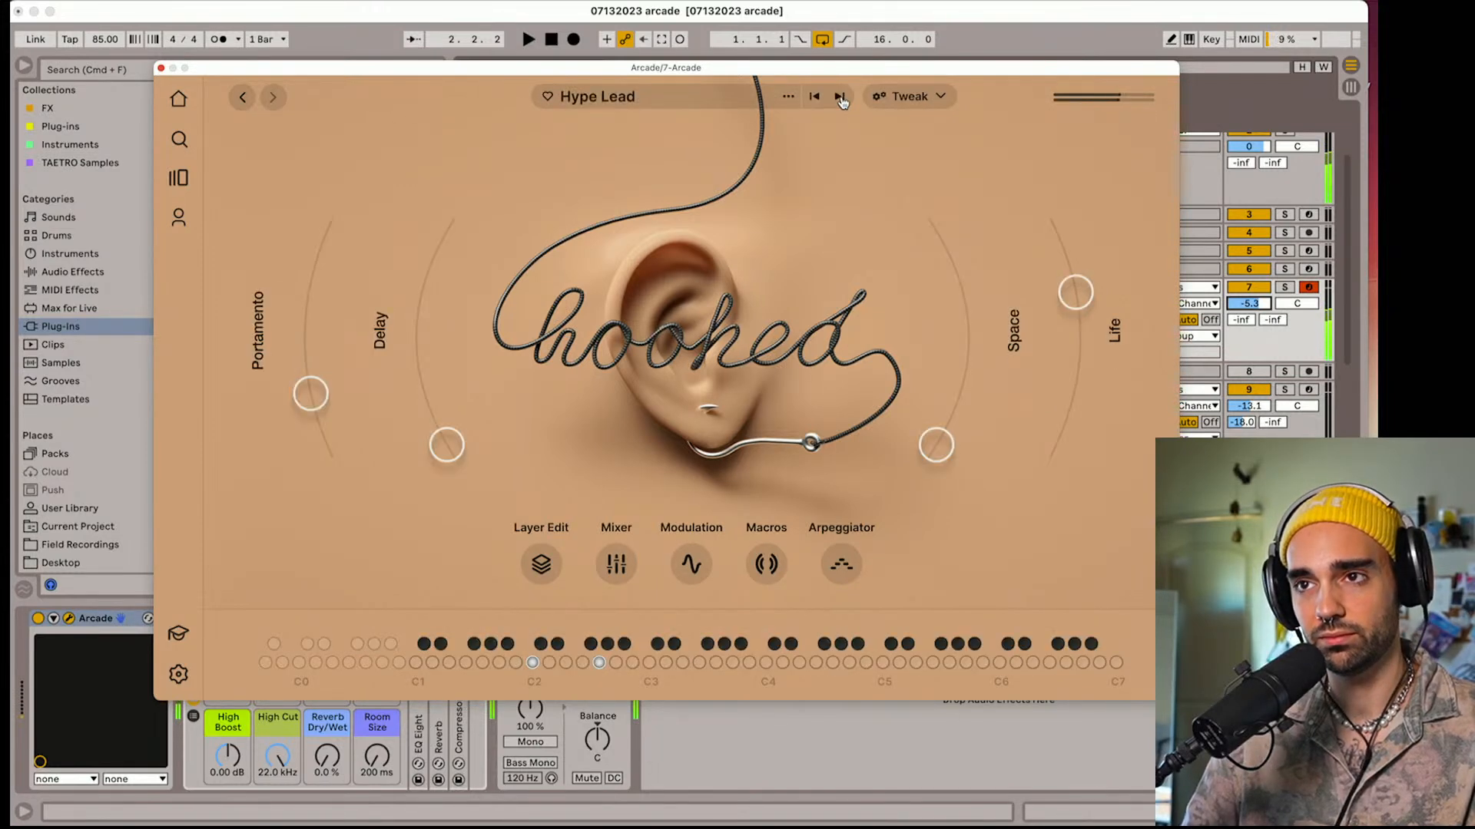
left_click(839, 97)
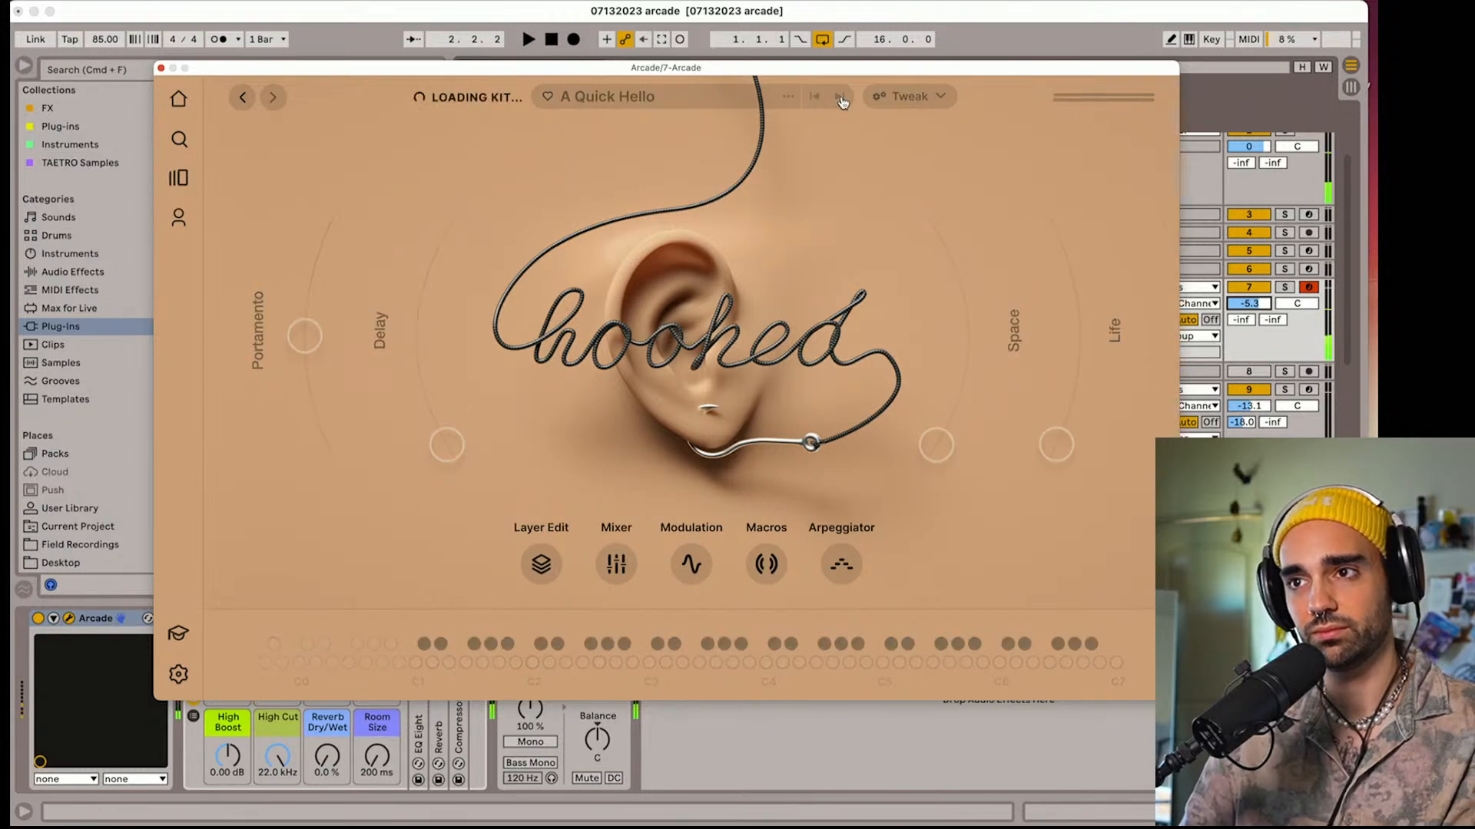
left_click(839, 98)
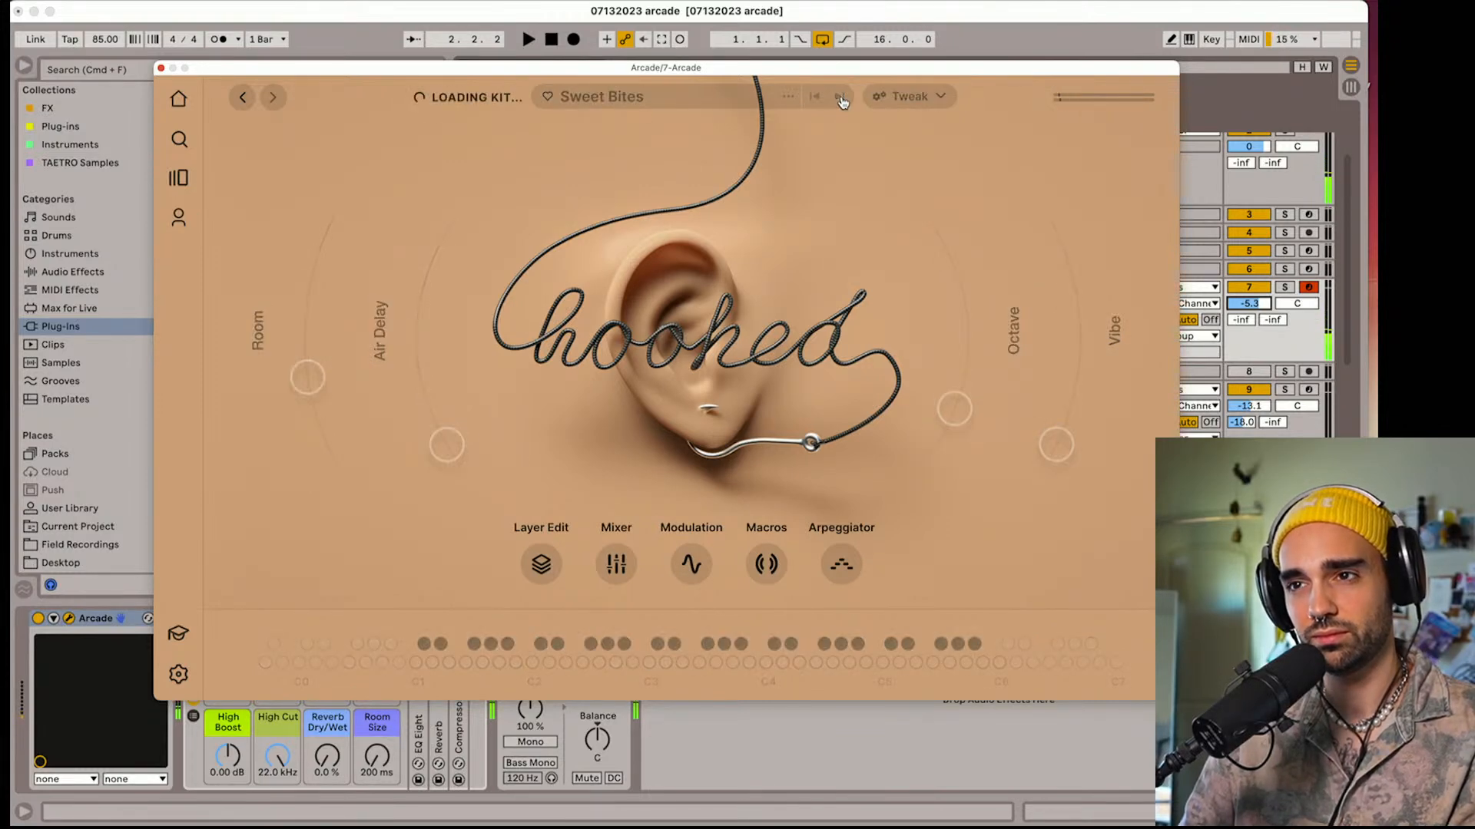
left_click(839, 97)
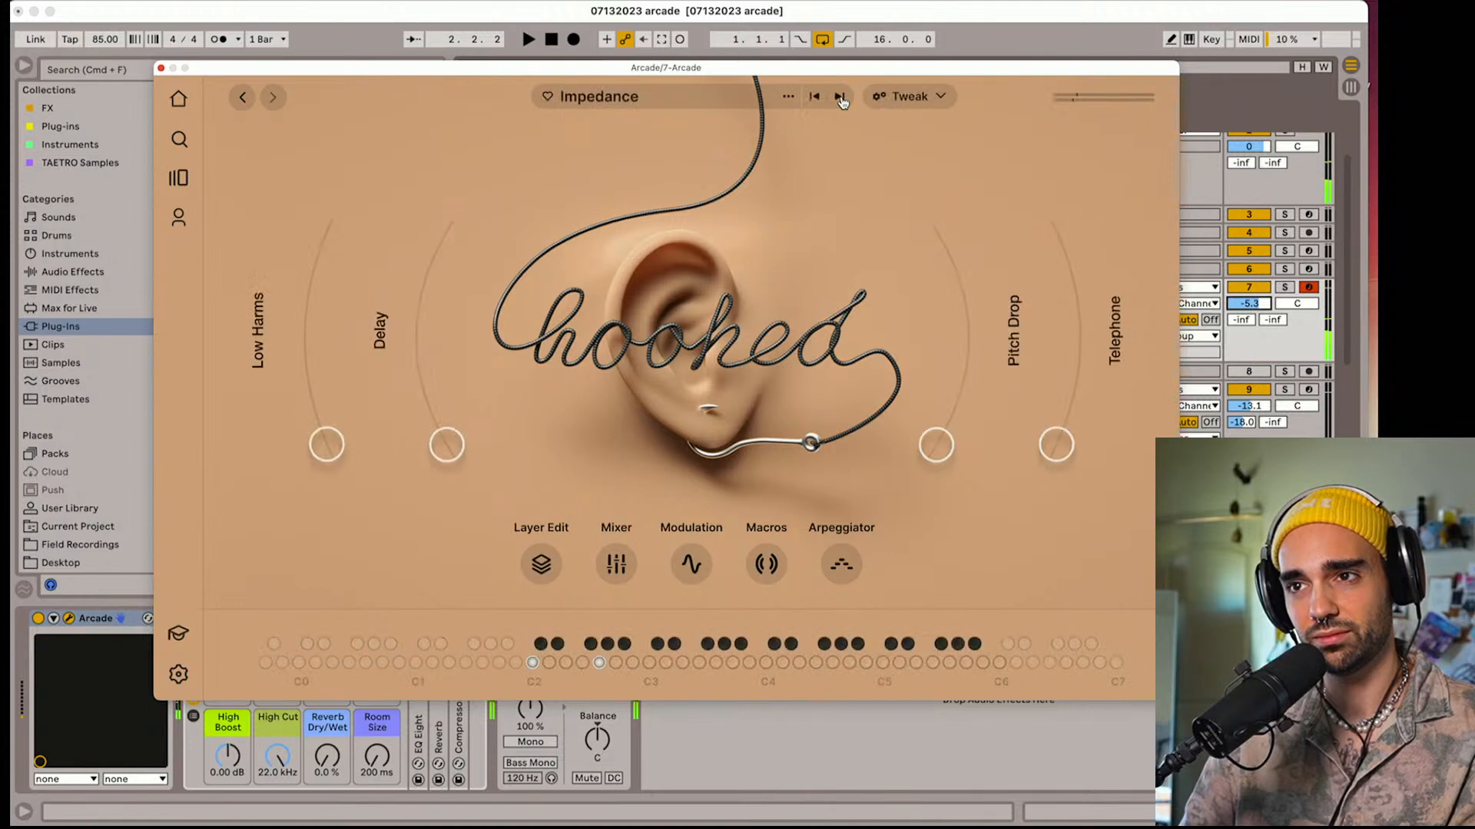
left_click(839, 98)
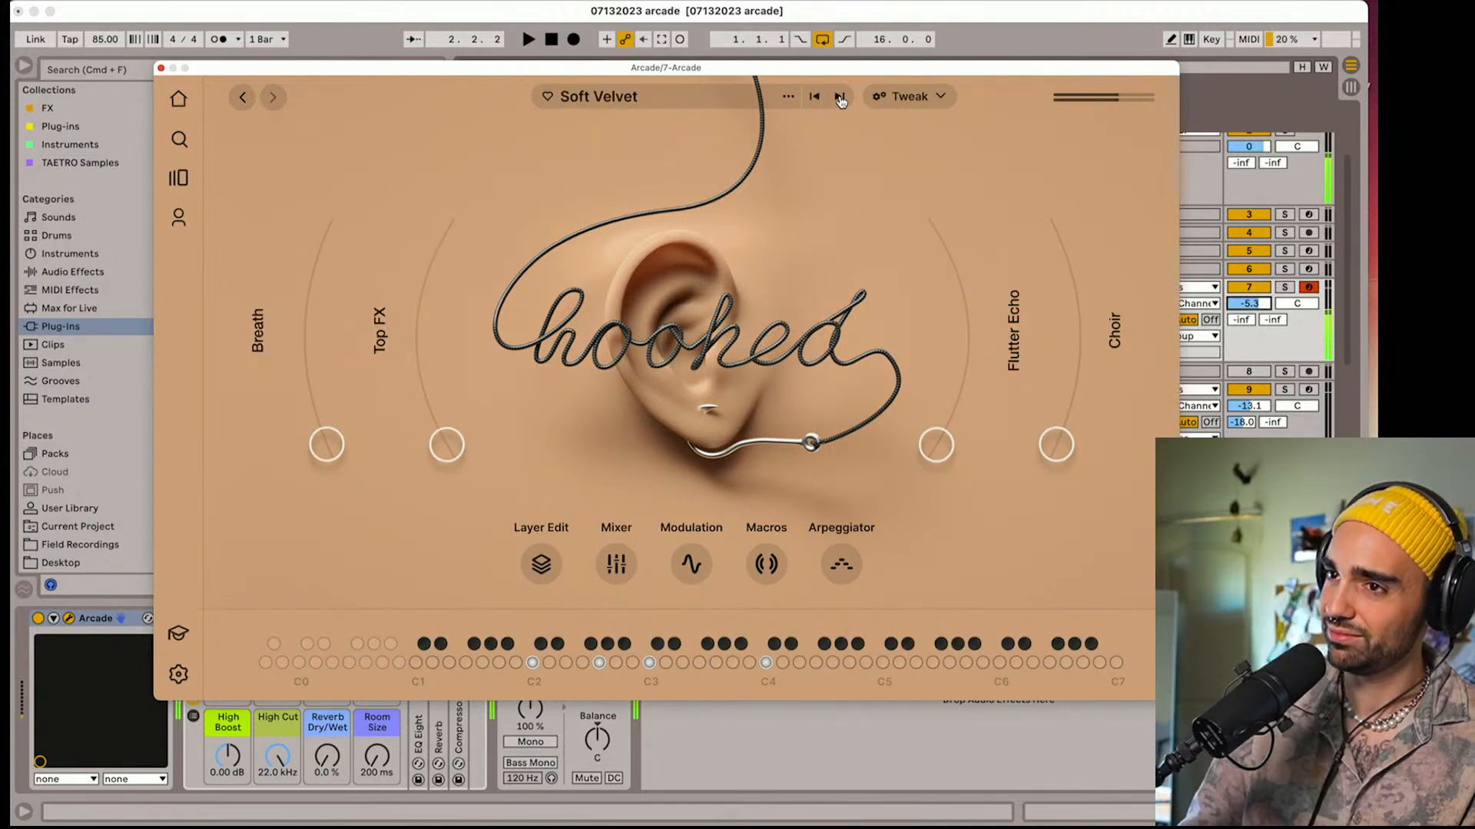
left_click(839, 98)
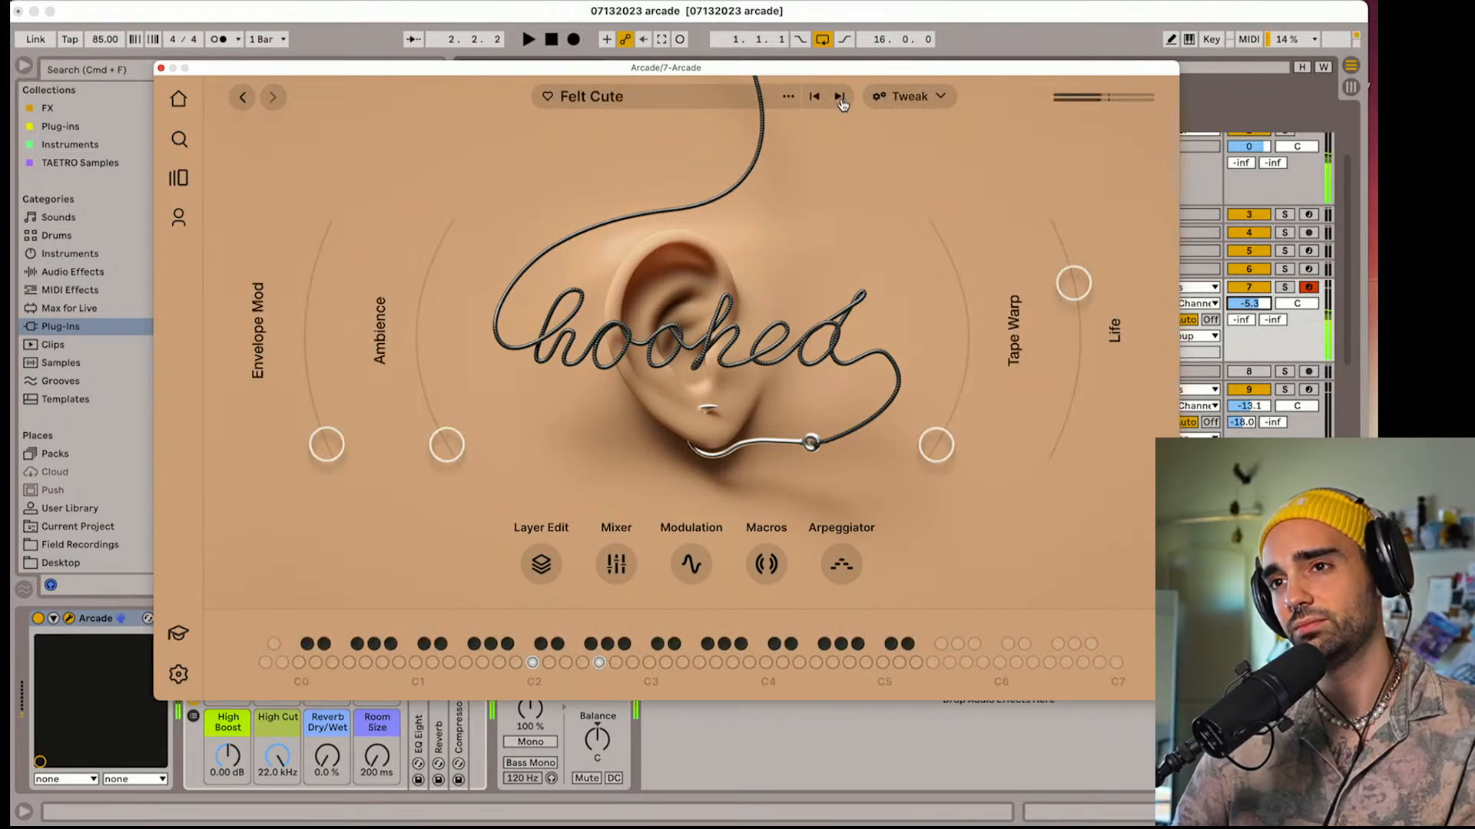
left_click(840, 98)
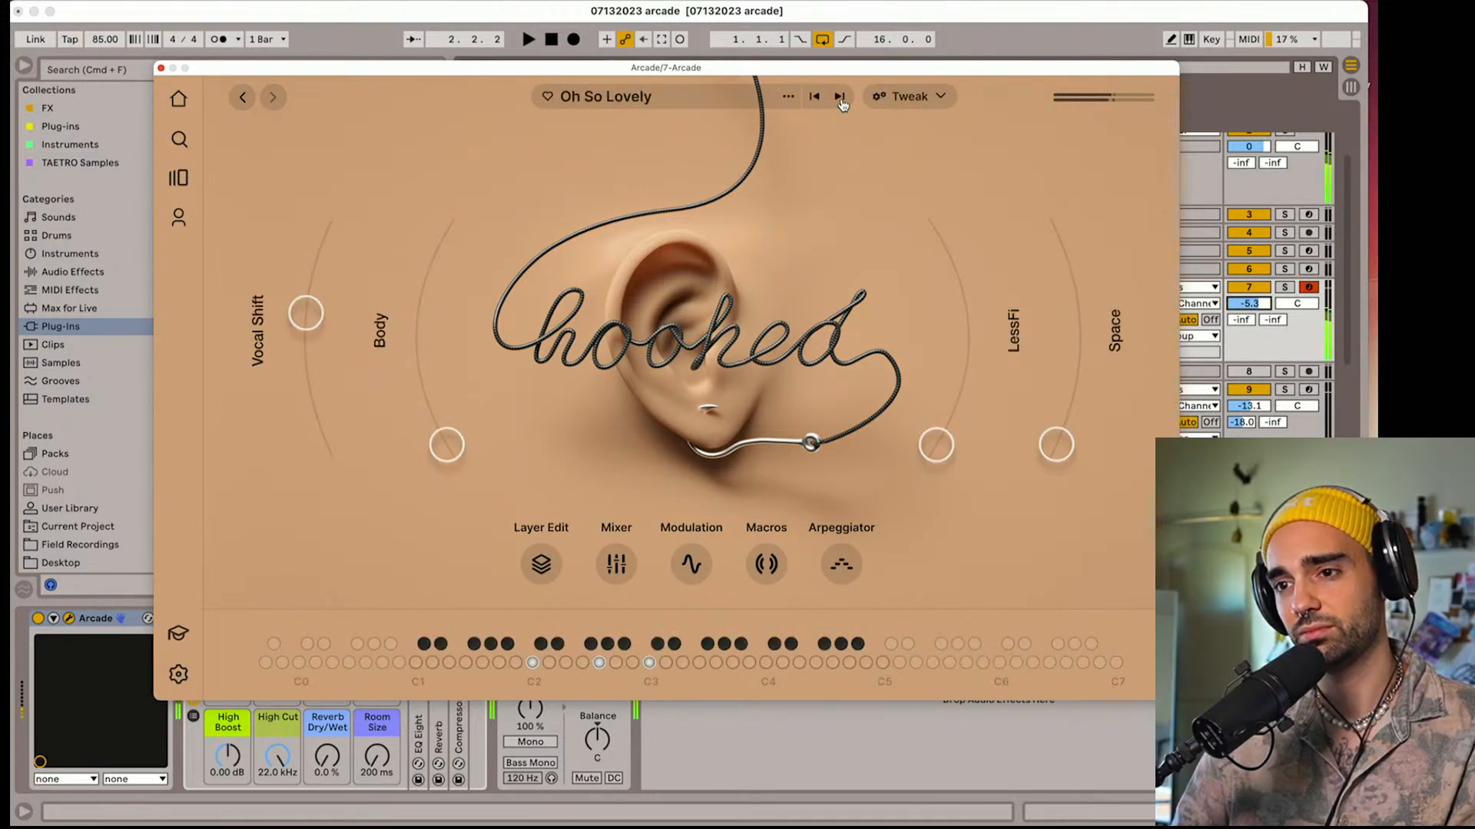
left_click(840, 97)
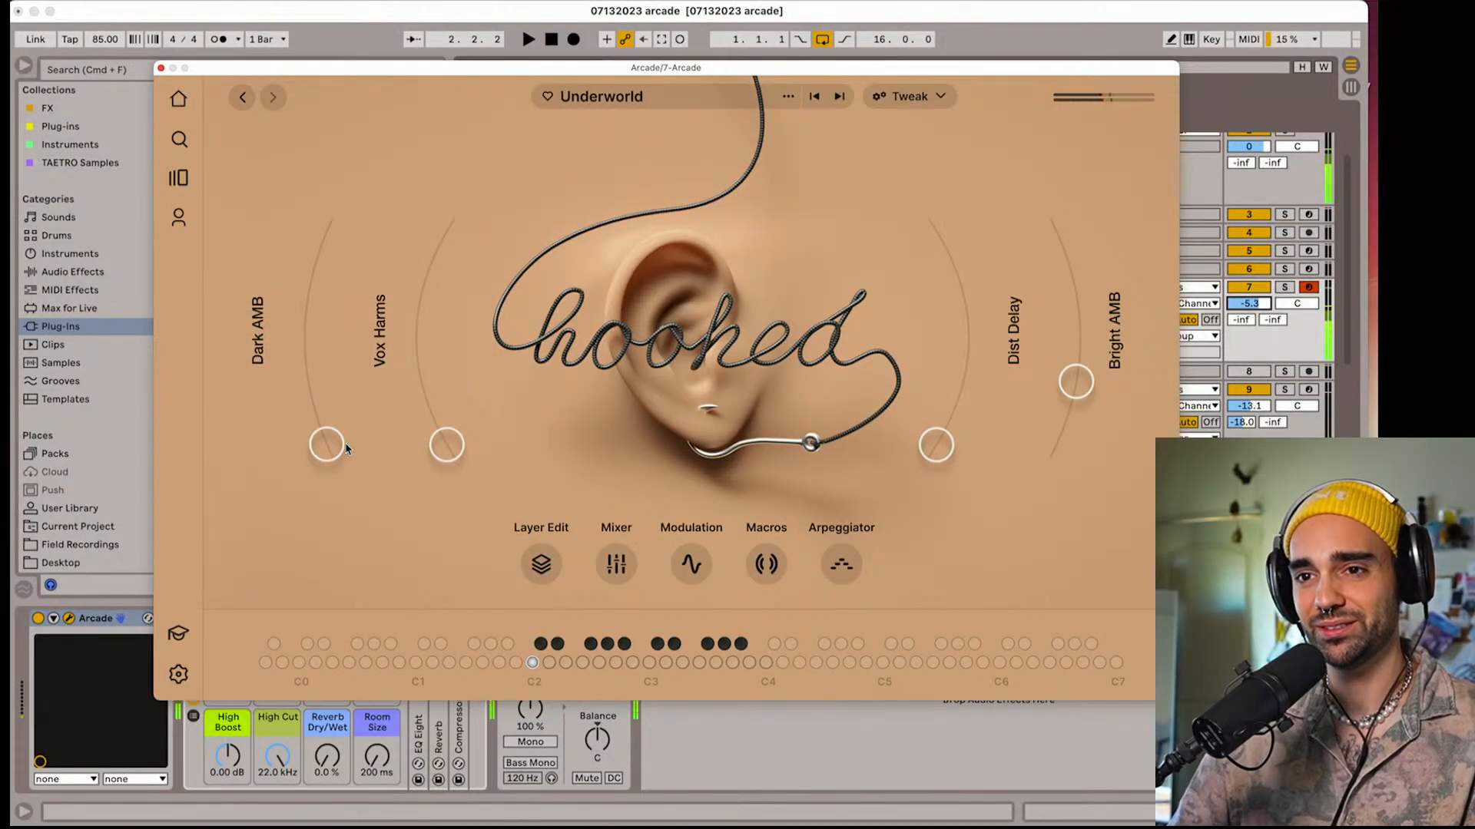
Try Underworld with raised Dark AMB, Vox Harms and Dist Delay, and move on to the Candy Shop instrument
left_click_drag(459, 469, 435, 304)
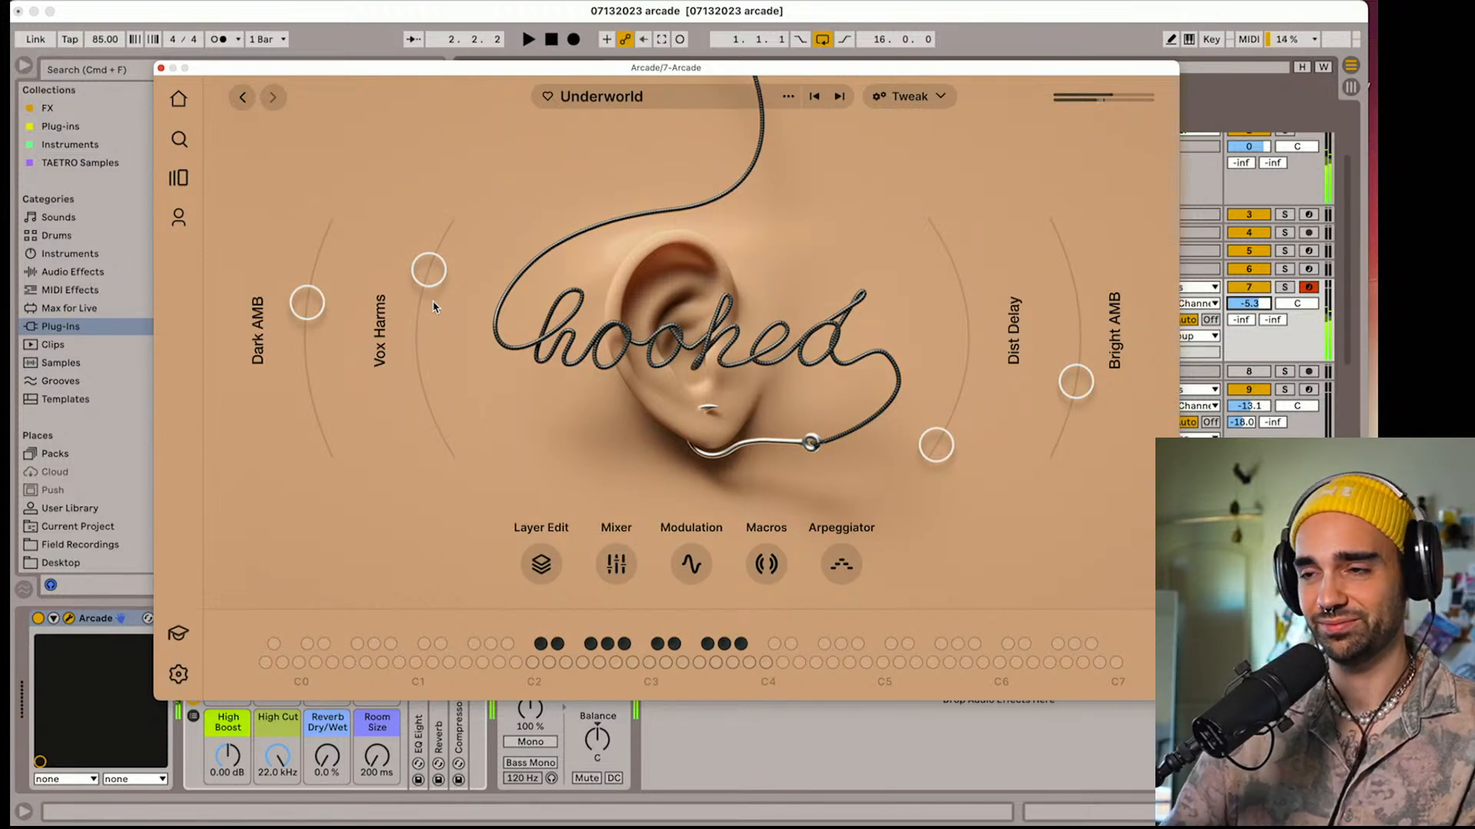
left_click_drag(937, 460, 893, 396)
left_click(840, 96)
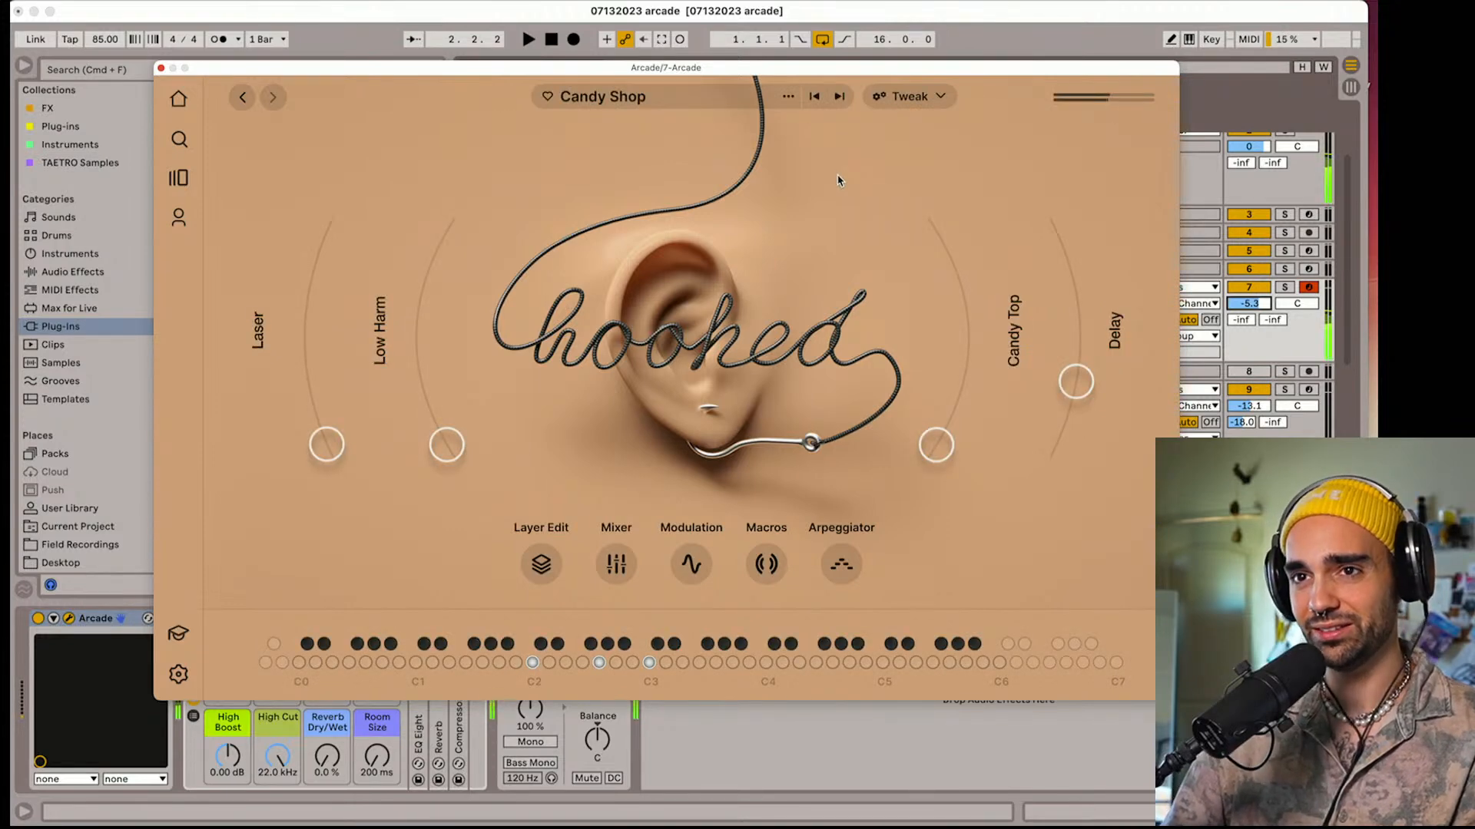
Browse the Hooked line's loop packs instead of its instruments and load Out of Hand
left_click(243, 100)
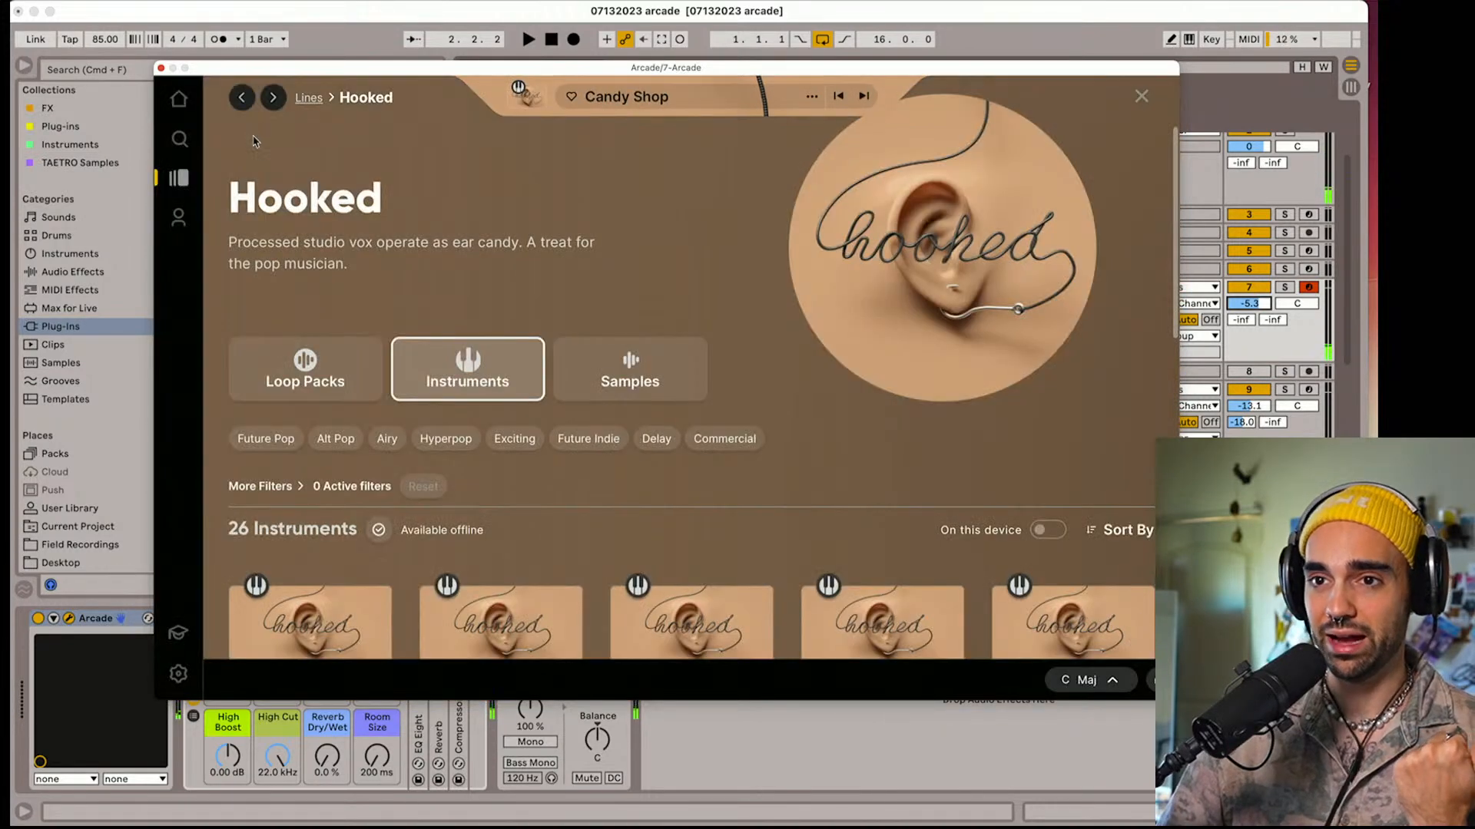
left_click(386, 350)
scroll(430, 301, "down", 4)
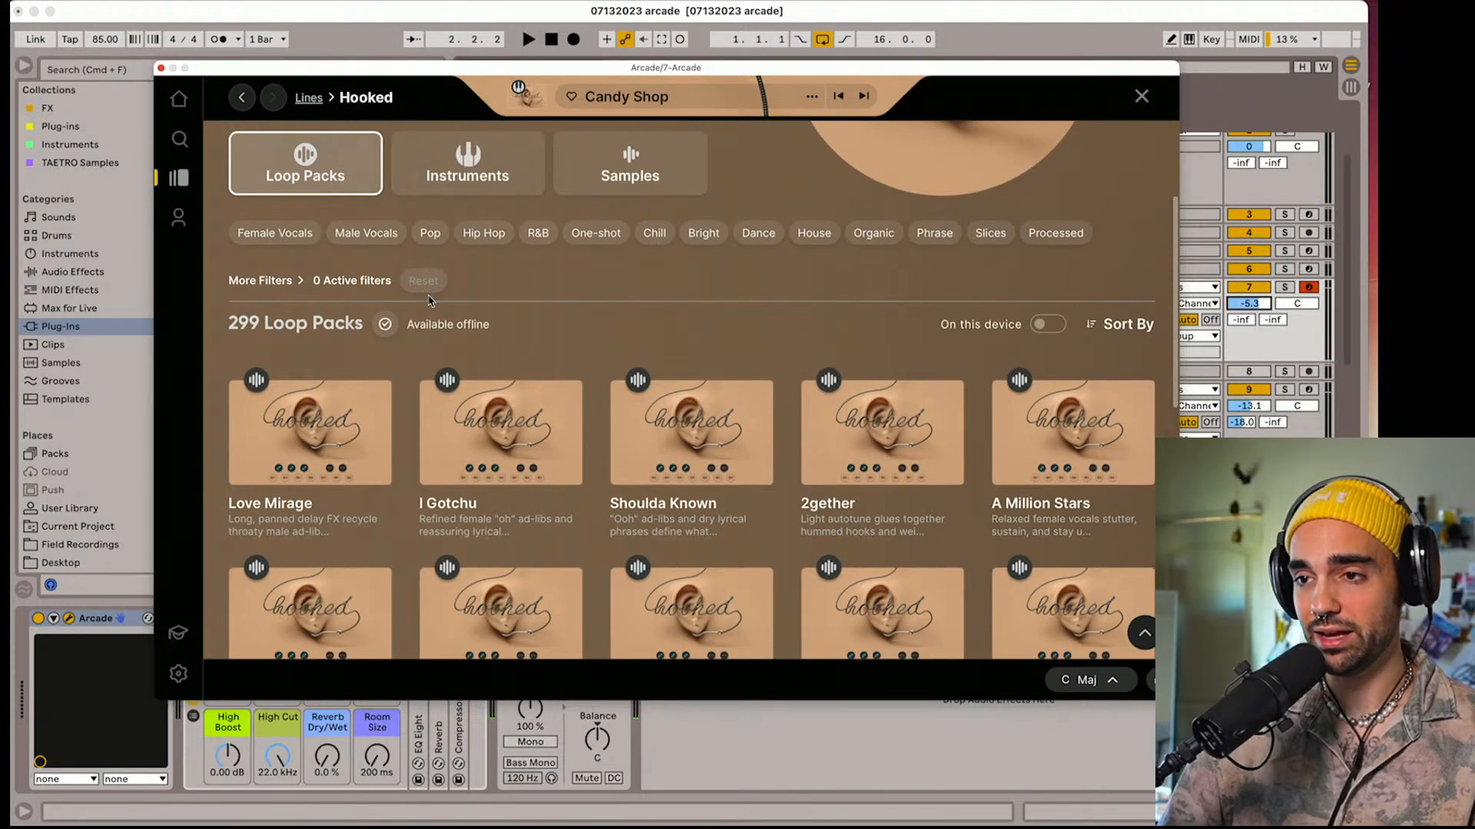
mouse_move(672, 526)
scroll(720, 377, "down", 2)
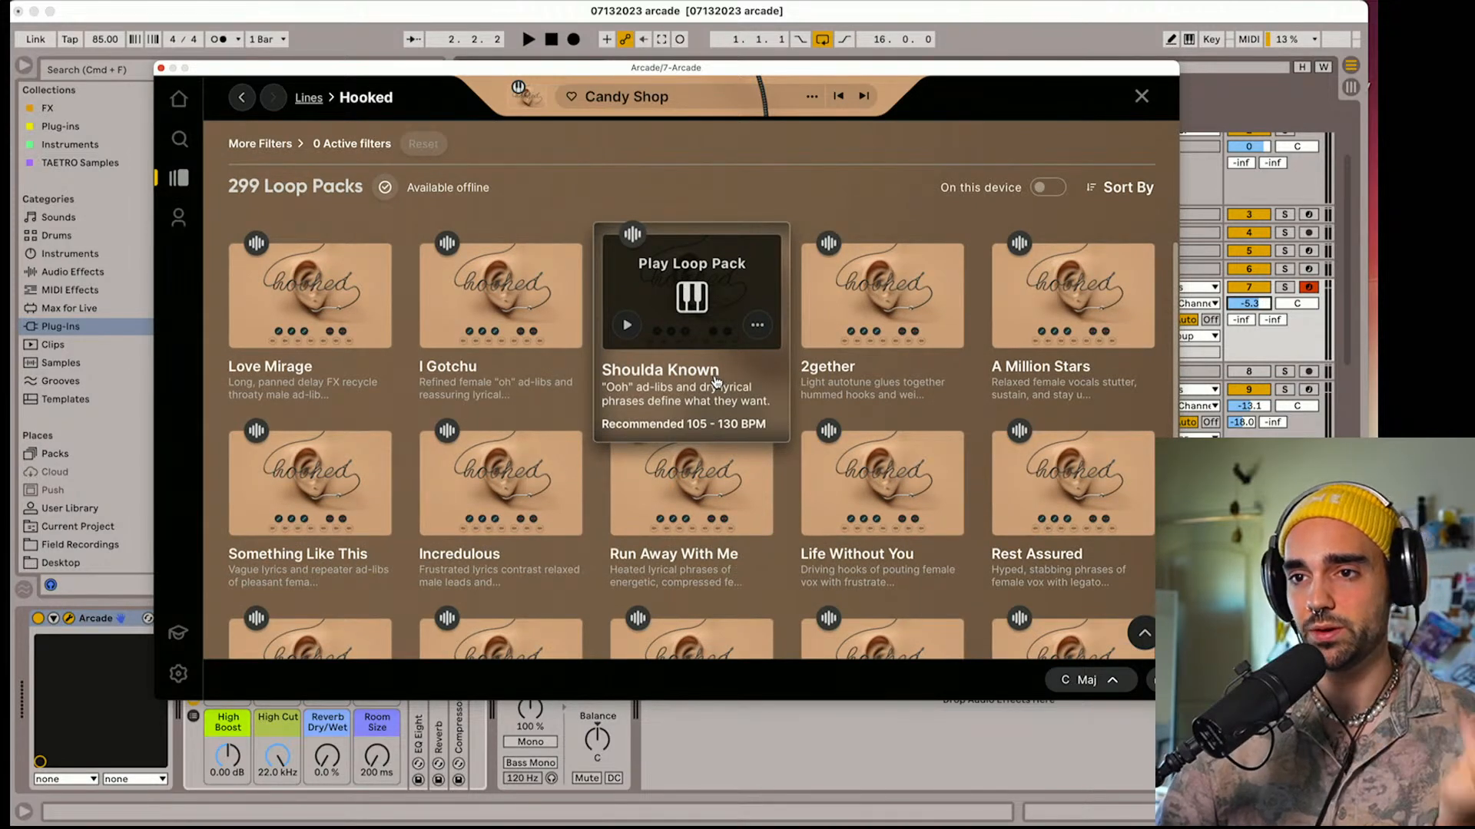
mouse_move(542, 537)
scroll(556, 538, "down", 1)
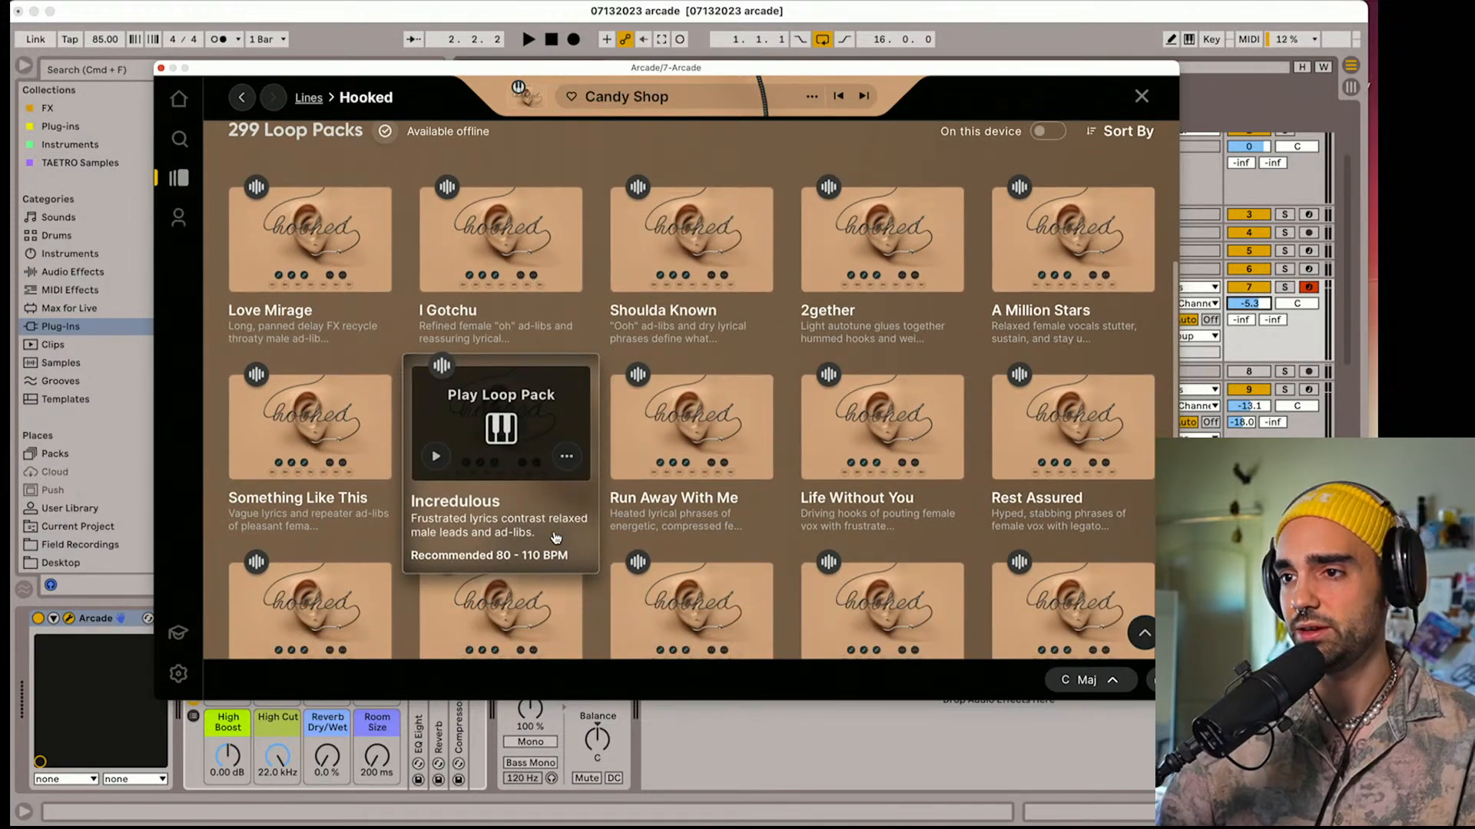
scroll(556, 538, "down", 5)
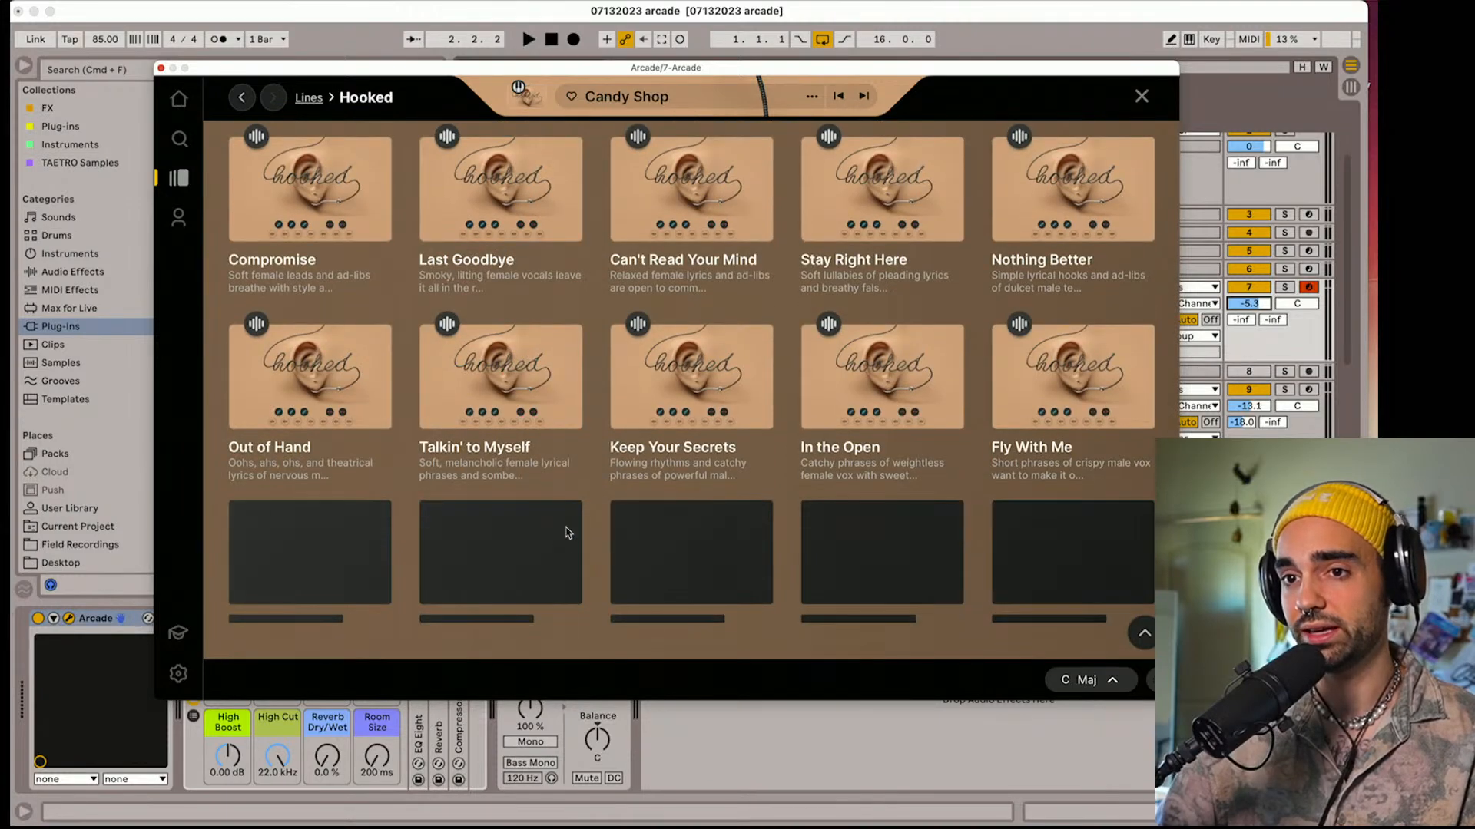
left_click(310, 381)
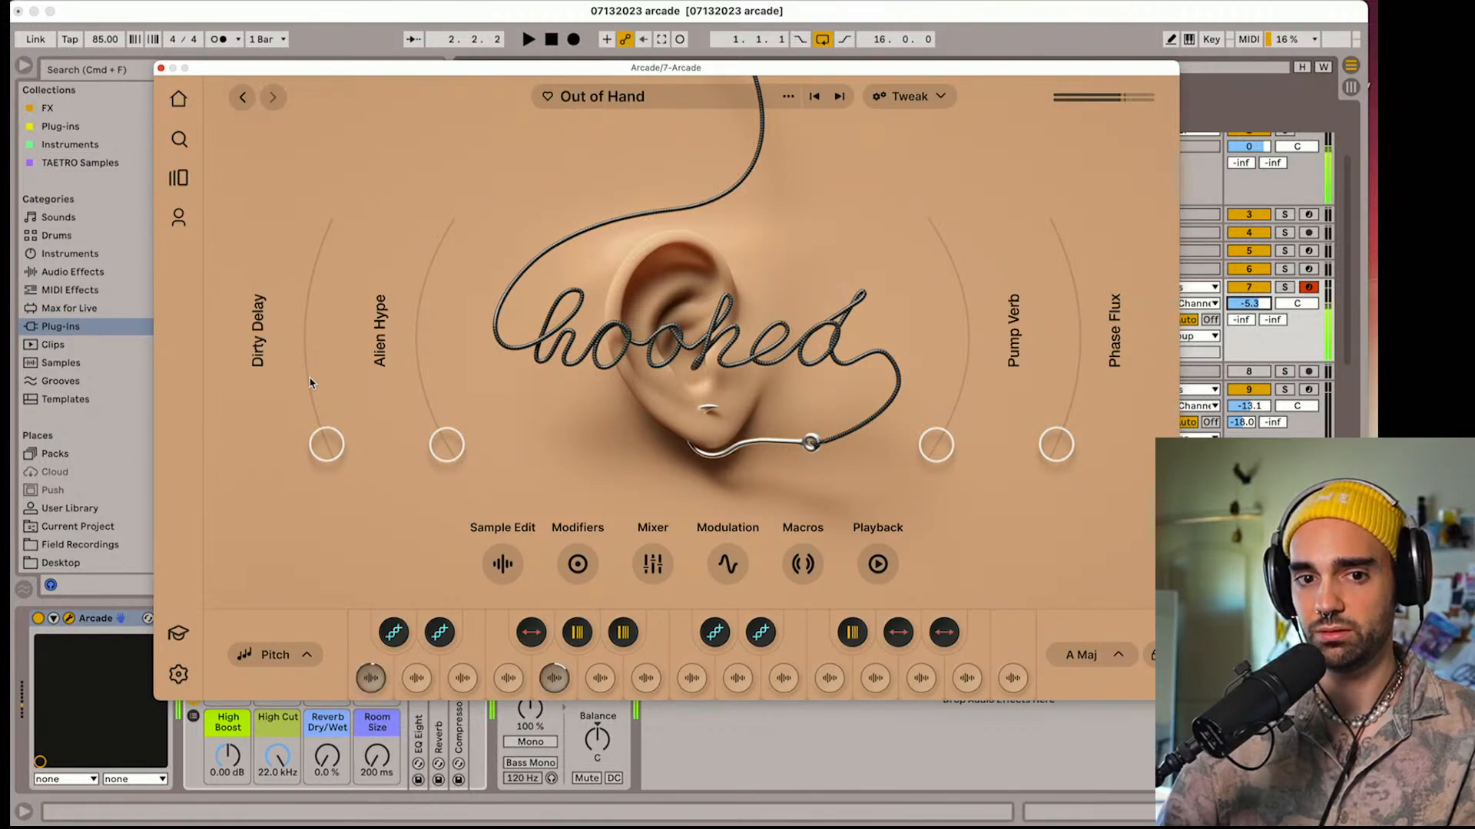
Set Arcade's session key to C Maj for the Out of Hand loop pack
left_click(1098, 656)
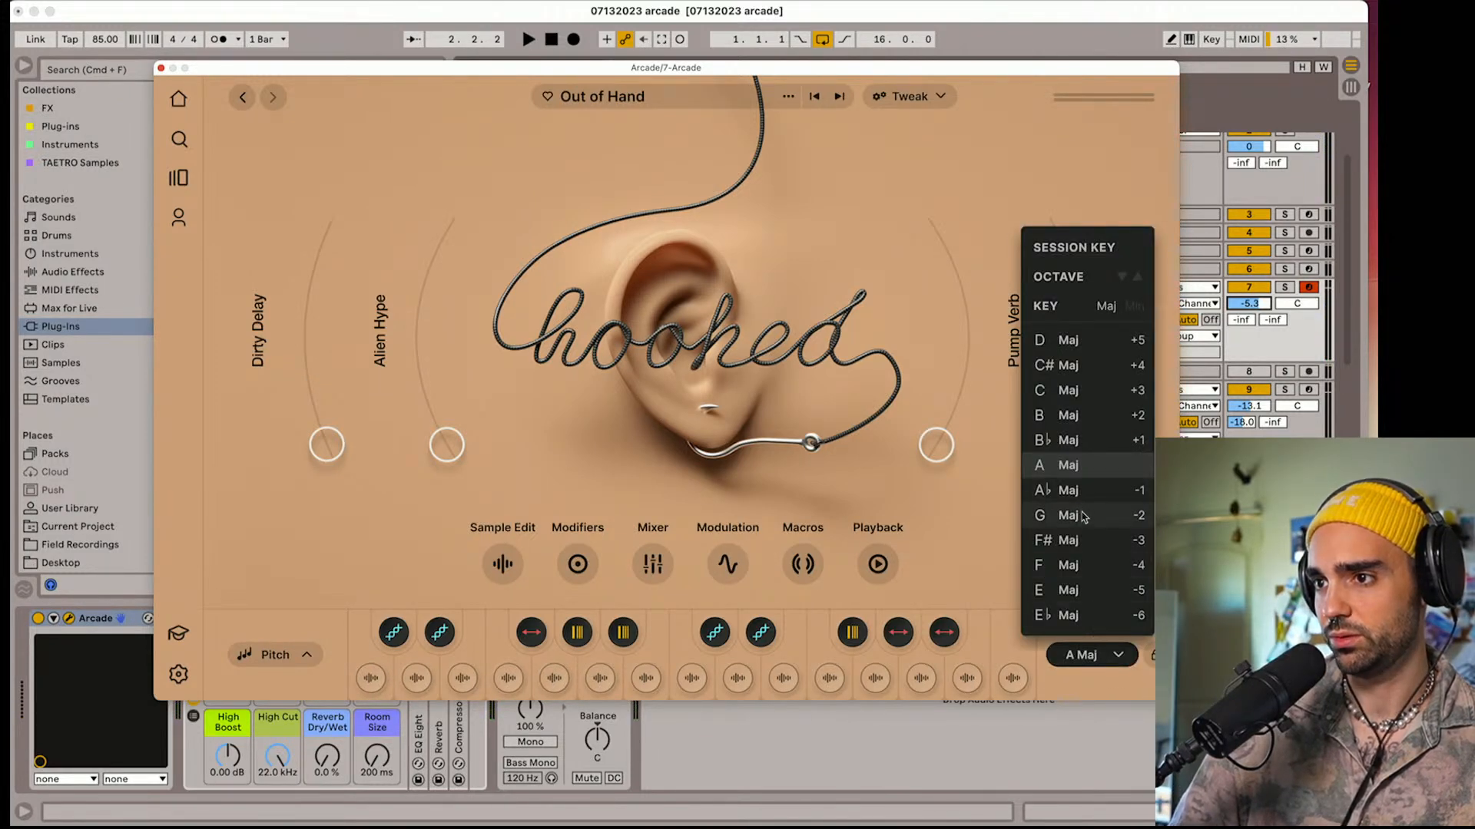
left_click(1071, 391)
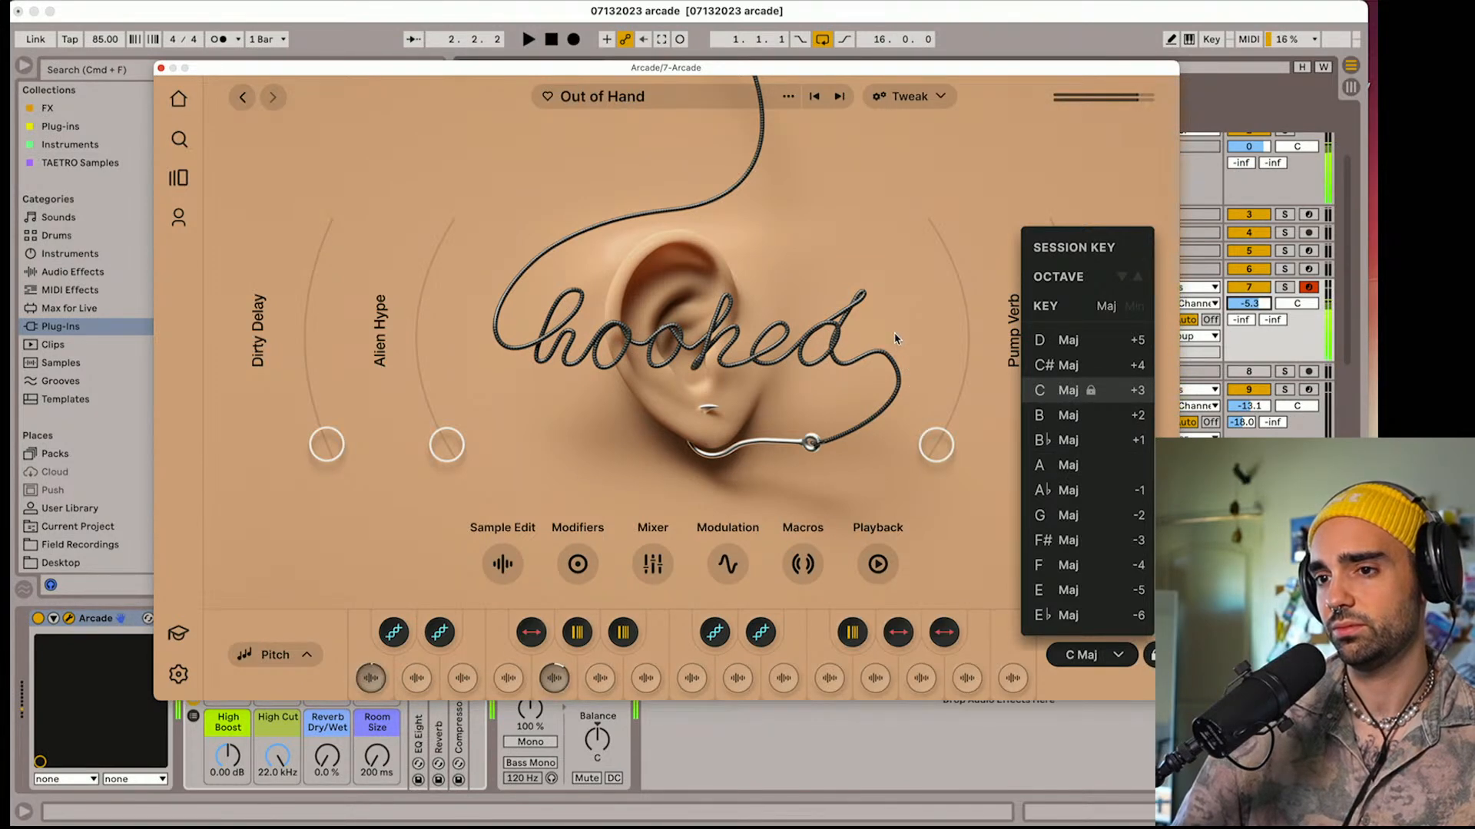
left_click(298, 440)
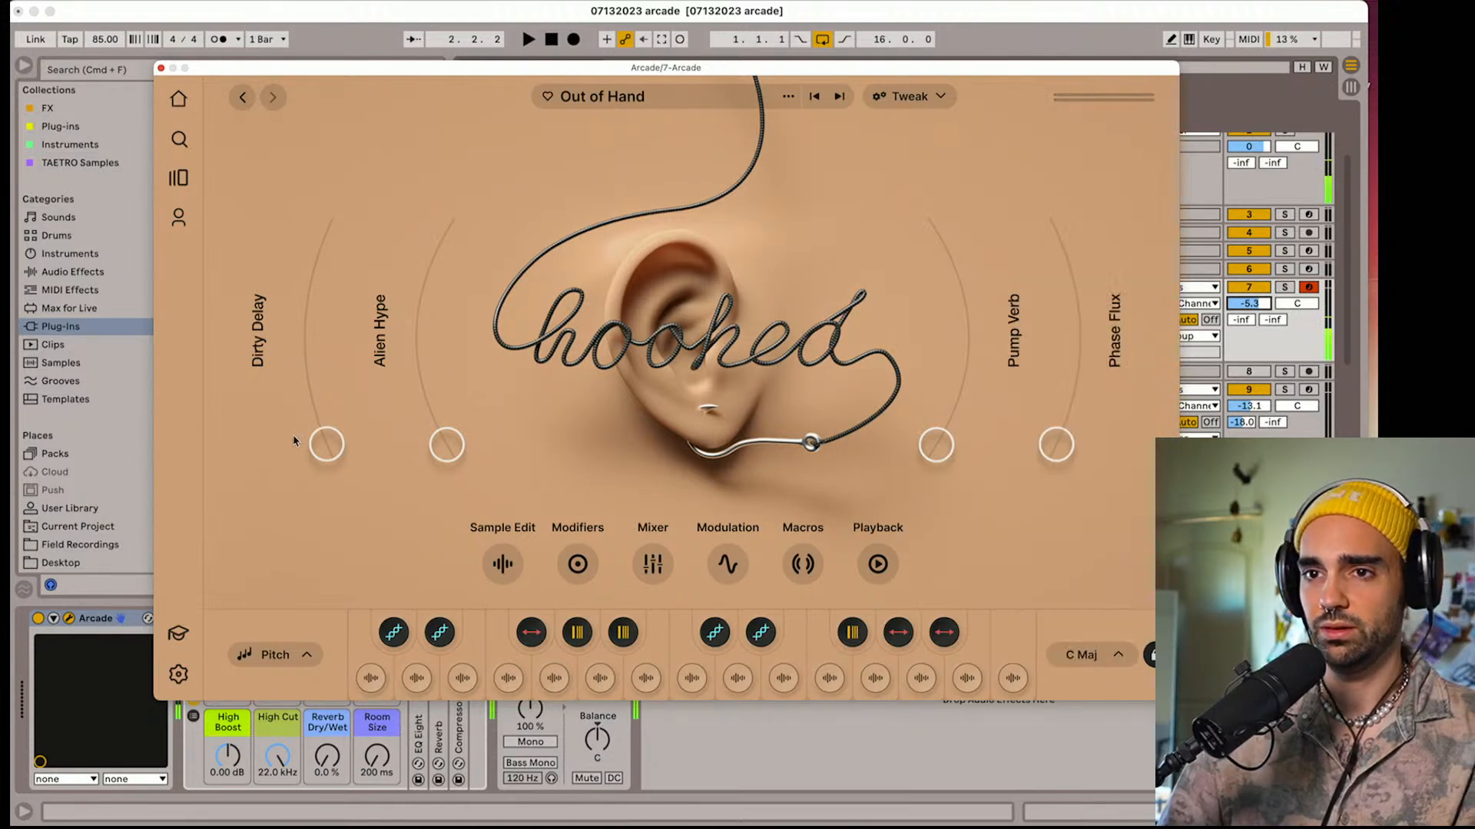
Try Out of Hand with Dirty Delay and Pump Verb raised about halfway, playing the session with track 7 lowered to -9.6 dB
left_click_drag(315, 450, 311, 351)
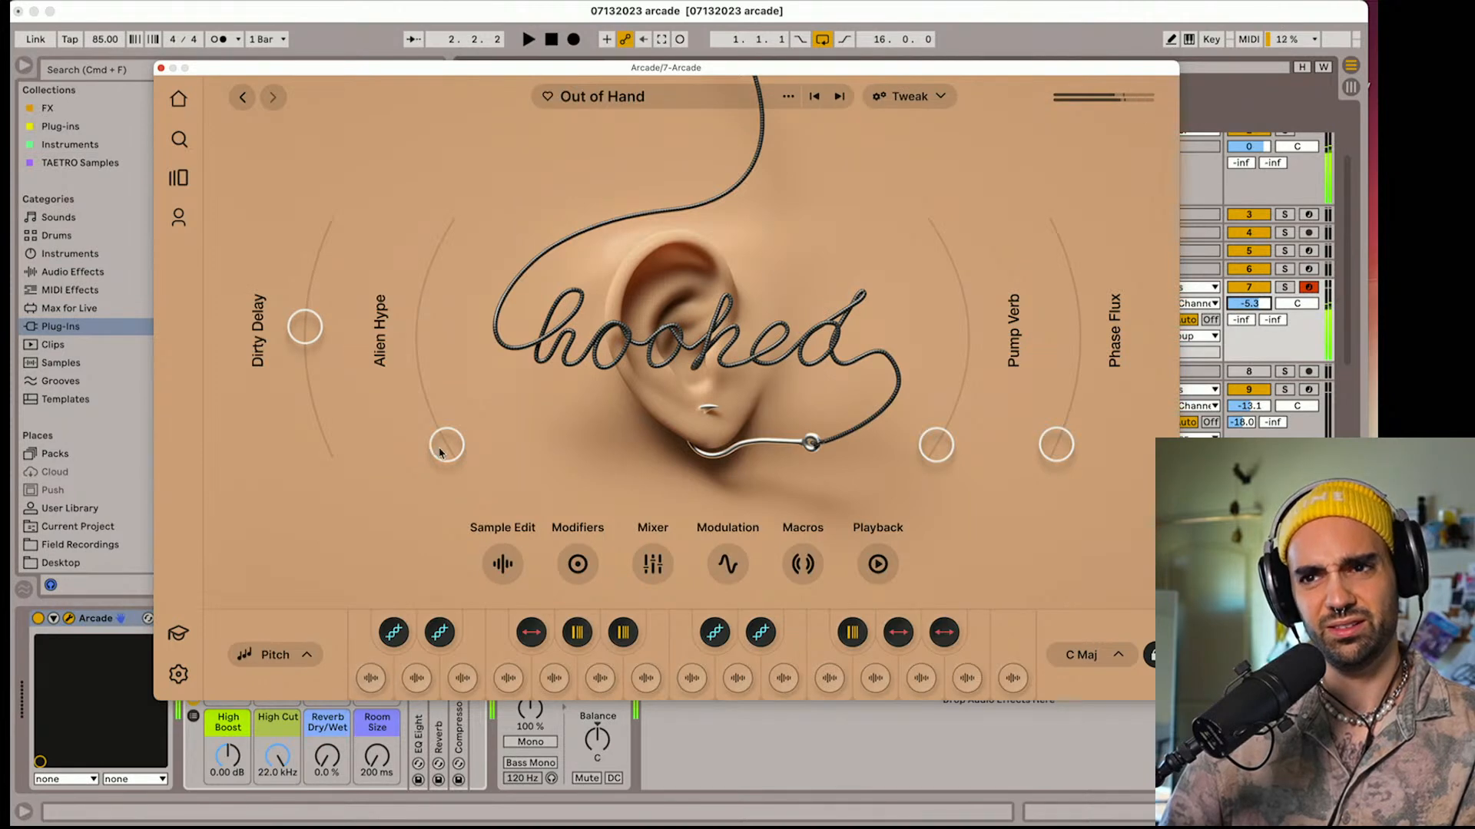
mouse_move(442, 451)
left_mouse_down()
mouse_move(431, 320)
mouse_move(451, 460)
left_mouse_up()
left_click_drag(930, 459, 945, 353)
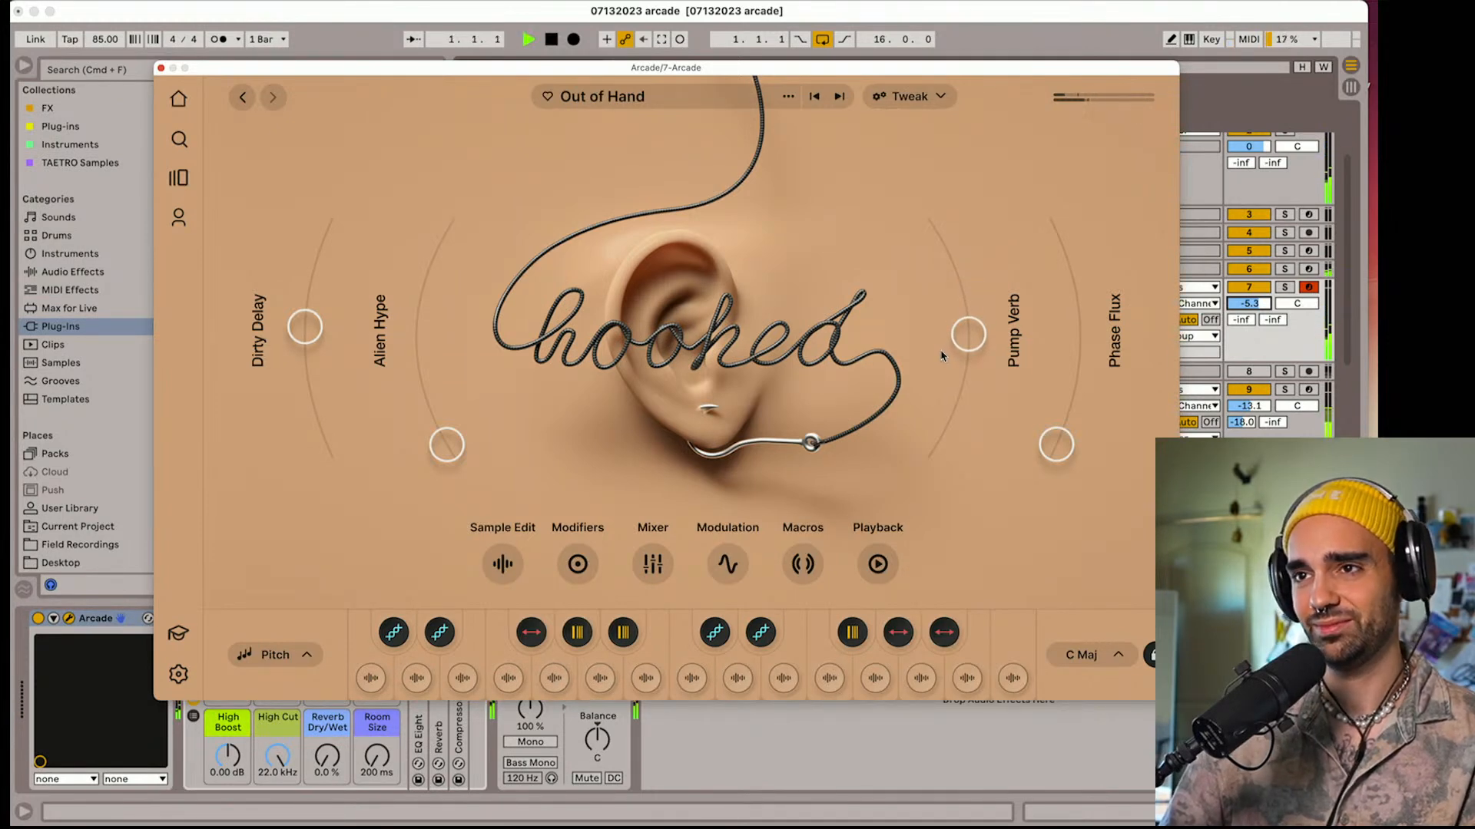
key("space")
mouse_move(1270, 308)
left_mouse_down()
mouse_move(1269, 346)
mouse_move(1270, 334)
left_mouse_up()
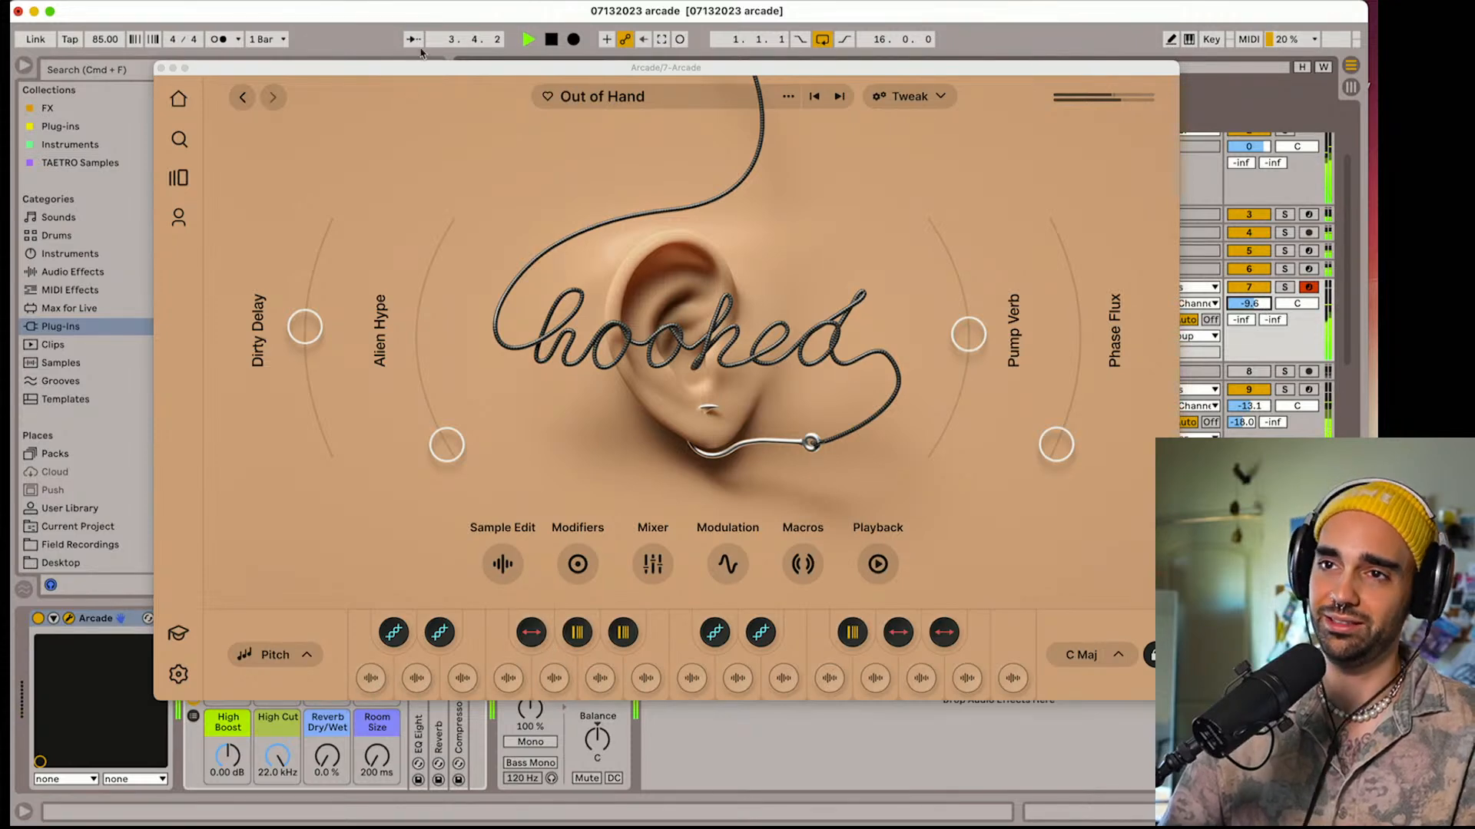
Move the Arcade window clear of track 7's effect rack and set Reverb Dry/Wet to 17 % and Room Size to 4.05 s
left_click_drag(421, 69, 467, 22)
left_click_drag(386, 696, 387, 673)
mouse_move(328, 756)
left_mouse_down()
mouse_move(329, 740)
mouse_move(377, 731)
mouse_move(377, 757)
mouse_move(328, 758)
left_mouse_up()
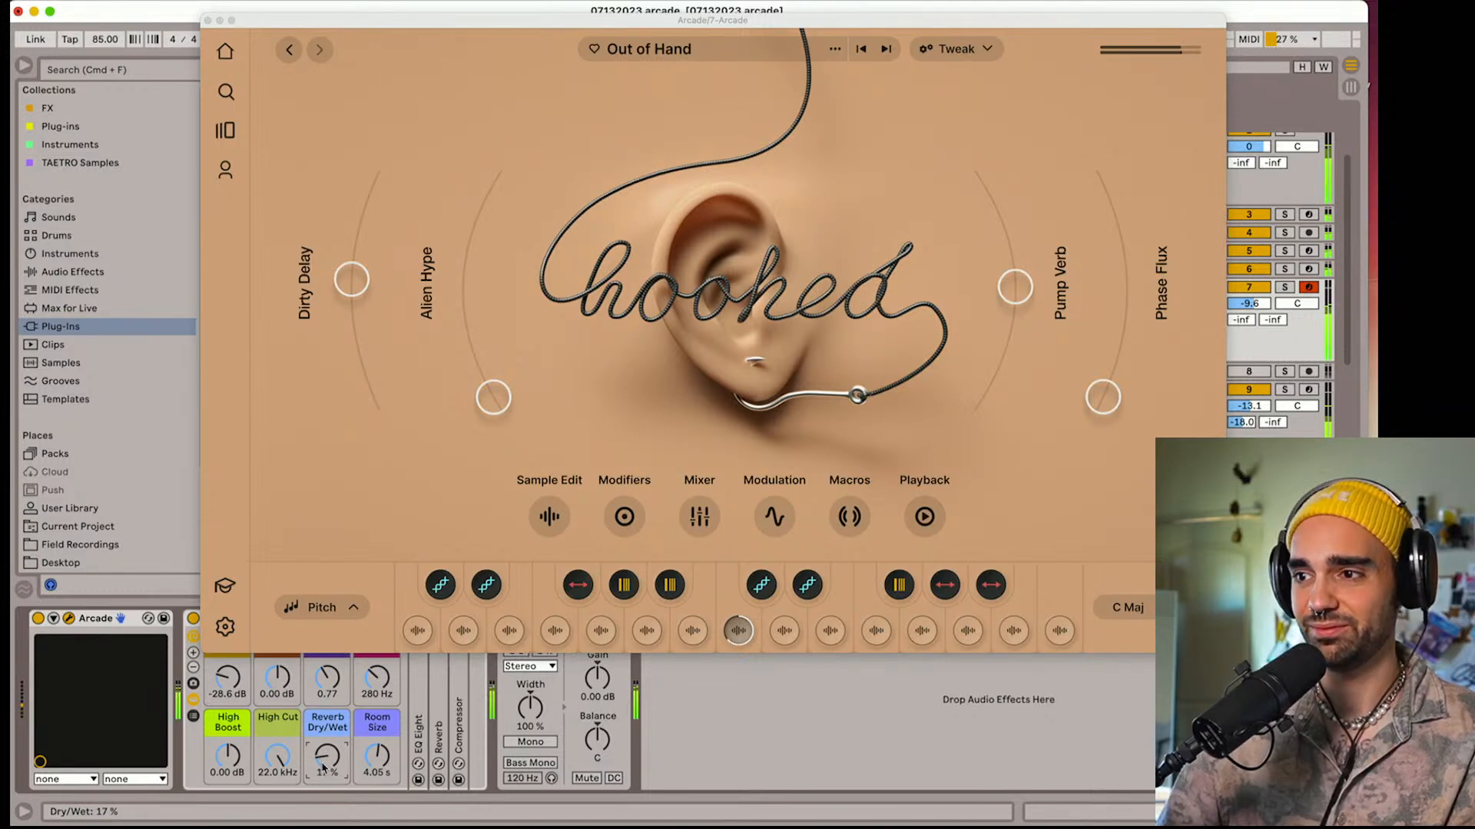
left_click(357, 608)
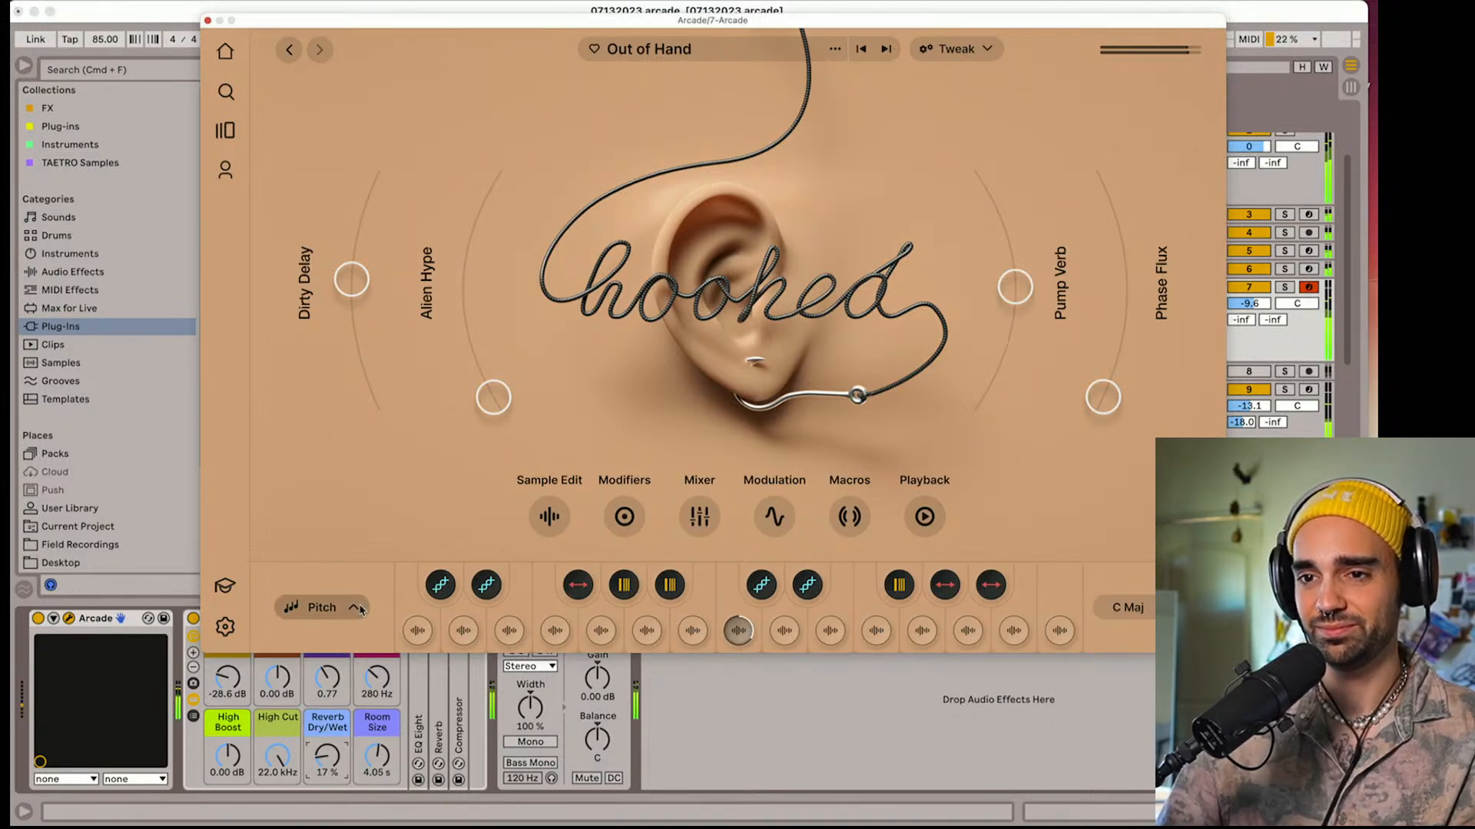
left_click(357, 607)
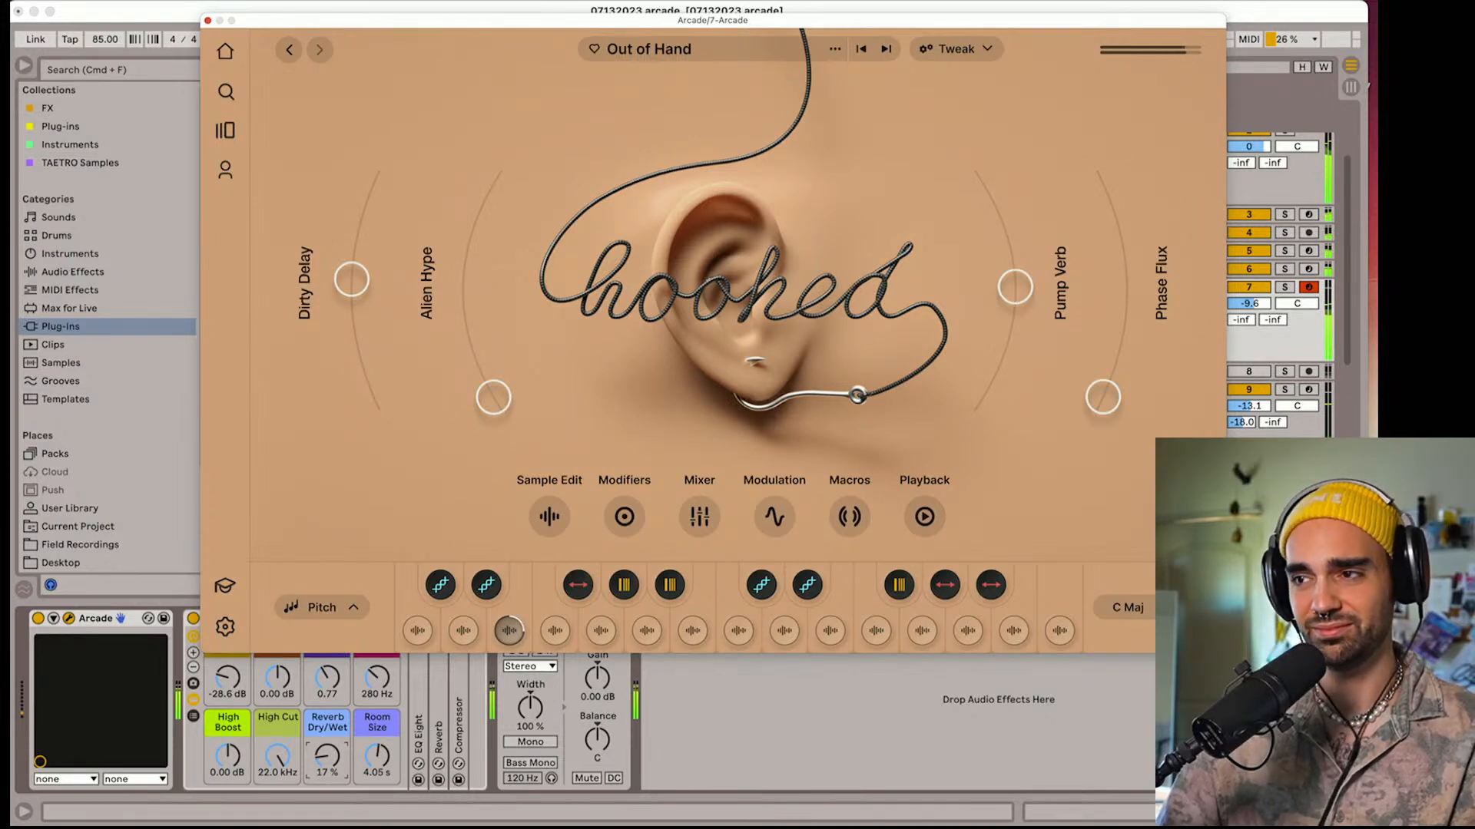
Set track 7's volume to -10.9 dB and move on to the Talkin' to Myself loop pack
left_click_drag(1251, 304, 1250, 312)
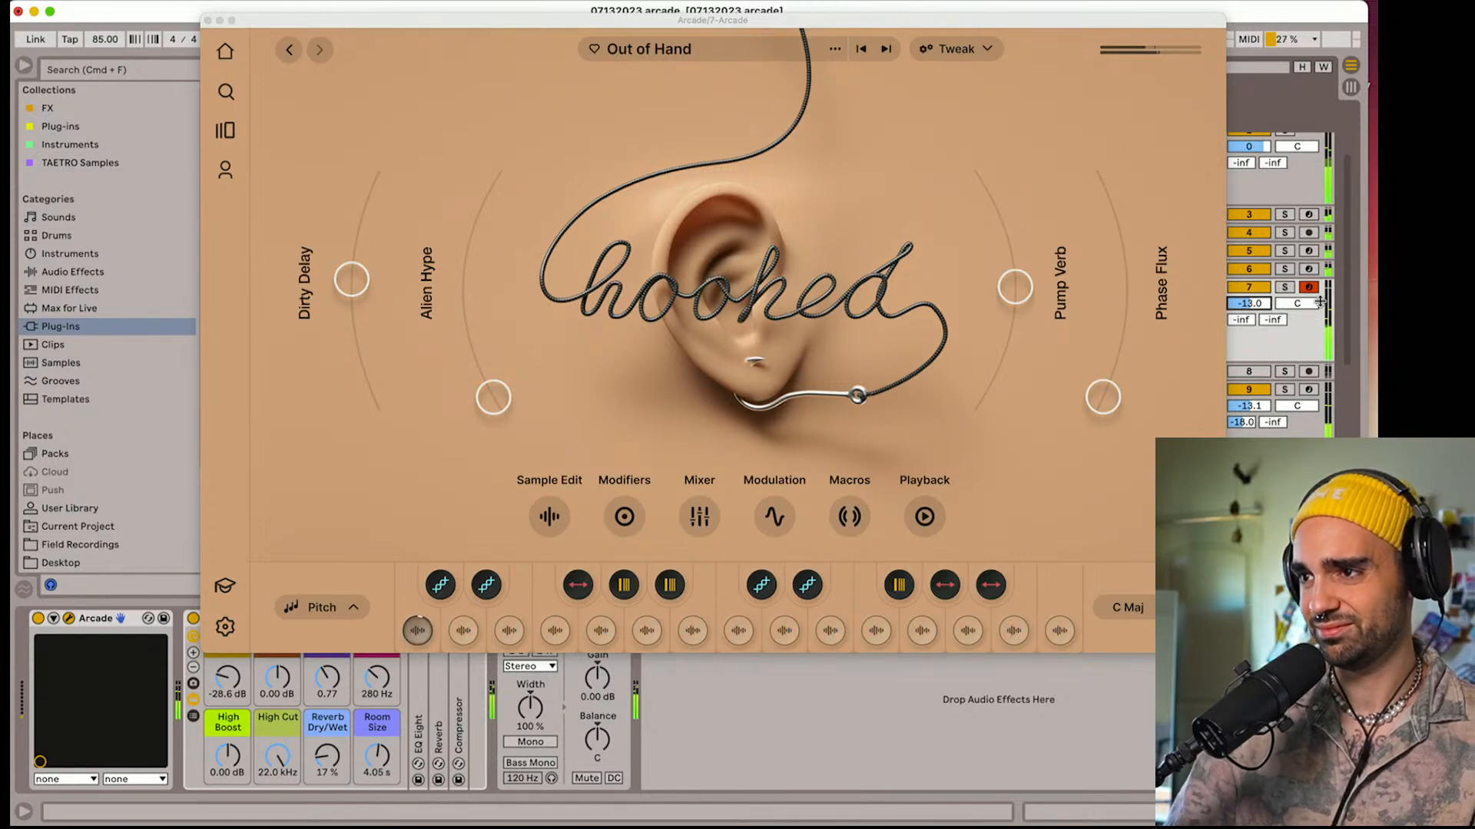
left_click_drag(1260, 307, 1260, 305)
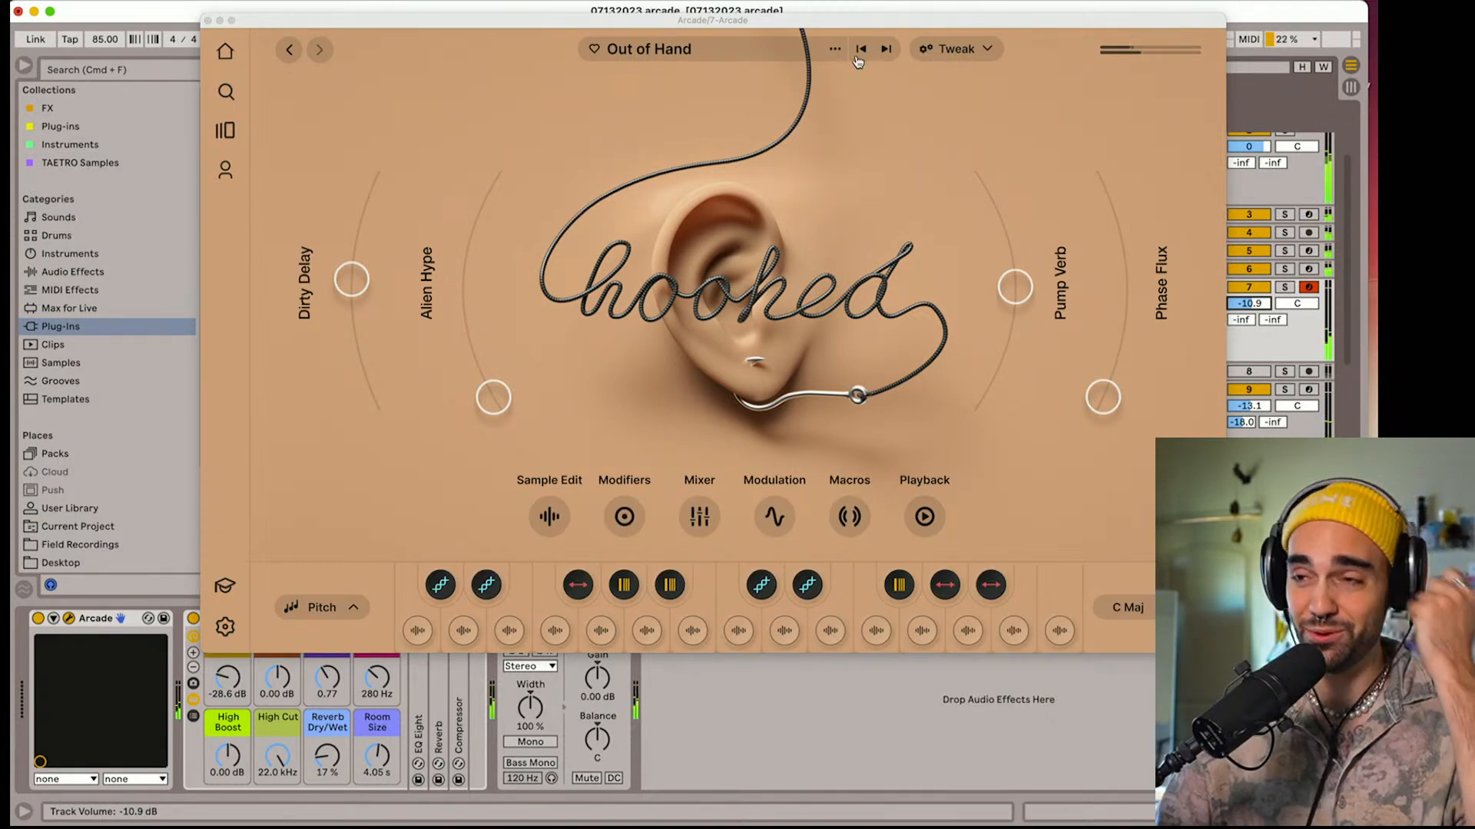
left_click(885, 50)
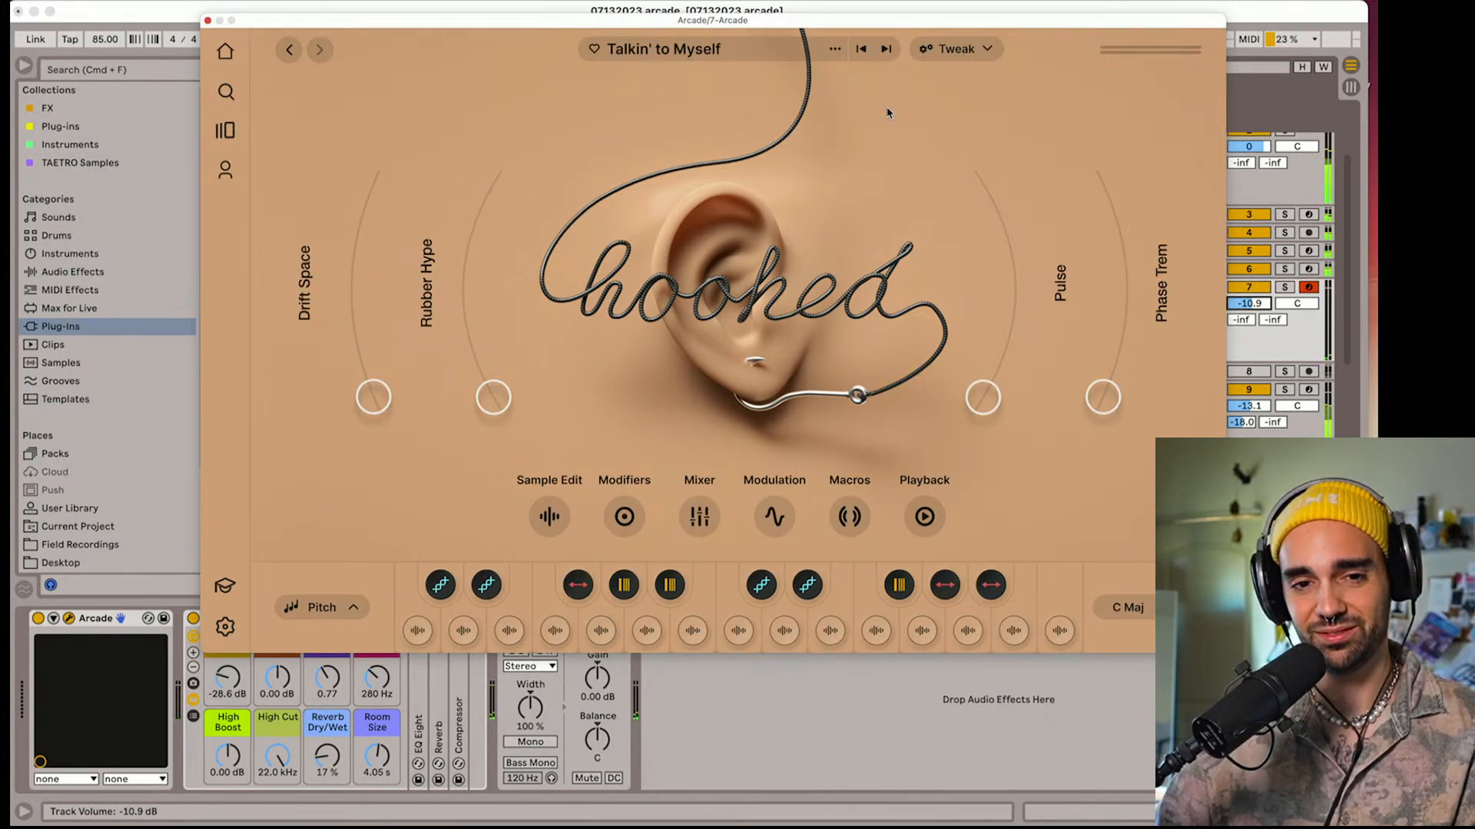
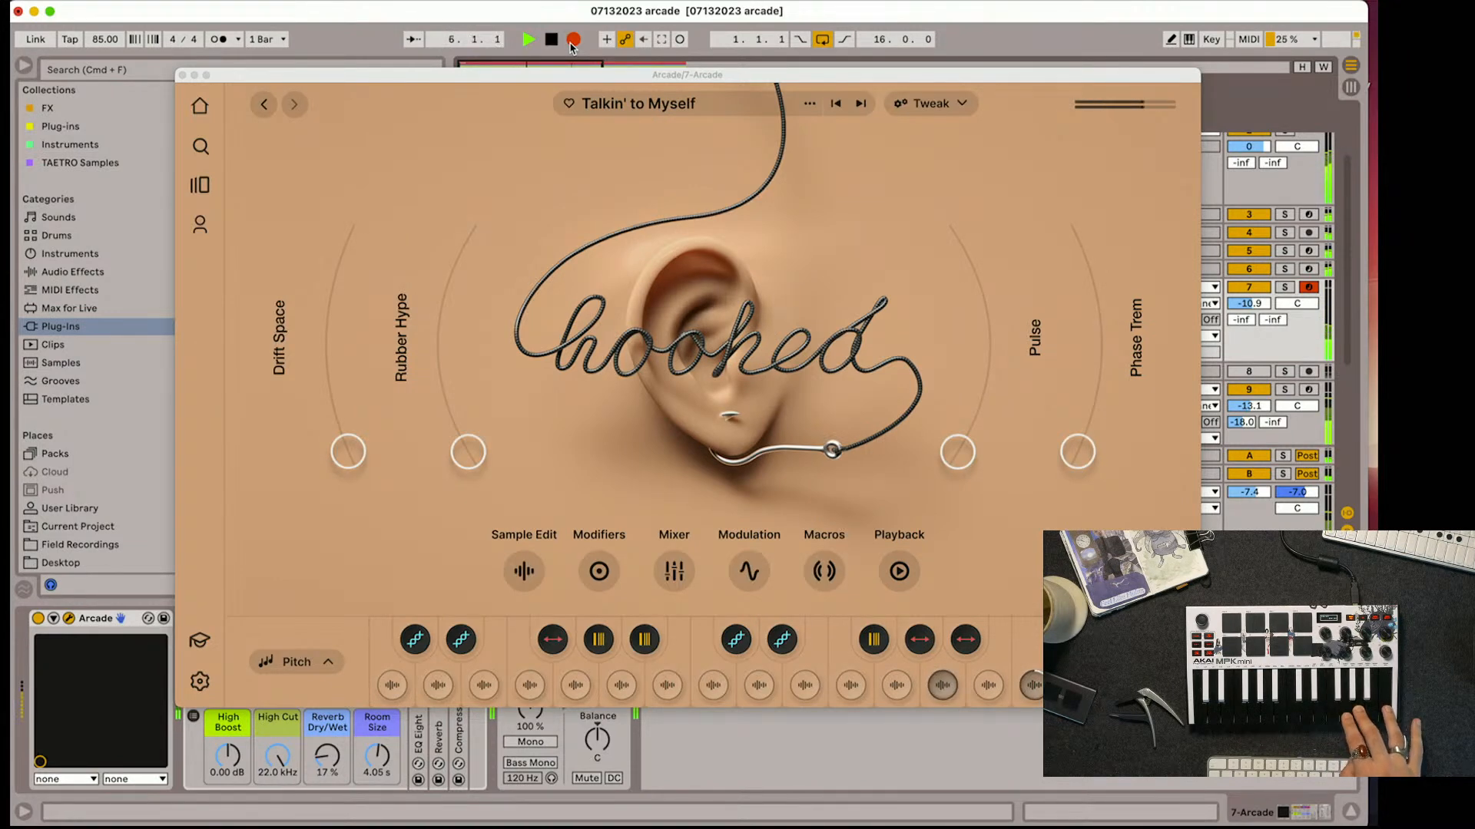
Stop the current take, record a new Talkin' to Myself take on track 7, and close the Arcade window
key("space")
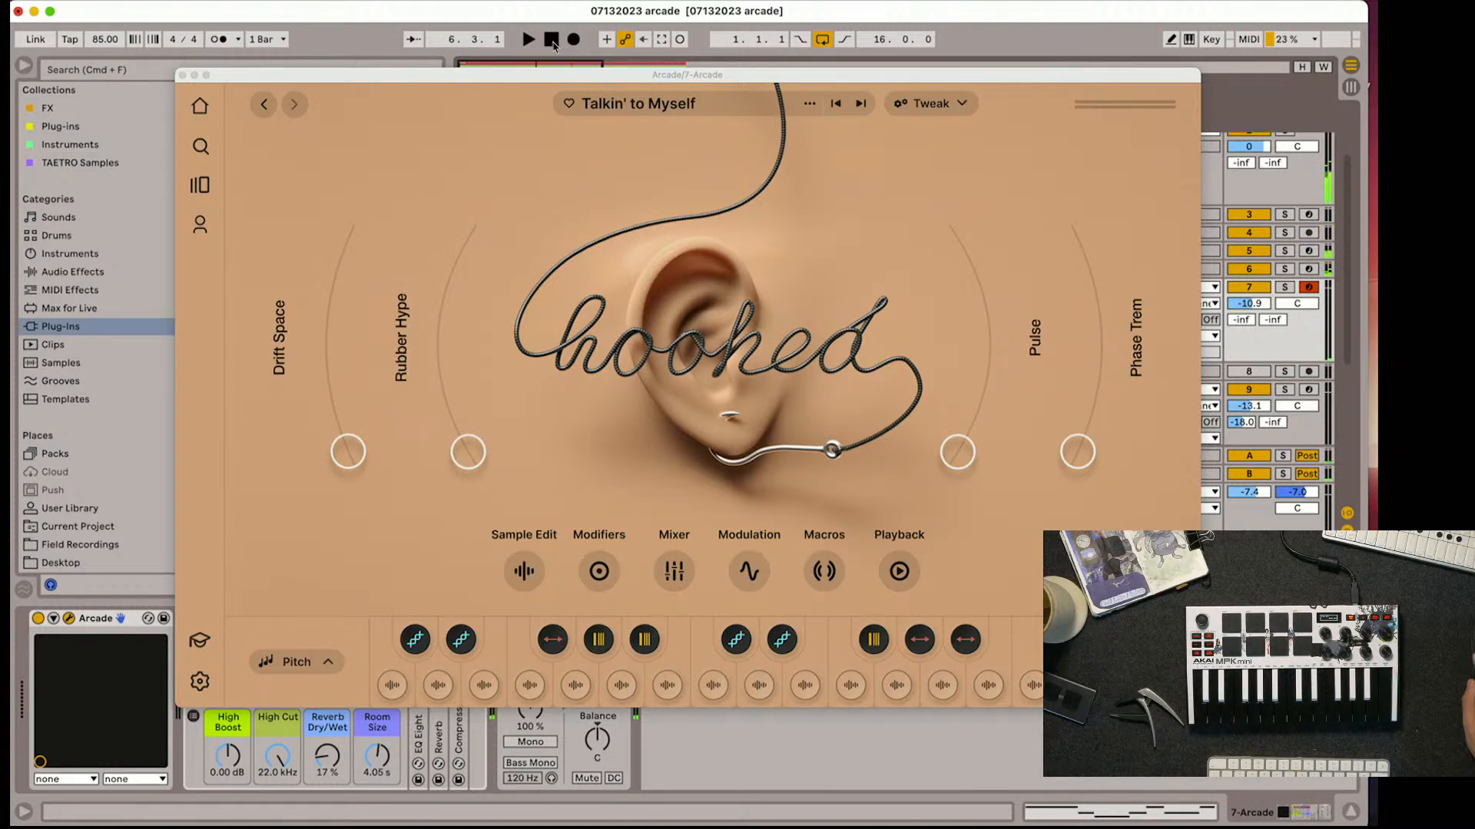
left_click(570, 43)
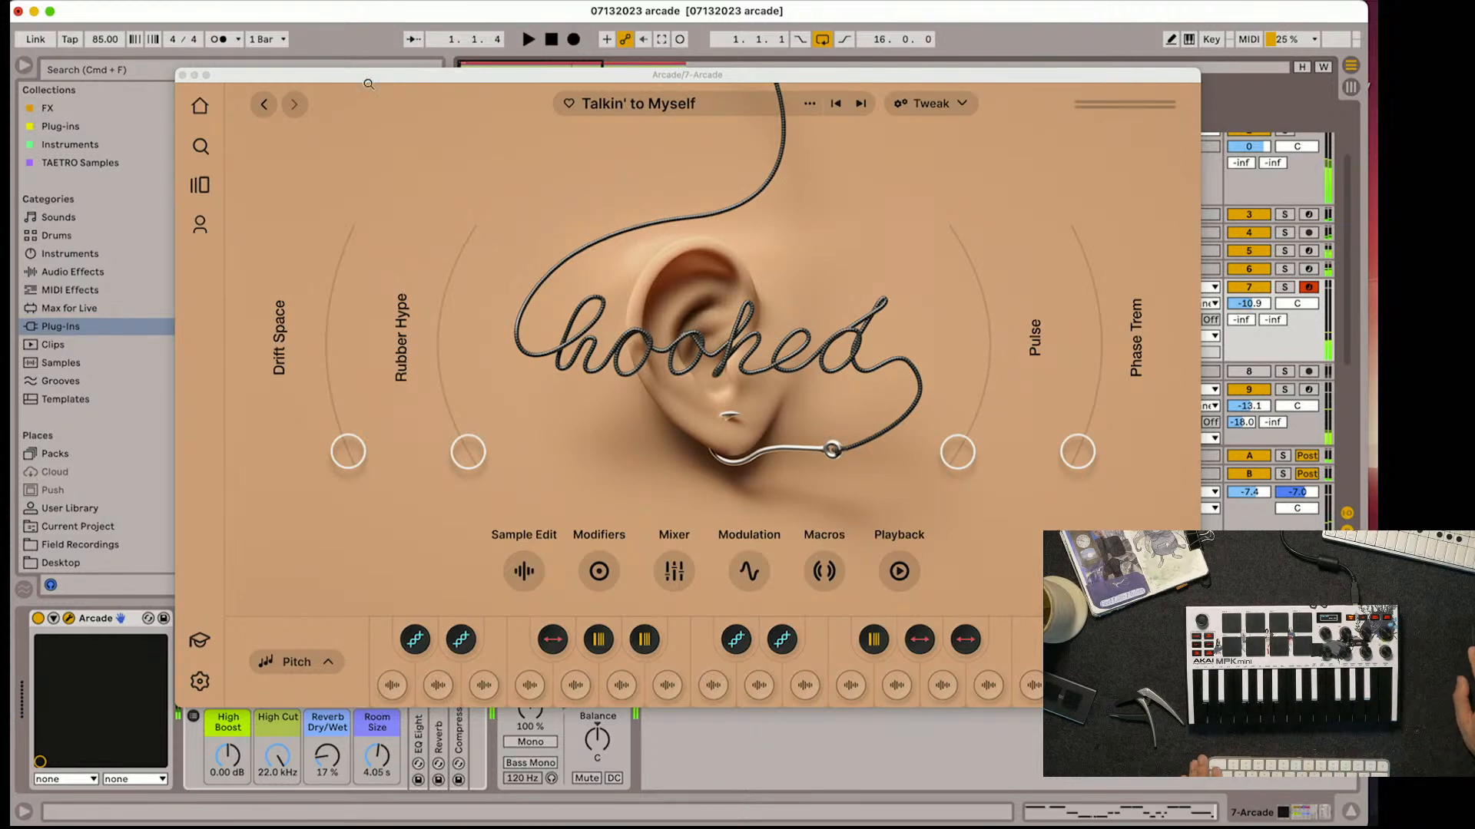
left_click(182, 75)
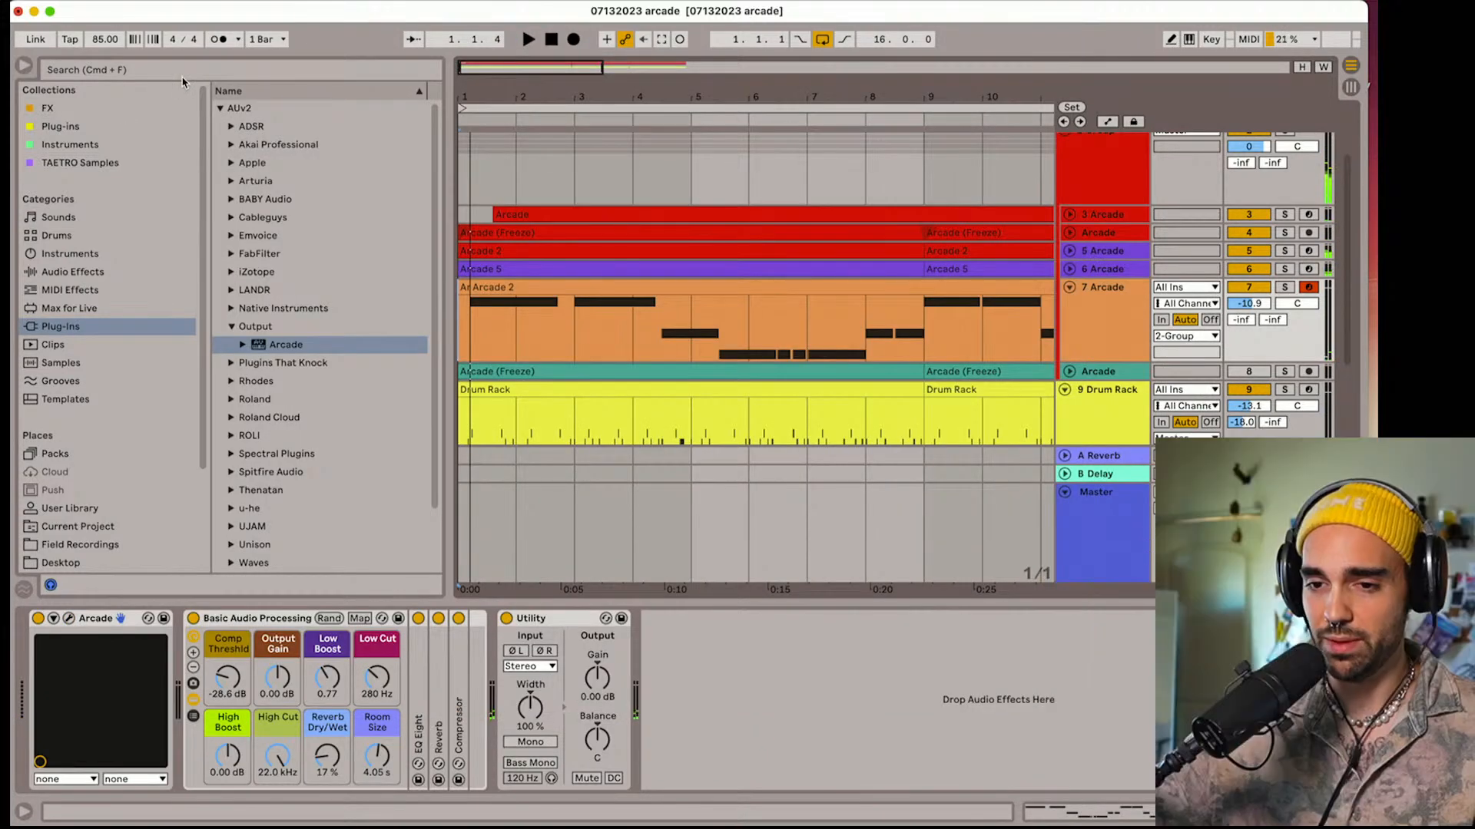
Play back the recorded take and extend the start of the Arcade 2 clip on track 7 to 1.1.1
scroll(572, 438, "down", 5)
key("space")
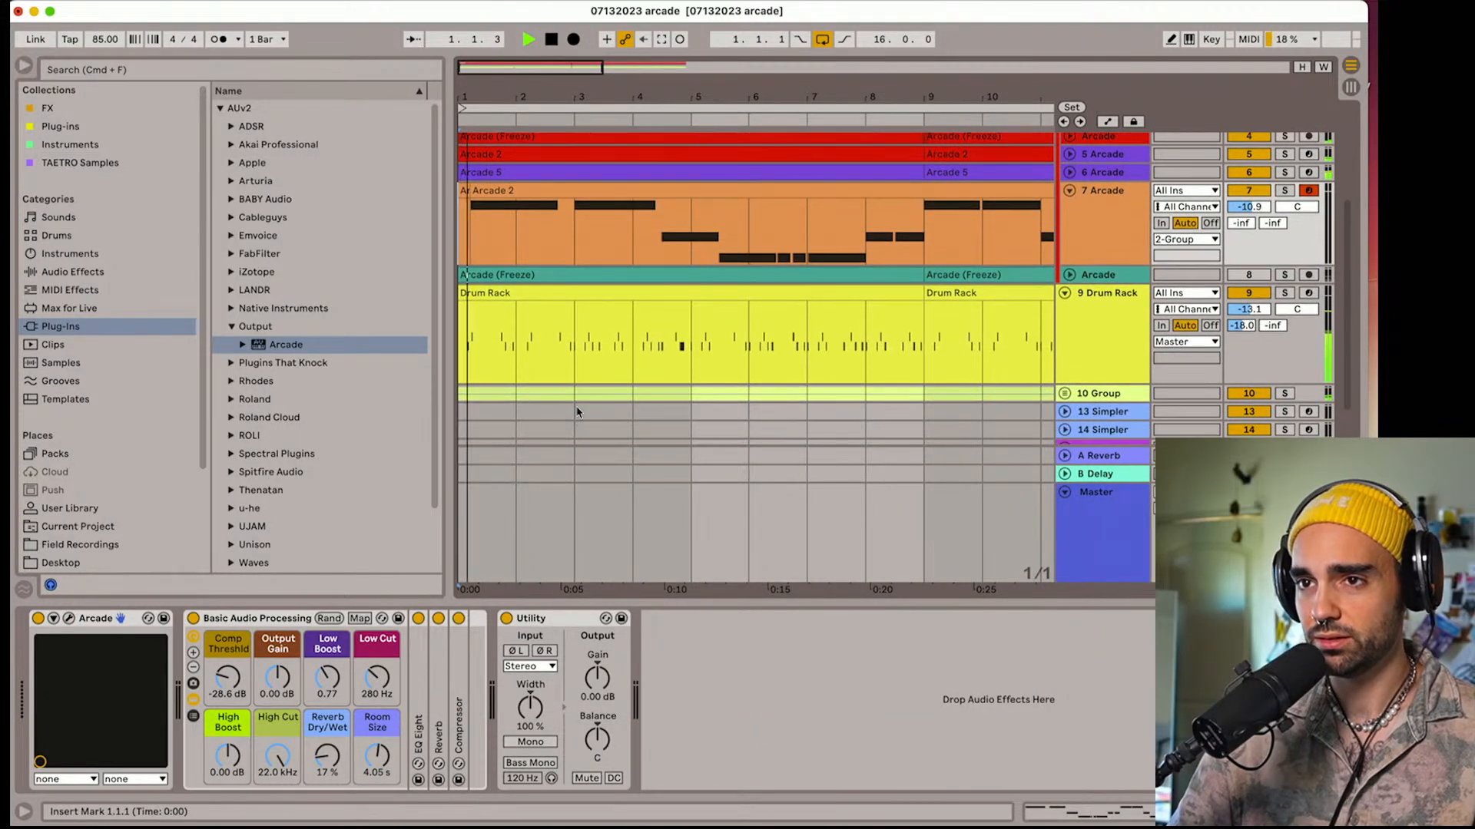
scroll(578, 398, "up", 5)
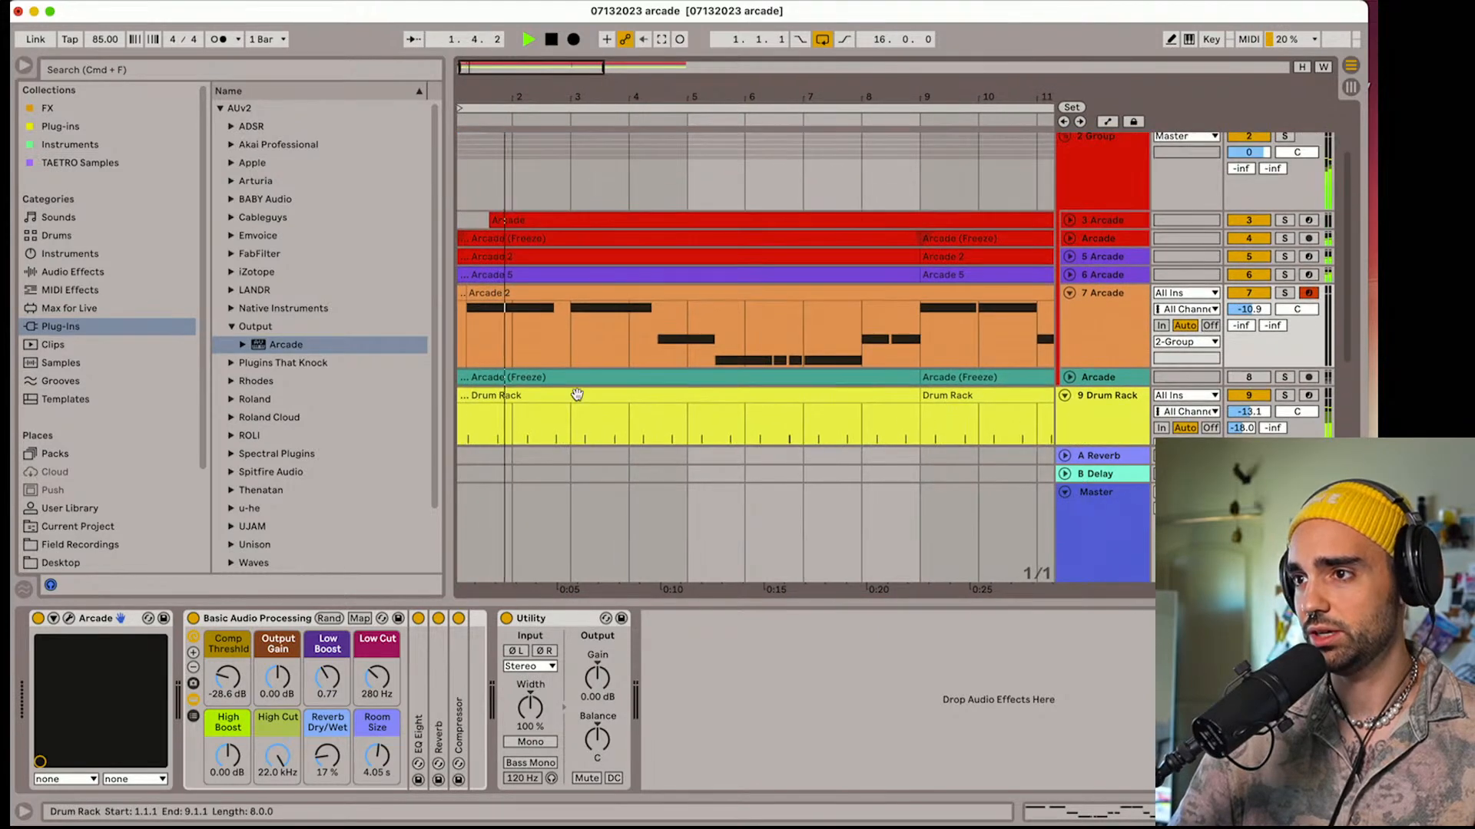
key("space")
left_click_drag(471, 280, 459, 280)
key("space")
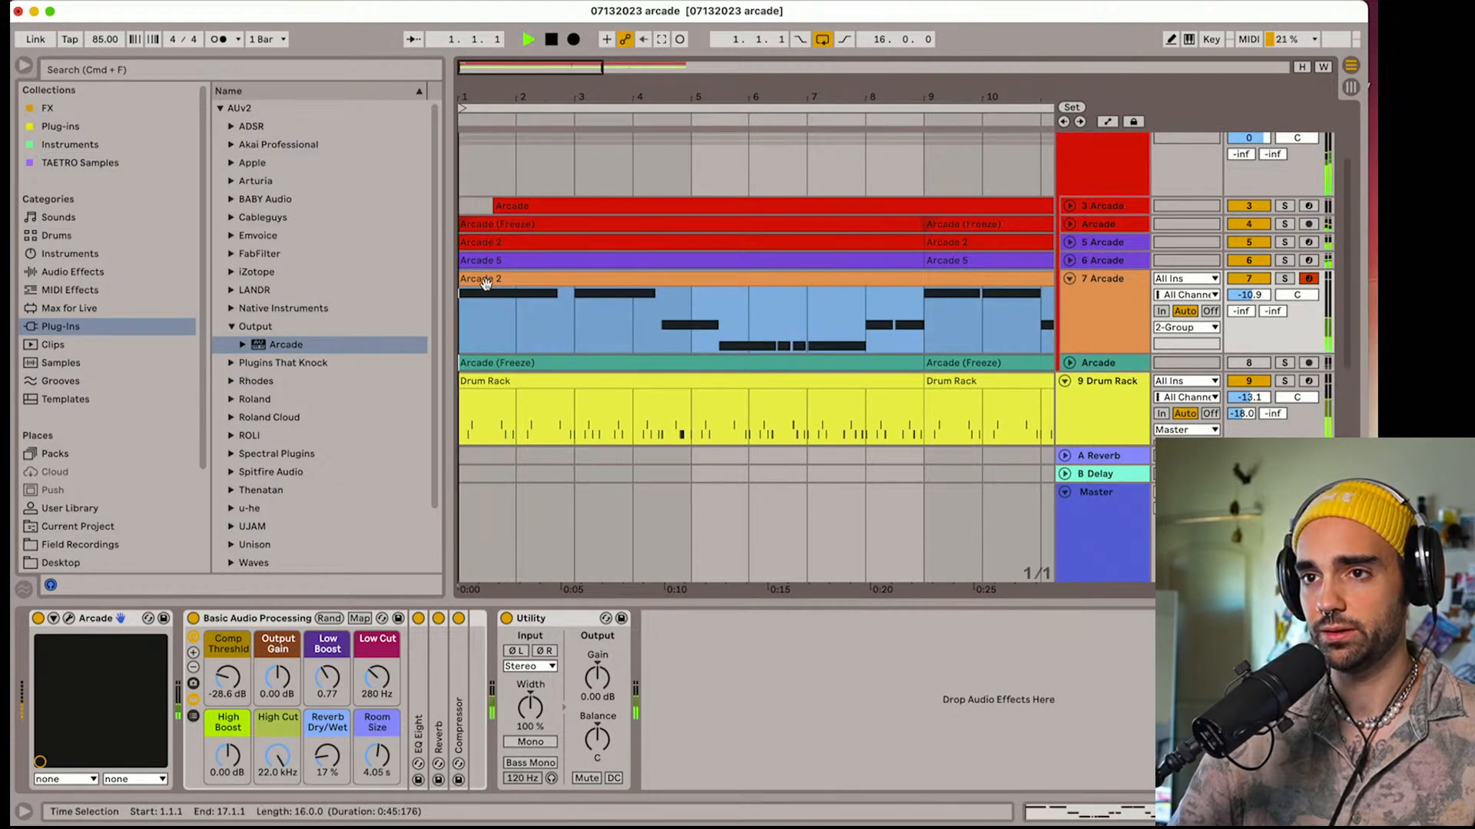
Open the Arcade 2 clip on track 7, select all its notes and listen to it
double_click(491, 279)
key("super+a")
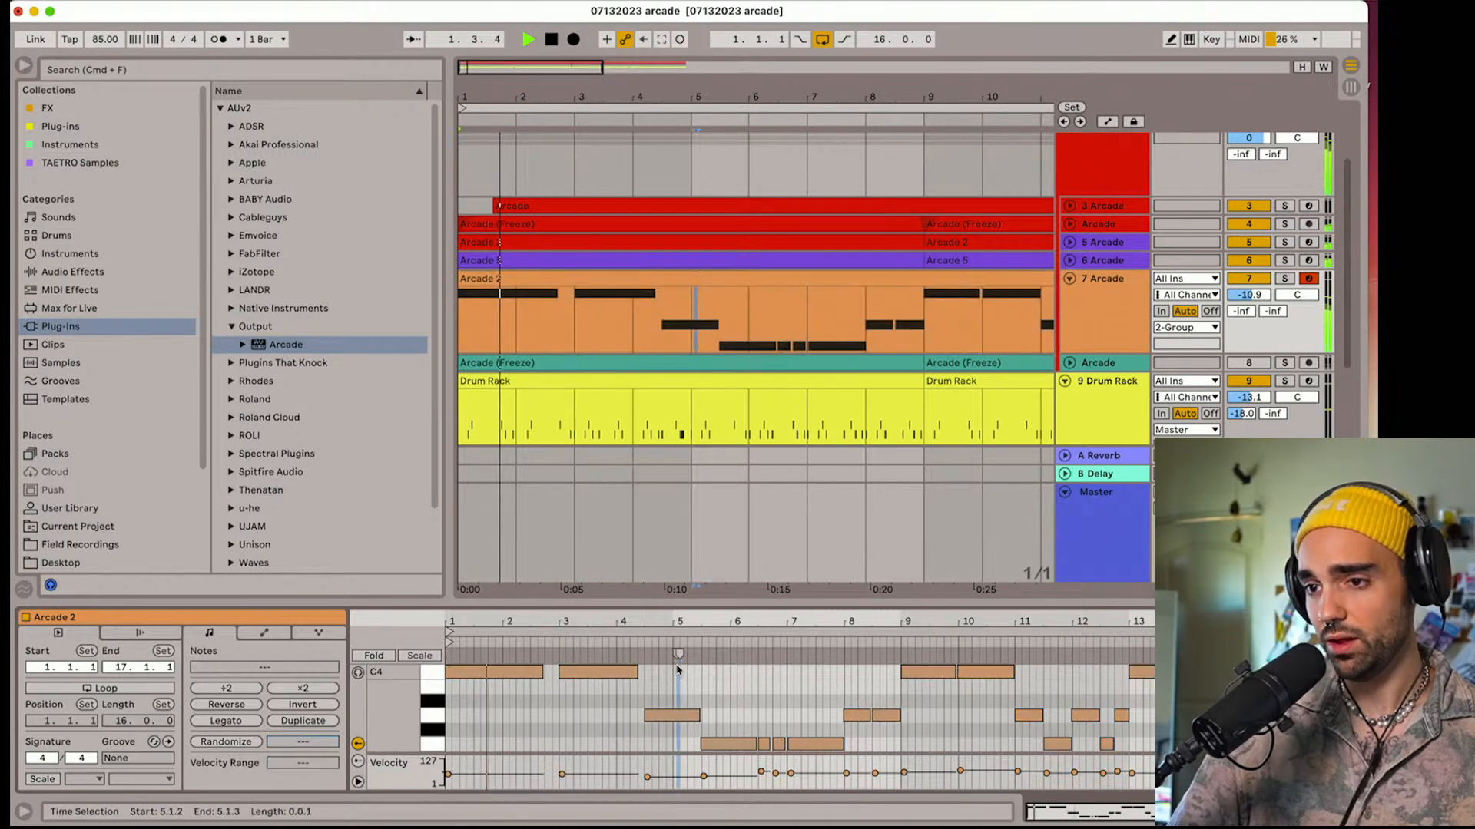
key("space")
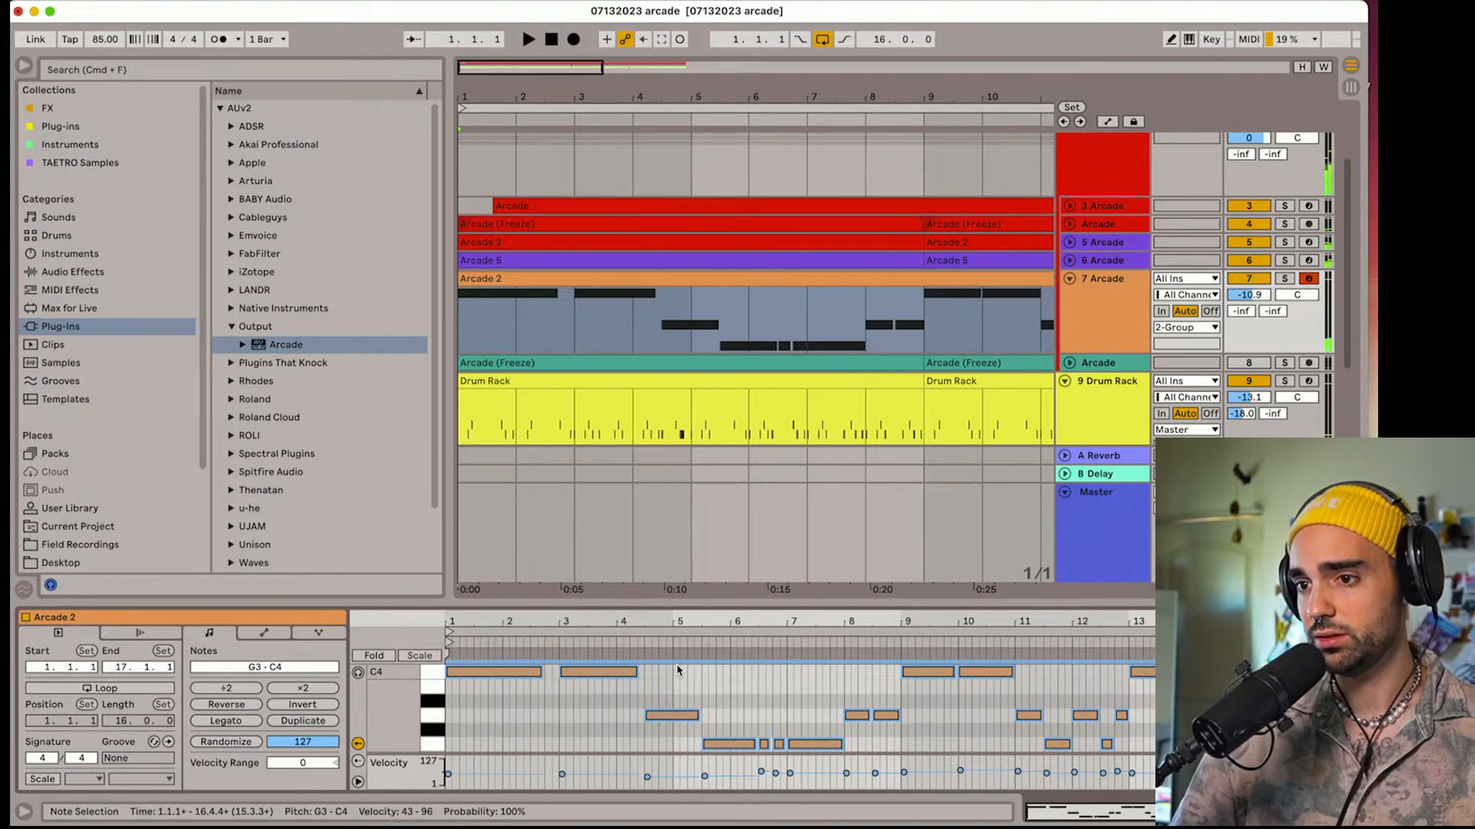
key("space")
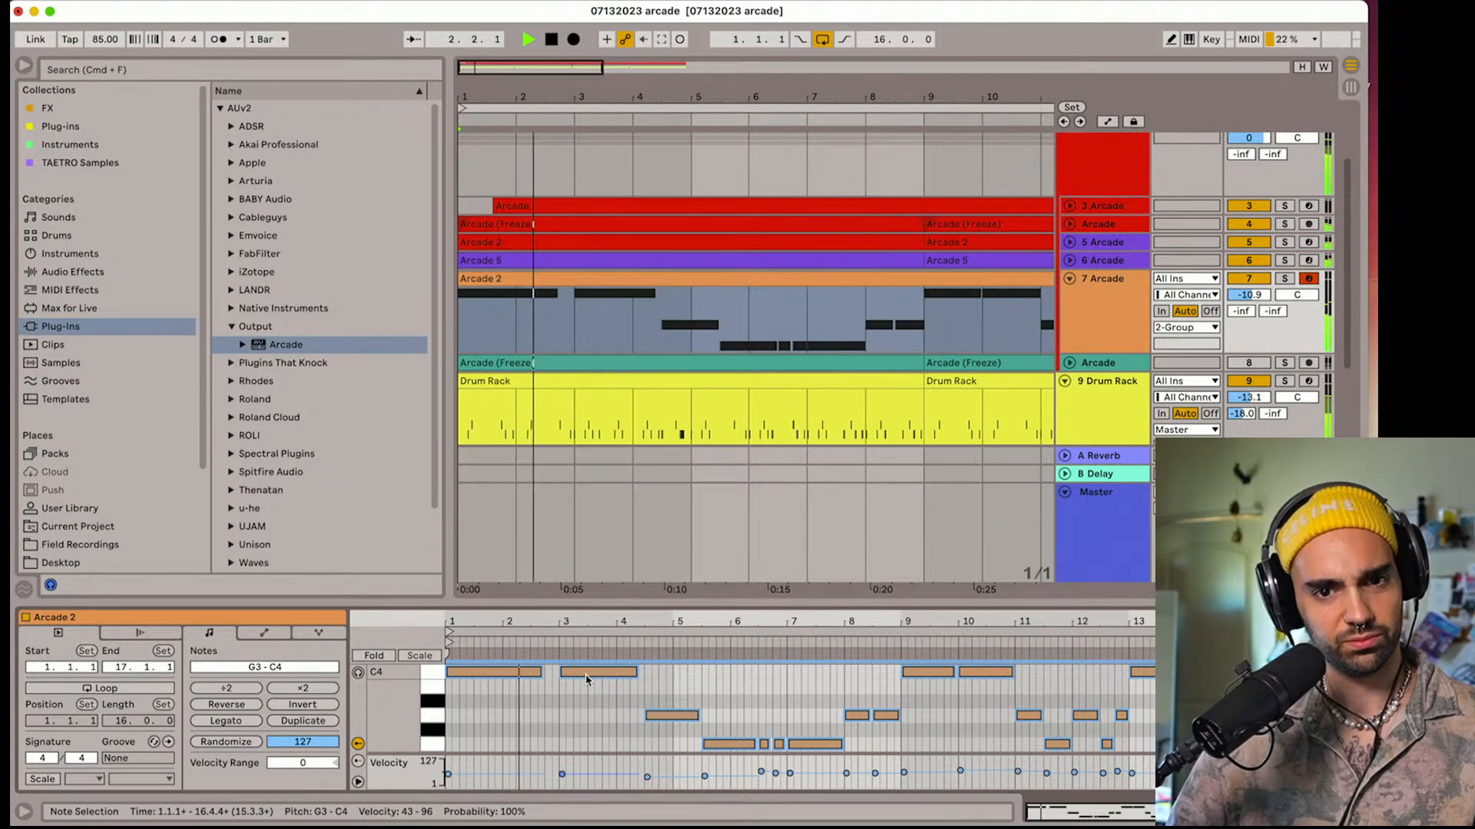
key("space")
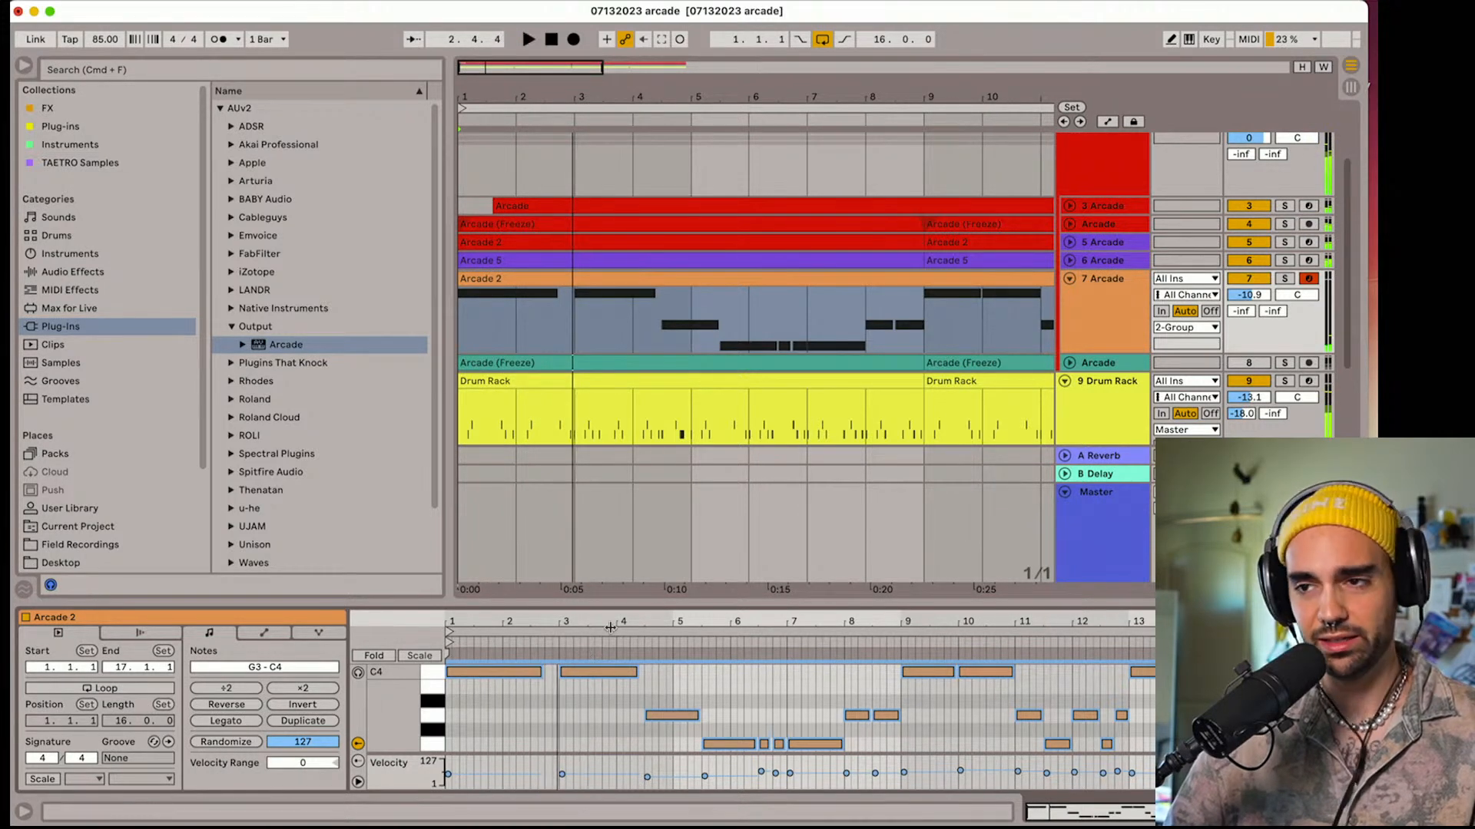
Examine the Arcade instrument window in track 7's device chain and close it
left_click(1115, 366)
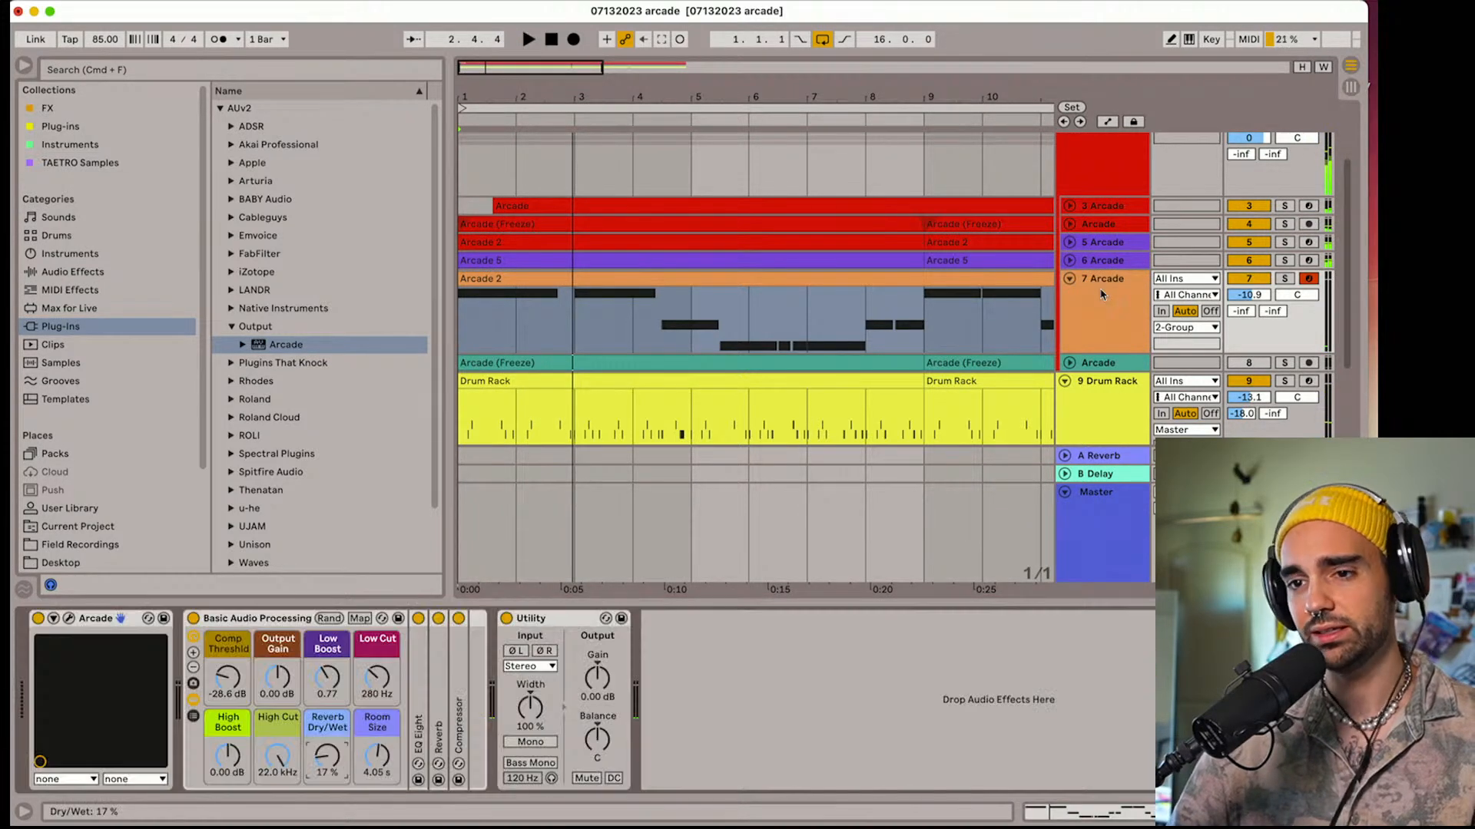
left_click(67, 620)
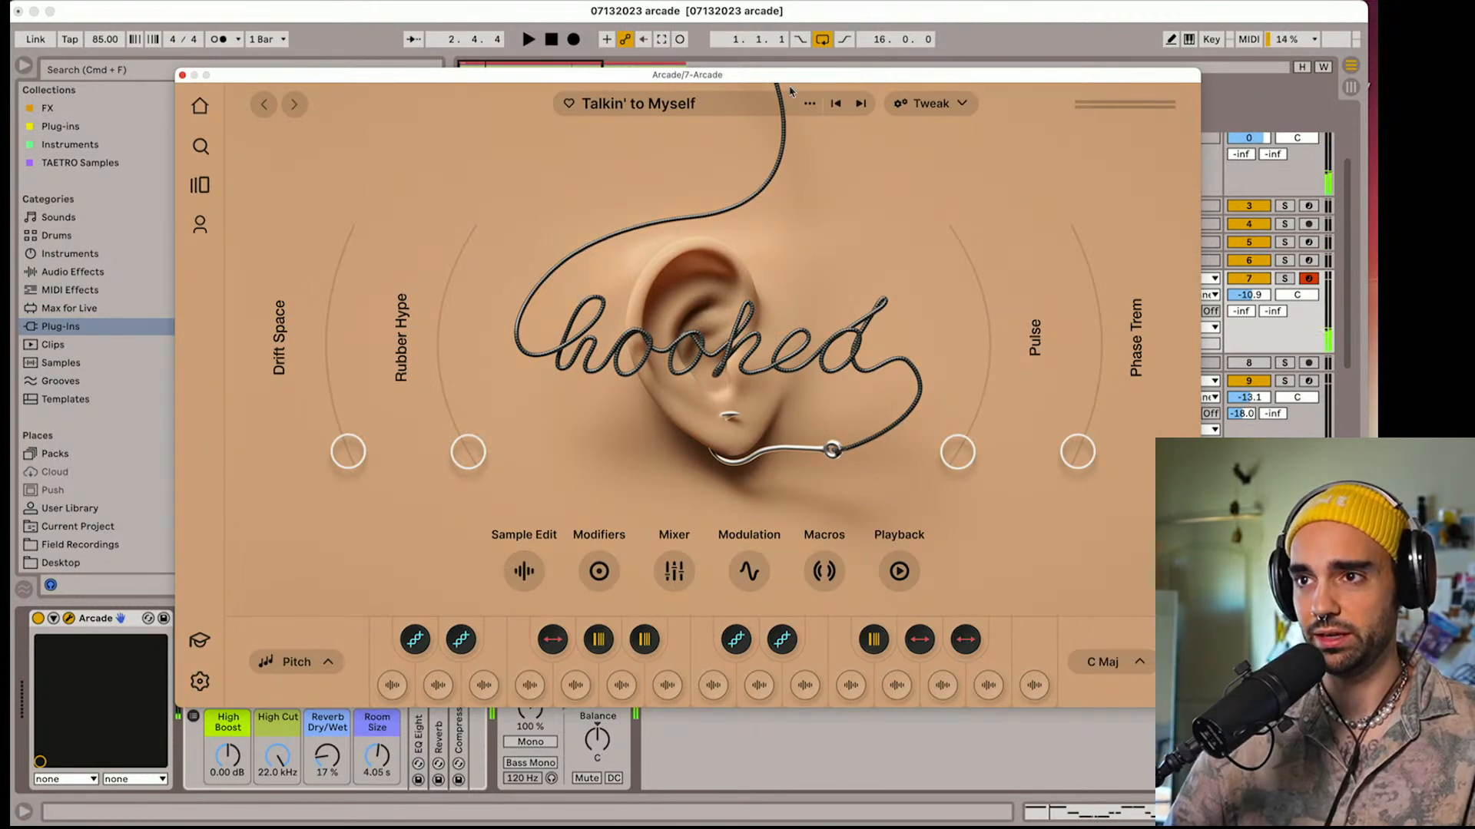
left_click(182, 75)
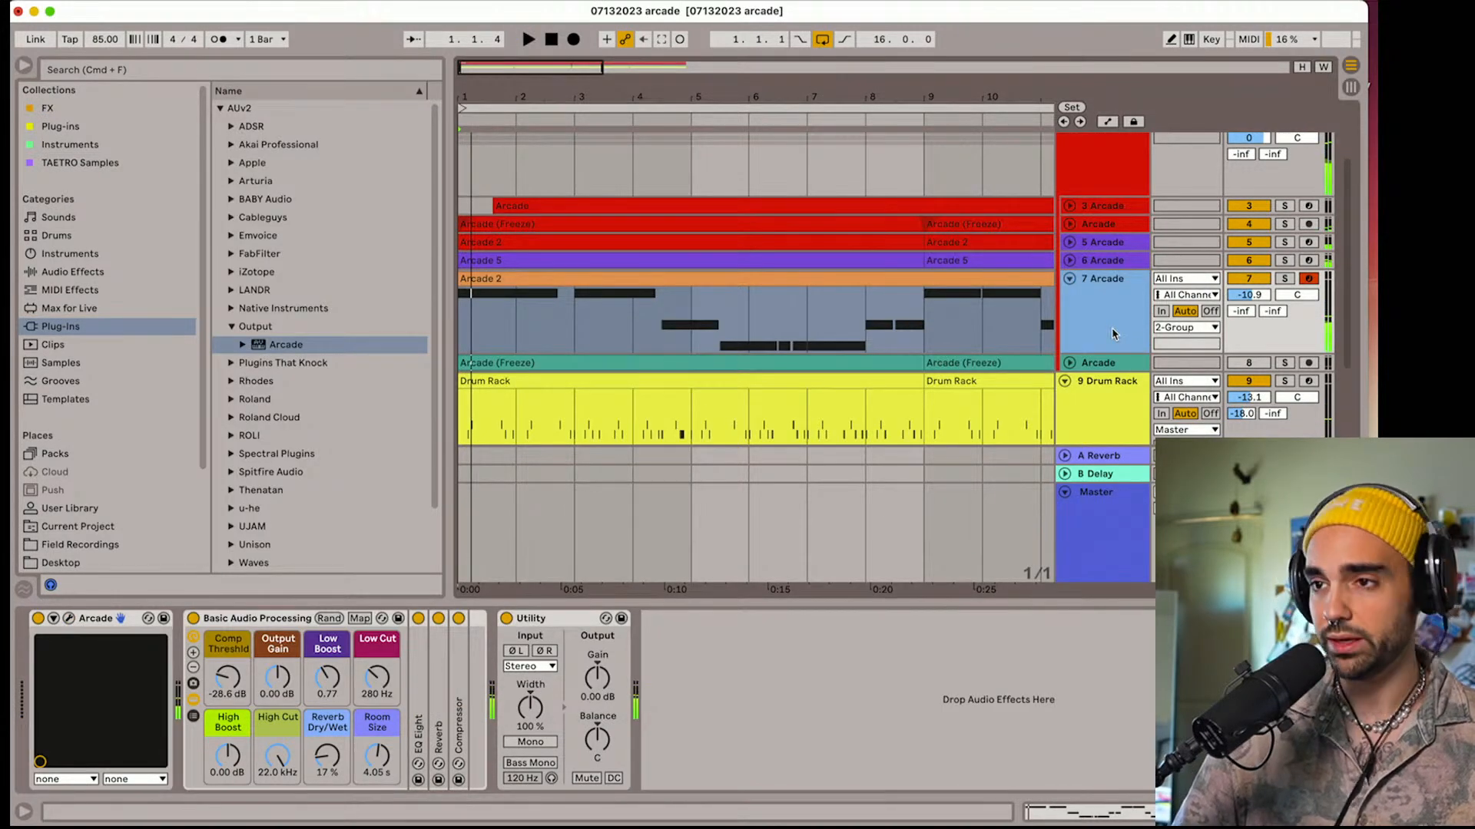
Duplicate track 7 Arcade and delete the Arcade 2 clip from the duplicate
key("super+d")
left_click(913, 363)
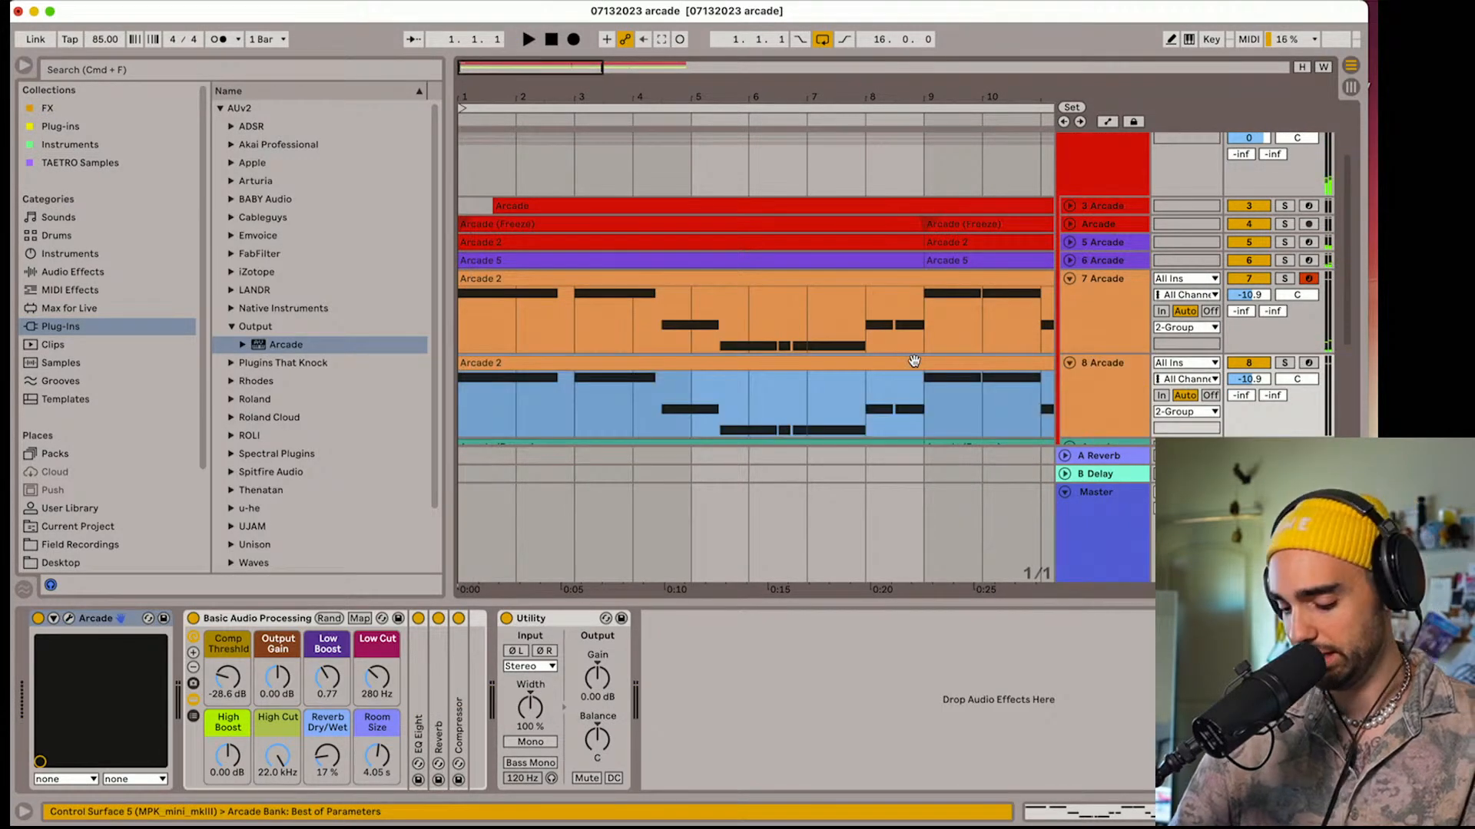
key("Delete")
Move the recorded Arcade track out of its group to directly below the Drum Rack track
double_click(1114, 337)
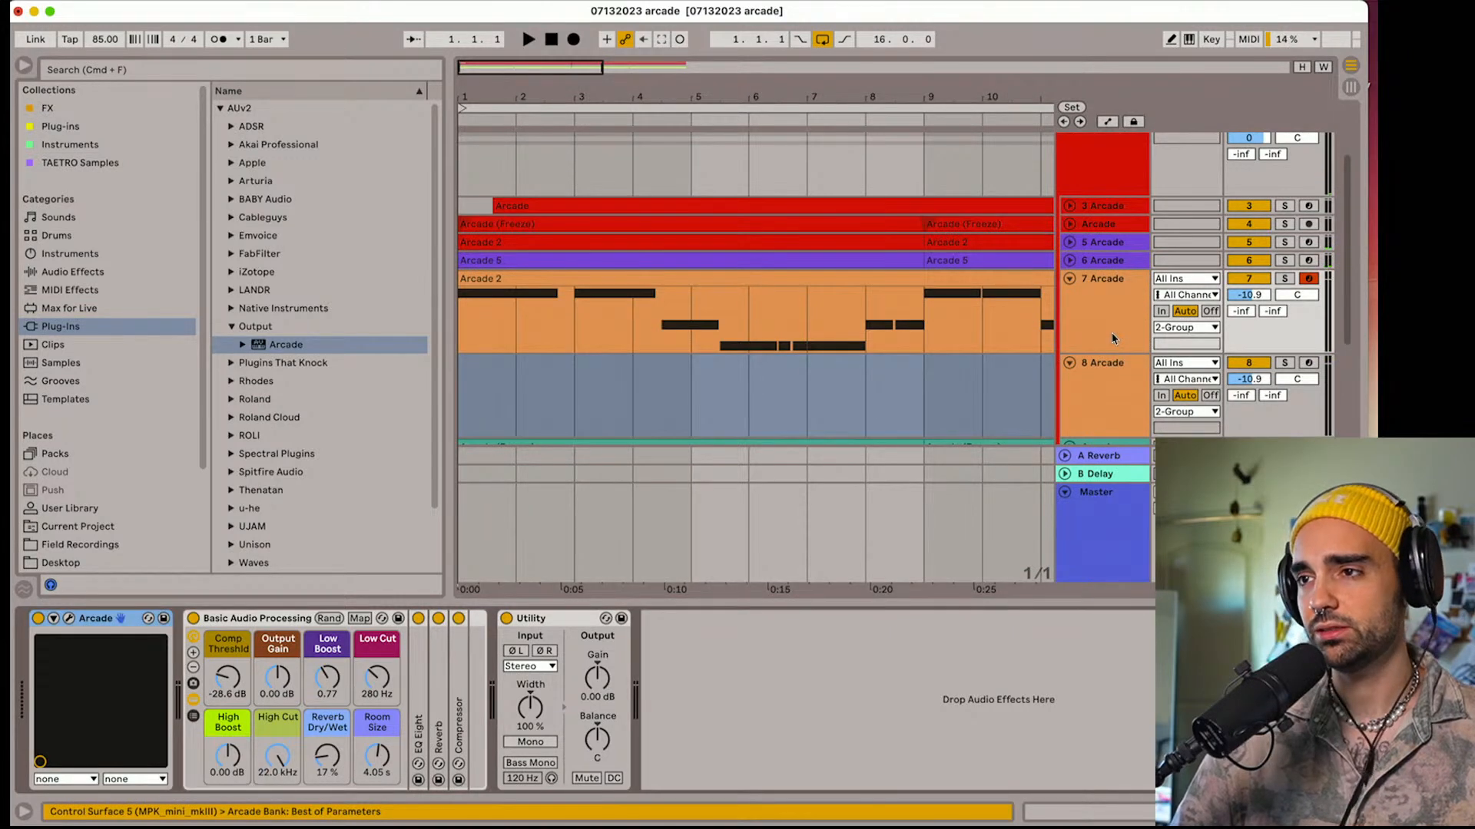
scroll(1114, 338, "up", 3)
scroll(1111, 246, "down", 7)
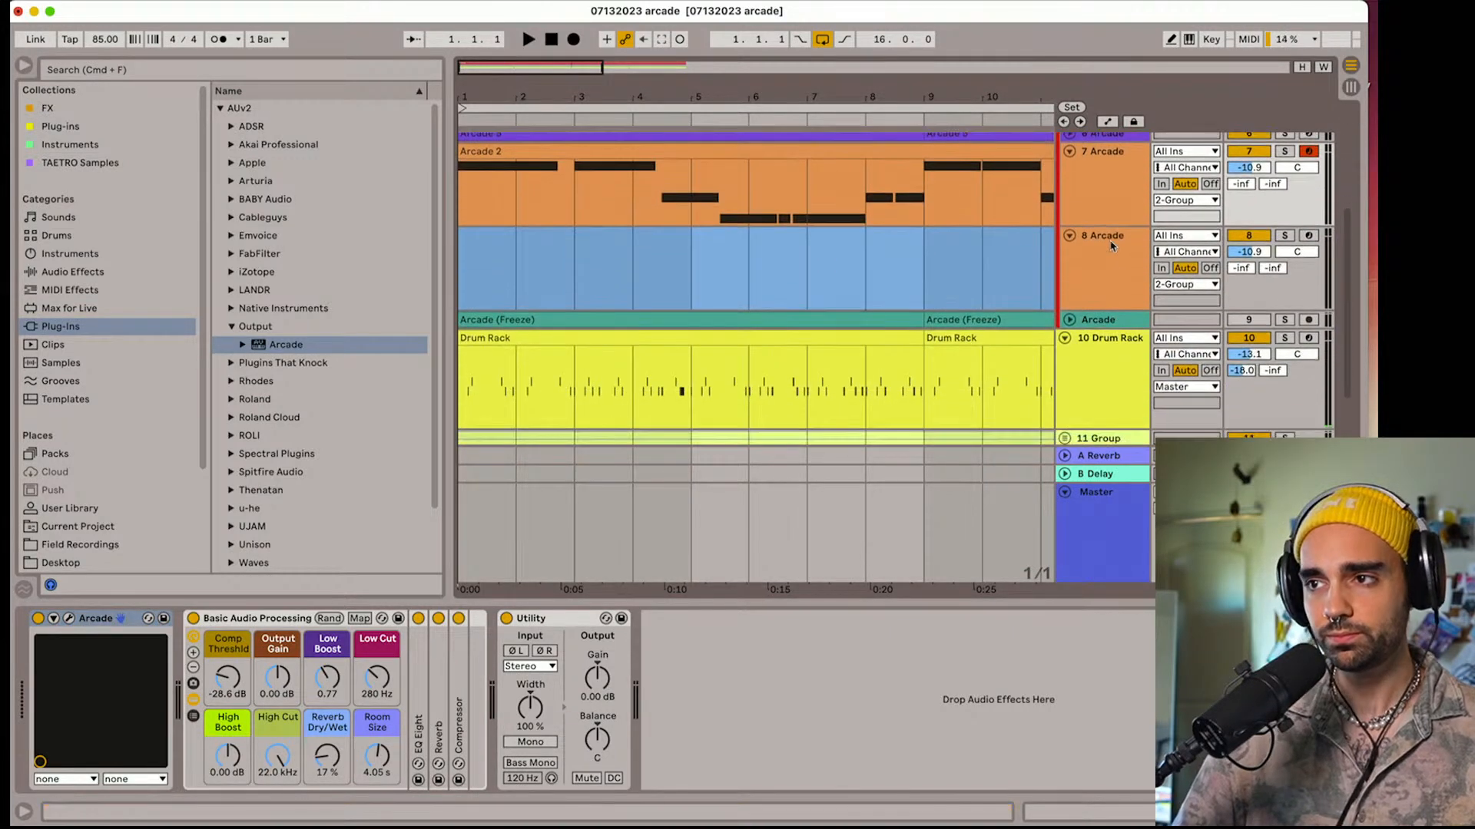
scroll(1099, 223, "up", 1)
left_click(1103, 228)
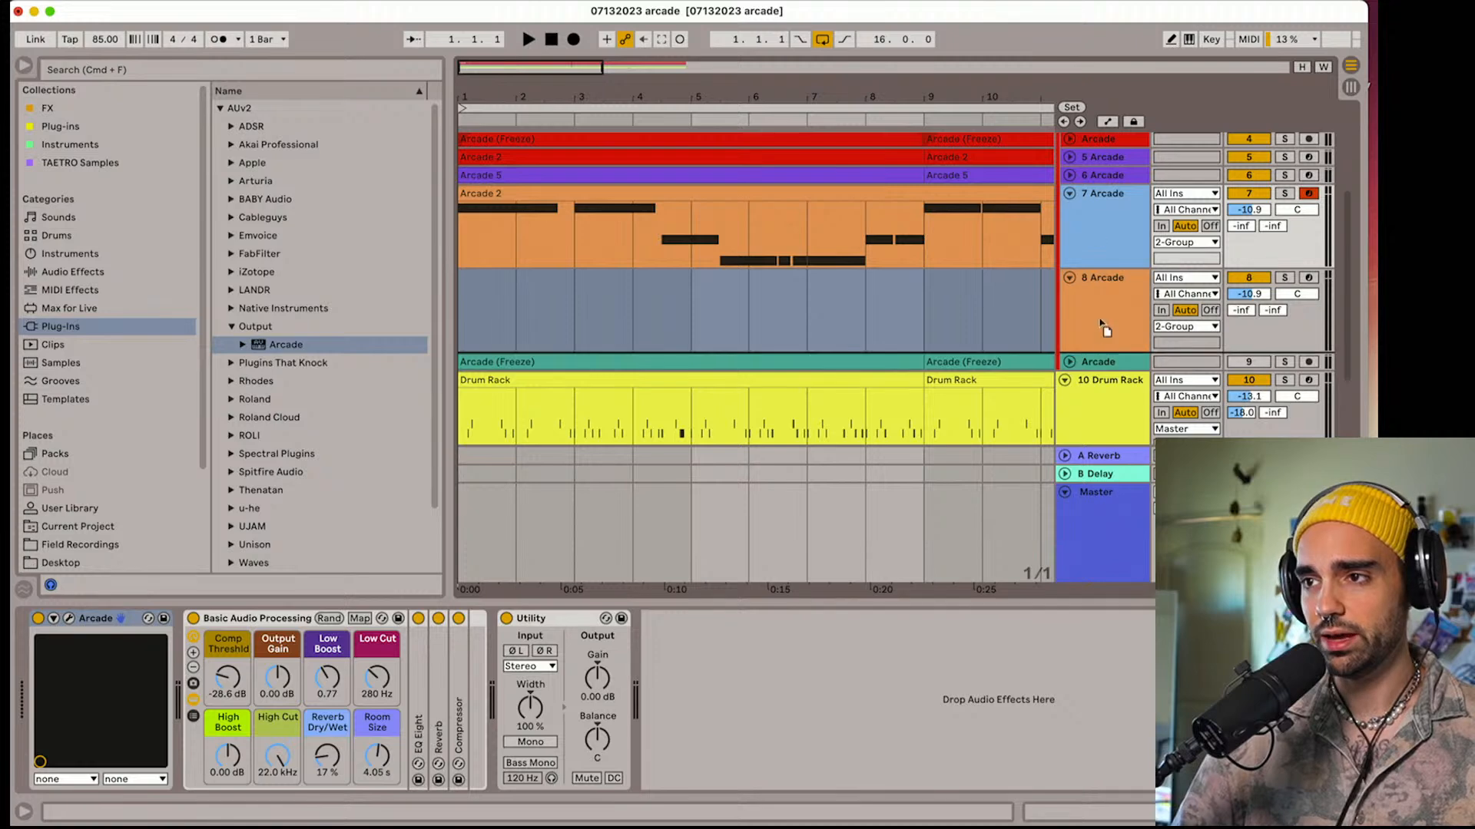
left_click_drag(1100, 369, 1102, 369)
scroll(1103, 371, "up", 5)
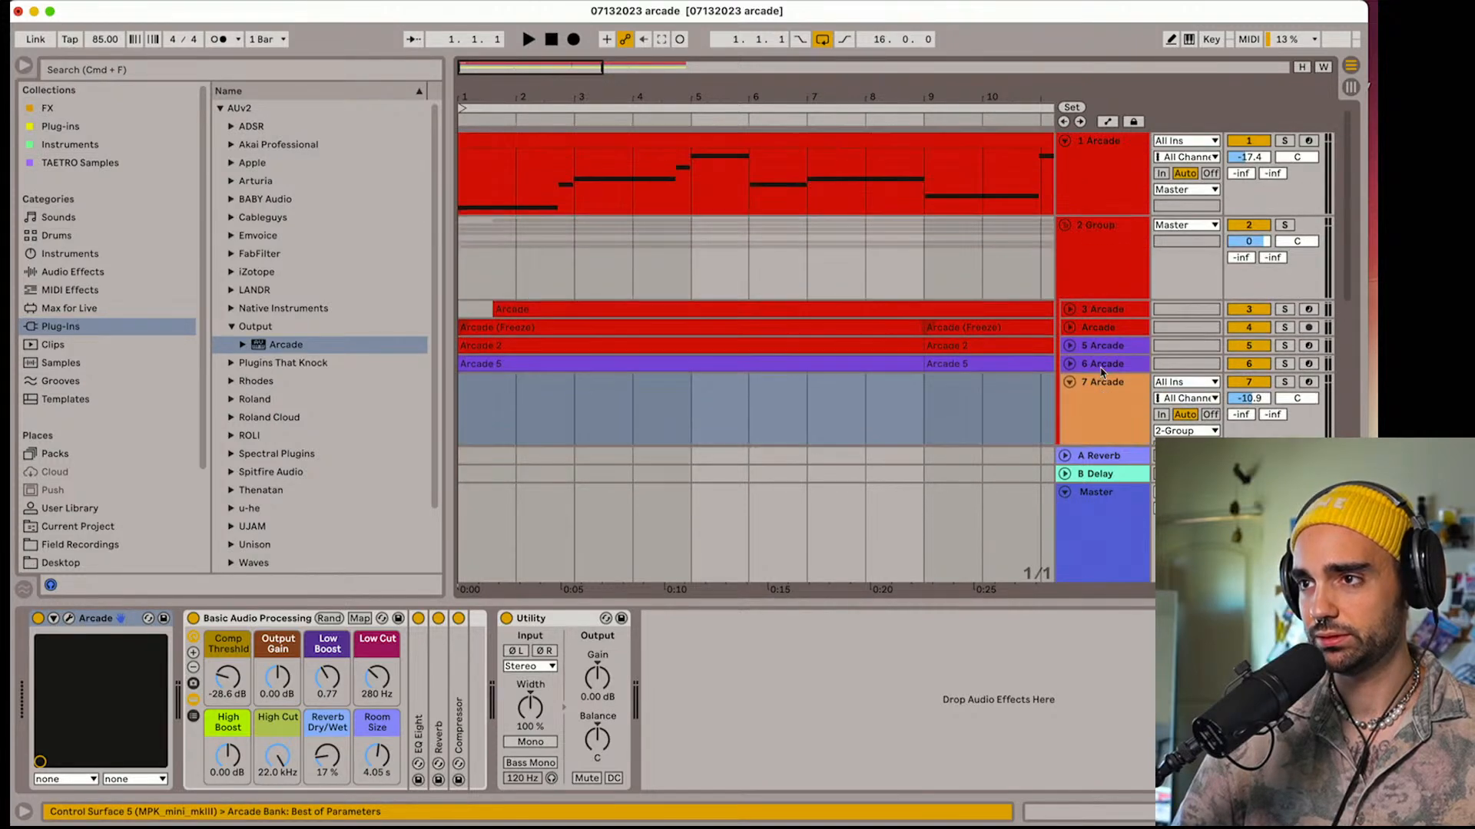
scroll(1103, 371, "down", 10)
scroll(1102, 307, "up", 2)
scroll(1102, 288, "up", 2)
left_click_drag(1103, 257, 1098, 348)
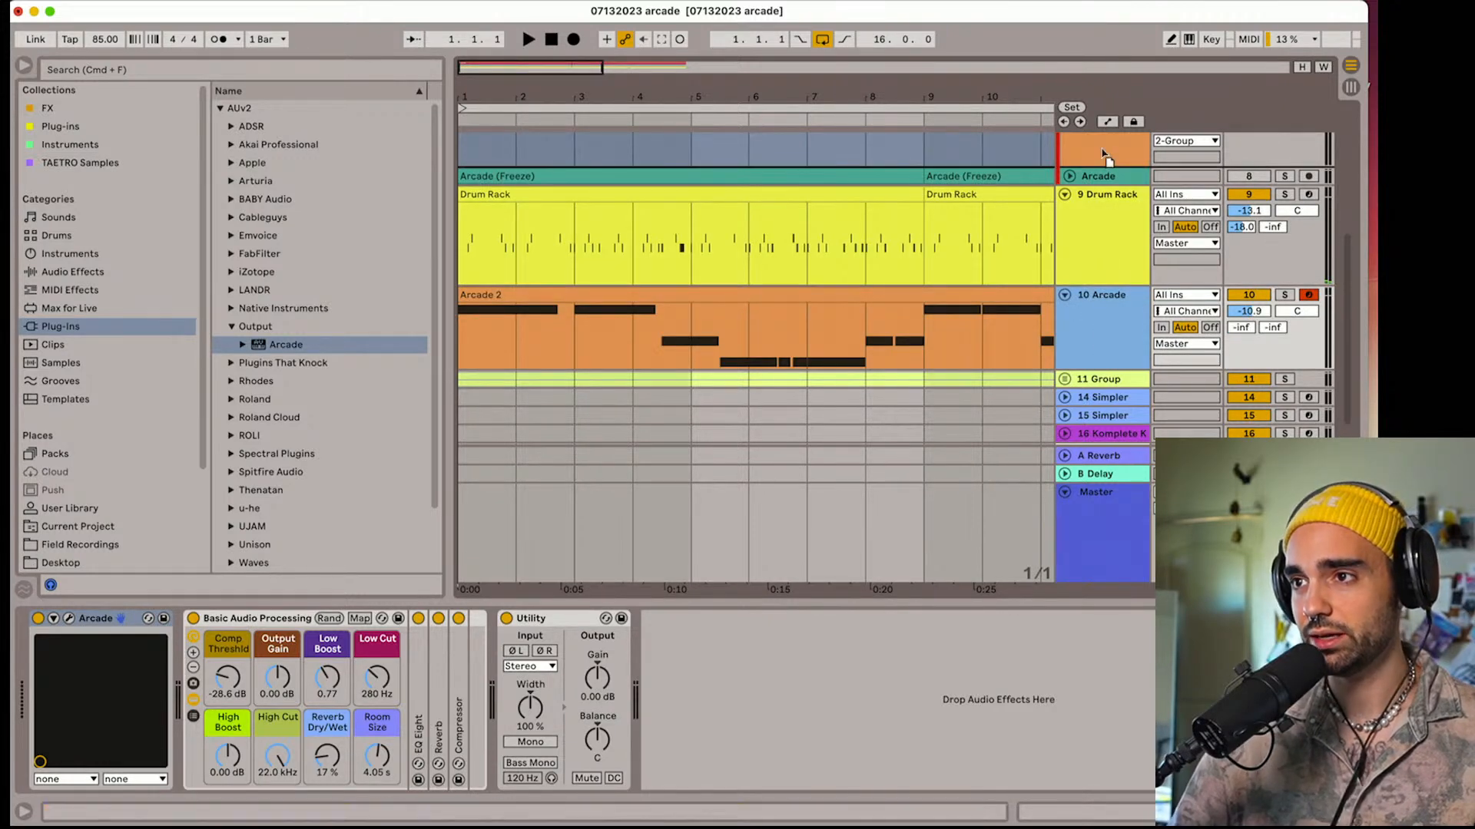
Try the recorded Arcade track back inside the group, and return it to below the Drum Rack track
left_click_drag(1100, 163, 1101, 164)
scroll(1103, 230, "up", 3)
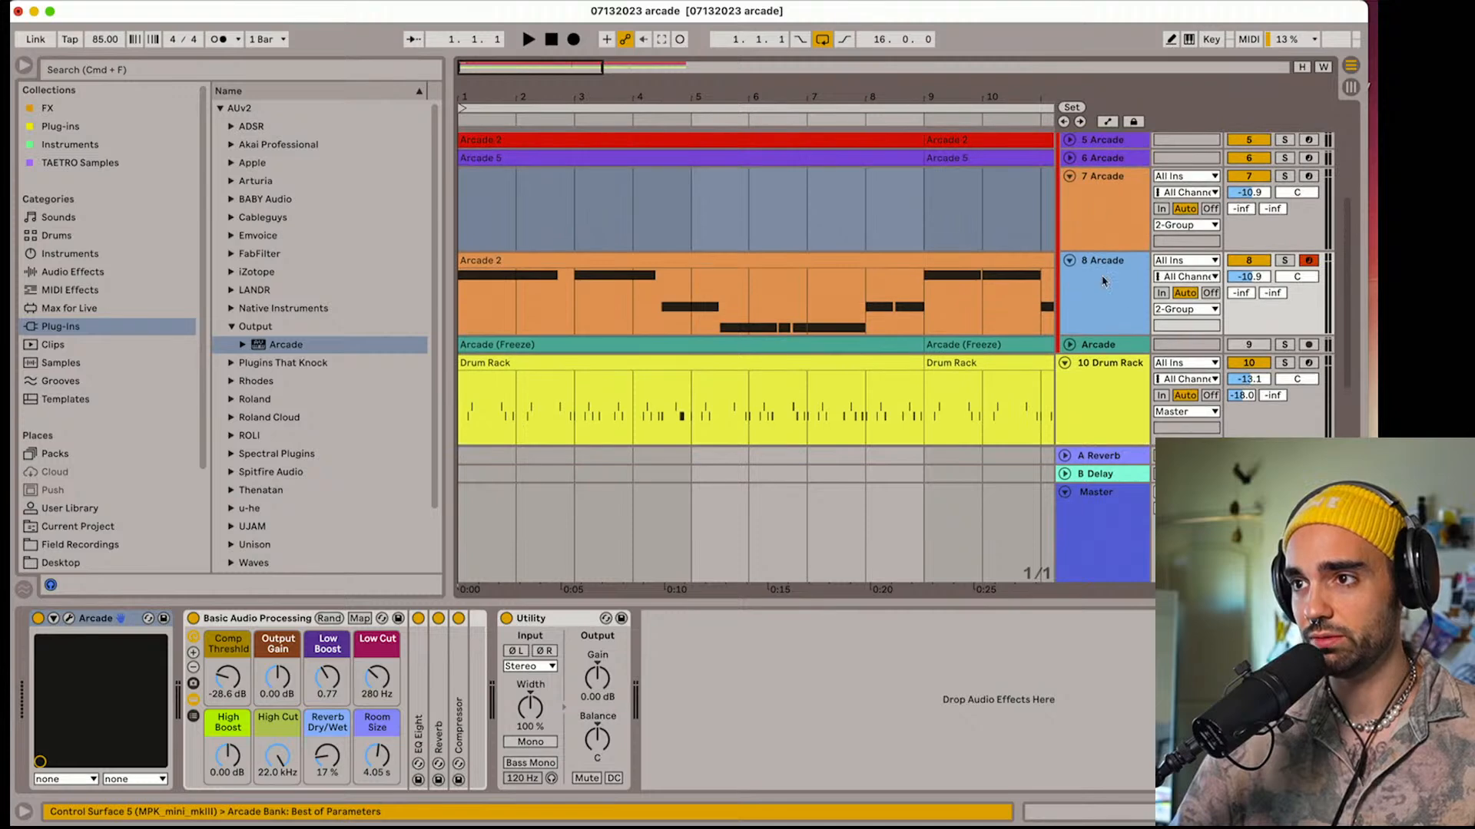
scroll(1103, 353, "down", 3)
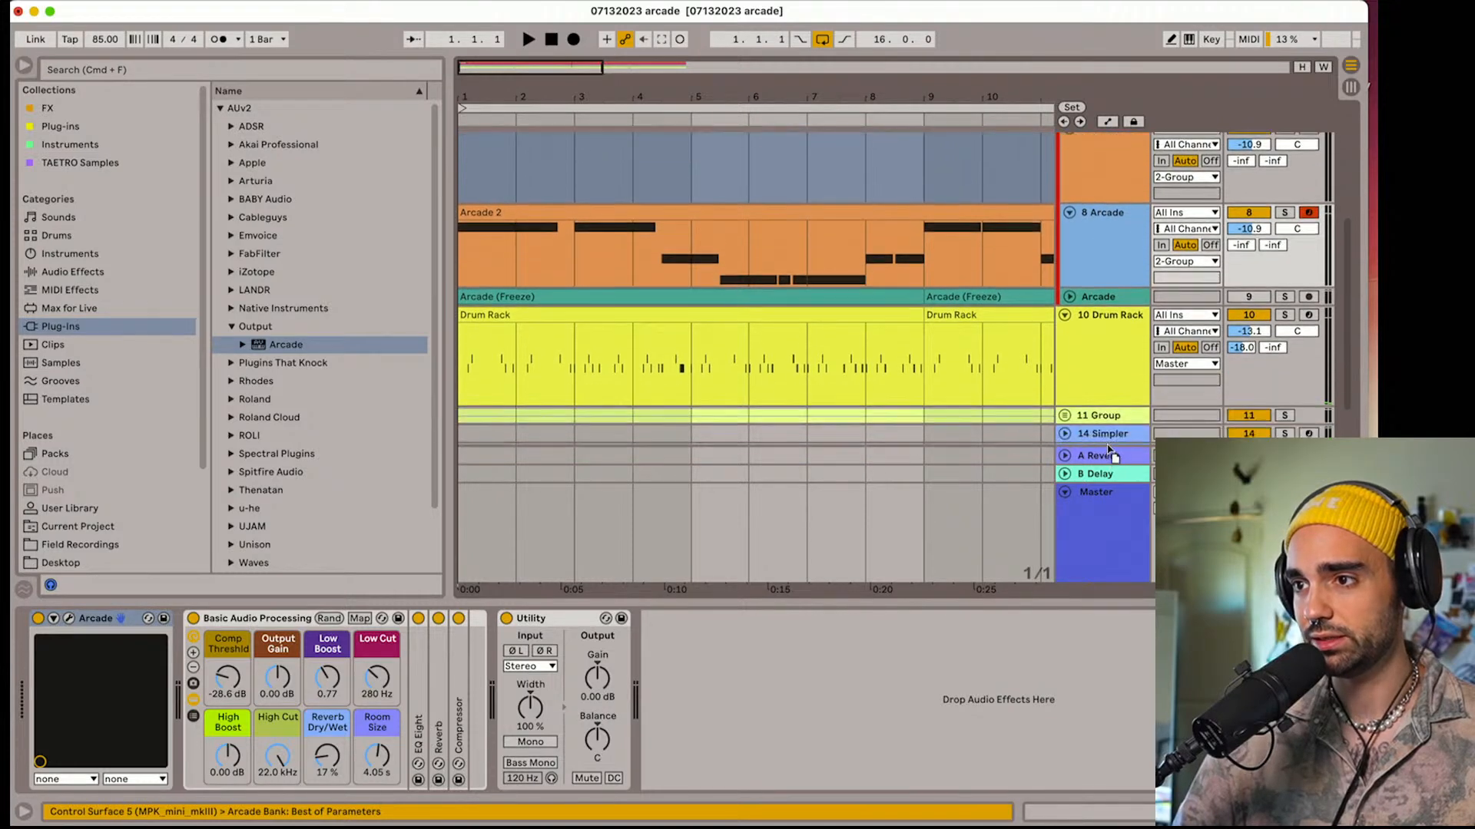
left_click_drag(1100, 397, 1102, 401)
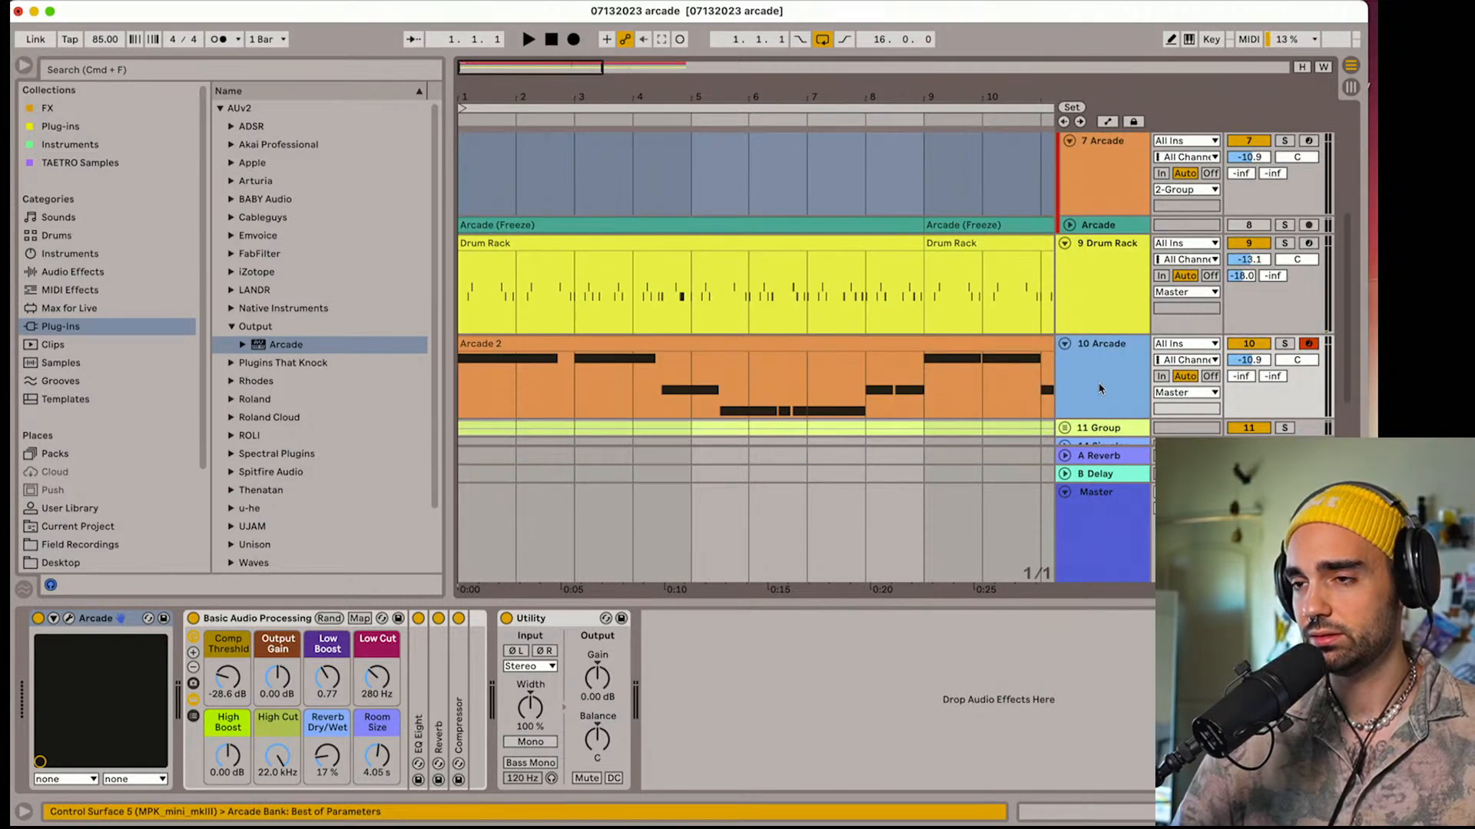
Fold the empty Arcade track 7 in the group and deactivate it
scroll(1100, 388, "up", 5)
scroll(1100, 387, "down", 3)
left_click(1070, 275)
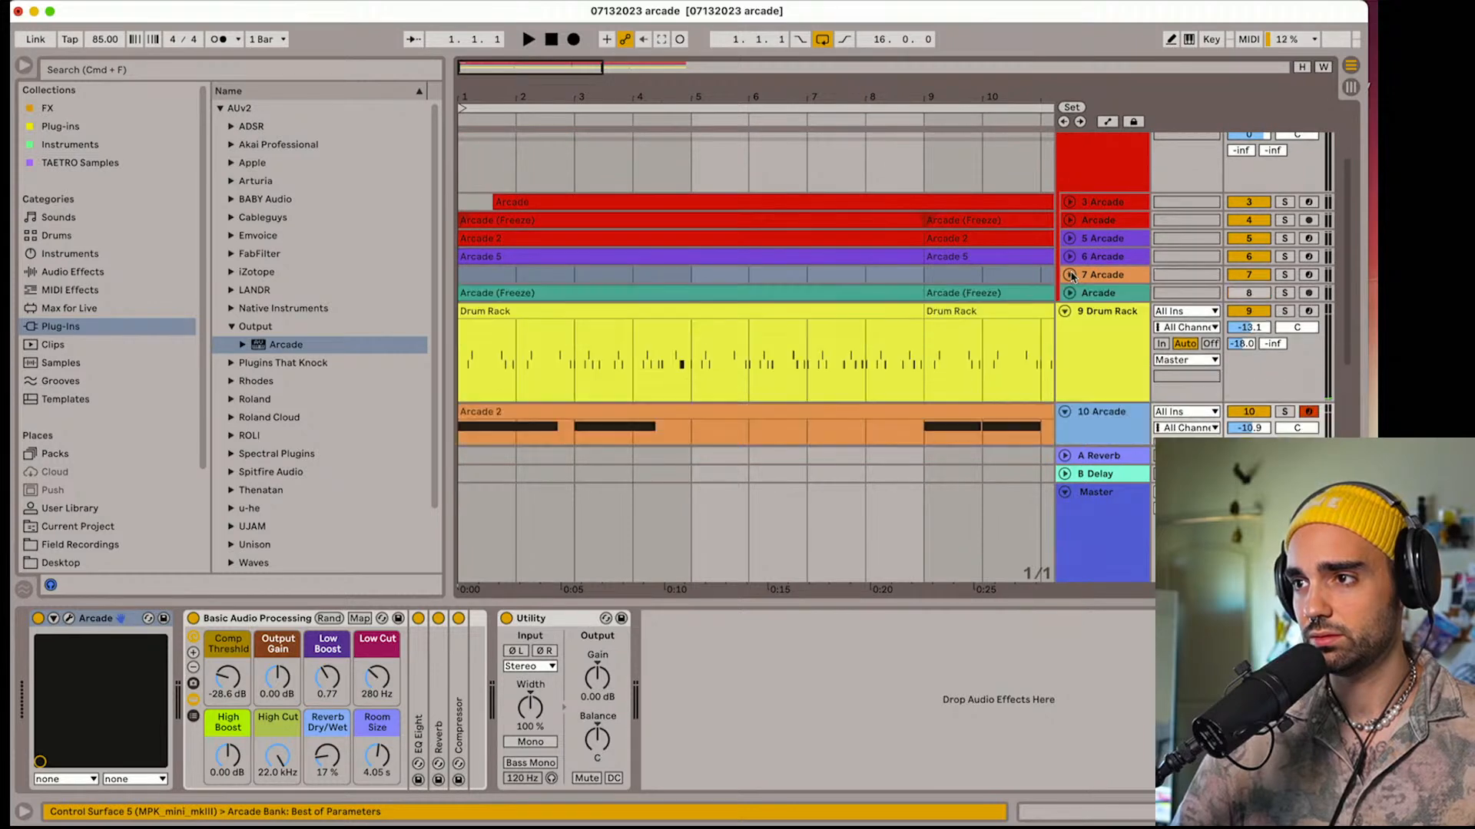
left_click(1242, 276)
Copy the sidechain Compressor from the group track and paste it after Utility on track 10 Arcade
scroll(1116, 316, "down", 3)
scroll(1097, 332, "up", 7)
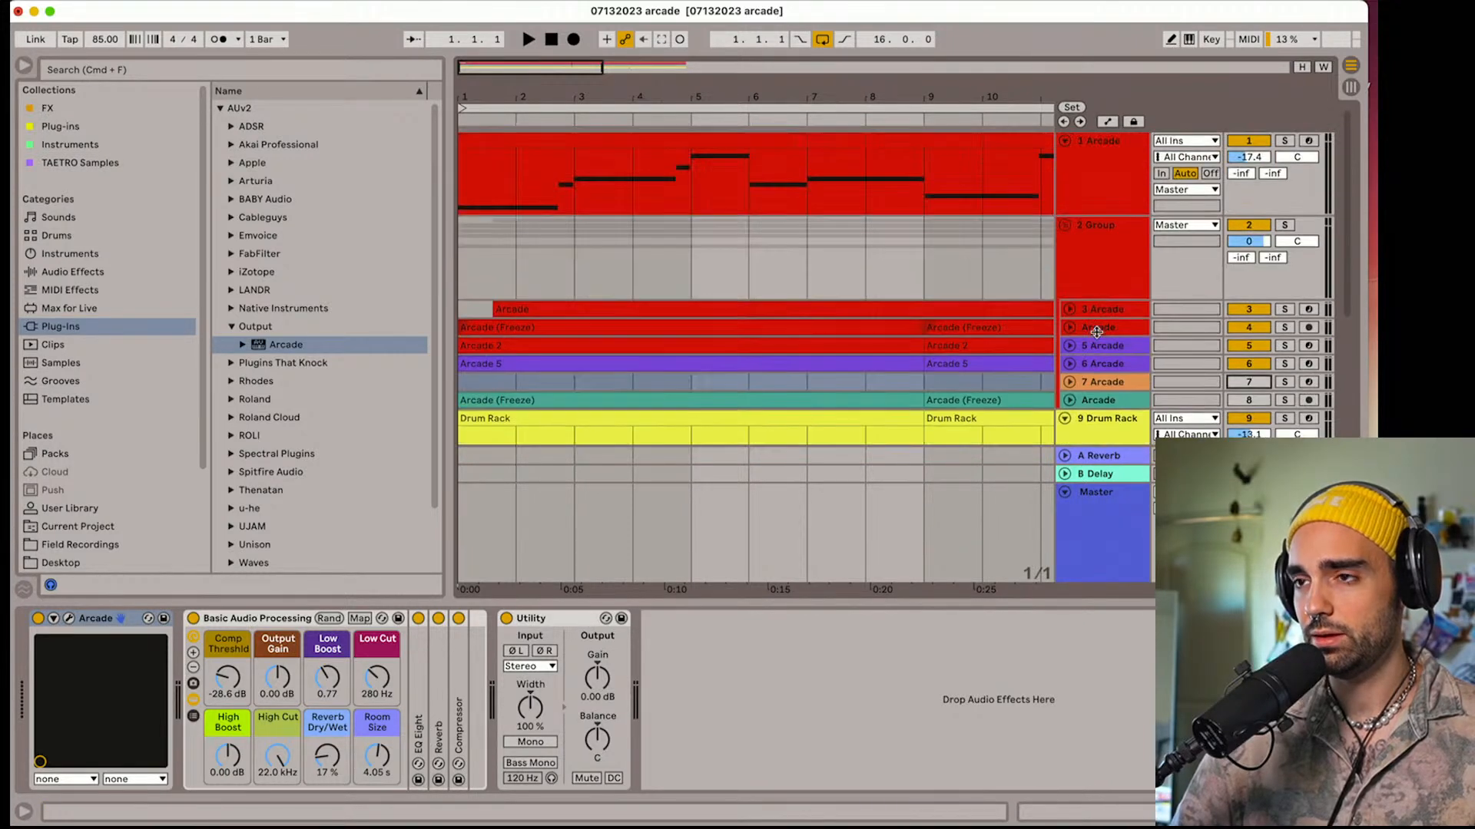
left_click(946, 363)
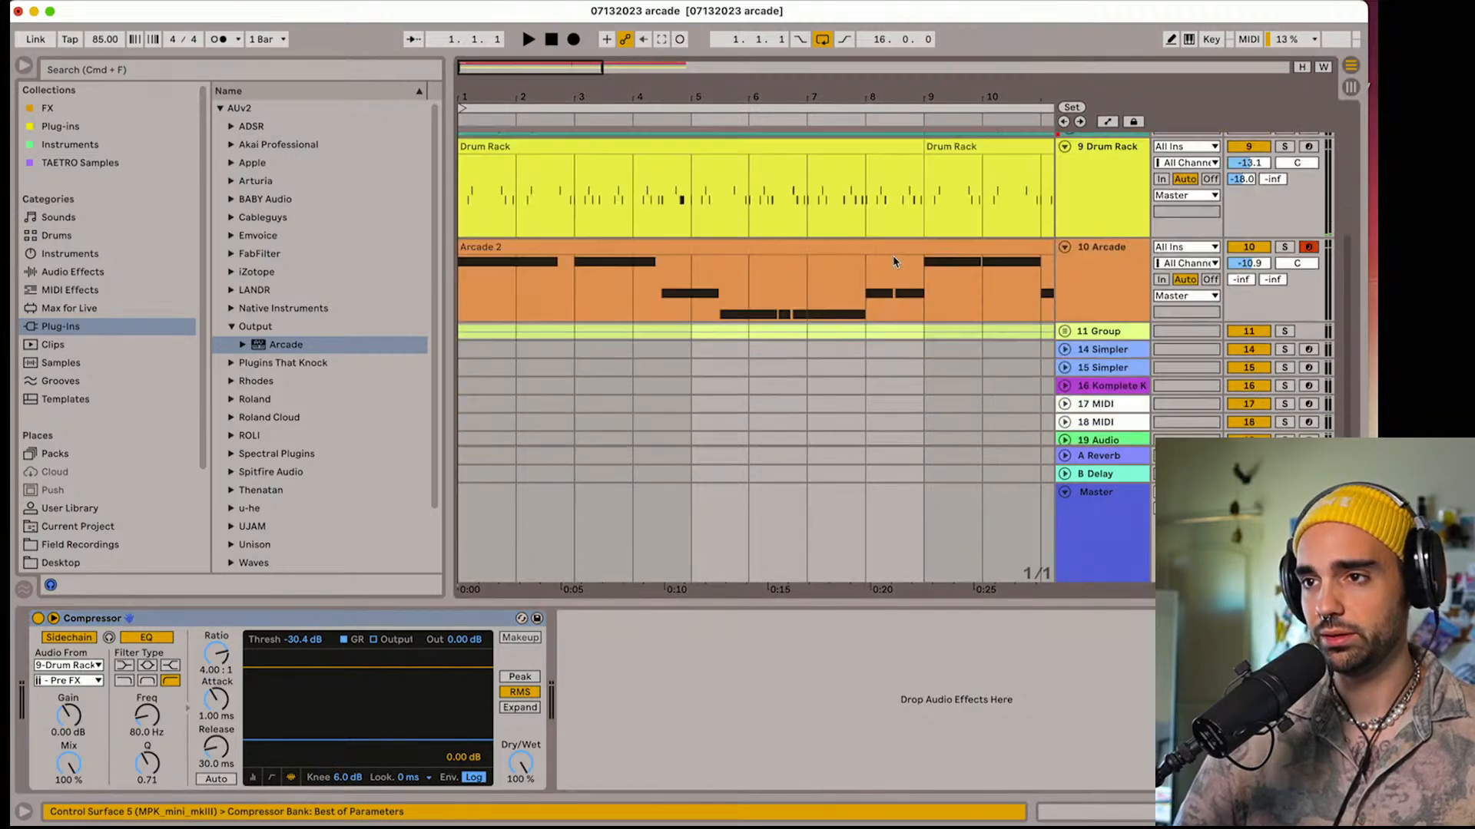
scroll(897, 262, "up", 3)
scroll(910, 263, "down", 3)
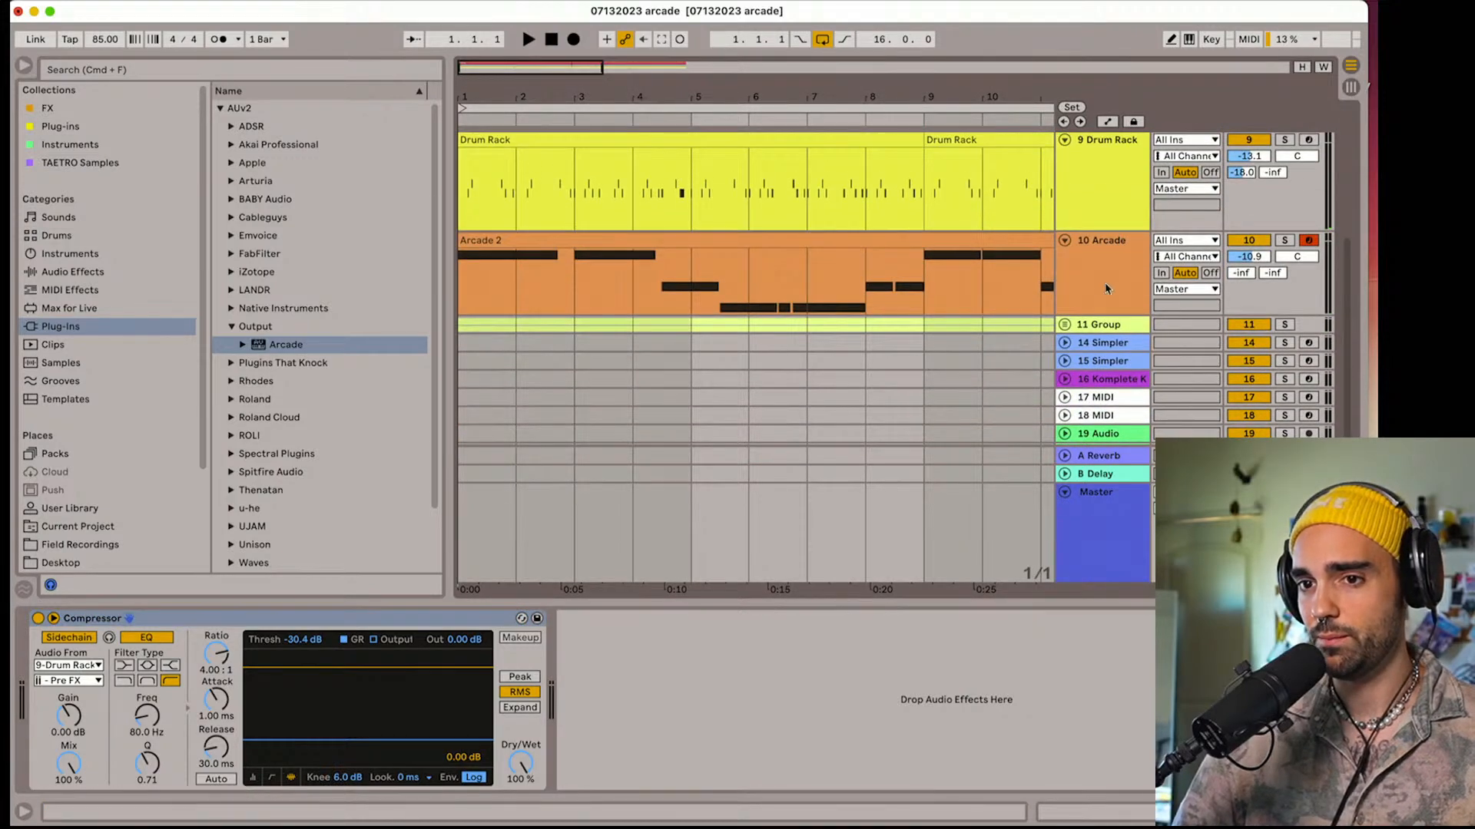
left_click(1107, 288)
left_click(857, 732)
key("super+v")
During playback, set the pasted Compressor's threshold to -33.1 dB and the Basic Audio Processing Low Cut to 382 Hz
key("space")
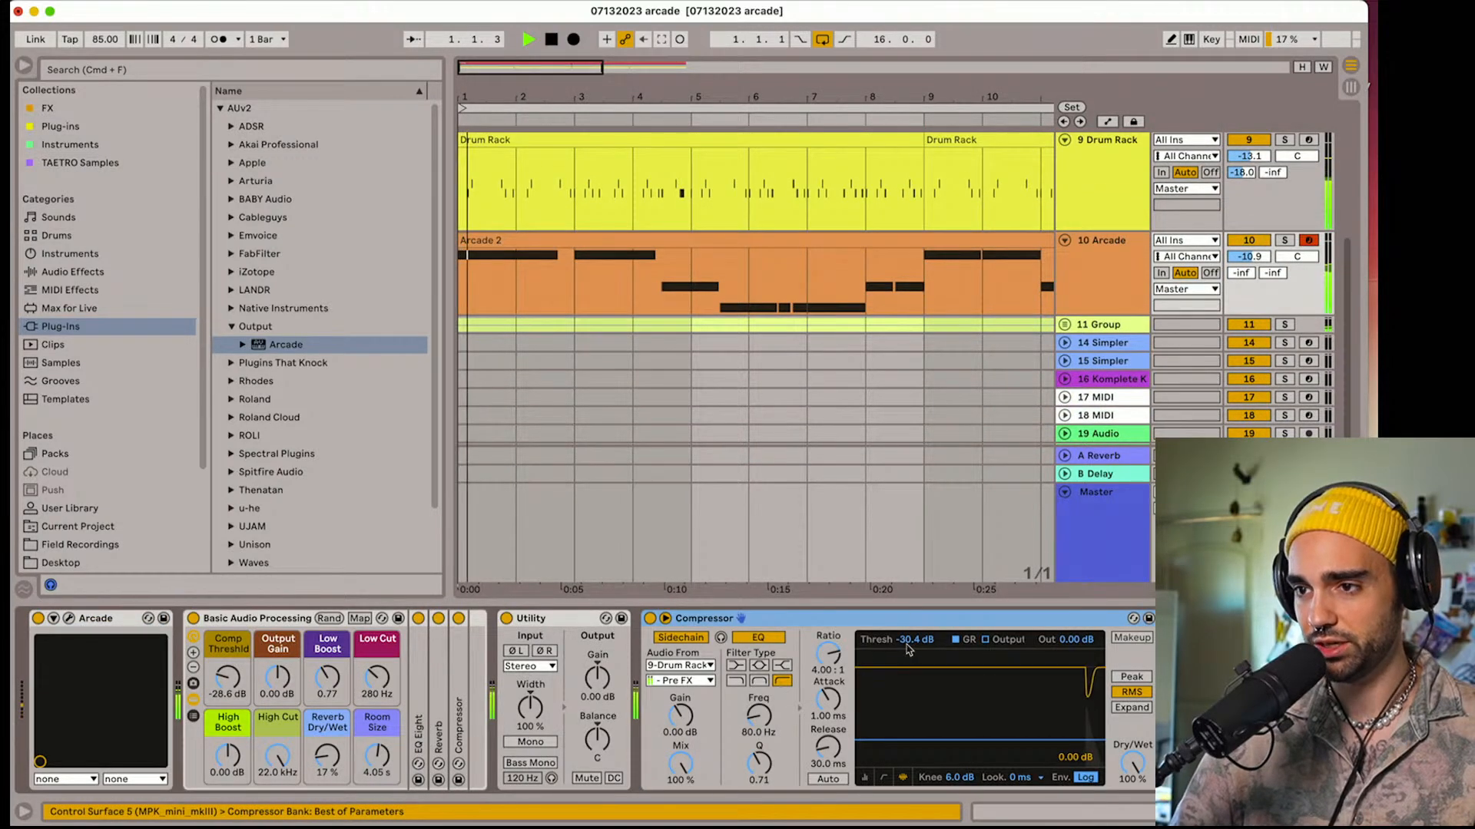
left_click_drag(912, 641, 913, 653)
left_click_drag(377, 677, 377, 670)
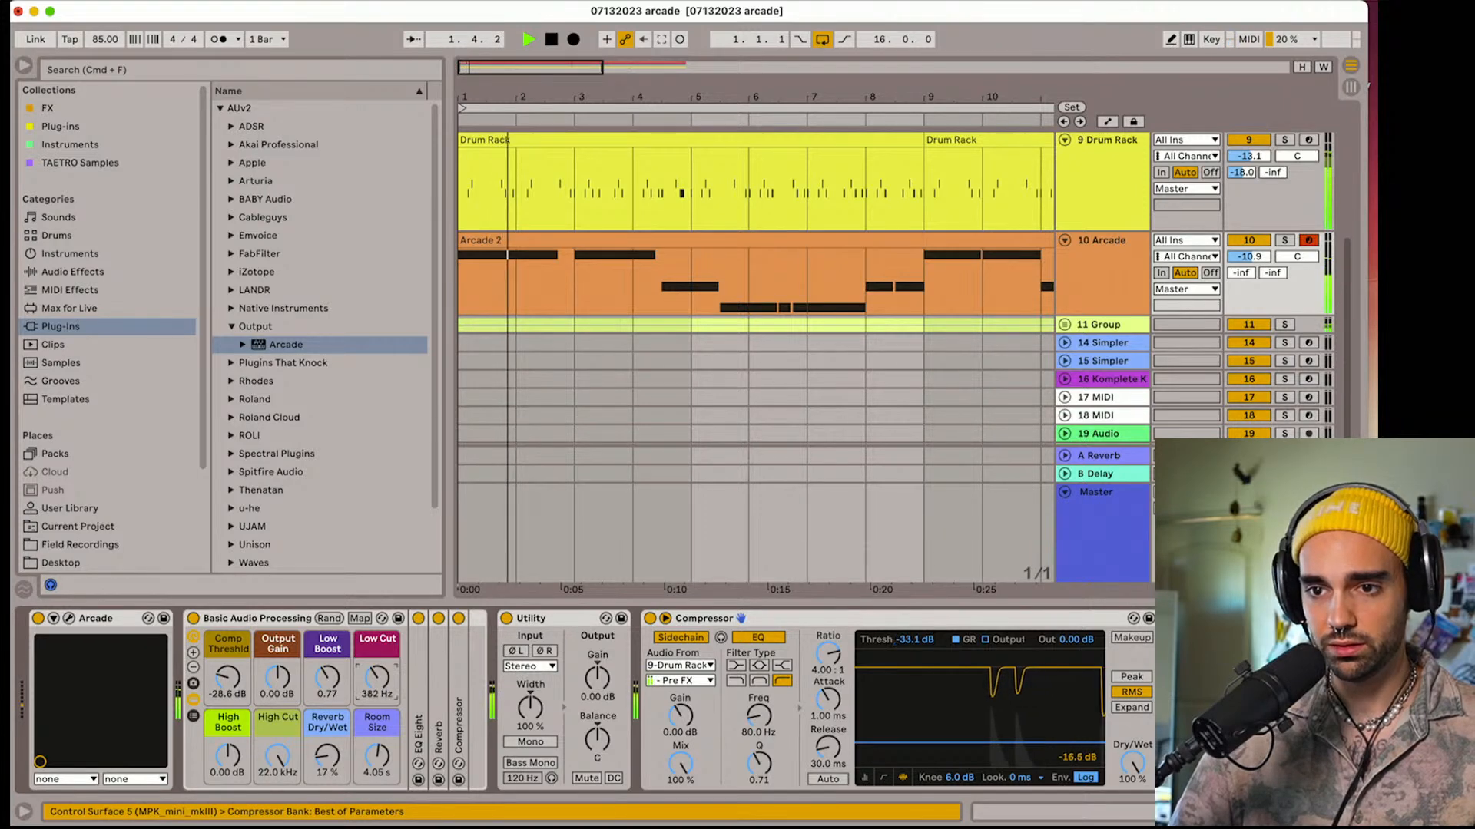
Set High Cut to 6.32 kHz, Reverb Dry/Wet to 40 % and Room Size to 6.95 s, and listen to the result
left_click_drag(277, 756, 330, 750)
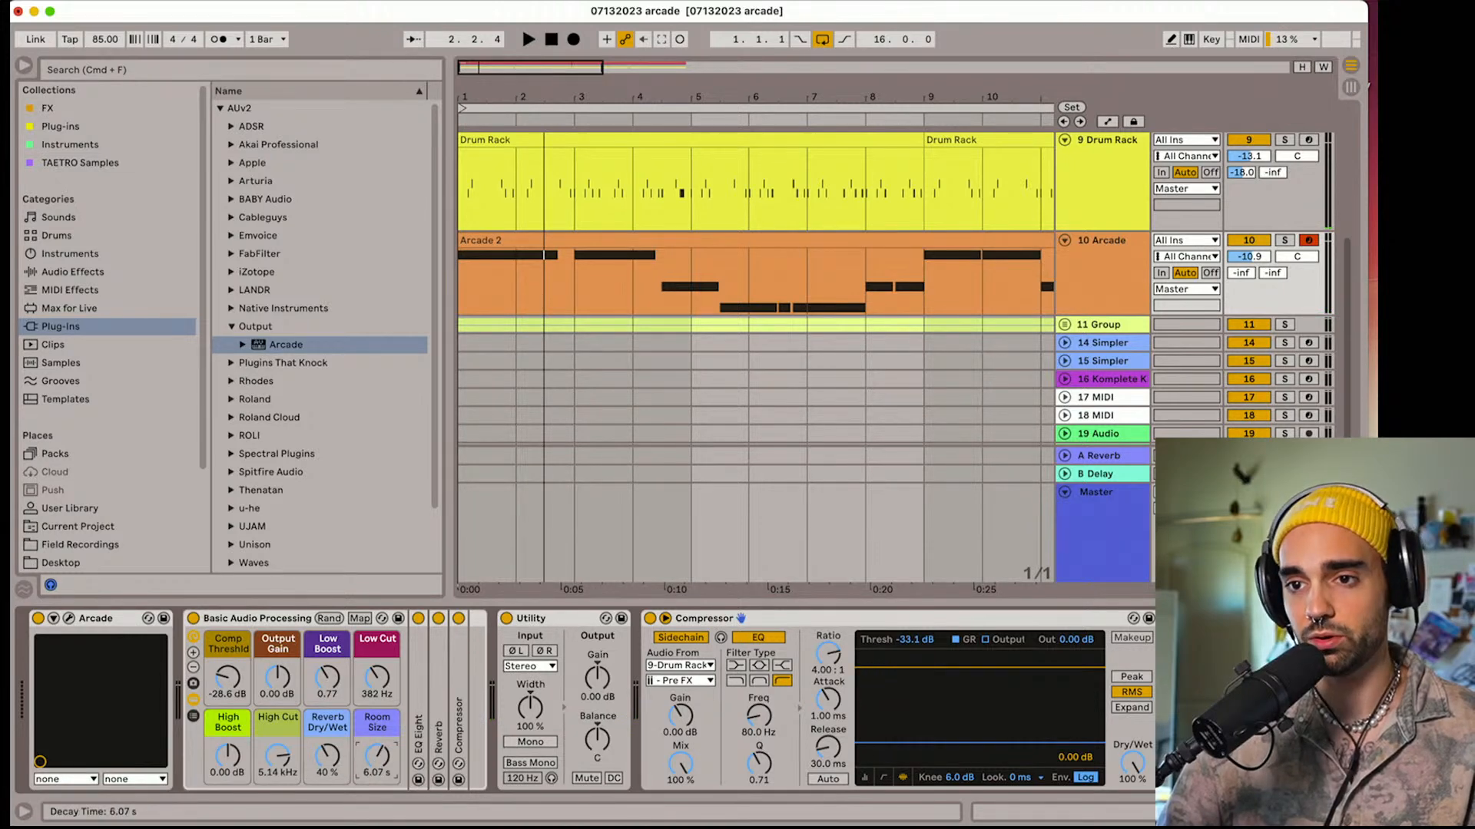
left_click_drag(277, 756, 277, 754)
key("space")
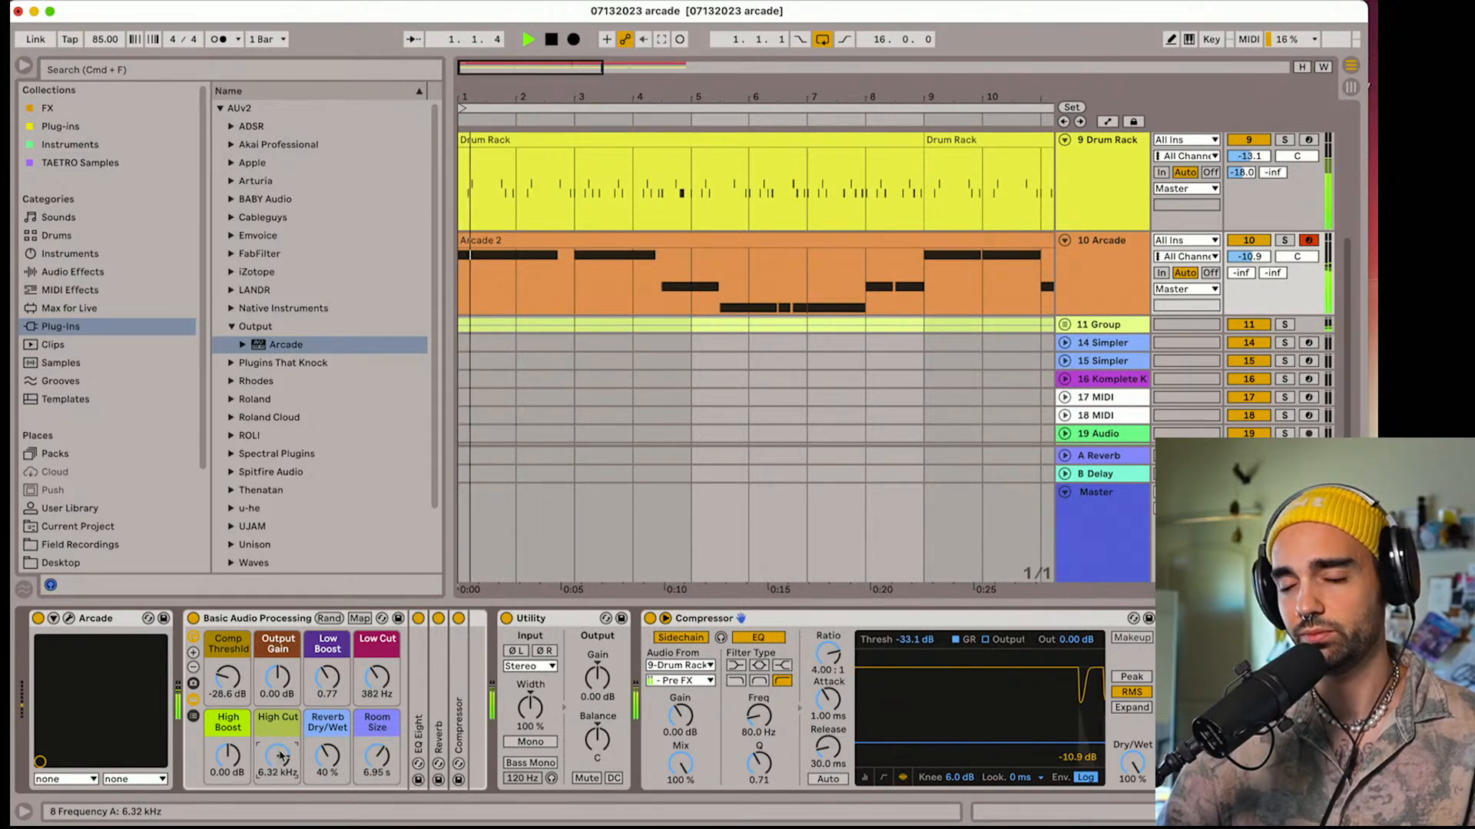
key("space")
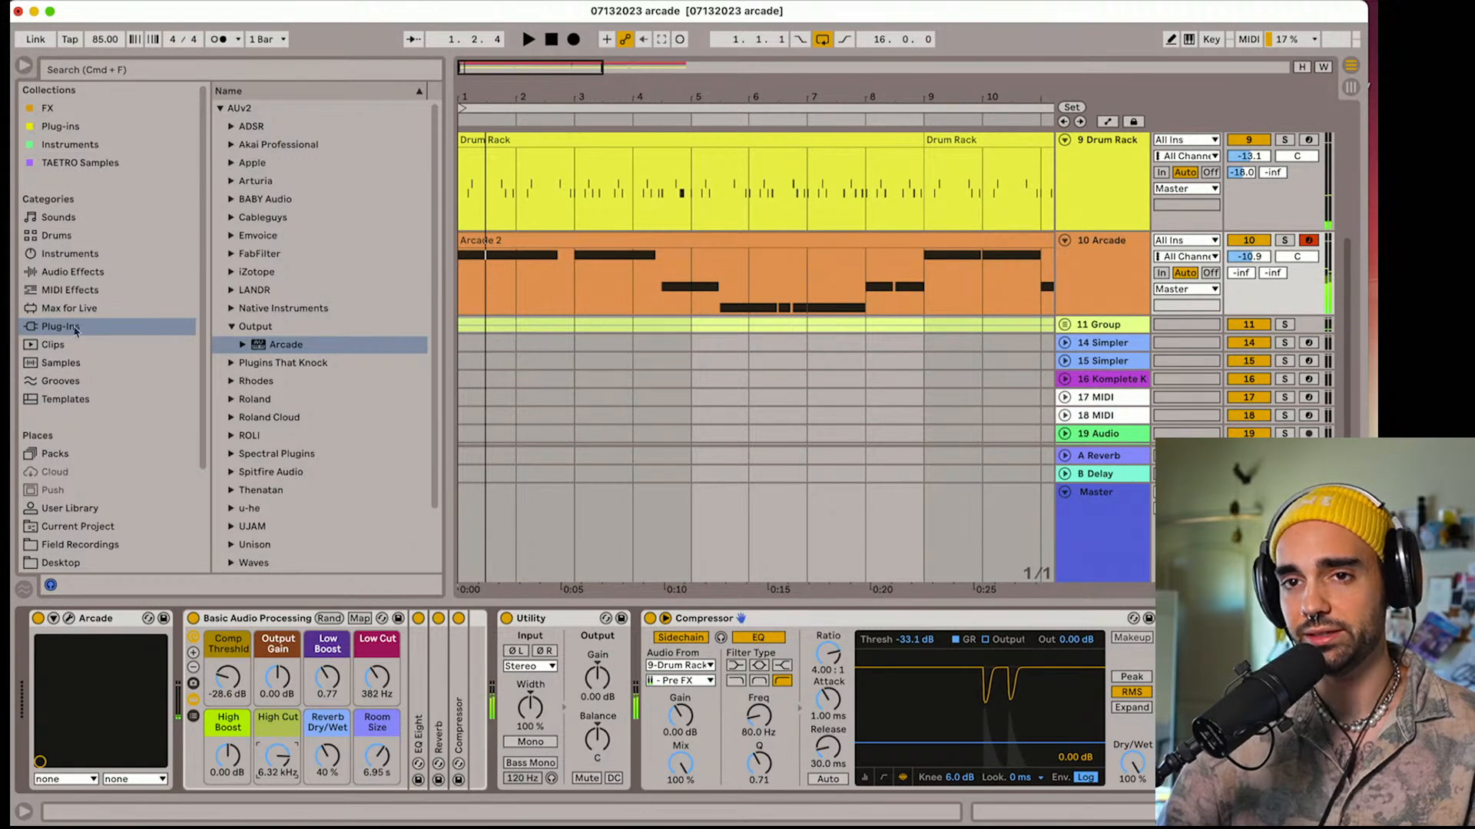
Add the ELPHNT TAPE.adg effect from the FX collection after the Compressor and set its Wow to 75 during playback
left_click(50, 109)
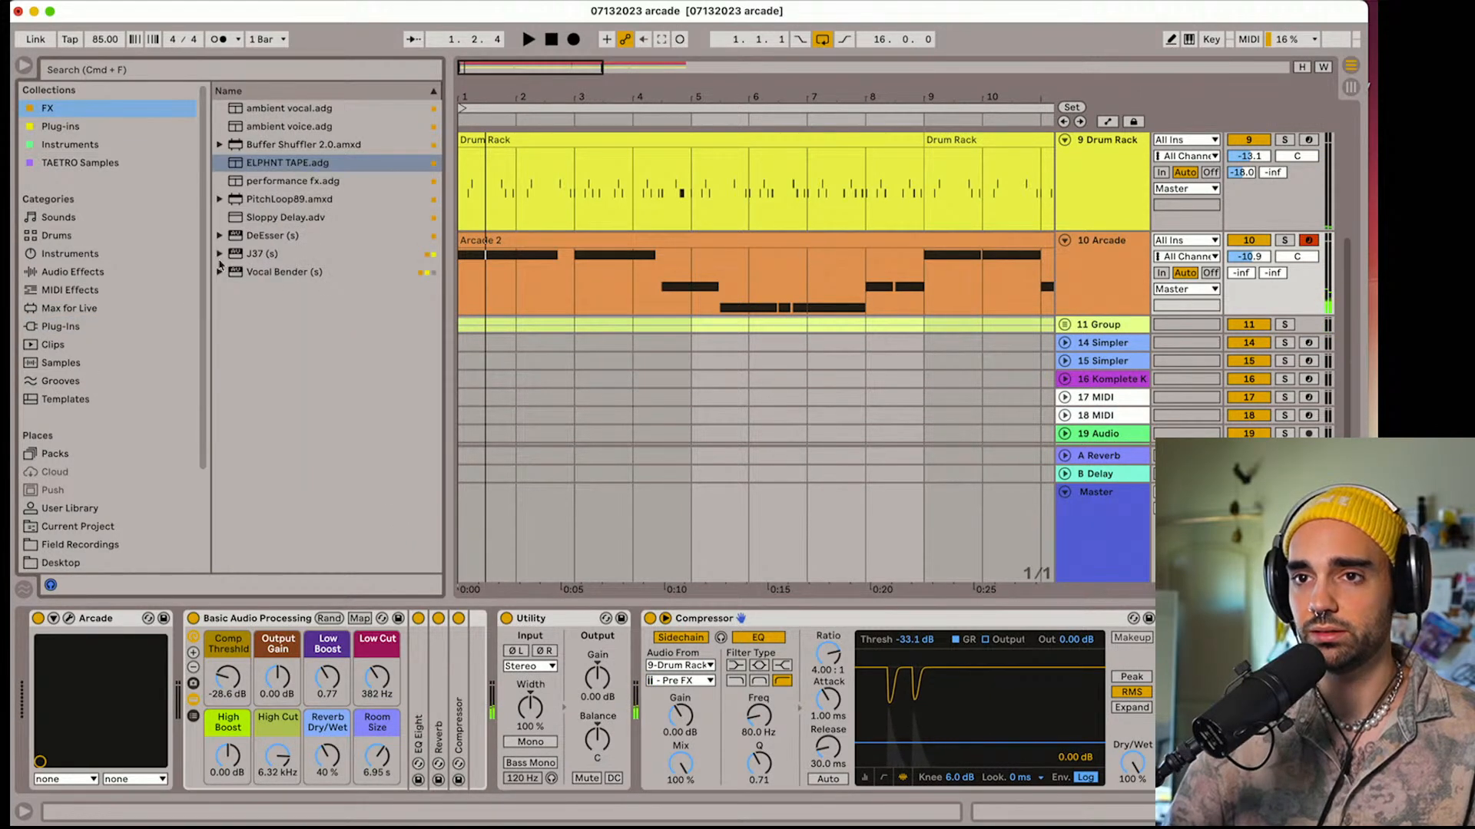
left_click_drag(244, 164, 343, 172)
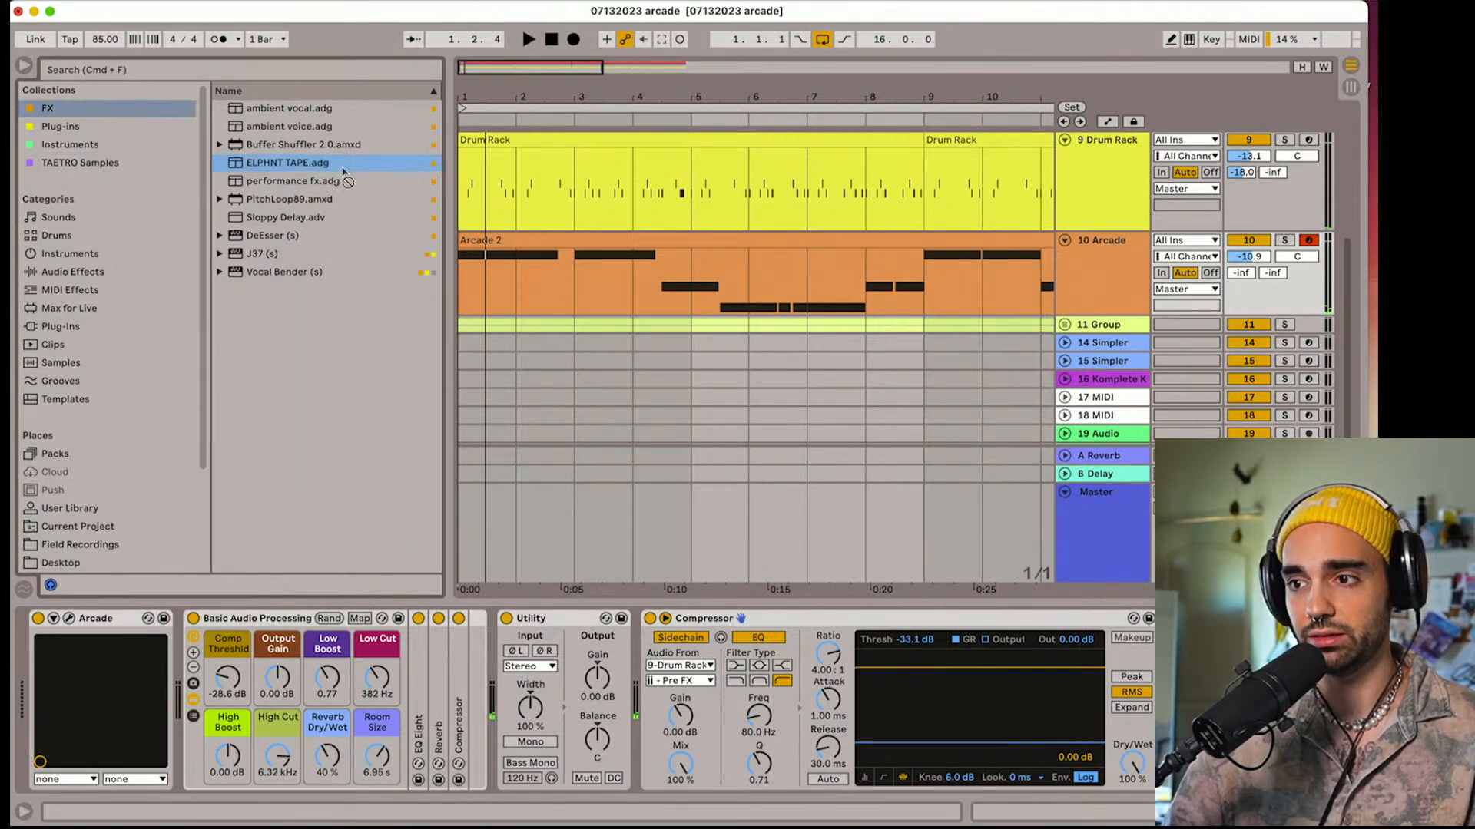
left_click_drag(741, 619, 741, 619)
key("space")
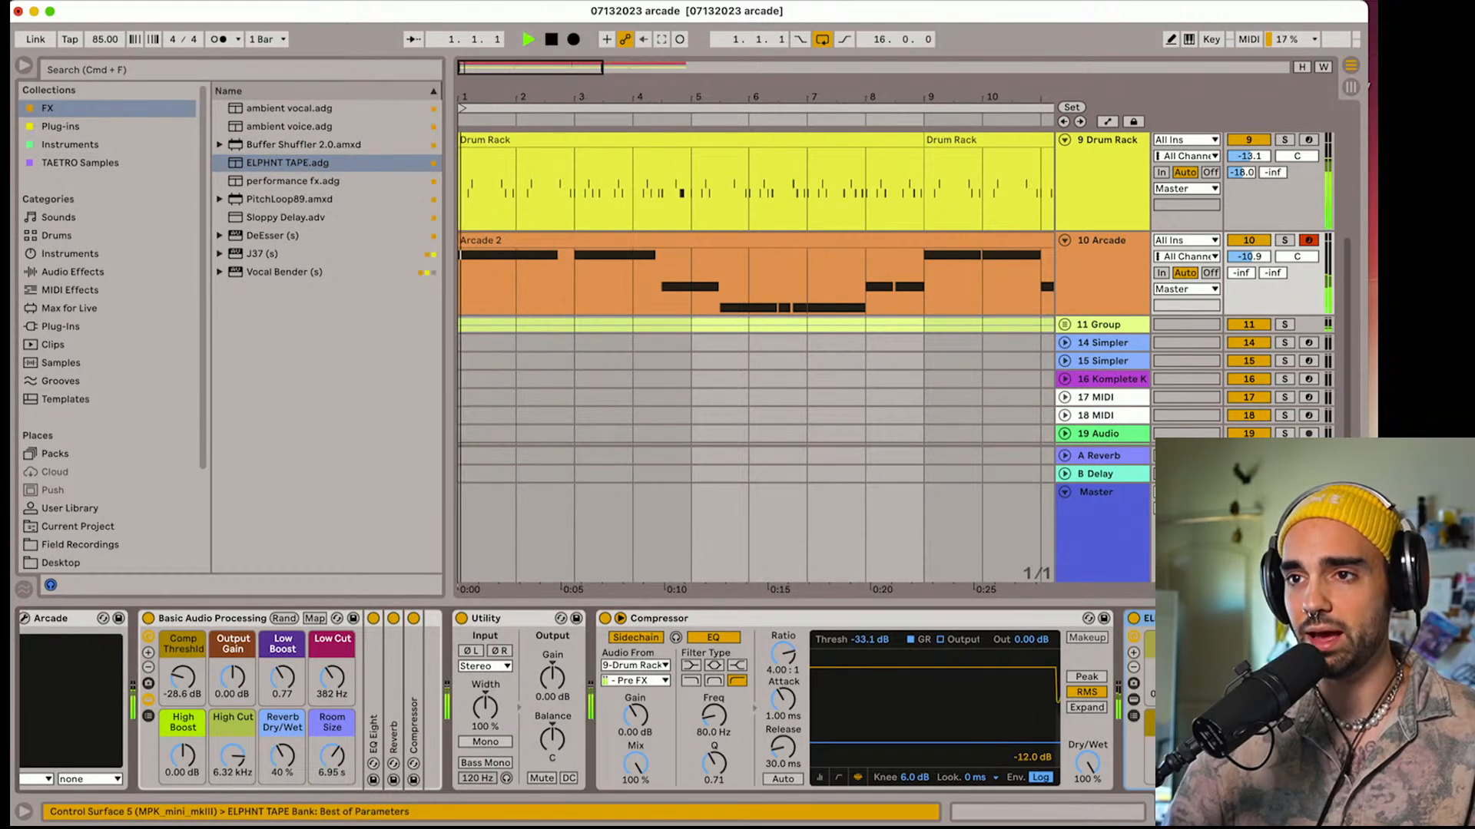
left_click_drag(1098, 751, 1098, 704)
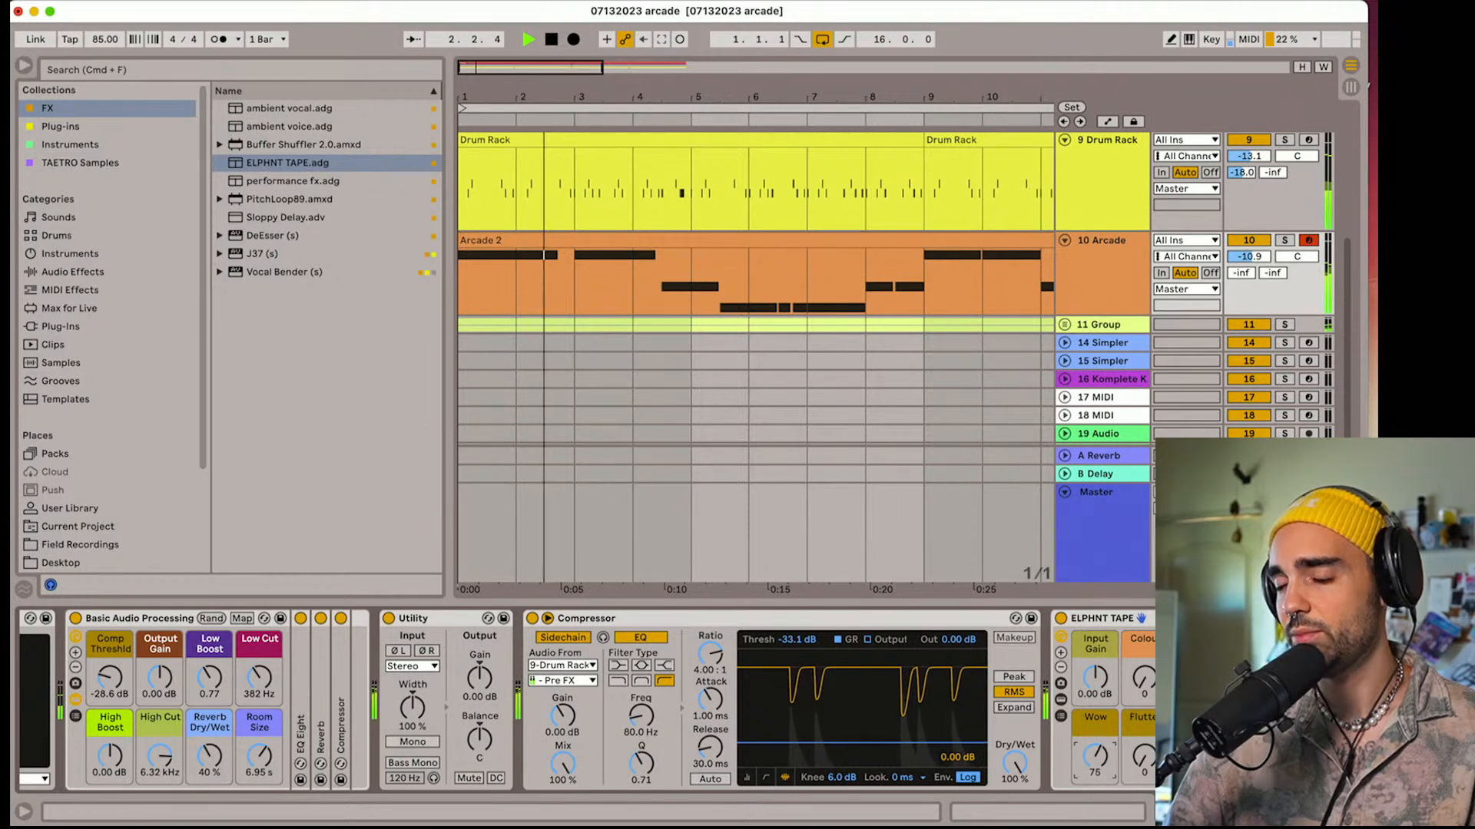
Move the ELPHNT TAPE rack into the Basic Audio Processing rack between EQ Eight and Reverb, and set its Wow to 77
key("space")
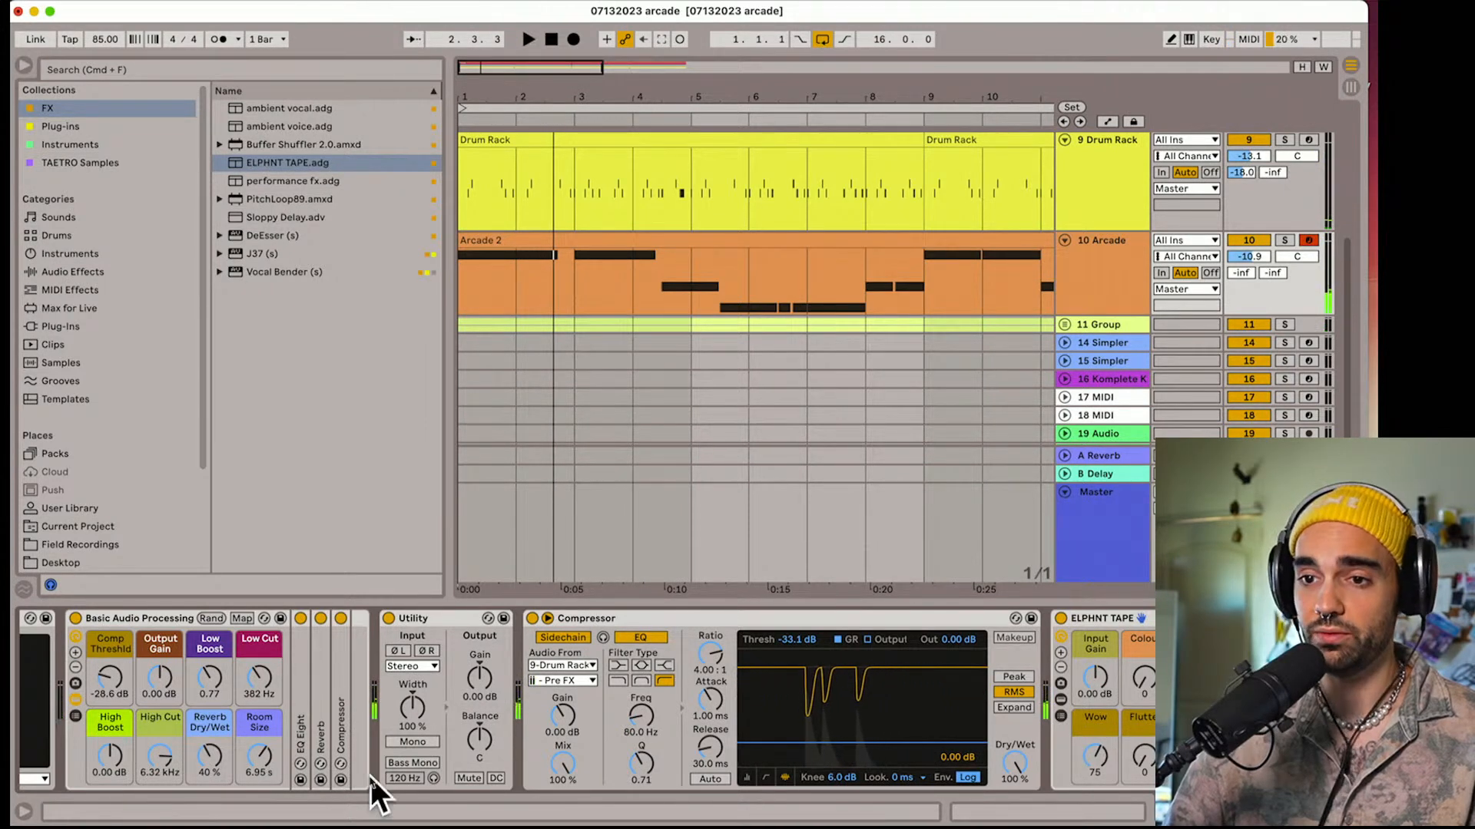
key("space")
mouse_move(1140, 619)
left_mouse_down()
mouse_move(254, 691)
mouse_move(338, 706)
mouse_move(311, 711)
left_mouse_up()
key("space")
left_click_drag(384, 765, 384, 762)
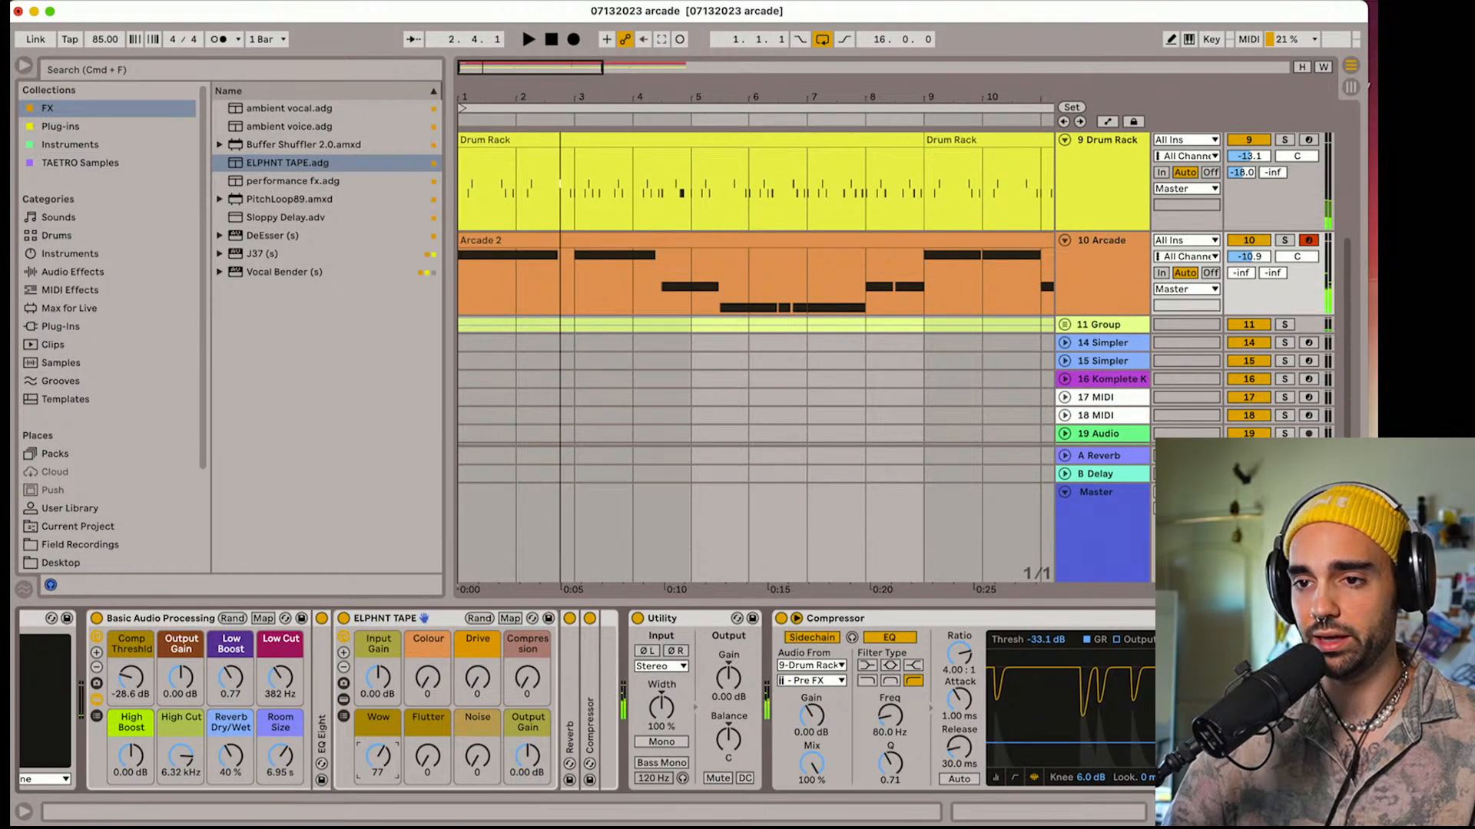
Set the ELPHNT TAPE Drive to 25 and play the arrangement to hear the result
mouse_move(478, 679)
left_mouse_down()
mouse_move(478, 610)
mouse_move(478, 659)
left_mouse_up()
key("space")
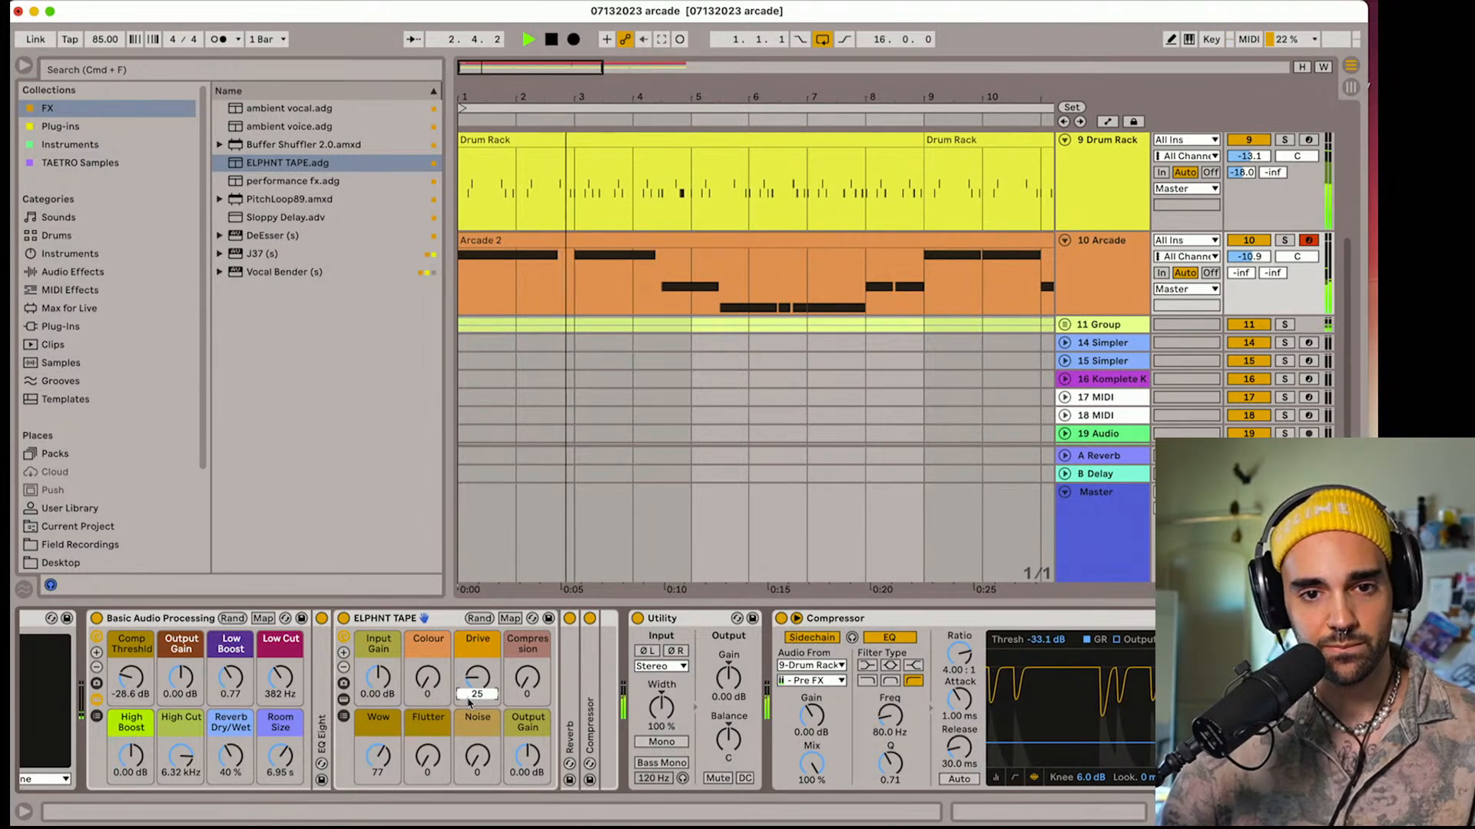
key("space")
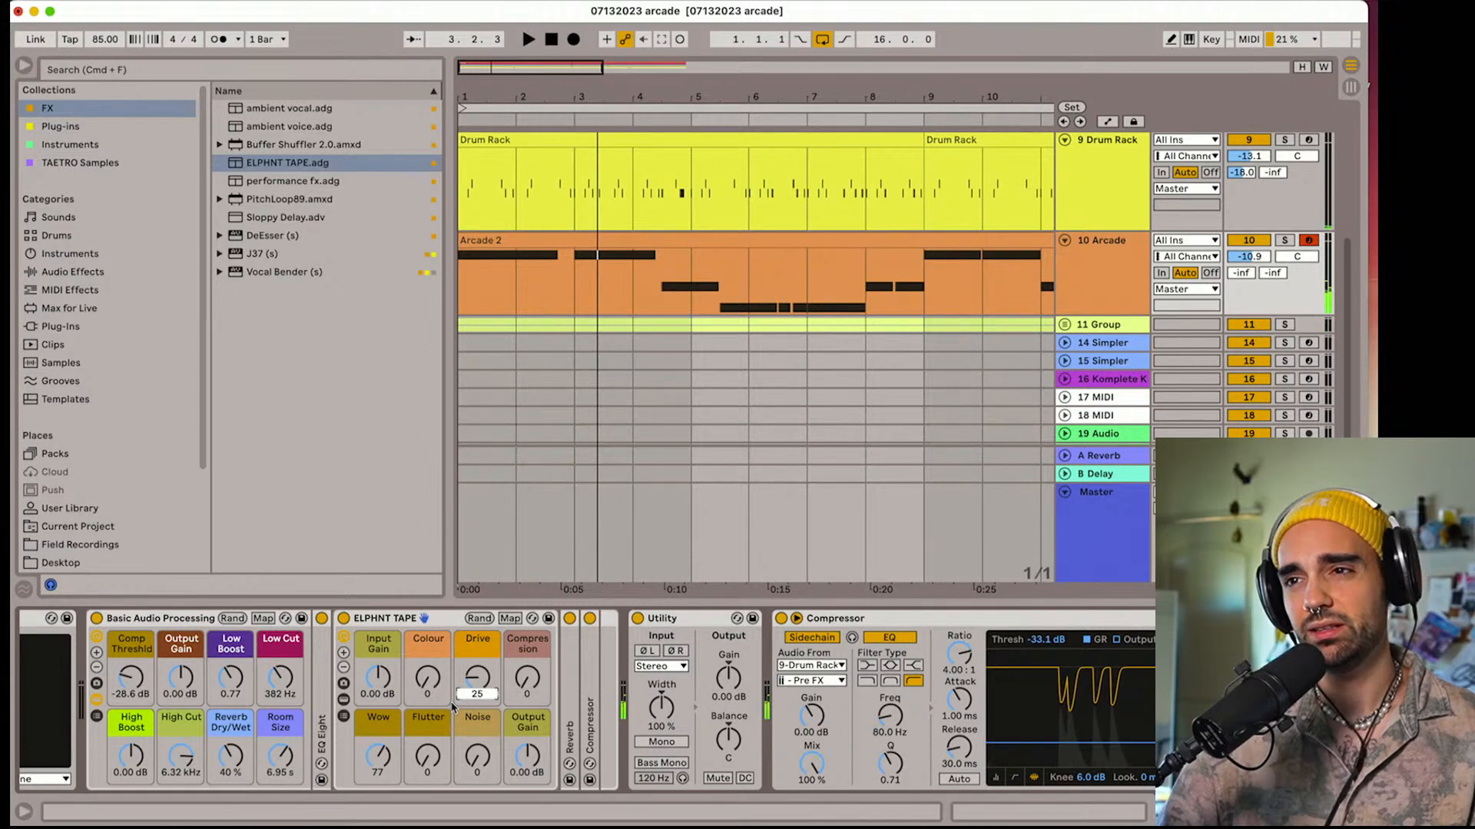
left_click(527, 527)
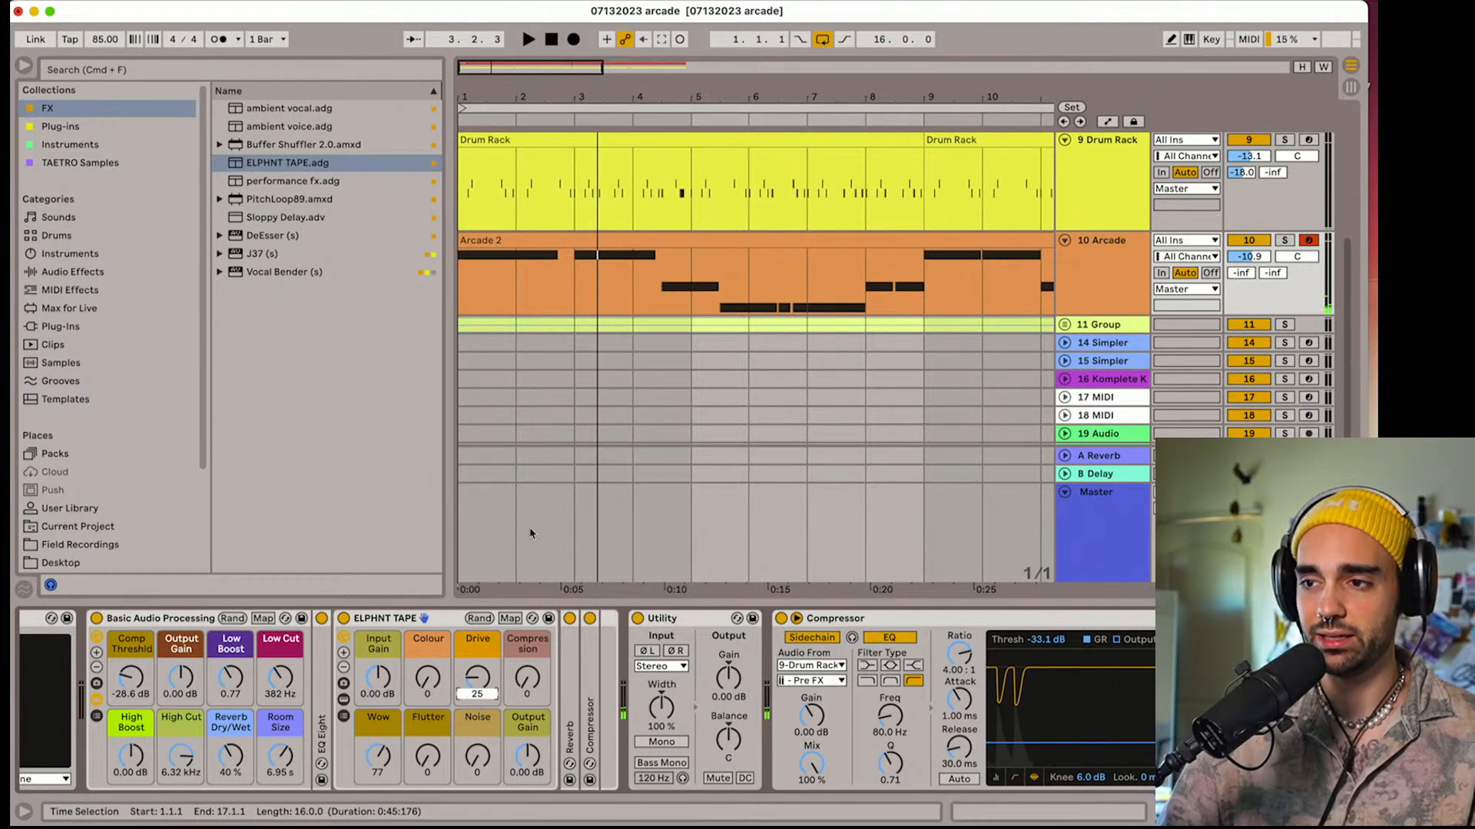
Mute track 9 Drum Rack and track 11 Group and play the remaining parts
scroll(530, 533, "up", 2)
left_click(1236, 201)
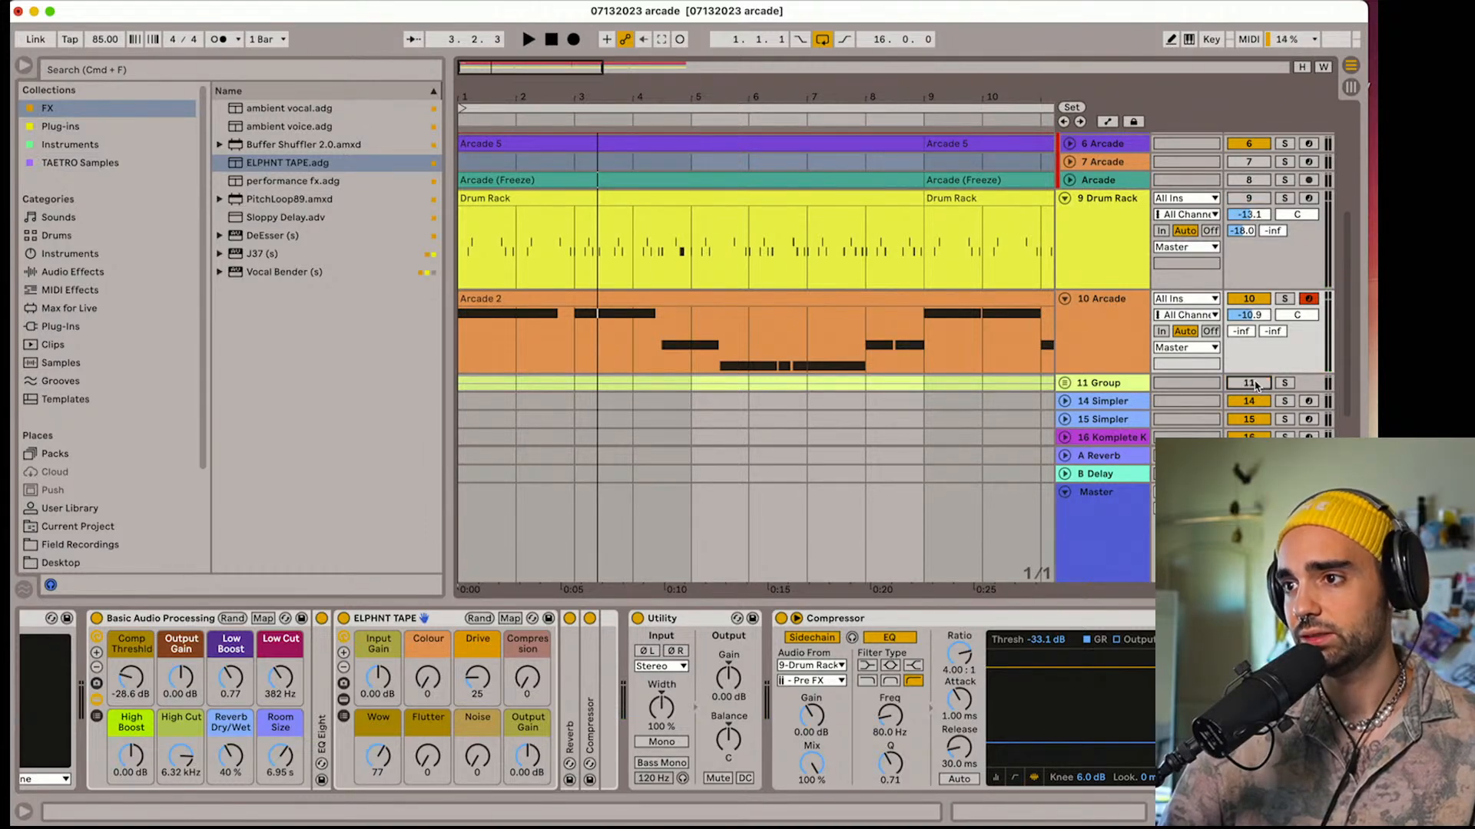
key("space")
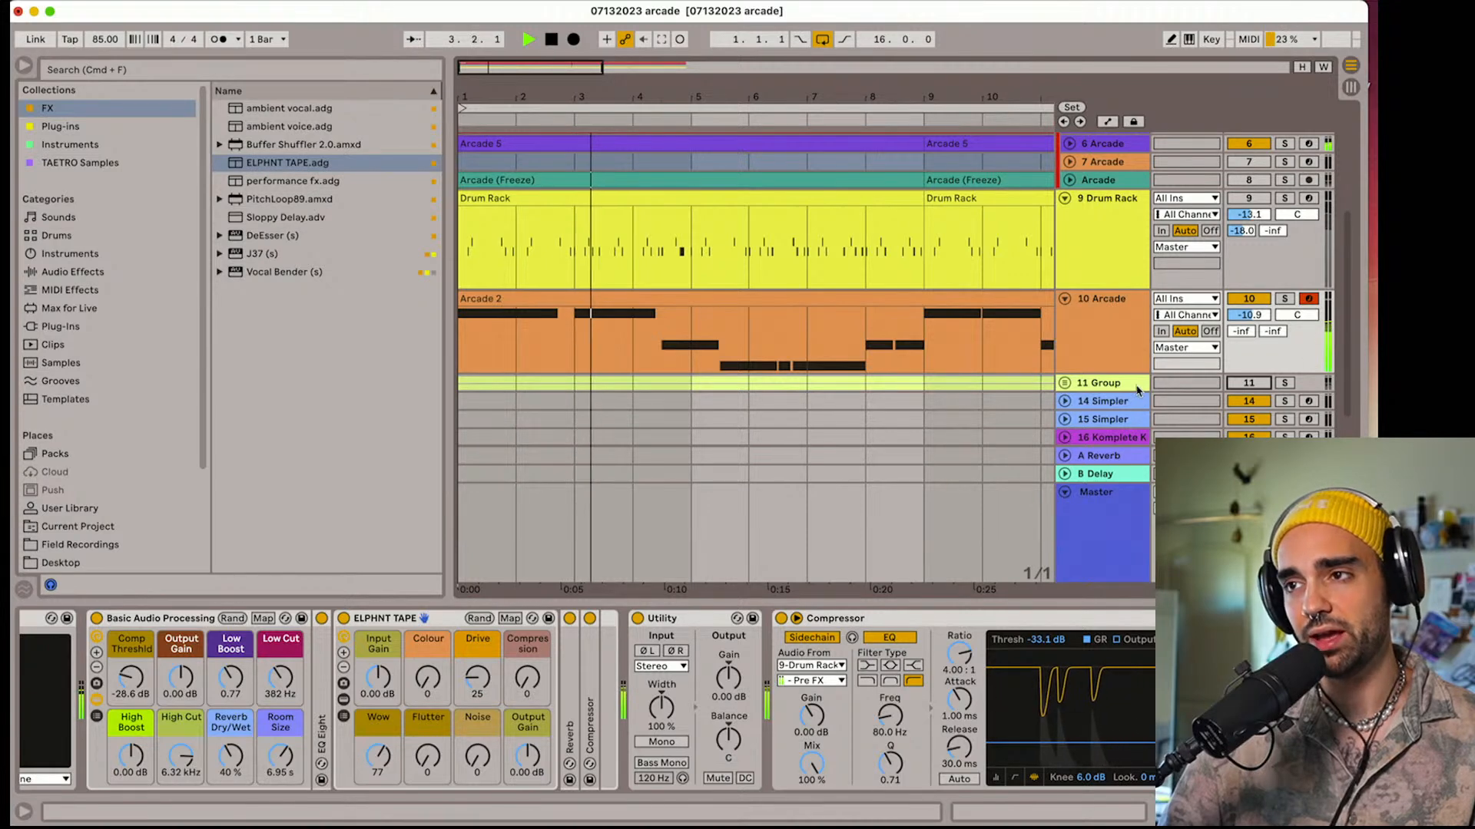
key("space")
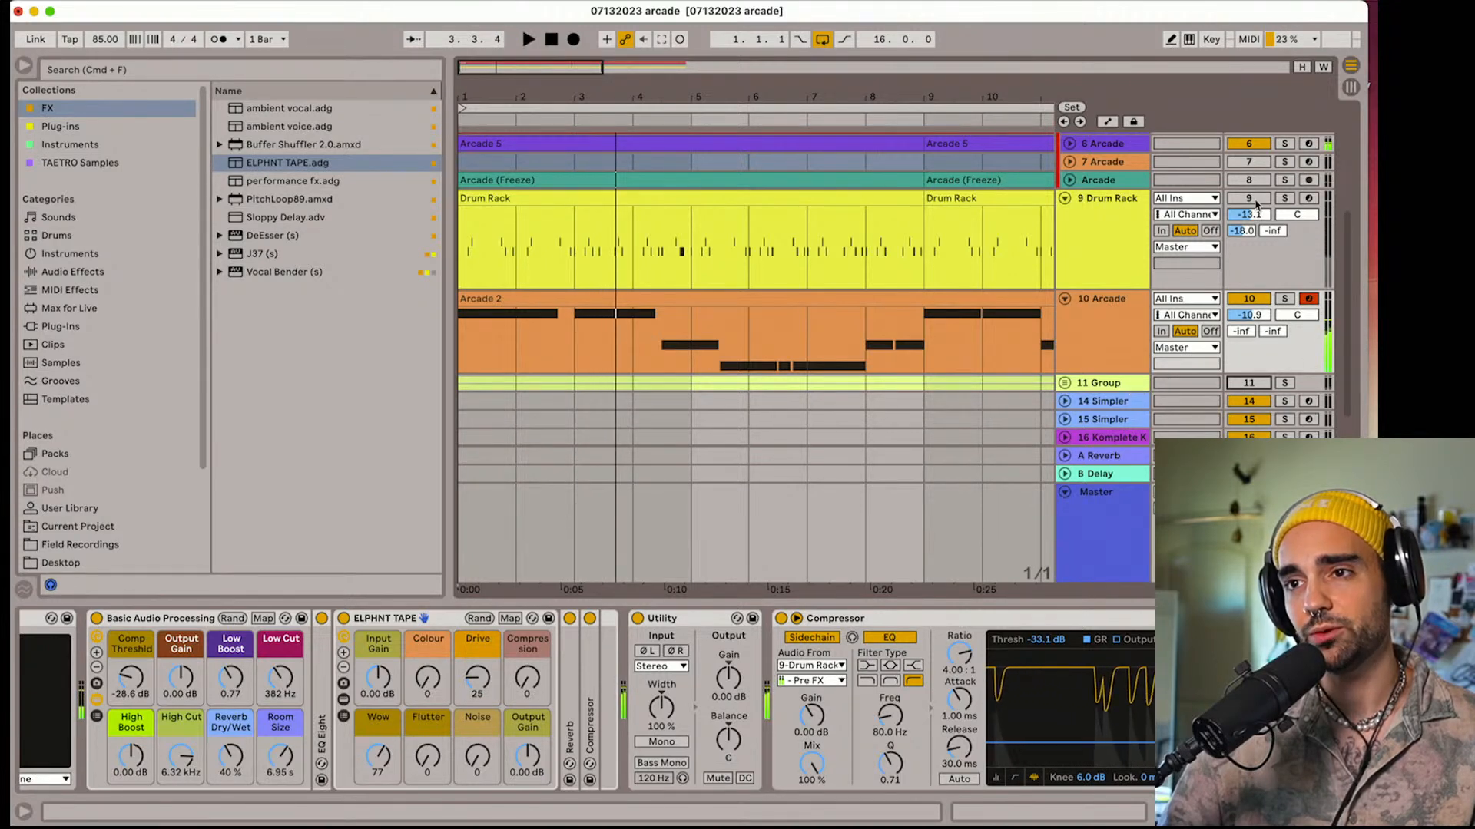
Unmute and arm track 9 Drum Rack, and play the arrangement from its first eight-bar clip
left_click(1257, 203)
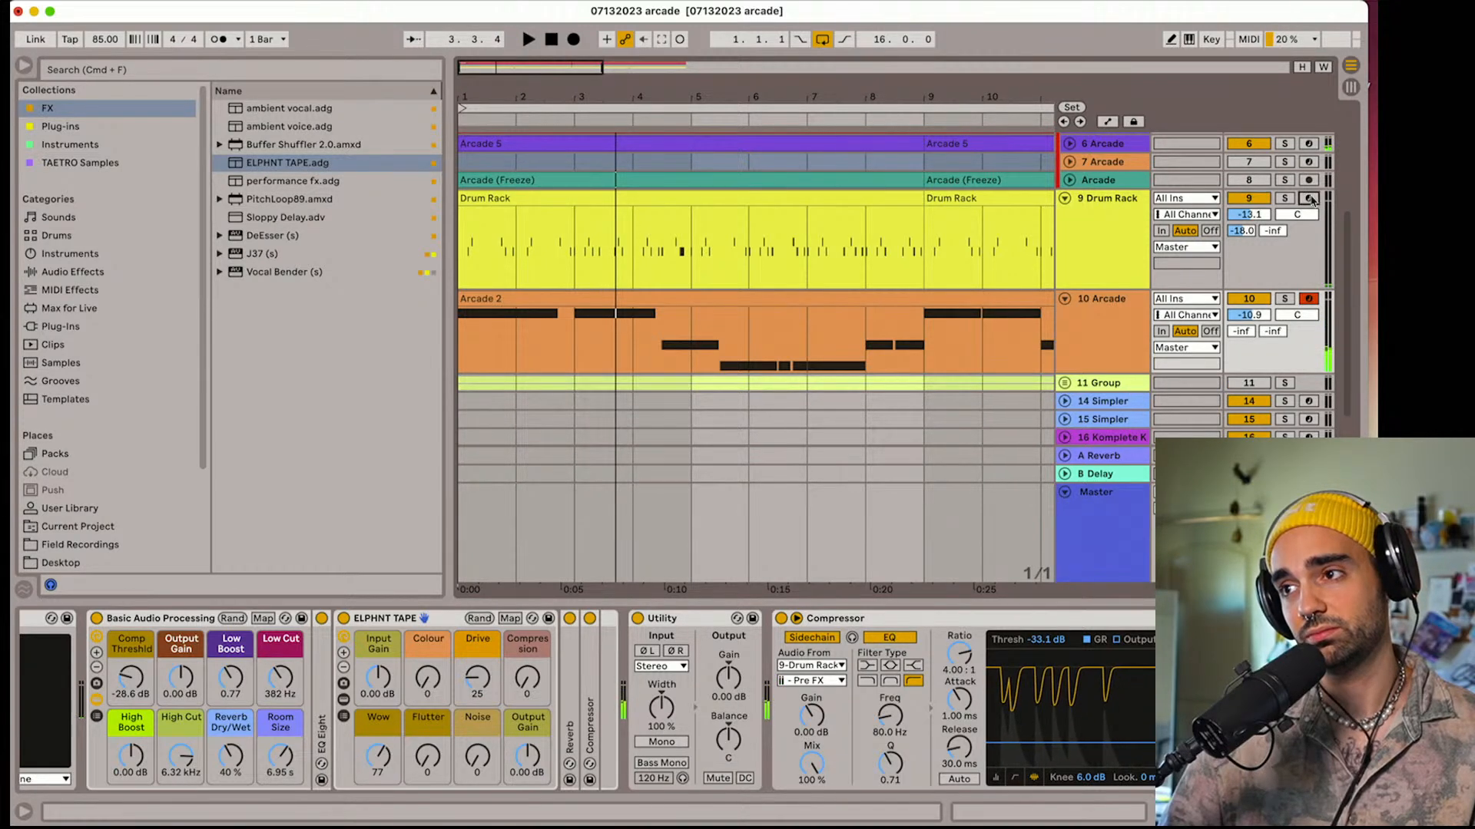
left_click(1233, 206)
left_click(723, 197)
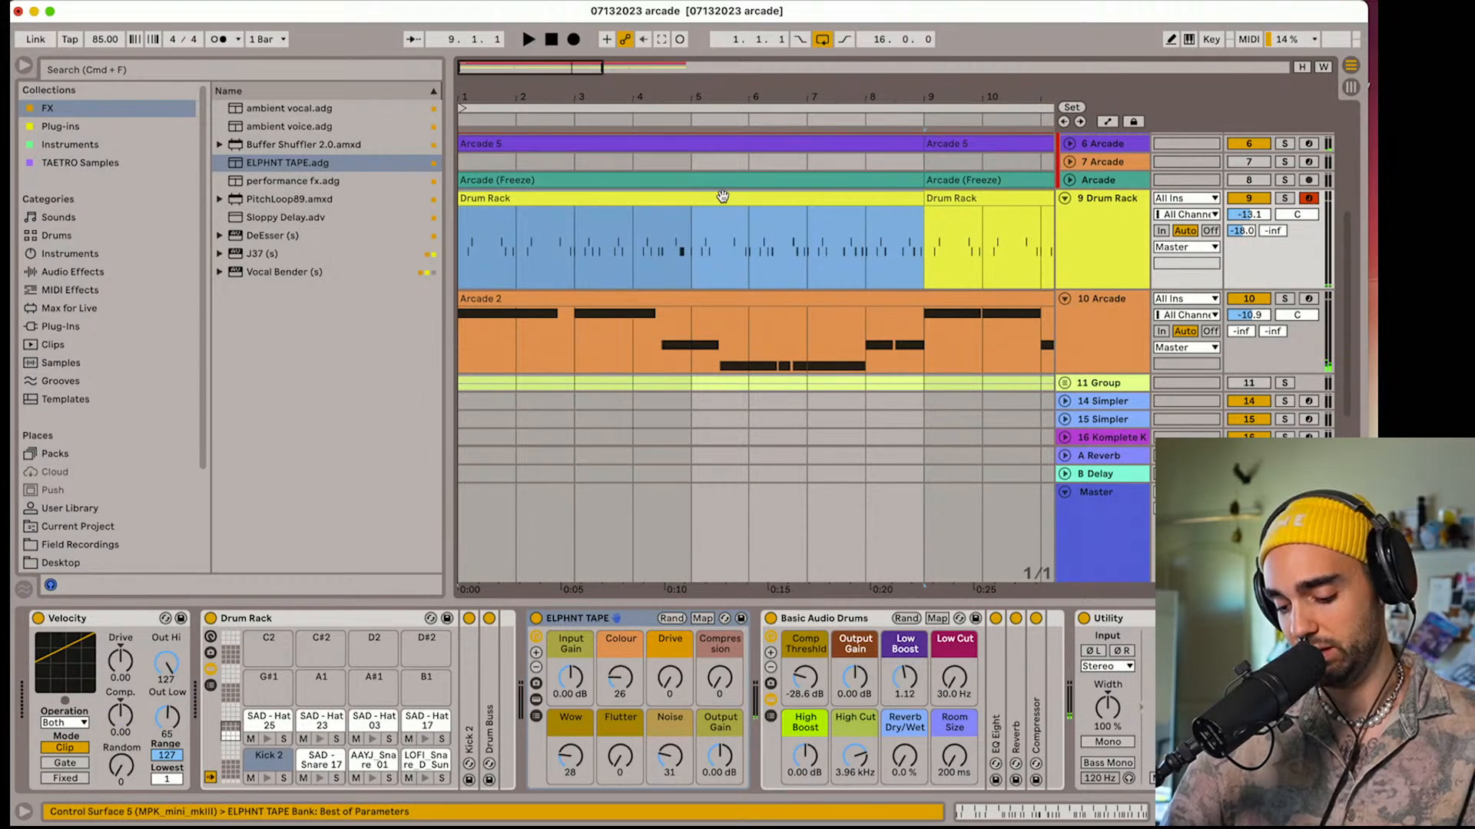
key("space")
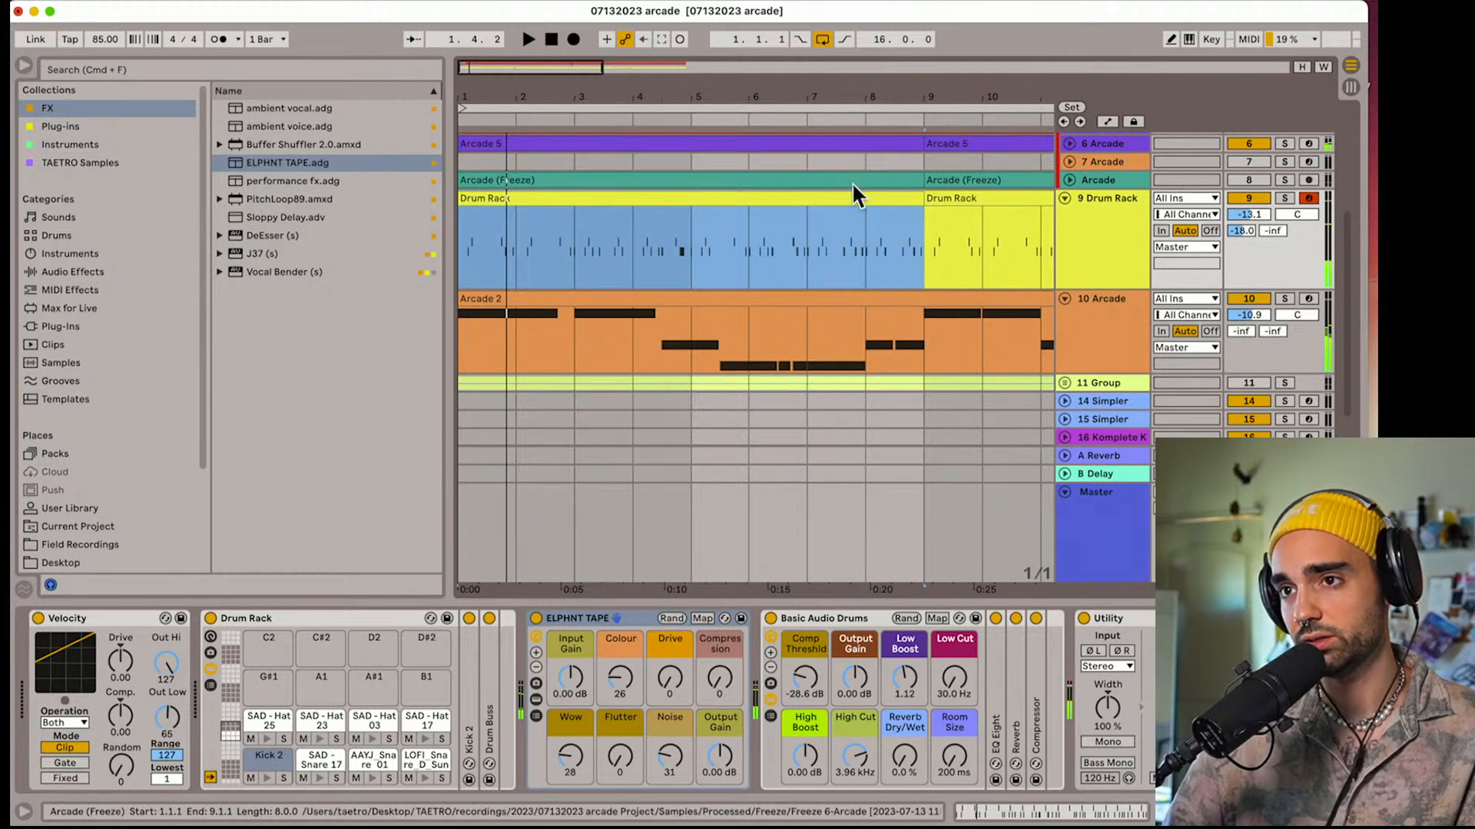
Deactivate the first Drum Rack clip on track 9 and play the loop with the metronome on
key("0")
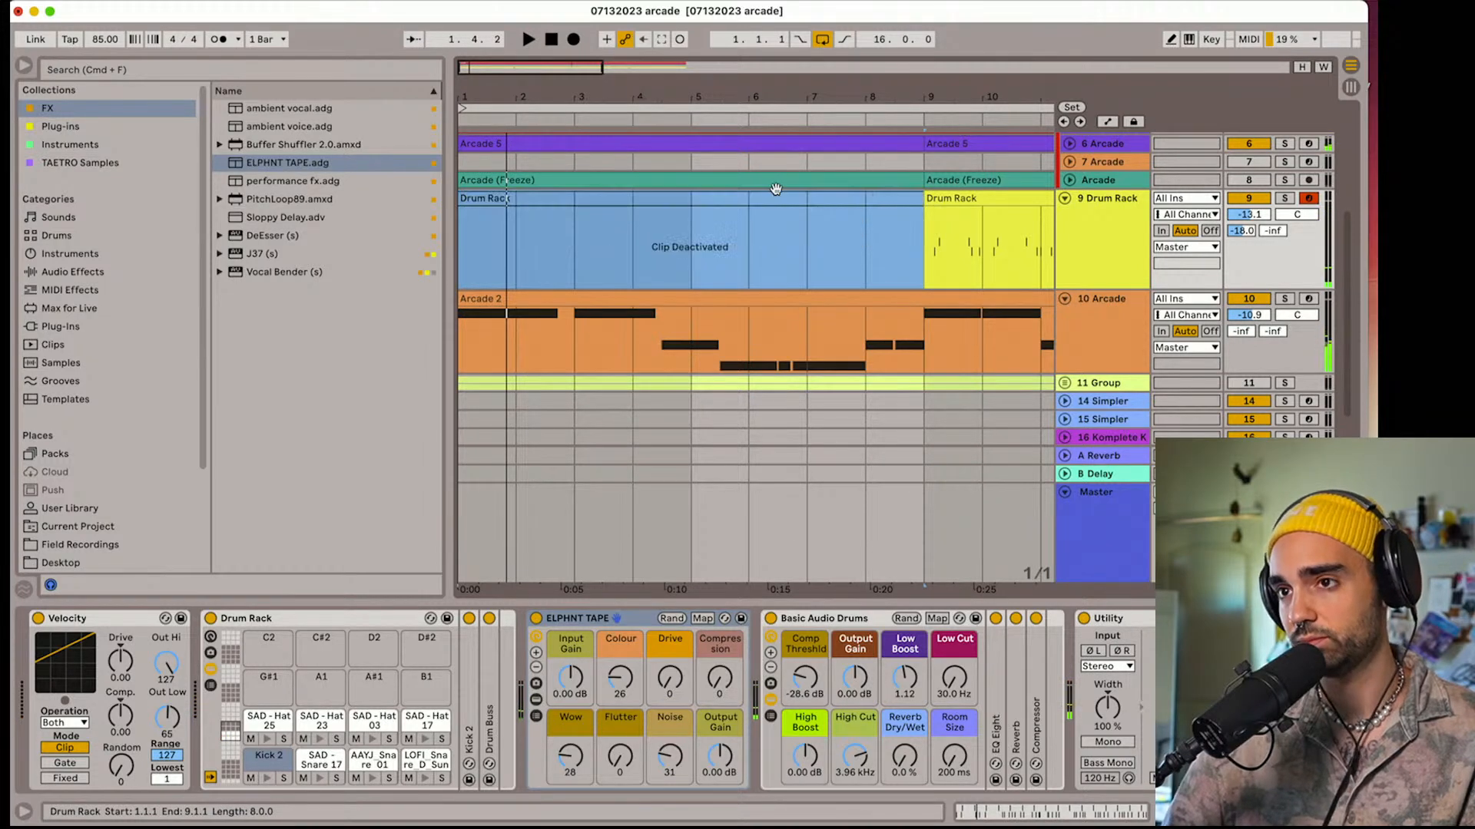
left_click(552, 40)
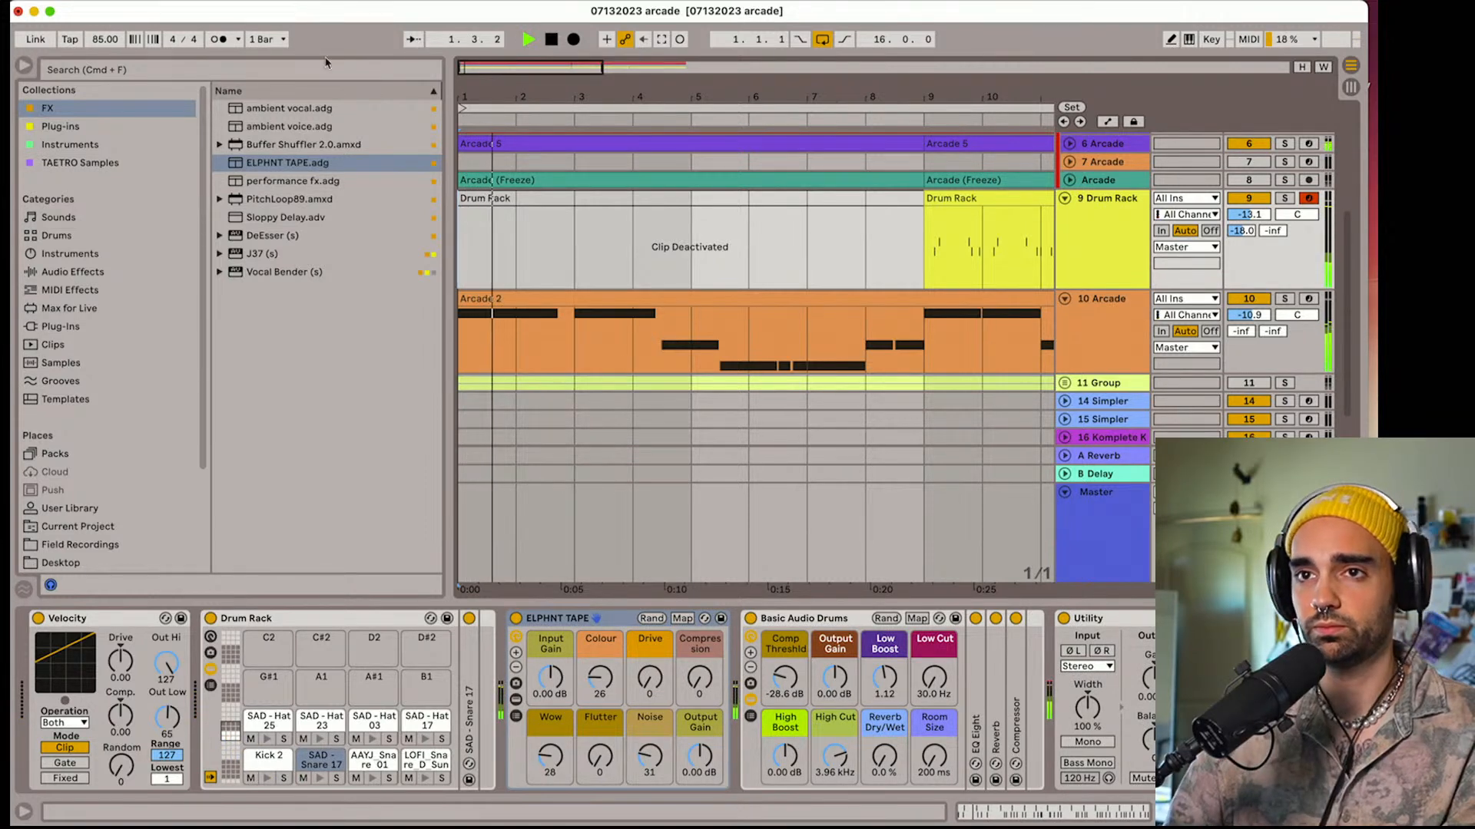
left_click(219, 41)
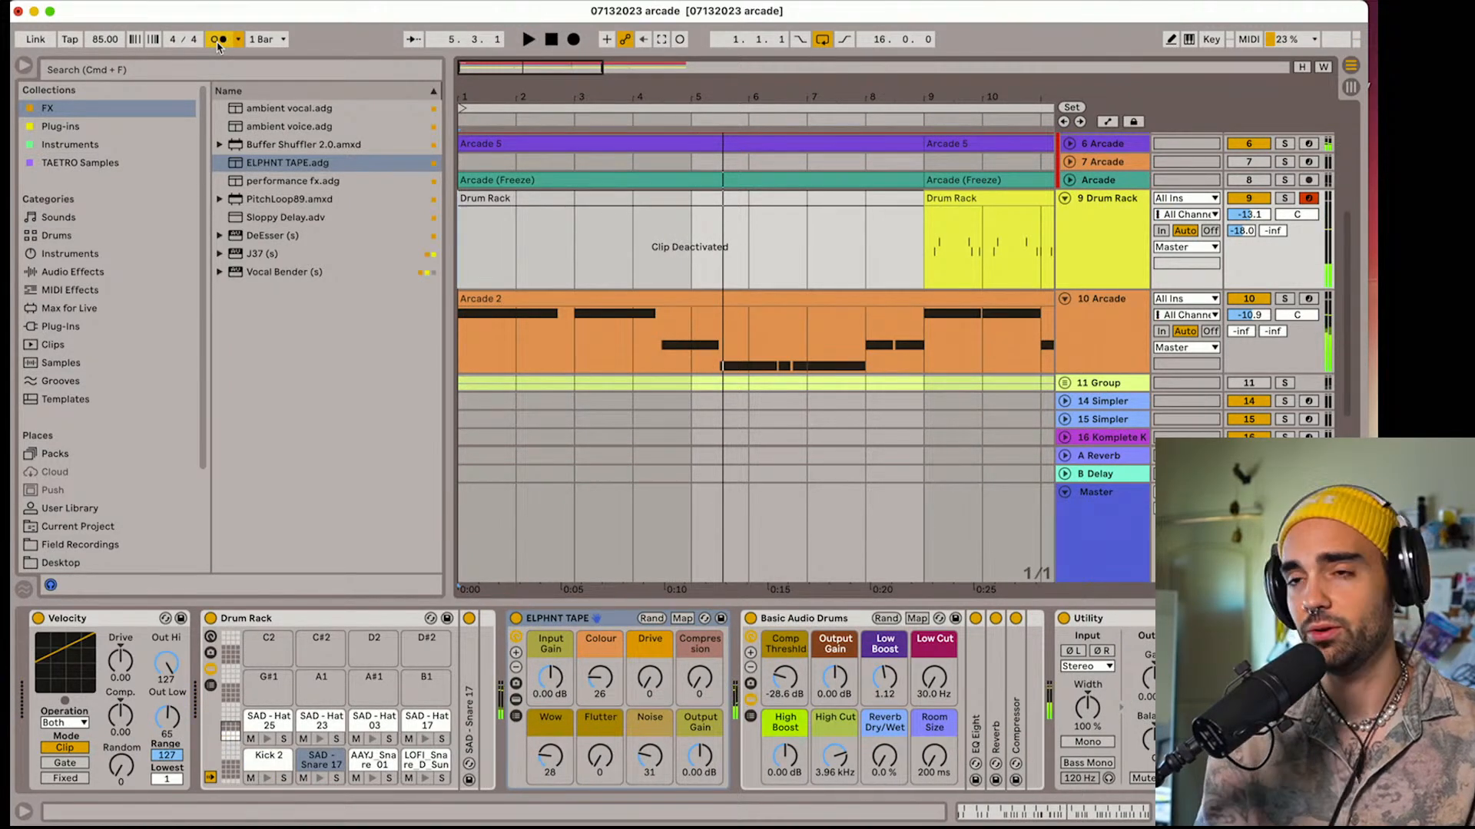
key("space")
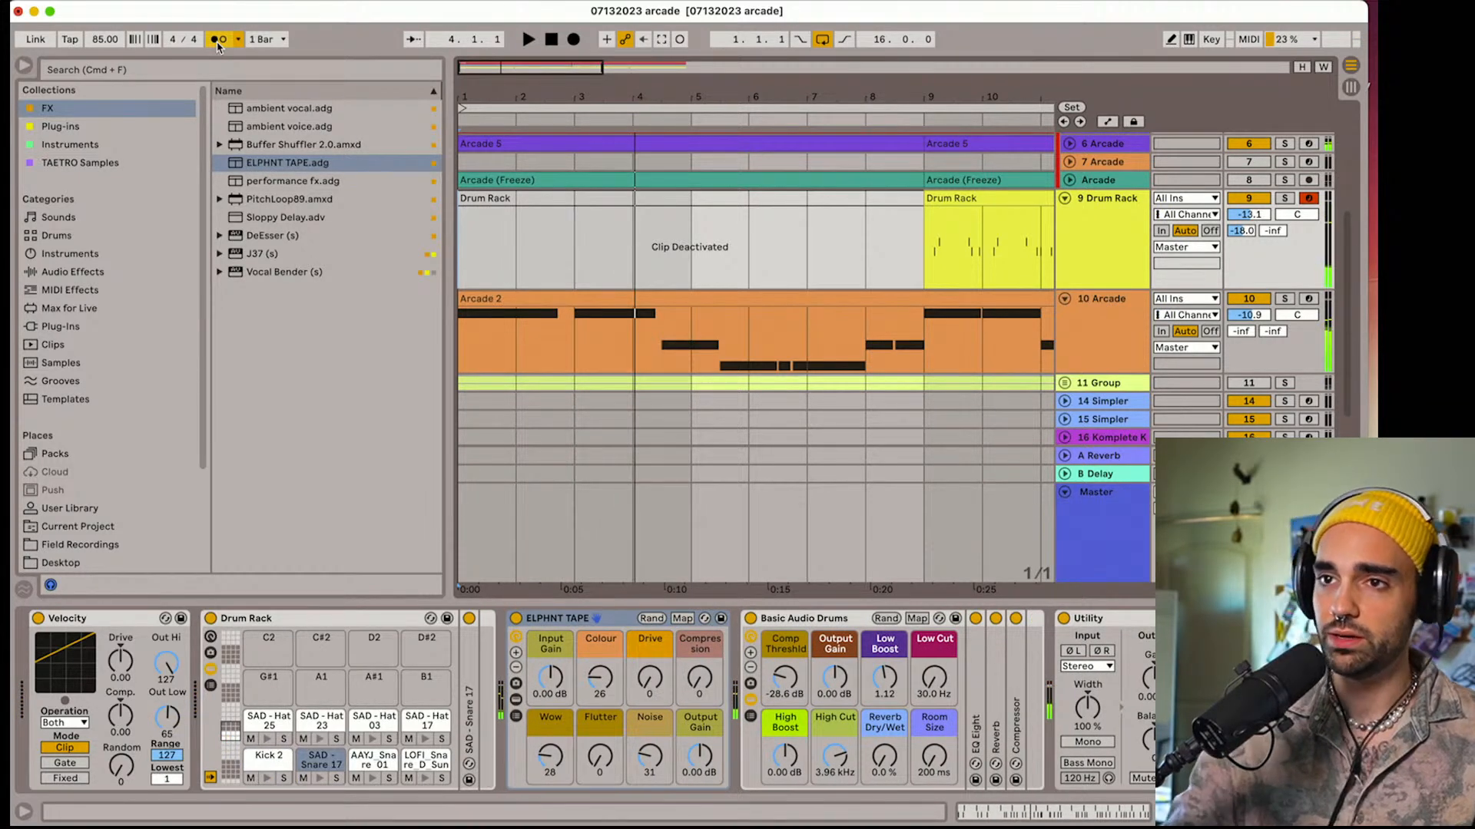
key("space")
Reactivate the first Drum Rack clip, unmute track 11 Group and listen to the full arrangement
left_click(567, 203)
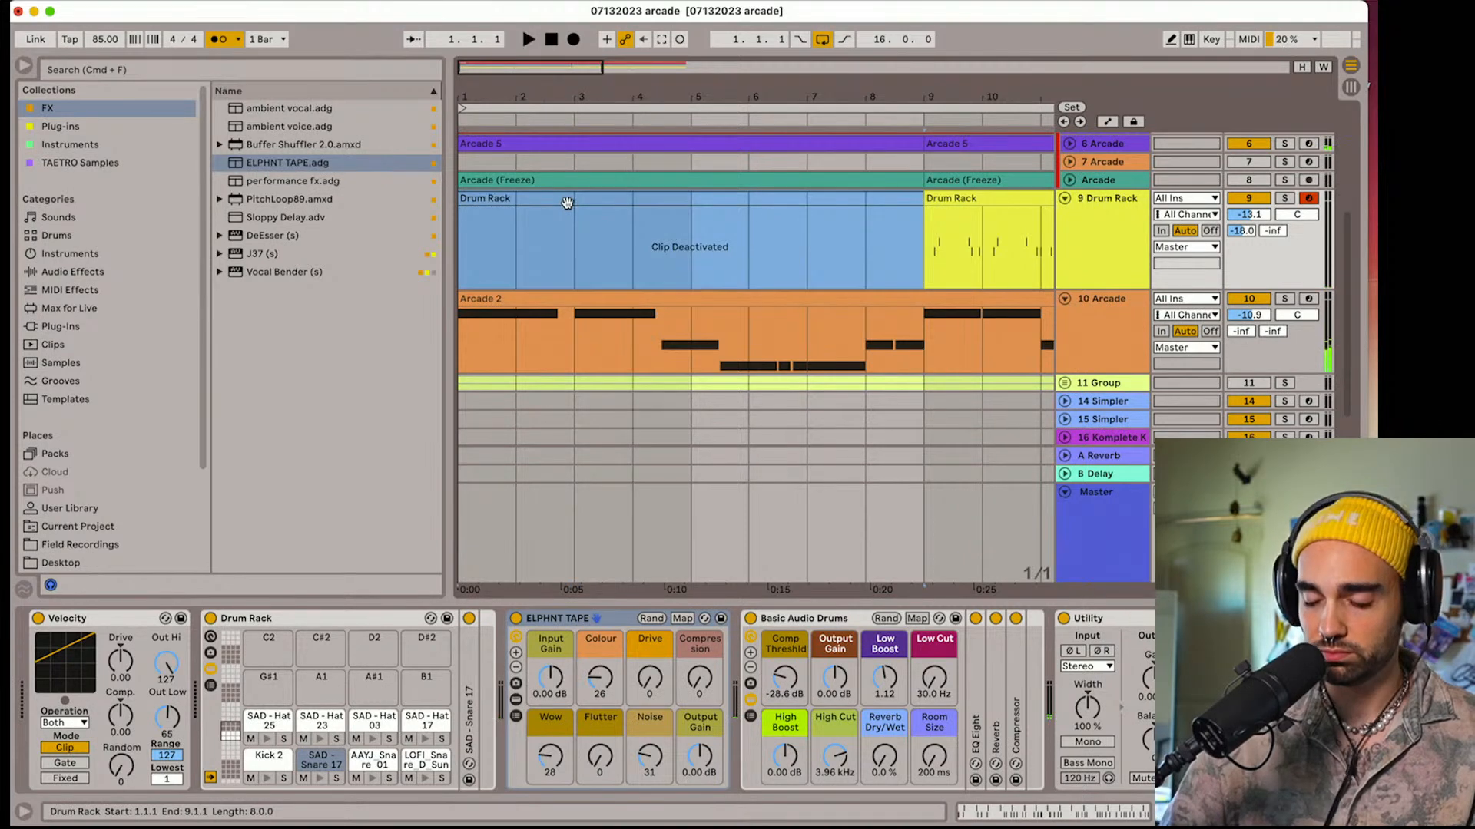
key("0")
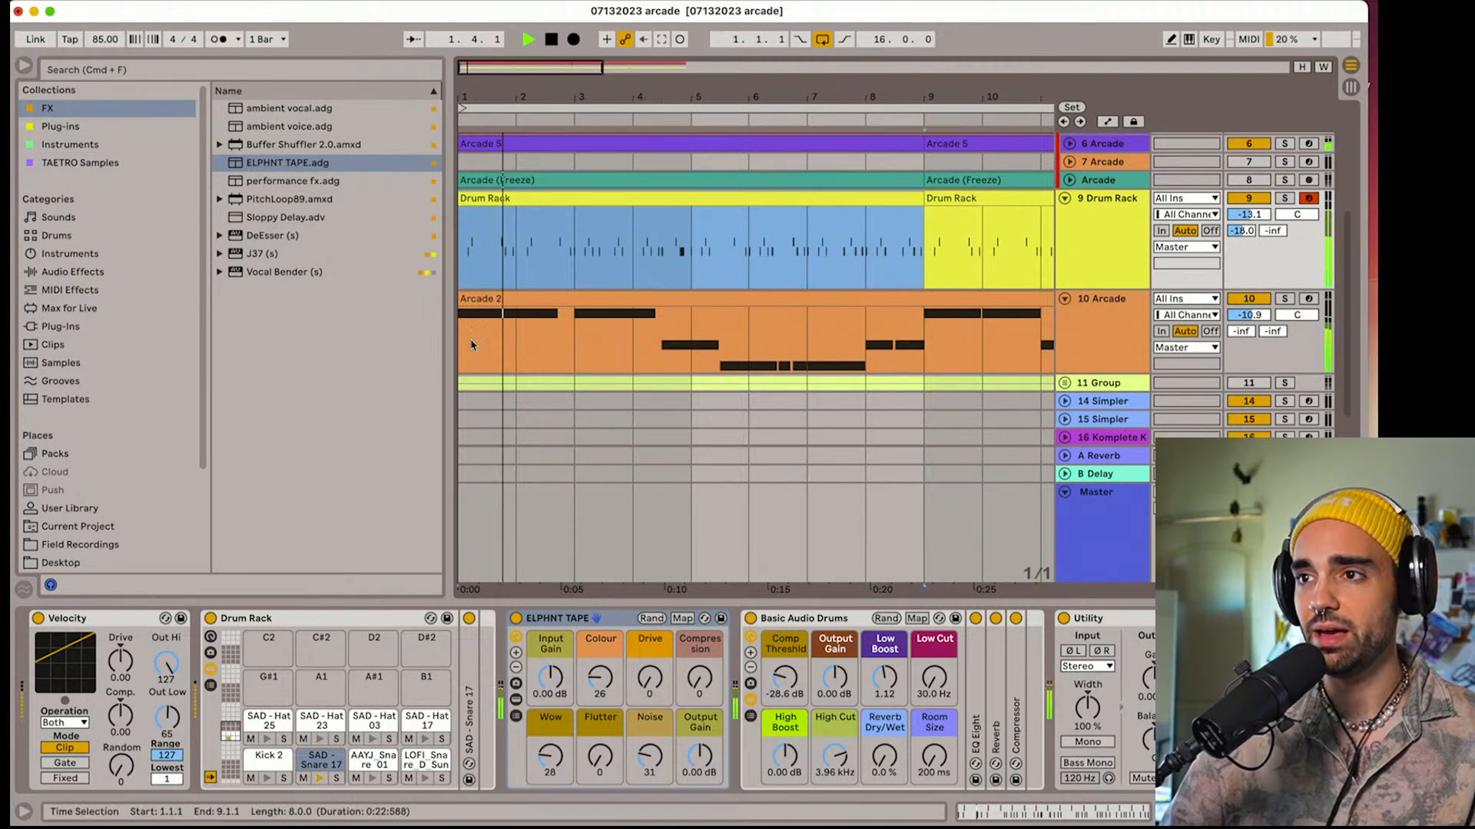
left_click(1248, 383)
key("space")
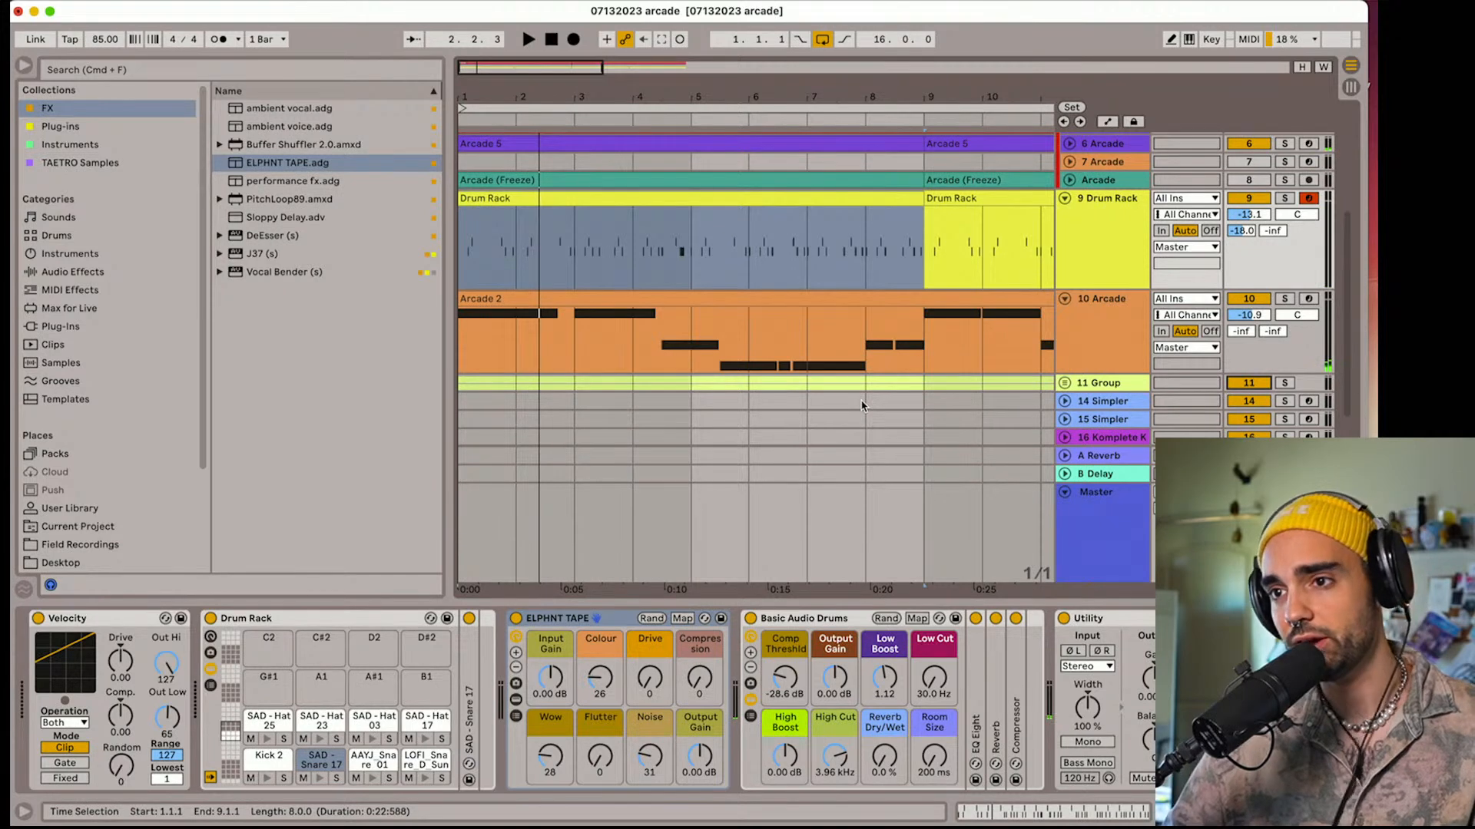
key("space")
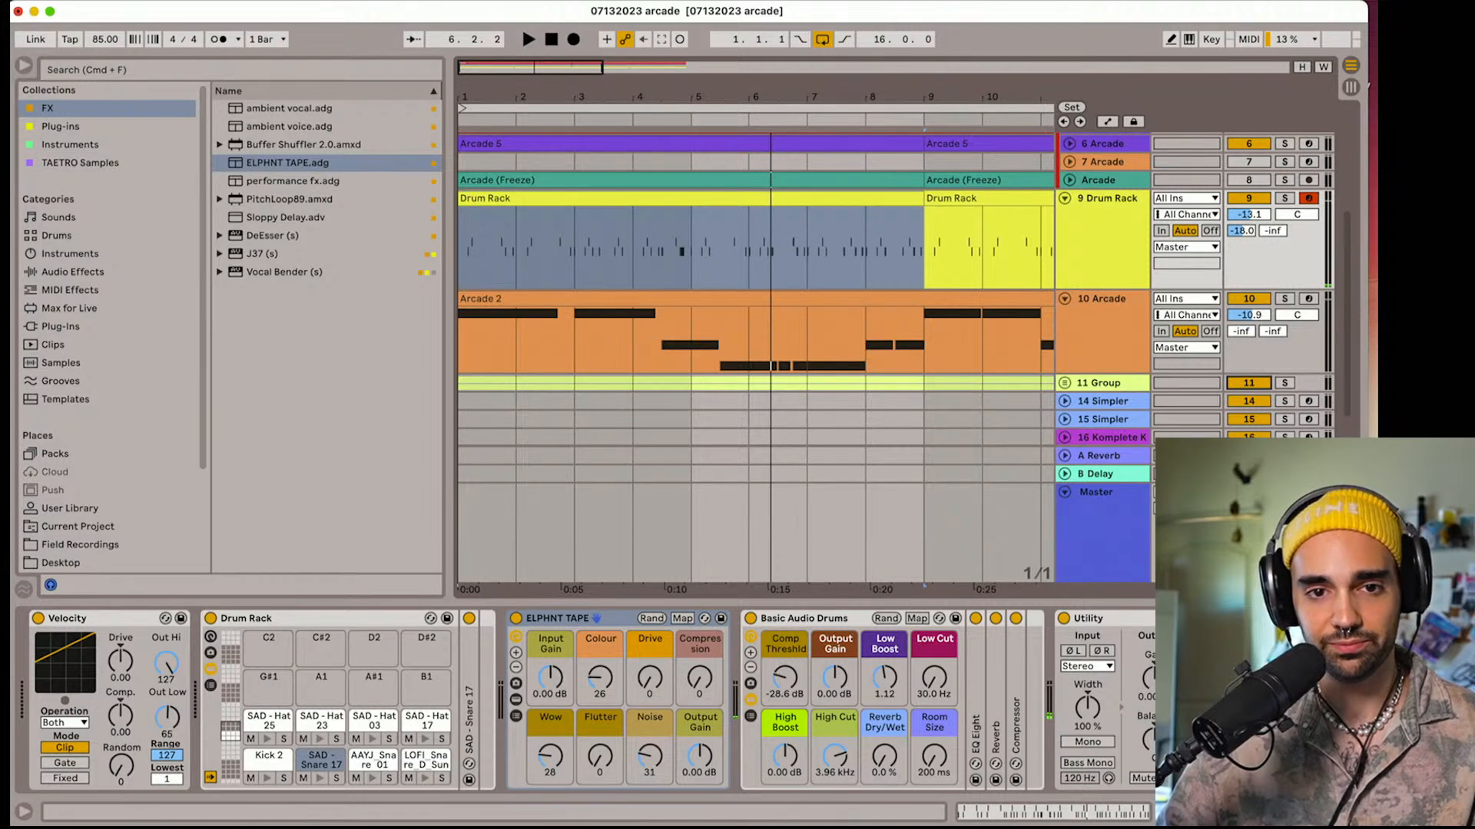
key("space")
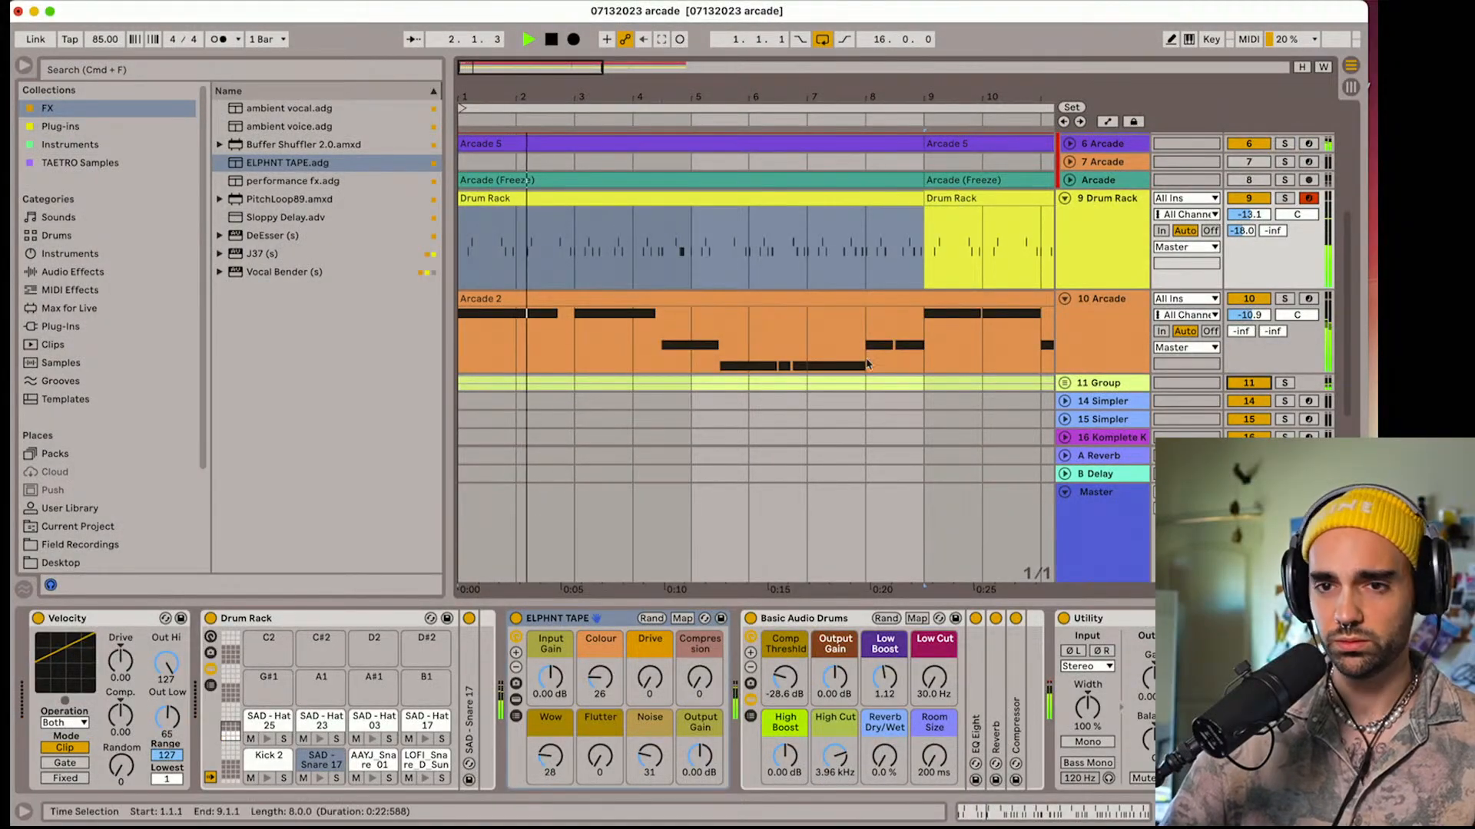
Duplicate track 10 Arcade together with its clips and effects
left_click(1111, 333)
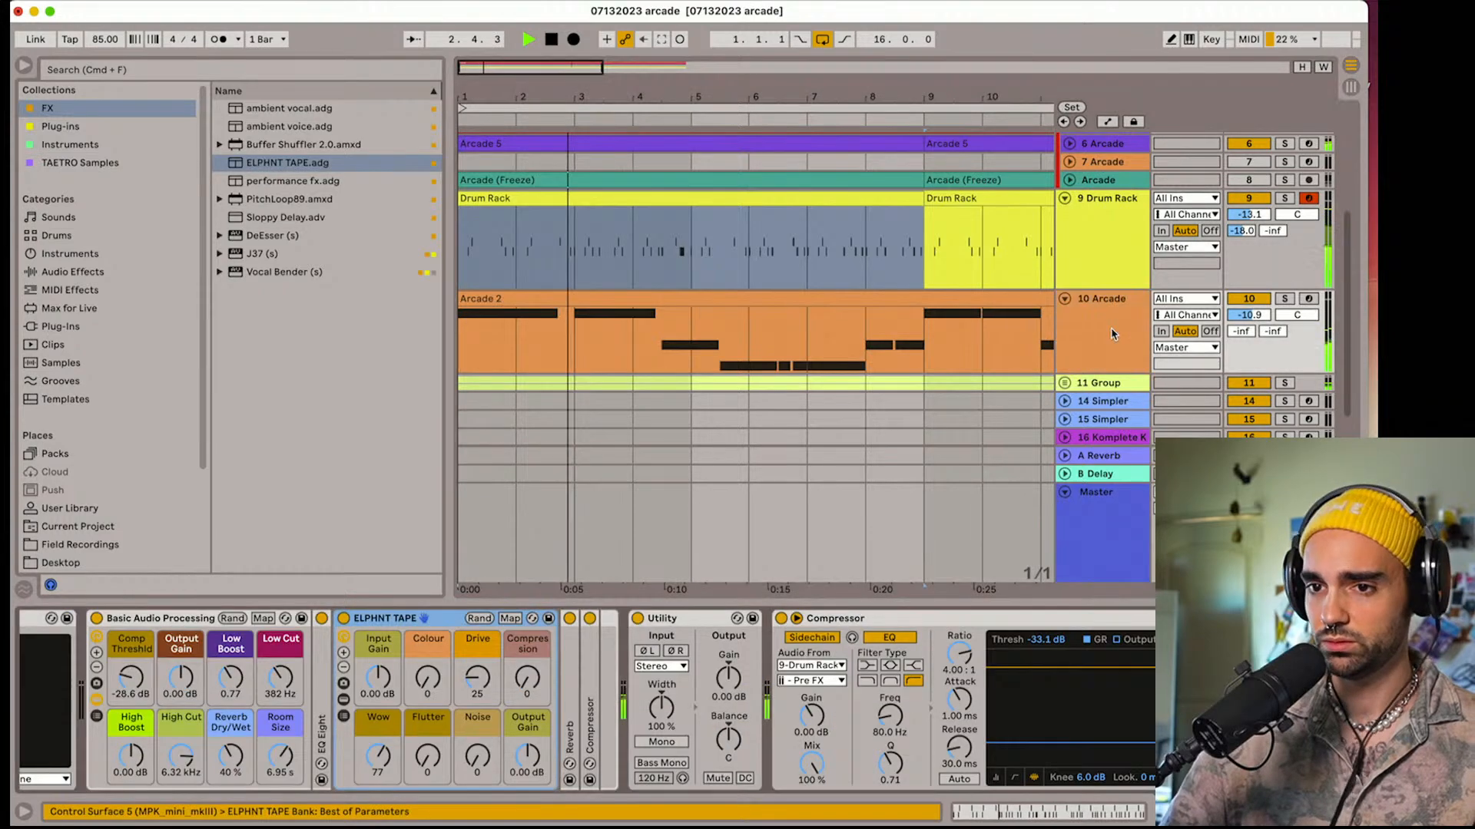
scroll(1111, 307, "down", 1)
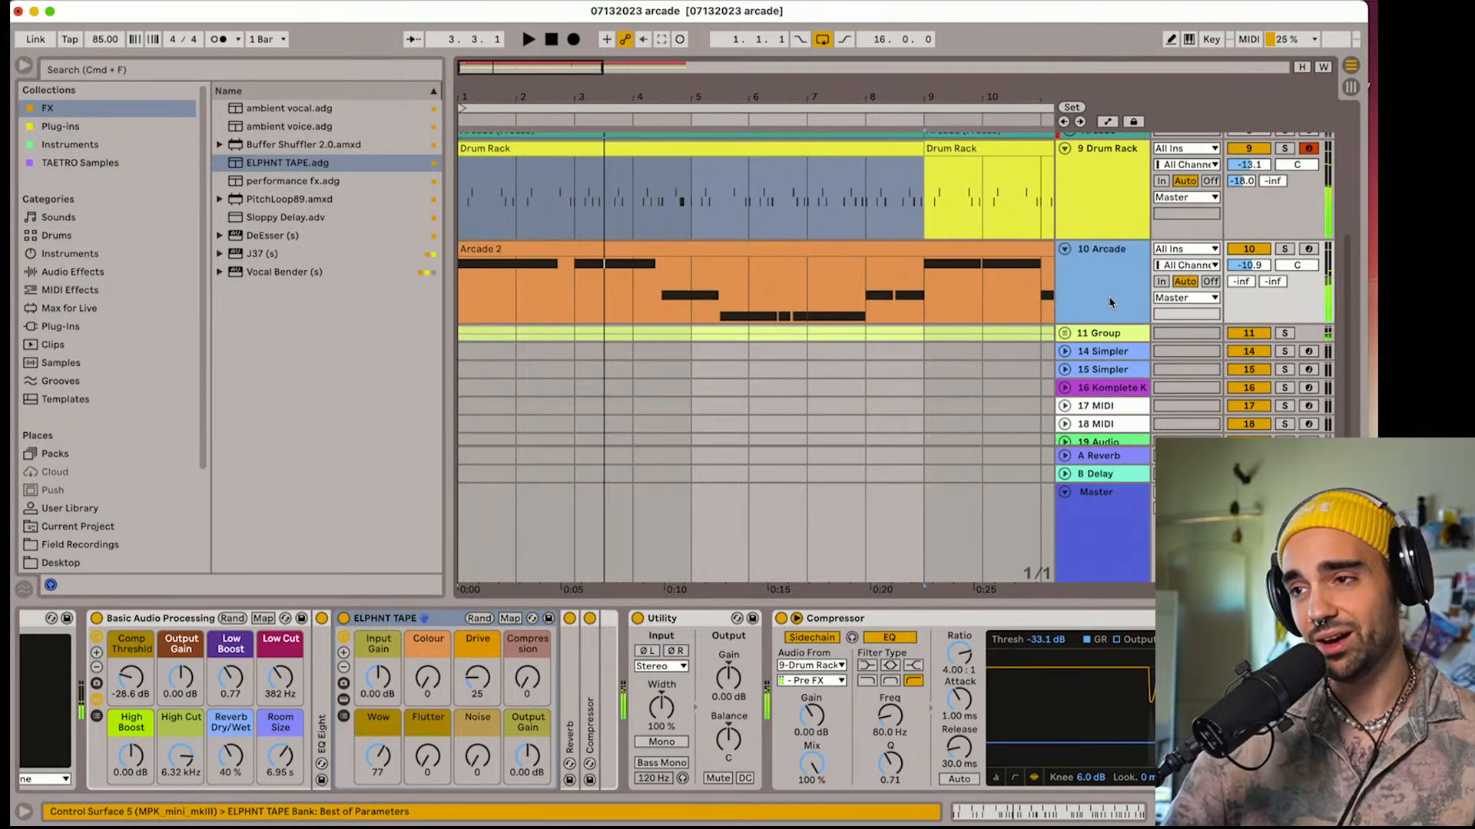
key("super+d")
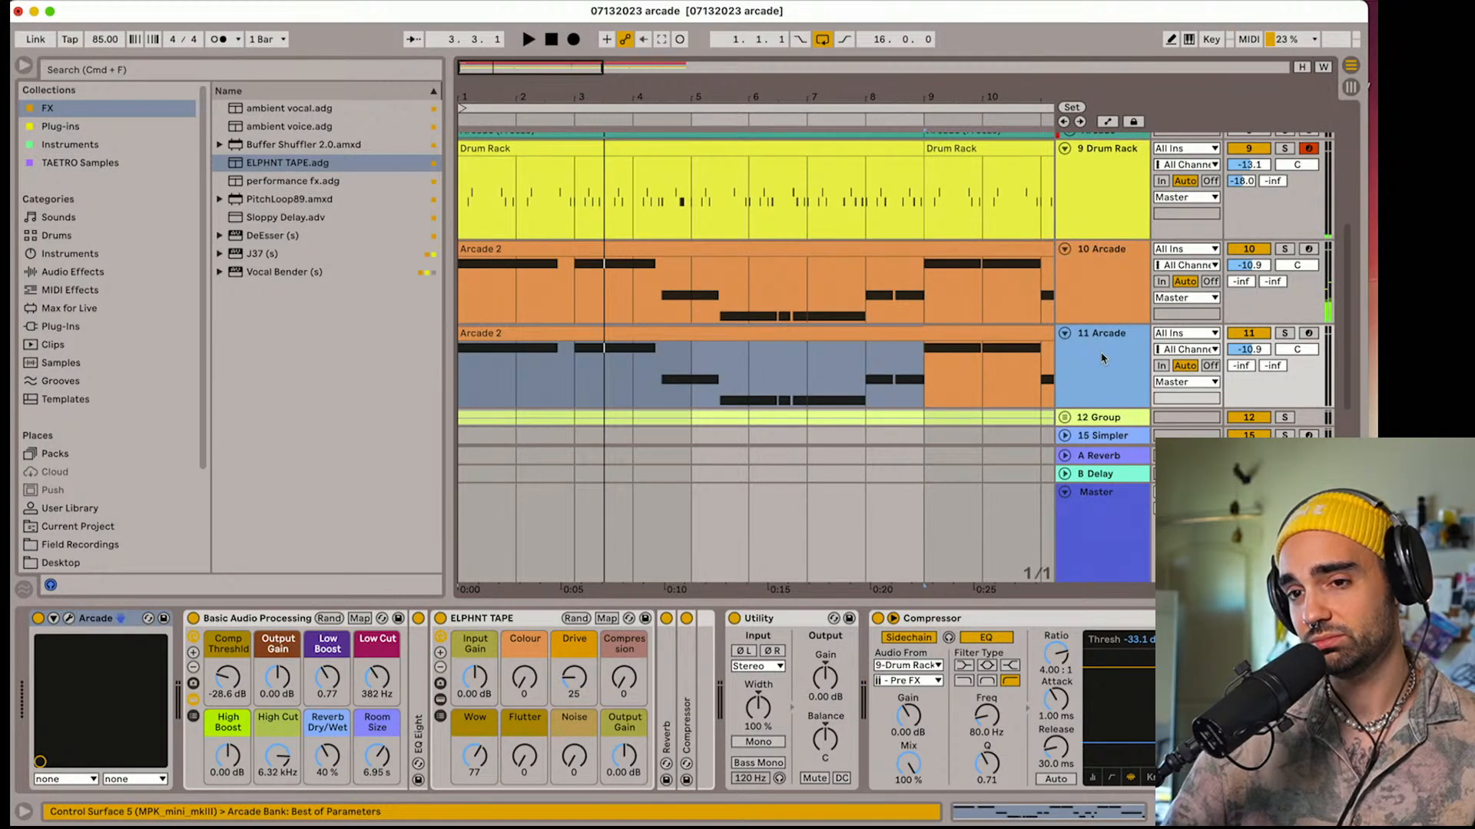
Open the Arcade plug-in on the duplicated track 11 and set the Open Vocal Mm 01 sample's Tune to -12.00 in Sample Edit
left_click(69, 619)
left_click(69, 626)
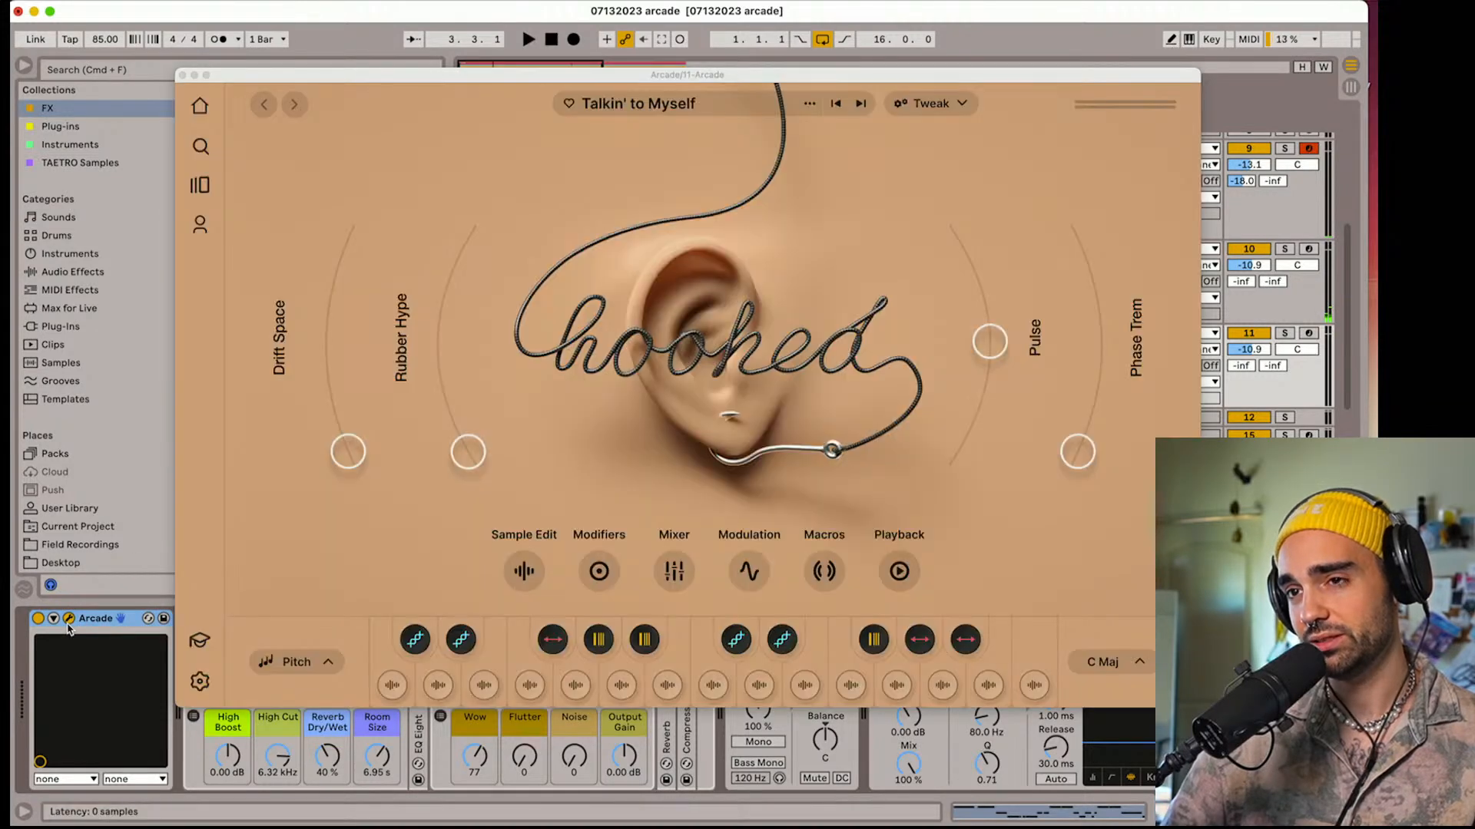
left_click(924, 108)
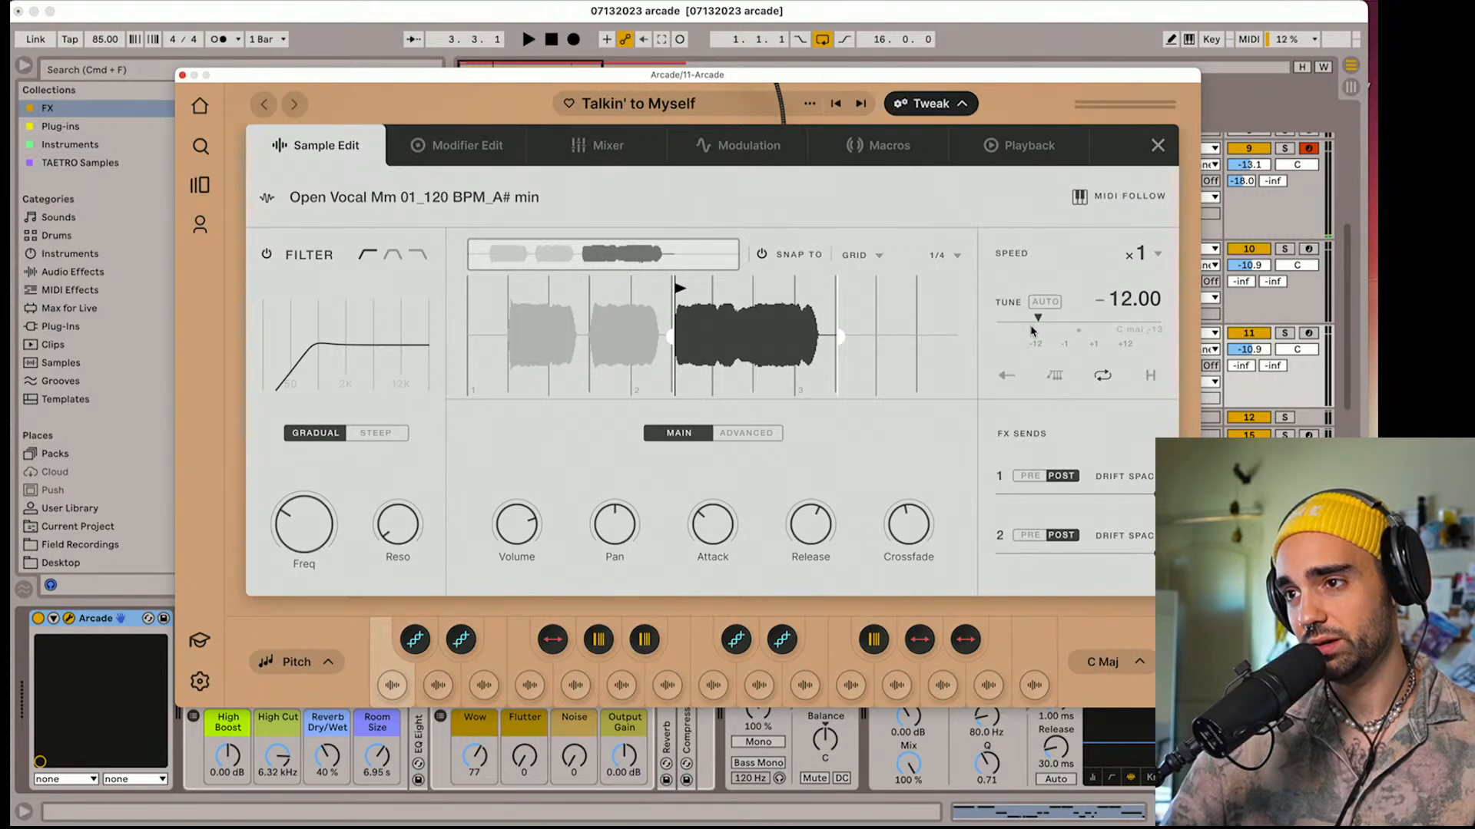
Audition track 11 Arcade during playback and set the Open Vocal Hoo 01 sample's Tune to -12.00
key("space")
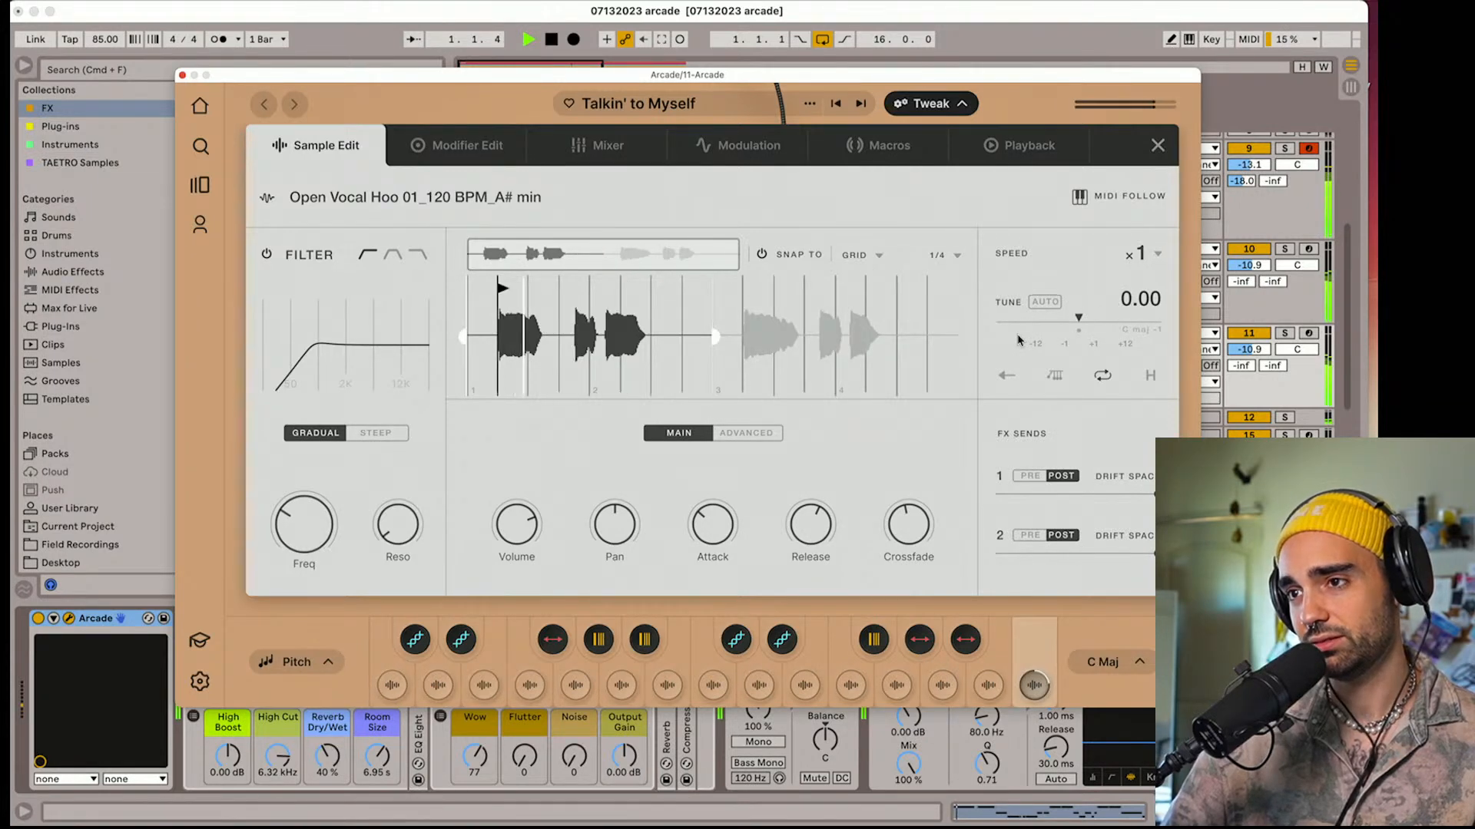
left_click(1290, 335)
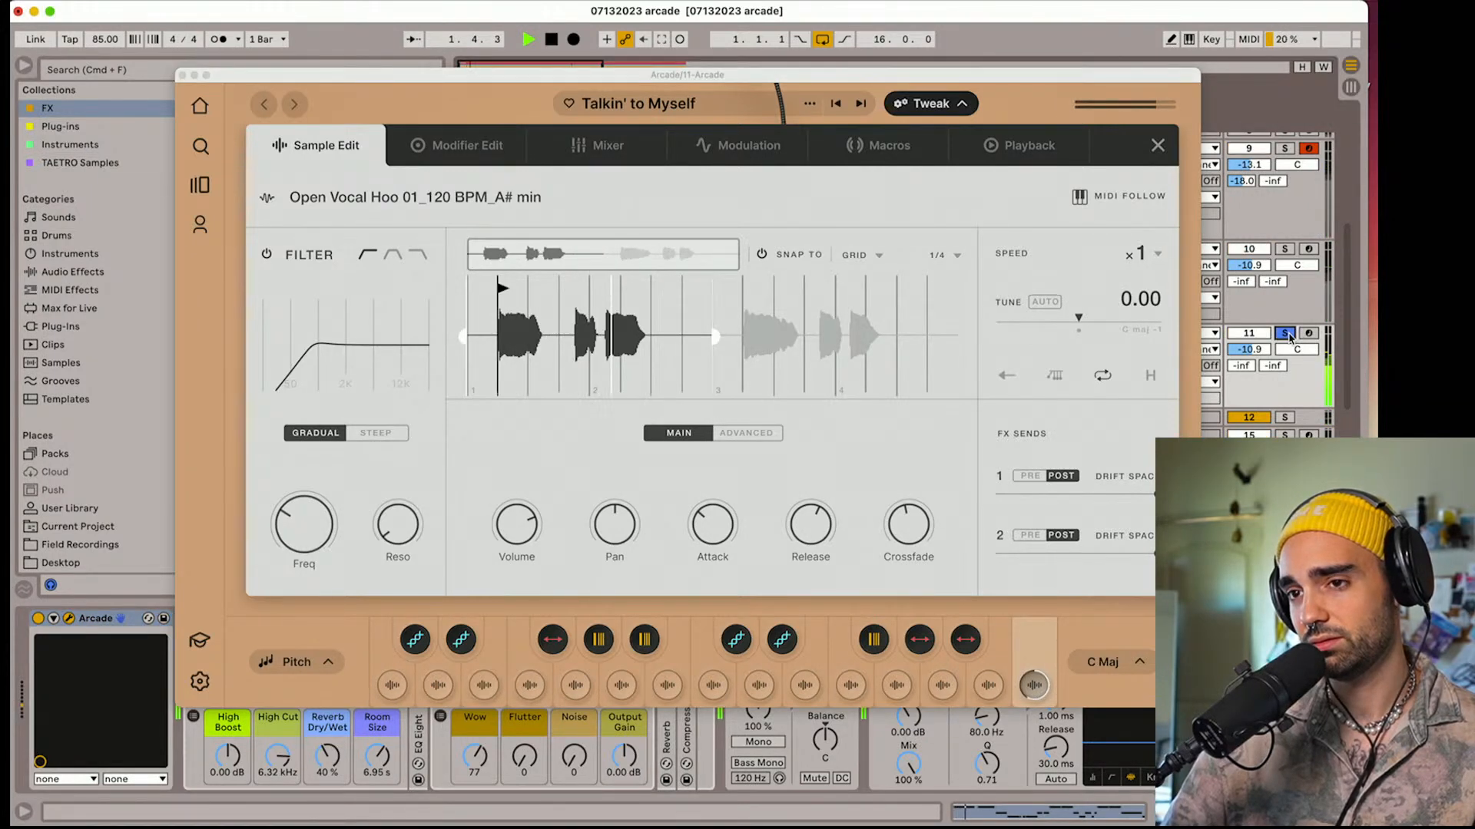
left_click(1291, 337)
key("space")
key("space")
key("space")
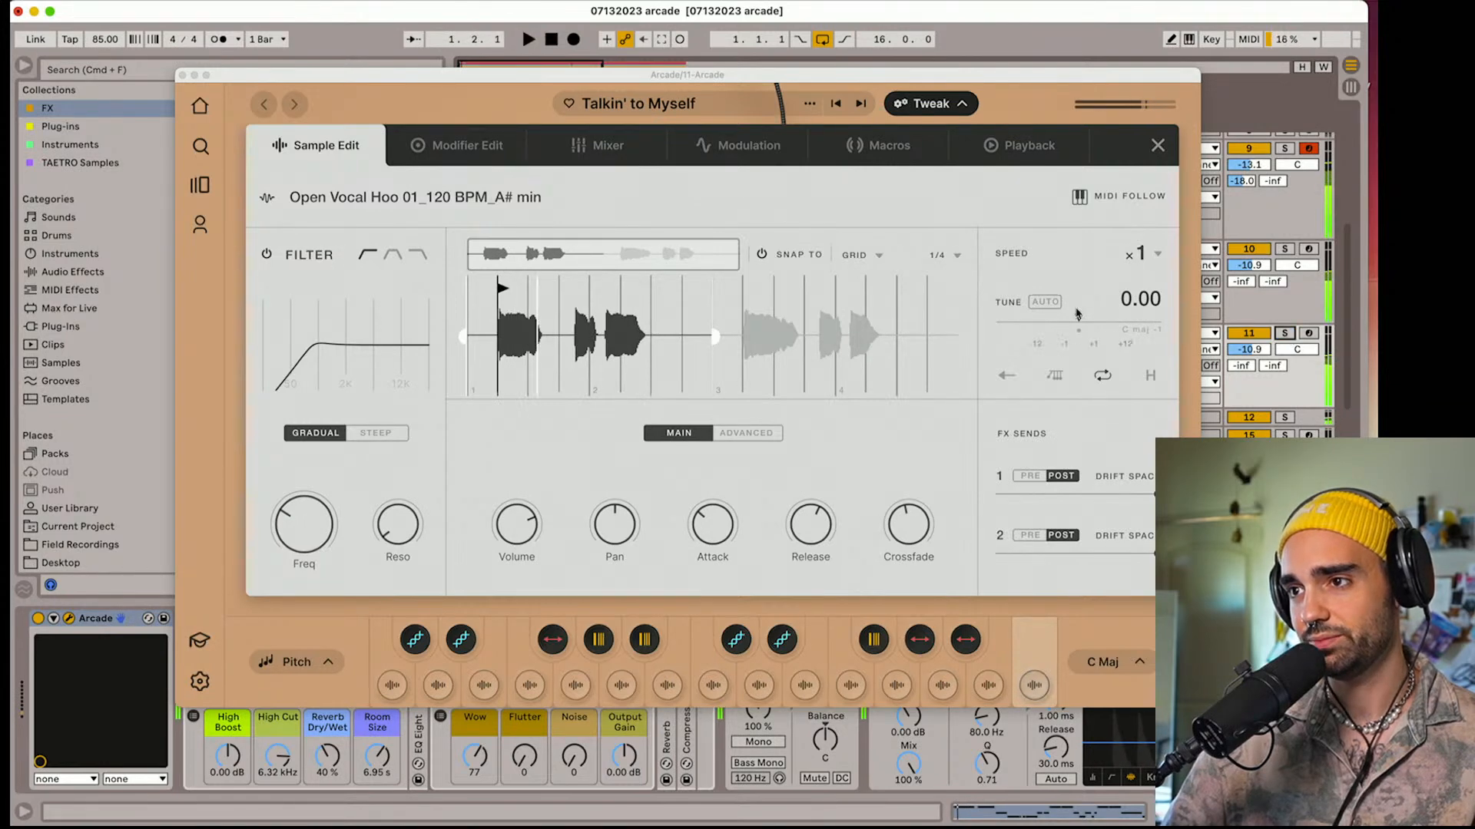
left_click(1073, 323)
key("space")
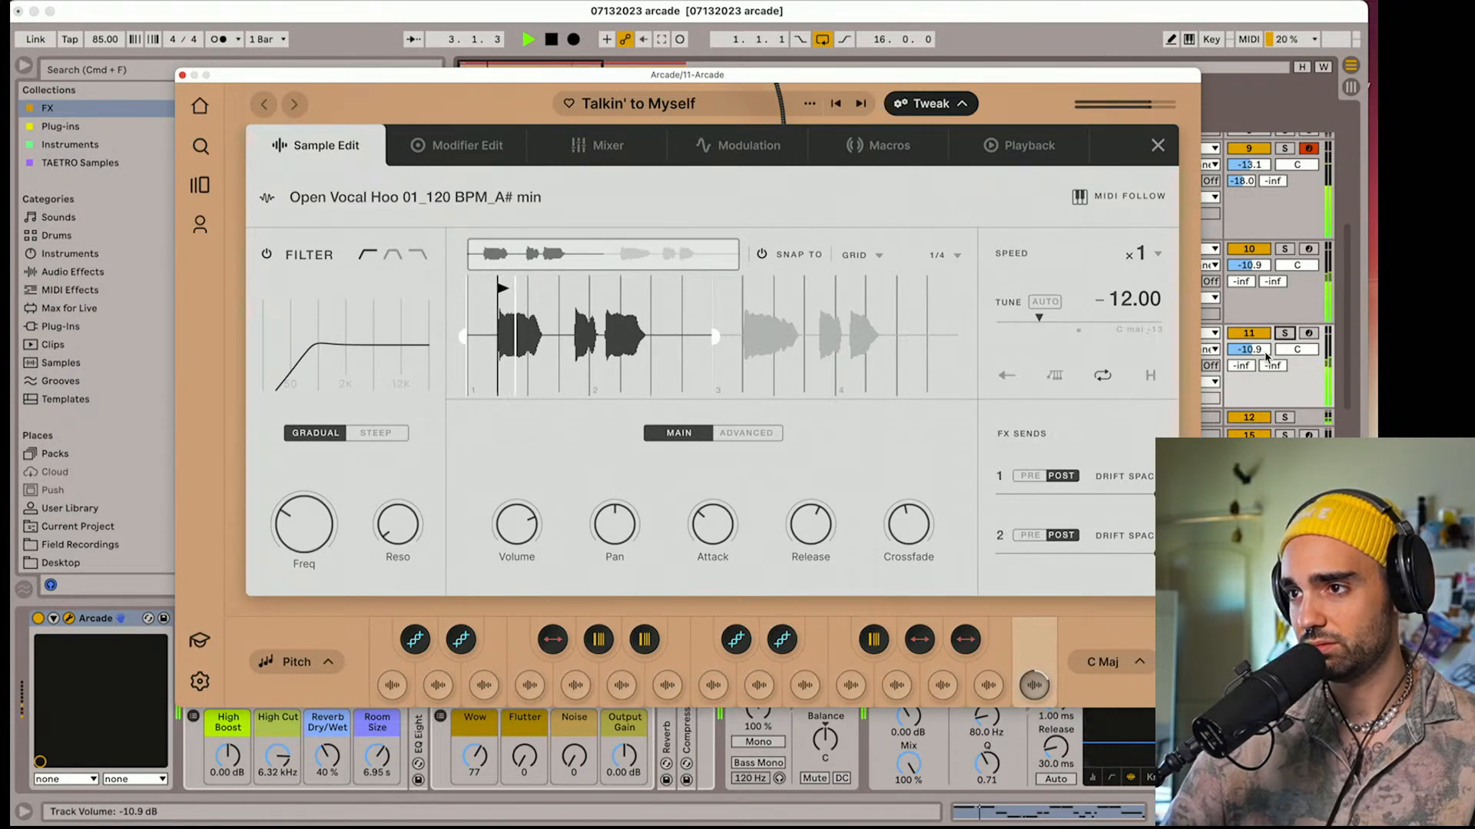
Solo track 11 Arcade and set its Basic Audio Processing Room Size to 2.47 s during playback
left_click(1284, 334)
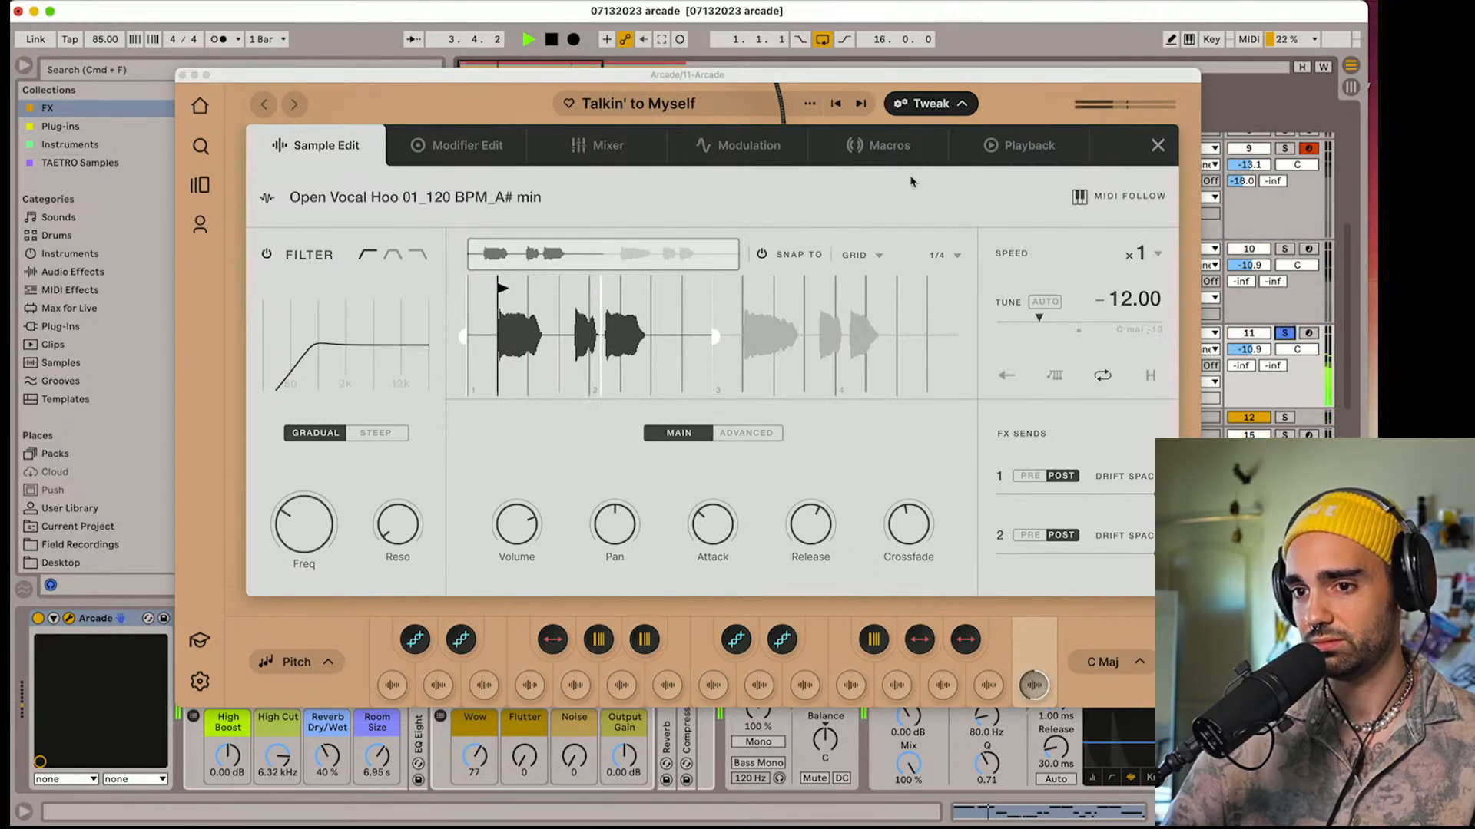
left_click_drag(591, 81, 564, 13)
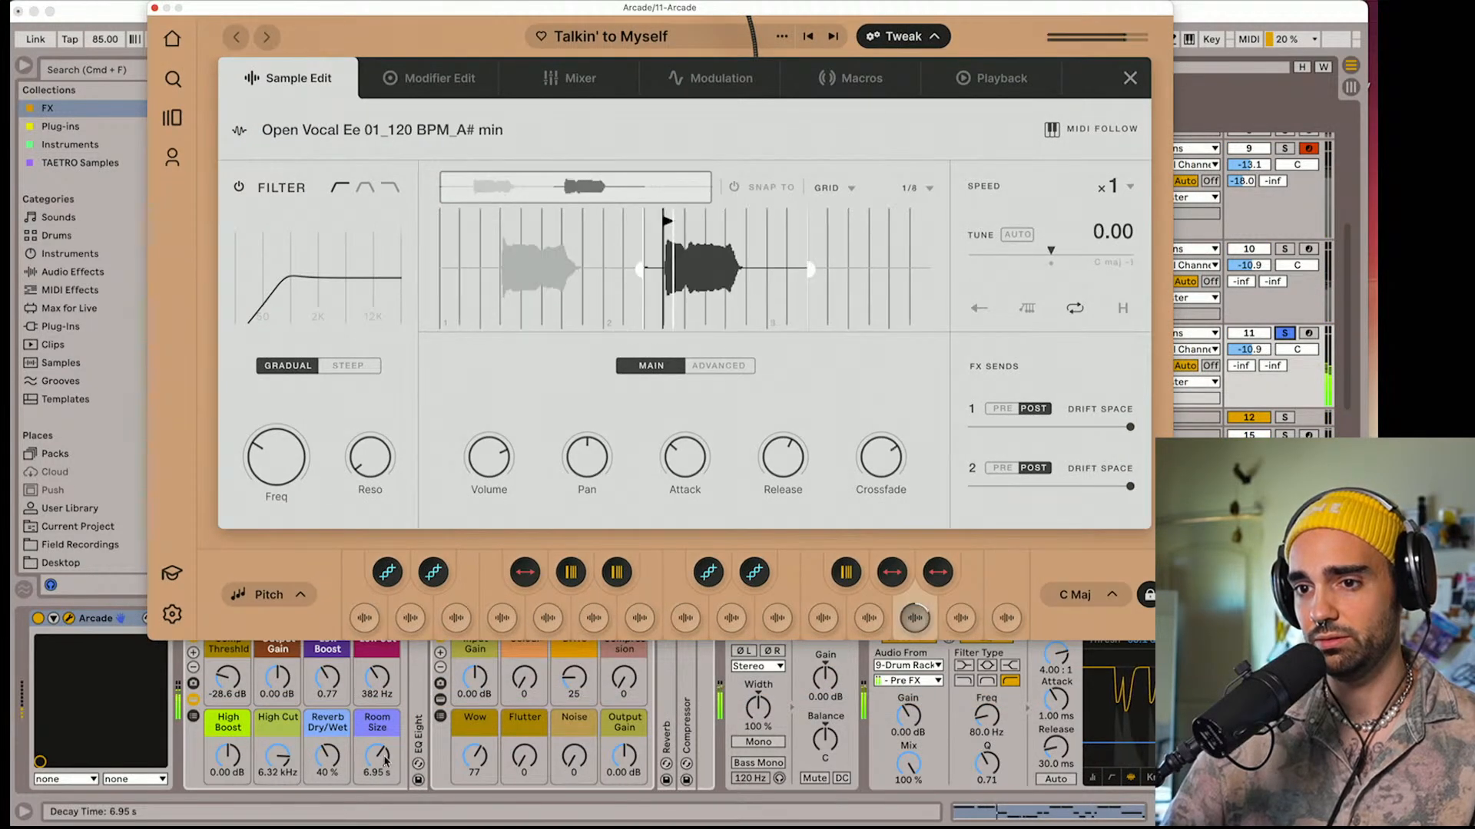
left_click_drag(377, 756, 377, 780)
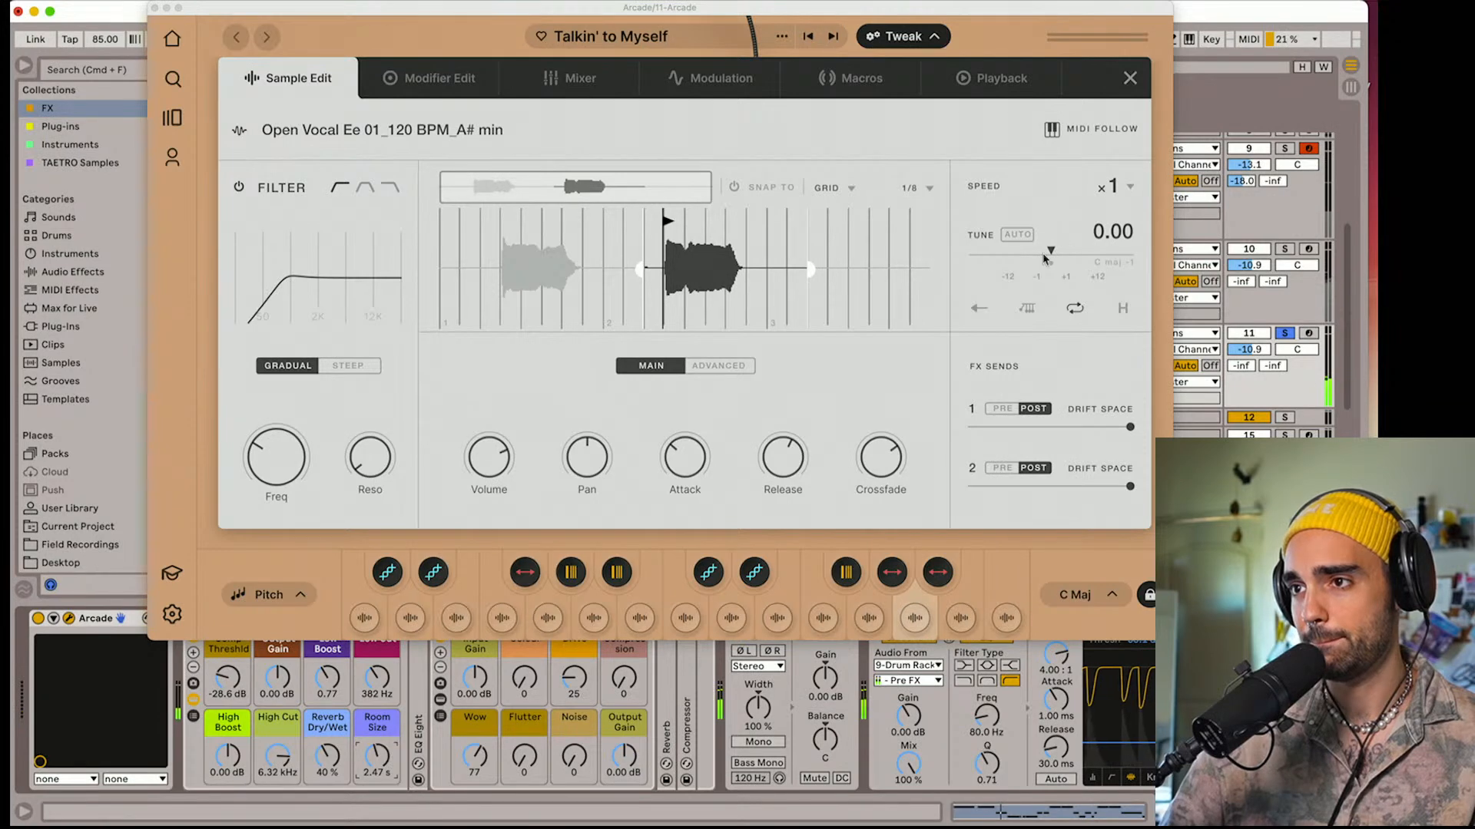
Lower the Tune of the Open Vocal Ee 01 and Open Vocal Hah 01 samples on the soloed track 11
left_click_drag(1049, 252, 1003, 273)
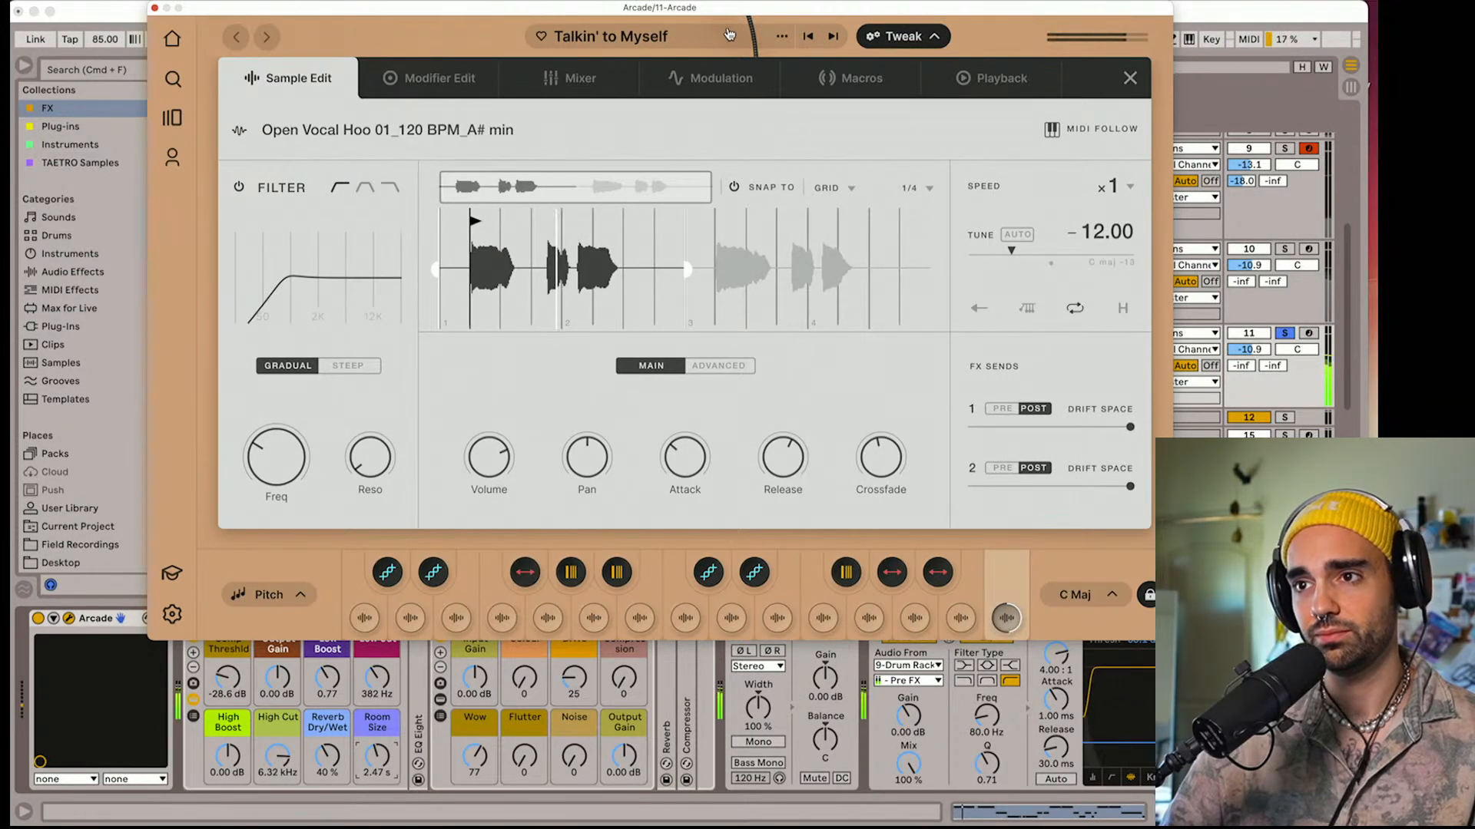
left_click_drag(545, 11, 667, 404)
left_click(626, 384)
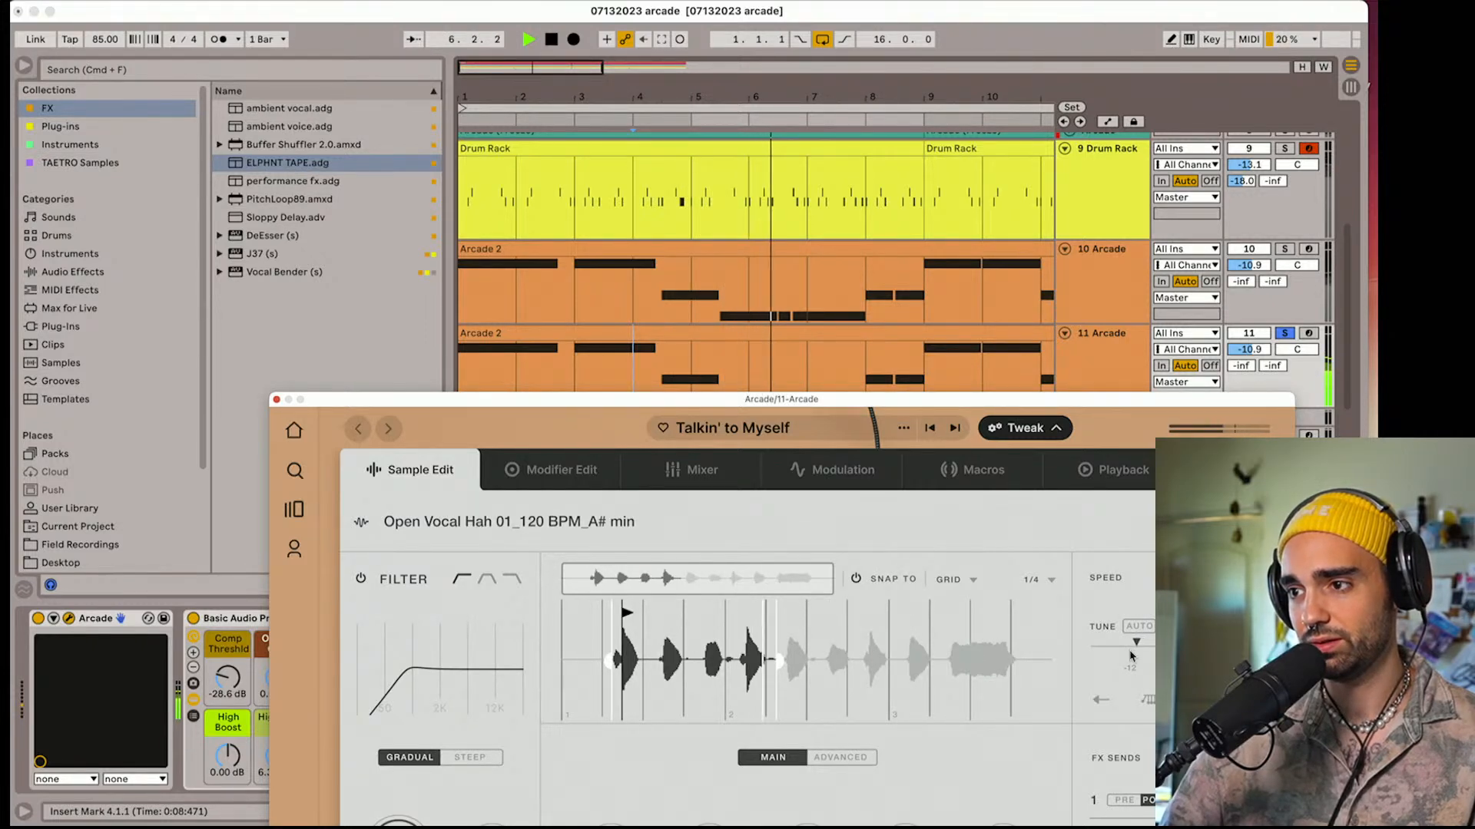
left_click_drag(1131, 655, 1128, 658)
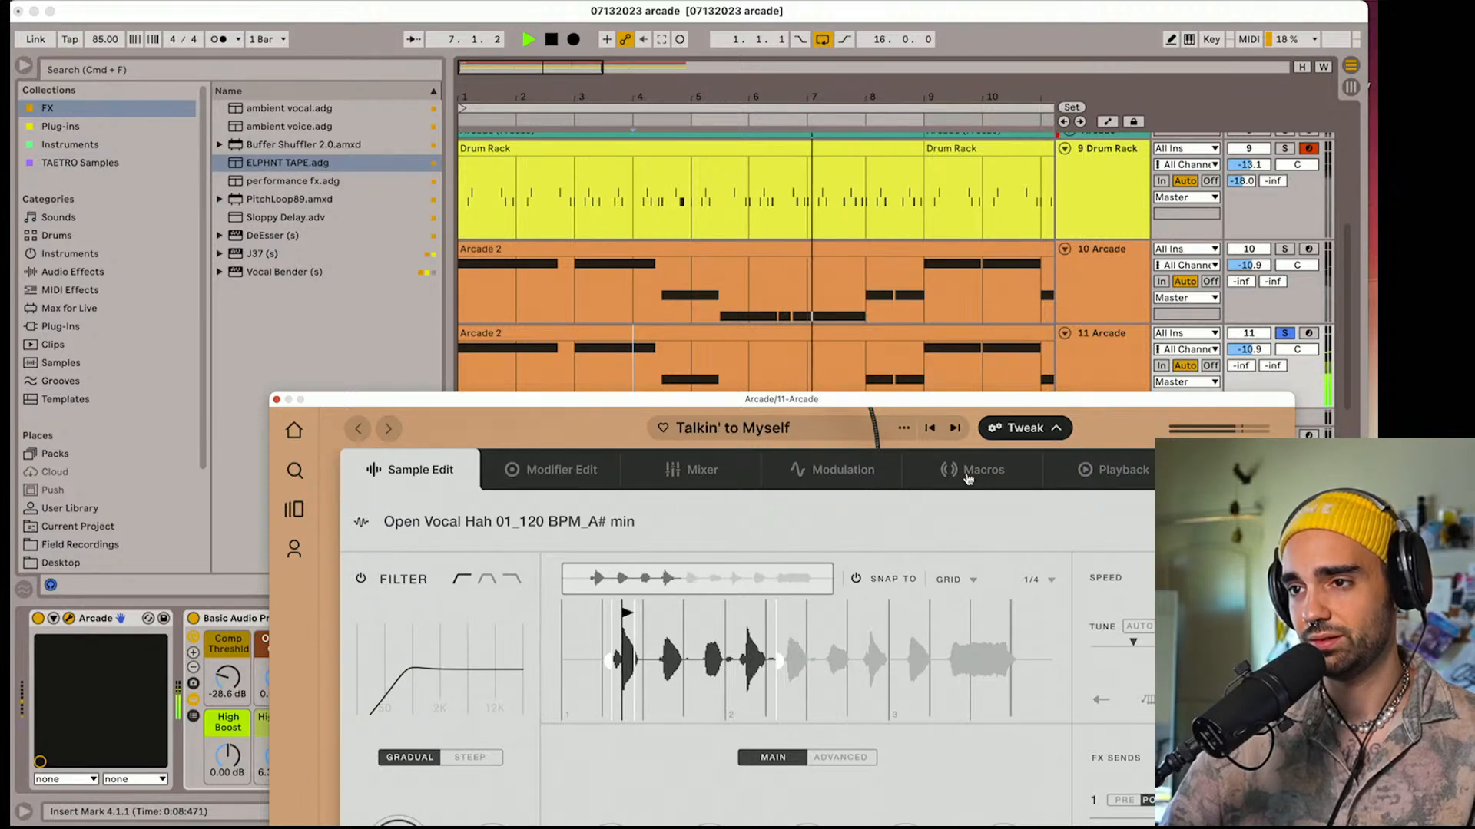
Set track 11's Basic Audio Processing Room Size to 2.07 s and close its Arcade plug-in window
left_click_drag(940, 400, 845, 16)
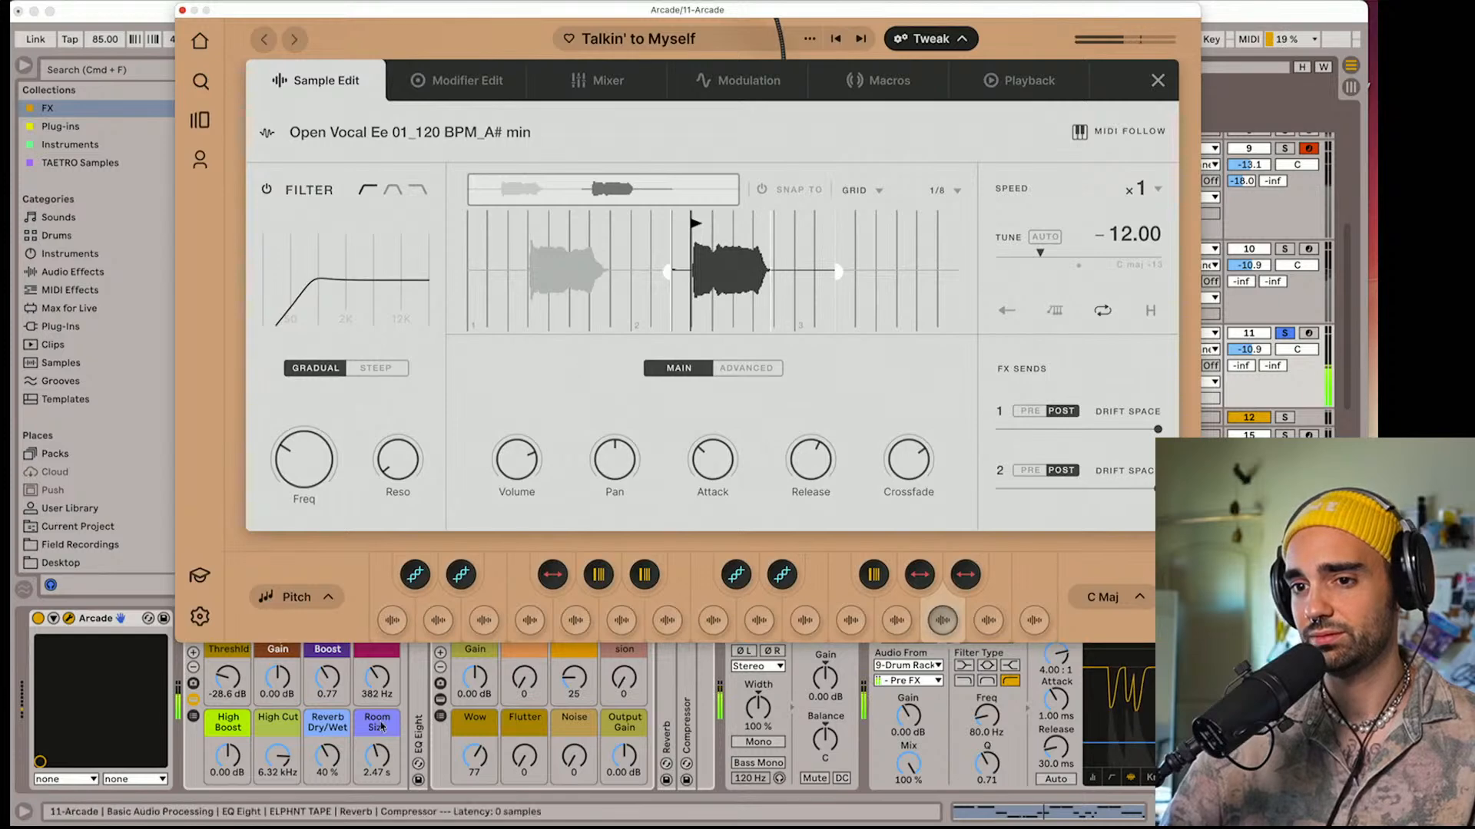
left_click_drag(377, 756, 377, 760)
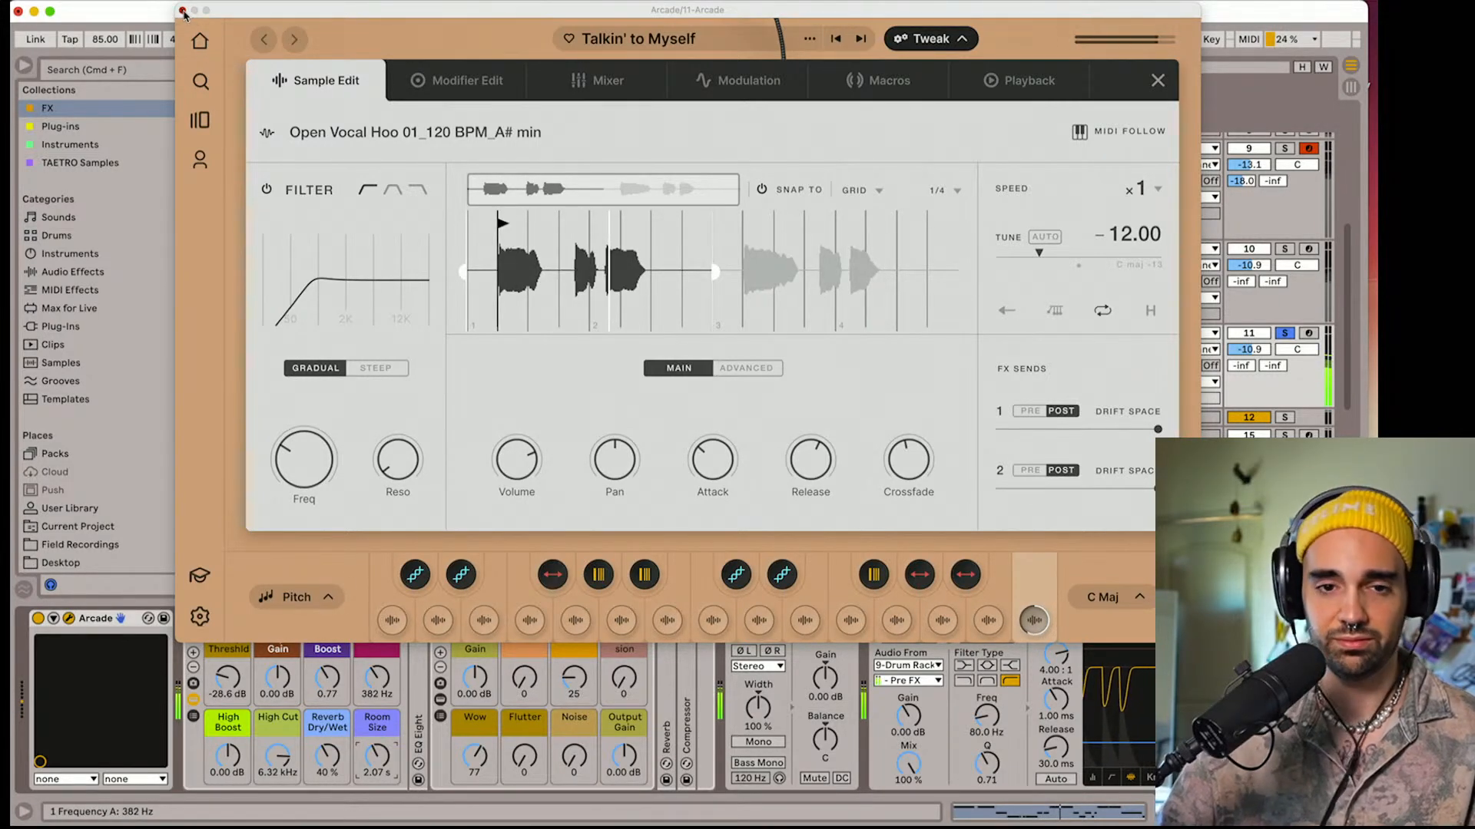
left_click(183, 11)
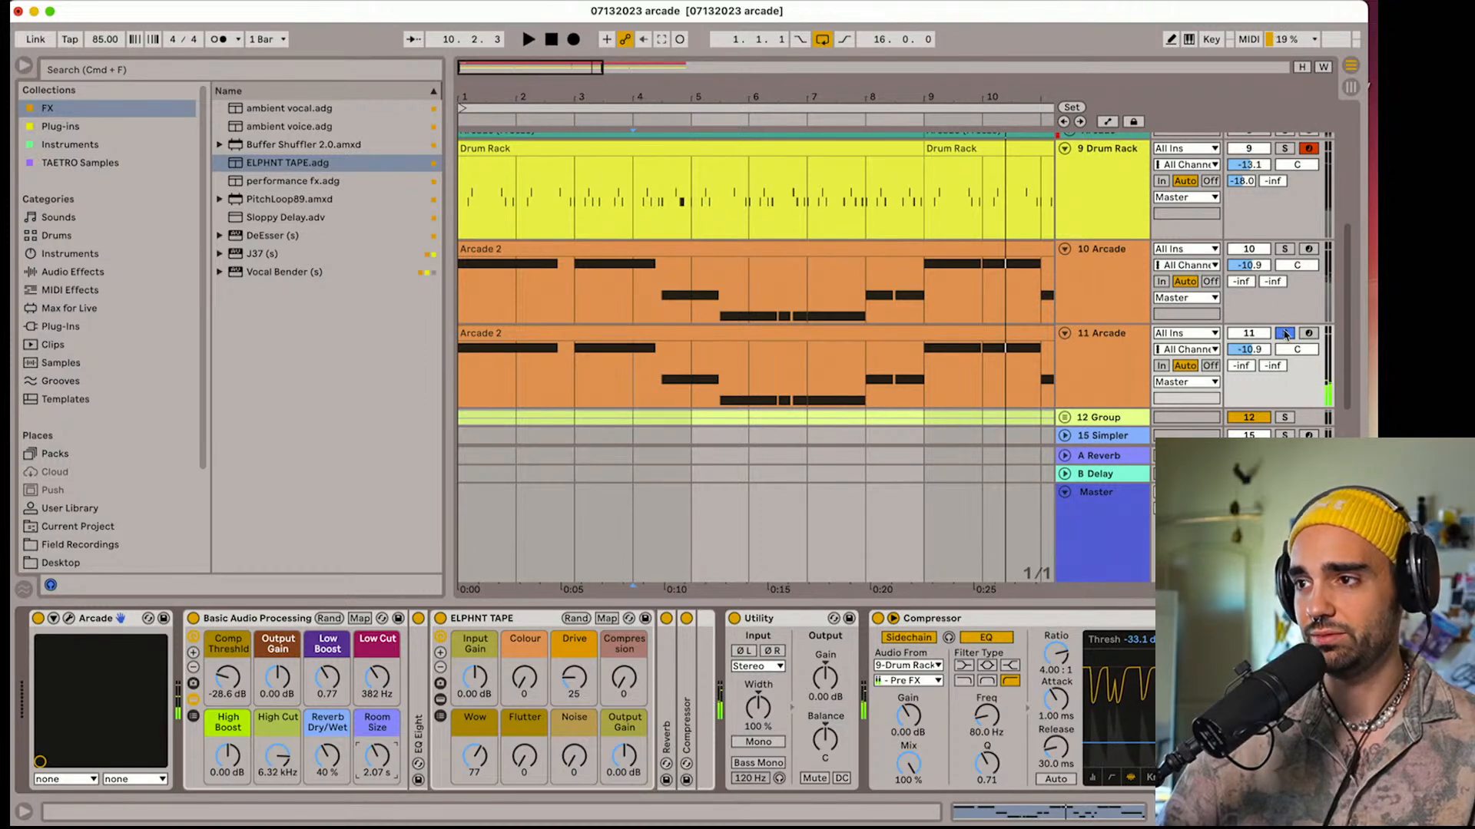
Unsolo track 11 Arcade and set its track delay to 30.00 ms during playback
key("space")
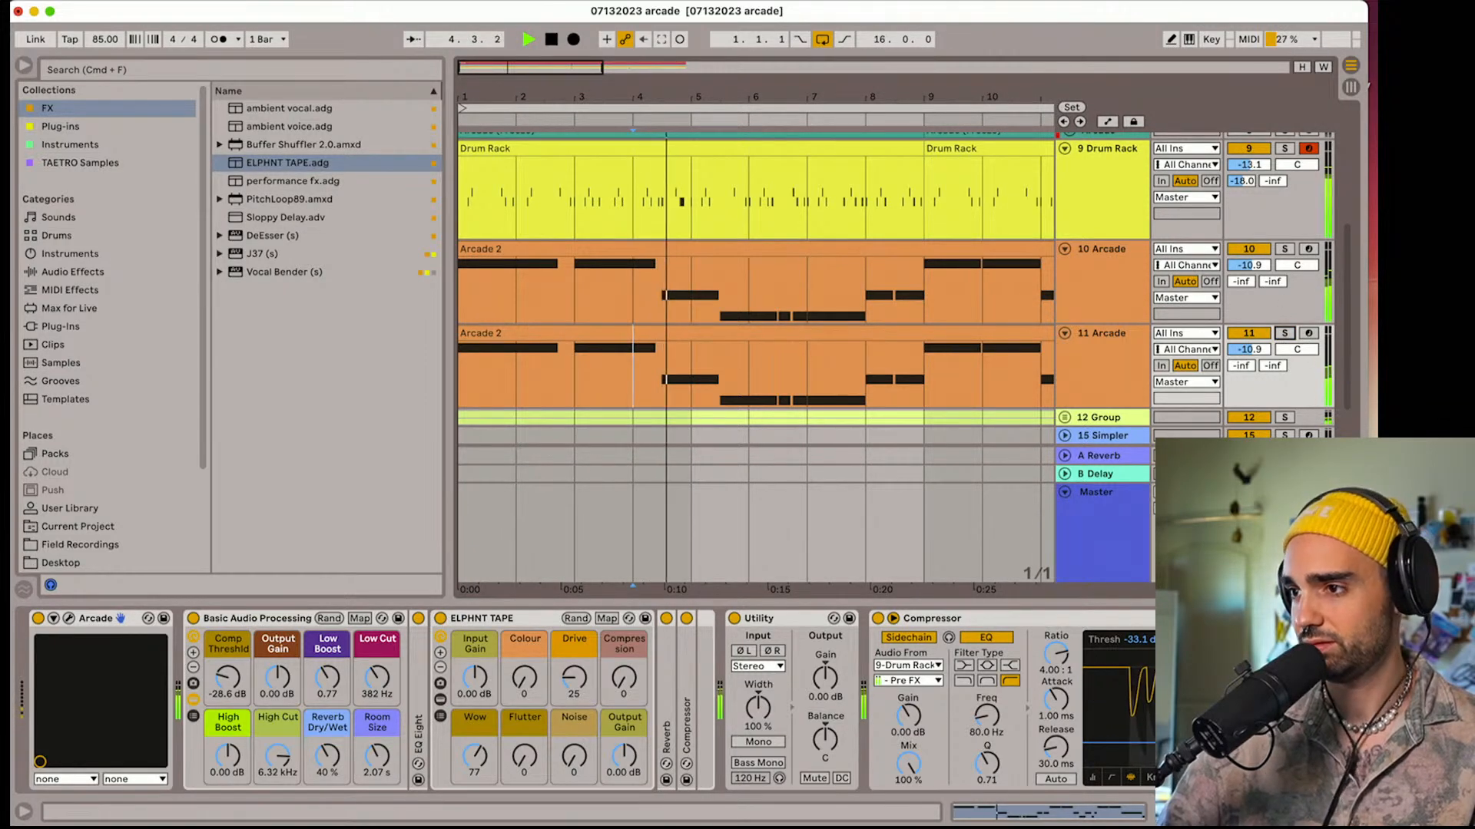
left_click(1350, 568)
left_click(1286, 334)
left_click_drag(1287, 333, 1287, 287)
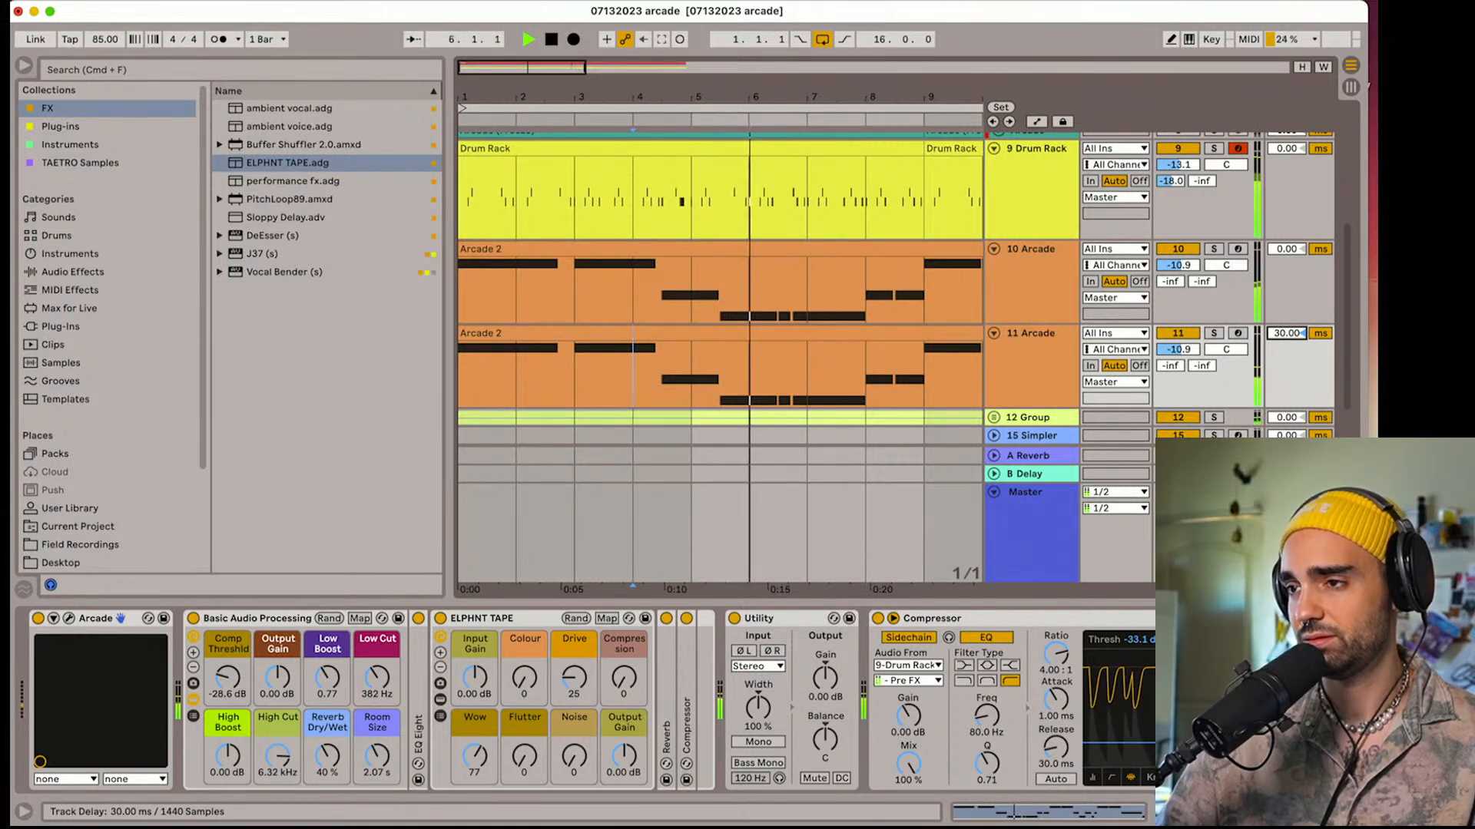
On track 11 Arcade, set the High Cut to 3.39 kHz and the track volume to -15.8 dB during playback
left_click(1018, 260)
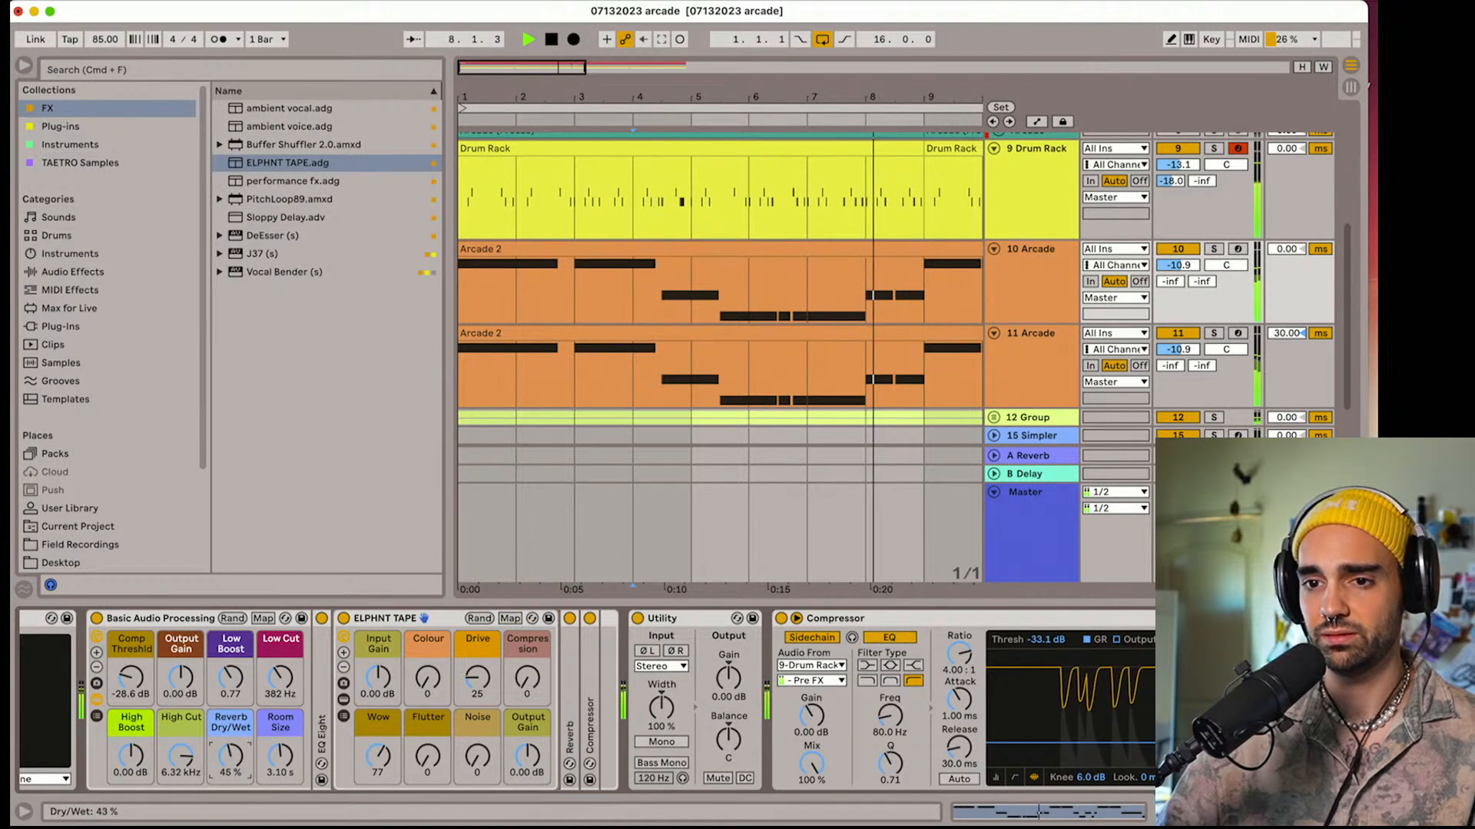
left_click(1024, 380)
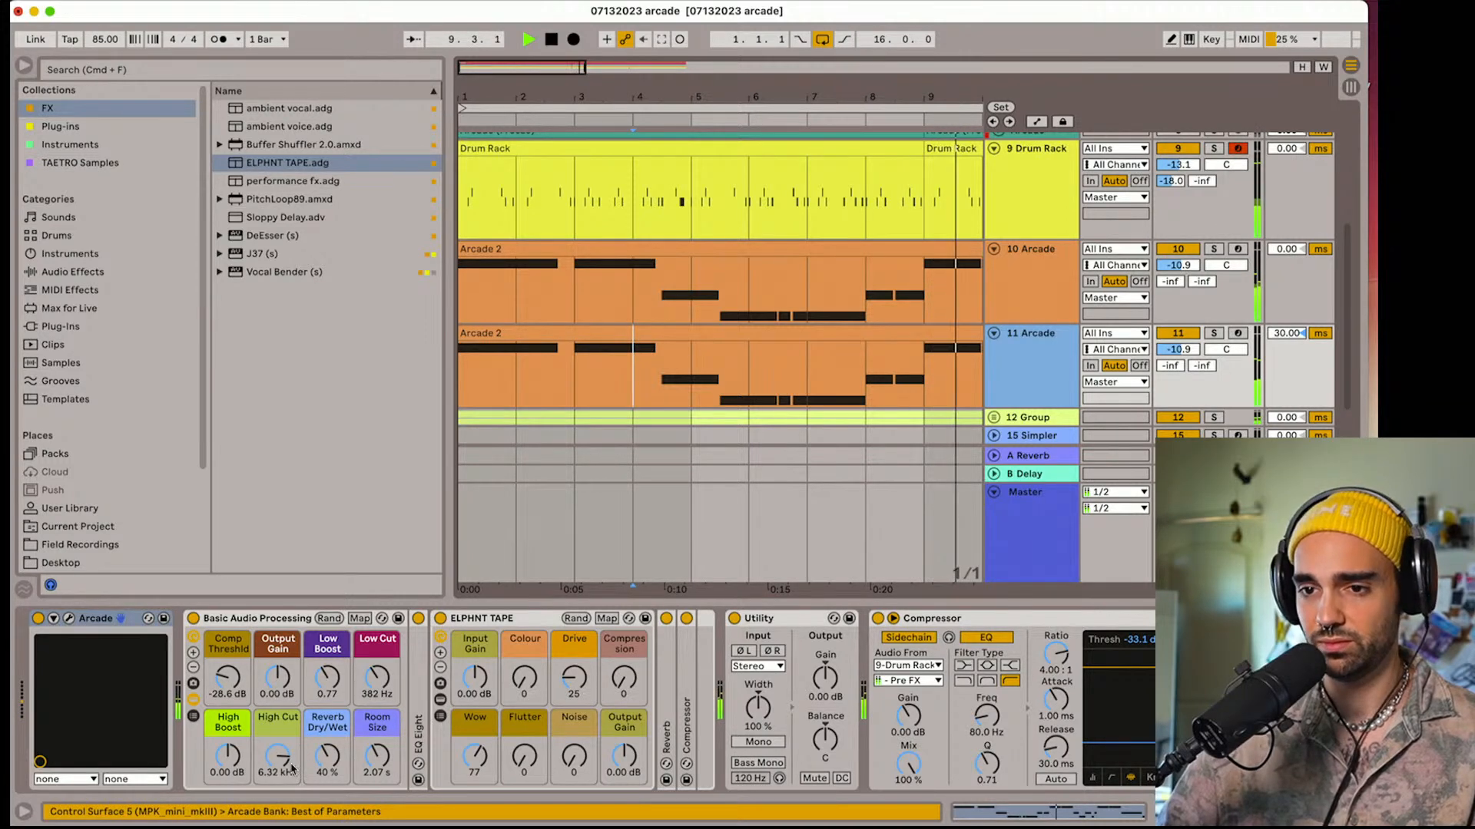
left_click_drag(292, 768, 291, 791)
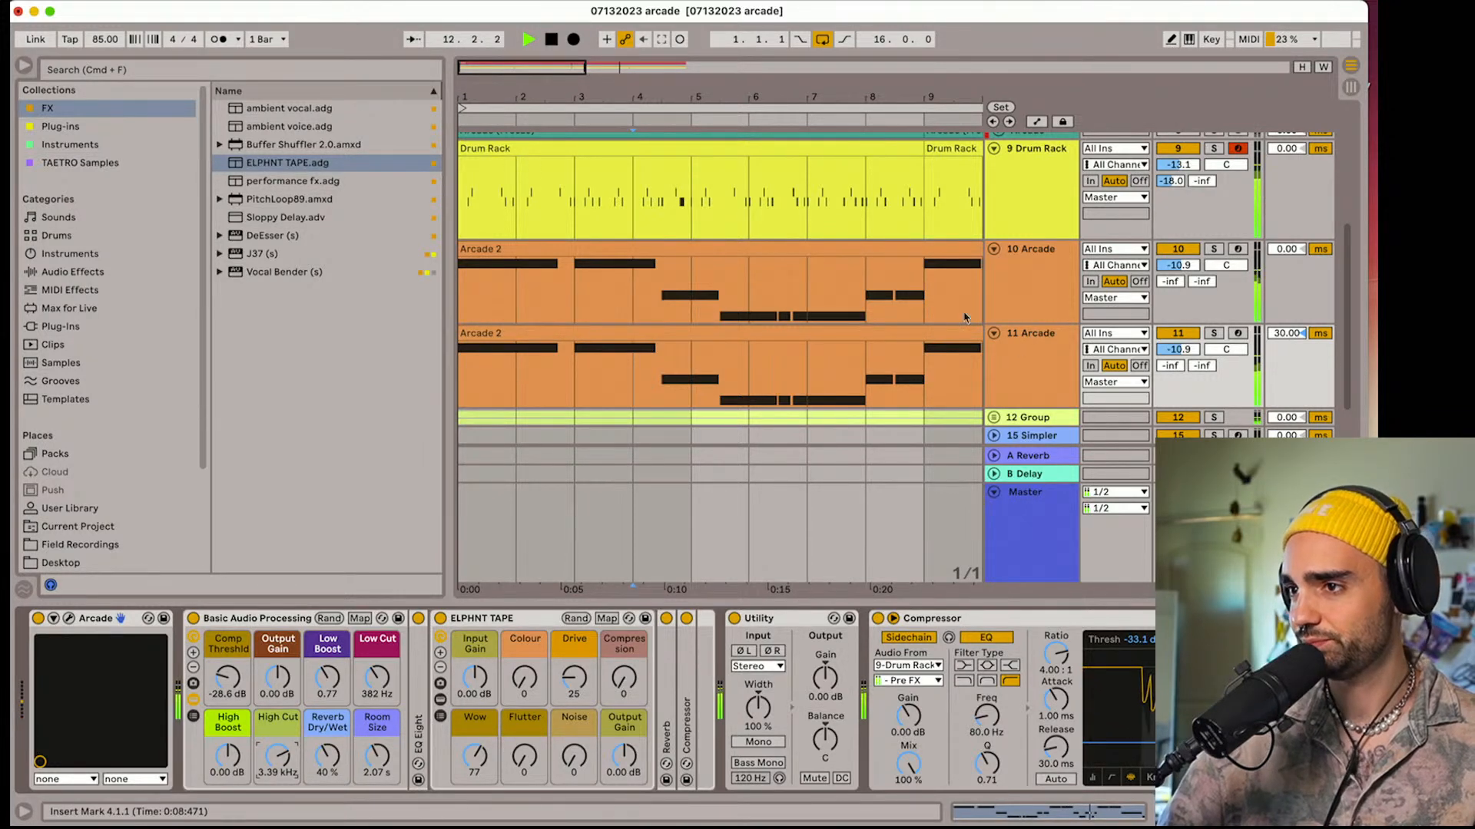
left_click_drag(1177, 349, 1178, 365)
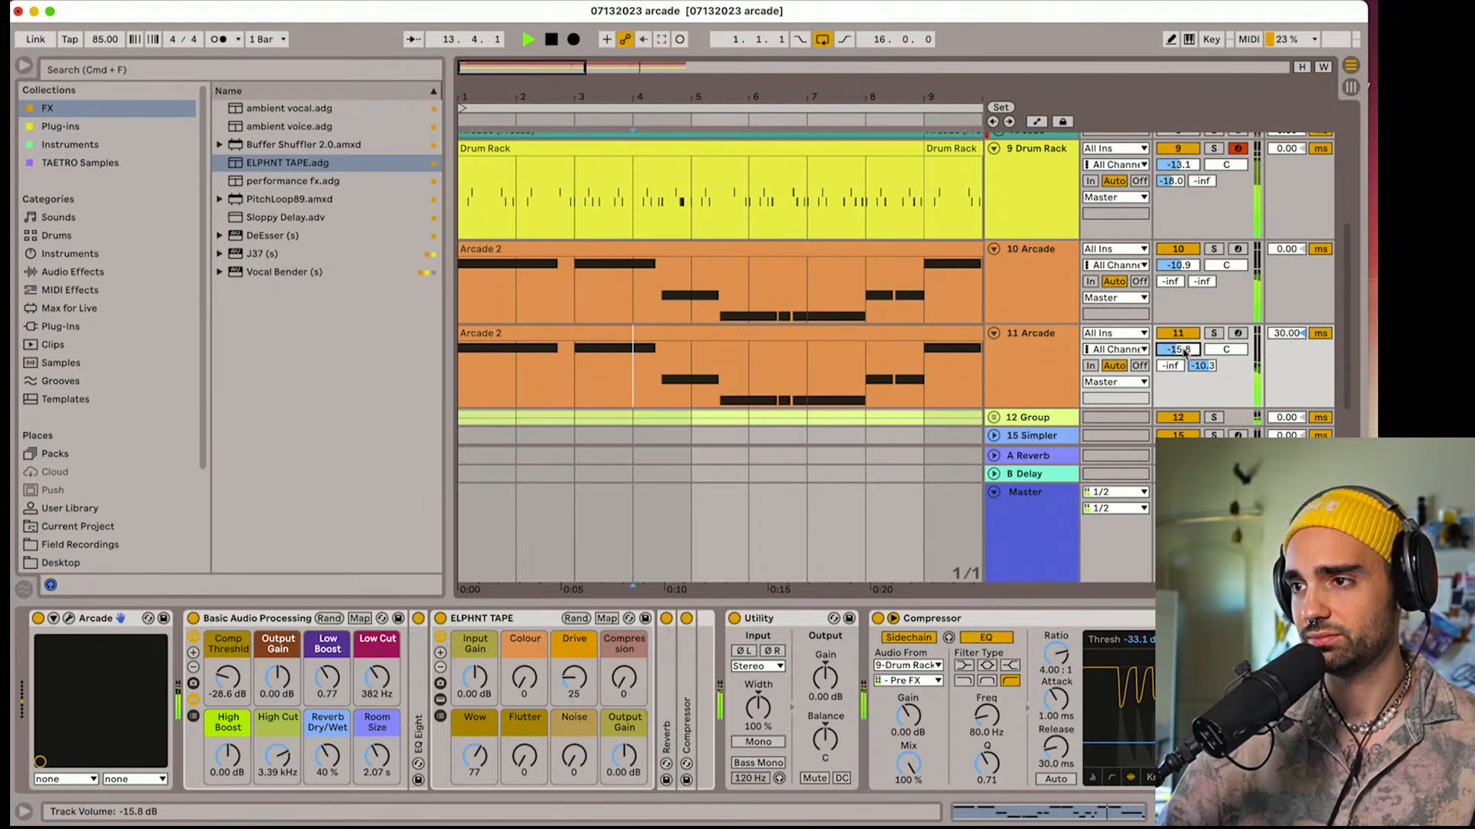
Delete all A3 and G3 notes from the Arcade 2 clip on track 11, keeping only the C4 notes
left_click_drag(573, 97, 537, 96)
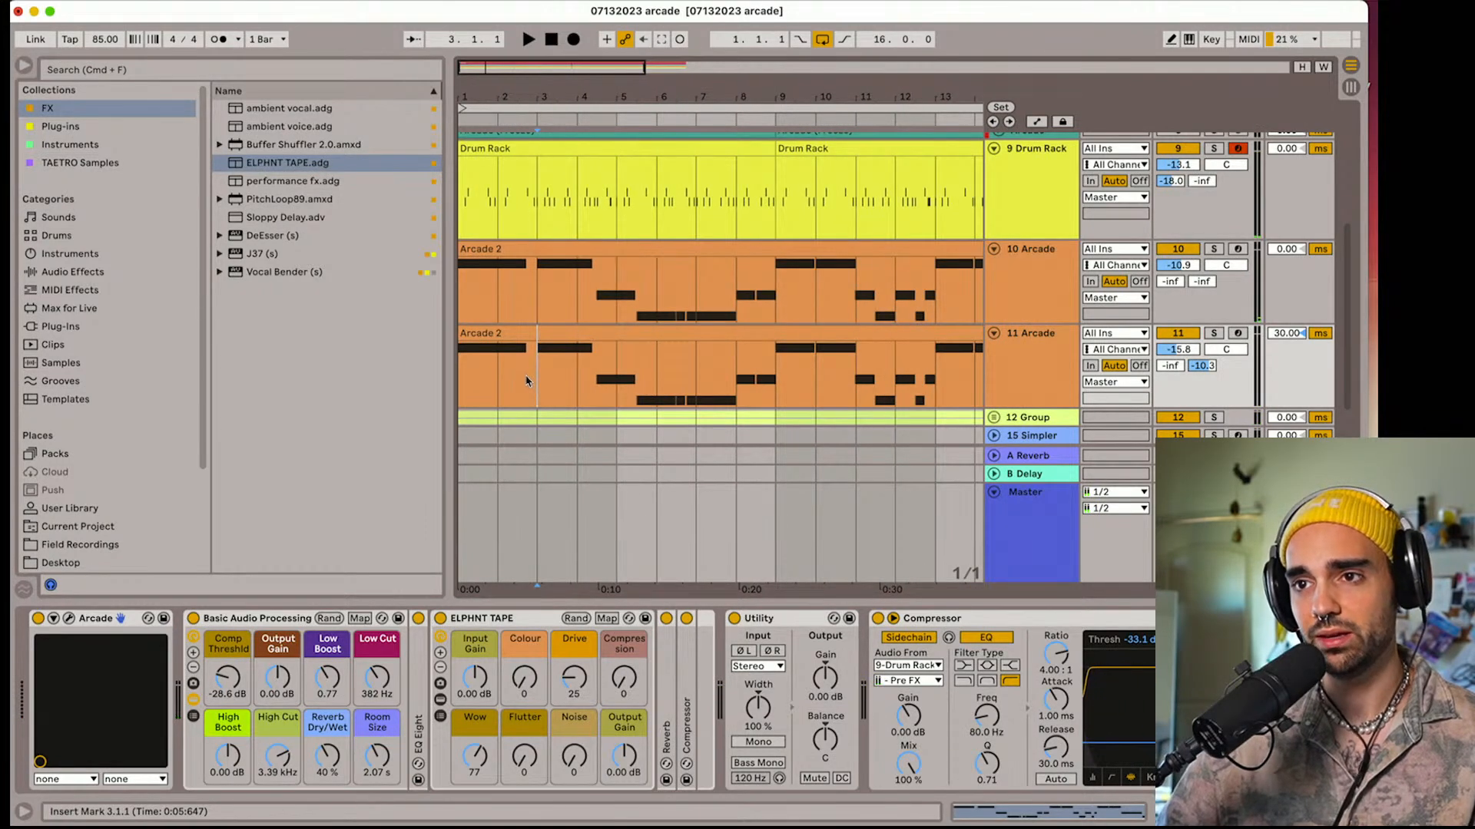
double_click(584, 346)
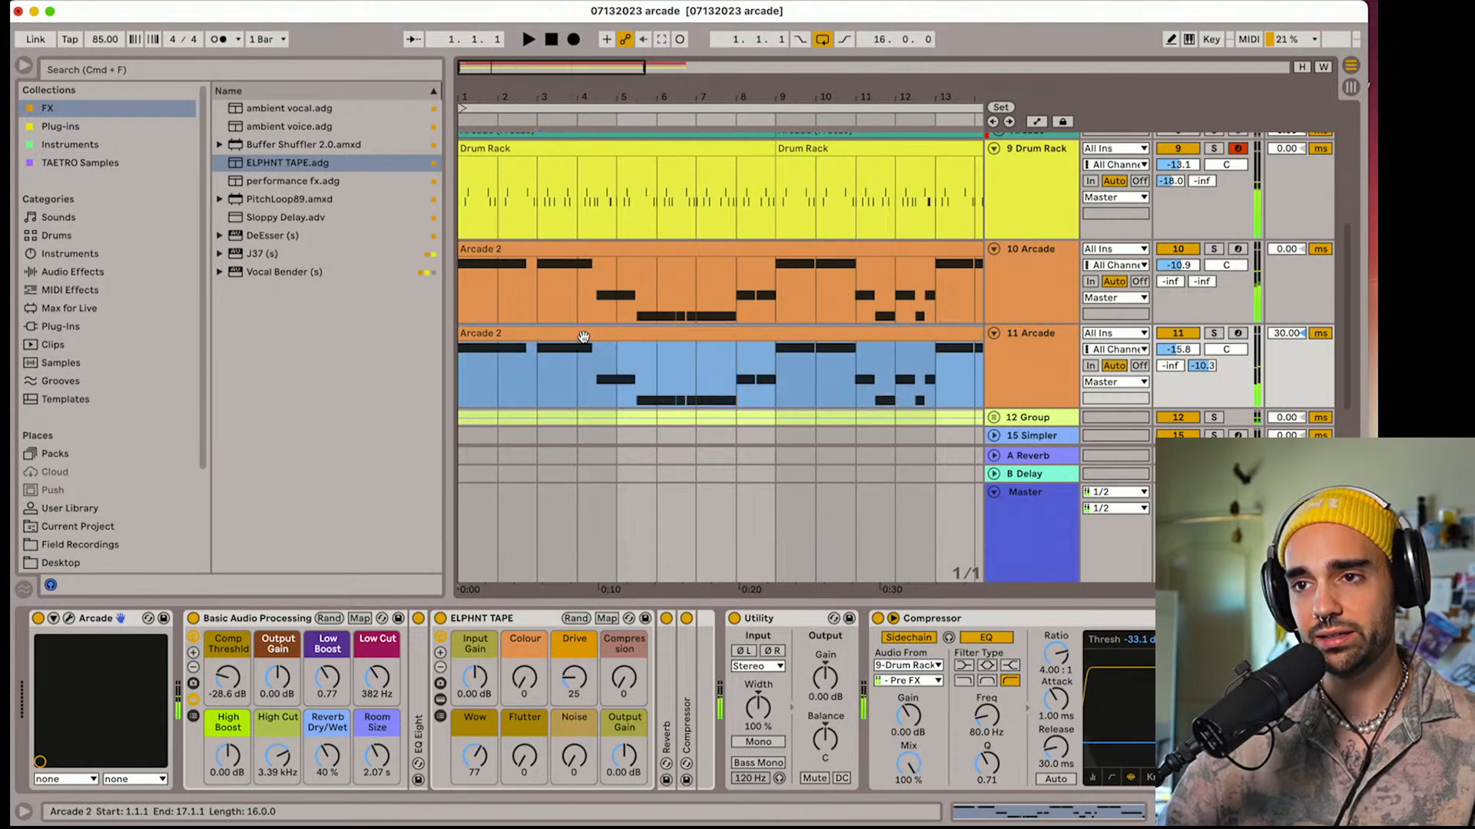
left_click(432, 676)
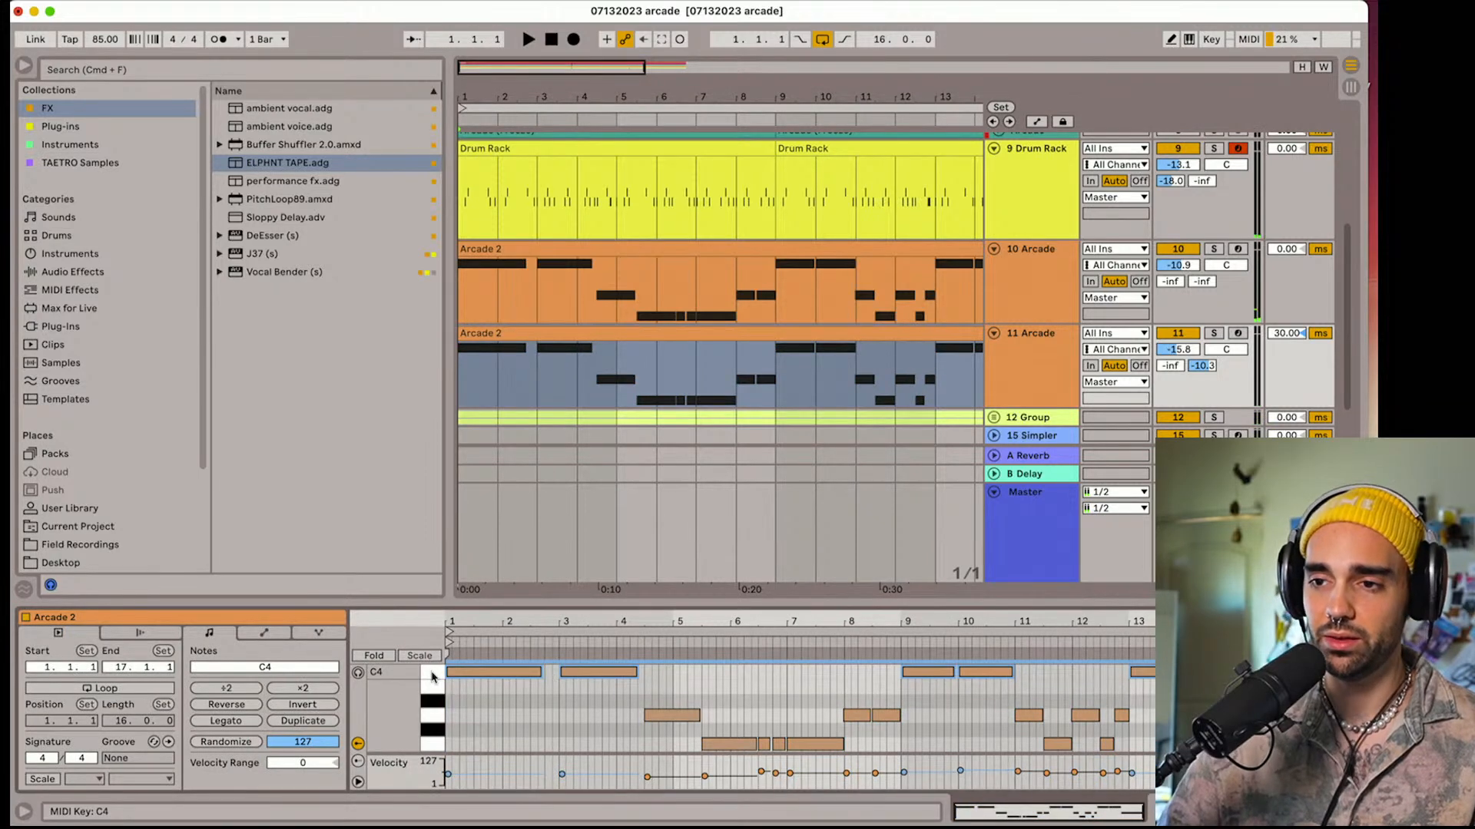
left_click(432, 716)
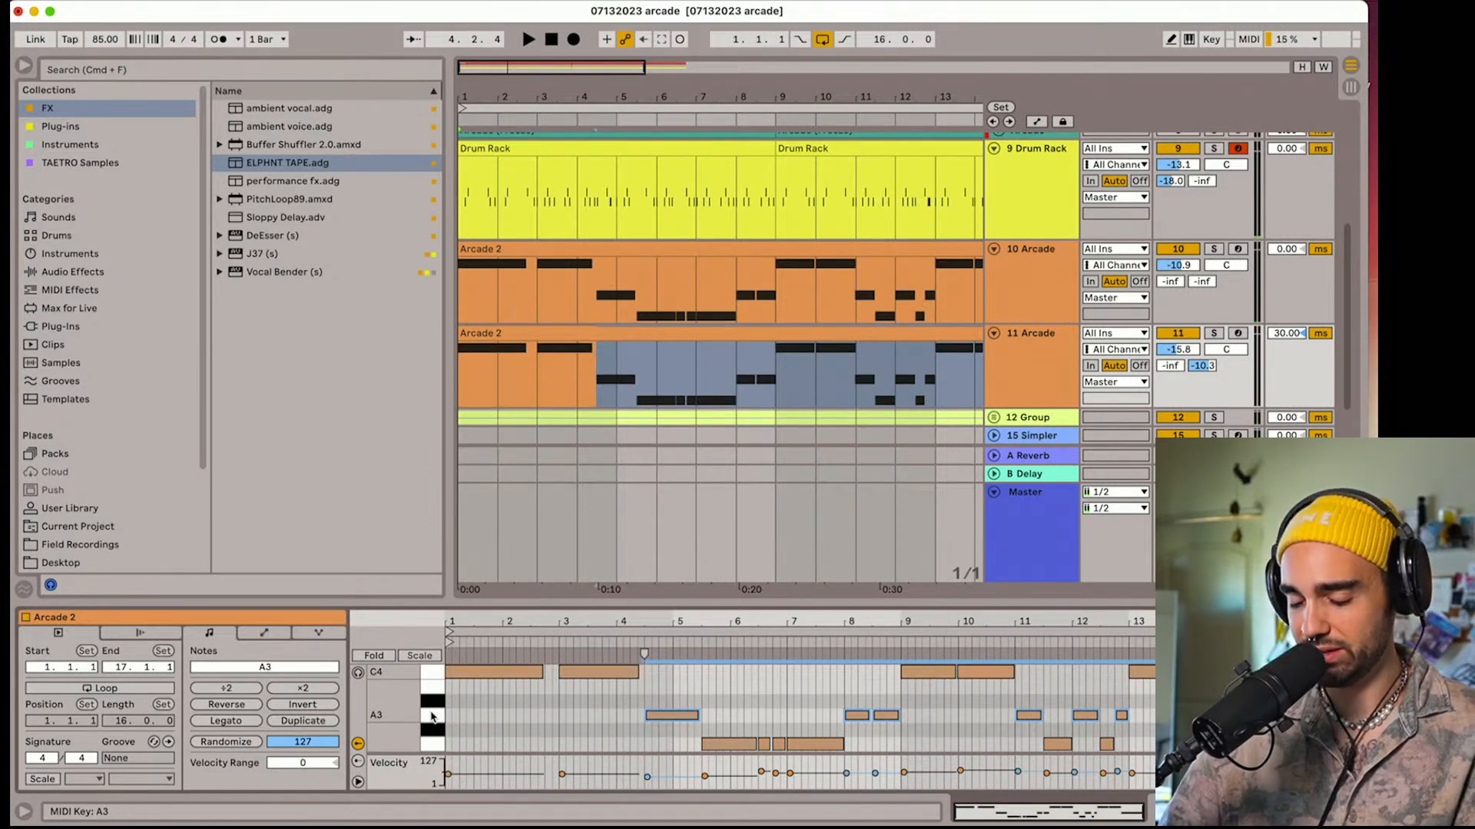
key("Delete")
left_click(432, 743)
key("Delete")
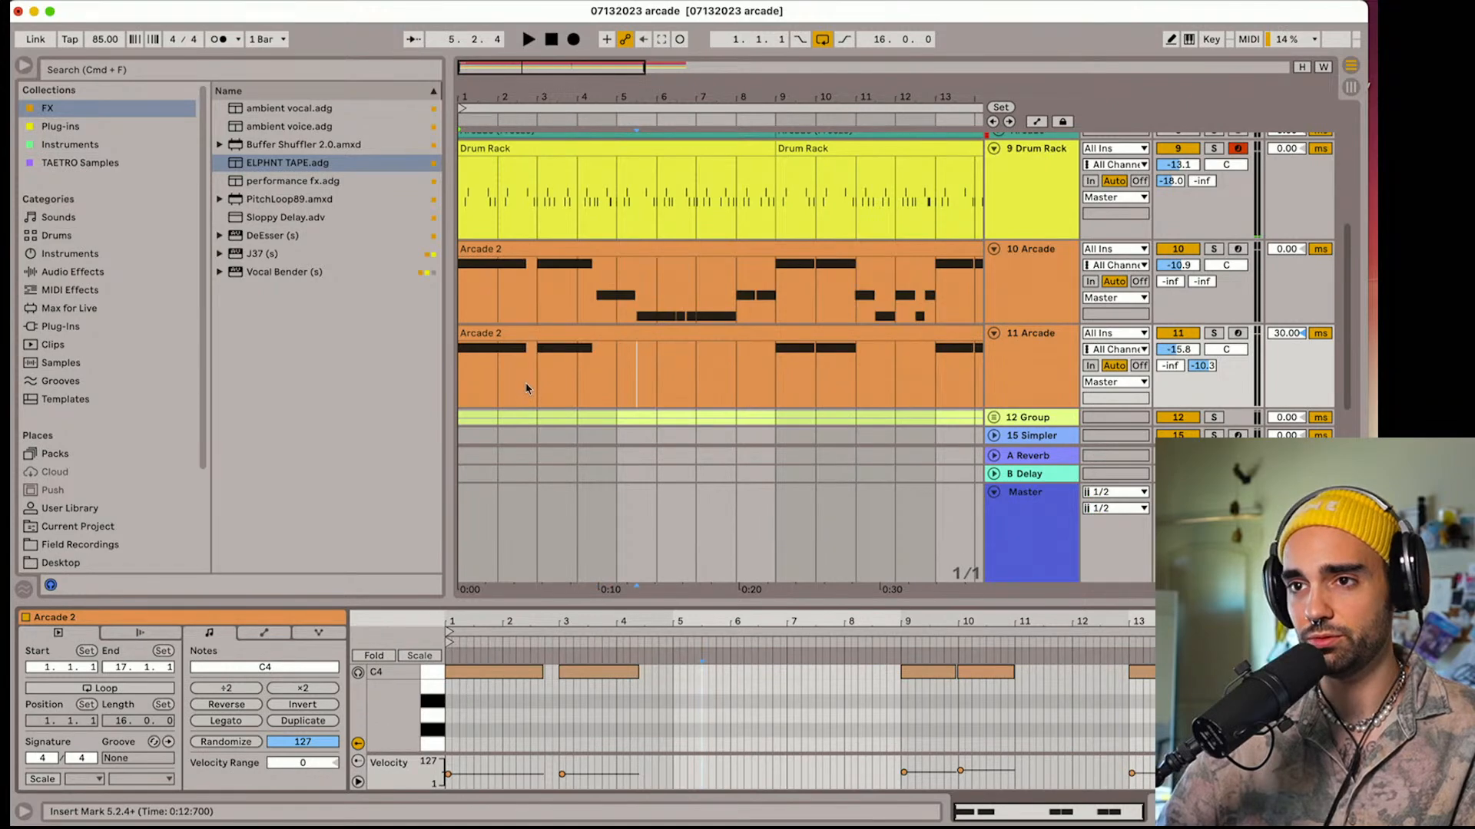
Delete all A3 and G3 notes from the Arcade 2 clip on track 10, keeping only the C4 notes
left_click(482, 251)
left_click(434, 700)
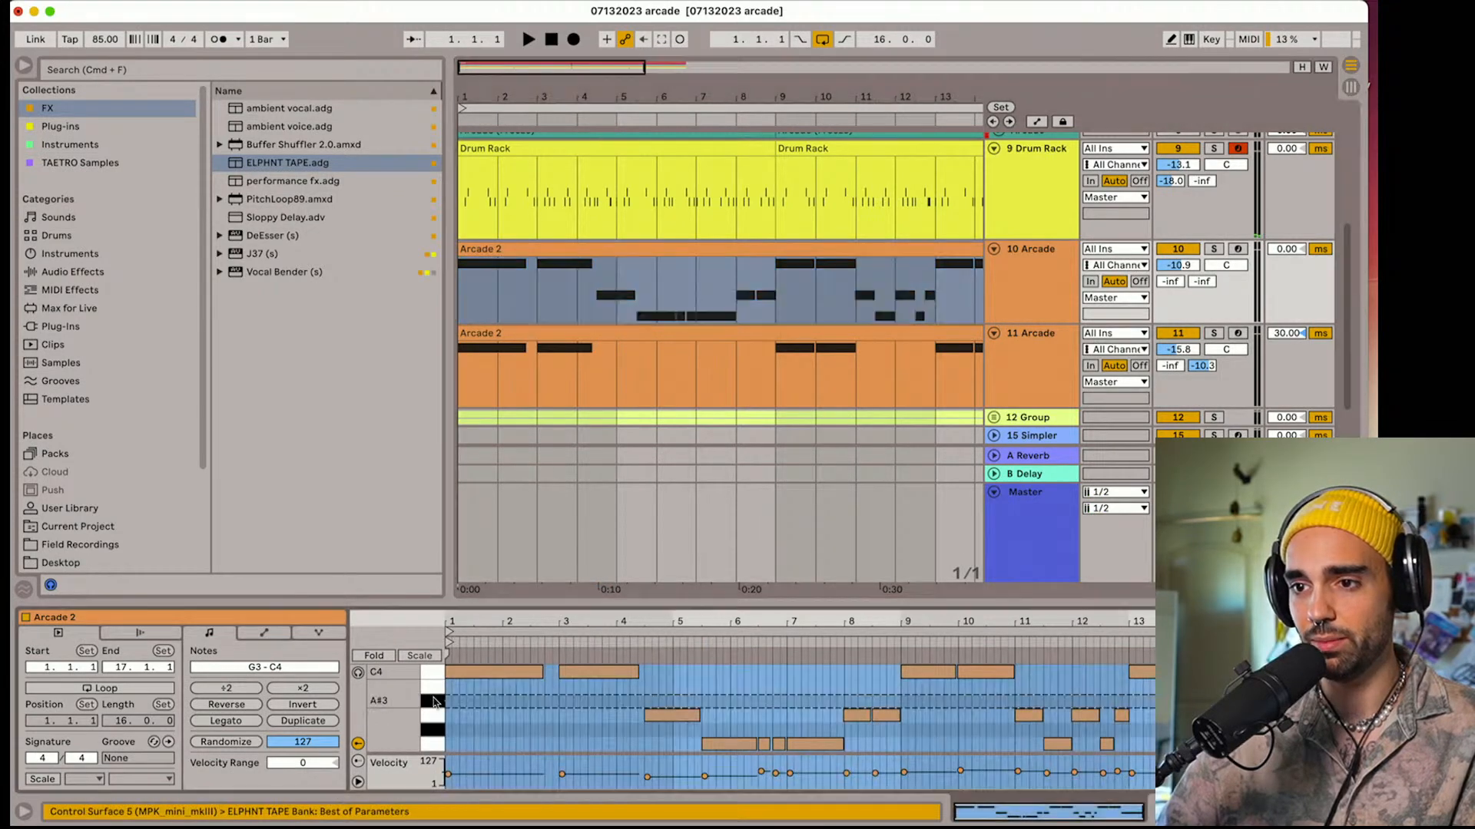
left_click(432, 715)
key("Delete")
left_click(431, 743)
key("Delete")
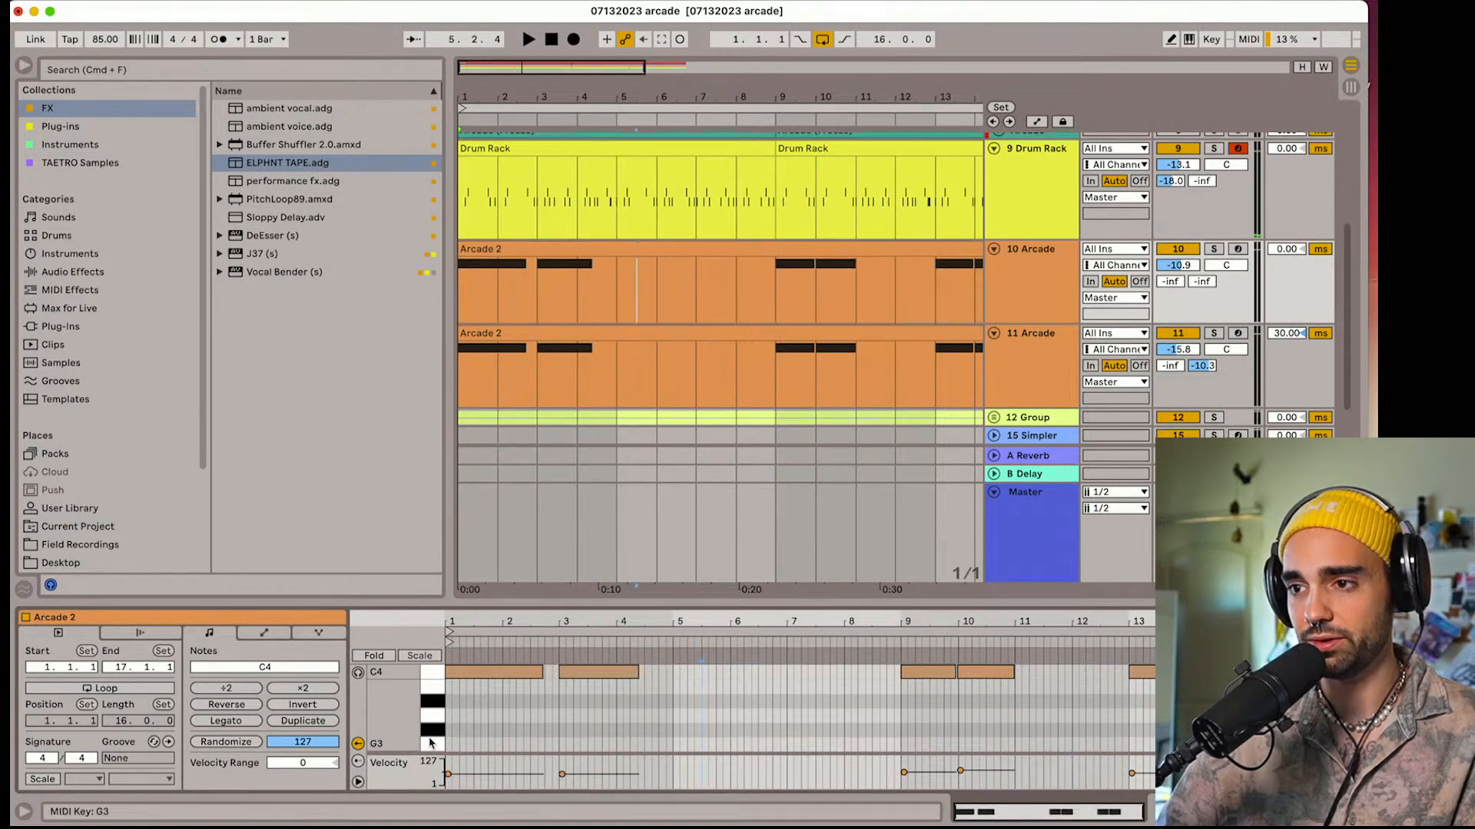
Play the arrangement from the start and set track 11 Arcade's volume to -11.0 dB
key("space")
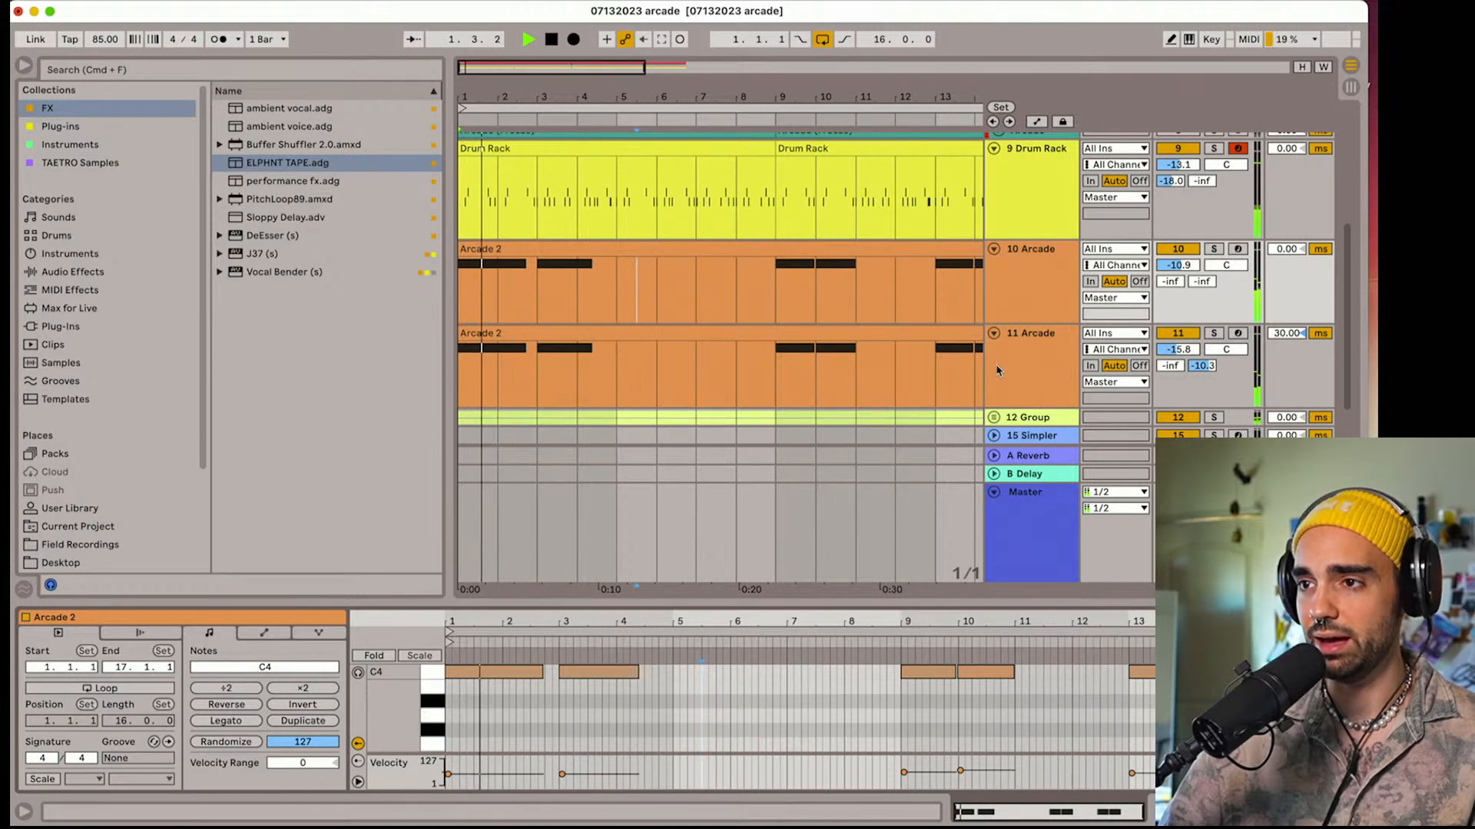
scroll(996, 371, "up", 8)
scroll(996, 372, "down", 8)
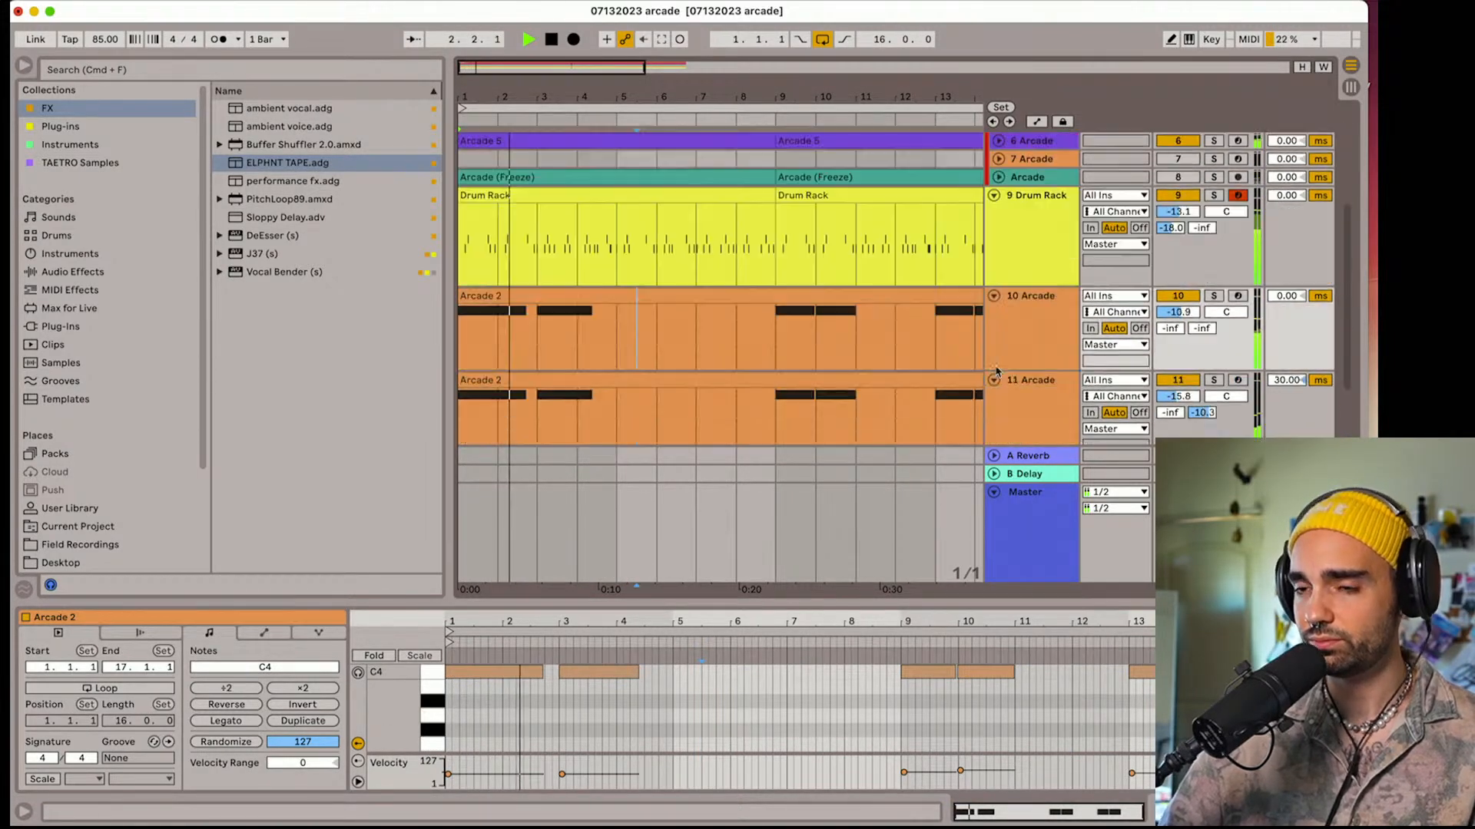
left_click_drag(1188, 291, 1188, 278)
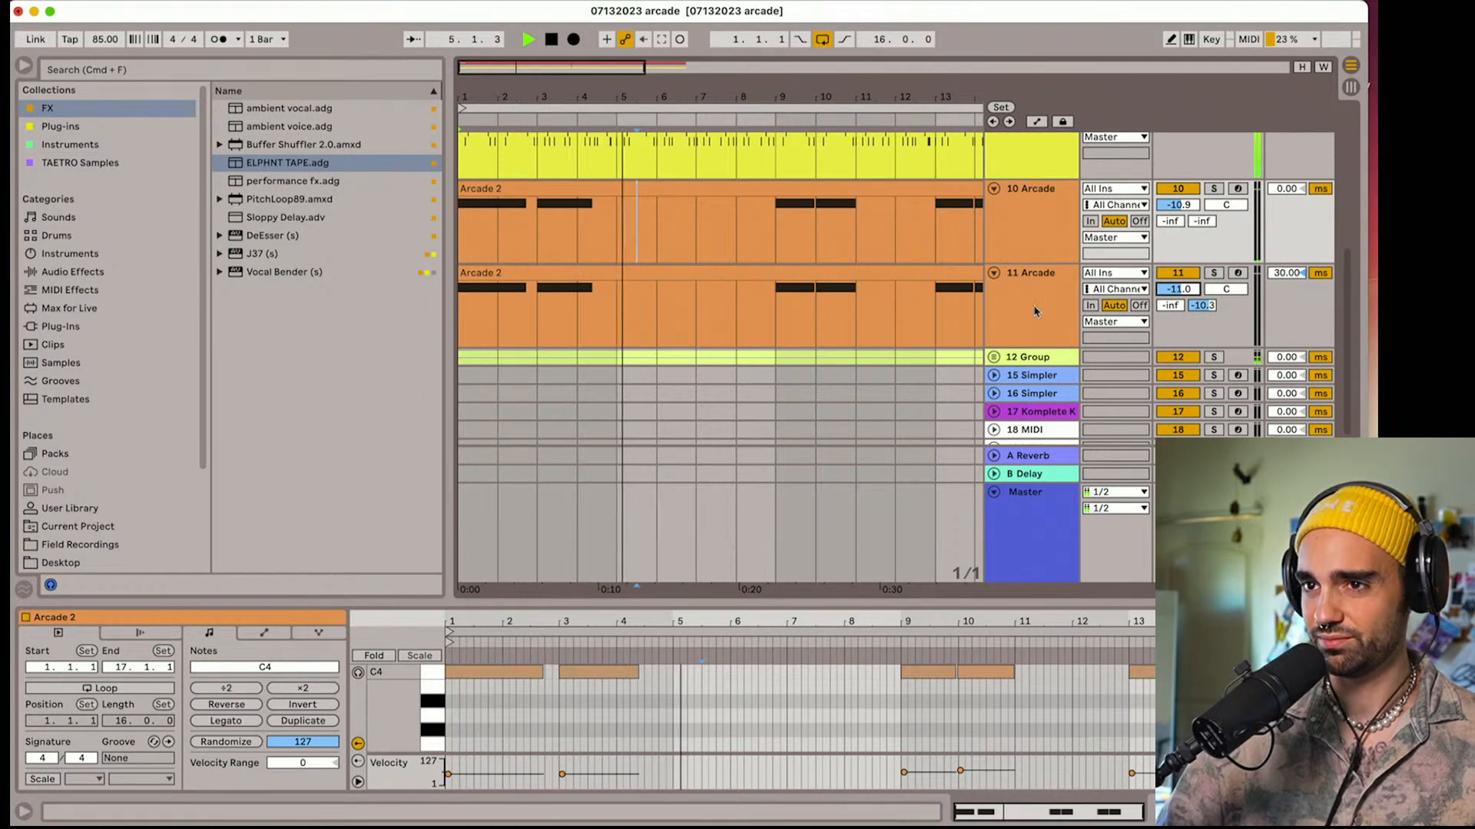
Move the empty Arcade track out of the group to just below the Drum Rack track, then unfold and activate it
scroll(1016, 311, "up", 4)
left_click(1013, 330)
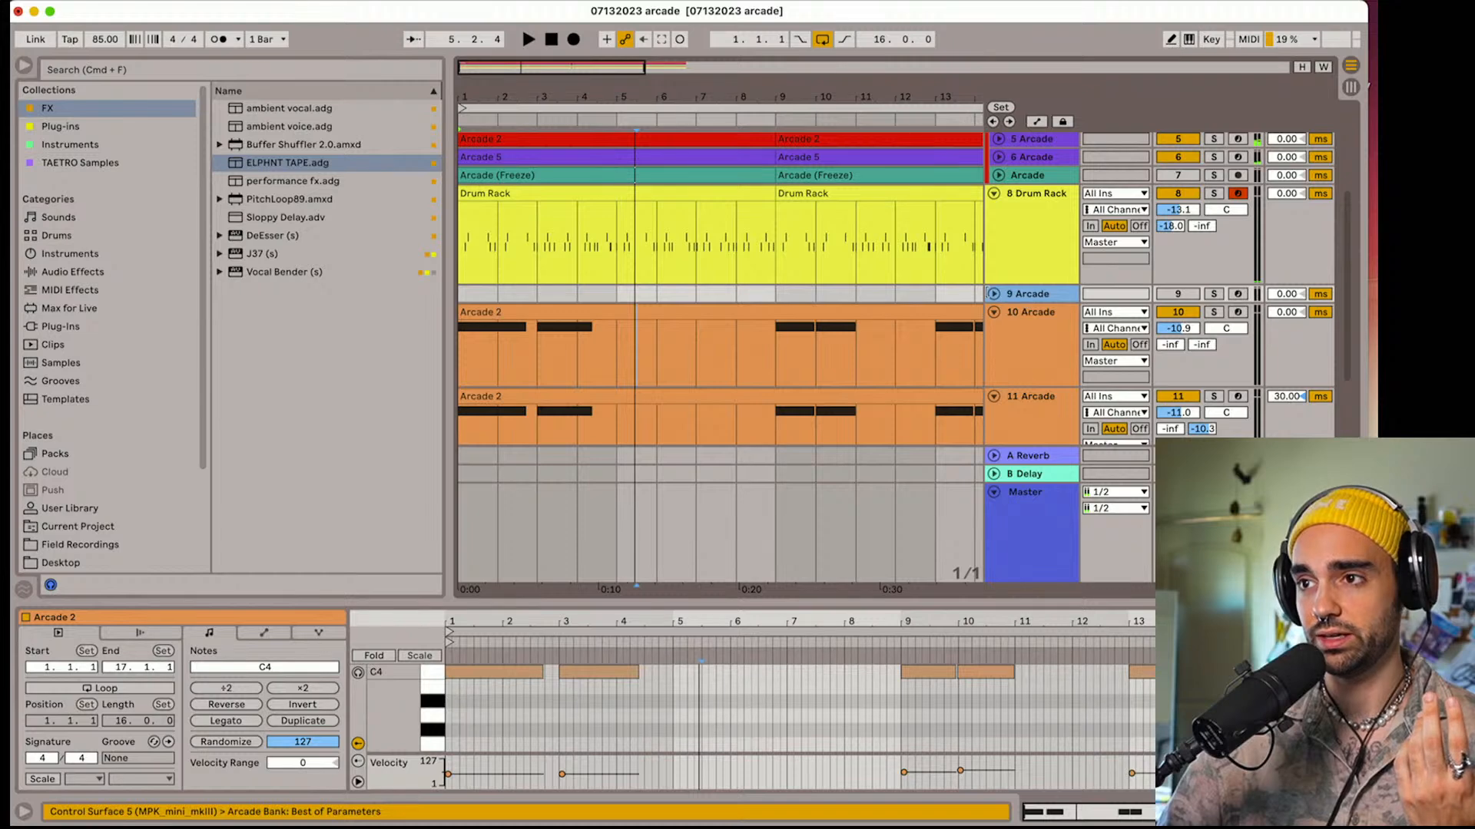
left_click(993, 295)
double_click(1017, 295)
left_click(1177, 294)
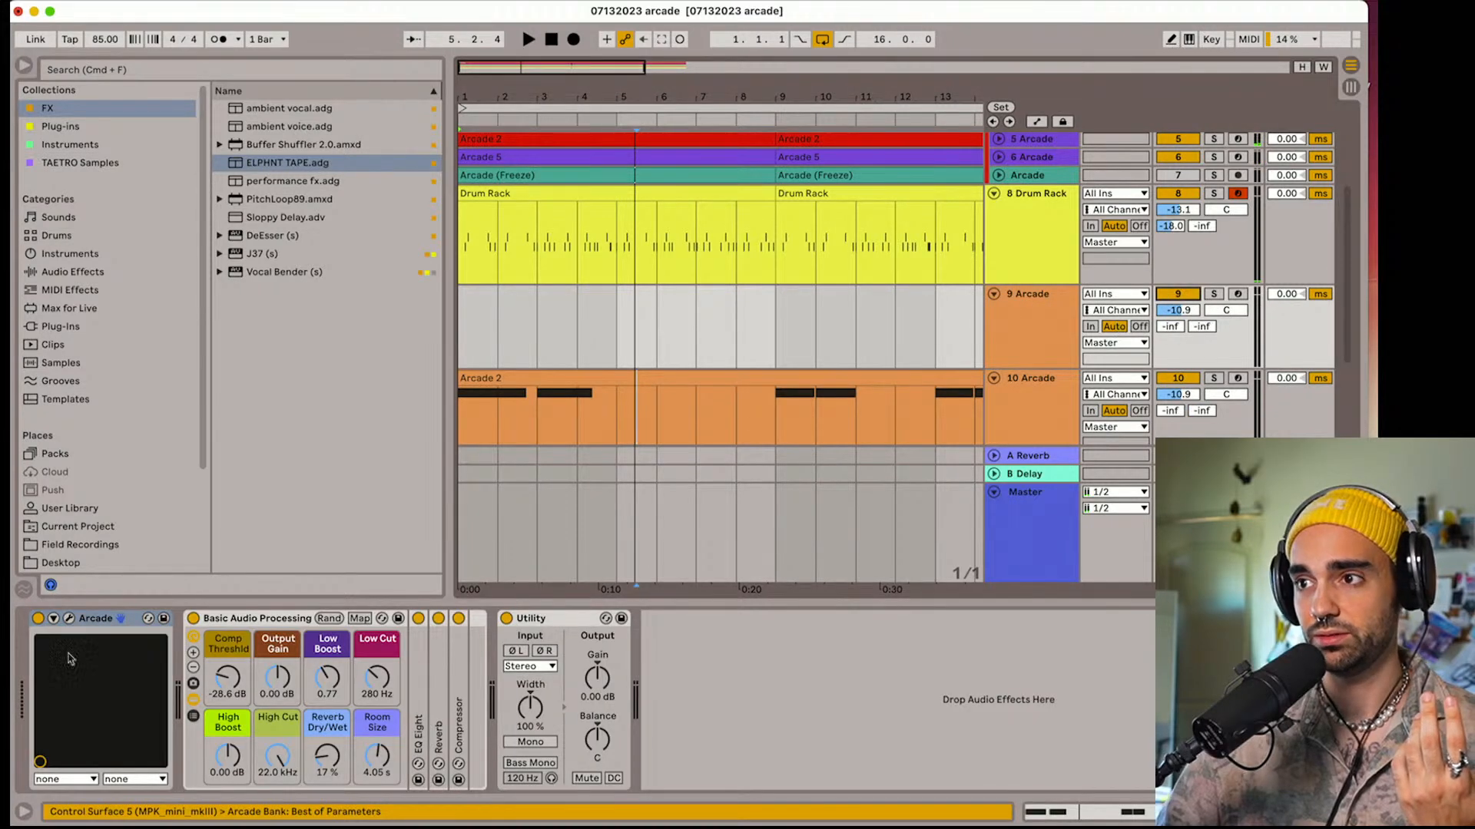
Paste the Compressor sidechained to the Drum Rack after the Utility on track 9 Arcade
left_click(799, 698)
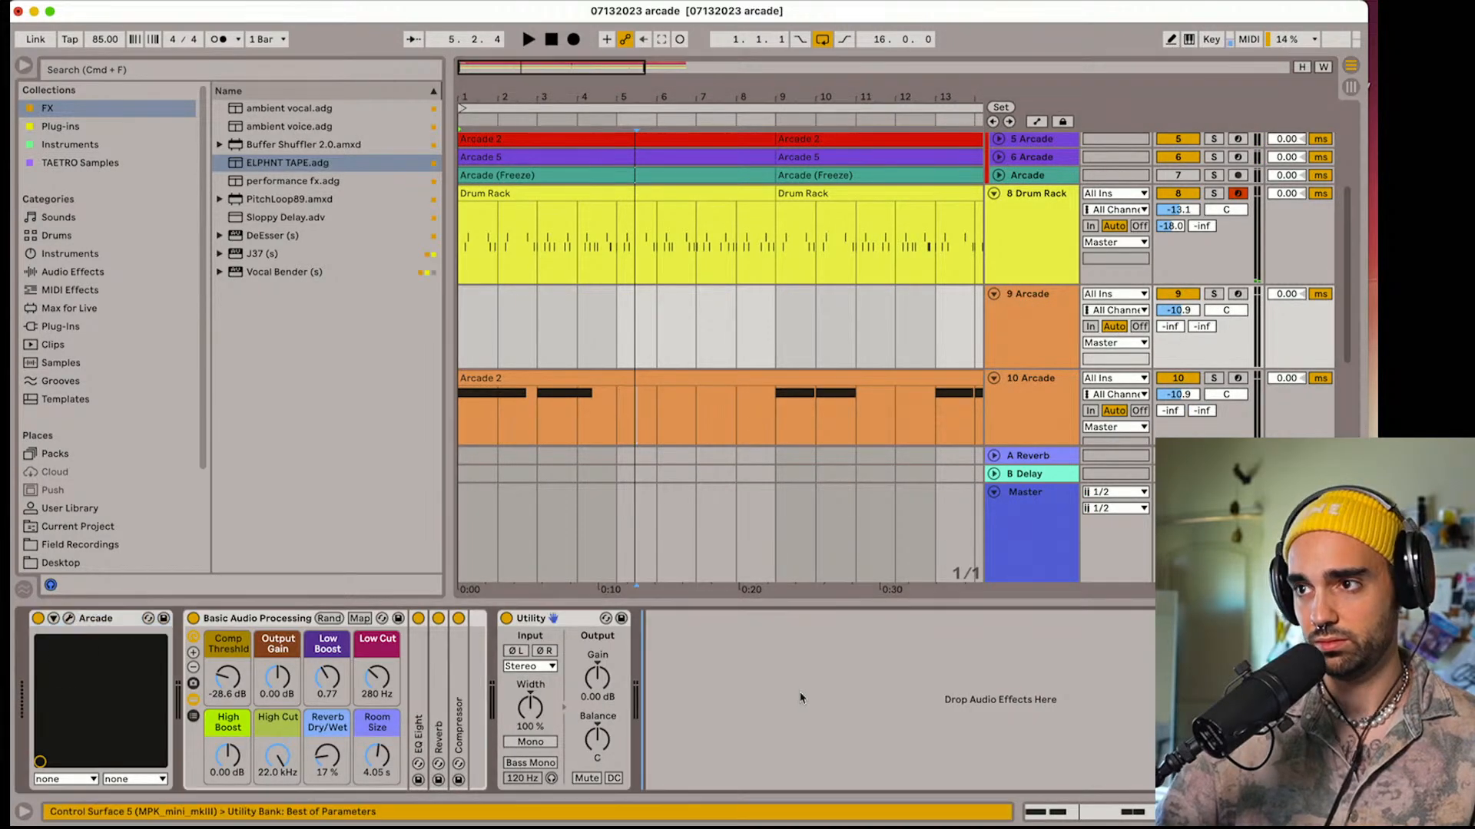
key("super+v")
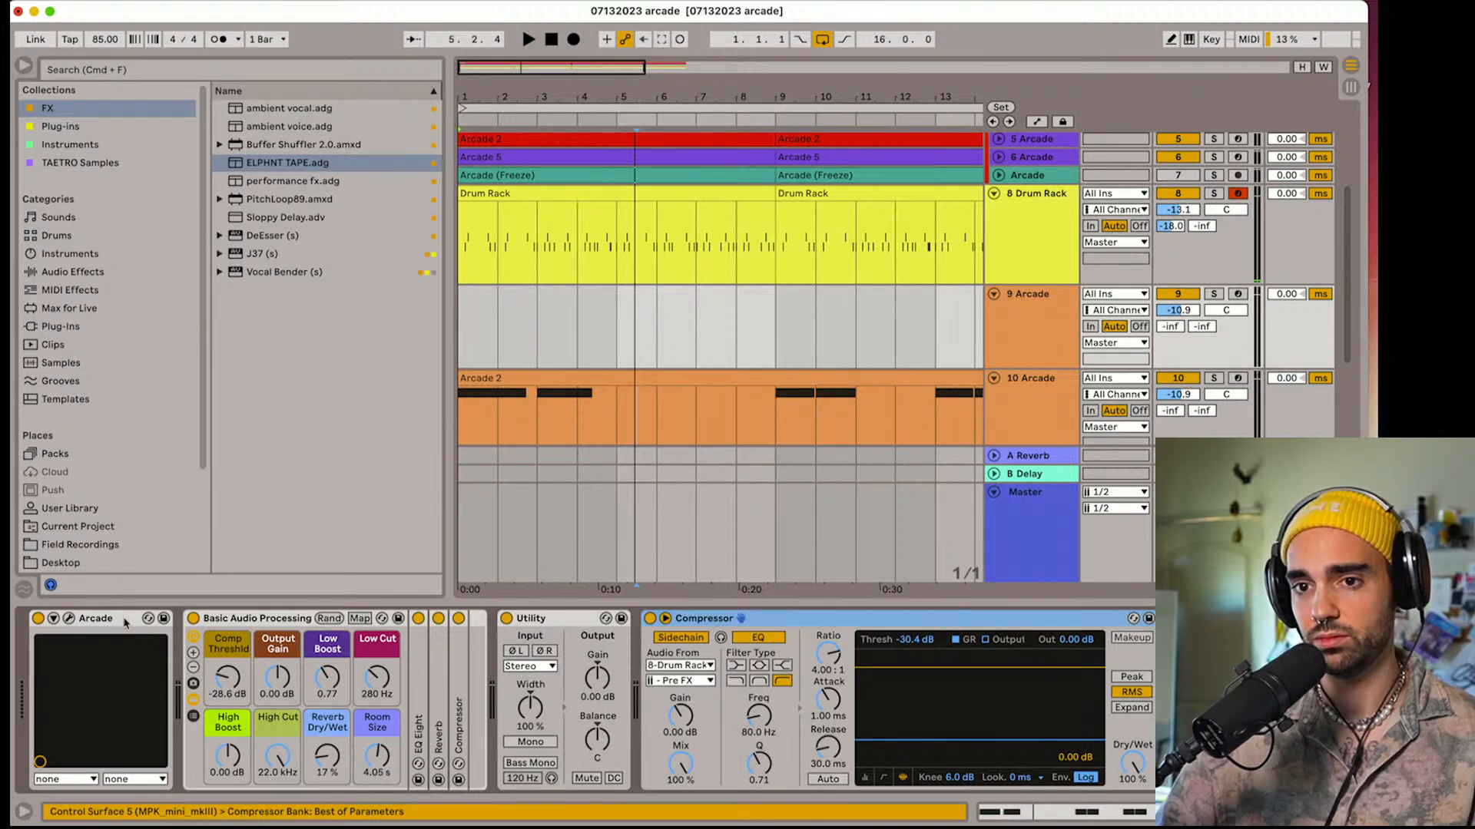
Open the Arcade plug-in on track 9, load the Keep Your Secrets kit and arm the track for recording
left_click(71, 619)
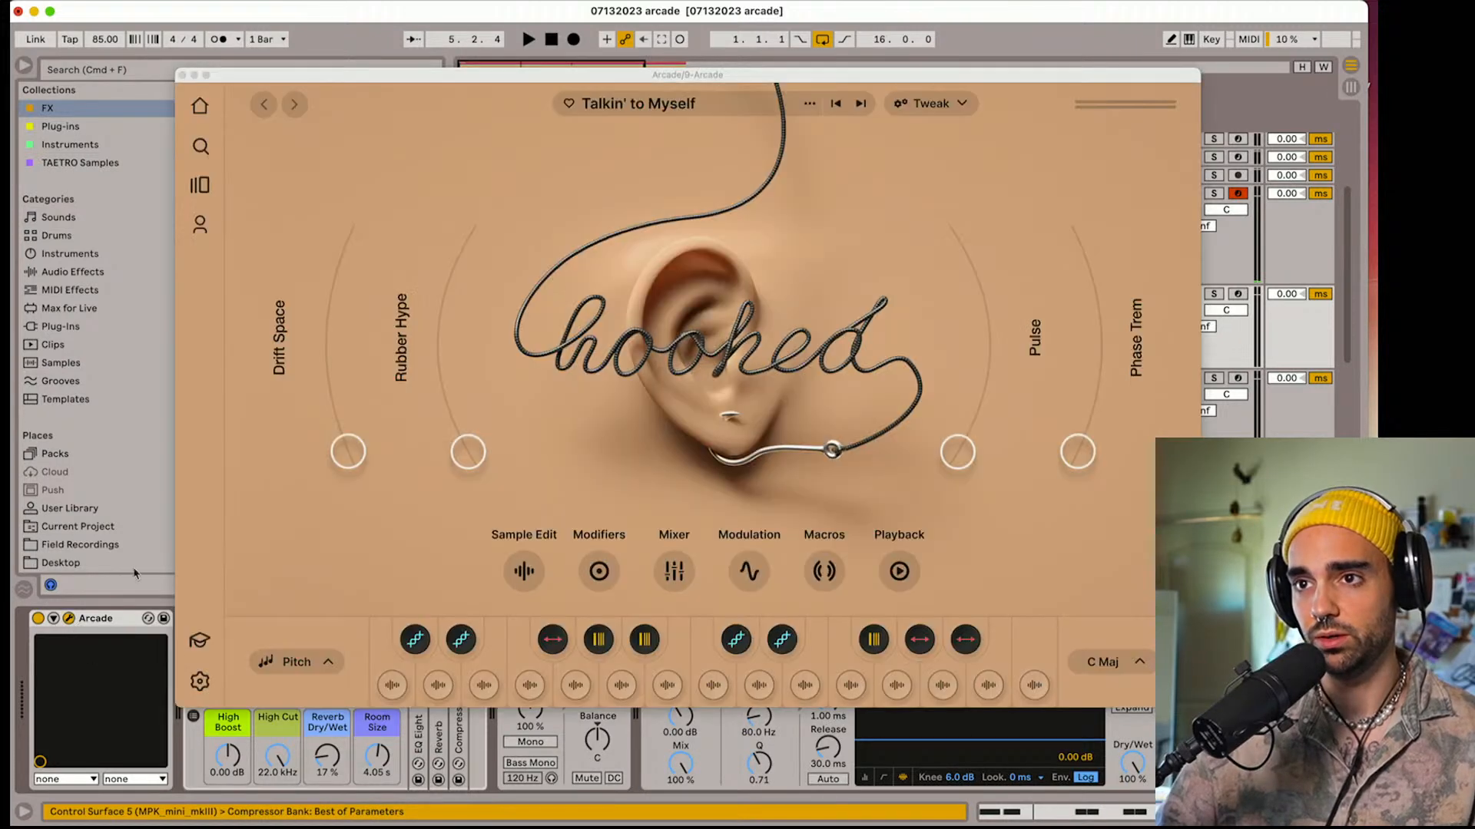
left_click(861, 104)
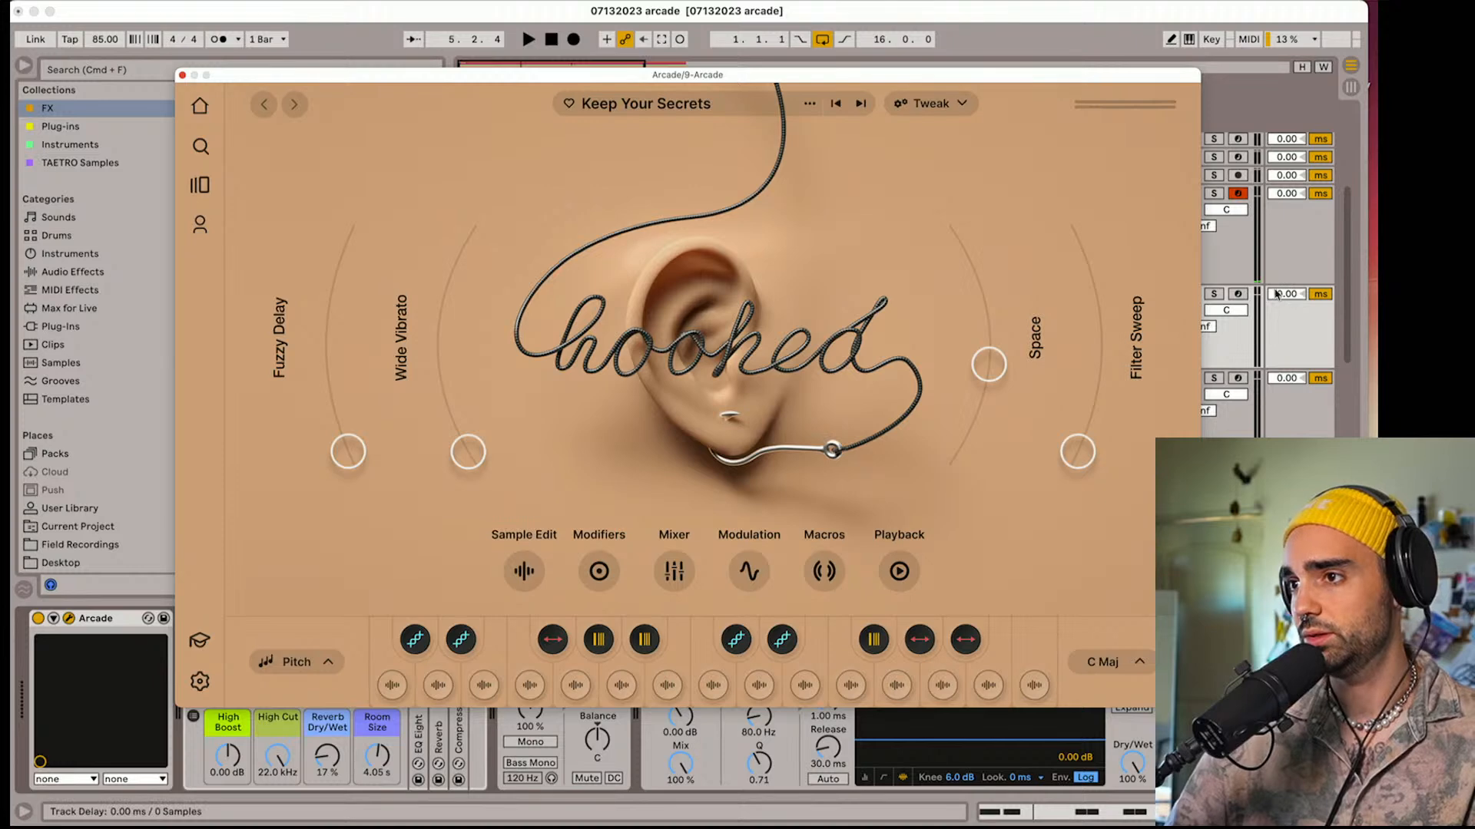
left_click_drag(952, 75, 798, 53)
left_click(1238, 294)
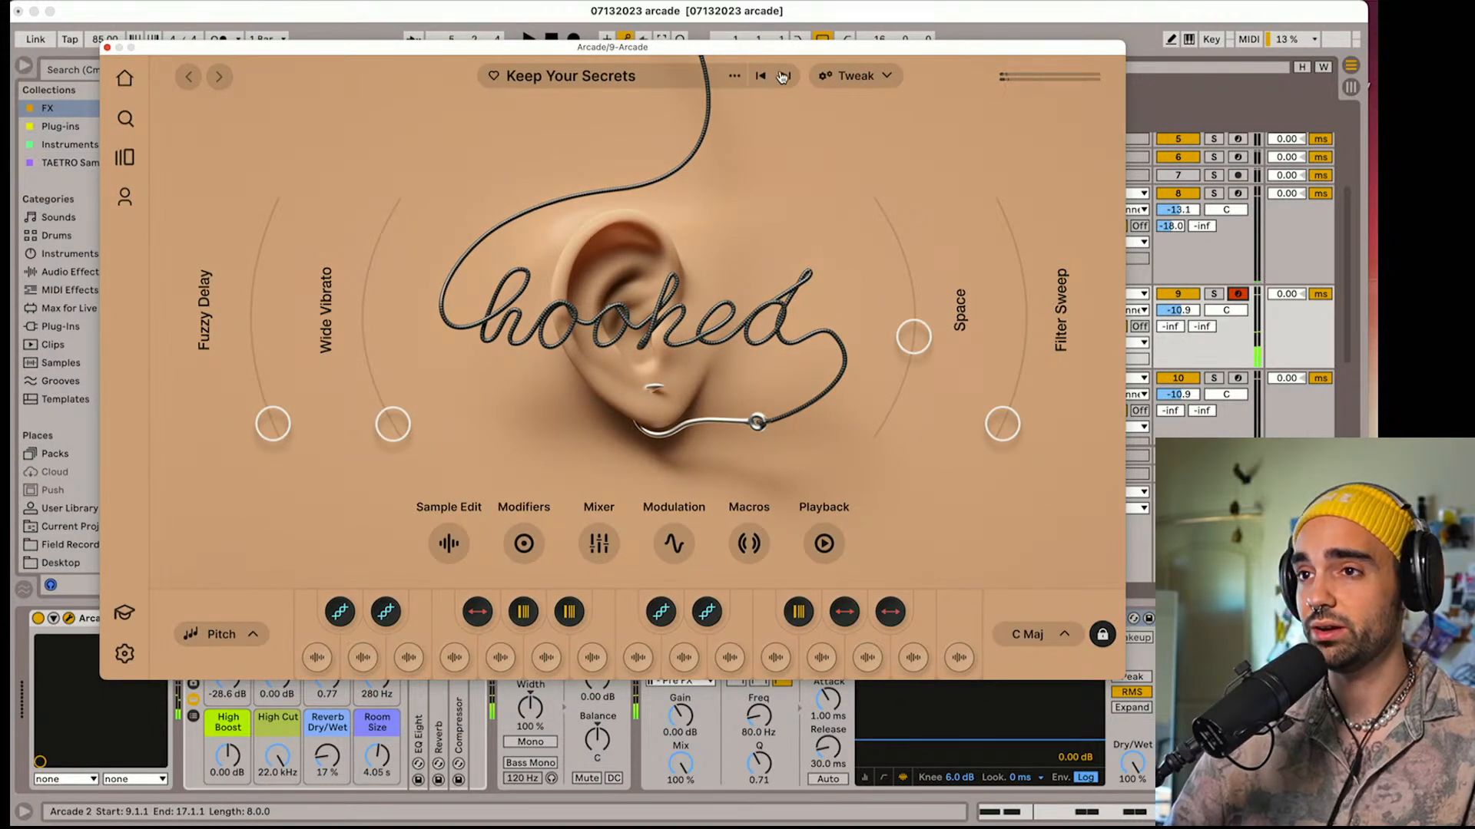
Load the In the Open kit in Arcade and audition it with track 9's volume set to -13.4 dB
left_click(785, 76)
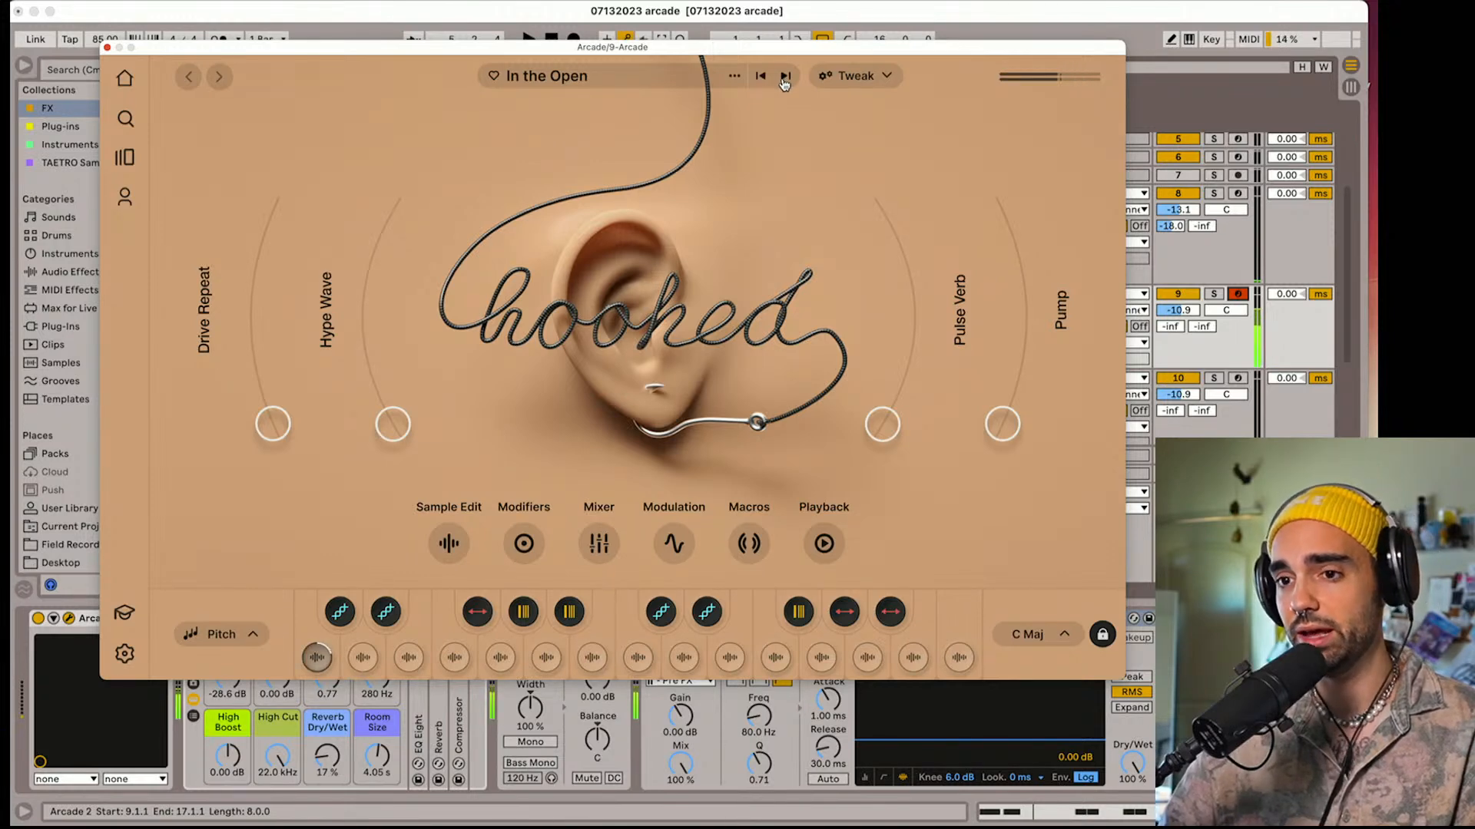
left_click_drag(1178, 310, 1177, 314)
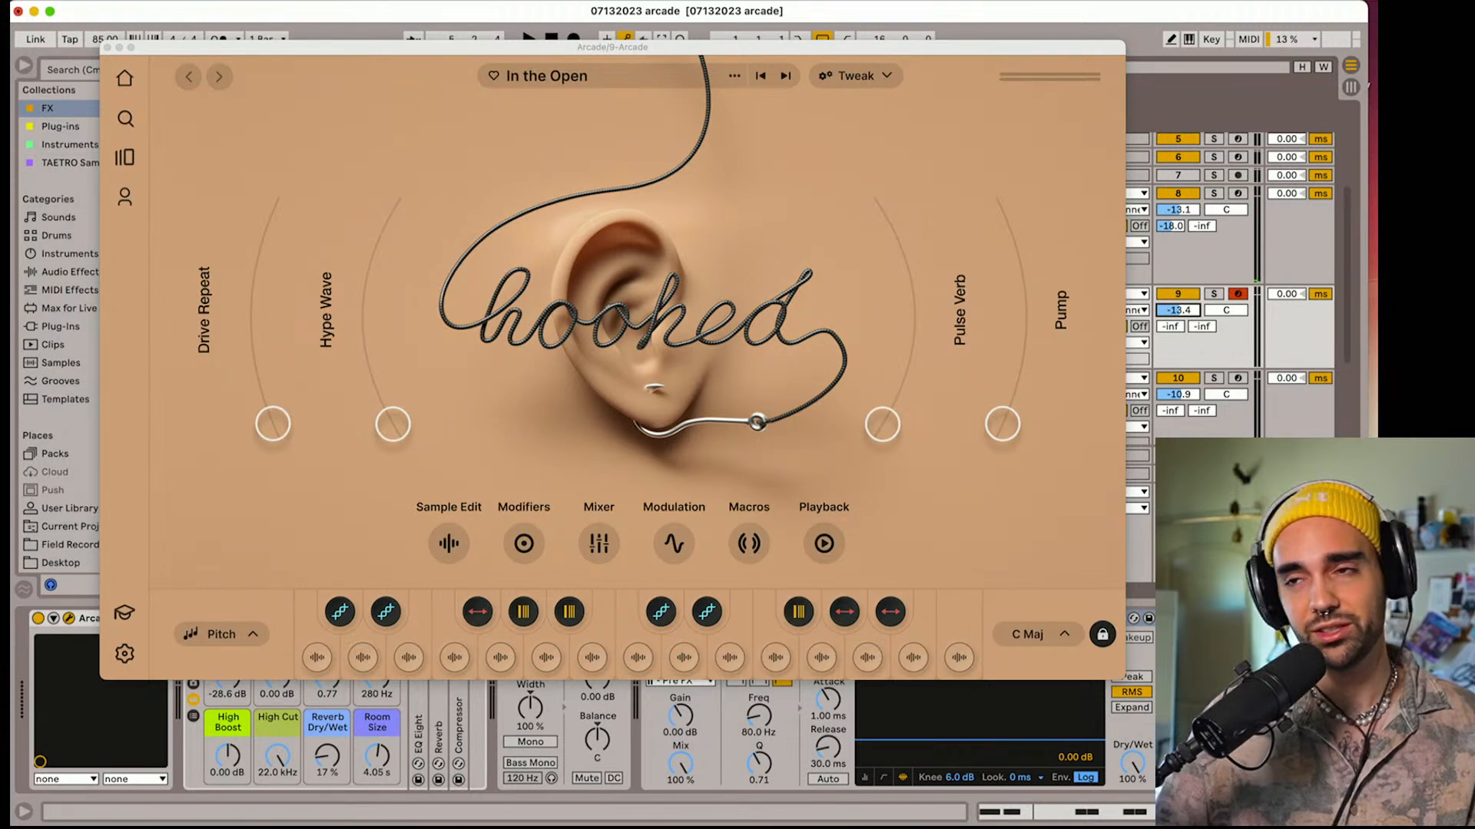
key("space")
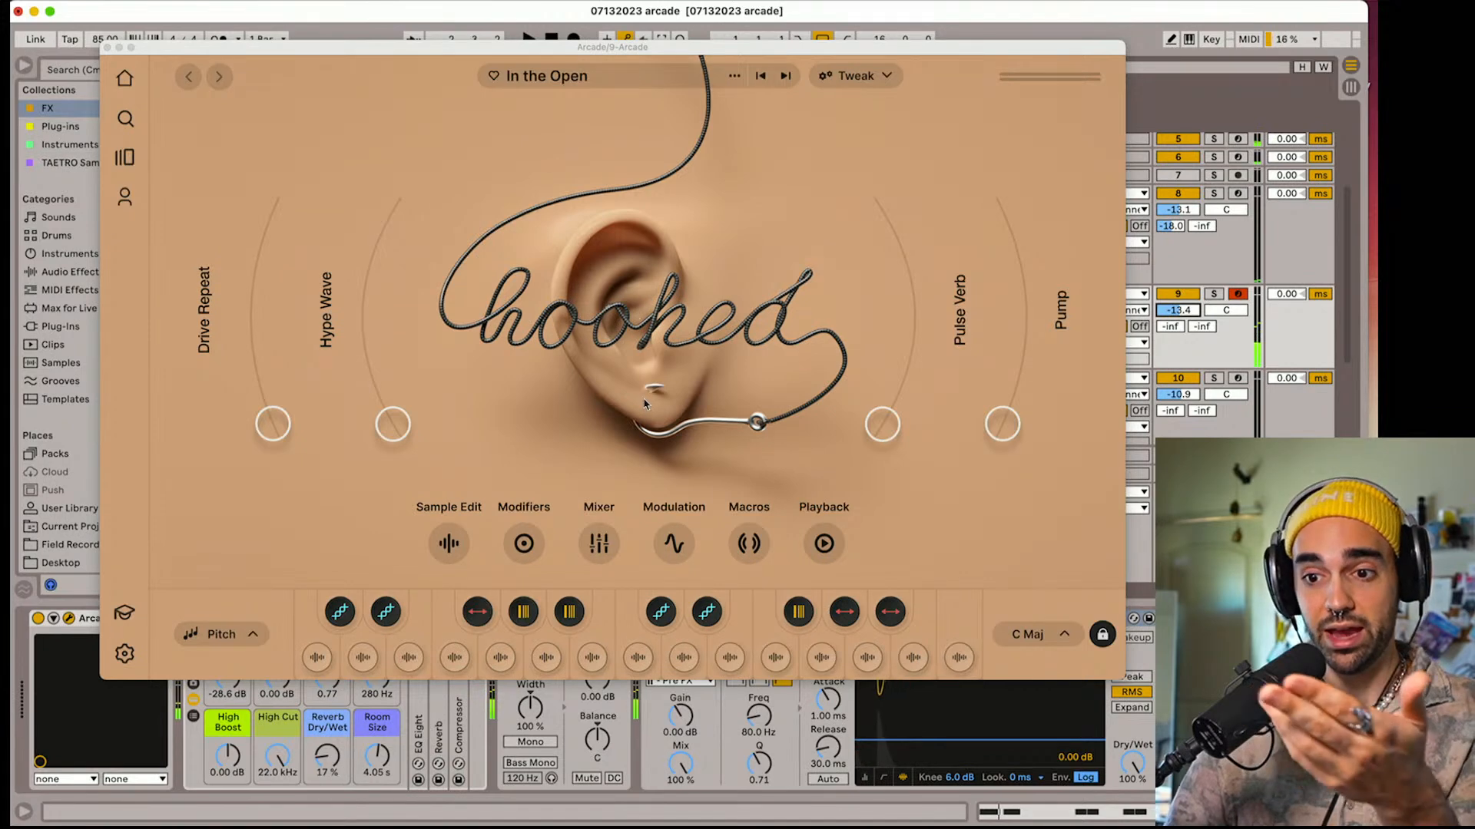
Load the Fly With Me kit and audition it during playback with track 9's volume set to -15.6 dB
left_click(786, 77)
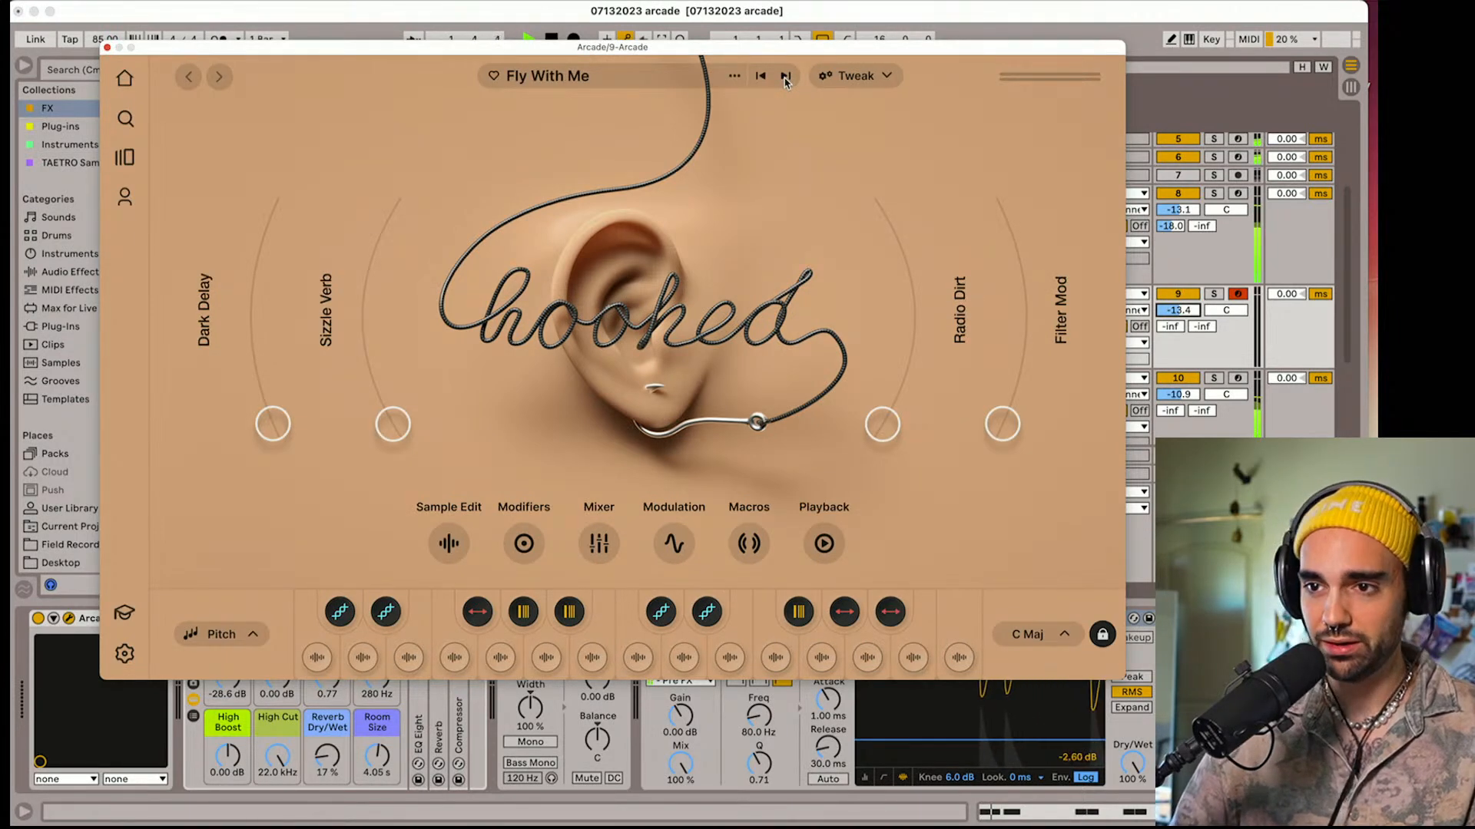
left_click_drag(1183, 309, 1187, 313)
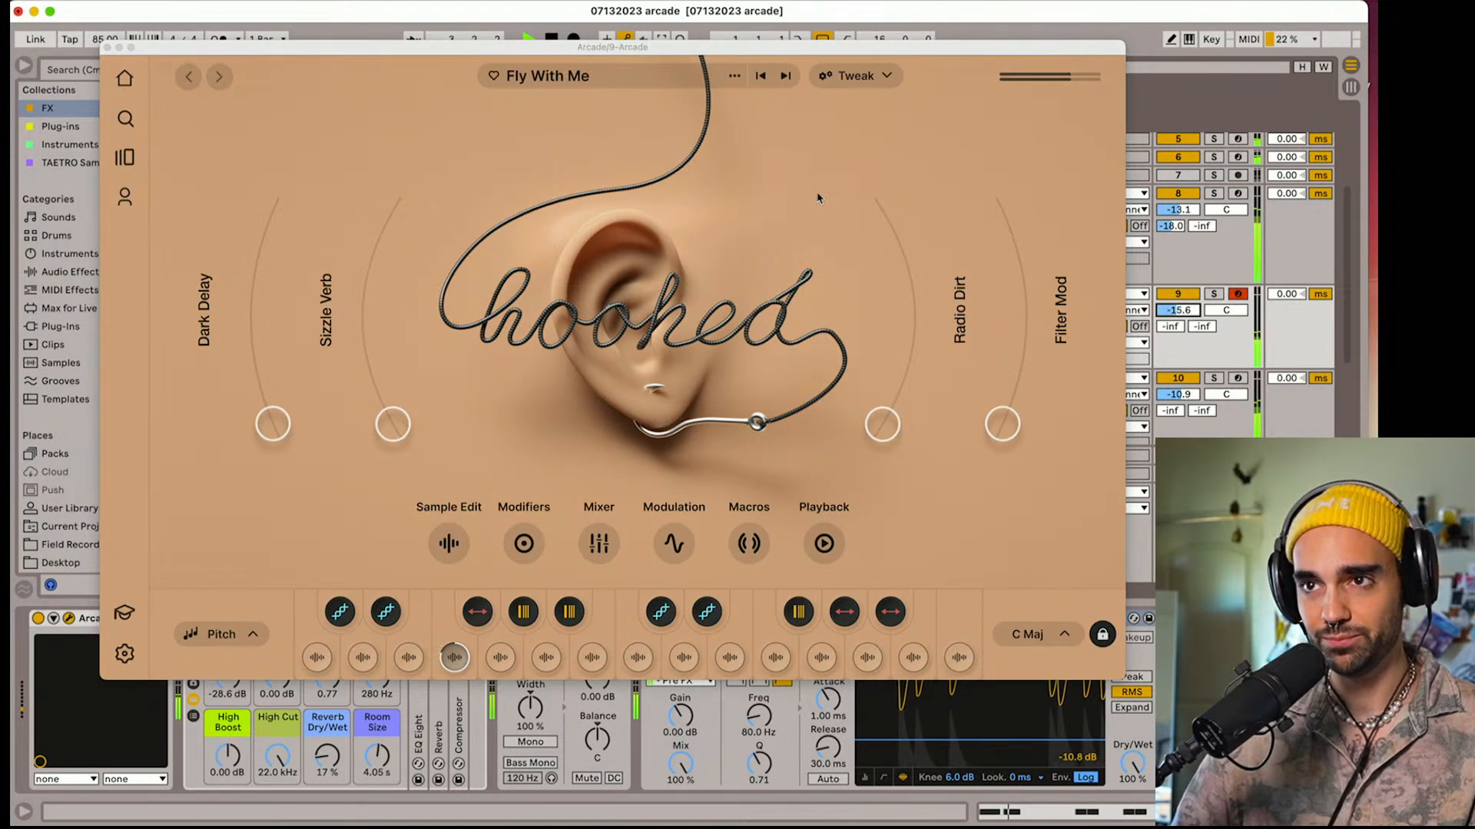
key("space")
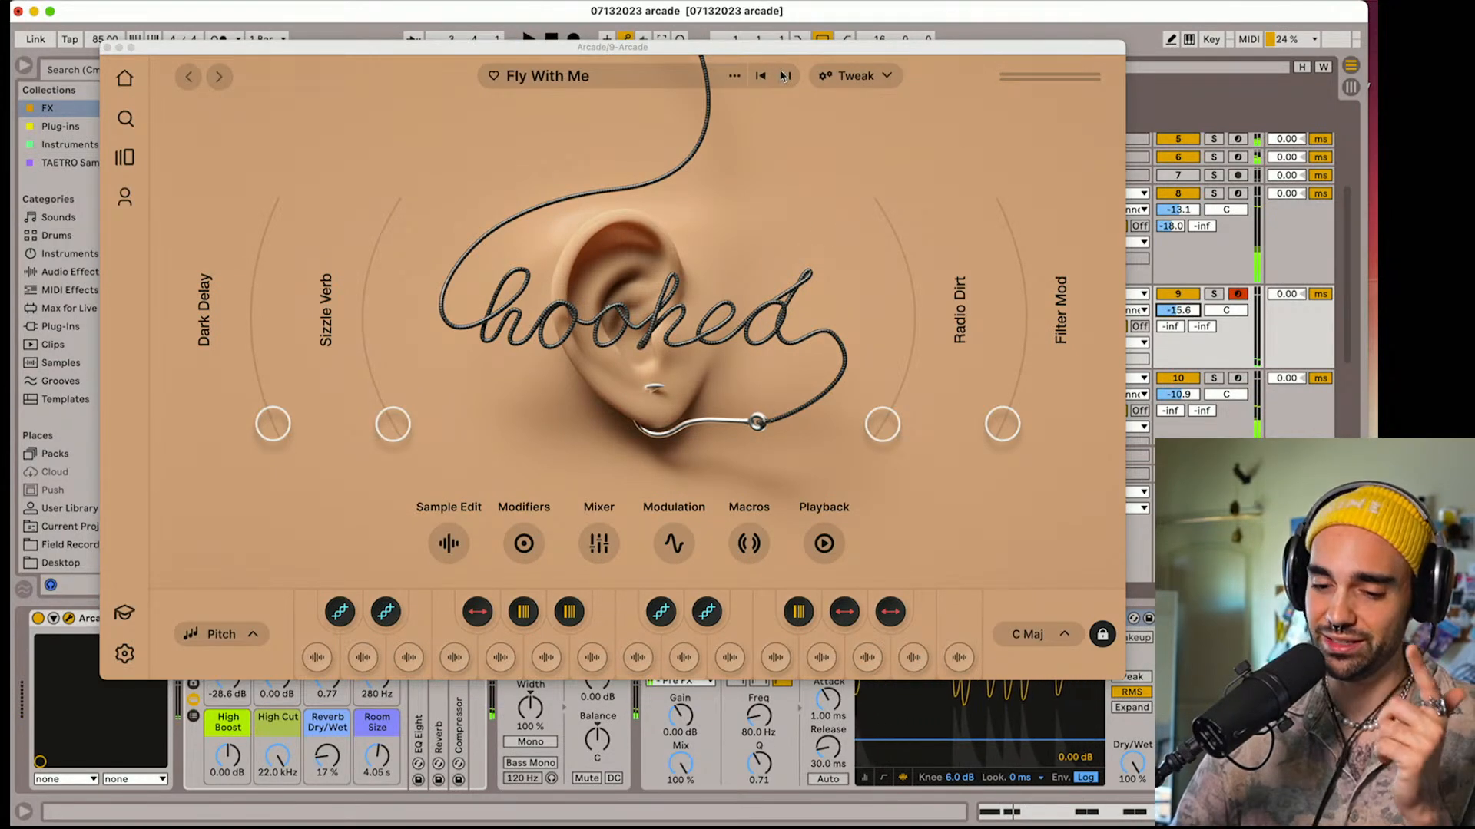
Go past the Love Mirage kit to load I Gotchu, and raise its Warp Verb macro
left_click(783, 76)
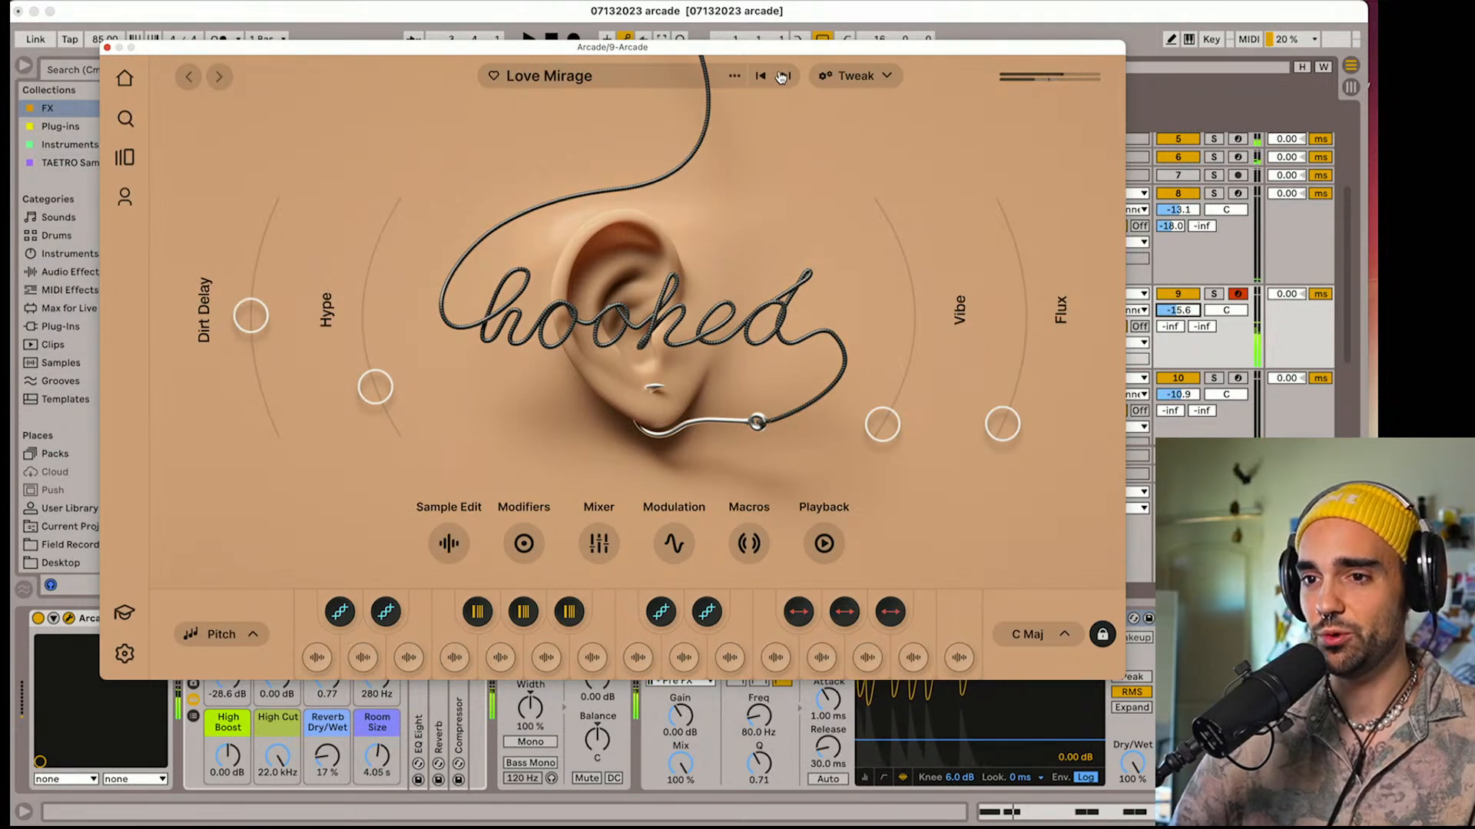
left_click(783, 76)
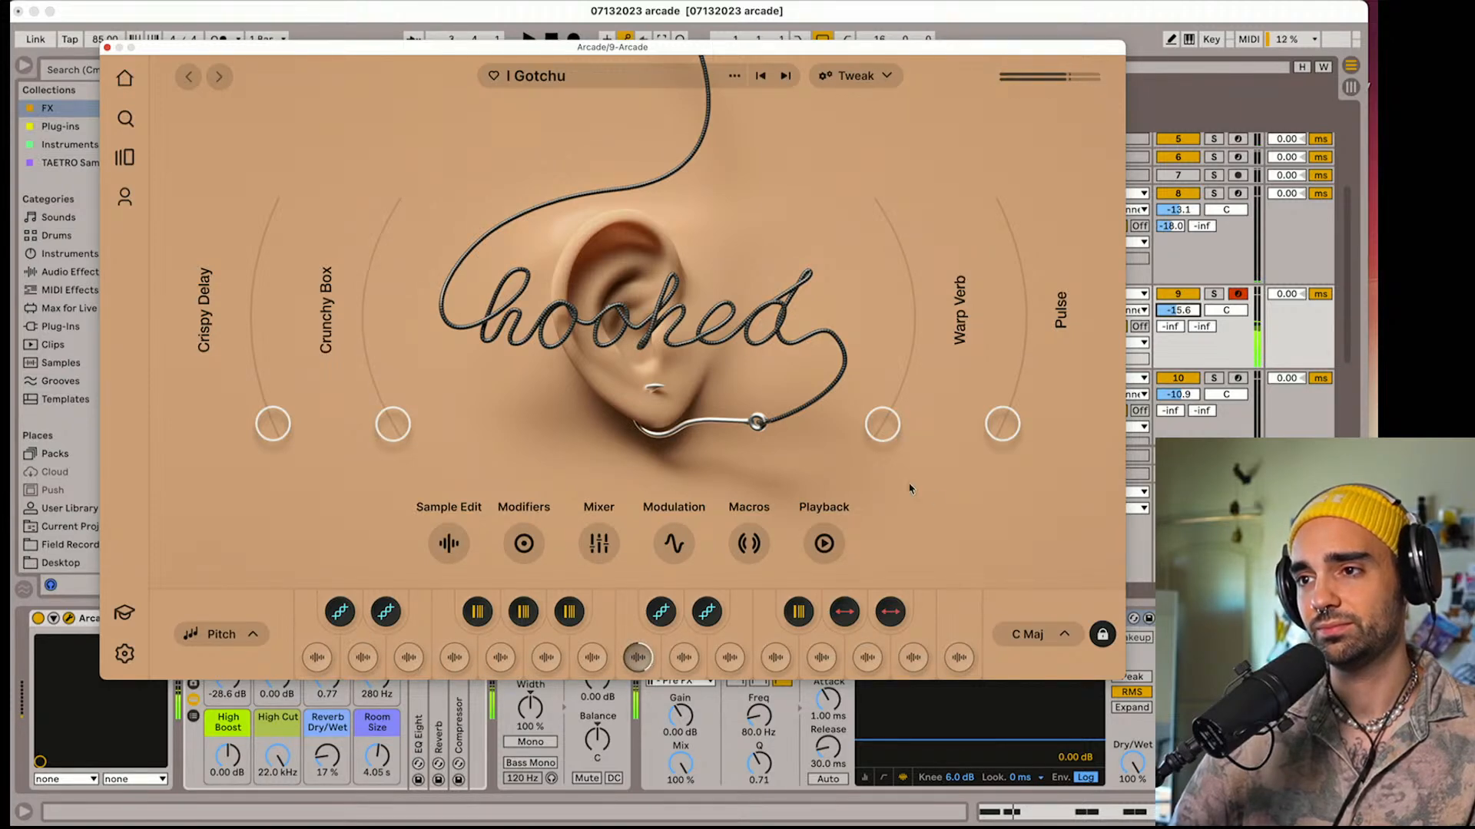
left_click_drag(883, 429, 882, 279)
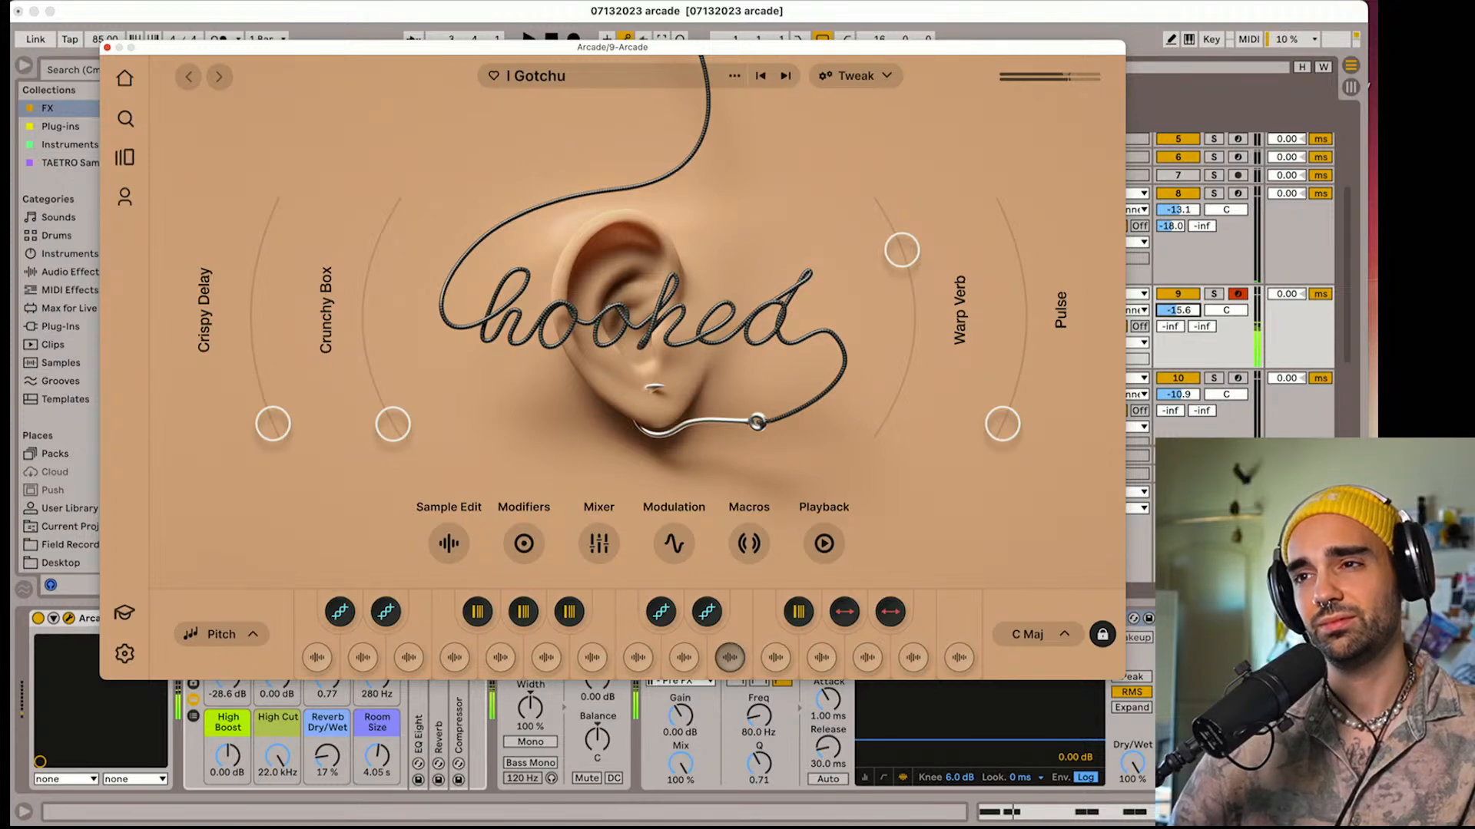
Try the 2gether kit in Arcade, then return to the Shoulda Known kit and audition it
left_click(792, 85)
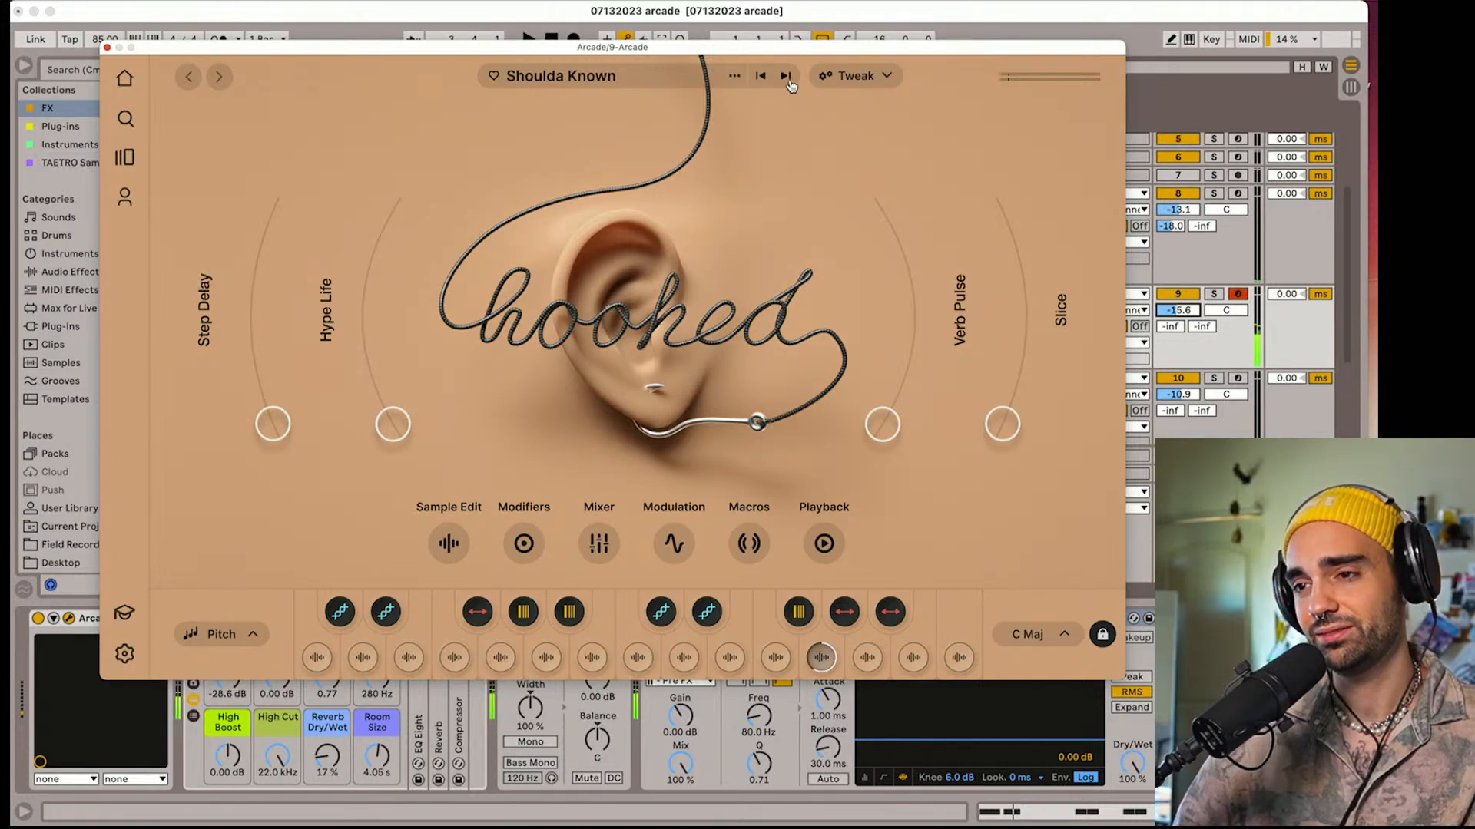
left_click(786, 77)
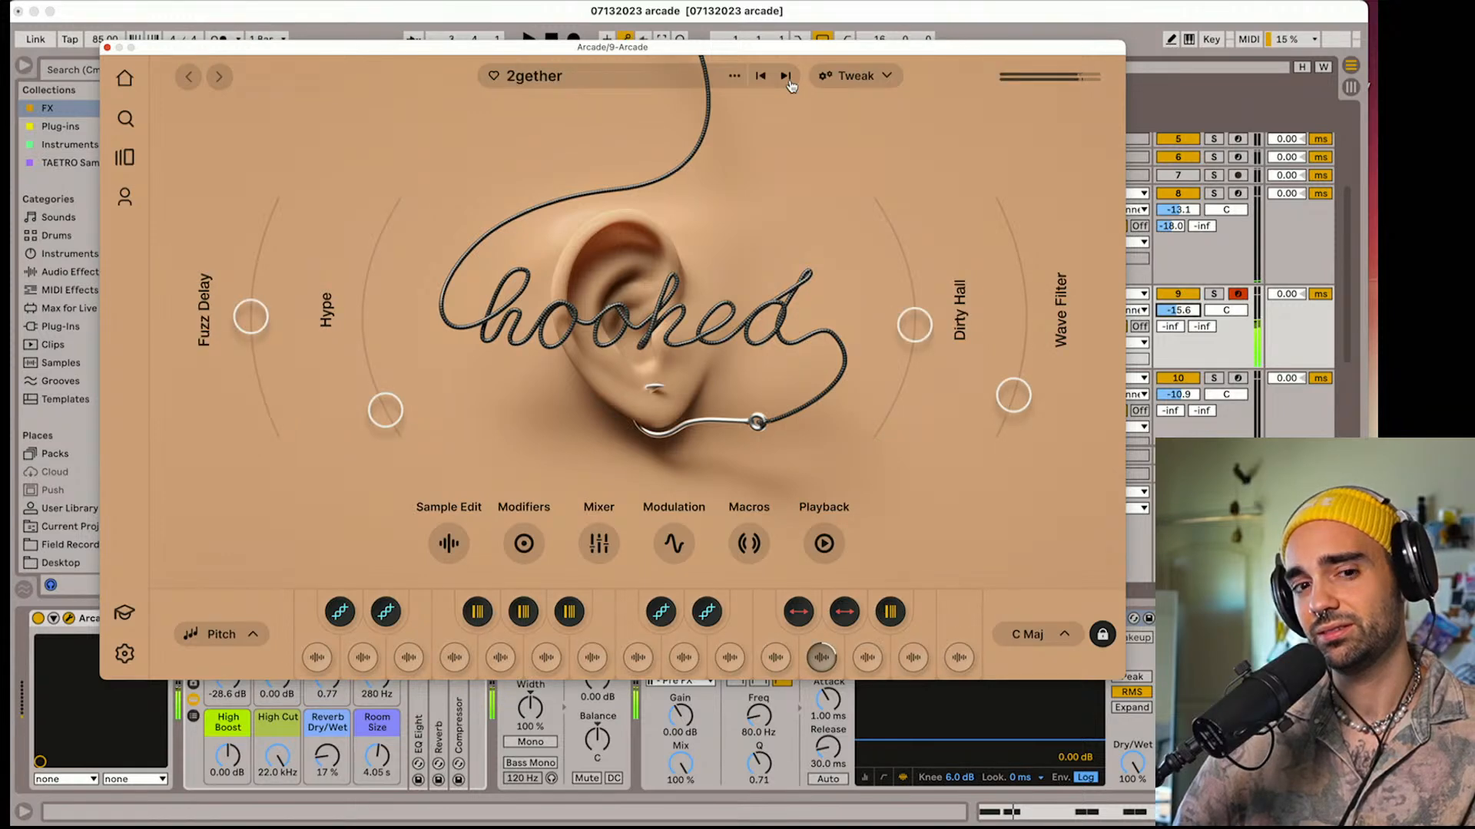
left_click(761, 81)
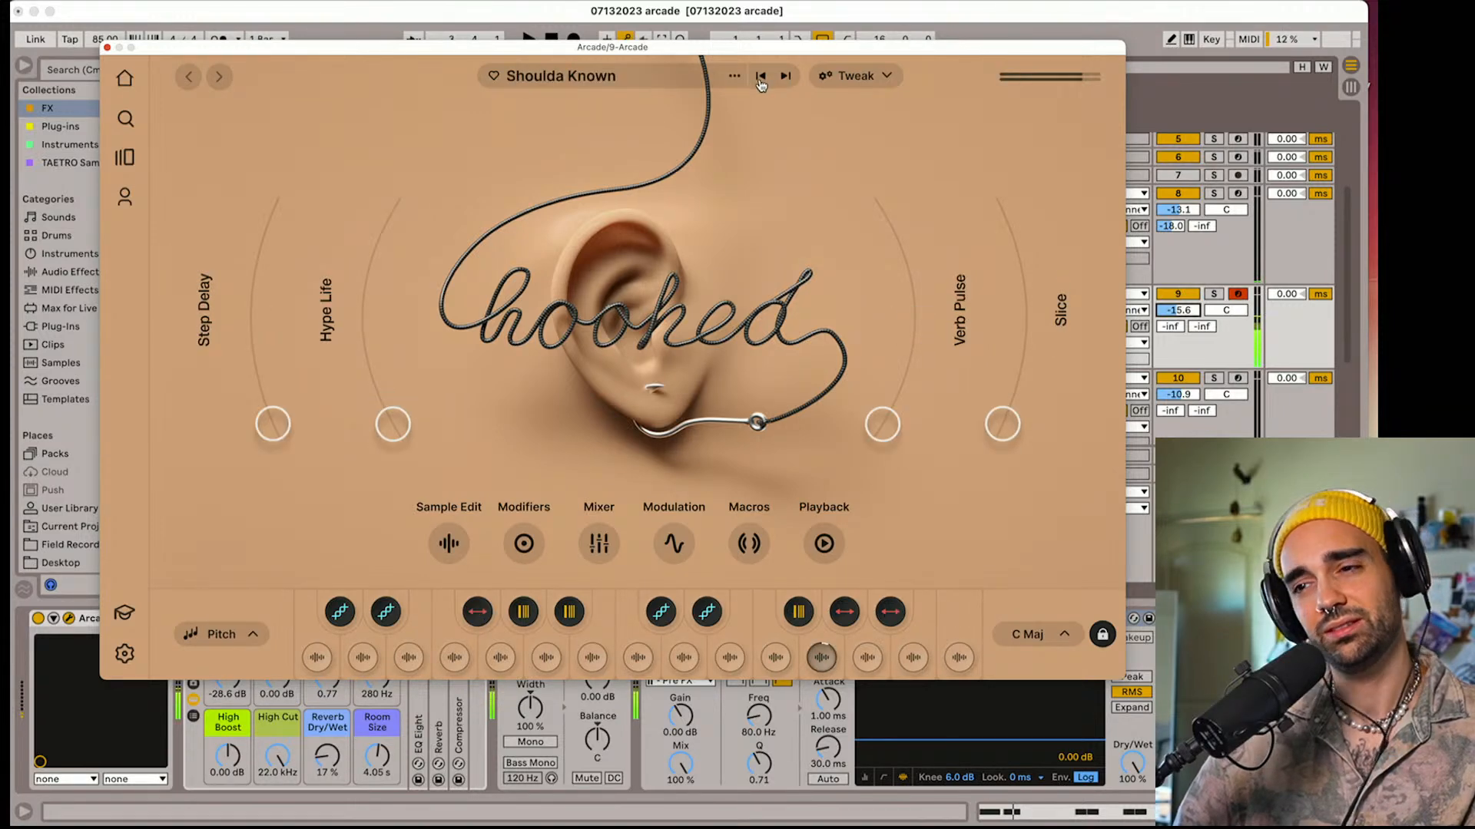
Check the playable pitch keyboard range and the session key and octave options for the Shoulda Known kit
left_click(253, 636)
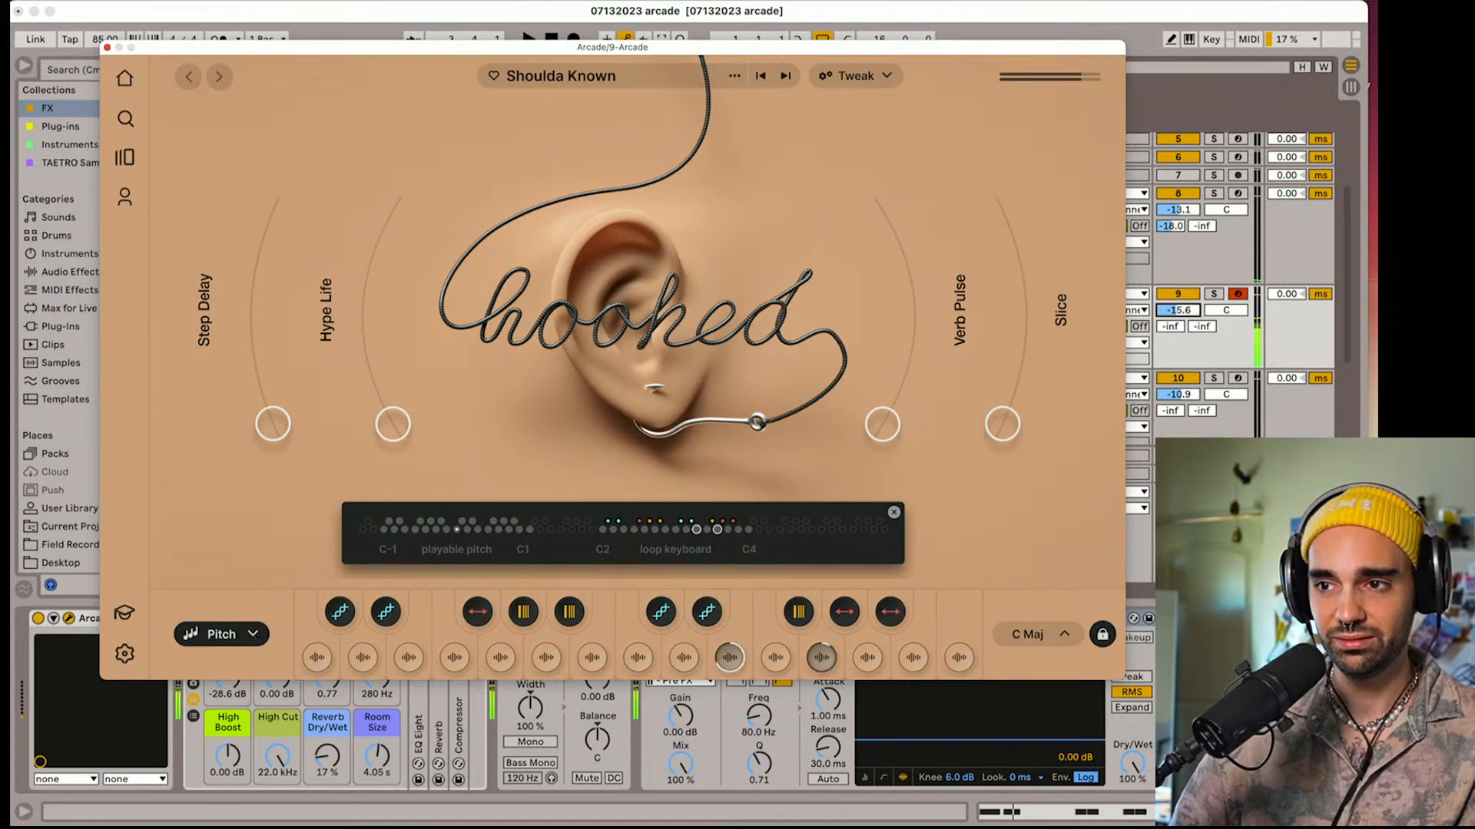
left_click(894, 512)
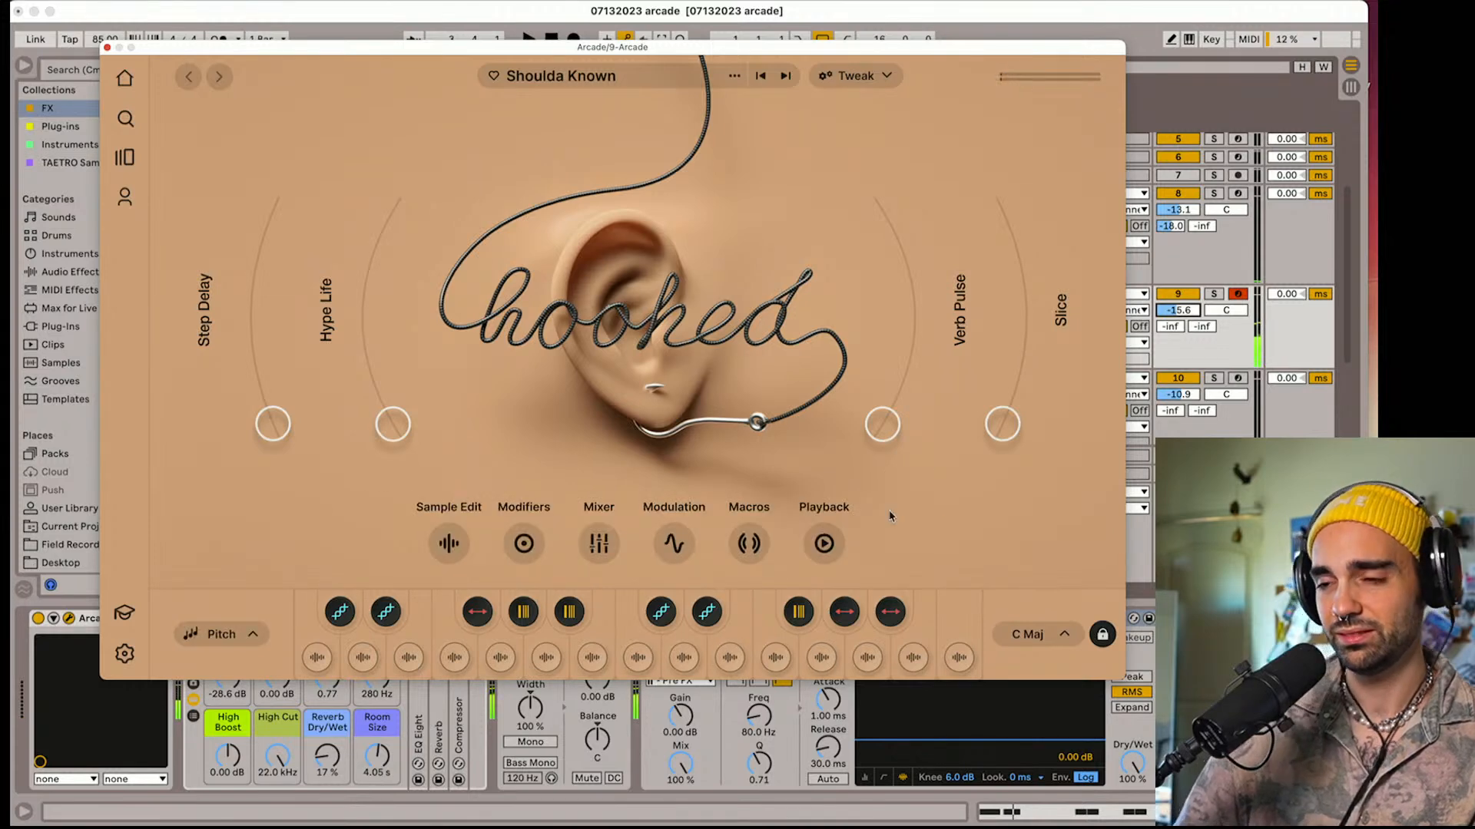
left_click(1022, 636)
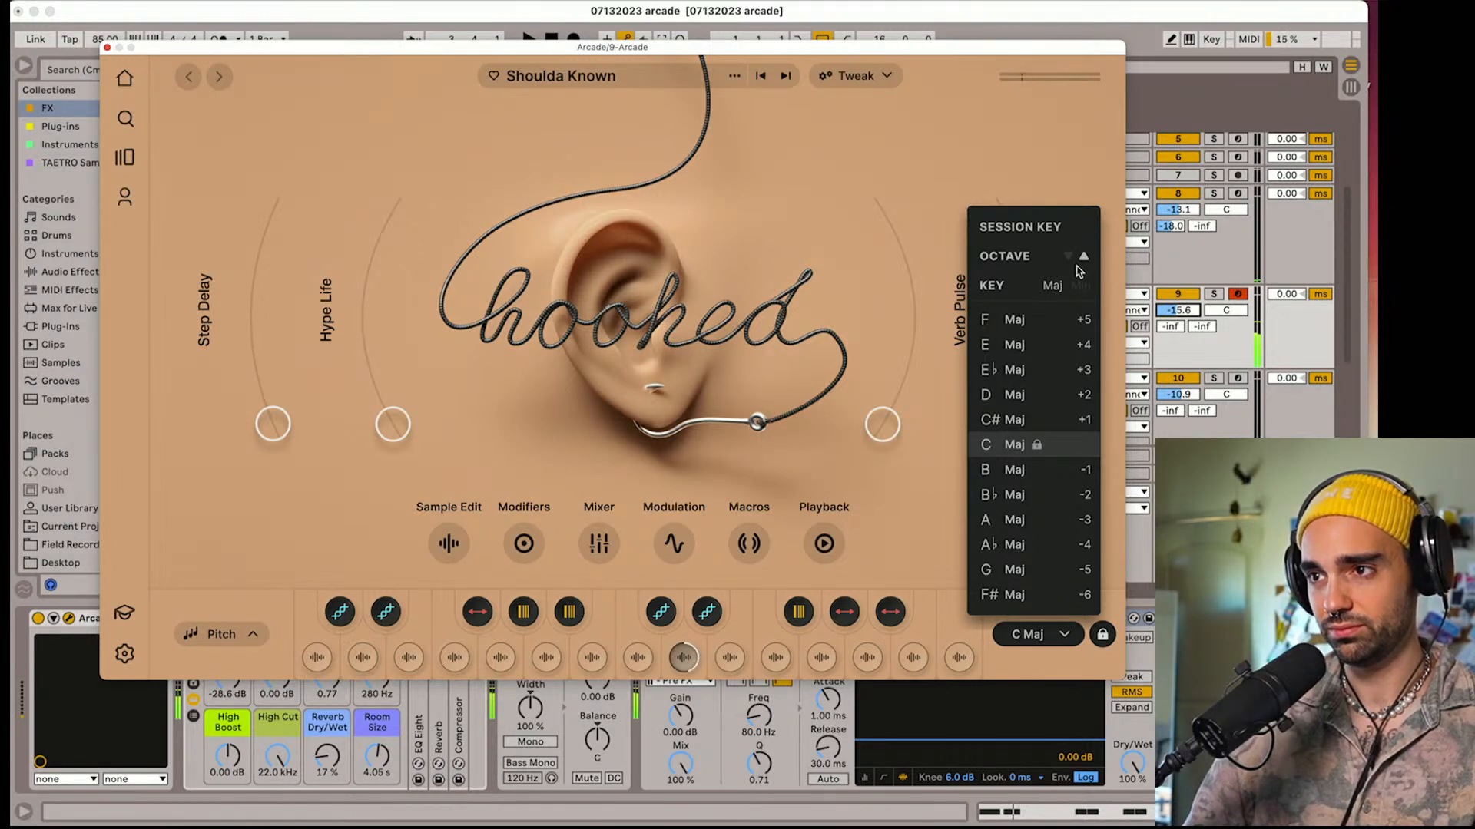
left_click(922, 545)
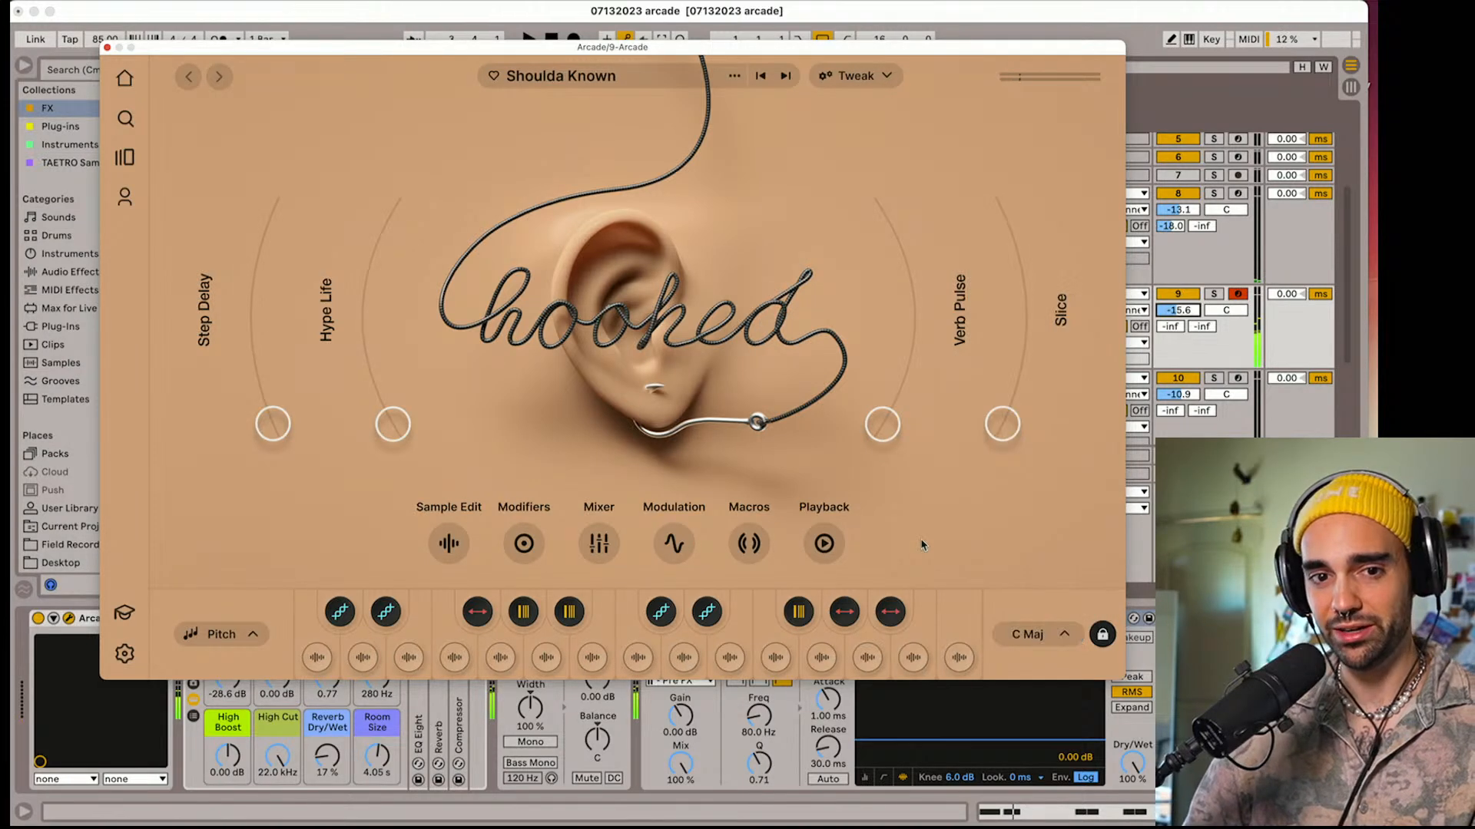
Set track 9's volume to -17.3 dB during playback and reopen its Arcade plug-in
left_click_drag(1177, 310, 1177, 330)
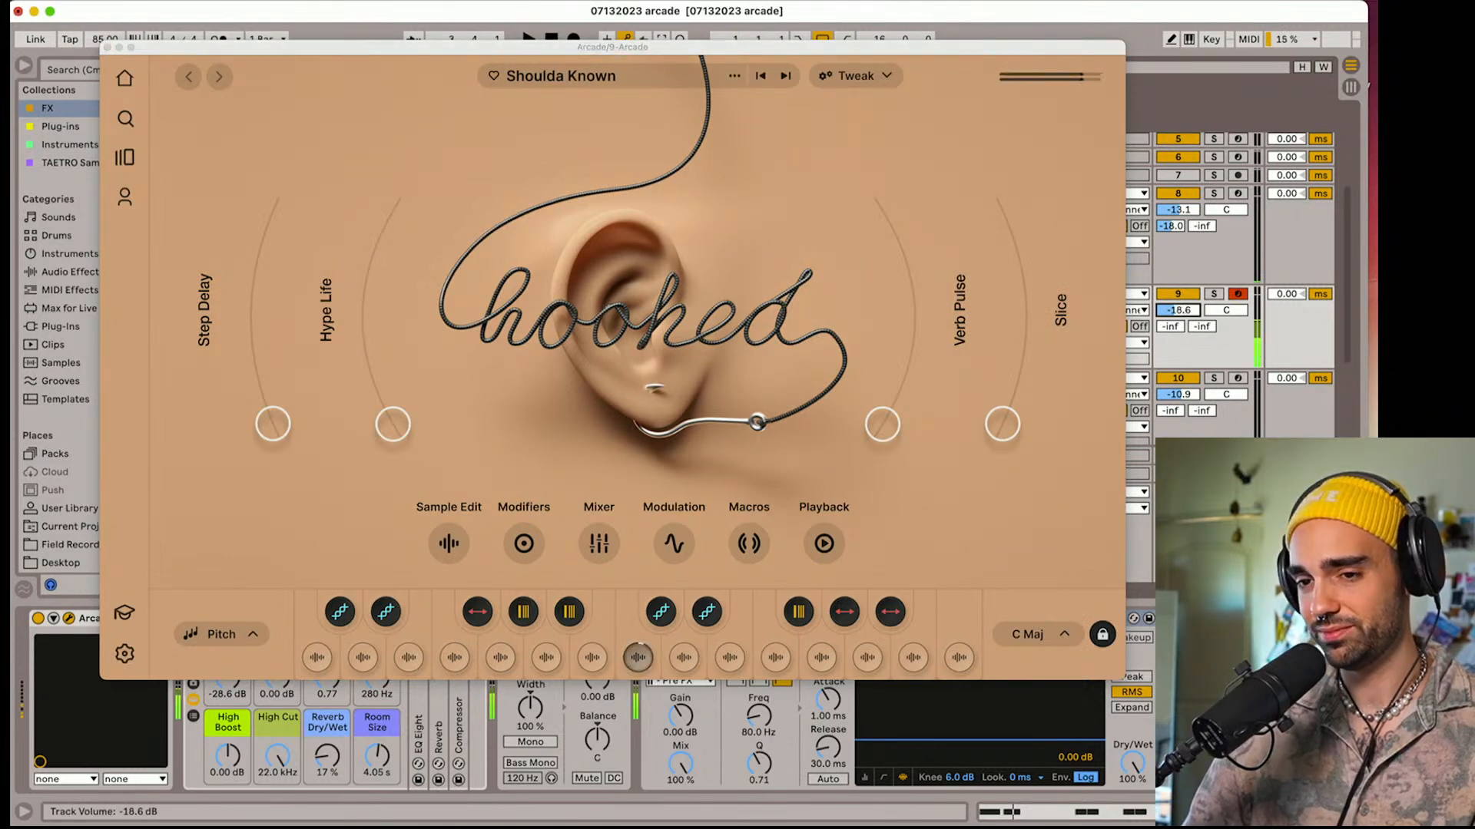
left_click(108, 48)
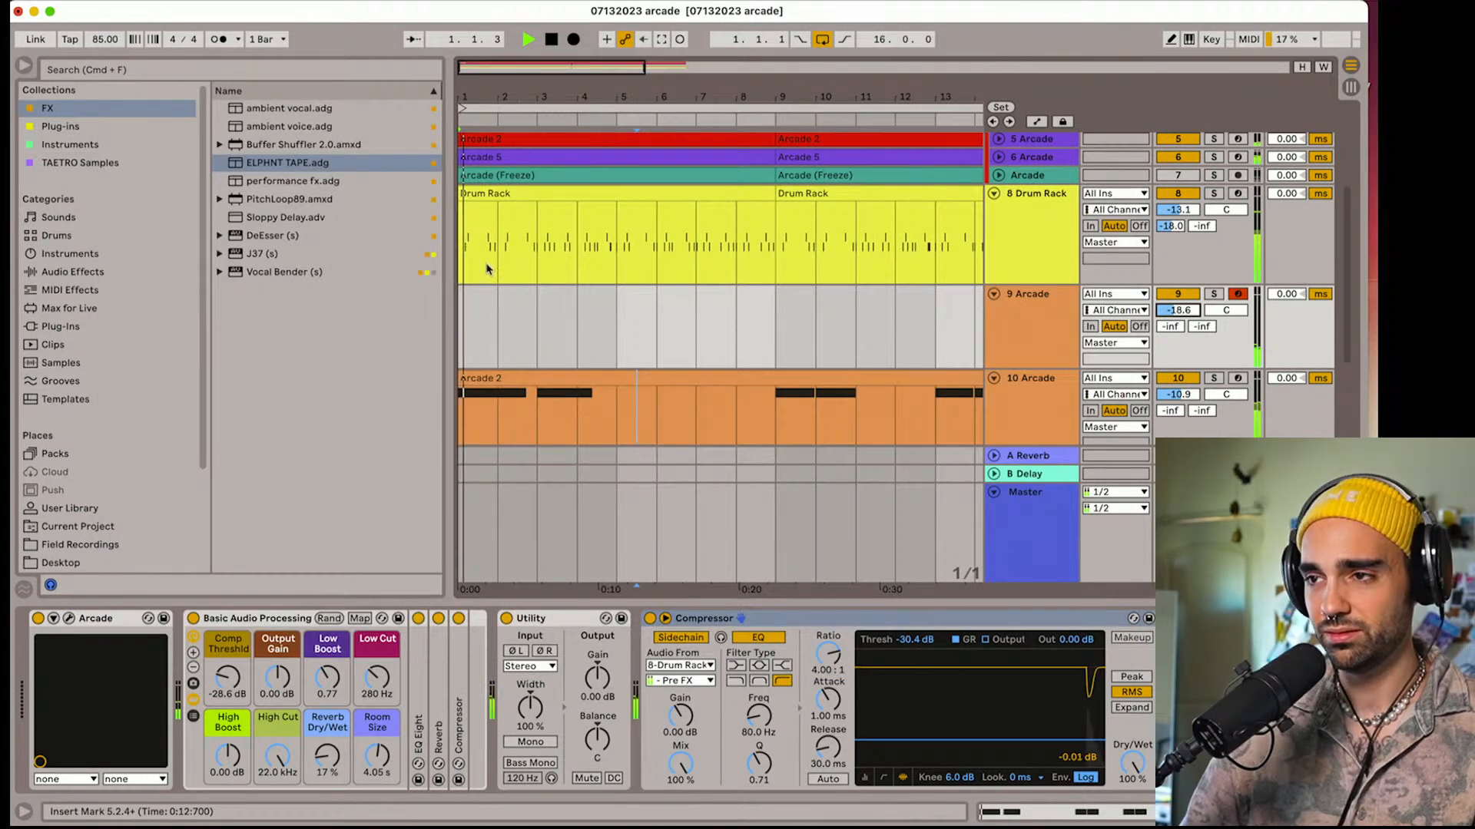
left_click_drag(1178, 310, 1187, 314)
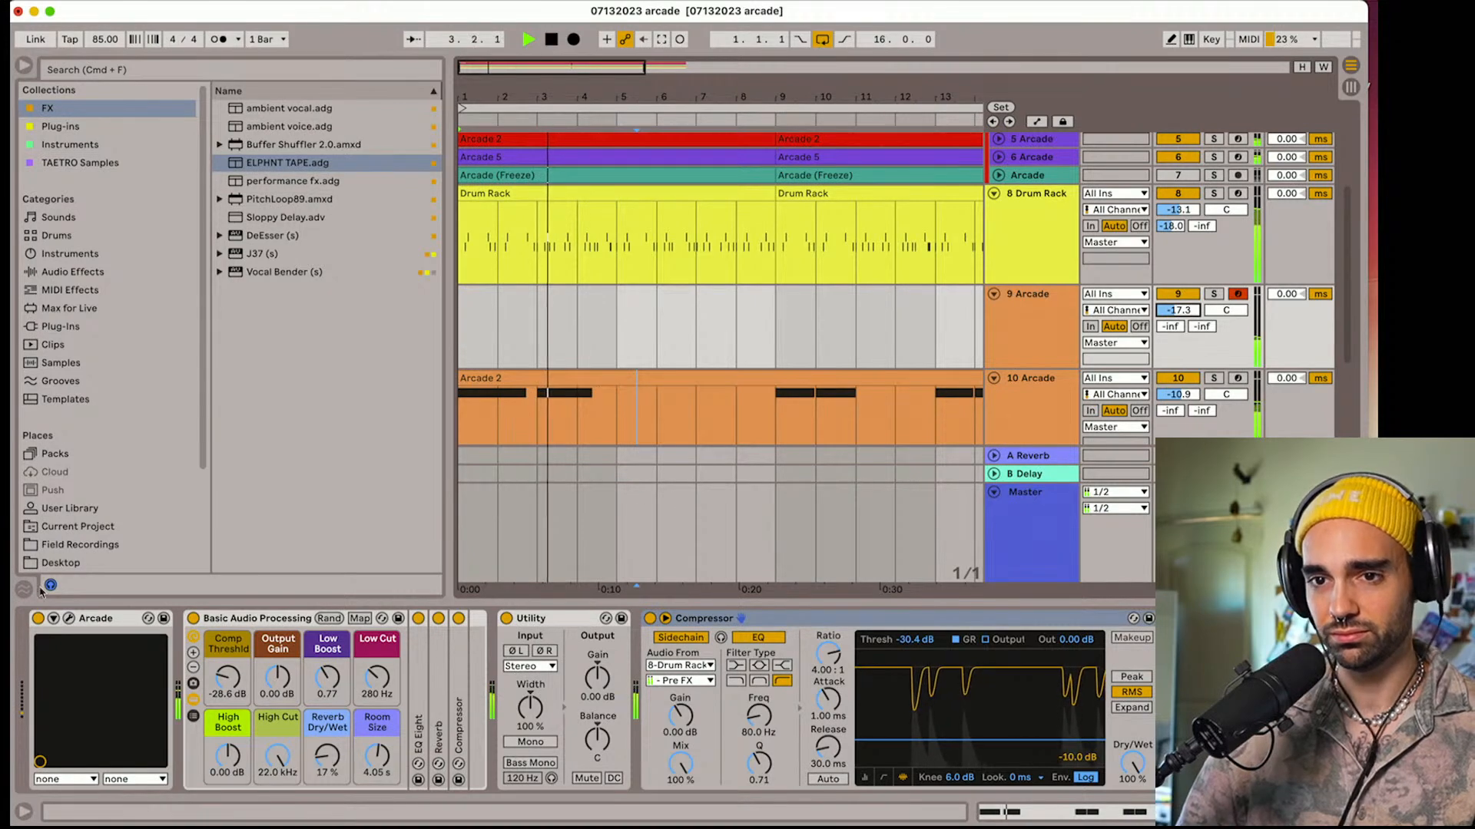
left_click(69, 619)
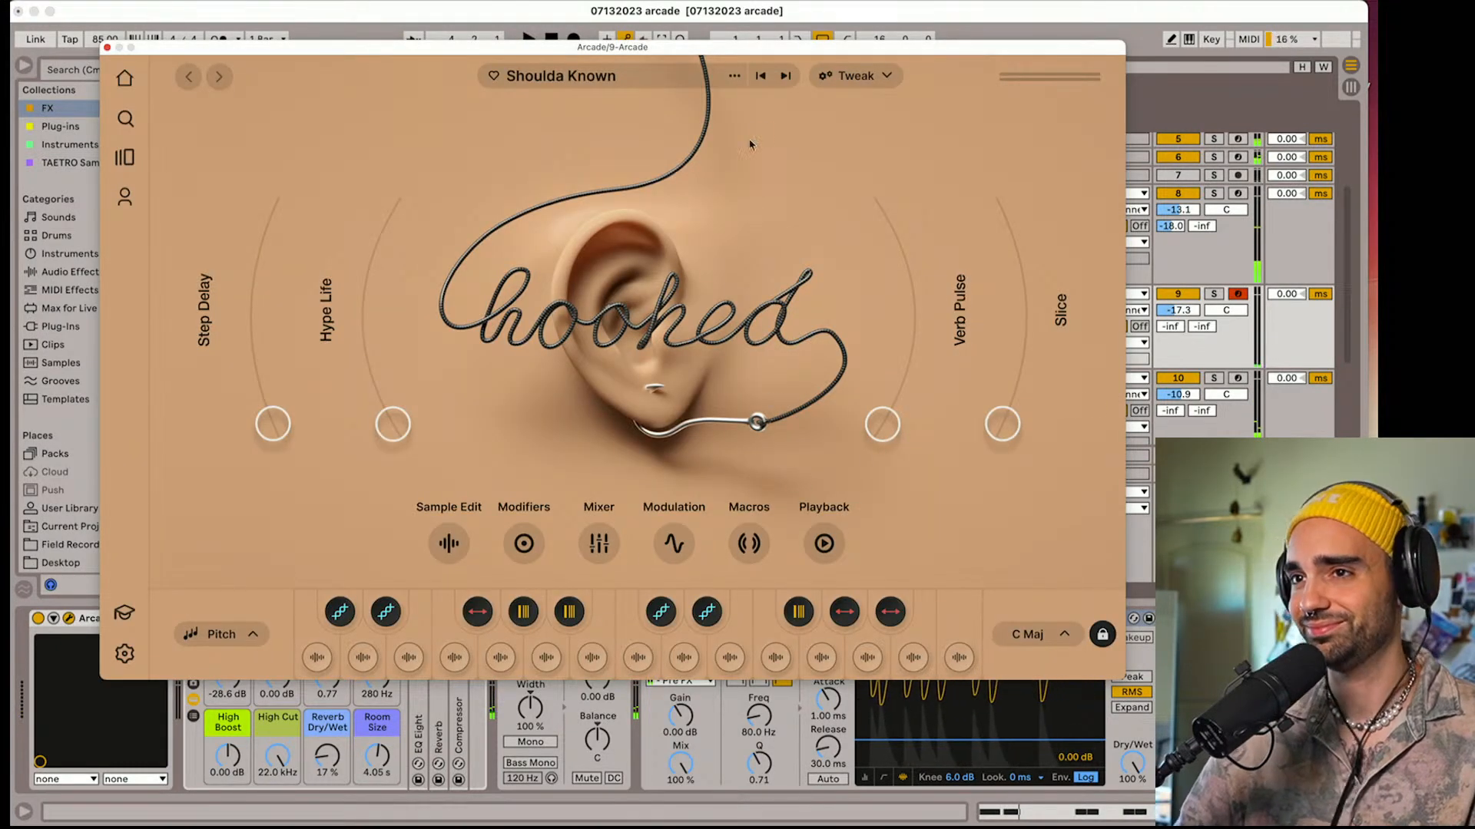
Audition the kits from 2gether through A Million Stars and Incredulous to Life Without You, and check the last one's session key options
left_click(785, 76)
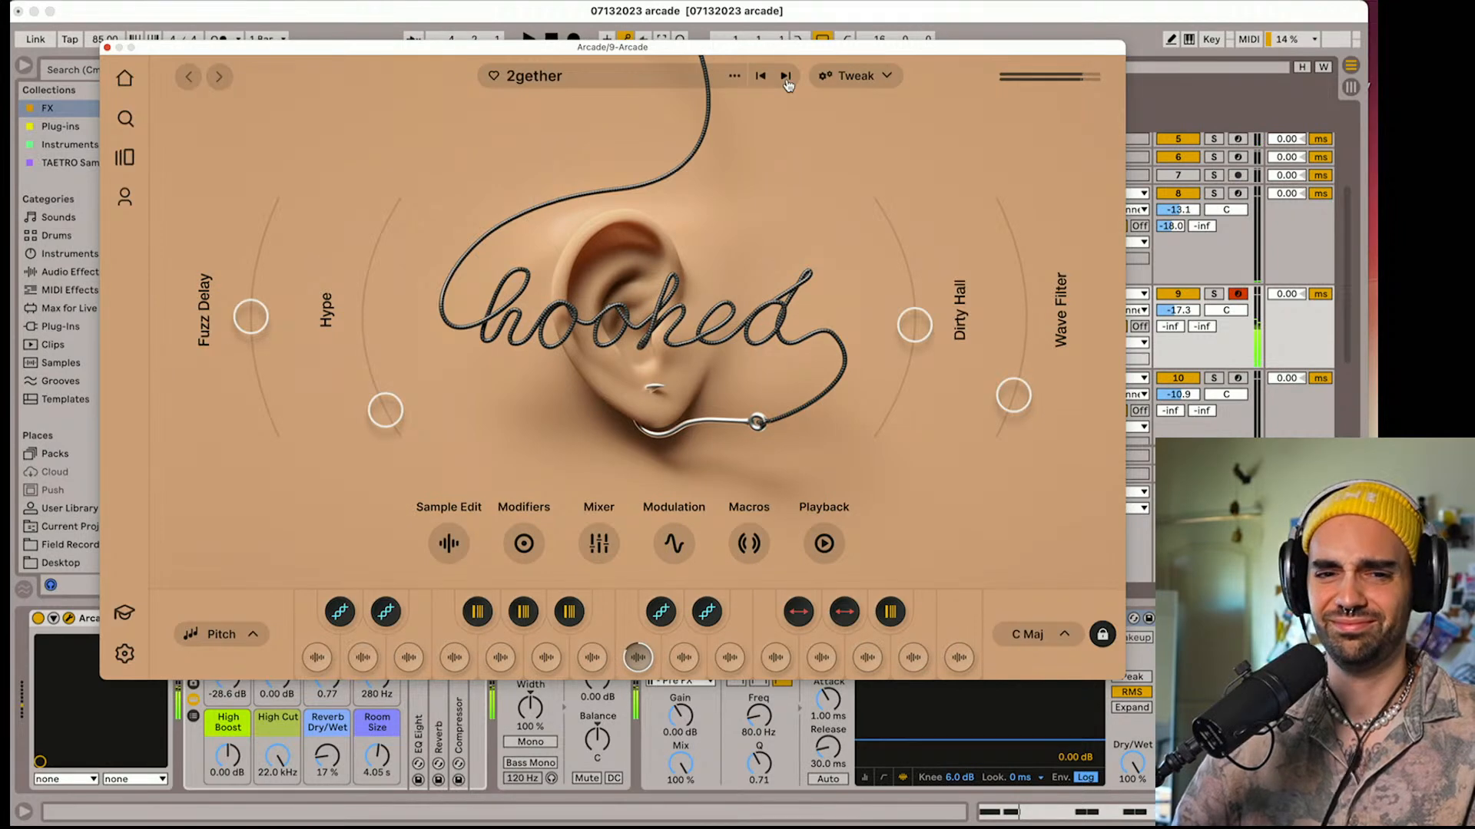
left_click(786, 77)
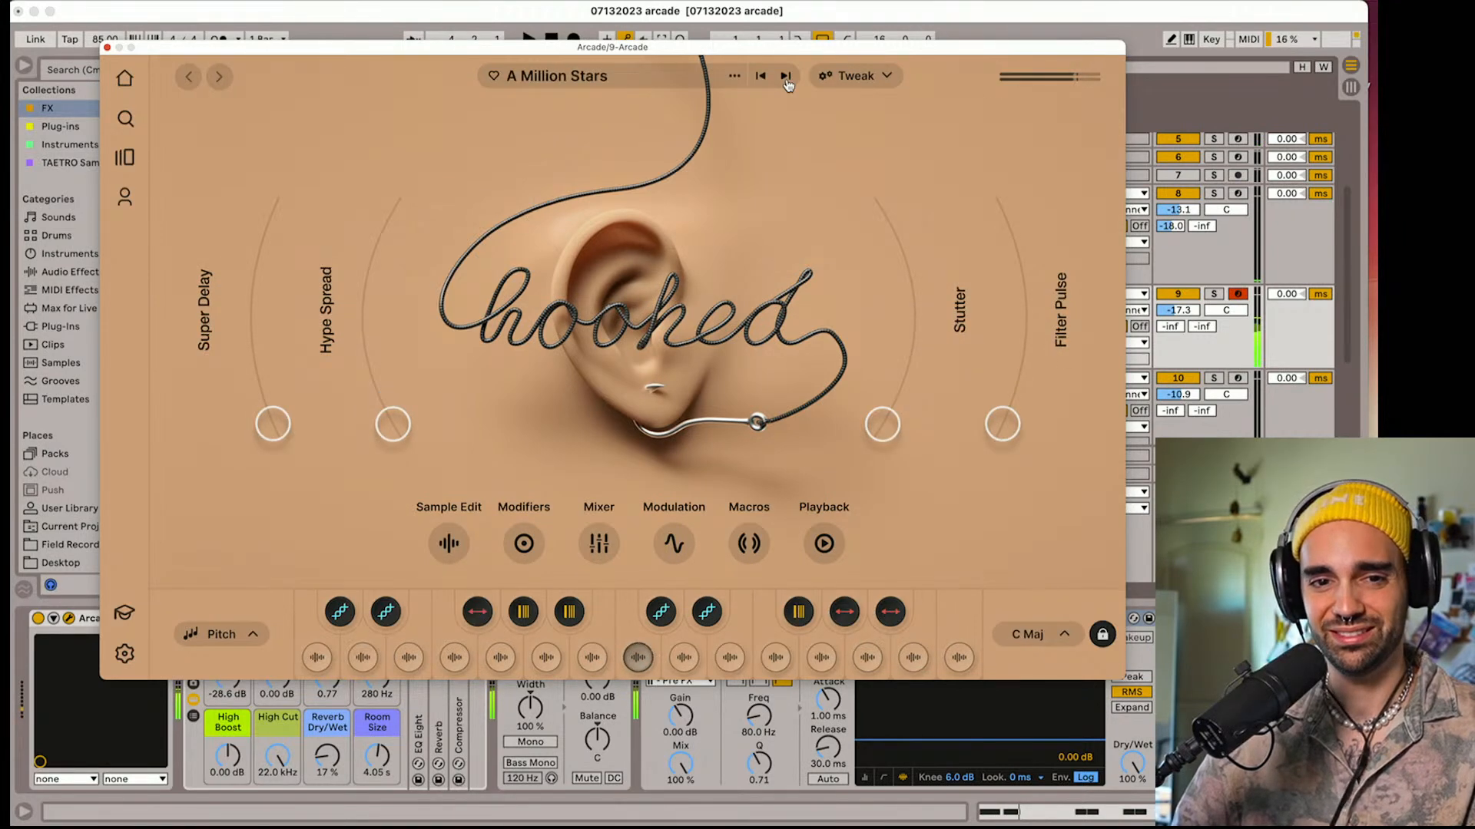
left_click(786, 77)
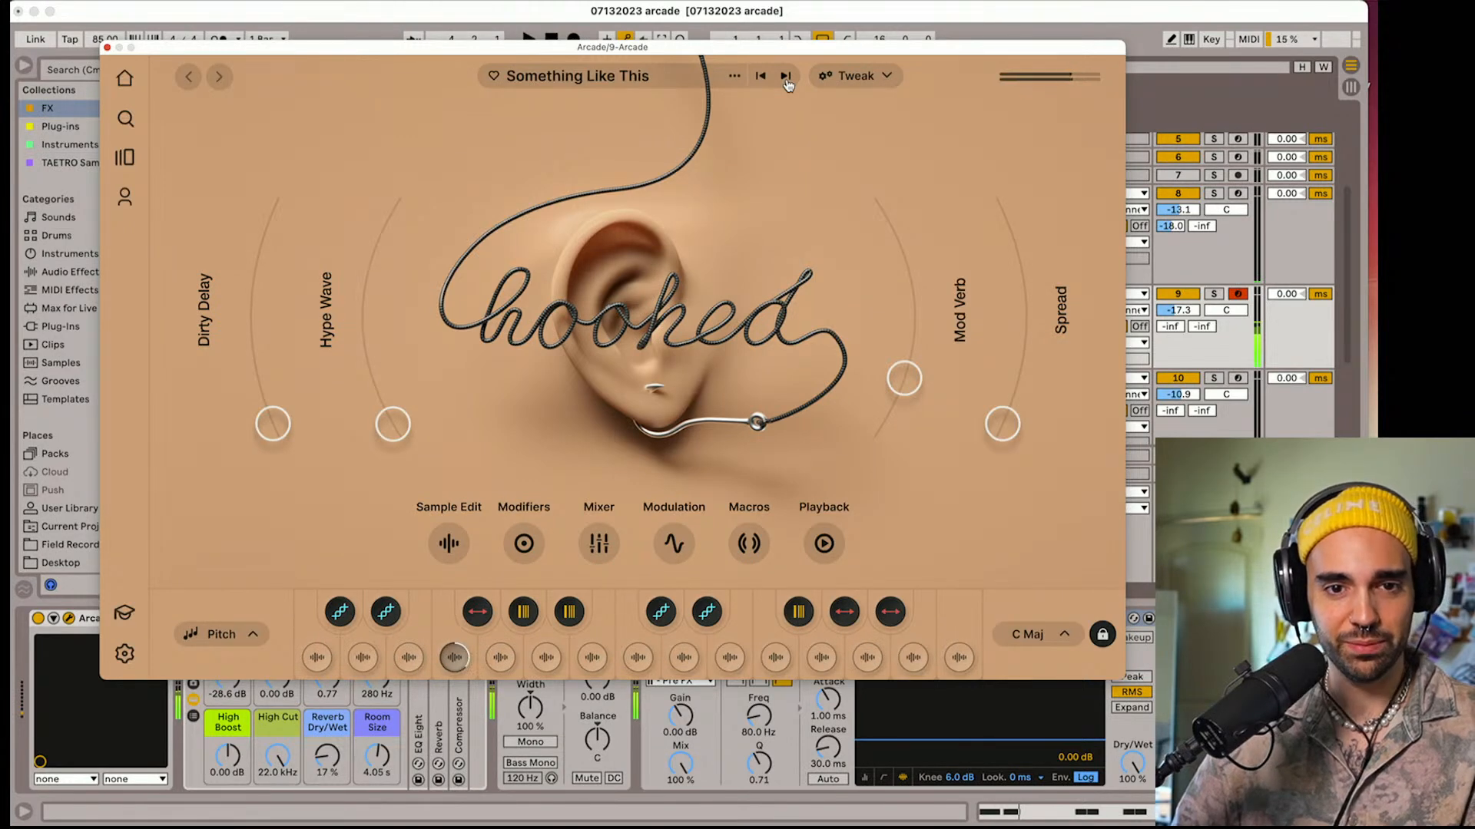
left_click(786, 77)
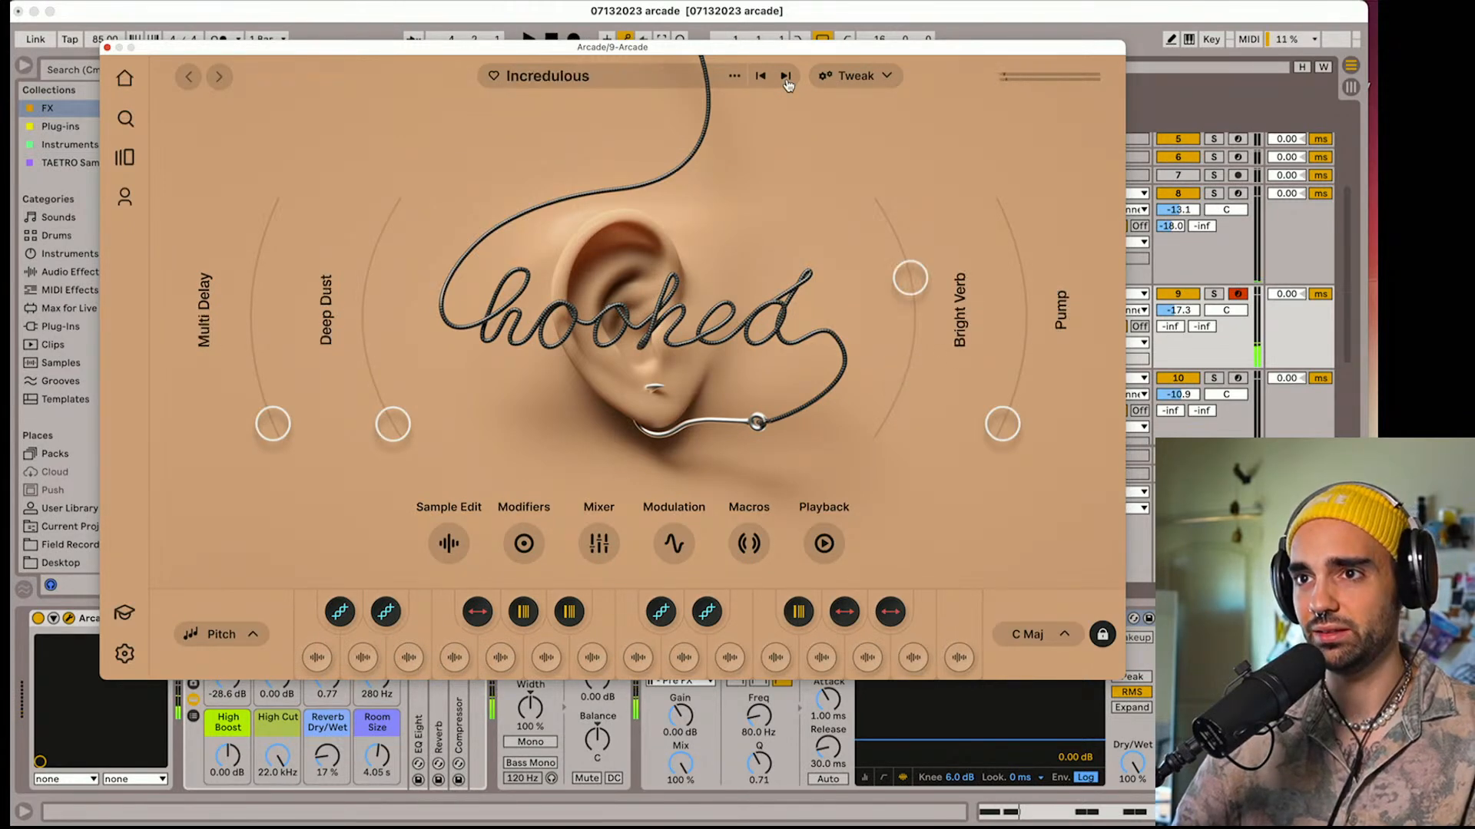
left_click(786, 77)
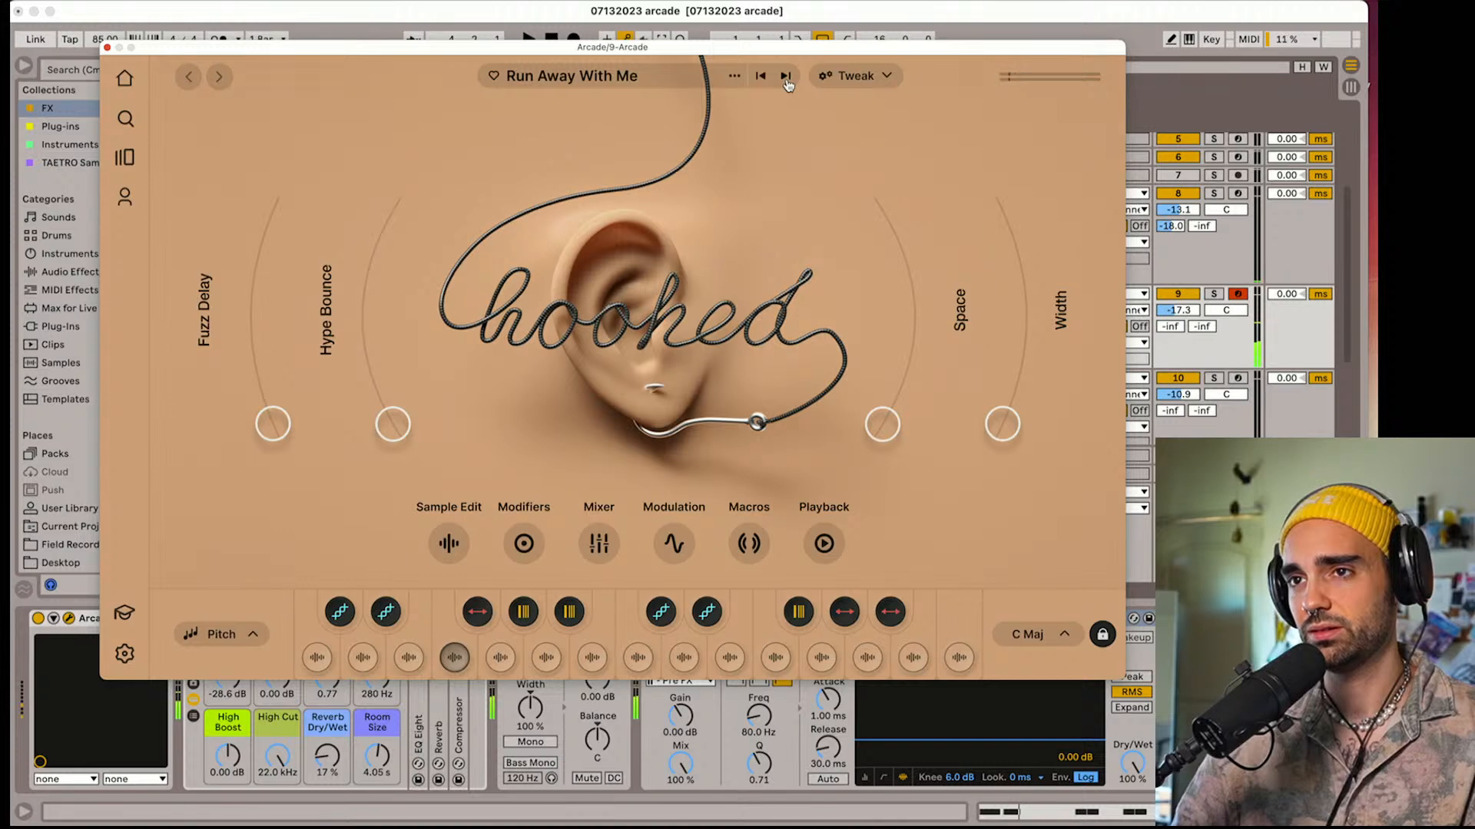
left_click(786, 77)
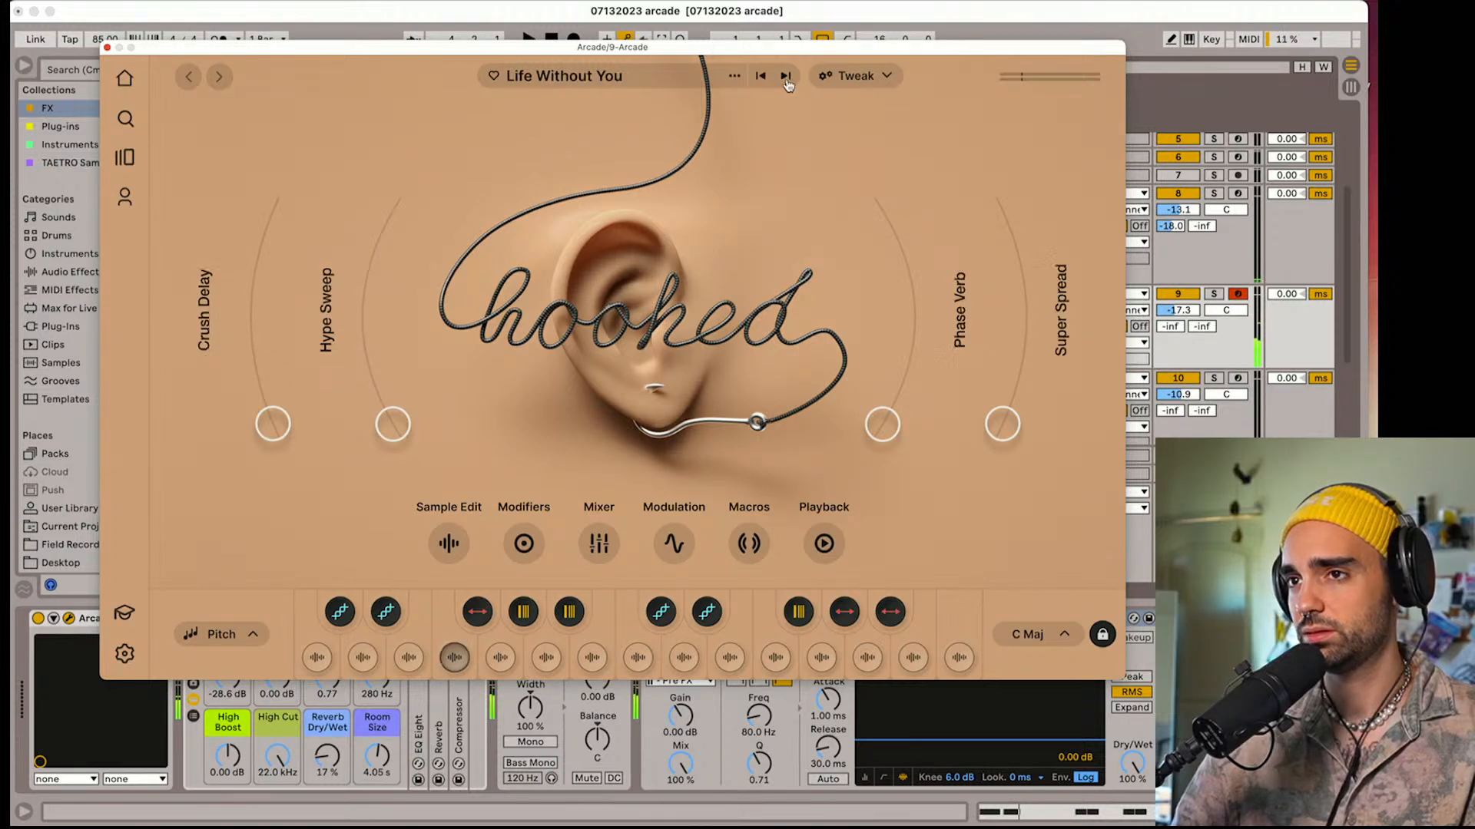
left_click(1065, 645)
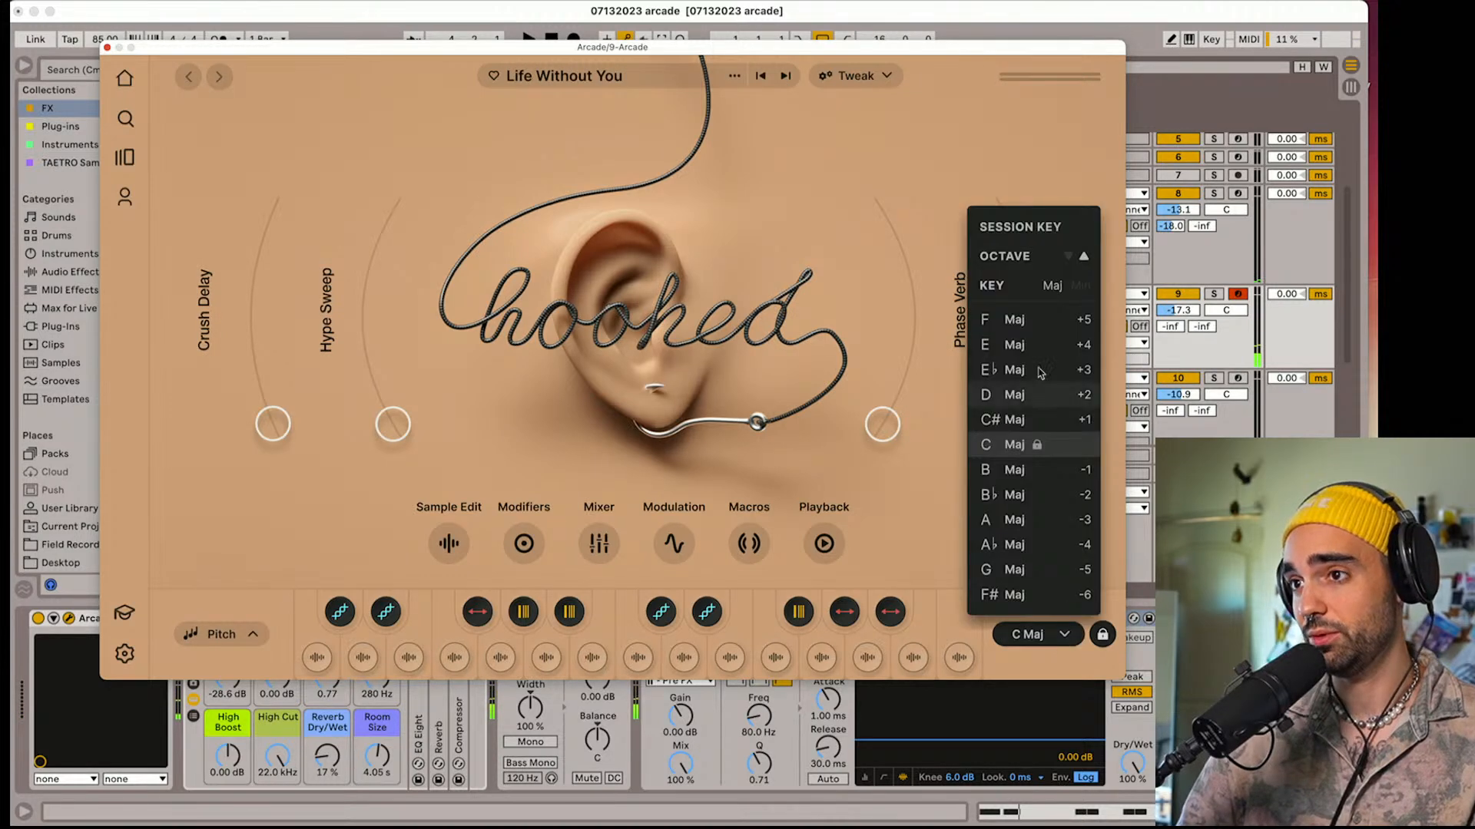
left_click(912, 241)
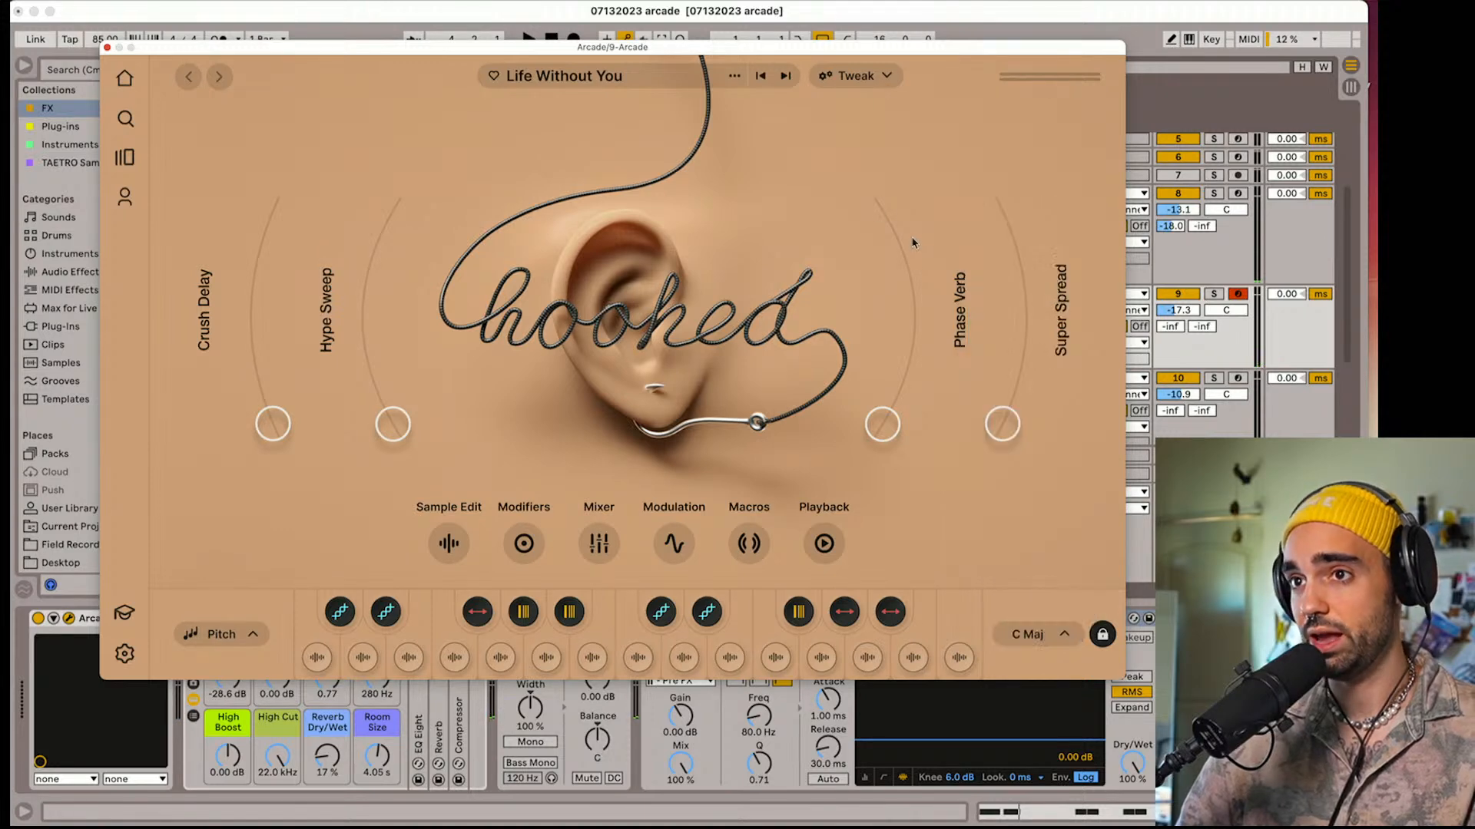
Audition the Rest Assured, Stay Strong and That Look kits, then move on to Scared to Lose You during playback
left_click(784, 80)
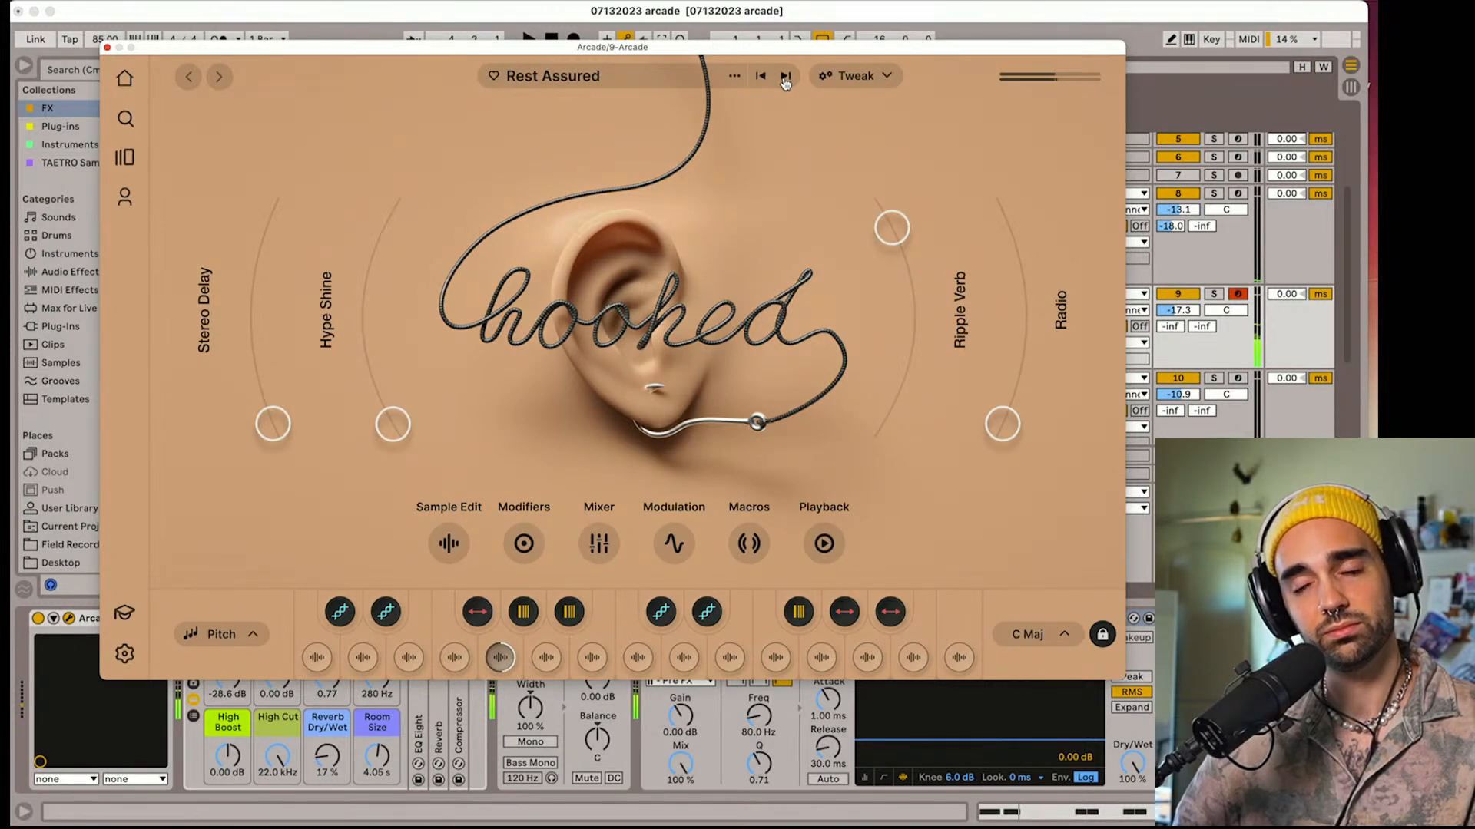
left_click(784, 80)
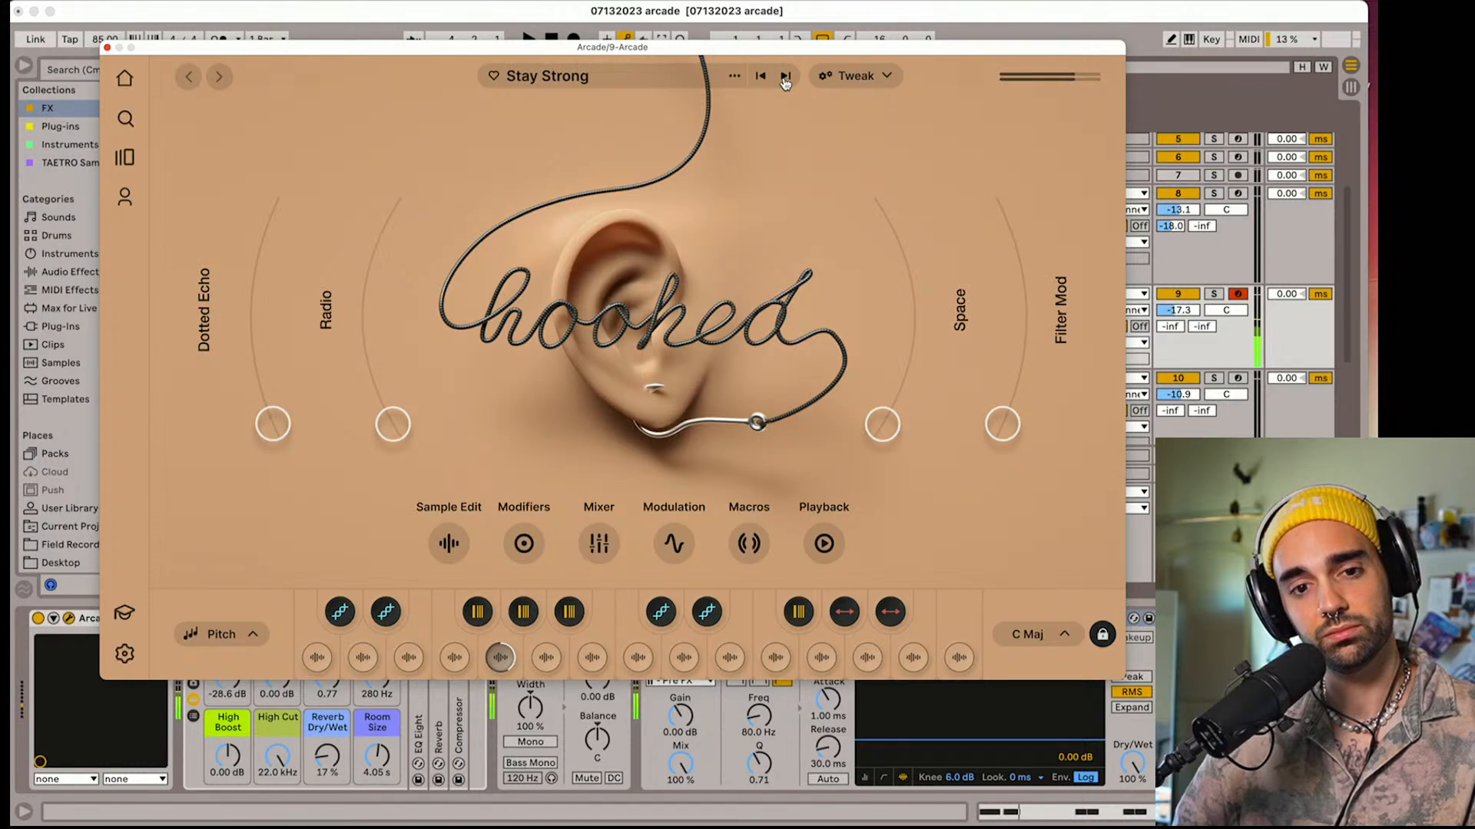
left_click(784, 79)
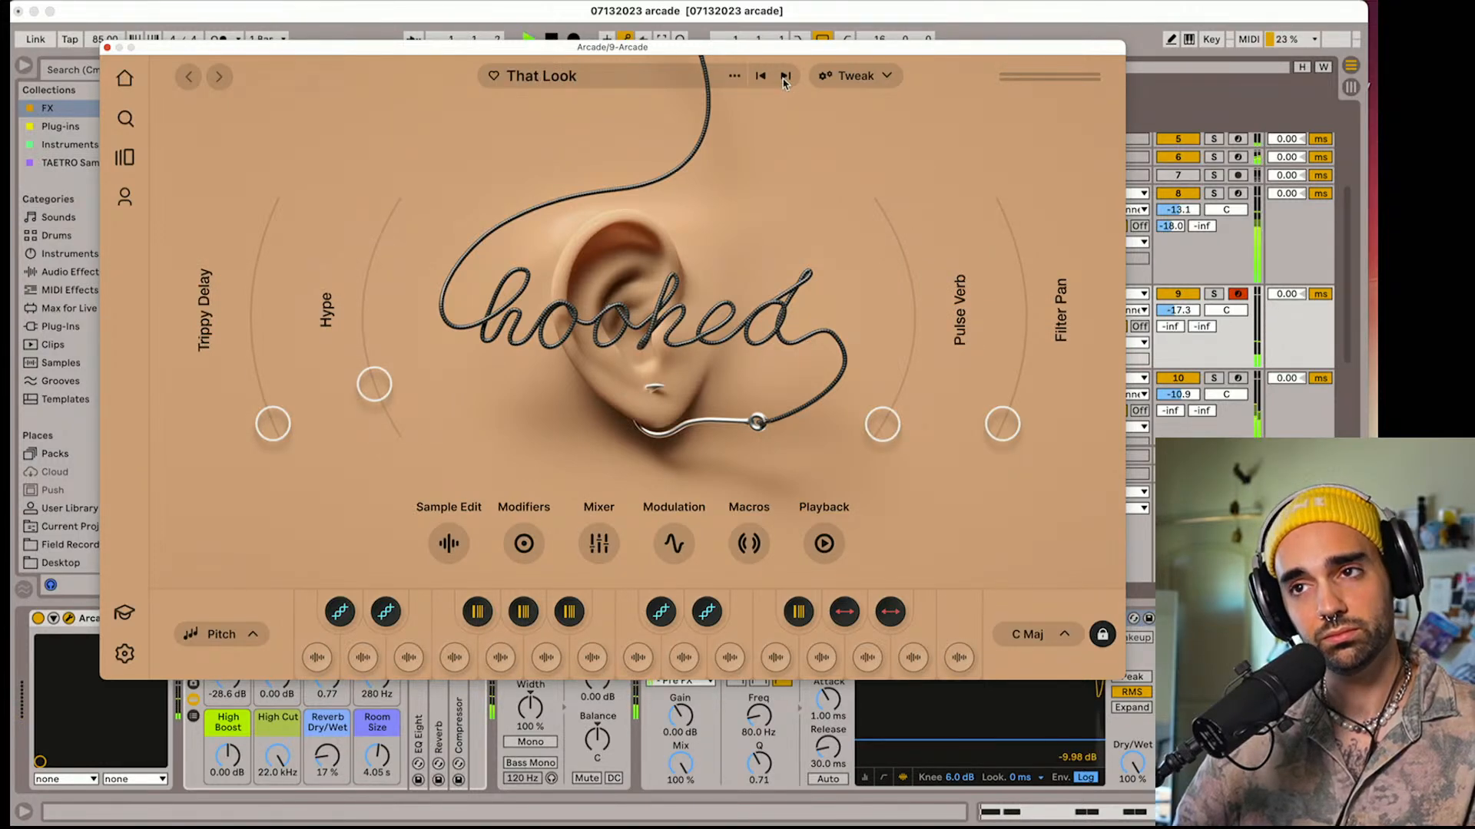
key("space")
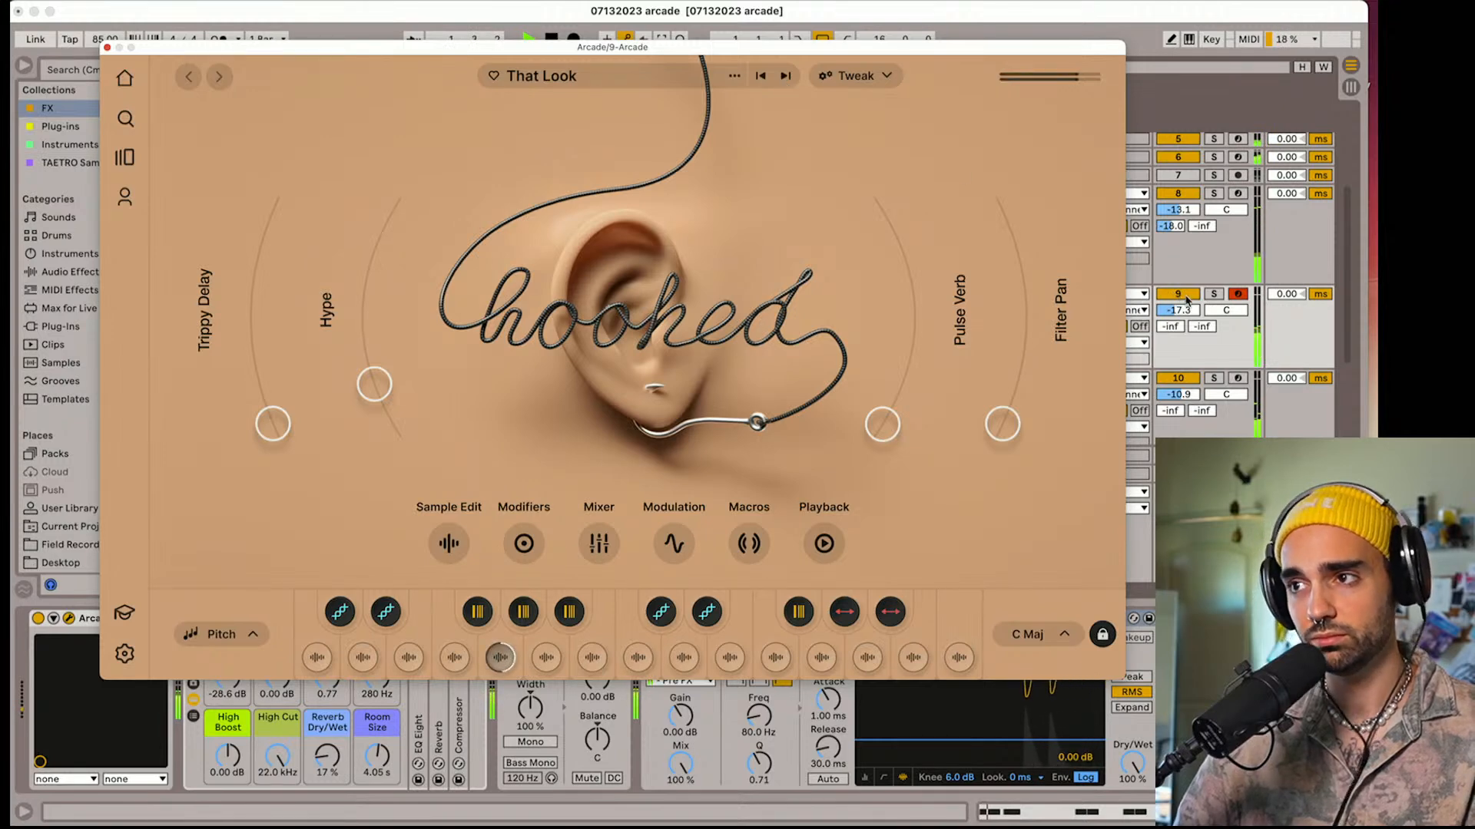
left_click(785, 77)
left_click(785, 77)
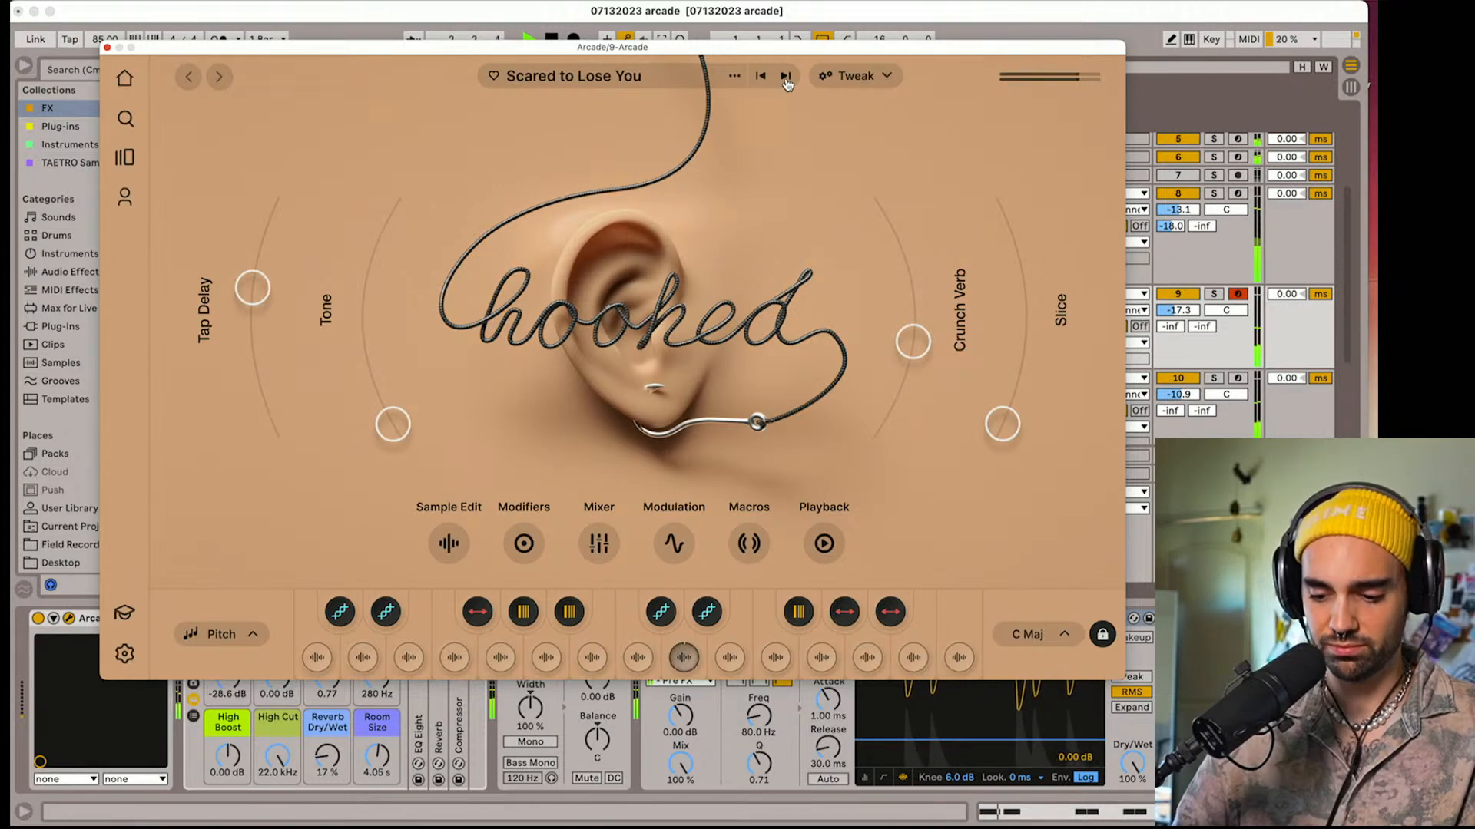
Try lowering the session key octave for the Scared to Lose You kit
left_click(1033, 634)
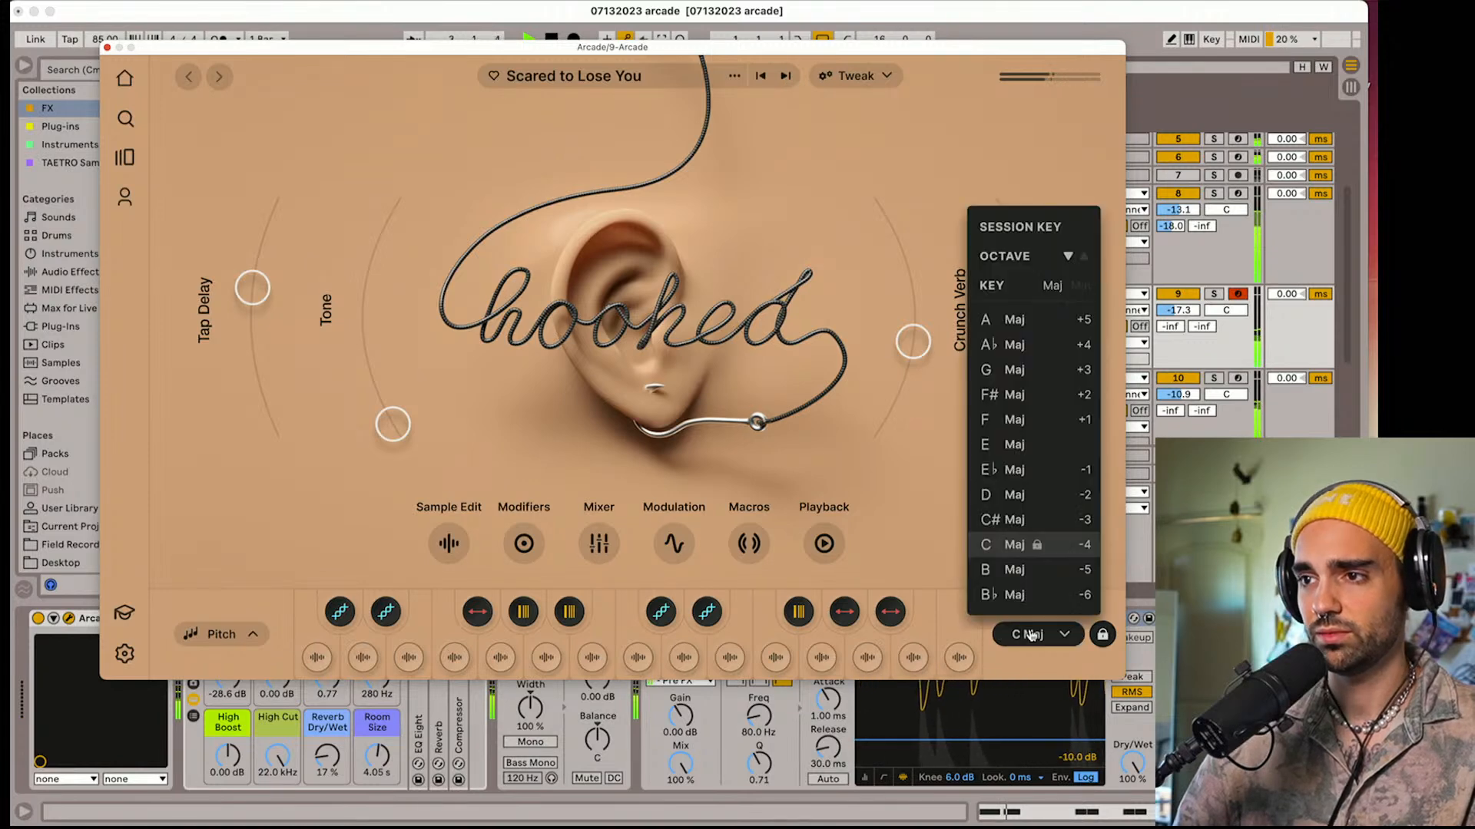
left_click(1069, 258)
left_click(1070, 258)
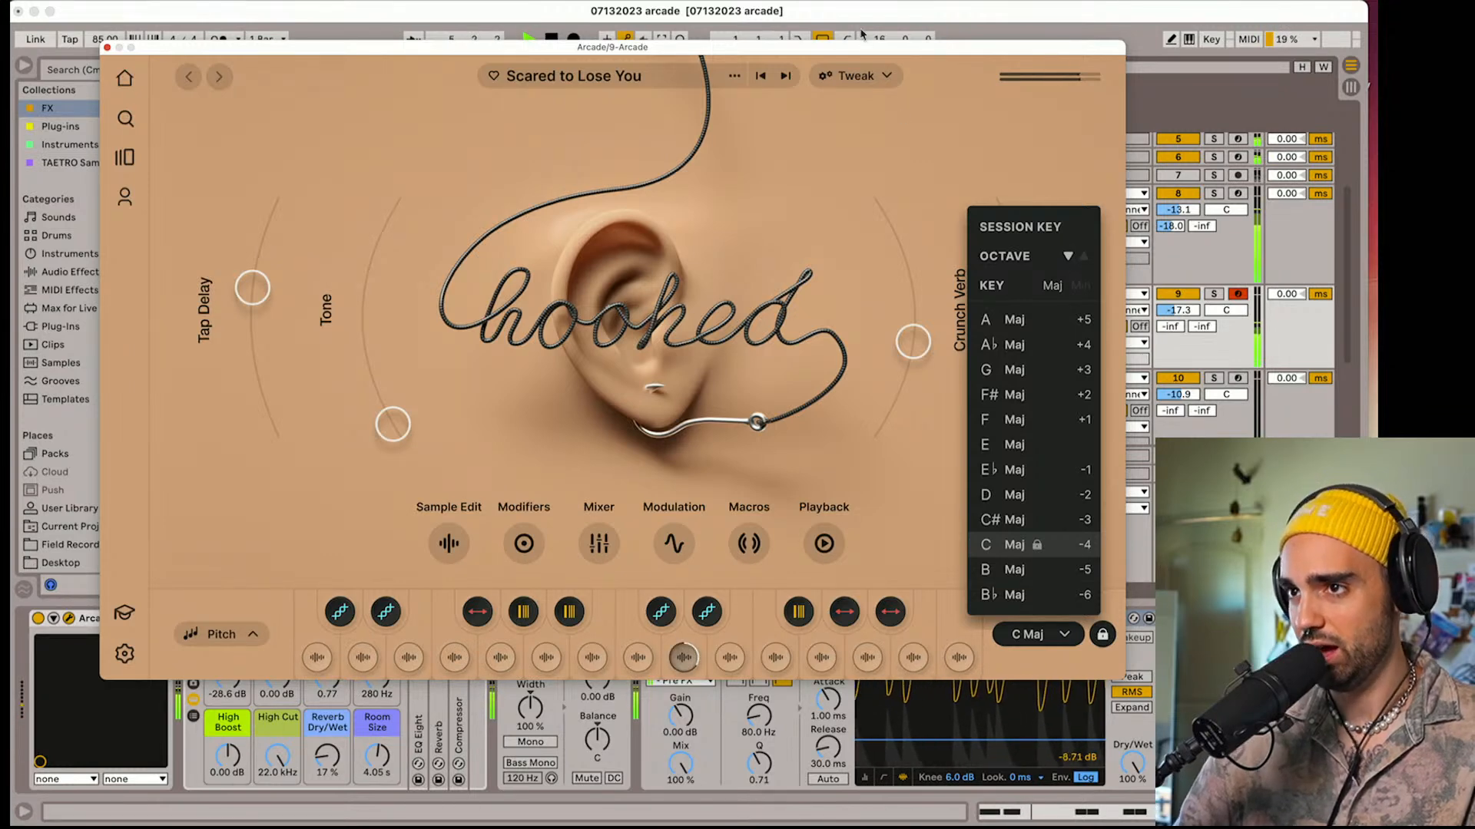
left_click(1037, 635)
Go past the Shooting Star and Compromise kits to load Last Goodbye in Arcade
left_click(785, 76)
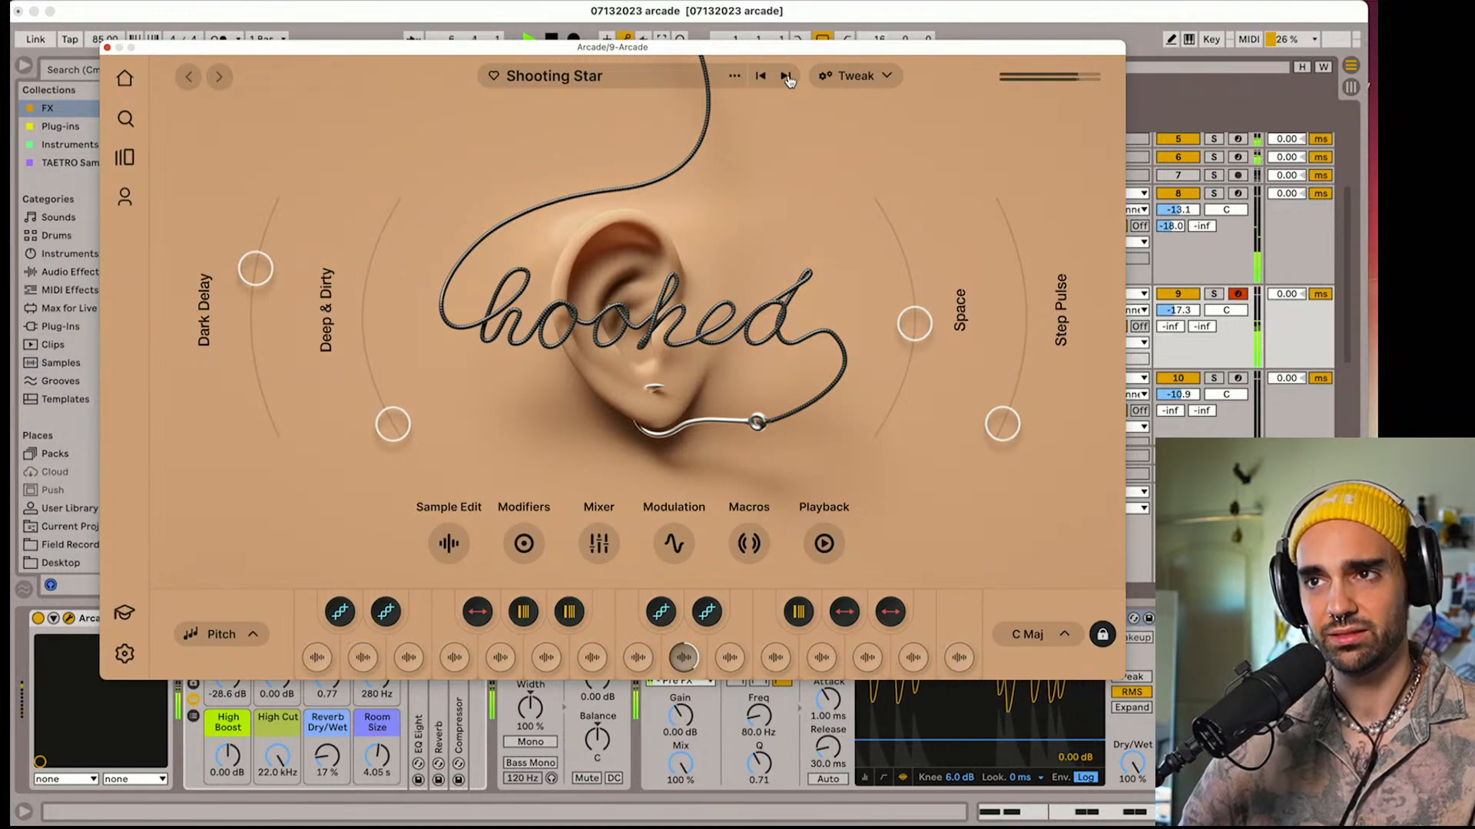
left_click(785, 76)
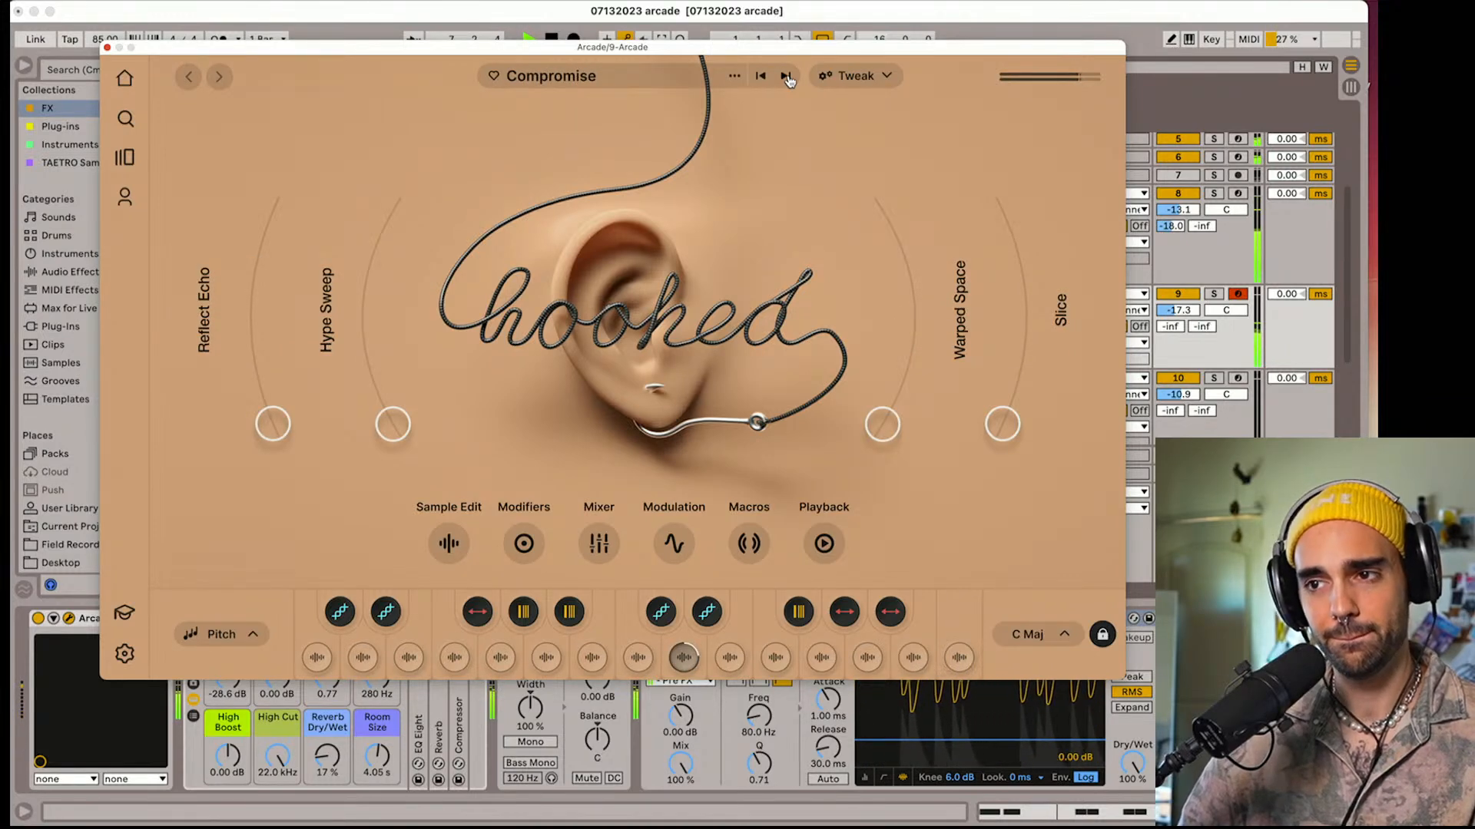
left_click(786, 76)
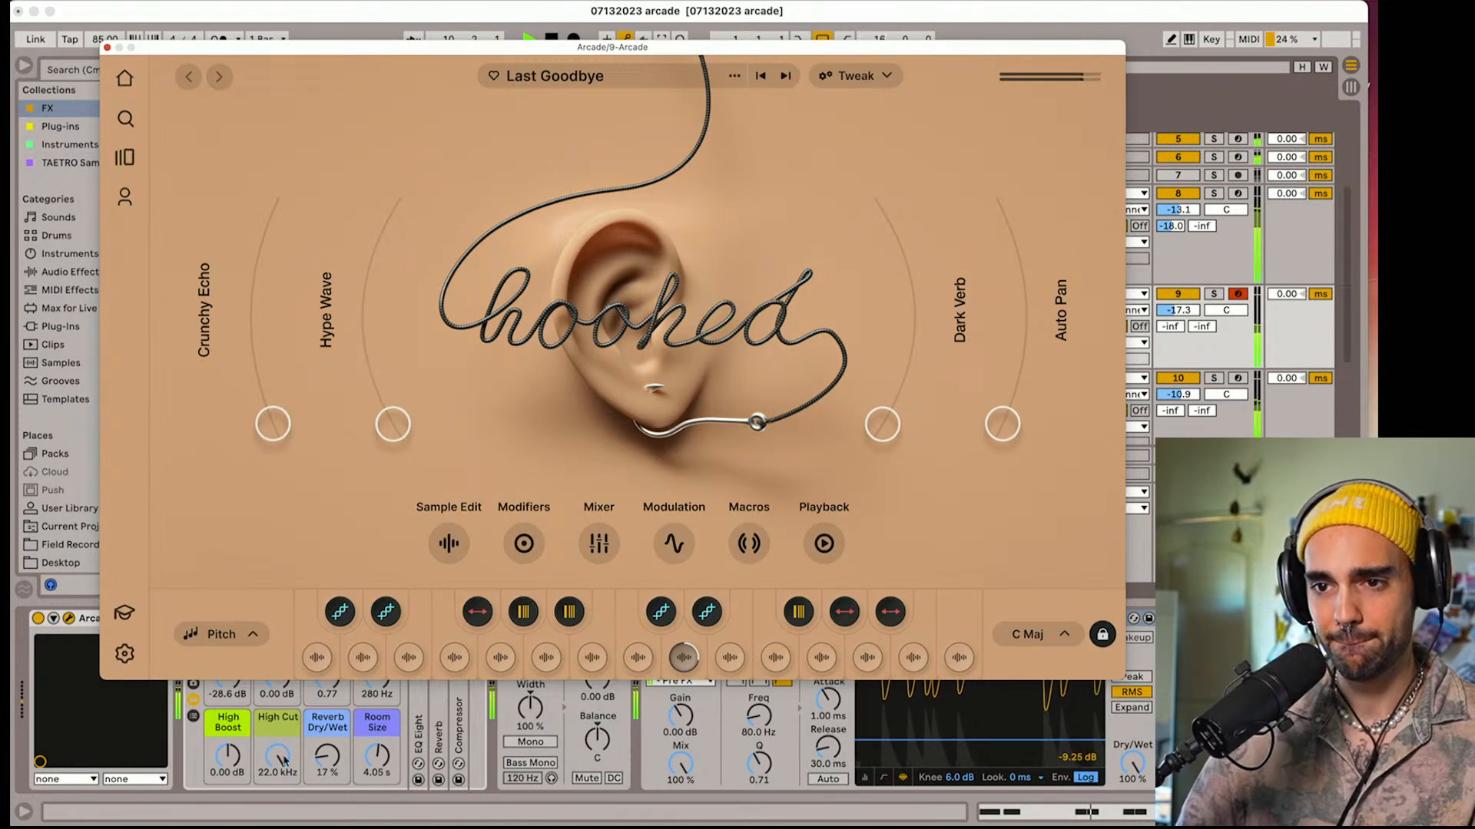
Set track 9's High Cut to 7.39 kHz, Reverb Dry/Wet to 47% and Room Size to 6.07 s, and close the Arcade window
left_click_drag(282, 761, 282, 799)
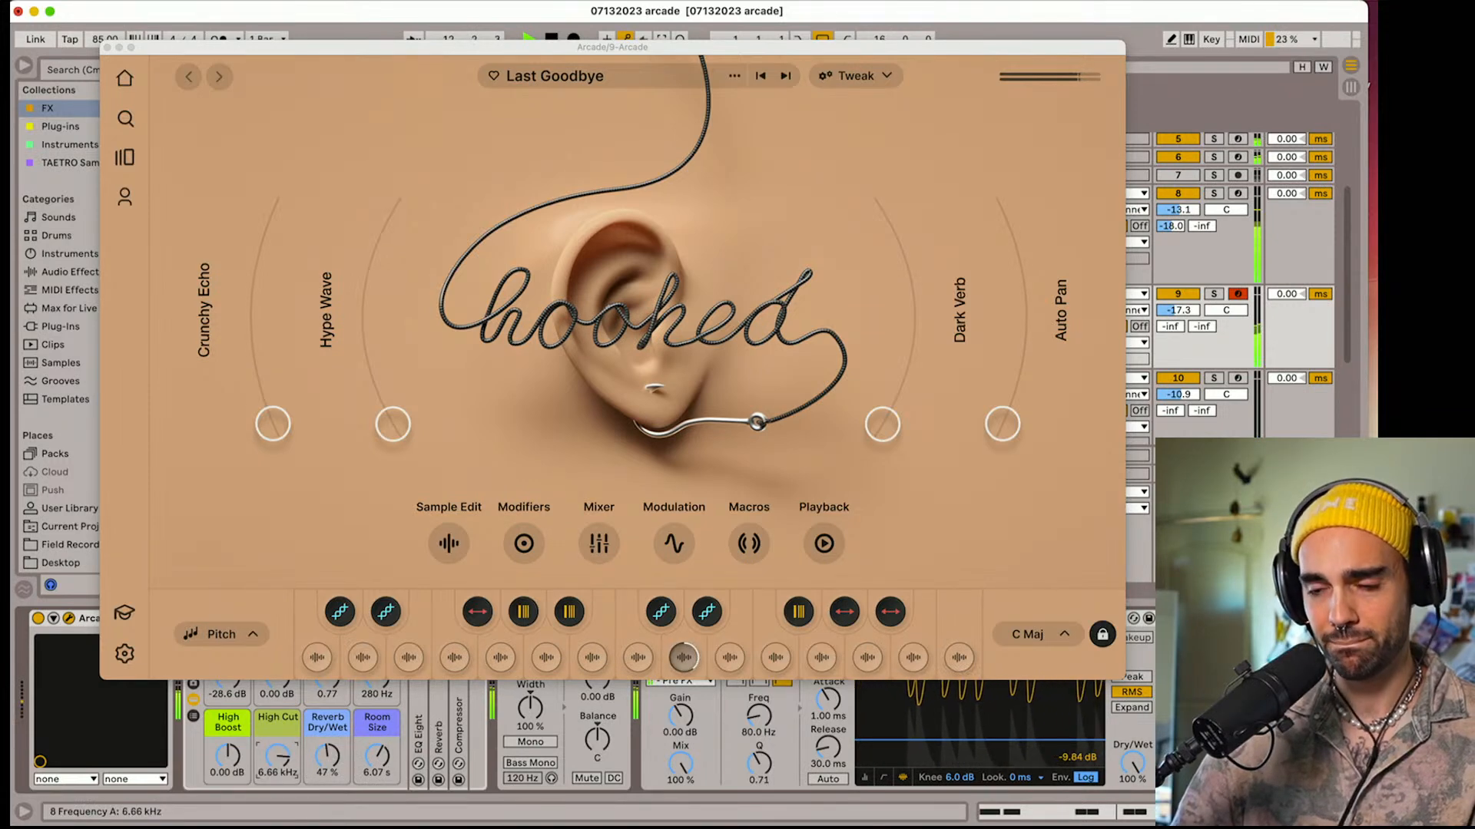
left_click(108, 47)
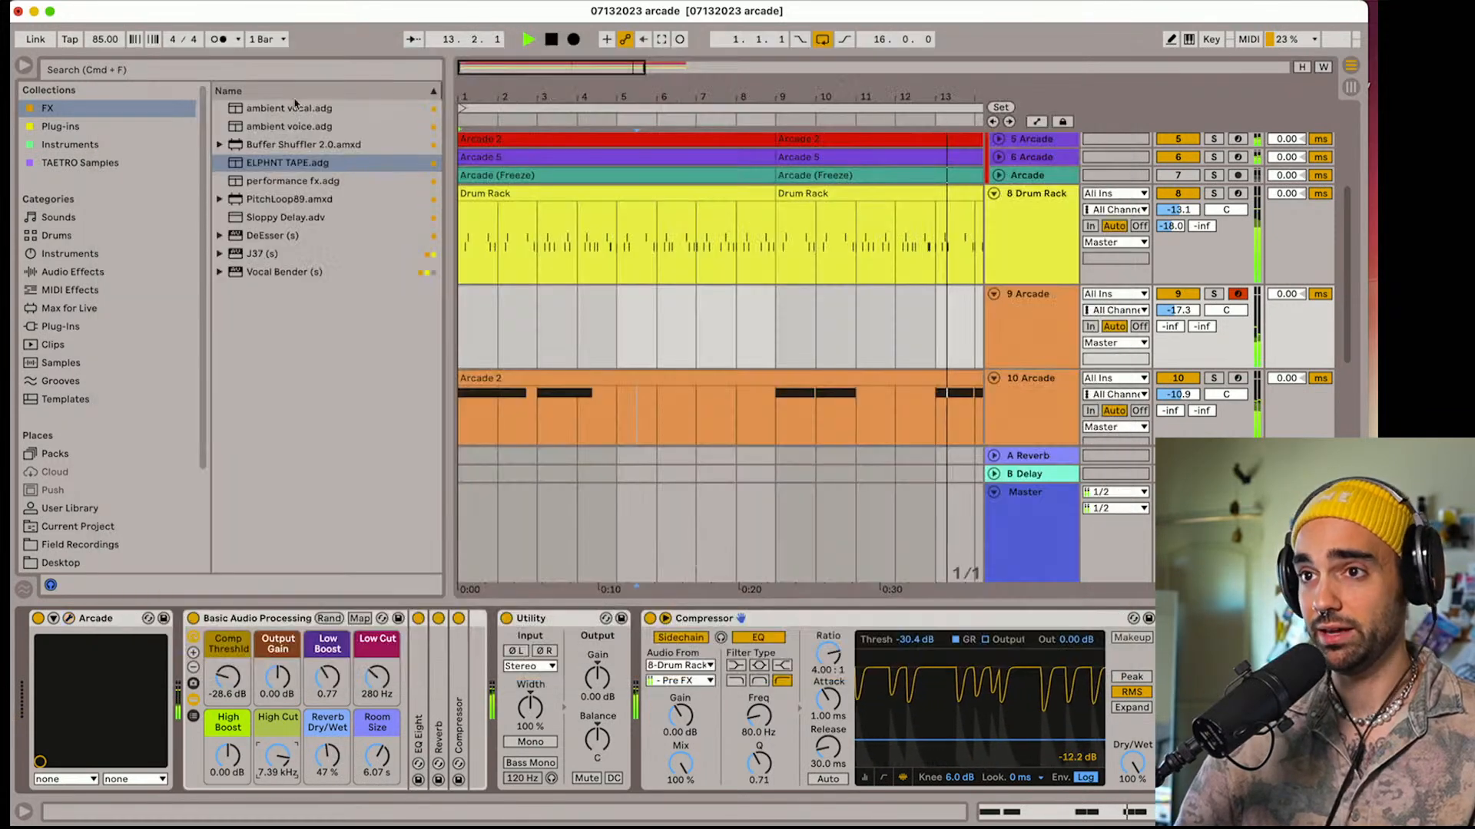
Record a held D3 vocal note on track 9 starting from bar 3, and trim the clip's end to bar 9
left_click(573, 42)
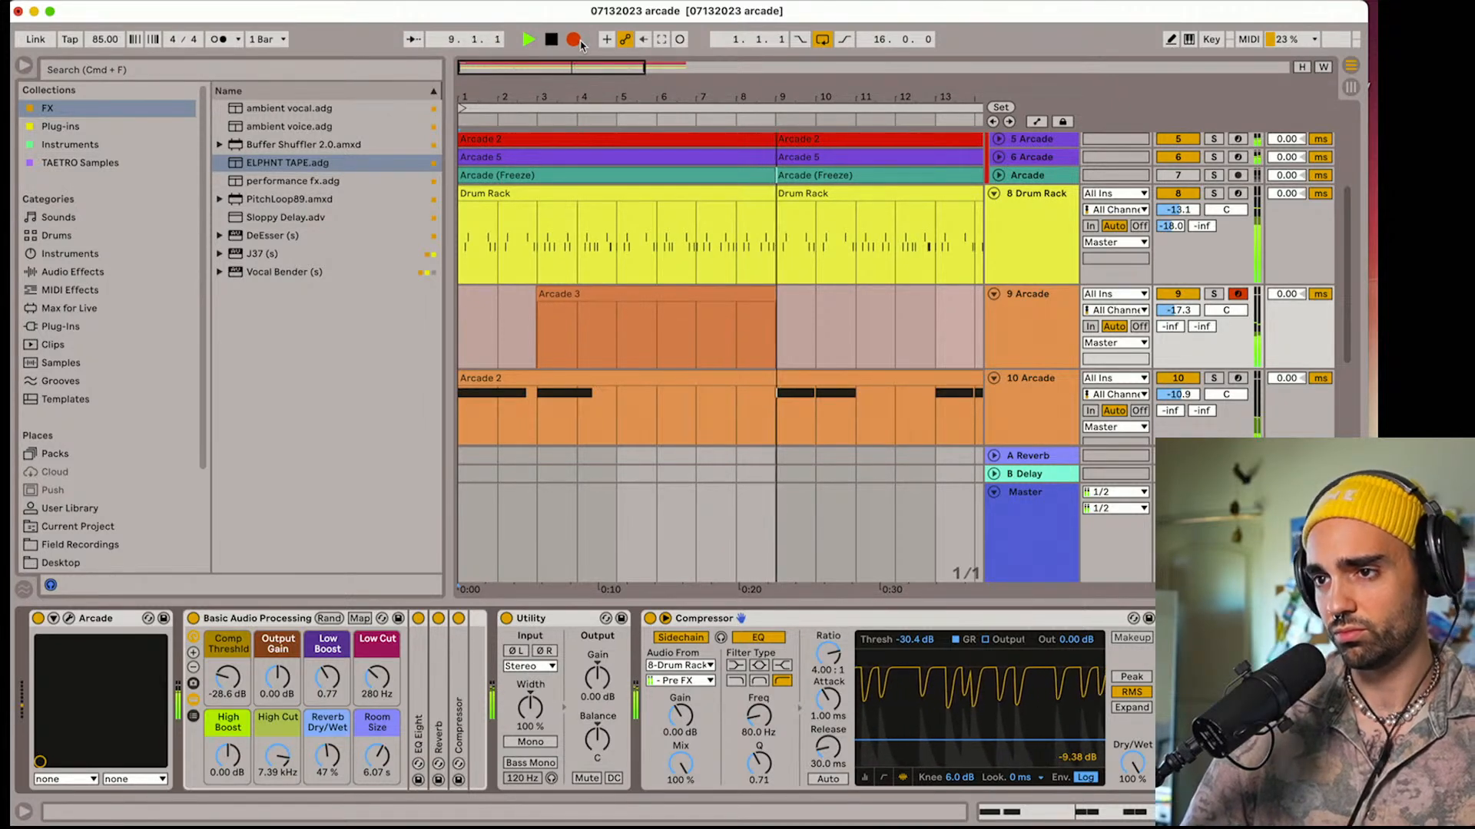
left_click(579, 42)
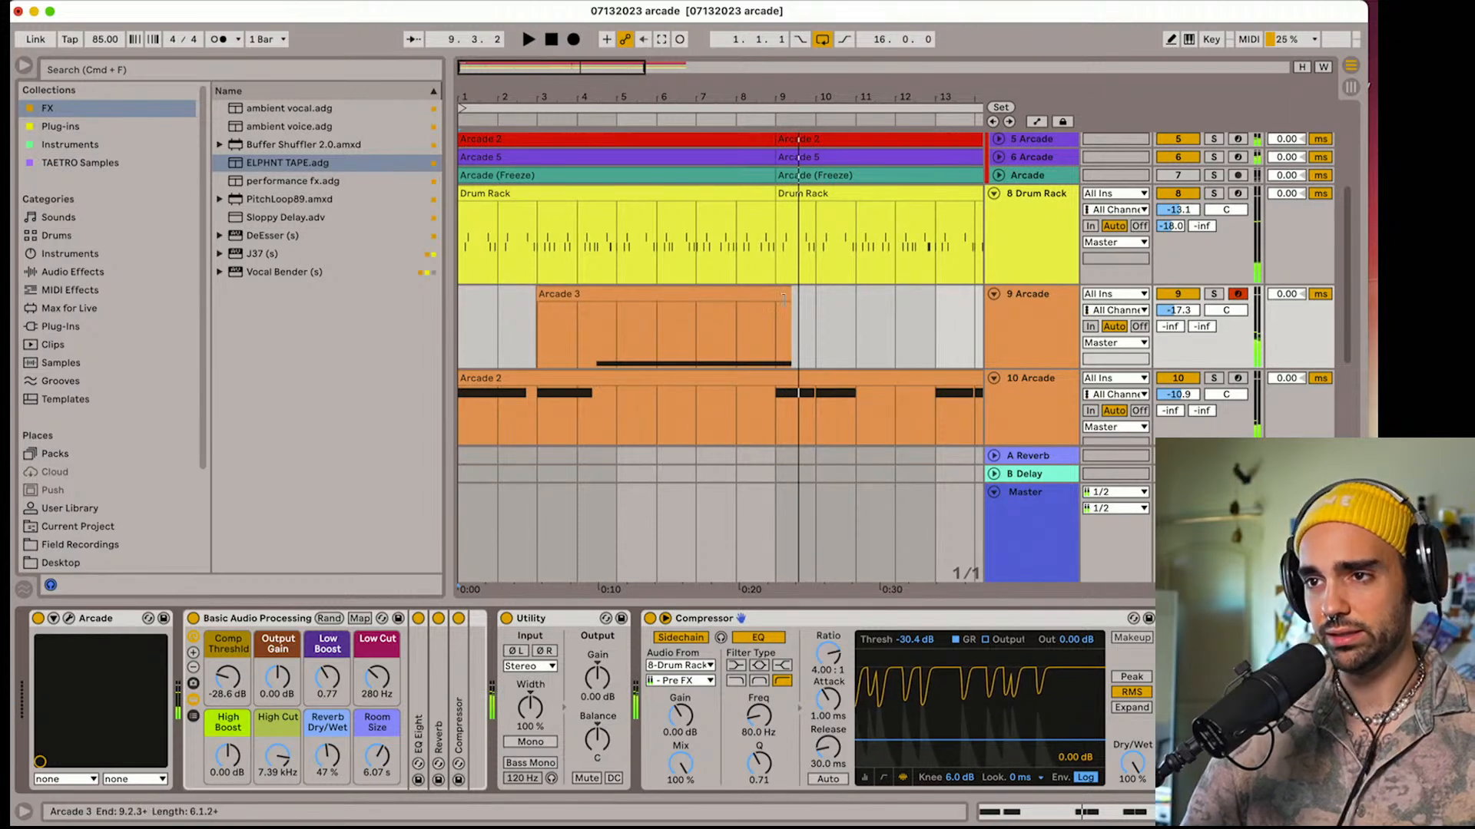
left_click_drag(784, 298, 772, 299)
Trim the D3 vocal clip on track 9 to run from bar 4 to bar 7
double_click(571, 294)
key("super+a")
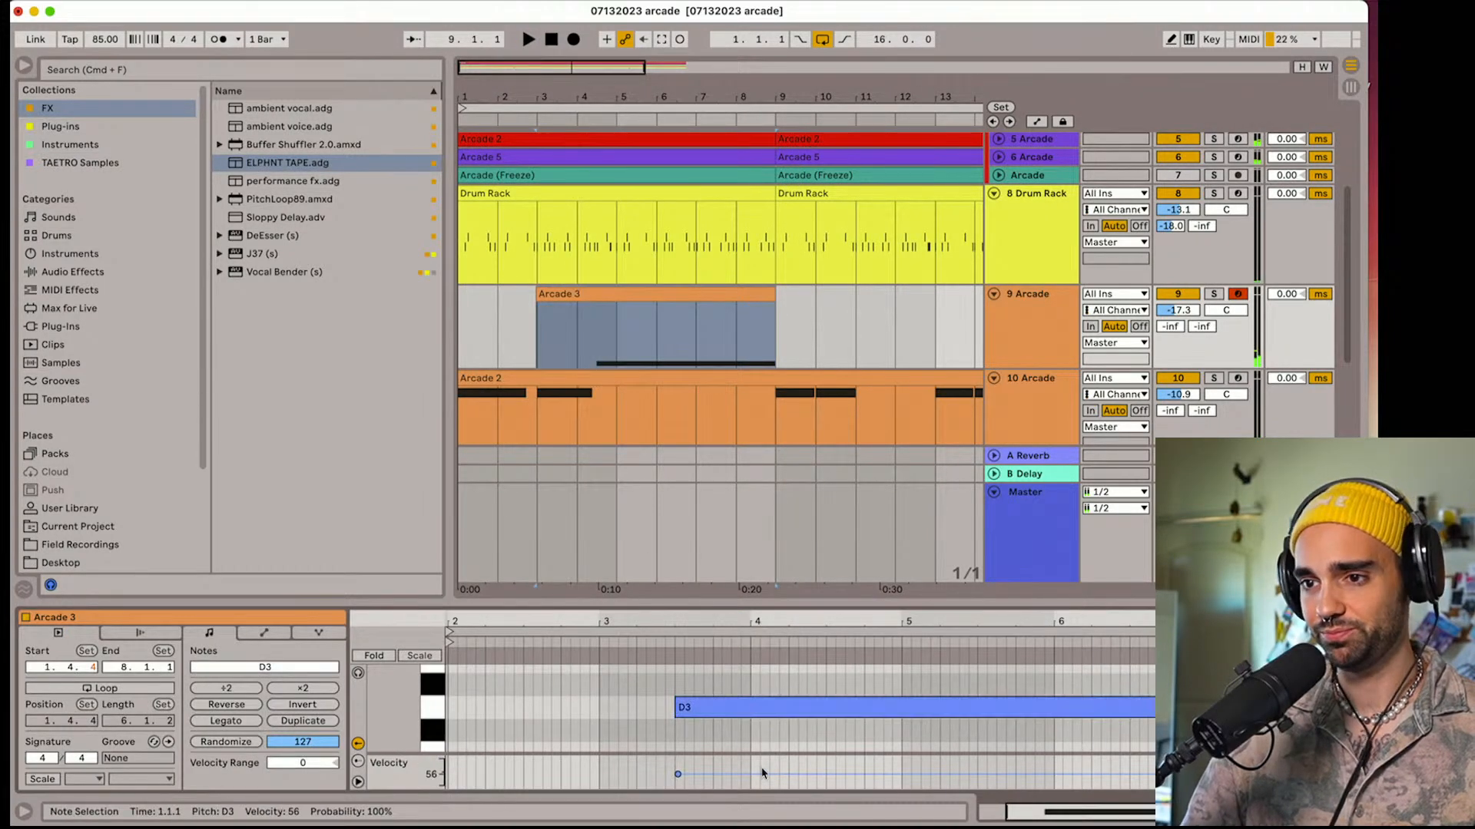
key("super+a")
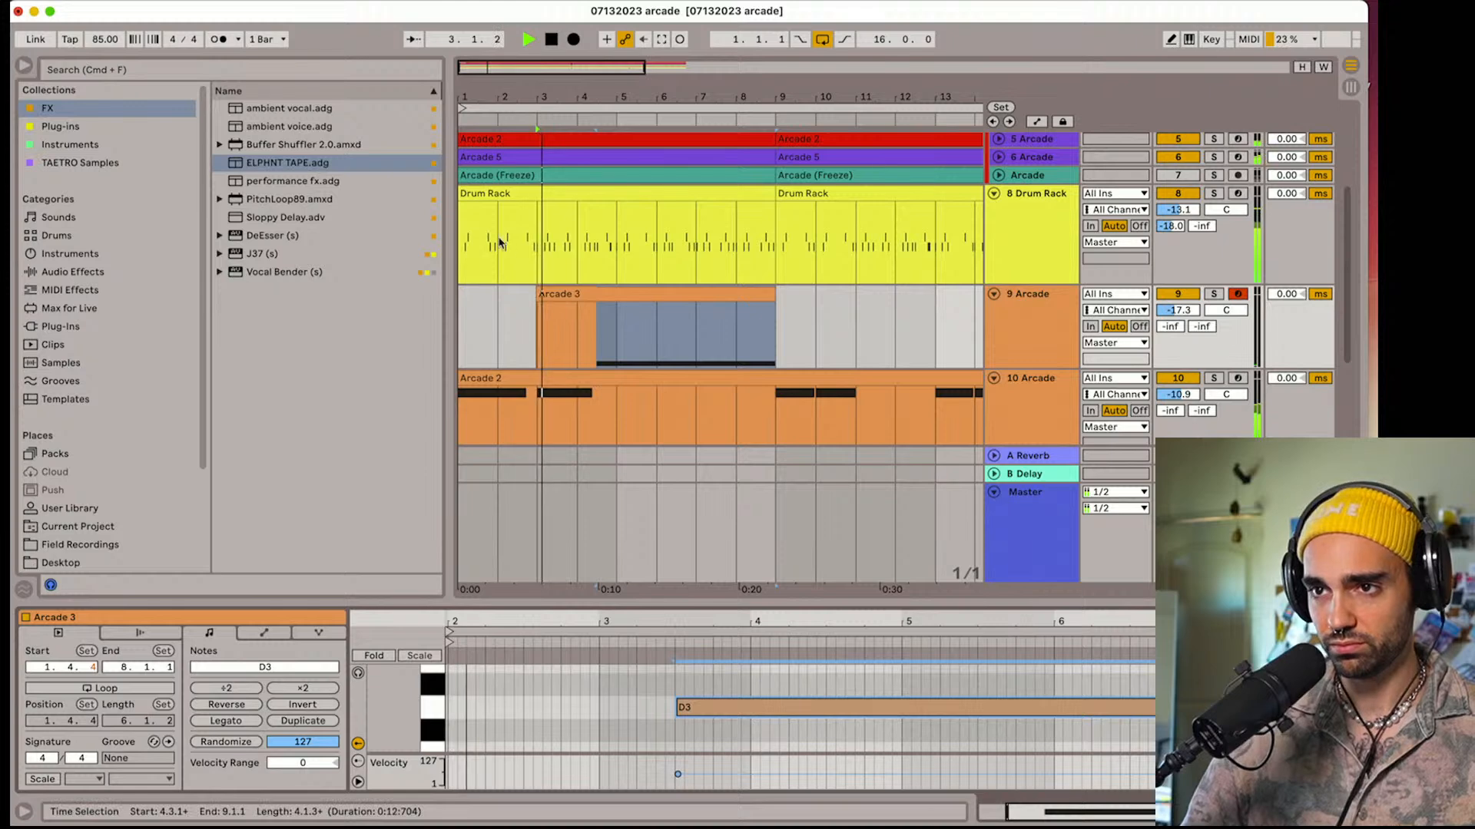
left_click_drag(539, 296, 585, 295)
right_click(585, 345)
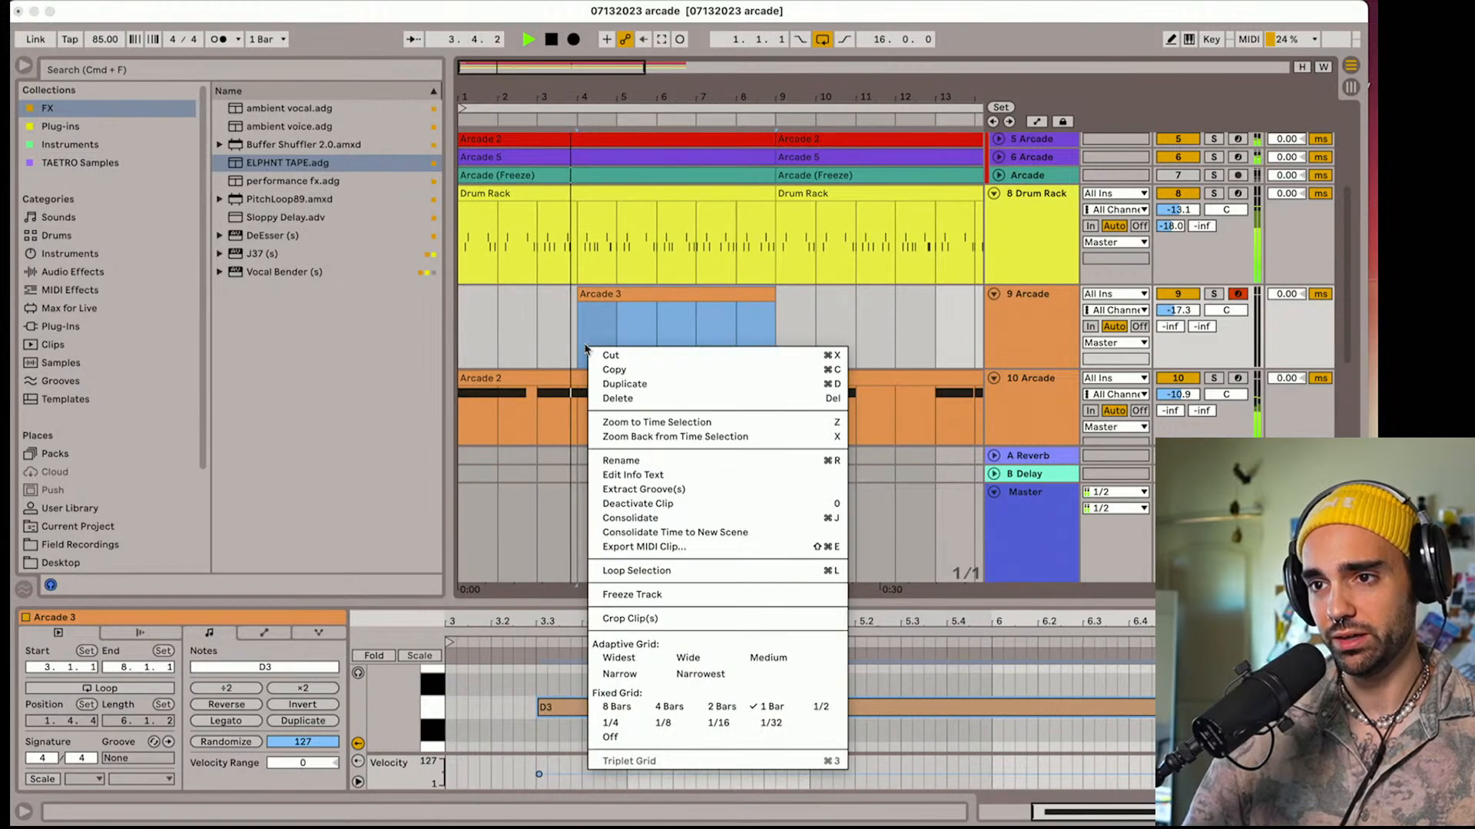
left_click(566, 349)
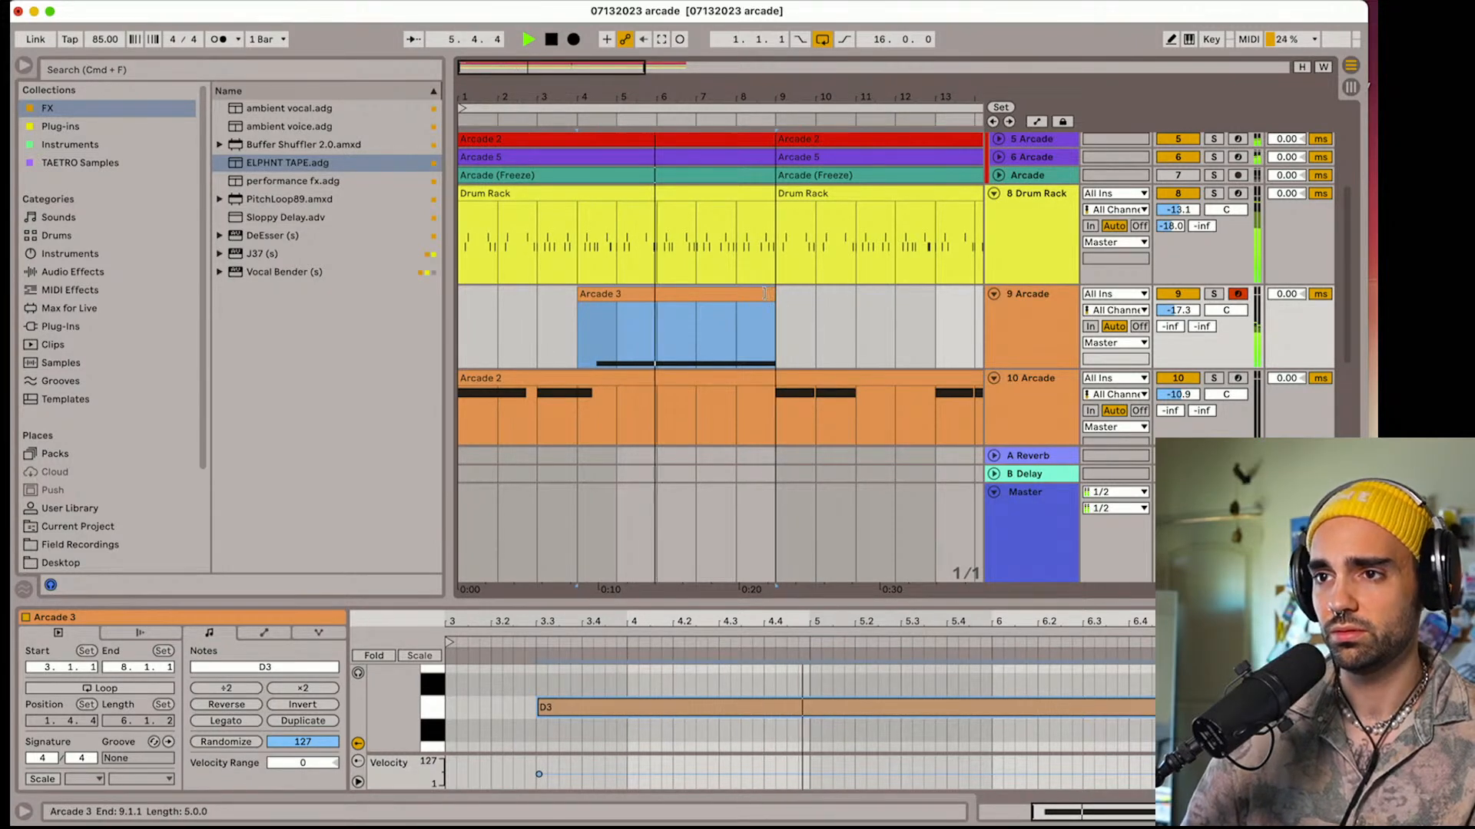
left_click_drag(777, 299, 695, 299)
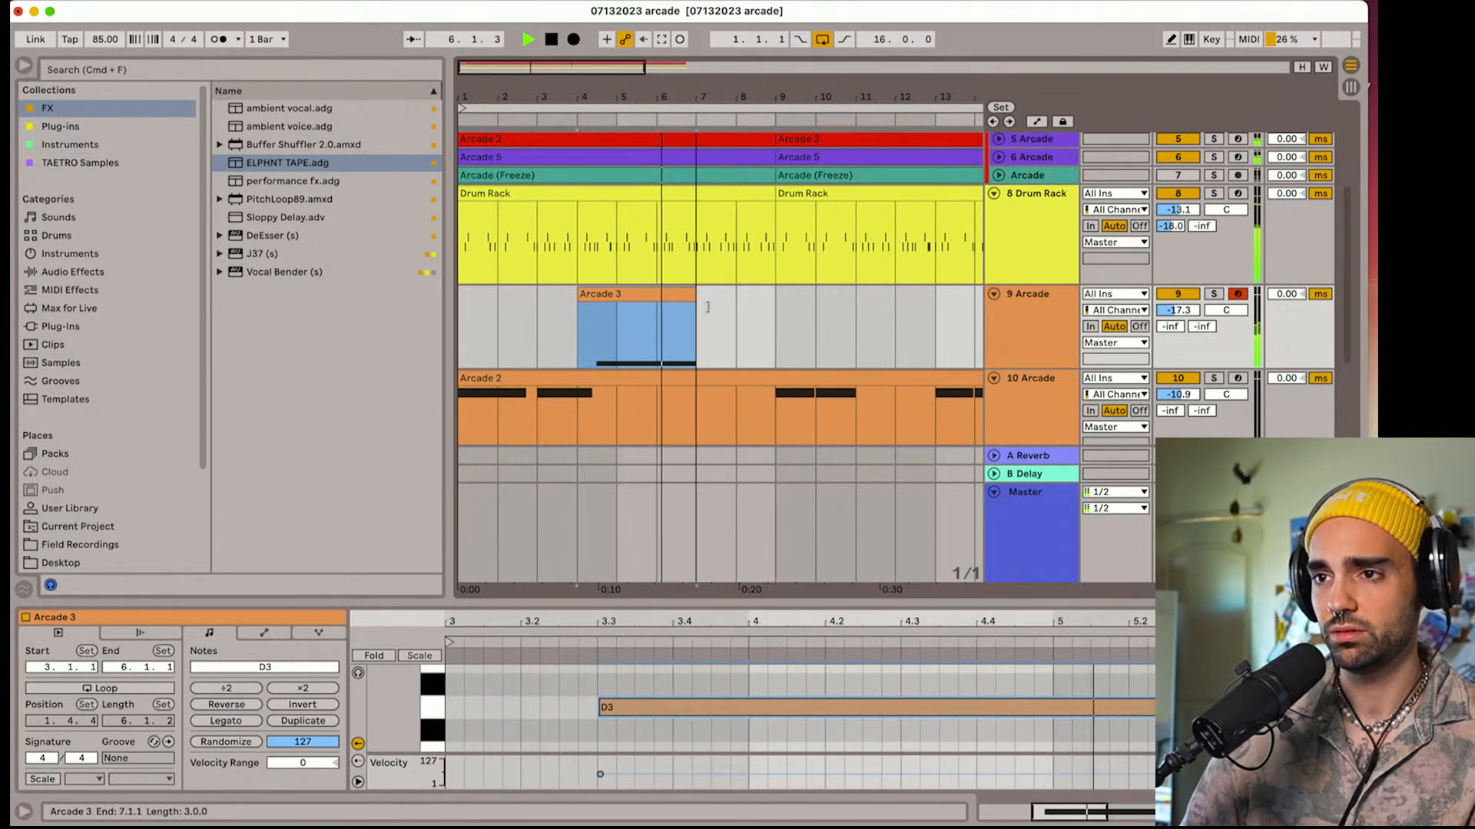
Record a G3 and F3 vocal phrase right after the D3 clip on track 9, and align the new clip's start to bar 7
left_click(575, 40)
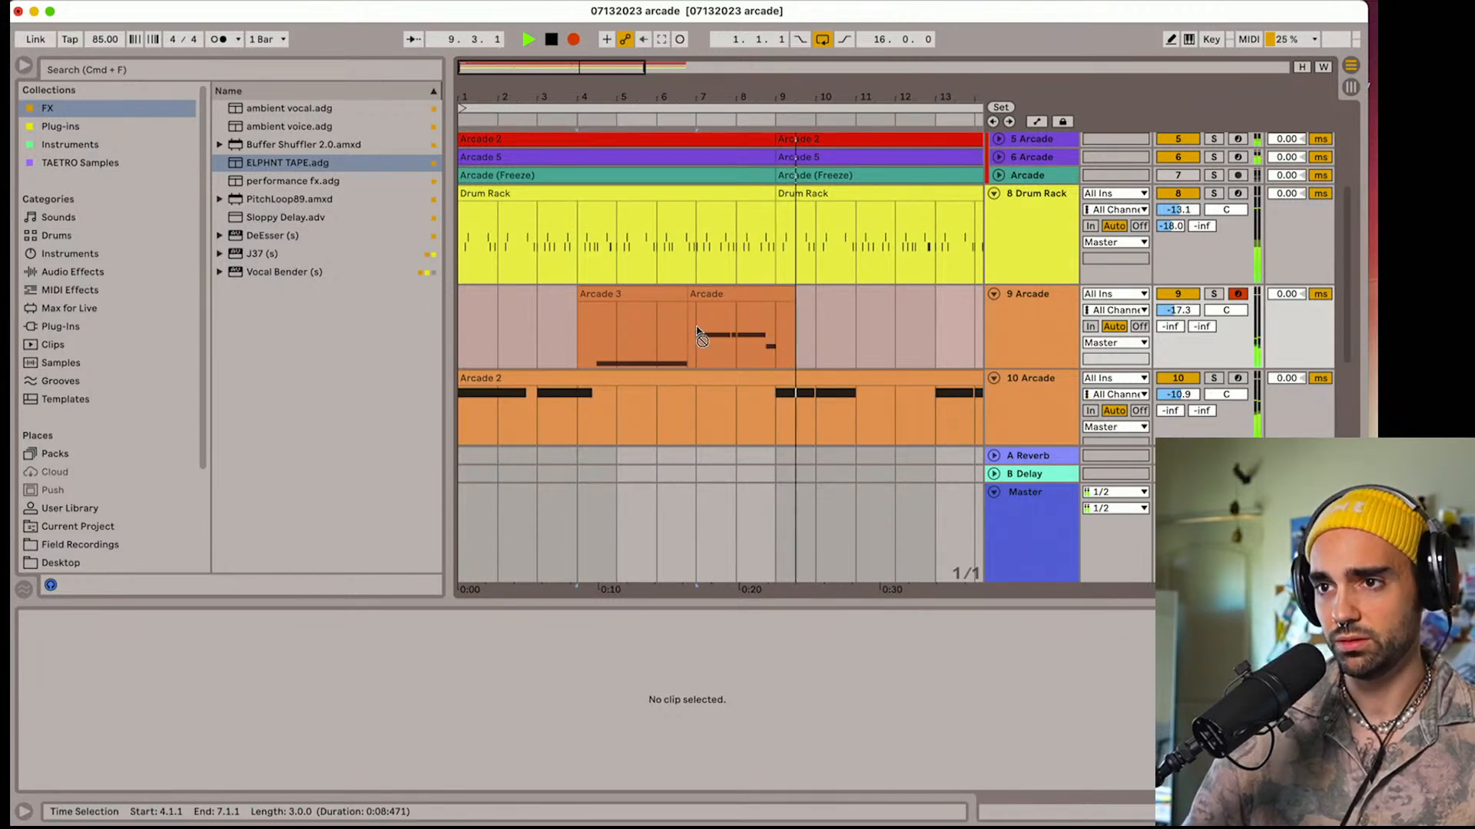
key("space")
left_click(685, 294)
left_click_drag(689, 293, 696, 294)
left_click(598, 341)
key("space")
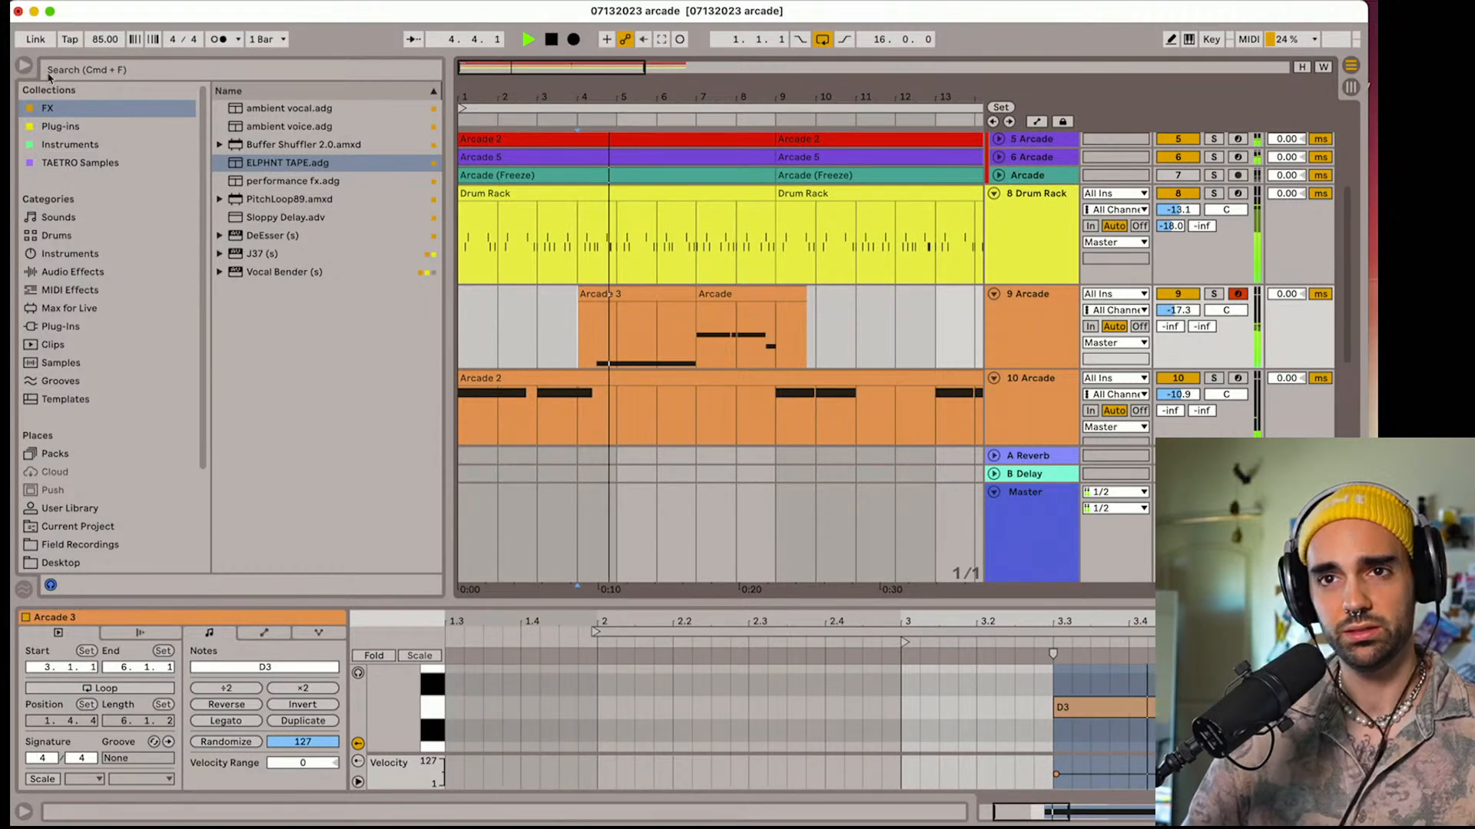
Hide the browser, inspect the notes of the bar 7 clip, and set track 9's volume to -15.3 dB
left_click(24, 66)
left_click_drag(108, 96, 188, 186)
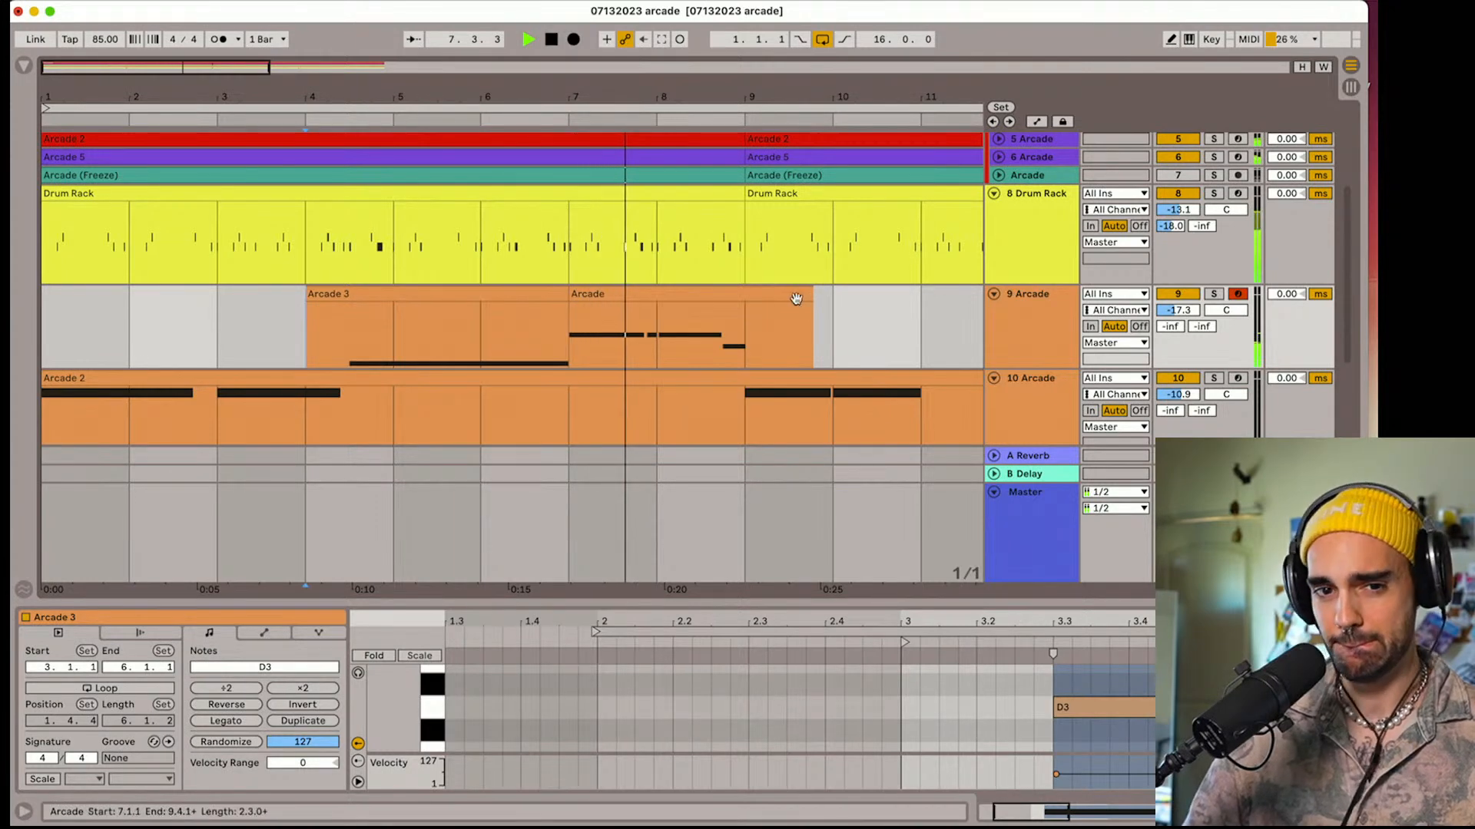
left_click(749, 298)
left_click_drag(560, 742, 569, 668)
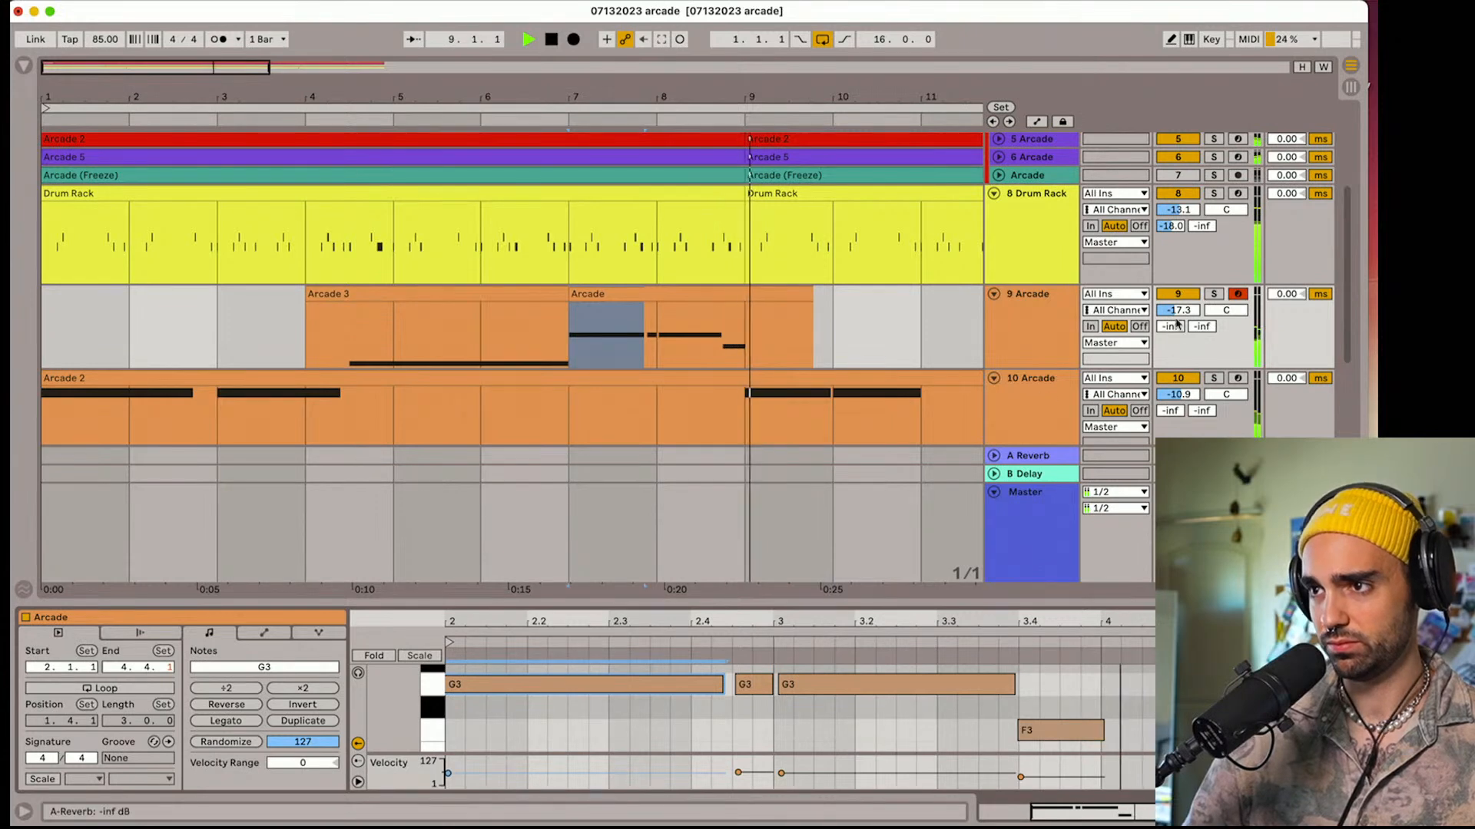
left_click_drag(1178, 310, 1178, 306)
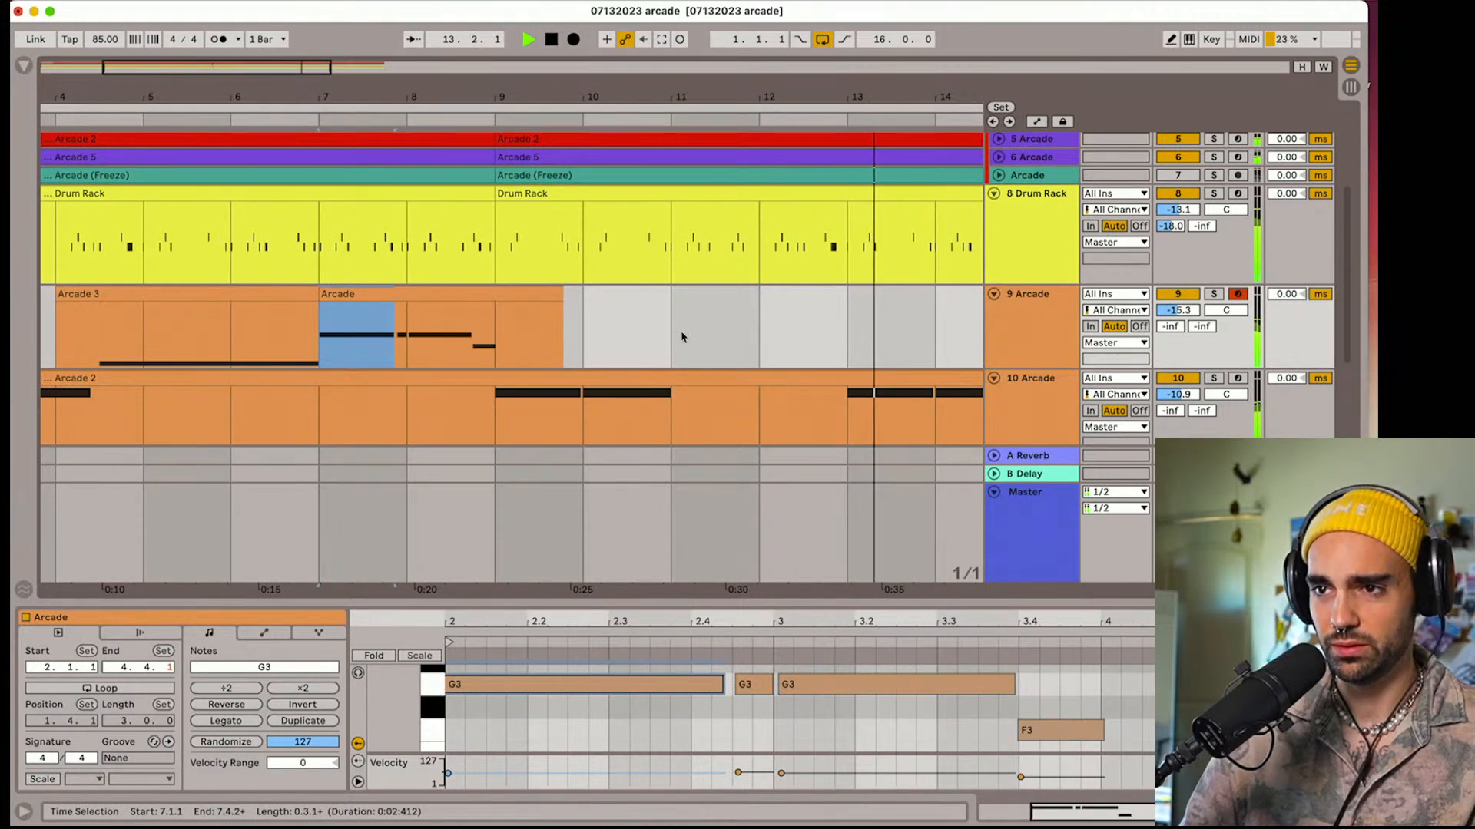
Try recording another vocal phrase on track 9 just before bar 11, and delete the take
left_click(599, 342)
key("space")
key("space")
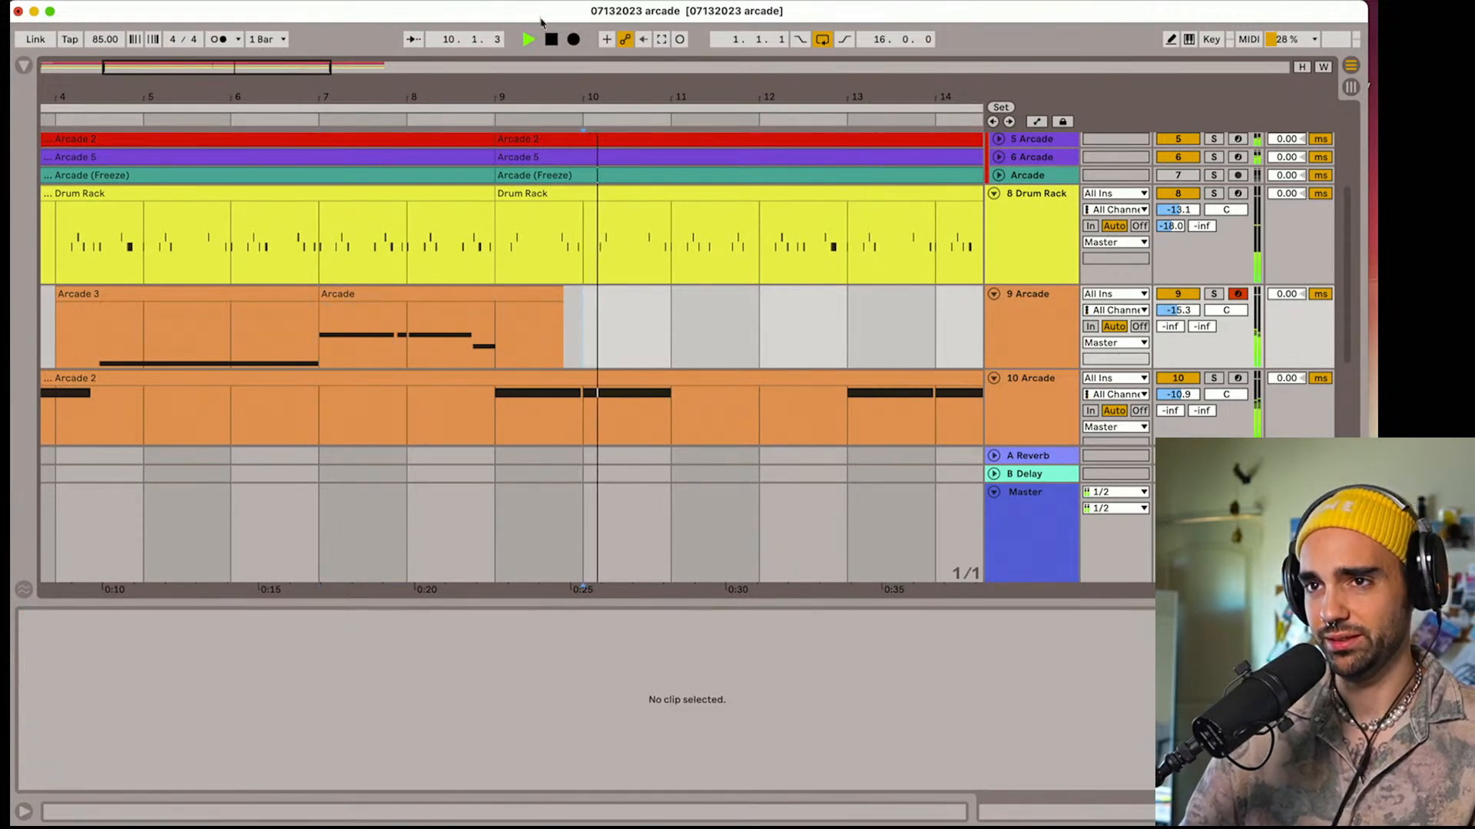
left_click(578, 46)
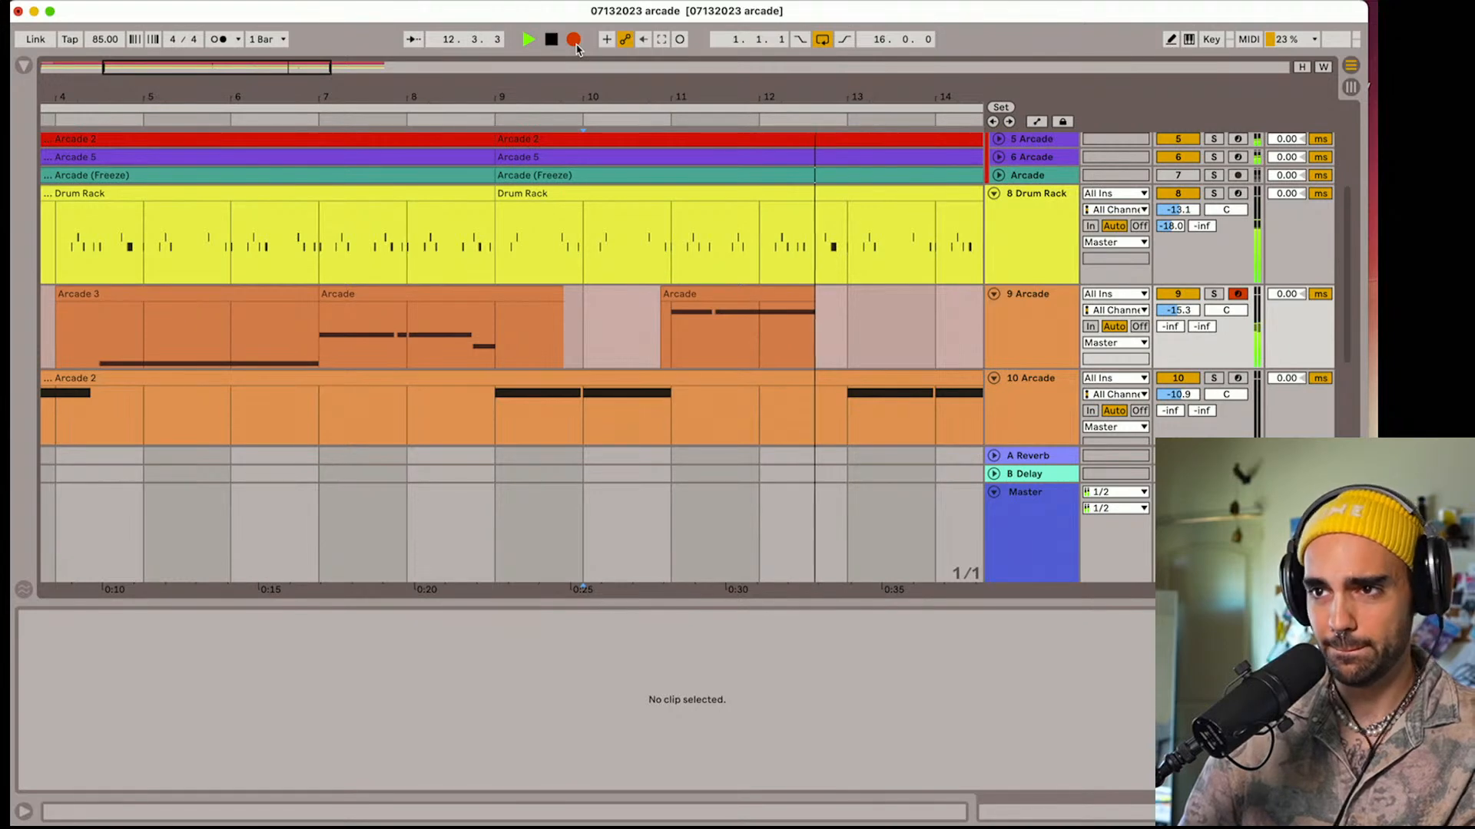
key("space")
left_click(683, 295)
key("Delete")
Record a held B3 vocal note on track 9 and trim the clip to run from bar 12 to bar 14
left_click(598, 314)
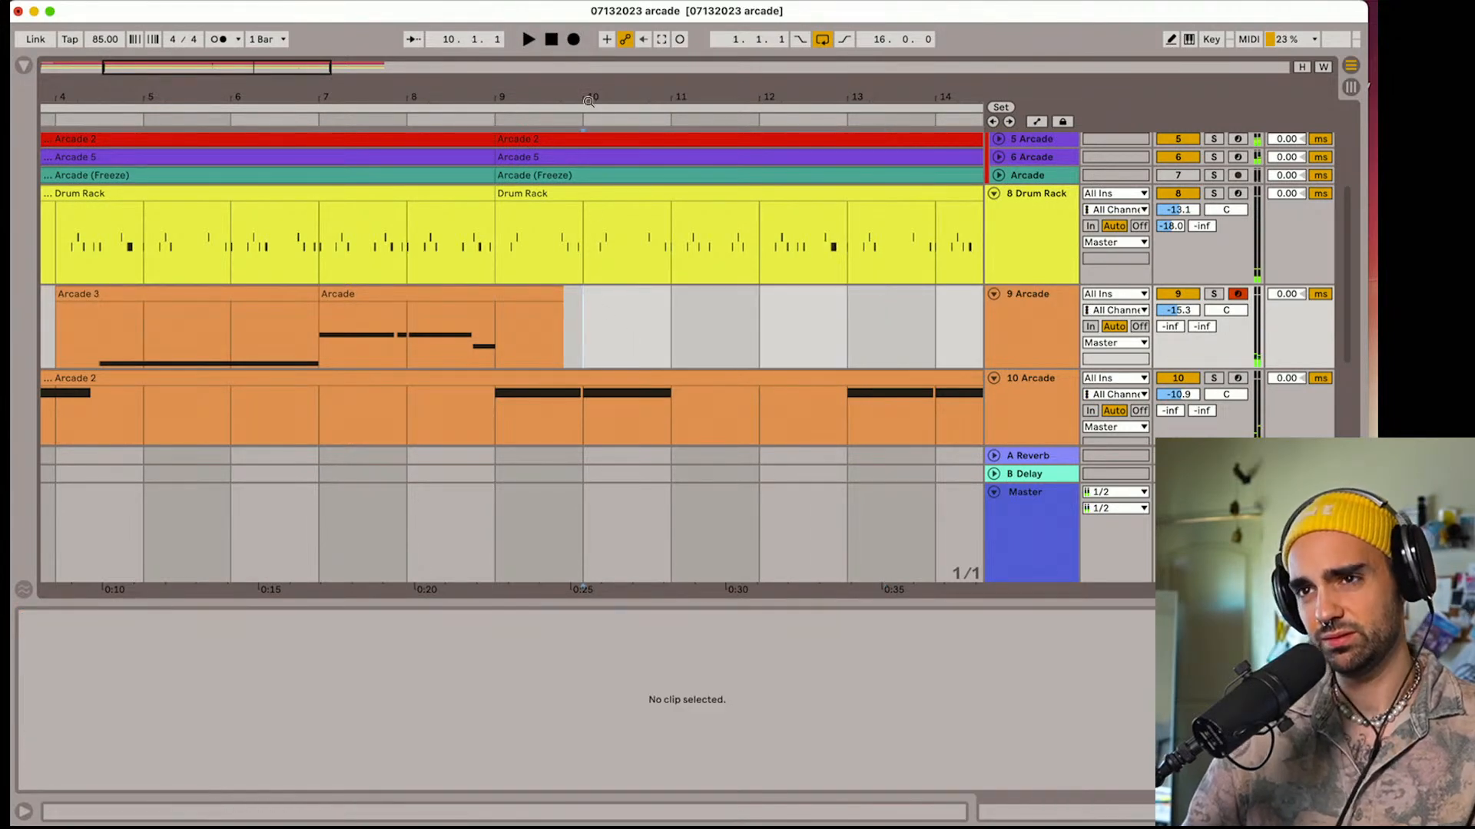
left_click(574, 41)
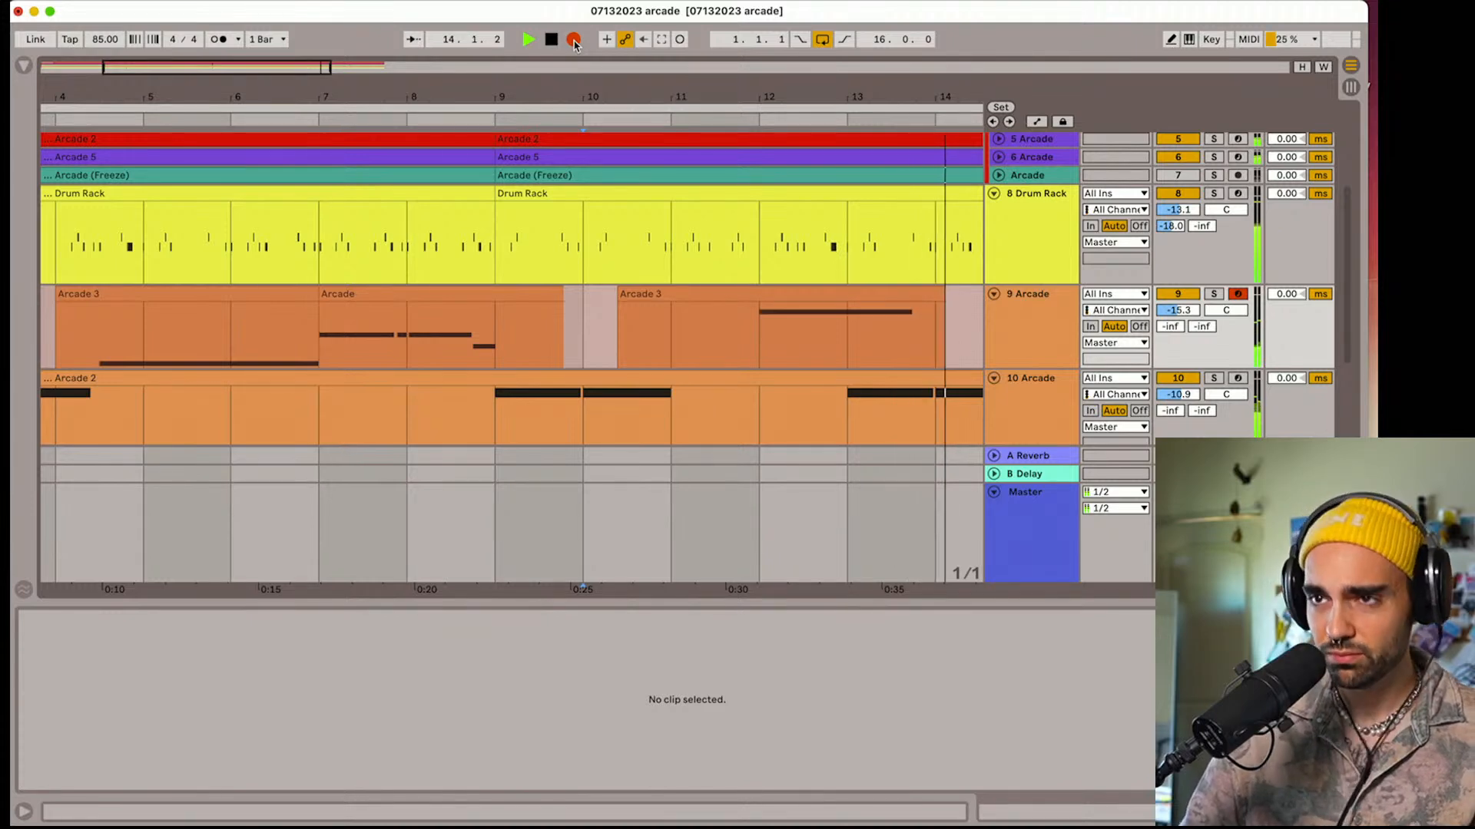
left_click(574, 42)
left_click_drag(619, 298, 744, 314)
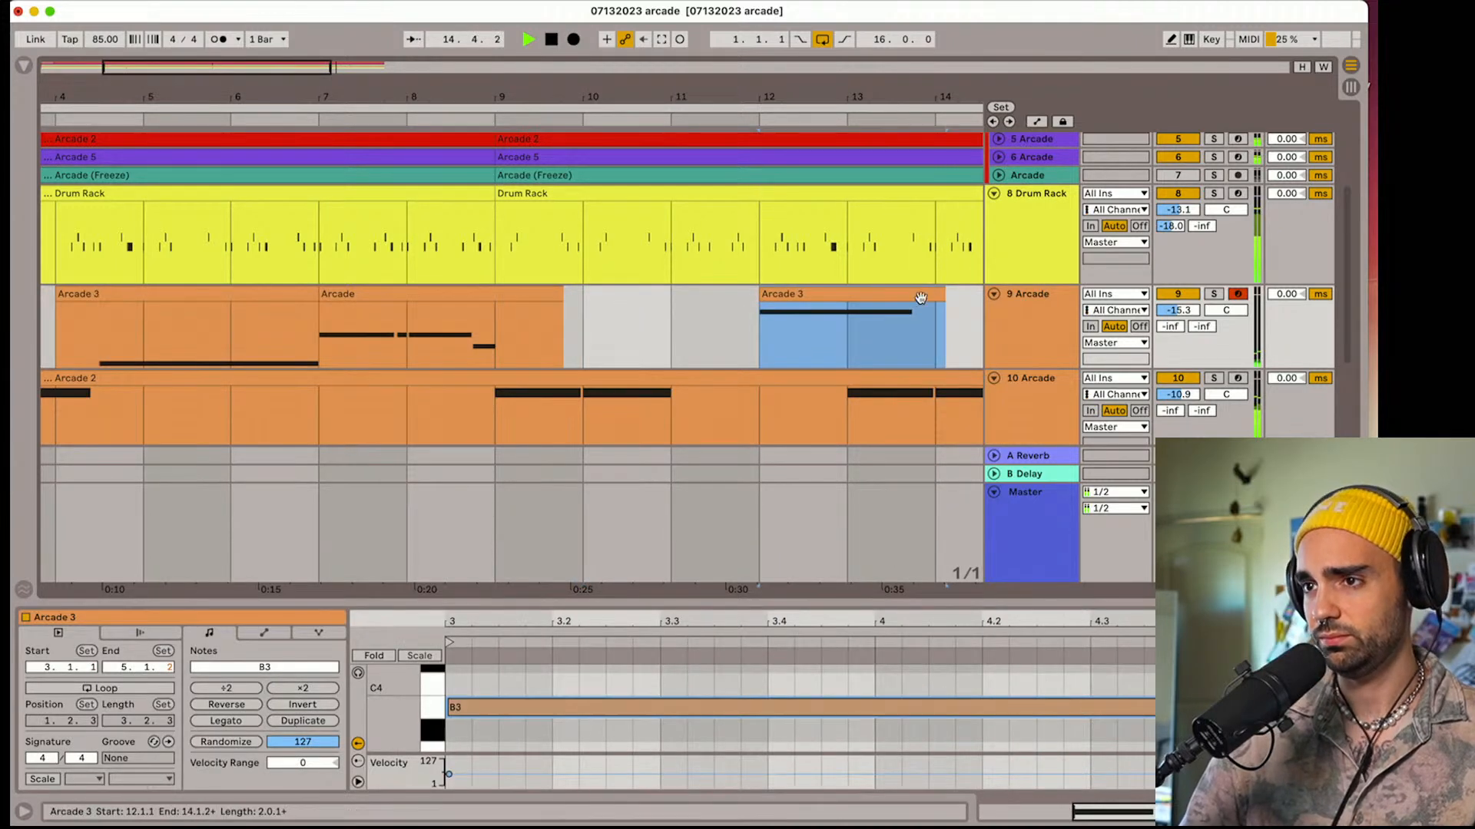
left_click_drag(943, 298, 933, 298)
Capture the just-played MIDI as a clip on track 9 from bar 15 to bar 17, and quantize all its notes
scroll(925, 313, "right", 5)
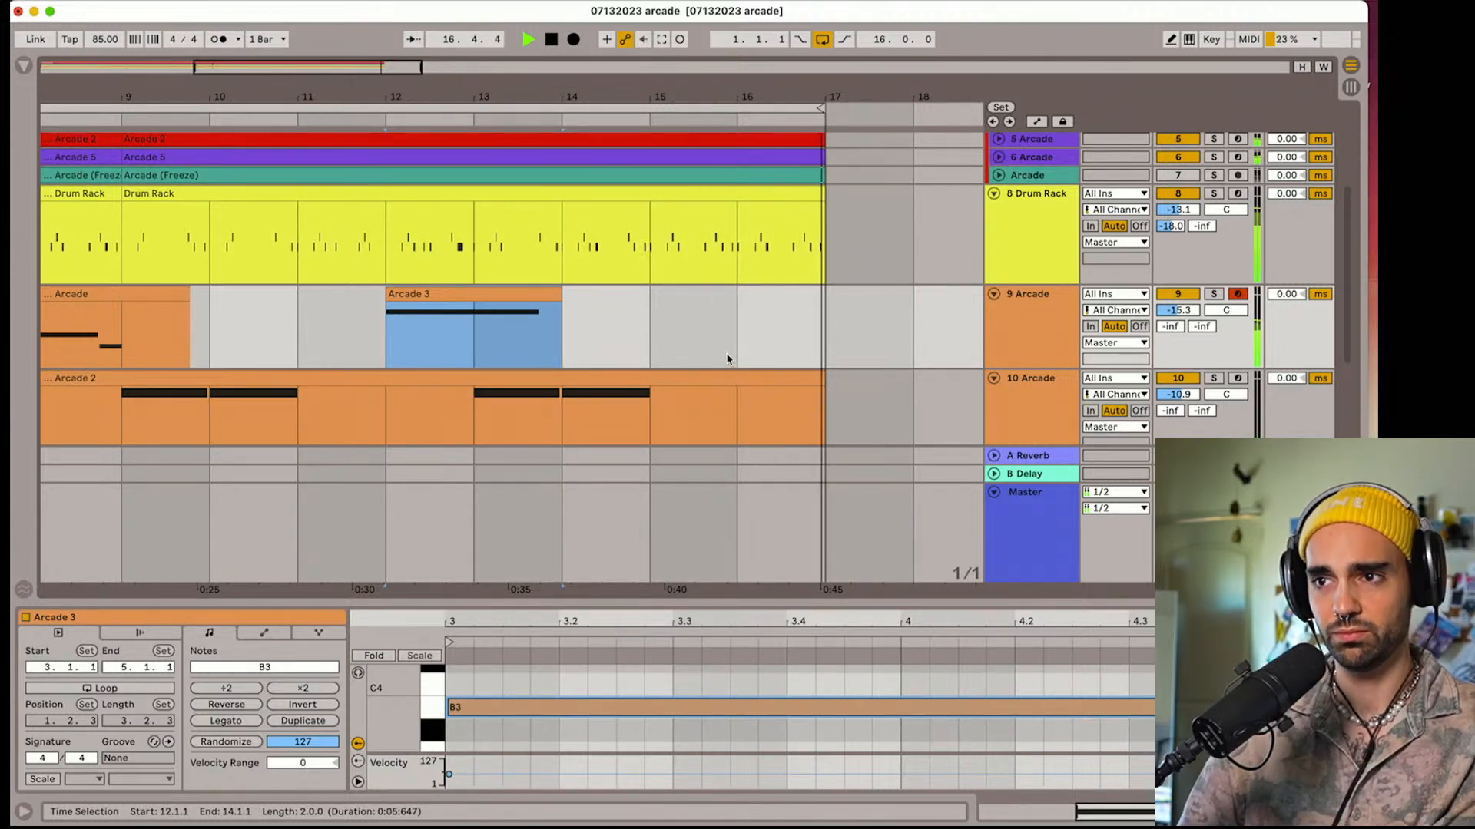
left_click(660, 40)
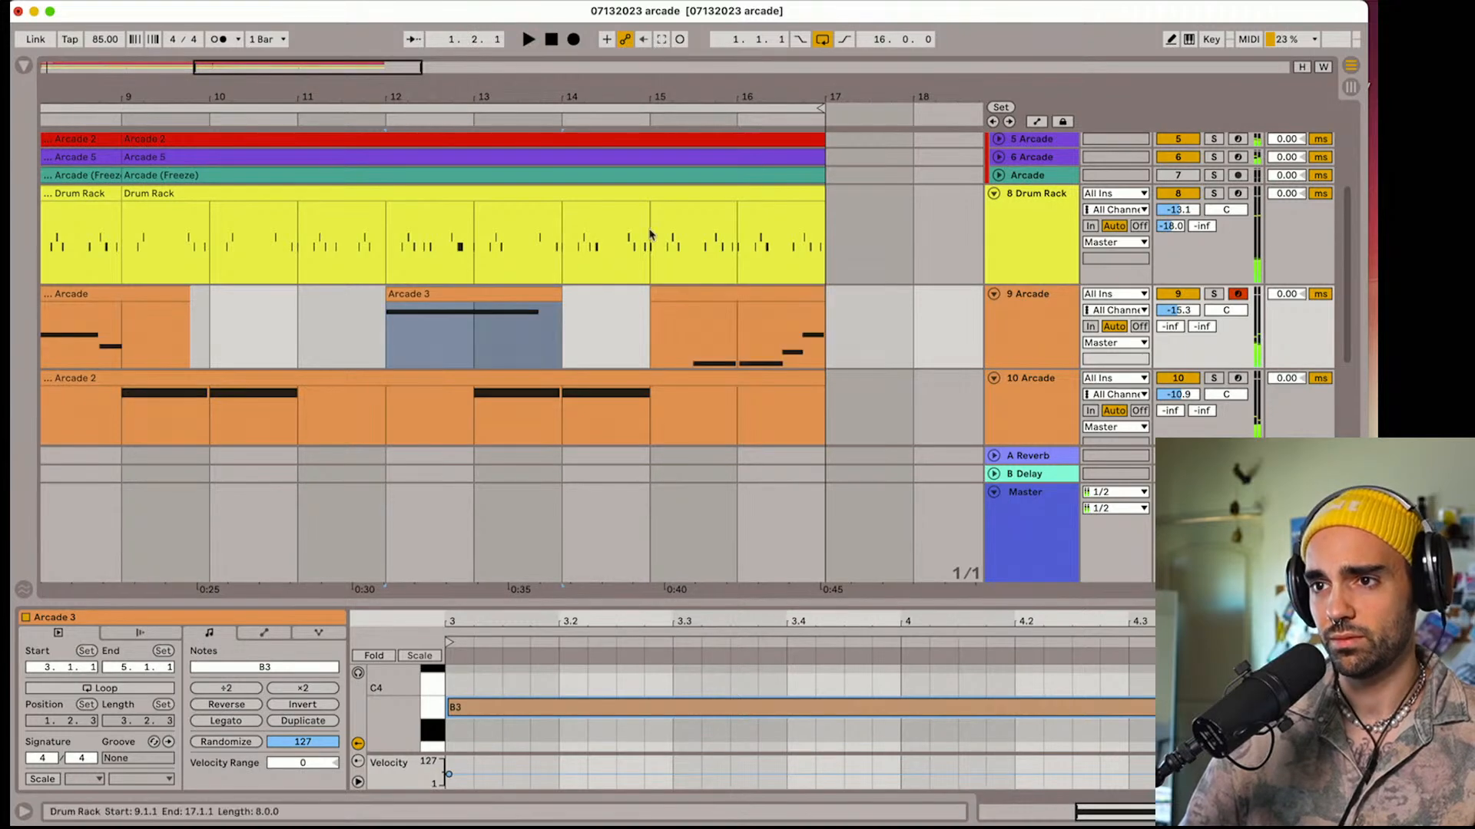
left_click(643, 339)
key("space")
double_click(706, 293)
left_click(981, 694)
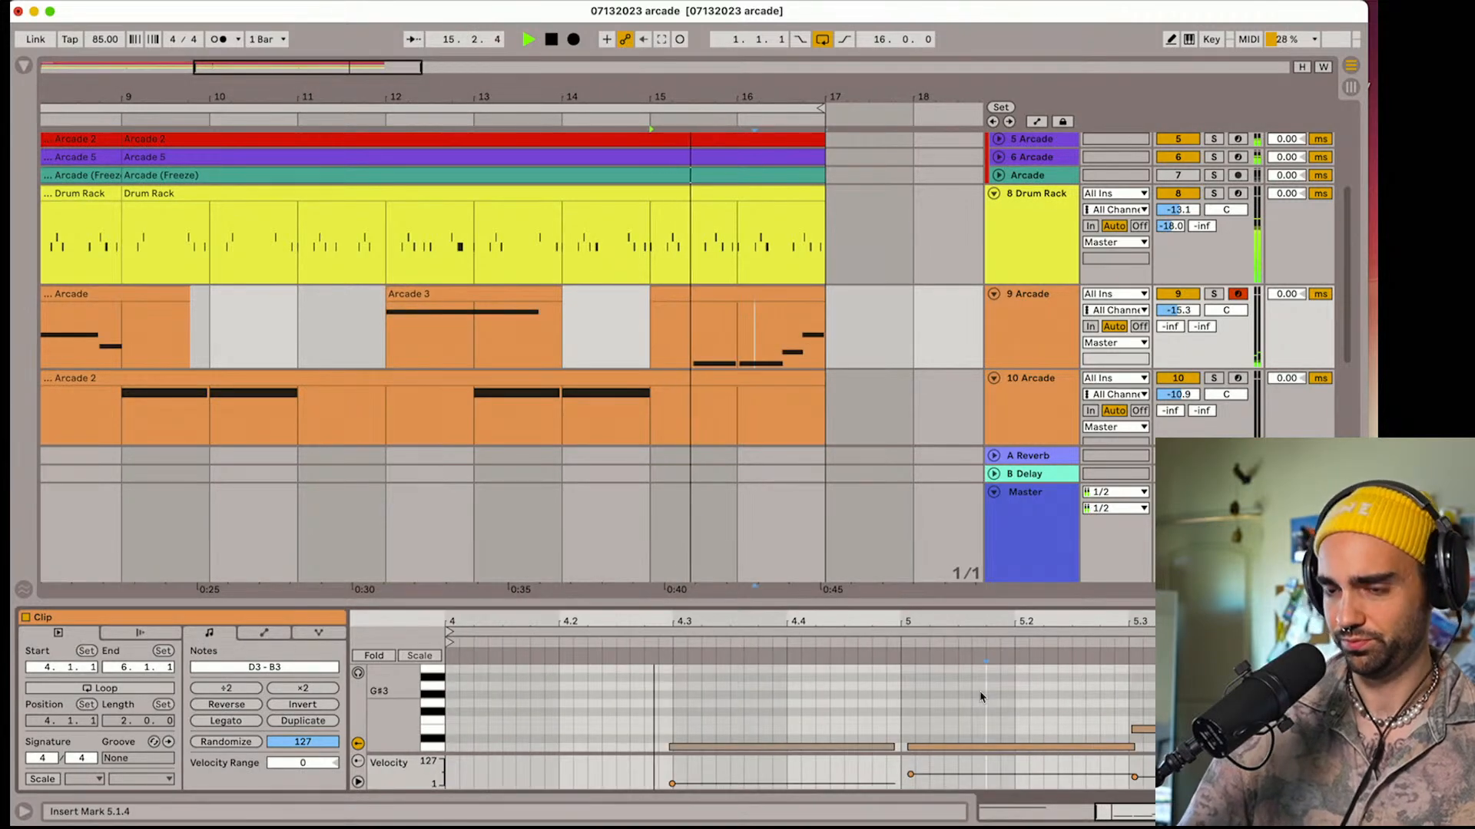
key("super+a")
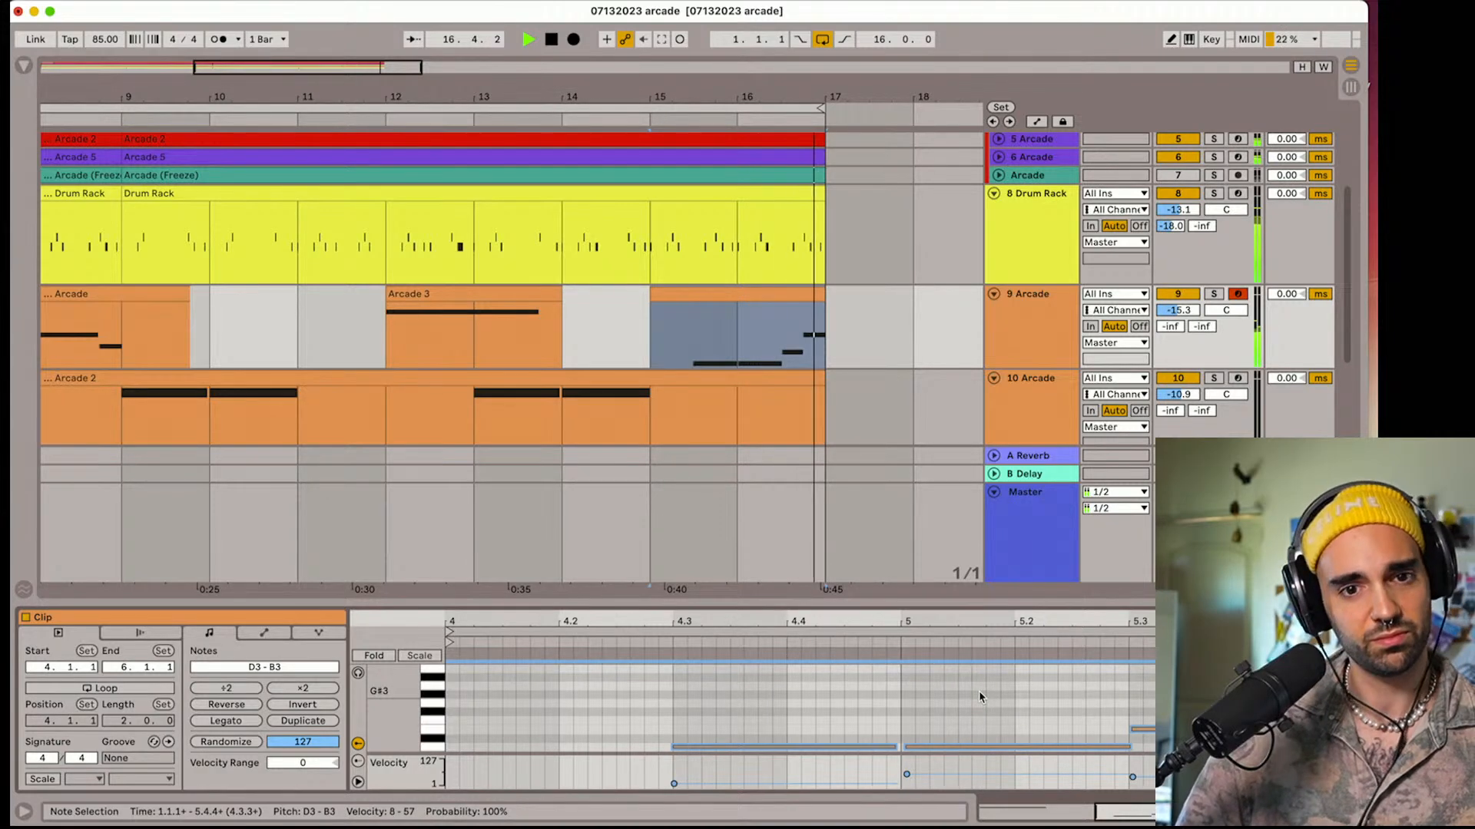
Collapse the Arcade track below track 9 and duplicate track 9 with its clips
scroll(534, 365, "left", 8)
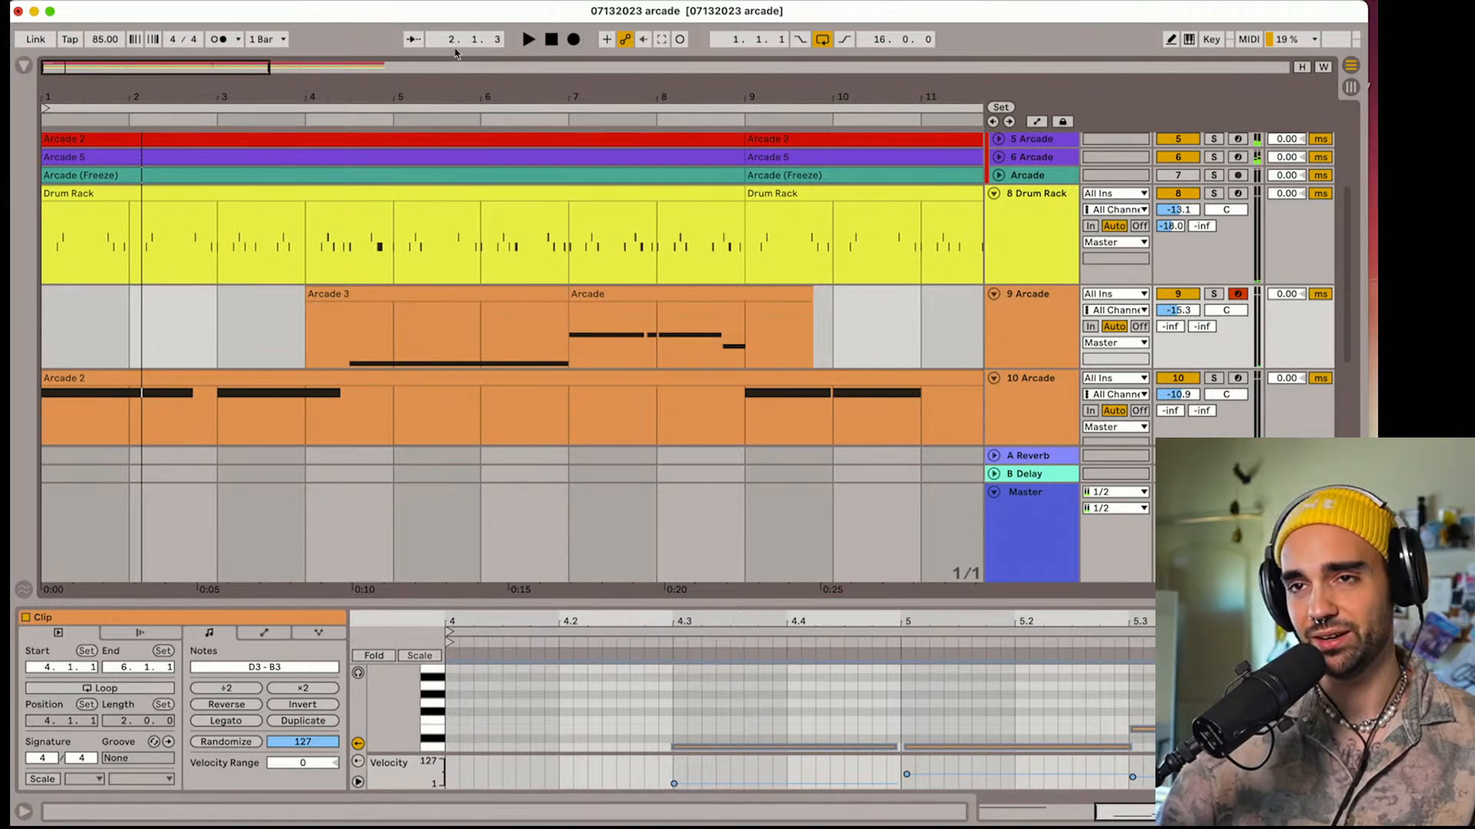
left_click(550, 43)
key("space")
left_click(993, 296)
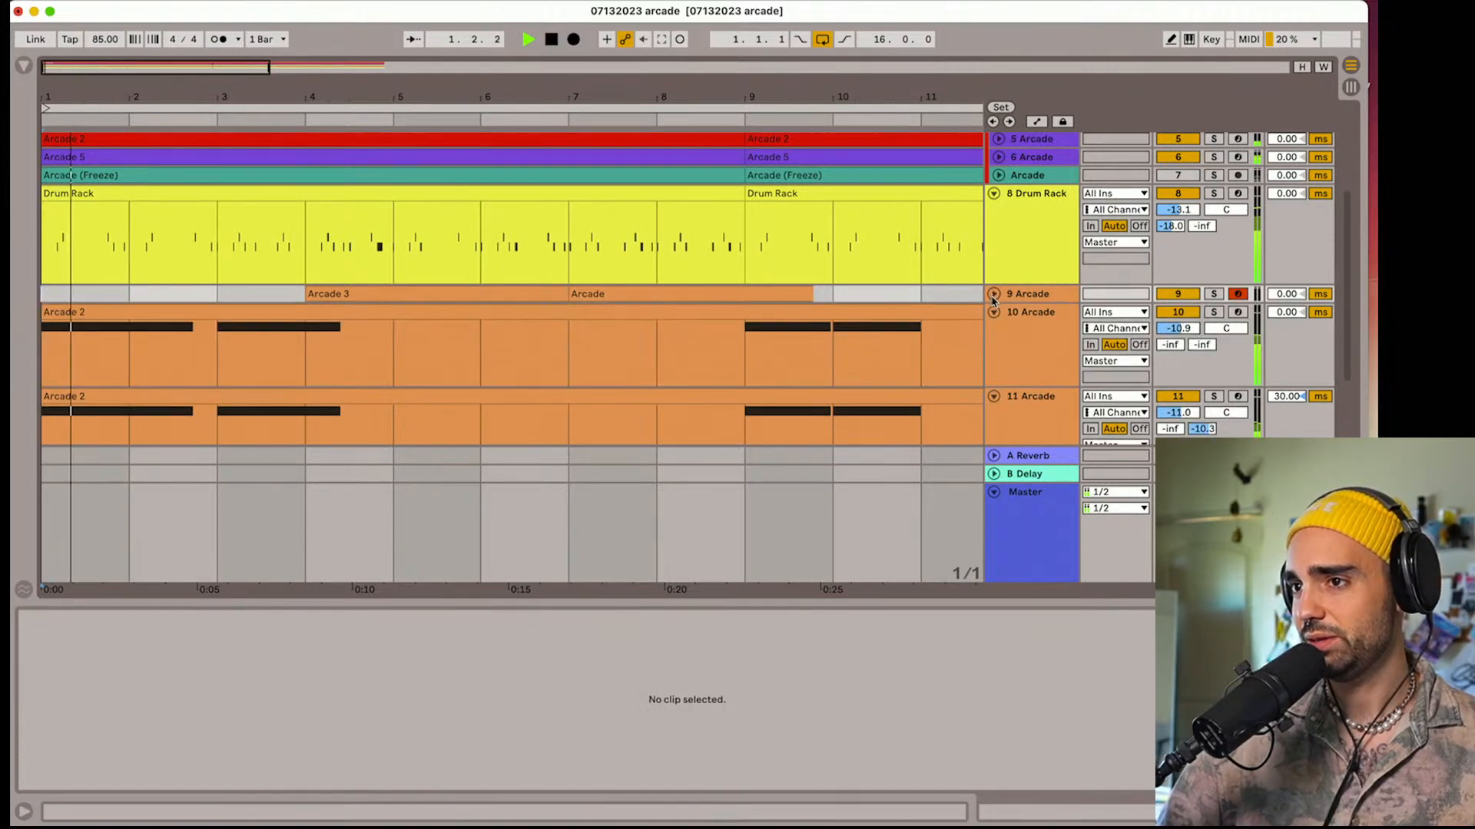
left_click(995, 314)
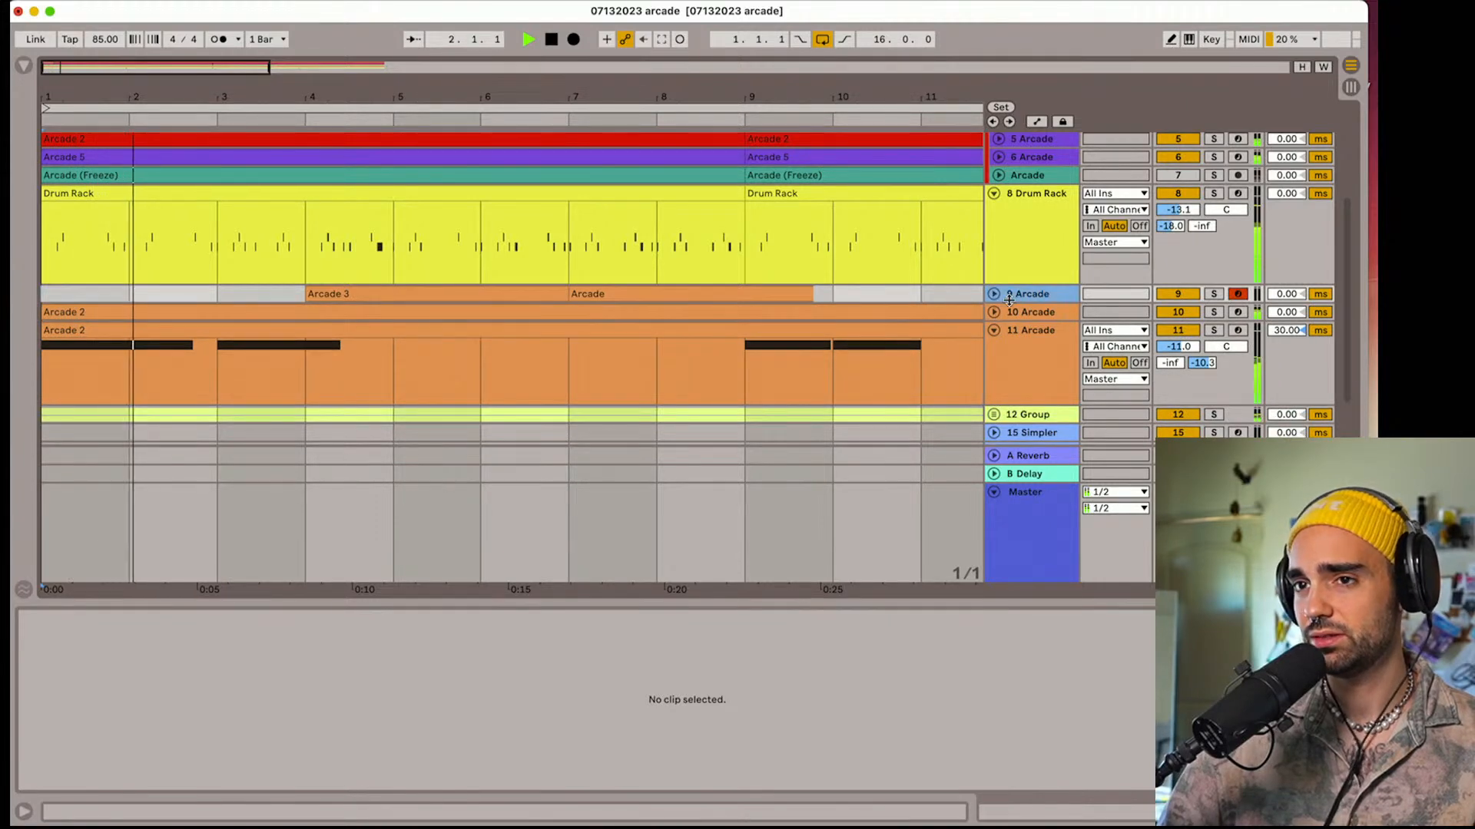
left_click(995, 295)
key("space")
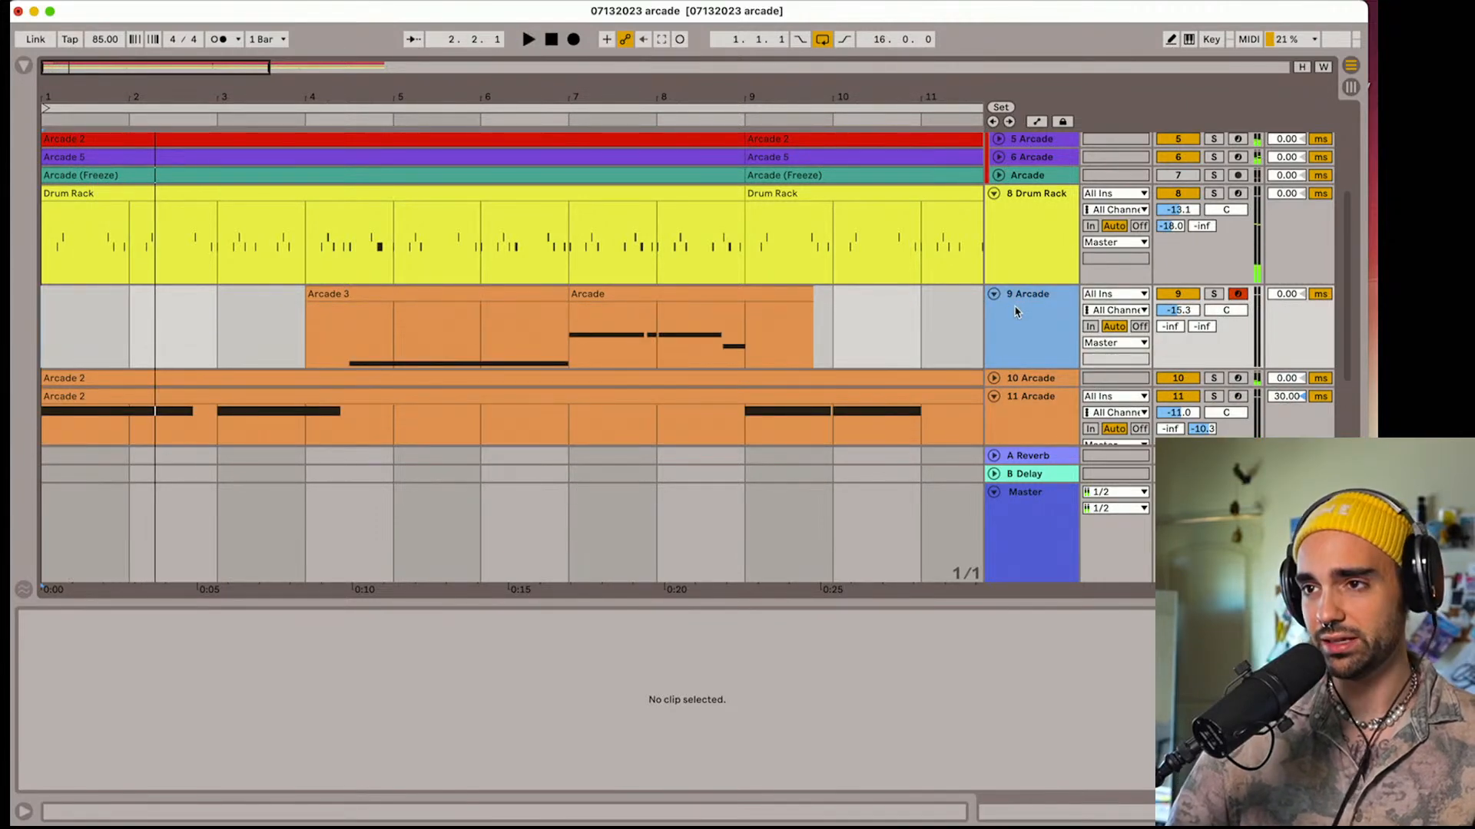
key("super+d")
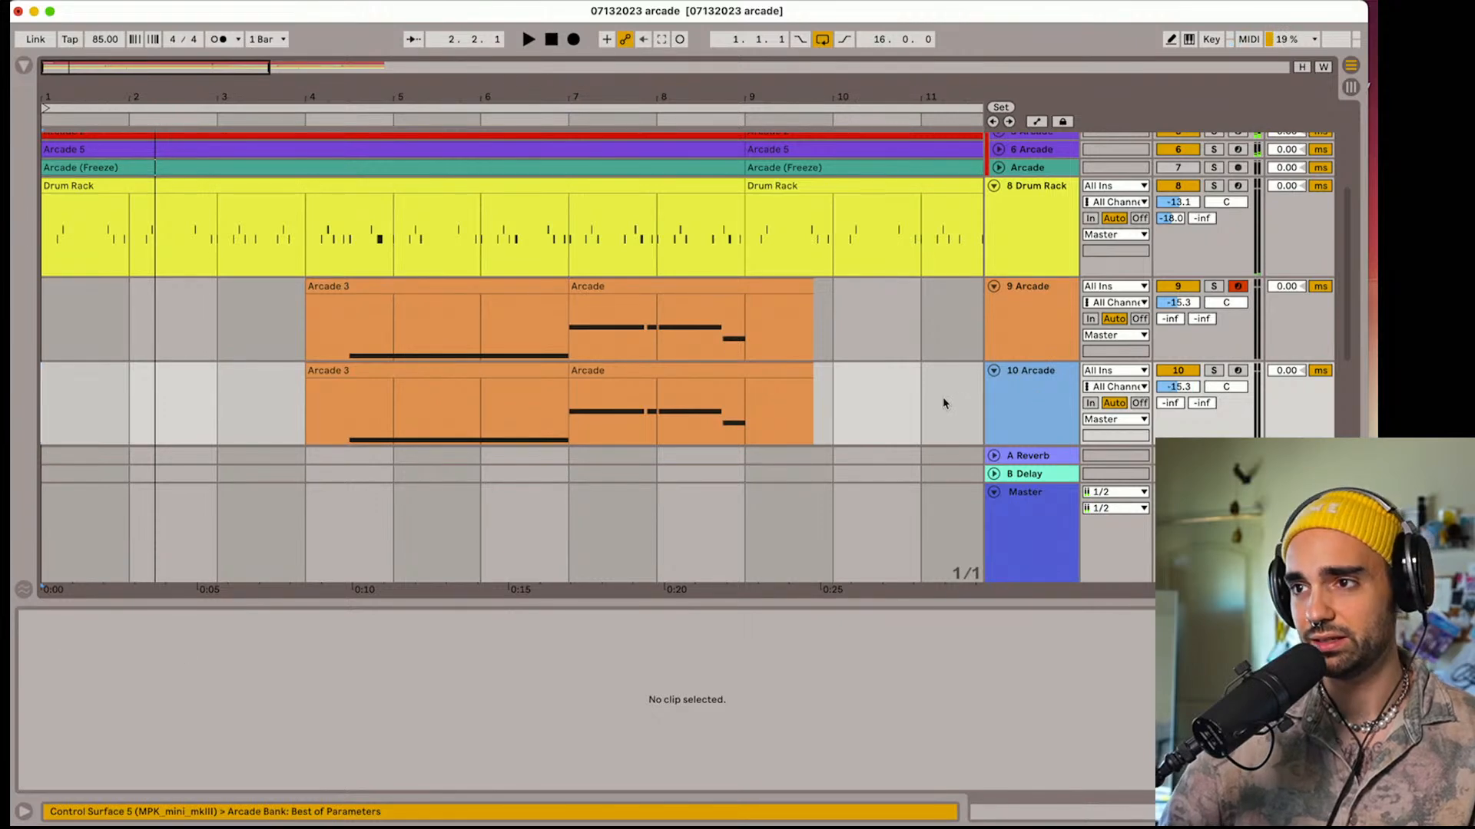
Examine the session key and octave settings of Arcade on the duplicated track 10, and close the Arcade window
left_click(1053, 405)
left_click(70, 620)
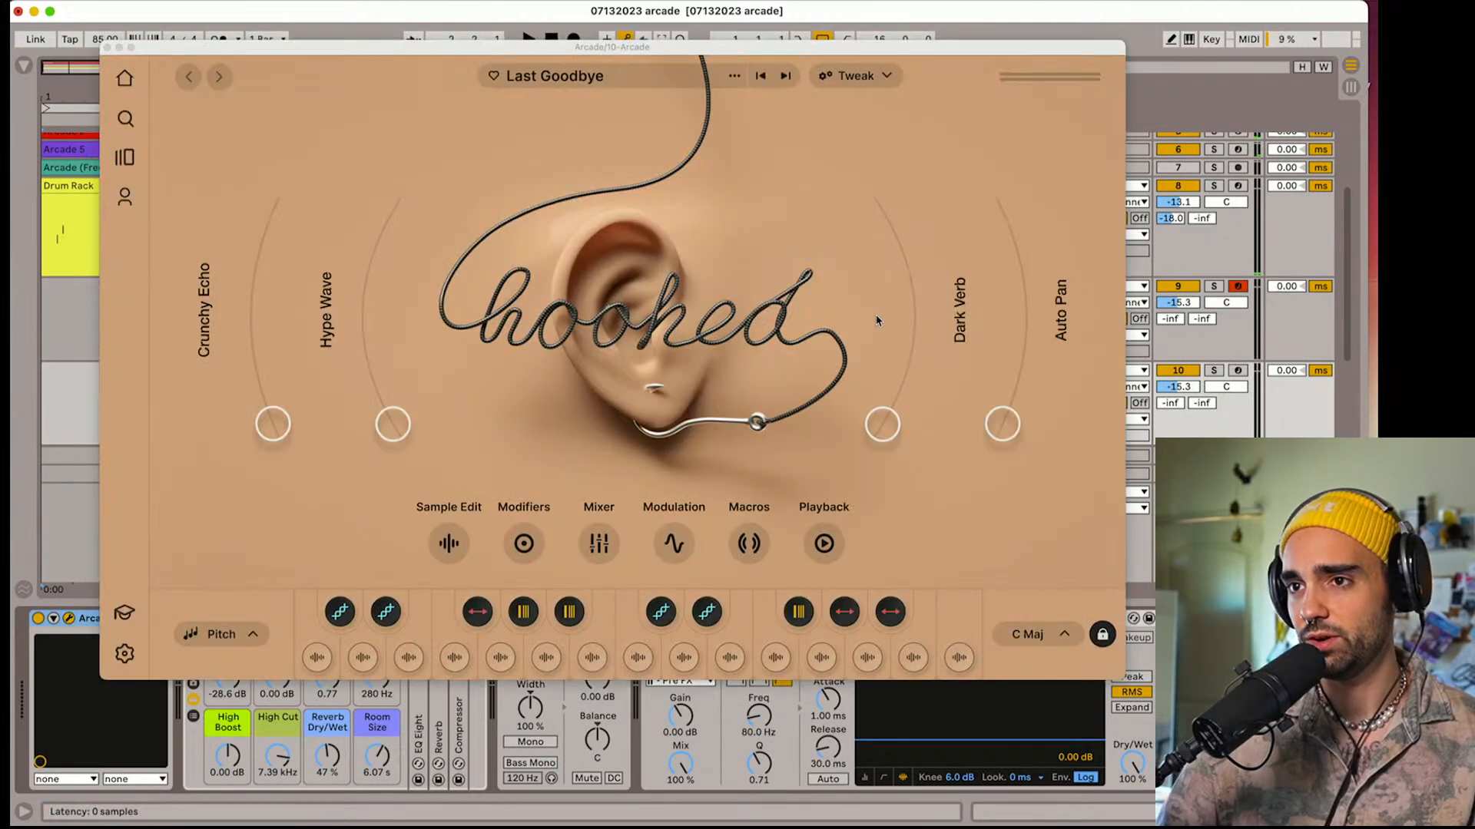
left_click(1033, 635)
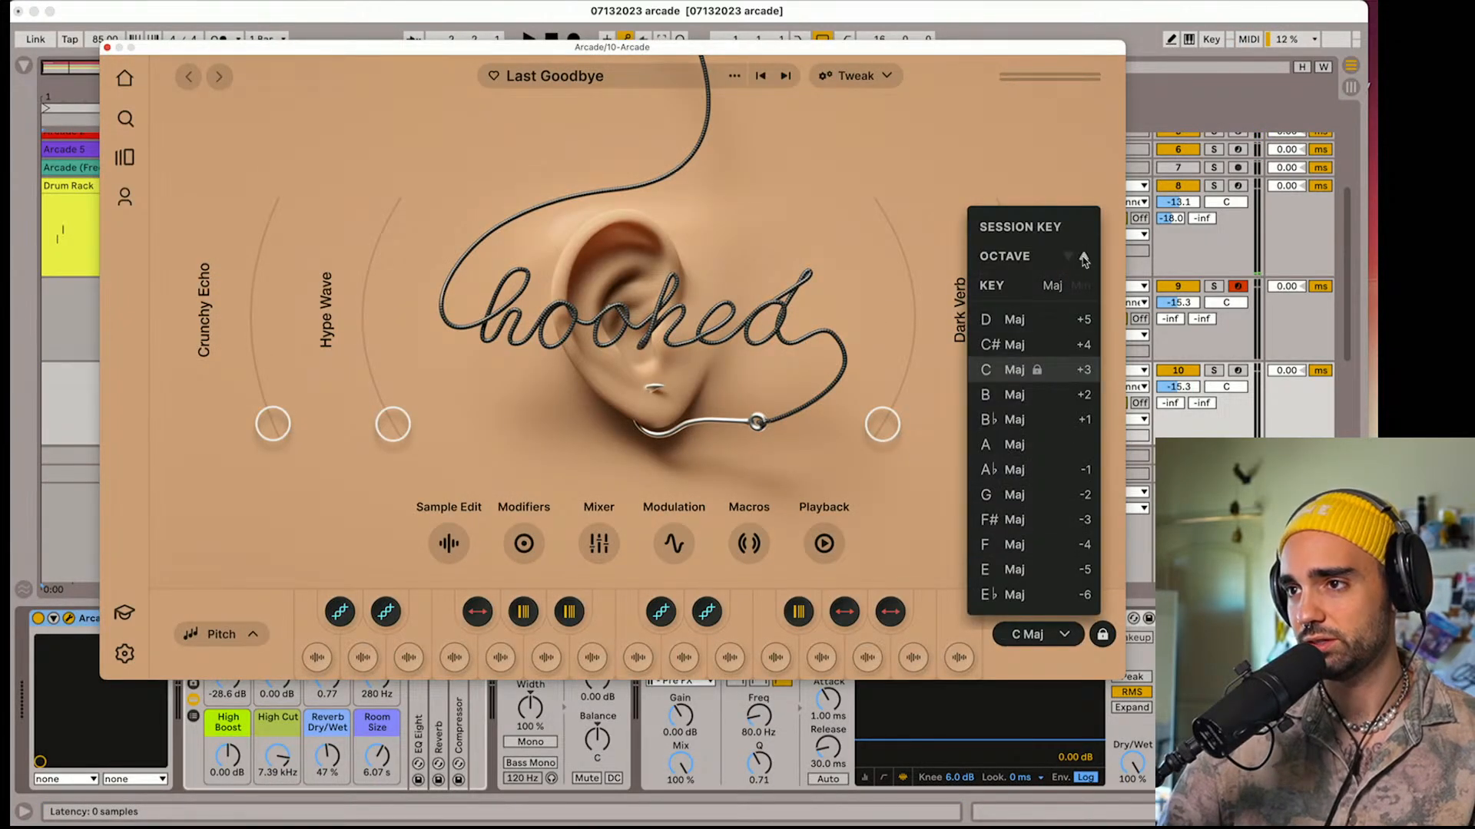
key("space")
left_click(107, 47)
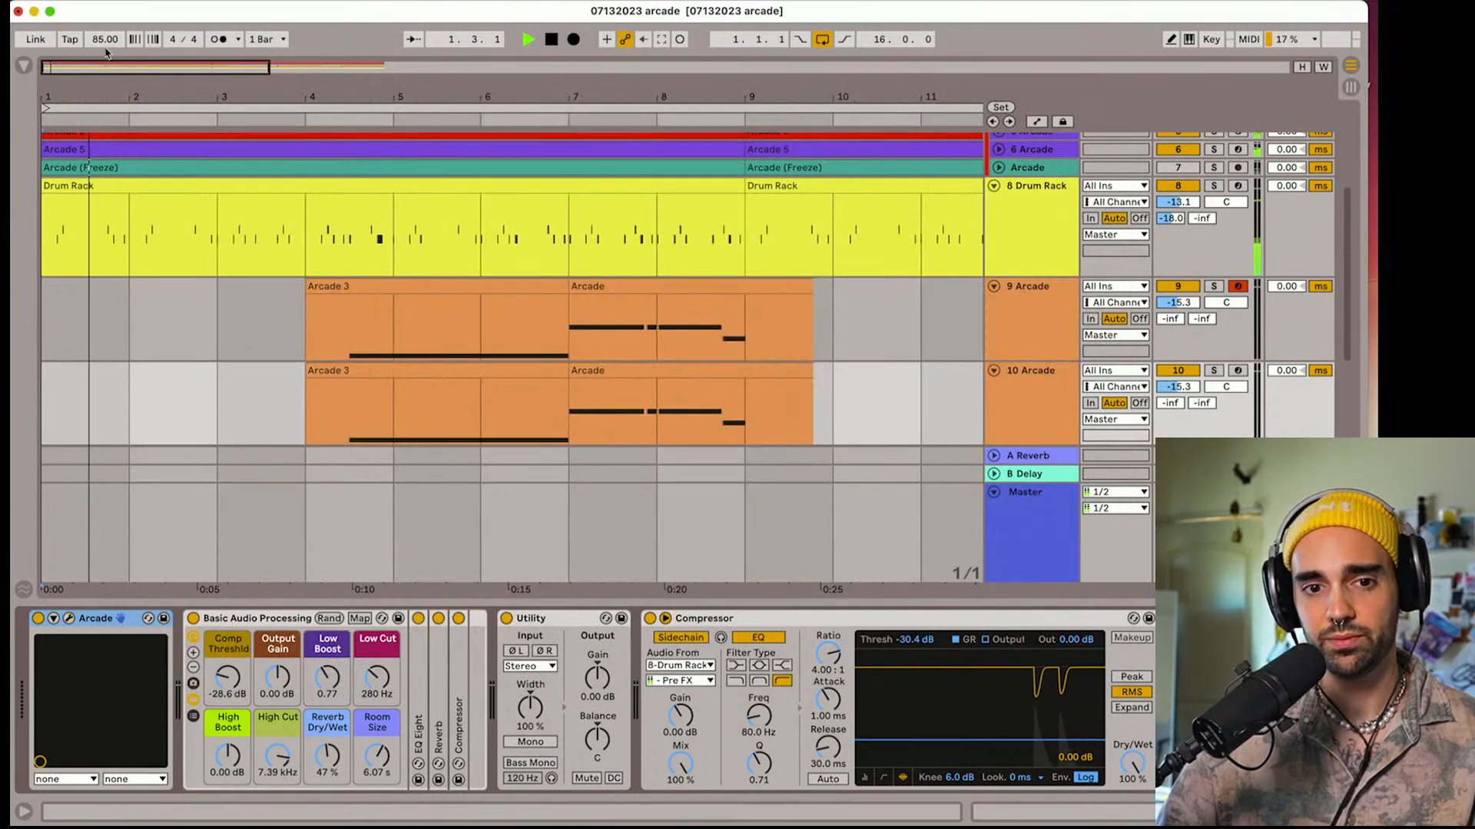
Set the duplicated track 10's volume to -21.7 dB and its track delay to 35 ms
left_click_drag(1177, 386, 1178, 410)
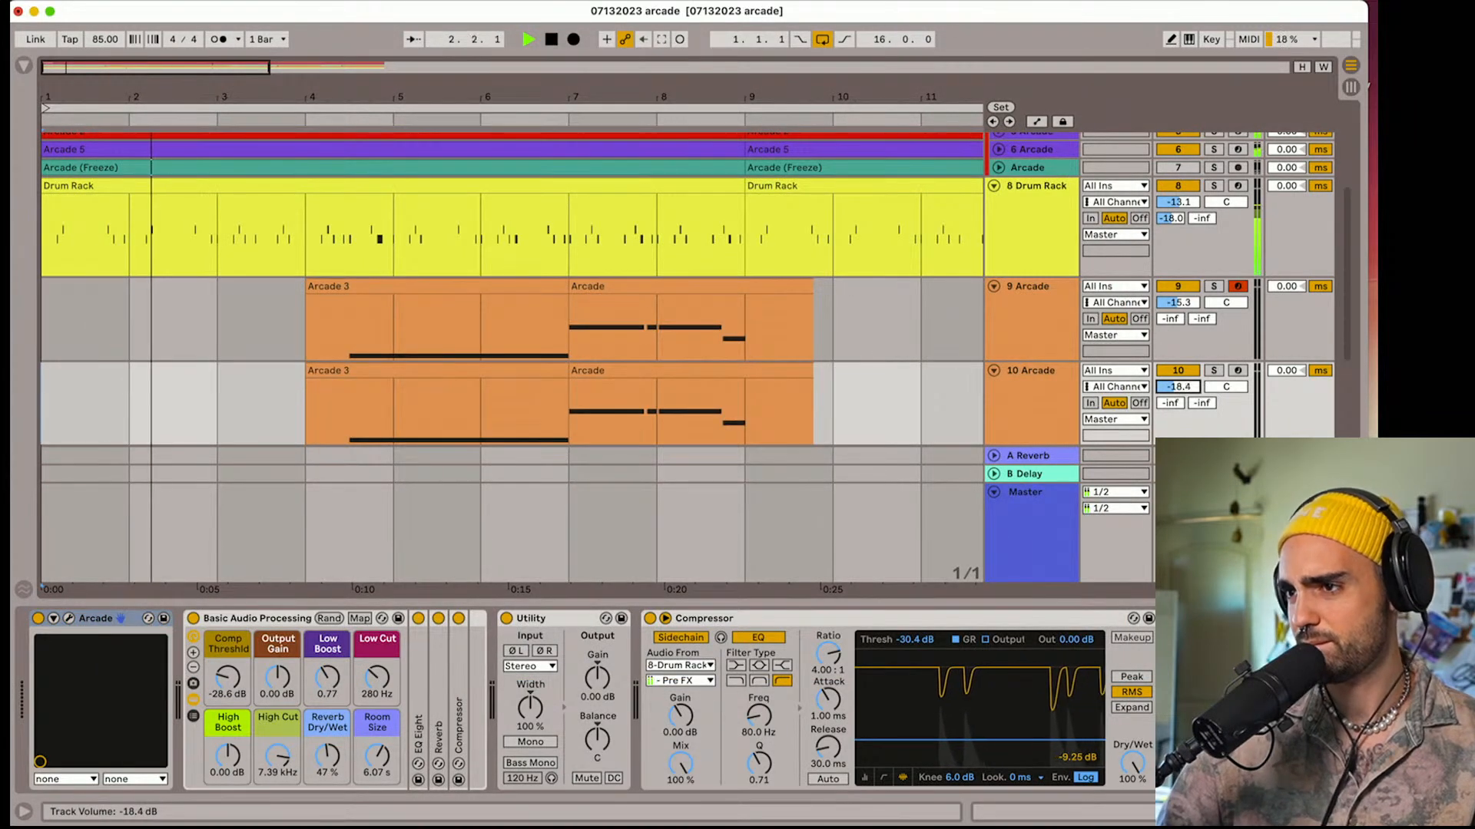
scroll(1280, 379, "up", 3)
scroll(1280, 407, "down", 4)
left_click_drag(1286, 350, 1286, 328)
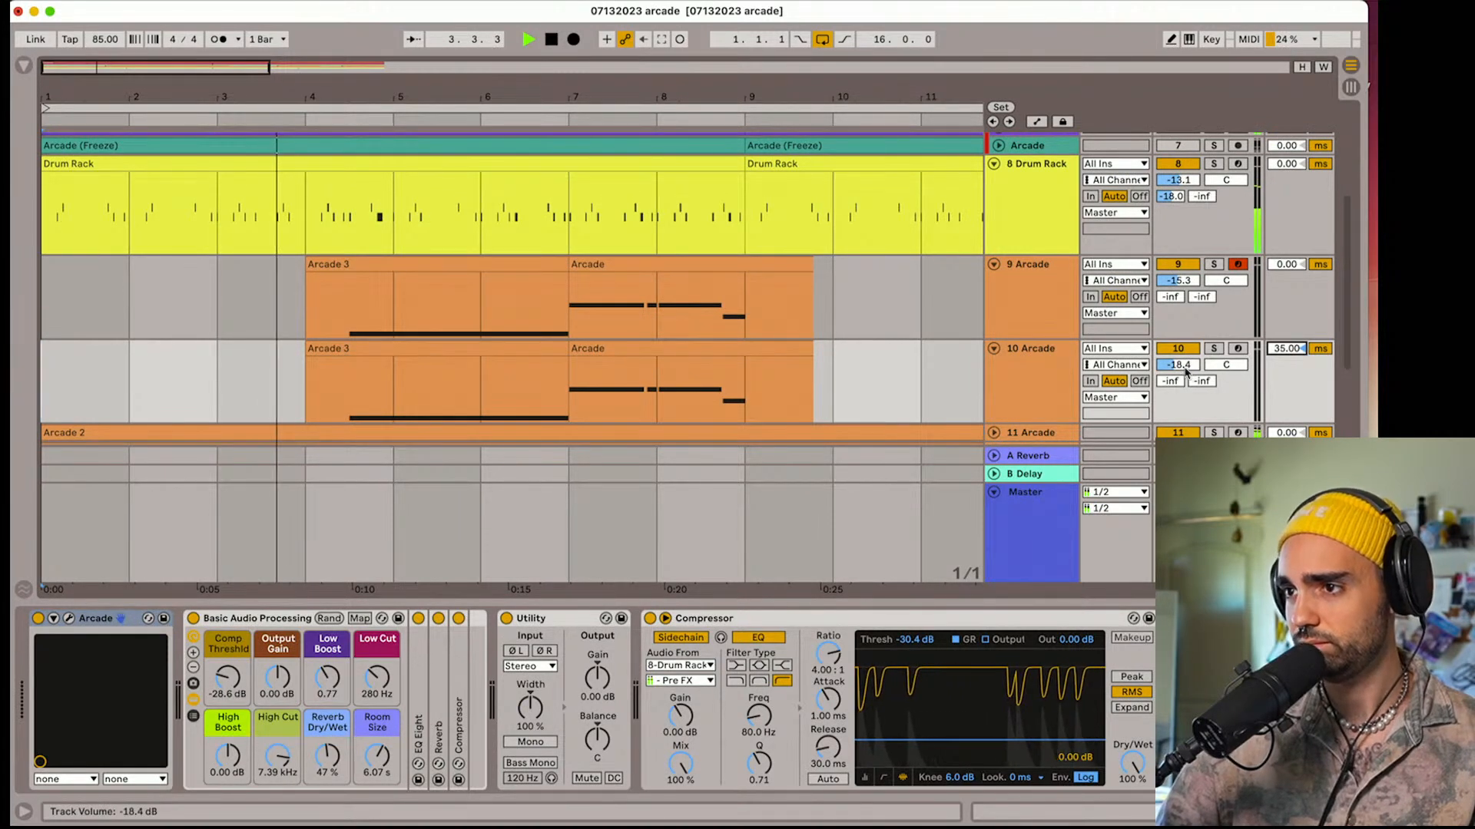
left_click_drag(1185, 366, 1186, 381)
scroll(1185, 369, "up", 1)
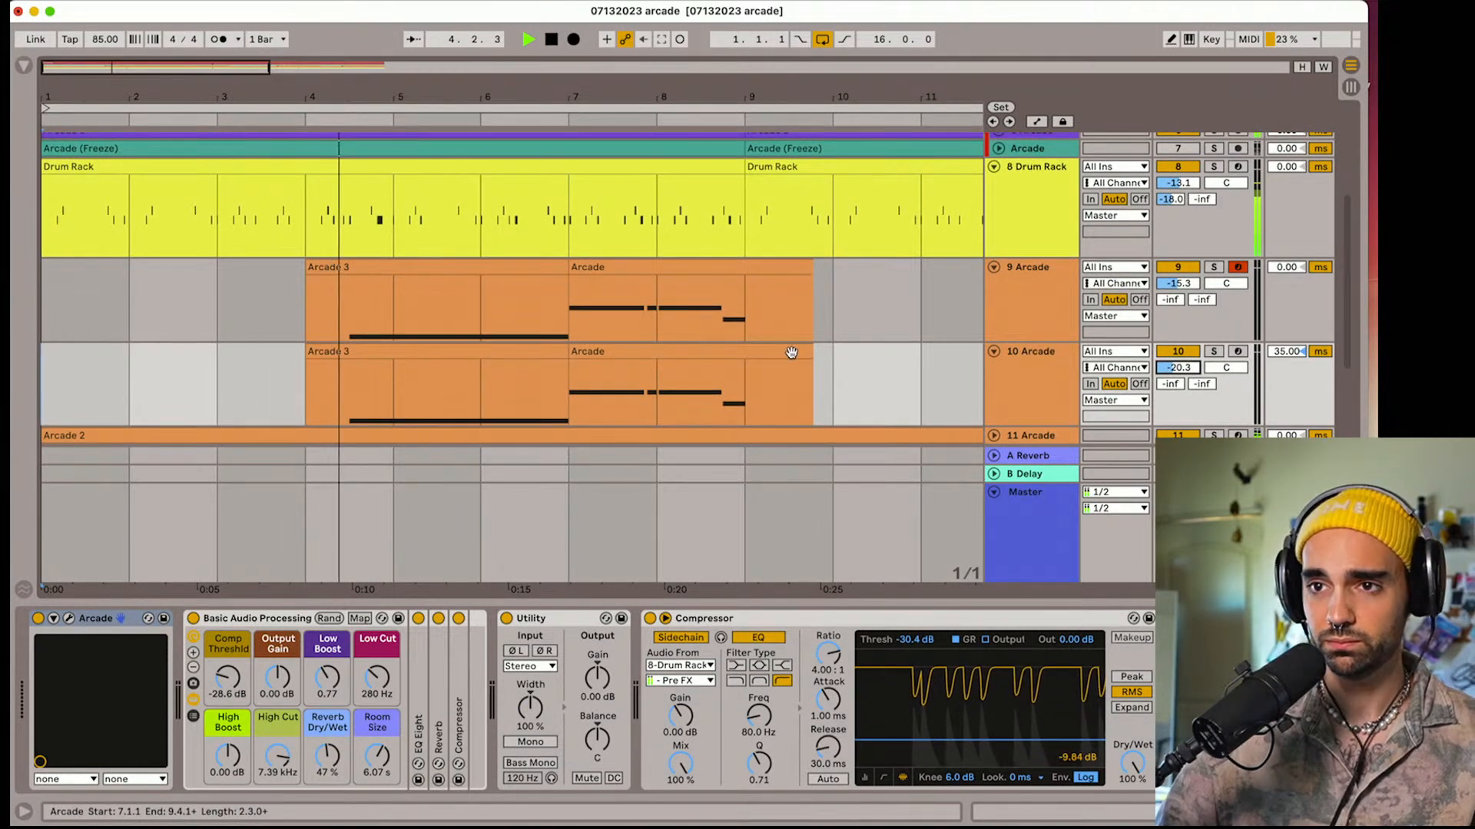
left_click_drag(1186, 368, 1186, 373)
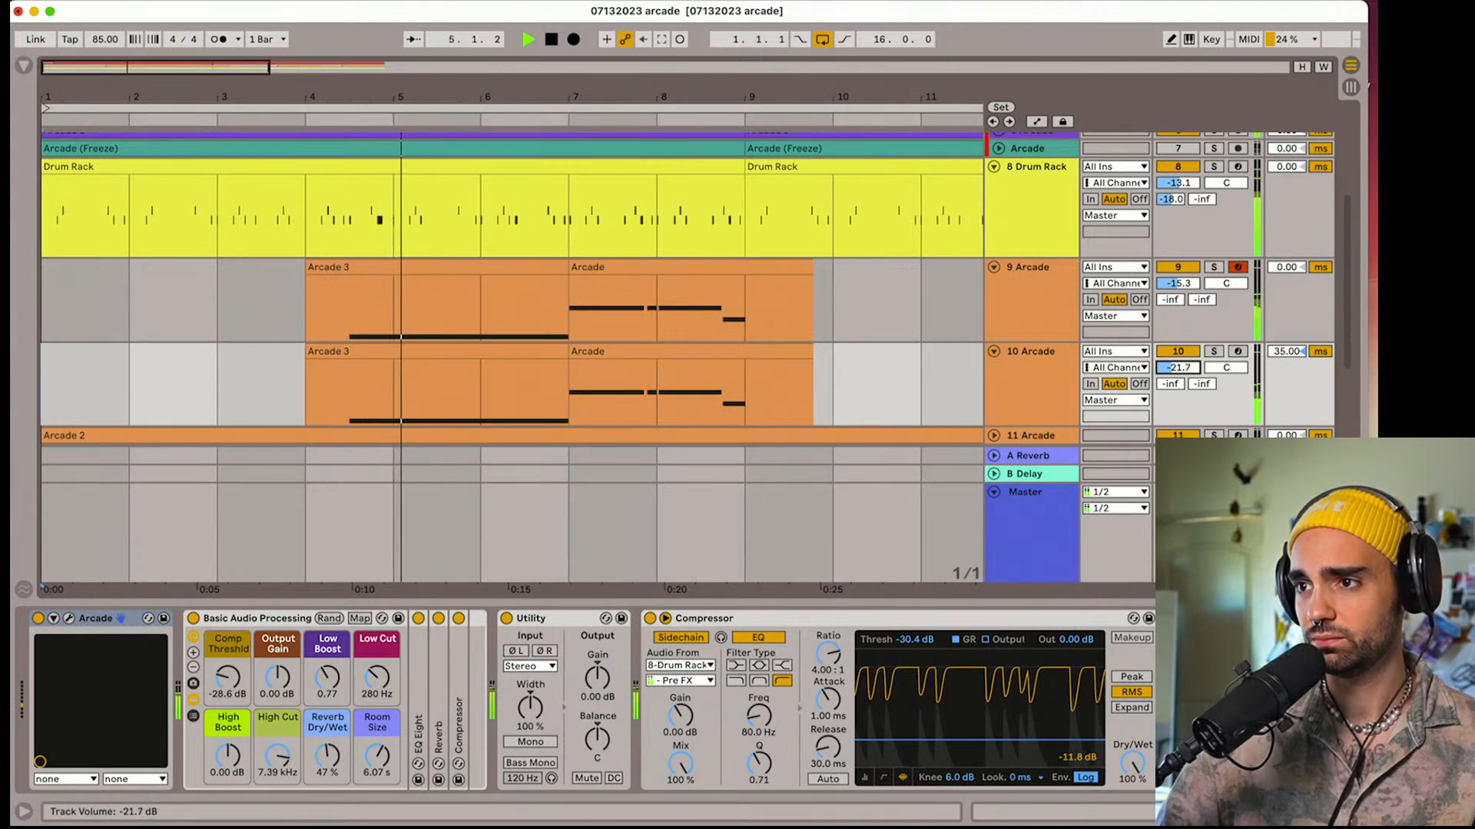
Lower track 10's High Cut to 1.64 kHz while playing back the layered vocals from bar 4
left_click(1057, 395)
key("space")
left_click_drag(267, 781, 266, 807)
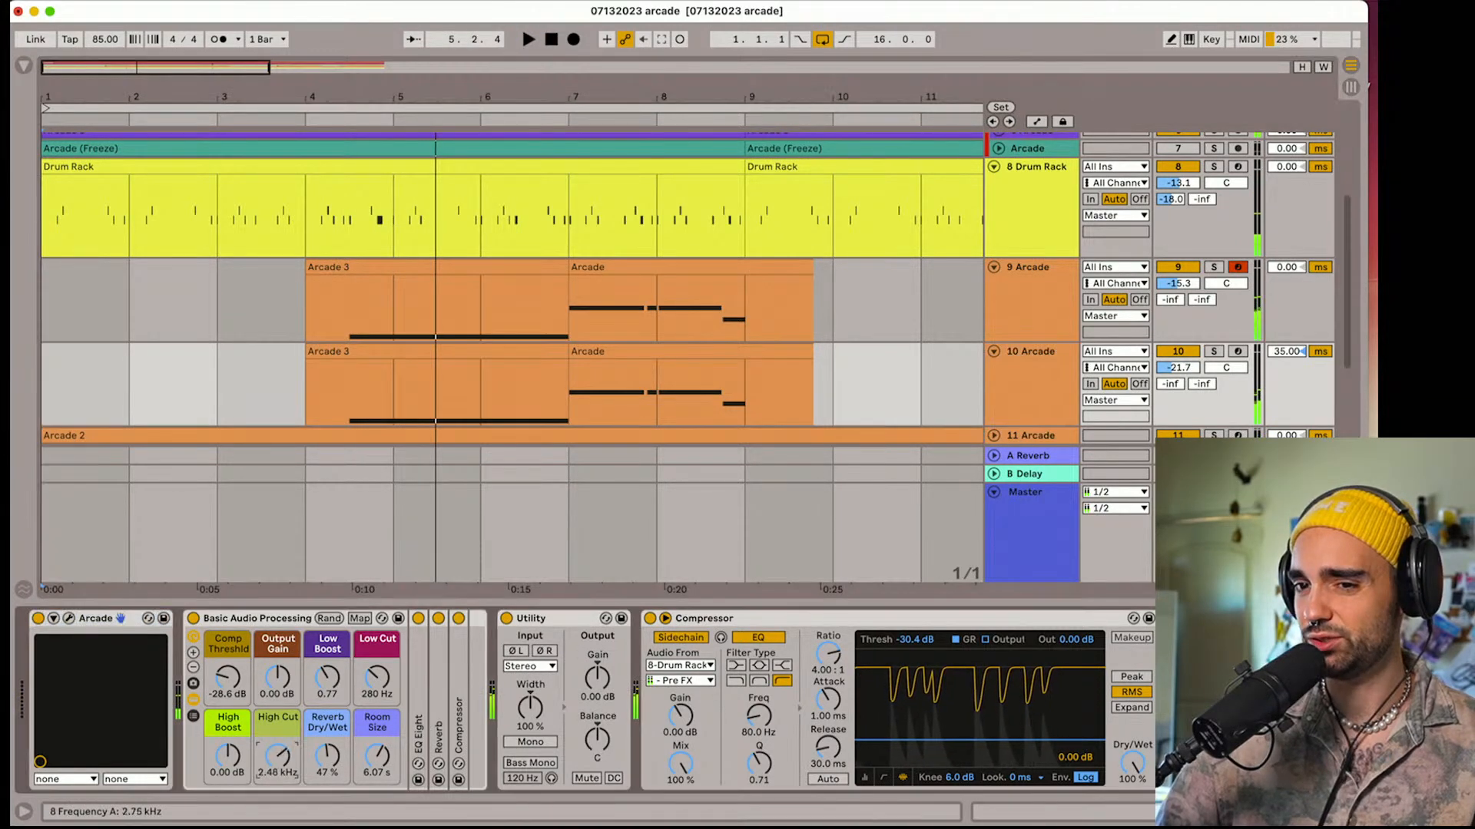
left_click(331, 400)
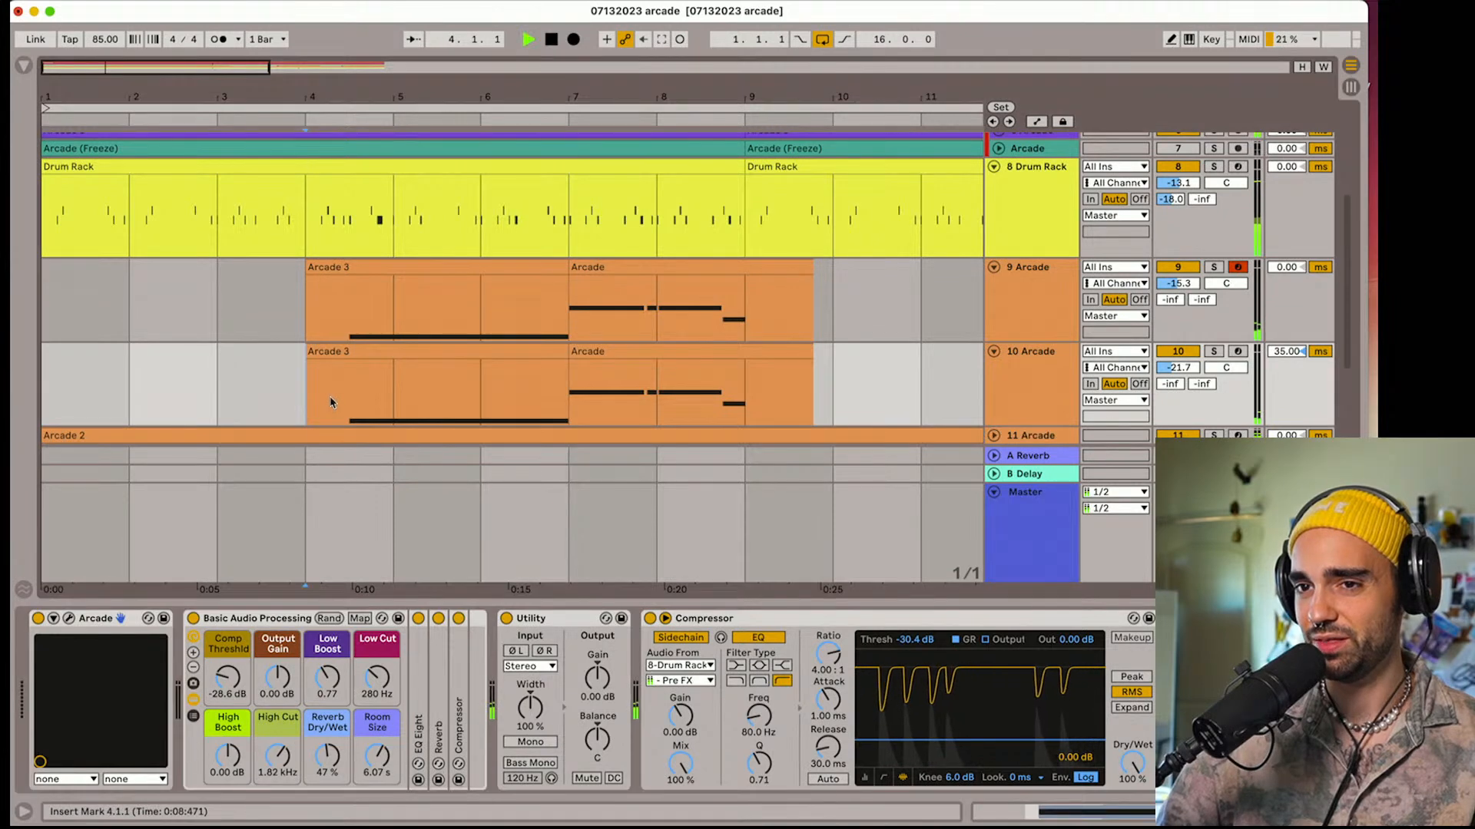
key("space")
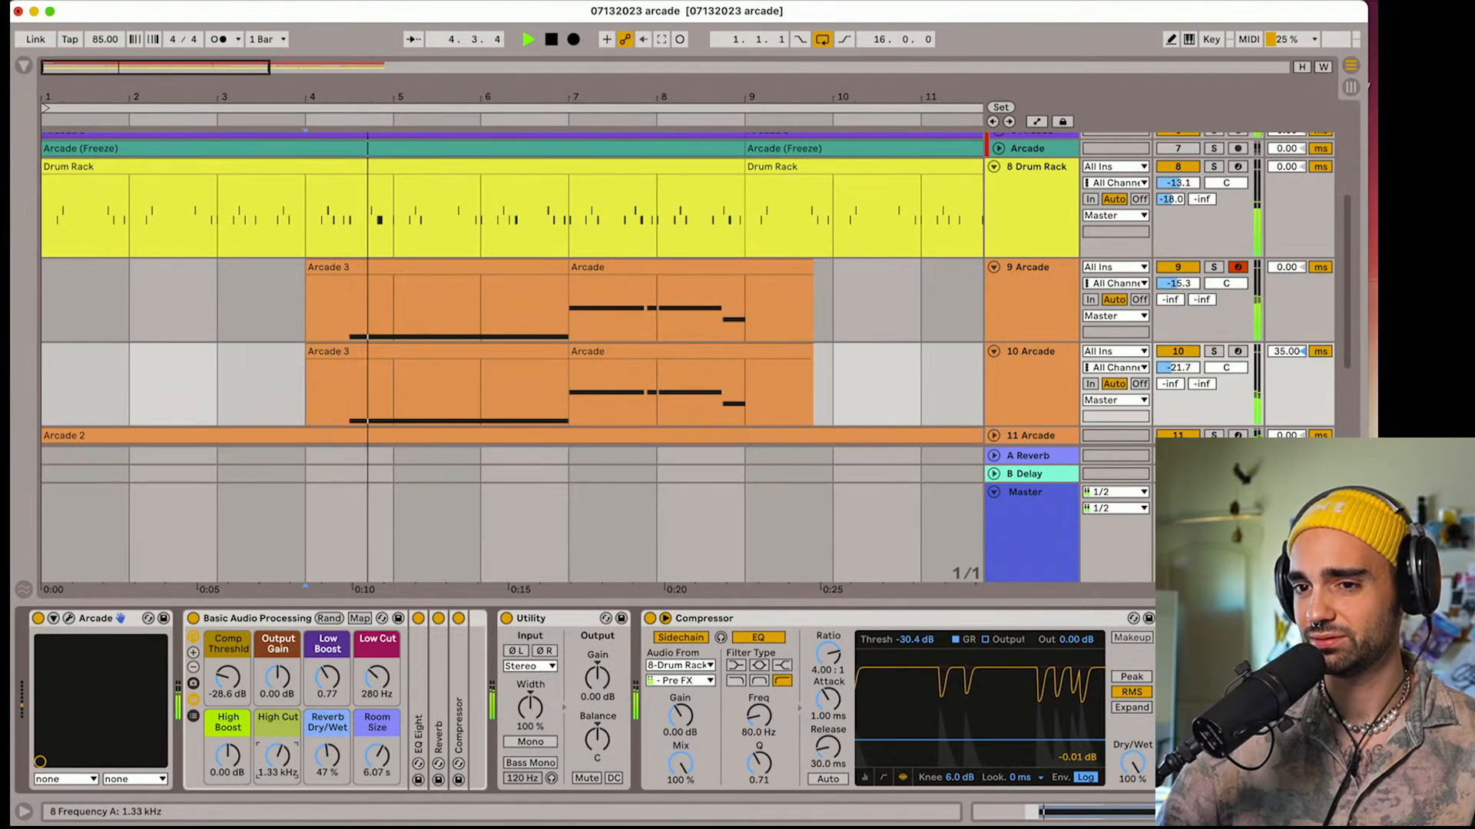
left_click_drag(277, 756, 277, 753)
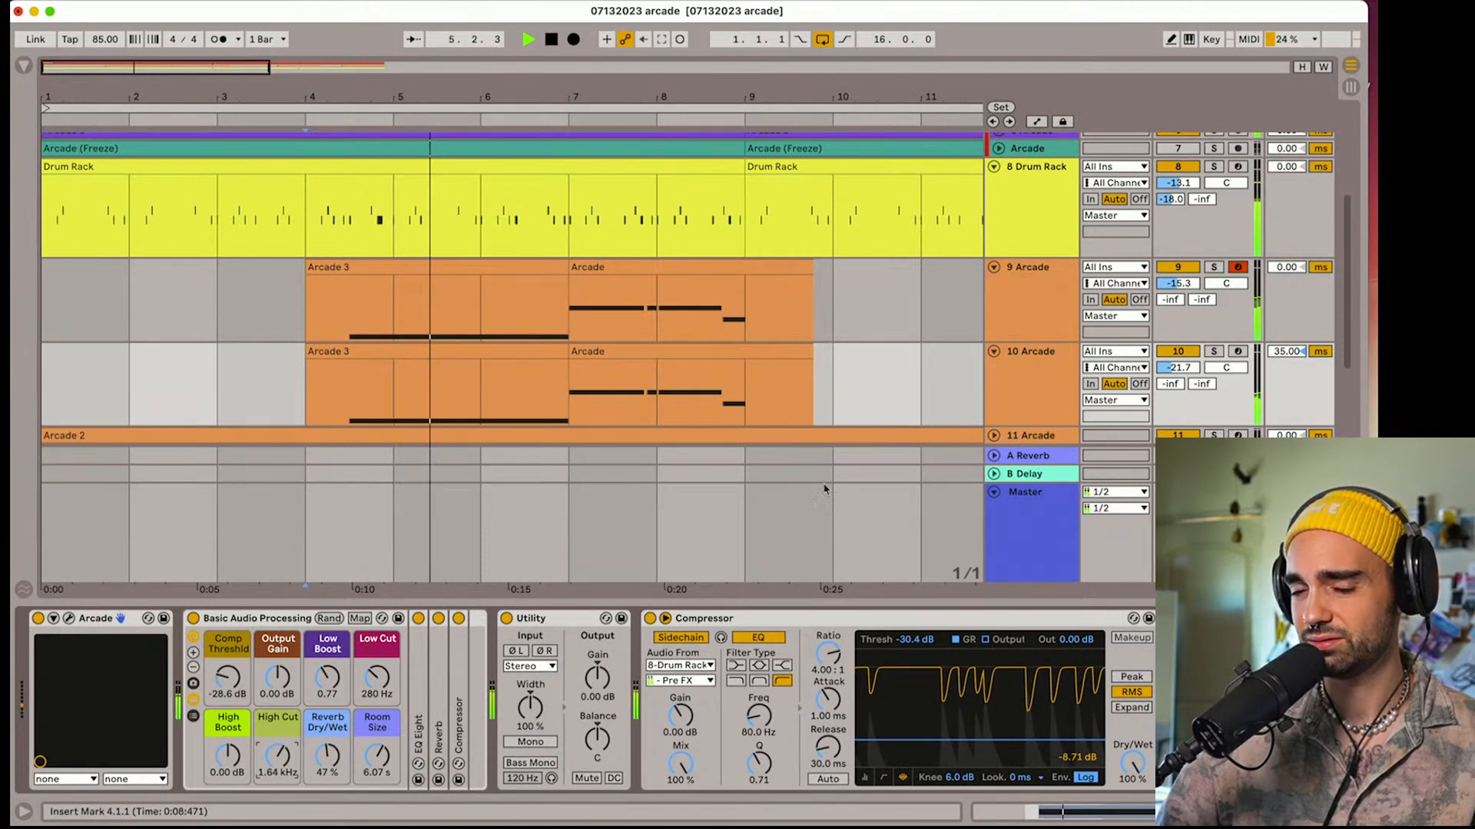
Check the session key and octave options of Arcade on track 10, and close the Arcade window
left_click(68, 618)
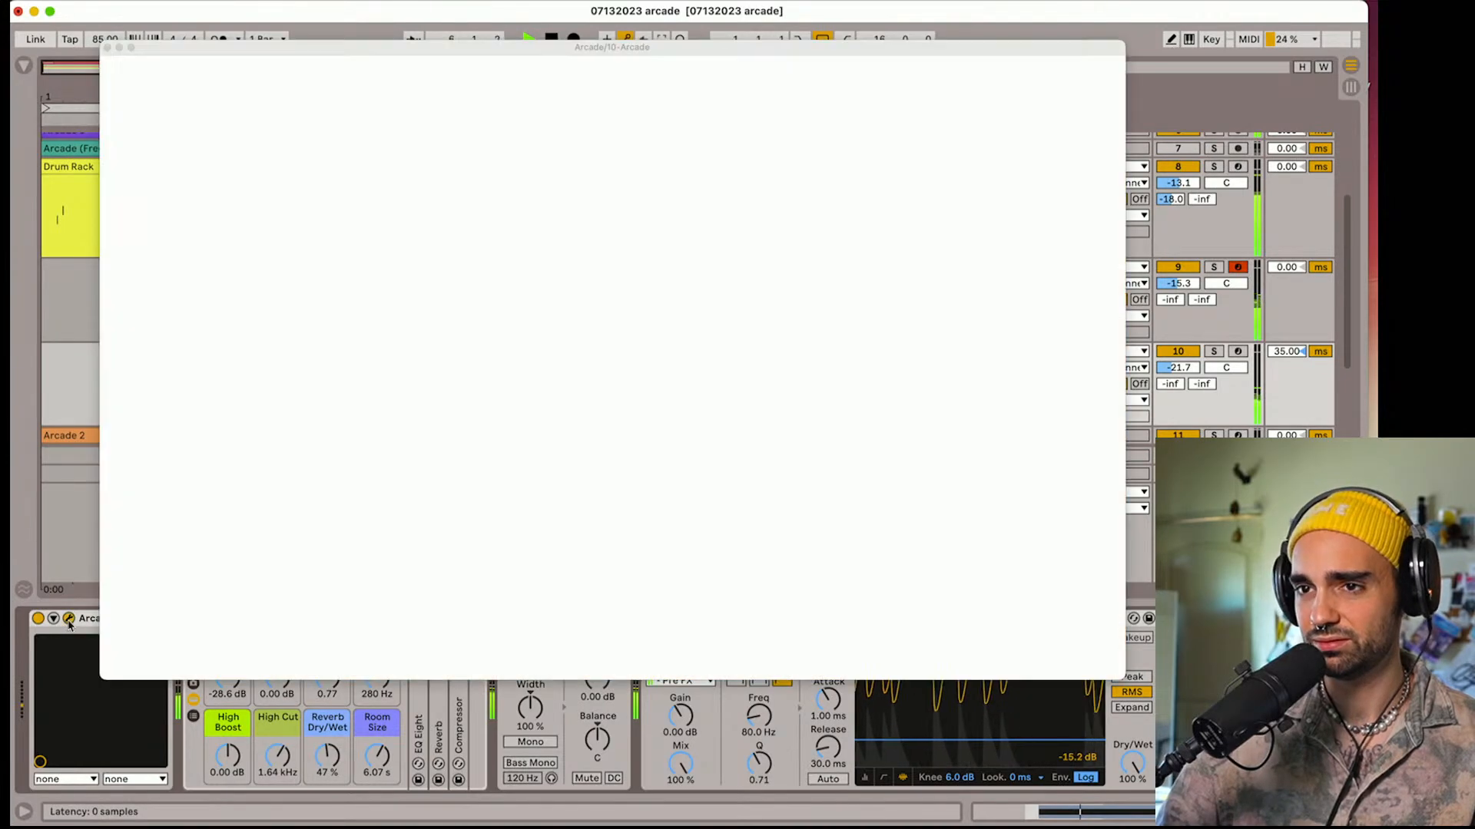
left_click(1029, 634)
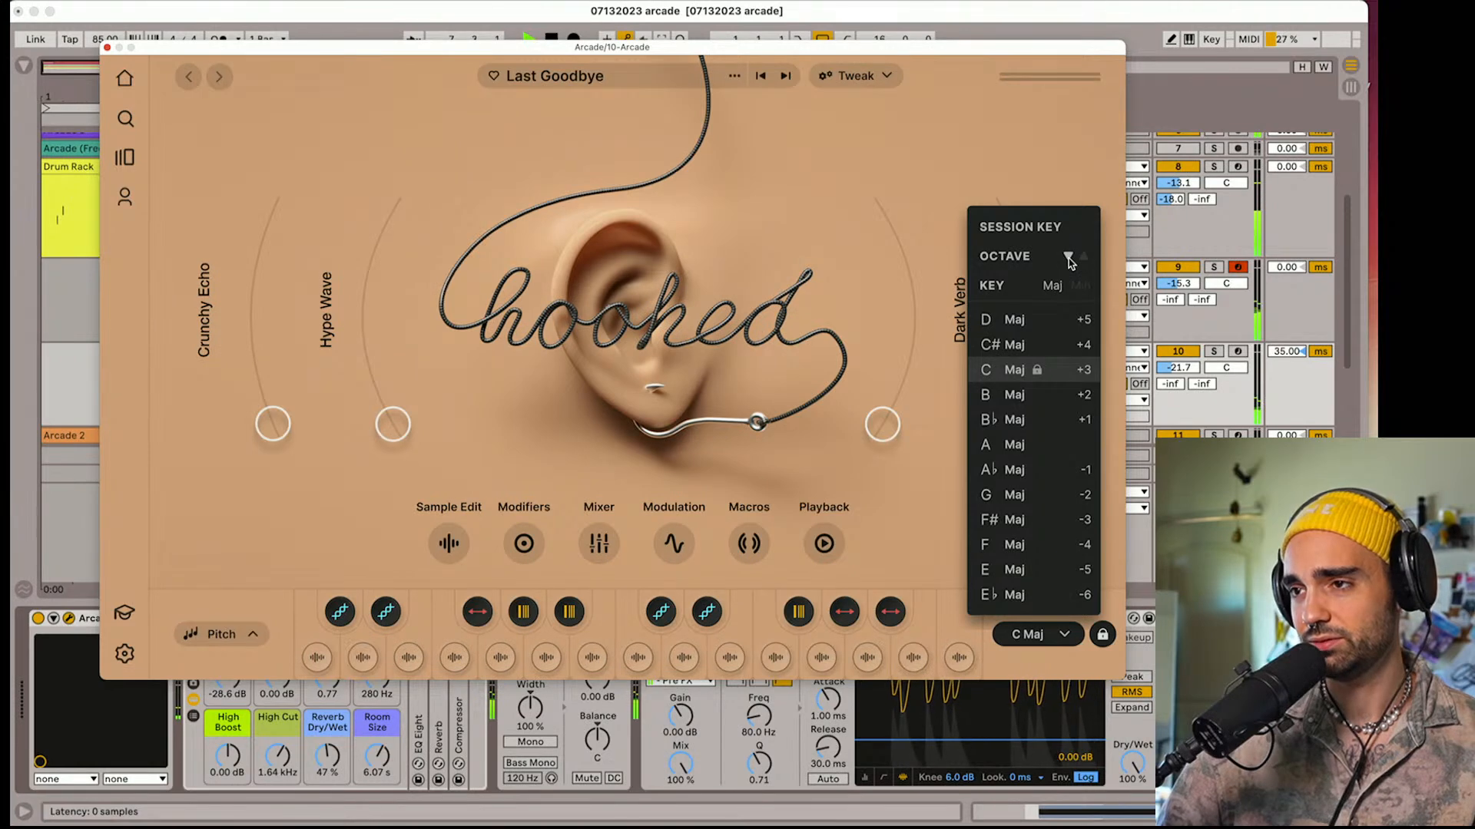
left_click(335, 117)
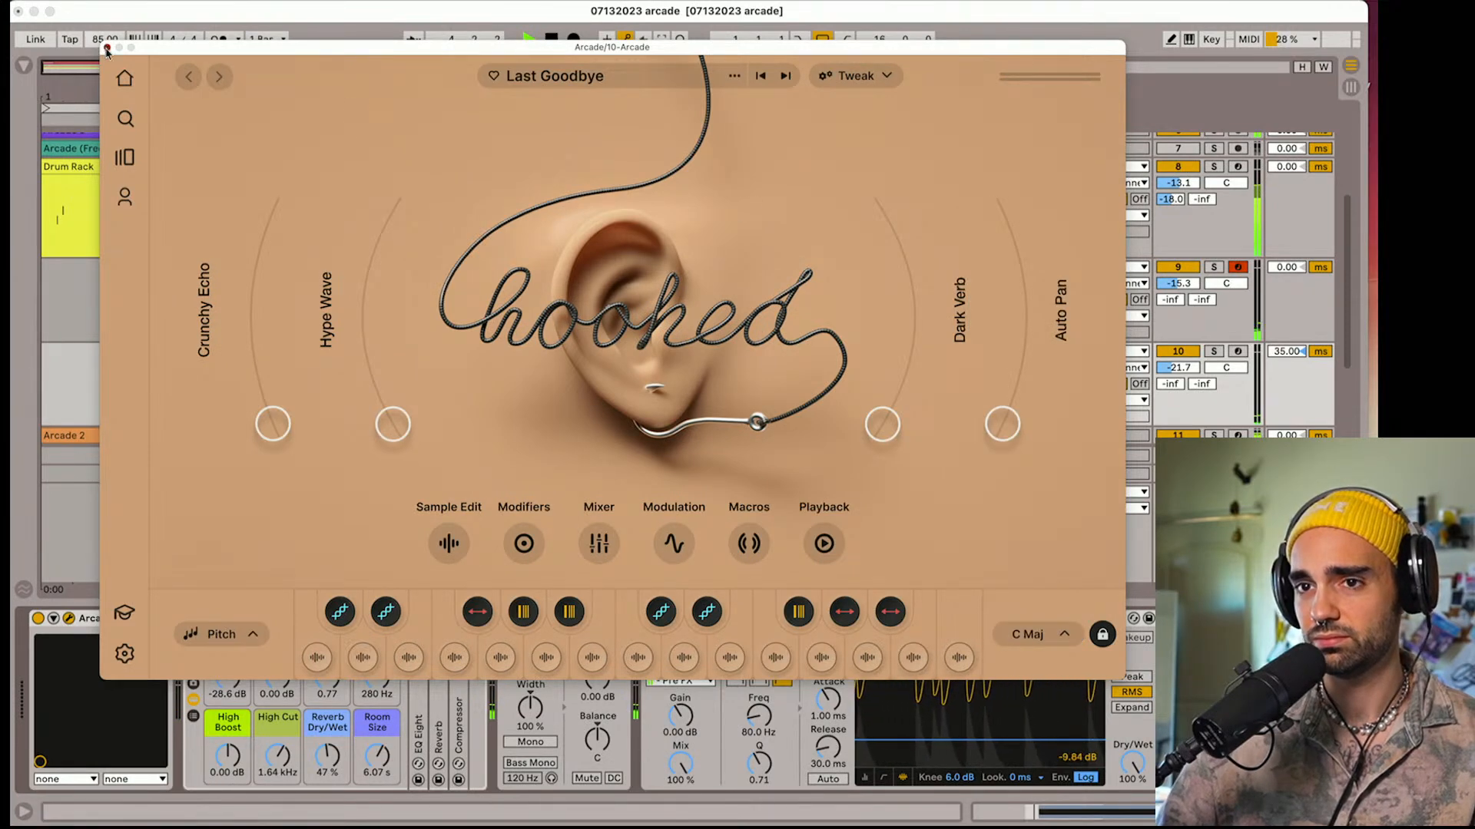
left_click(108, 48)
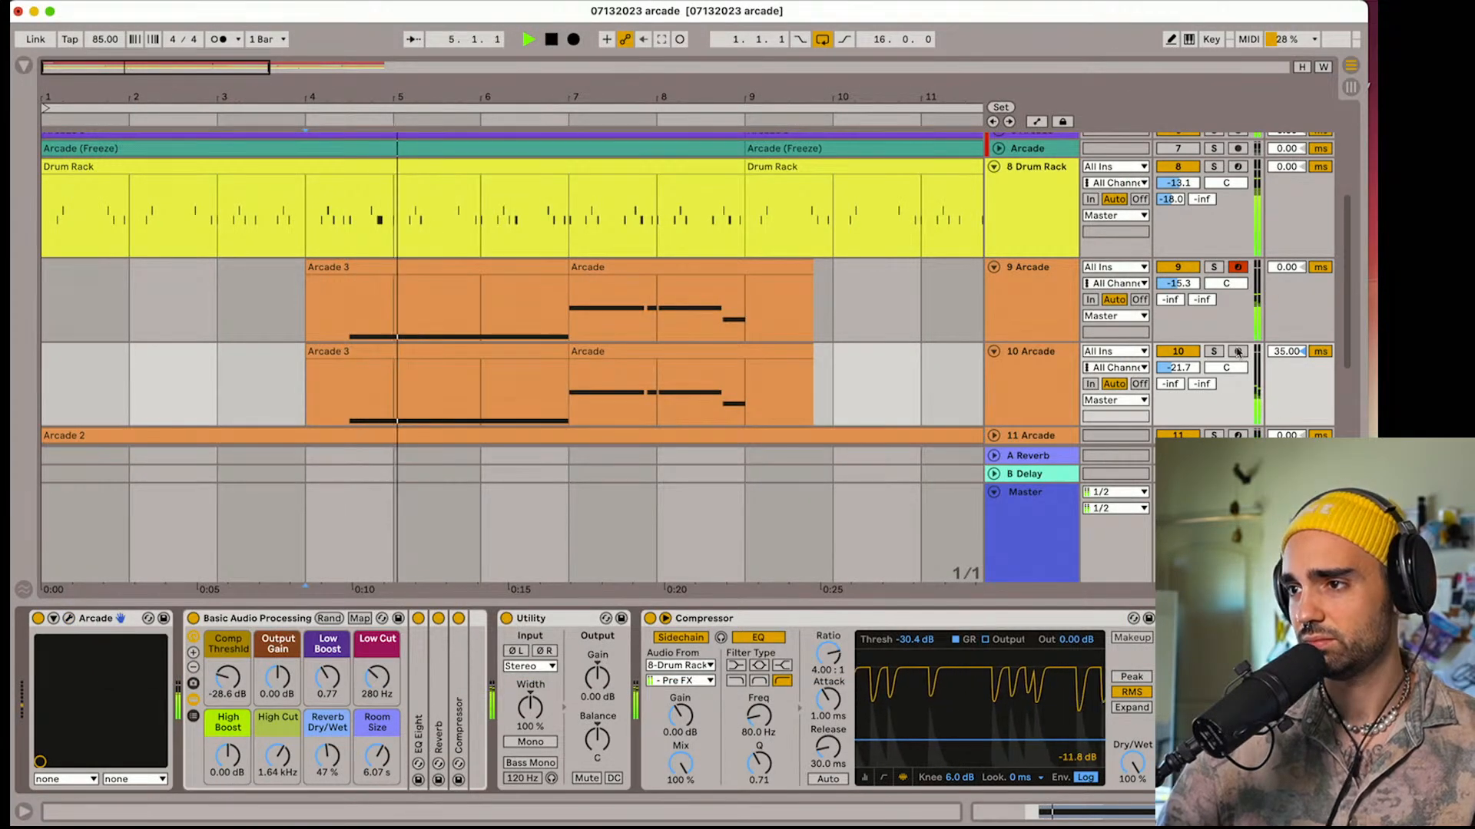
Set track 10's track delay to 38 ms and its High Cut to 3.76 kHz while comparing it in solo with track 9
left_click(1213, 351)
left_click_drag(1283, 353, 1282, 347)
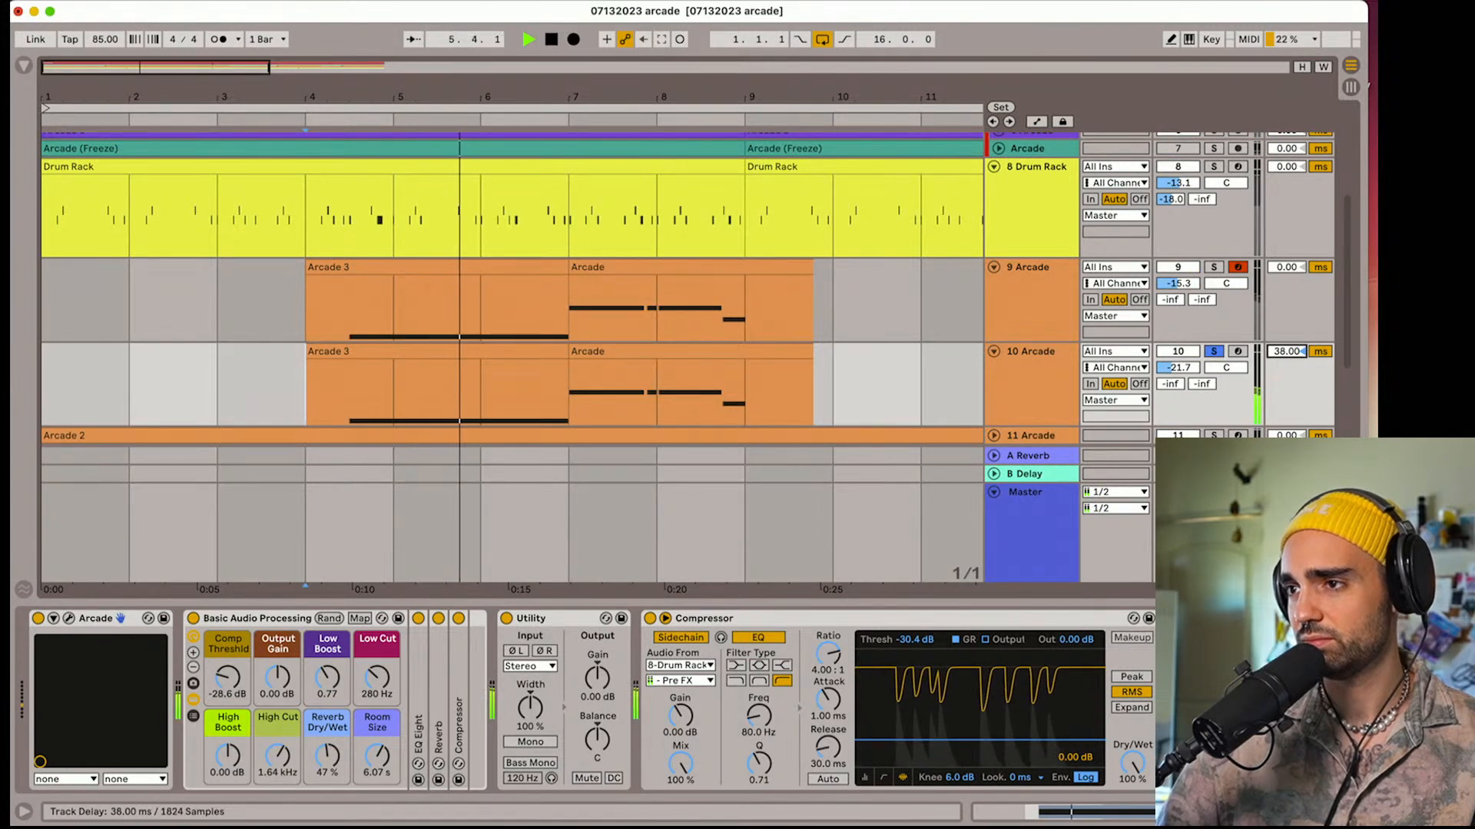
left_click(1214, 267)
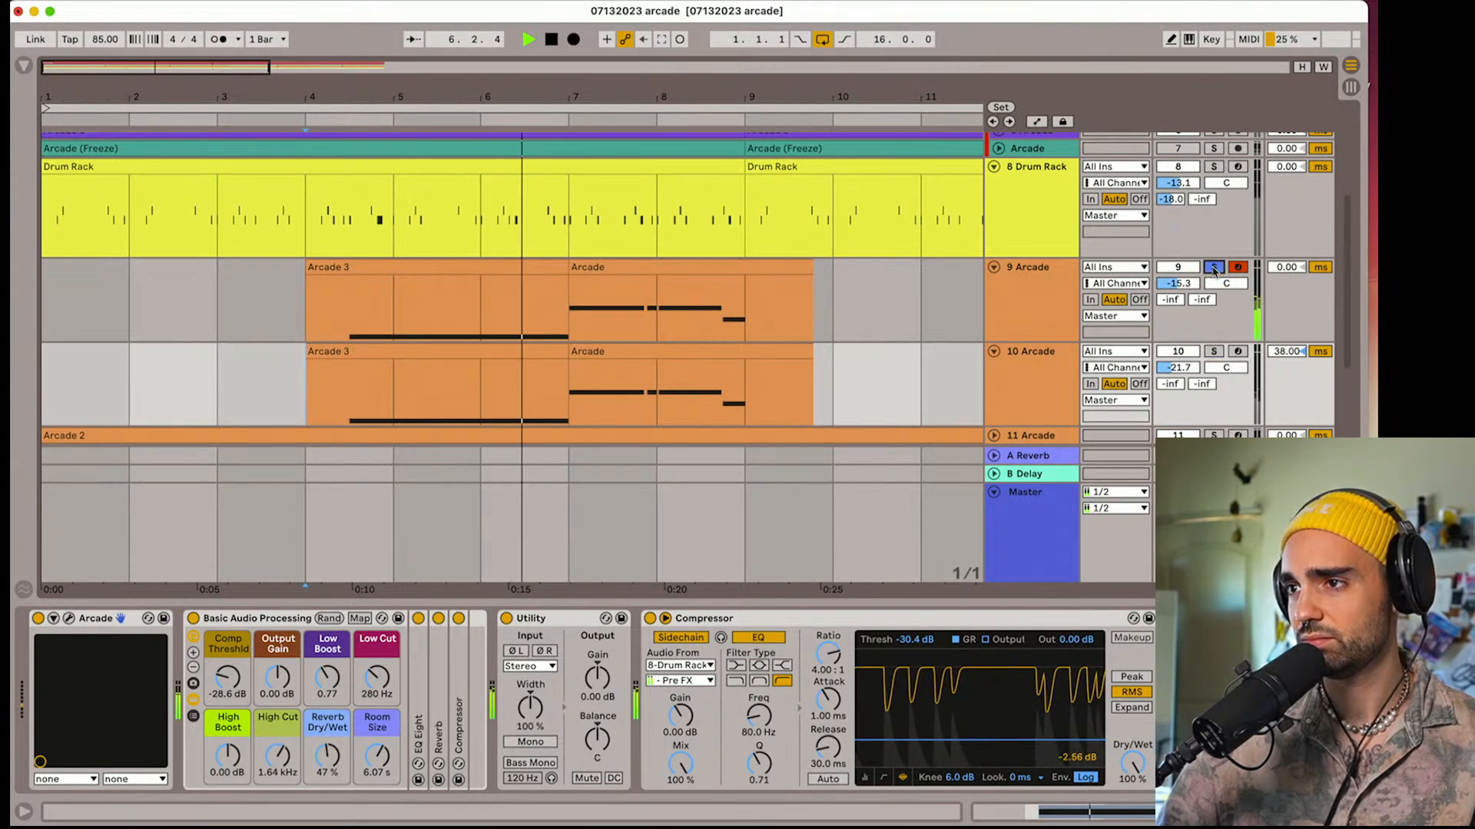
left_click(1213, 351)
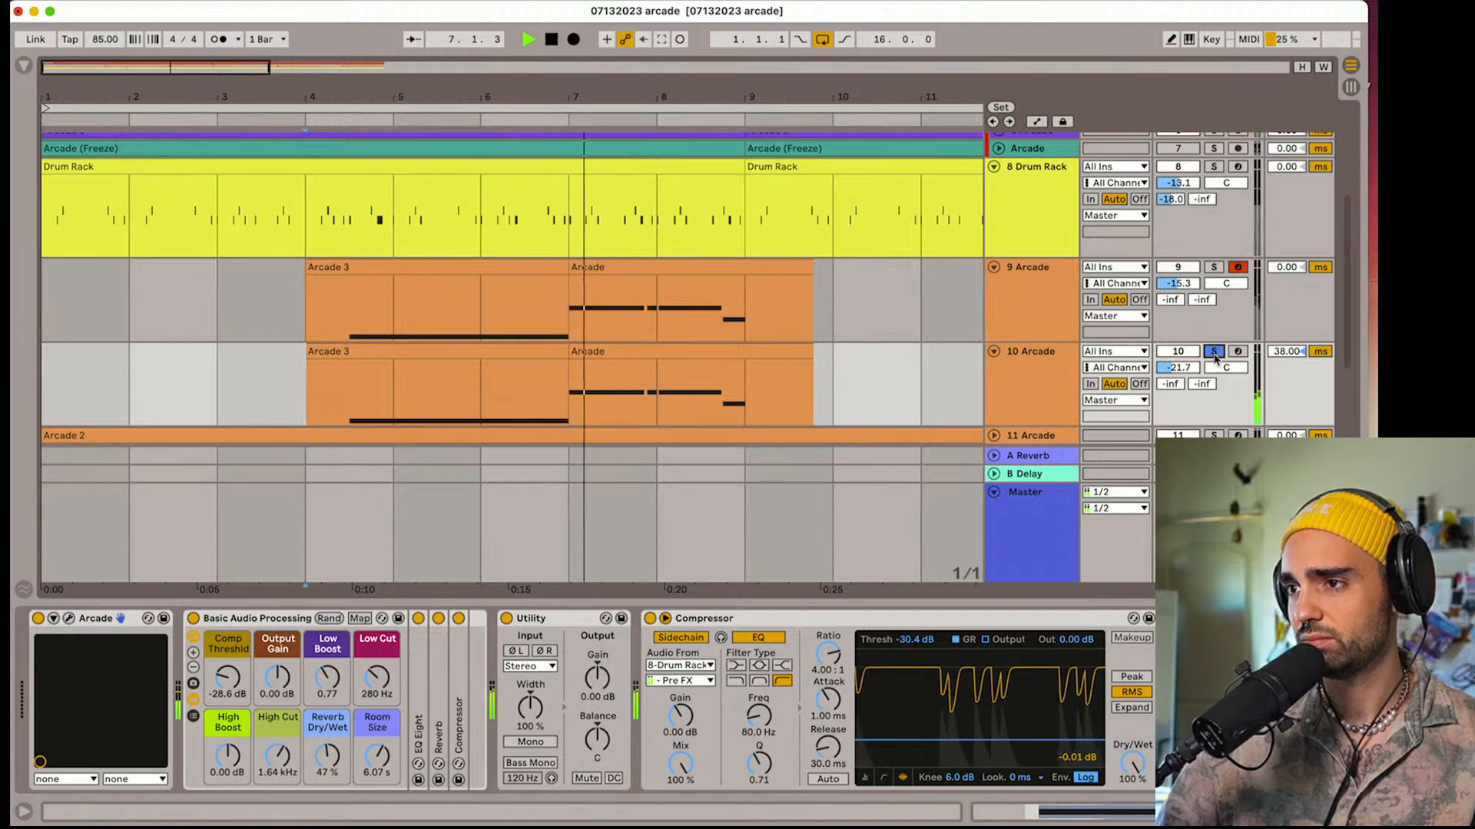
left_click(1214, 353)
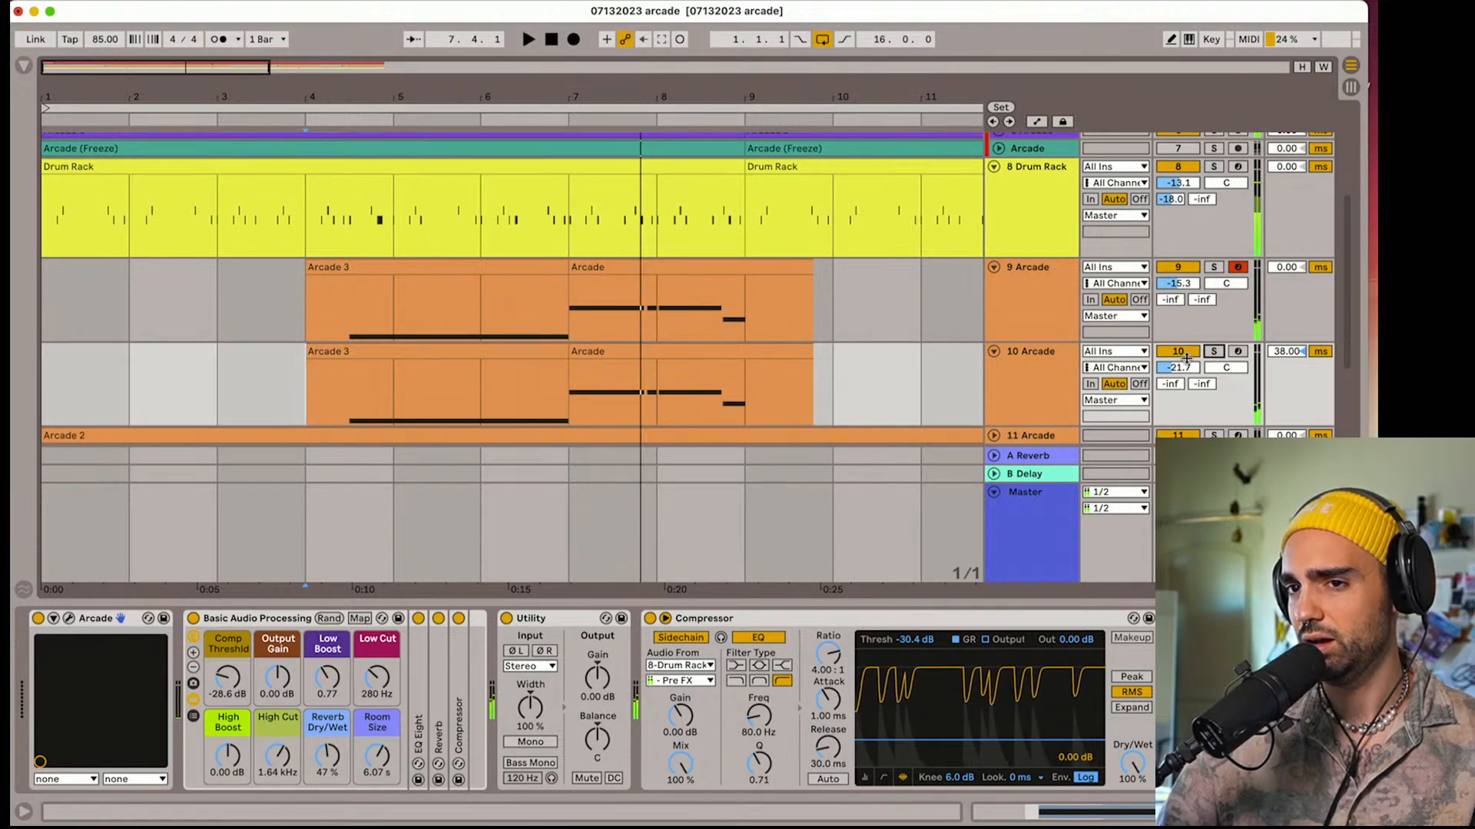
key("space")
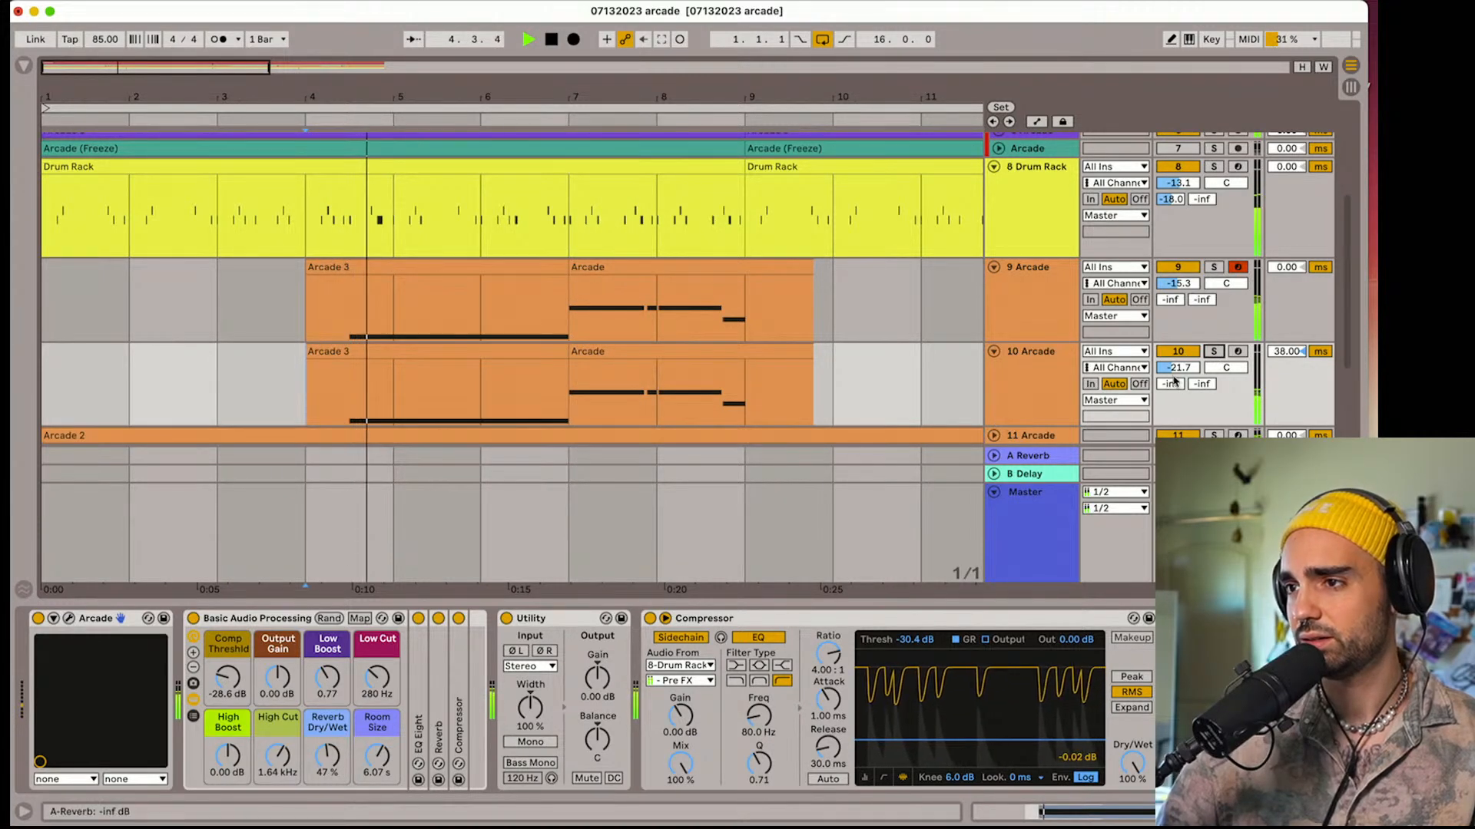
left_click_drag(278, 755, 278, 727)
Lower the session key octave of Arcade on track 10, auditioning that track in solo
left_click(69, 619)
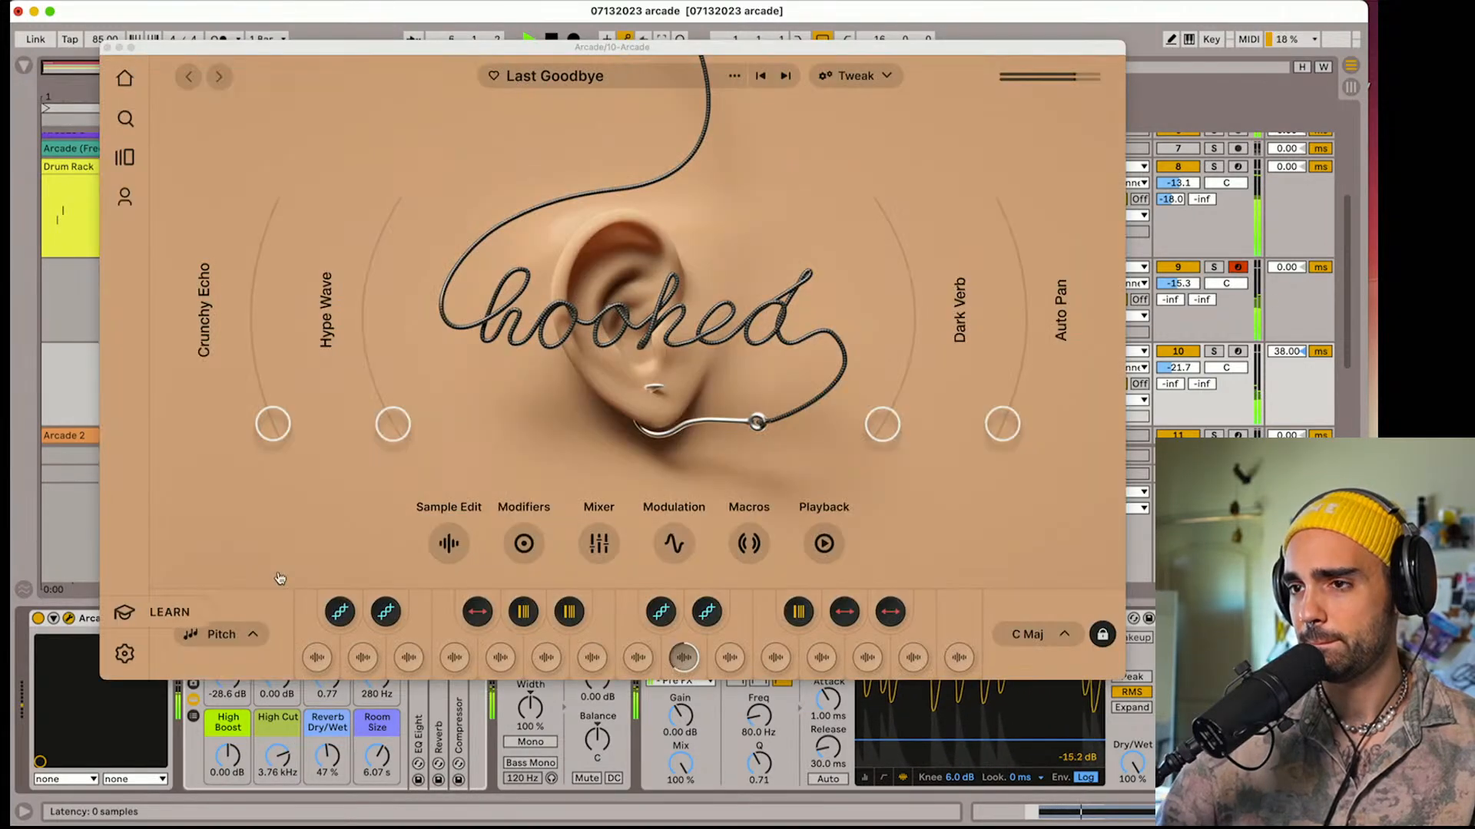
left_click(1027, 634)
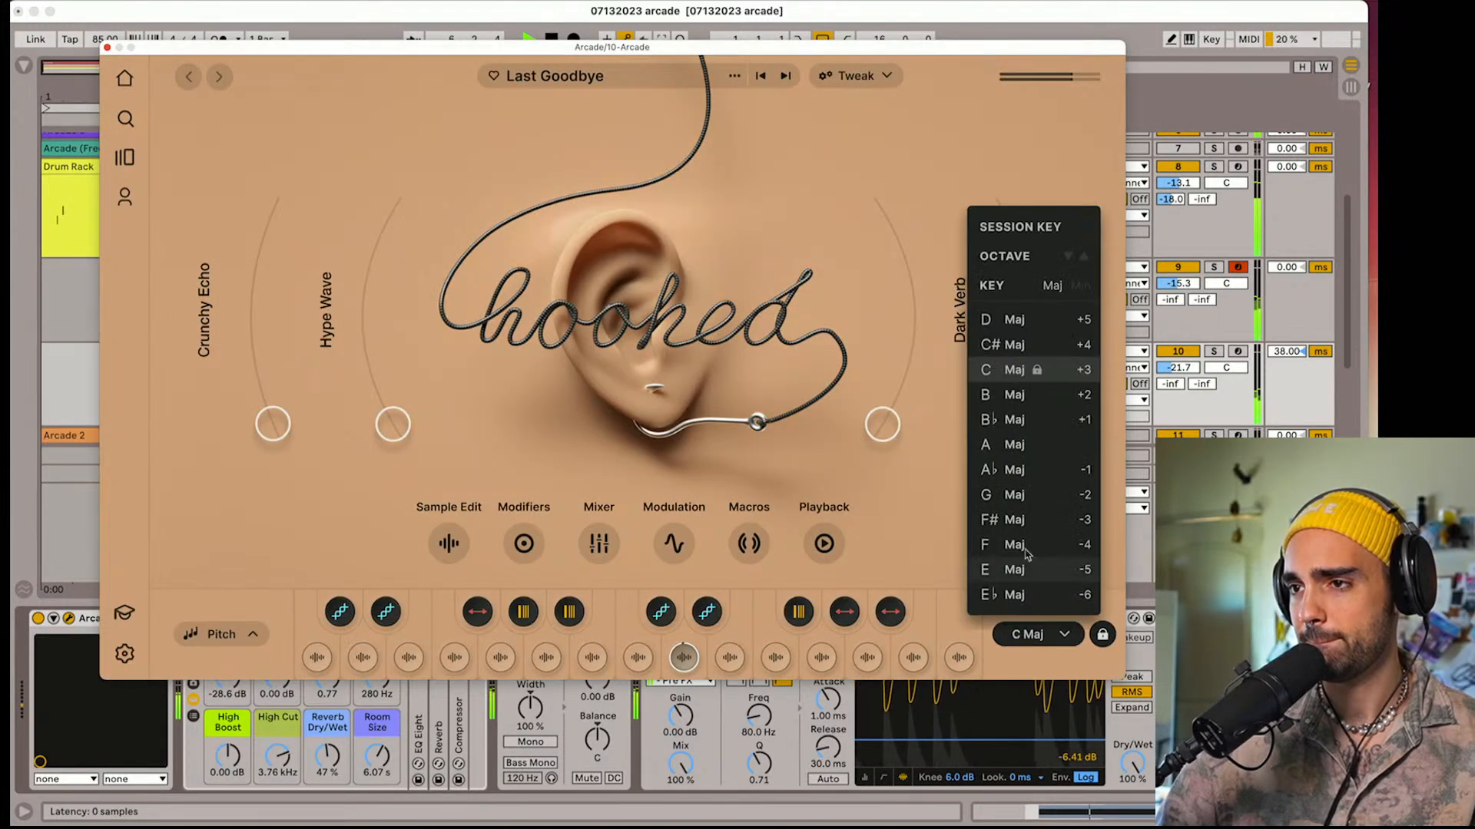
left_click(1068, 261)
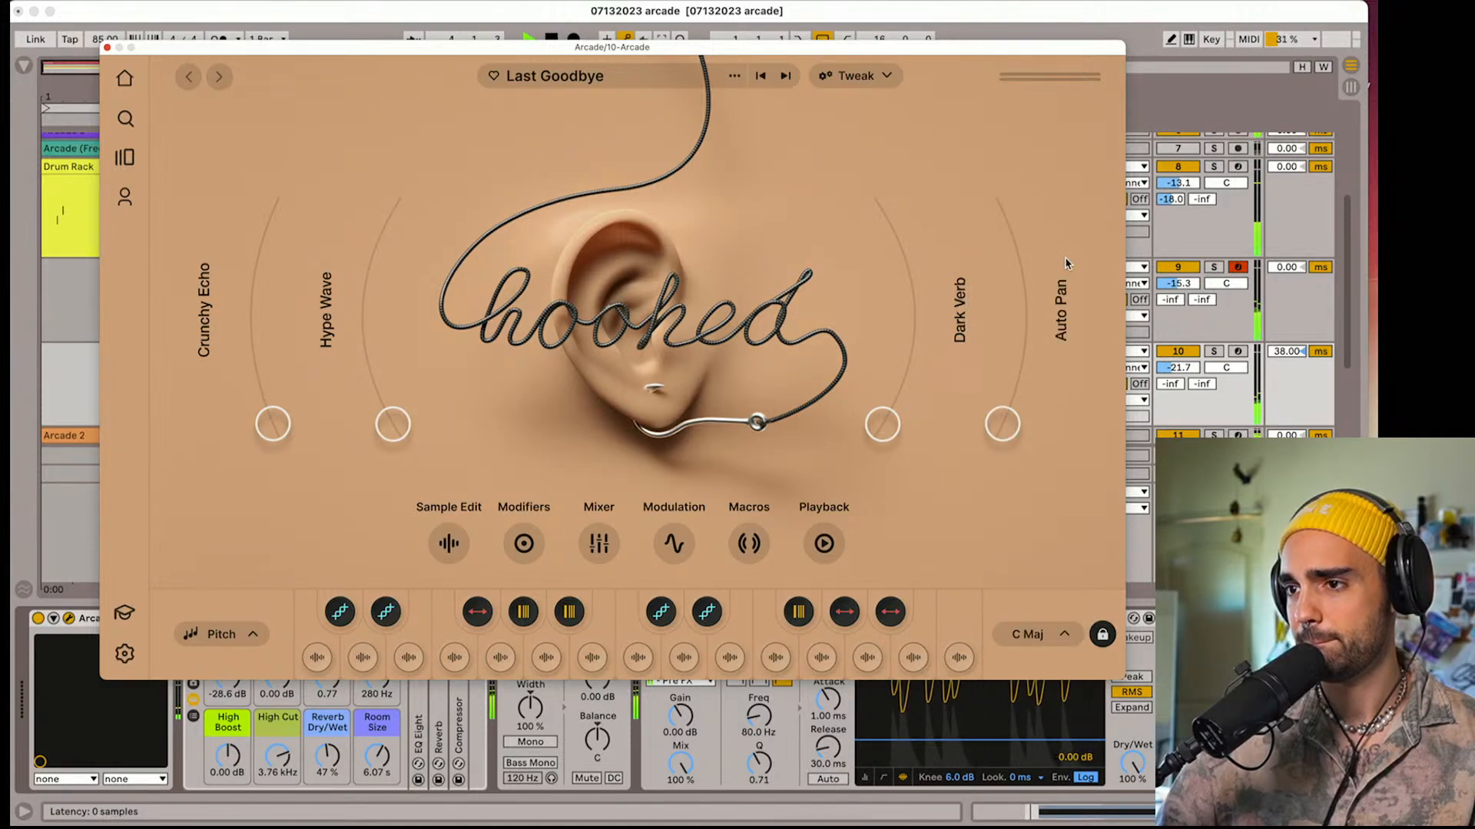
left_click(1033, 634)
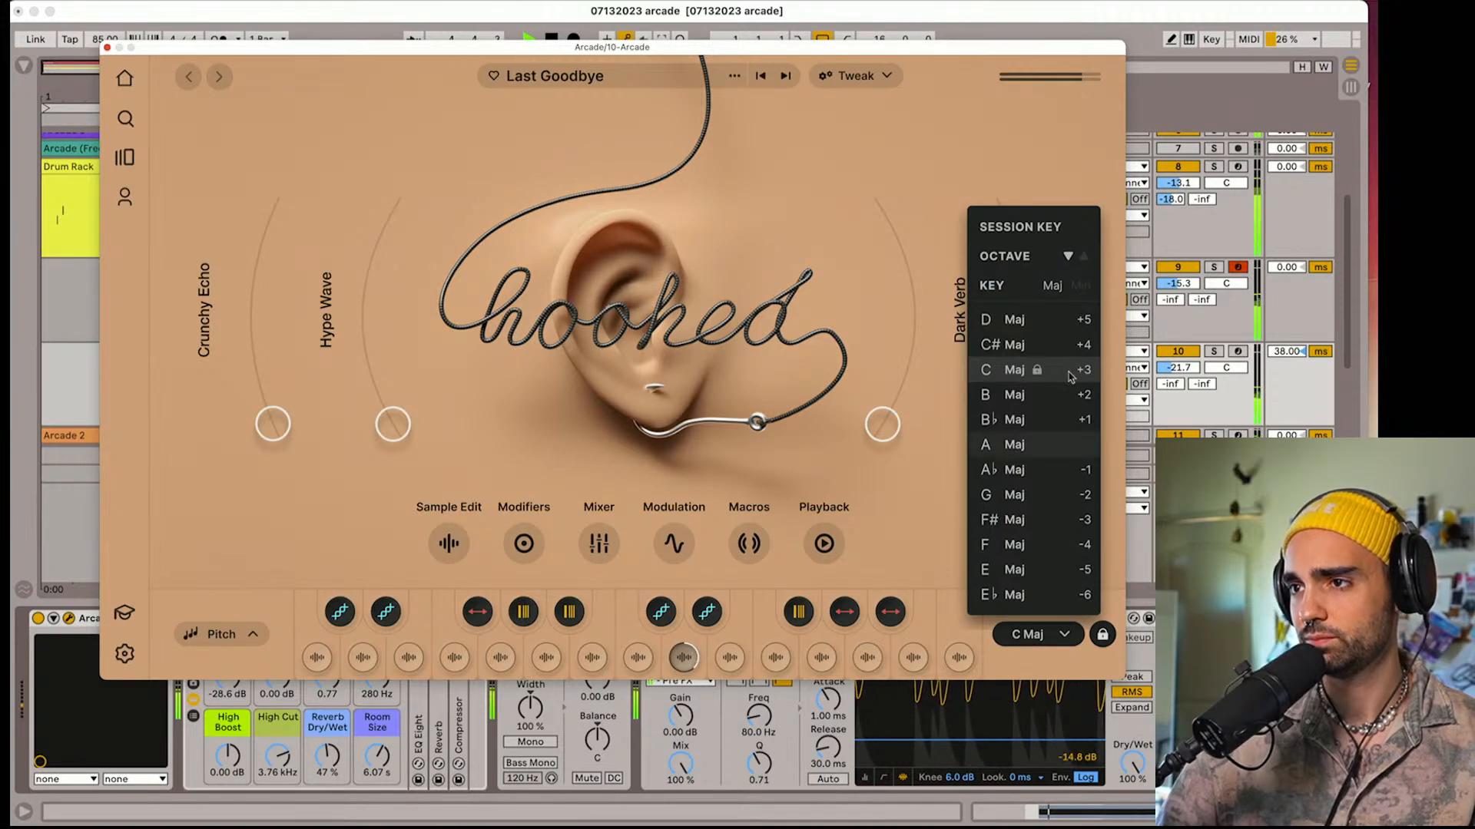
left_click(1214, 351)
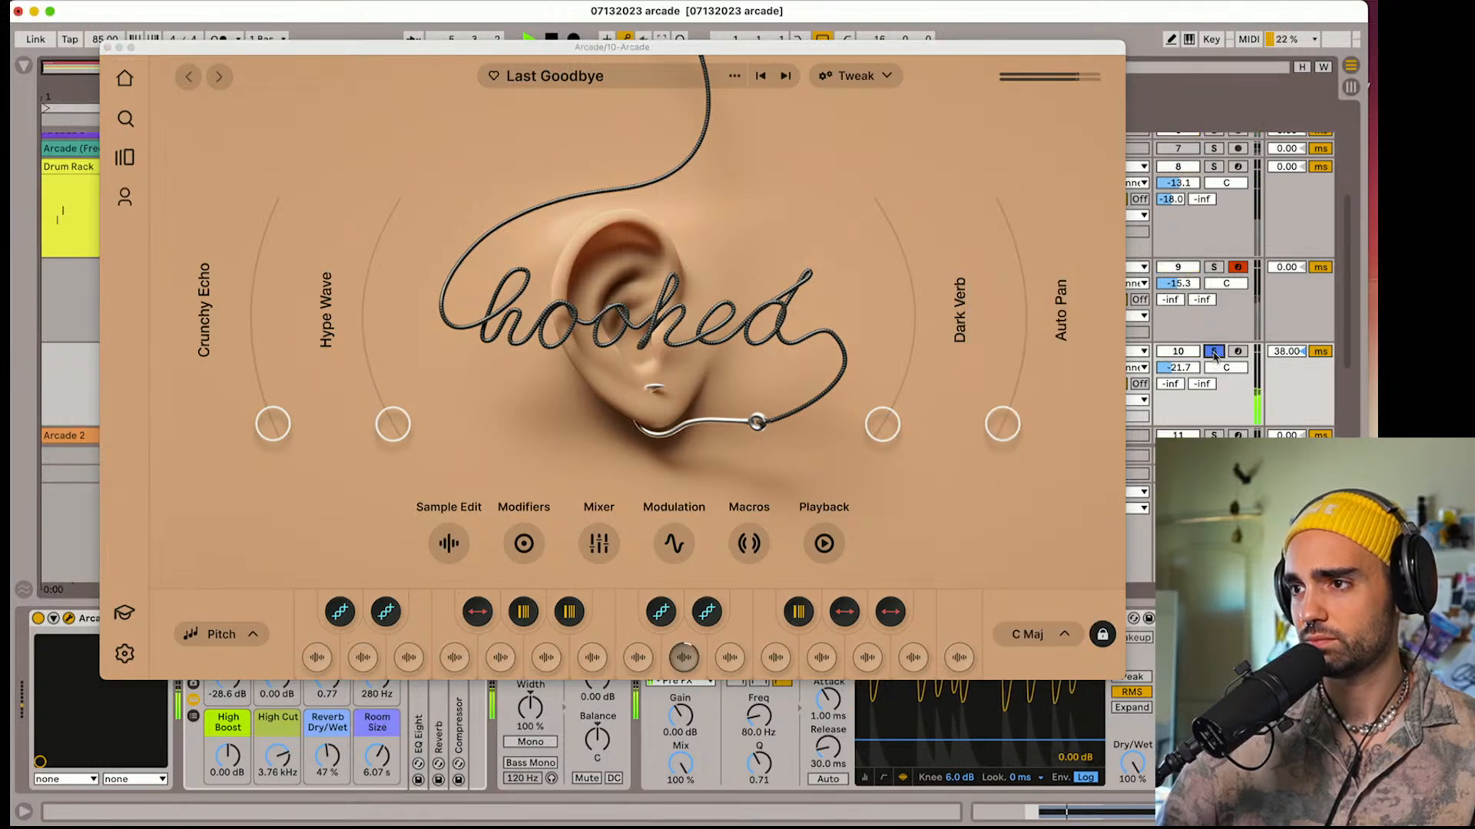
left_click(1213, 353)
left_click(1018, 633)
left_click(1015, 634)
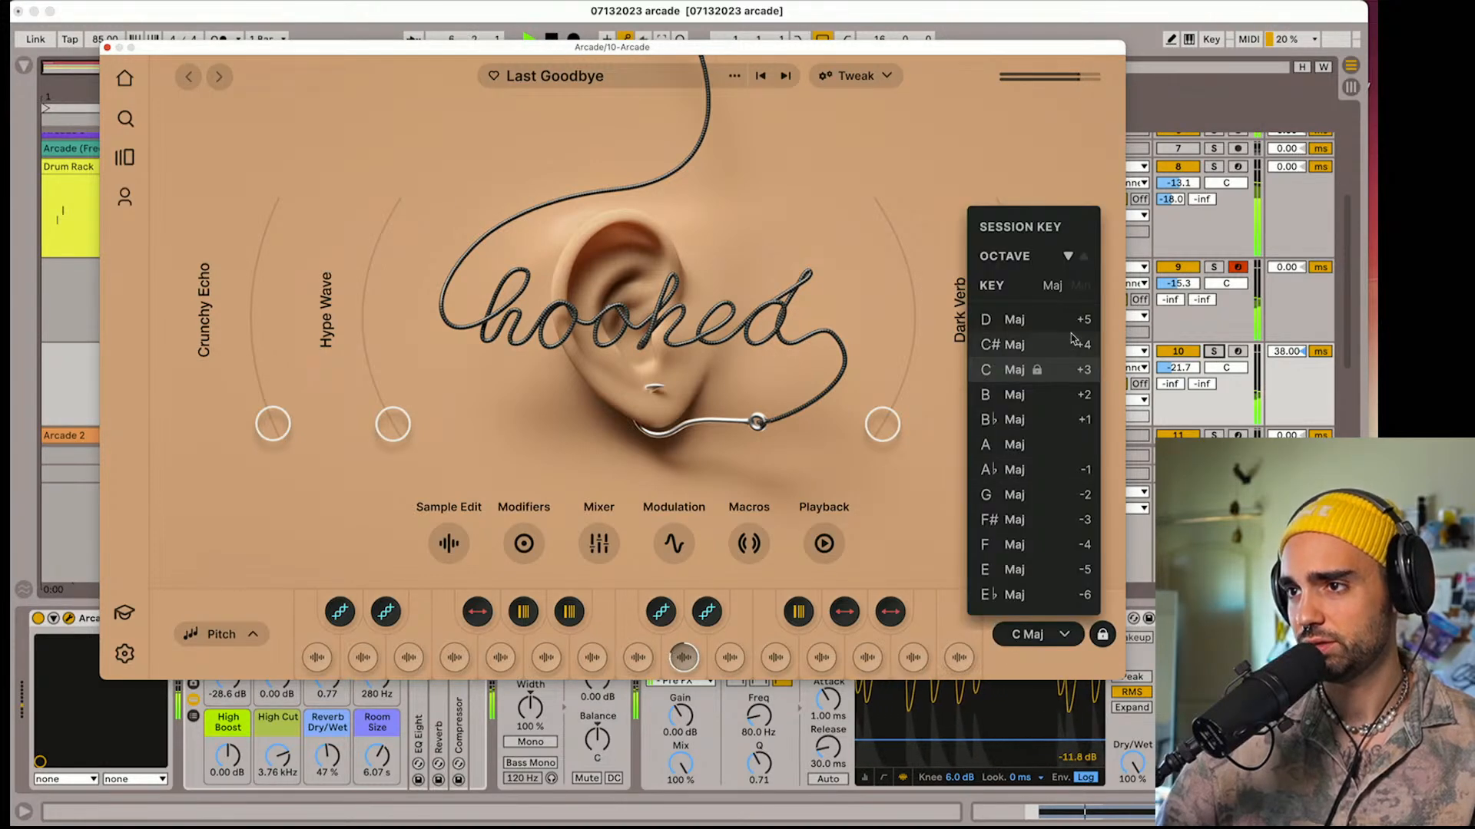
left_click(1067, 258)
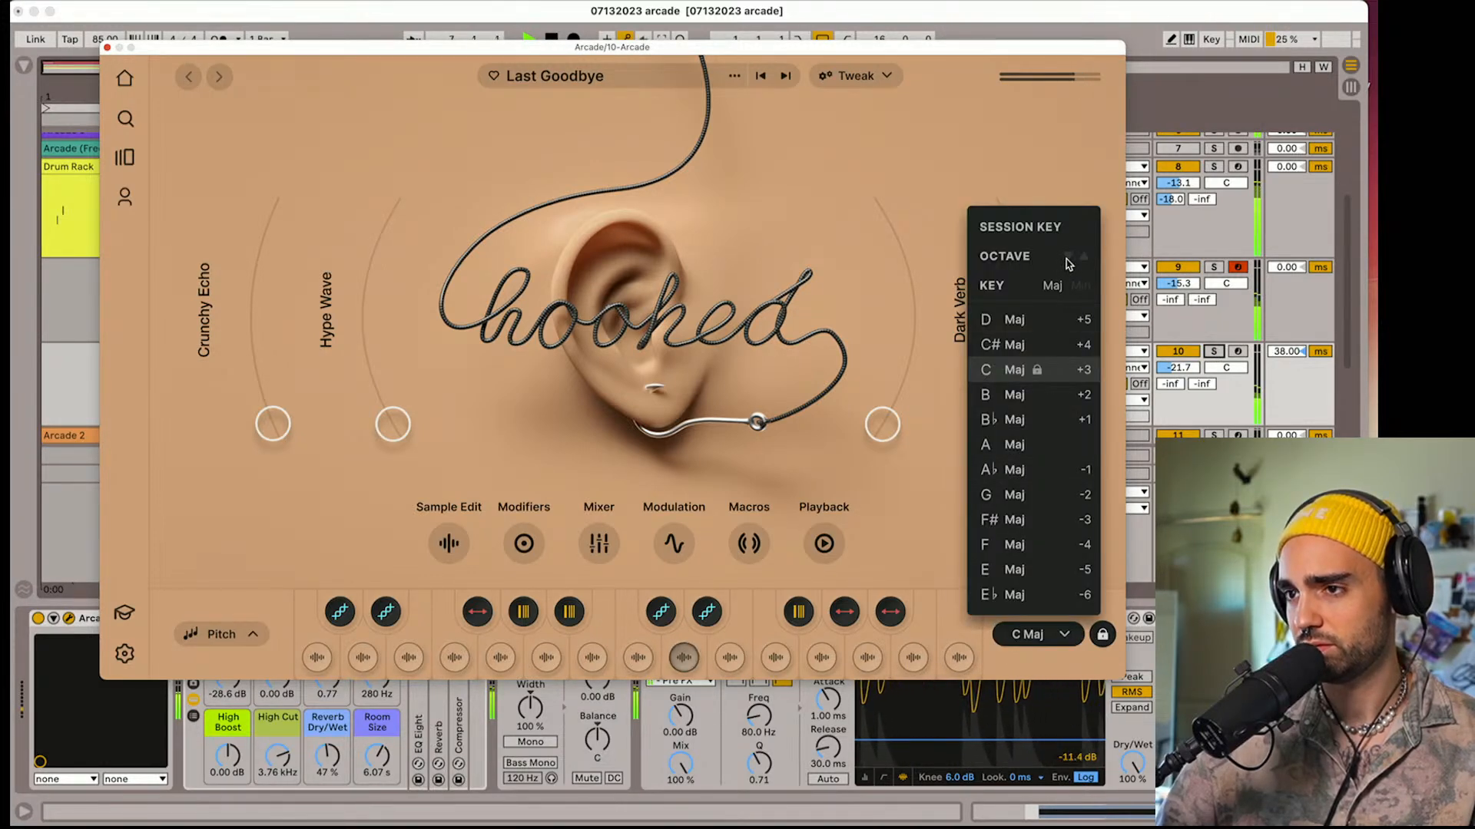
Compare tracks 10 and 9 in solo from bar 4, and delete the duplicated vocal track 10
key("space")
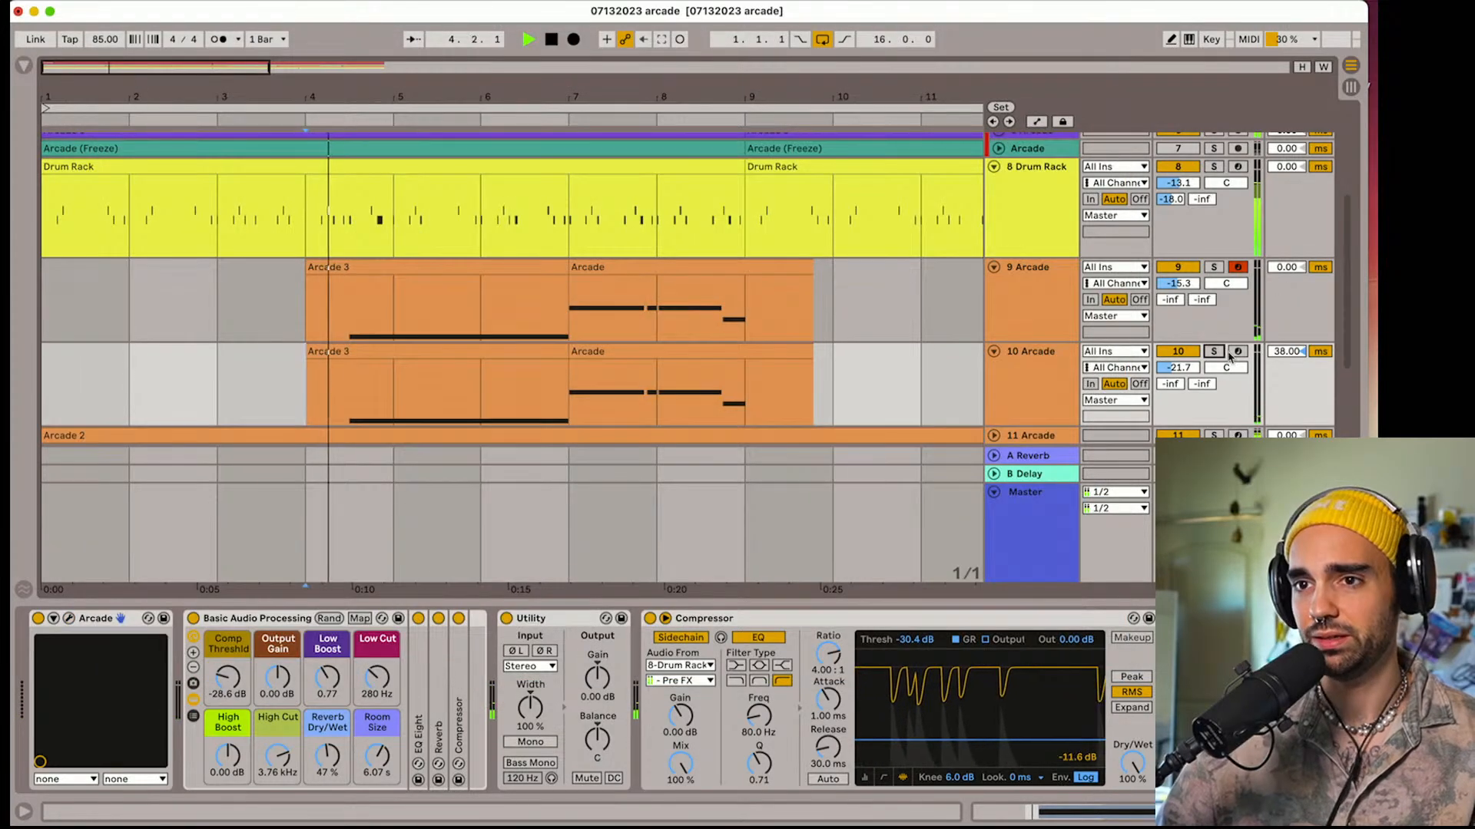
left_click(1214, 352)
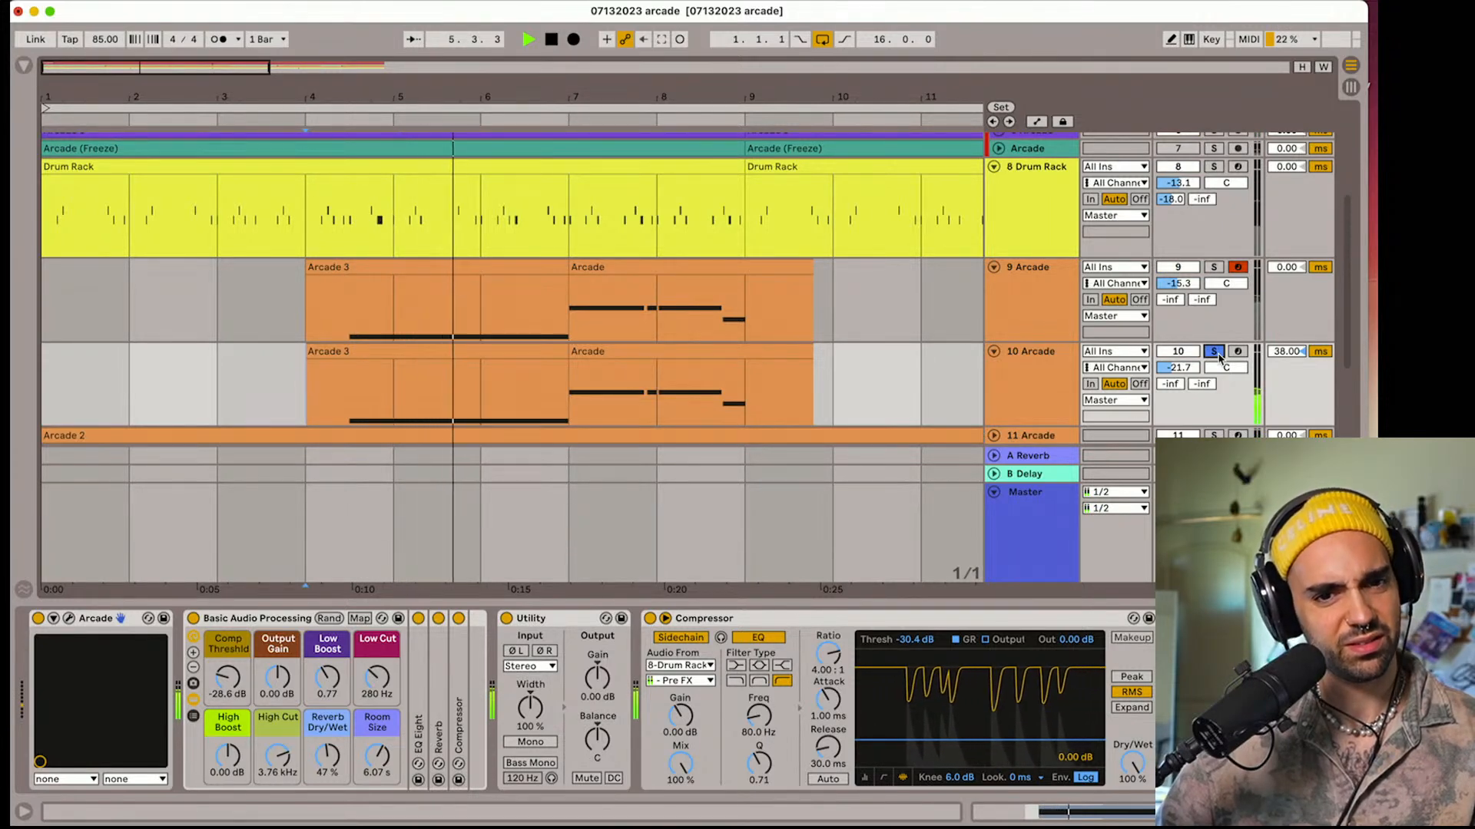
left_click(1215, 269)
left_click(1215, 269)
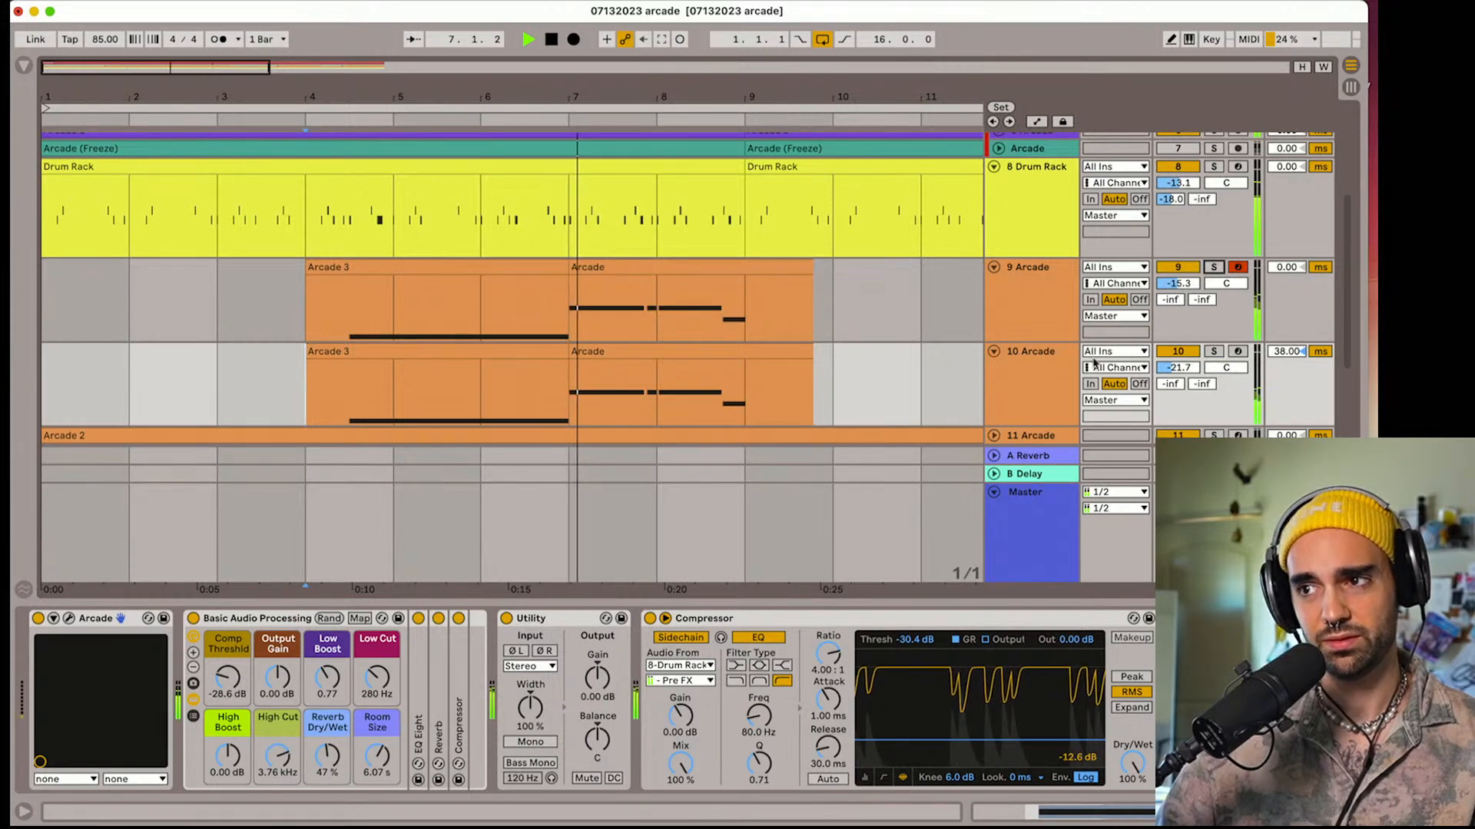
left_click(1021, 381)
key("space")
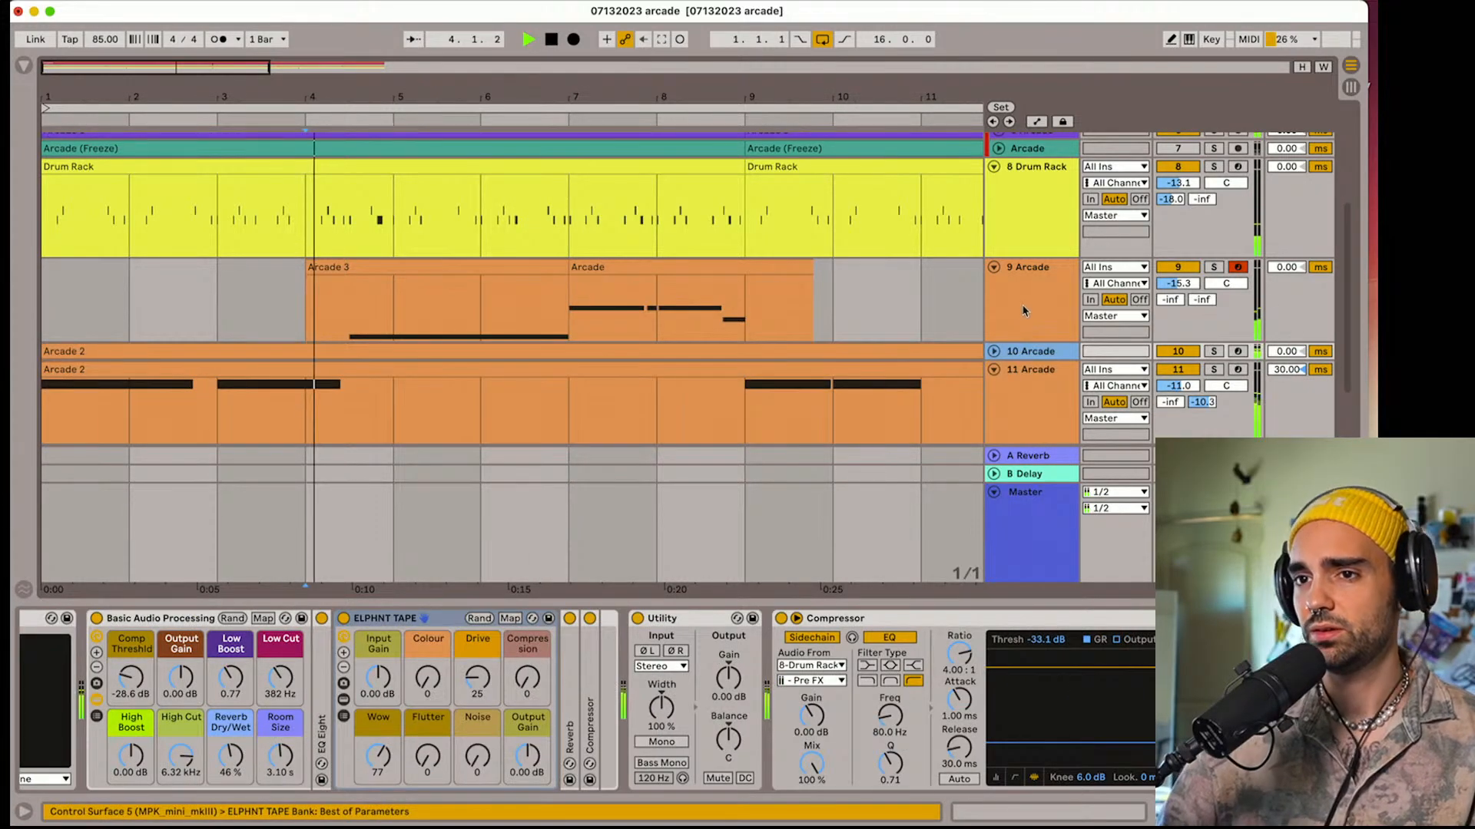
Select track 9, show the whole 16-bar arrangement, and collapse tracks 11 and 9 and the red group on track 2
left_click(1030, 317)
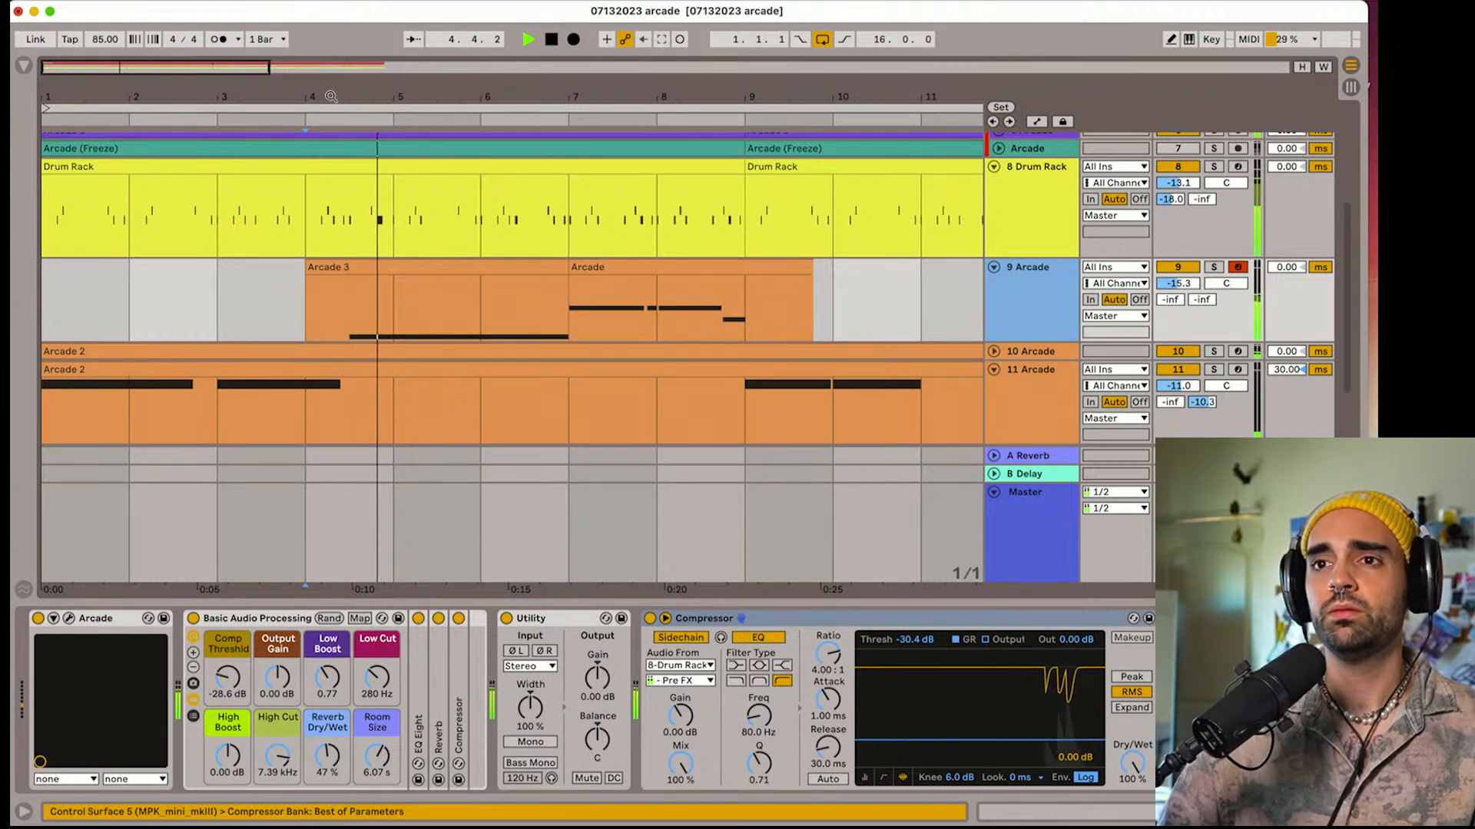
left_click_drag(313, 97, 313, 57)
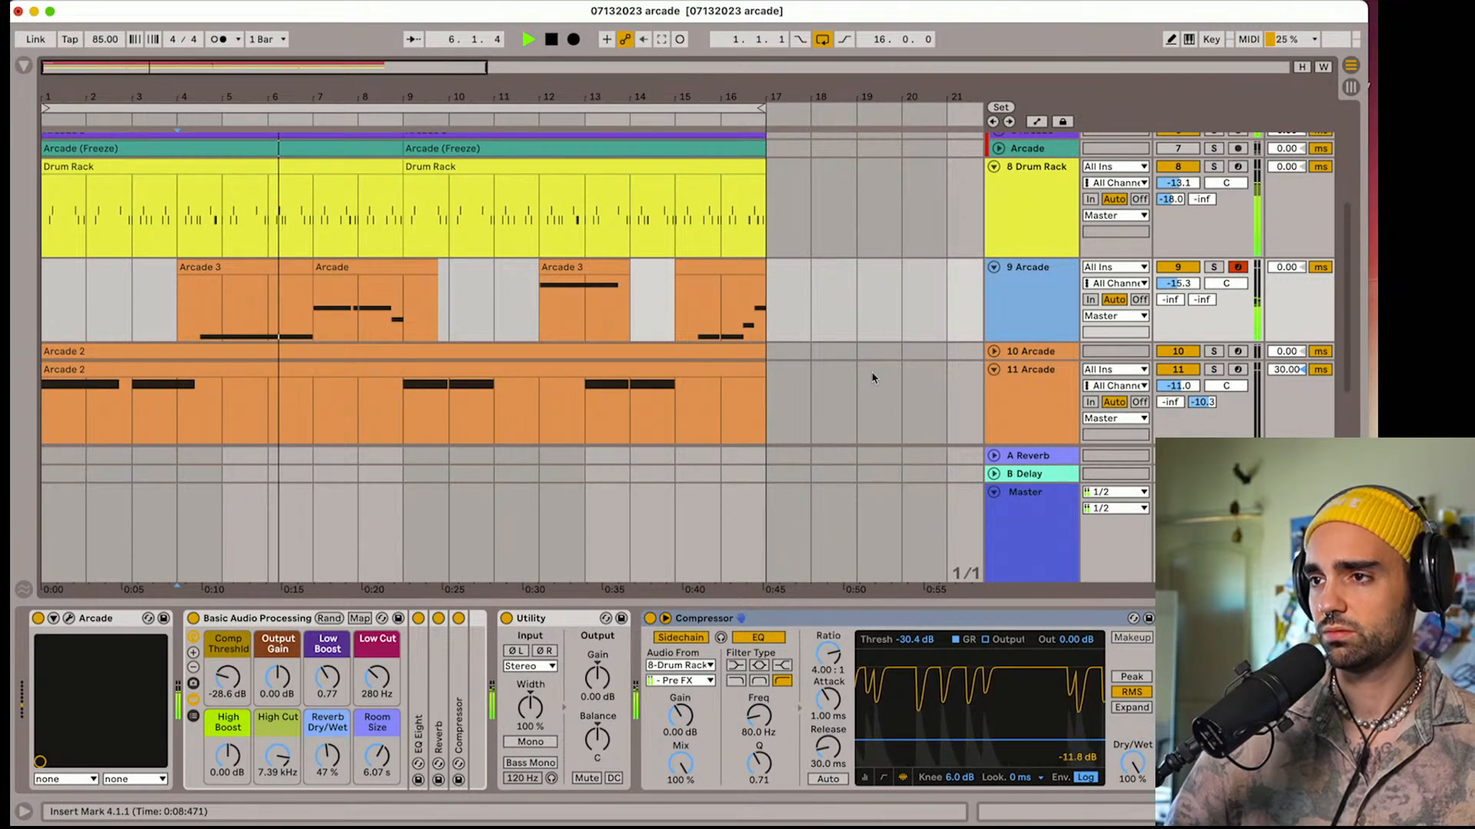
scroll(869, 374, "up", 2)
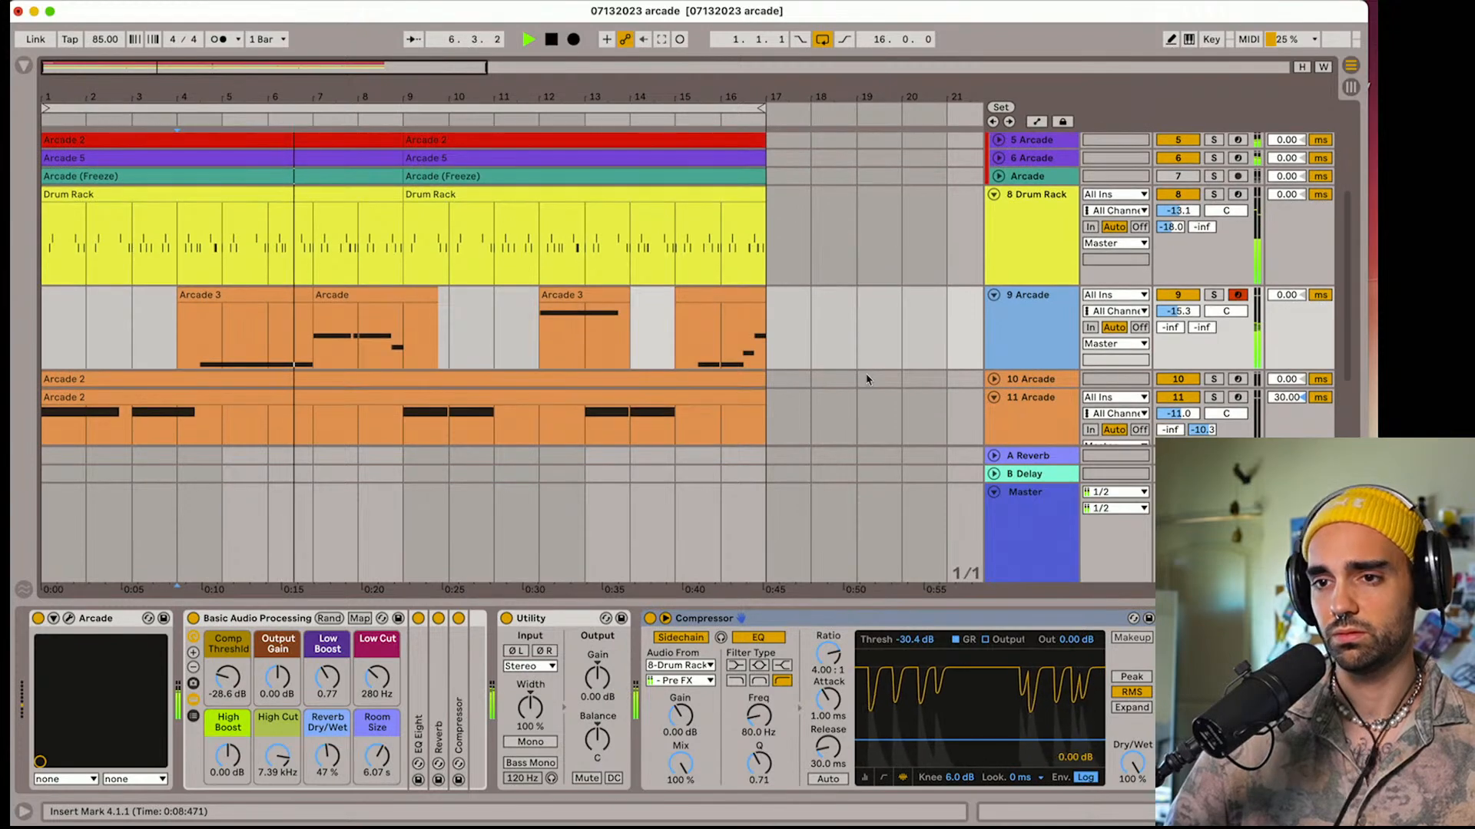
left_click(993, 397)
left_click(993, 294)
scroll(995, 303, "up", 5)
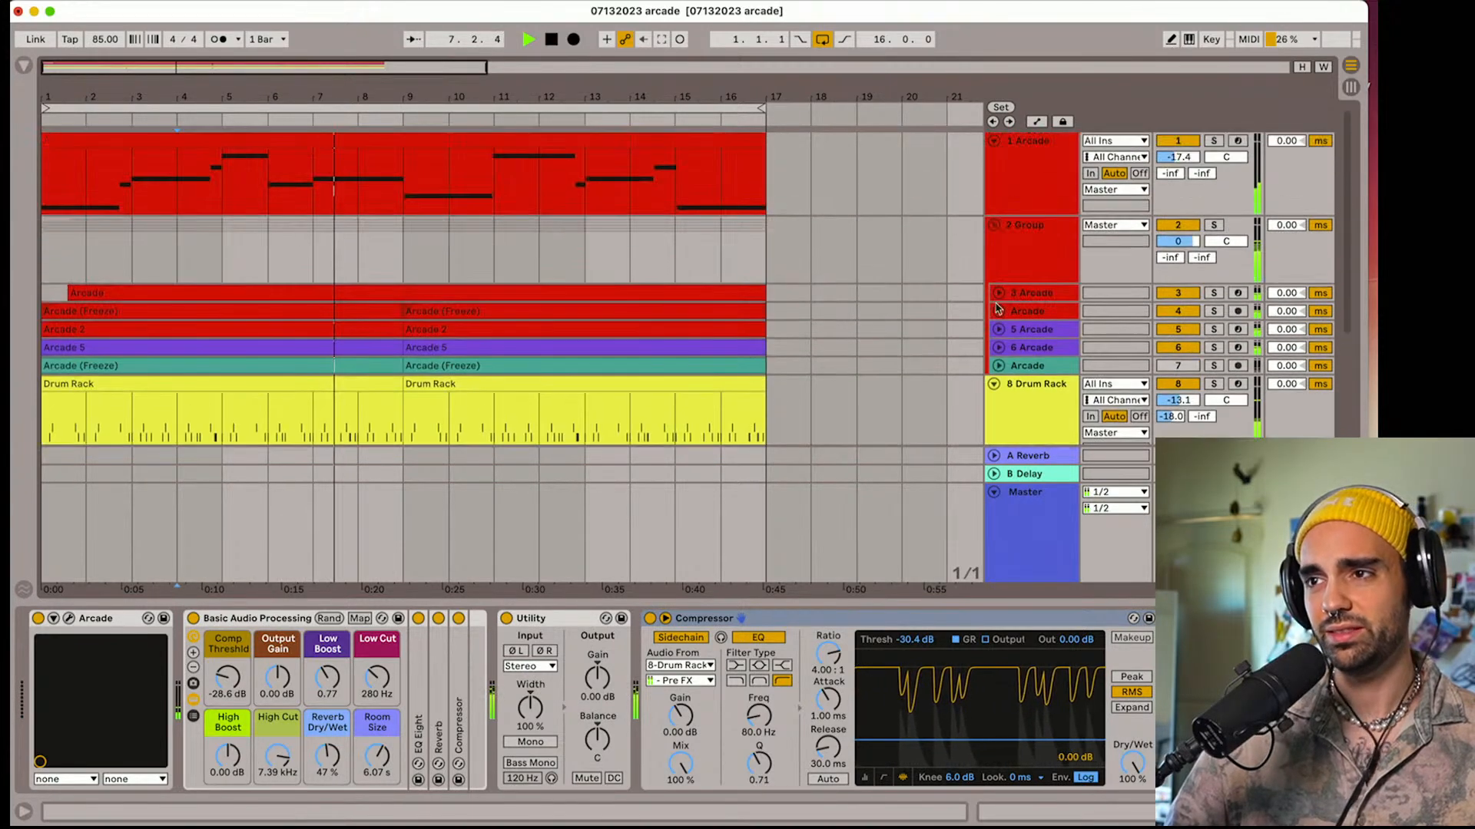
left_click(993, 225)
Review the clips on Arcade tracks 9 and 10 and the full track list during playback
scroll(995, 242, "down", 7)
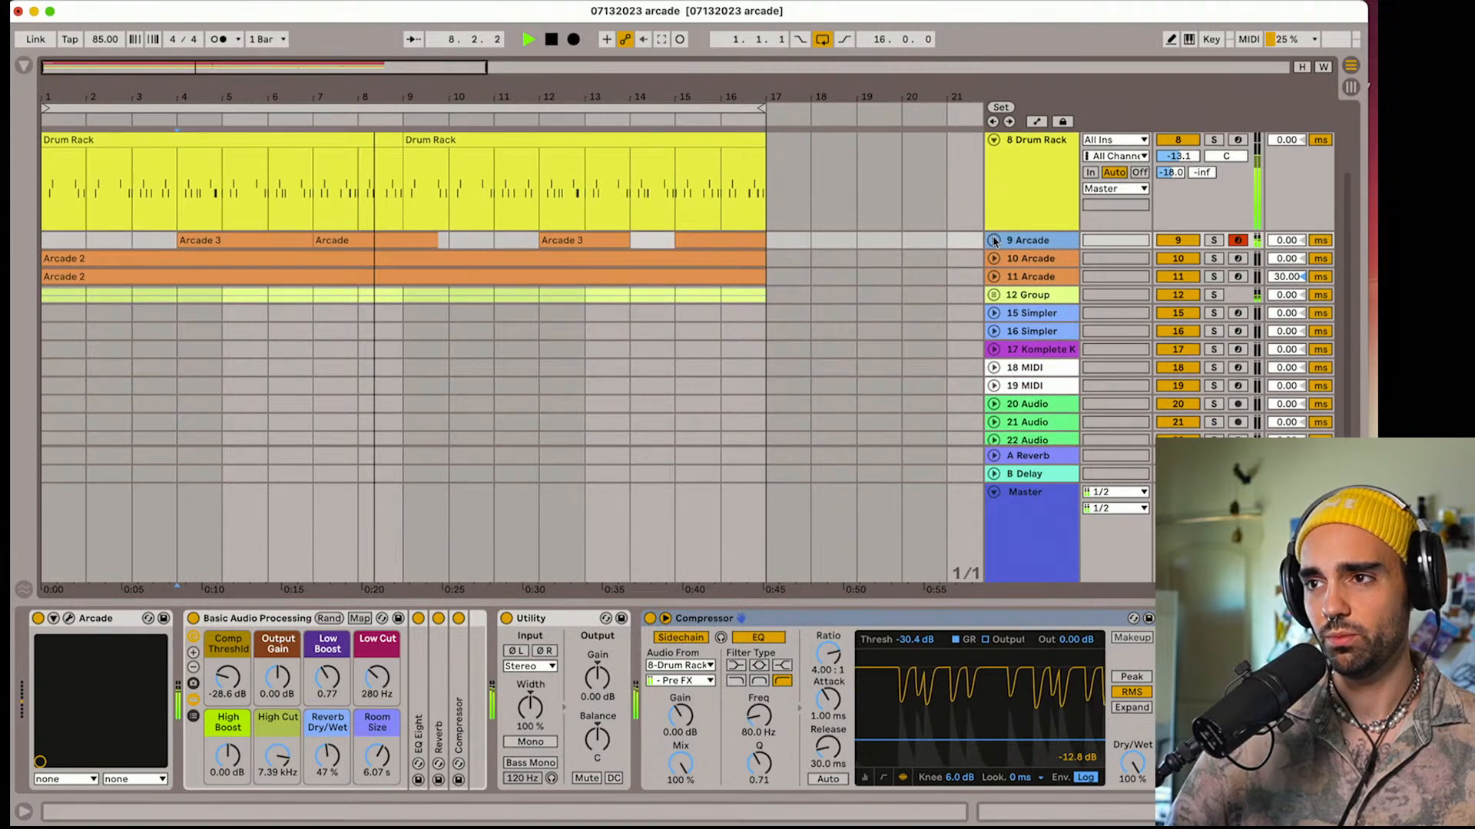
left_click(994, 241)
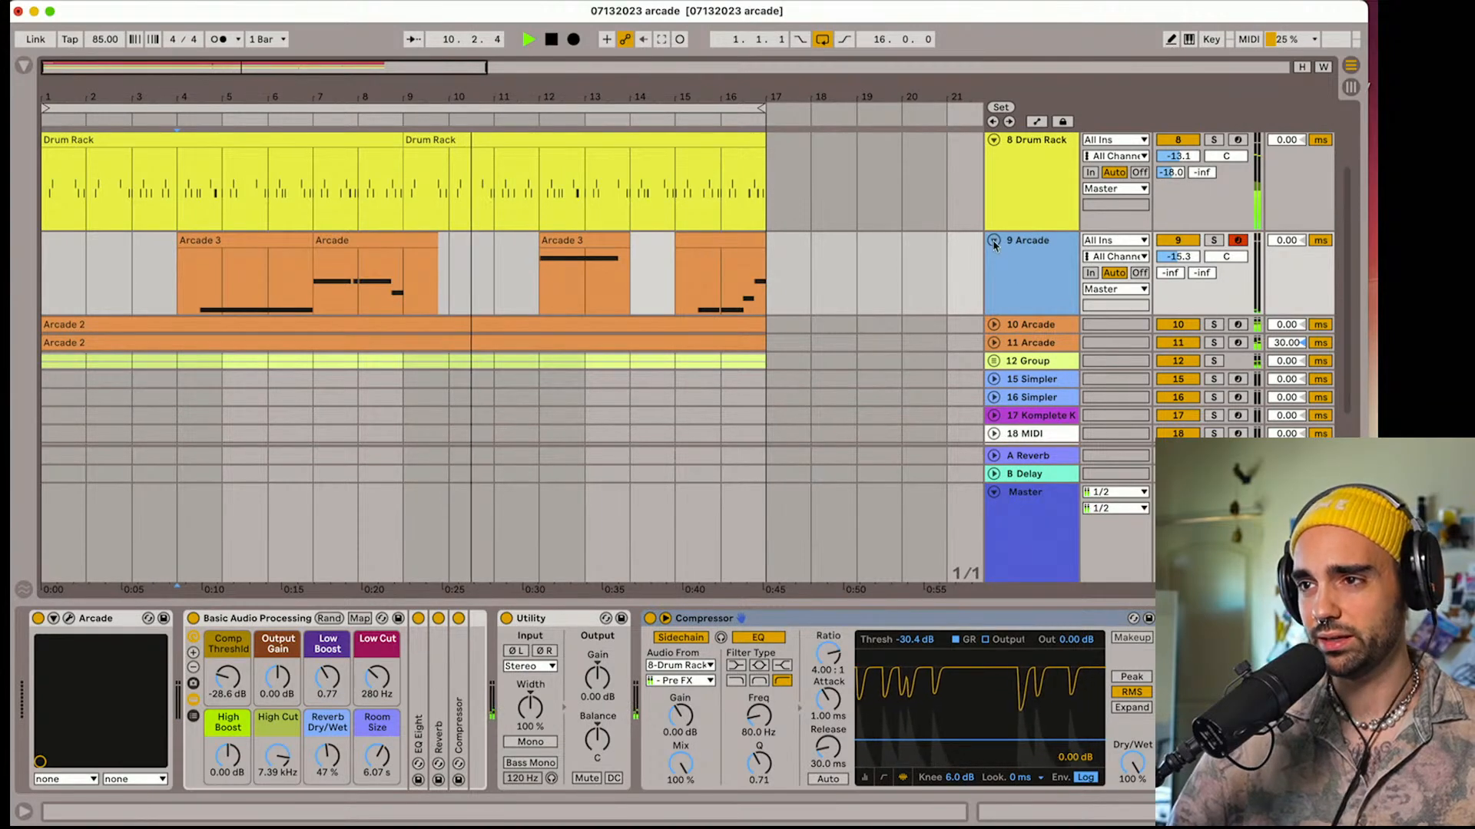
left_click(993, 242)
scroll(994, 246, "up", 1)
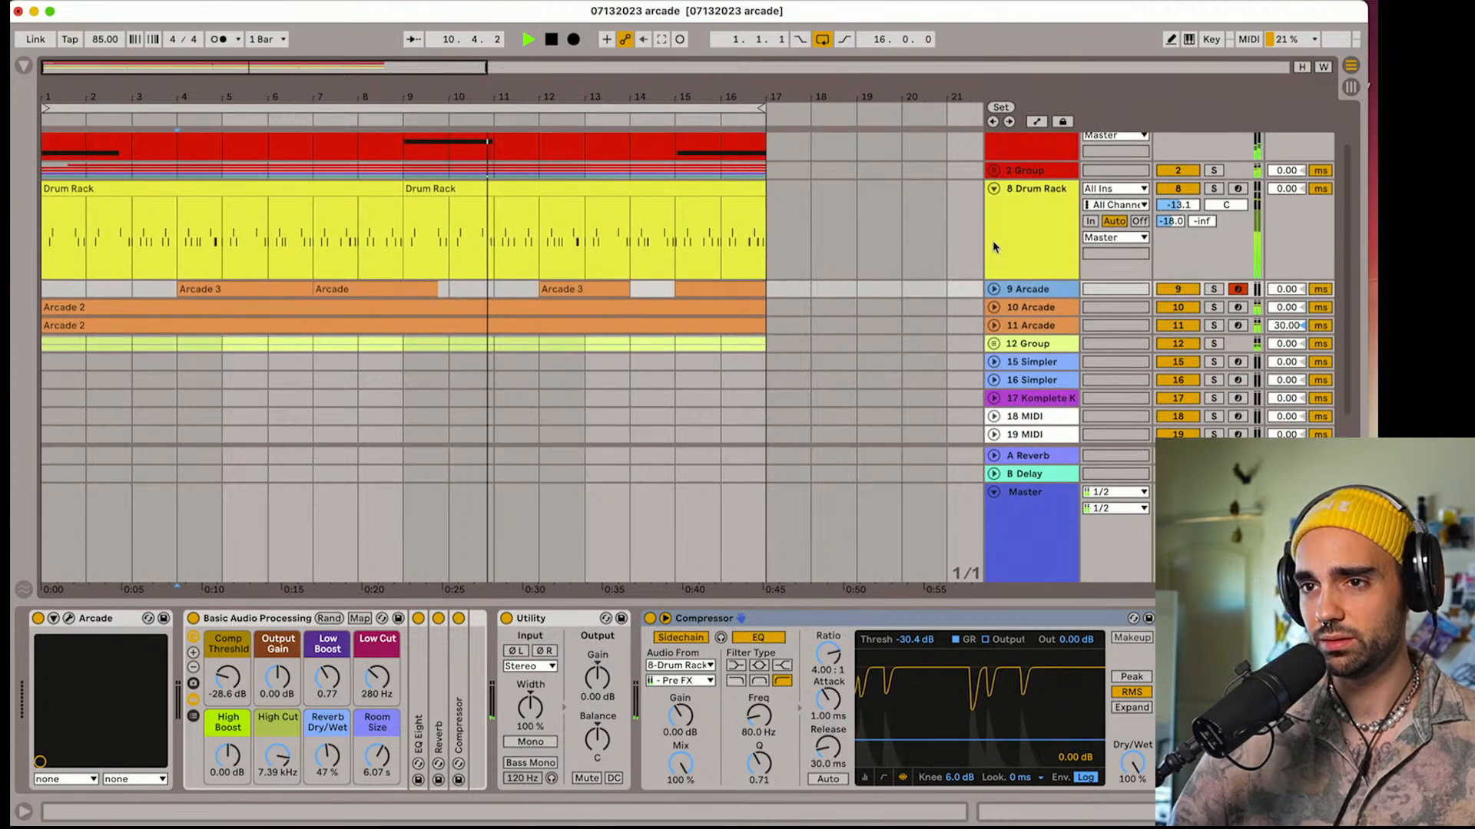
left_click(993, 308)
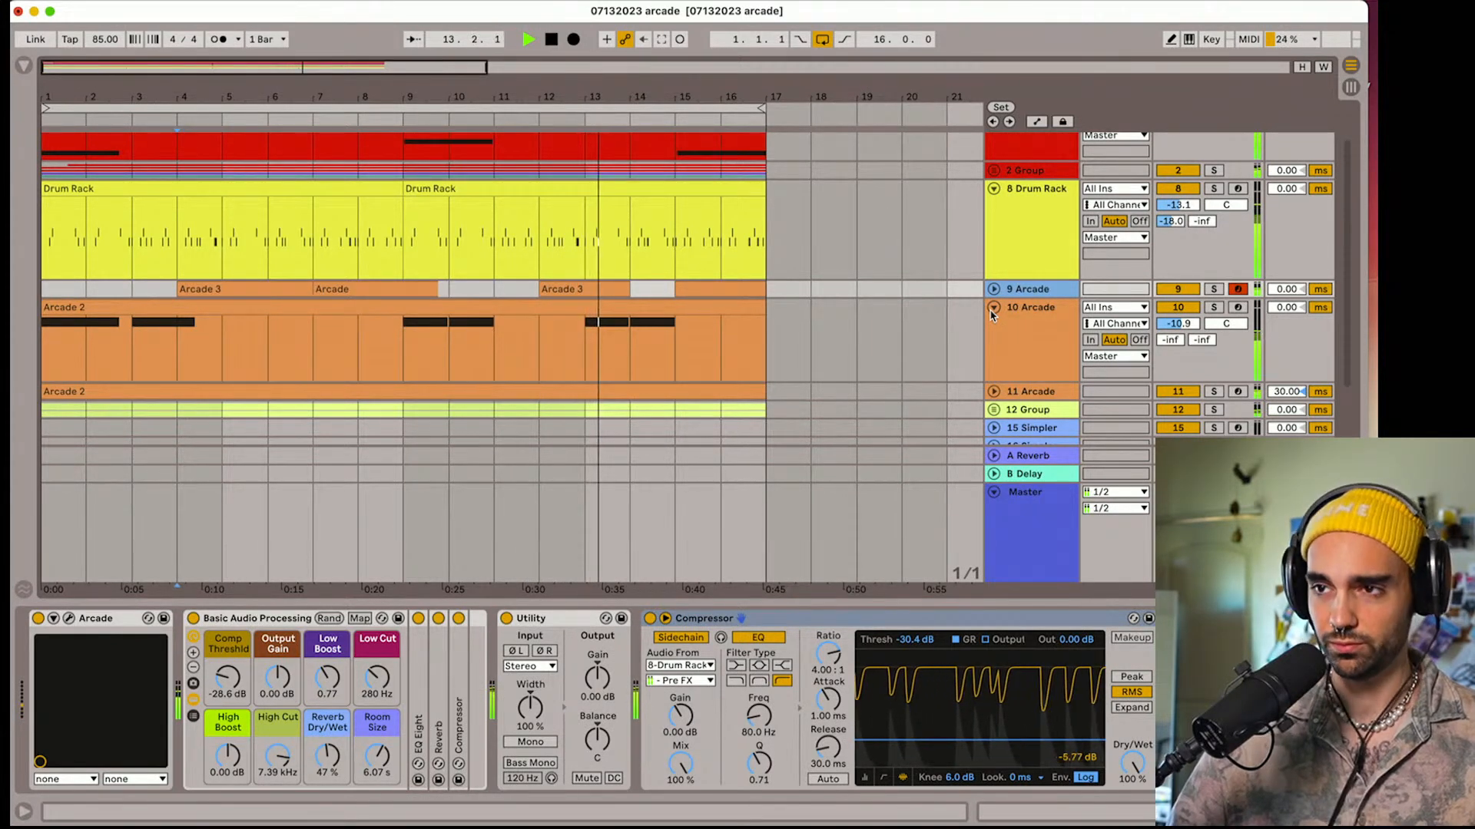
left_click(992, 308)
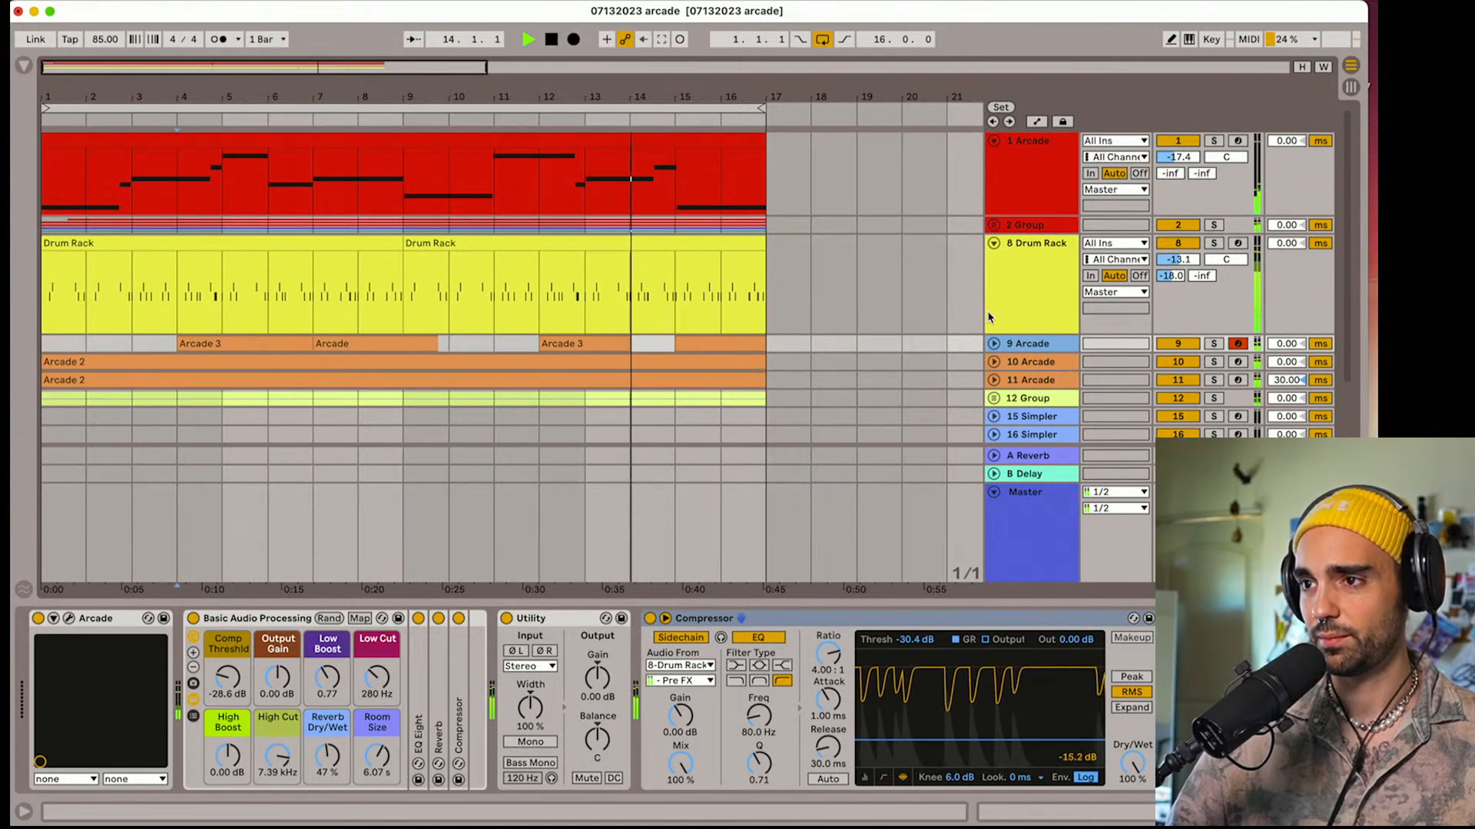
scroll(987, 317, "down", 5)
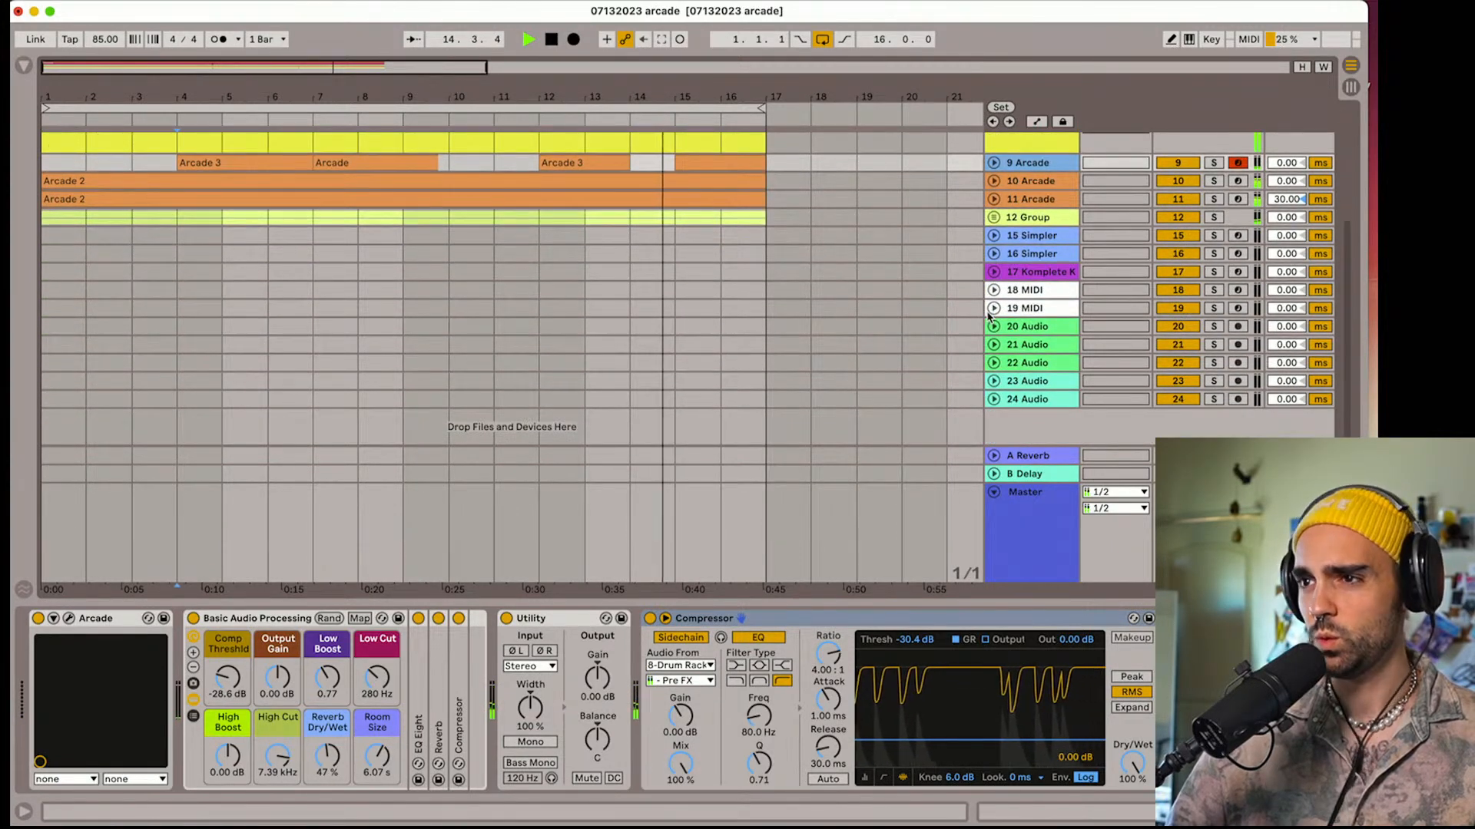
scroll(987, 313, "up", 2)
scroll(988, 310, "up", 4)
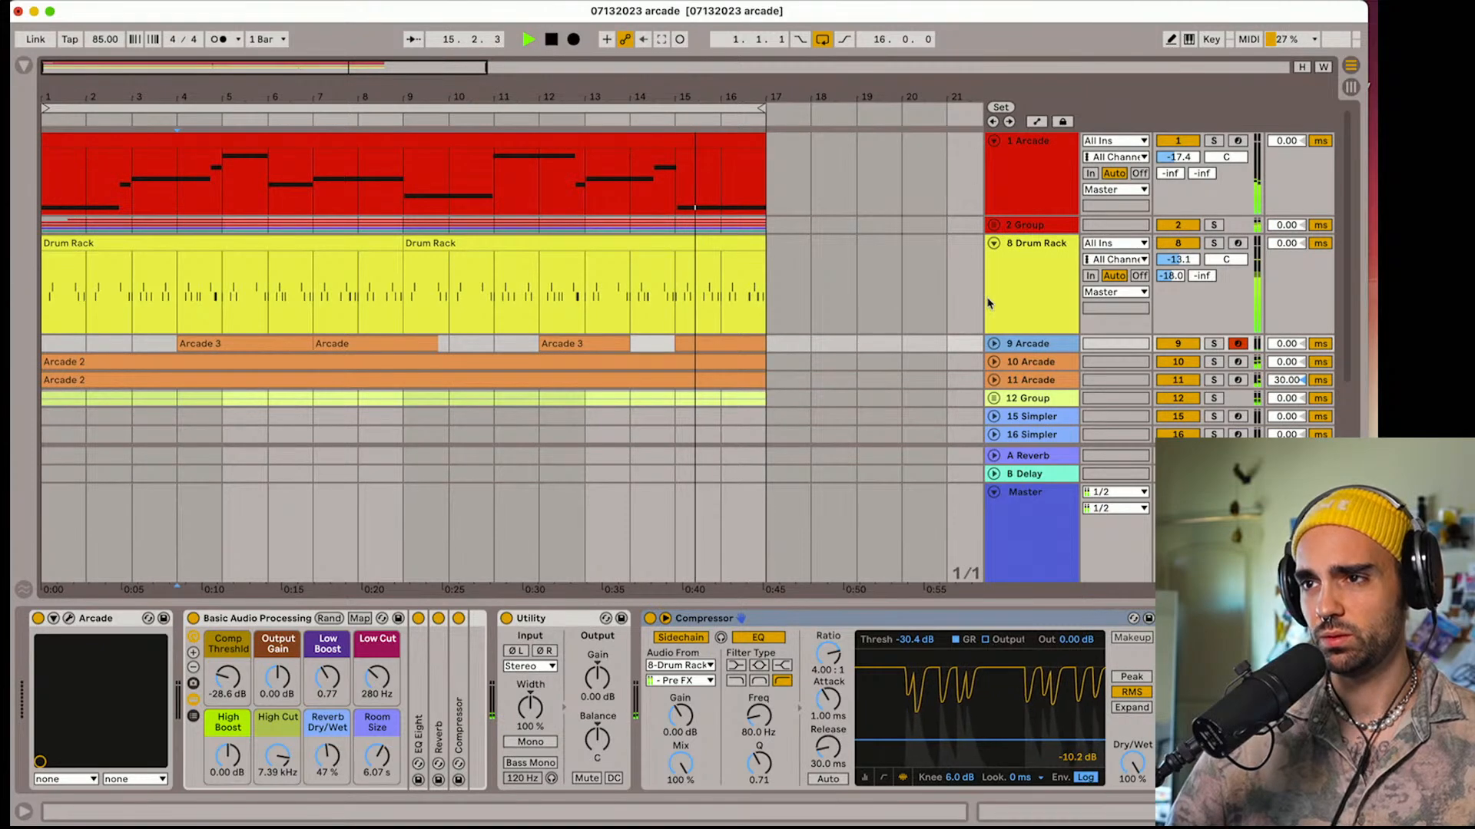
Expand the red group on track 2, audition its frozen Arcade track 4 in solo from bar 4, and deactivate that track
left_click(994, 227)
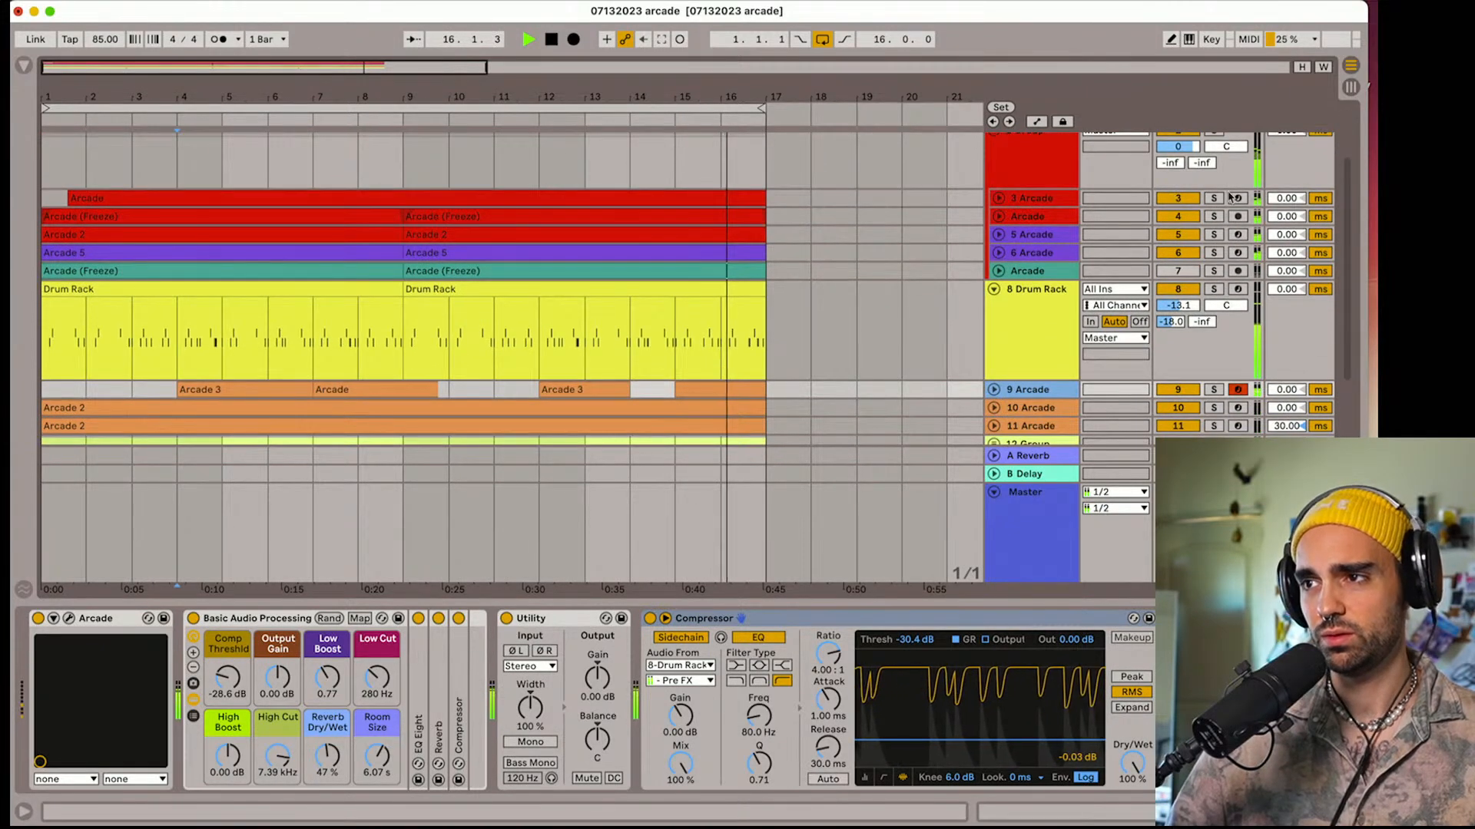
key("space")
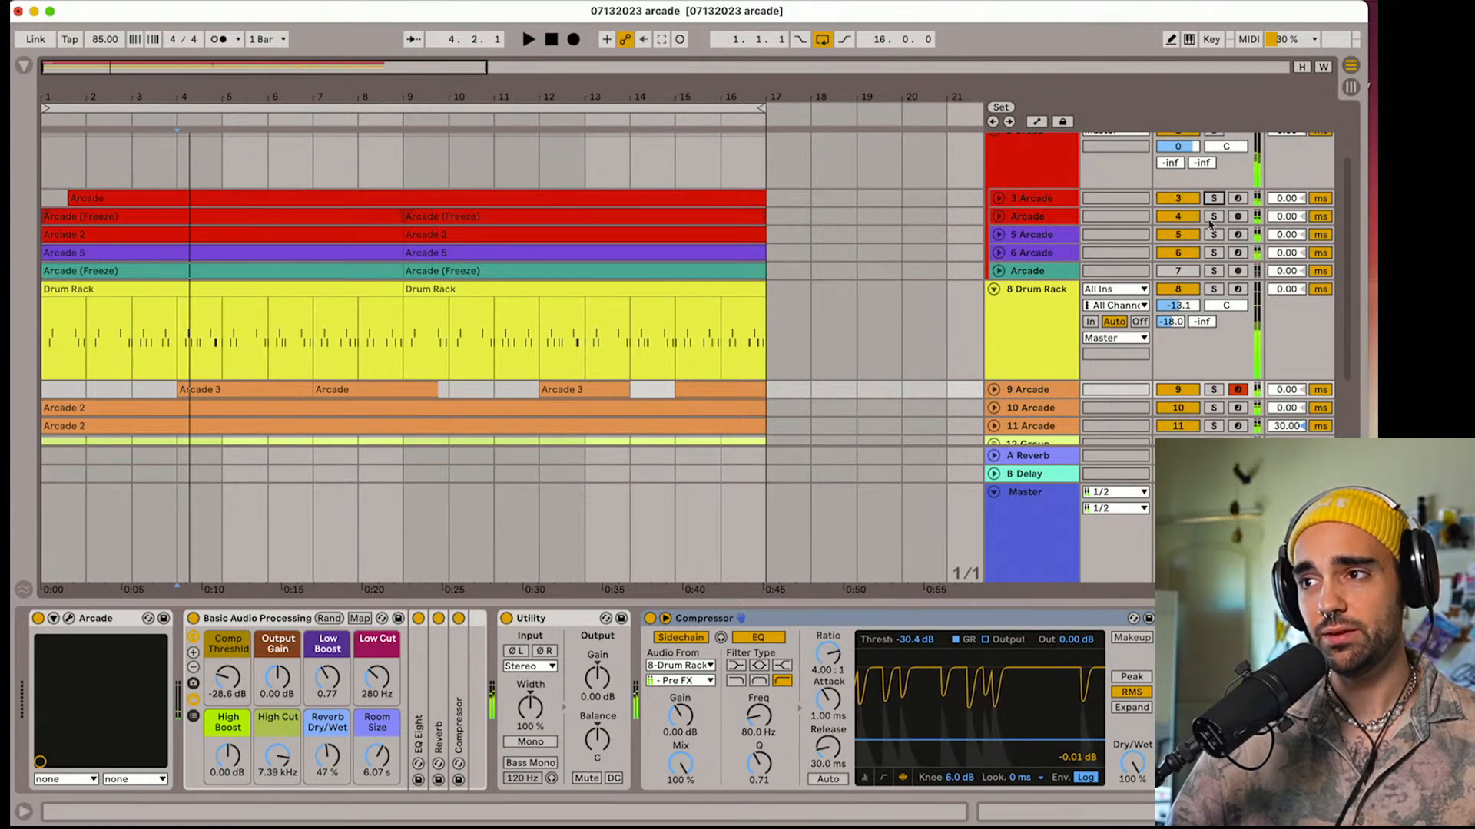
left_click(1213, 217)
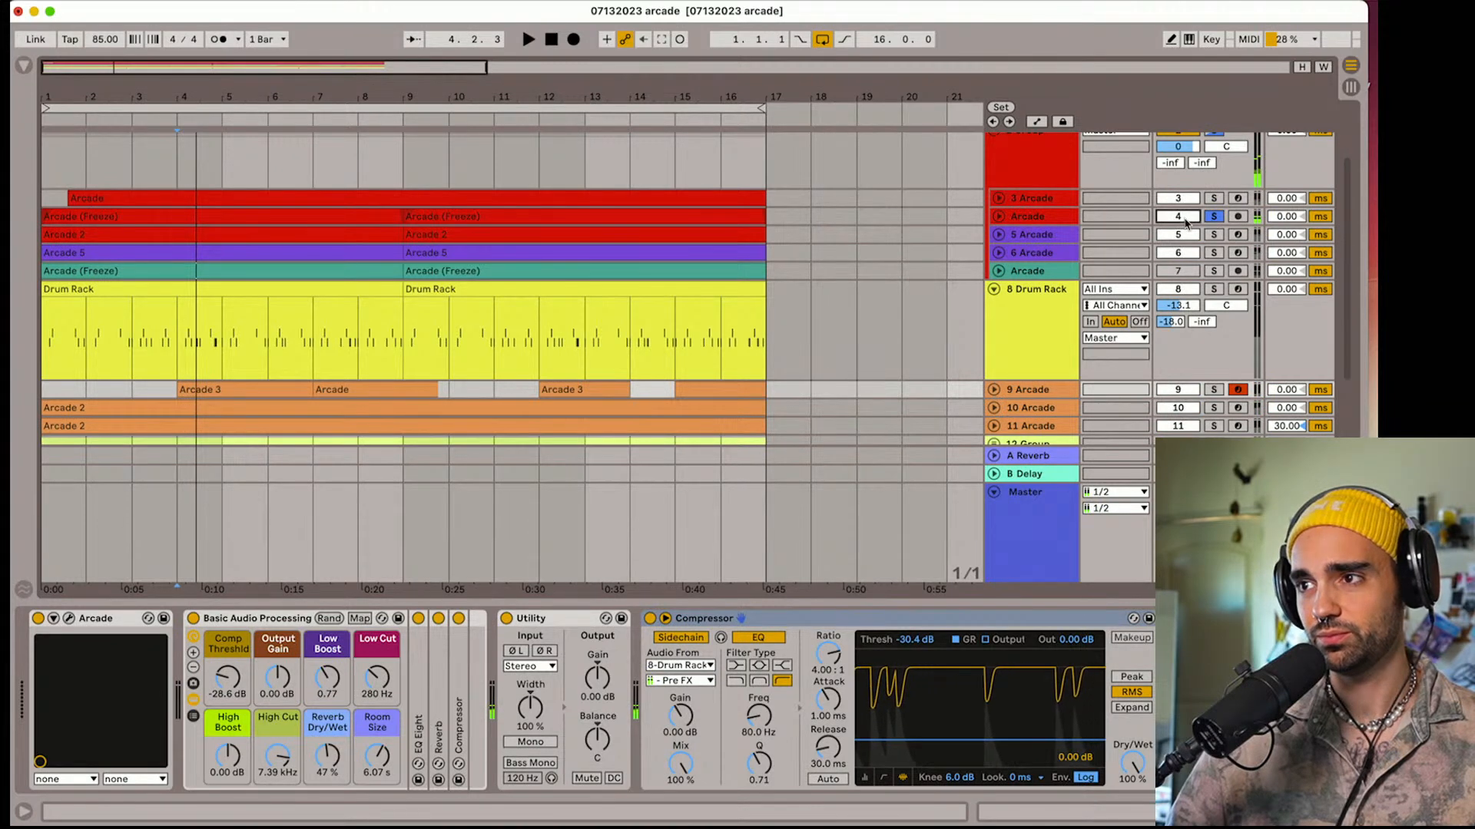
left_click(1212, 219)
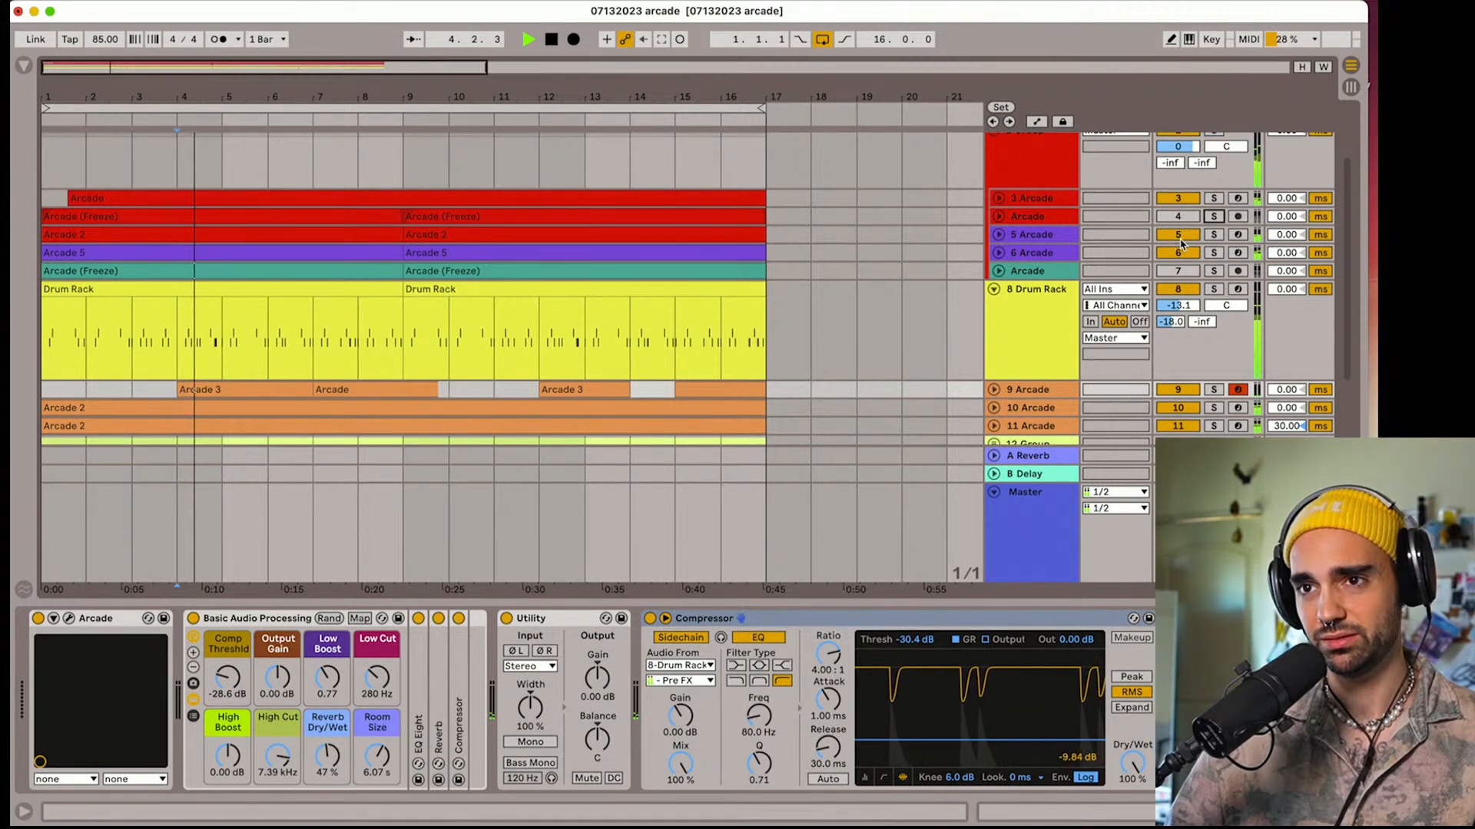
Audition grouped Arcade tracks 4 to 7 by switching them off and on, and delete the frozen teal Arcade track 7
left_click(1180, 236)
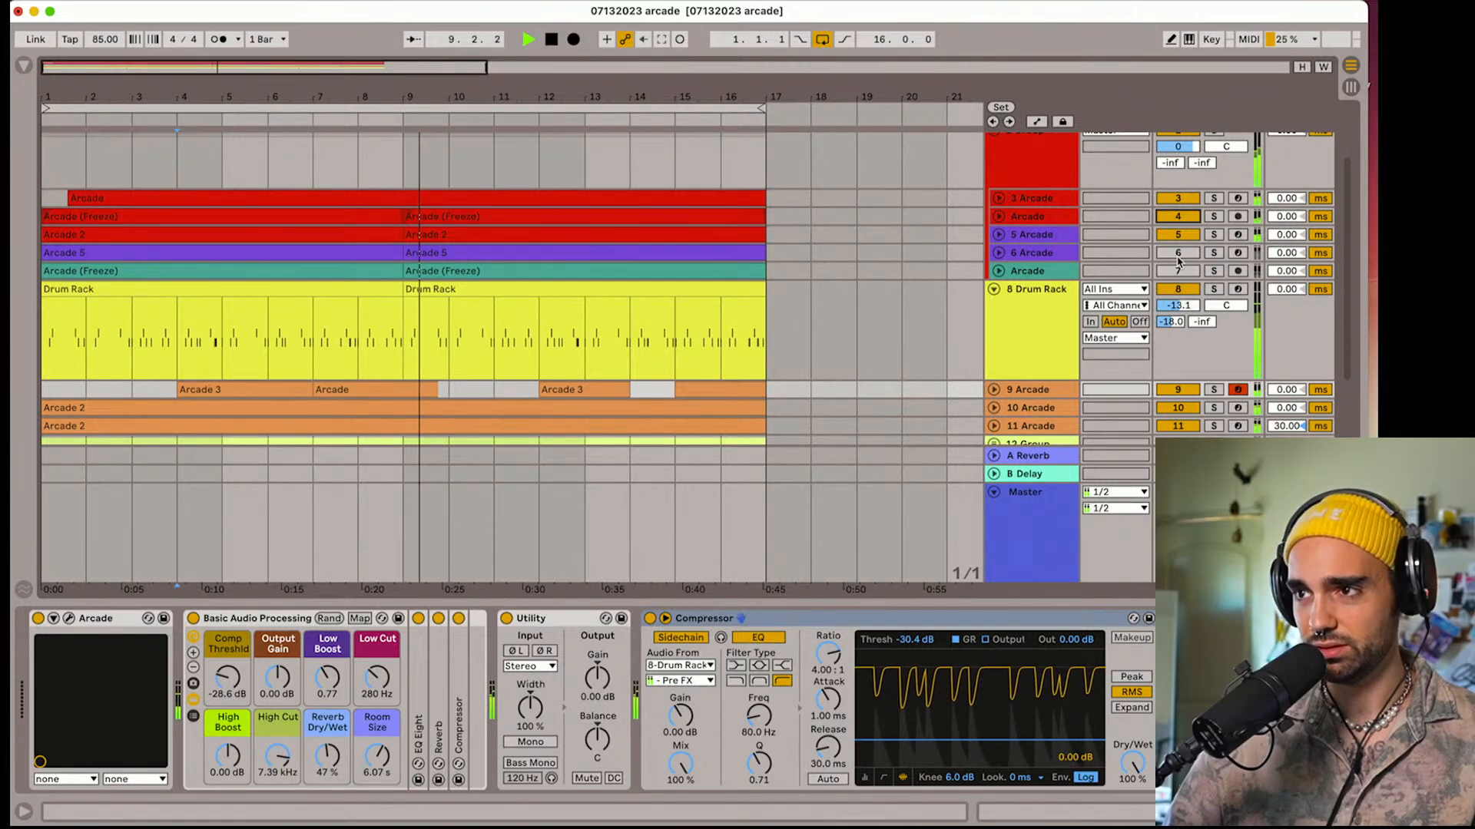
key("space")
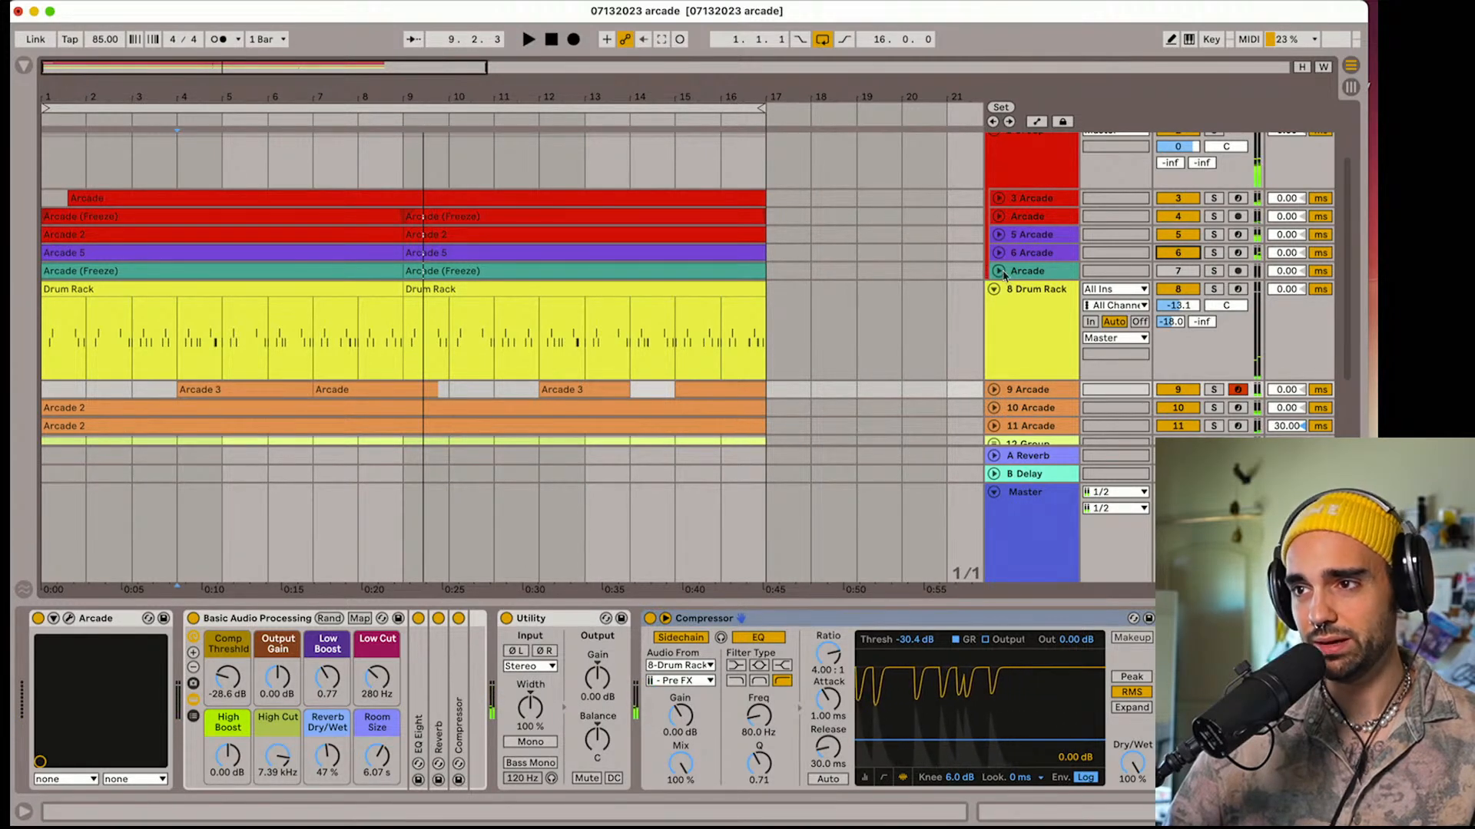
left_click(999, 271)
left_click(1178, 257)
key("space")
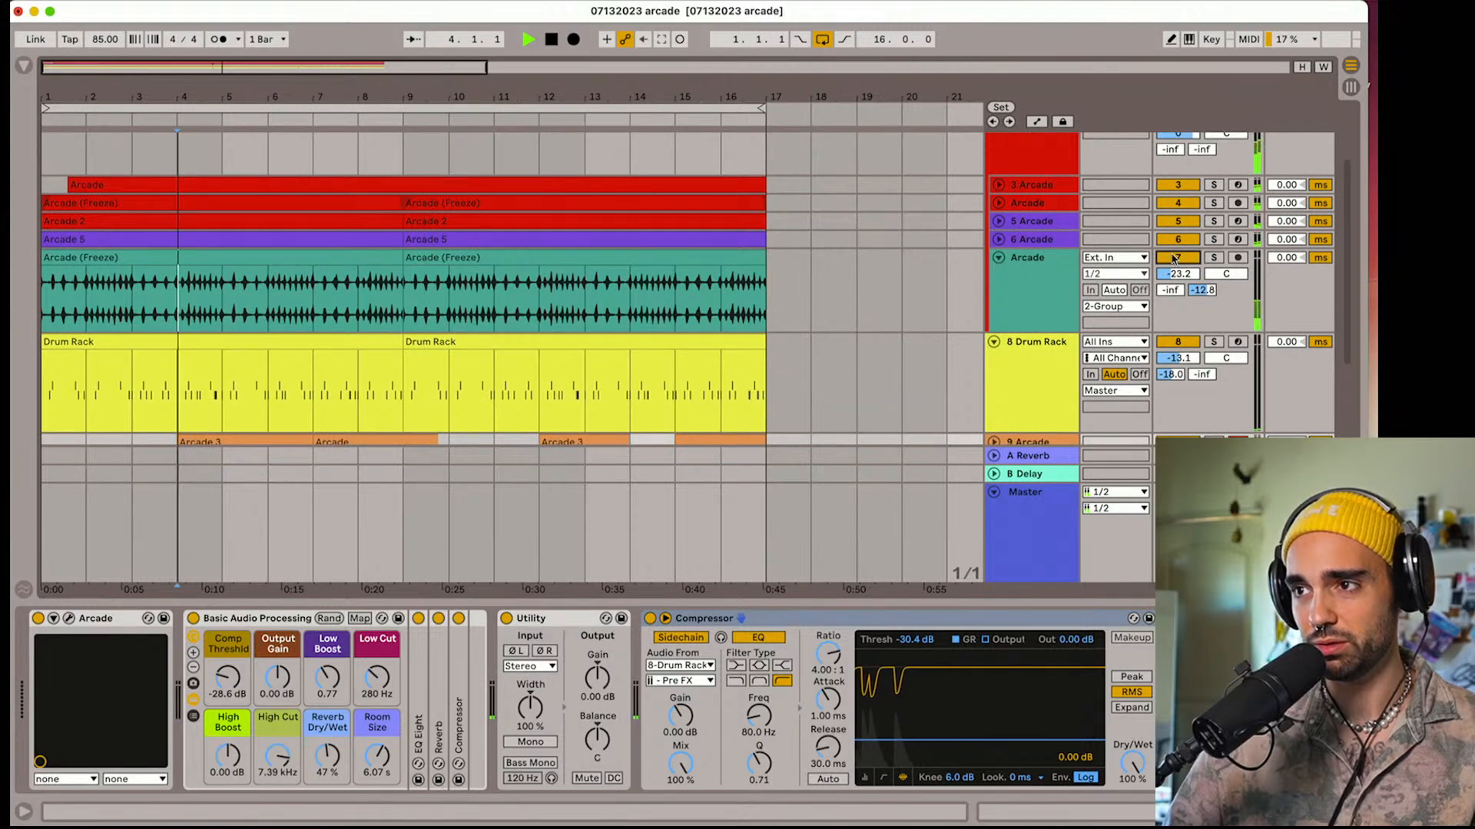
left_click(1031, 273)
key("0")
key("Delete")
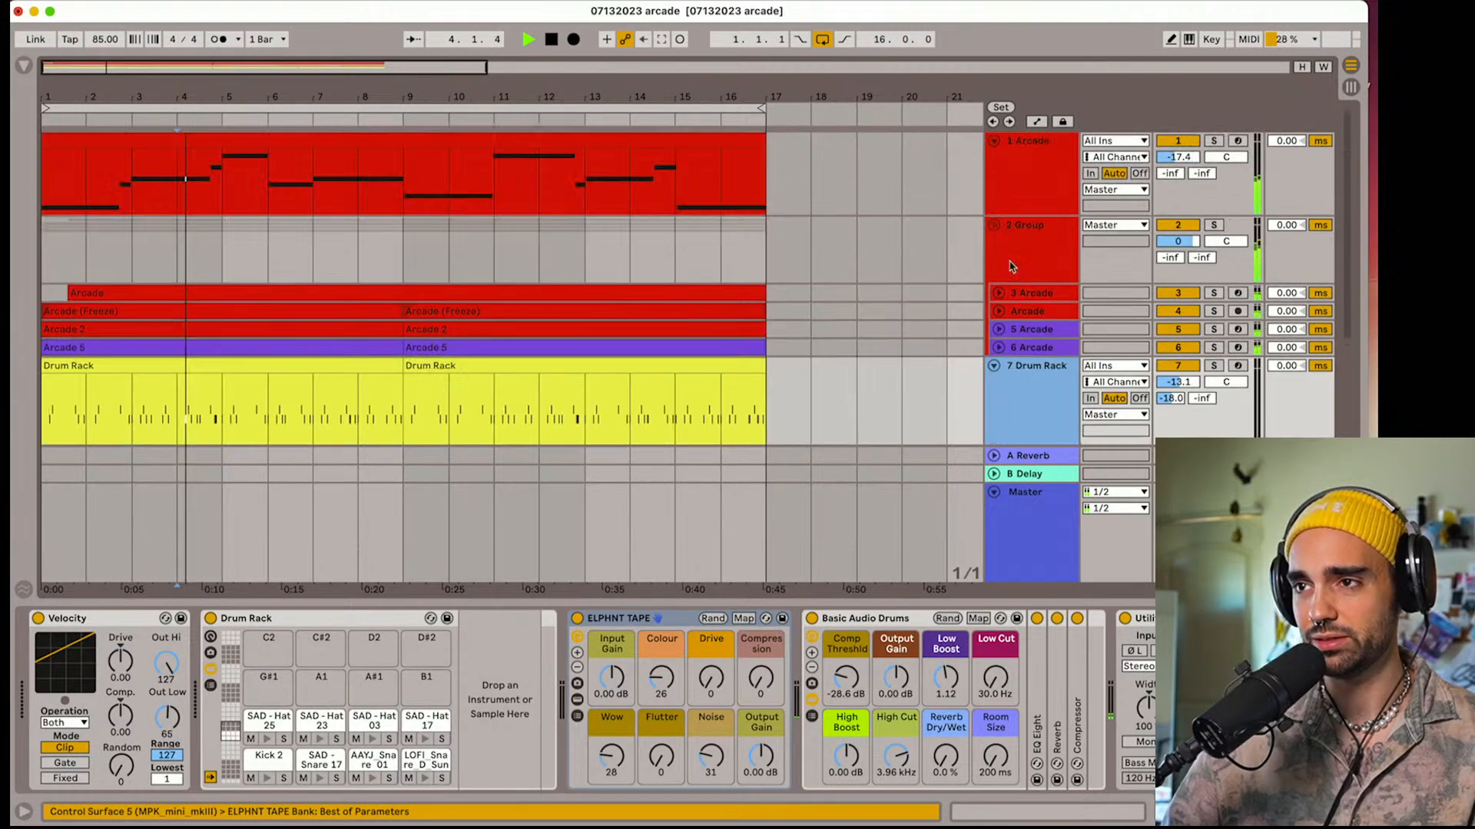
Collapse Drum Rack track 7 and keep the red group on track 2 expanded to show its Arcade tracks
left_click(993, 226)
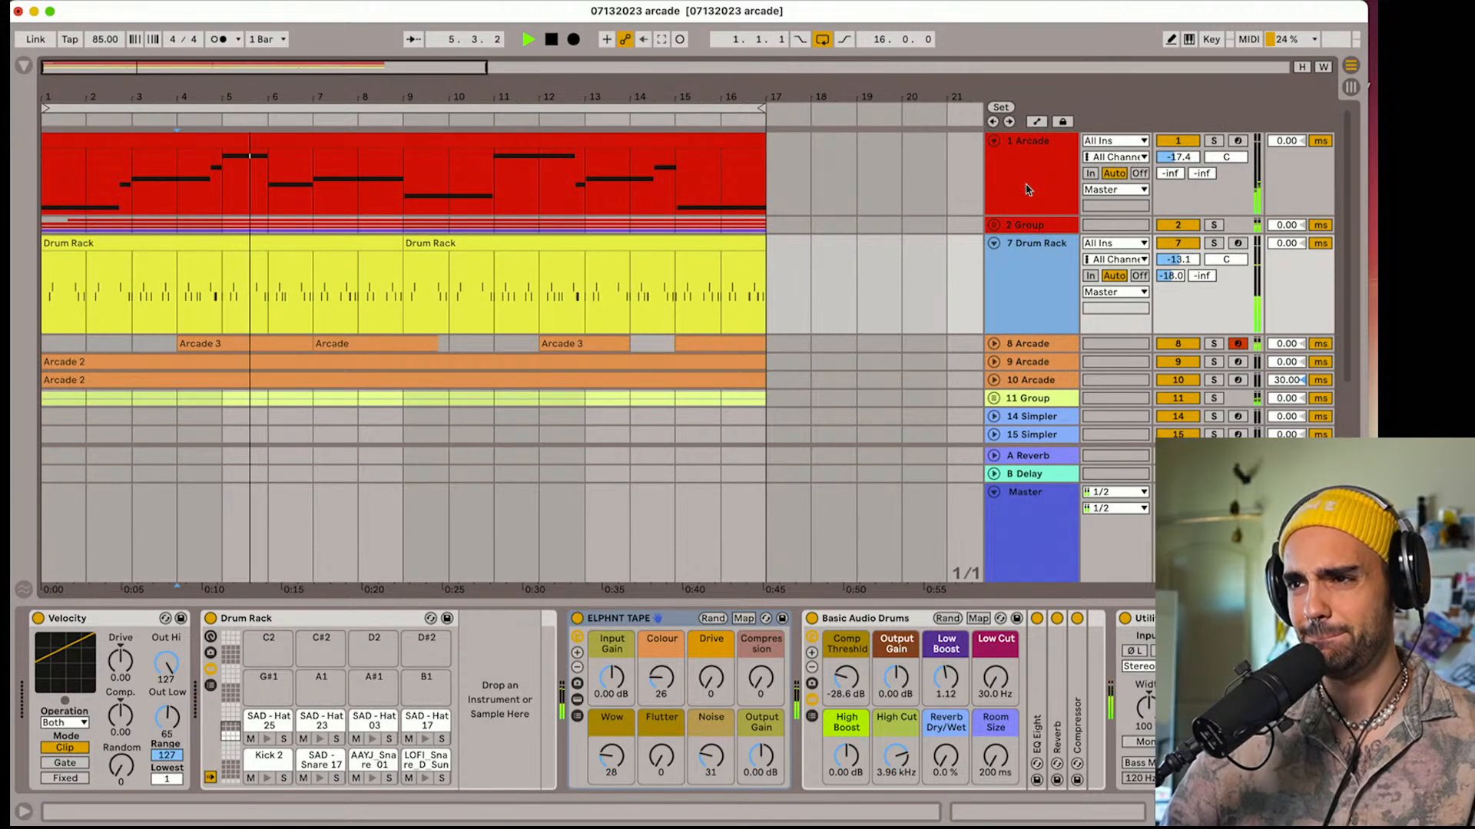
scroll(1027, 190, "down", 2)
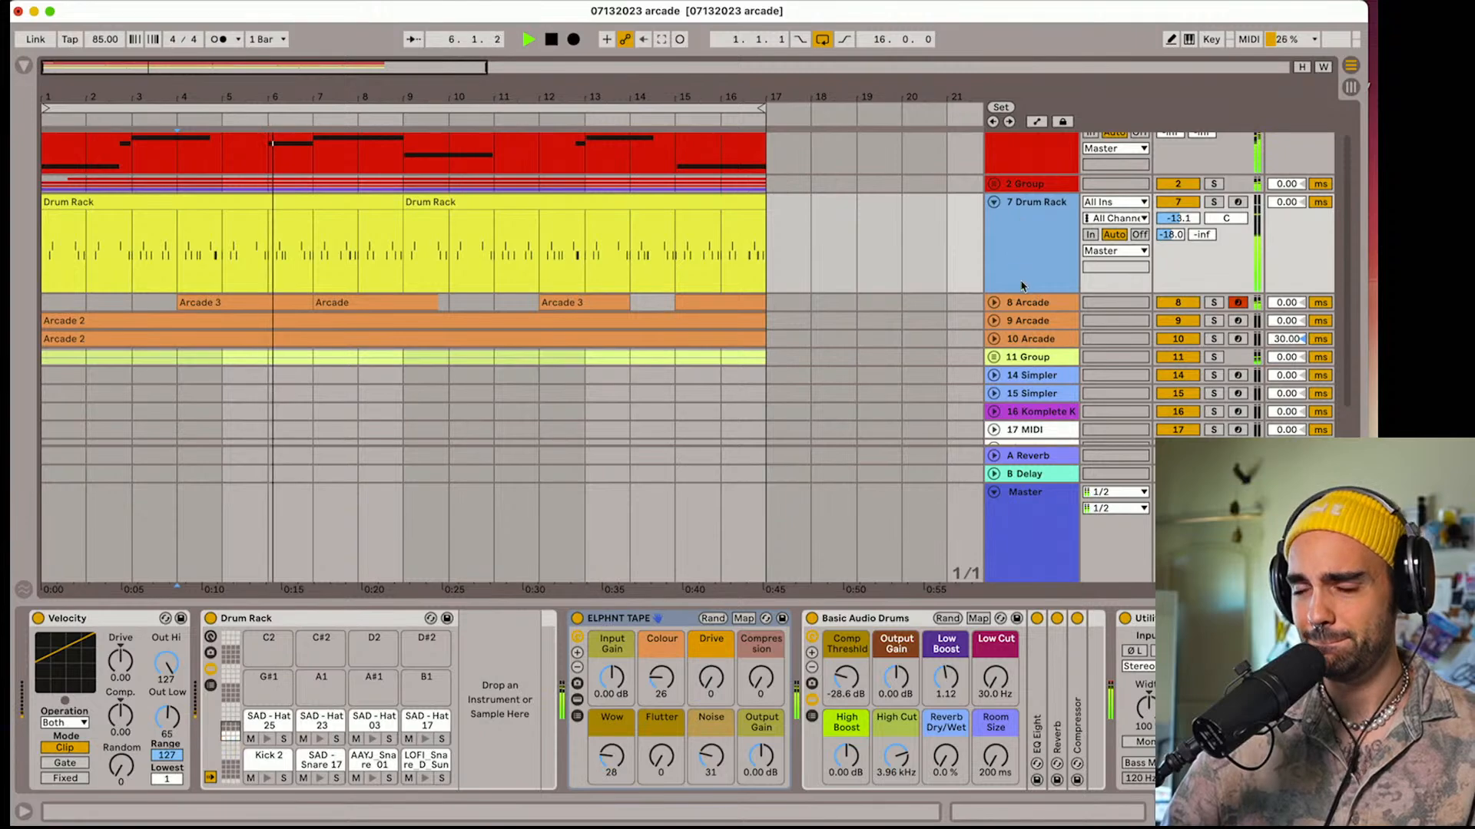
left_click(993, 202)
left_click(993, 184)
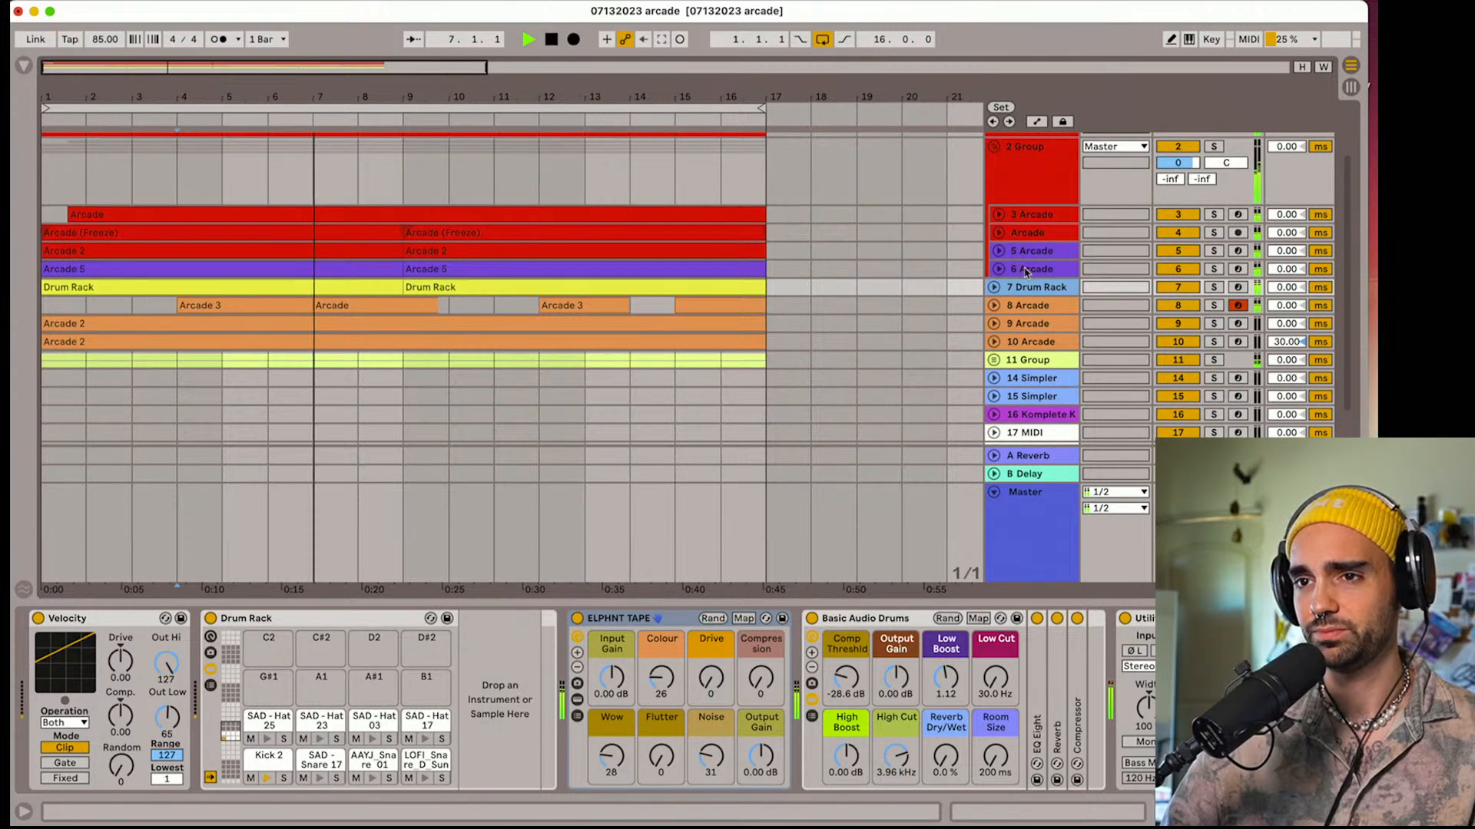
scroll(1014, 265, "down", 1)
scroll(1022, 223, "up", 1)
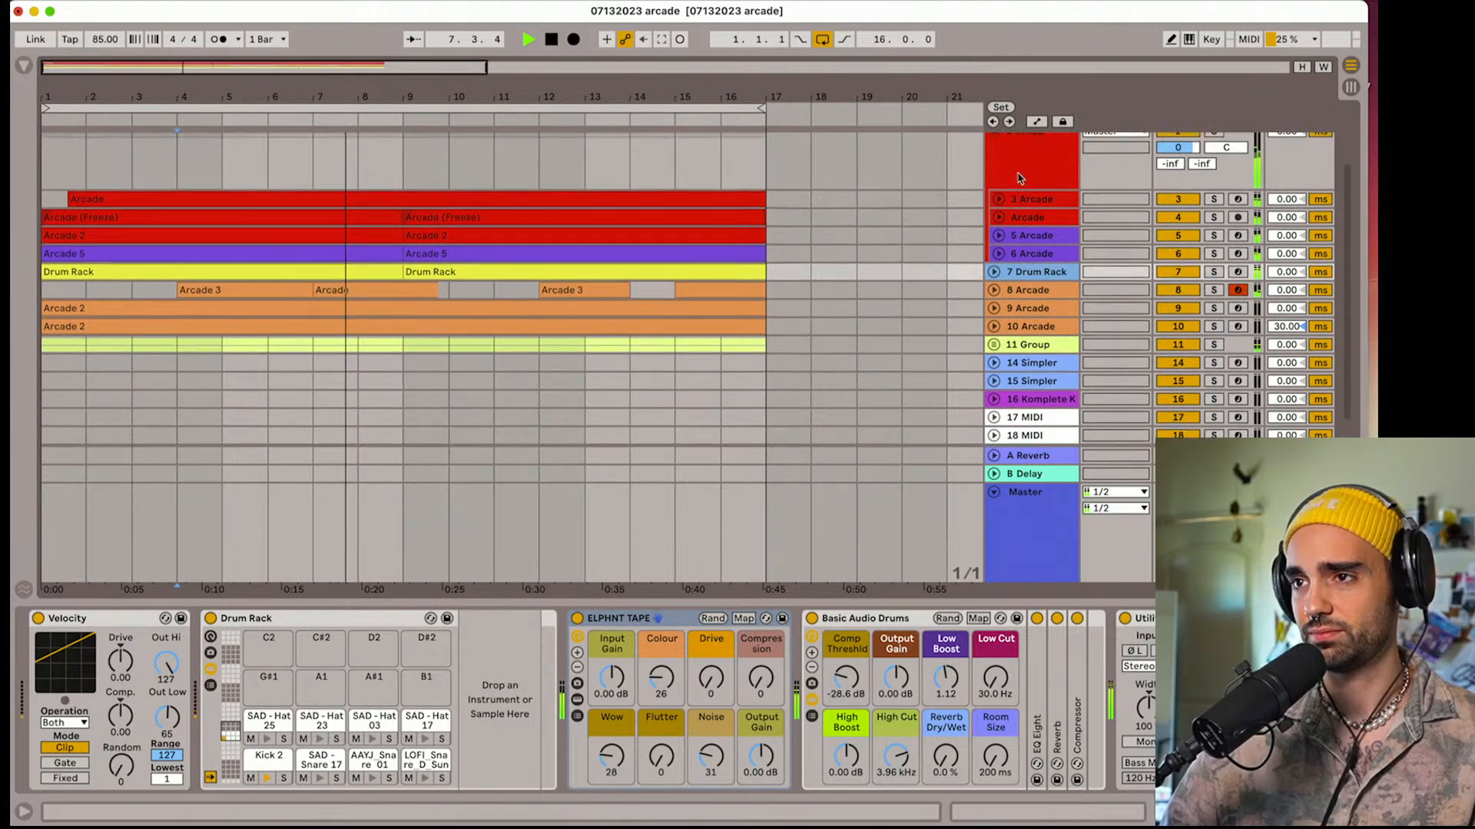
Set the Dry/Wet of the sidechain Compressor on the red group, track 2, to 73%
left_click(1020, 177)
left_click(521, 764)
left_click_drag(521, 763, 520, 777)
scroll(1012, 184, "up", 2)
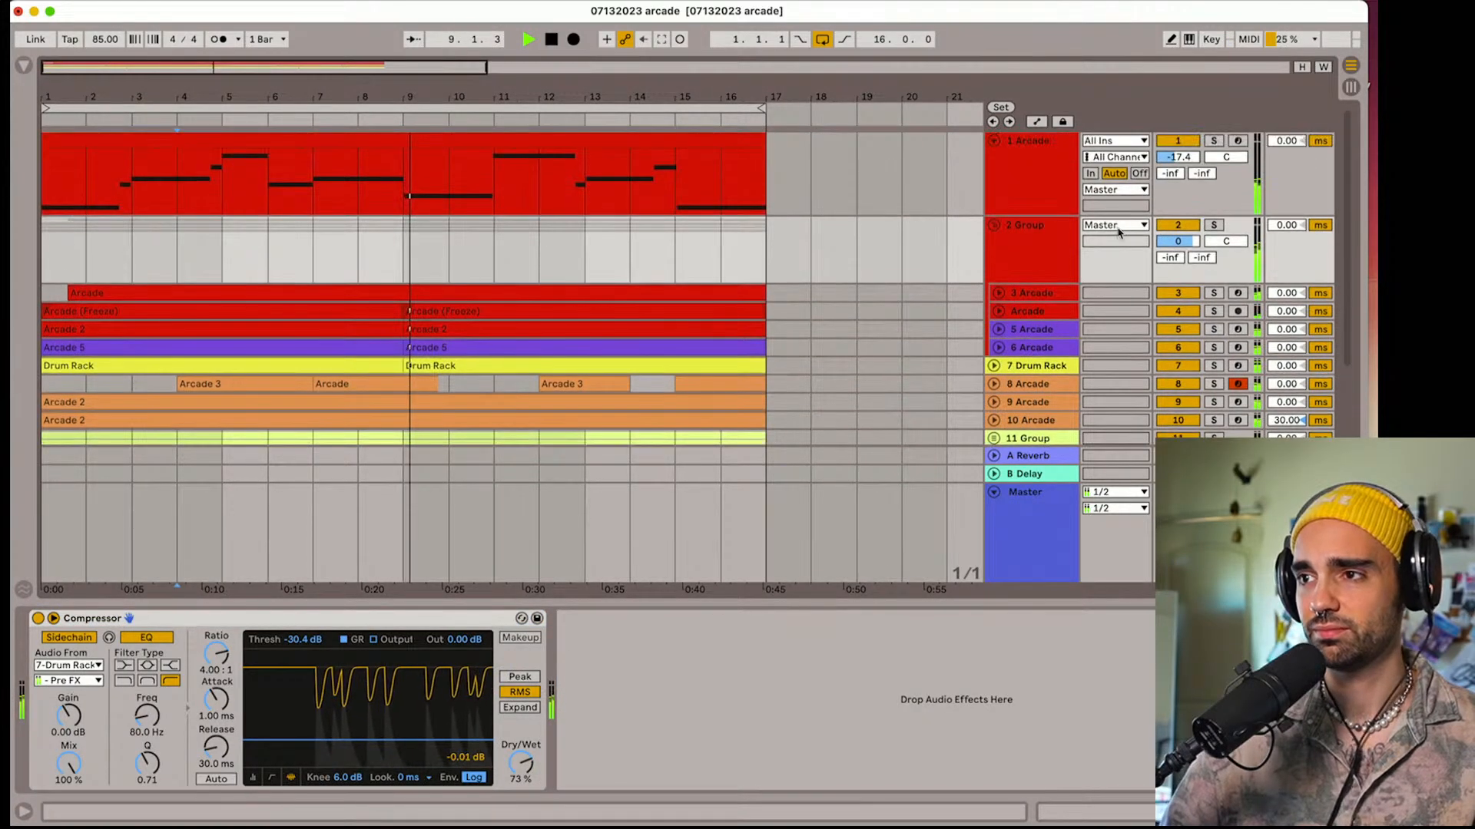
Solo the red group on track 2, raise its send A to -13.7 dB, and take it out of solo
scroll(1076, 231, "down", 1)
left_click(1213, 198)
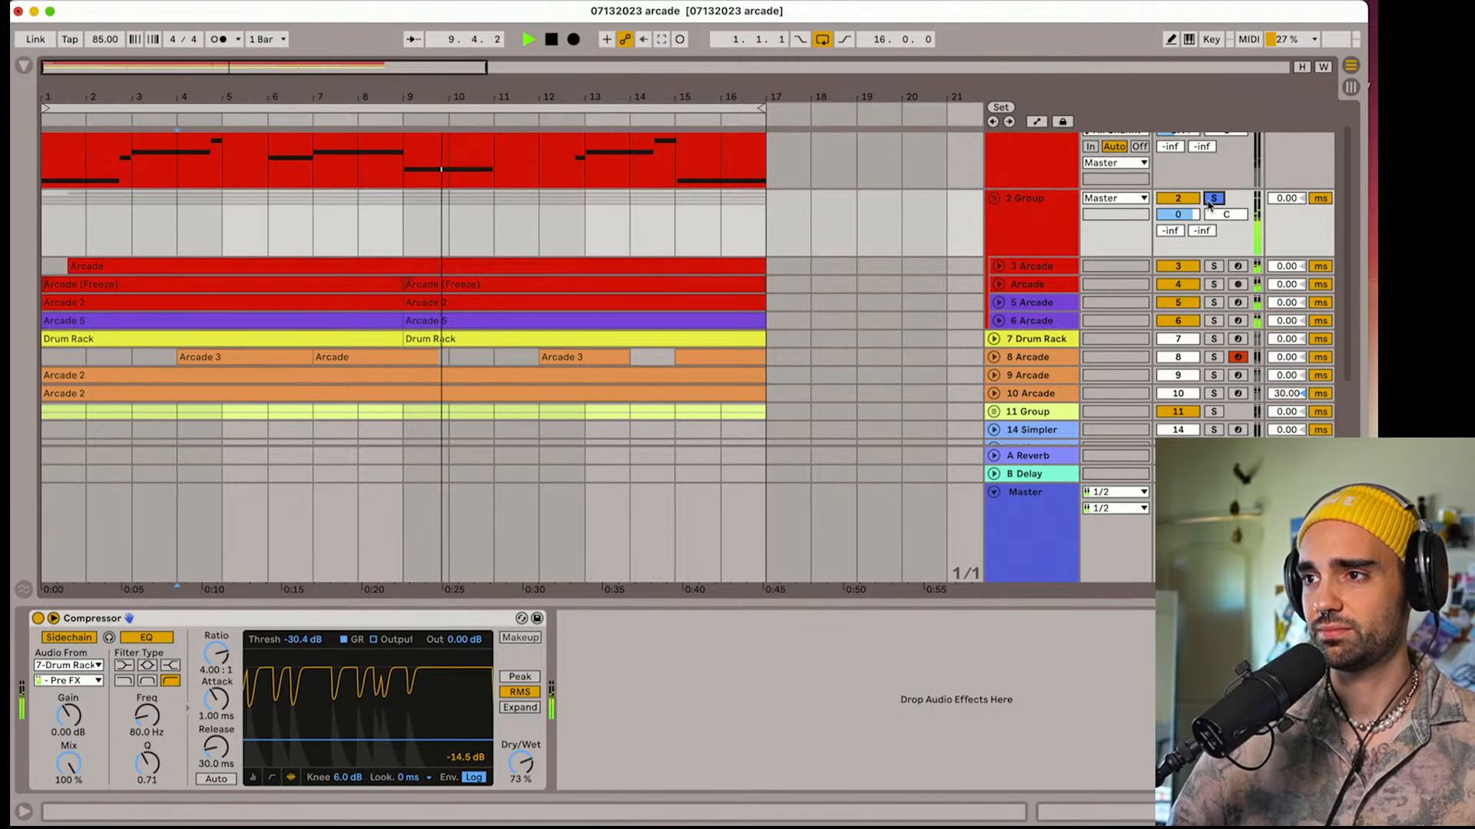
left_click_drag(1170, 230, 1170, 221)
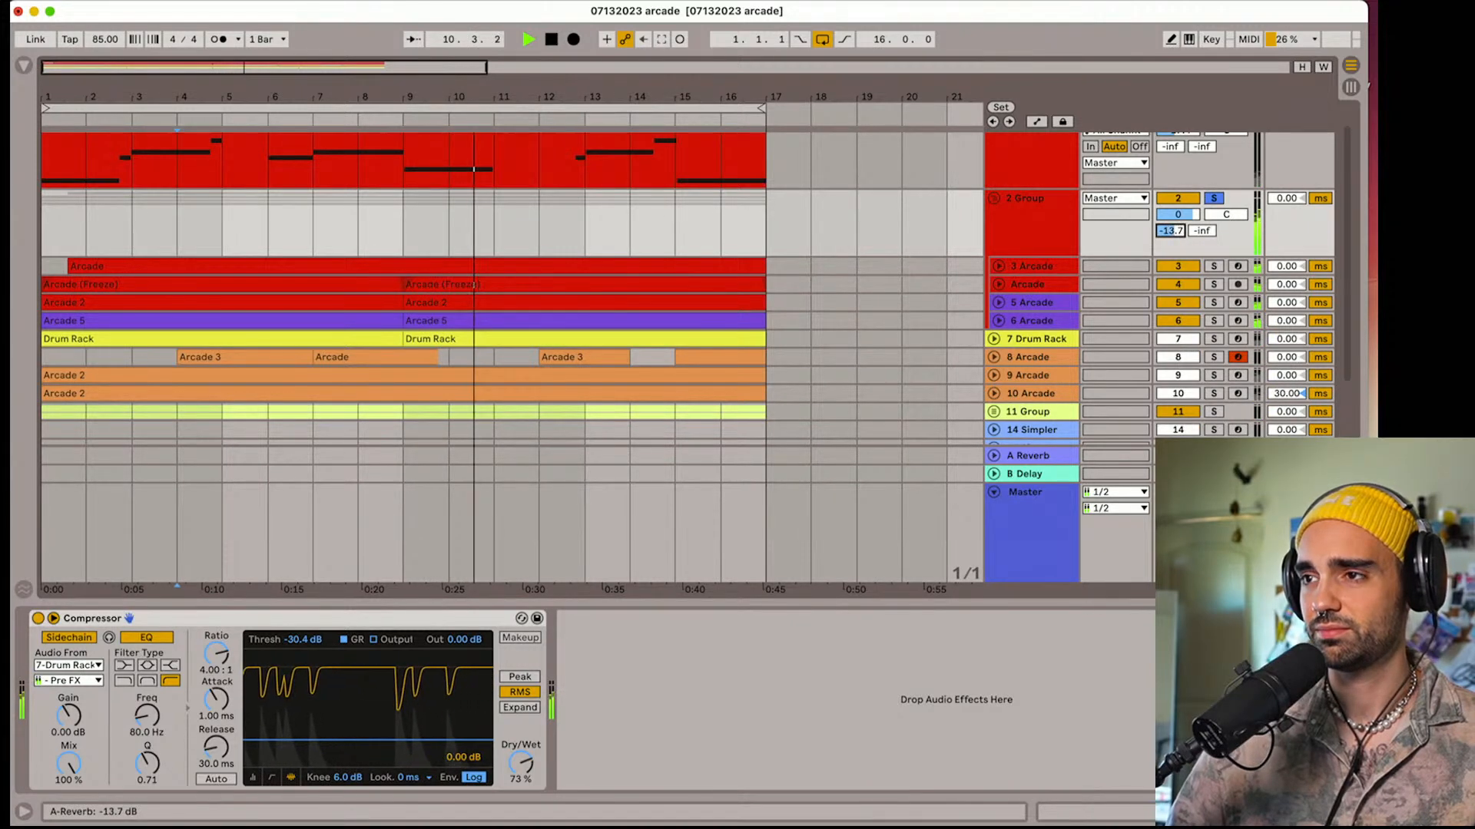
left_click(1213, 198)
Move Arcade track 3 out of the red group and place it directly above the group, below track 1
left_click(1049, 269)
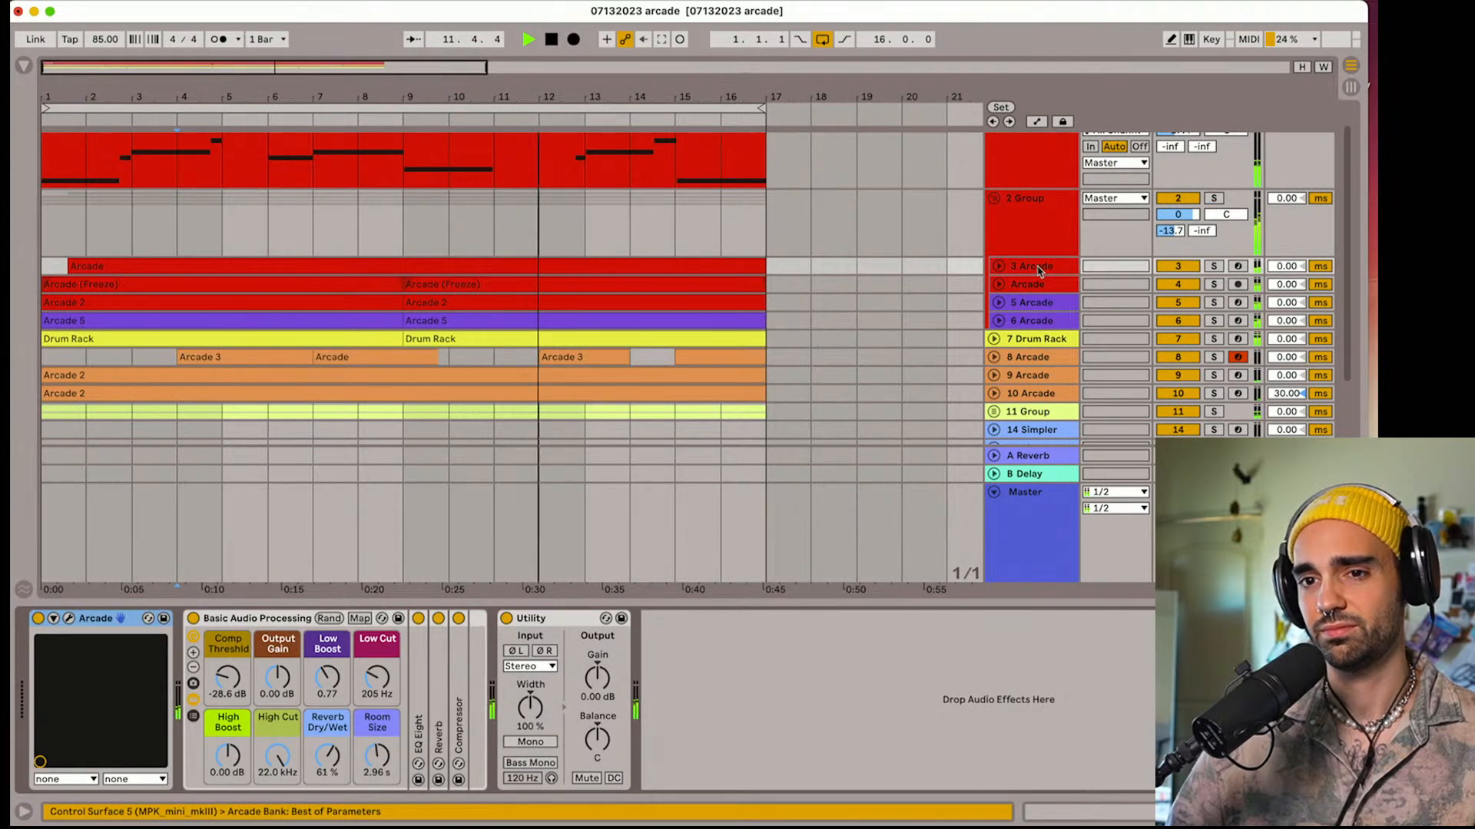
scroll(1032, 273, "up", 1)
left_click(1018, 300)
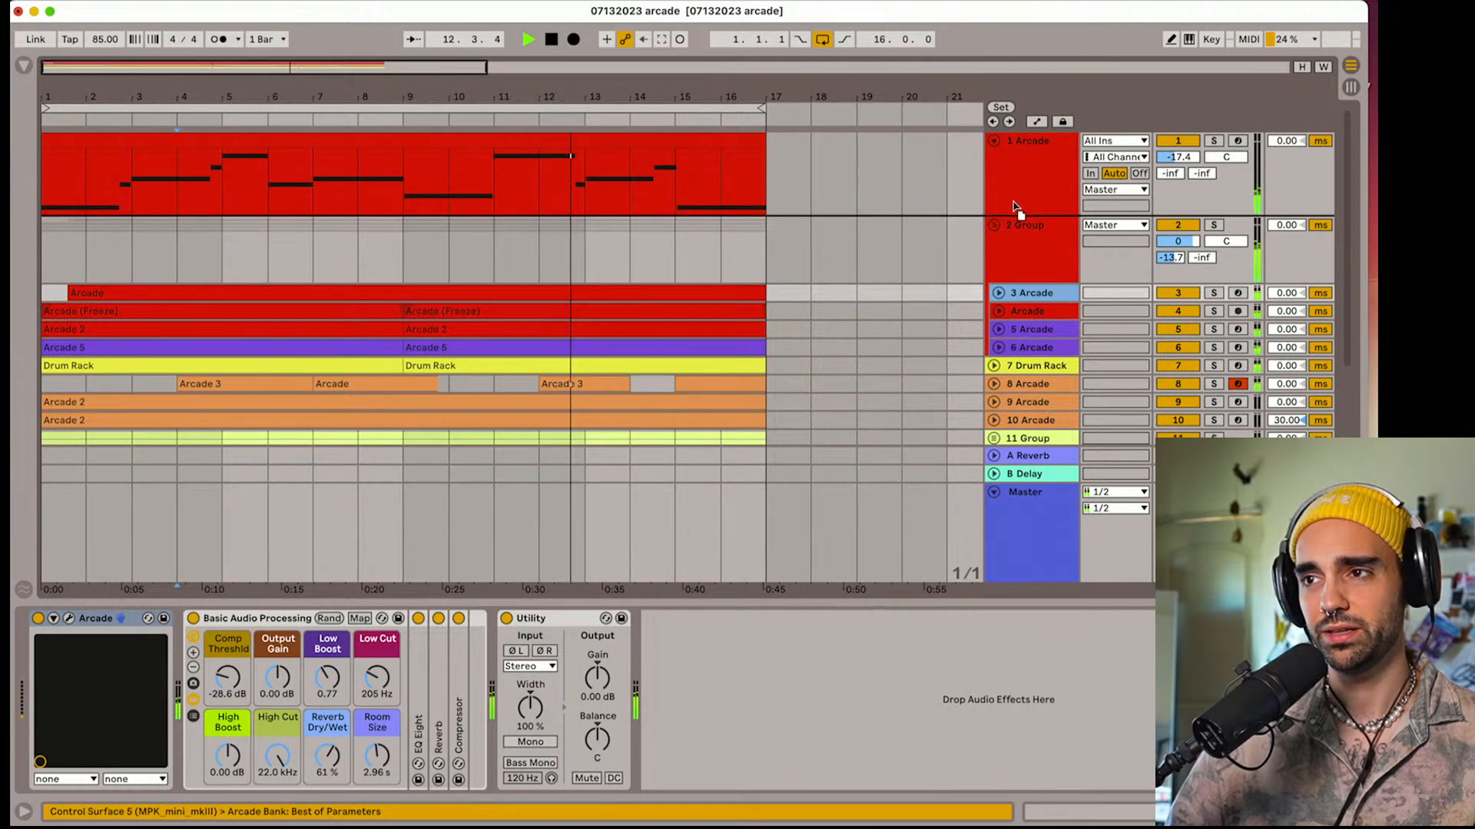
left_click_drag(1016, 210, 1016, 213)
Pan the moved Arcade track 2 to 8R, and collapse Arcade tracks 1 and 2
left_click(994, 225)
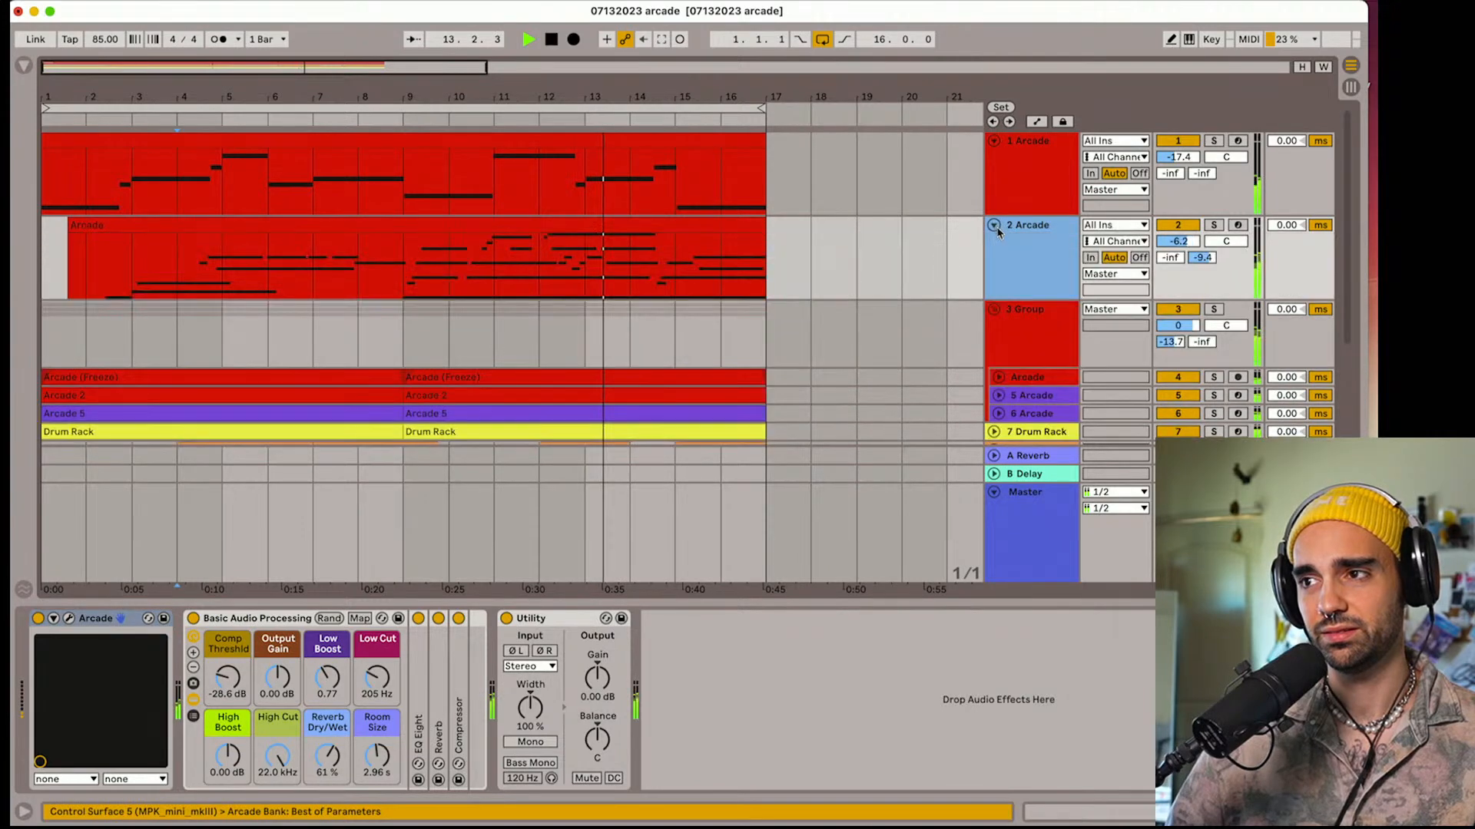
left_click_drag(1226, 222, 1226, 222)
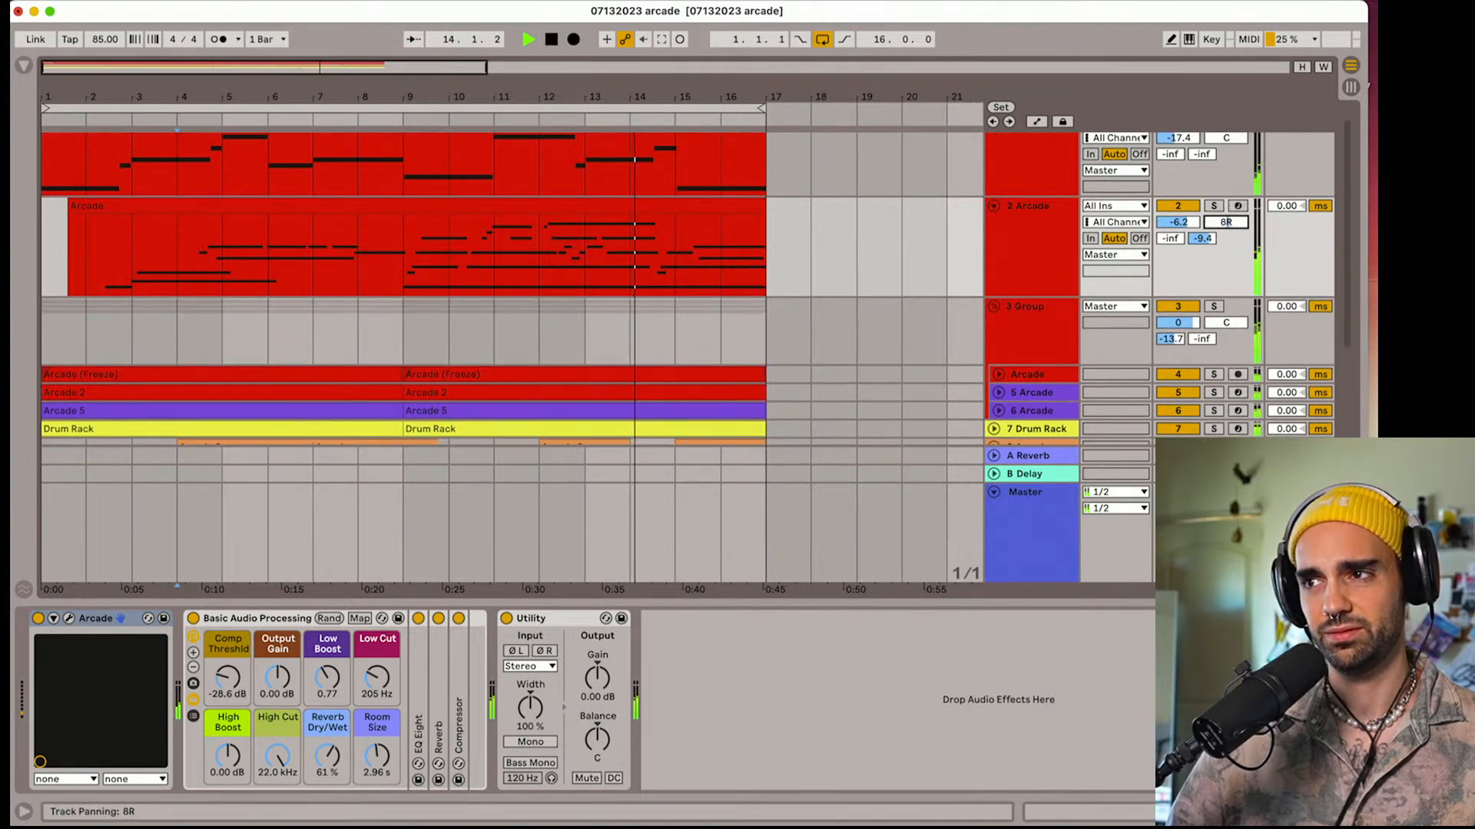
left_click(994, 206)
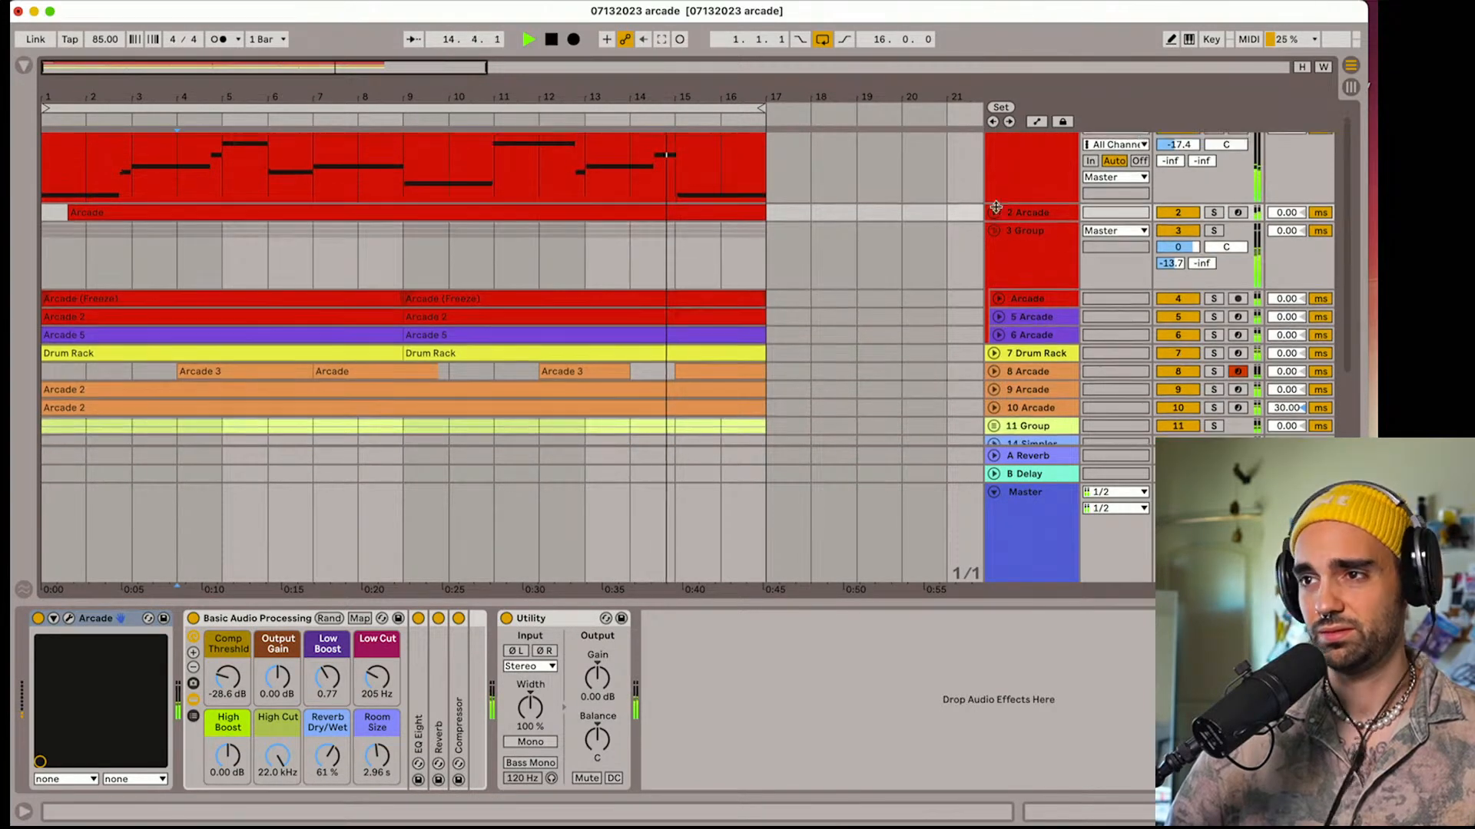
left_click(994, 141)
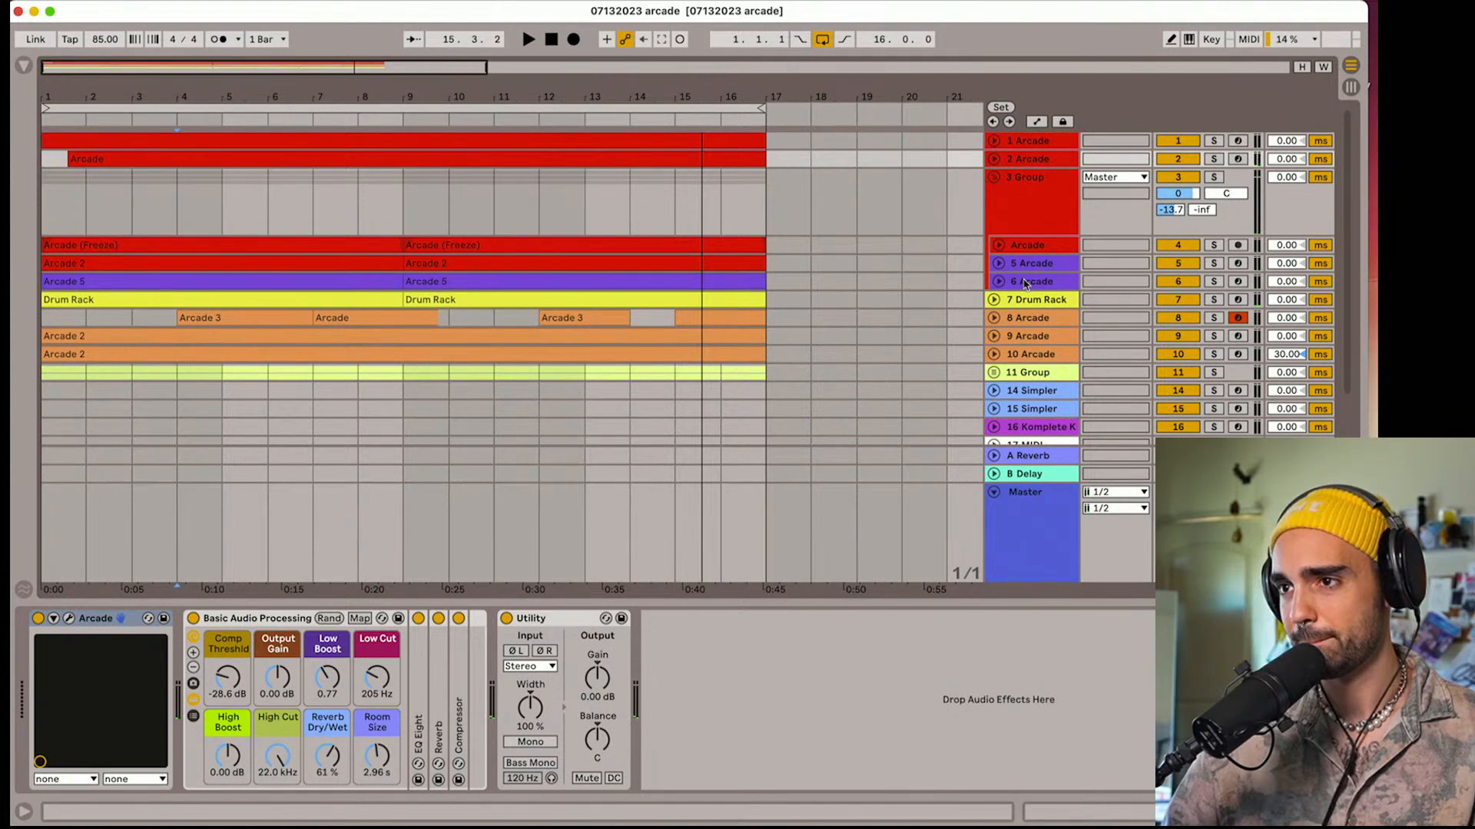
Duplicate purple Arcade track 6 within the group and delete all clips on the copy, track 7
key("space")
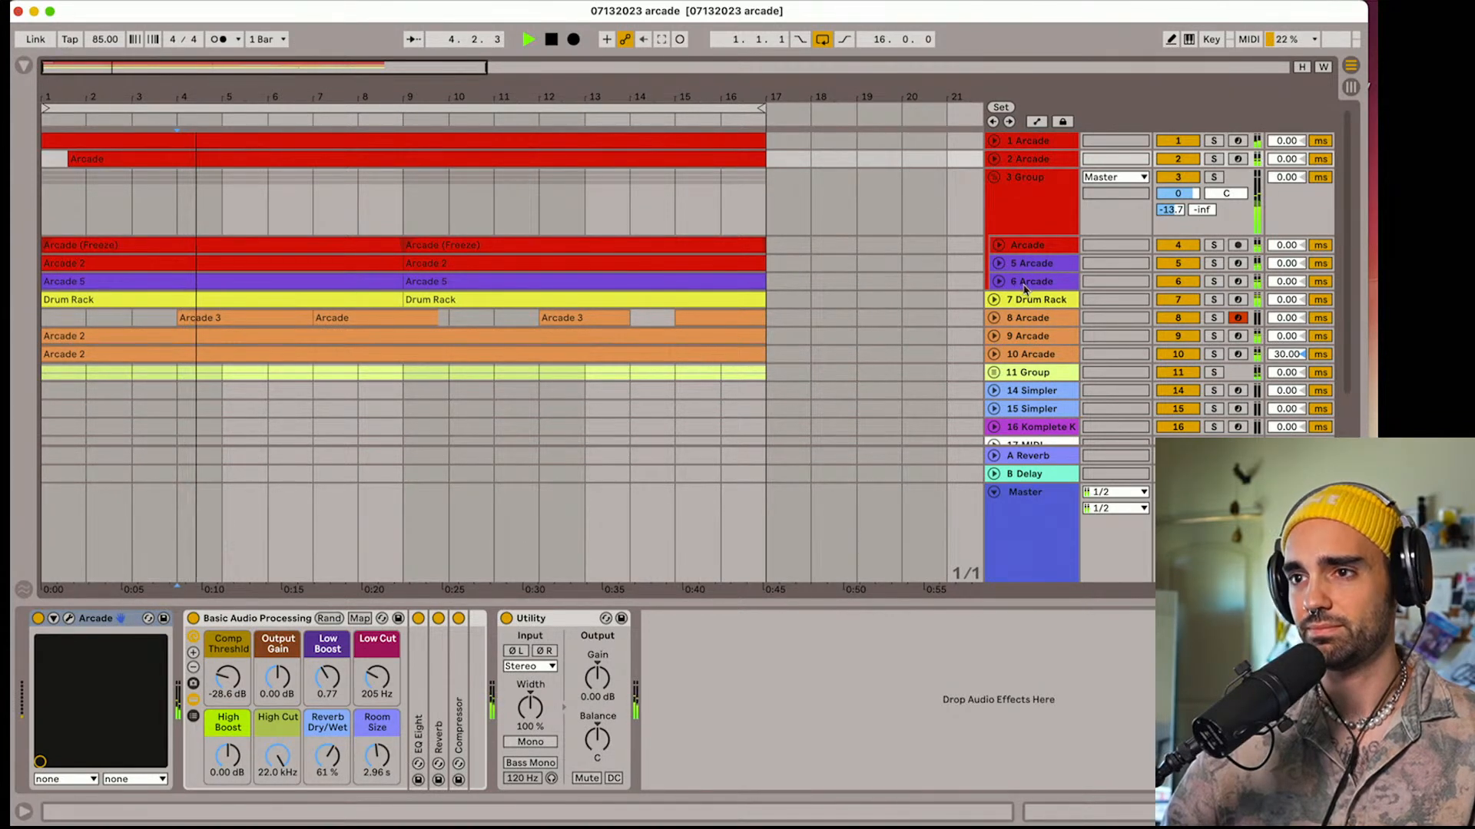
left_click(1024, 284)
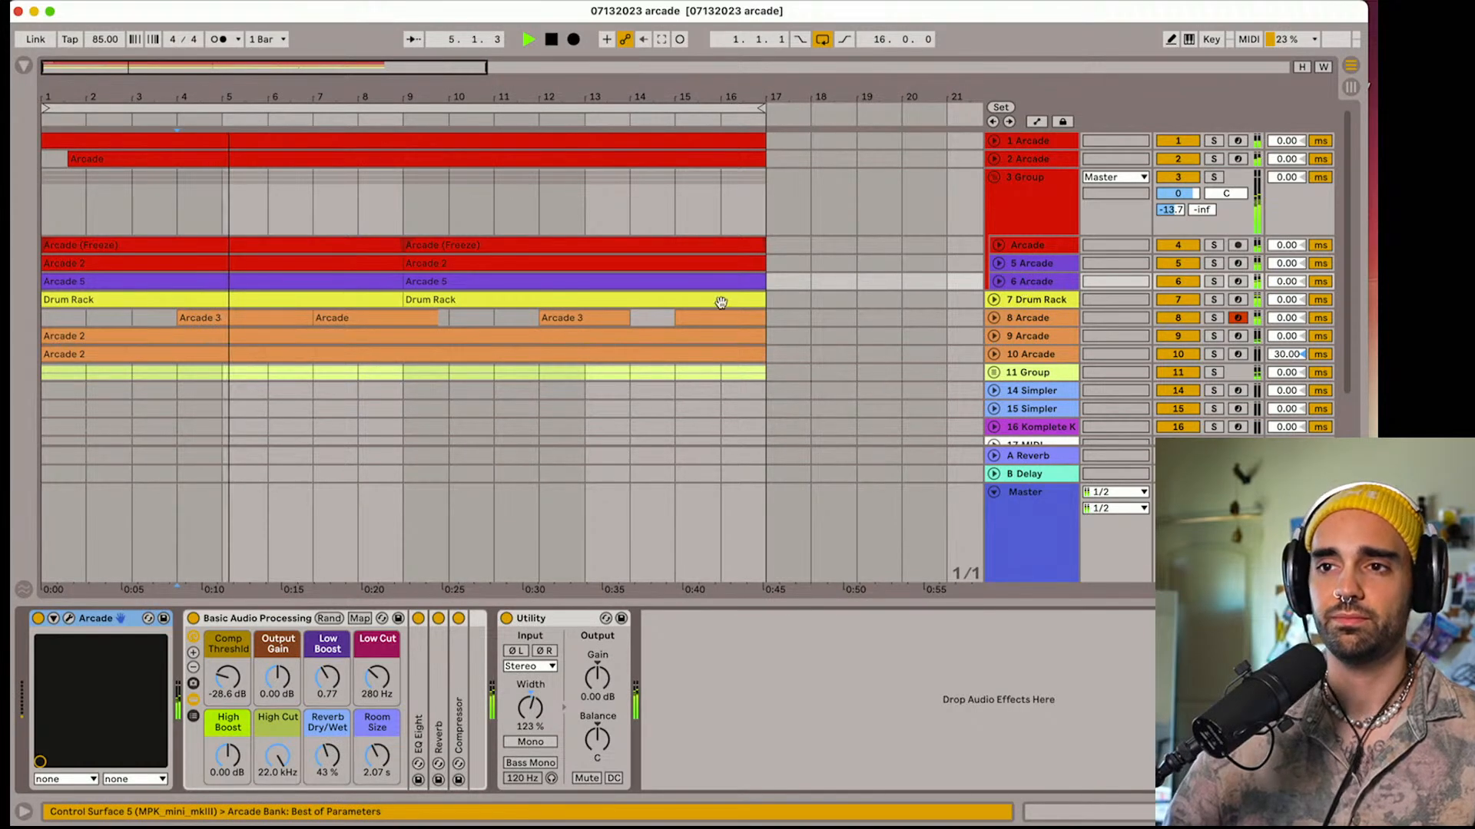
left_click(1050, 282)
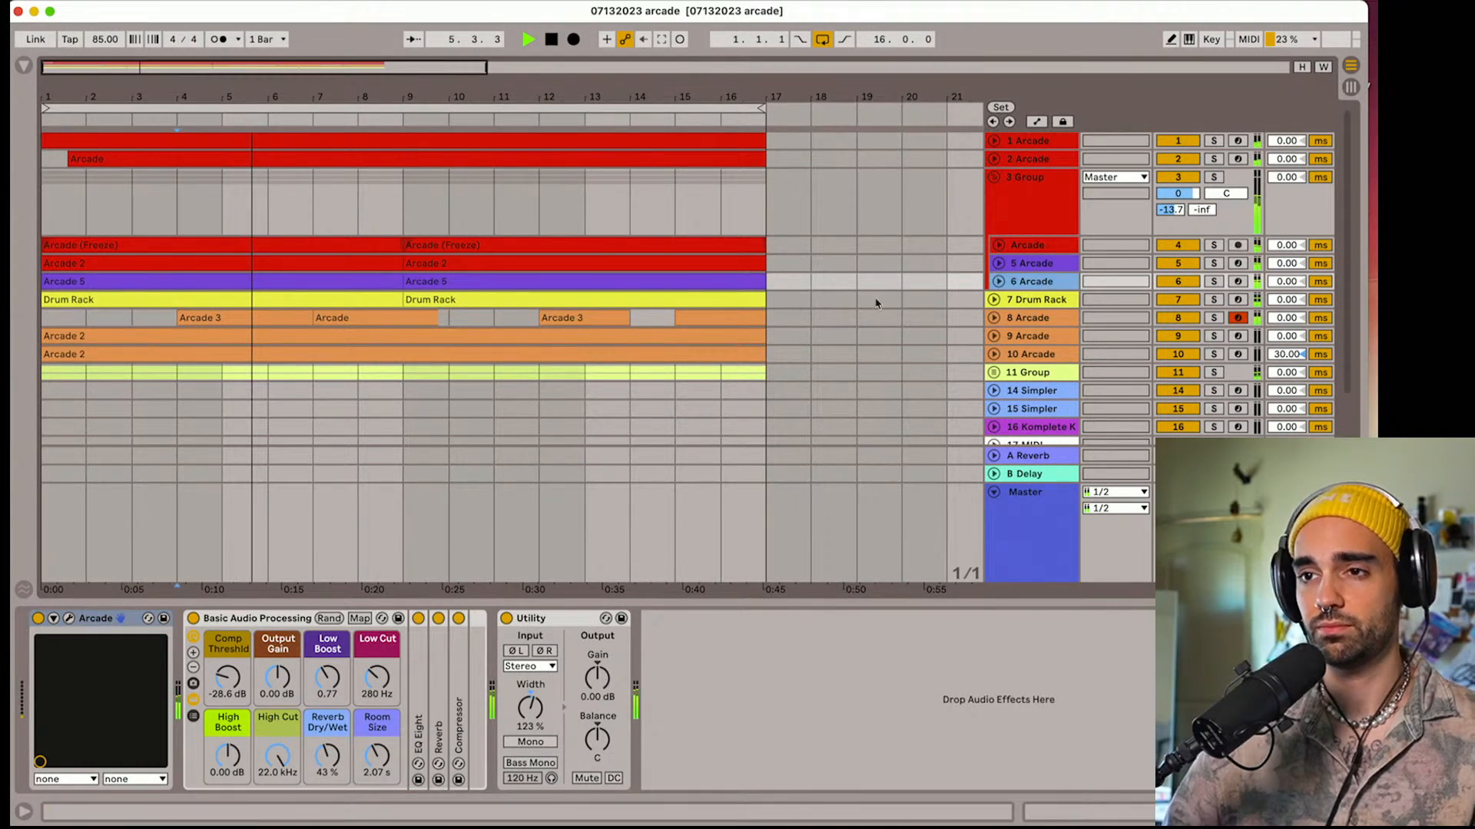
key("super+d")
left_click(735, 301)
key("space")
left_click(284, 304, "shift")
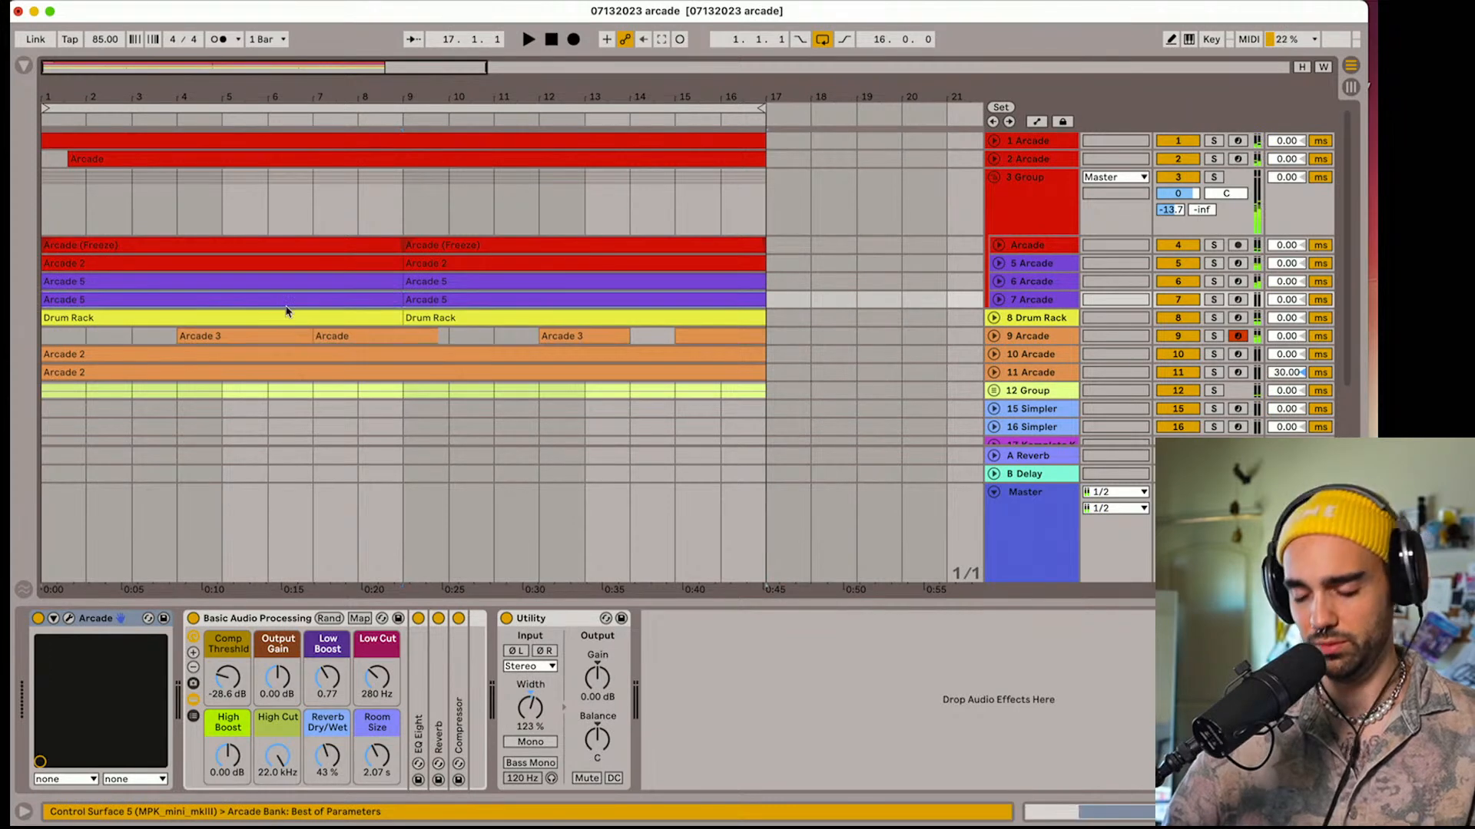
key("Delete")
Expand and record-arm the empty Arcade track 7, and check its Arcade plug-in's instrument preset
left_click(998, 300)
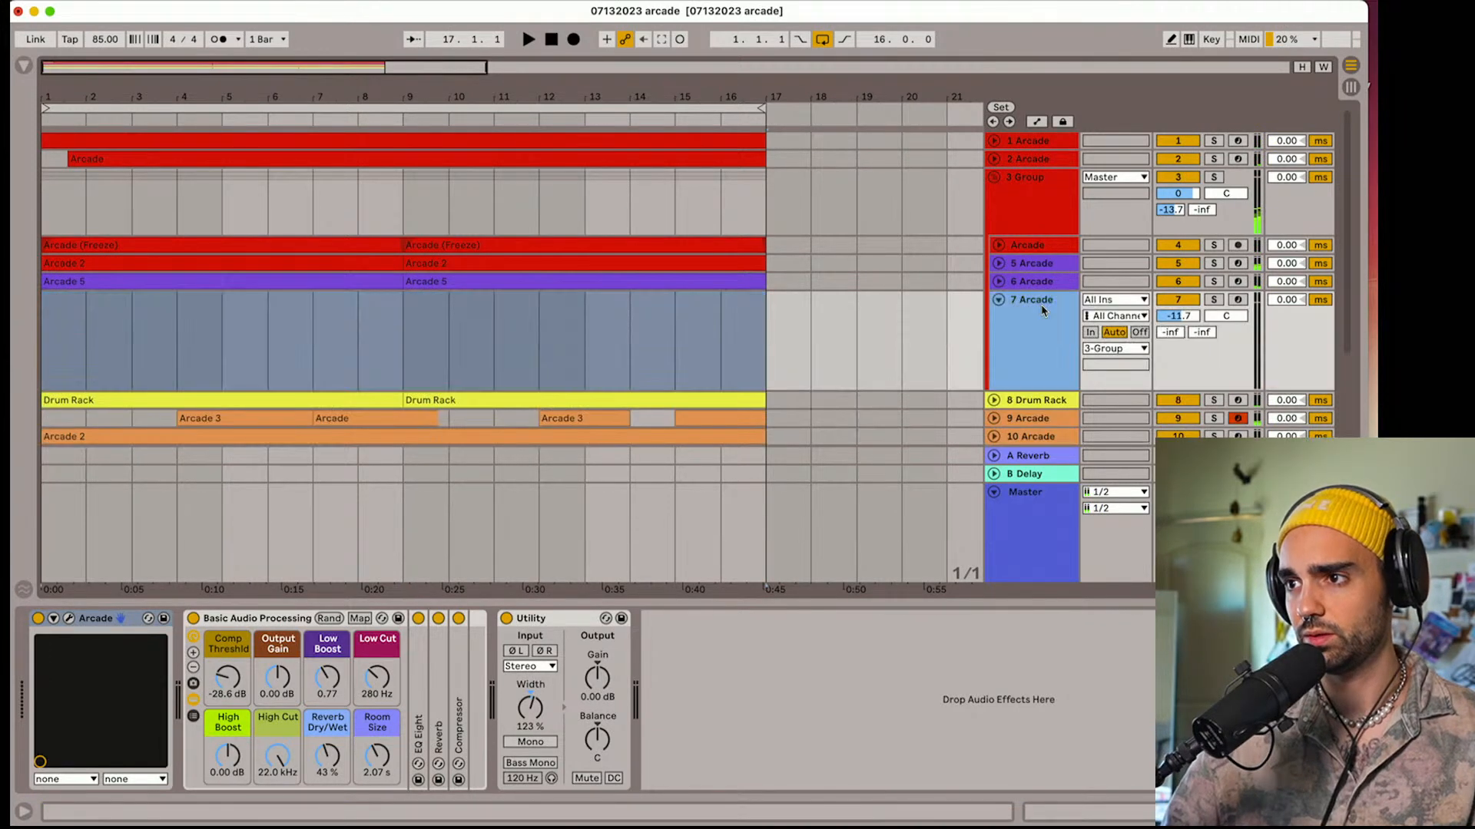
left_click(1238, 300)
left_click(1040, 349)
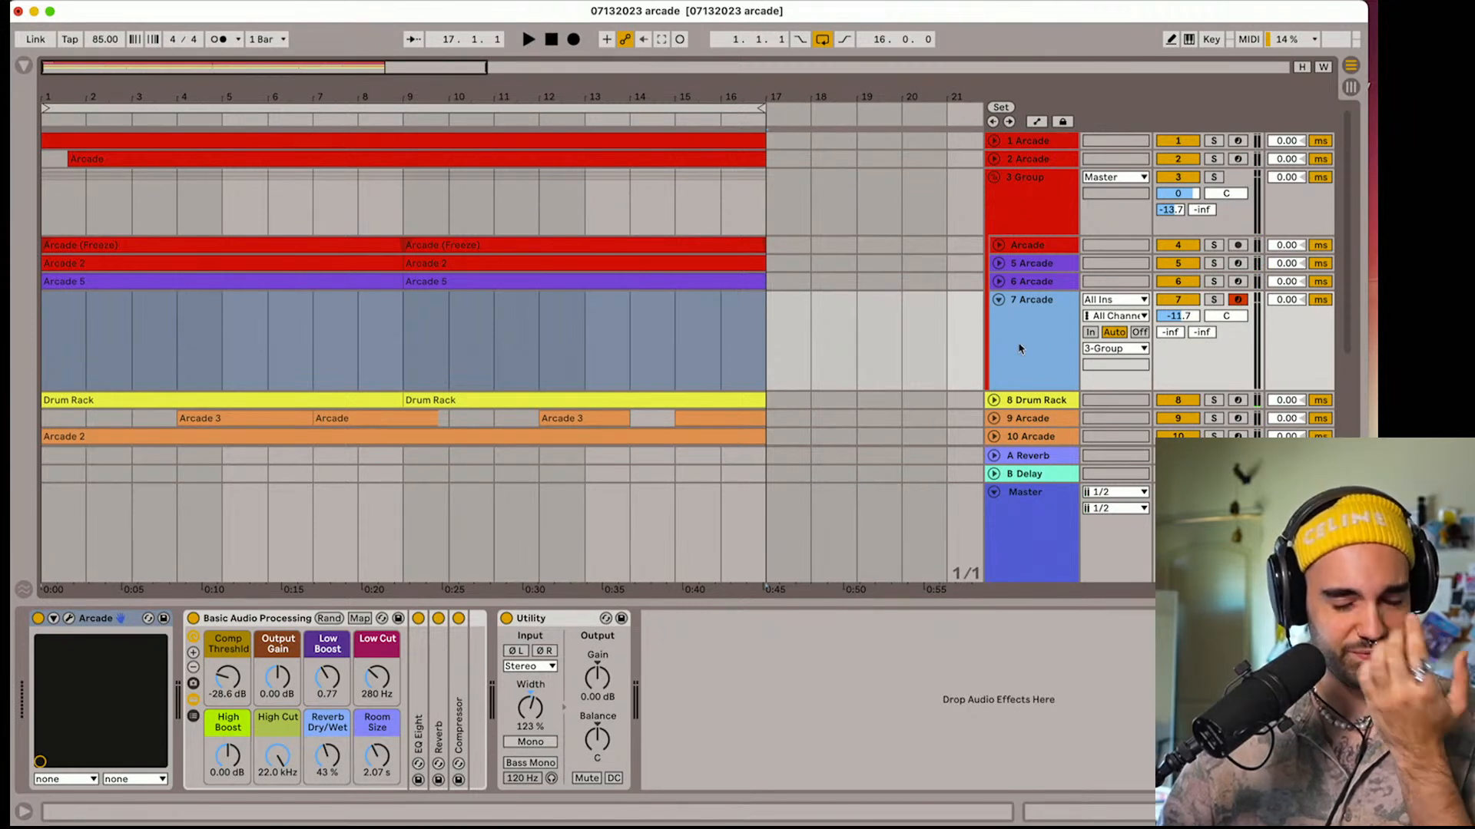
left_click(68, 619)
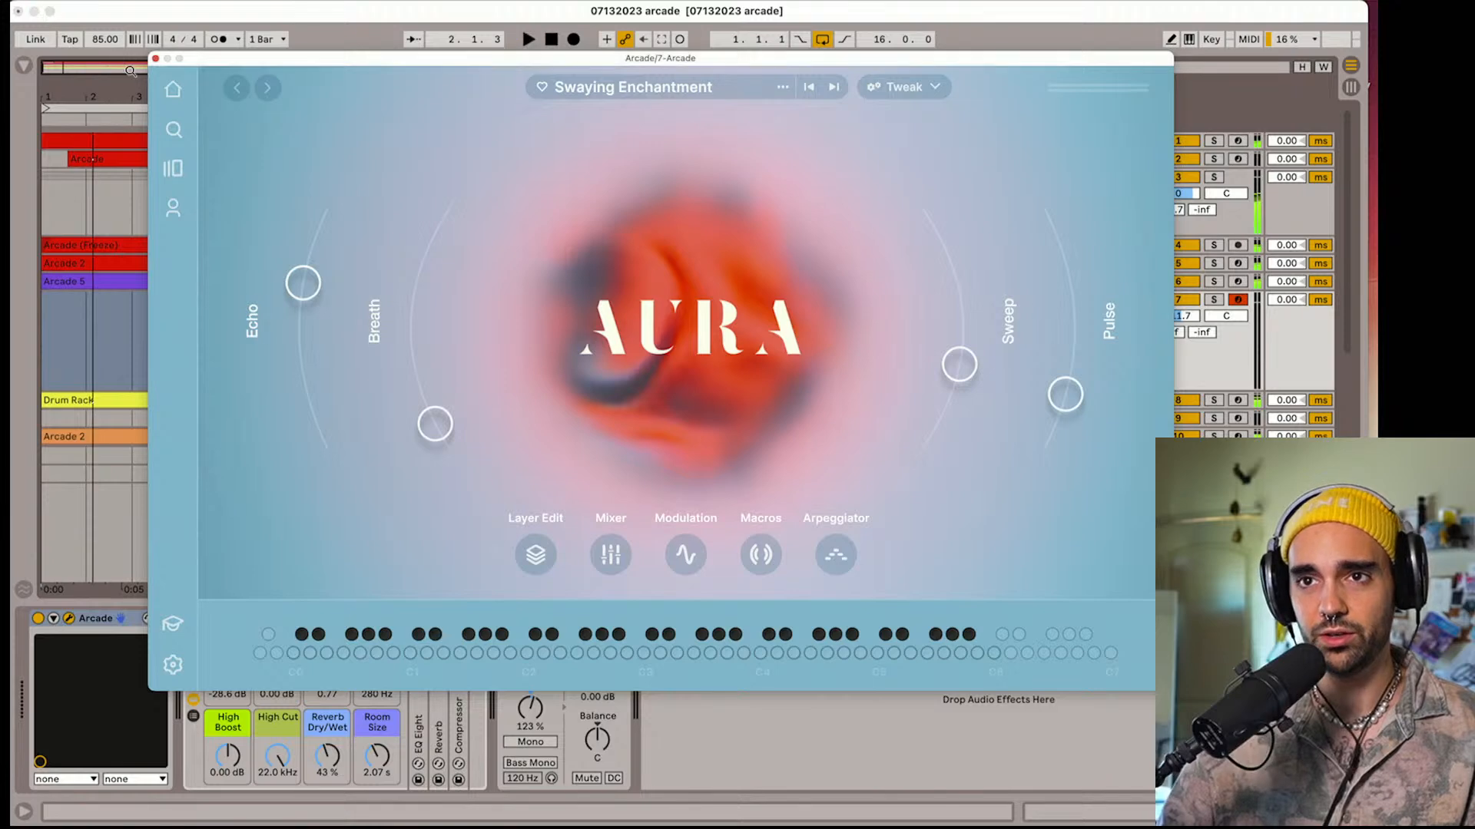
left_click(155, 59)
Group the three orange Arcade vocal tracks 9, 10 and 11
scroll(991, 291, "down", 5)
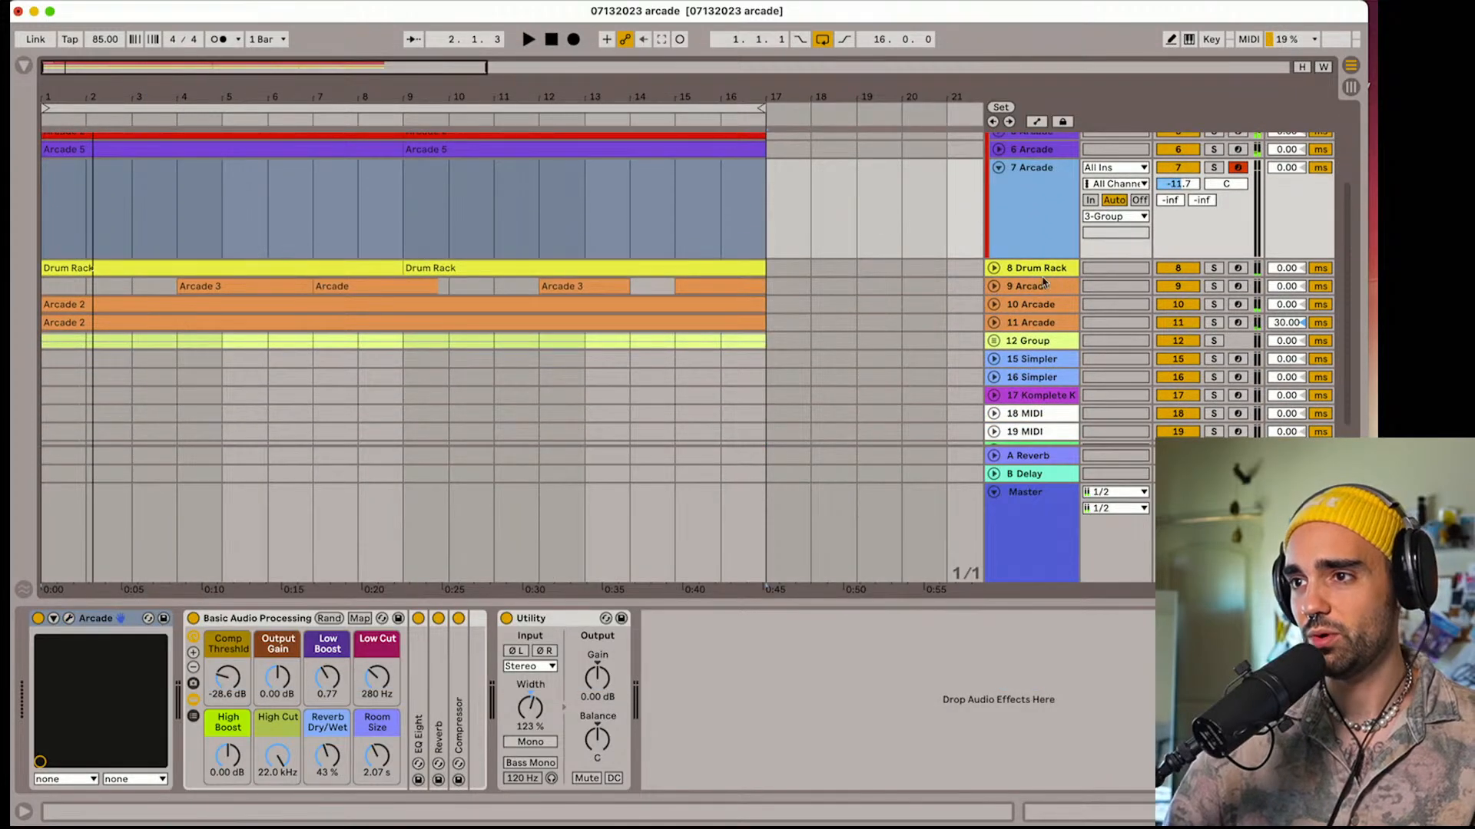
left_click(1043, 283)
right_click(1033, 321)
left_click(1021, 298)
left_click(1024, 287)
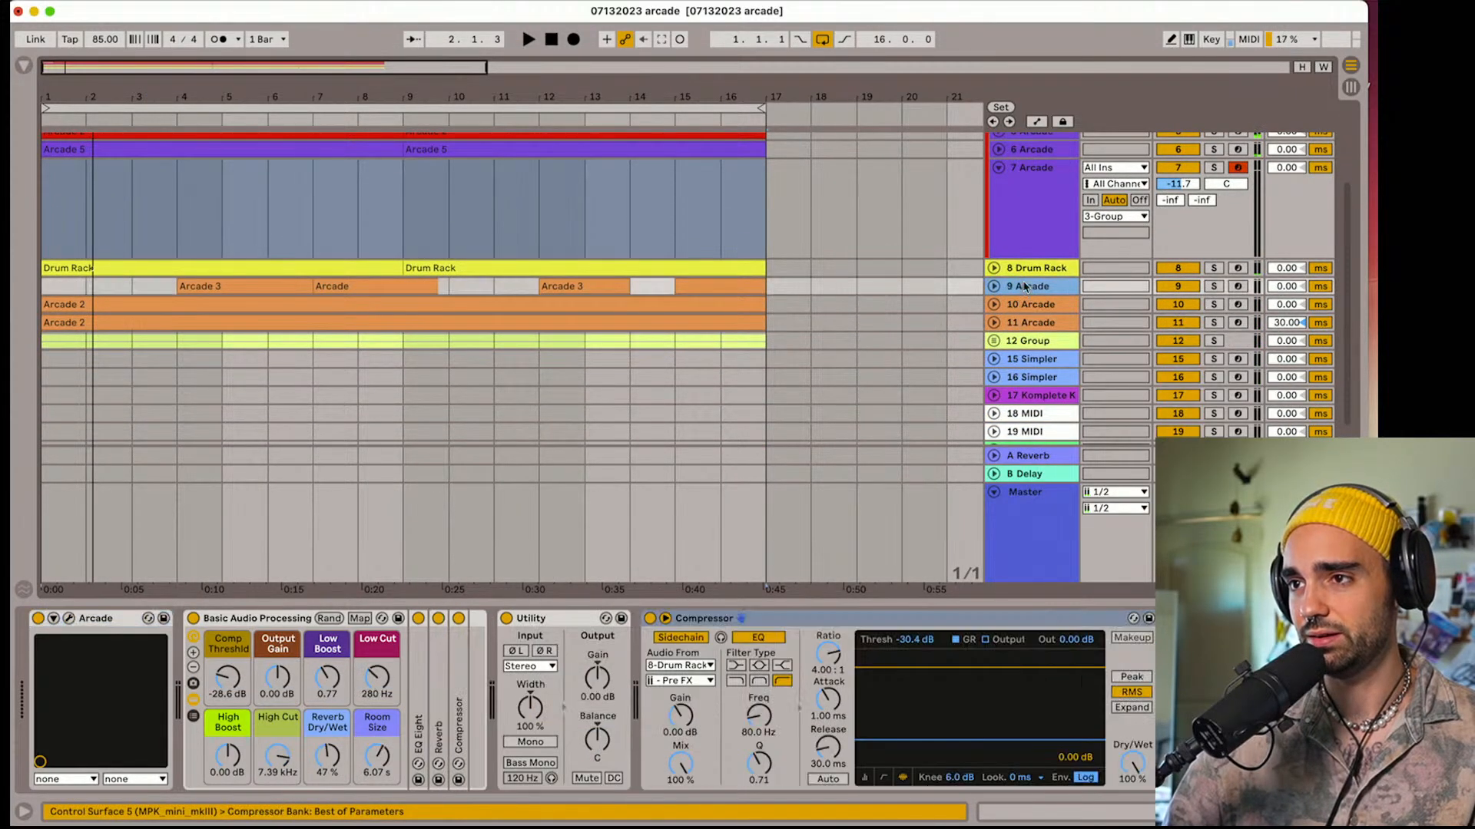
right_click(1026, 324)
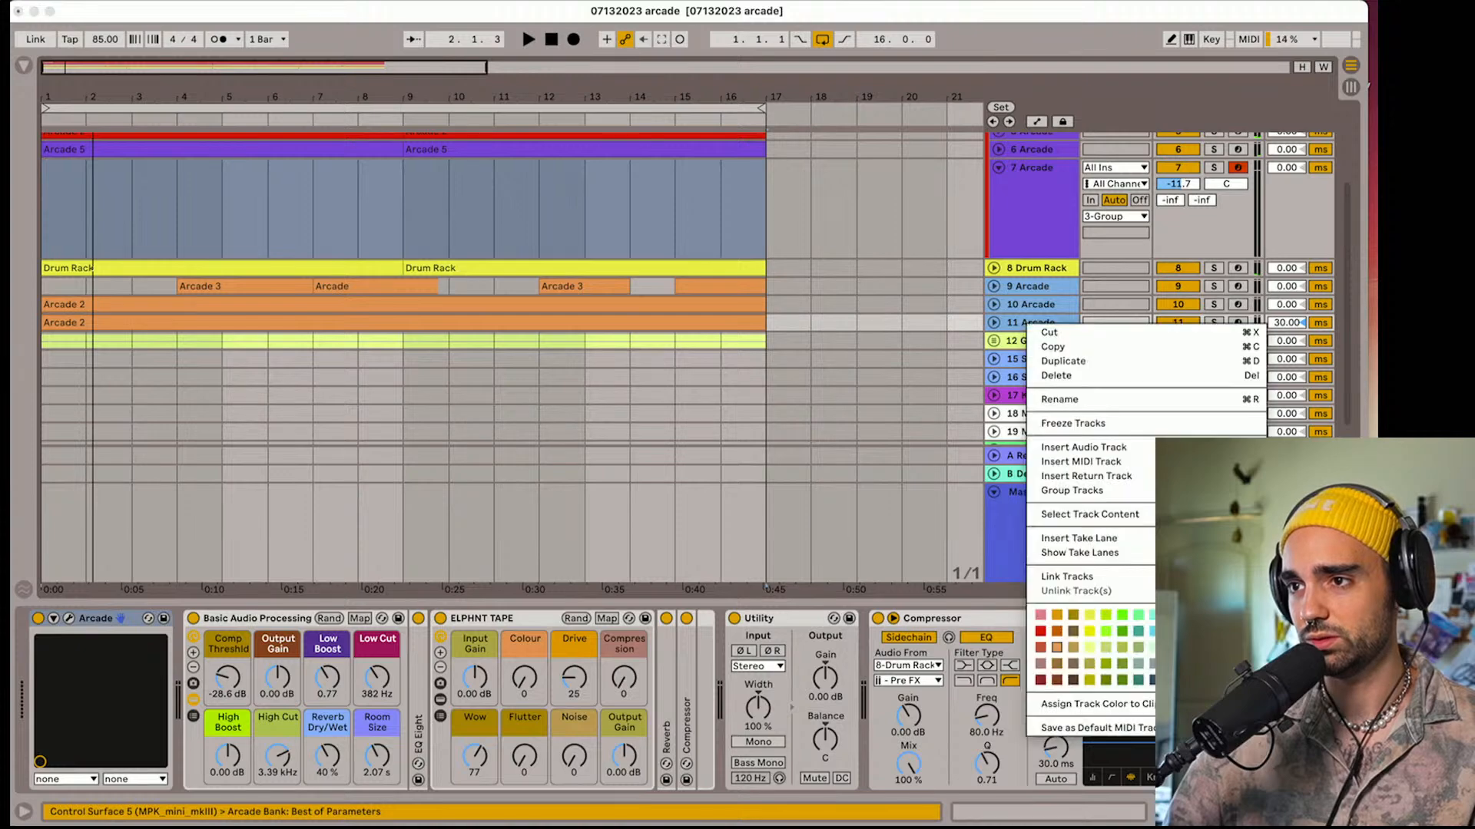
left_click(1086, 492)
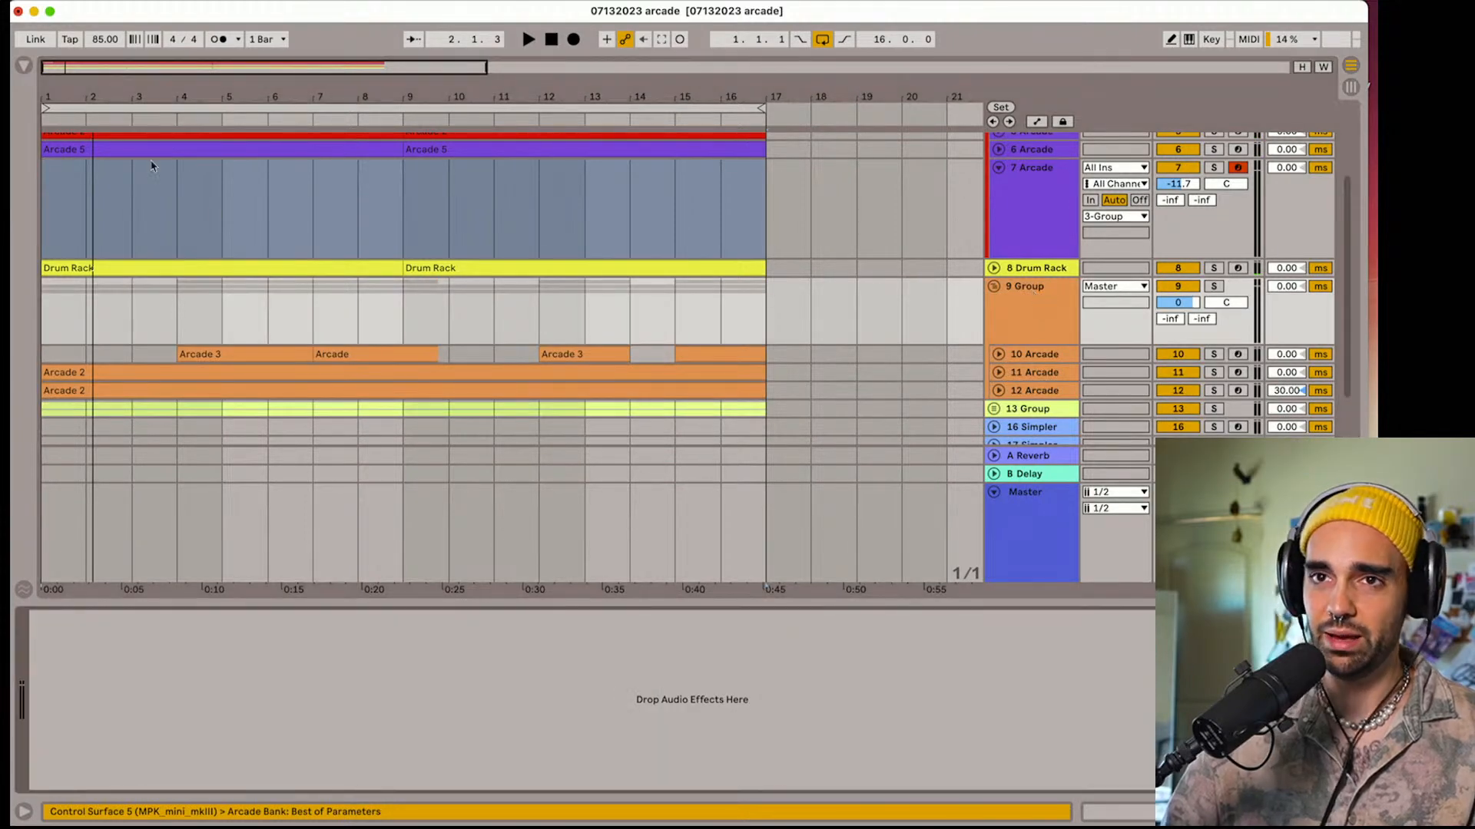
Search the browser's Max for Live devices for "pitch" and add PitchLoop89 to the new orange group on track 9
left_click(25, 66)
left_click(73, 272)
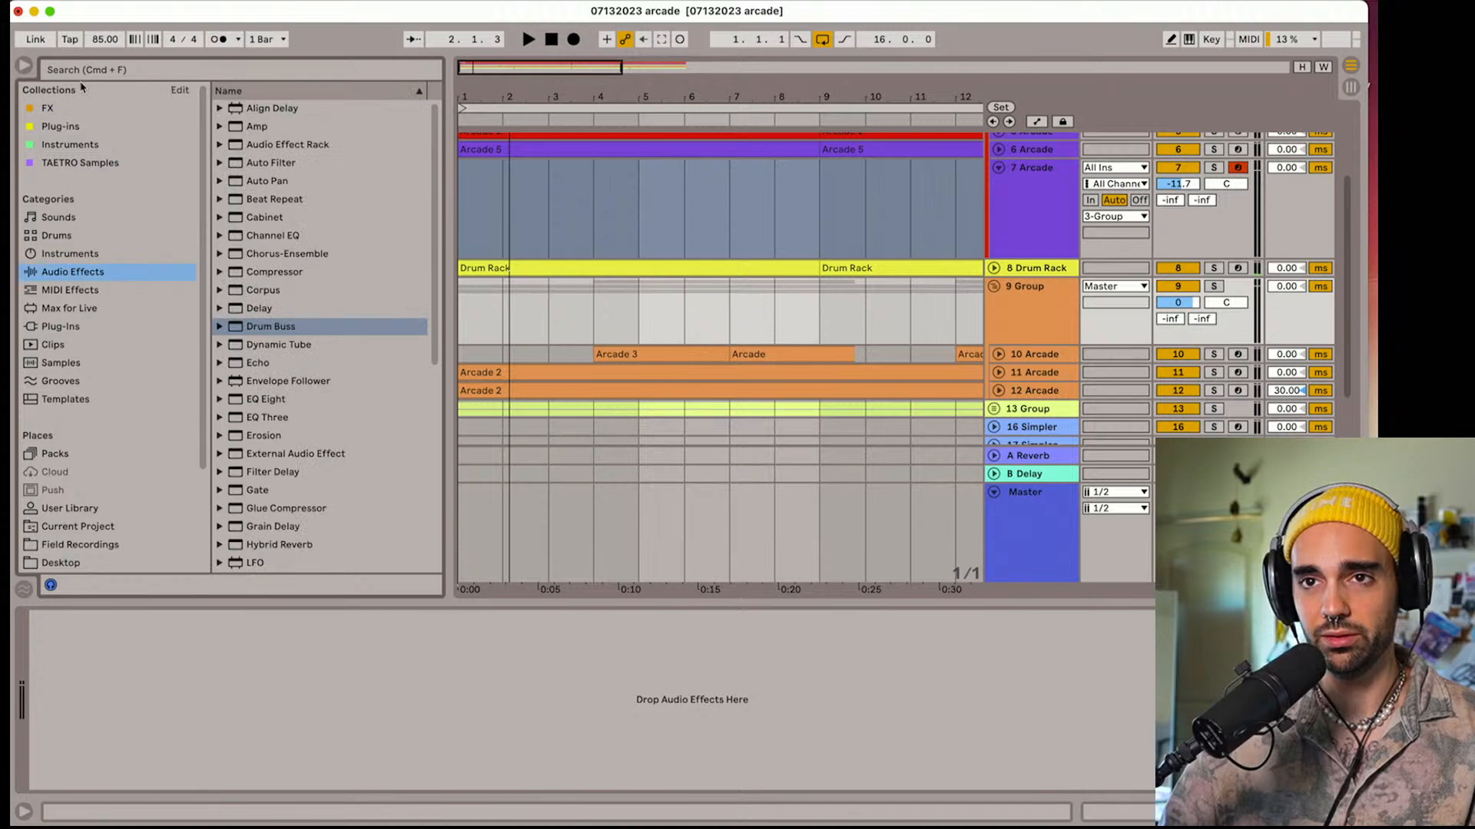
left_click(82, 70)
type("pitch")
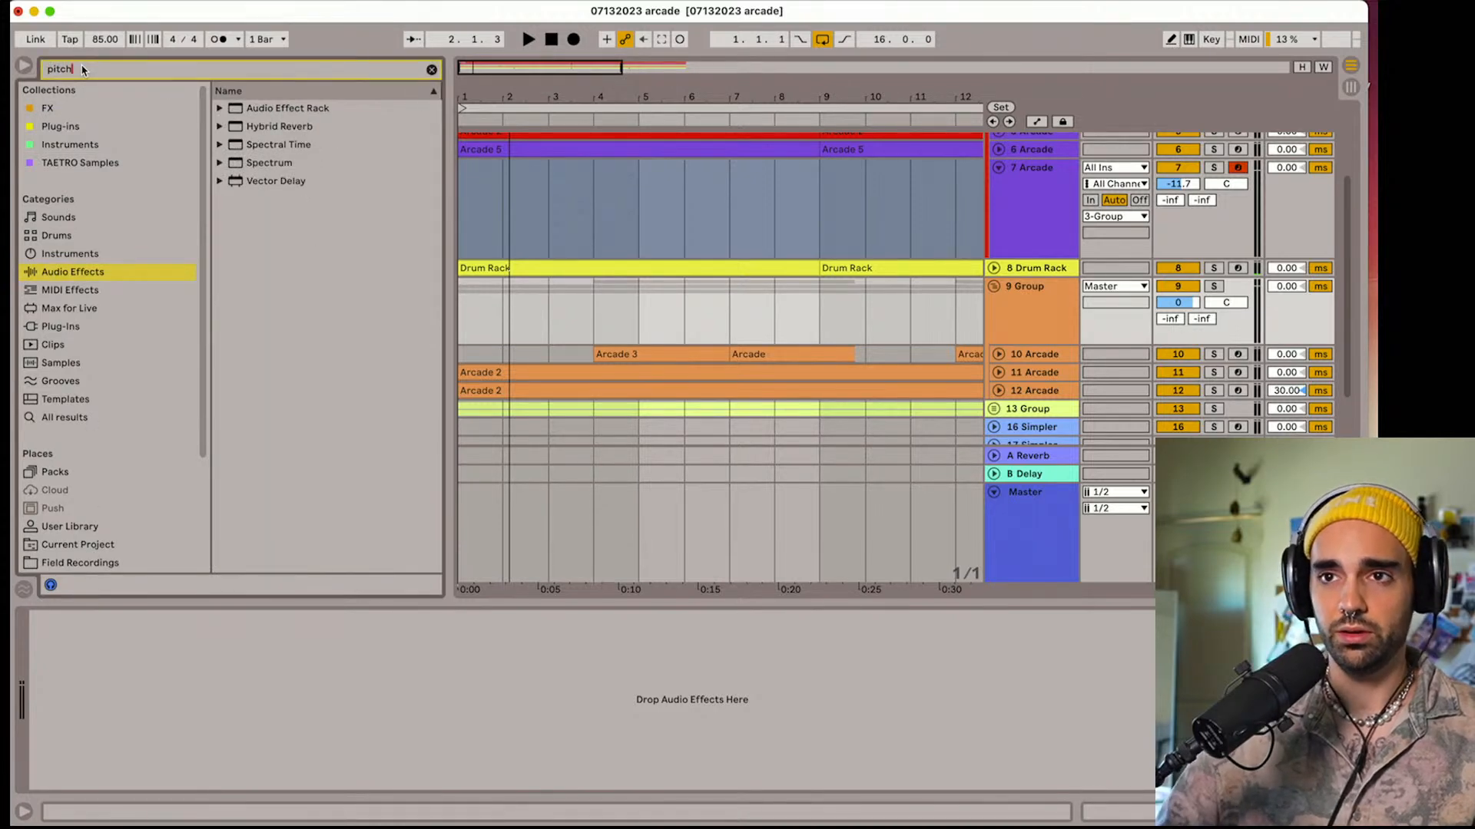
left_click(70, 308)
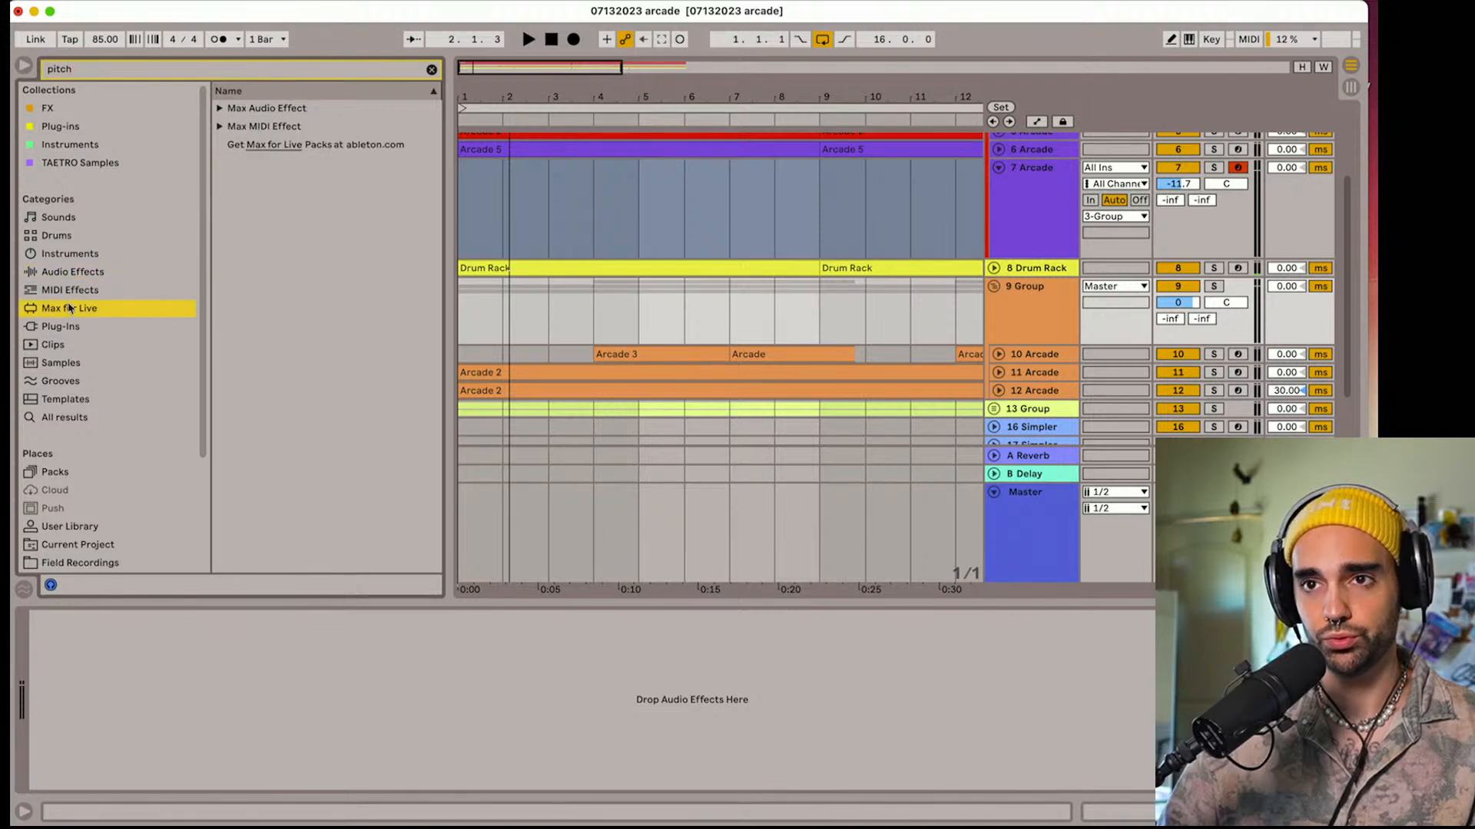
left_click(220, 109)
left_click_drag(271, 168, 543, 312)
During playback, set PitchLoop89's Feedback to 26%, Random to 25, the LFO waveform to Random with 100% Depth, and Position to 17.1
key("space")
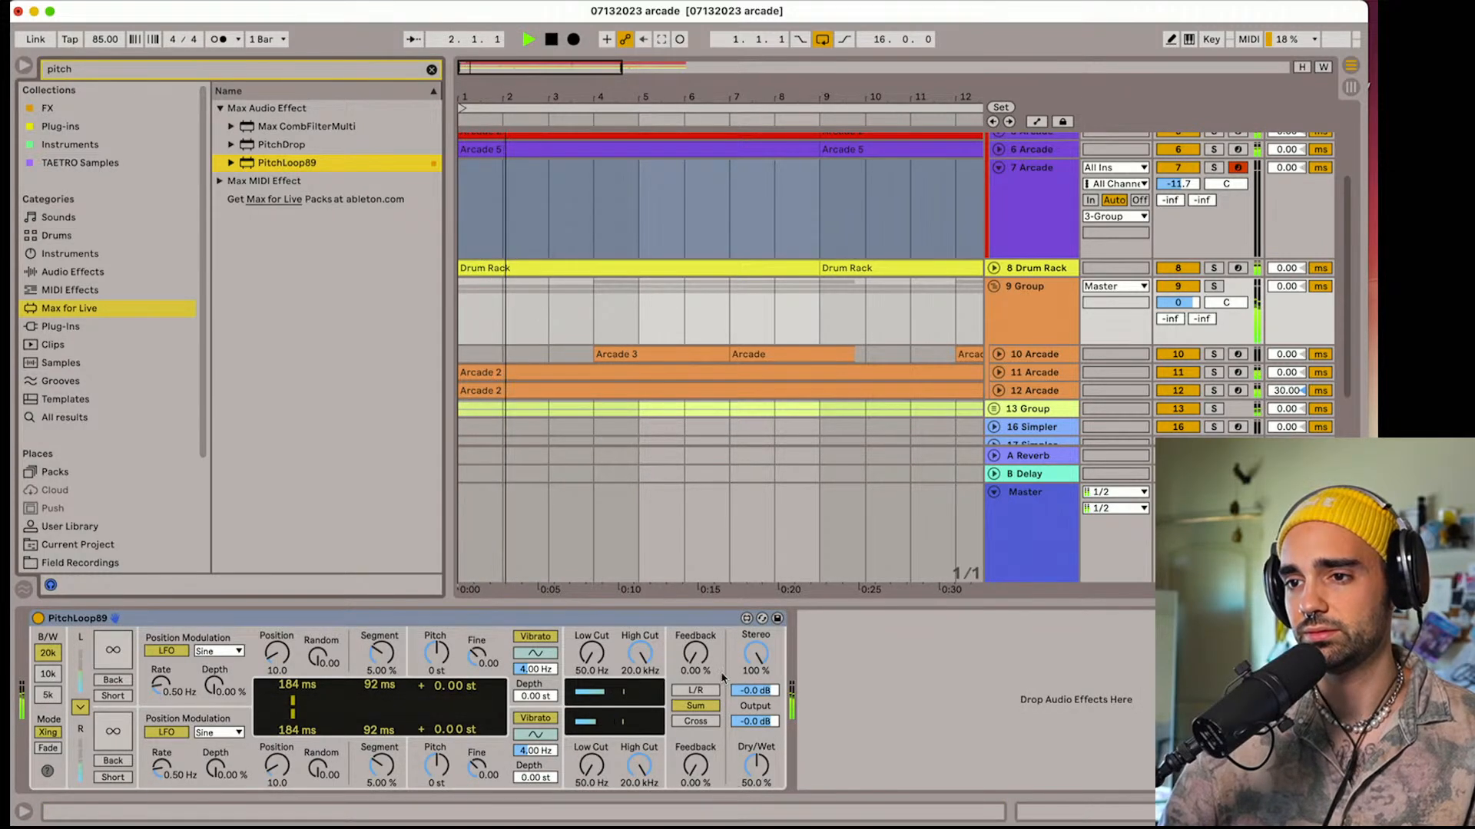
left_click_drag(695, 654, 695, 633)
left_click_drag(318, 659, 319, 641)
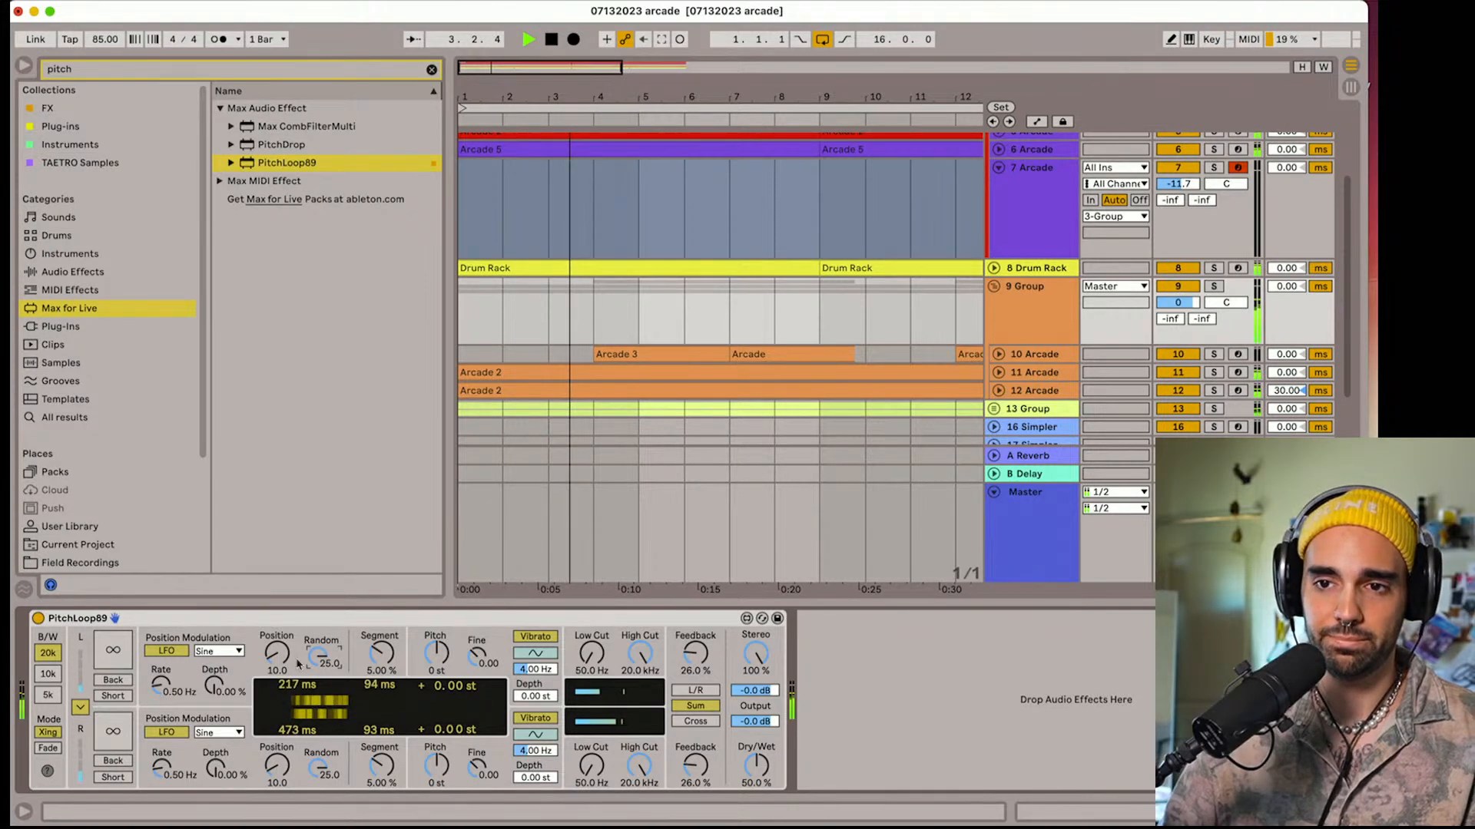
left_click(219, 651)
left_click(223, 747)
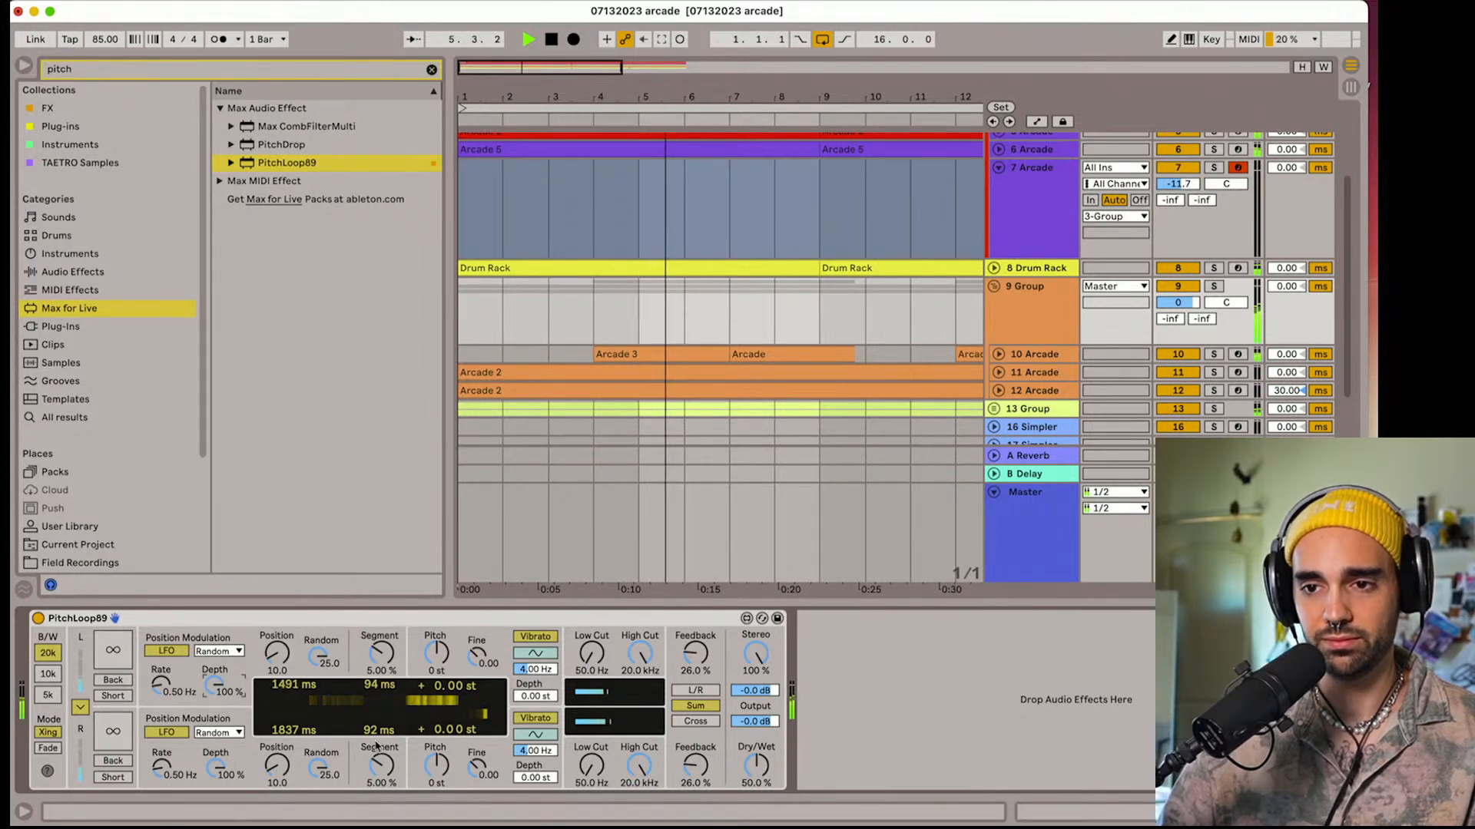
left_click_drag(280, 657, 279, 642)
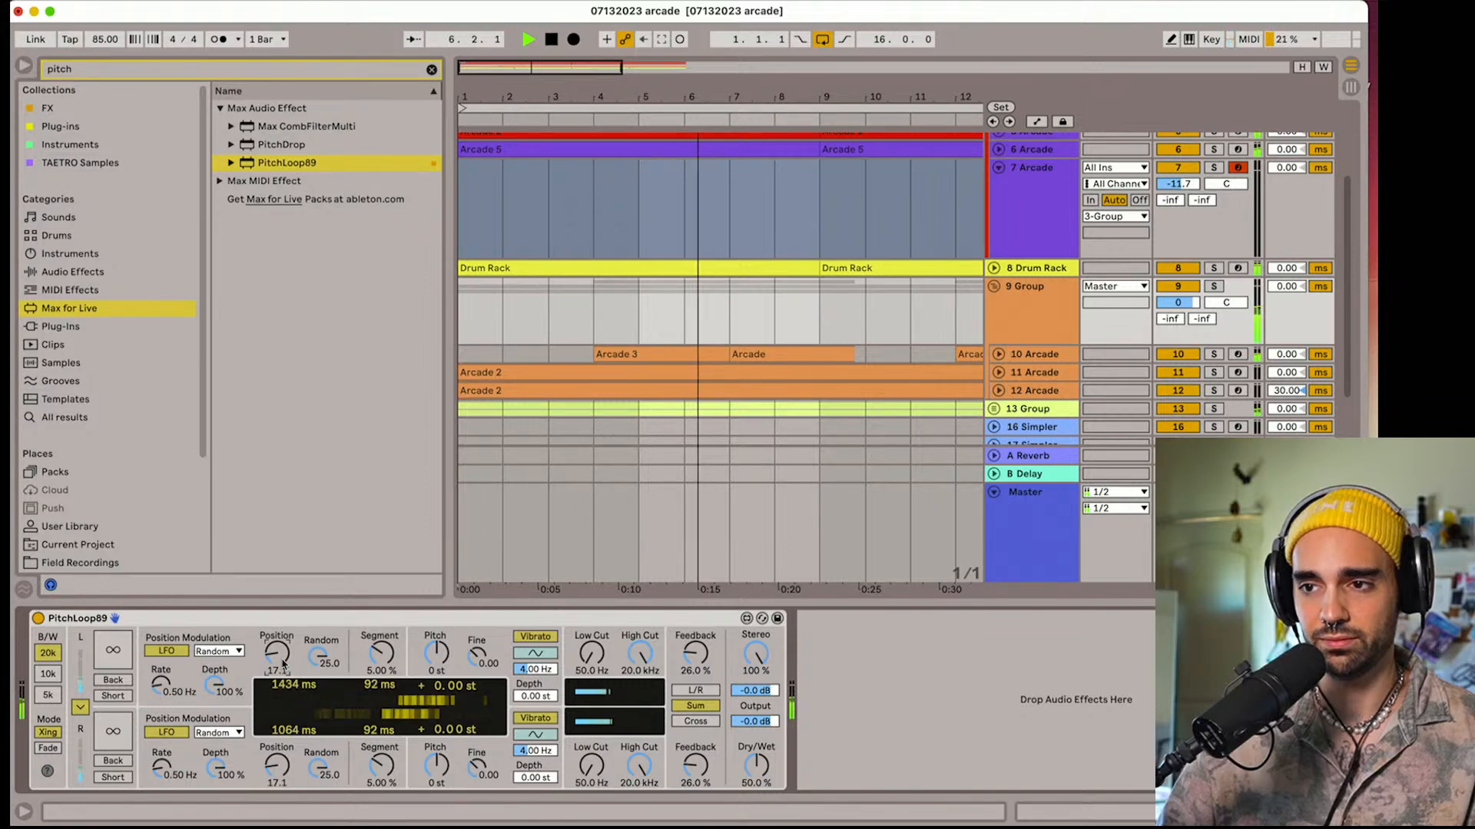
Set PitchLoop89's Pitch to +12 st and its Dry/Wet to 22% on the orange group during playback
left_click_drag(756, 764, 757, 787)
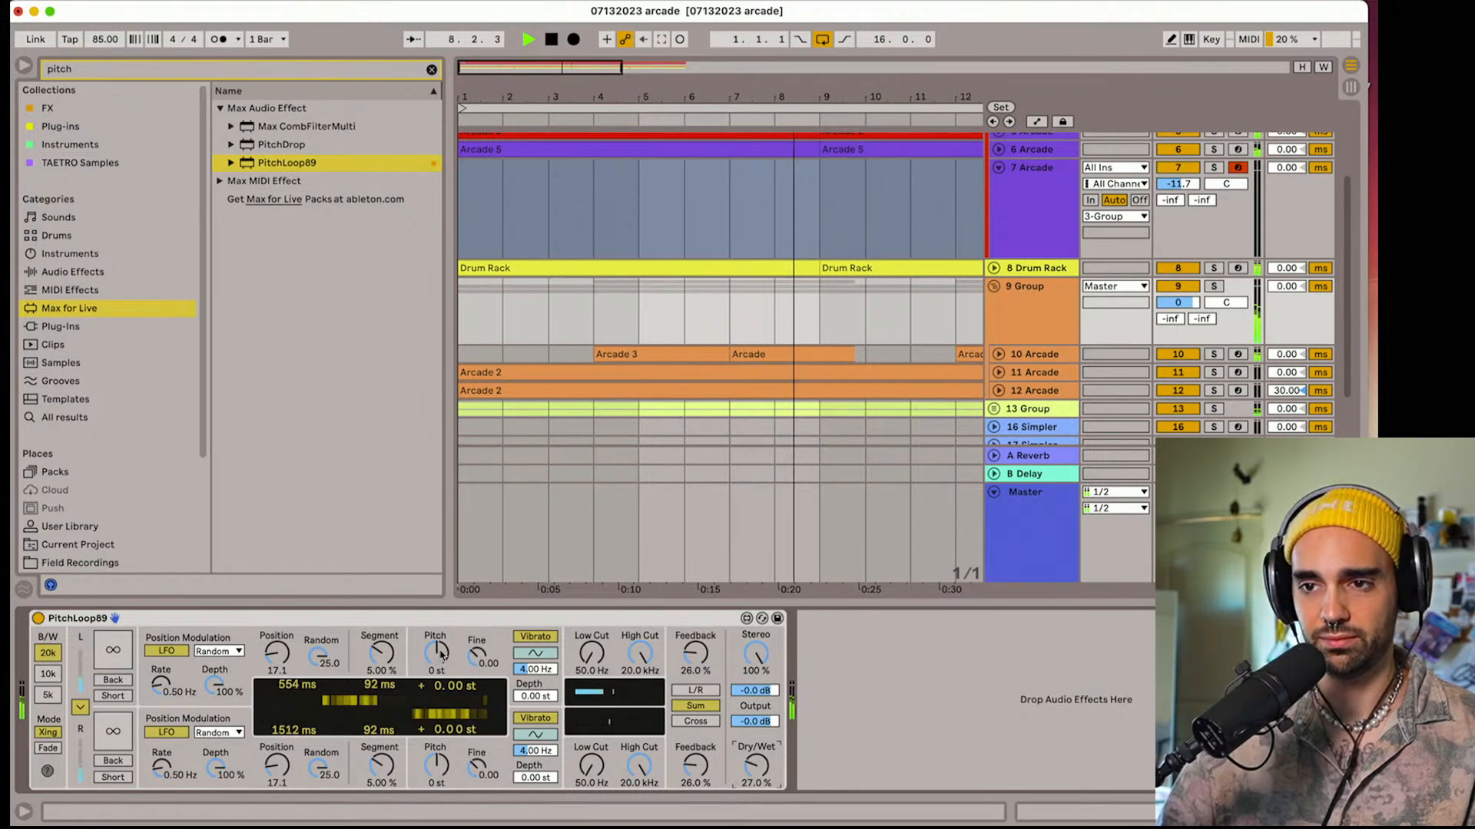
left_click_drag(436, 654, 437, 632)
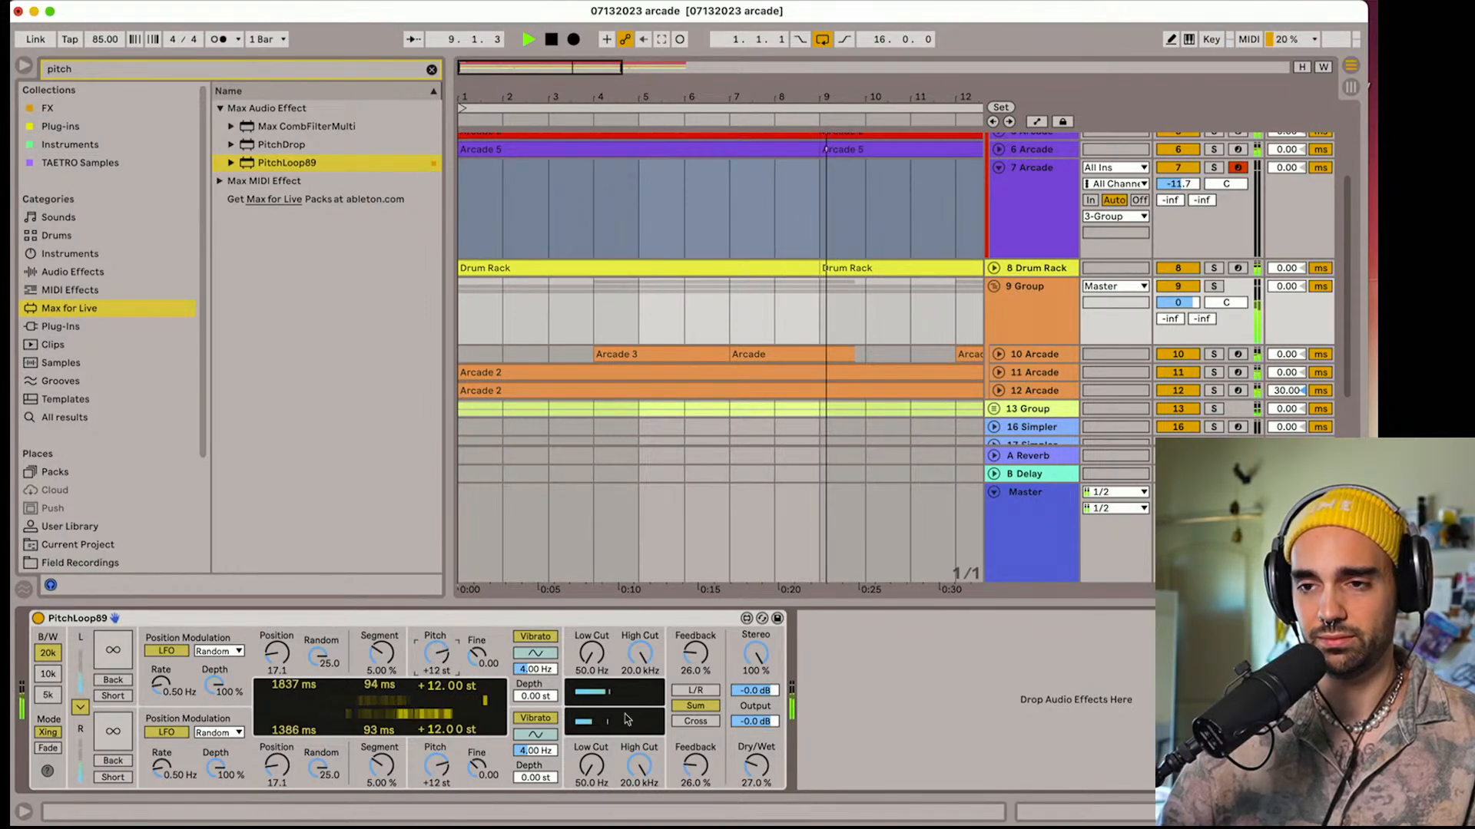
left_click_drag(756, 765, 748, 768)
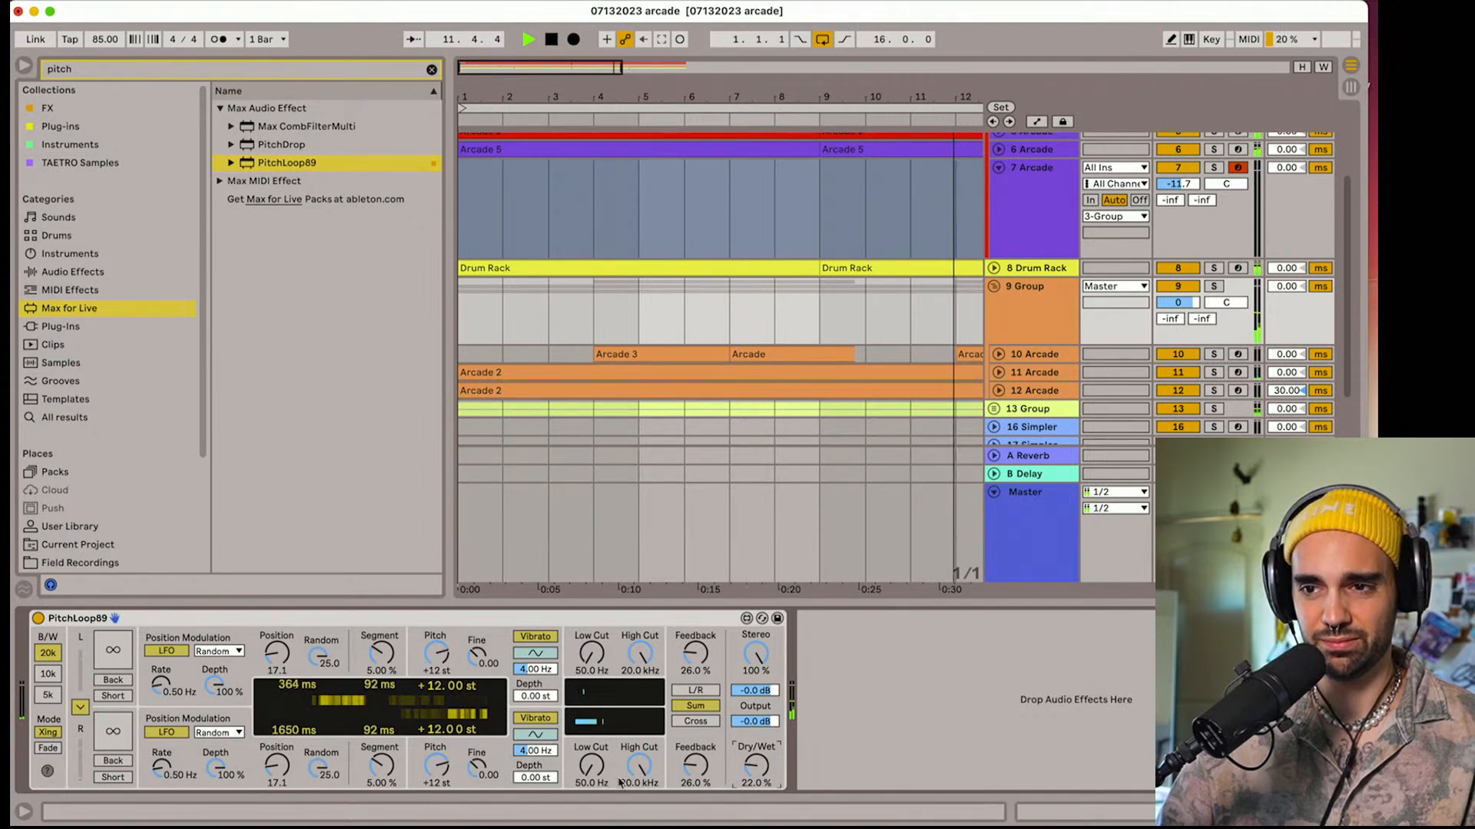
Lower the group PitchLoop89's High Cut to 5.35 kHz and Feedback to 14%, and select the device for copying
left_click_drag(639, 765, 640, 780)
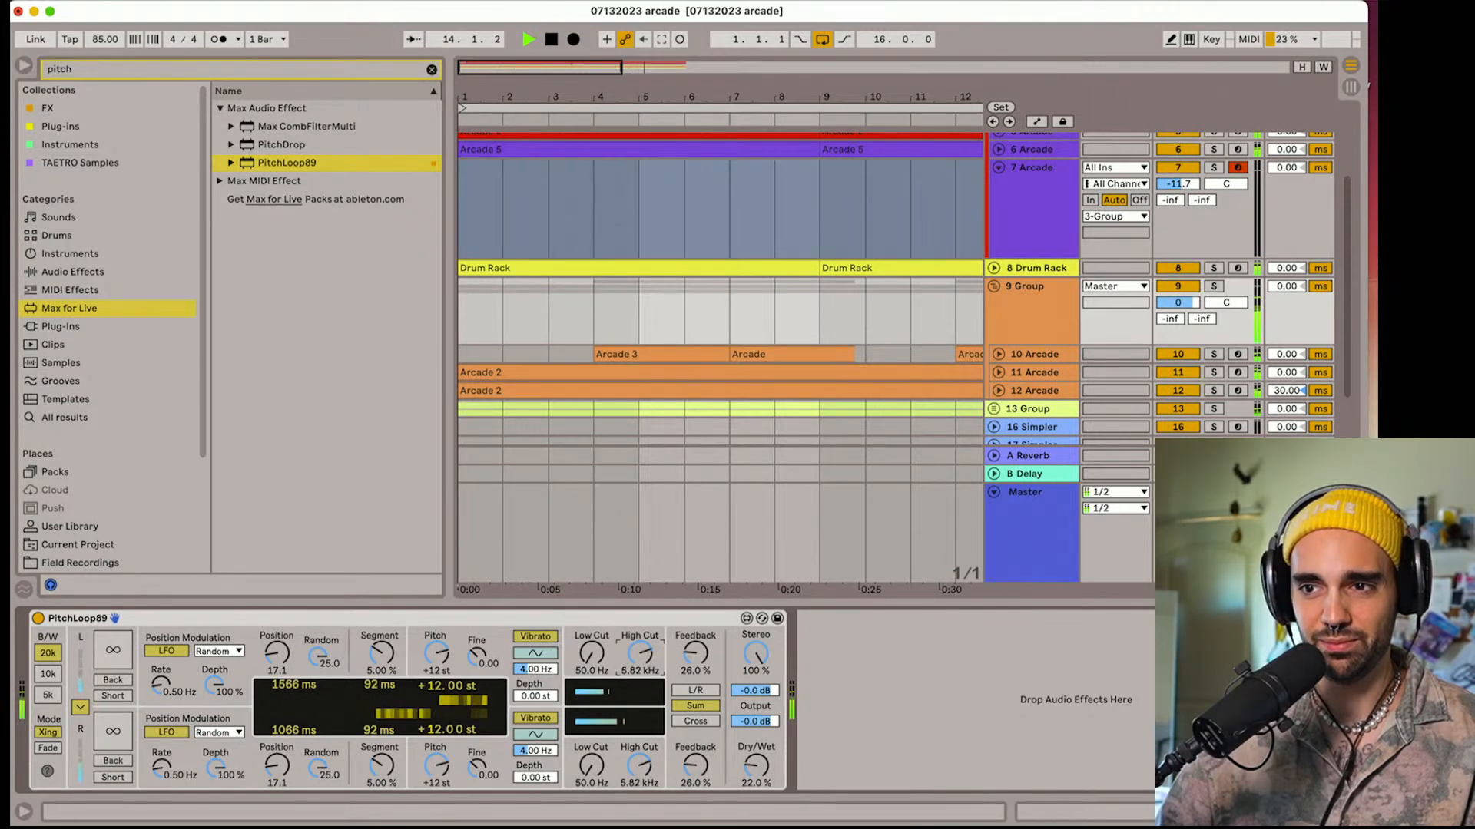
left_click(615, 621)
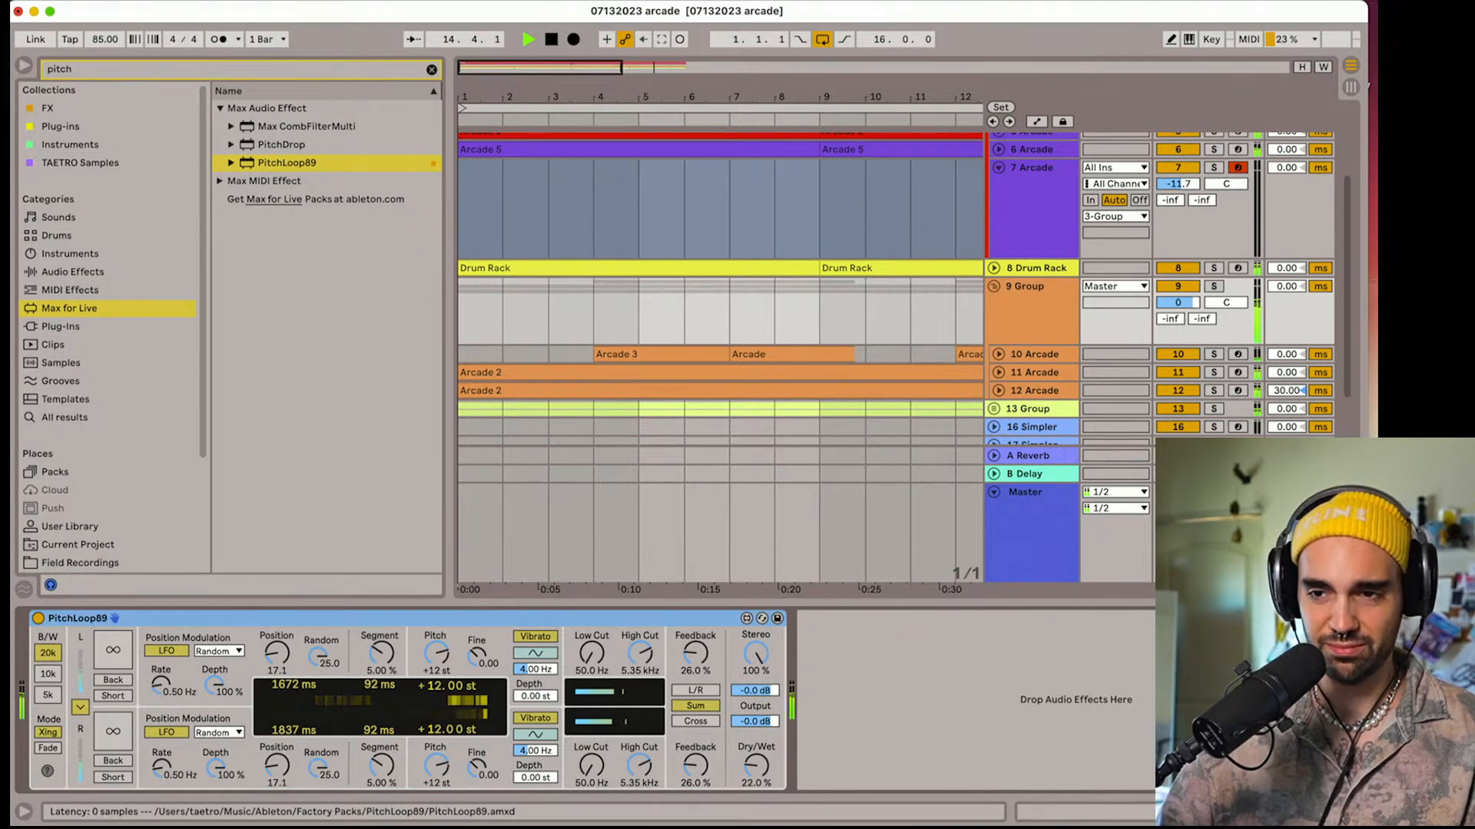
left_click_drag(700, 771, 700, 778)
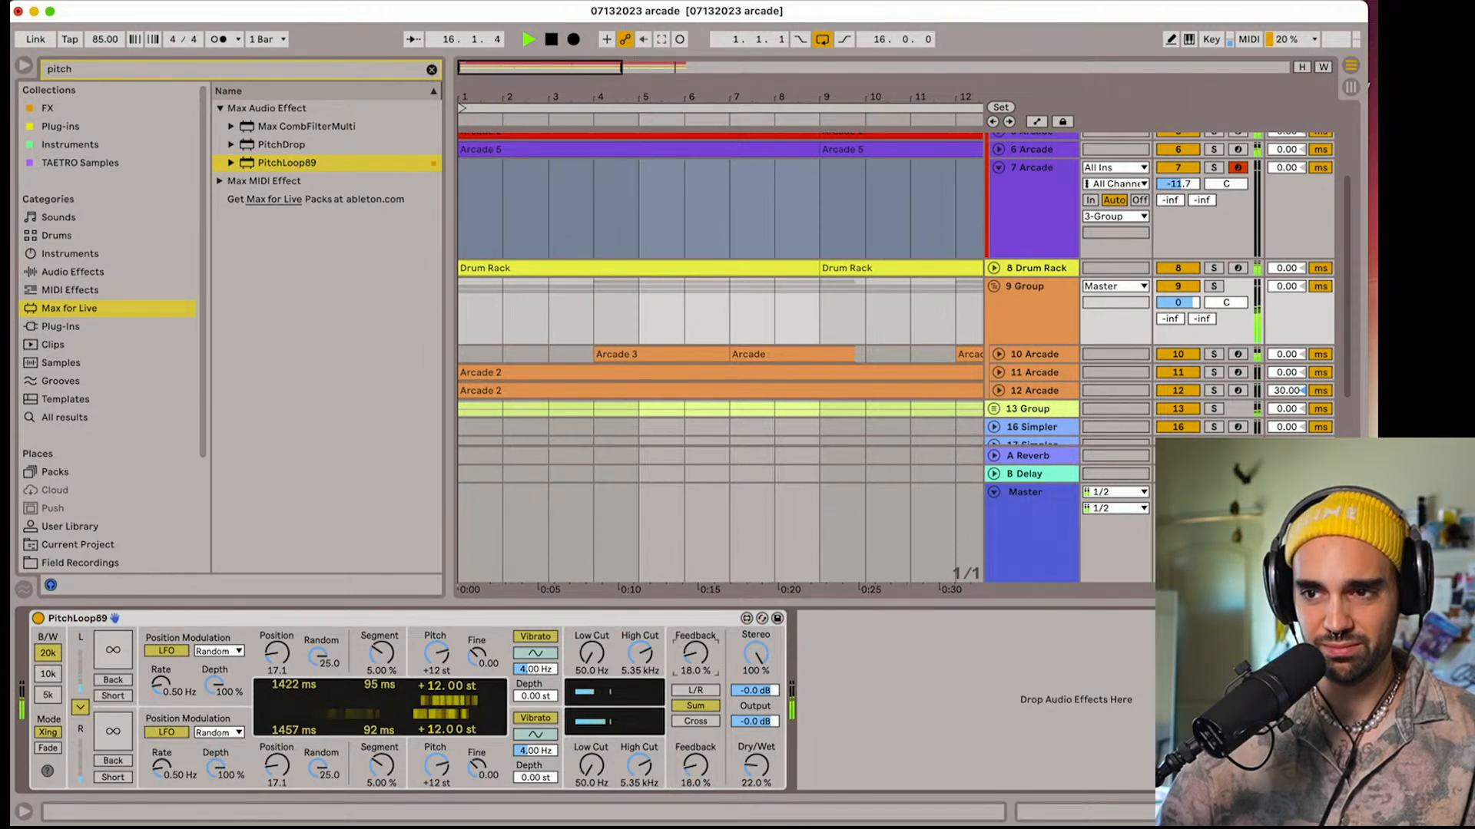
left_click(647, 623)
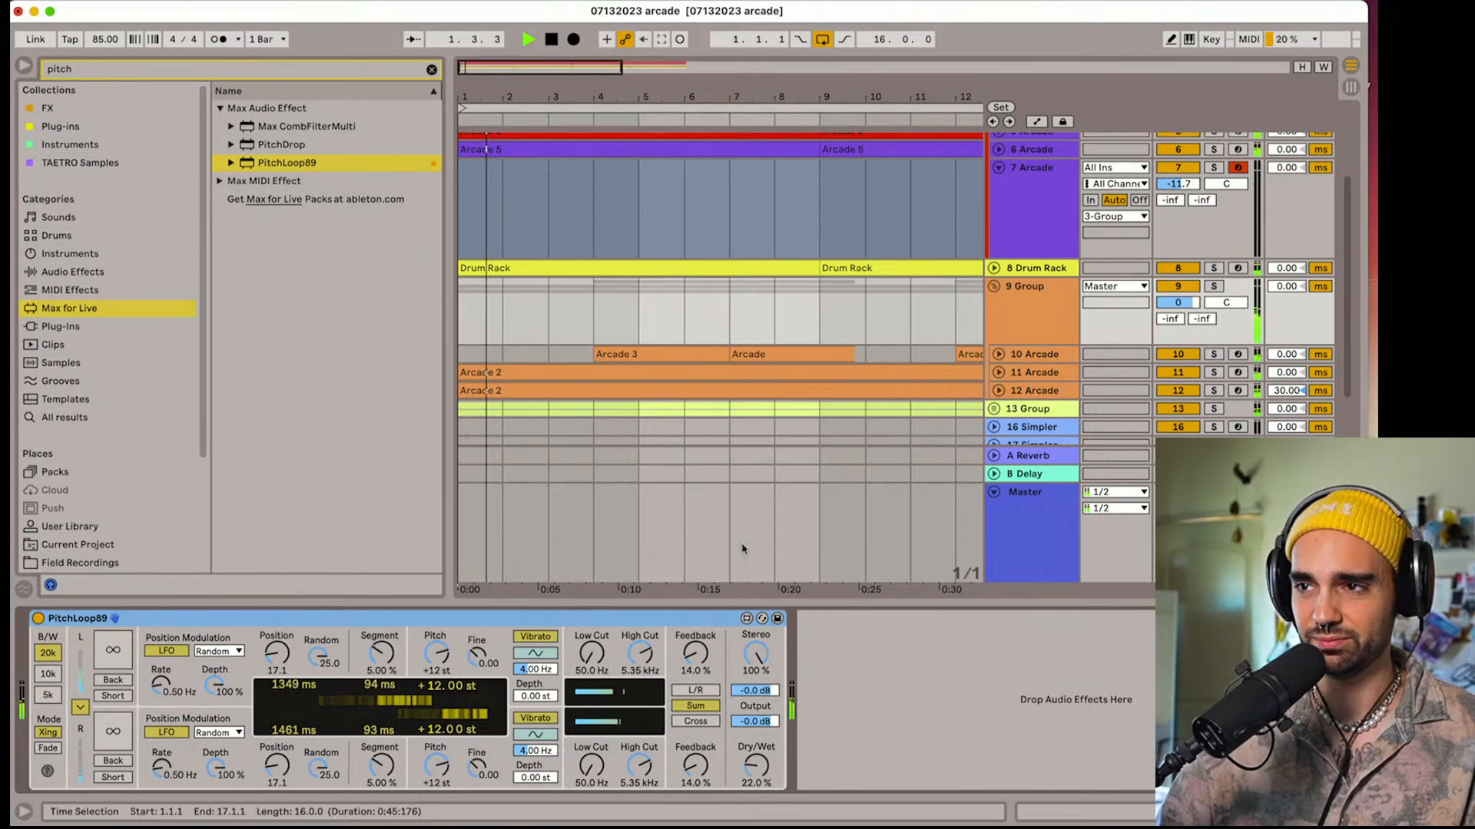
Stop playback and copy PitchLoop89 to Arcade track 10, placing it after EQ Eight inside the Basic Audio Processing rack
left_click(1033, 354)
key("space")
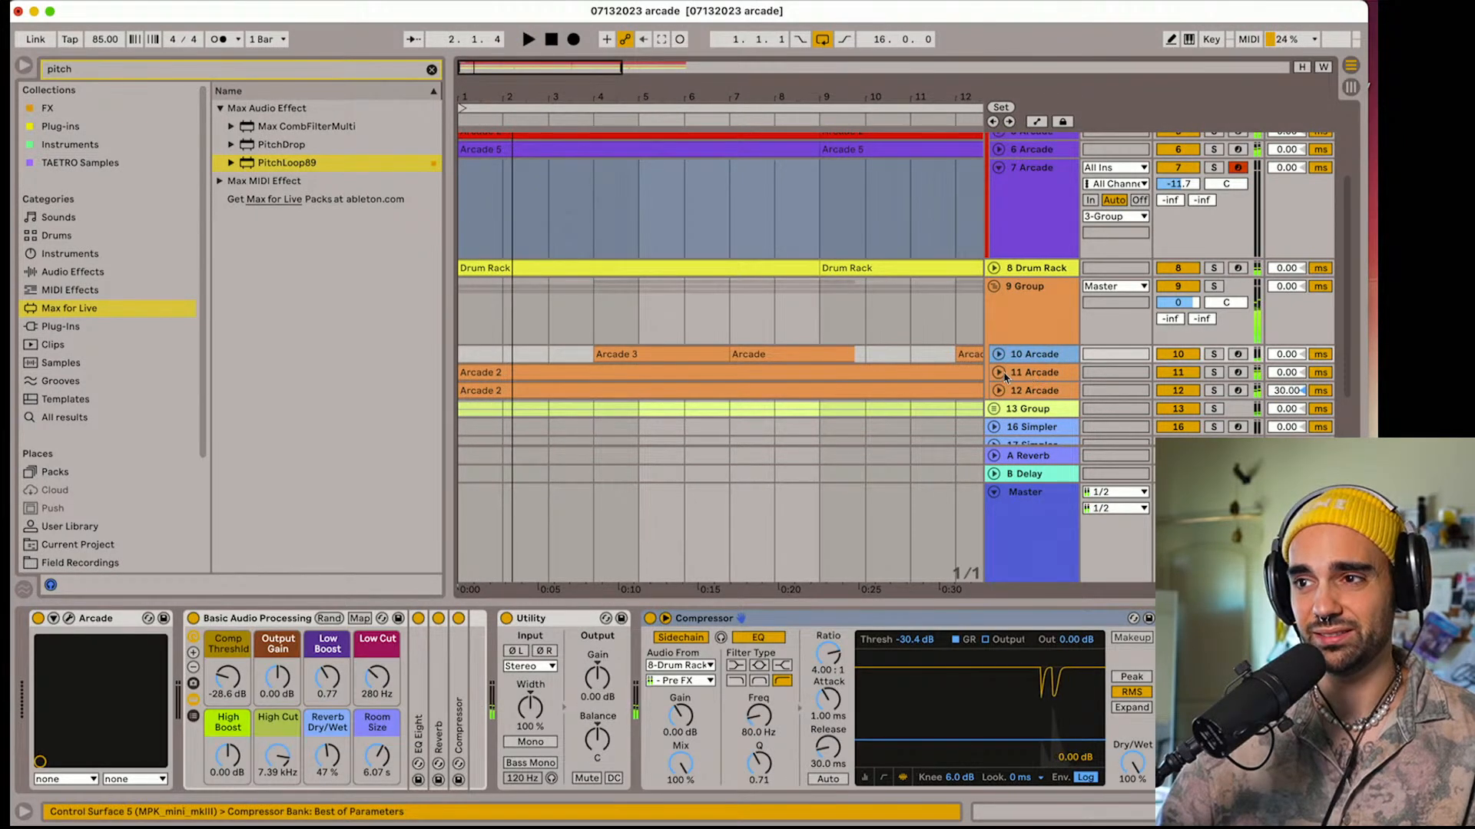
left_click(998, 373)
scroll(1000, 371, "down", 3)
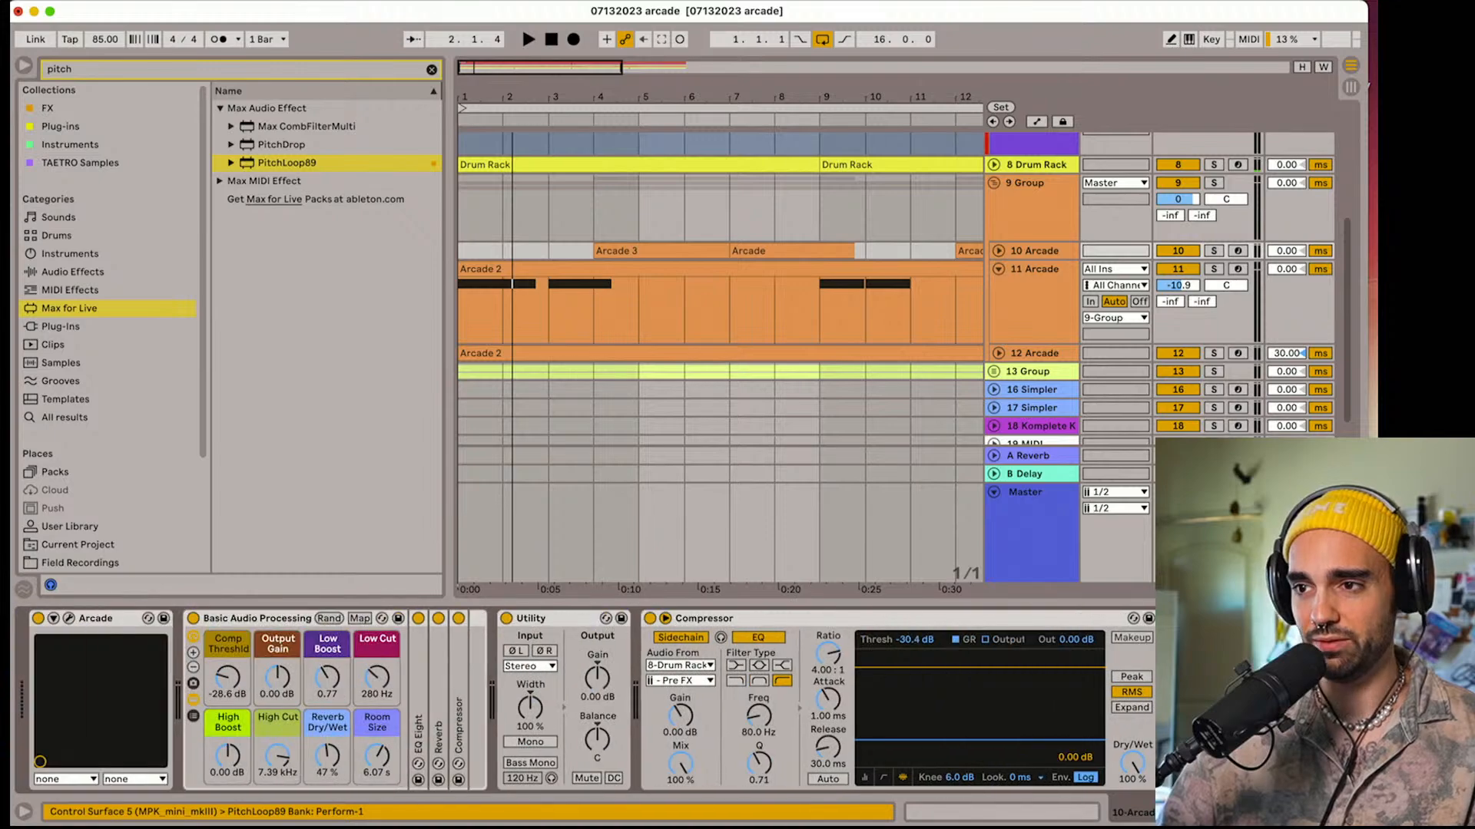
left_click_drag(1221, 619, 441, 714)
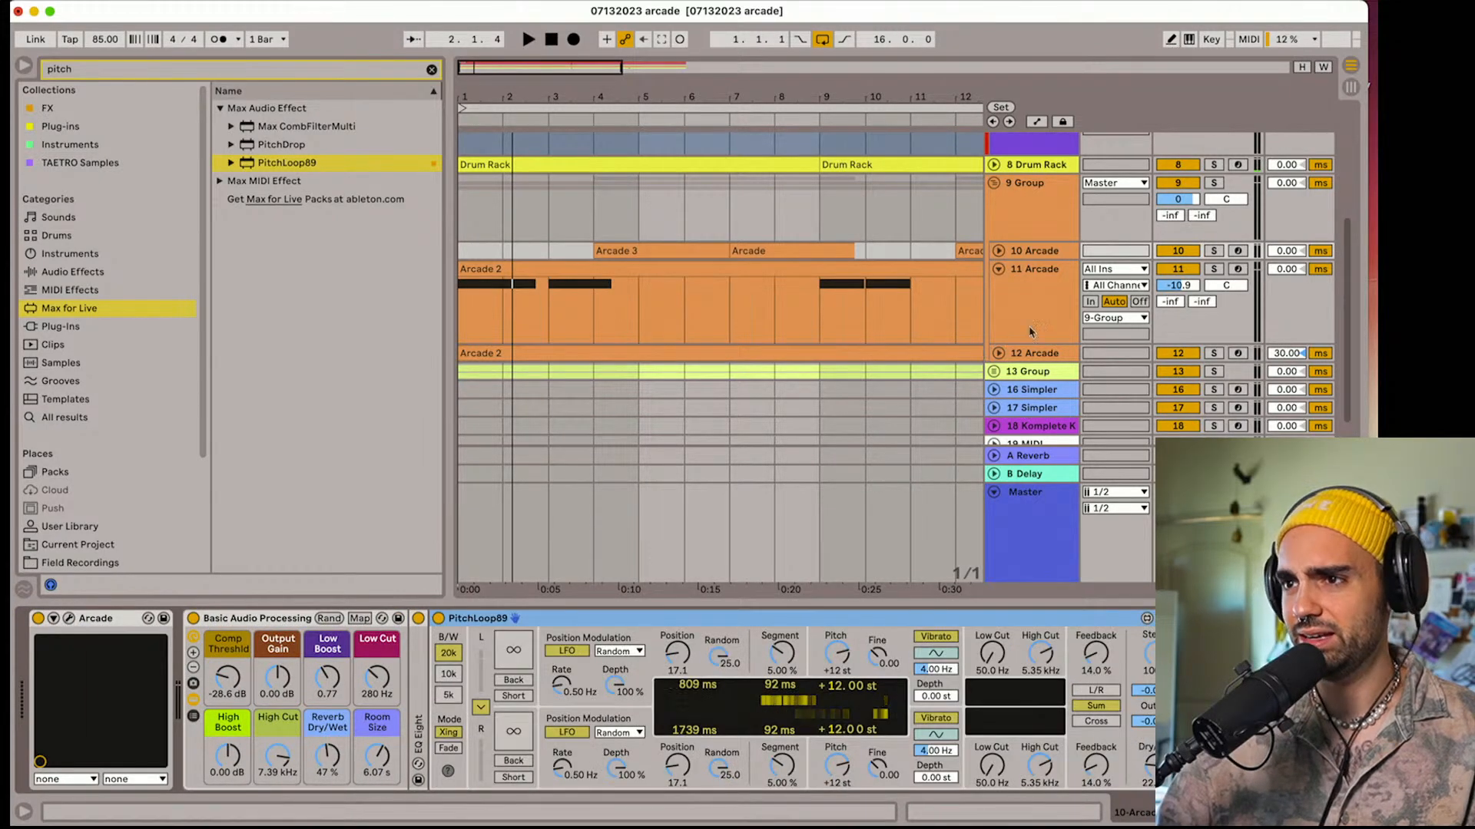
Expand Arcade track 12 and copy PitchLoop89 to Arcade track 11, placing it between ELPHNT TAPE and Reverb in the rack
left_click(1039, 353)
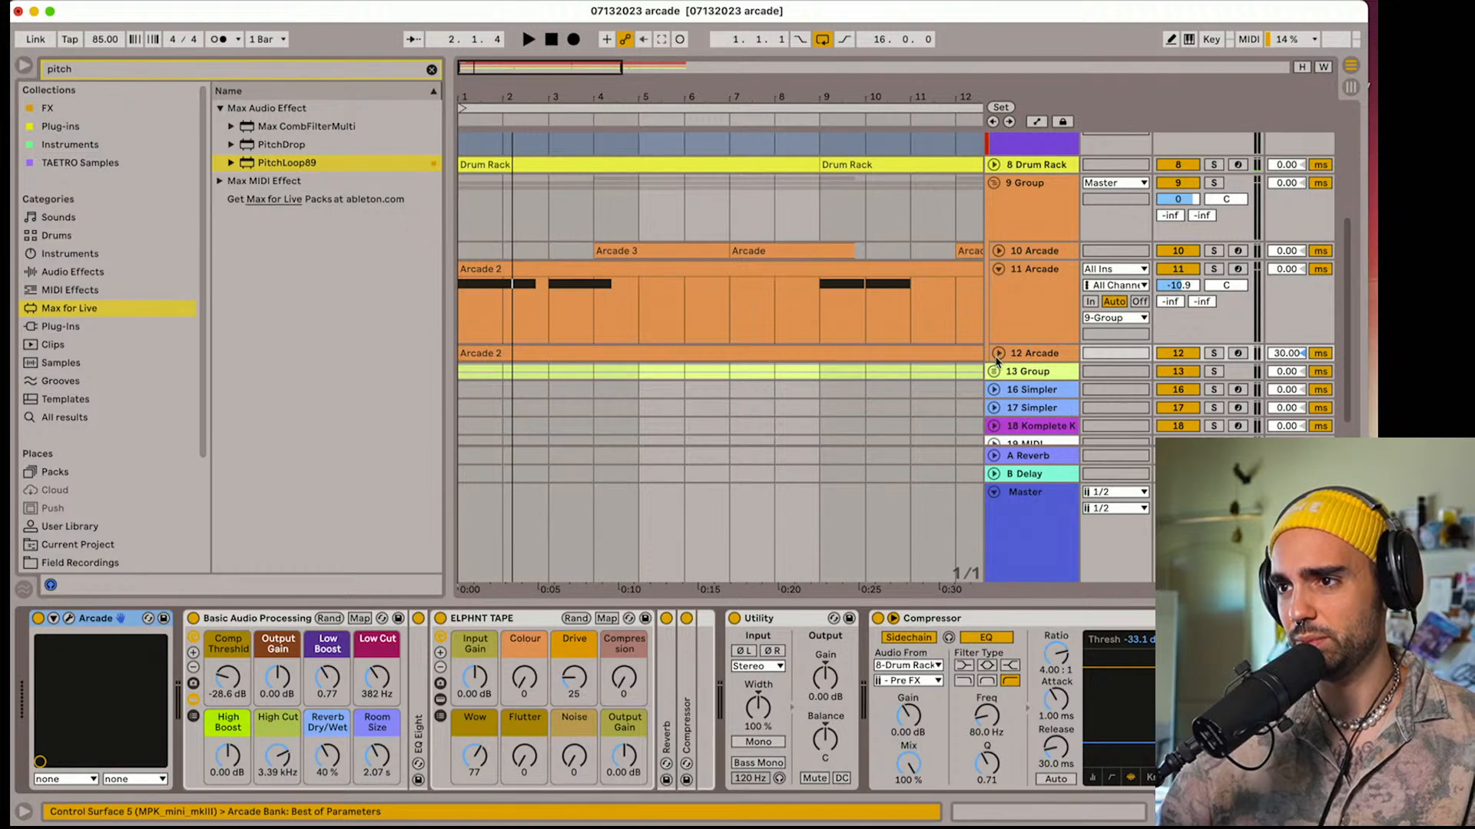
left_click(998, 354)
left_click(1029, 339)
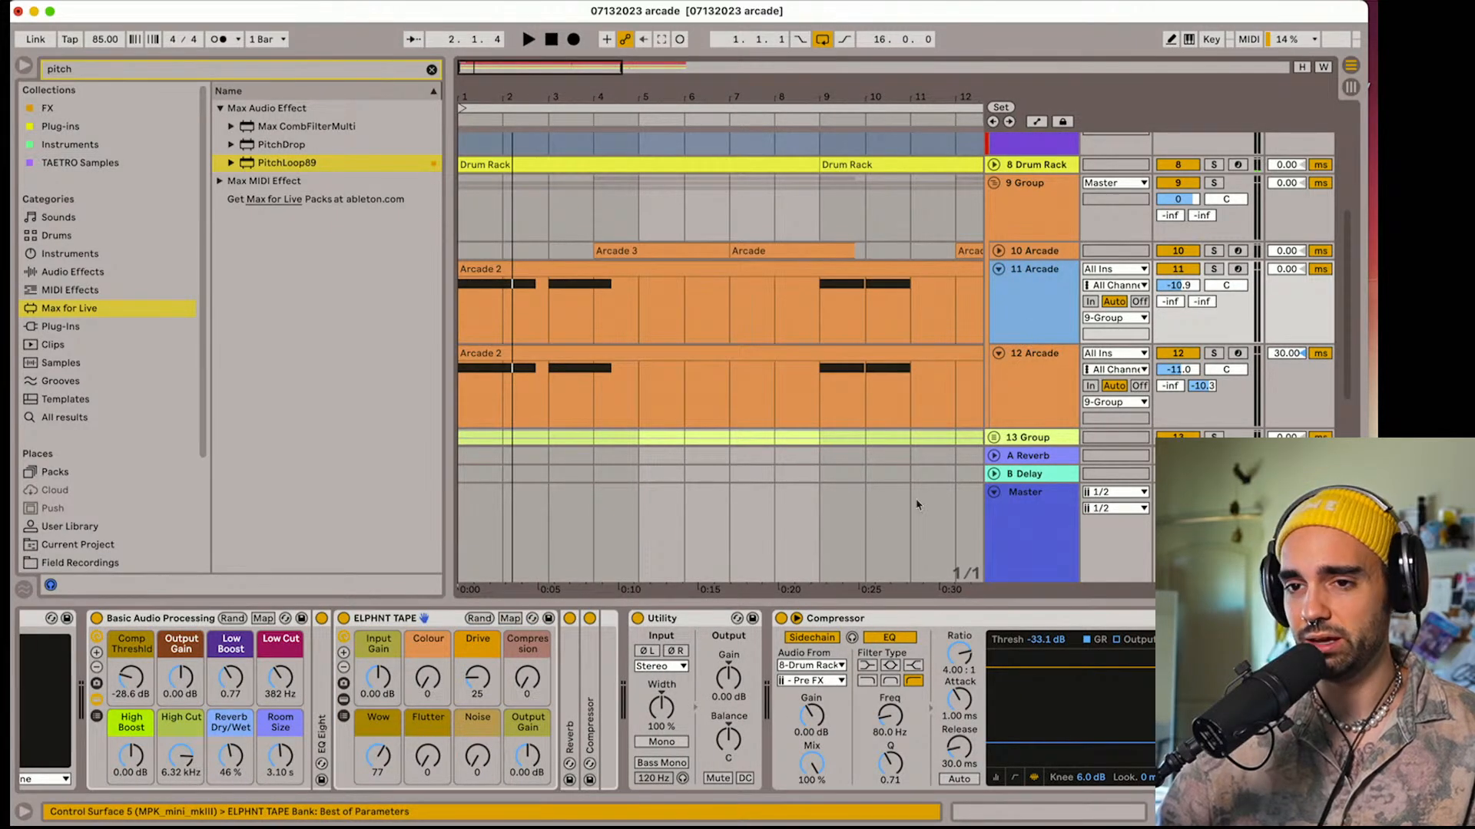
left_click(872, 618)
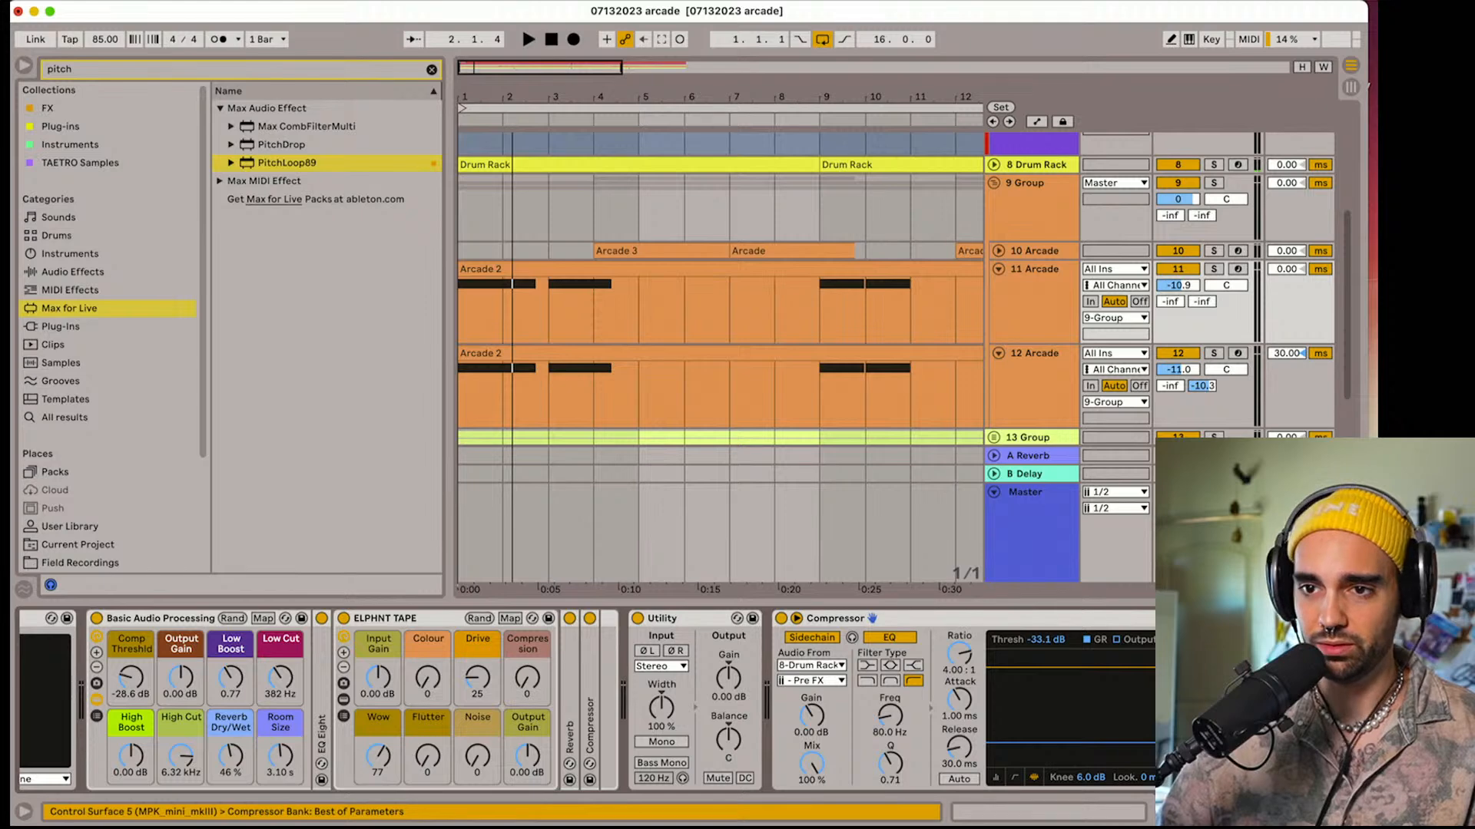
key("Return")
scroll(1123, 621, "left", 5)
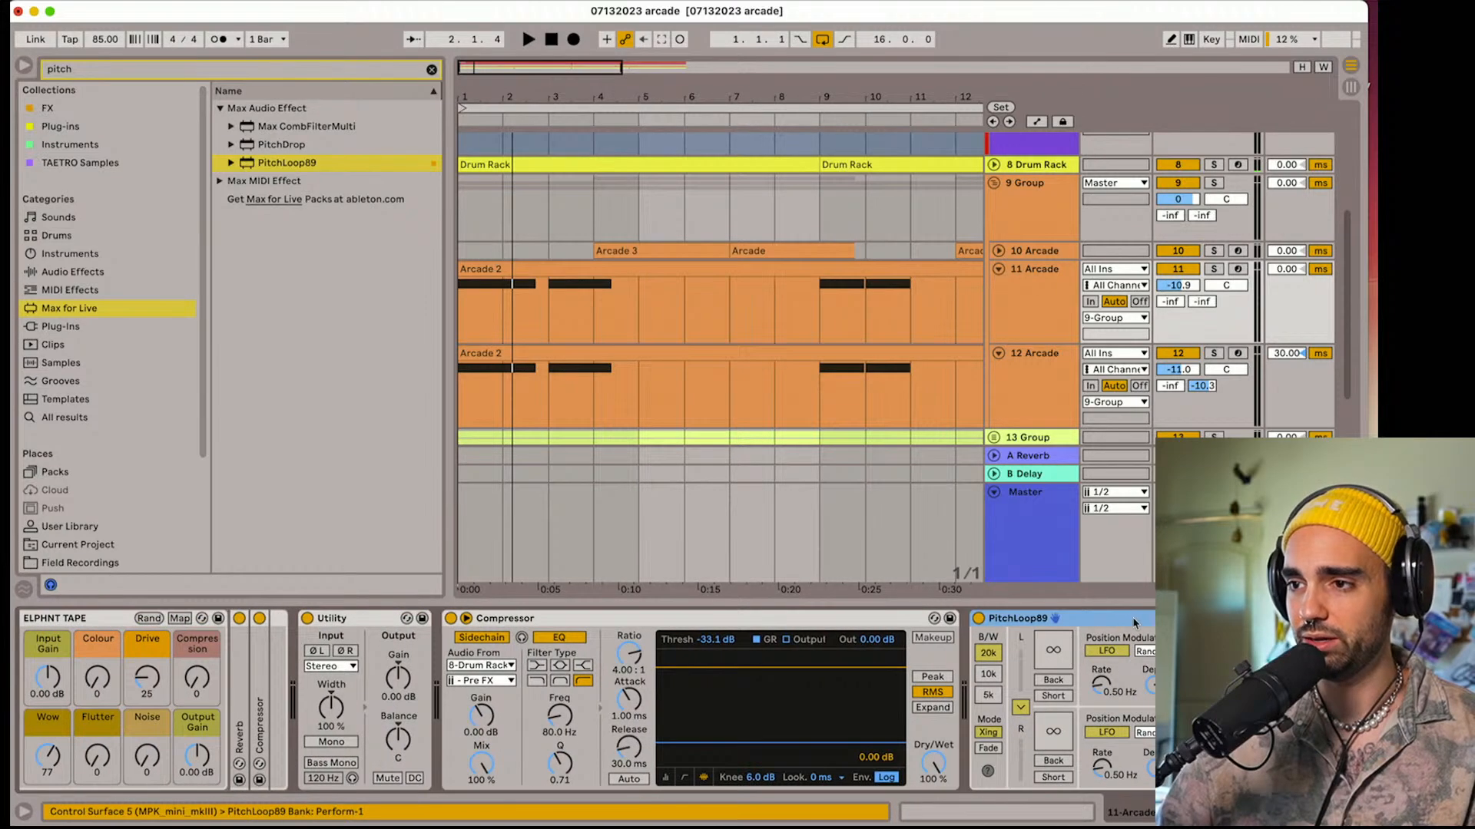
left_click_drag(538, 603, 224, 687)
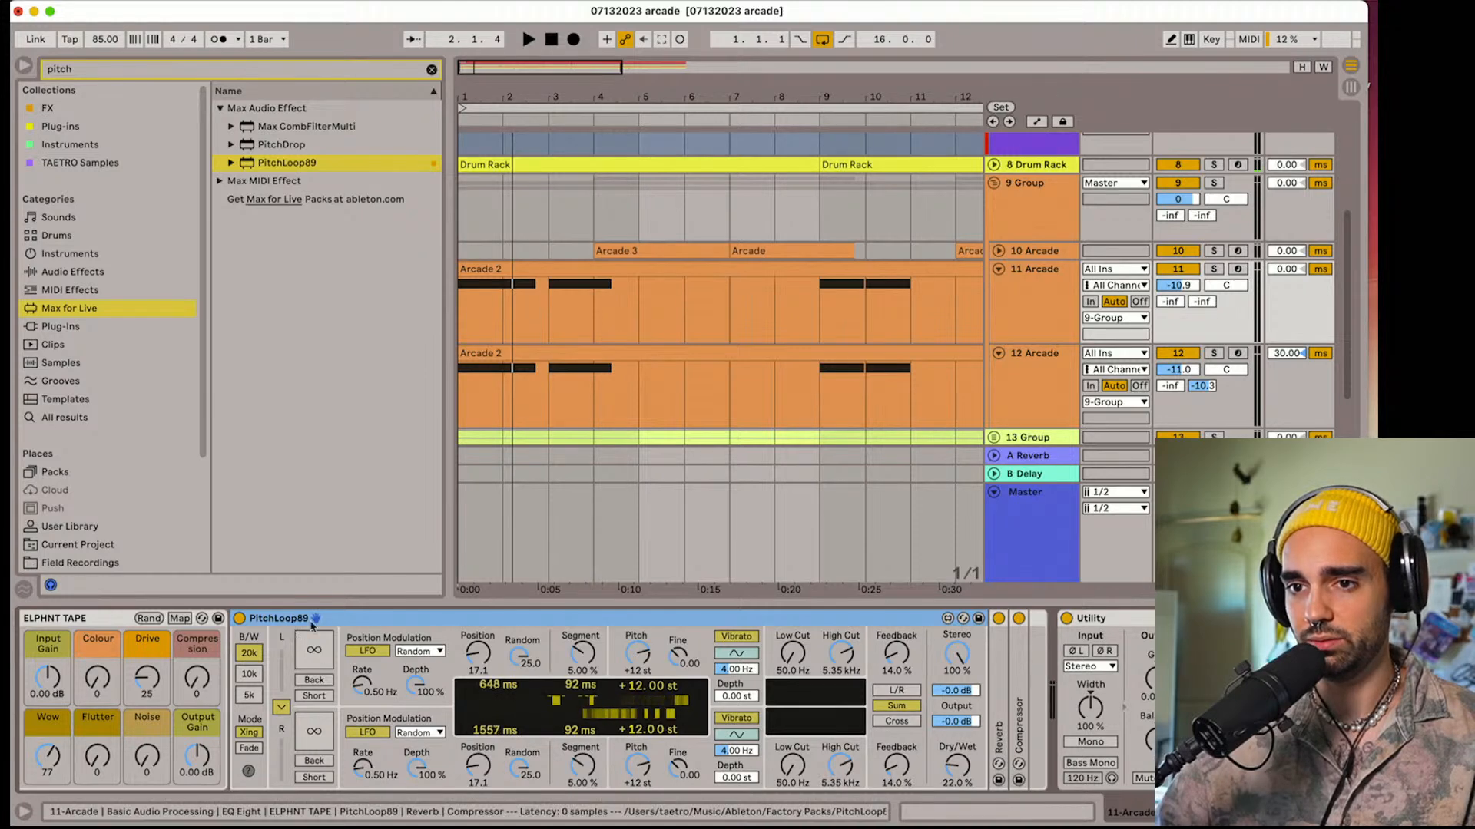
scroll(449, 629, "left", 5)
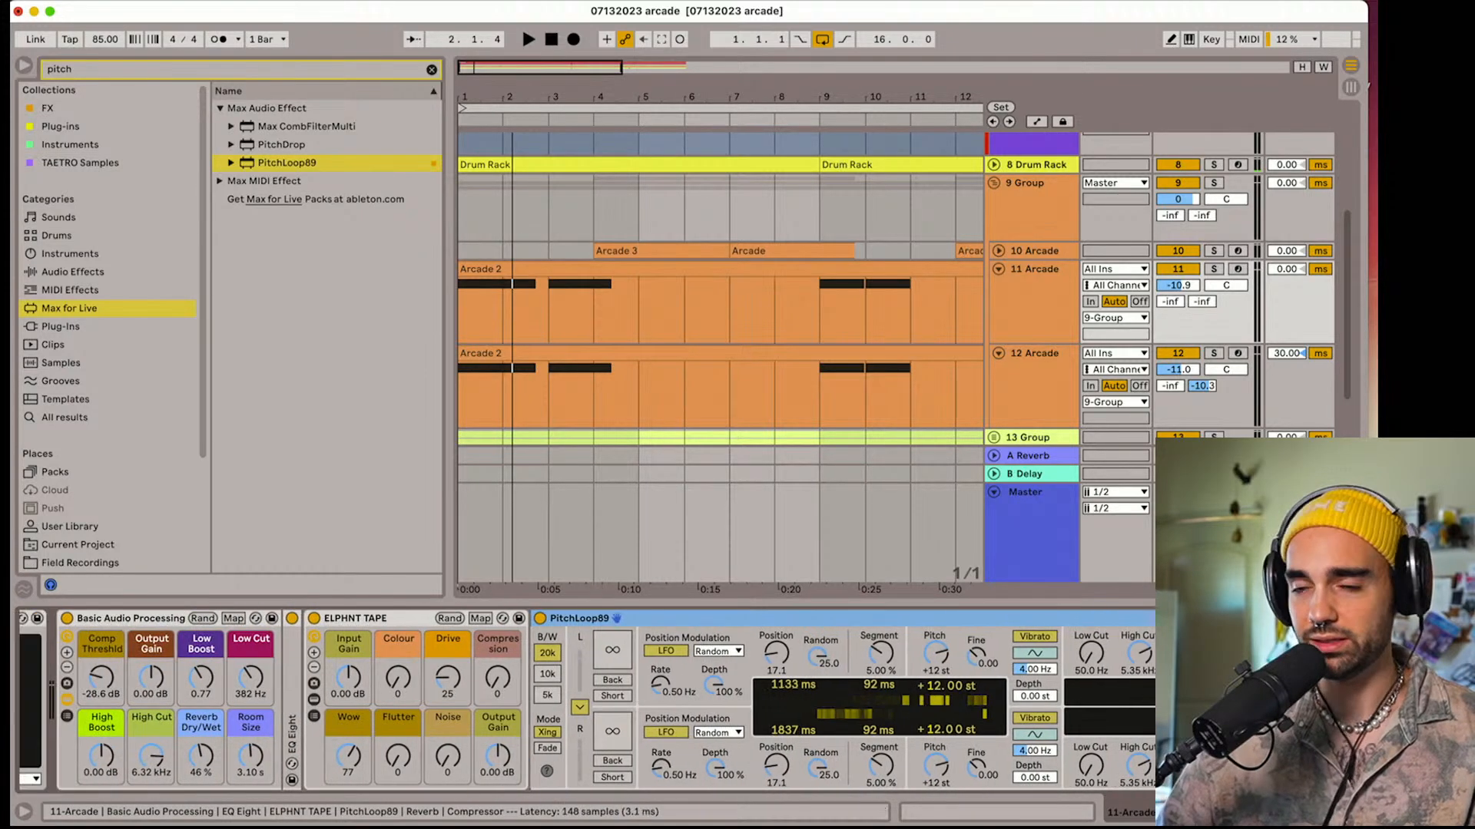
Delete PitchLoop89 from the orange group on track 9 and play the arrangement
left_click(1028, 212)
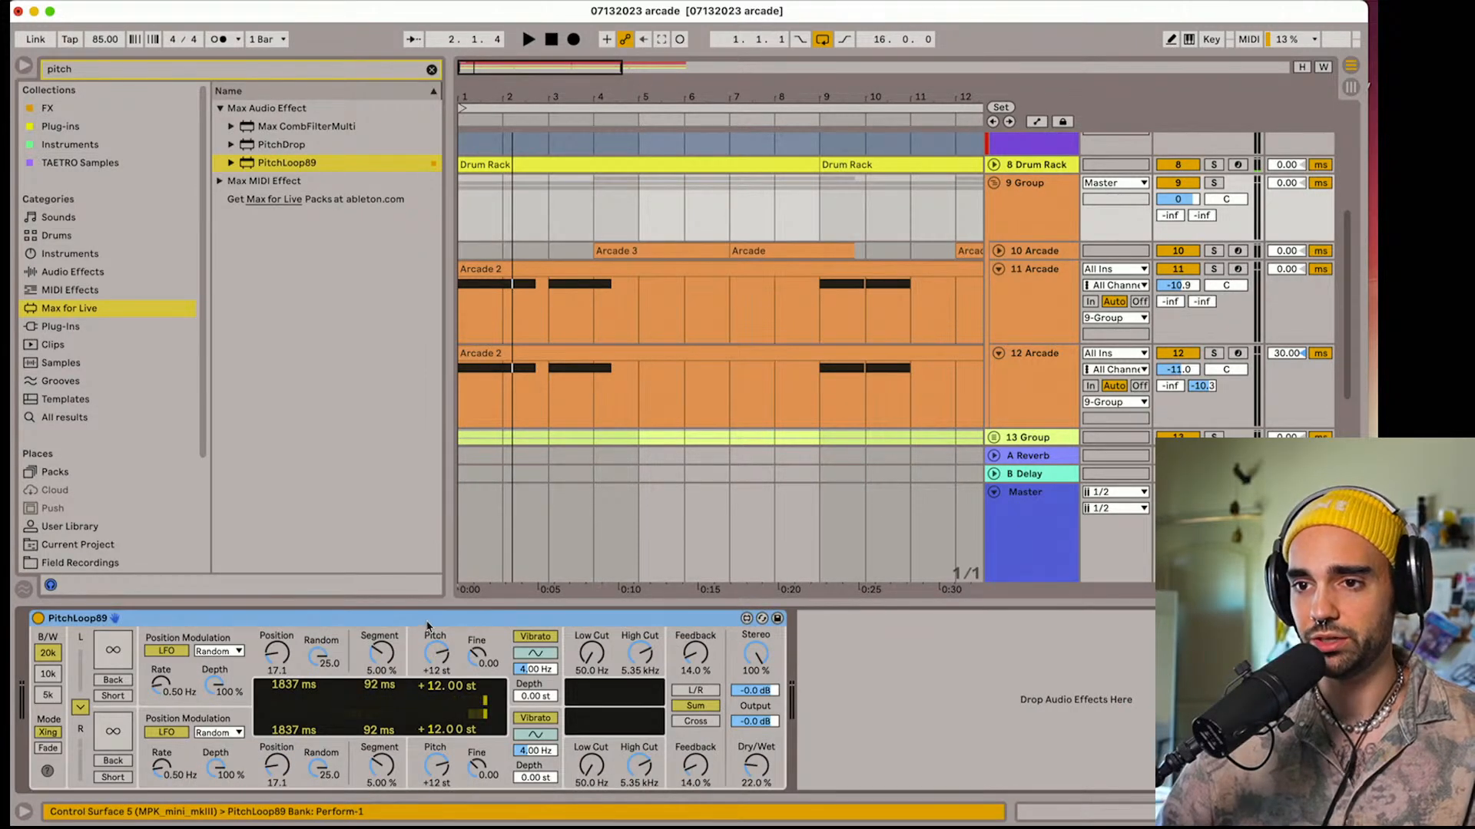
key("Delete")
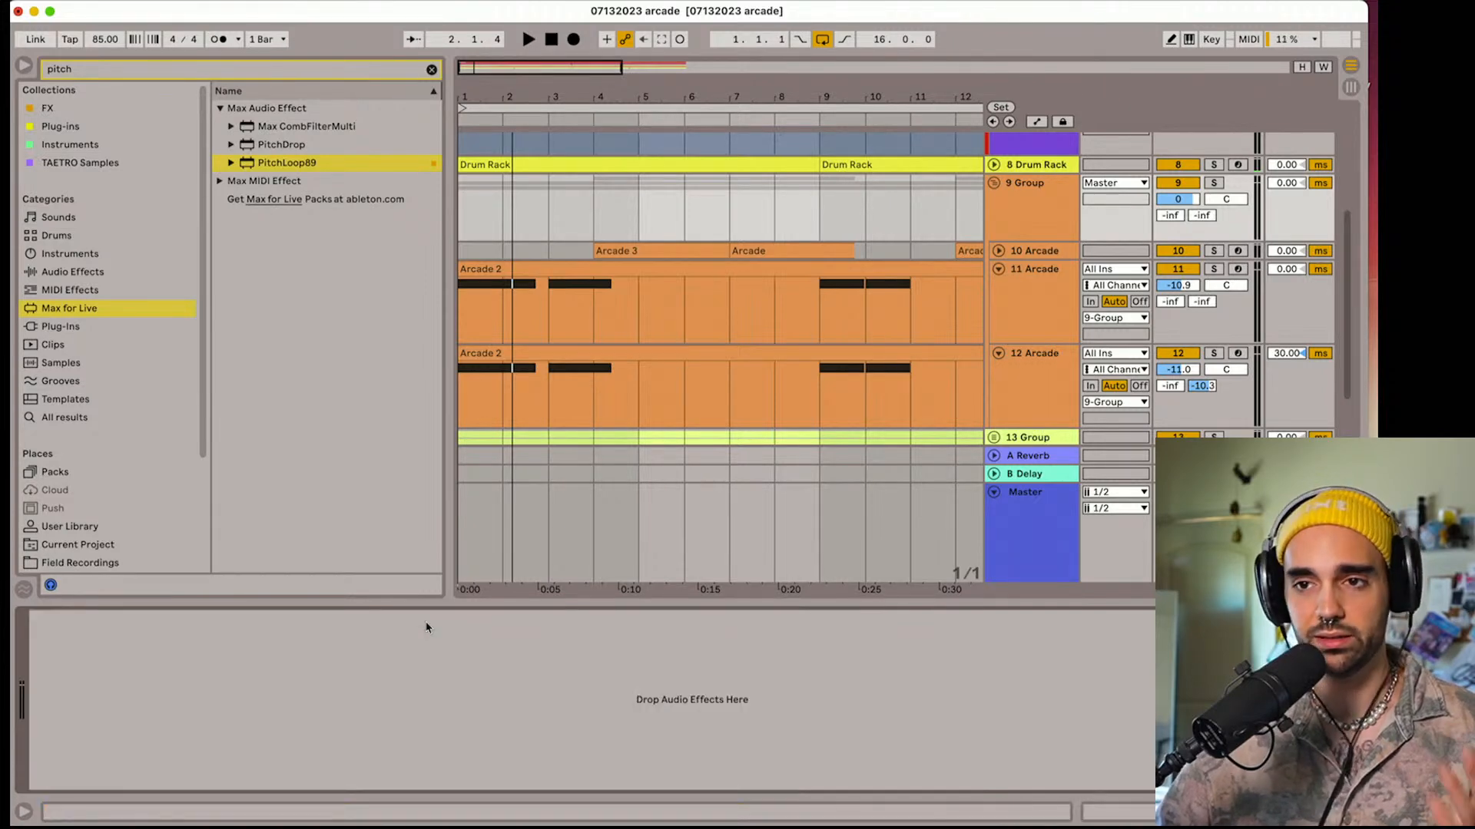
key("space")
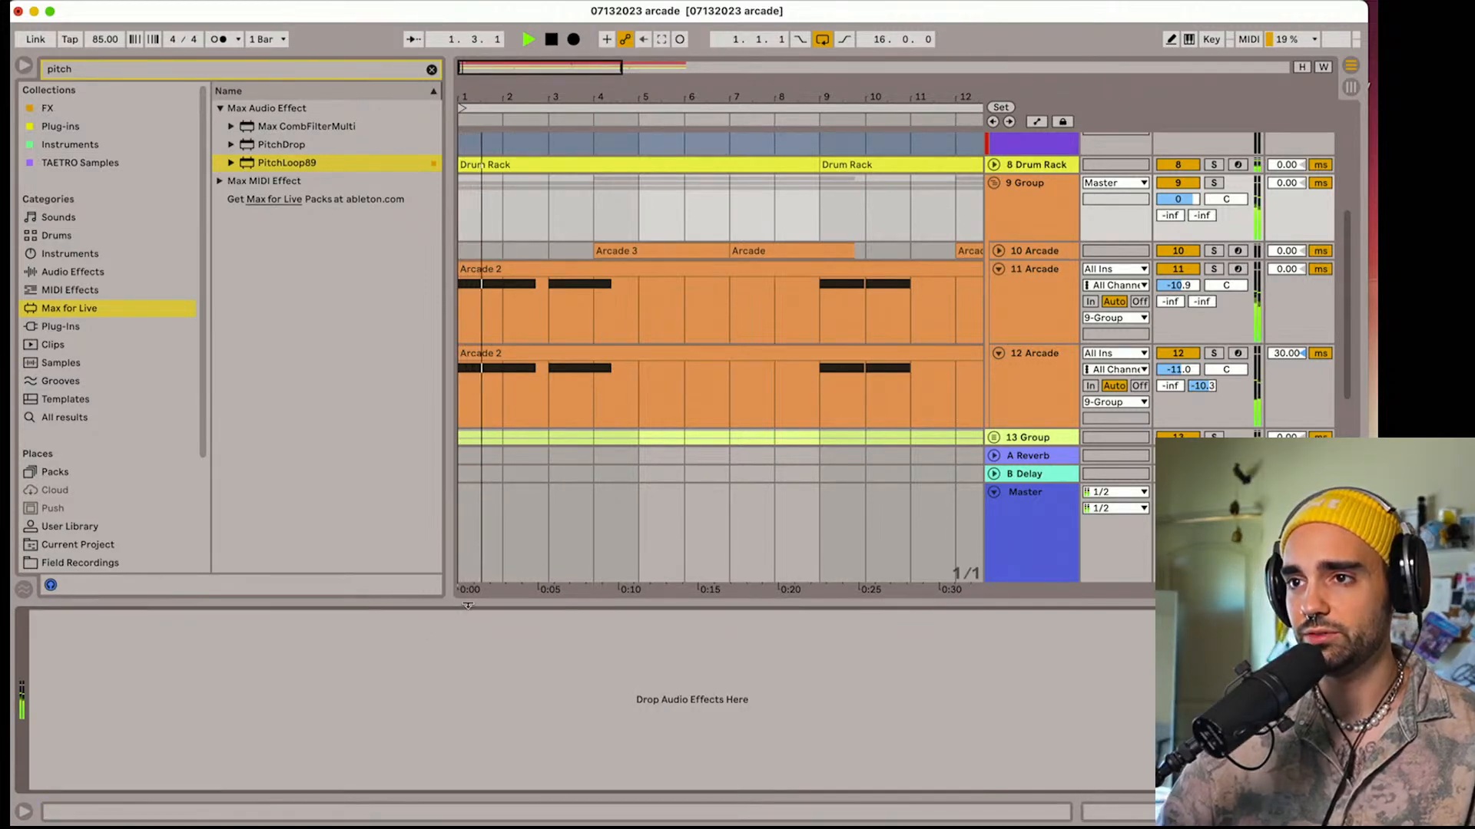
Set PitchLoop89's Pitch to 0 st on Arcade track 11 and check the device chain of track 12
left_click(1046, 308)
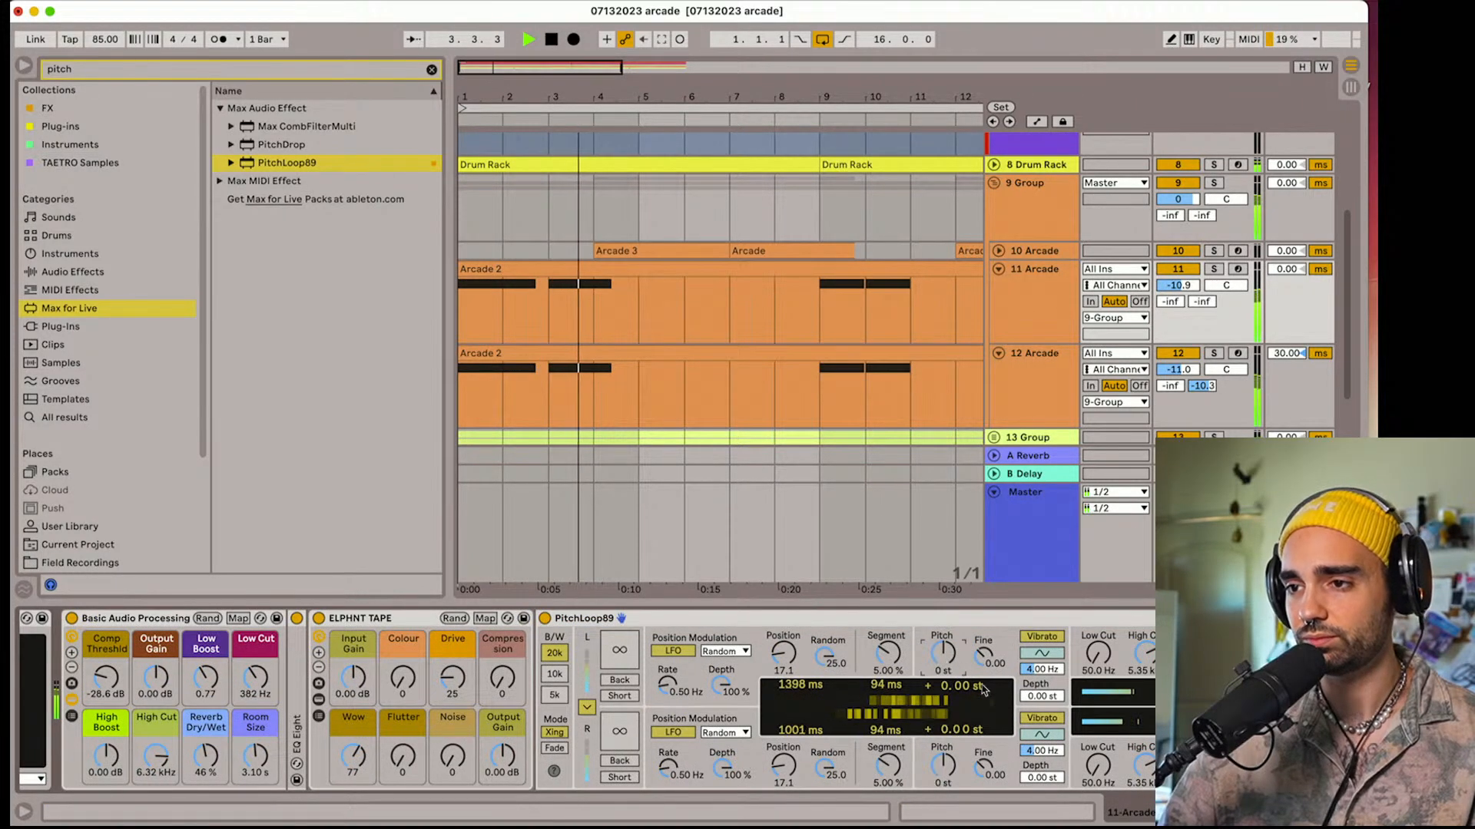
left_click(1046, 388)
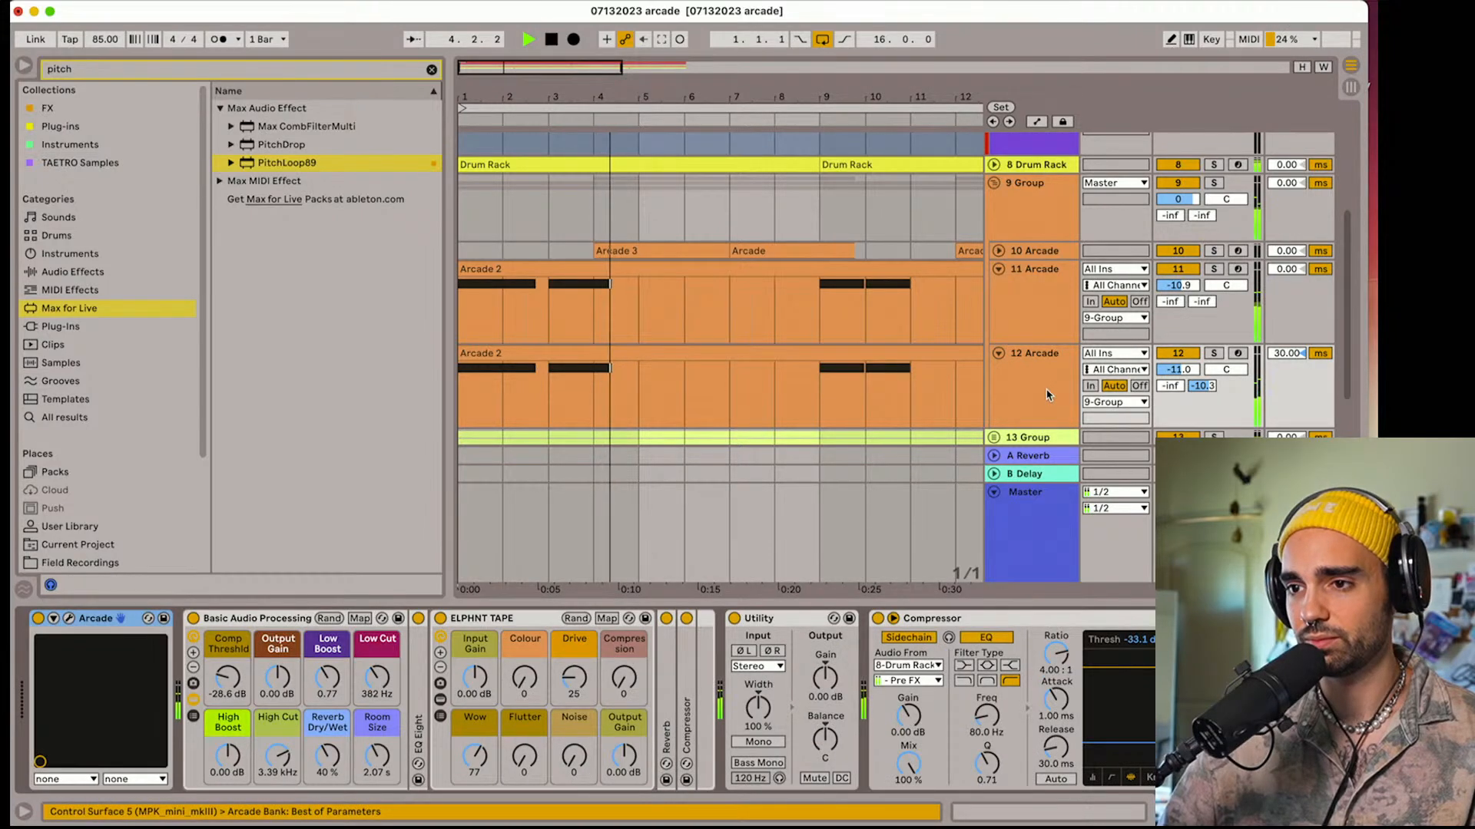
left_click(1006, 334)
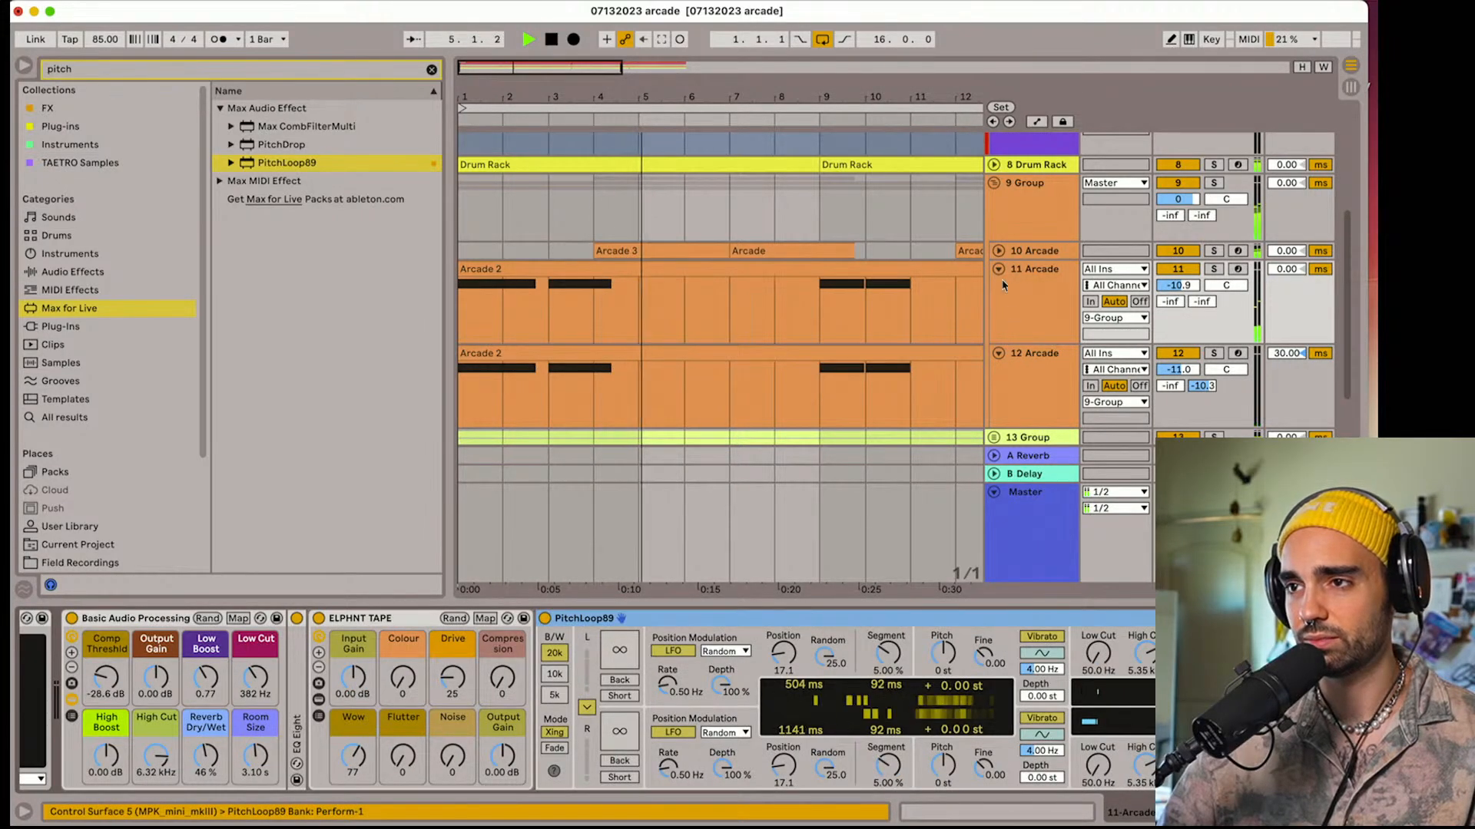
Expand Arcade track 10 and solo it briefly to hear its PitchLoop89 effect in isolation
left_click(998, 251)
left_click(1001, 263)
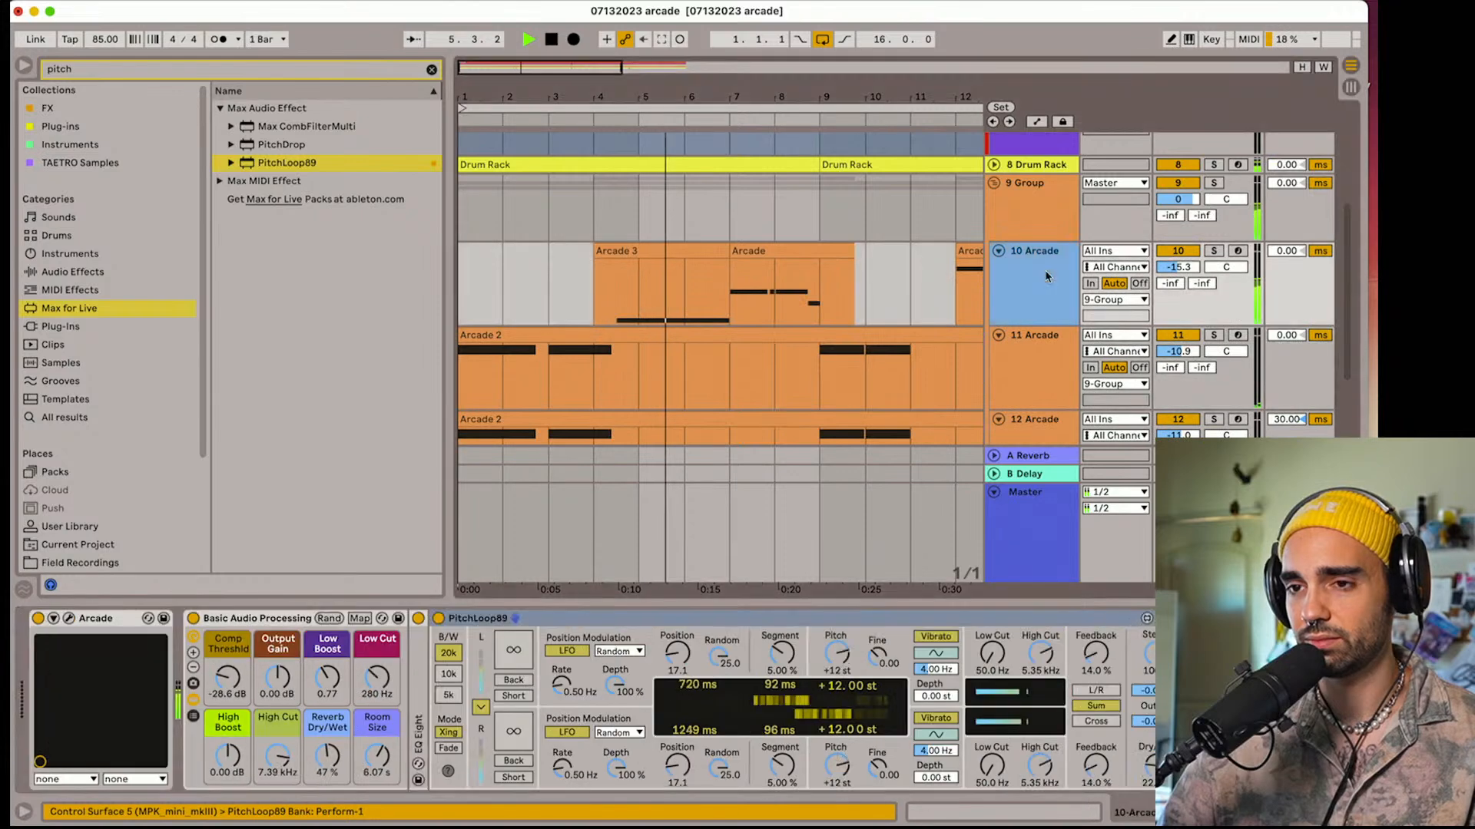
left_click(998, 253)
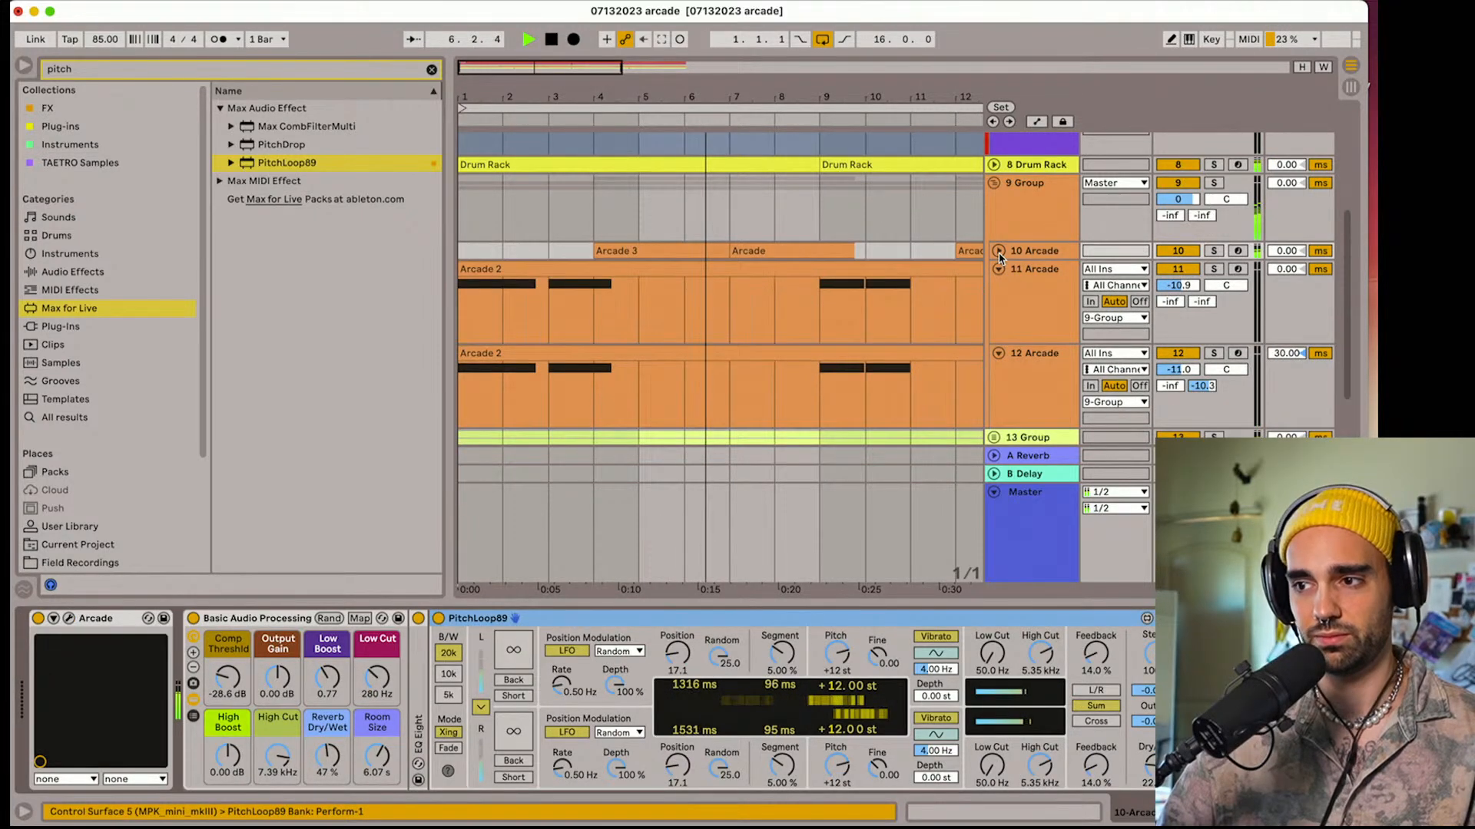
left_click(998, 252)
left_click(1214, 252)
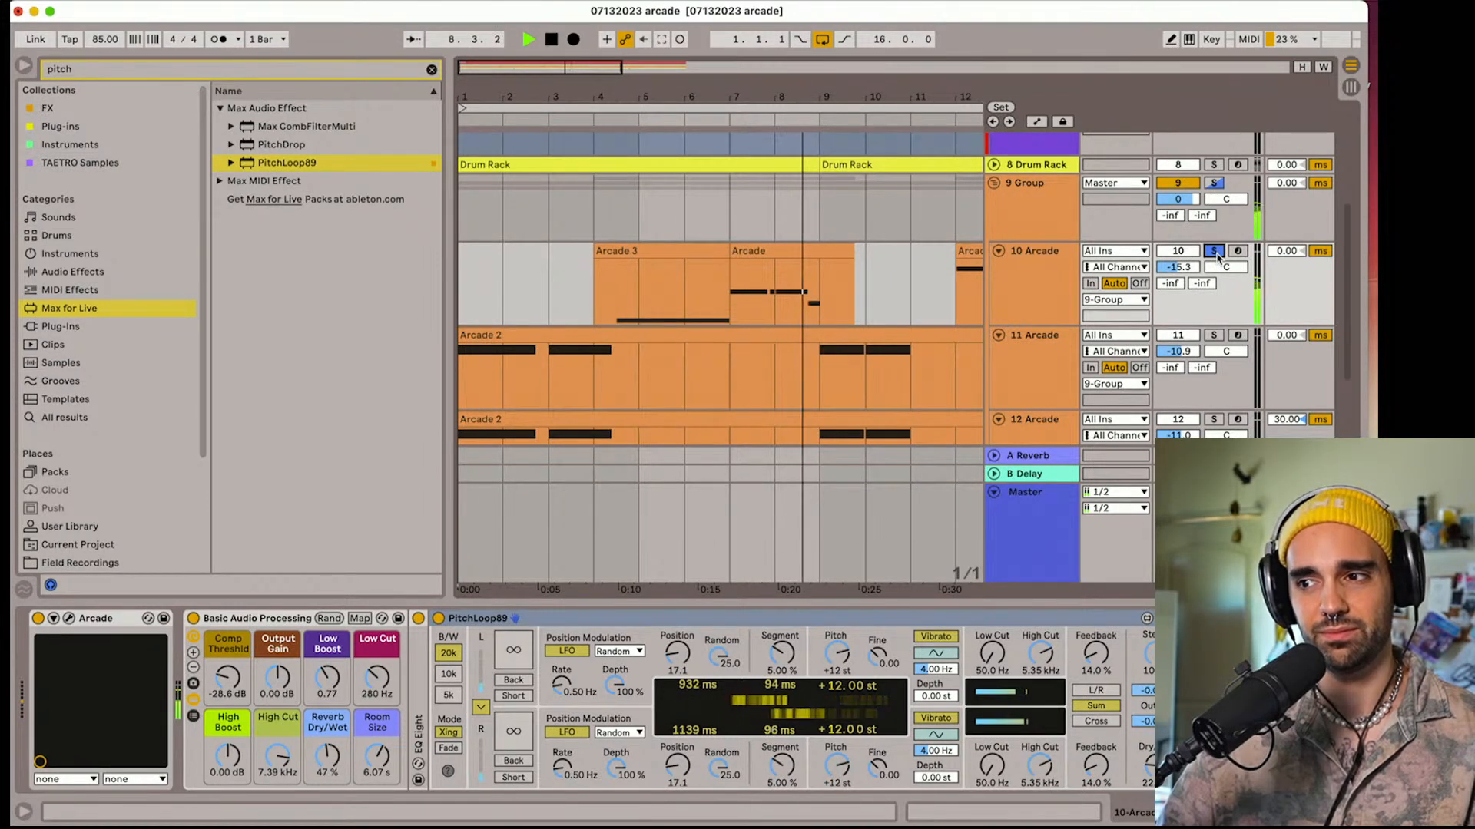
left_click(1213, 251)
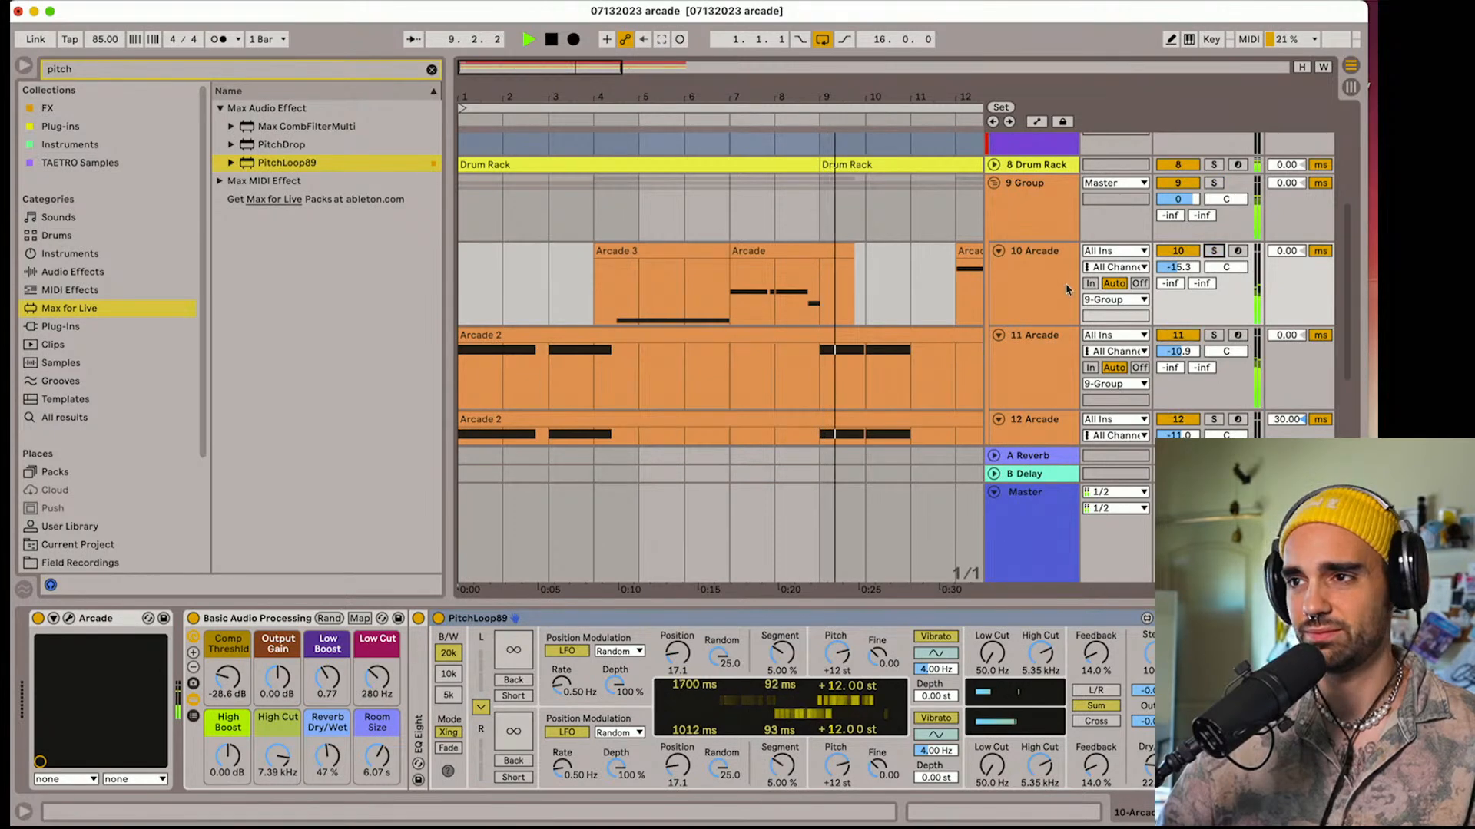
Collapse Arcade tracks 10, 11 and 12 and stop playback
left_click(998, 251)
left_click(999, 269)
left_click(999, 286)
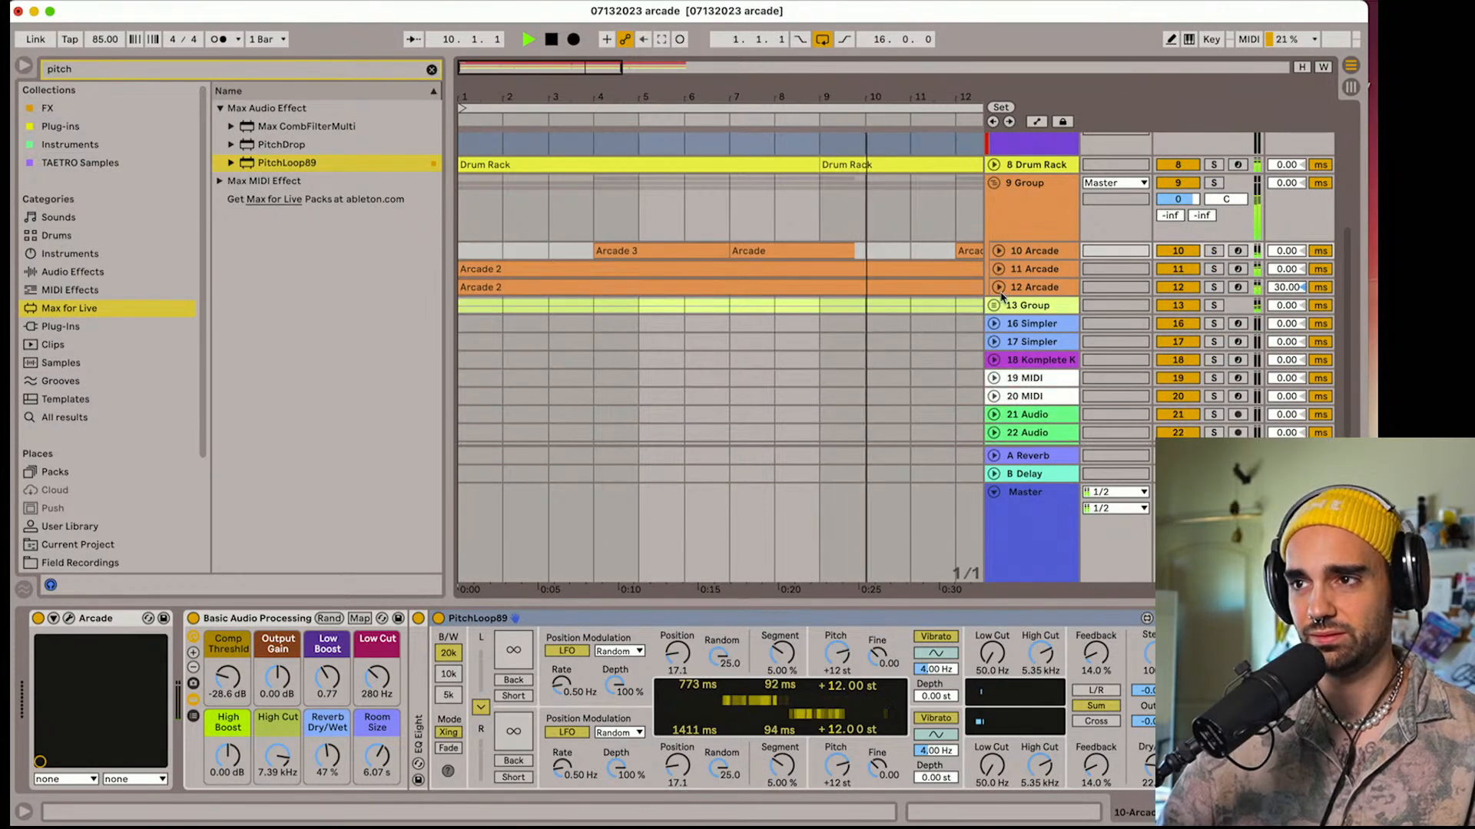
mouse_move(788, 83)
left_mouse_down()
mouse_move(788, 52)
mouse_move(788, 65)
left_mouse_up()
key("space")
scroll(780, 319, "up", 5)
scroll(781, 320, "down", 3)
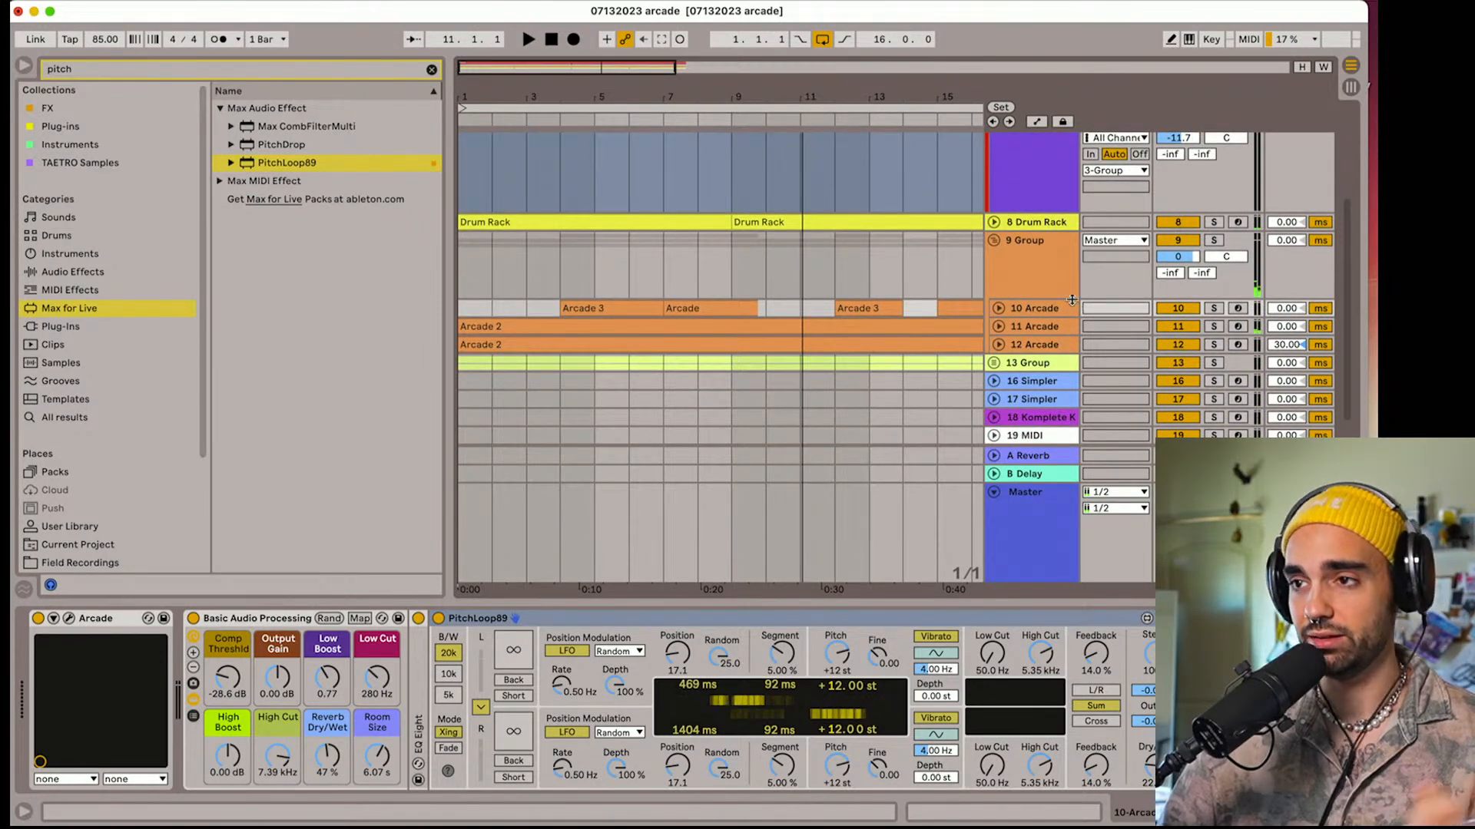
Save the set with the playhead back at the start, and show the devices of Arcade track 10
left_click(551, 39)
key("space")
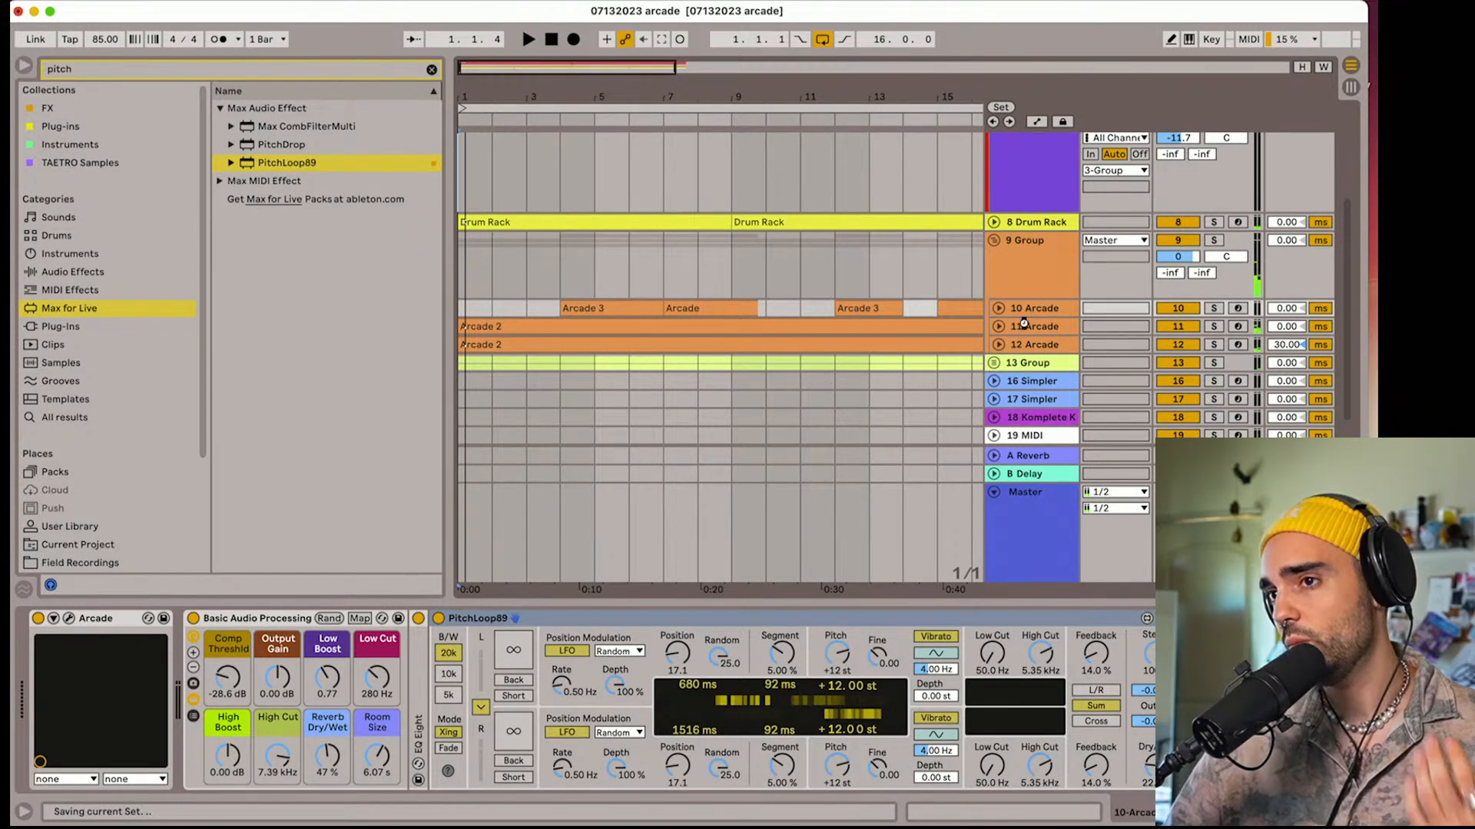
left_click(995, 244)
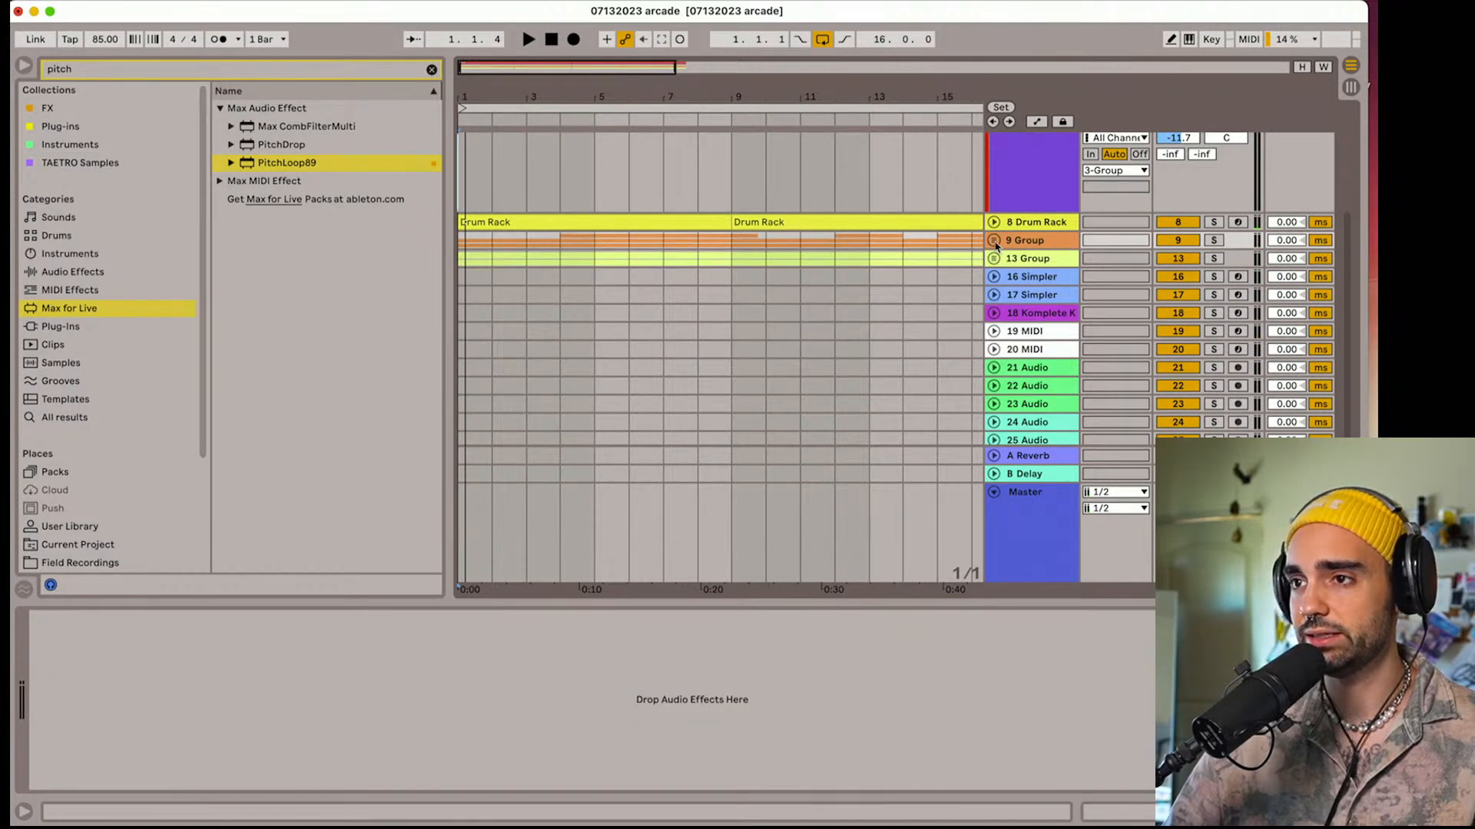
left_click(995, 242)
left_click(1054, 308)
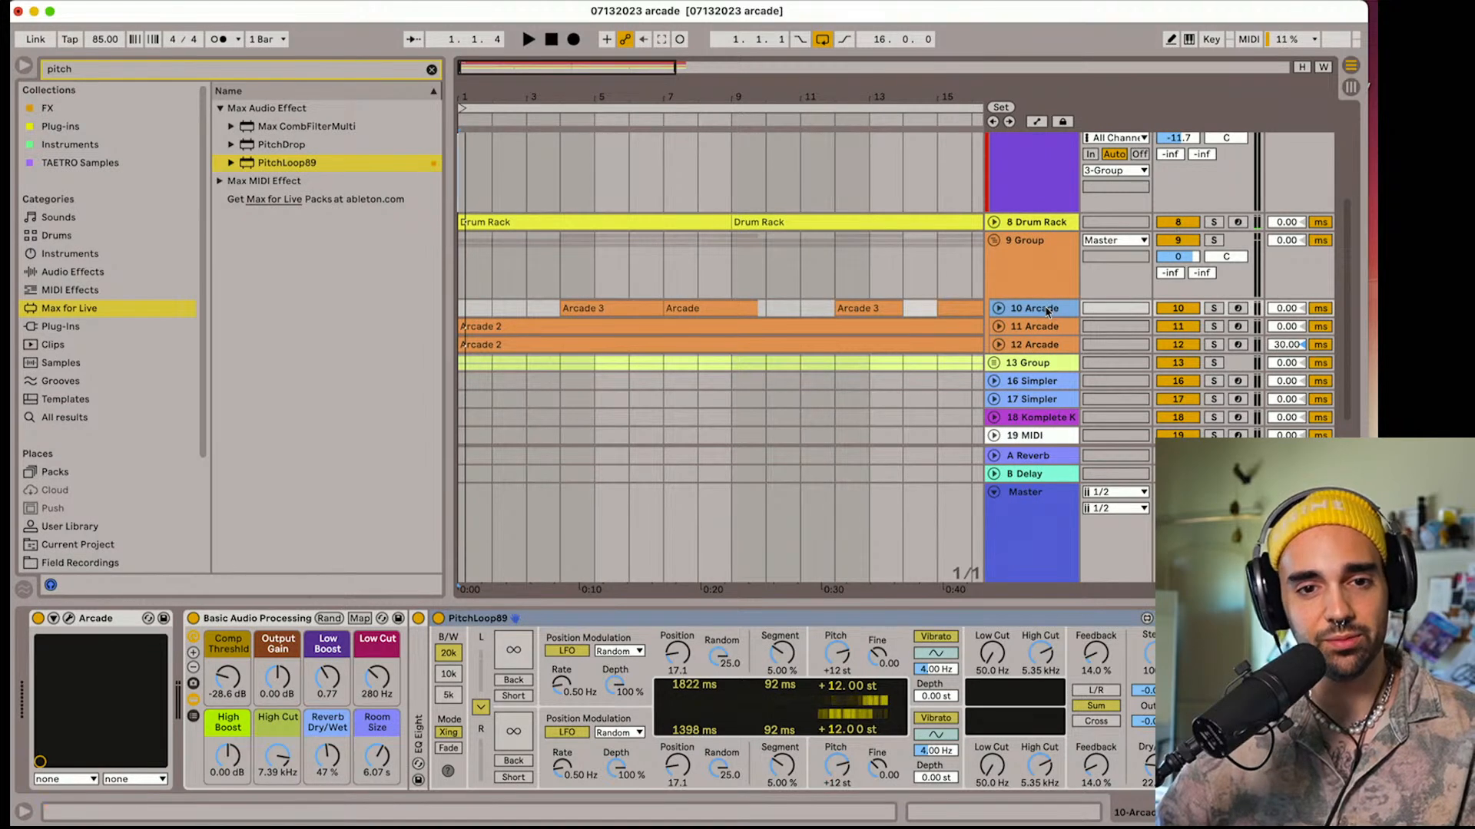
Hide the browser during playback, and select the empty Arcade track 7 to show its devices
key("space")
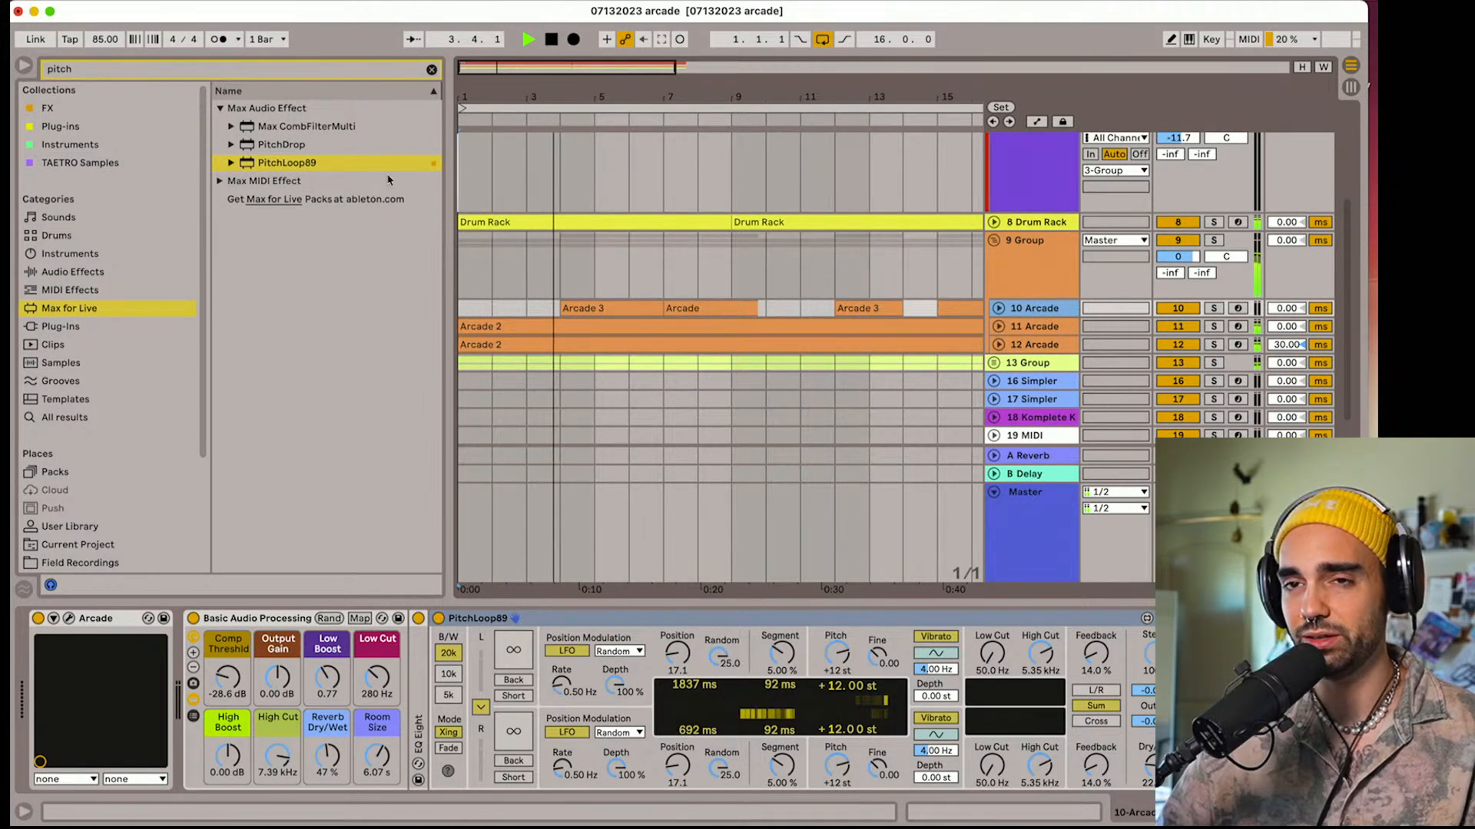
left_click(24, 66)
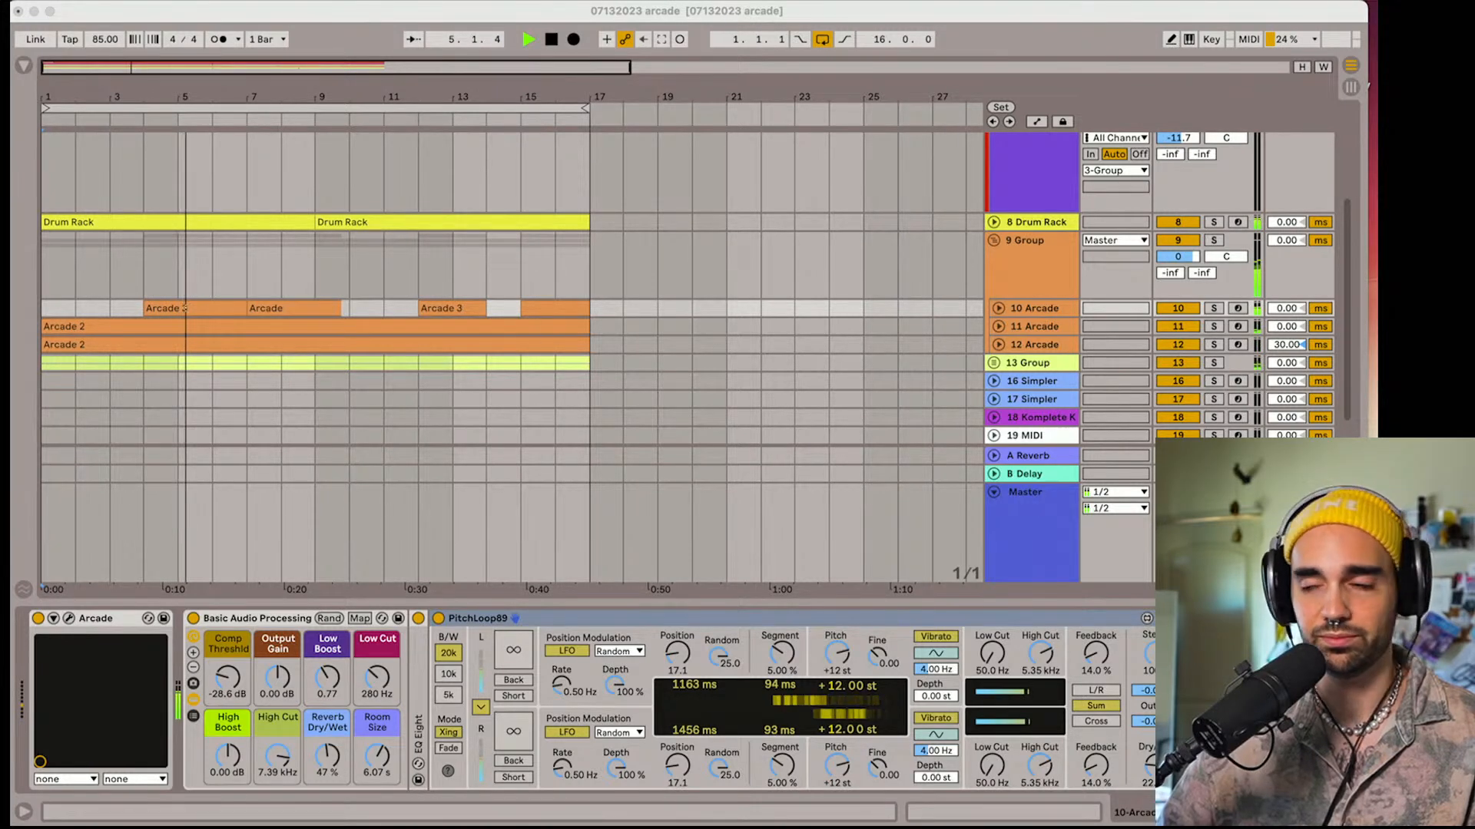
left_click(994, 241)
left_click(994, 241)
left_click(994, 242)
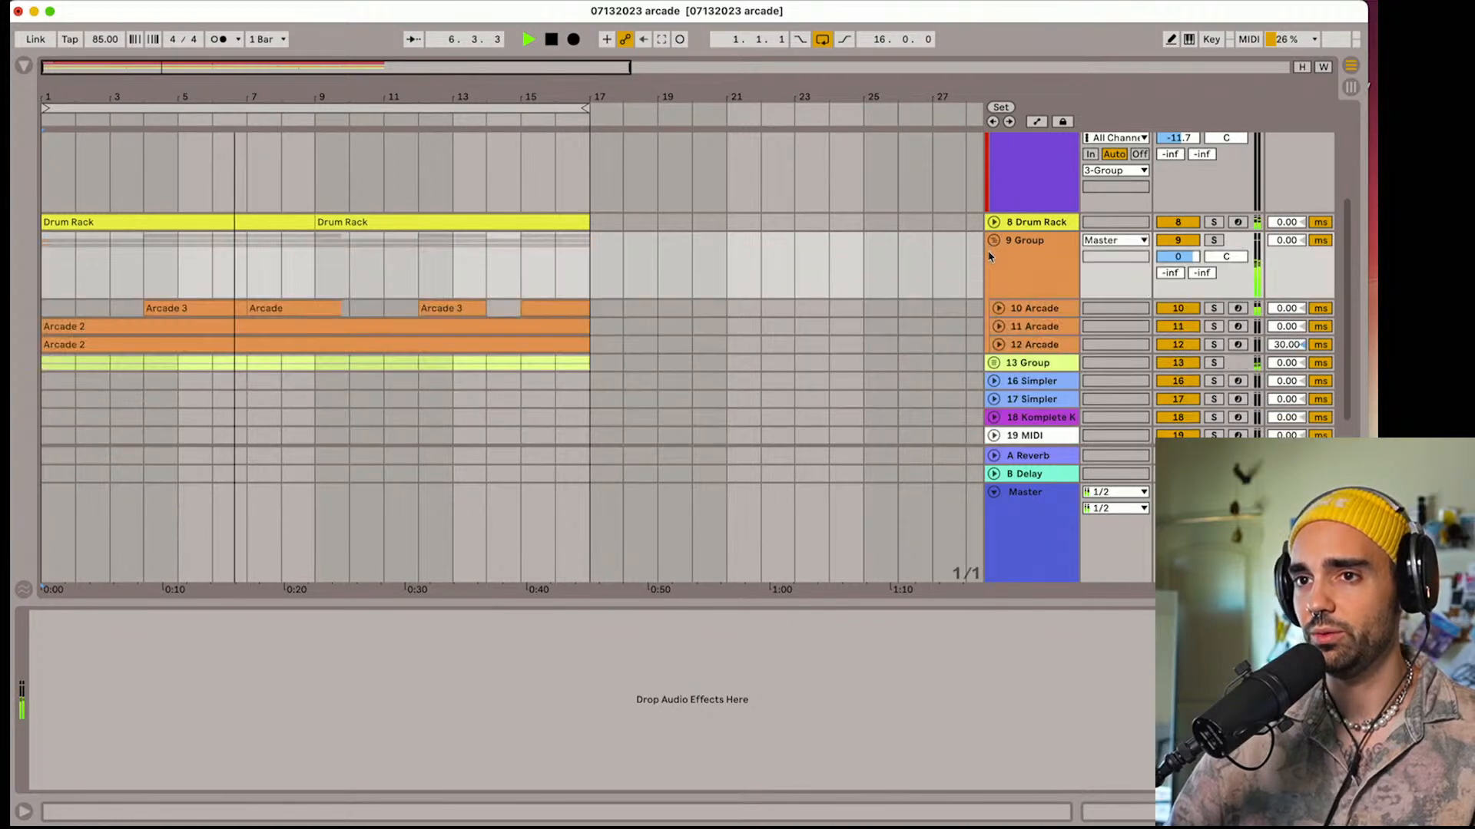
scroll(1029, 307, "up", 4)
left_click(1037, 311)
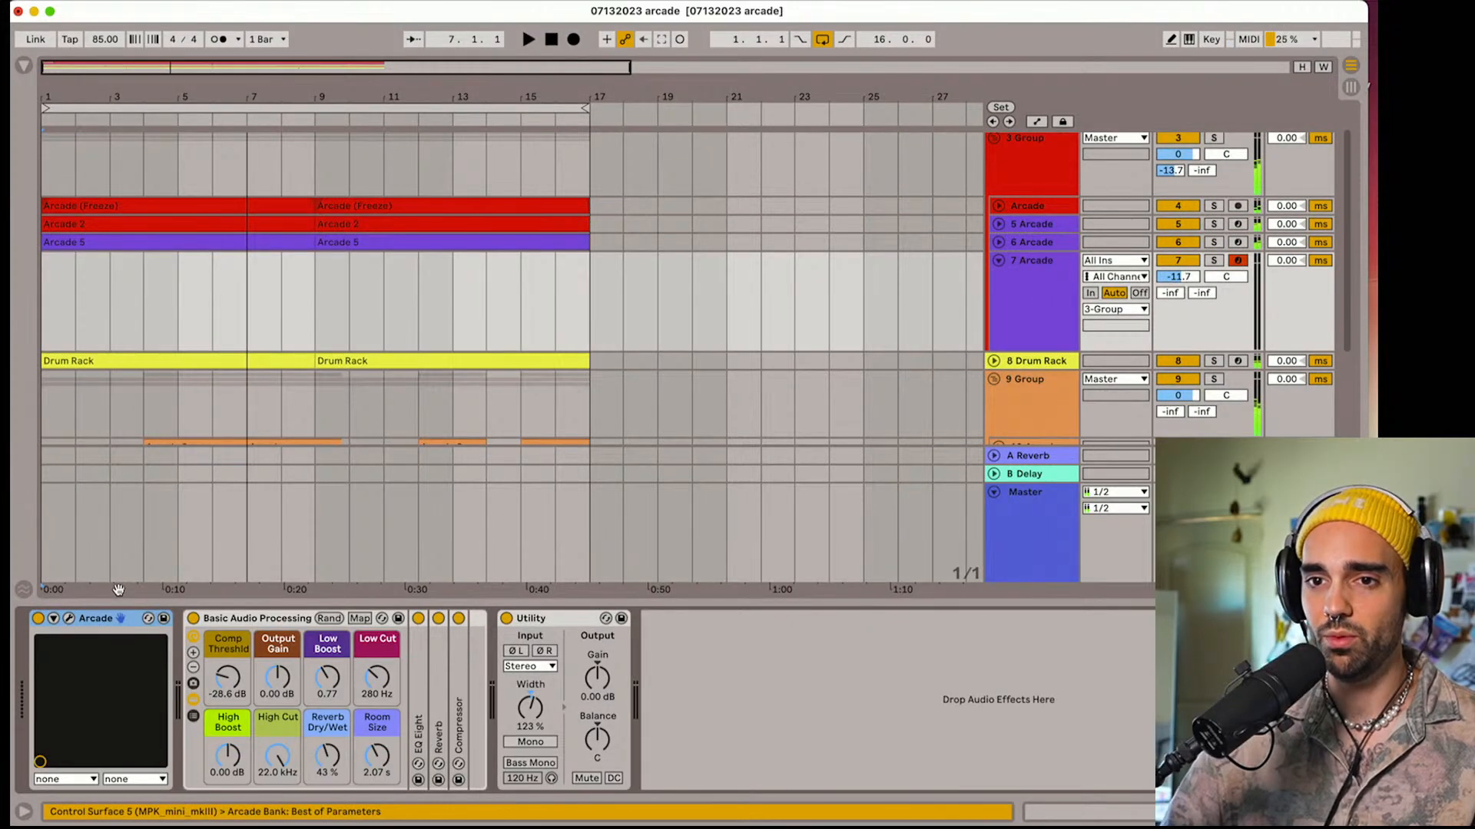
Open the Arcade instrument on track 7 and browse from the Aura line page to the list of all Lines
left_click(67, 619)
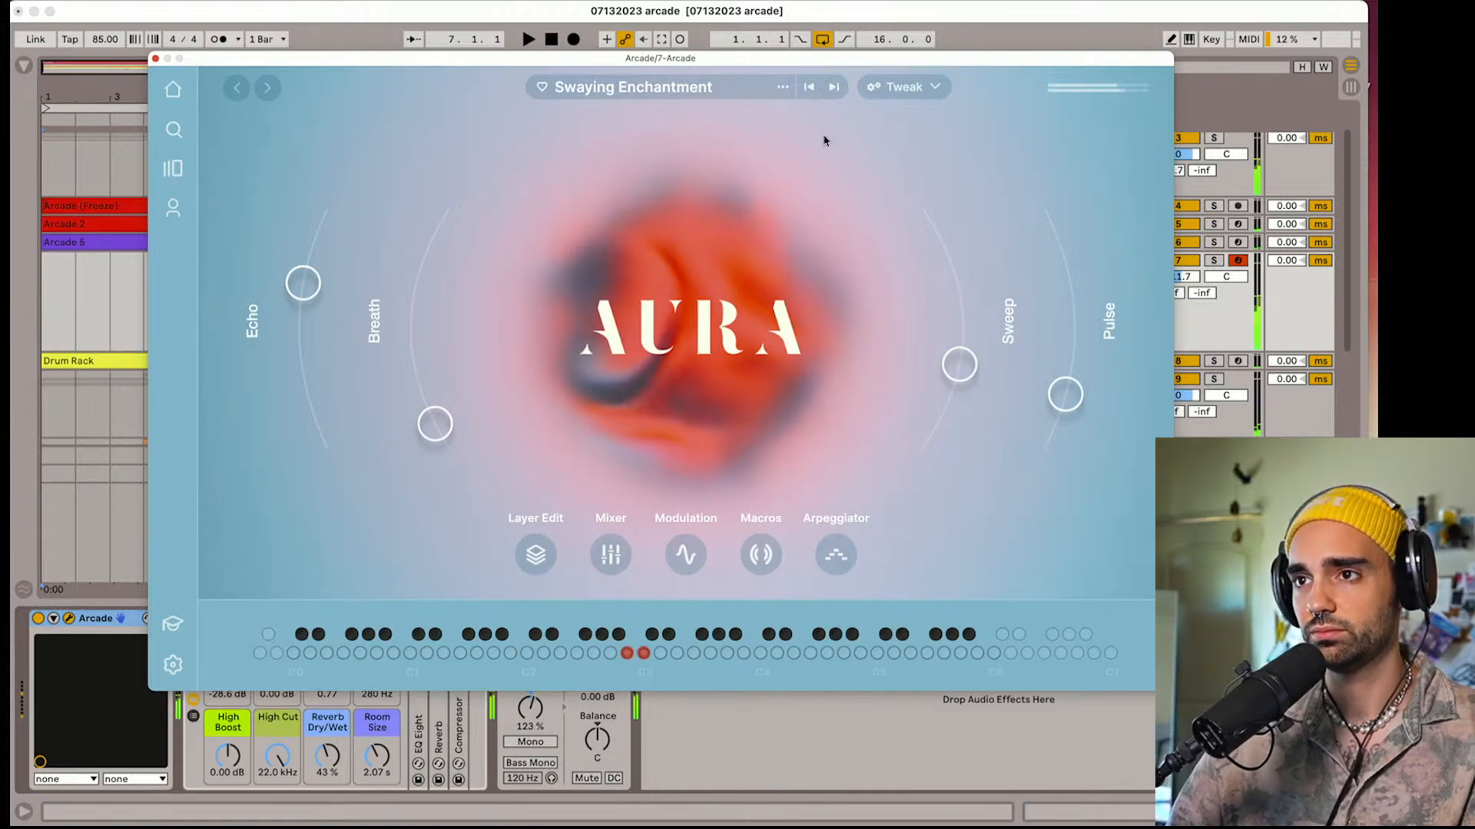
left_click(606, 89)
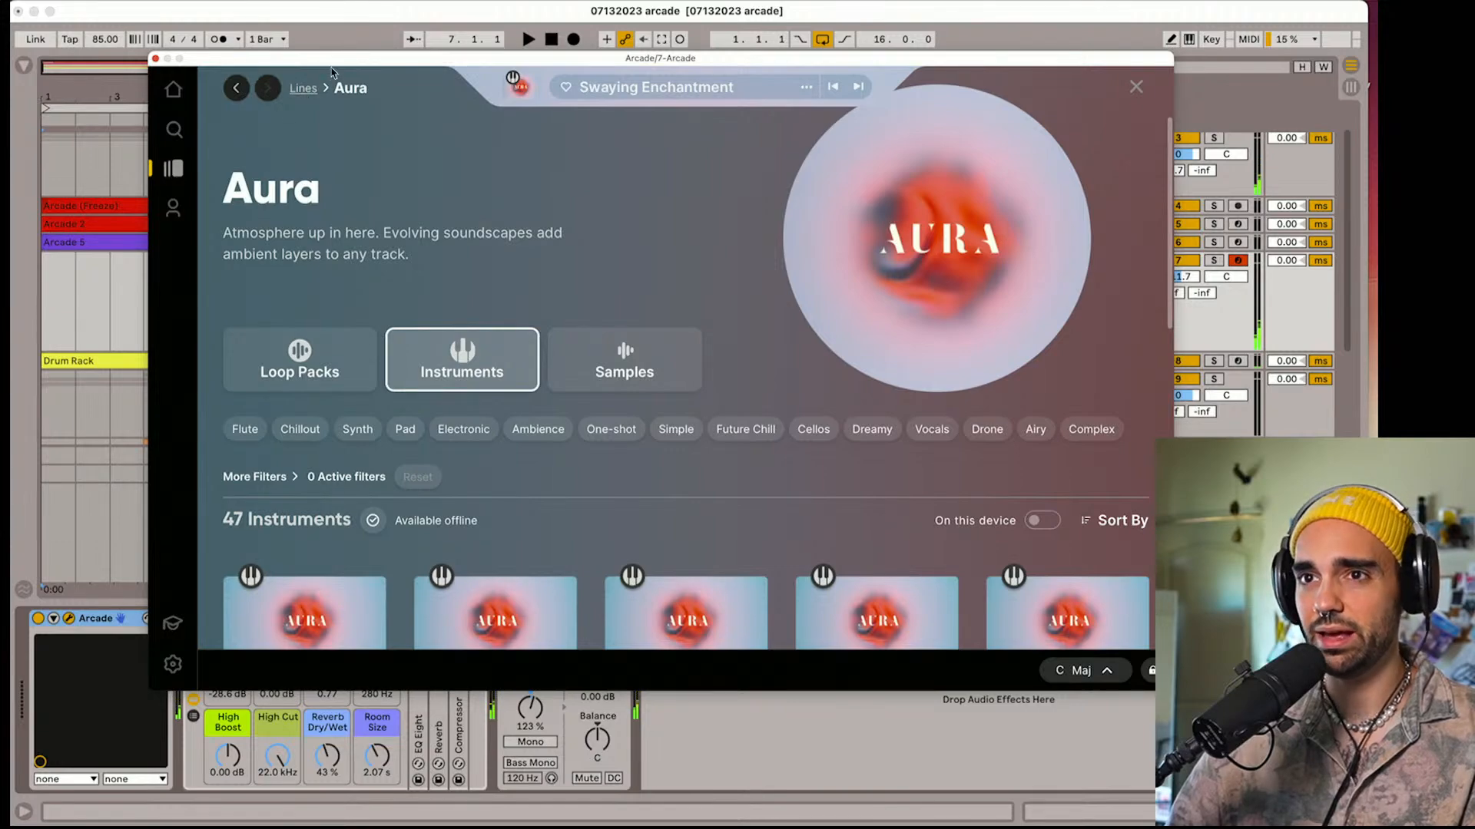
left_click_drag(331, 73, 323, 117)
scroll(462, 364, "down", 2)
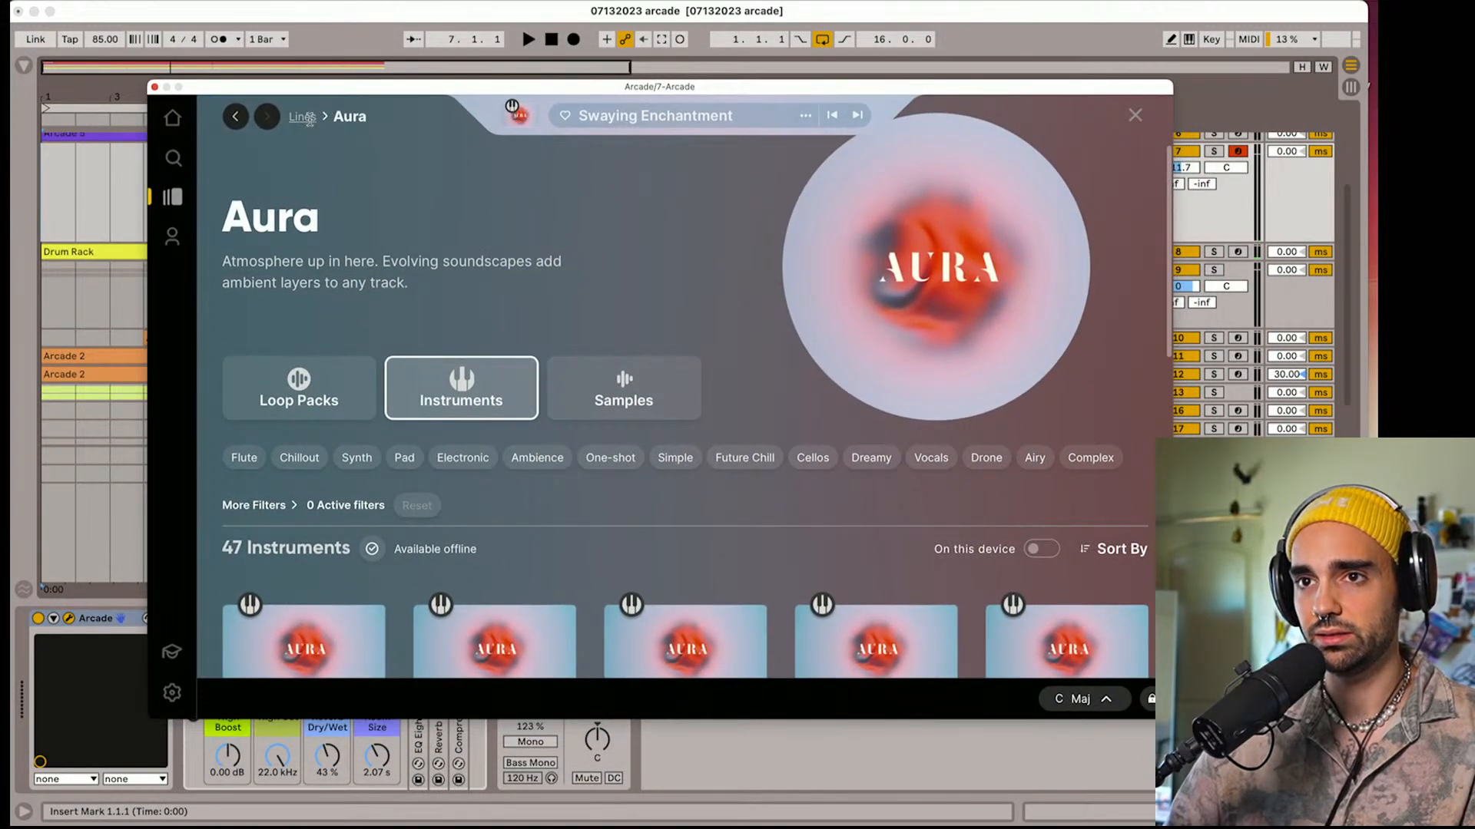
left_click(302, 117)
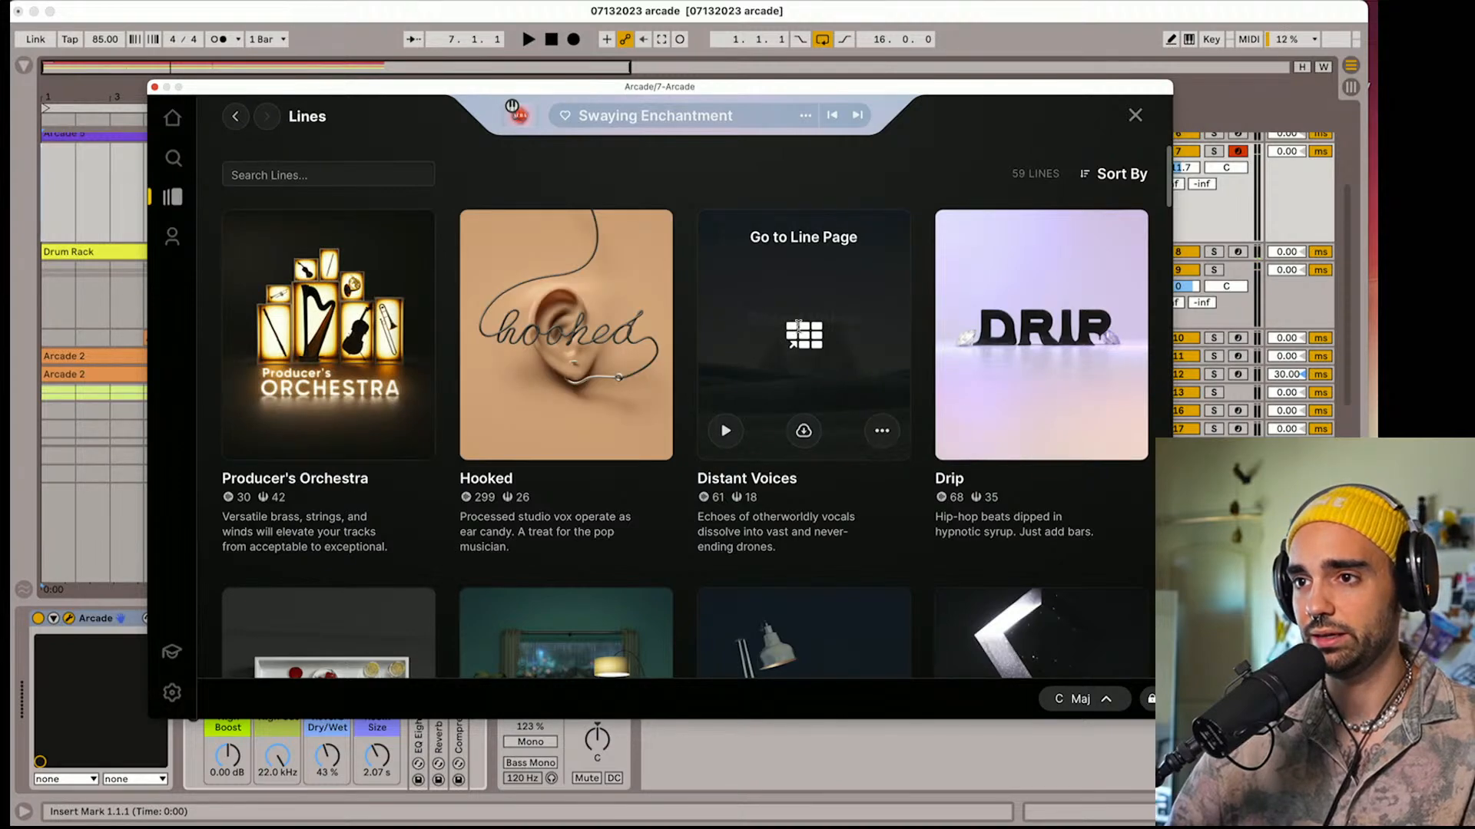
Load the Eternal Dreams instrument from the Distant Voices line
left_click(798, 326)
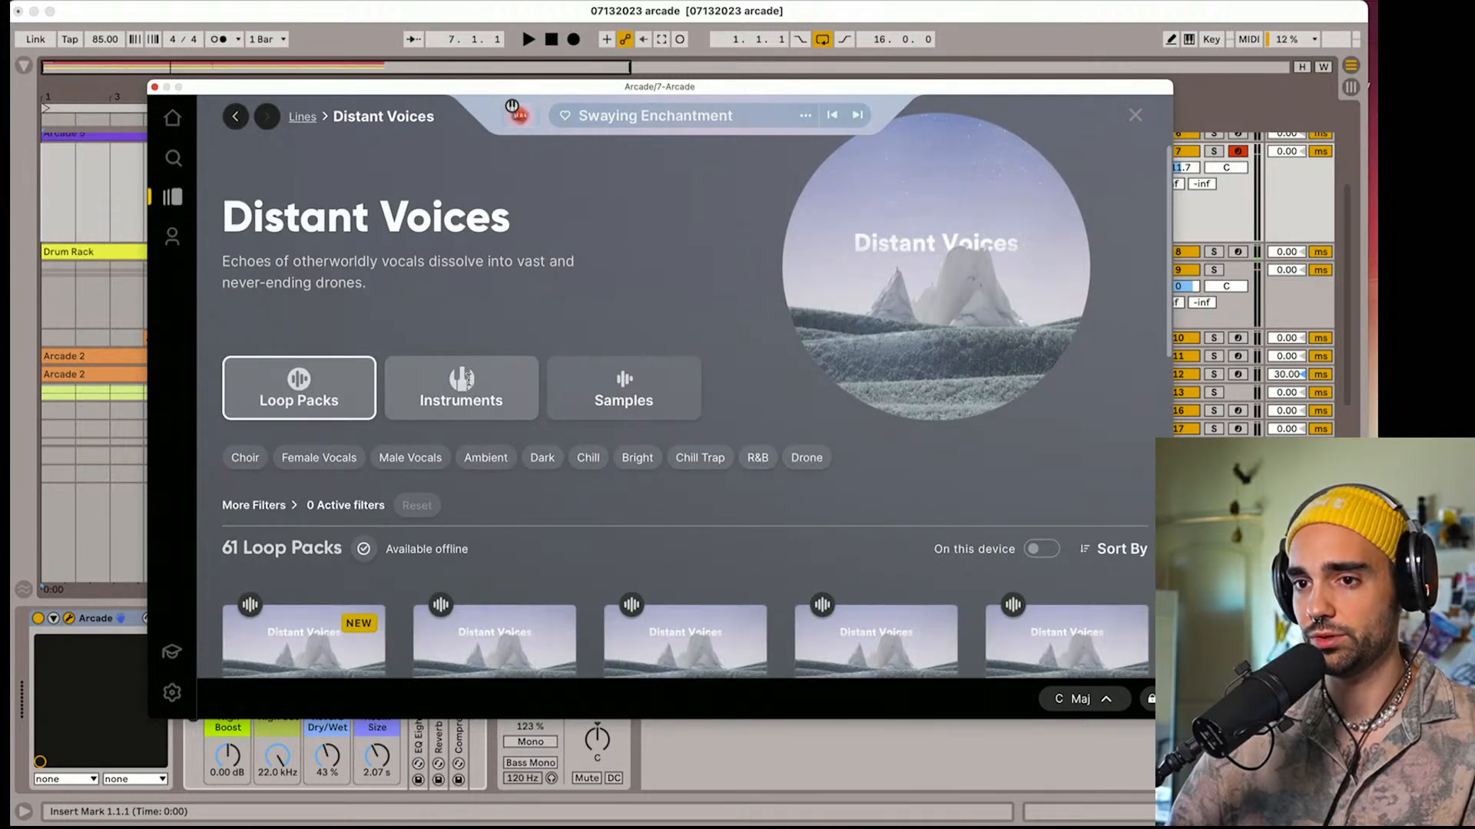
left_click(468, 378)
scroll(496, 332, "down", 3)
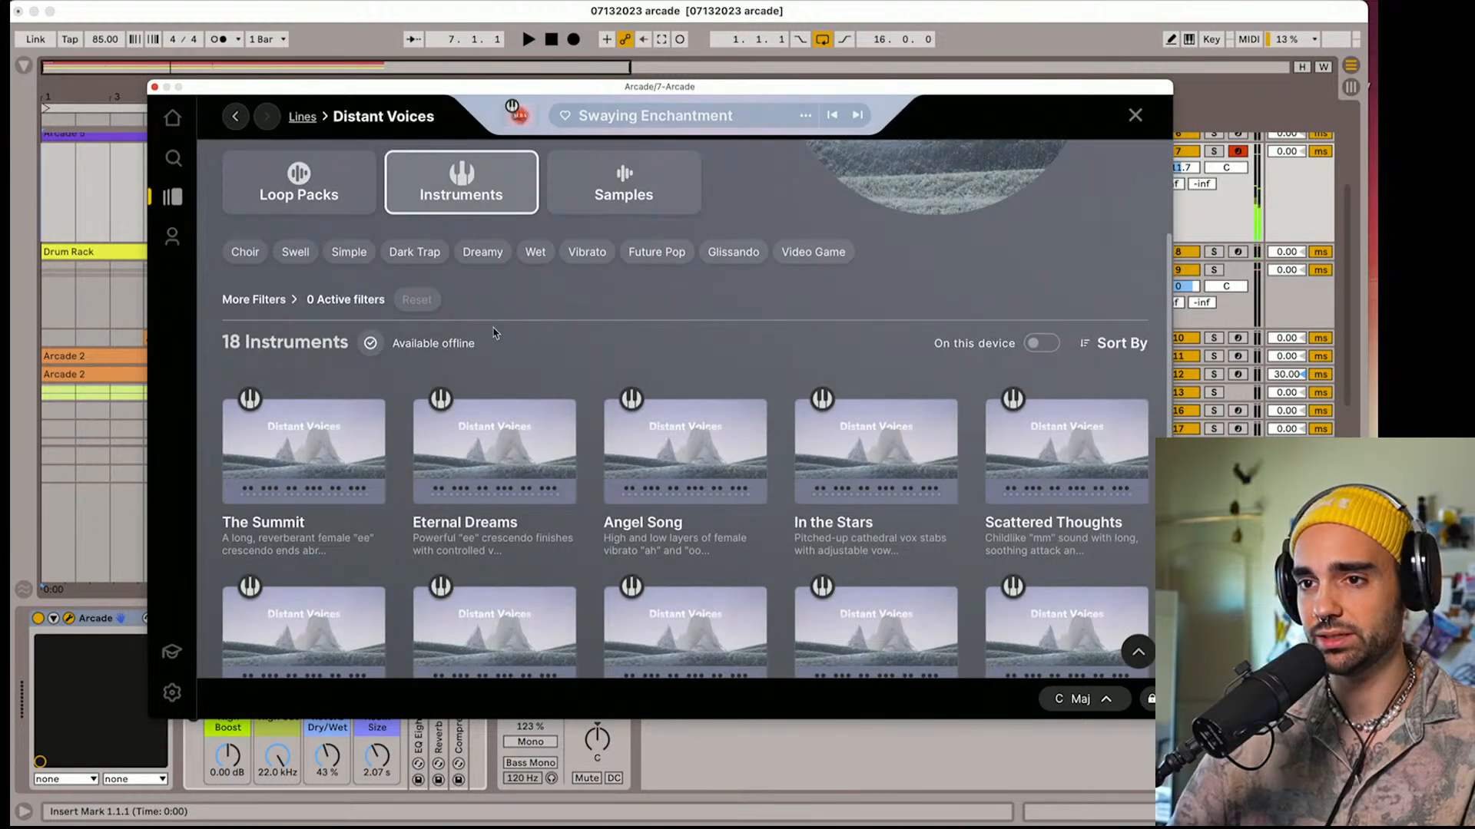
left_click(519, 453)
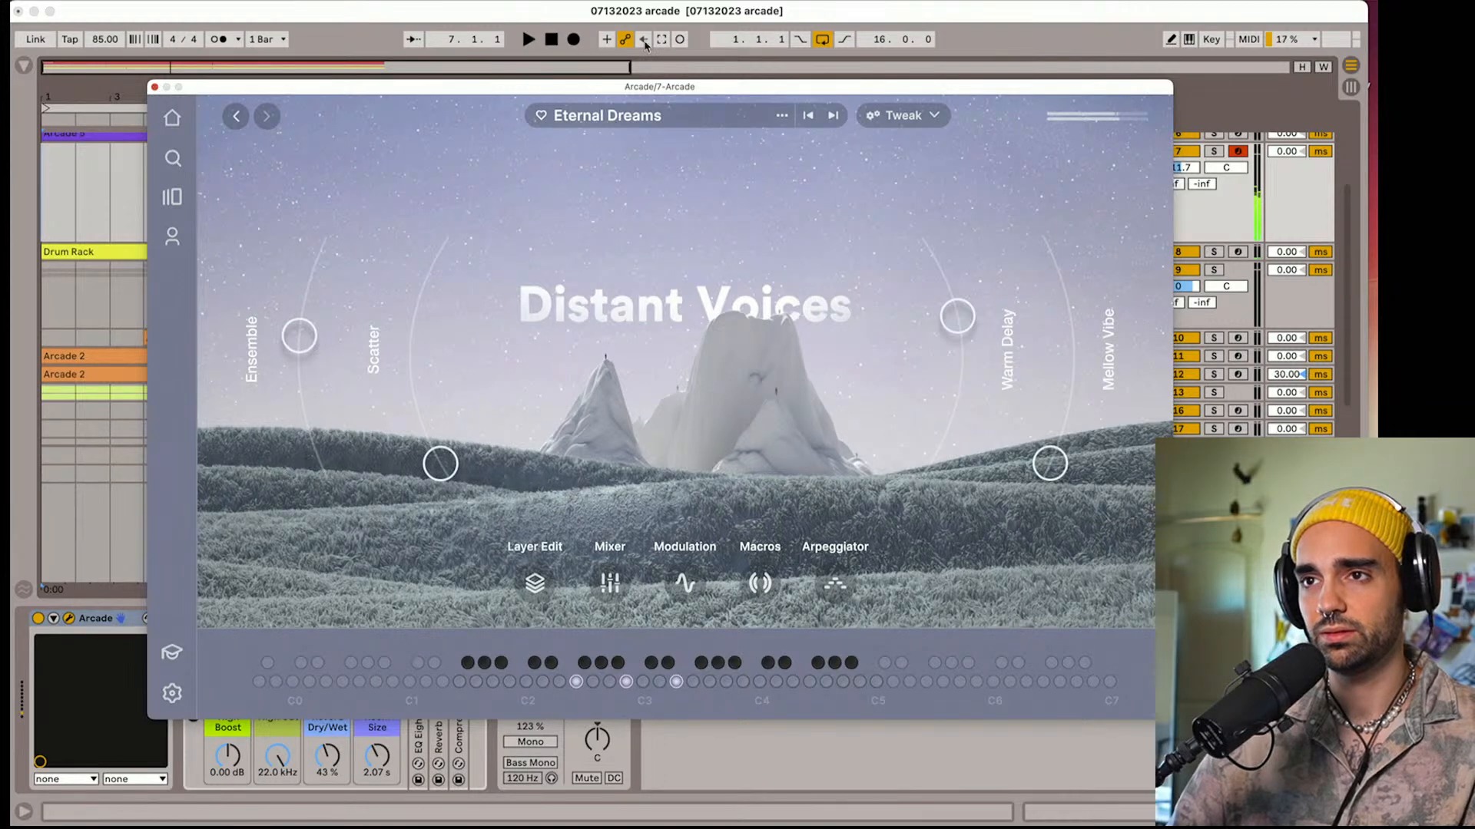
Play the set from the start and switch the Distant Voices instrument to the Angel Song preset
left_click(552, 41)
key("space")
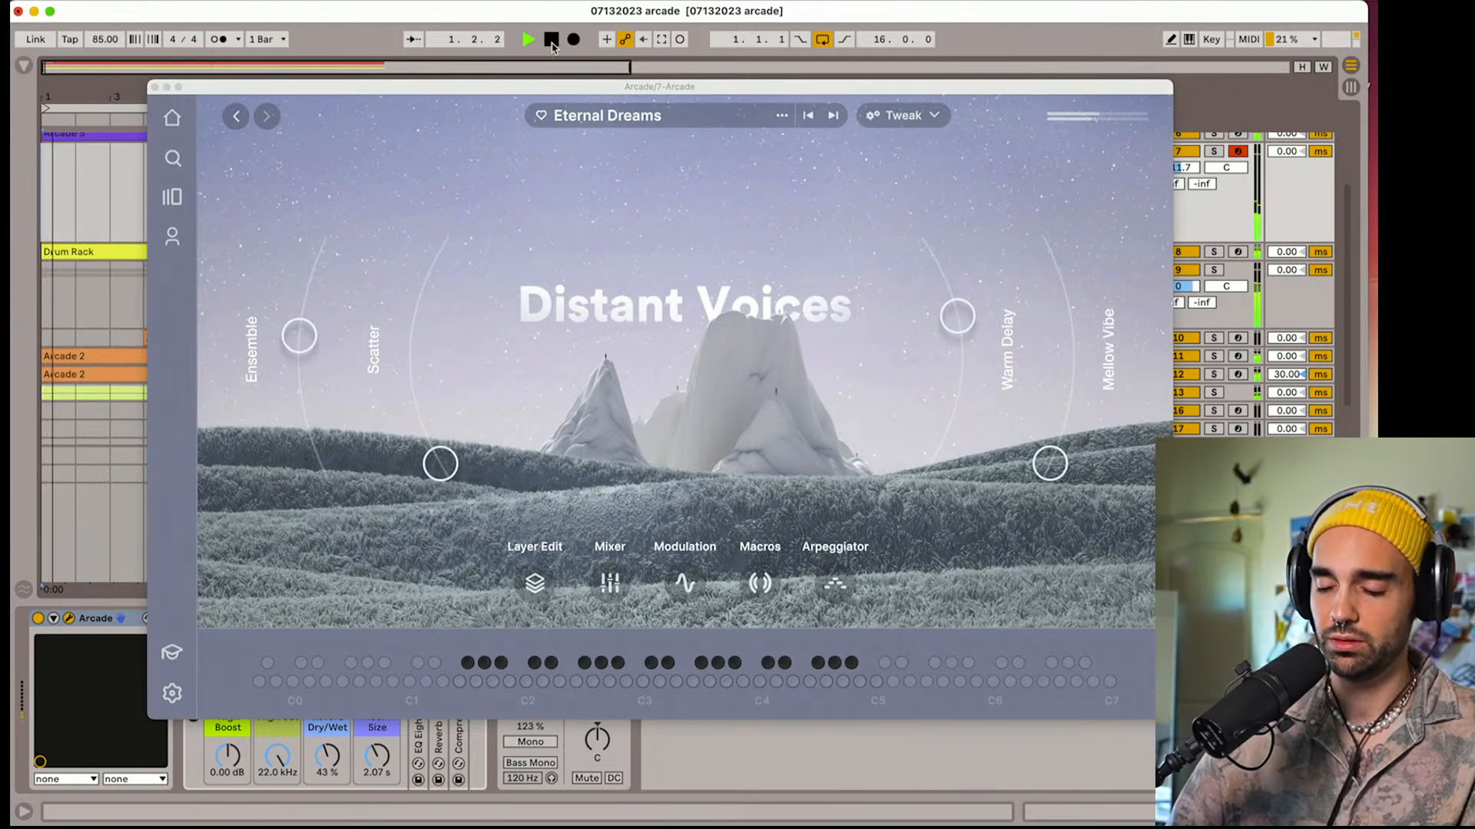
left_click(836, 120)
left_click(834, 116)
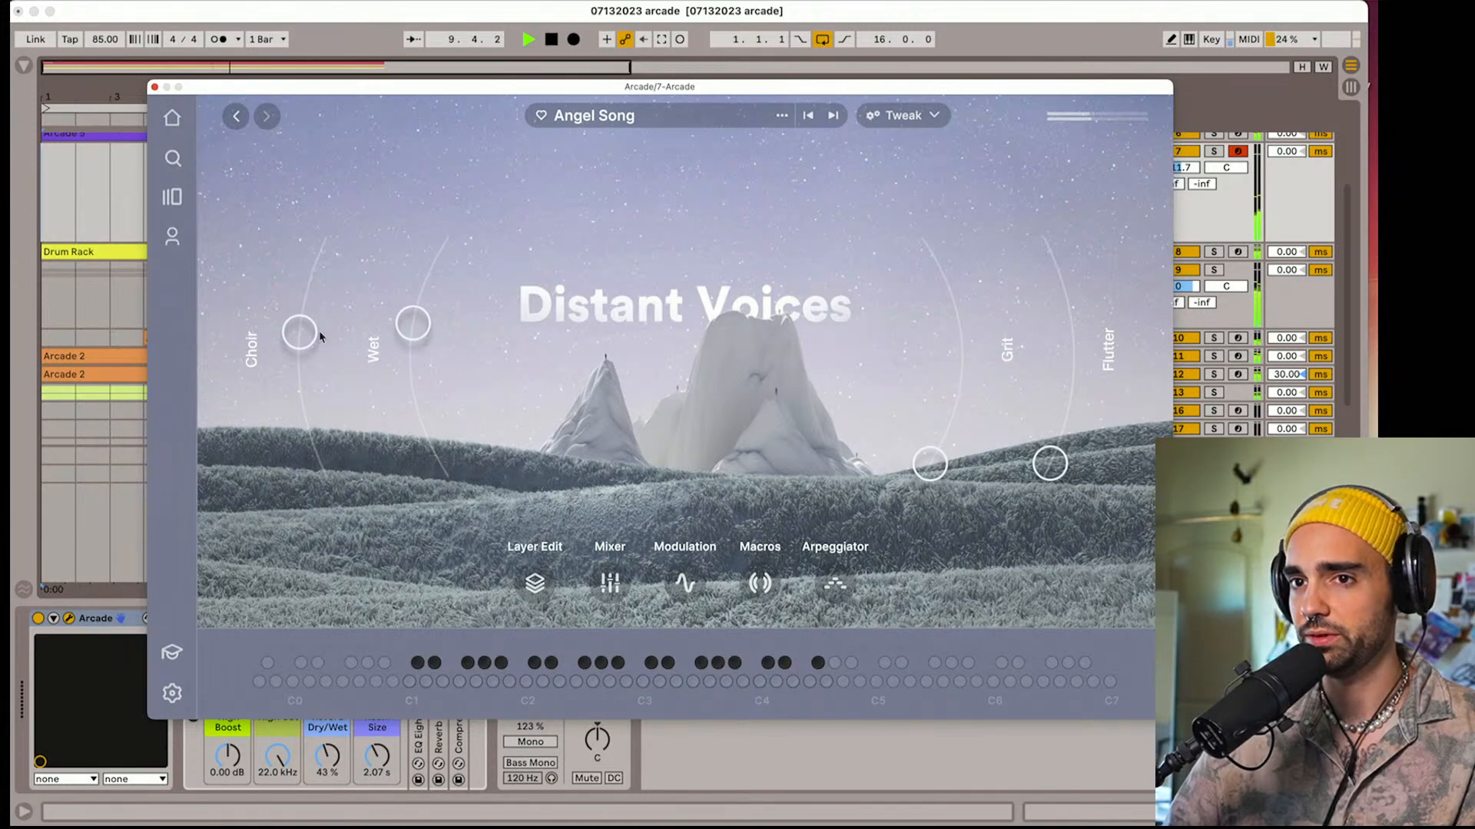
Raise Angel Song's Choir slightly and its Flutter to a low setting, and close the Arcade window
left_click_drag(298, 320, 295, 333)
left_click_drag(1053, 462, 1059, 388)
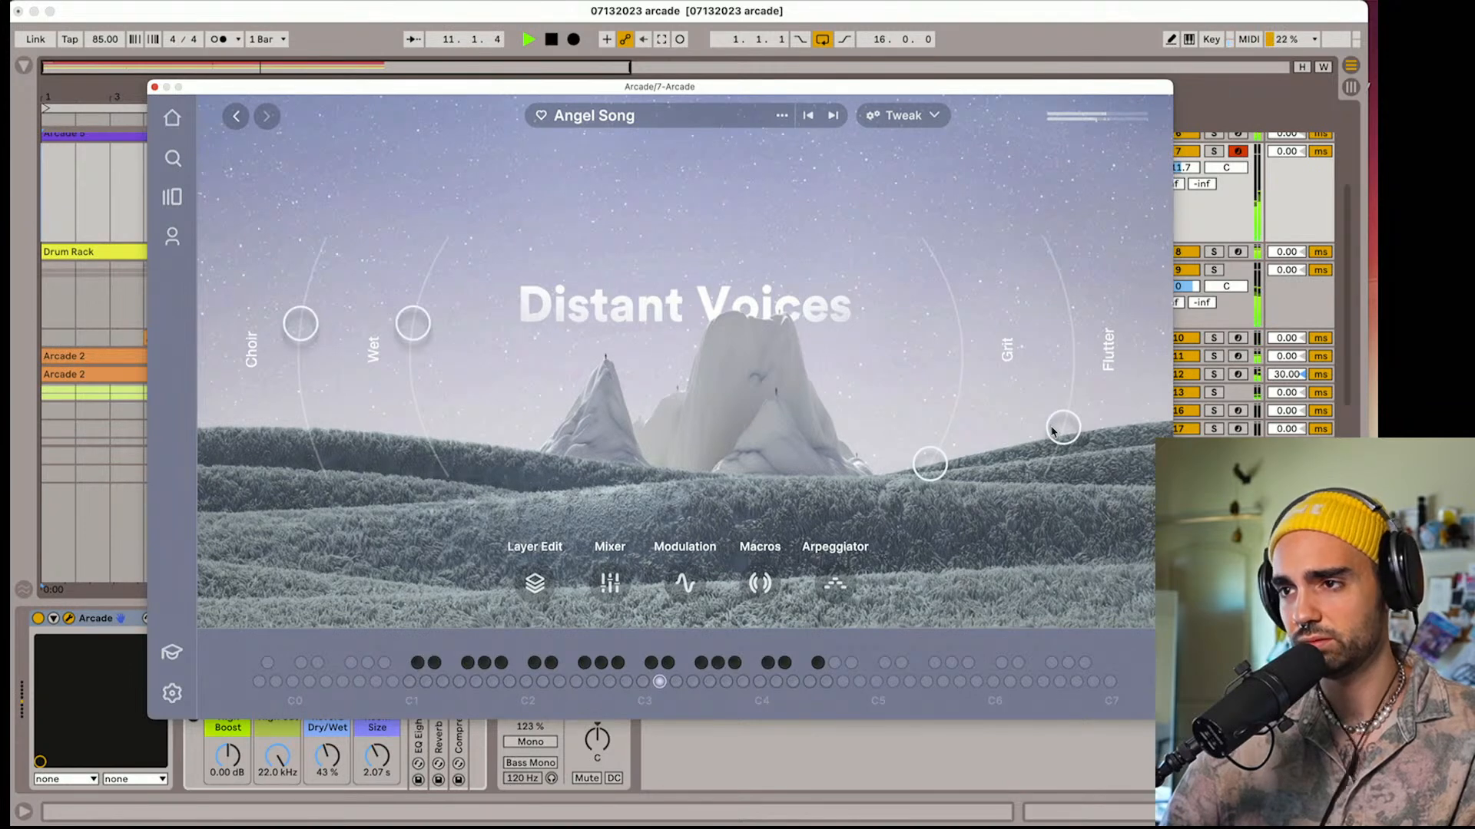
mouse_move(1057, 401)
left_mouse_down()
mouse_move(1058, 364)
mouse_move(1052, 424)
left_mouse_up()
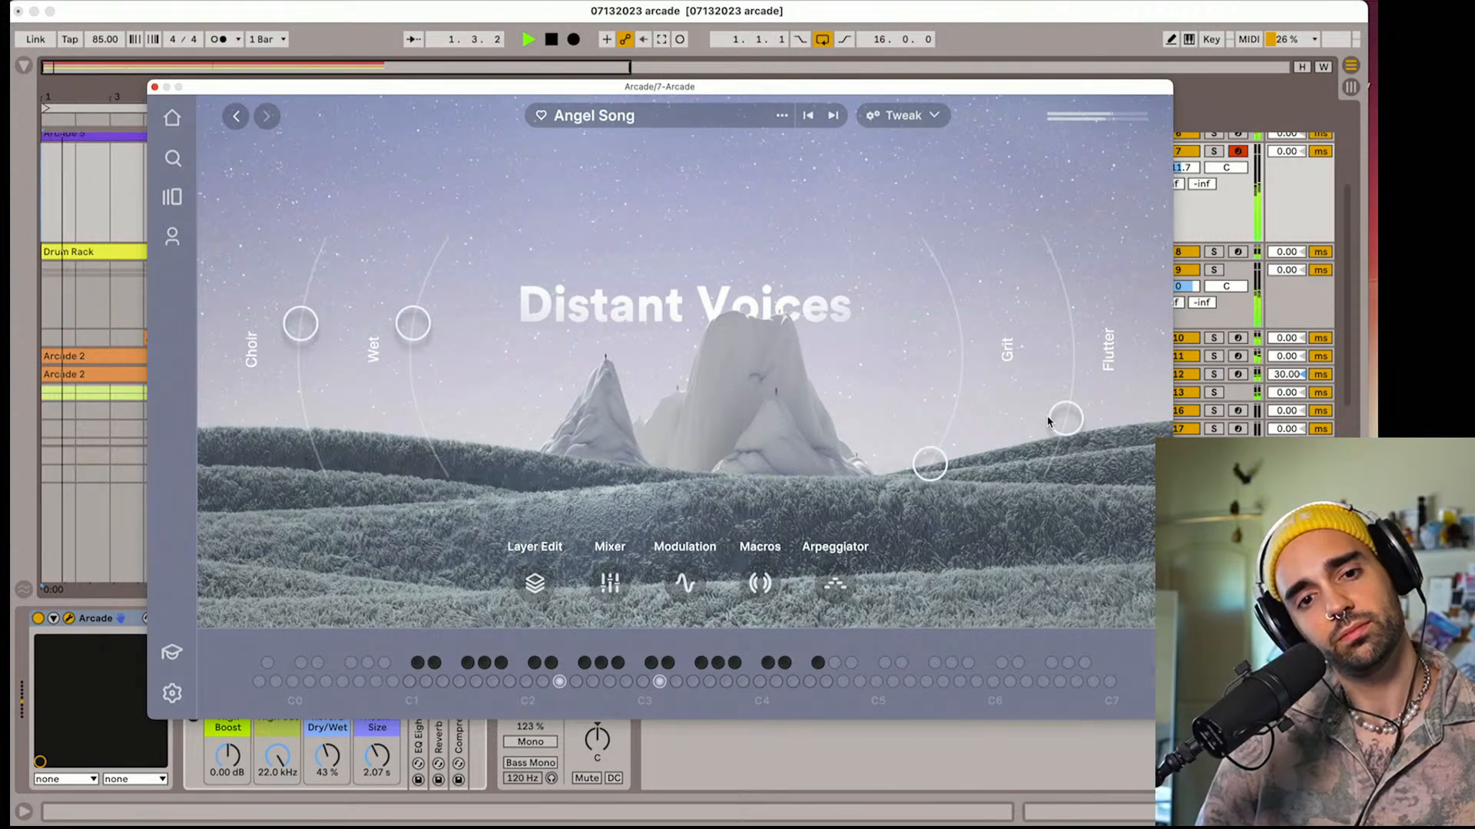
left_click(154, 88)
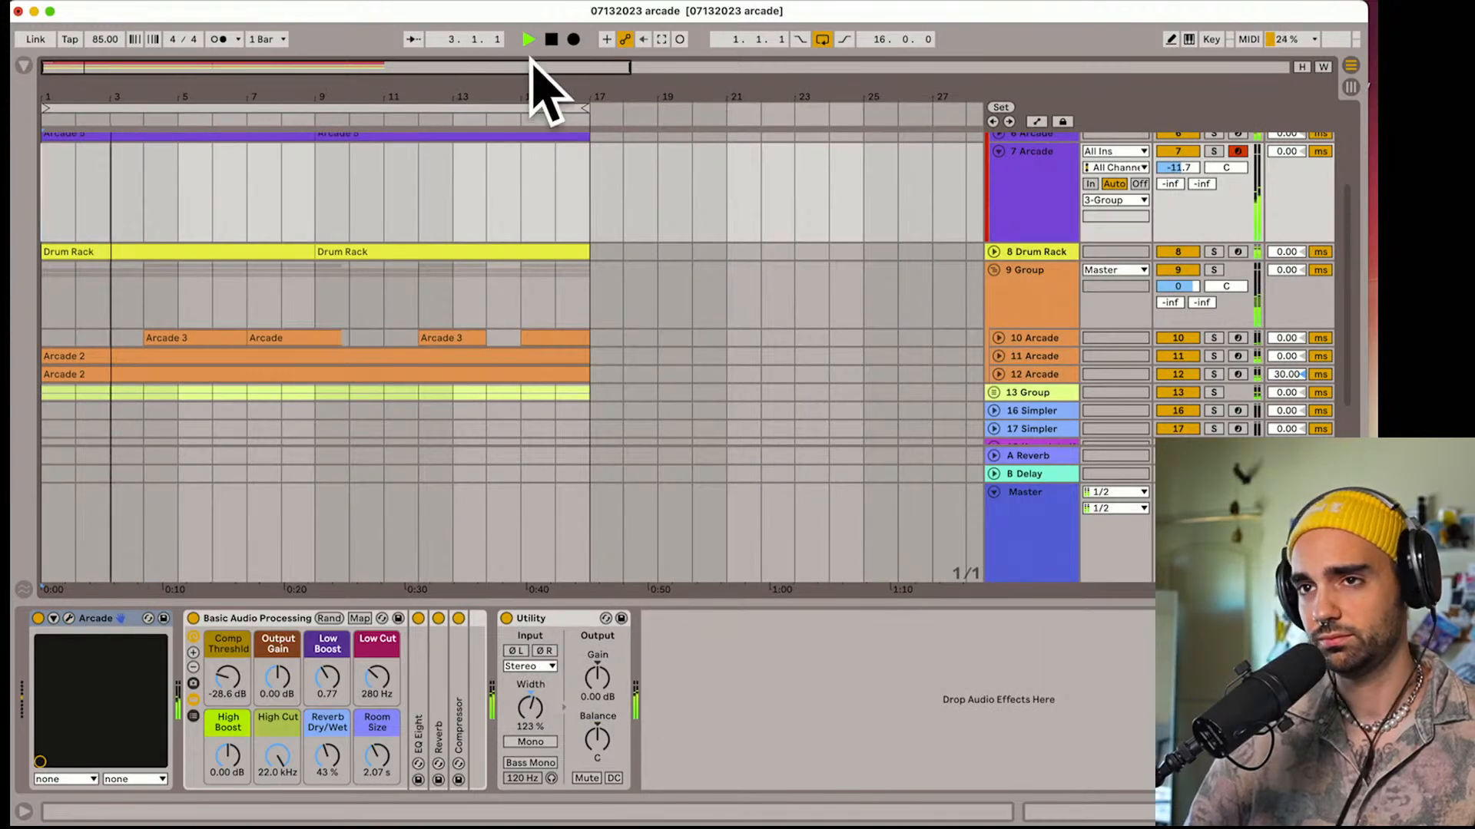
Stop playback with the playhead back at the start and reselect Arcade track 7
left_click(551, 39)
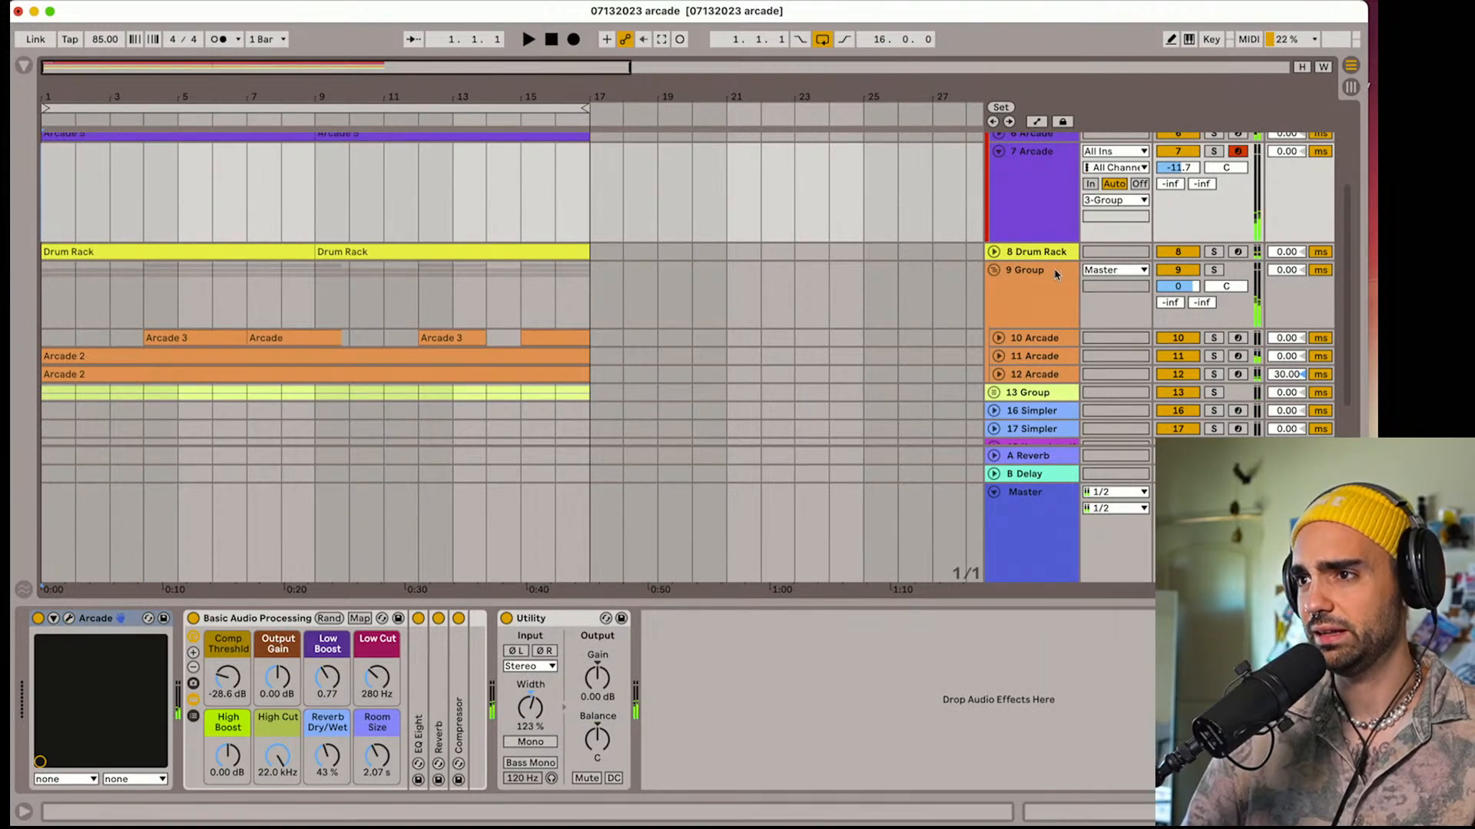
left_click(1055, 274)
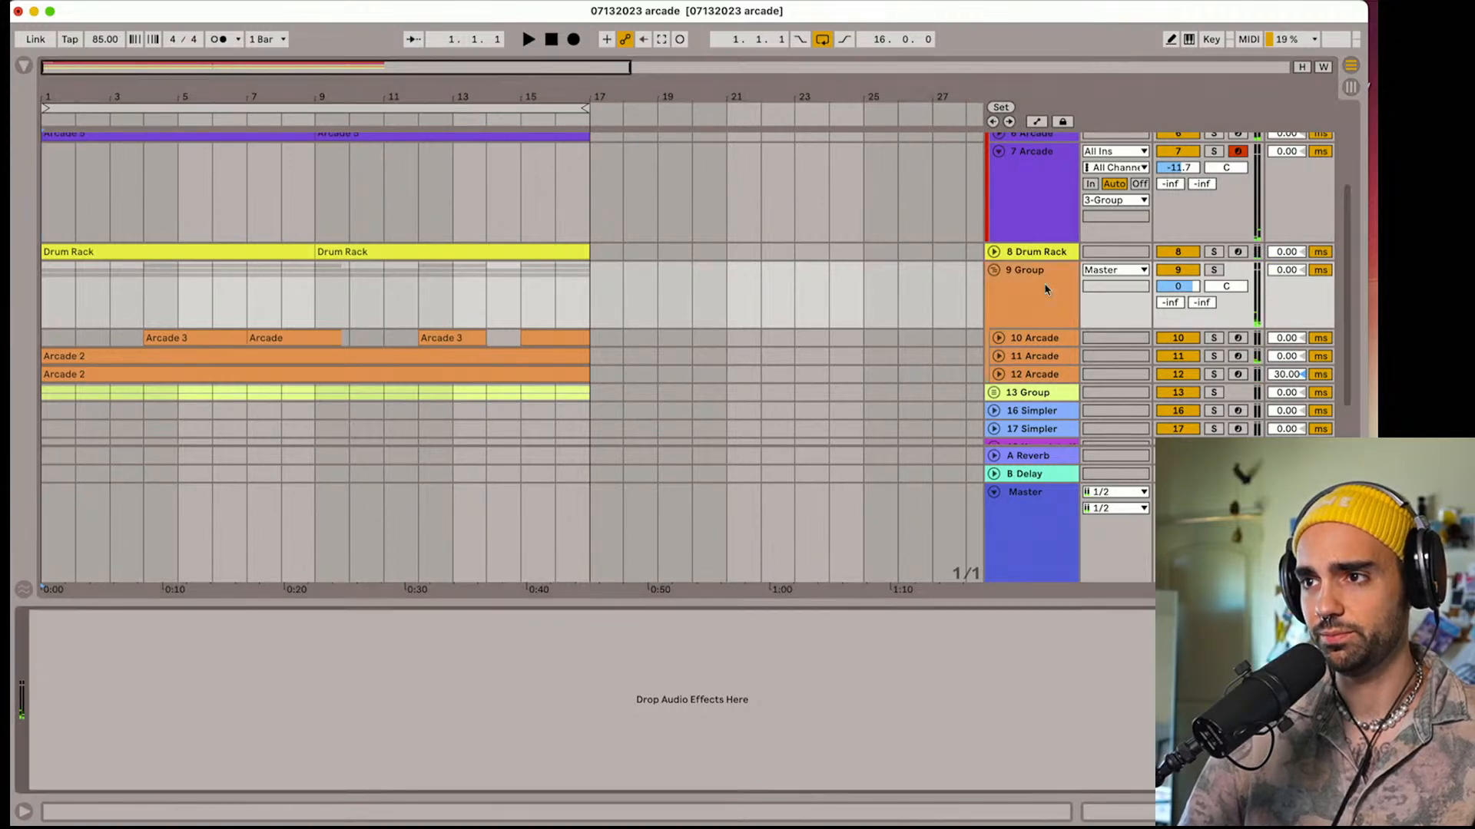
scroll(1033, 321, "up", 3)
left_click(1035, 294)
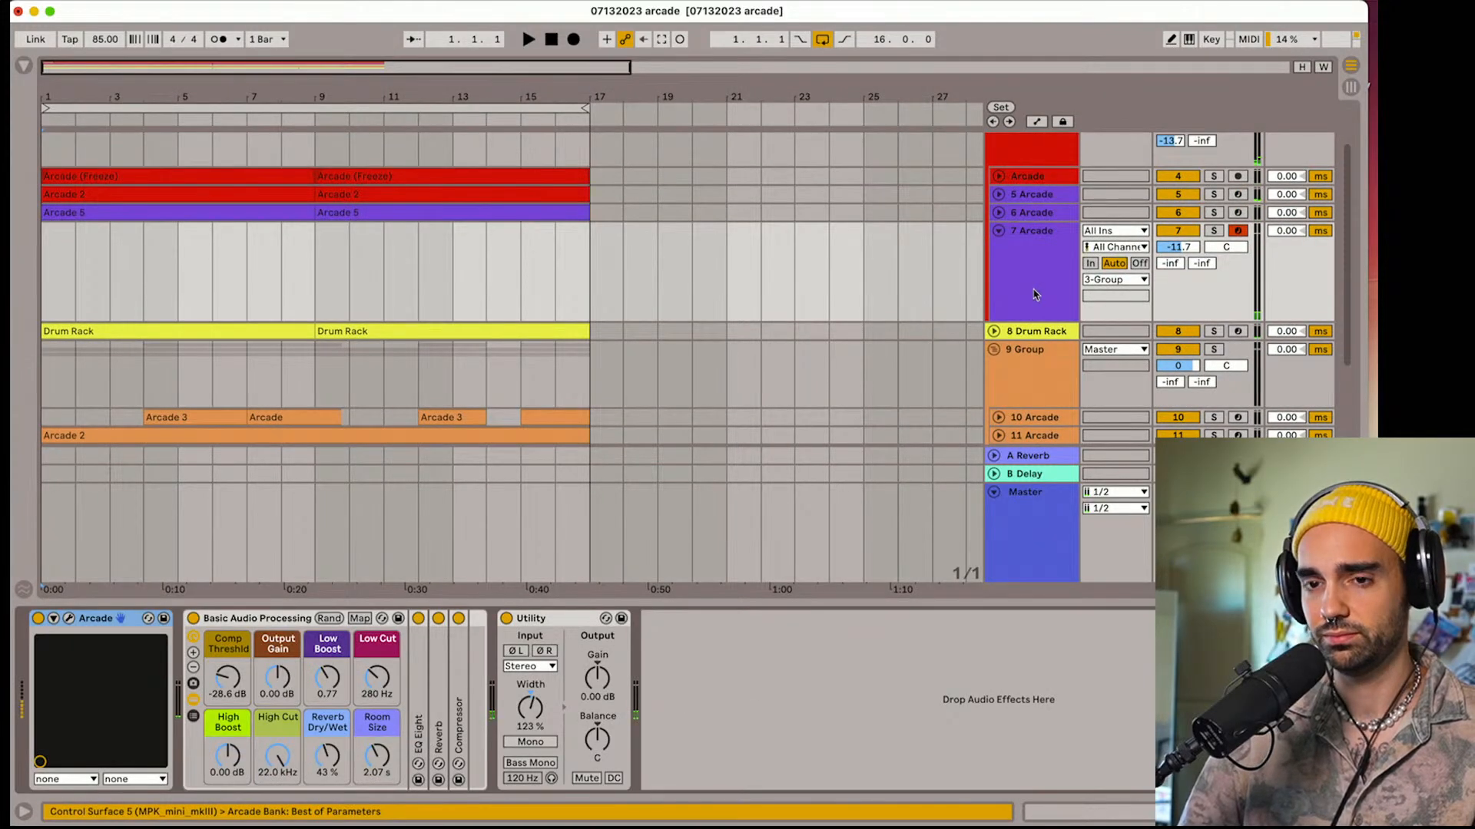
Reopen Arcade on track 7 and start recording the Angel Song part from bar 1 with a count-in
left_click(69, 620)
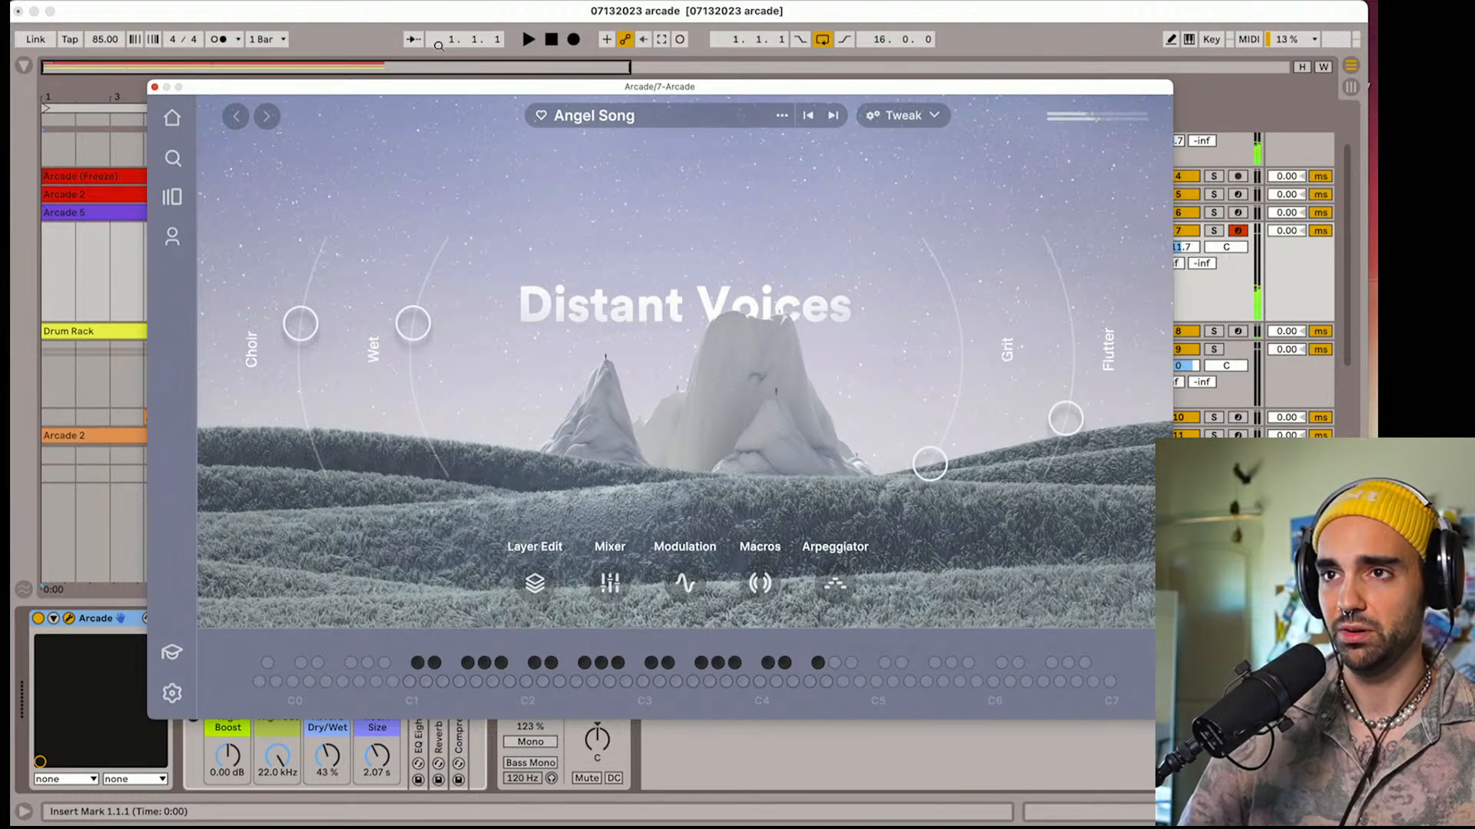
left_click(558, 39)
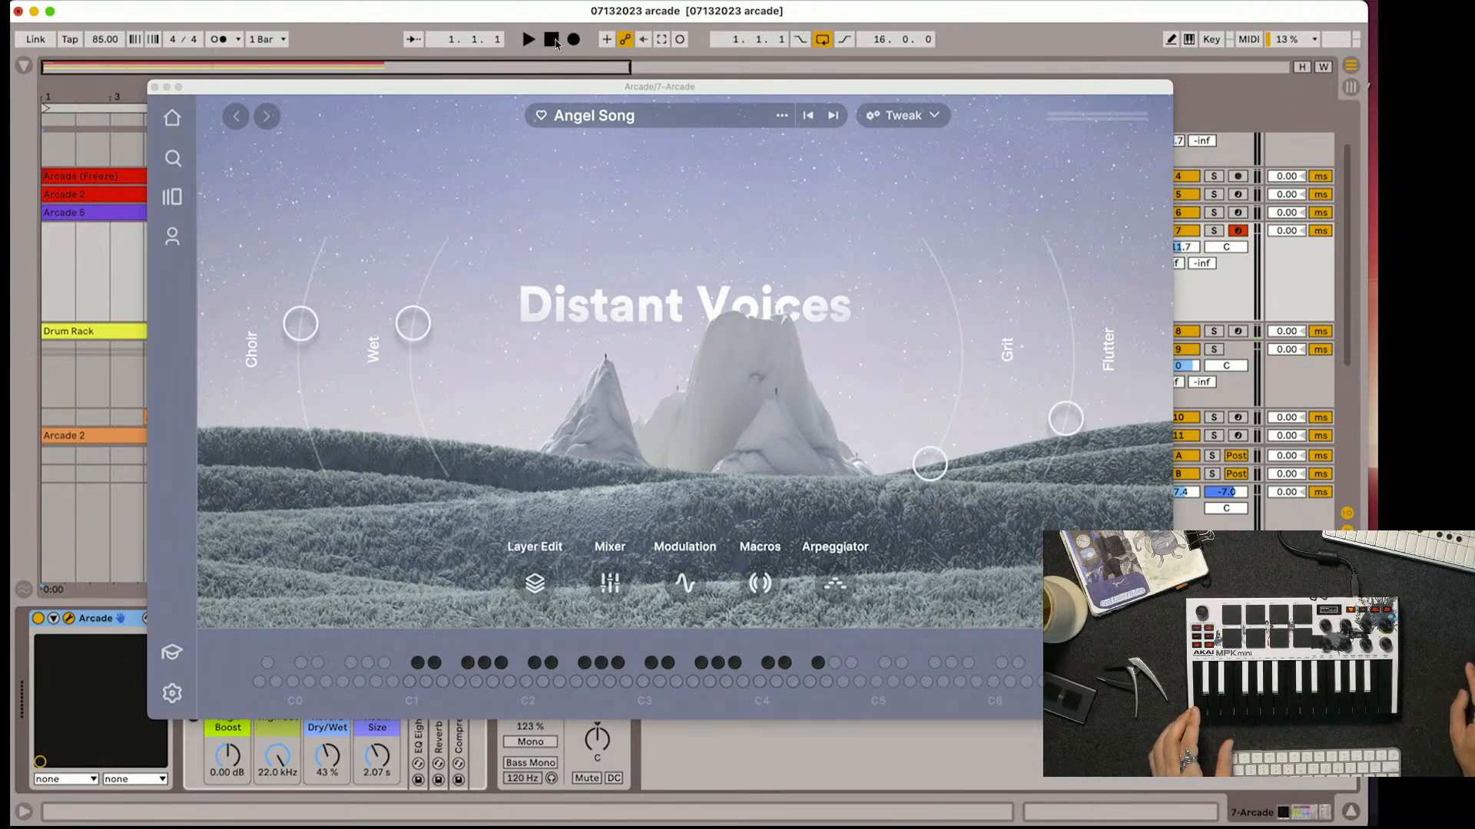
left_click(574, 43)
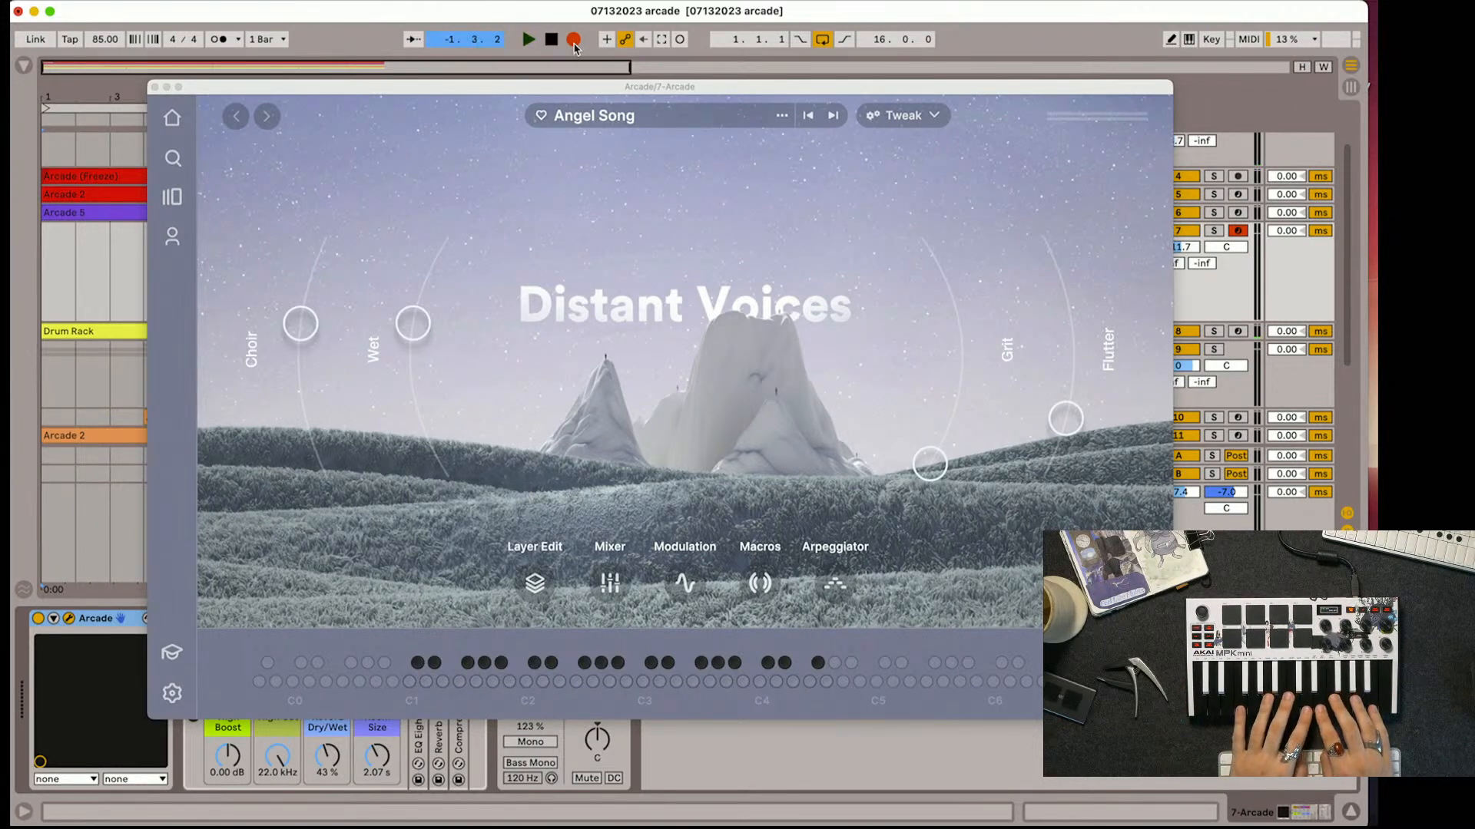
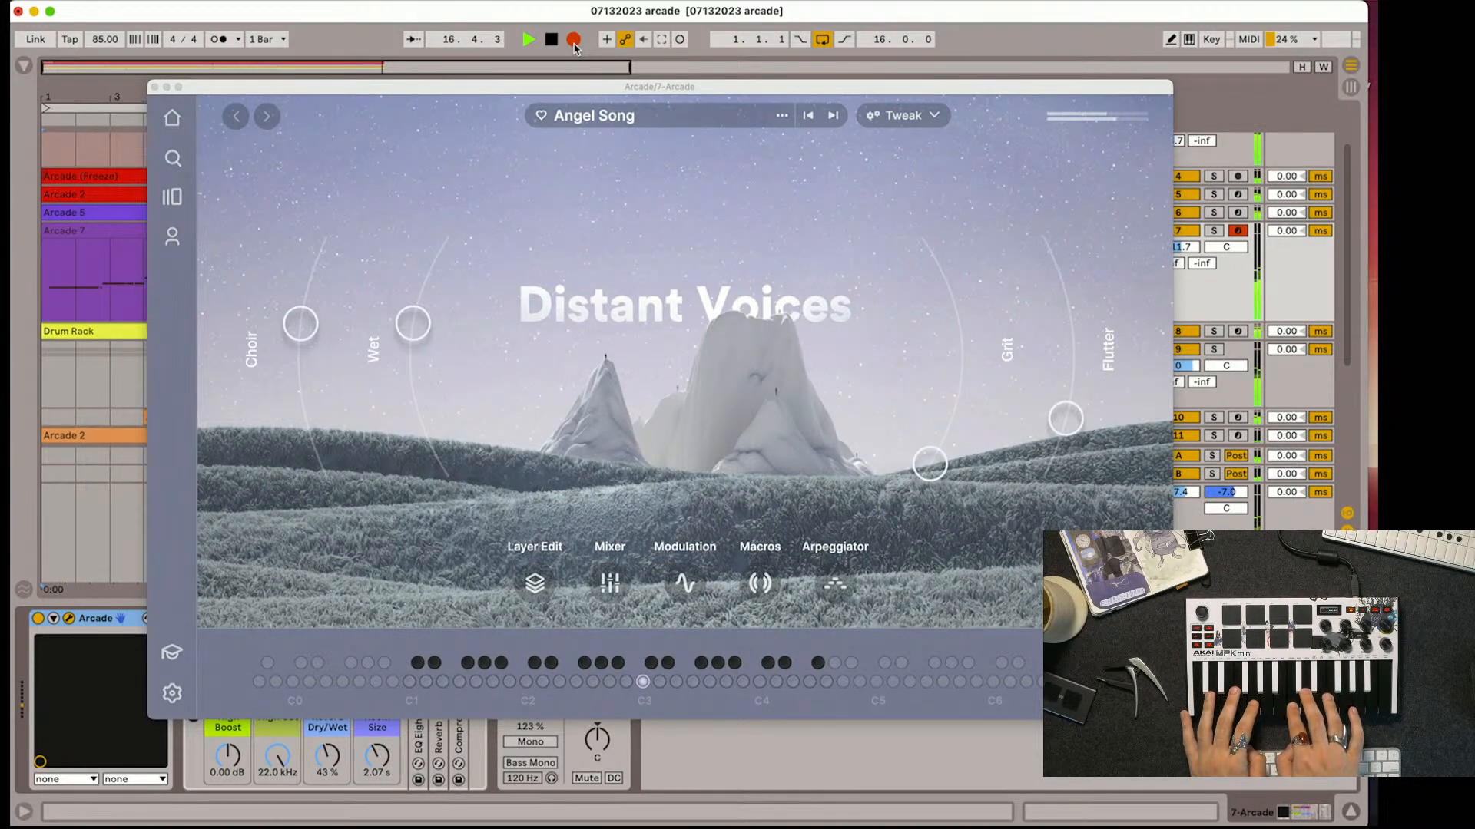
Stop the Angel Song recording on Arcade track 7 and close the Arcade instrument window
key("space")
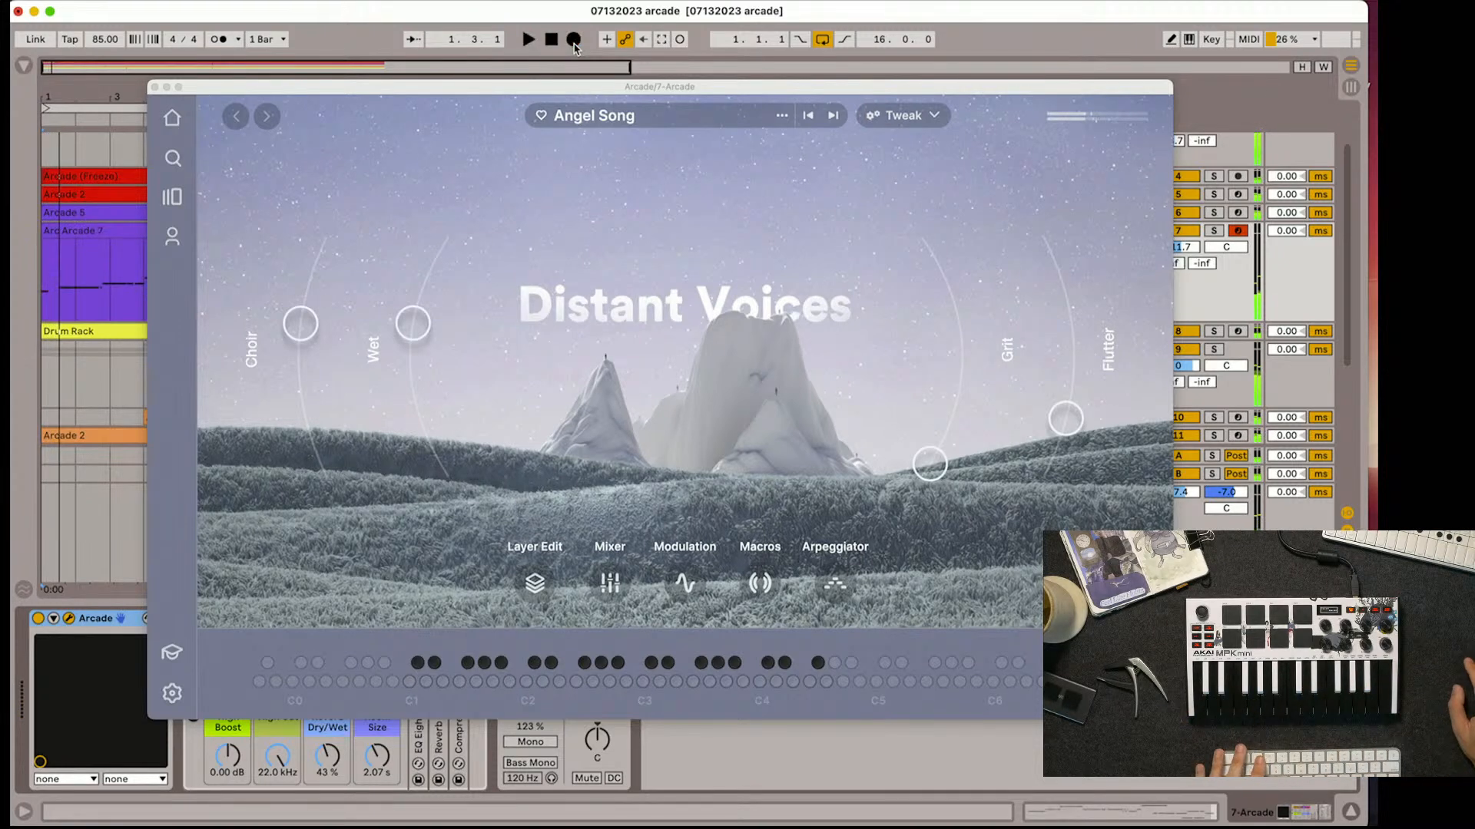
left_click(157, 97)
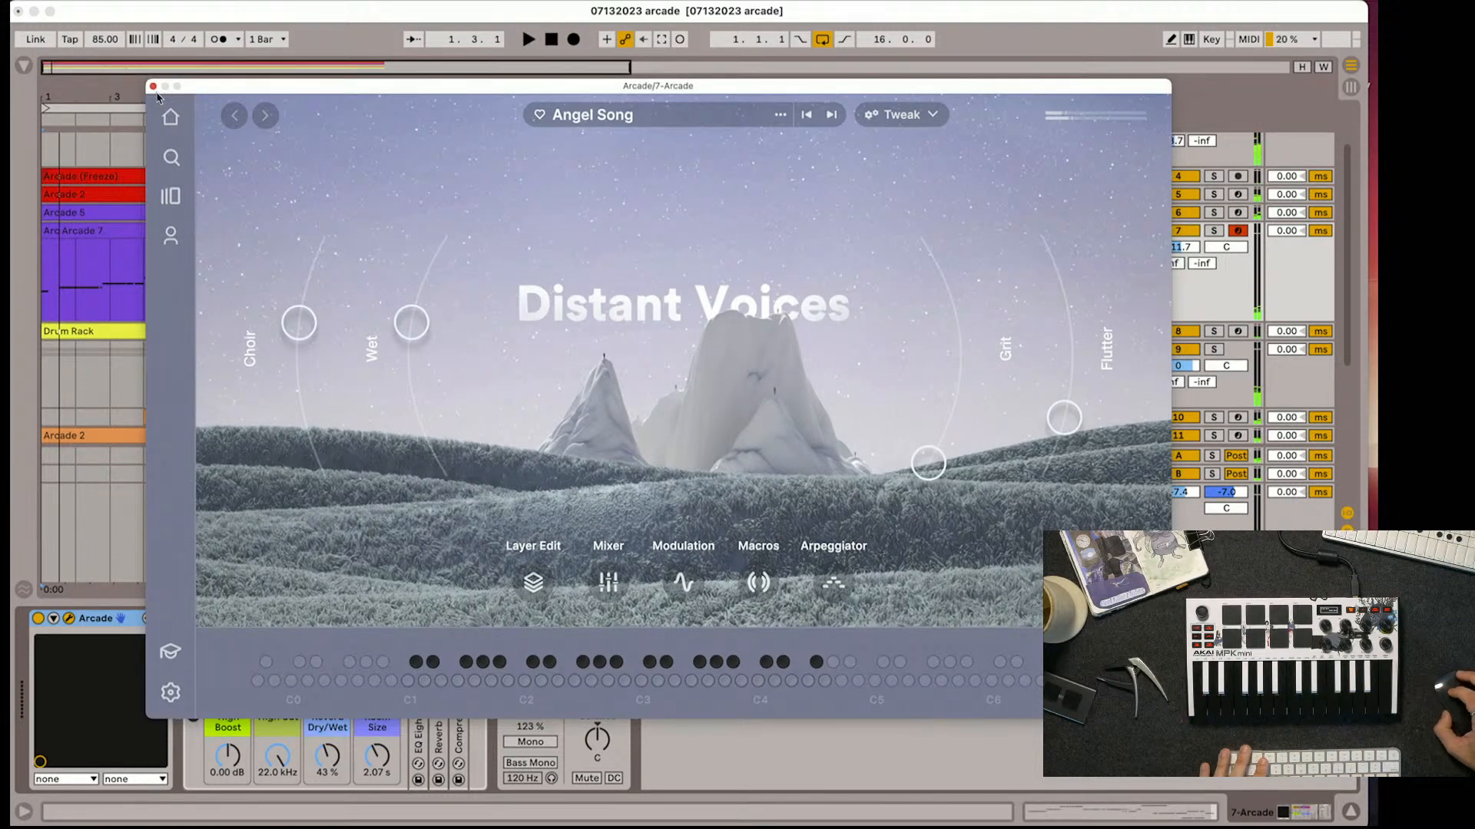
left_click_drag(153, 90, 151, 89)
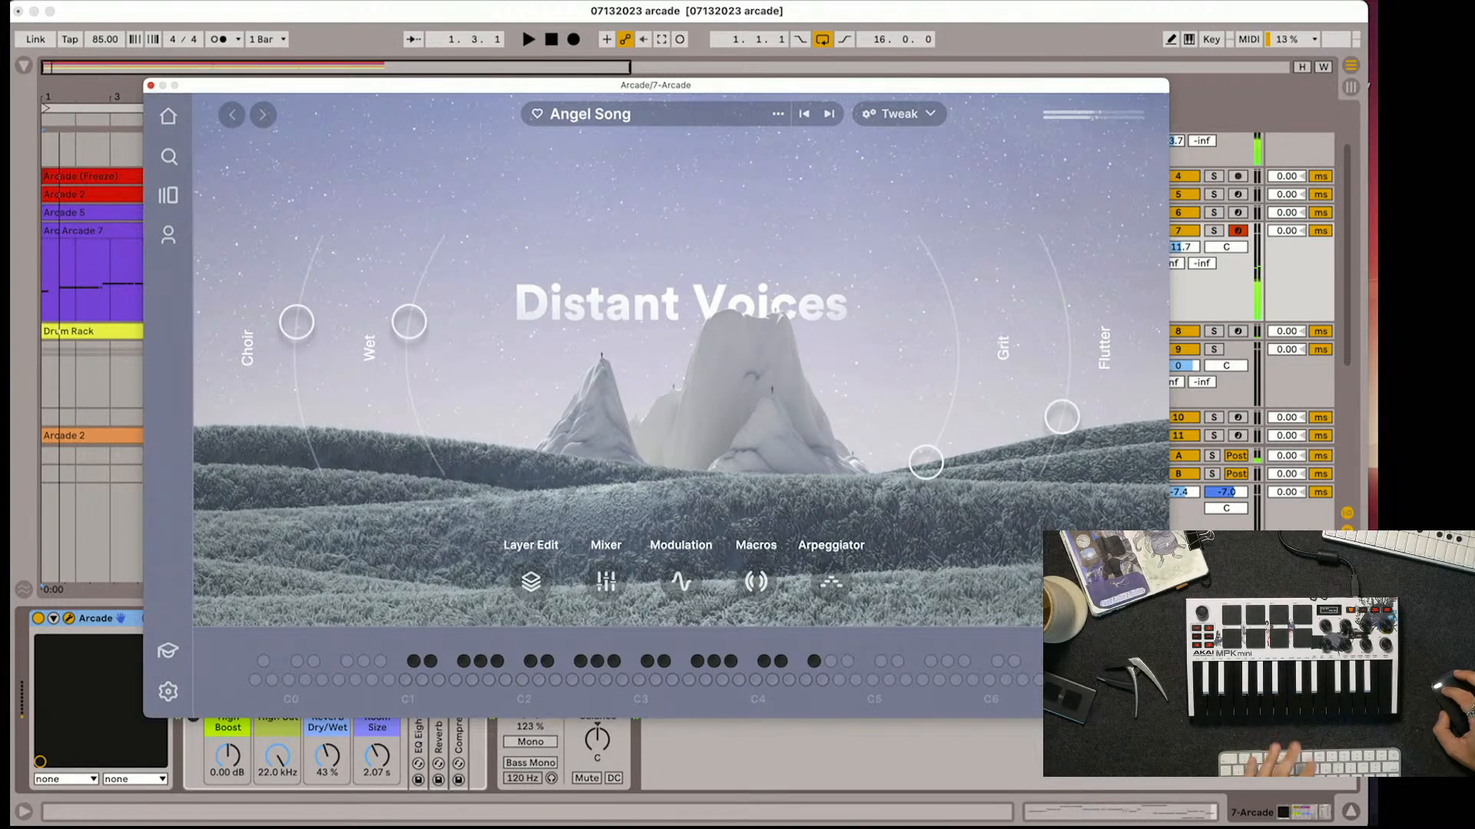
left_click(152, 86)
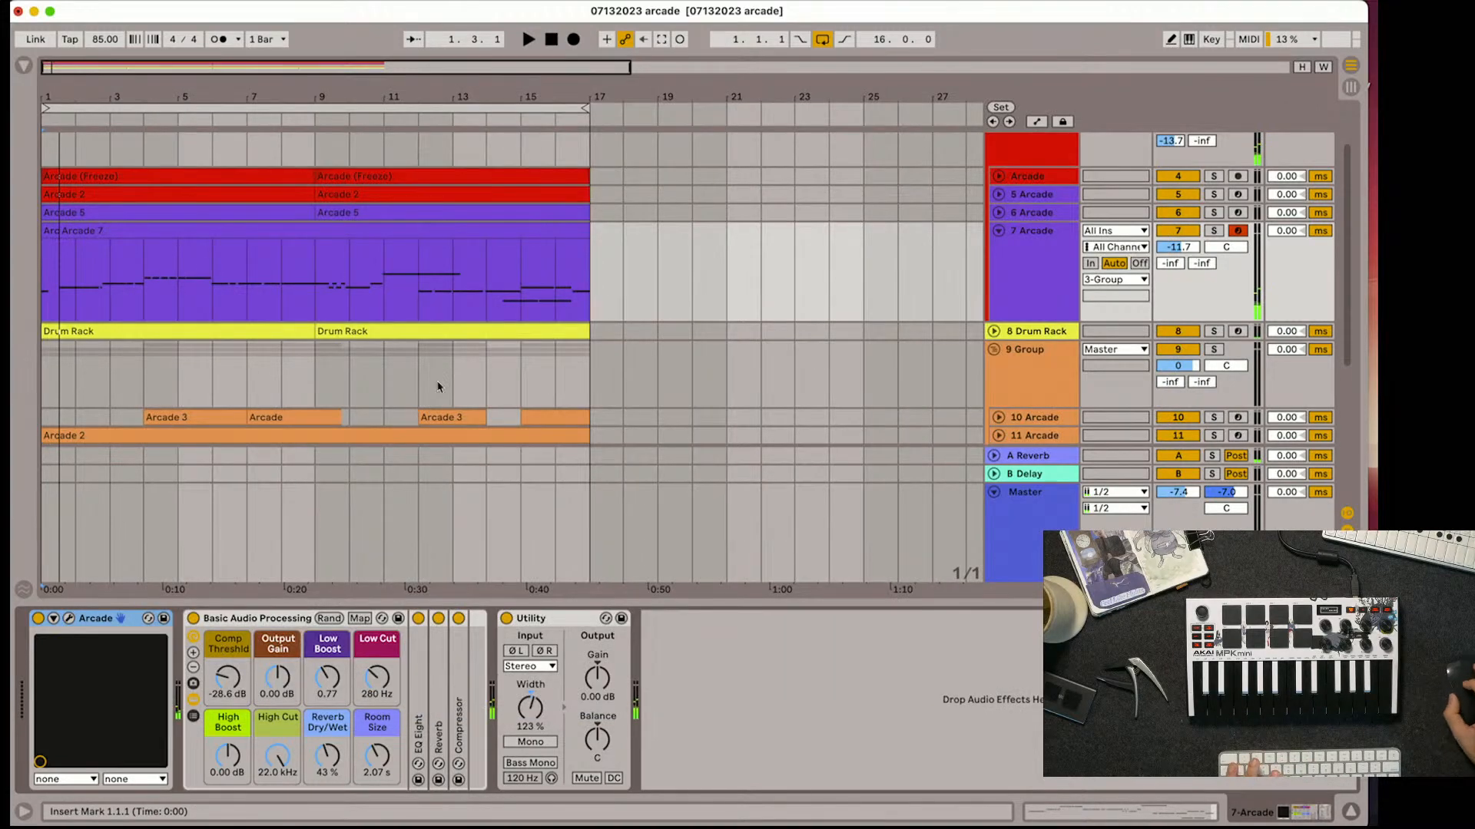
Make the Arcade 7 recording a single clip starting at bar 1 and start playback
scroll(439, 386, "down", 2)
key("space")
key("space")
left_click(59, 202)
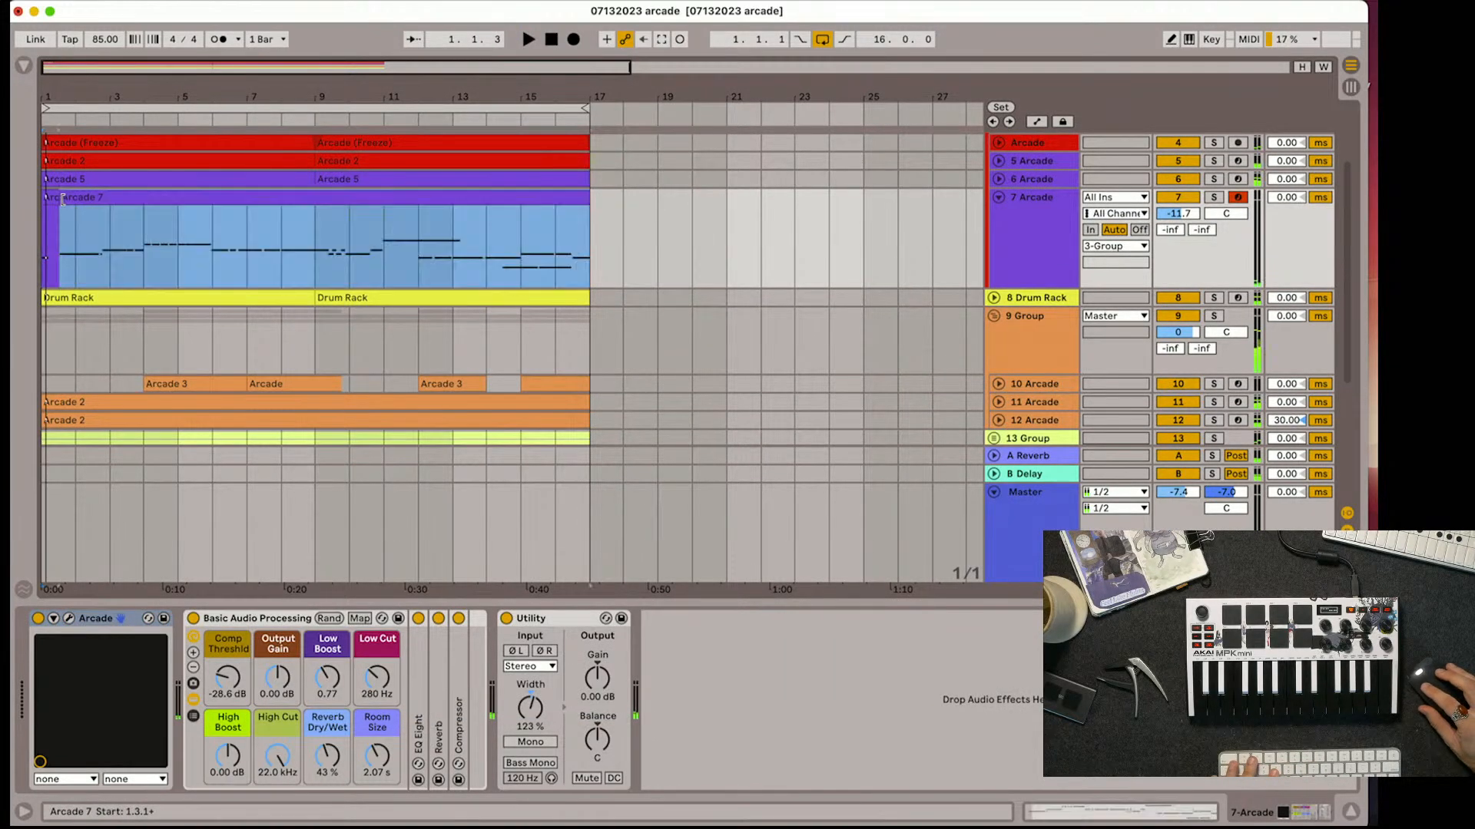
key("space")
Open the Arcade 7 clip's notes and quantize all of them
double_click(125, 199)
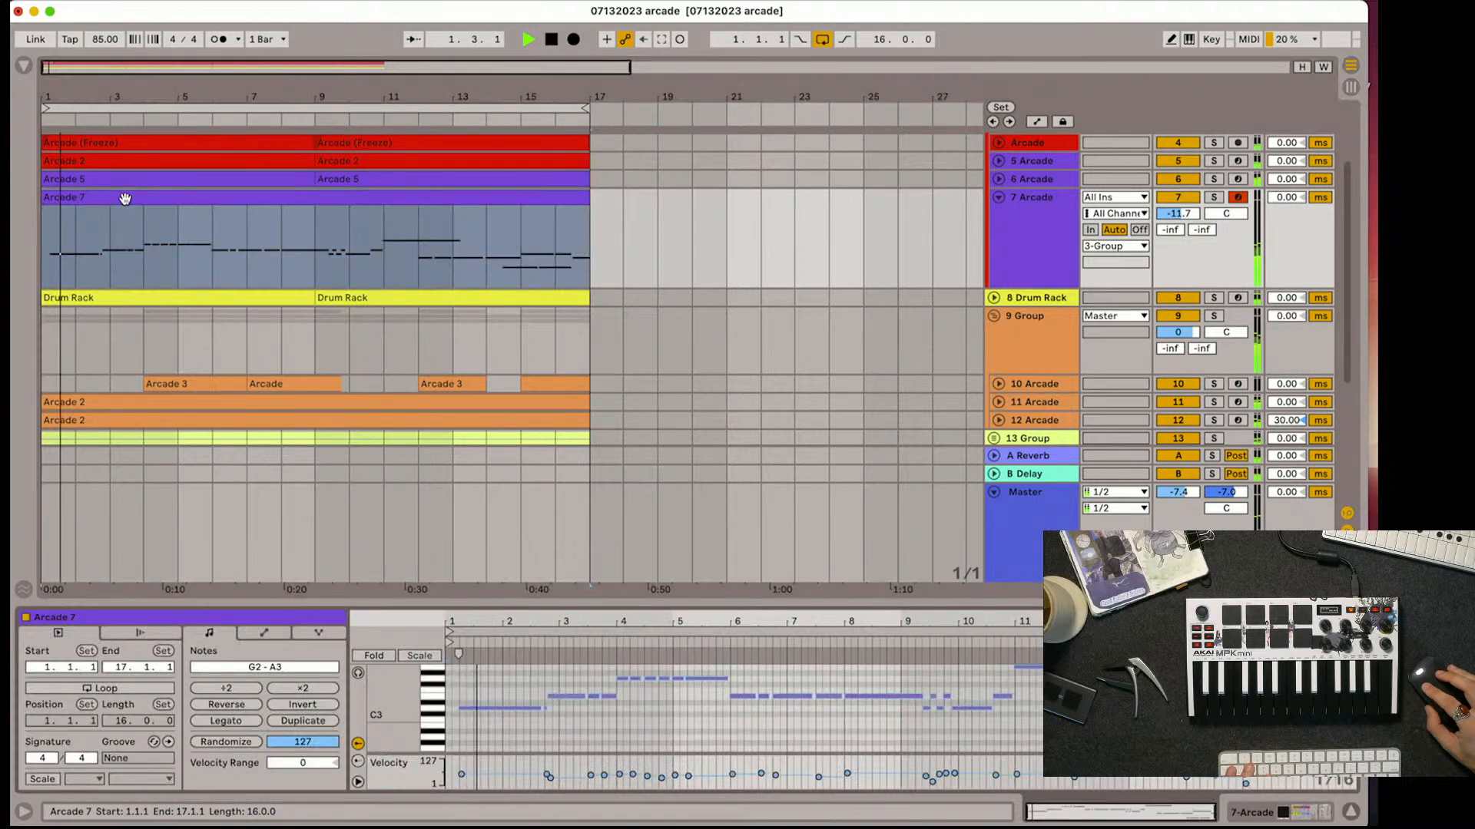
key("super+a")
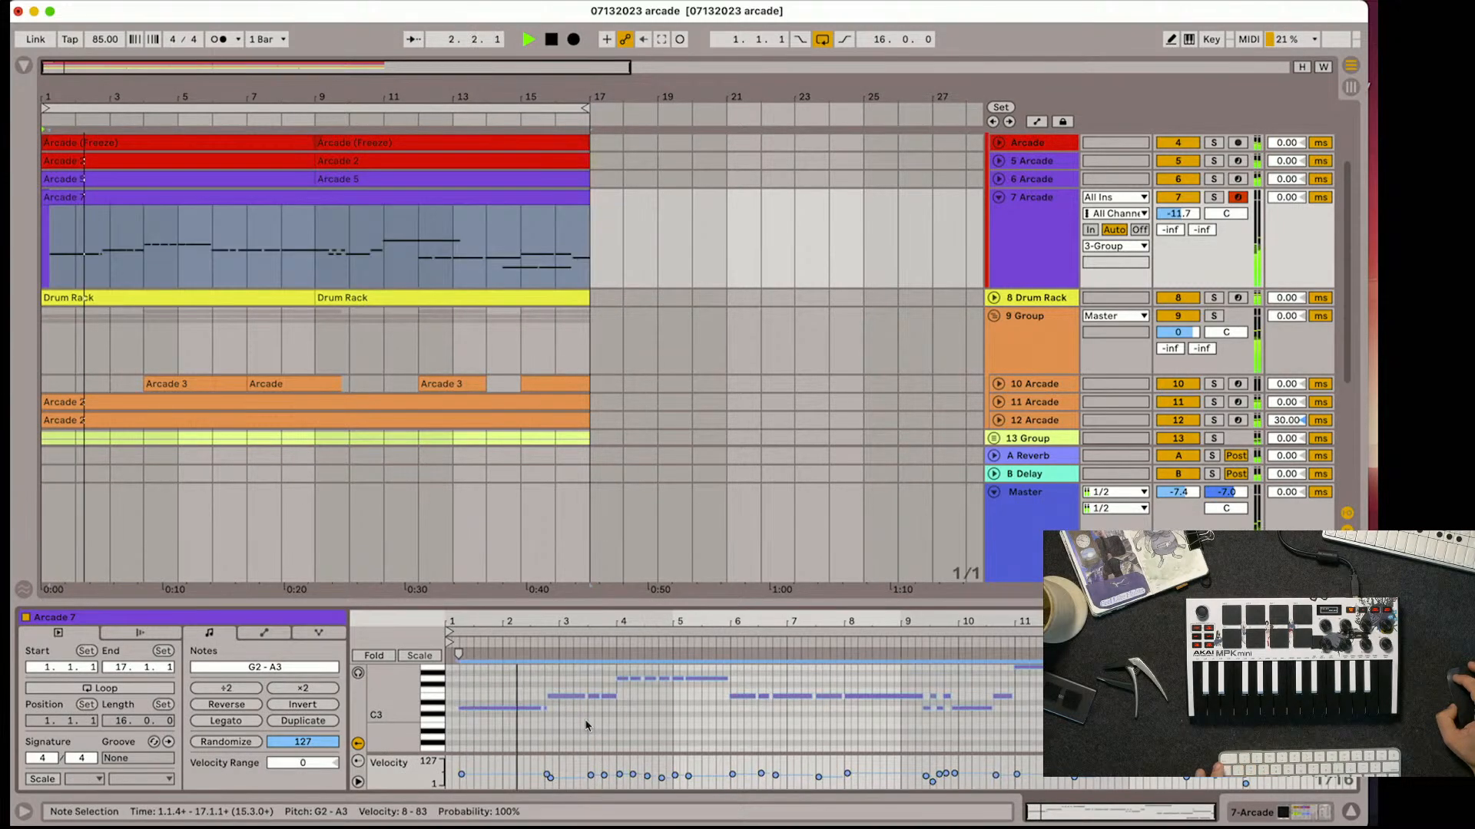
key("super+u")
Raise Arcade track 7's volume to -10.8 dB and fold the orange 9 Group
scroll(975, 373, "up", 2)
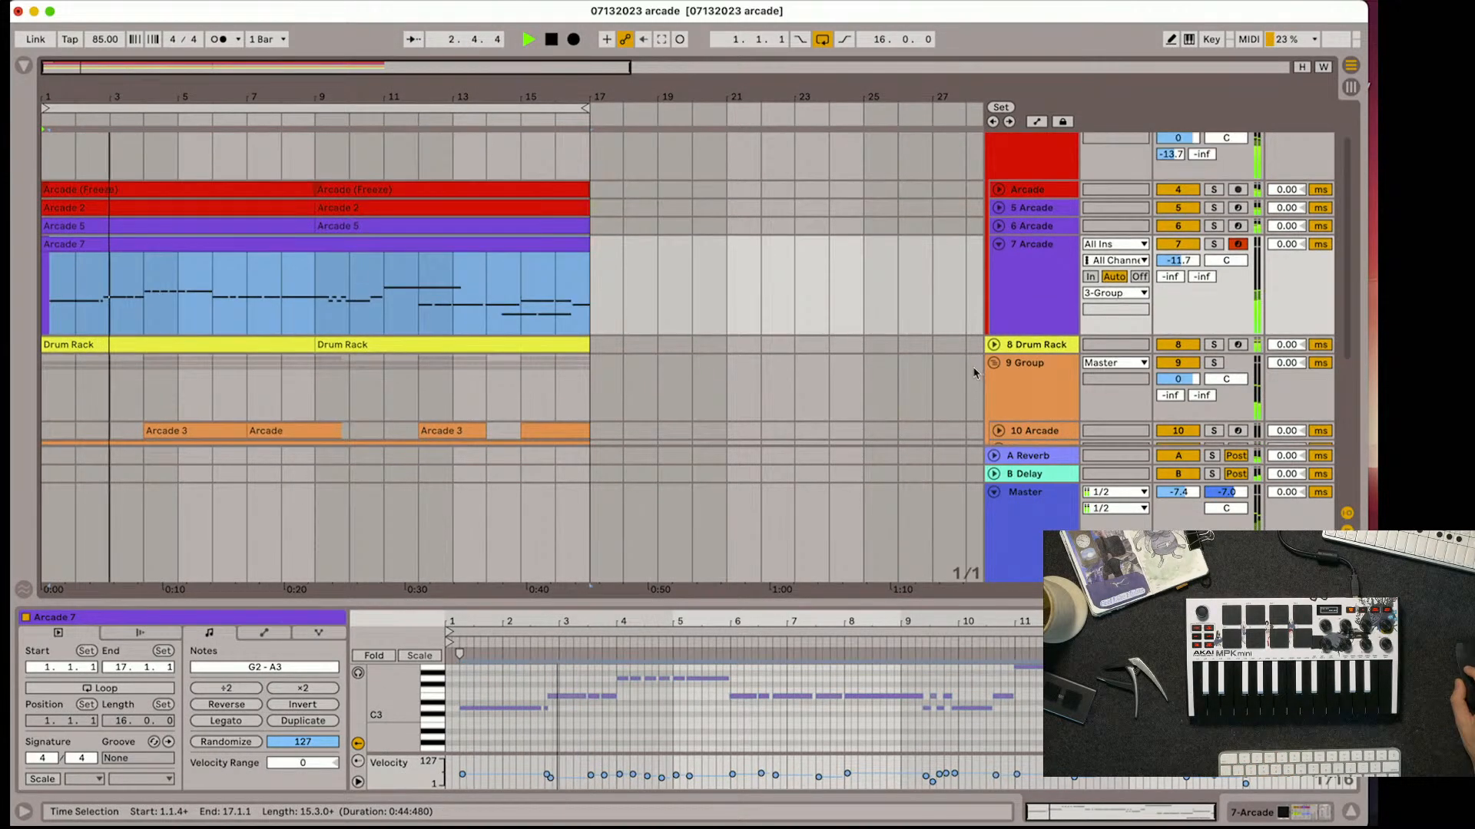
left_click_drag(1178, 260, 1178, 254)
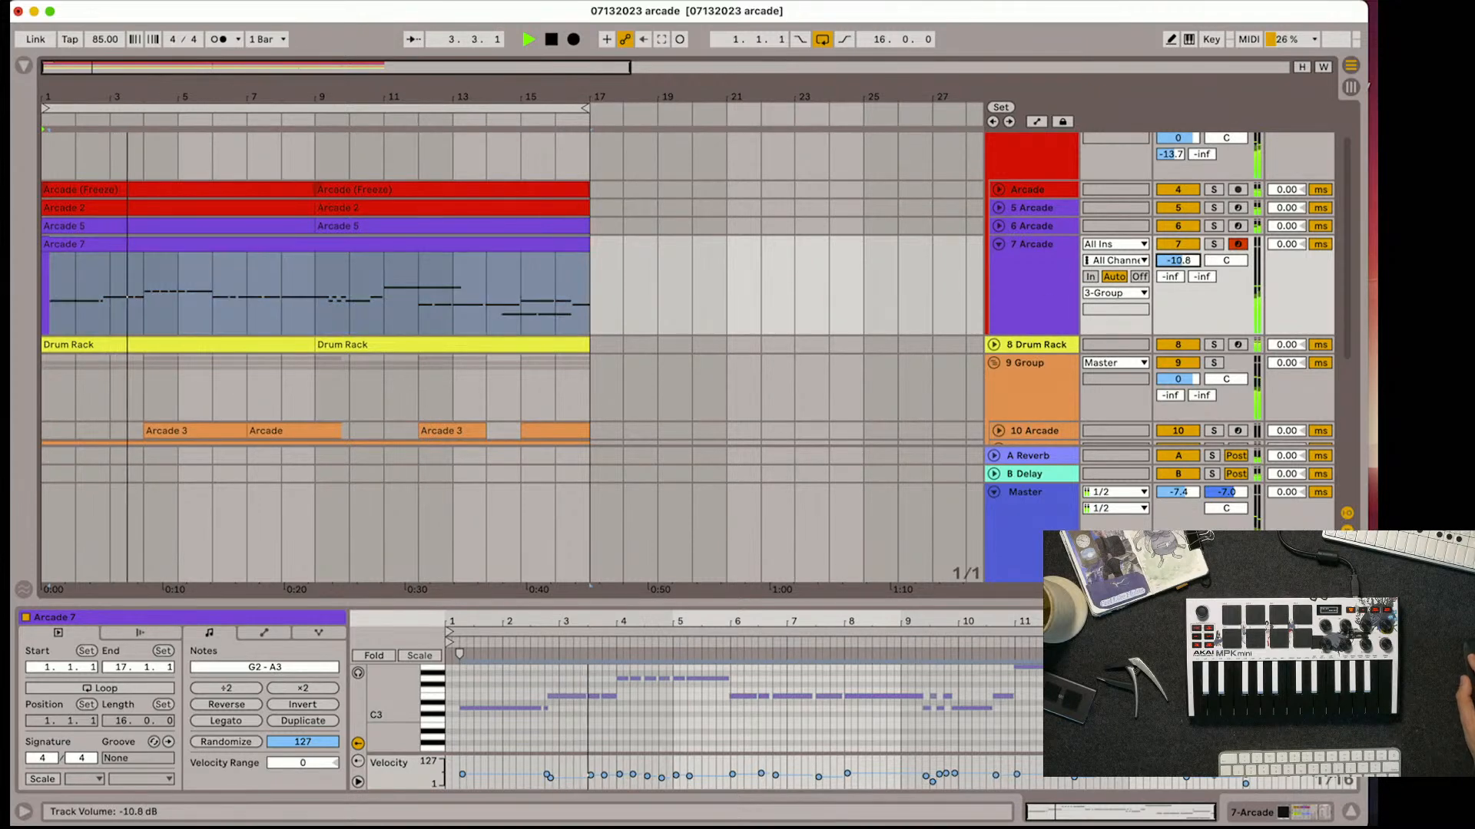
left_click(994, 363)
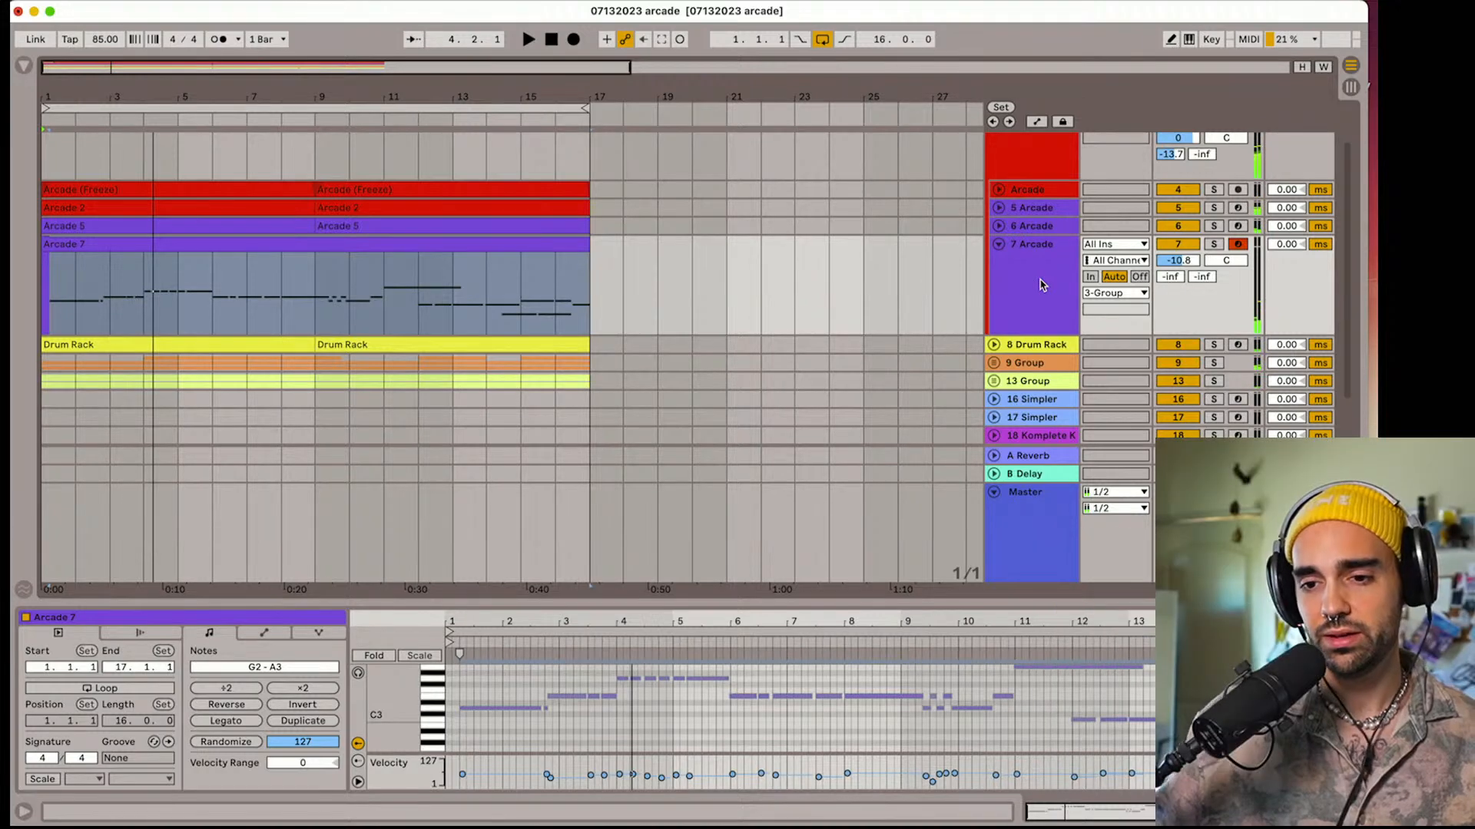
Listen to Arcade track 7 soloed from the start, and bring the other tracks back in
left_click(1215, 363)
key("space")
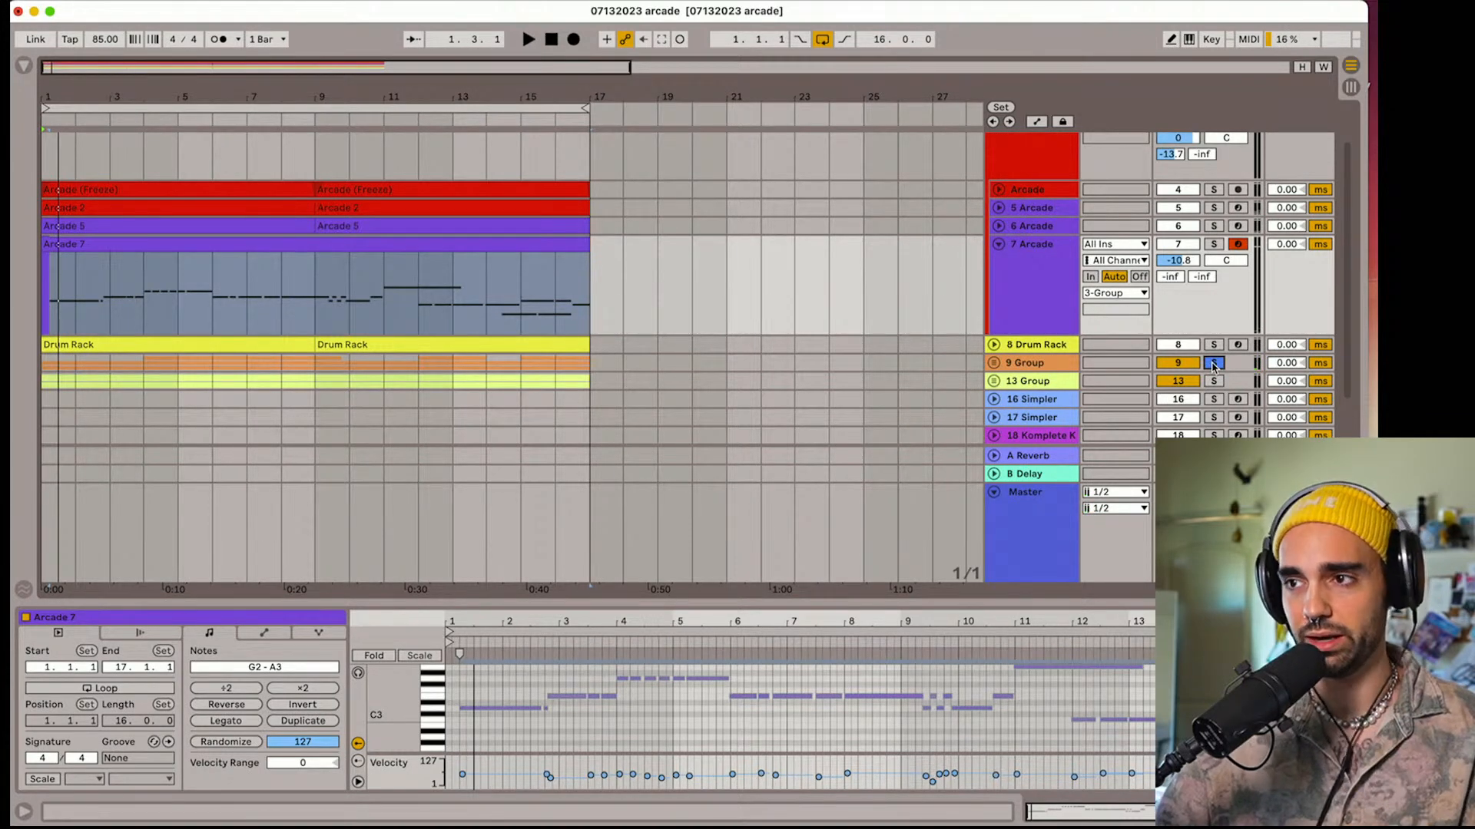
left_click(1214, 363)
left_click(1214, 244)
key("space")
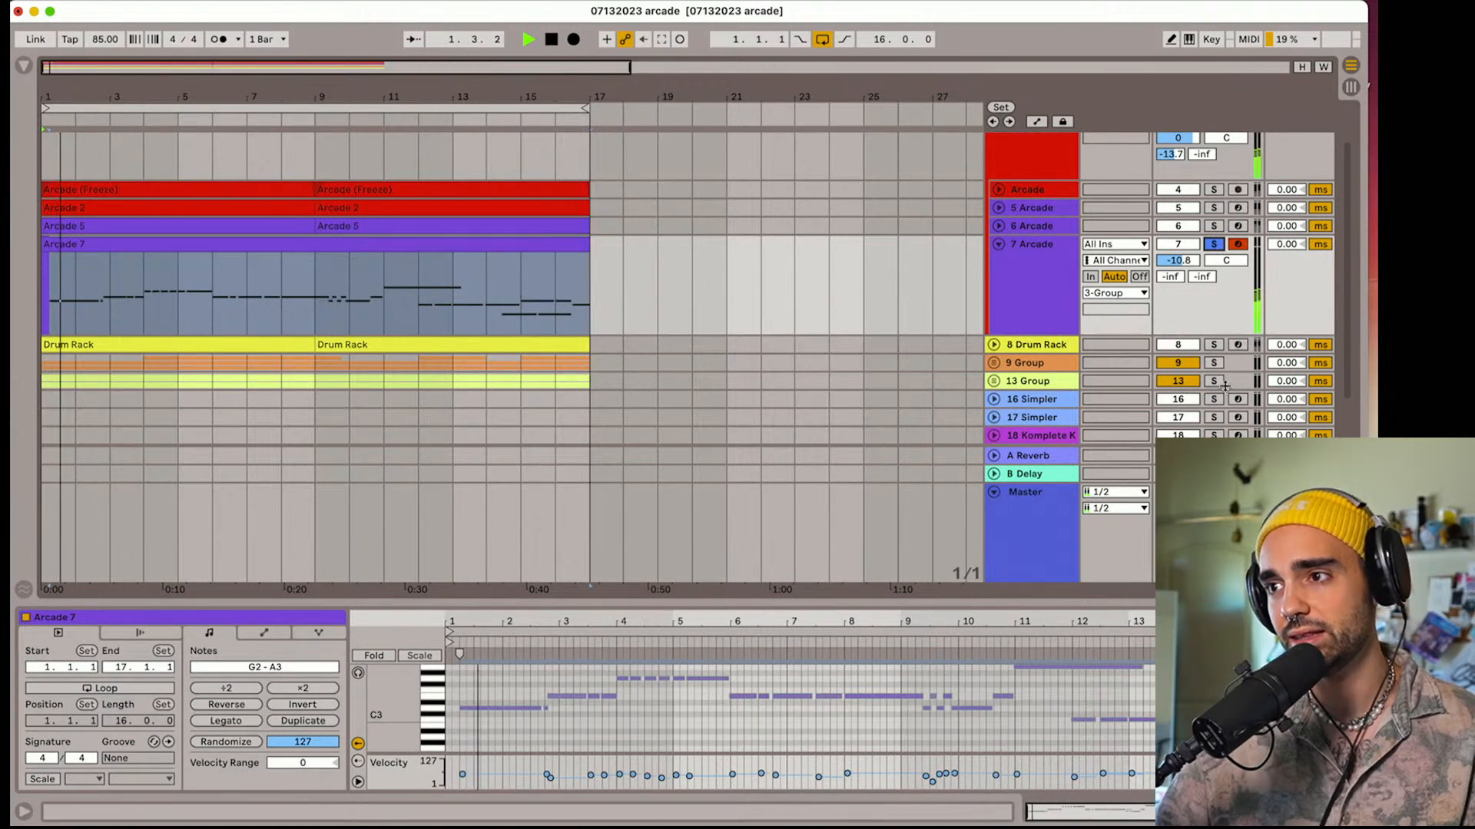
left_click(1215, 244)
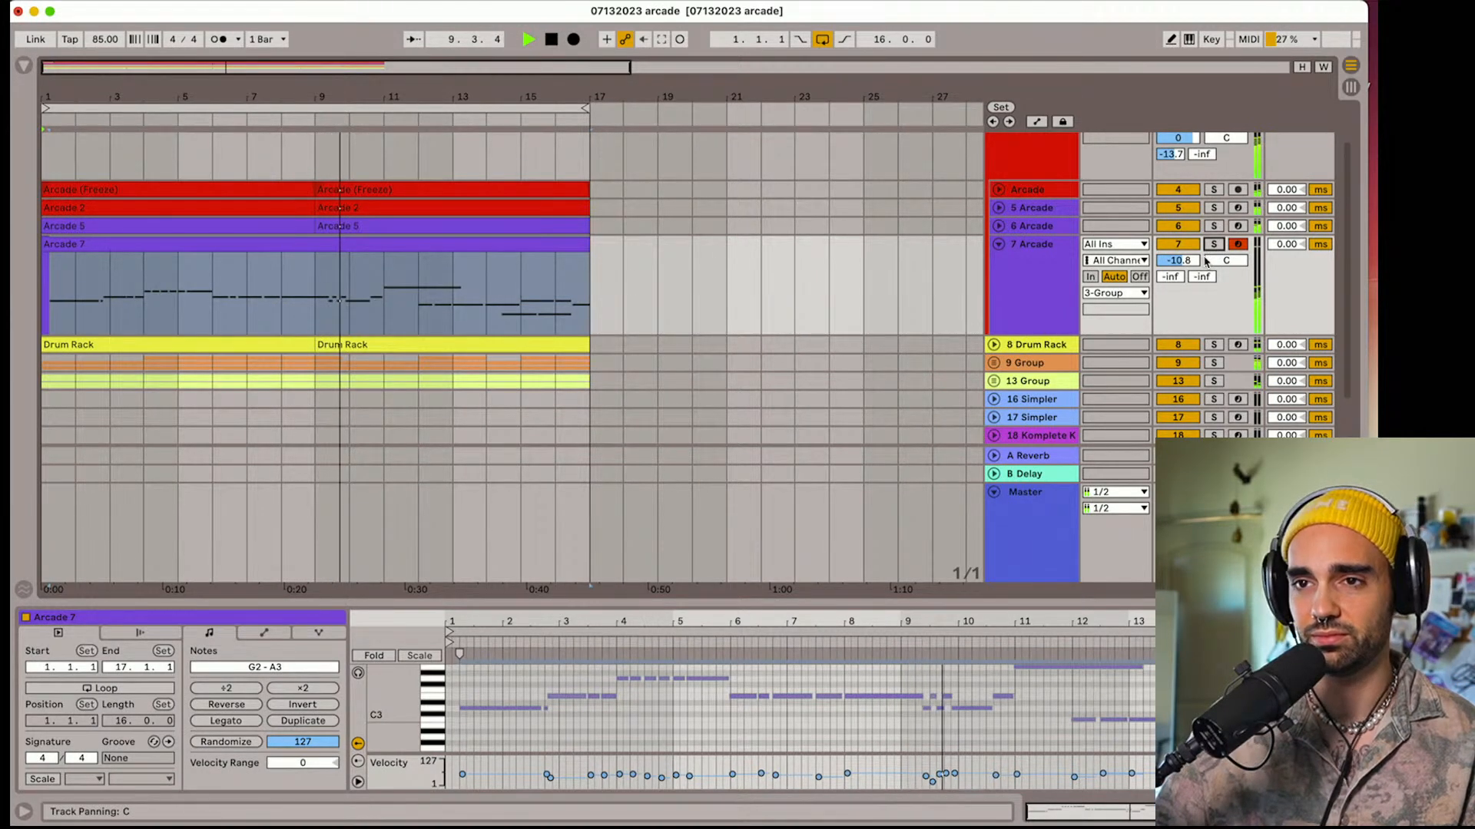
Lower Arcade track 7's volume to -13.0 dB and fold both the track and its red 3 Group
left_click_drag(1200, 259, 1200, 276)
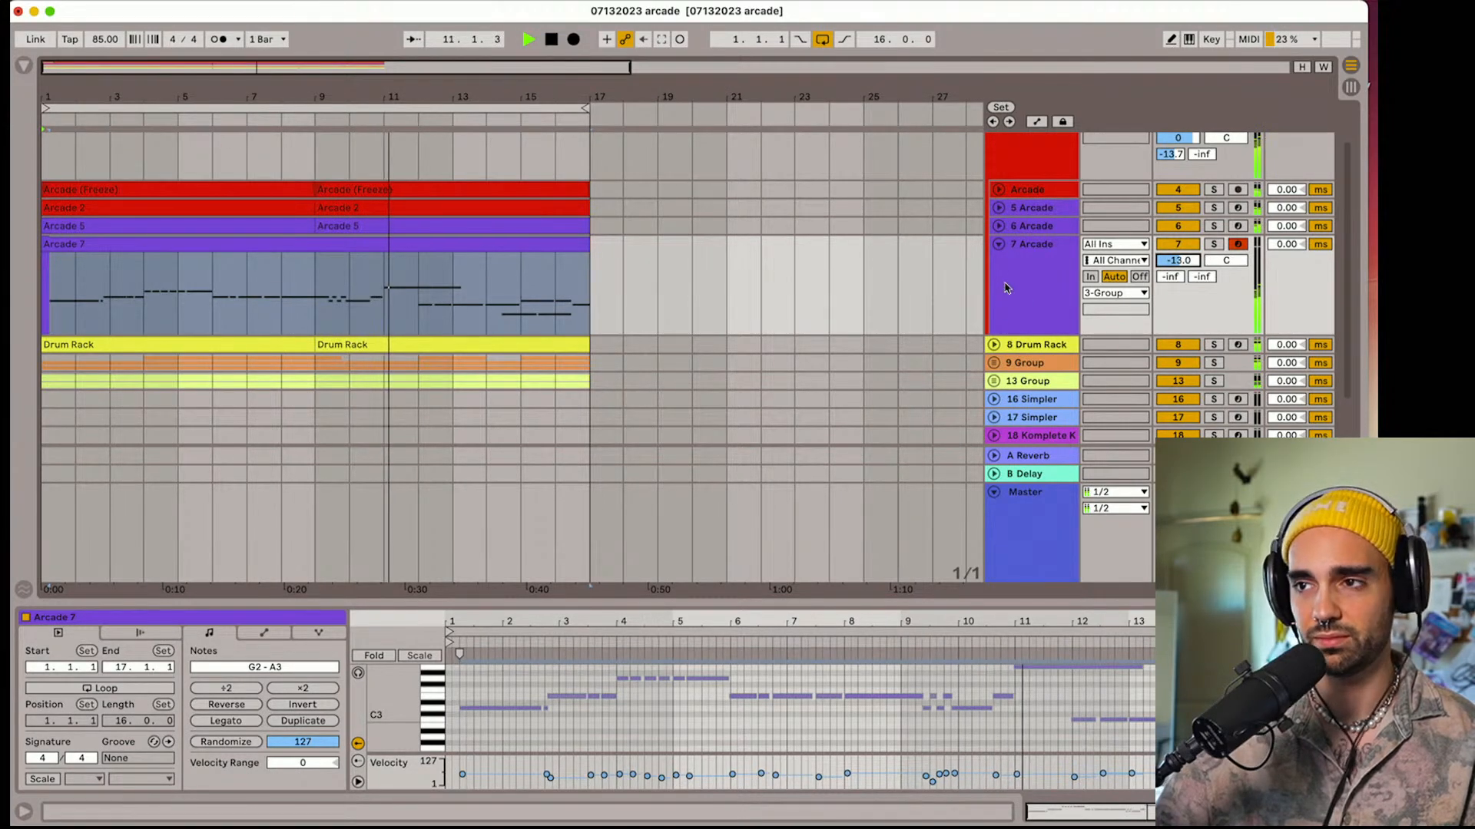
left_click(998, 244)
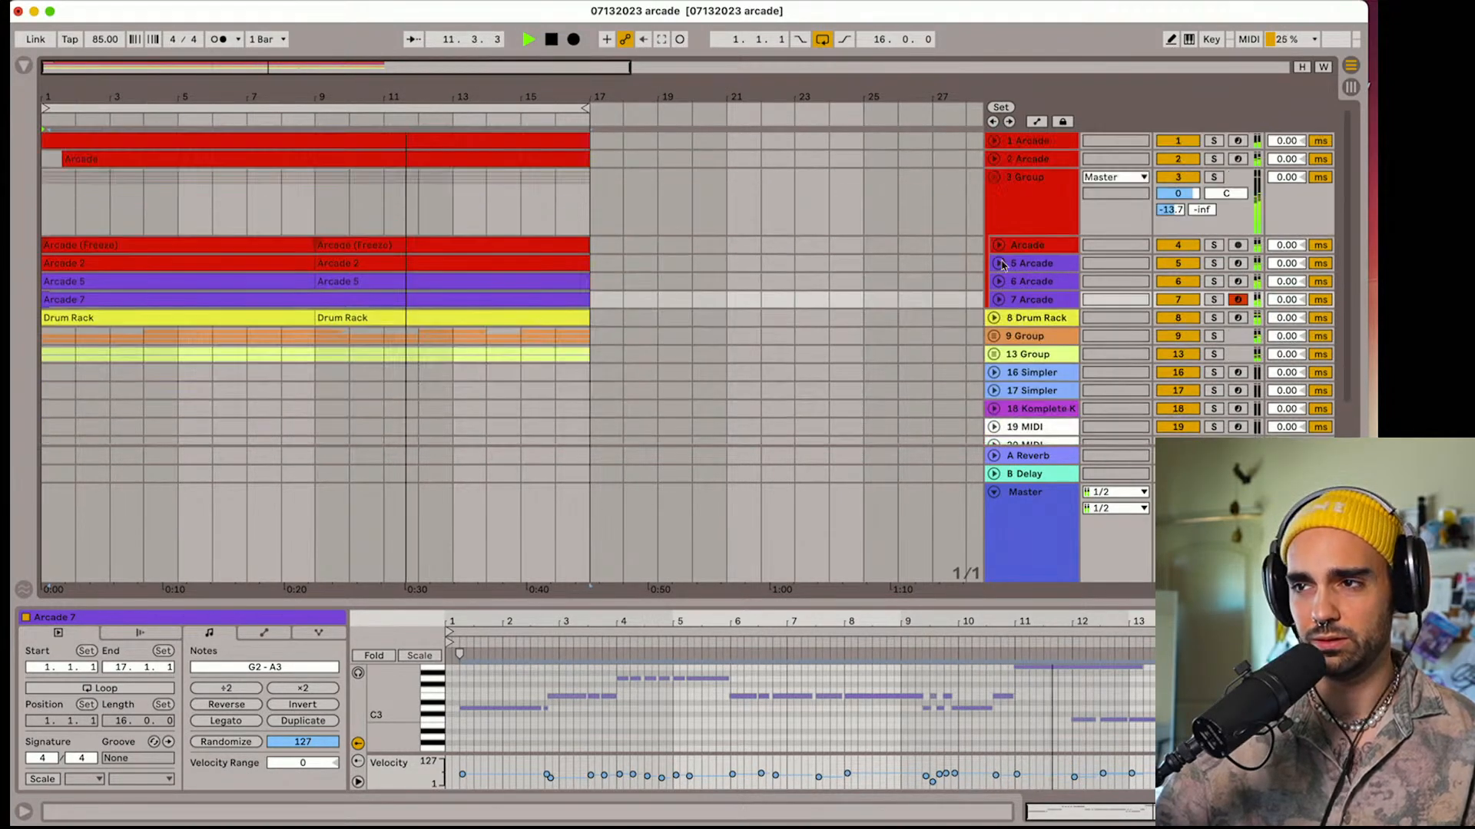
left_click(993, 181)
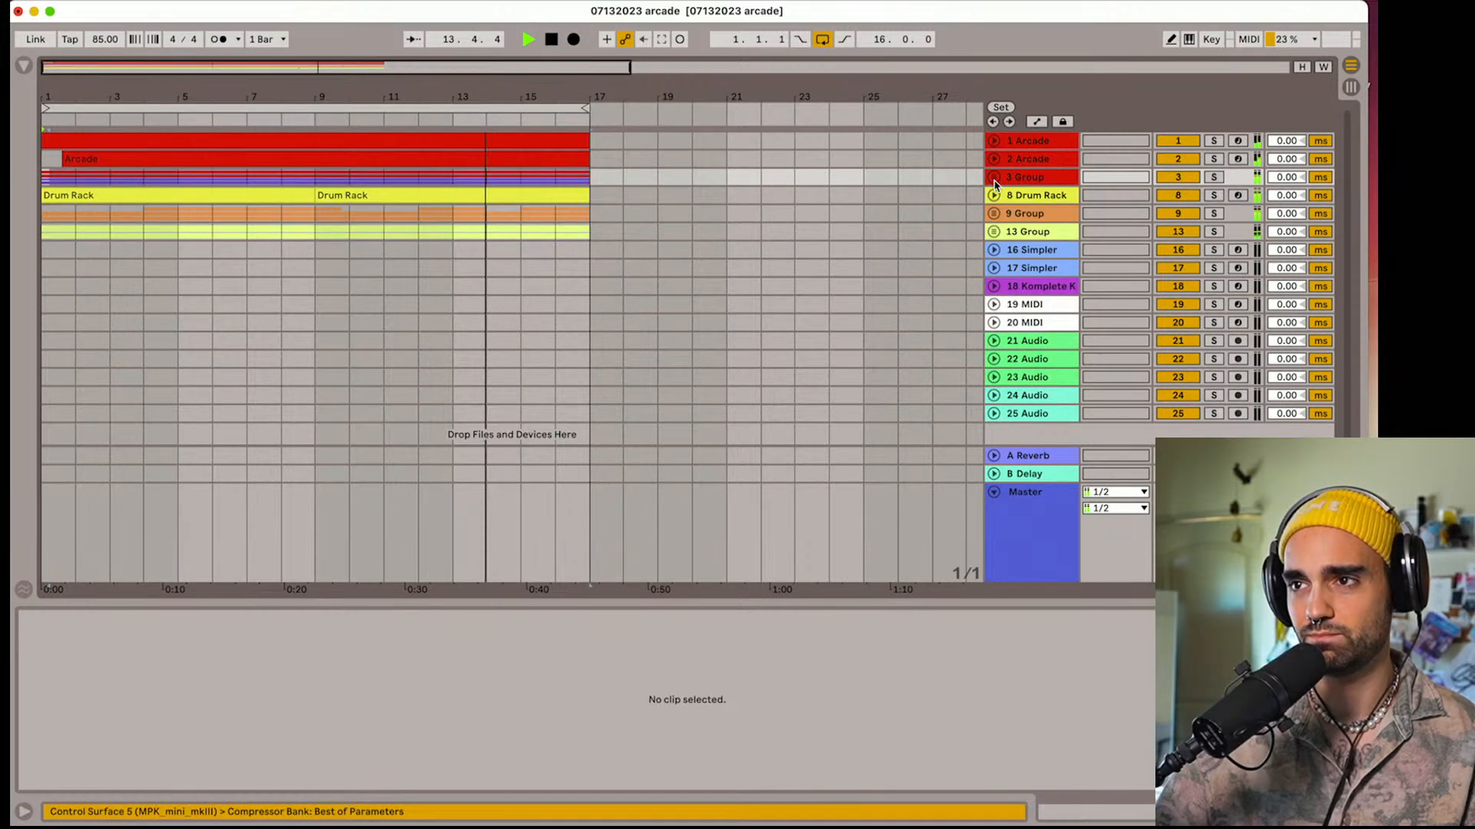
Duplicate Arcade track 2 and delete the MIDI clip from the duplicate
left_click(994, 160)
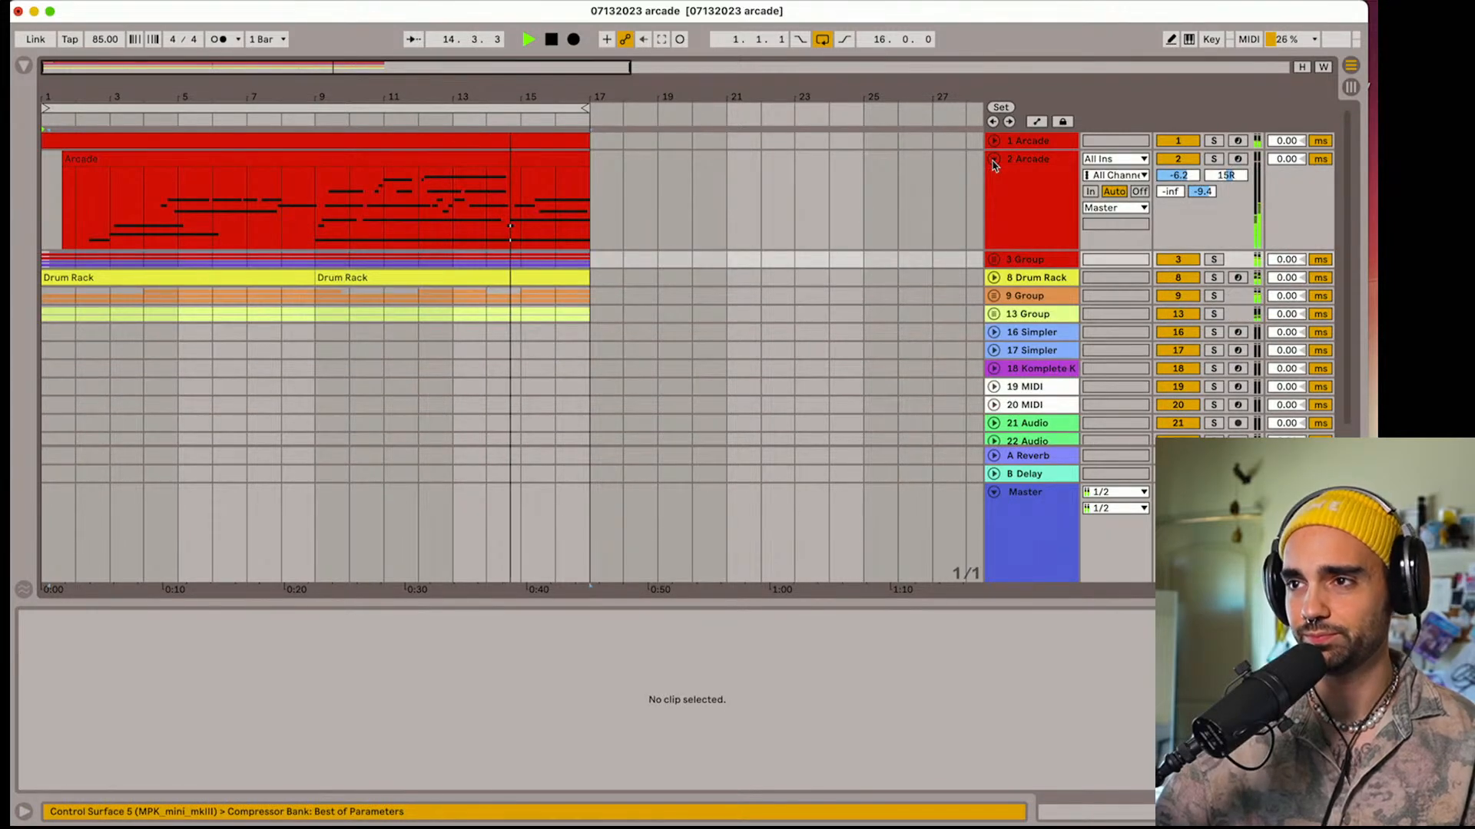
left_click(1046, 199)
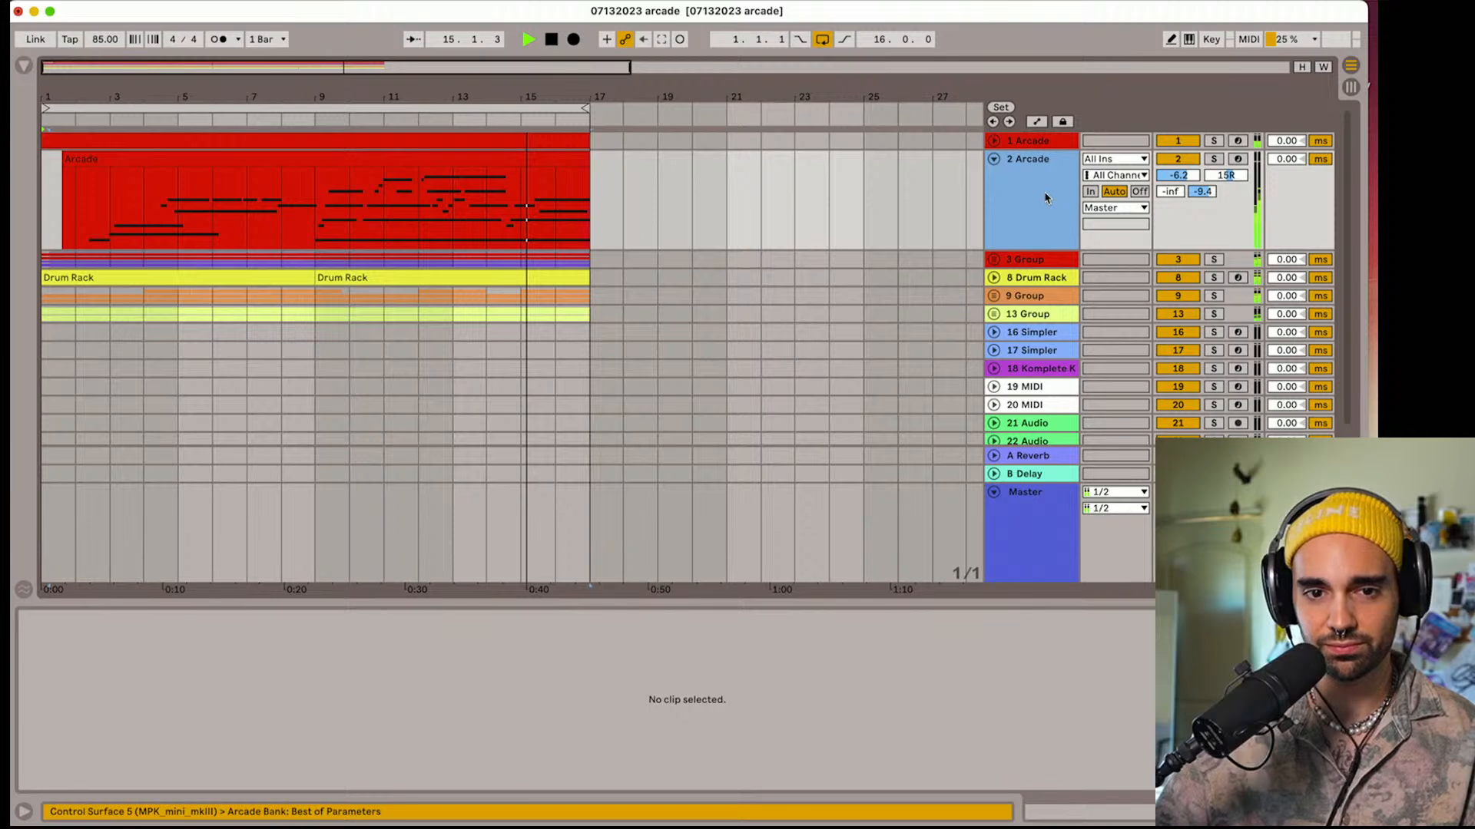
key("super+d")
left_click(454, 263)
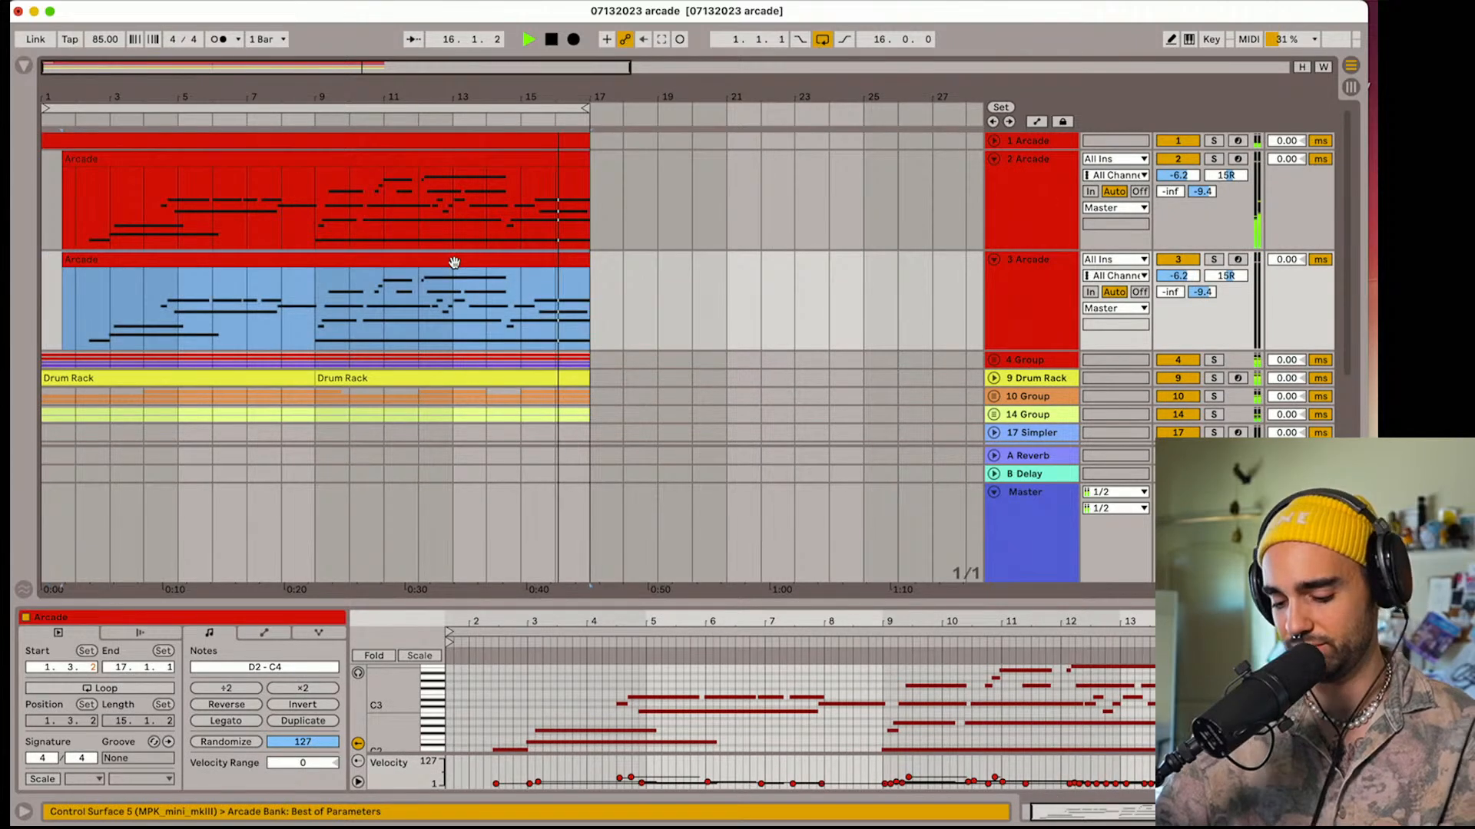
key("Delete")
Arm the duplicated Arcade track 3, return the playhead to the start and open its Arcade instrument
left_click(1032, 310)
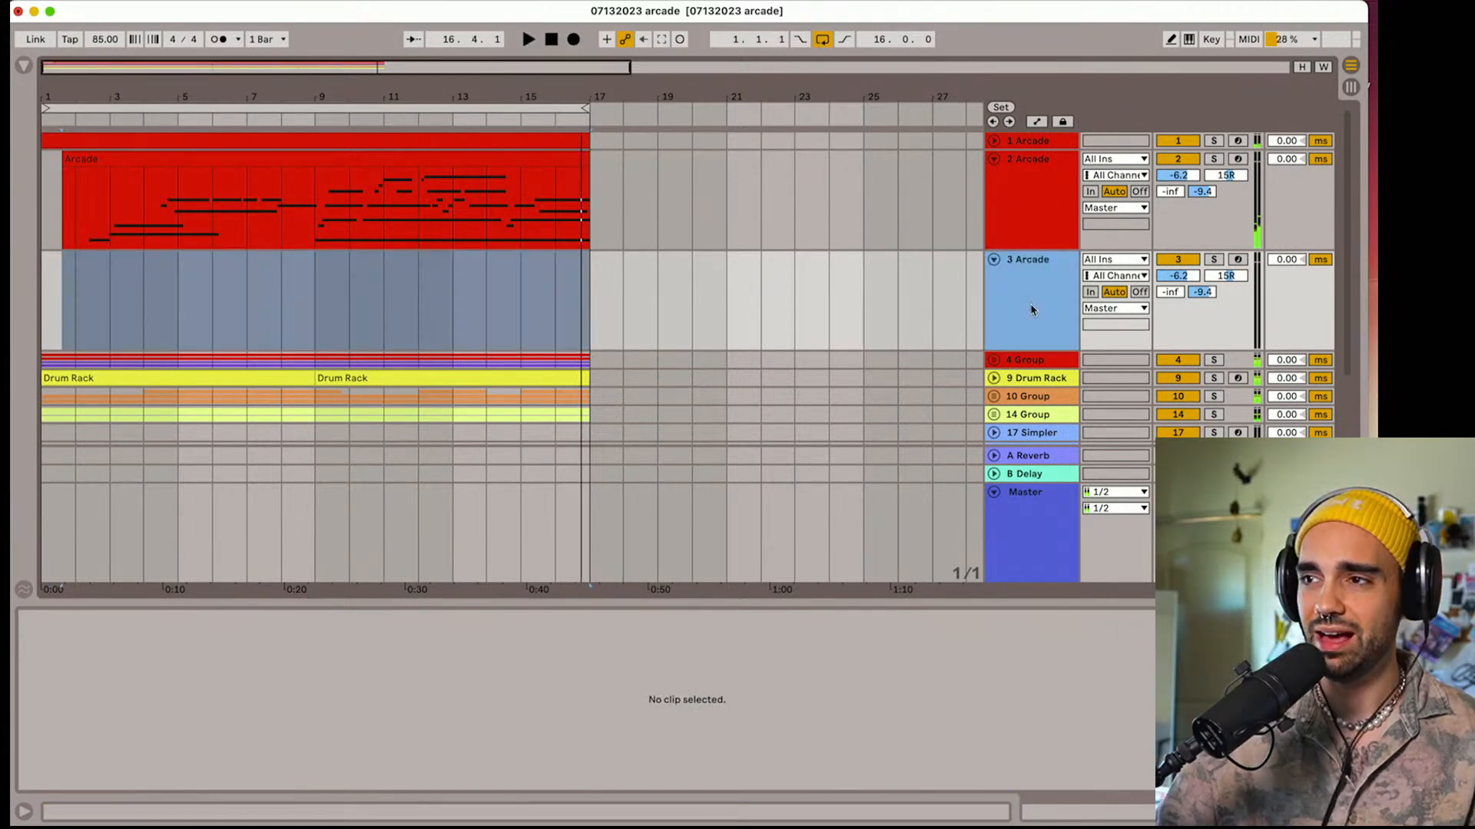
left_click(1236, 261)
double_click(1049, 310)
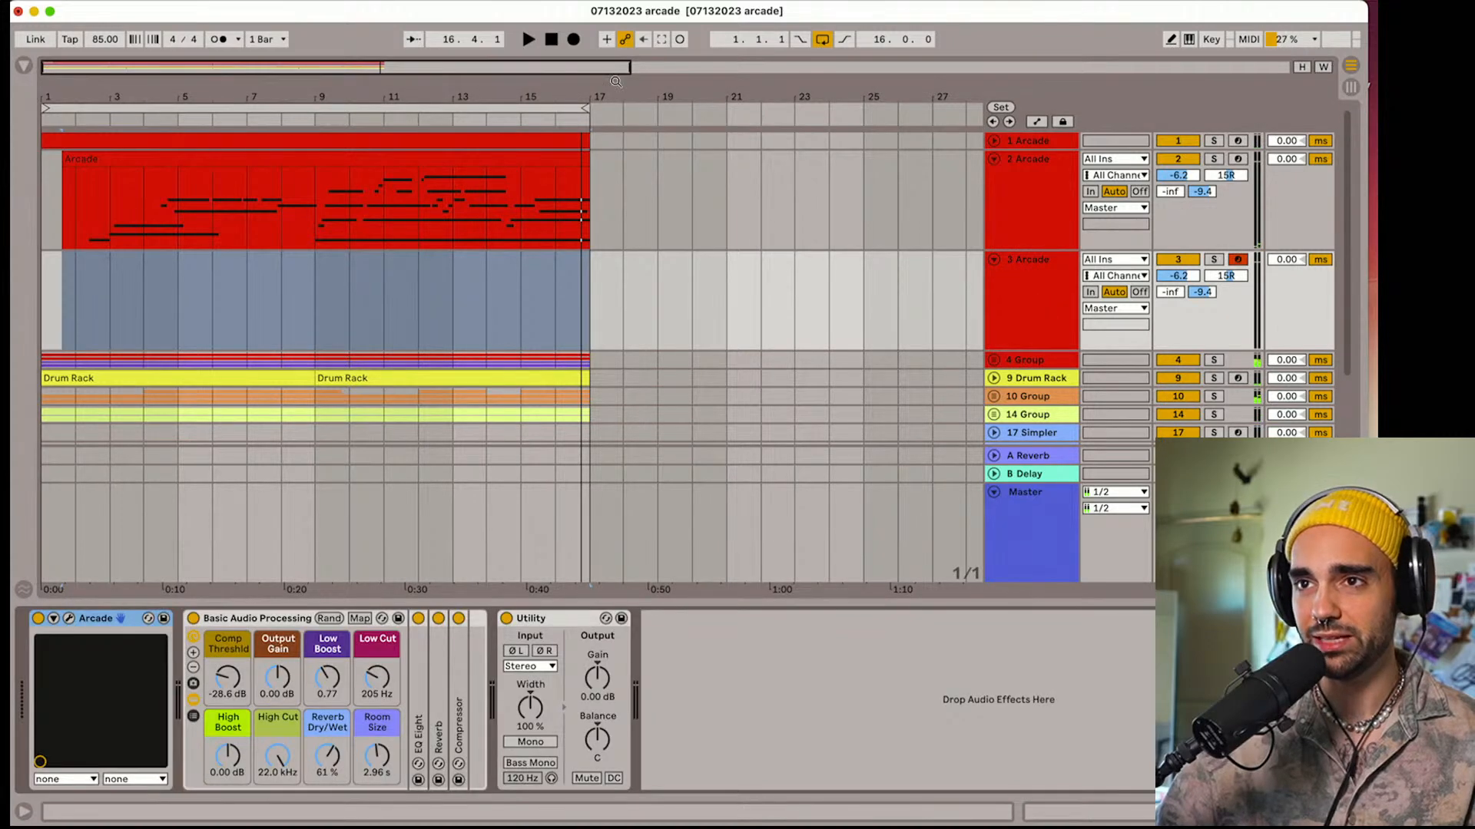
left_click(551, 39)
key("space")
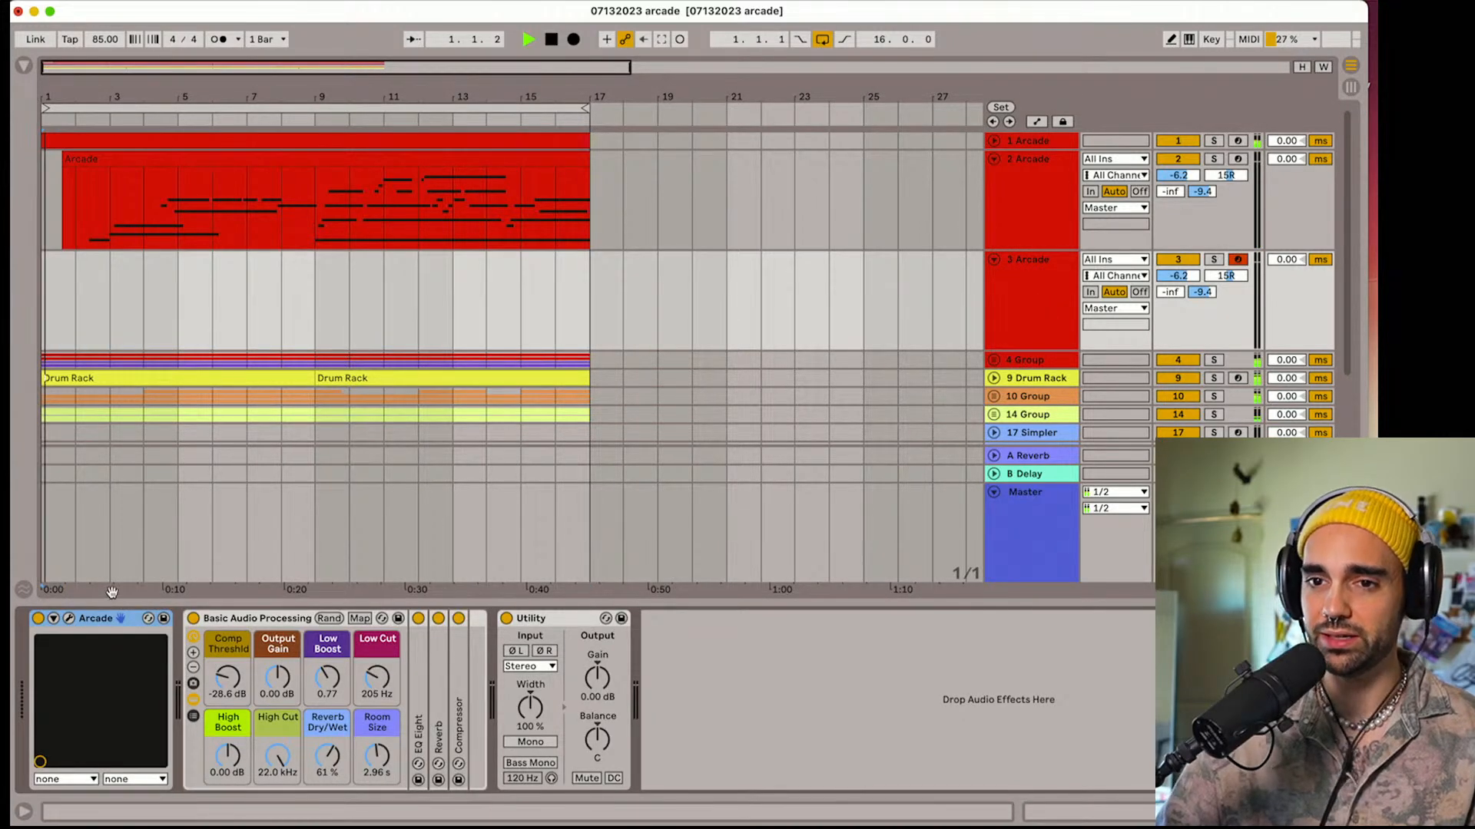
key("space")
left_click(68, 618)
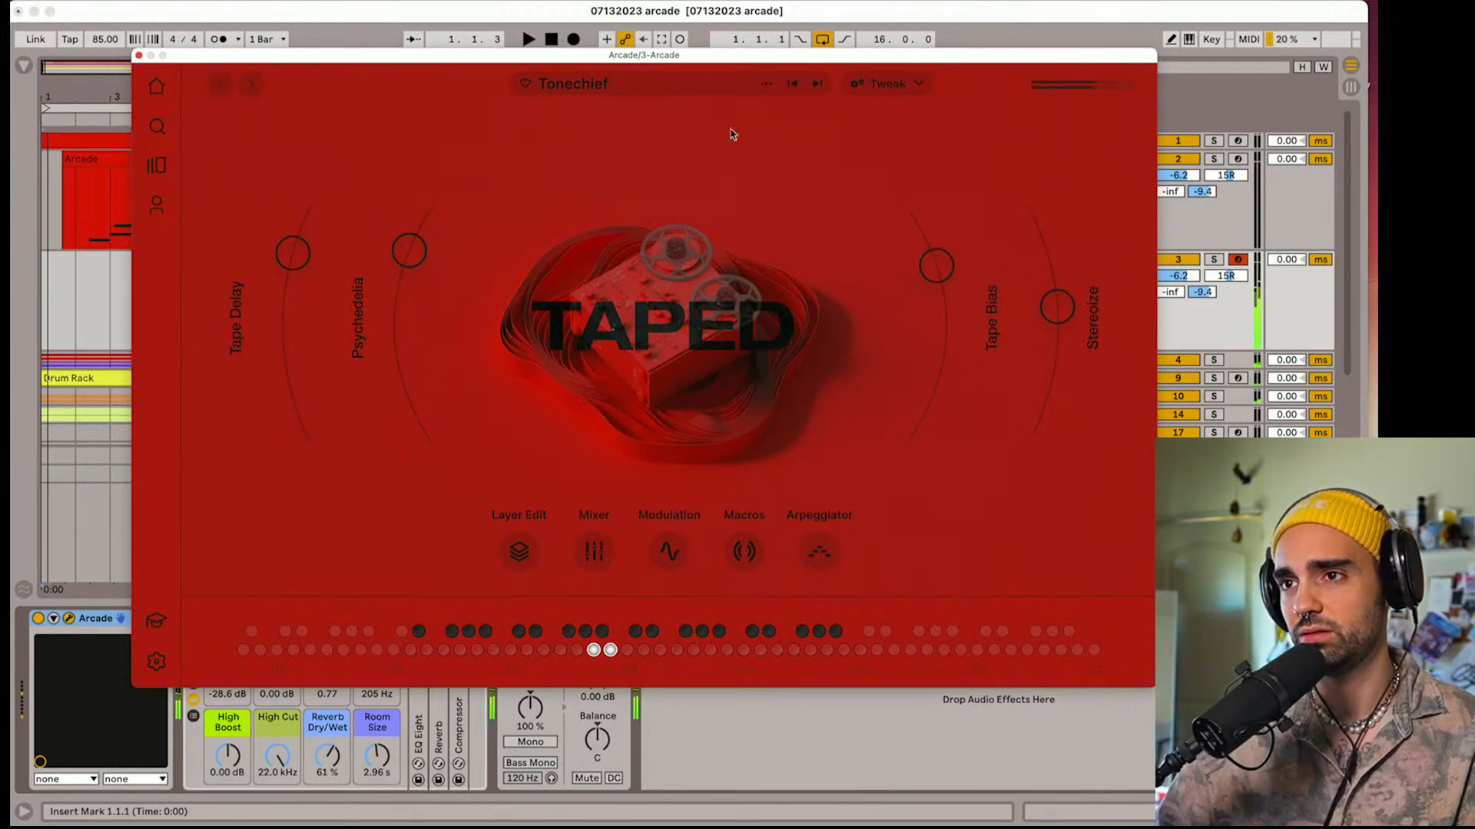
Audition the TAPED presets Fantasy Sequence, Slippery Ladders, Chimebox and Subjective Reality, trying the last two against the set
left_click(818, 85)
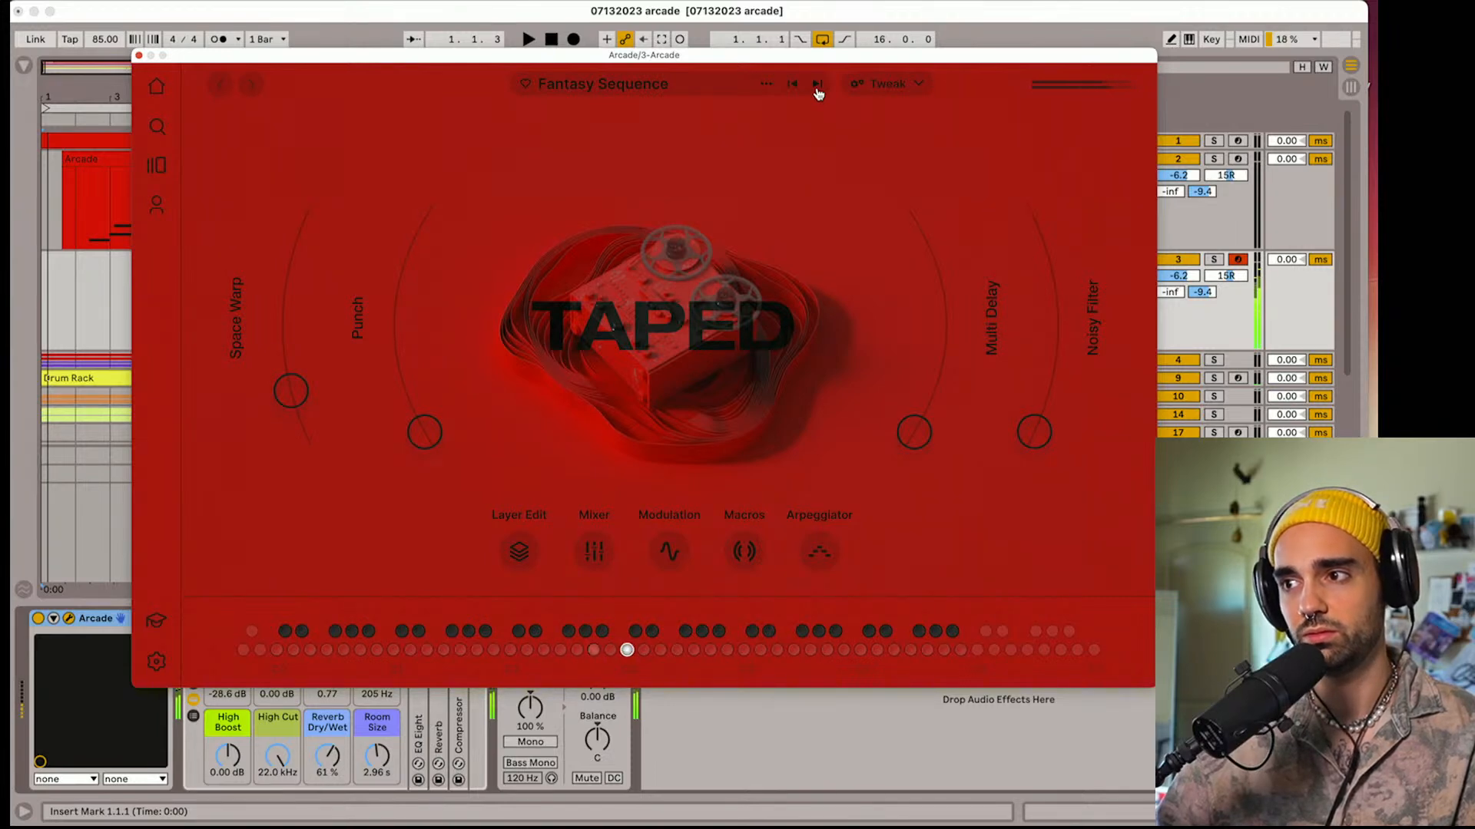
left_click(818, 86)
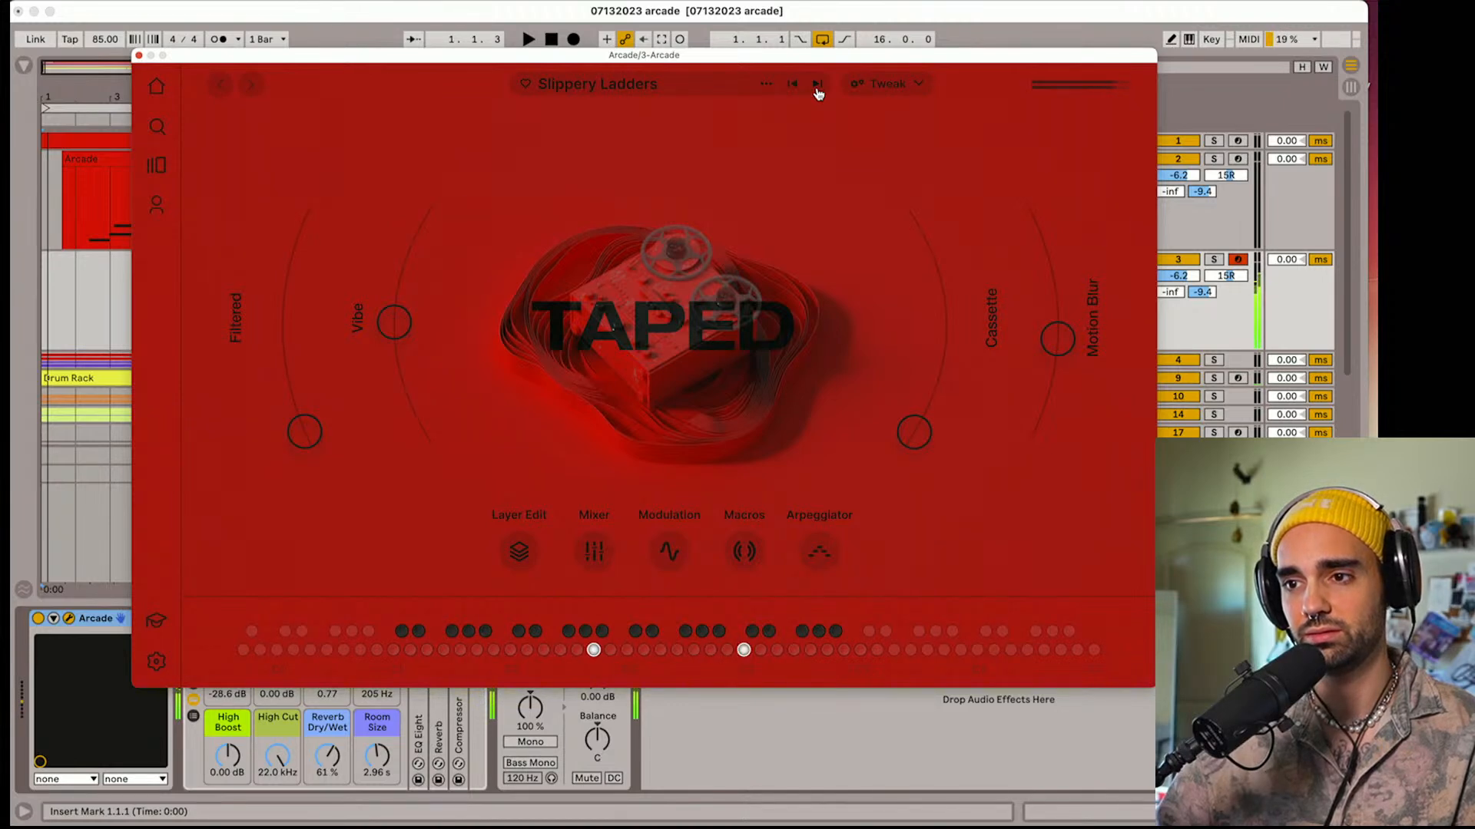
left_click(818, 86)
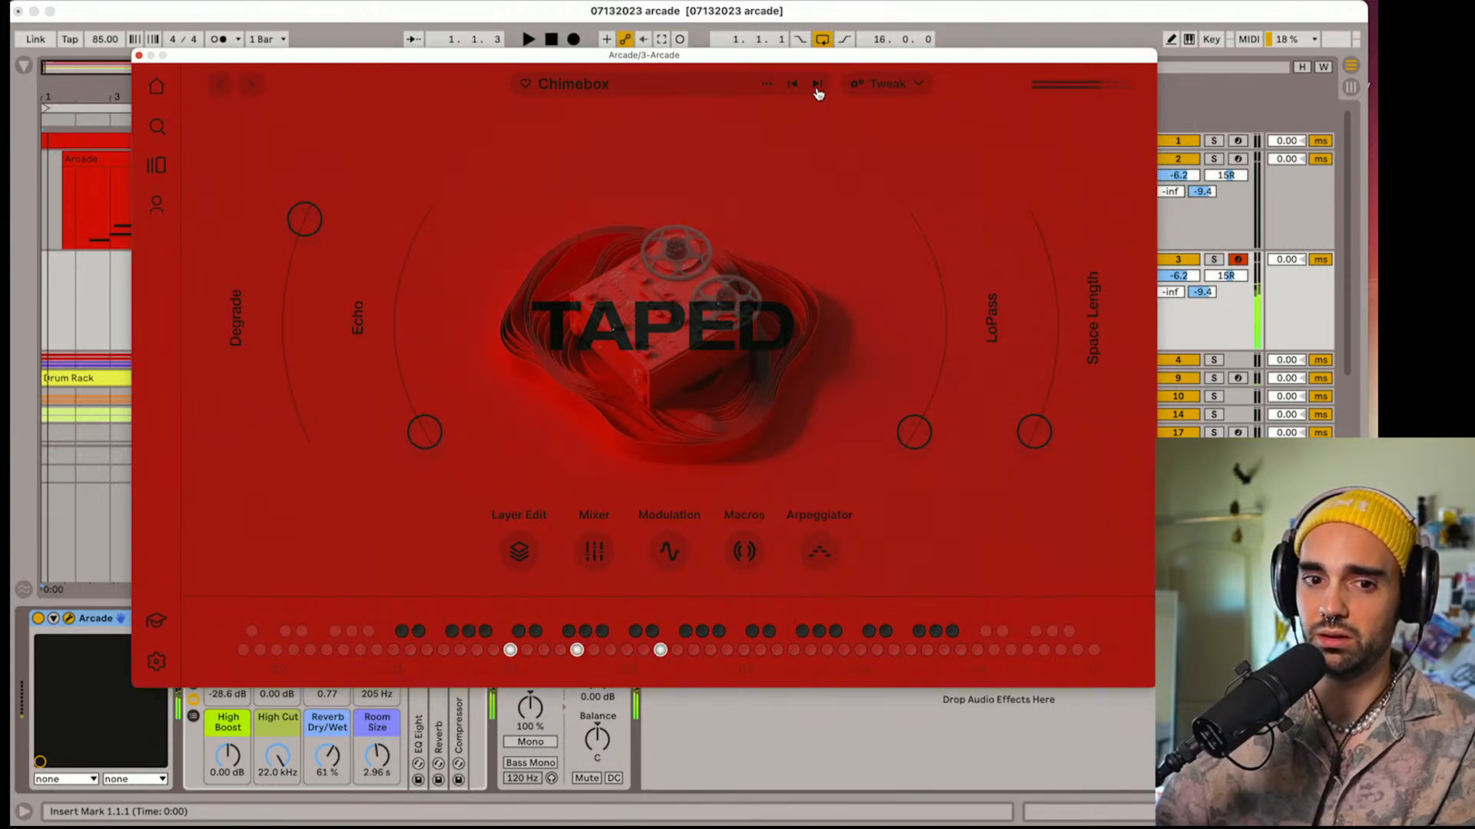
key("space")
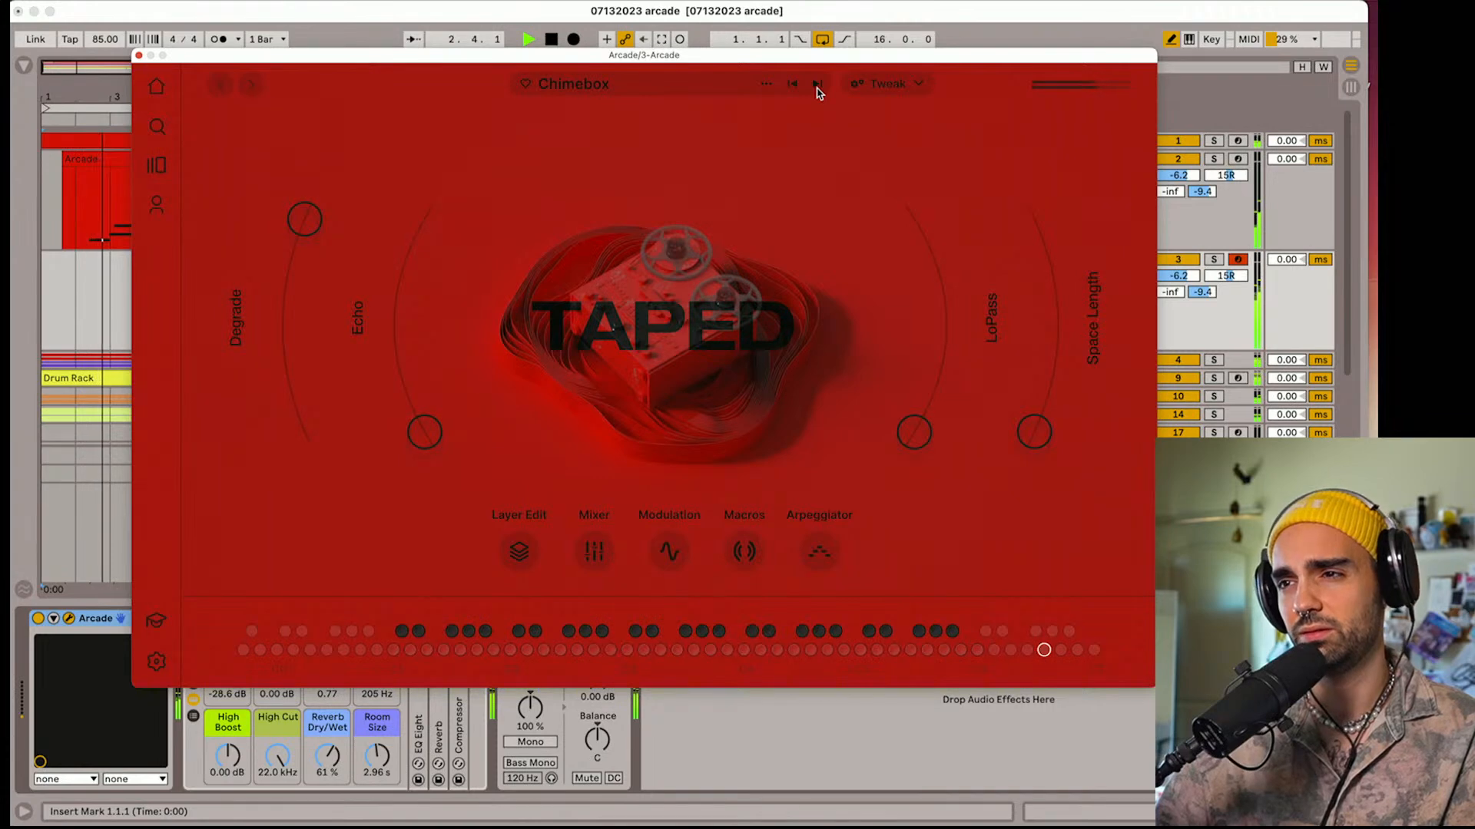
left_click(817, 86)
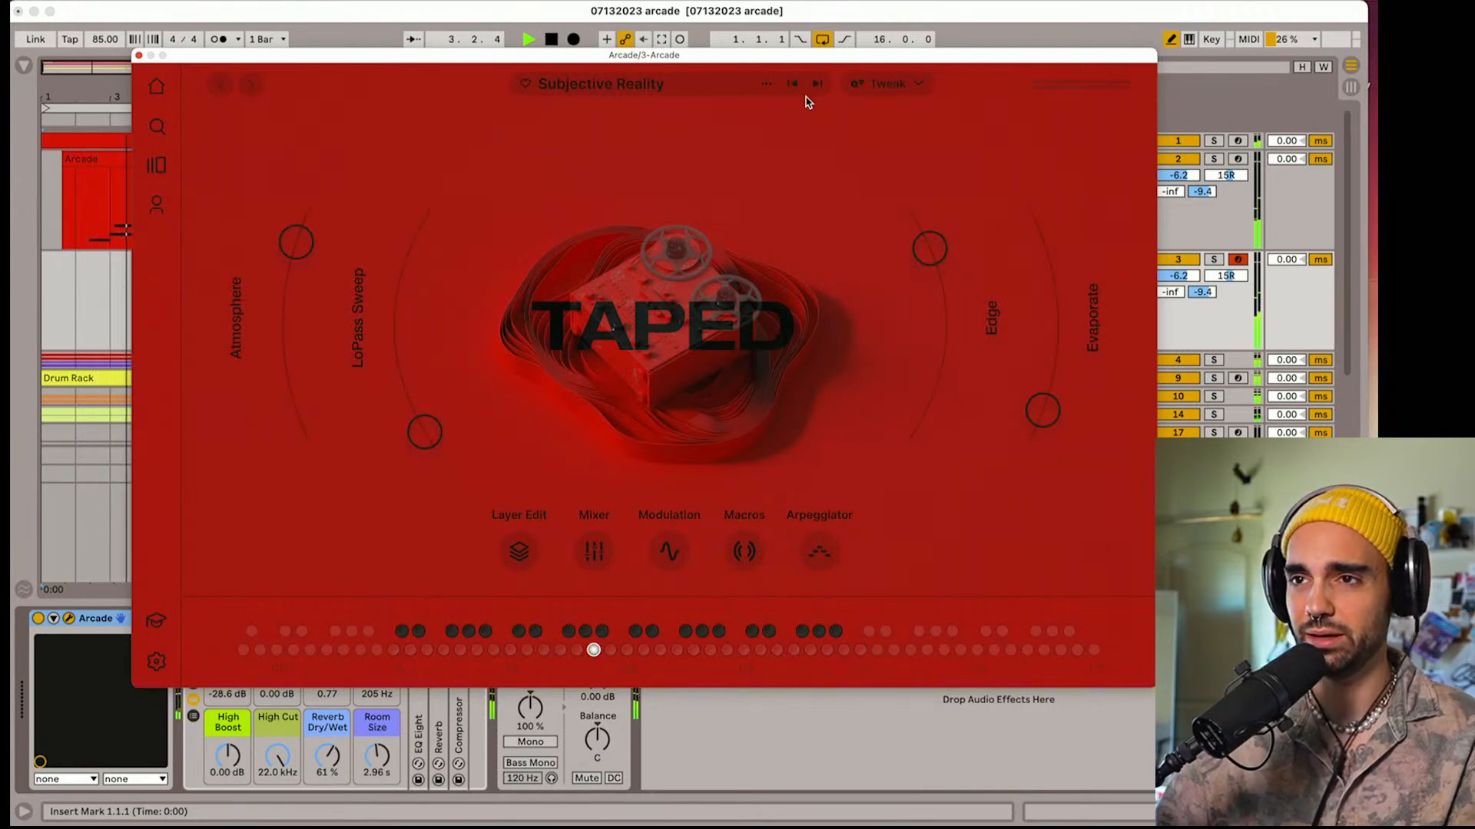
key("space")
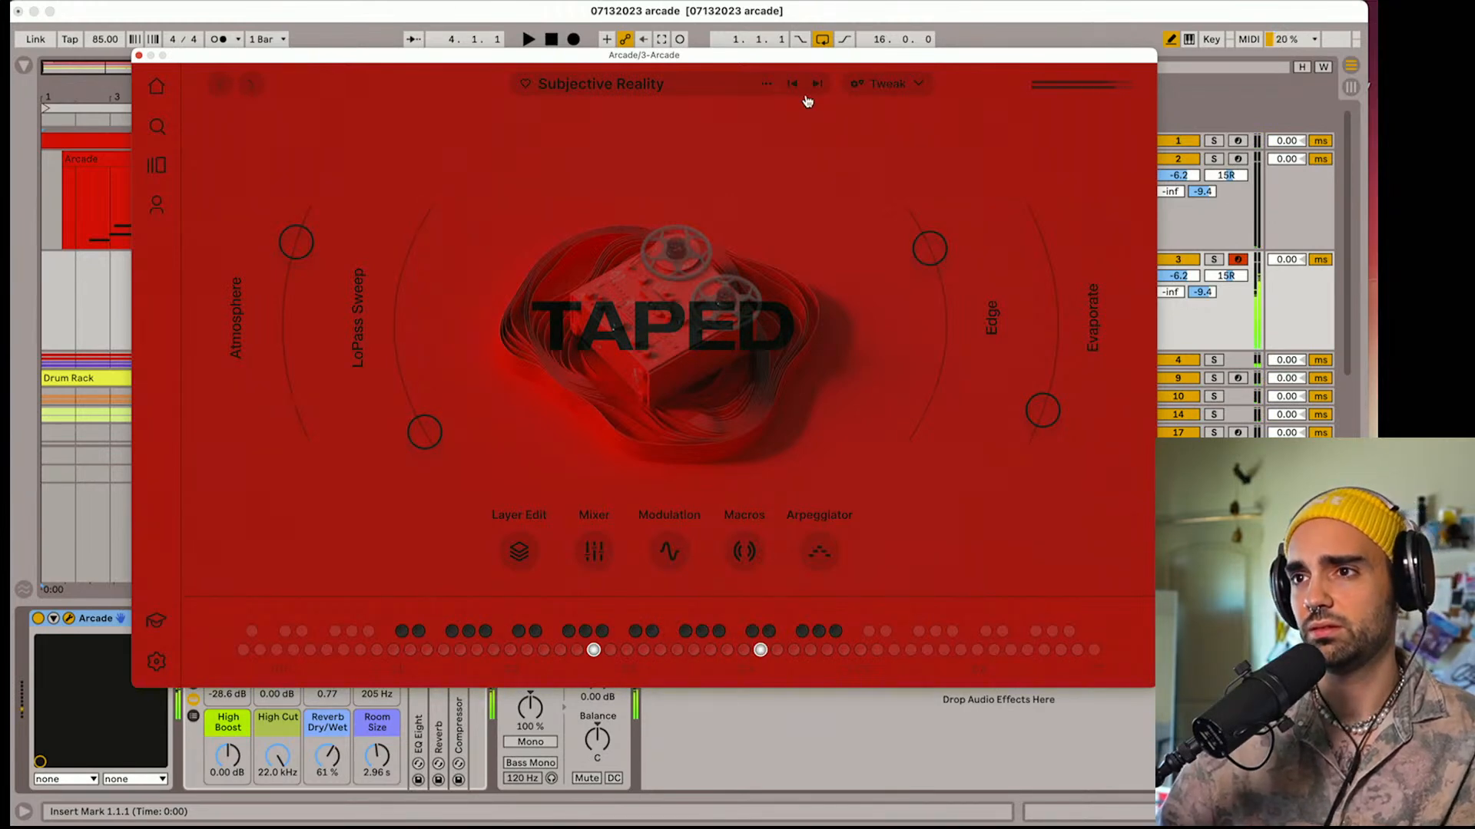
Audition Pulse Flutter, Antique Electric and Rusted Reeds, and load the Cast Through Time preset with the set playing
left_click(817, 86)
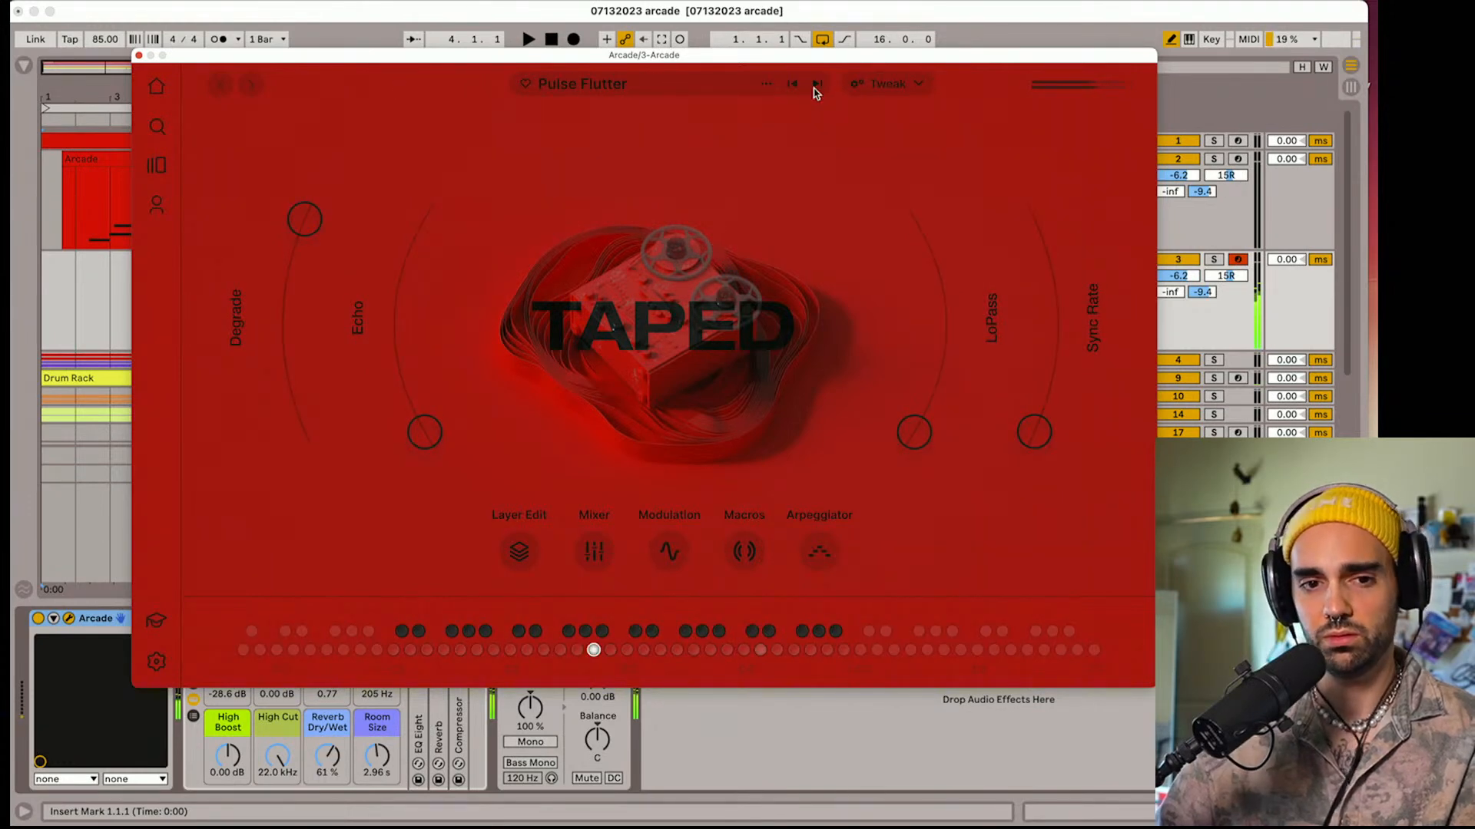
left_click(817, 84)
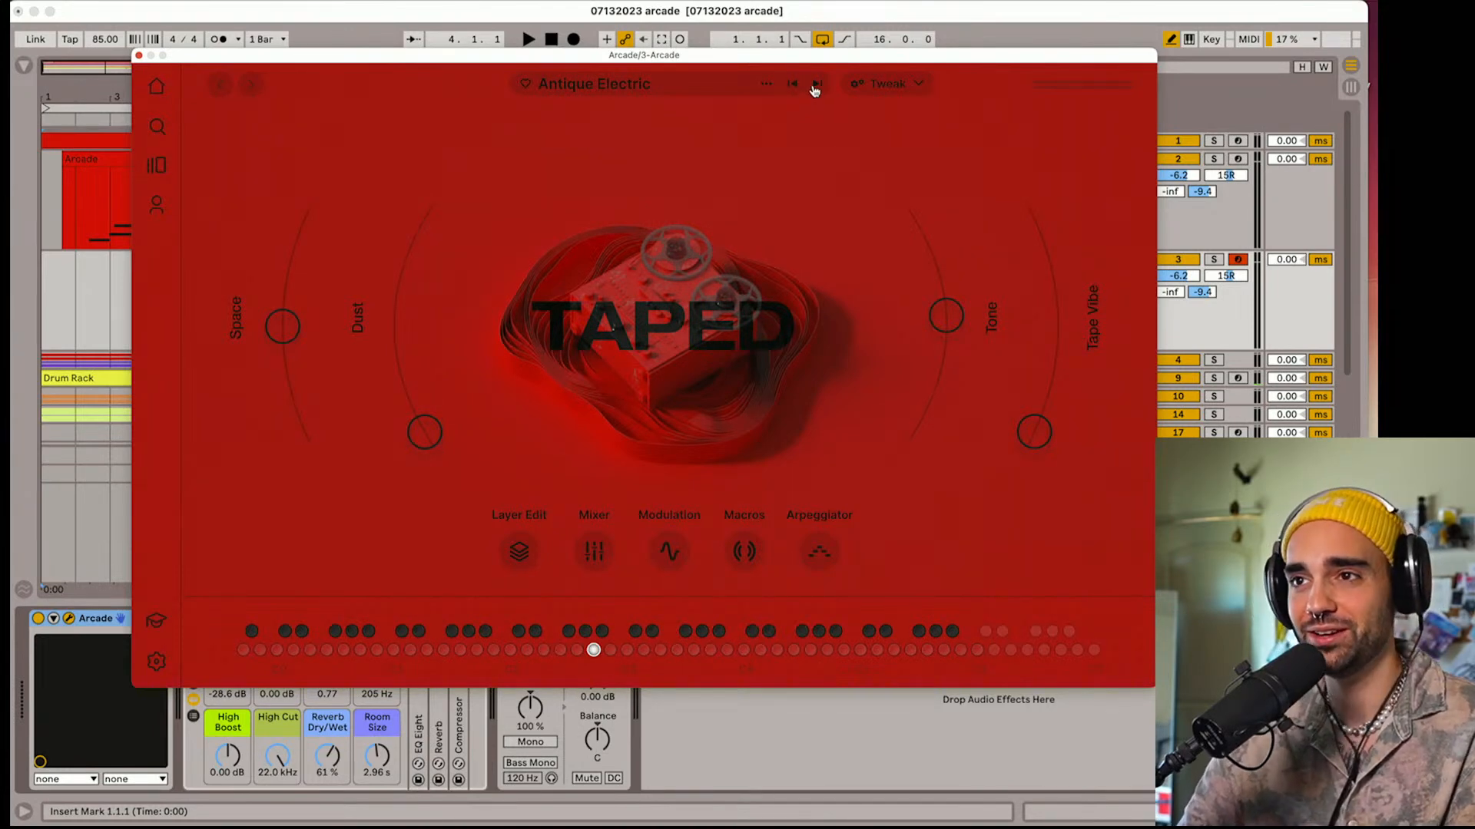
left_click(817, 84)
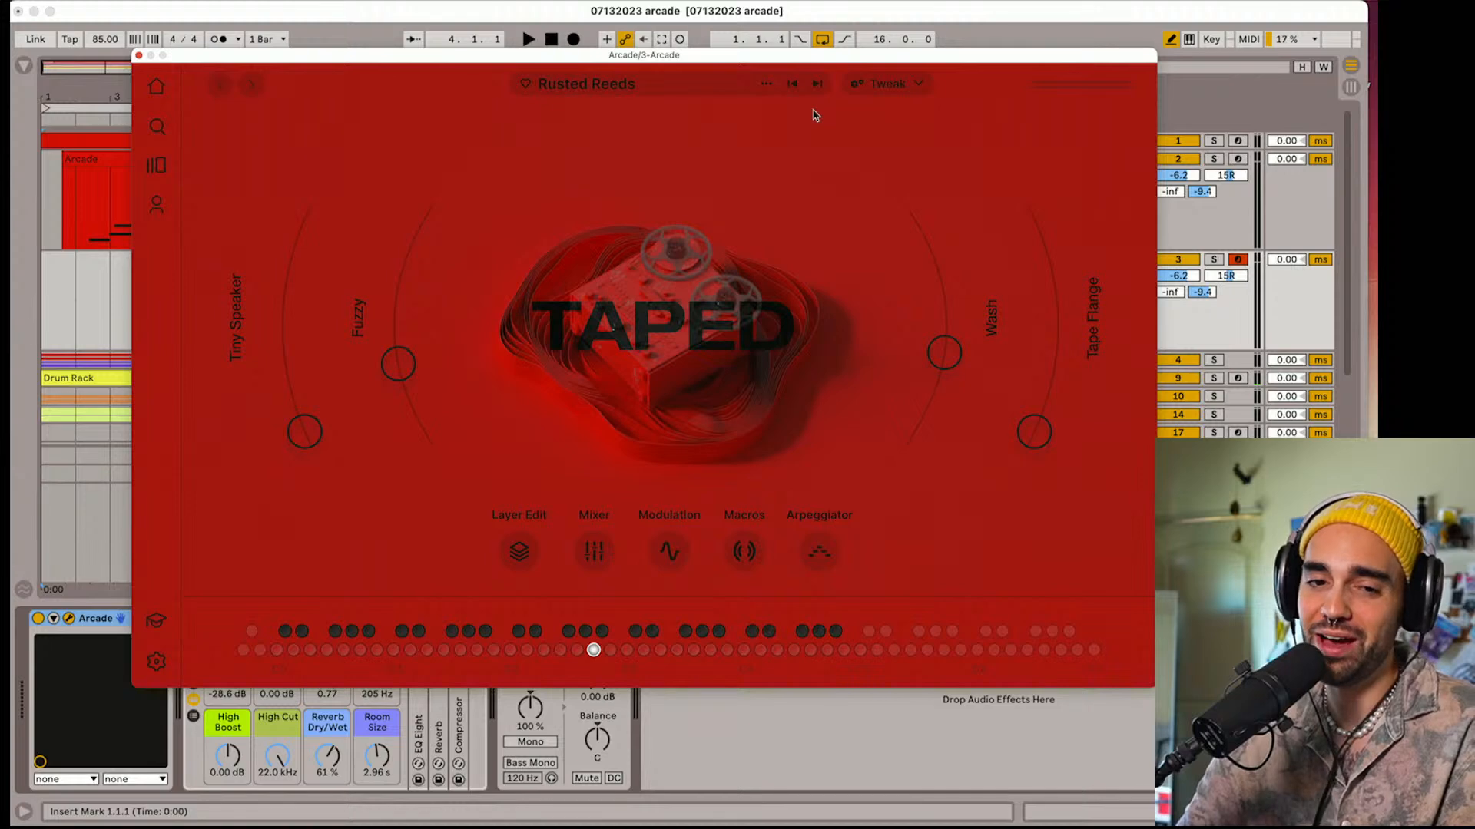
key("space")
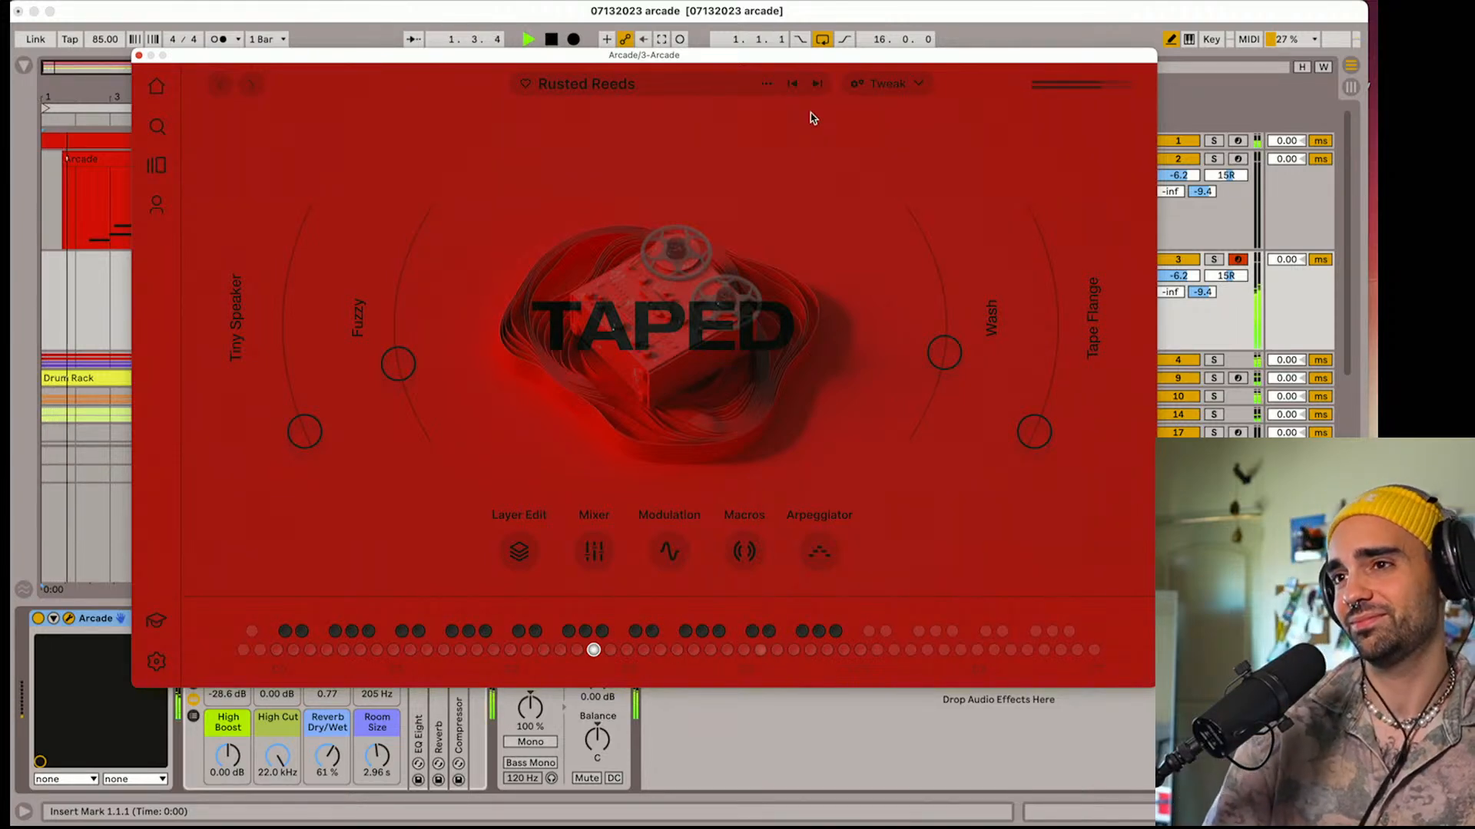
left_click(818, 84)
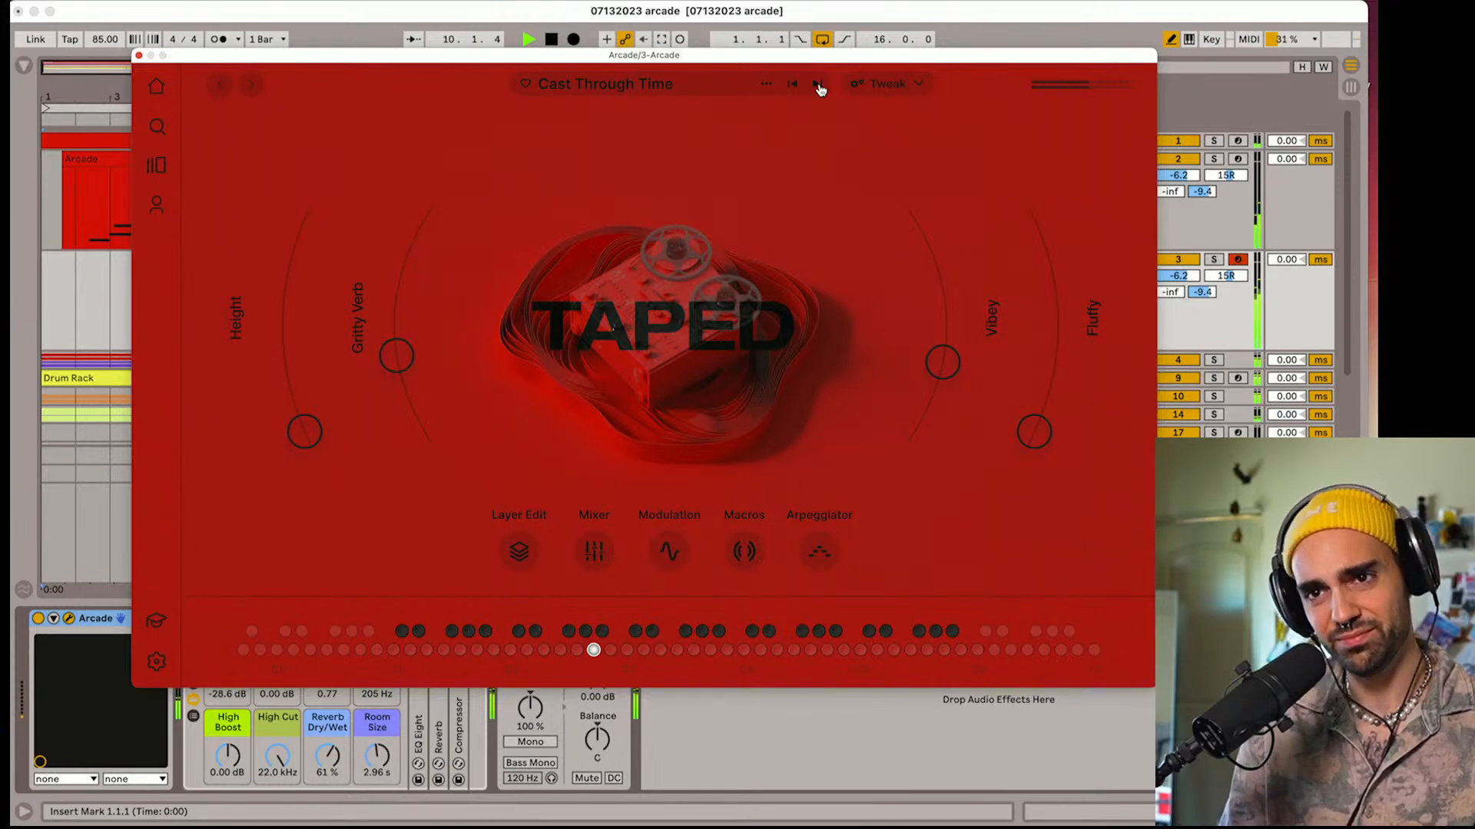
Raise Cast Through Time's Gritty Verb, lower Vibey to its minimum and bring Fluffy up slightly
left_click_drag(397, 354, 415, 261)
left_click_drag(945, 361, 952, 456)
left_click_drag(1033, 434, 1072, 393)
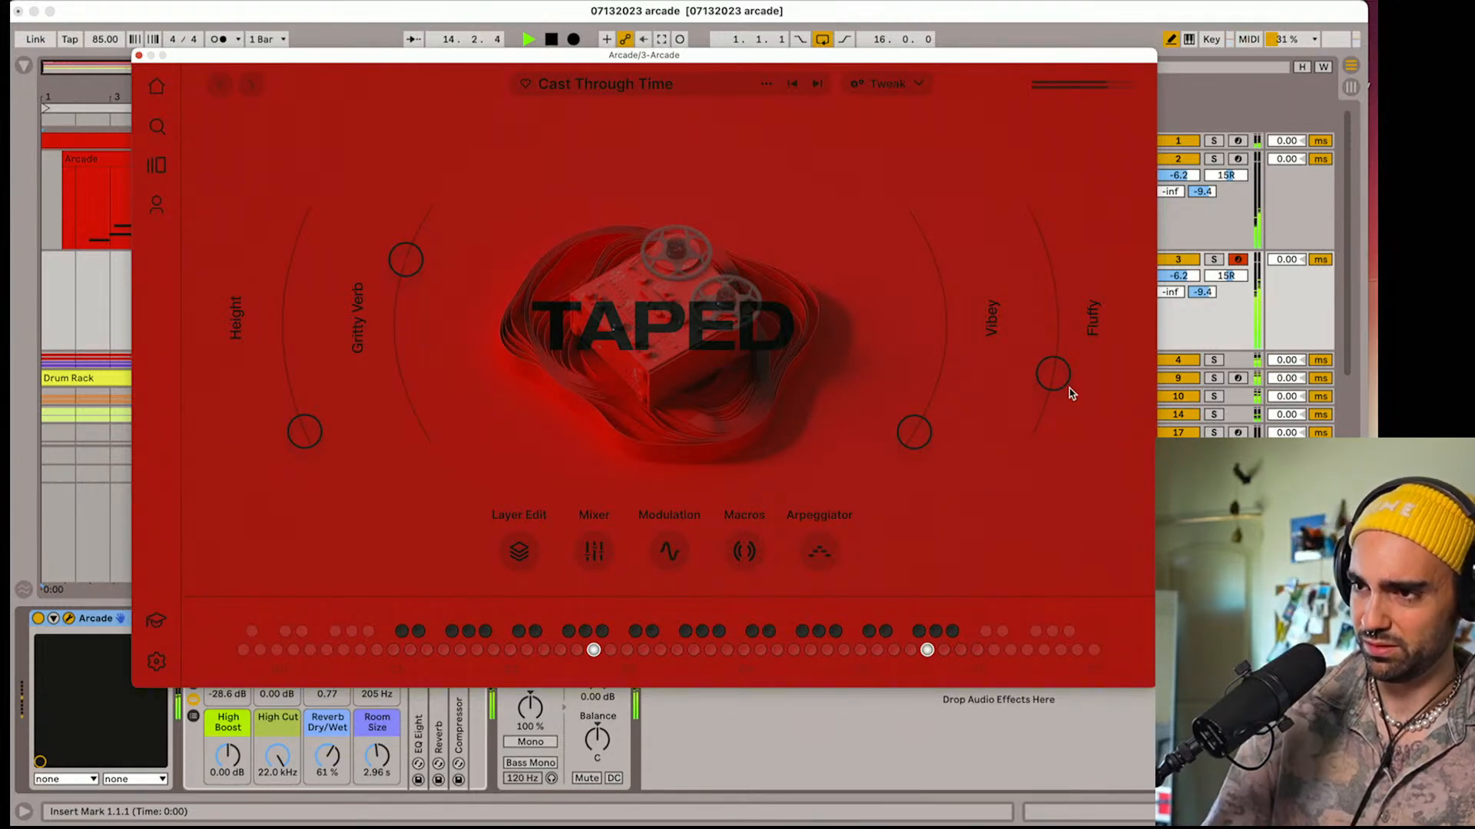
Lower Cast Through Time's Fluffy slightly and audition the A Fifth of Boards, Pure Nostalgia and Riff To Reel presets
left_click_drag(1065, 393, 1058, 413)
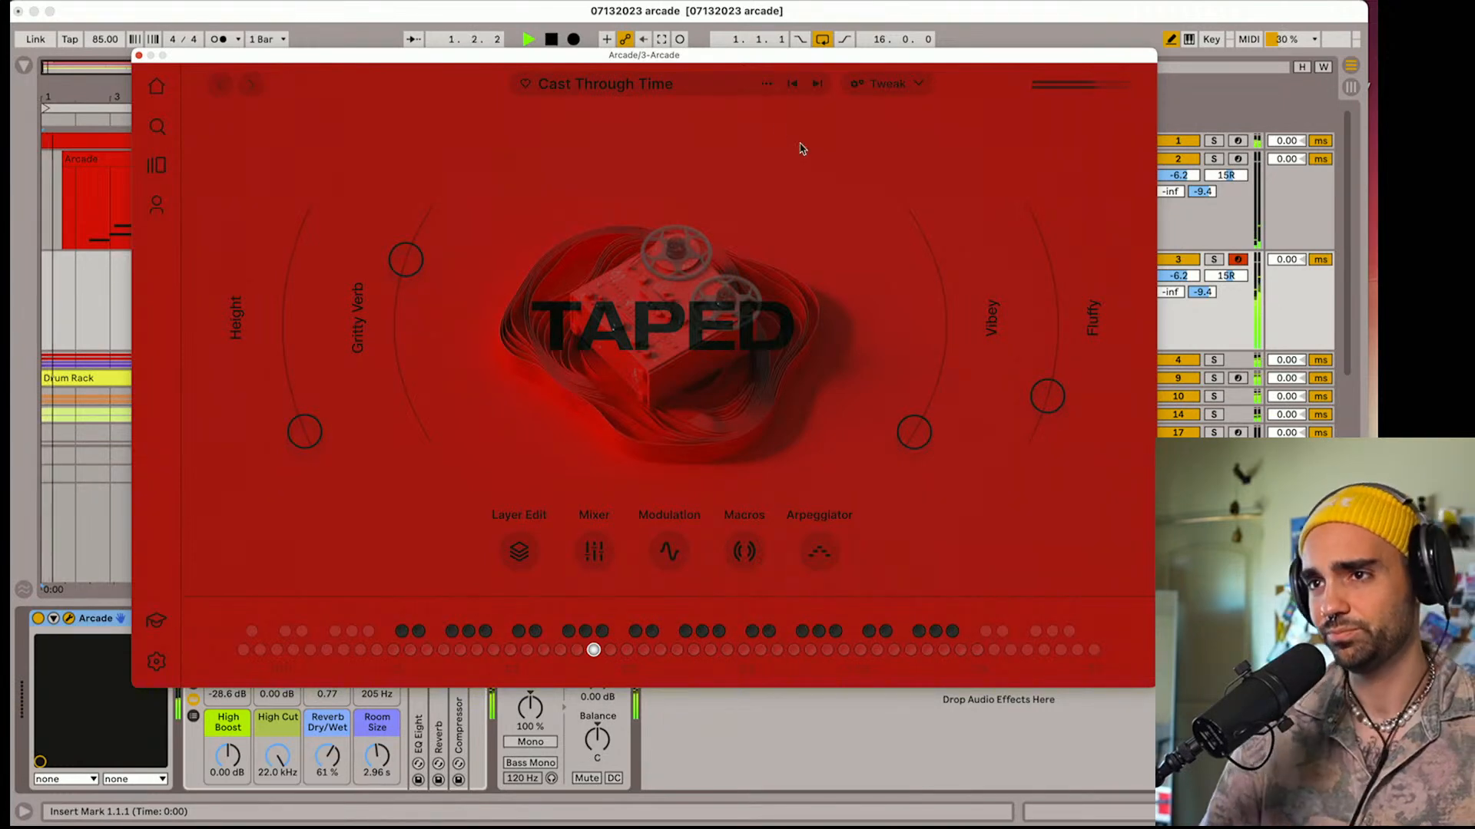
left_click(818, 84)
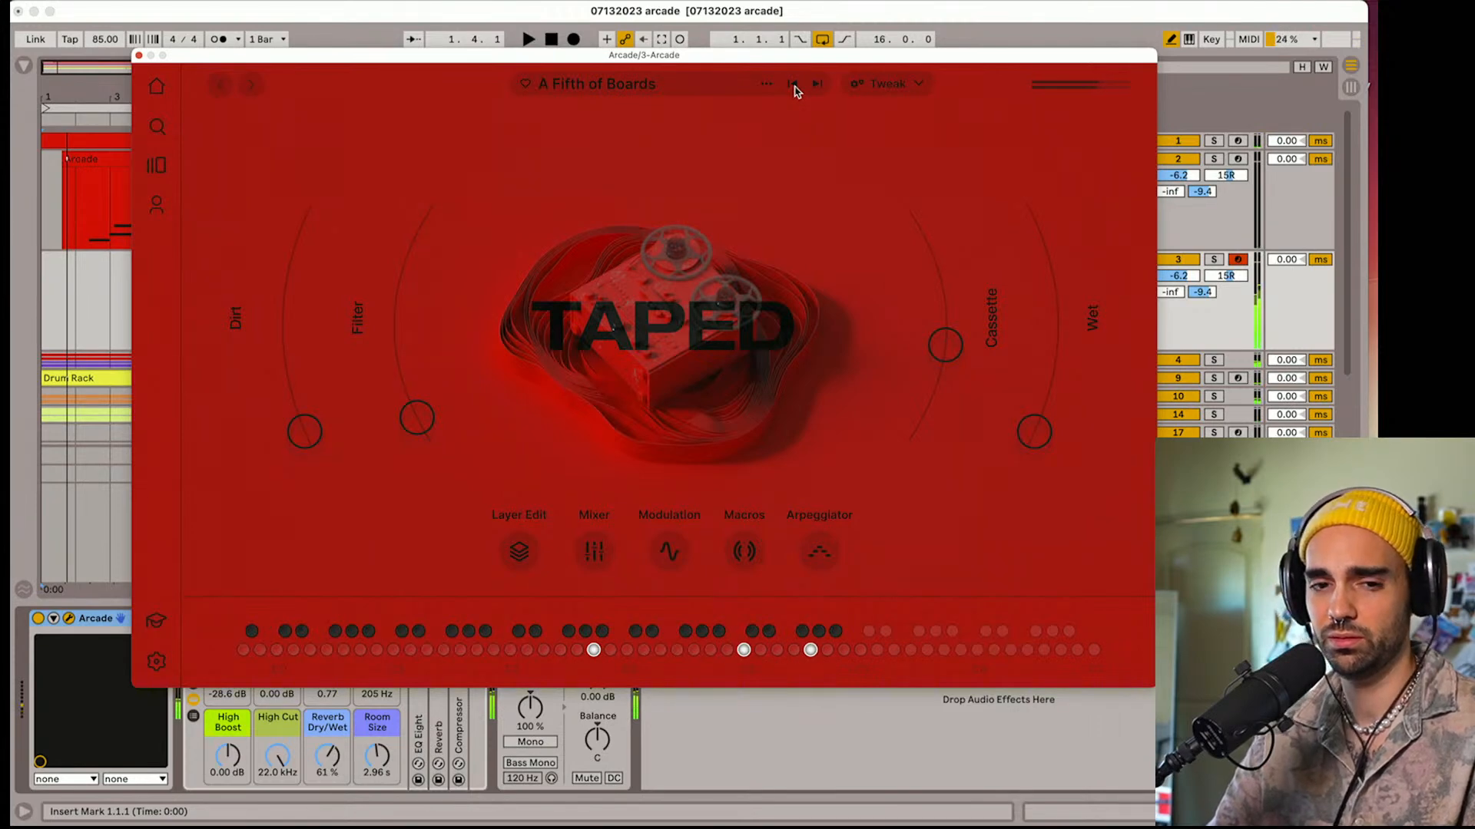
key("space")
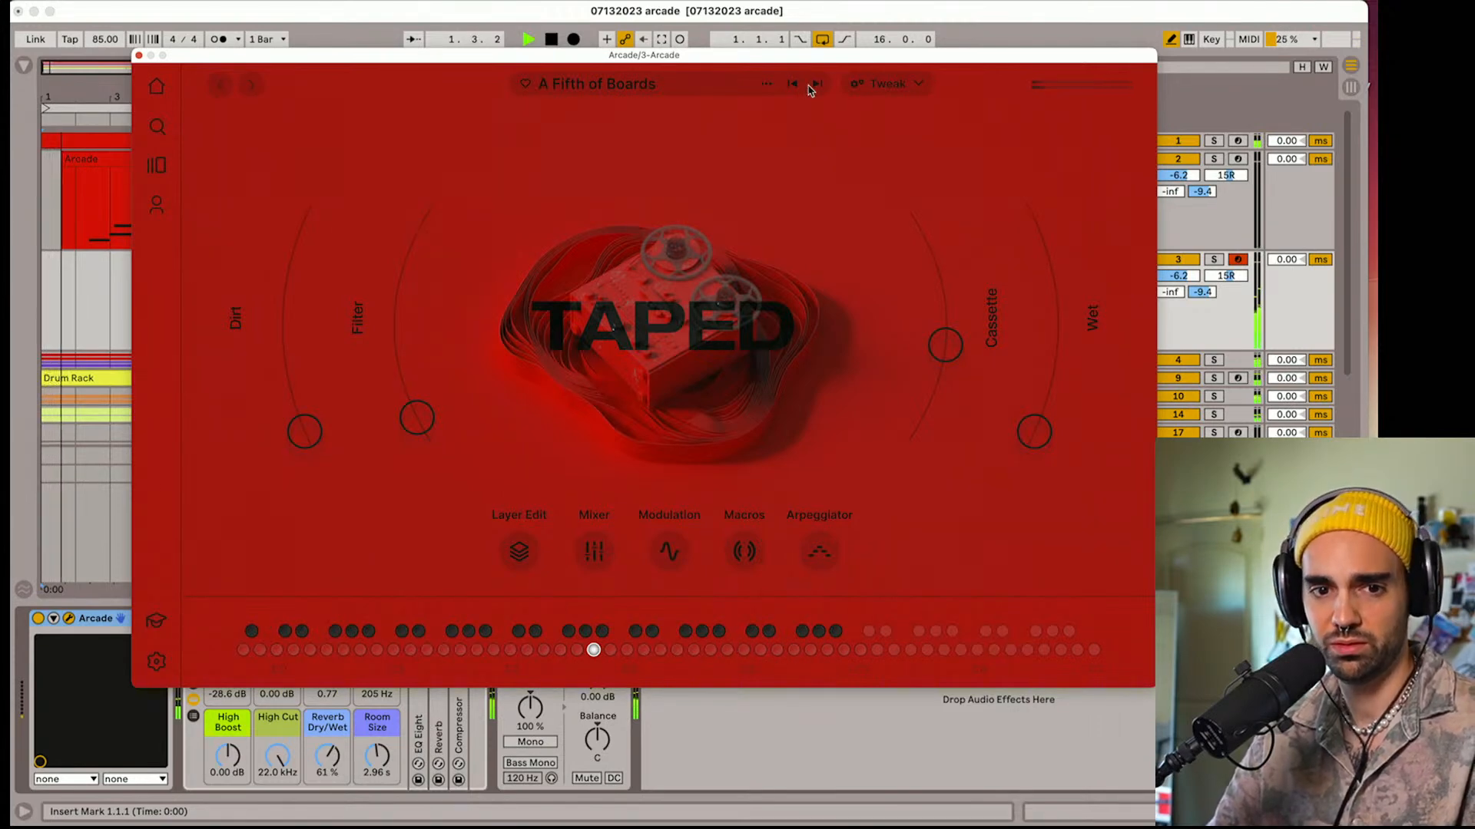
key("space")
left_click(819, 88)
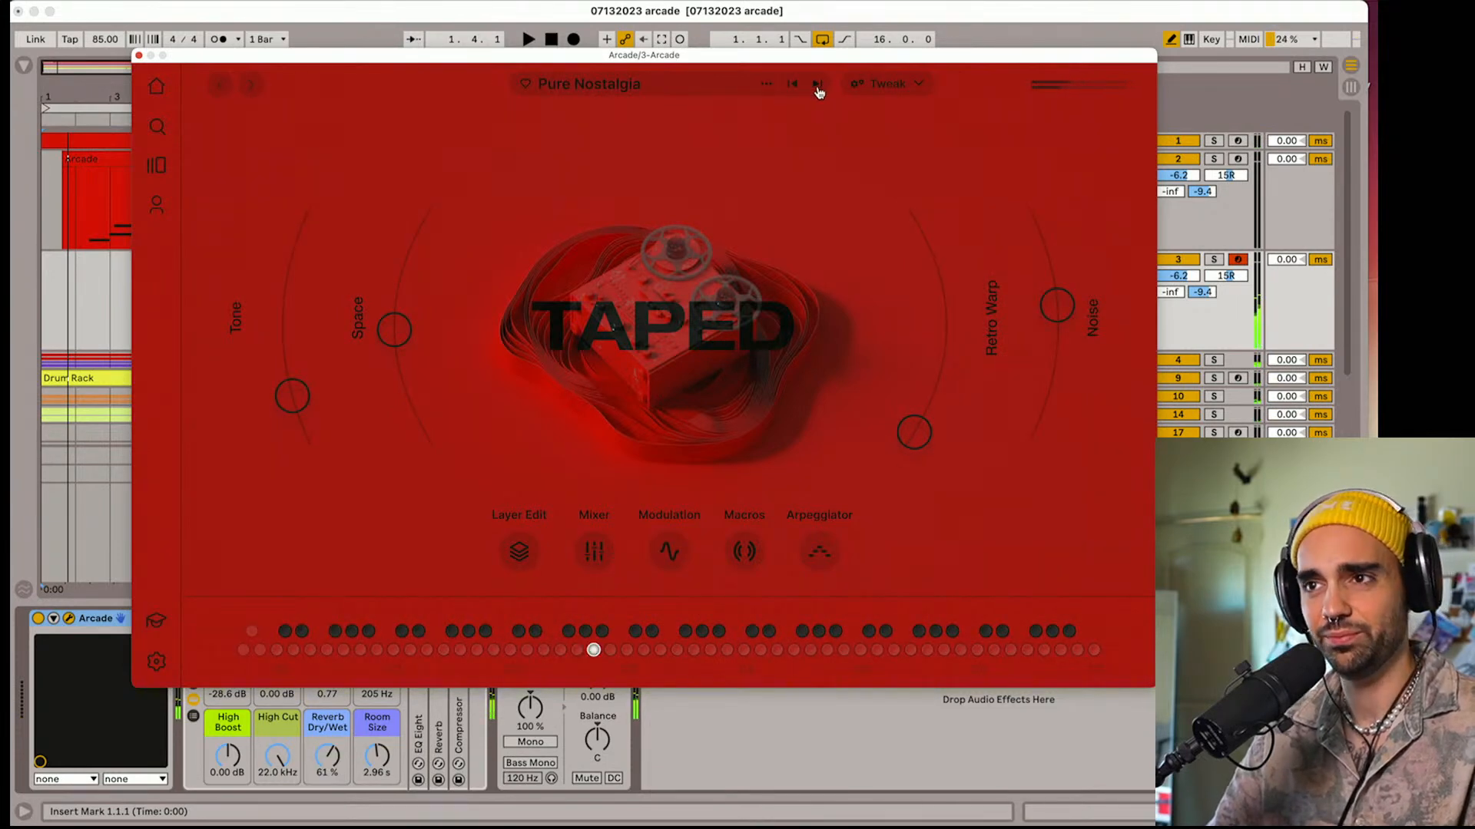
left_click(818, 85)
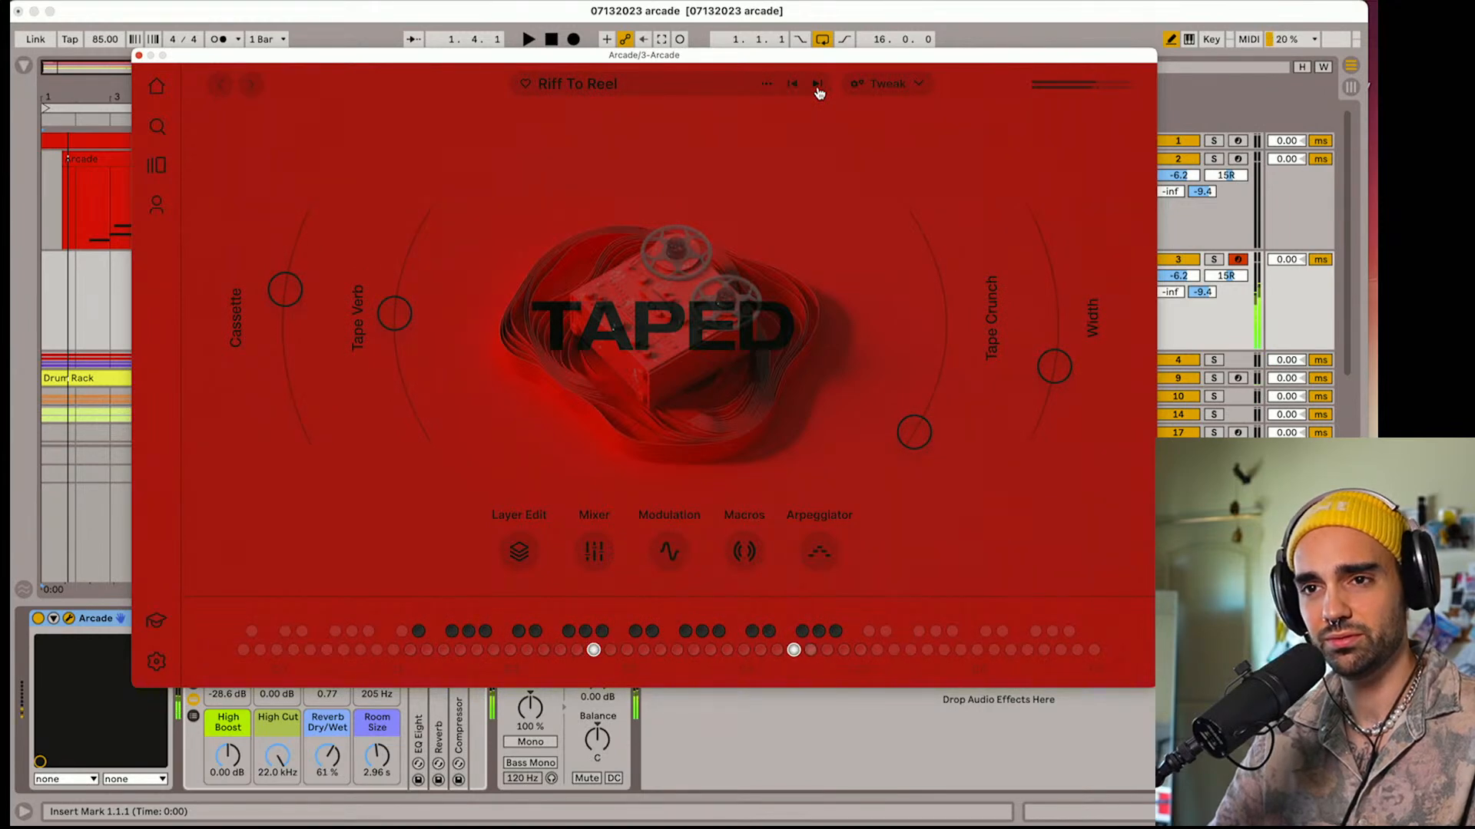
Lower Riff To Reel's Tape Verb slightly and raise its Cassette and Width amounts
left_click_drag(398, 320, 399, 326)
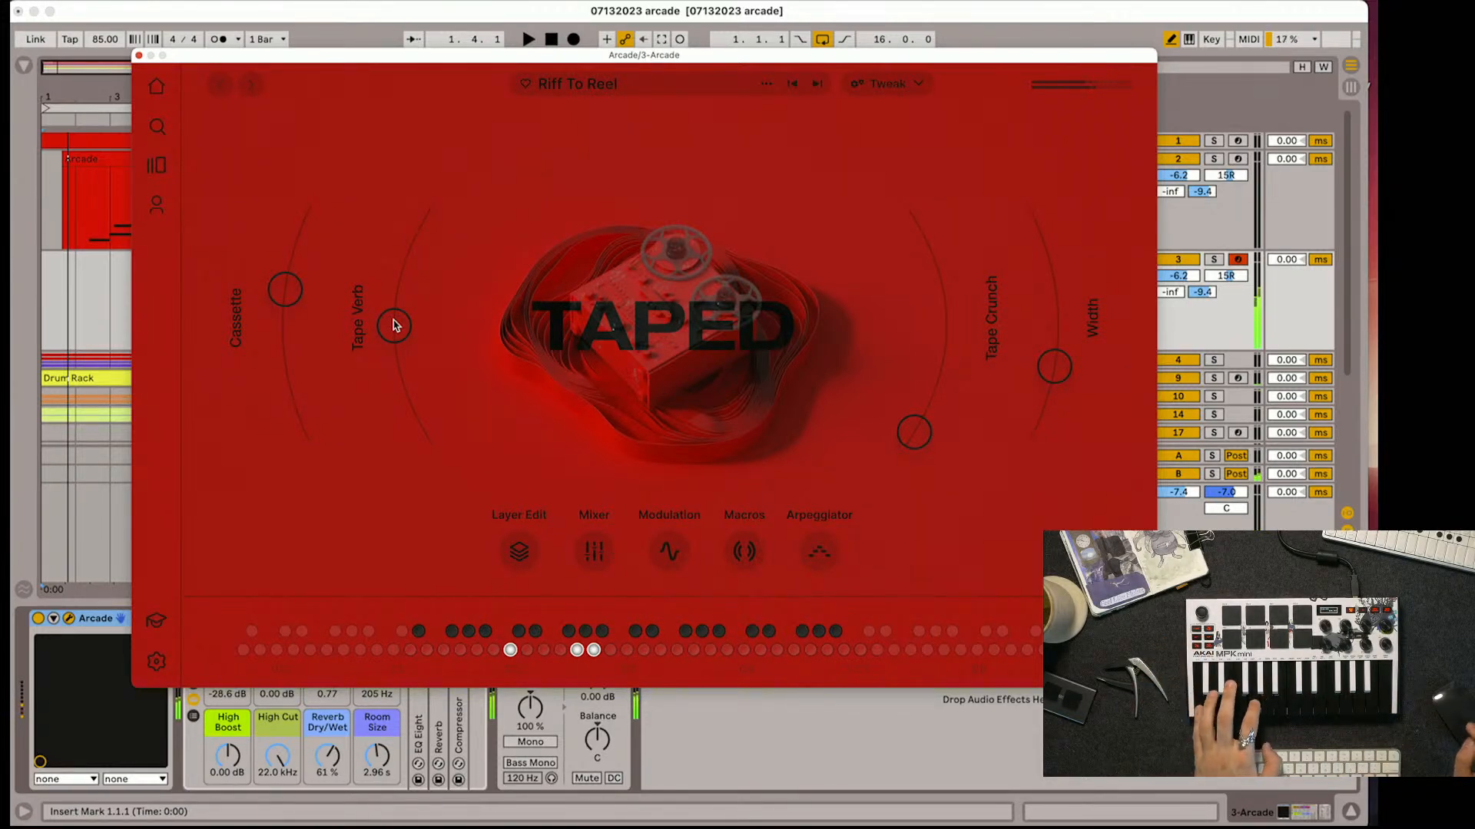
left_click_drag(958, 425, 909, 521)
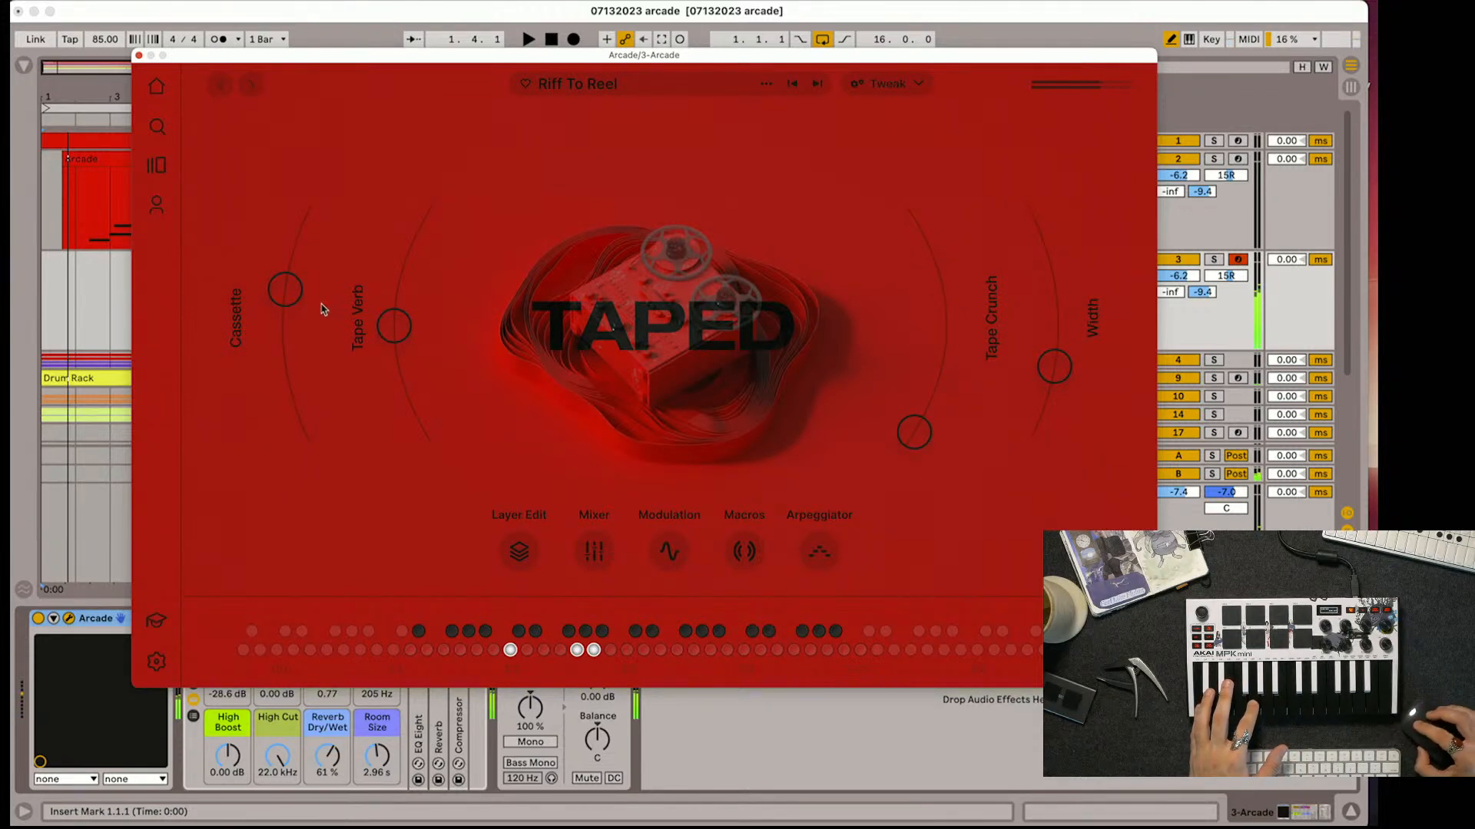
left_click_drag(323, 308, 426, 366)
left_click_drag(1055, 366, 1055, 315)
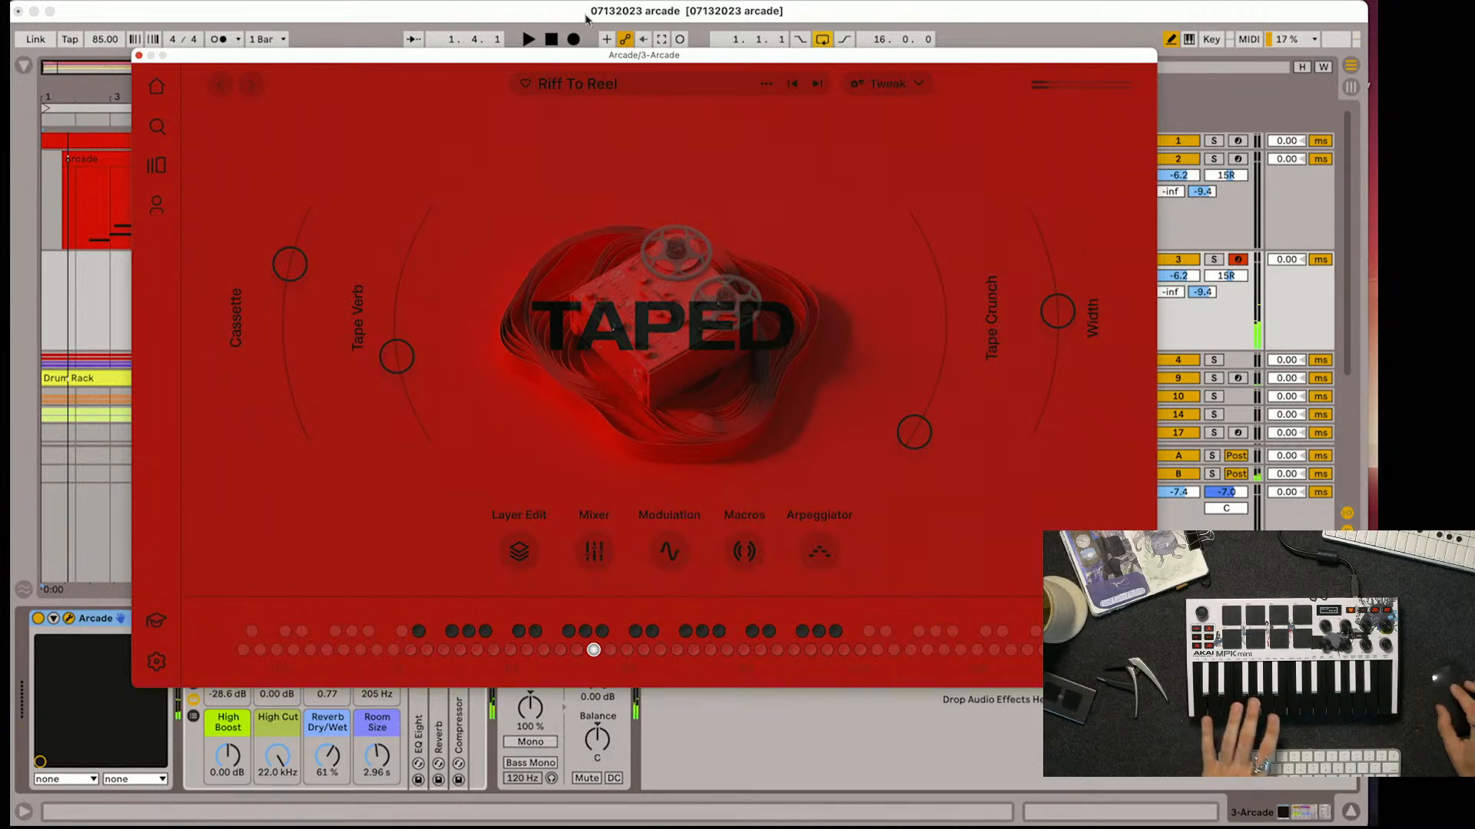
Play Riff To Reel against the set from the start and lower track 3's volume to -7.7 dB
left_click(550, 40)
key("space")
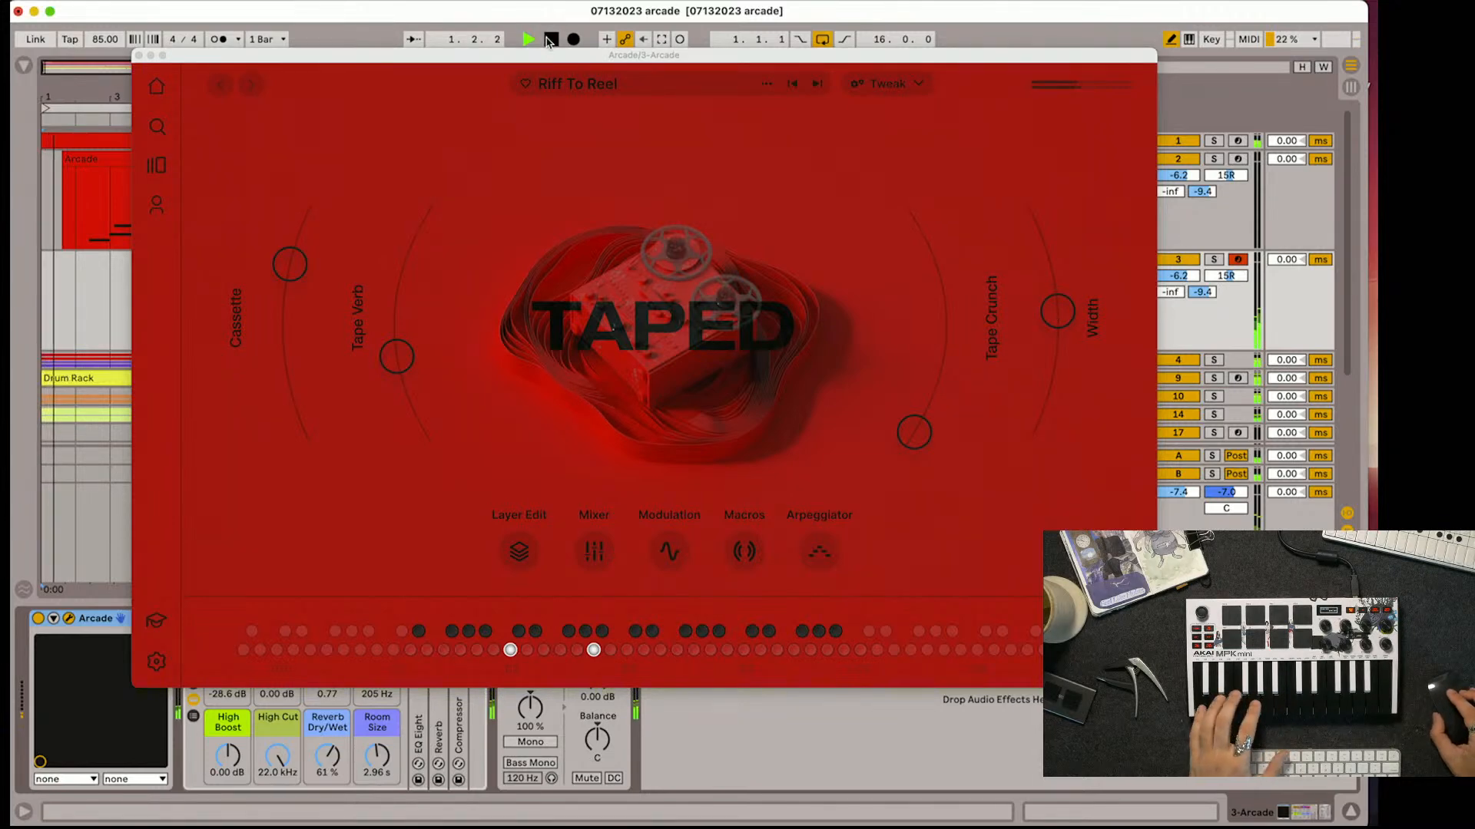
left_click_drag(1187, 276, 1188, 283)
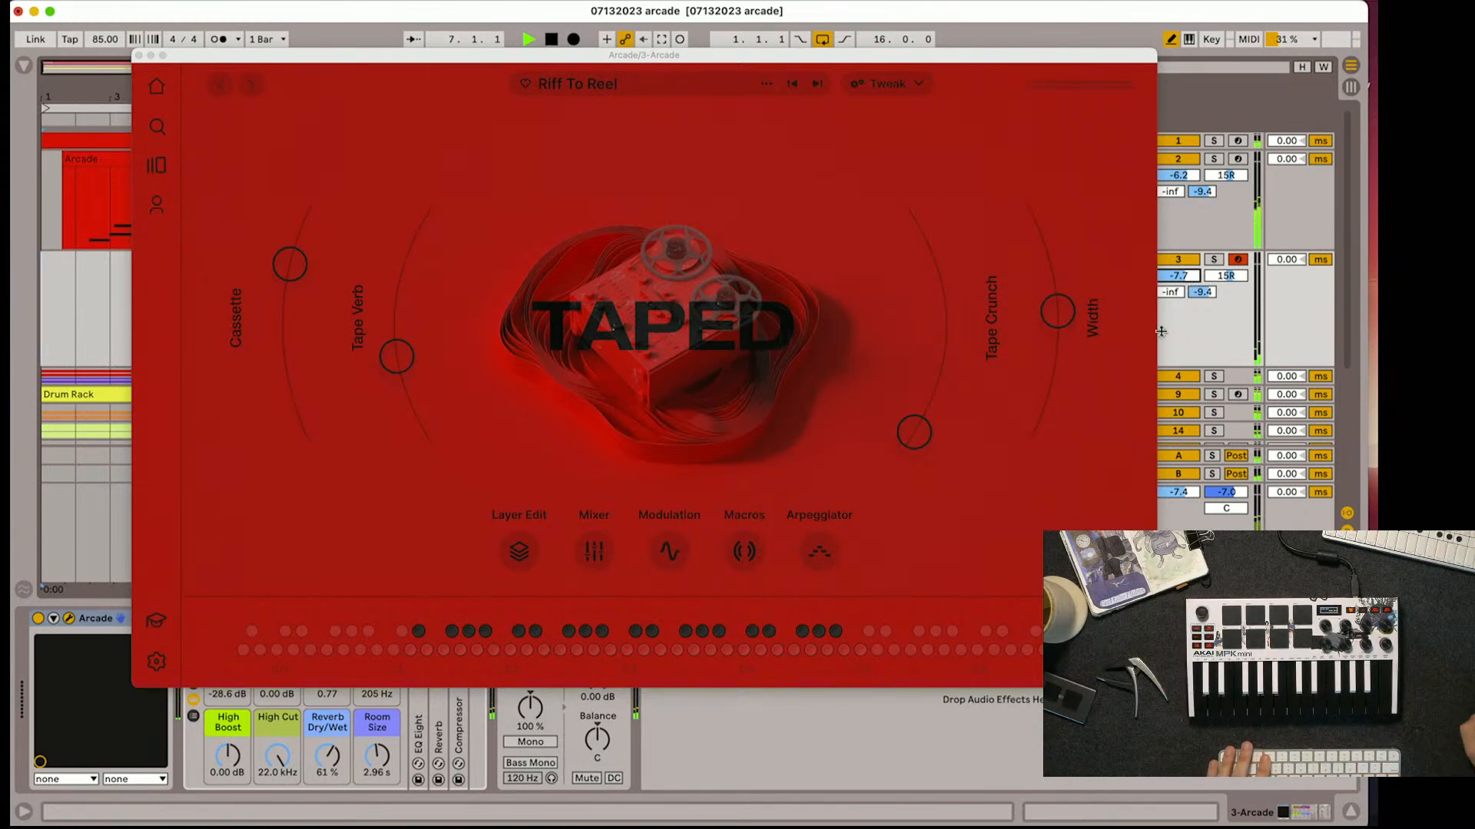
key("space")
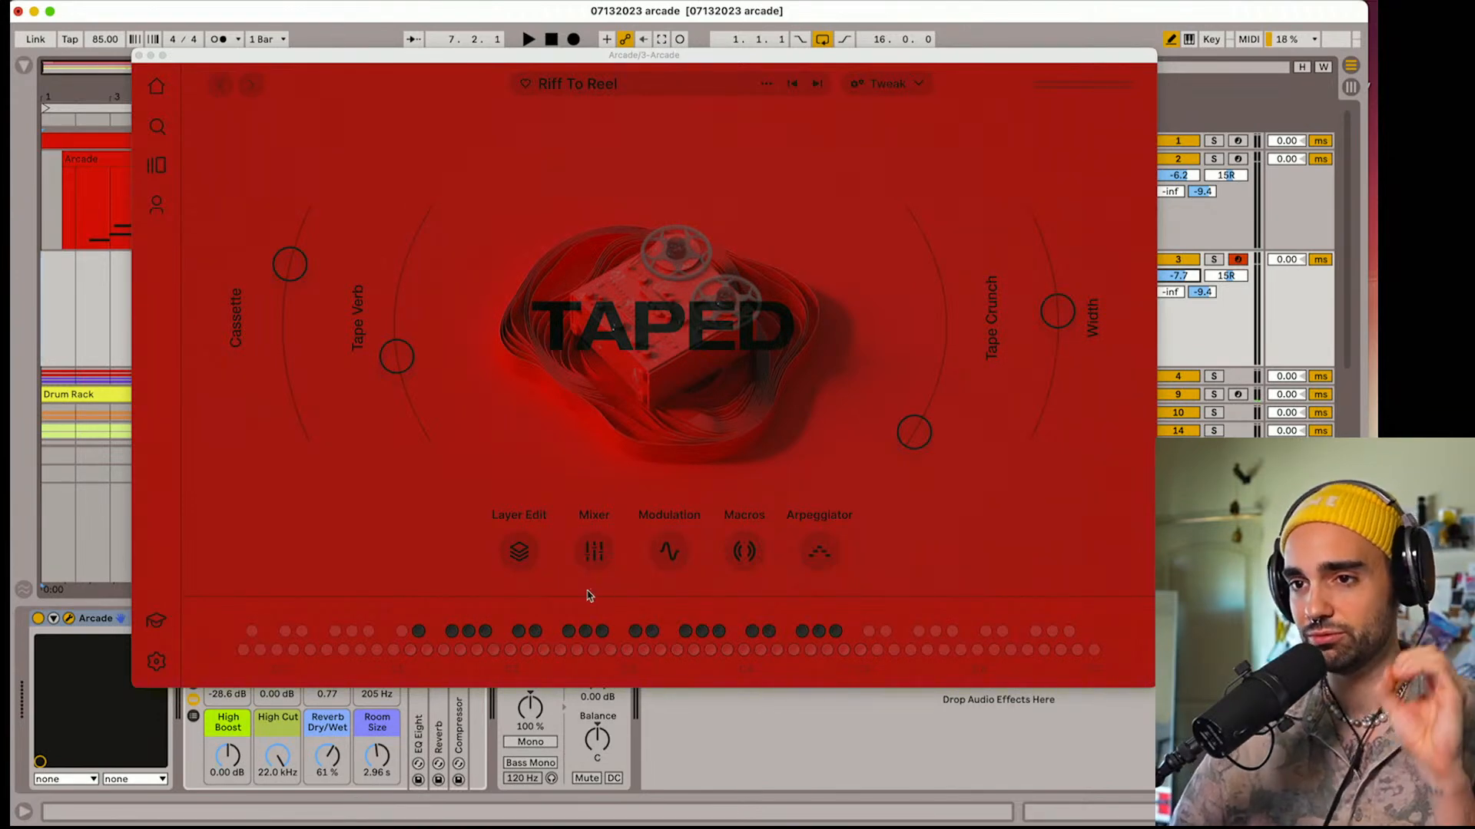
Open Riff To Reel's layer editing and compare Layers A and B by switching each off and back on
left_click(518, 552)
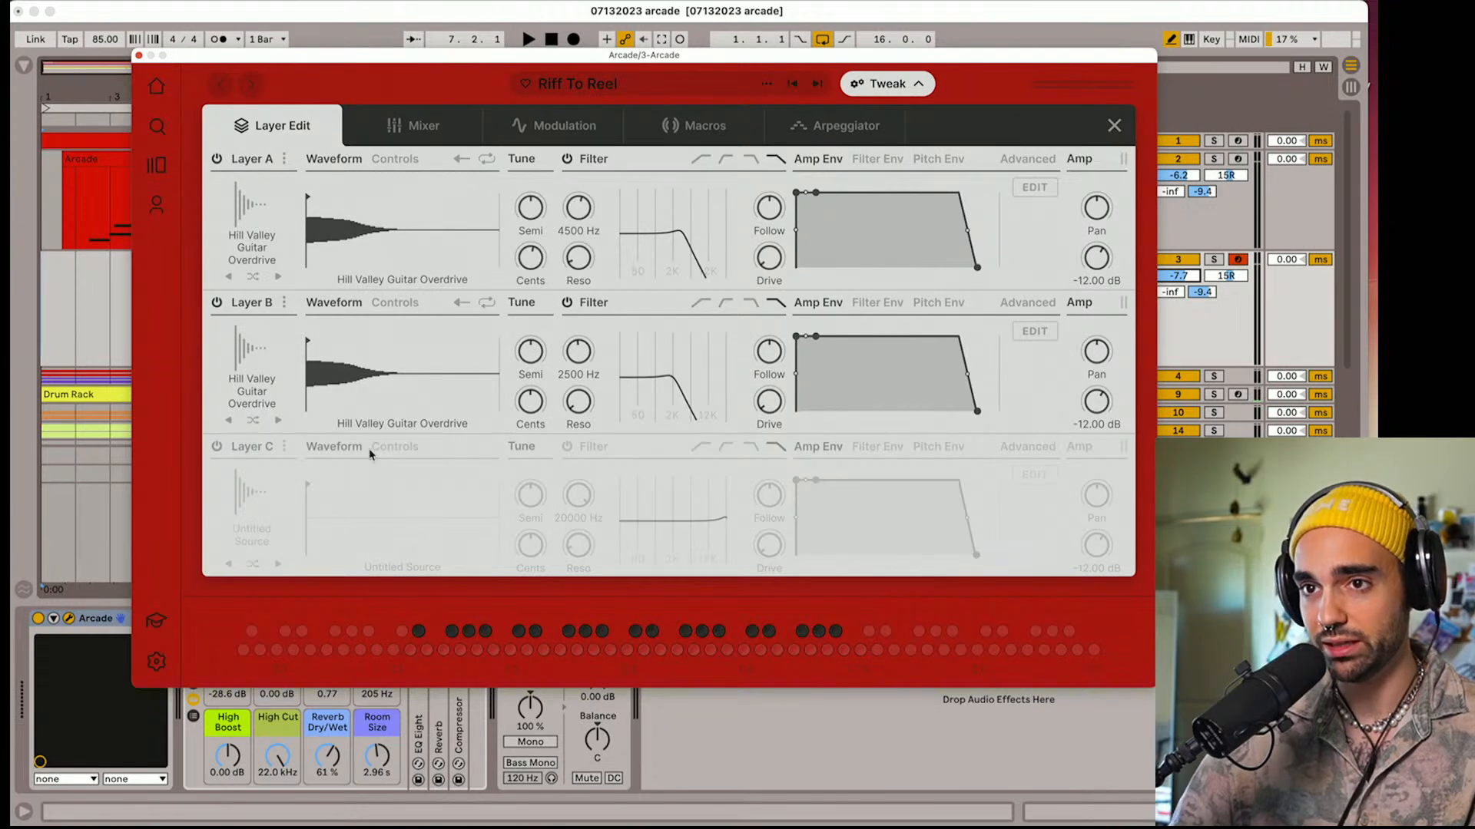
left_click(216, 303)
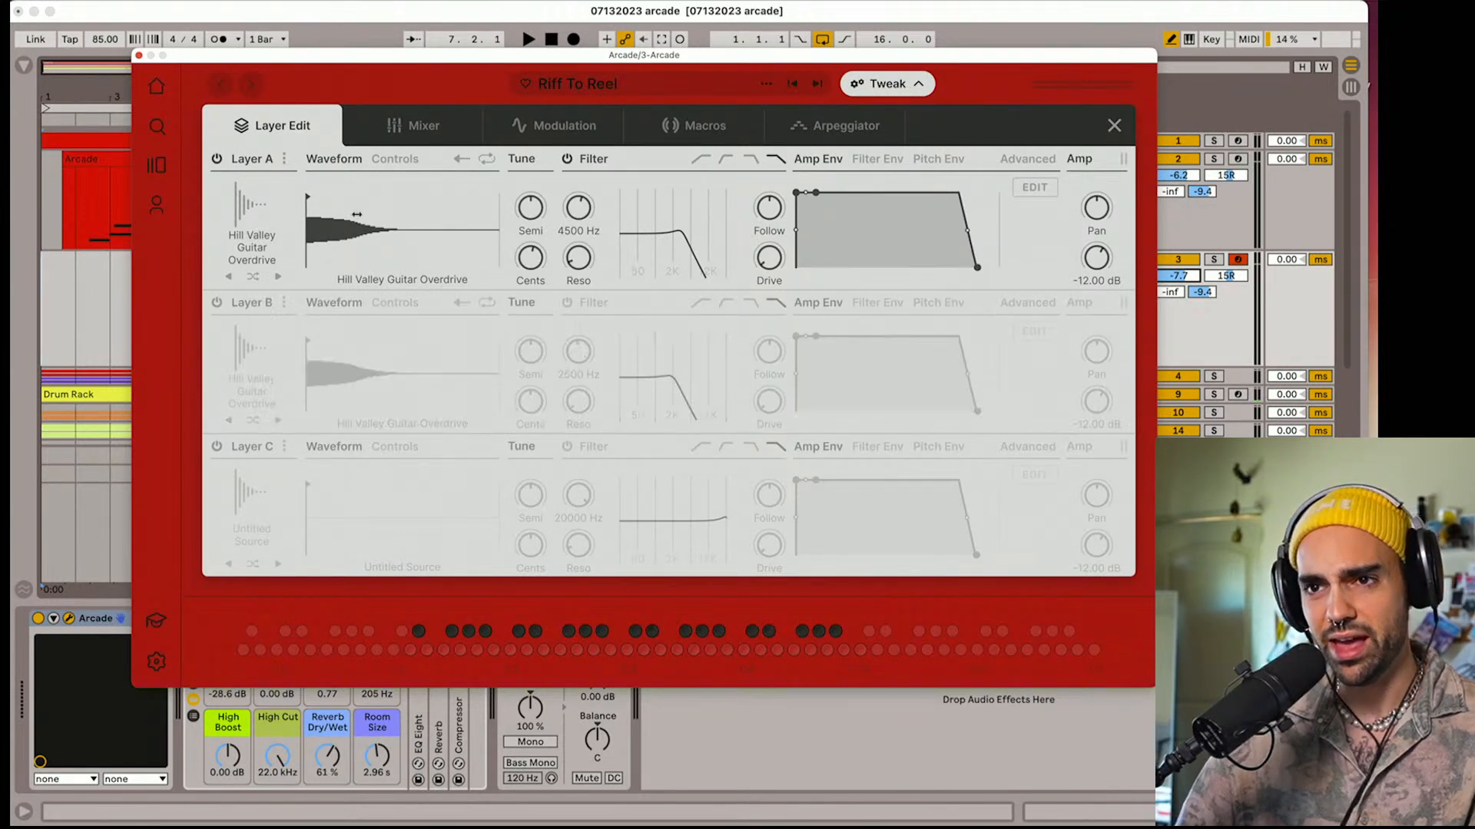
left_click(217, 159)
left_click(217, 303)
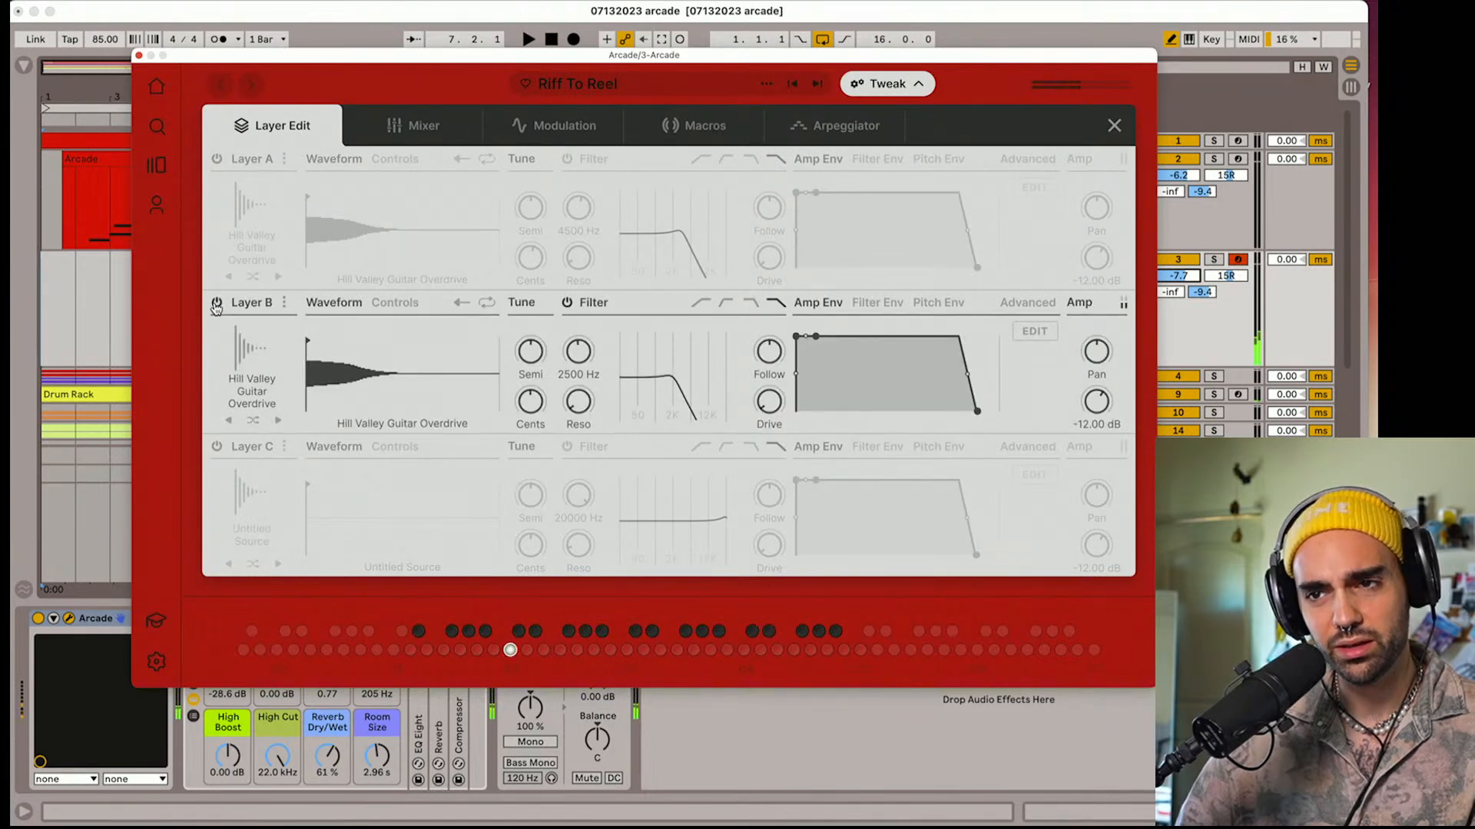
left_click(217, 159)
Lengthen the amp envelope release of Layers A and B, try it with the set, and shorten Layer B's release to 12.3 ms
left_click_drag(978, 273, 986, 270)
left_click_drag(977, 413, 986, 416)
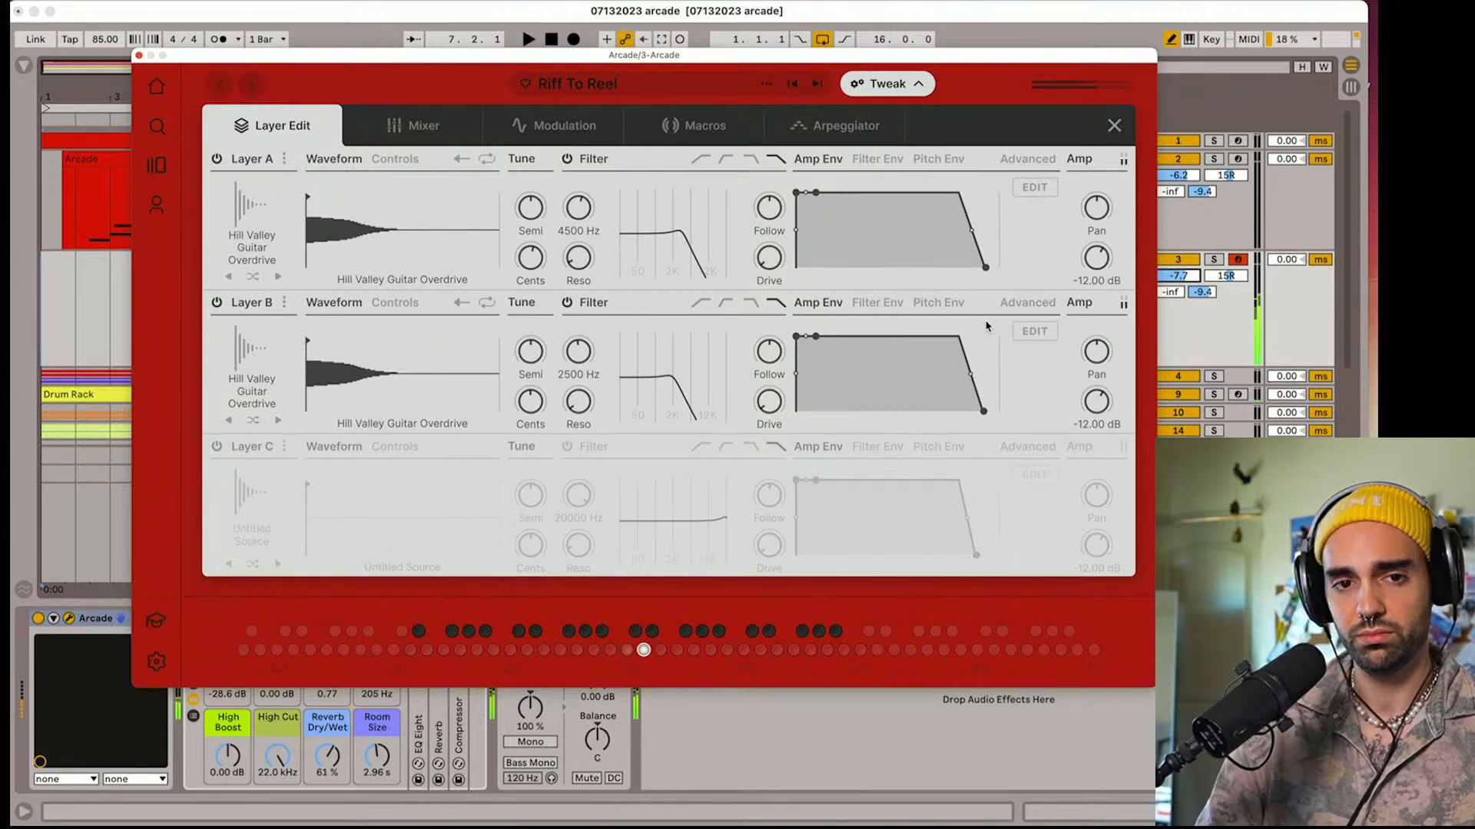
key("space")
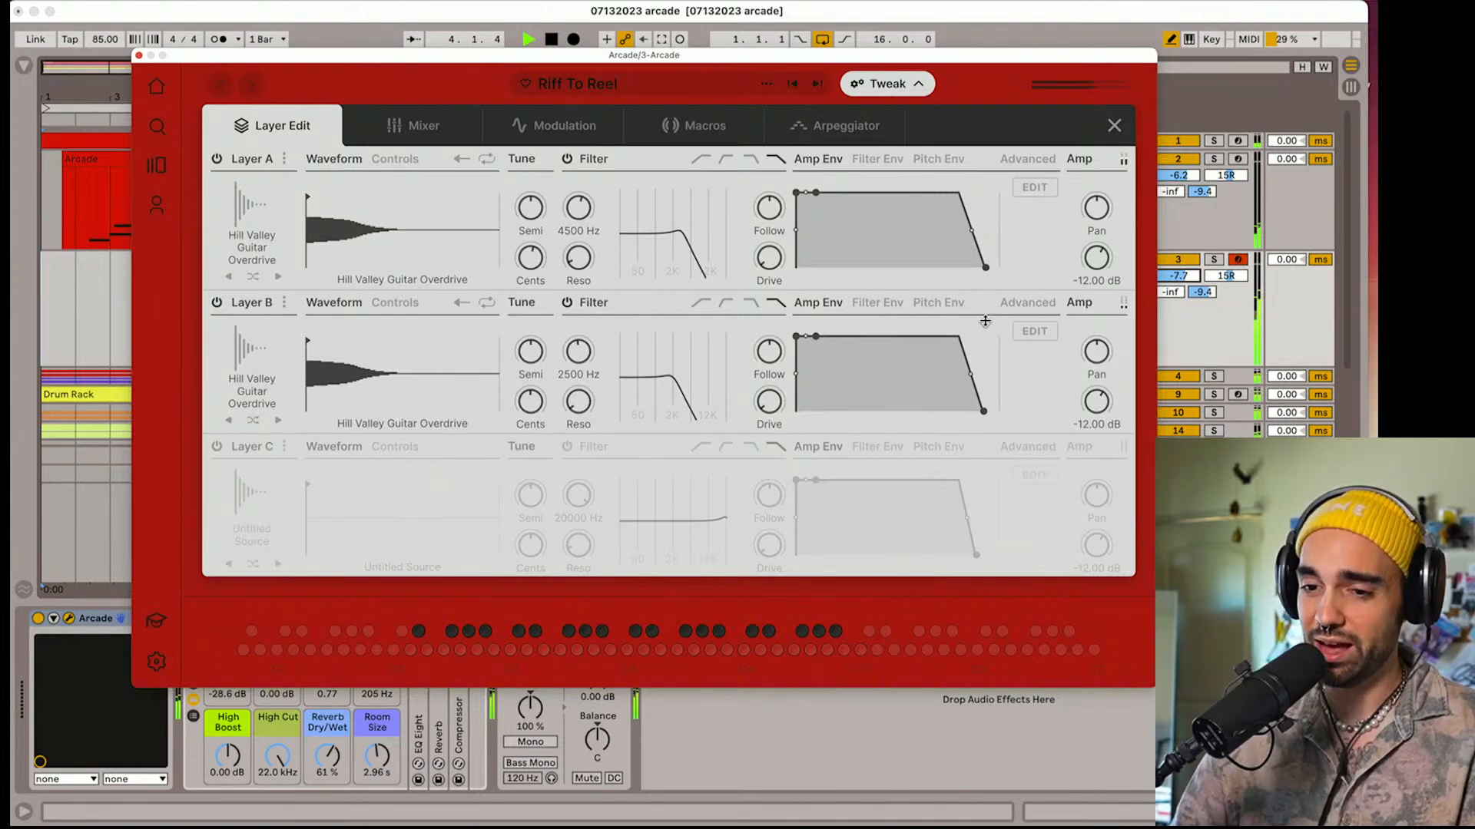
key("space")
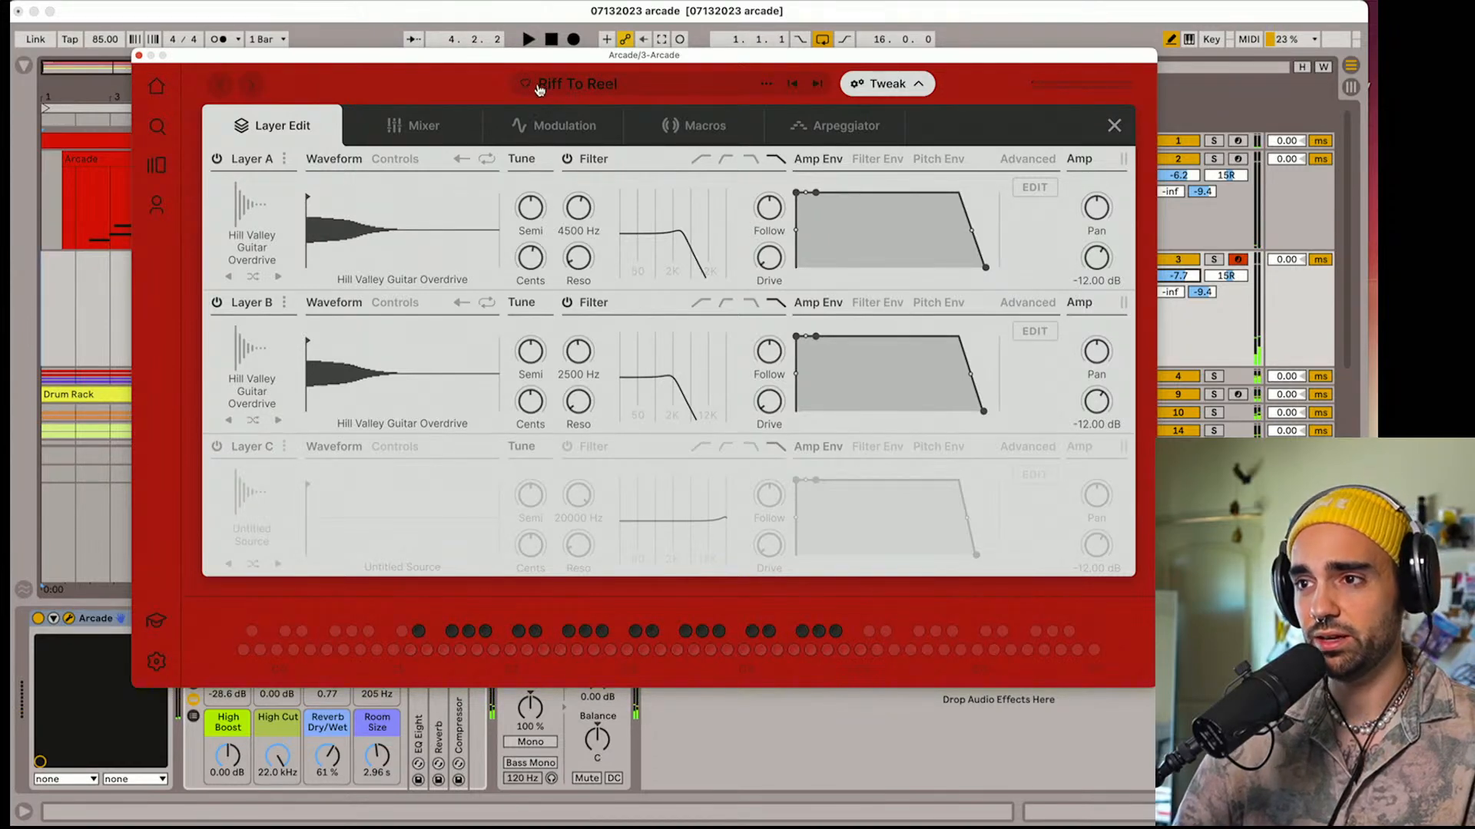
left_click_drag(984, 411, 973, 417)
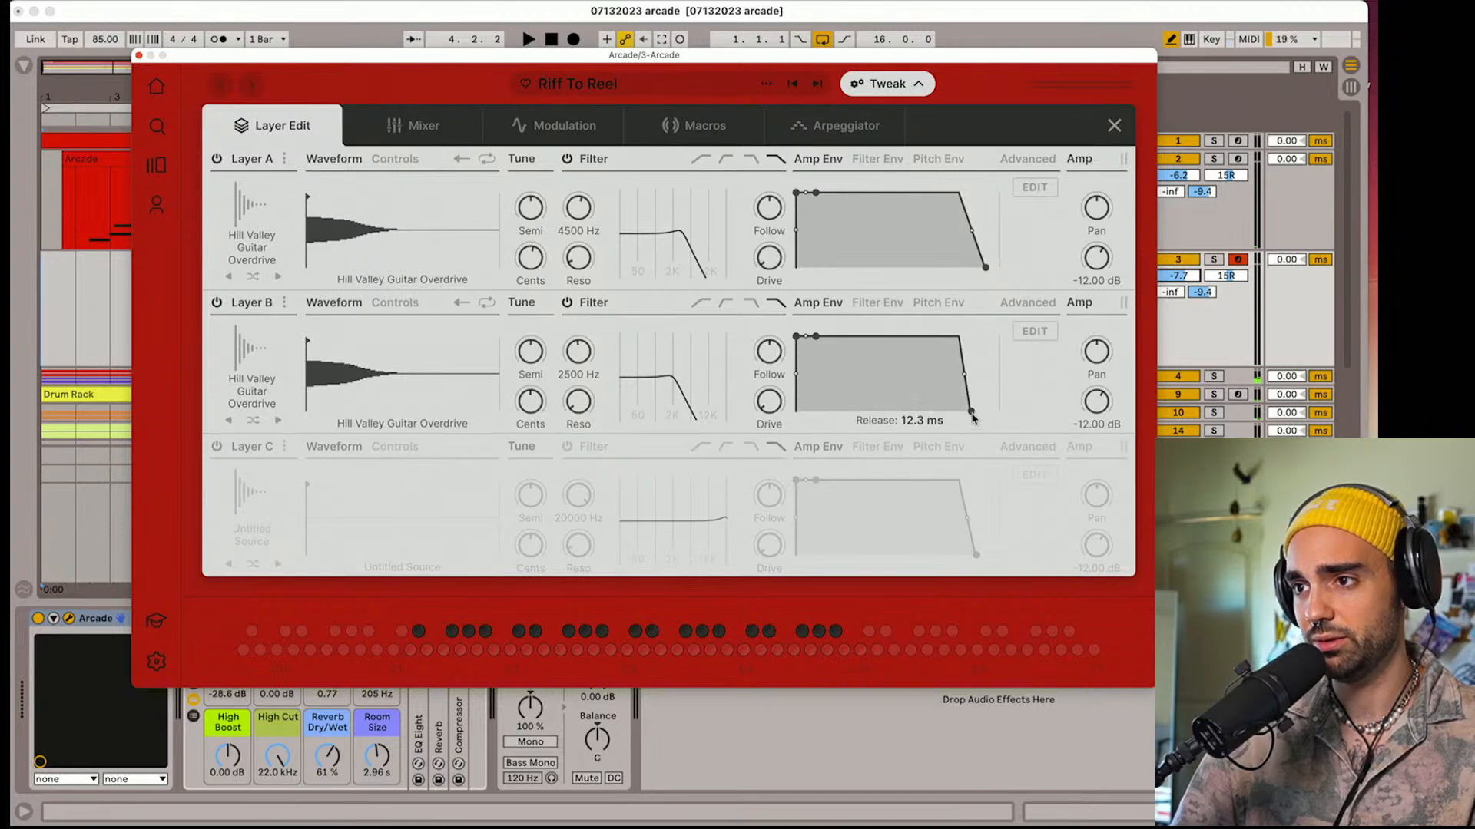
Reload Riff To Reel and mark it as a favourite, and audition the Pristine Universe and Lone Stroll presets
left_click(801, 89)
left_click(818, 92)
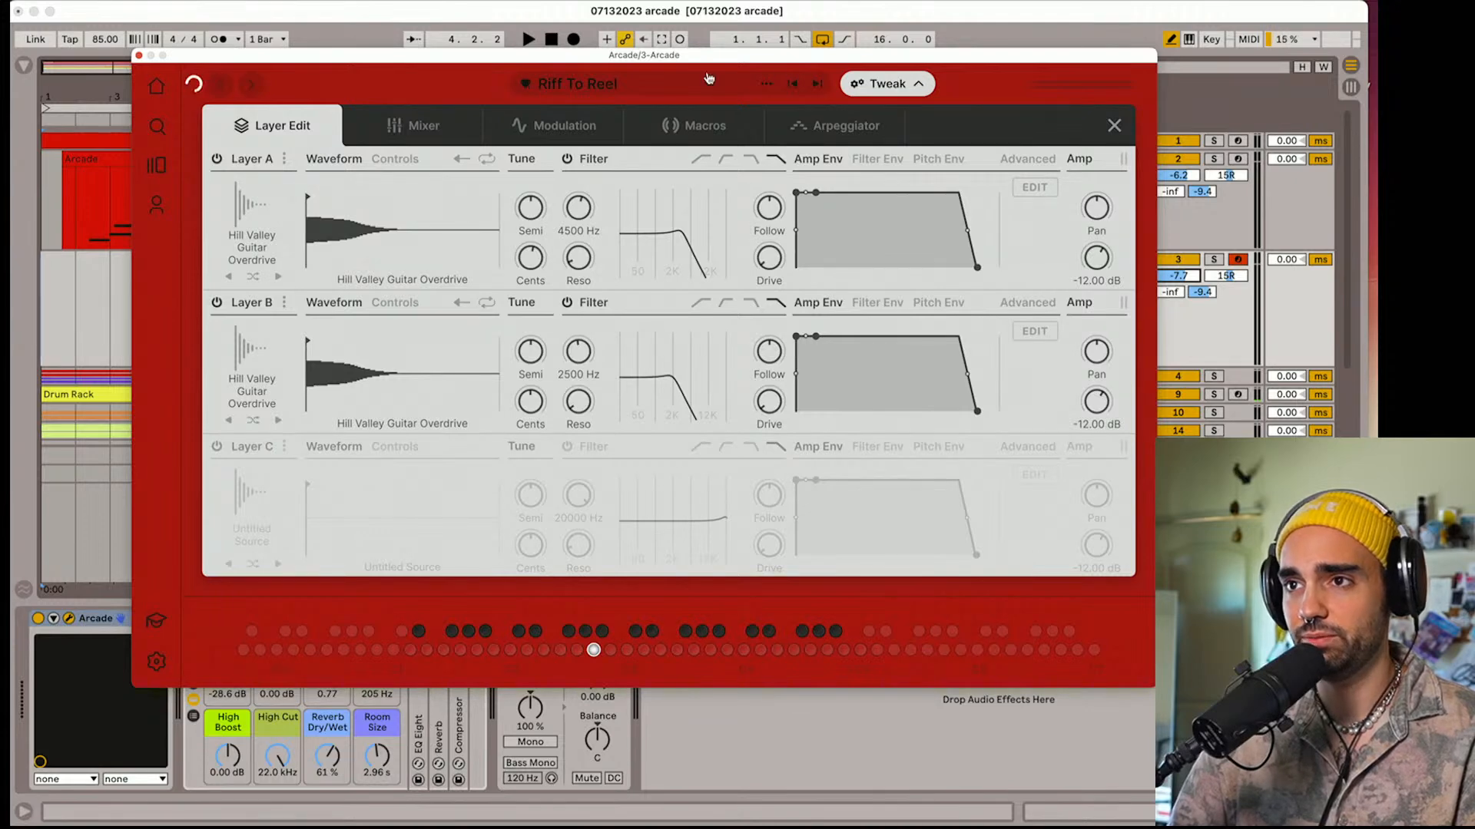
left_click(818, 87)
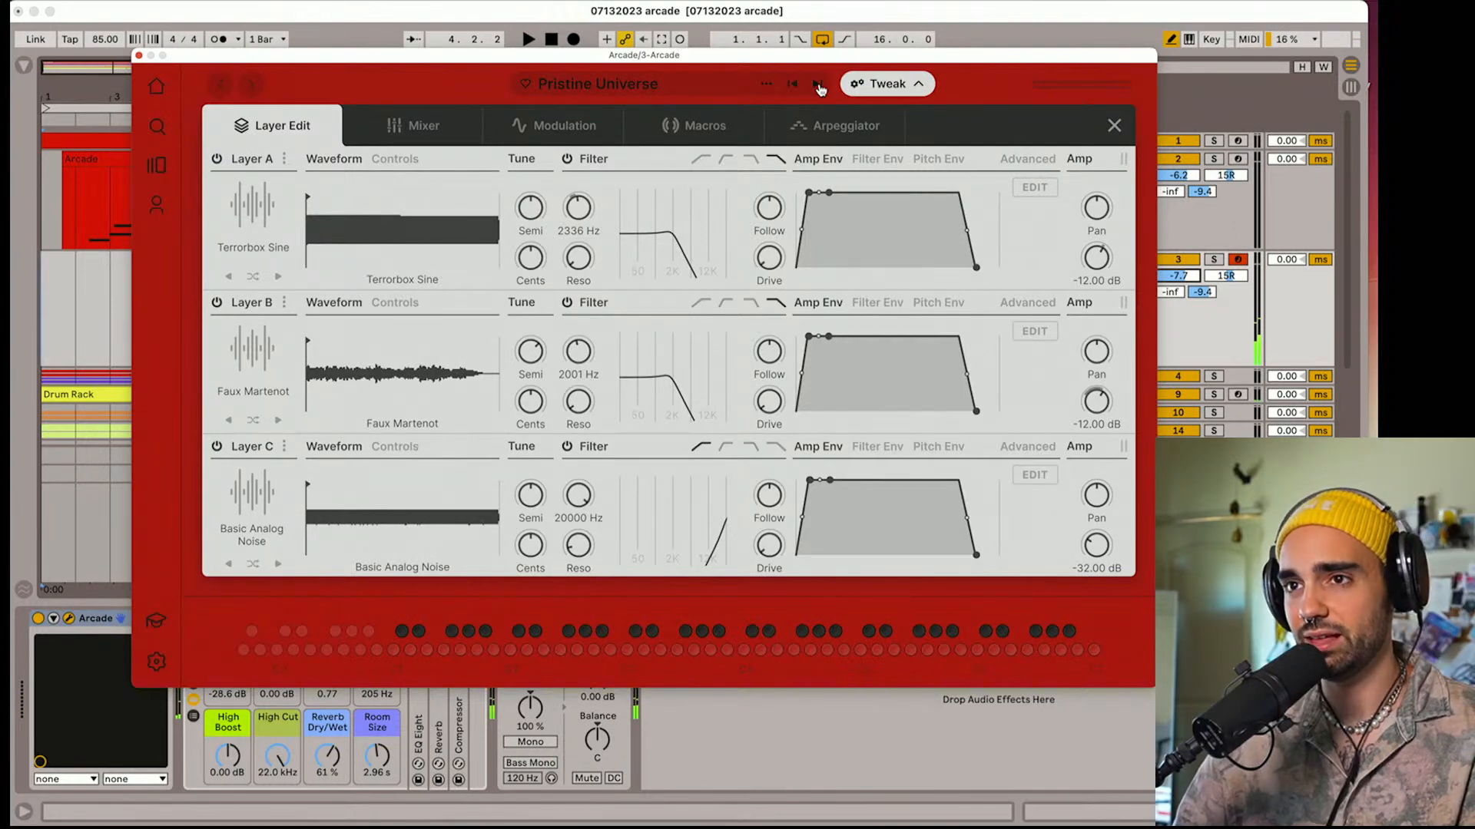
left_click(818, 86)
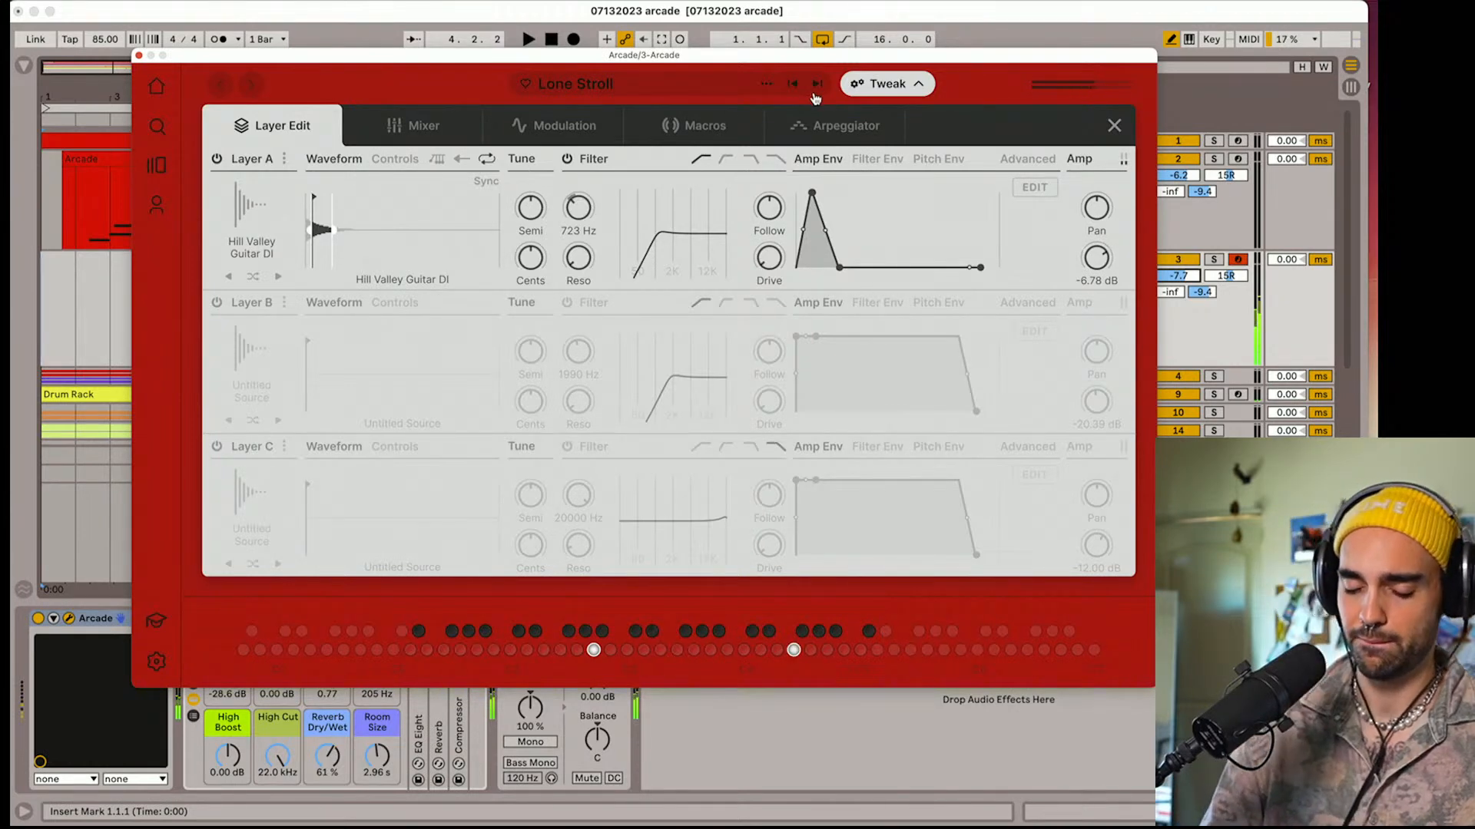
Audition Lone Stroll, Wilted Pad, Padded Piano, Moonshot Lead, Organ Crunch, Little Dreamer and Broken Circuit with the set playing
key("space")
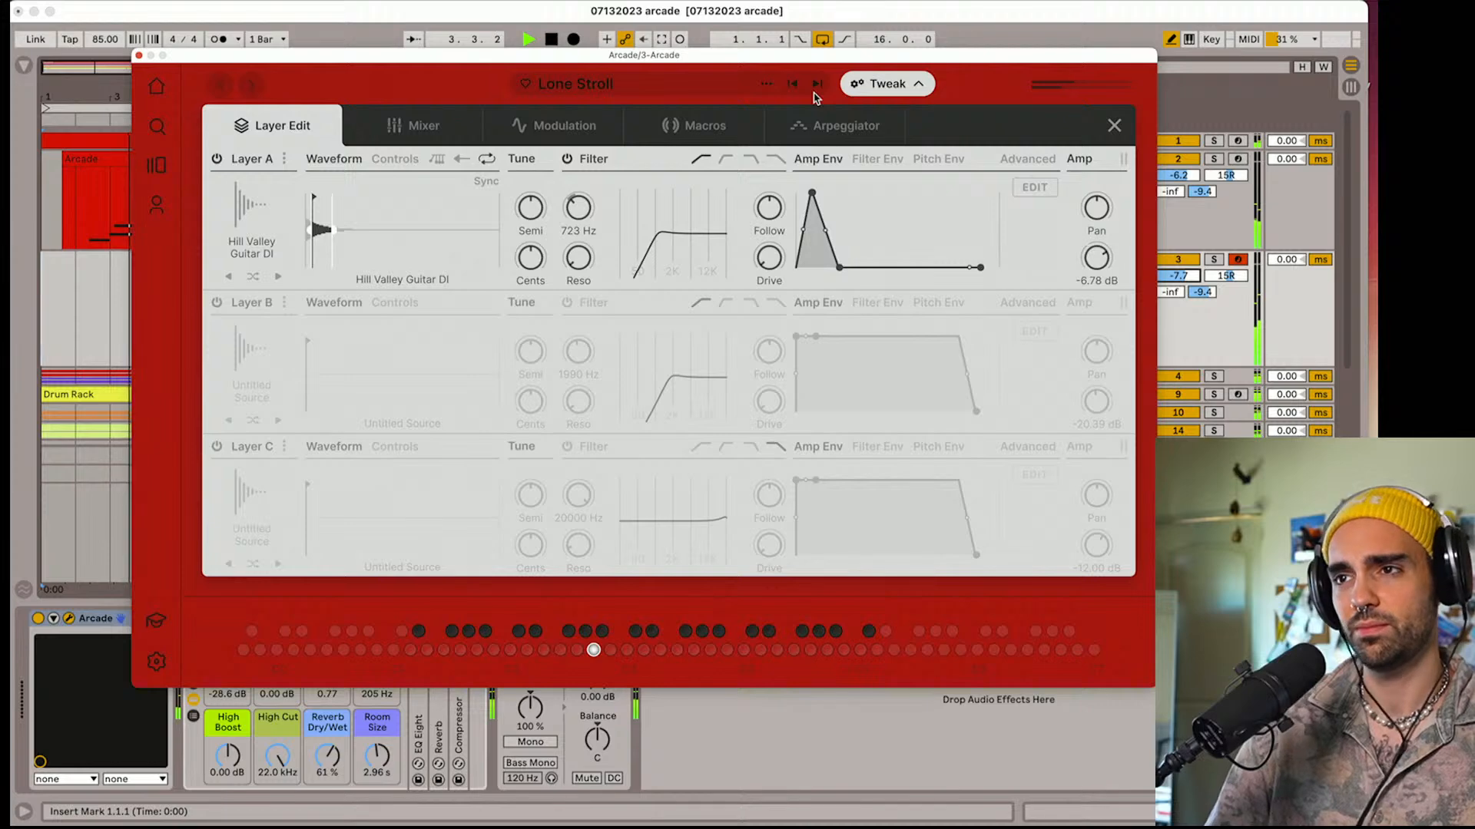
left_click(816, 86)
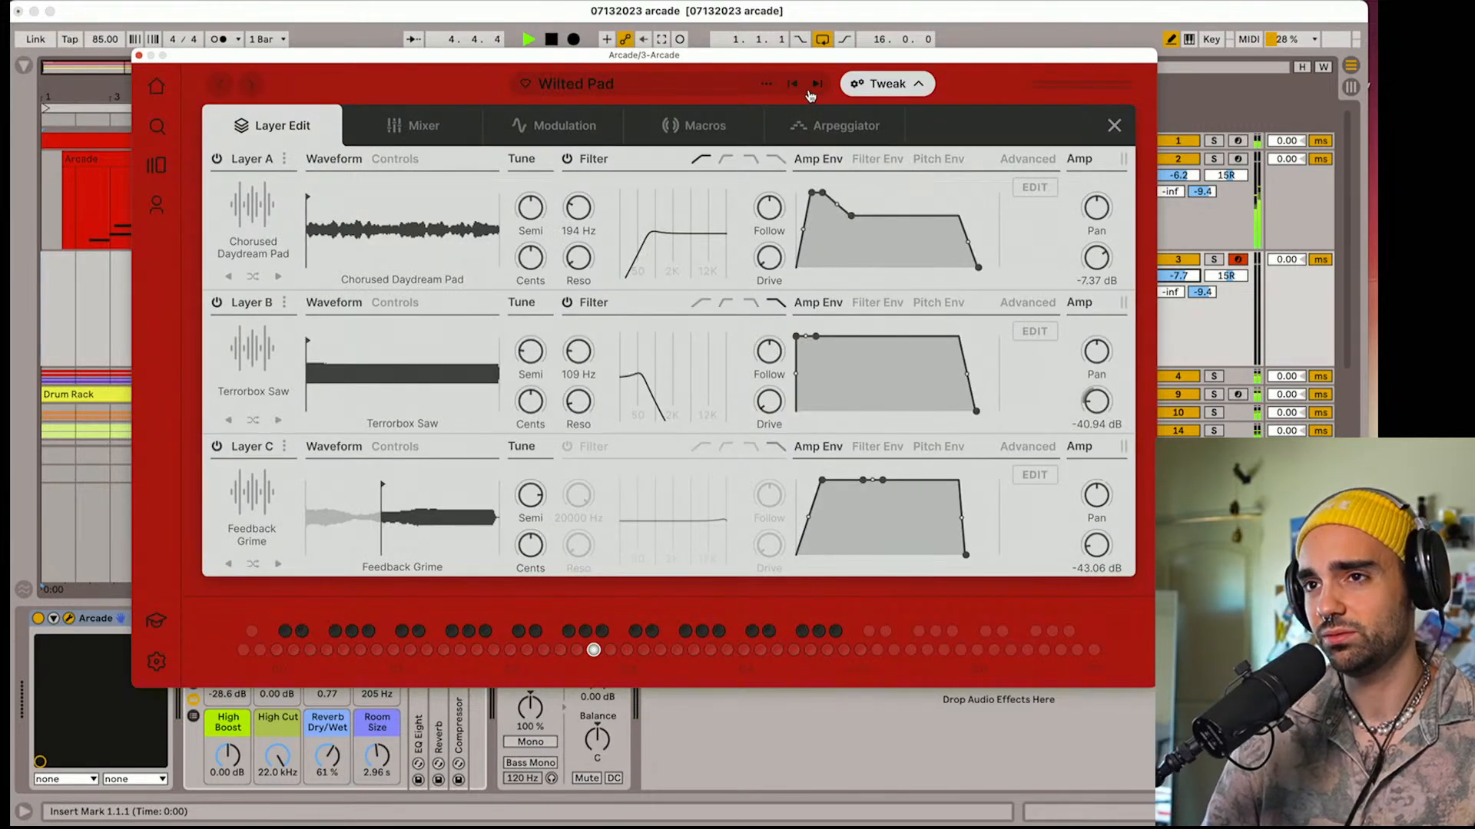
left_click(815, 86)
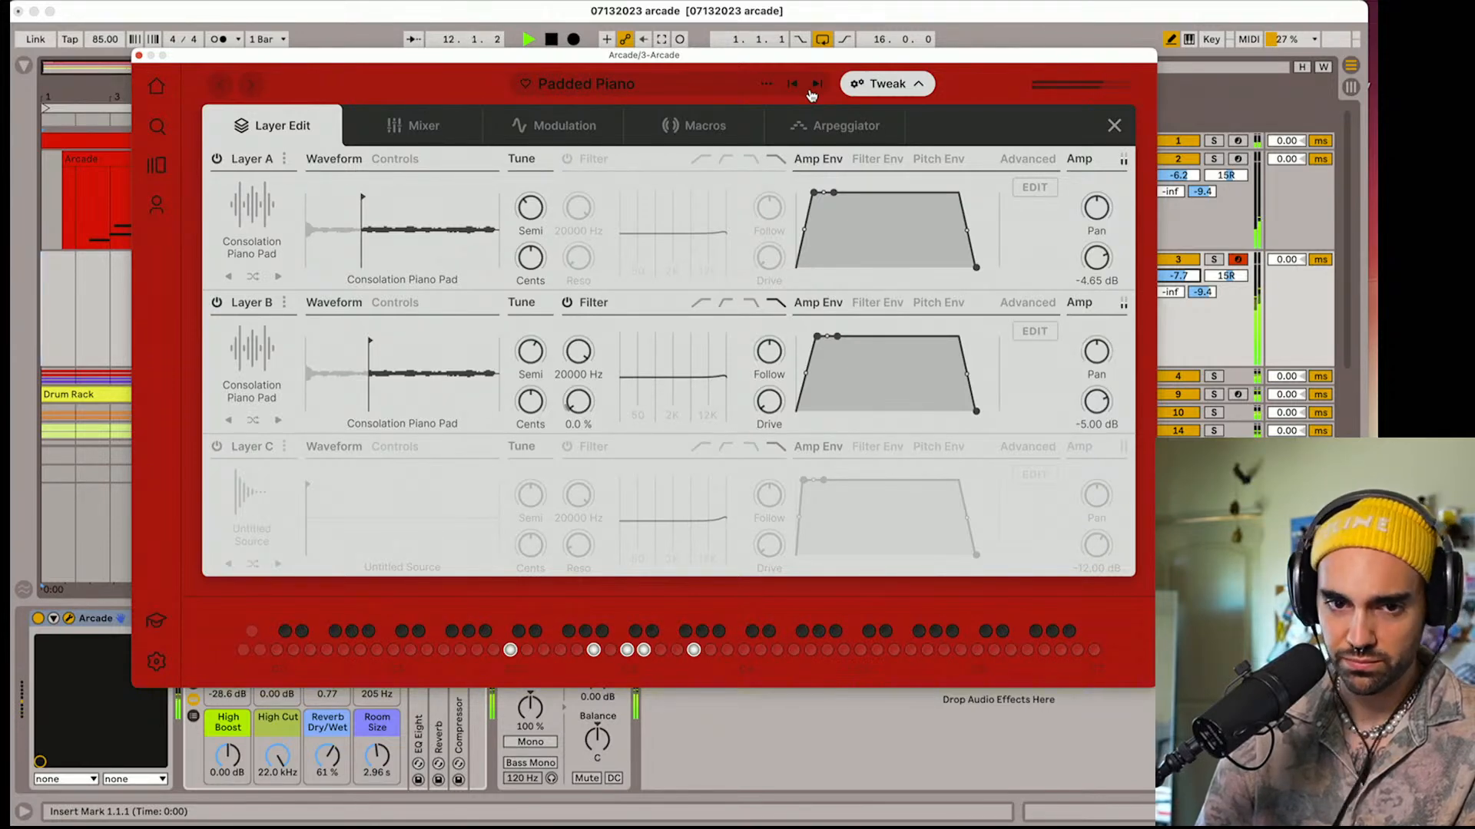
left_click(810, 91)
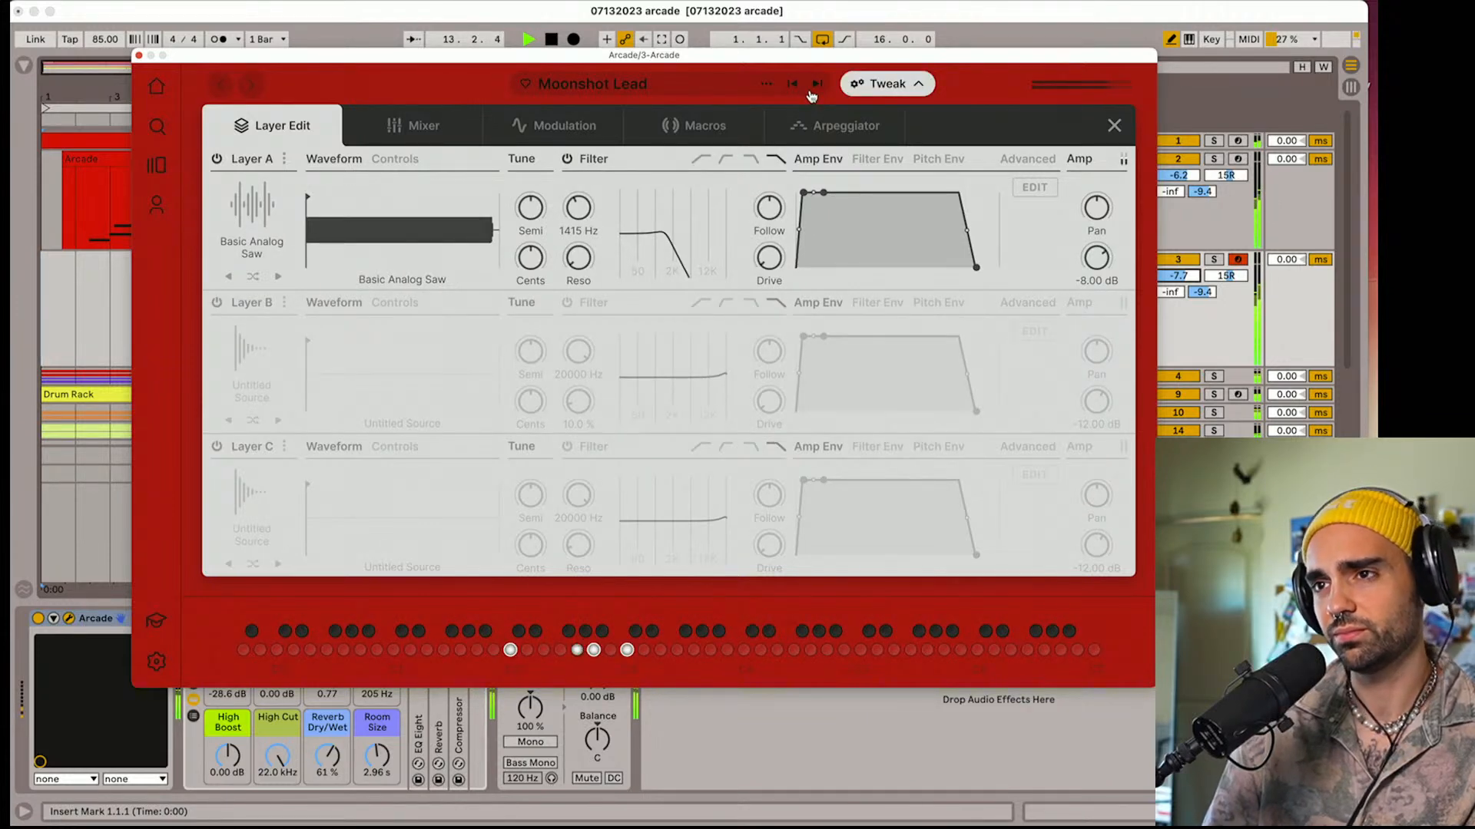
left_click(810, 92)
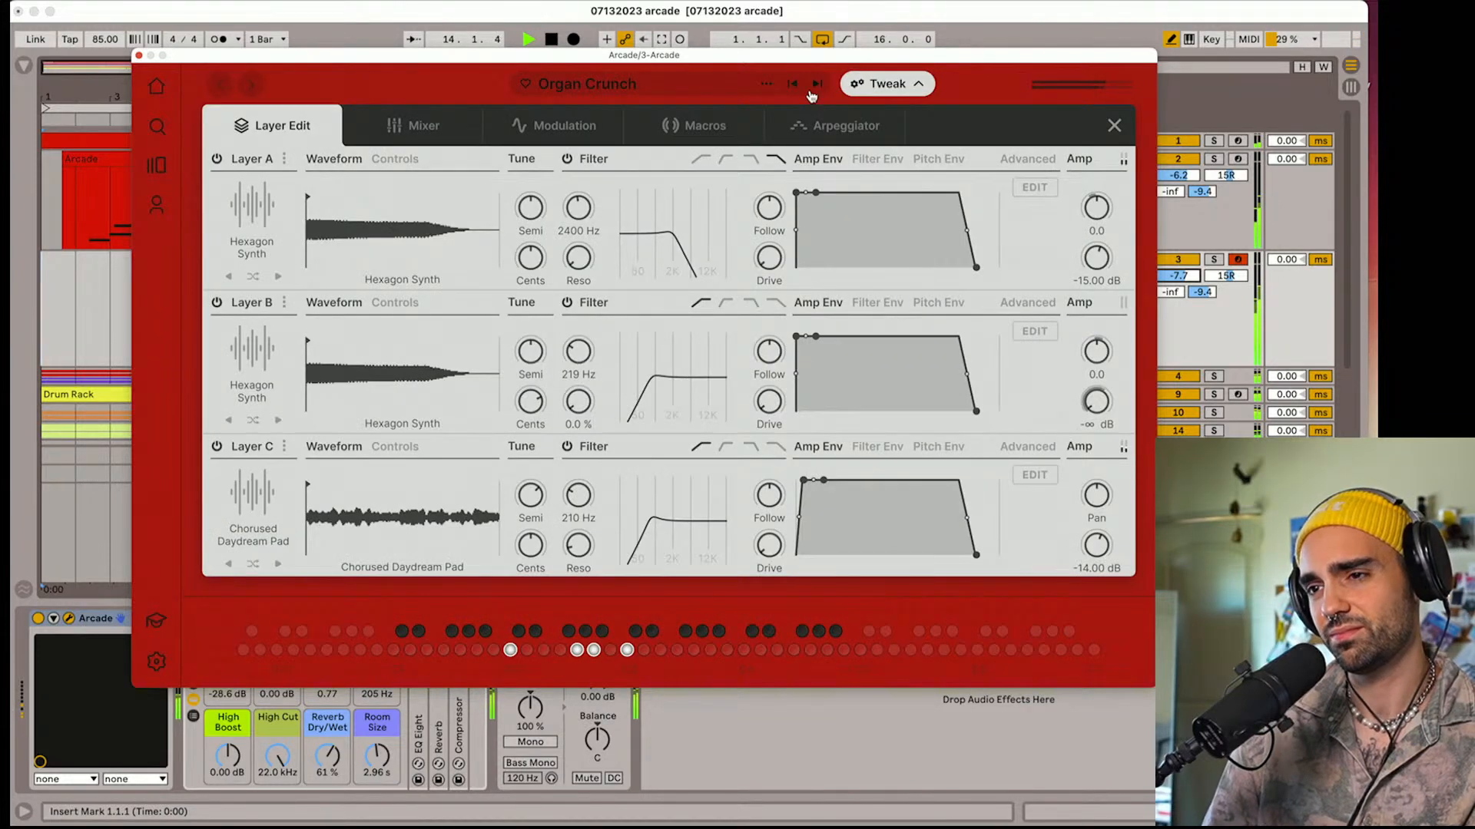
left_click(810, 91)
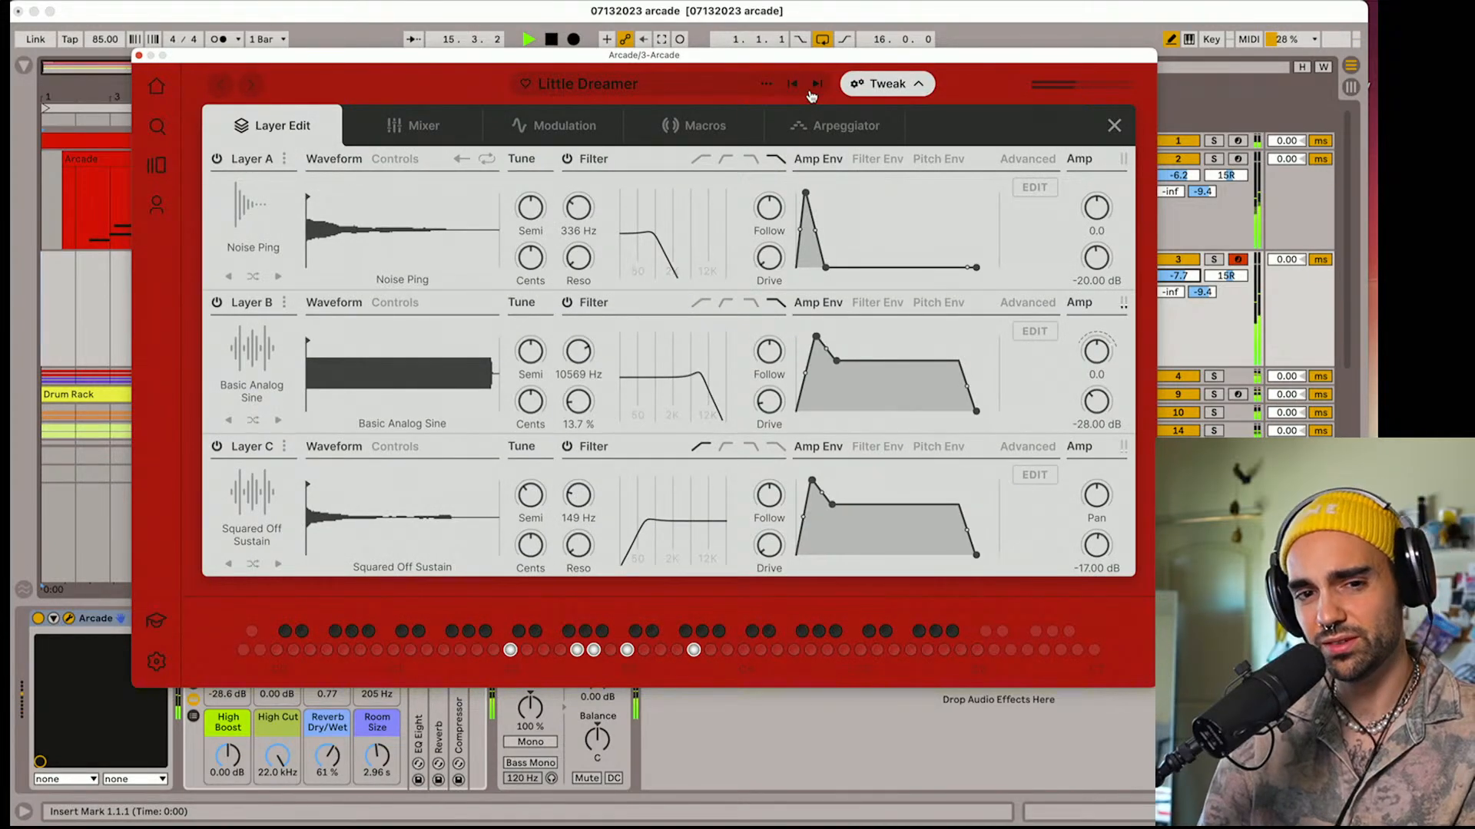
left_click(817, 87)
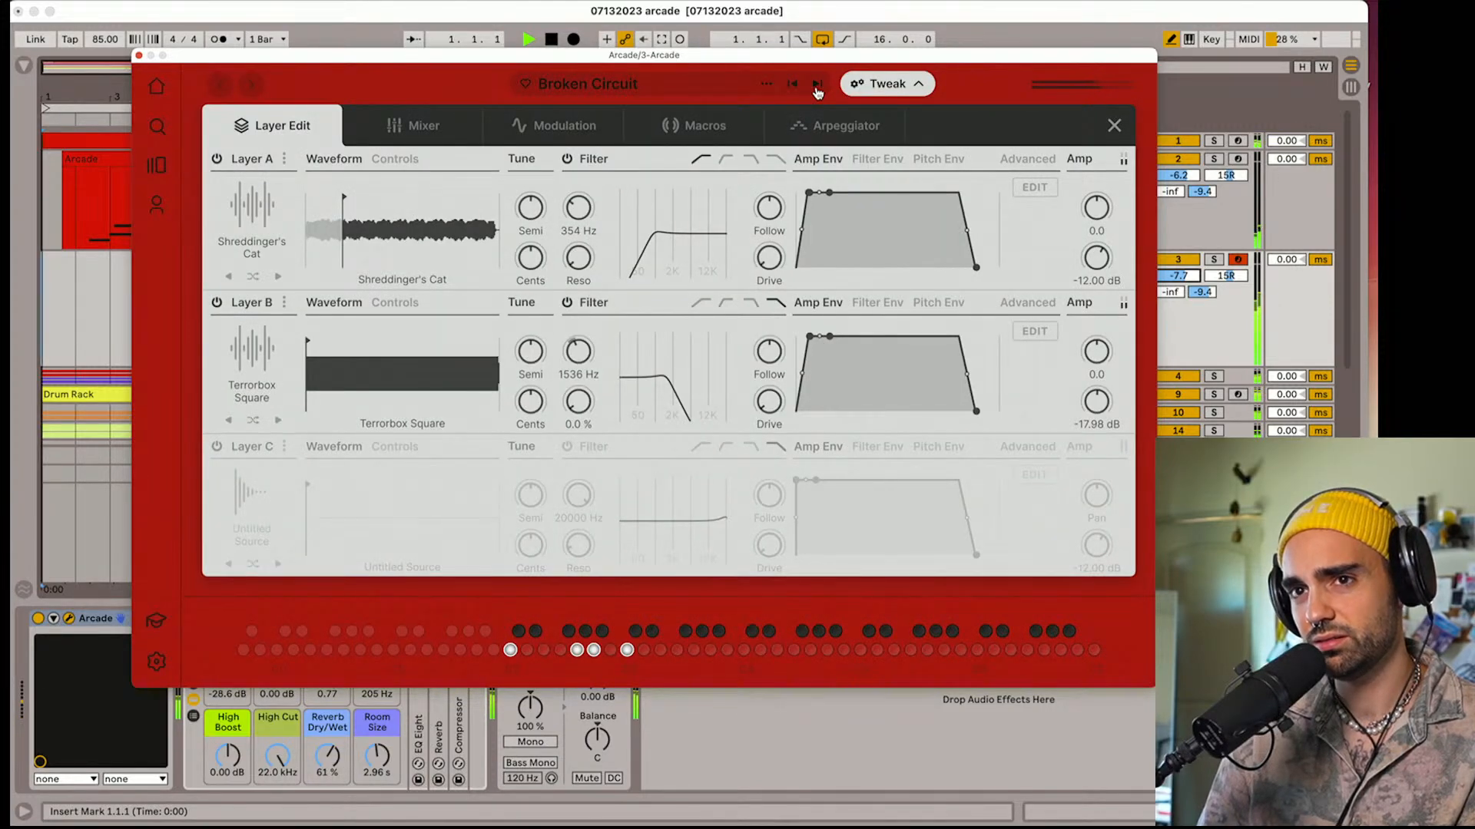
Audition Fluffy Future, Sunbath, Dissolved Keys and Reminiscent against the set, and load the Tonechief preset
left_click(817, 87)
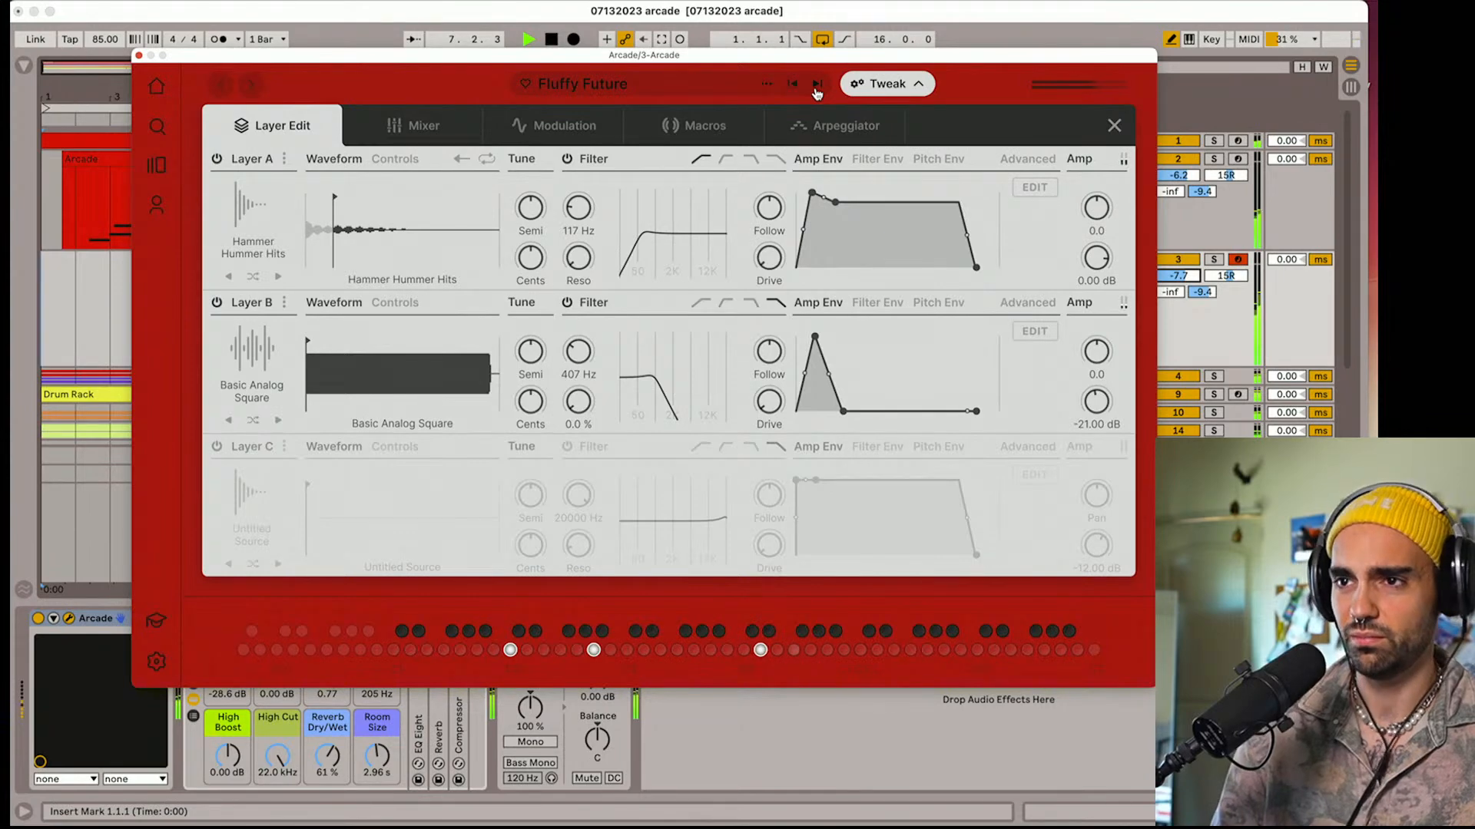
left_click(817, 83)
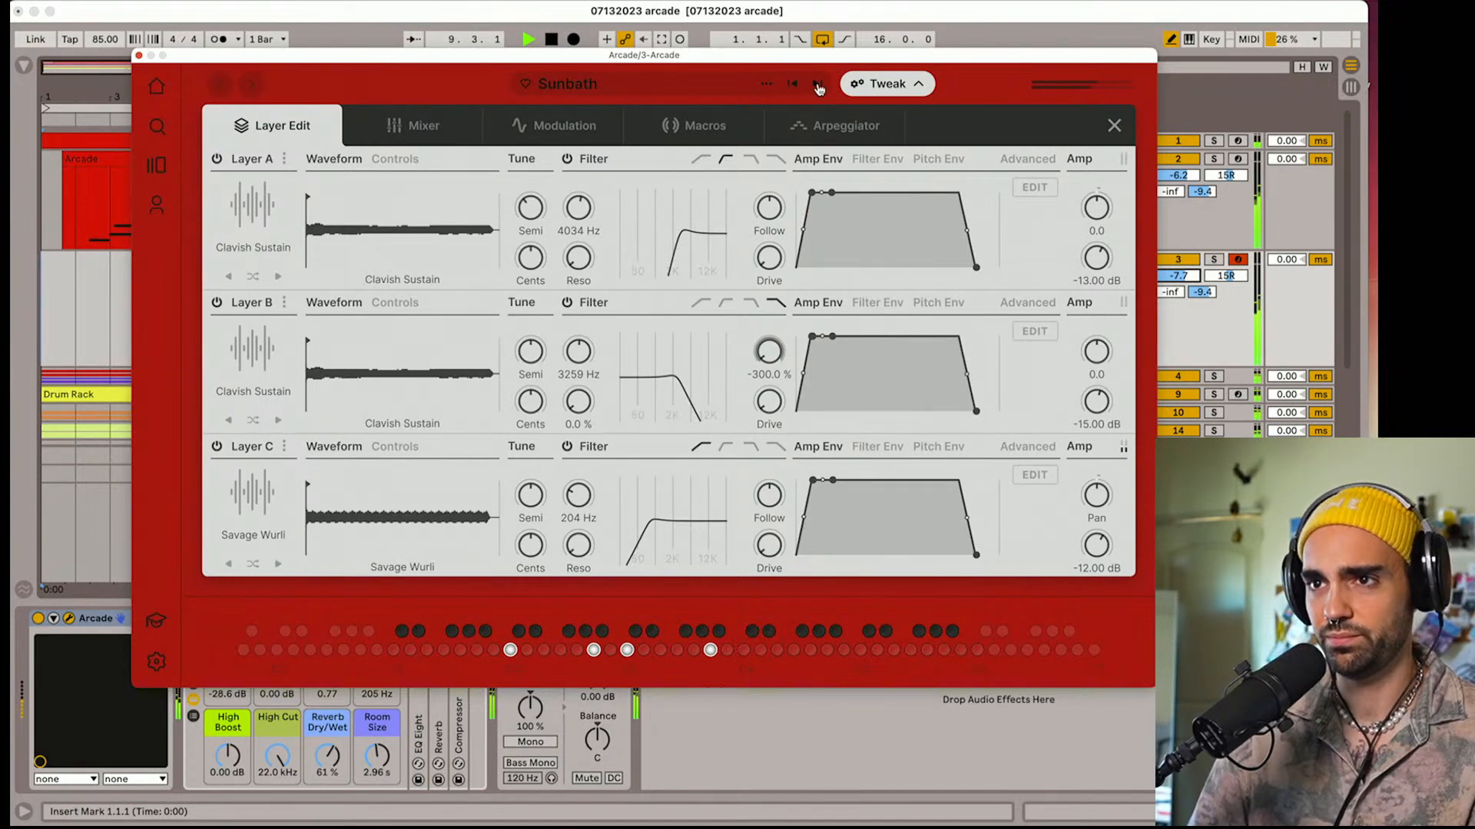
left_click(817, 84)
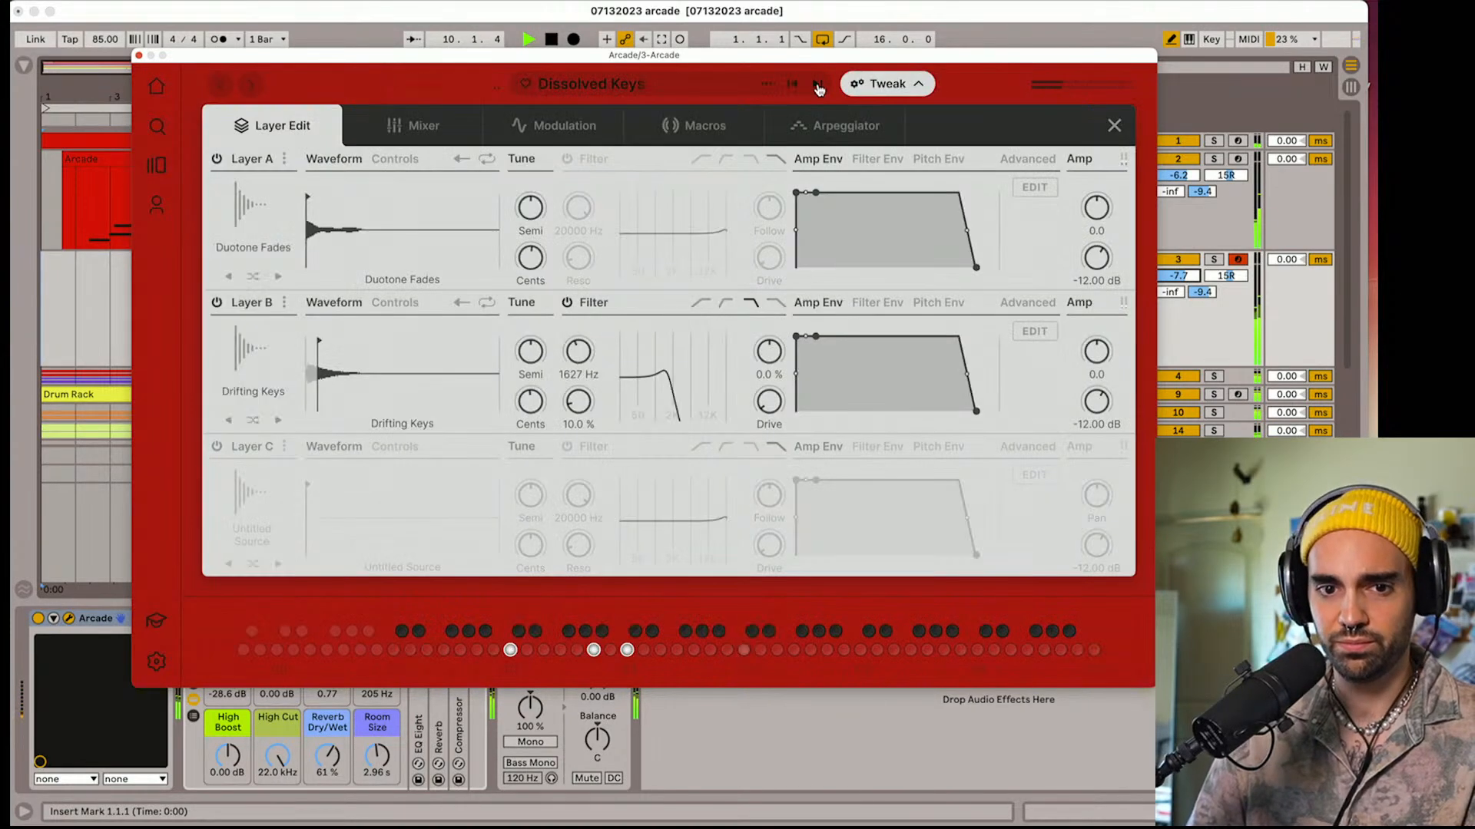
left_click(819, 86)
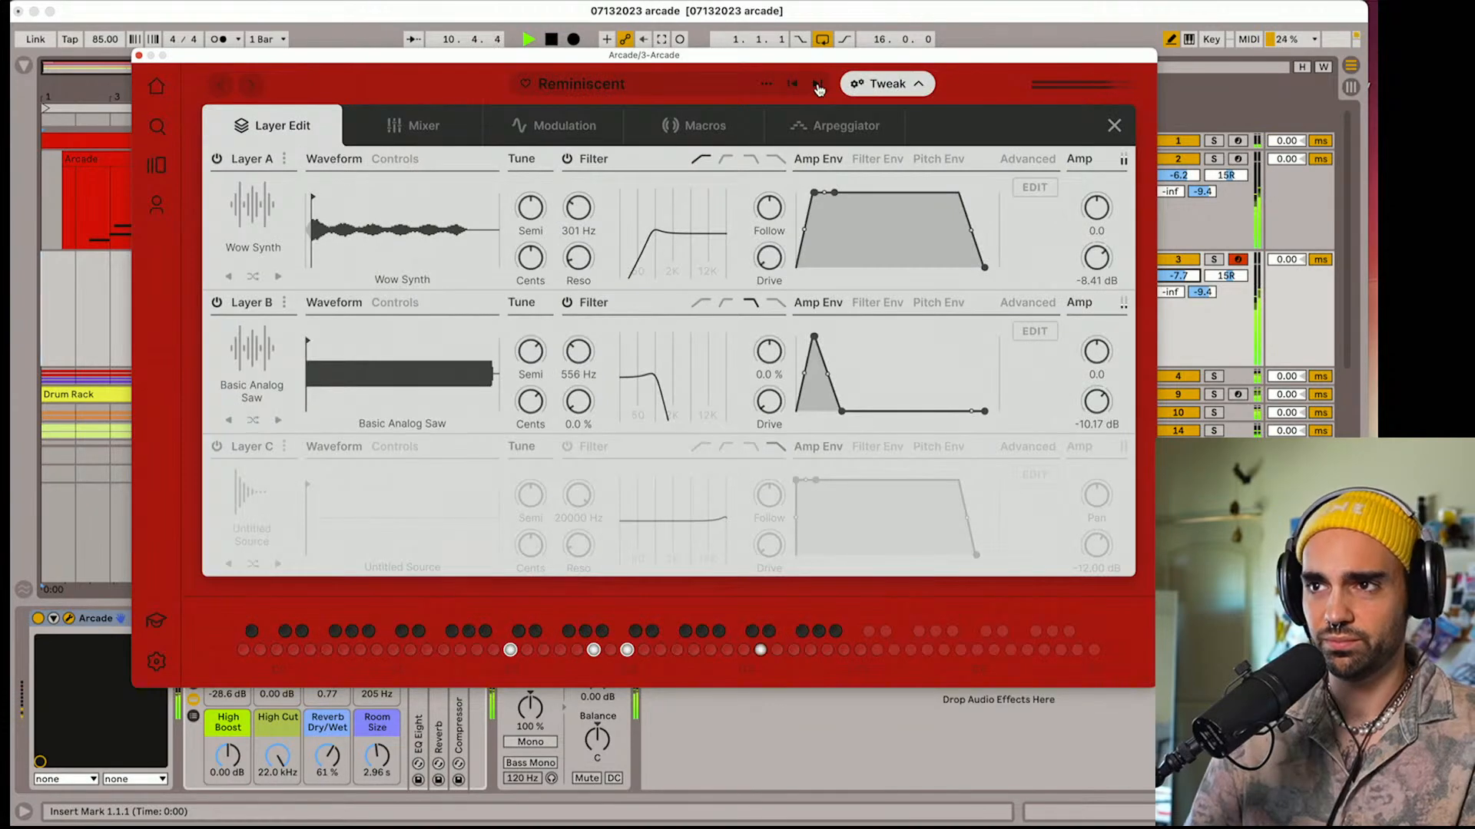
left_click(818, 84)
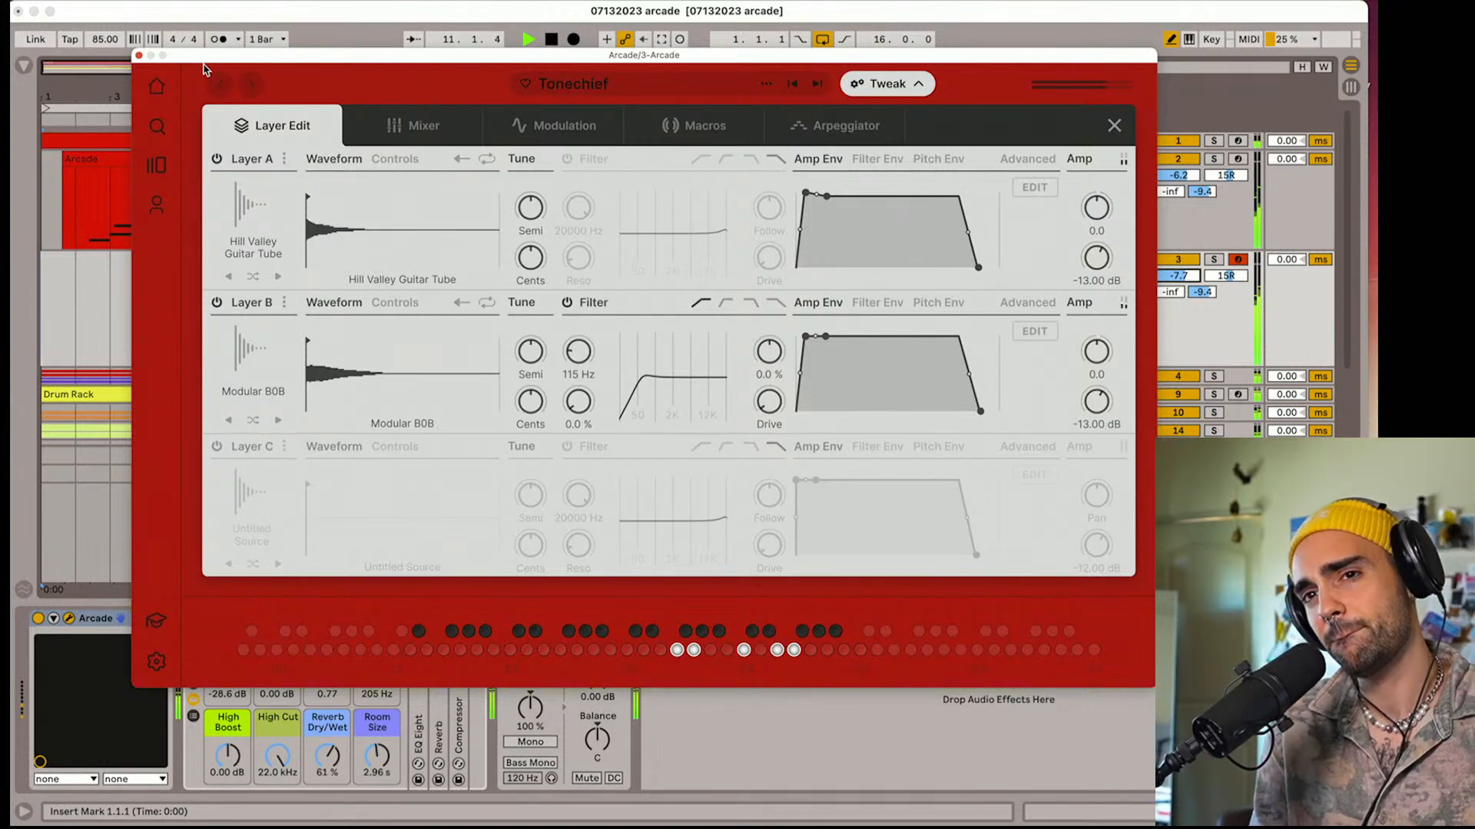
Close track 3's Arcade instrument, disarm that track, and select and arm Arcade track 2
left_click(139, 56)
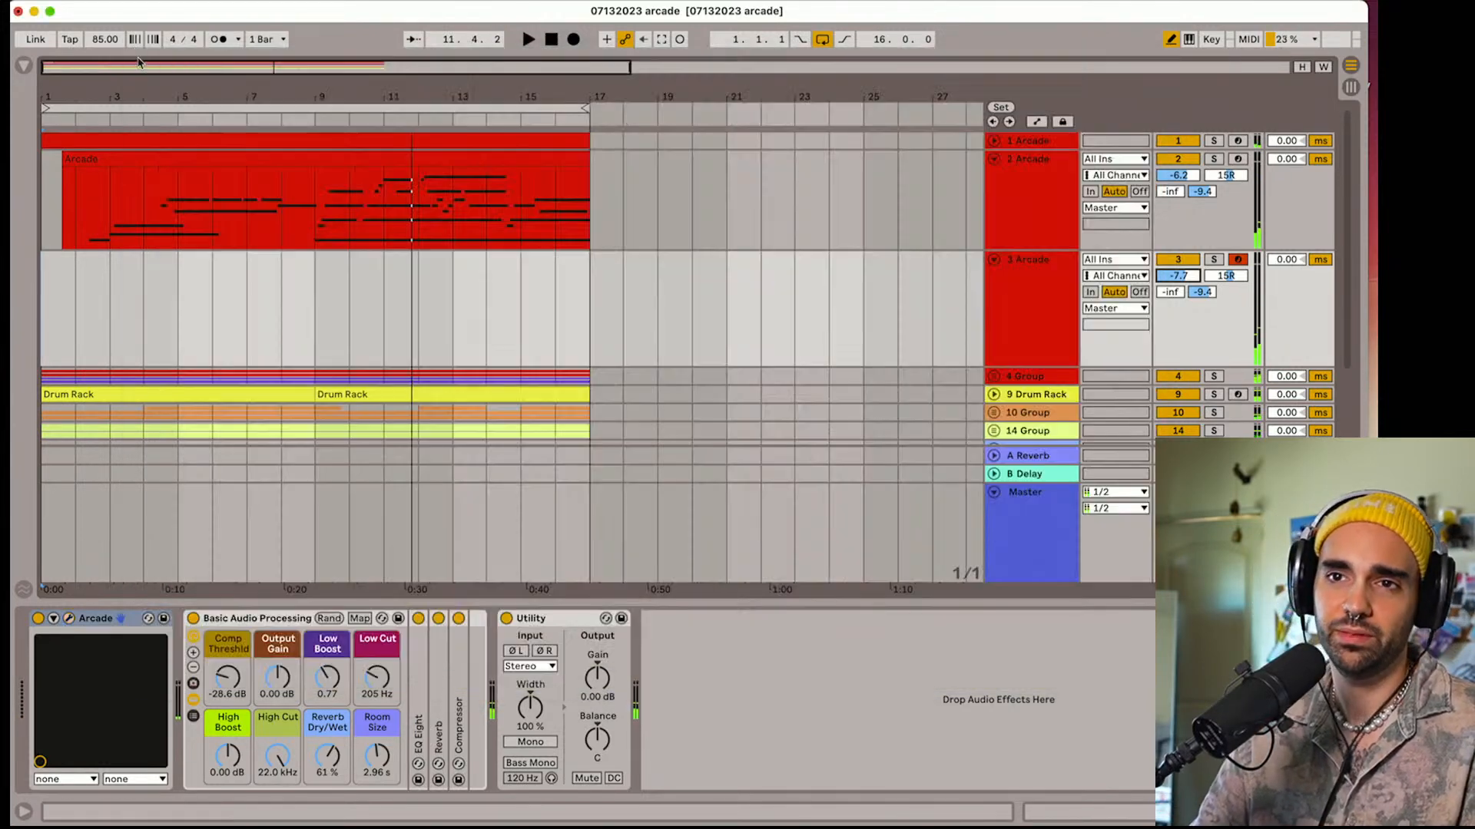
left_click(1238, 259)
left_click(1025, 201)
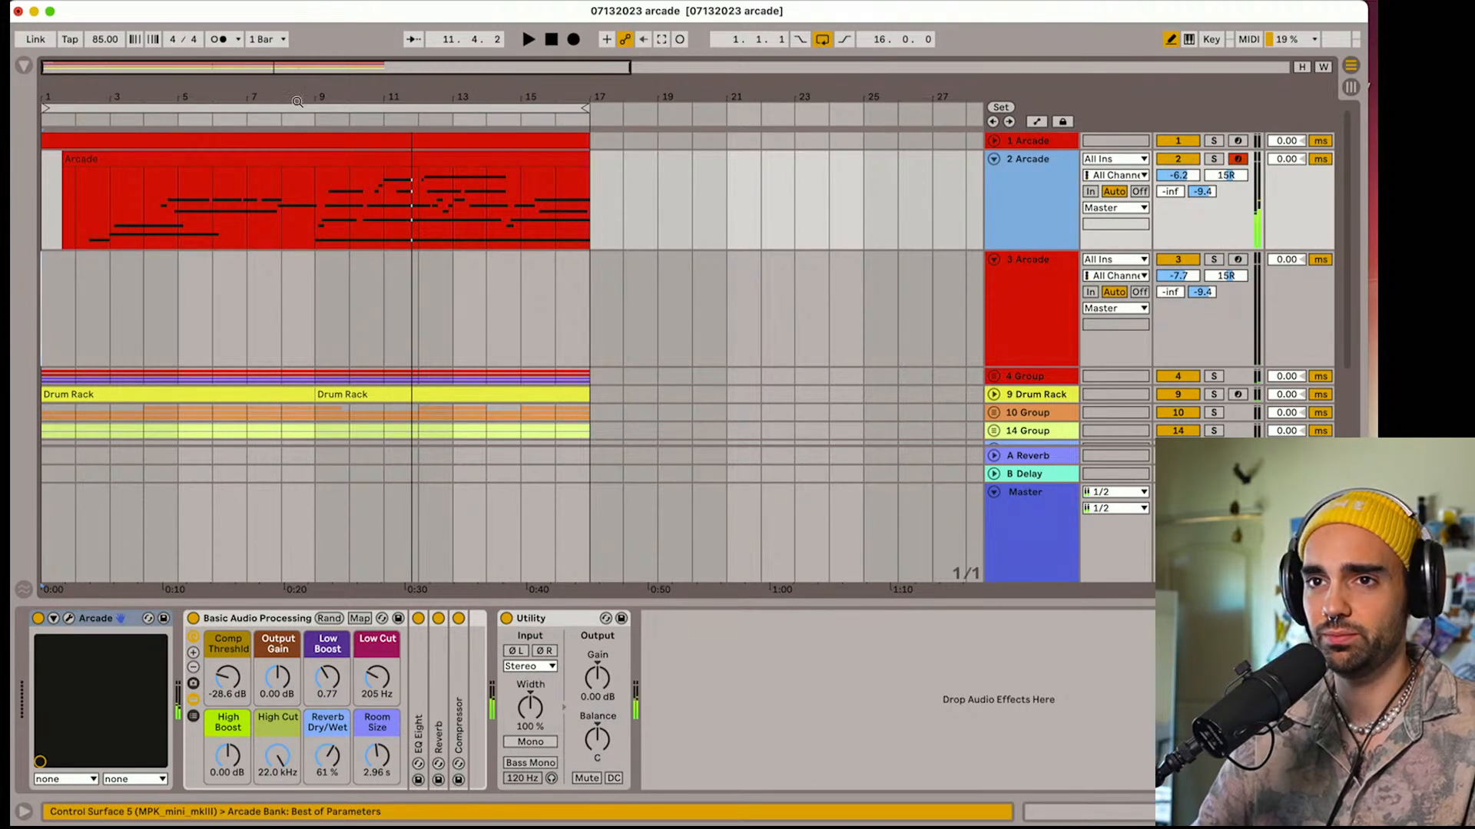
Move Arcade track 2's existing clip to start at bar 17 and return the playback position to the start
left_click_drag(83, 158, 619, 162)
left_click(552, 39)
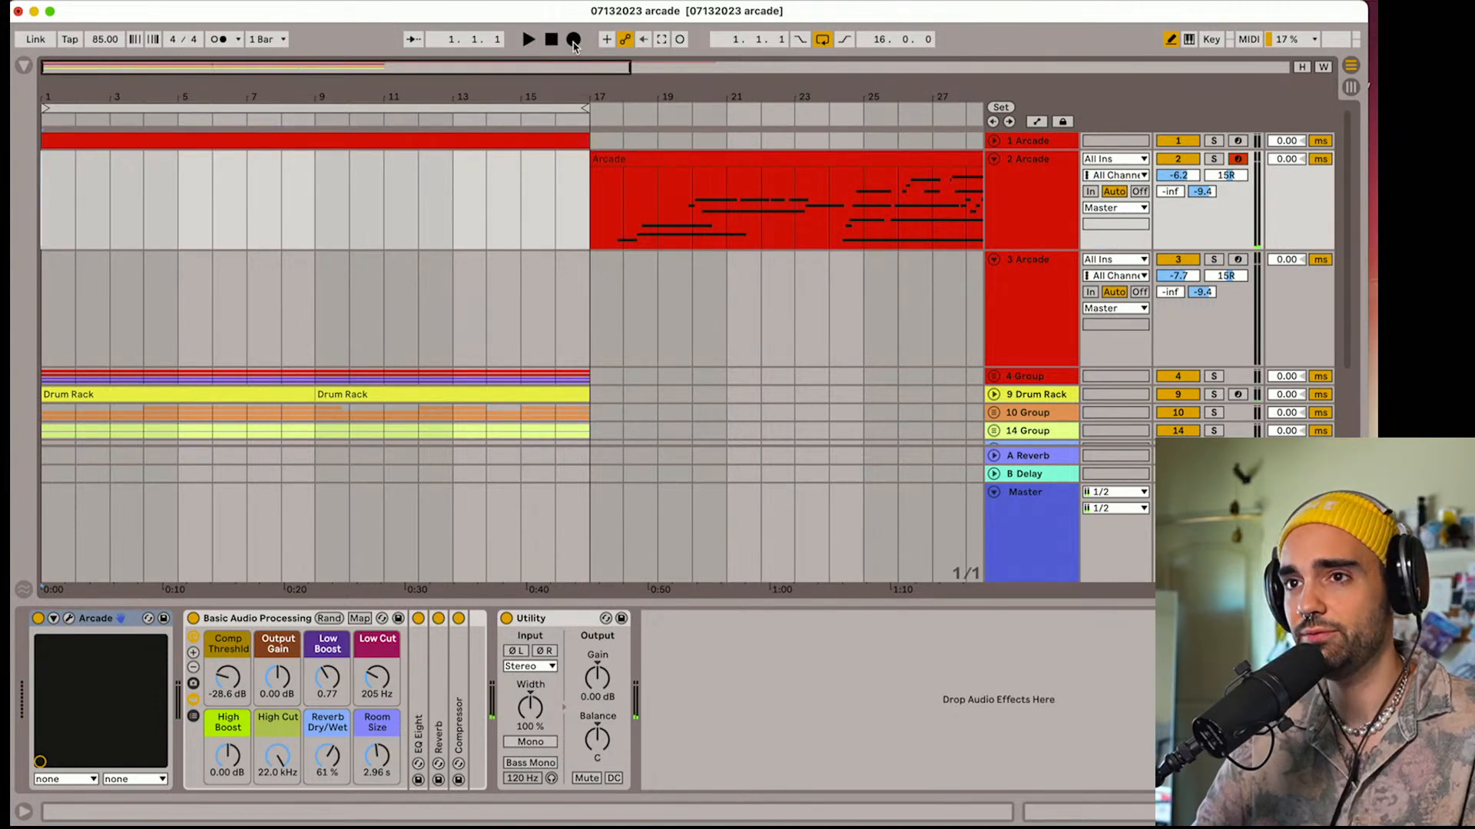
left_click(573, 40)
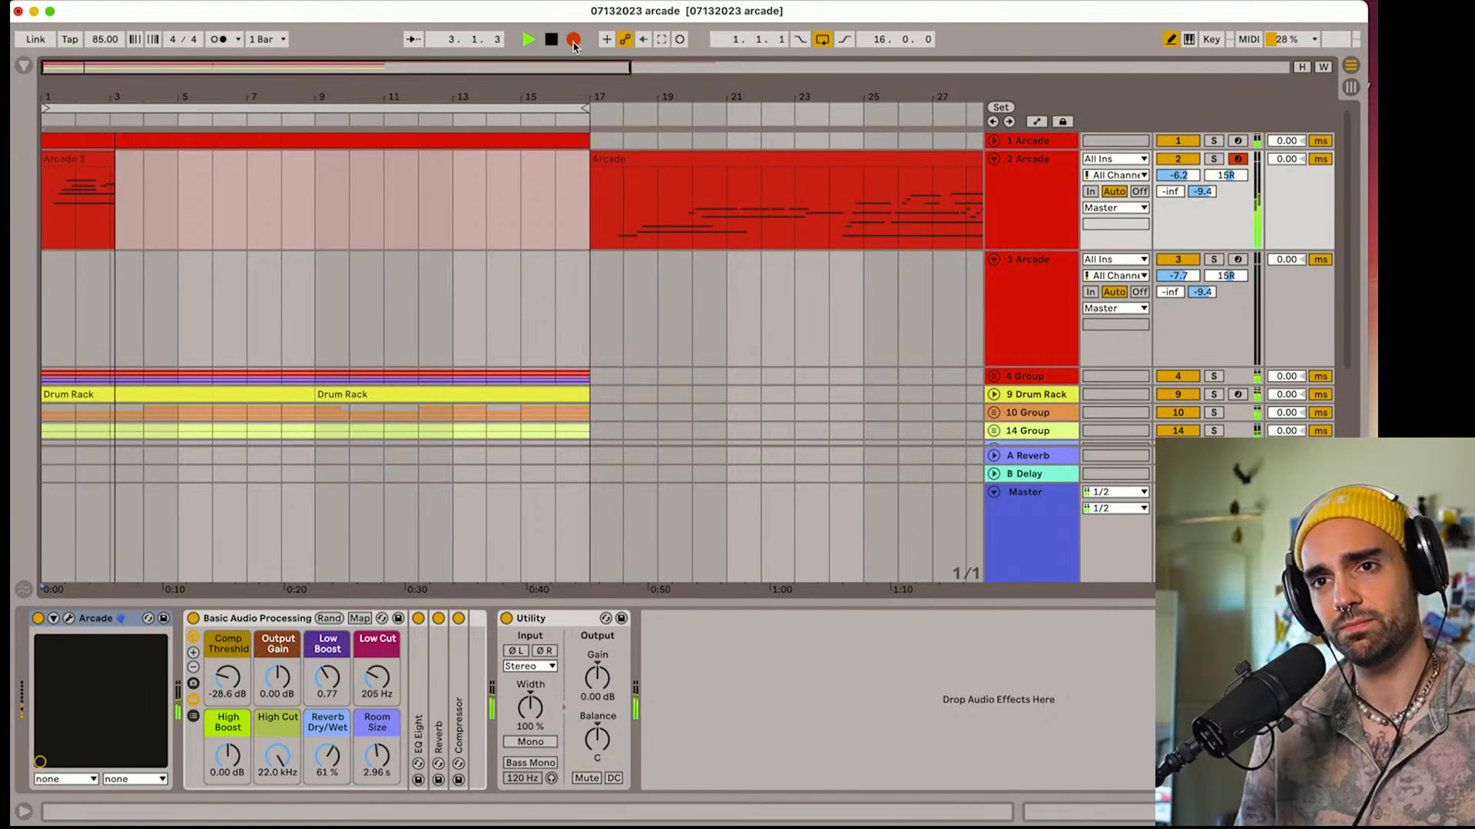
key("space")
key("super+z")
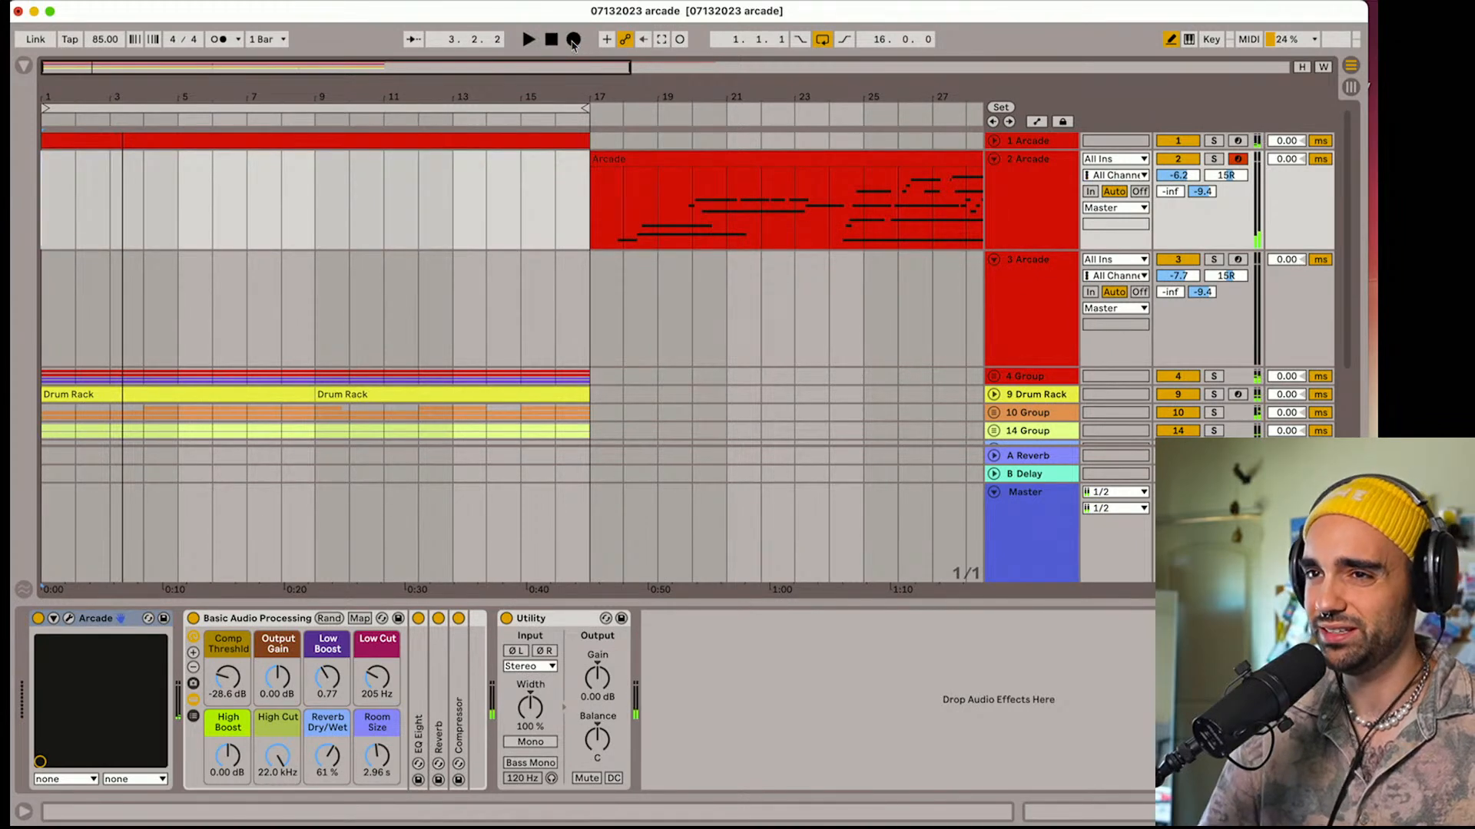
left_click(573, 41)
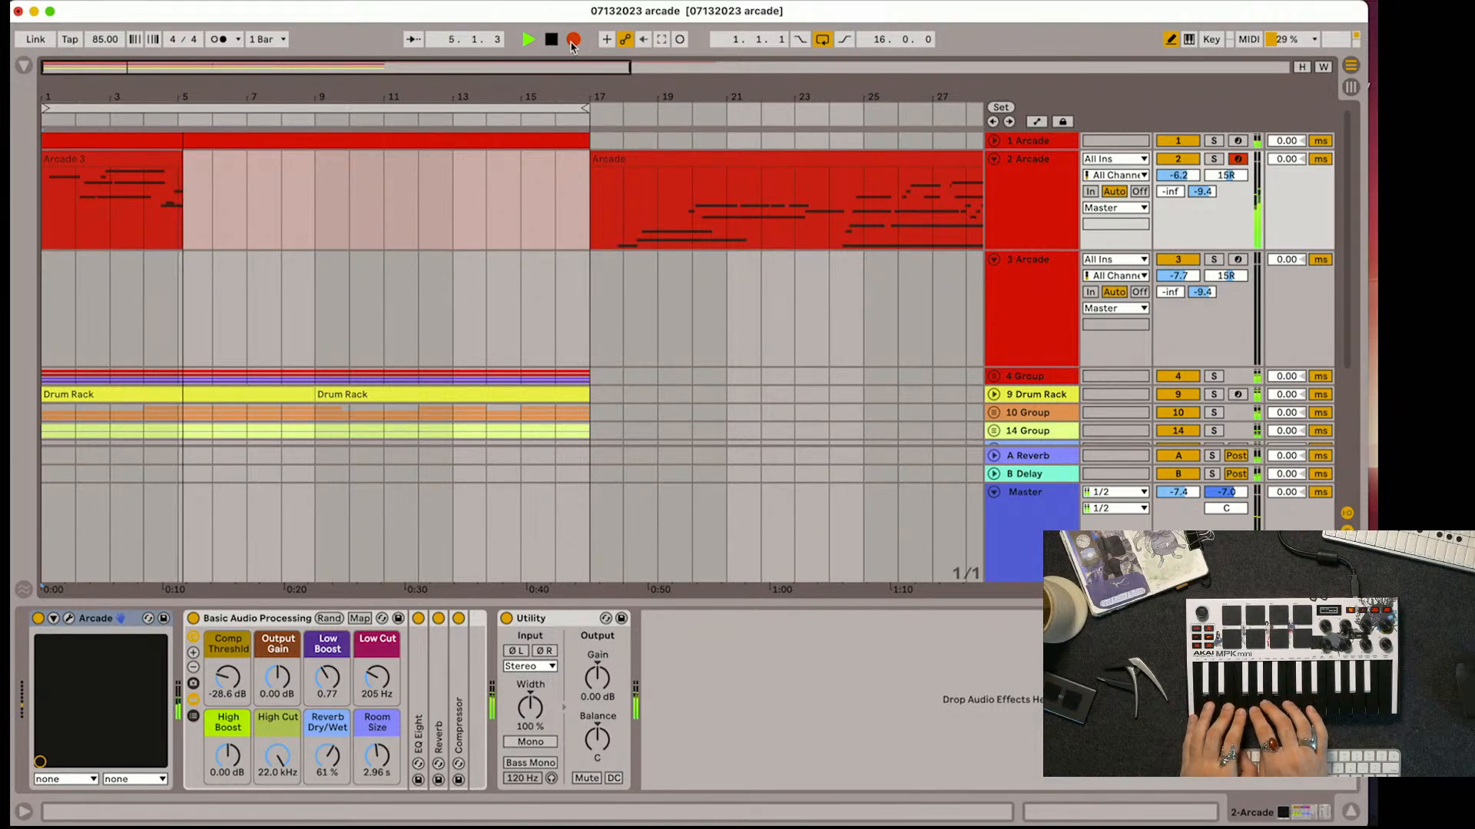
key("space")
key("super+z")
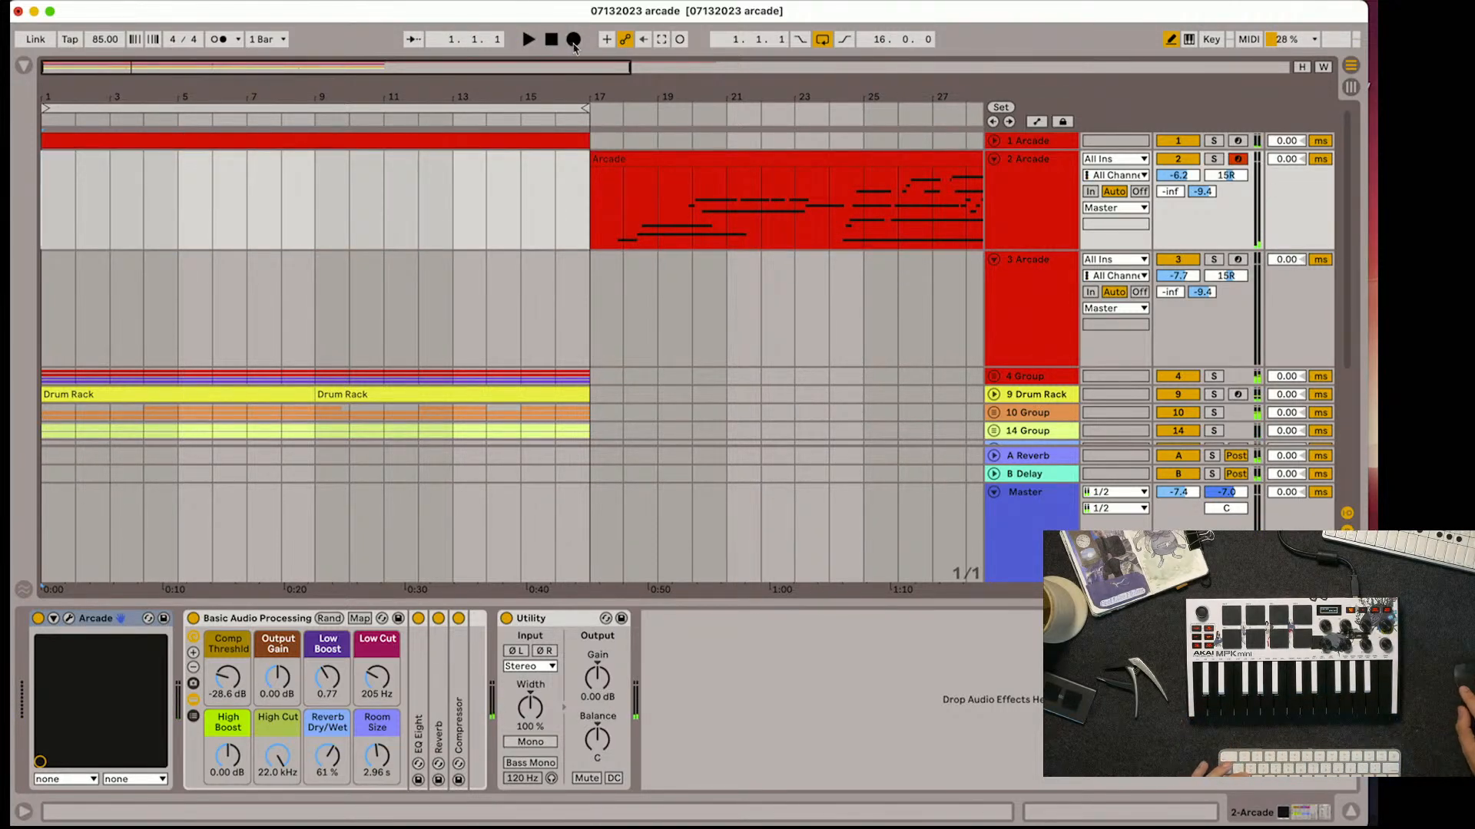
left_click(573, 42)
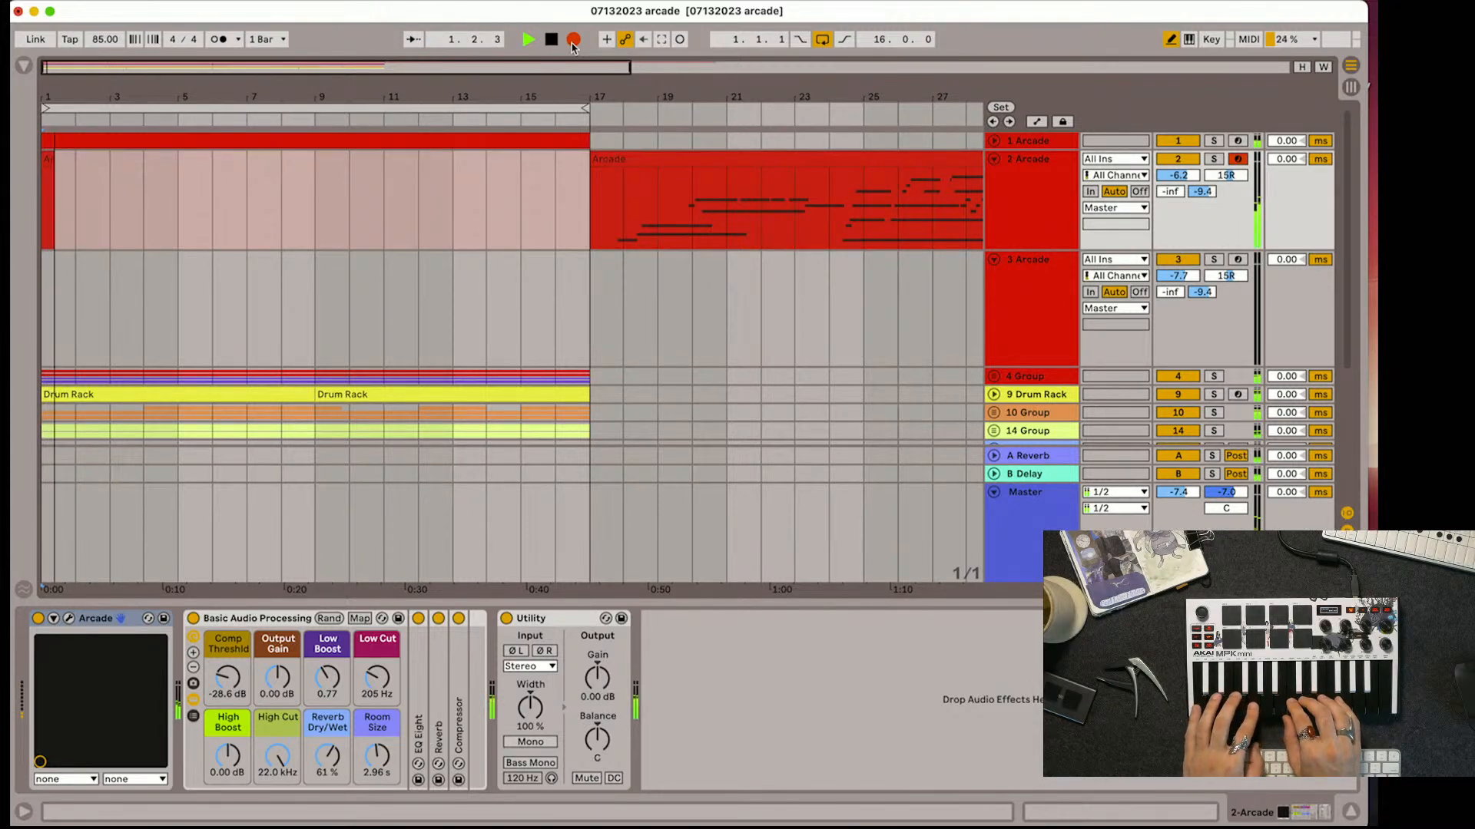
key("space")
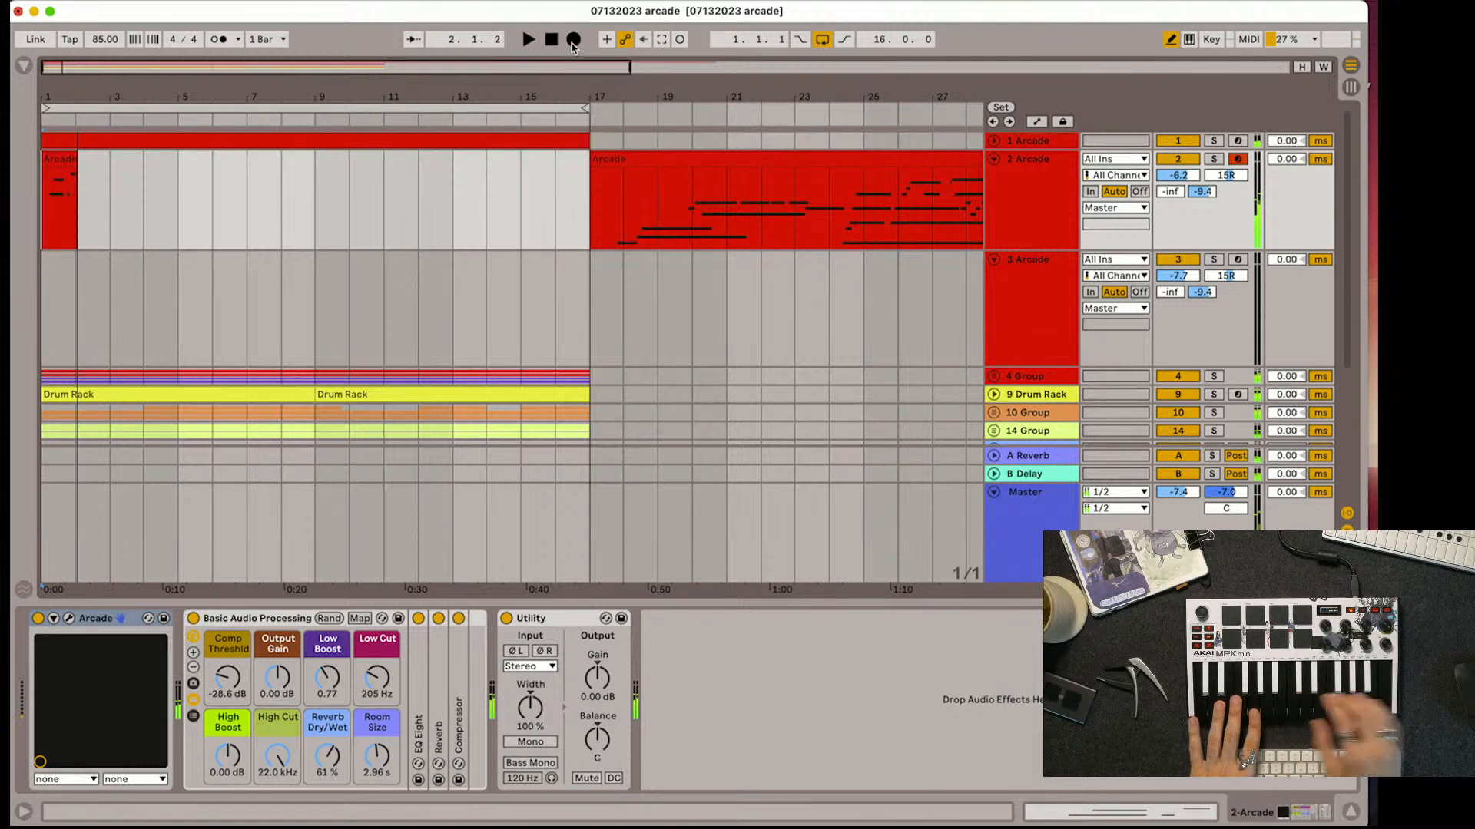
key("super+z")
Record a 16-bar take on Arcade track 2, extend its clip start back to bar 1, and open the clip's notes
left_click(572, 42)
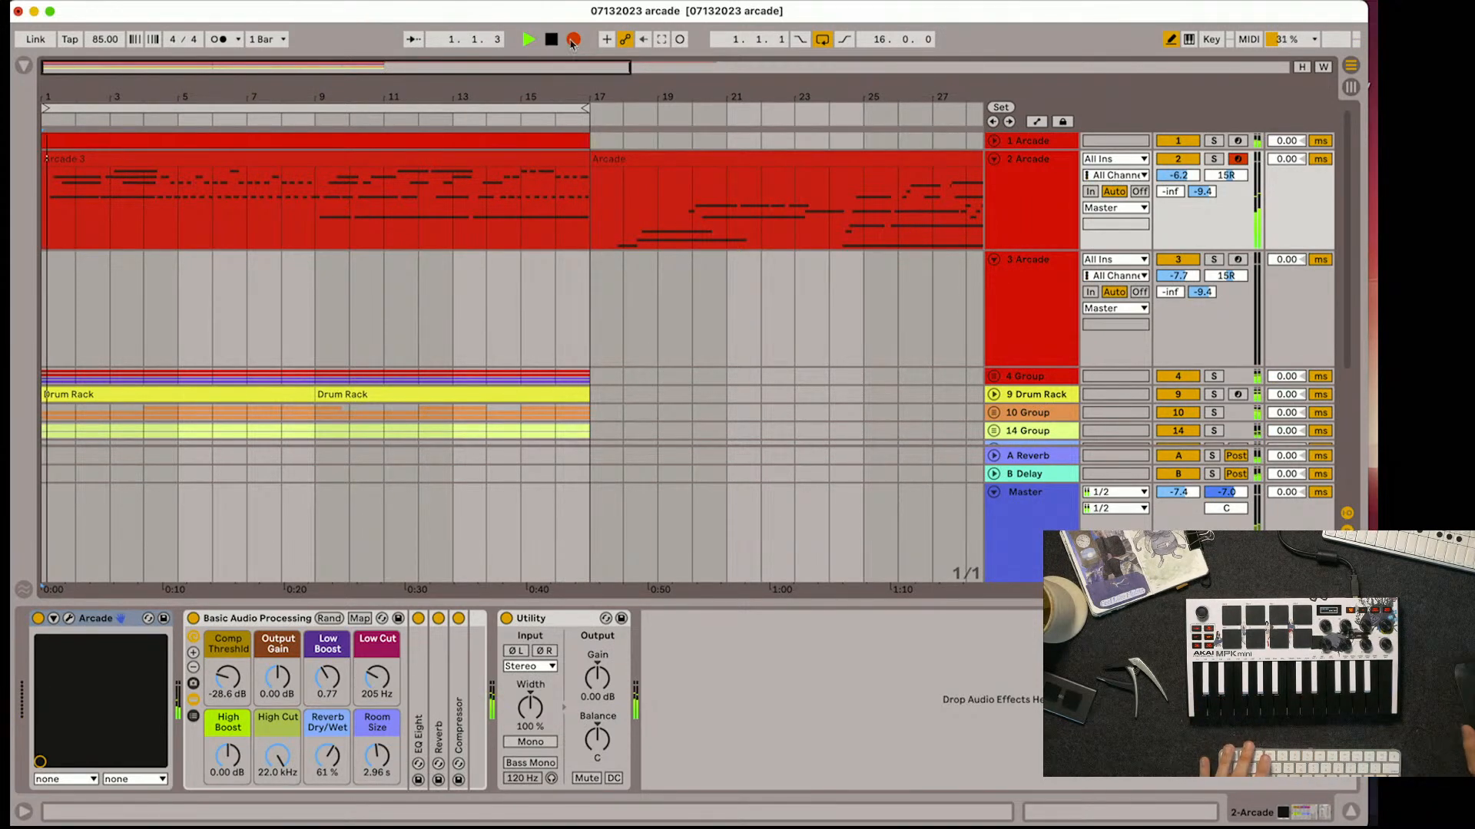
key("space")
left_click(66, 159)
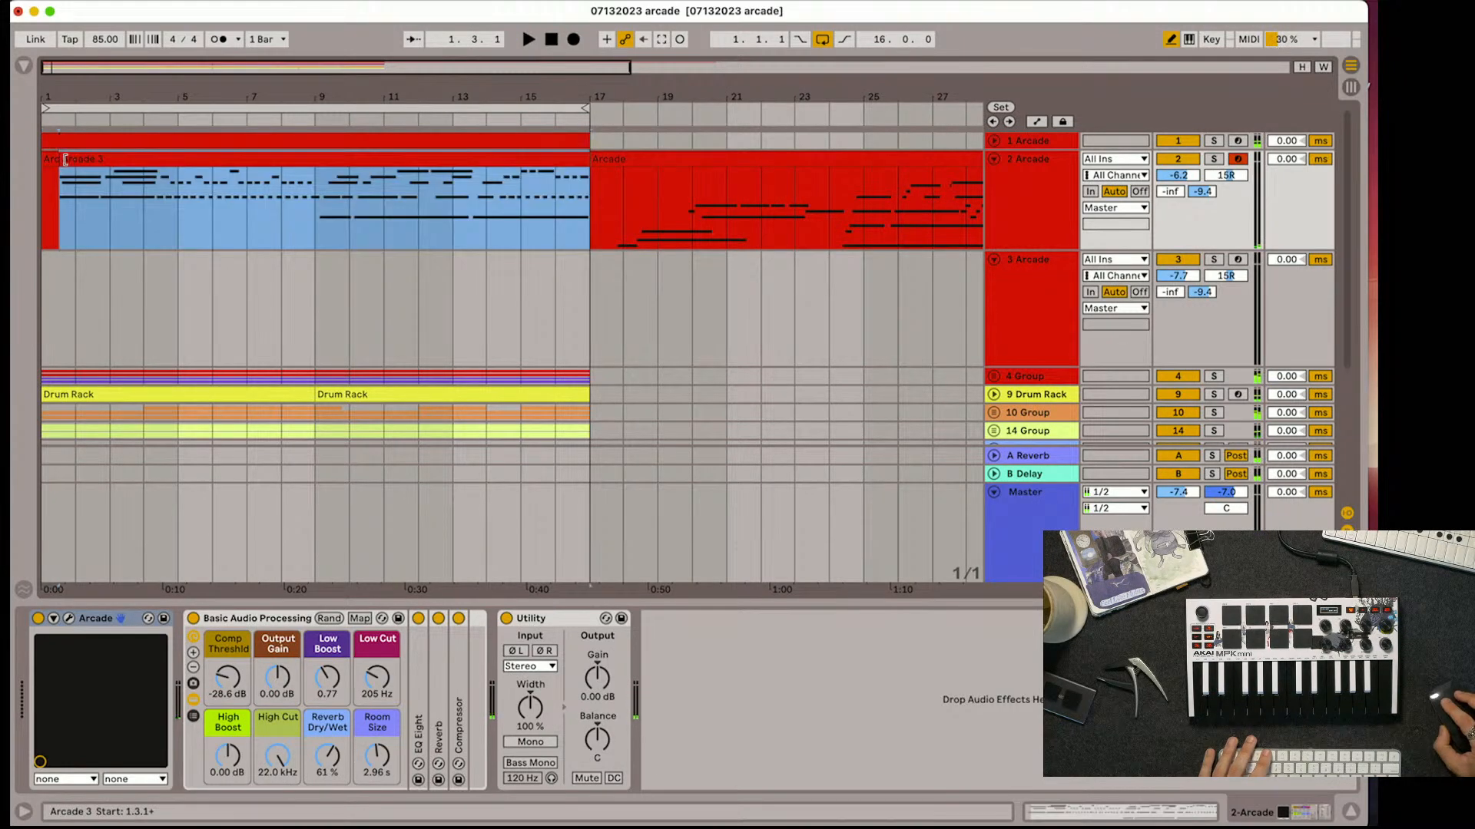
double_click(48, 163)
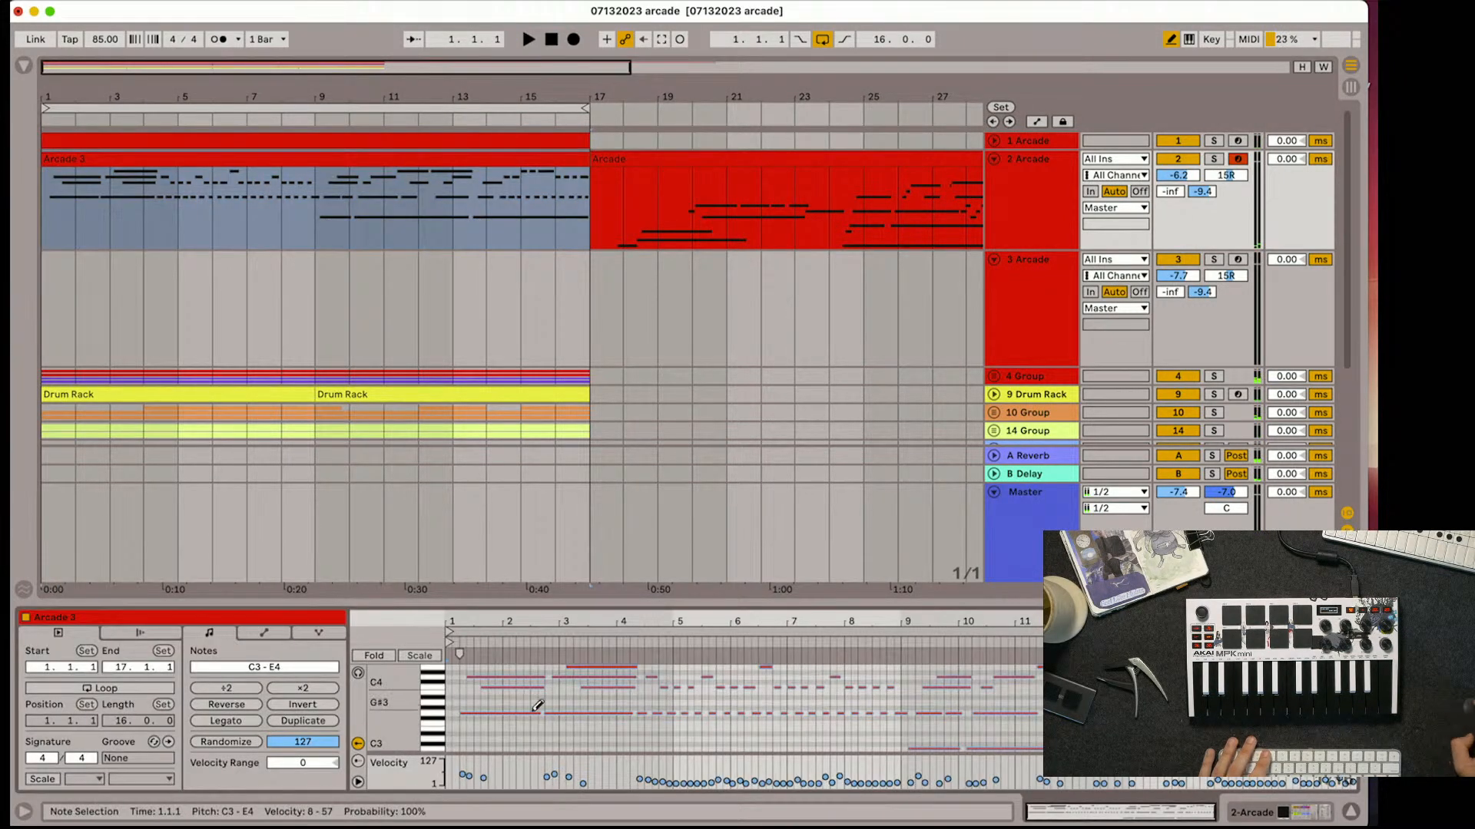
Turn off automation view and draw mode, select all notes in the new clip, and play back the take
key("a")
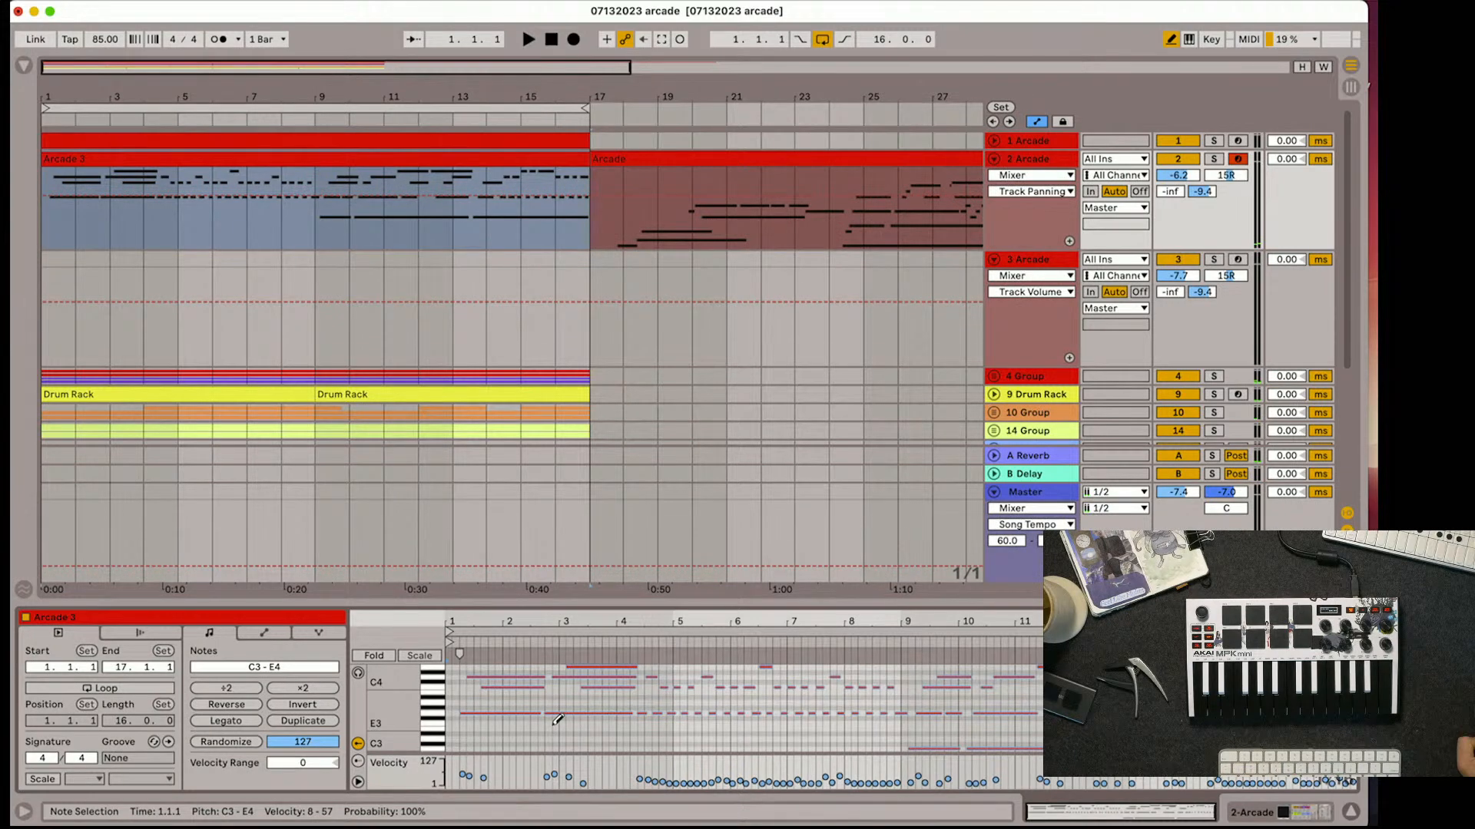
key("a")
key("b")
left_click(553, 730)
key("super+a")
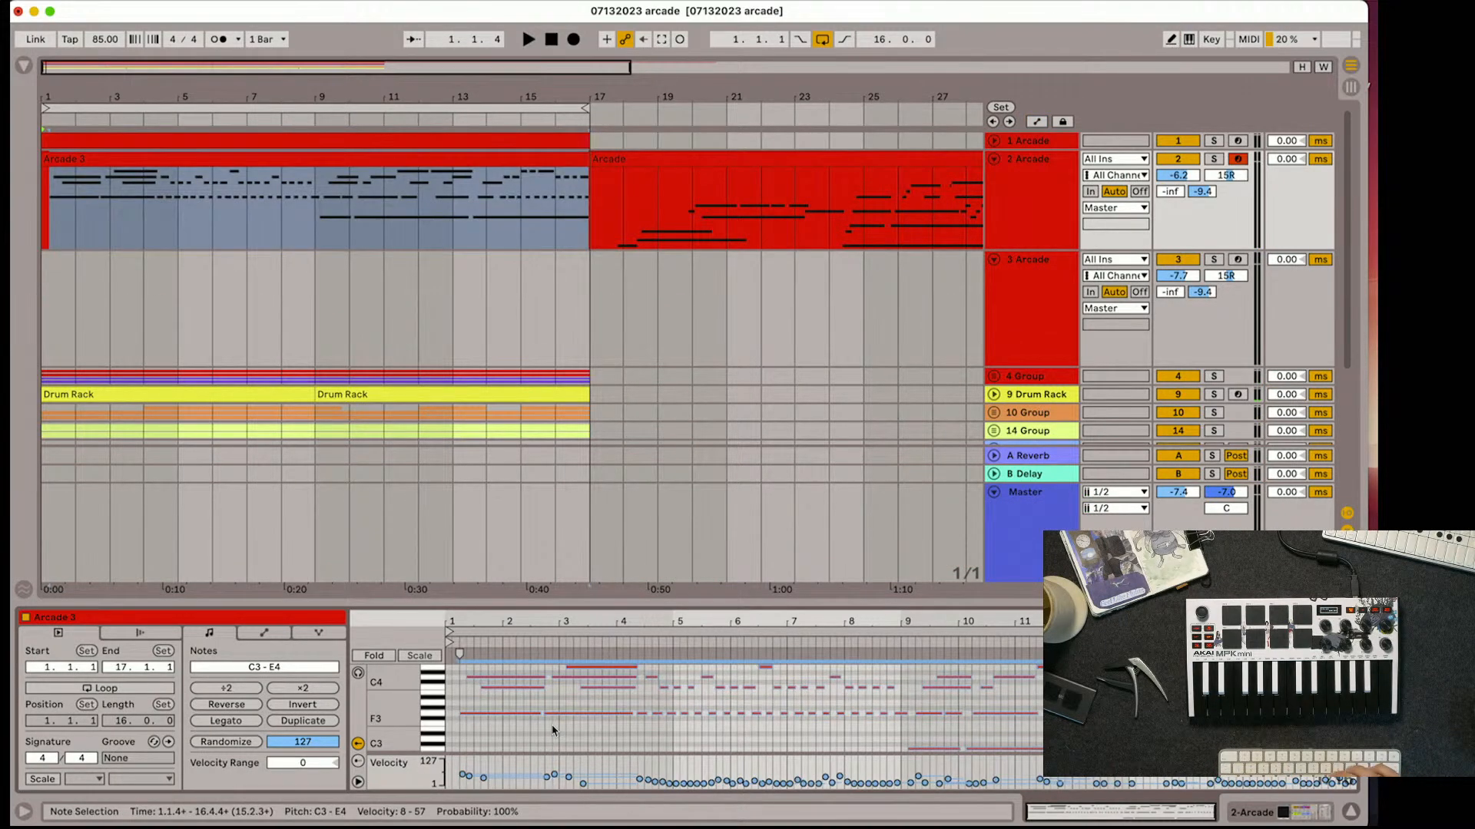
key("space")
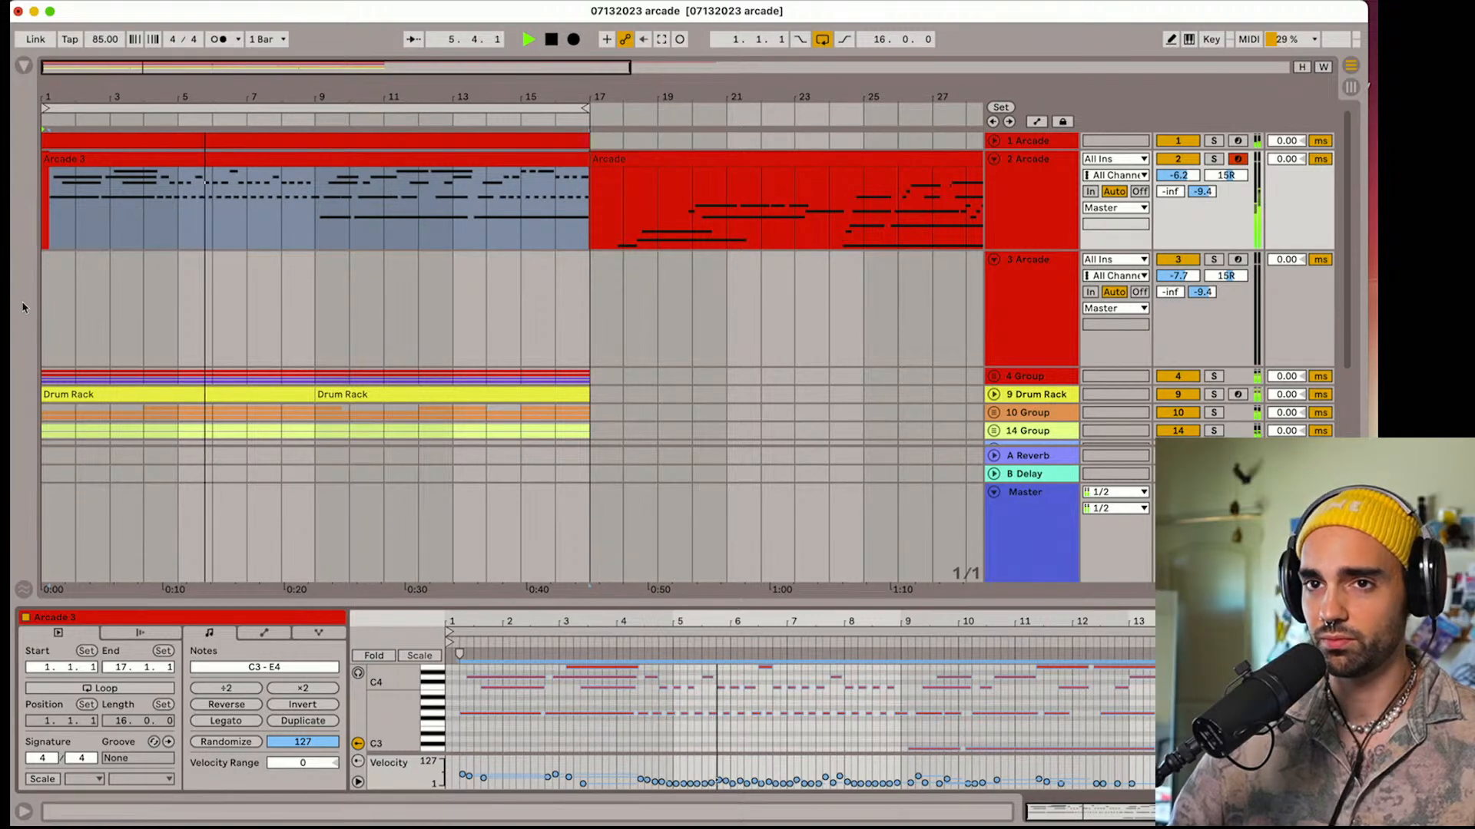
Stop playback, collapse Arcade track 3, and expand and select Arcade track 1
left_click_drag(67, 97, 87, 144)
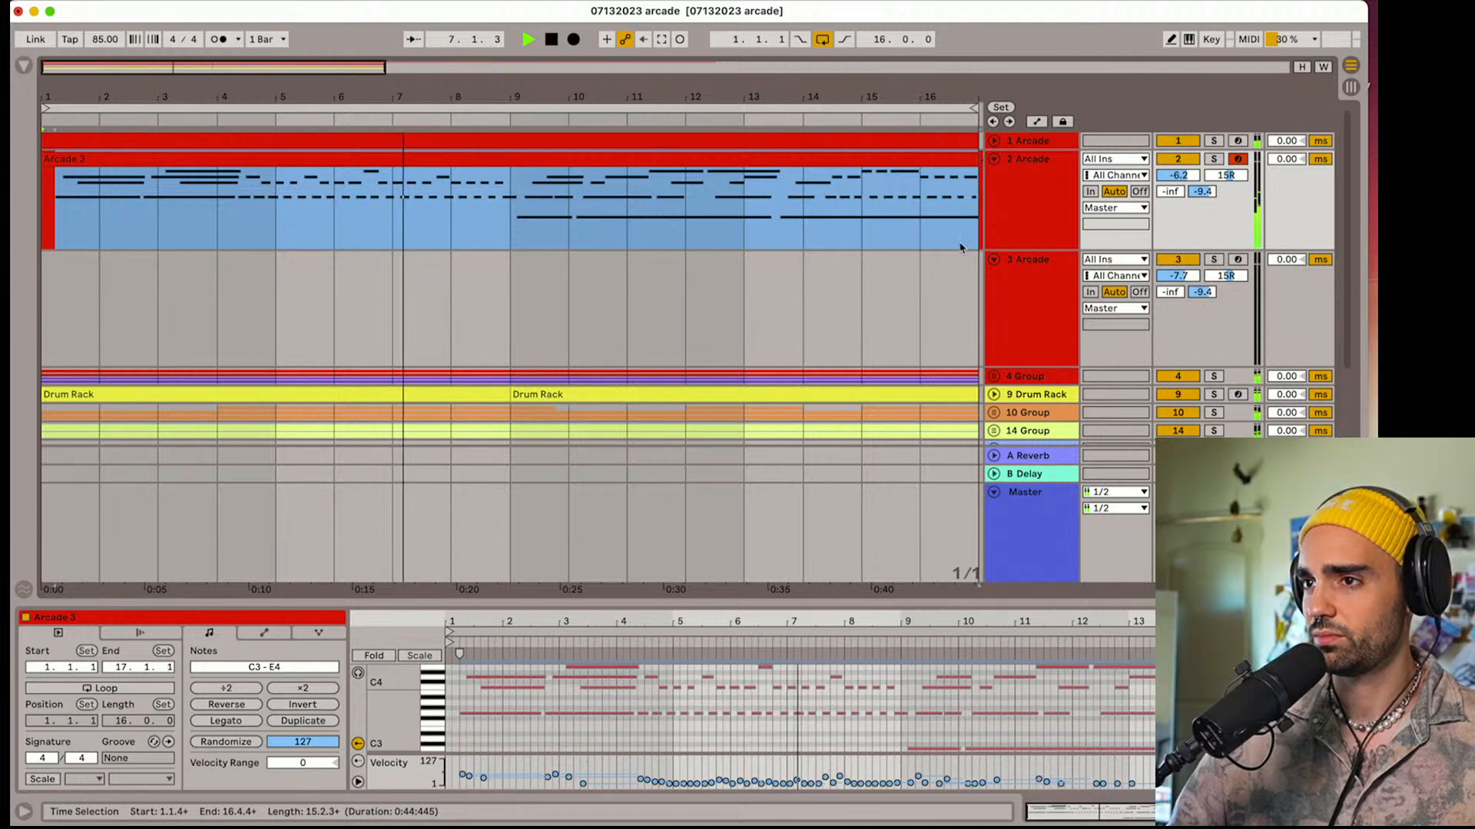
left_click(991, 262)
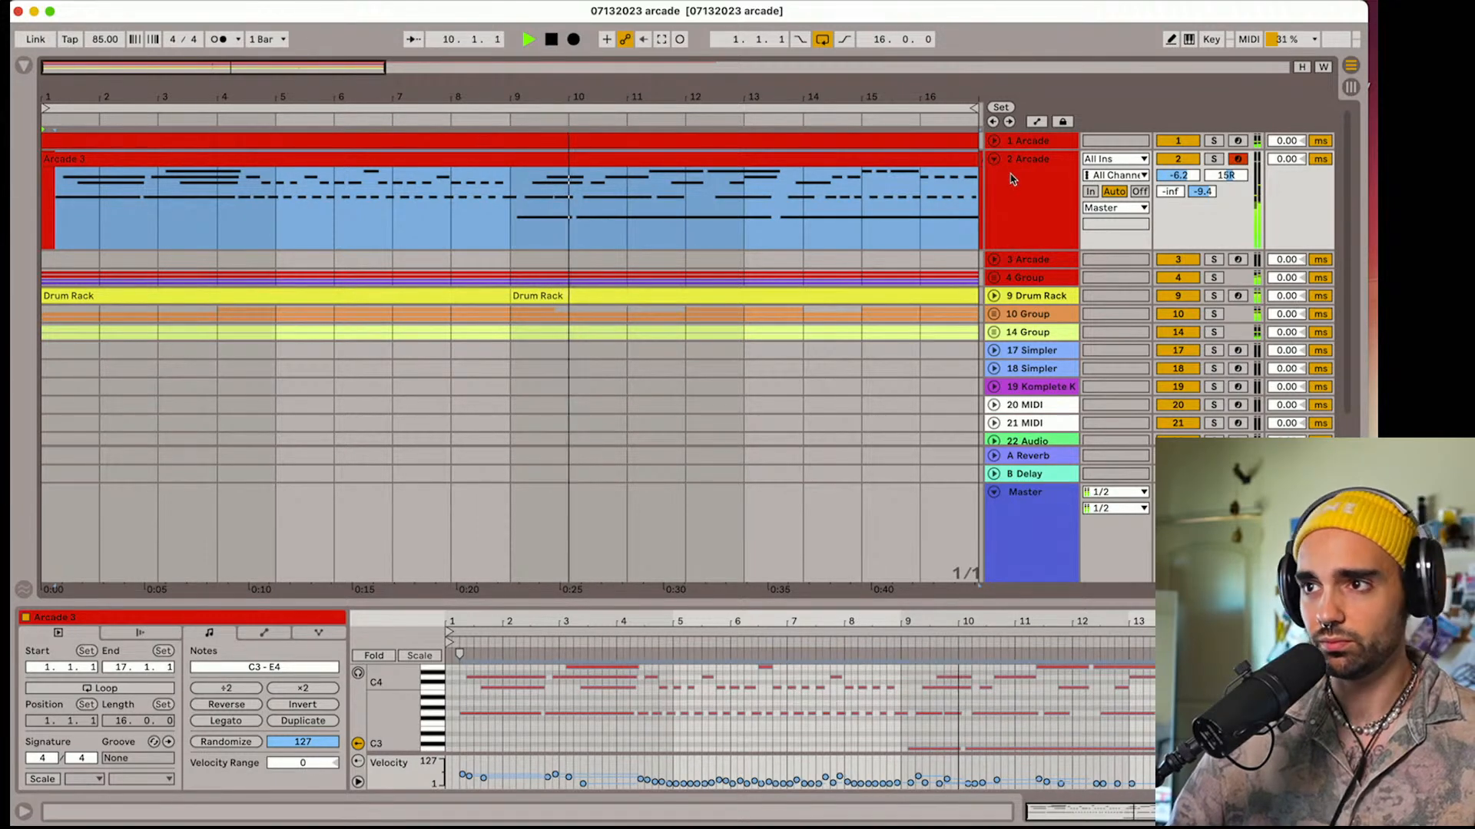
key("space")
left_click(992, 143)
left_click(1019, 170)
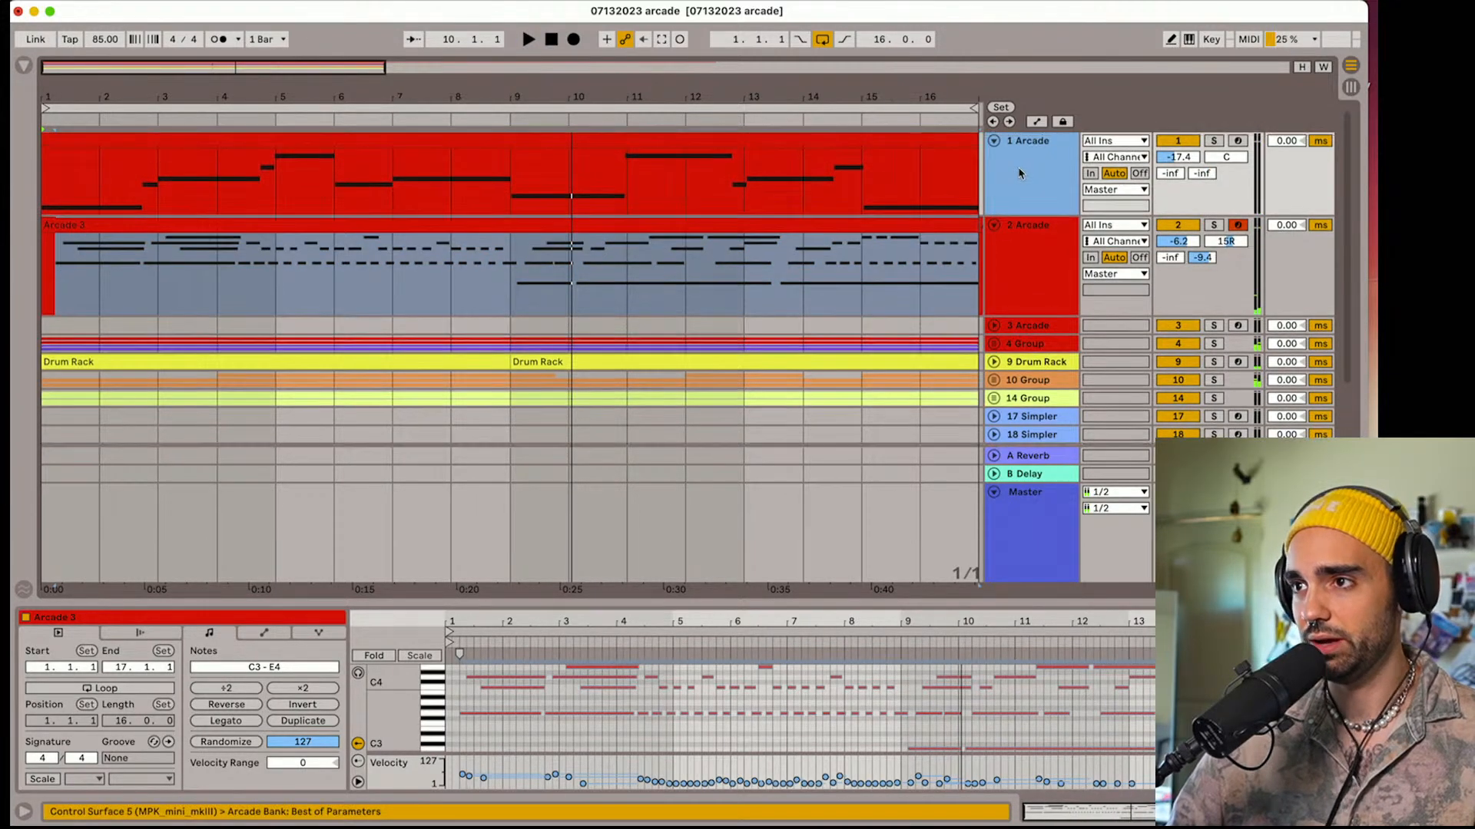
Solo and arm Arcade track 1, play it from the start, and examine the layers in its Arcade instrument
left_click(1237, 142)
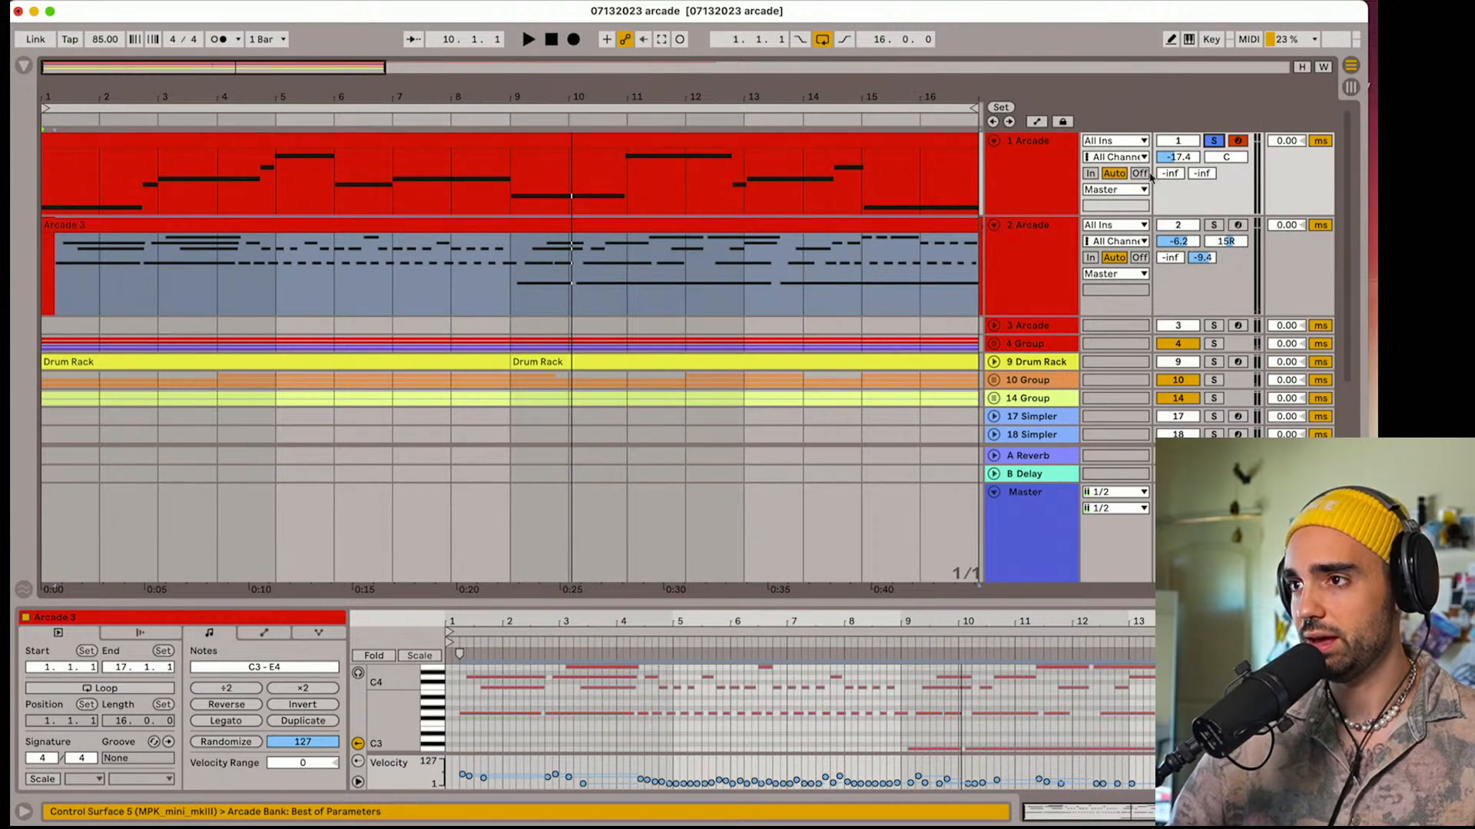
key("space")
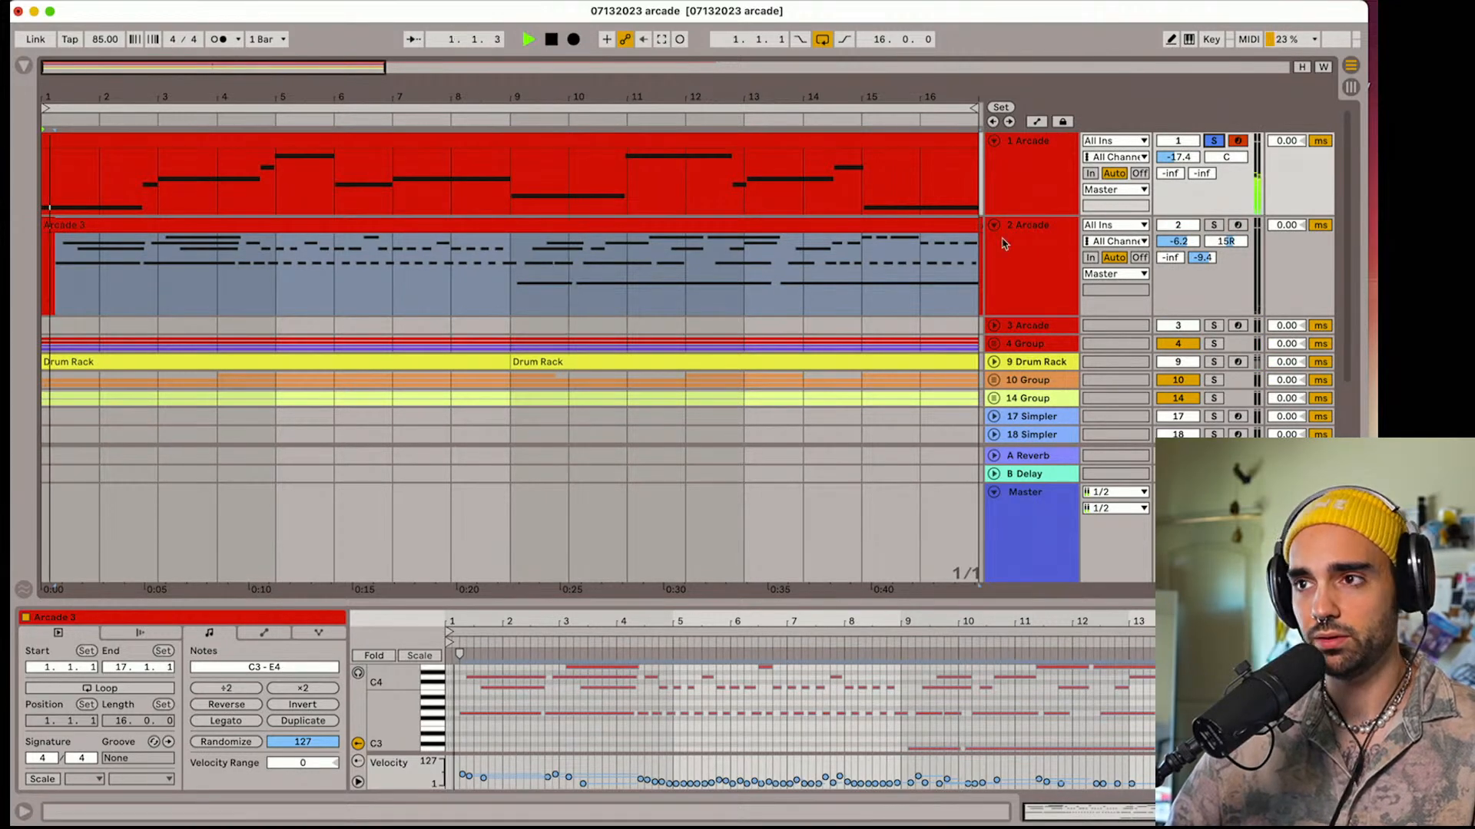
double_click(1047, 200)
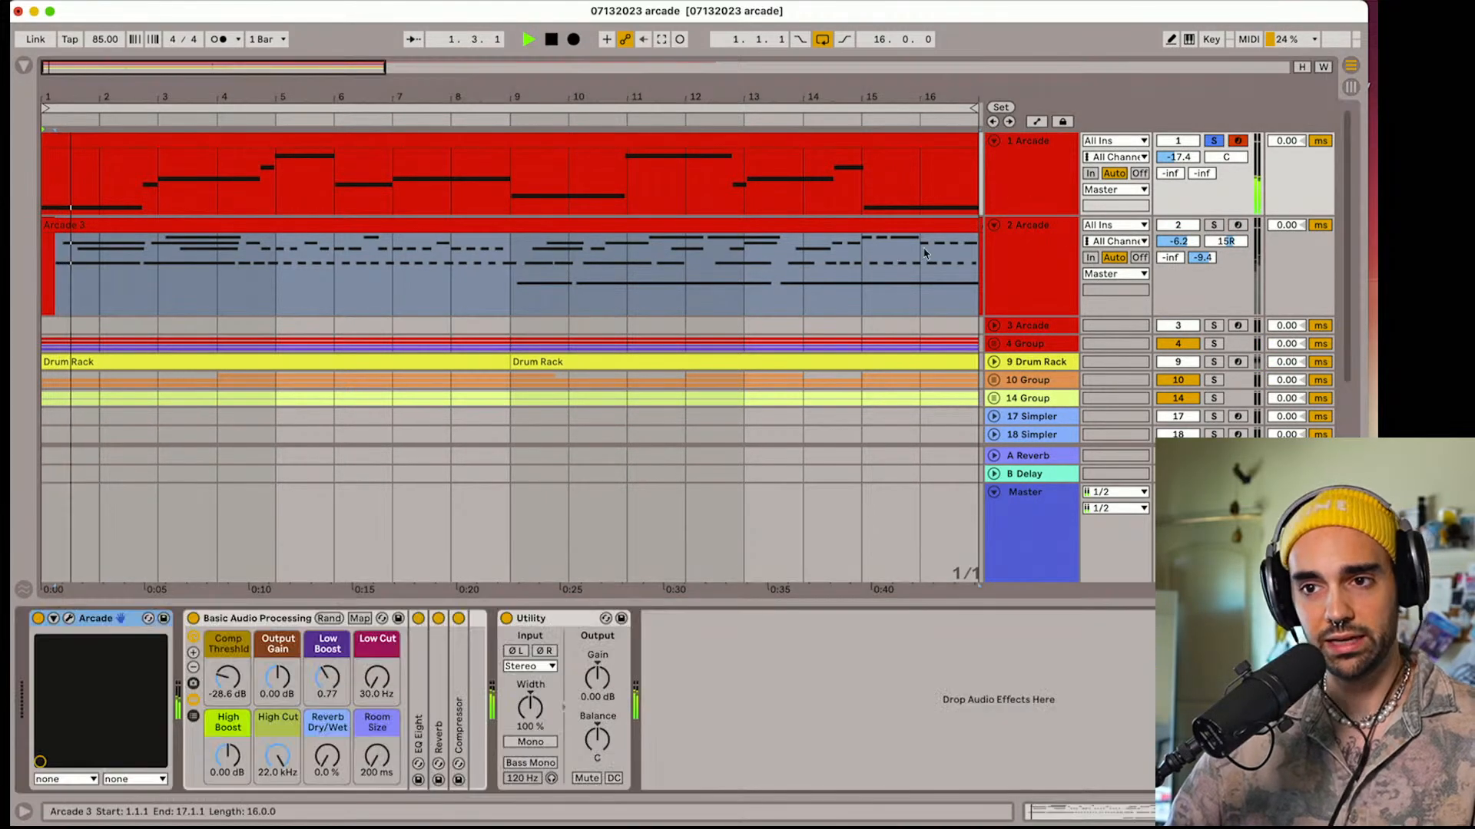
left_click(69, 619)
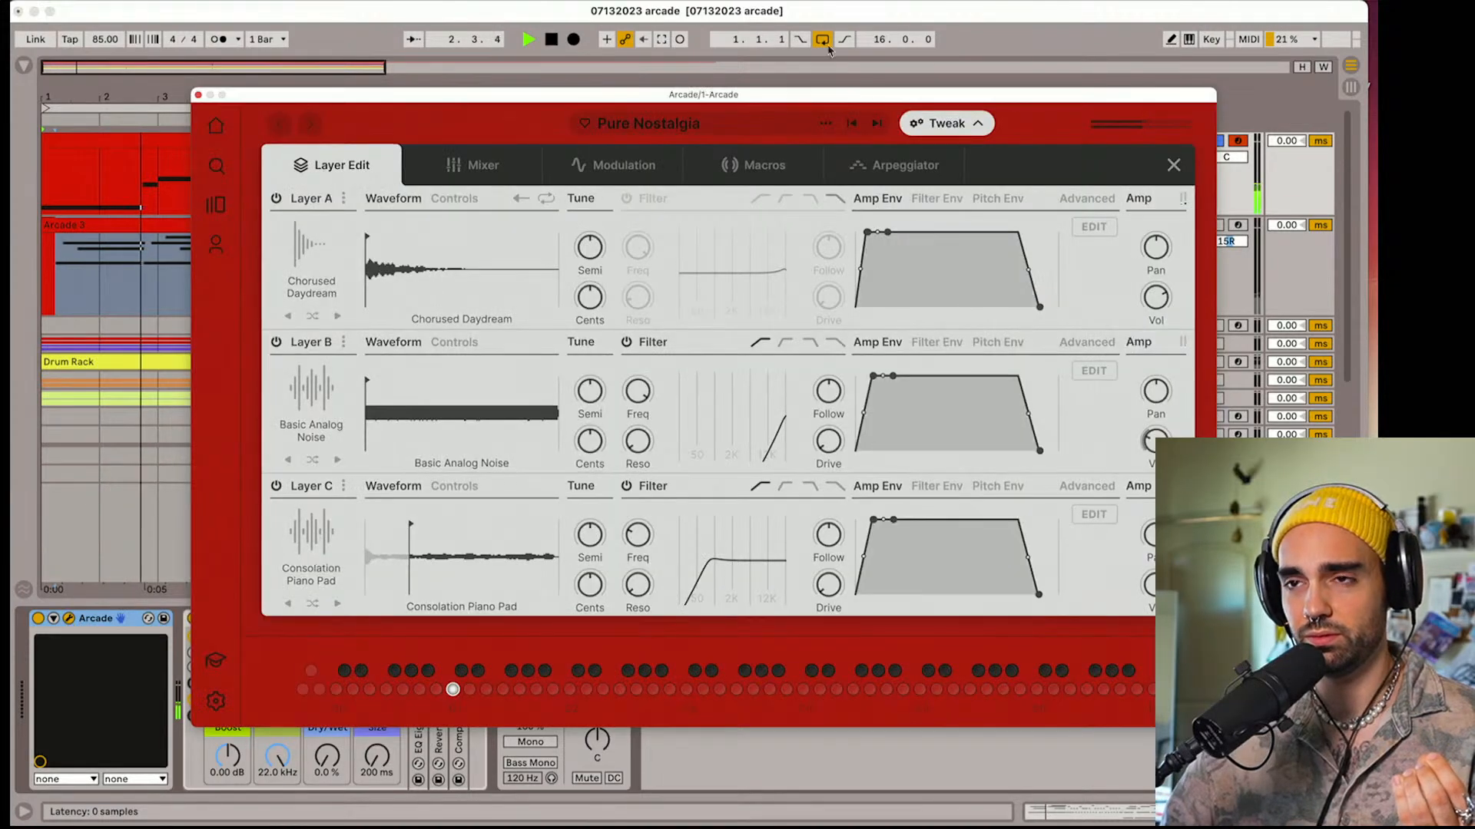
left_click_drag(543, 100, 432, 102)
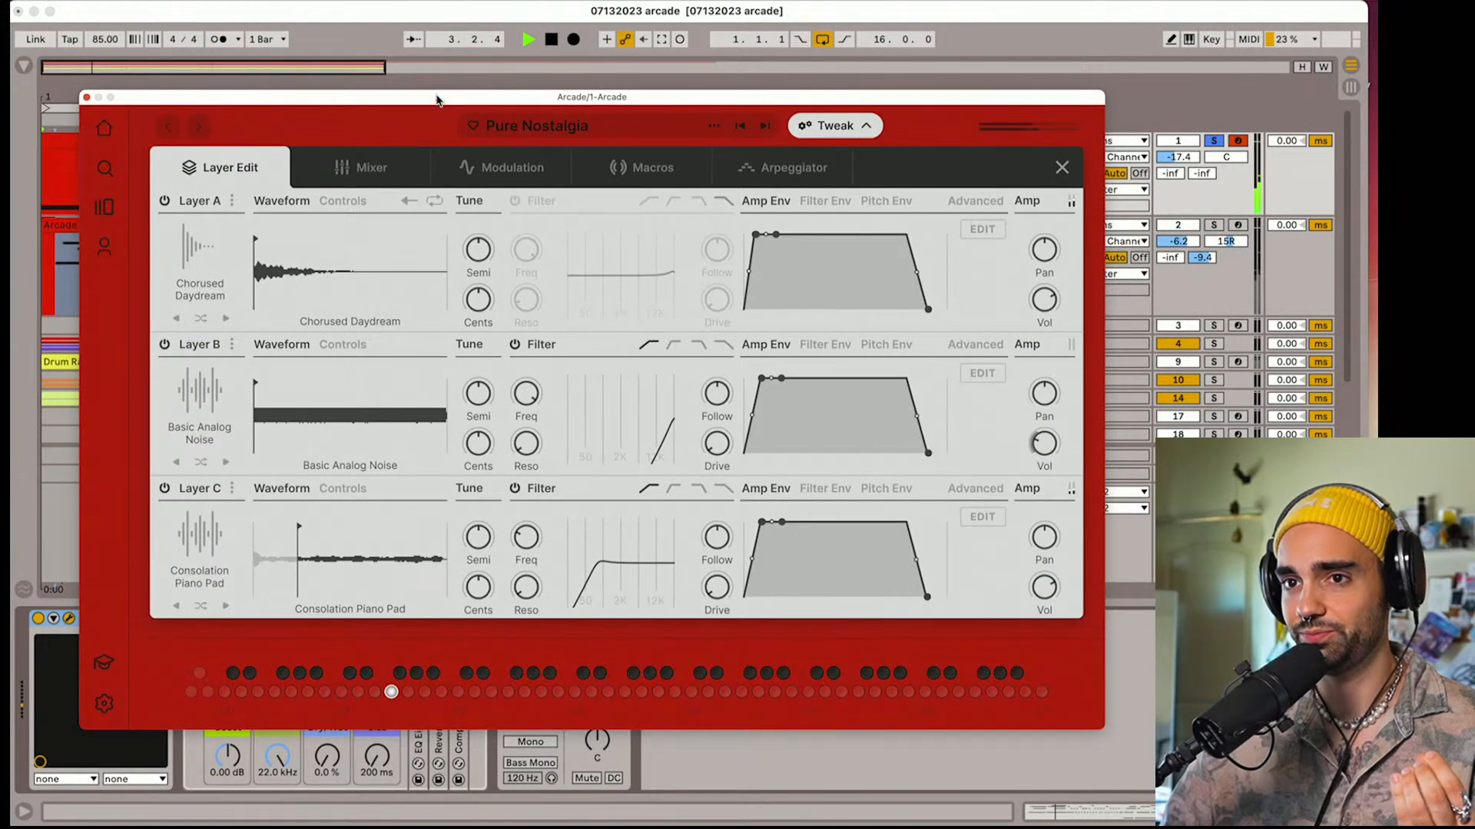
left_click(84, 96)
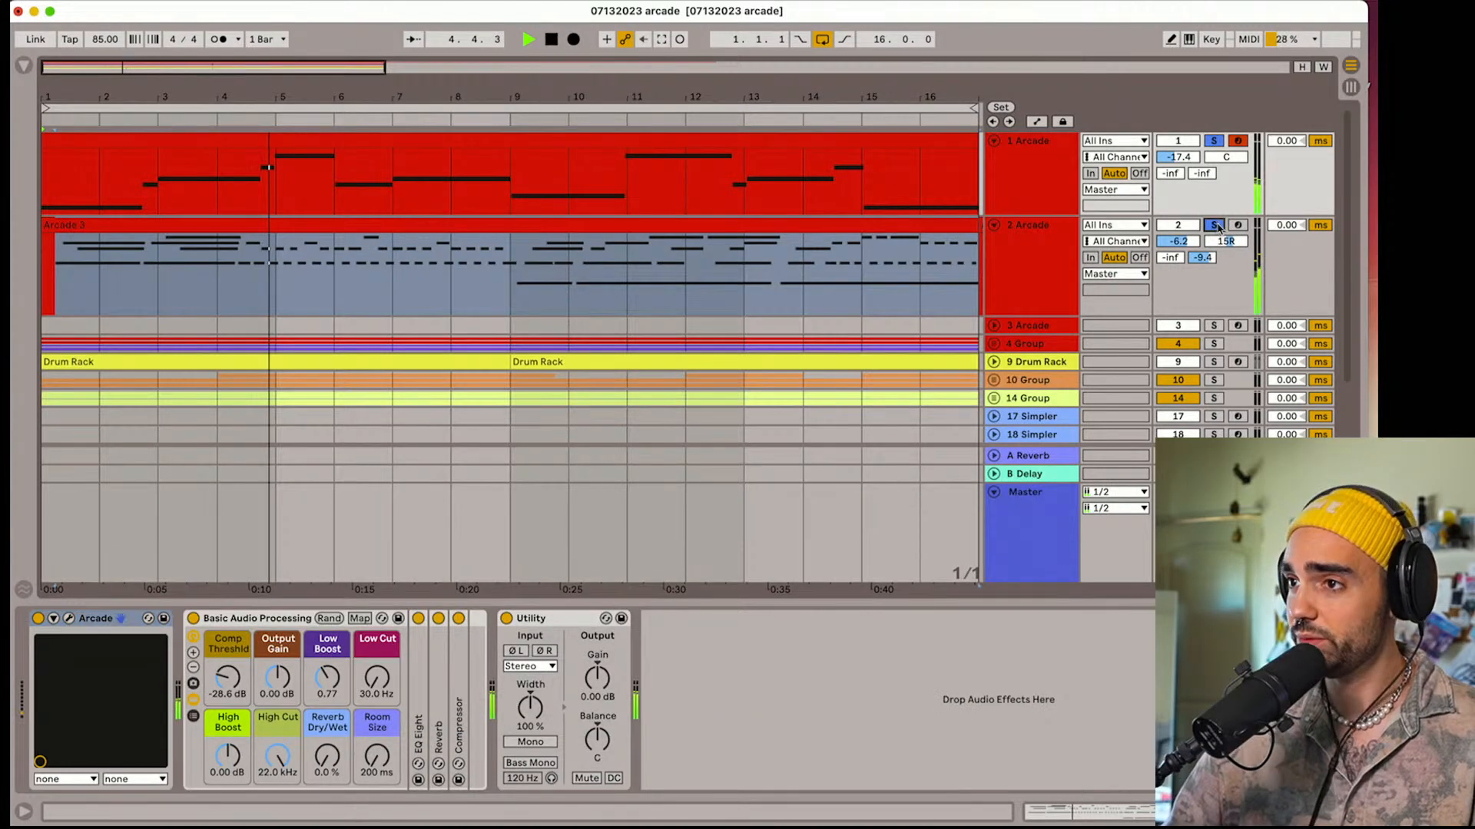
Solo and arm Arcade track 2 alongside track 1, and examine the preset loaded in its Arcade instrument
left_click(1214, 225)
left_click(1237, 225)
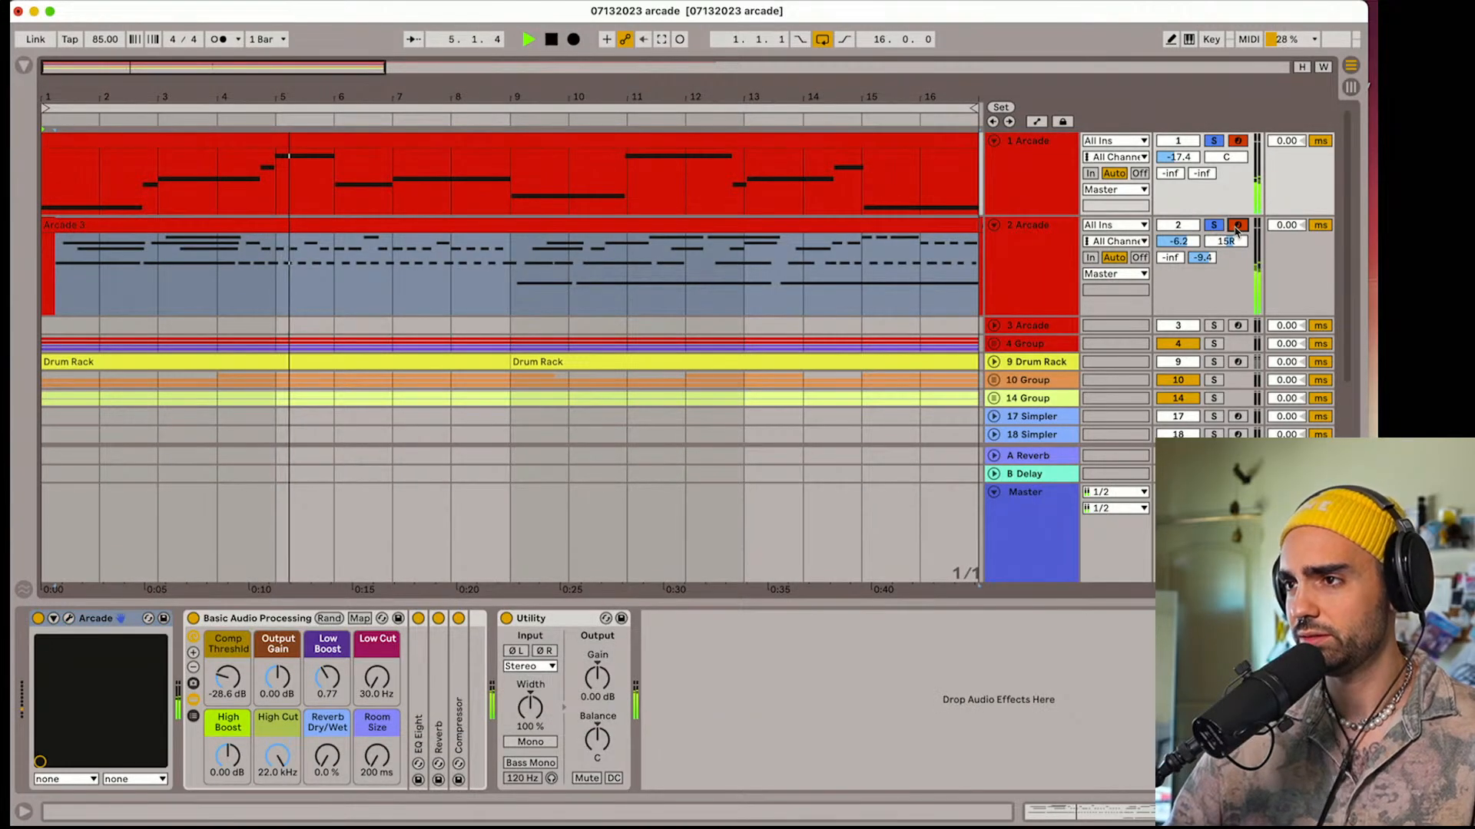
left_click(1036, 269)
left_click(69, 619)
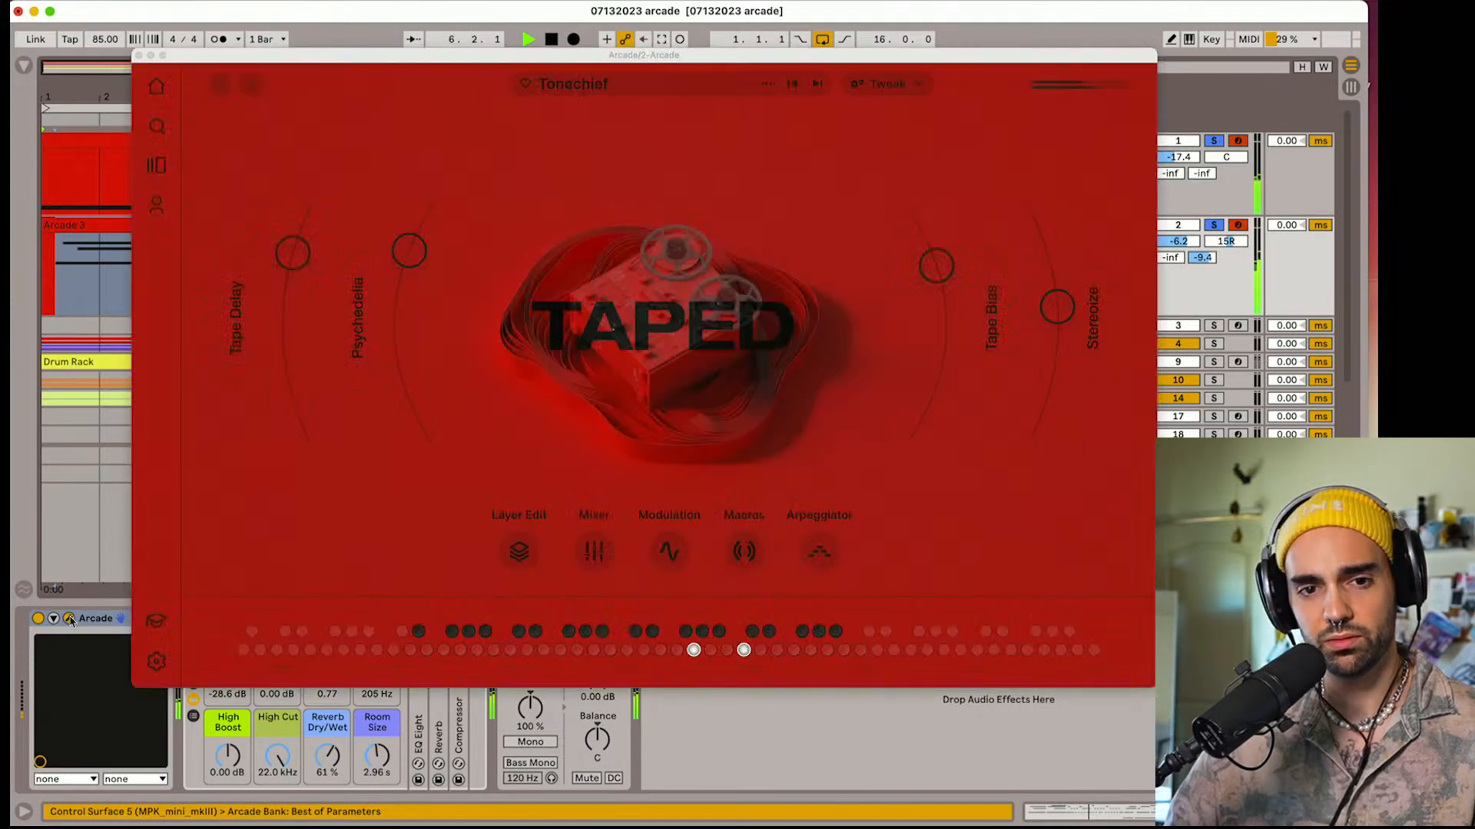
left_click(139, 55)
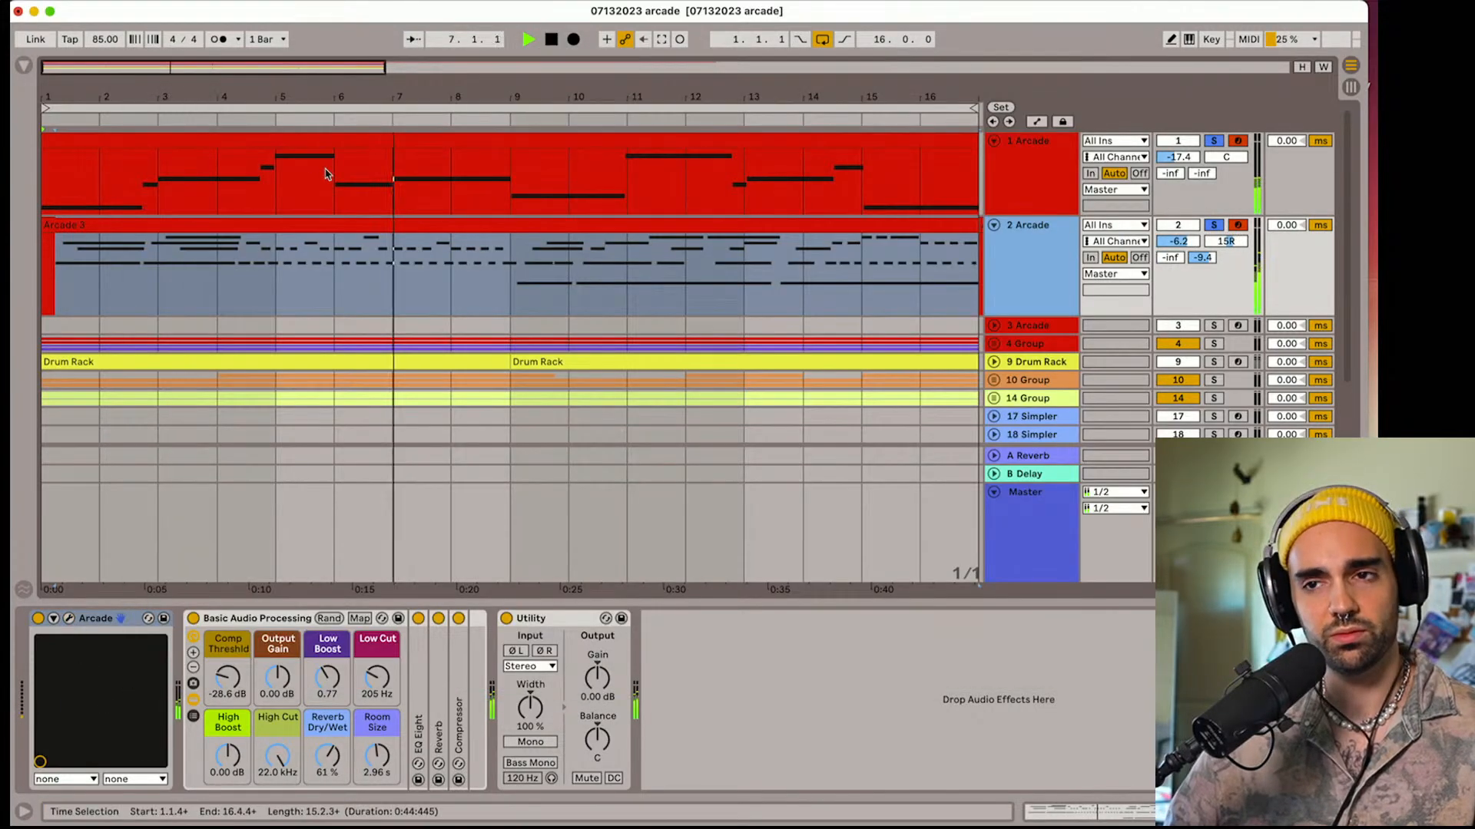
Expand group 4 and its frozen Arcade track 5, solo that track, and play it from the start
left_click(994, 285)
scroll(999, 269, "down", 2)
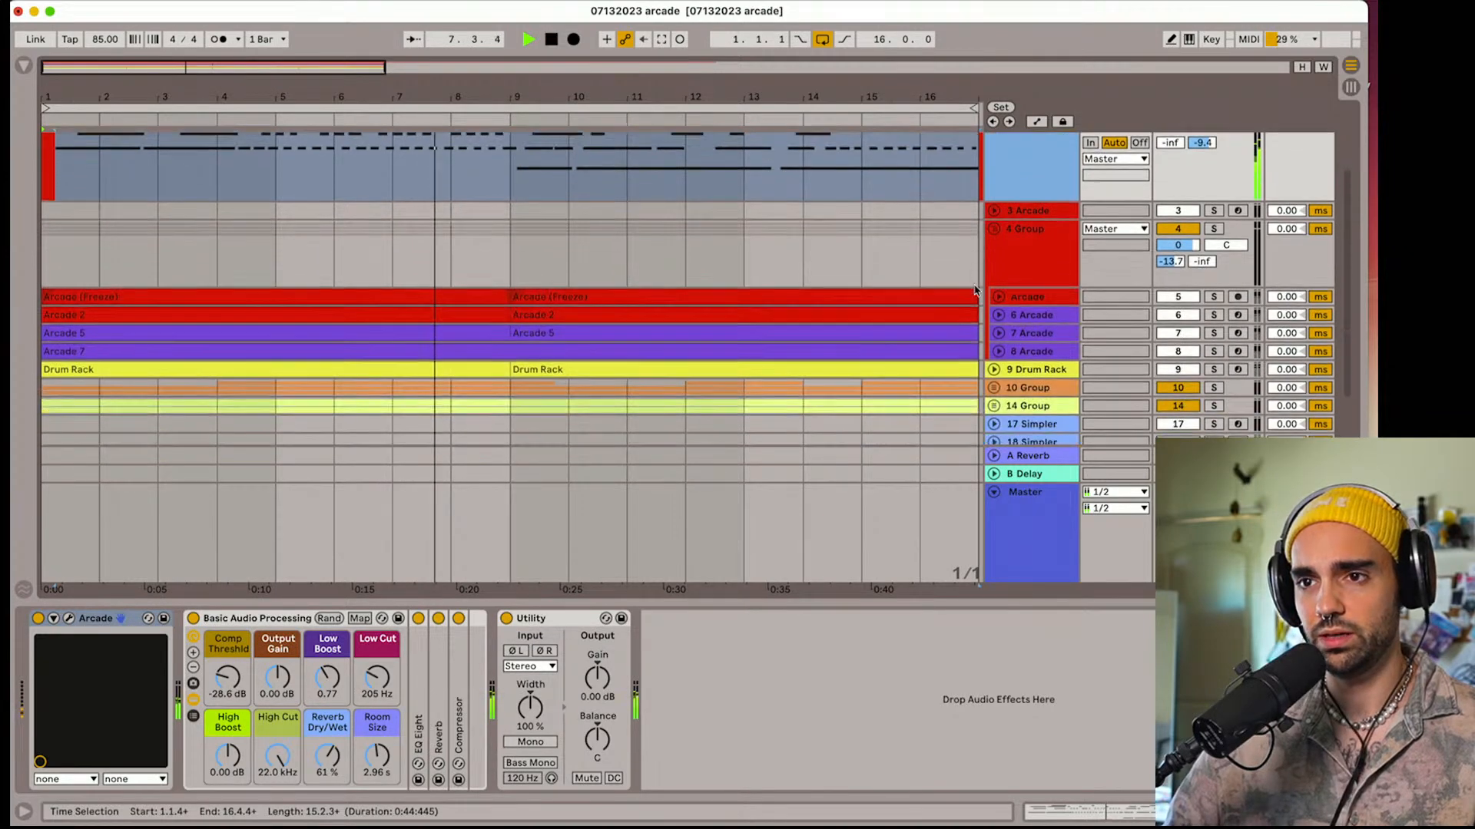
left_click(997, 250)
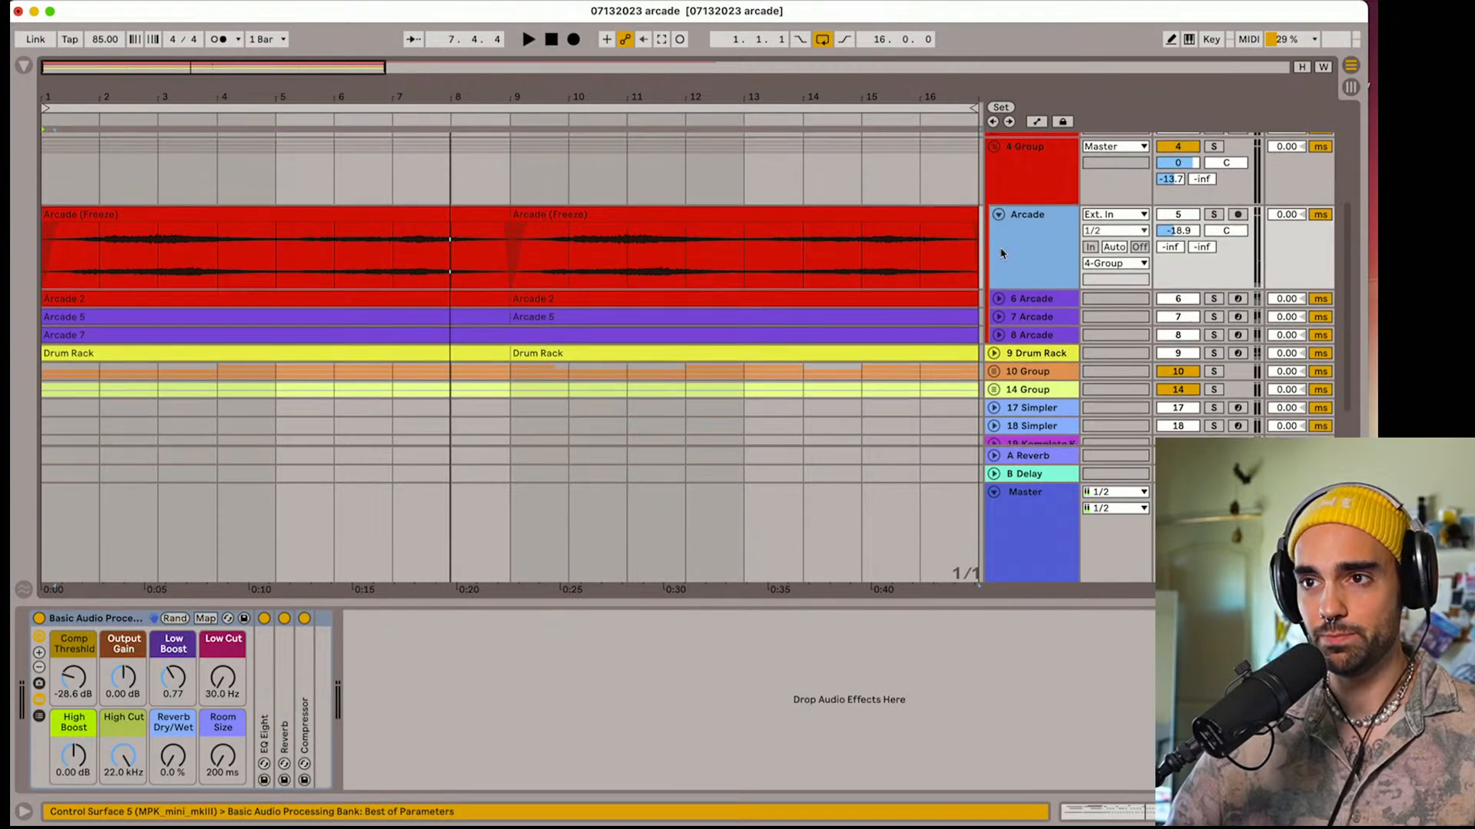
left_click(1218, 216)
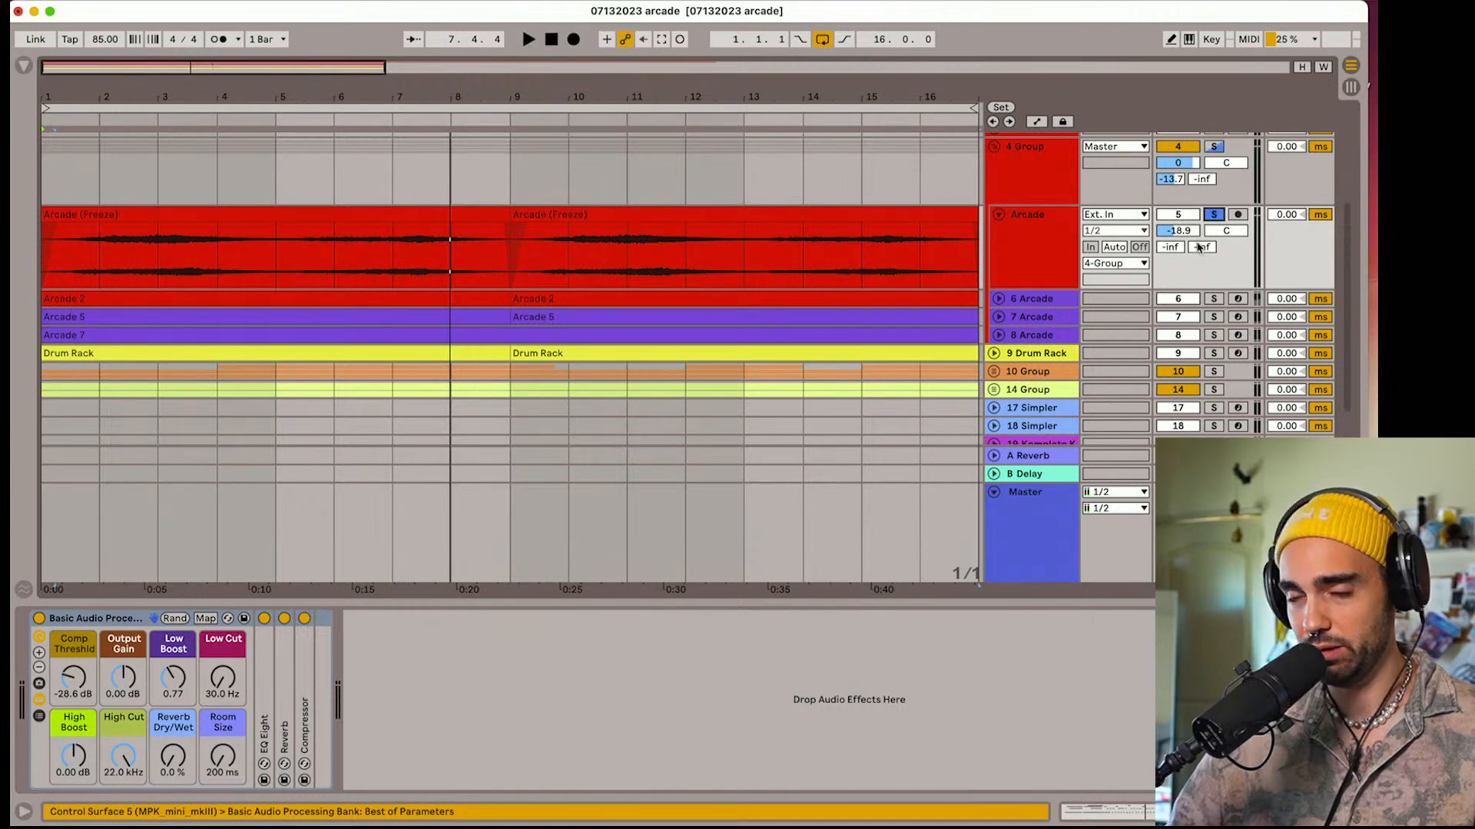
key("space")
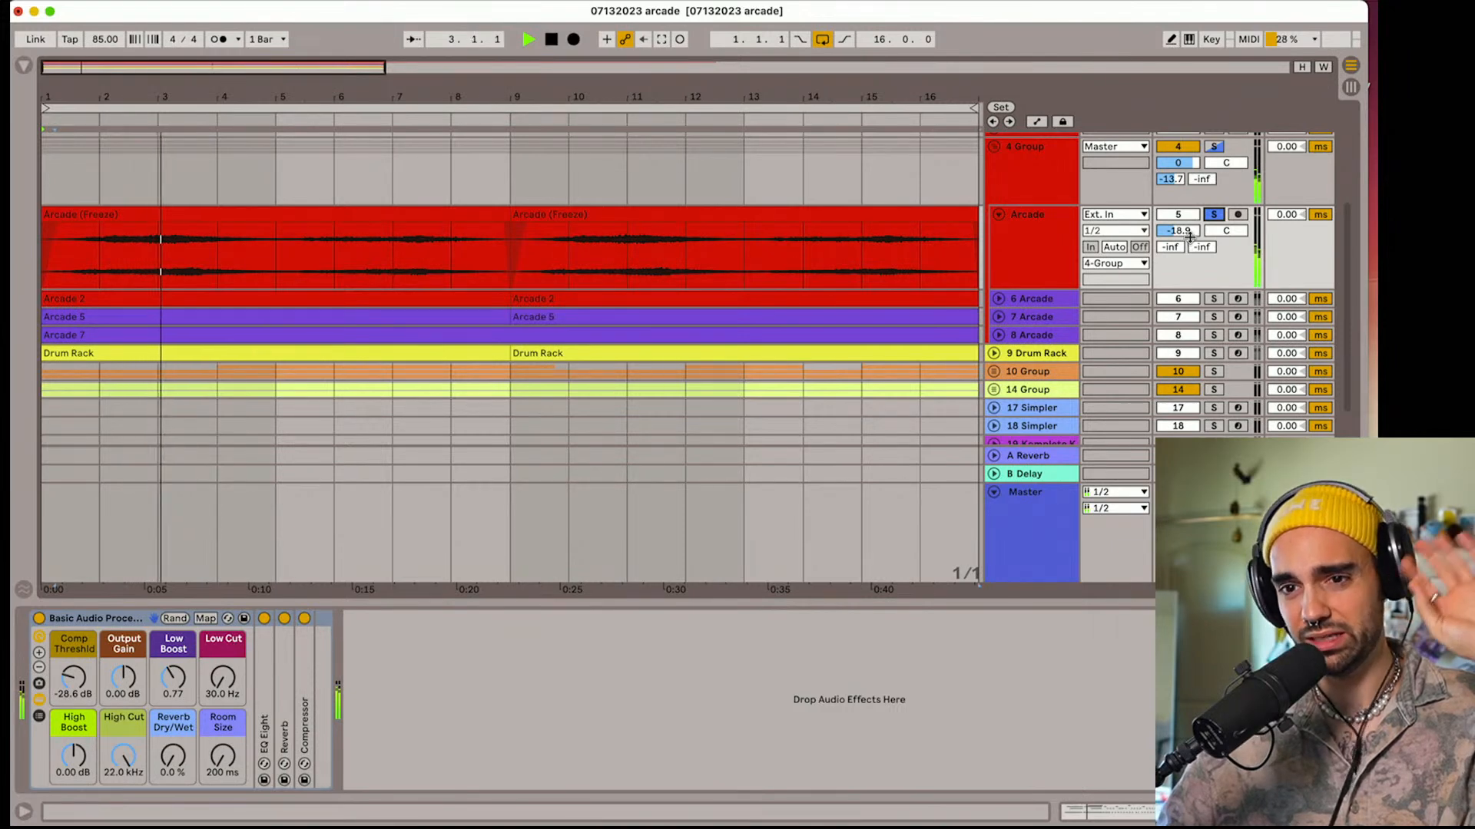
Expand and solo Arcade track 6, examine the preset in its Arcade instrument, and close the instrument
scroll(1198, 245, "down", 2)
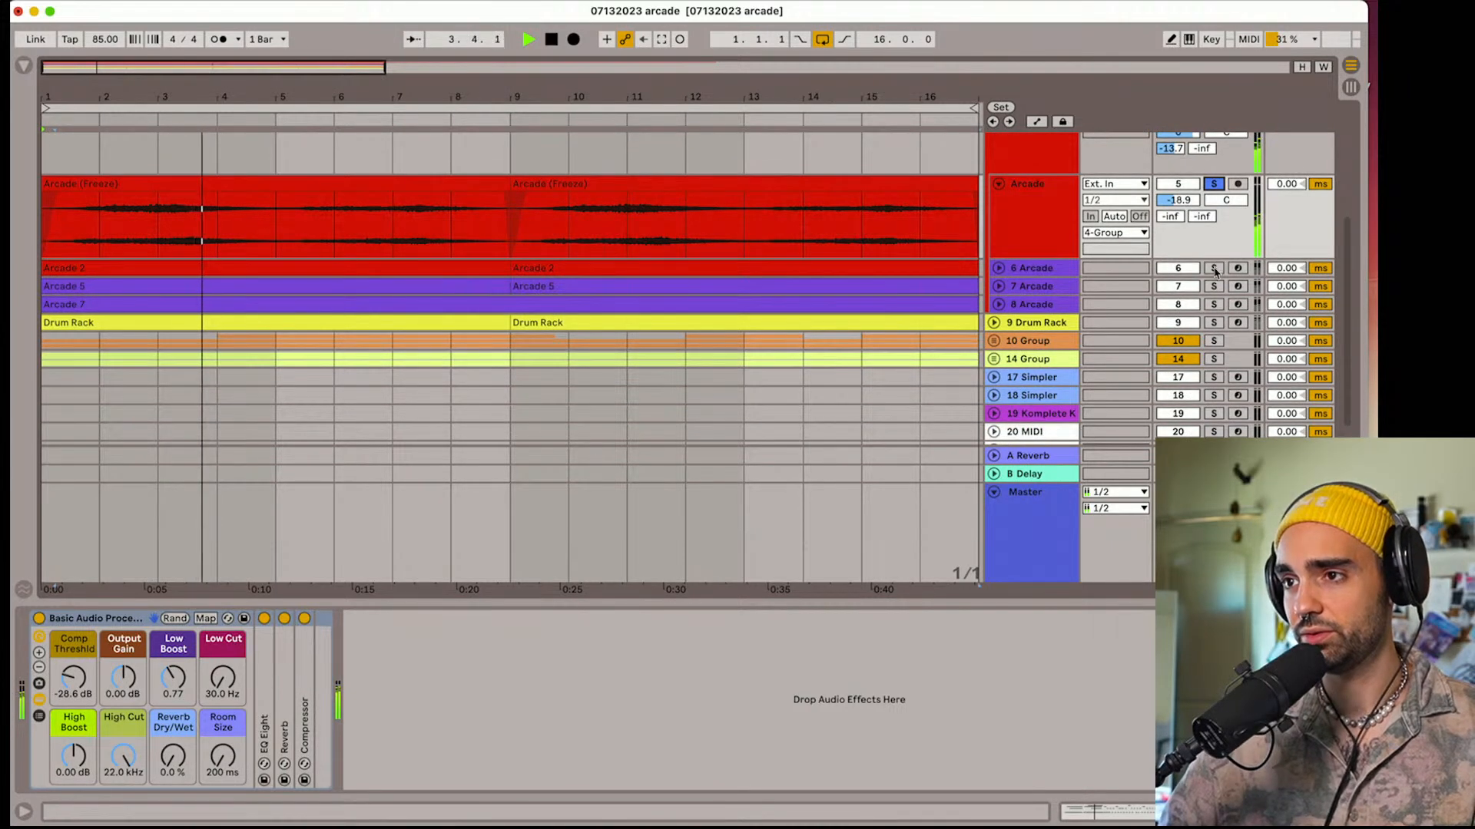
left_click(999, 269)
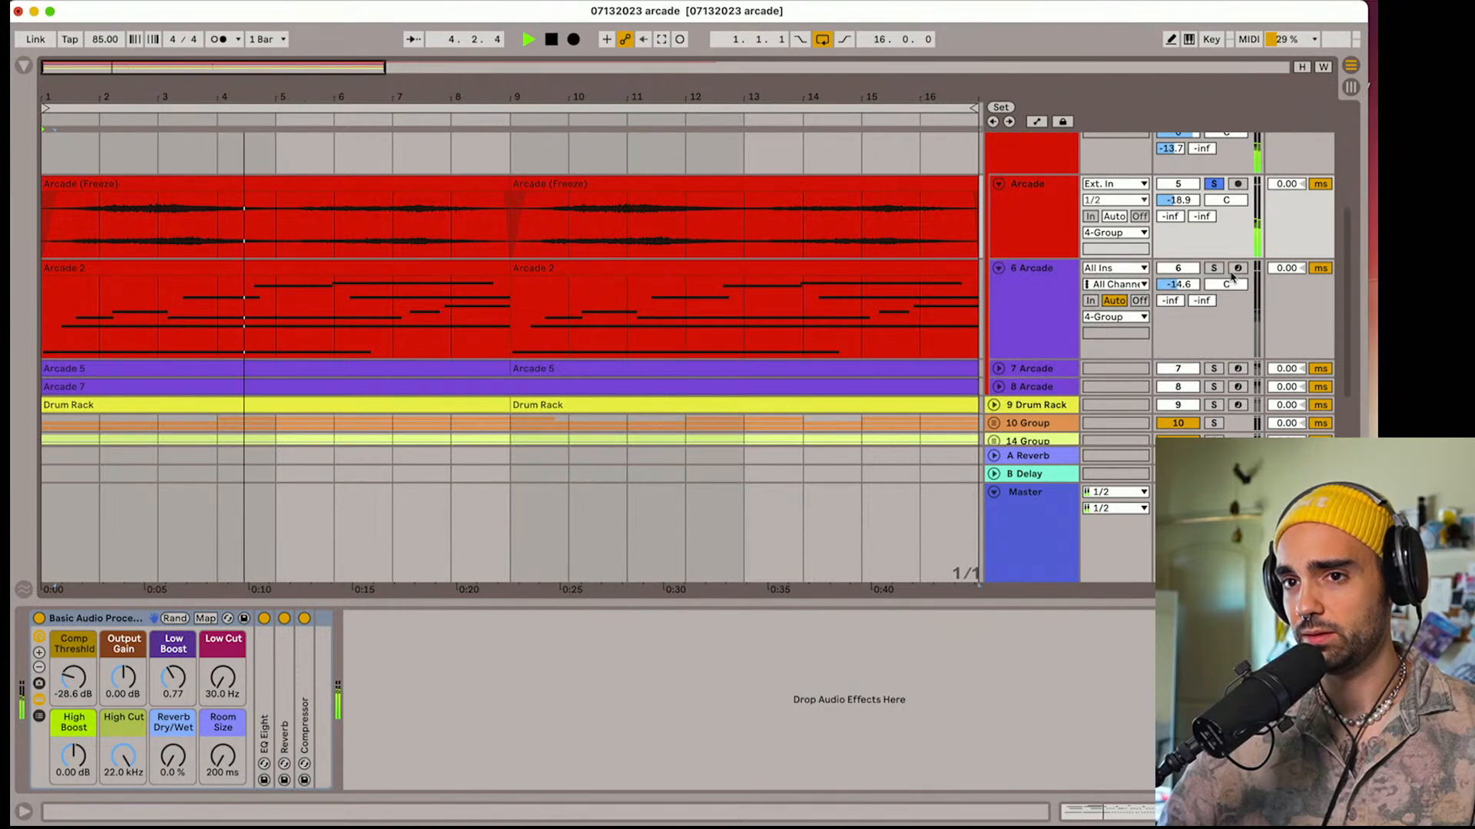
left_click(1215, 268)
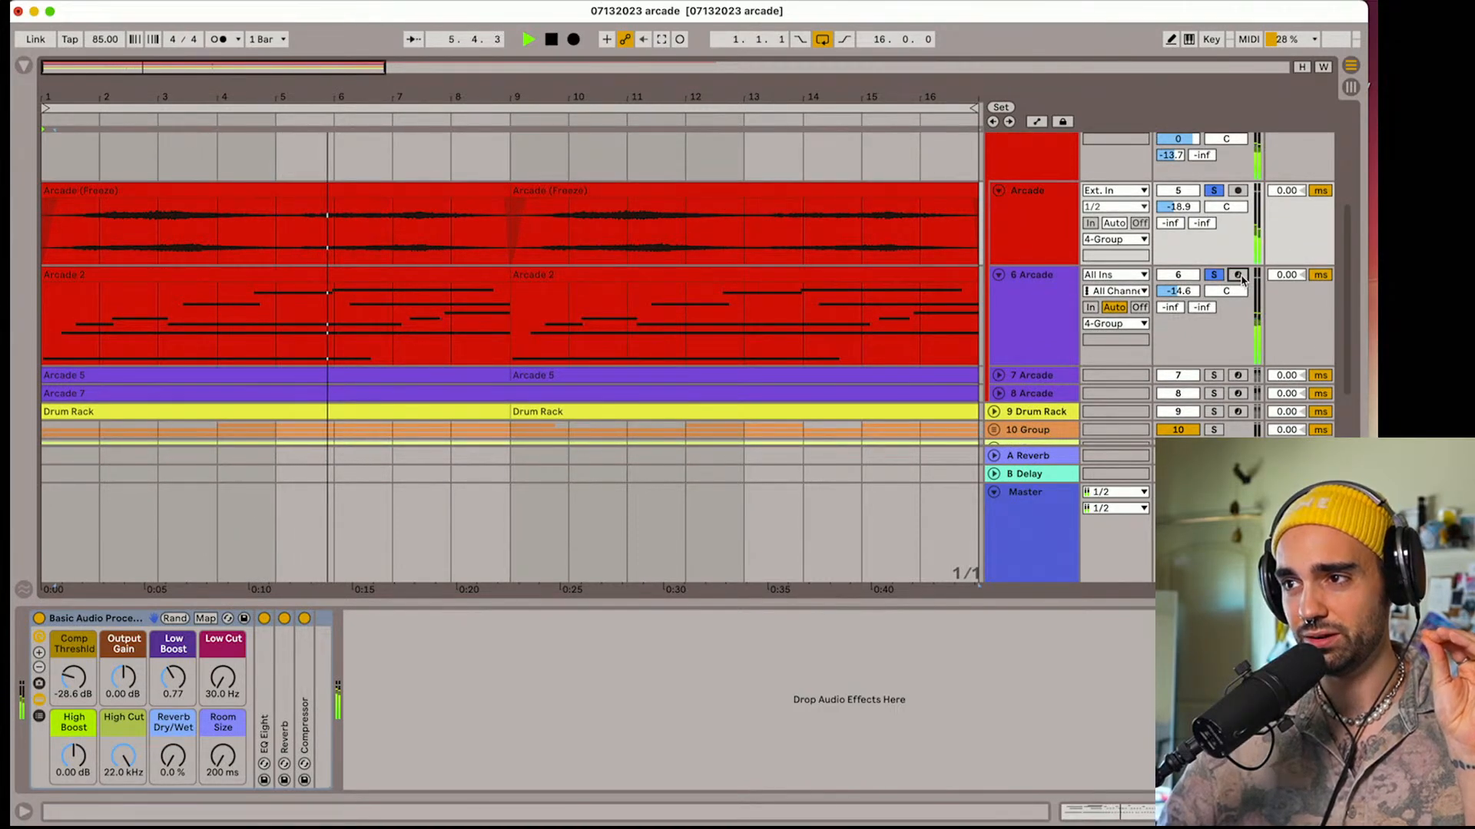
left_click(1055, 301)
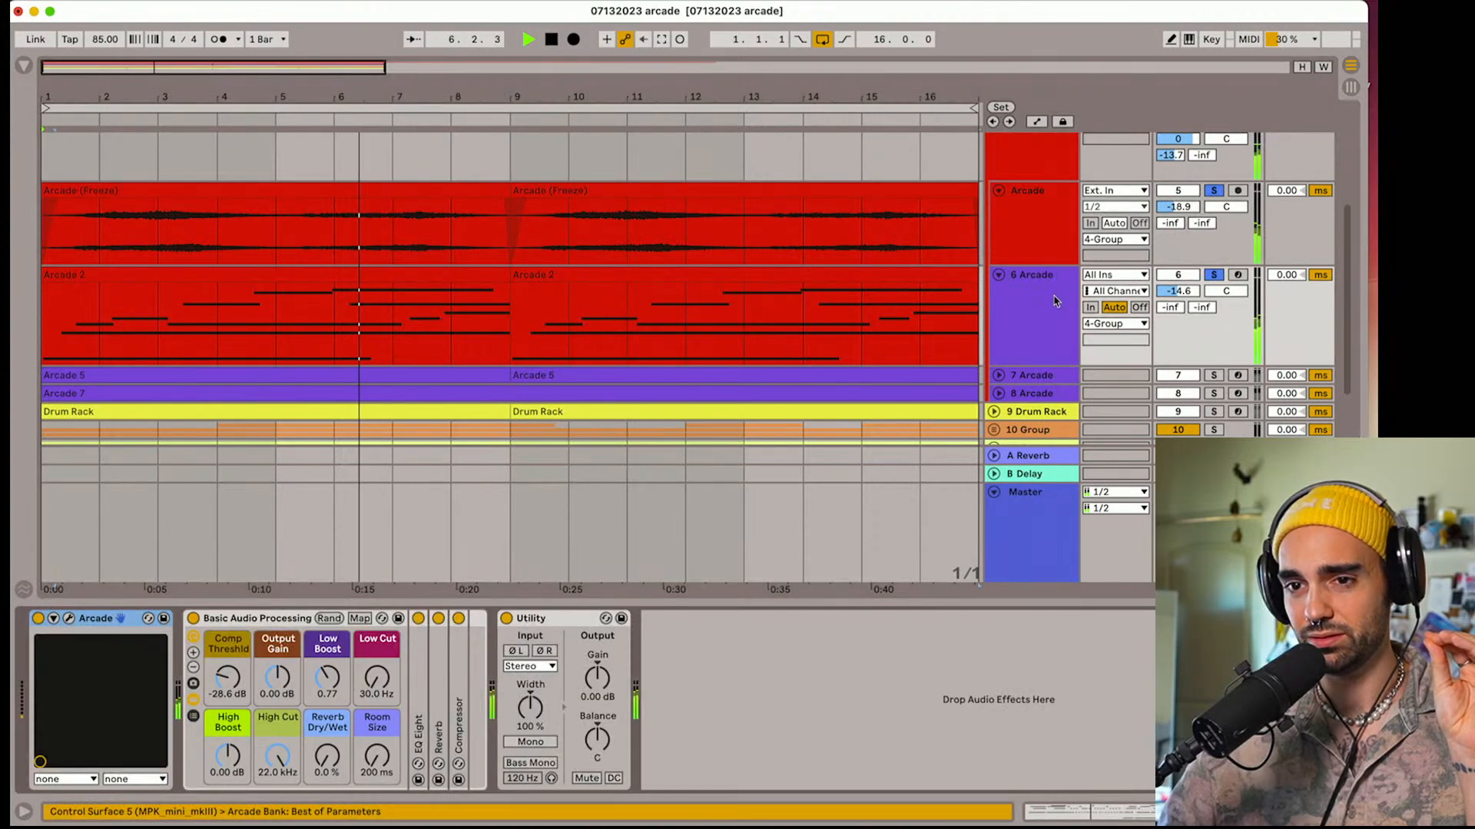
left_click(69, 620)
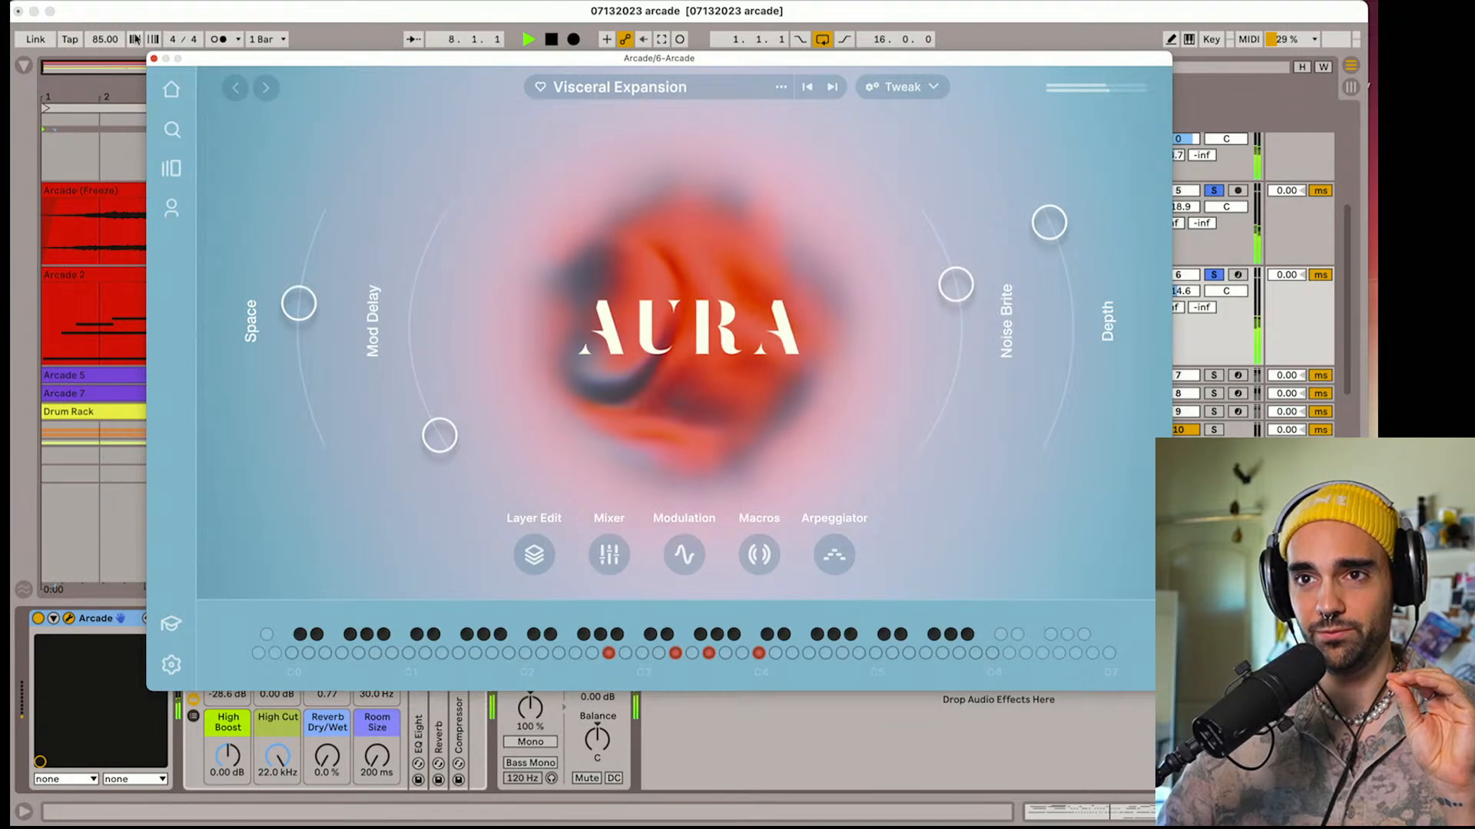
left_click(154, 59)
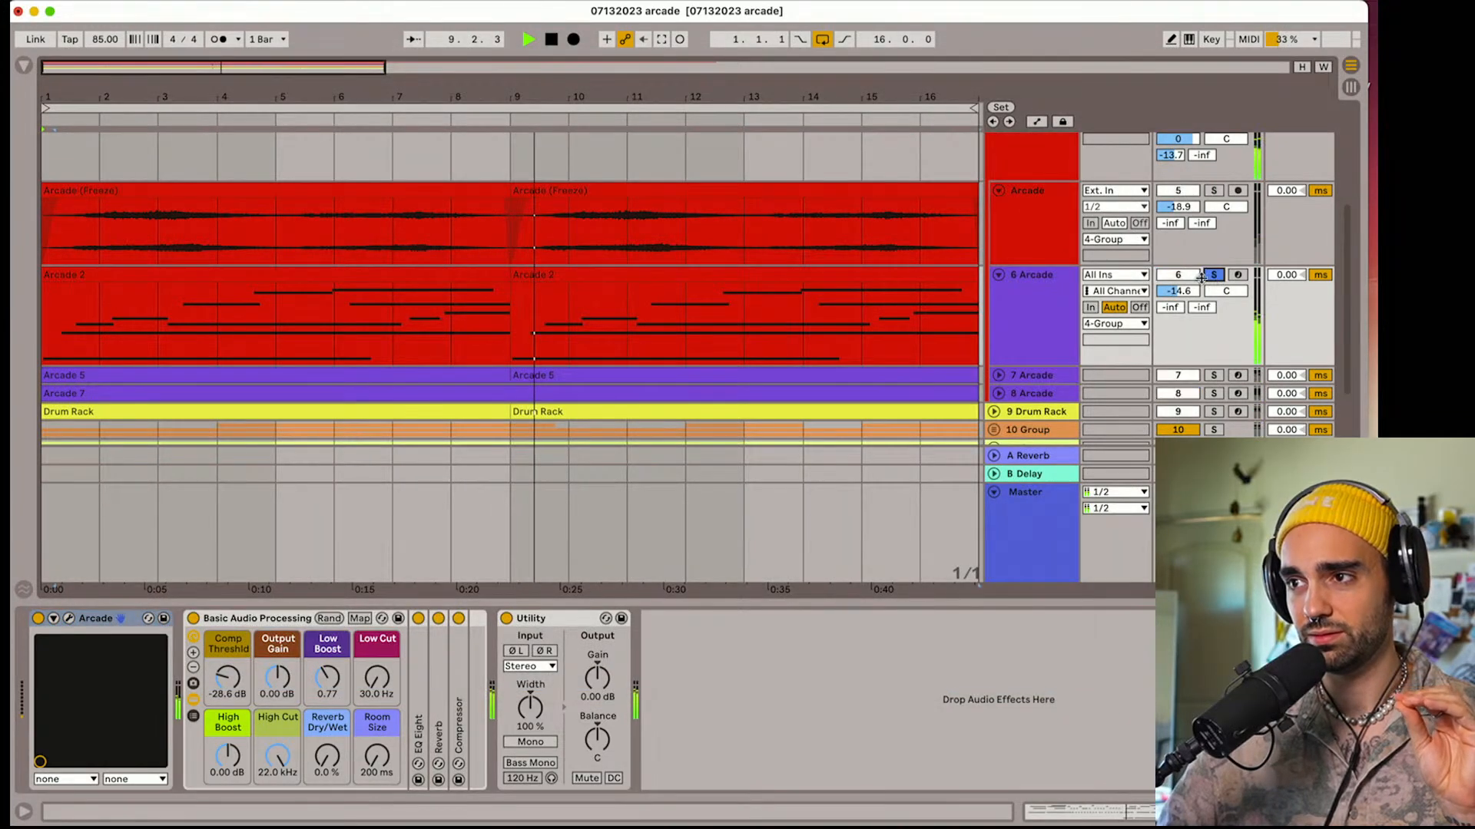
Expand and solo Arcade track 7, examine the arpeggiator settings in its Arcade instrument, and close the instrument
scroll(996, 327, "down", 2)
left_click(996, 321)
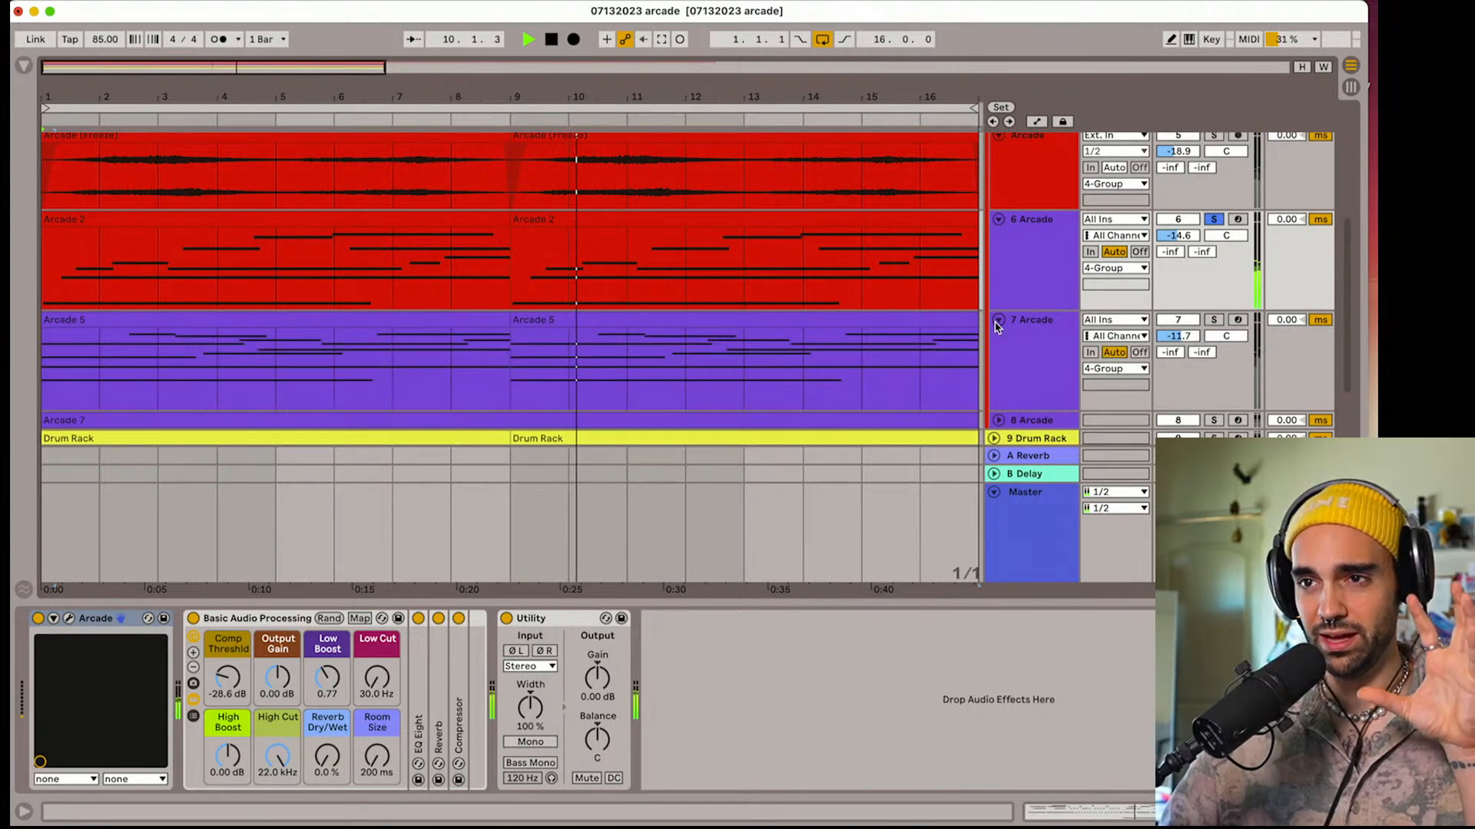
scroll(1021, 301, "down", 2)
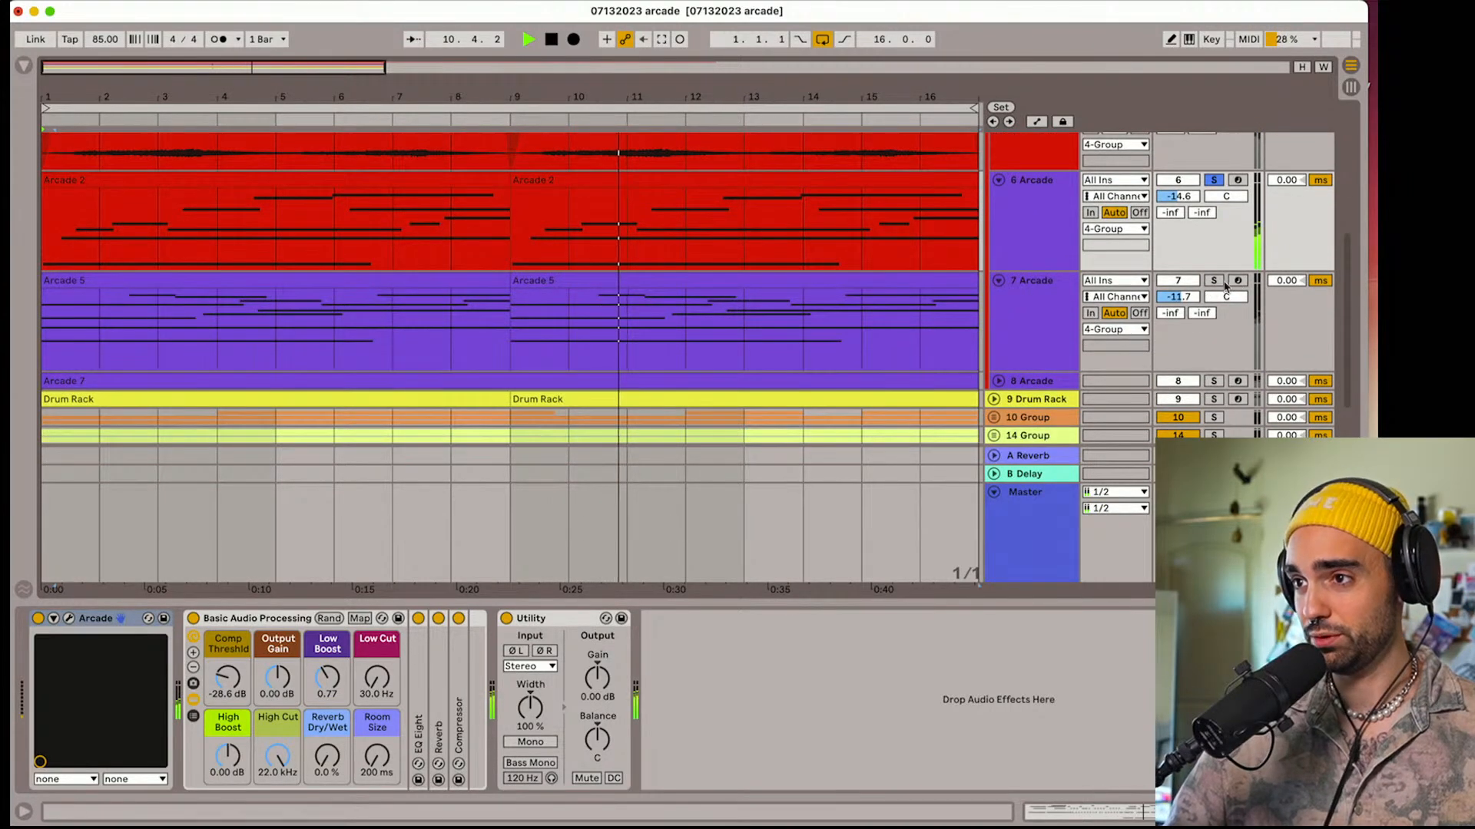
left_click(1213, 280)
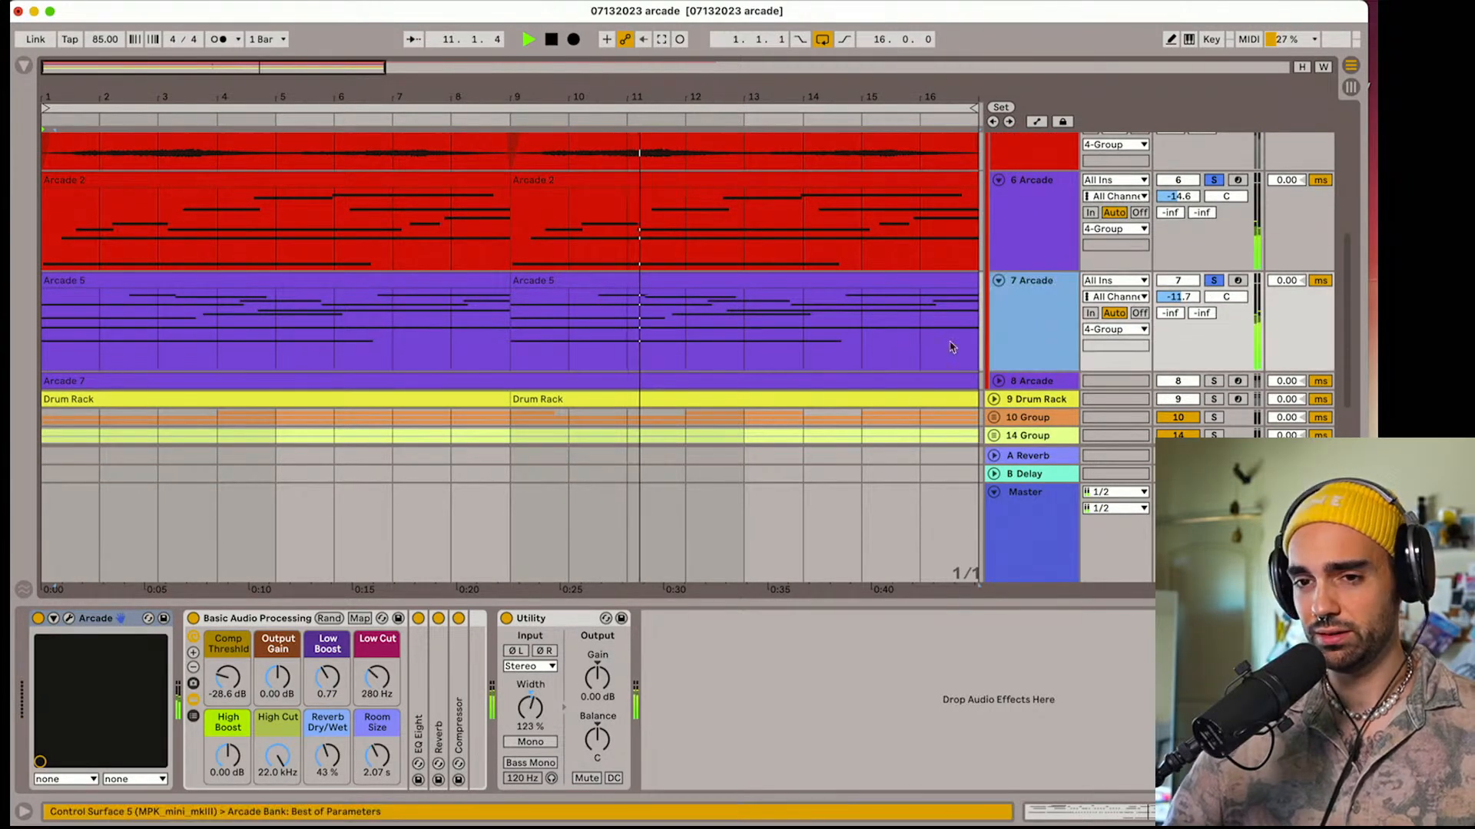
left_click(68, 619)
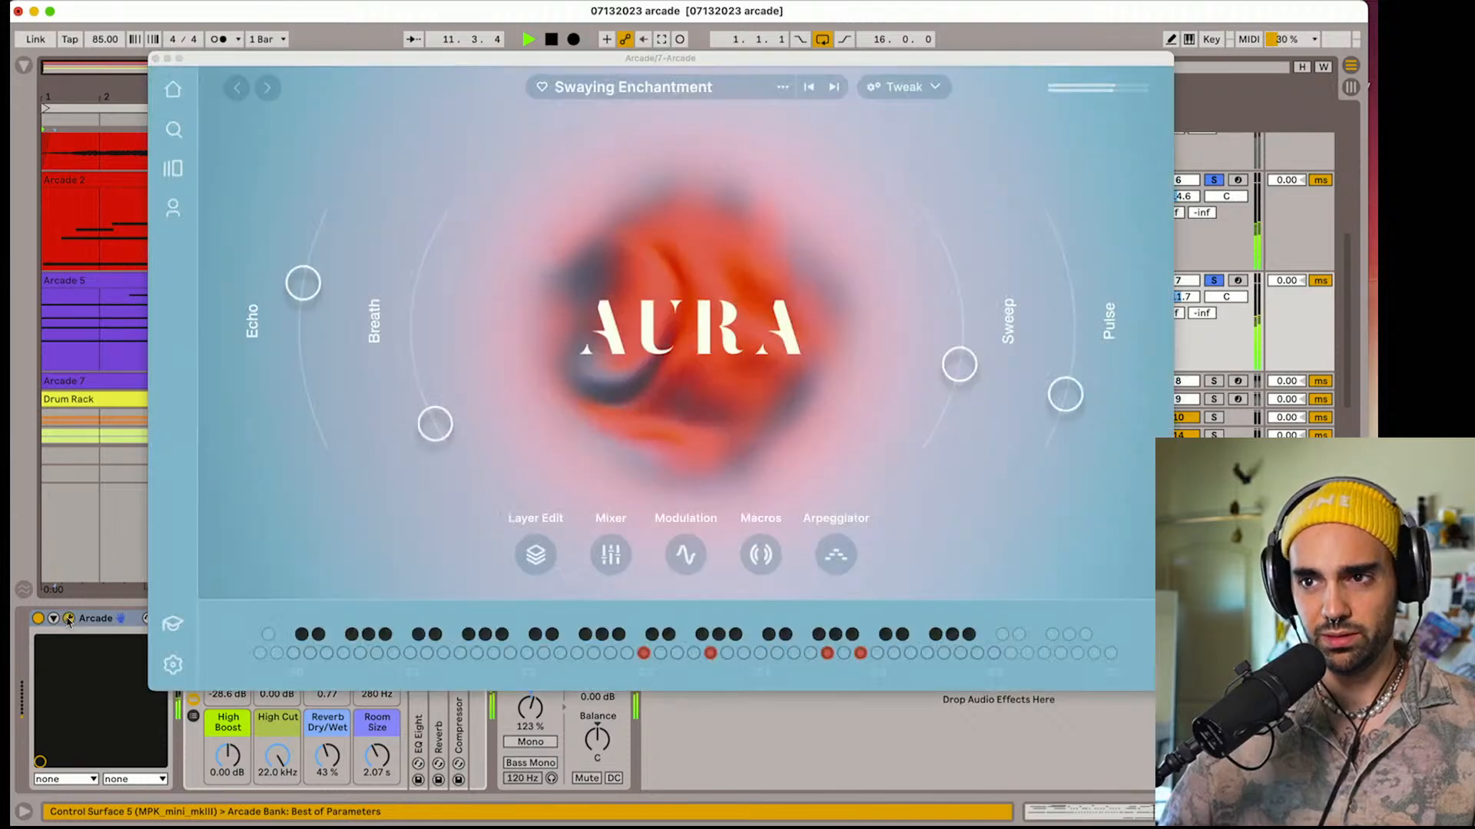
left_click(836, 561)
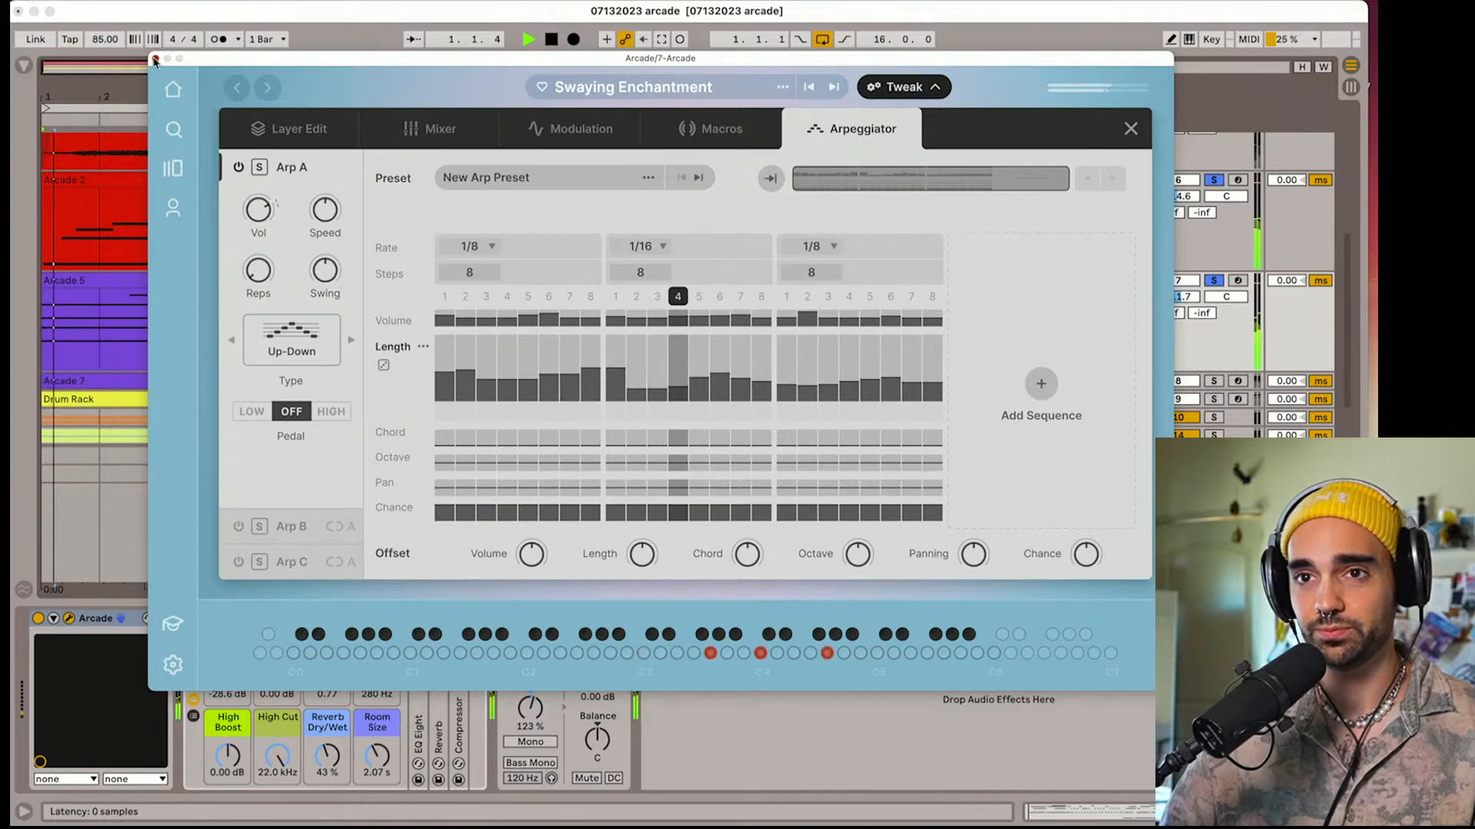
left_click(156, 59)
Expand and solo Arcade track 8, examine the preset in its Arcade instrument, and close the instrument
scroll(266, 174, "down", 2)
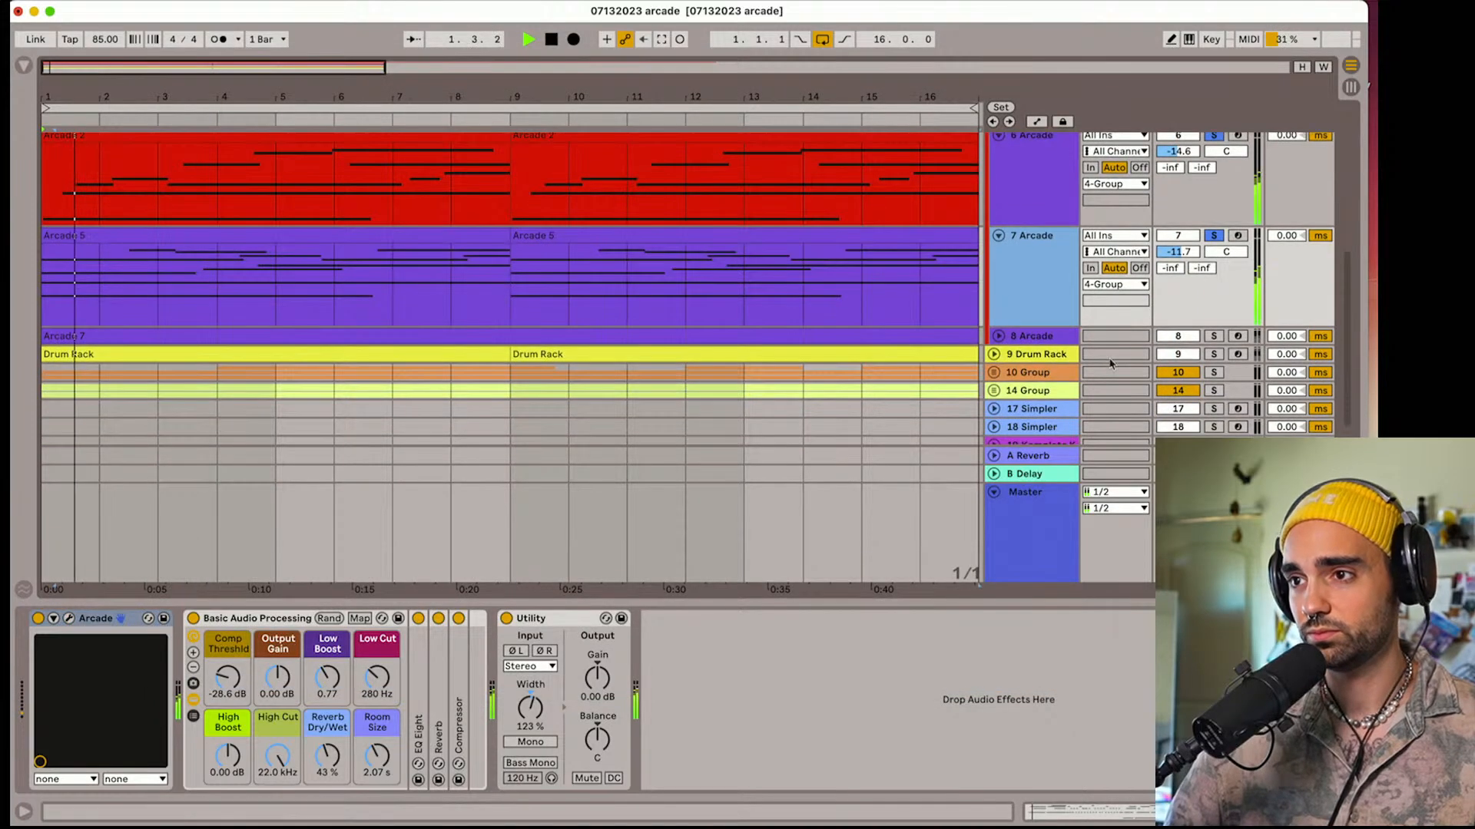
left_click(998, 335)
left_click(1214, 341)
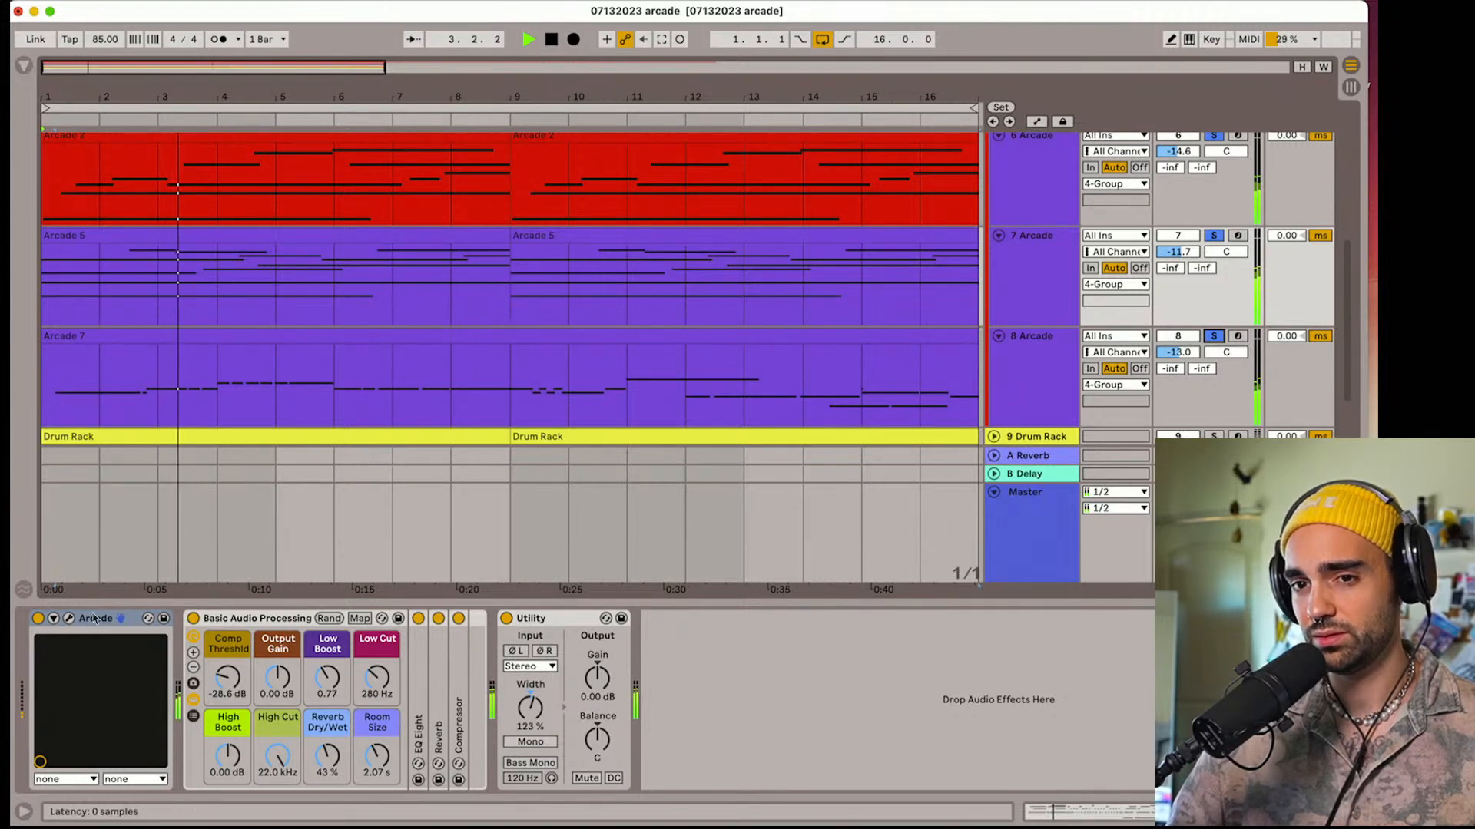
left_click(69, 619)
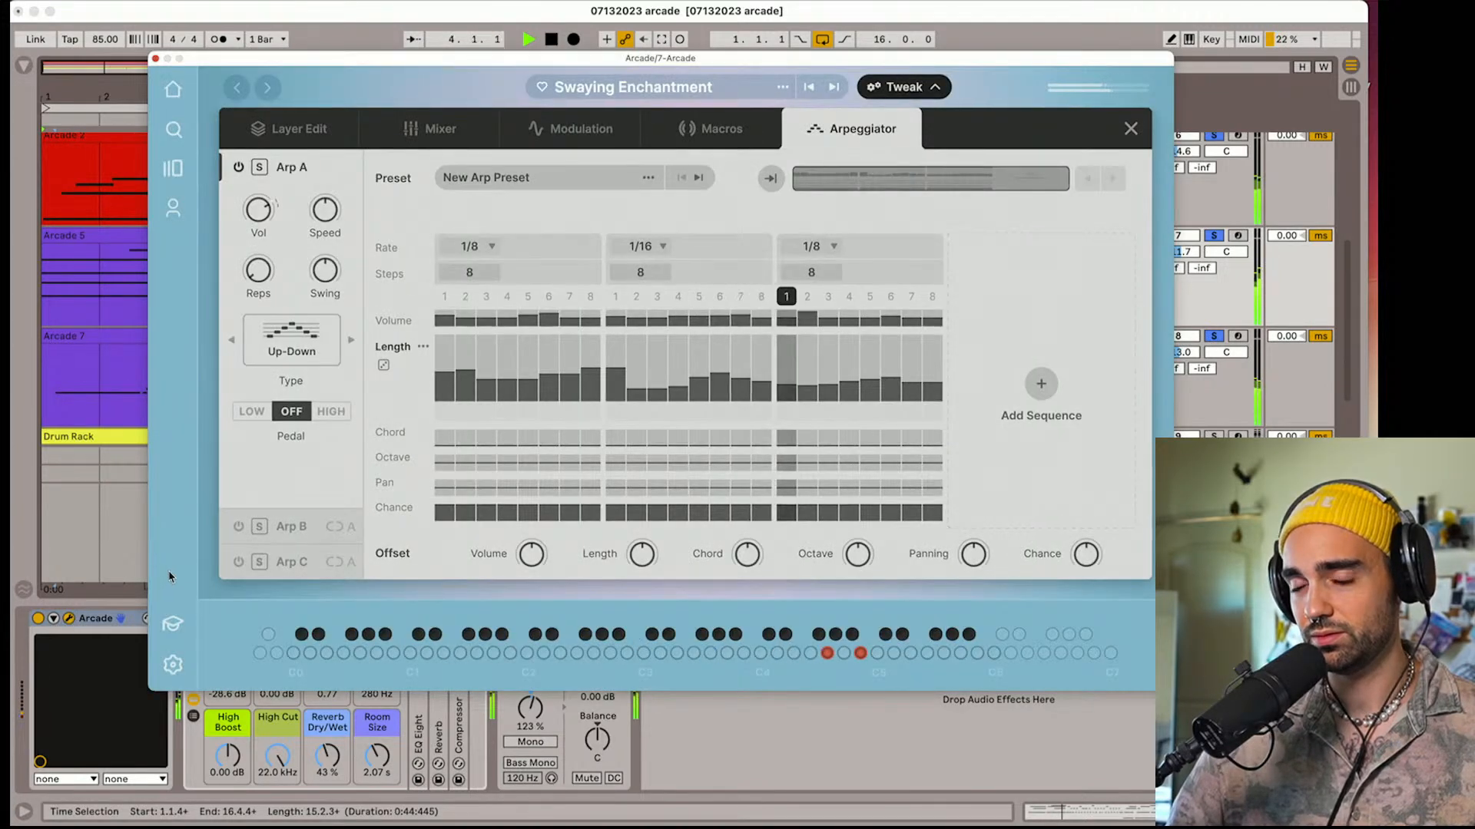
left_click(70, 619)
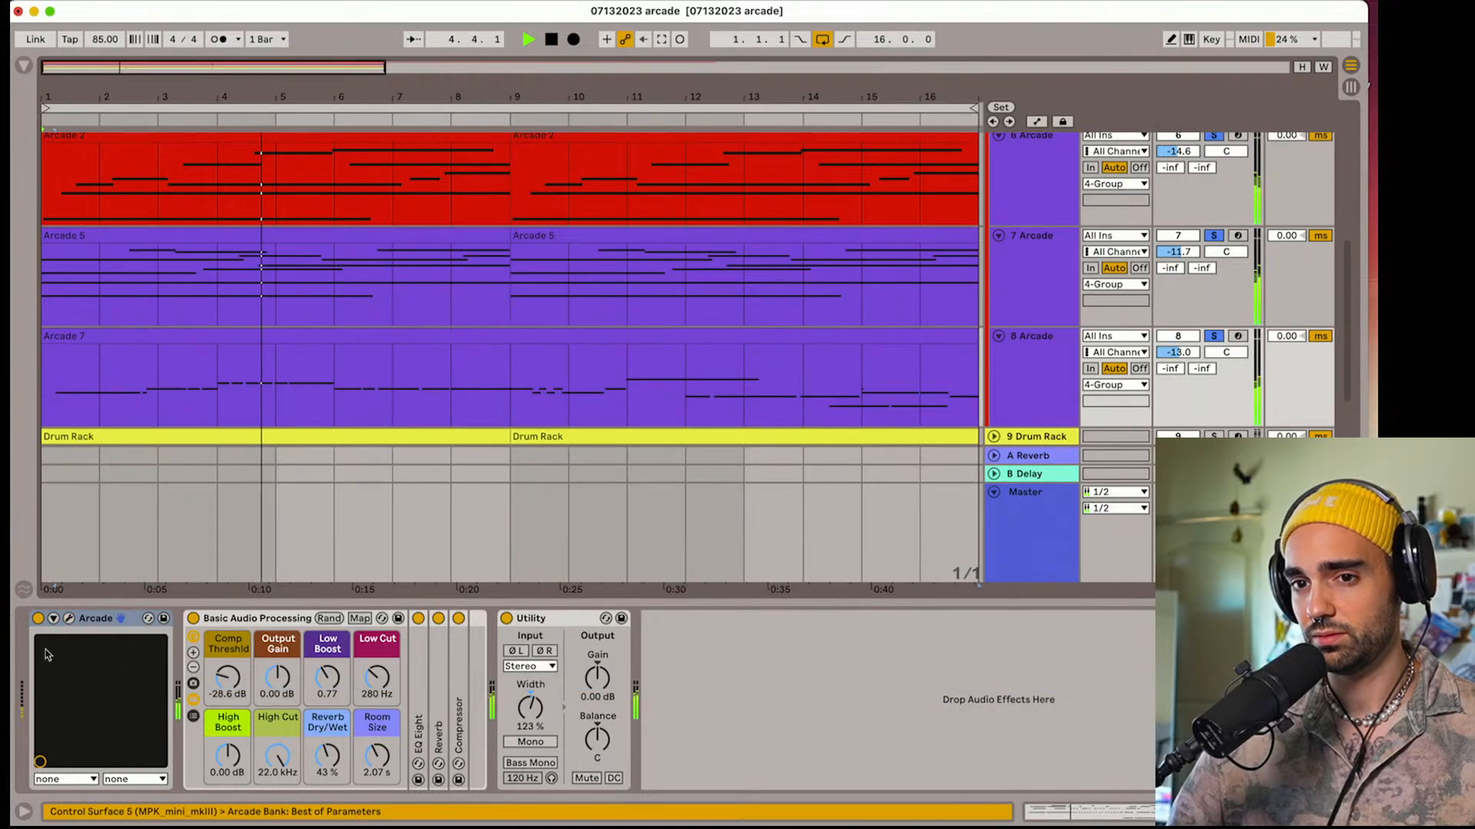
left_click(69, 619)
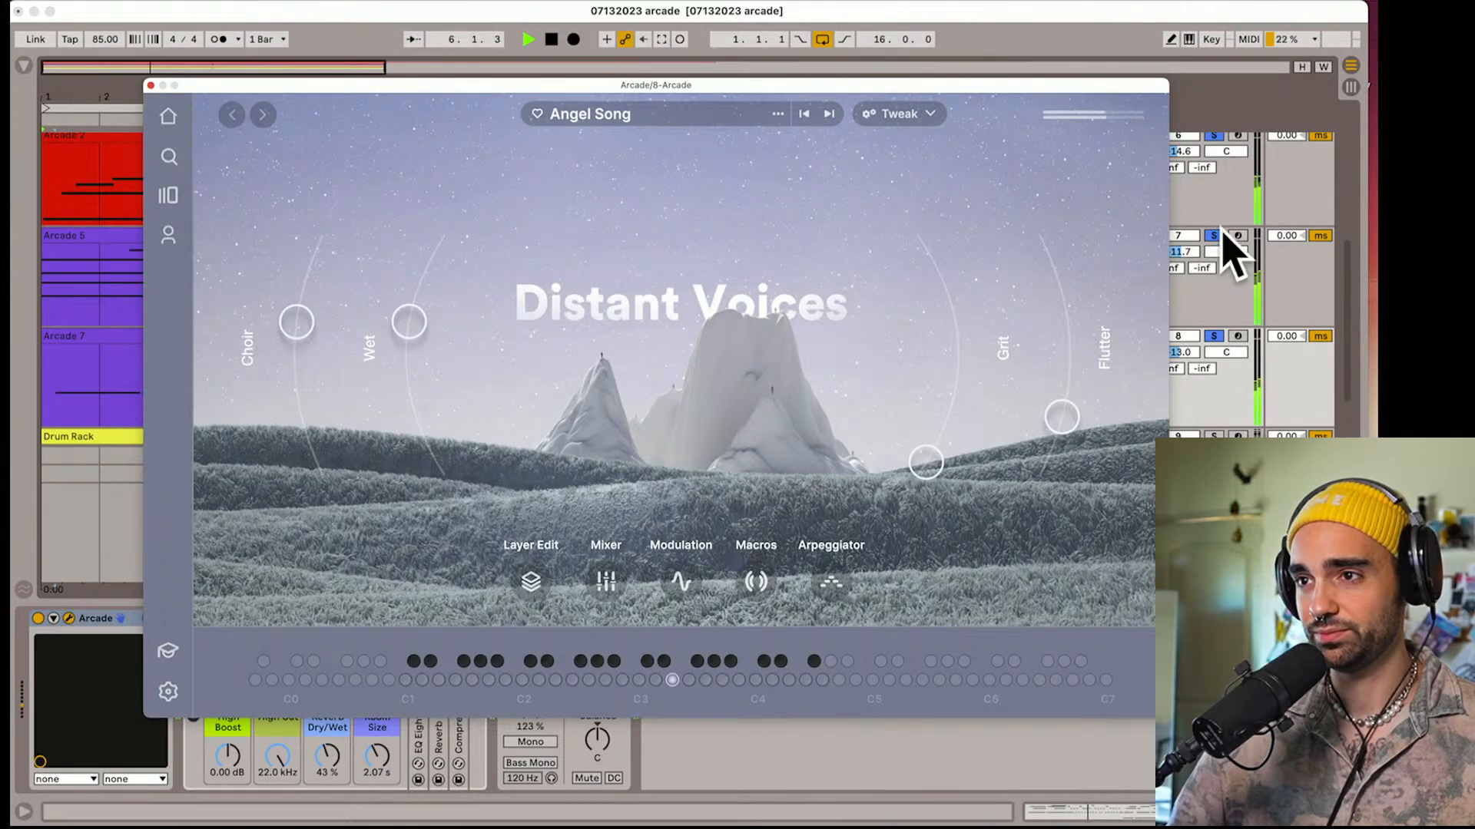
left_click(151, 86)
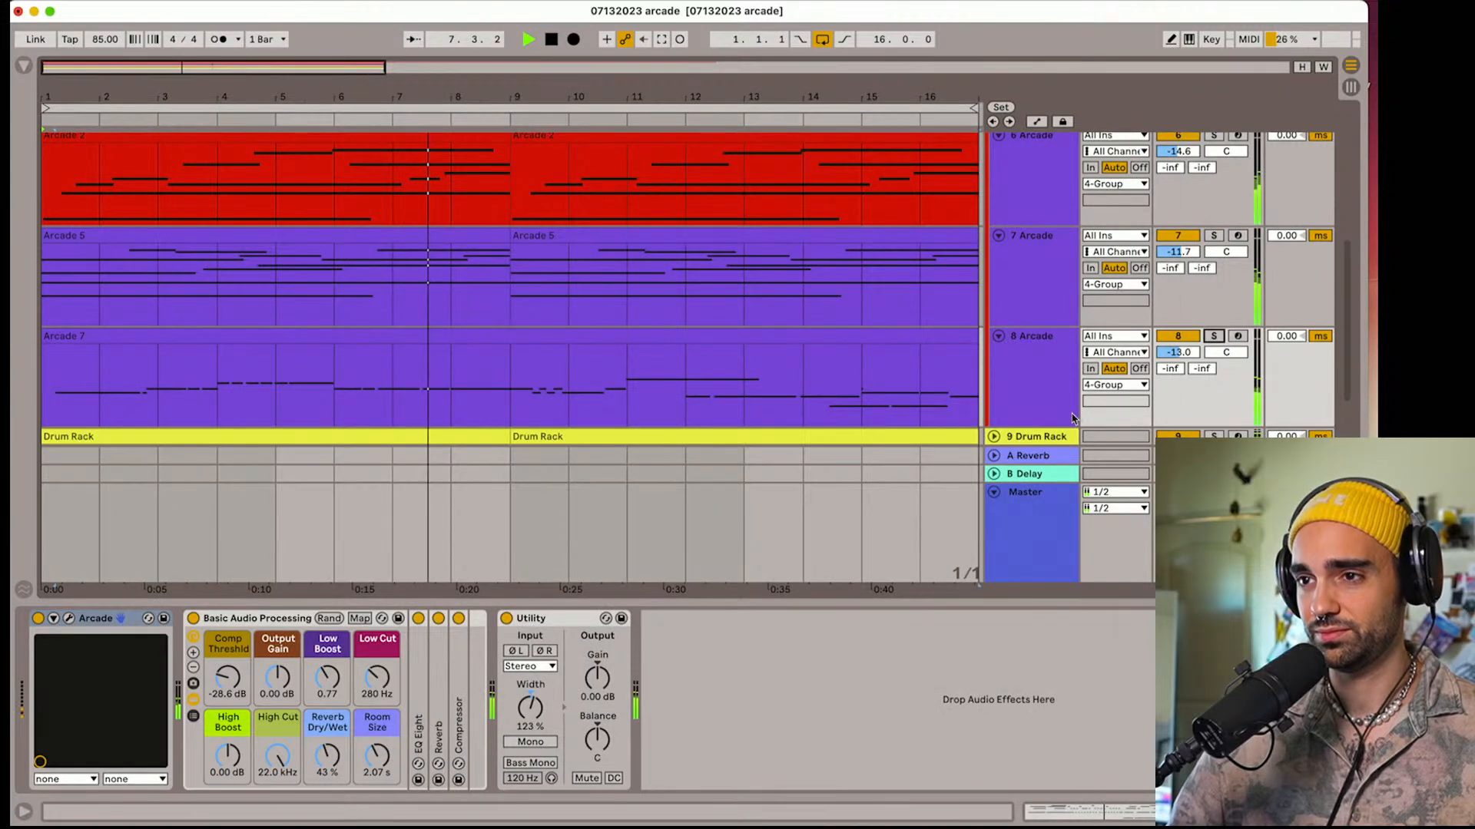
Clear the track solos, expand and solo group 10, and examine the preset in Arcade track 12's instrument
scroll(1073, 419, "down", 3)
left_click(994, 325)
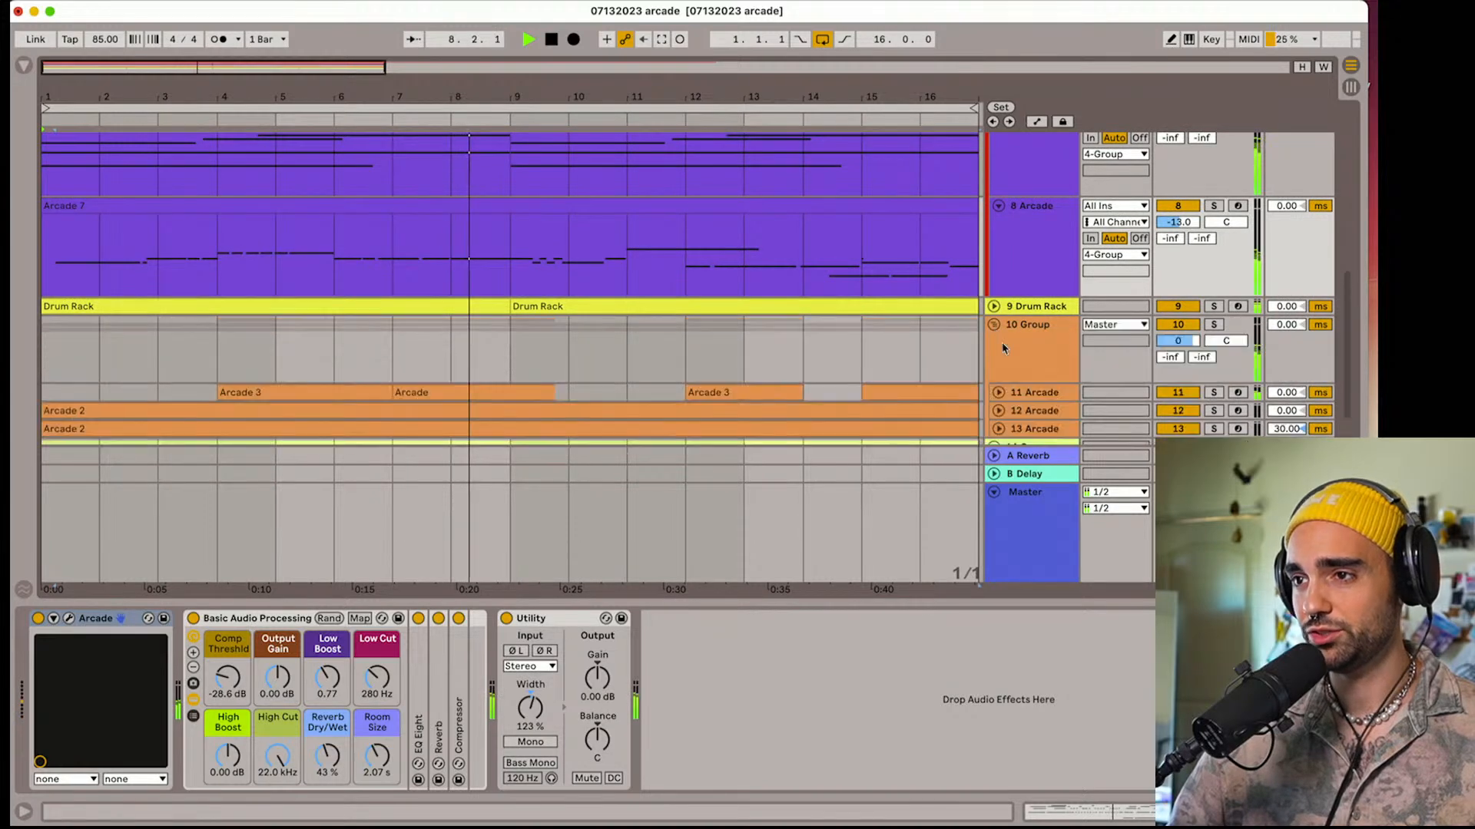
scroll(1297, 243, "down", 1)
left_click(1214, 281)
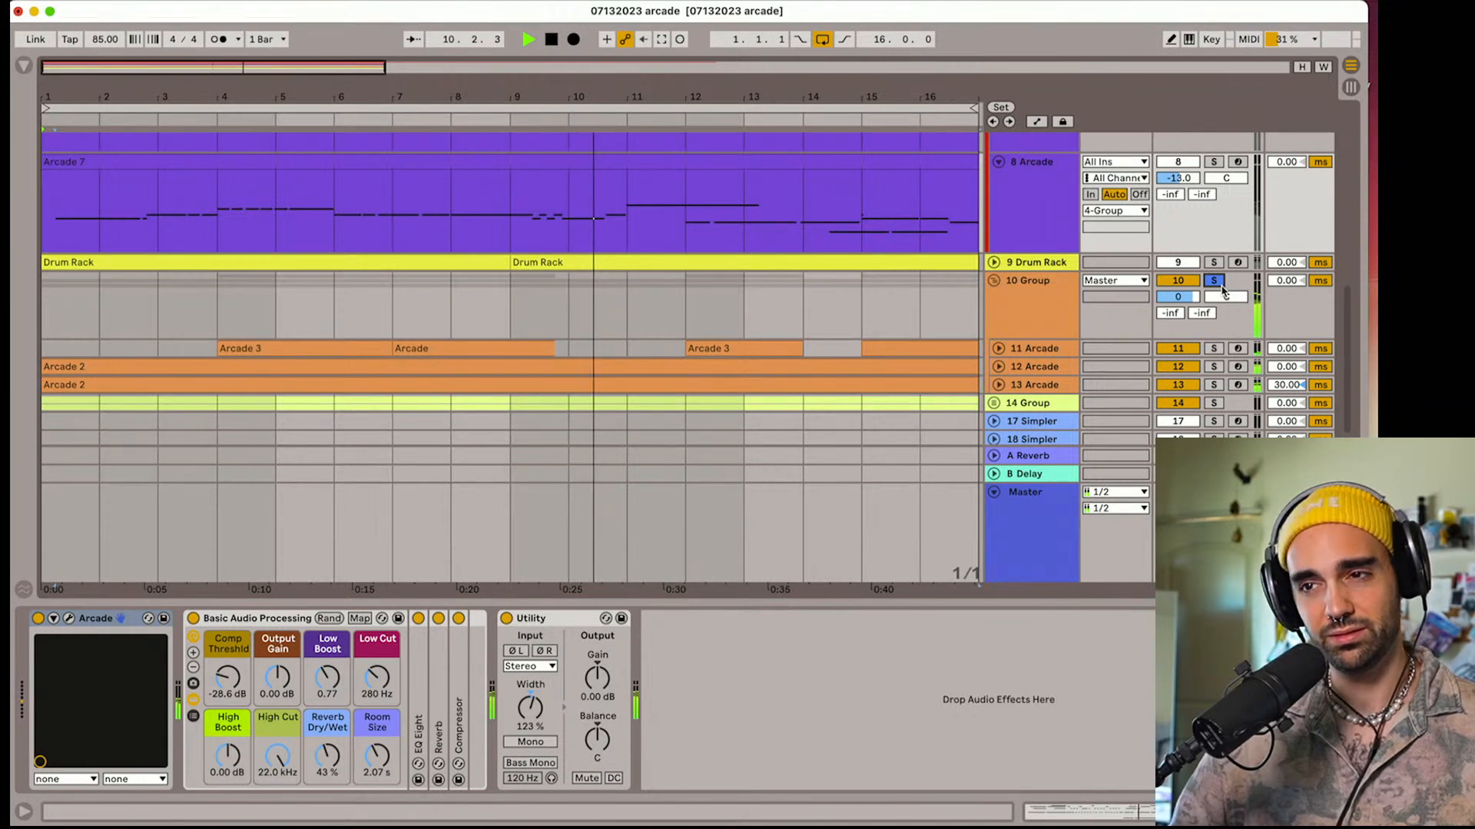
left_click(1034, 367)
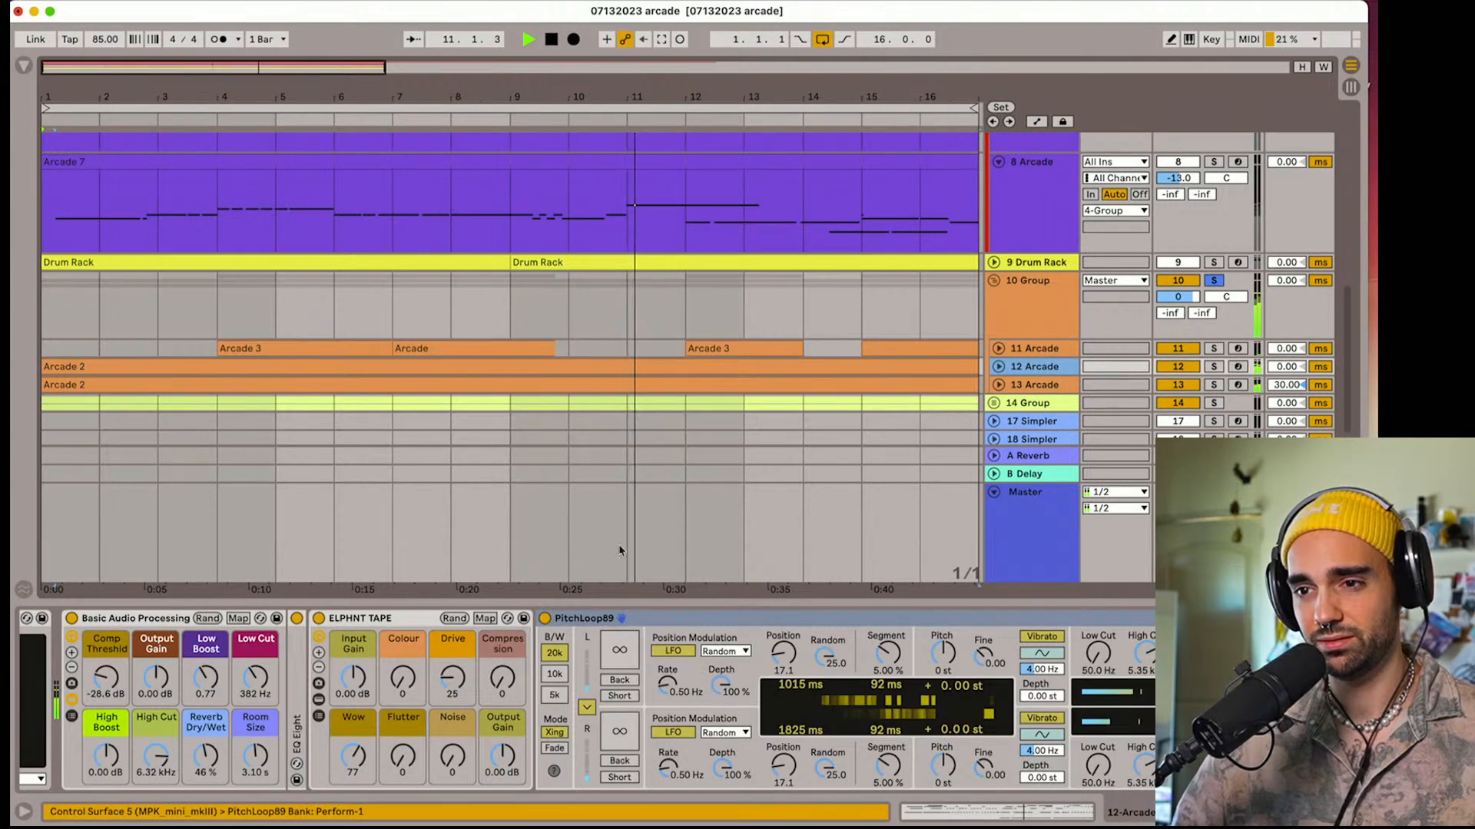
scroll(81, 632, "left", 3)
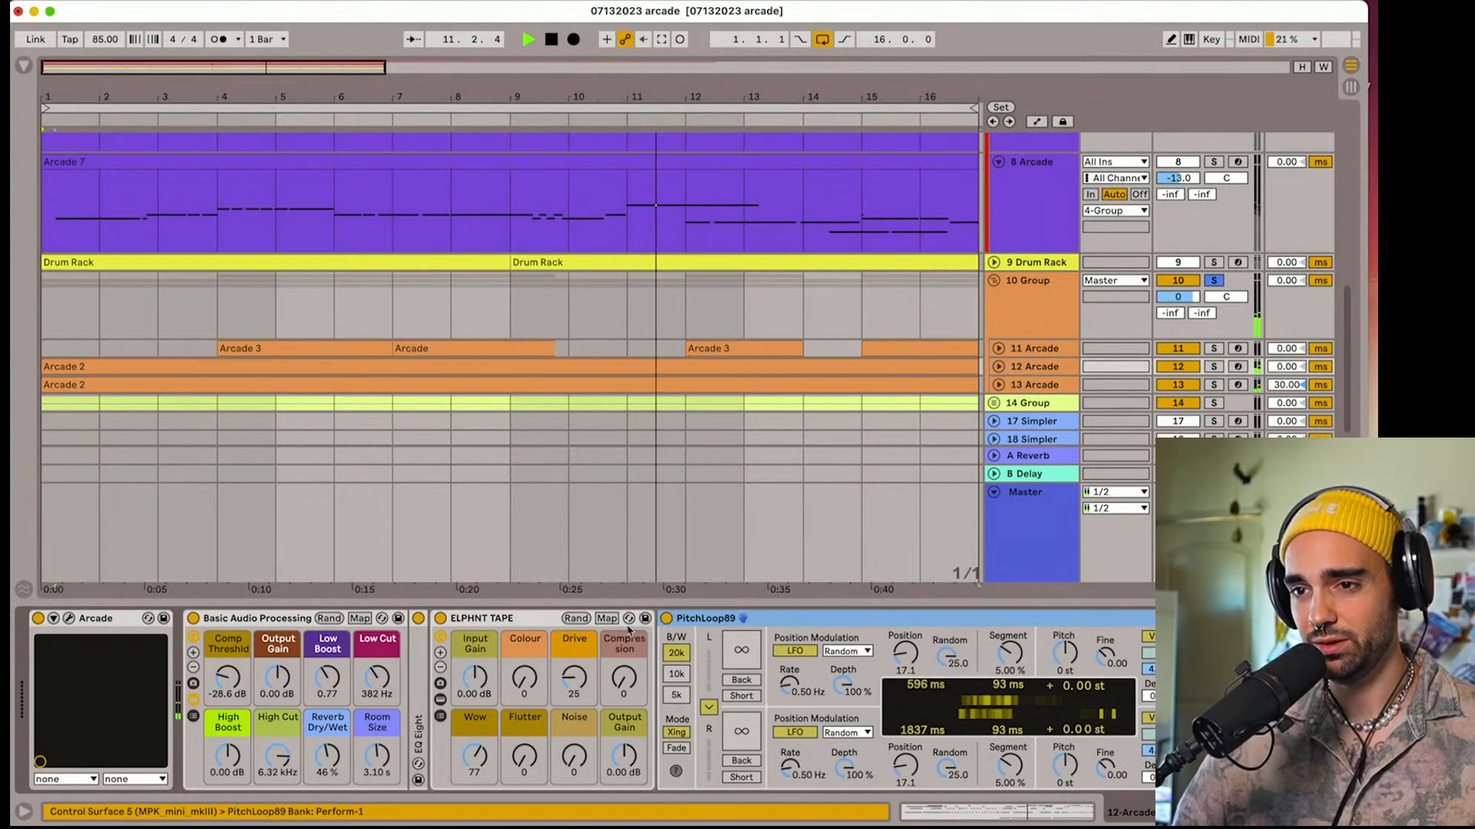
left_click(68, 618)
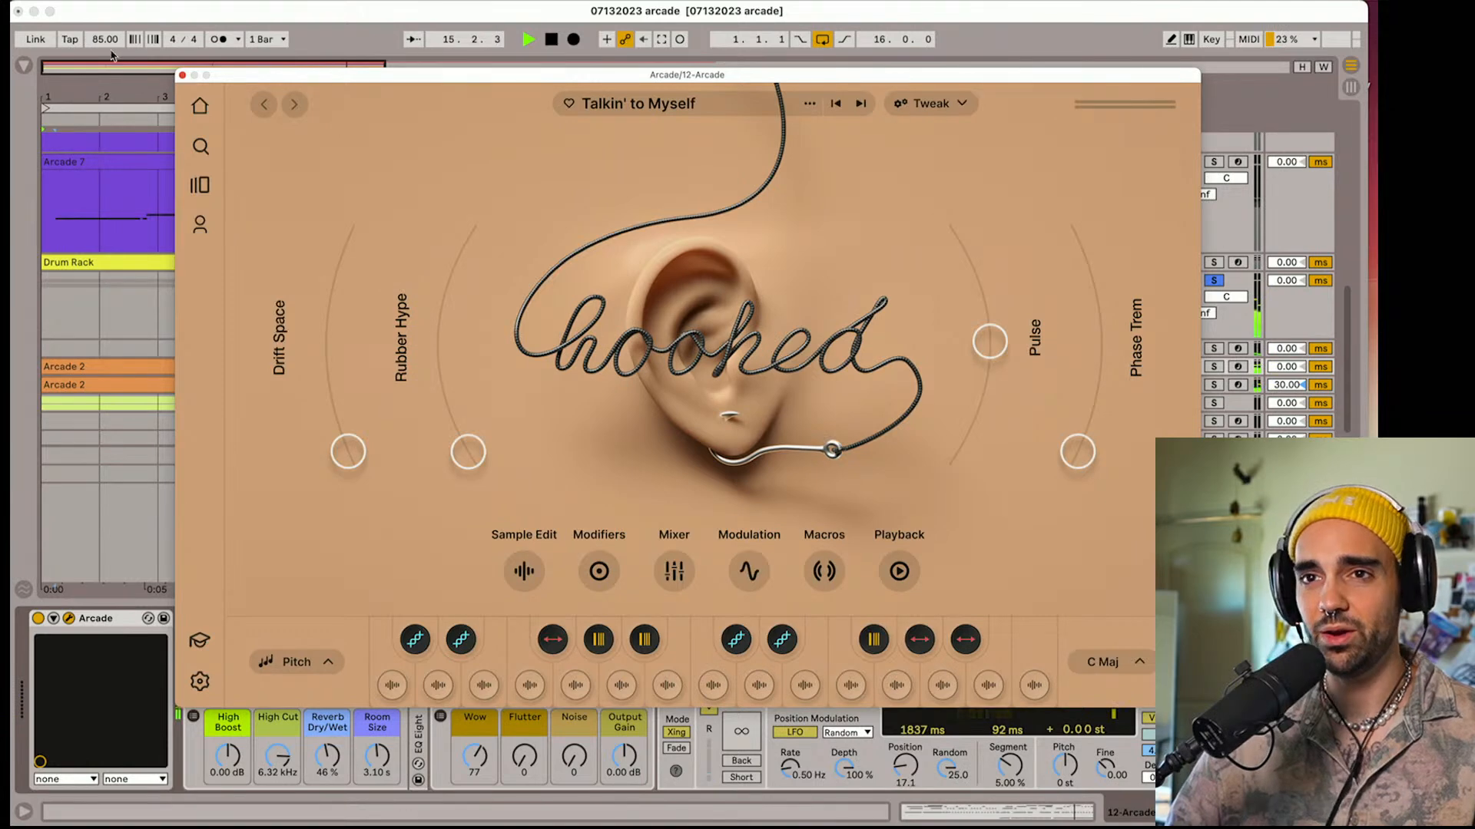
left_click(182, 75)
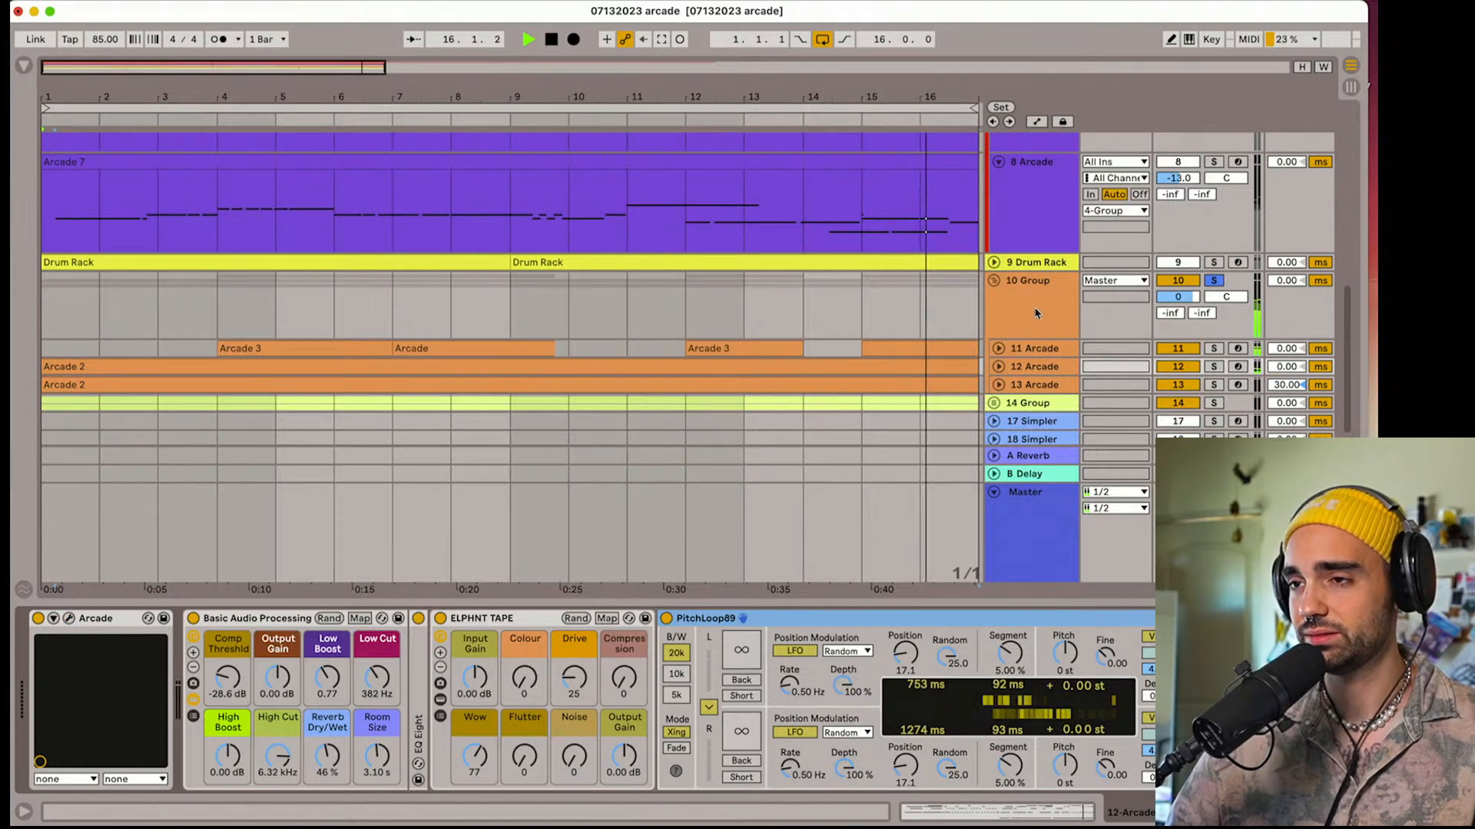
Search the audio effects for "eq" and add EQ Eight to group 10
left_click(1233, 298)
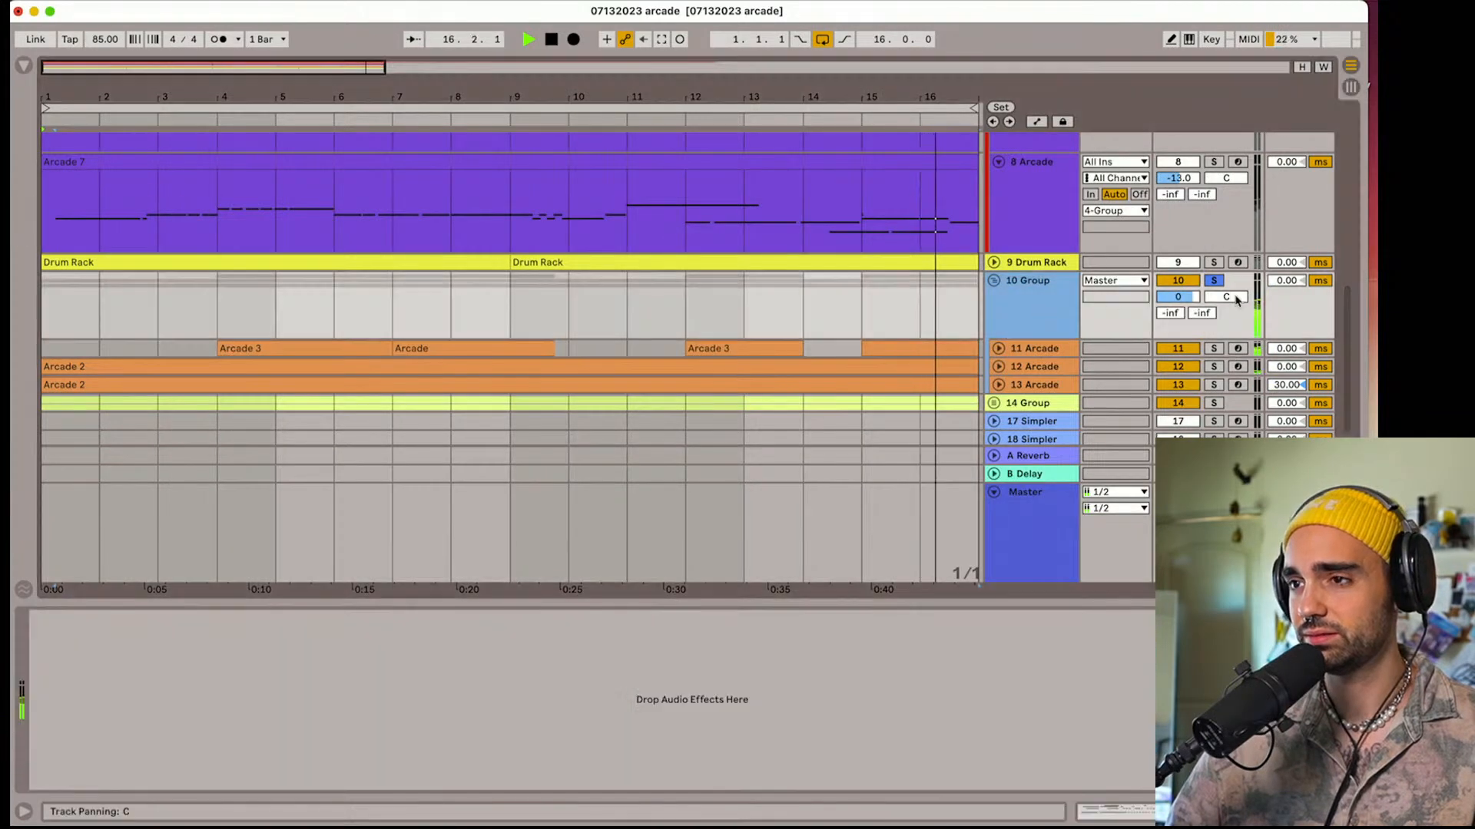
left_click(27, 68)
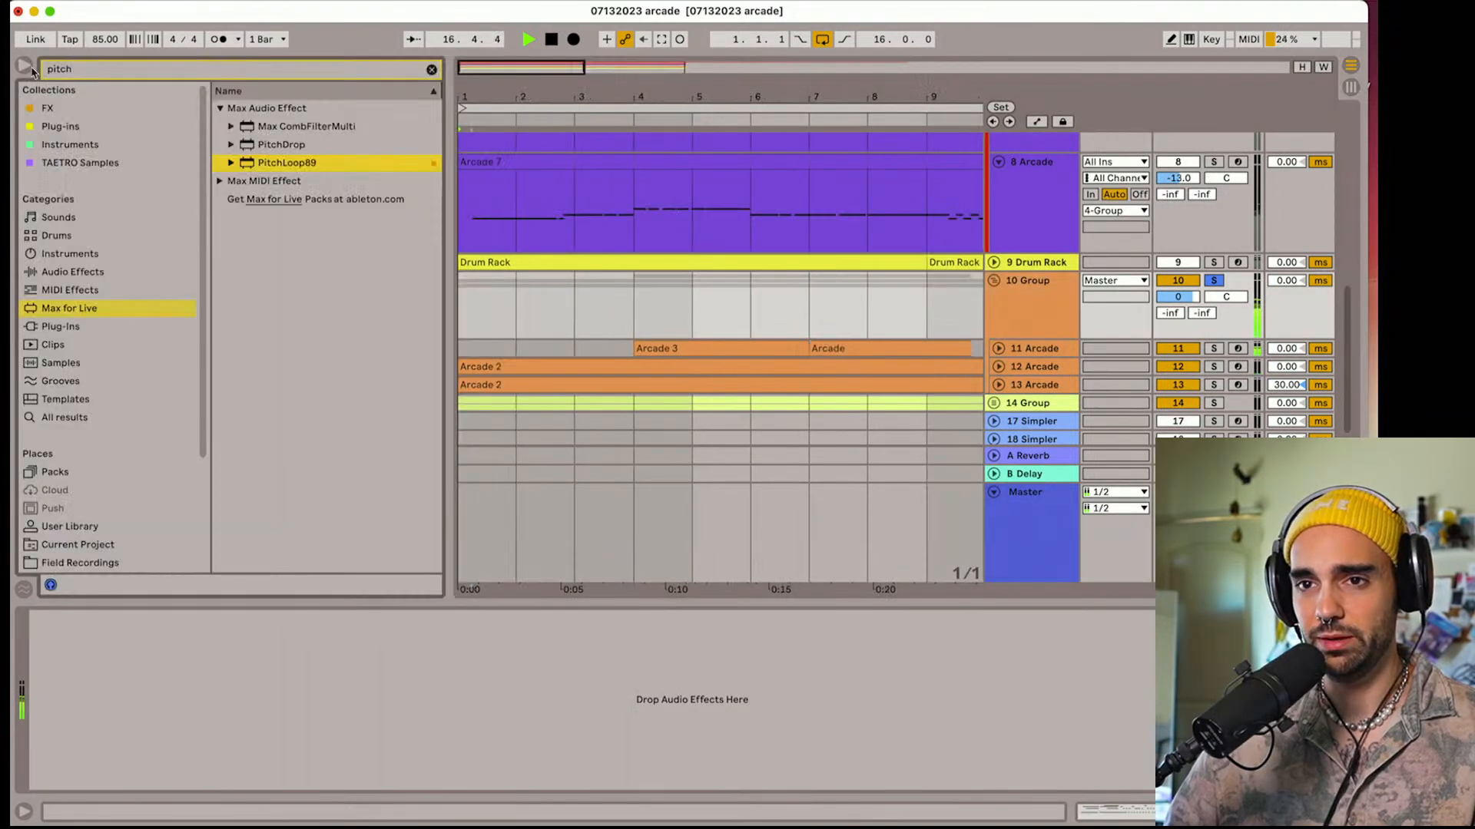
left_click(72, 272)
left_click(72, 71)
type("eq")
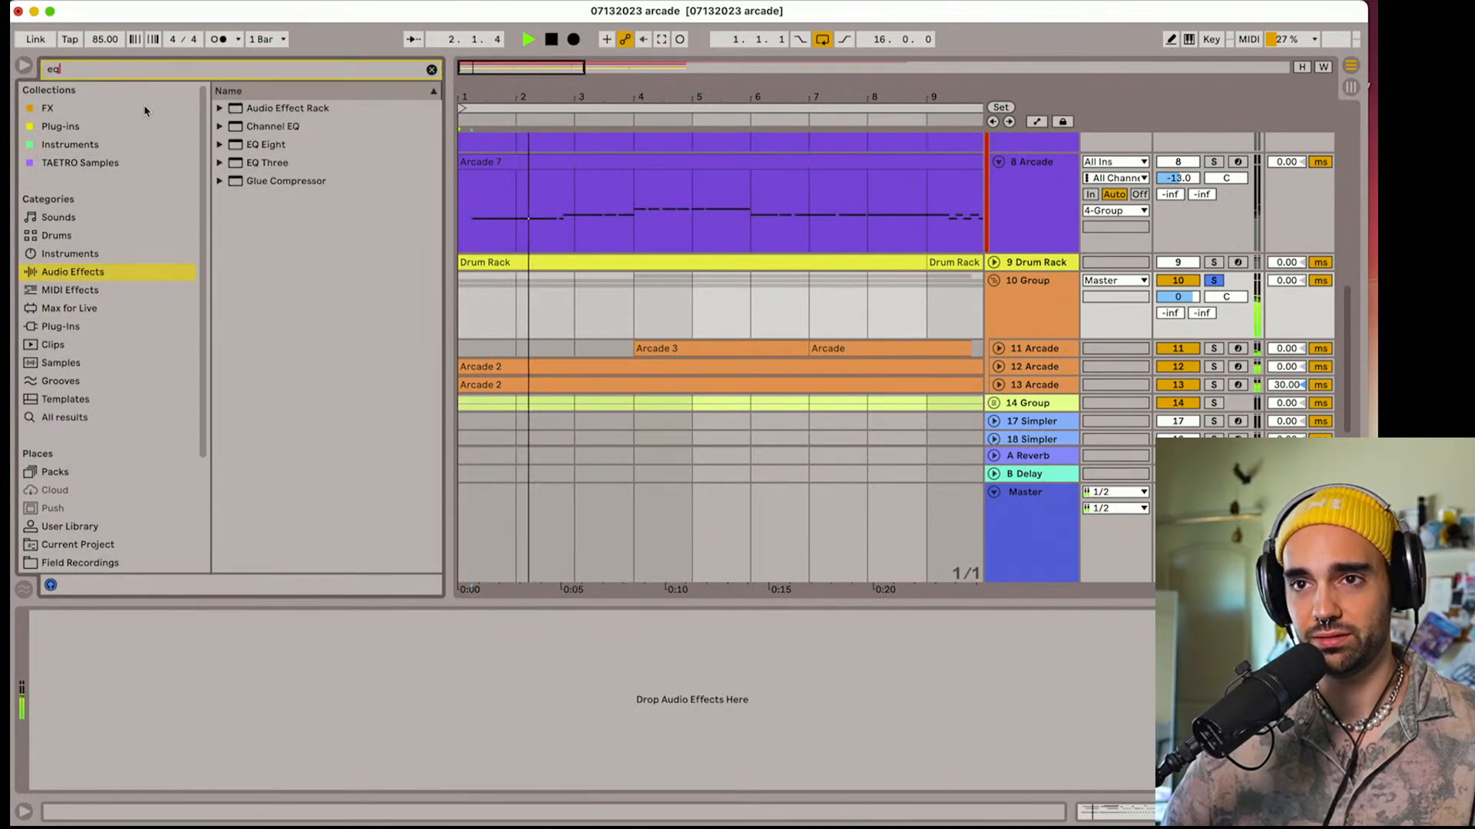
left_click_drag(261, 146, 235, 745)
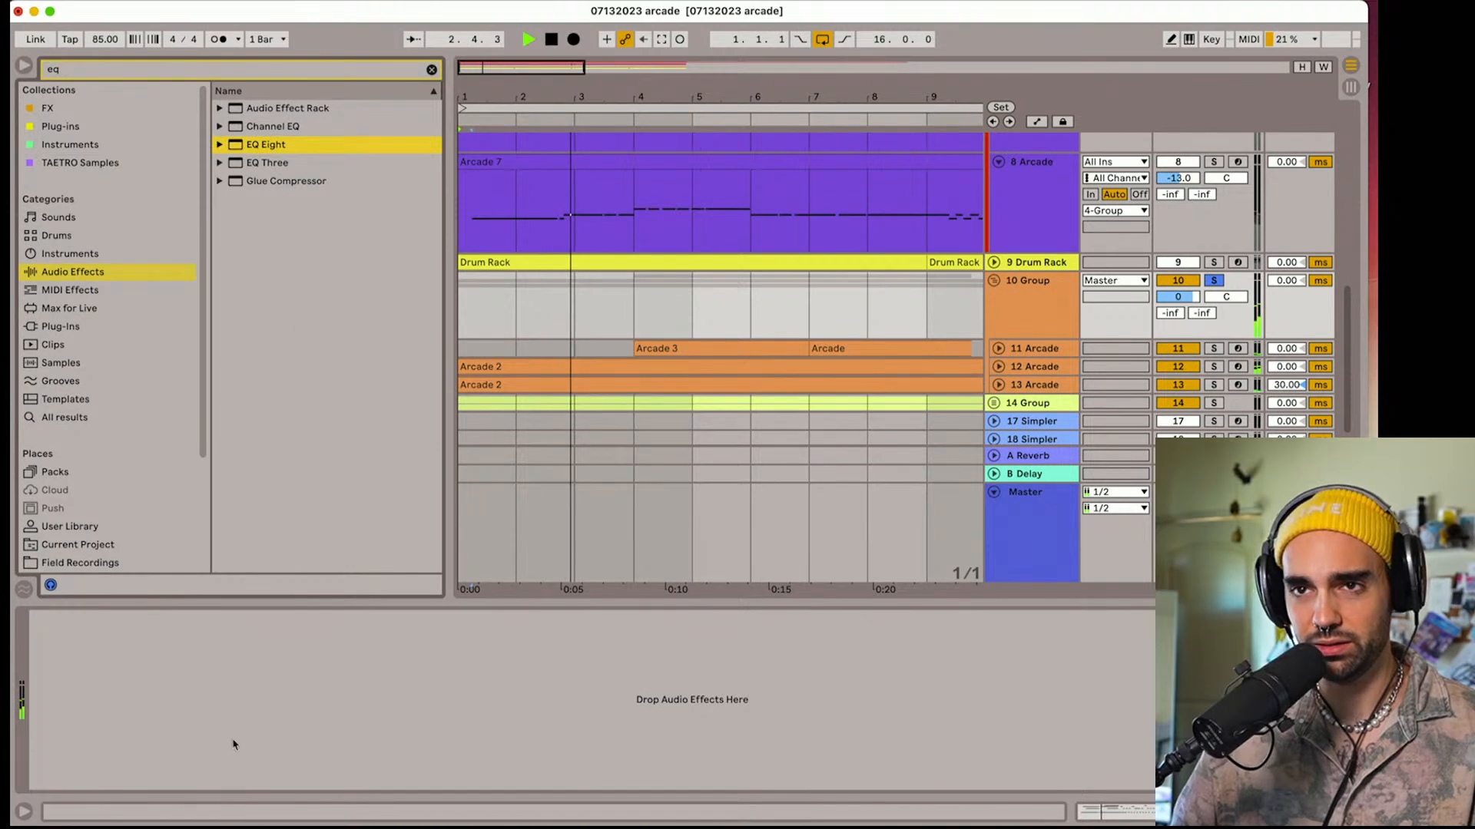
left_click_drag(247, 572, 223, 700)
Change band 1 of group 10's EQ Eight to a low-cut filter at about 61 Hz with a Q of about 0.56
left_click(103, 766)
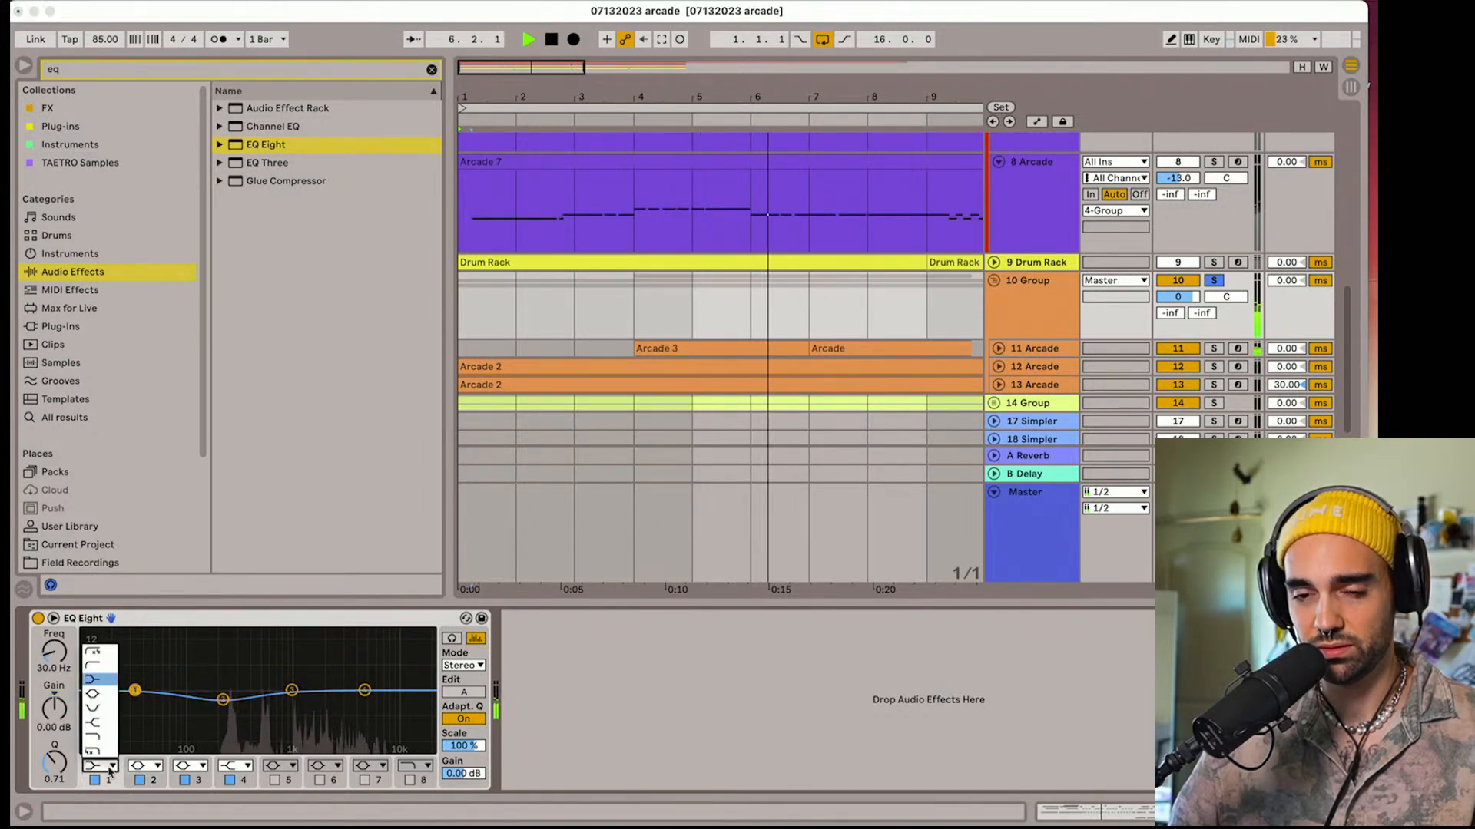
left_click(98, 651)
left_click_drag(134, 704, 169, 713)
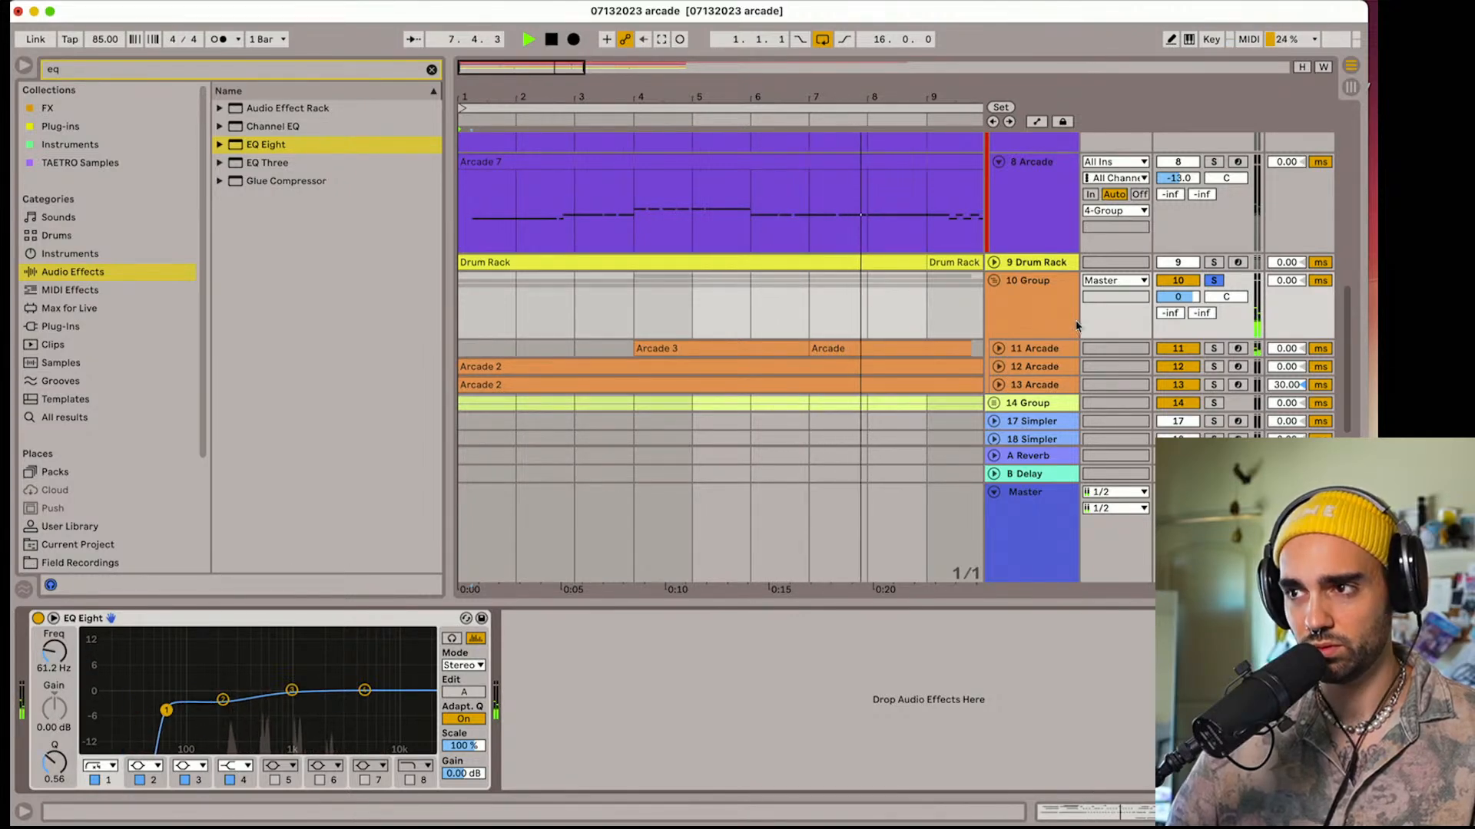
Unsolo group 10, widen the arrangement by narrowing the browser, and play all tracks from the start
left_click(1214, 281)
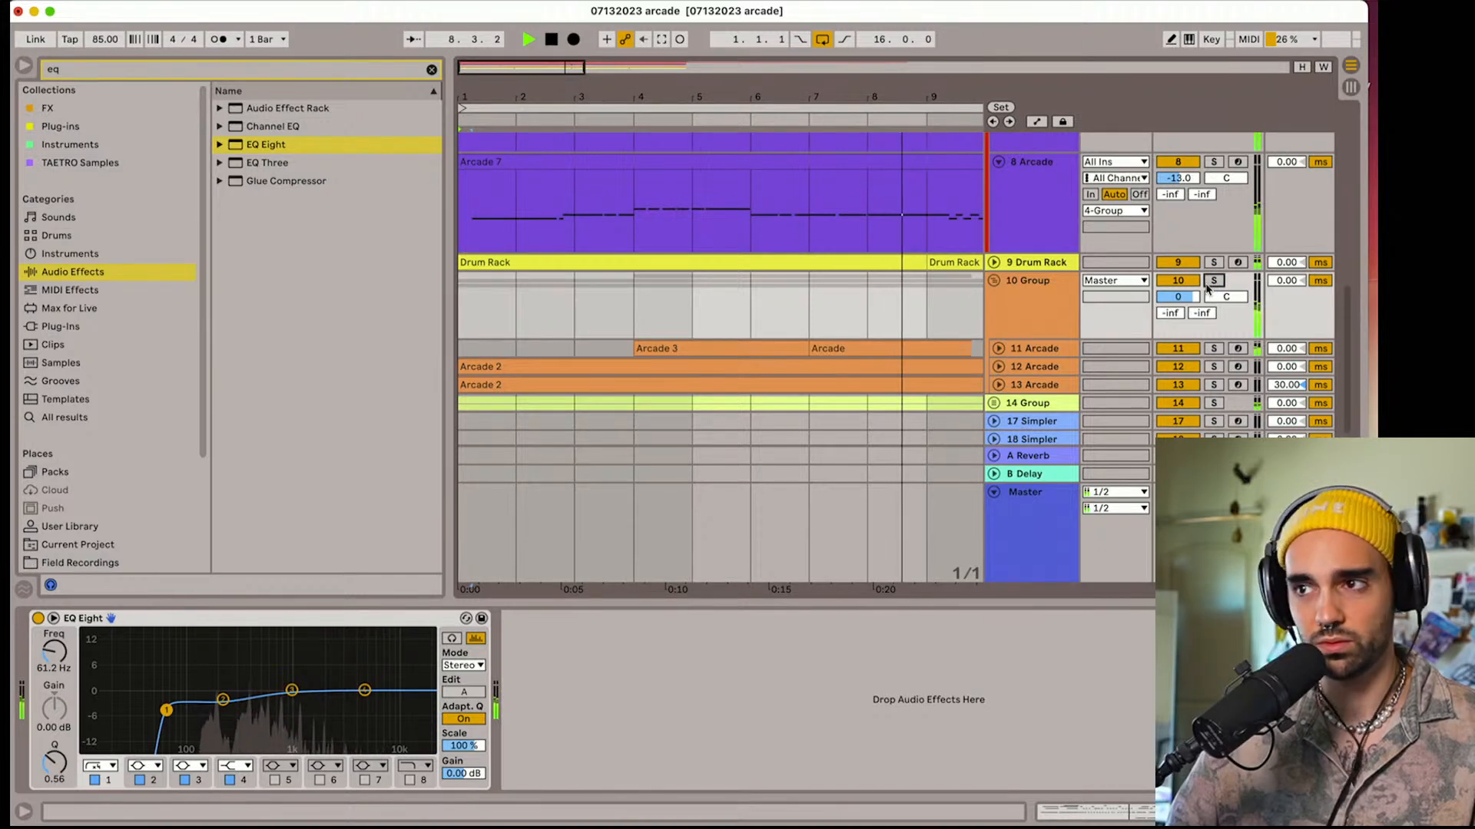
key("space")
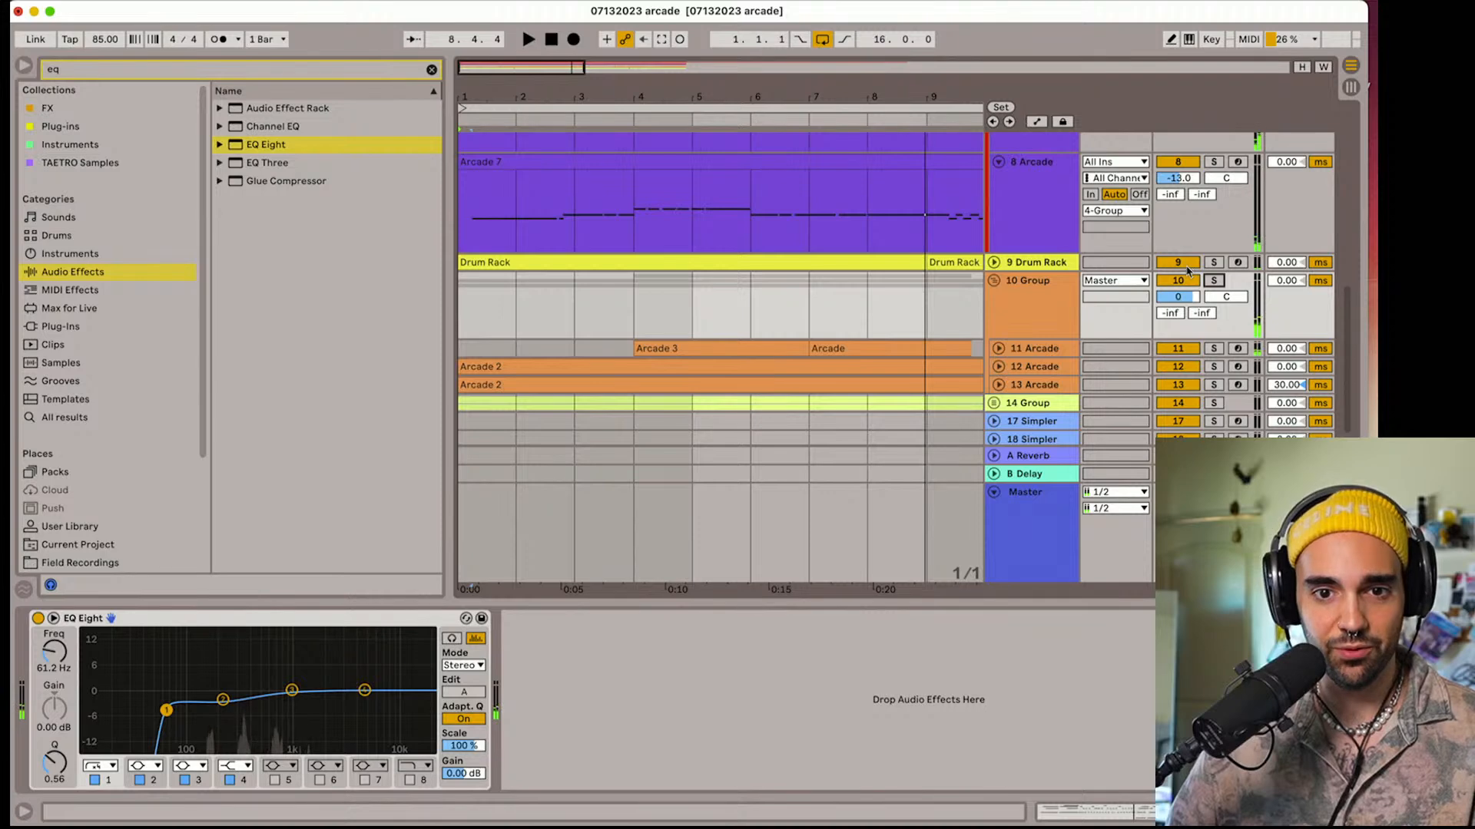
left_click_drag(454, 294, 225, 294)
key("space")
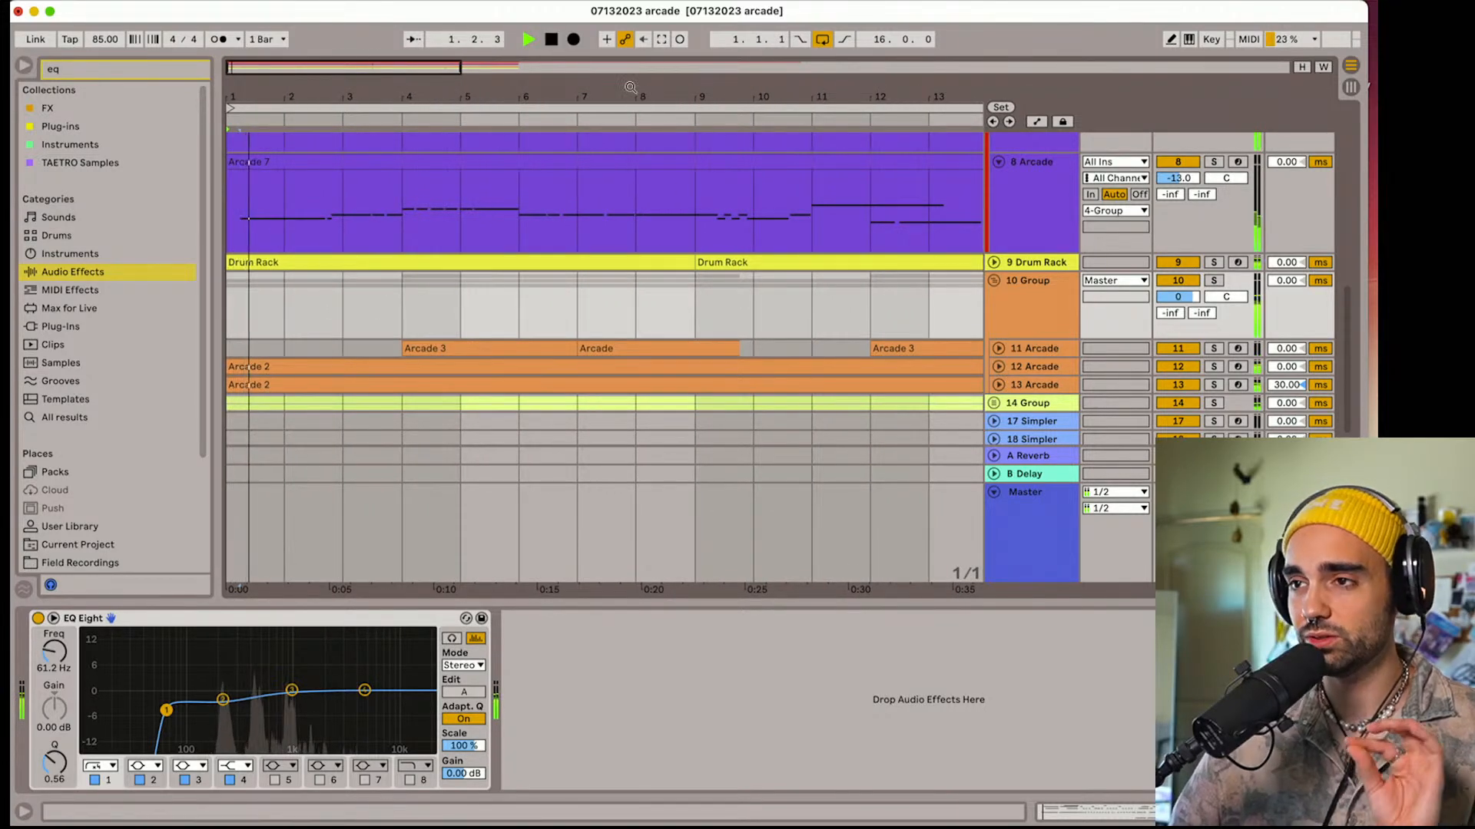
Collapse Arcade tracks 1 and 2 and group 4 to compact the arrangement
left_click(993, 283)
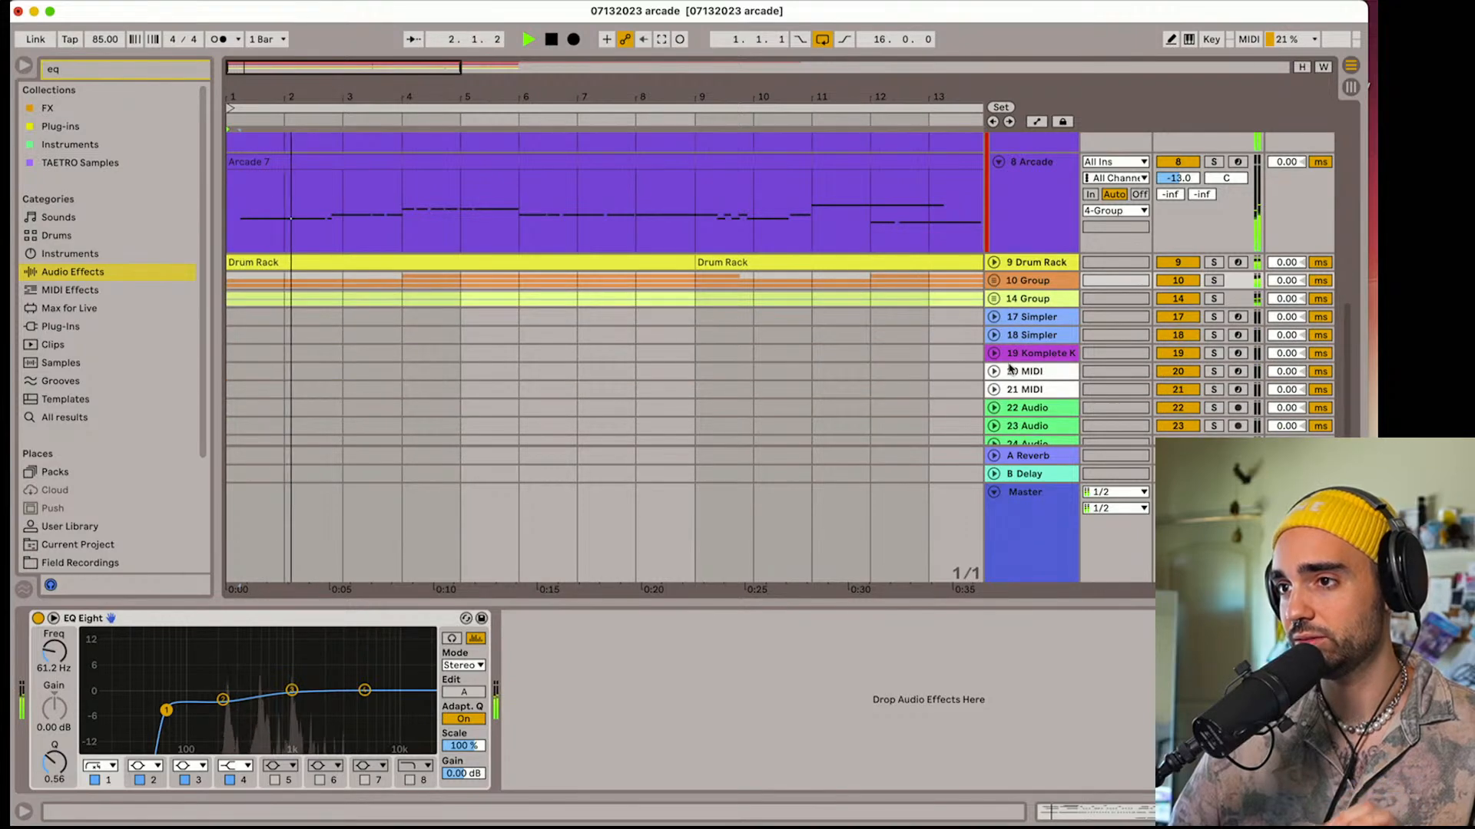
scroll(995, 253, "up", 10)
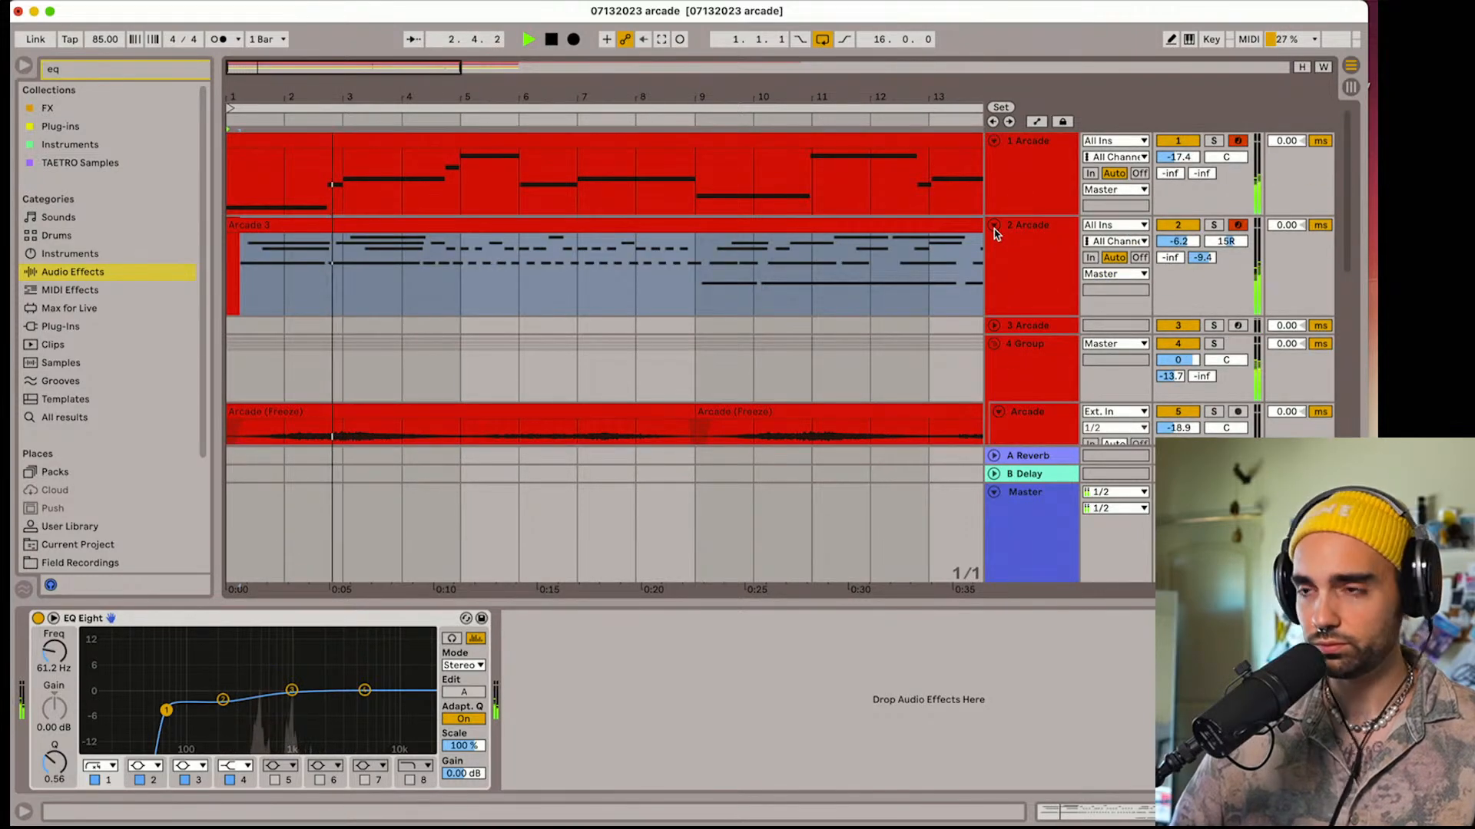
left_click(993, 225, "alt")
left_click_drag(429, 100, 430, 58)
left_click(993, 232)
Consolidate the separate clips on Arcade track 11 into one clip spanning the 16-bar loop
scroll(900, 334, "down", 2)
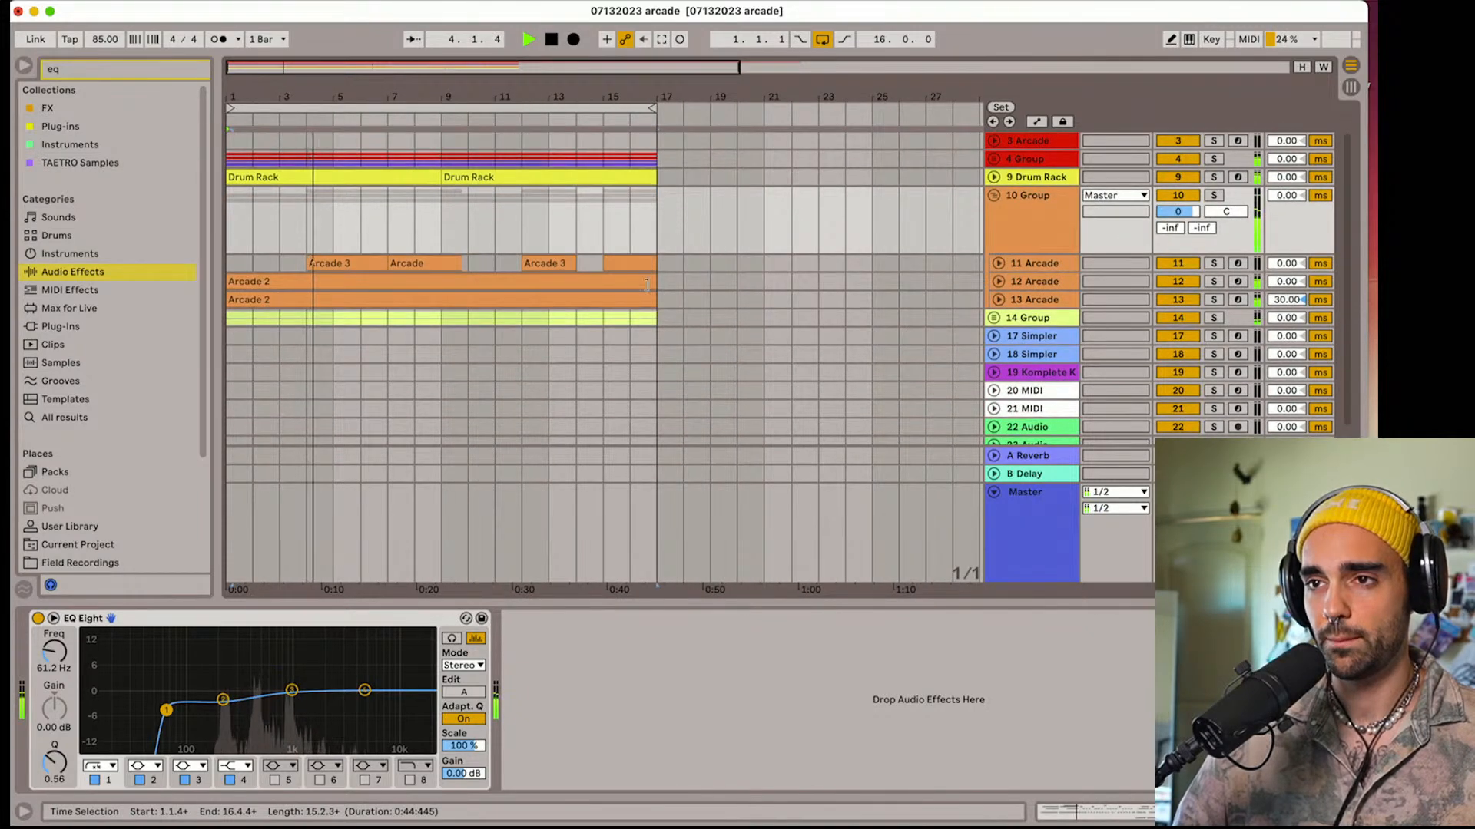
left_click(235, 265)
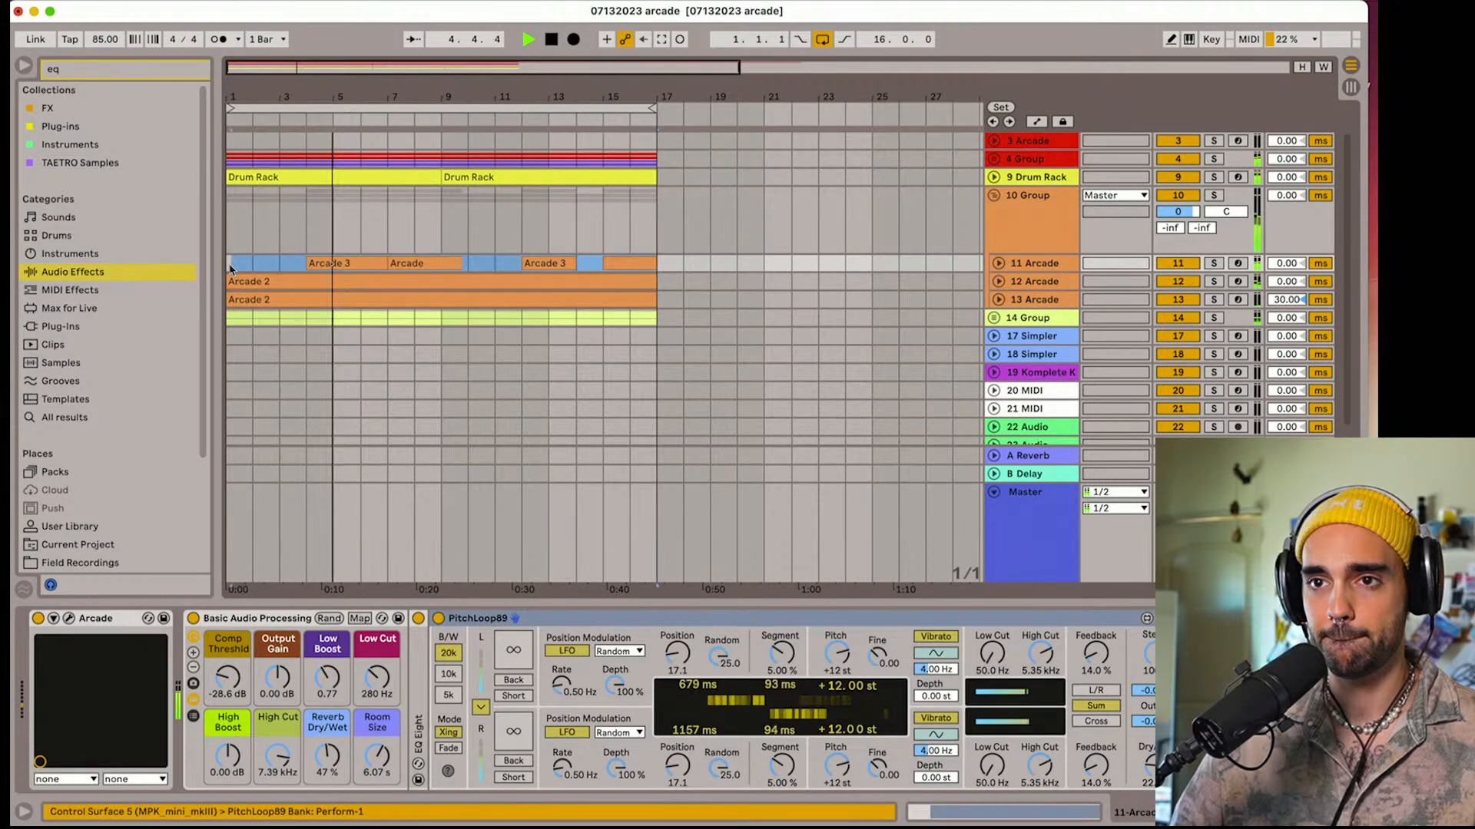
right_click(232, 266)
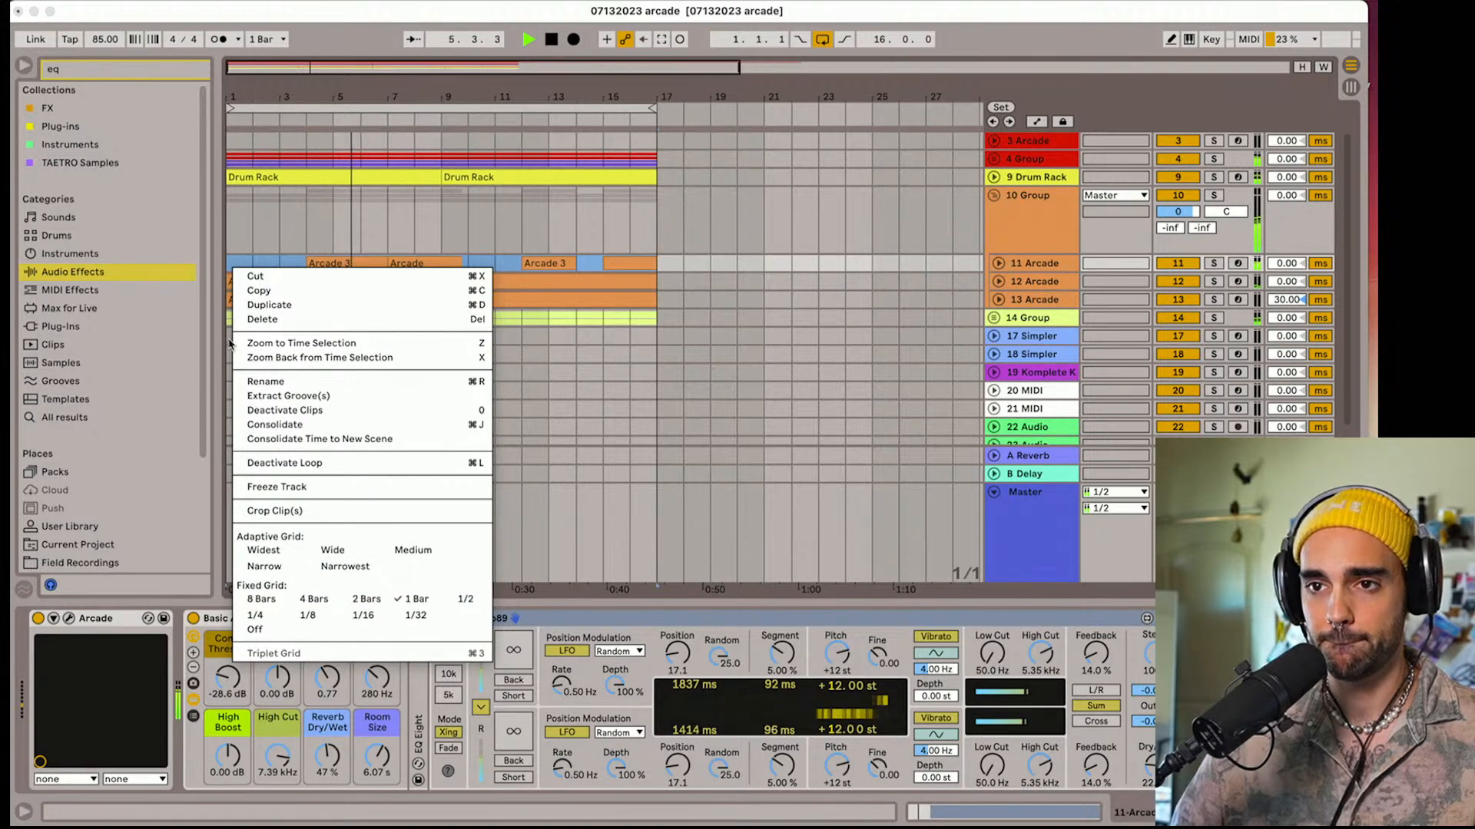
left_click(269, 424)
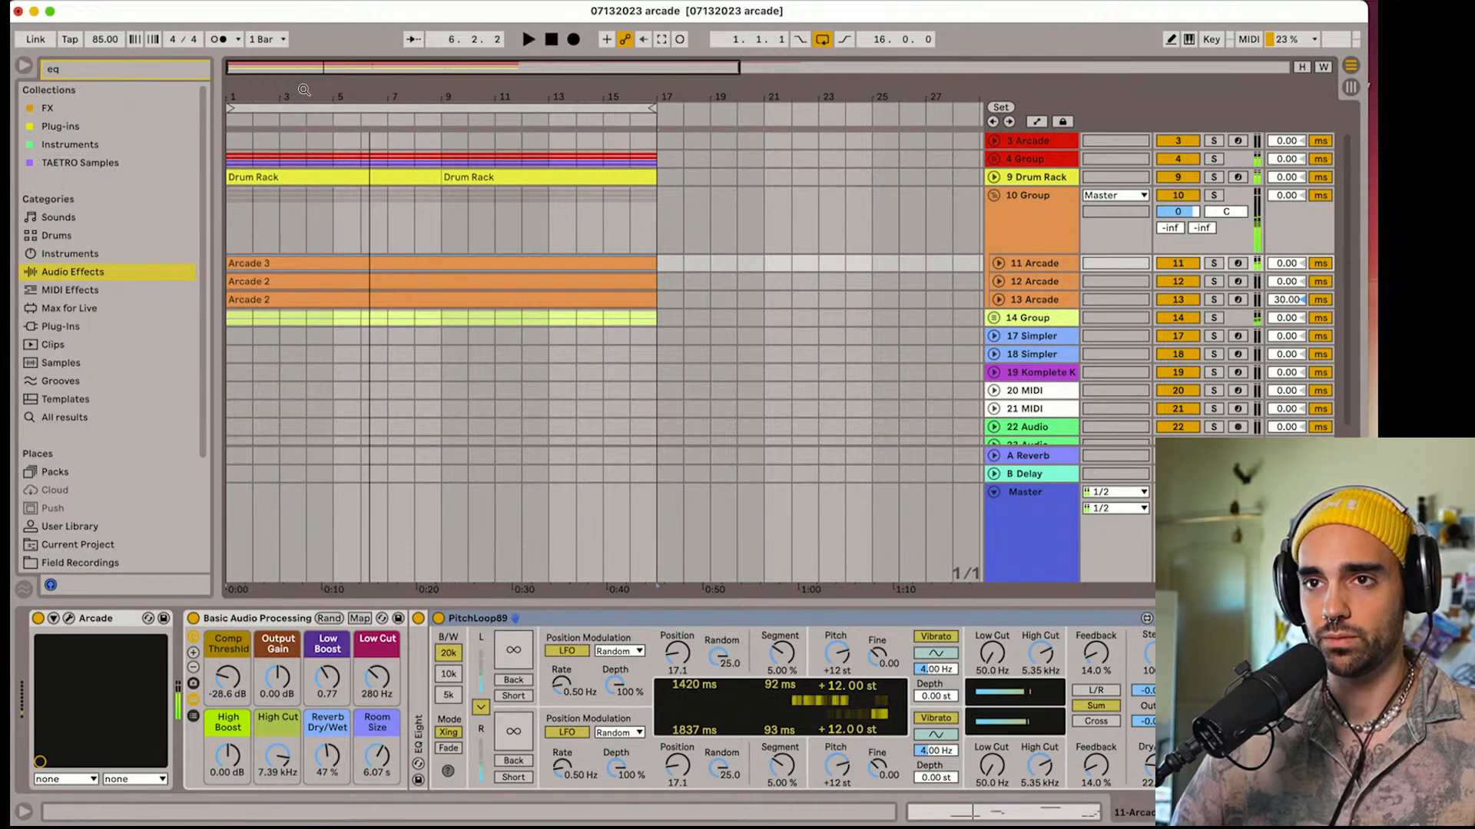
Stop playback, return to the start of the arrangement, and collapse group 10
key("space")
left_click_drag(301, 100, 454, 286)
left_click(259, 108)
key("space")
key("space")
left_click(234, 109)
scroll(453, 286, "up", 1)
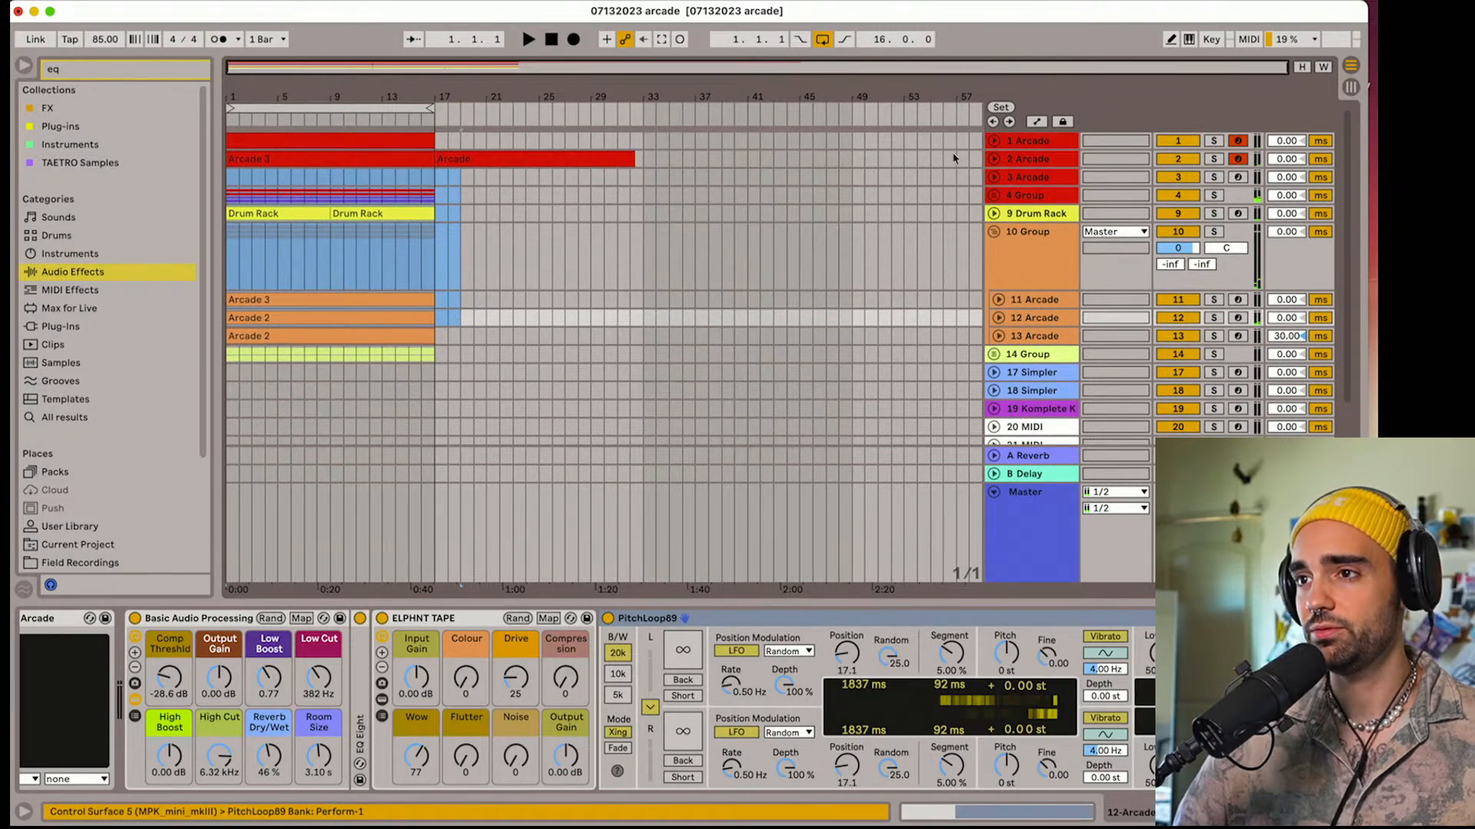
left_click(992, 215)
left_click(994, 232)
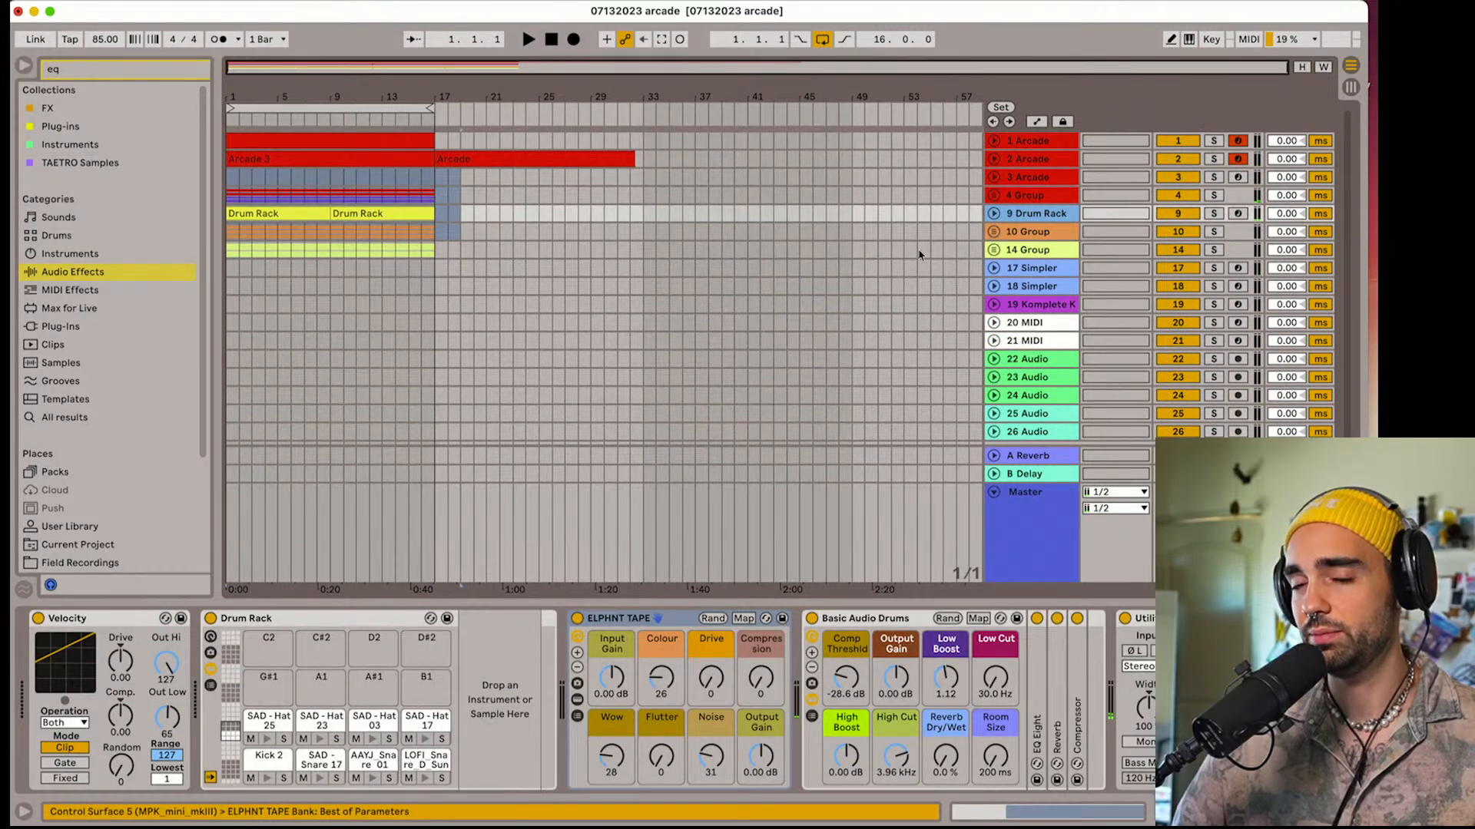
Try to duplicate the 16-bar loop range, starting from the selection on Arcade track 3
left_click(378, 170)
left_click(358, 102)
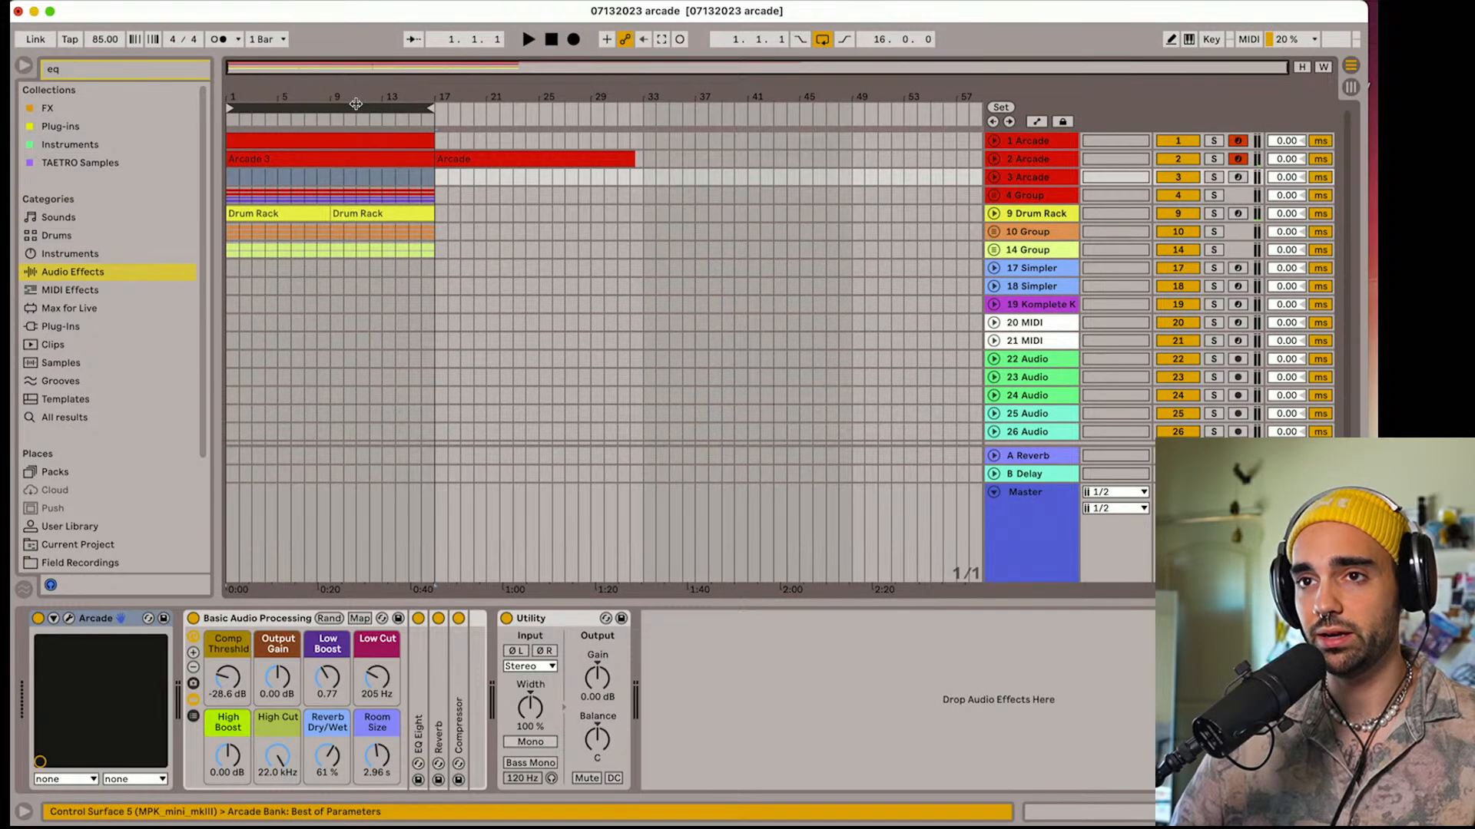
key("super+d")
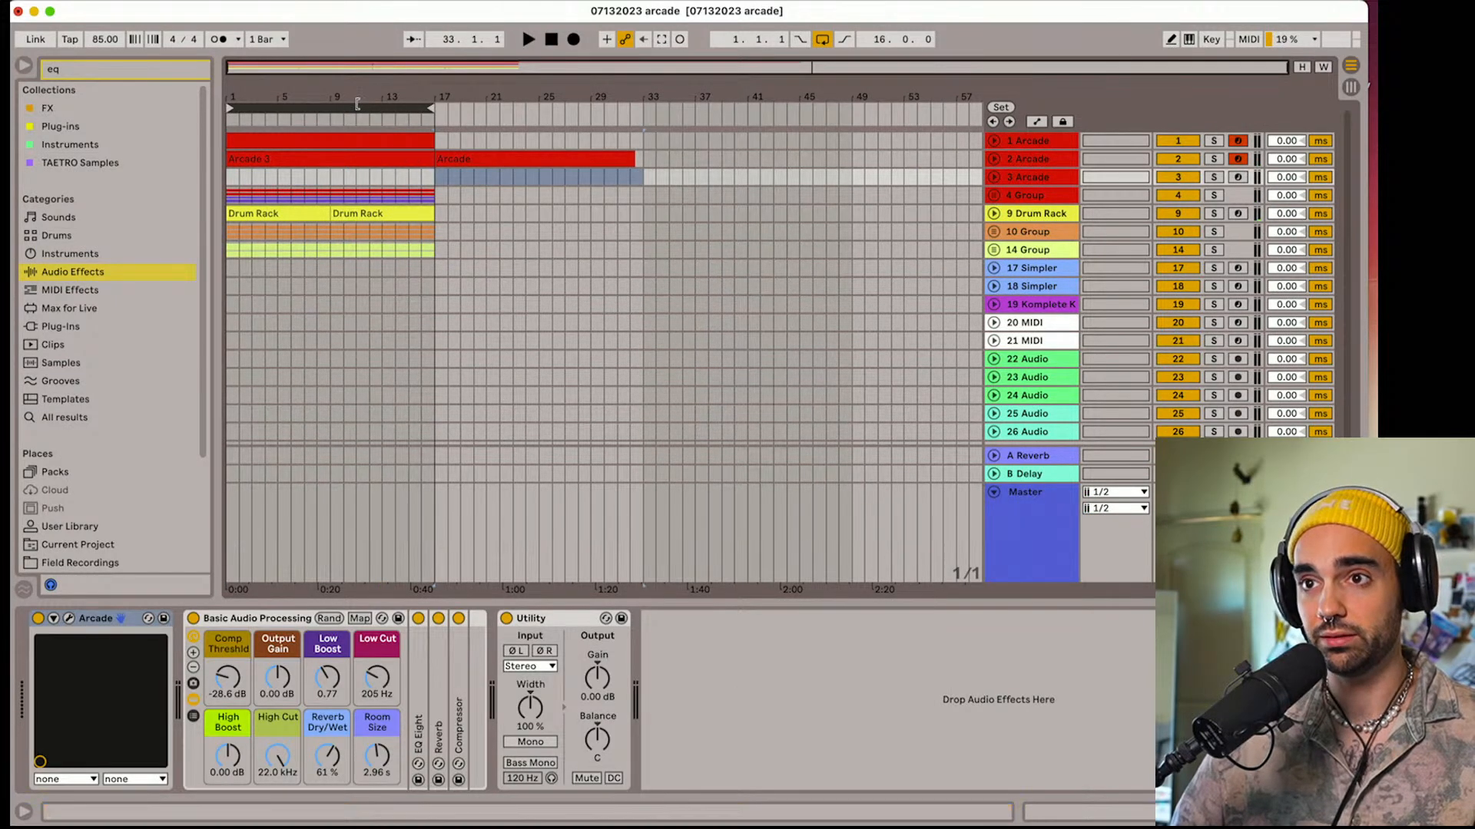
key("super+z")
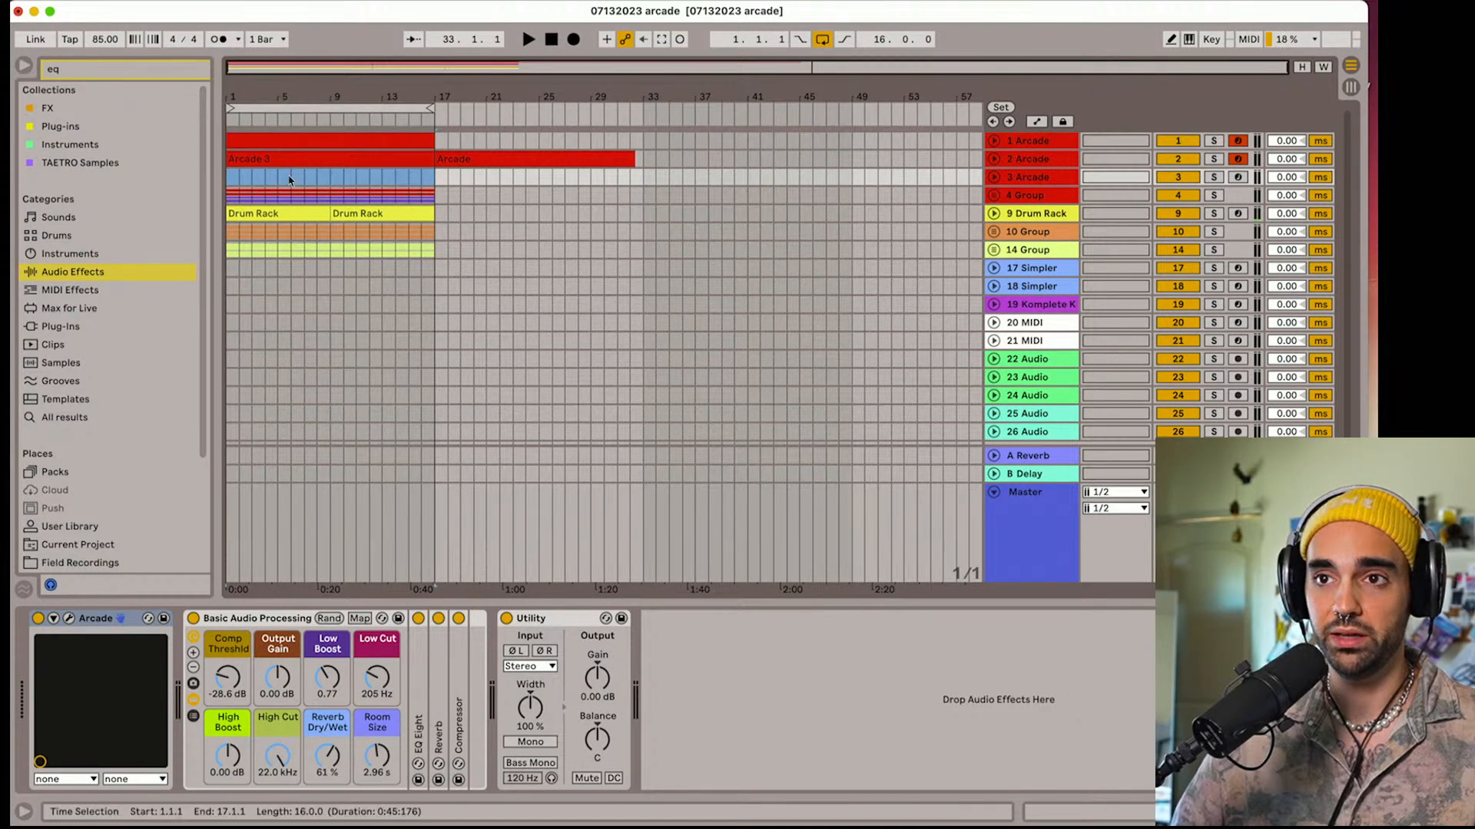
left_click(290, 174)
left_click(286, 107)
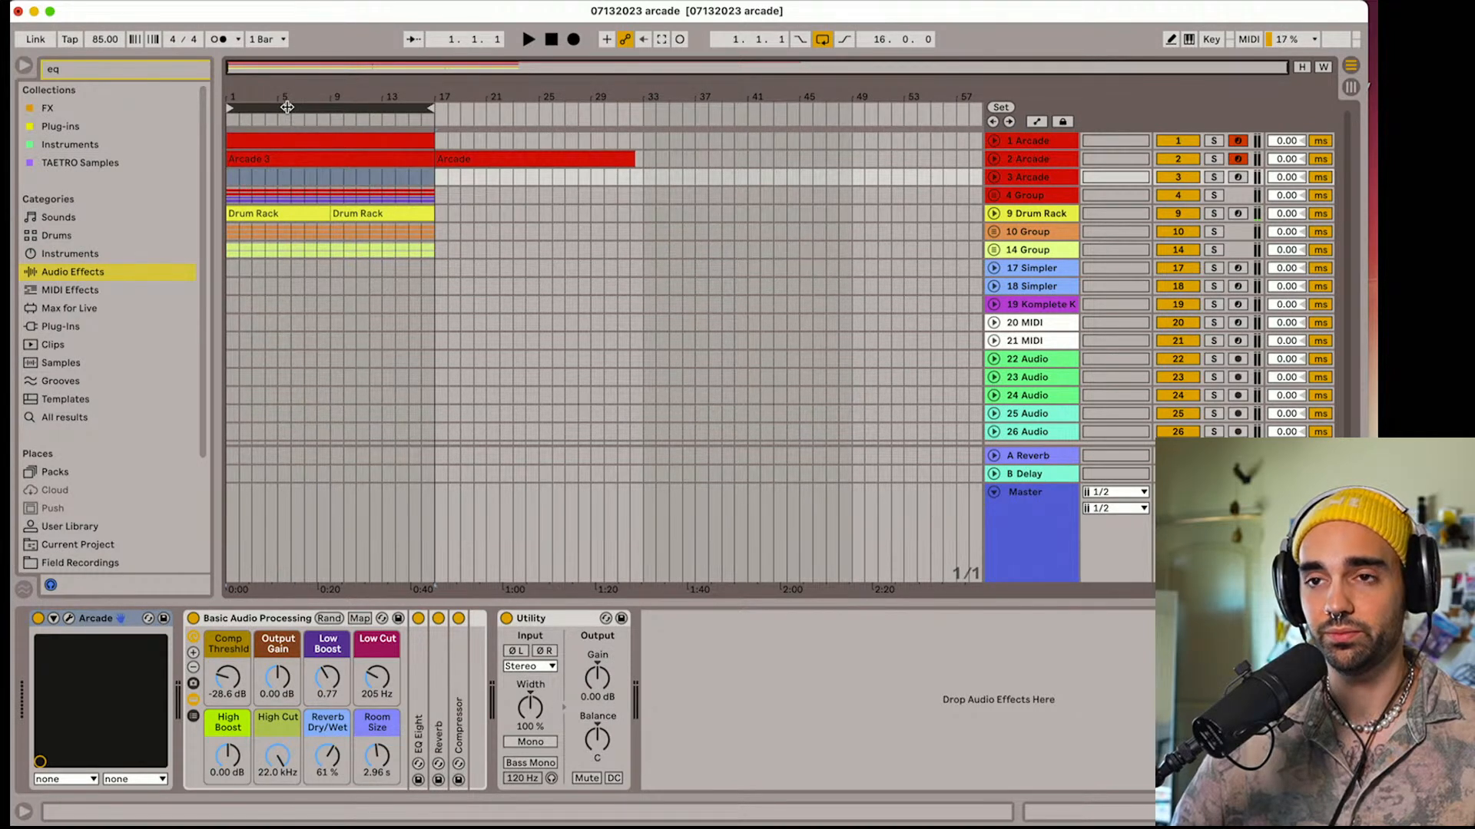
key("super+d")
left_click(280, 140)
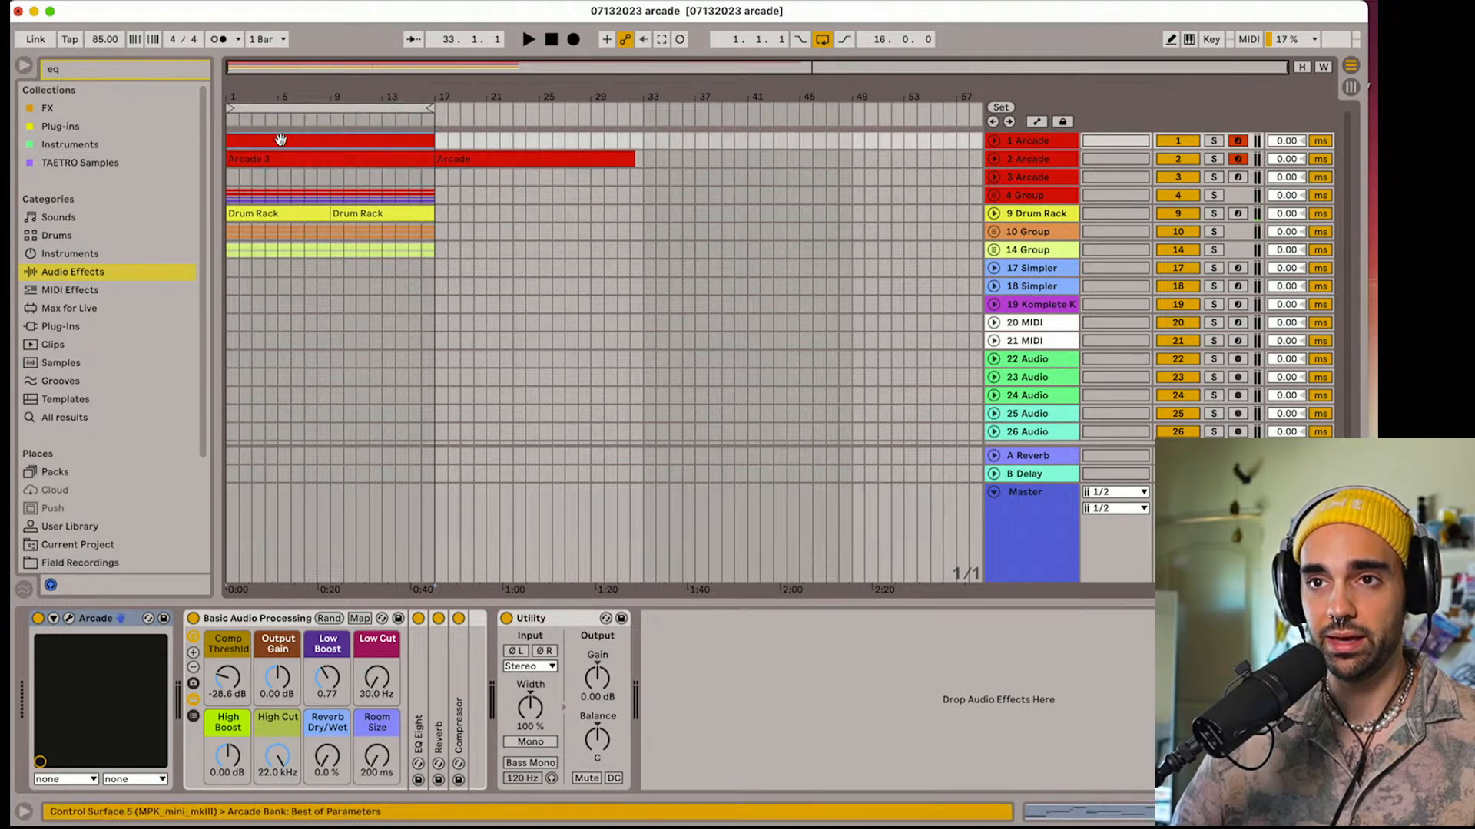
key("z")
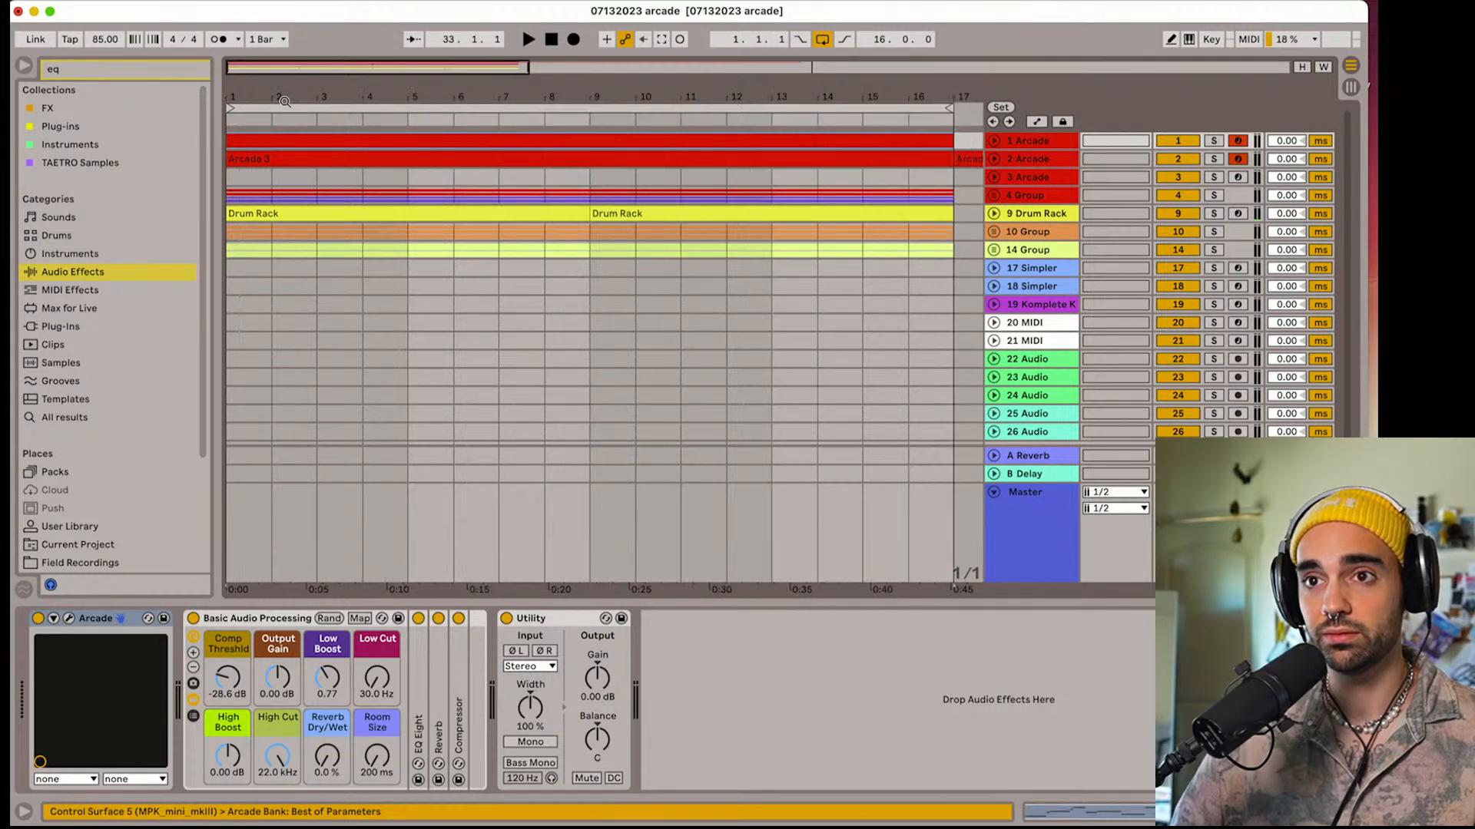
key("x")
left_click(241, 106)
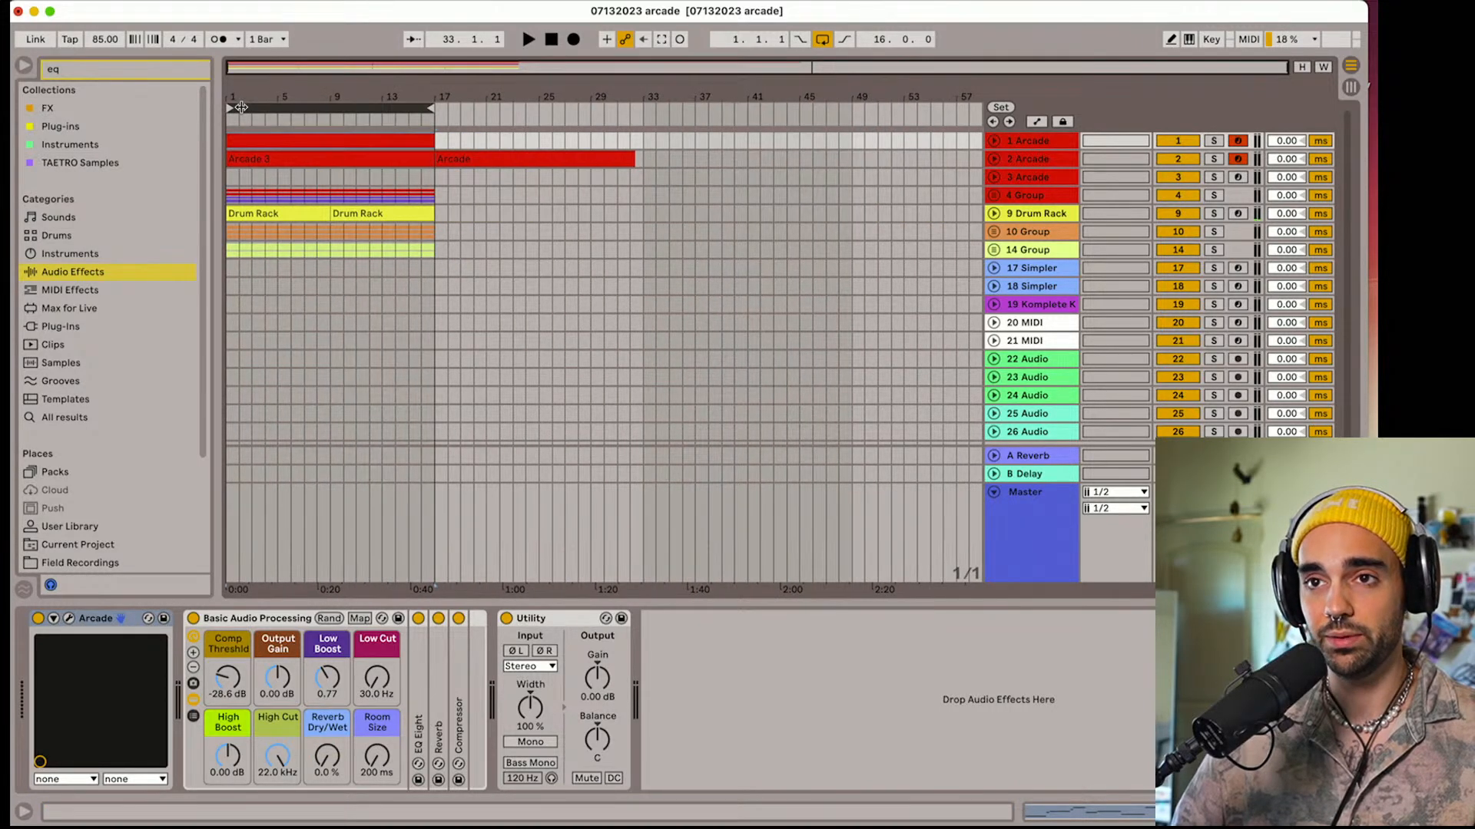
Select the 16-bar section across all tracks down to group 14 and copy it to bar 49
left_click(243, 143)
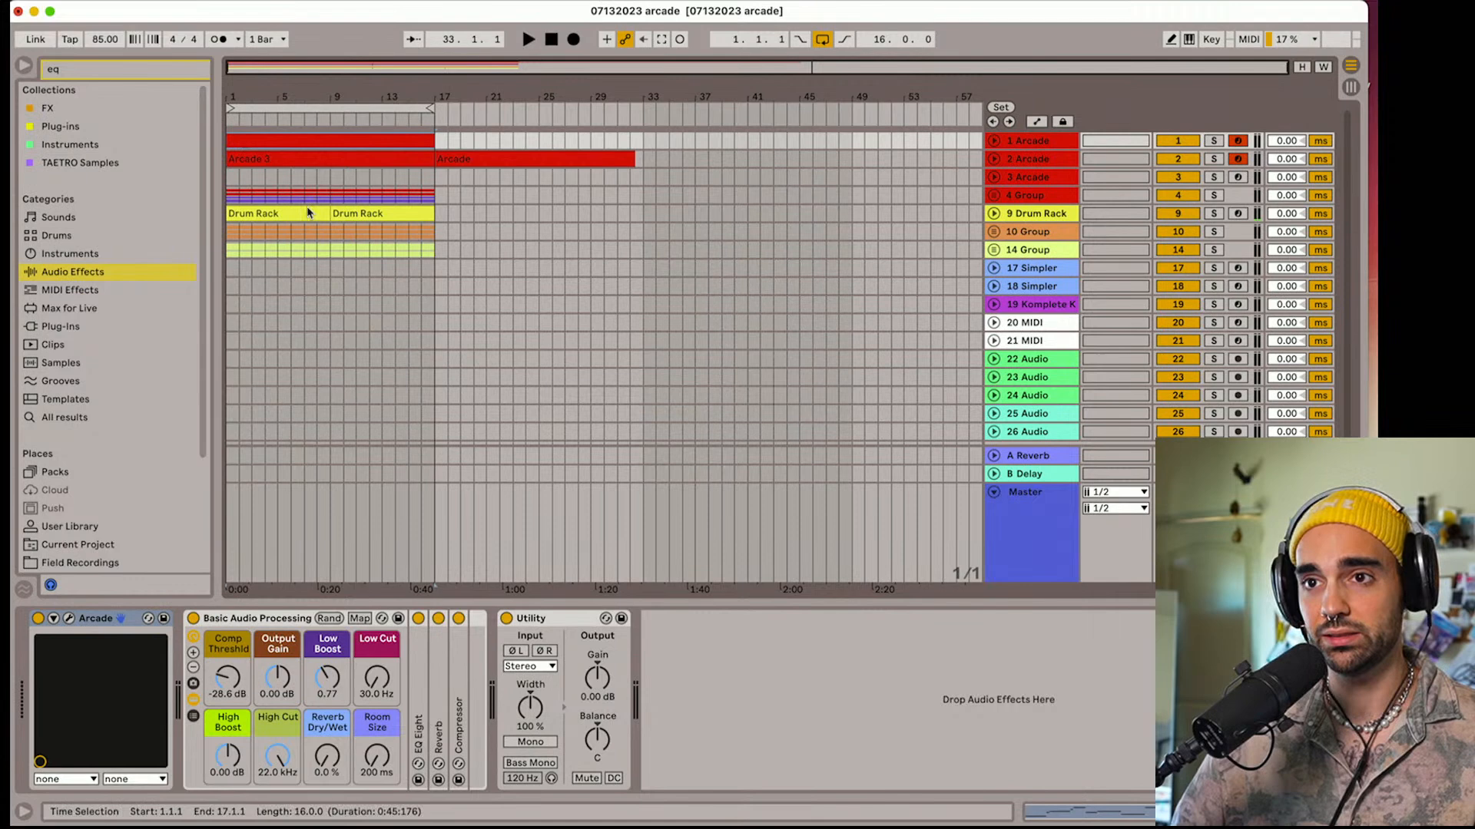
left_click(434, 257)
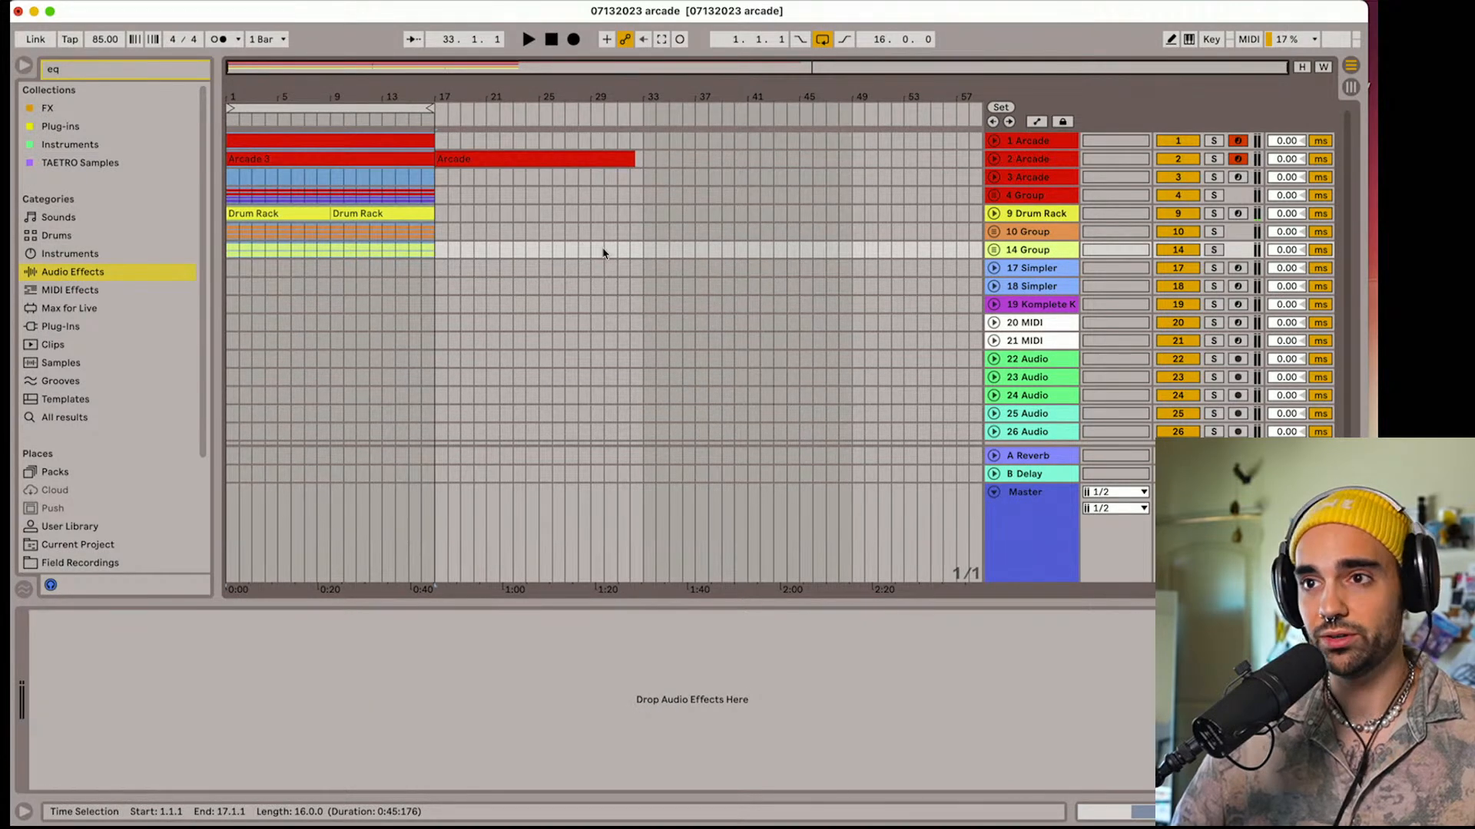
left_click(643, 257, "shift")
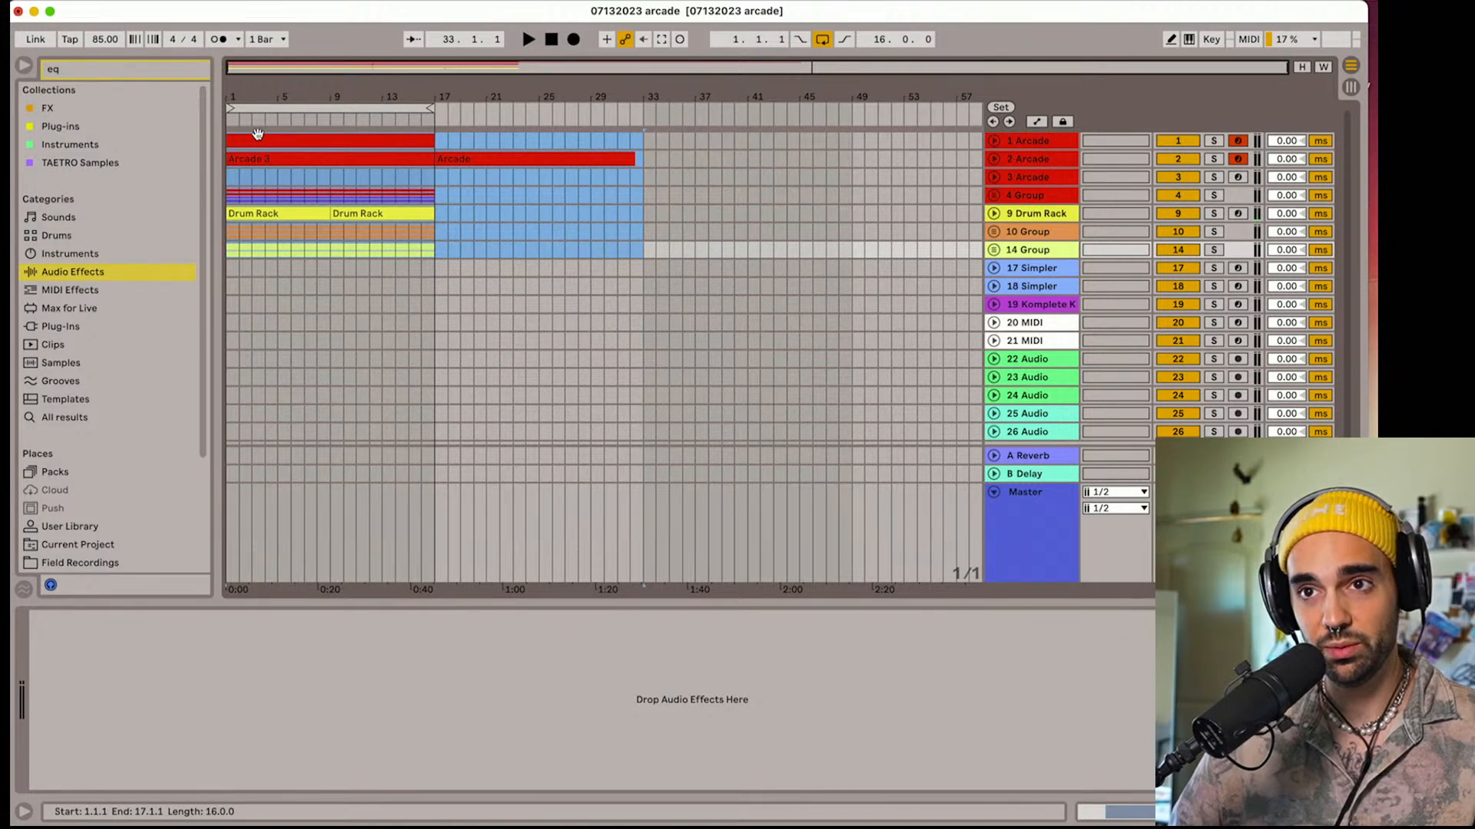
left_click_drag(258, 134, 879, 139)
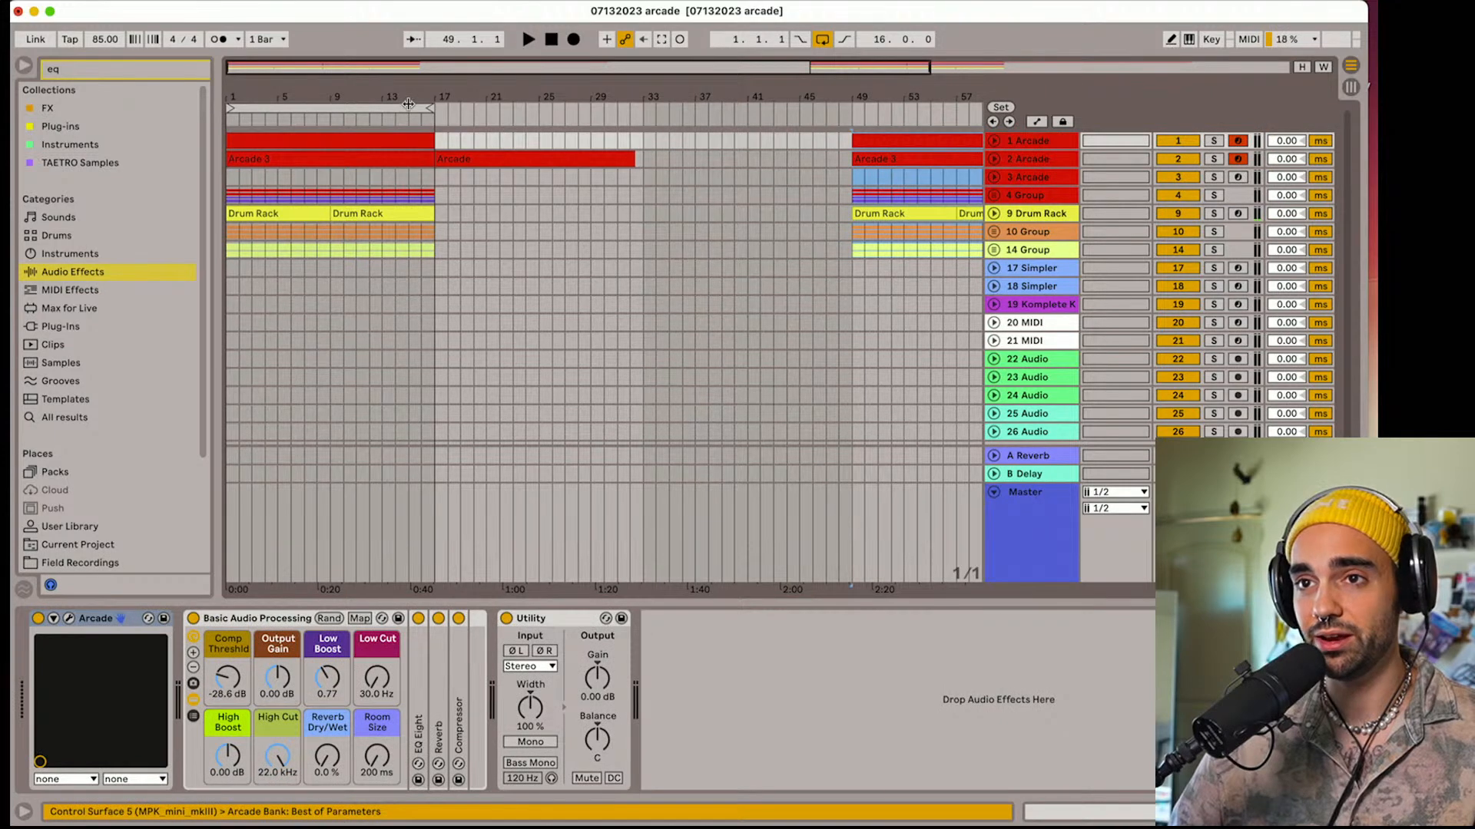
Delete the original clips between bars 1 and 35 on all tracks, keeping the copies at bar 49
left_click_drag(408, 105, 376, 91)
scroll(431, 122, "down", 3)
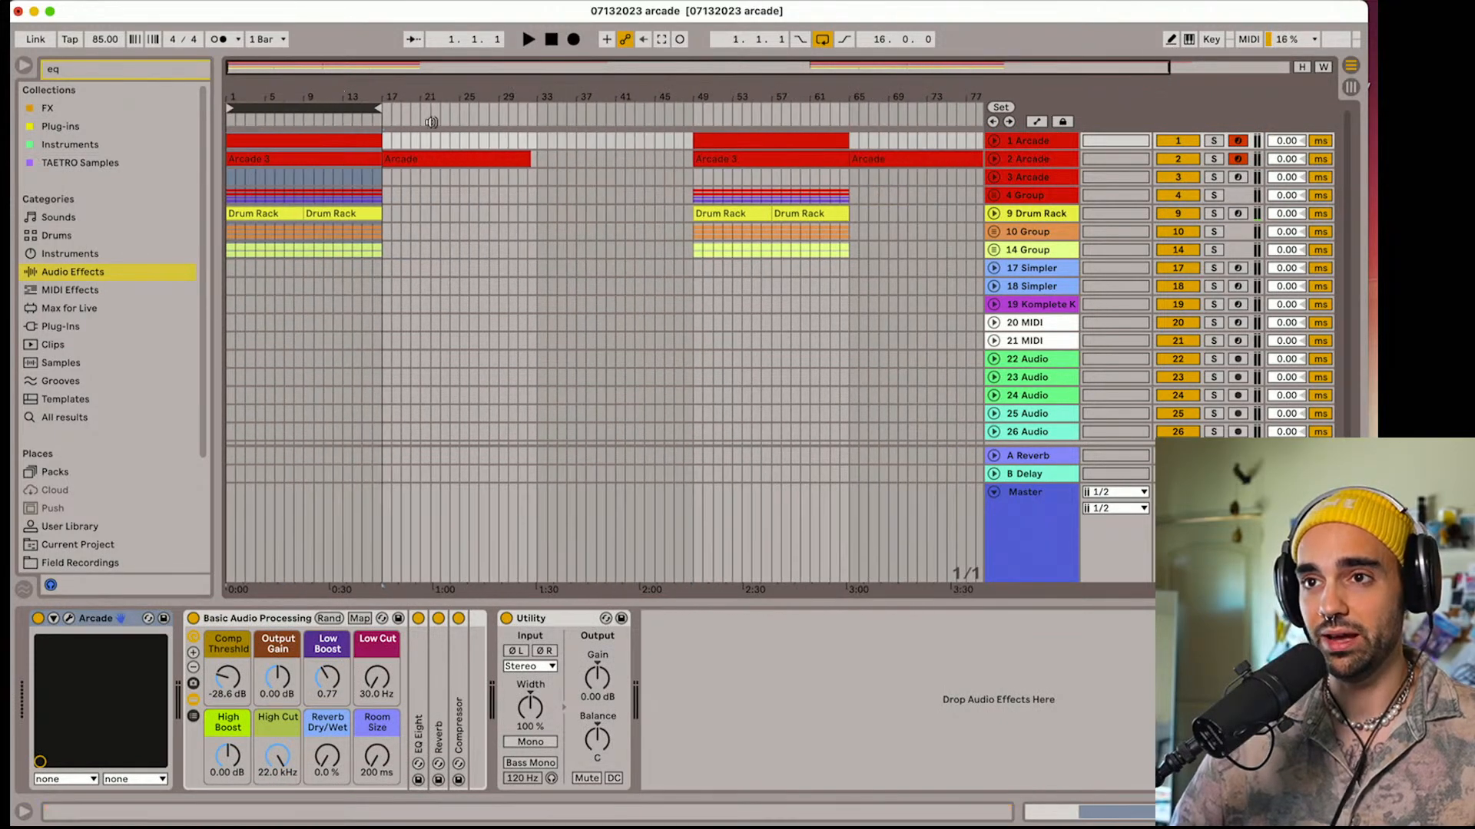
left_click_drag(557, 138, 383, 253)
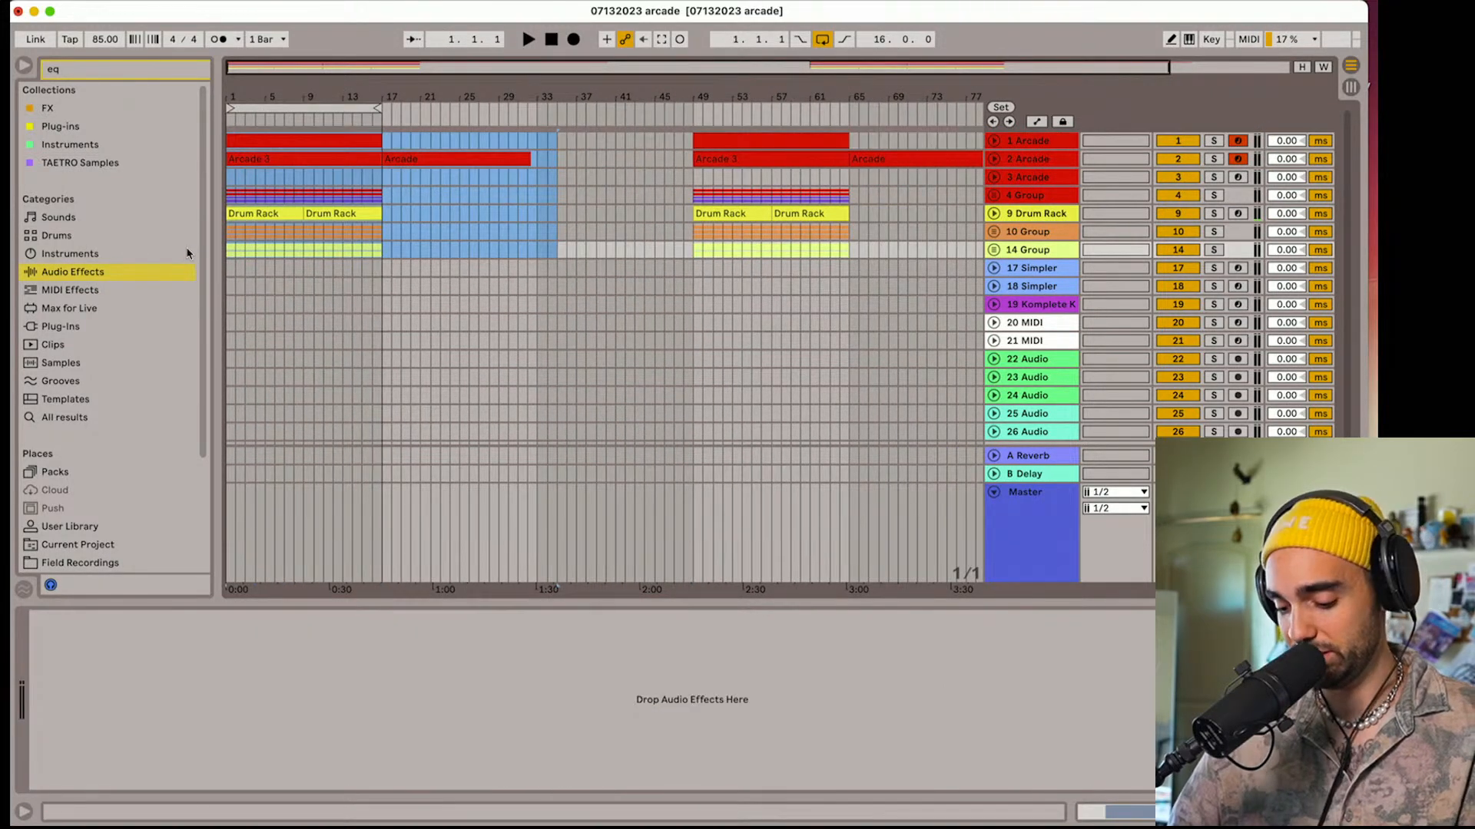
key("Delete")
Expand group 4, move both Arcade (Freeze) clips on track 5 to bar 1, and play from the start
left_click(992, 197)
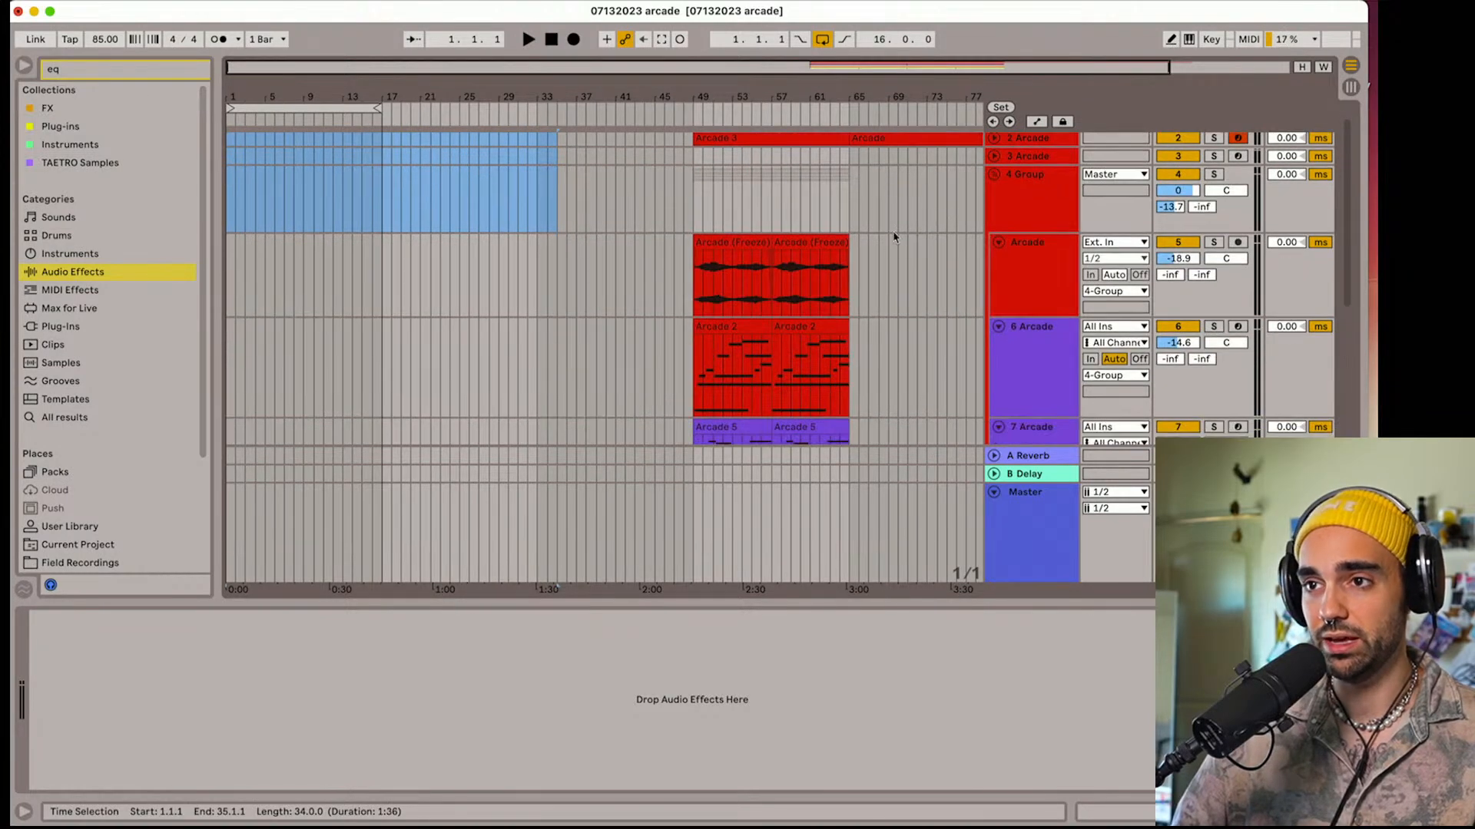
left_click(739, 242)
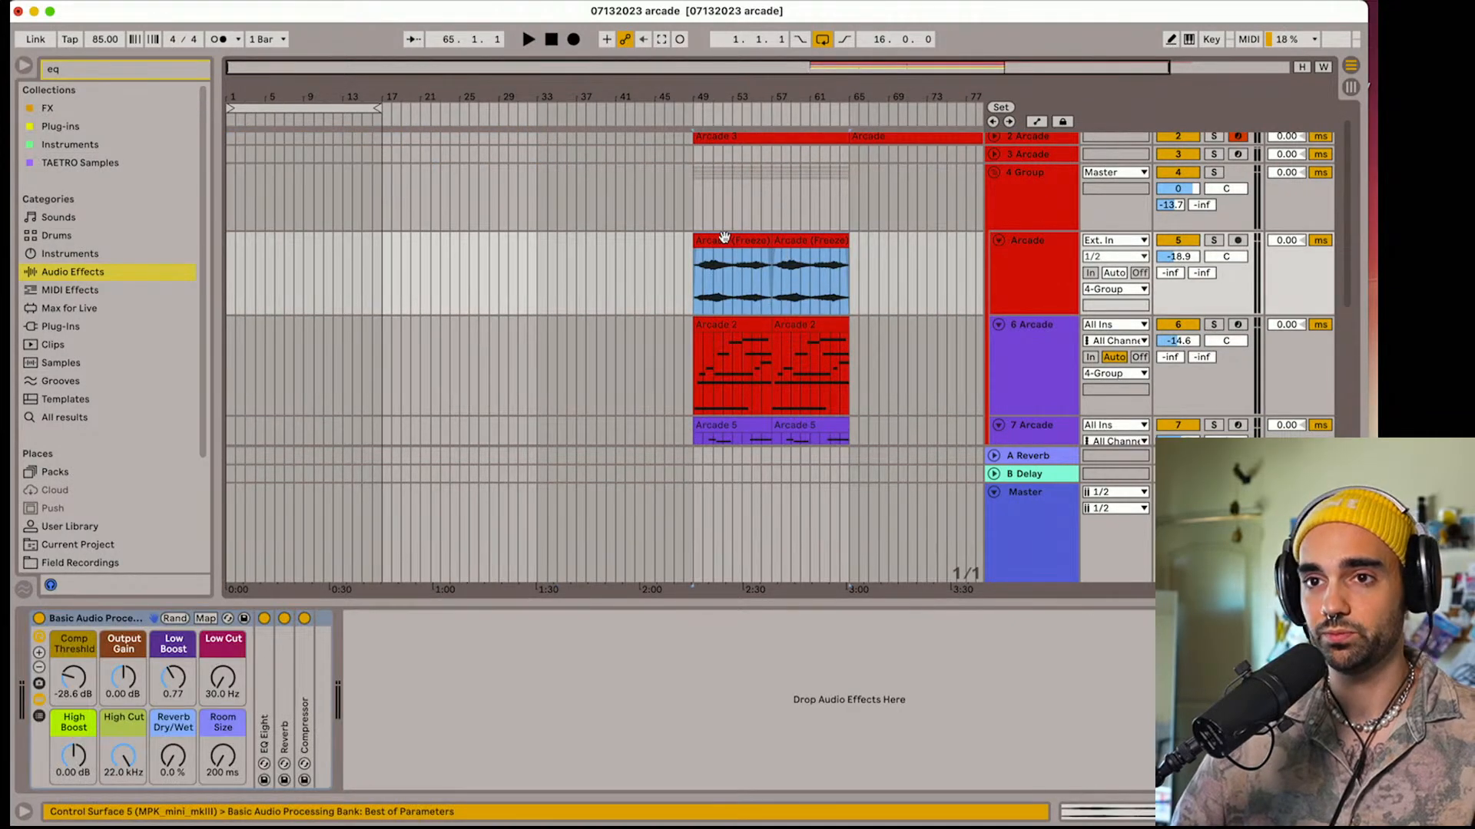
left_click_drag(724, 236, 258, 243)
key("space")
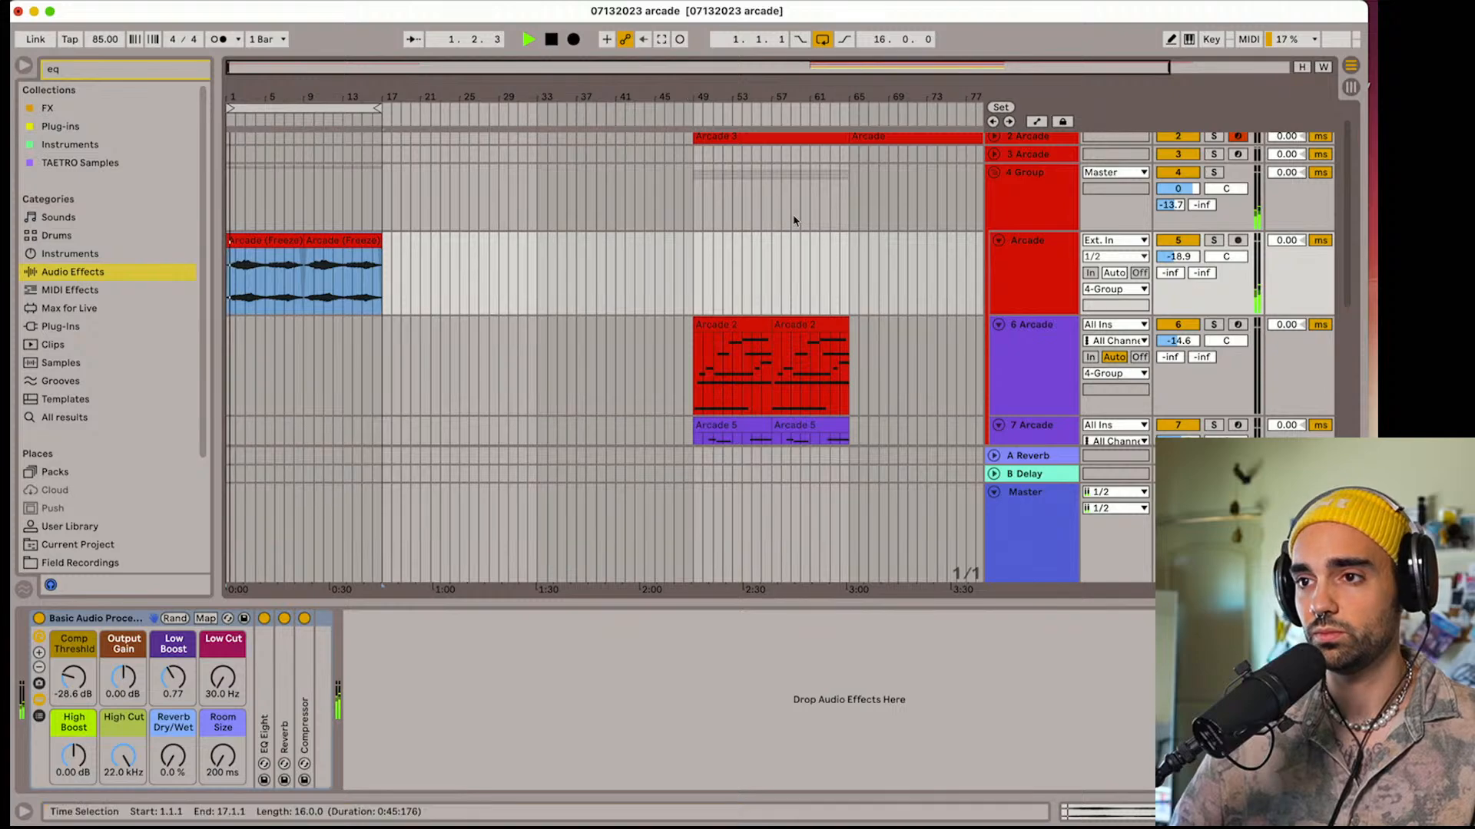
Try the first Arcade 5 clip of track 7 at bar 3, and undo the move
scroll(791, 223, "down", 3)
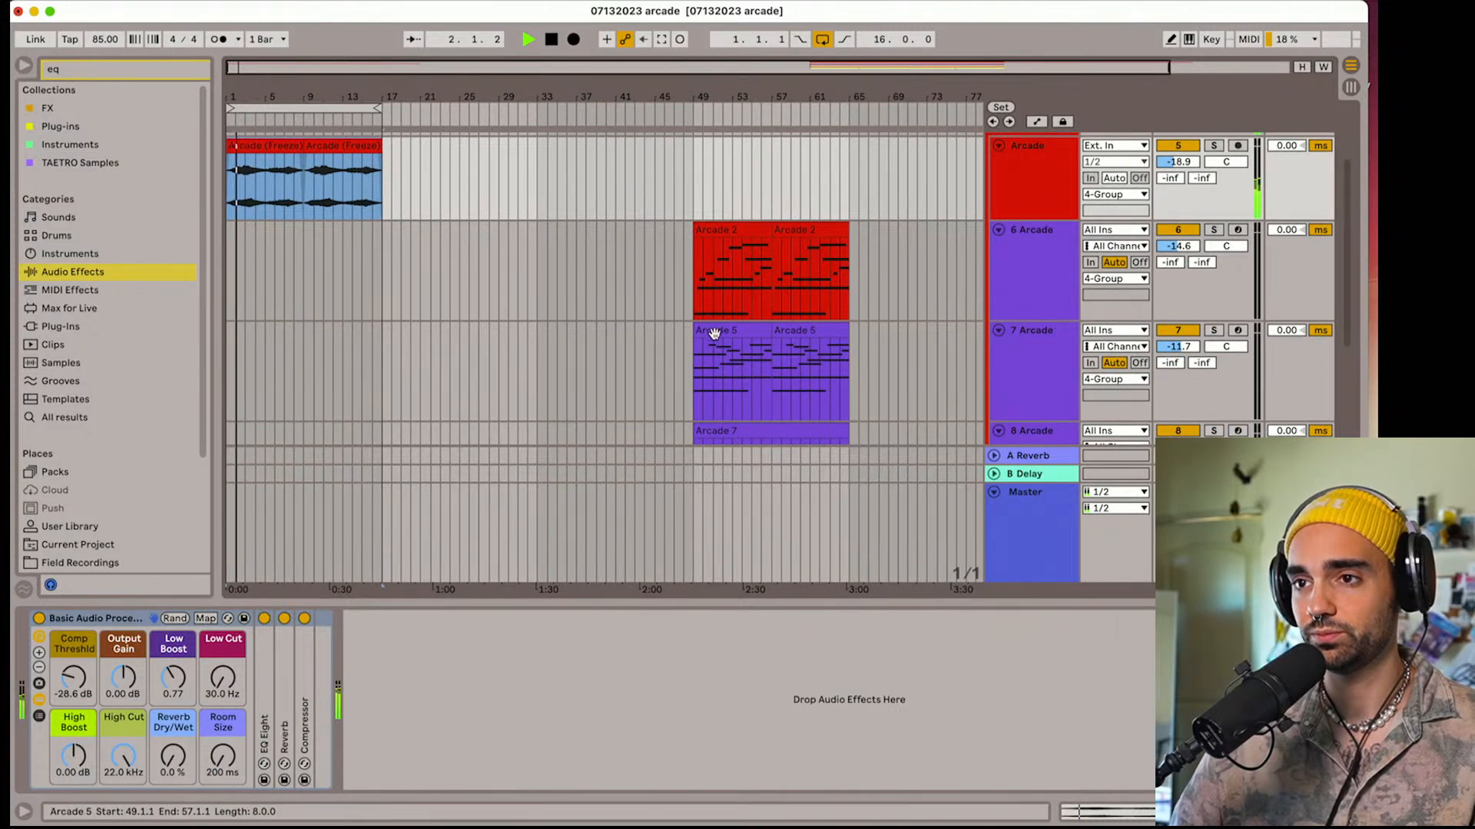
left_click_drag(716, 332, 273, 382)
left_click(154, 59)
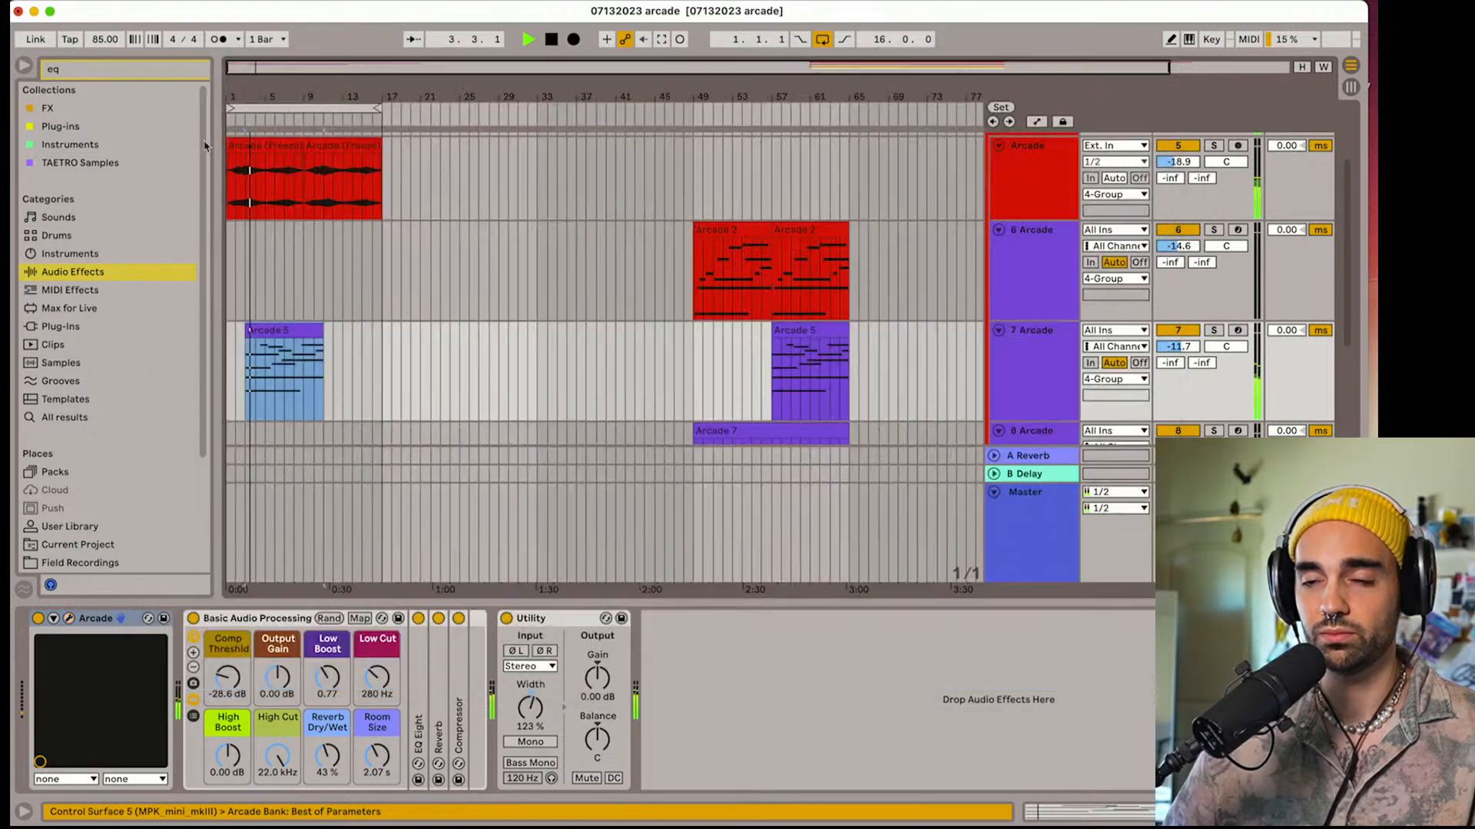
key("ctrl+z")
Move the first Arcade 2 clip on track 6 to bar 3 and play the arrangement
key("space")
left_click_drag(724, 230, 278, 264)
key("space")
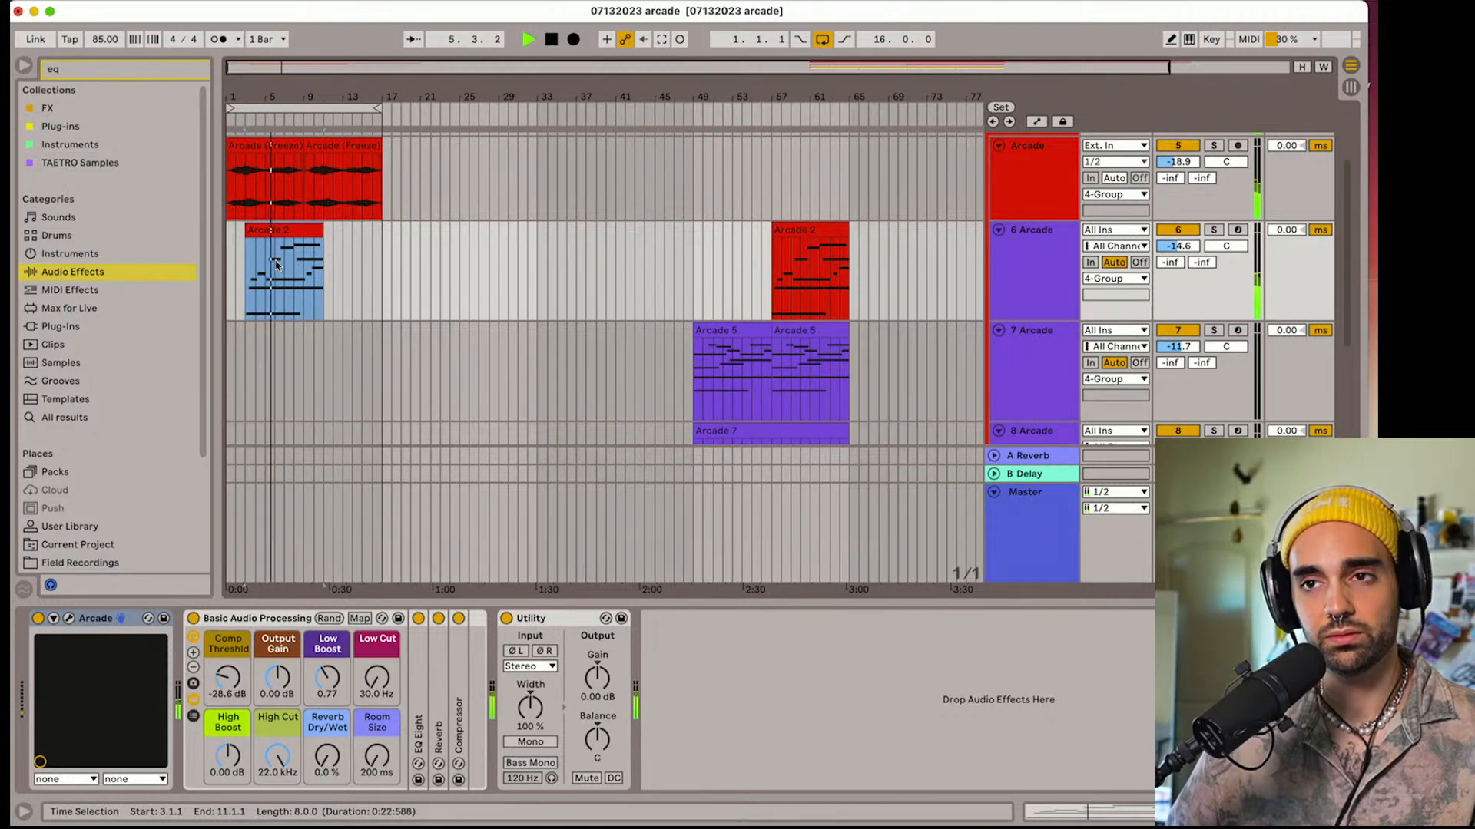
Move the Arcade 7 clip on track 8 to bar 9 and extend the loop to 24 bars
scroll(277, 263, "up", 5)
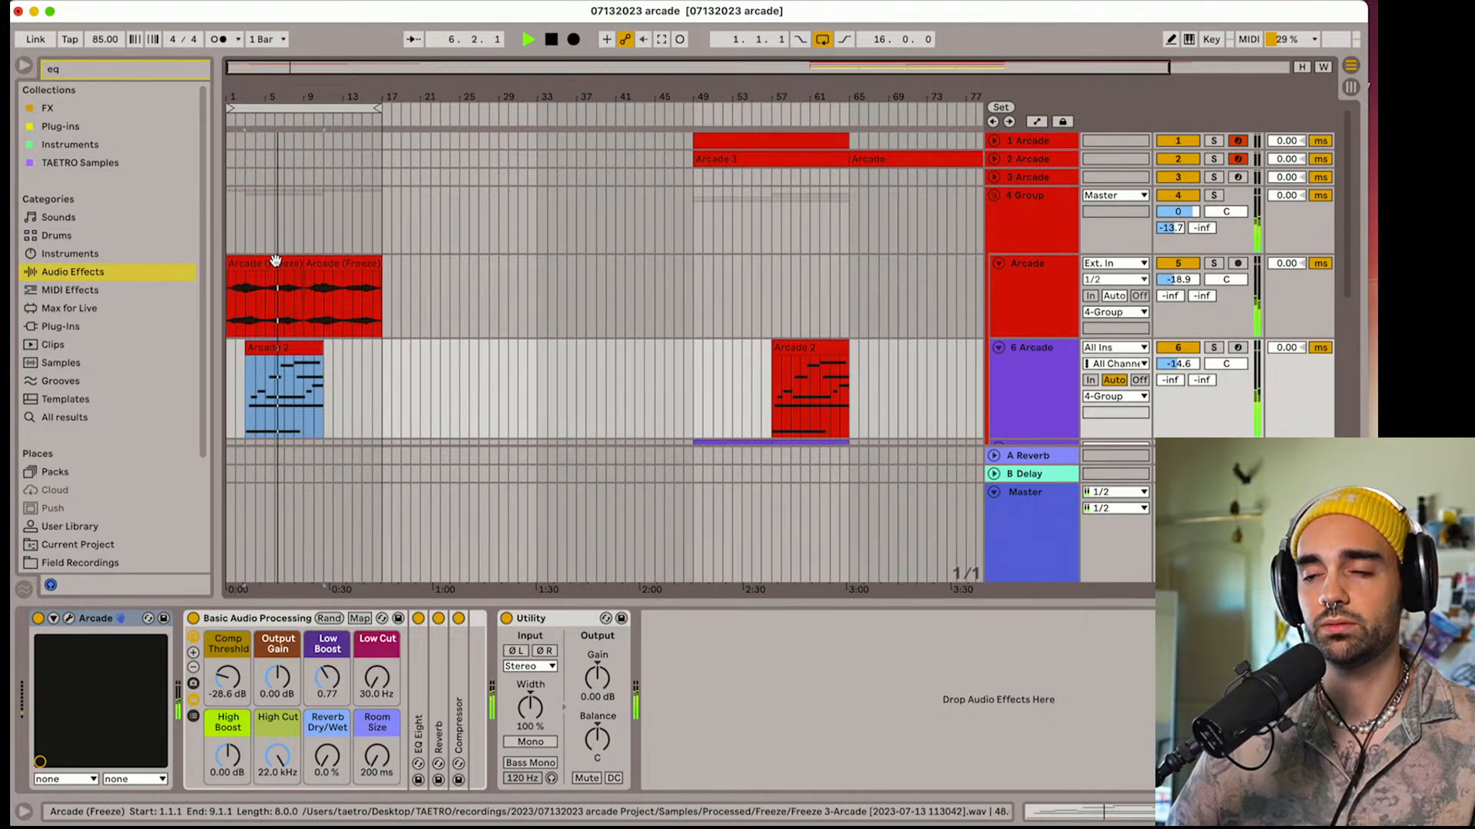
scroll(277, 263, "down", 10)
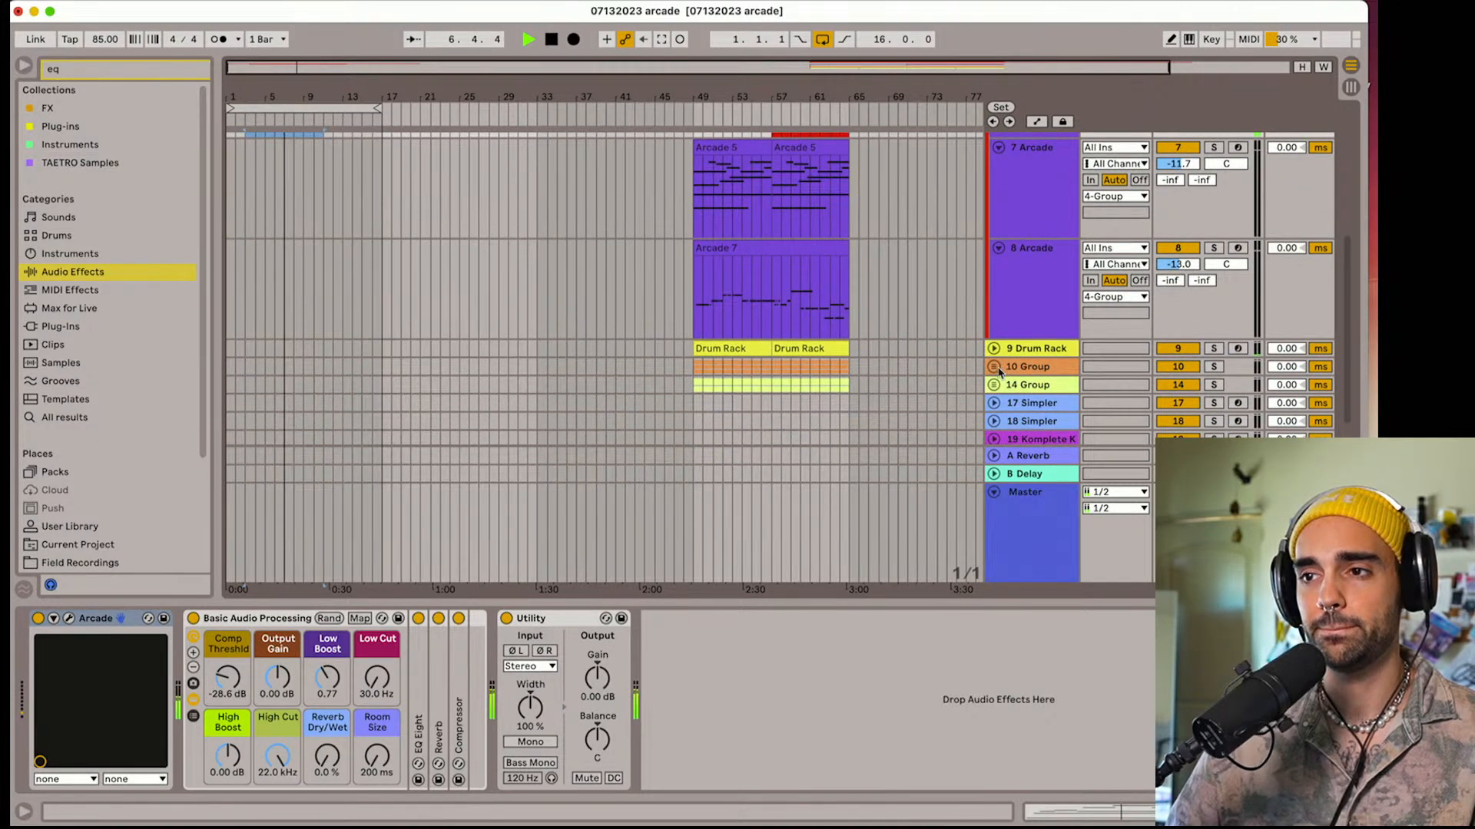
left_click_drag(746, 247, 355, 270)
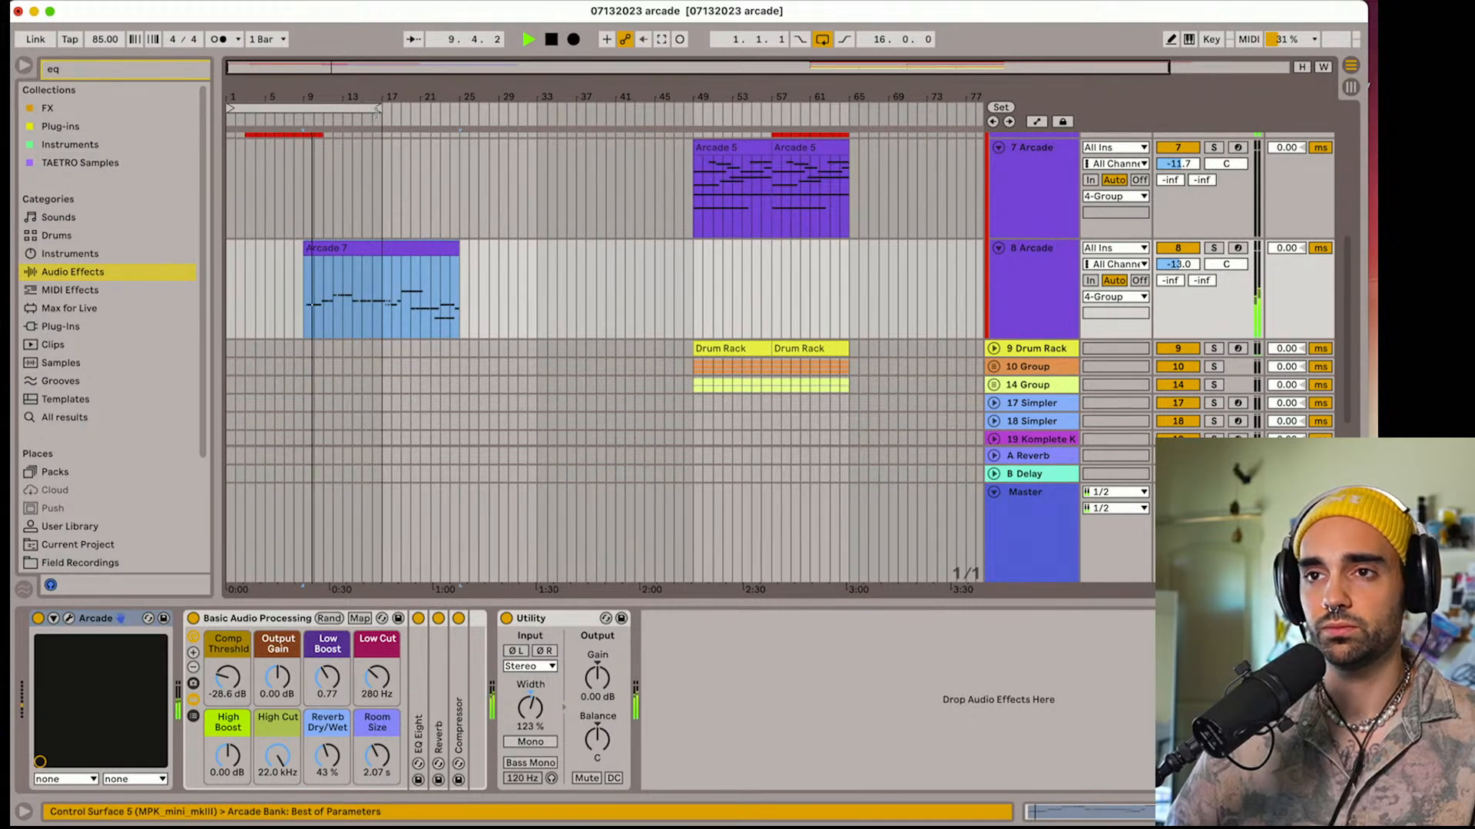
left_click_drag(376, 109, 454, 109)
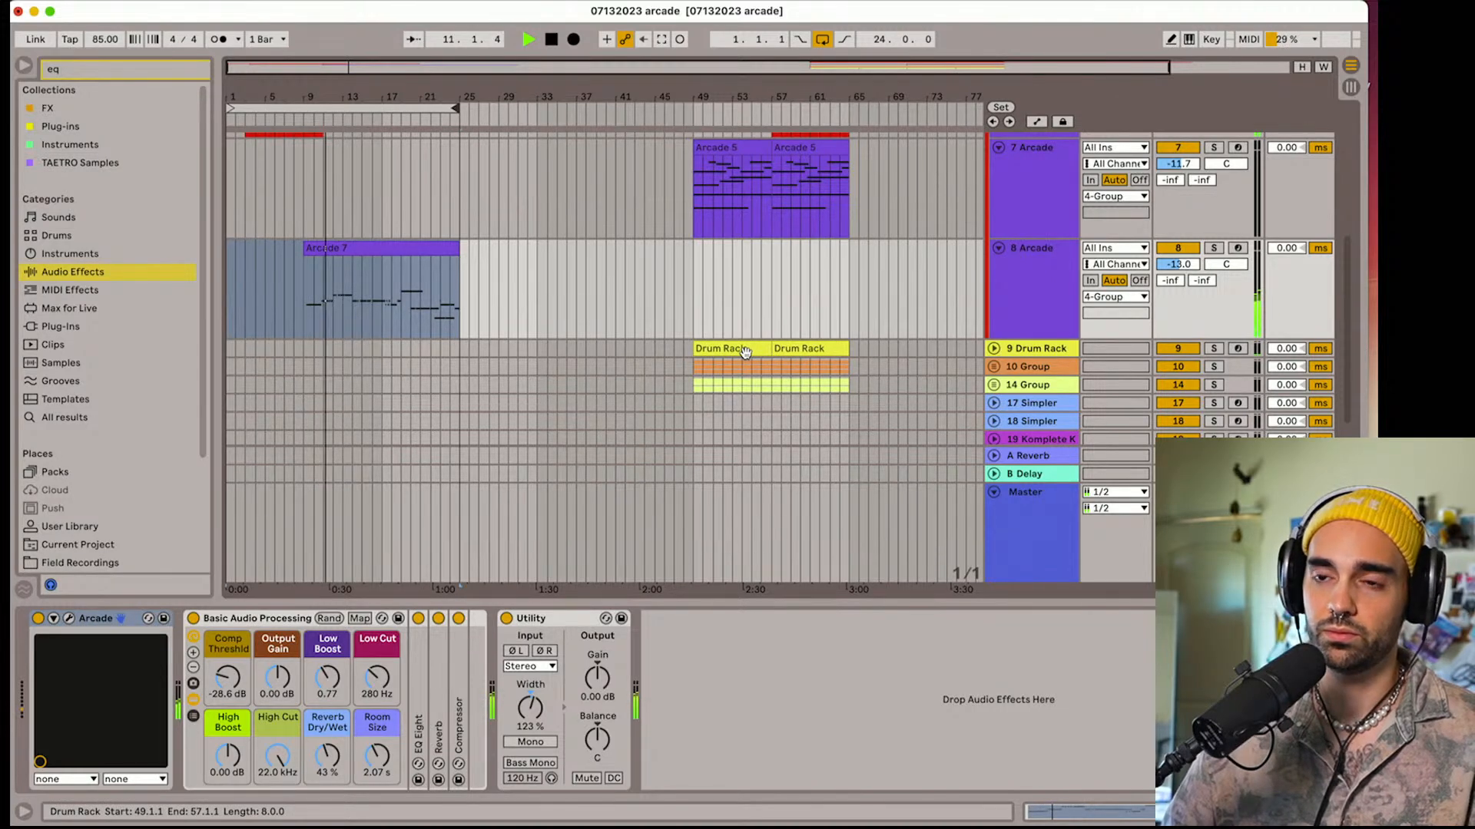
Move the first Drum Rack clip on track 9 to bar 13
left_click_drag(745, 351, 399, 343)
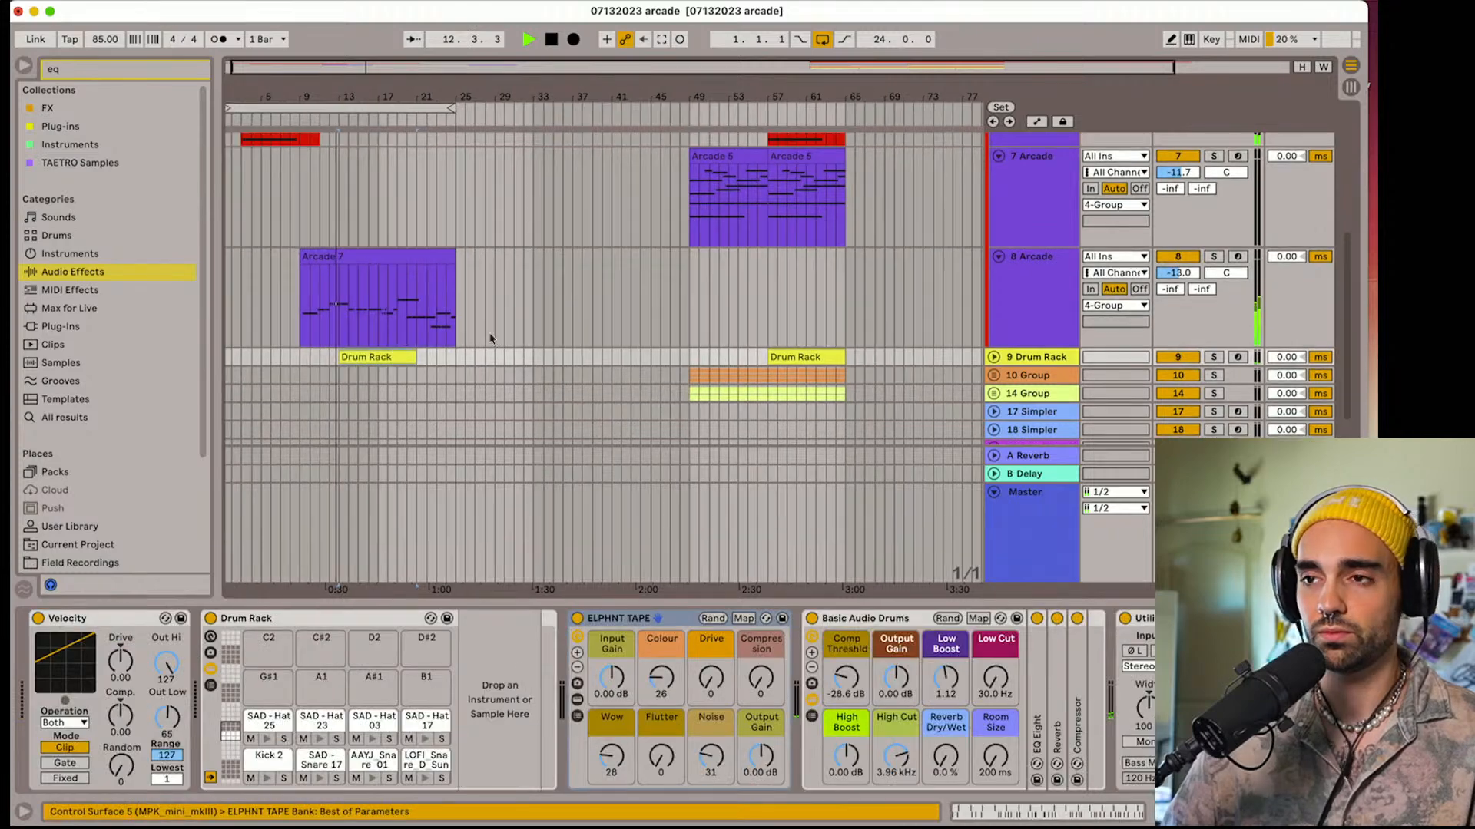
Duplicate the second Arcade (Freeze) clip to bar 17 and copy the Arcade 2 clip on track 6 to bar 17
scroll(389, 257, "up", 5)
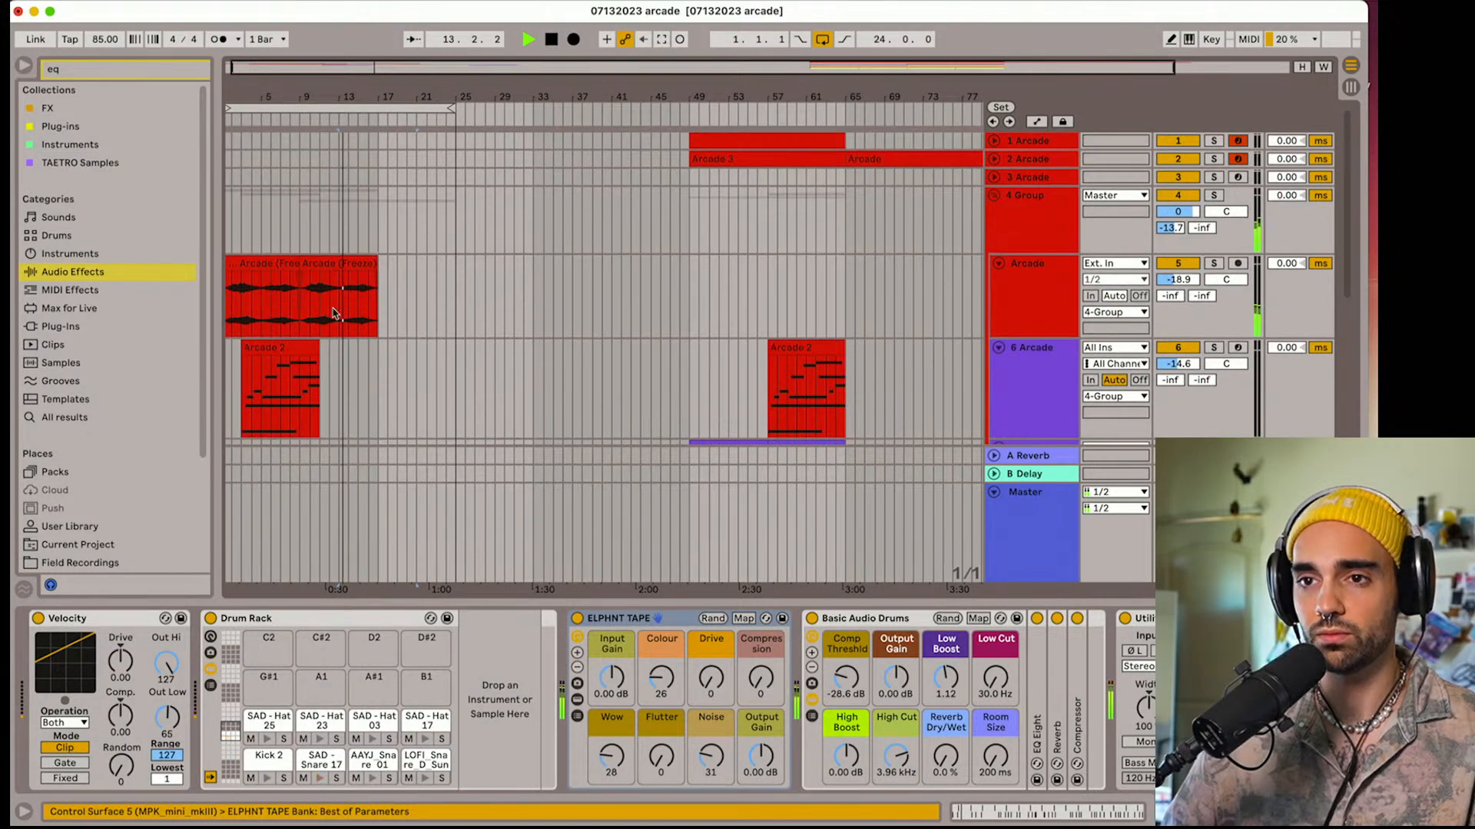
left_click(343, 264)
key("super+d")
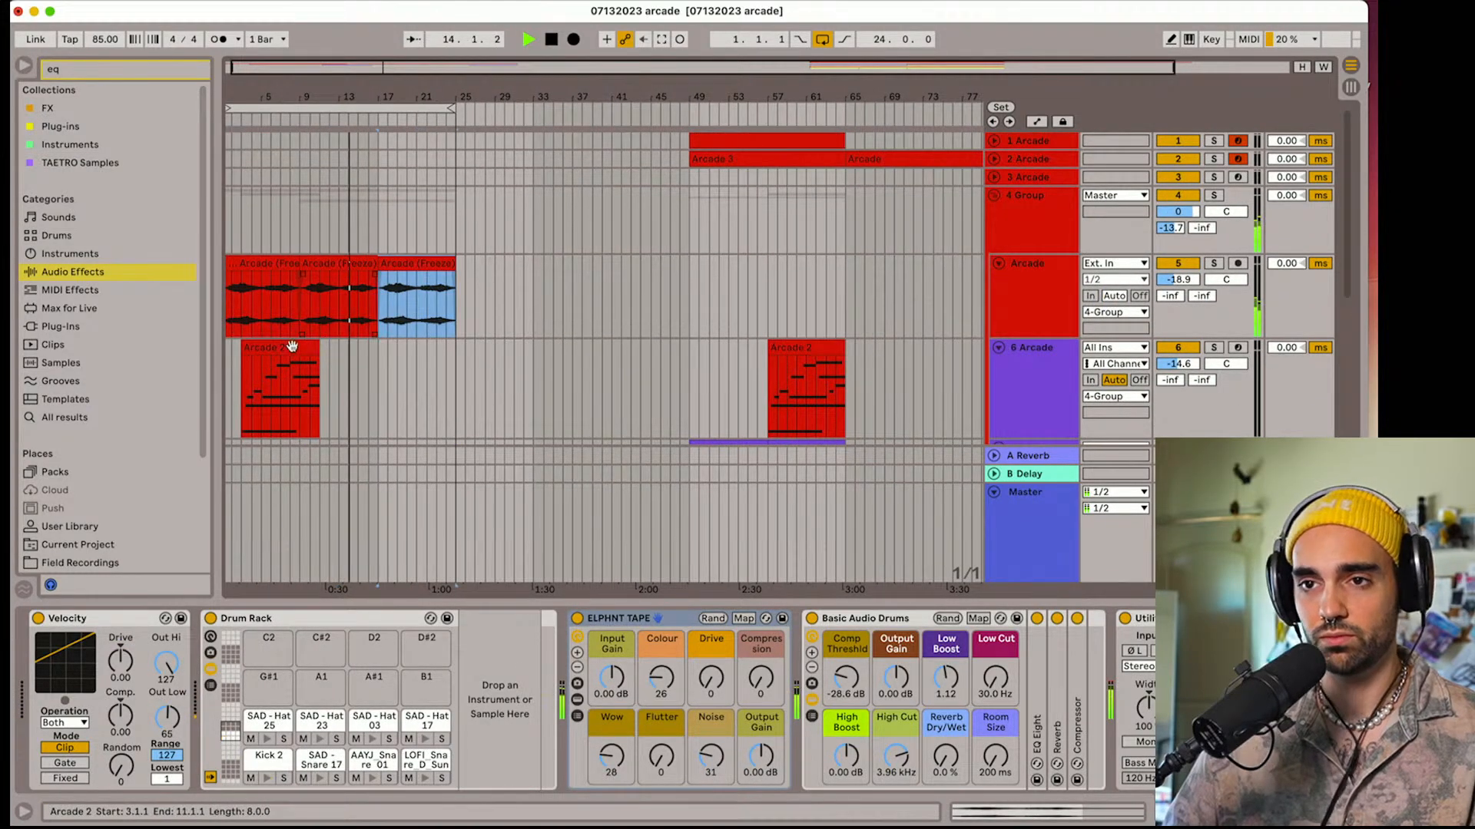
left_click(291, 347)
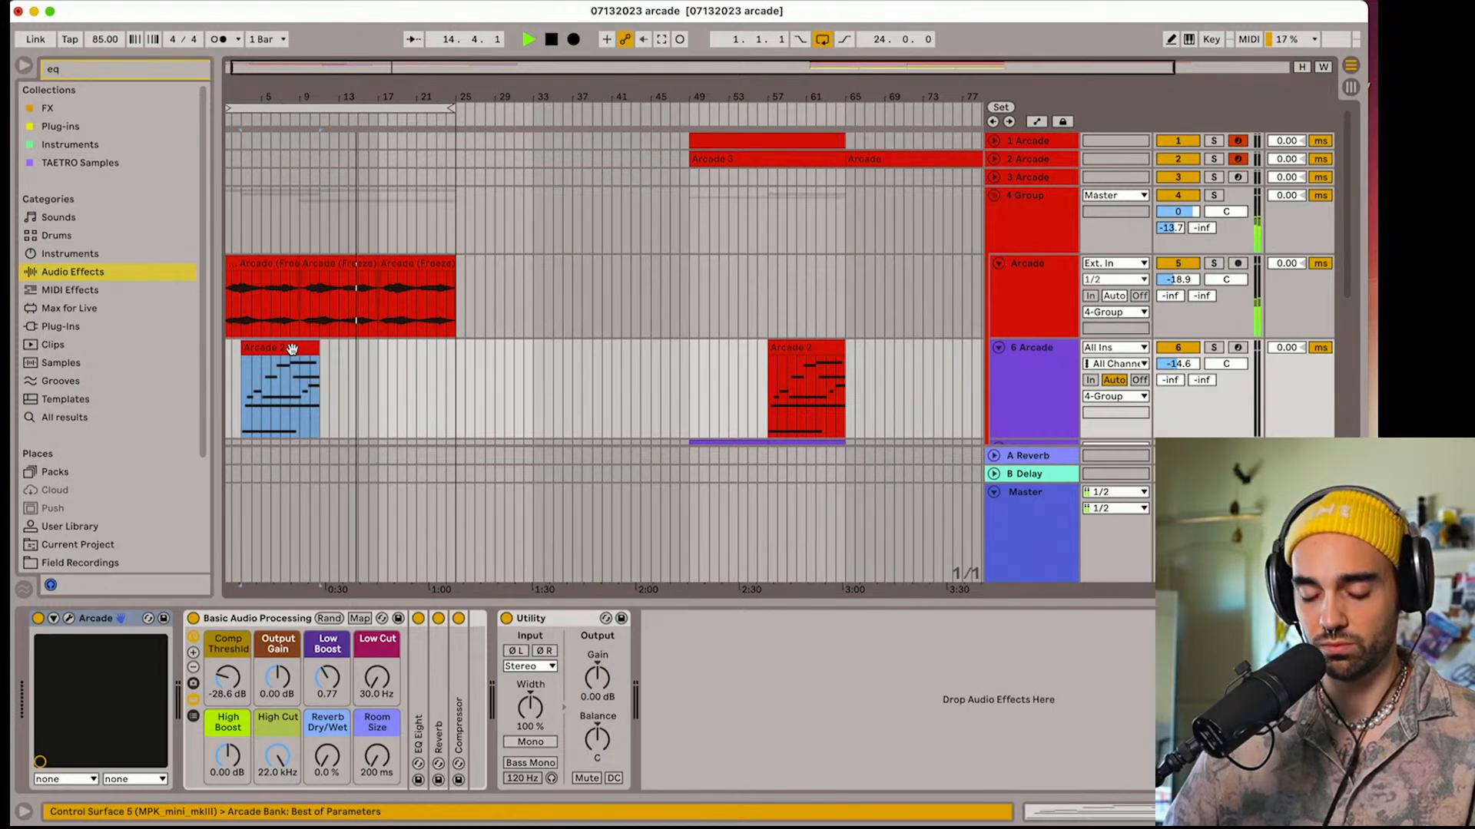
left_click_drag(277, 346, 411, 350)
Expand the Drum Rack track, stop playback, and shorten its clip to end at bar 17
scroll(411, 349, "down", 5)
scroll(376, 146, "up", 5)
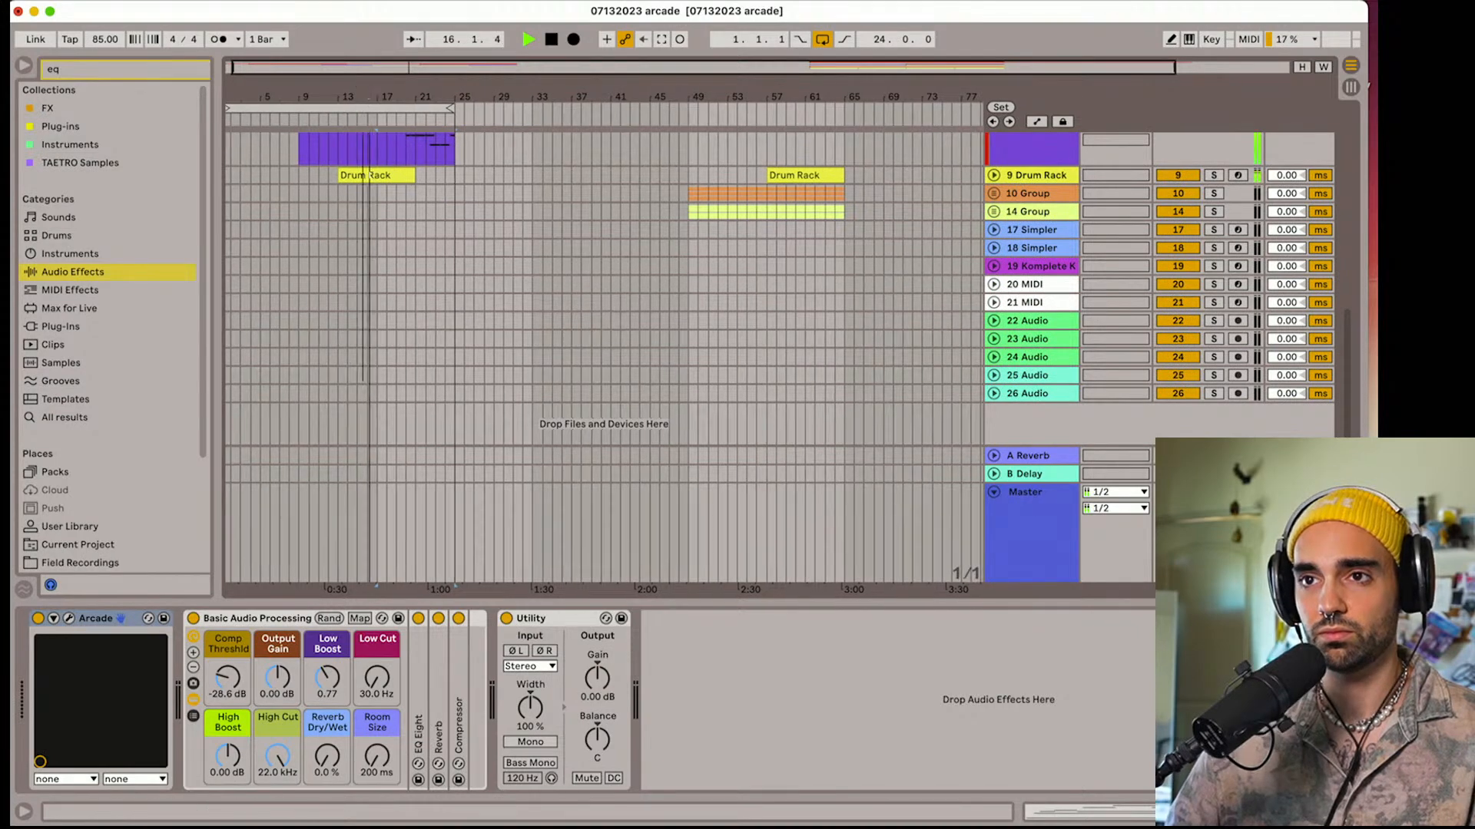
left_click(994, 176)
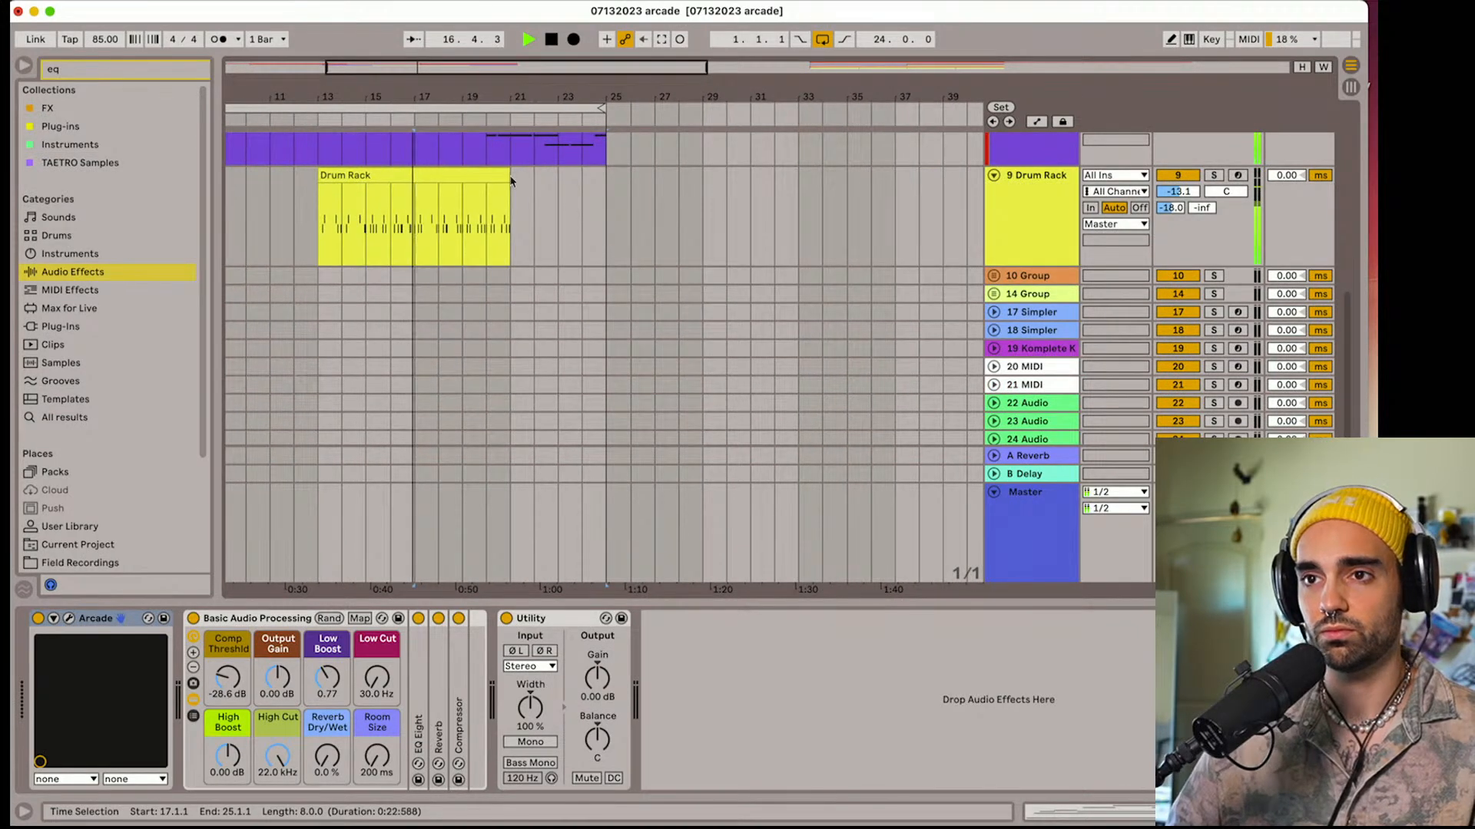
key("space")
left_click_drag(508, 176, 413, 177)
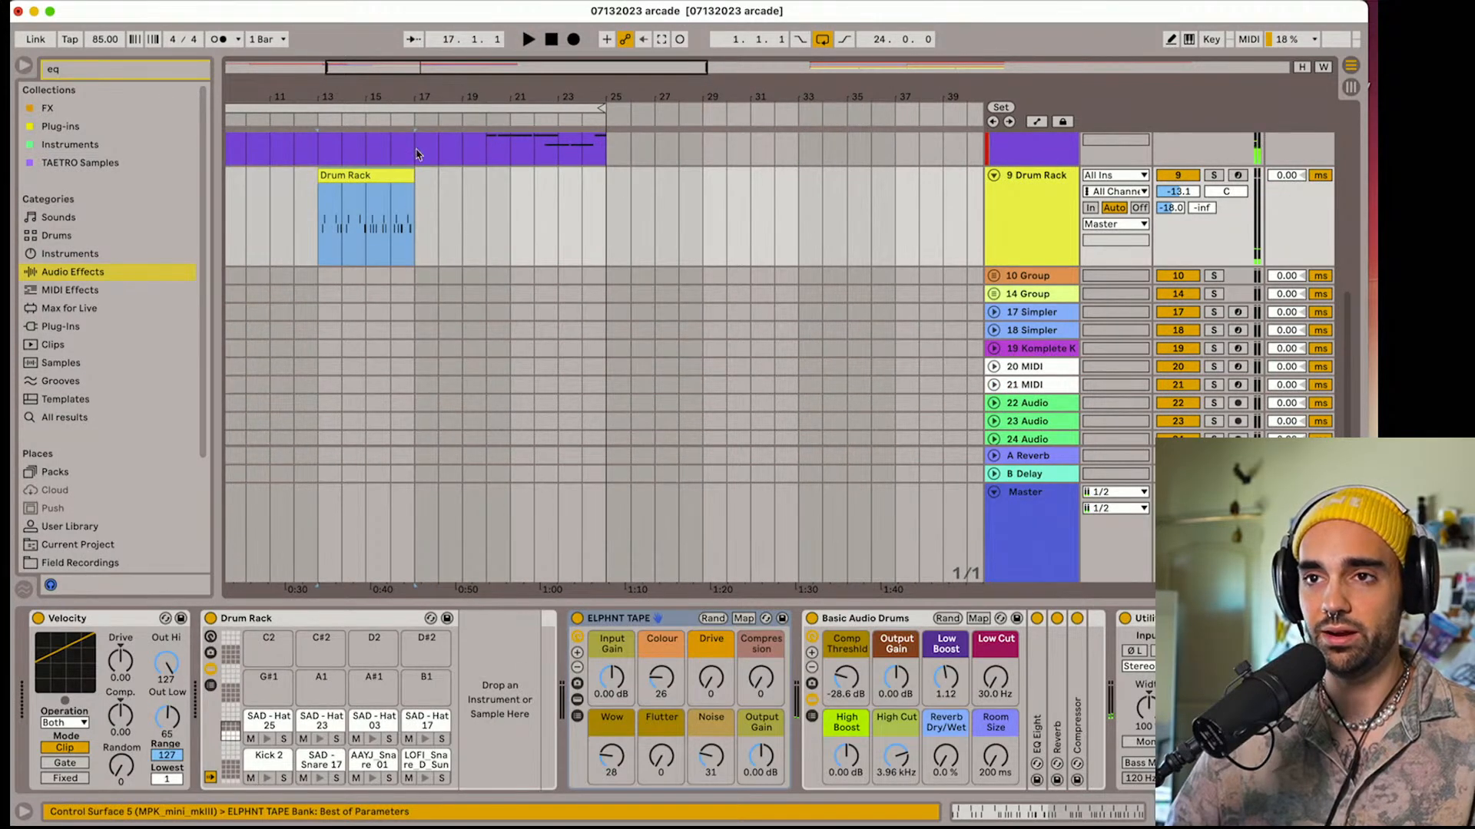
Turn the grid off, trim the Drum Rack clip to end just after the start of bar 16, and play it
scroll(417, 154, "up", 3)
scroll(423, 231, "up", 5)
right_click(461, 263)
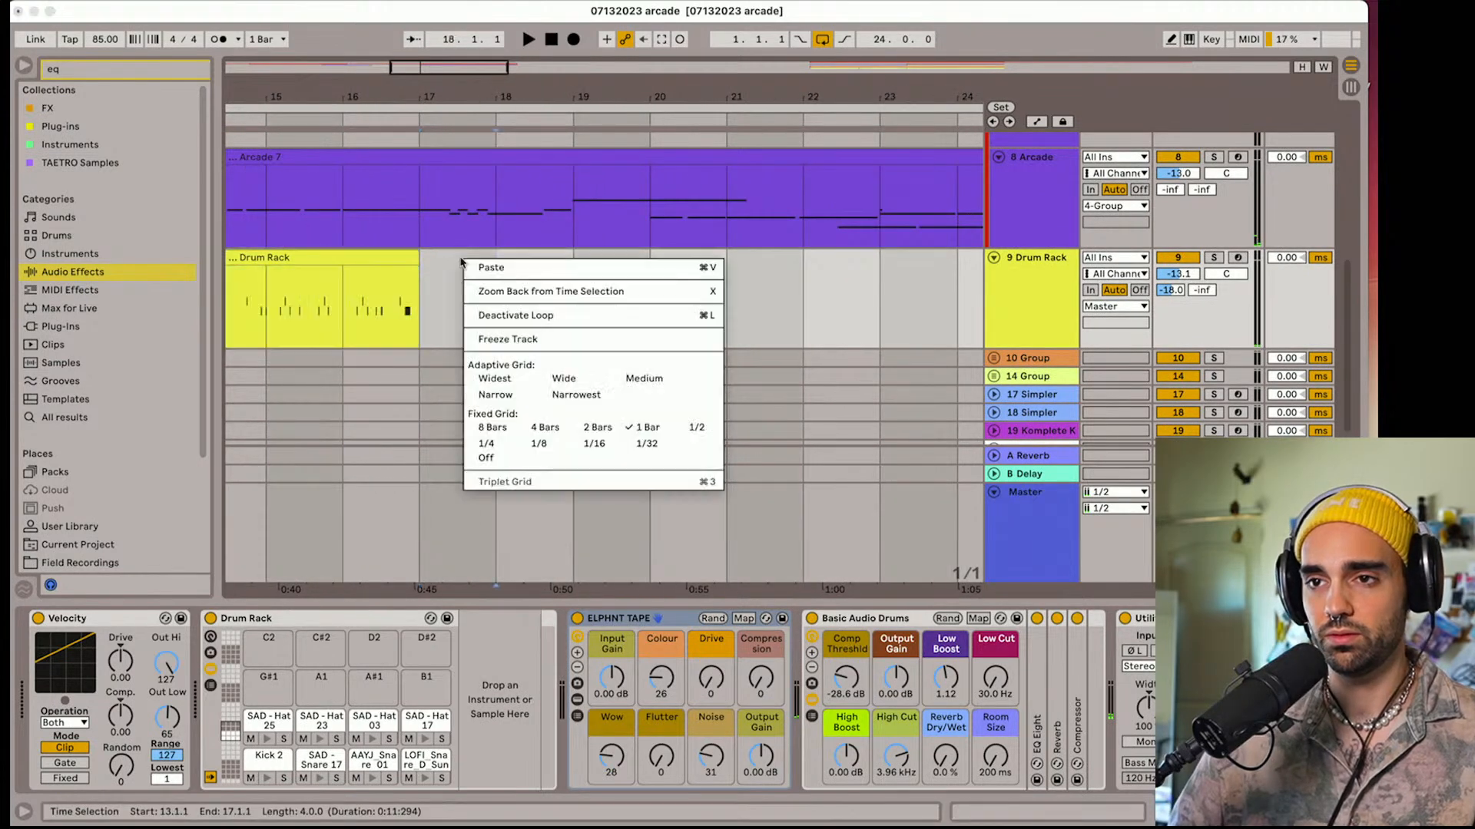
left_click(471, 457)
left_click_drag(410, 256, 341, 260)
left_click(312, 290)
key("space")
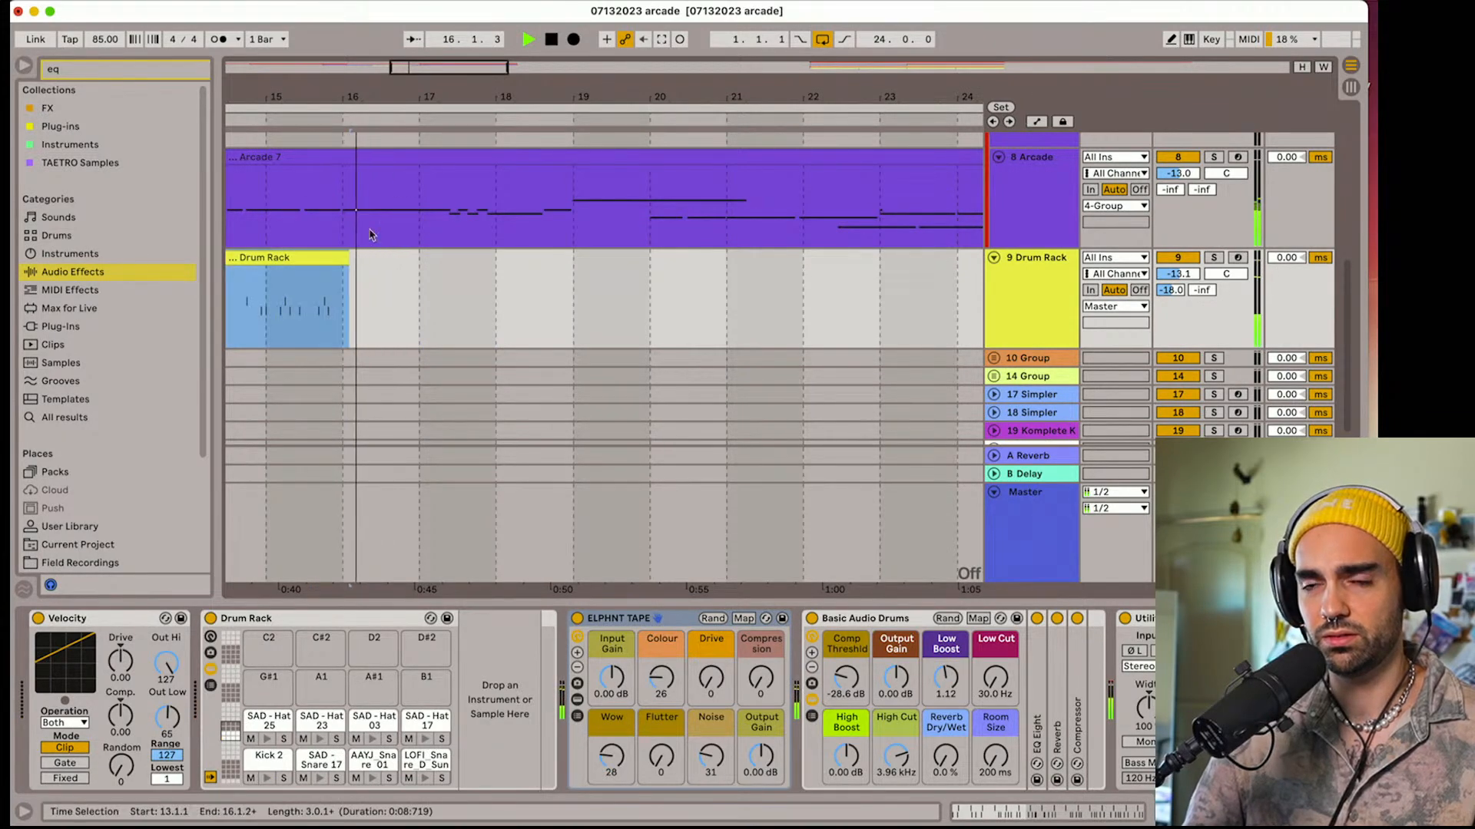
Stop playback and set the arrangement to a fixed 1 Bar grid
left_click_drag(422, 97, 499, 76)
scroll(444, 182, "up", 5)
key("space")
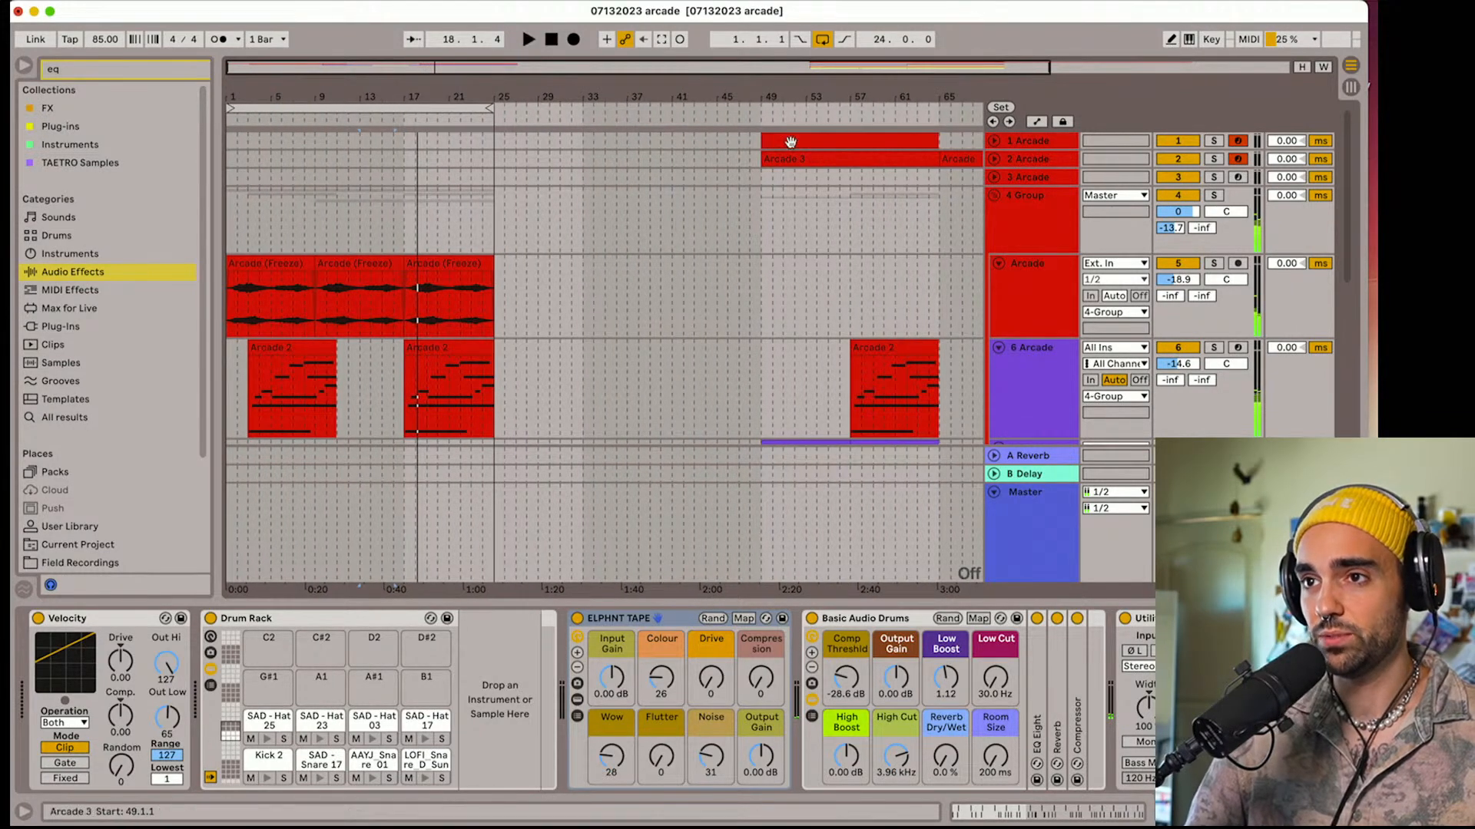
right_click(628, 178)
left_click(654, 362)
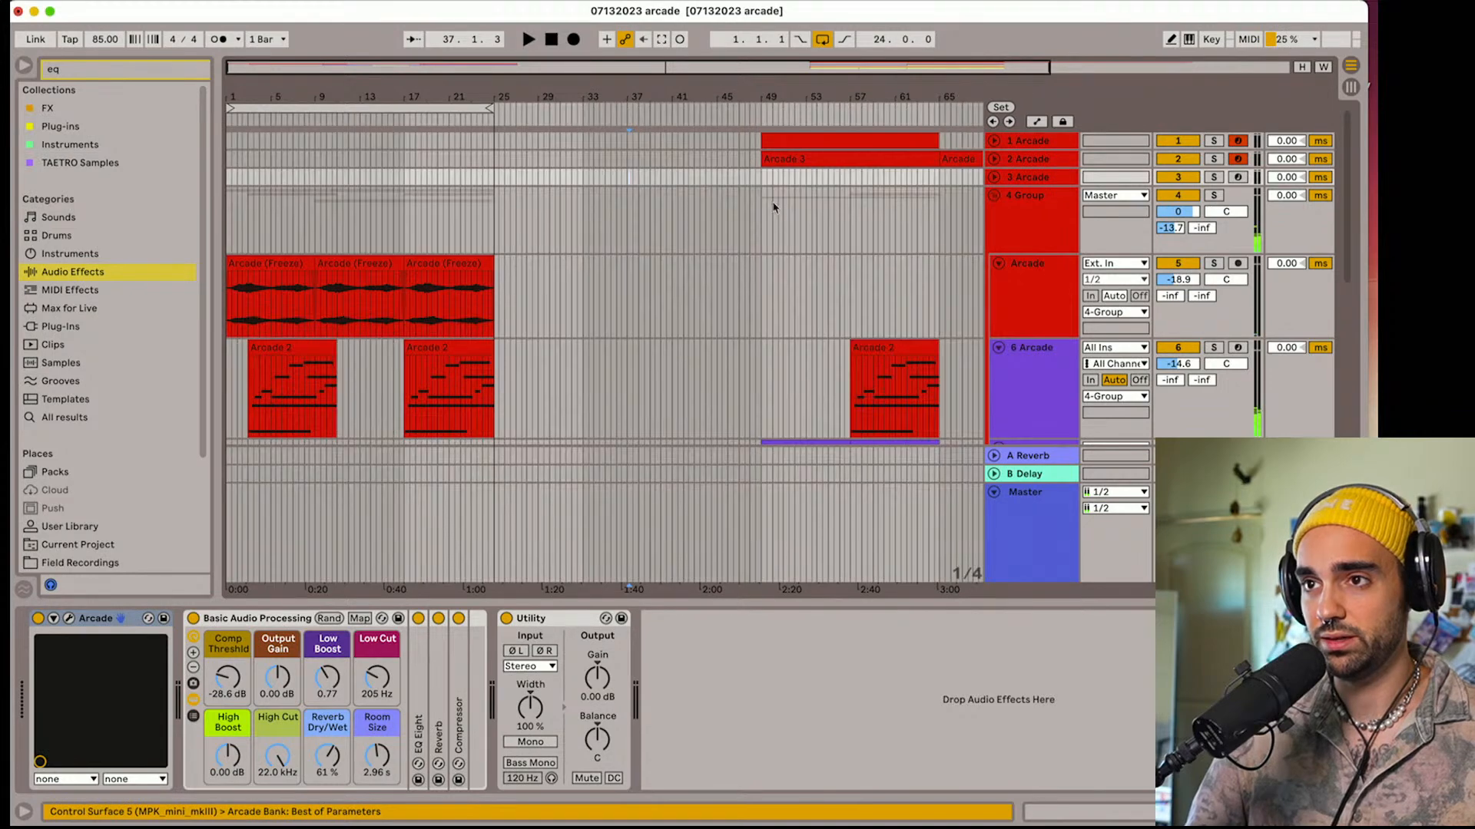
right_click(635, 192)
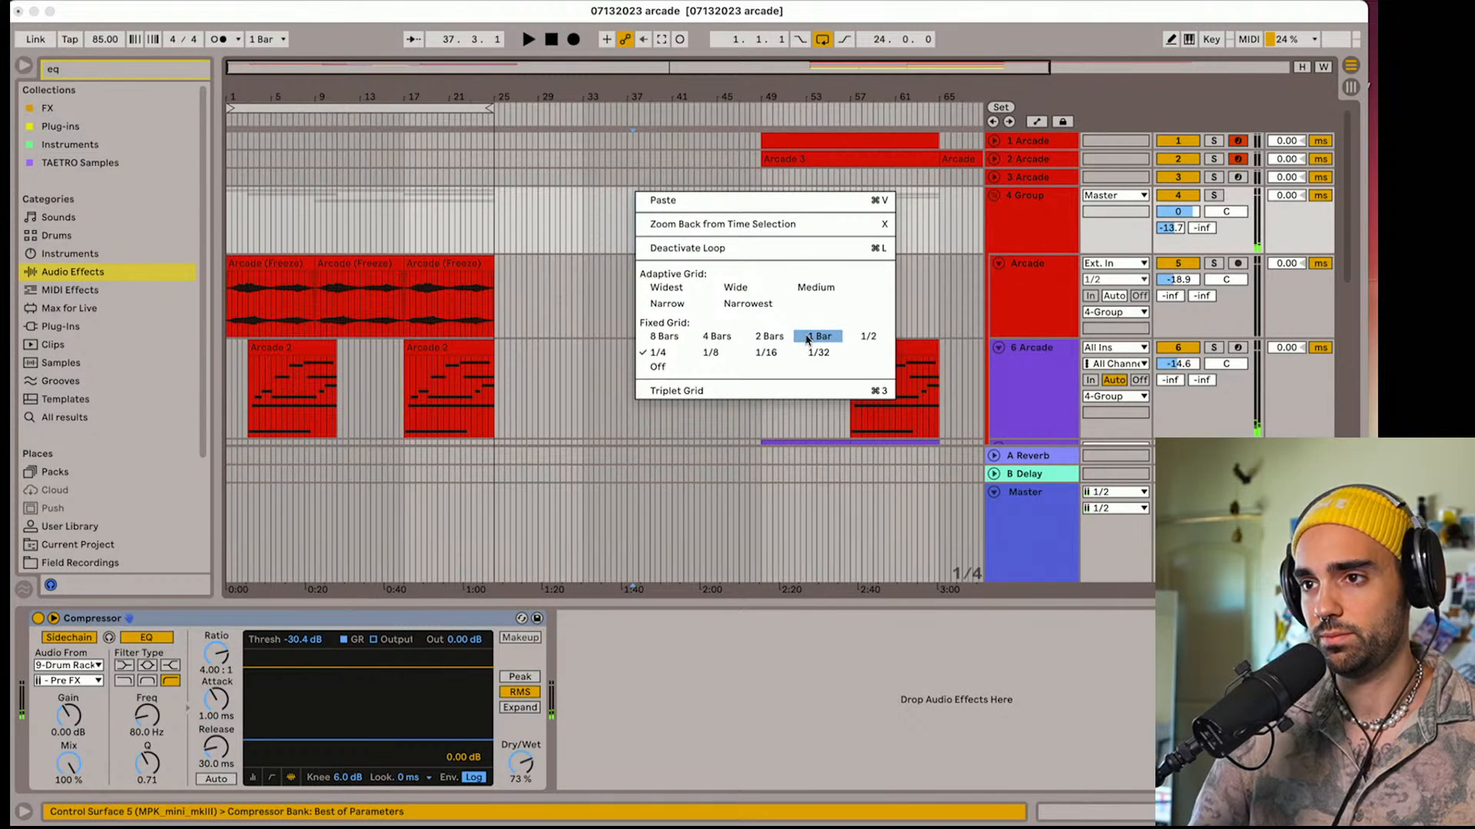
left_click(807, 339)
Move the track 1 Arcade clip from bar 49 to bar 17 and play it with the other layers
left_click_drag(803, 142, 453, 150)
key("space")
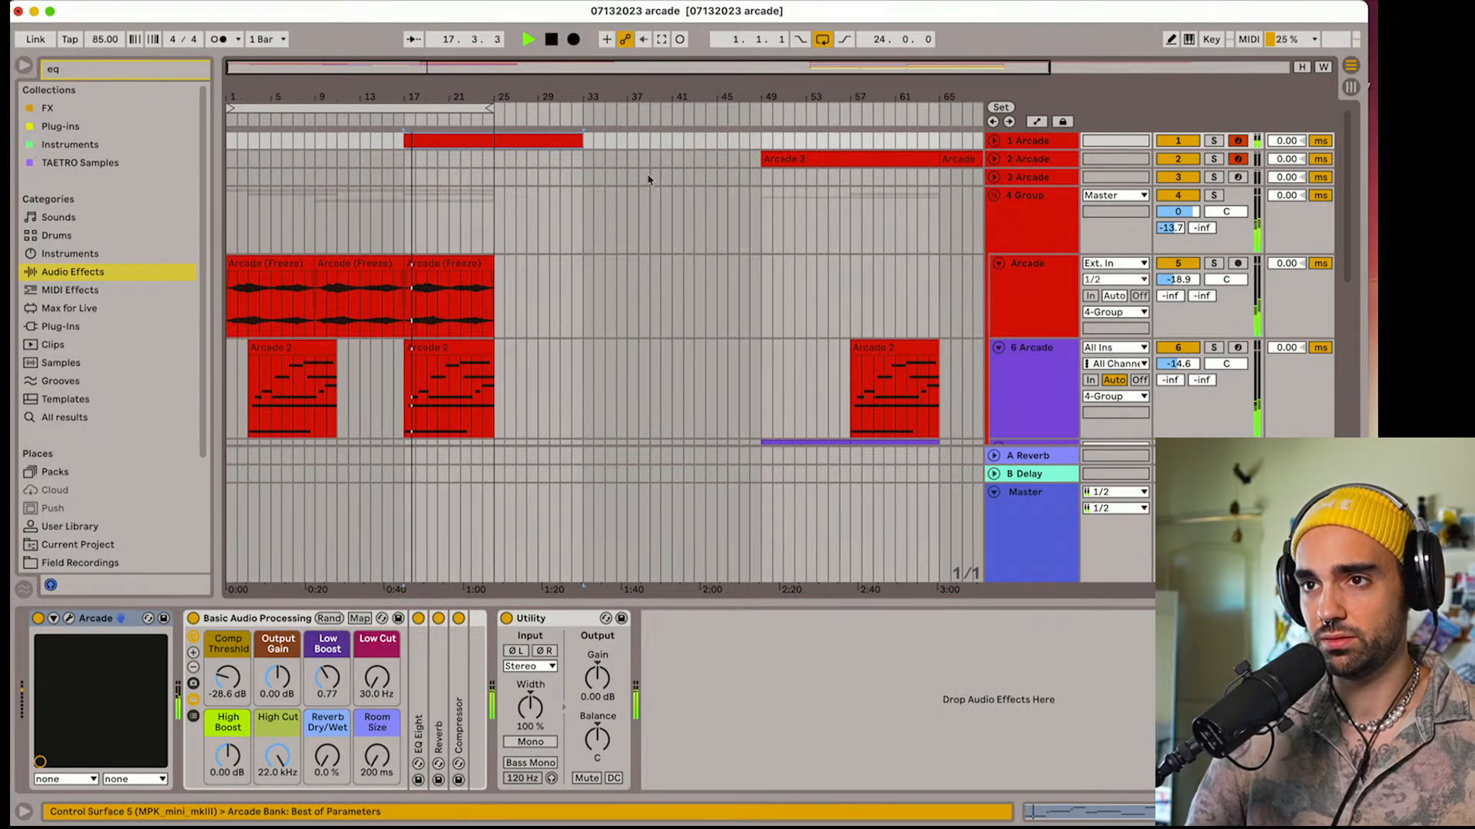
scroll(560, 181, "down", 15)
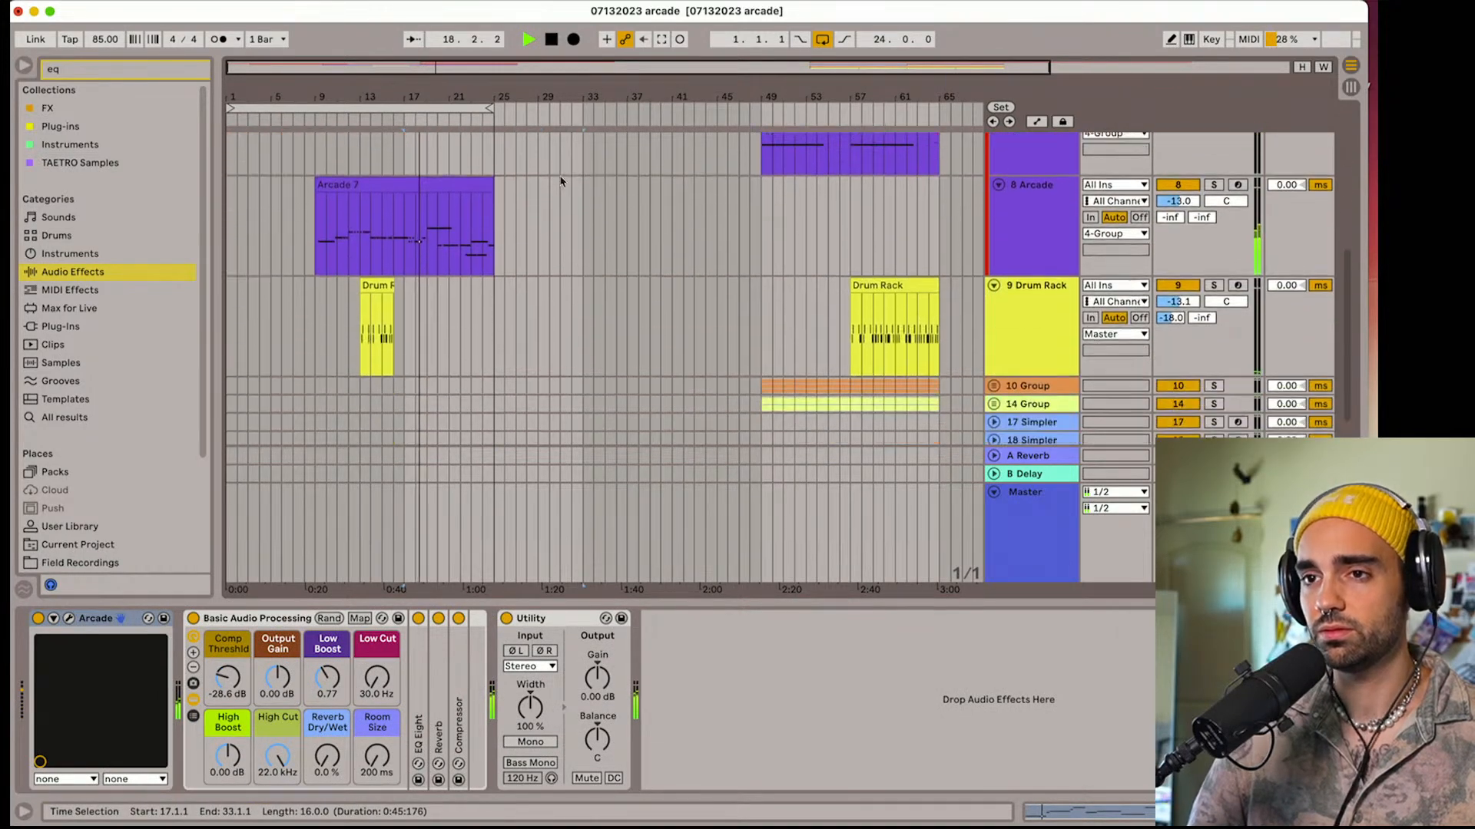
scroll(561, 181, "up", 15)
key("space")
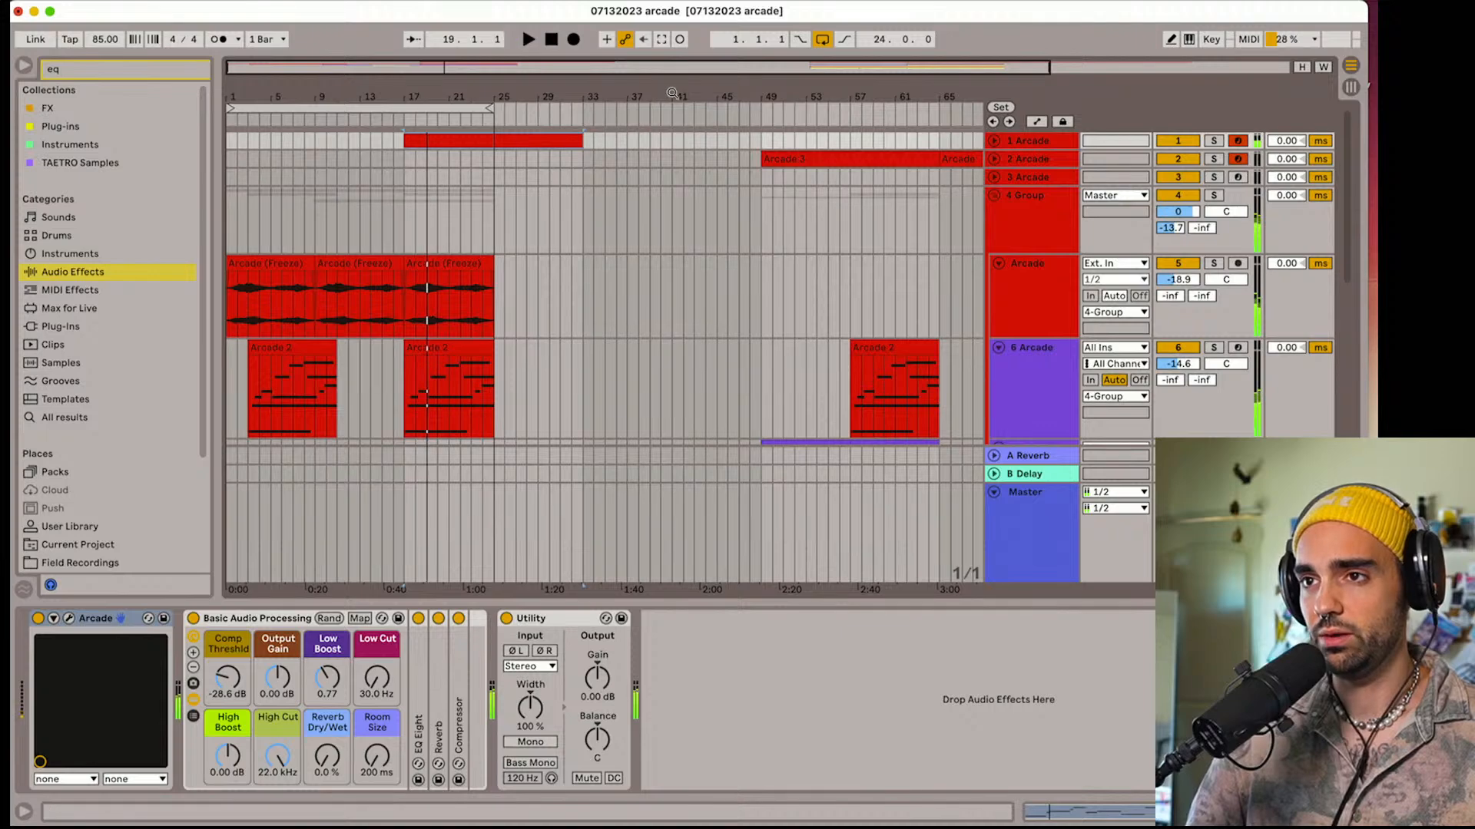
Move the track 2 Arcade clip at bar 65 and the Drum Rack clip at bar 57 to bar 17, and start playback
left_click_drag(667, 92, 667, 75)
left_click_drag(801, 158, 399, 164)
scroll(407, 206, "down", 10)
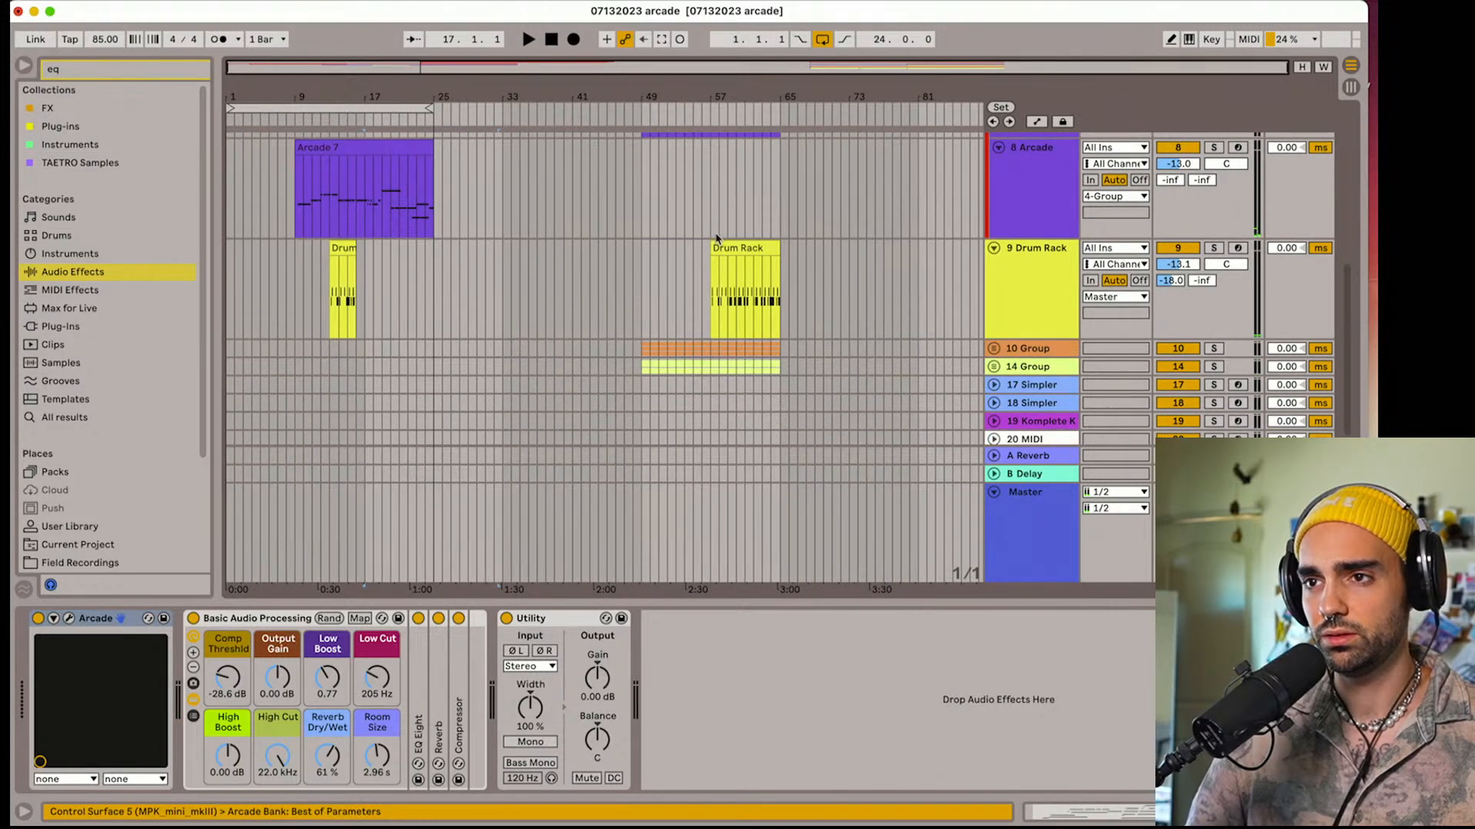
left_click_drag(716, 240, 386, 267)
key("space")
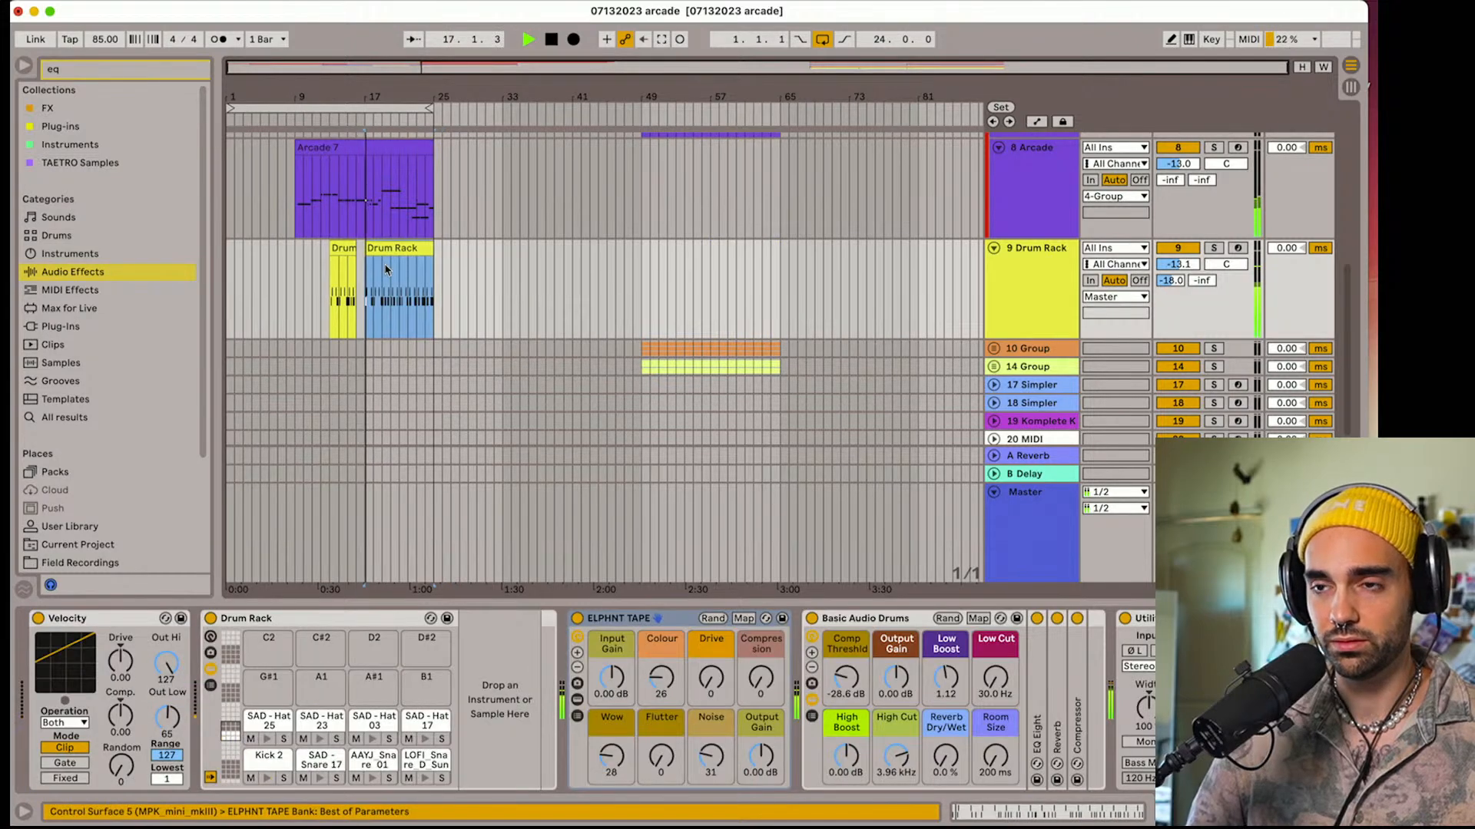
Unfold 14 Group, move all LANDR clips on tracks 15 and 16 to bar 17, and fold the group again
left_click(993, 372)
scroll(703, 378, "down", 3)
left_click(659, 384)
scroll(768, 369, "down", 3)
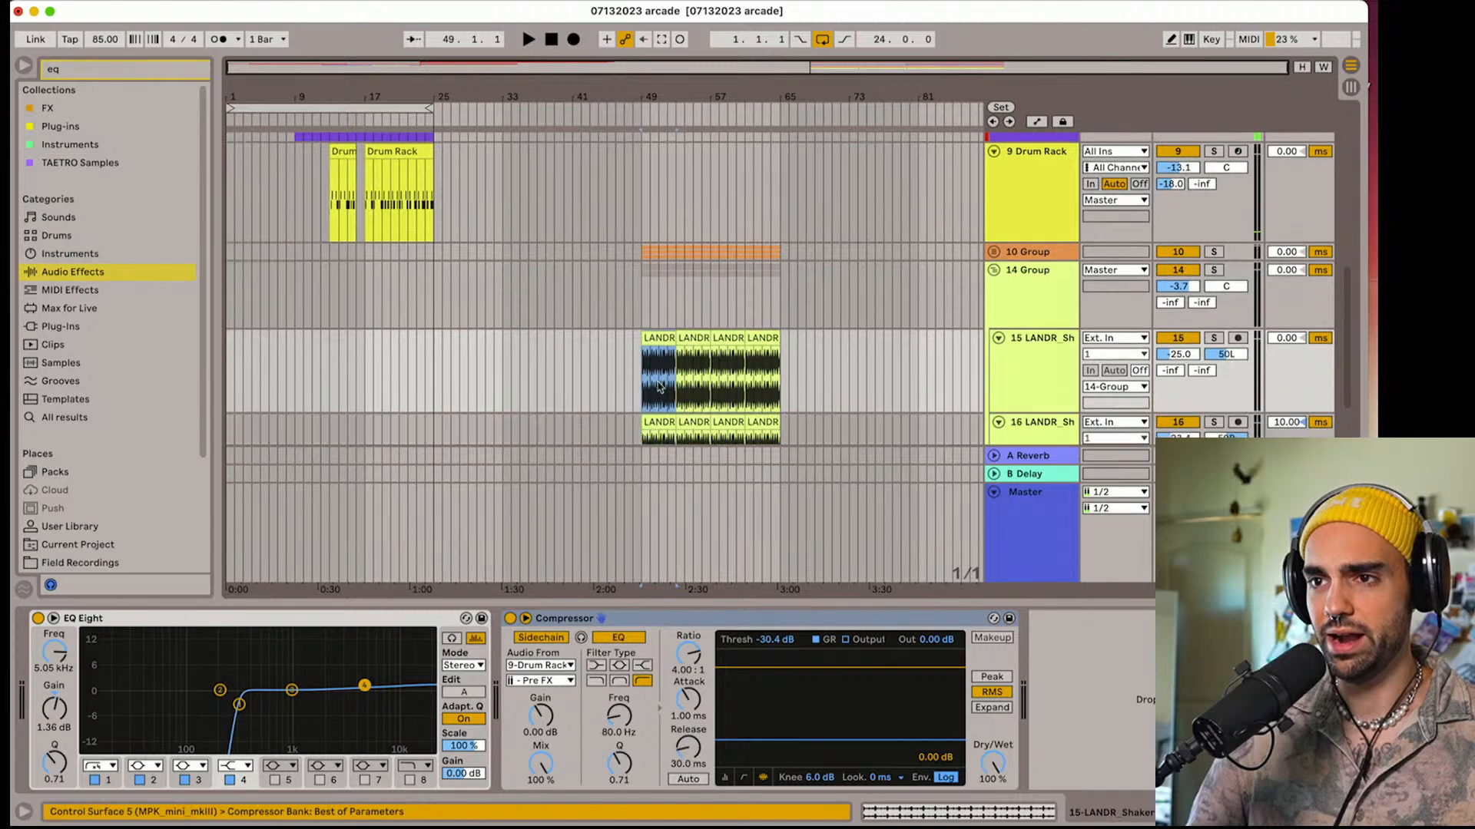
left_click(771, 336, "shift")
left_click_drag(657, 280, 380, 282)
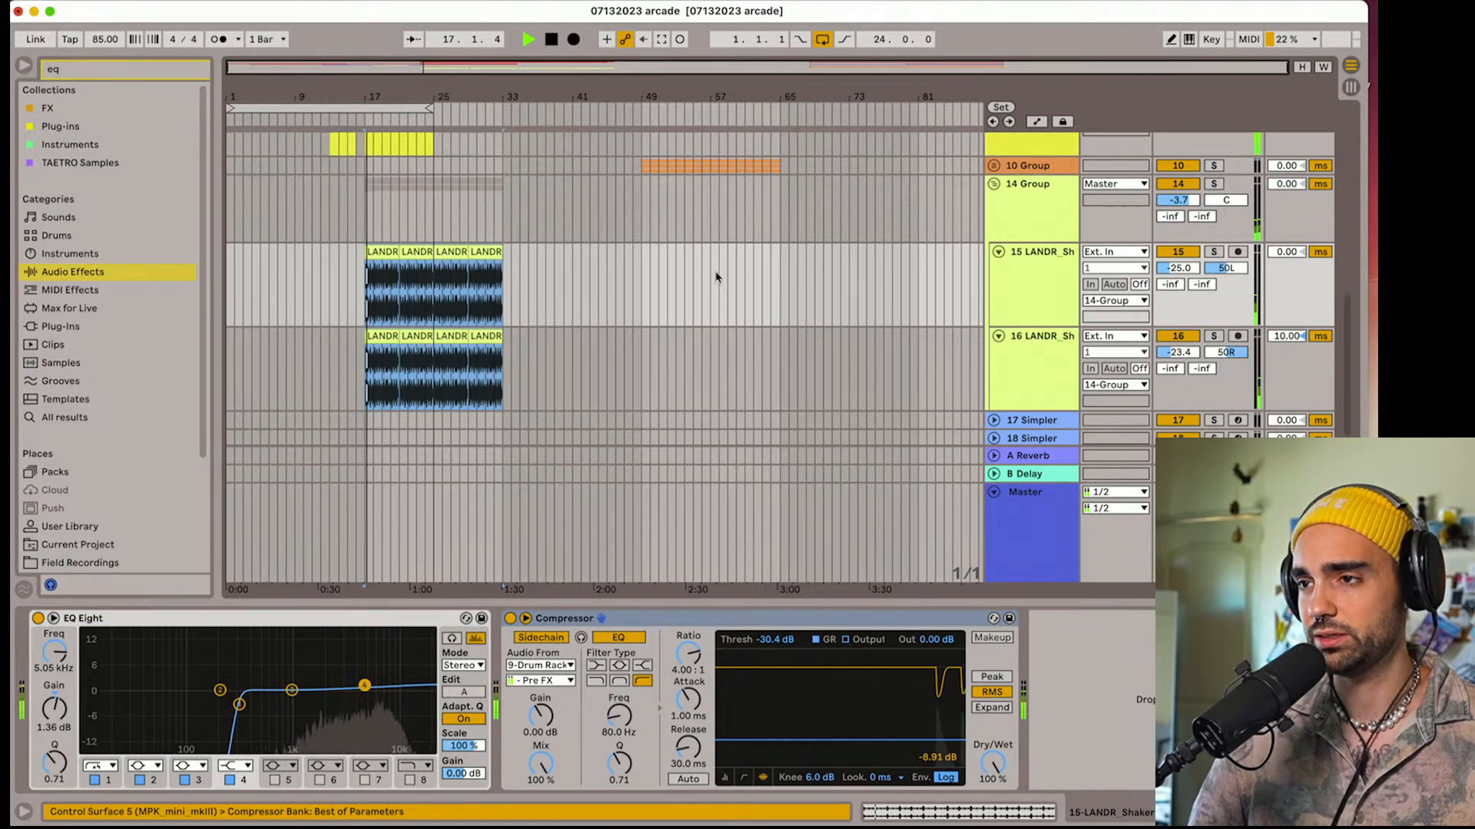
left_click(998, 252)
left_click(993, 184)
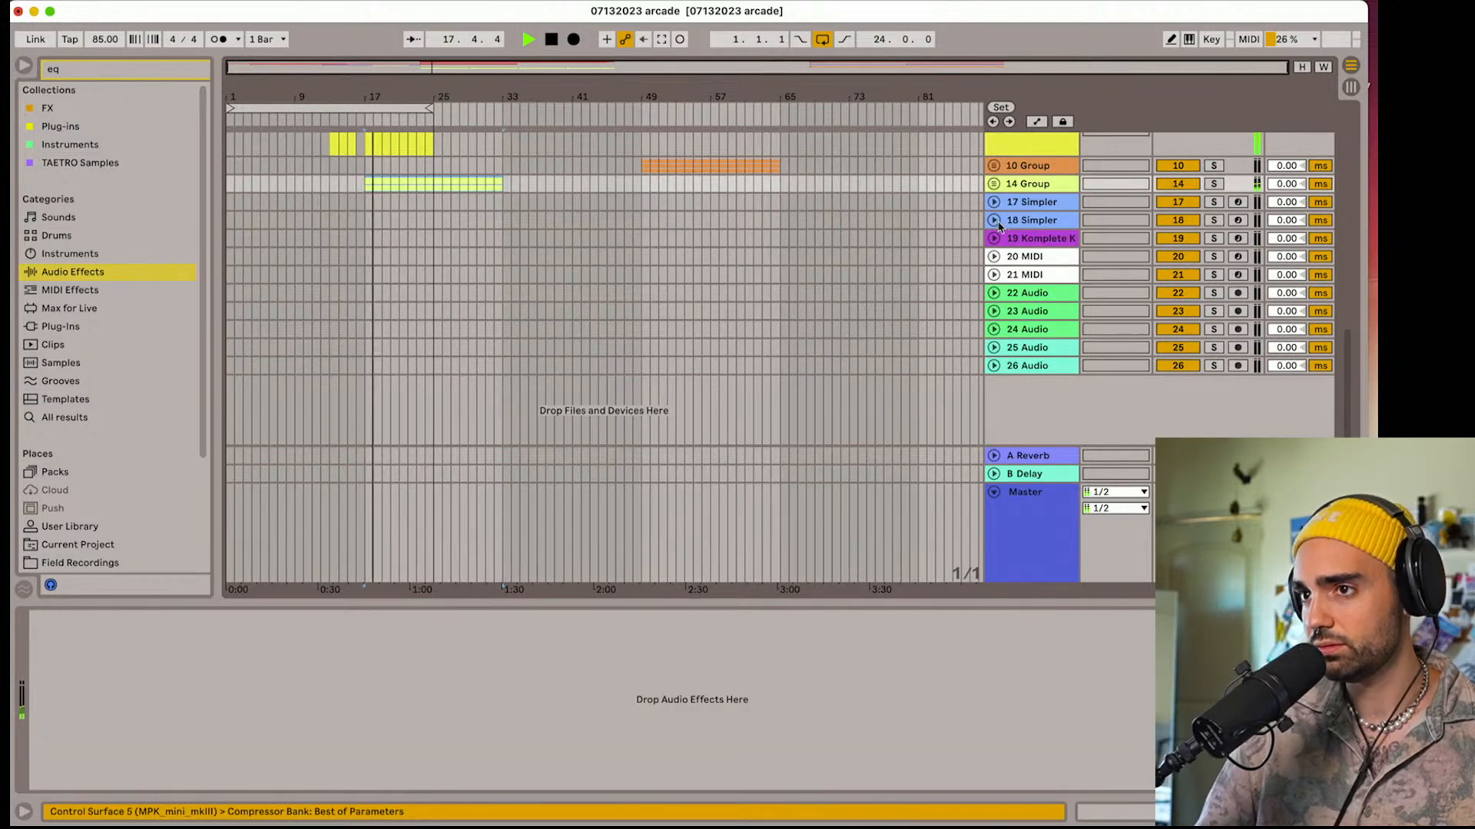
Expand track 2 and shorten the Arcade 7 clip on track 8 to end at bar 17
scroll(843, 256, "up", 5)
scroll(843, 256, "up", 1)
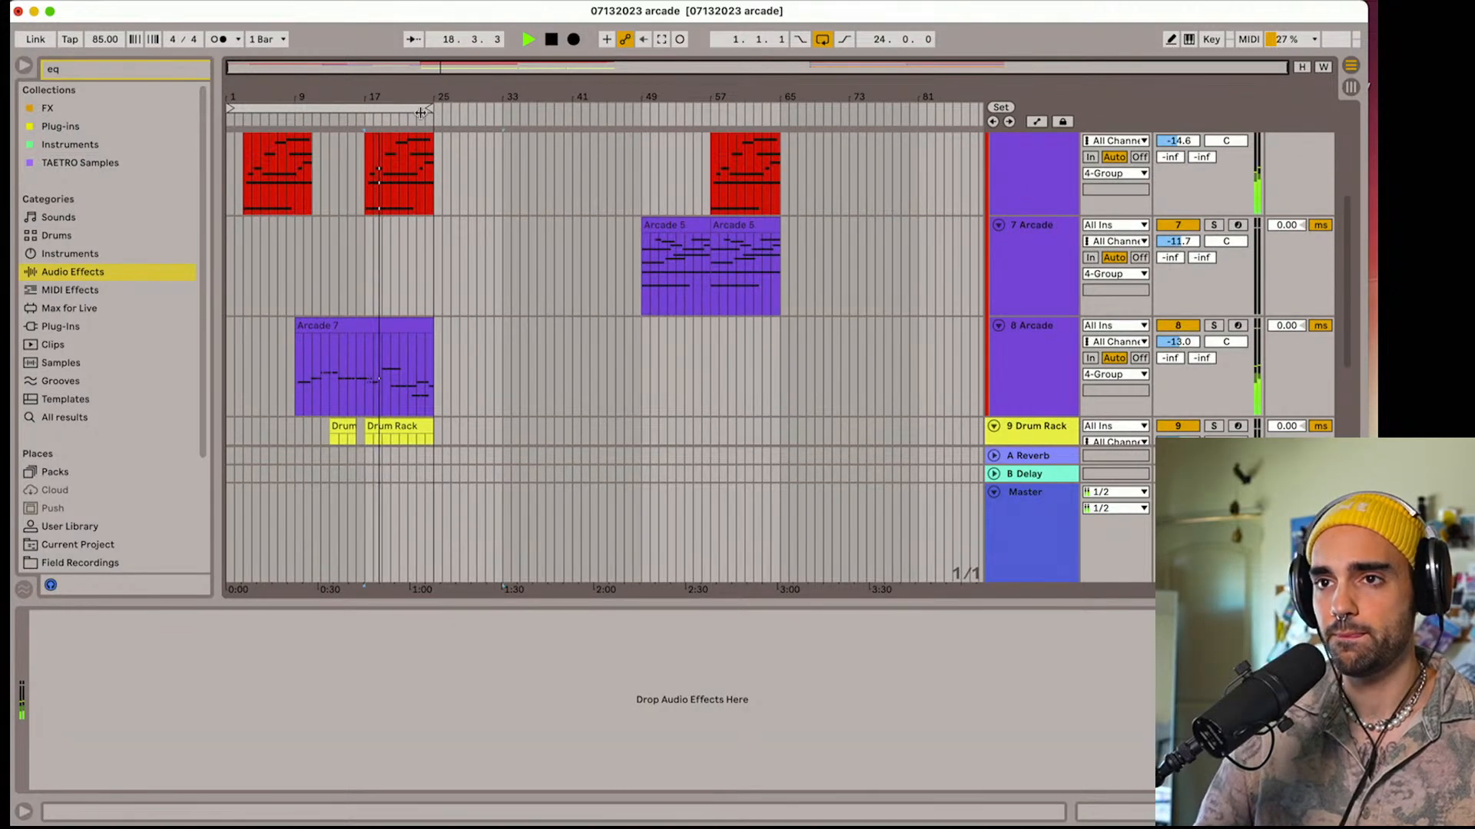
scroll(387, 206, "up", 5)
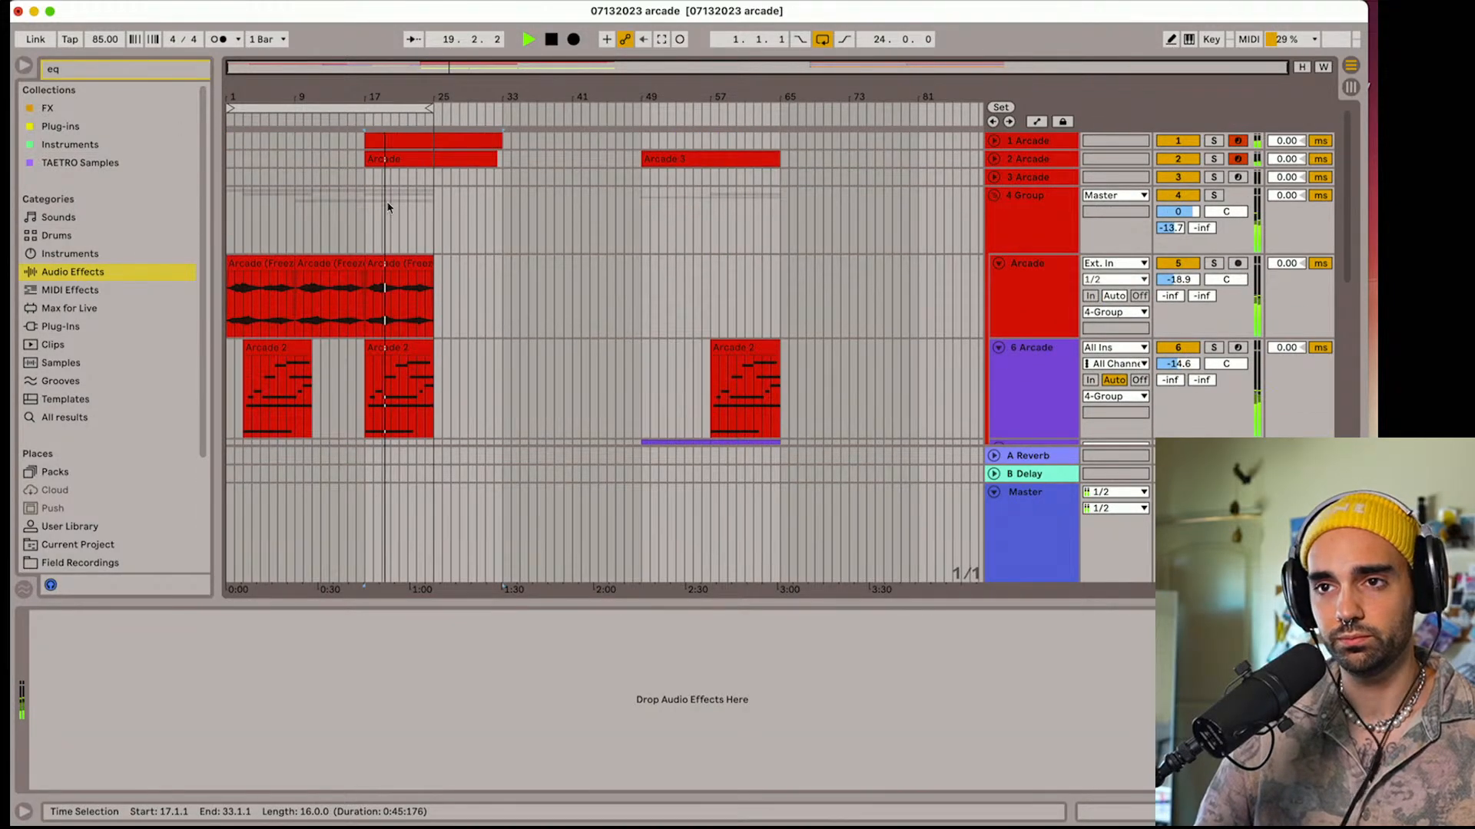
left_click(994, 159)
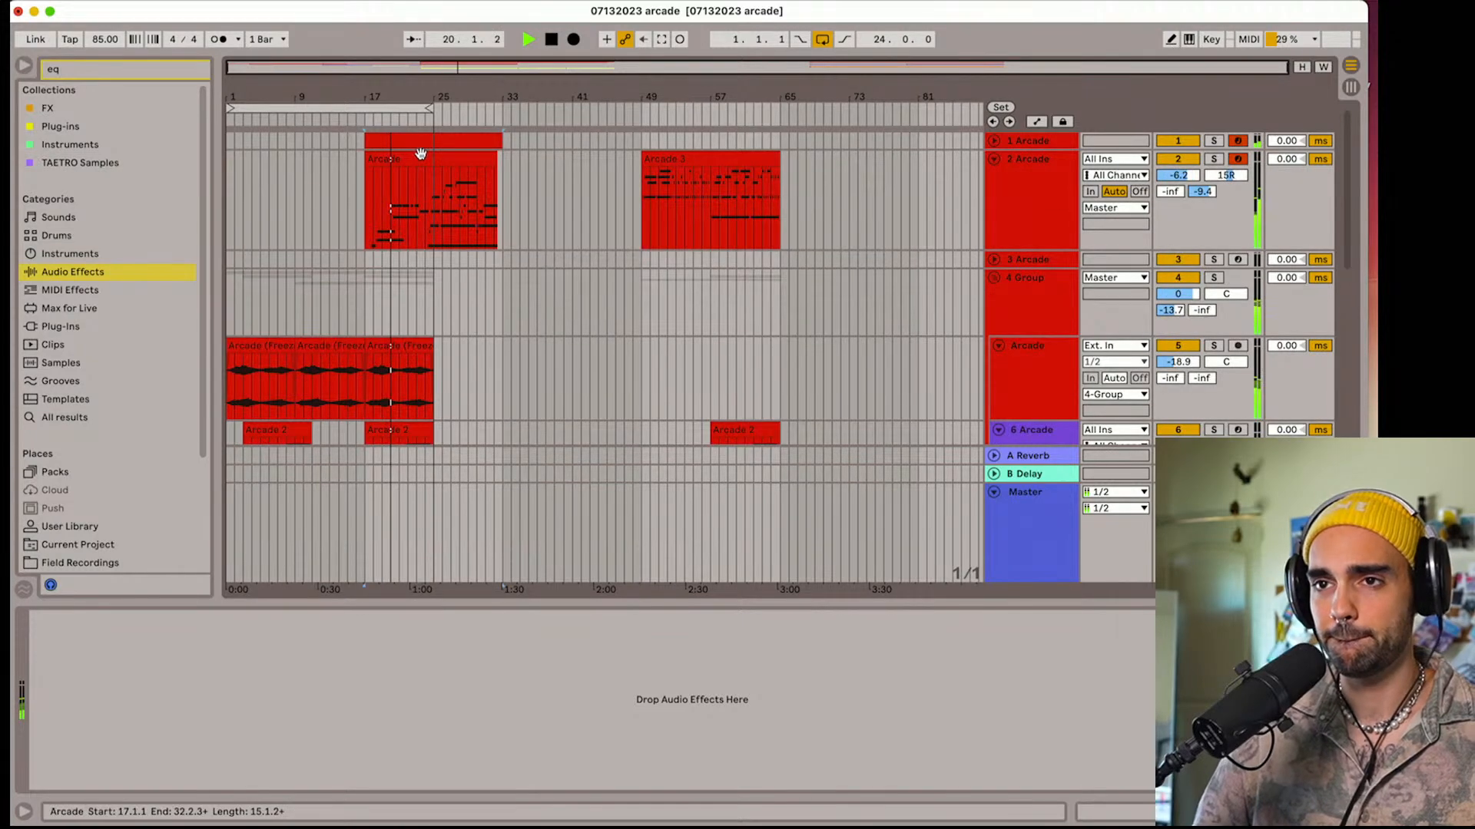
mouse_move(398, 160)
left_mouse_down()
mouse_move(424, 166)
mouse_move(401, 163)
left_mouse_up()
scroll(339, 192, "down", 10)
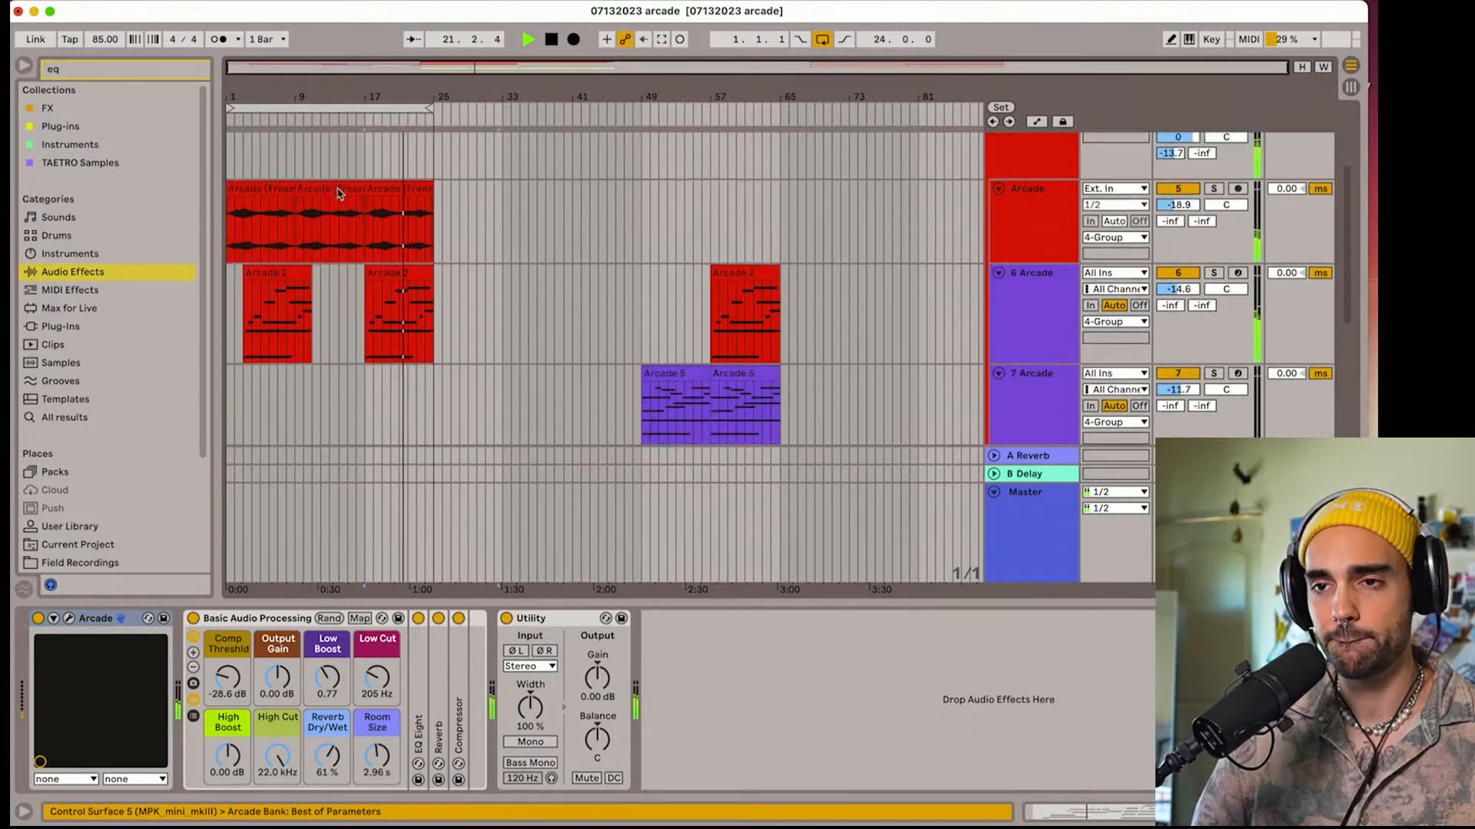
left_click_drag(427, 177, 376, 179)
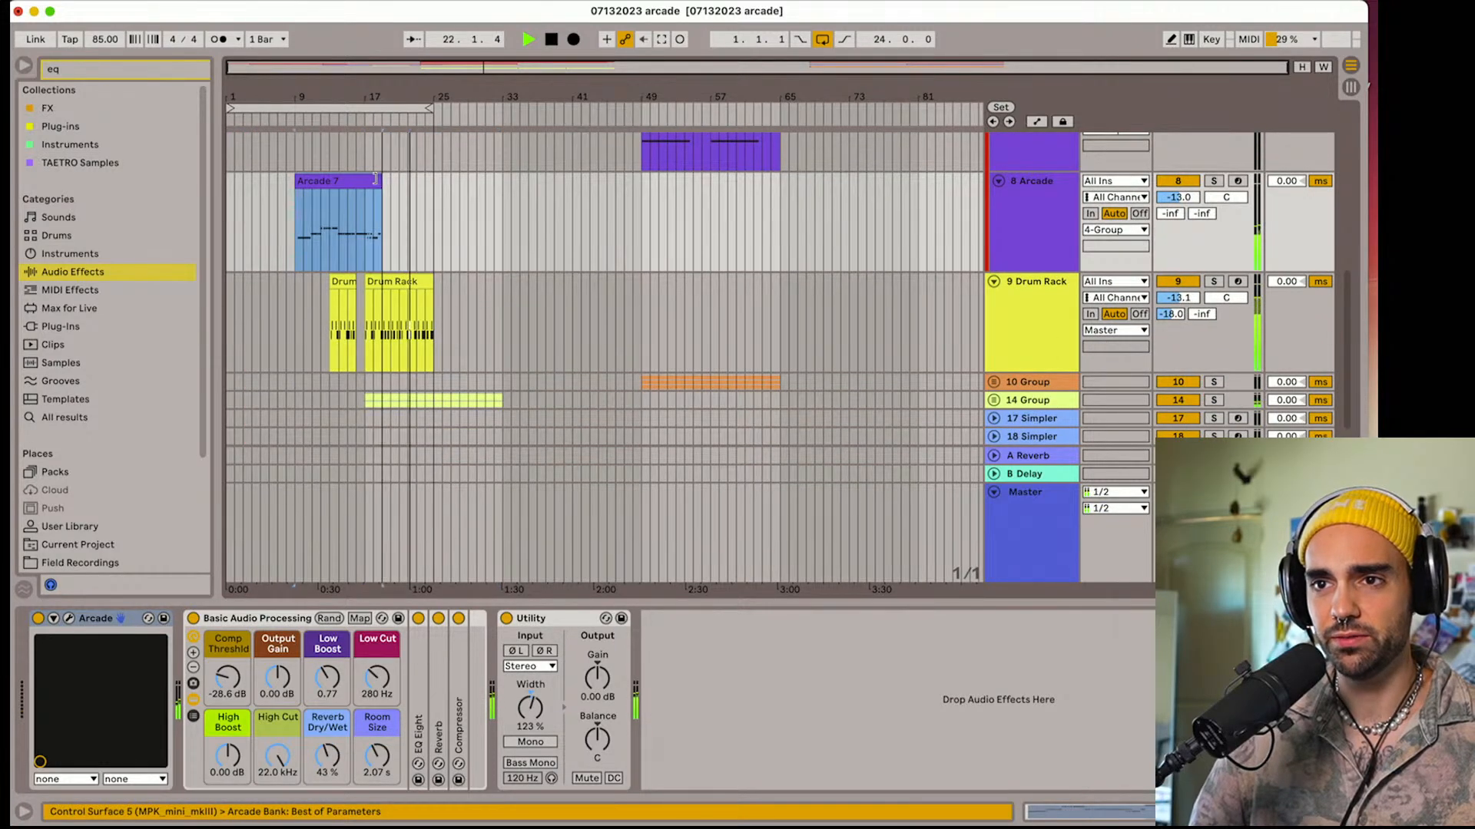
Set a 7-bar loop starting at bar 17 and delete the third Arcade (Freeze) clip on track 5
left_click_drag(234, 107, 368, 108)
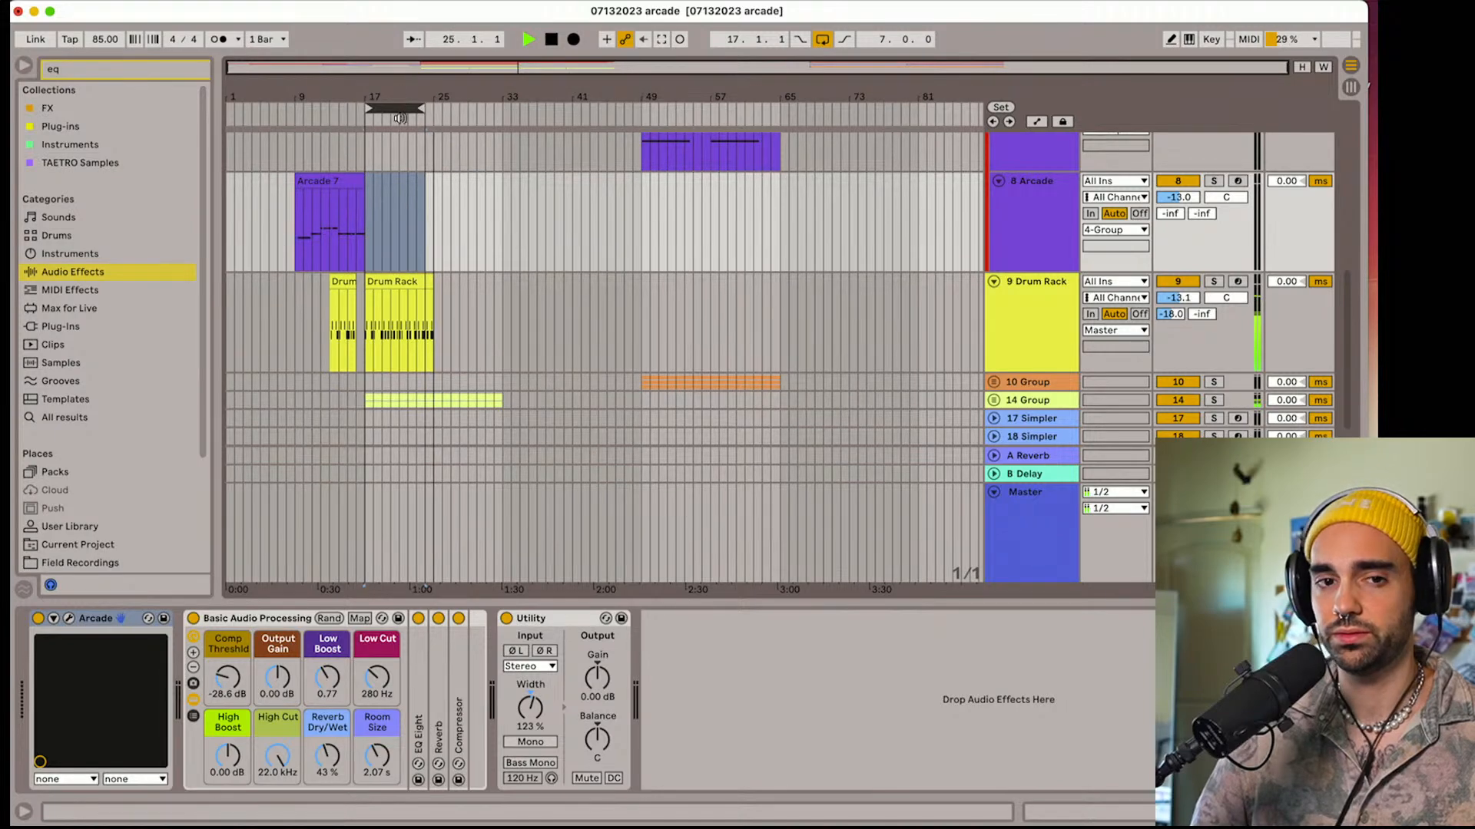
scroll(405, 175, "up", 5)
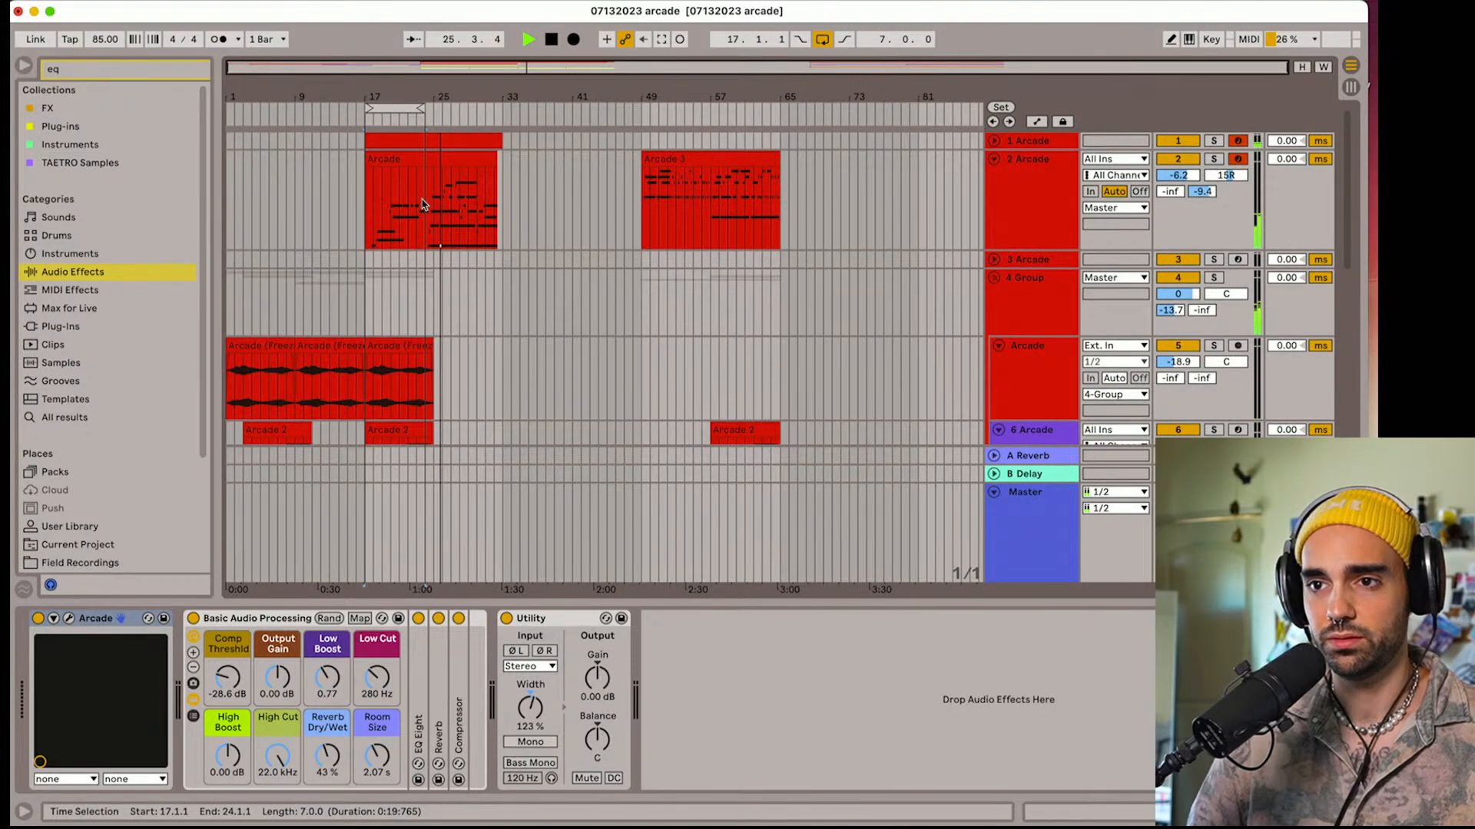
scroll(417, 223, "down", 5)
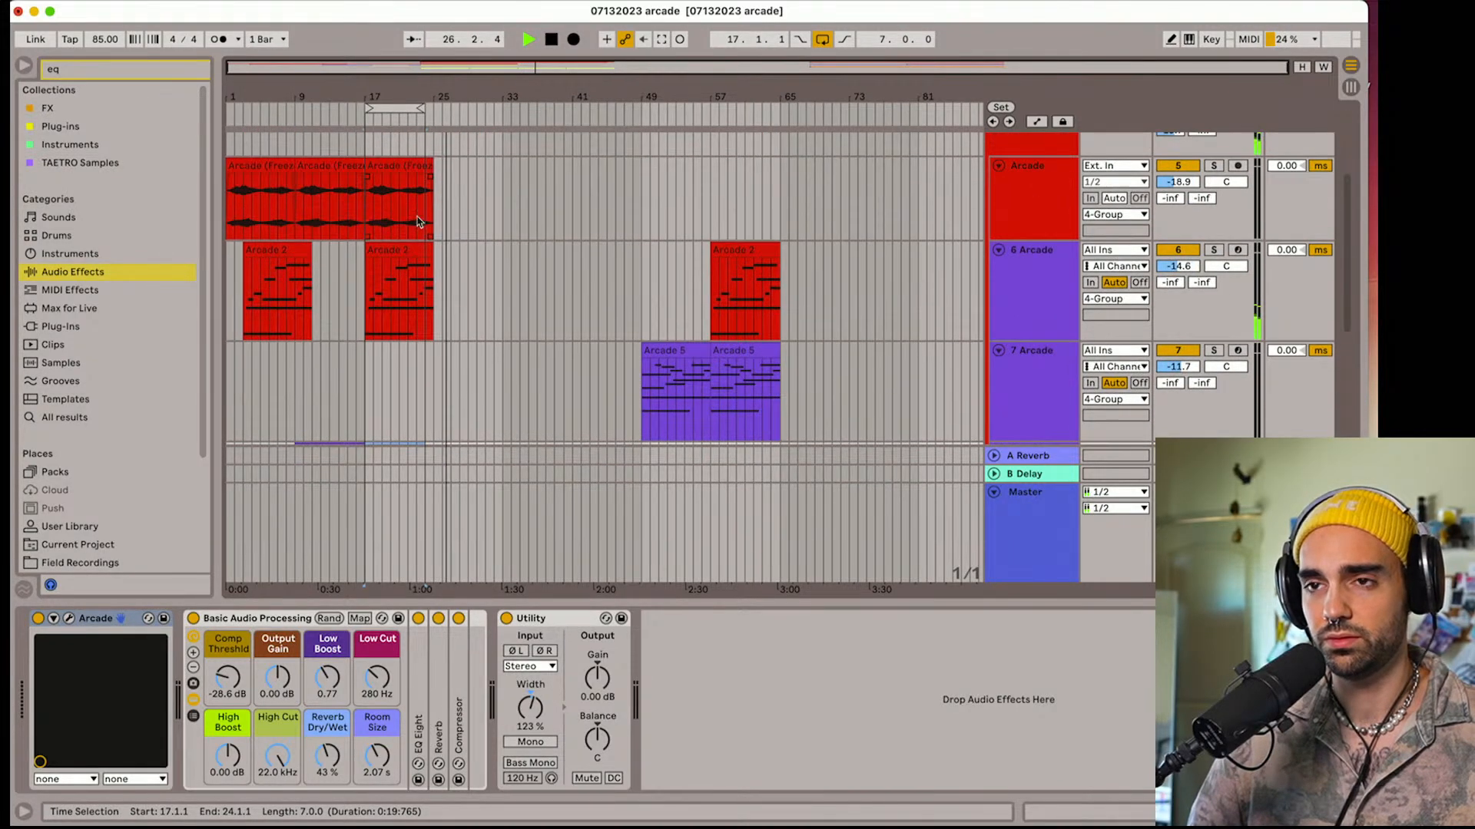
left_click(396, 170)
scroll(388, 224, "down", 5)
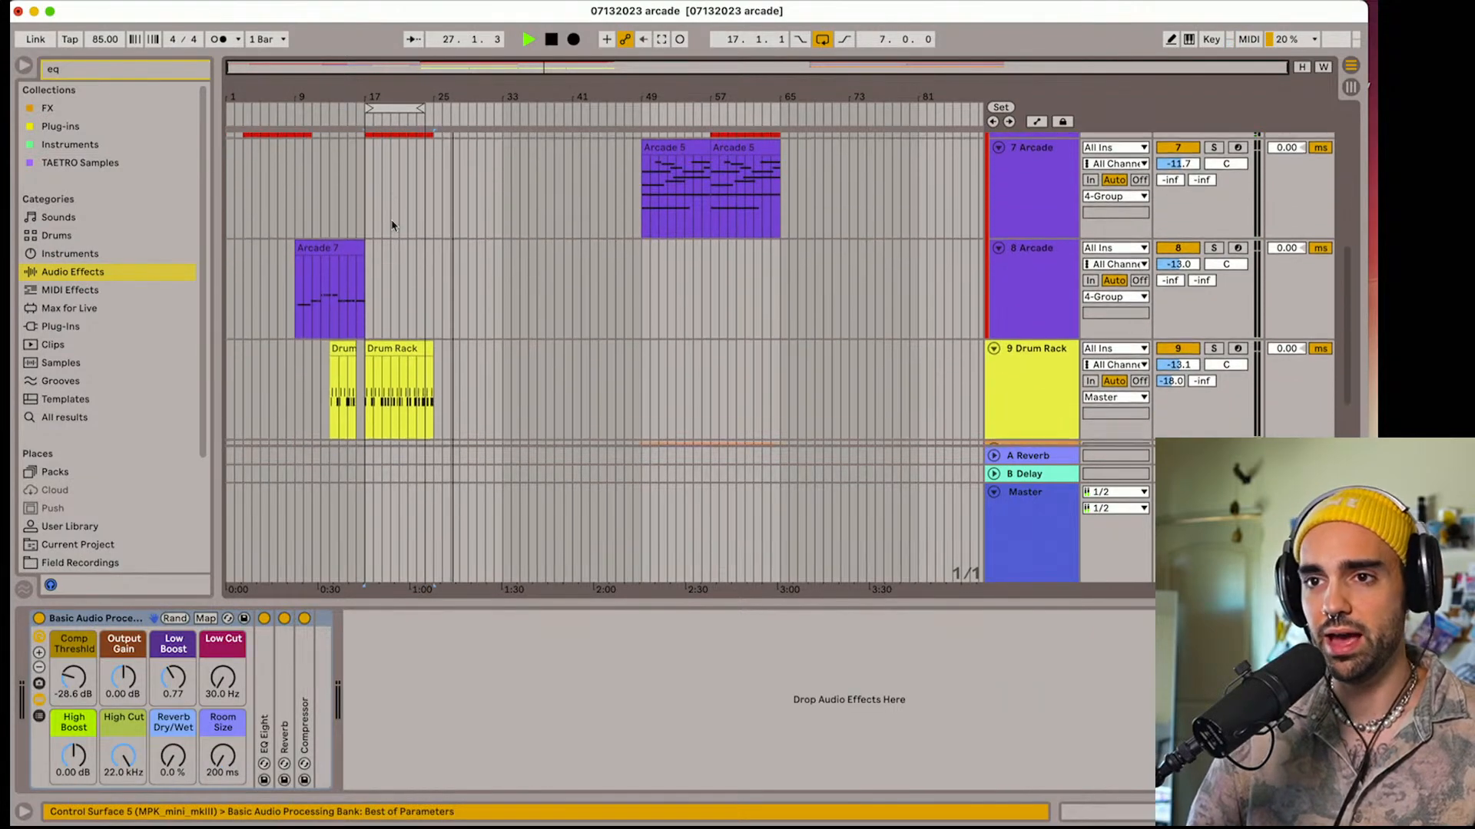
Duplicate the Drum Rack clip at bar 17 to bar 25 and extend the loop to 16 bars
left_click(394, 235)
key("super+d")
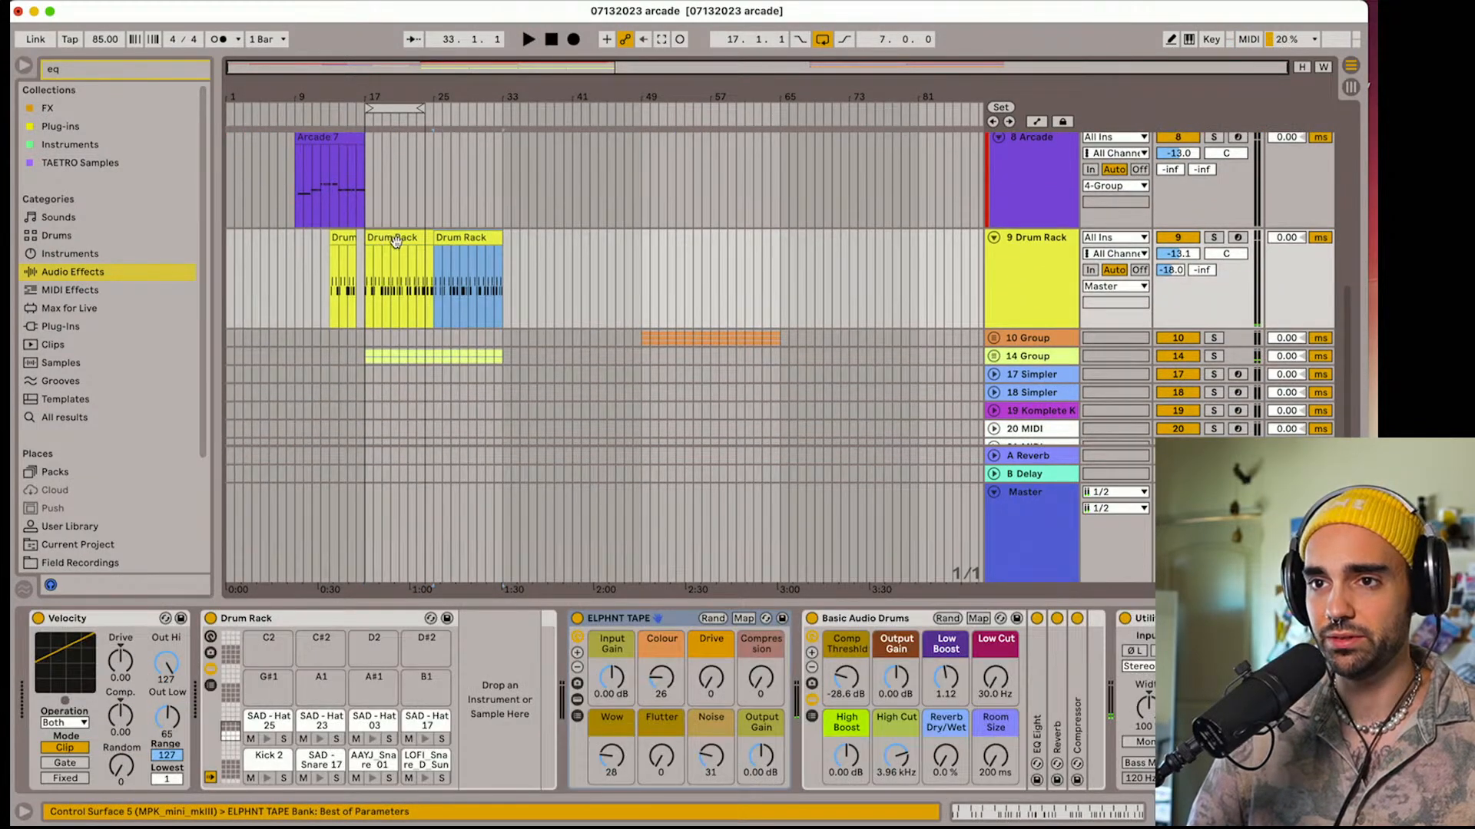
scroll(394, 257, "up", 10)
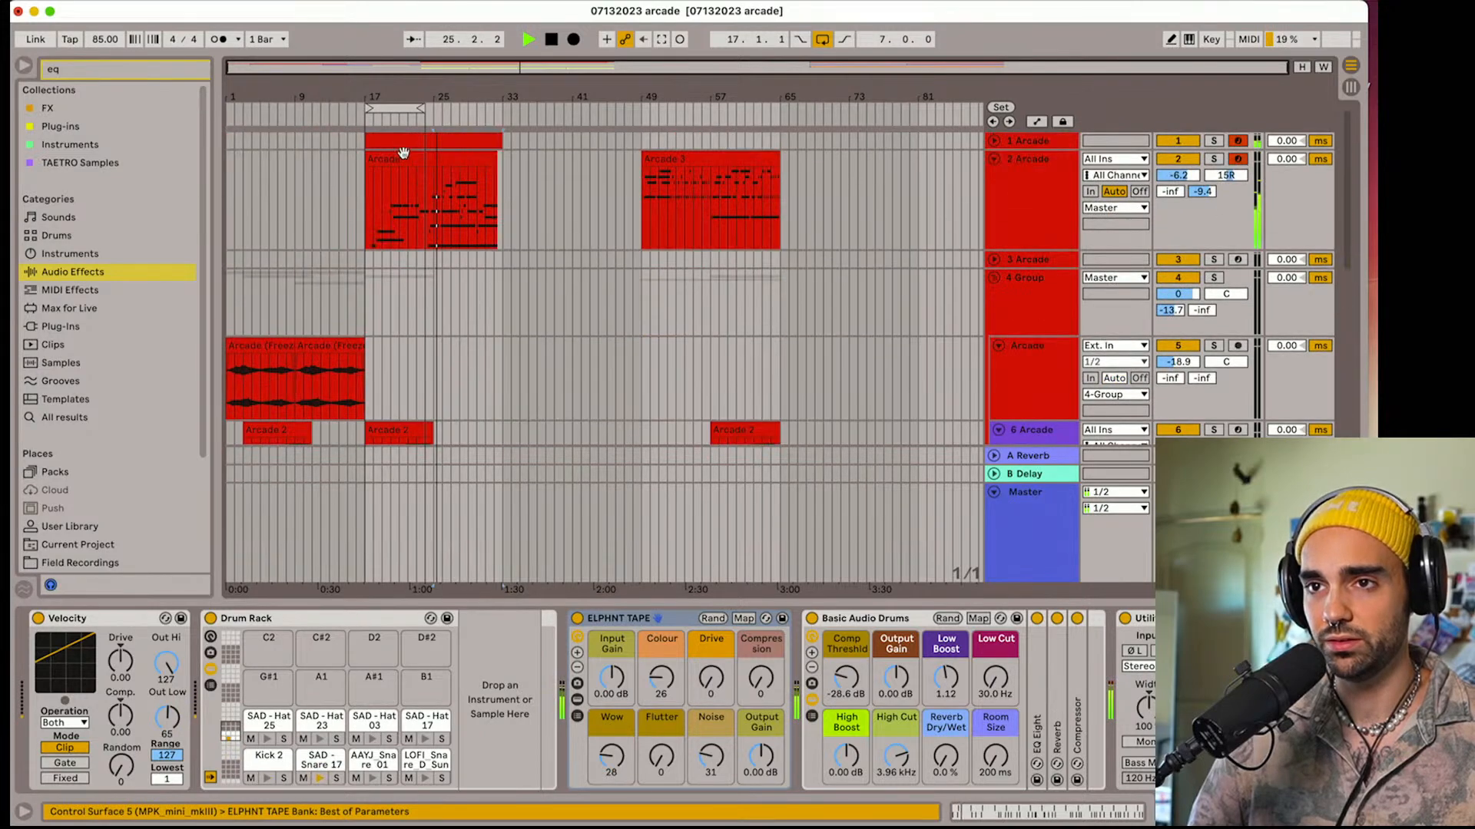
left_click_drag(420, 108, 499, 106)
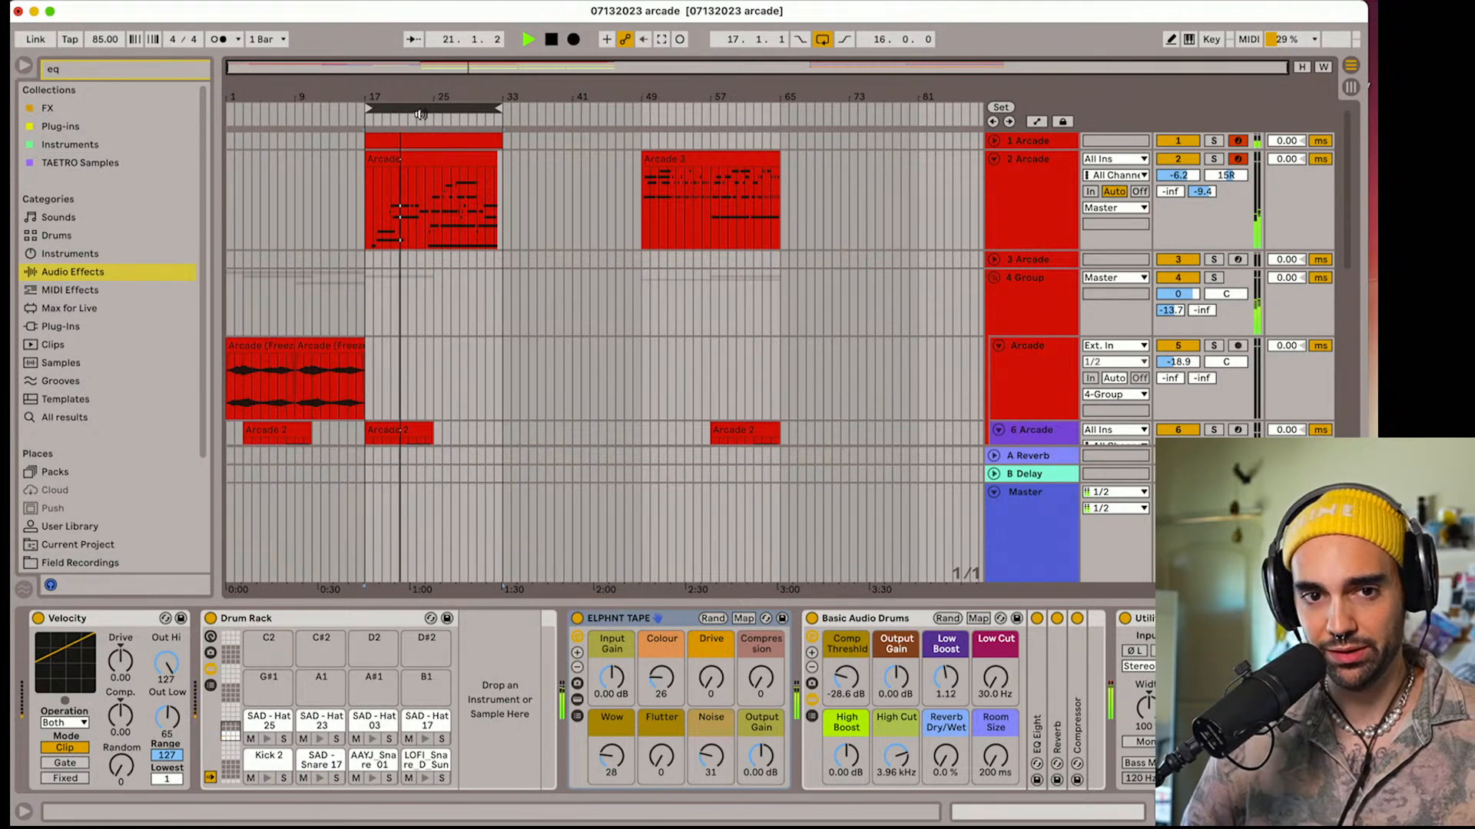
left_click(420, 113)
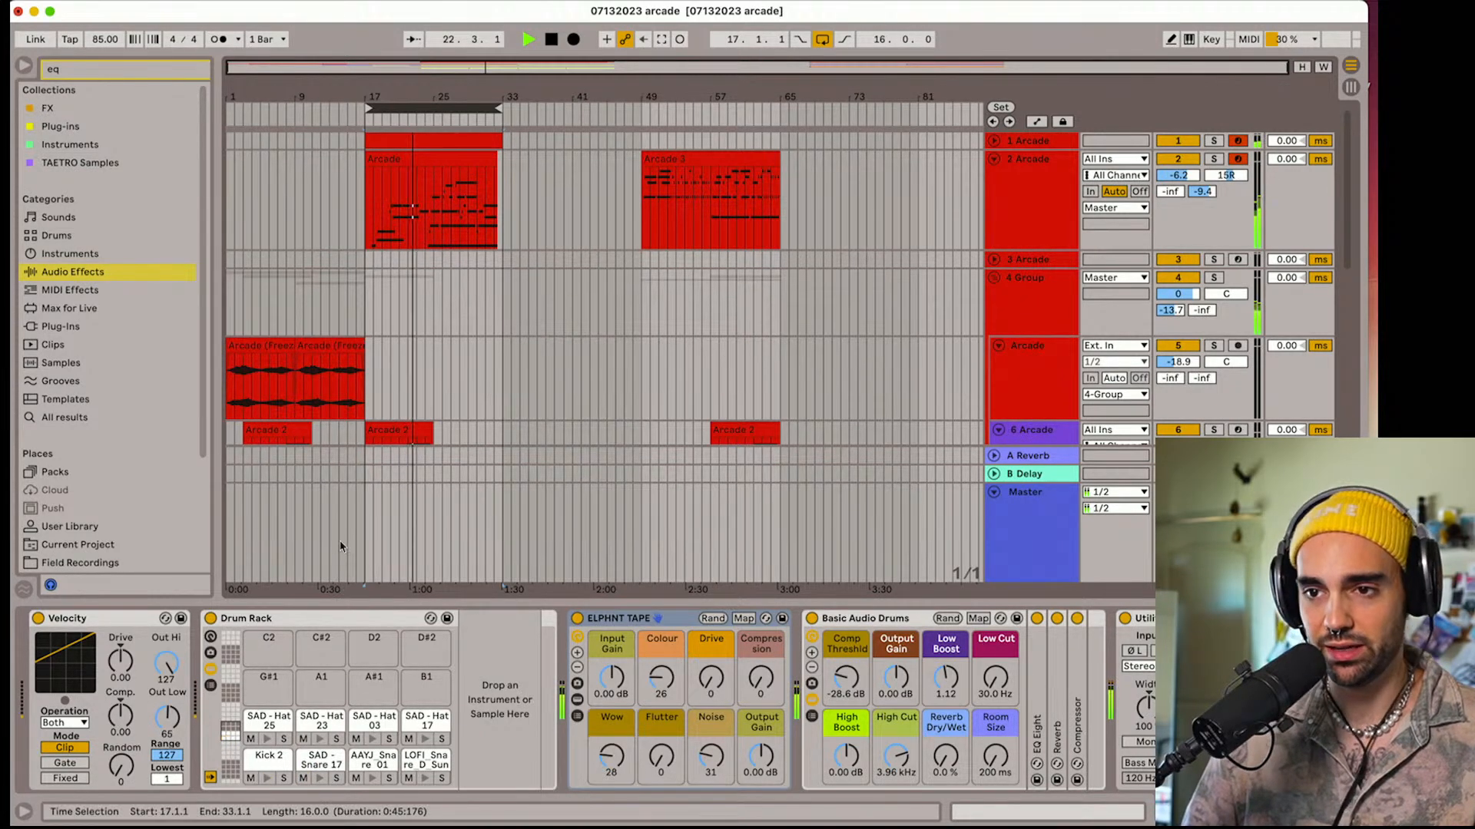
Hide the device view and the browser, and enlarge the arrangement around bars 5 to 53
left_click_drag(341, 642, 346, 686)
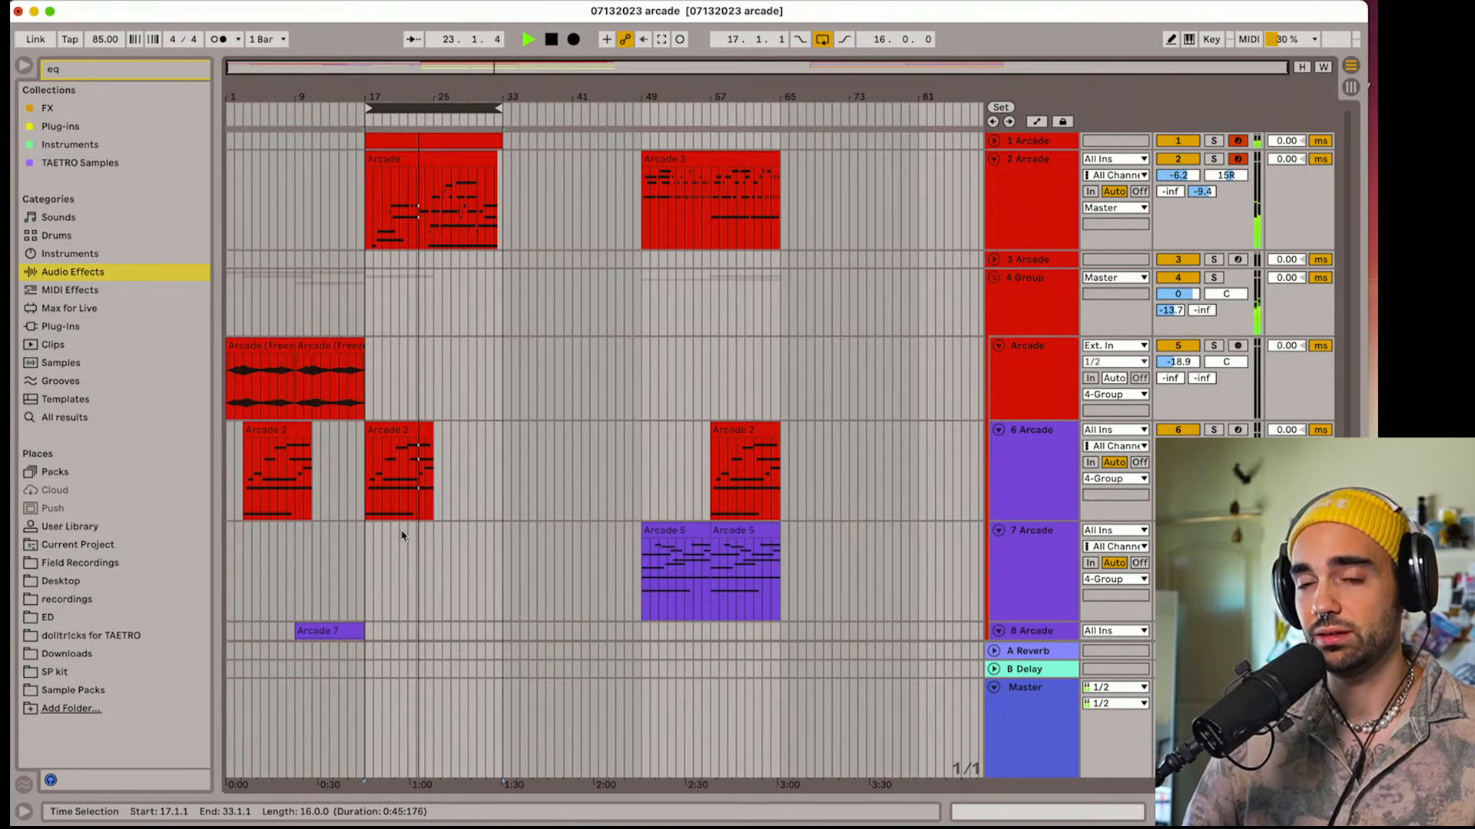
left_click(23, 67)
left_click_drag(69, 93, 90, 165)
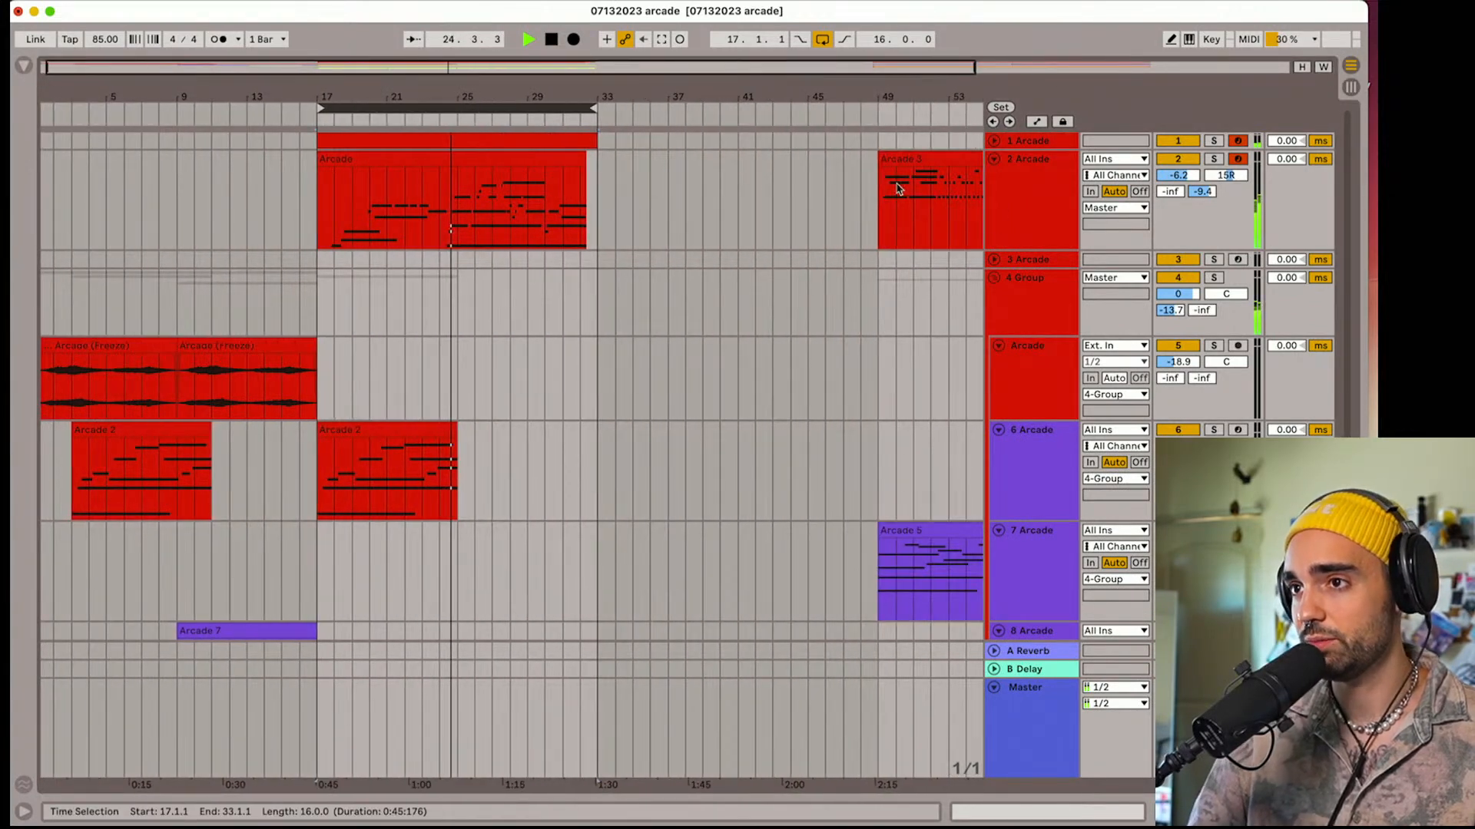
Show track 2's devices, inspect the Tonechief preset in its Arcade plug-in window, close it and restart playback
double_click(1043, 228)
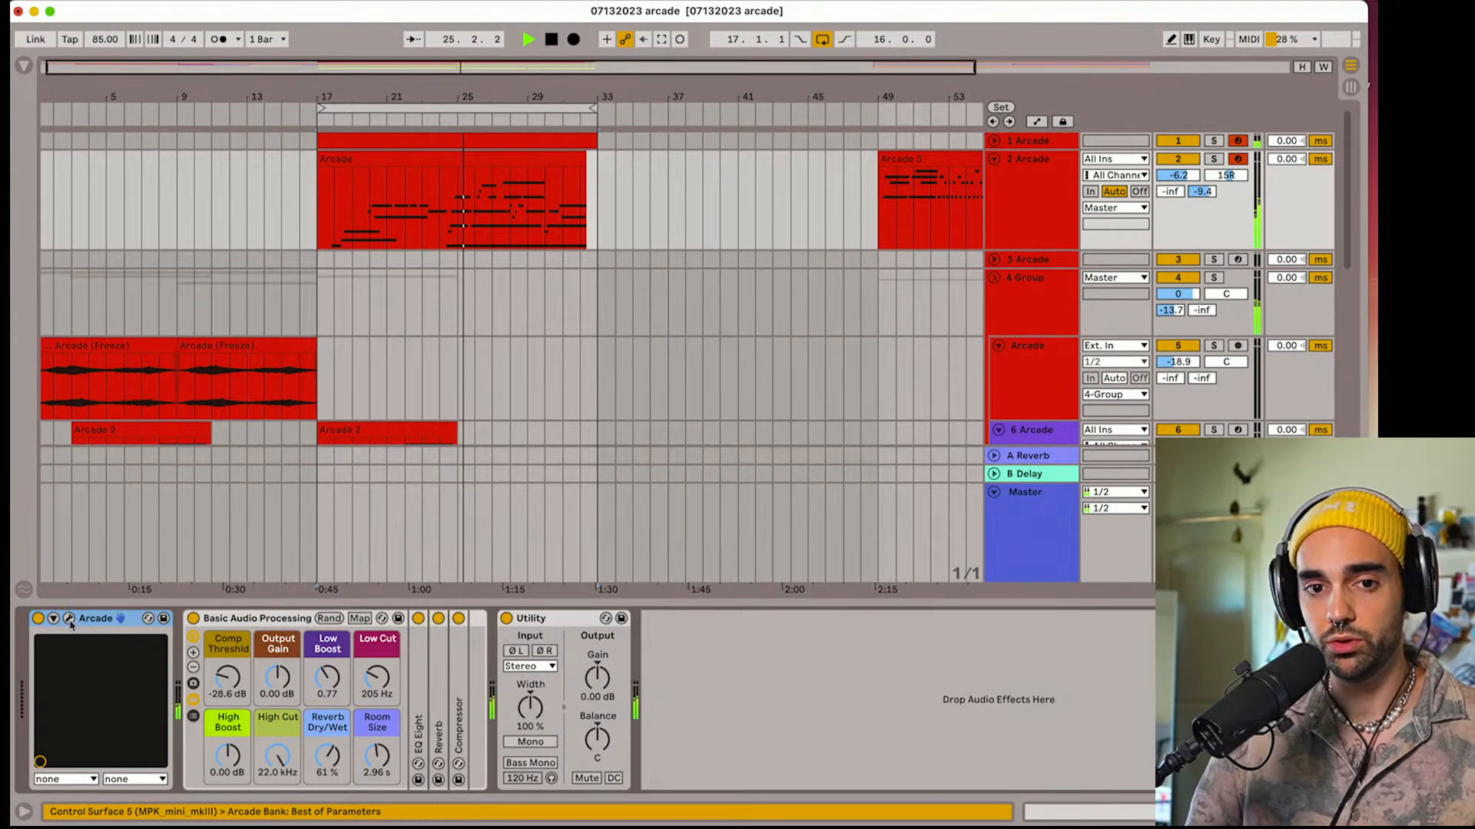
left_click(70, 624)
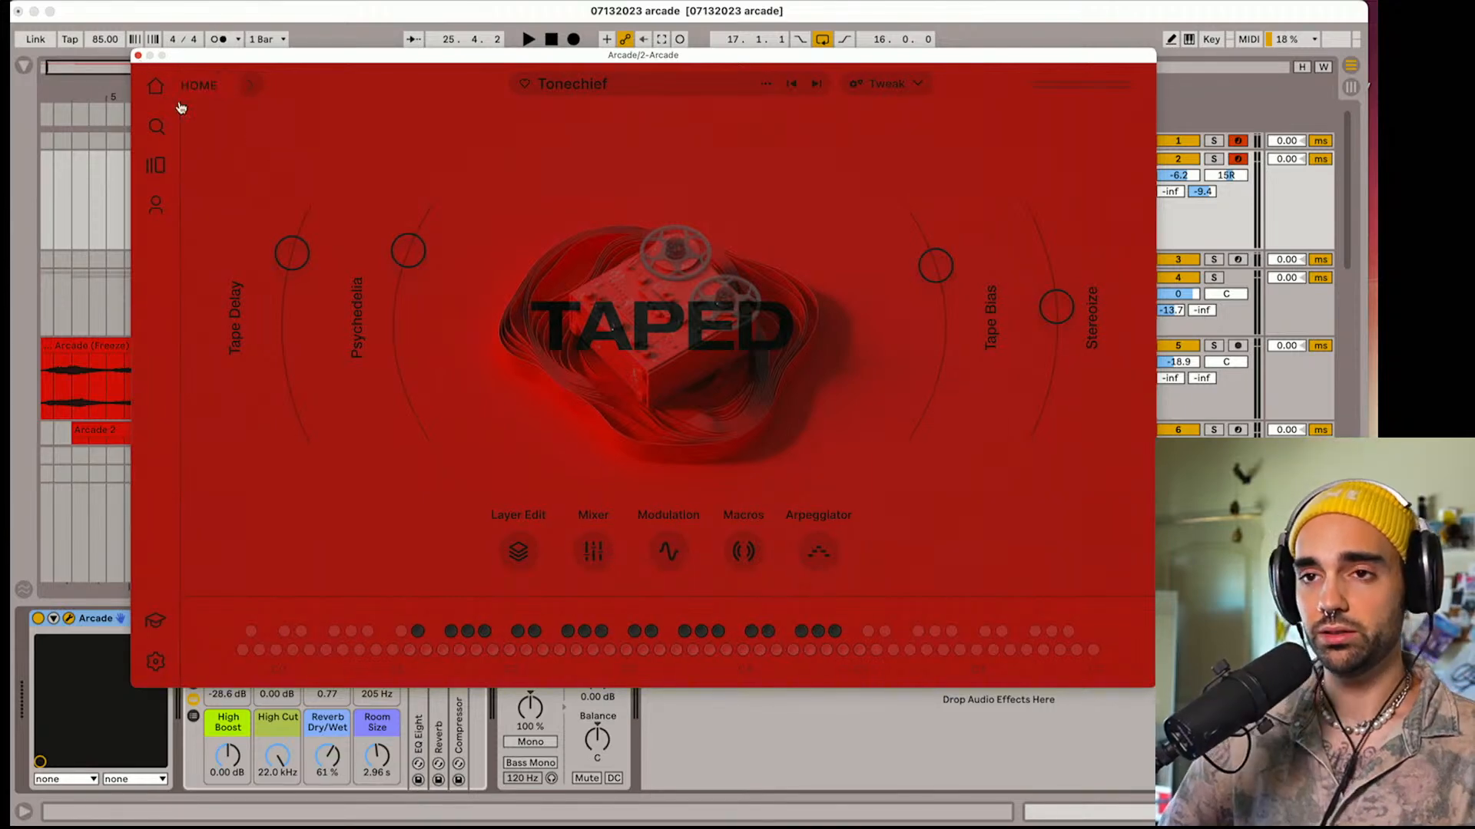
left_click(137, 57)
key("space")
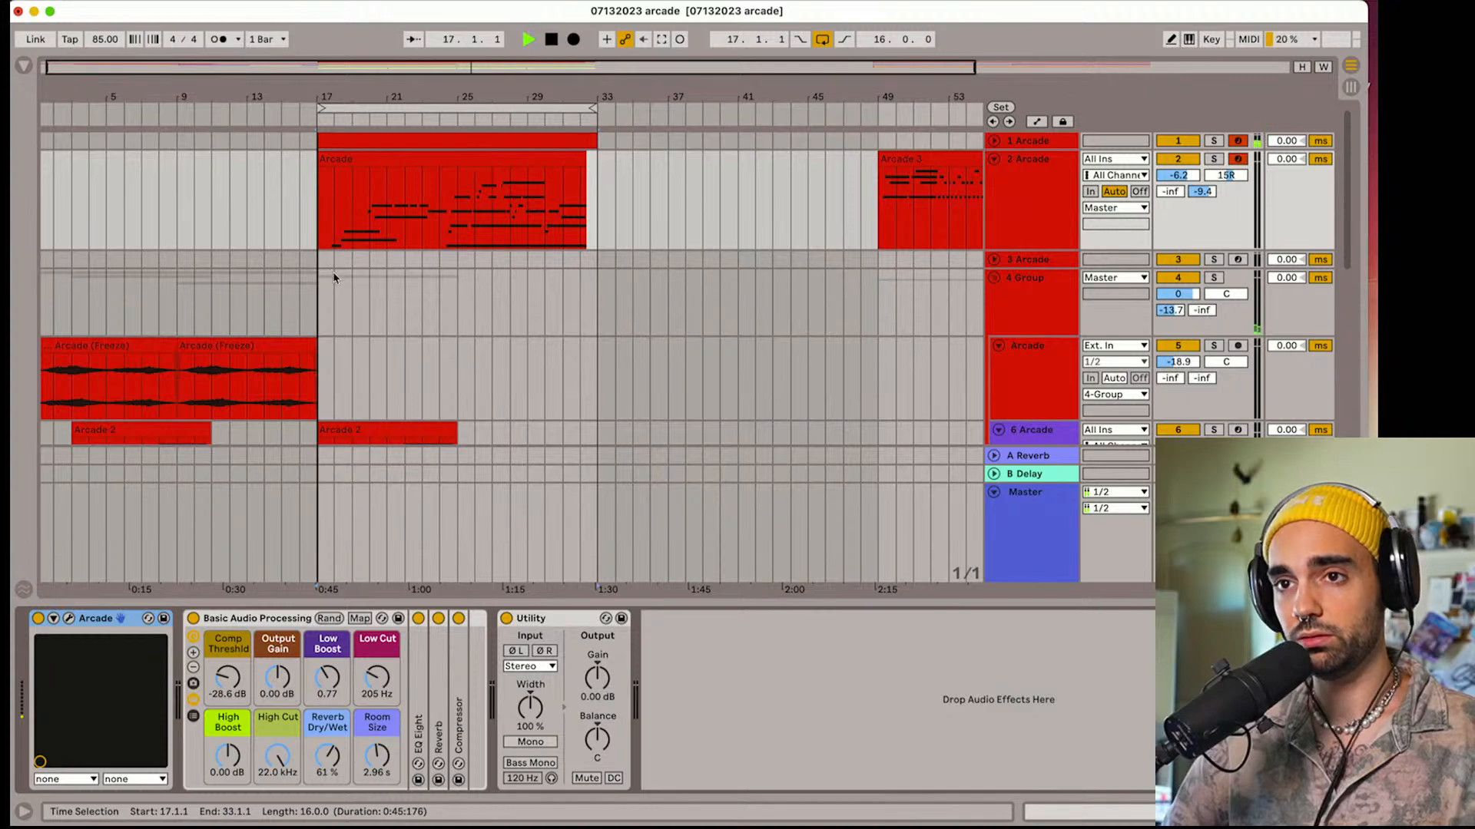
Duplicate the Arcade 2 clip at bar 17 on track 6 to bar 25
scroll(374, 270, "down", 3)
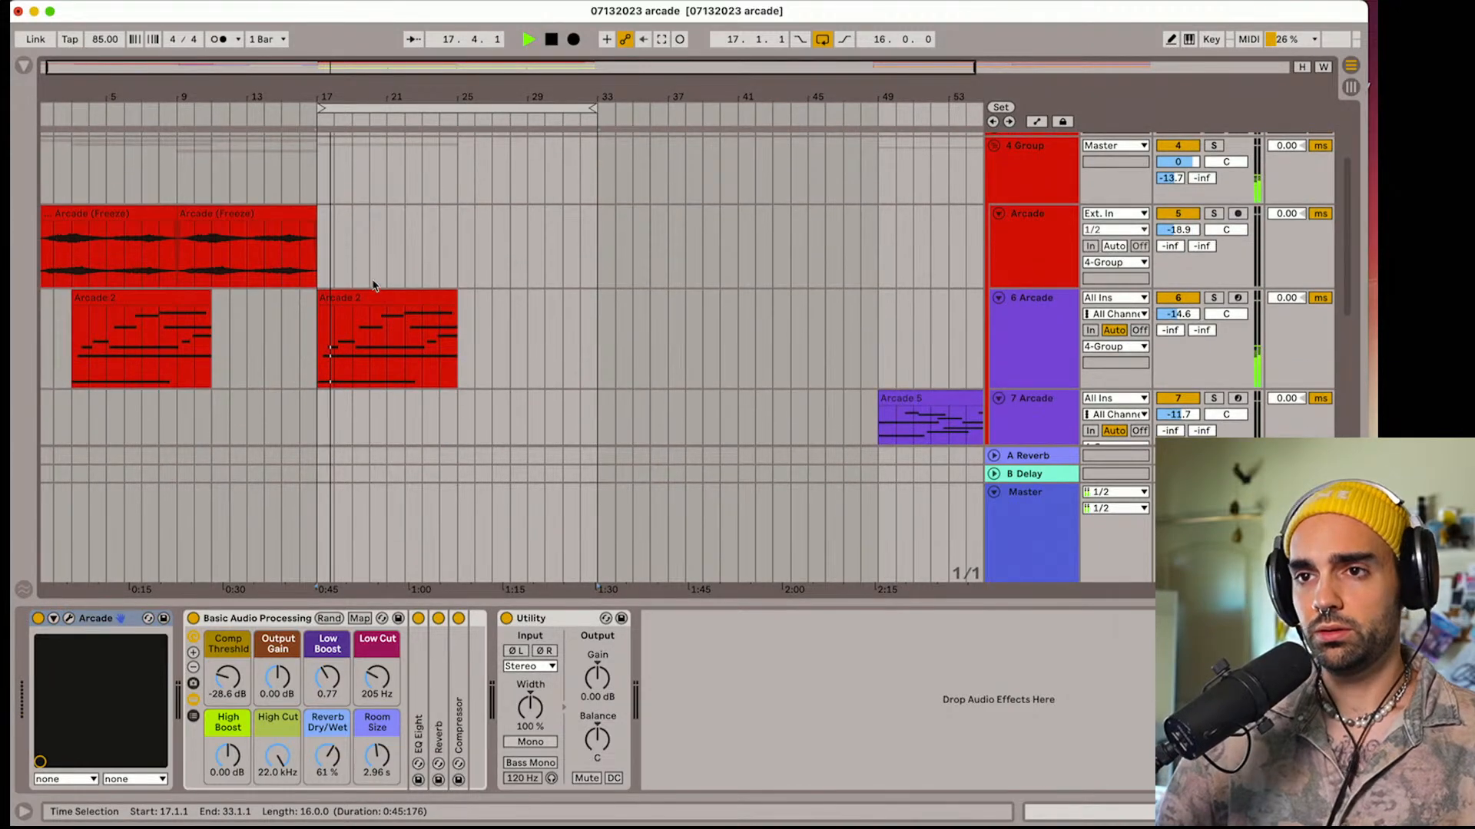
left_click(369, 295)
key("super+d")
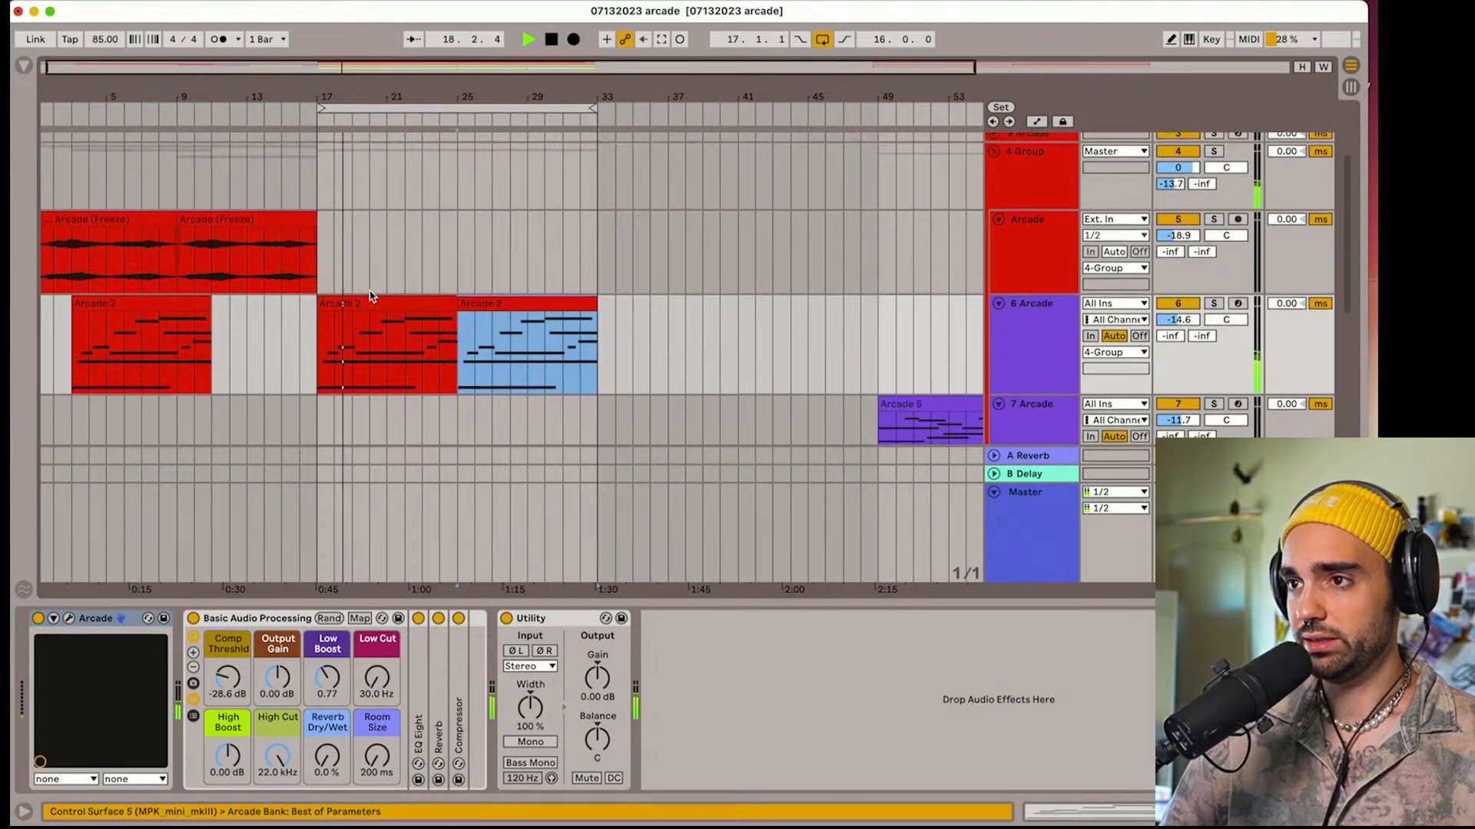
Fold tracks 5, 6 and 7 and check the layers from bar 17 during playback
scroll(982, 304, "up", 3)
left_click(998, 346)
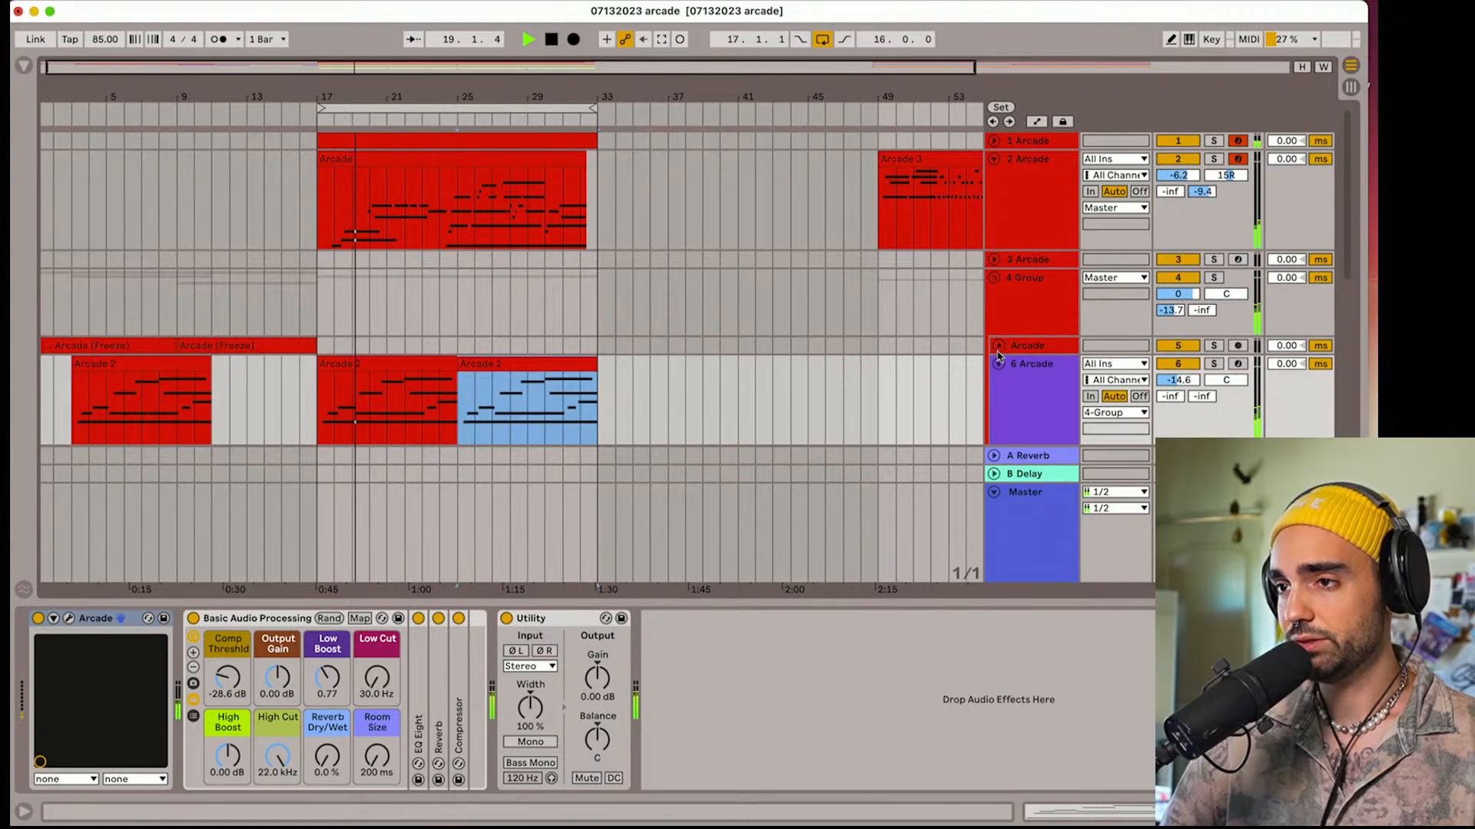
left_click(999, 364)
left_click(1000, 380)
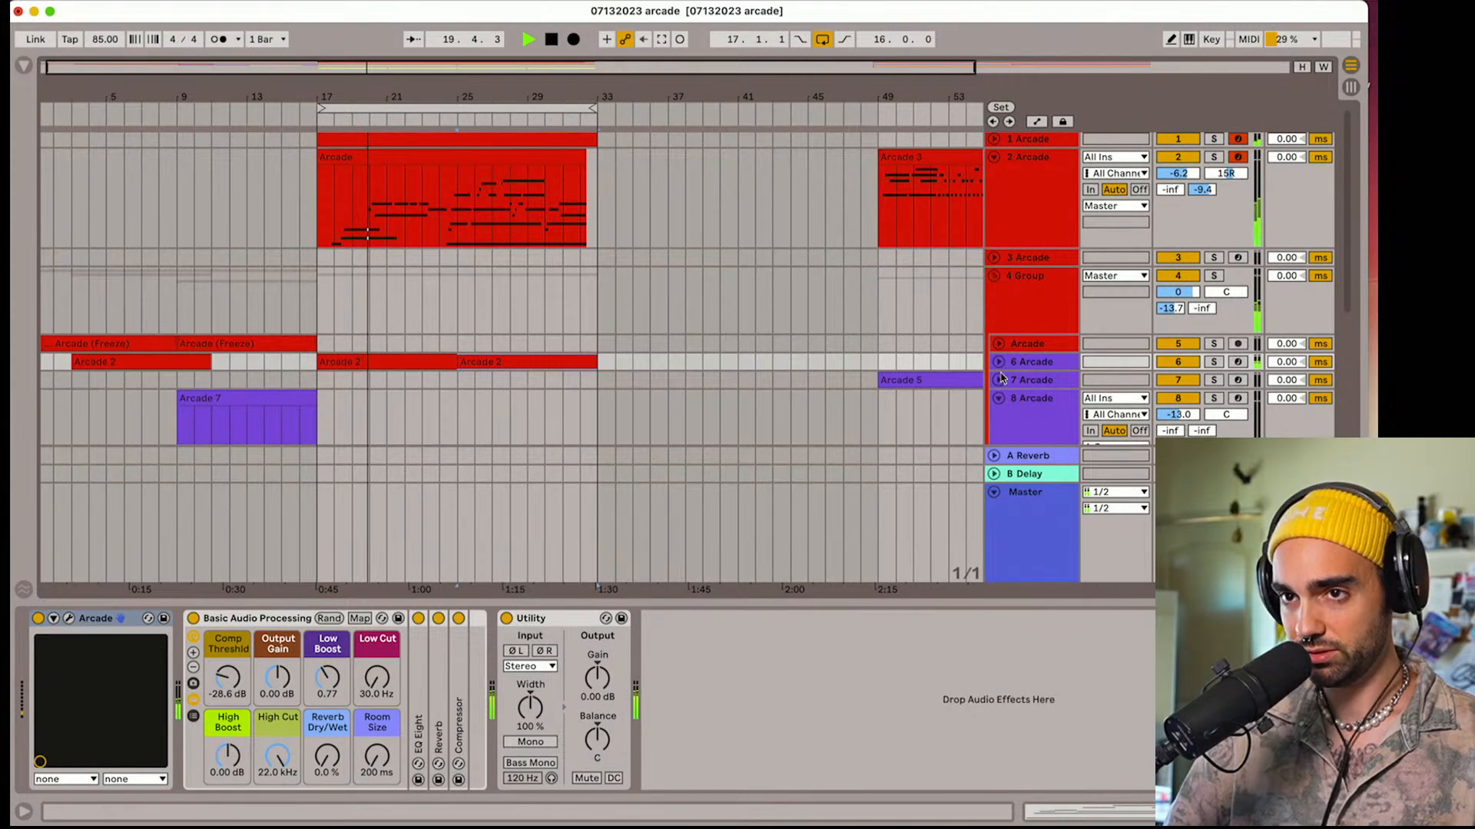
scroll(998, 376, "down", 5)
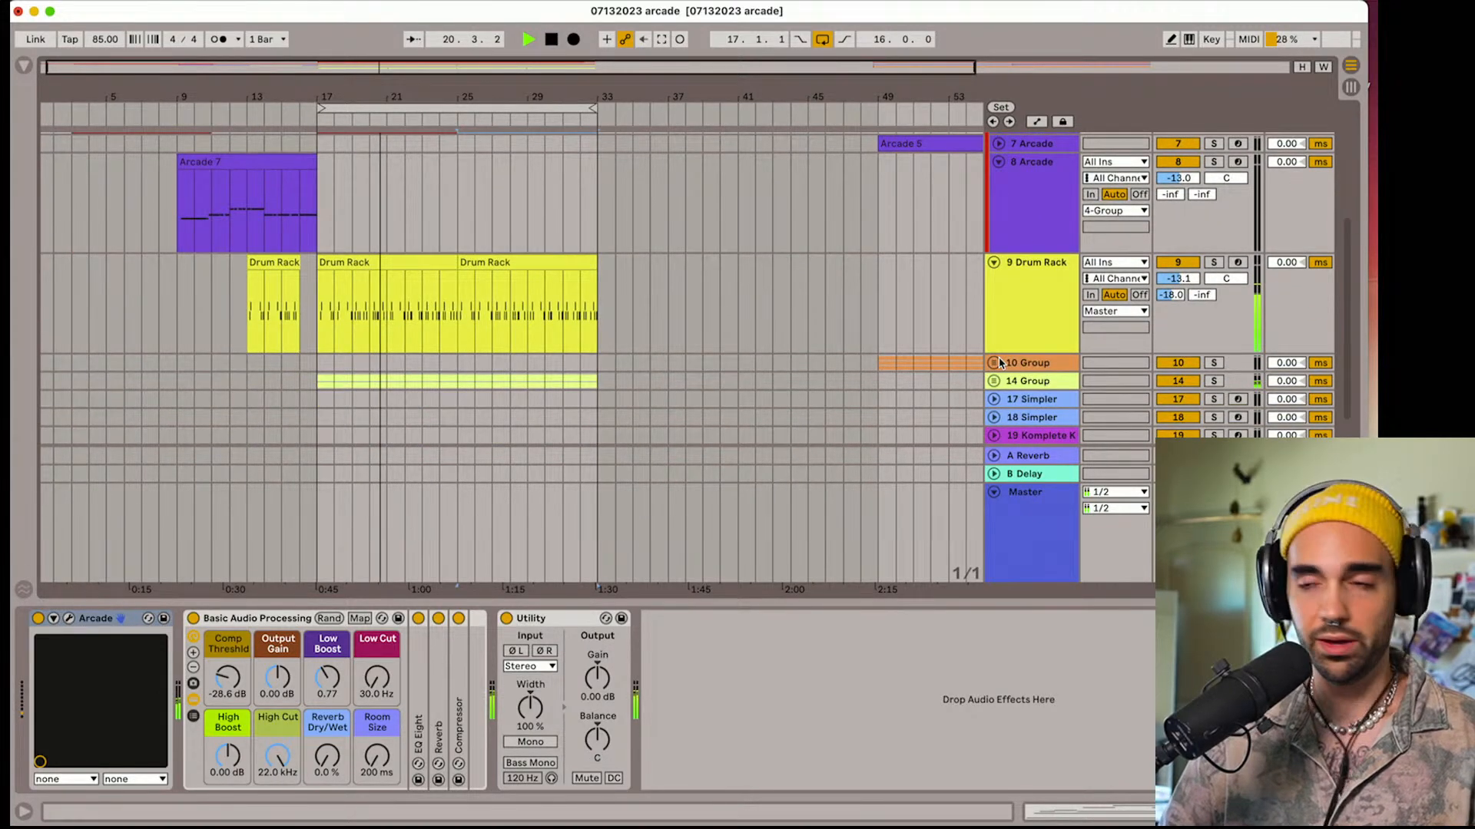
scroll(850, 319, "up", 5)
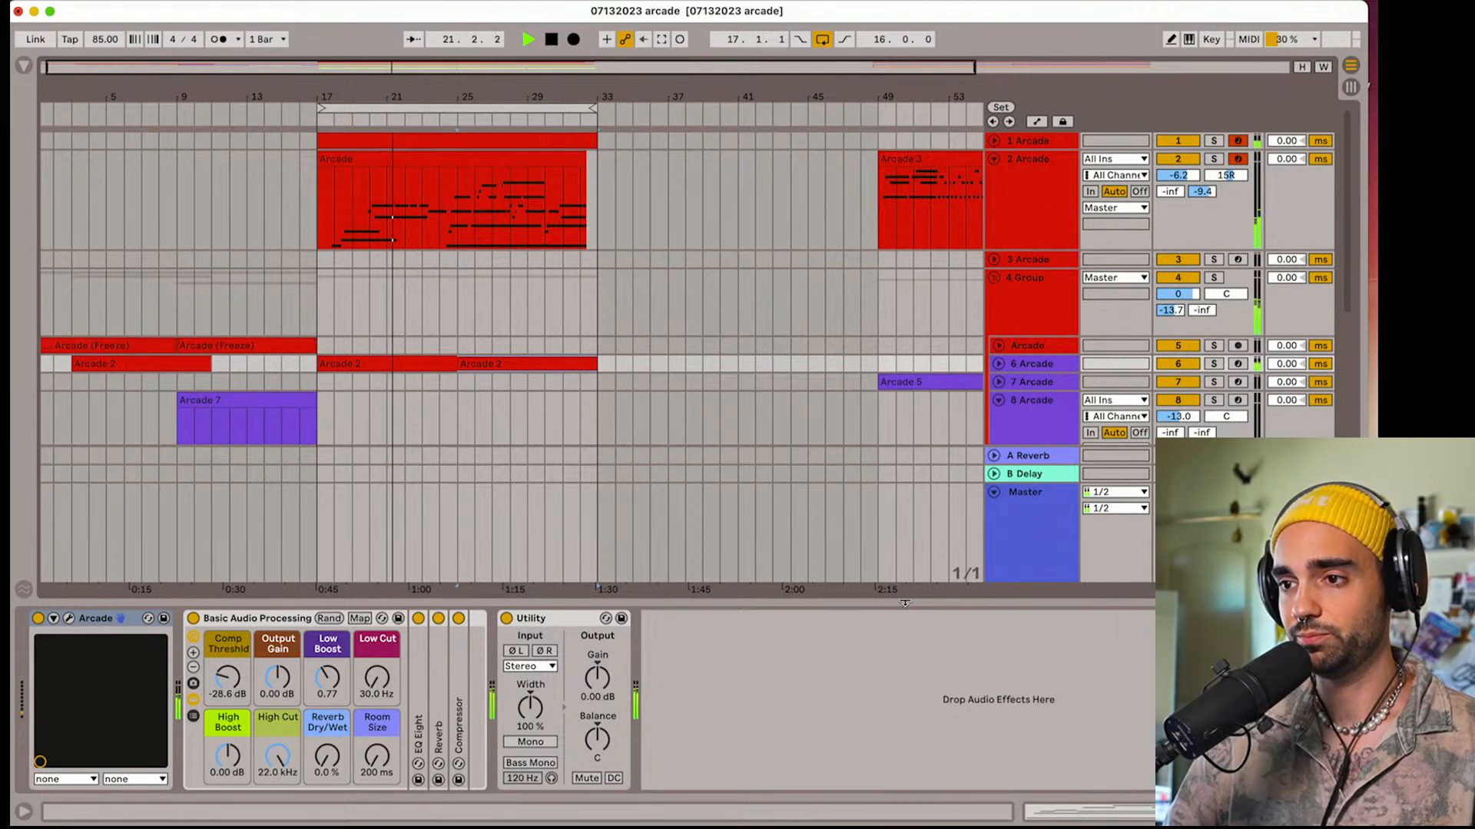
Hide the device view, shorten the Drum Rack clip at bar 17 to end at bar 24, and move track 7's Arcade 5 clip from bar 49 to bar 25
left_click_drag(904, 603, 904, 714)
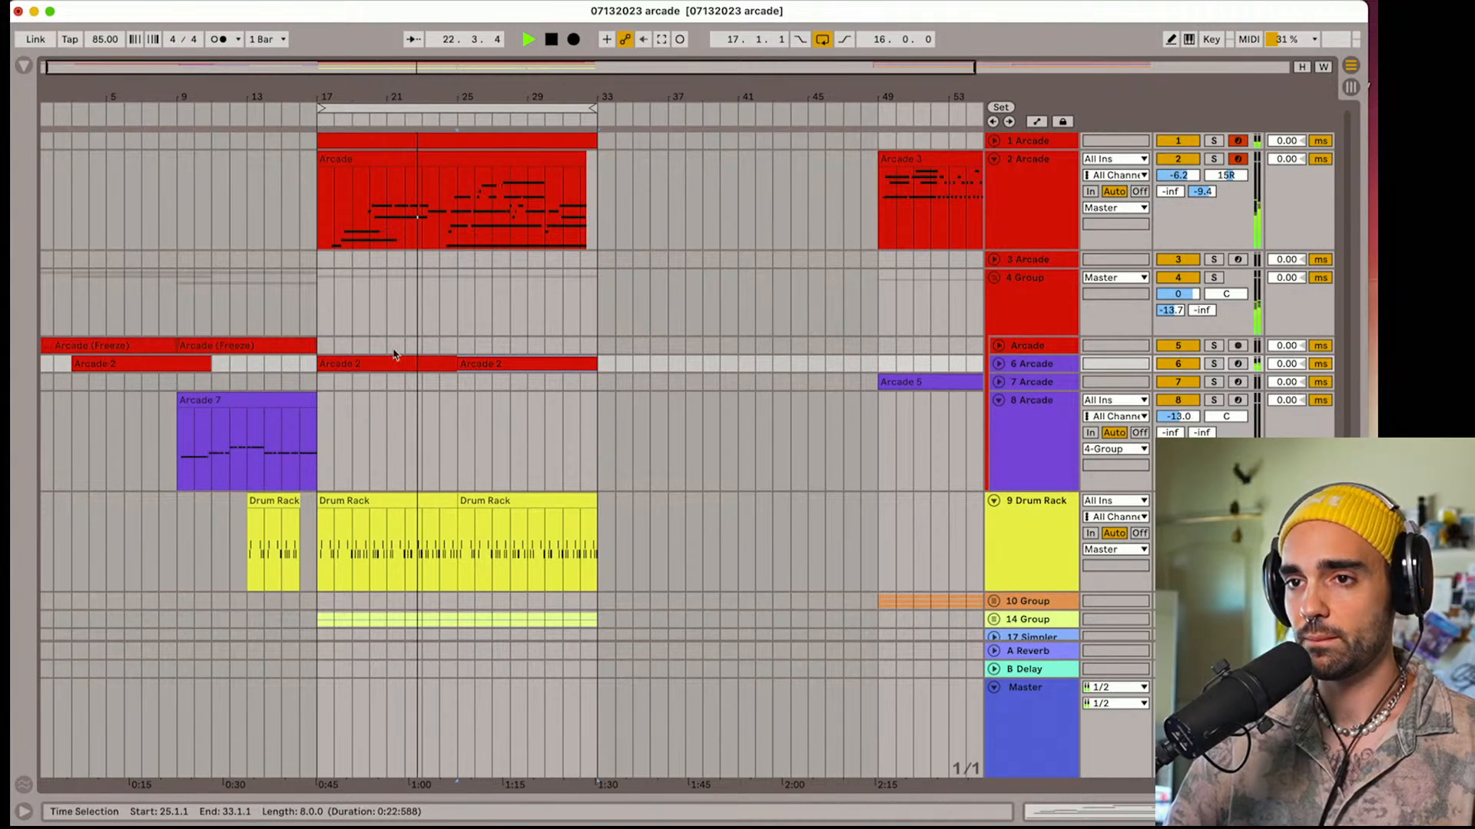
left_click(465, 500)
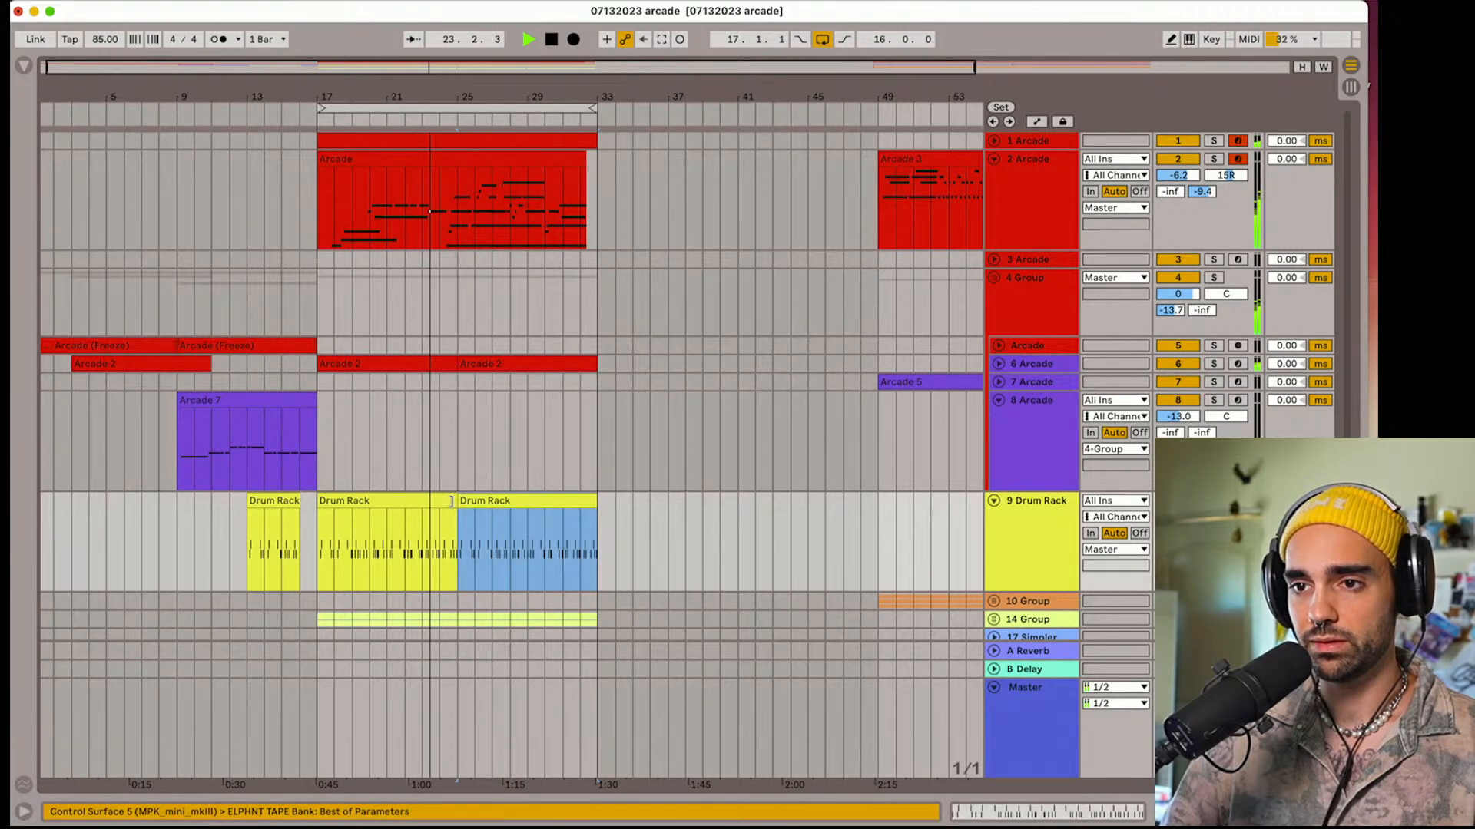
left_click_drag(451, 501, 439, 505)
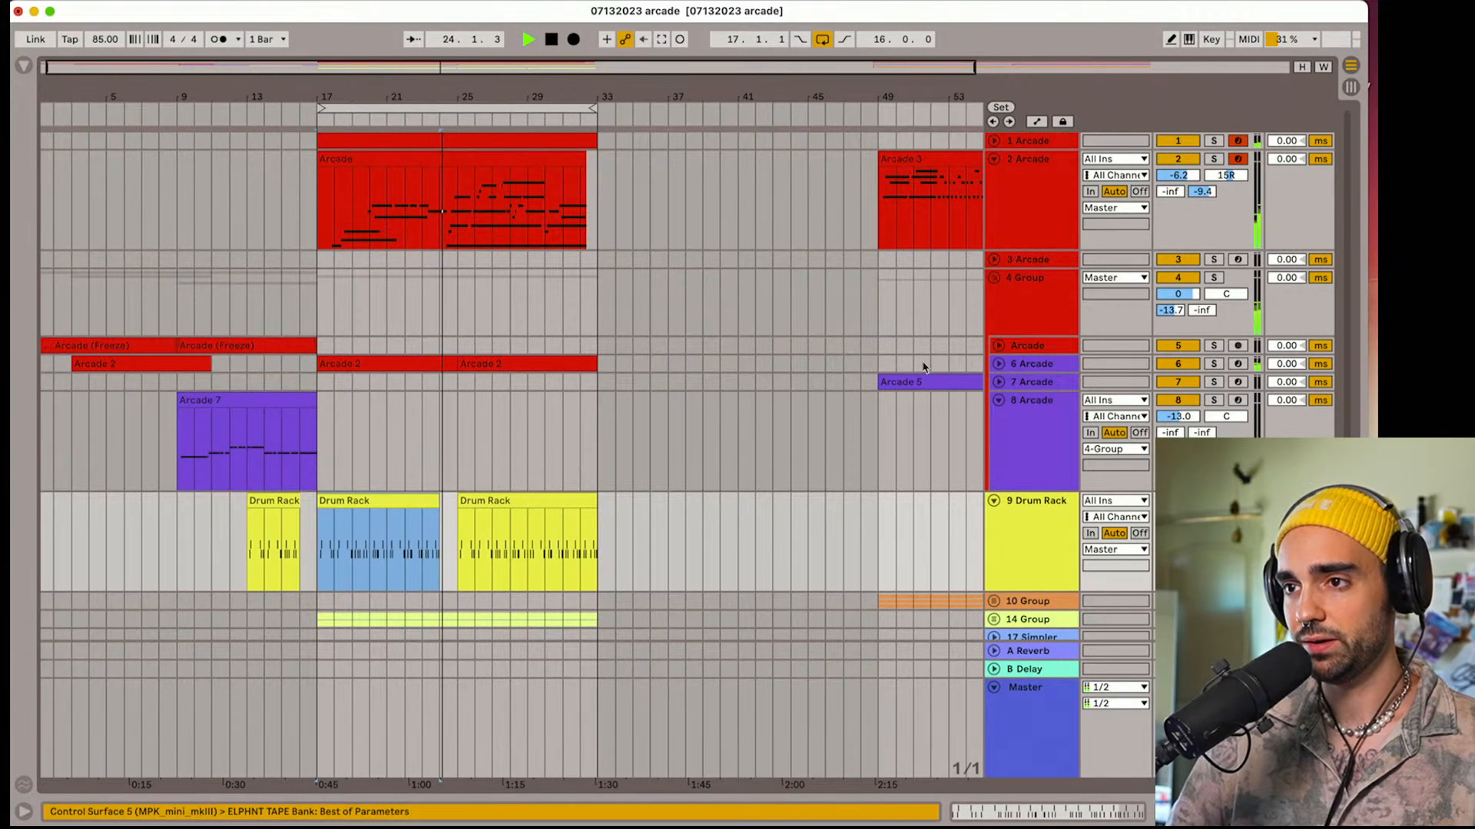
left_click_drag(915, 380, 502, 387)
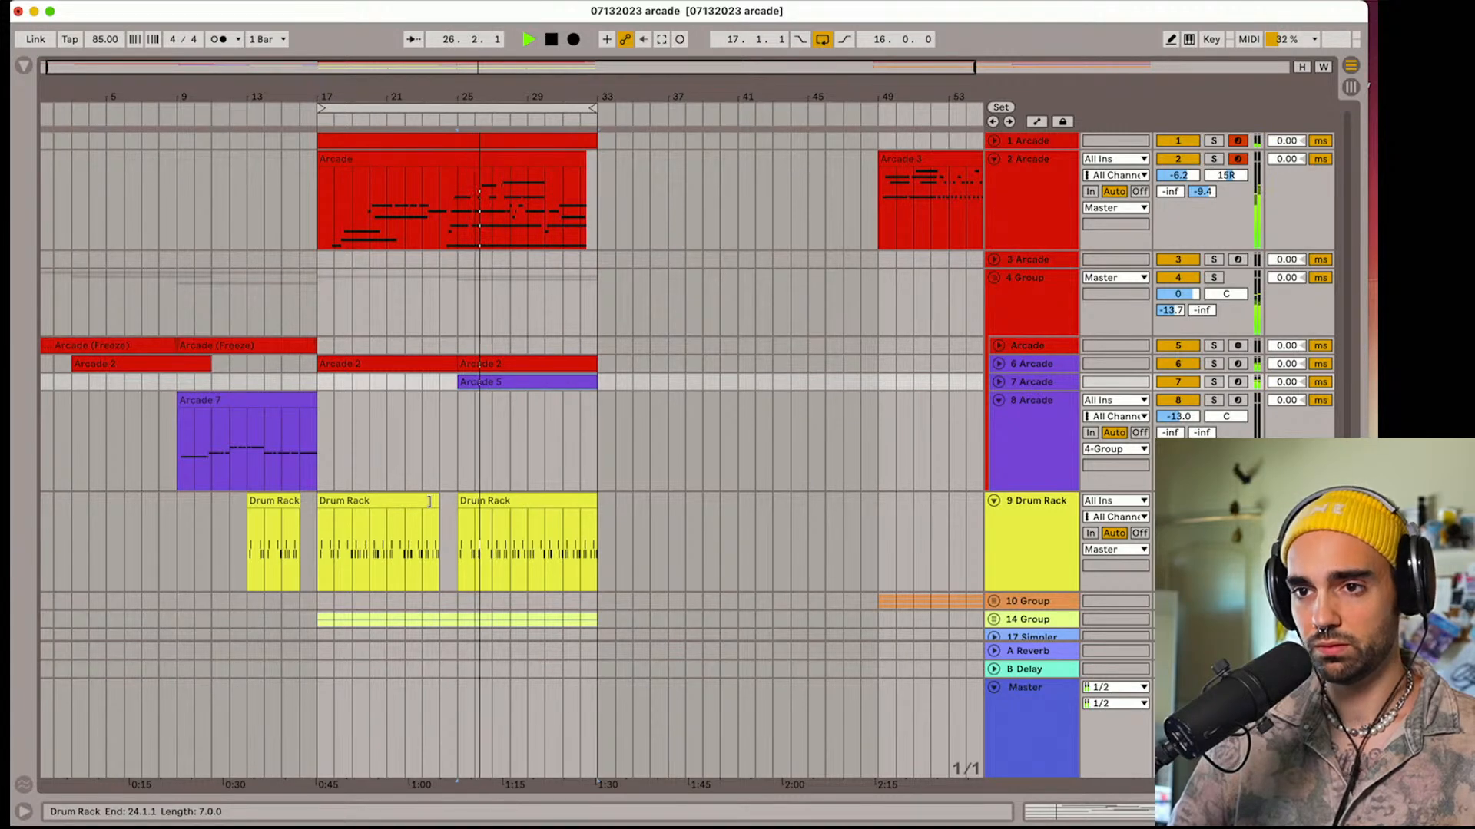
Extend the Drum Rack clip at bar 17 to end at bar 25, and shorten the following one to end at bar 29
left_click_drag(439, 503, 451, 503)
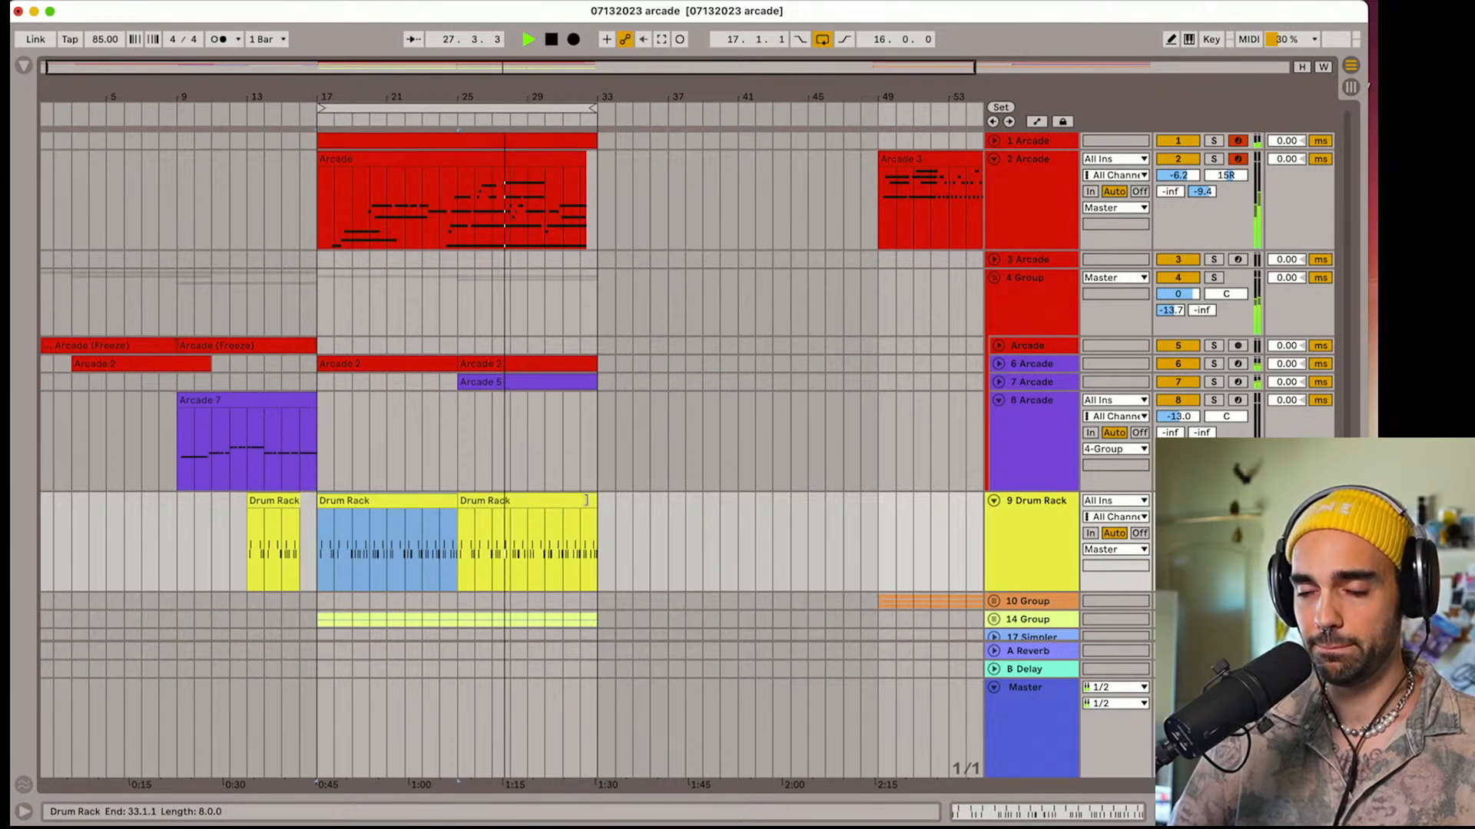
left_click_drag(587, 500, 528, 501)
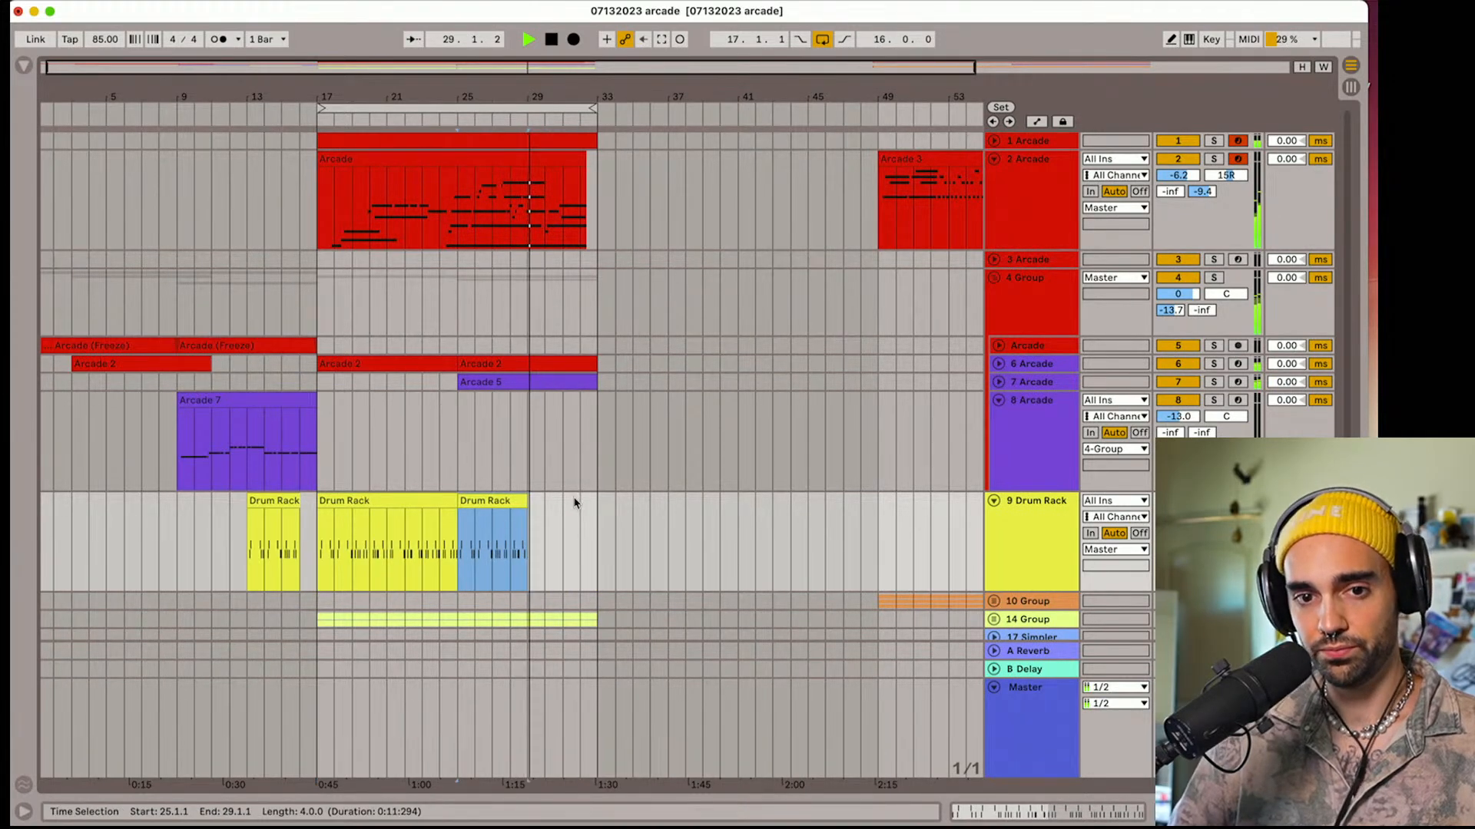
Unfold the 10 Group, move its three Arcade clips from bar 49 to bar 33, and extend the loop to bar 49
scroll(575, 503, "down", 4)
scroll(576, 500, "up", 4)
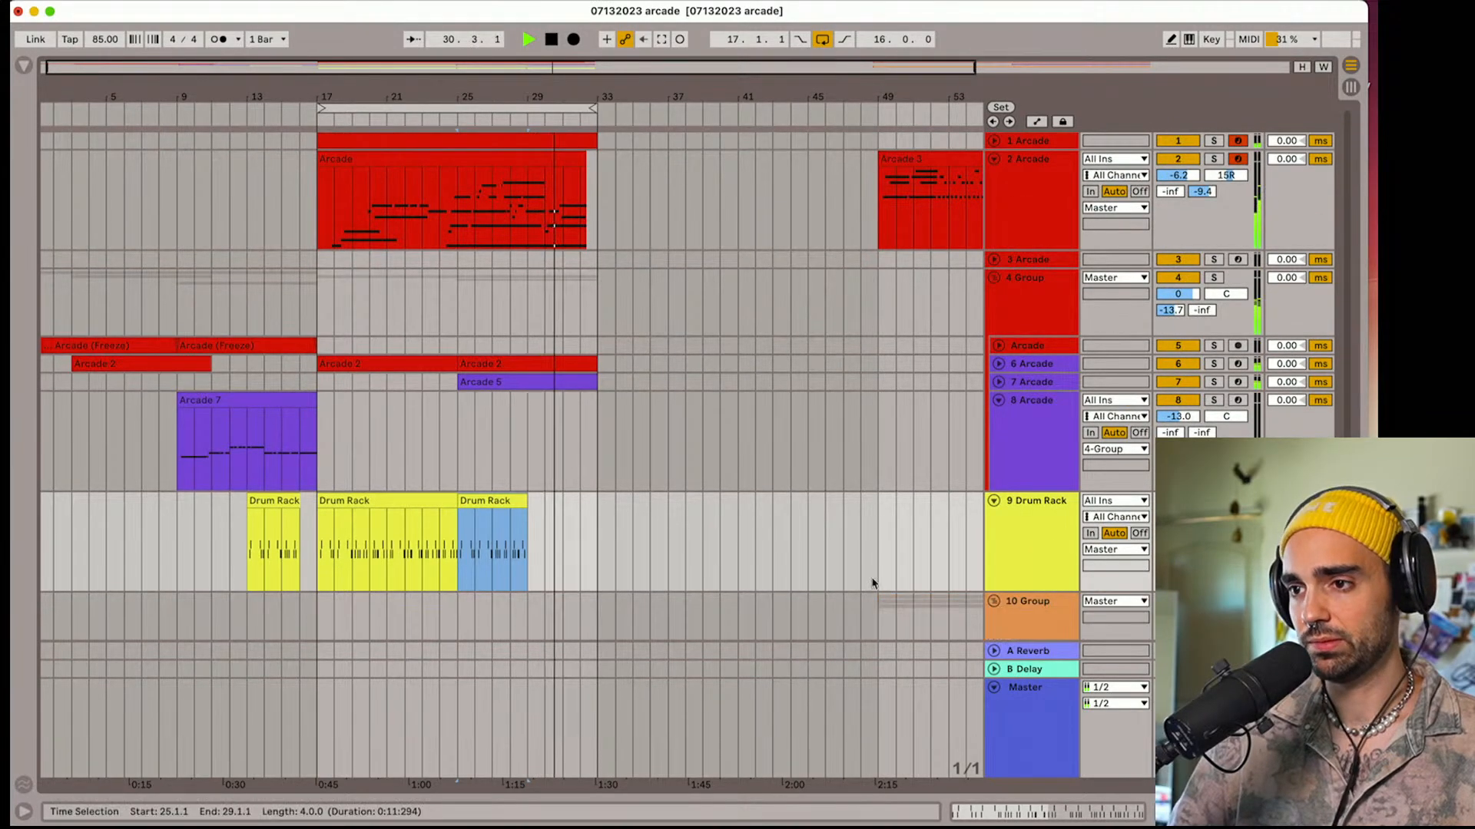
scroll(868, 583, "down", 4)
scroll(837, 576, "right", 6)
left_click(671, 407)
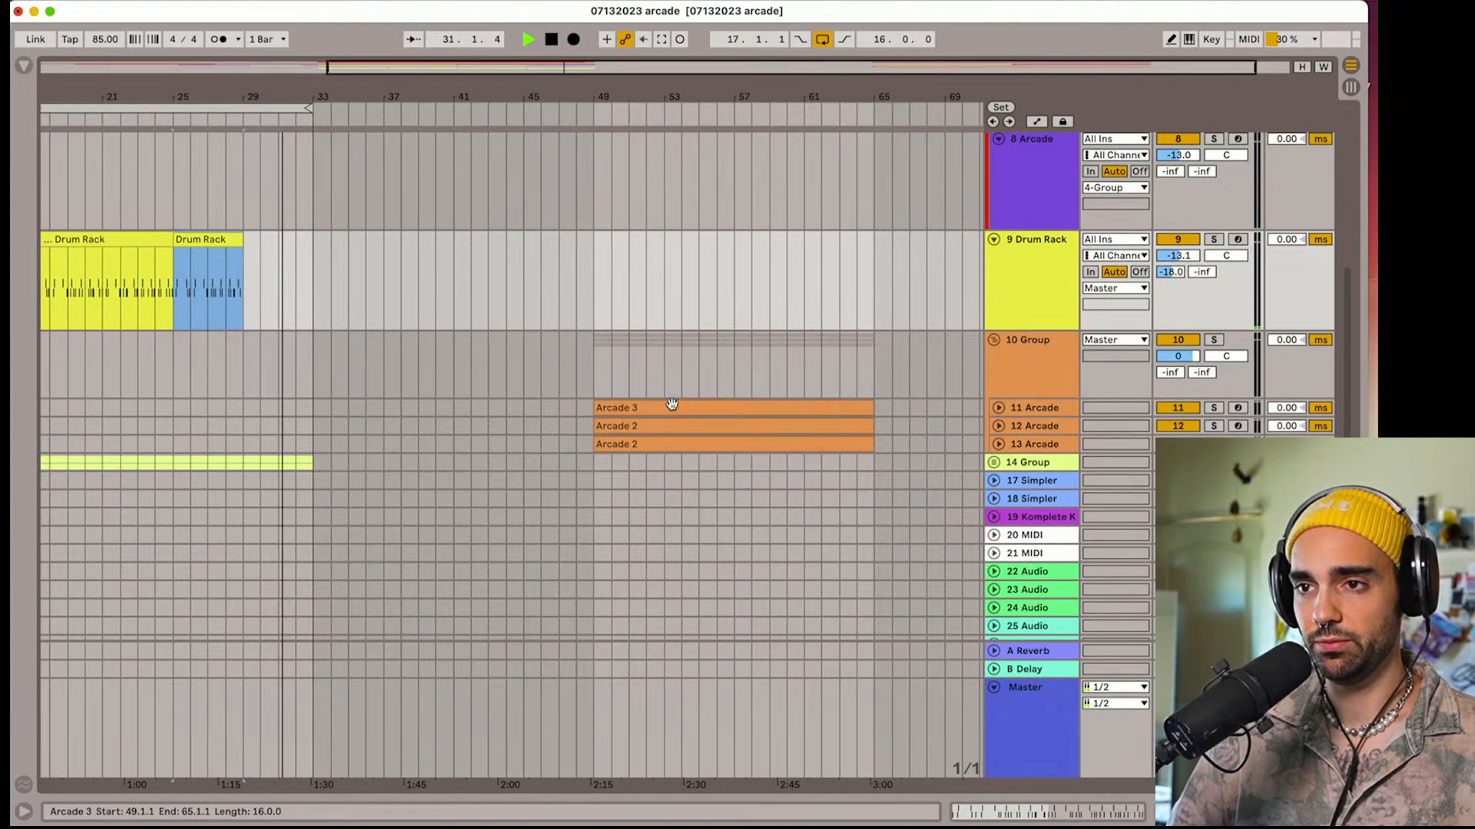
left_click_drag(671, 444, 357, 413)
left_click_drag(307, 112, 604, 109)
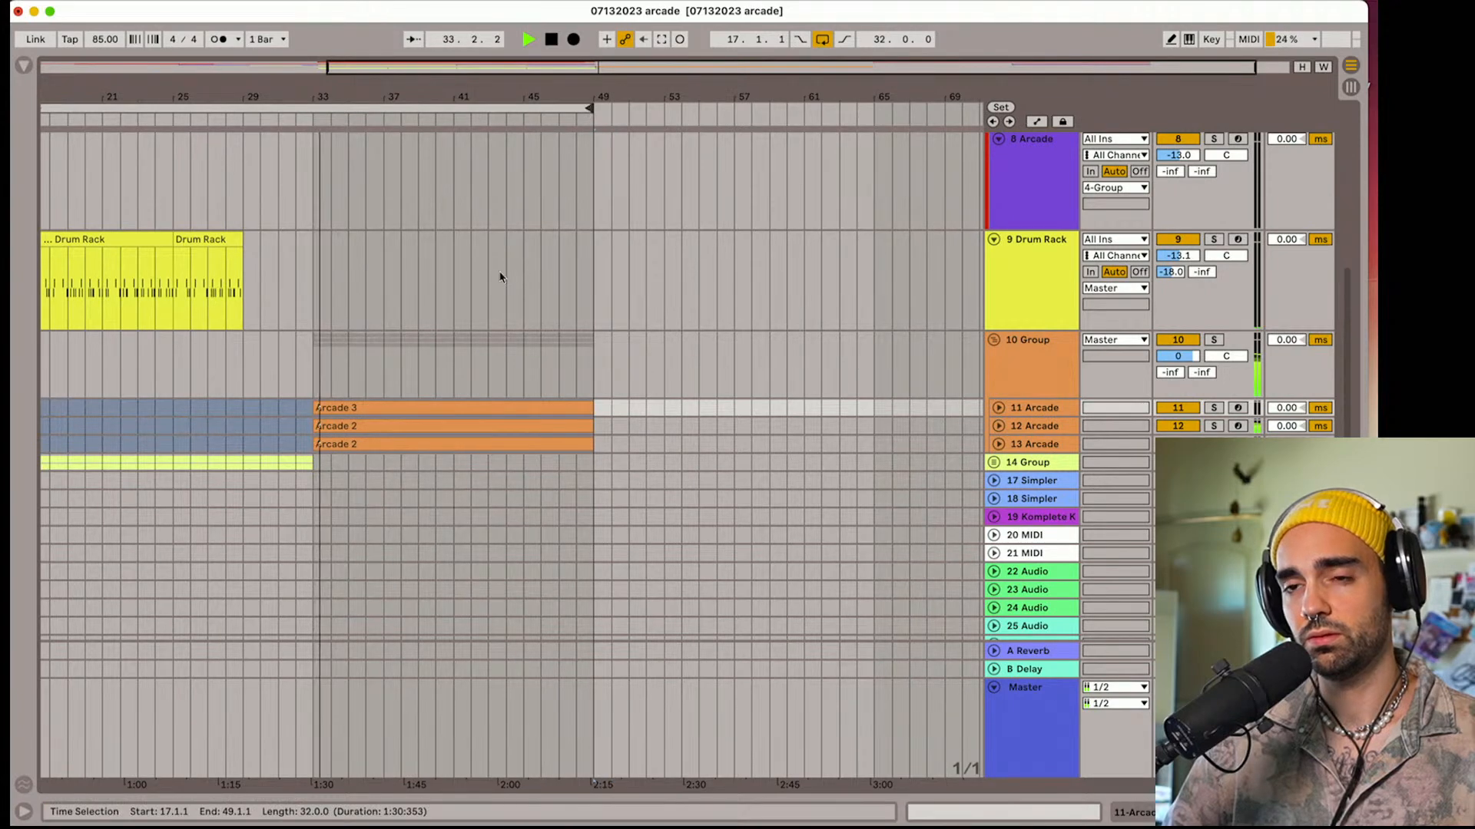
Duplicate the track 1 clip at bar 17 so that the copy covers bars 33 to 49
scroll(499, 277, "up", 4)
scroll(500, 277, "left", 5)
left_click(449, 143)
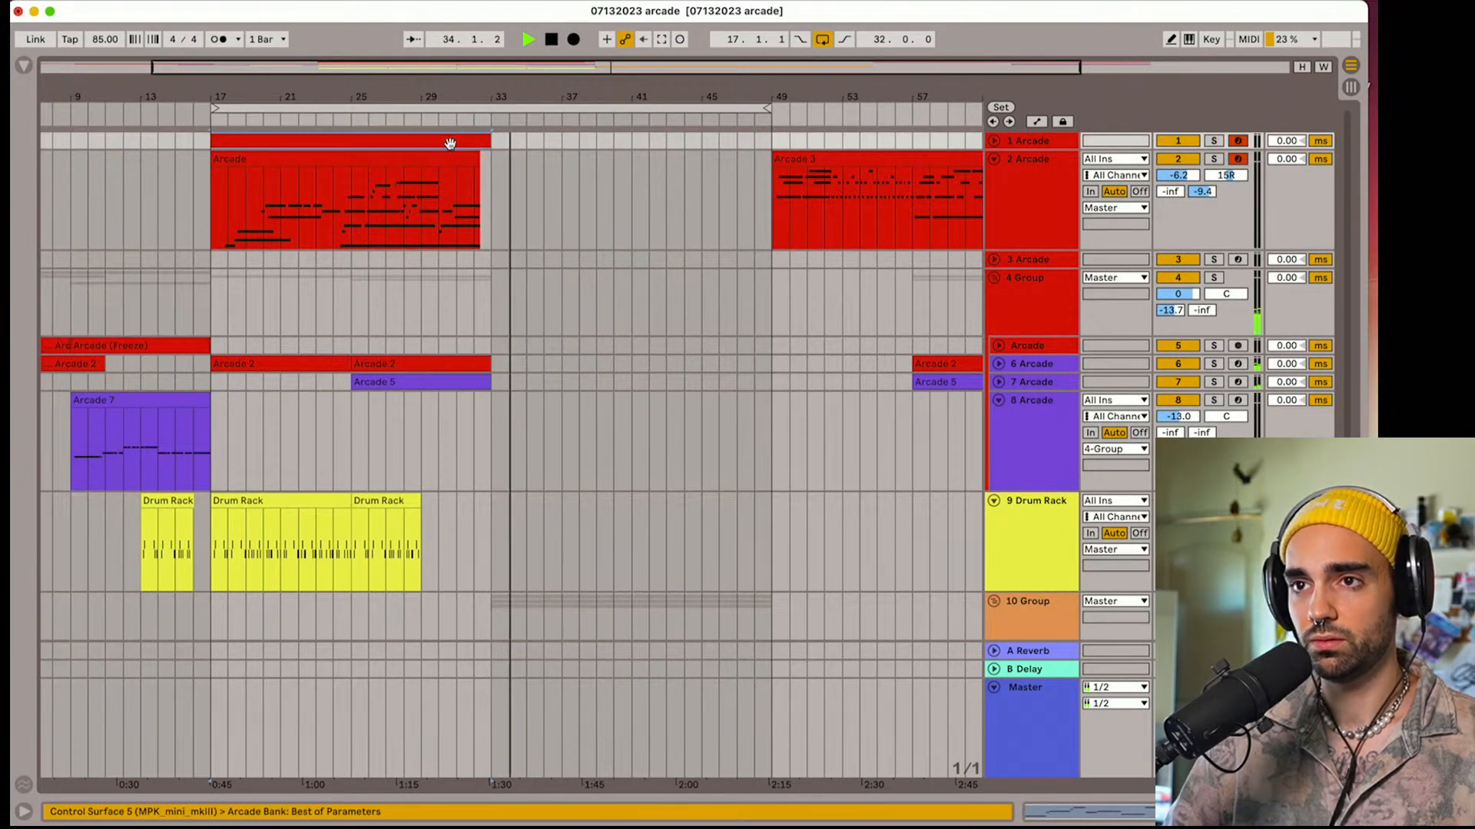
key("super+d")
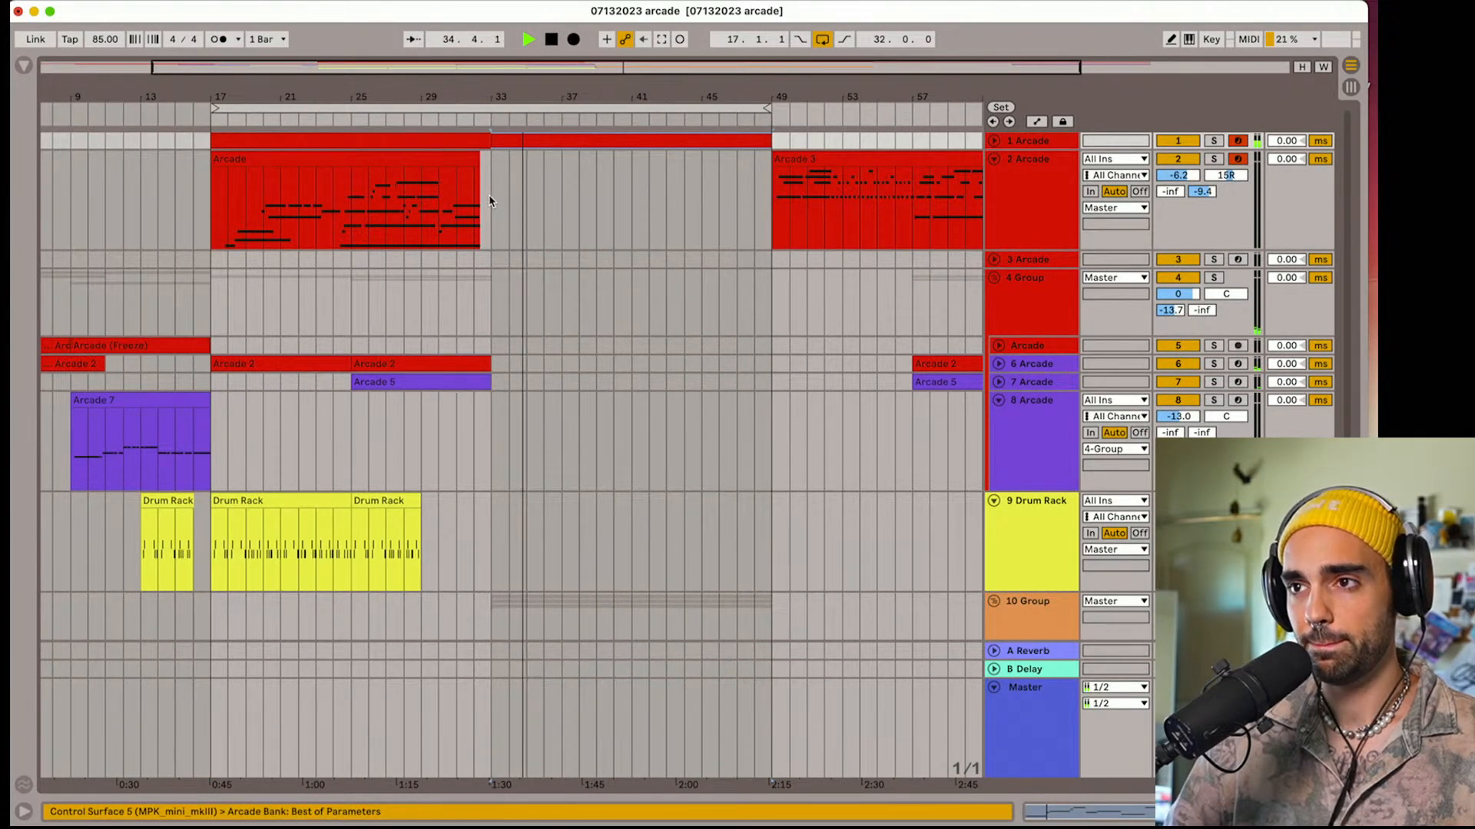
Stop playback and duplicate the Arcade 2 clip at bar 25 on track 6 to bar 33
scroll(492, 201, "down", 1)
scroll(489, 201, "right", 1)
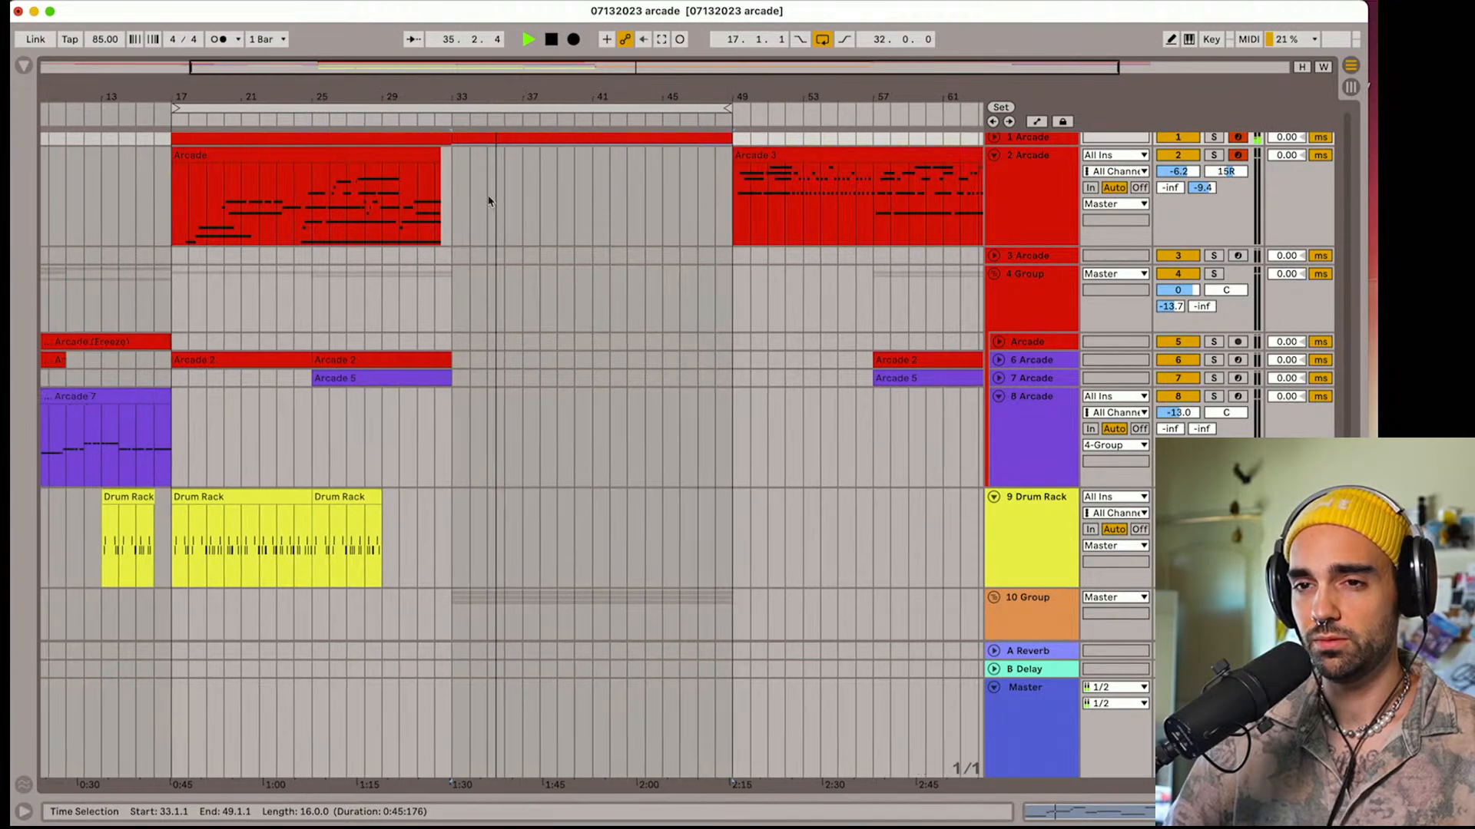
key("space")
key("super+d")
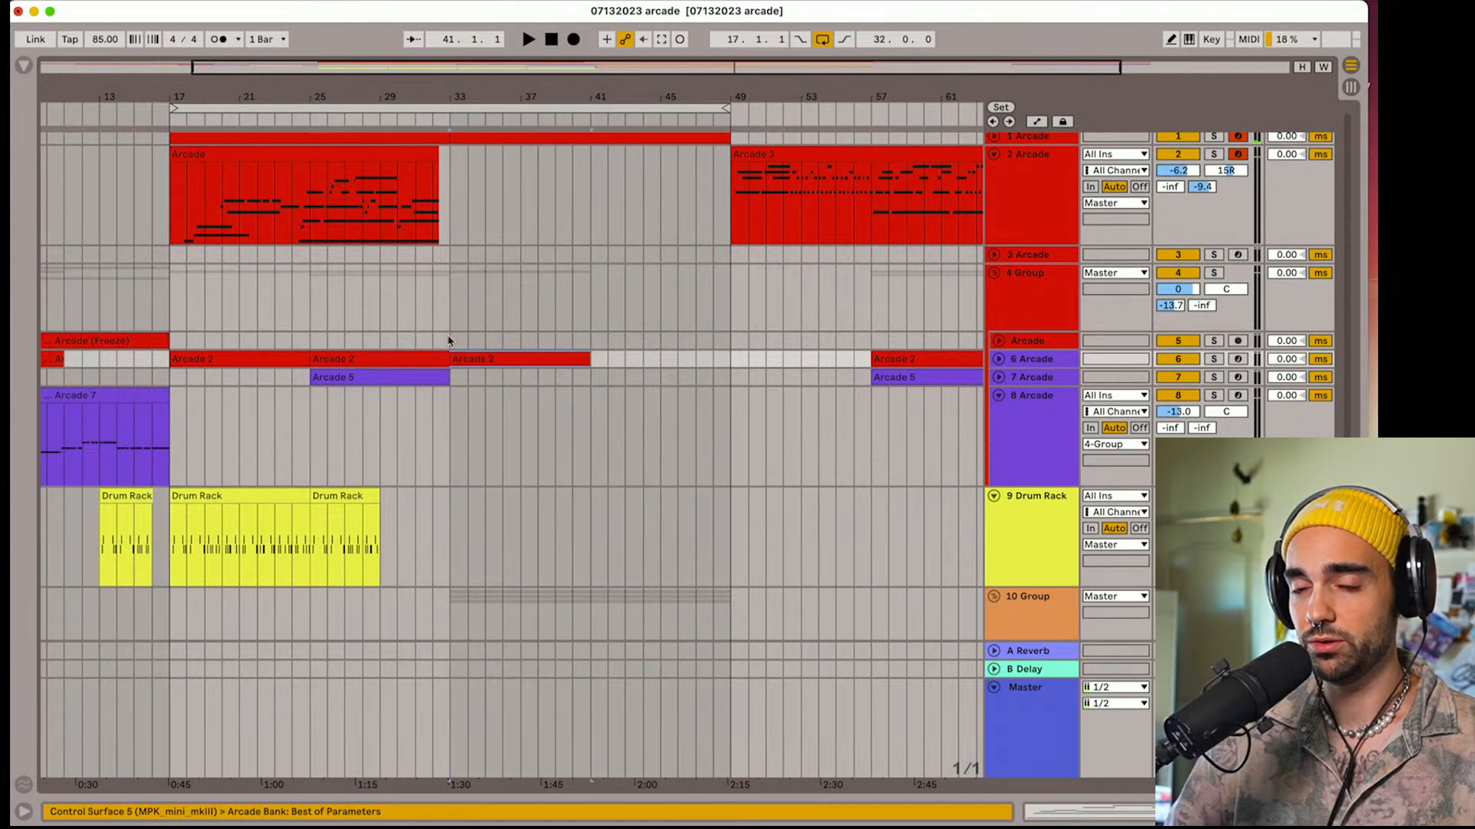
key("space")
left_click(419, 376)
key("super+d")
scroll(467, 379, "left", 1)
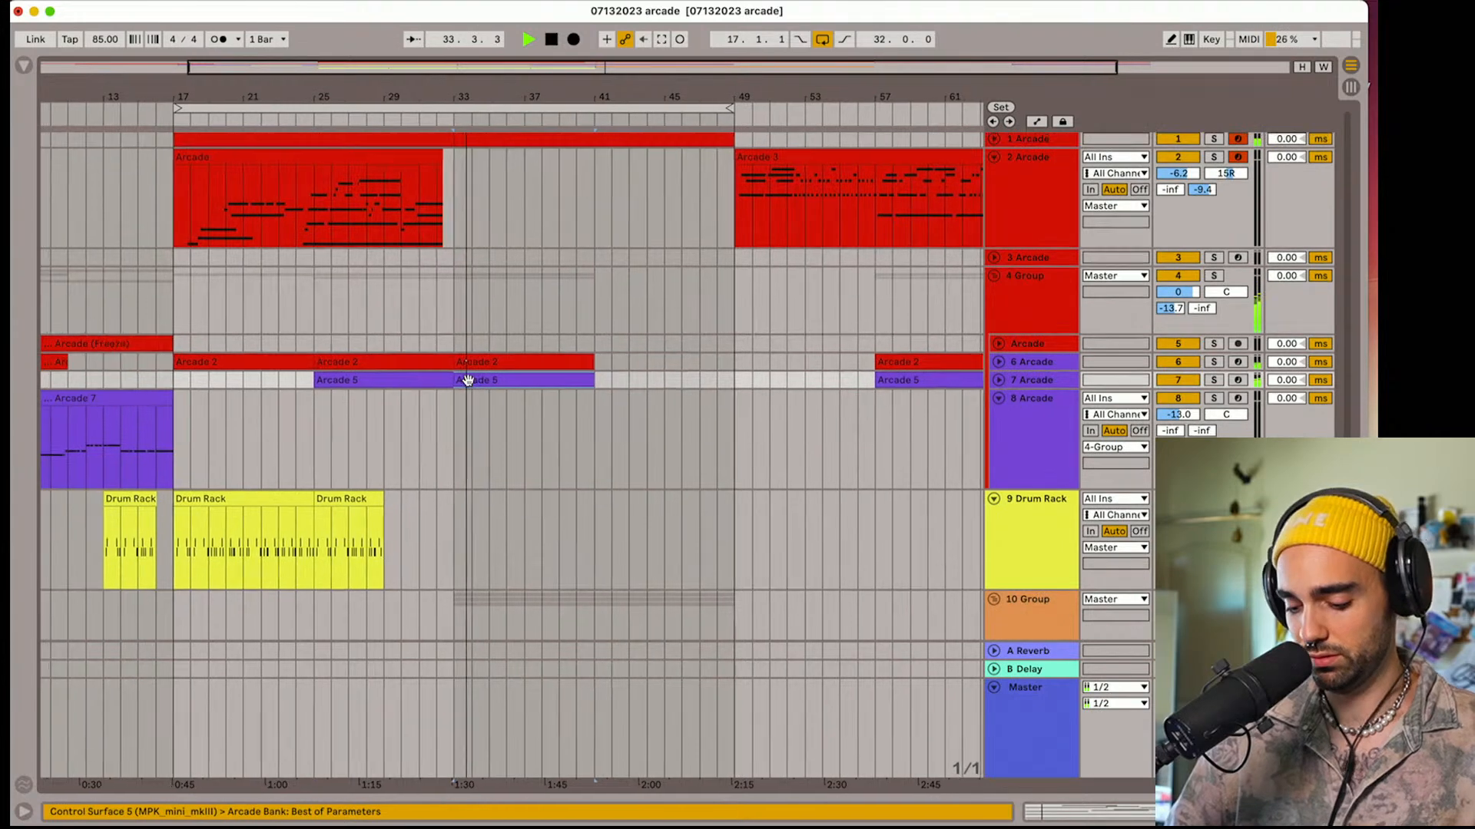
key("Delete")
Copy track 5's Arcade (Freeze) clip from bar 9 to bar 33, and duplicate it and track 6's Arcade 2 clip to bar 41
scroll(141, 395, "left", 2)
left_click(146, 348)
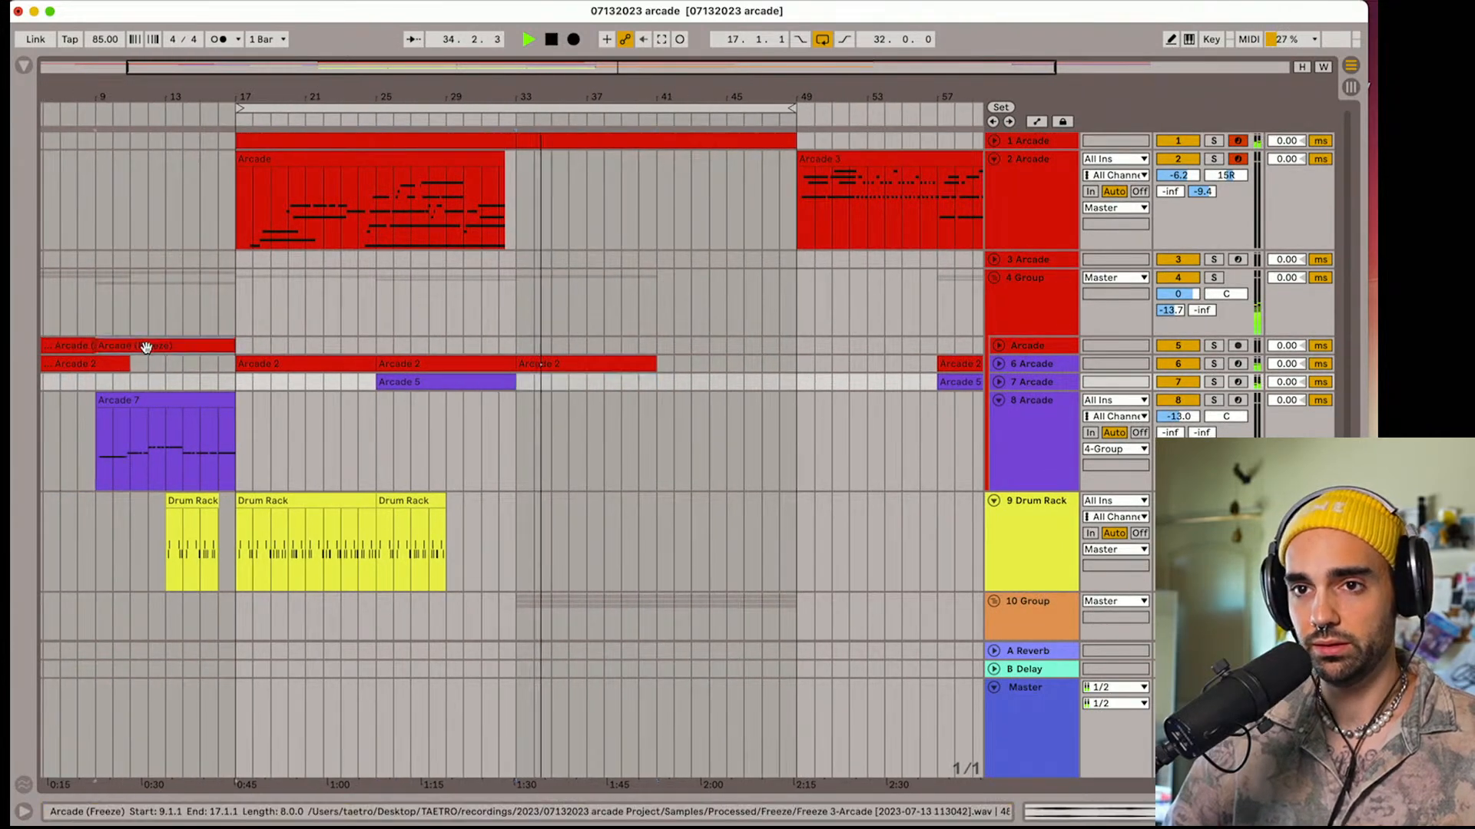
left_click_drag(146, 348, 559, 338)
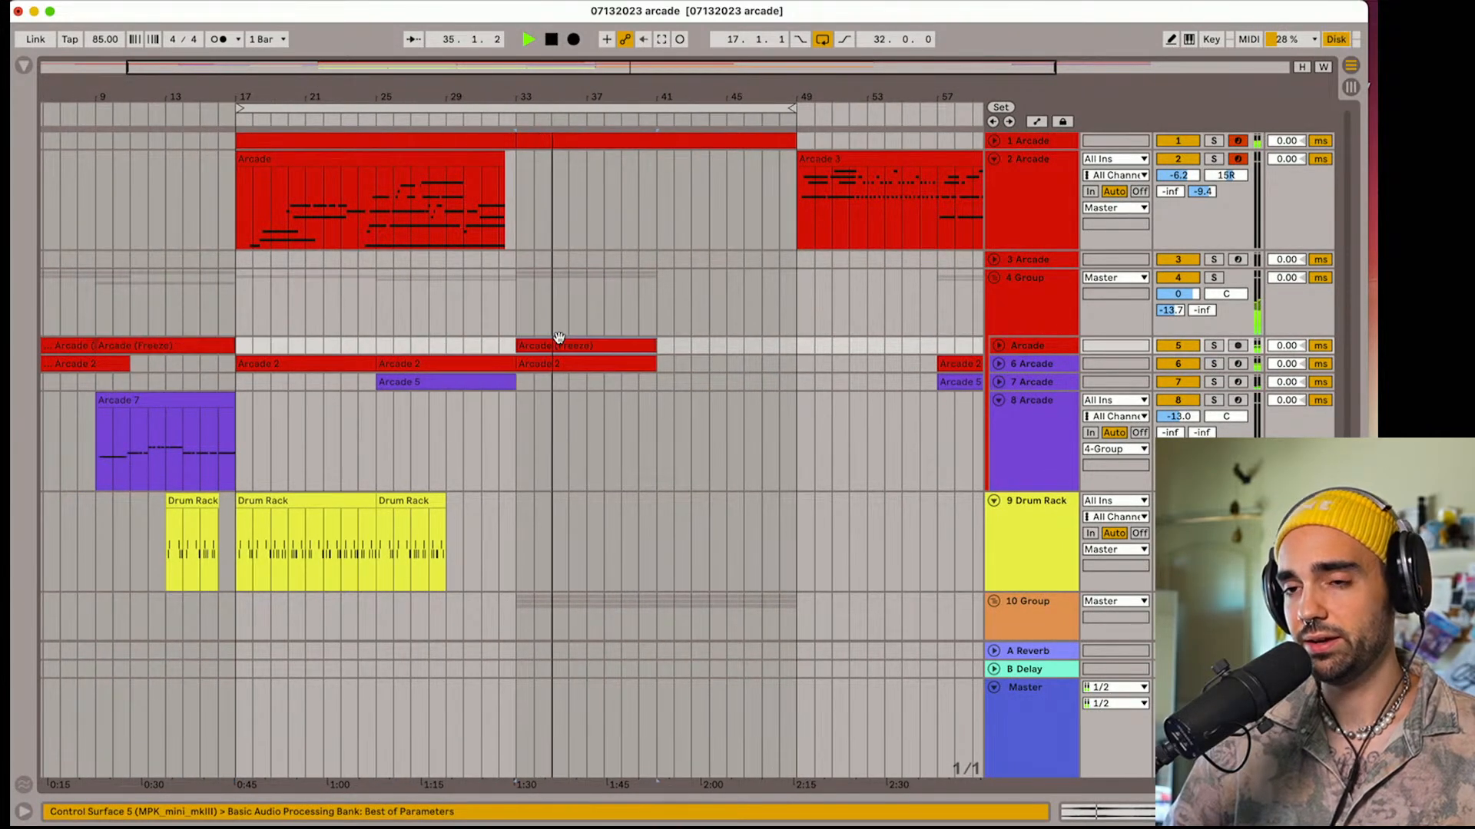
key("super+d")
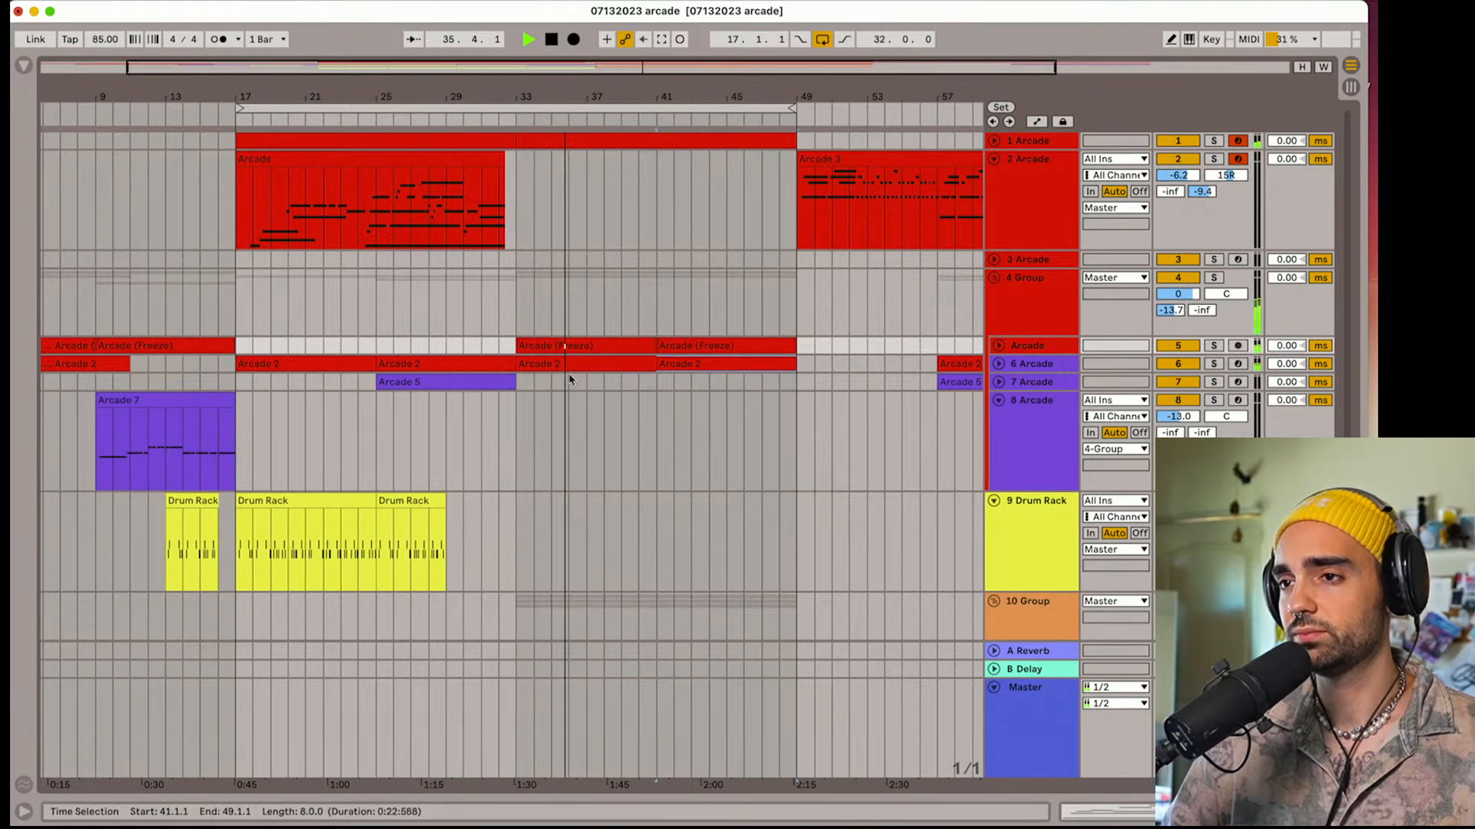
Move the Arcade 2 clip on track 6 and the Arcade 5 clip on track 7 from bar 57 to bar 49
scroll(570, 379, "right", 5)
scroll(570, 380, "down", 3)
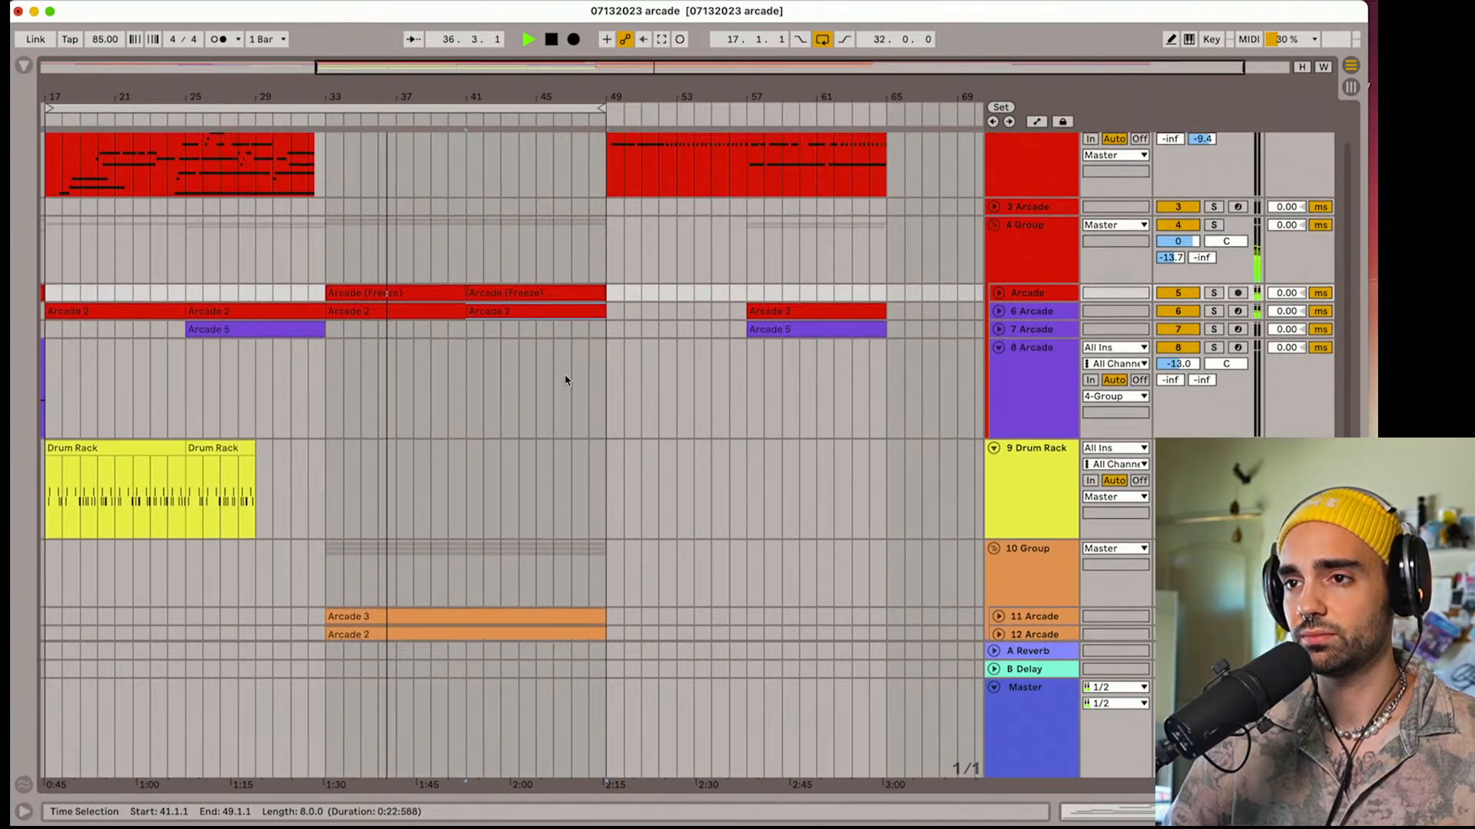
left_click(752, 313)
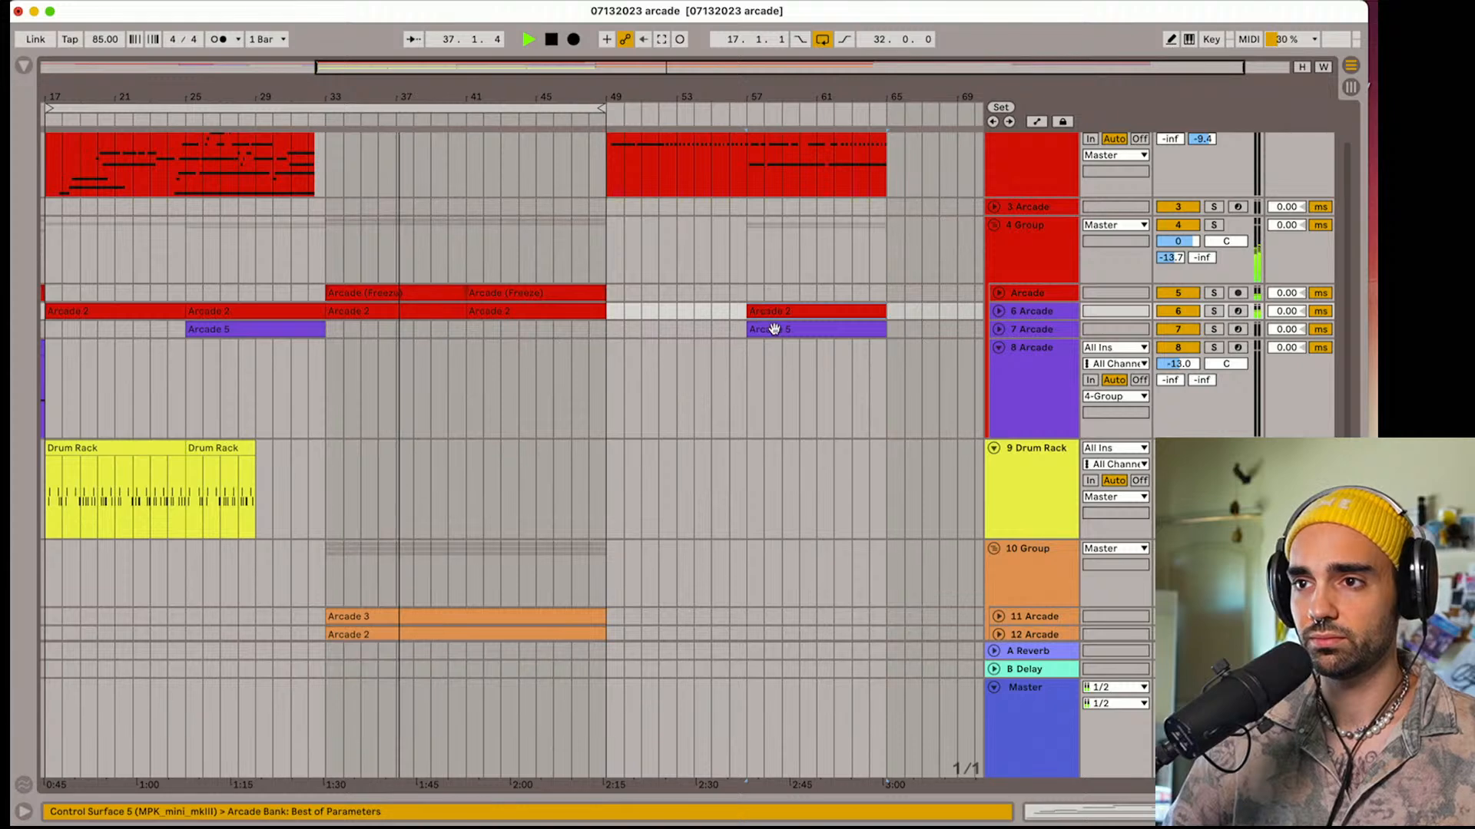
left_click_drag(774, 329, 634, 316)
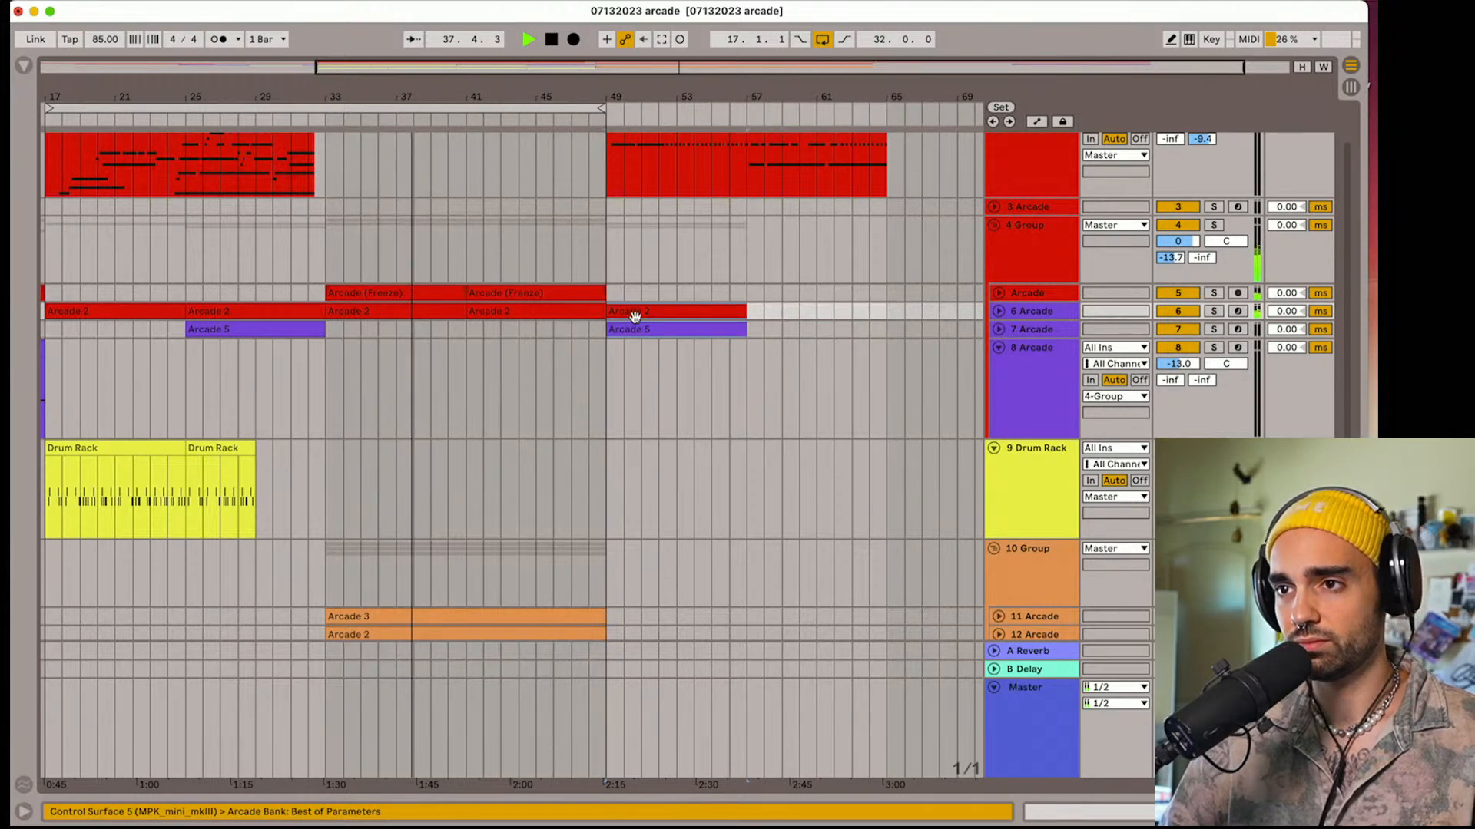
Shorten the track 1 clip at bar 33 to end at bar 40, and duplicate it, extending the copy to bar 65
scroll(634, 317, "up", 2)
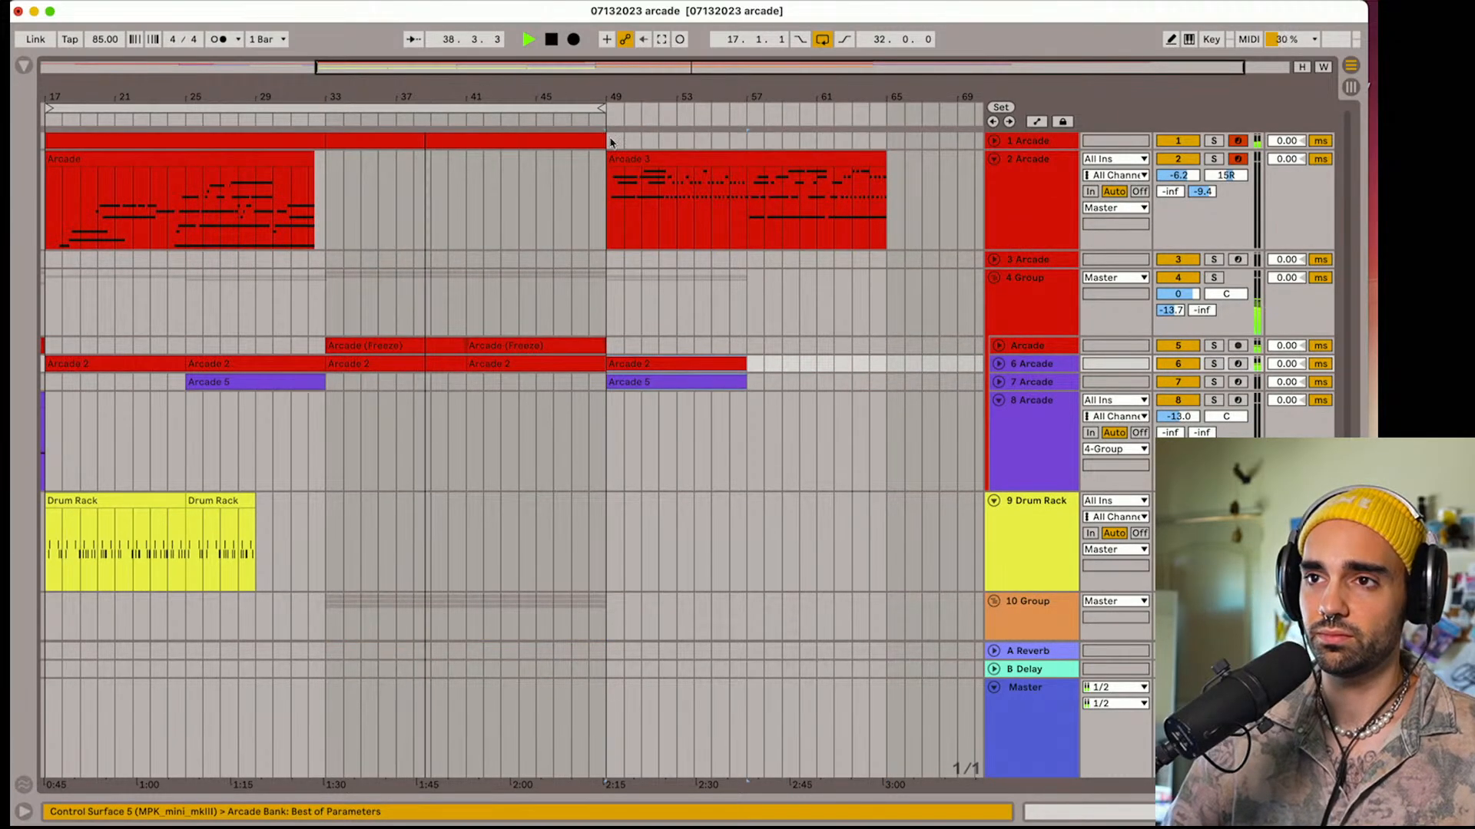
left_click_drag(611, 142, 418, 140)
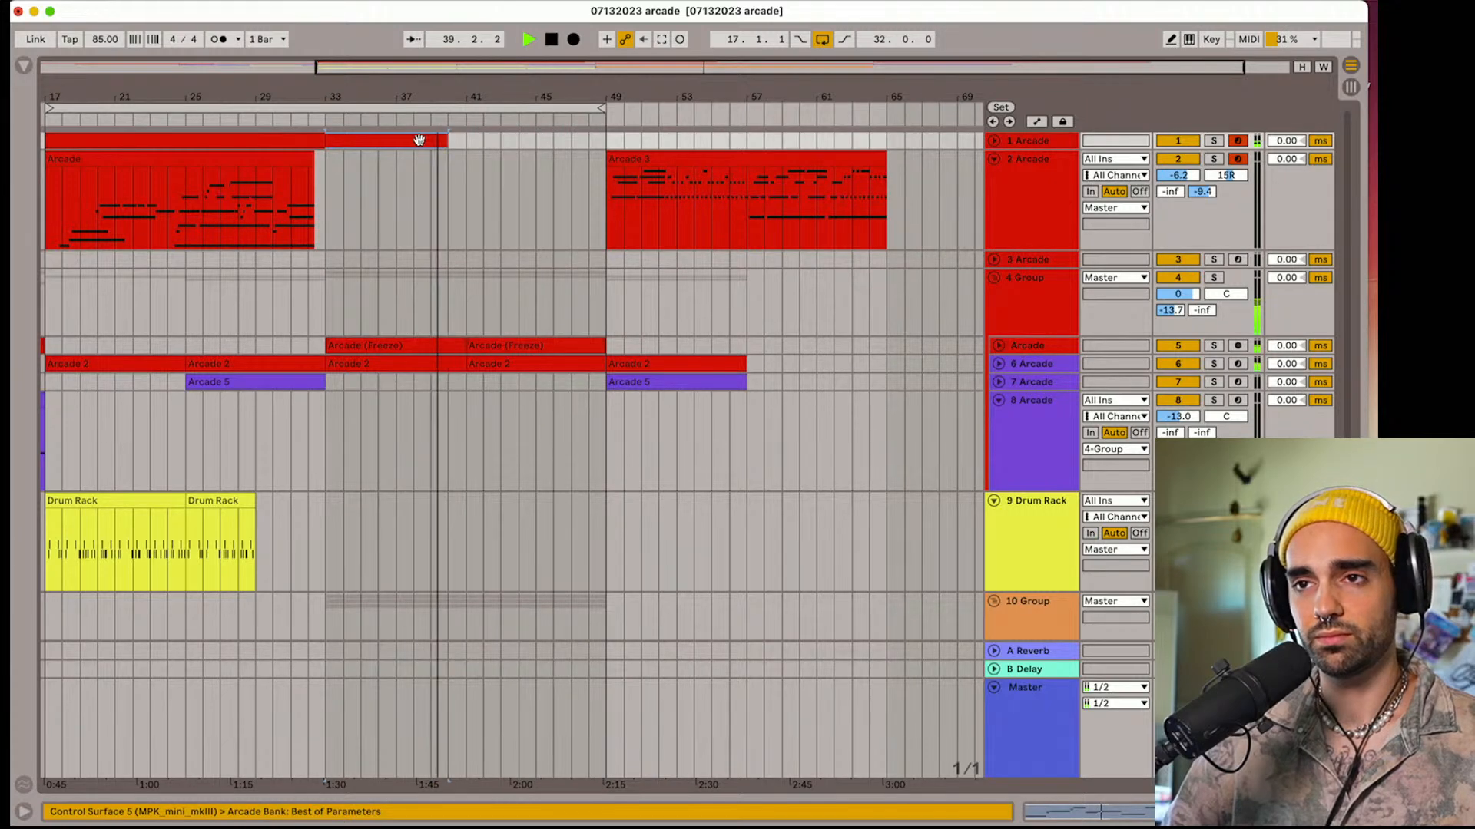
key("ctrl+d")
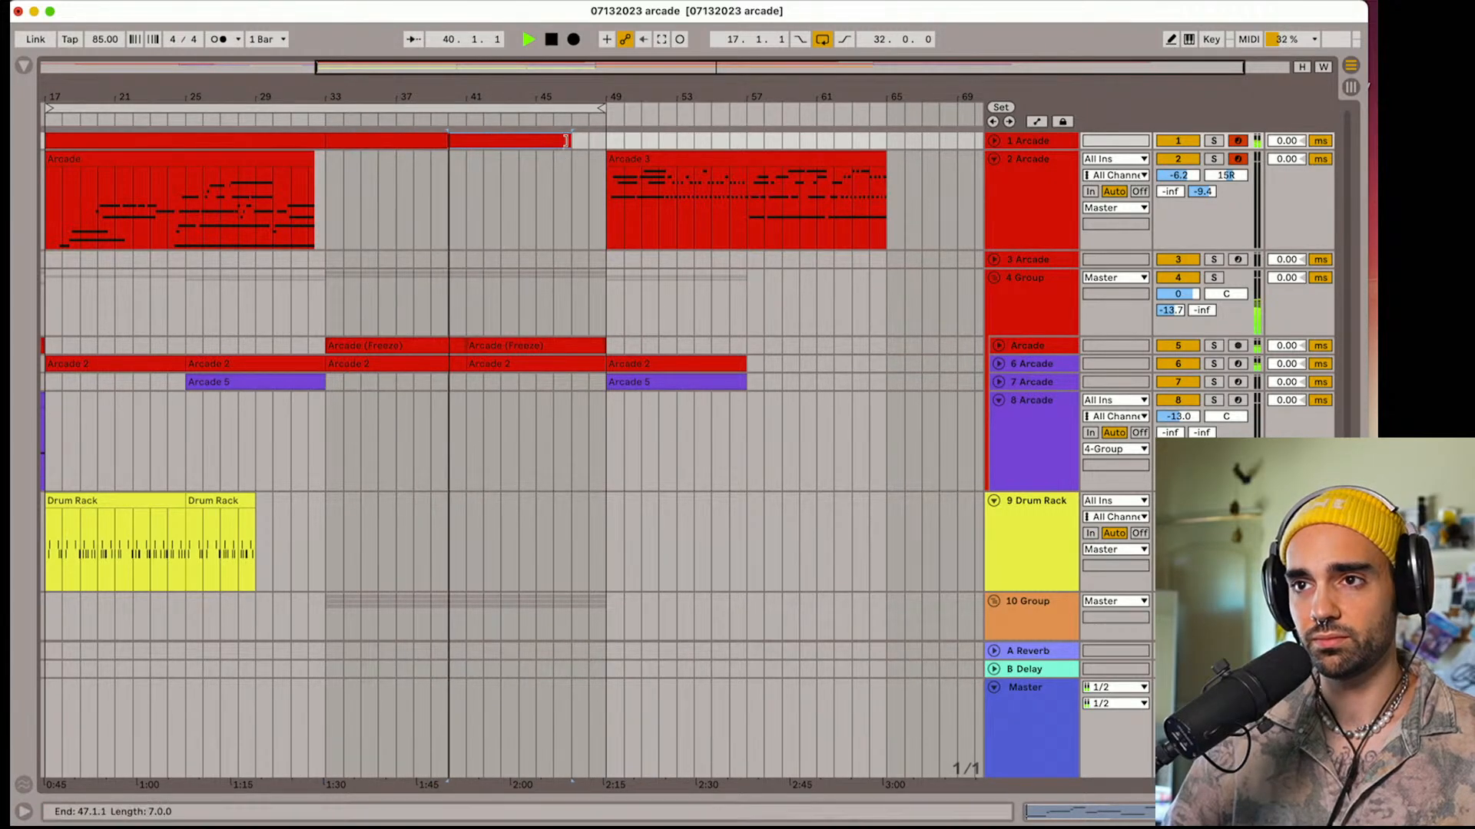
left_click_drag(566, 140, 885, 140)
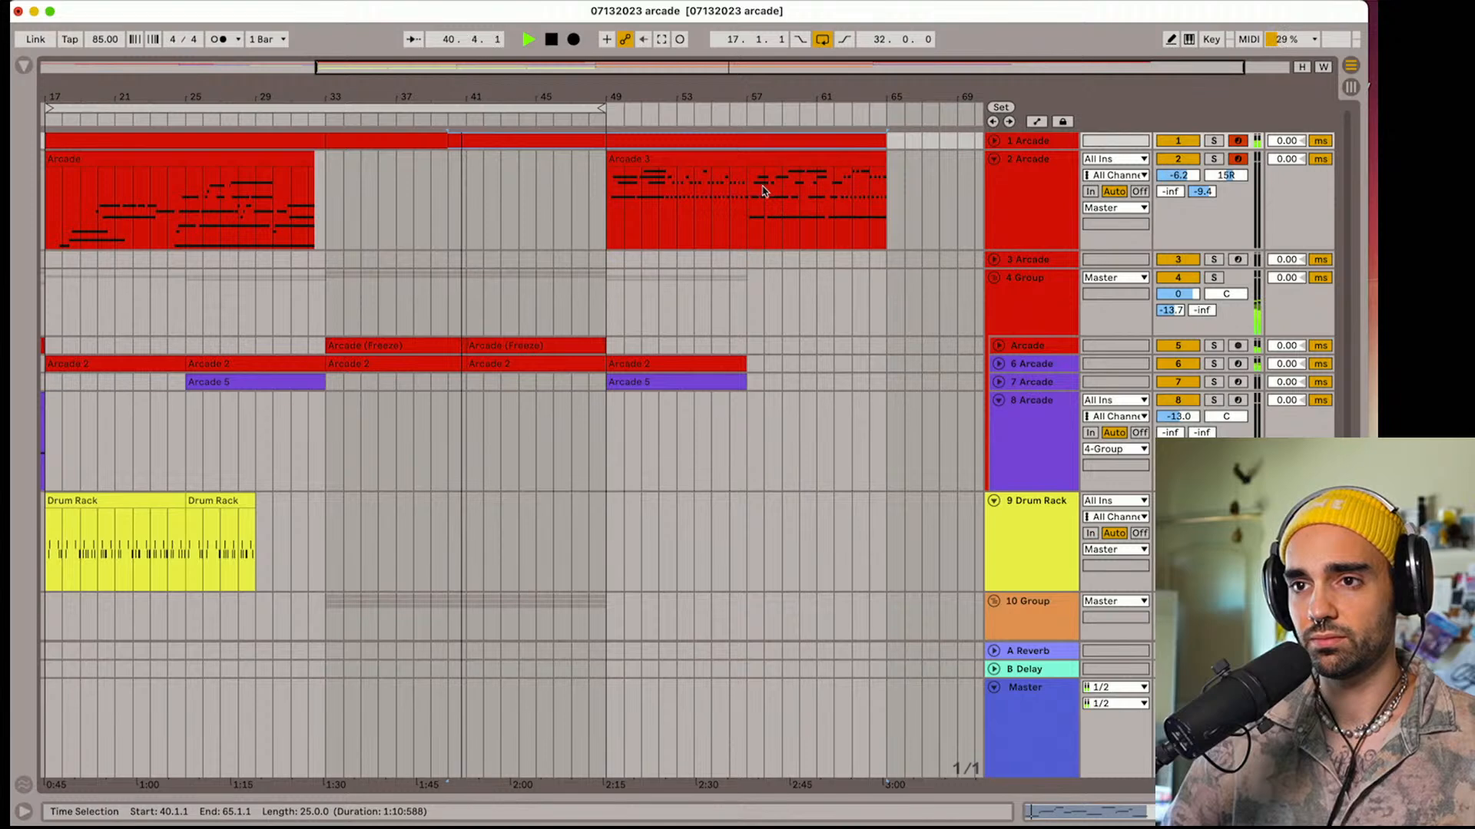
Move track 2's clip from bar 49 to bar 40, and duplicate the bar 41 Arcade (Freeze) and Arcade 2 clips to bar 49
left_click_drag(691, 184, 533, 185)
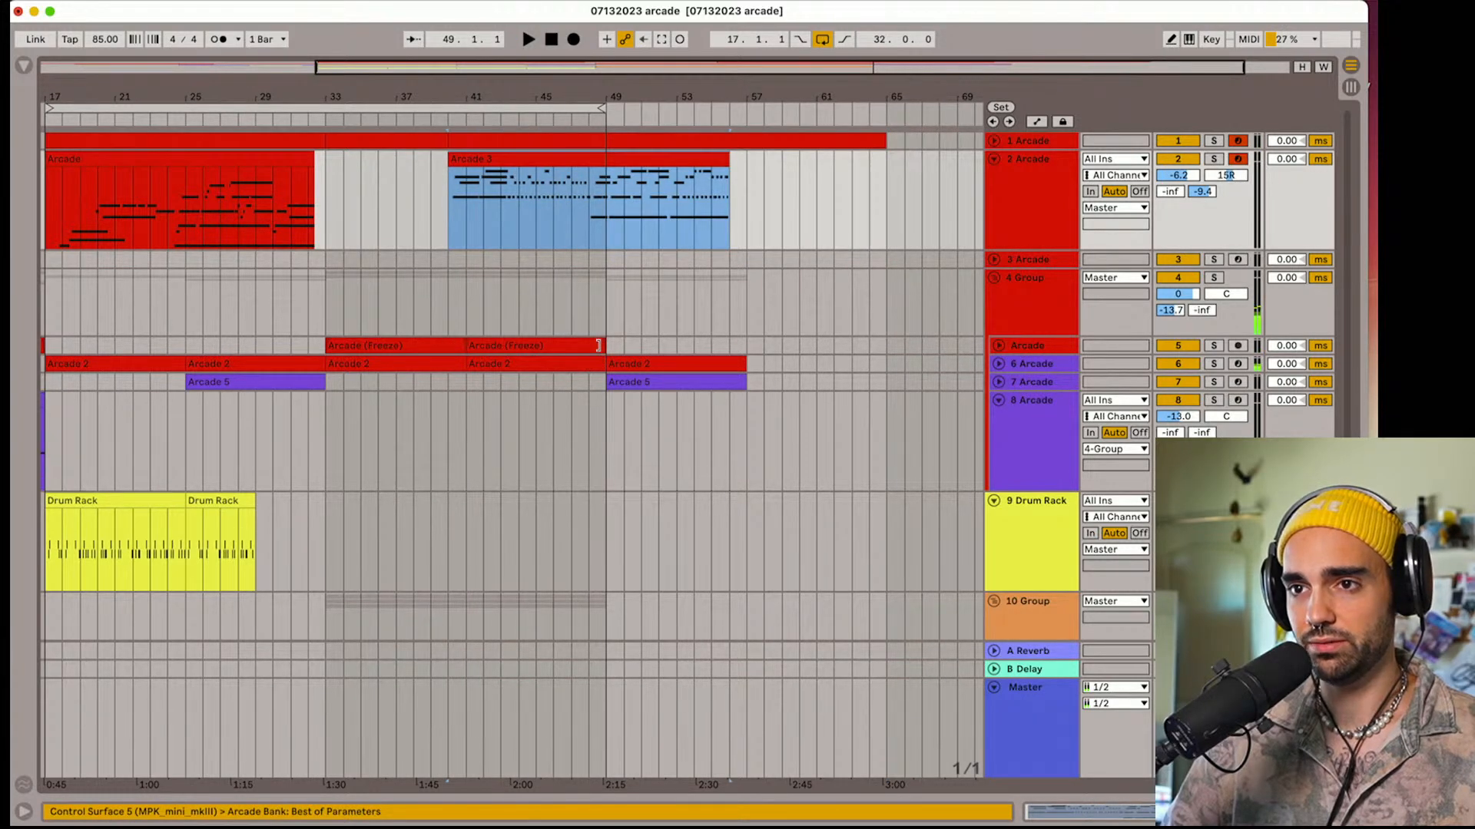
left_click(571, 348)
left_click(568, 368, "shift")
key("super+d")
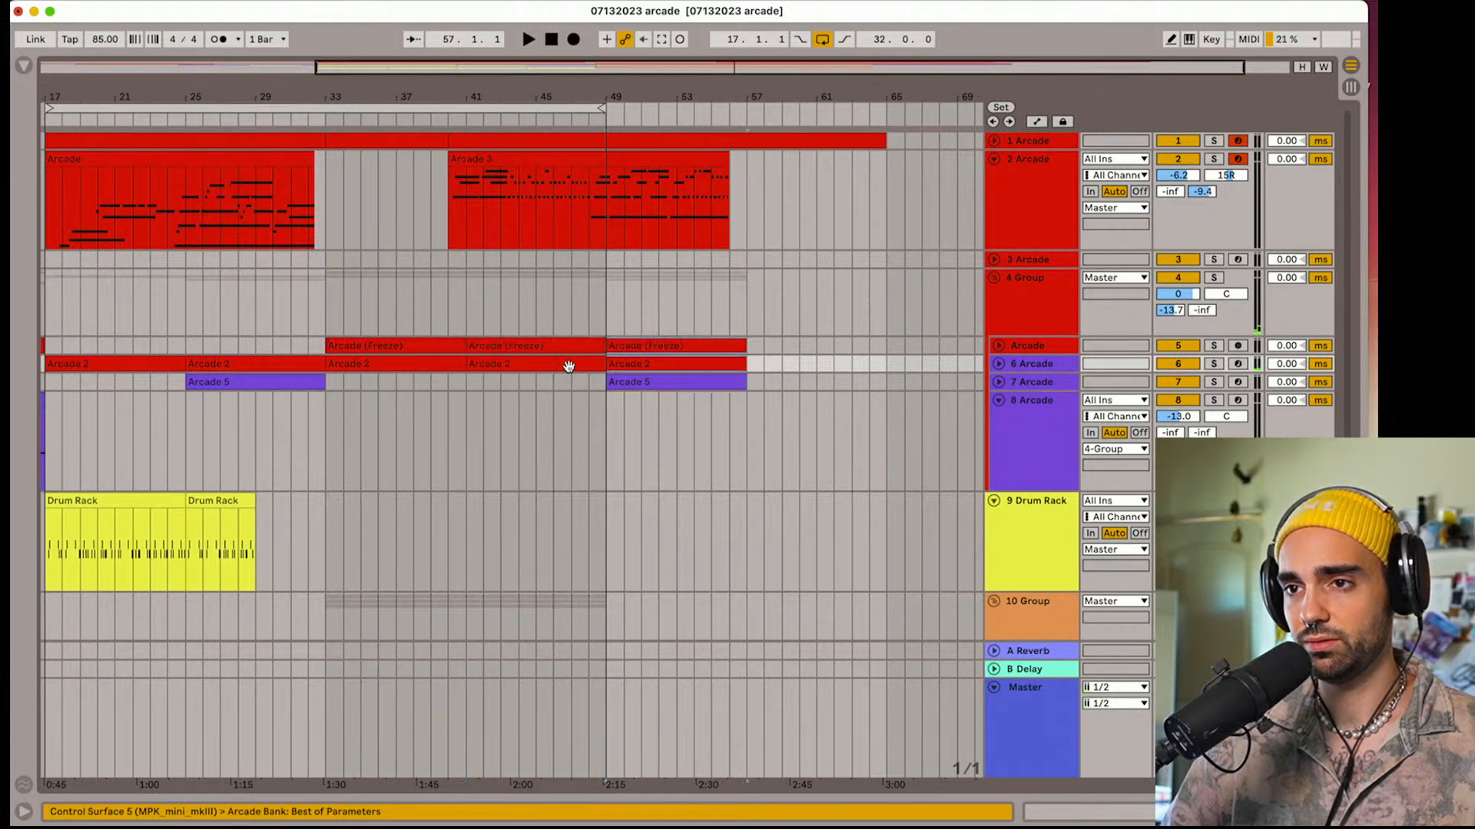
Copy the Arcade 5 clip at bar 49 on track 7 and the Drum Rack clip at bar 17 to bar 41
left_click(640, 381)
left_click_drag(640, 382, 484, 381)
scroll(367, 416, "down", 2)
left_click(141, 427)
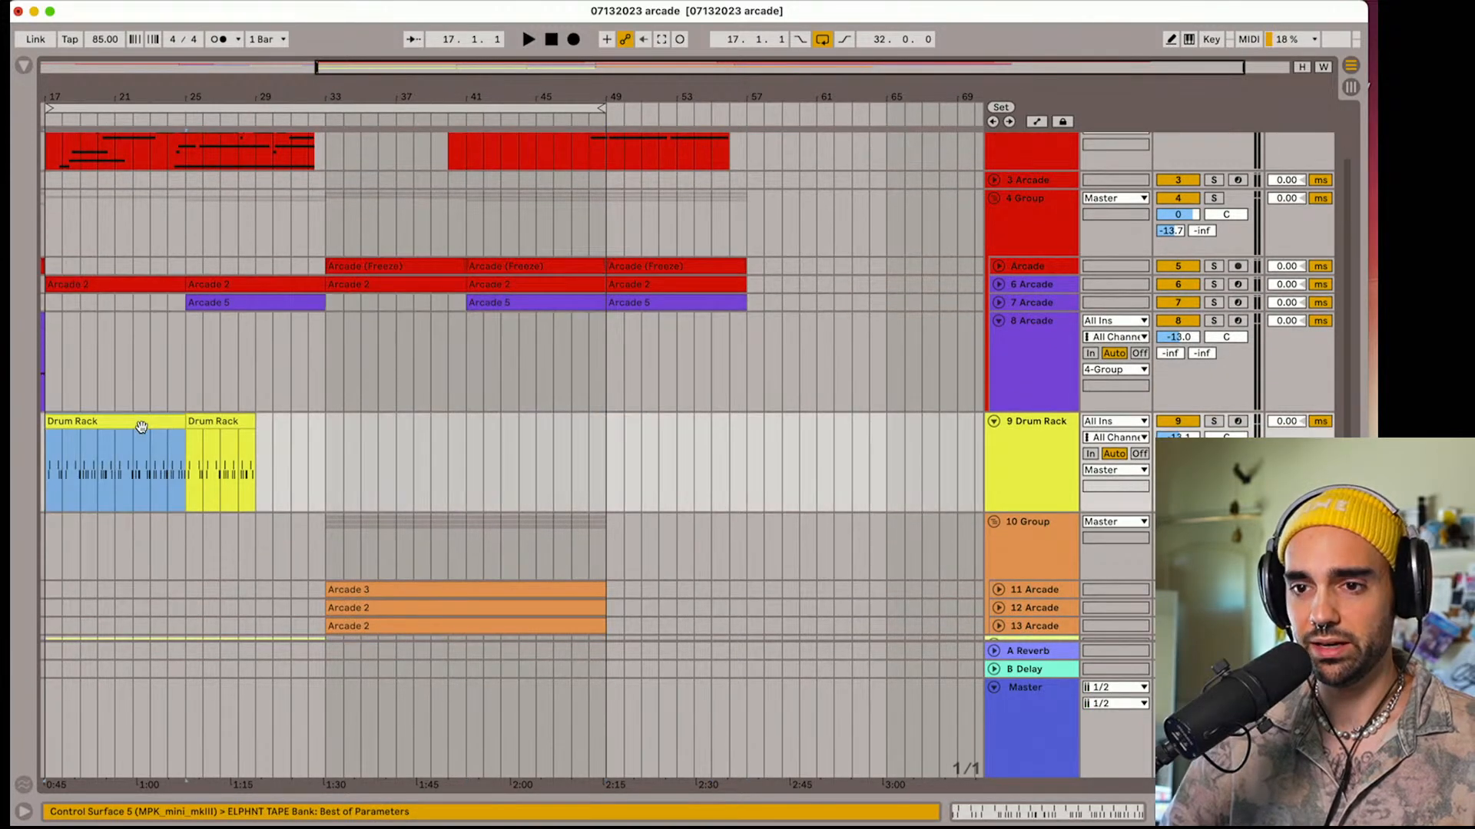
left_click(460, 488)
key("super+v")
scroll(525, 415, "down", 1)
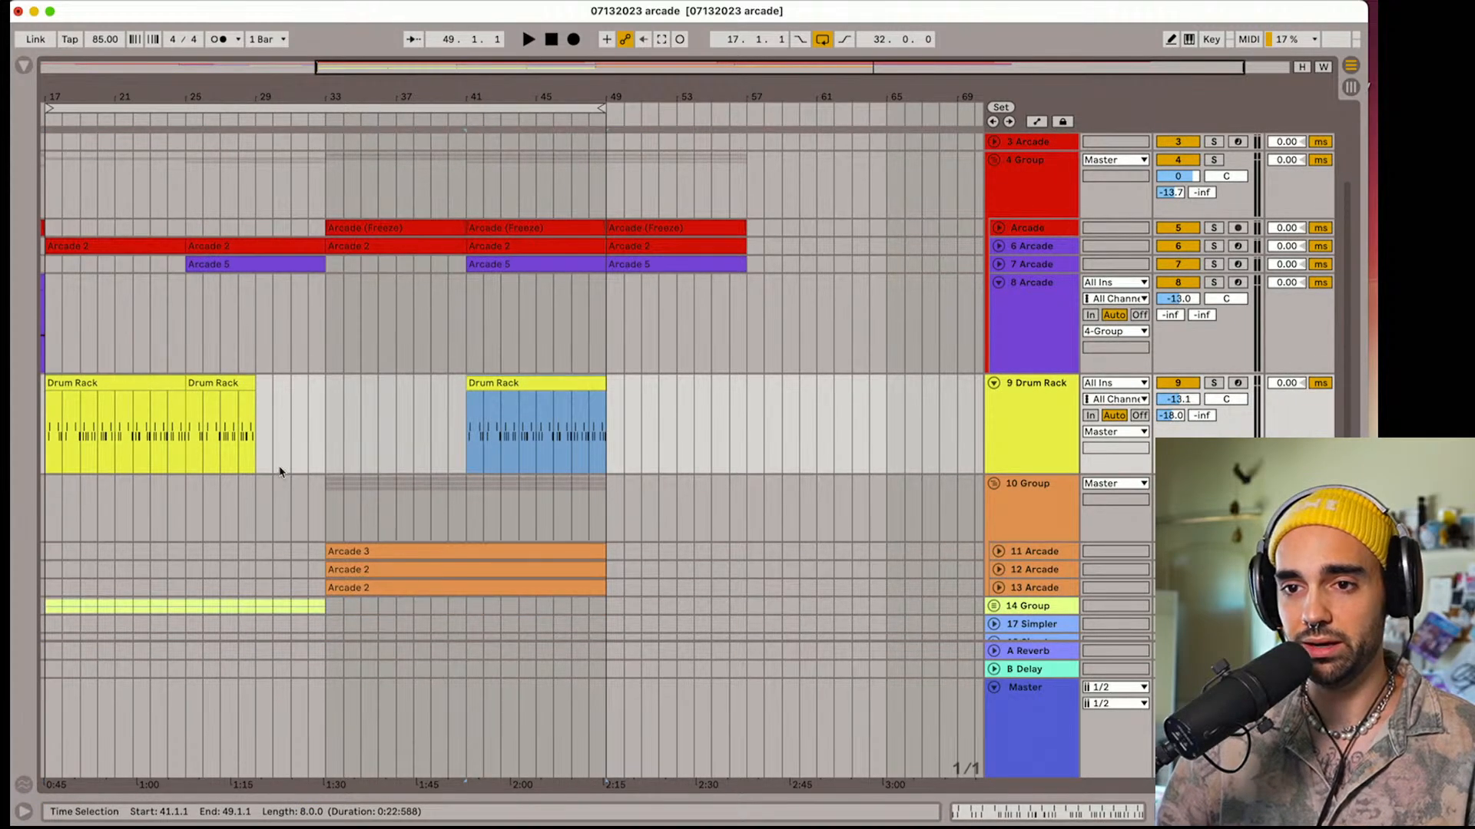
Unfold the 14 Group and copy the two LANDR_Shaker clips at bar 29 on tracks 15 and 16 to bar 42
scroll(280, 472, "down", 2)
left_click(991, 518)
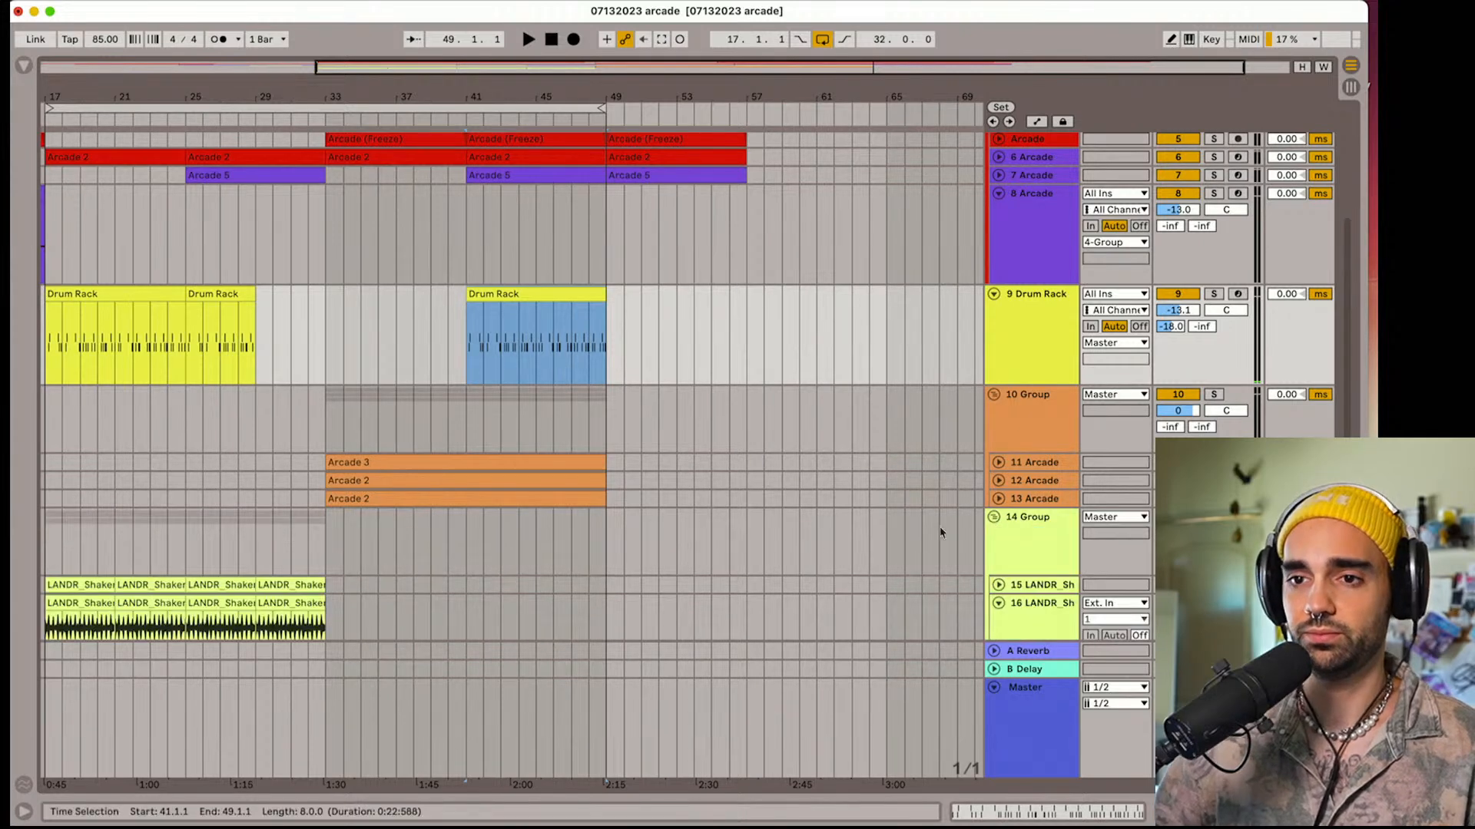
scroll(691, 531, "down", 1)
left_click(285, 526)
left_click(282, 541)
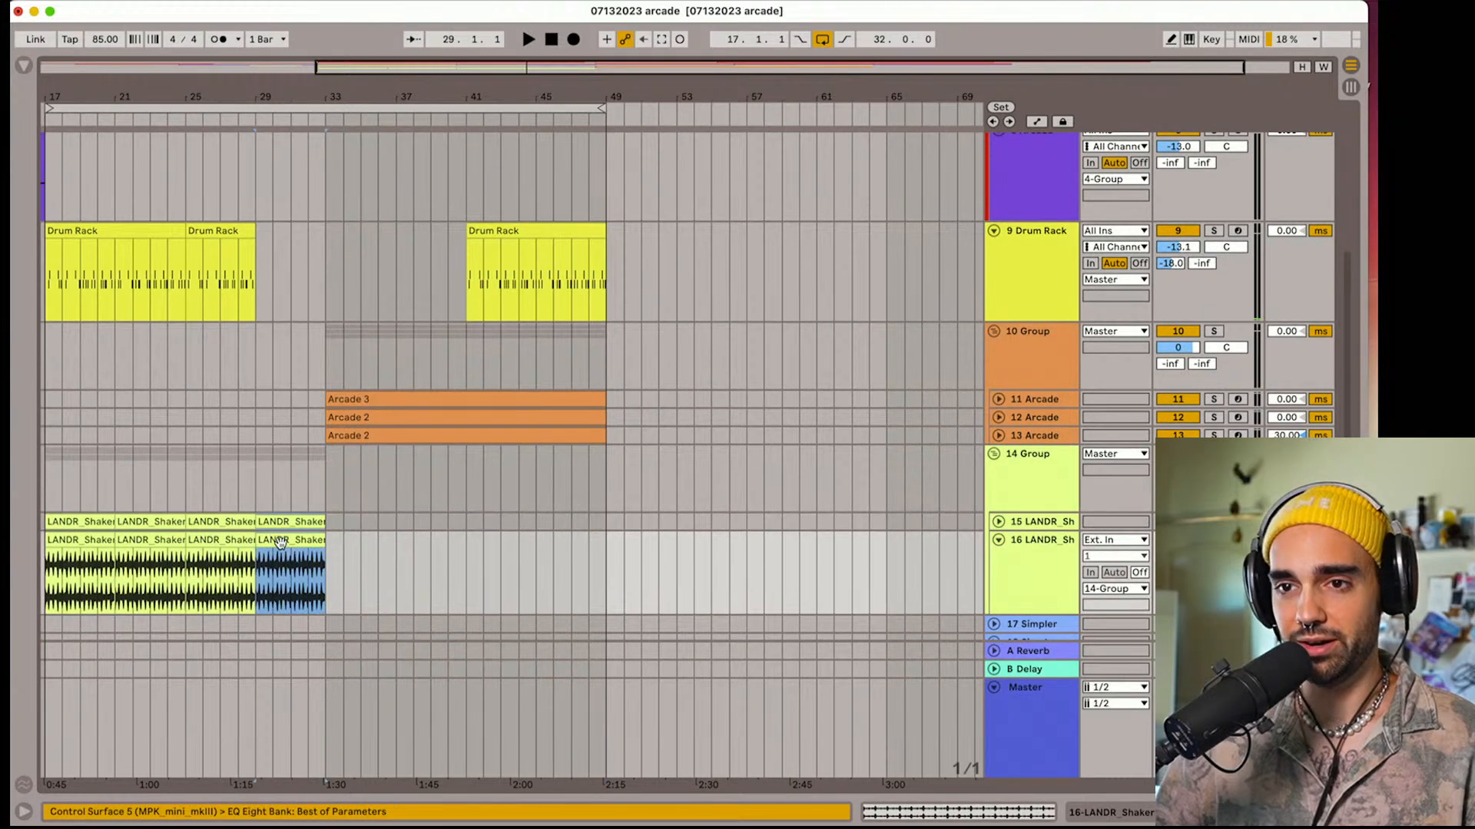
left_click(477, 523)
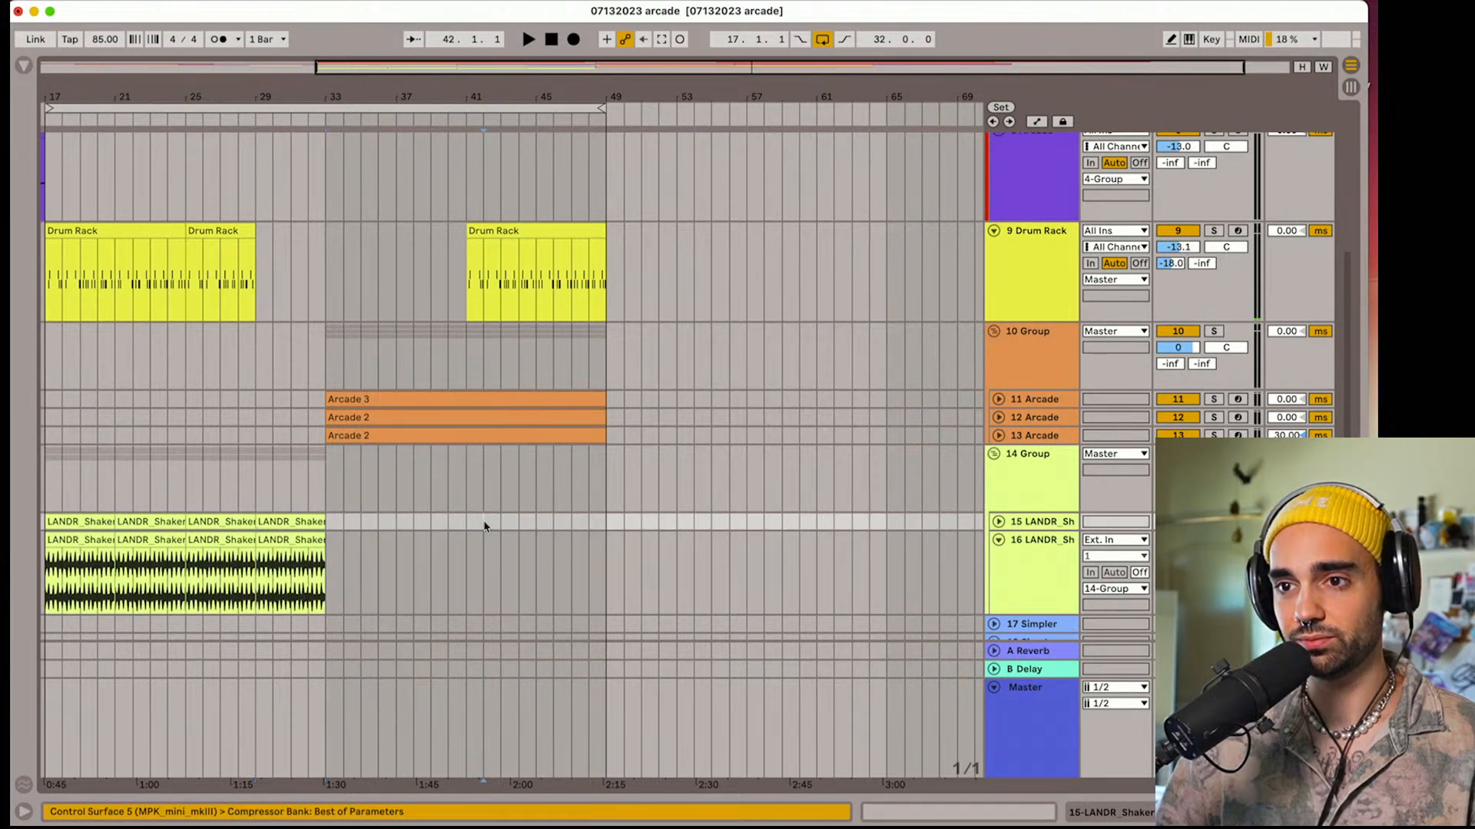
key("super+v")
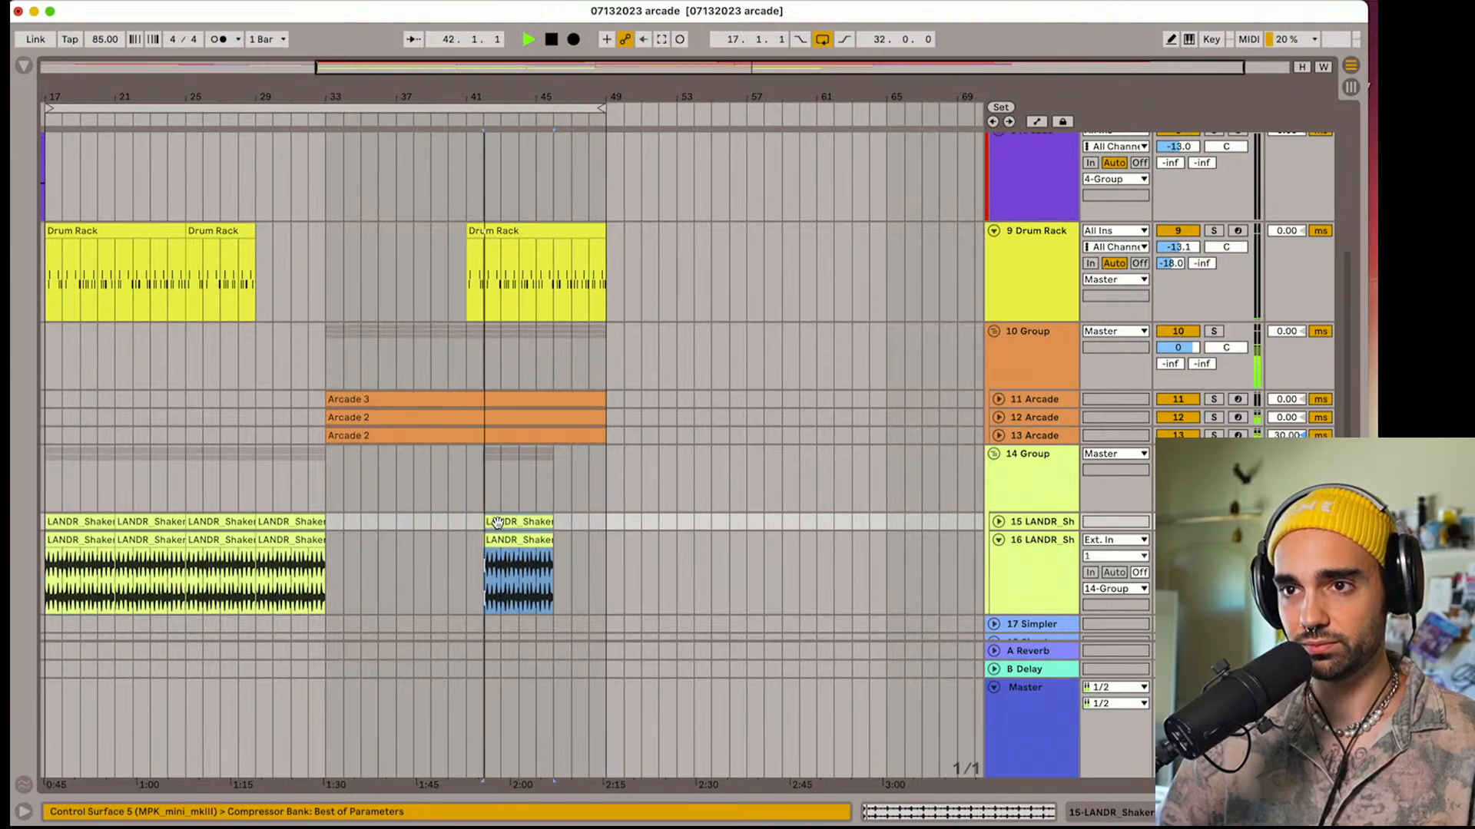
Move the copied shaker clips on tracks 15 and 16 to bar 41 and duplicate them four times up to bar 61
key("space")
left_click(505, 523)
left_click(504, 539, "shift")
left_click_drag(506, 523, 491, 526)
key("super+d")
key("super+d")
key("super+d")
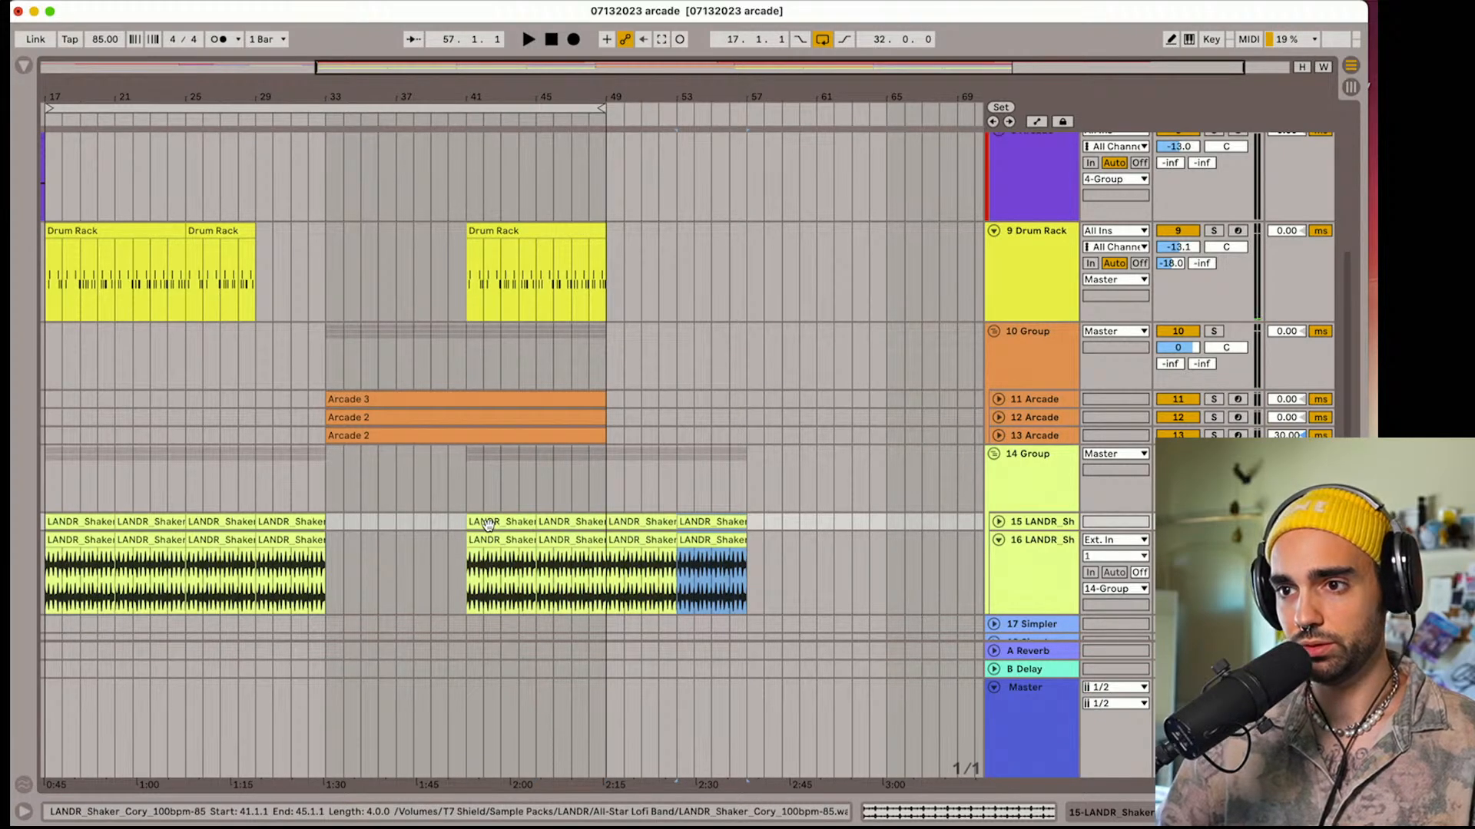
key("super+d")
Duplicate the Drum Rack clip at bar 41 on track 9 to bar 49
scroll(491, 461, "up", 5)
left_click(504, 387)
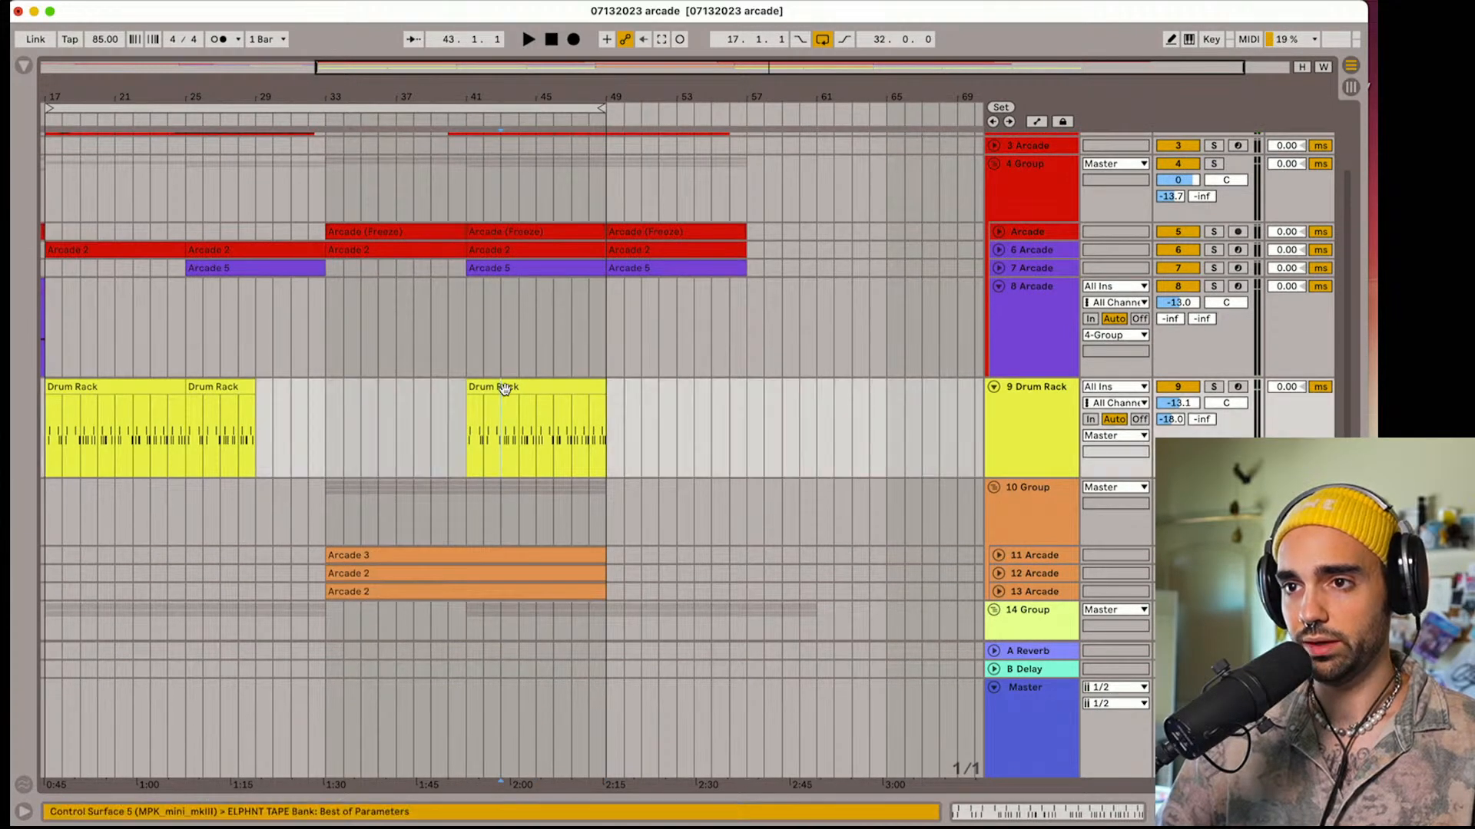
left_click(504, 388)
key("super+d")
scroll(504, 418, "down", 3)
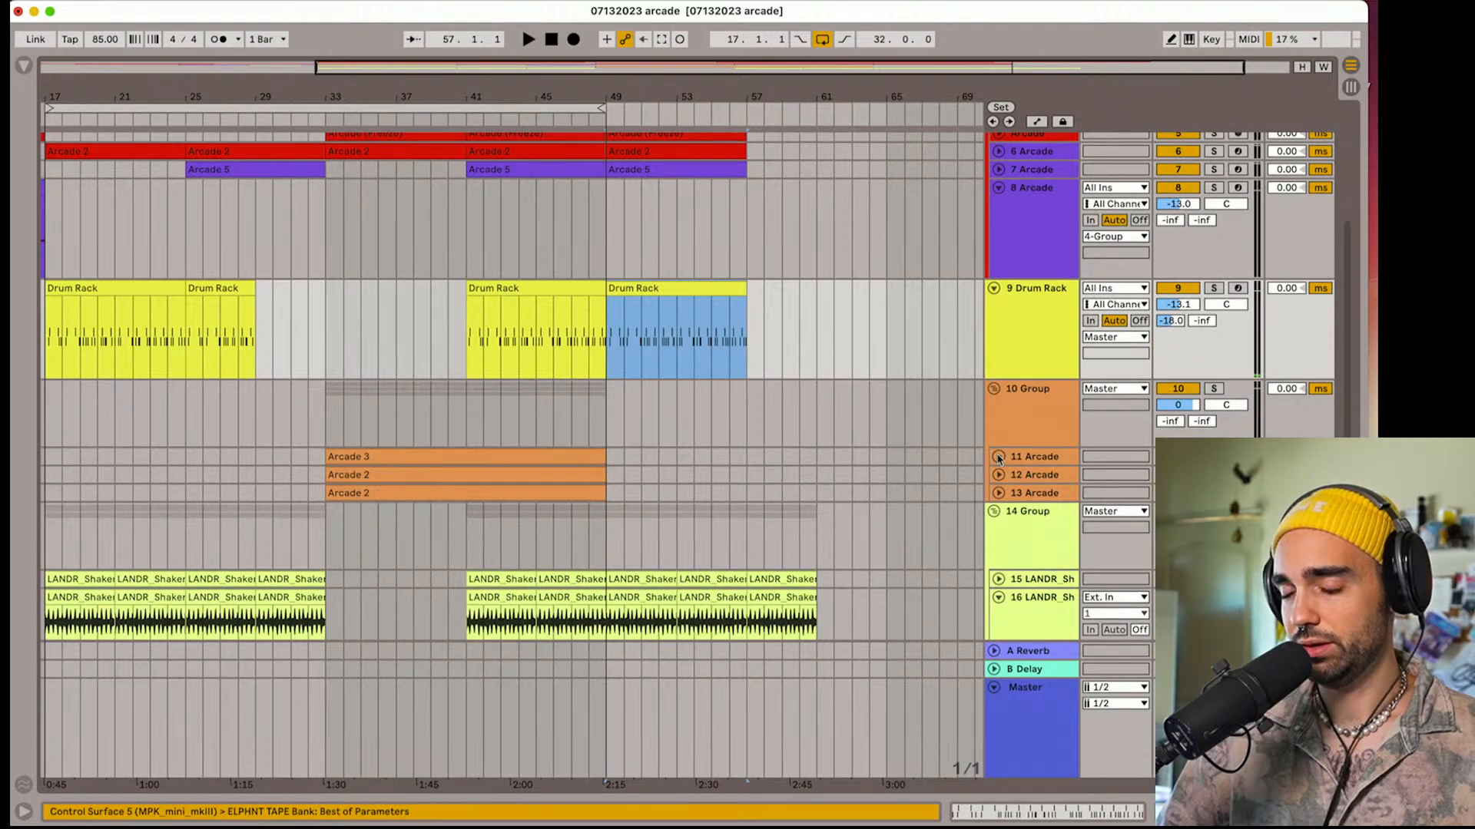
Unfold tracks 11, 12 and 13 in the 10 Group and split their Arcade clips at bar 41
left_click(998, 458)
scroll(1000, 470, "down", 1)
scroll(1000, 531, "up", 1)
left_click(999, 531)
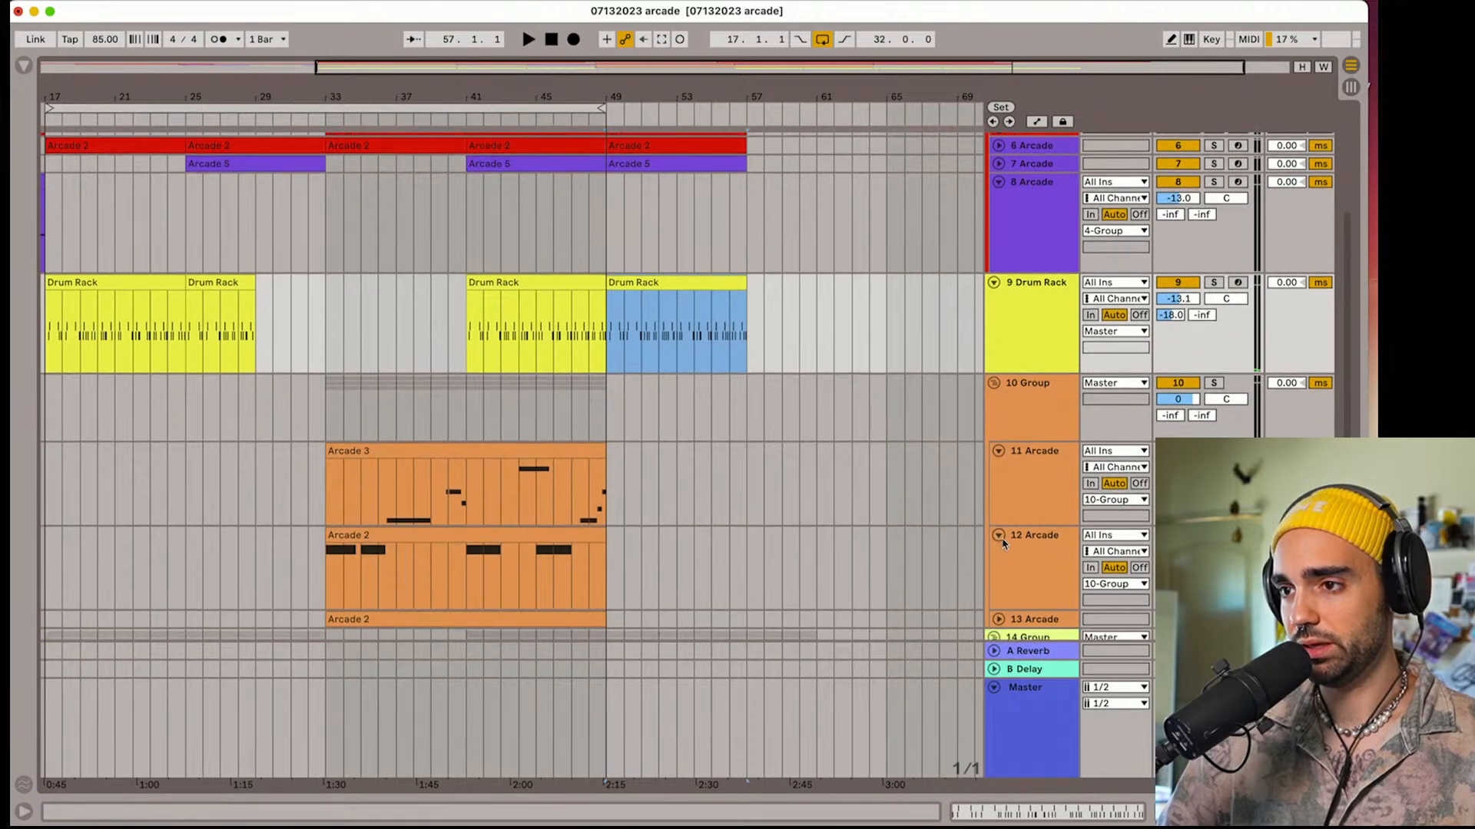
scroll(1001, 542, "down", 3)
left_click(999, 543)
scroll(503, 471, "down", 1)
left_click(471, 475)
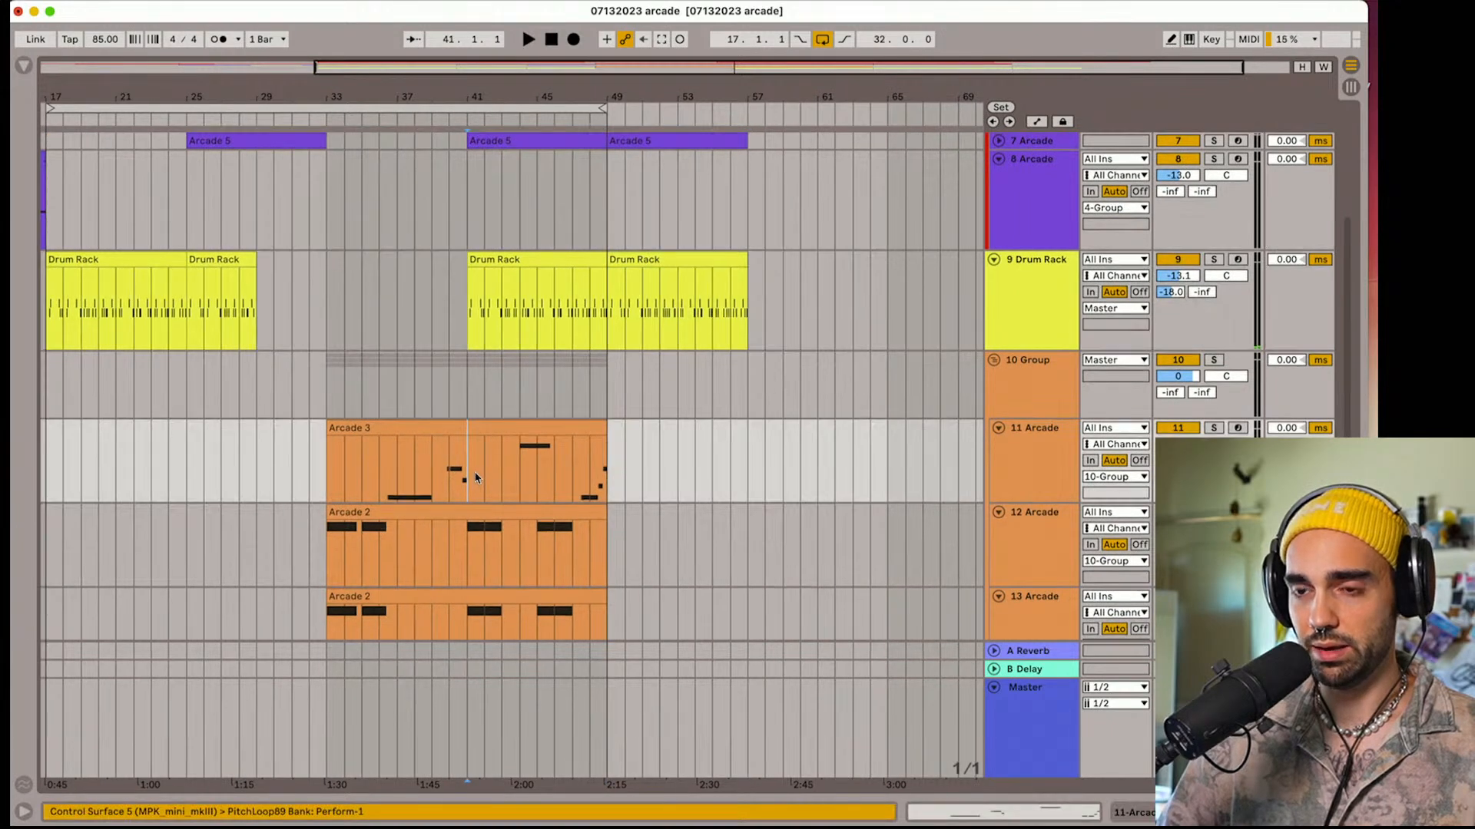
scroll(477, 472, "down", 3)
key("super+e")
left_click(477, 472)
key("super+e")
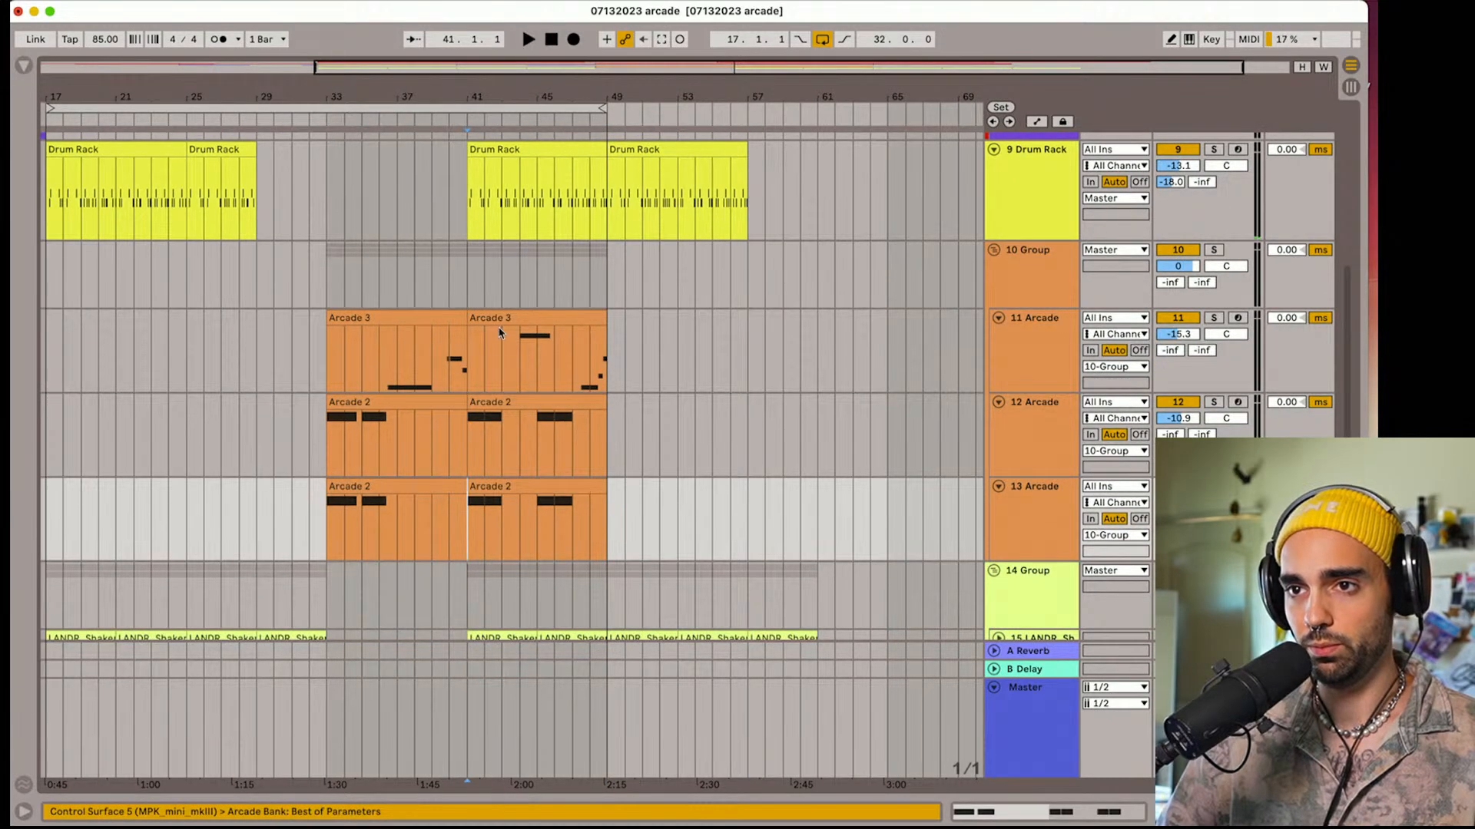
Replace the second halves on tracks 11, 12 and 13 with the full 16-bar Arcade clips from bar 41 to 57 and play them
left_click(504, 319)
left_click(518, 492, "shift")
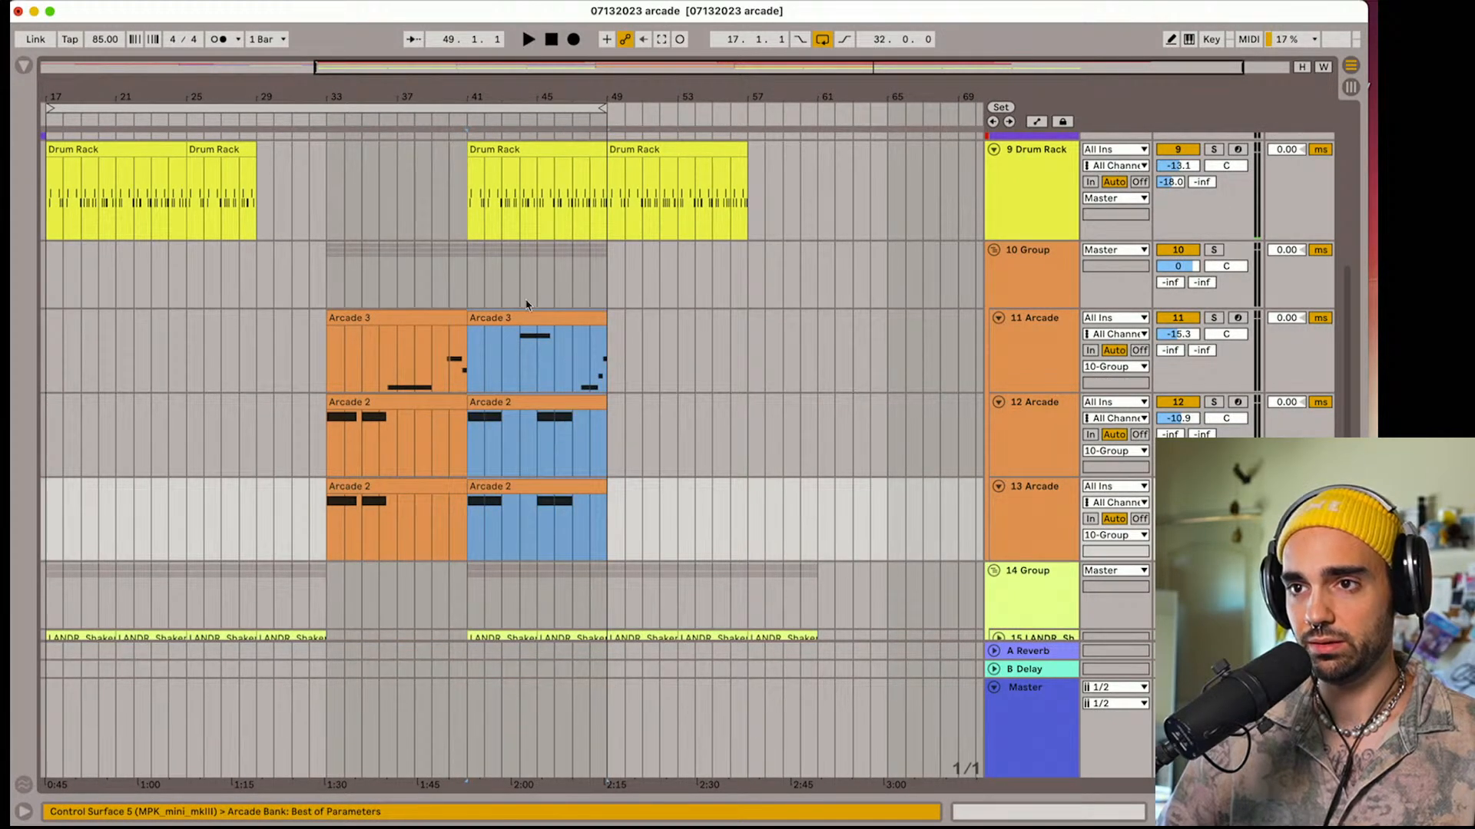
left_click_drag(520, 317, 473, 328)
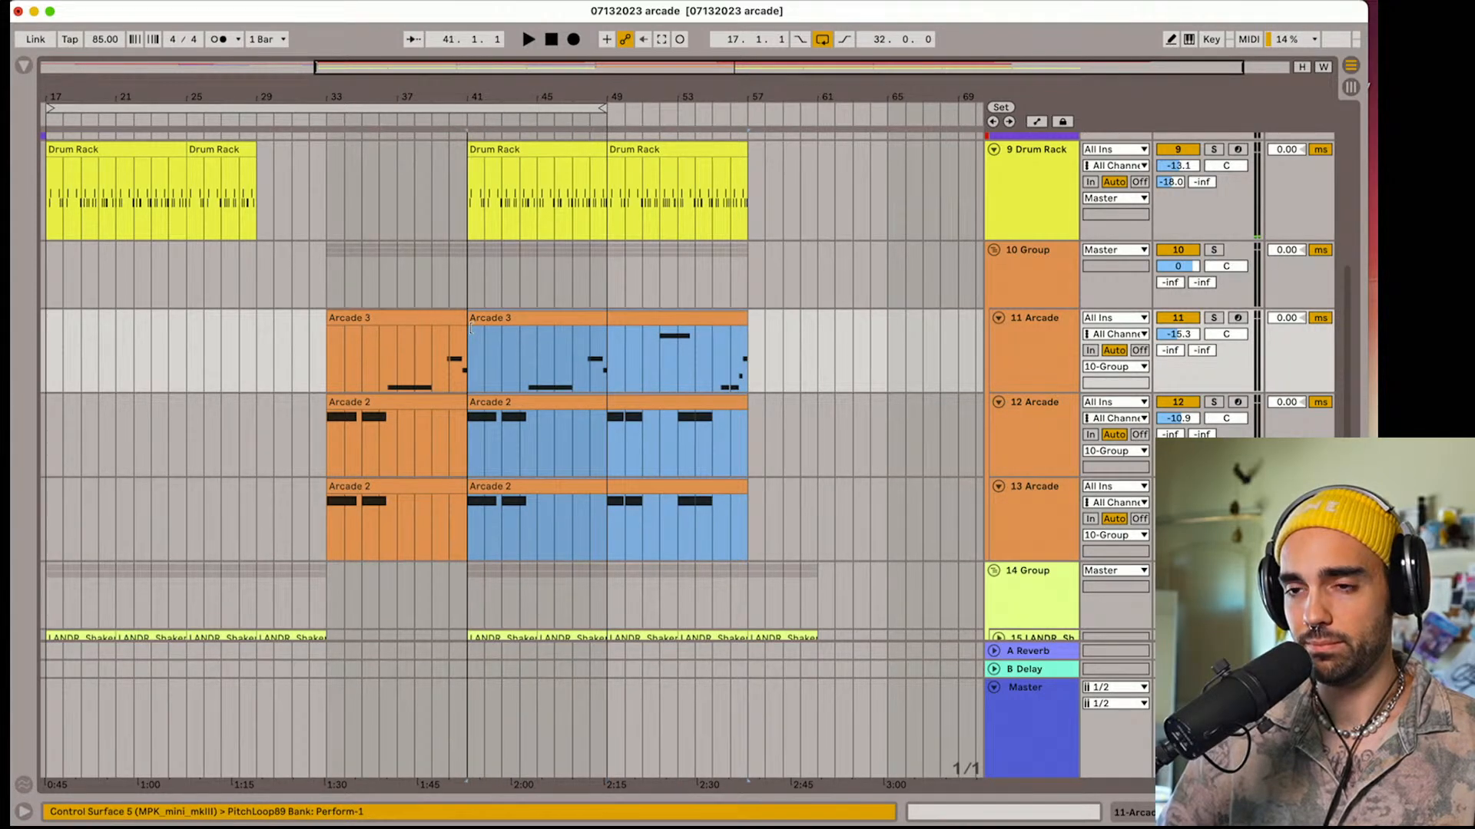
key("space")
scroll(476, 327, "down", 5)
scroll(499, 331, "up", 4)
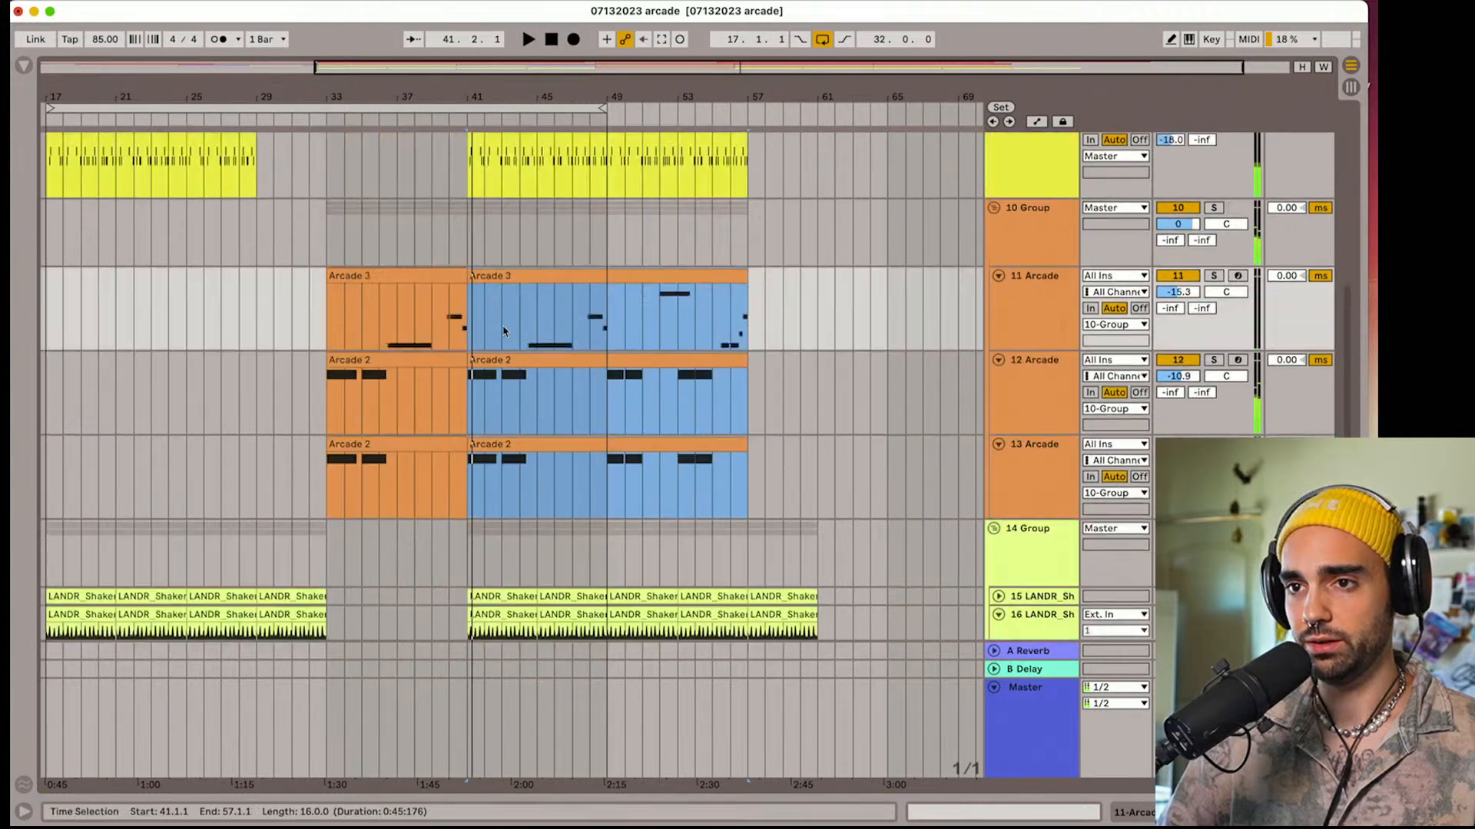
scroll(505, 331, "up", 5)
Enable band 8 on the 10 Group's EQ Eight, set its high-cut frequency to 21.5 kHz and display its automation
left_click(993, 286, "alt")
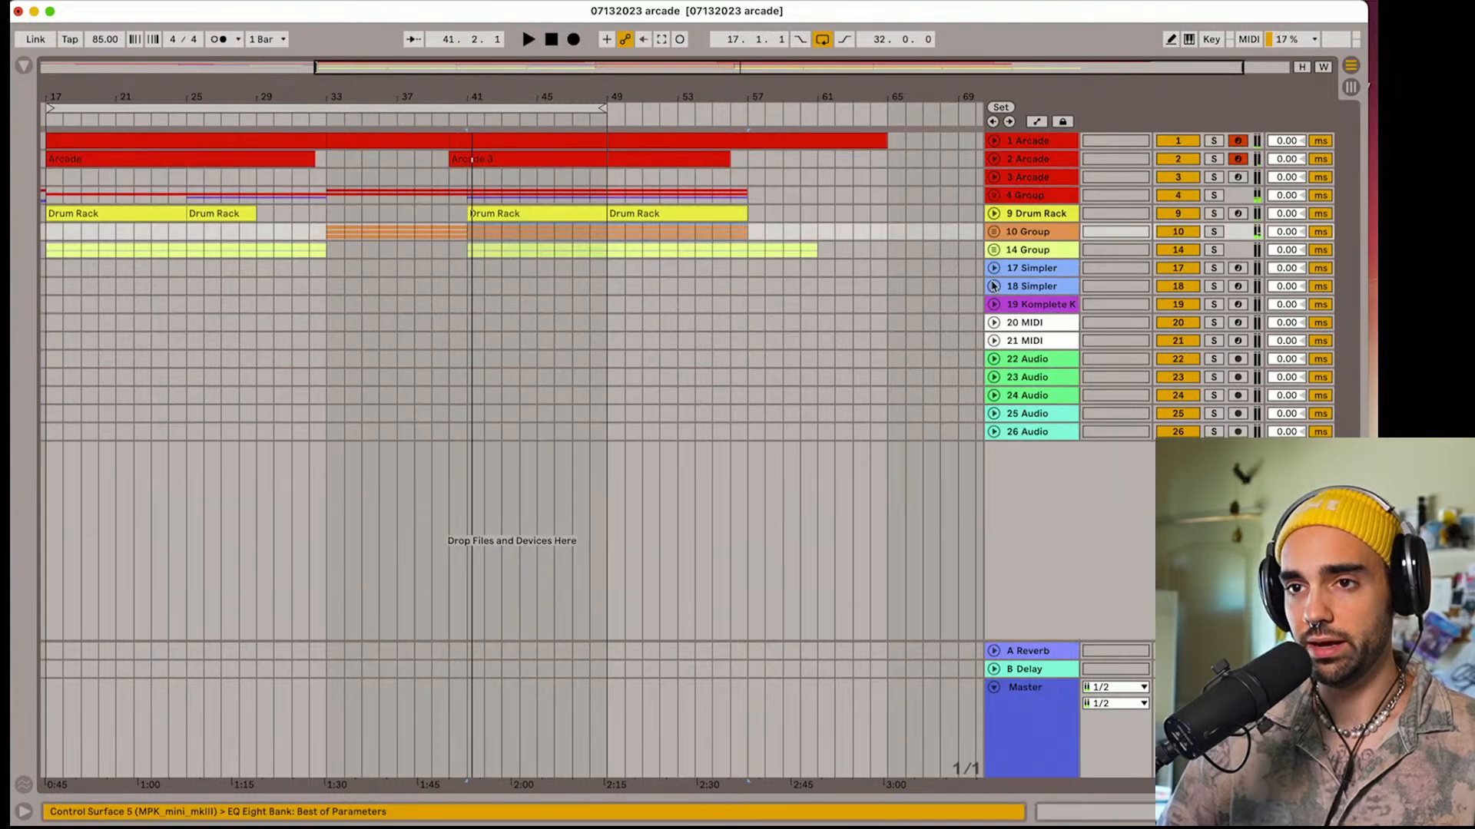
left_click(993, 231)
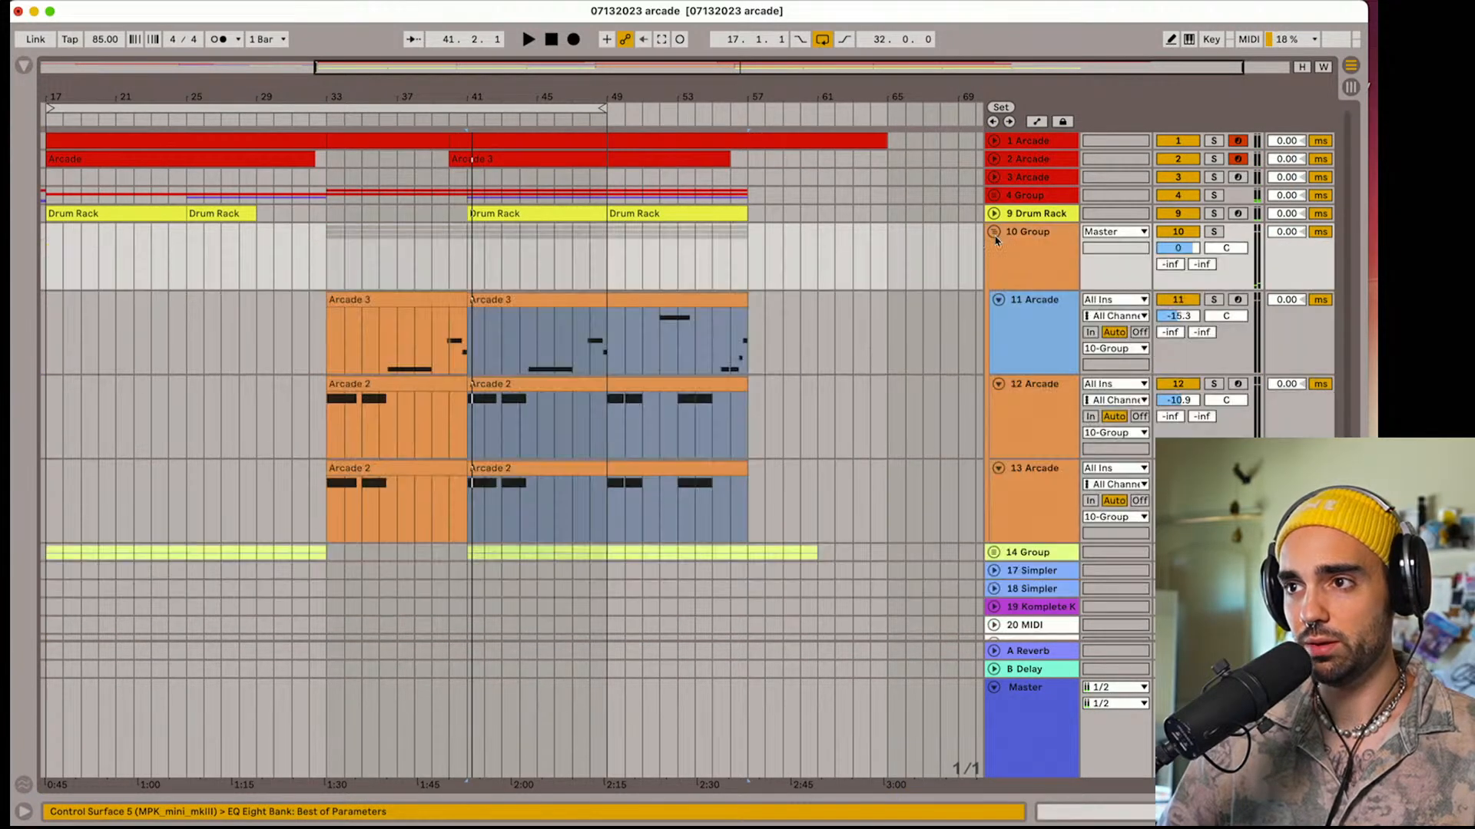
left_click(1030, 257)
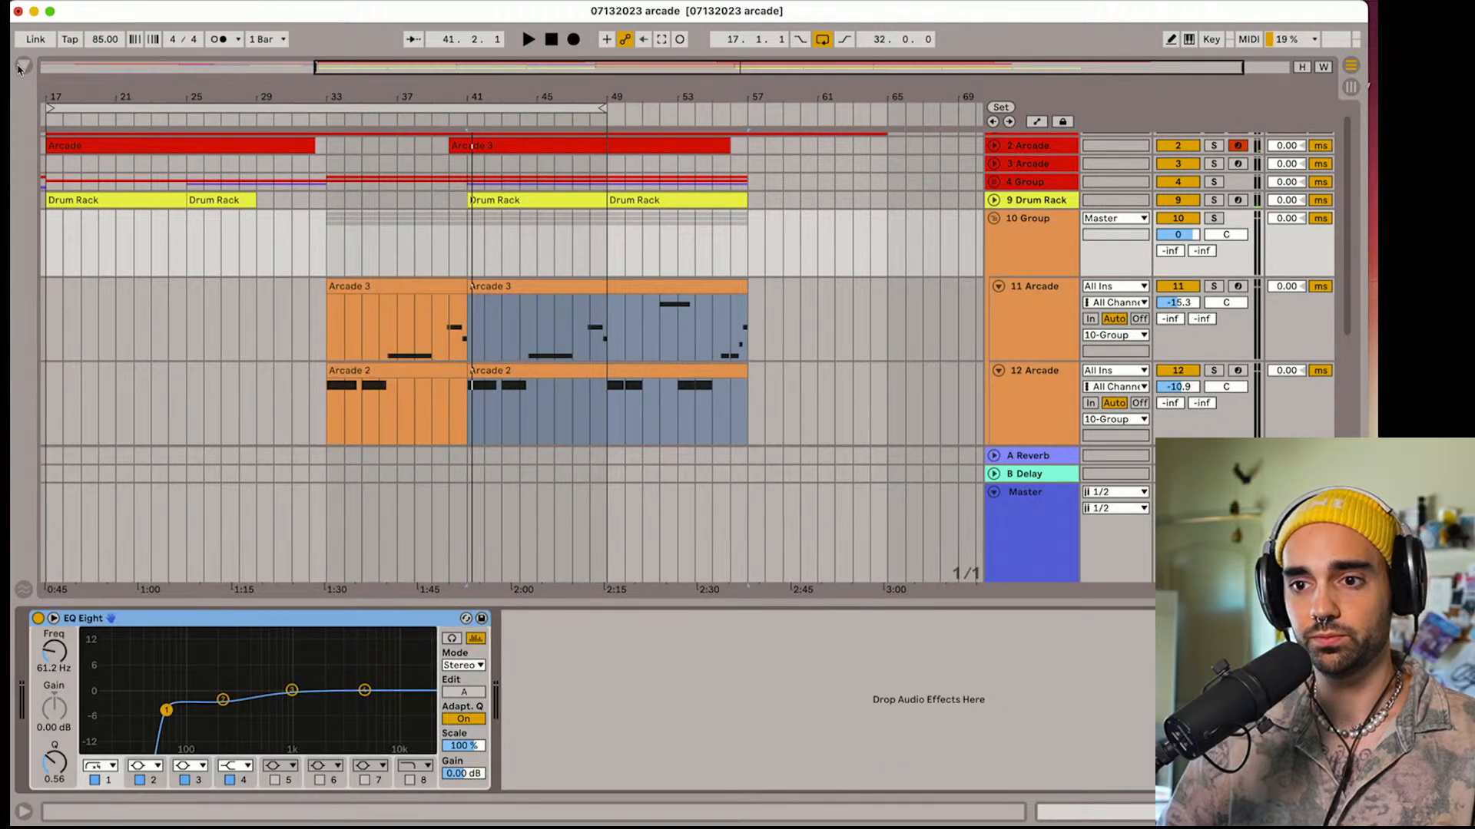
left_click(411, 779)
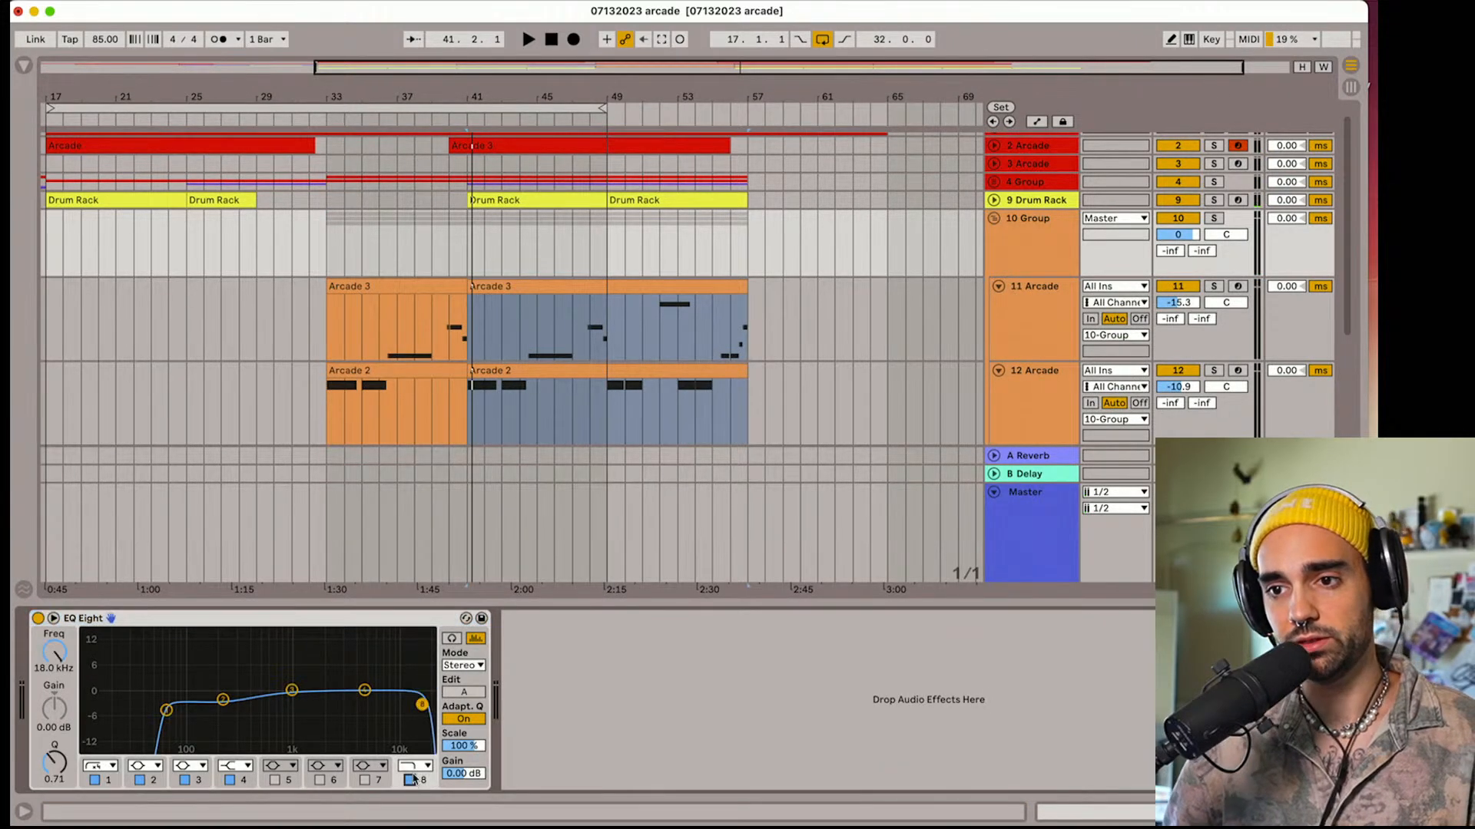
left_click(55, 658)
key("a")
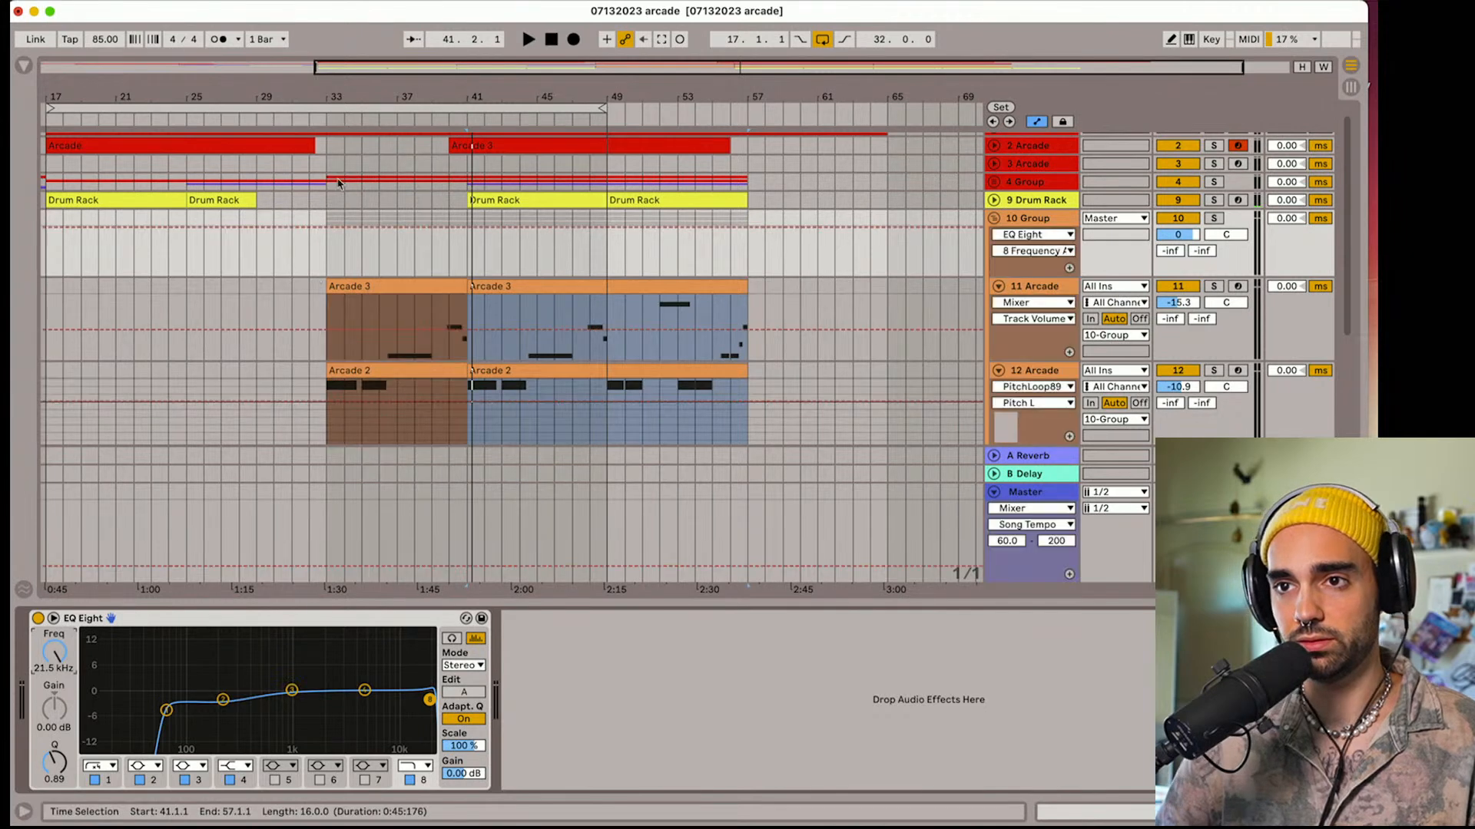
Automate the 10 Group's 8 Frequency to rise from about 625 Hz at bar 33 to its fully open value at bar 41
left_click(467, 230)
left_click_drag(326, 228, 327, 254)
key("space")
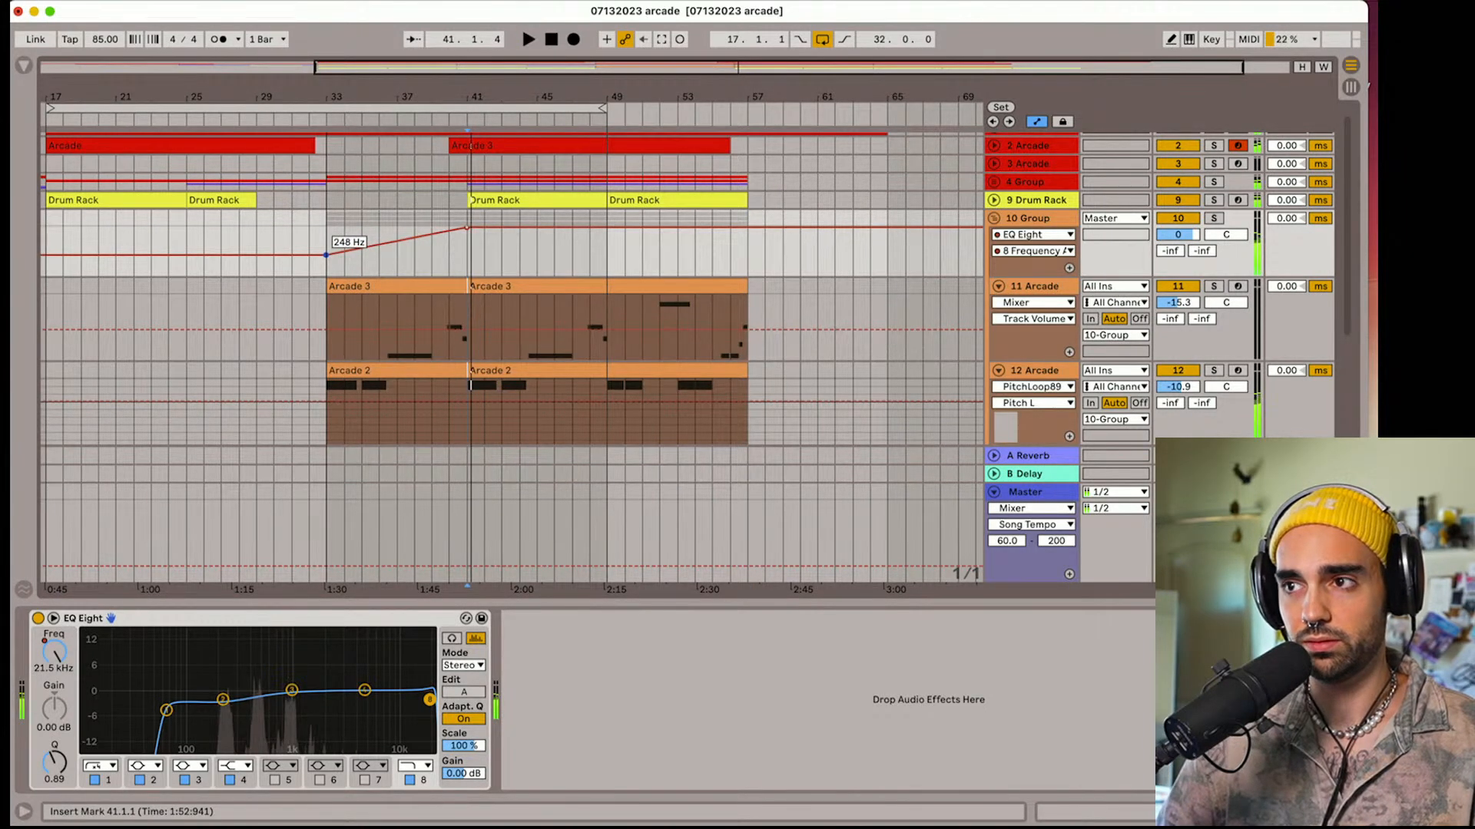
left_click(326, 247)
key("space")
left_click_drag(326, 255, 331, 250)
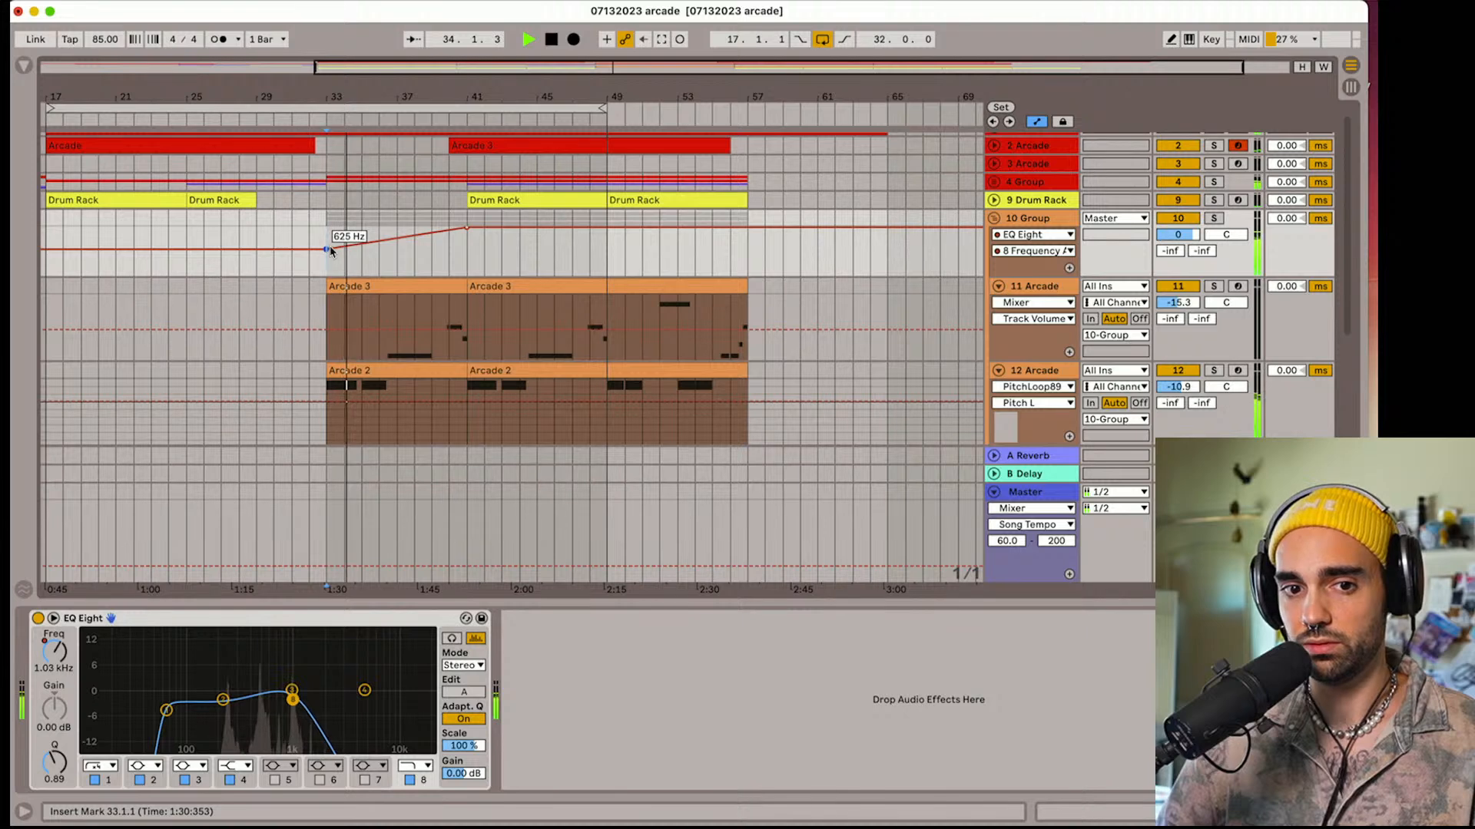
left_click(413, 237)
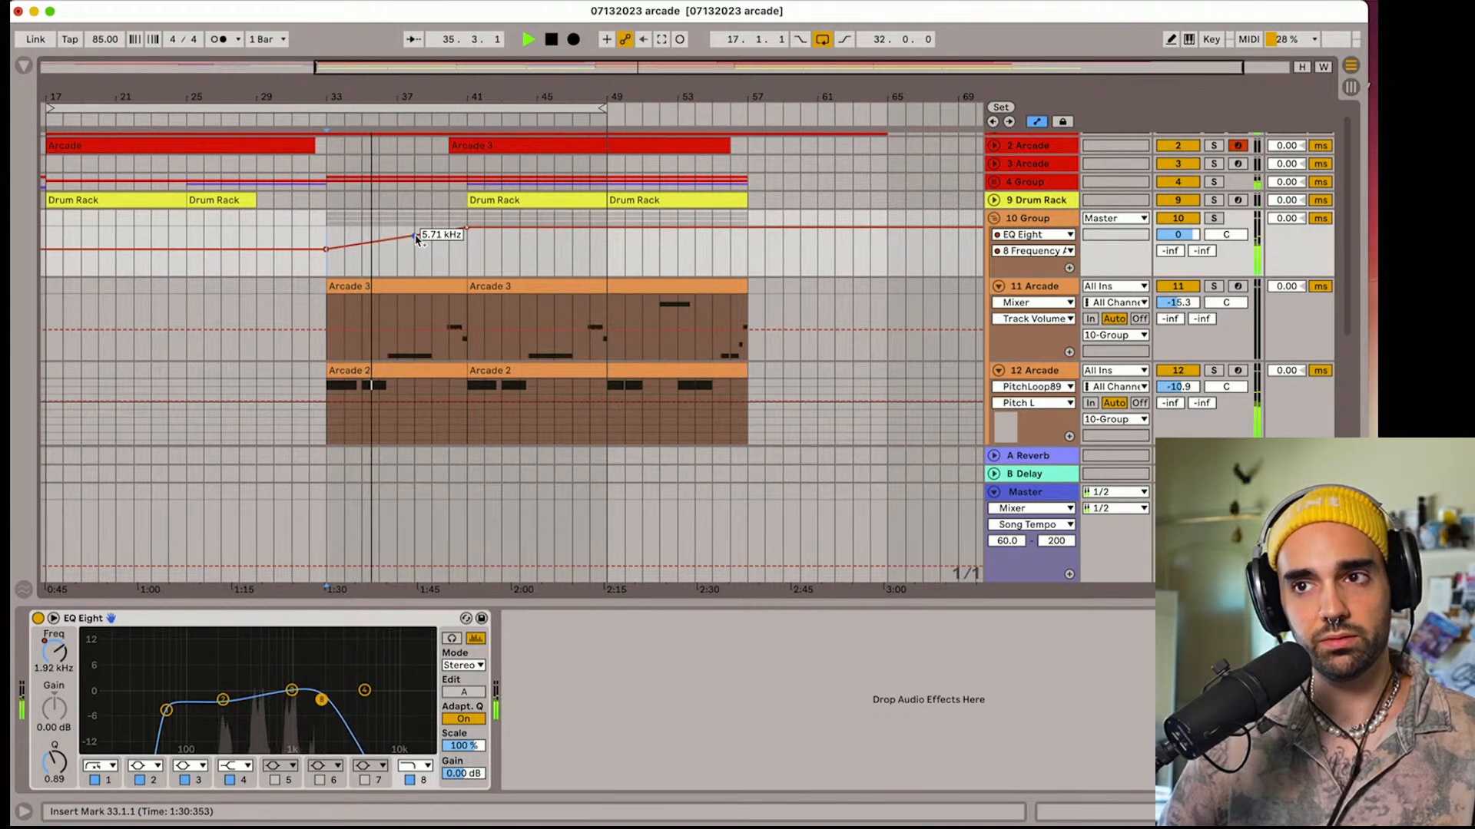
Hide the automation lanes and the device view, and fold the 10 Group
key("a")
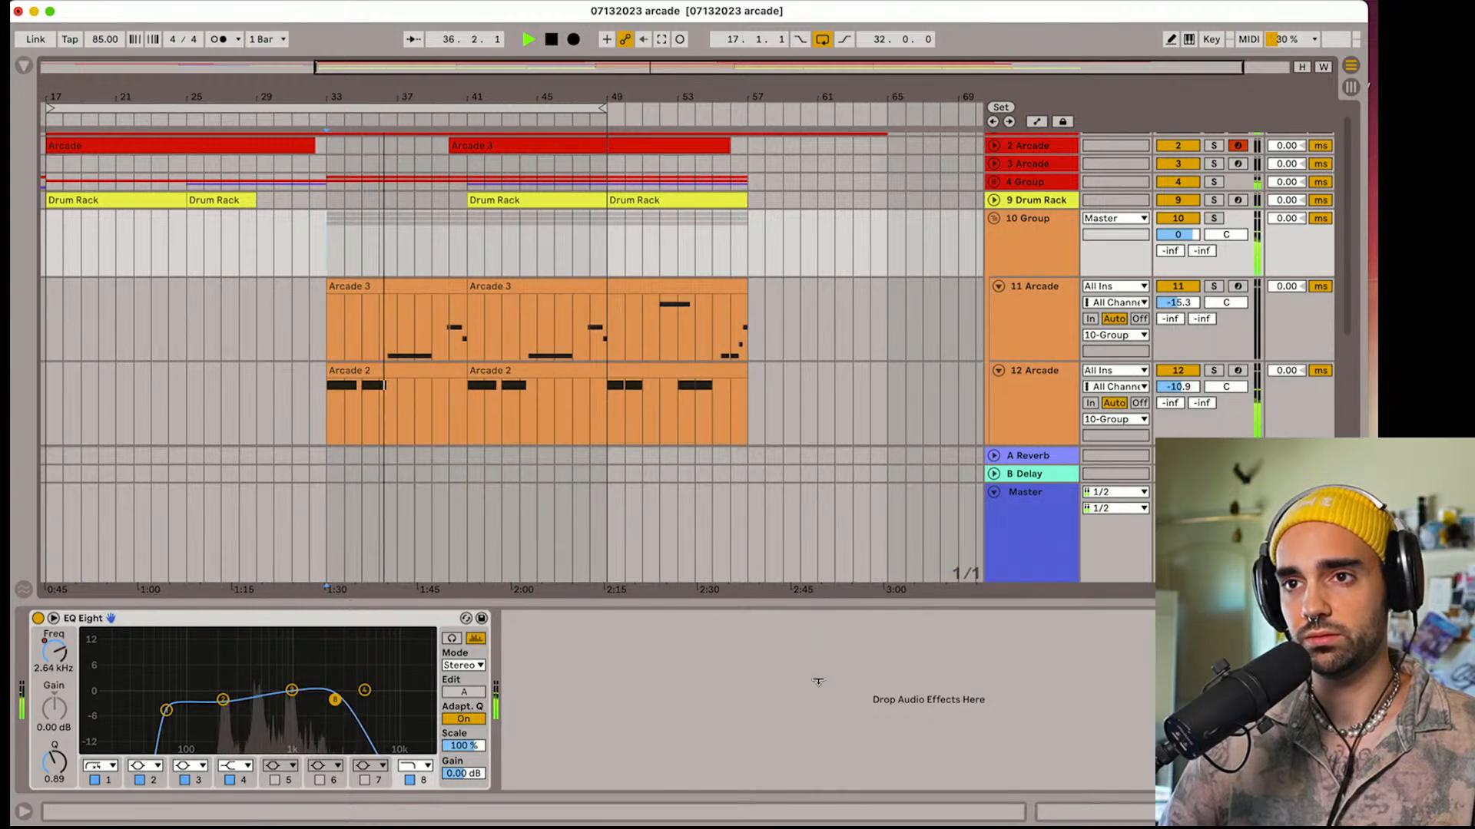
key("super+alt+l")
scroll(752, 536, "up", 1)
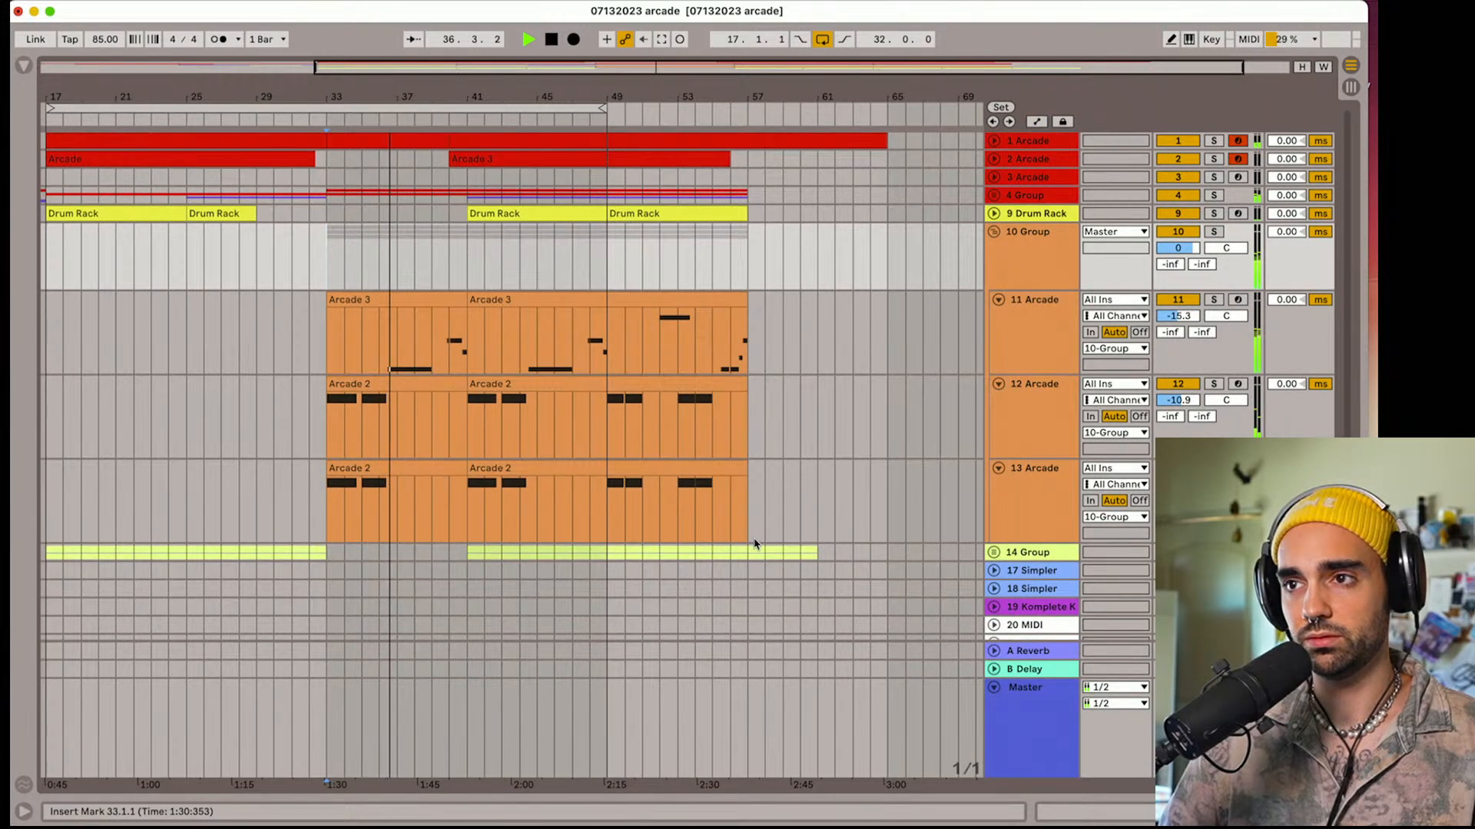
left_click(994, 232)
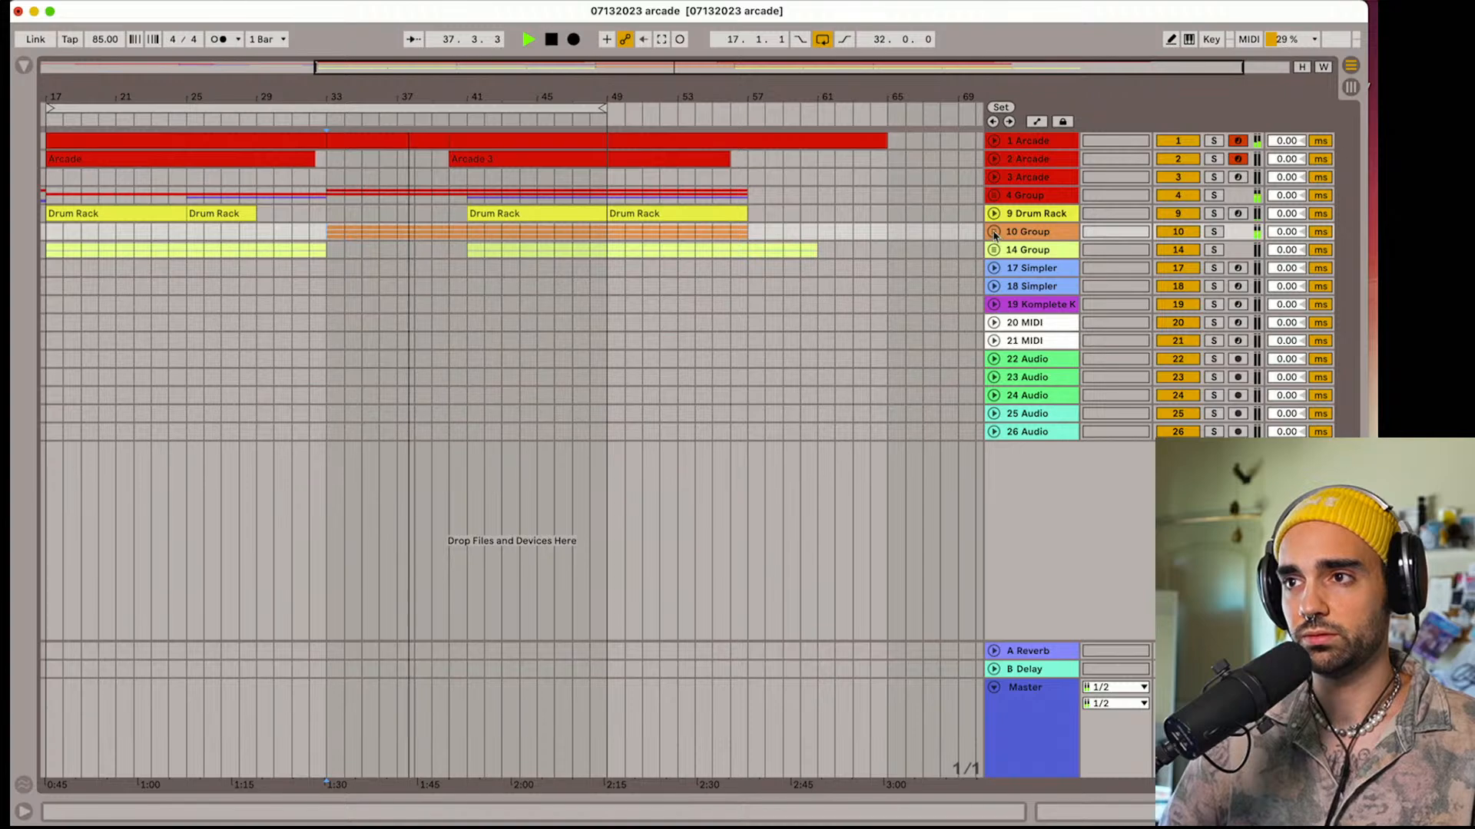
Cut track 1's clip so a gap opens at bar 39, and start its remainder and track 2's Arcade 3 clip at bar 41
left_click(994, 141)
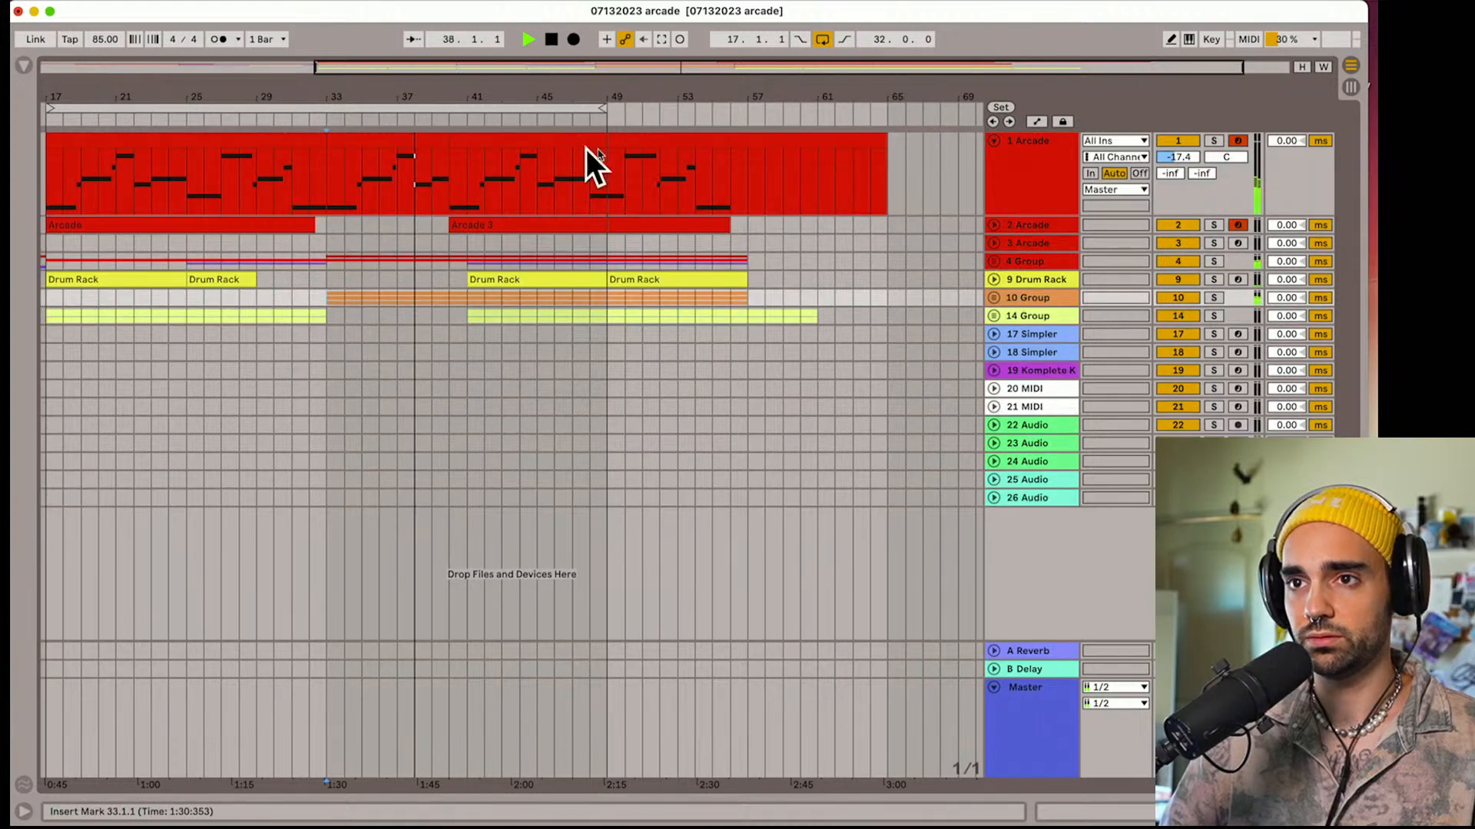
left_click(433, 150, "shift")
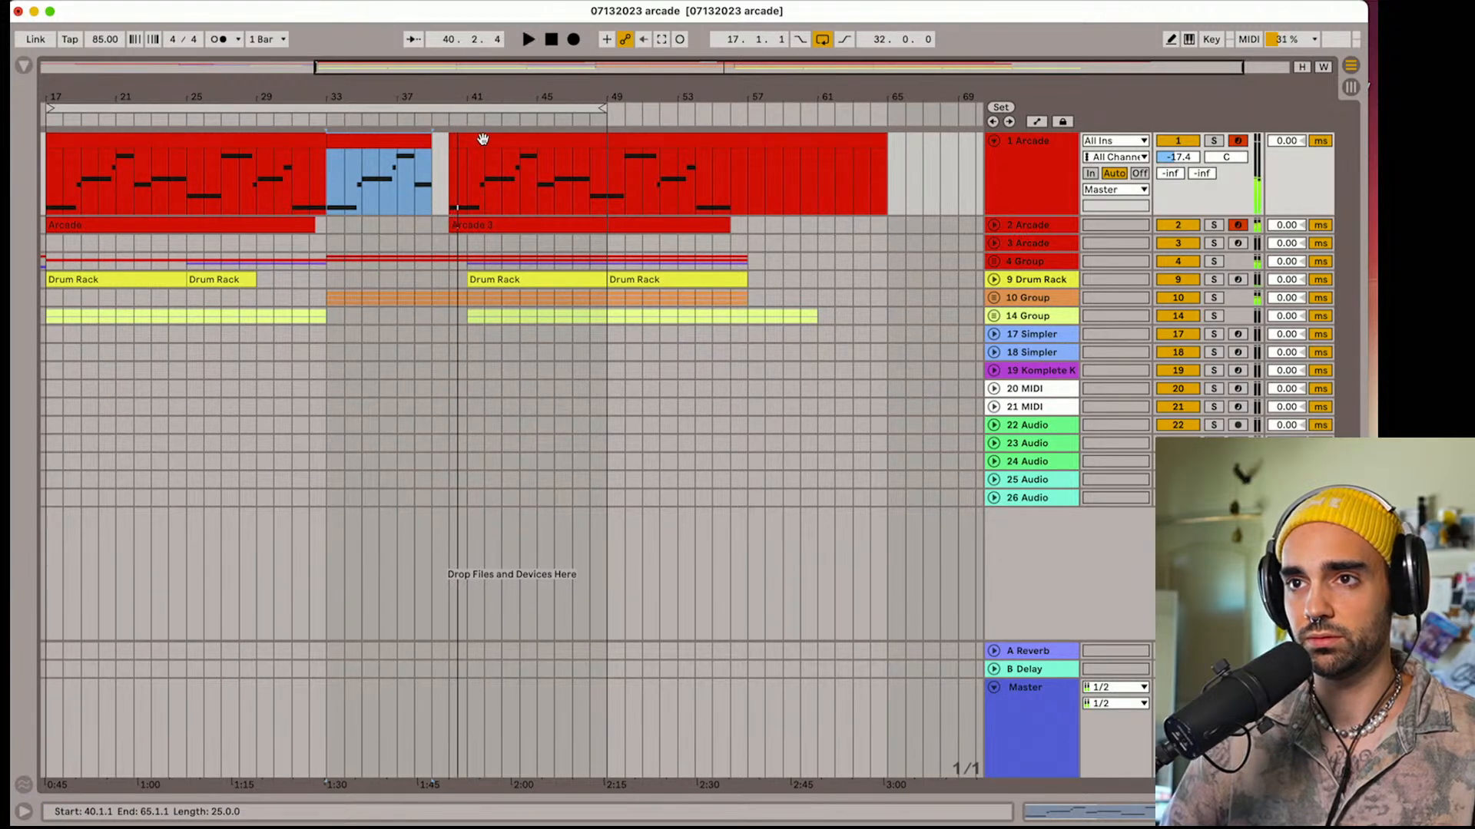
left_click(491, 214)
left_click(487, 224, "shift")
left_click_drag(487, 224, 502, 233)
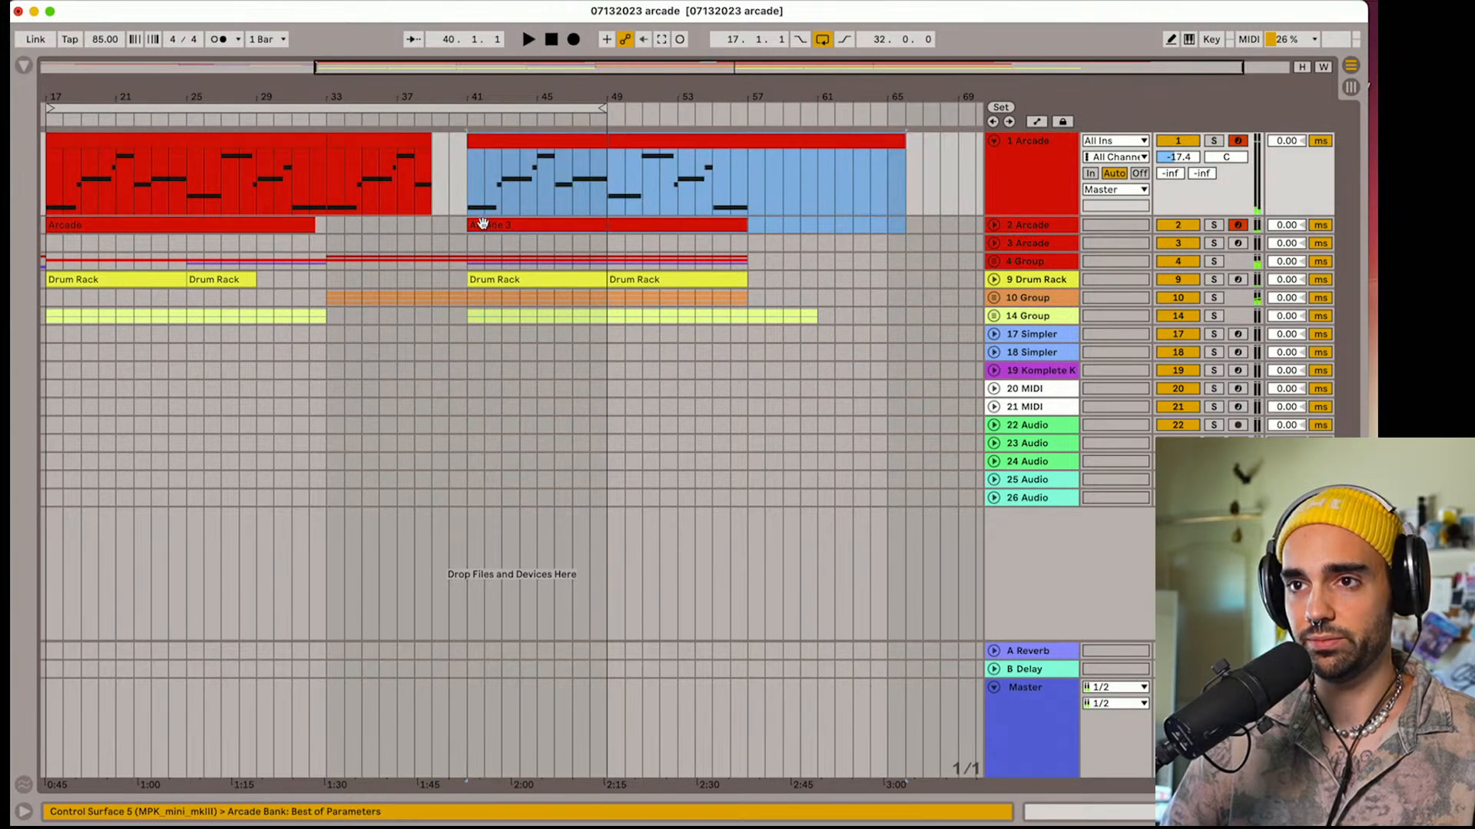
left_click(431, 176)
key("space")
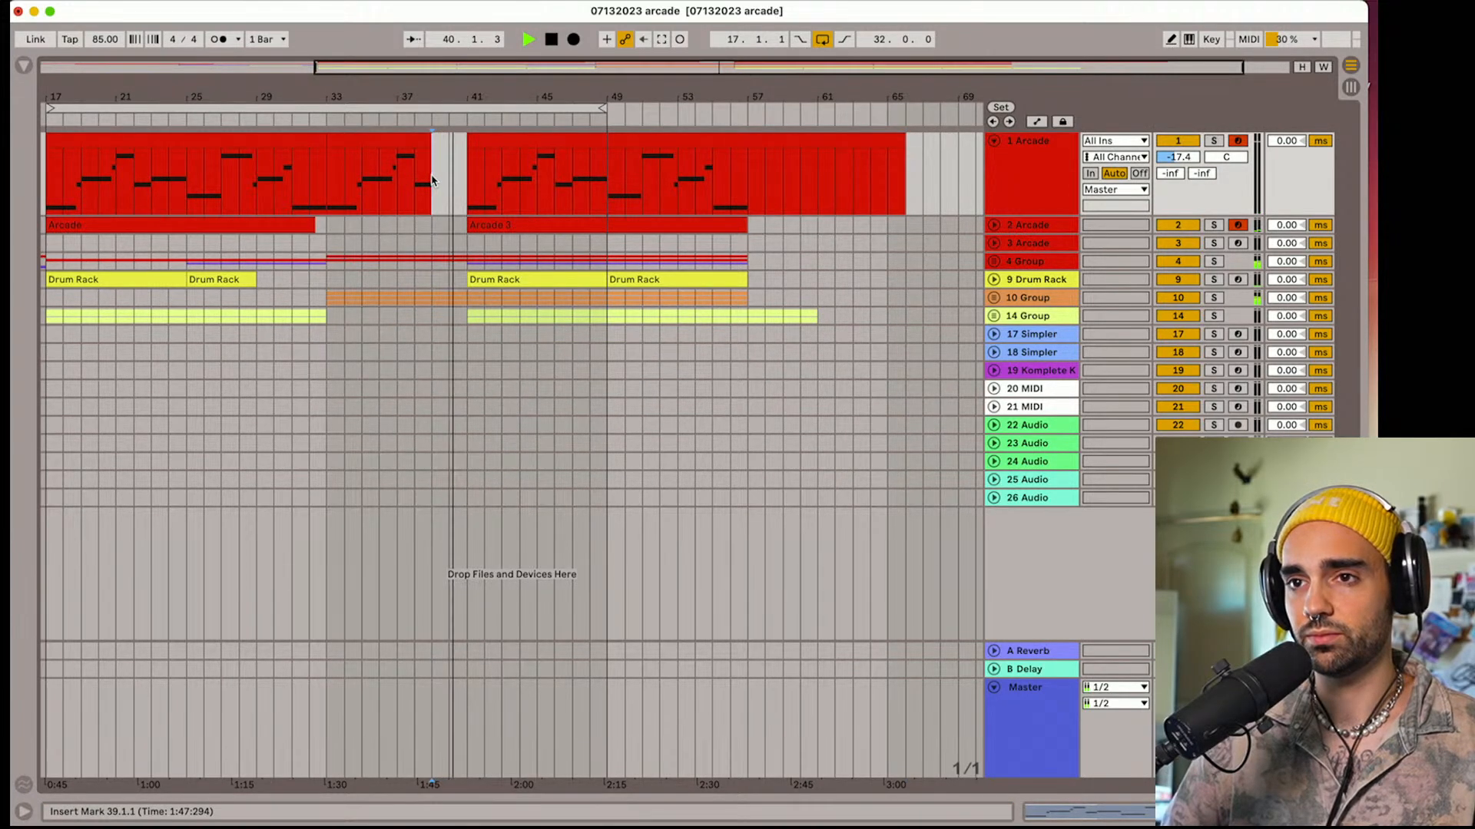
Unfold the 4 Group and trim the bar 33 clips on tracks 5 and 6 to end at bar 39
left_click(993, 262)
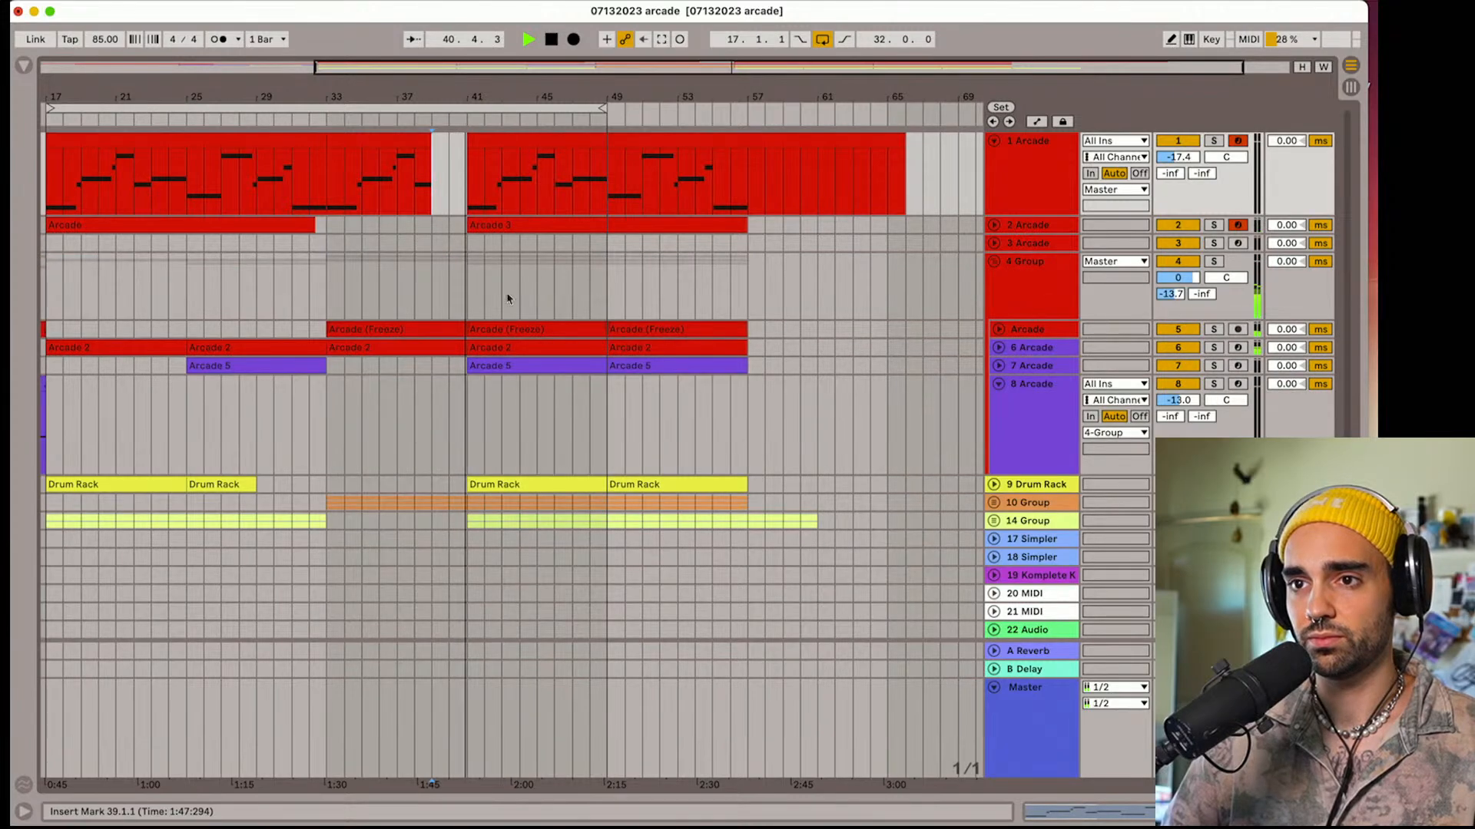
left_click(461, 307)
key("space")
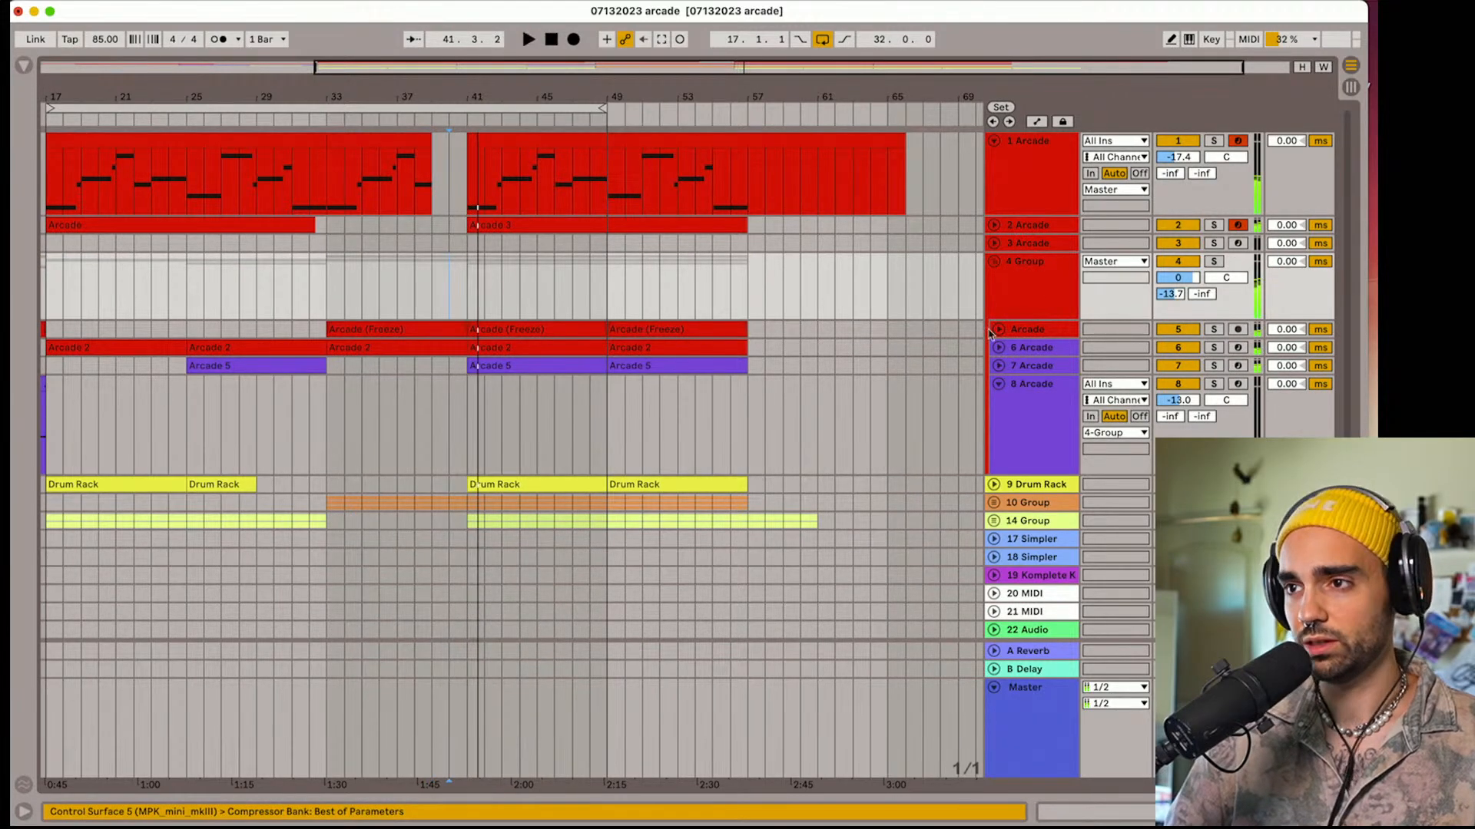
left_click(998, 331)
left_click_drag(460, 330, 434, 341)
left_click(449, 362)
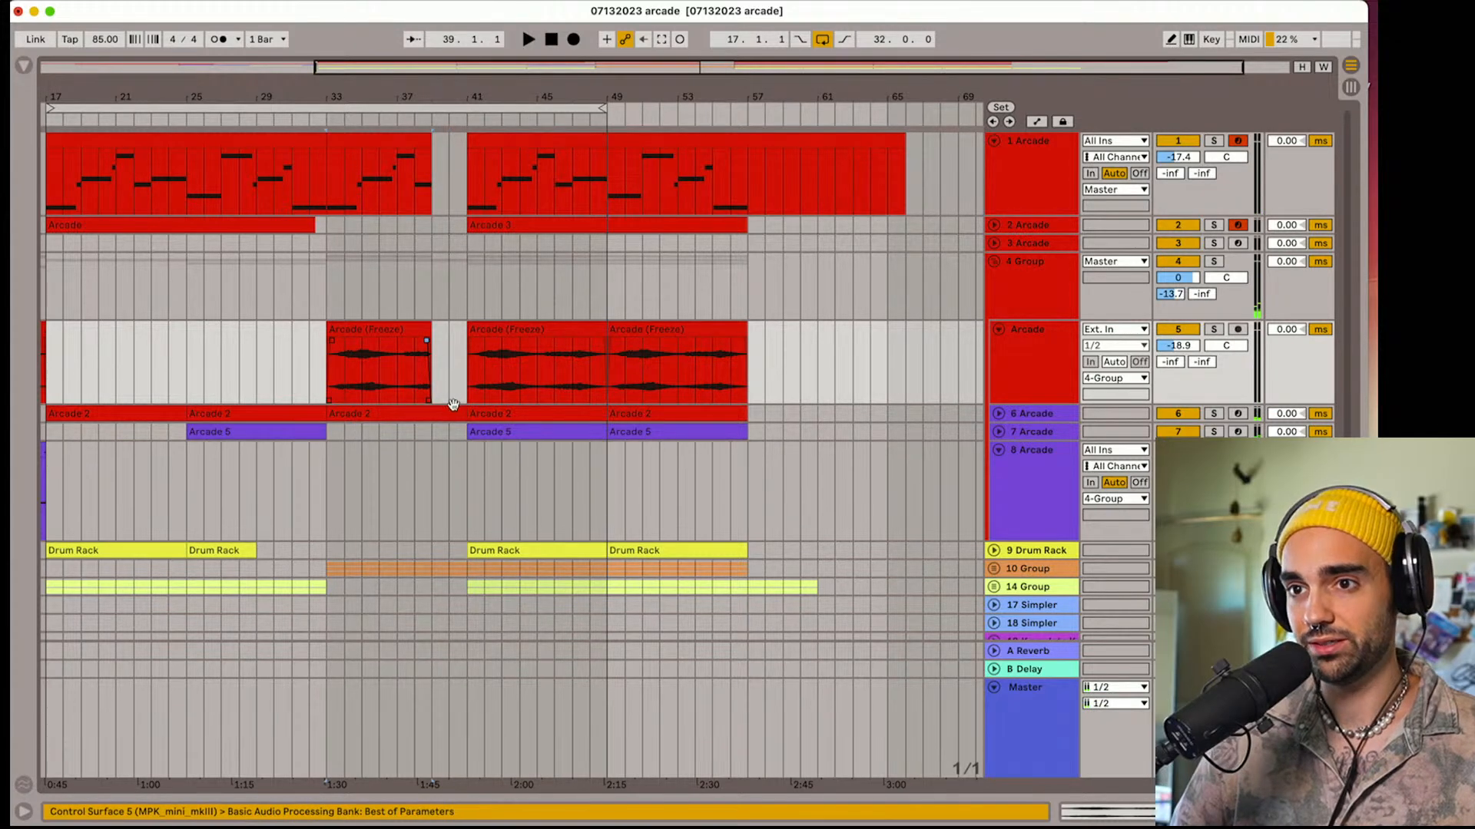
left_click(436, 419)
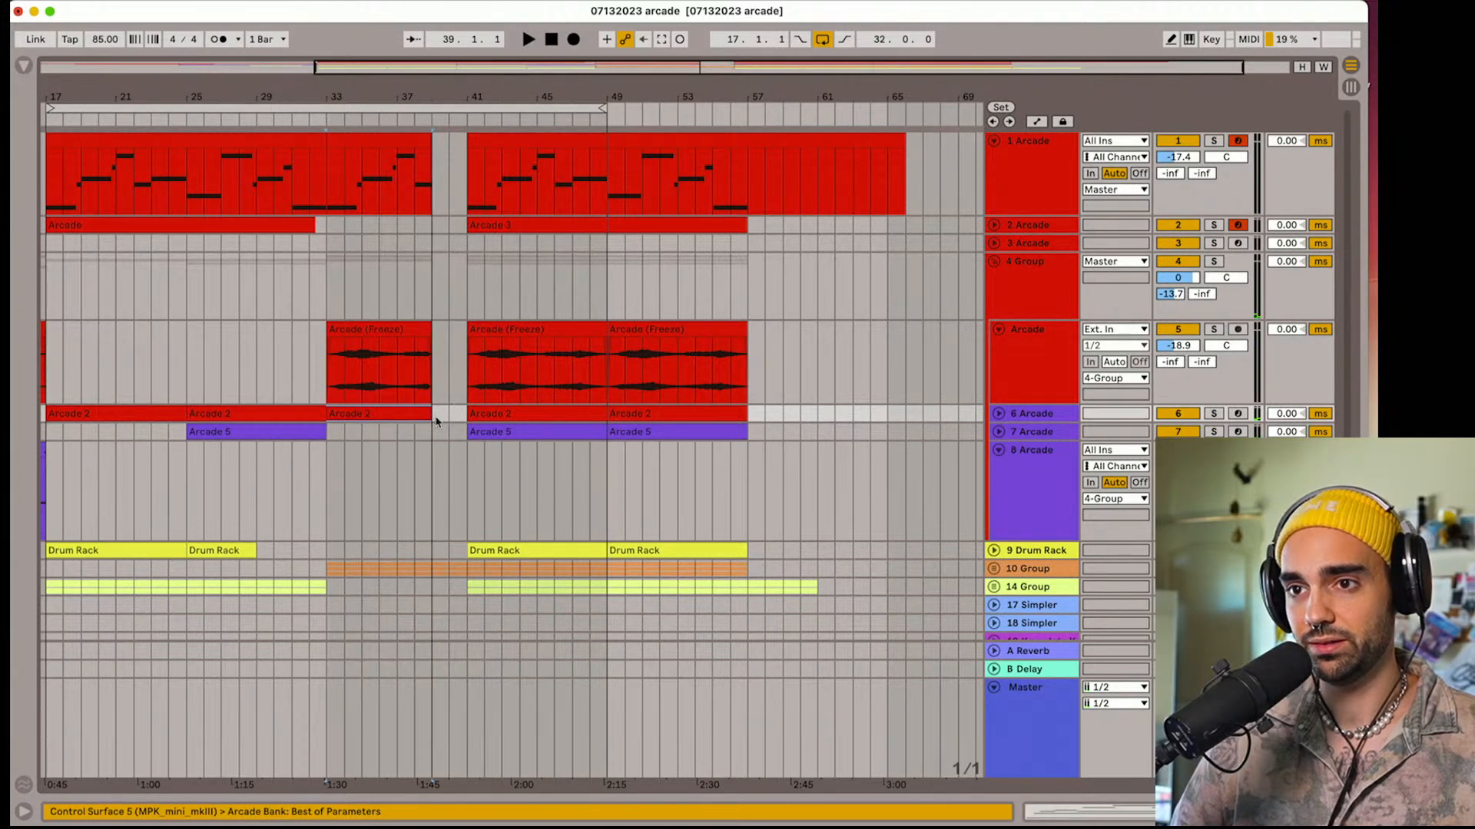
left_click(999, 415)
left_click(311, 365)
key("space")
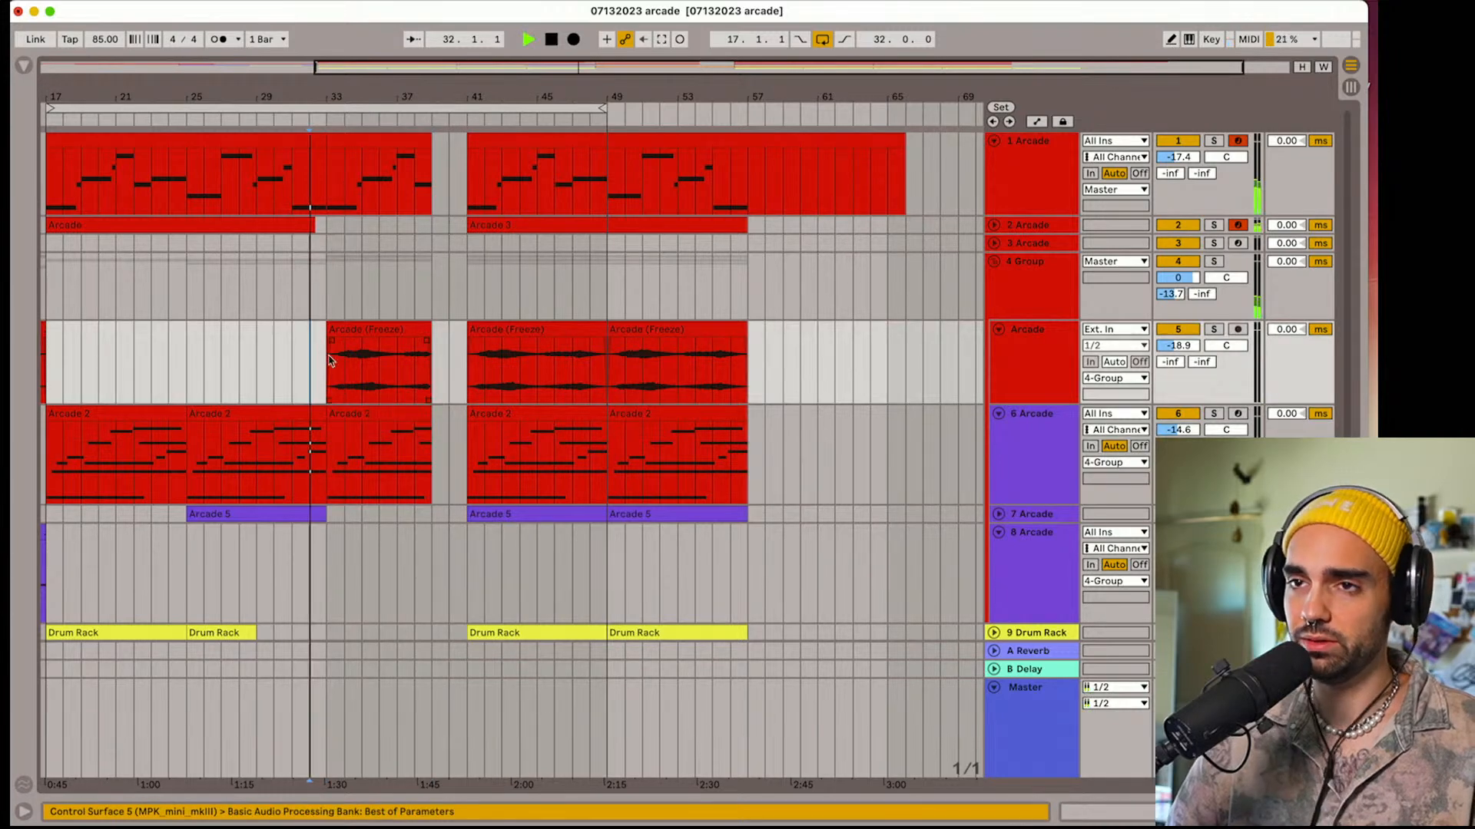
key("space")
Extend the arrangement loop from bar 17 to a length of 49 bars and fold the tracks
mouse_move(396, 101)
left_mouse_down()
mouse_move(462, 99)
mouse_move(511, 73)
left_mouse_up()
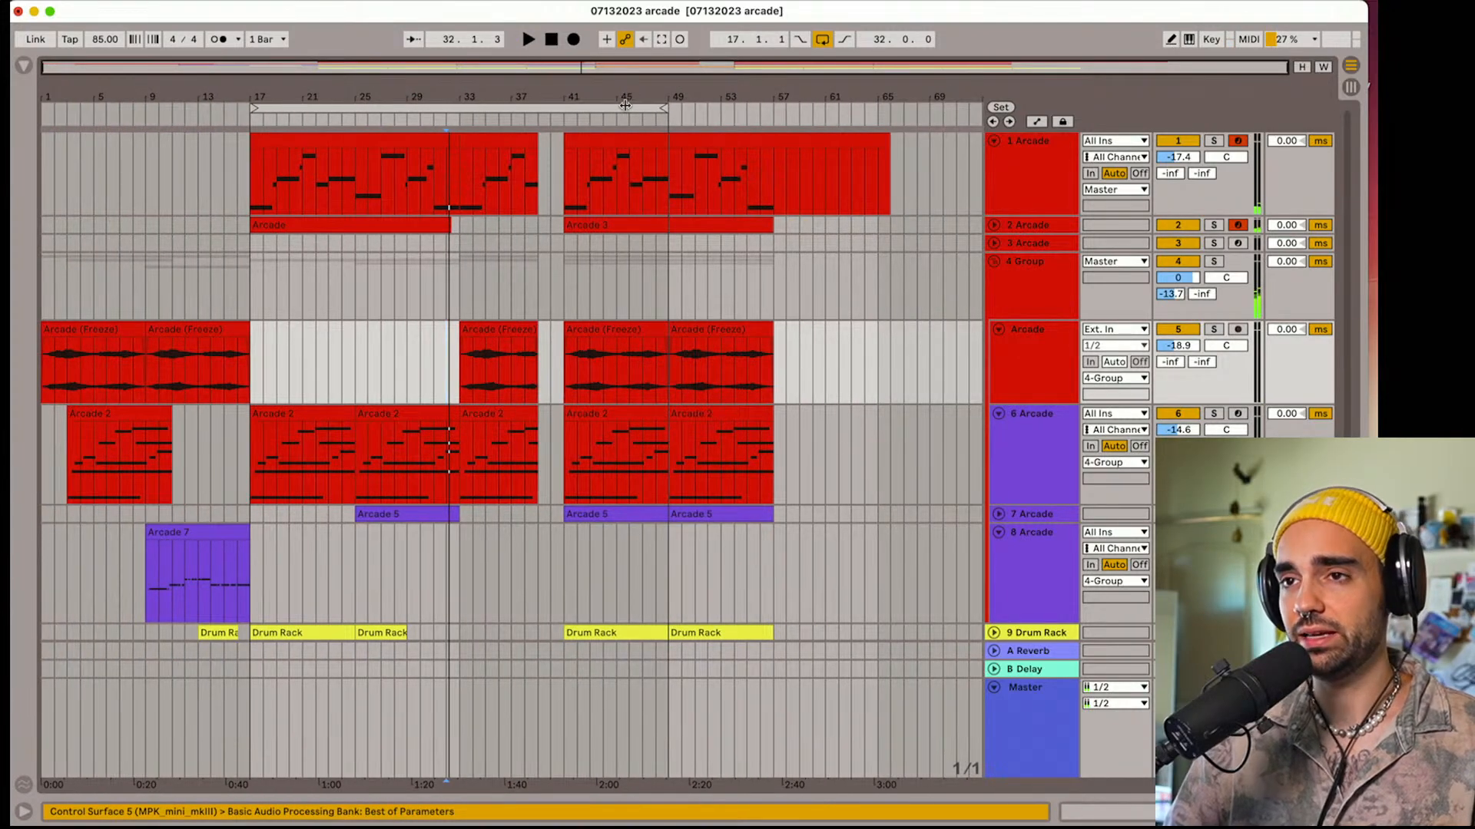
left_click_drag(670, 115, 887, 114)
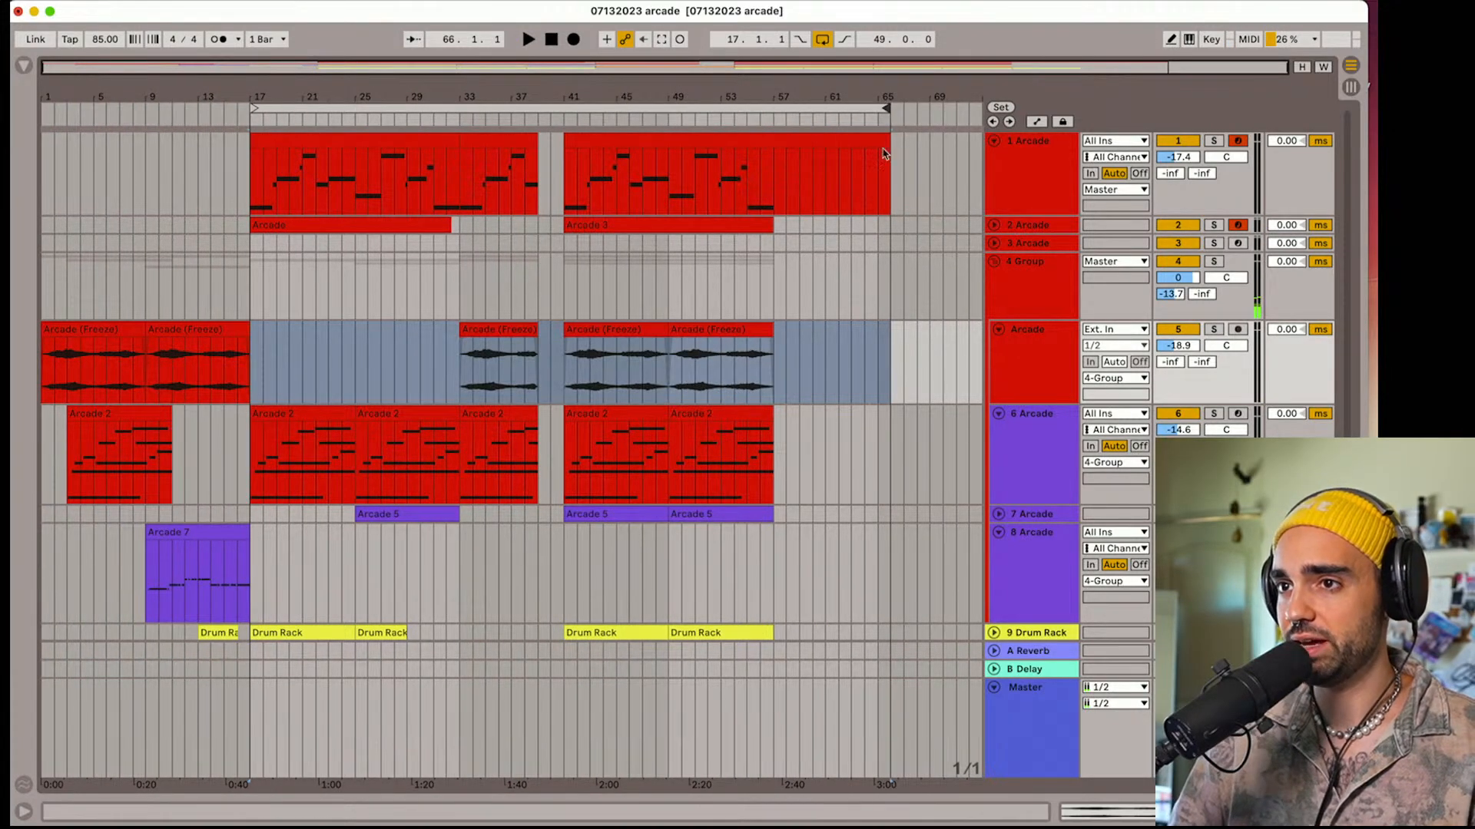
left_click(993, 141, "alt")
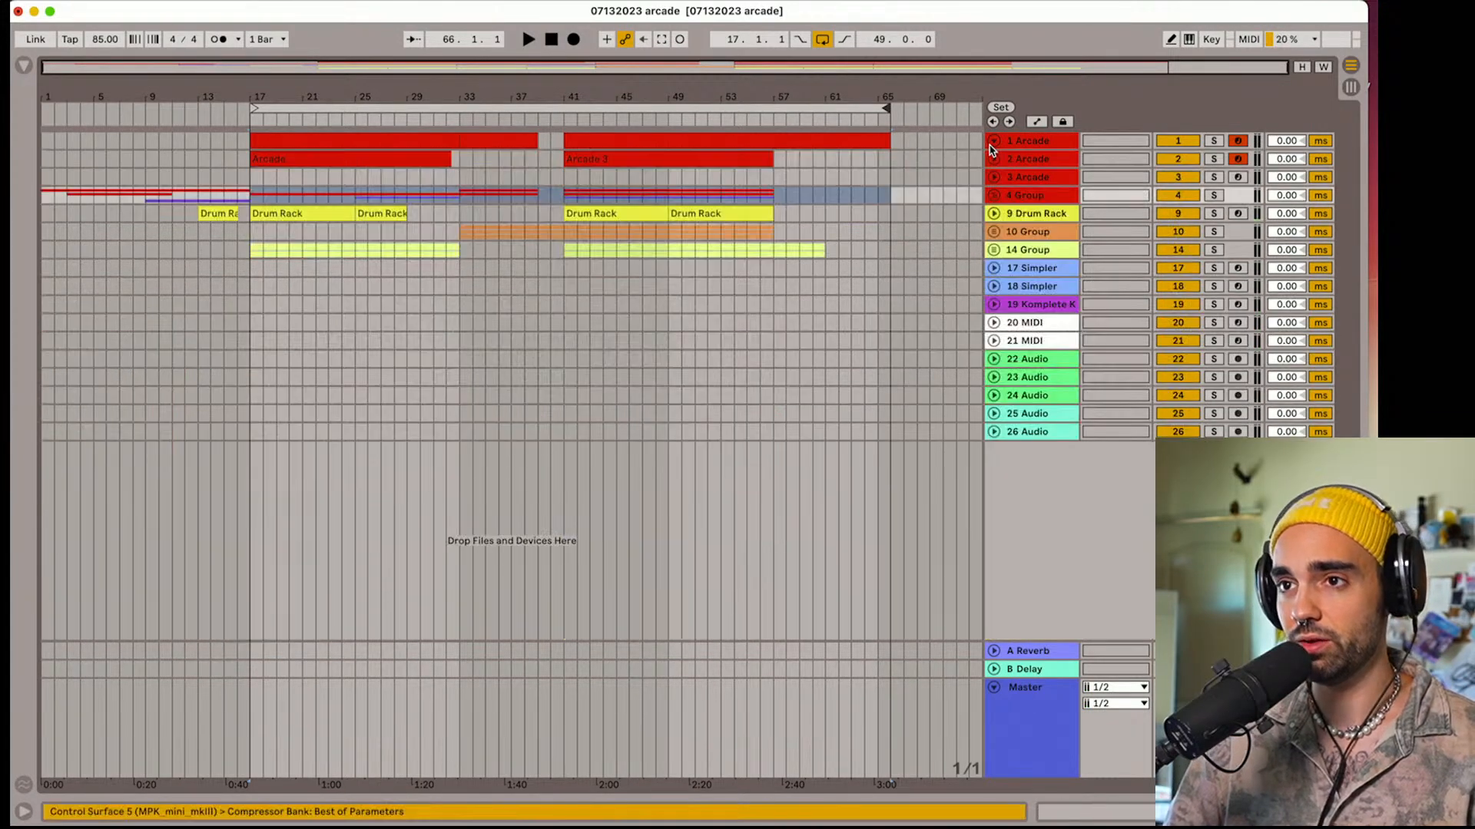
Delete the empty tracks from 17 Simpler through 26 Audio
left_click(1020, 272)
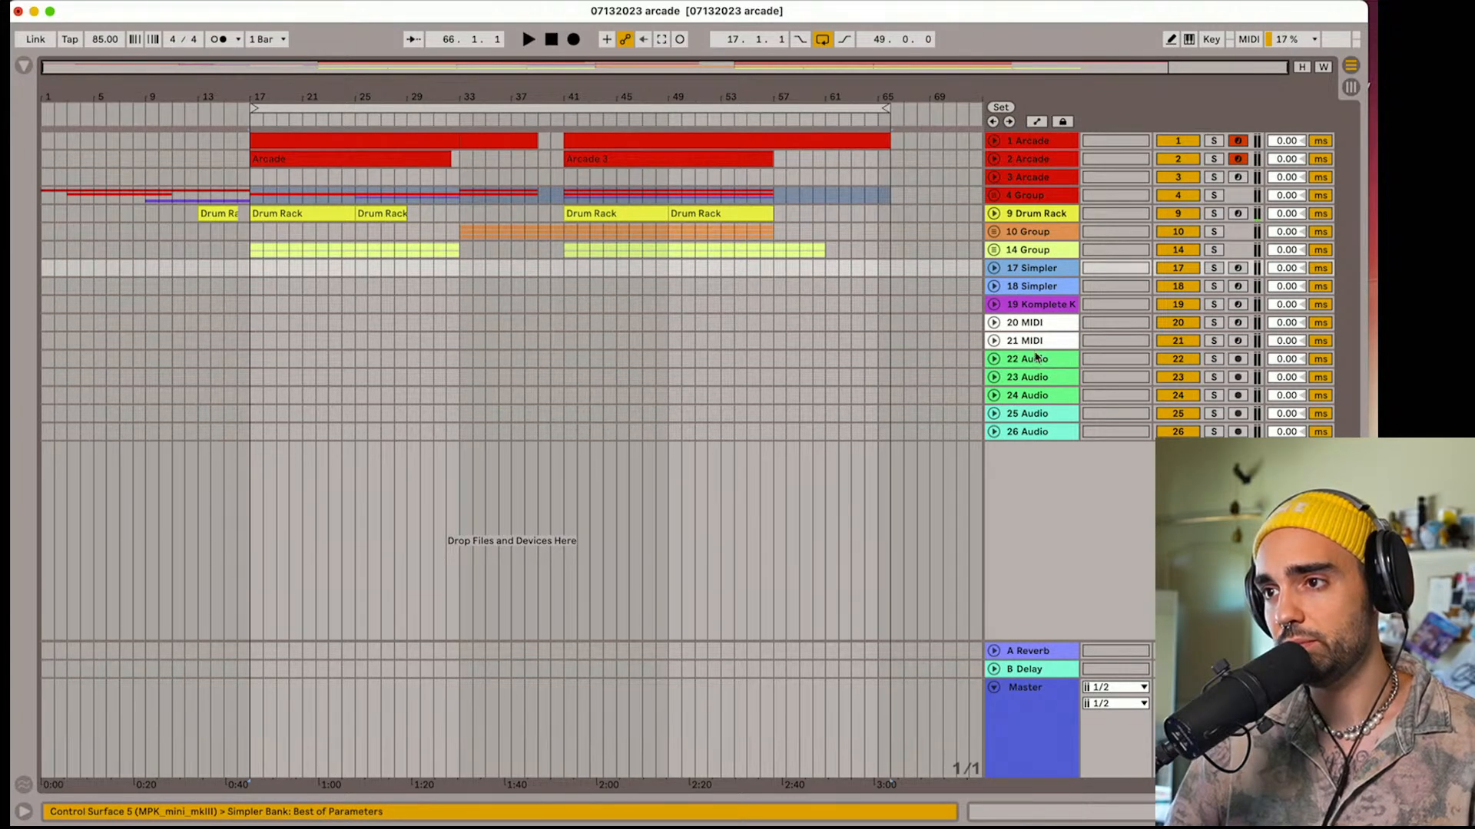
left_click(1047, 434)
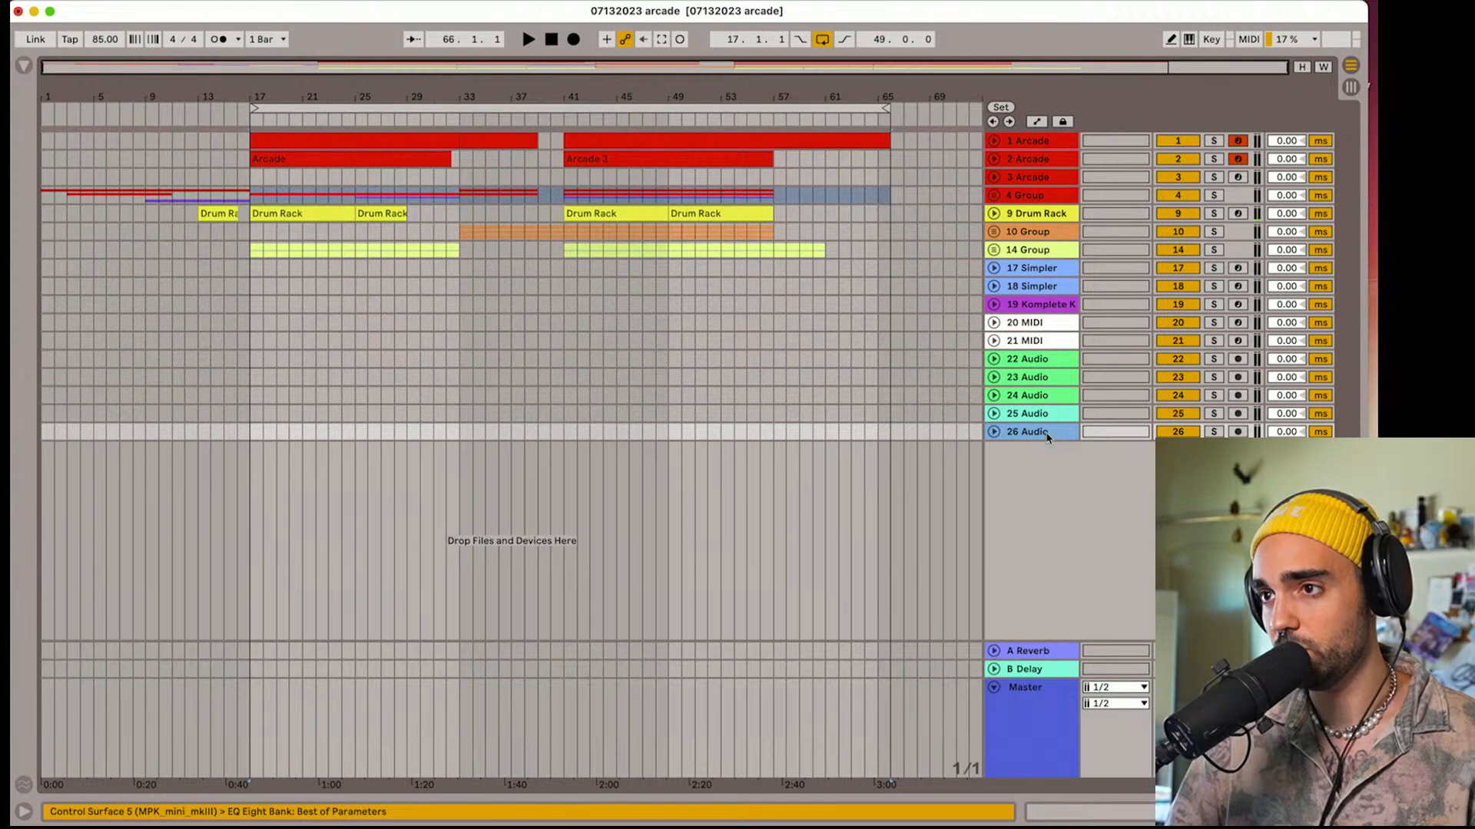
left_click(1020, 270)
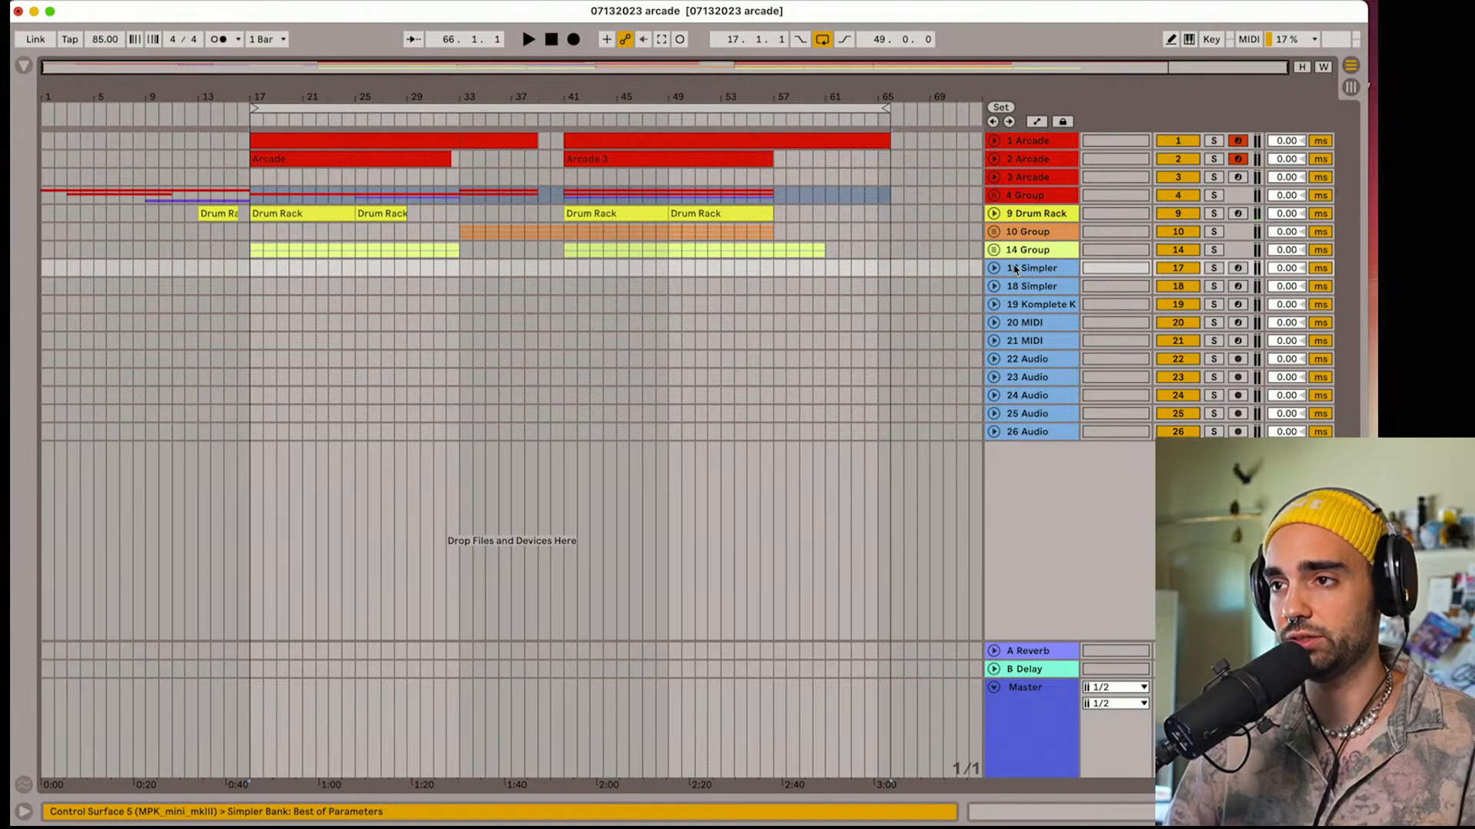
key("Delete")
Unfold the 14 Group and play the arrangement from bar 31, leaving the 10 Group folded
left_click(994, 250)
left_click(993, 232)
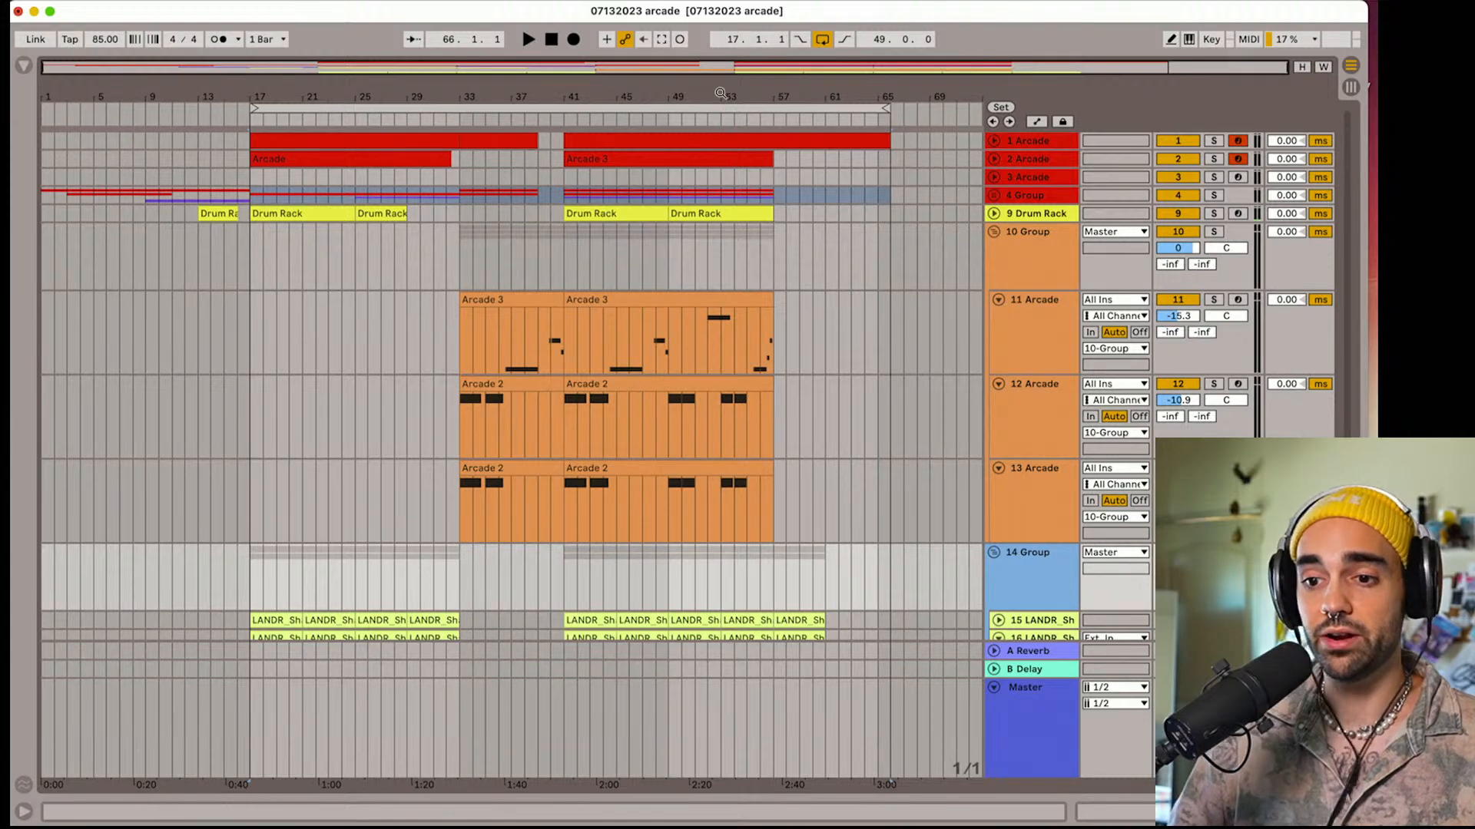
left_click(483, 244)
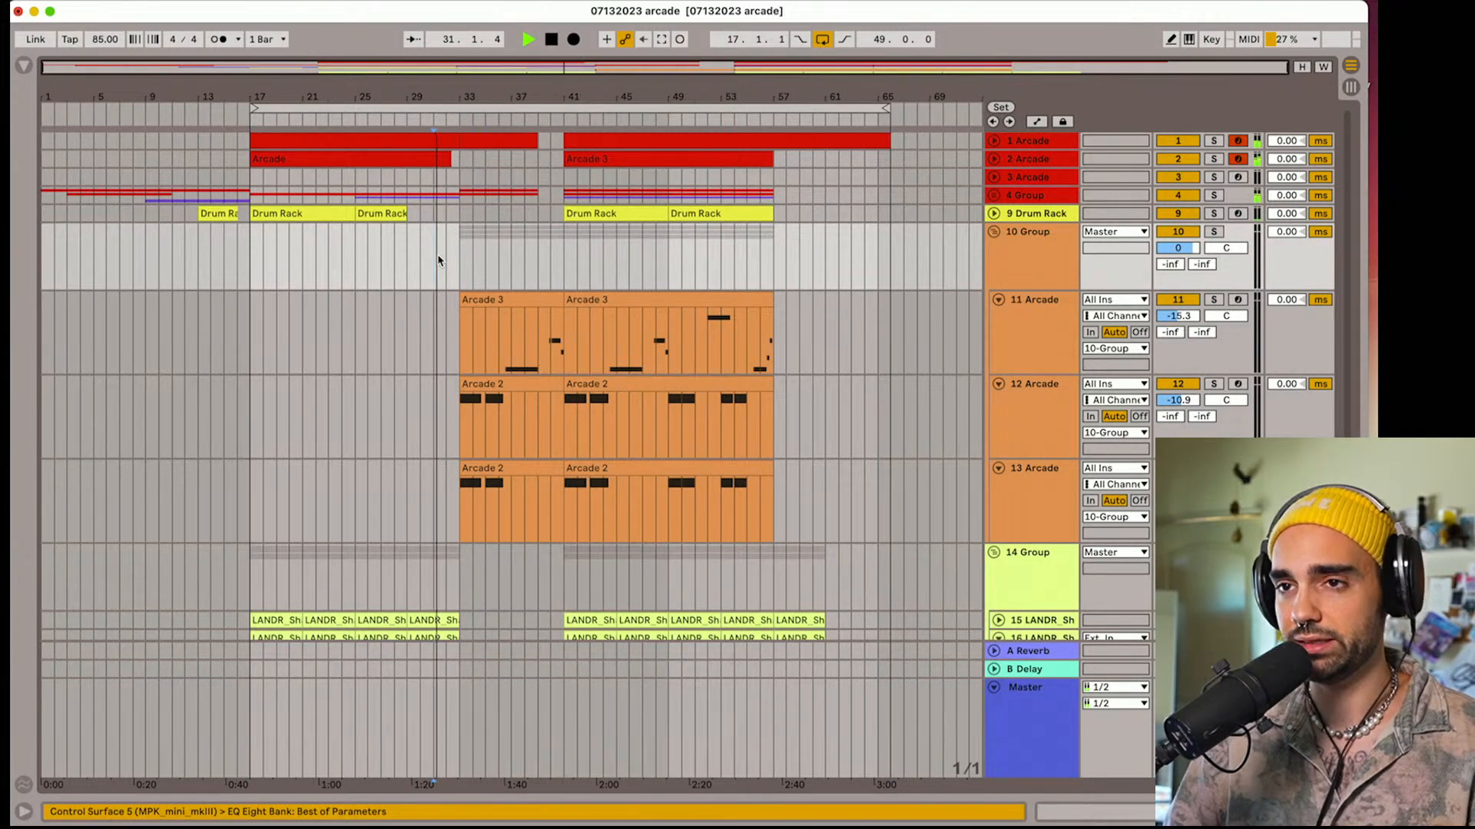
left_click(995, 232)
Show the Master track's device chain and search the browser's User Library for "perform"
key("shift+Tab")
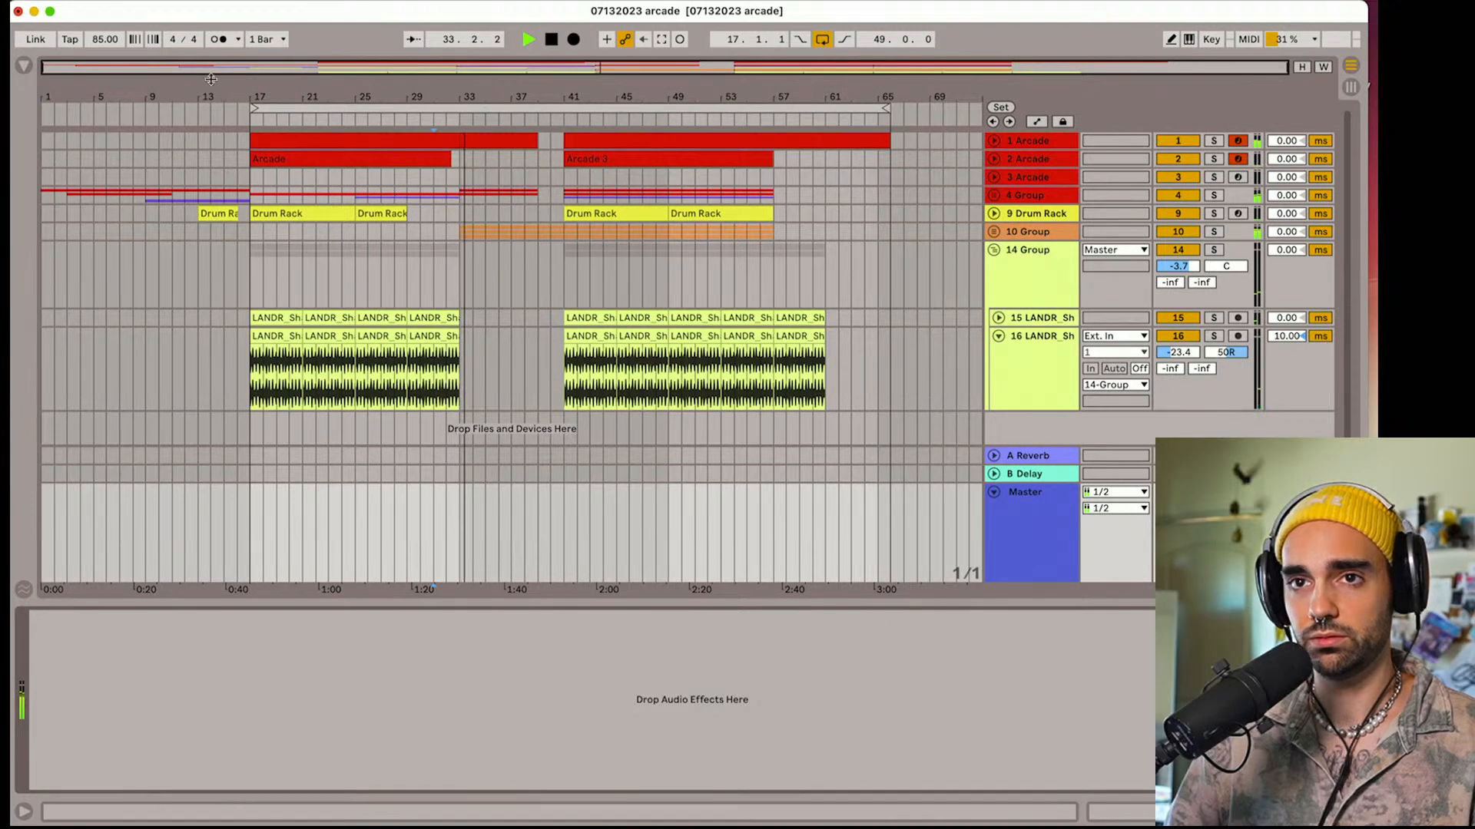
left_click(25, 67)
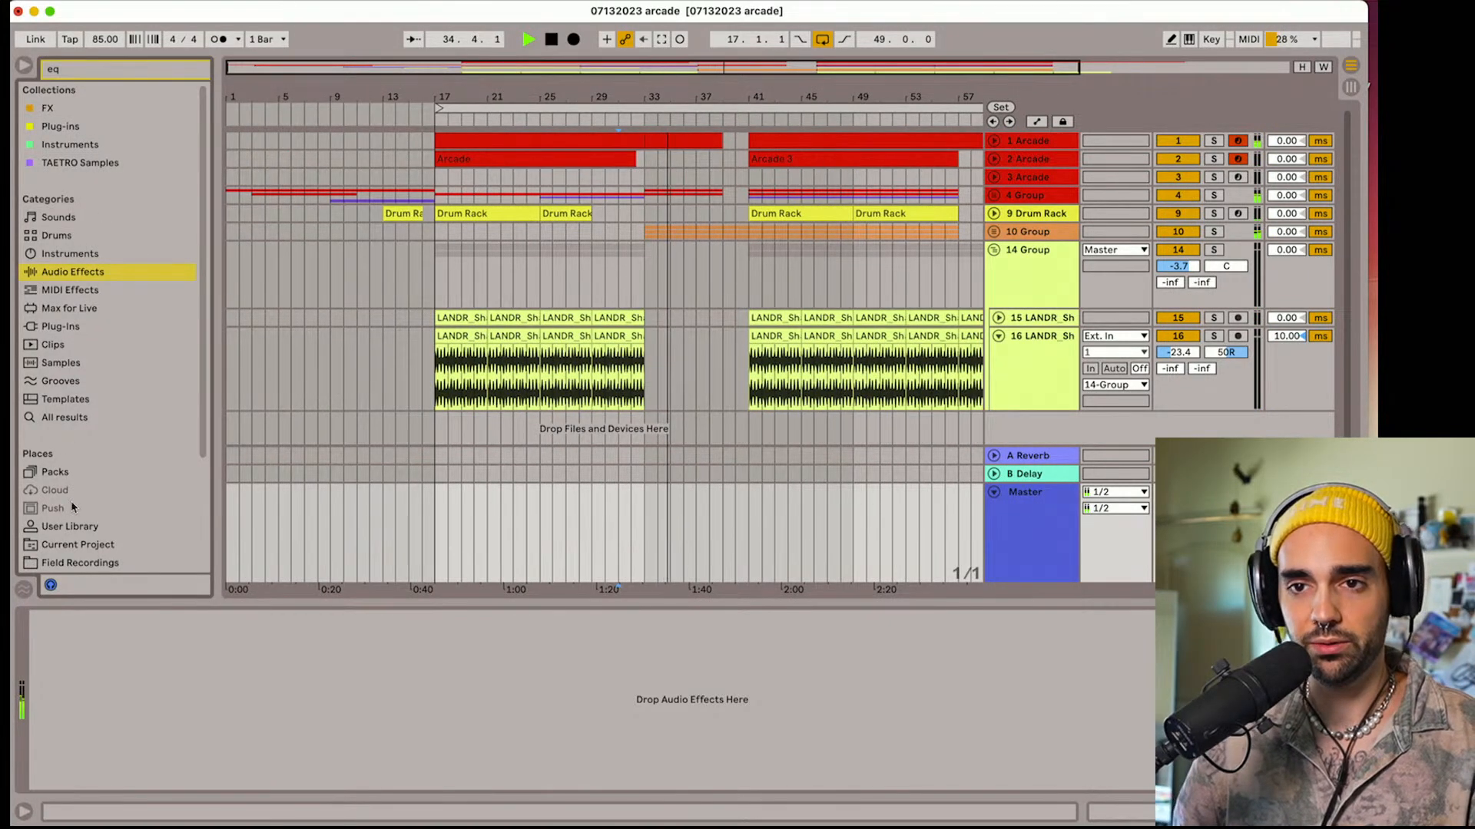
left_click(79, 530)
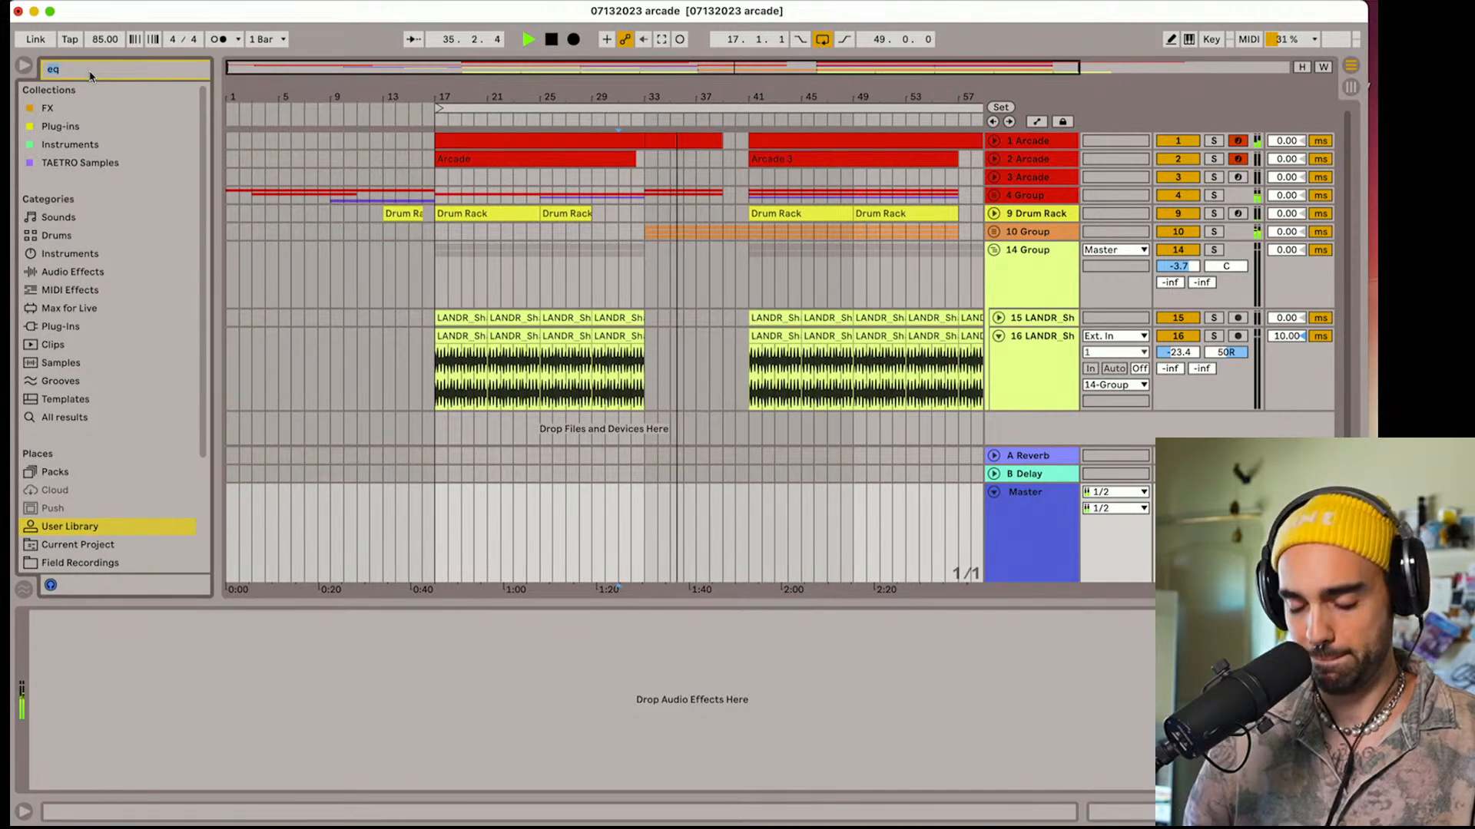
left_click(90, 73)
type("perform")
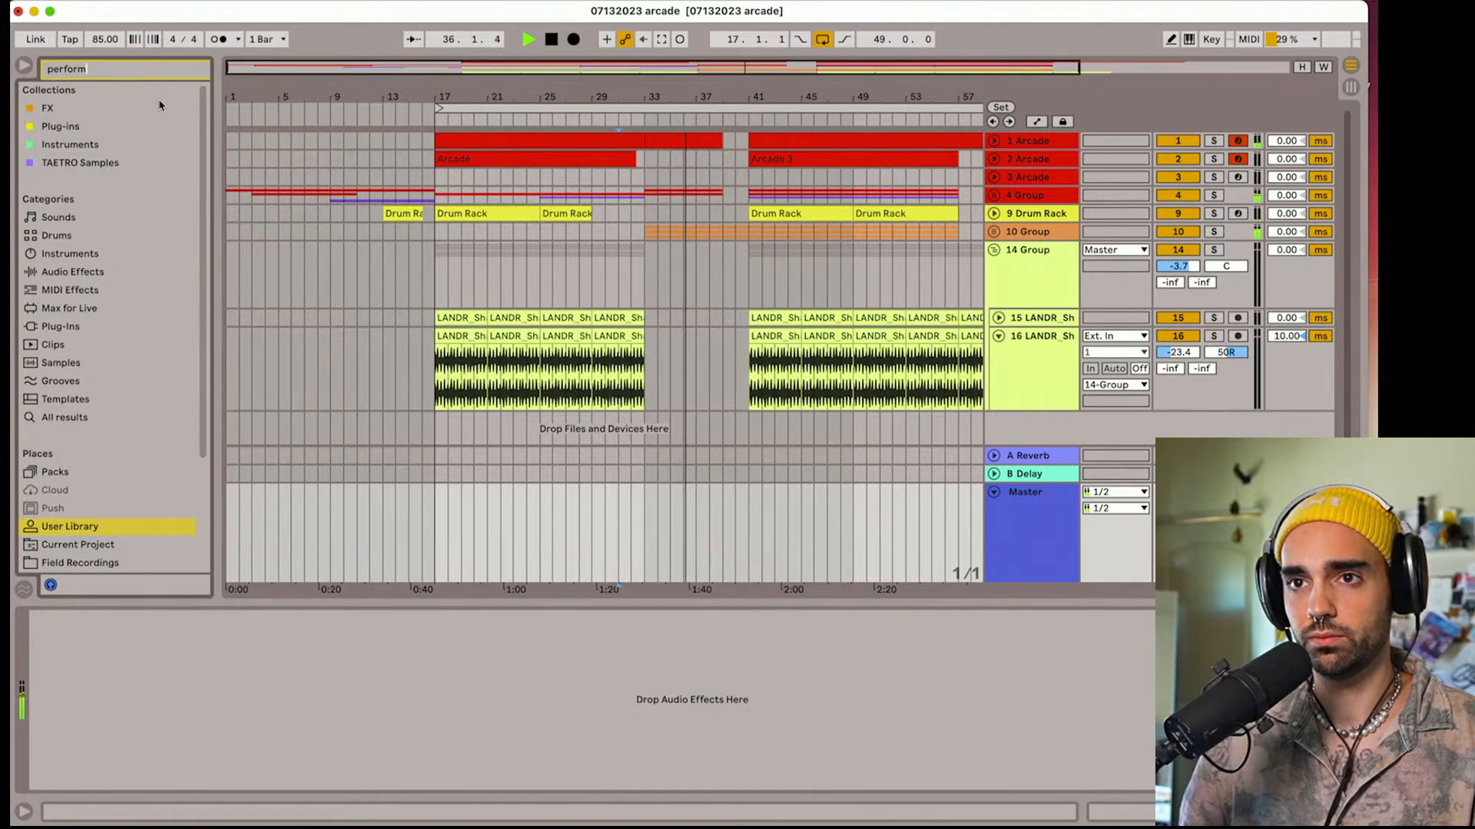
Load performance fx.adg from the search results onto the Master track and select the rack in its device chain
left_click_drag(217, 135, 419, 135)
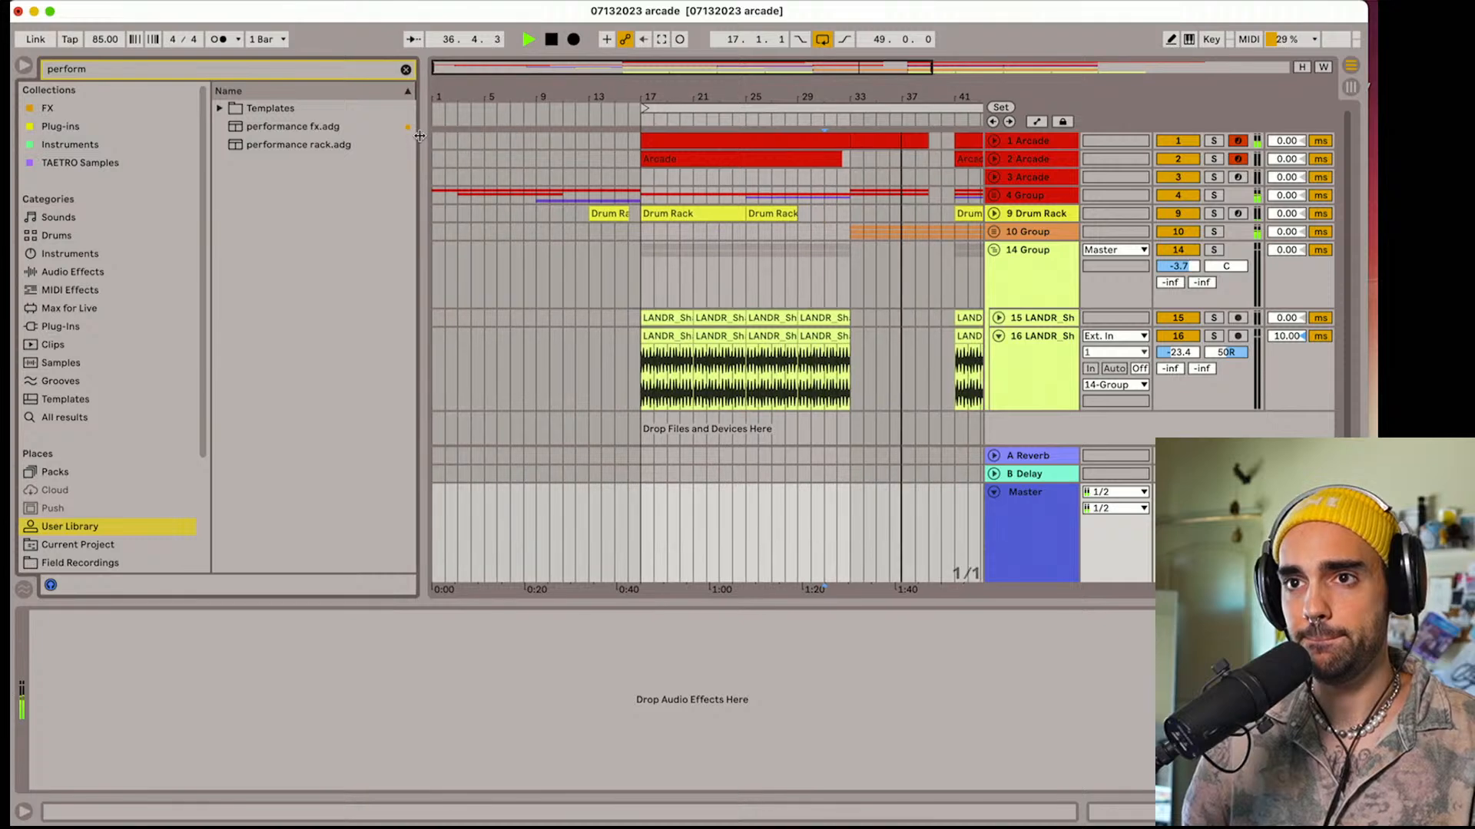
left_click_drag(304, 128, 1010, 544)
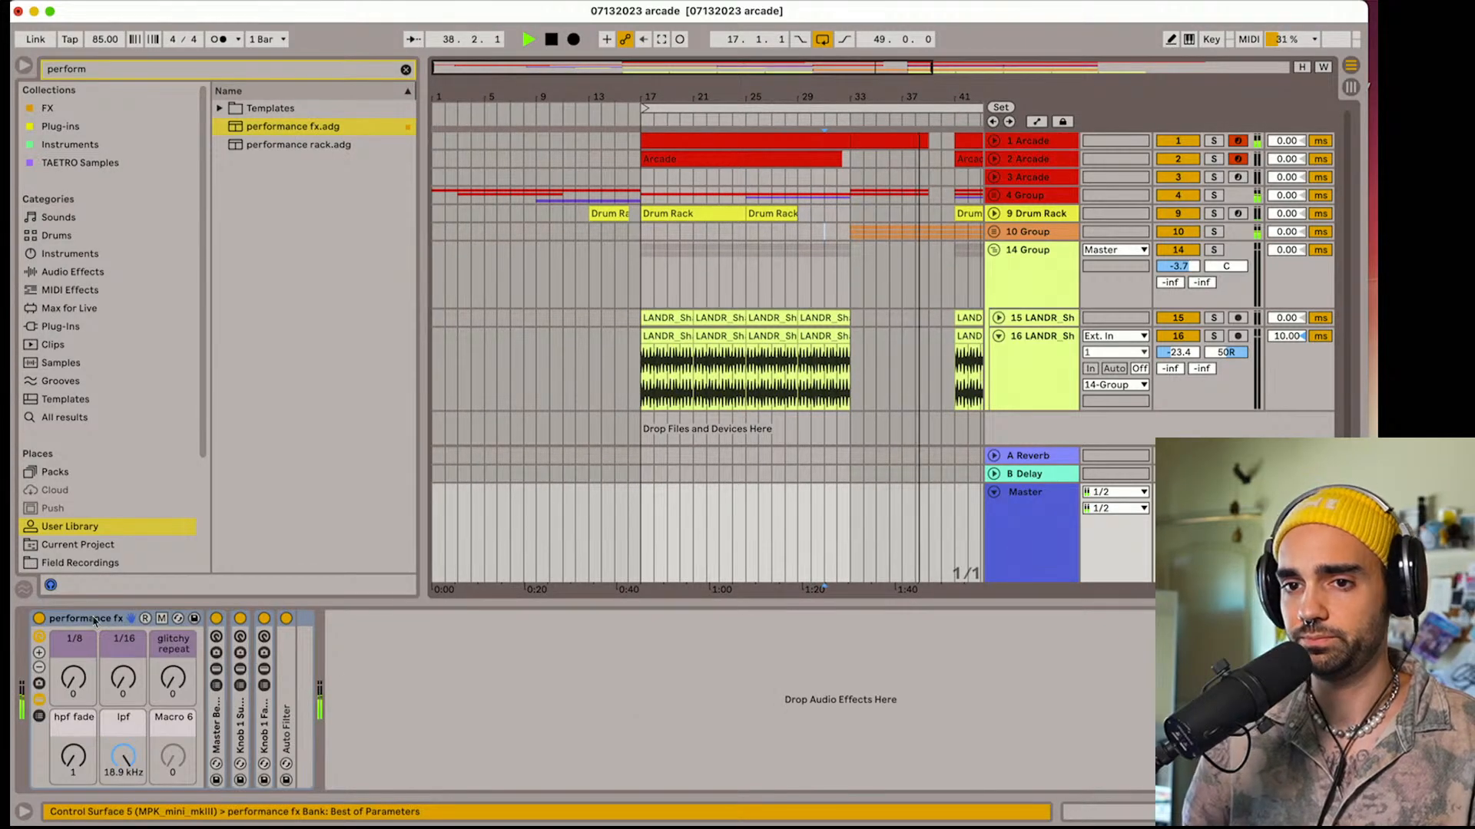
left_click_drag(705, 98, 537, 97)
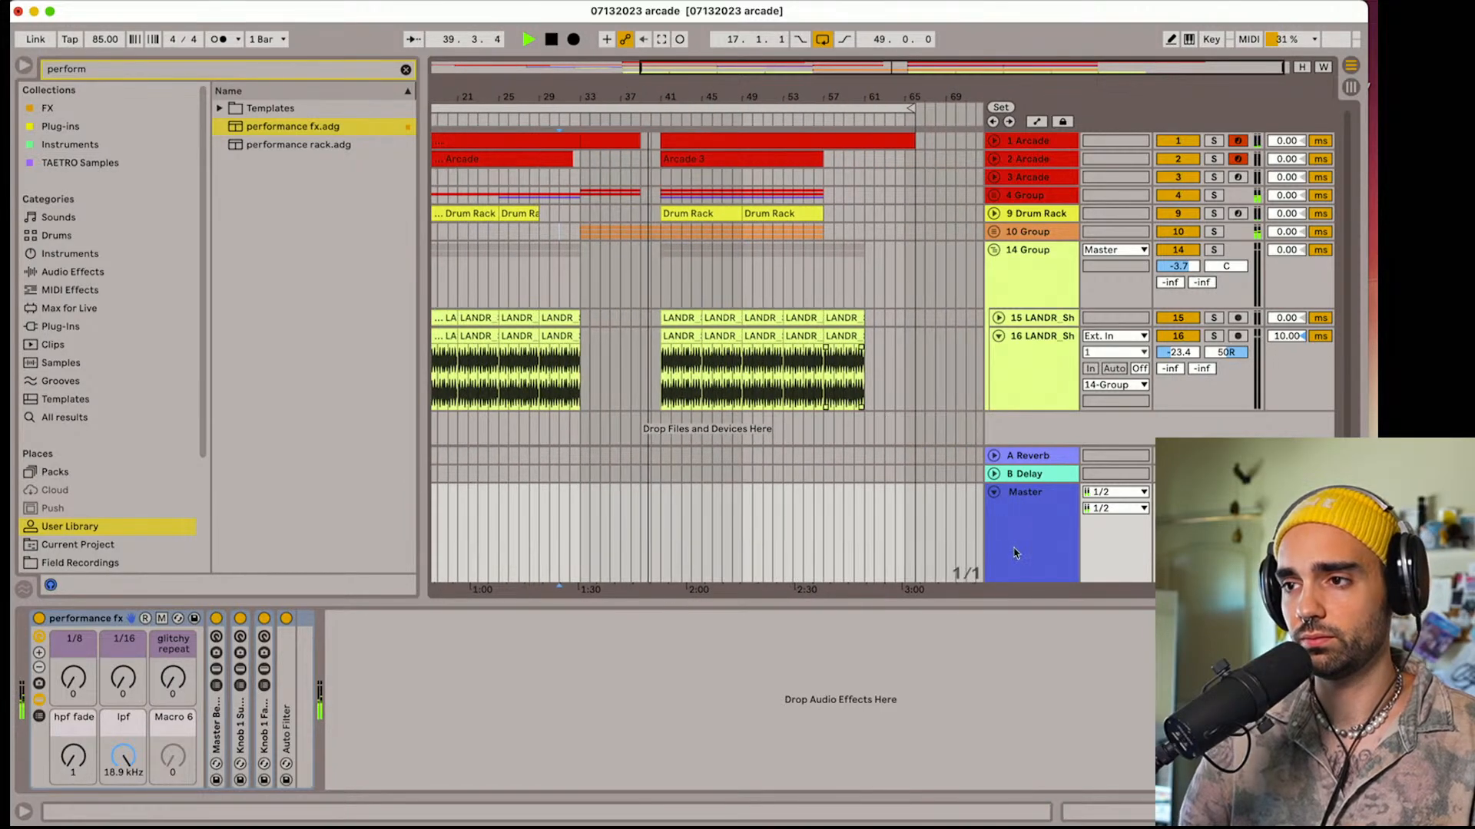
left_click(79, 620)
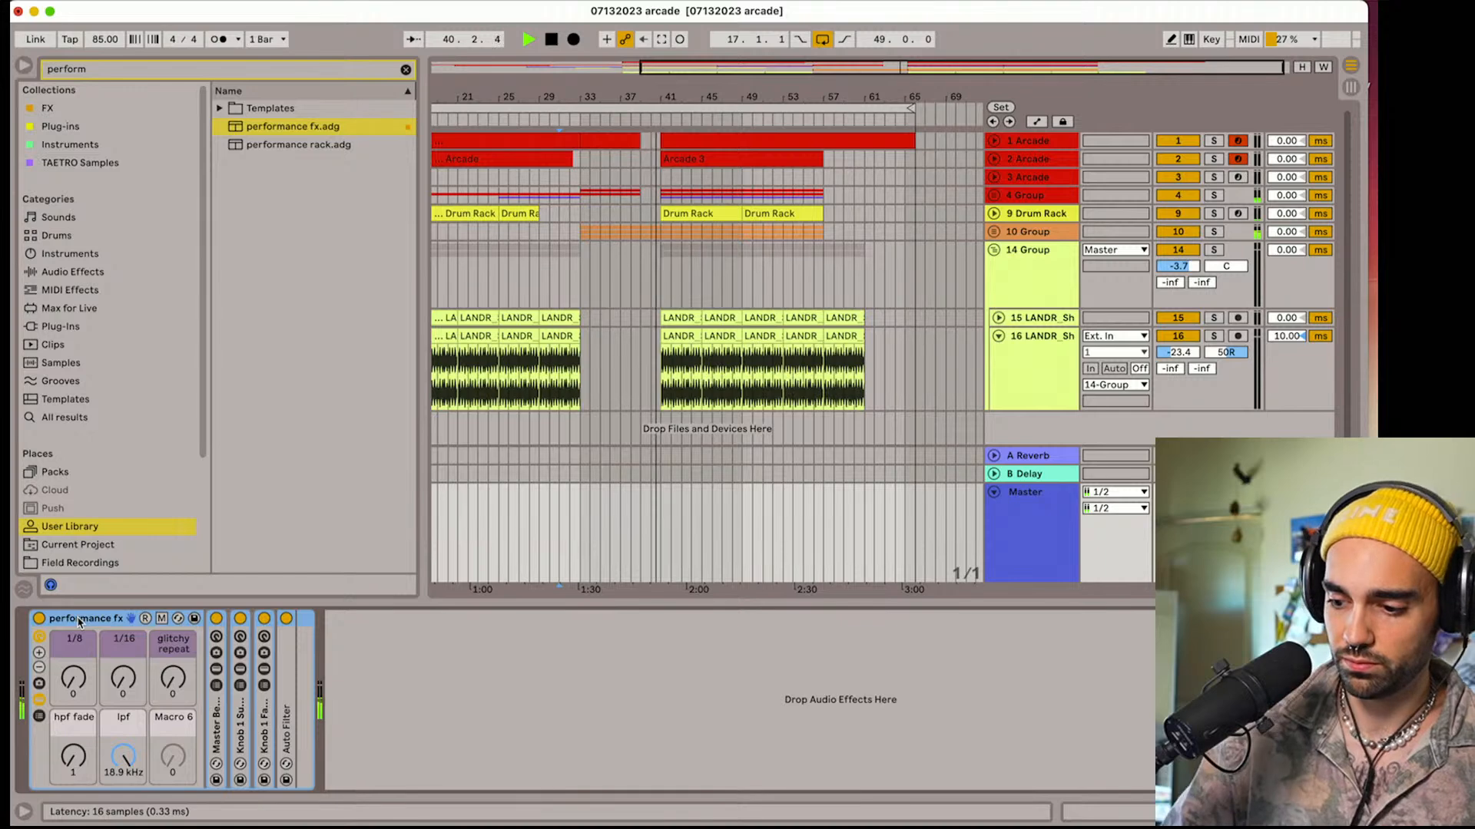
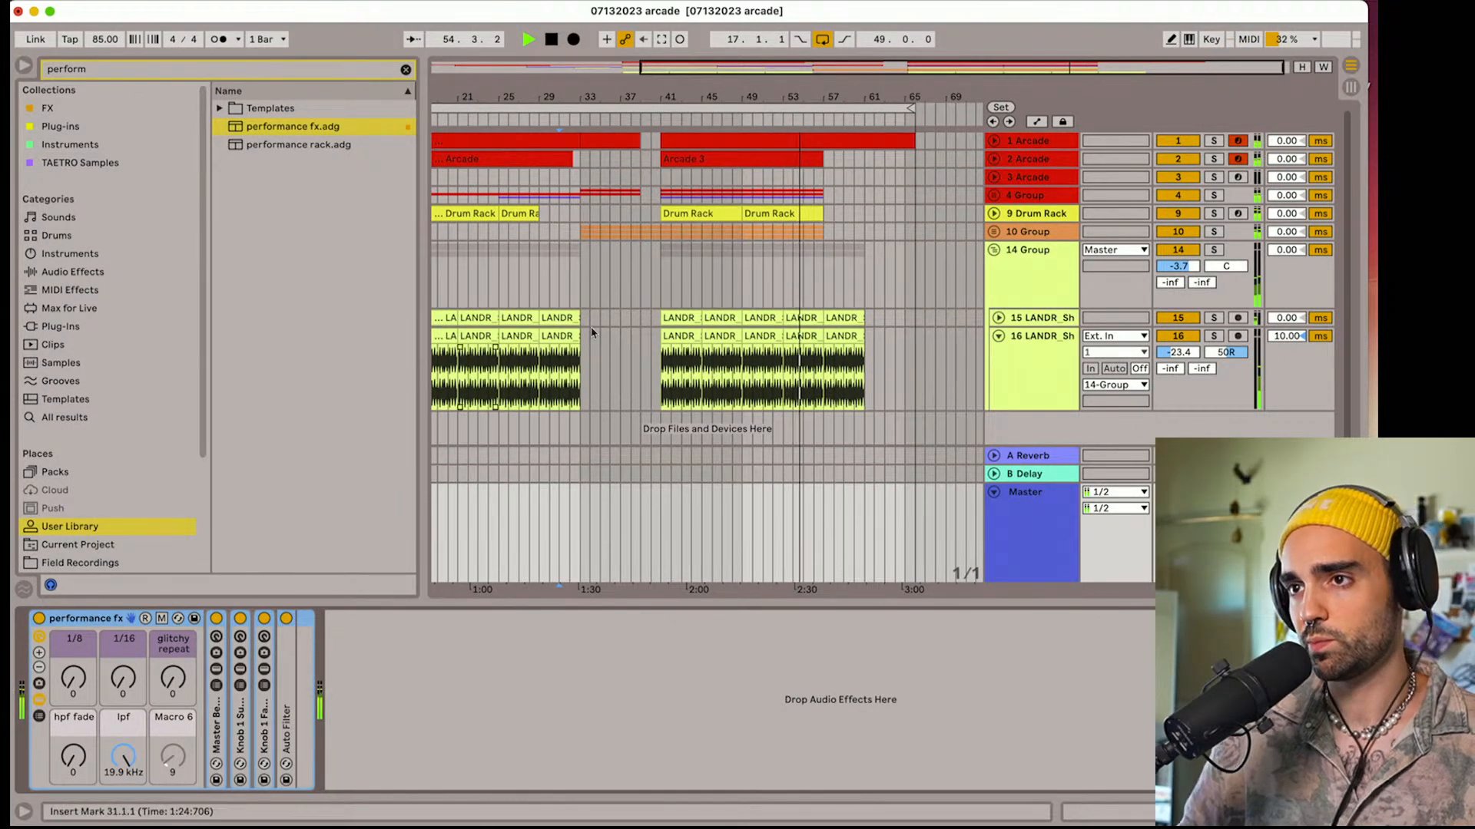
Unfold the 4 Group and duplicate the last clips on its 5 Arcade and 6 Arcade tracks so they continue from bar 57
left_click(824, 161)
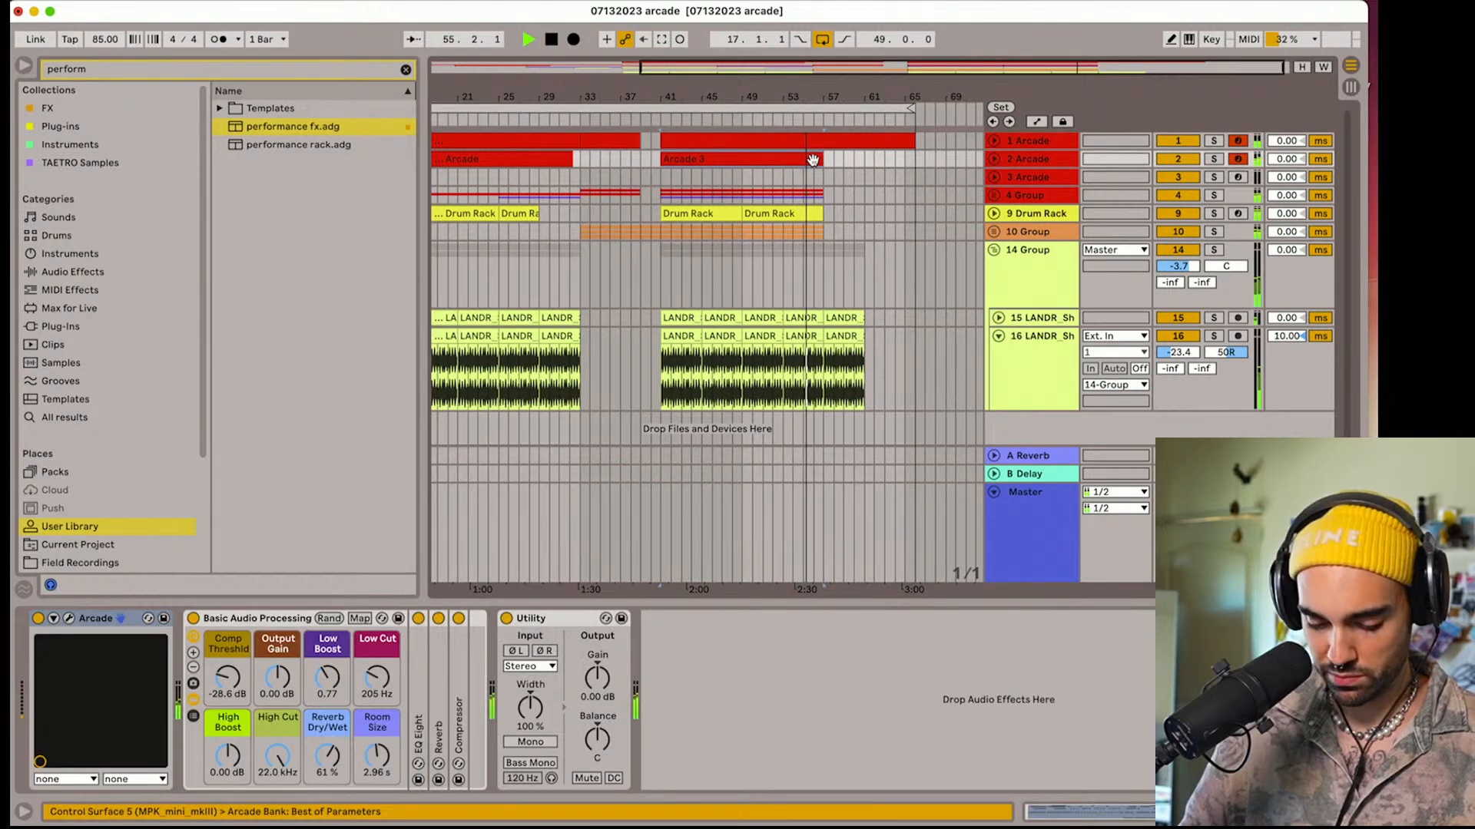
left_click(993, 195)
left_click(795, 265)
key("super+d")
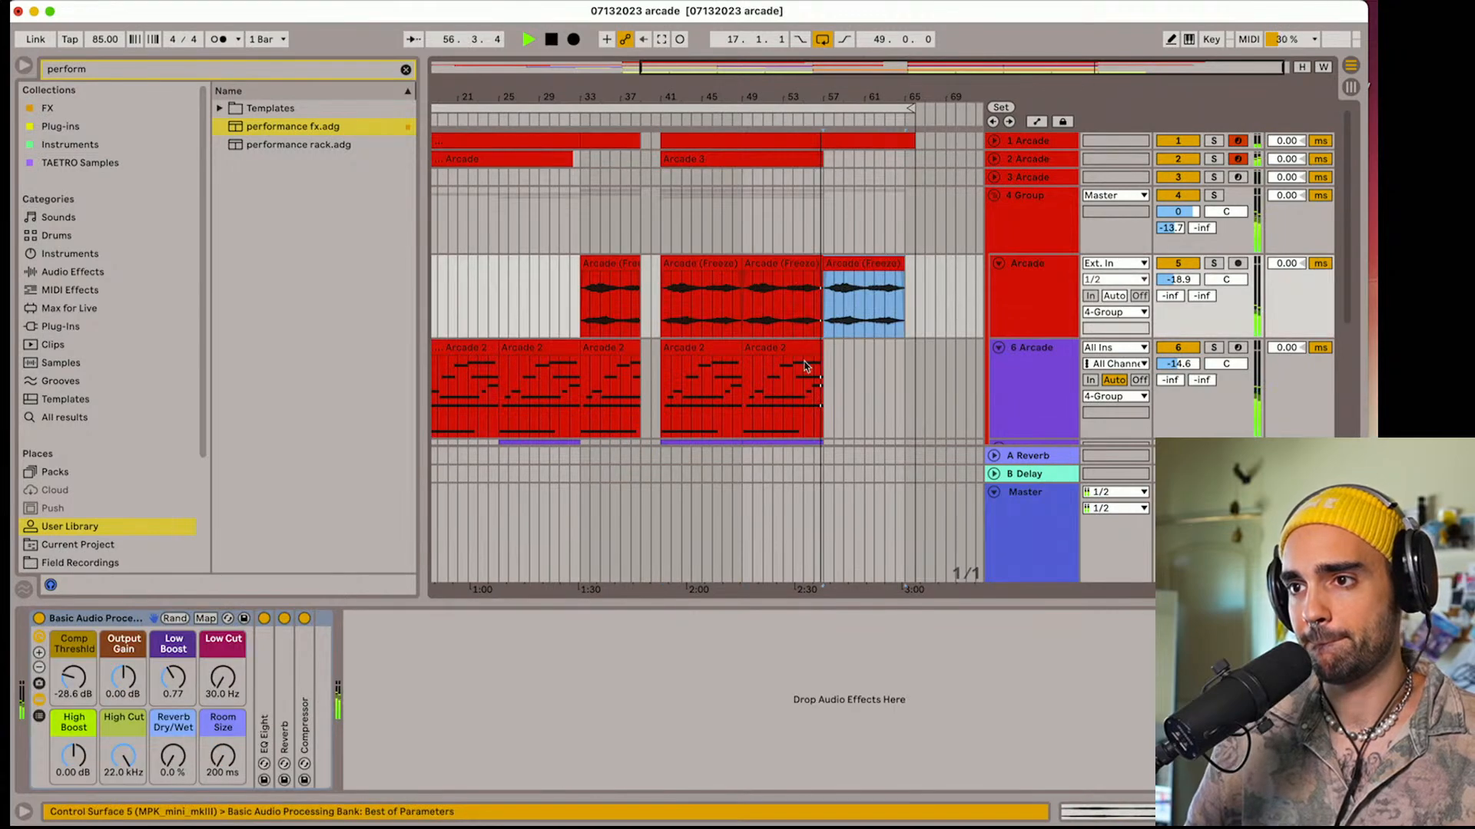
left_click(805, 348)
key("super+d")
Add fade-outs to the last LANDR shaker clips, starting at bar 57, on tracks 16 and 15
scroll(805, 350, "down", 8)
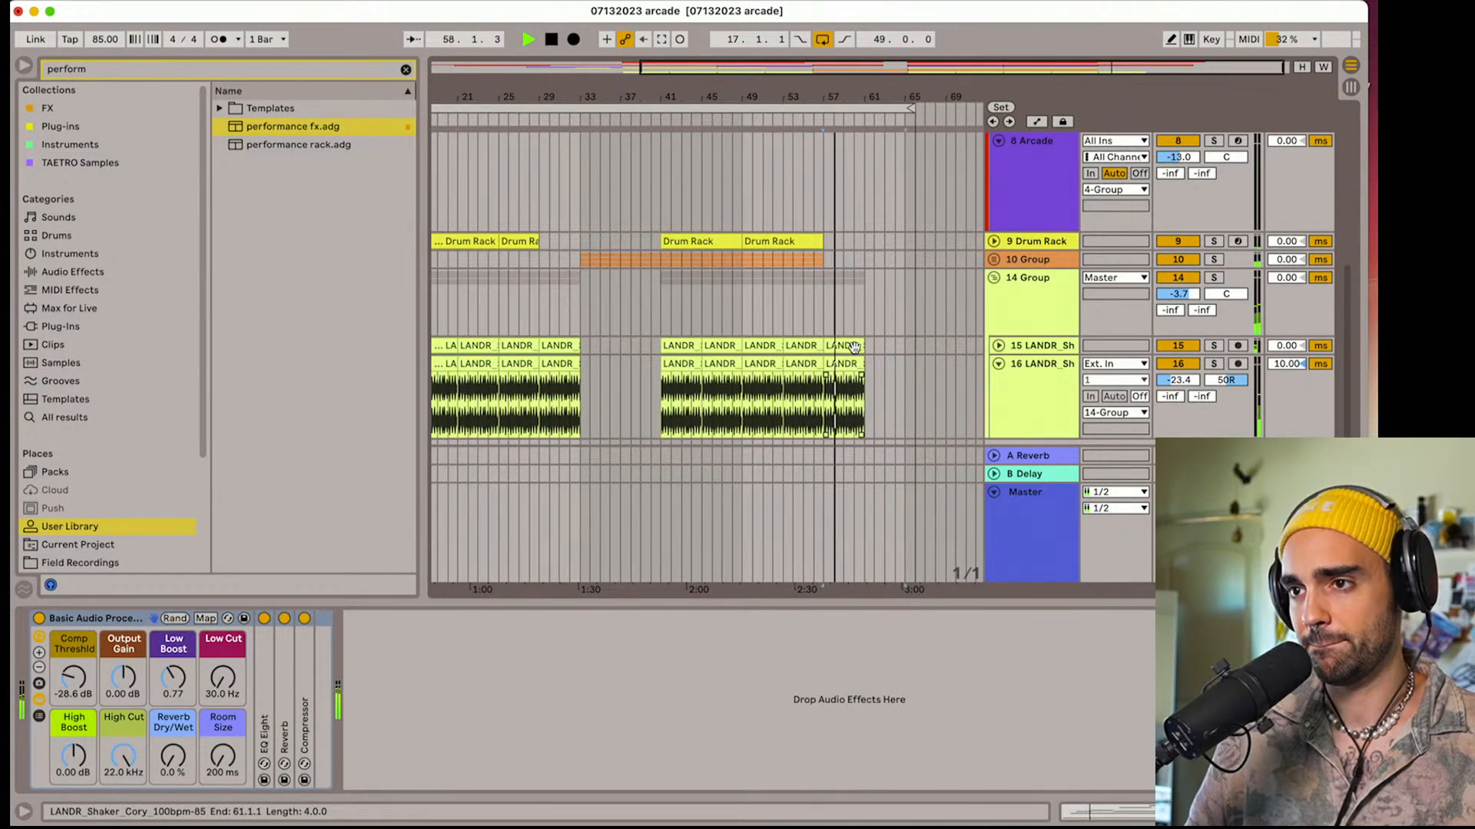
left_click(820, 386)
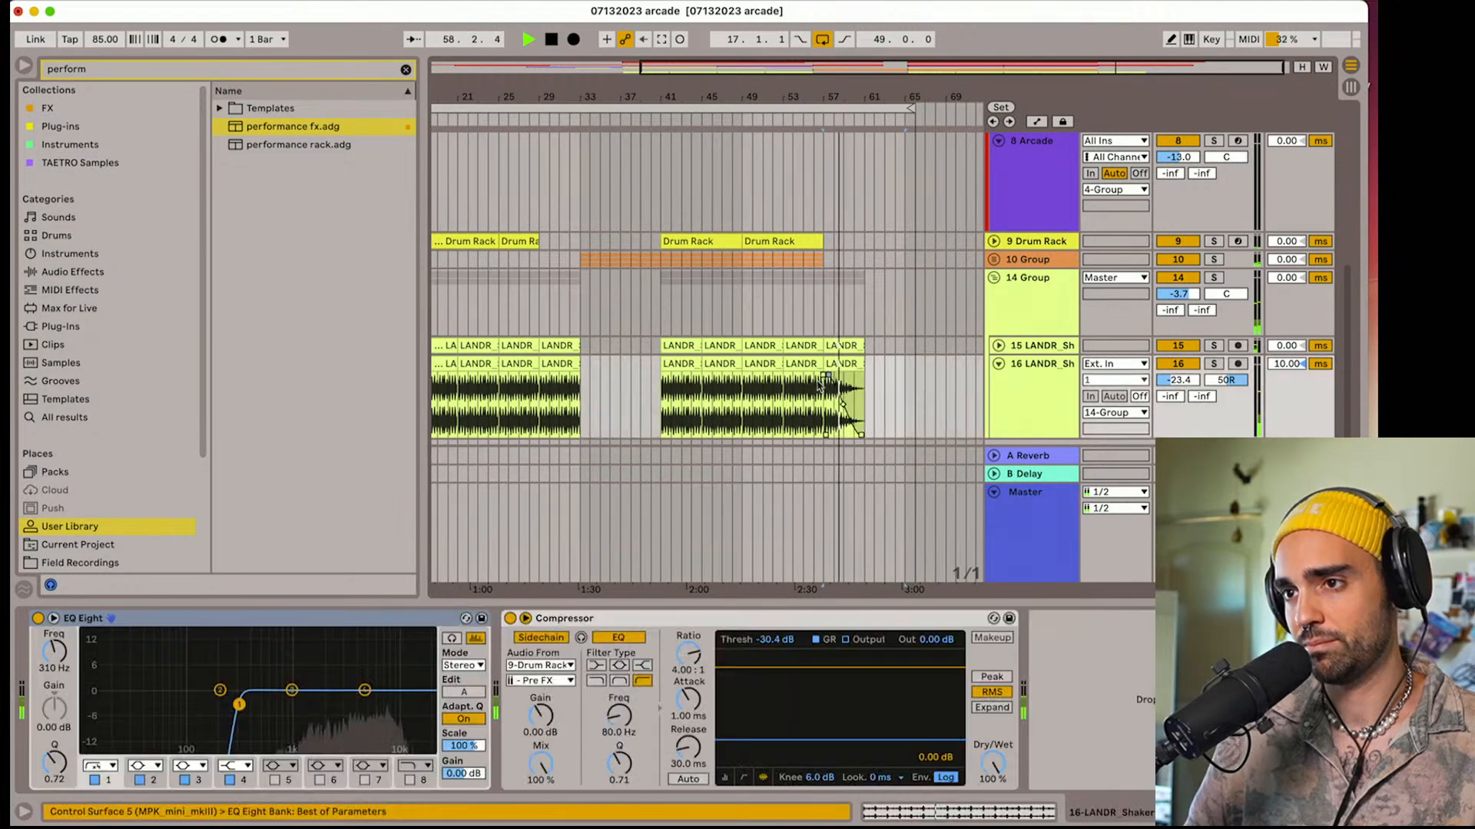
left_click(999, 346)
left_click(860, 360)
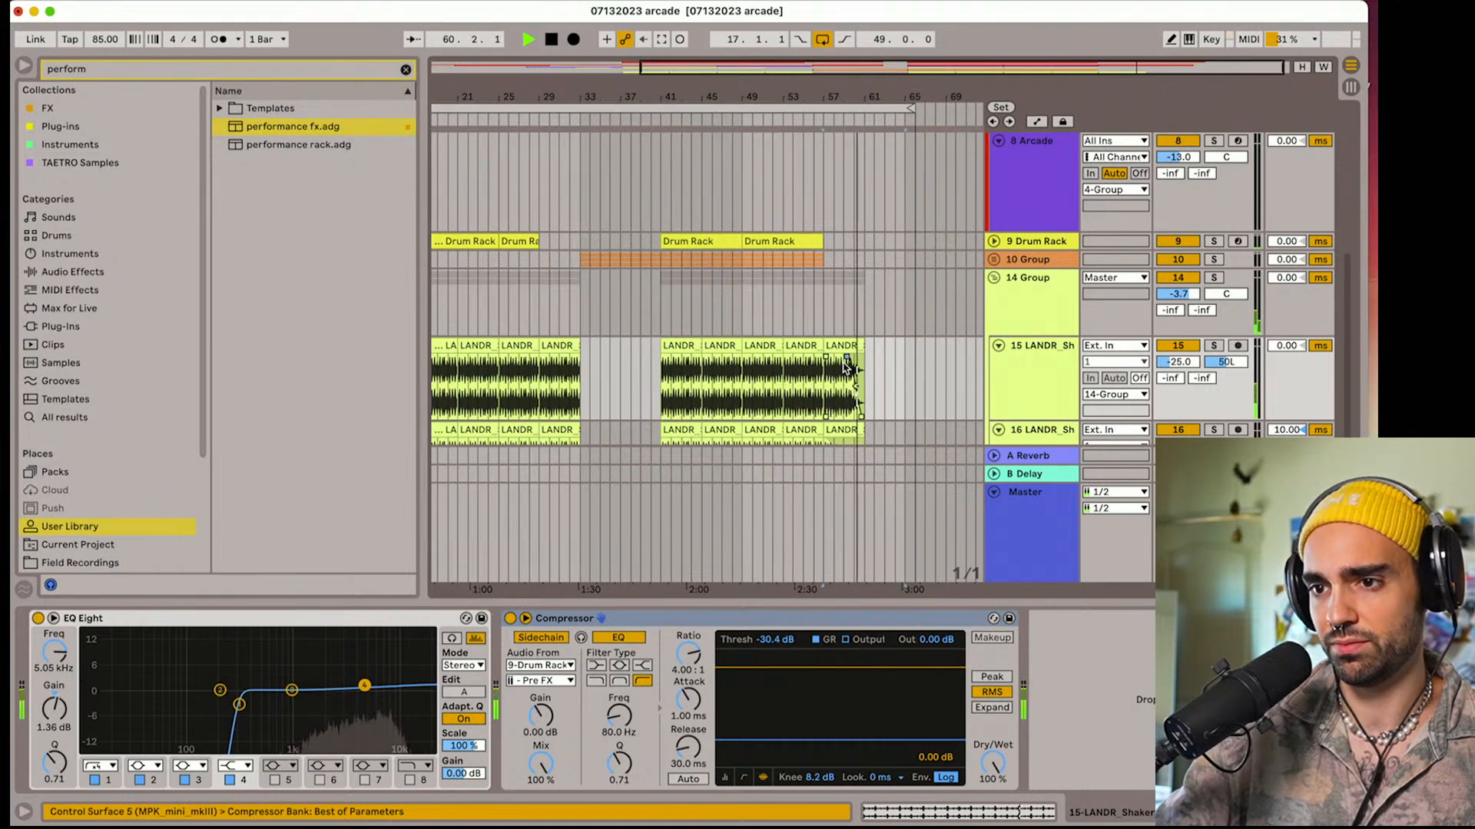
Select the Master track, hide the browser, extend the loop back to bar 1 and restart playback from the beginning
left_click(1015, 512)
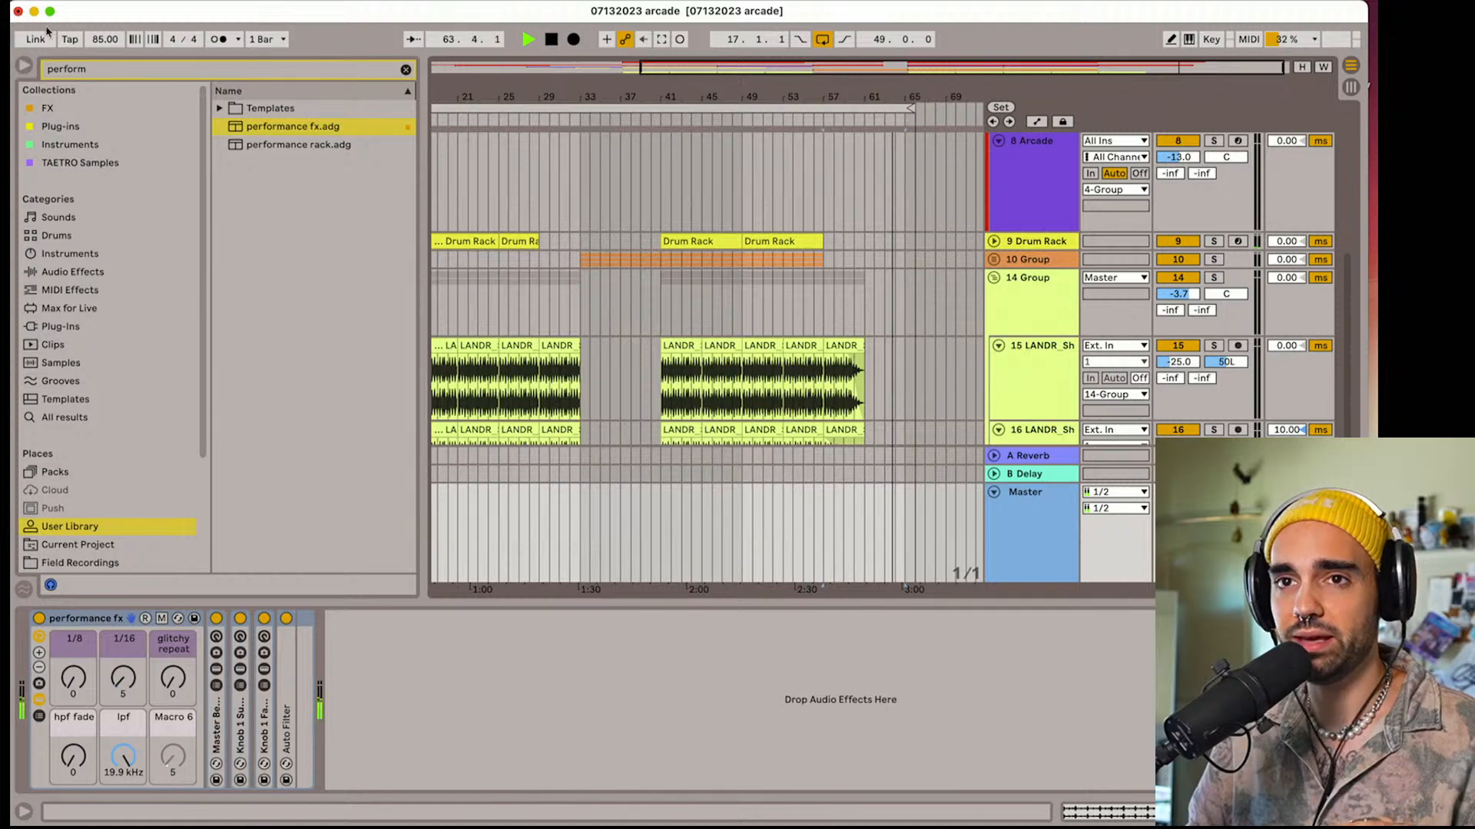
left_click(24, 65)
scroll(113, 84, "left", 5)
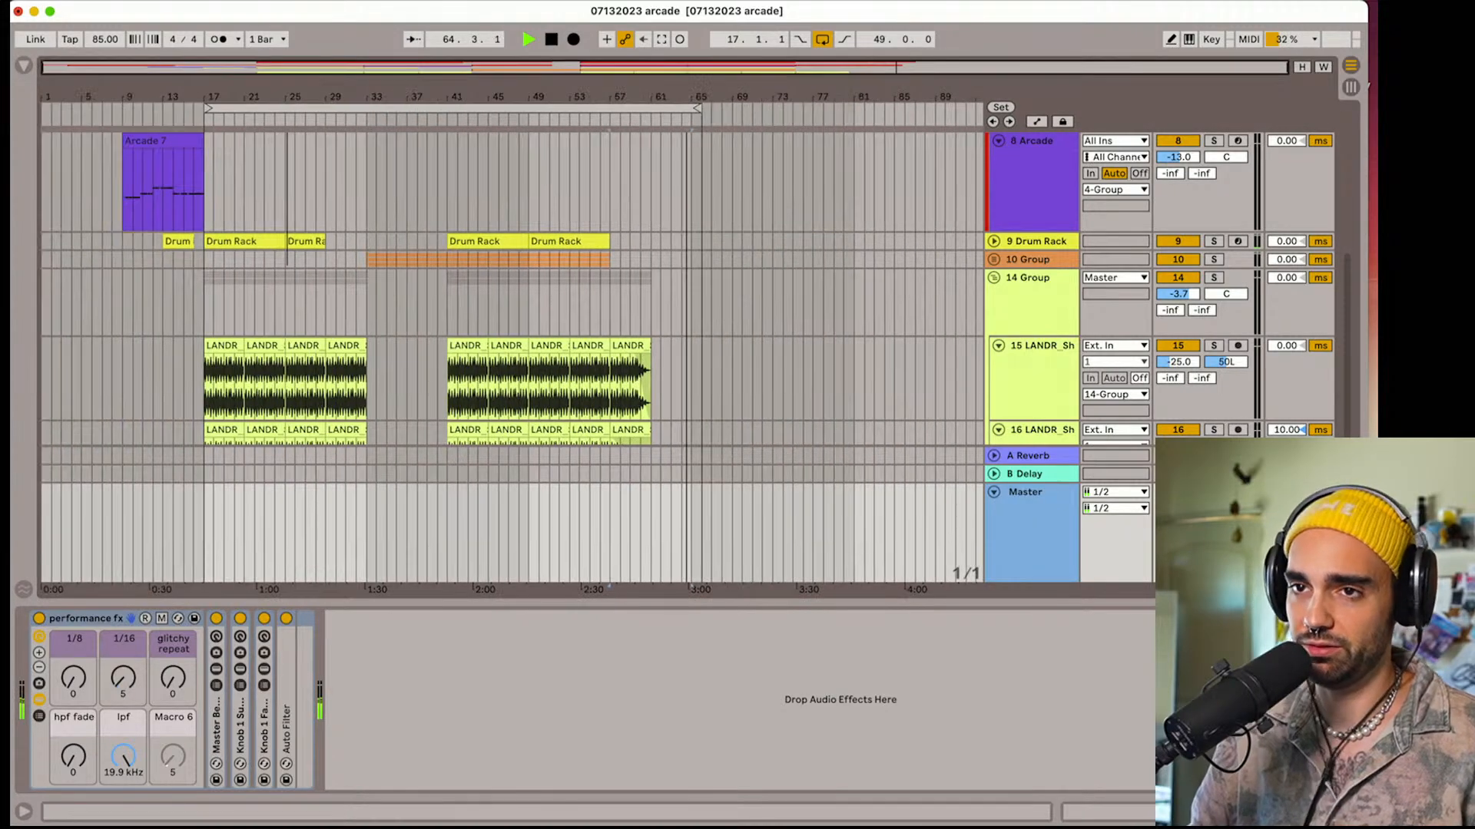
scroll(296, 157, "up", 10)
left_click_drag(206, 110, 44, 109)
key("space")
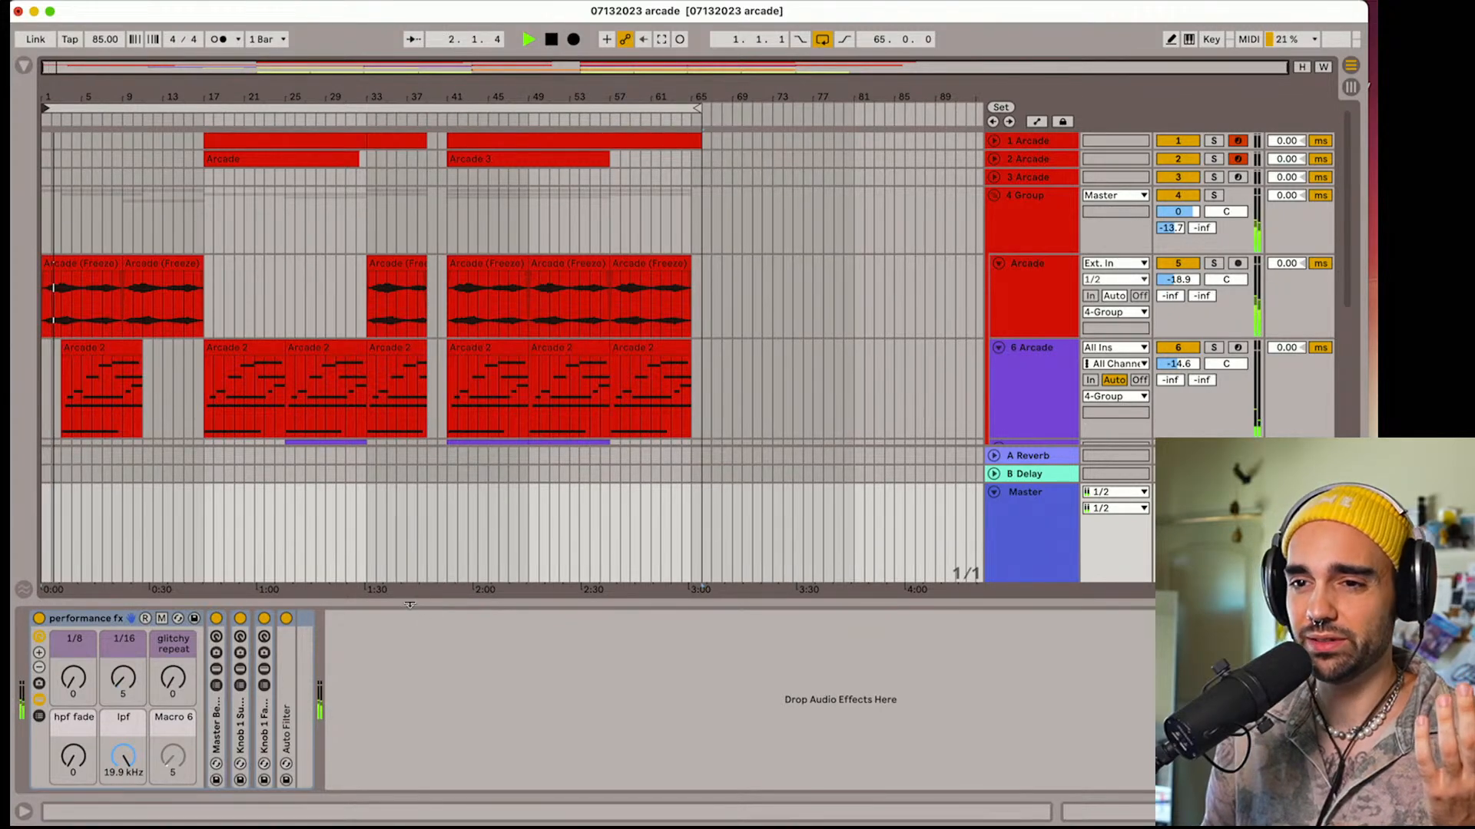
Hide the device view, fold all tracks, and unfold the 14 Group, 3 Arcade and 2 Arcade to review the arrangement
left_click_drag(411, 603, 411, 791)
scroll(342, 577, "down", 4)
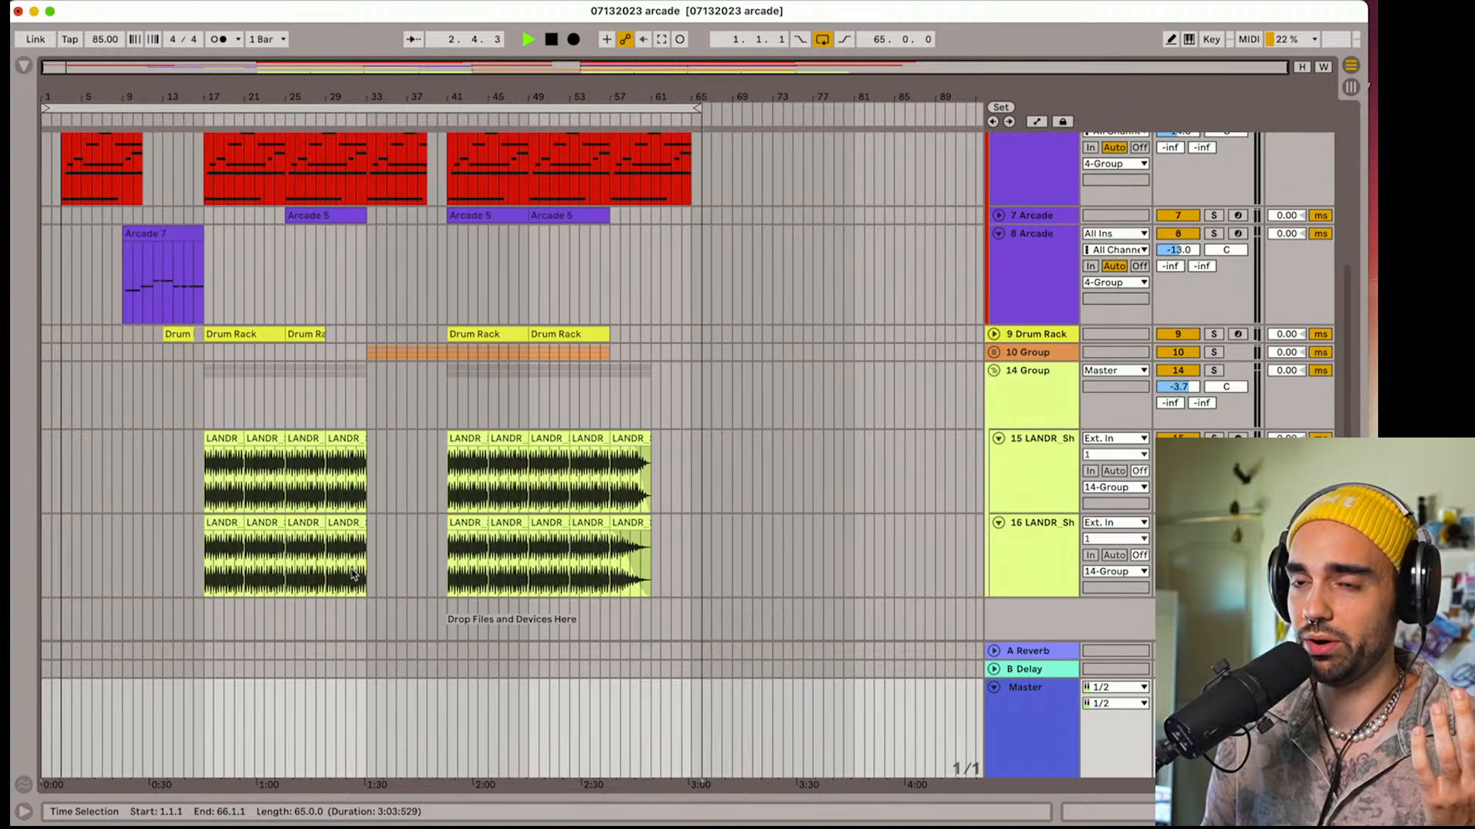
scroll(341, 577, "up", 4)
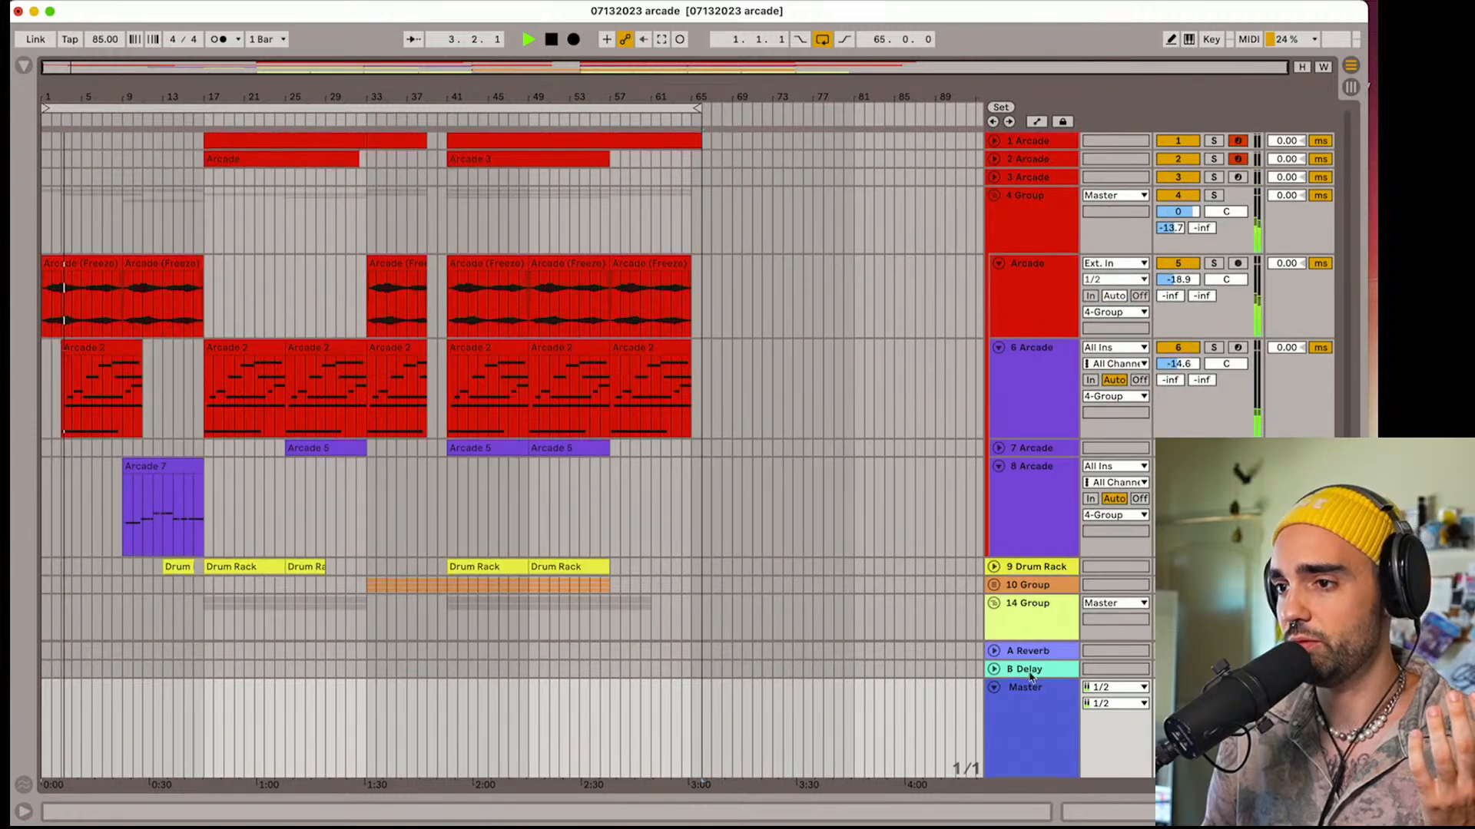
left_click(993, 607, "alt")
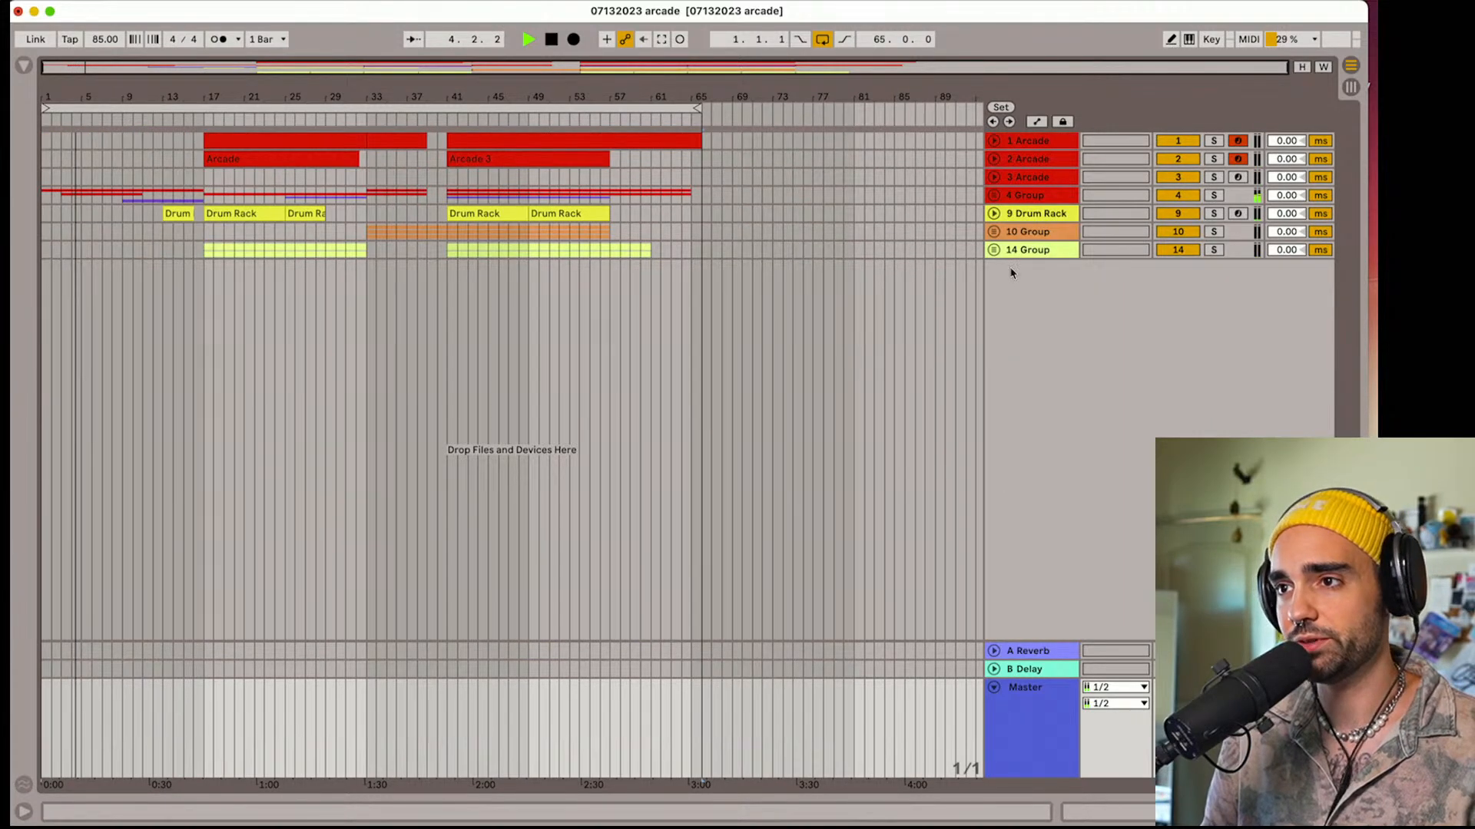
left_click(993, 250)
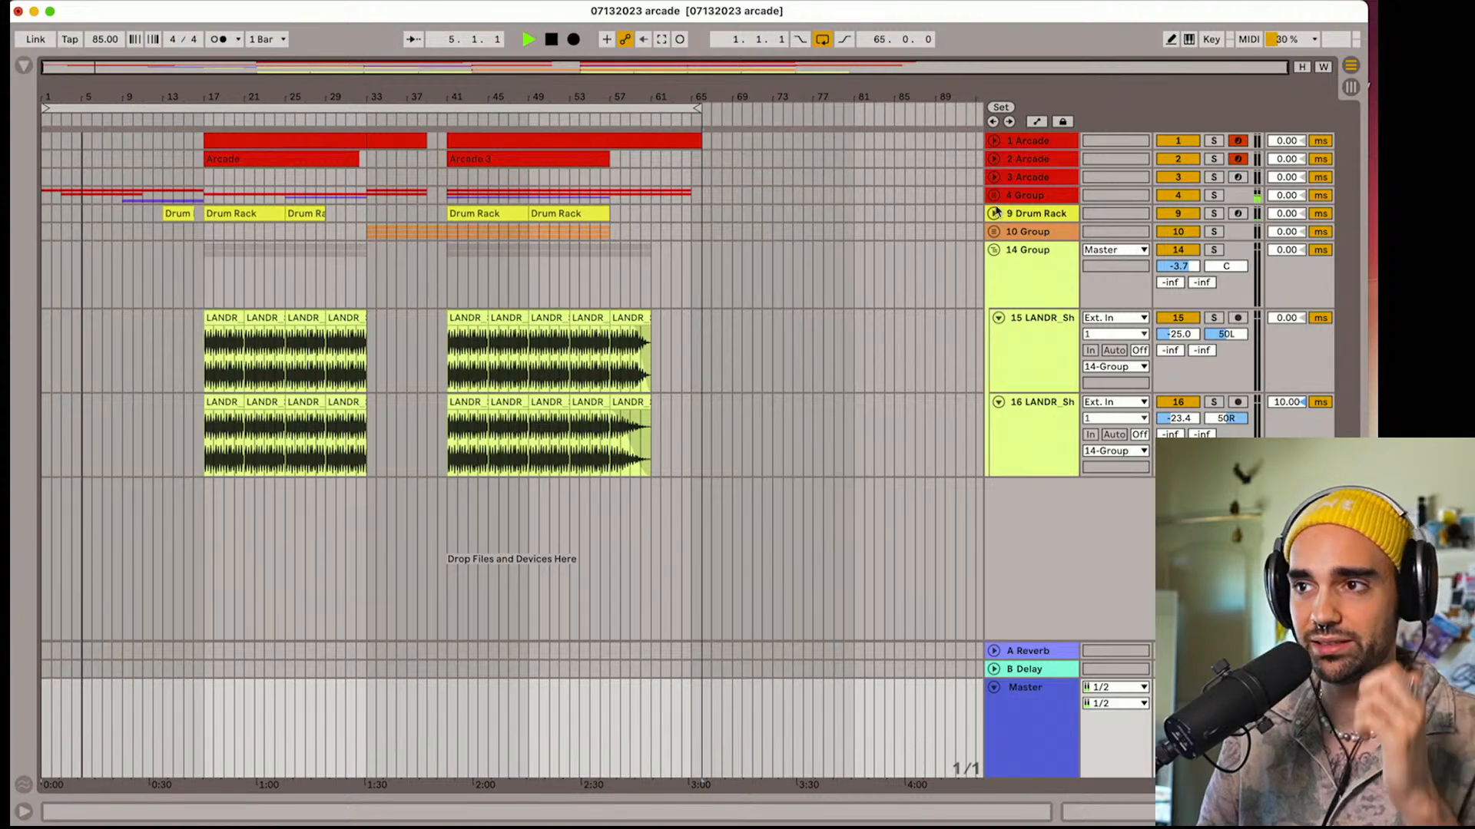
left_click(994, 177)
left_click(993, 158)
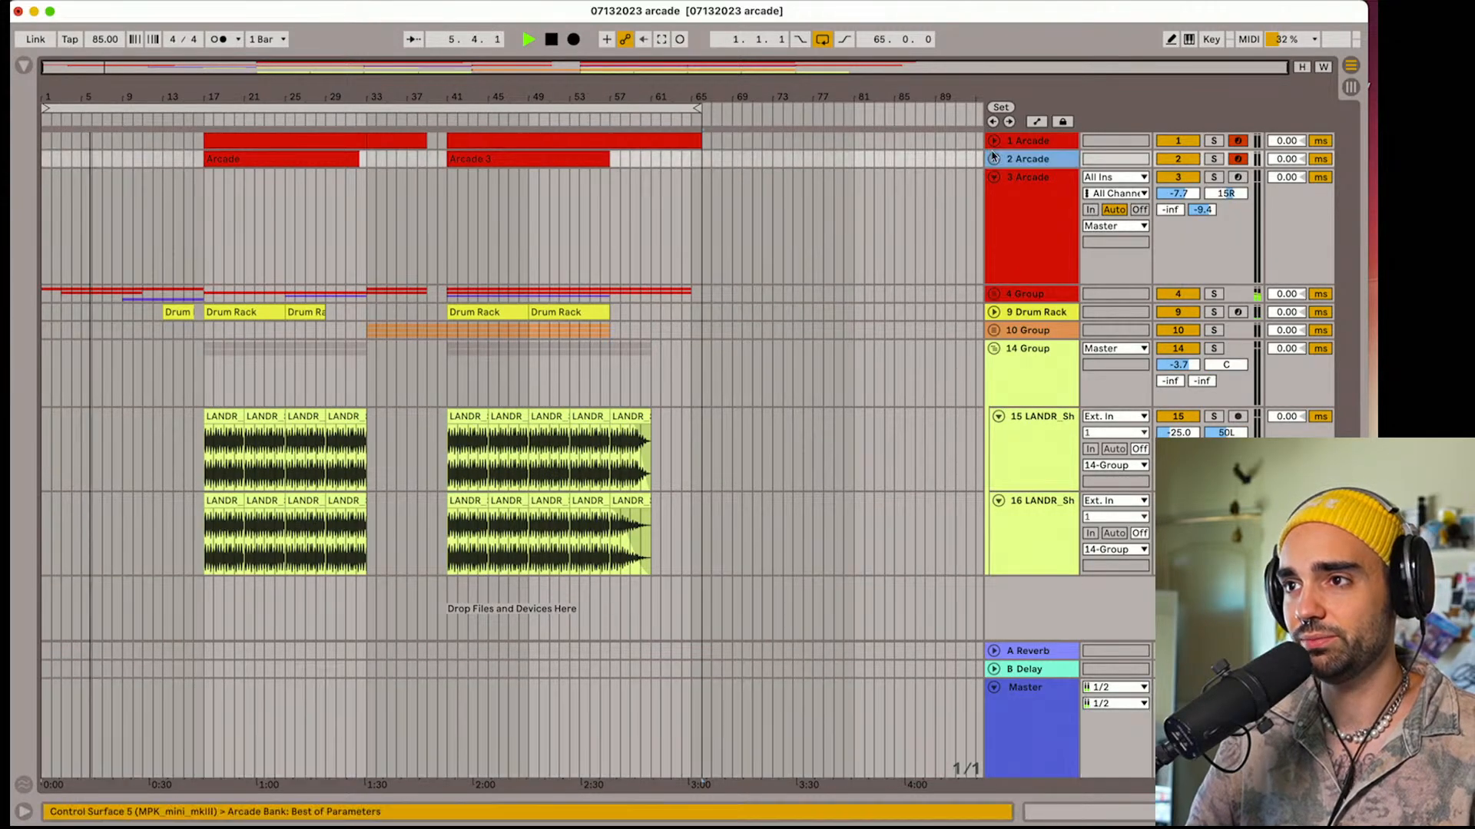
left_click(993, 158)
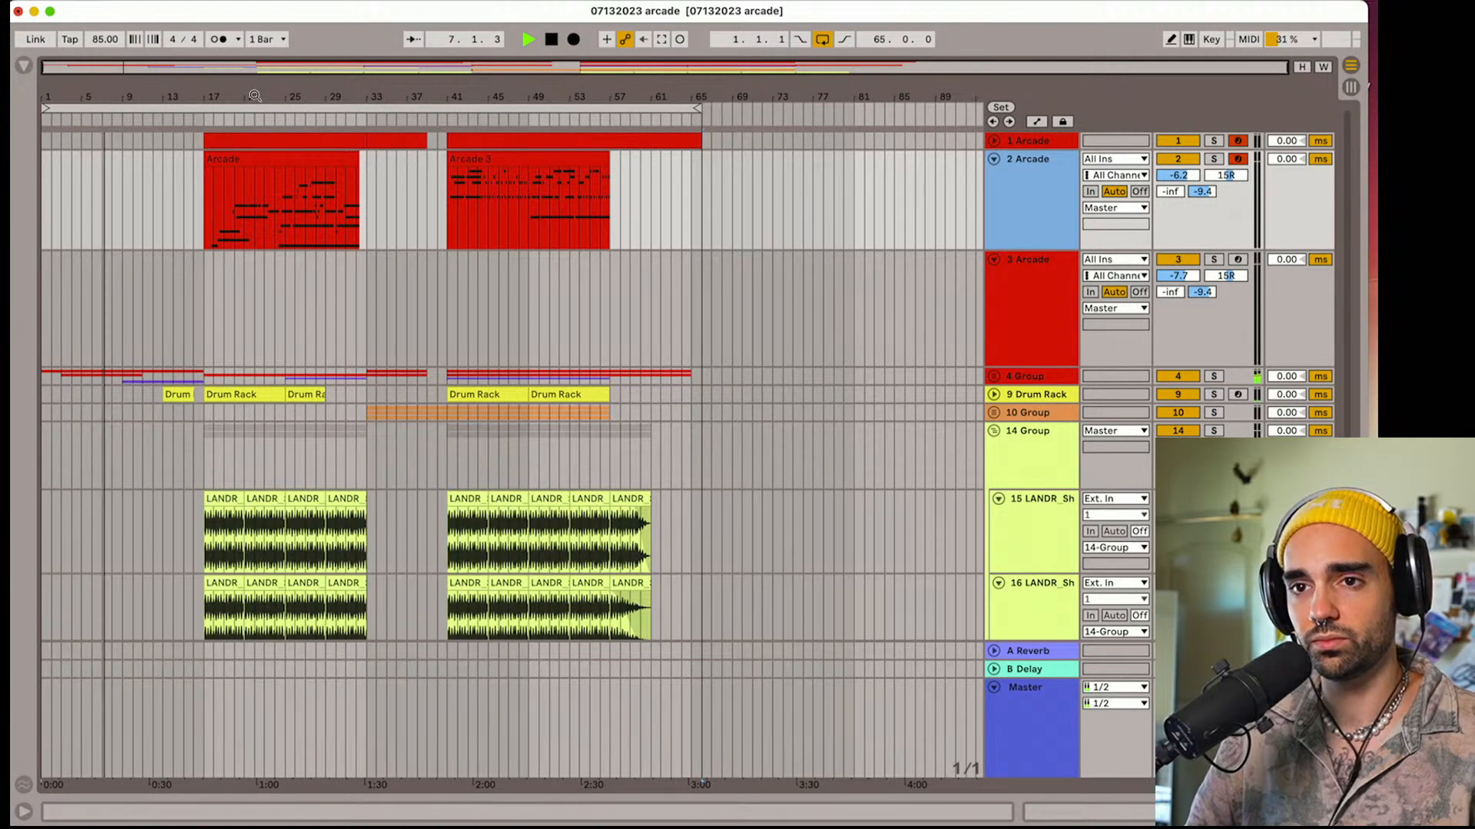
left_click_drag(255, 96, 400, 144)
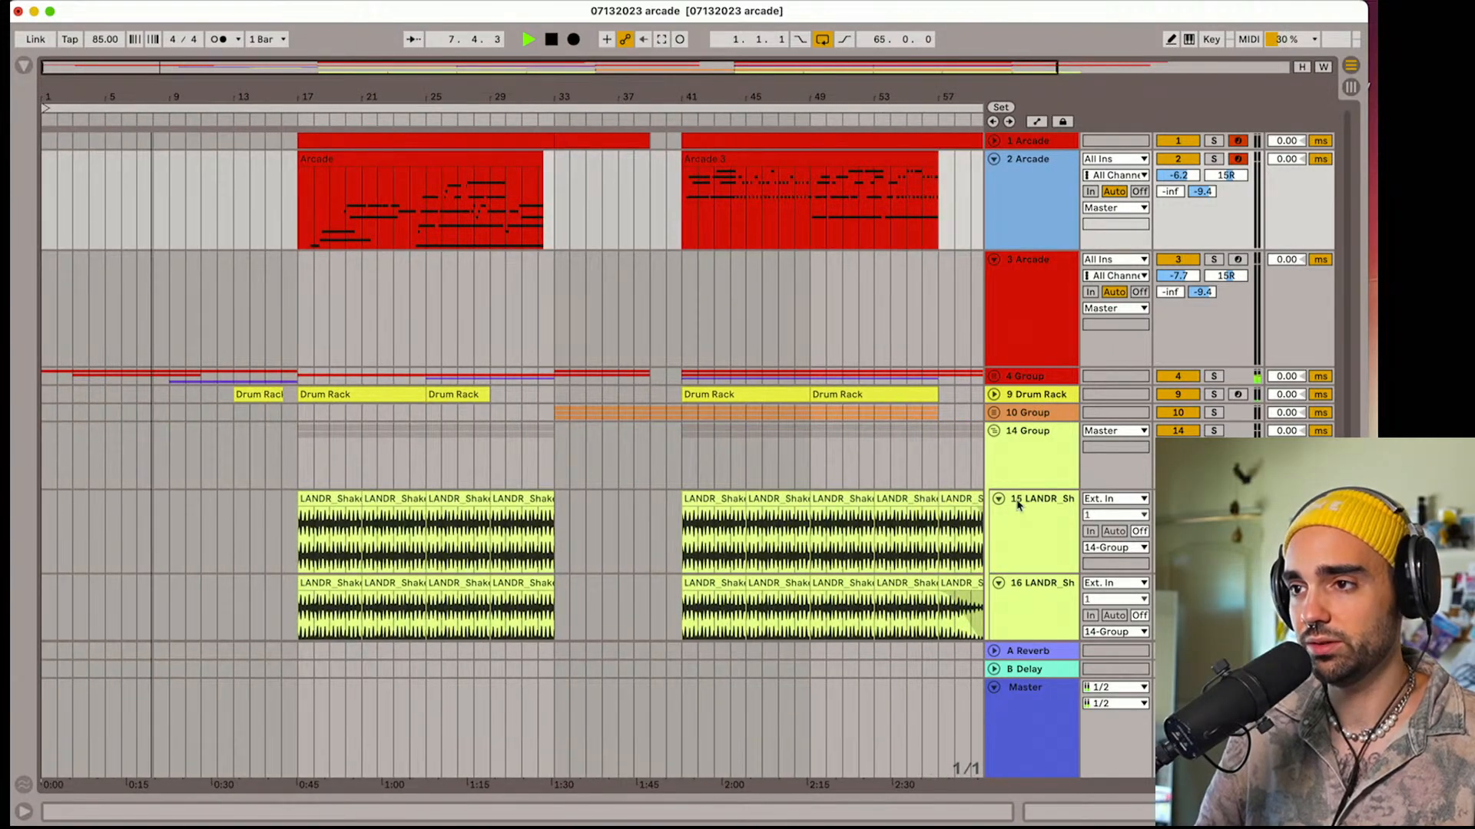
Insert an audio track below the 16 LANDR shaker track and move it out of the 14 Group
scroll(1021, 511, "down", 3)
left_click(1030, 530)
key("super+t")
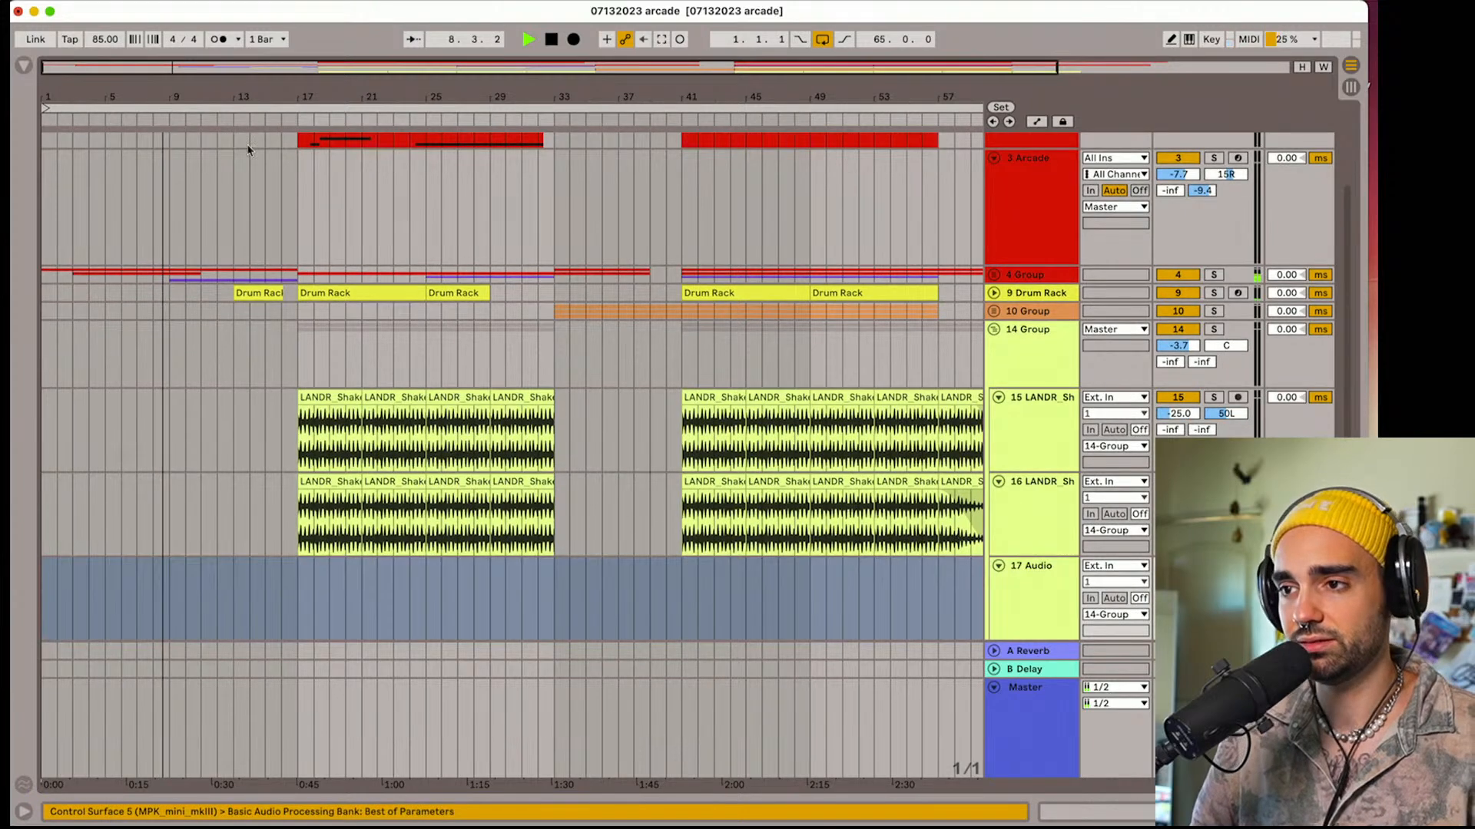
scroll(845, 438, "down", 2)
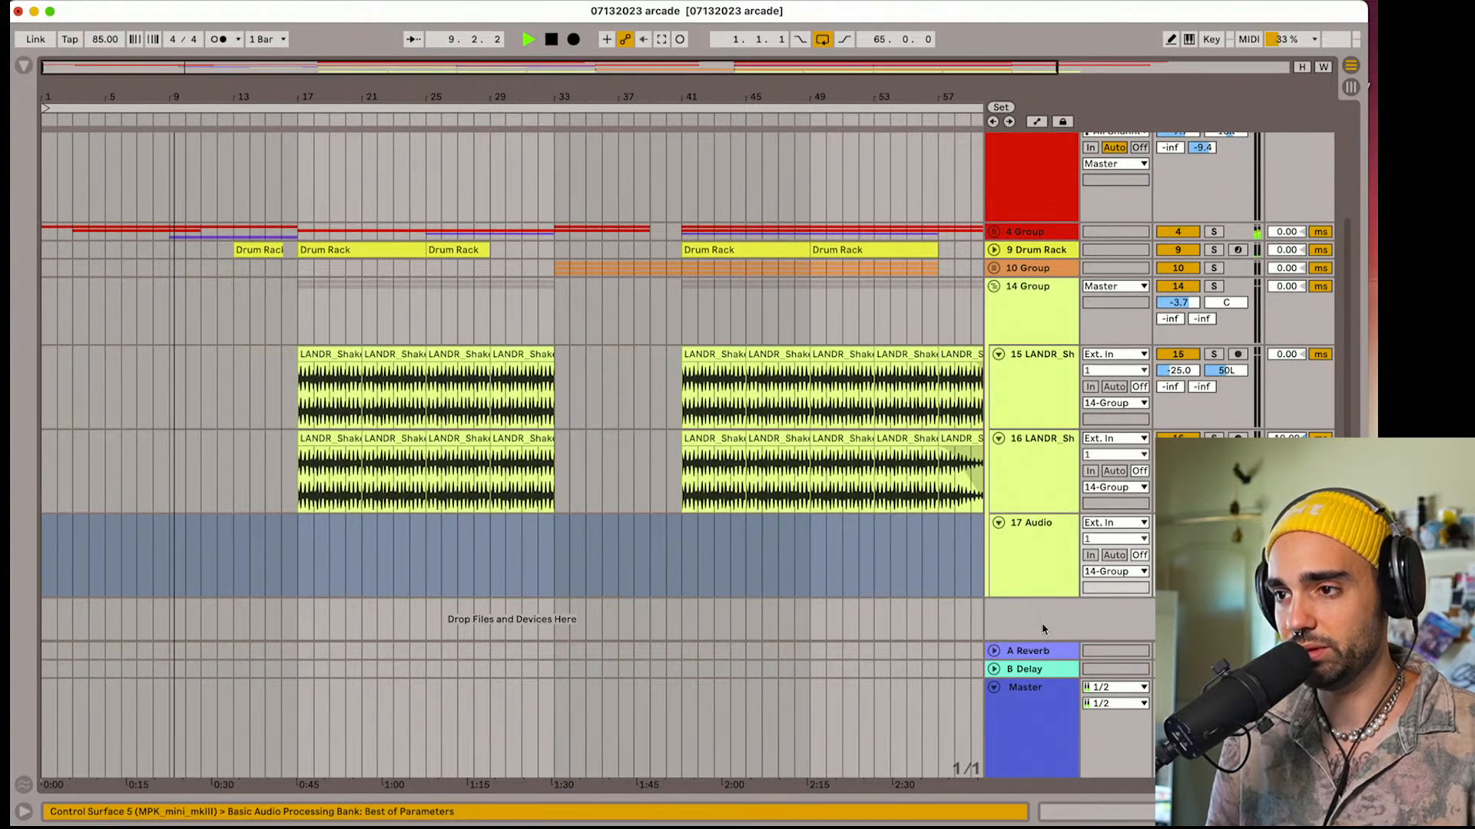
left_click_drag(1031, 567, 1031, 616)
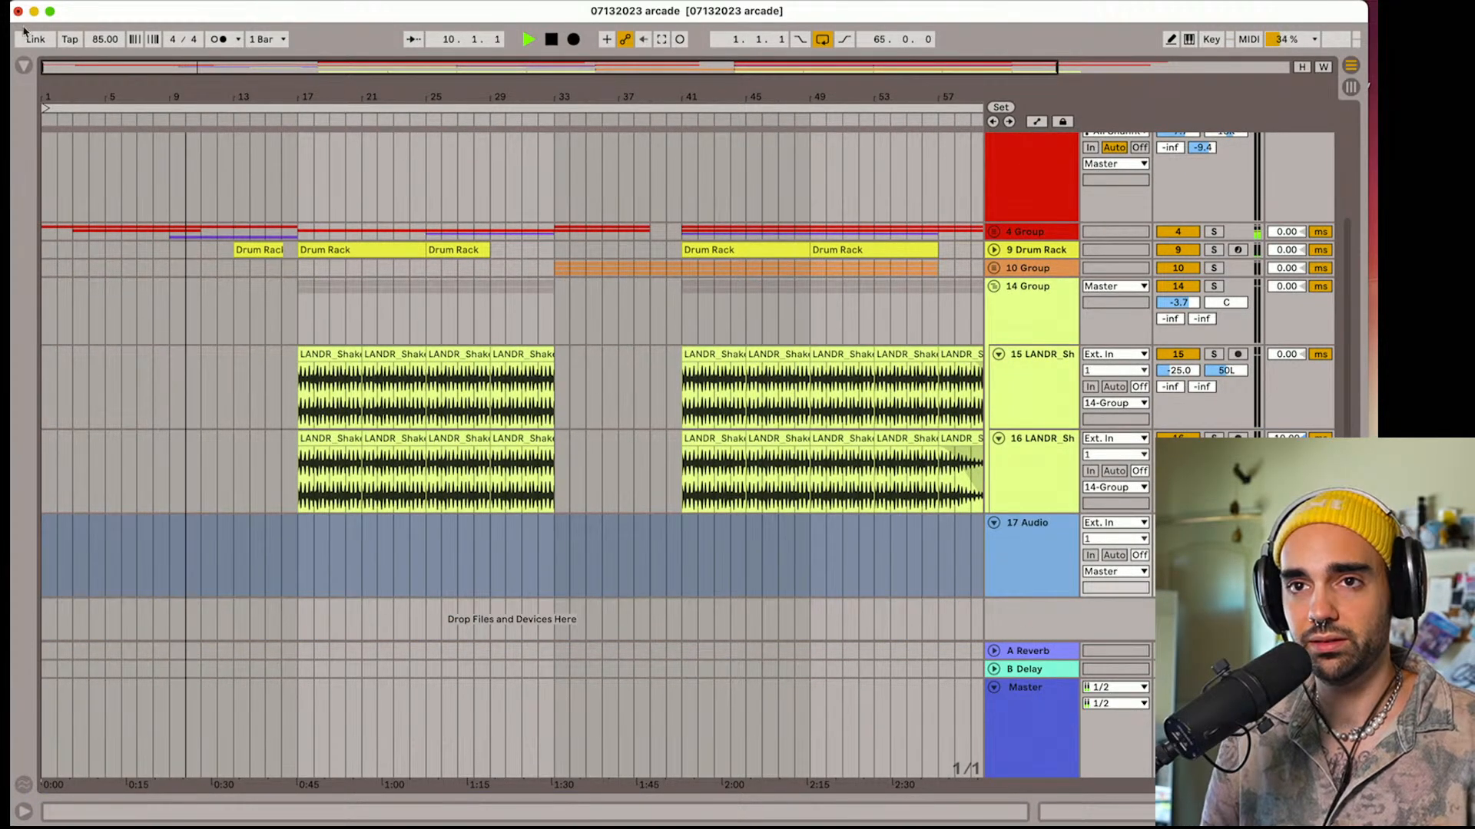
Clear the browser search, audition rain samples in Field Recordings, place rain from inside 012023.wav on track 17 at bar 1, and restart playback
left_click(24, 66)
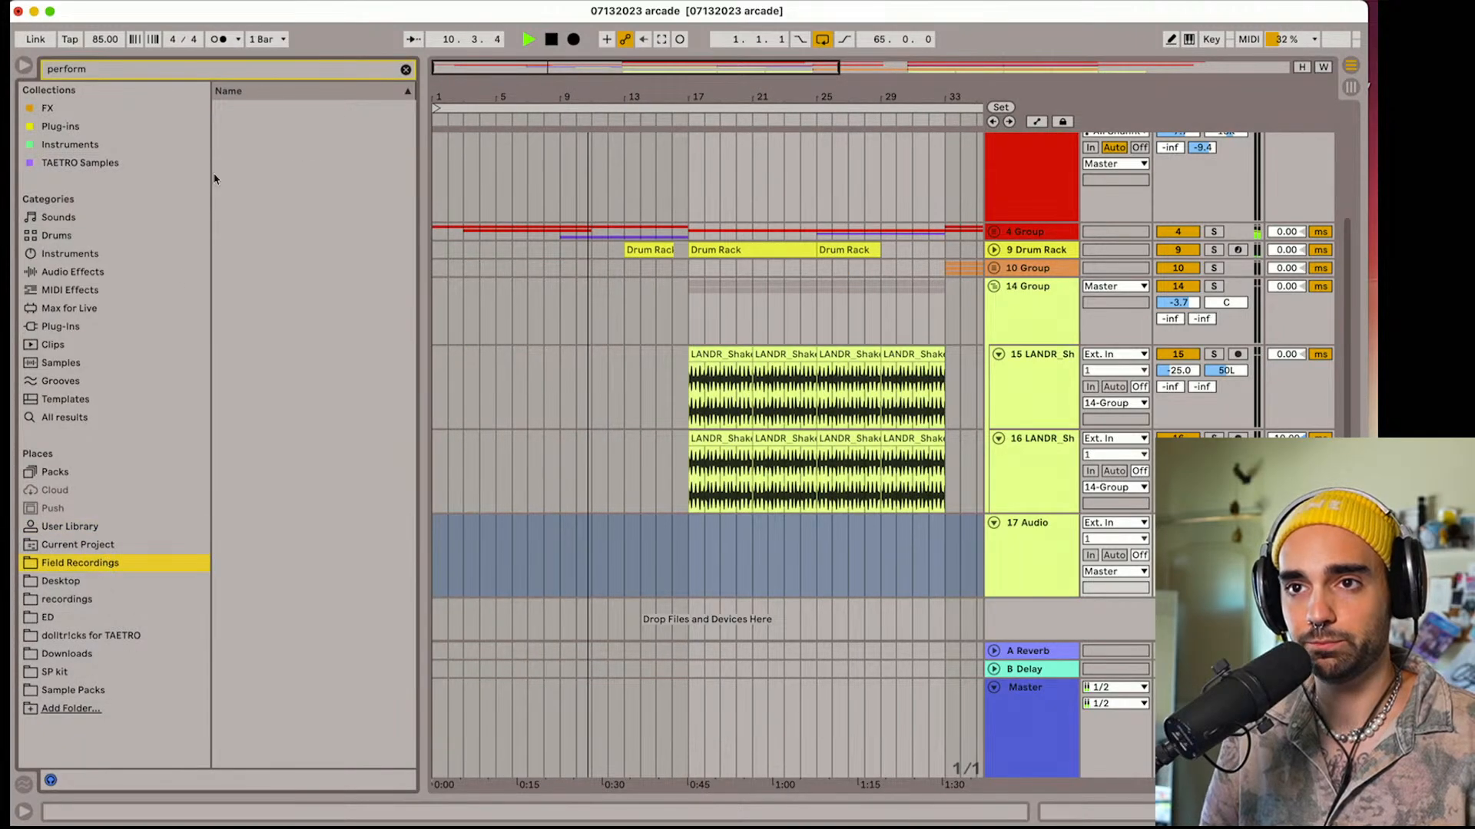
left_click(405, 69)
left_click_drag(424, 157, 478, 160)
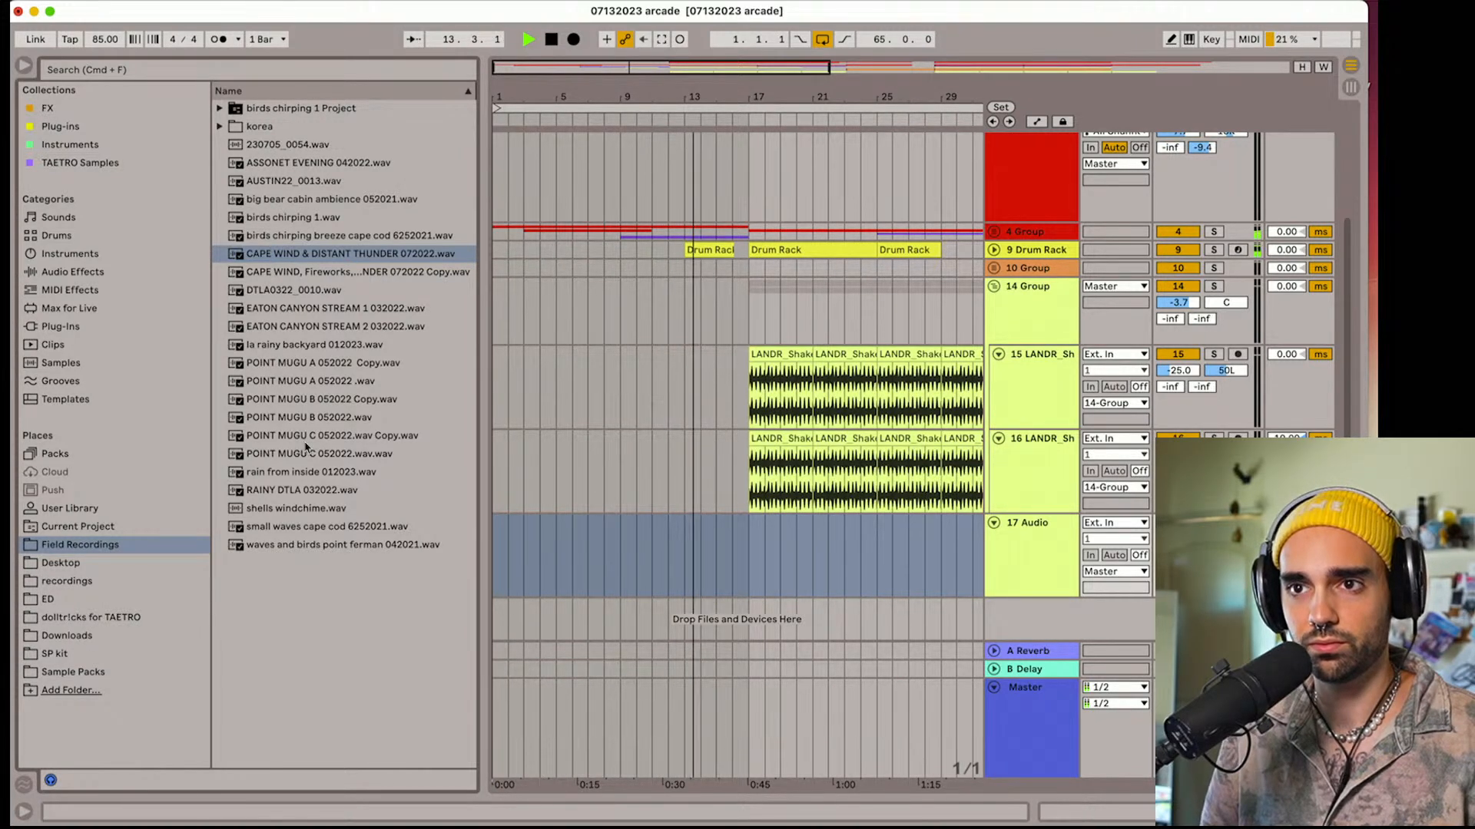
left_click(292, 494)
left_click(263, 472)
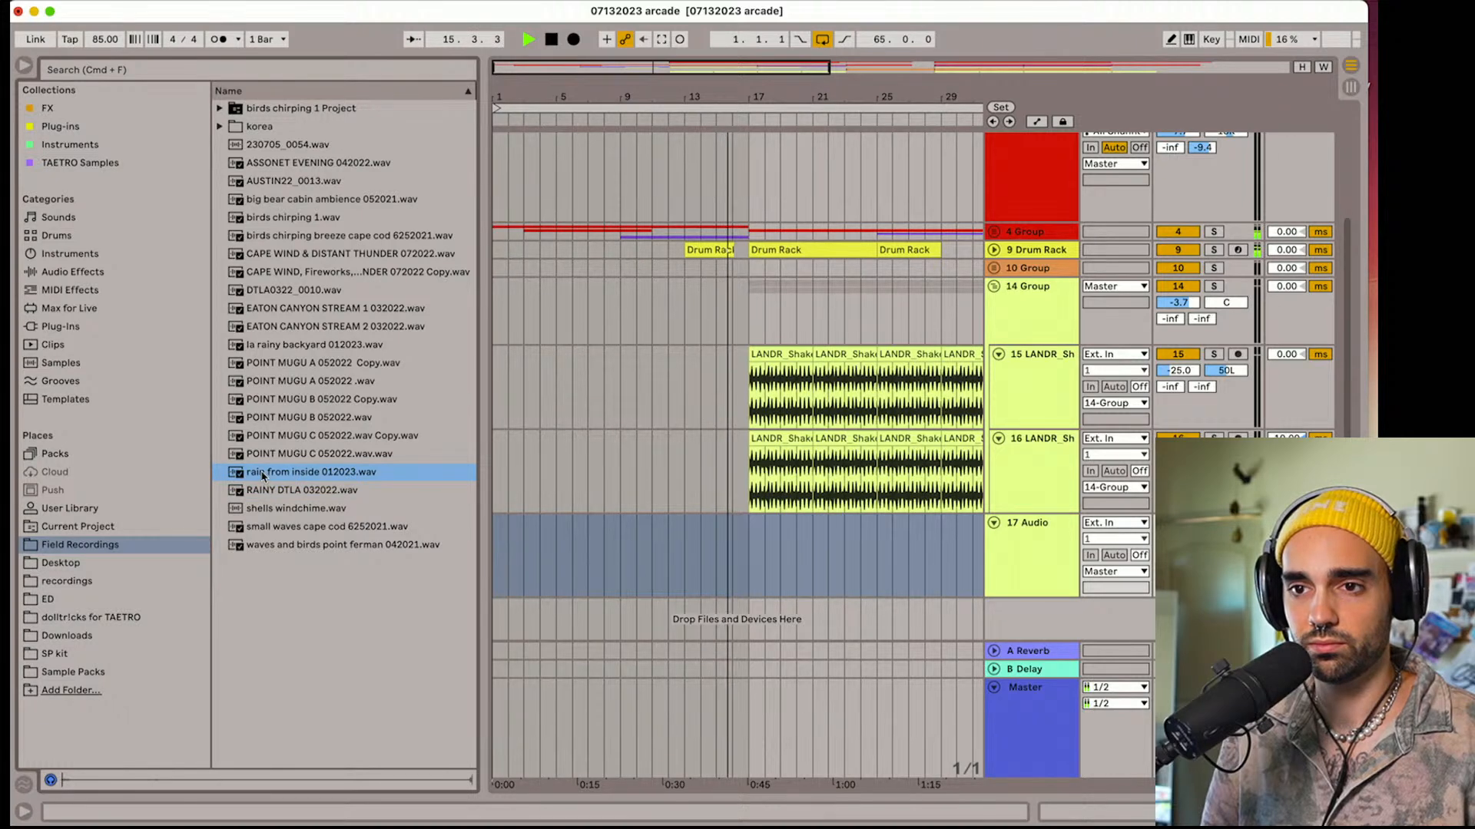
left_click_drag(263, 472, 538, 547)
key("space")
key("space")
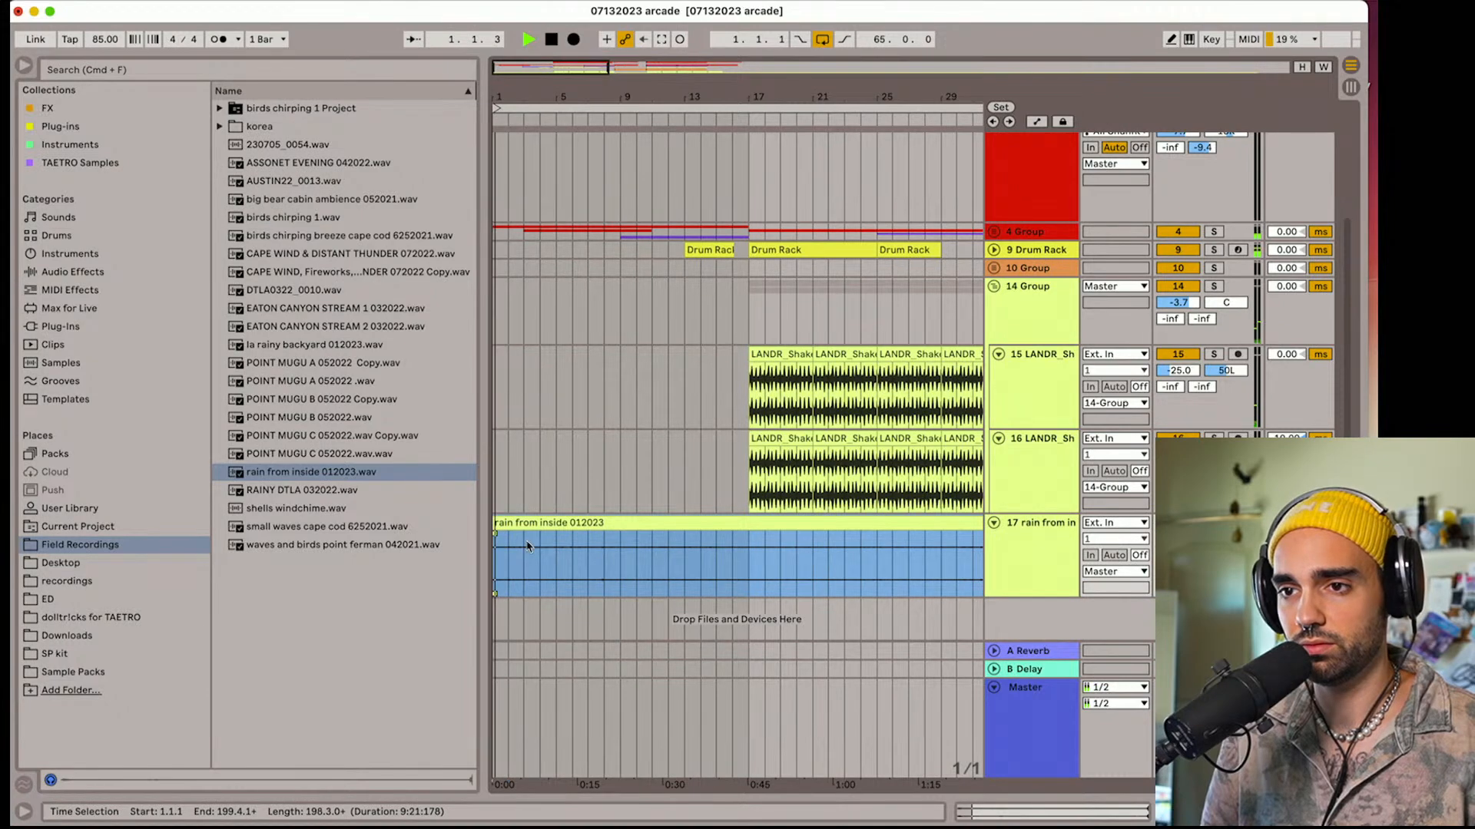
Check the rain clip's settings, and set its track's Low Cut to 327 Hz and High Boost to 3.43 dB
double_click(1016, 581)
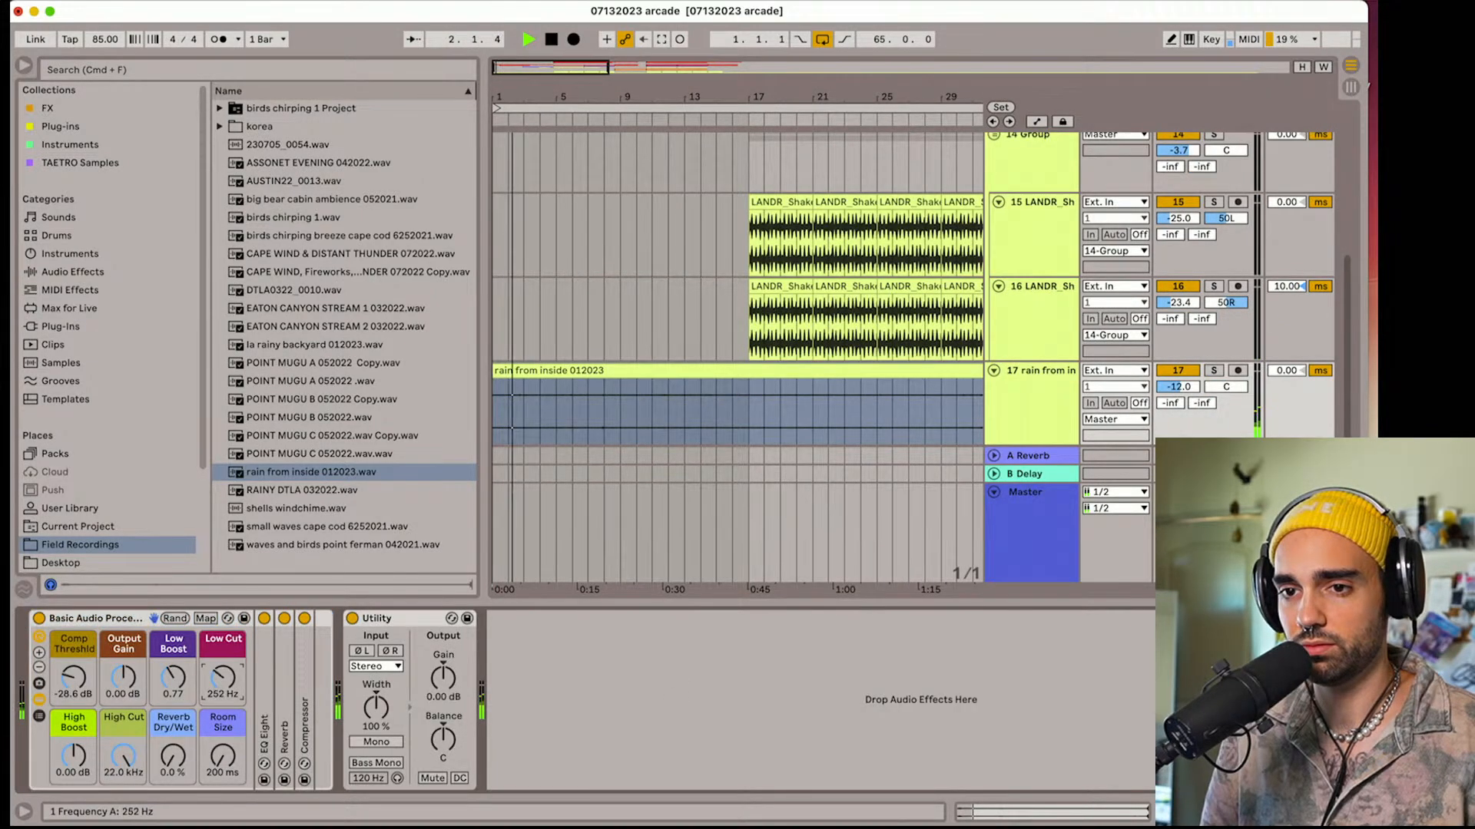
left_click(574, 397)
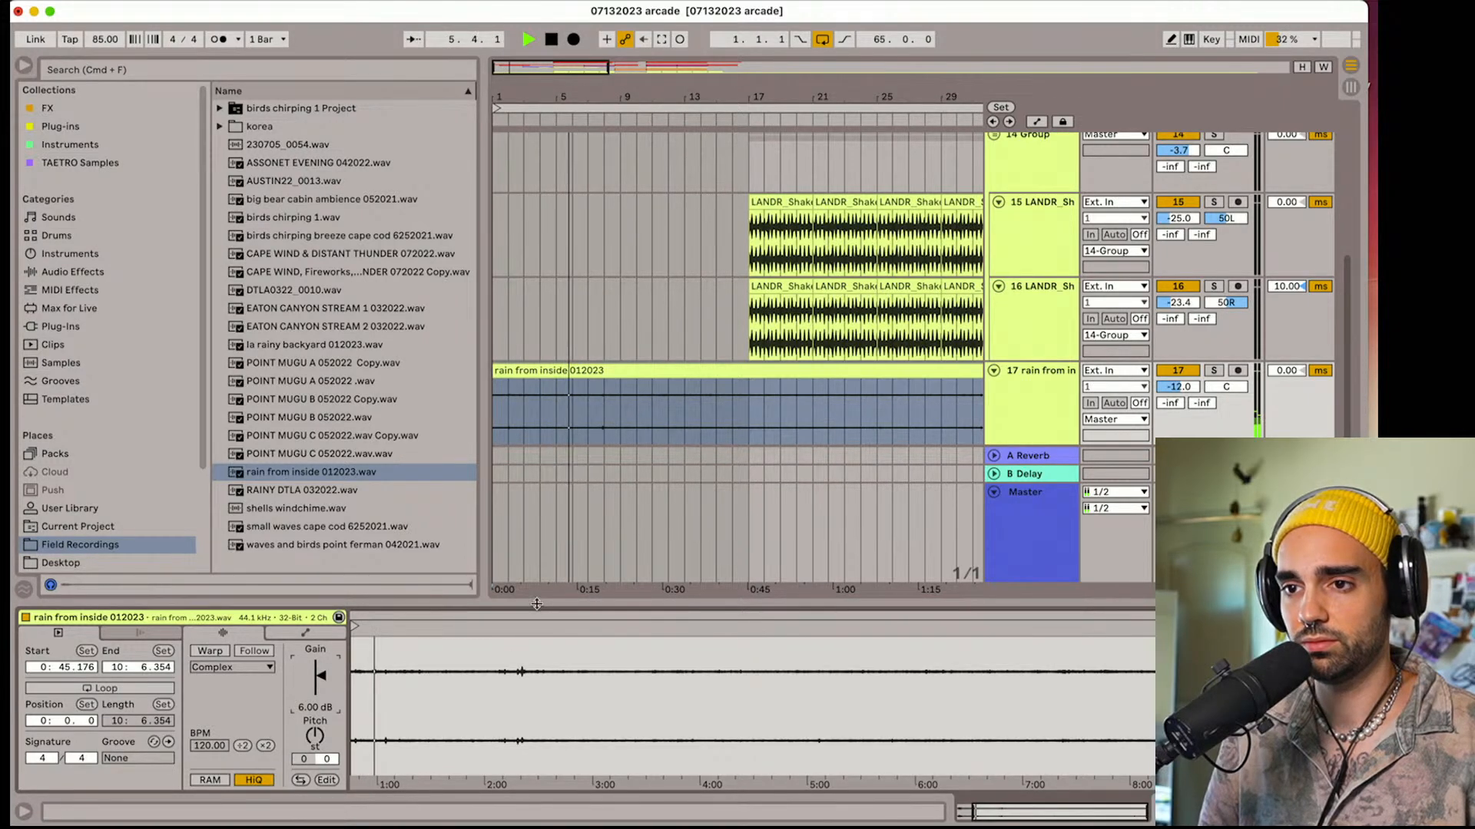
left_click(1022, 415)
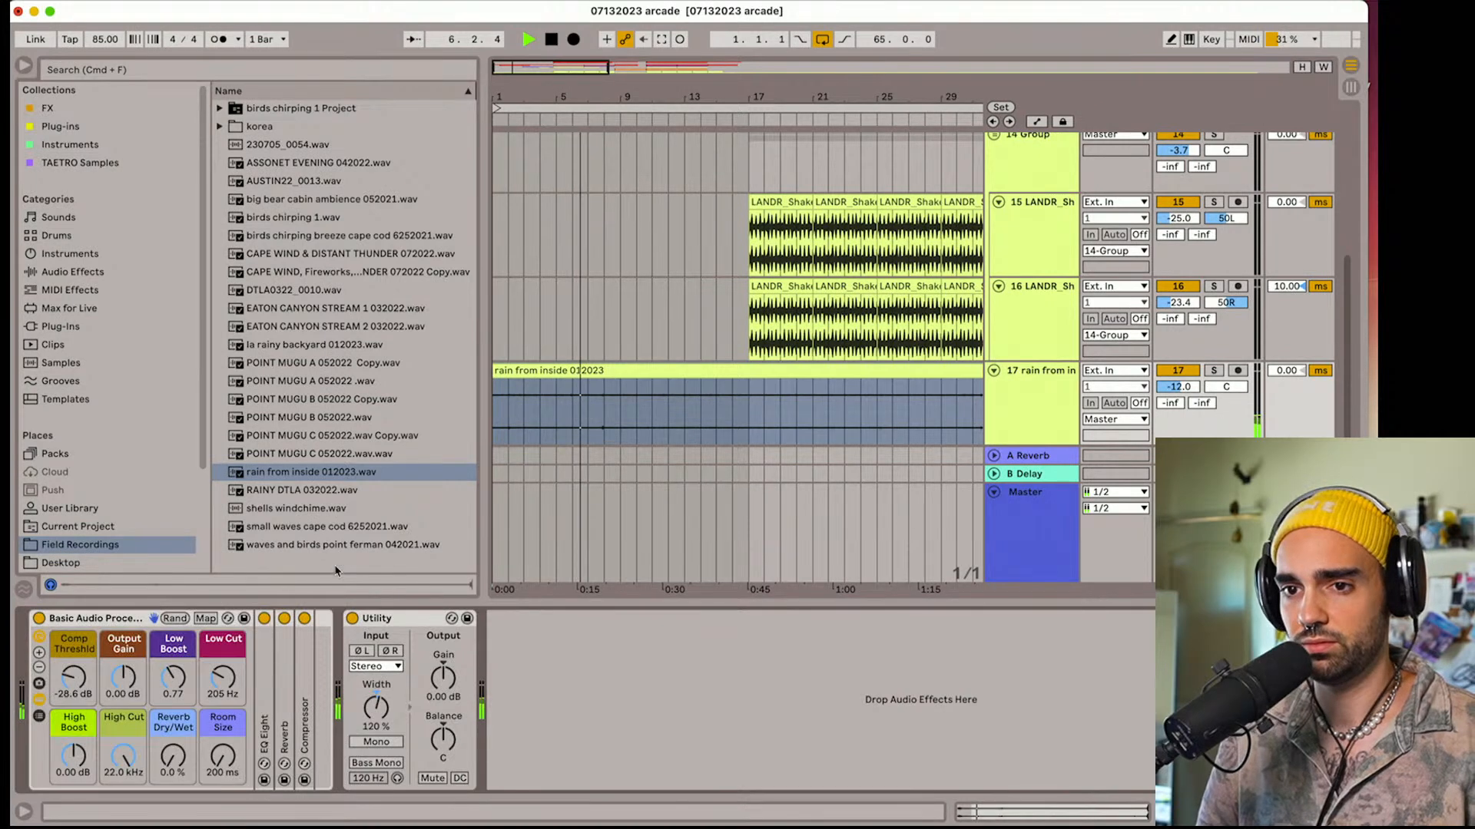
left_click_drag(232, 683, 232, 668)
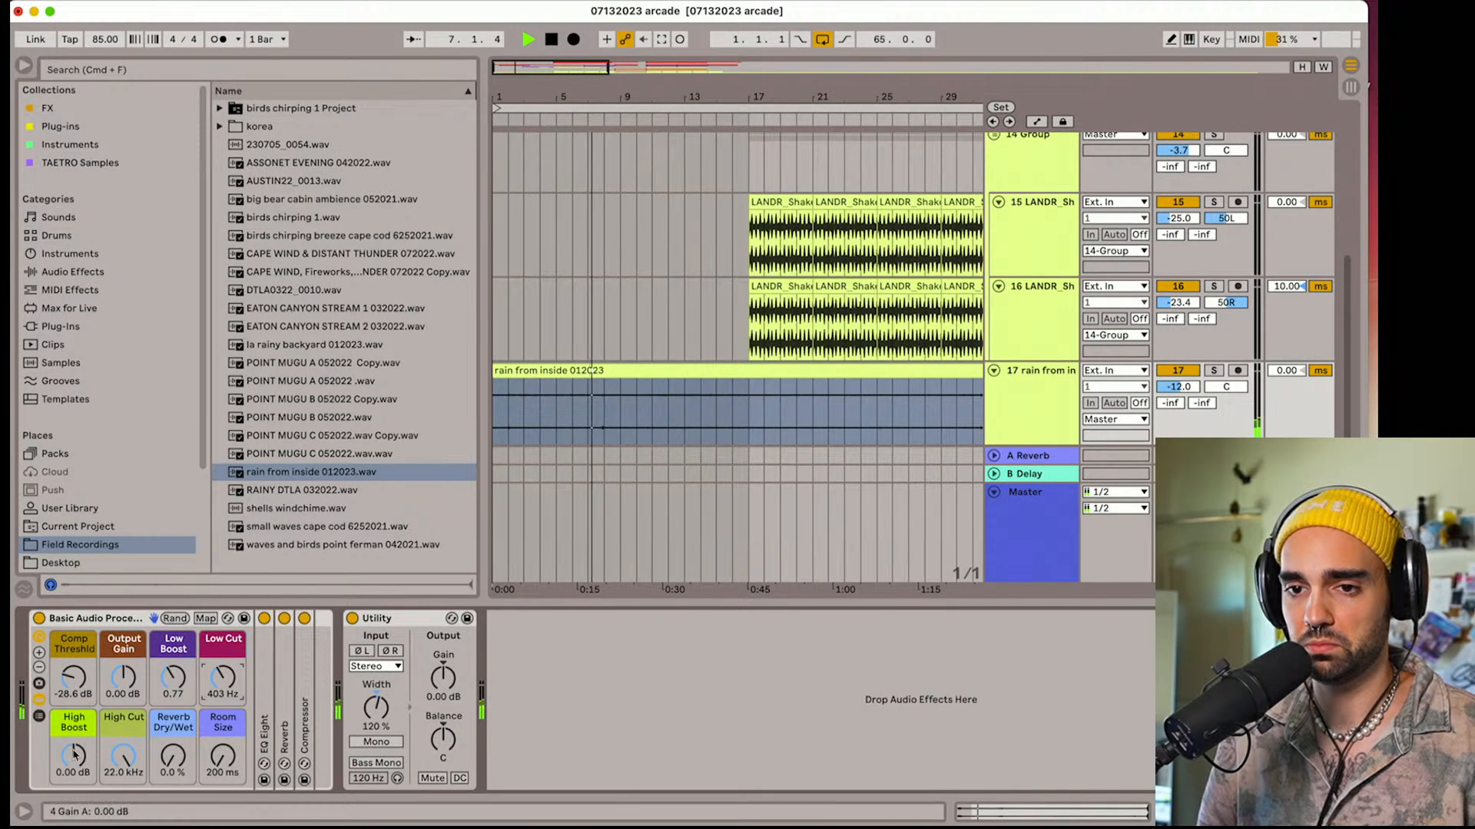
left_click_drag(75, 756, 75, 738)
left_click_drag(223, 679, 224, 685)
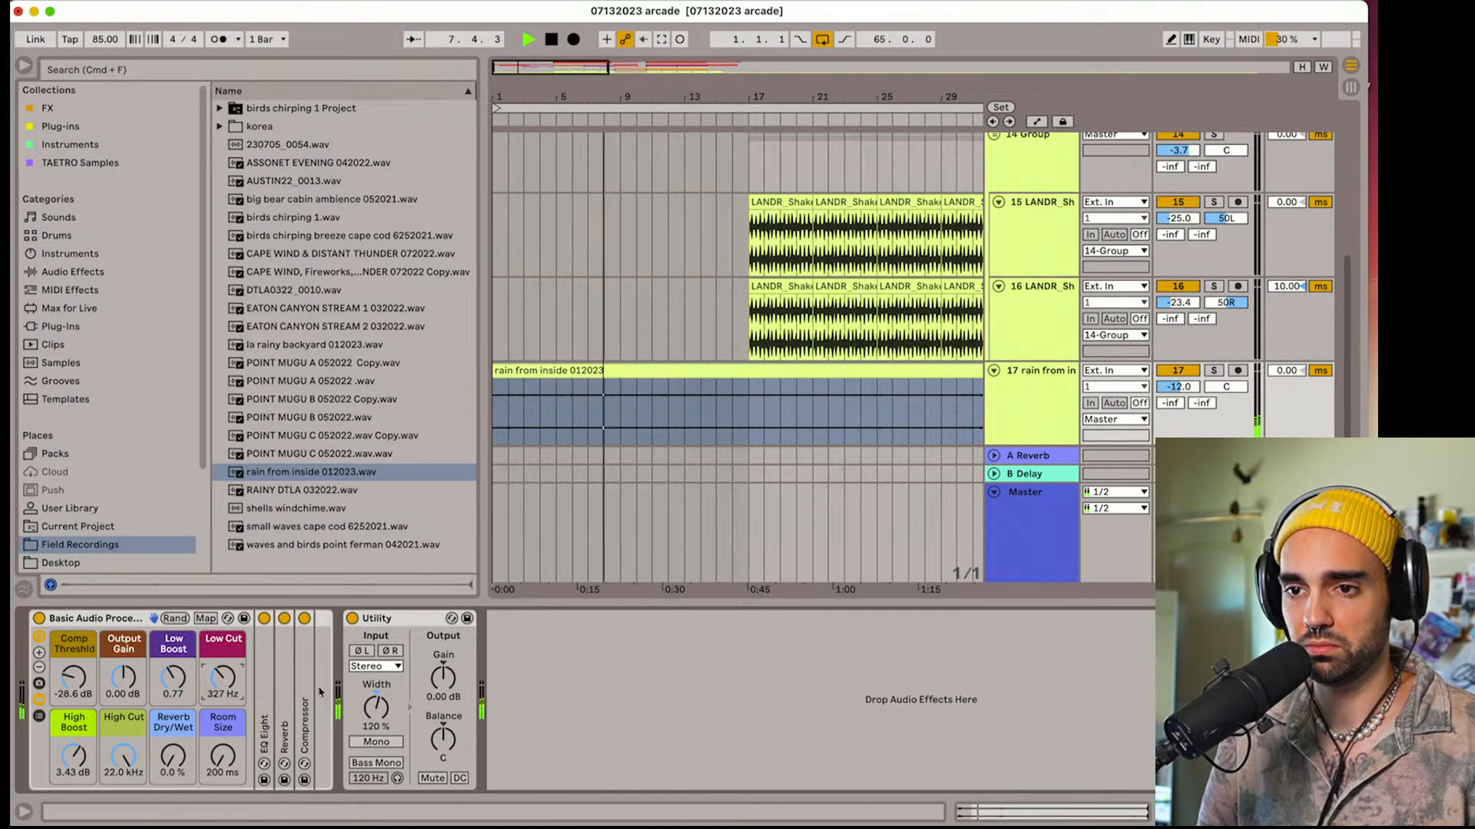
Set the rain track's Utility to 146% width and 3.33 dB gain, and lower the track volume to -13.9 dB
left_click(375, 708)
left_click_drag(377, 720, 377, 713)
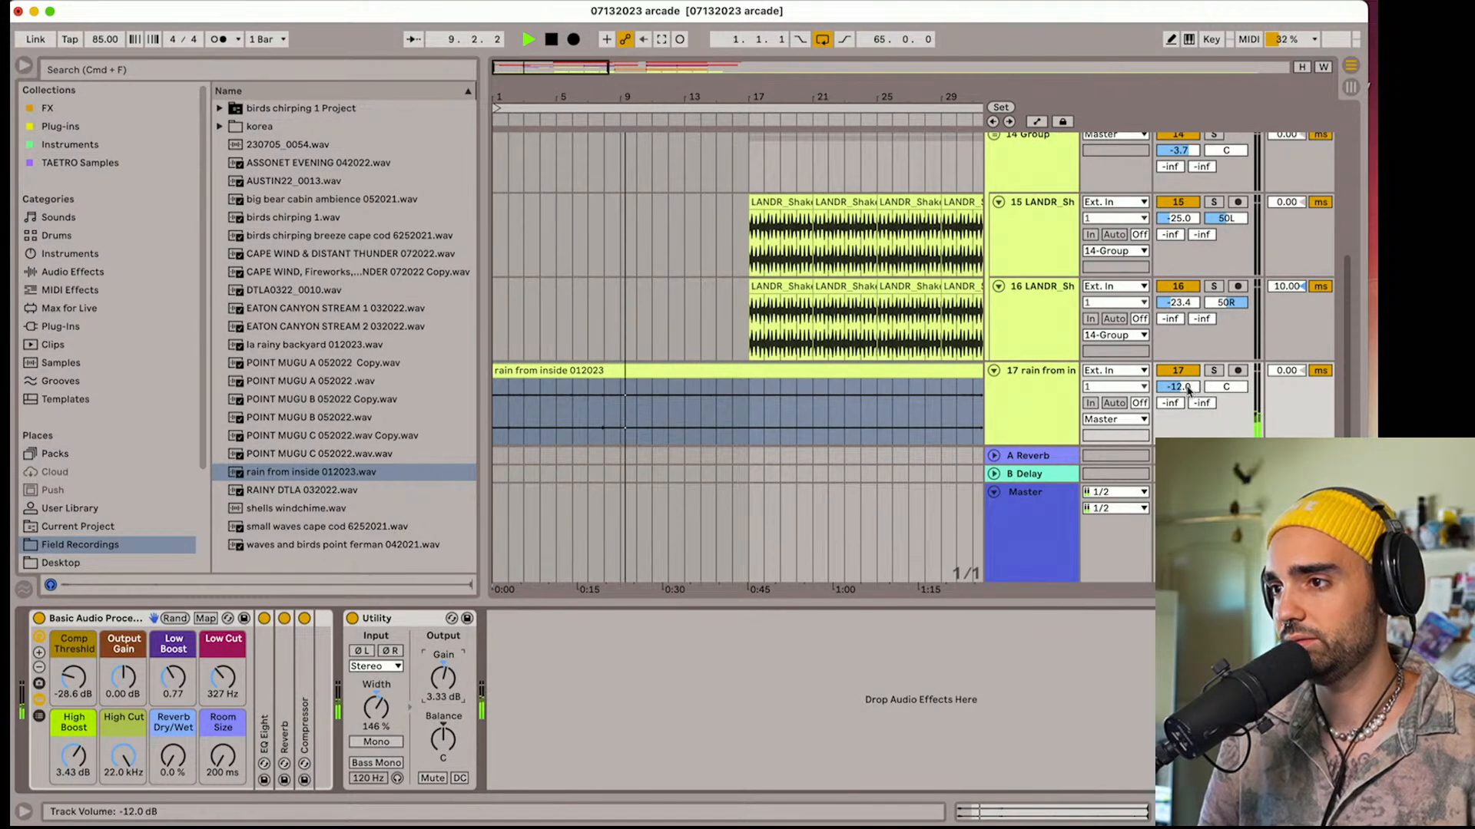
left_click_drag(1186, 385, 1185, 398)
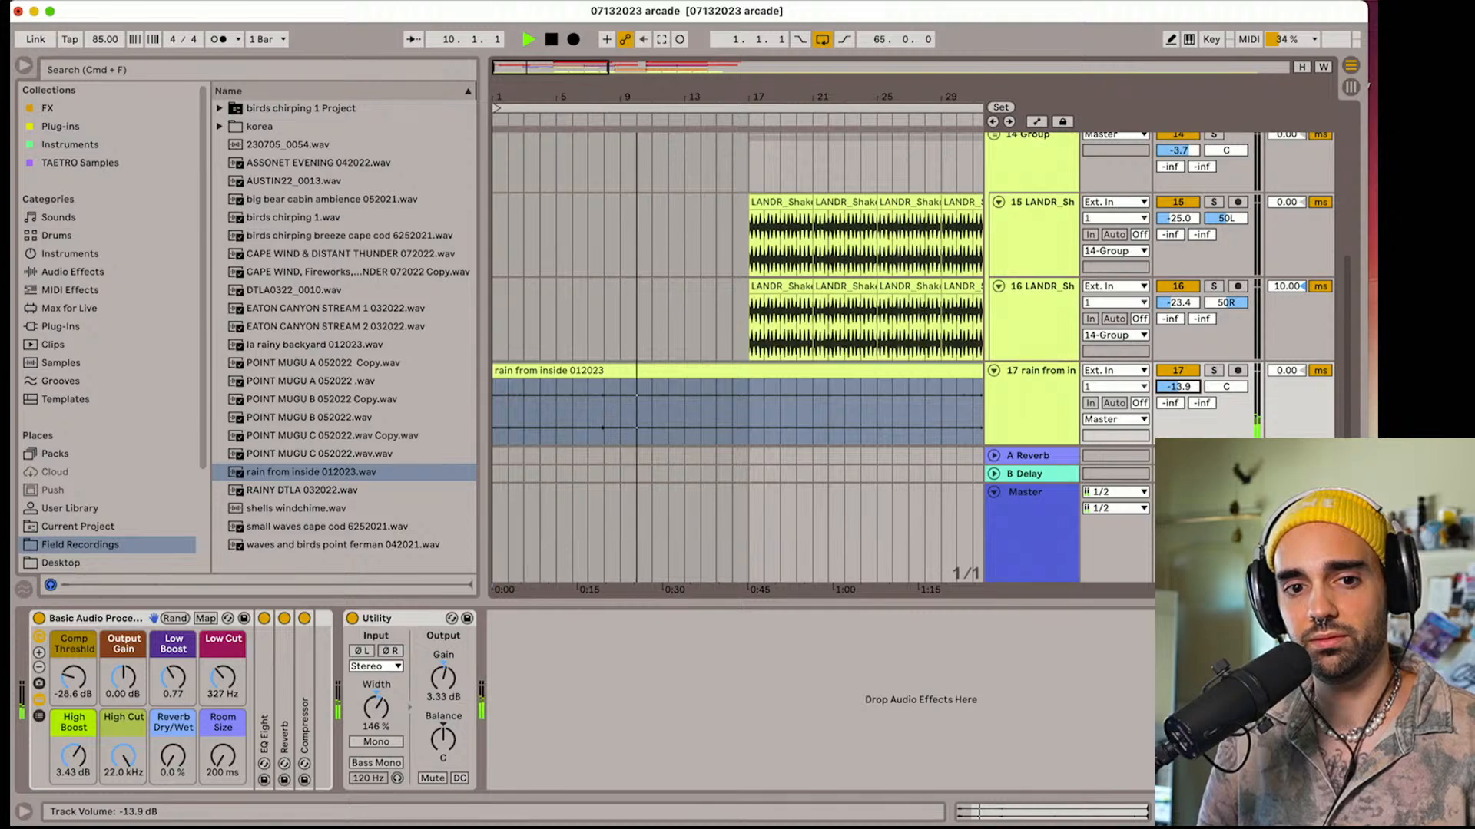
Hide the browser and fold all the arrangement tracks, including the rain track
left_click(23, 65)
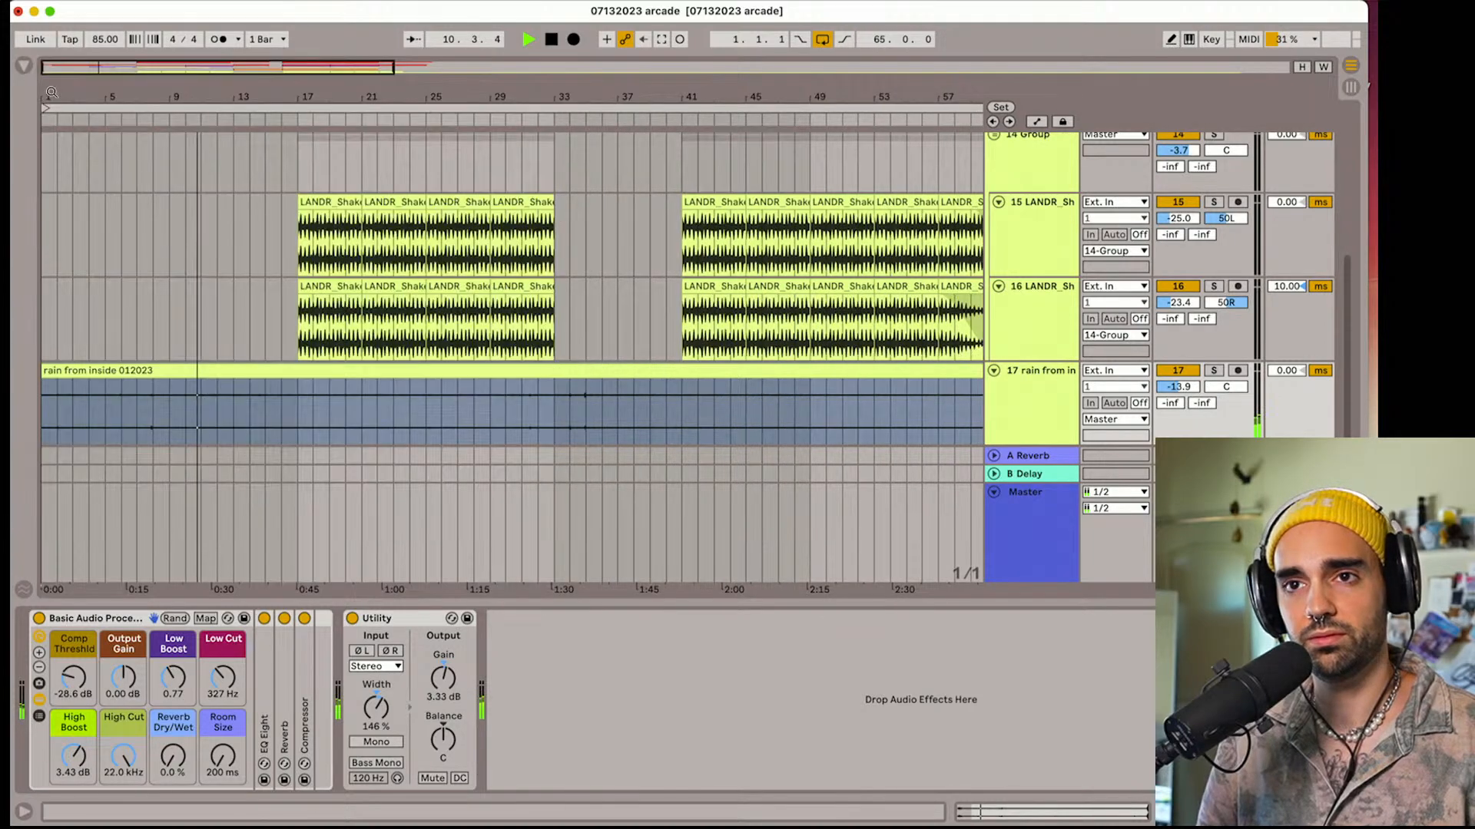
key("plus")
key("plus")
key("plus")
scroll(418, 318, "up", 10)
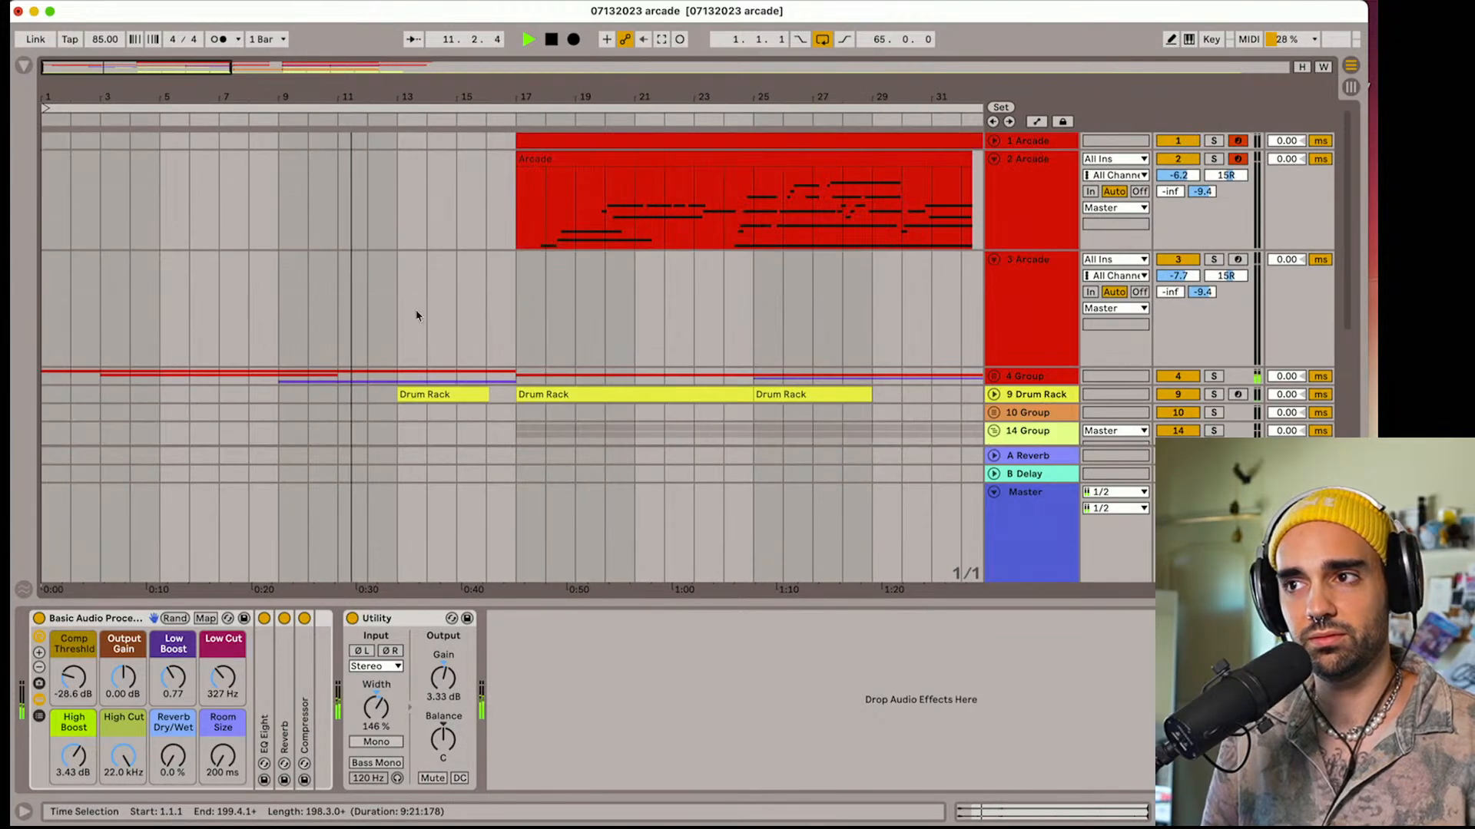
left_click(996, 159, "alt")
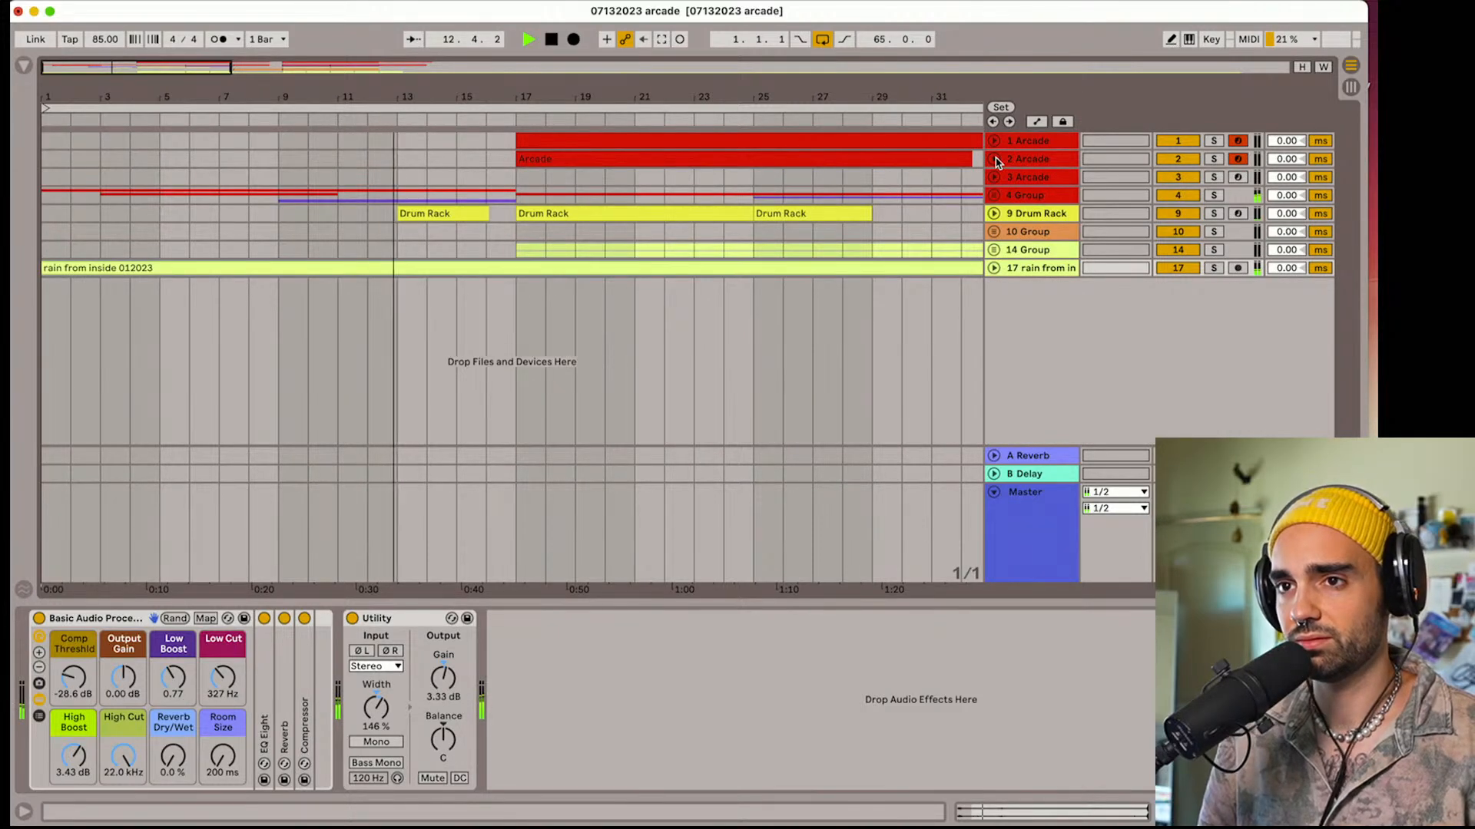
Unfold 9 Drum Rack, show its automation and lower High Cut to 496 Hz across the clip starting at bar 13
left_click(993, 214)
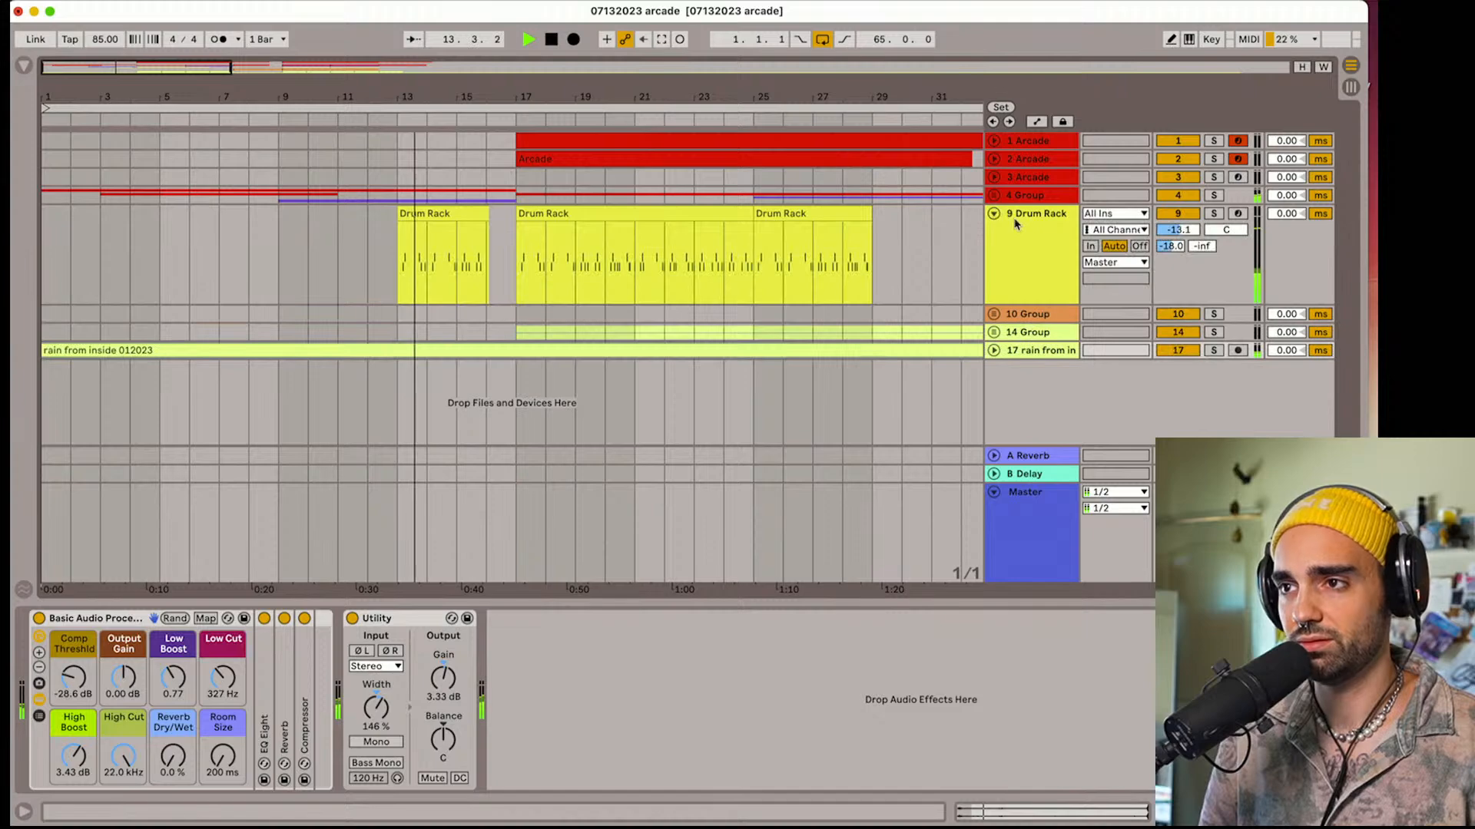
key("a")
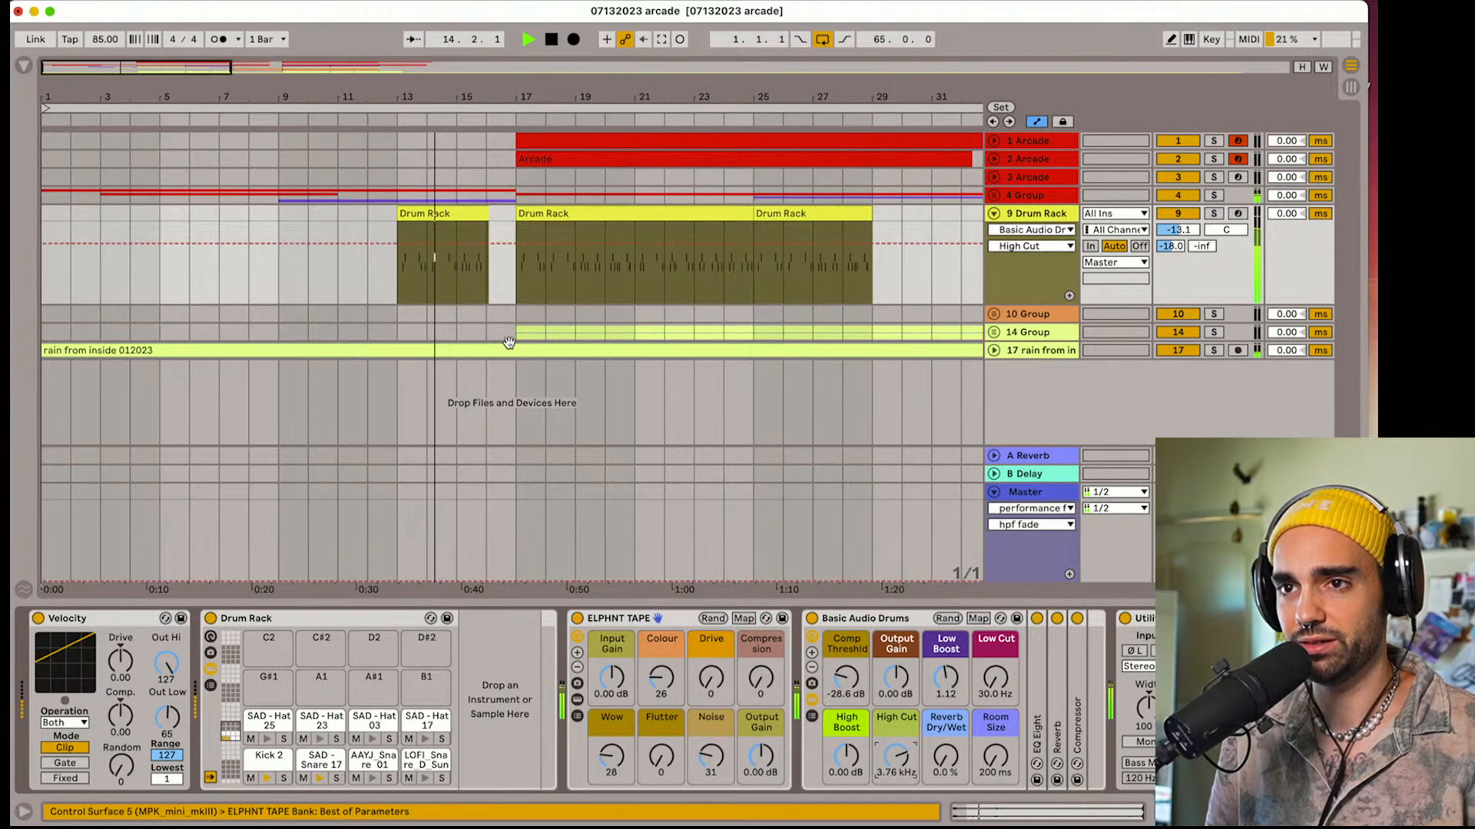
left_click(417, 218)
left_click_drag(419, 247, 418, 271)
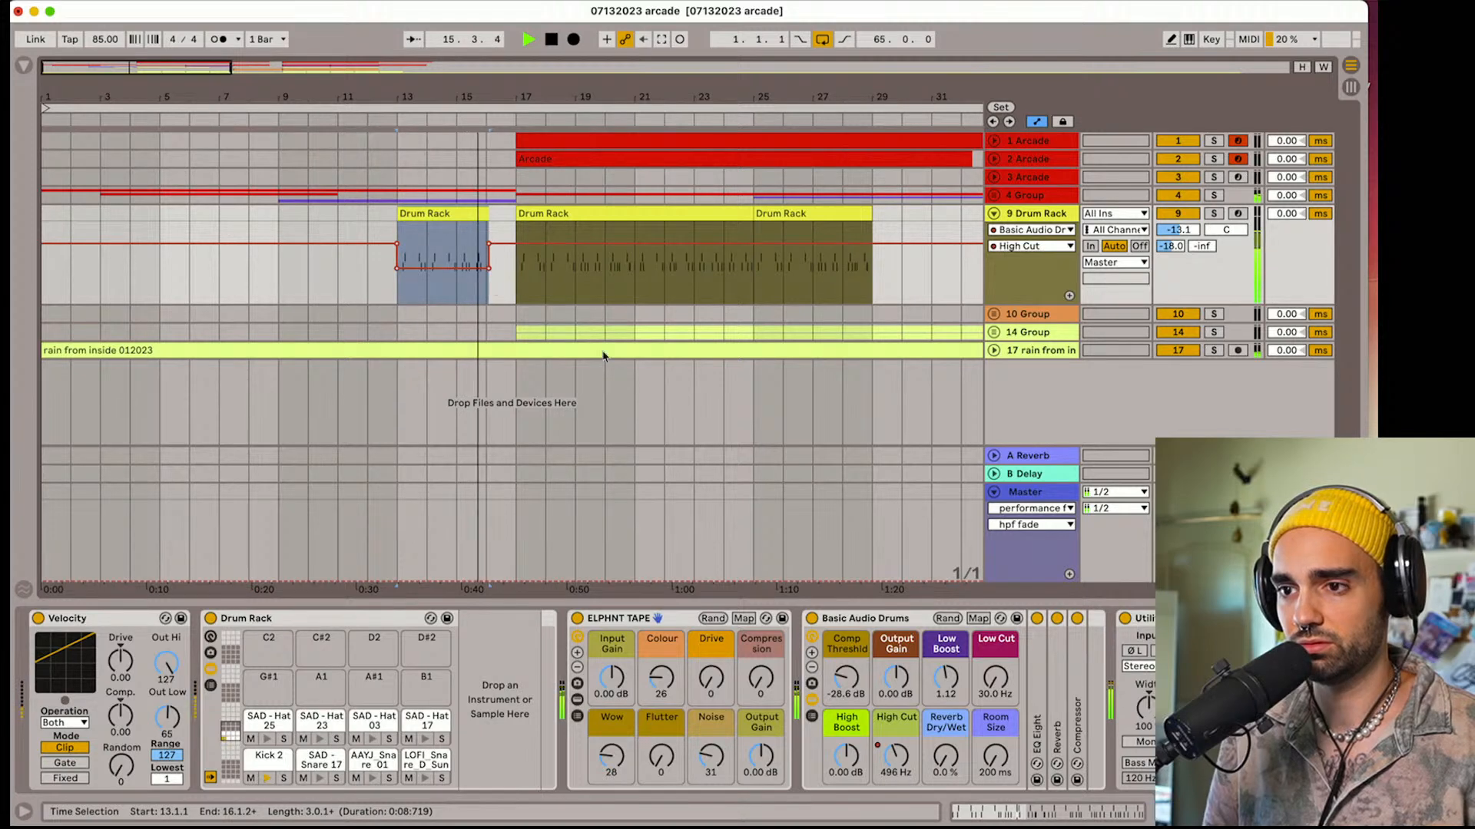
Show the Drum Rack's Reverb Dry/Wet automation and raise it to 40% across the clip starting at bar 13
key("space")
left_click_drag(946, 758, 946, 757)
key("a")
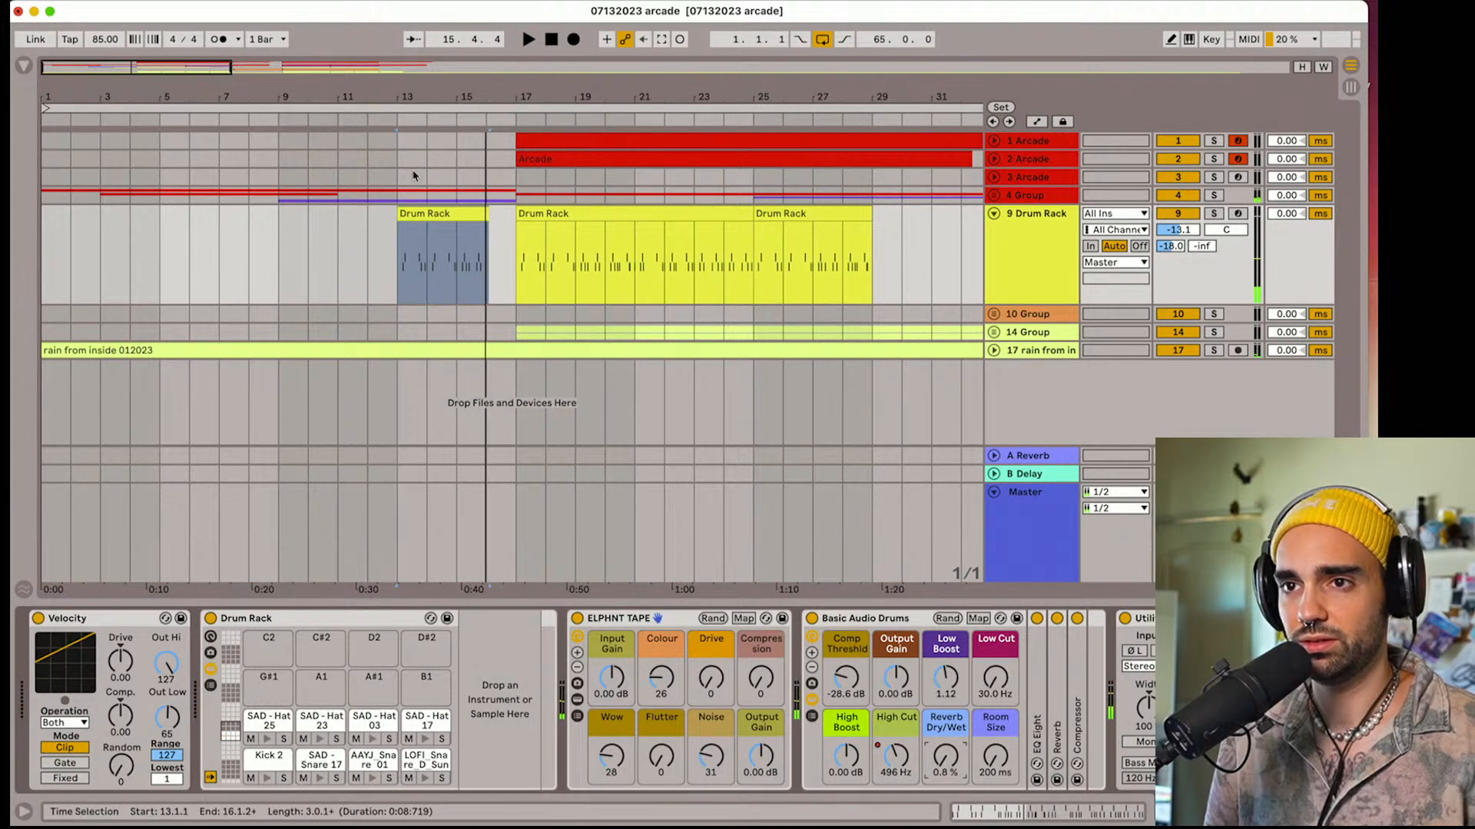
key("a")
left_click_drag(434, 287, 434, 254)
key("space")
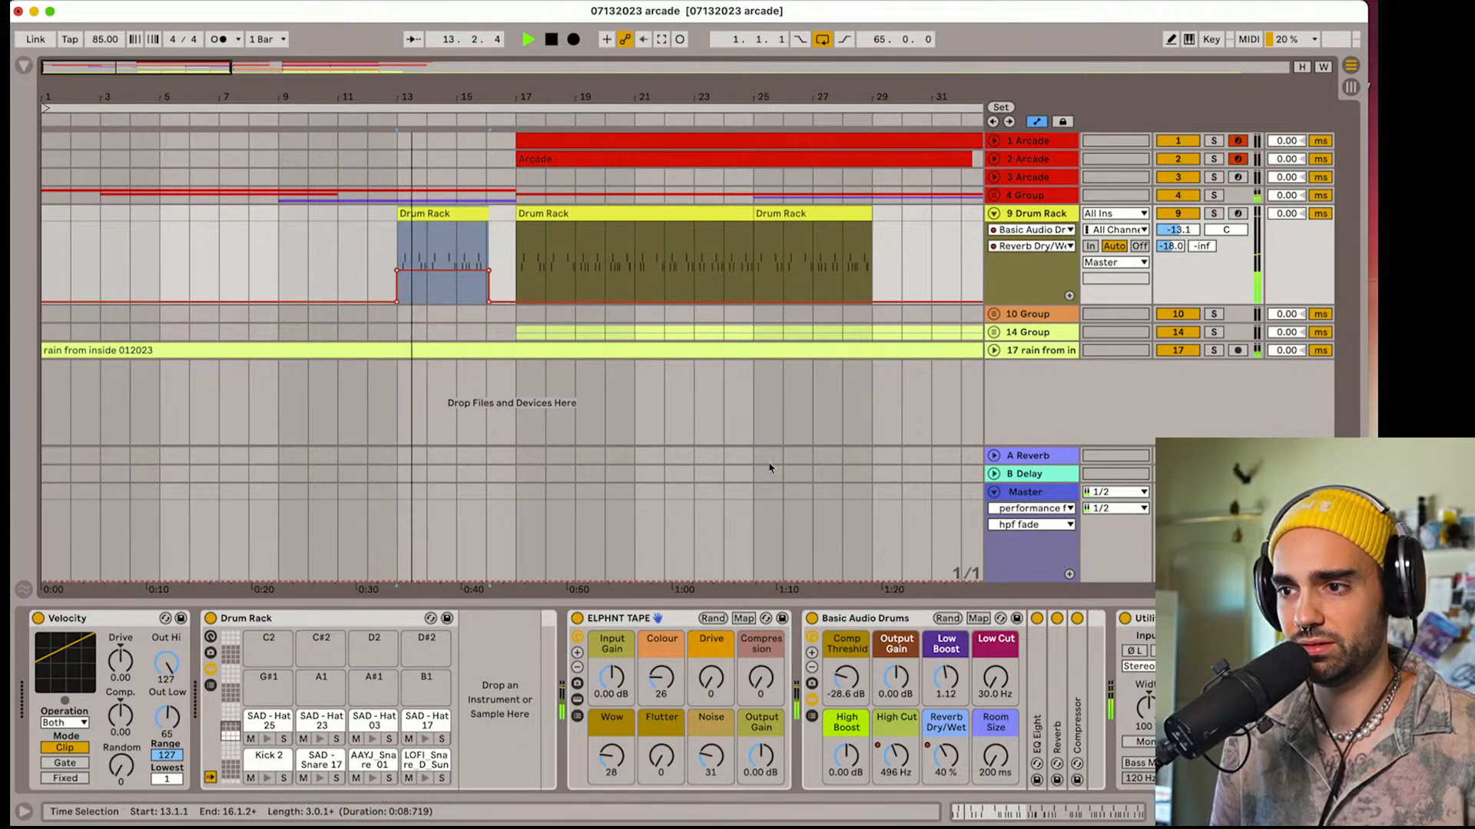
Automate the Drum Rack's Room Size to 921 ms and Low Cut to 216 Hz across the bar 13 clip
left_click_drag(995, 758, 996, 756)
left_click_drag(461, 301, 461, 281)
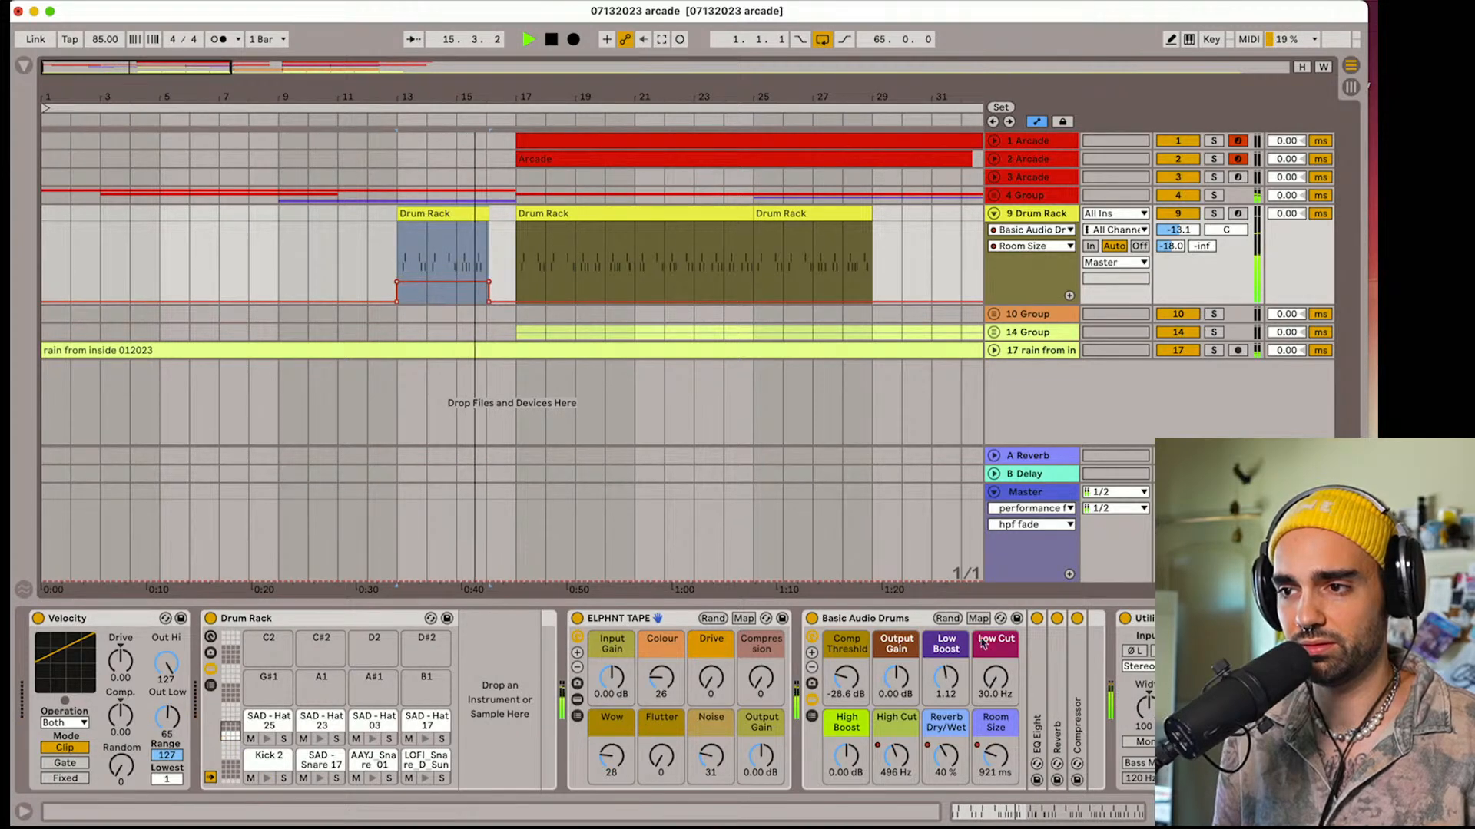
left_click(995, 678)
key("space")
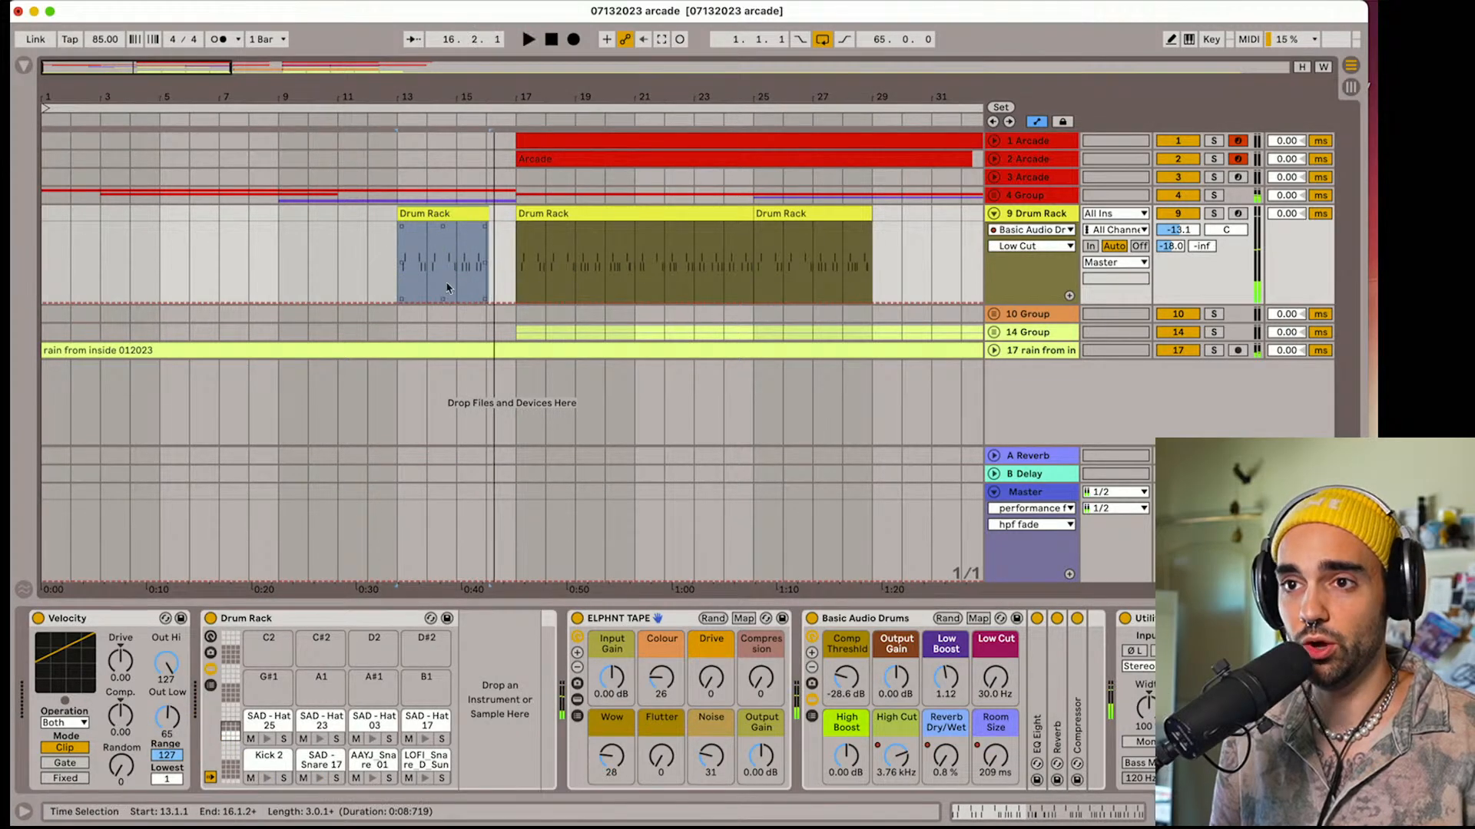
key("space")
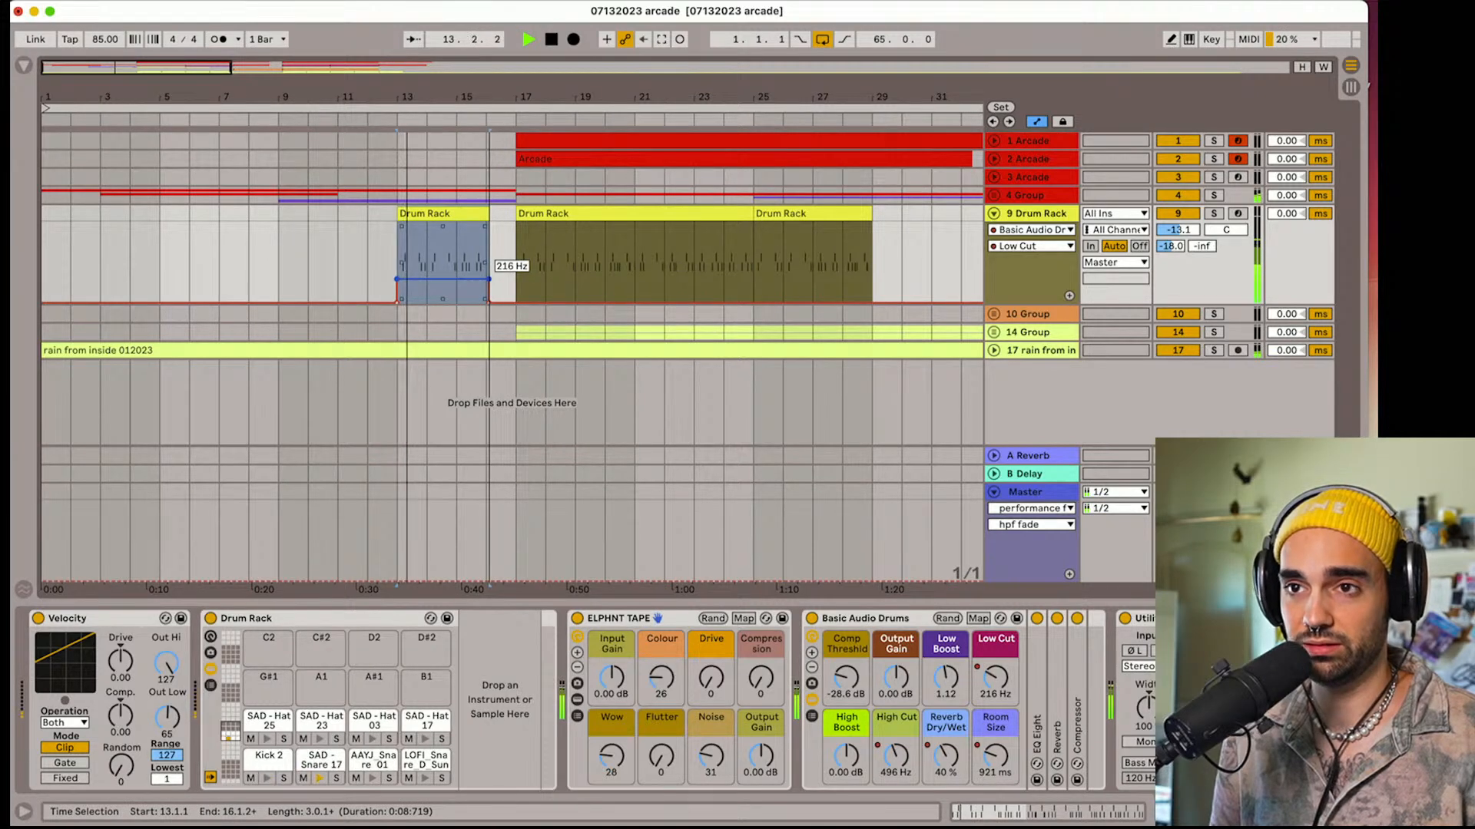
Raise the Drum Rack's B-Delay send automation slightly across the bar 13 clip, and fold the Master track
left_click(1203, 248)
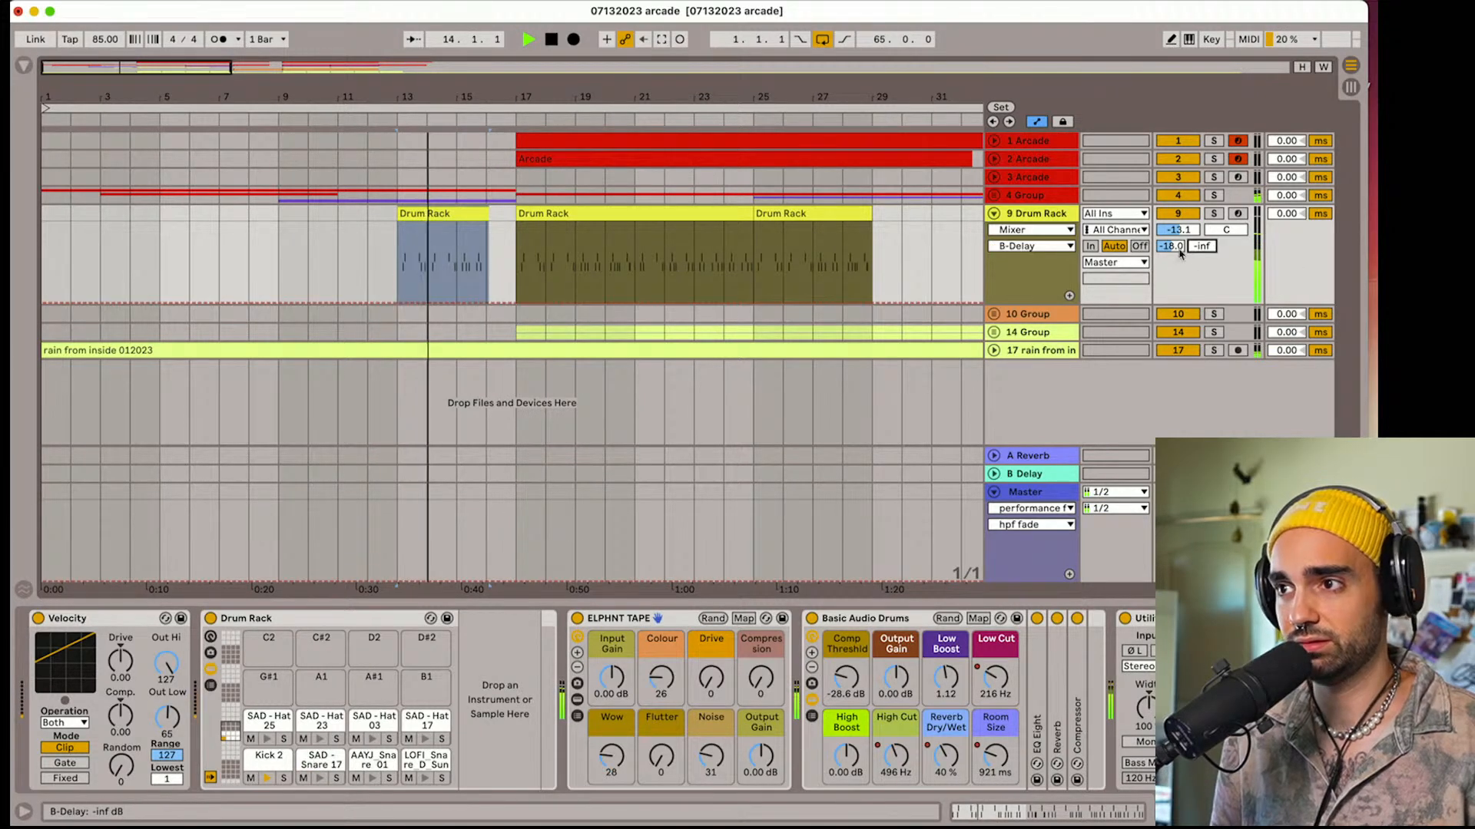
left_click_drag(444, 303, 442, 281)
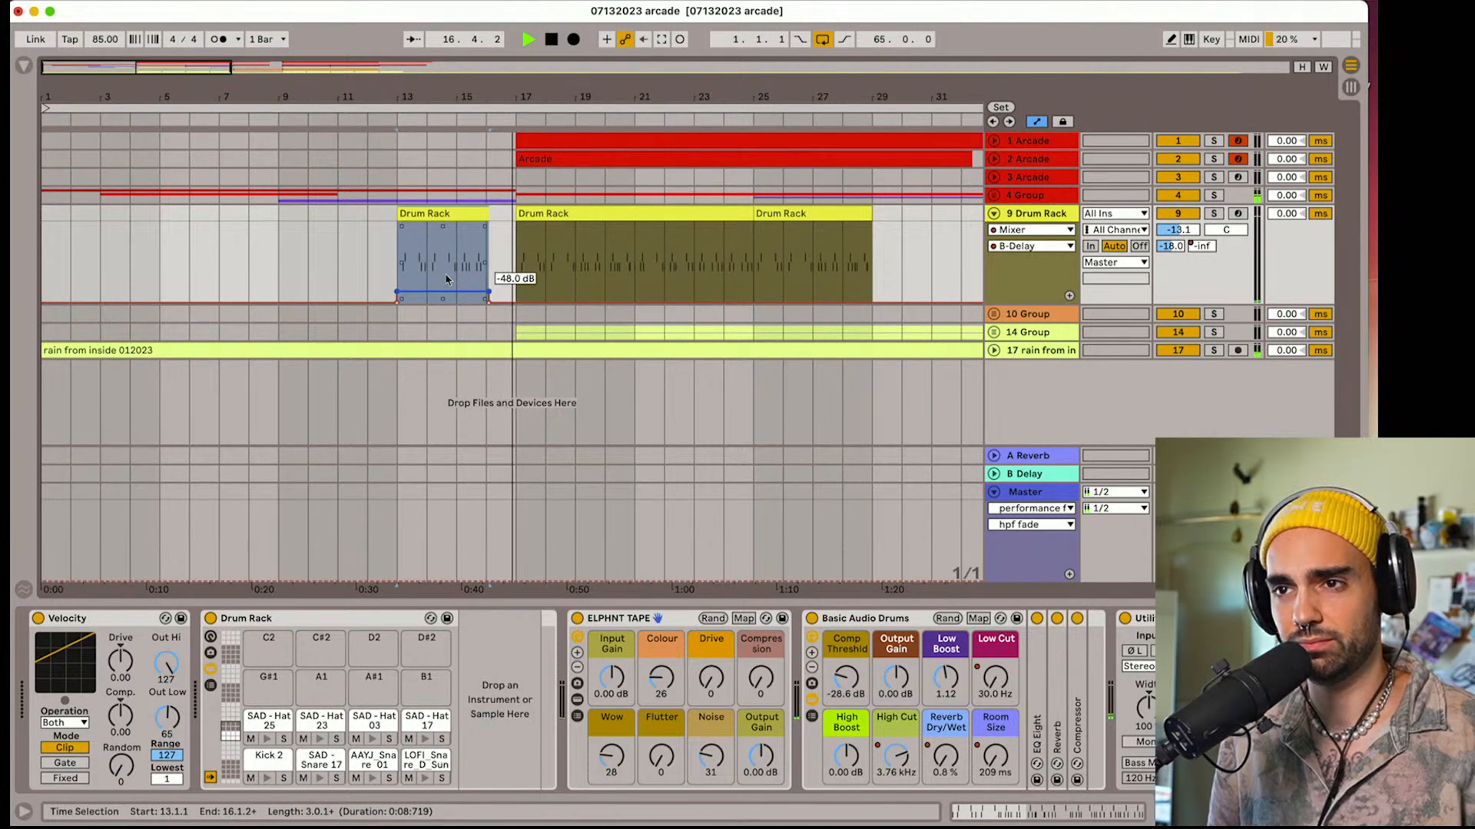
left_click(994, 492)
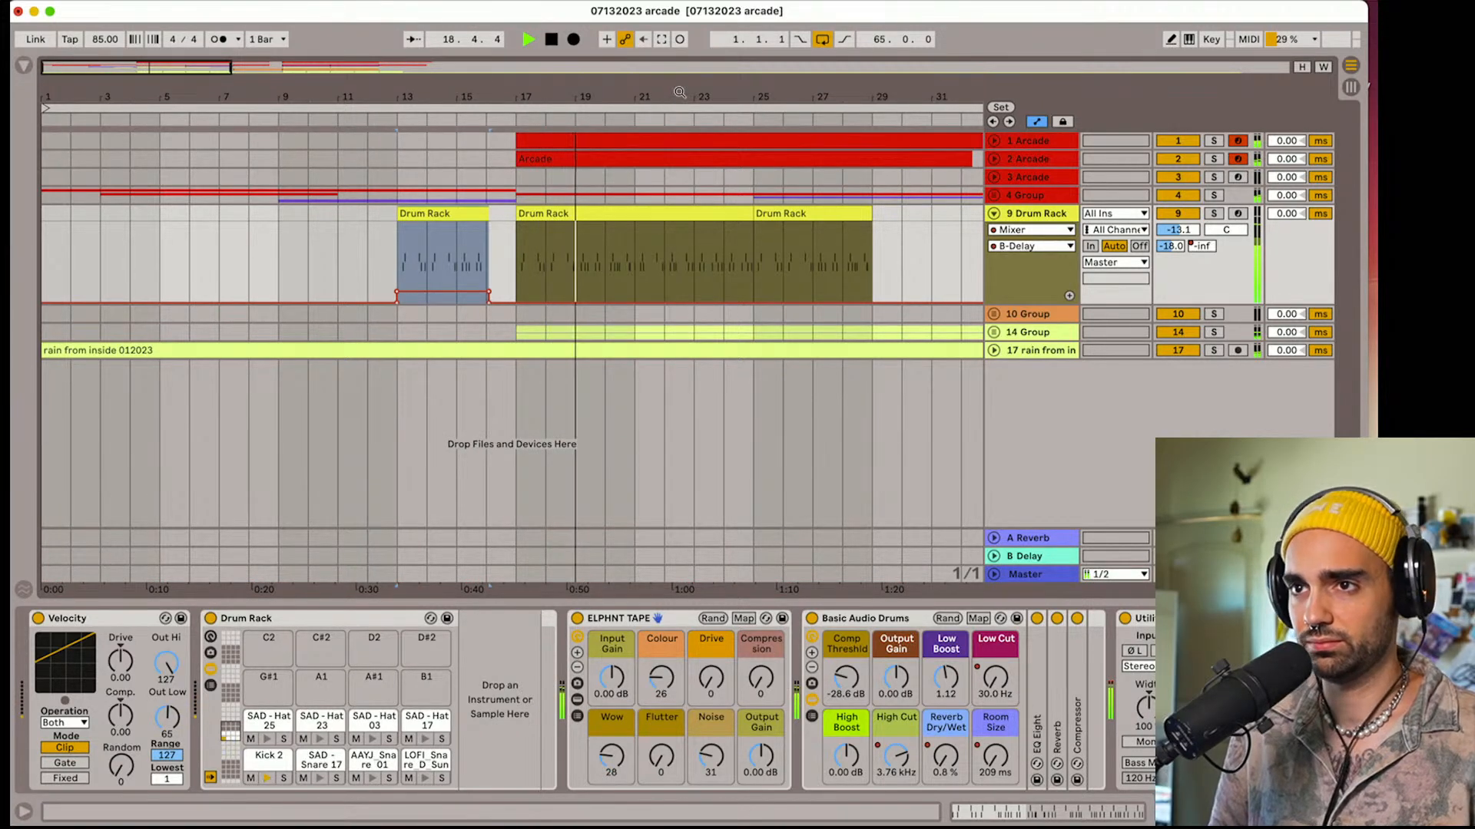
Play through the wider arrangement and examine the shaker tracks inside 14 Group
left_click_drag(495, 97, 495, 72)
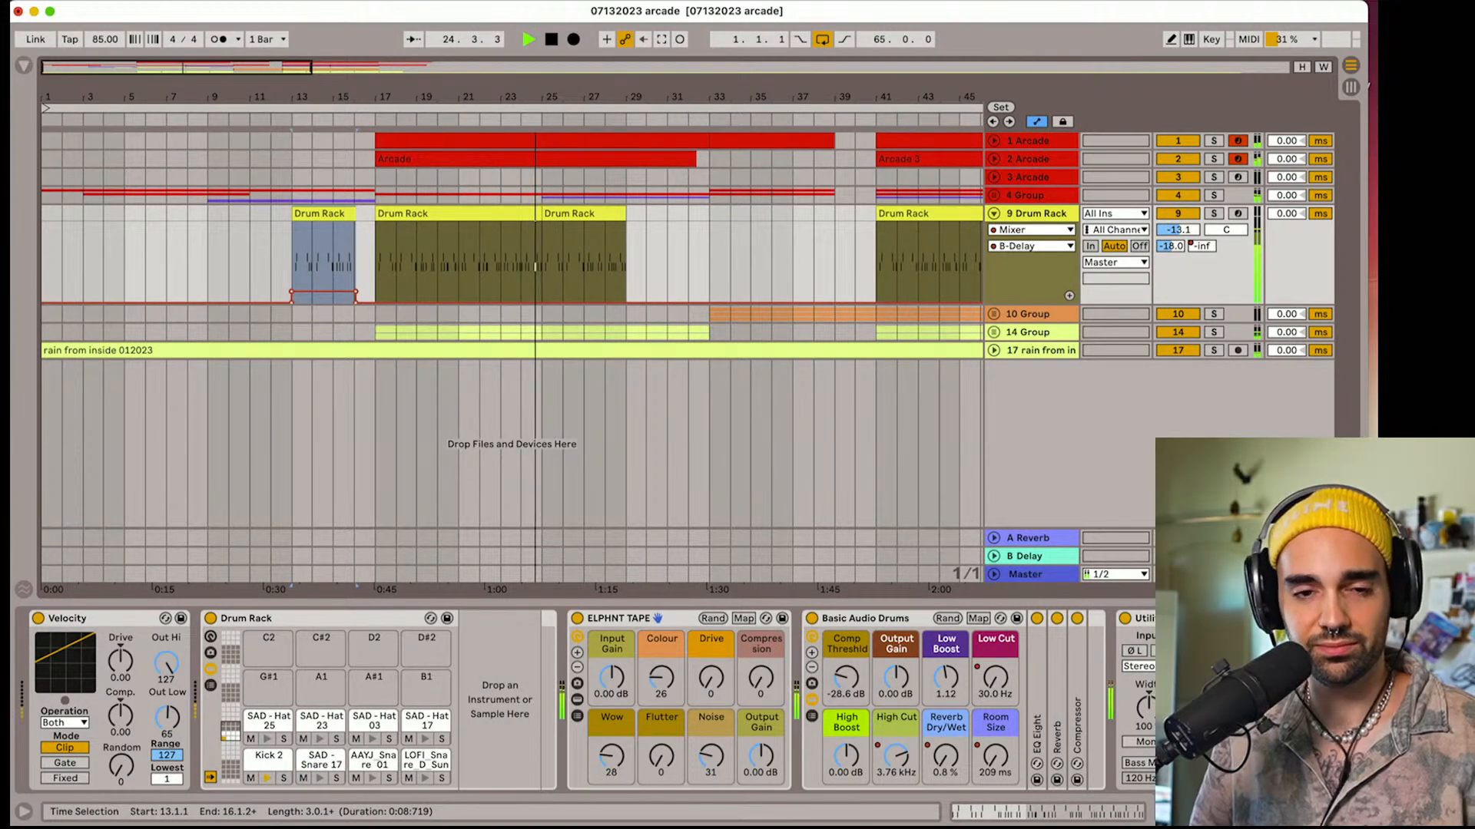
left_click(1370, 85)
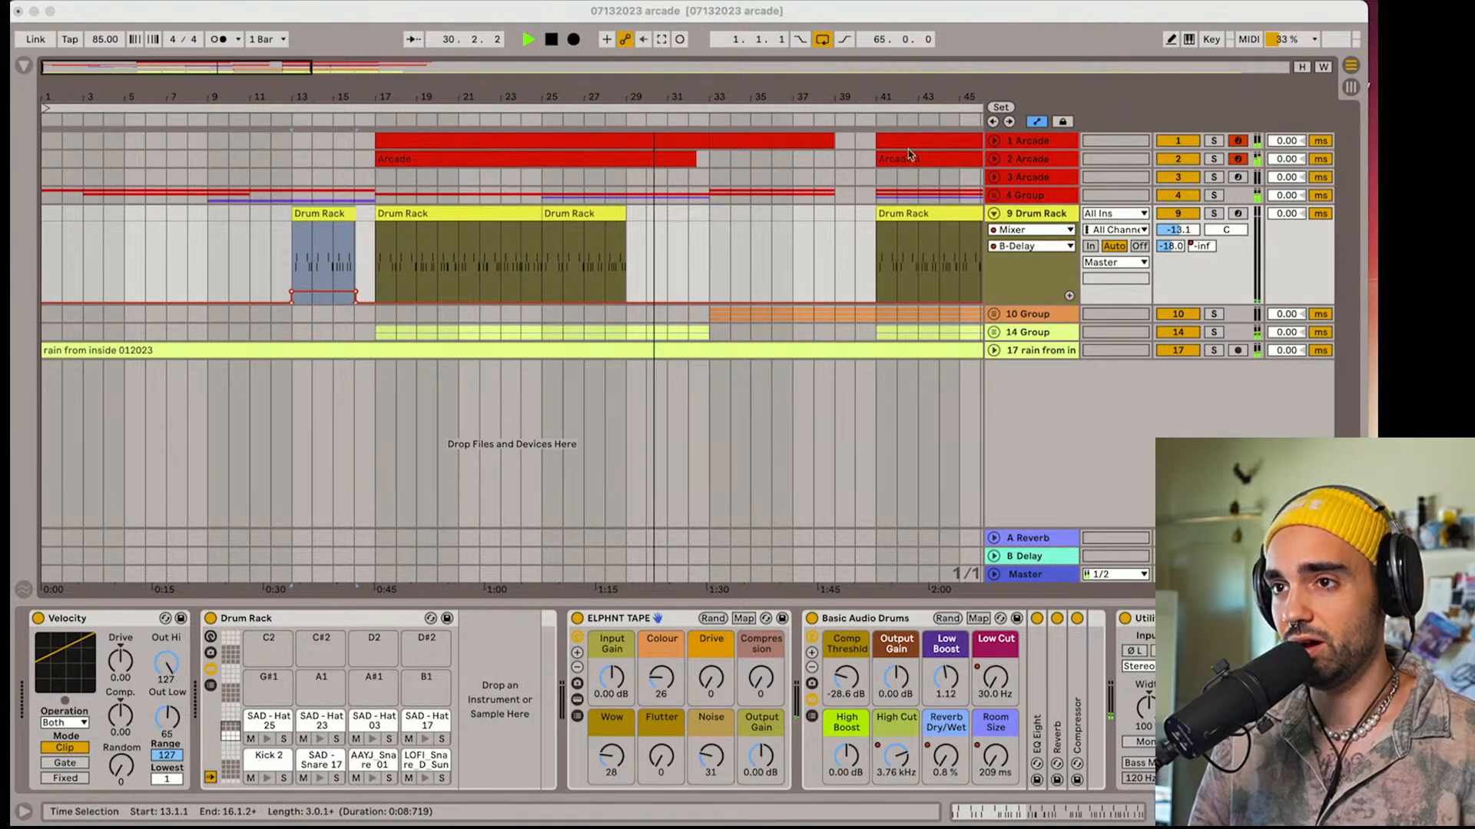
left_click(743, 88)
left_click_drag(743, 87, 743, 47)
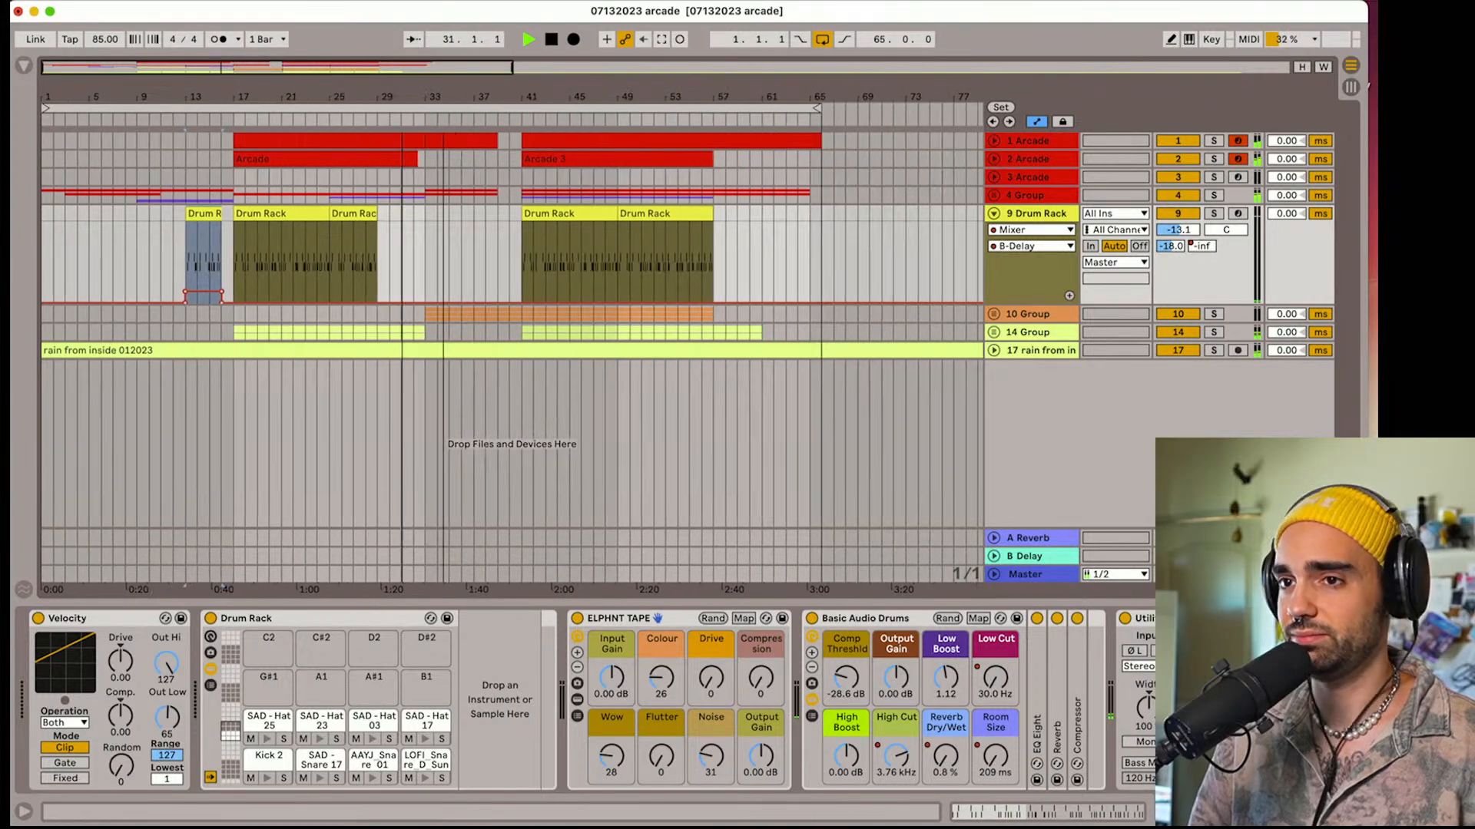
left_click(993, 332)
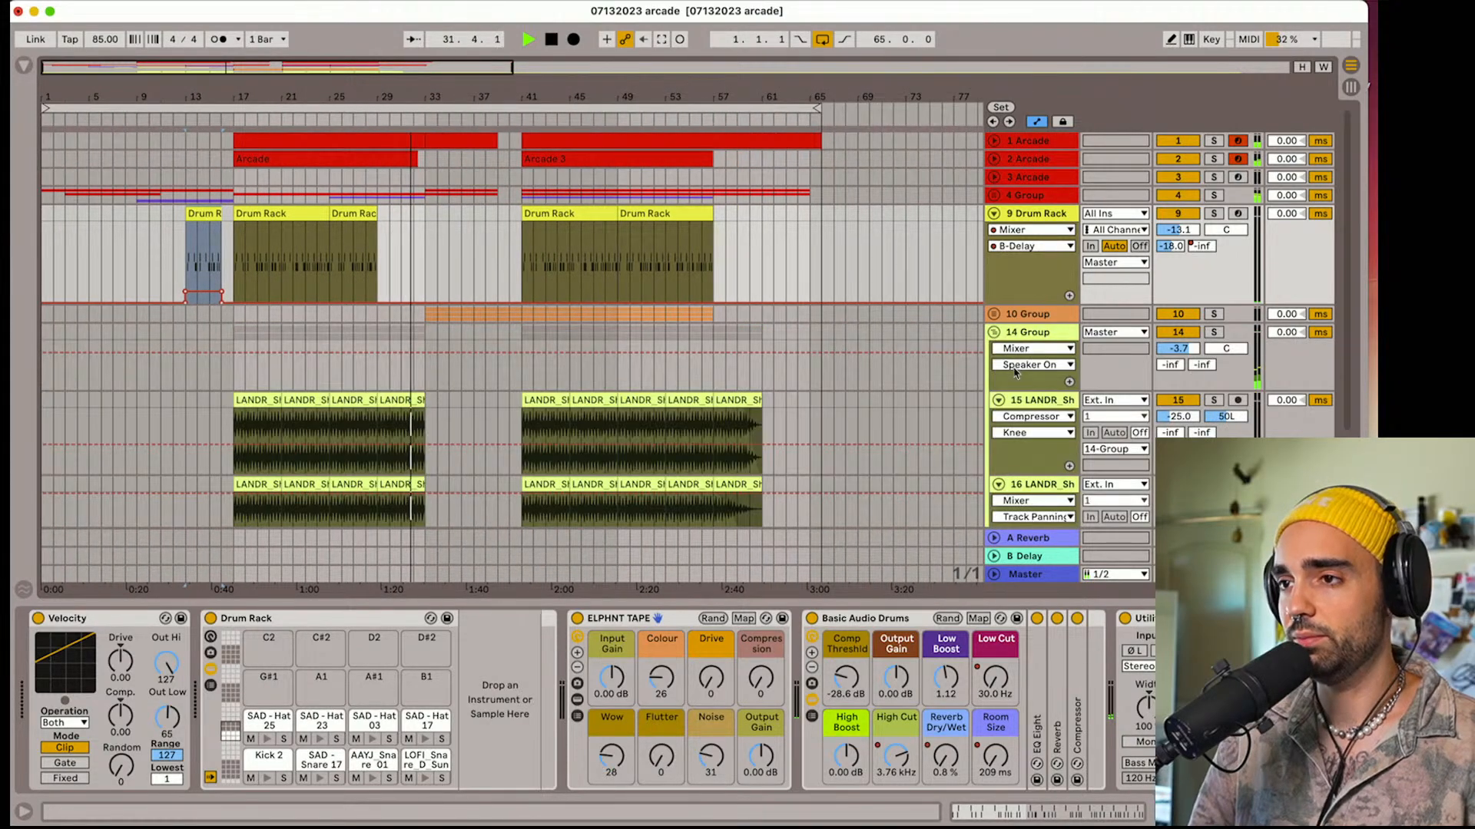
scroll(1015, 373, "down", 2)
left_click(922, 318)
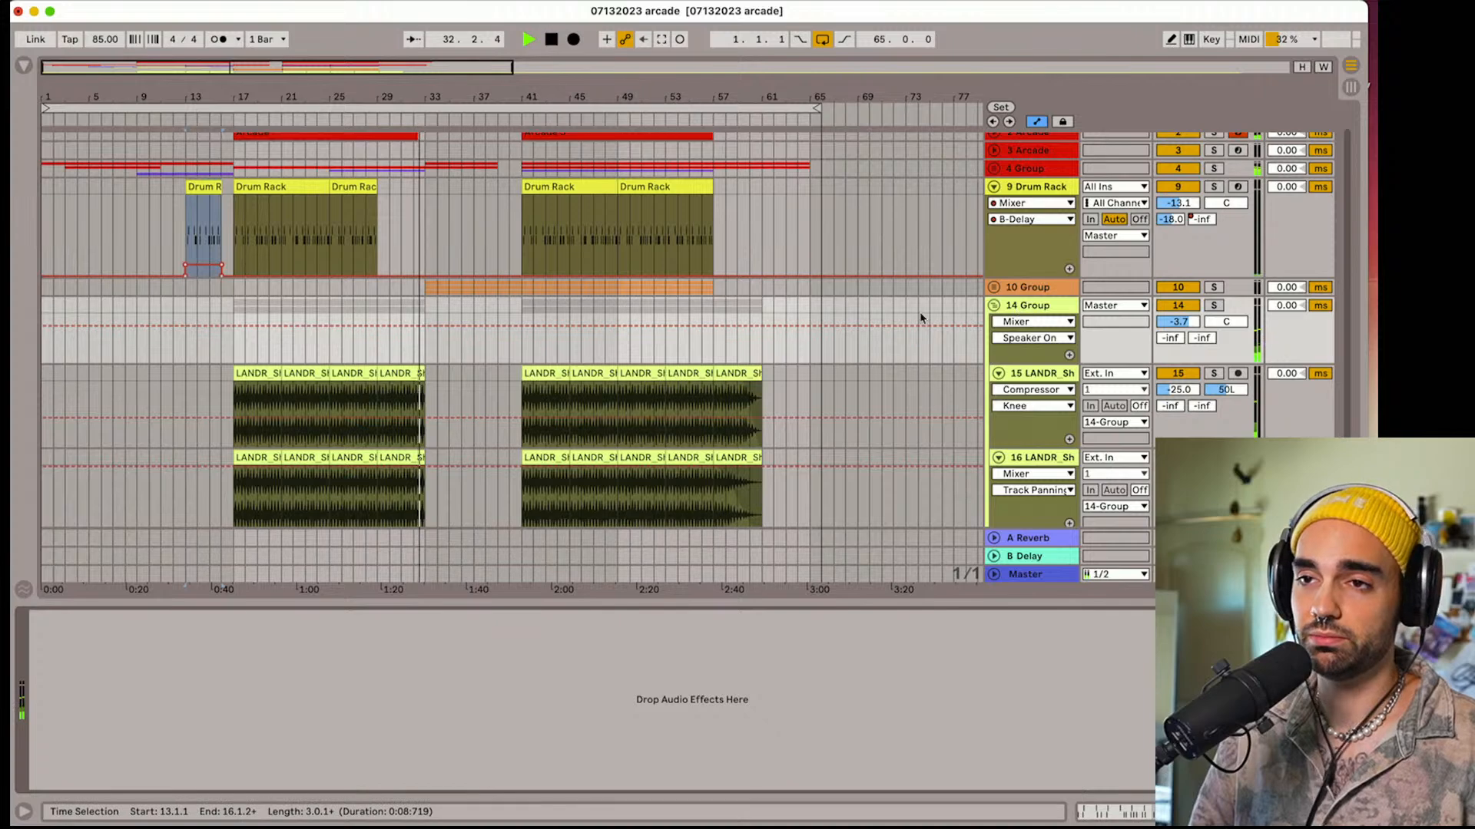
Hide the automation lanes, and fold 14 Group and the rain track
key("a")
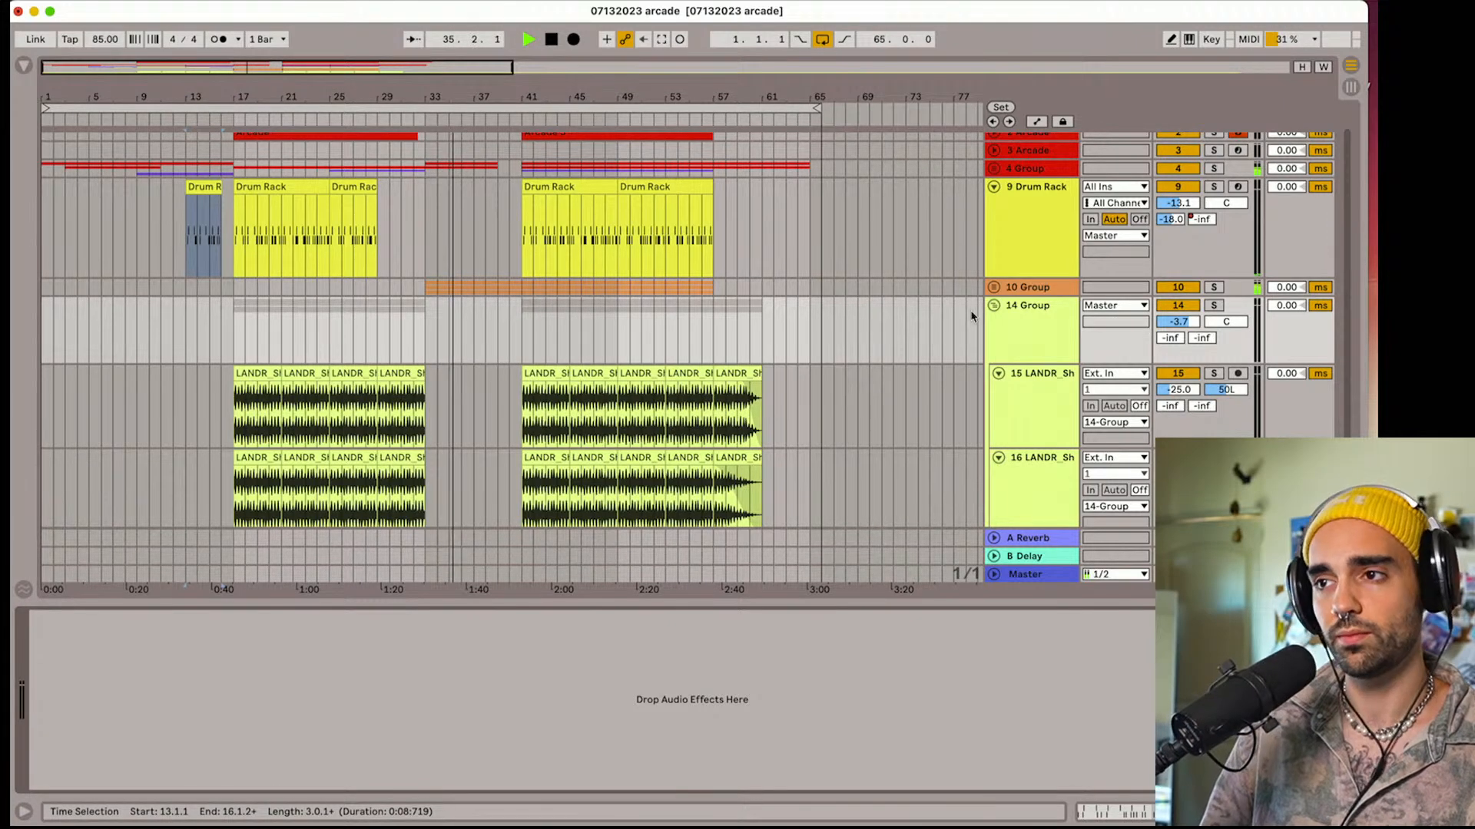
left_click(991, 316)
left_click(994, 307)
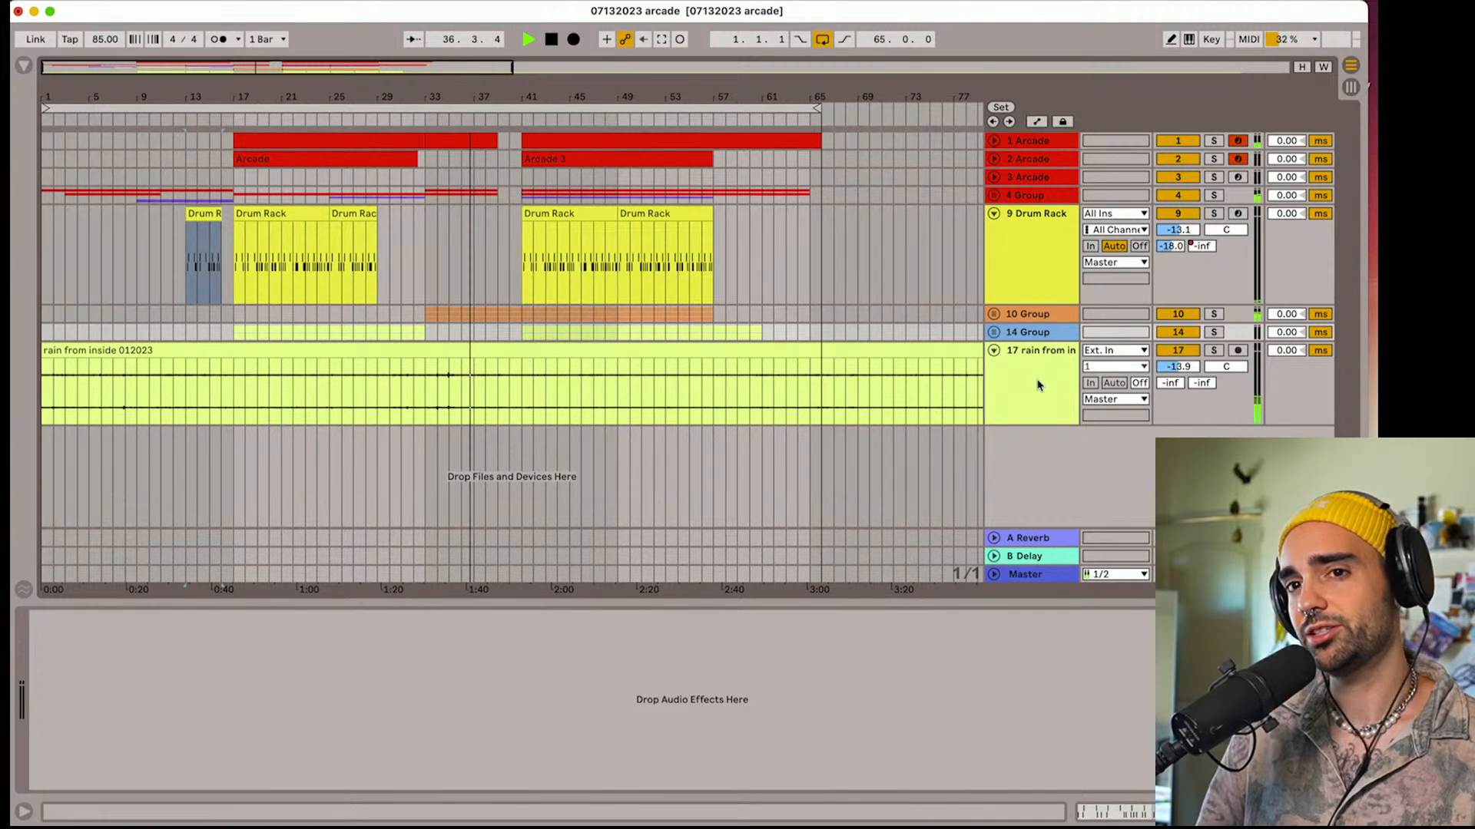
left_click(1036, 388)
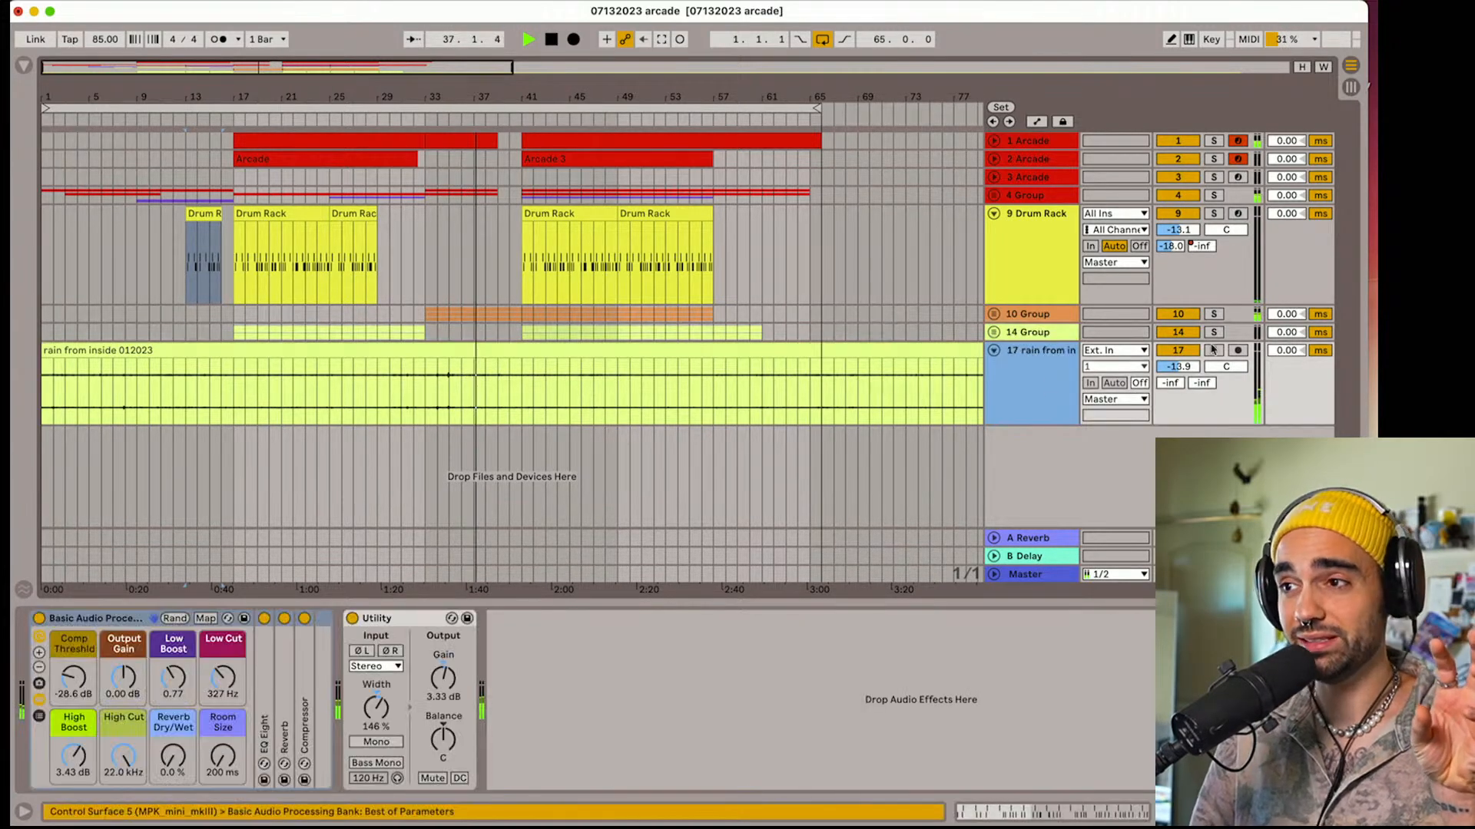
left_click(993, 352)
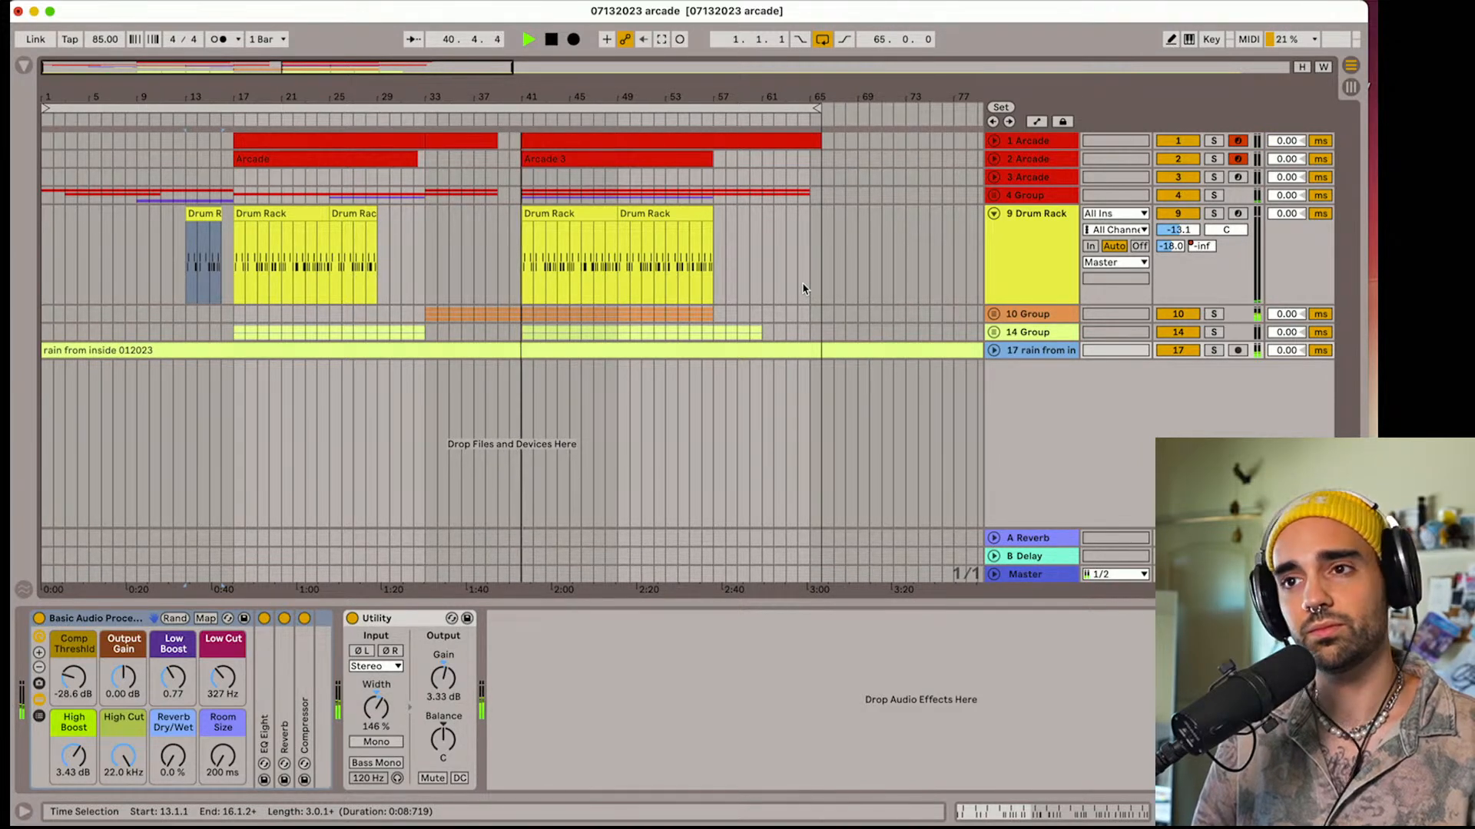
Display the Master's devices, stop playback and search the User Library for "beat"
left_click(1032, 576)
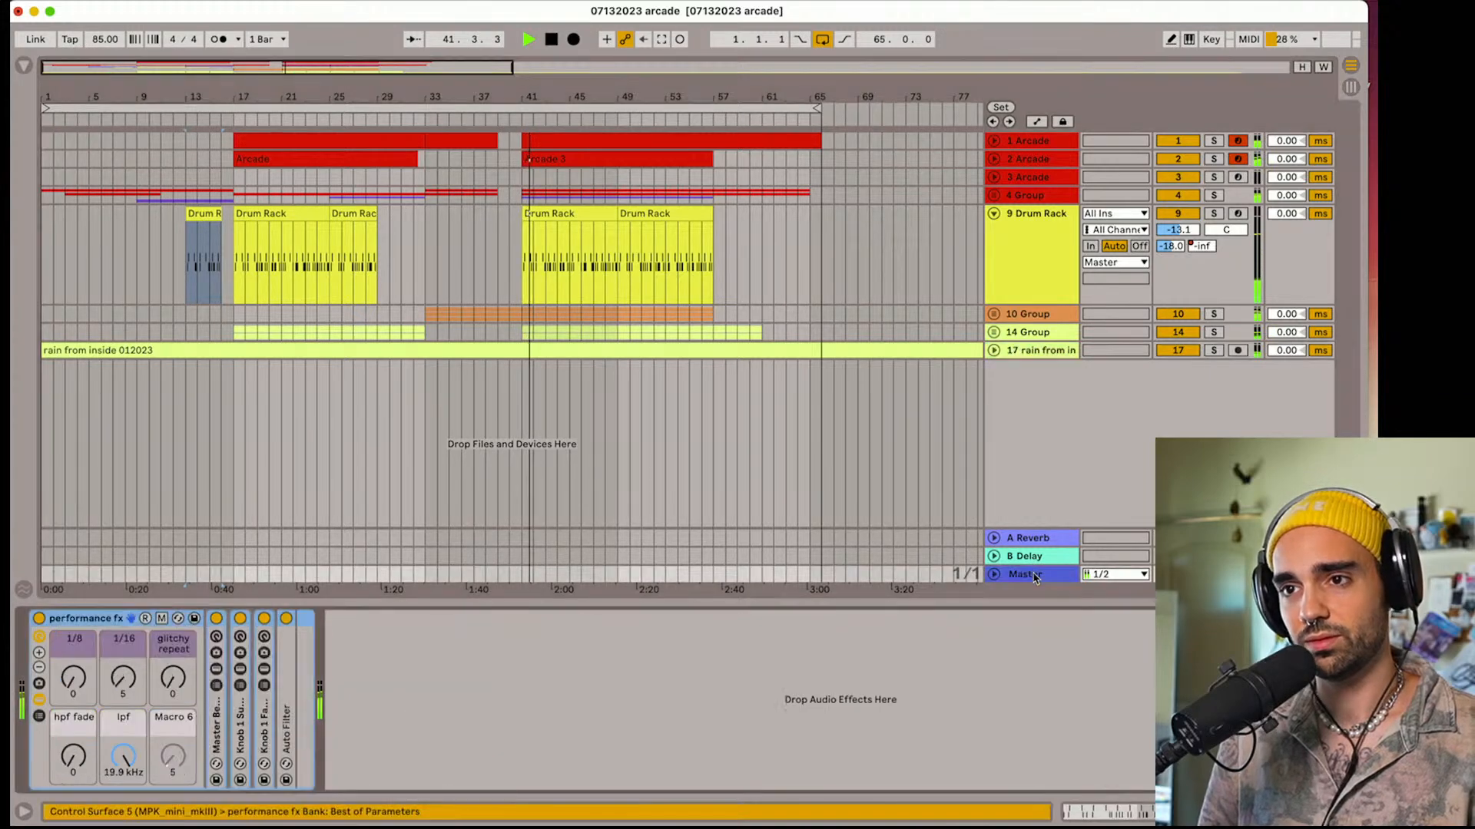
key("space")
left_click(24, 65)
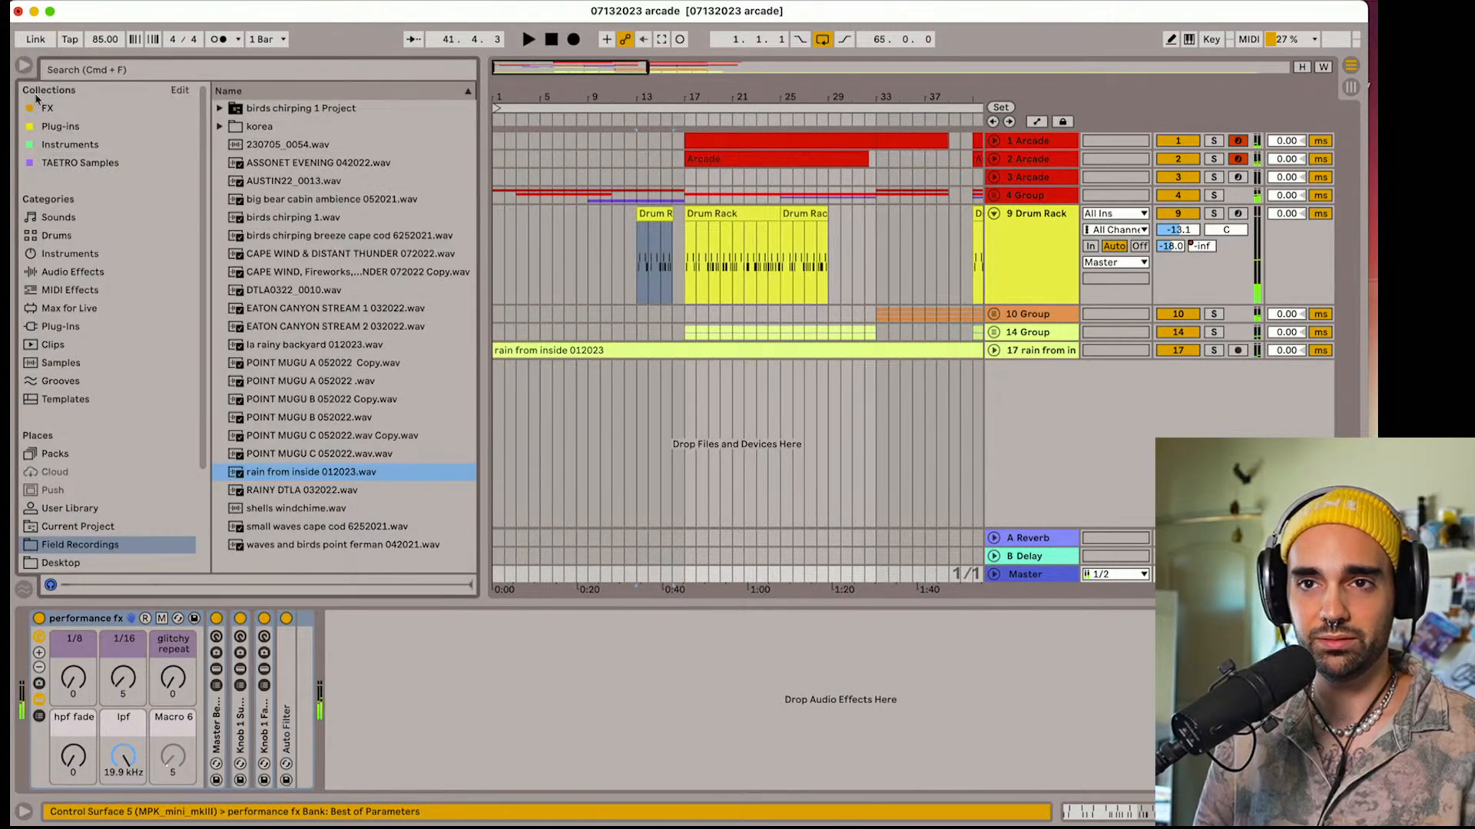
left_click(110, 69)
type("bas")
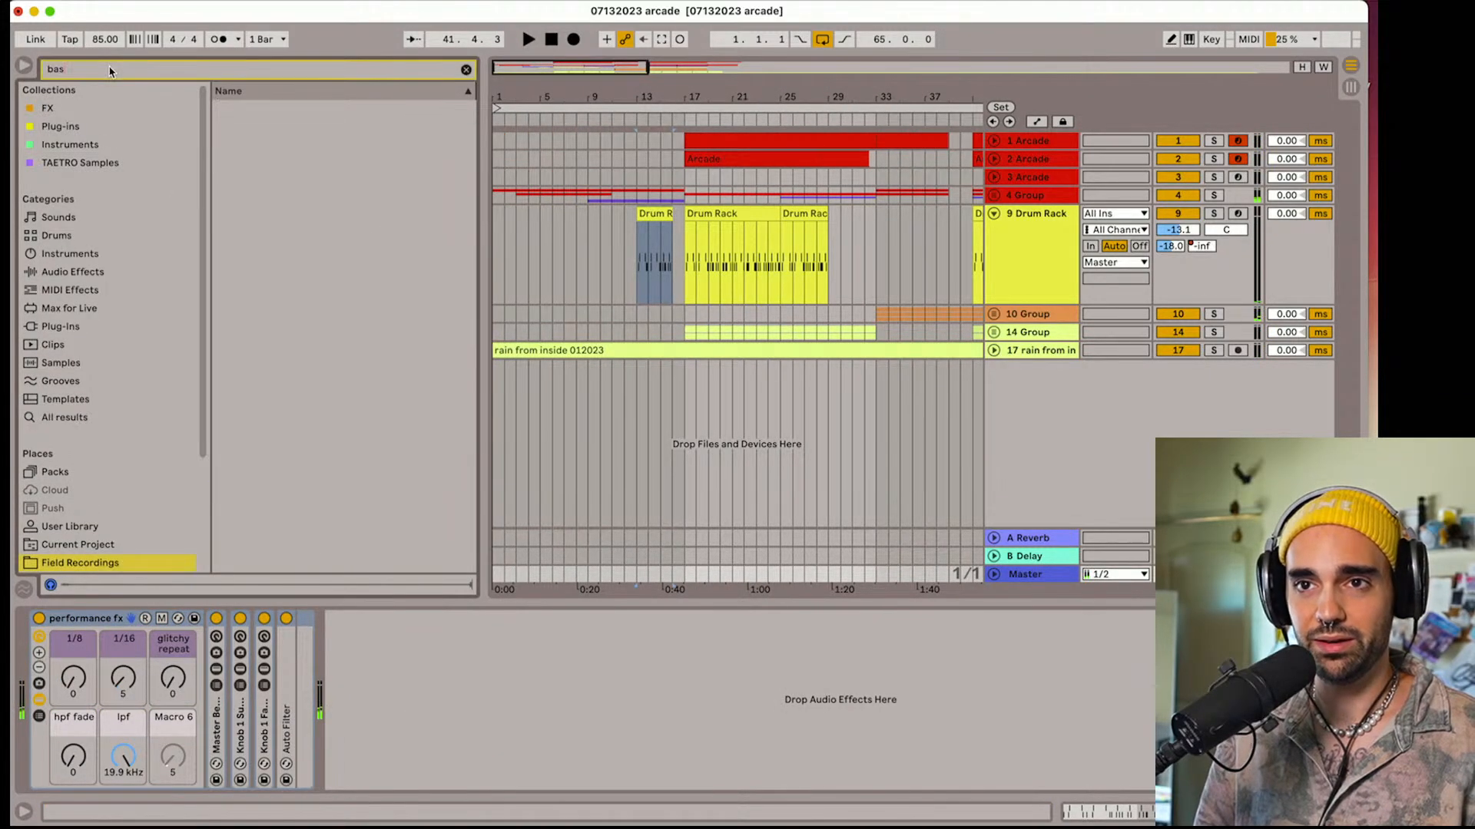
key("BackSpace")
type("eat")
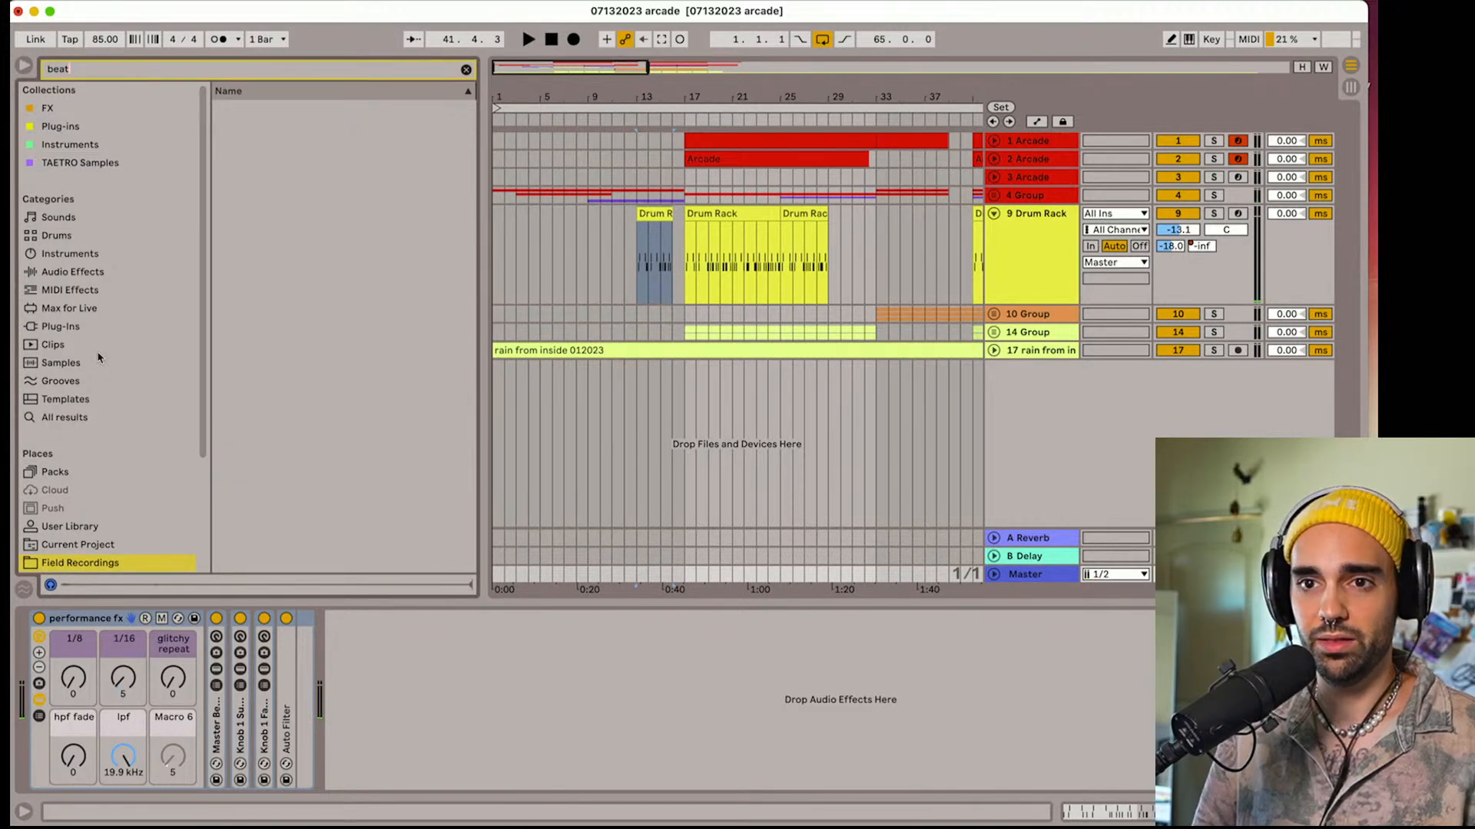
left_click(86, 524)
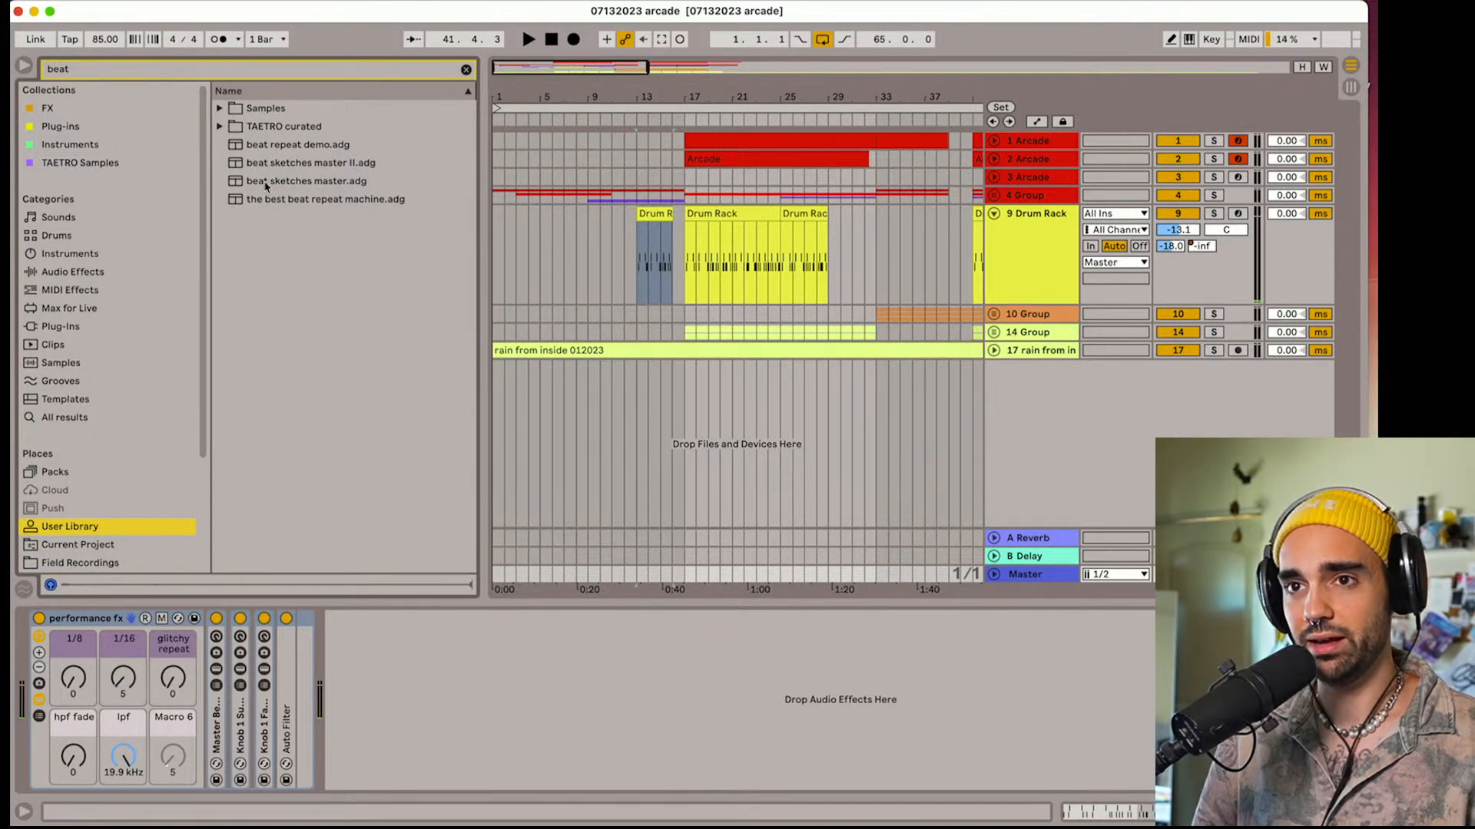
Add the beat sketches master rack to the Master after the performance fx rack
left_click_drag(269, 184, 479, 339)
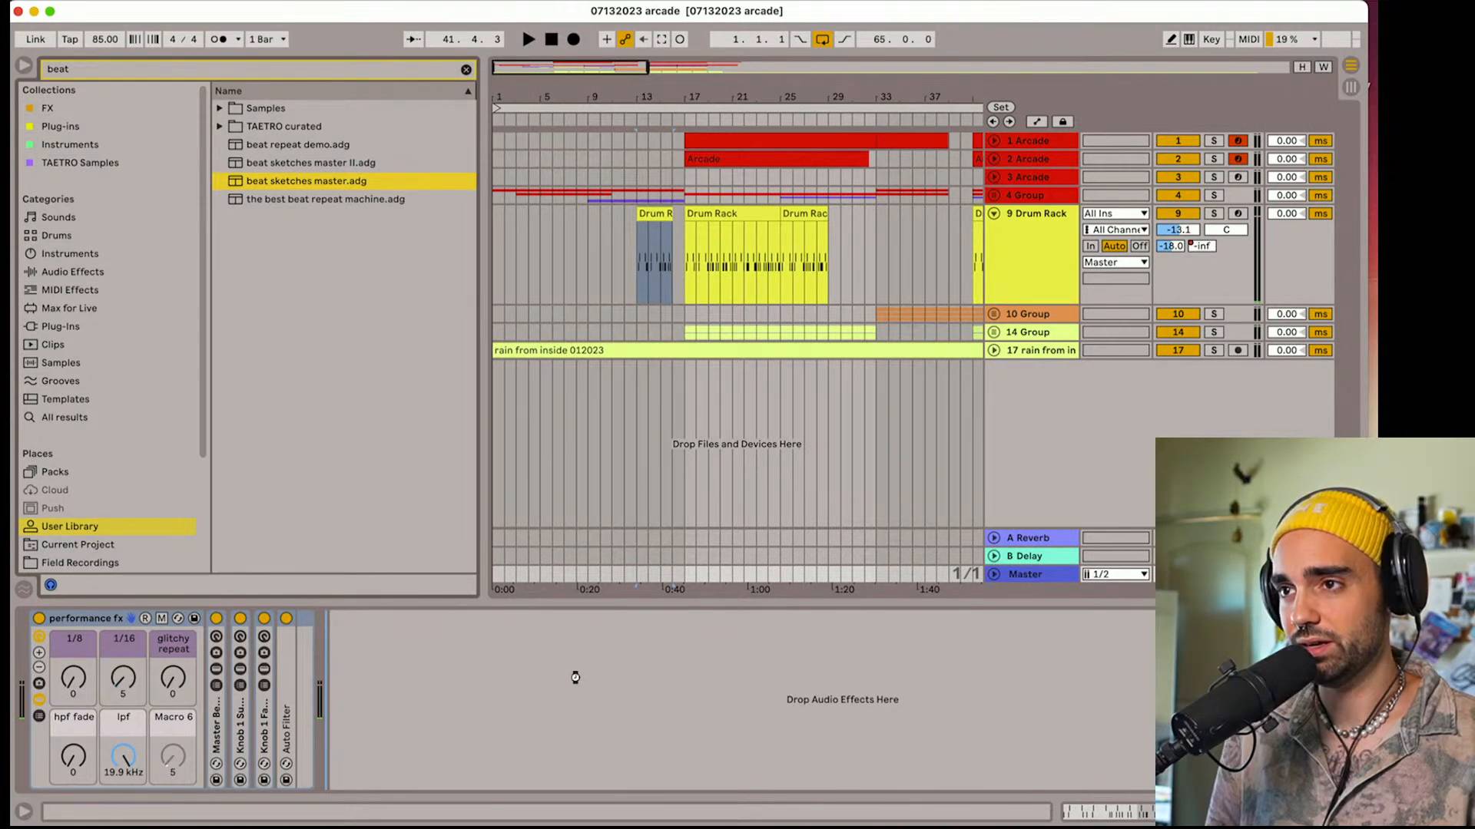
left_click_drag(576, 677, 578, 683)
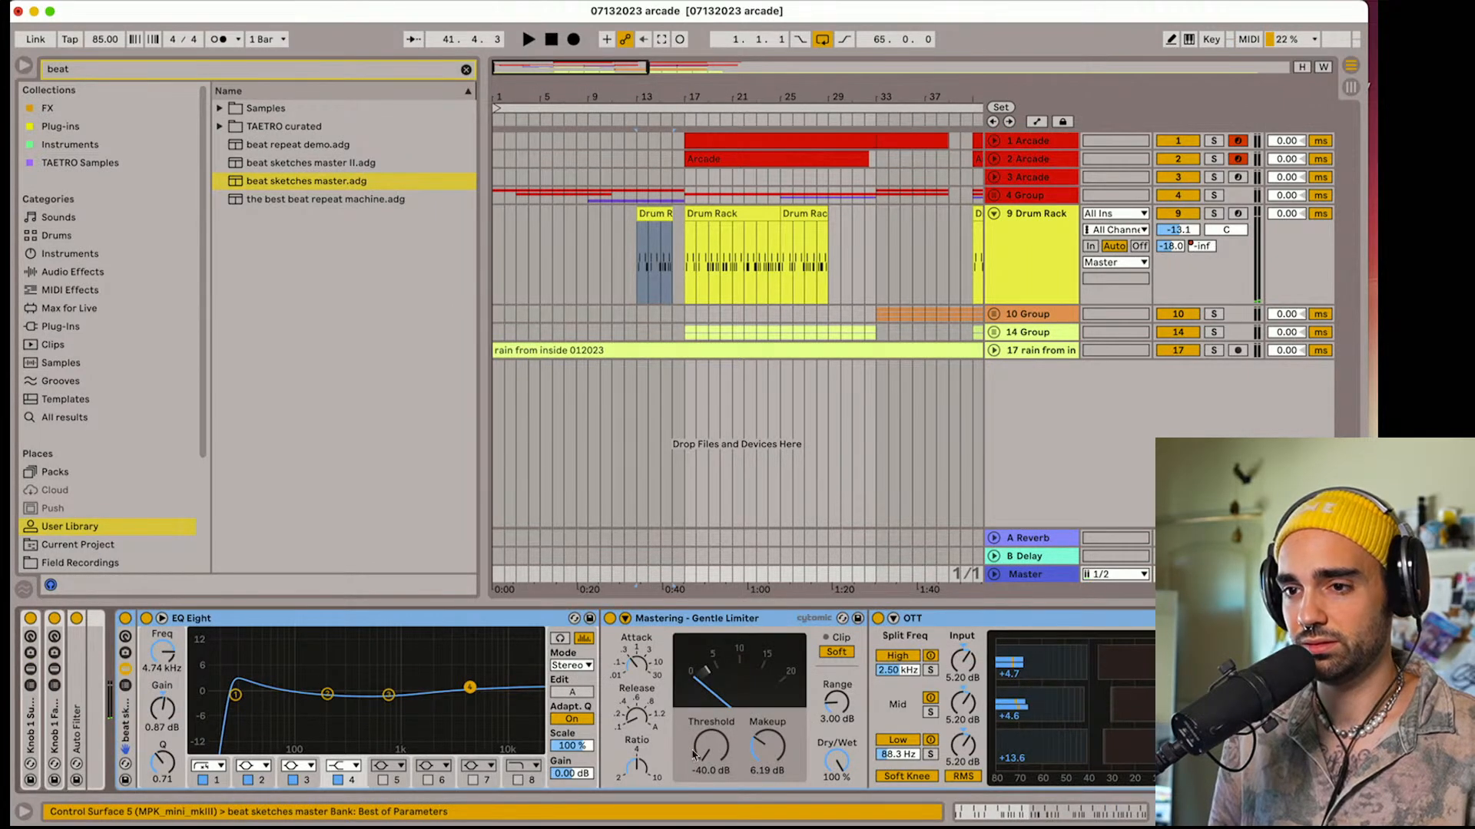
scroll(693, 755, "right", 3)
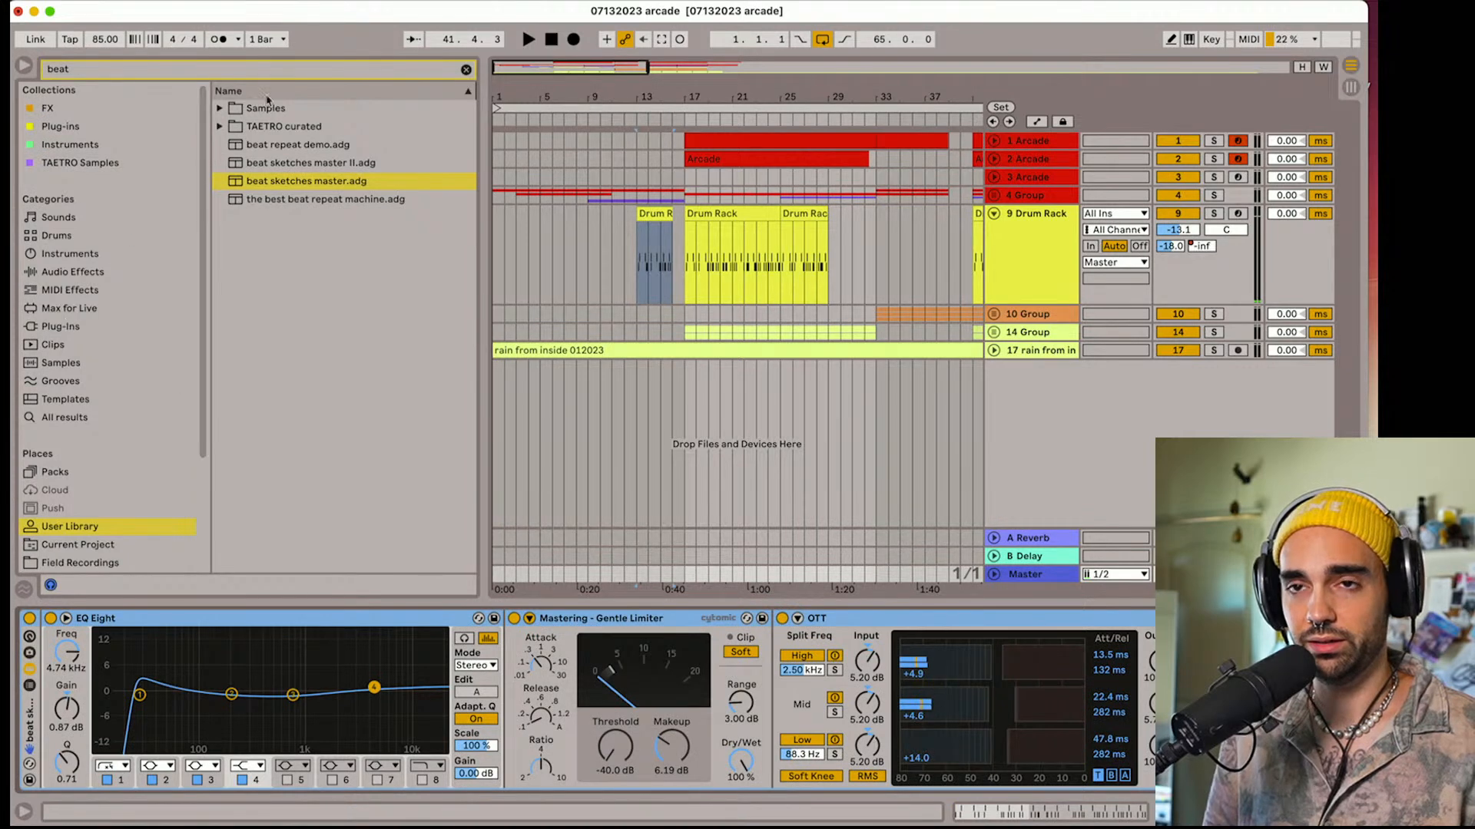
Search the plug-ins for "j37" and insert Waves J37 (s) between EQ Eight and Mastering - Gentle Limiter on the Master
left_click(181, 72)
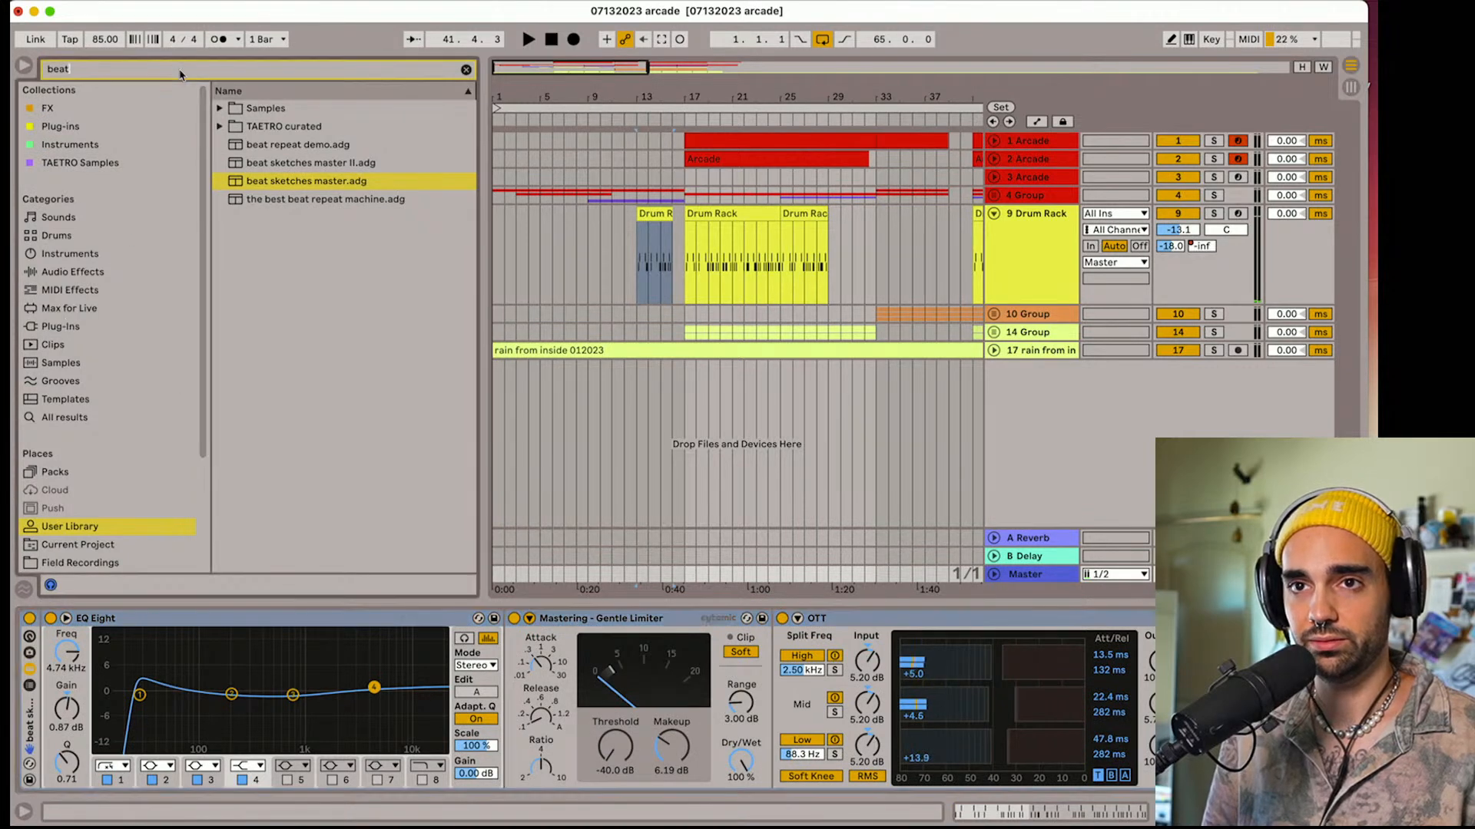
left_click(70, 329)
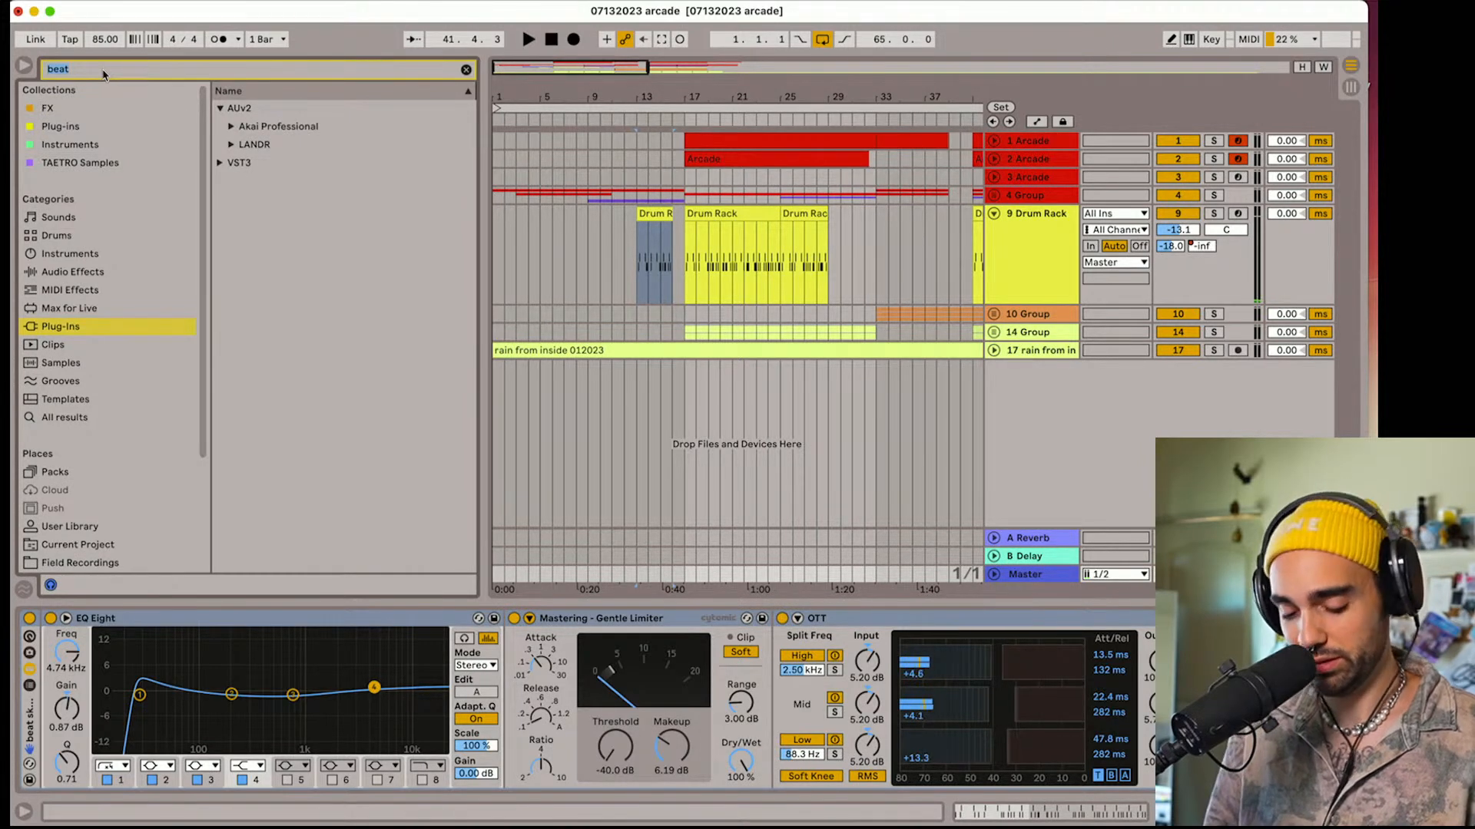
type("j37")
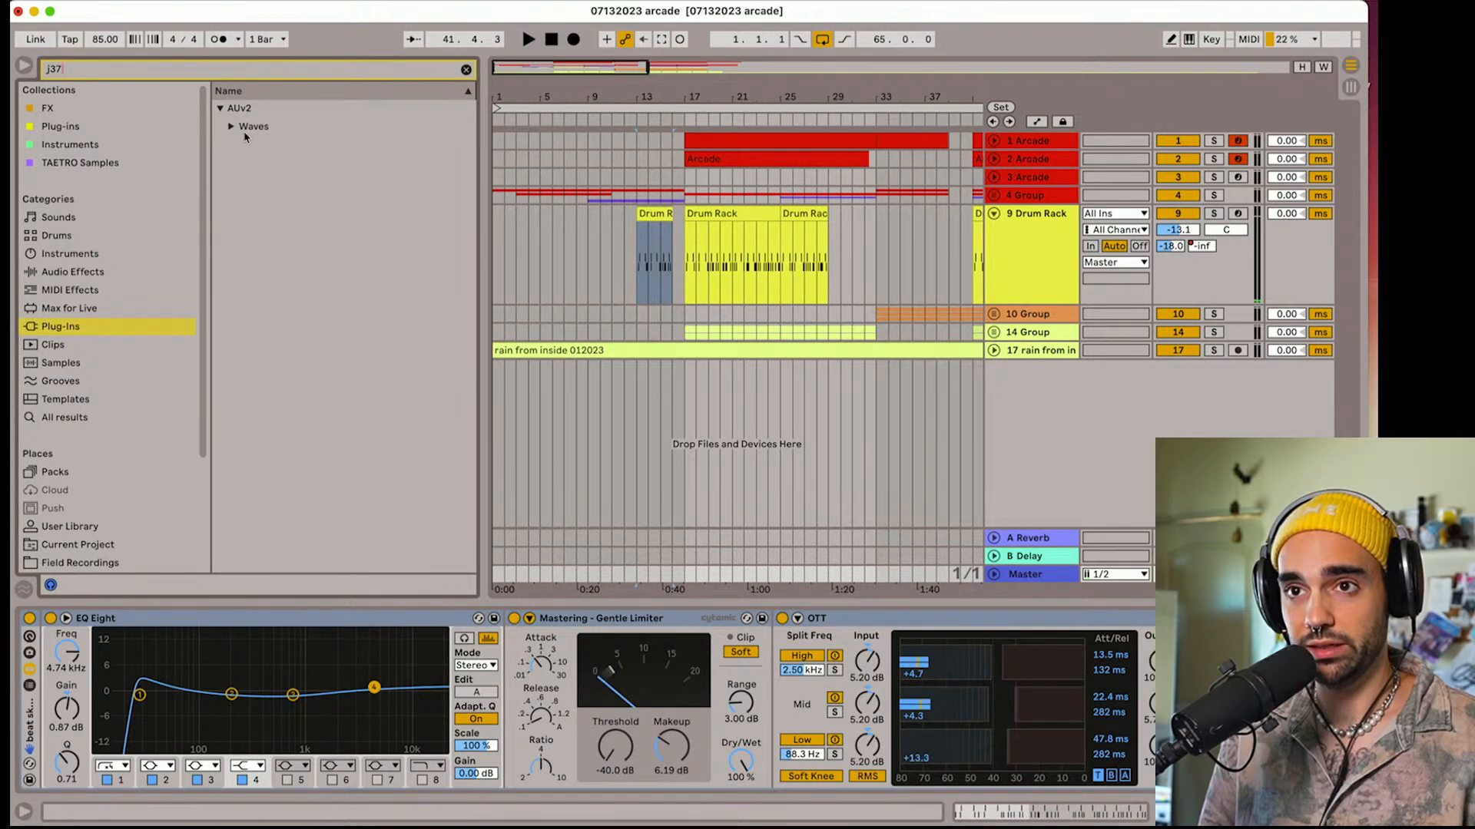
left_click(232, 126)
left_click_drag(266, 162, 513, 657)
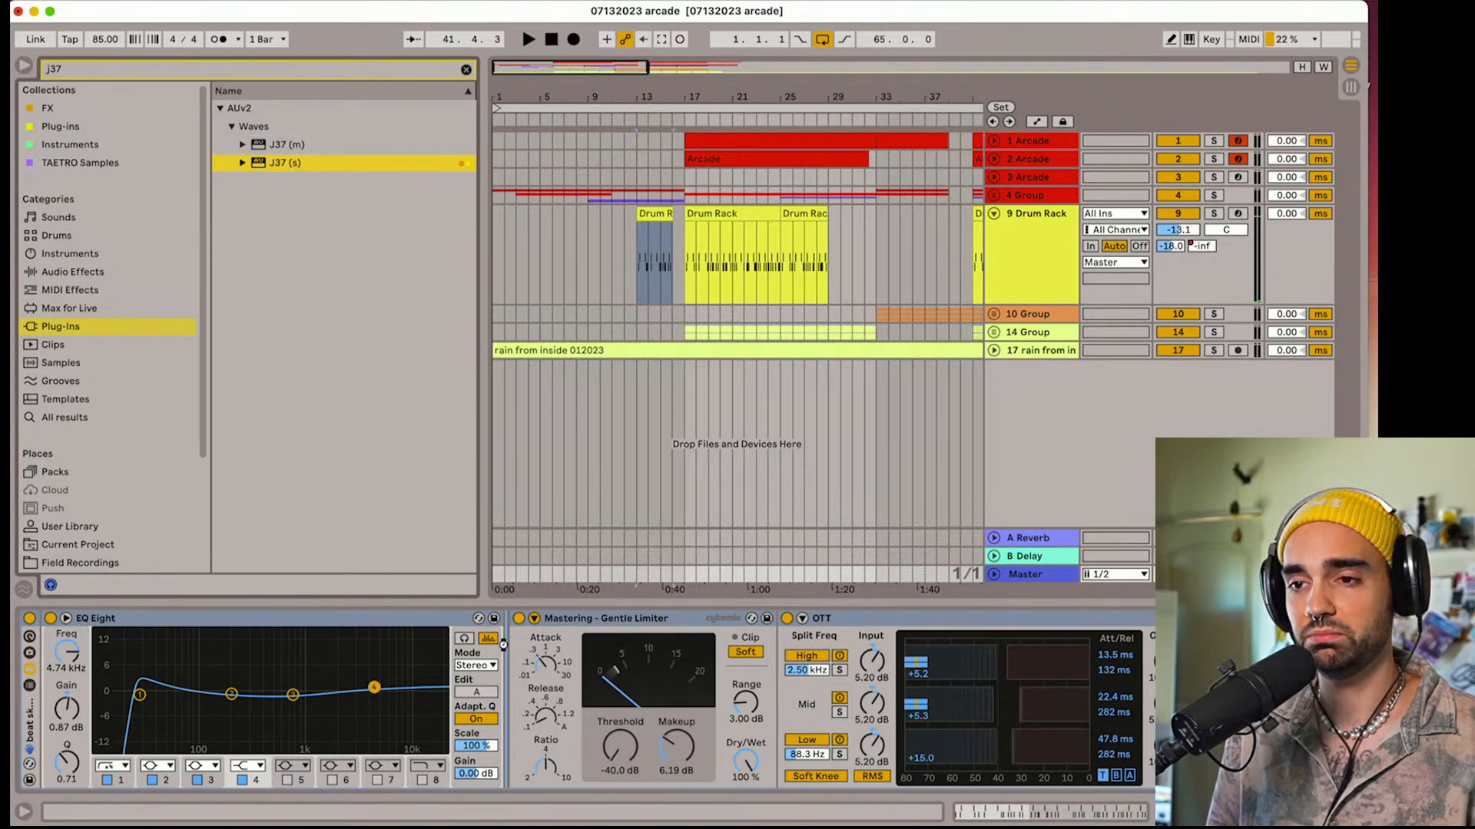
left_click_drag(503, 645, 507, 649)
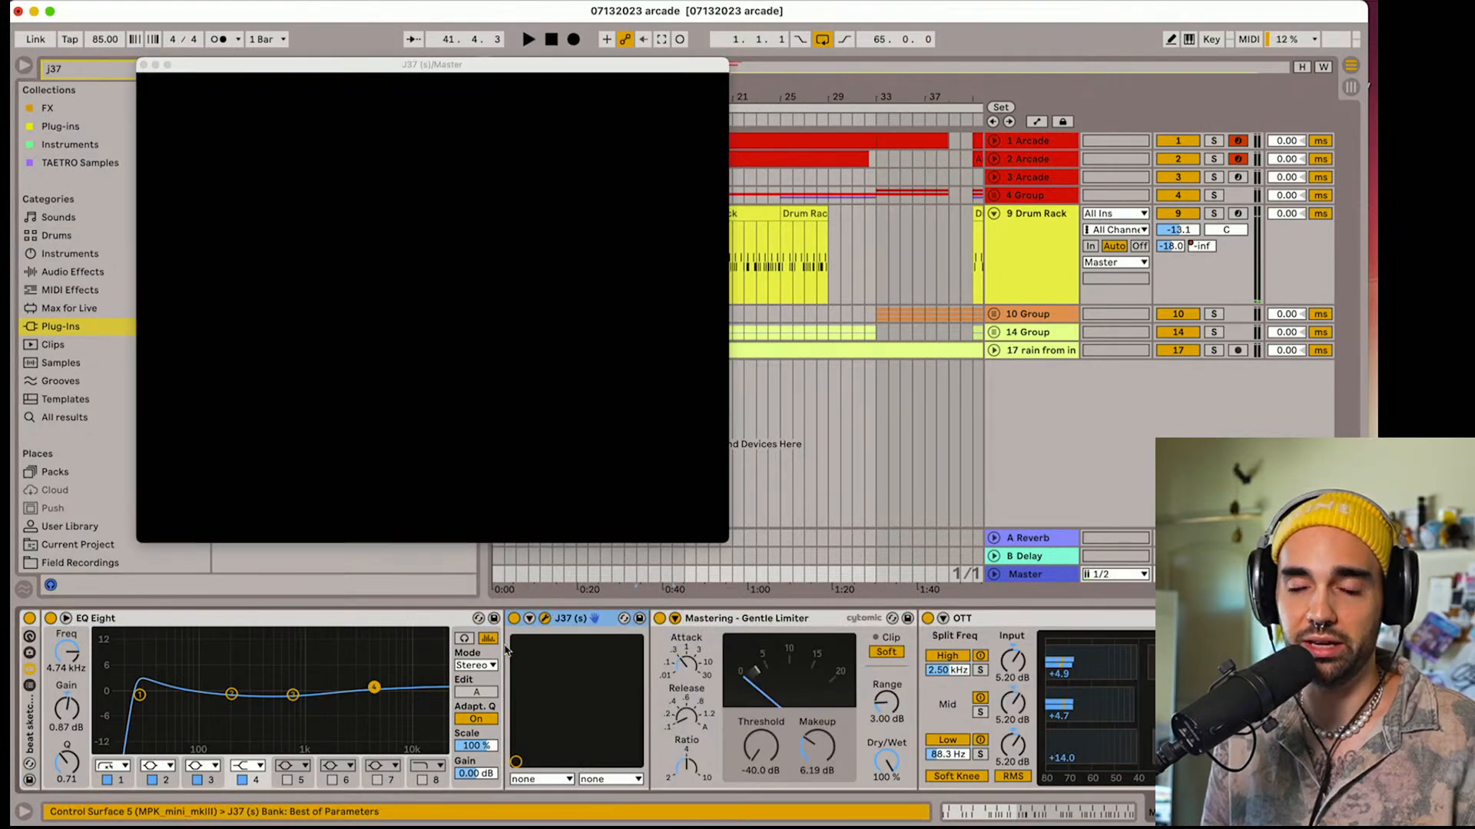
Close the J37 plug-in window and clear the browser search
left_click_drag(368, 371, 370, 376)
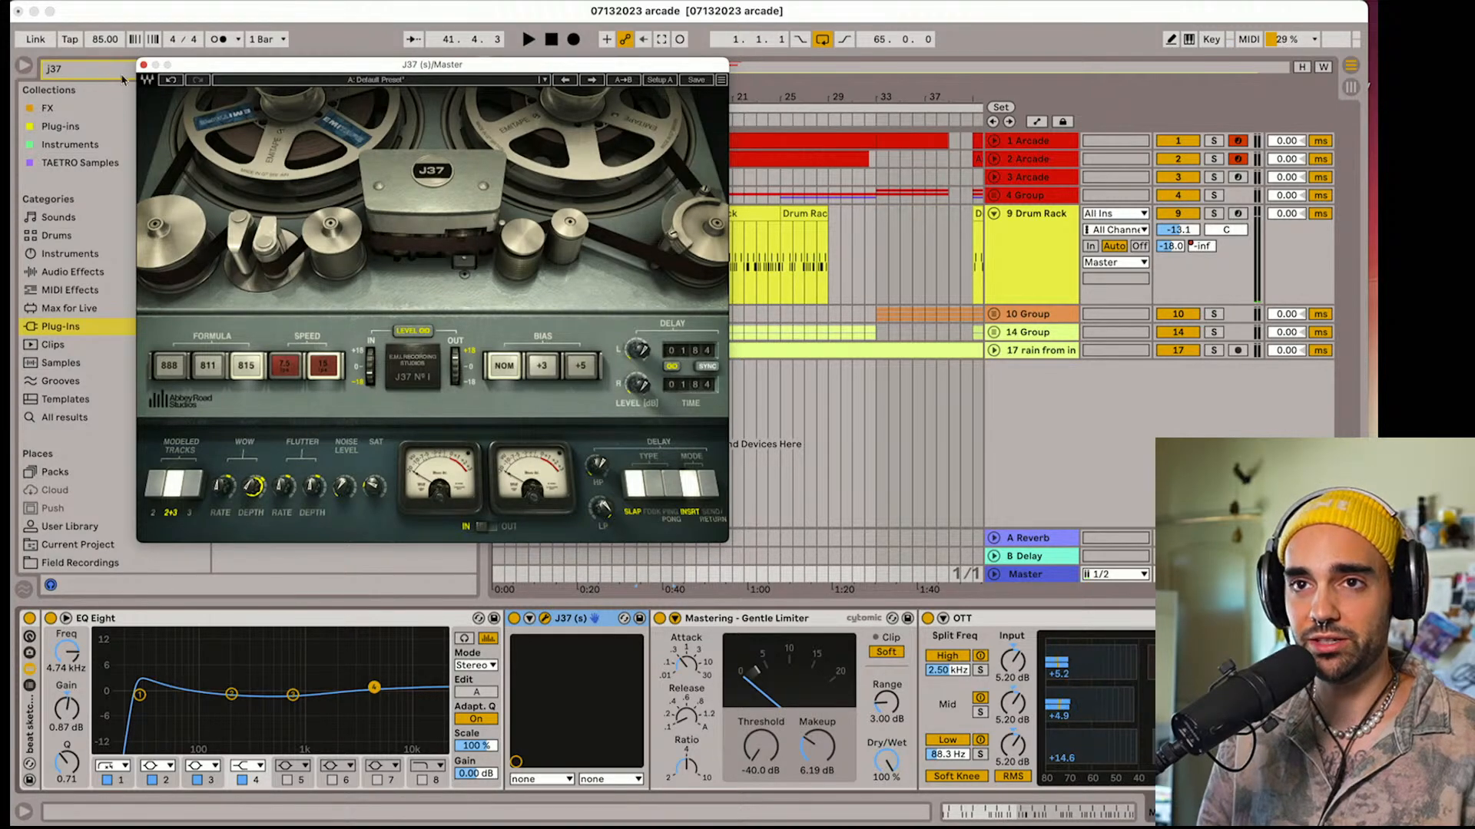
left_click(144, 65)
left_click(466, 69)
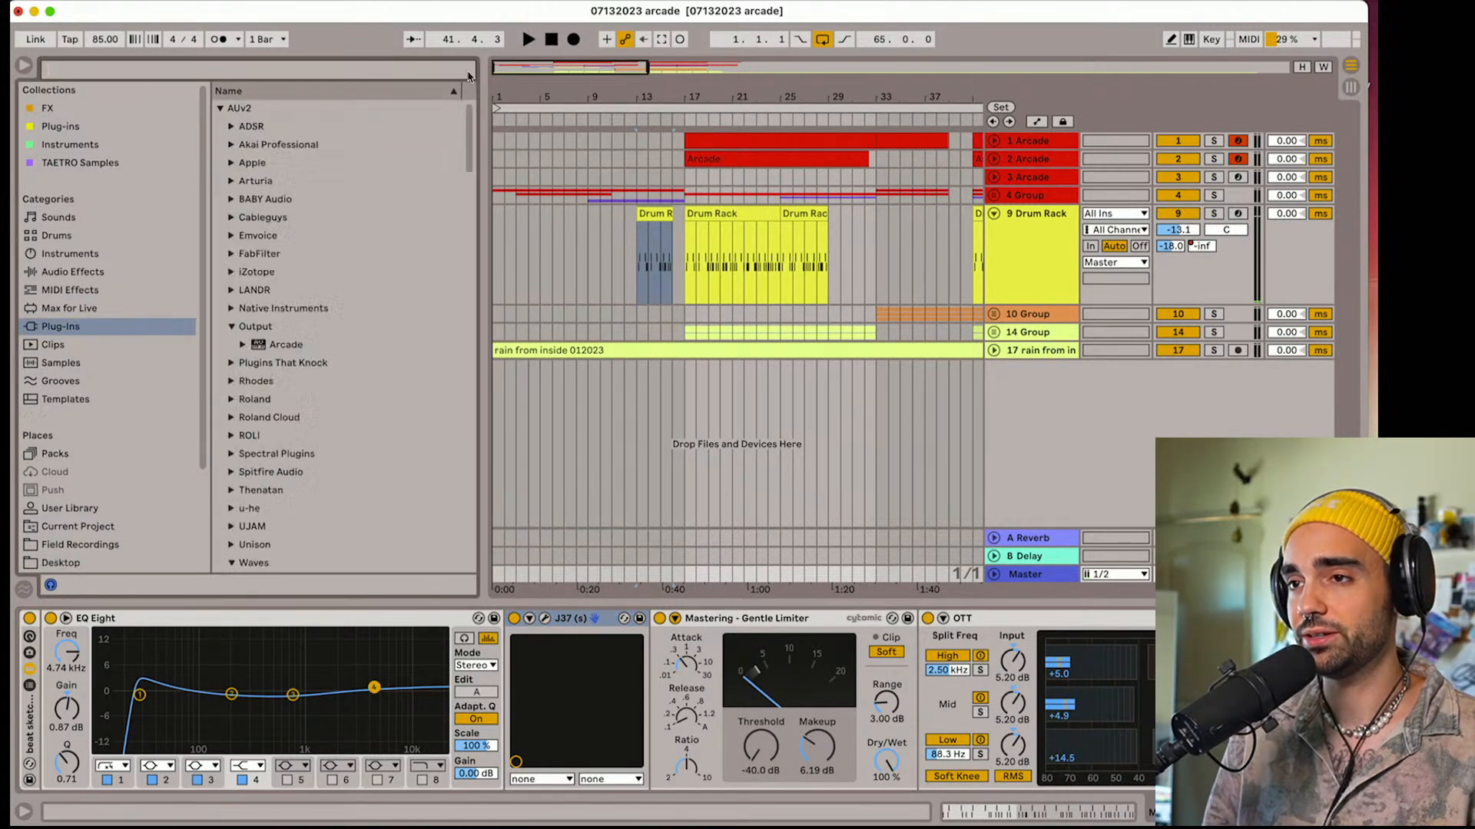
Play from bar 17, unfold the rain track and lower its volume to -25.0 dB
left_click(686, 294)
key("space")
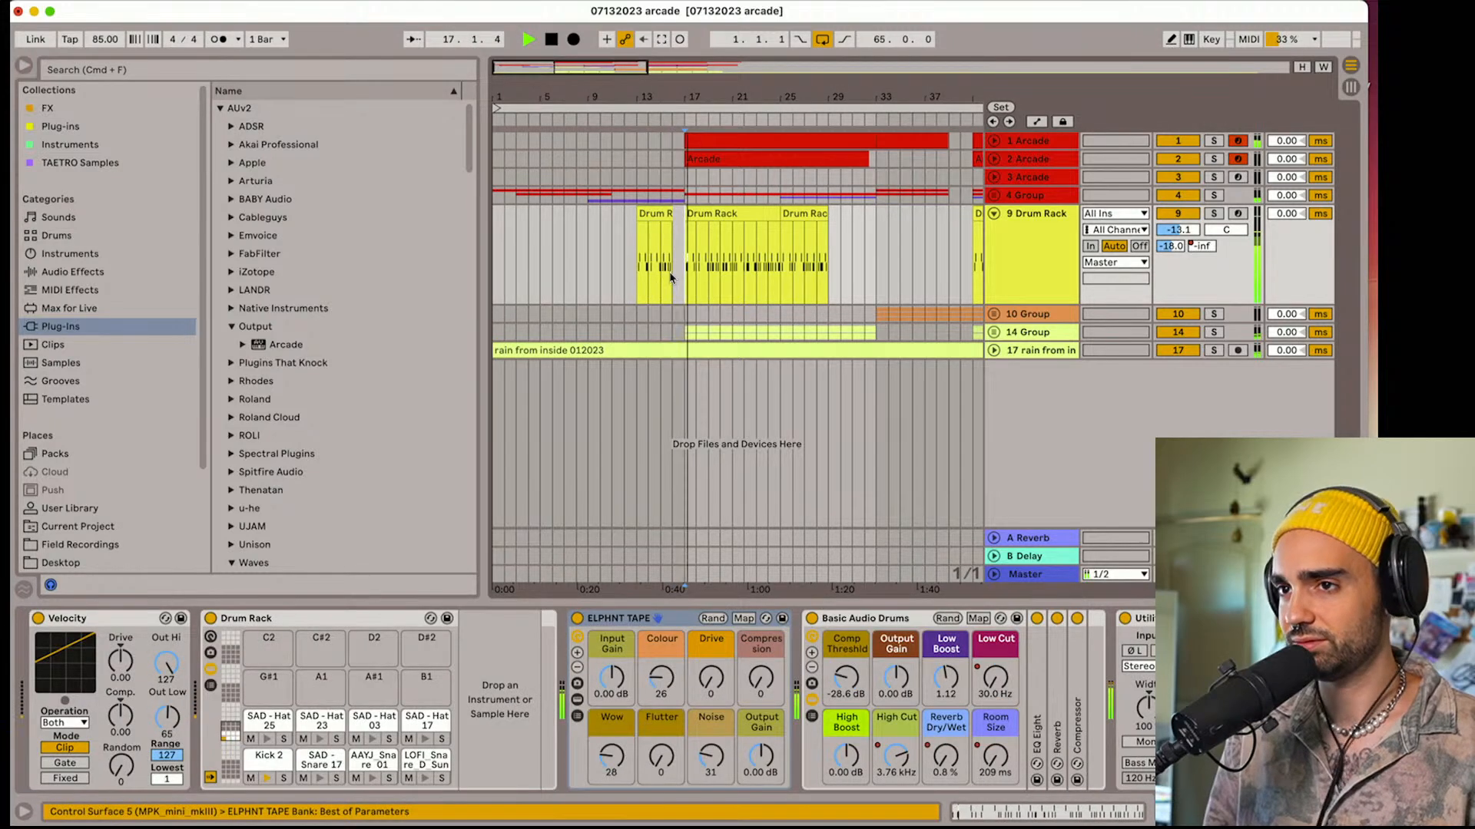
left_click(993, 350)
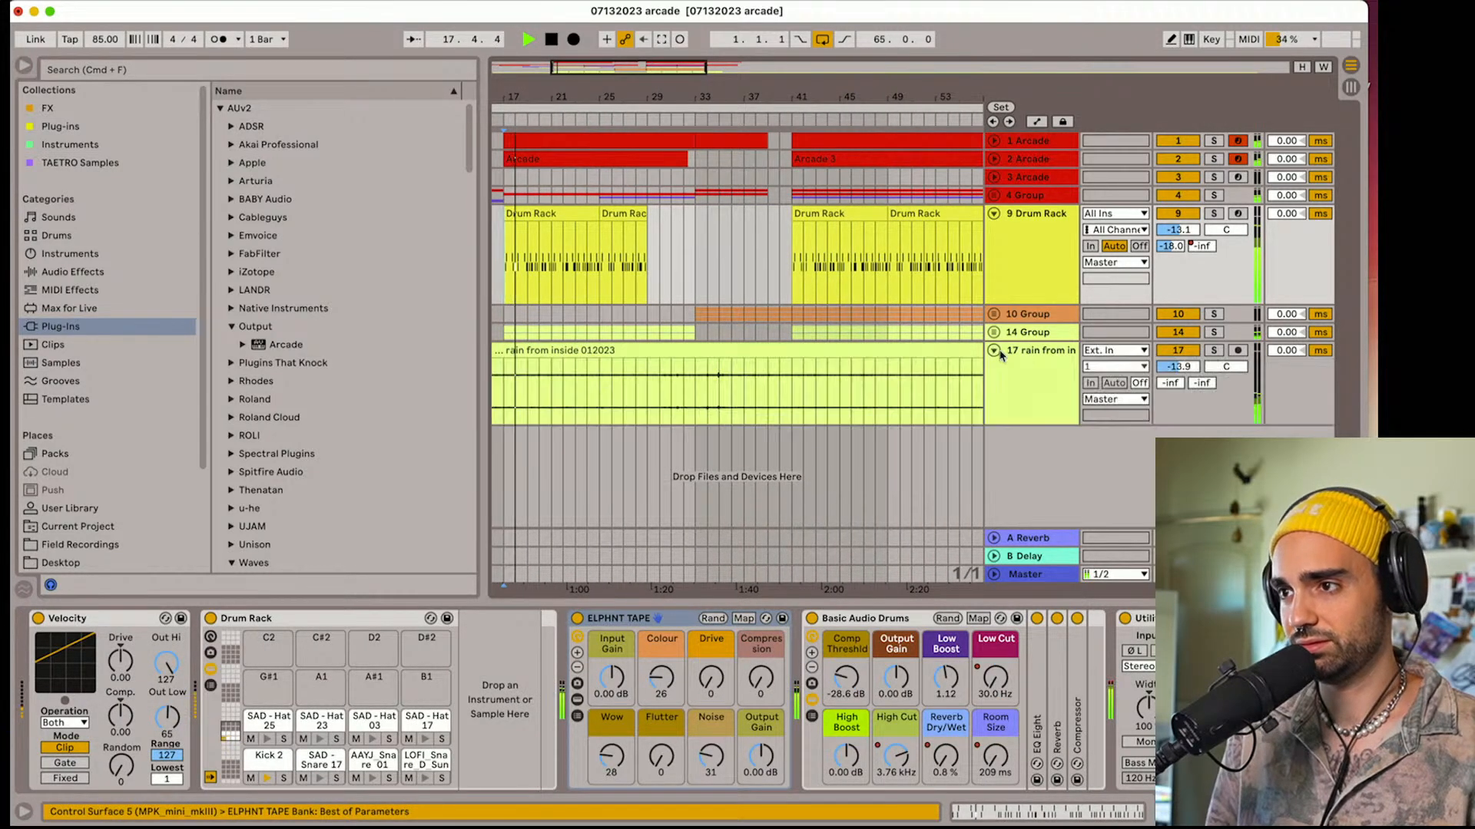
left_click_drag(1178, 367, 1178, 386)
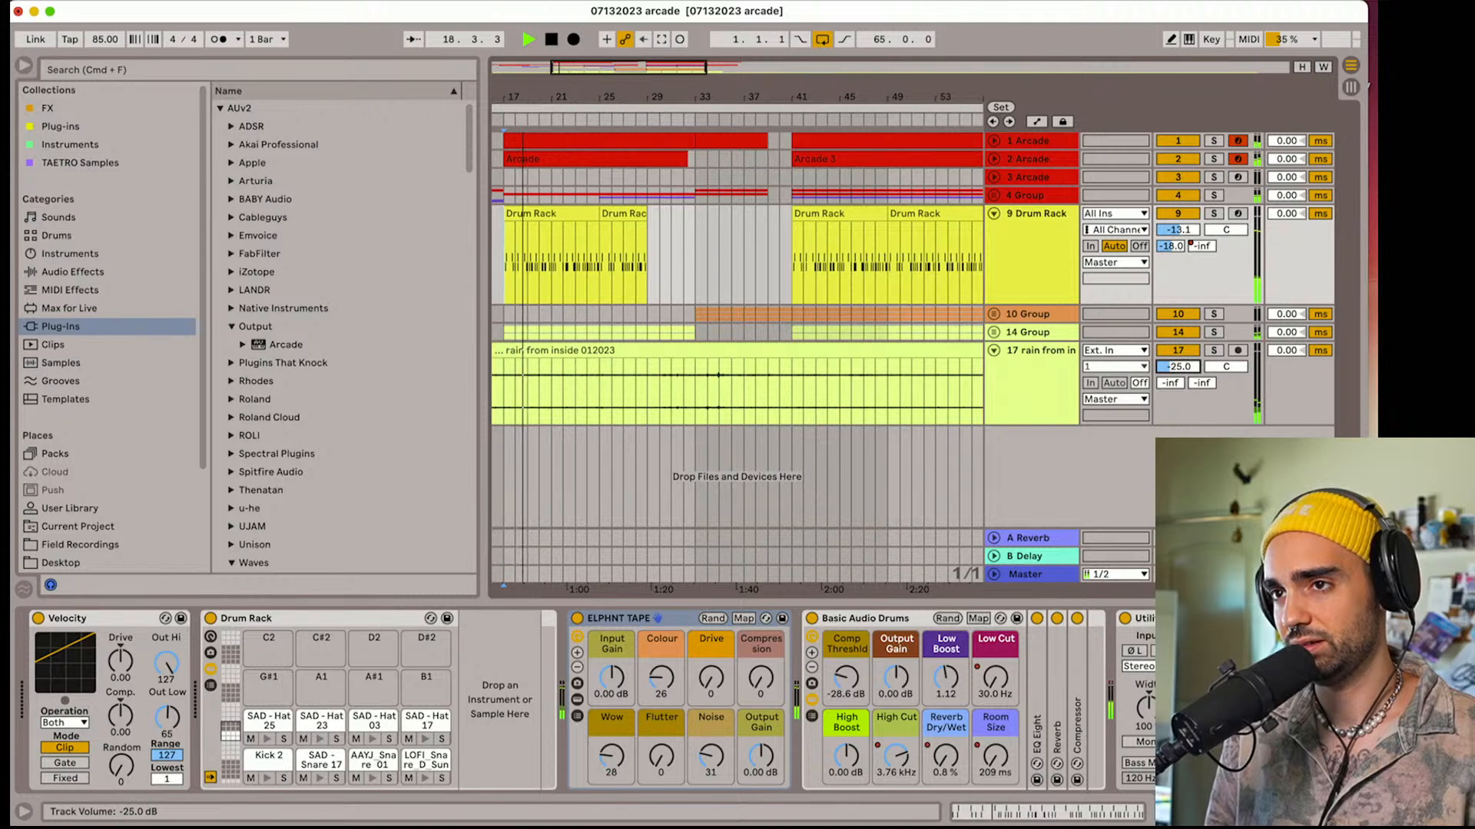
Restart playback just before the bar 41 section and lower the rain track's volume to -26.8 dB
key("space")
left_click(695, 262)
key("space")
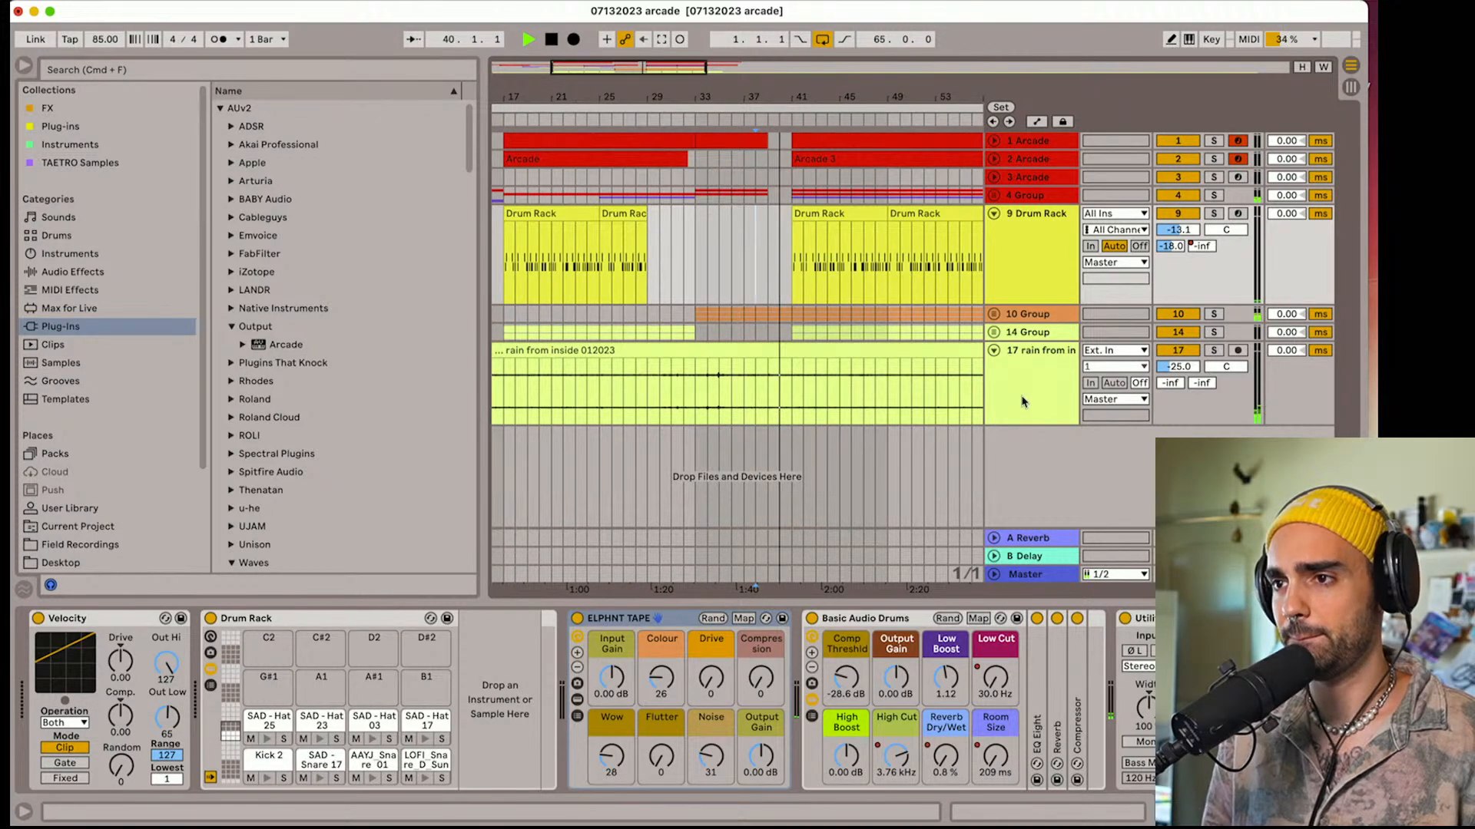
left_click_drag(1179, 366, 1181, 372)
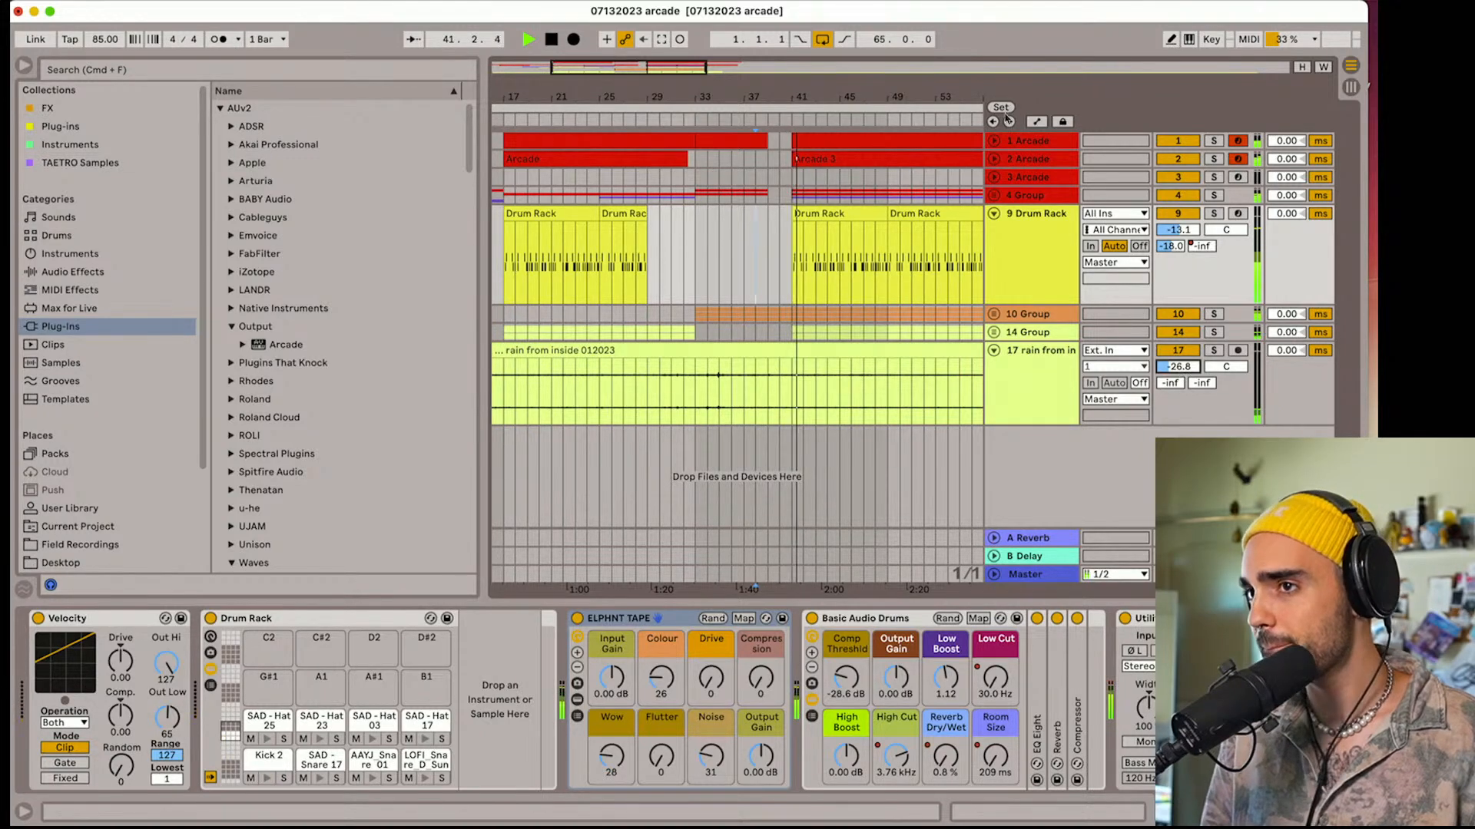
Unfold the second Arcade track and lower its volume to -7.8 dB
left_click(995, 160)
left_click(1030, 175)
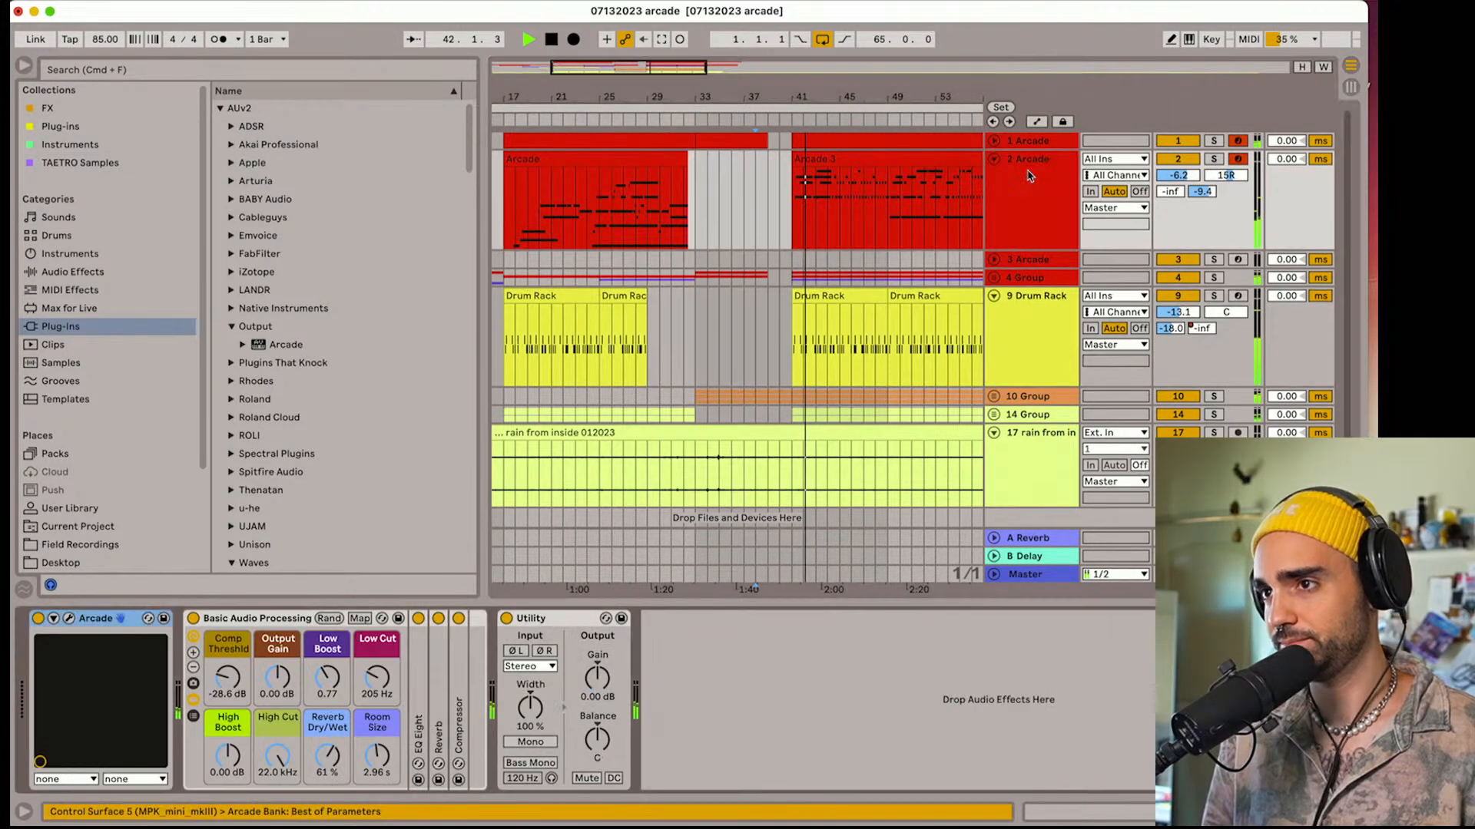
left_click_drag(1178, 175, 1177, 183)
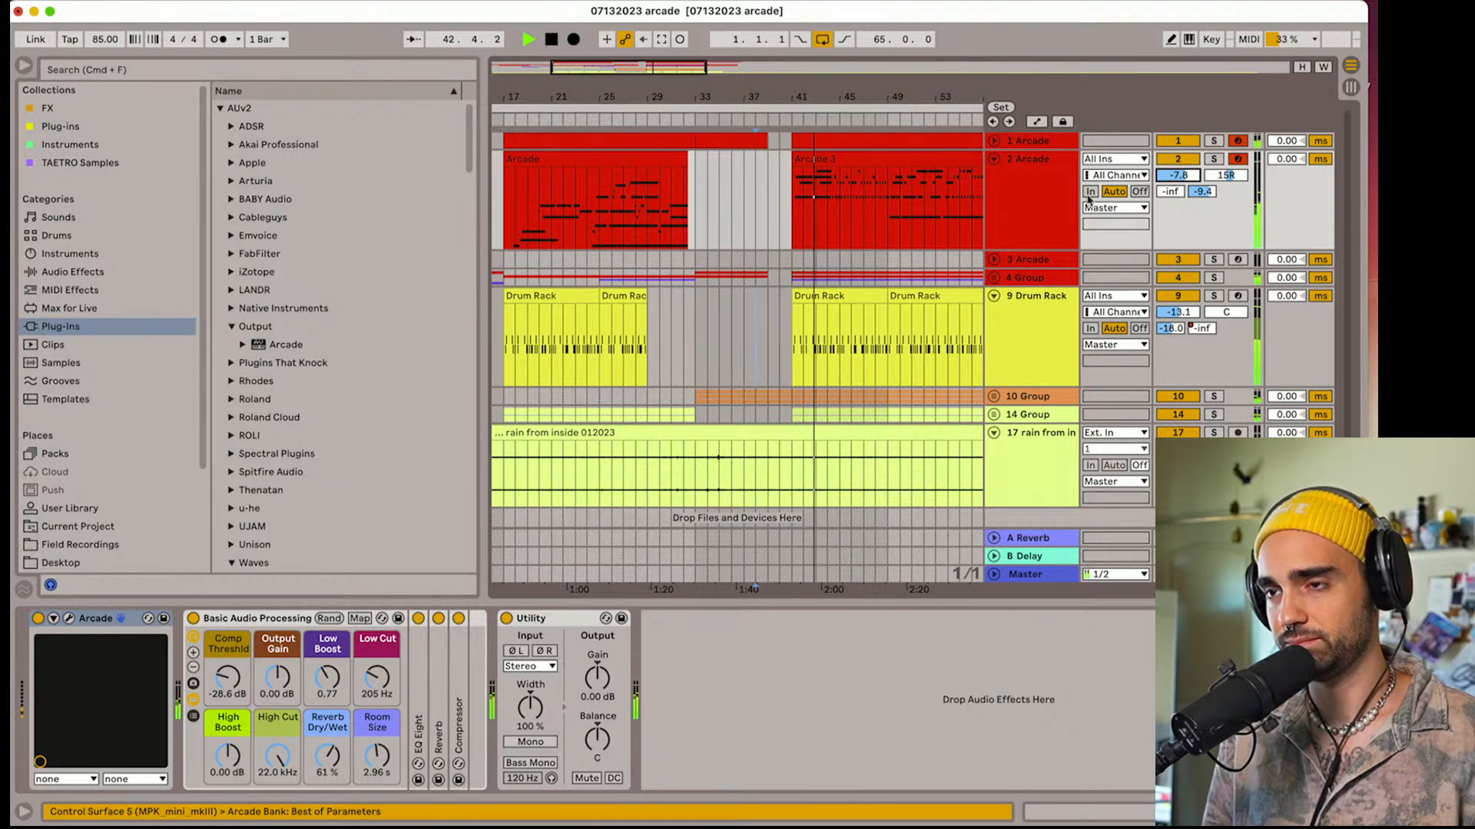
On track 2, set low cut to 216 Hz, reverb to 71 %, room size to 4.64 s, Utility width to 117 % and track delay to 17.00 ms
double_click(1044, 192)
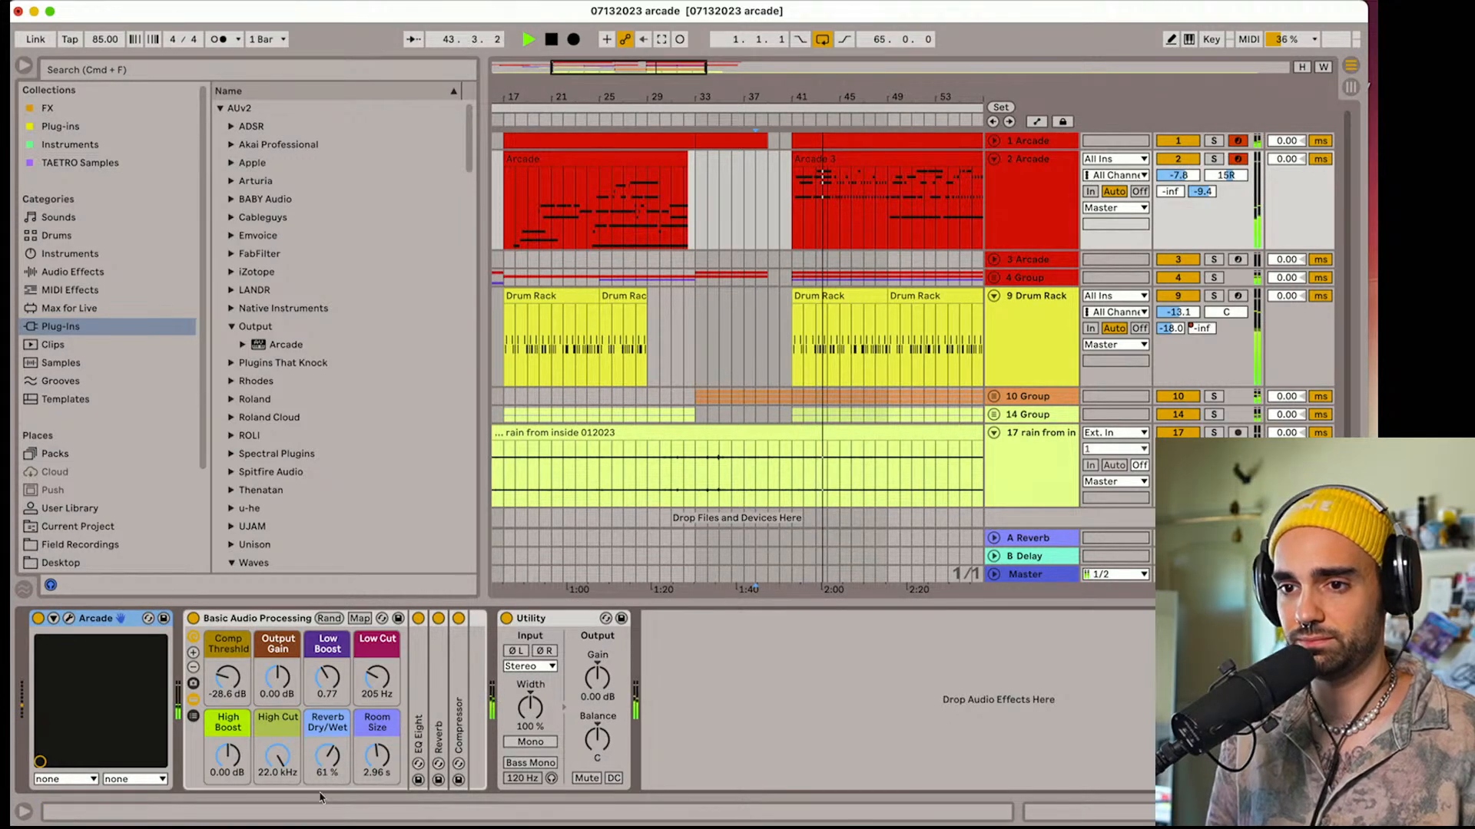
left_click_drag(326, 760, 367, 684)
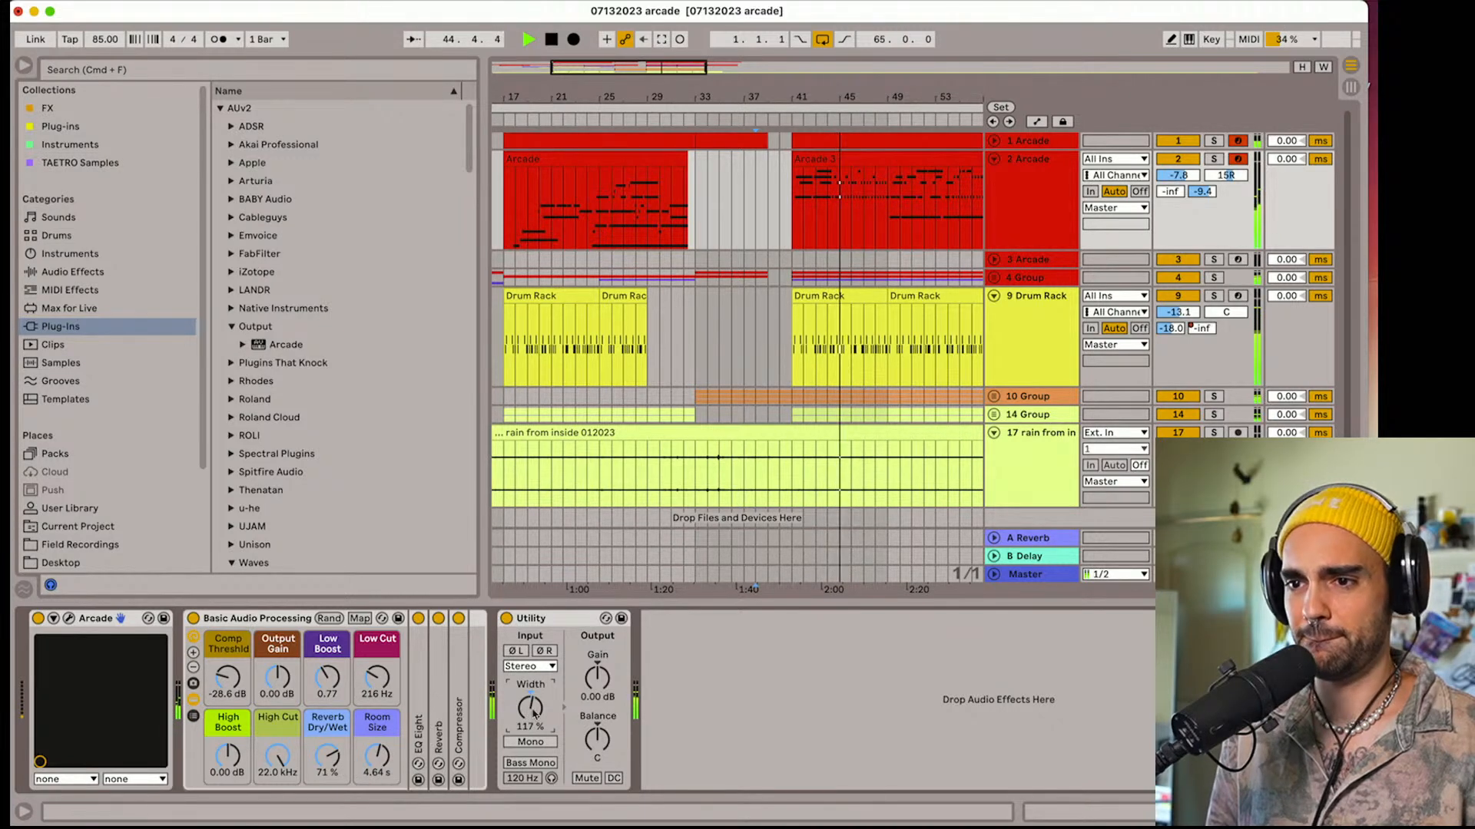
left_click_drag(1290, 159, 1290, 146)
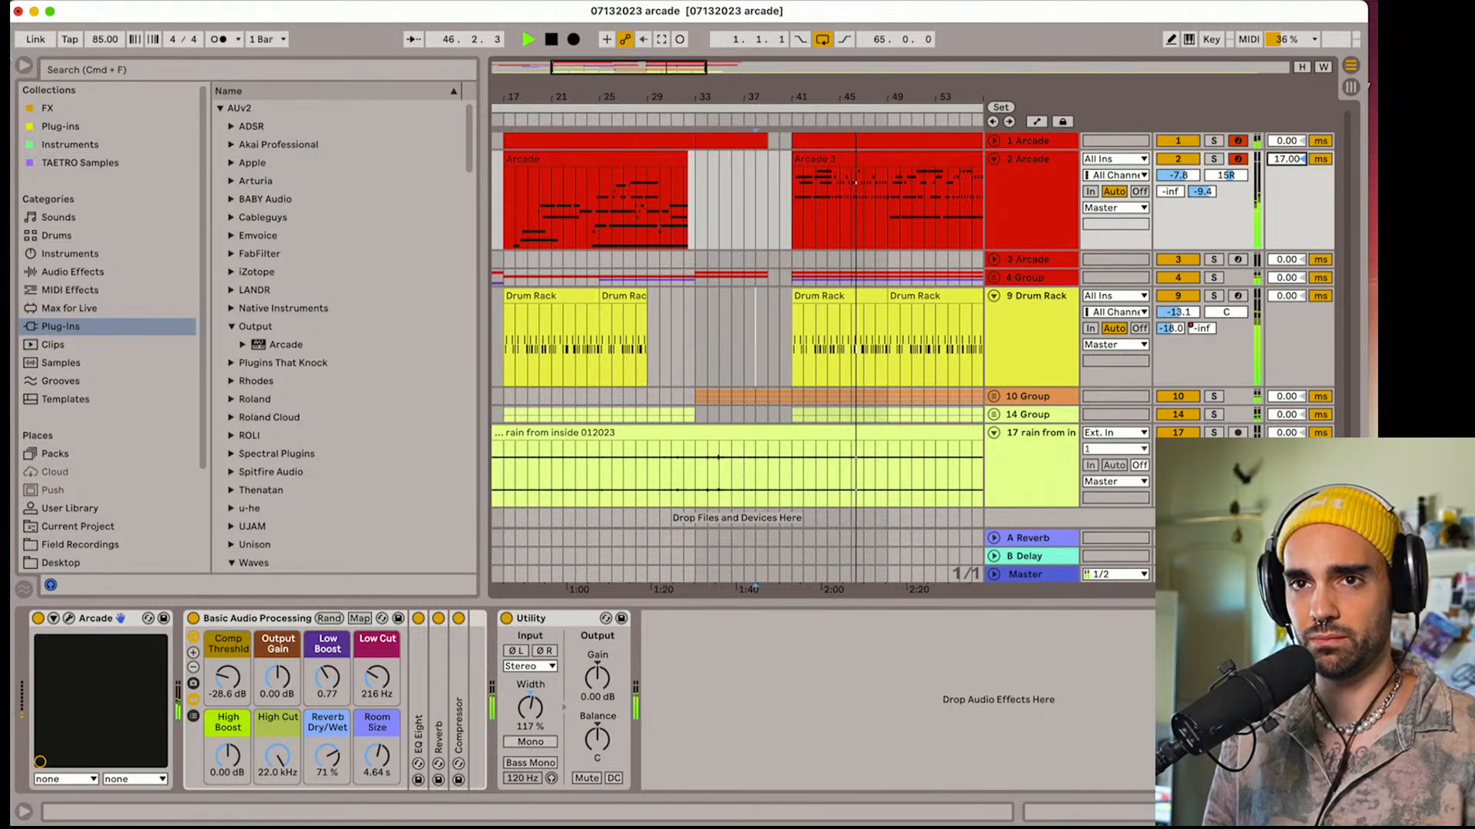
Hide the browser and set the arrangement loop to the 16 bars from bar 41 to bar 57
left_click(26, 66)
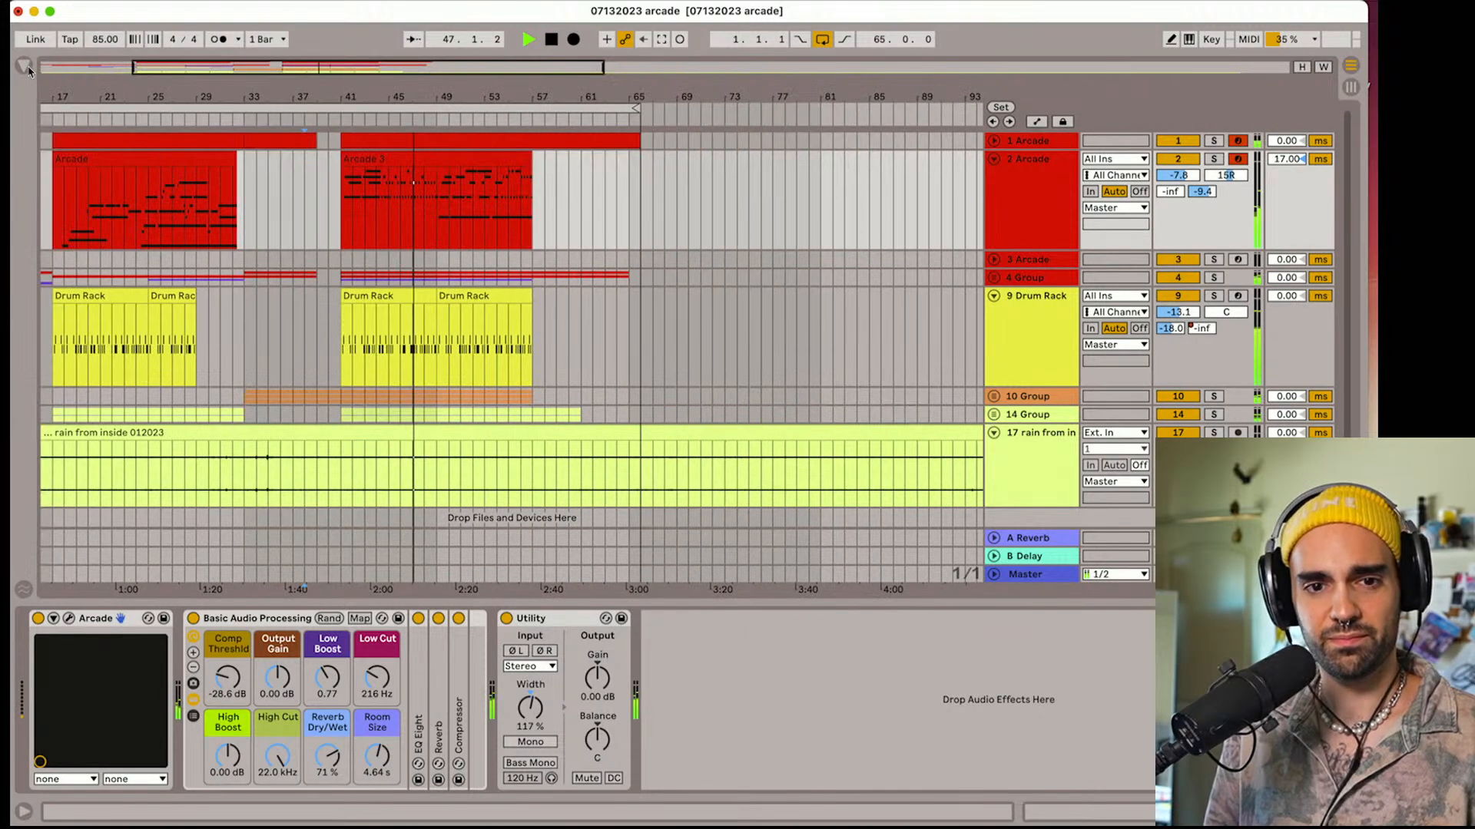
left_click_drag(207, 93, 240, 96)
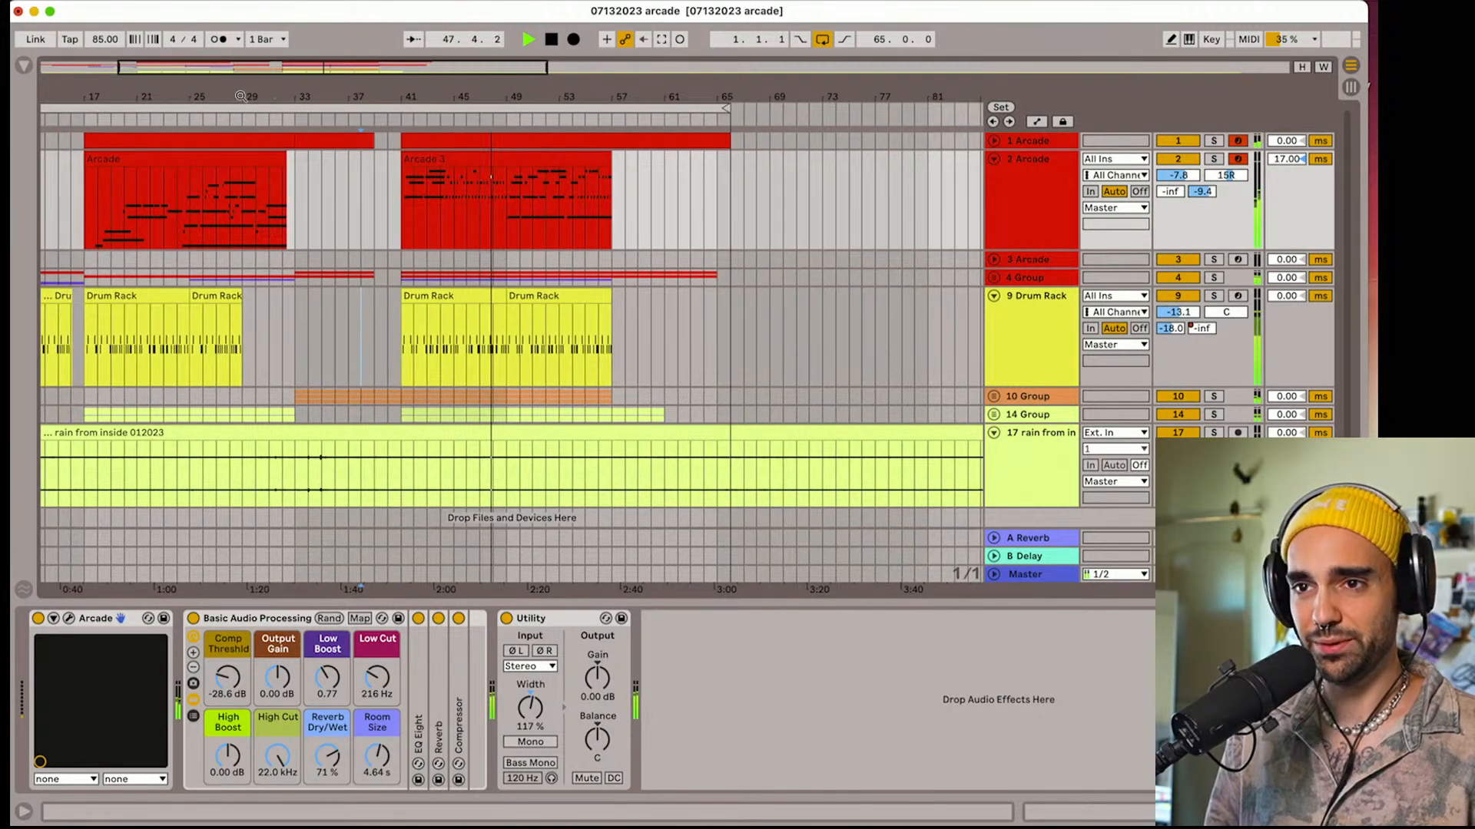
left_click_drag(44, 104, 401, 107)
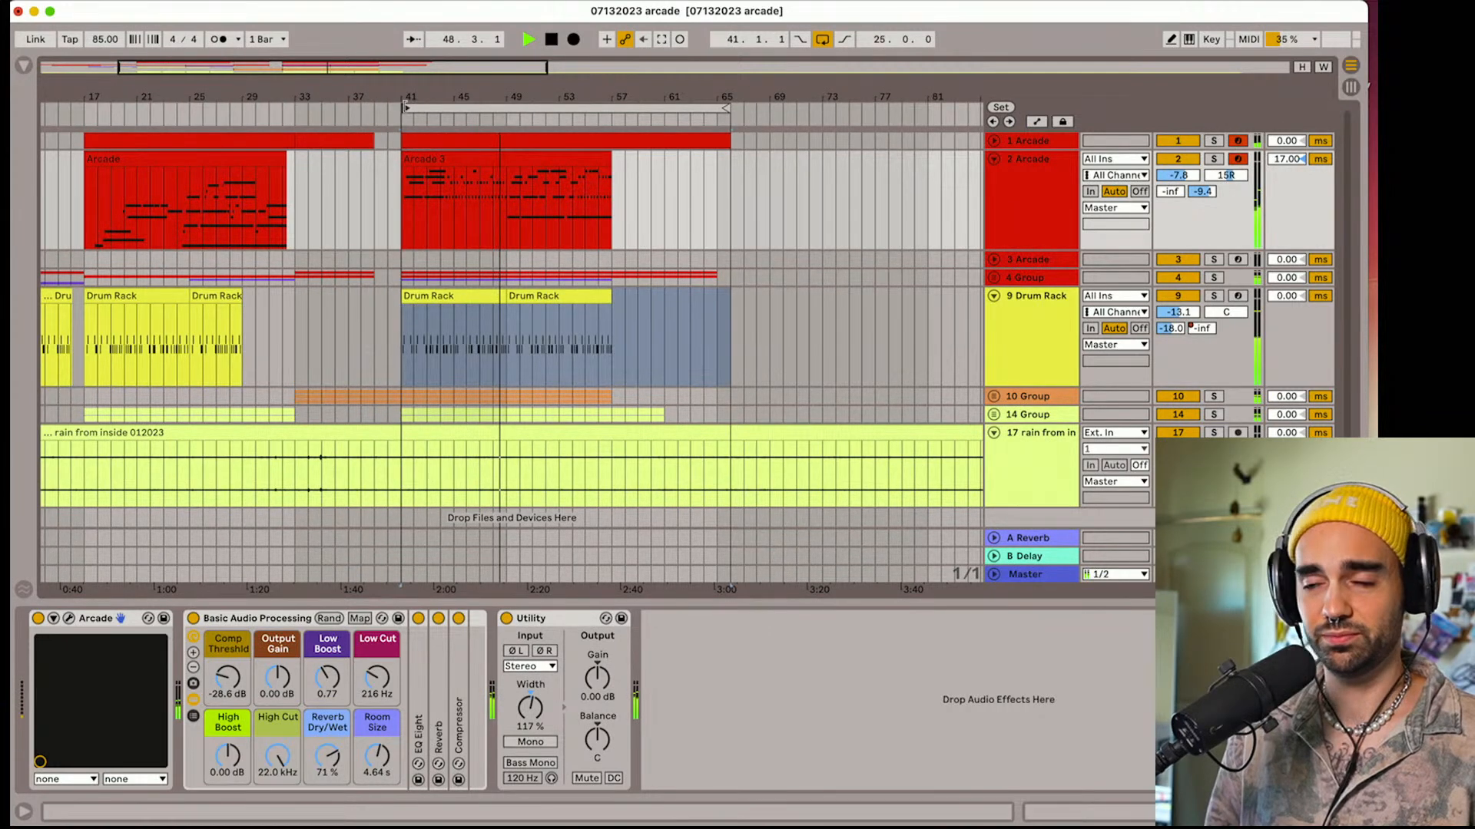
left_click_drag(628, 115, 607, 115)
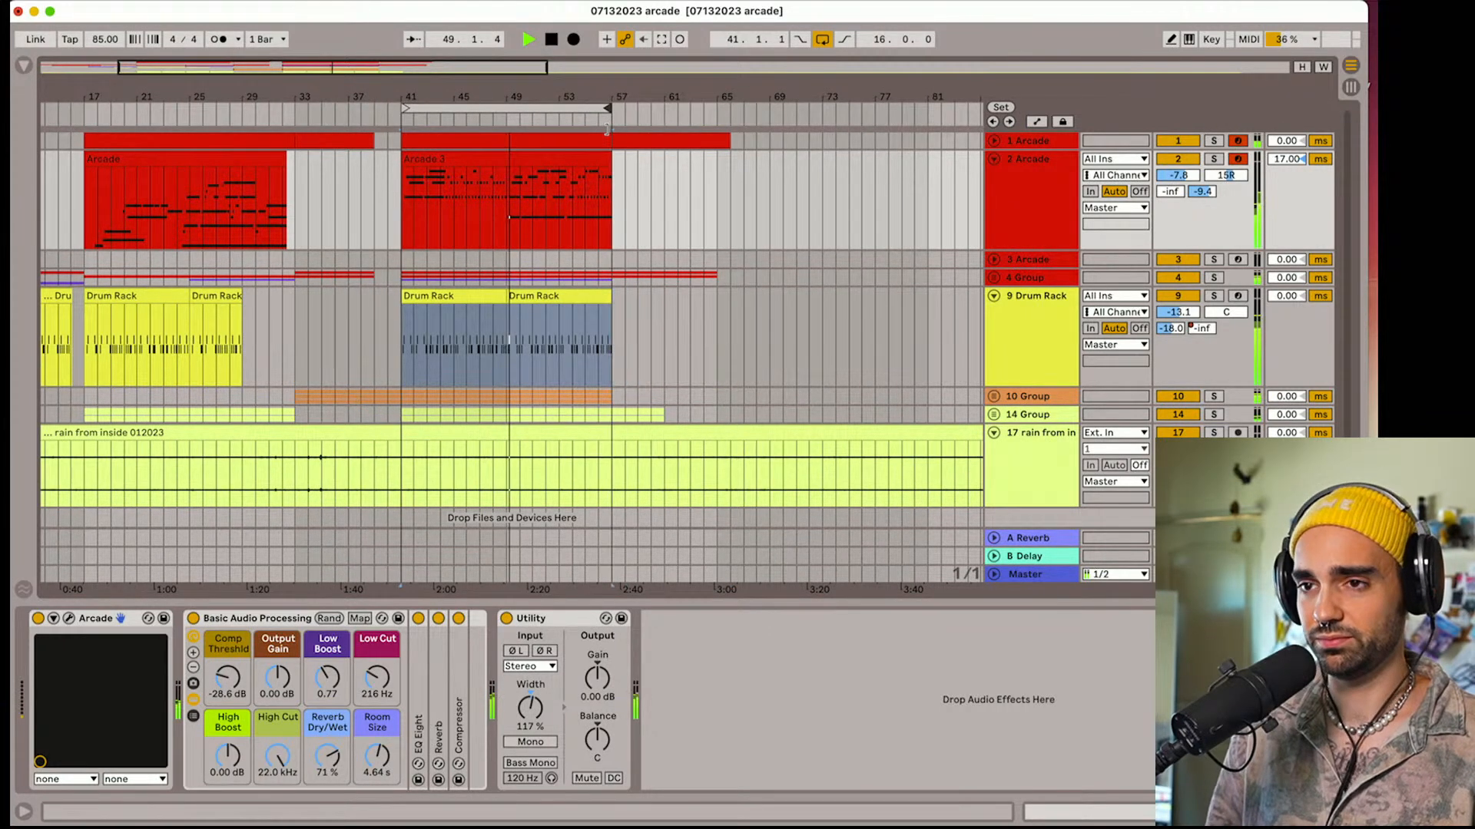
Fold the rain track and adjust the saturation, wow depth and input level of J37 on the Master, closing its window
left_click(994, 433)
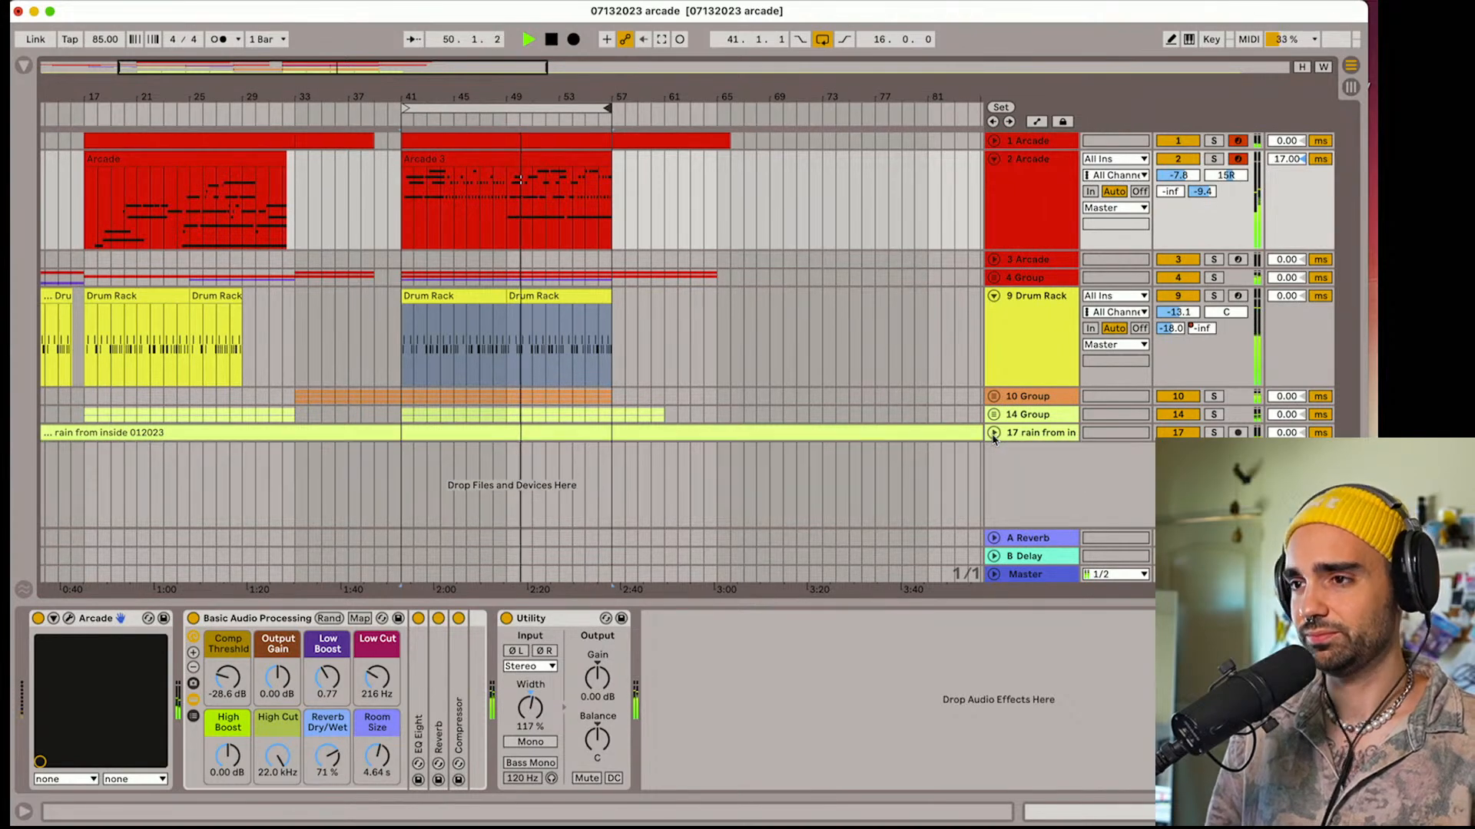
left_click(1033, 574)
left_click(546, 618)
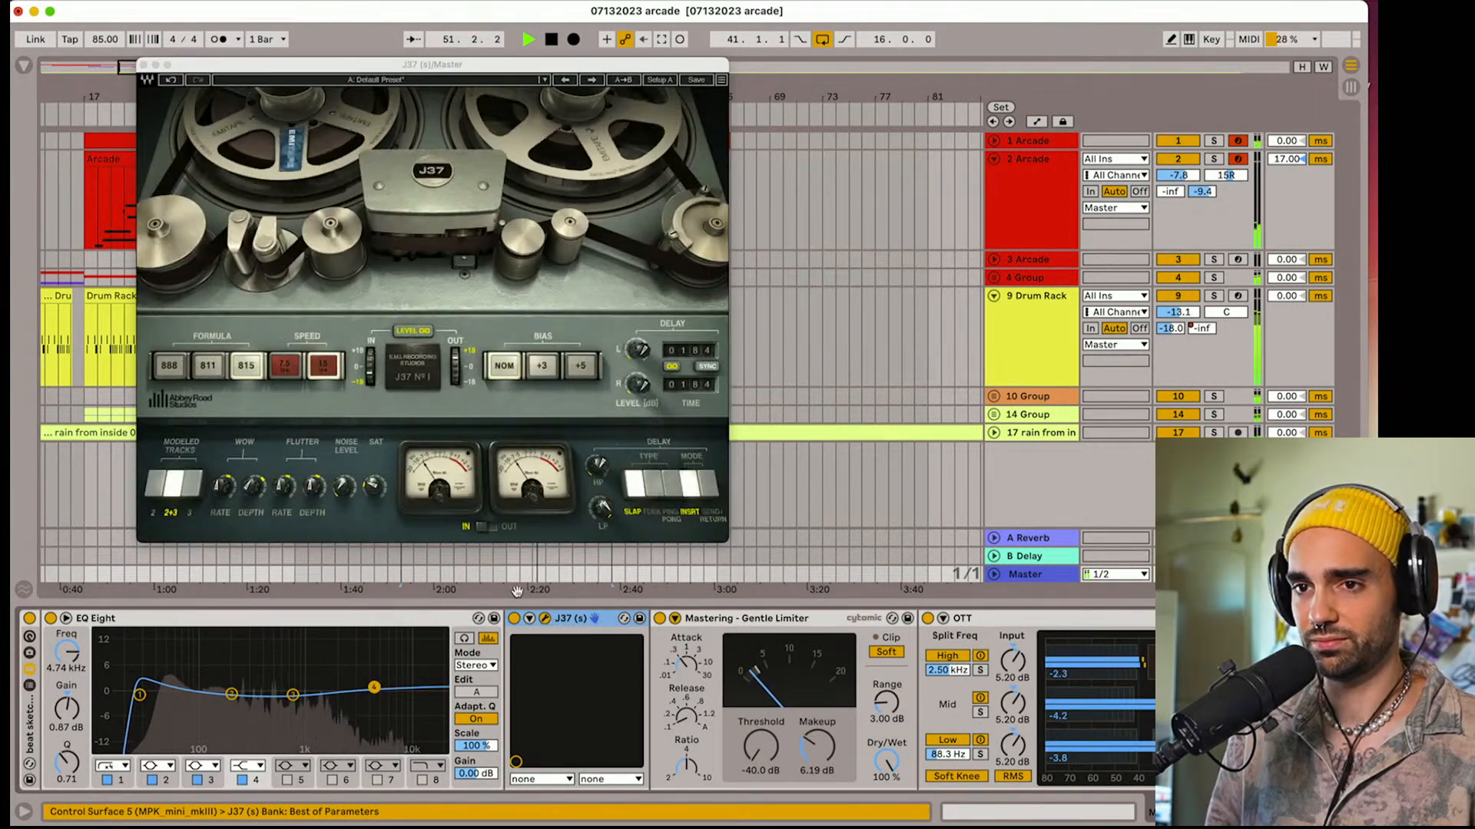
mouse_move(373, 487)
left_mouse_down()
mouse_move(373, 463)
mouse_move(373, 494)
left_mouse_up()
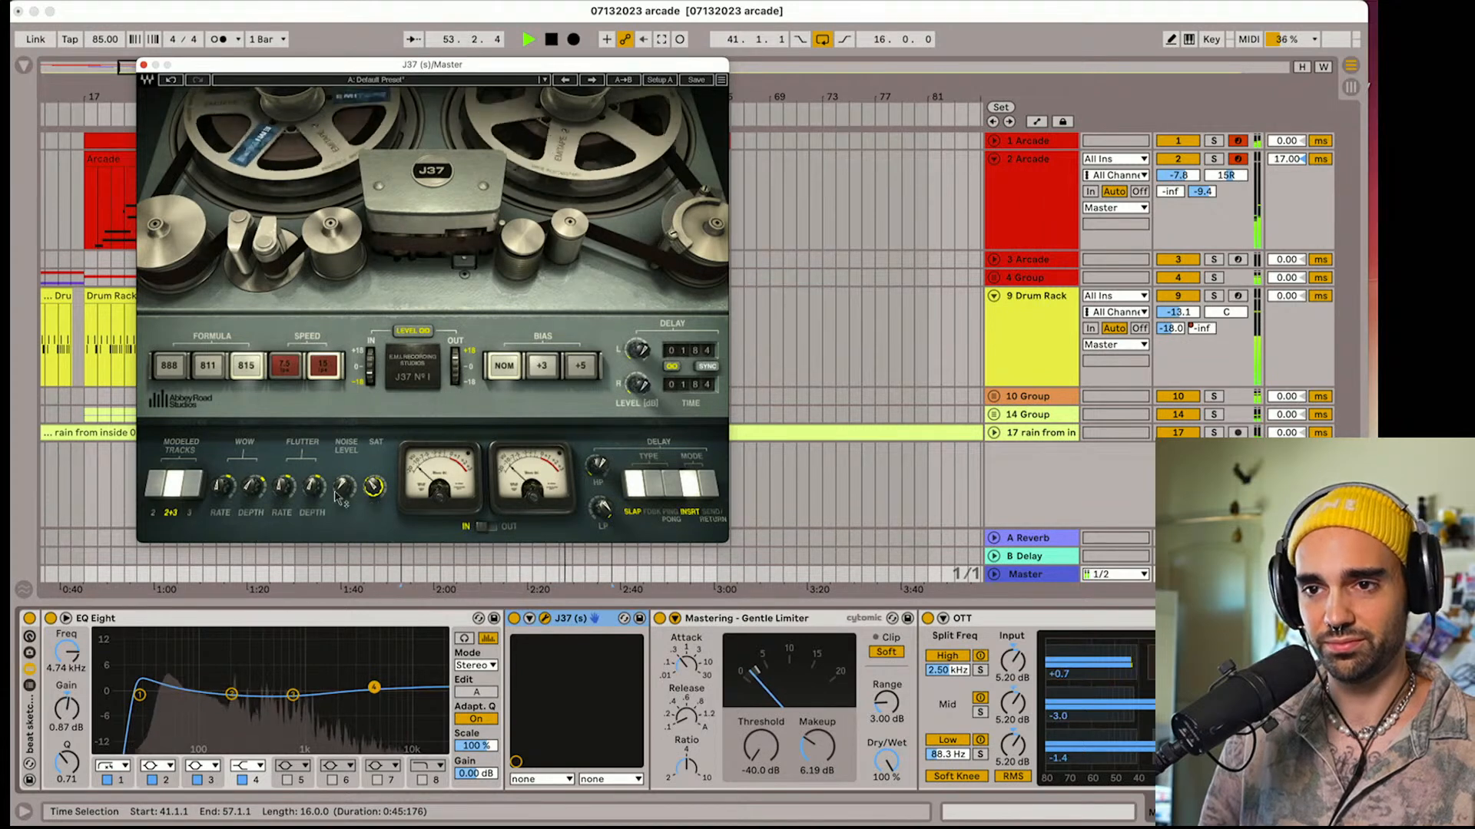
left_click_drag(252, 486, 252, 475)
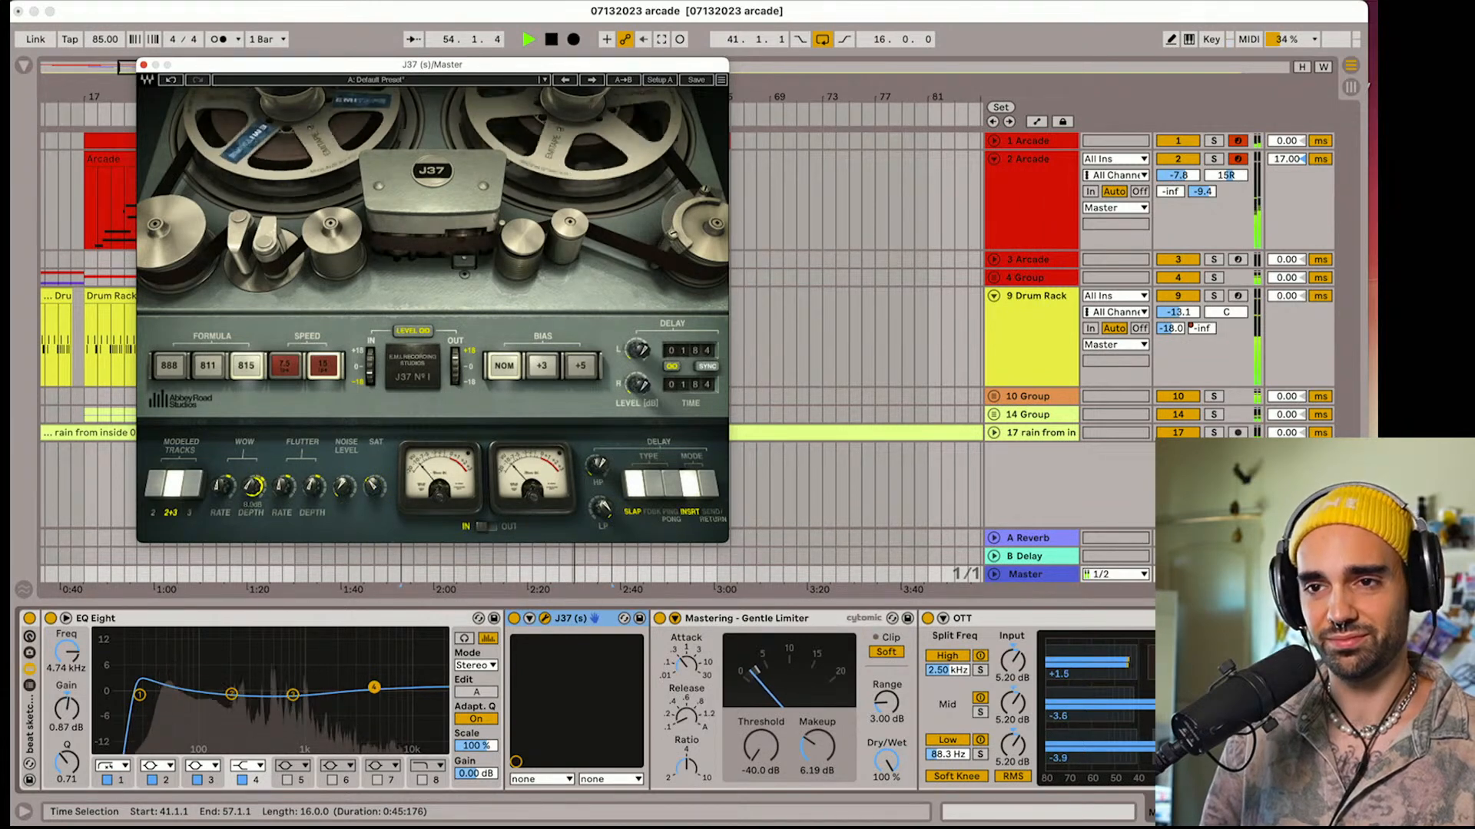
left_click_drag(370, 374, 371, 371)
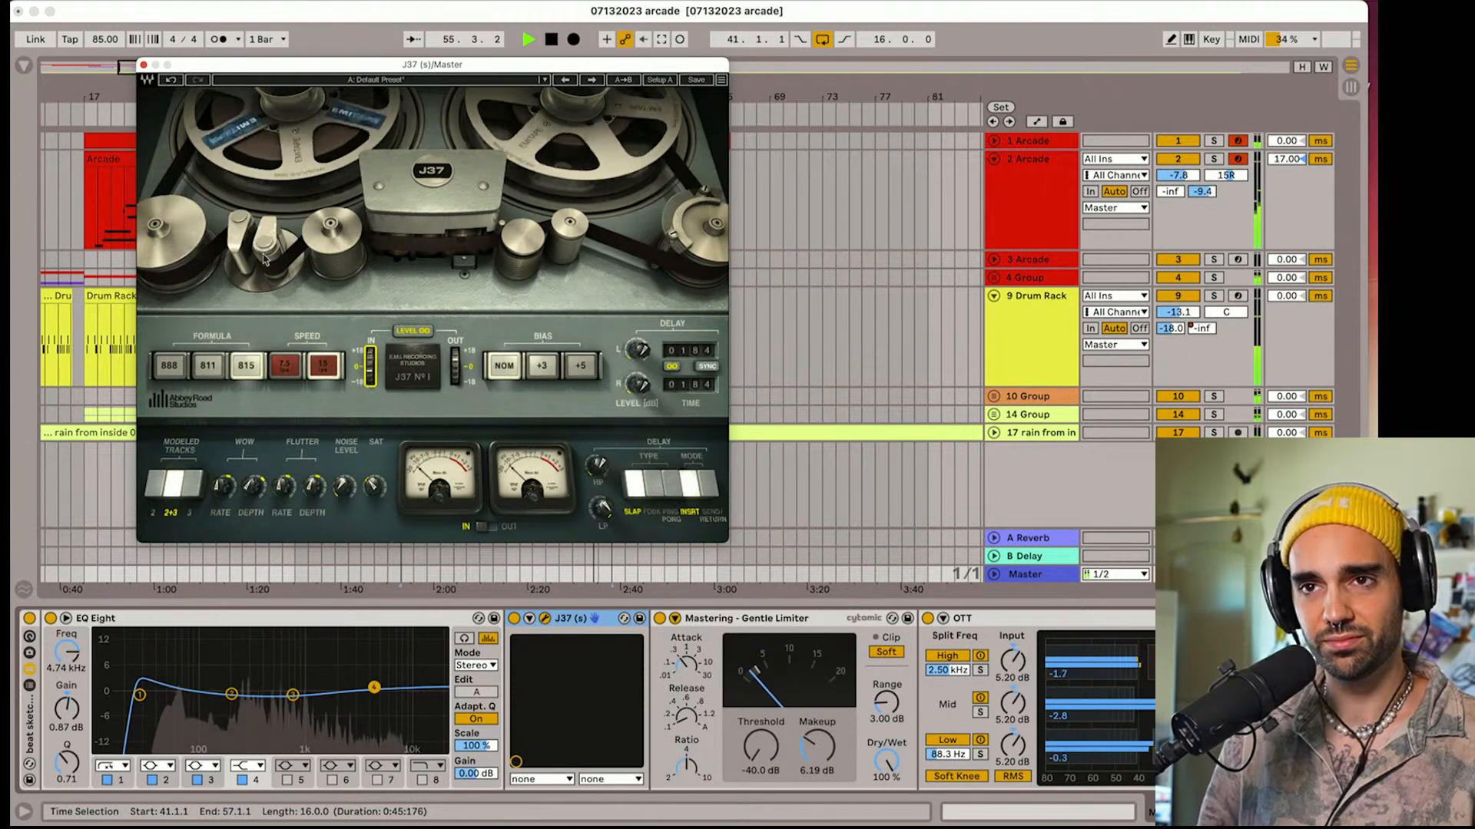
left_click(143, 64)
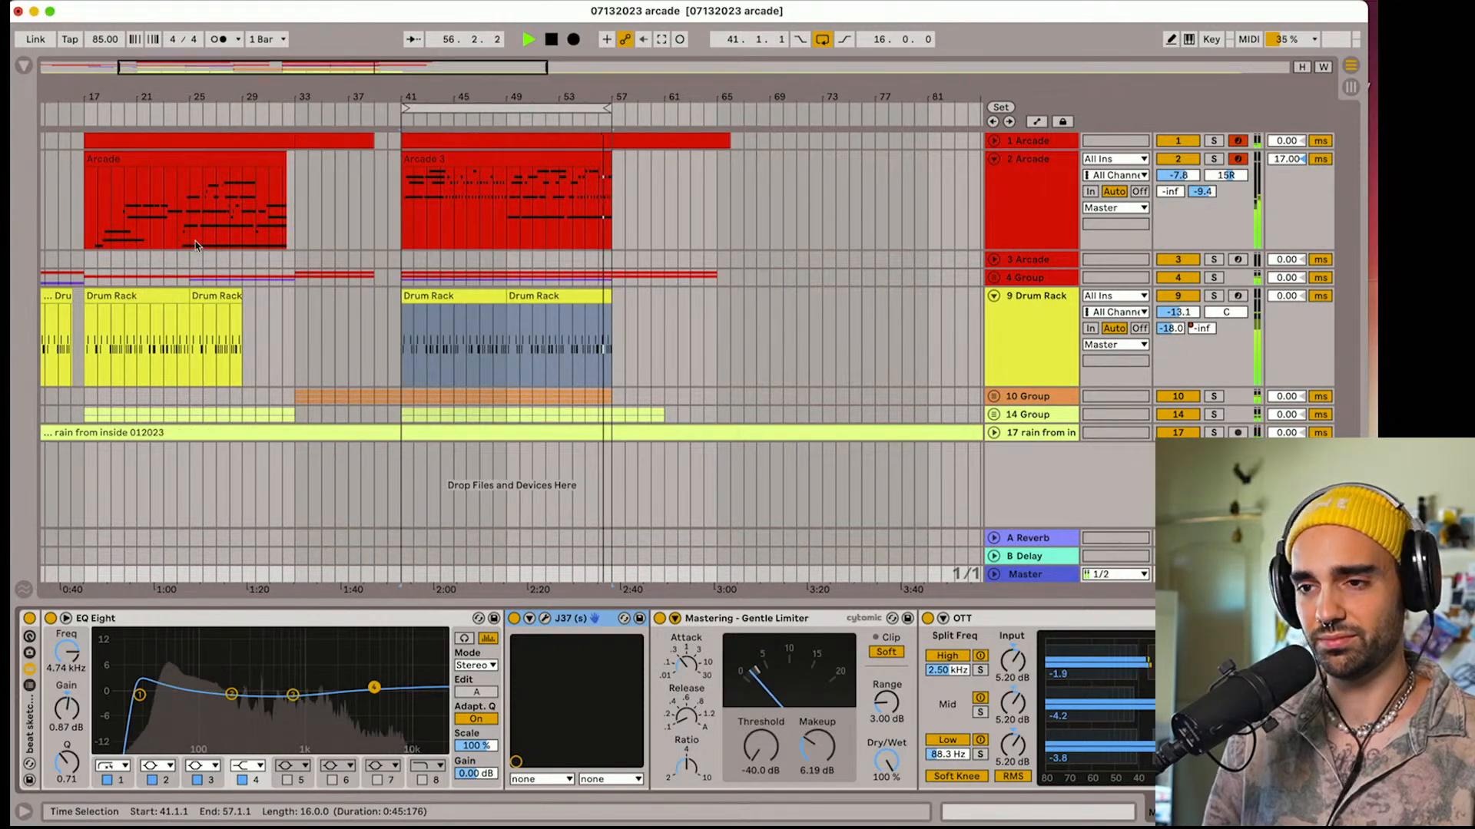
Collapse EQ Eight in the Master's mastering rack and save the project
double_click(385, 617)
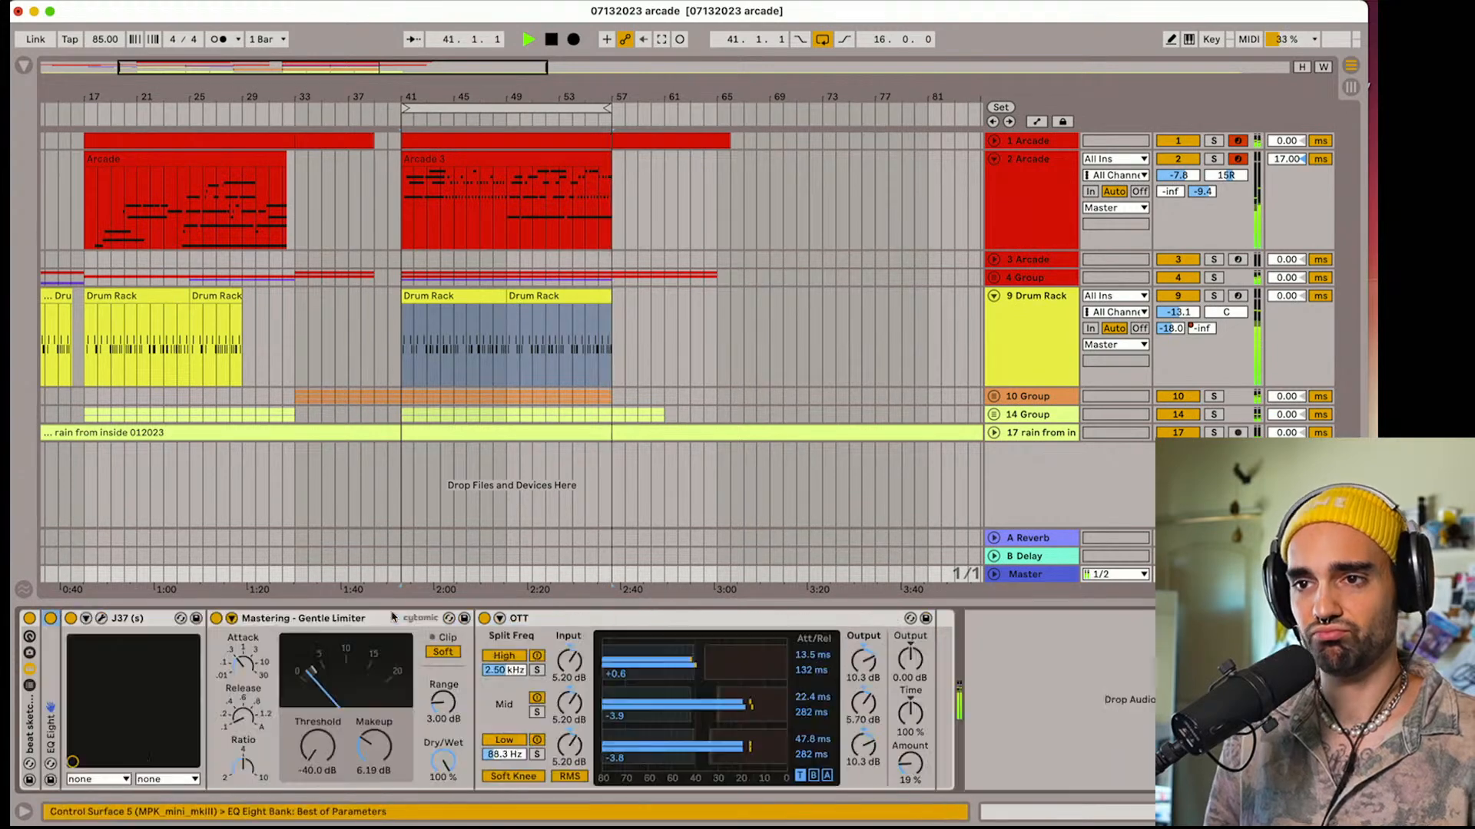
left_click_drag(462, 98, 460, 157)
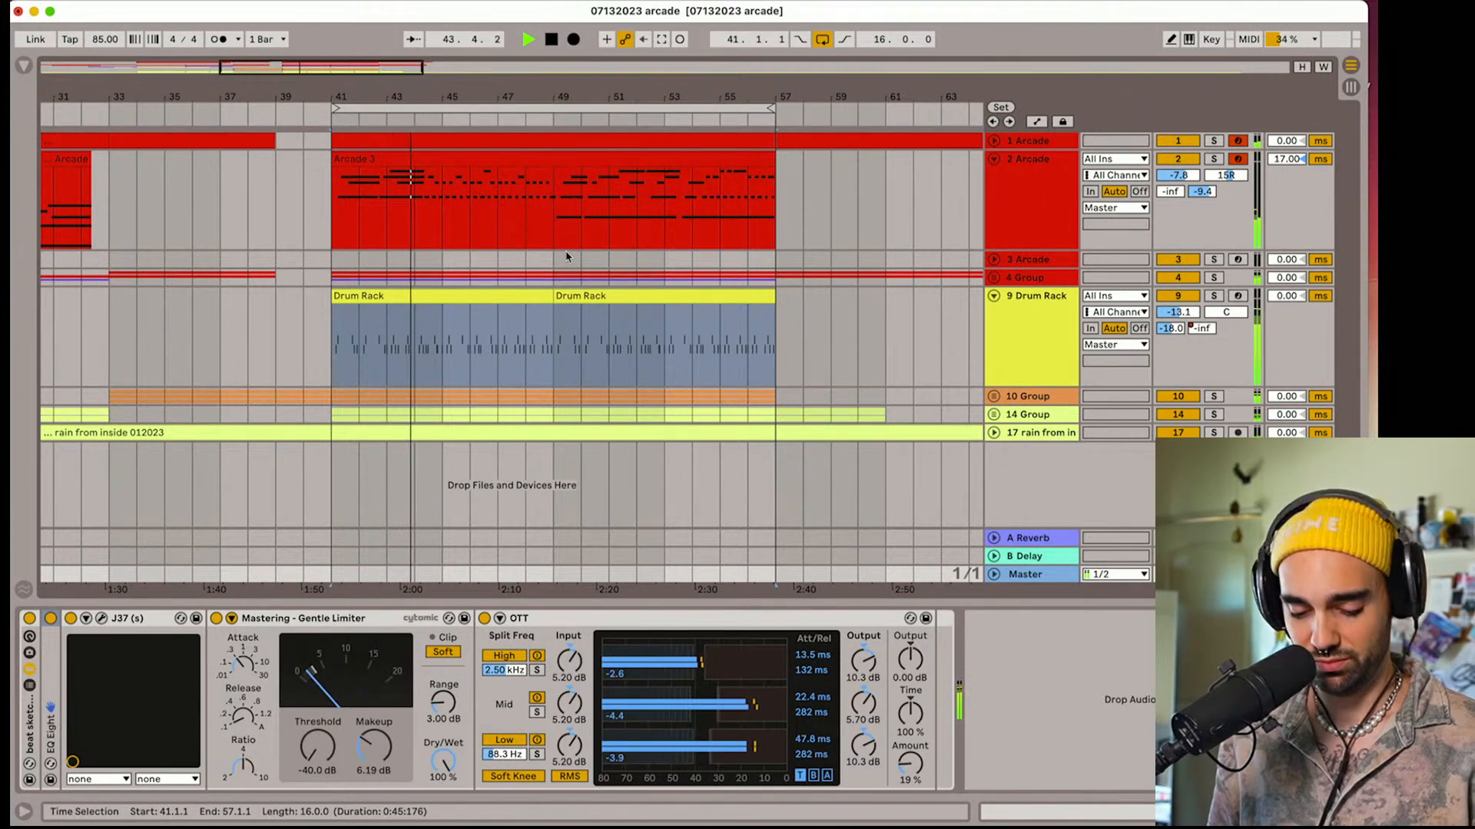
key("super+s")
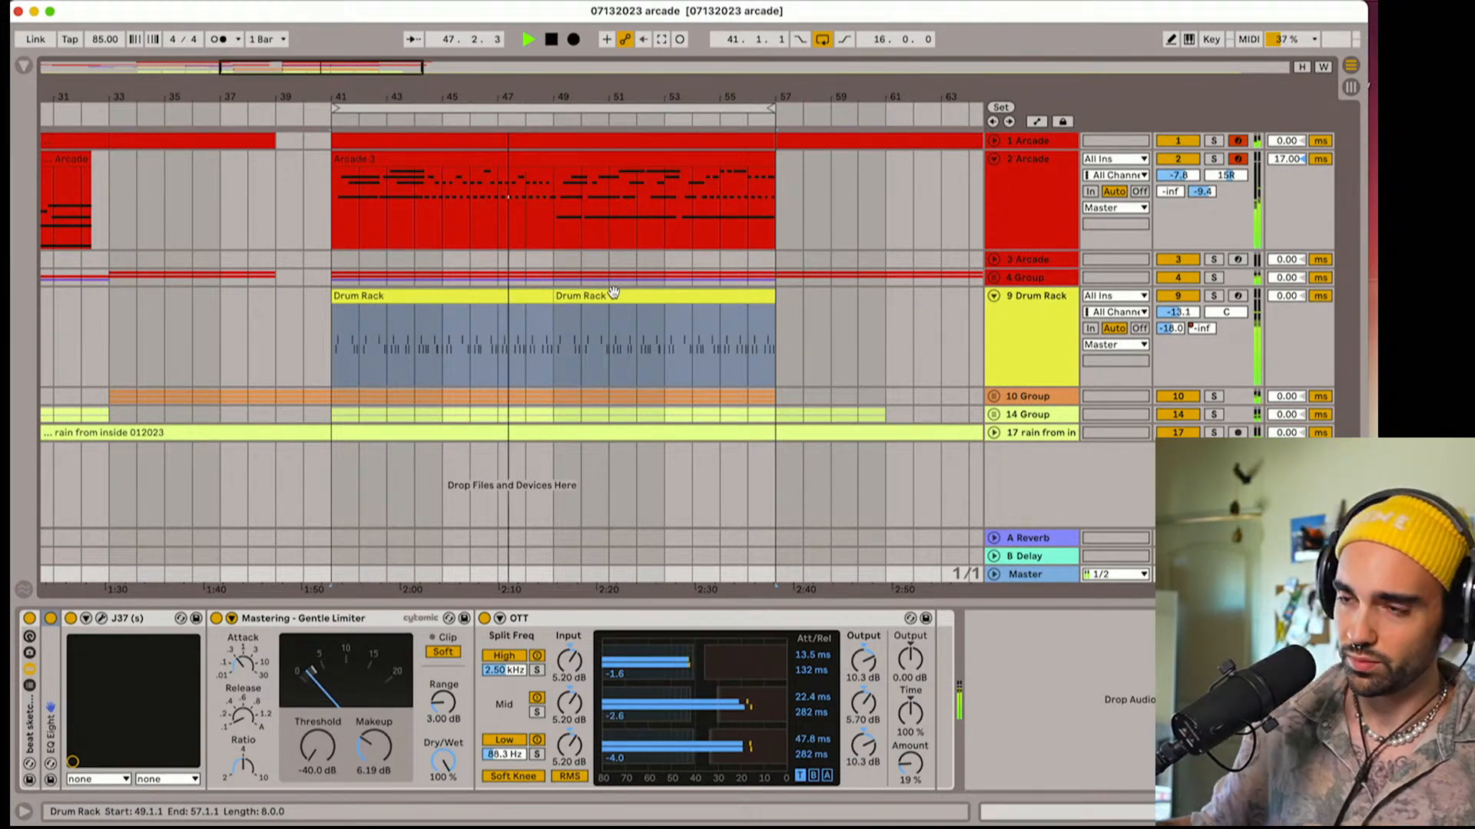
Stop playback and view the Arcade instrument loaded on track 2, closing its window
key("space")
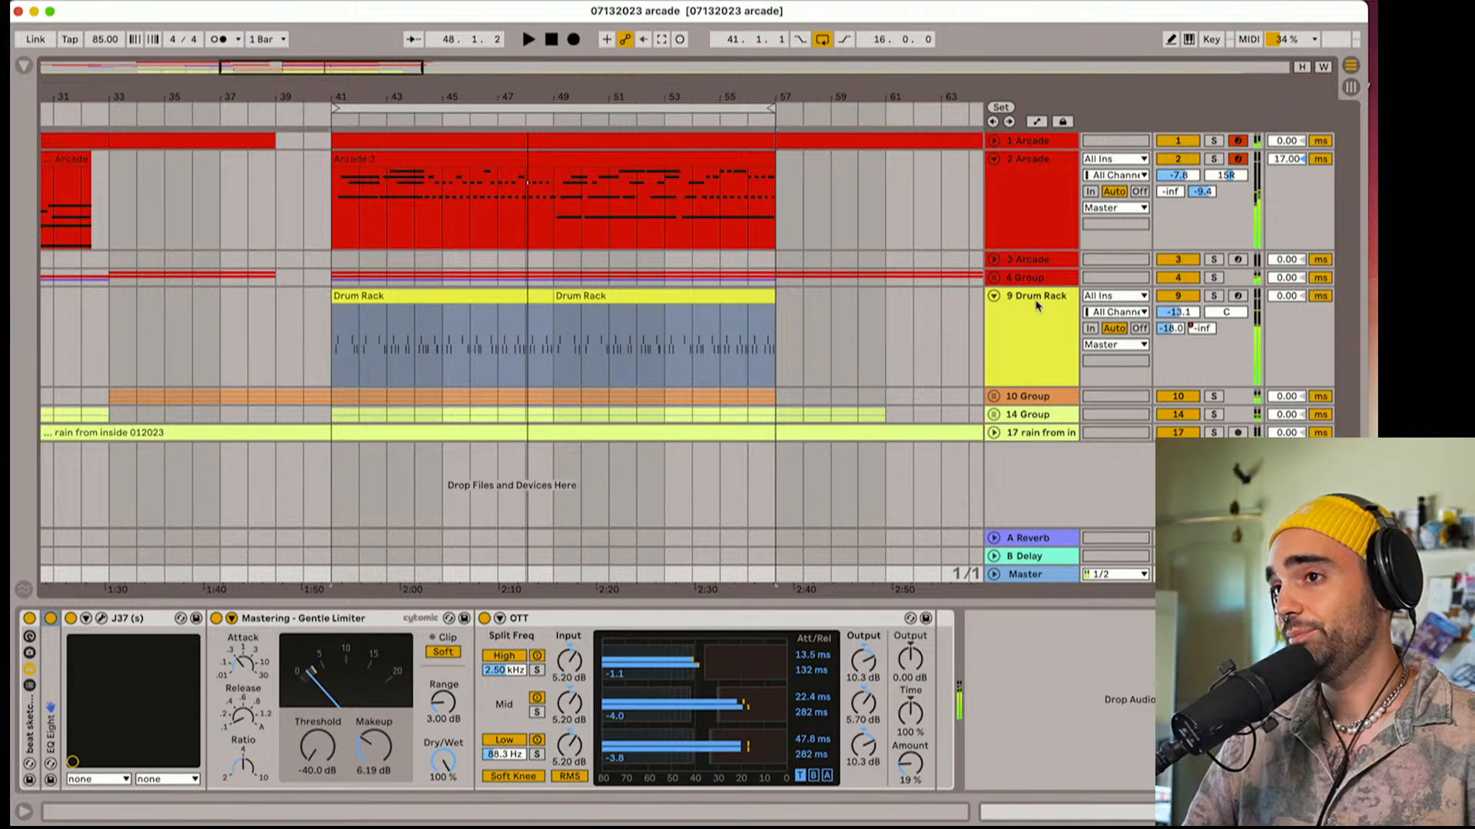
double_click(1032, 192)
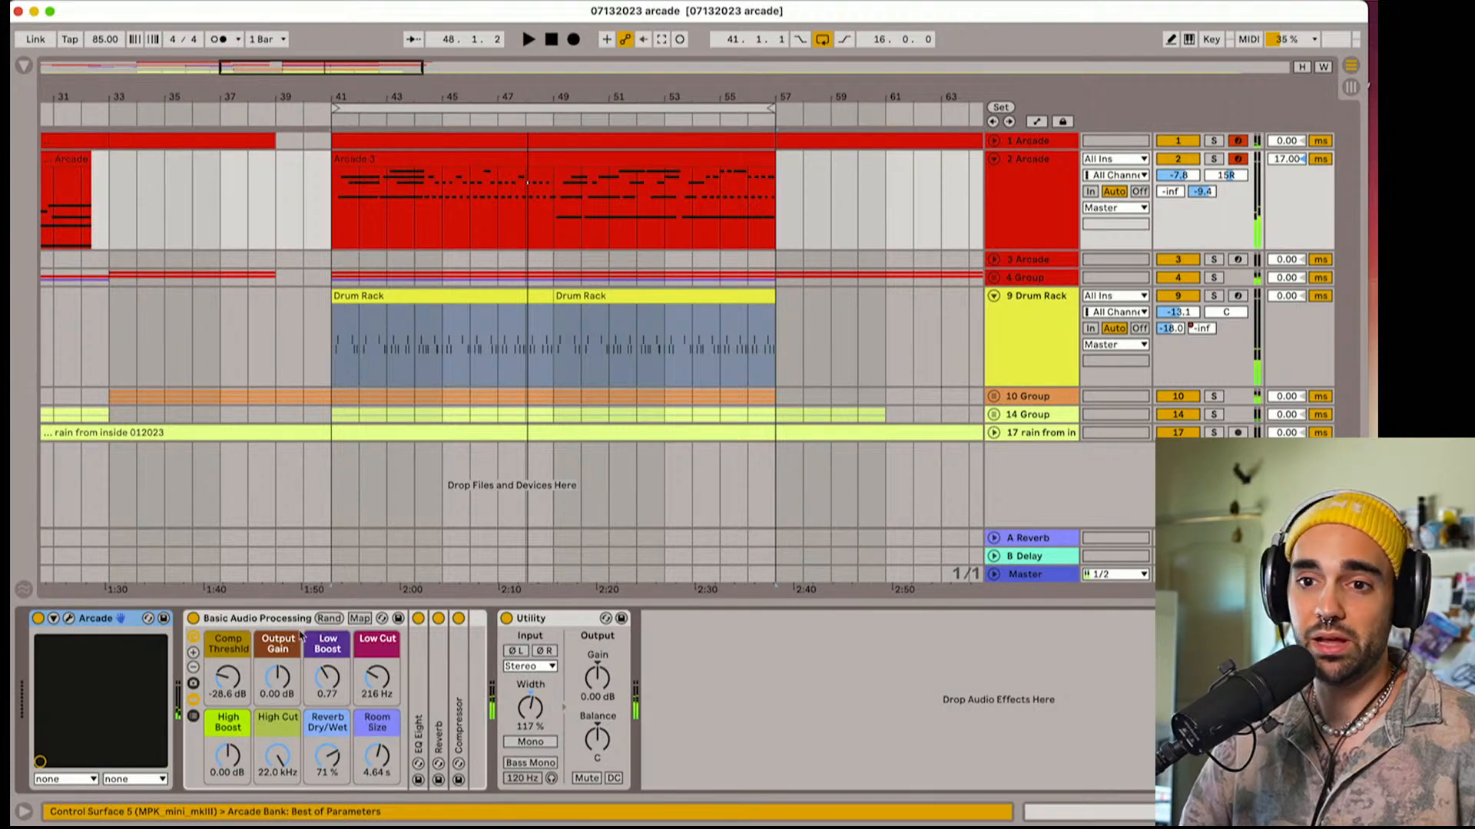
left_click(69, 619)
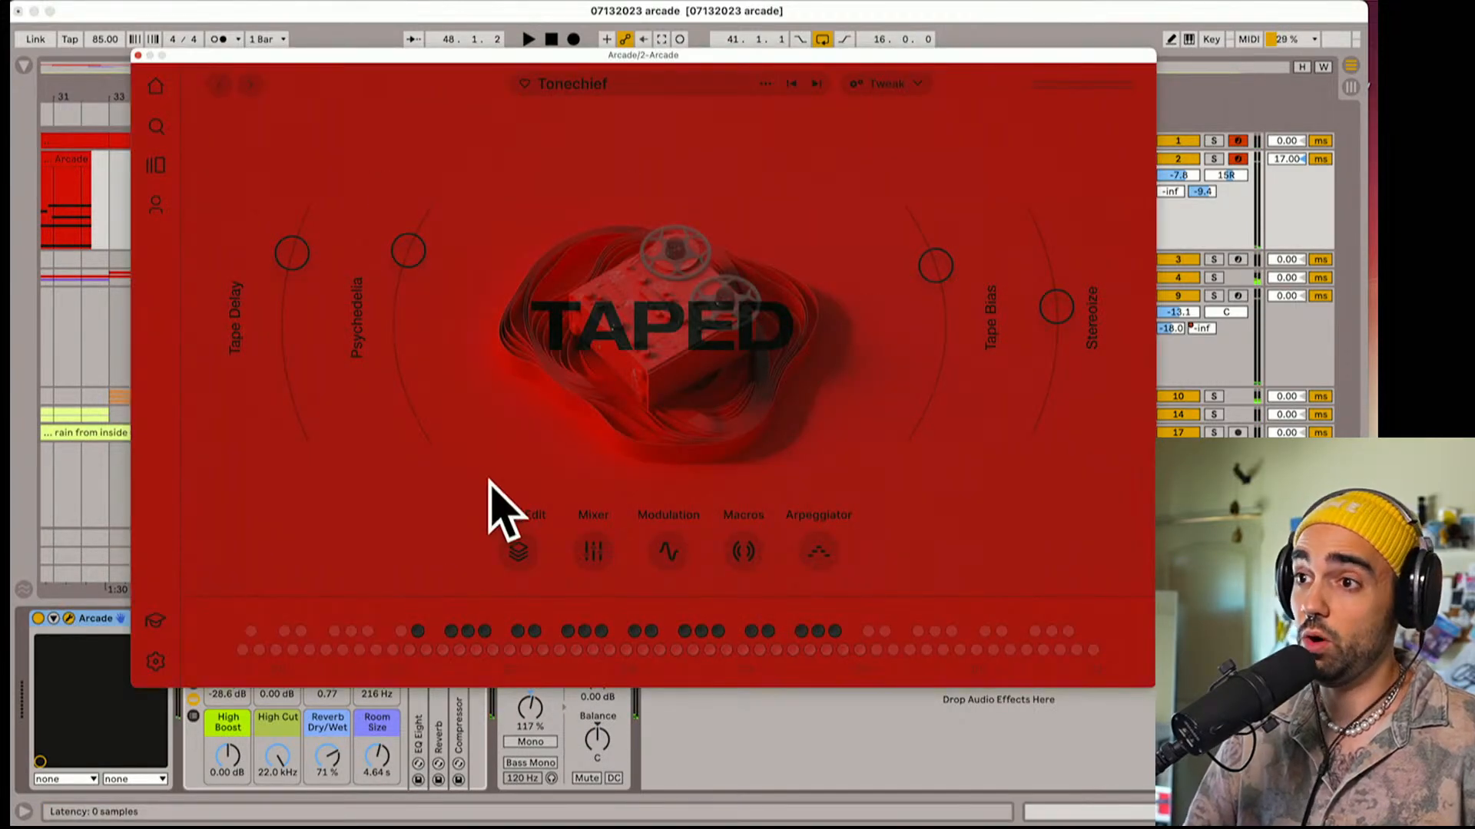
left_click(137, 56)
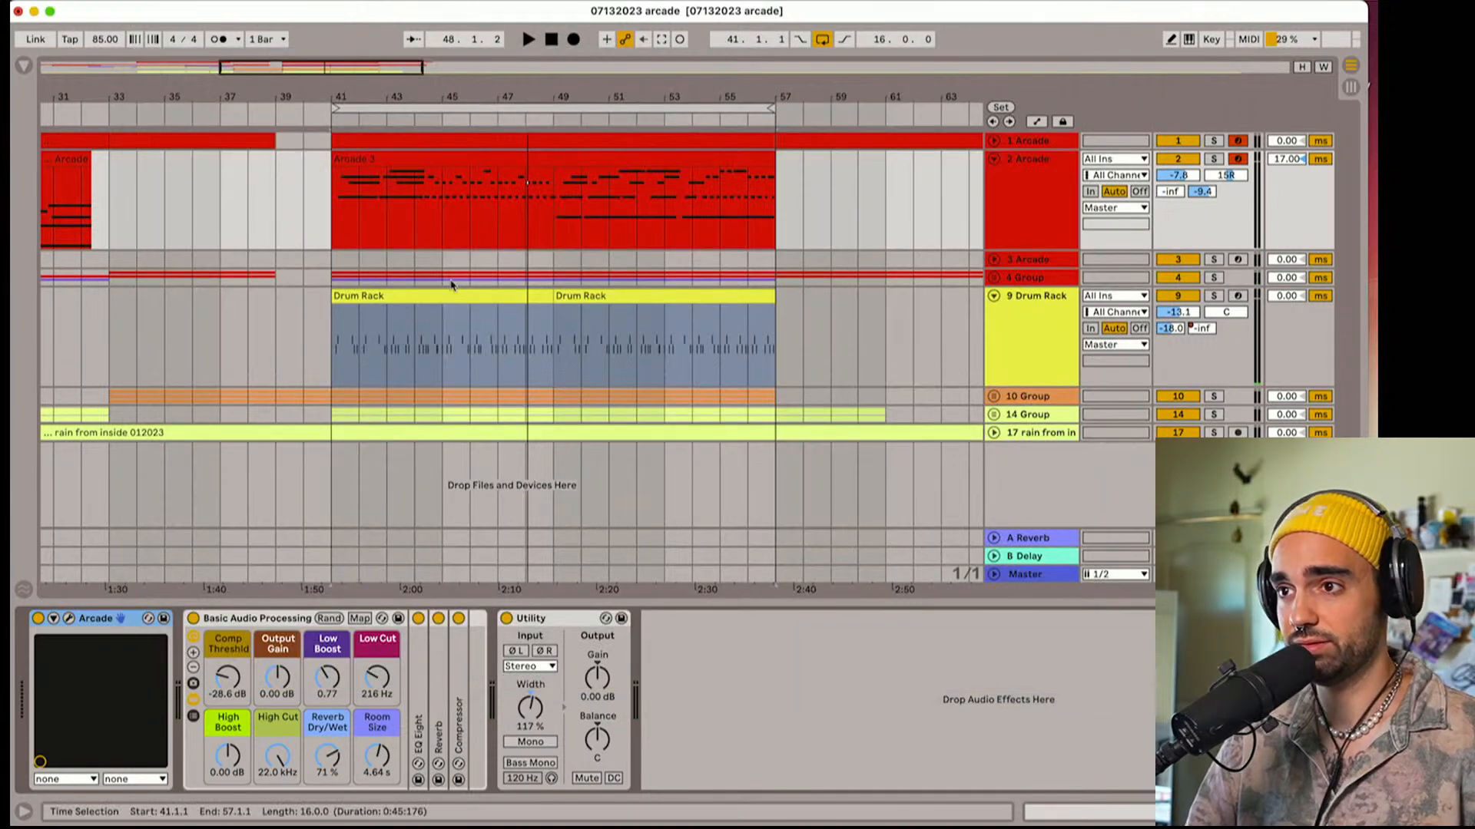
Unfold the red group on track 4 and view the Arcade instrument on track 6, closing its window
left_click(996, 279)
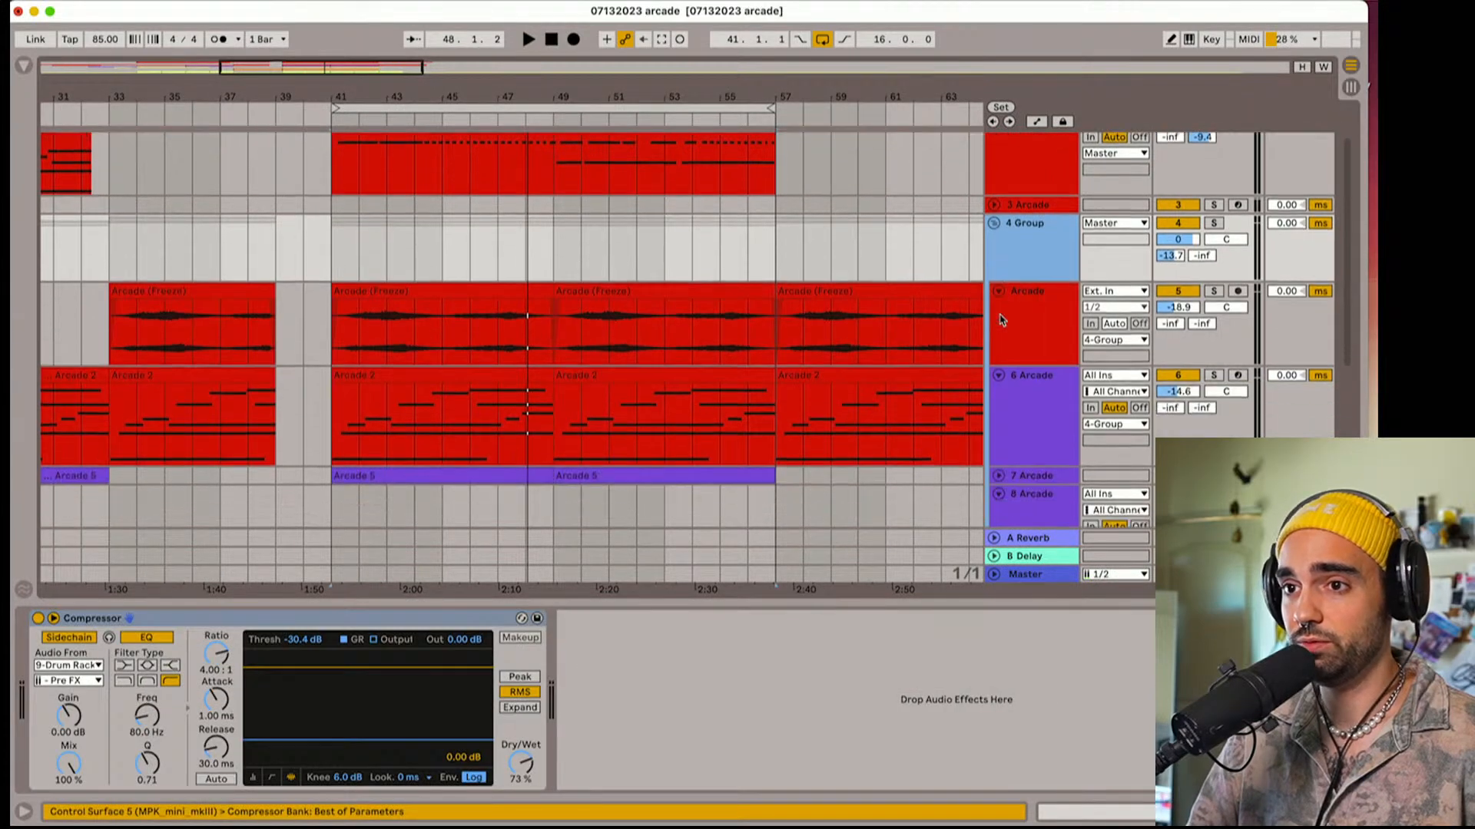
scroll(1010, 323, "down", 2)
left_click(1042, 427)
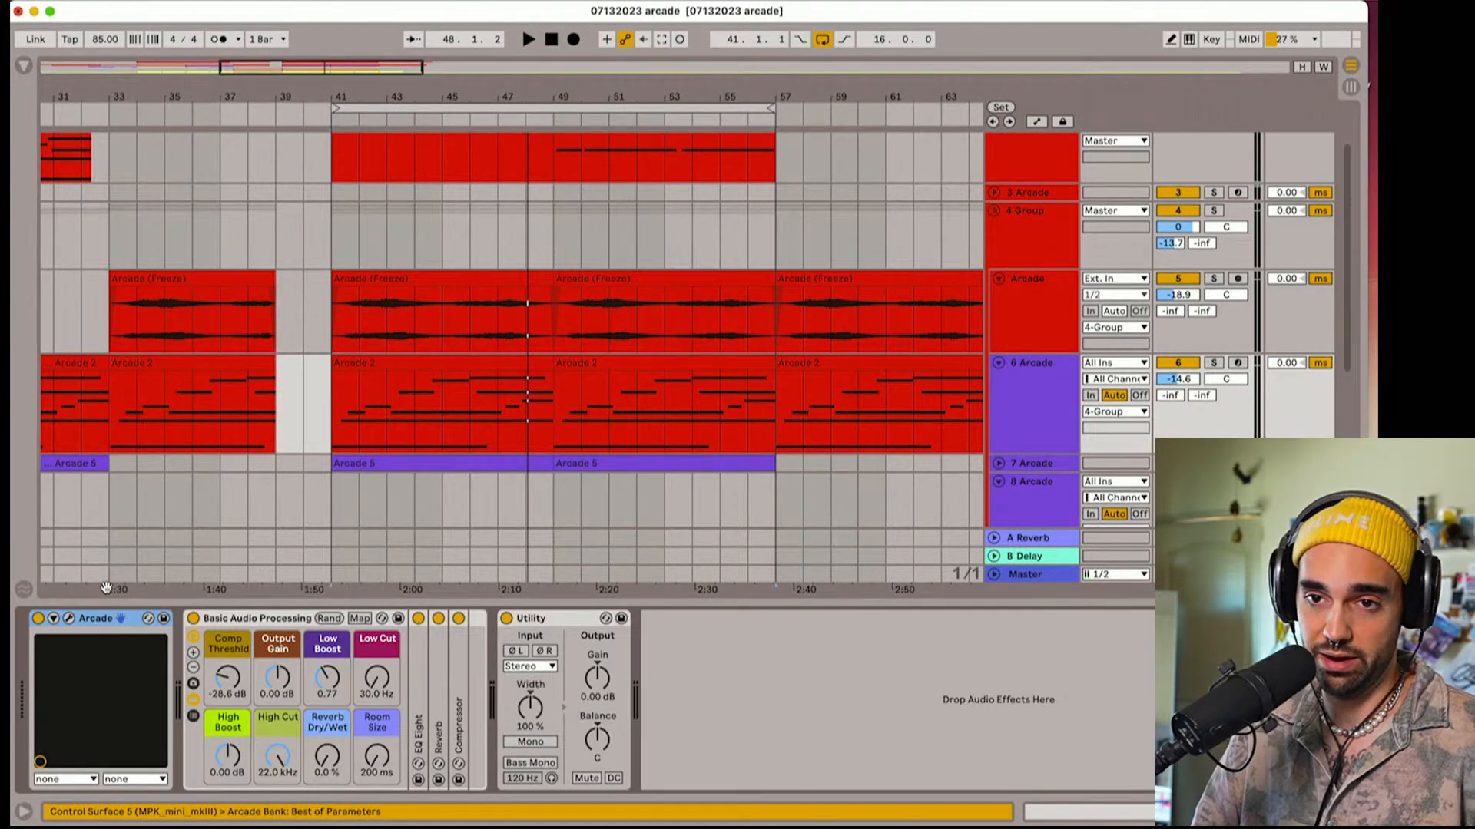
left_click(73, 618)
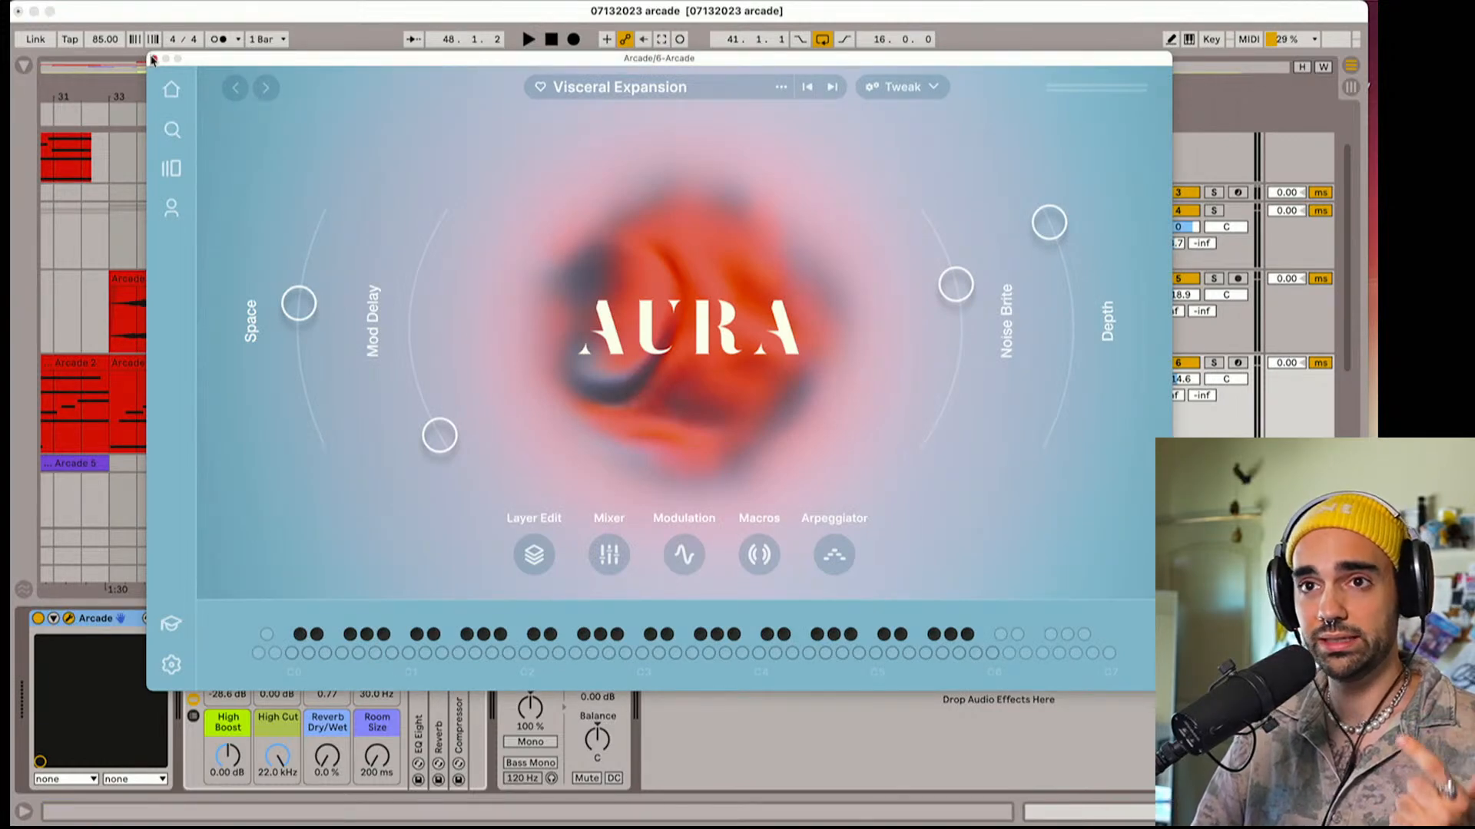
left_click(154, 60)
Unfold the orange group on track 10 and view the Arcade instrument on track 11, closing its window
scroll(763, 356, "down", 5)
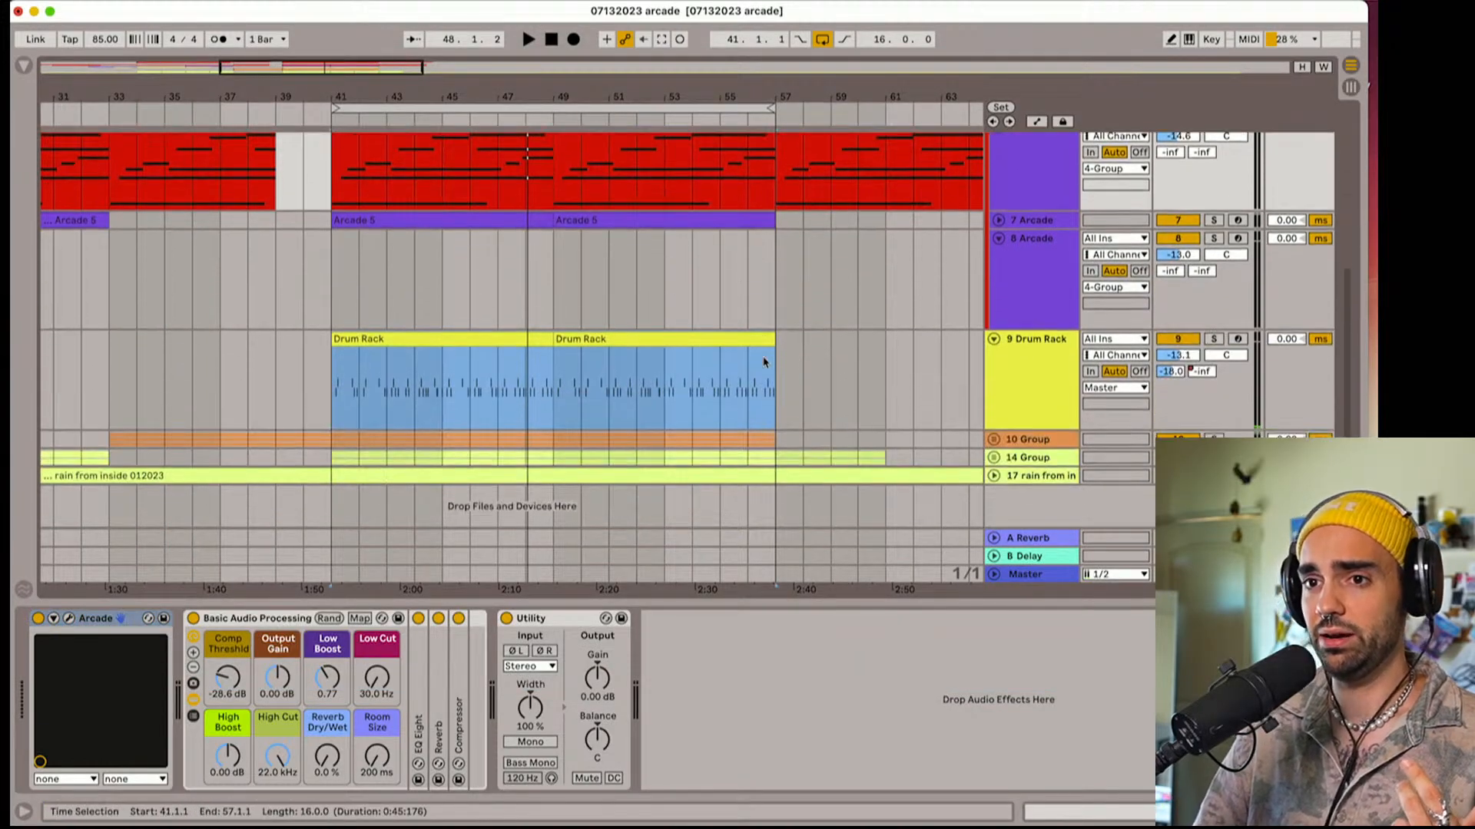
left_click(995, 441)
scroll(1003, 448, "down", 2)
left_click(1024, 464)
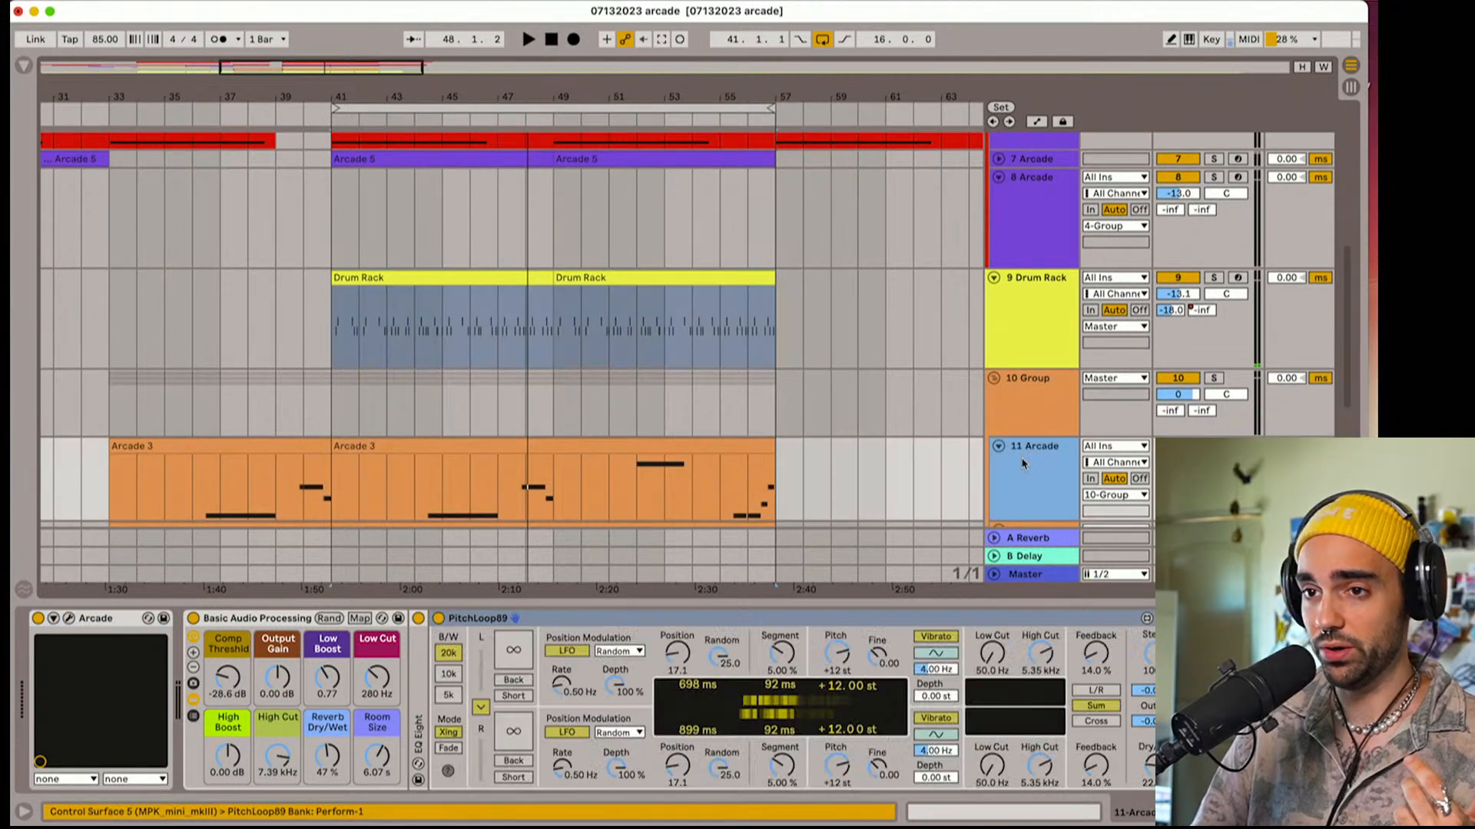
left_click(71, 620)
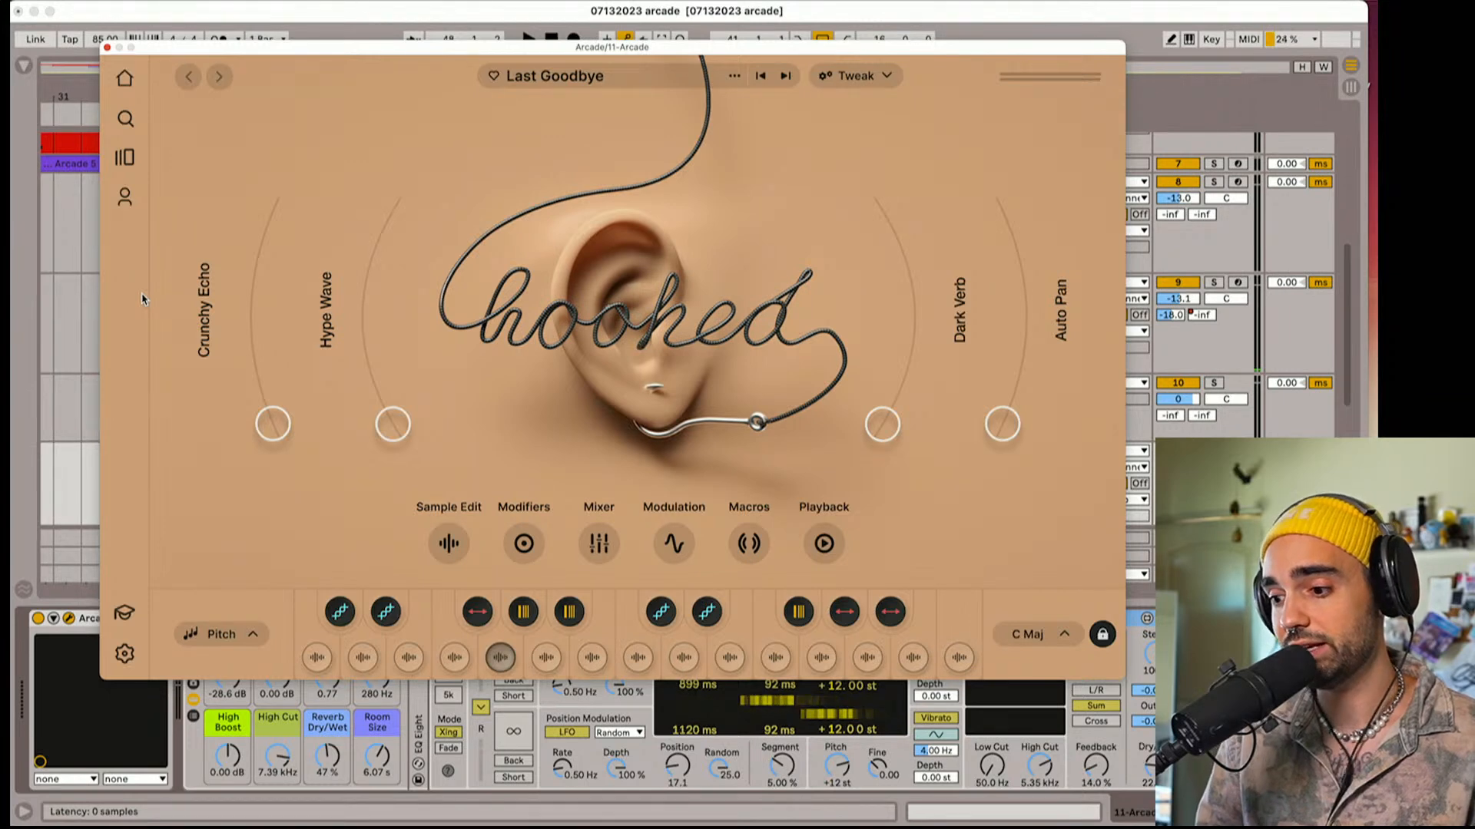
left_click(108, 49)
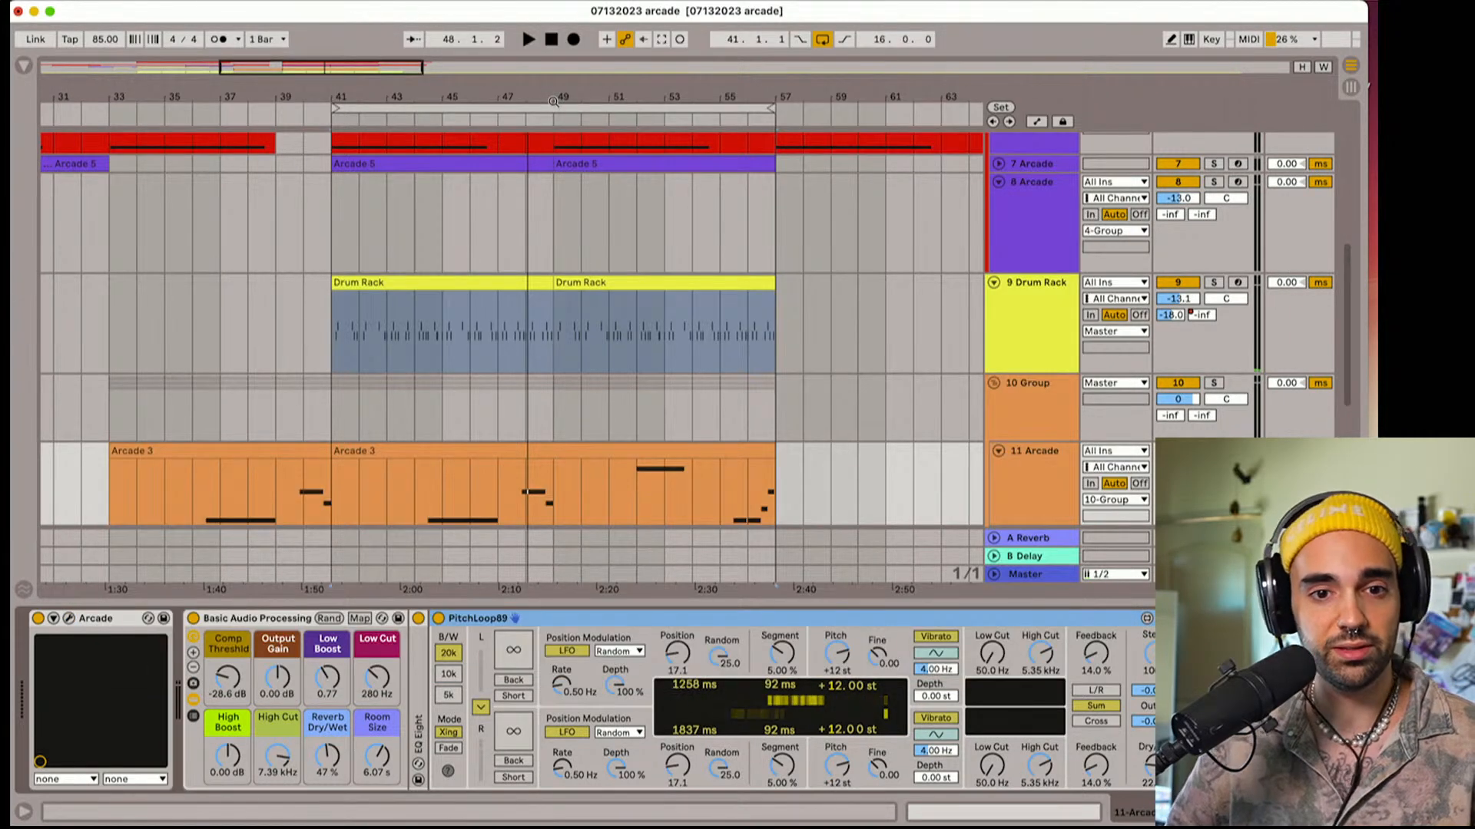
Play part of the loop, unfold the shaker group and lower its volume to -6.4 dB
key("space")
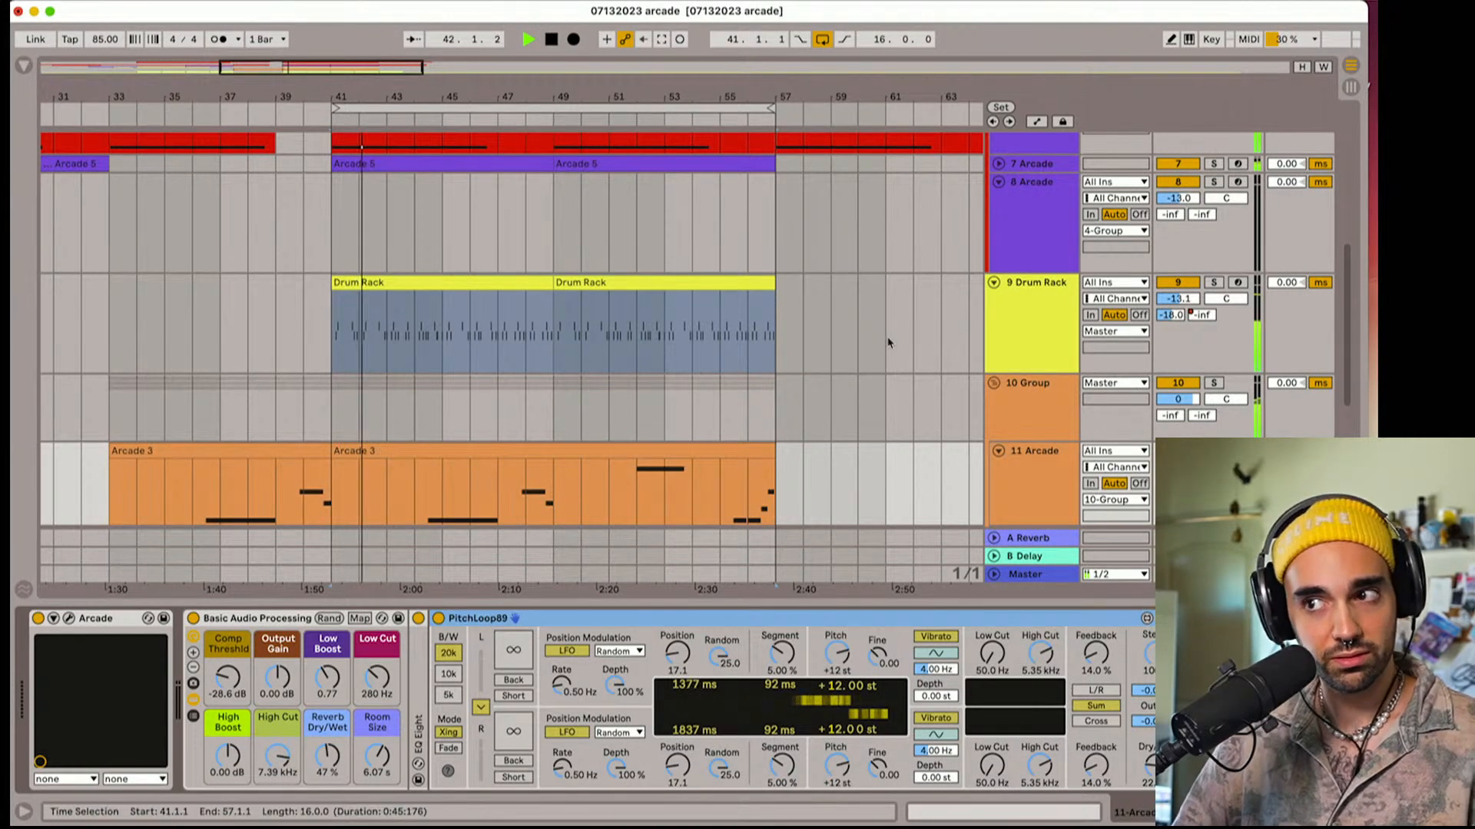
scroll(887, 340, "down", 3)
scroll(887, 340, "down", 3)
key("space")
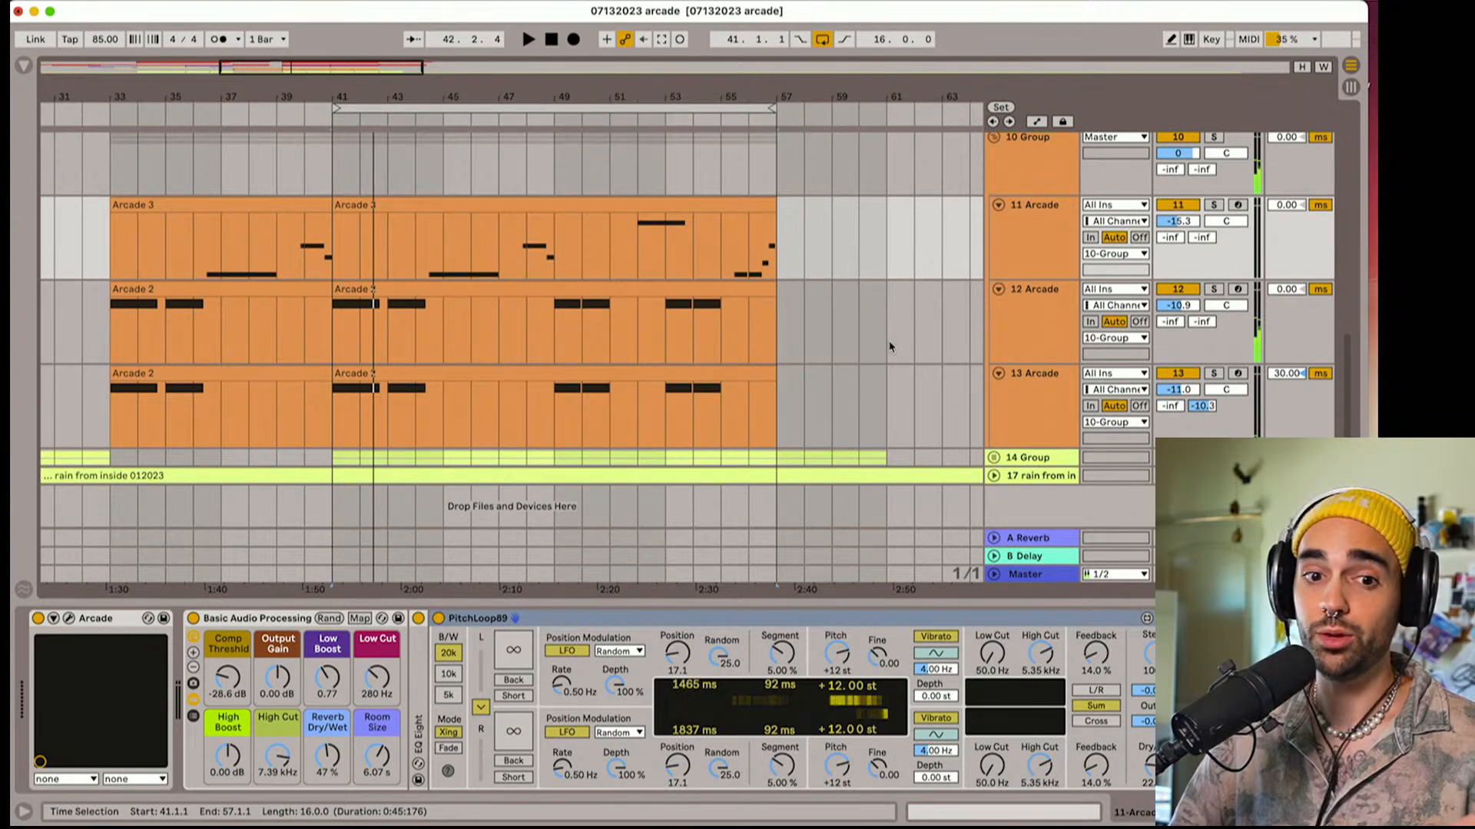
left_click(993, 457)
scroll(1001, 446, "down", 3)
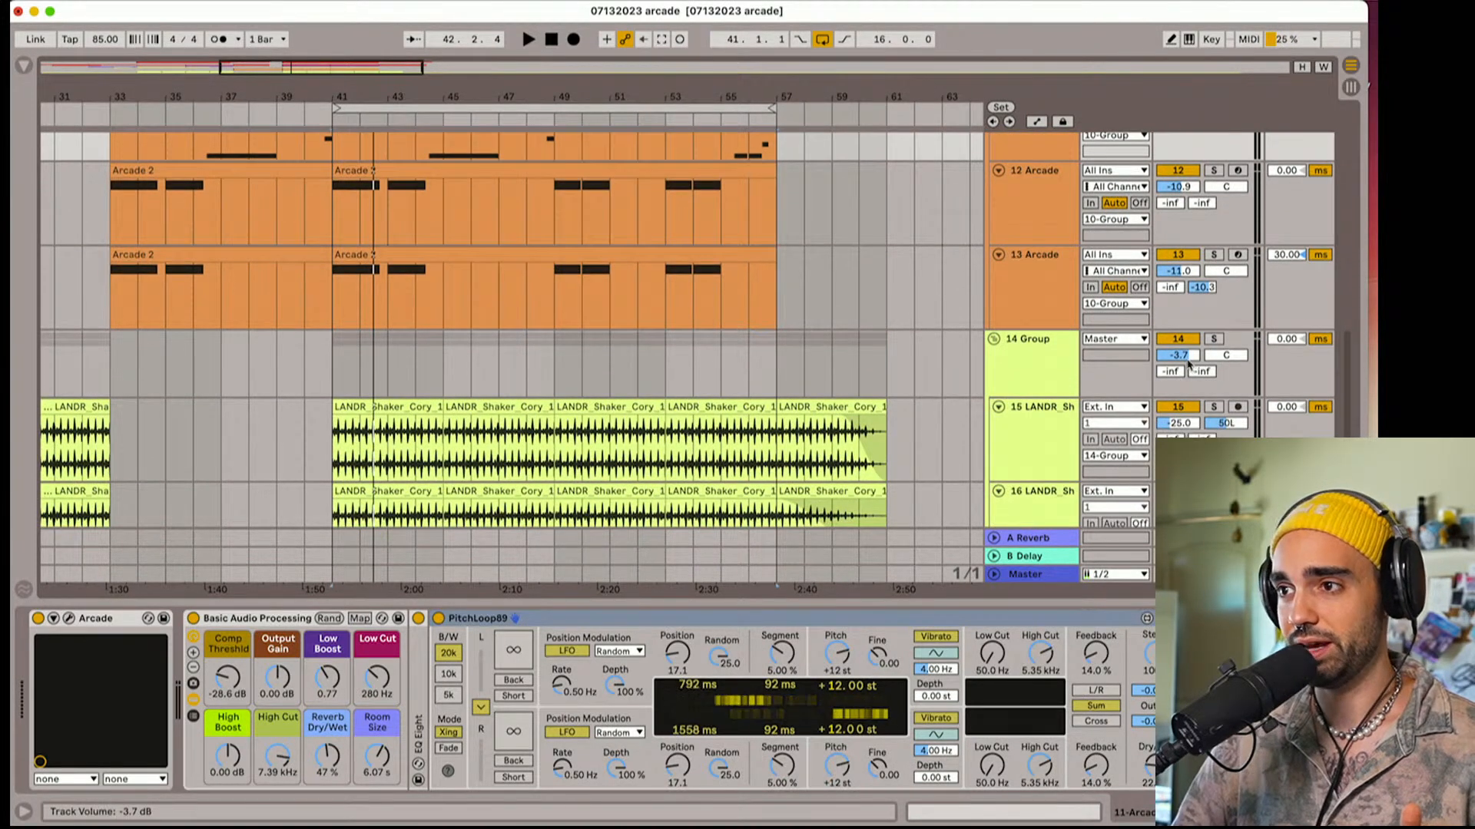
left_click_drag(1178, 355, 1178, 369)
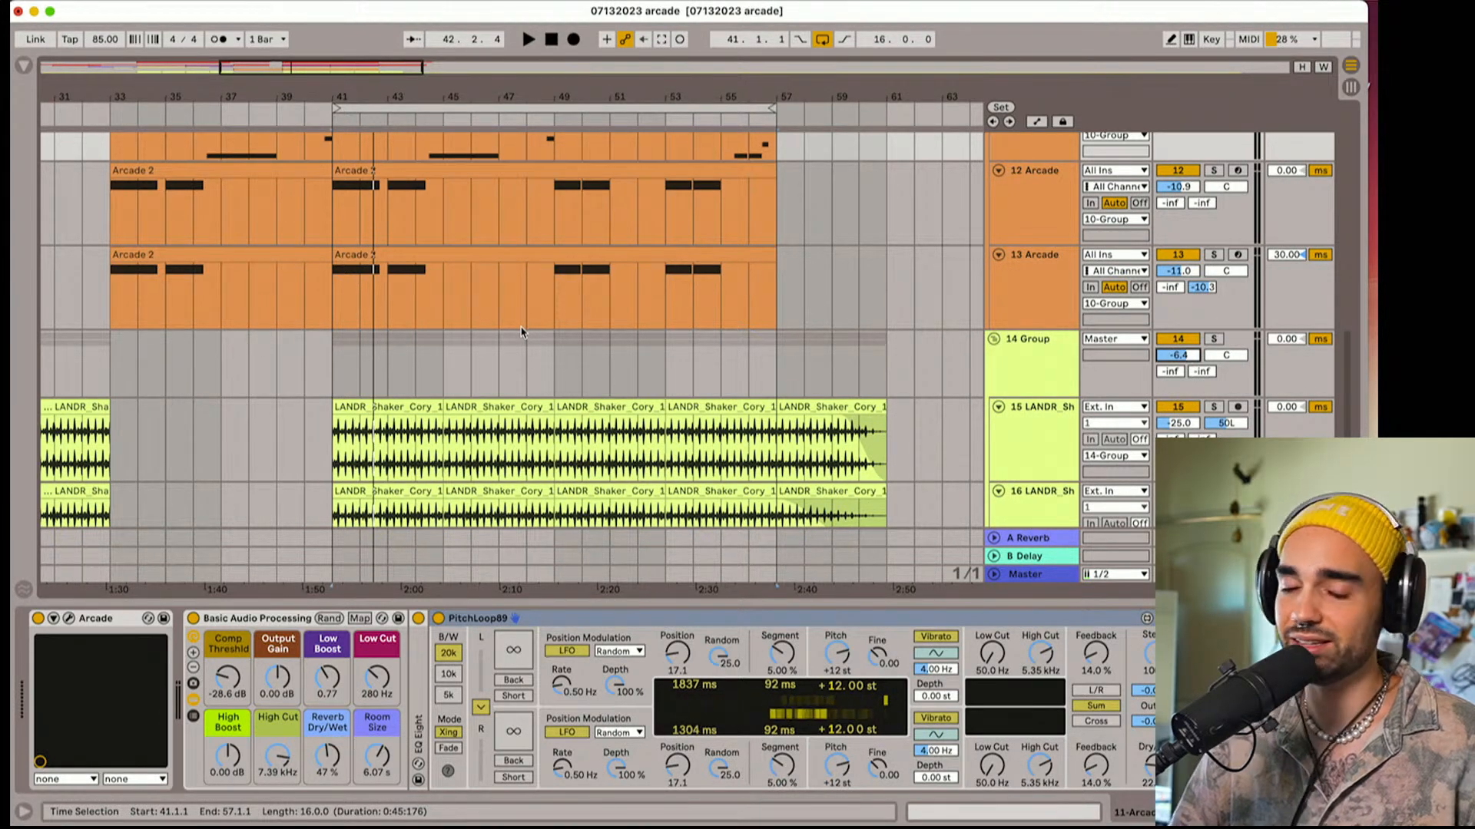
Select the loop brace from bar 41 and play the looped section briefly to check the mix
left_click(569, 103)
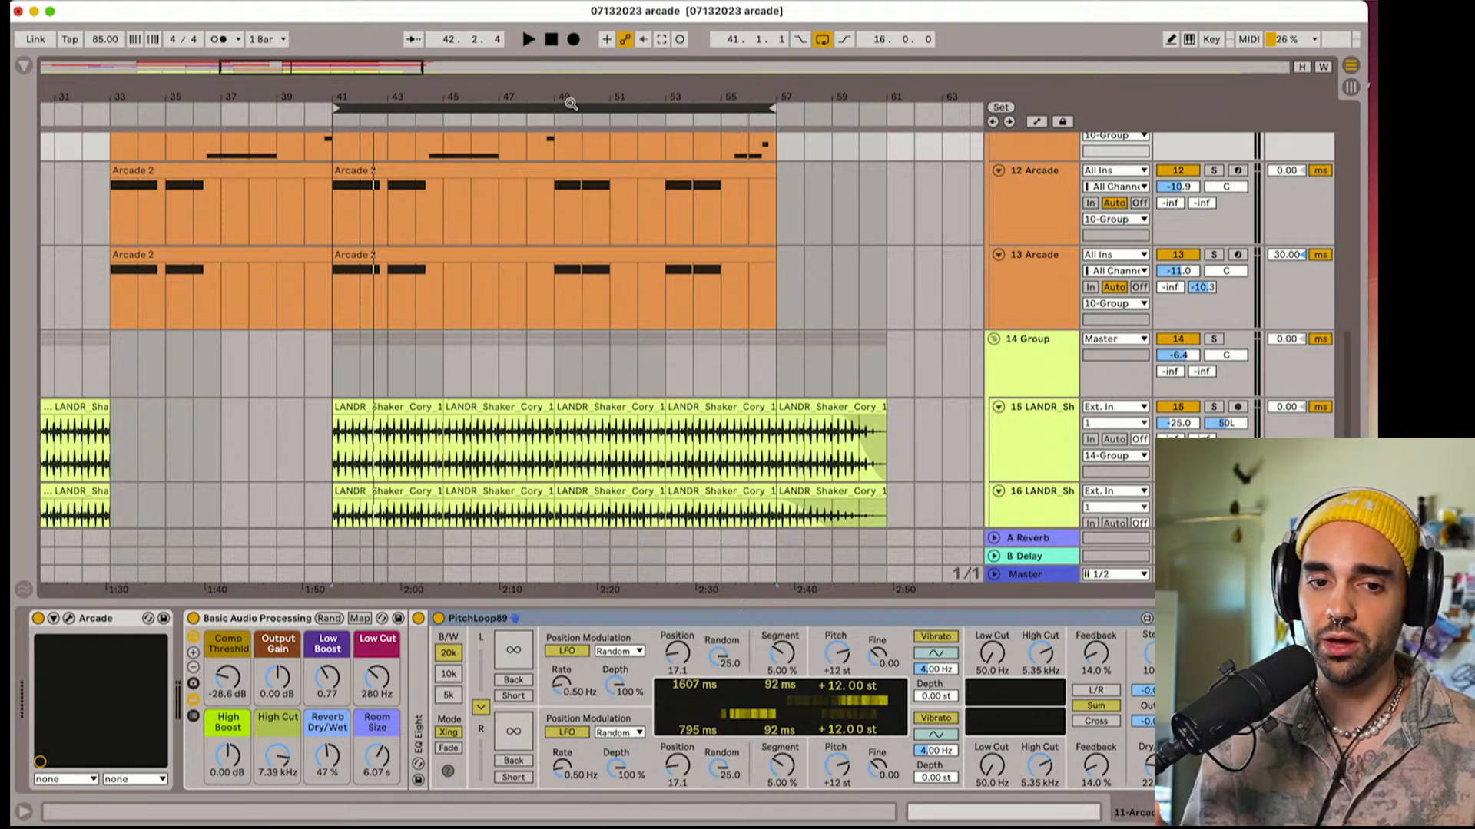
key("space")
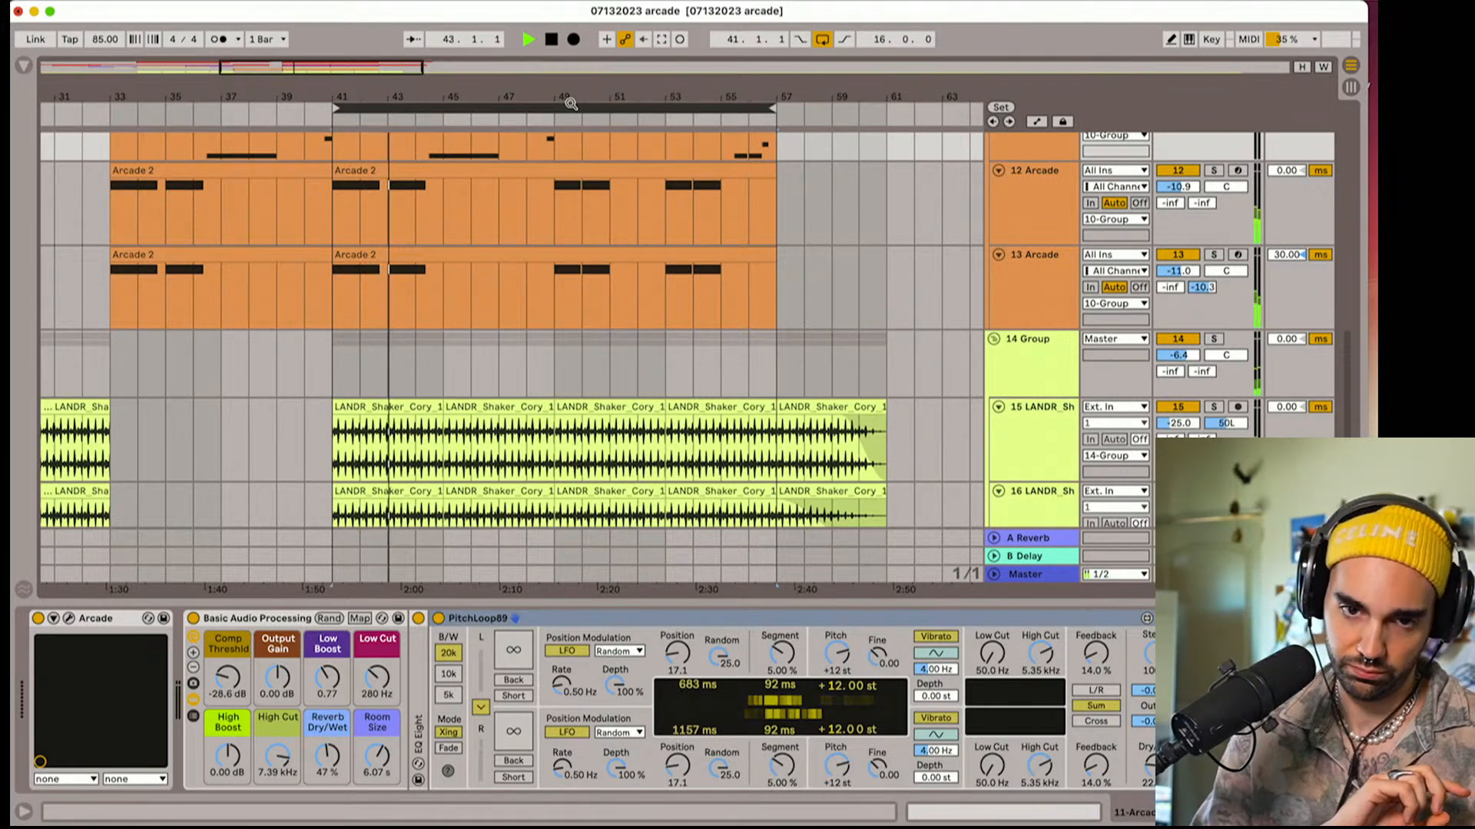
key("space")
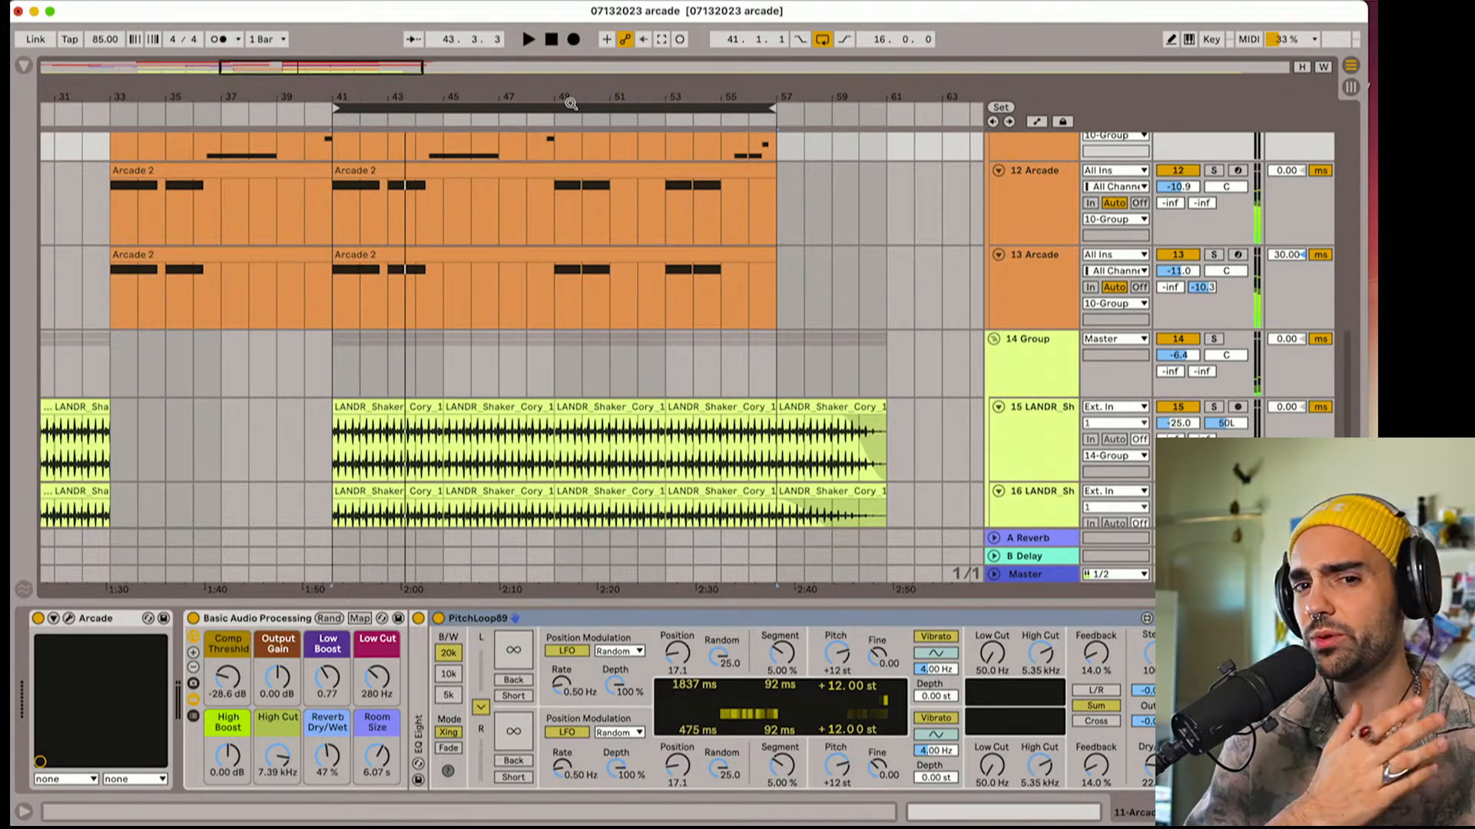